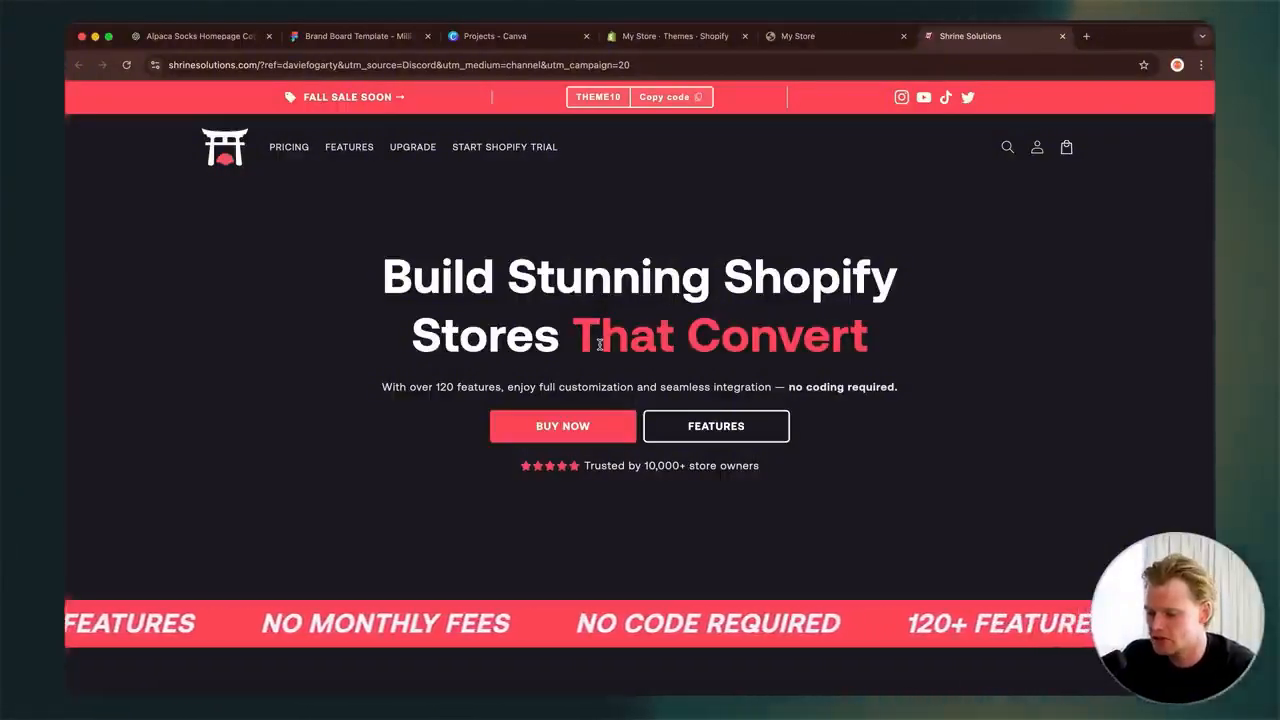
# - Choose the Shrine Pro plan, add one Shrine Theme Pro license to the cart, and turn off LIFETIME Support
pyautogui.click(562, 426)
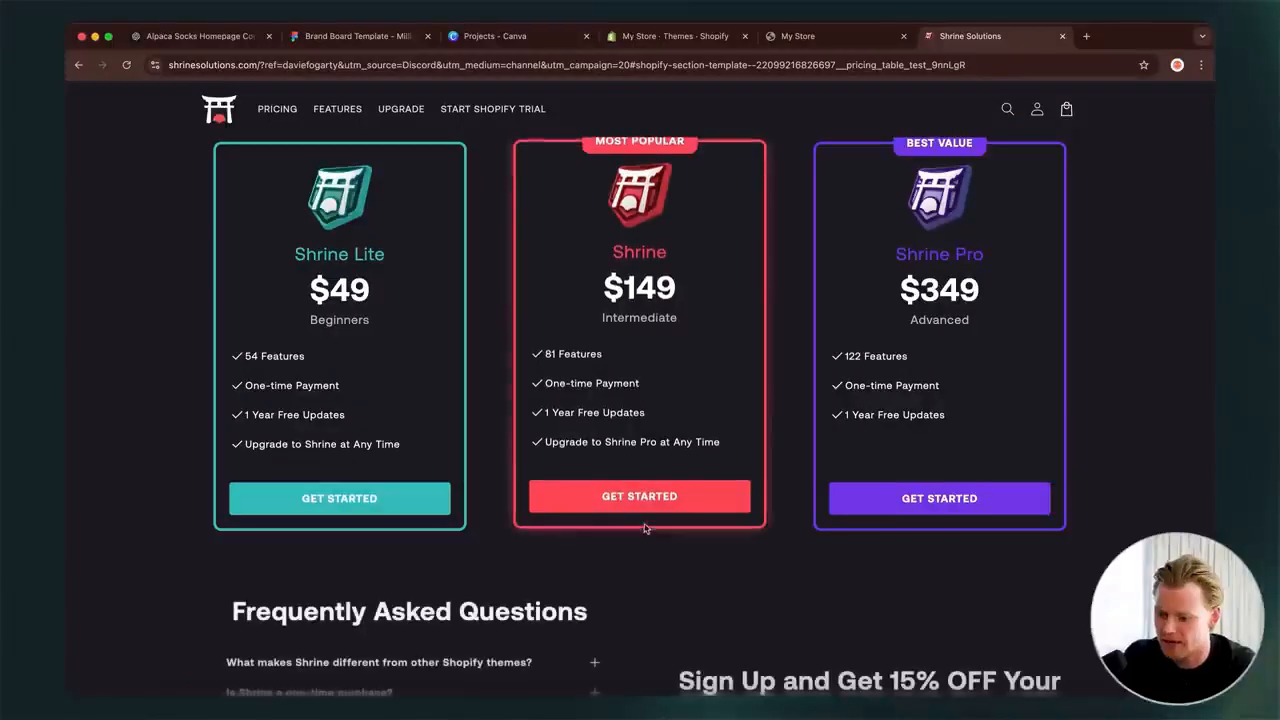
pyautogui.click(860, 489)
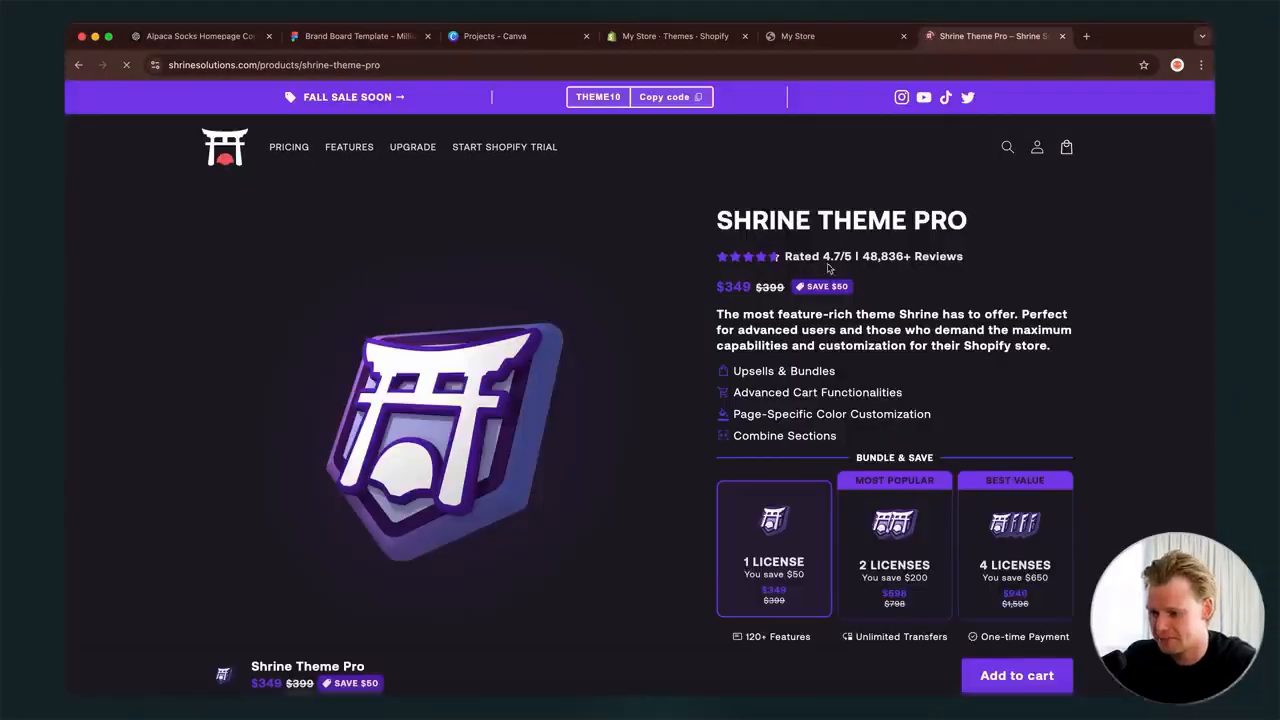
pyautogui.scroll(-3, 828, 268)
pyautogui.scroll(3, 790, 269)
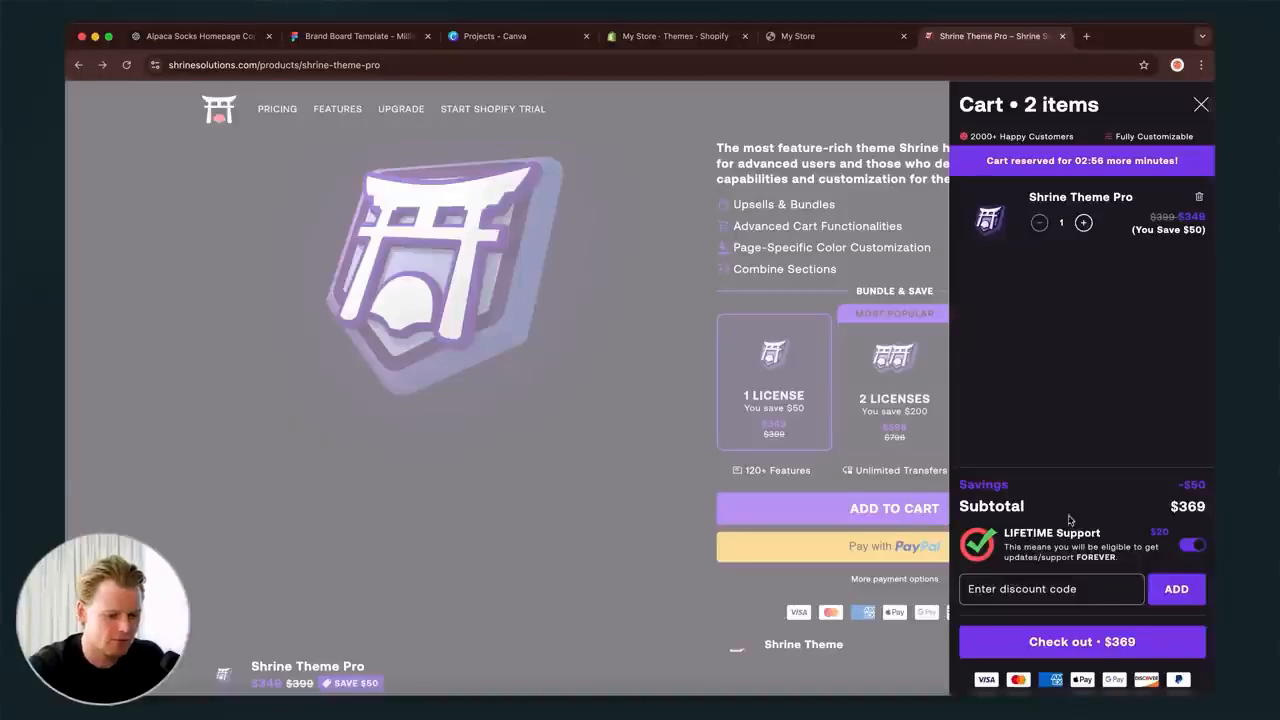
pyautogui.click(1198, 545)
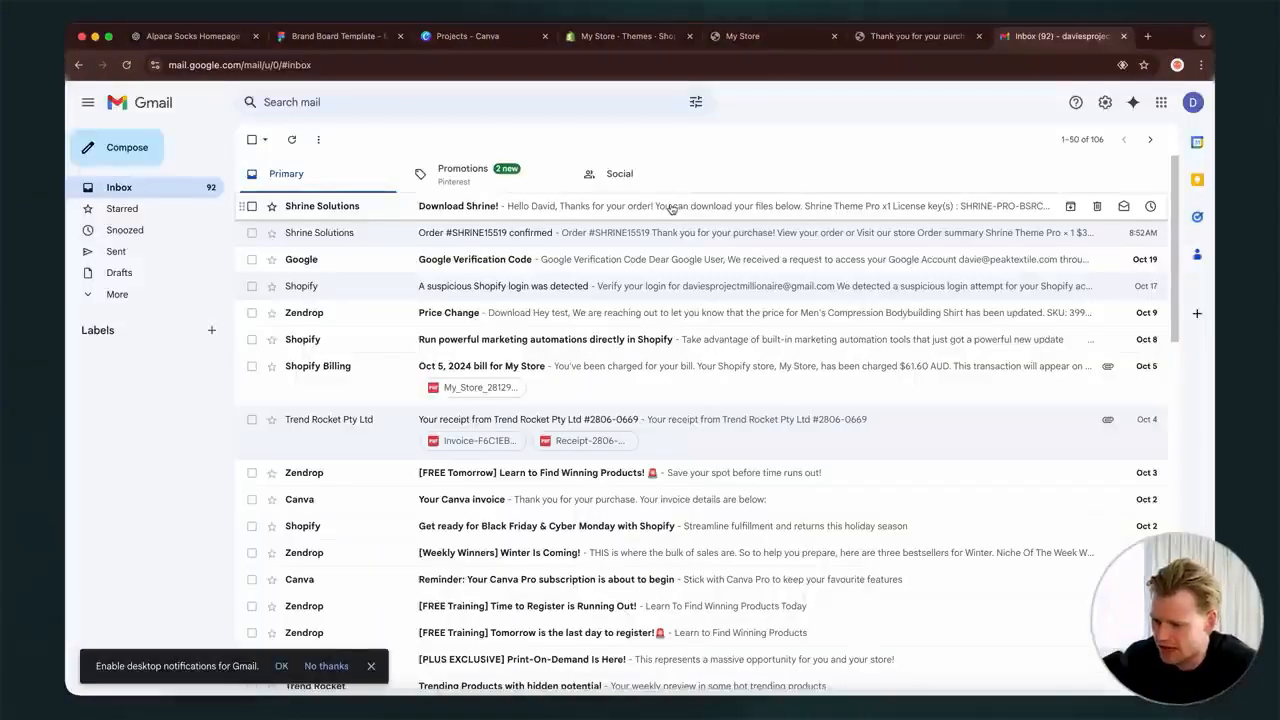
# - Open the "Download Shrine!" email in Gmail and follow its link to the Shrine dashboard
pyautogui.click(670, 207)
pyautogui.scroll(-1, 791, 529)
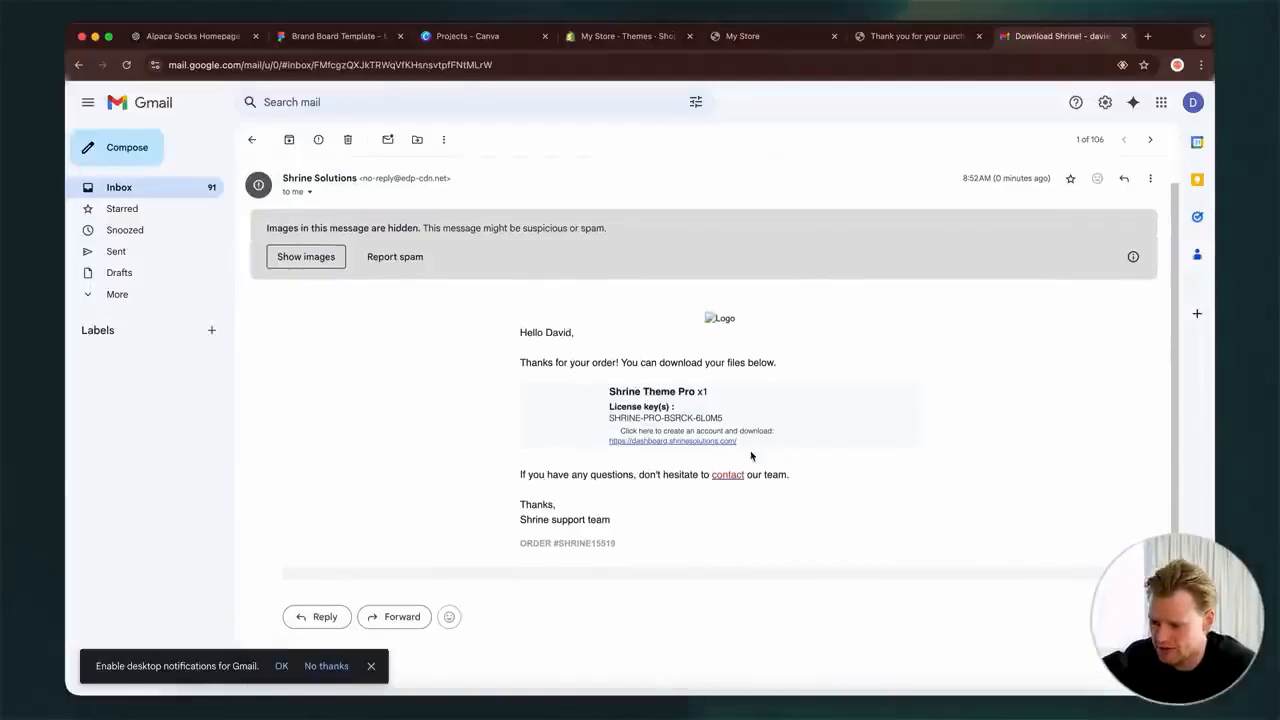
pyautogui.click(663, 441)
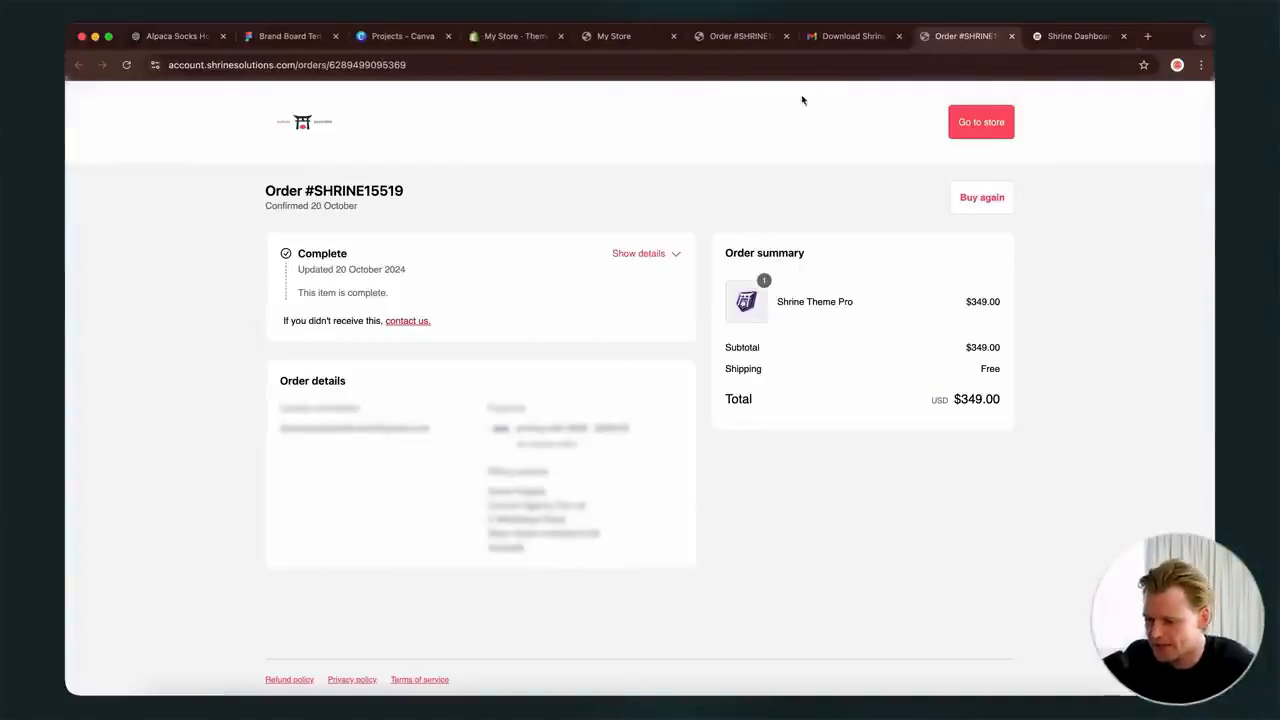
# - Copy the license key from the Shrine email and enter it in the dashboard's License Key field
pyautogui.click(853, 35)
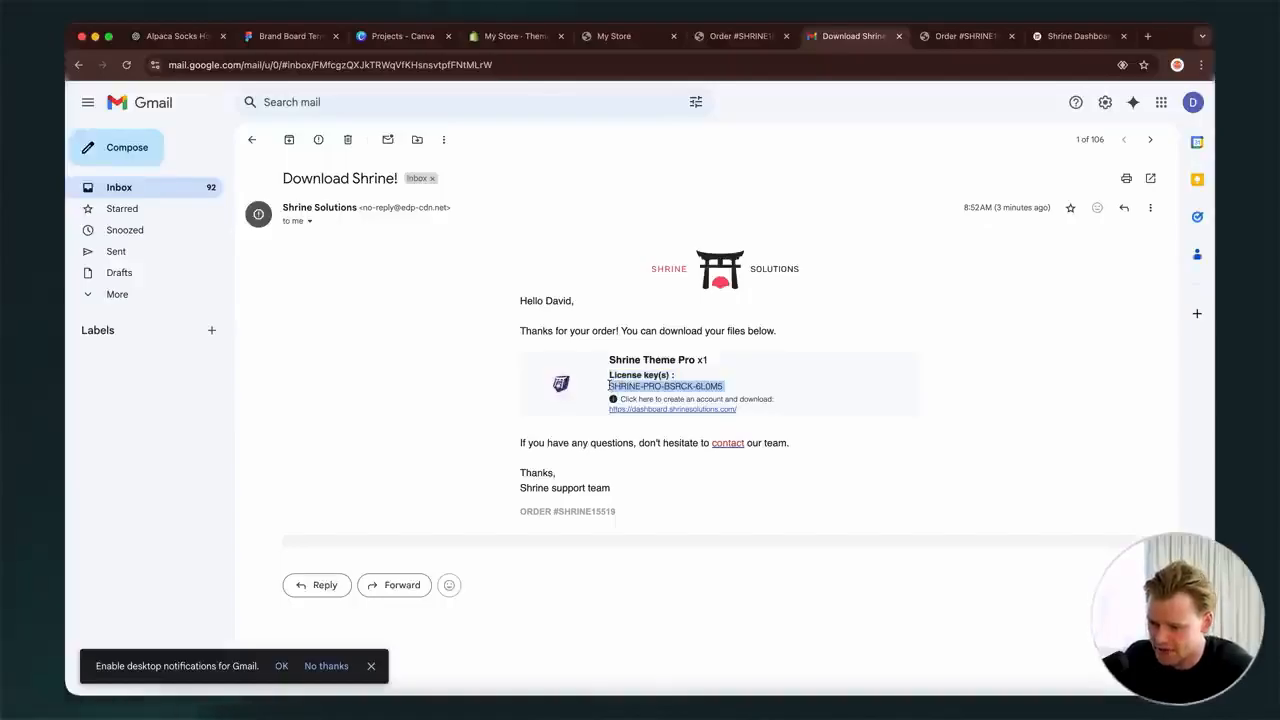
pyautogui.click(1064, 36)
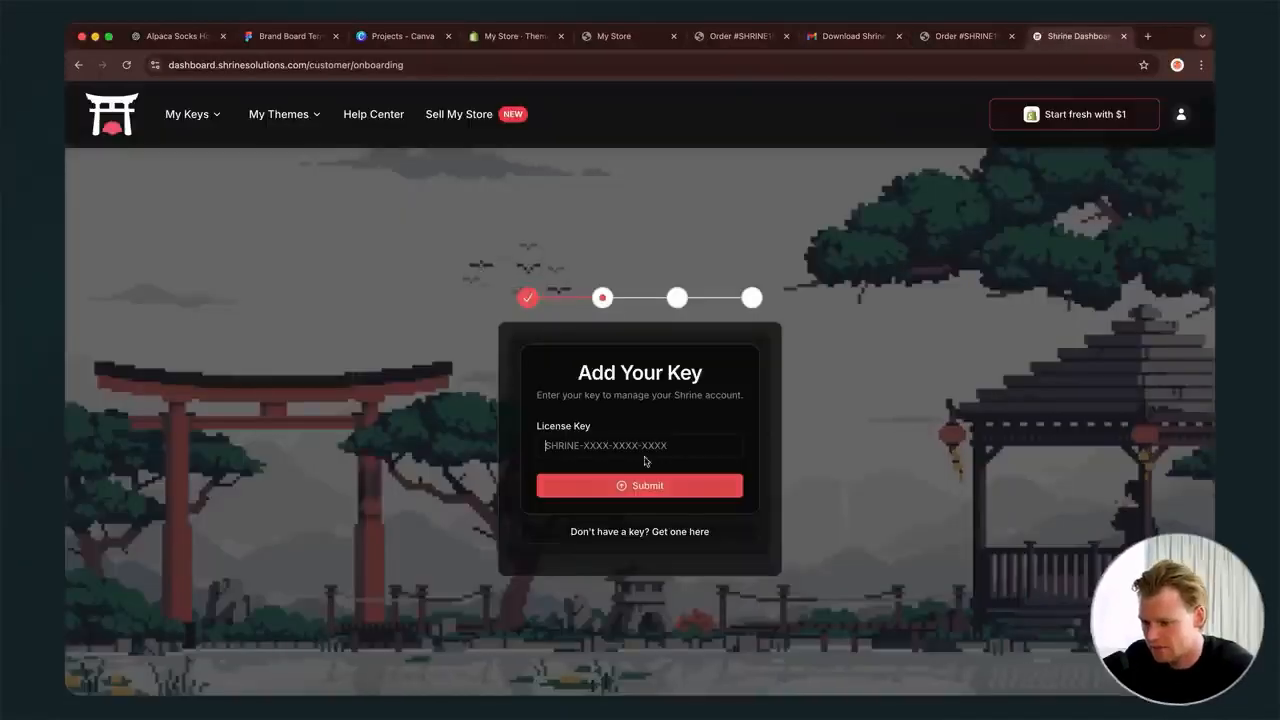
pyautogui.hotkey('ctrl', 'v')
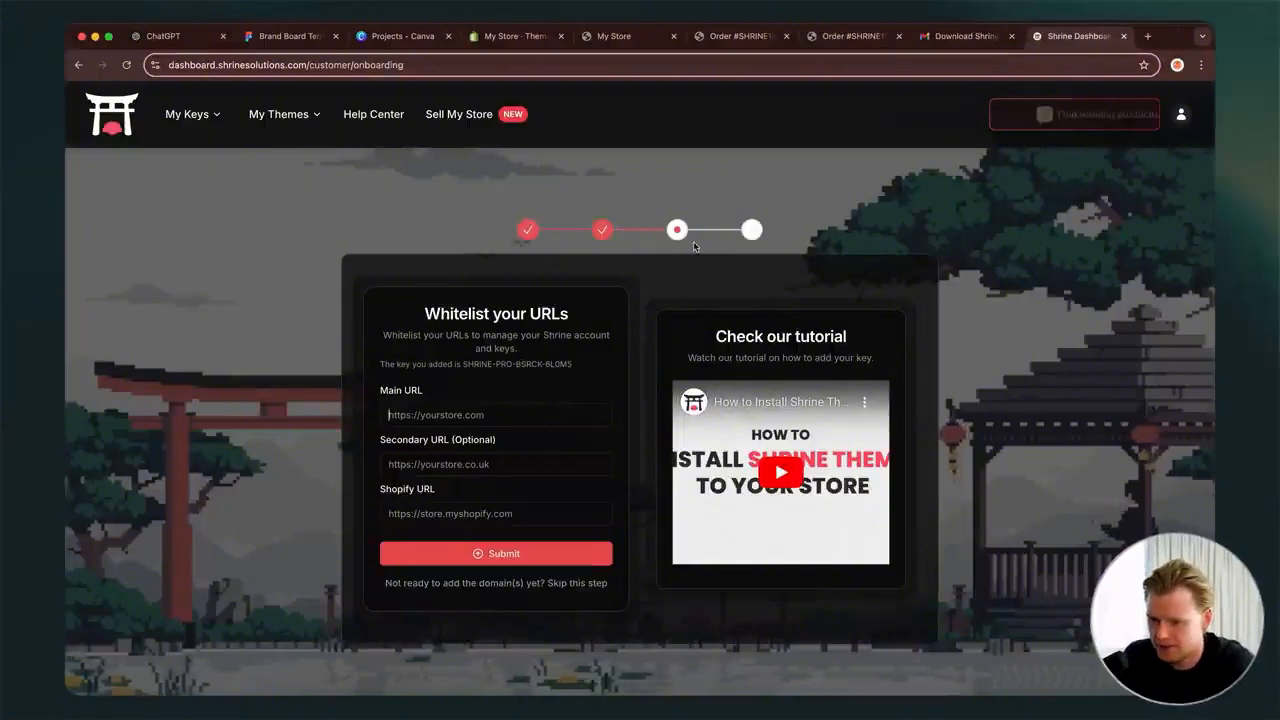
pyautogui.click(1150, 37)
pyautogui.write('p')
pyautogui.press('Return')
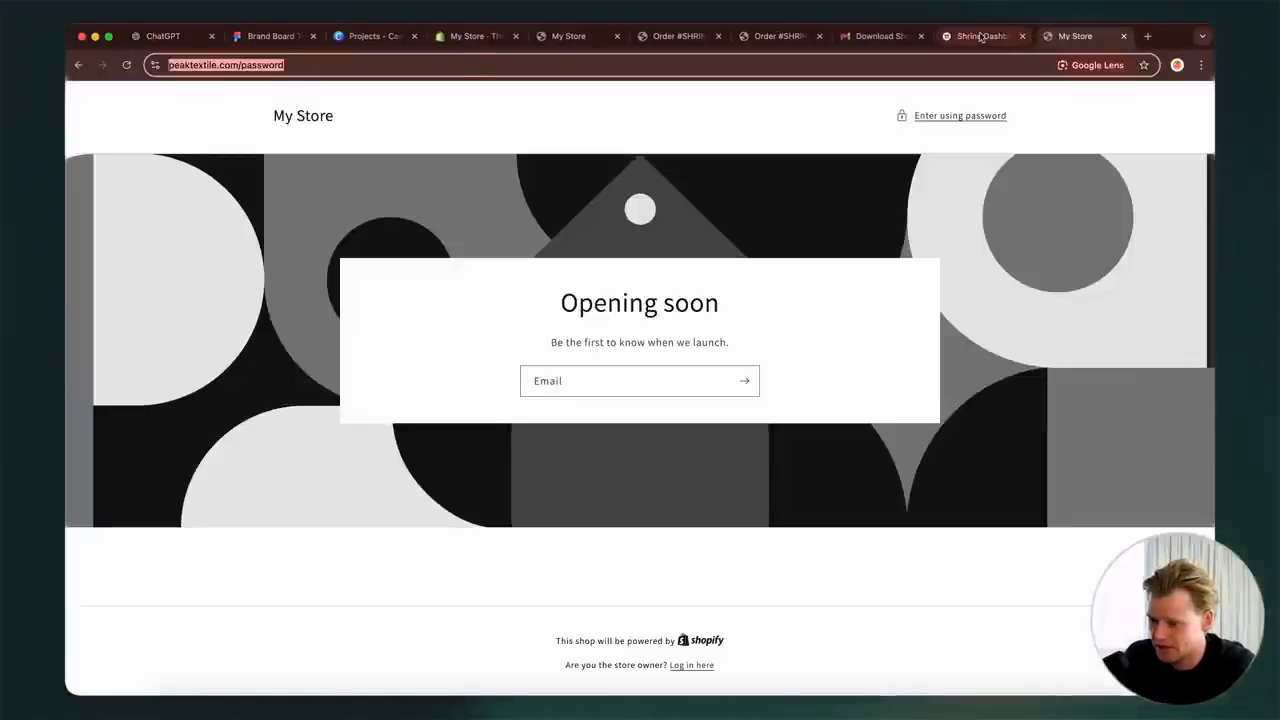
pyautogui.click(980, 36)
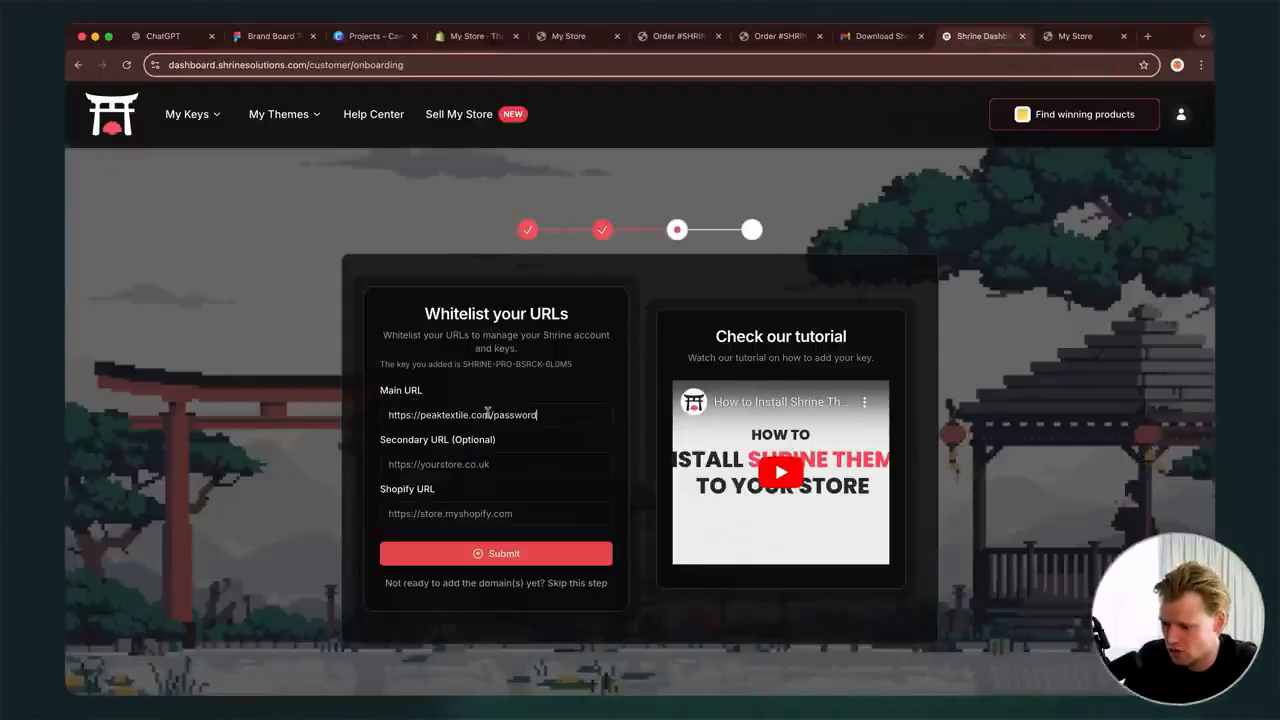
pyautogui.click(489, 414)
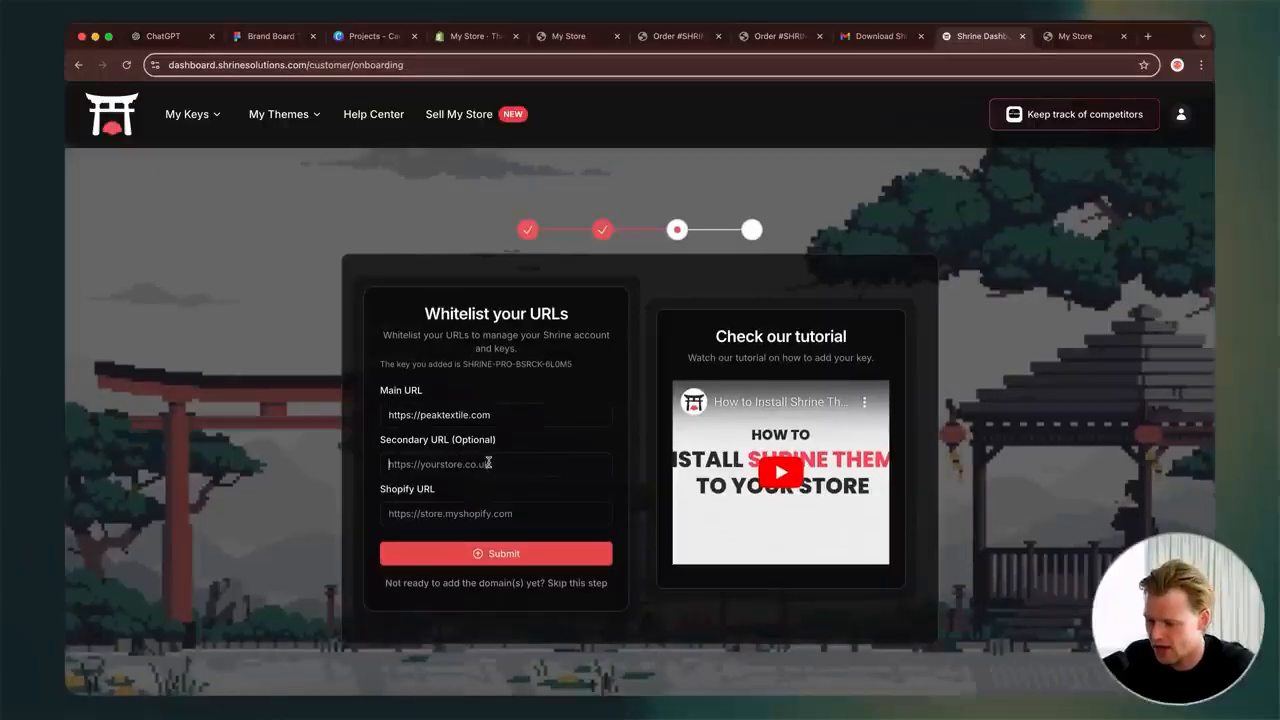
# - Copy the store's myshopify.com address from the domain settings in the Shopify admin
pyautogui.press('super+4')
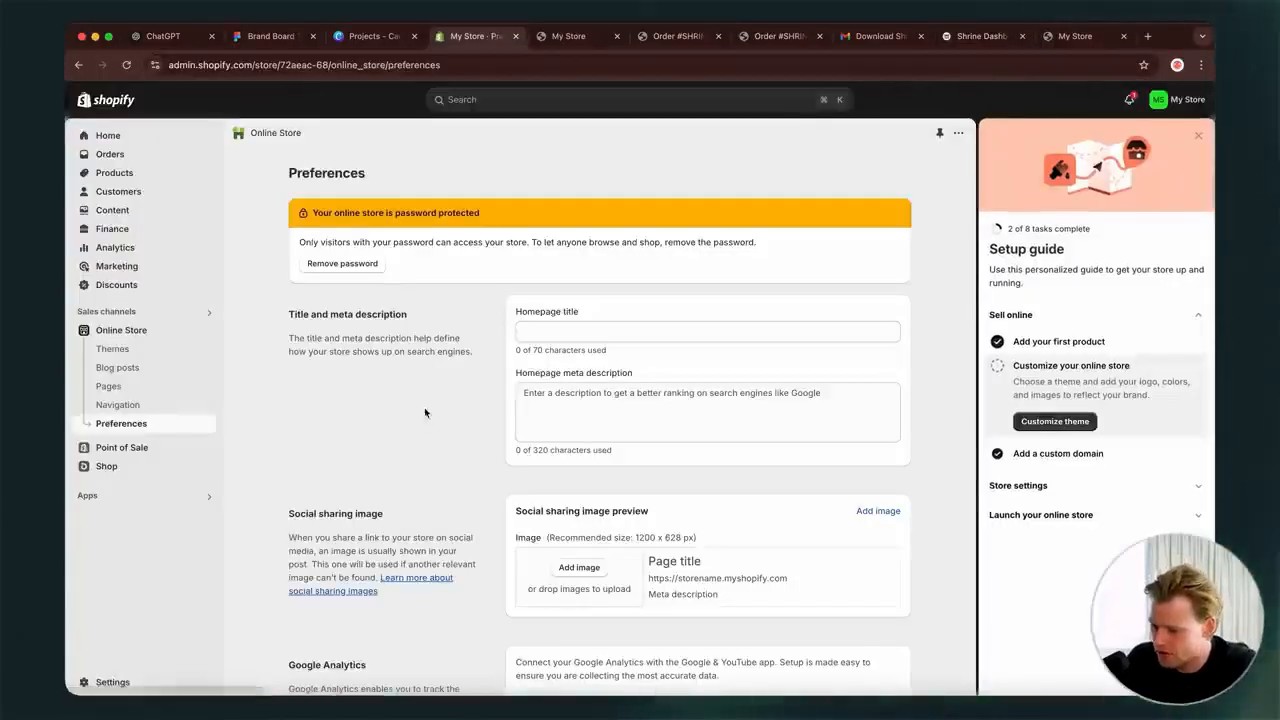
pyautogui.scroll(-1, 424, 437)
pyautogui.scroll(-10, 424, 437)
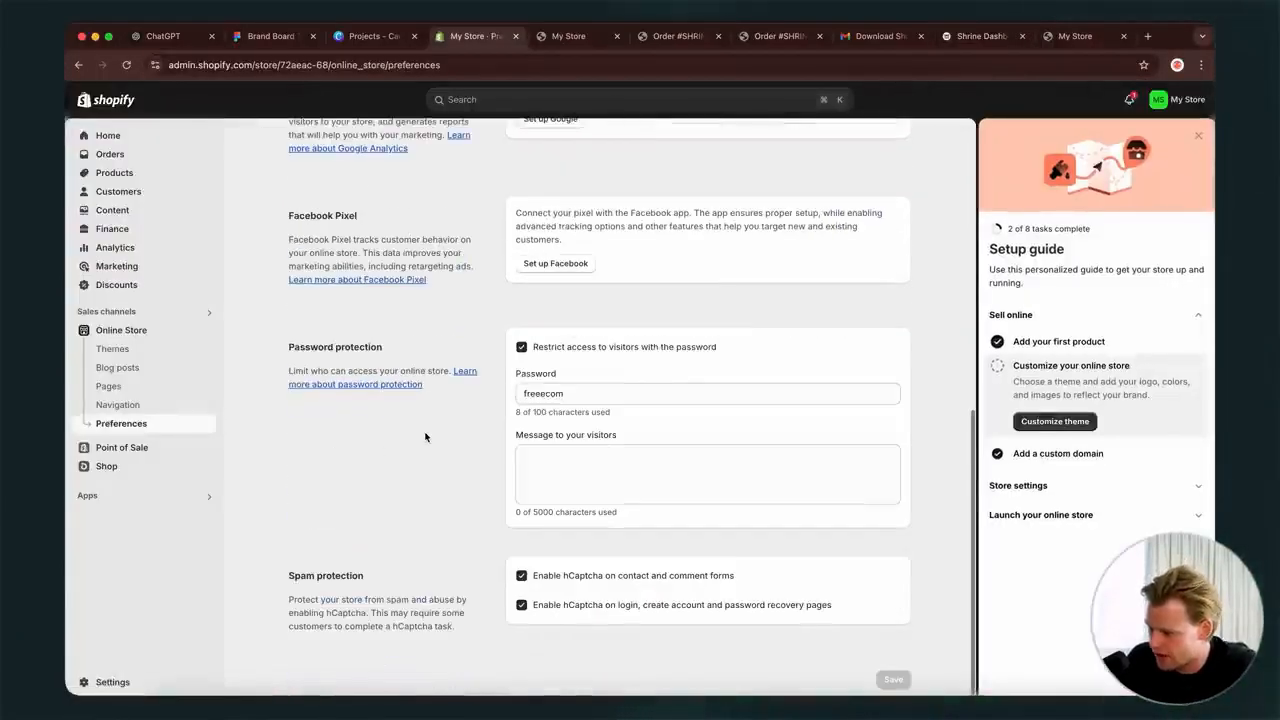
pyautogui.click(112, 682)
pyautogui.click(257, 464)
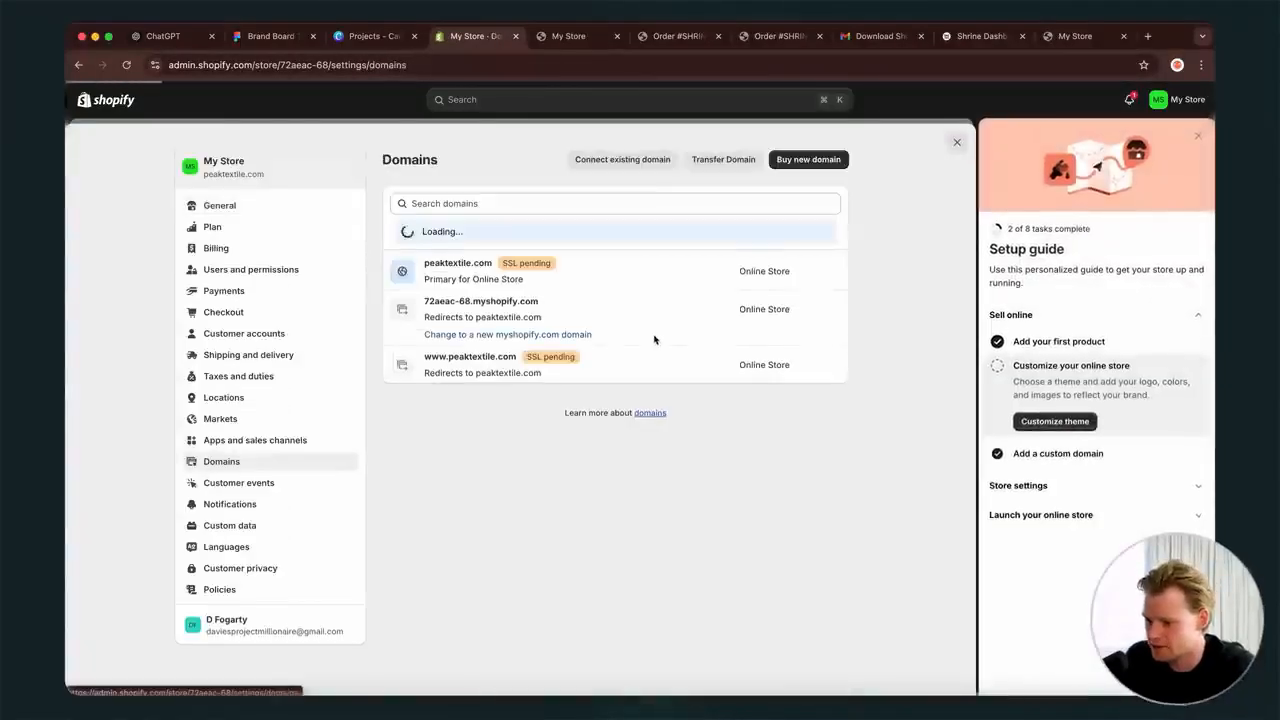
pyautogui.moveTo(544, 307); pyautogui.dragTo(430, 309)
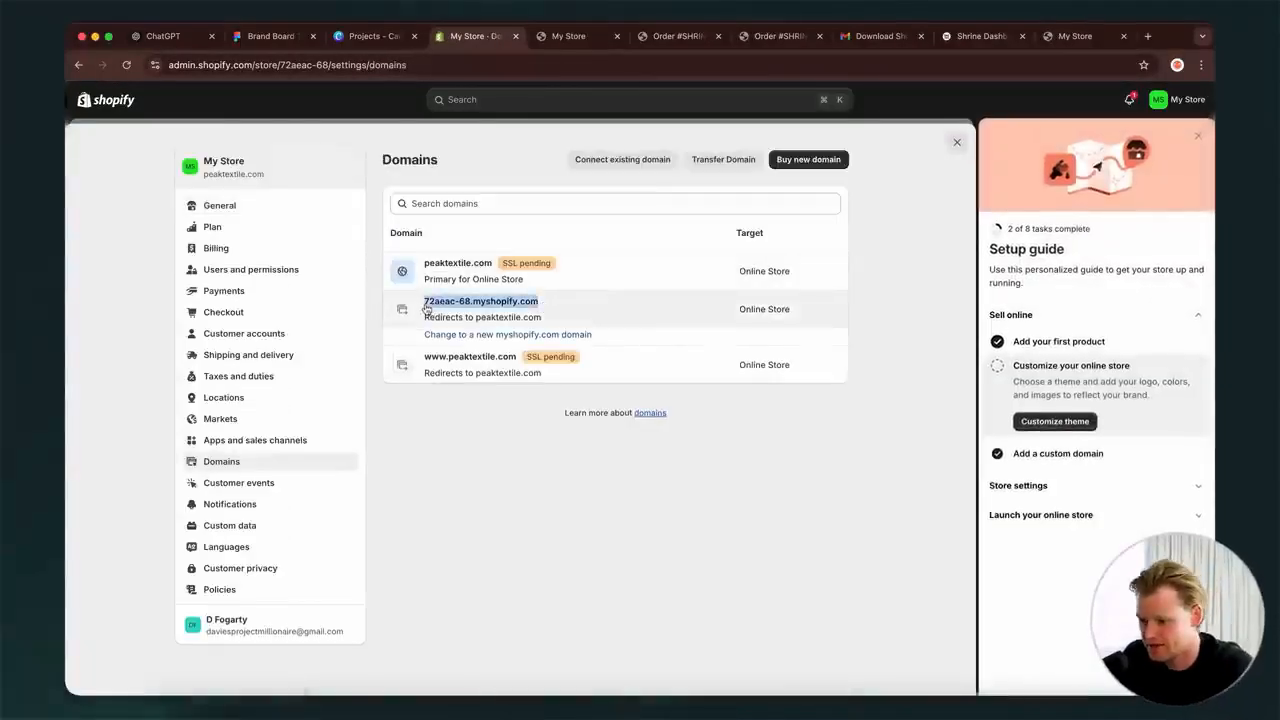
pyautogui.click(426, 309)
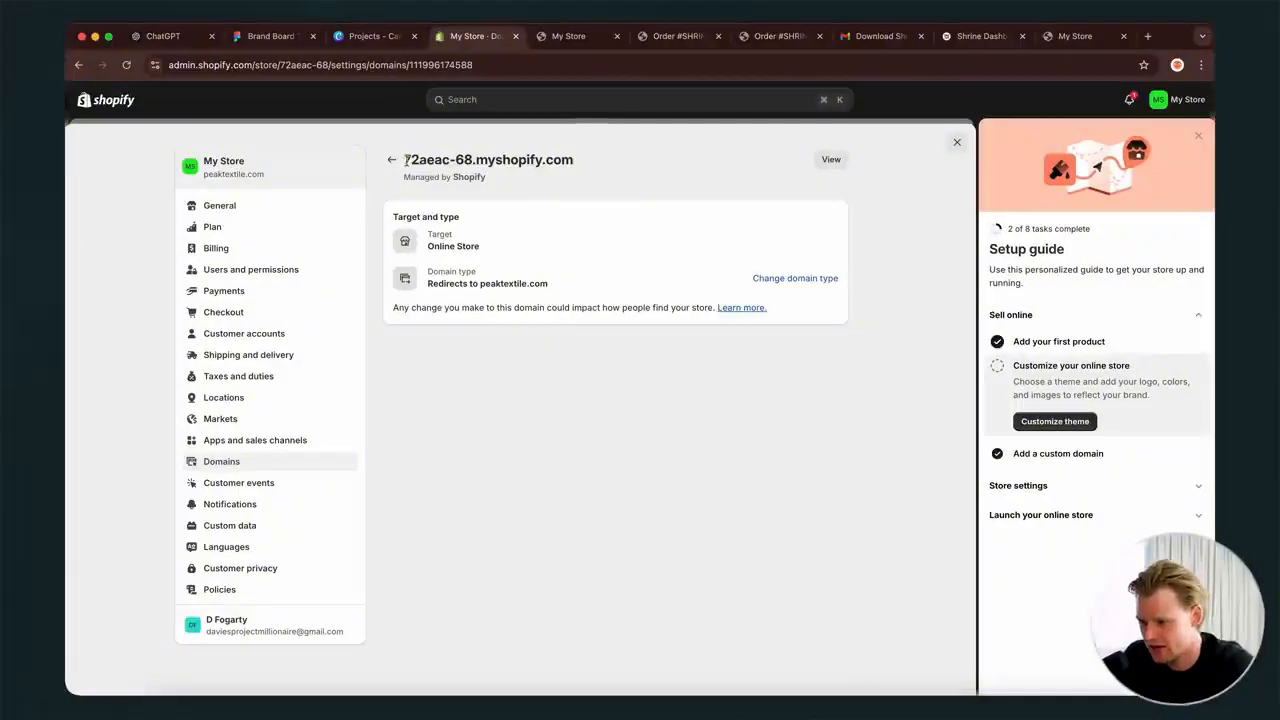
pyautogui.moveTo(406, 160); pyautogui.dragTo(607, 162)
pyautogui.press('super+c')
pyautogui.click(1075, 36)
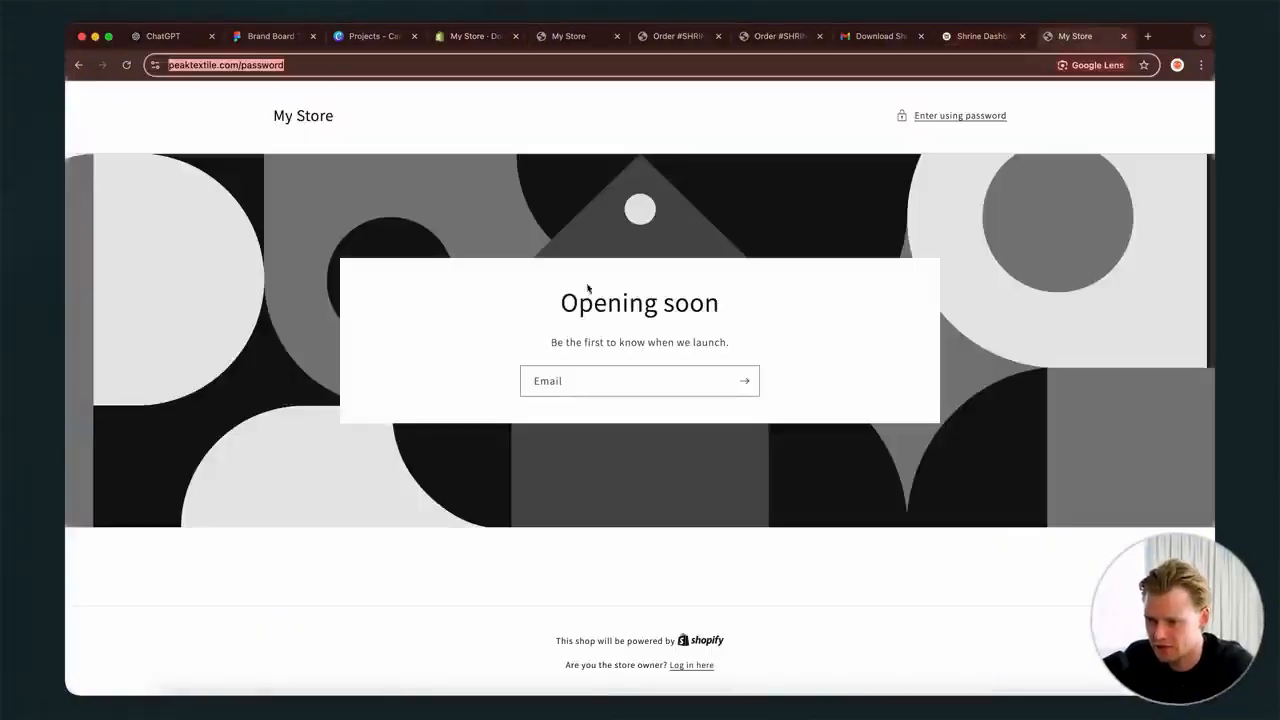
pyautogui.click(975, 36)
pyautogui.click(432, 515)
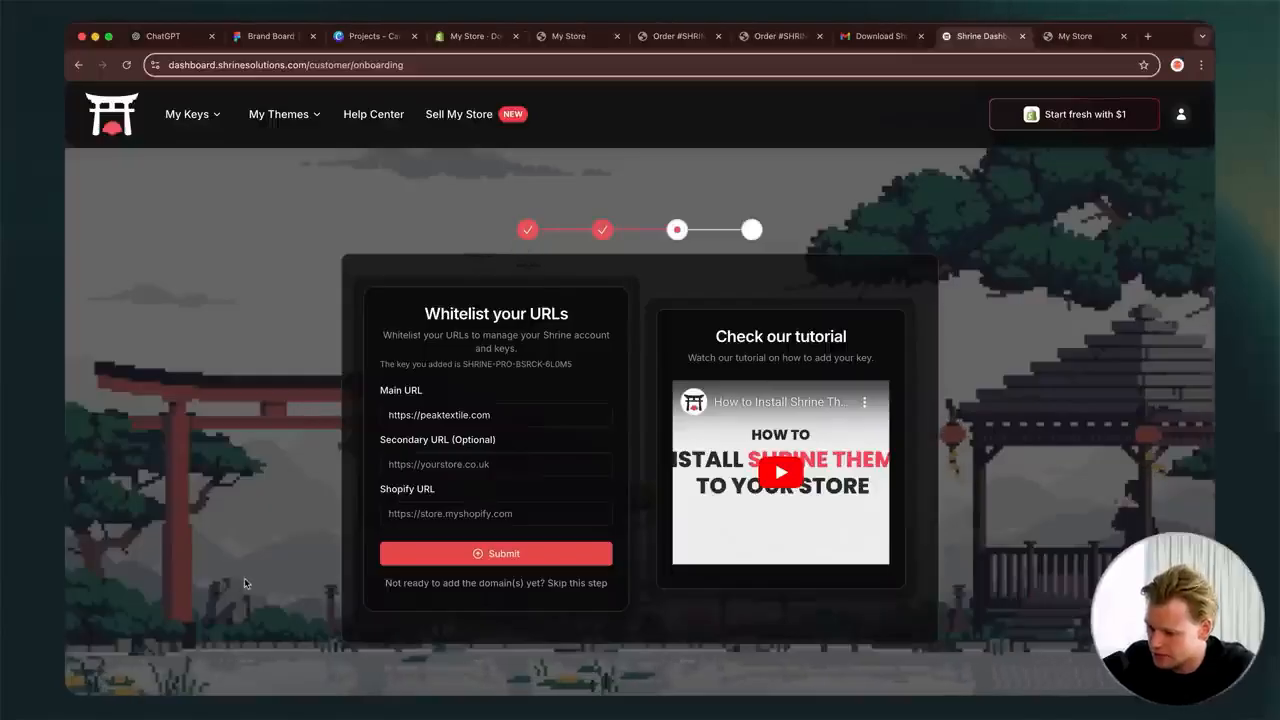
pyautogui.press('super+v')
pyautogui.click(390, 514)
pyautogui.write('https://')
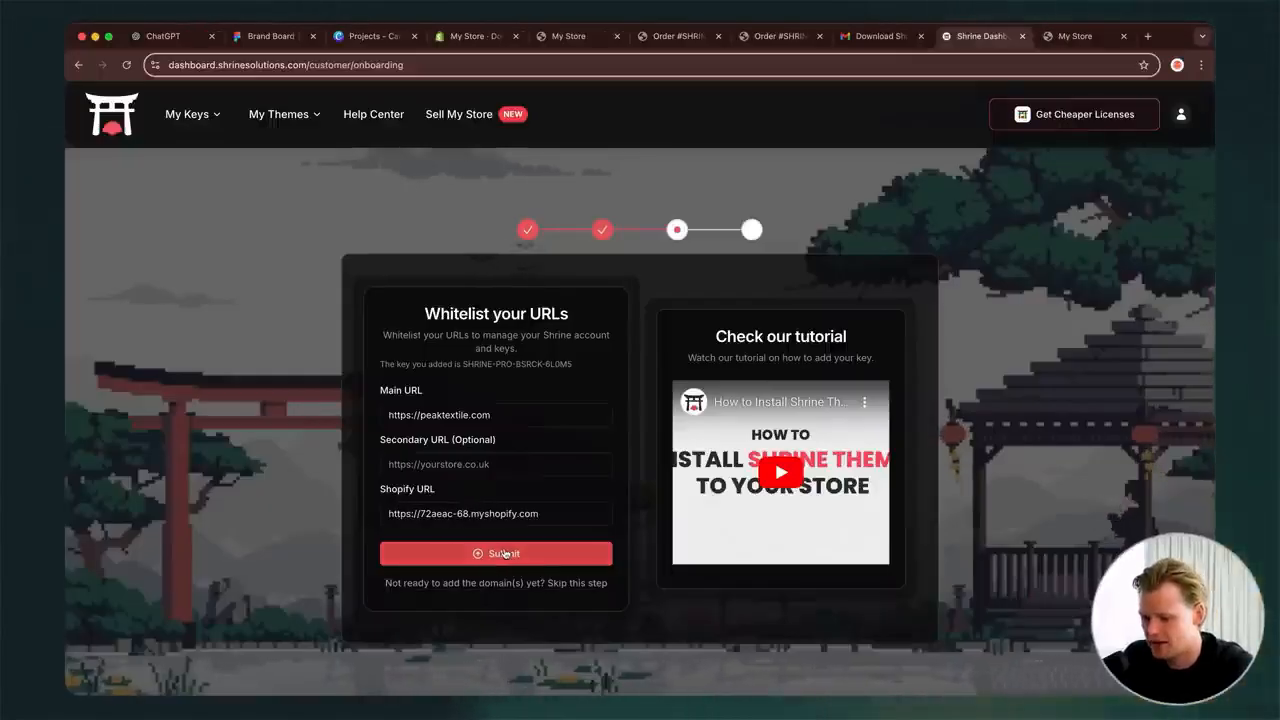
pyautogui.click(508, 553)
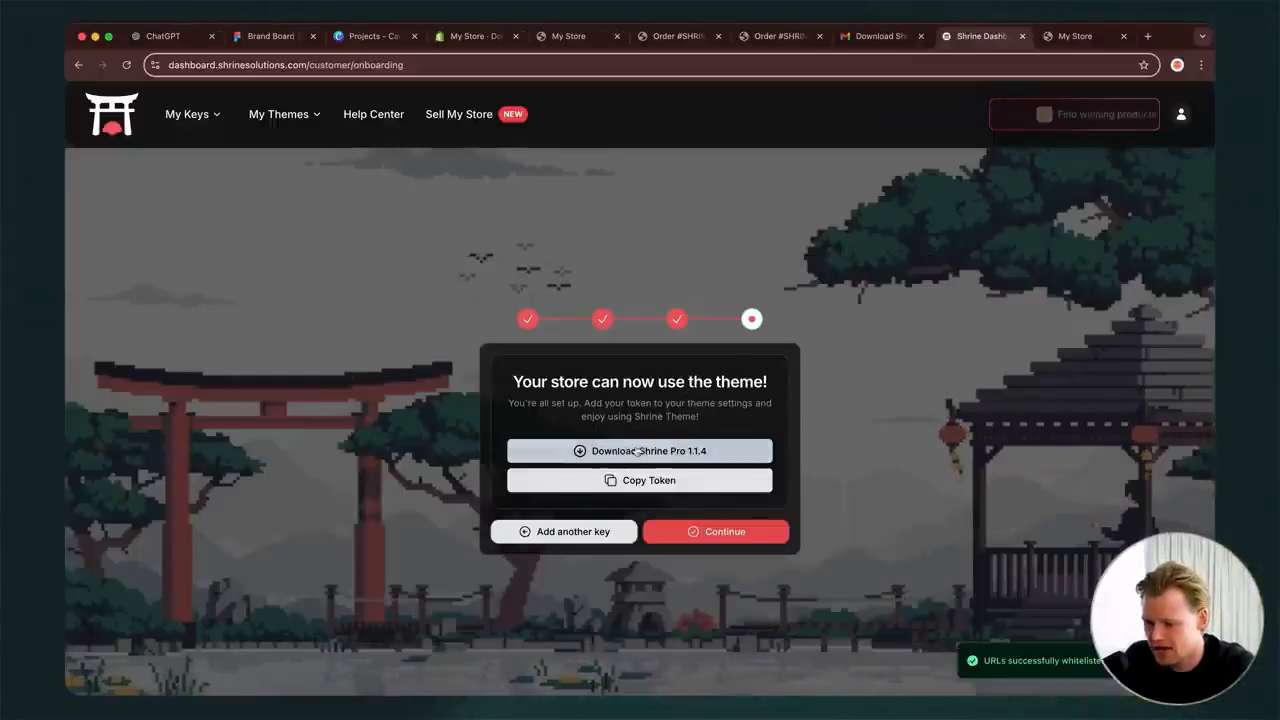
# - Download Shrine Pro 1.1.4, copy the theme token, and locate Shrine_Theme_Pro.zip among the downloads
pyautogui.click(660, 452)
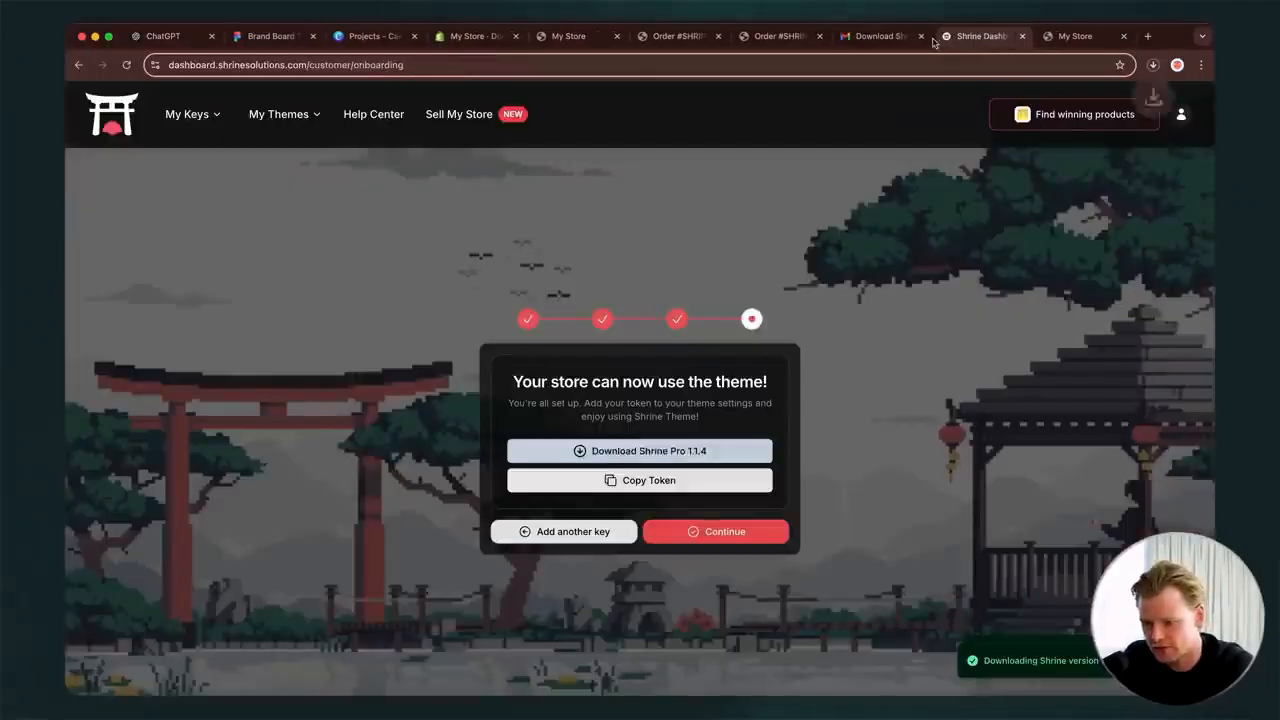
pyautogui.click(682, 481)
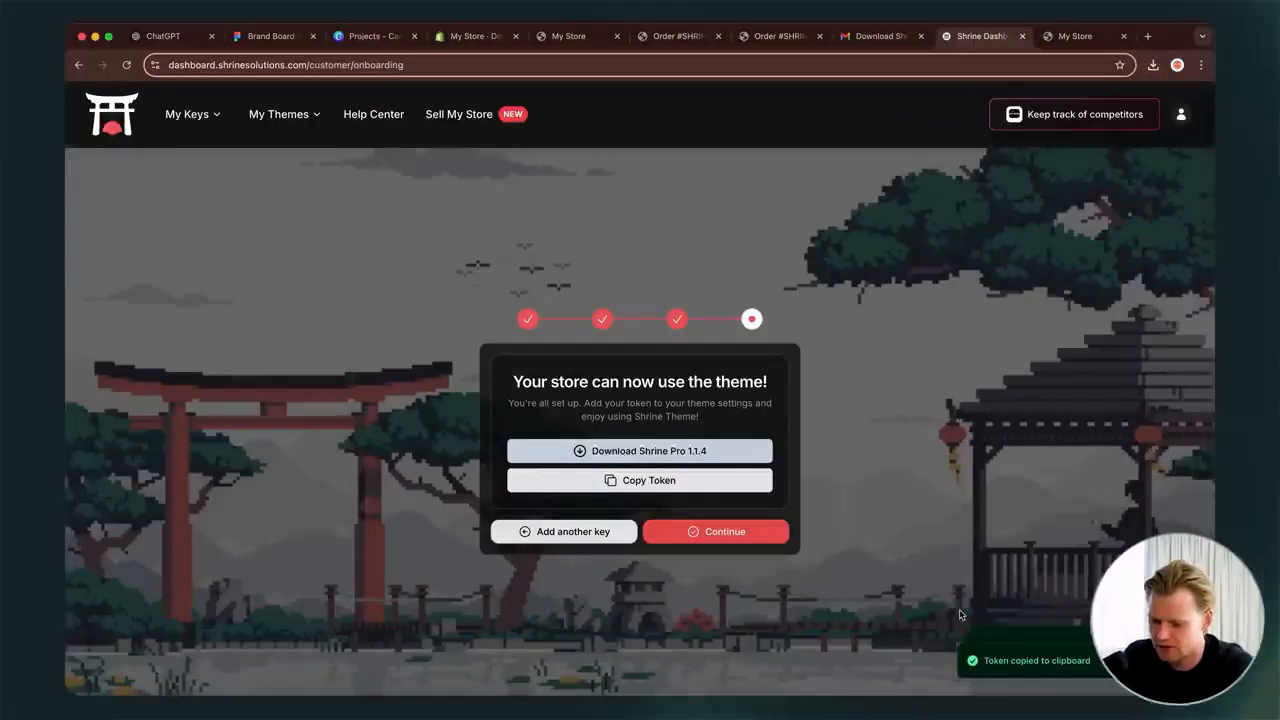
pyautogui.click(1079, 688)
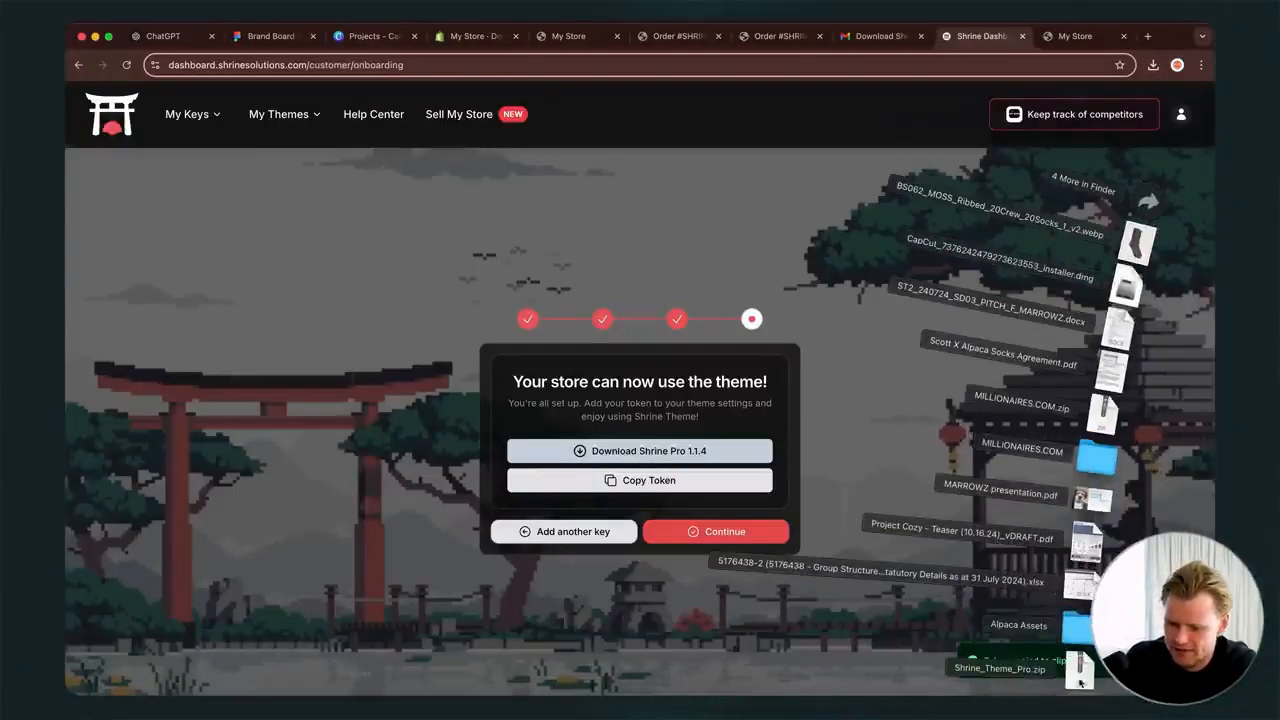
pyautogui.click(1079, 670)
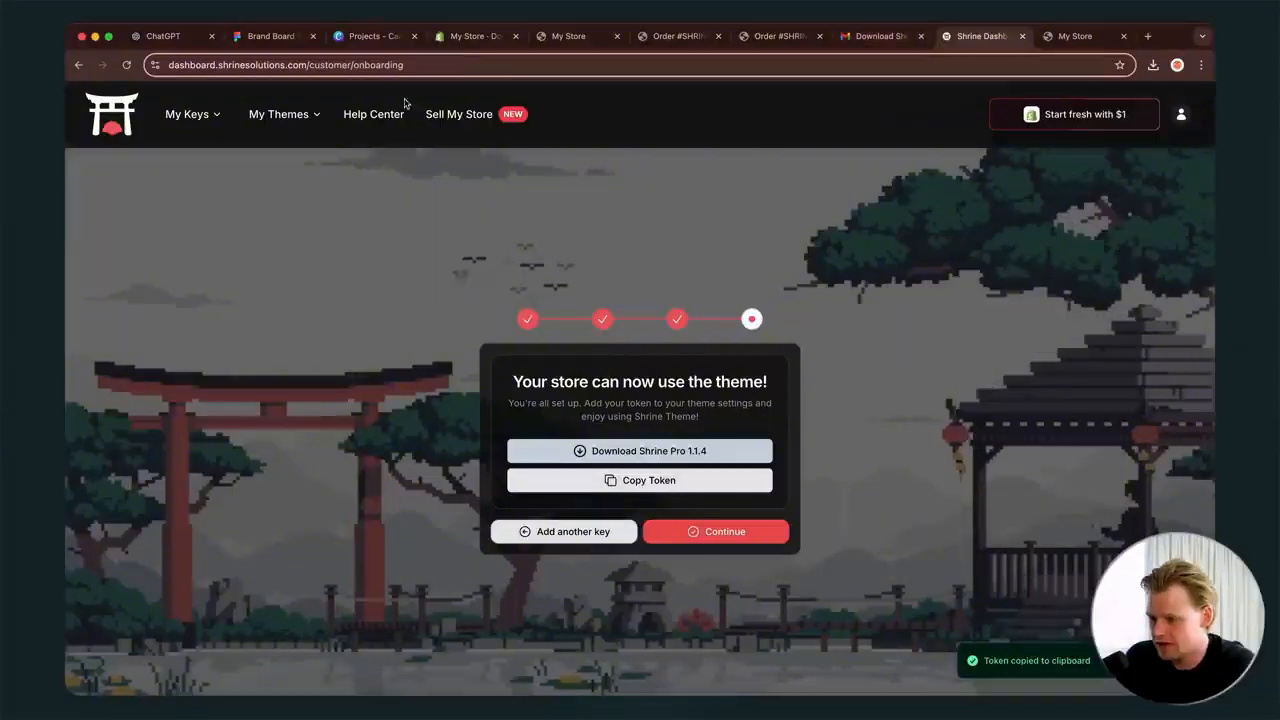
# - Upload Shrine_Theme_Pro.zip to the Shopify store's theme library
pyautogui.click(475, 36)
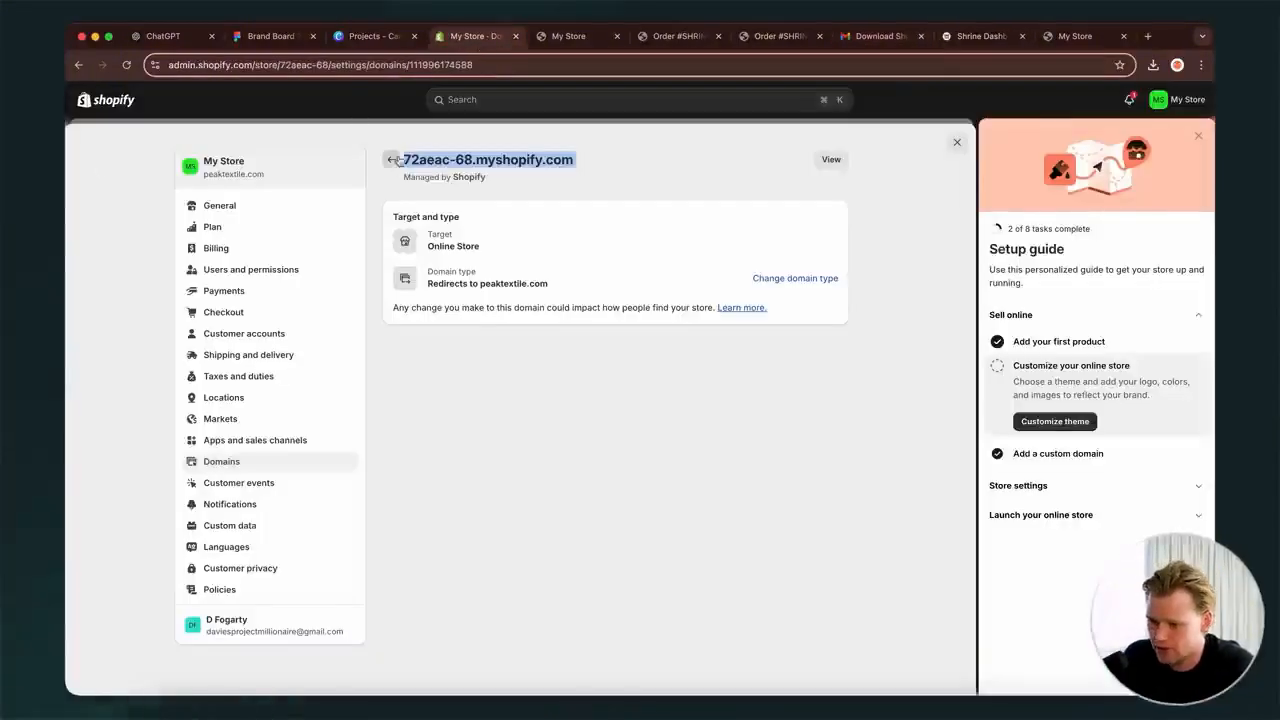
pyautogui.click(956, 142)
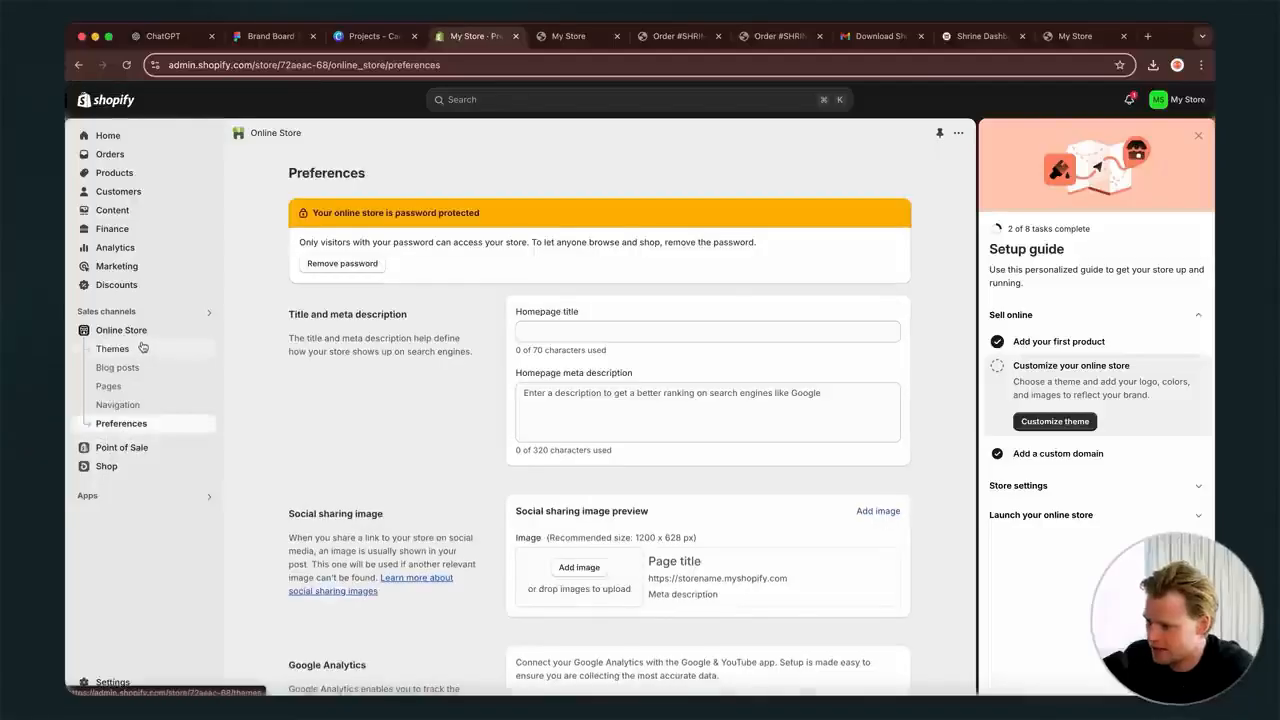
pyautogui.click(113, 349)
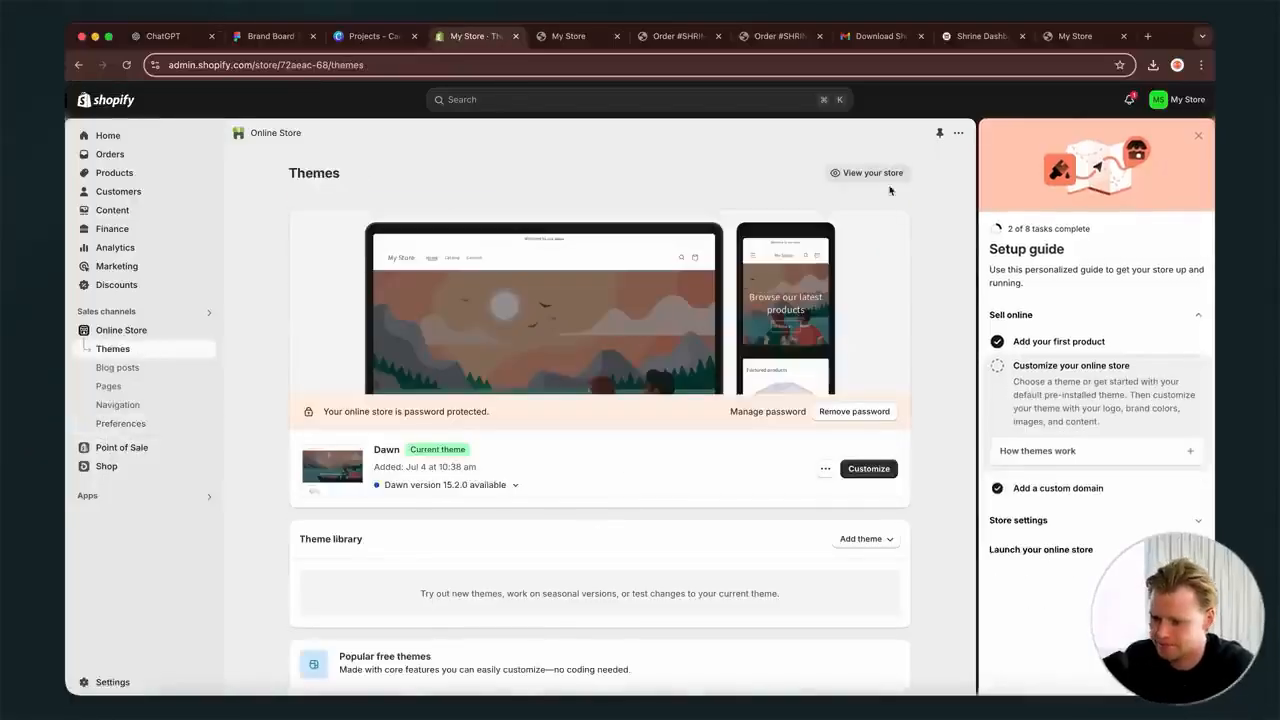
pyautogui.scroll(-5, 769, 548)
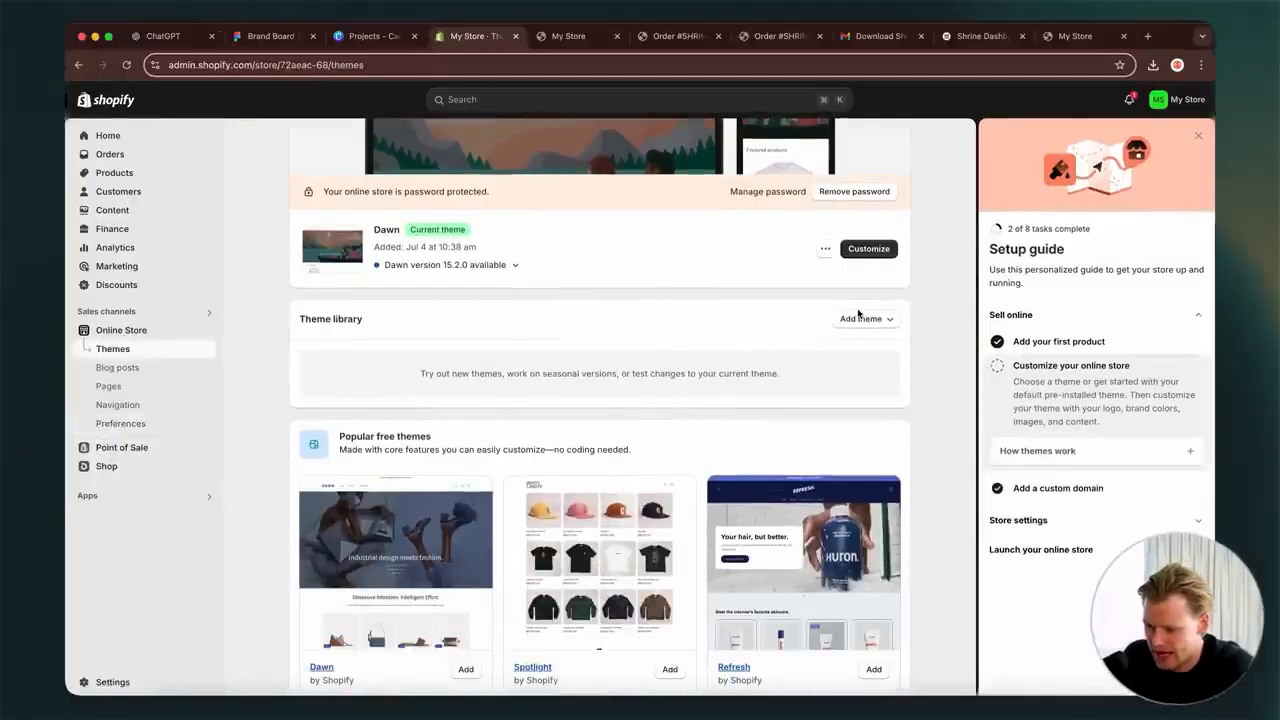
pyautogui.click(858, 318)
pyautogui.click(862, 377)
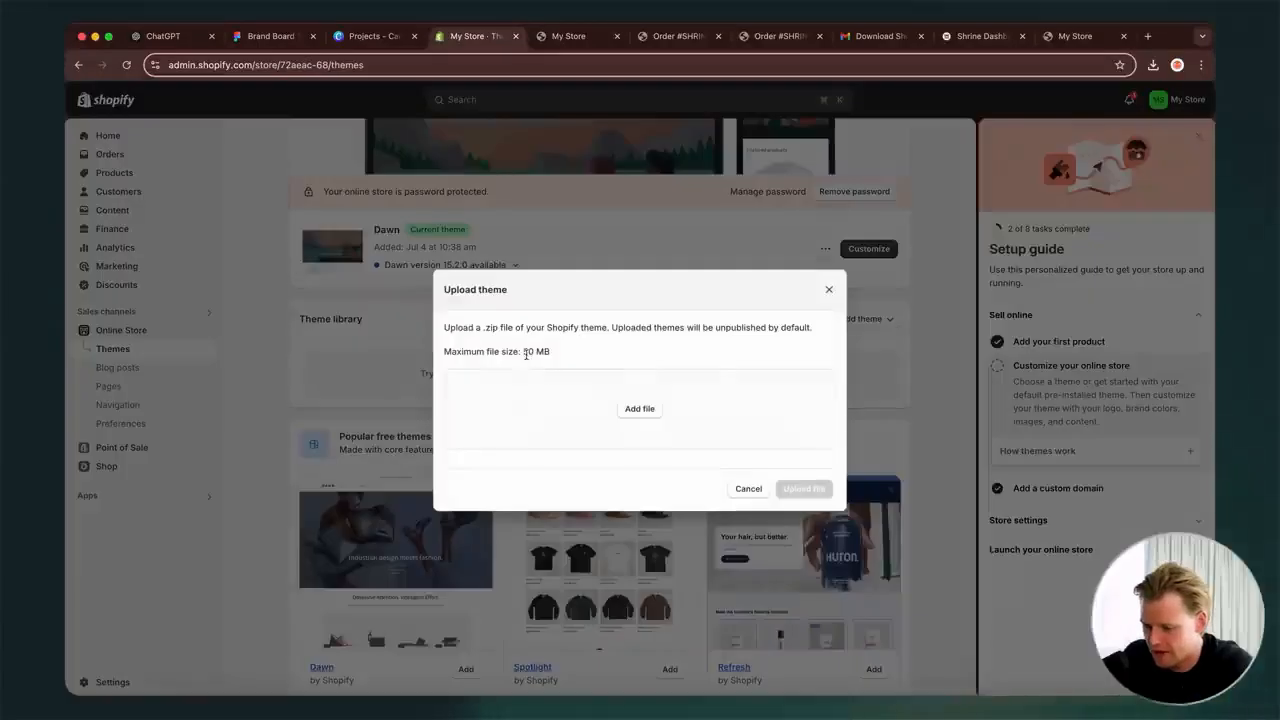
pyautogui.click(1079, 710)
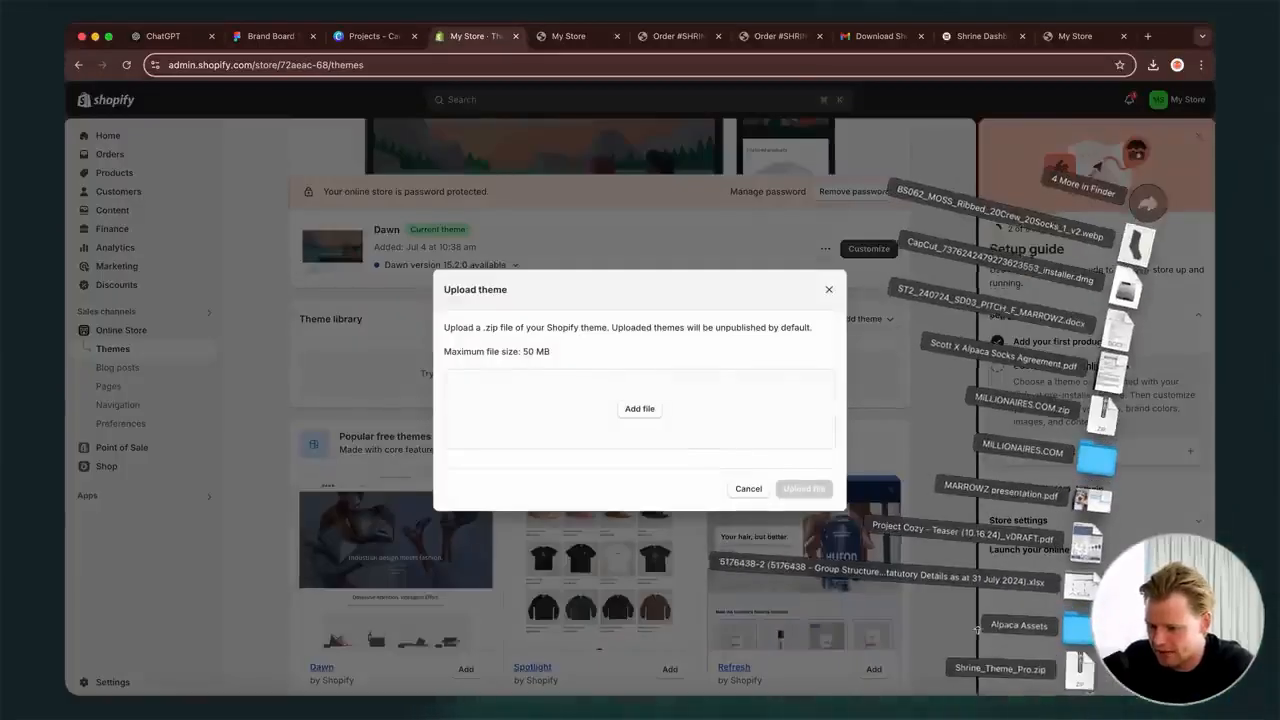
pyautogui.click(817, 494)
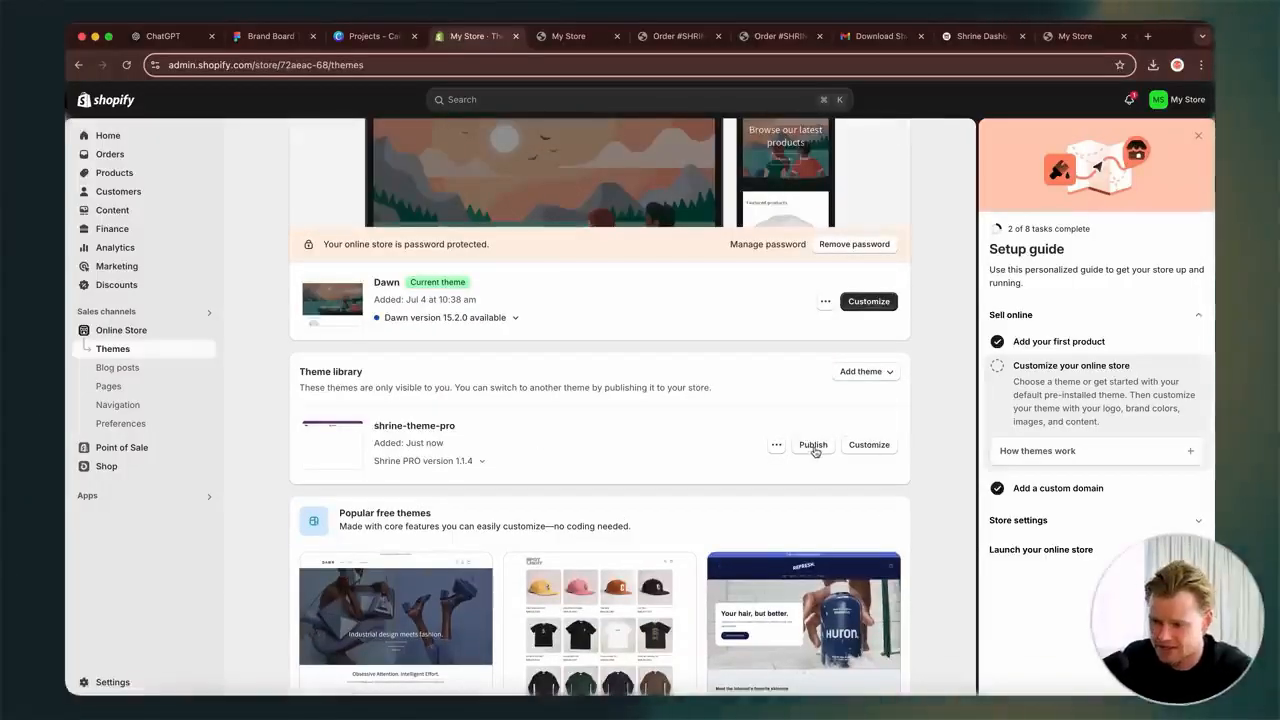
# - Publish shrine-theme-pro as the store's current theme and open it in the theme editor
pyautogui.scroll(2, 767, 355)
pyautogui.scroll(2, 767, 355)
pyautogui.scroll(-4, 657, 523)
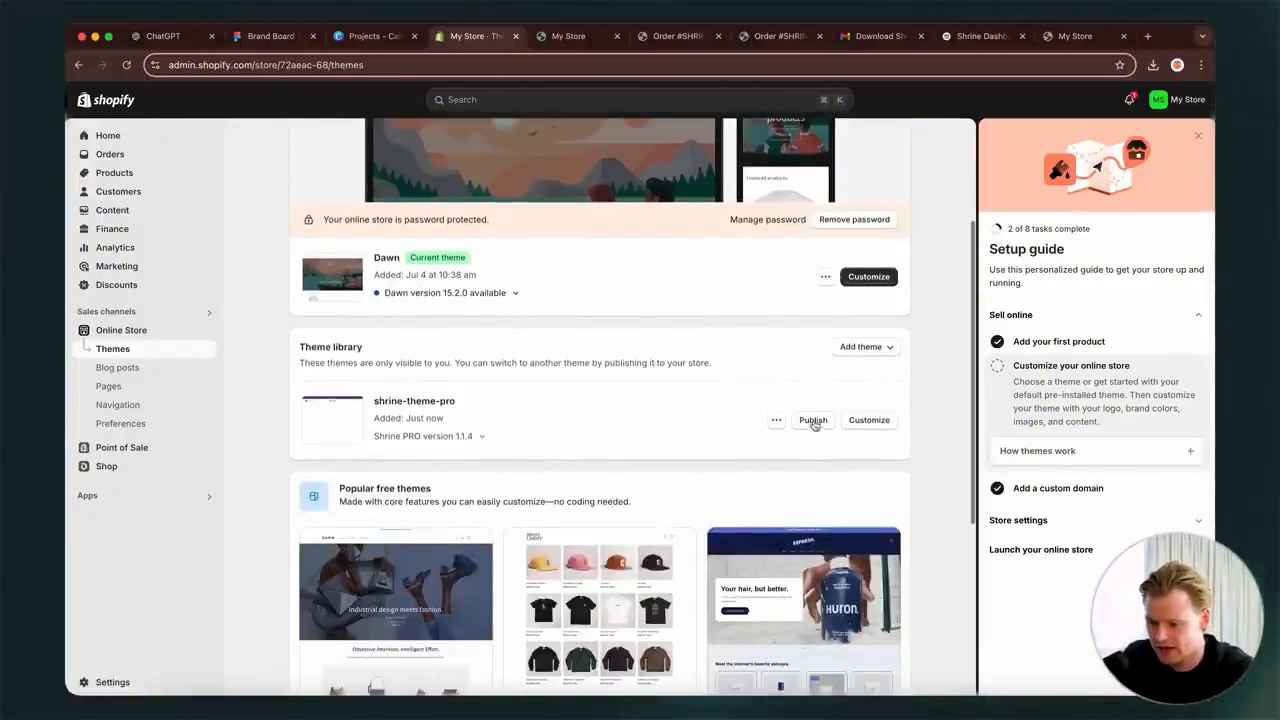
pyautogui.click(813, 420)
pyautogui.click(810, 507)
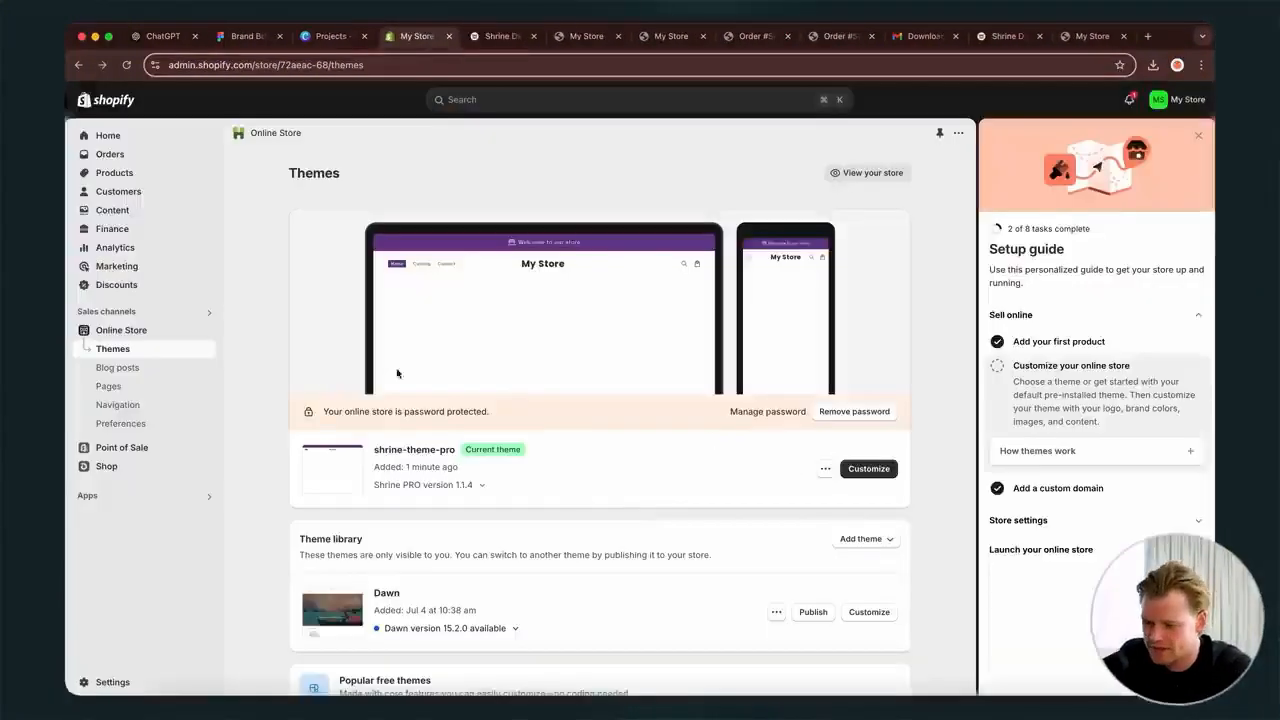
pyautogui.click(869, 469)
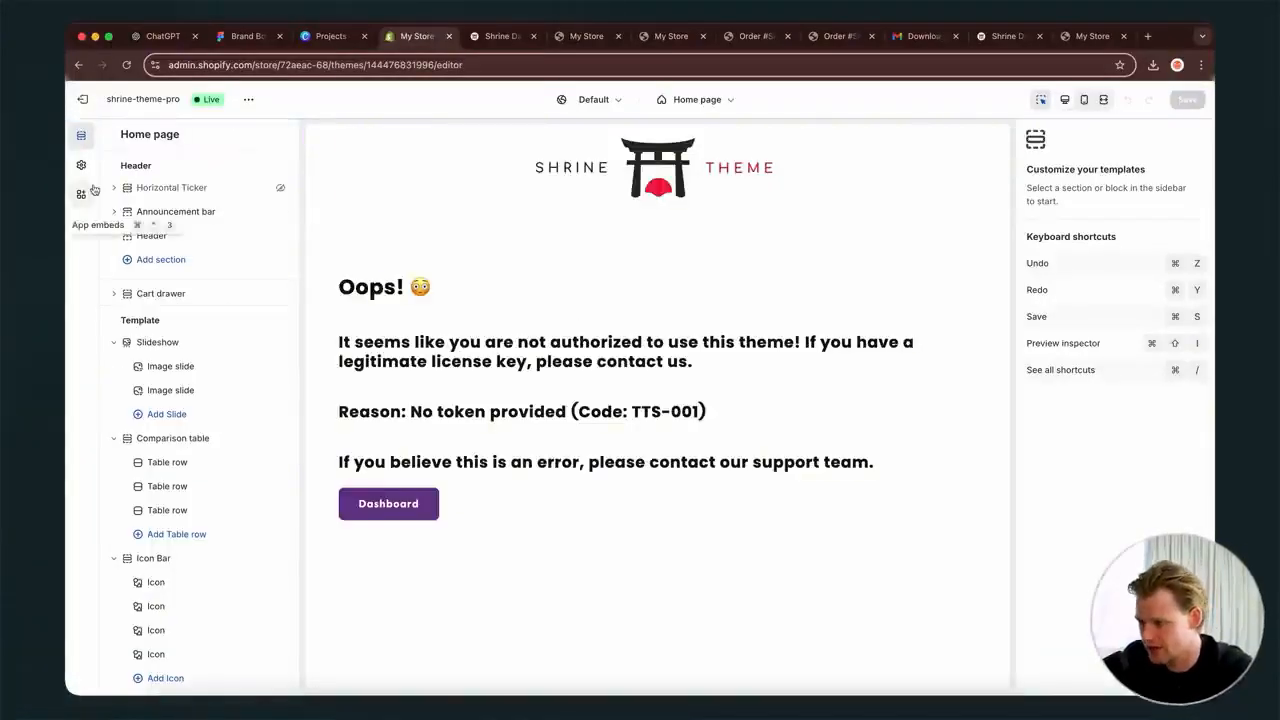
# - Enter the Shrine authentication token in the theme's Authentication settings and save the theme
pyautogui.click(81, 165)
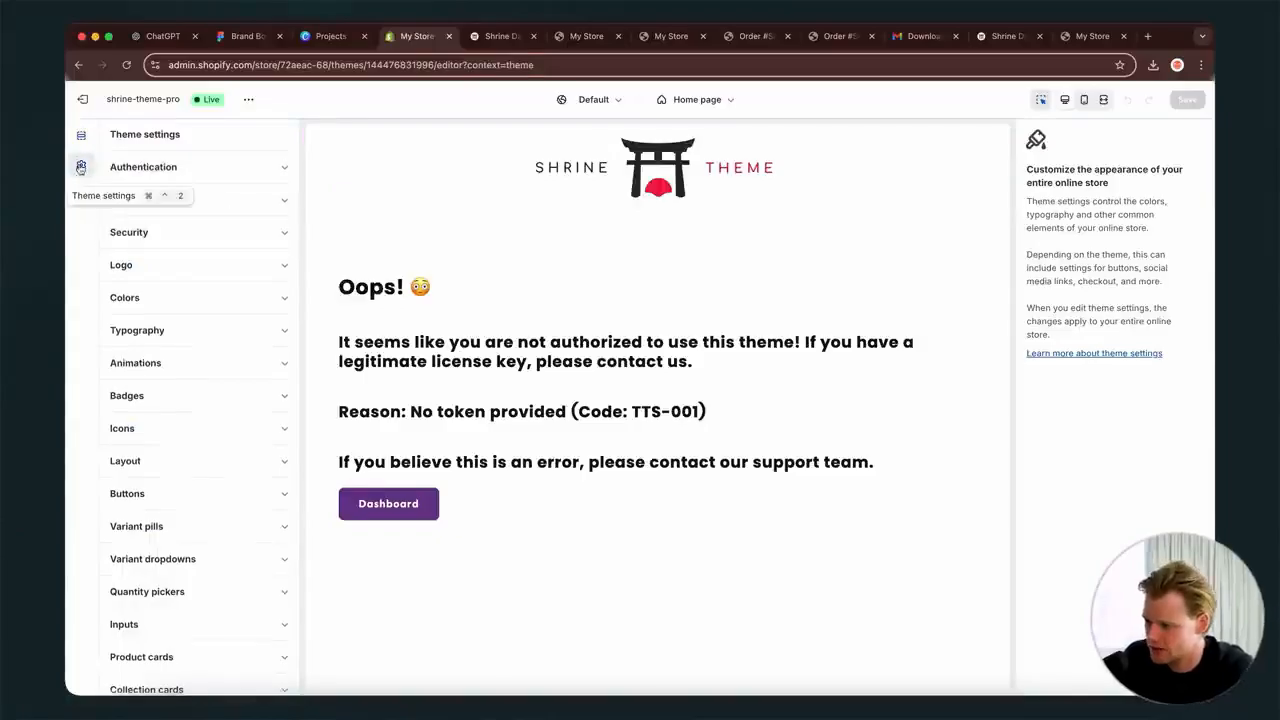
pyautogui.click(177, 162)
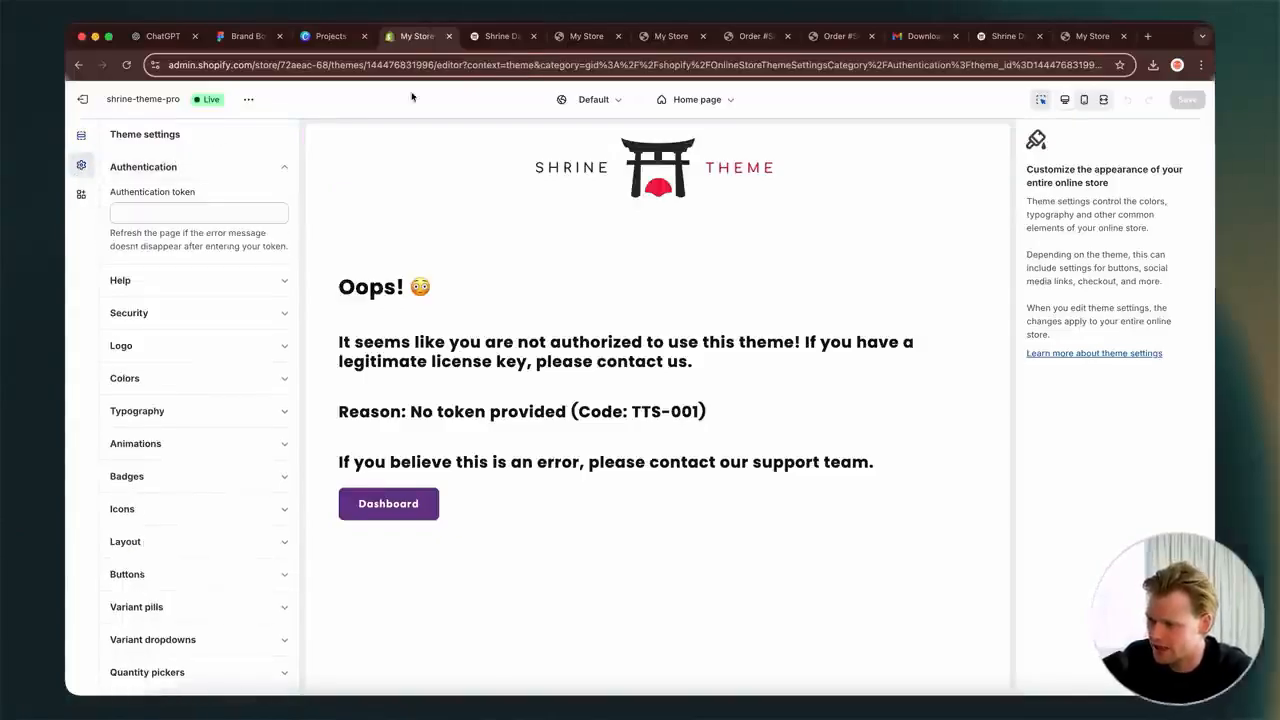
pyautogui.click(150, 215)
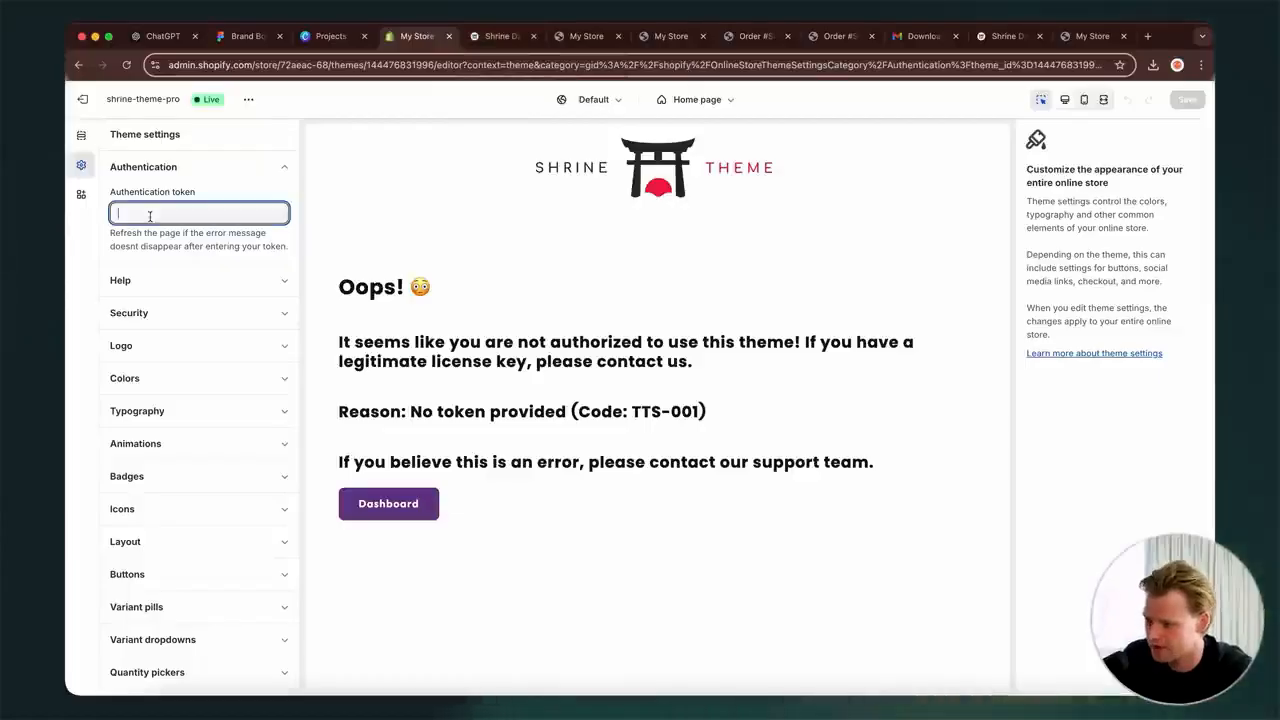
pyautogui.click(560, 386)
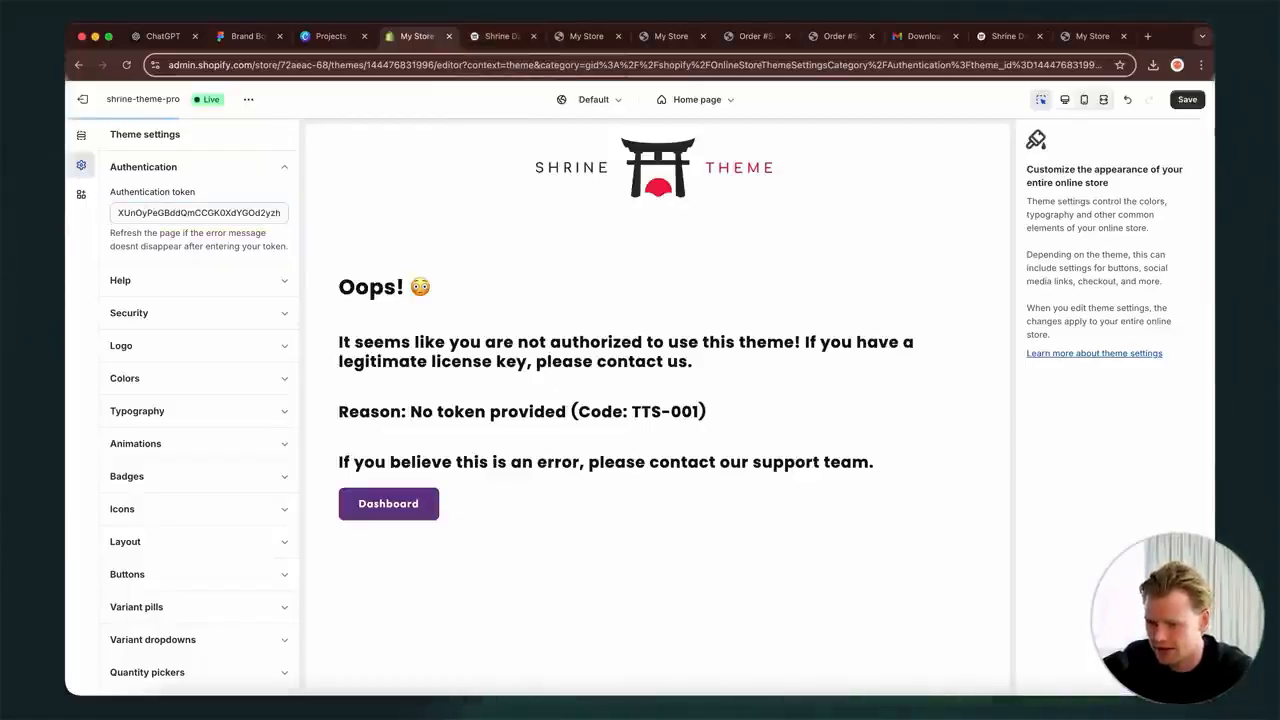
pyautogui.click(1187, 99)
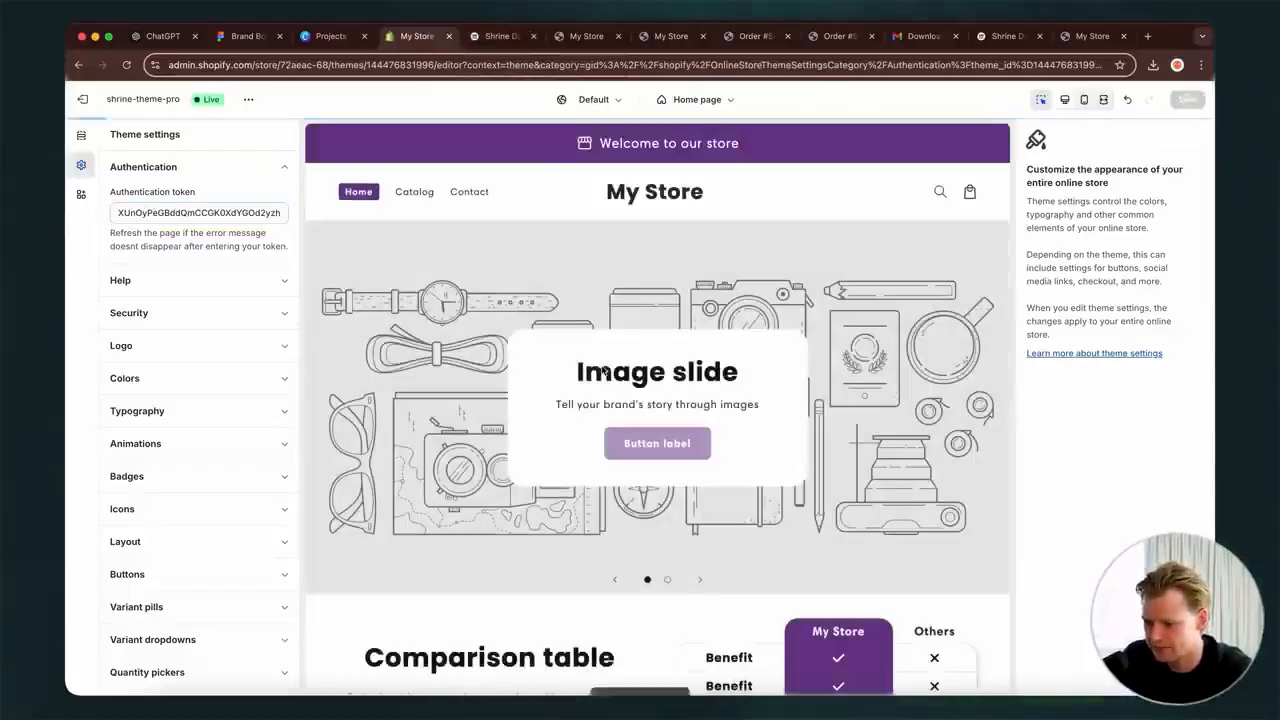
# - Examine the activated theme's home page preview, the remaining theme settings categories and the home page section list
pyautogui.scroll(-10, 603, 370)
pyautogui.scroll(10, 603, 370)
pyautogui.scroll(-10, 603, 370)
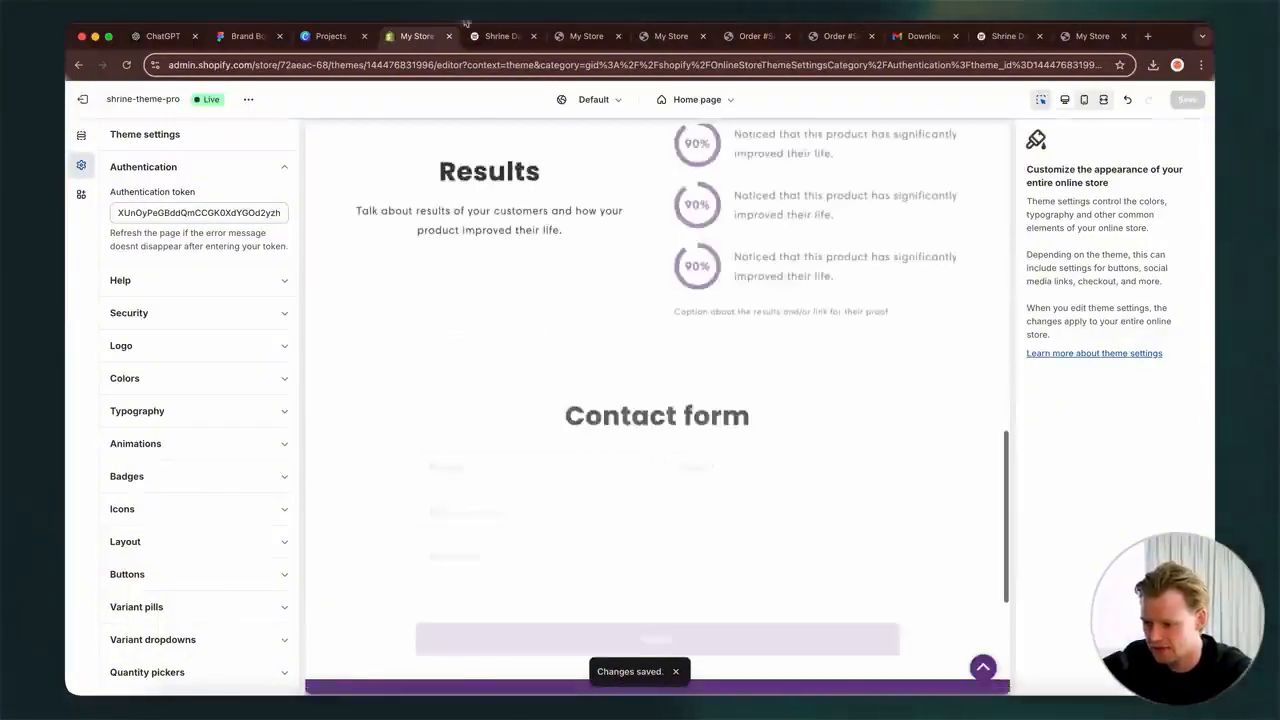
pyautogui.scroll(10, 800, 240)
pyautogui.scroll(-10, 829, 414)
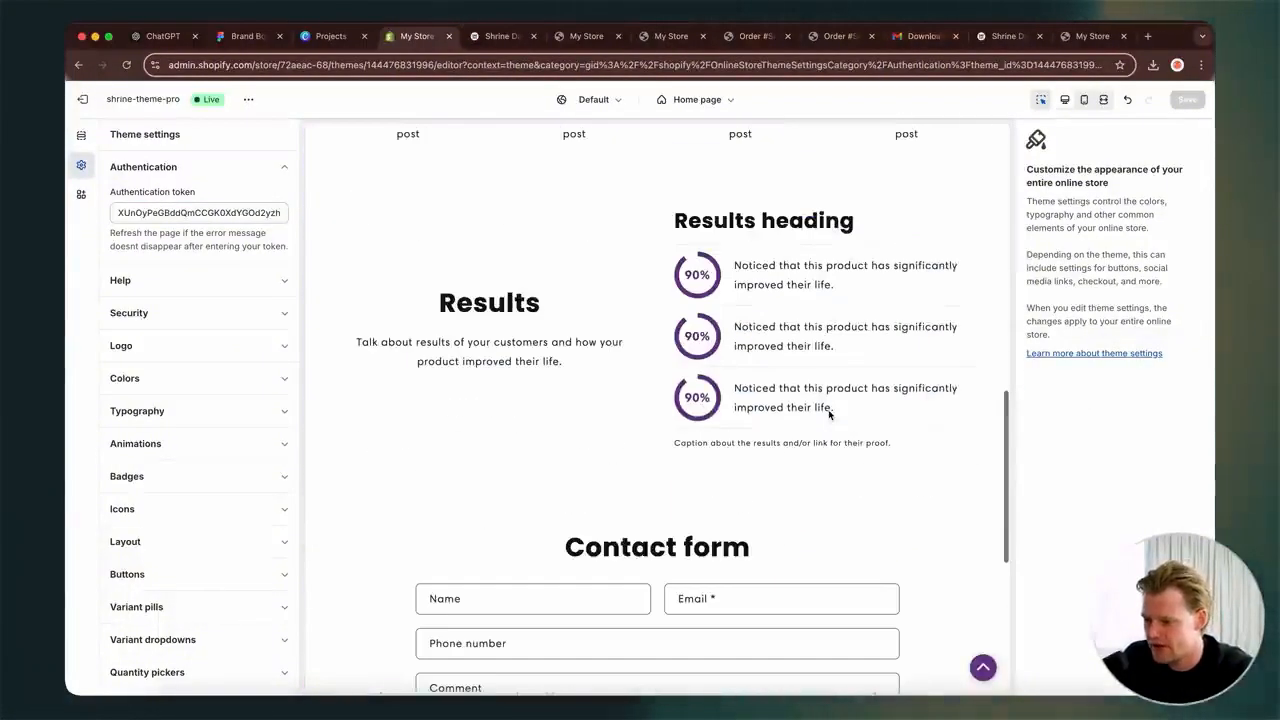
pyautogui.scroll(-5, 214, 480)
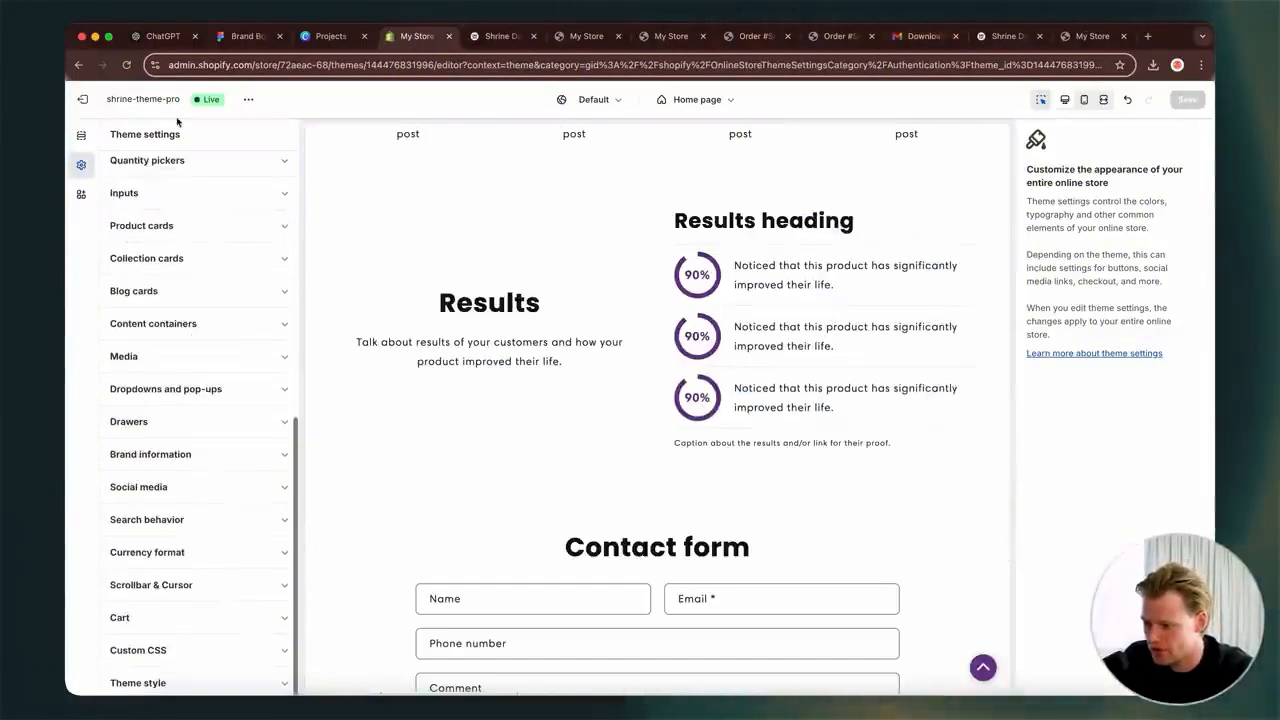
pyautogui.click(81, 136)
pyautogui.scroll(-2, 200, 380)
pyautogui.scroll(2, 200, 508)
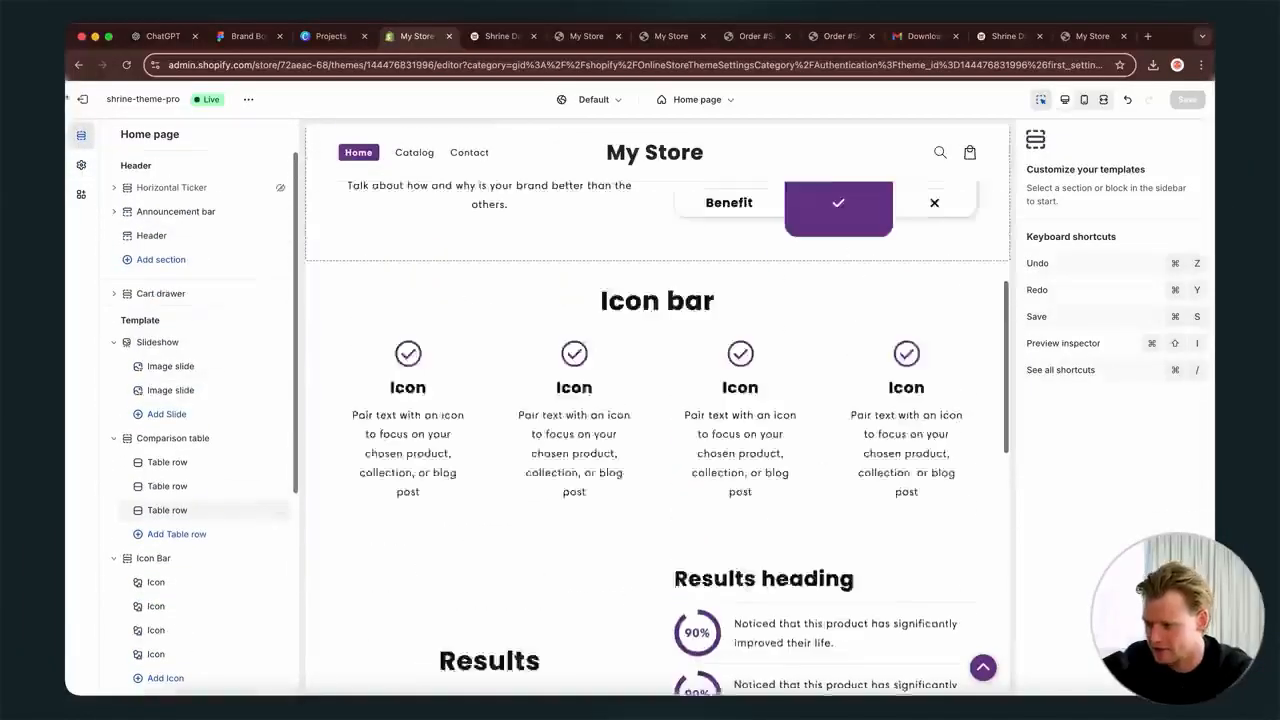
pyautogui.scroll(4, 690, 420)
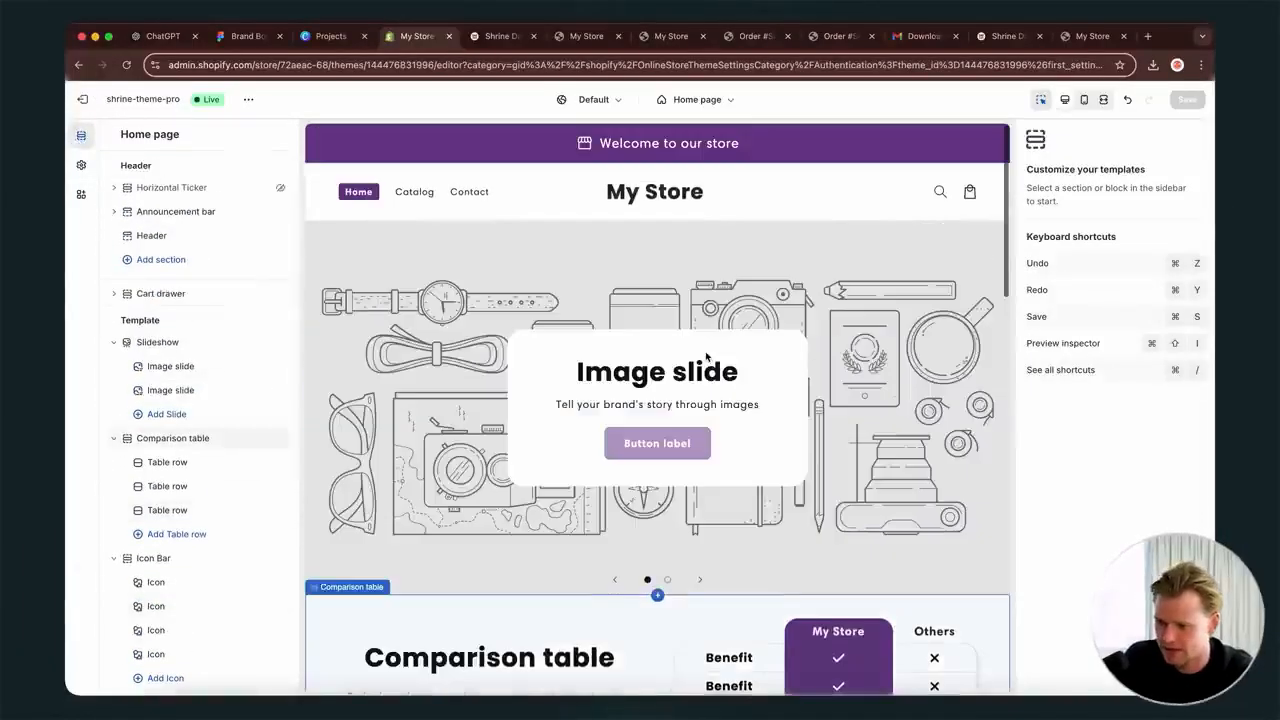
pyautogui.scroll(-3, 694, 363)
pyautogui.scroll(3, 694, 363)
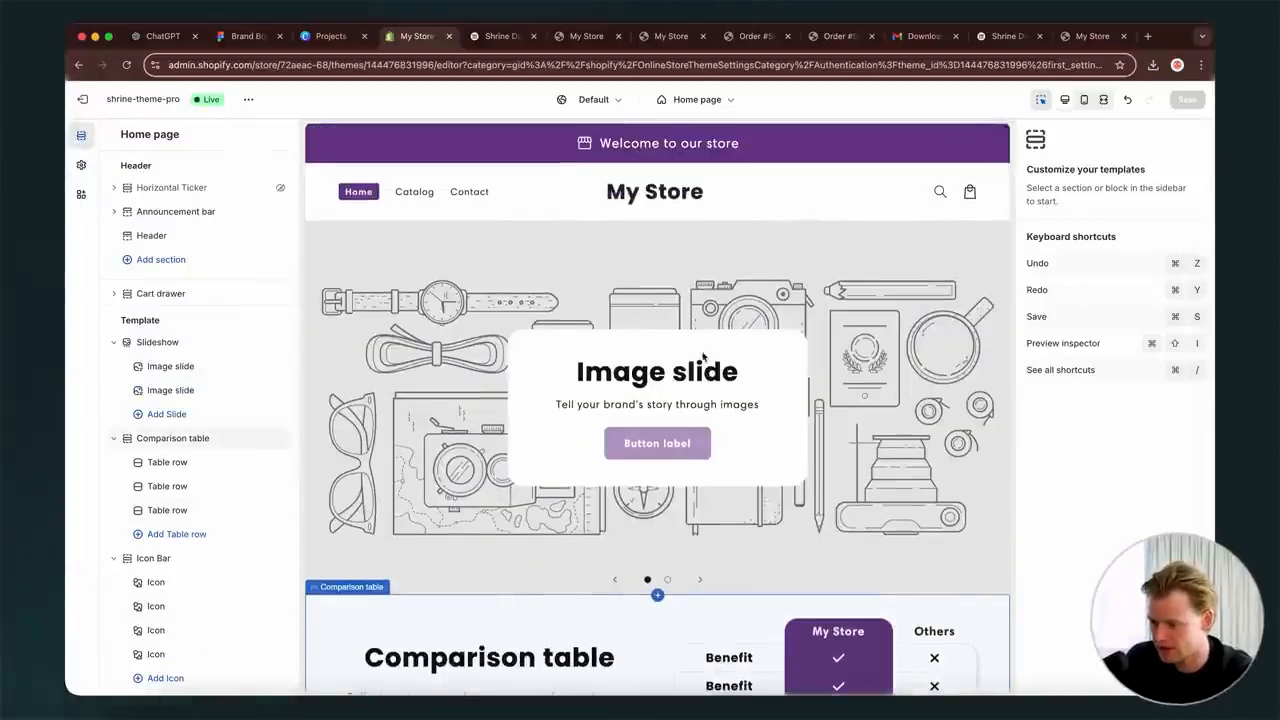
# - Leave the theme editor, dismiss the setup guide on the Products page, and start a new product, reviewing its blank form
pyautogui.click(80, 65)
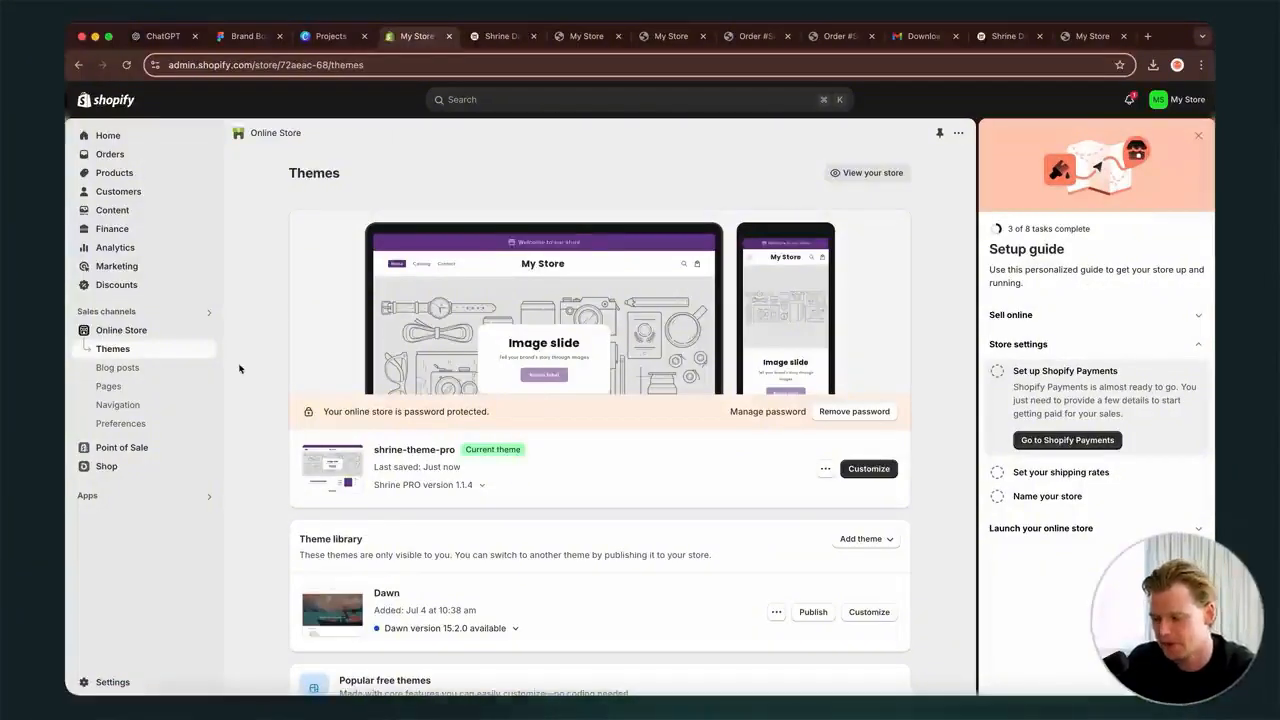
pyautogui.click(112, 174)
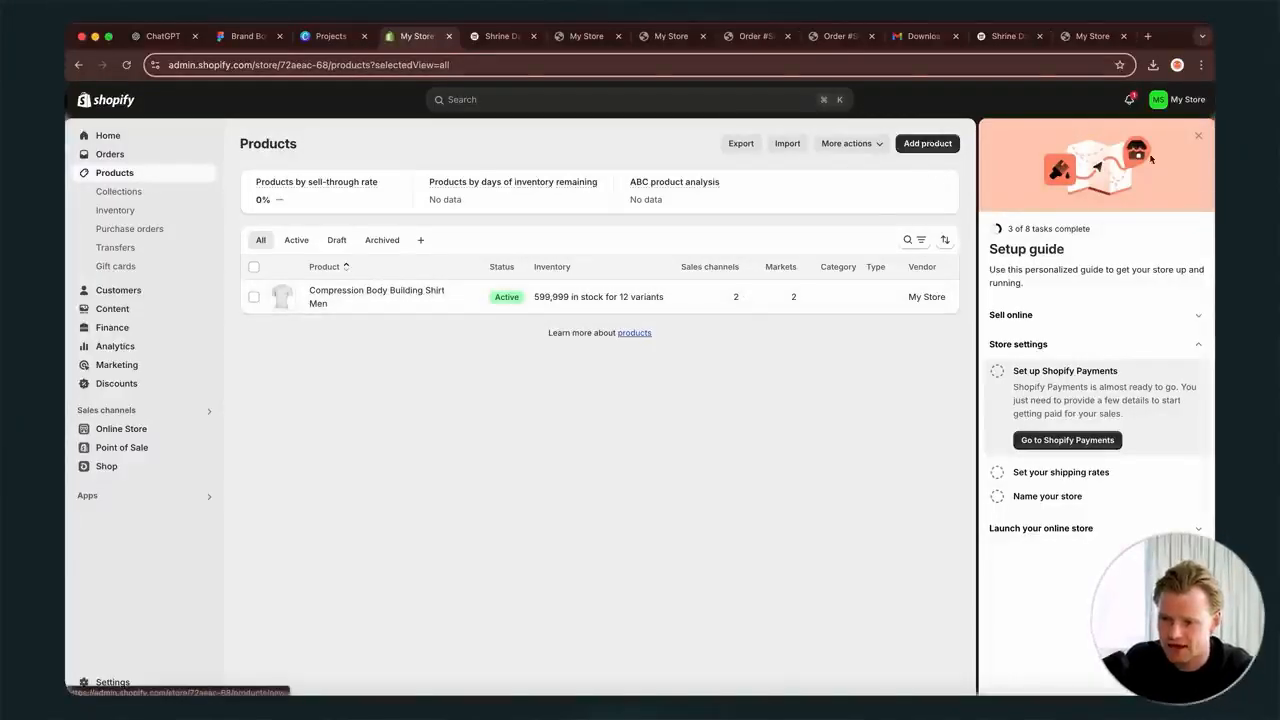
pyautogui.click(1201, 138)
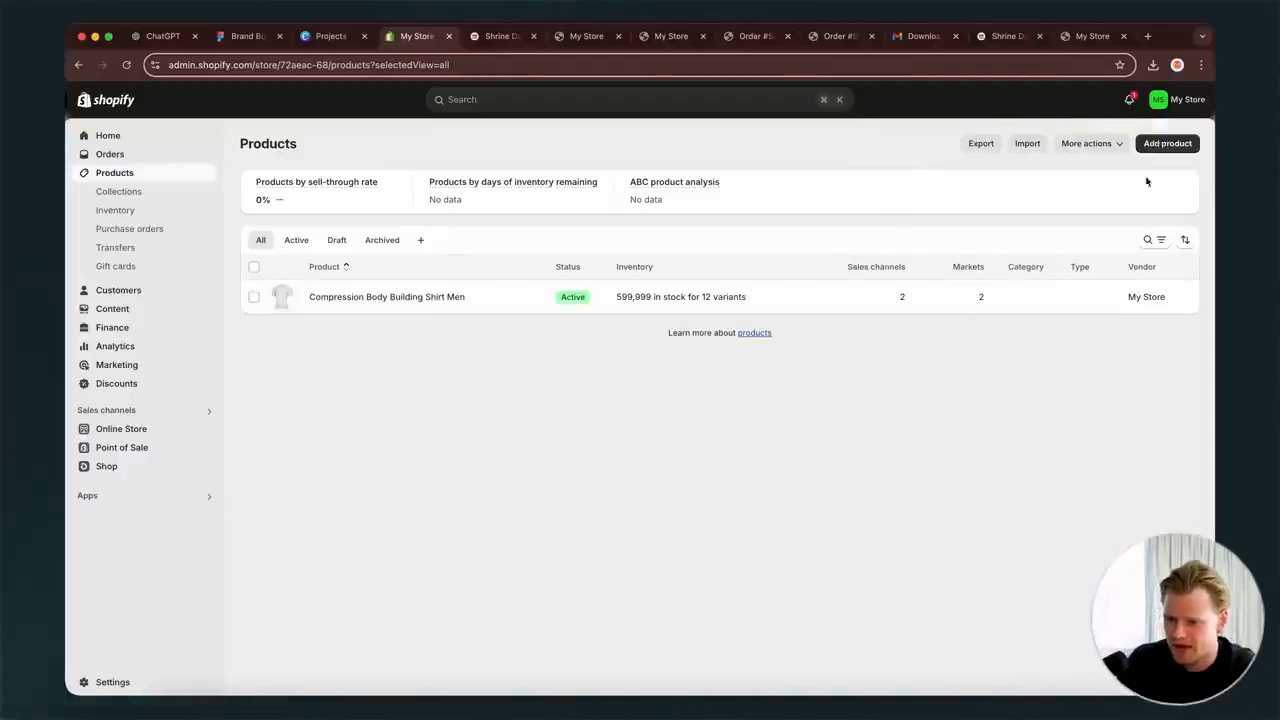
pyautogui.click(1167, 143)
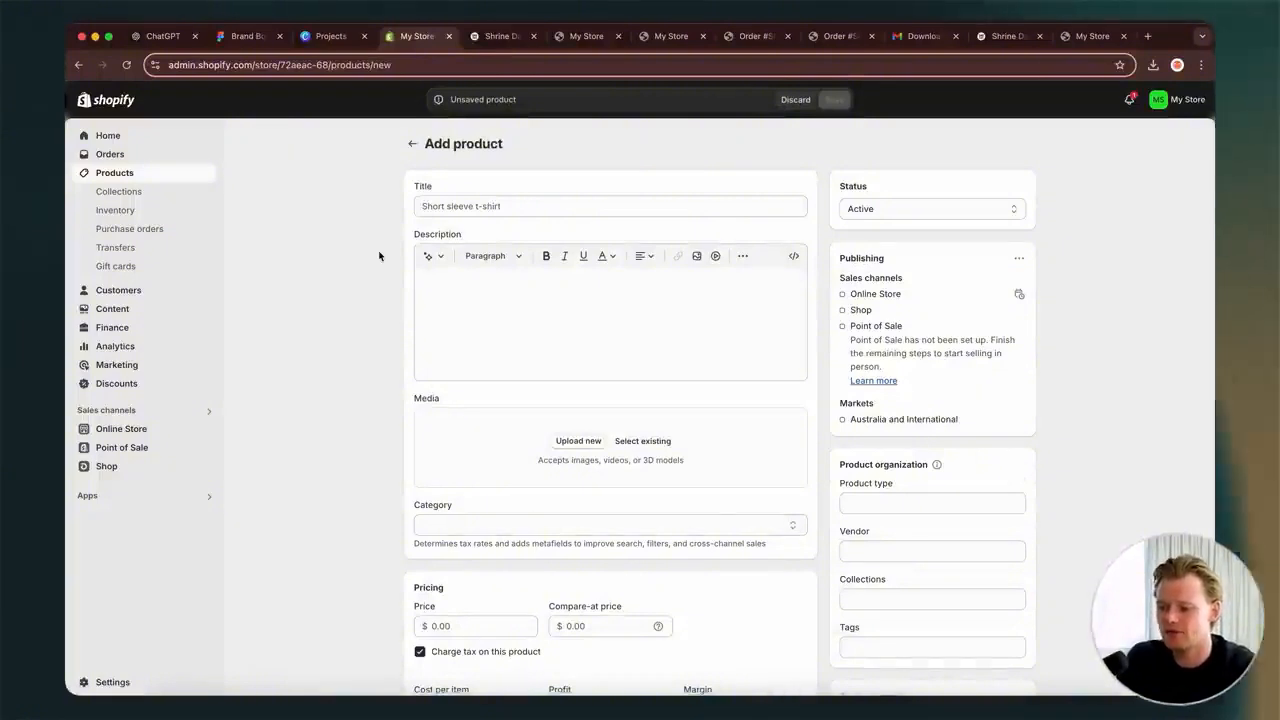
pyautogui.scroll(-1, 379, 256)
pyautogui.scroll(-5, 379, 256)
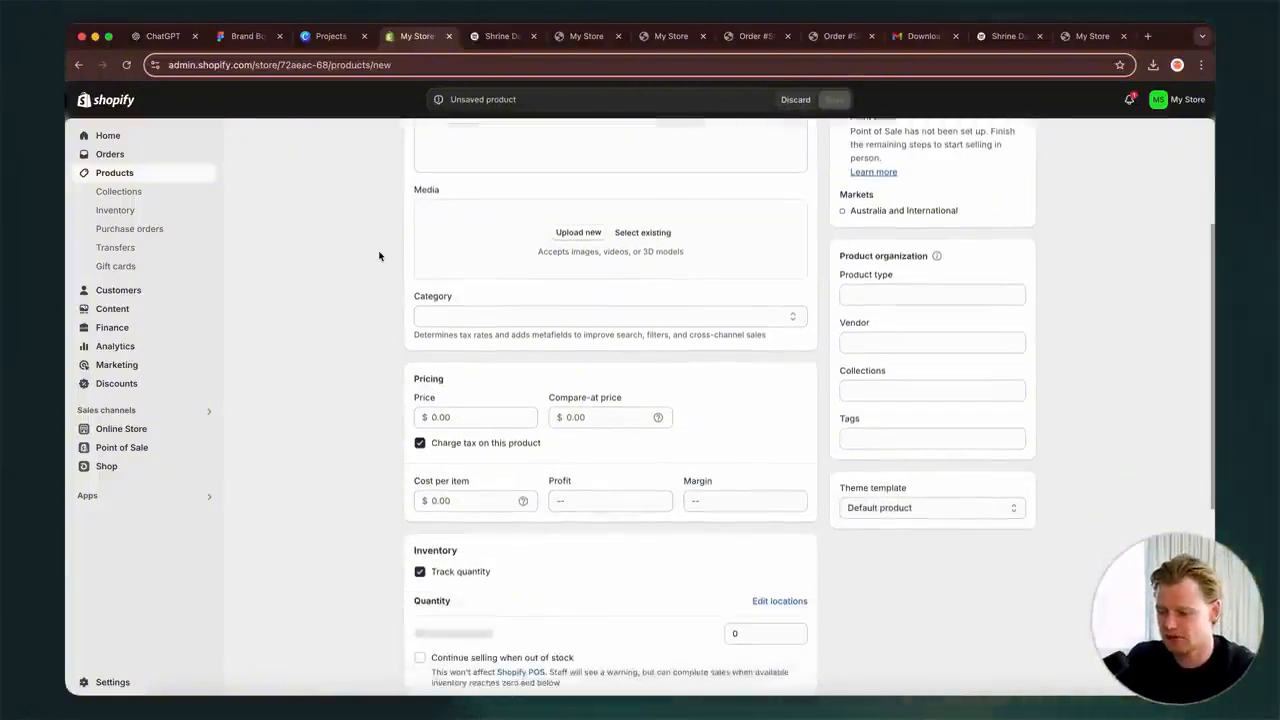
pyautogui.scroll(-2, 379, 256)
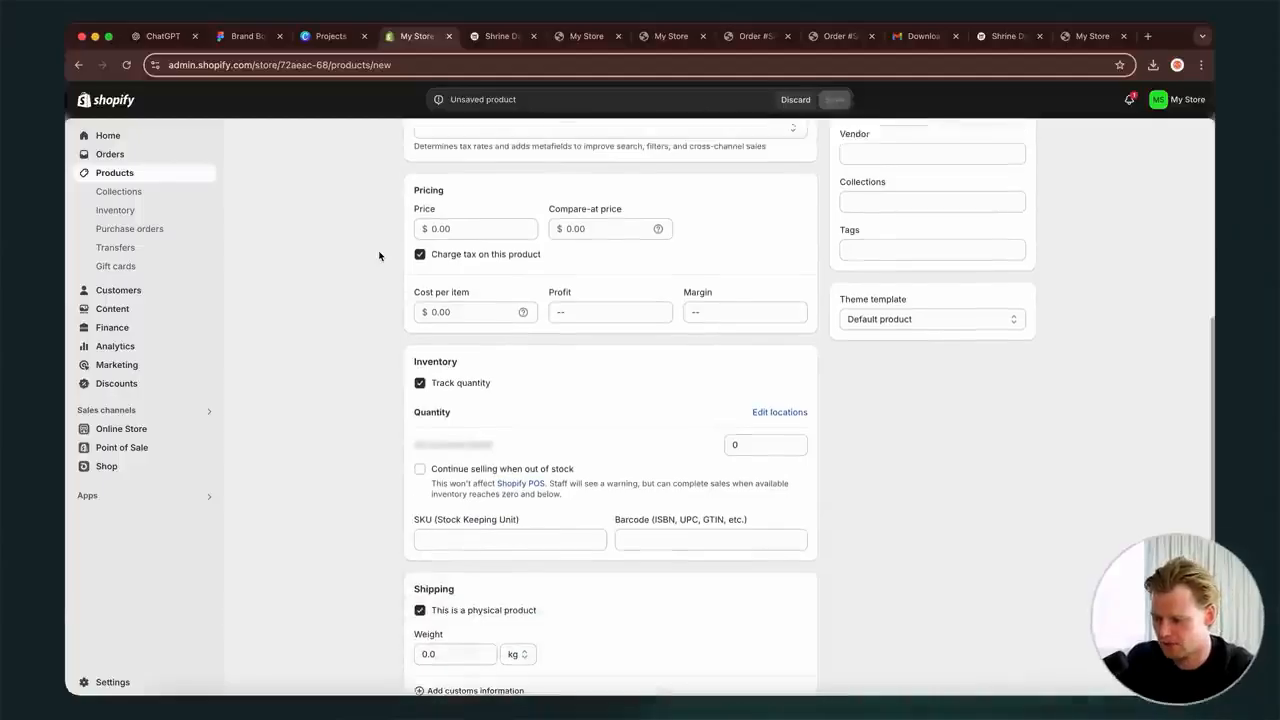
pyautogui.scroll(8, 379, 256)
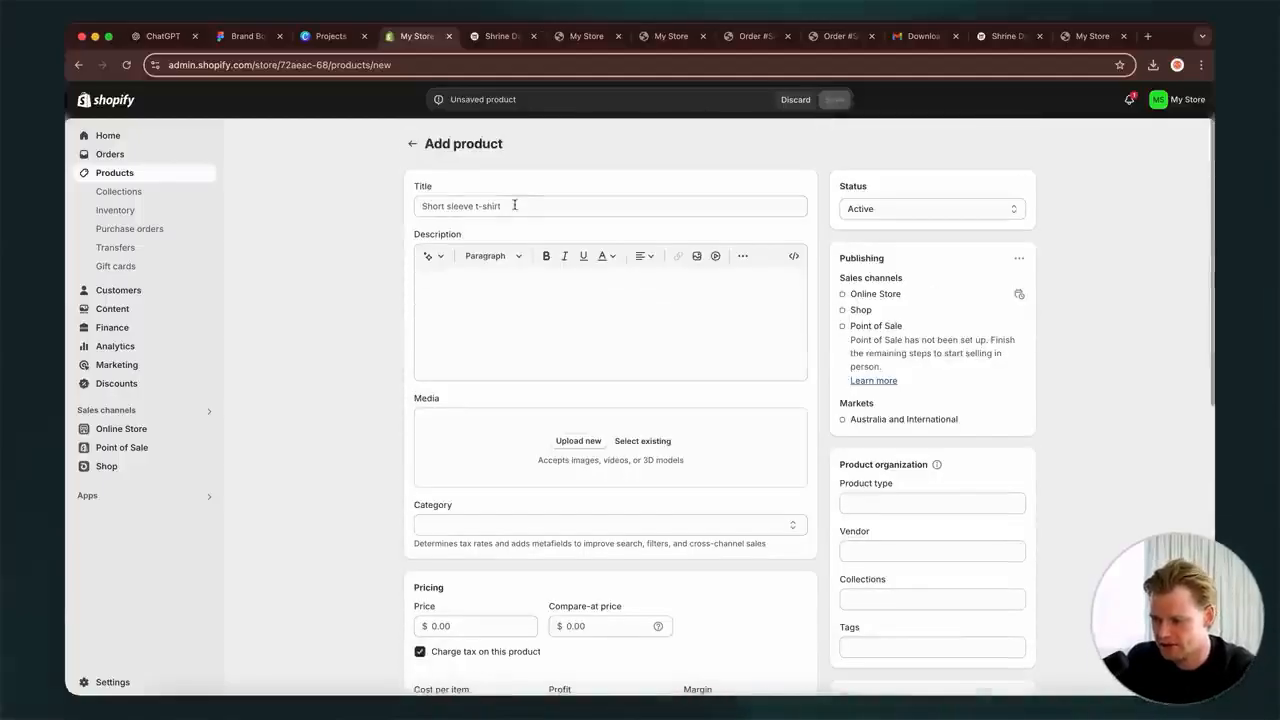
pyautogui.click(514, 206)
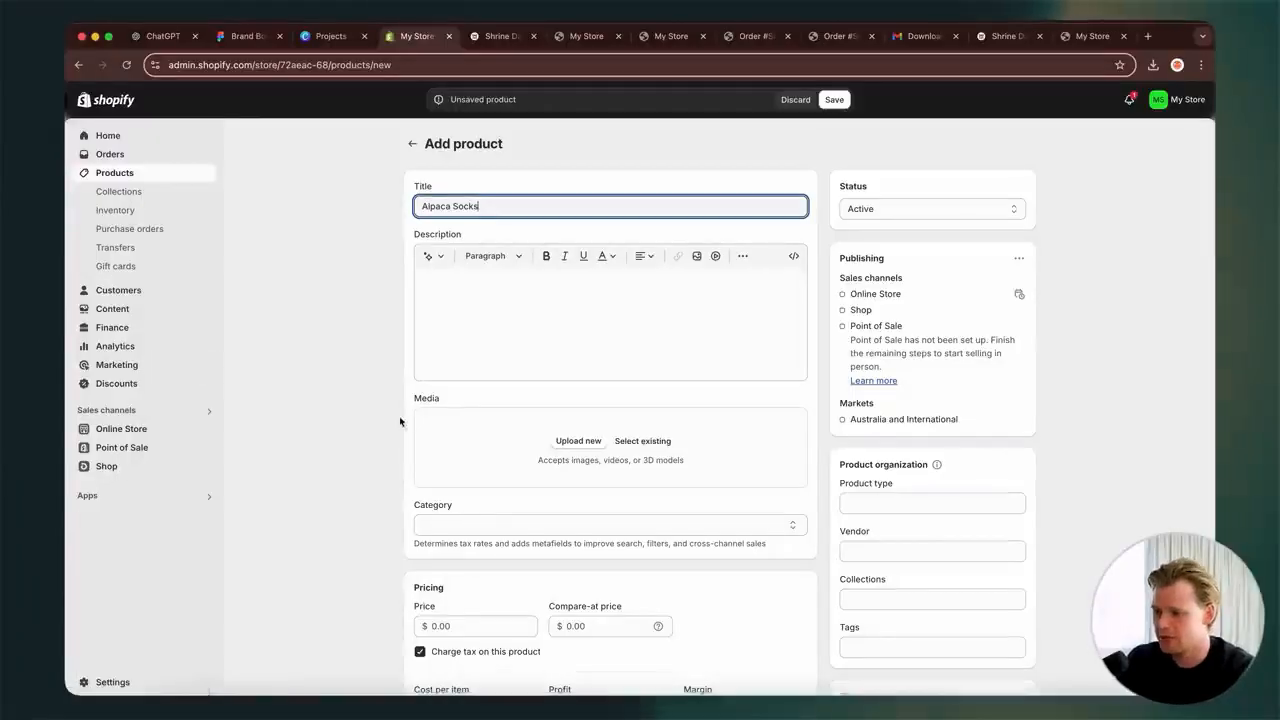
pyautogui.tripleClick(548, 204)
pyautogui.press('BackSpace')
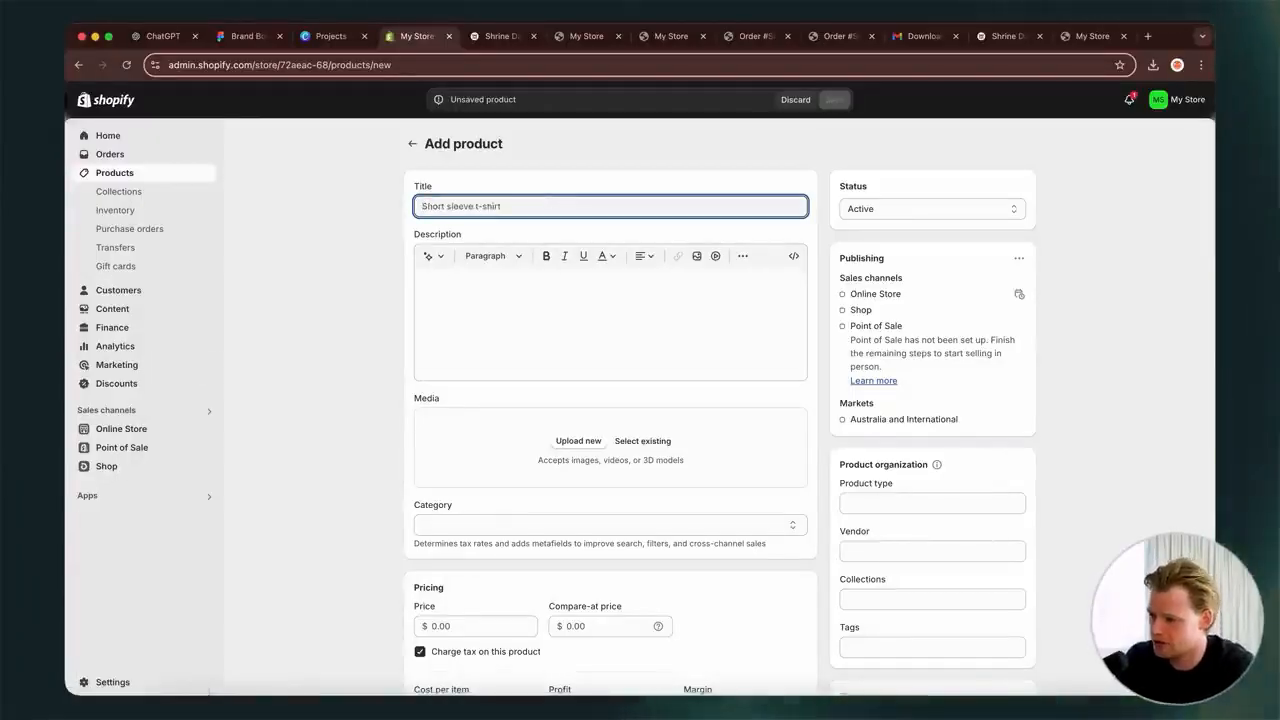
# - Switch to ChatGPT, open the Alpaca Socks Homepage Copy chat and examine its opening prompt for the home page copy
pyautogui.click(155, 37)
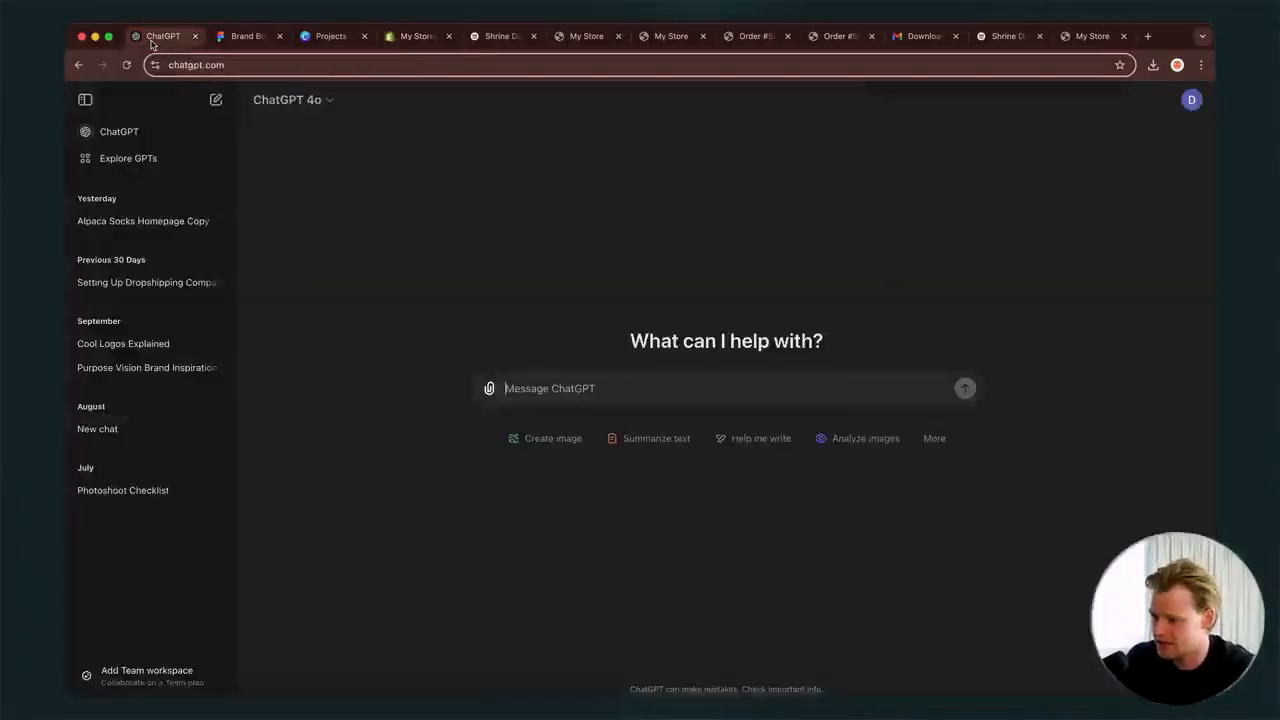
pyautogui.click(150, 221)
pyautogui.scroll(15, 706, 498)
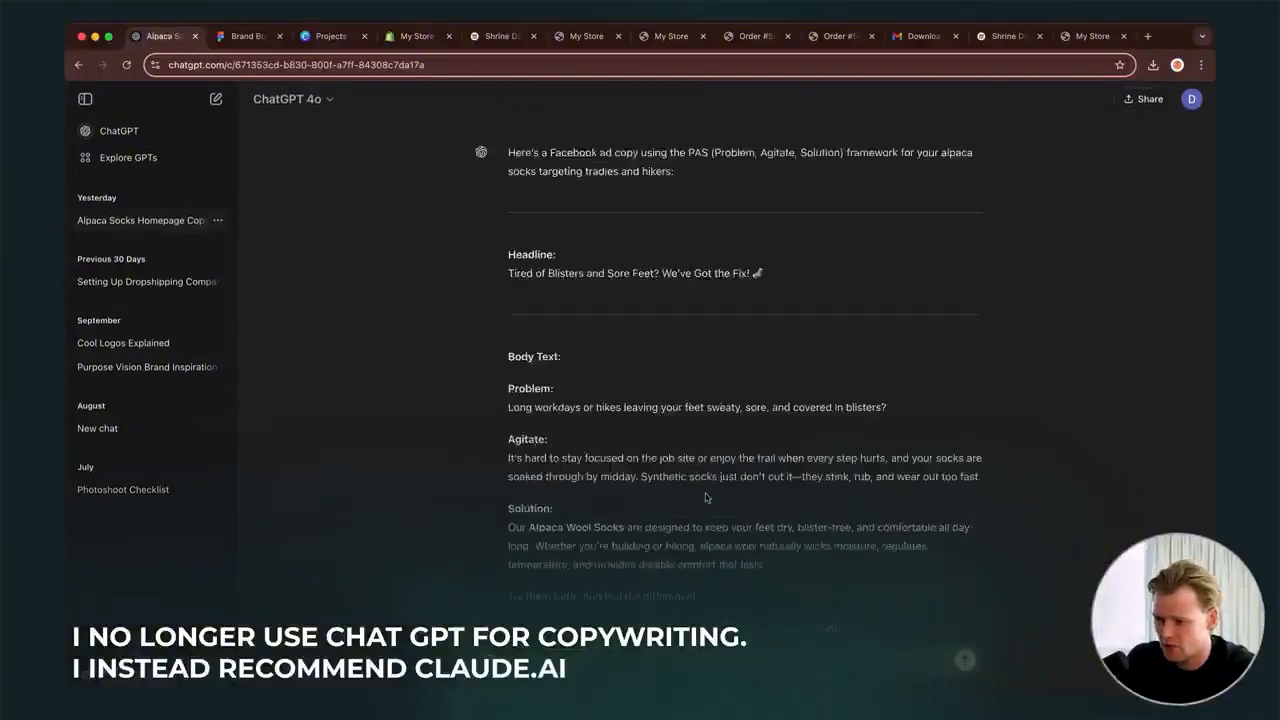
pyautogui.scroll(20, 706, 498)
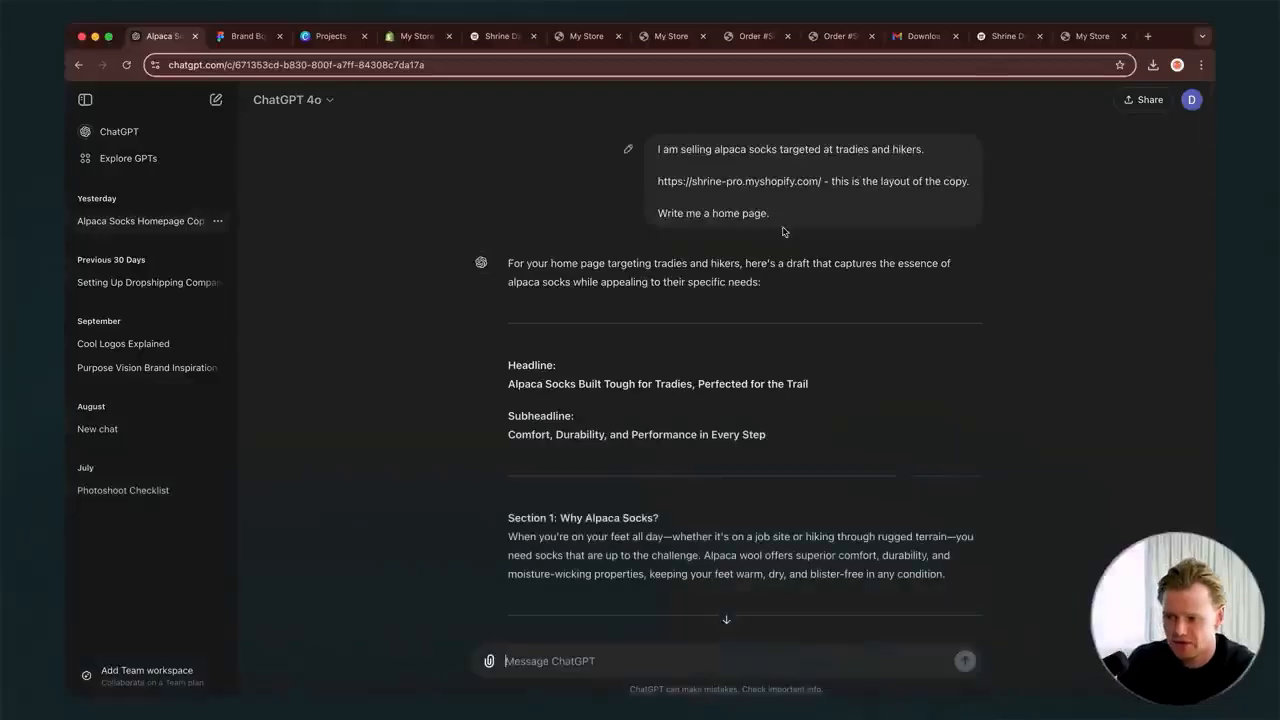
pyautogui.moveTo(658, 152); pyautogui.dragTo(921, 161)
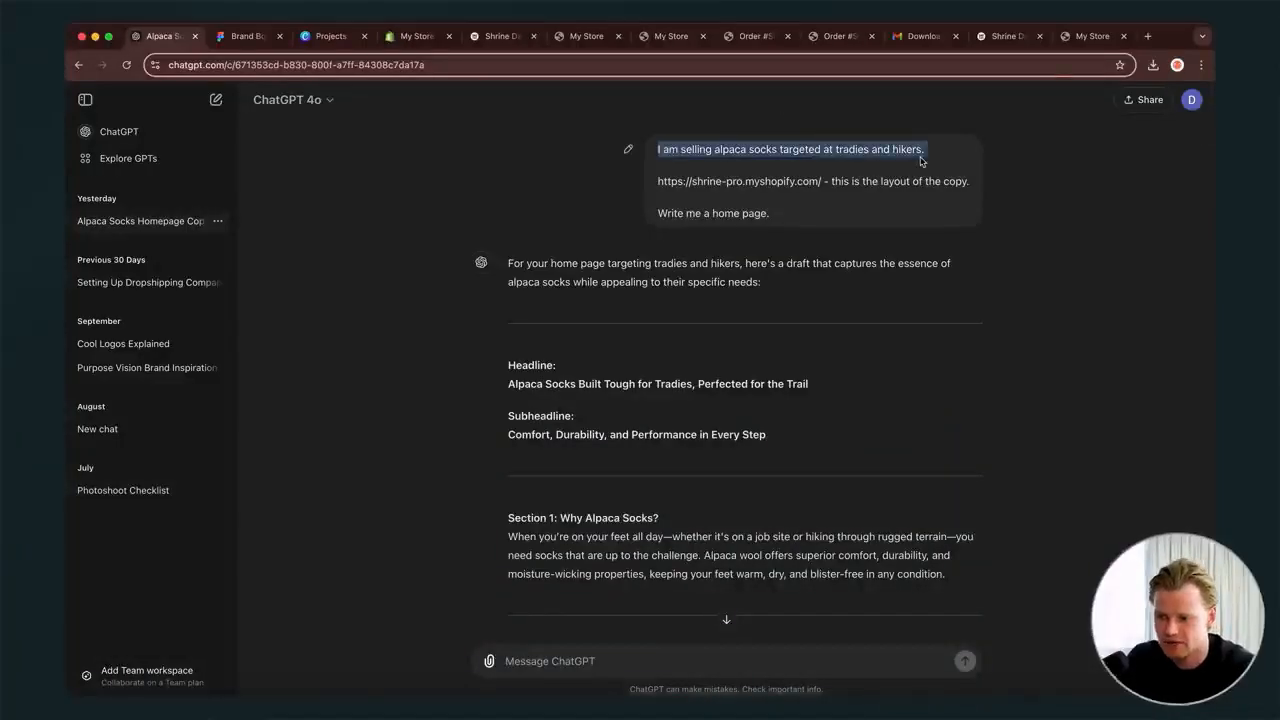
pyautogui.click(921, 161)
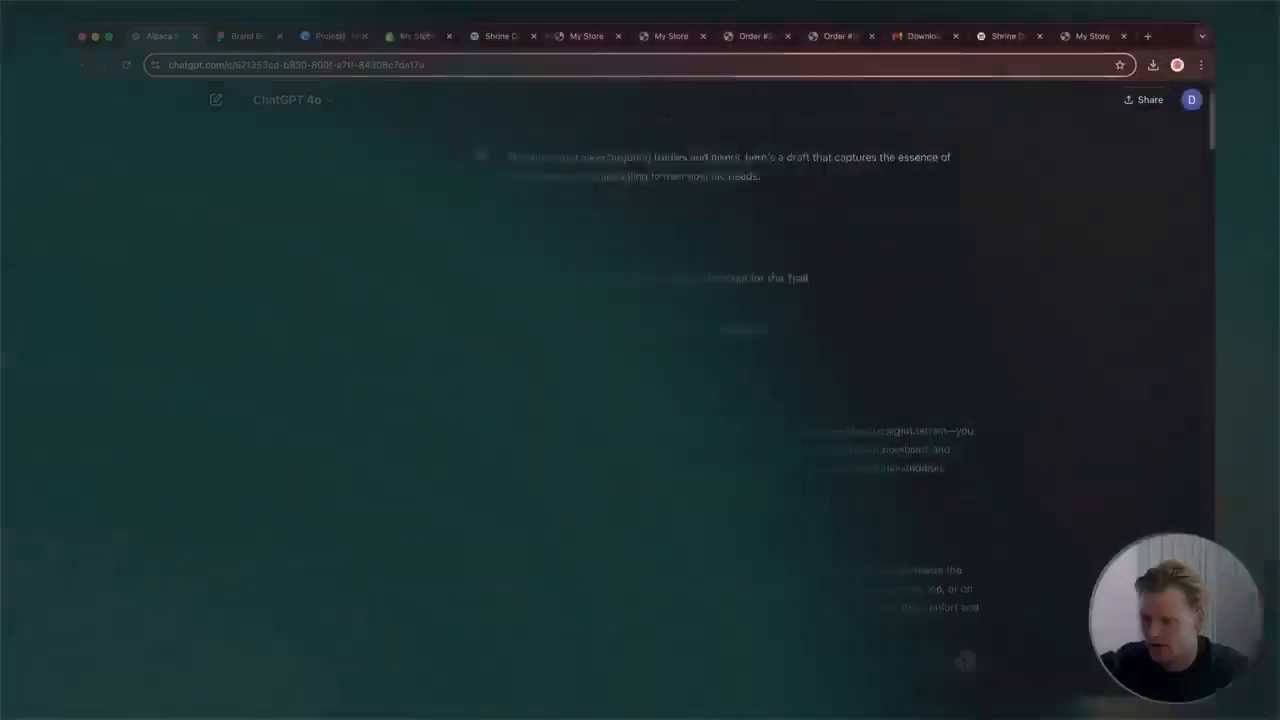
# - Copy "Premium Alpaca Wool Socks" from the chat's product page draft and use it as the new Shopify product's title
pyautogui.scroll(-15, 714, 481)
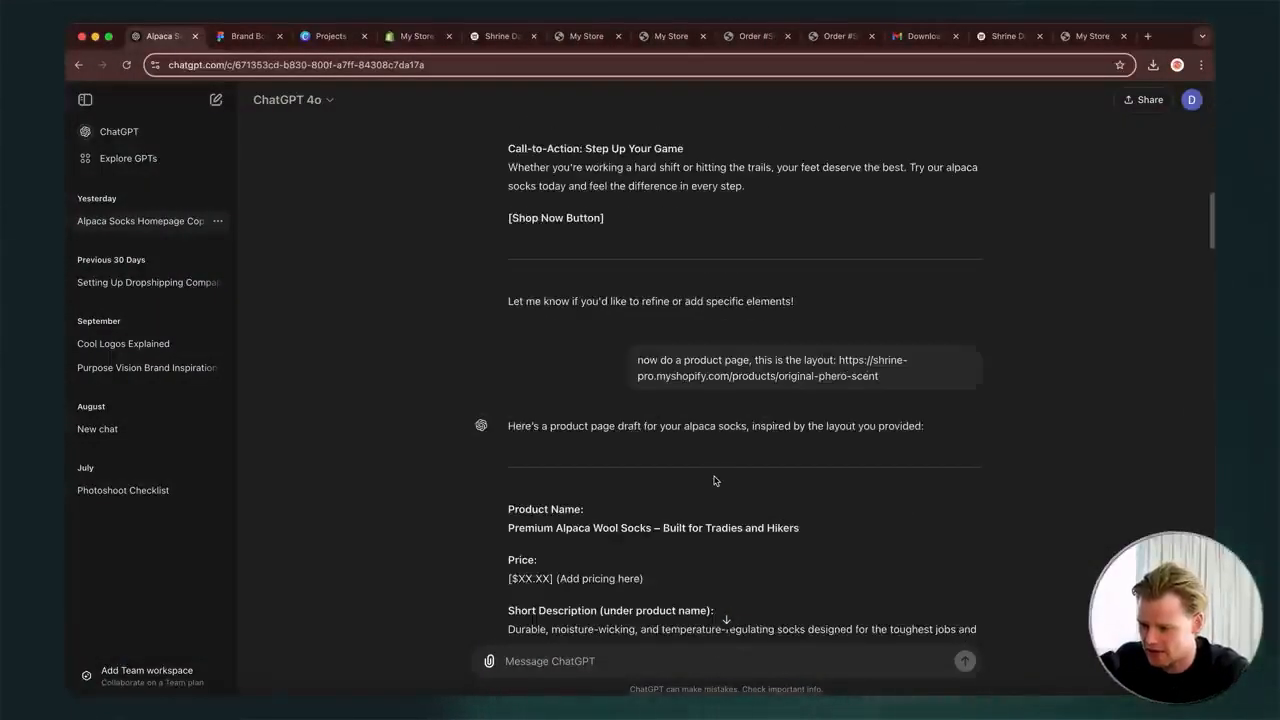
pyautogui.scroll(-3, 714, 481)
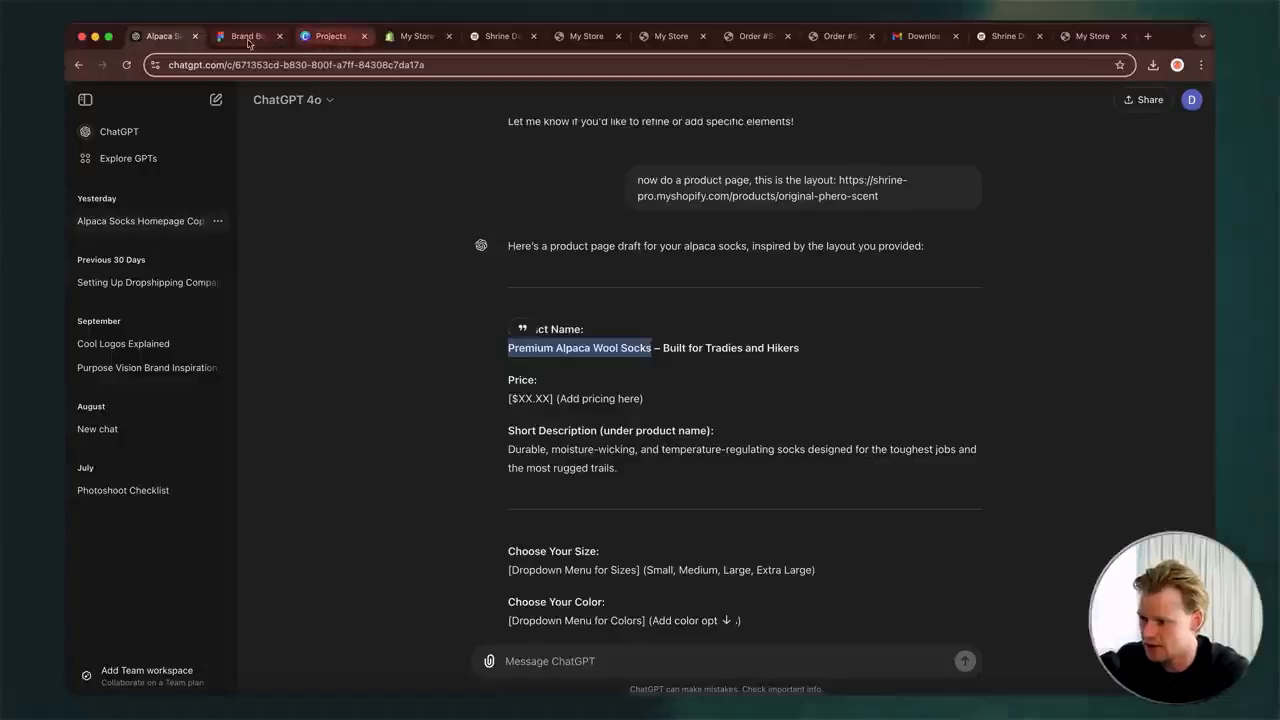
pyautogui.click(437, 37)
pyautogui.write('Premium Alpaca Wool Socks')
pyautogui.click(474, 337)
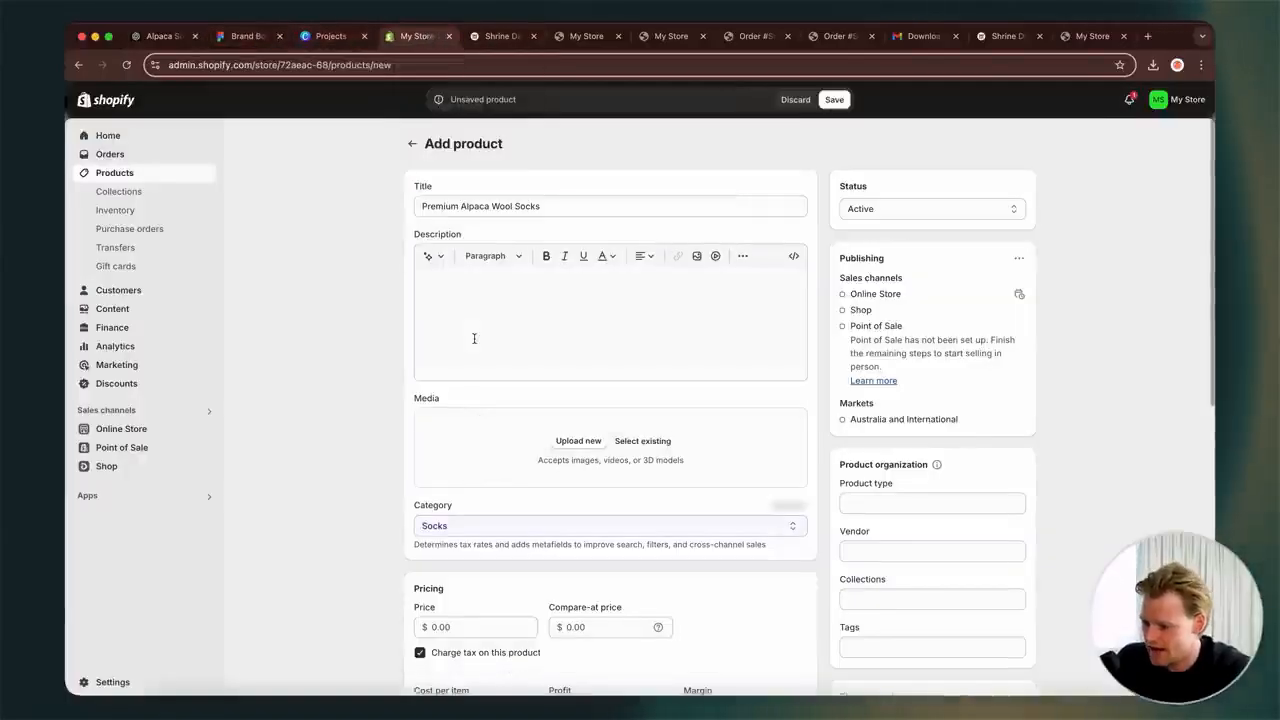
pyautogui.click(308, 492)
pyautogui.scroll(-3, 308, 492)
pyautogui.scroll(3, 308, 490)
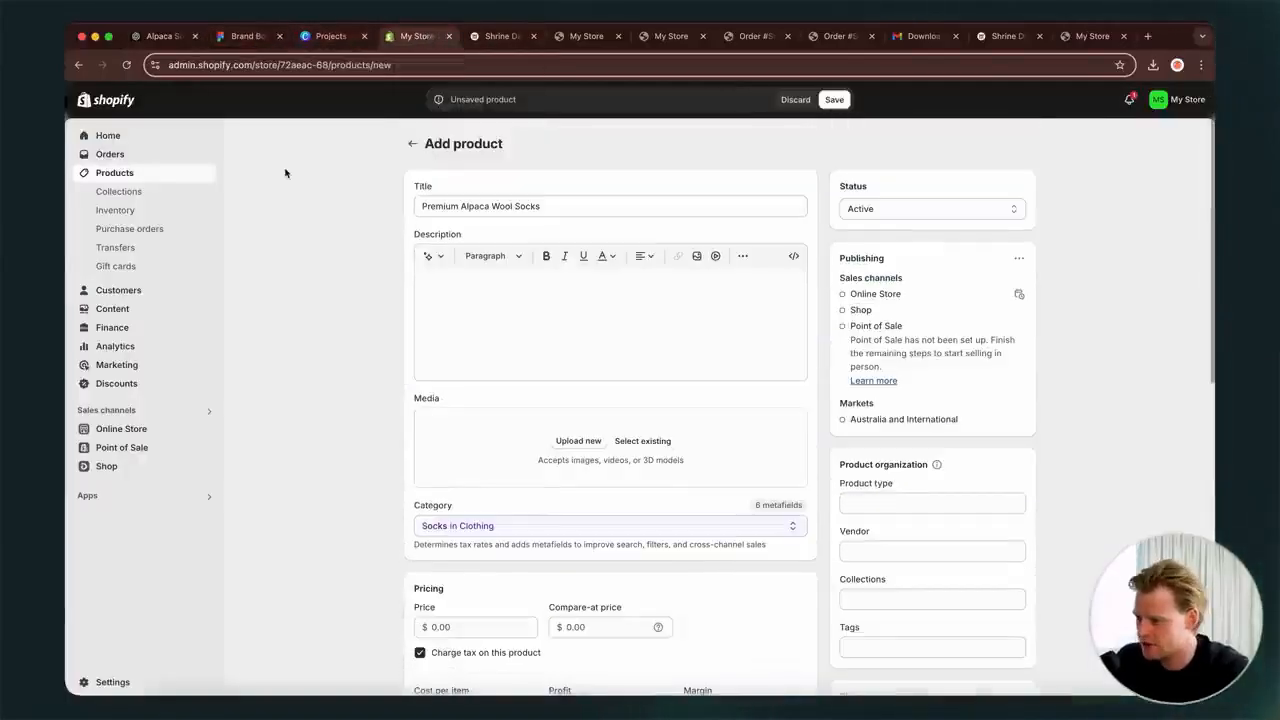
# - Copy the five Product Highlights bullets from the ChatGPT draft into the description of the new Shopify product
pyautogui.click(177, 40)
pyautogui.scroll(-5, 590, 473)
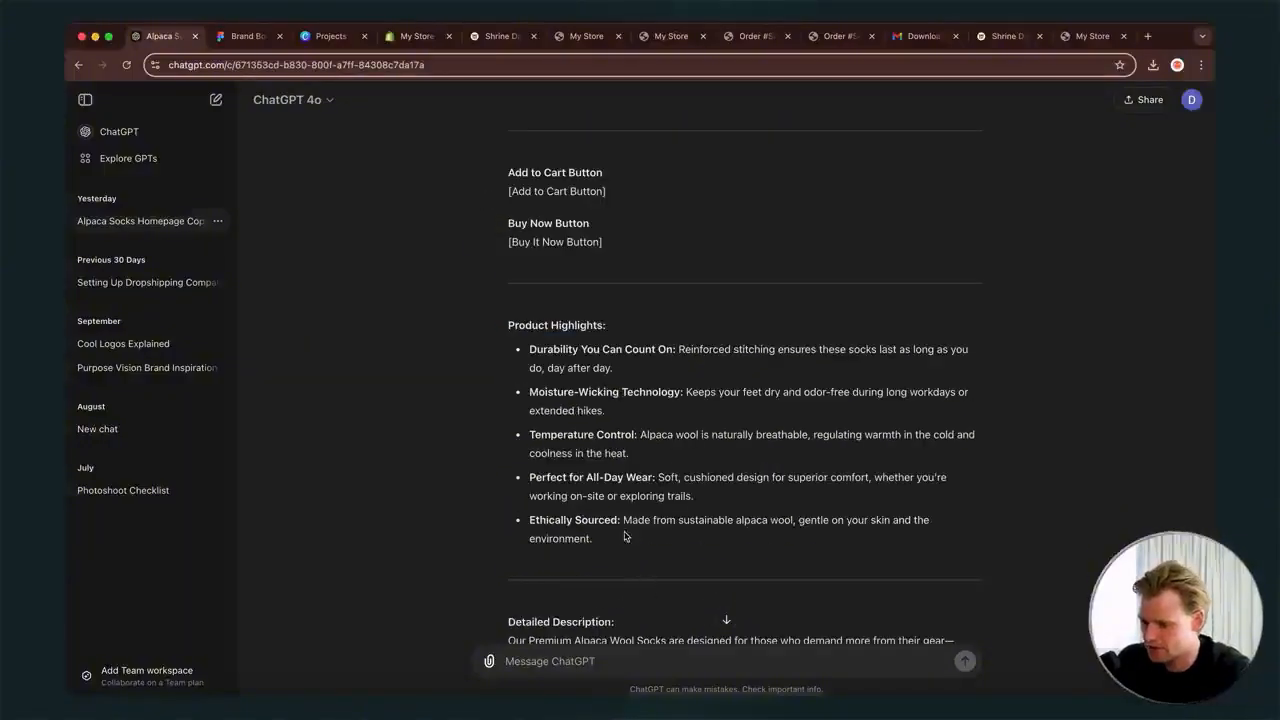
pyautogui.moveTo(625, 538); pyautogui.dragTo(533, 351)
pyautogui.click(641, 558)
pyautogui.scroll(-3, 641, 558)
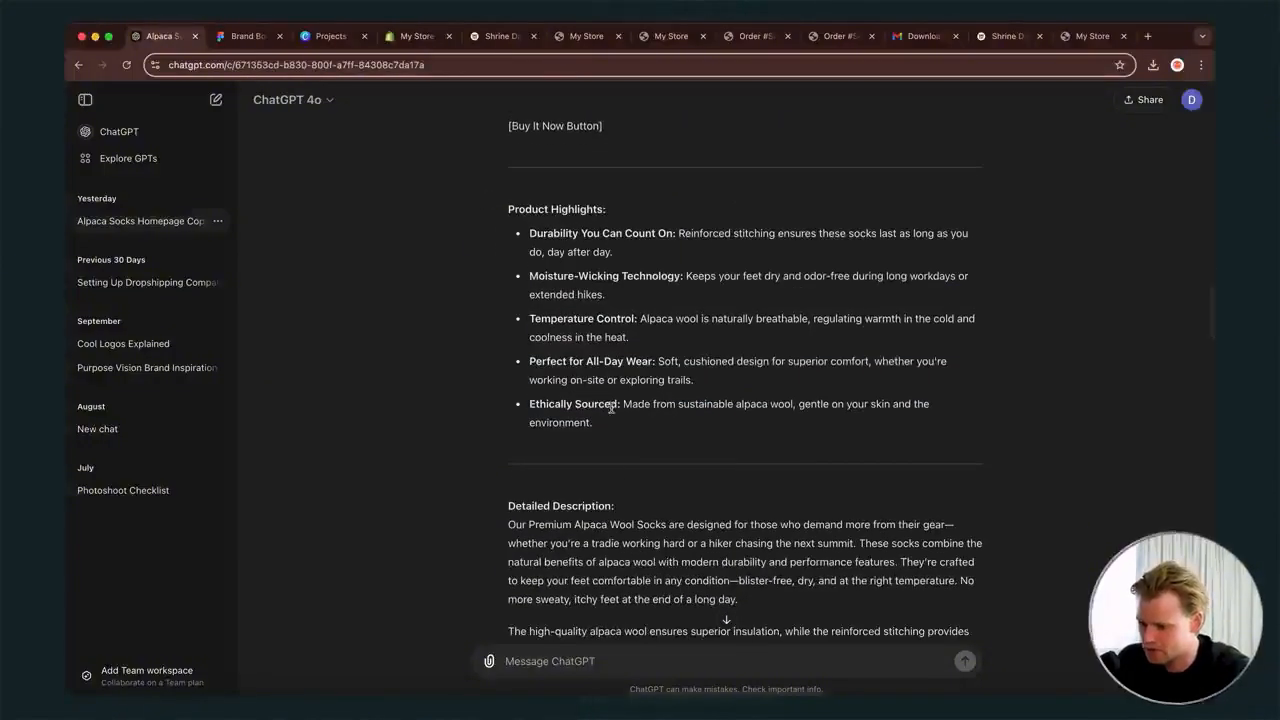
pyautogui.moveTo(610, 433); pyautogui.dragTo(522, 232)
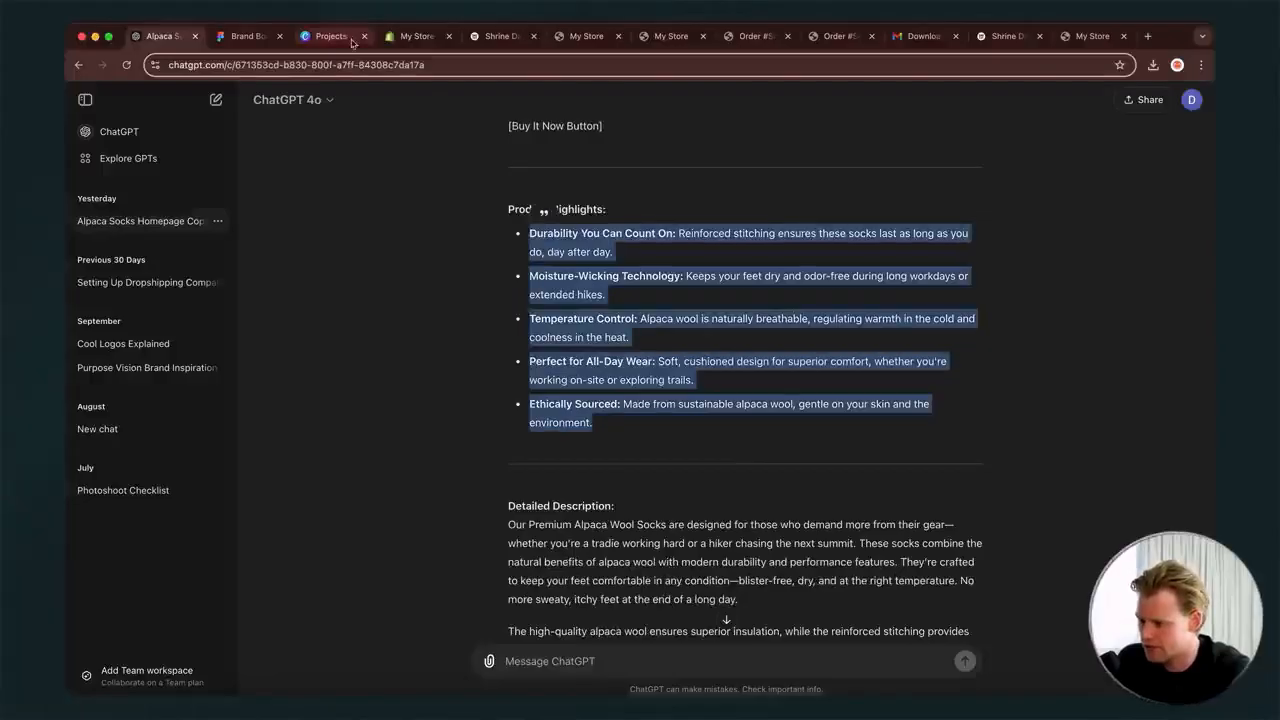
pyautogui.click(410, 36)
pyautogui.scroll(-2, 745, 488)
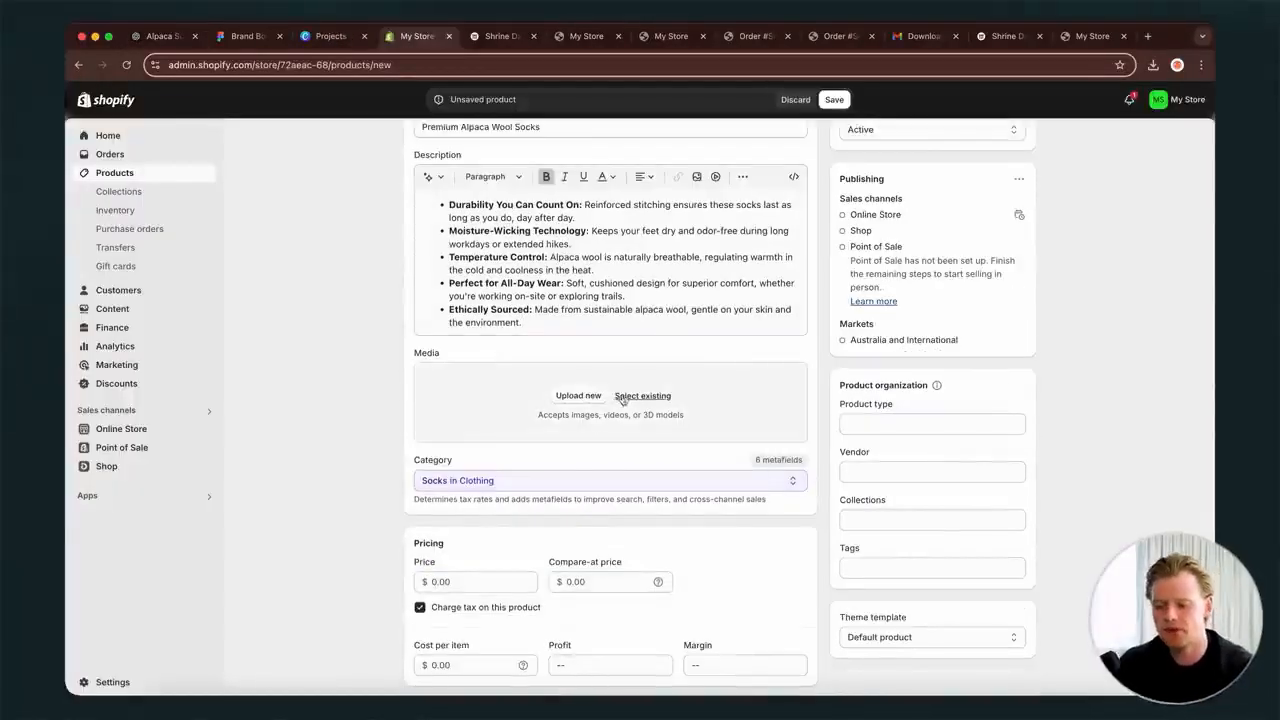
# - View the existing Compression Body Building Shirt Men product to examine its media, variants and product details
pyautogui.click(531, 41)
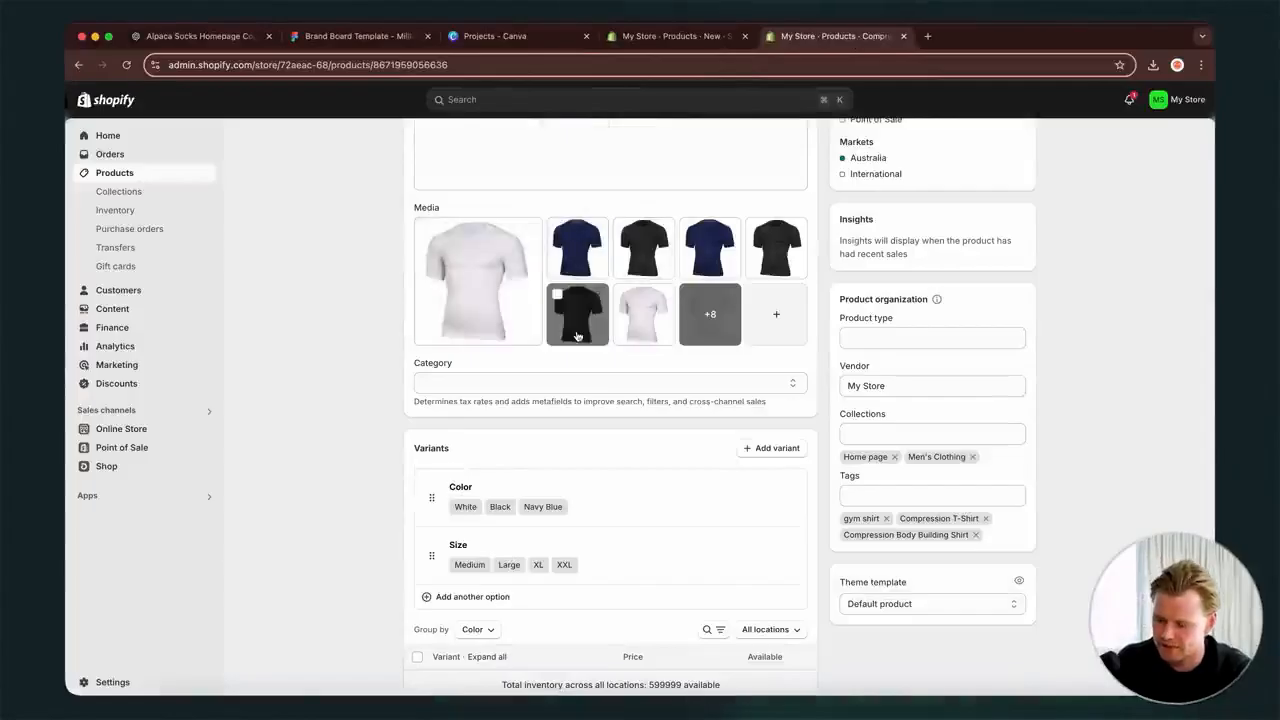
pyautogui.scroll(4, 601, 457)
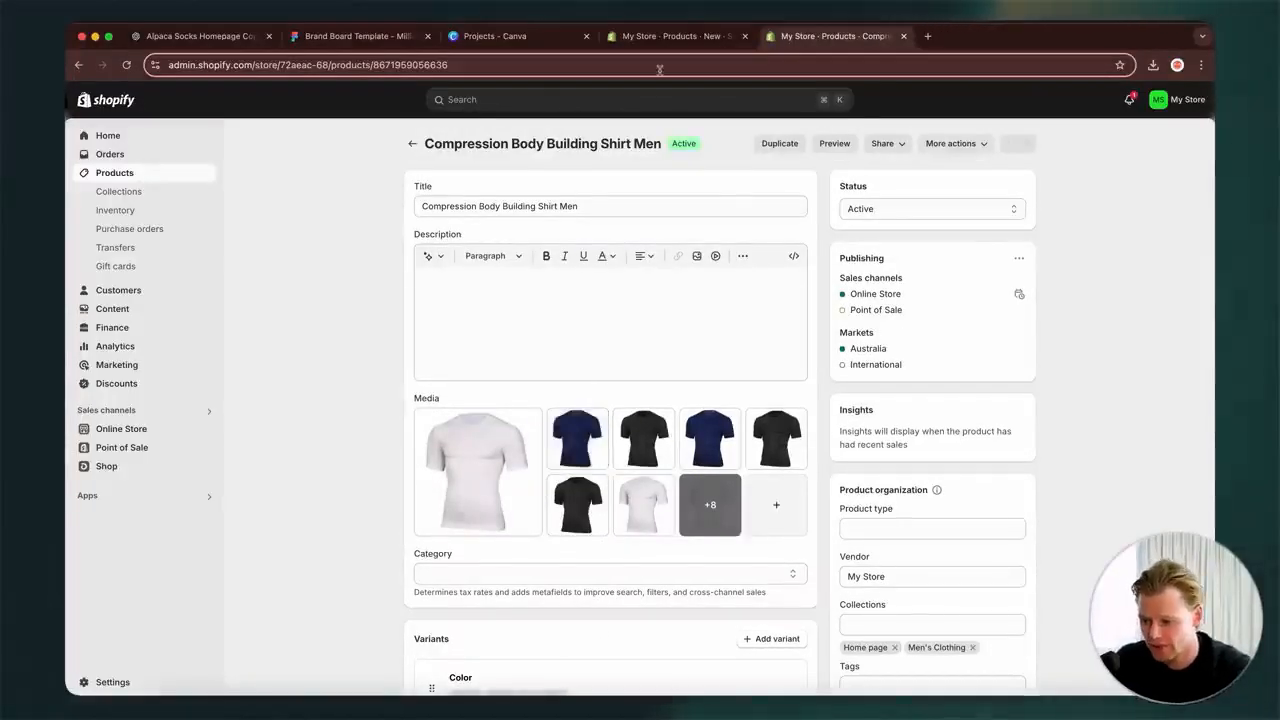
# - Return to the new product and upload the 71jEB, 71y8Z and 819IW sock images from the Alpaca Assets folder in Downloads to its media
pyautogui.click(662, 38)
pyautogui.click(583, 398)
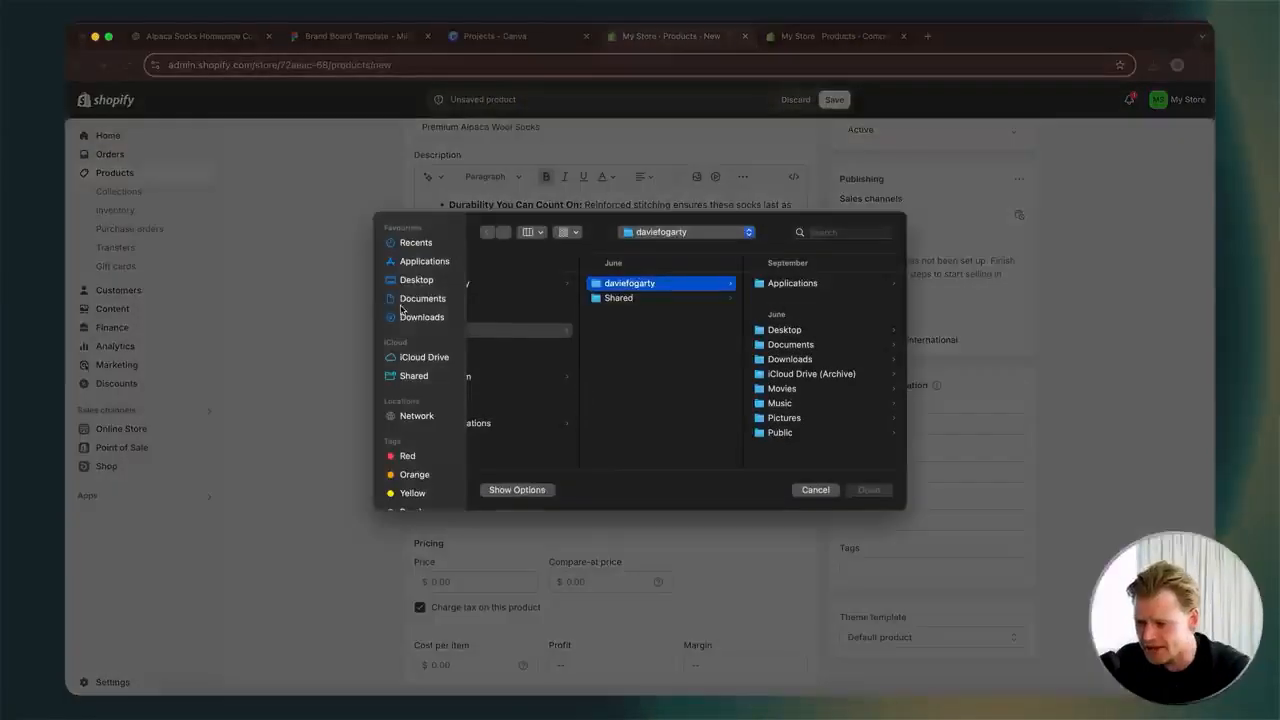
pyautogui.click(421, 317)
pyautogui.click(580, 289)
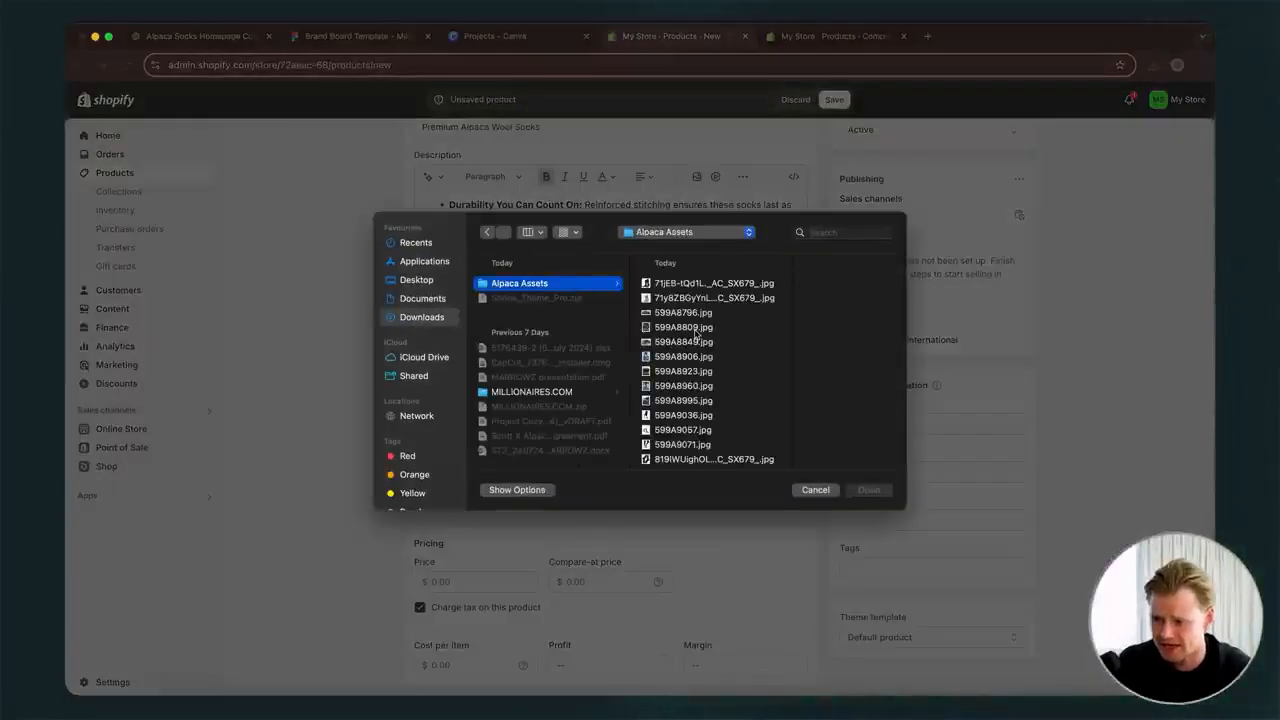
pyautogui.click(714, 297)
pyautogui.click(714, 284)
pyautogui.scroll(-4, 698, 366)
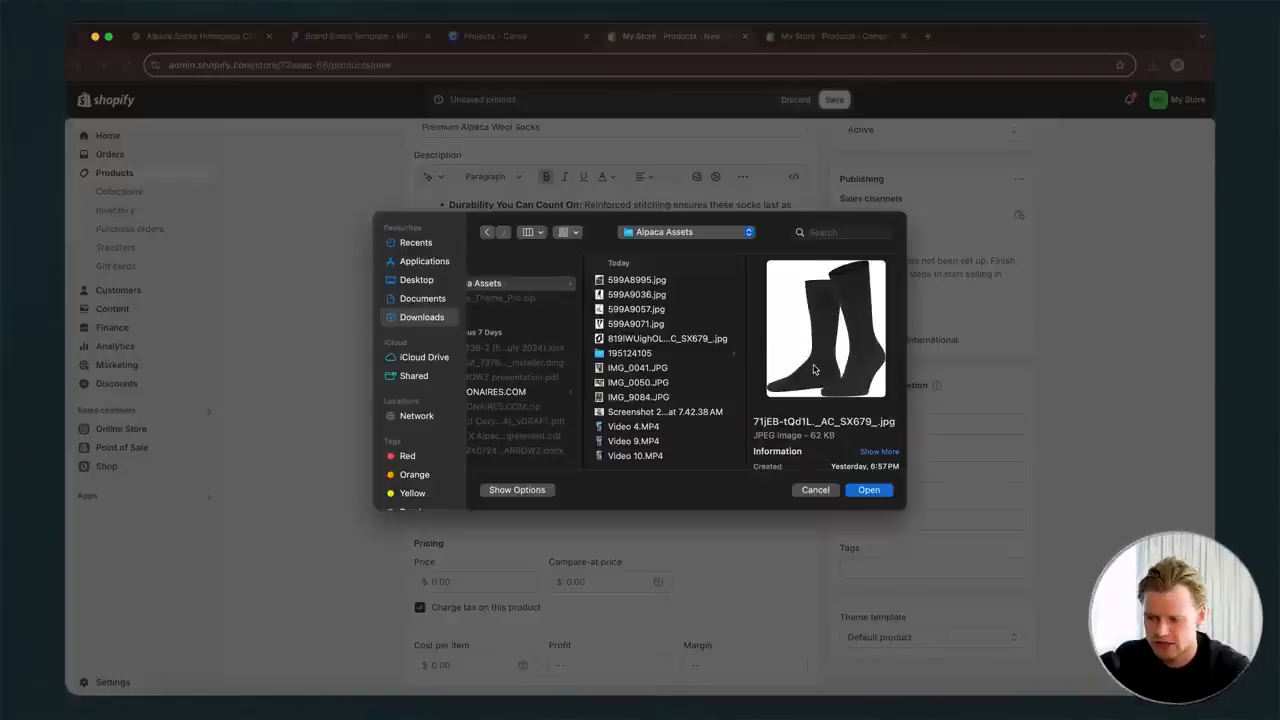
pyautogui.scroll(5, 687, 357)
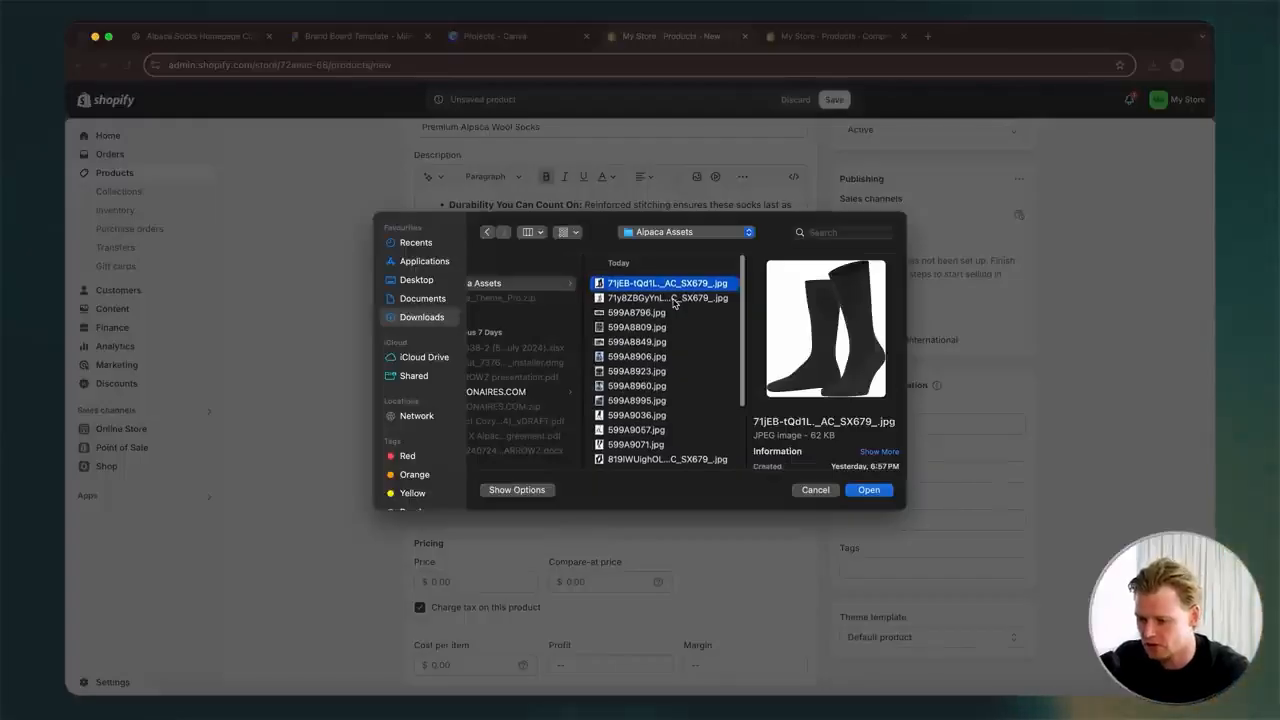
pyautogui.keyDown('shift'); pyautogui.click(673, 300); pyautogui.keyUp('shift')
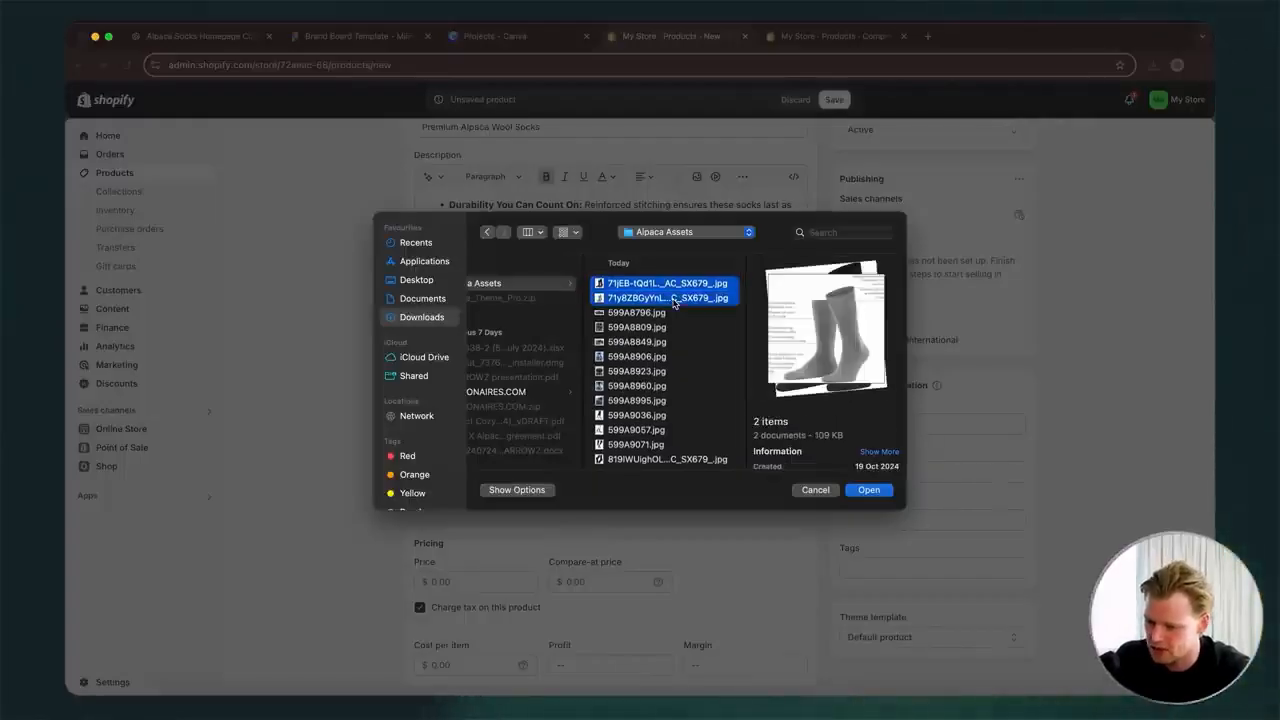
pyautogui.scroll(-5, 660, 360)
pyautogui.scroll(5, 657, 388)
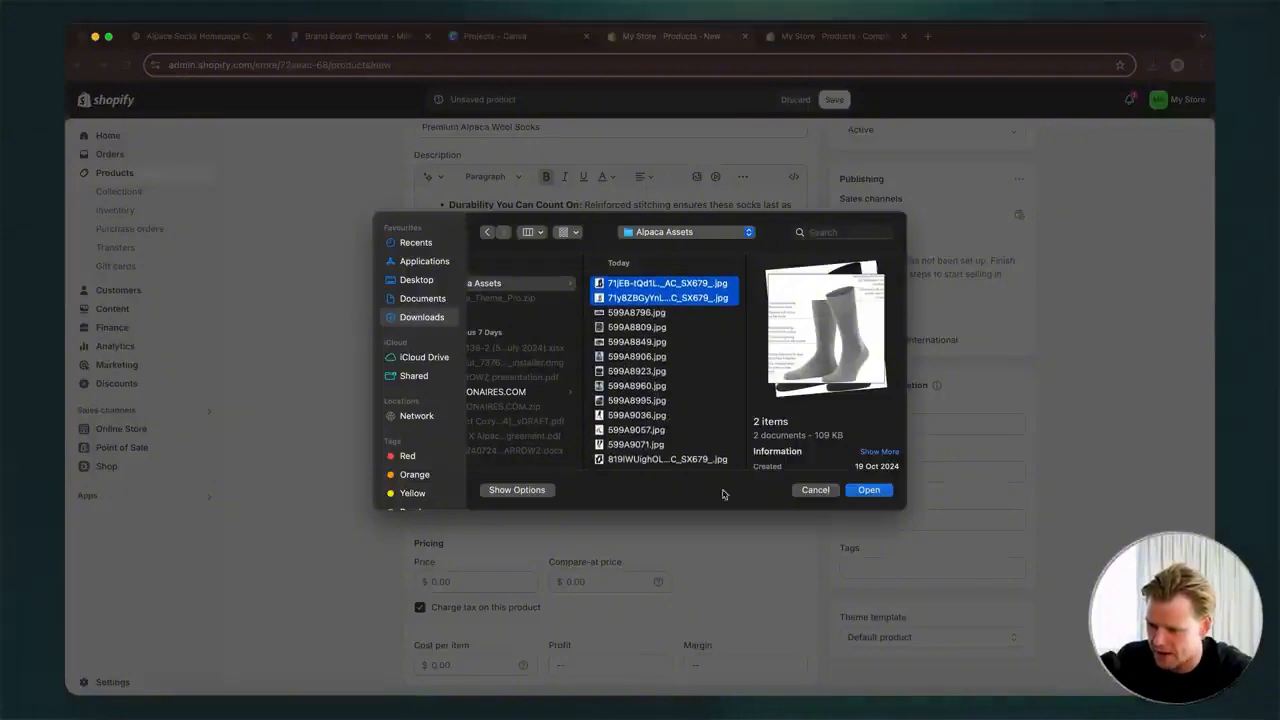
pyautogui.press('Return')
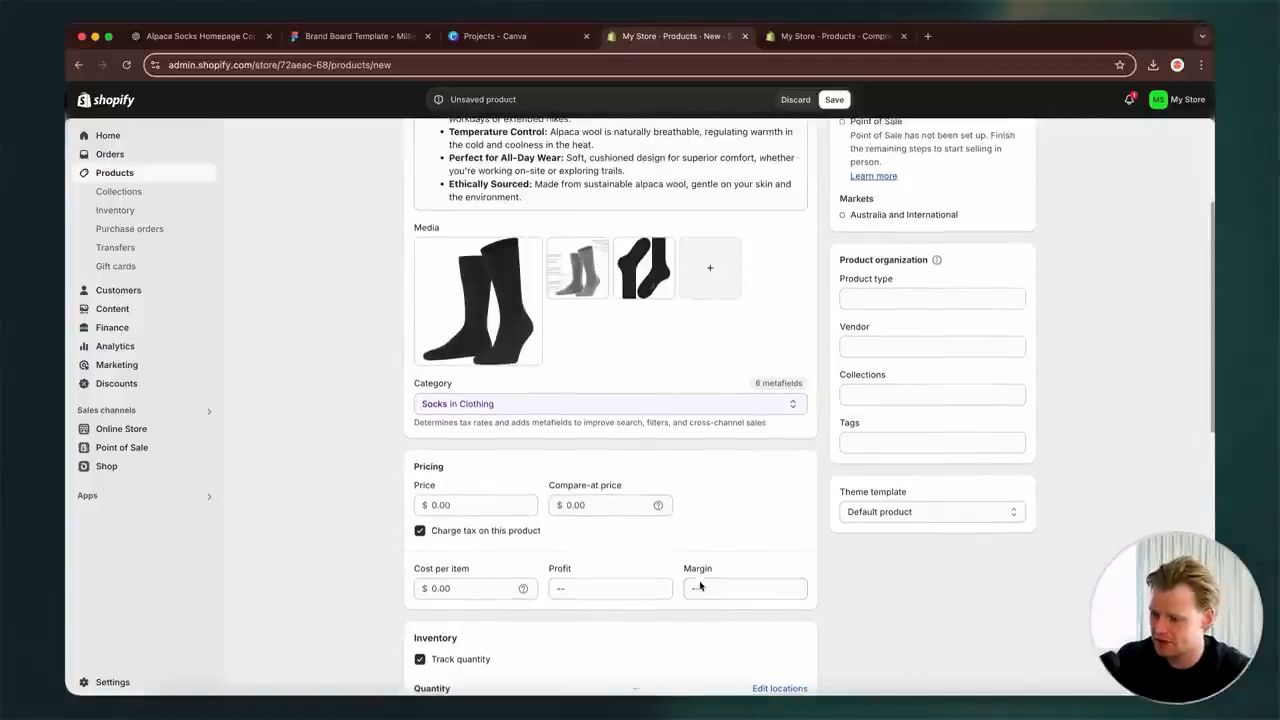
# - Set the new Premium Alpaca Wool Socks product's status to Draft and save it
pyautogui.scroll(3, 699, 586)
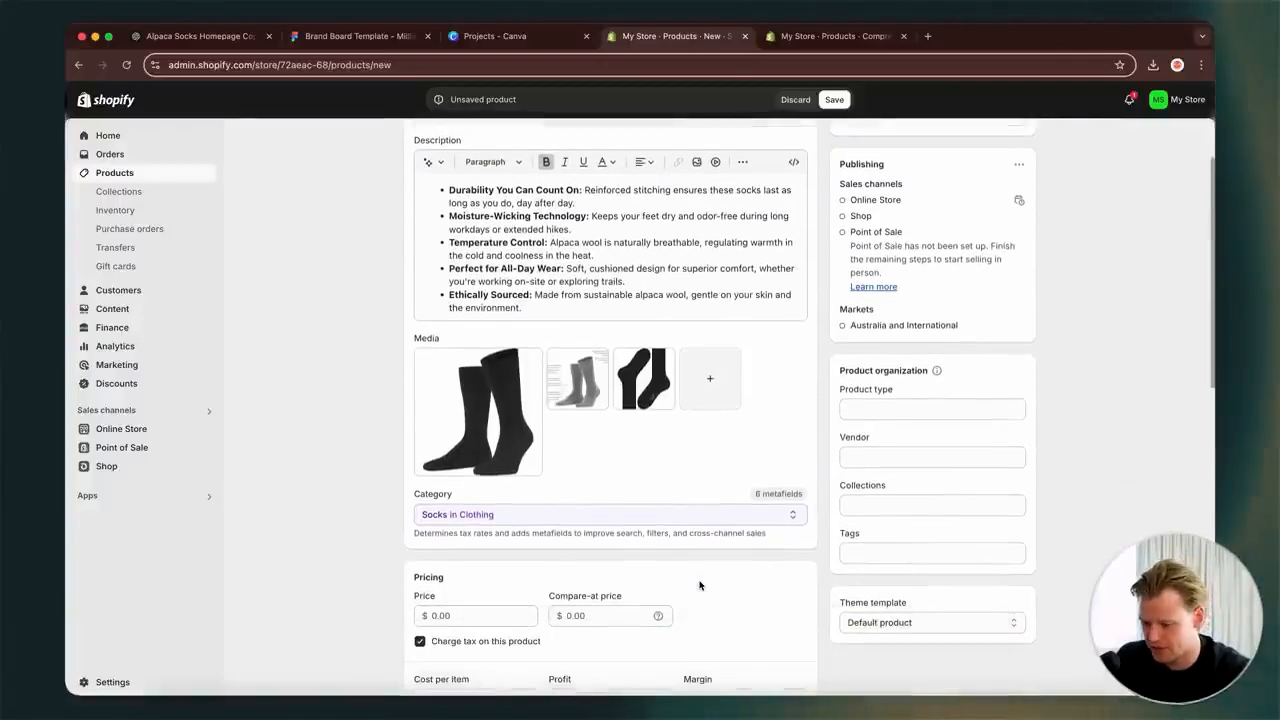
pyautogui.scroll(-10, 699, 586)
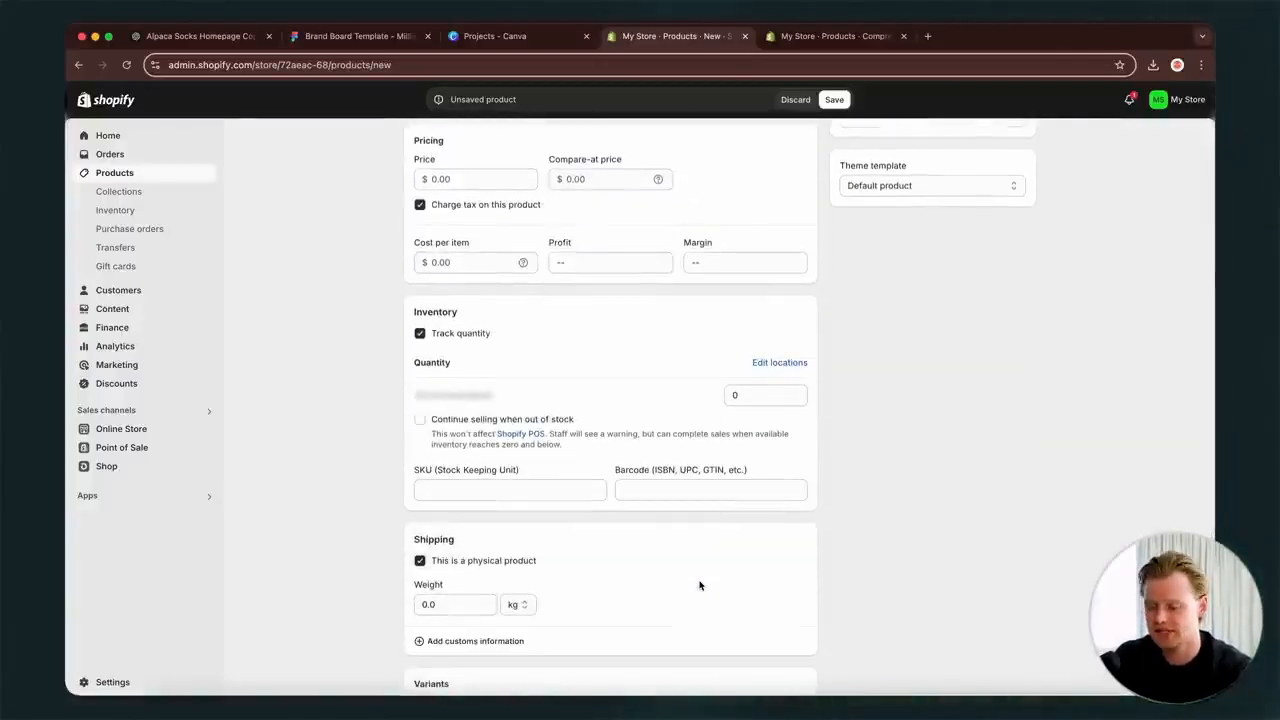
pyautogui.scroll(12, 699, 586)
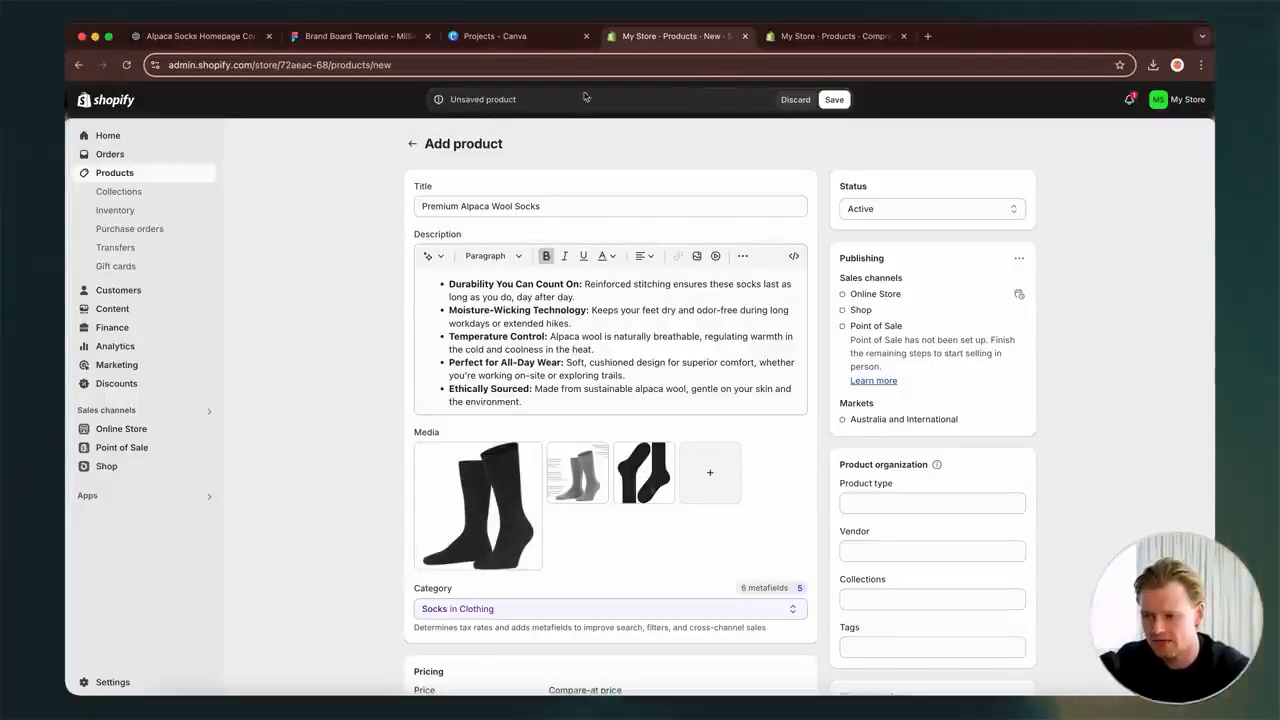
pyautogui.click(926, 209)
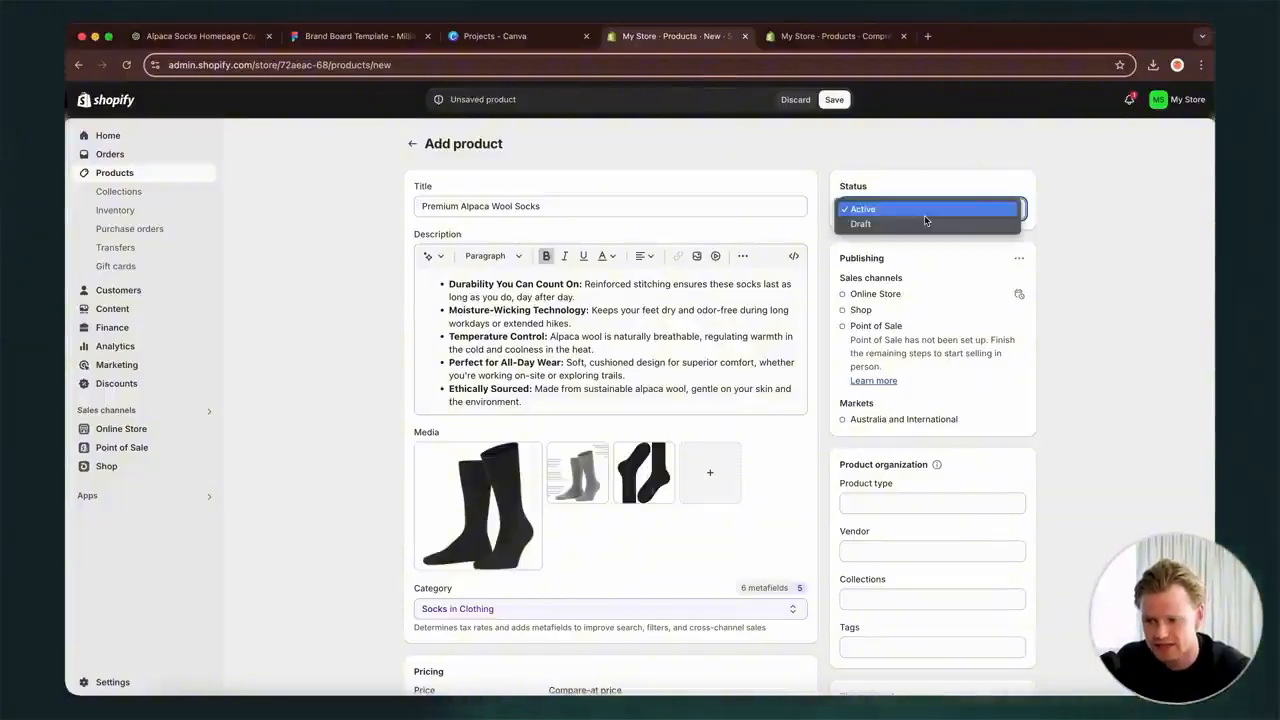
pyautogui.click(925, 210)
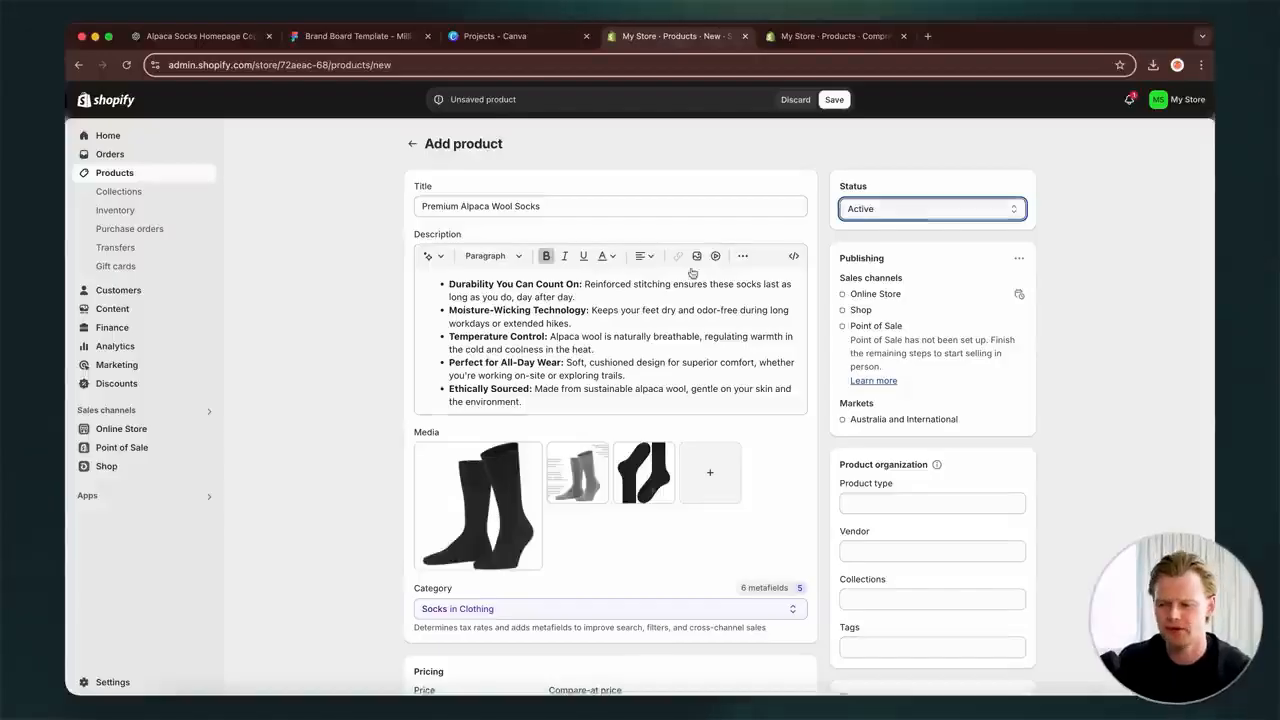
pyautogui.click(968, 209)
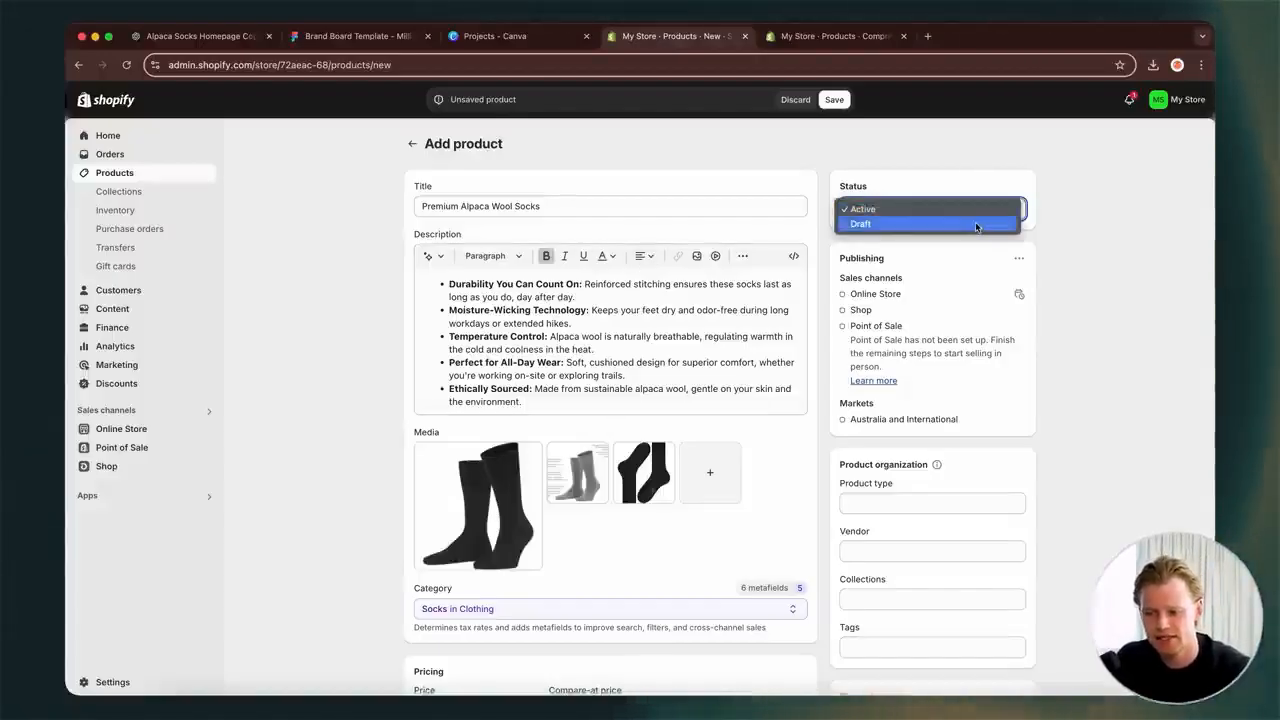
pyautogui.click(976, 224)
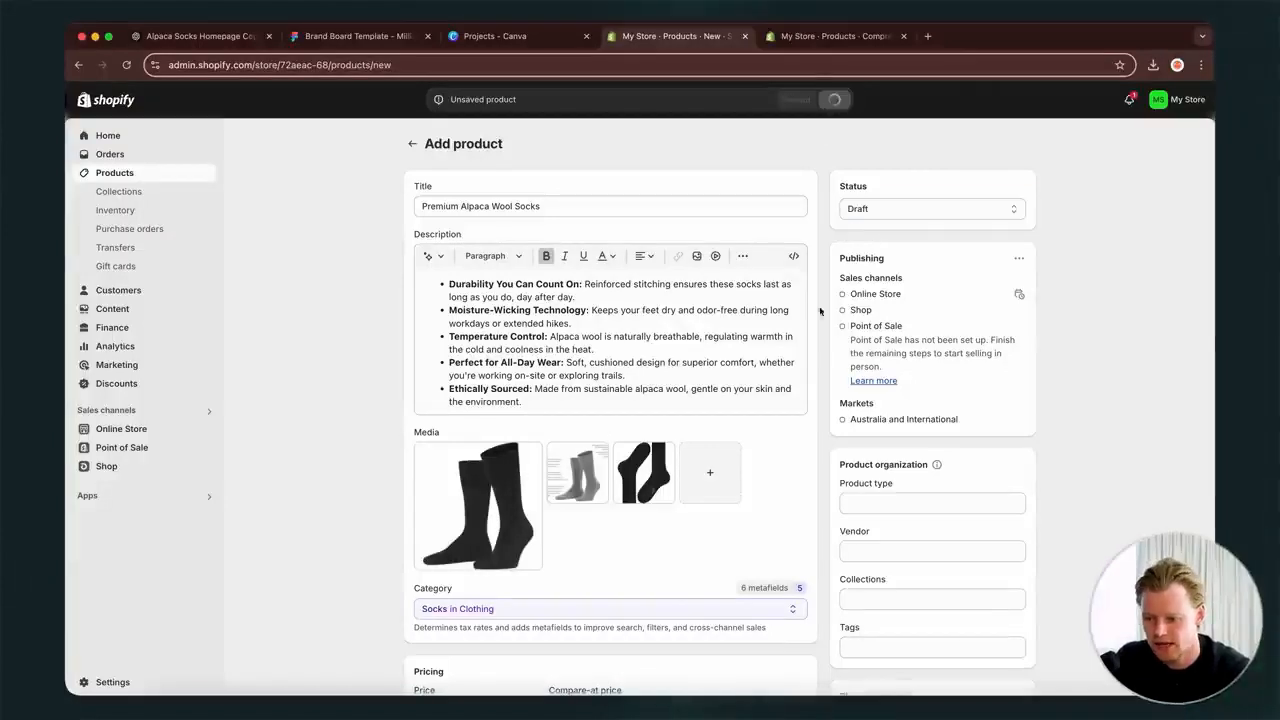
pyautogui.scroll(-1, 797, 443)
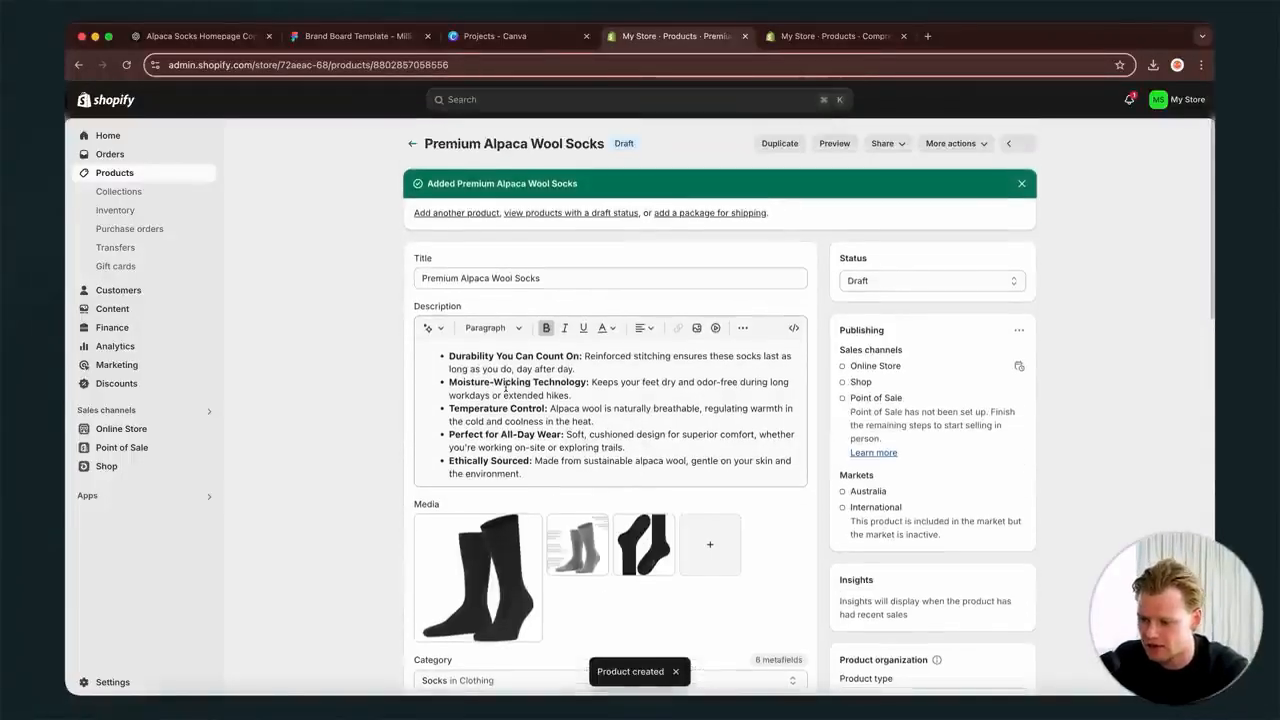
# - Review the saved product's description, title, media, category, pricing and inventory sections
pyautogui.moveTo(561, 466); pyautogui.dragTo(434, 348)
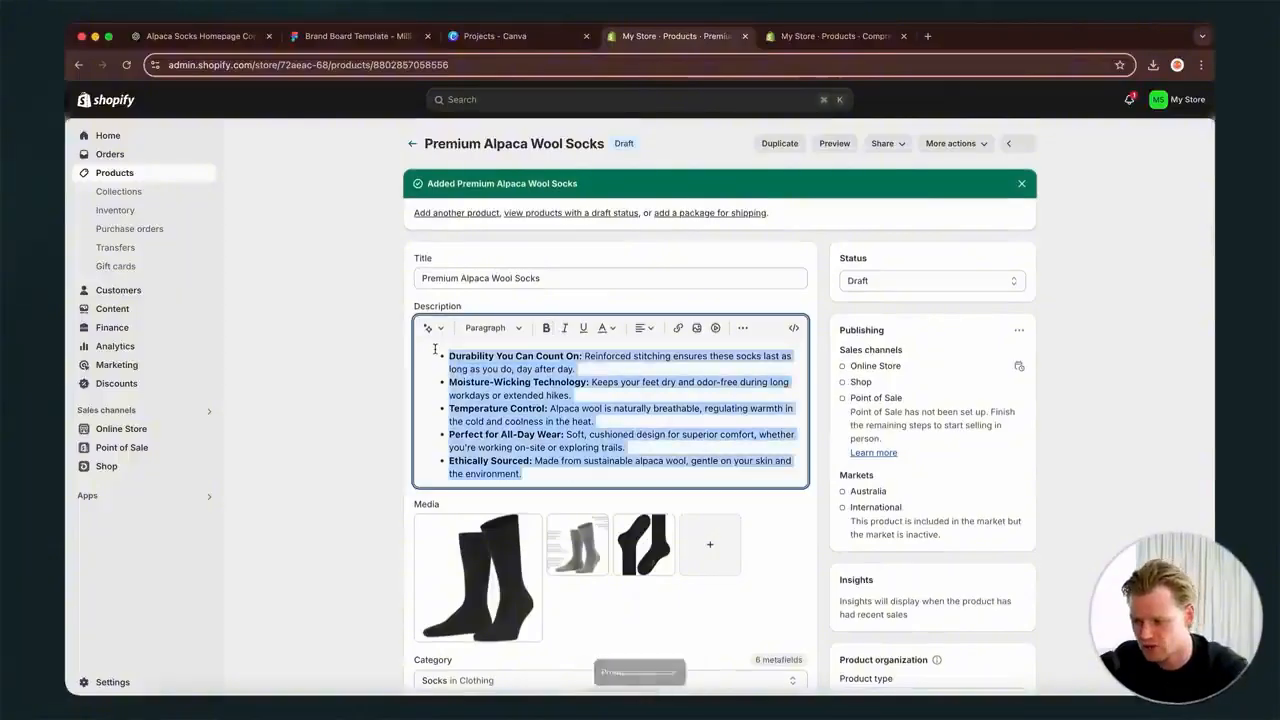
pyautogui.click(562, 427)
pyautogui.moveTo(621, 382); pyautogui.dragTo(651, 461)
pyautogui.click(653, 461)
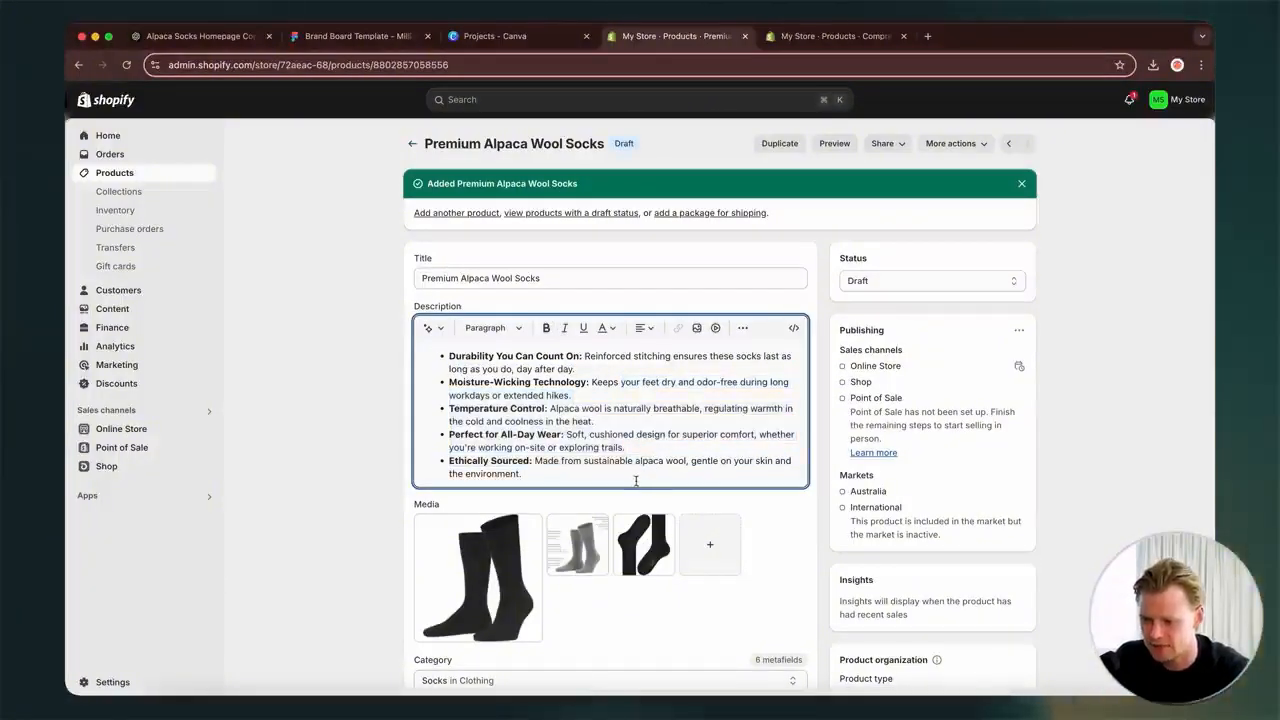
pyautogui.moveTo(543, 279); pyautogui.dragTo(417, 280)
pyautogui.click(348, 588)
pyautogui.scroll(-1, 354, 577)
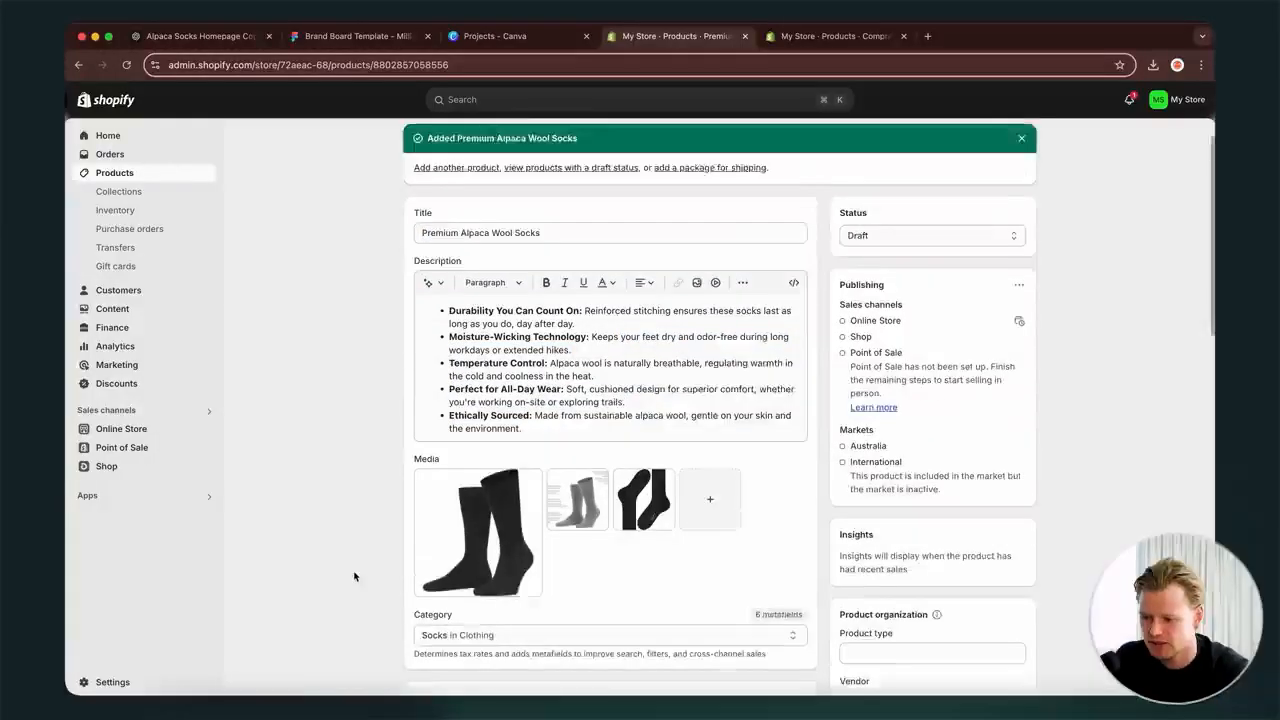
pyautogui.scroll(-4, 354, 577)
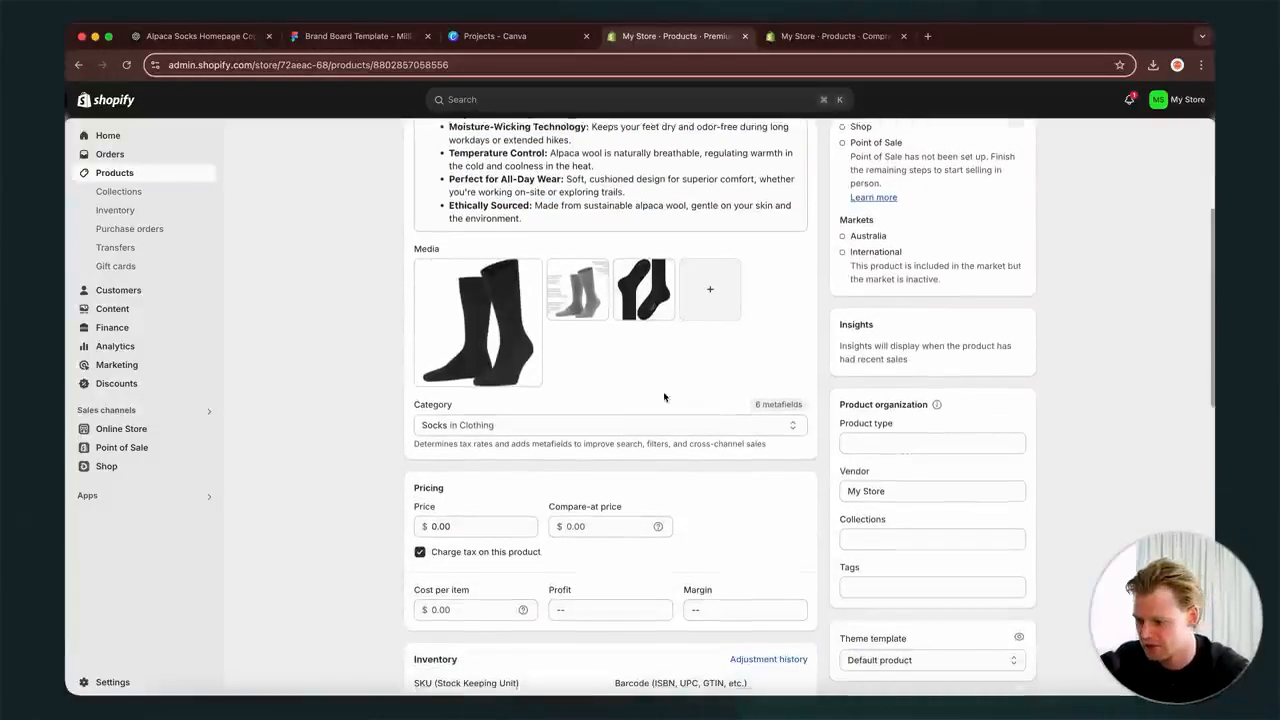
pyautogui.scroll(-3, 597, 357)
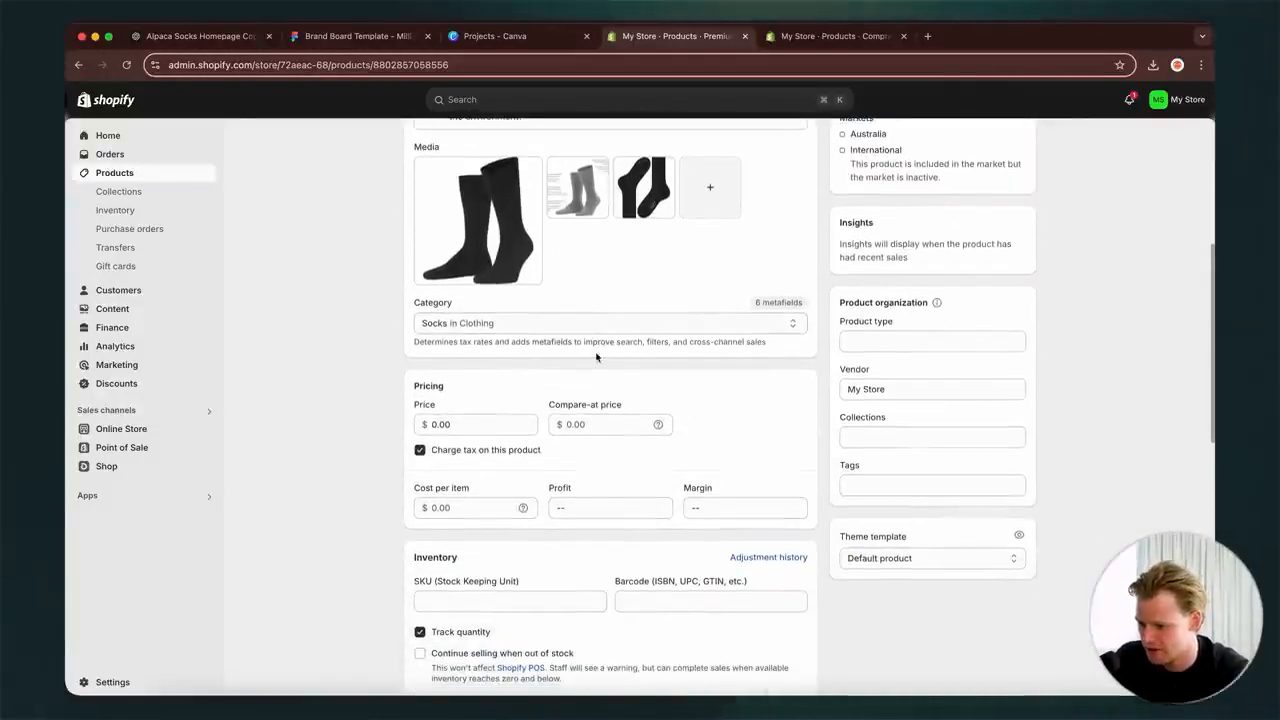
pyautogui.scroll(-2, 594, 266)
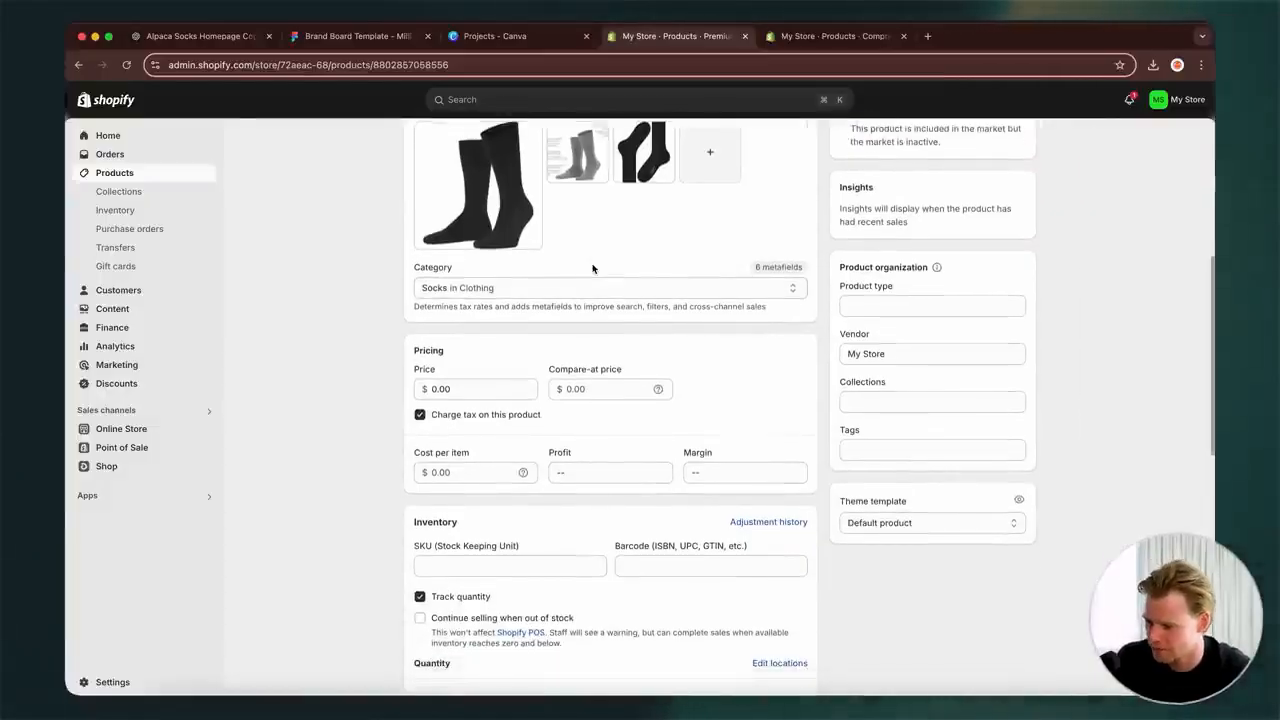
pyautogui.scroll(-2, 592, 268)
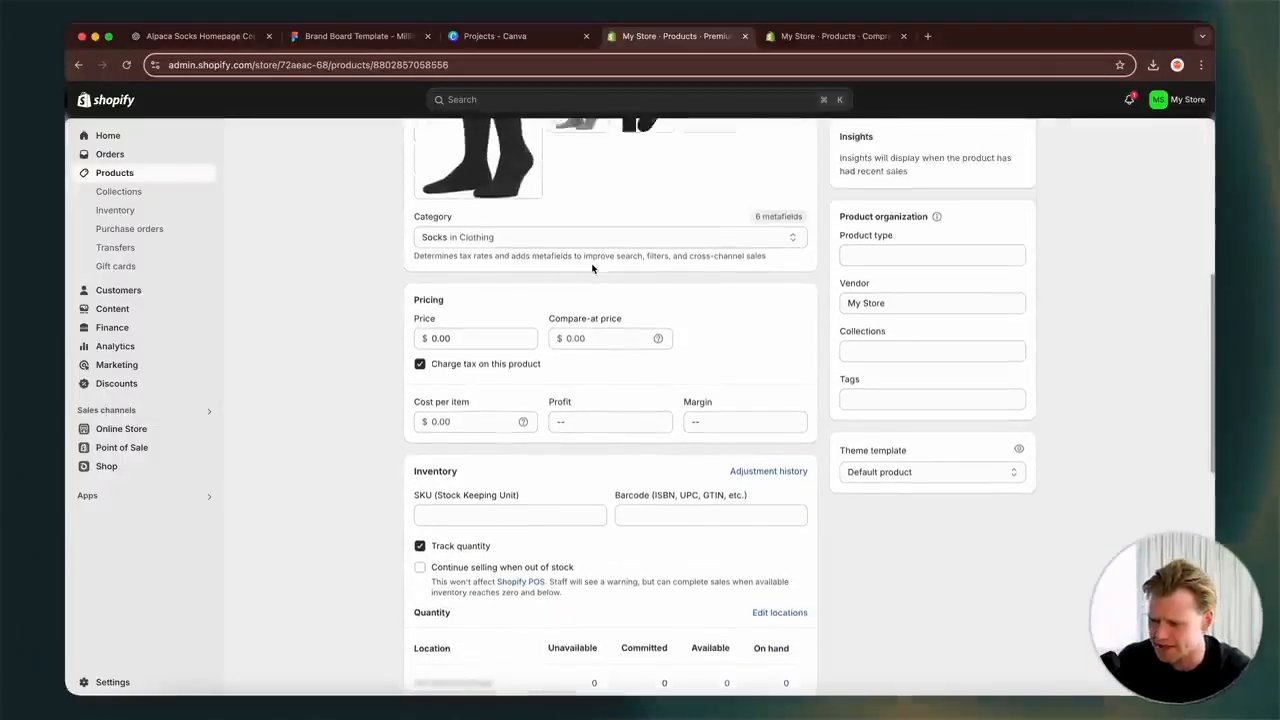
pyautogui.scroll(6, 592, 268)
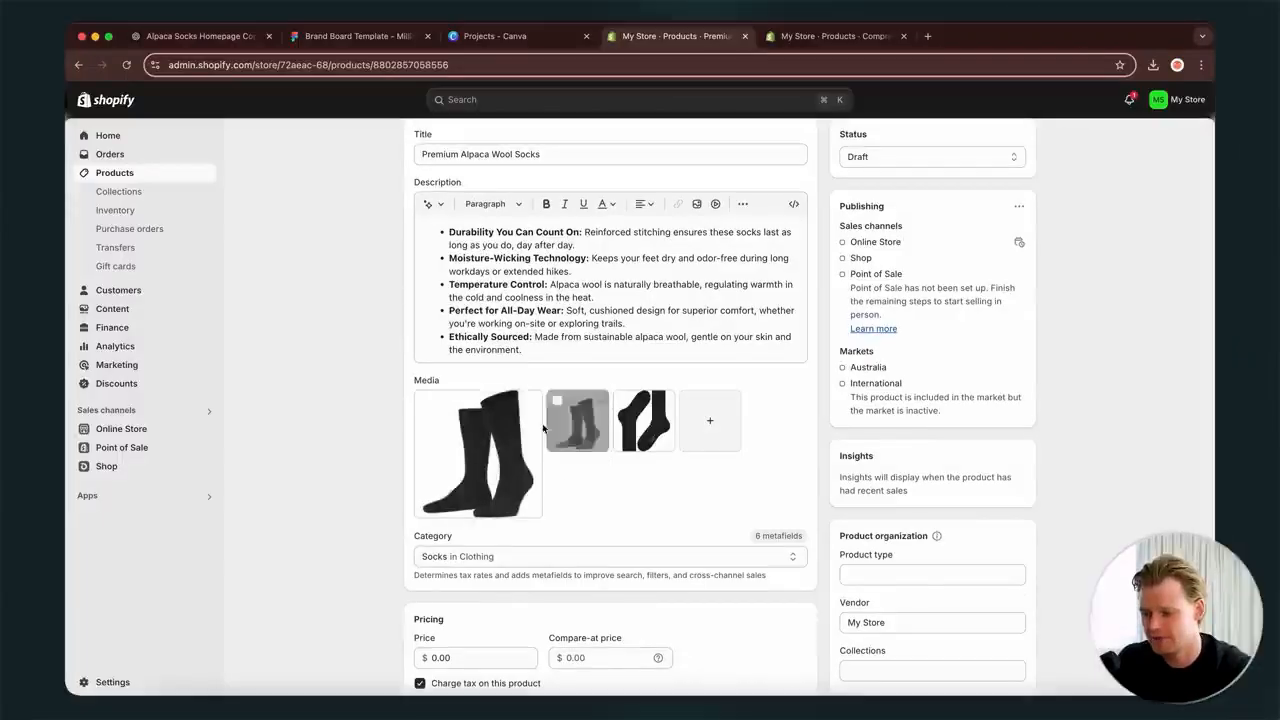
# - View the three sock images at full size to examine their backgrounds, text overlays and branding, and return to the product
pyautogui.click(452, 484)
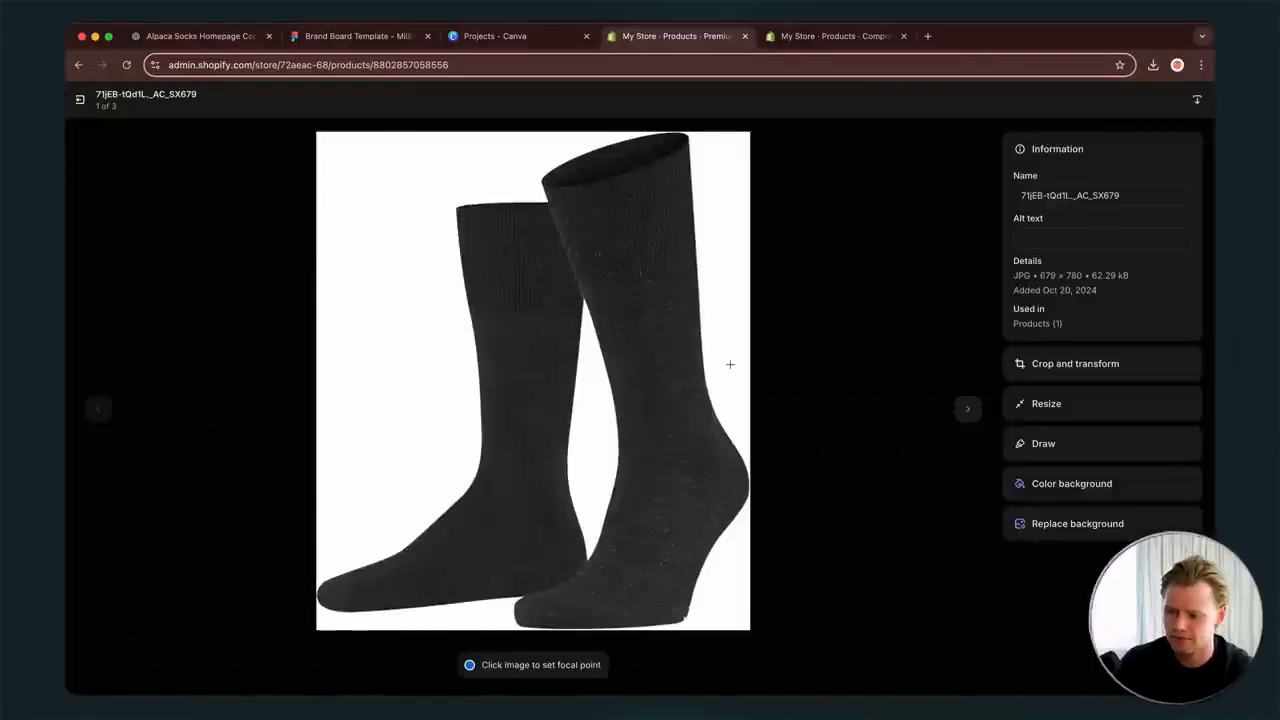
pyautogui.press('Right')
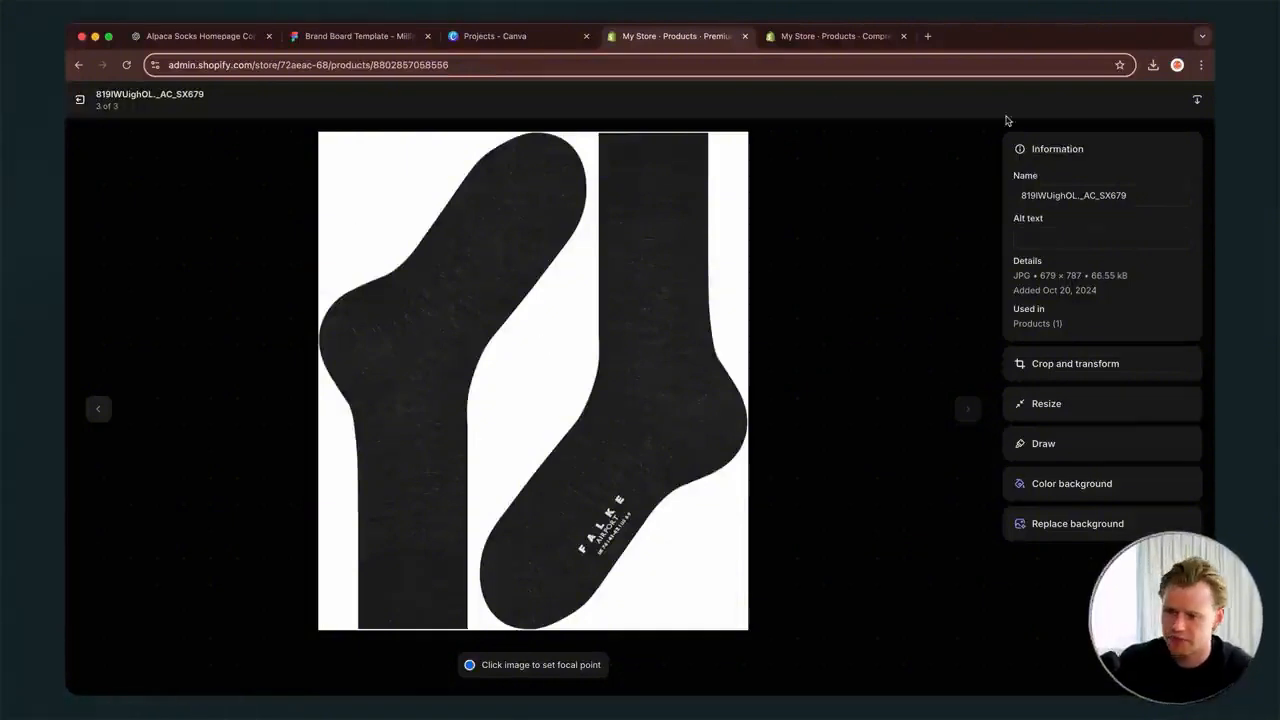
pyautogui.click(80, 65)
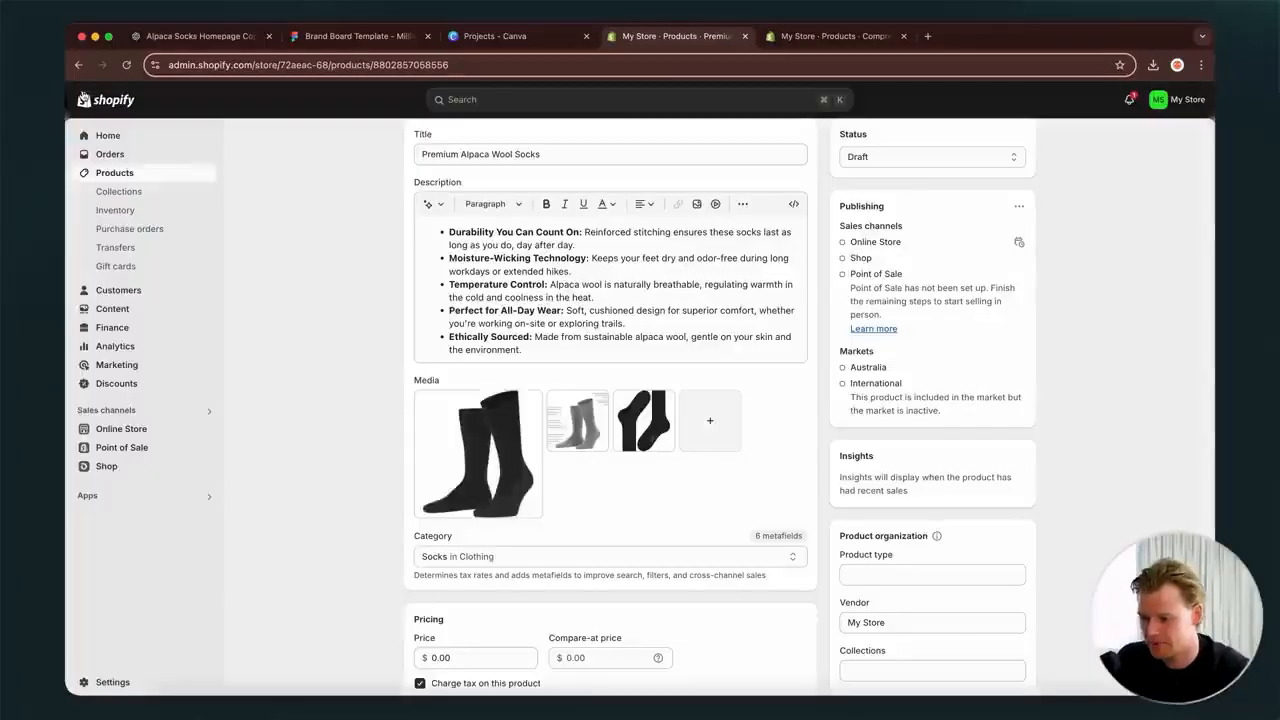
pyautogui.click(471, 490)
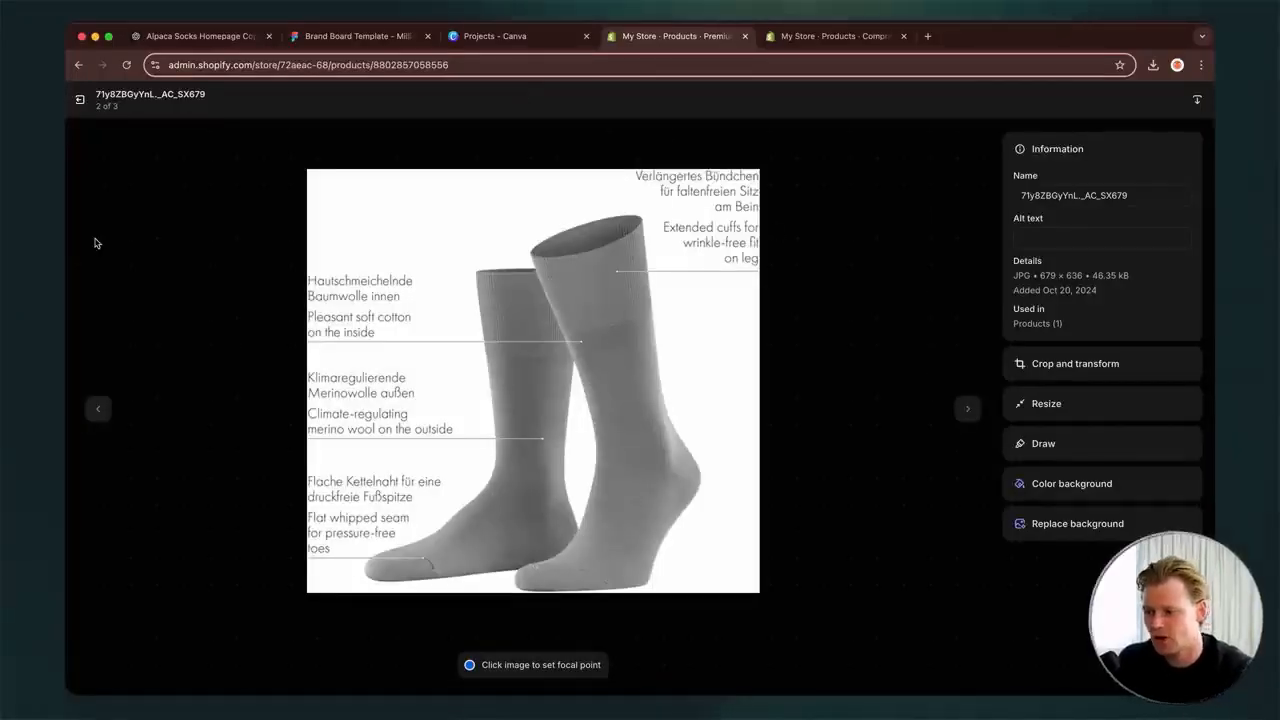
pyautogui.press('Escape')
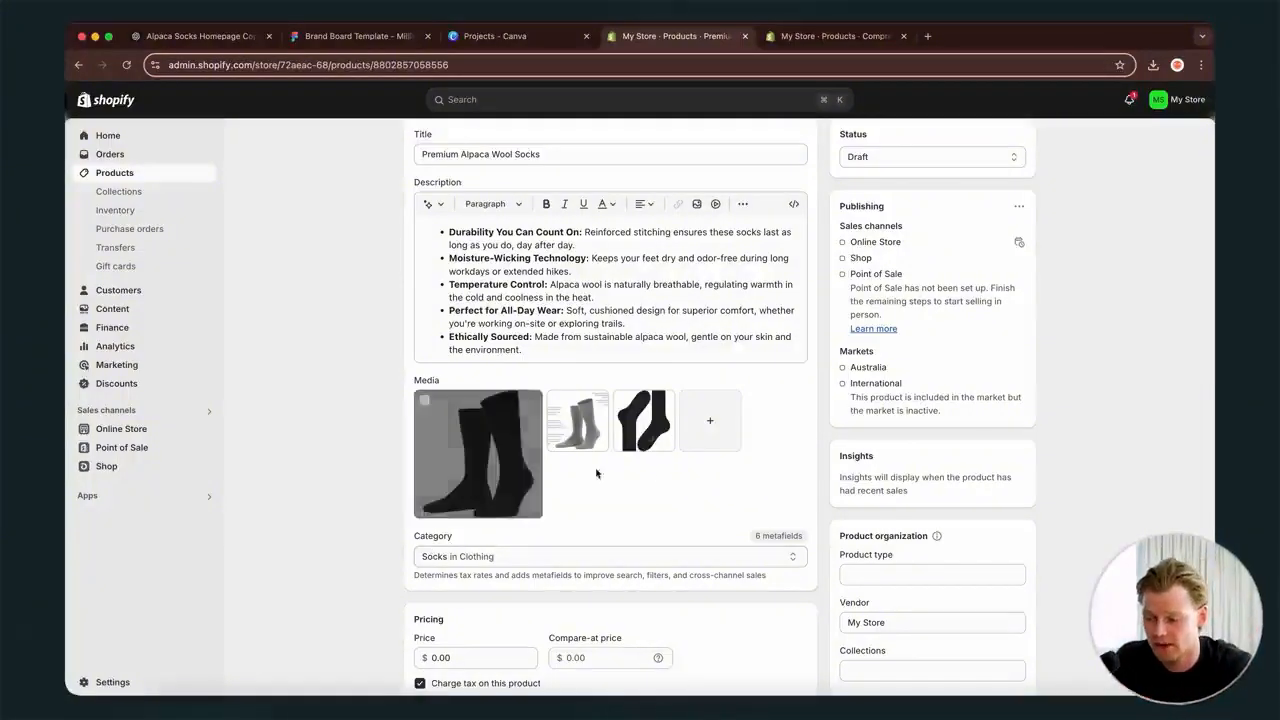
pyautogui.click(493, 489)
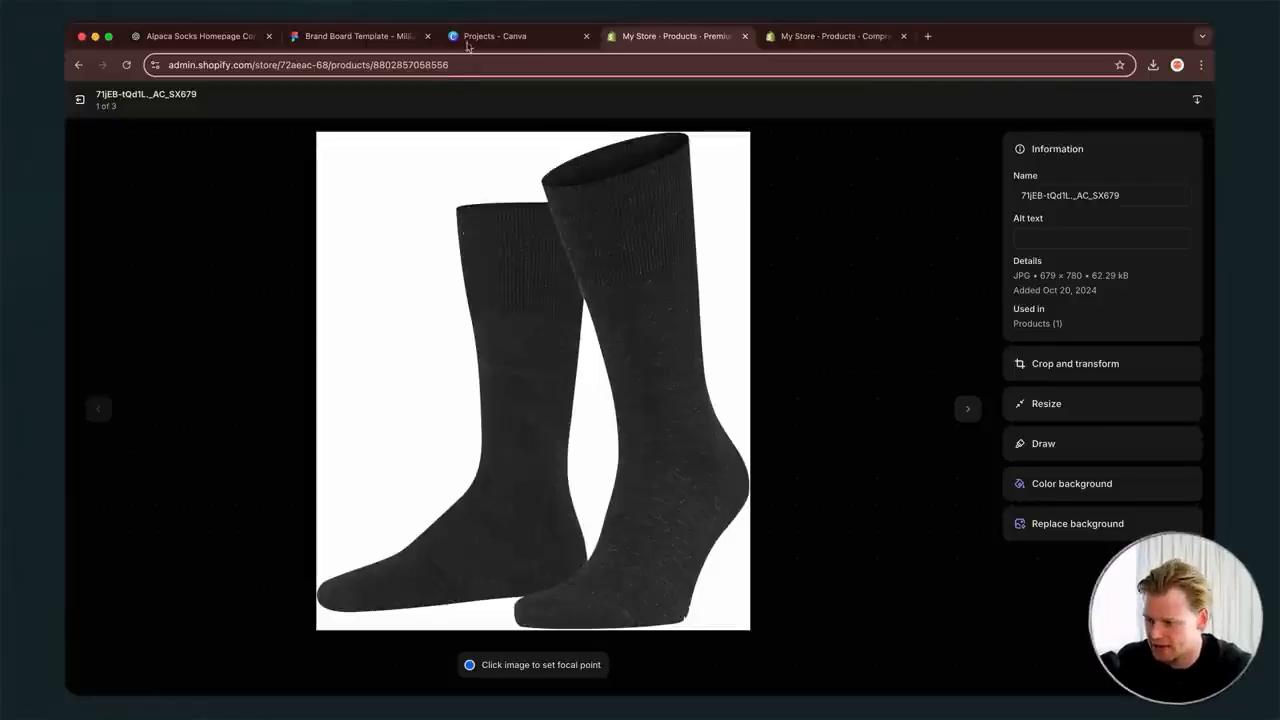
pyautogui.click(68, 95)
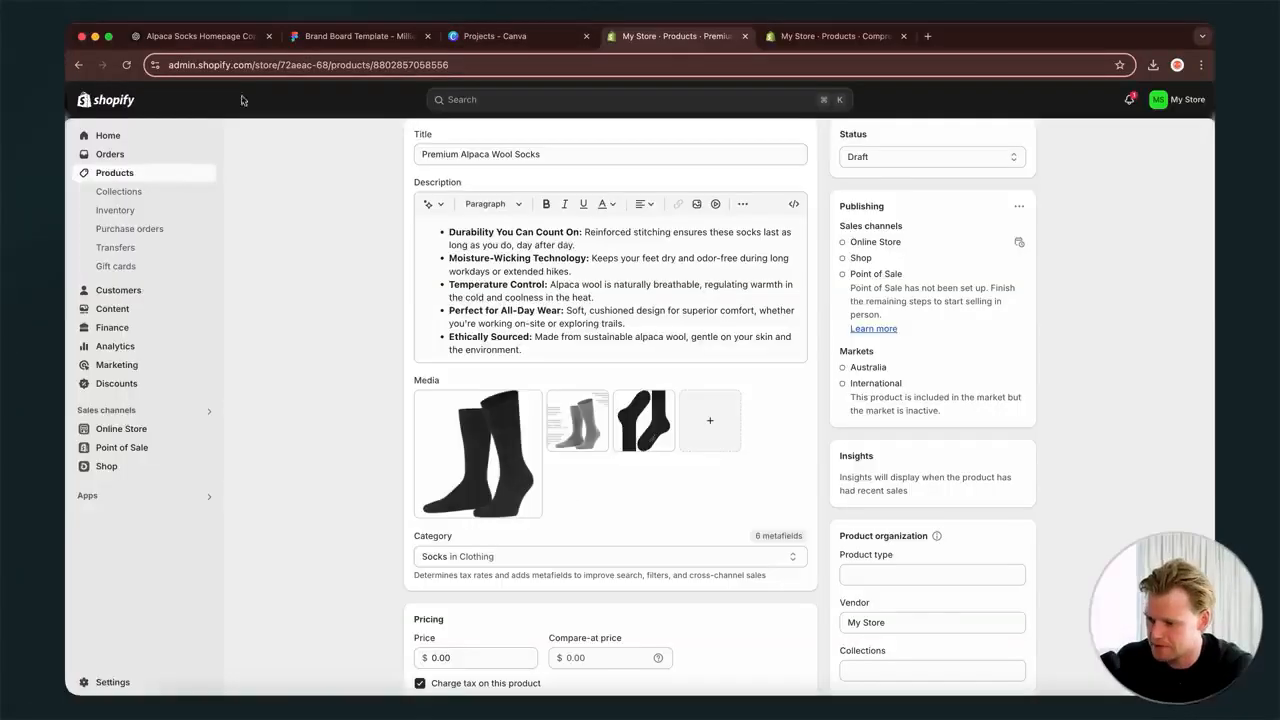
pyautogui.click(507, 427)
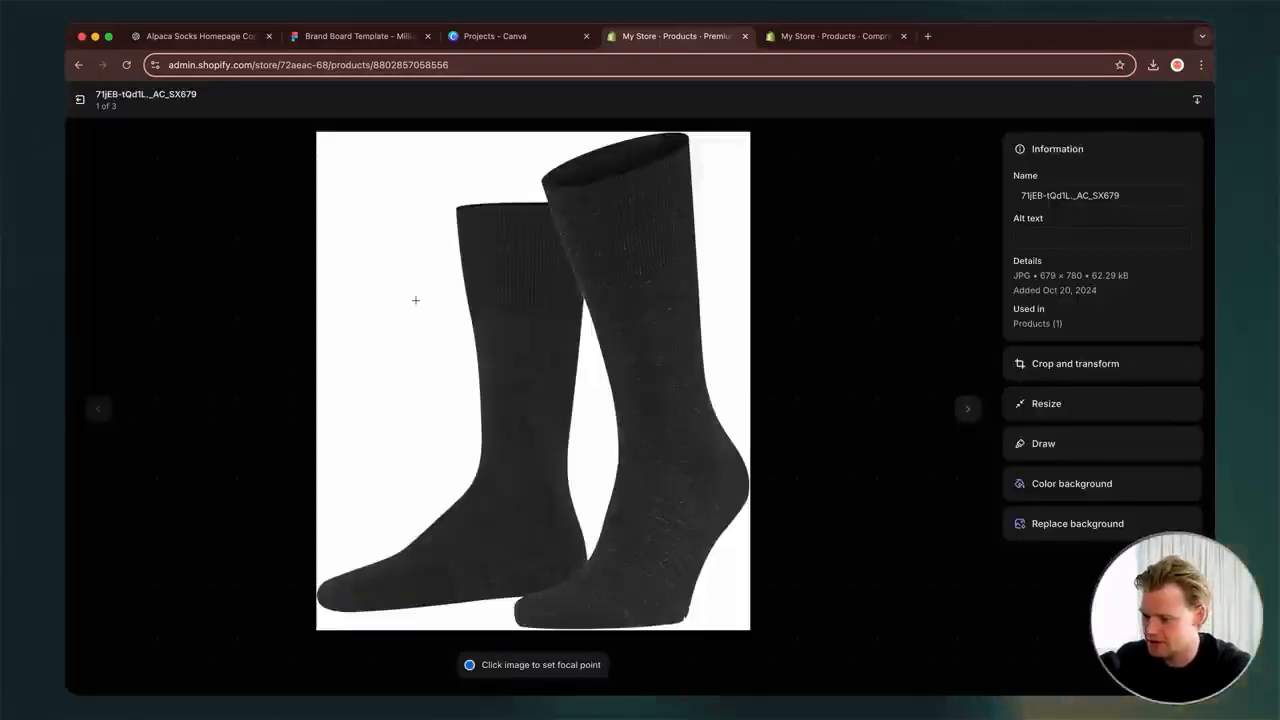
pyautogui.press('Escape')
# - Select all three sock images in the product's media section
pyautogui.click(425, 401)
pyautogui.click(557, 400)
pyautogui.click(623, 401)
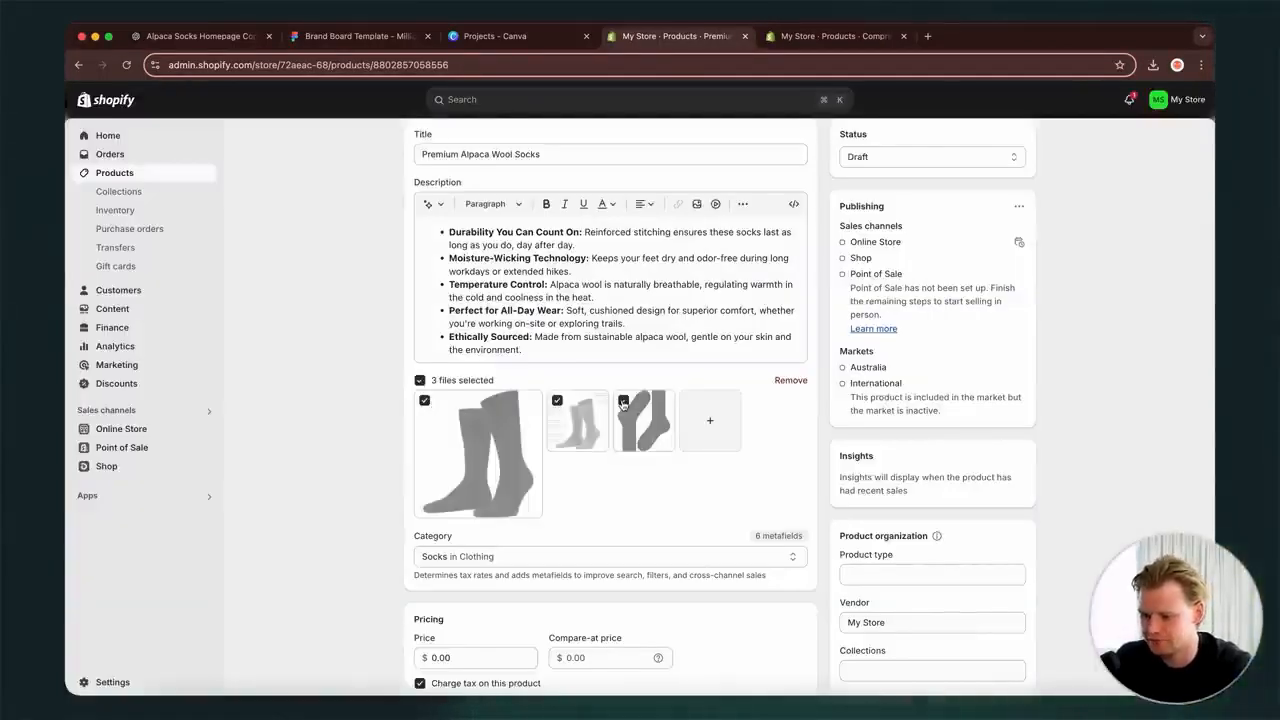
# - Switch to Canva and create a new custom-size design of 600 × 600 px
pyautogui.click(494, 36)
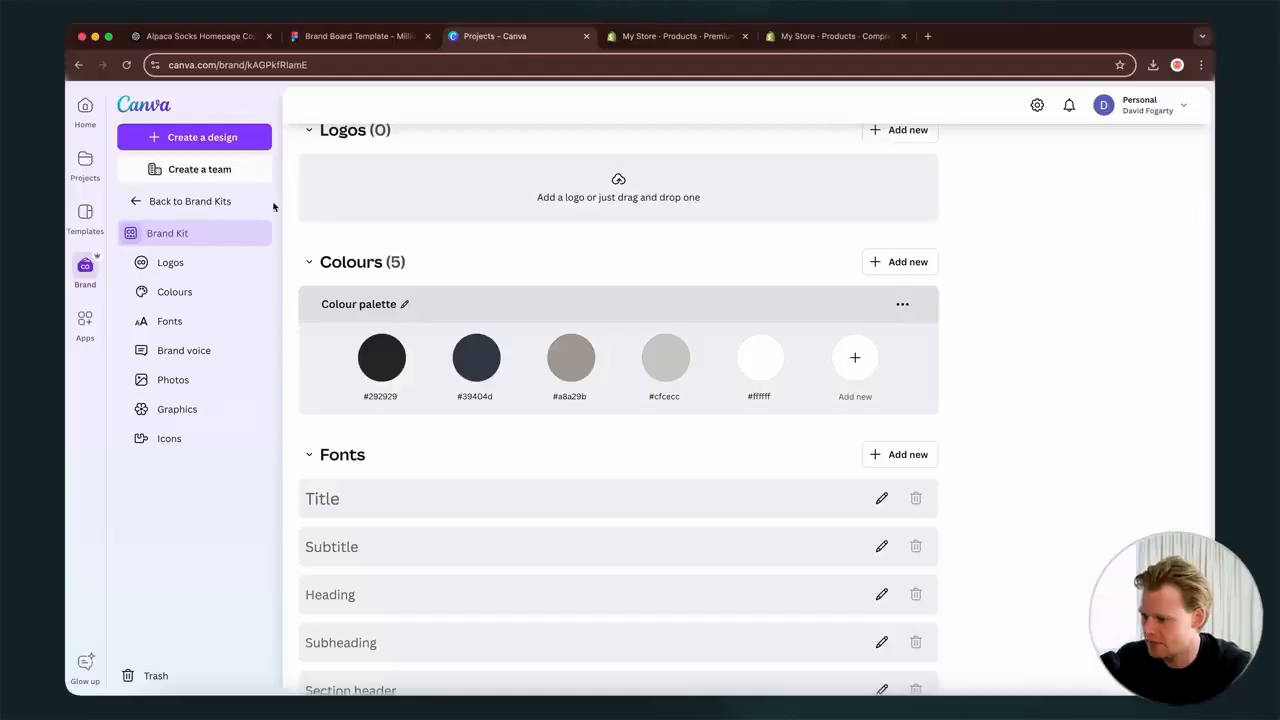
pyautogui.click(193, 138)
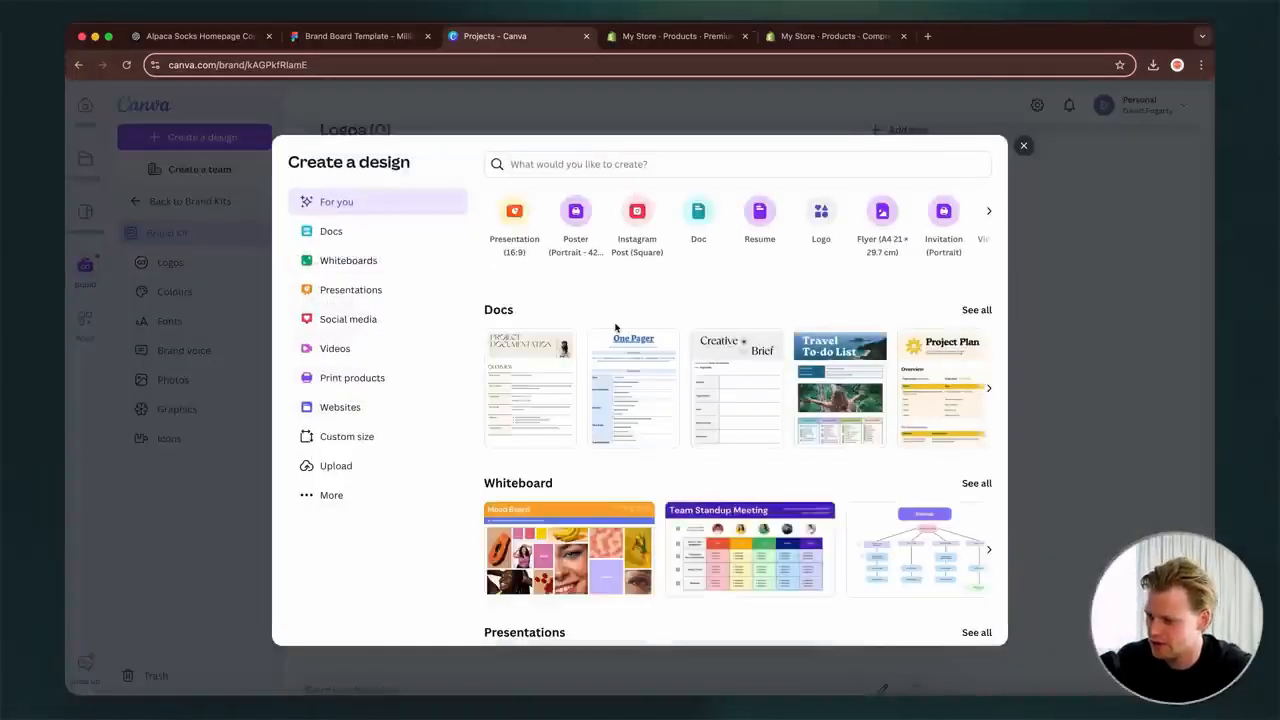
pyautogui.click(364, 435)
pyautogui.write('600')
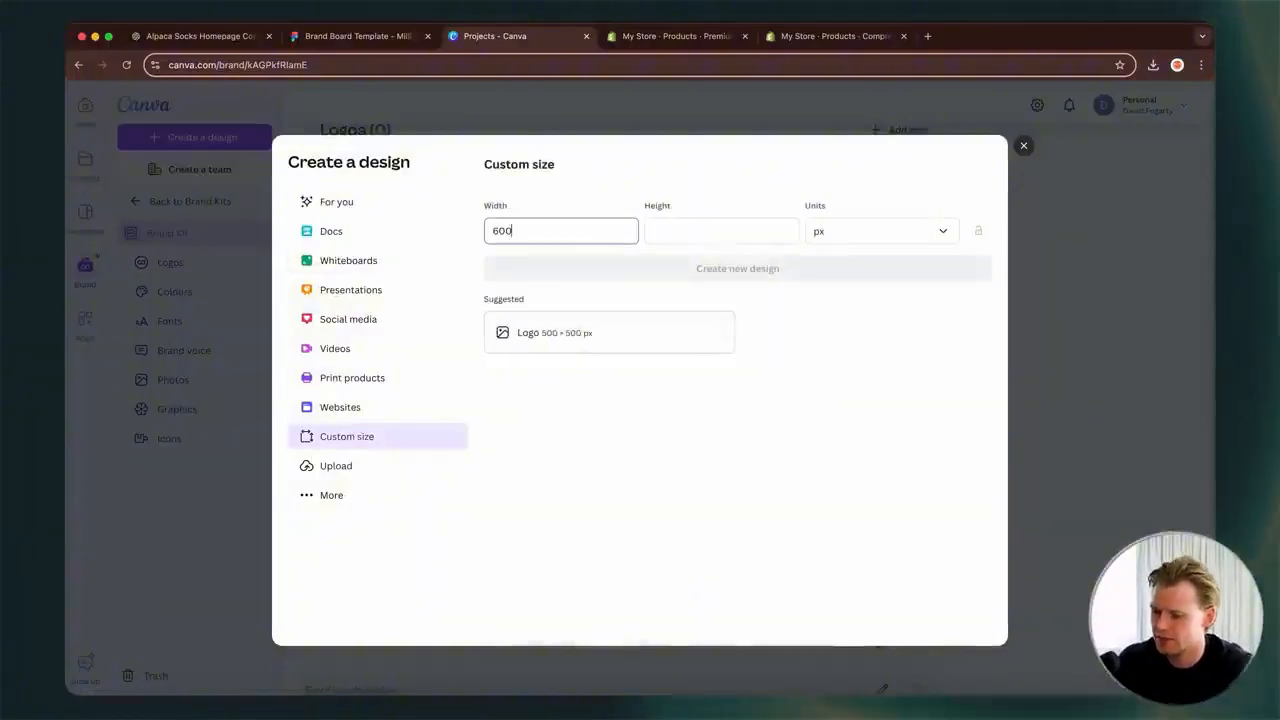
pyautogui.press('Tab')
pyautogui.write('600')
pyautogui.click(826, 270)
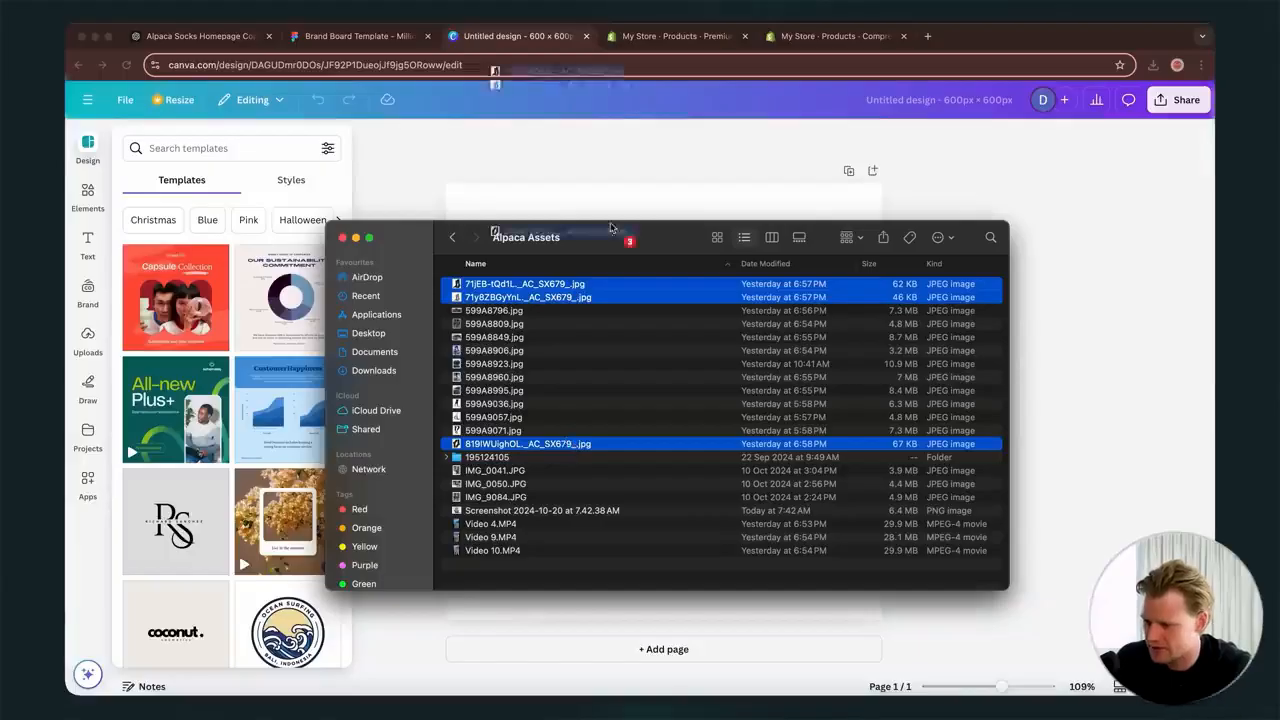
# - Import the three sock JPGs from the Alpaca Assets folder onto separate pages and reposition the annotated grey sock image on page 3
pyautogui.moveTo(610, 228); pyautogui.dragTo(623, 200)
pyautogui.scroll(-3, 686, 631)
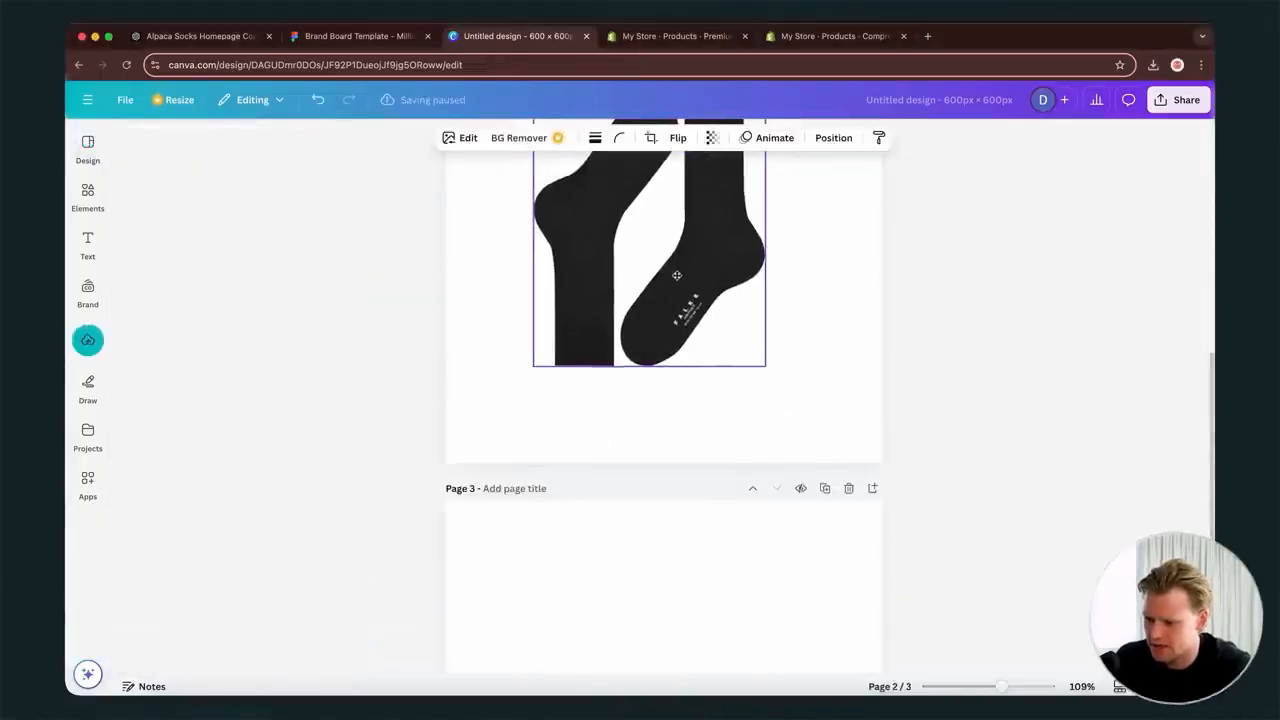
pyautogui.scroll(5, 679, 278)
pyautogui.scroll(-10, 727, 400)
pyautogui.moveTo(722, 350); pyautogui.dragTo(727, 393)
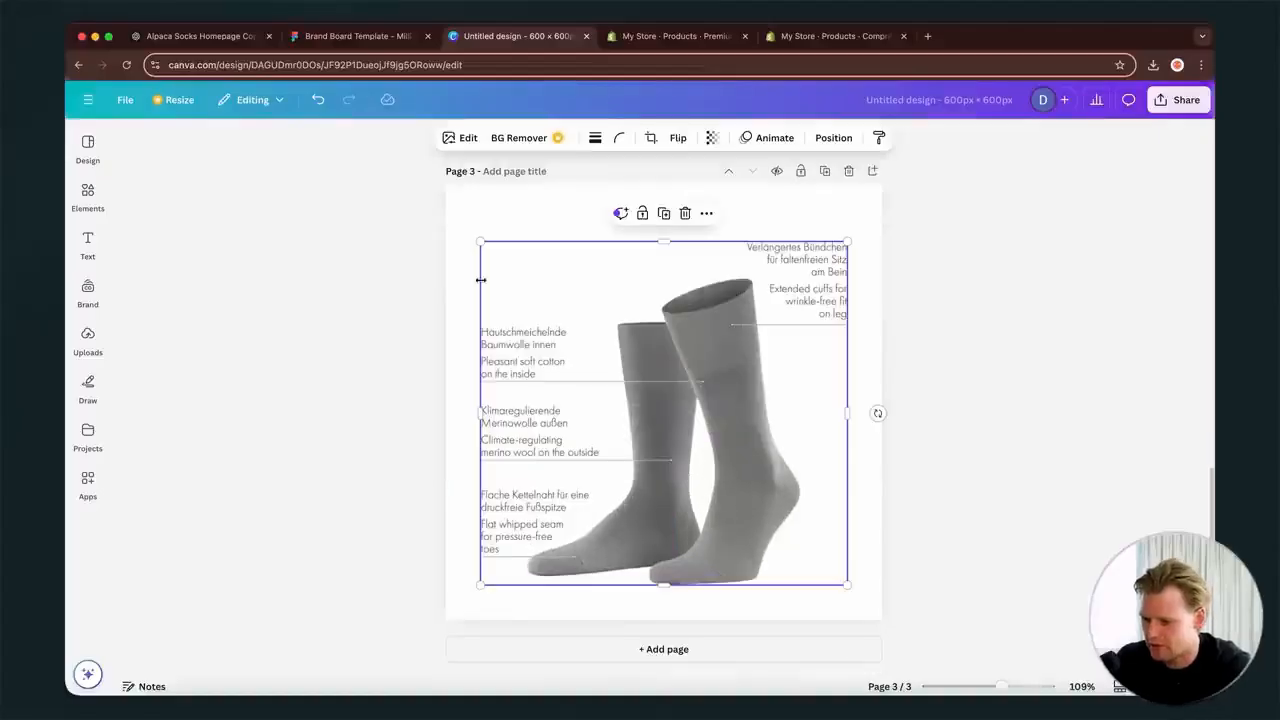
# - Enlarge the sock images on pages 3 and 2 to nearly fill their pages, leaving a small white margin, and check all pages
pyautogui.click(479, 238)
pyautogui.click(482, 242)
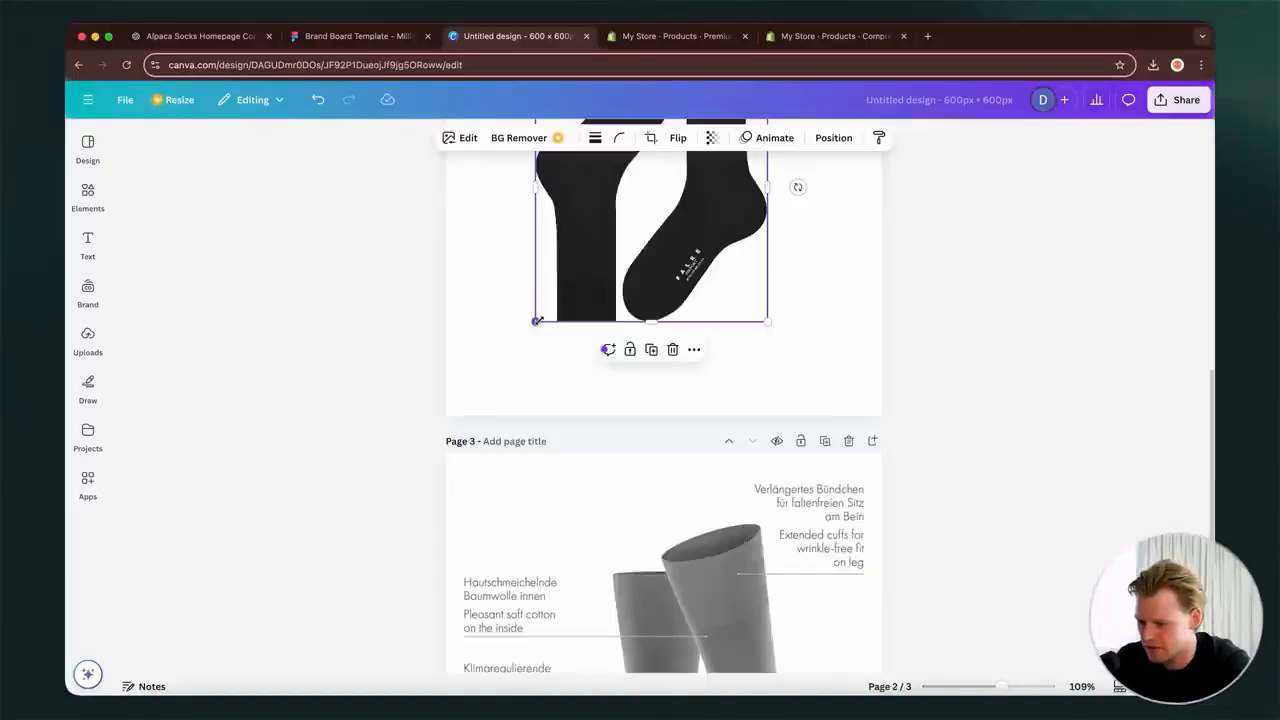
pyautogui.moveTo(536, 320); pyautogui.dragTo(481, 384)
pyautogui.moveTo(465, 397); pyautogui.dragTo(463, 403)
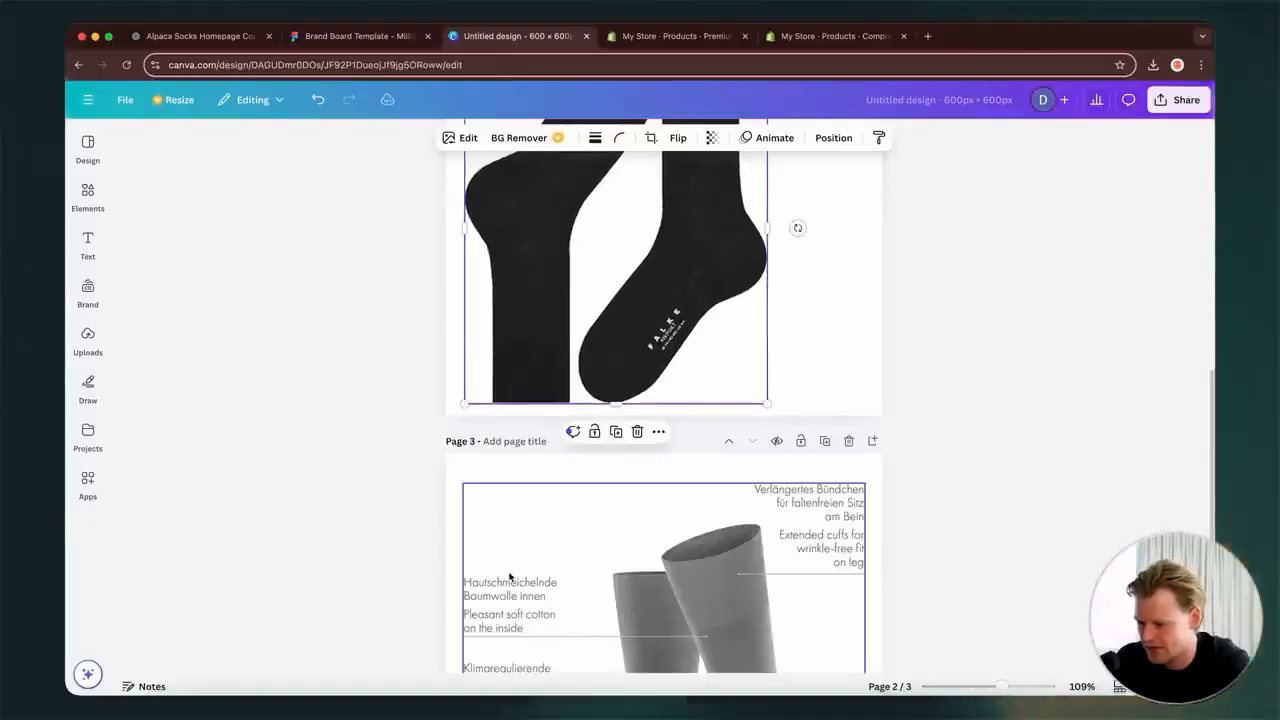
pyautogui.scroll(10, 465, 580)
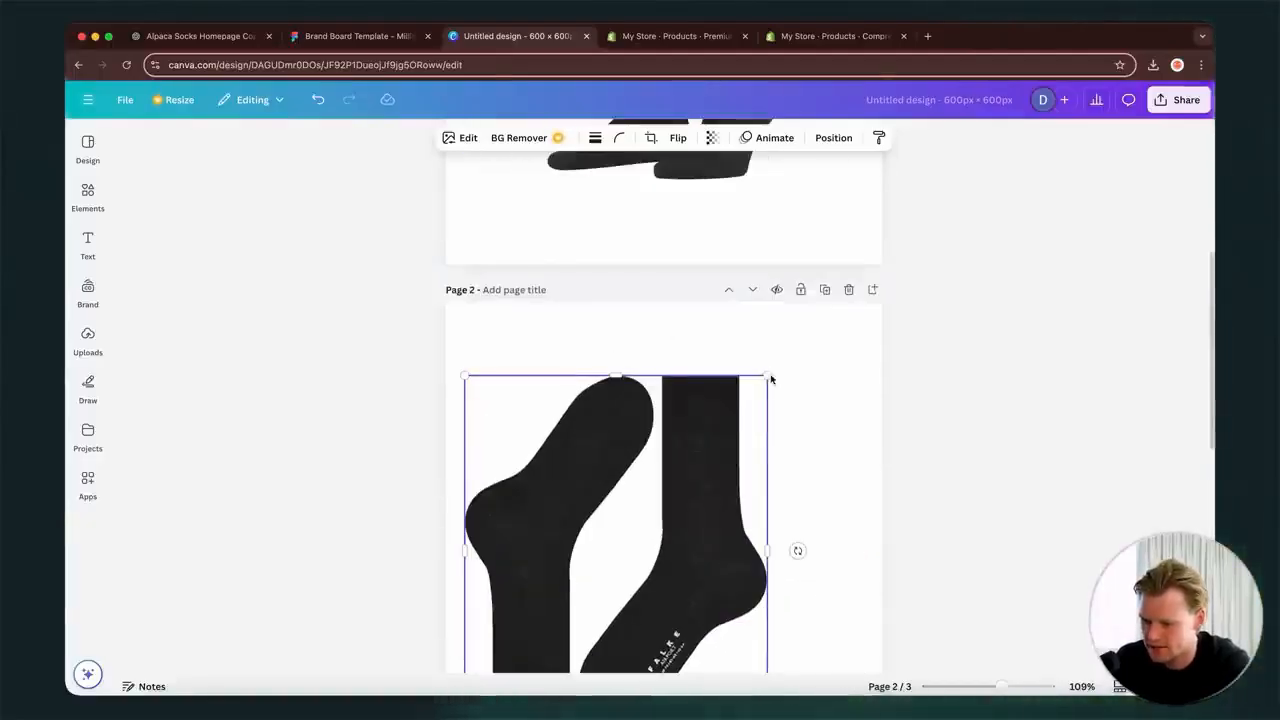
pyautogui.scroll(-2, 1000, 363)
pyautogui.scroll(-8, 1002, 366)
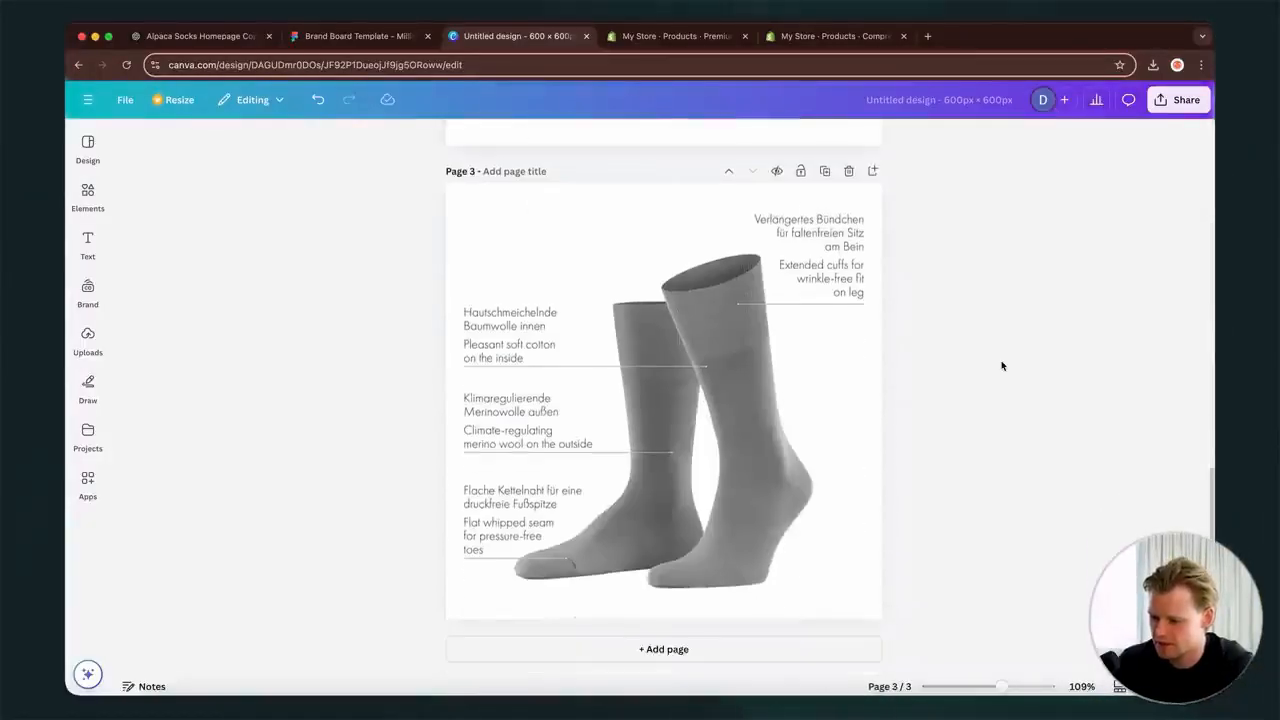
pyautogui.scroll(10, 1002, 366)
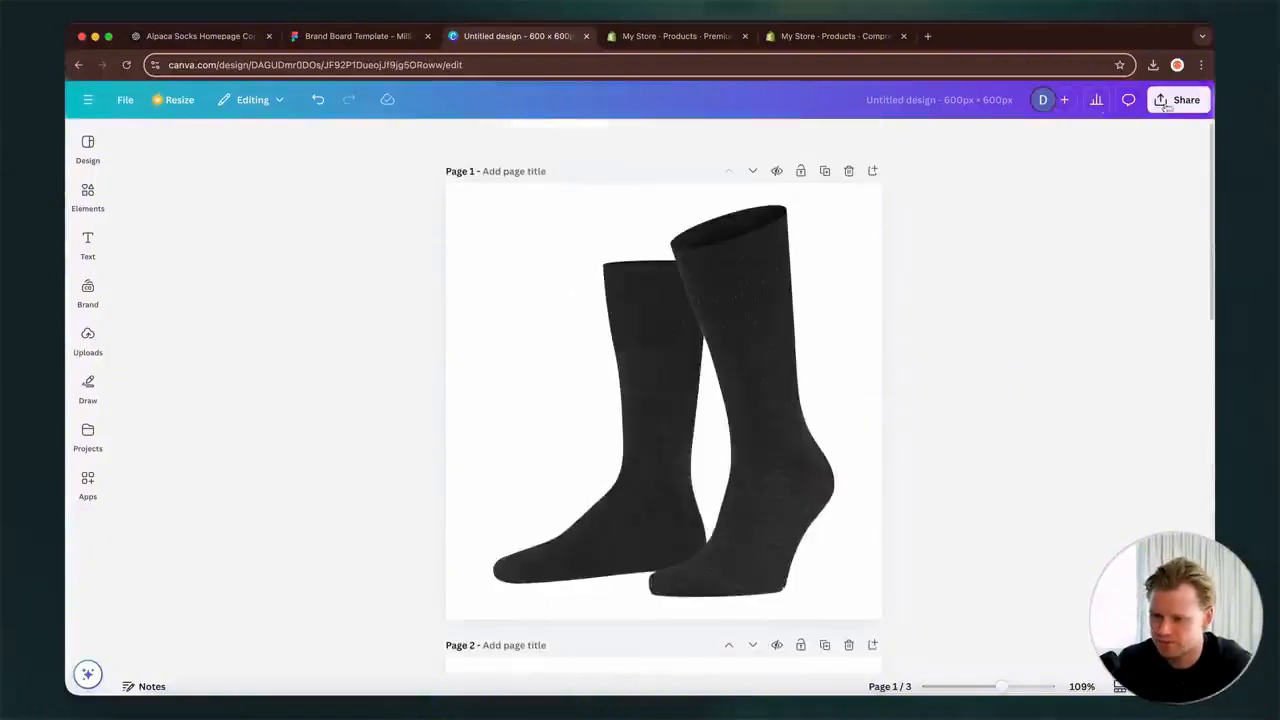
# - Download all three pages as PNG images at 600 × 600 px
pyautogui.click(1166, 106)
pyautogui.click(978, 378)
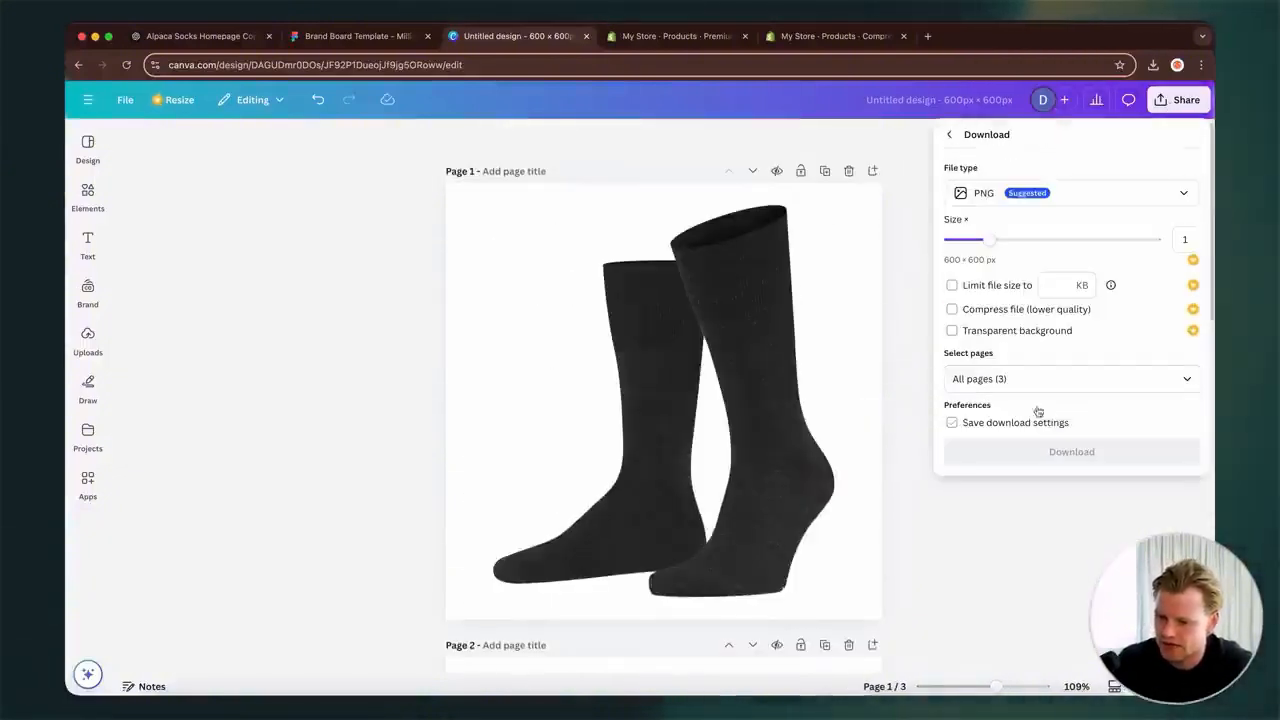
pyautogui.click(1070, 451)
pyautogui.click(1177, 100)
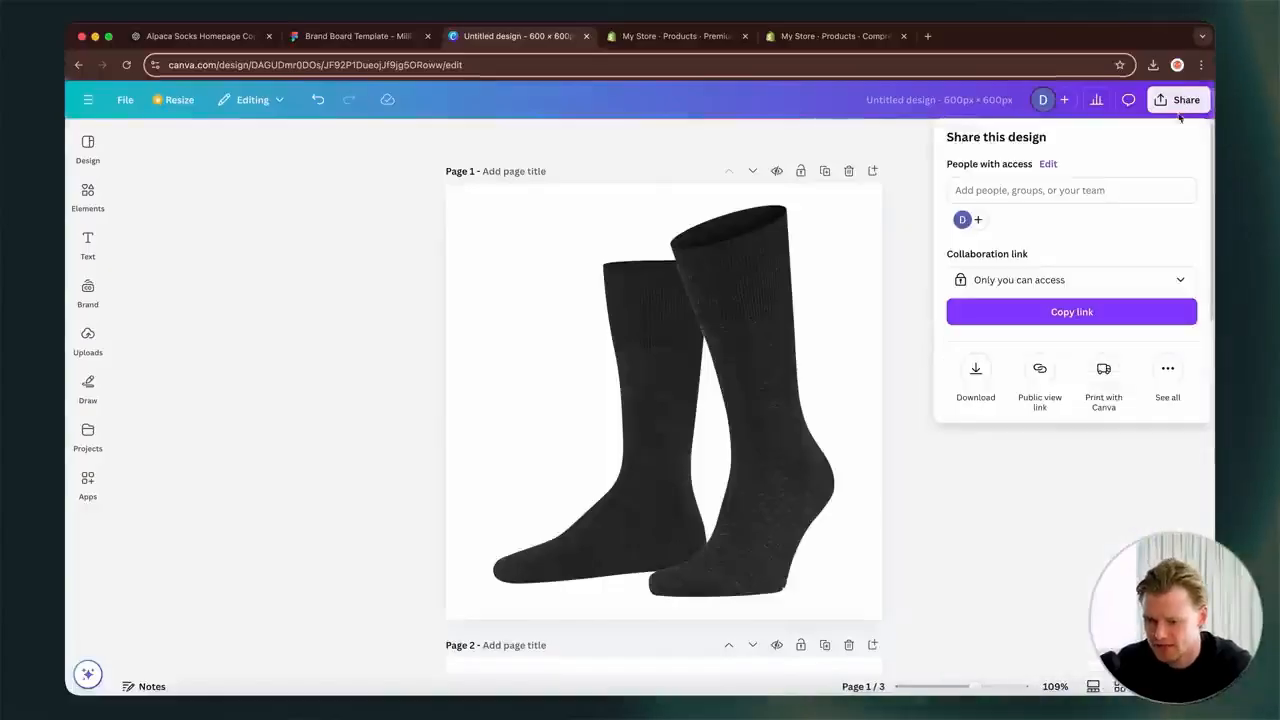
pyautogui.click(914, 358)
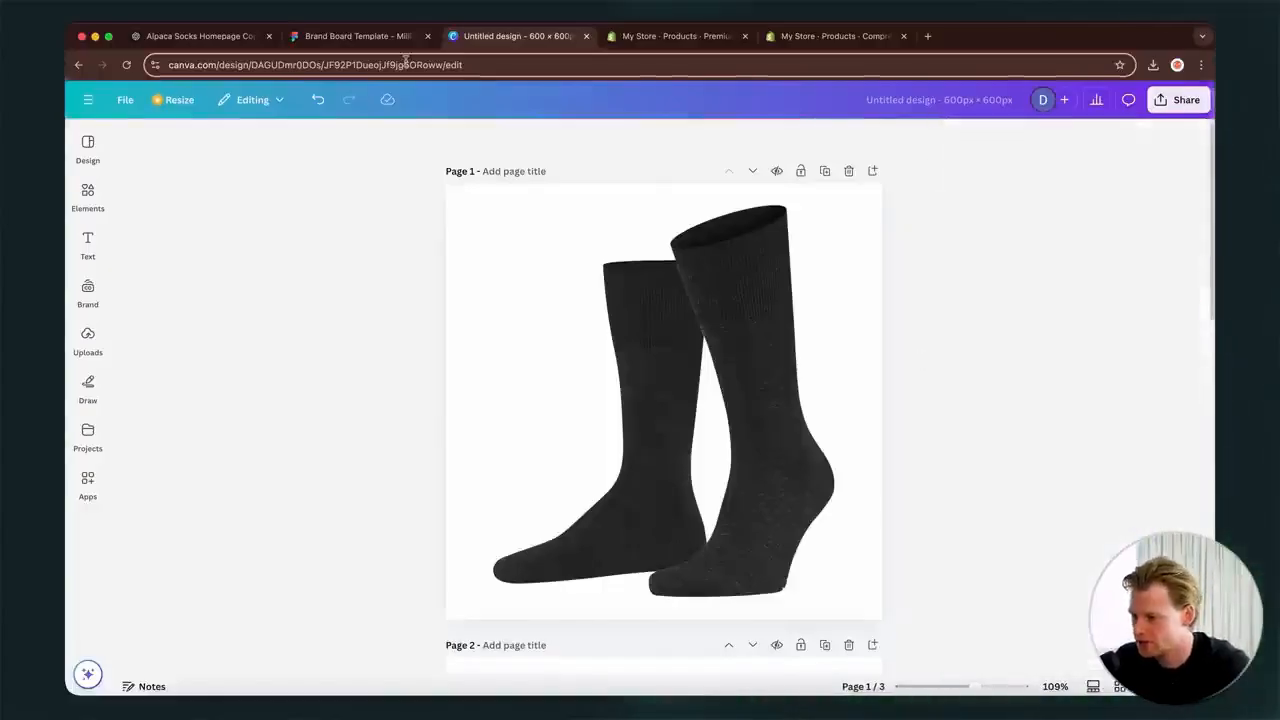
# - Return to the Shopify product with its old sock images removed and open the existing-file selection for its media
pyautogui.click(330, 38)
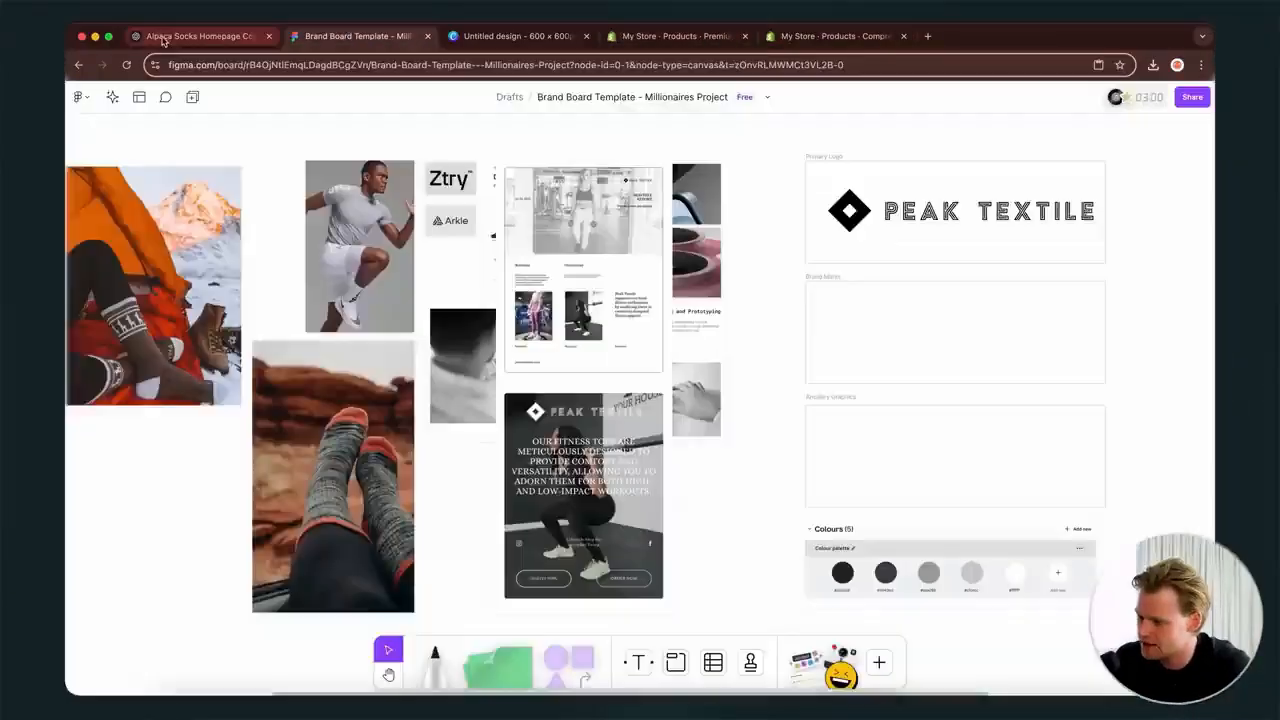
pyautogui.click(195, 36)
pyautogui.click(744, 37)
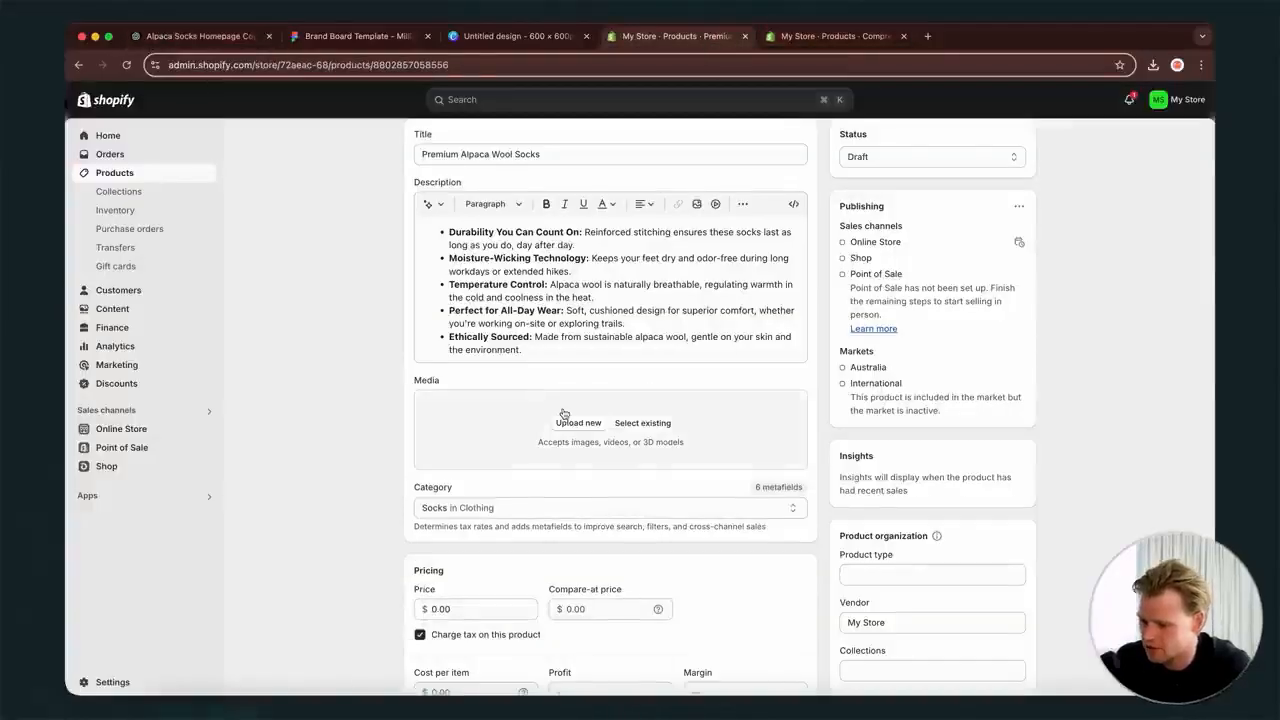
pyautogui.scroll(-1, 563, 413)
pyautogui.click(643, 376)
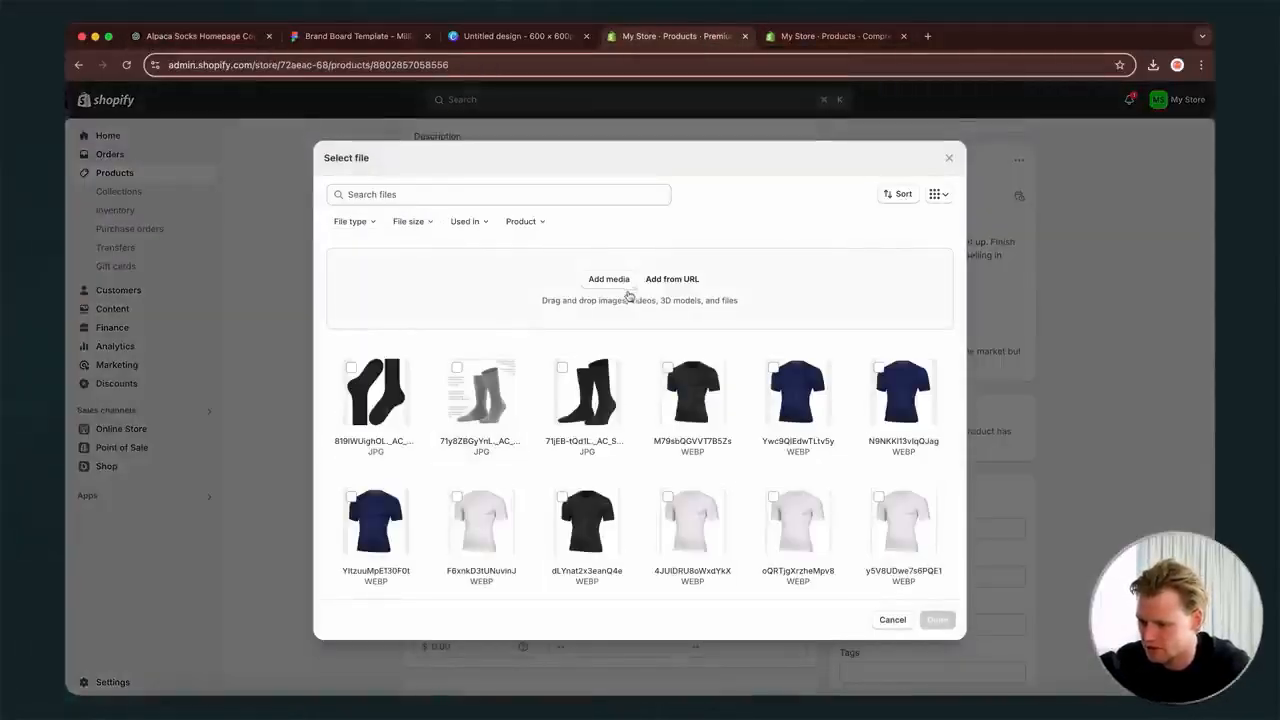
pyautogui.click(610, 279)
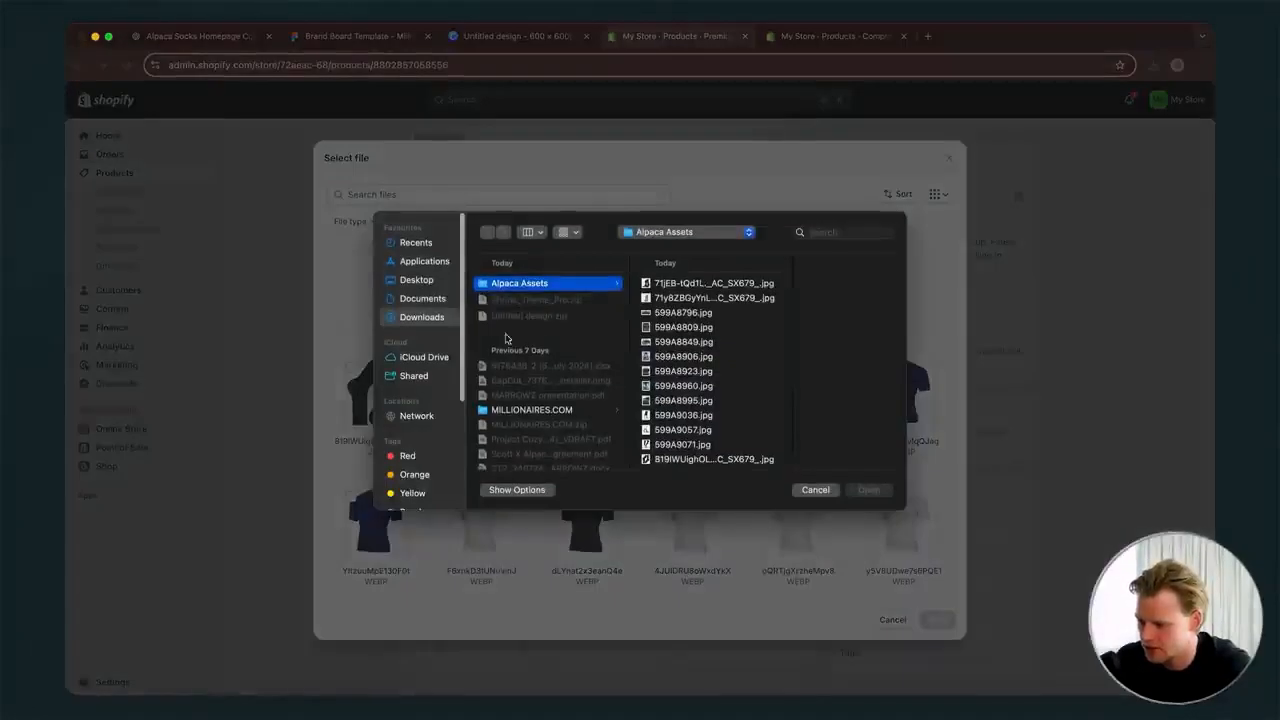
pyautogui.click(422, 302)
pyautogui.click(423, 320)
pyautogui.scroll(-1, 582, 390)
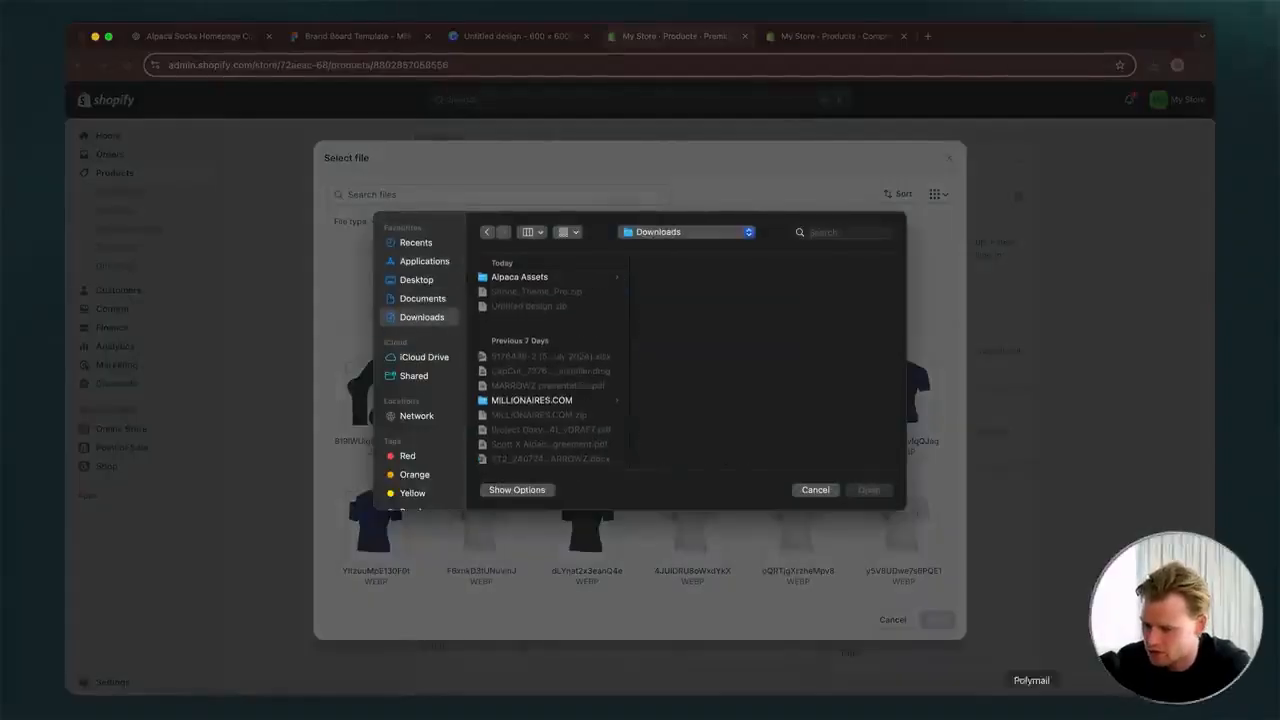
pyautogui.press('Escape')
# - Upload the downloaded Canva PNGs 1, 2 and 3 and add them to the product's media
pyautogui.click(167, 700)
pyautogui.moveTo(586, 334); pyautogui.dragTo(676, 186)
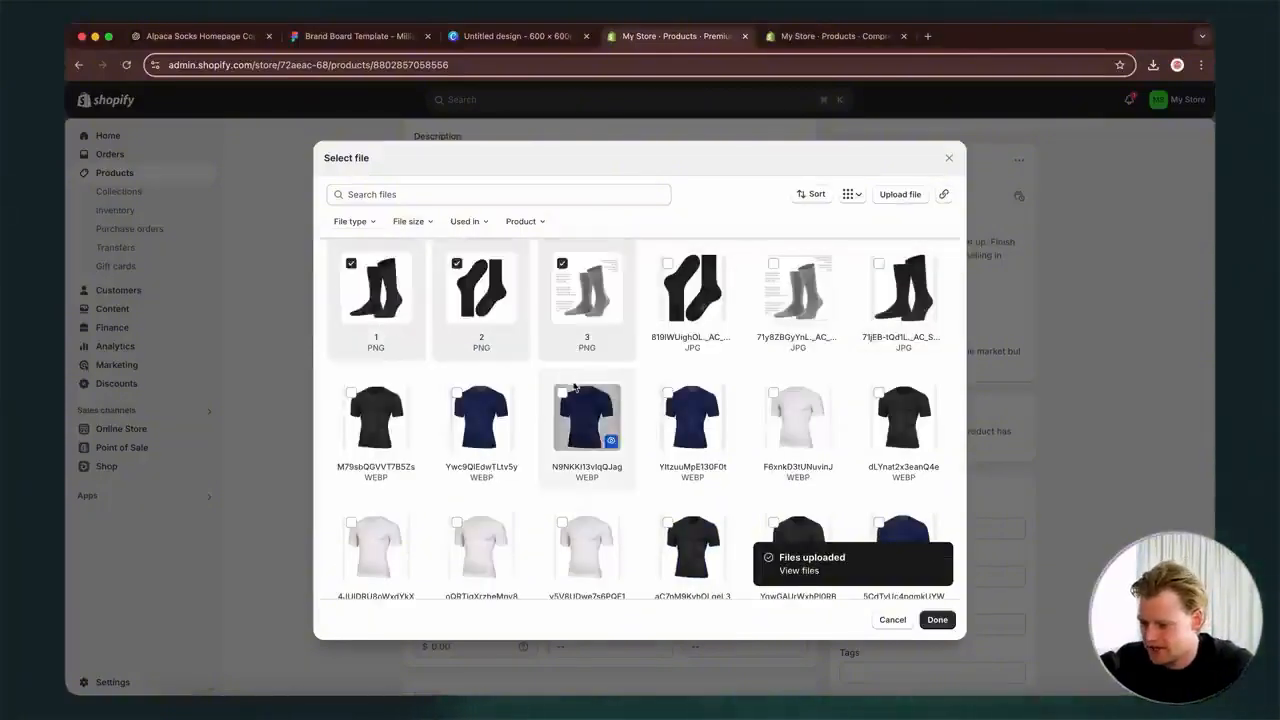
pyautogui.click(937, 619)
# - Add the original black sock JPG (71jEB-tQd1L) to the product's media and move it to second place
pyautogui.scroll(2, 608, 458)
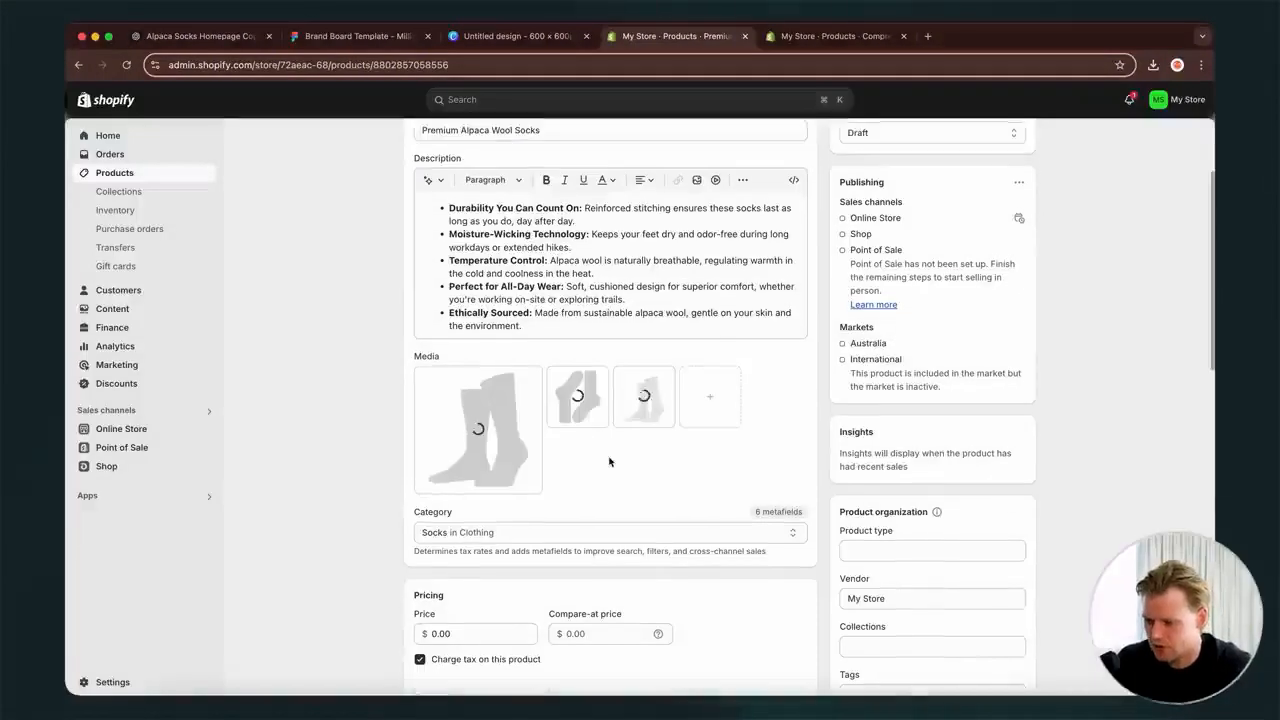
pyautogui.scroll(-2, 607, 447)
pyautogui.click(710, 447)
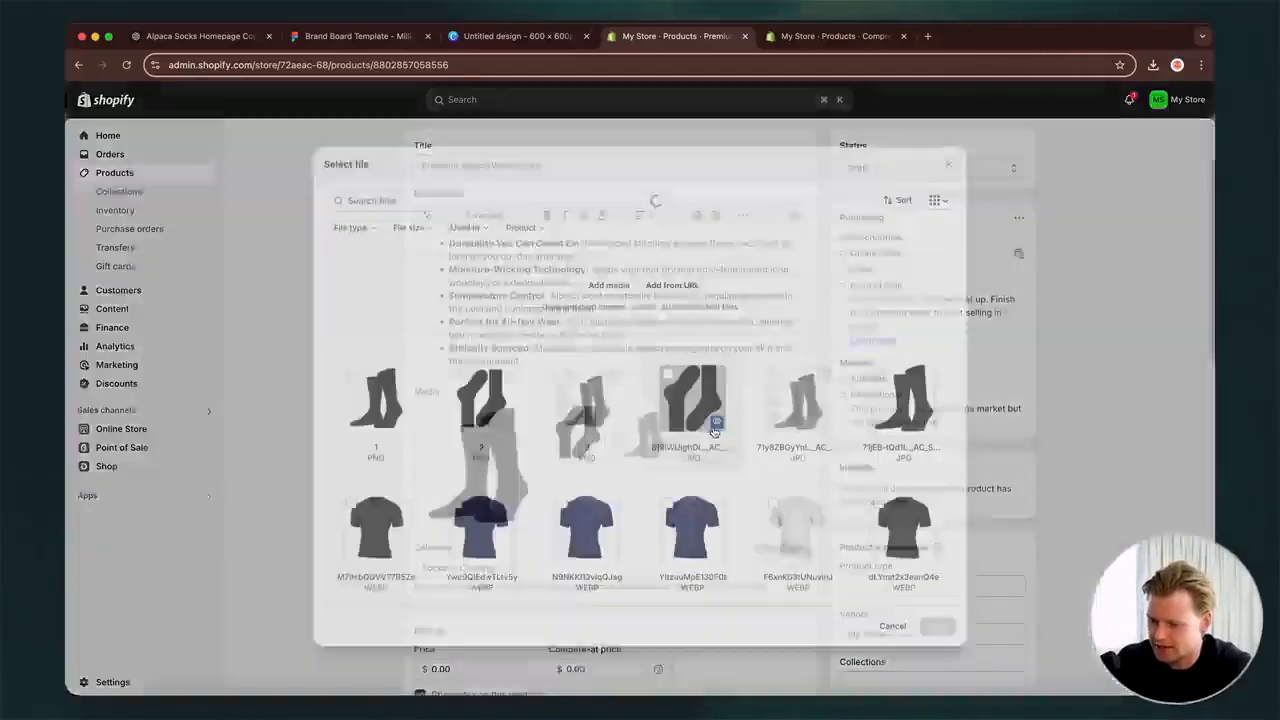
pyautogui.click(903, 392)
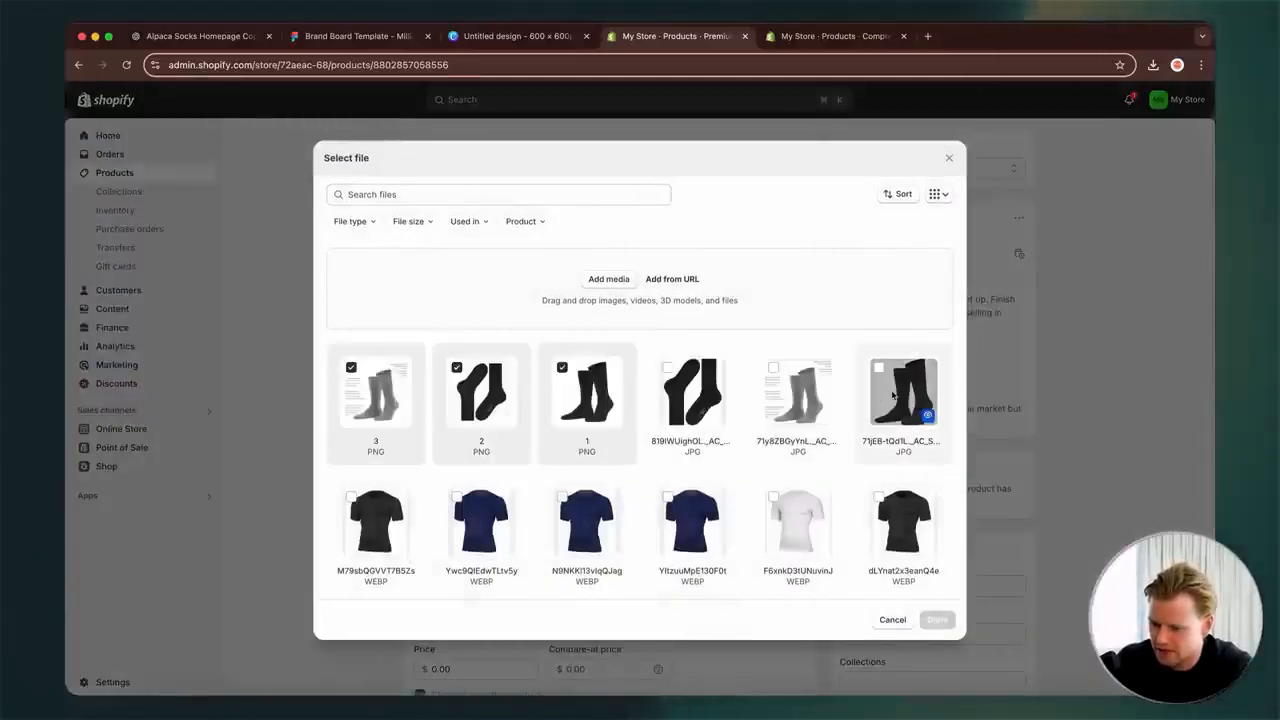
pyautogui.click(937, 619)
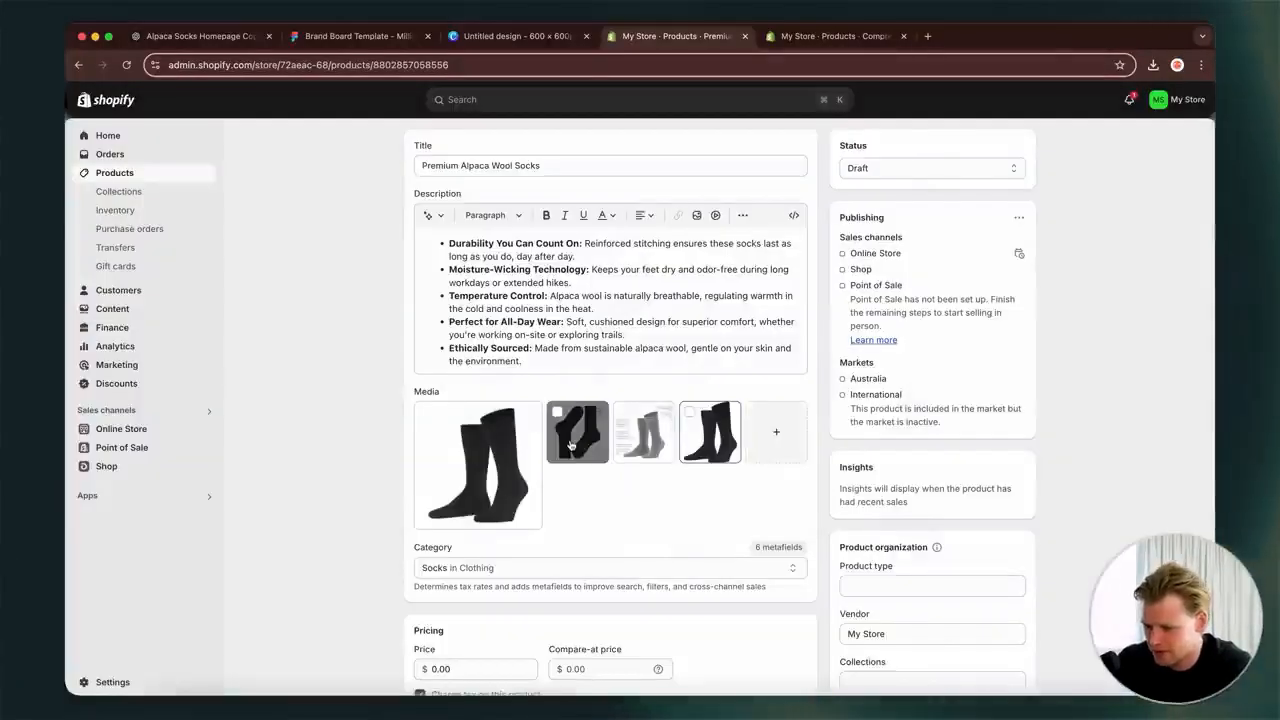
pyautogui.moveTo(717, 437); pyautogui.dragTo(578, 433)
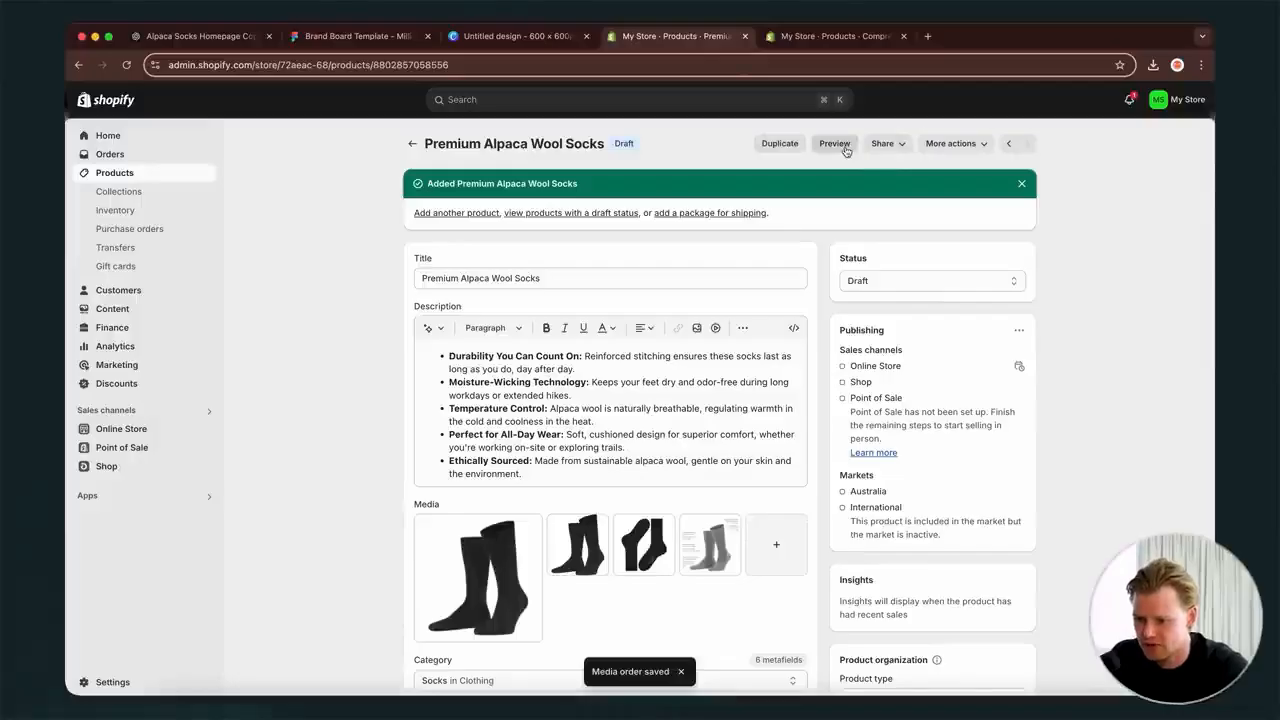
# - Preview the product page and view each gallery image to compare the framing of the Canva versions with the original
pyautogui.click(835, 145)
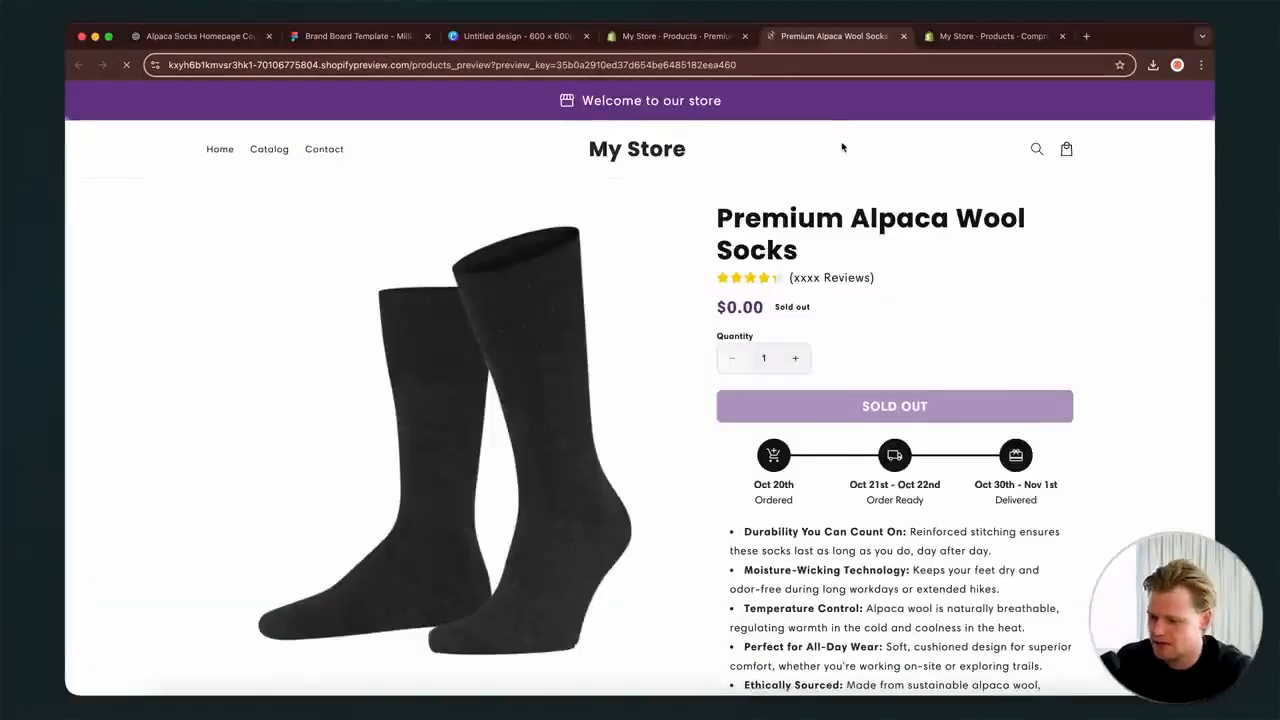
pyautogui.scroll(-3, 842, 146)
pyautogui.click(388, 625)
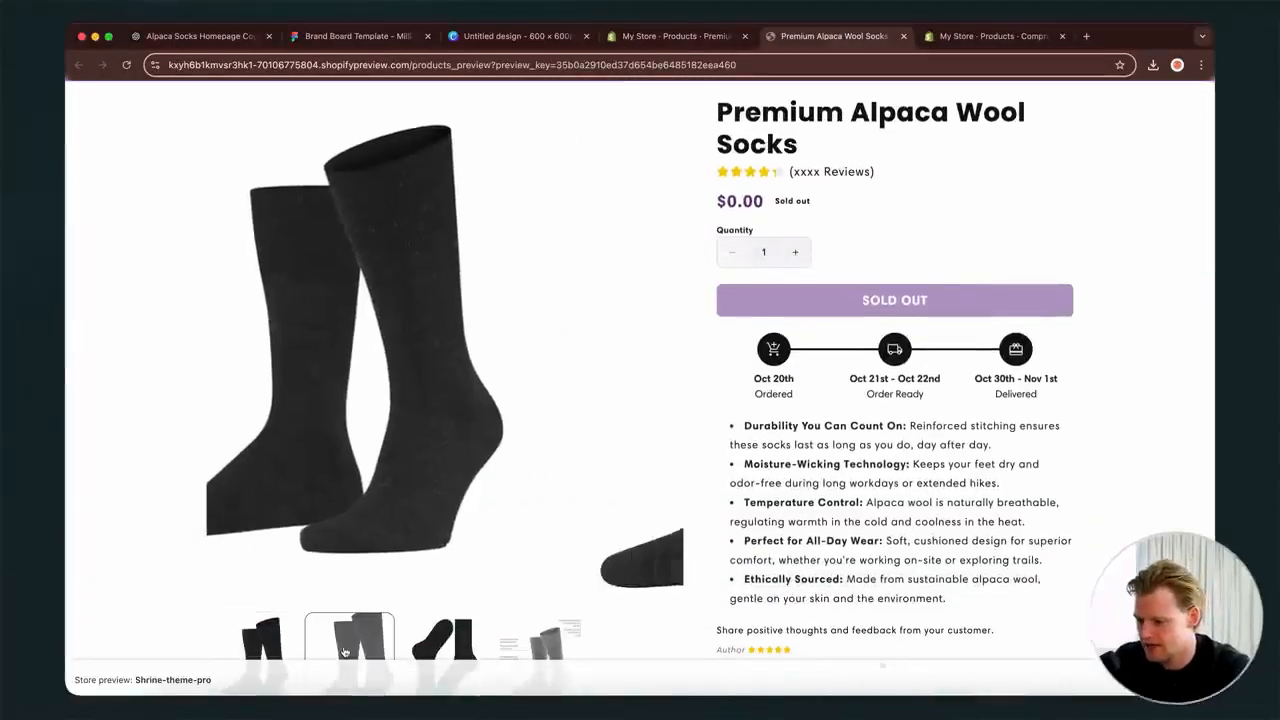
pyautogui.scroll(-3, 320, 623)
pyautogui.scroll(1, 413, 546)
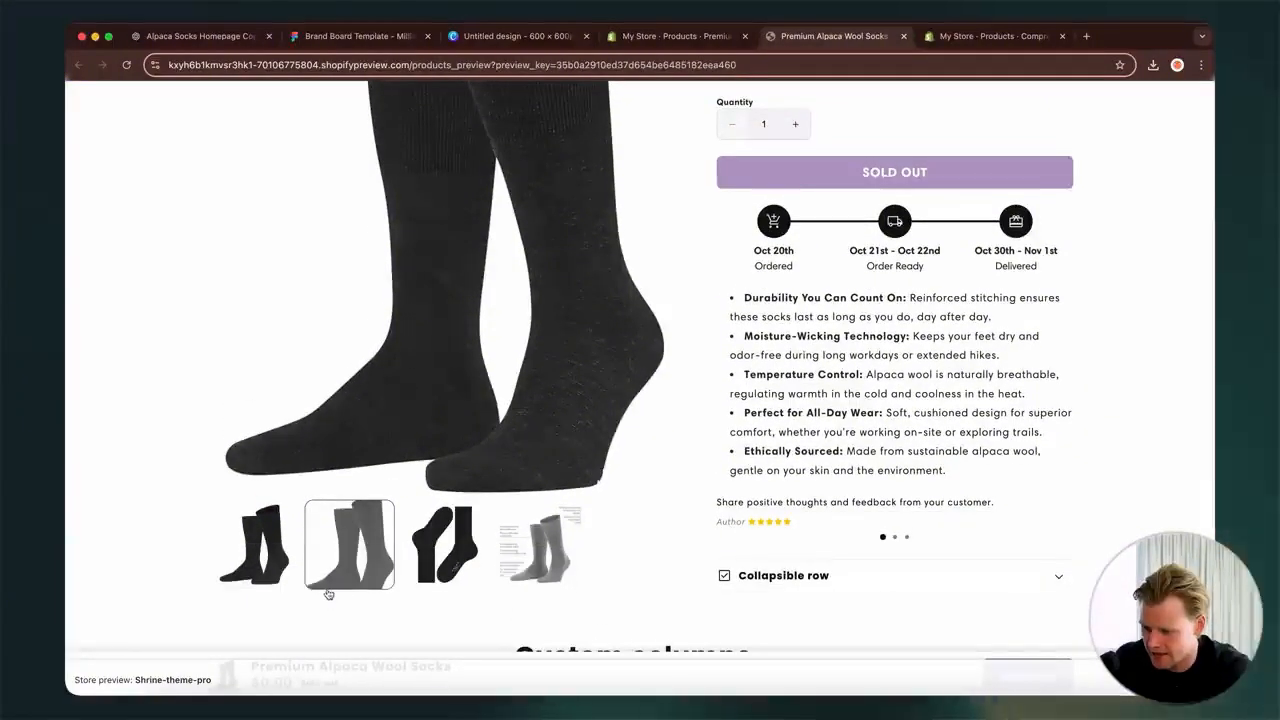
pyautogui.click(472, 574)
pyautogui.click(535, 555)
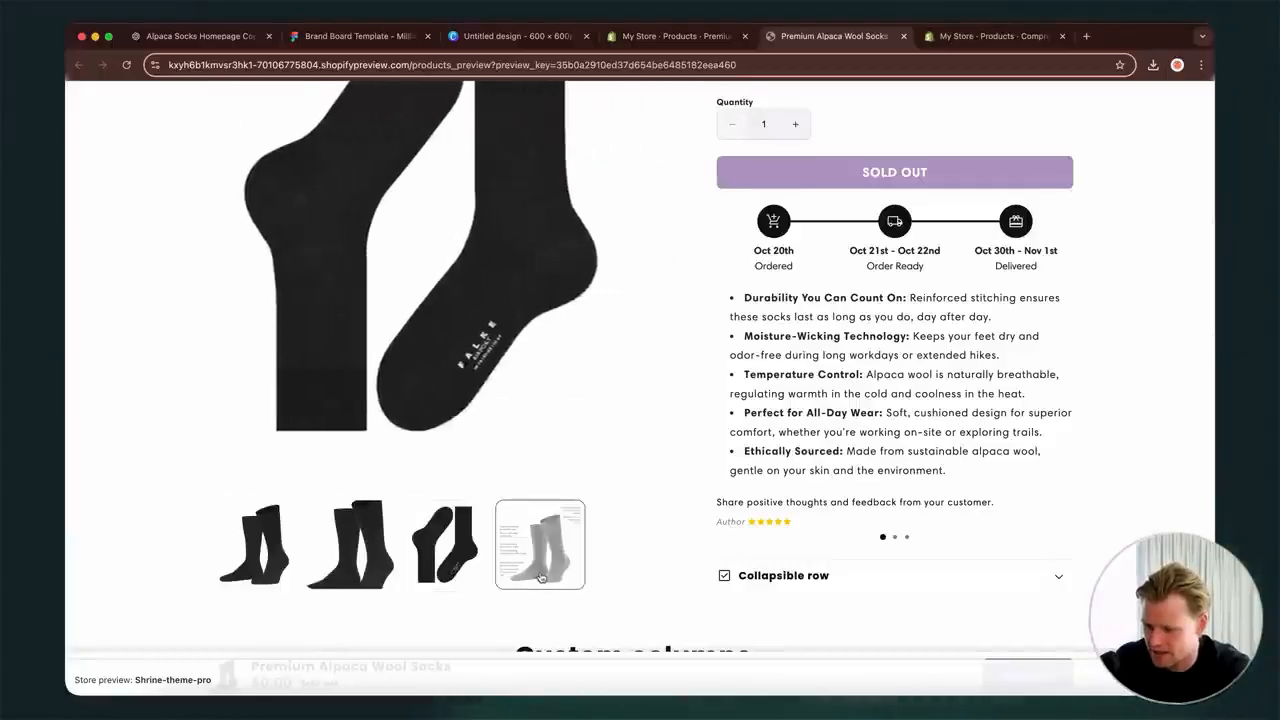
pyautogui.scroll(2, 352, 538)
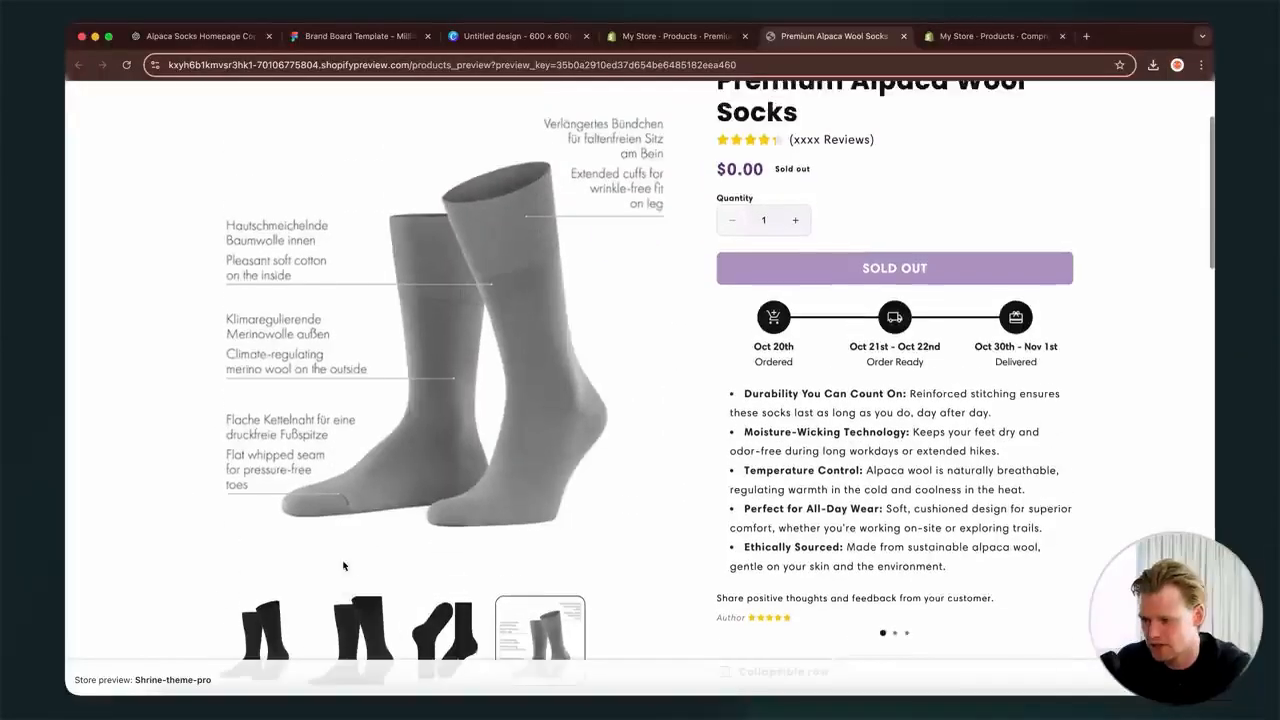
pyautogui.click(247, 602)
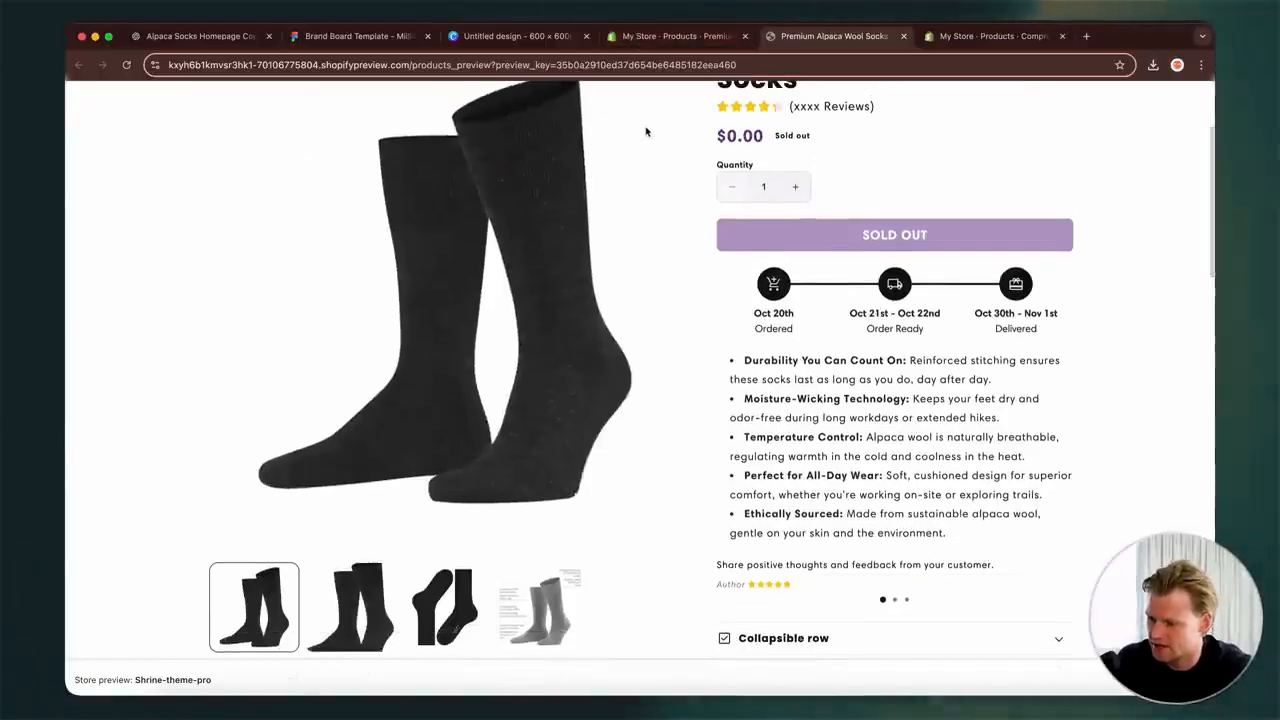
# - Return to the product editor and remove the original black sock image in second place from the media
pyautogui.click(683, 40)
pyautogui.click(589, 555)
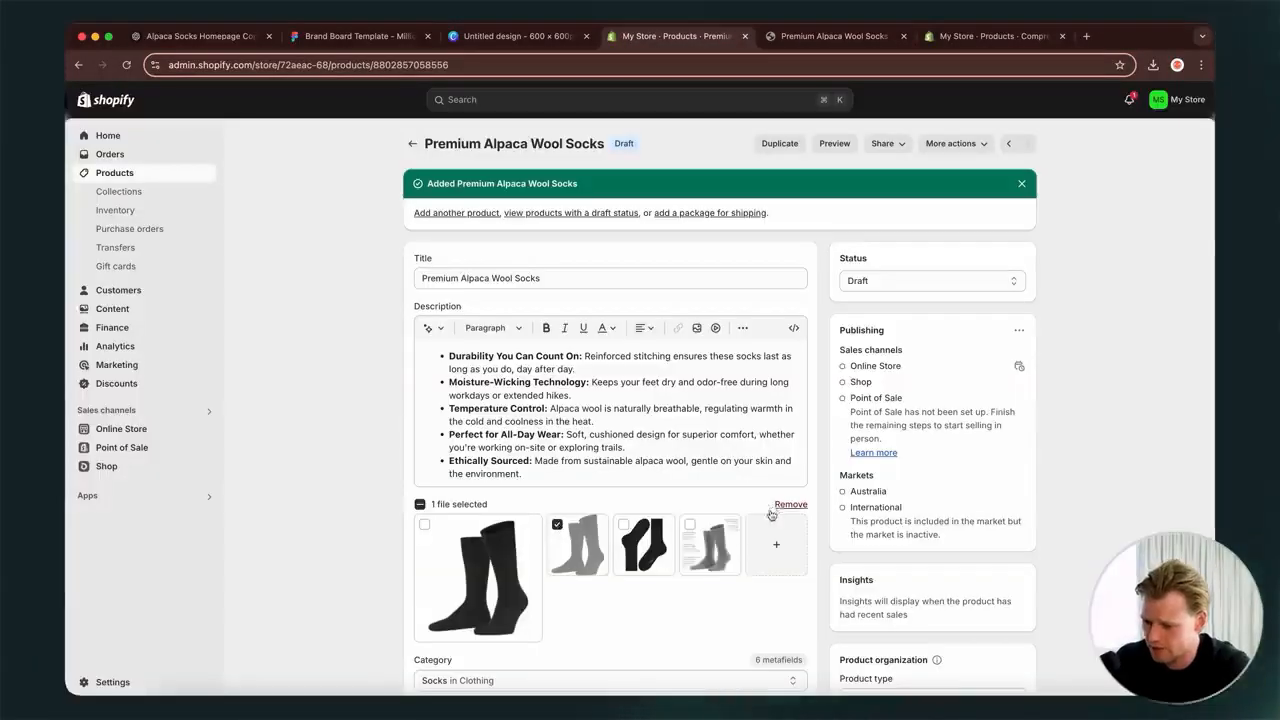
pyautogui.click(776, 505)
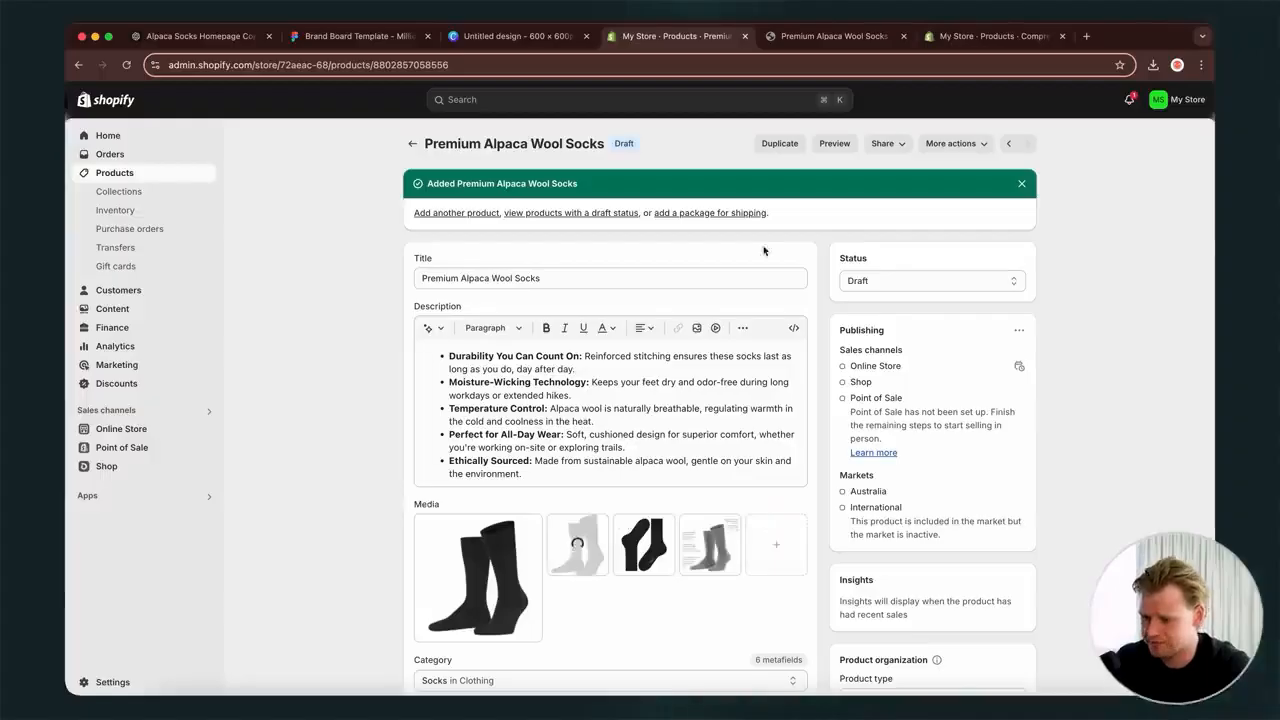
# - Preview the product page again and examine the image gallery, product details and description
pyautogui.click(836, 143)
pyautogui.scroll(-1, 628, 638)
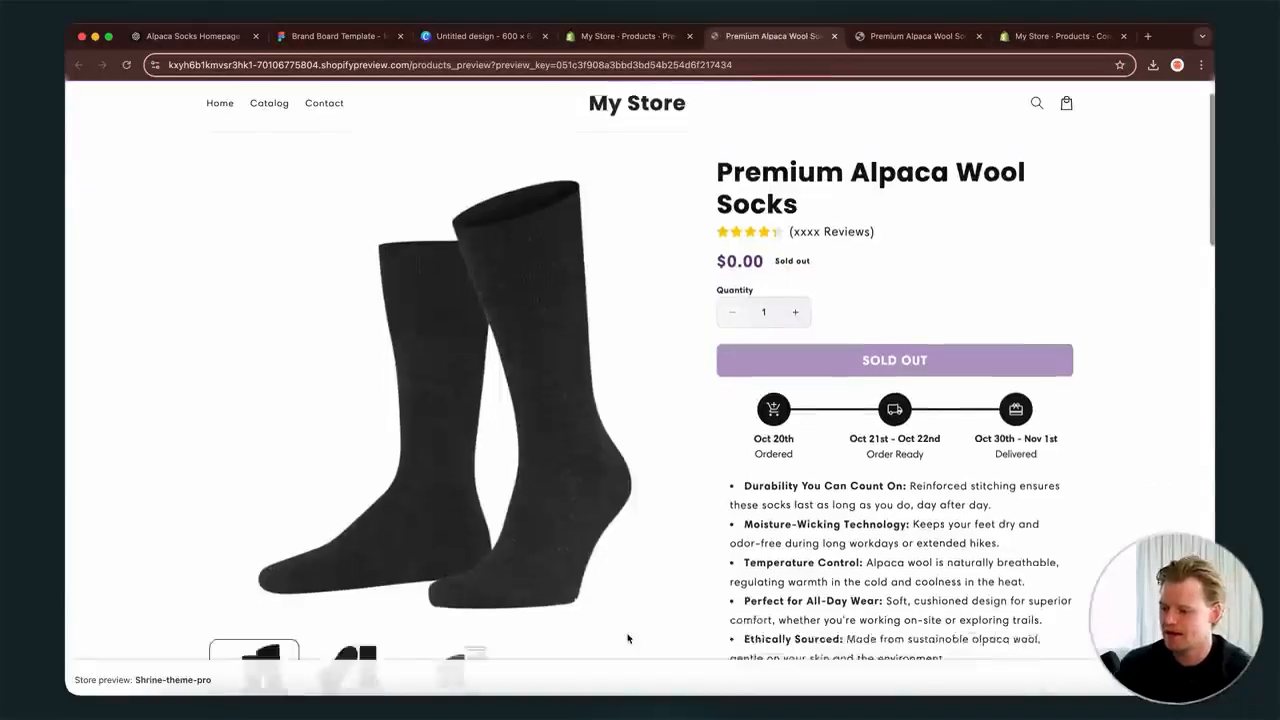
pyautogui.scroll(-2, 628, 638)
pyautogui.scroll(3, 628, 638)
pyautogui.scroll(-1, 628, 638)
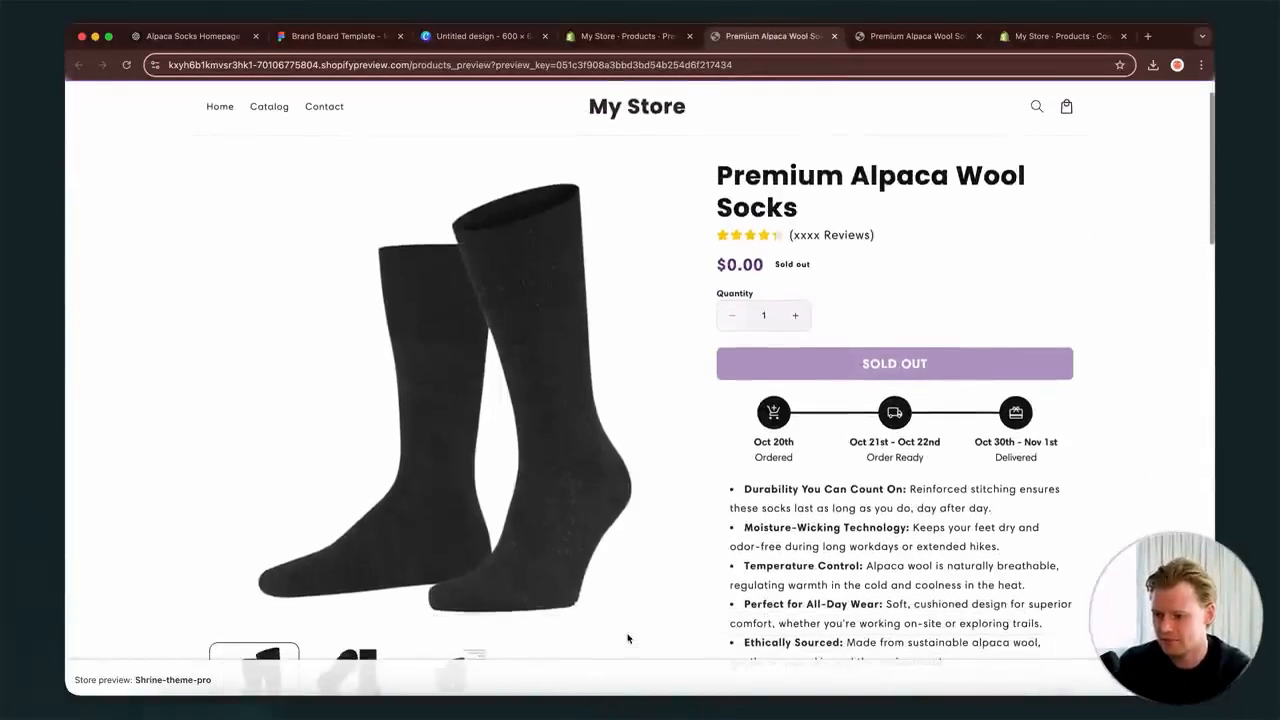
# - Look through the sections below the product details on the Premium Alpaca Wool Socks preview page and return to its image gallery
pyautogui.scroll(-10, 628, 638)
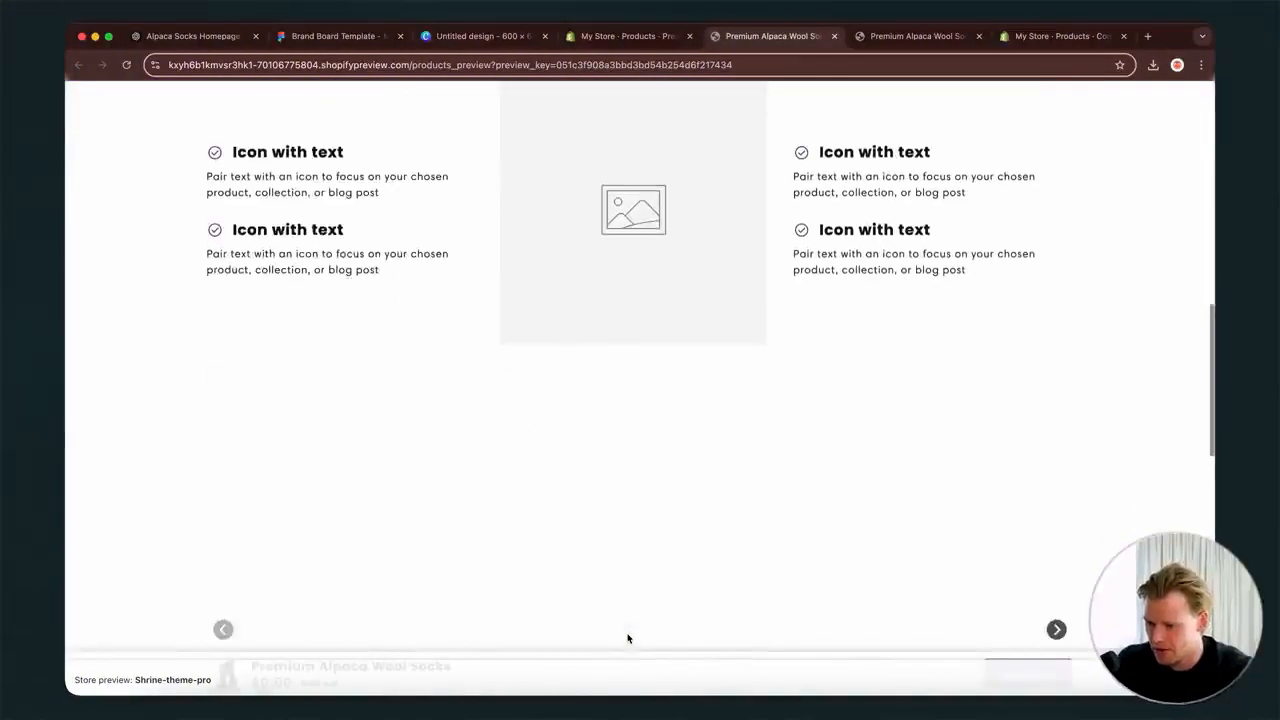
pyautogui.scroll(10, 628, 638)
pyautogui.scroll(-5, 628, 638)
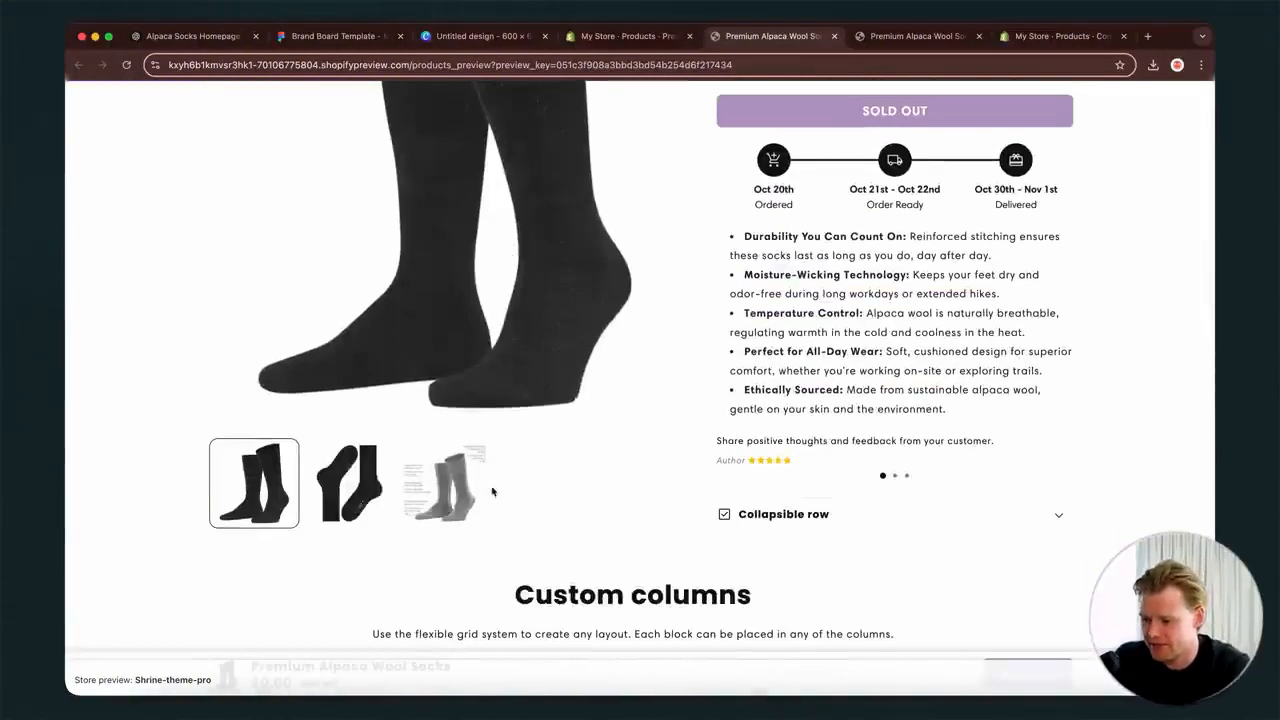
# - Switch to the Canva design, place the photo of grey socks with red-laced boots on page 1 and enlarge it across the page
pyautogui.click(626, 38)
pyautogui.scroll(-1, 708, 512)
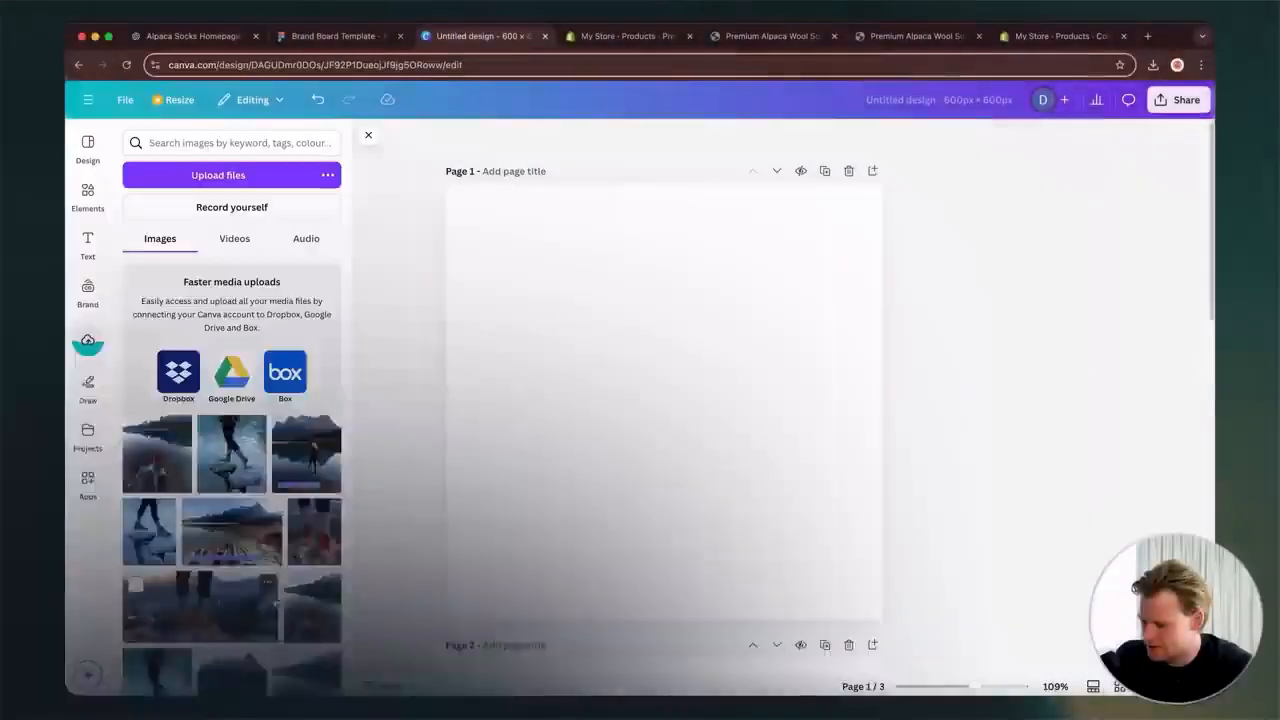
pyautogui.moveTo(200, 481); pyautogui.dragTo(683, 391)
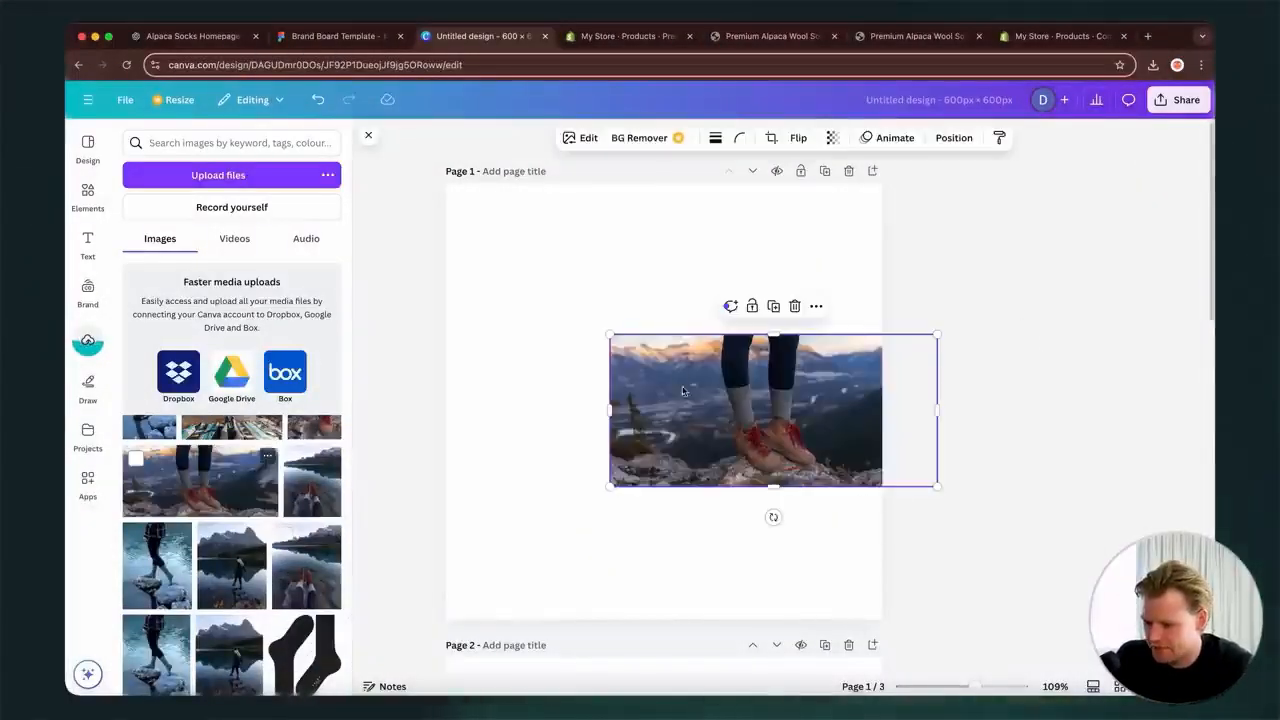
pyautogui.moveTo(611, 334); pyautogui.dragTo(329, 185)
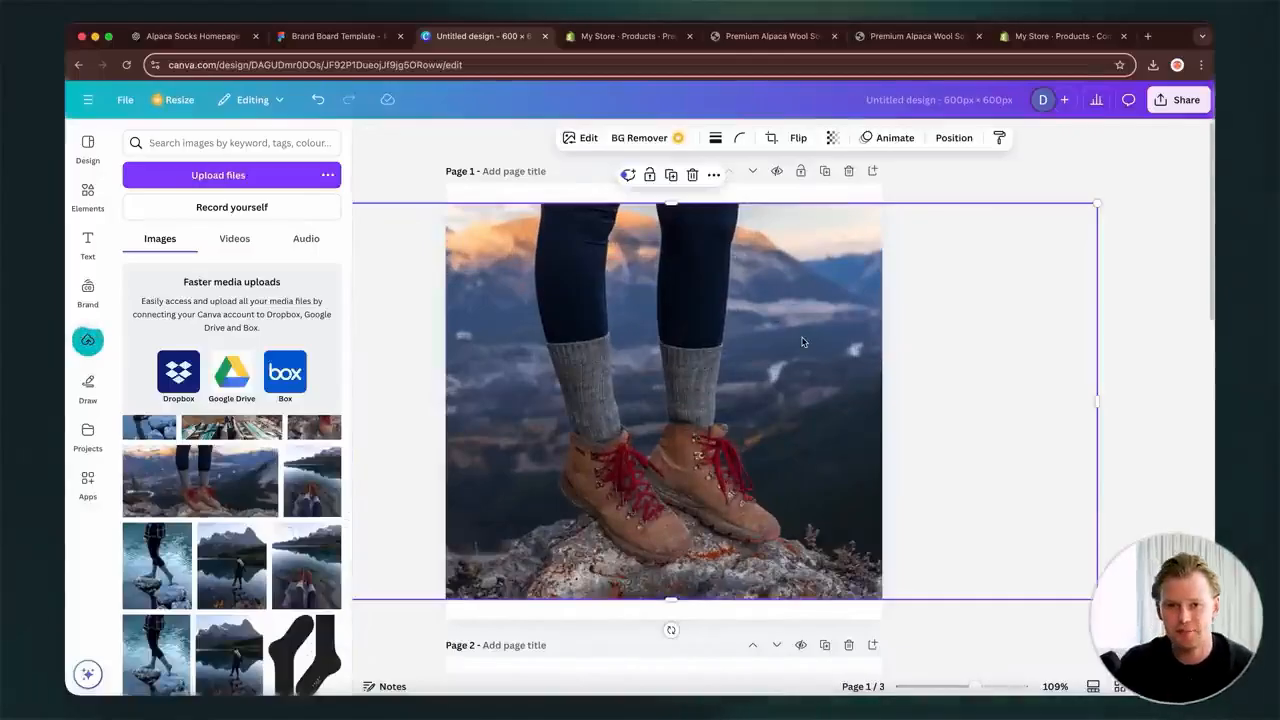
# - Go back to the Shopify product preview, open the store's home page in a separate tab and look through its sections
pyautogui.click(635, 36)
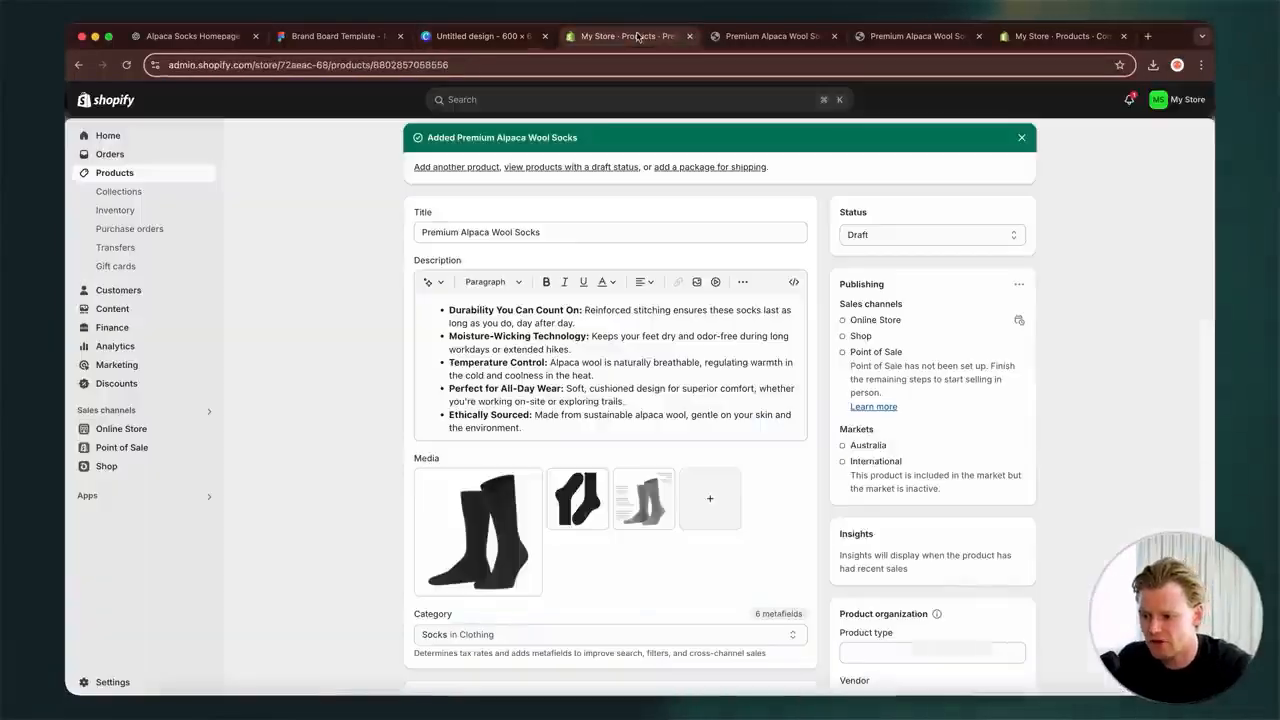
pyautogui.click(767, 38)
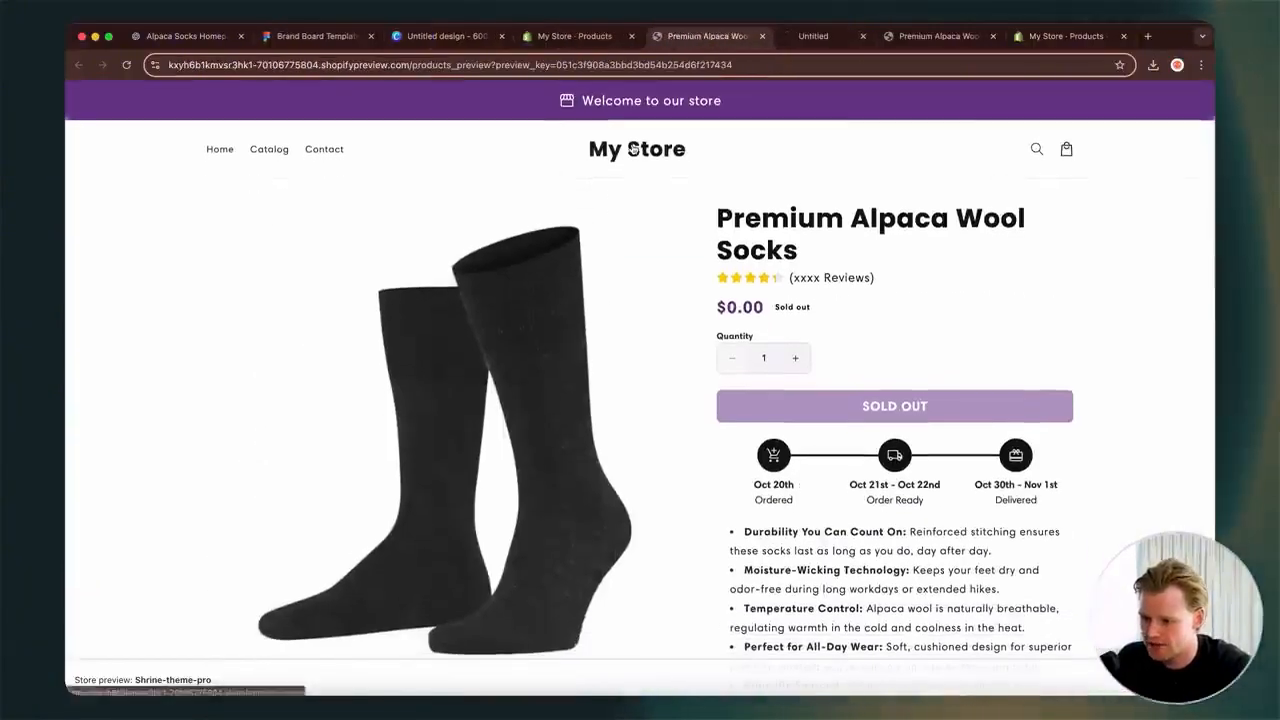
pyautogui.click(824, 35)
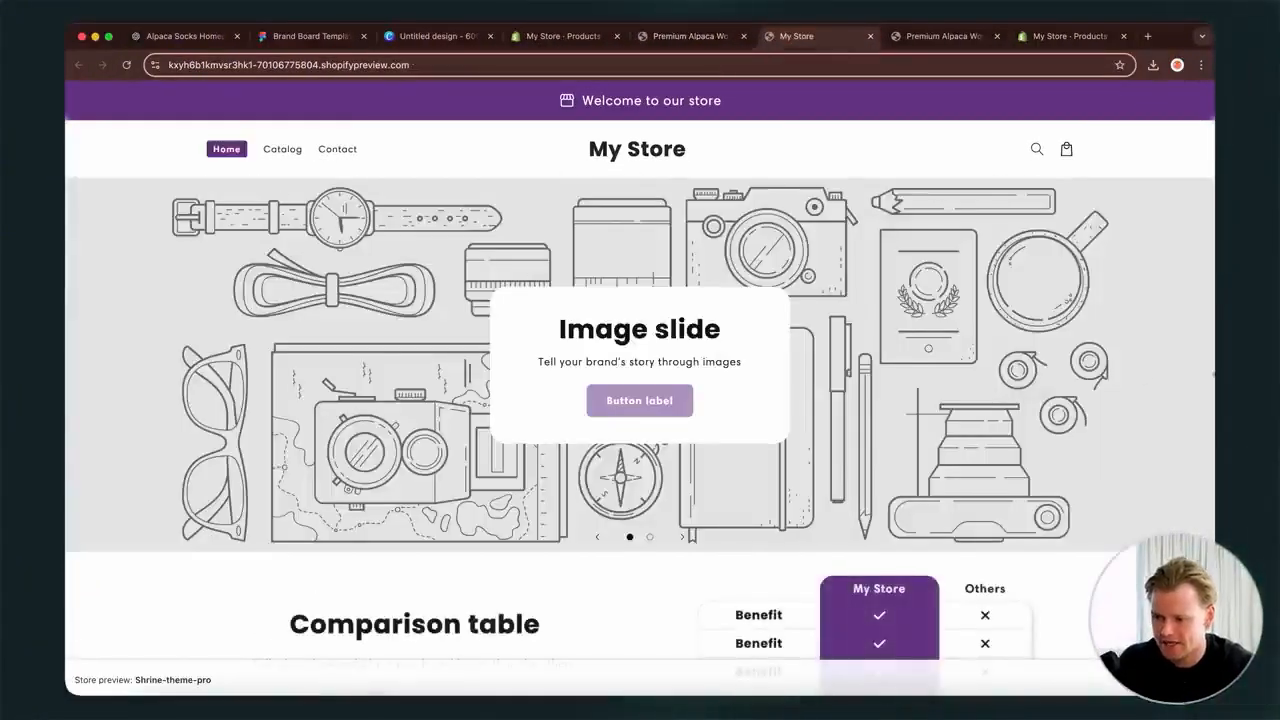
pyautogui.scroll(-20, 407, 527)
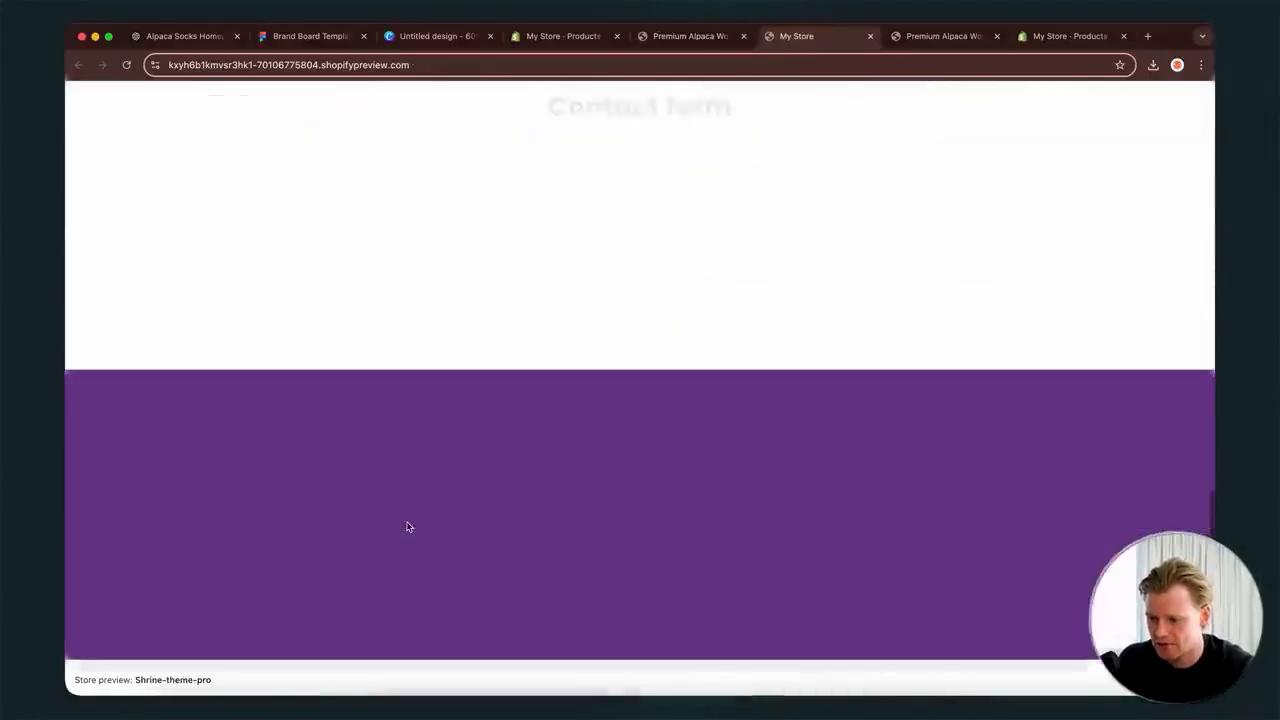
pyautogui.scroll(20, 407, 527)
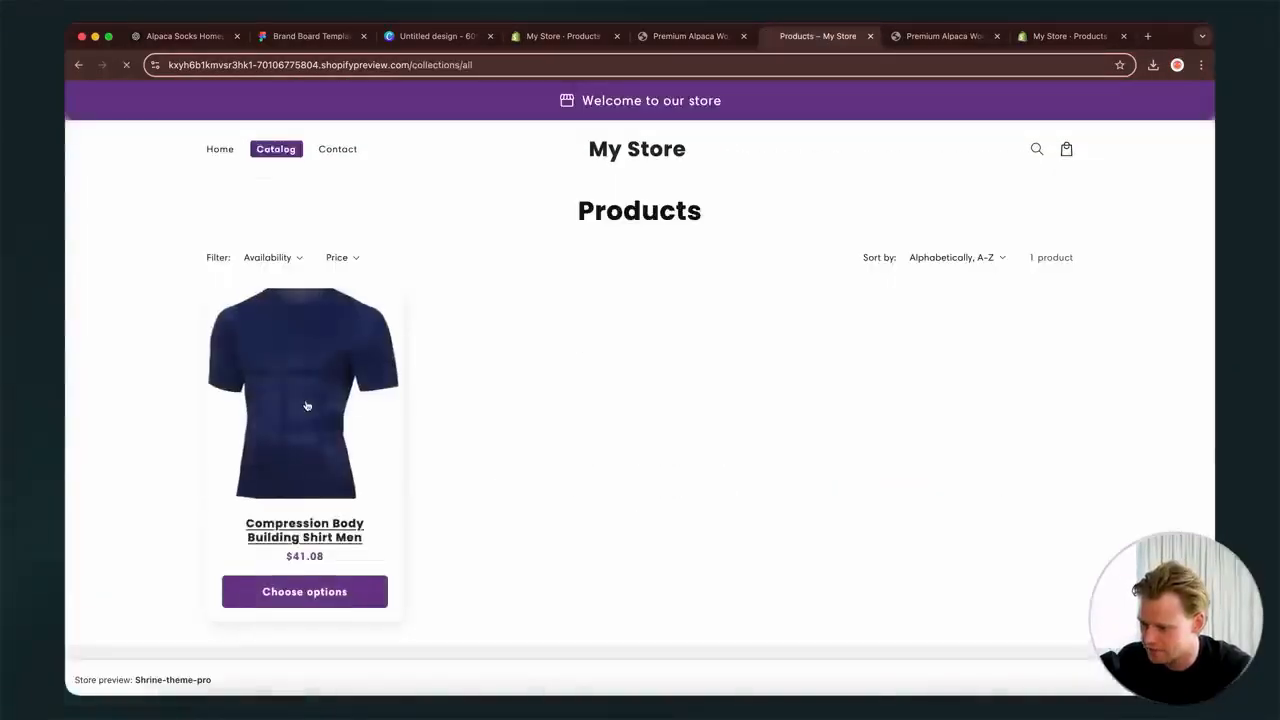
# - Open the Compression Body Building Shirt Men product from the catalog and examine the sections of its product page
pyautogui.click(306, 400)
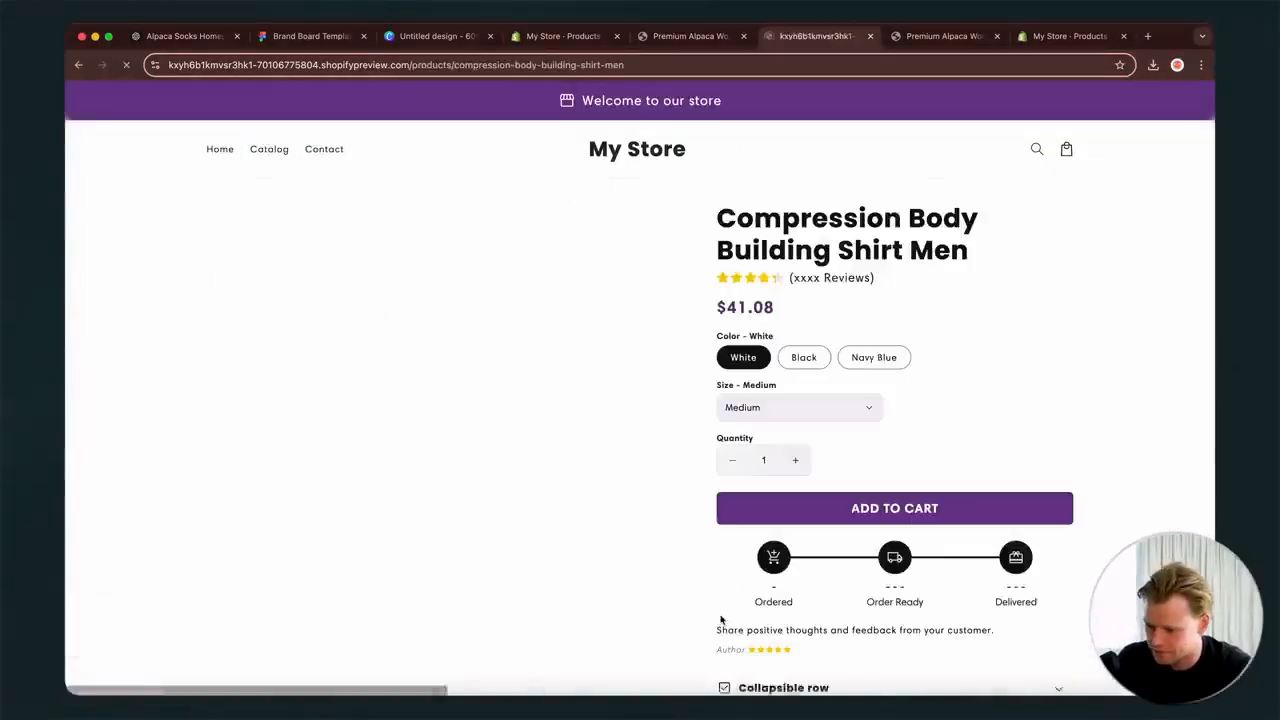
pyautogui.scroll(-5, 728, 582)
pyautogui.scroll(2, 728, 582)
pyautogui.scroll(-3, 728, 572)
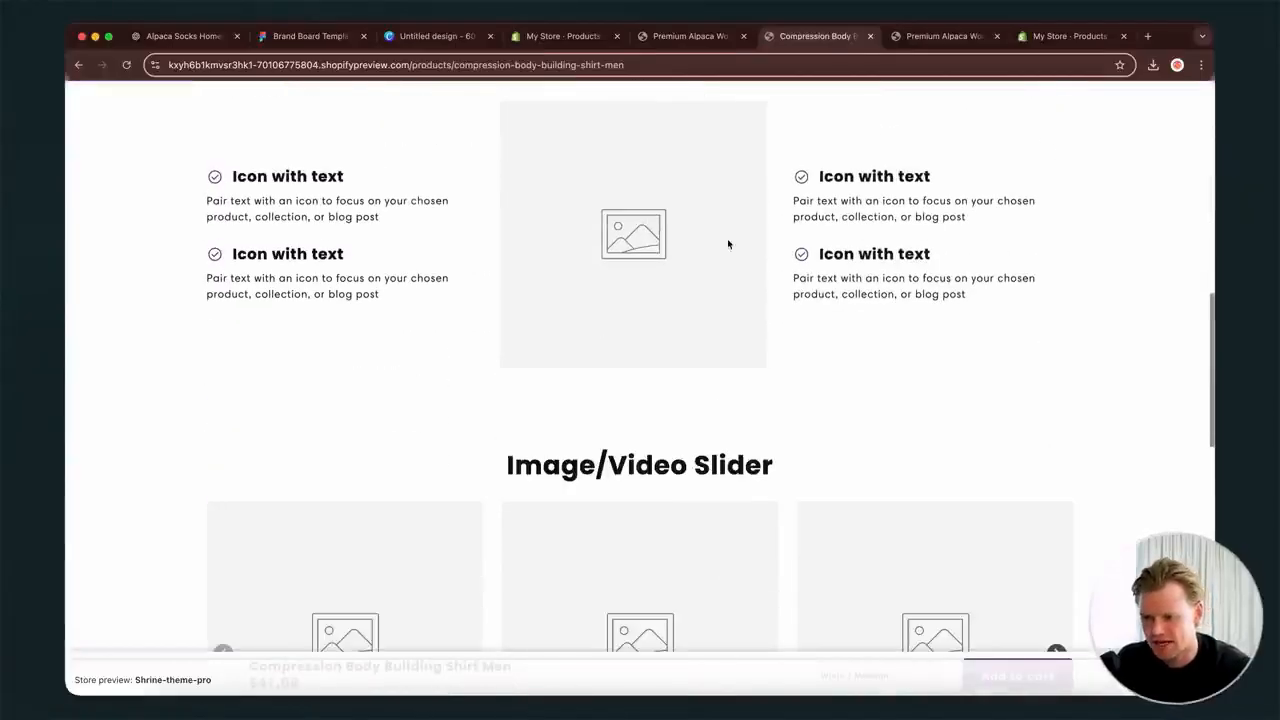
pyautogui.scroll(-3, 746, 165)
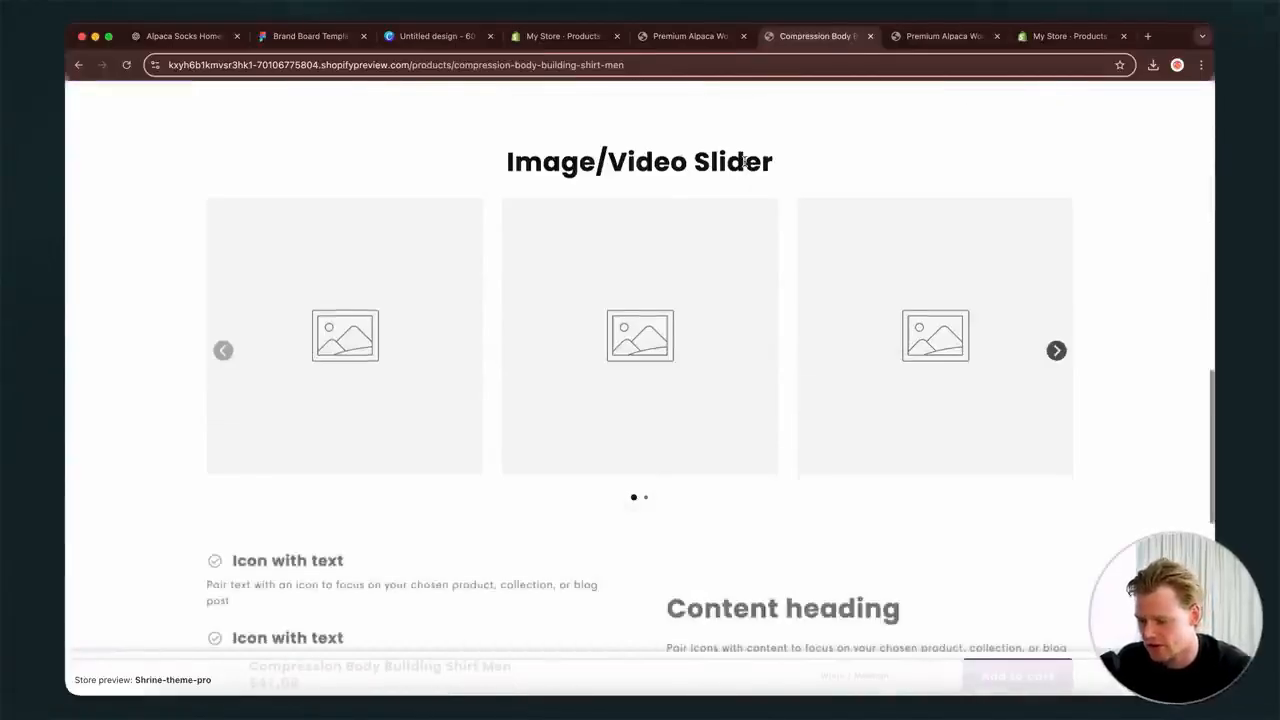
pyautogui.scroll(15, 746, 165)
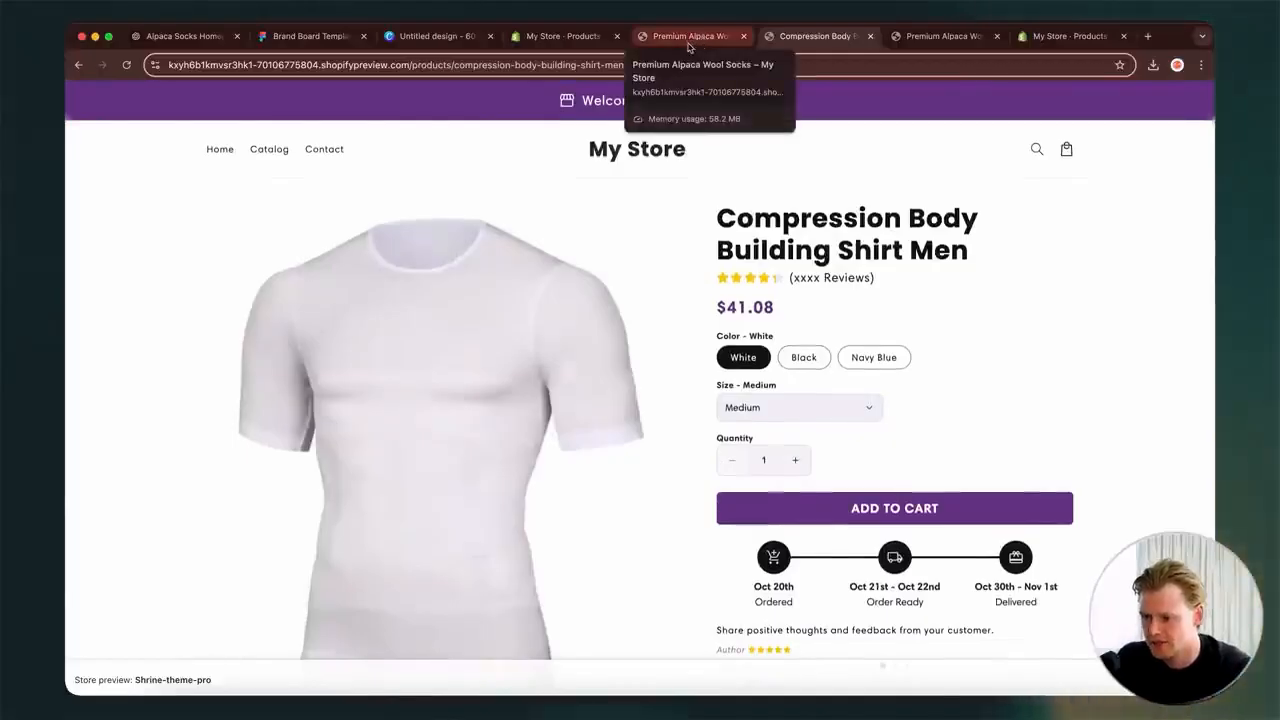
# - Return to the Premium Alpaca Wool Socks preview and examine its gallery images, description and the custom columns section below
pyautogui.click(940, 36)
pyautogui.scroll(-2, 615, 513)
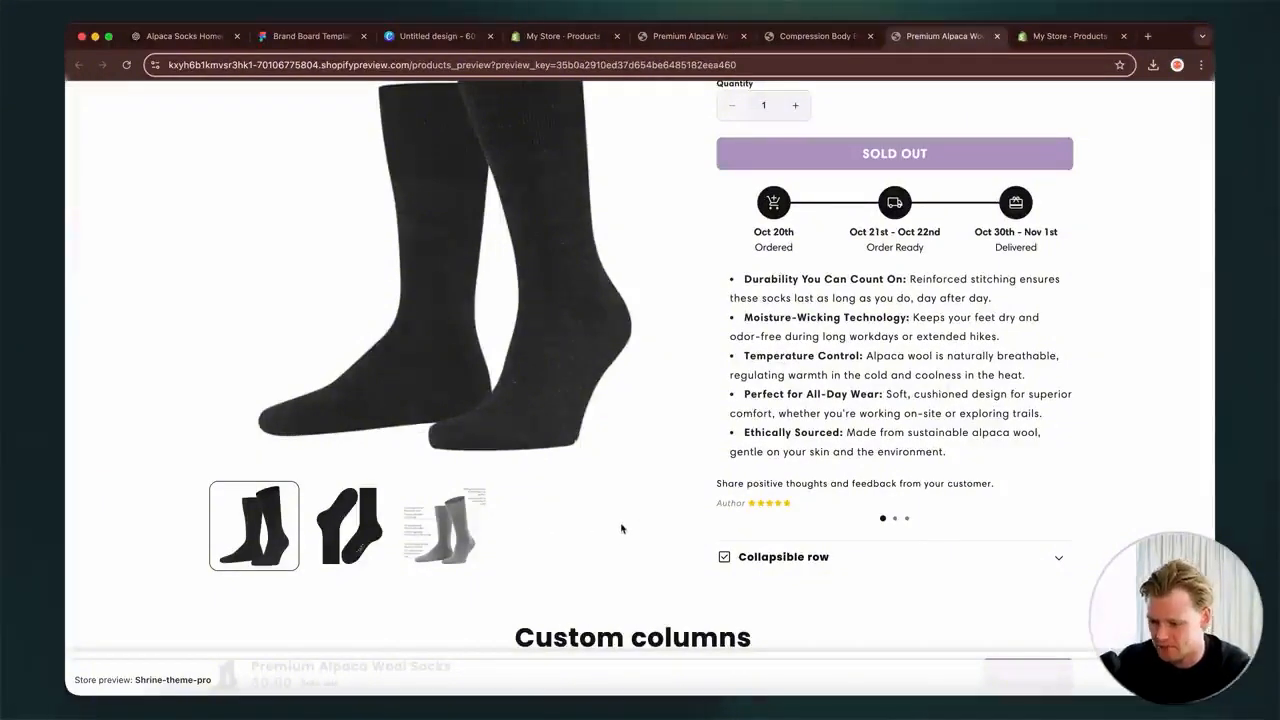
pyautogui.scroll(5, 615, 527)
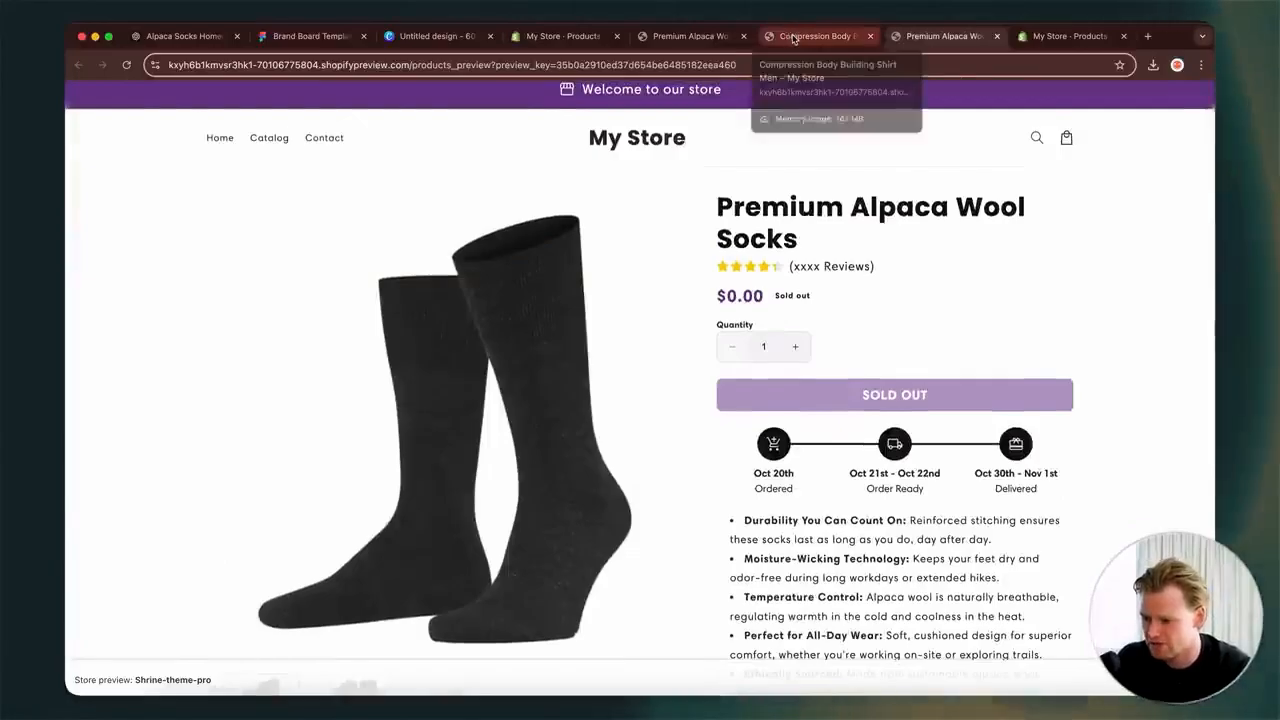
pyautogui.scroll(-5, 290, 535)
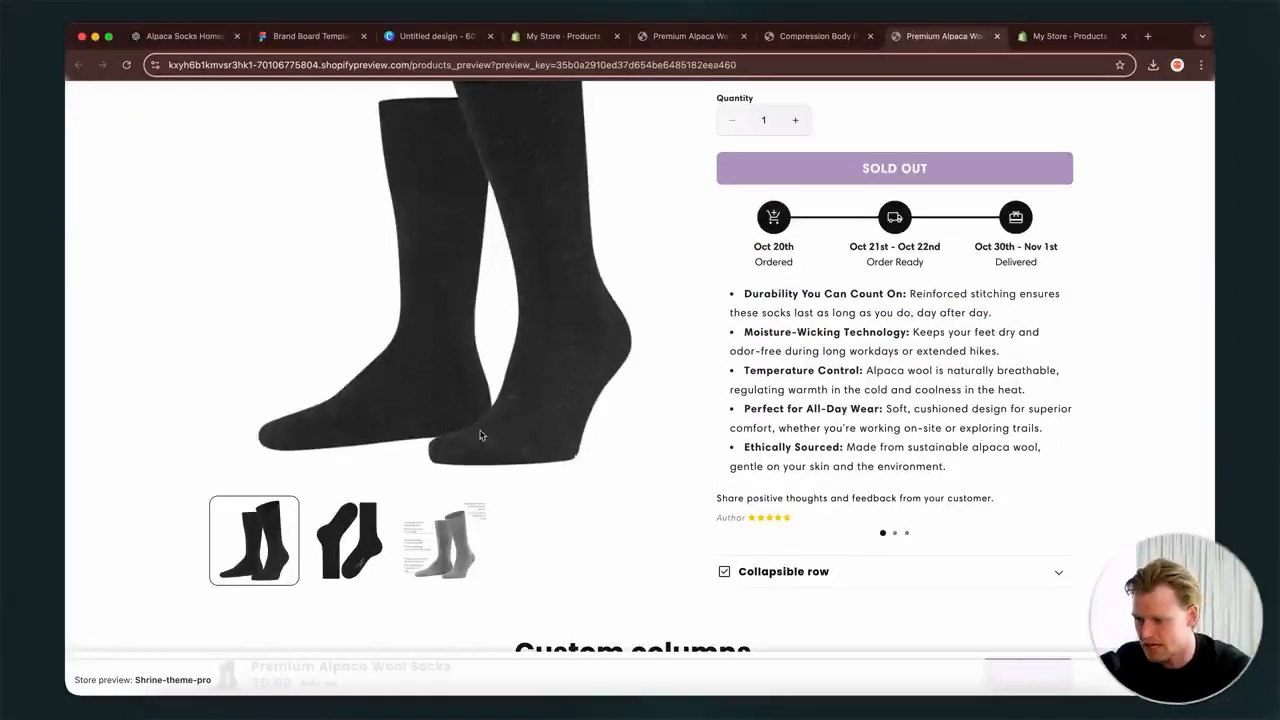
pyautogui.click(335, 553)
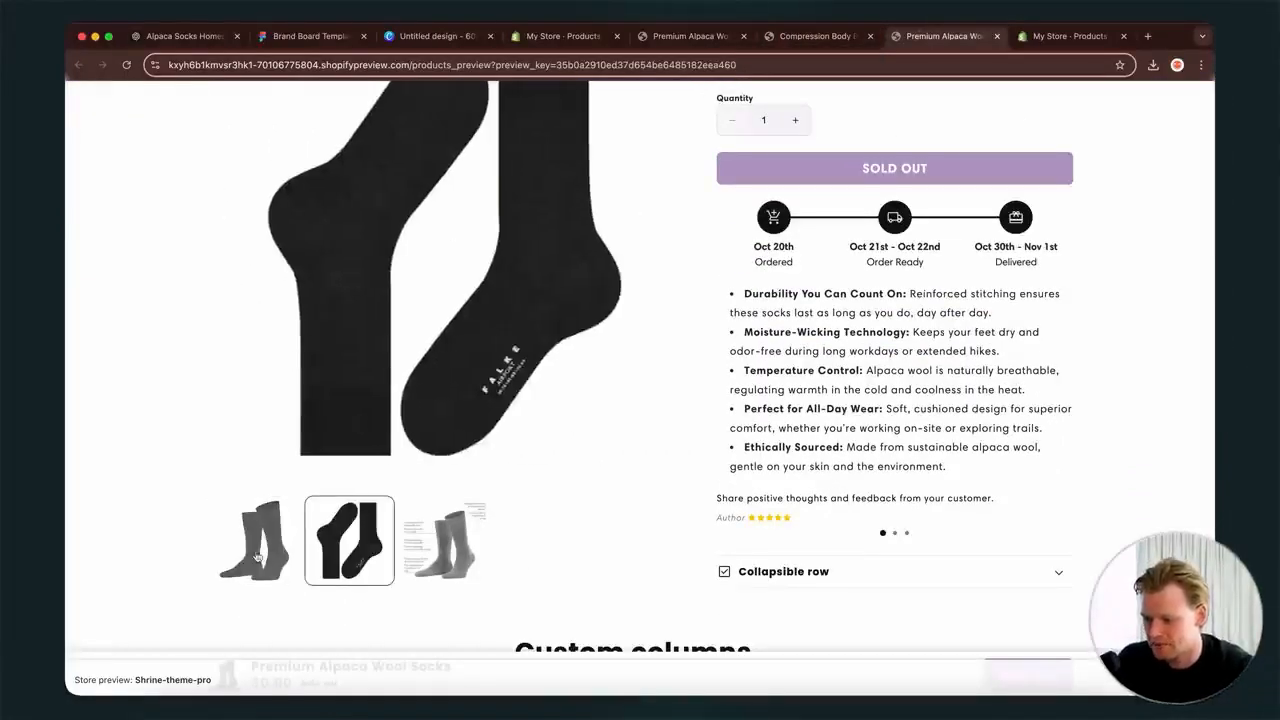
pyautogui.click(444, 540)
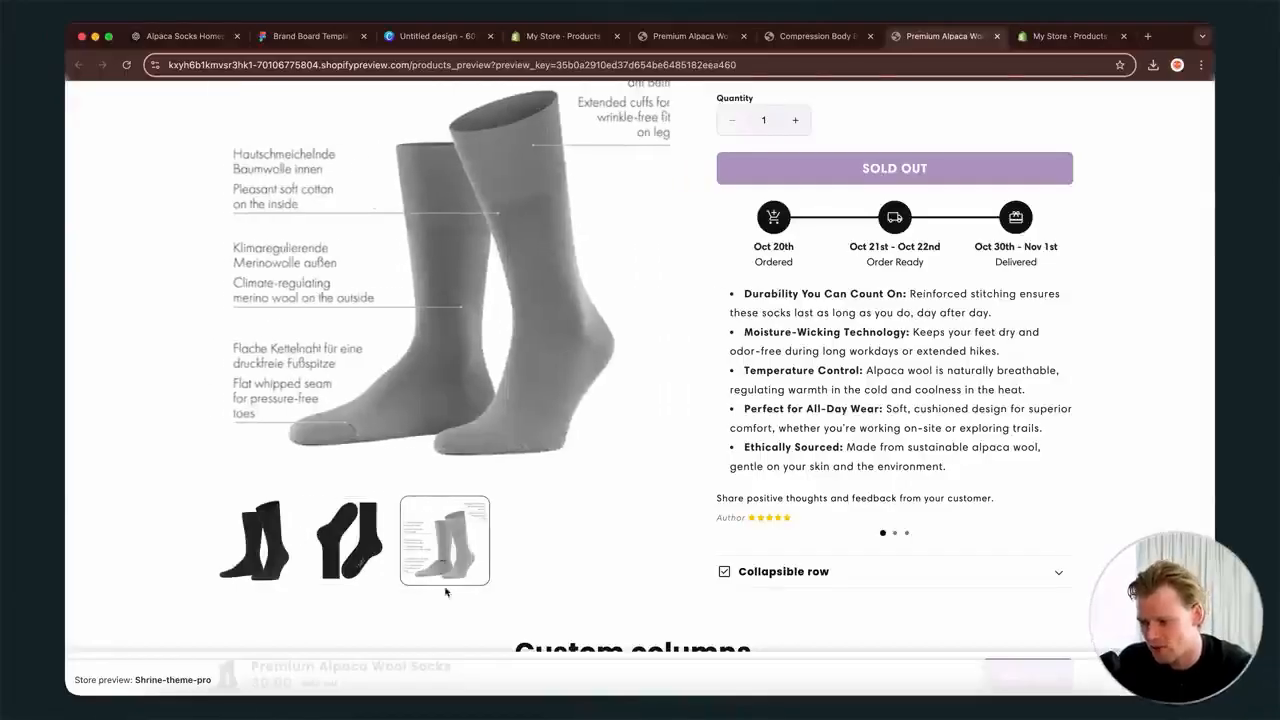
pyautogui.scroll(-10, 488, 544)
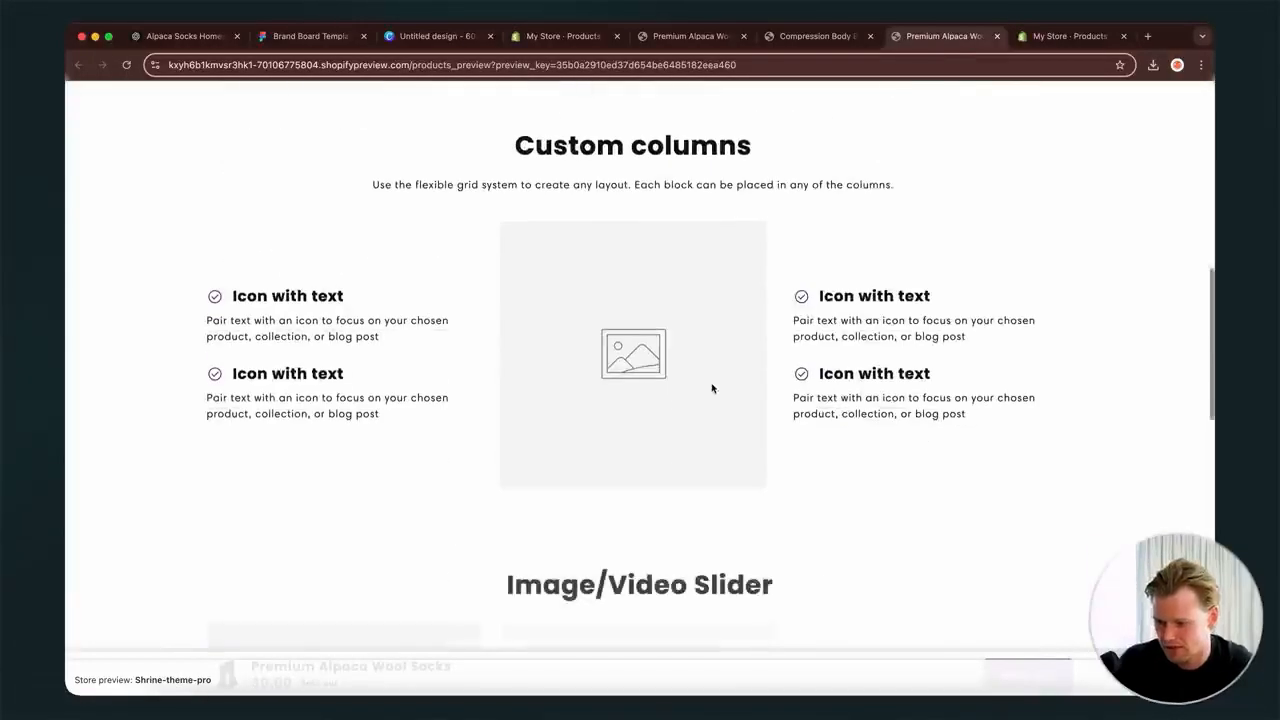
pyautogui.scroll(5, 697, 333)
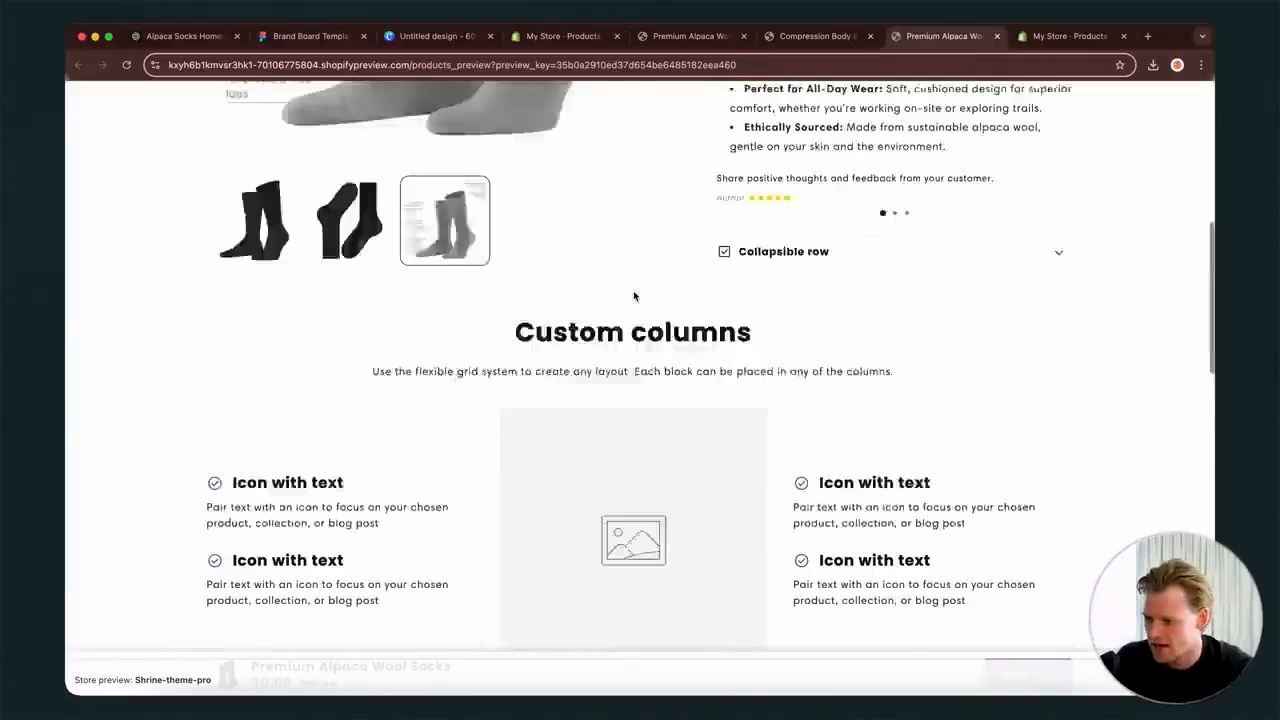
pyautogui.click(250, 316)
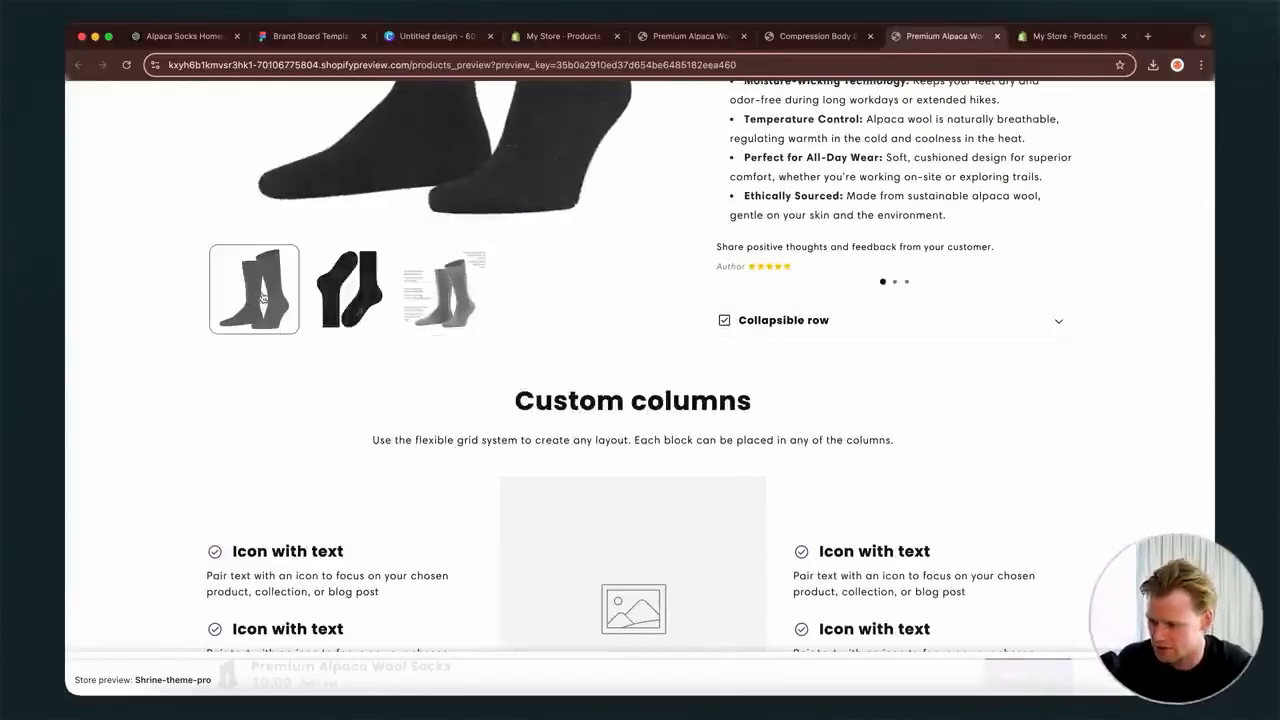
pyautogui.scroll(2, 263, 296)
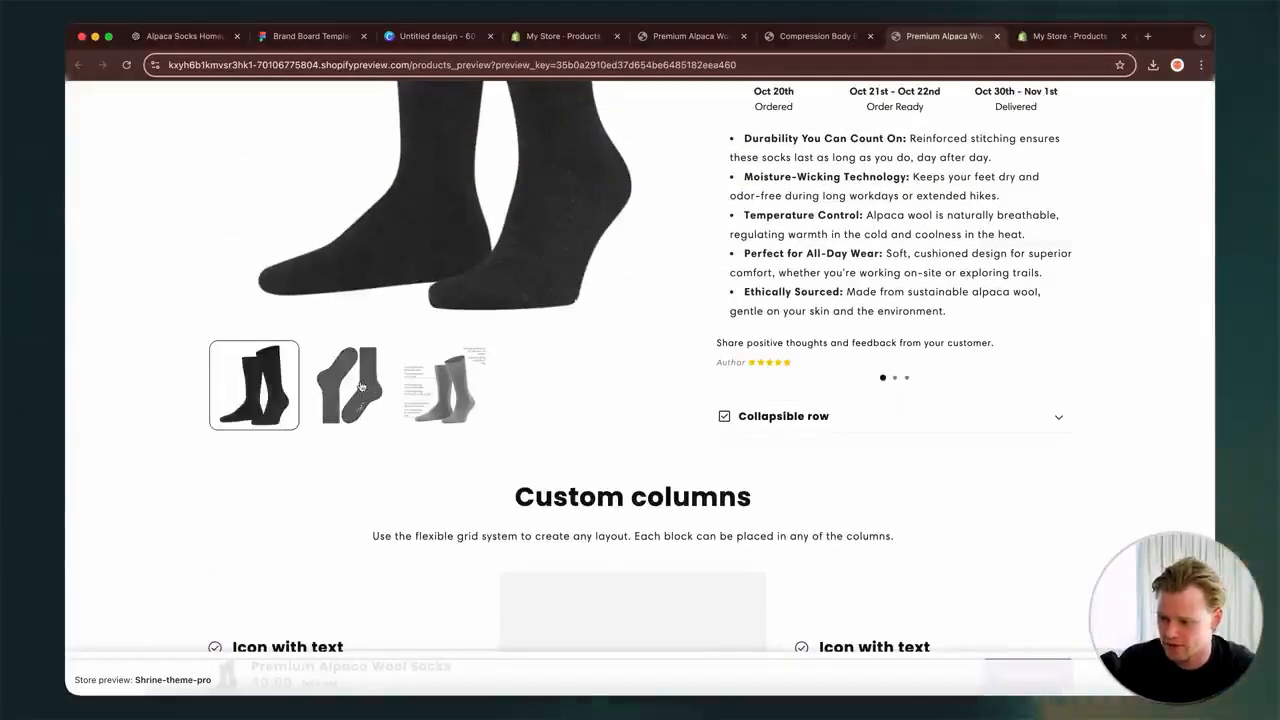
pyautogui.click(368, 396)
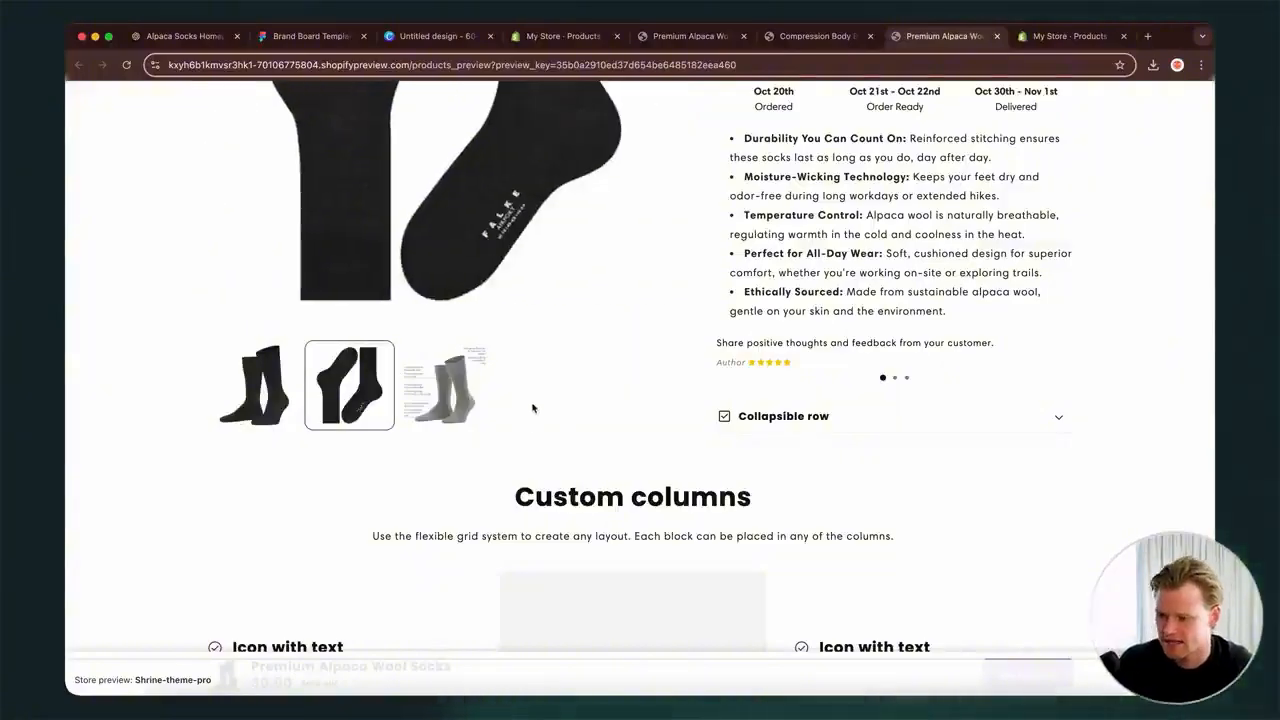
# - Return to the product editor and upload 1.png and 2.png from the Untitled design (1) folder to the product's media
pyautogui.click(553, 35)
pyautogui.scroll(-2, 640, 360)
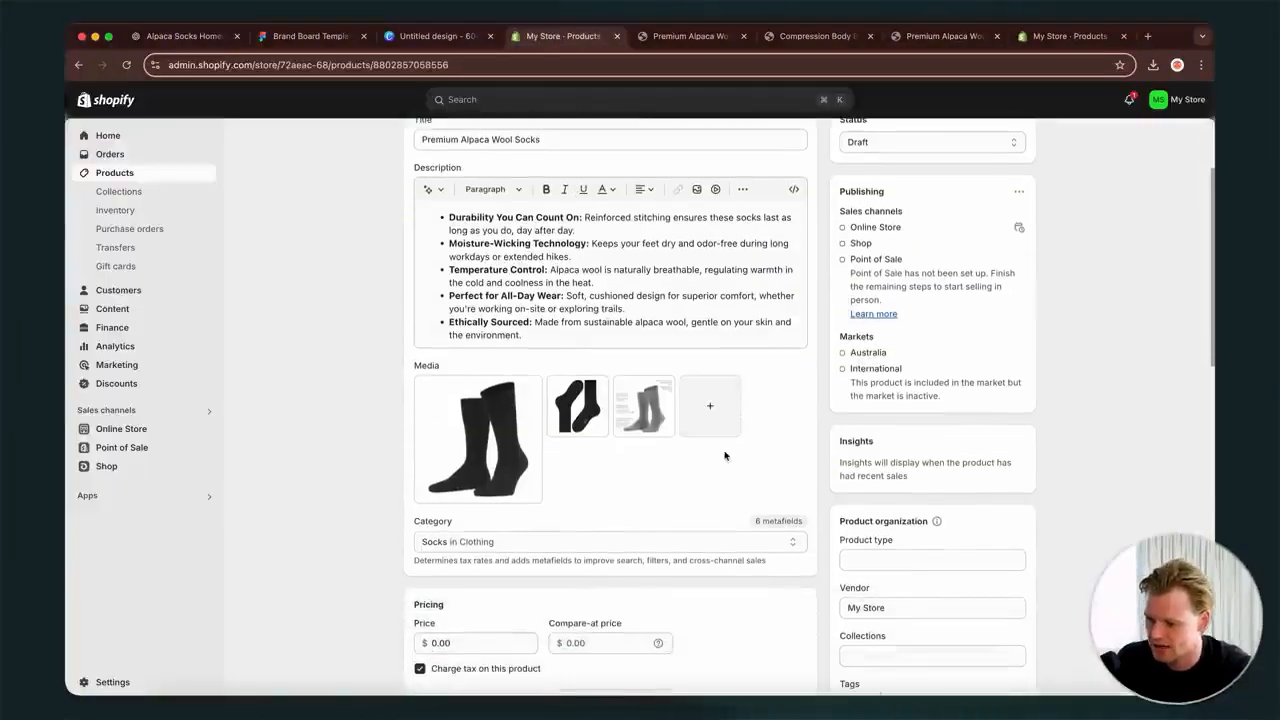
pyautogui.click(722, 417)
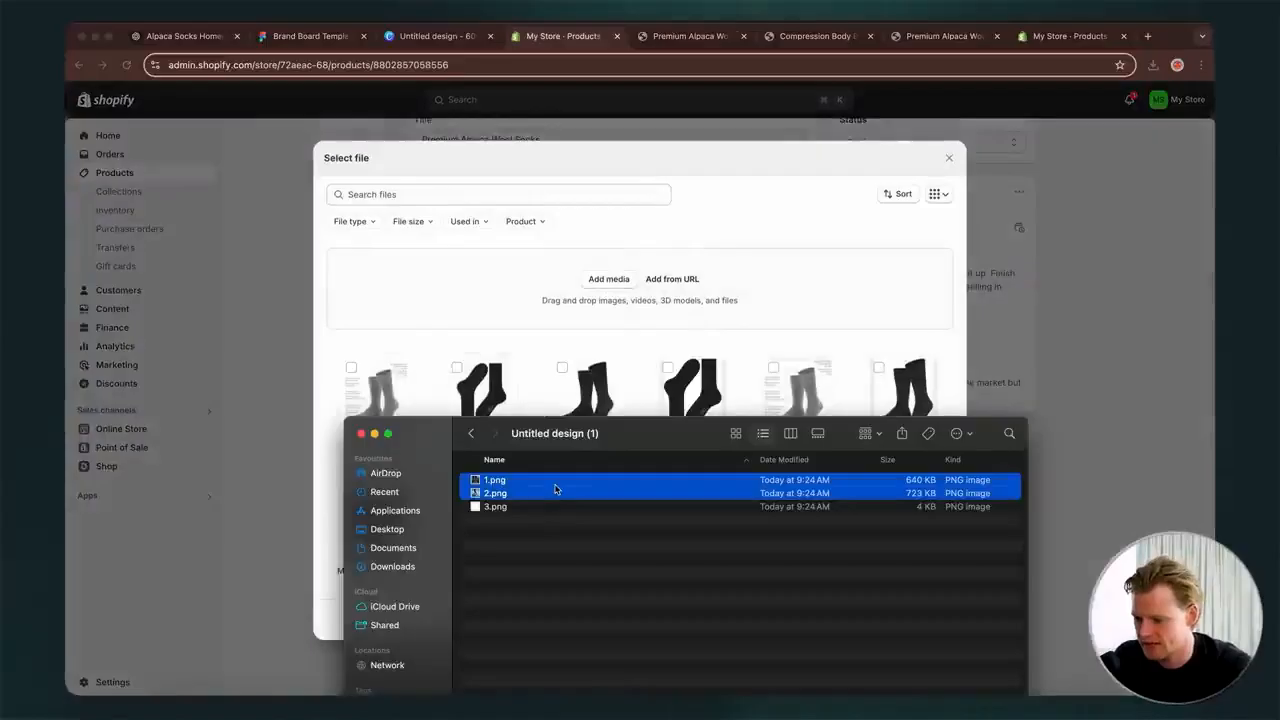
pyautogui.moveTo(555, 489); pyautogui.dragTo(626, 288)
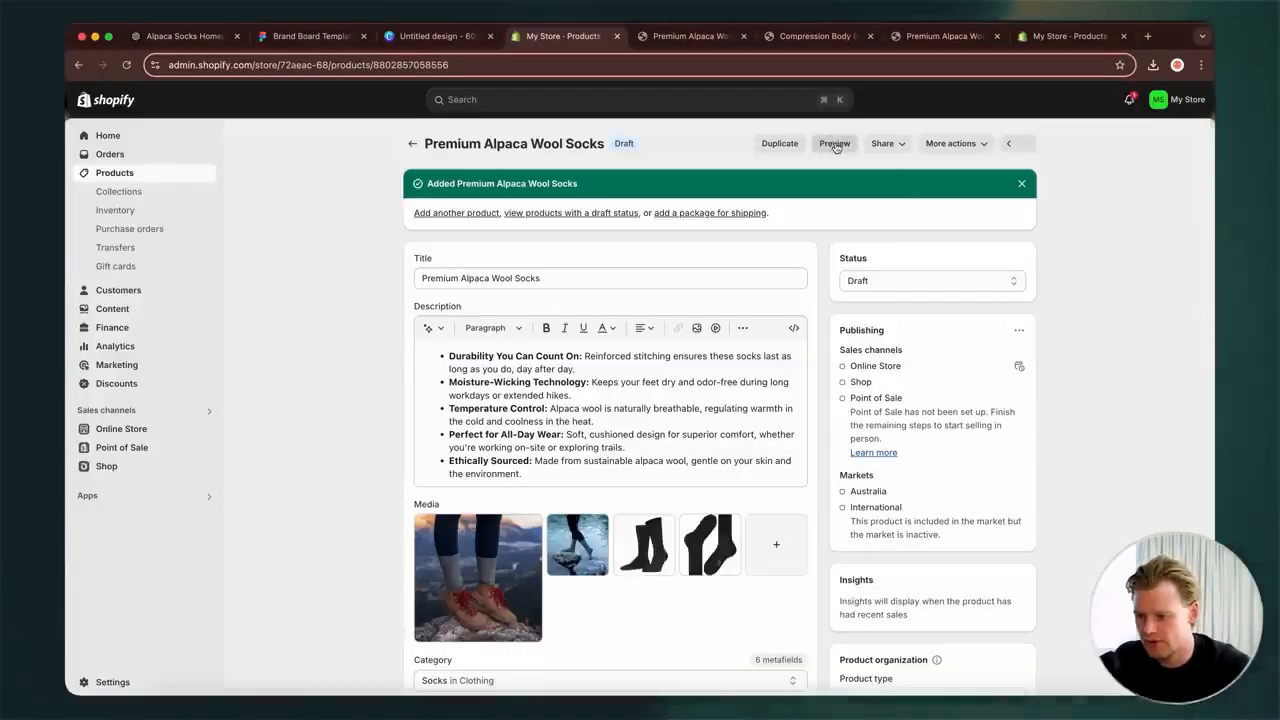
# - Preview the product page and examine the gallery with the outdoor lifestyle photos in first and second place
pyautogui.click(836, 145)
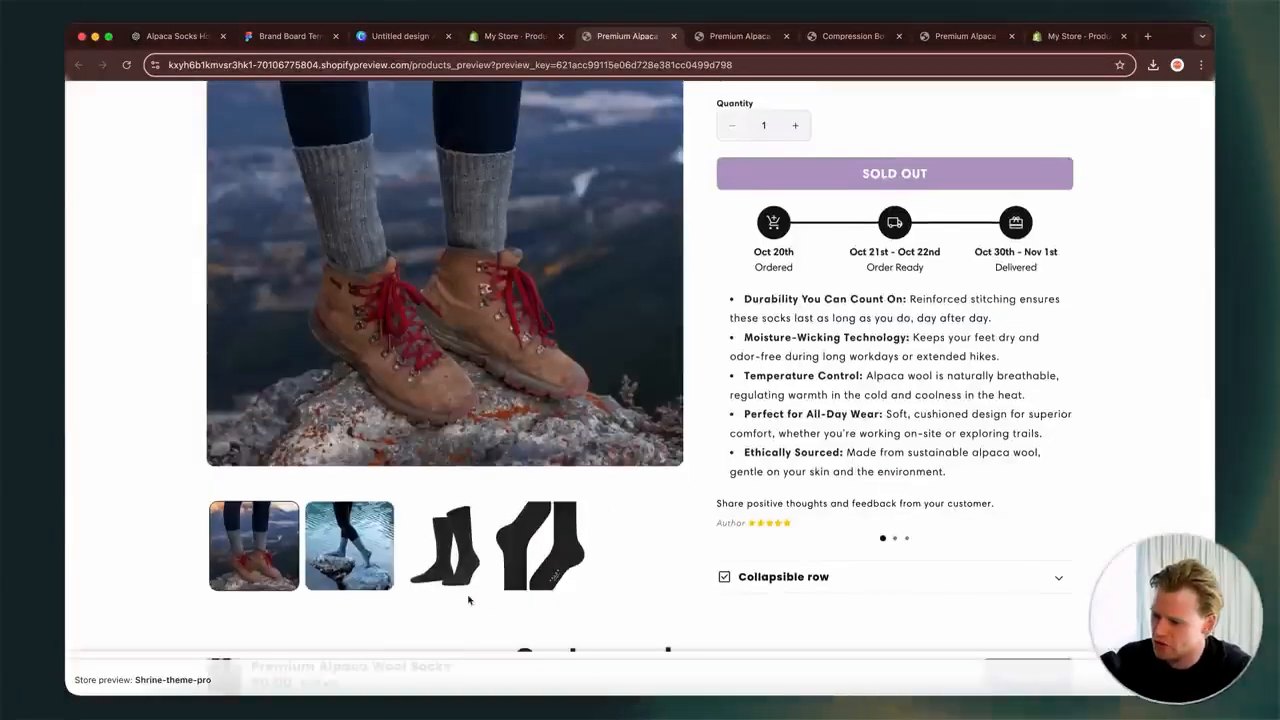
pyautogui.scroll(3, 455, 285)
pyautogui.scroll(-2, 453, 450)
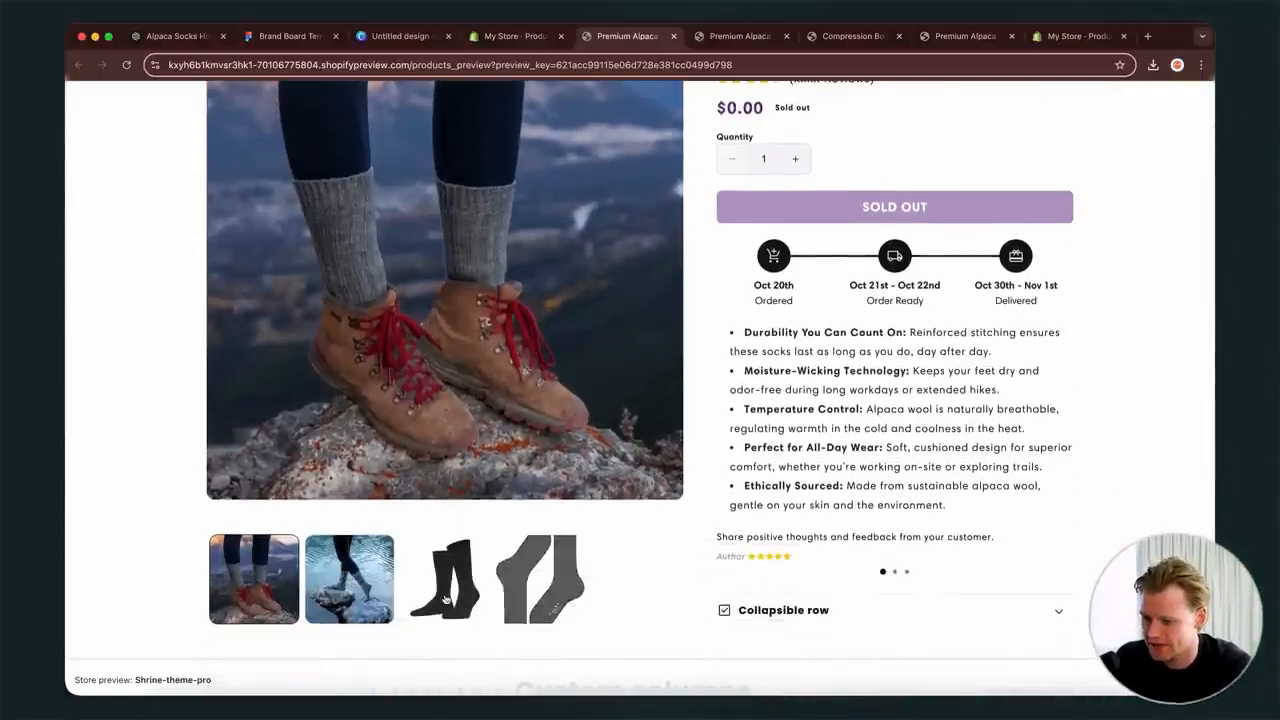
# - In the product editor, move the two black sock images ahead of the two outdoor photos in the media order
pyautogui.click(510, 36)
pyautogui.scroll(-1, 600, 450)
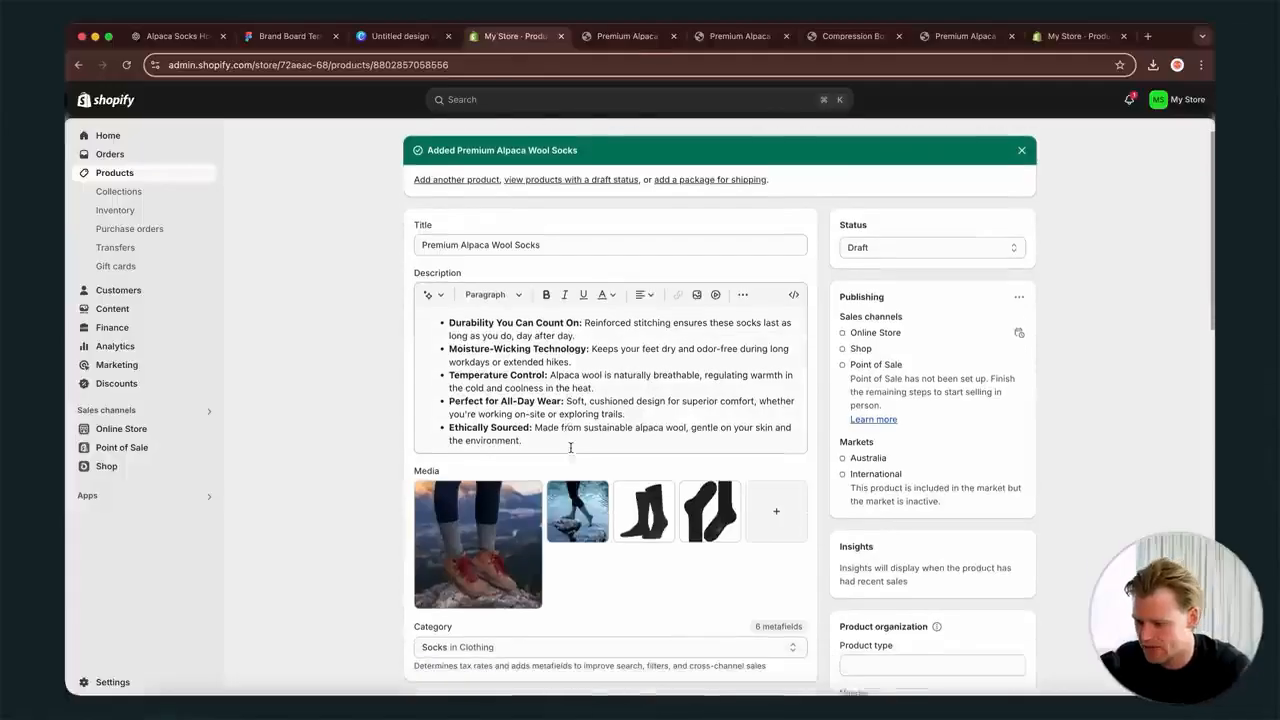
pyautogui.moveTo(643, 508); pyautogui.dragTo(462, 505)
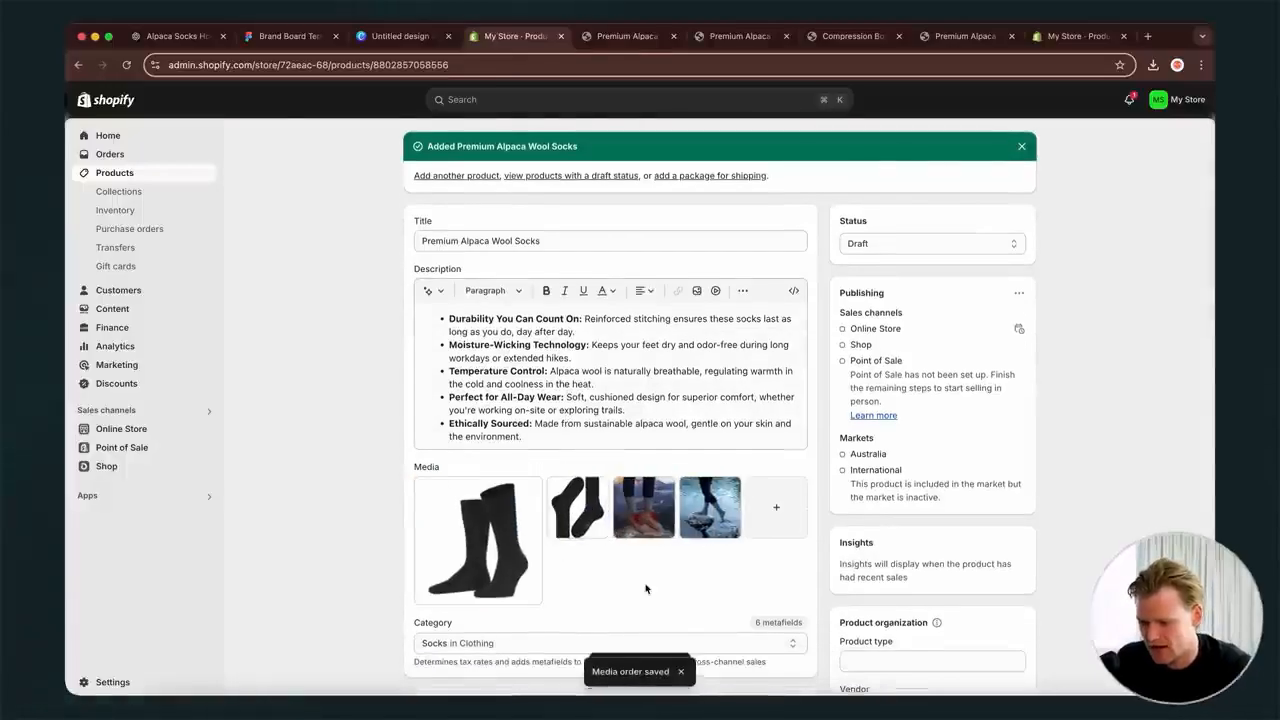
pyautogui.scroll(1, 645, 589)
# - Preview the product page with the reordered media and view each of the four gallery images
pyautogui.click(630, 36)
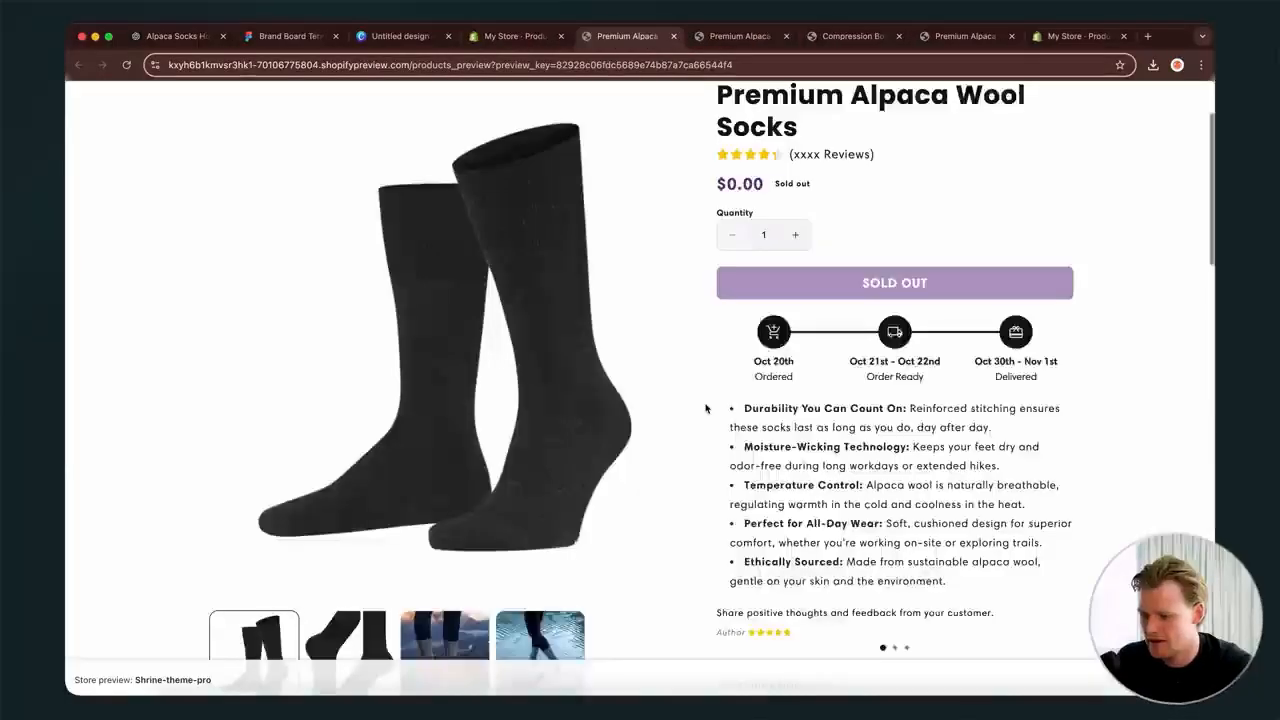
pyautogui.scroll(-1, 368, 450)
pyautogui.click(368, 587)
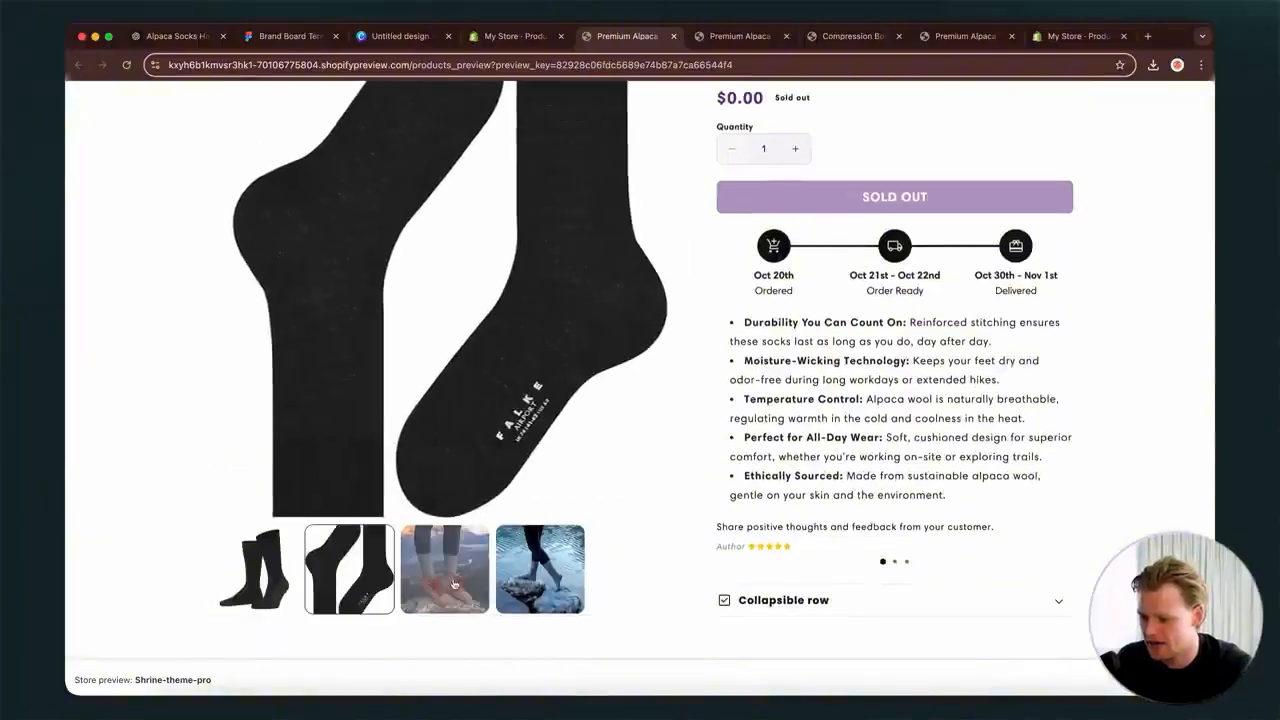
pyautogui.click(445, 575)
pyautogui.click(519, 575)
pyautogui.scroll(2, 834, 394)
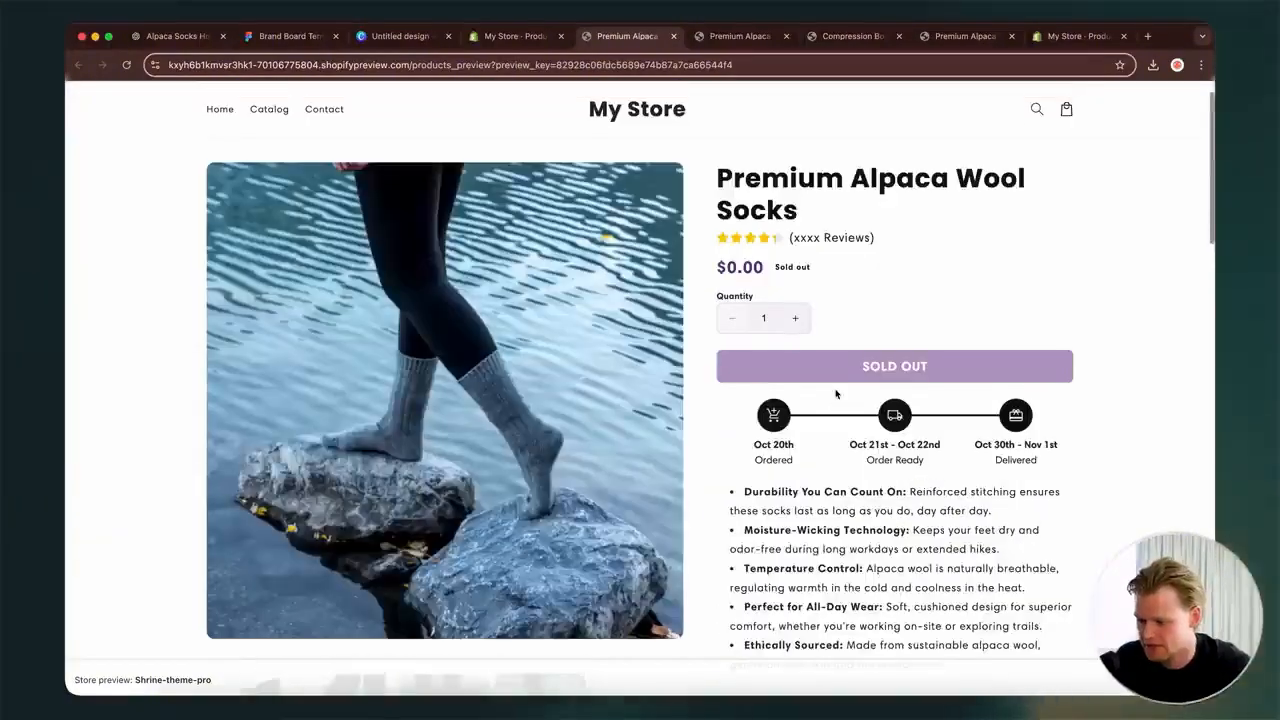
pyautogui.scroll(-2, 834, 394)
pyautogui.click(258, 577)
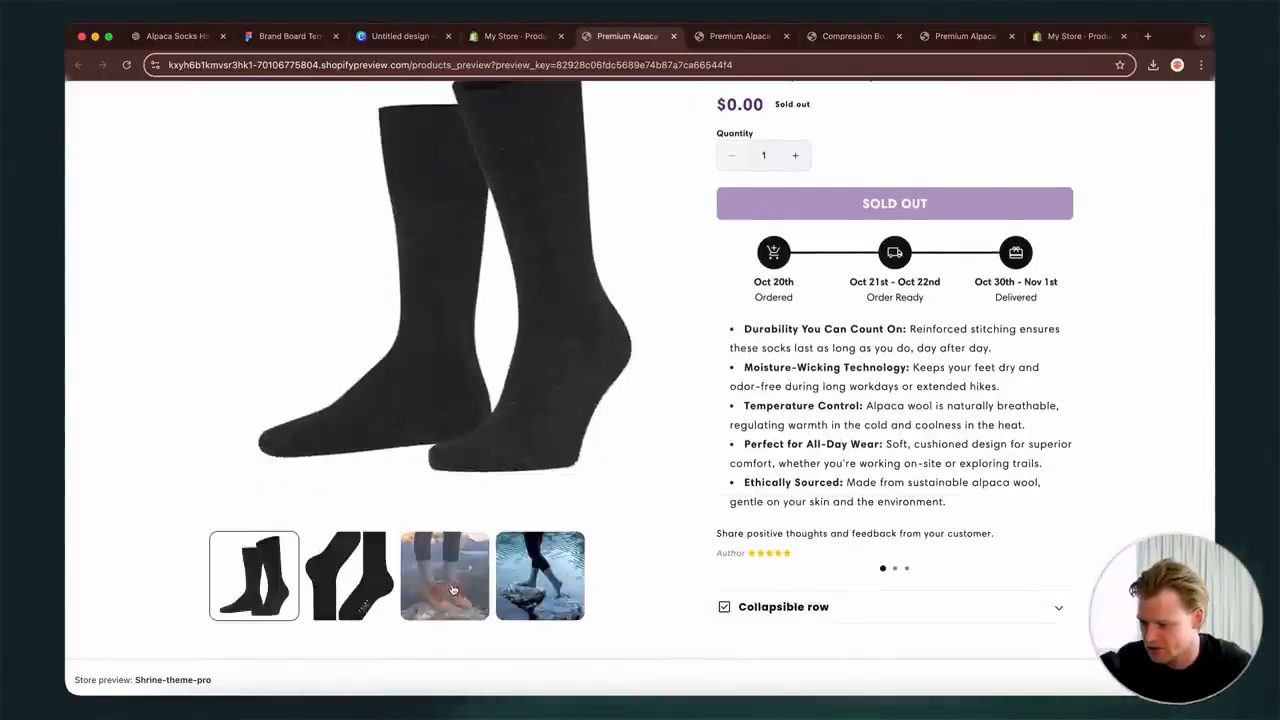
# - Show the hiking-boots photo in the preview gallery and examine the product page from the header to the image/video slider
pyautogui.click(450, 592)
pyautogui.scroll(2, 371, 322)
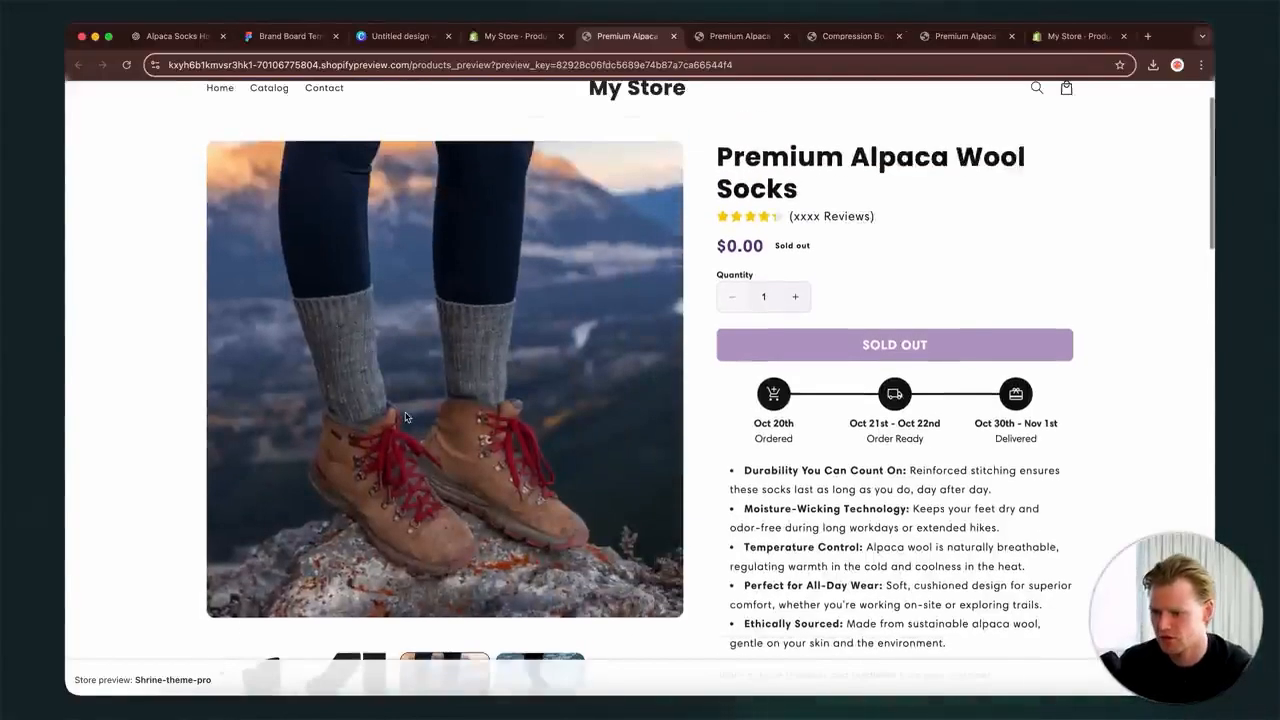
pyautogui.scroll(2, 390, 380)
pyautogui.scroll(-3, 405, 423)
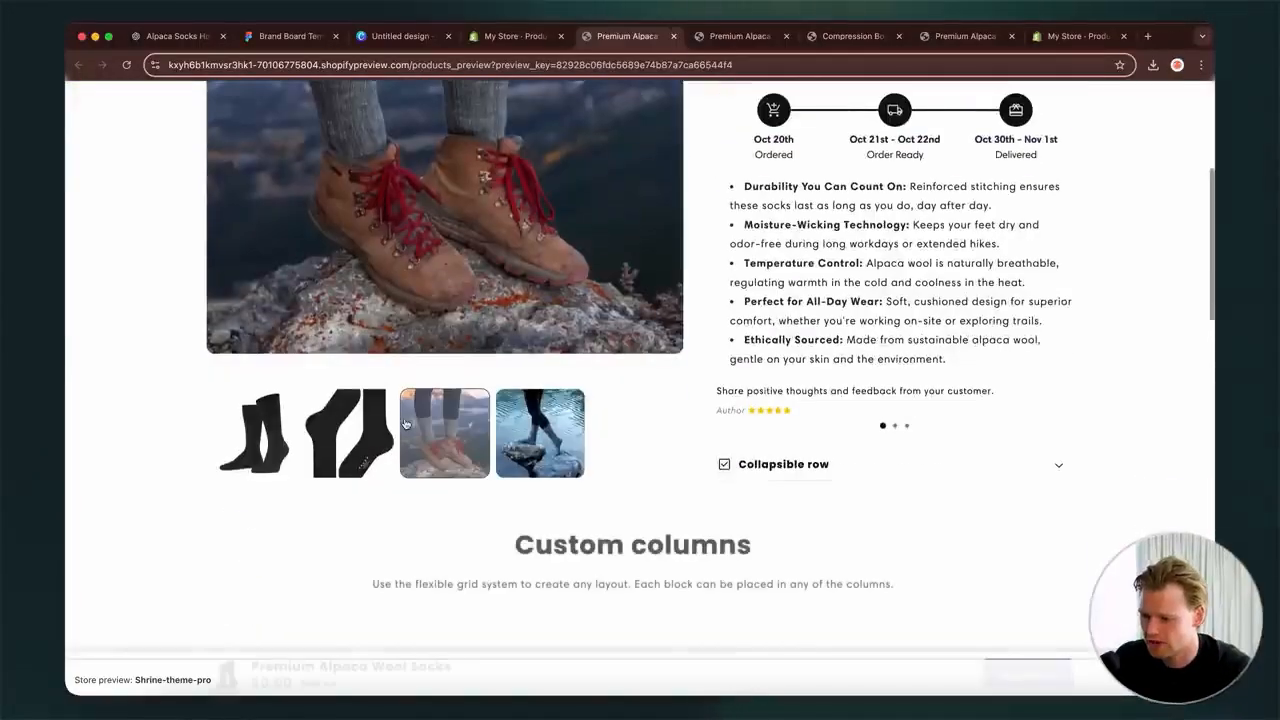
pyautogui.scroll(3, 838, 116)
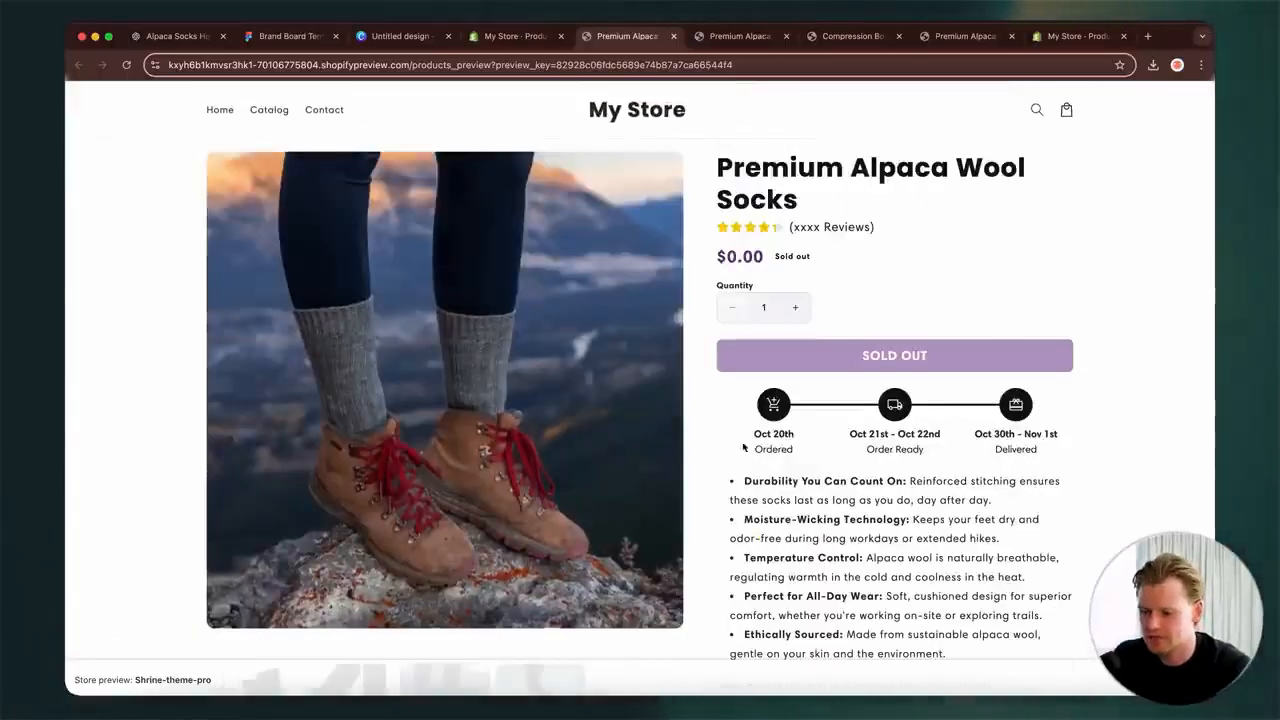
pyautogui.scroll(-5, 703, 471)
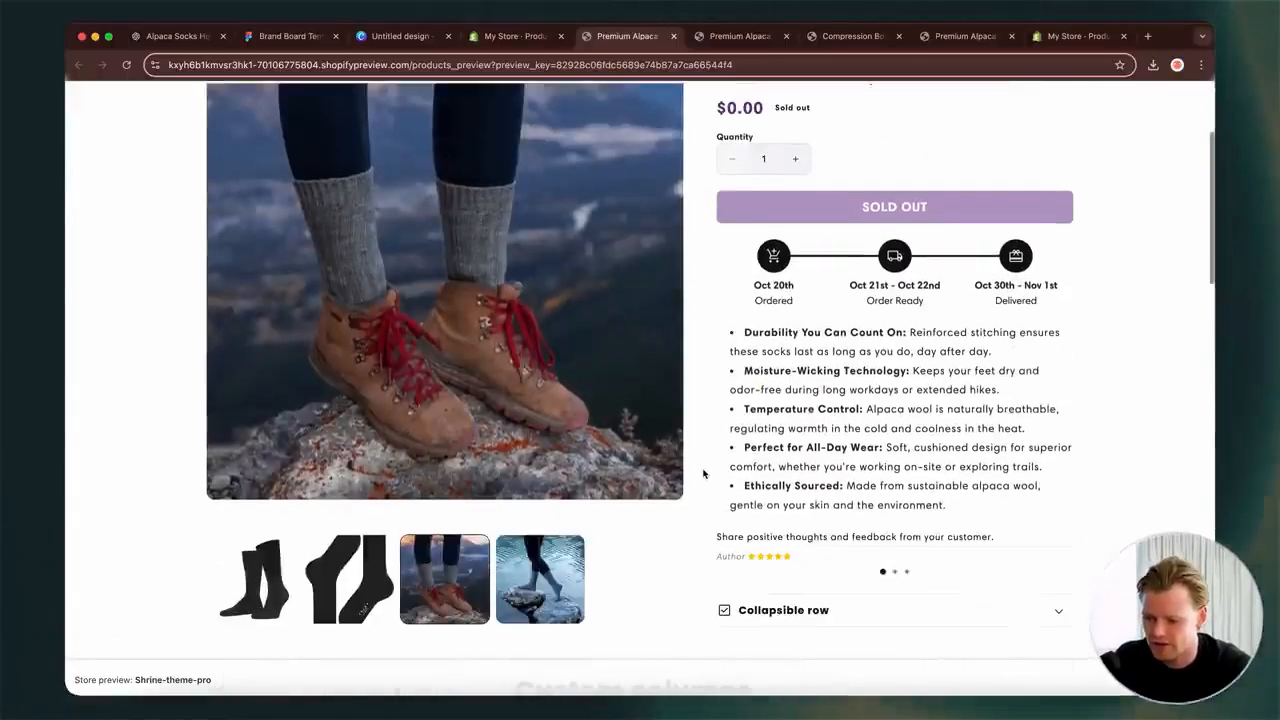
pyautogui.scroll(5, 730, 350)
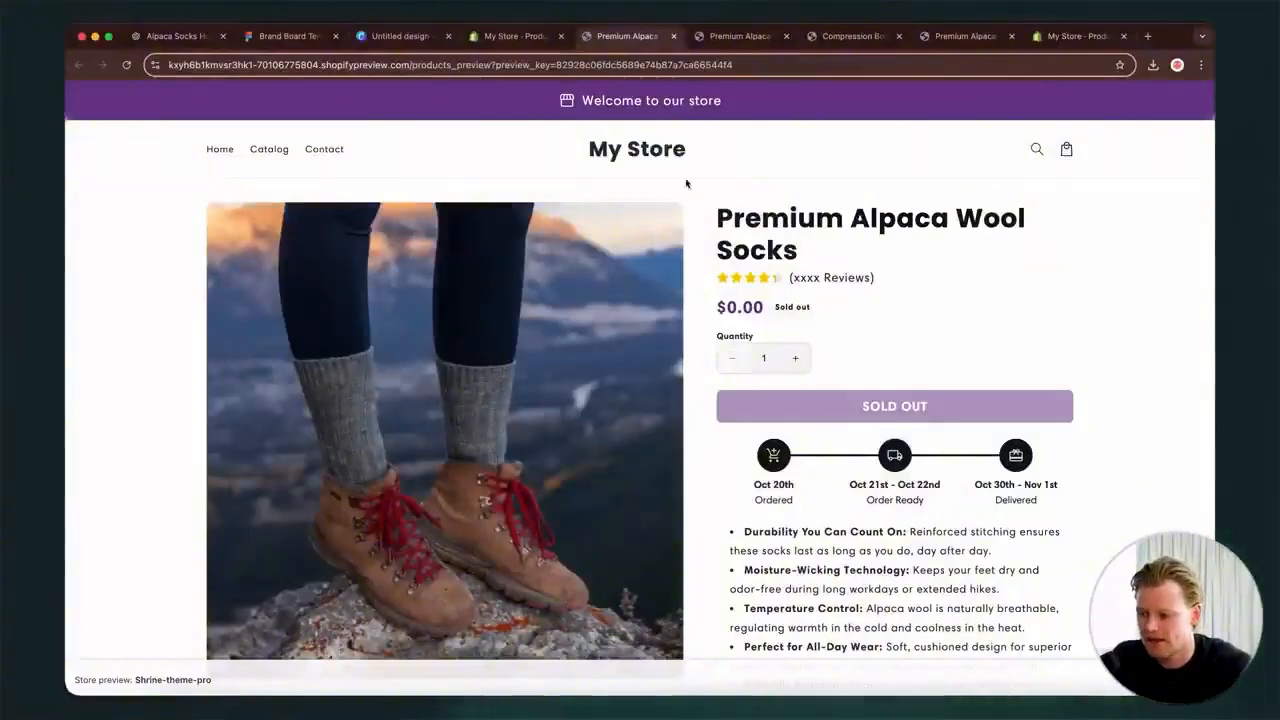
pyautogui.scroll(-2, 686, 349)
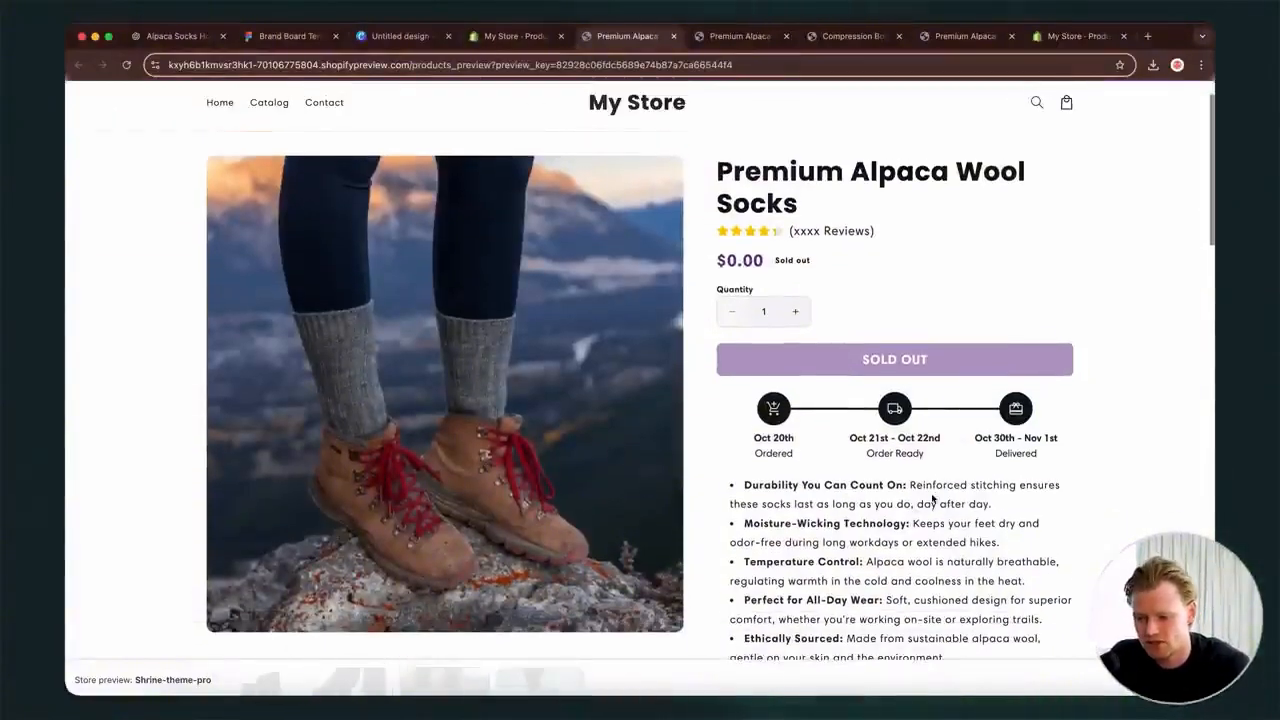
pyautogui.scroll(-4, 869, 456)
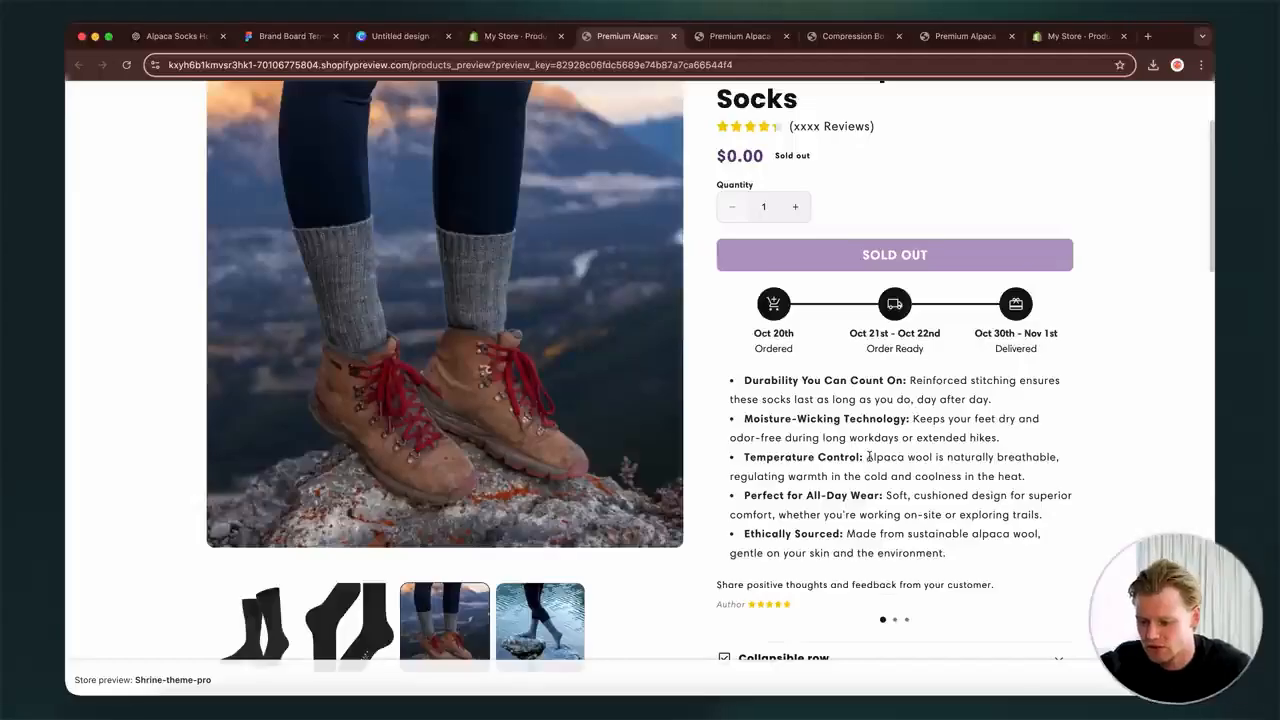
pyautogui.scroll(-10, 786, 400)
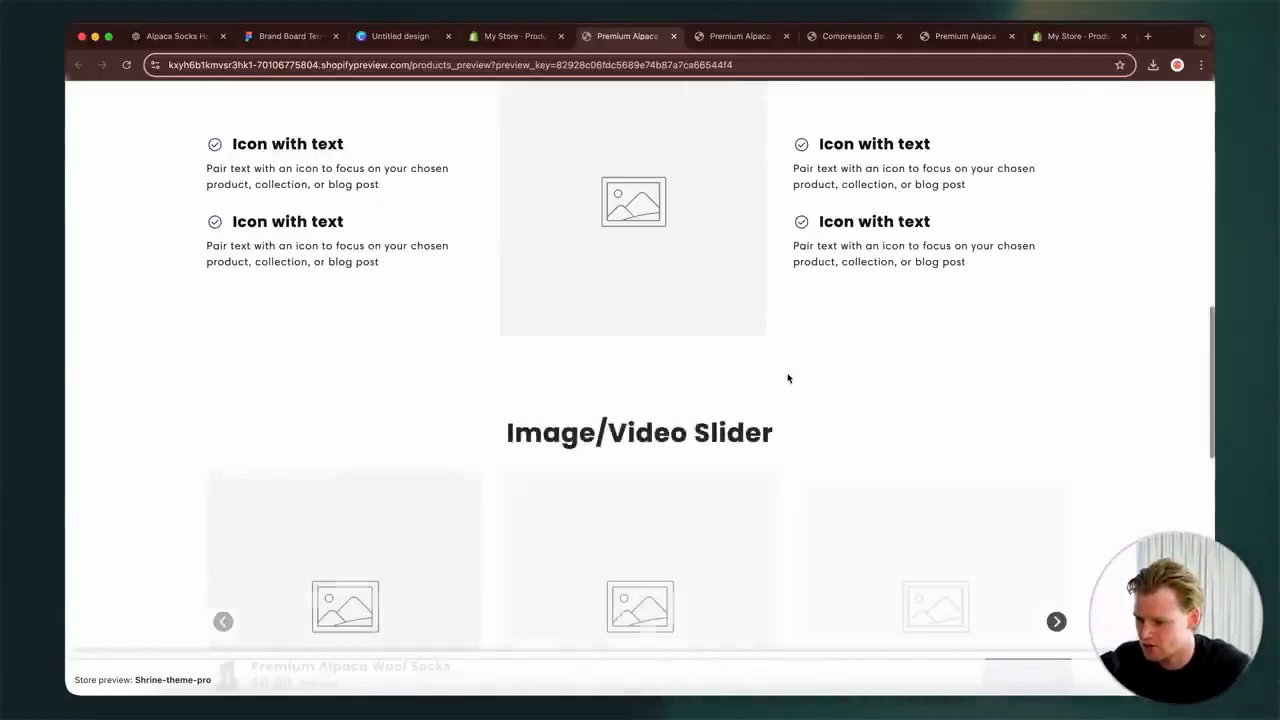
pyautogui.scroll(5, 789, 375)
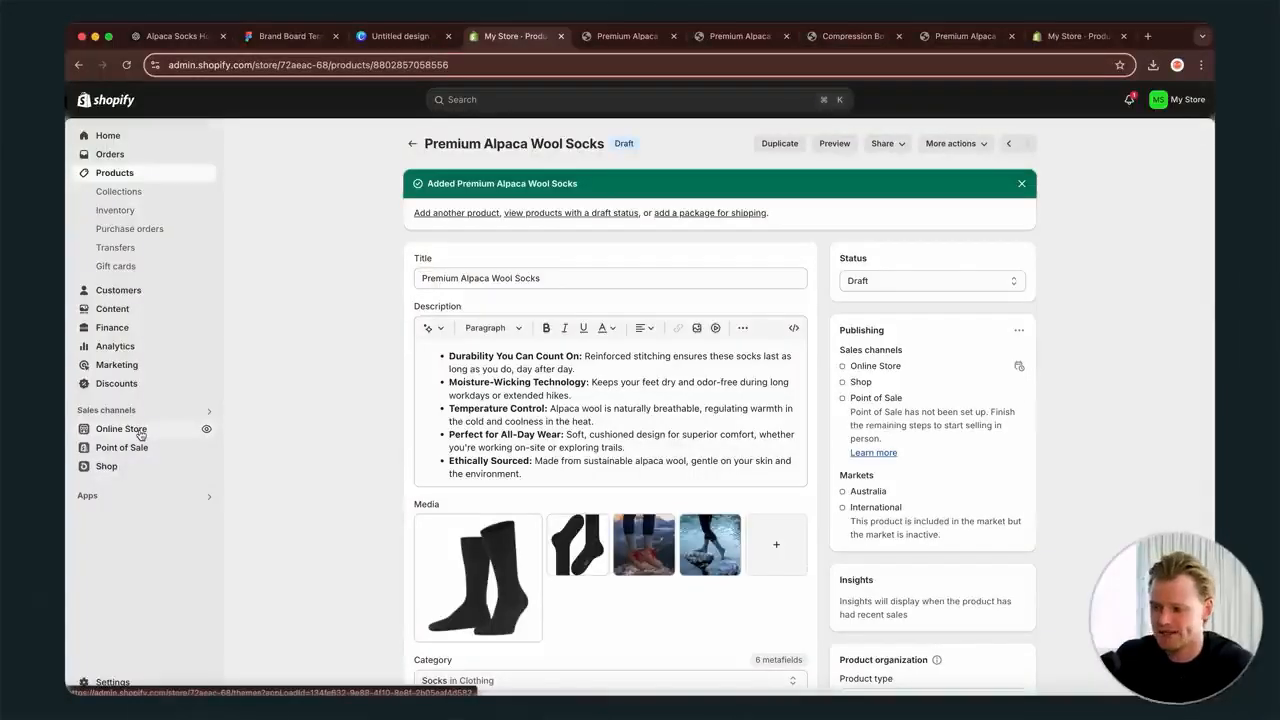
# - Close the leftover preview tabs and open the live shrine-theme-pro theme for customization
pyautogui.click(675, 37)
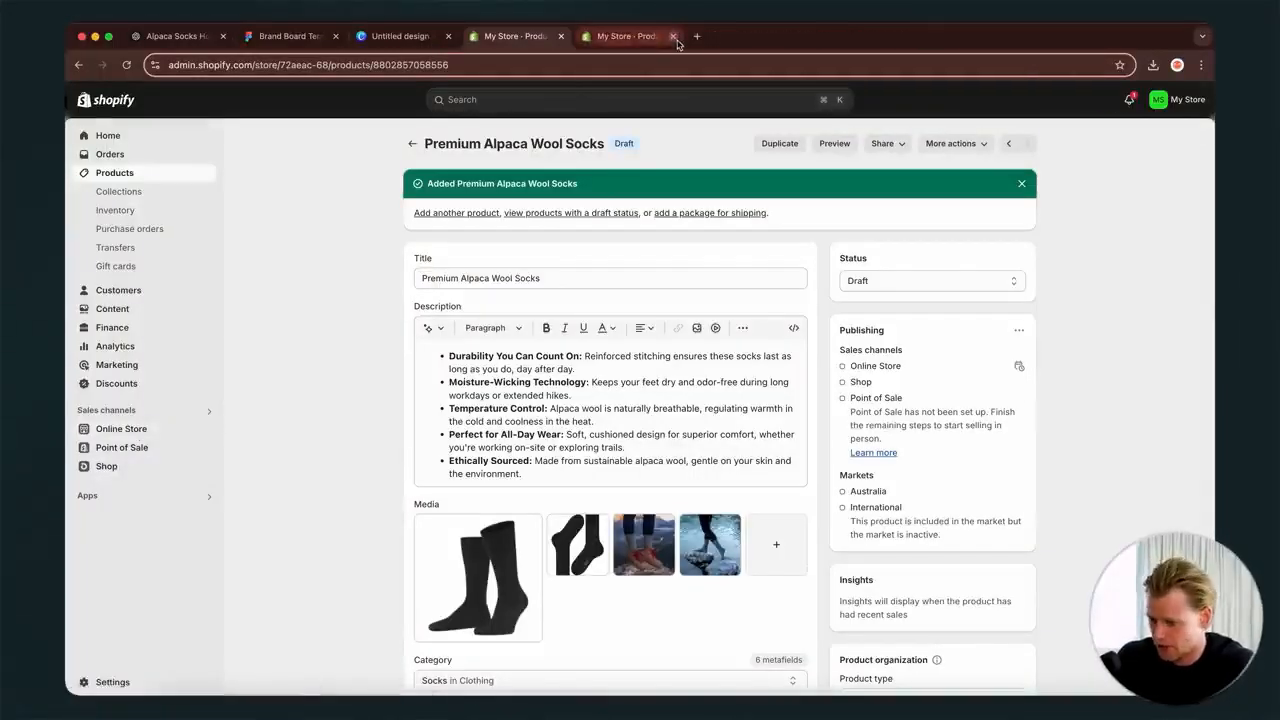
pyautogui.click(675, 37)
pyautogui.click(196, 428)
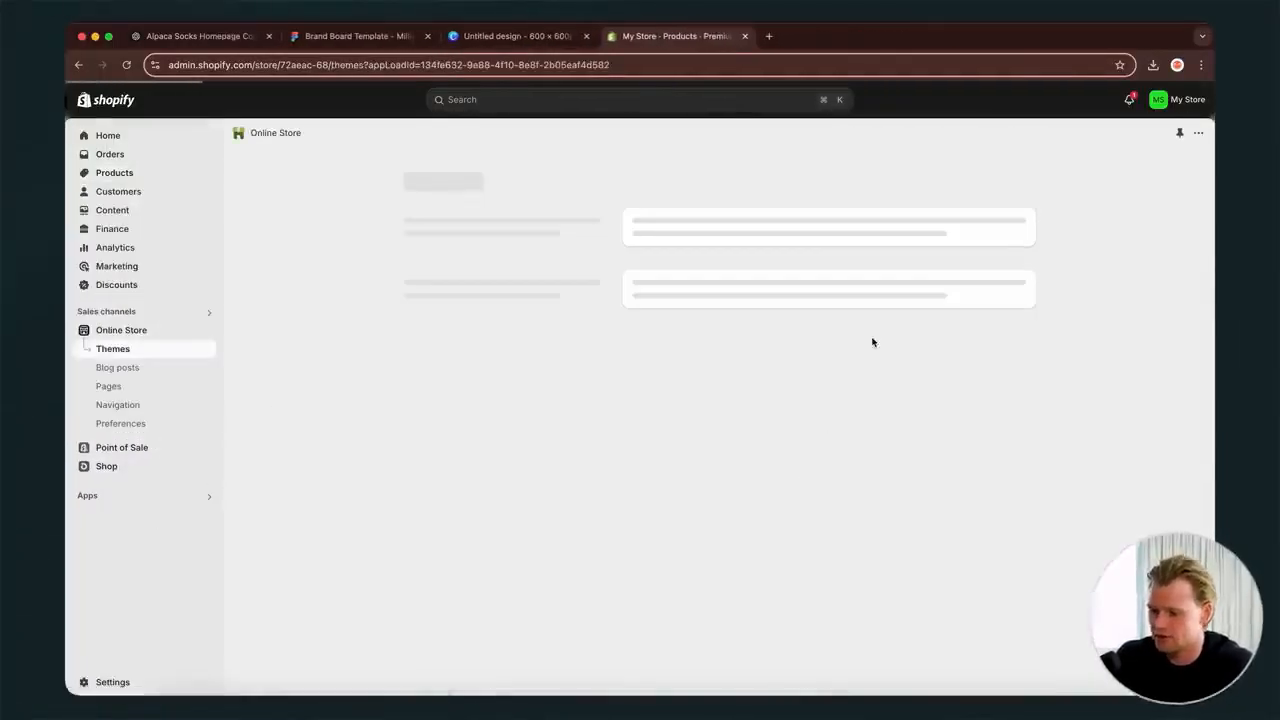
pyautogui.click(988, 469)
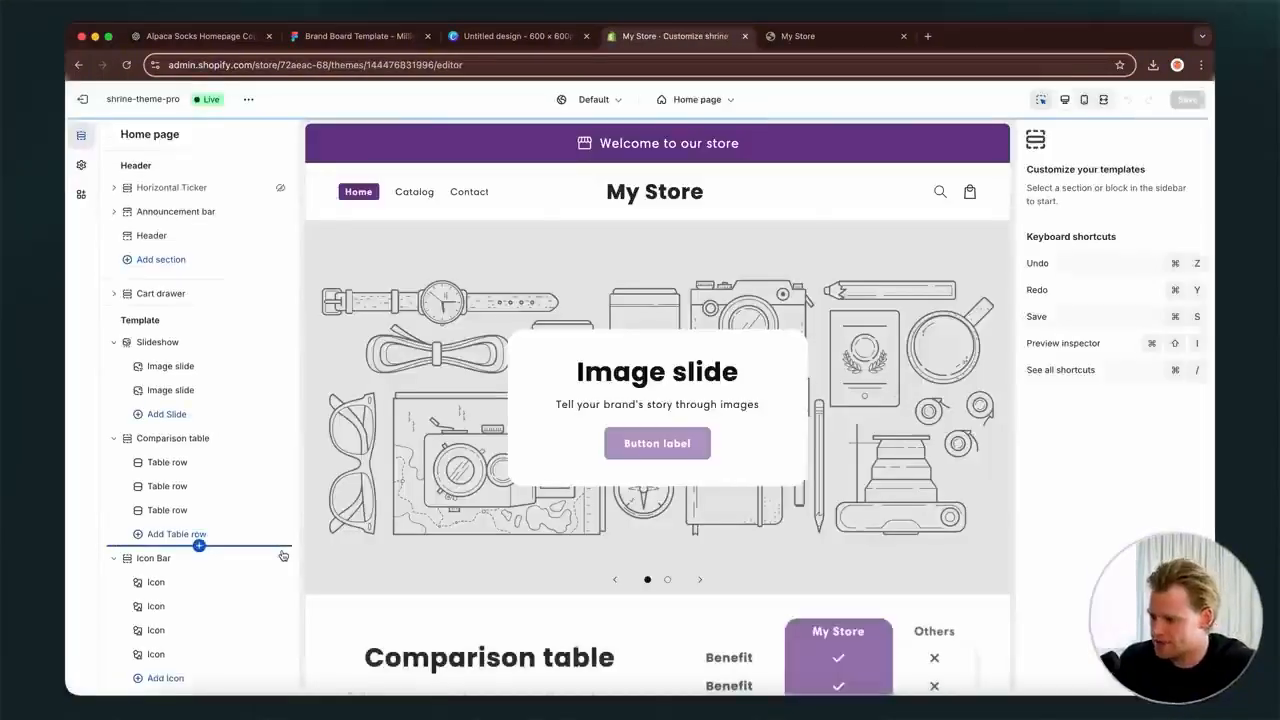
# - In the theme settings, upload Untitled design.png from Downloads and apply it as the store logo
pyautogui.click(82, 167)
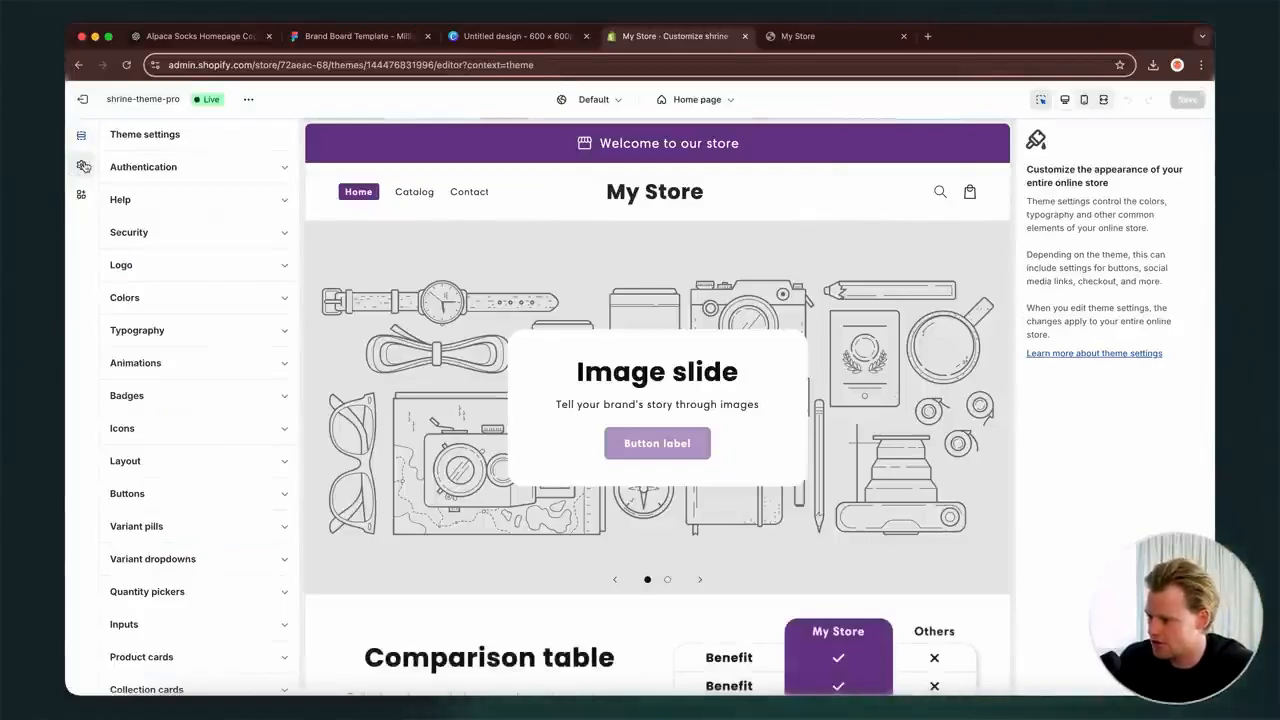
pyautogui.click(220, 267)
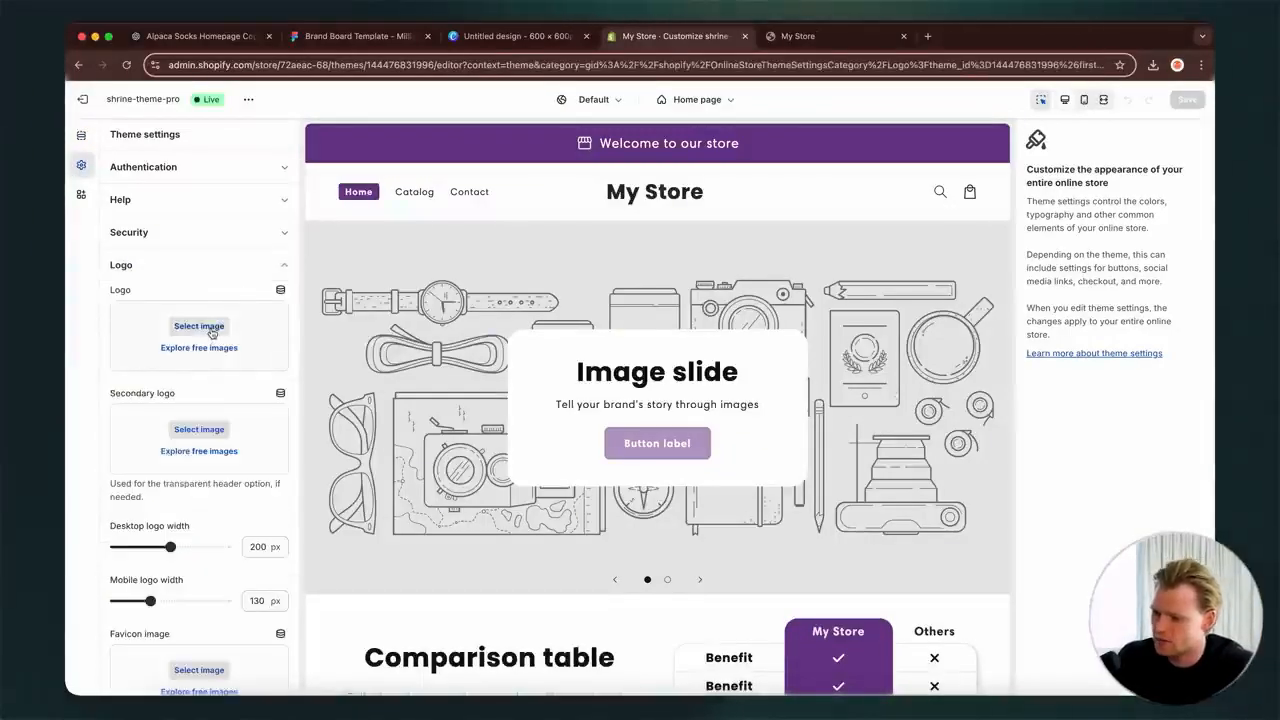
pyautogui.click(200, 326)
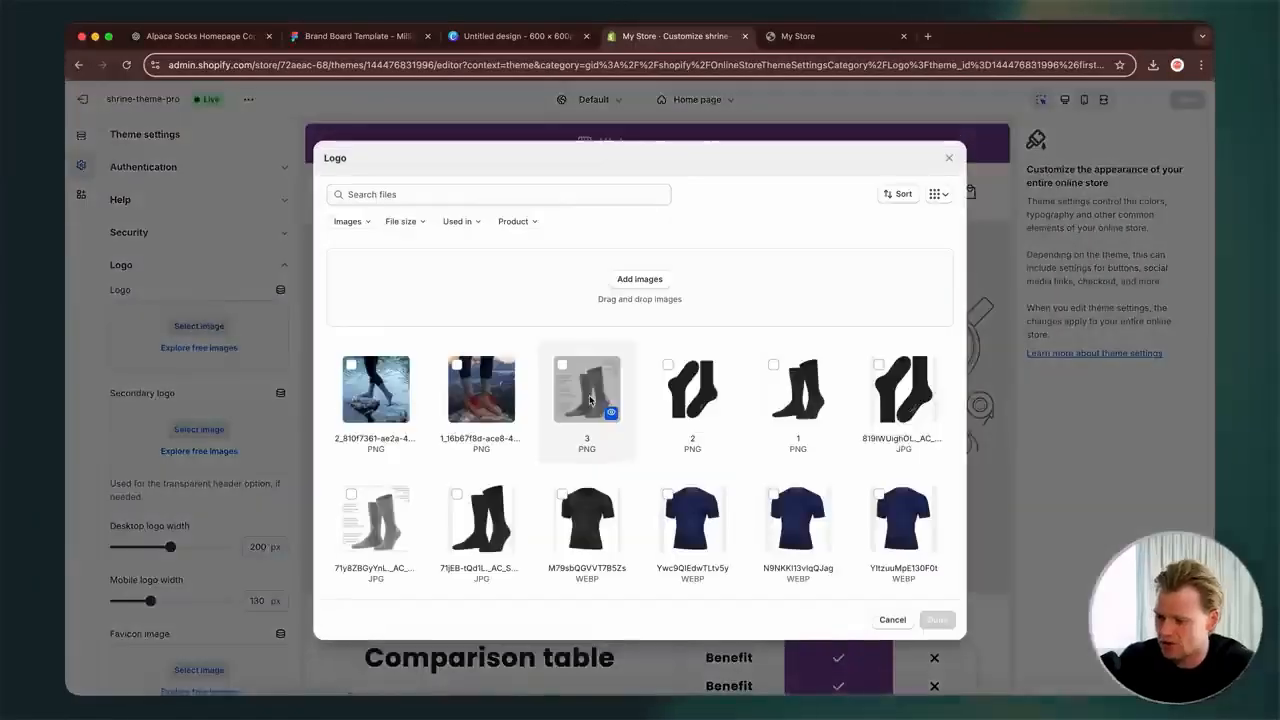
pyautogui.click(636, 278)
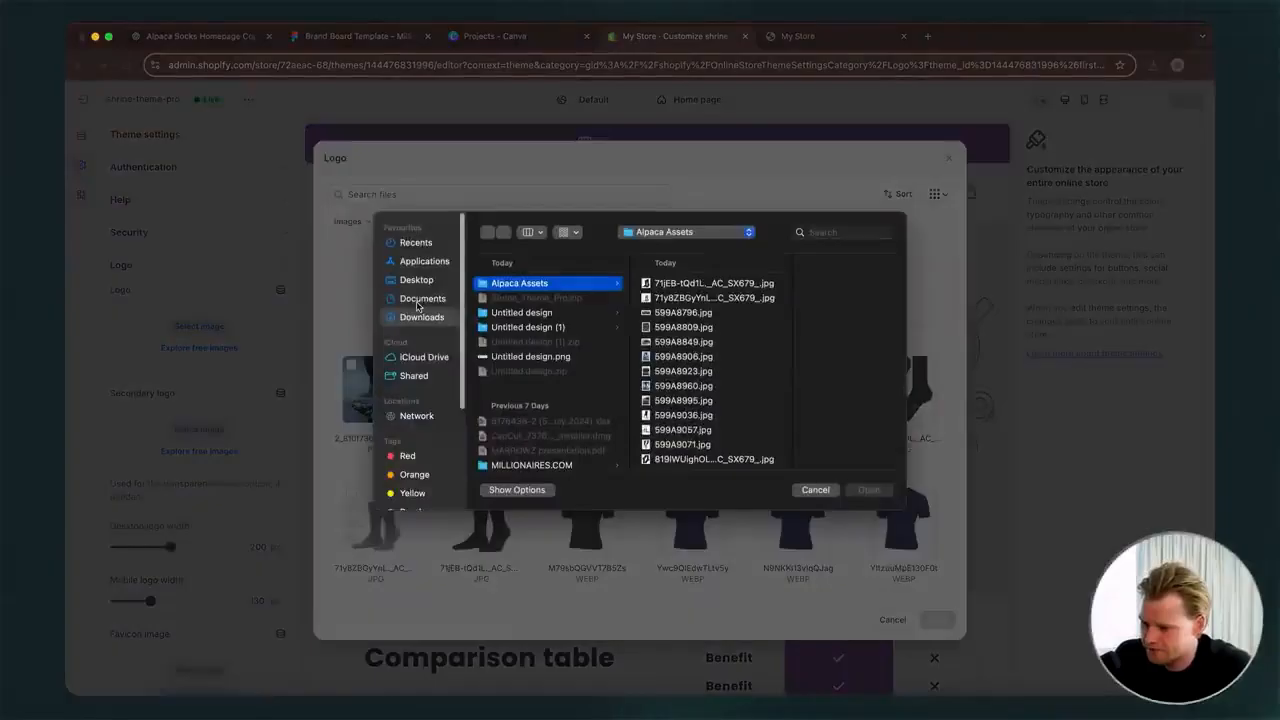
pyautogui.click(421, 317)
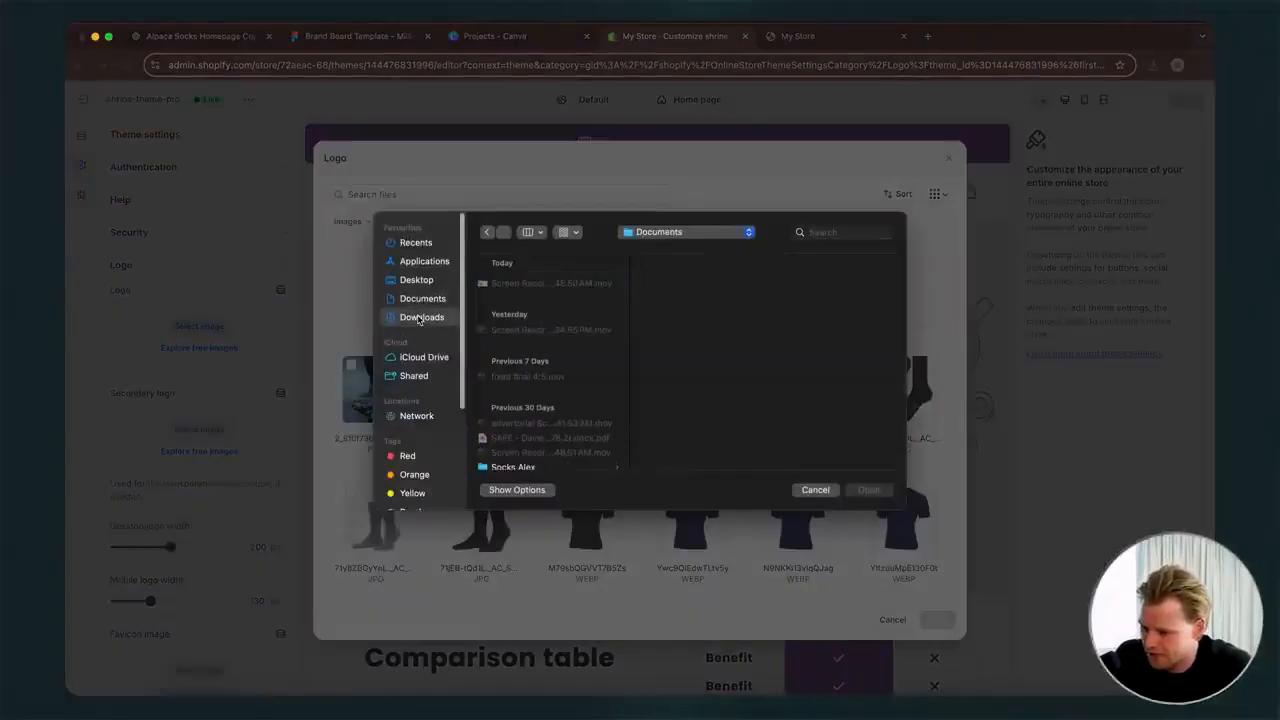
pyautogui.click(530, 357)
pyautogui.click(870, 490)
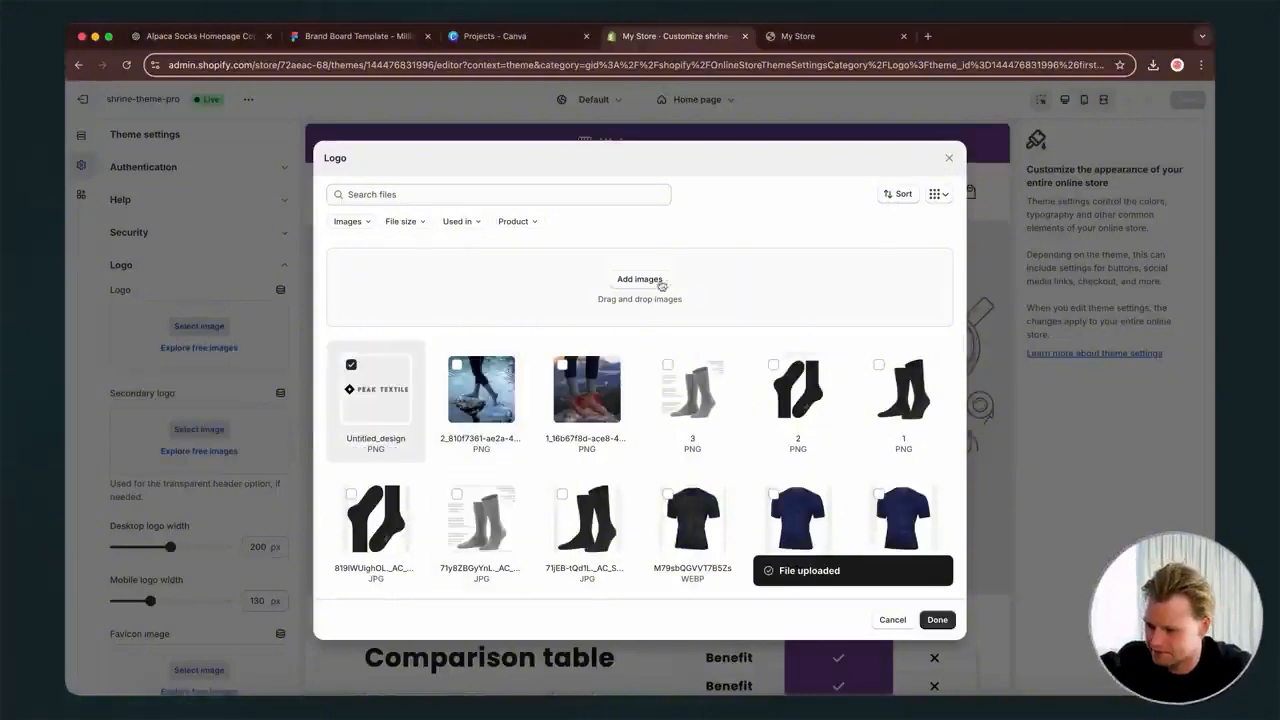
pyautogui.click(937, 620)
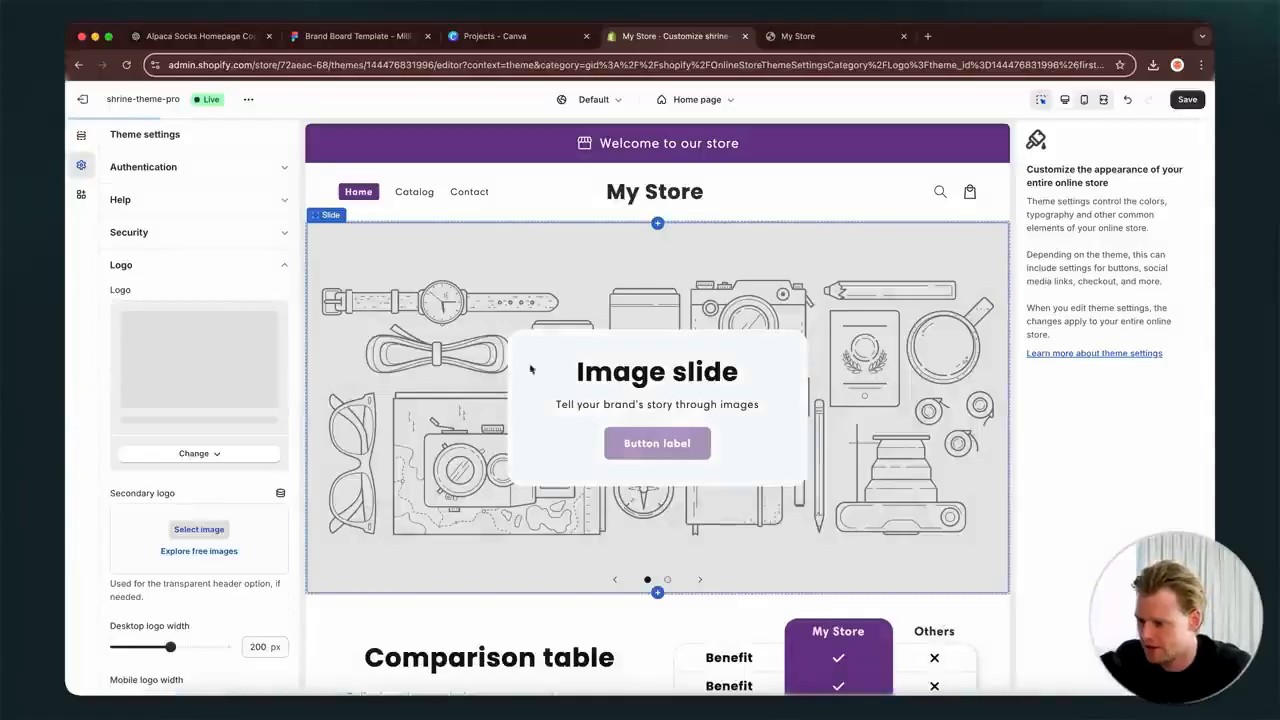
# - Review the note on the secondary logo and open the image selection for the favicon
pyautogui.scroll(-2, 160, 495)
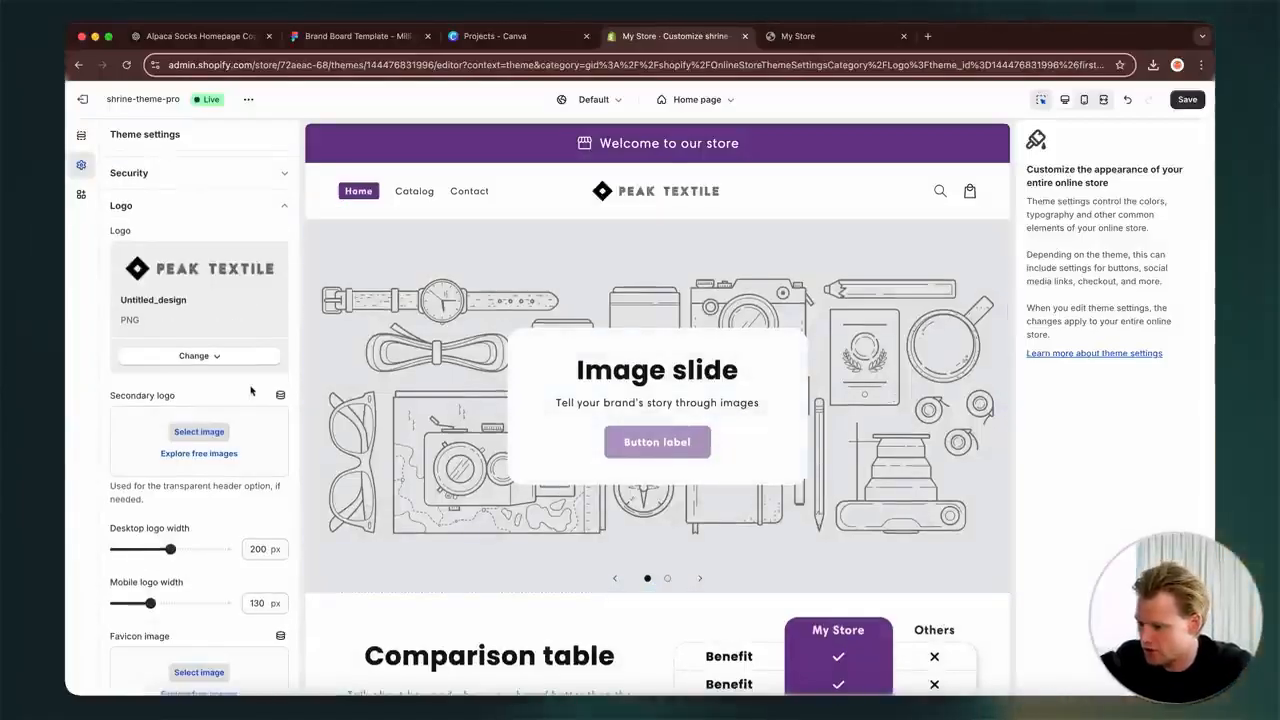
pyautogui.moveTo(157, 509); pyautogui.dragTo(105, 490)
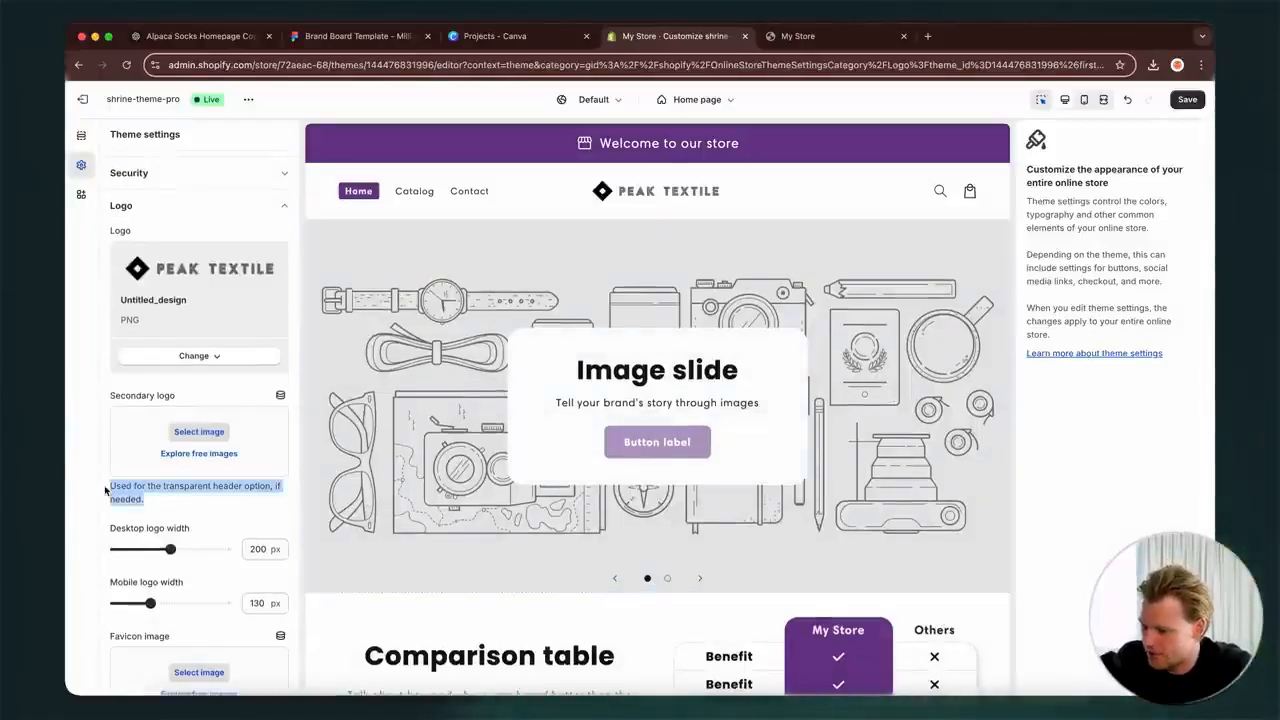
pyautogui.click(197, 506)
pyautogui.scroll(1, 197, 506)
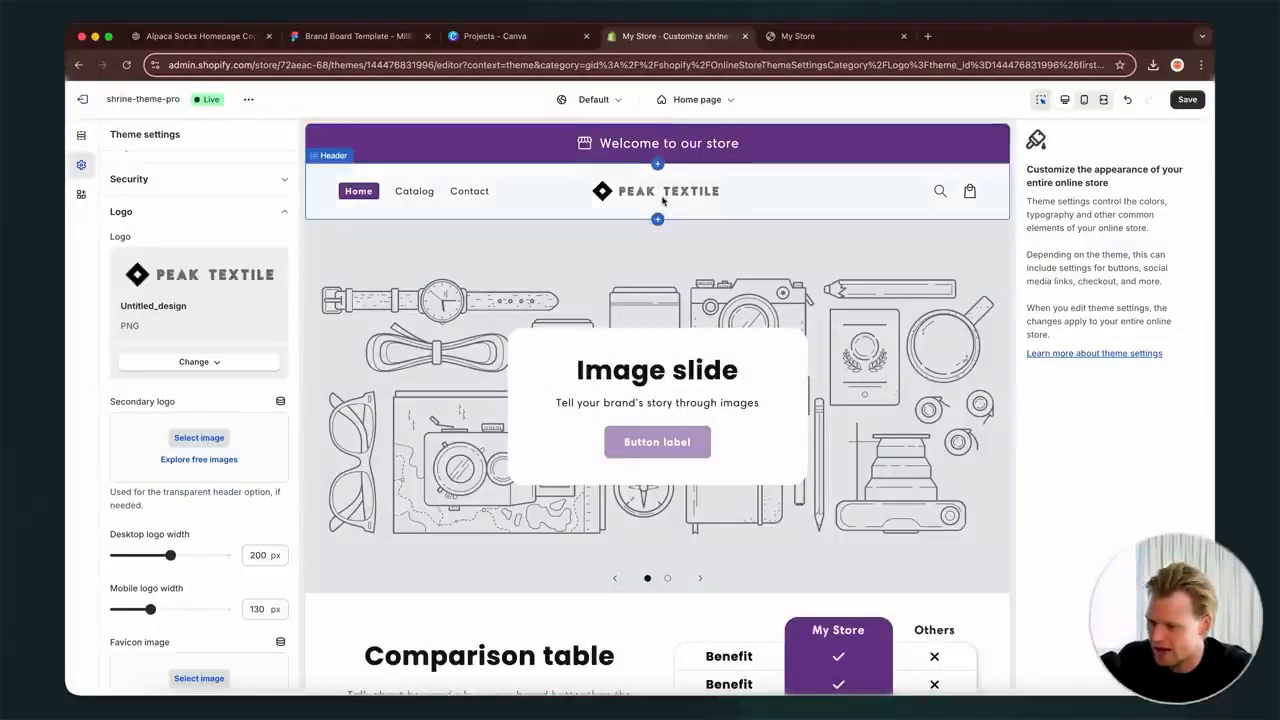
pyautogui.scroll(-5, 204, 251)
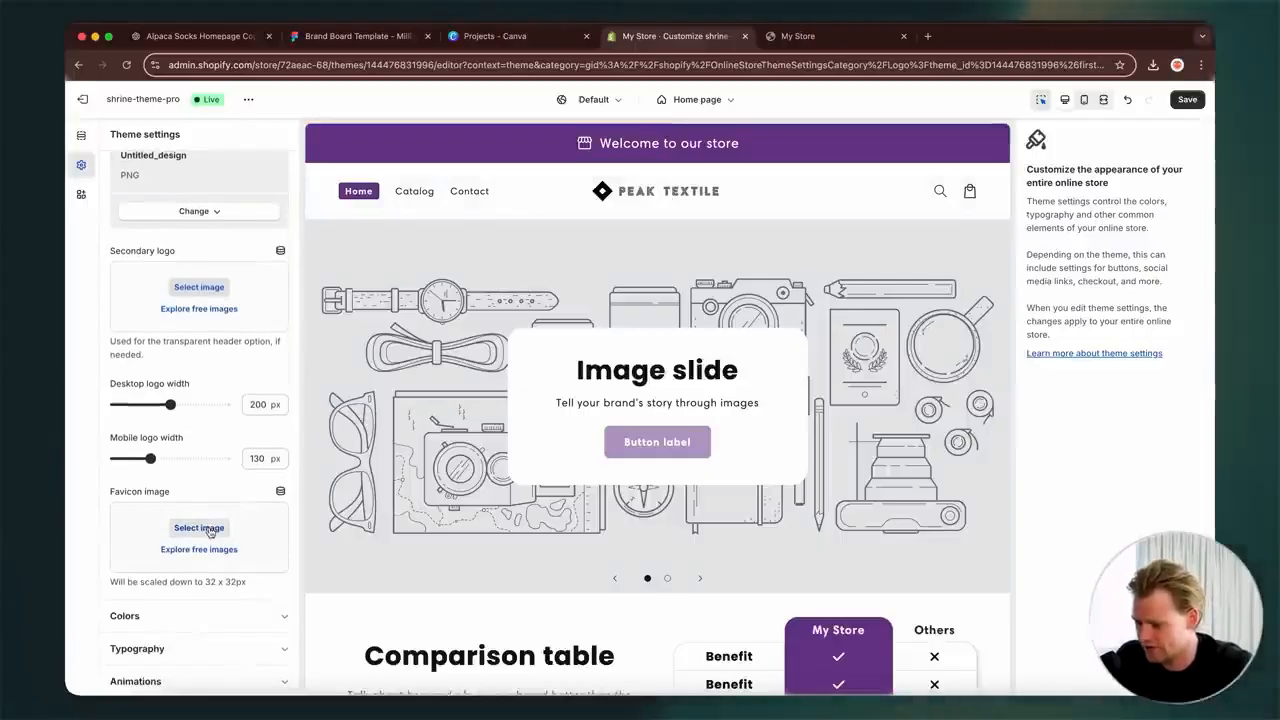
pyautogui.click(205, 528)
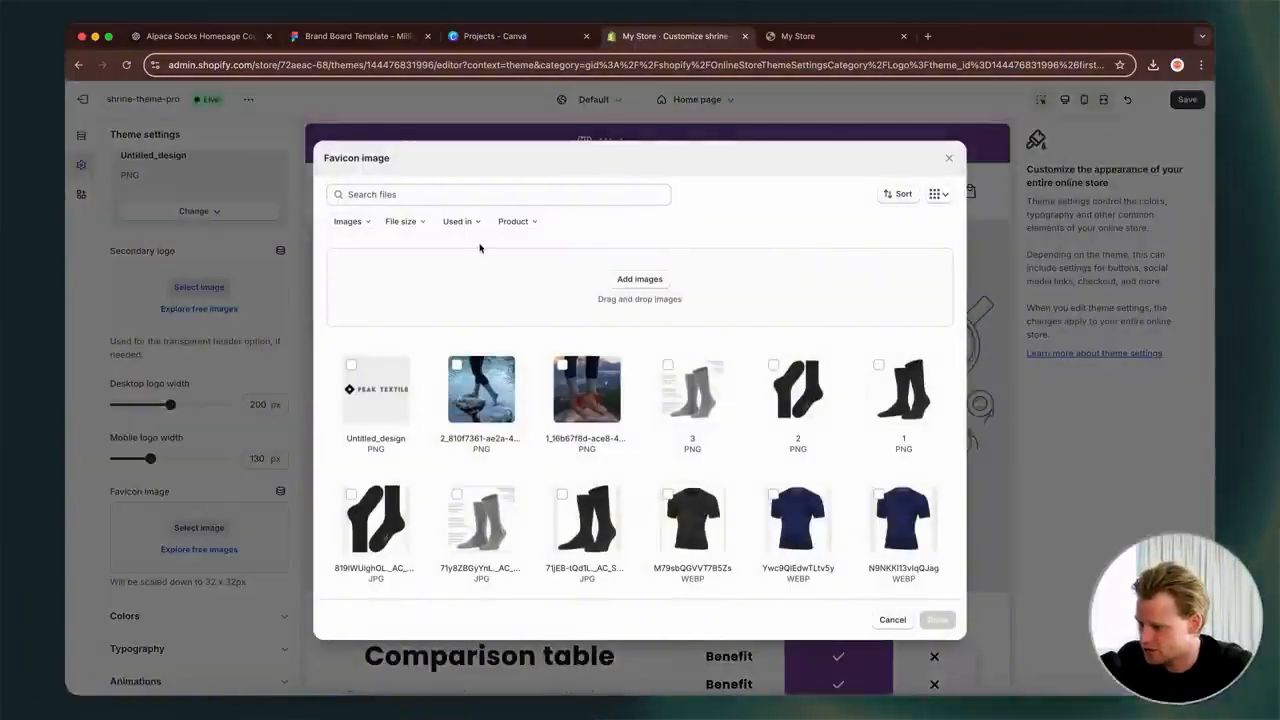
pyautogui.click(640, 279)
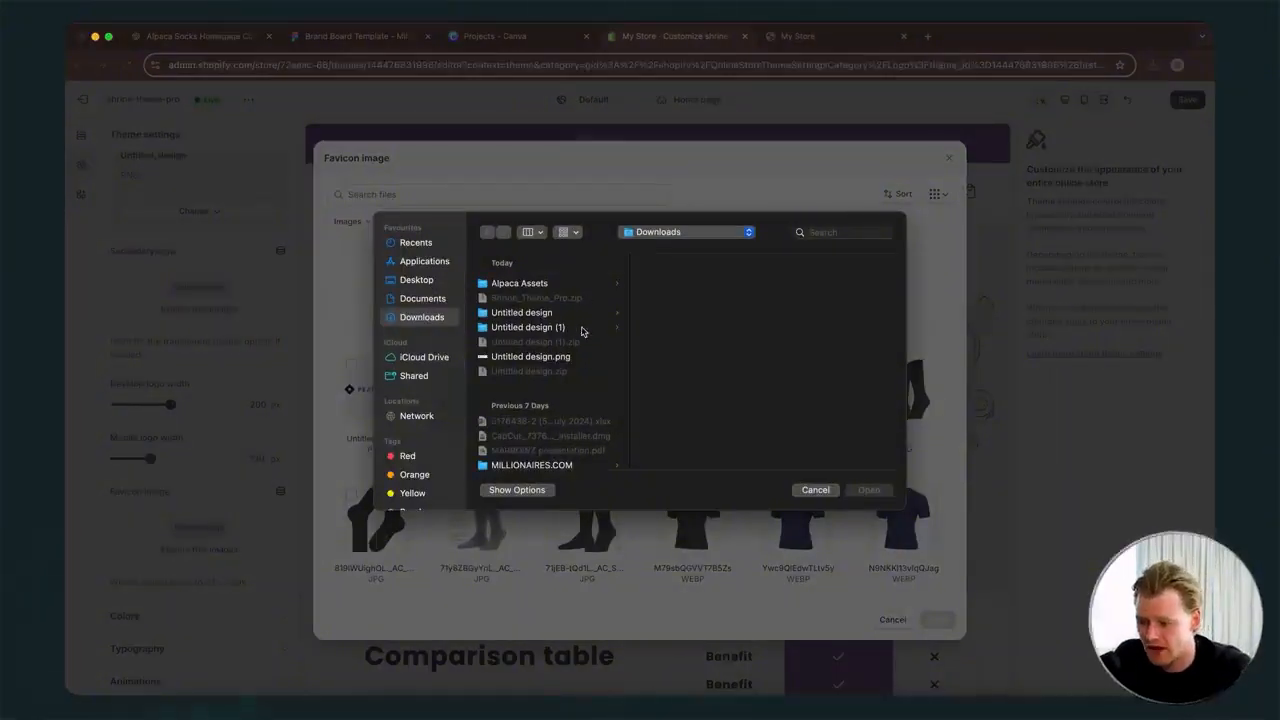
pyautogui.click(588, 285)
pyautogui.click(582, 314)
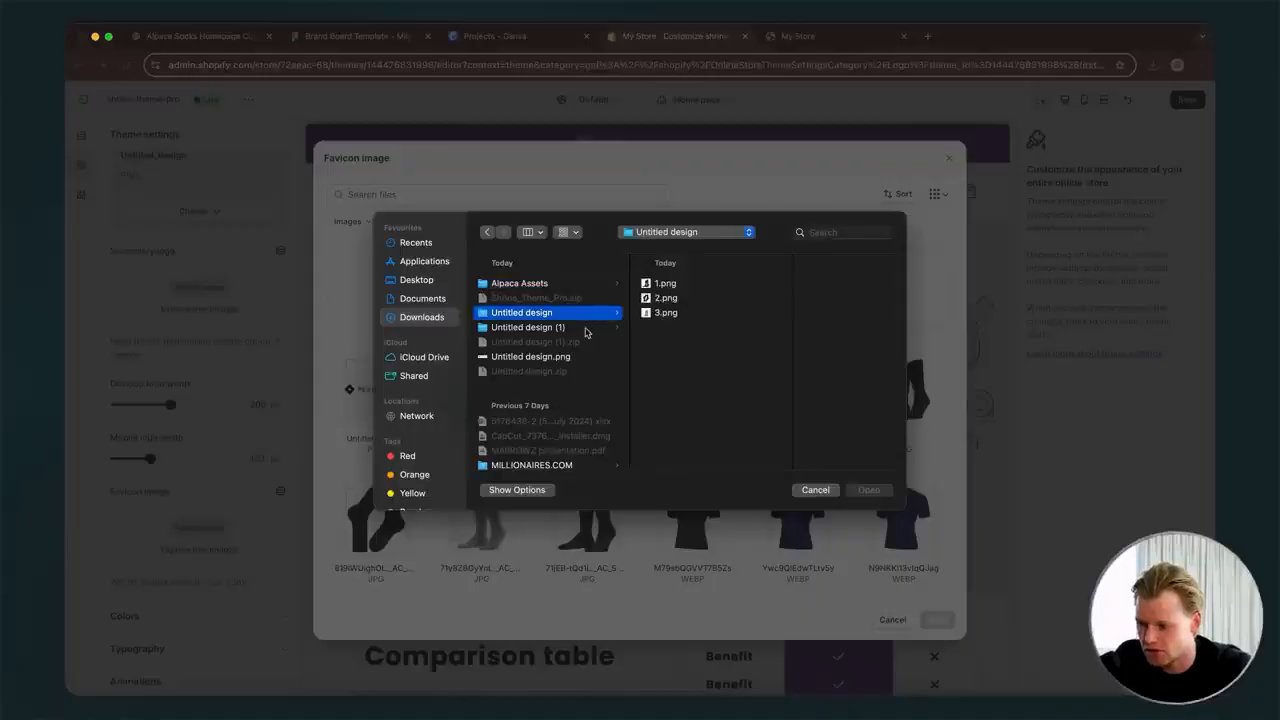
pyautogui.click(586, 330)
pyautogui.click(815, 490)
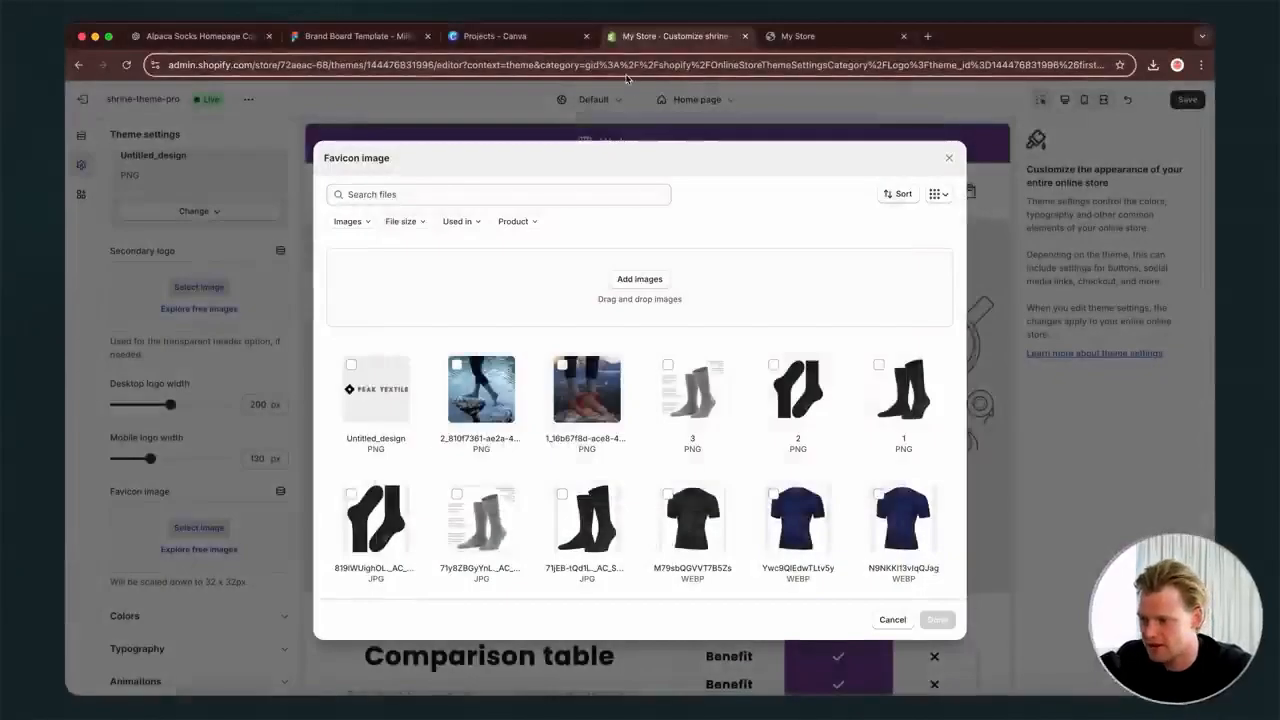
pyautogui.click(505, 37)
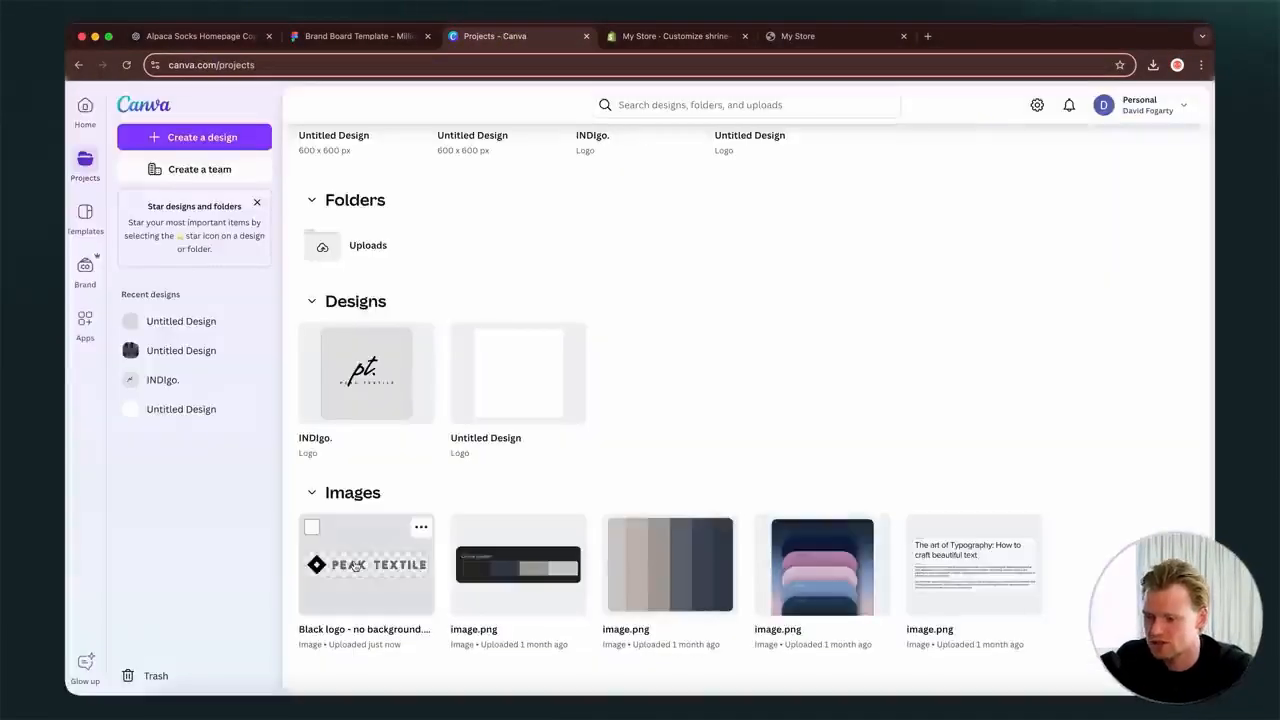
pyautogui.click(674, 38)
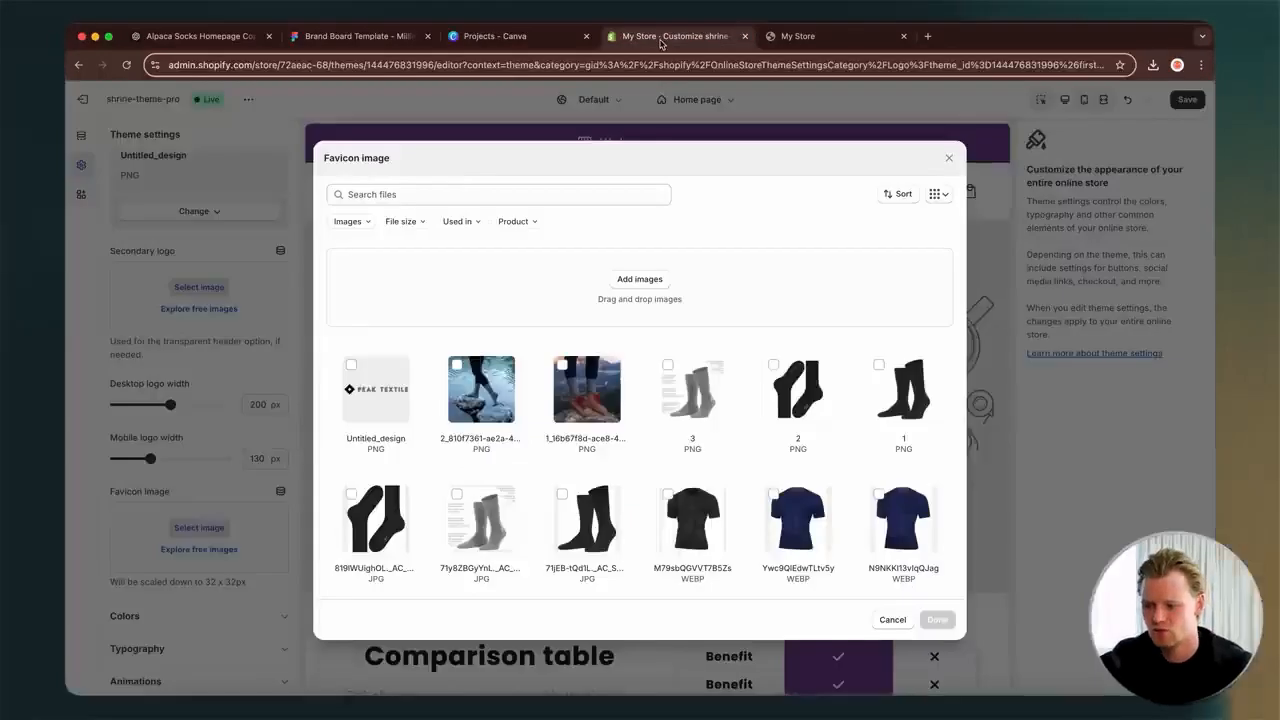
# - Upload Android.png from the Favicons folder under Alpaca Assets' Logo Files, For Web, as the favicon image
pyautogui.click(641, 280)
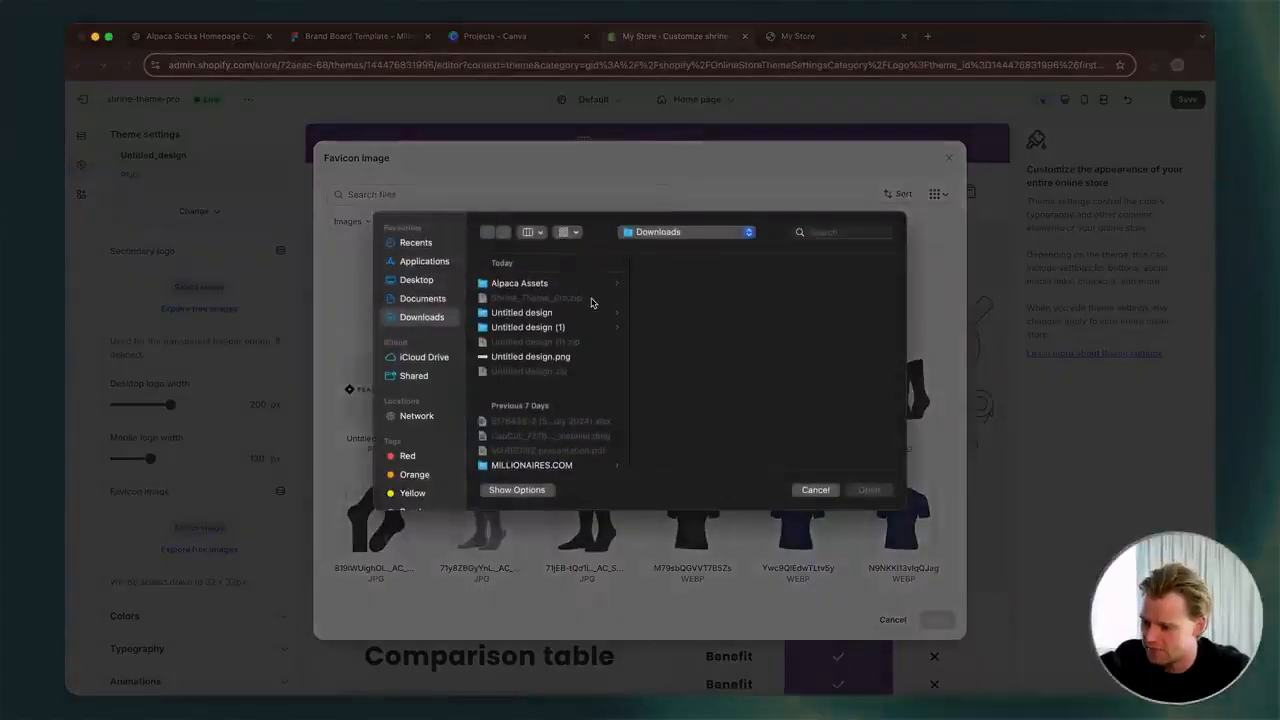
pyautogui.click(590, 287)
pyautogui.scroll(-4, 697, 460)
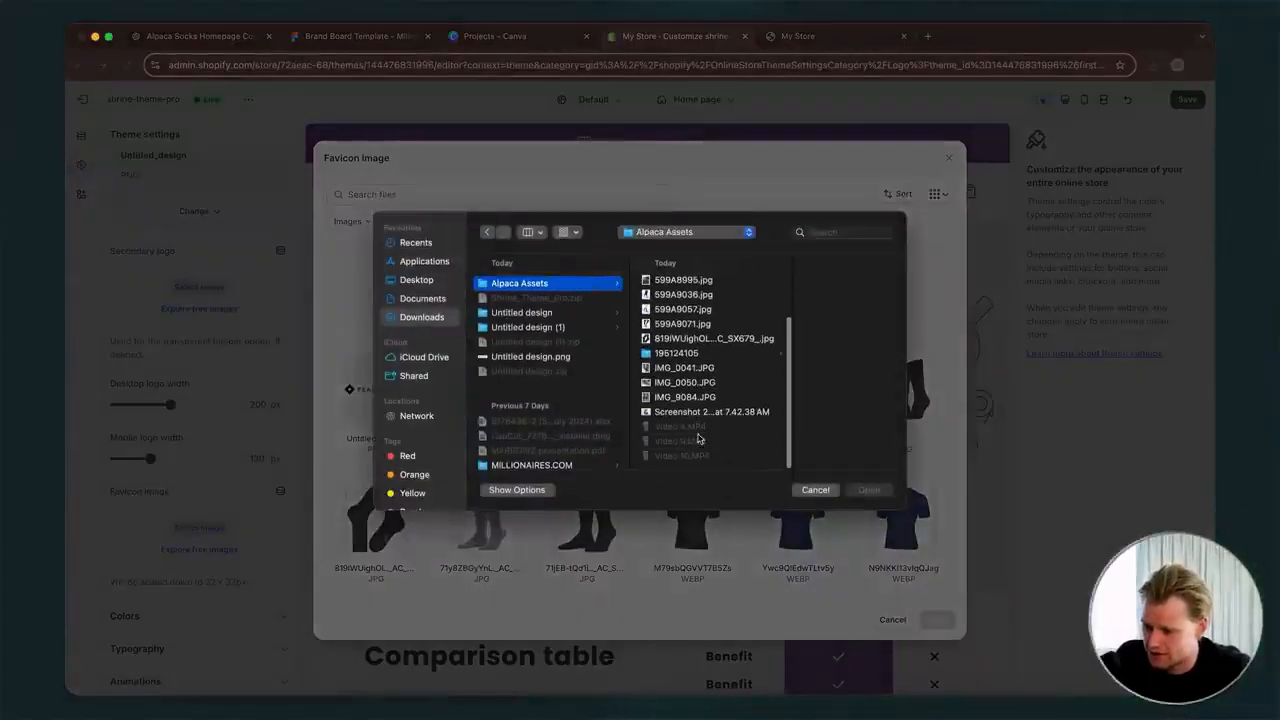
pyautogui.click(694, 340)
pyautogui.click(677, 355)
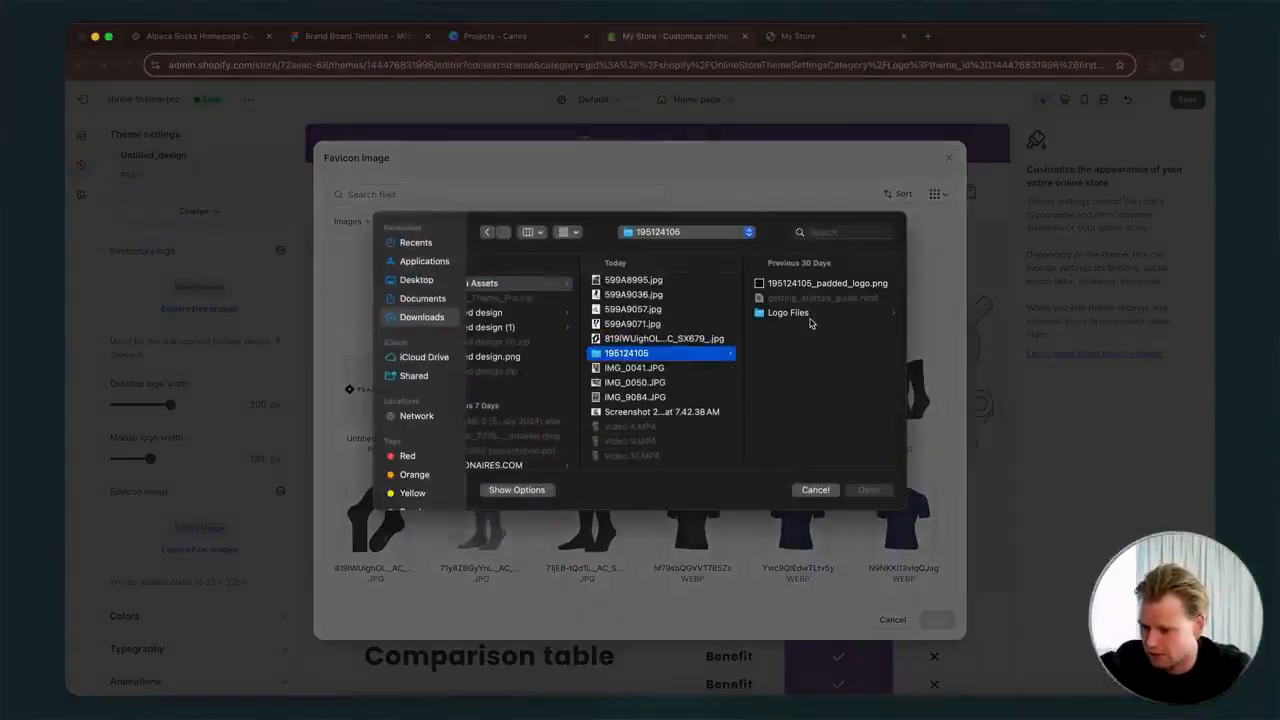
pyautogui.click(811, 316)
pyautogui.click(806, 298)
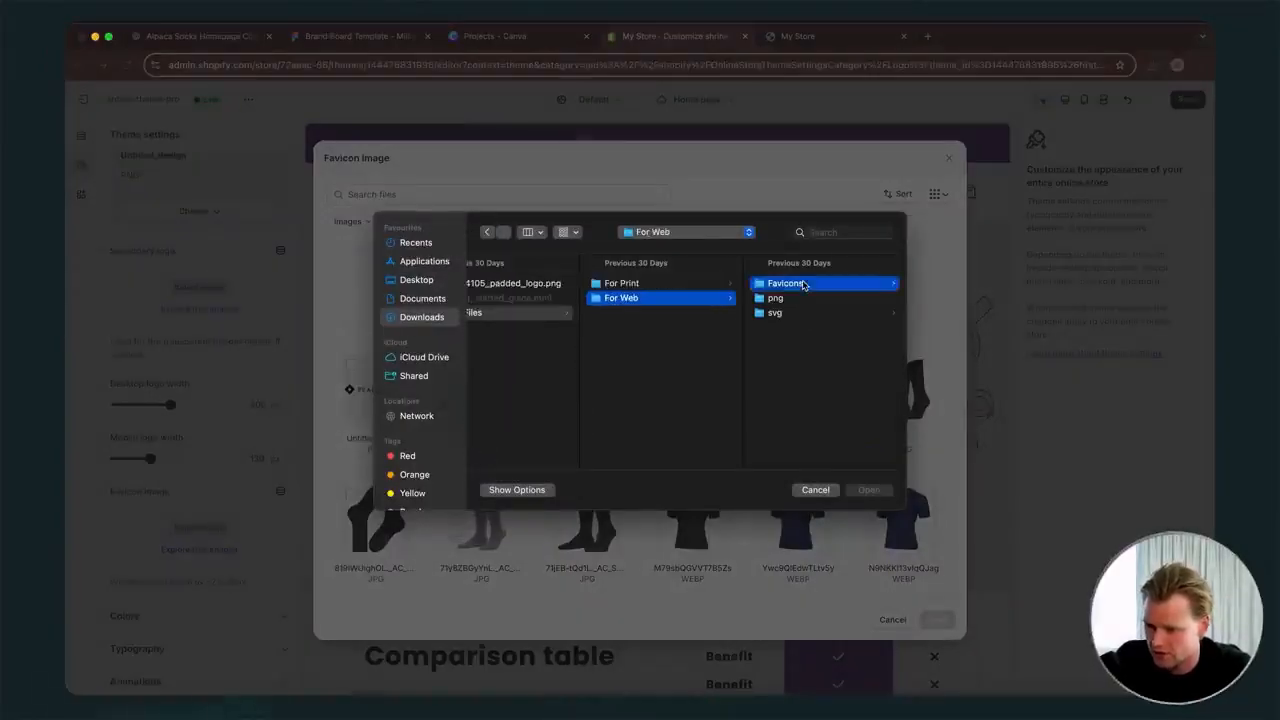
pyautogui.click(805, 285)
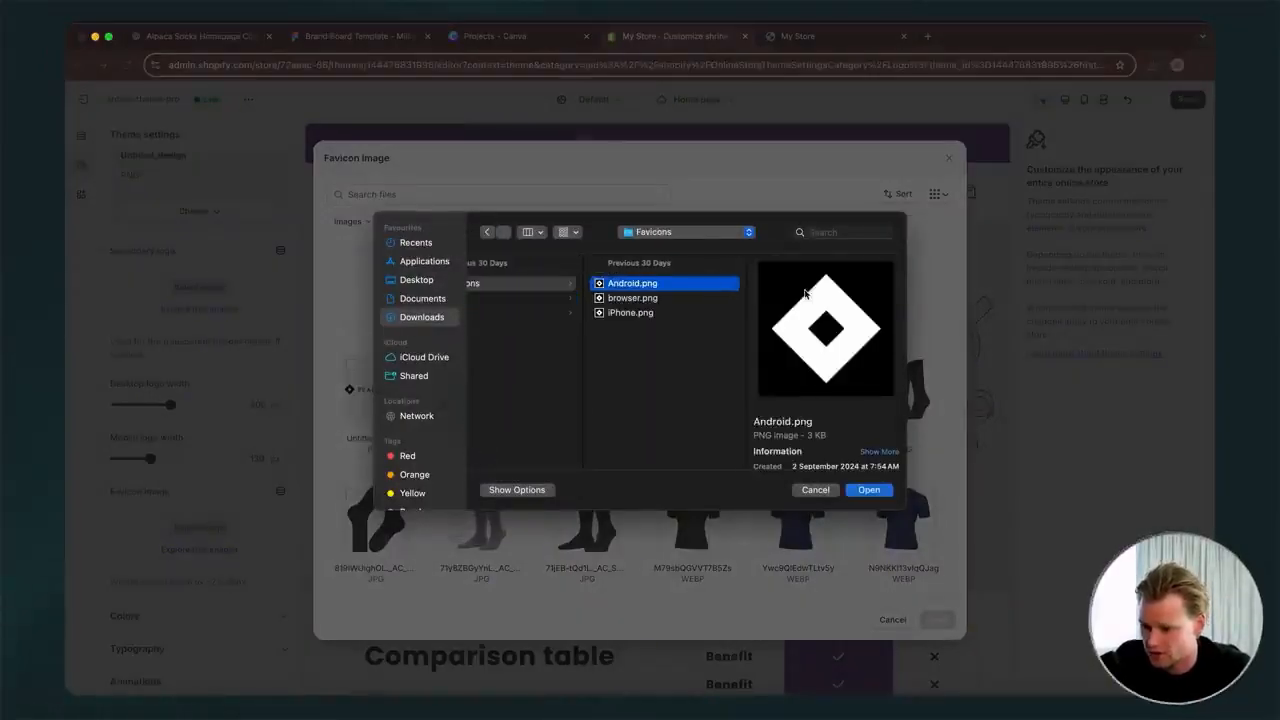
pyautogui.doubleClick(688, 284)
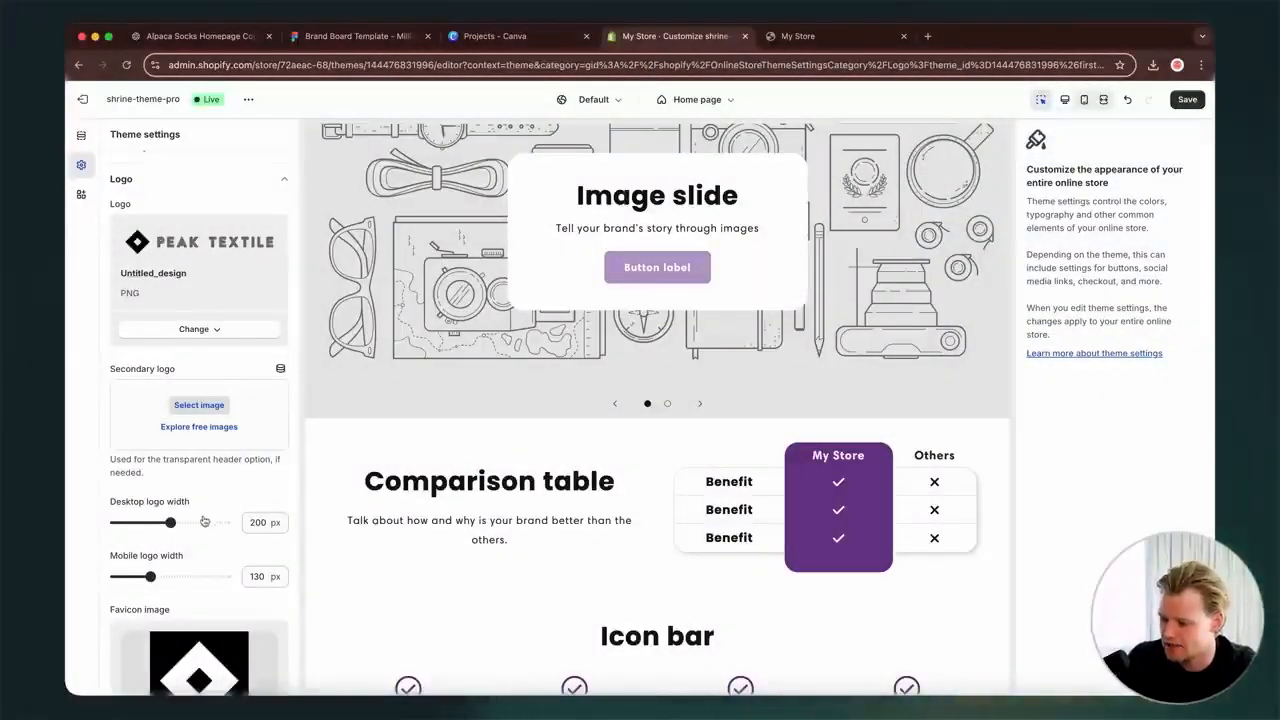
# - Check the new logo in the desktop preview of the home page and look through the Slideshow and Icon Bar sections
pyautogui.scroll(2, 686, 413)
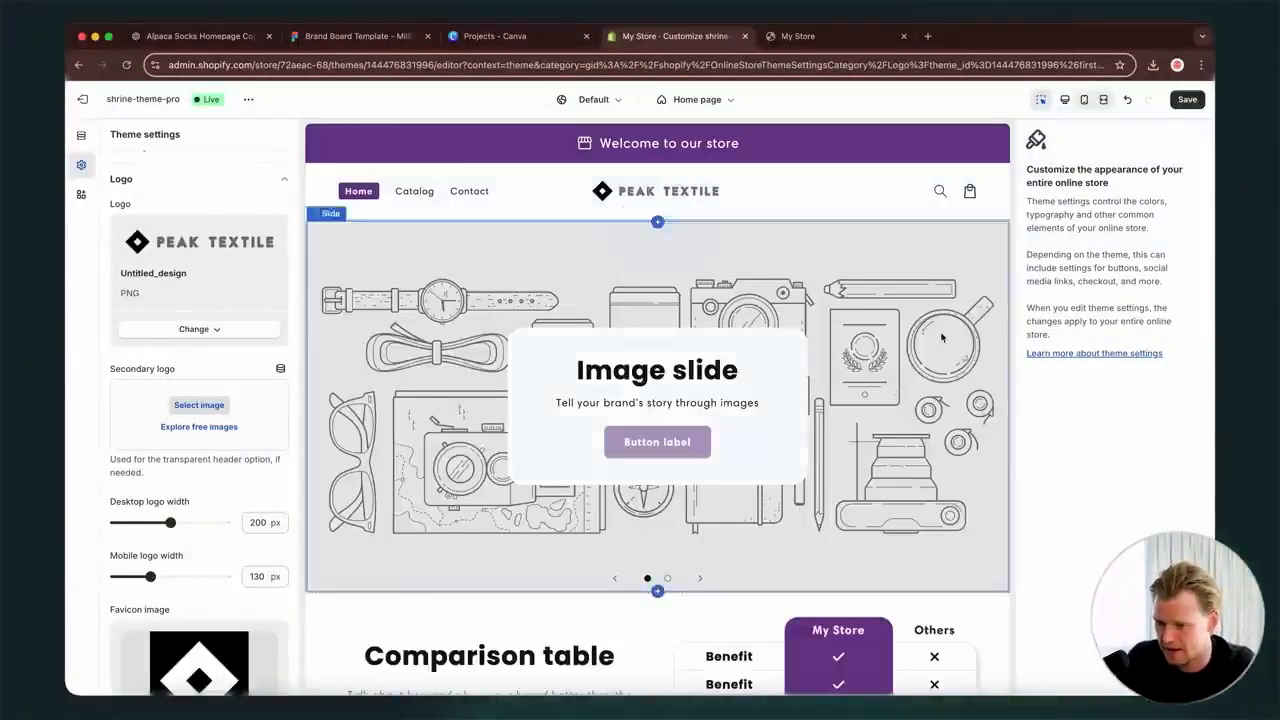
pyautogui.click(681, 104)
pyautogui.click(690, 100)
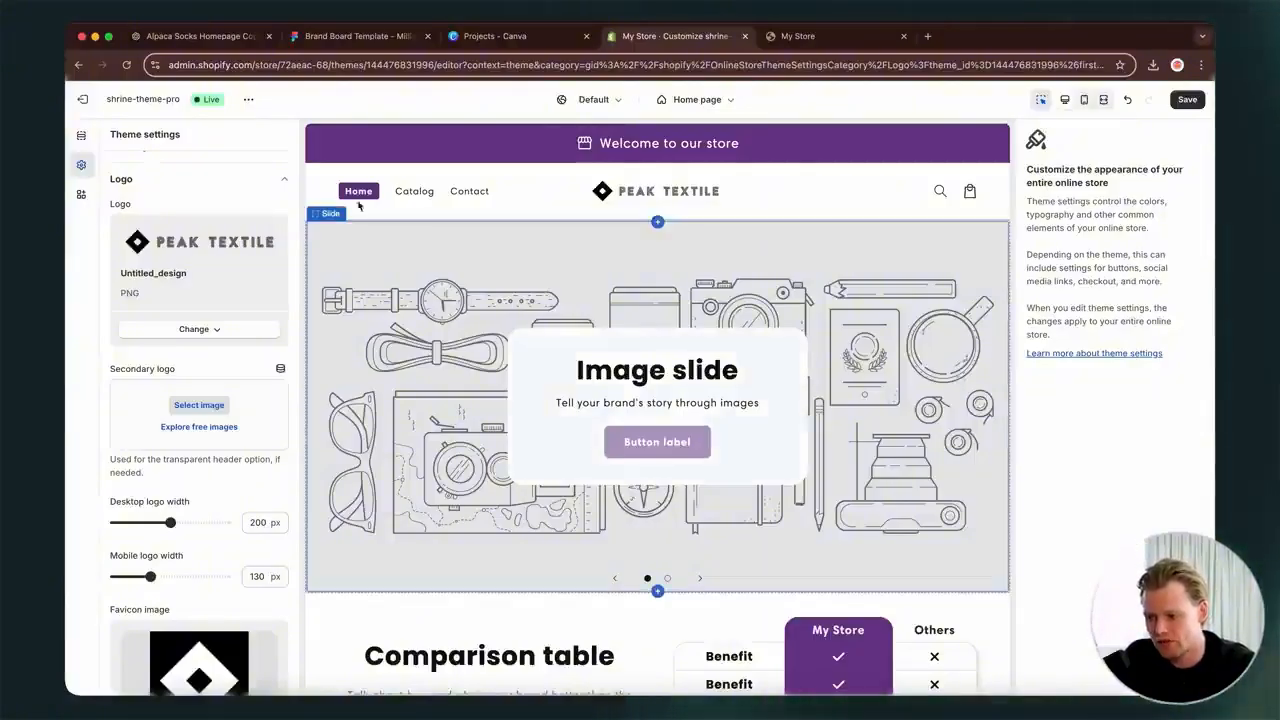
pyautogui.click(714, 413)
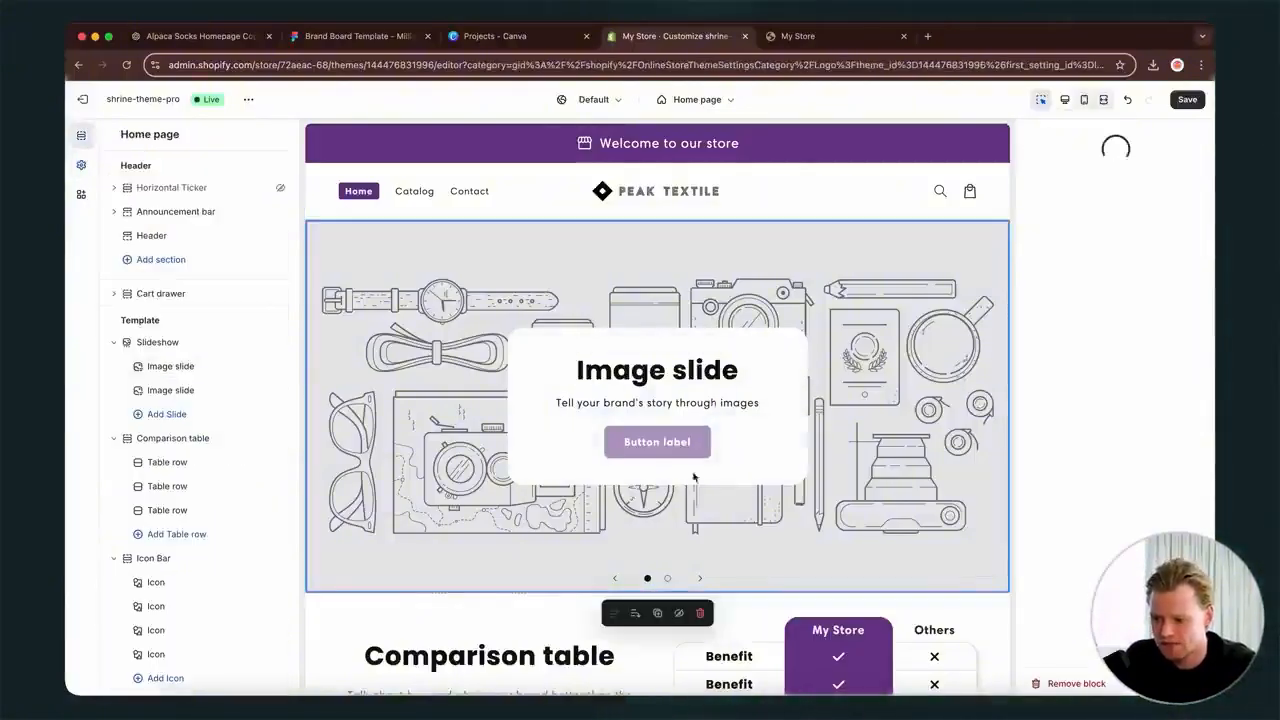
pyautogui.scroll(-3, 740, 480)
pyautogui.click(713, 656)
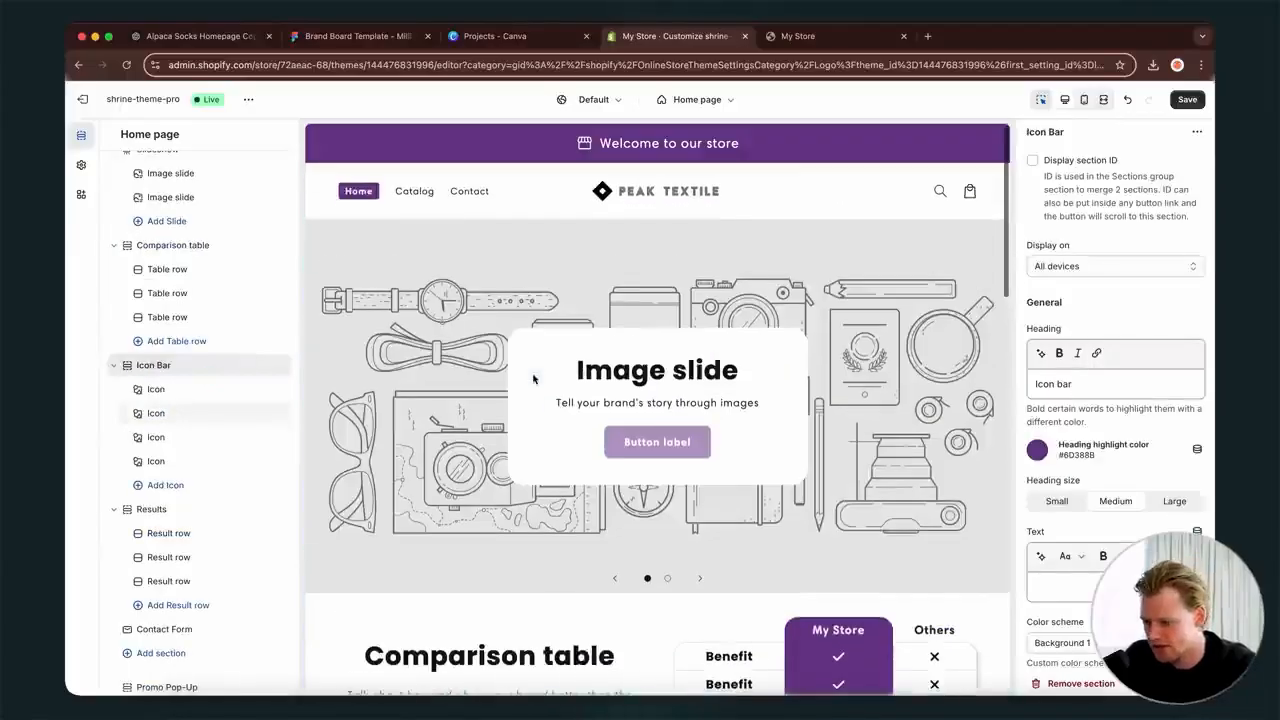
pyautogui.moveTo(200, 366); pyautogui.dragTo(185, 332)
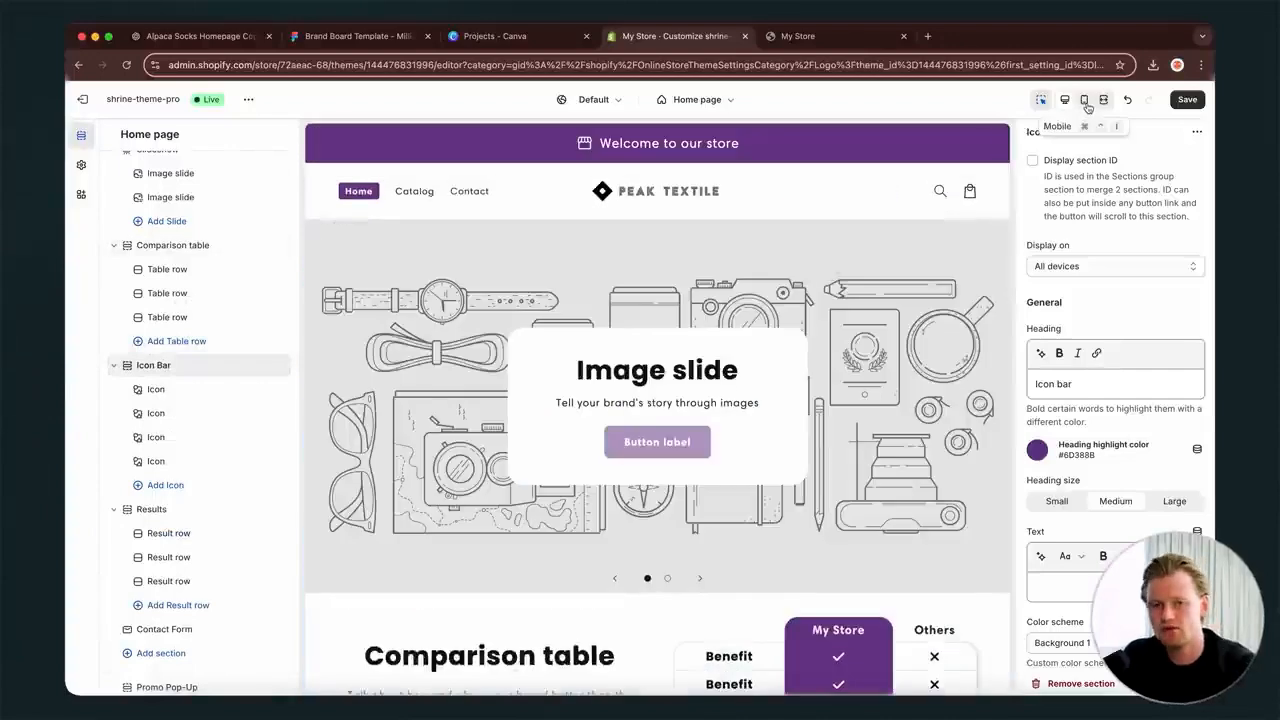
# - Switch the preview to the mobile layout and look over the home page's header, first image slide and section list
pyautogui.click(1086, 104)
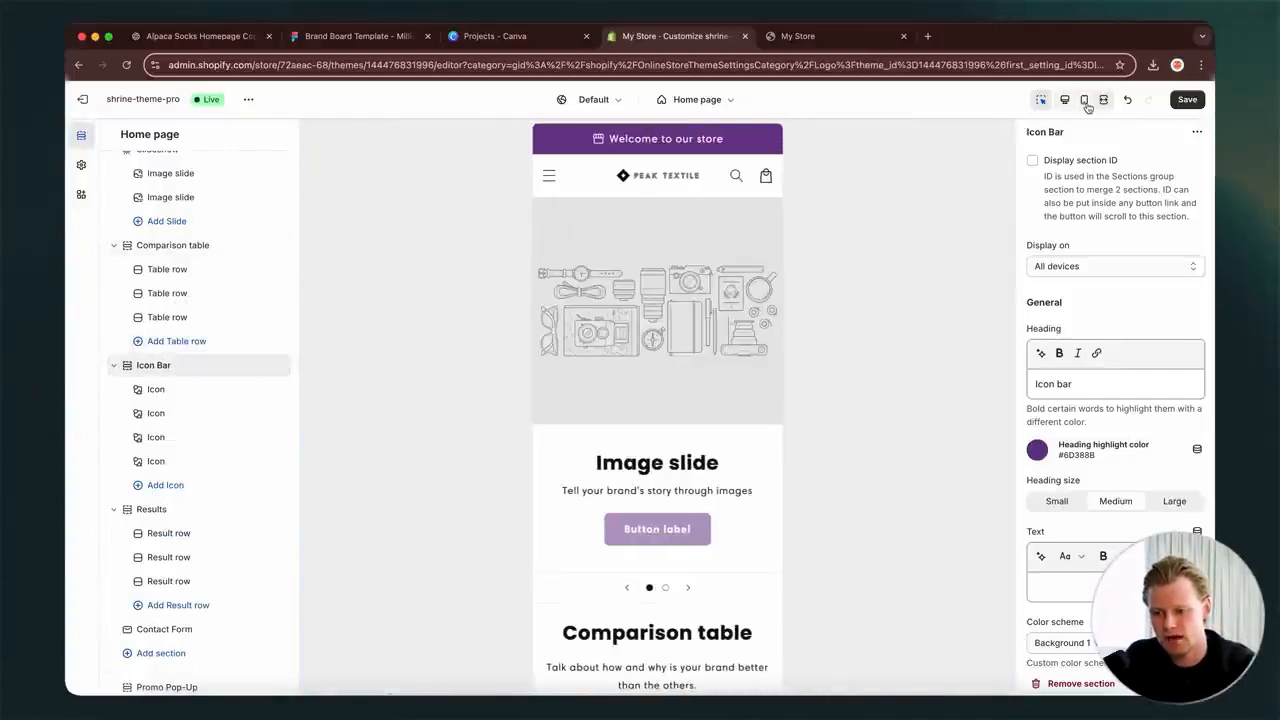
pyautogui.scroll(-1, 728, 287)
pyautogui.scroll(1, 729, 284)
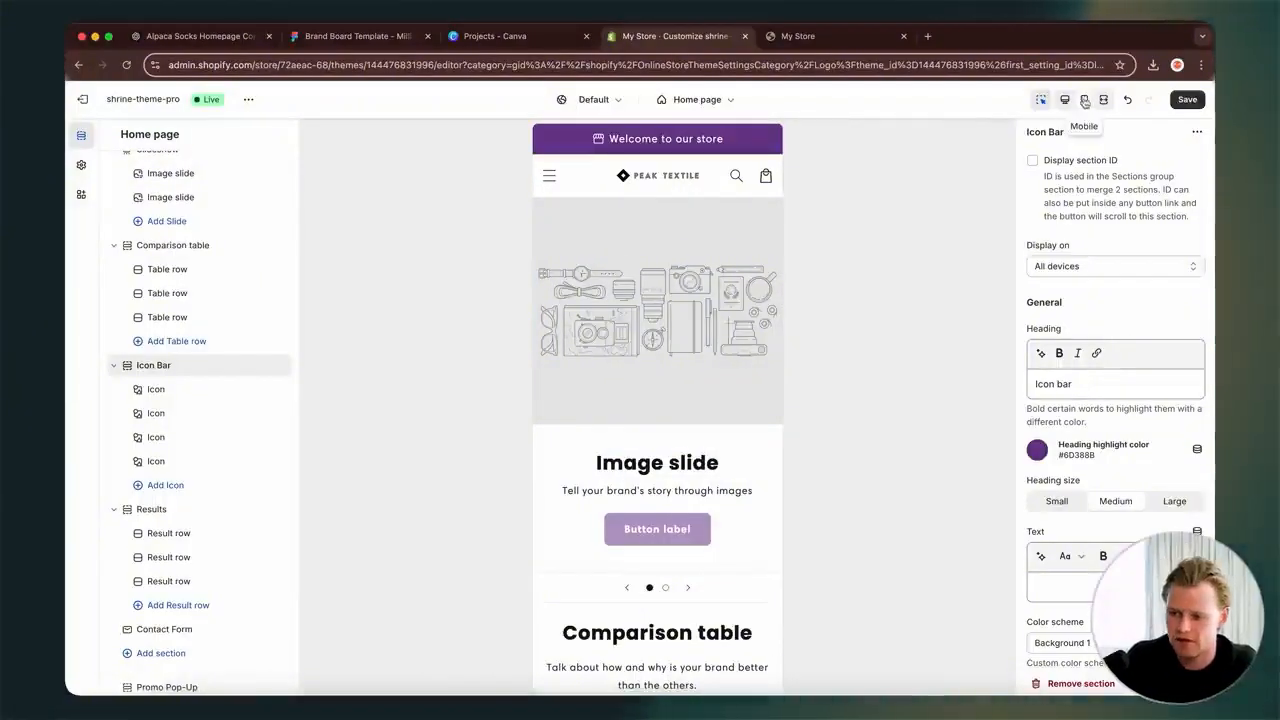
pyautogui.scroll(3, 252, 292)
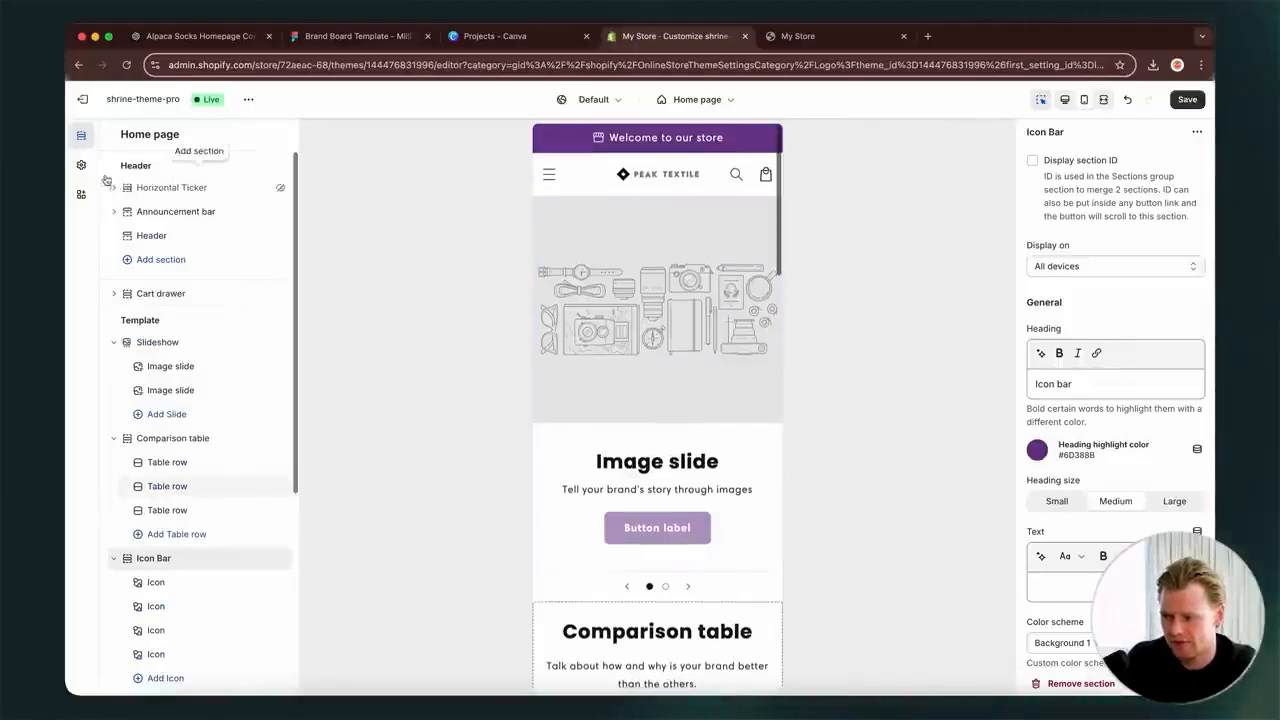
pyautogui.scroll(3, 762, 478)
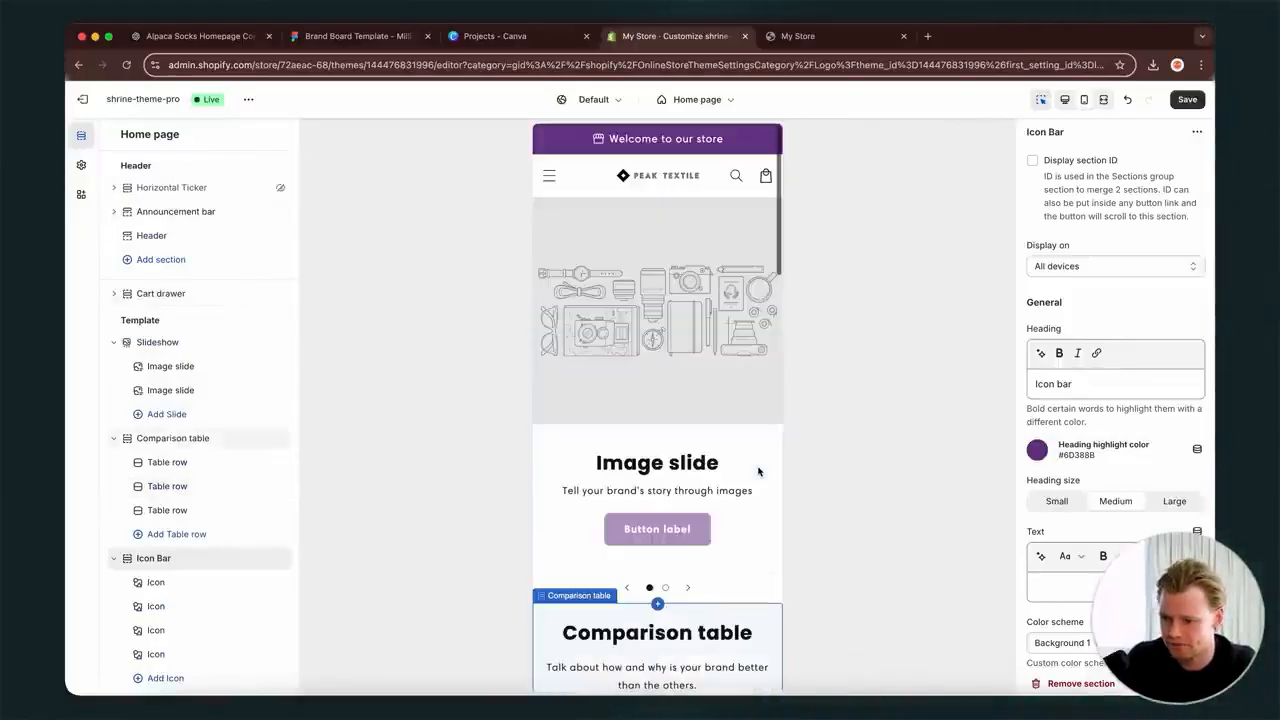
pyautogui.click(660, 260)
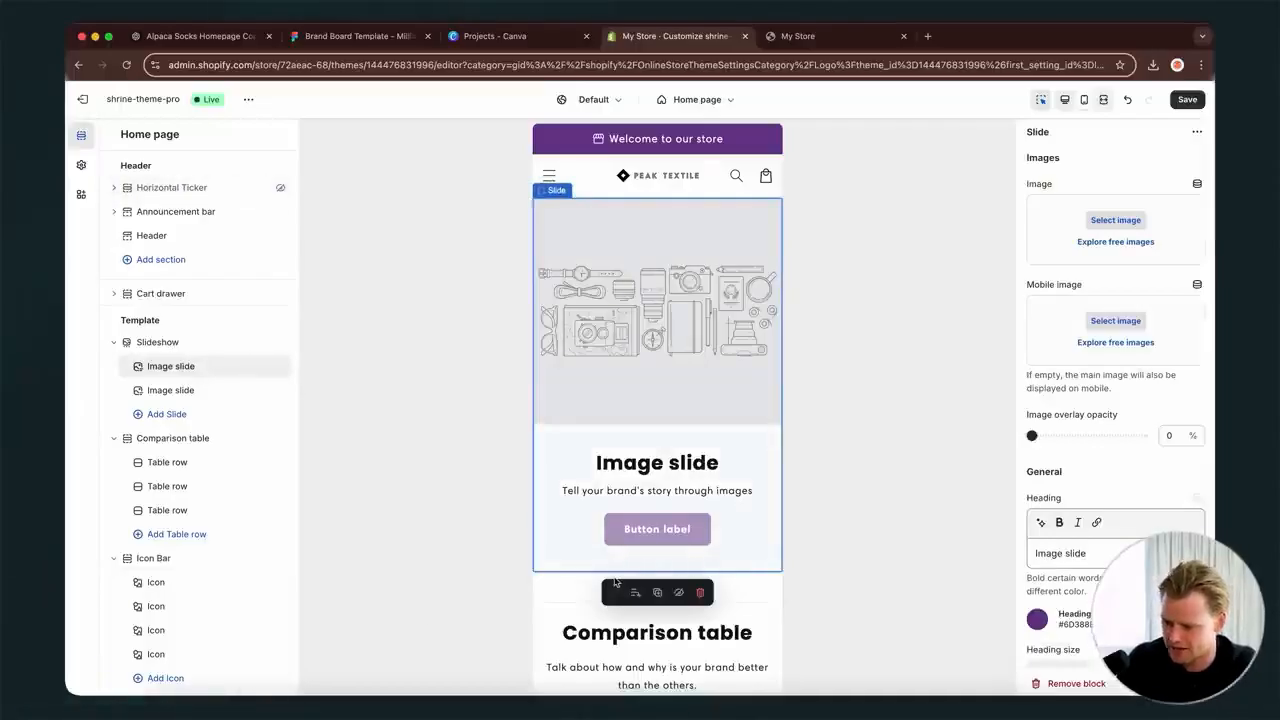
pyautogui.scroll(-5, 171, 591)
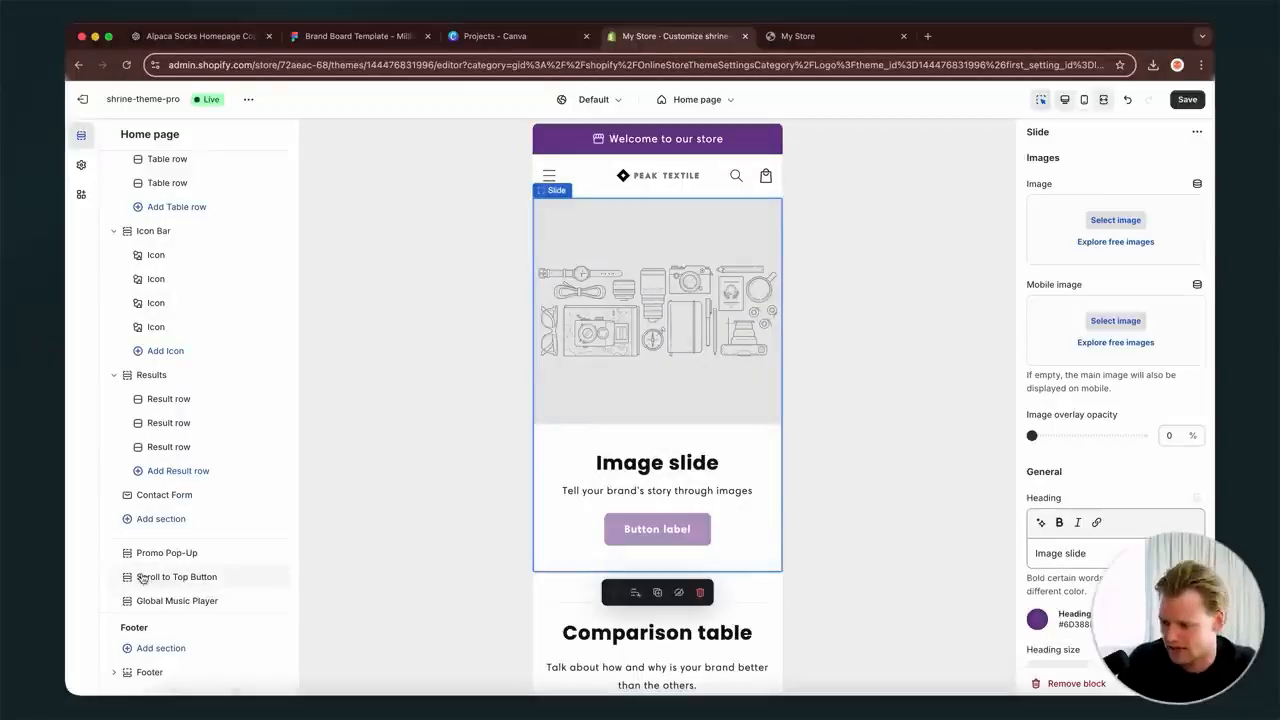
pyautogui.scroll(5, 139, 575)
# - Make the Horizontal Ticker section in the header visible
pyautogui.click(170, 187)
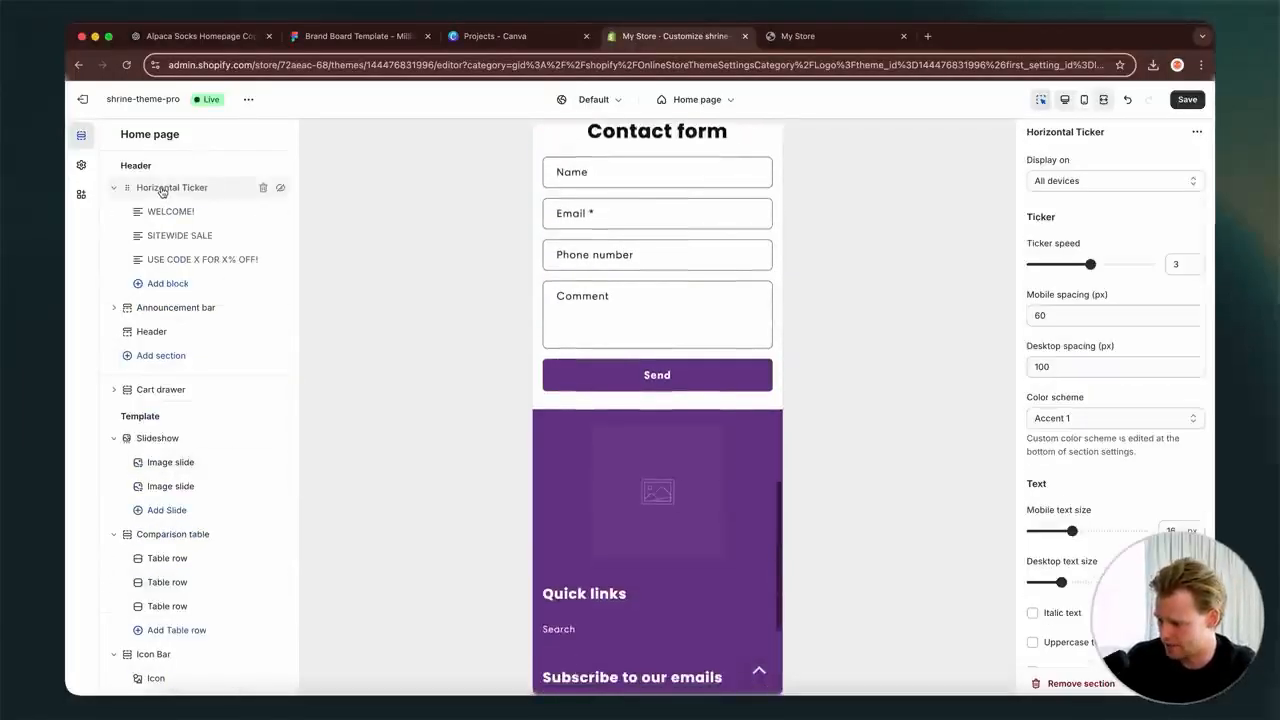
pyautogui.click(163, 212)
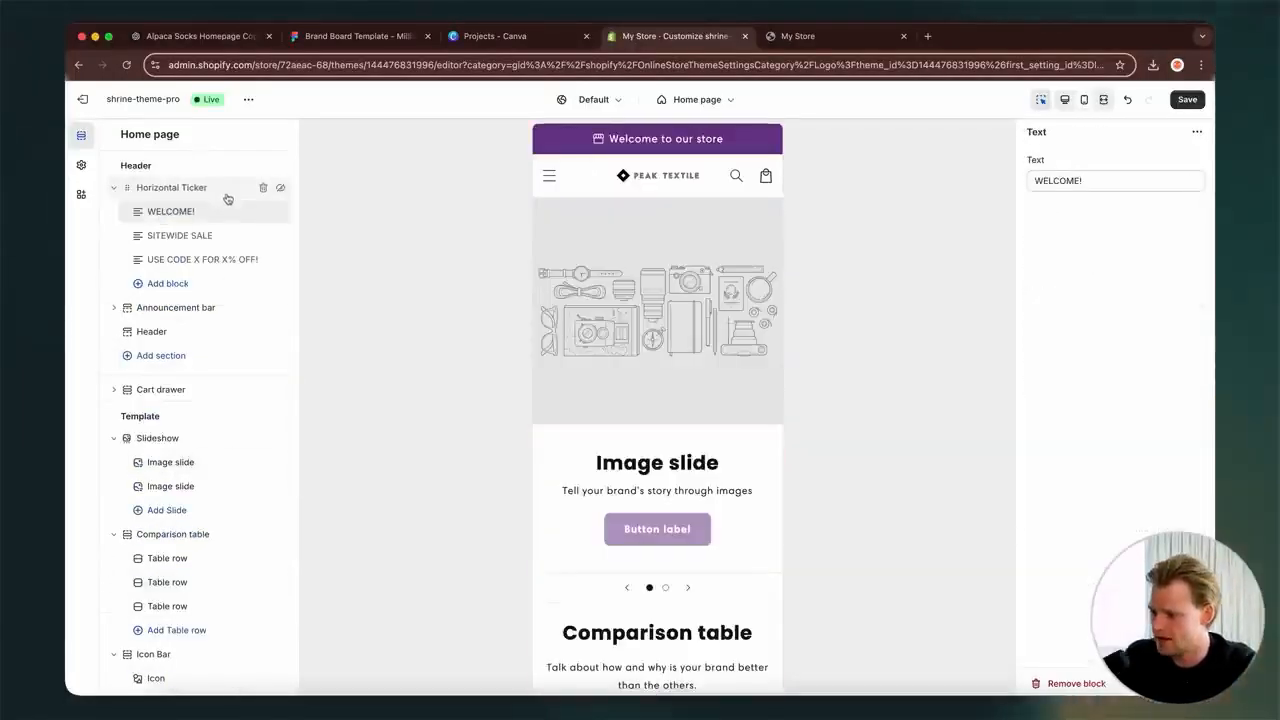
pyautogui.click(281, 189)
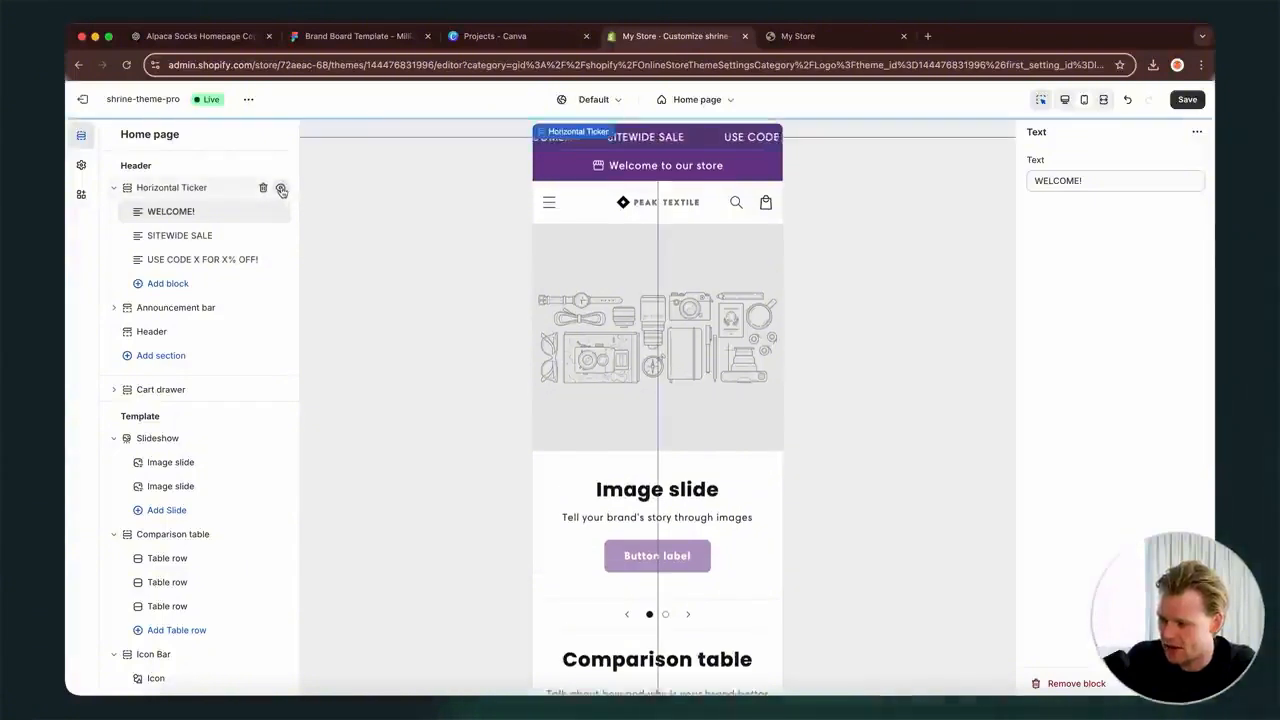
pyautogui.click(281, 189)
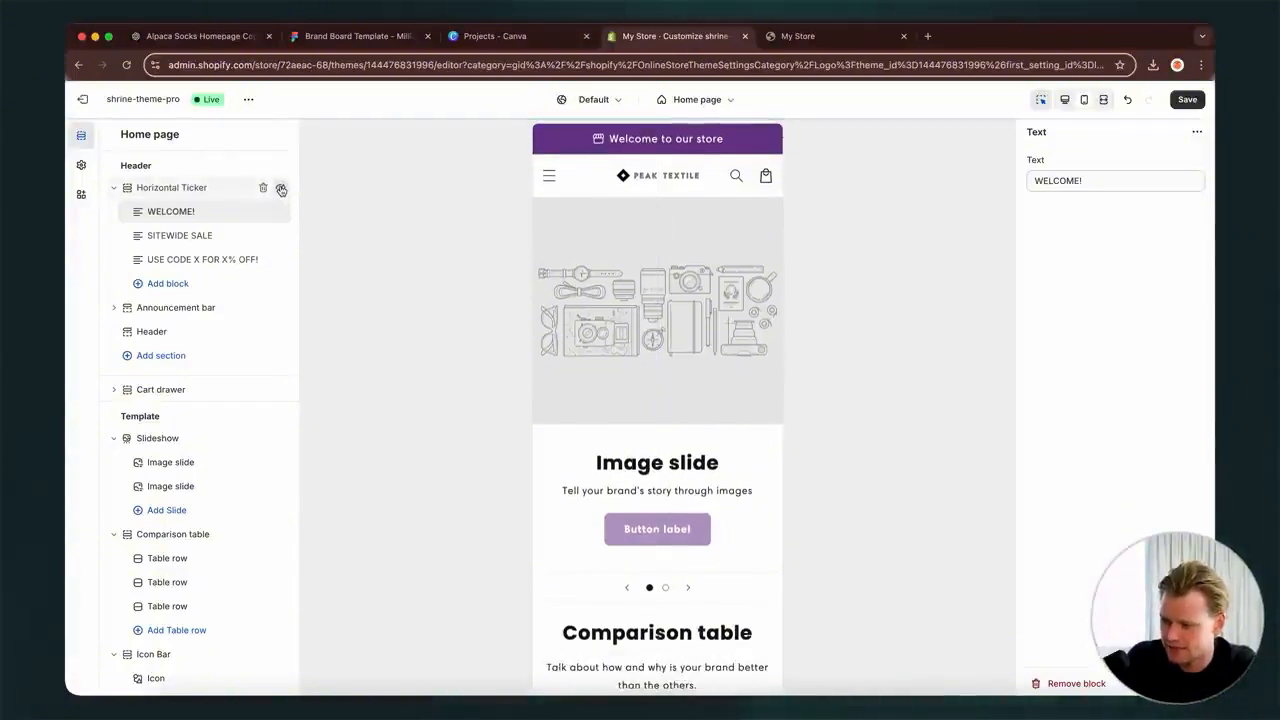
pyautogui.click(281, 189)
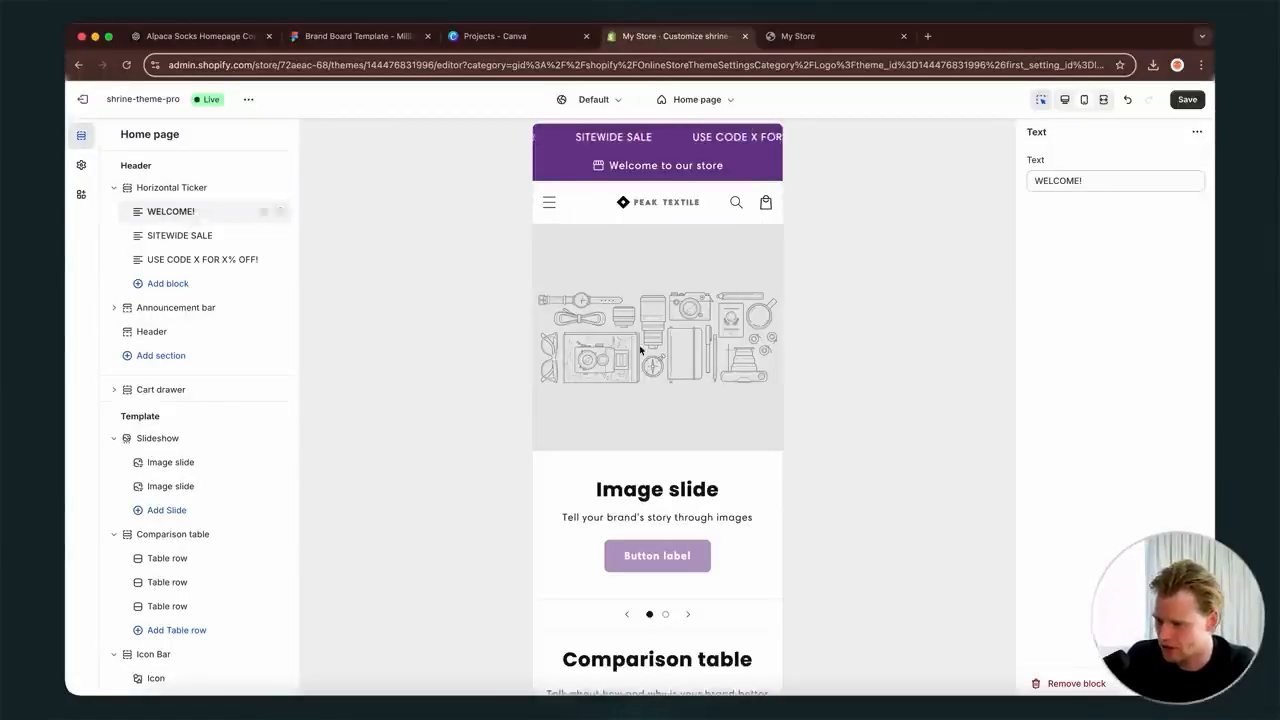
# - Look over the Horizontal Ticker's settings and text blocks, and hide the Announcement bar section
pyautogui.click(722, 132)
pyautogui.scroll(-10, 1110, 393)
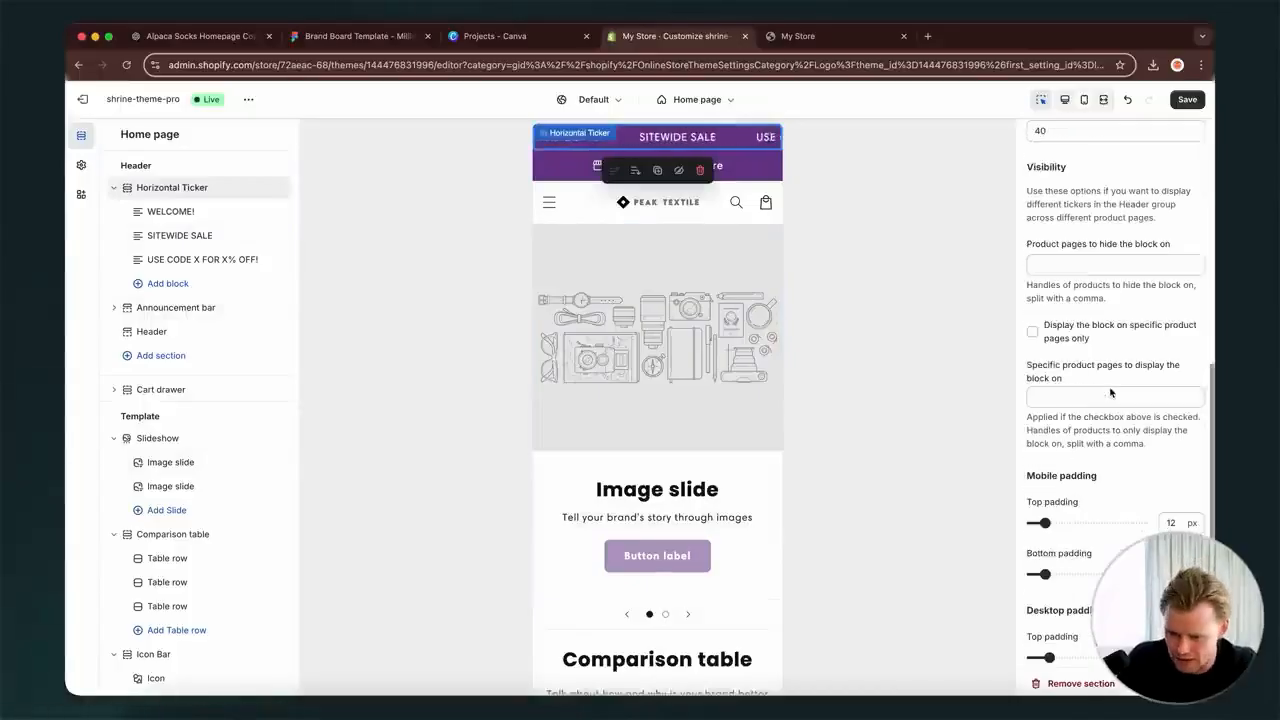
pyautogui.scroll(10, 1110, 393)
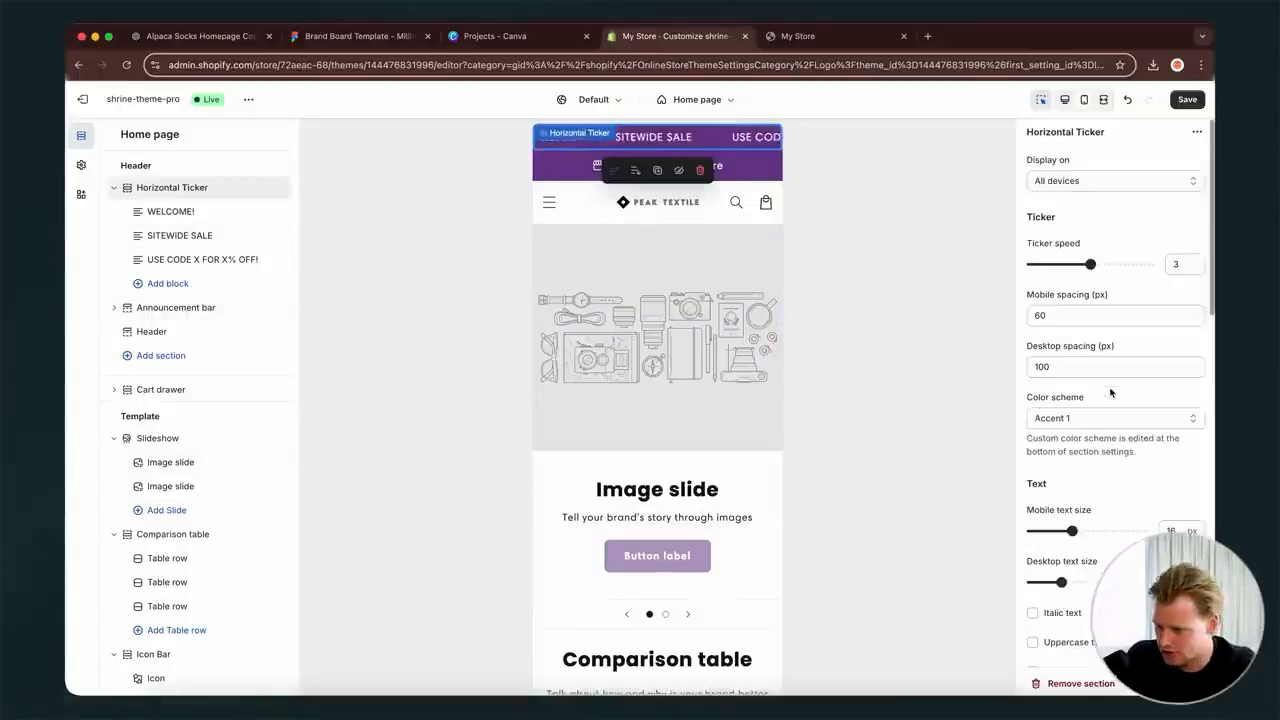
pyautogui.click(172, 212)
pyautogui.click(166, 236)
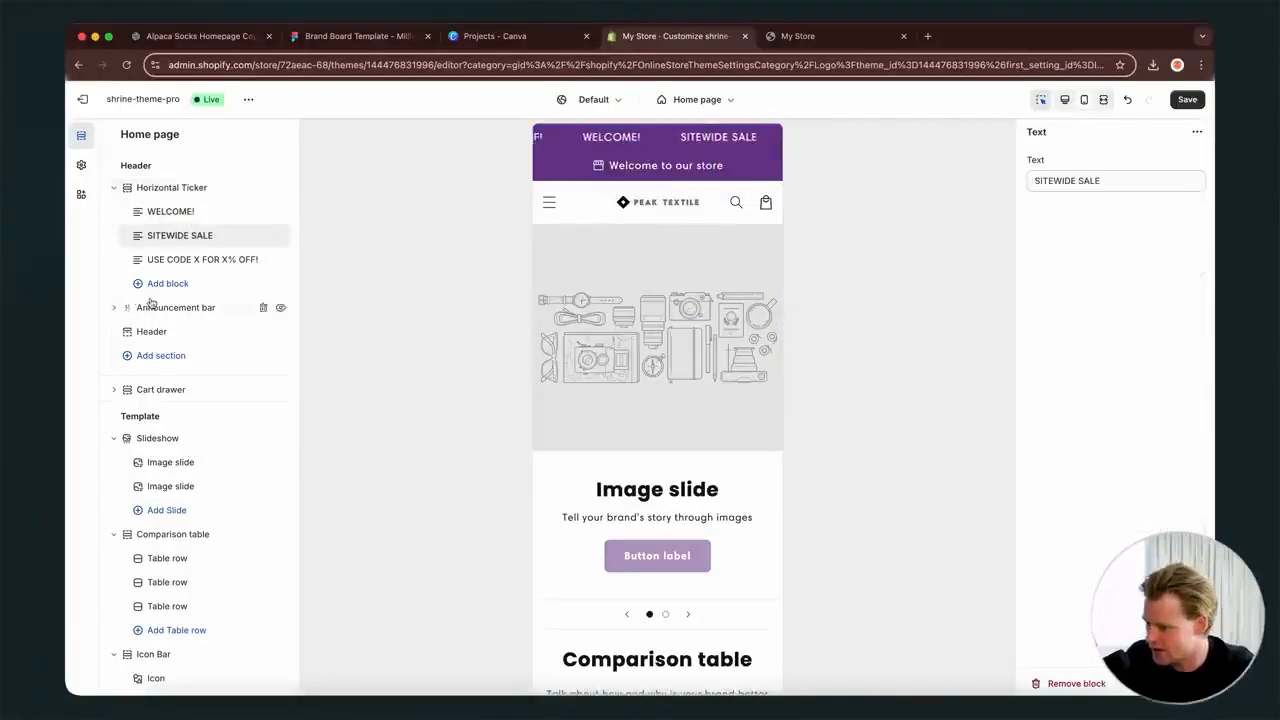
pyautogui.click(283, 310)
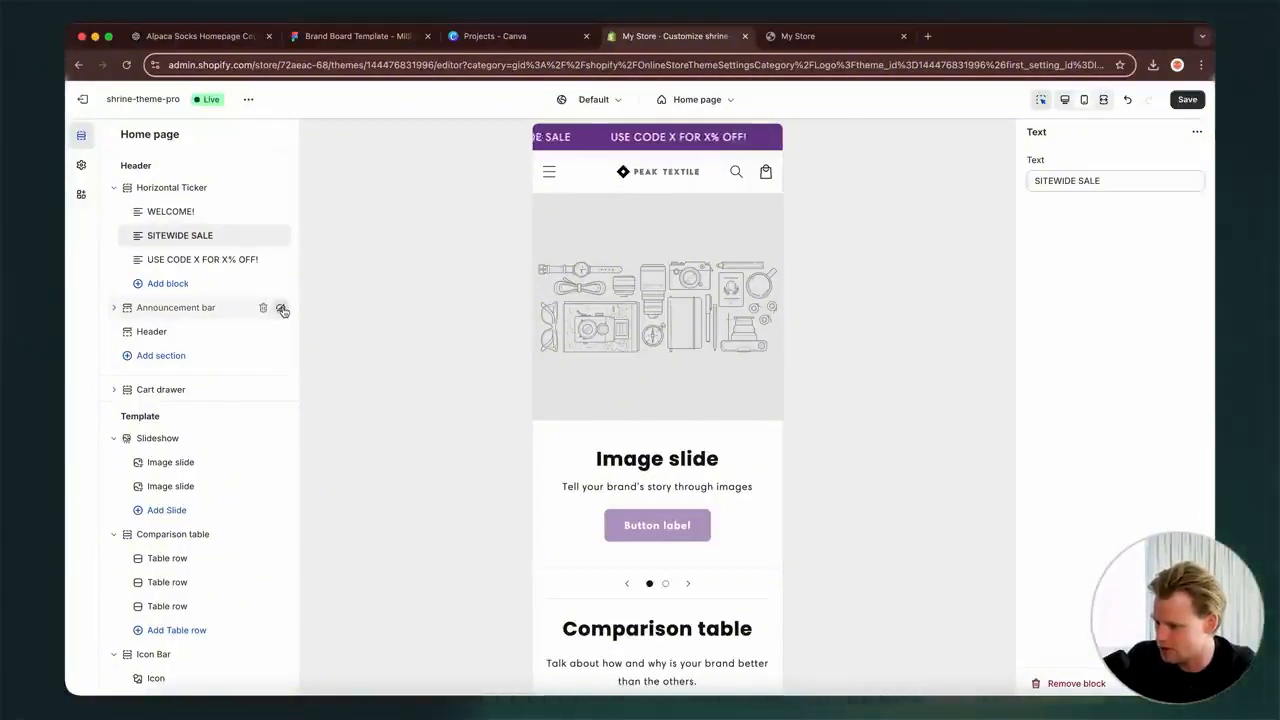
# - Change the Horizontal Ticker's first text block to BUY ONE GET ONE FREE
pyautogui.click(213, 261)
pyautogui.click(190, 249)
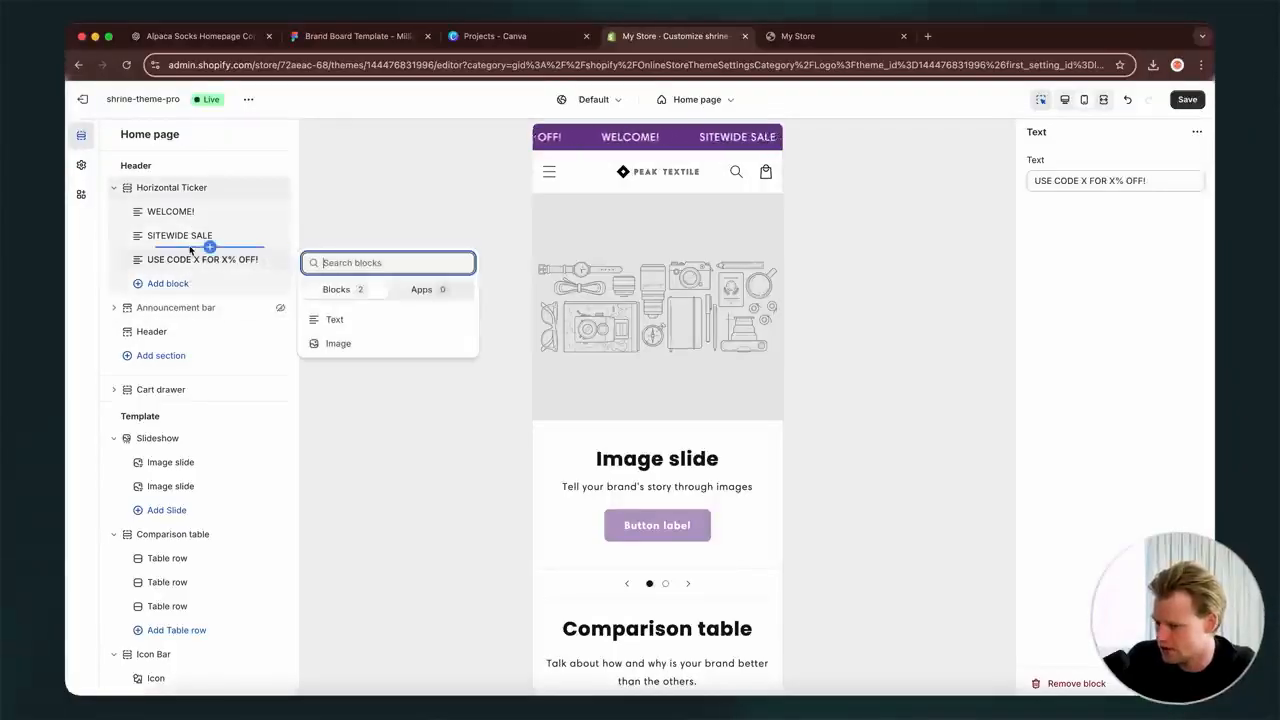
pyautogui.click(190, 238)
pyautogui.click(191, 238)
pyautogui.click(191, 215)
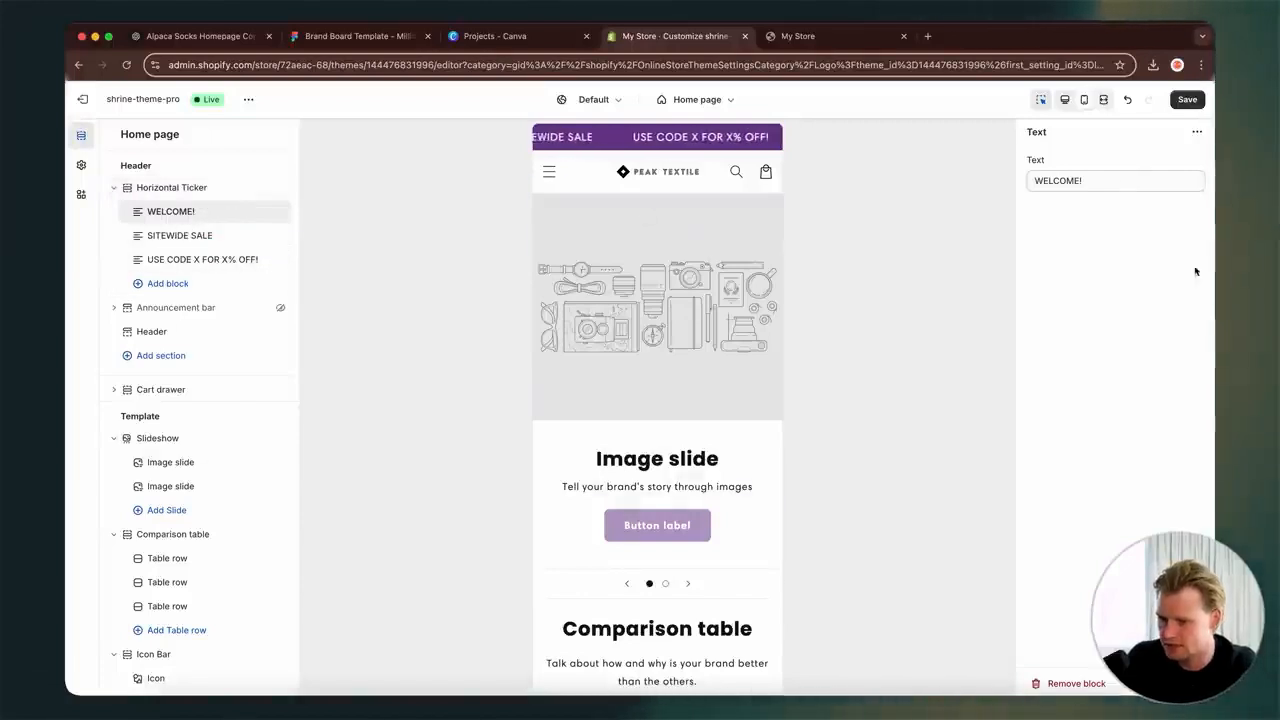
pyautogui.click(1116, 183)
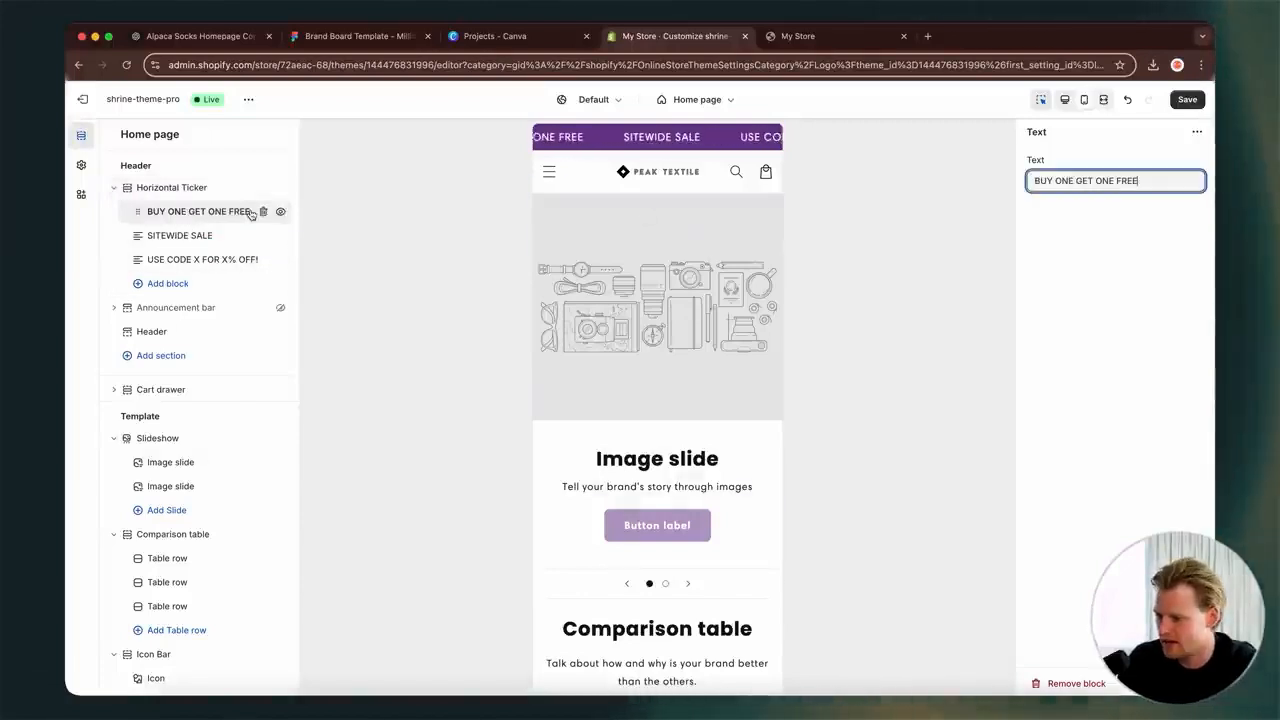
# - Change the ticker's second text block to BLACKFRIDAY SALE and hide the USE CODE X FOR X% OFF! block
pyautogui.click(186, 240)
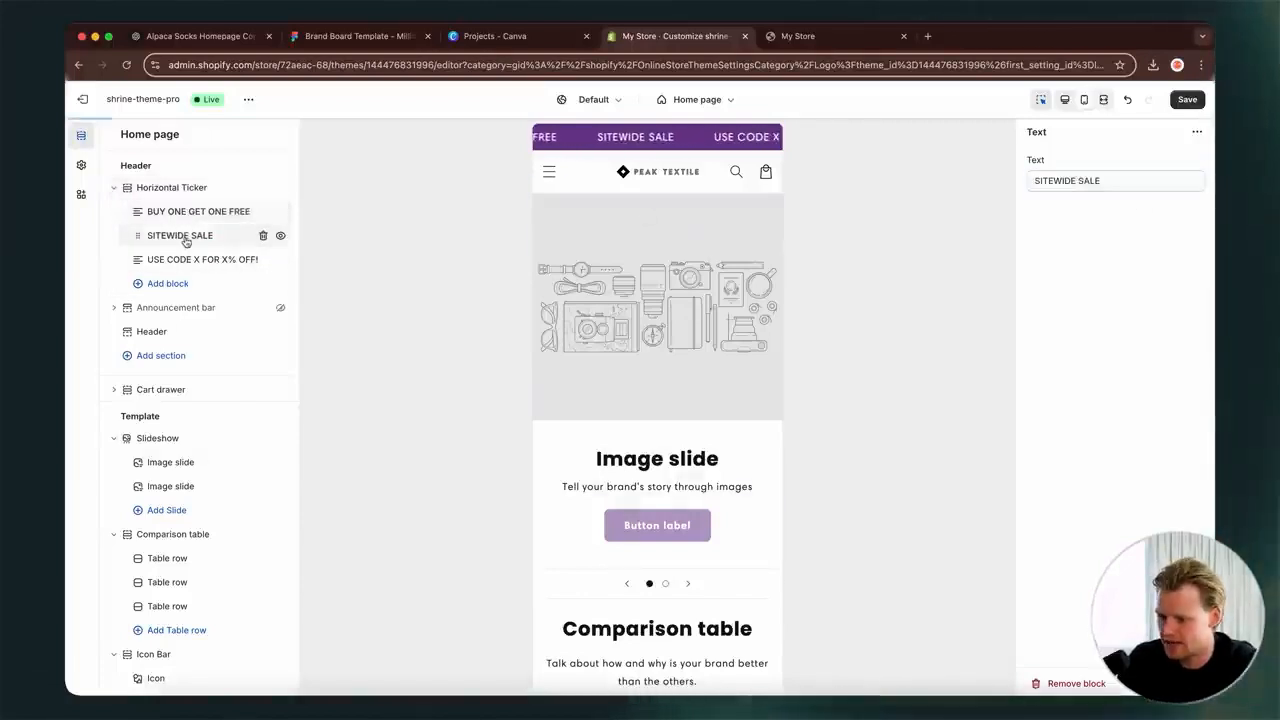
pyautogui.tripleClick(1117, 181)
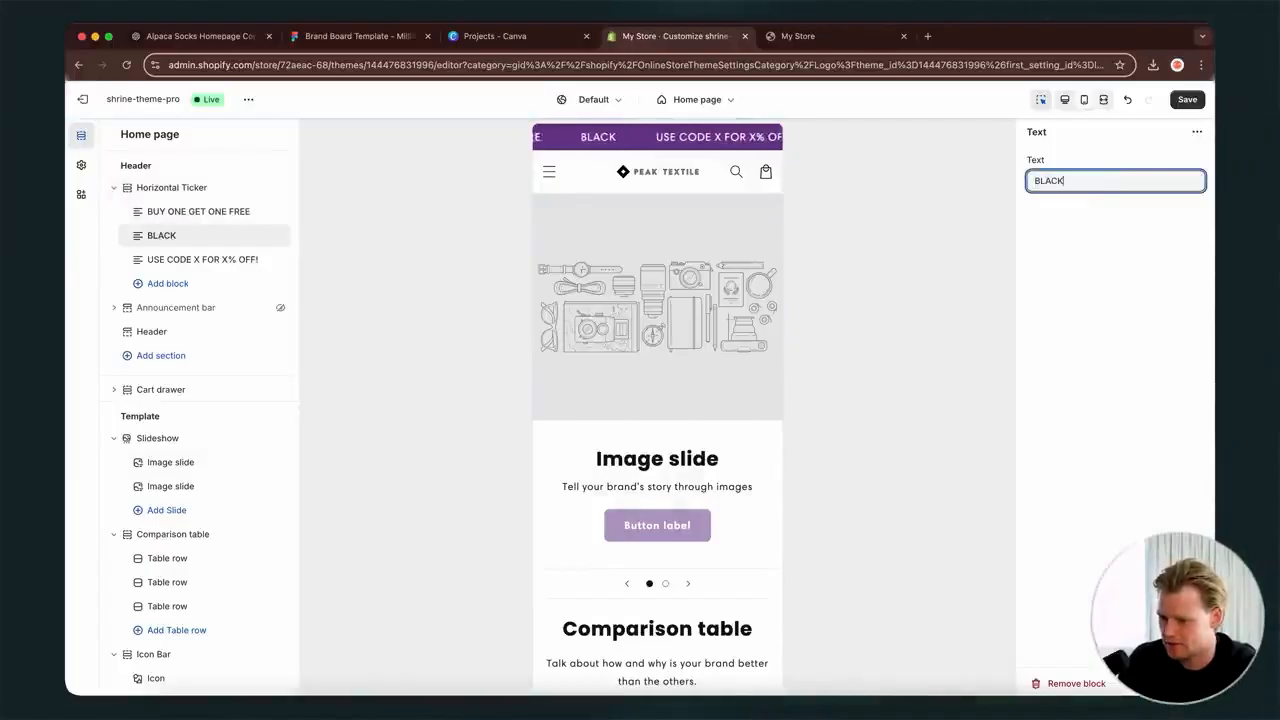
pyautogui.write('Y SALE')
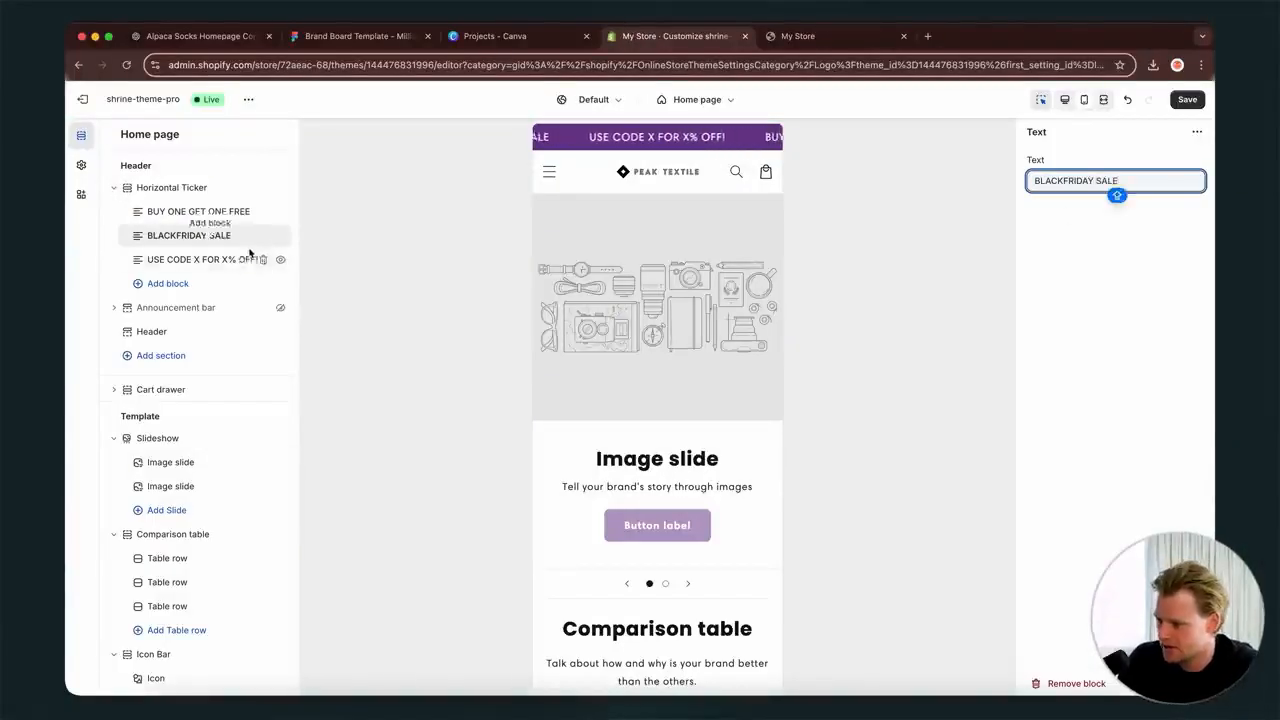
pyautogui.click(280, 262)
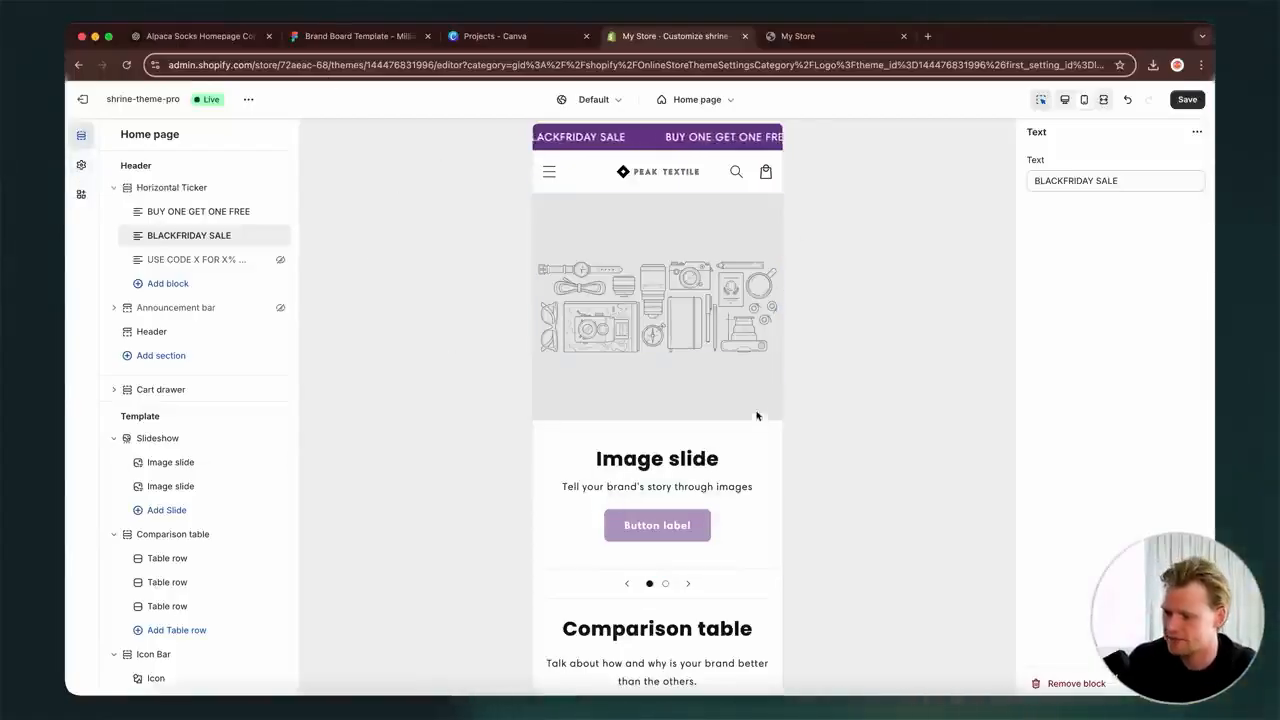
# - Return to the theme settings and look through the available categories
pyautogui.click(82, 168)
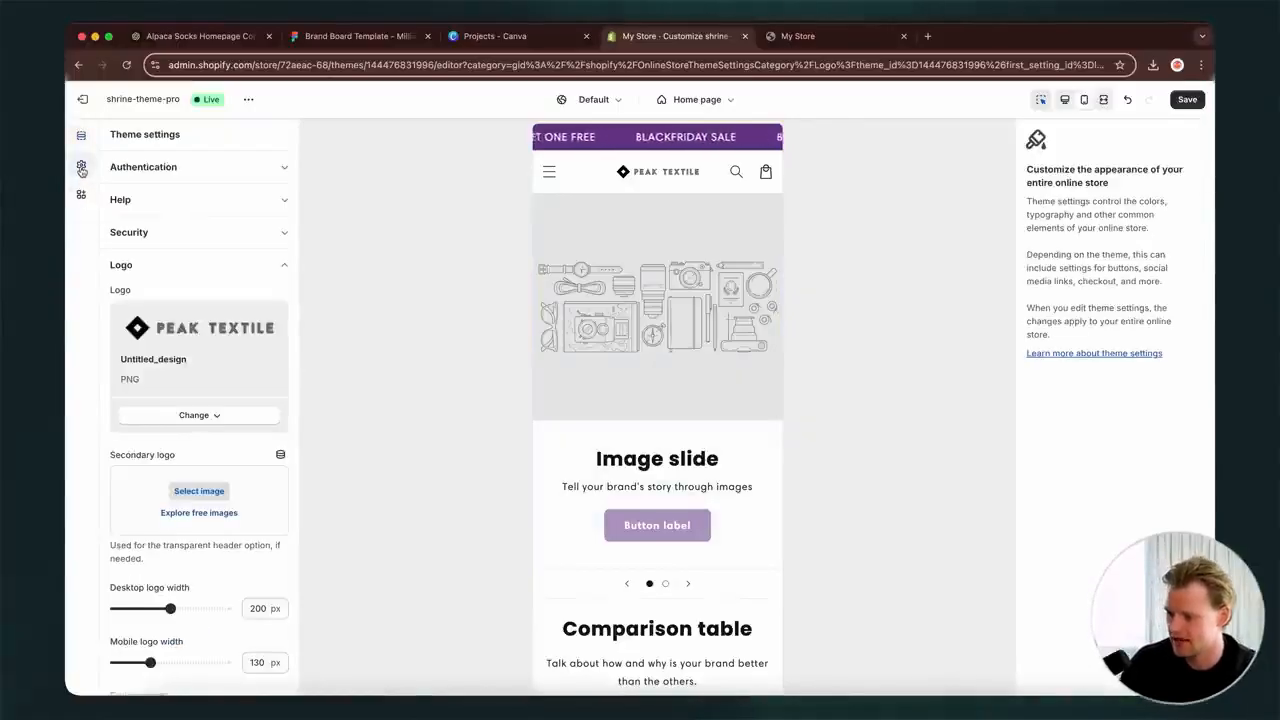
pyautogui.scroll(-10, 262, 543)
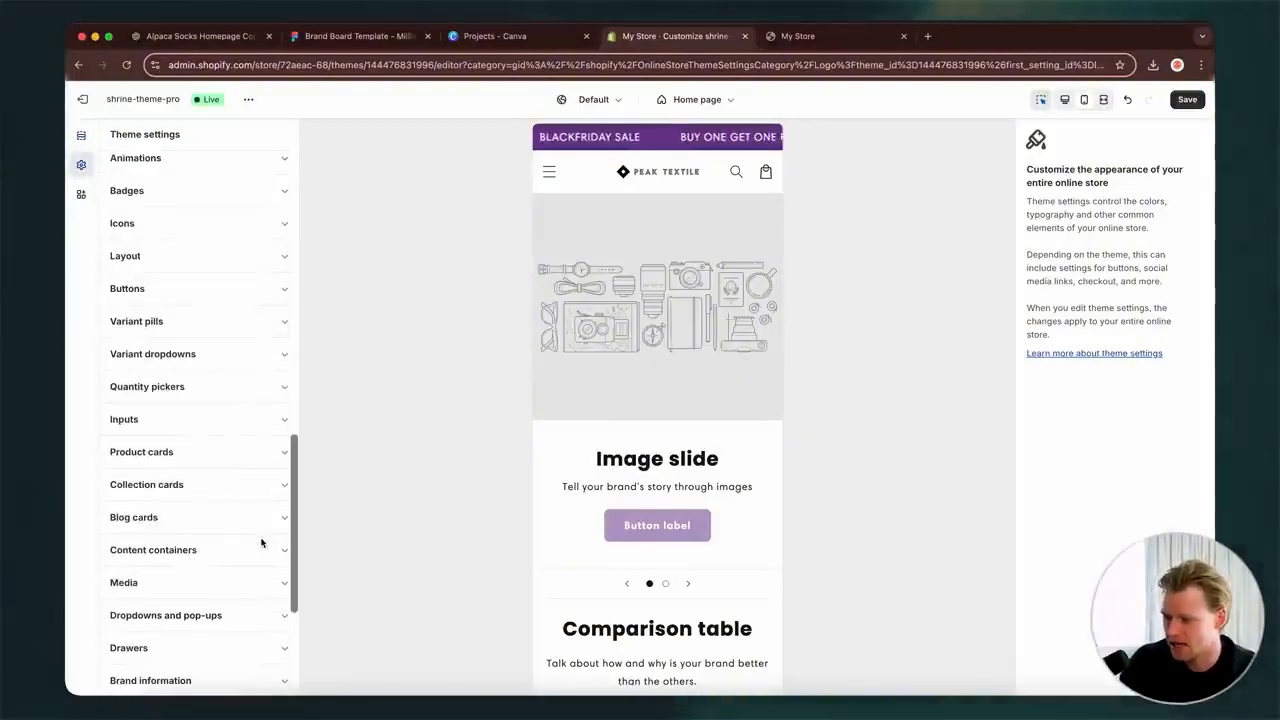
pyautogui.scroll(8, 262, 543)
# - Switch to the Brand Board Template in Figma and examine the hex codes in the colour palette
pyautogui.click(360, 36)
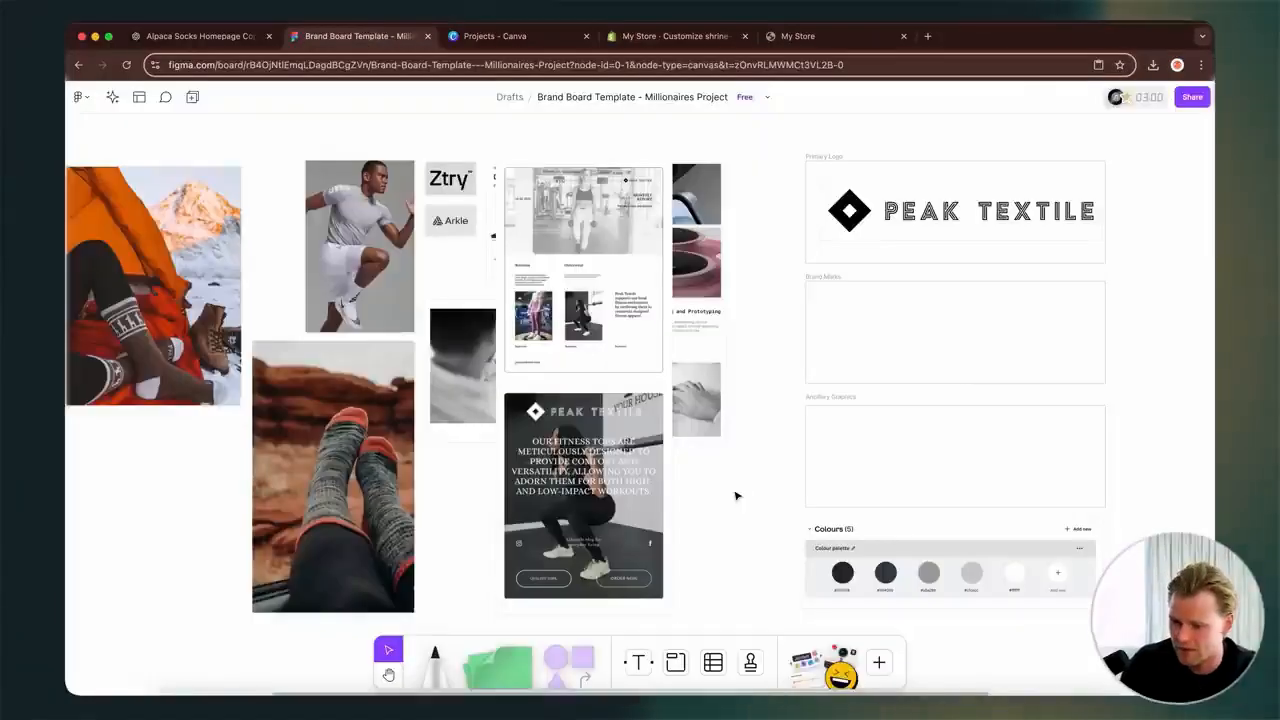
pyautogui.scroll(-10, 735, 495)
pyautogui.scroll(5, 710, 413)
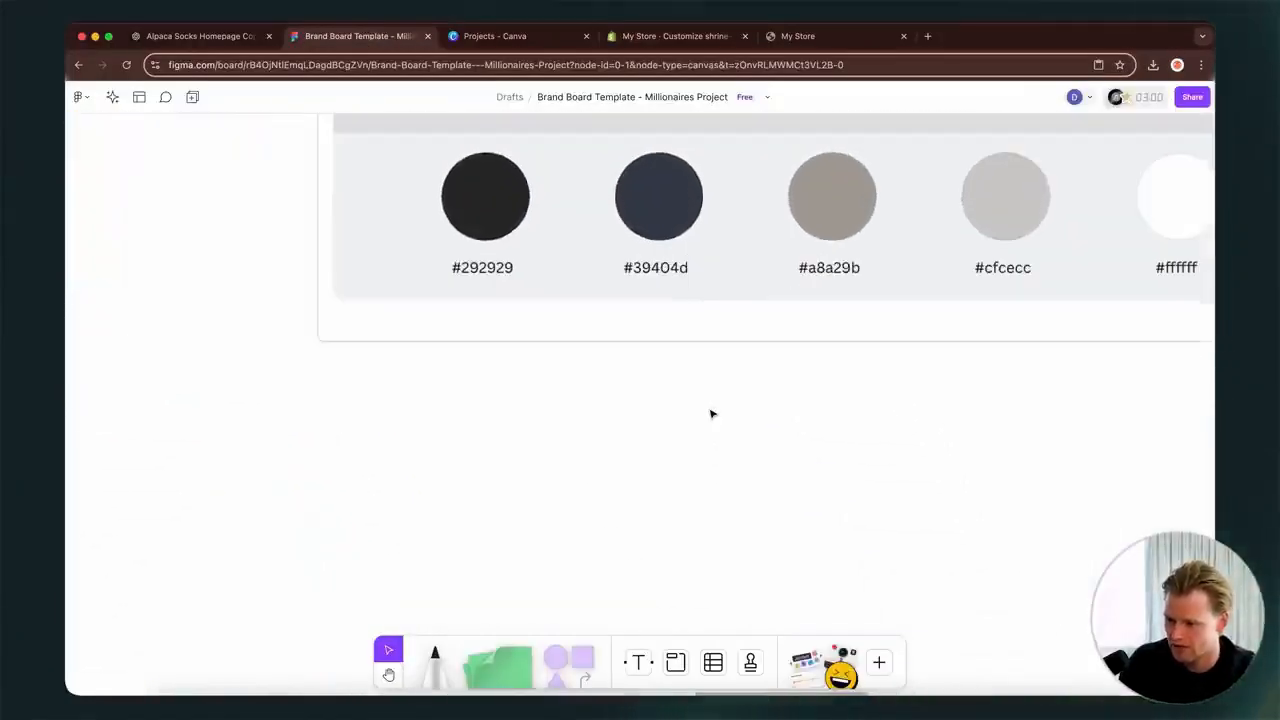
pyautogui.hscroll(5, 711, 414)
pyautogui.scroll(2, 711, 414)
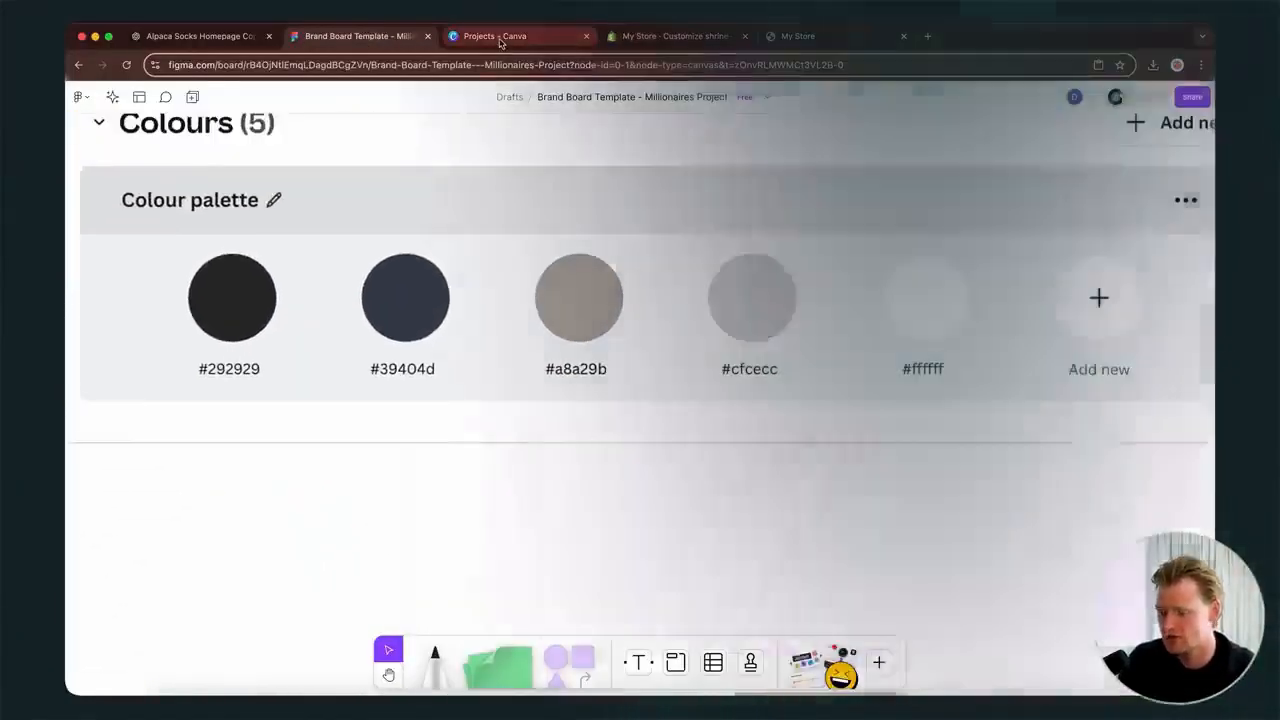
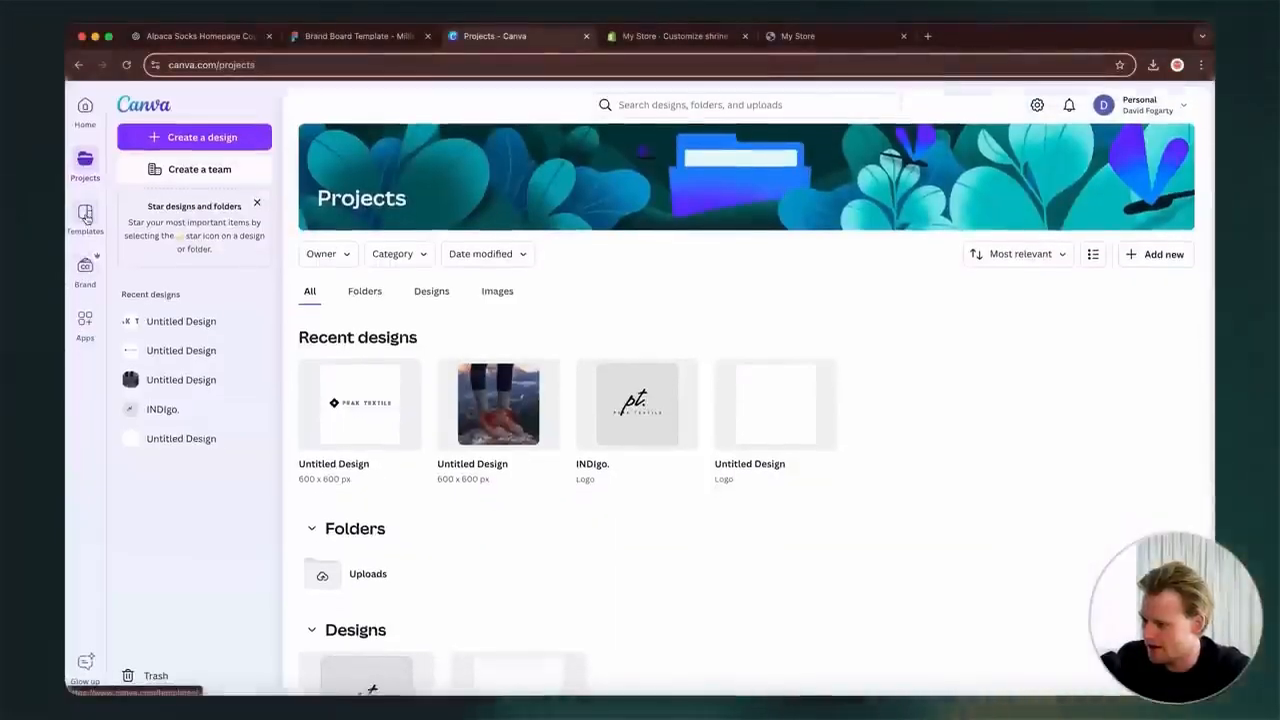
# - Switch to Canva and open the Brand Kit to view its colour palette
pyautogui.click(85, 218)
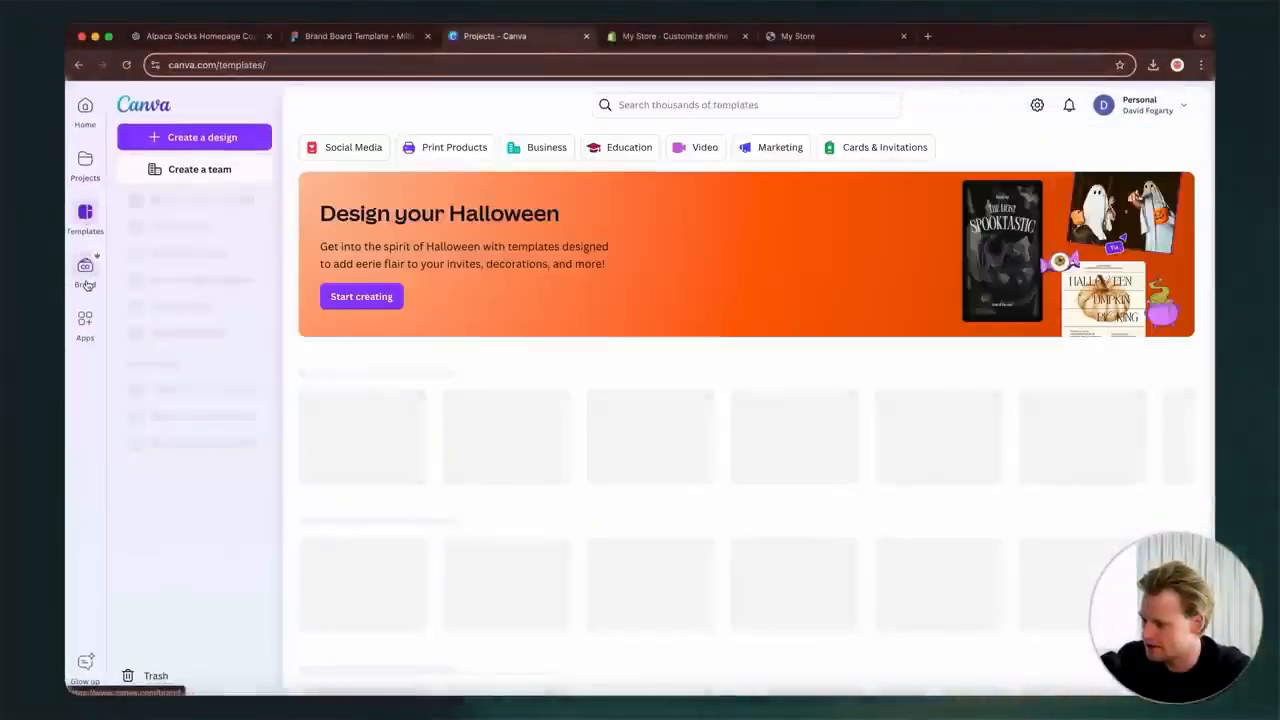
pyautogui.click(85, 268)
pyautogui.click(470, 530)
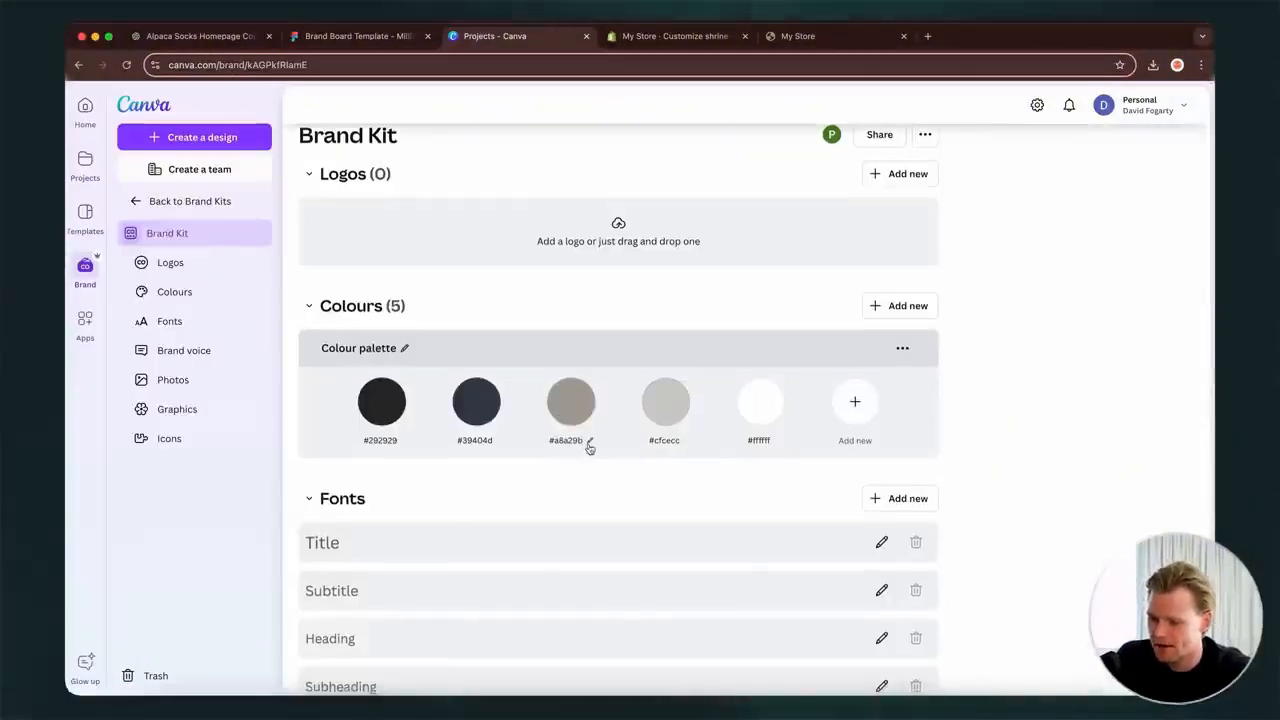
# - Switch back to the Shopify theme editor and open the theme's colour settings
pyautogui.click(673, 40)
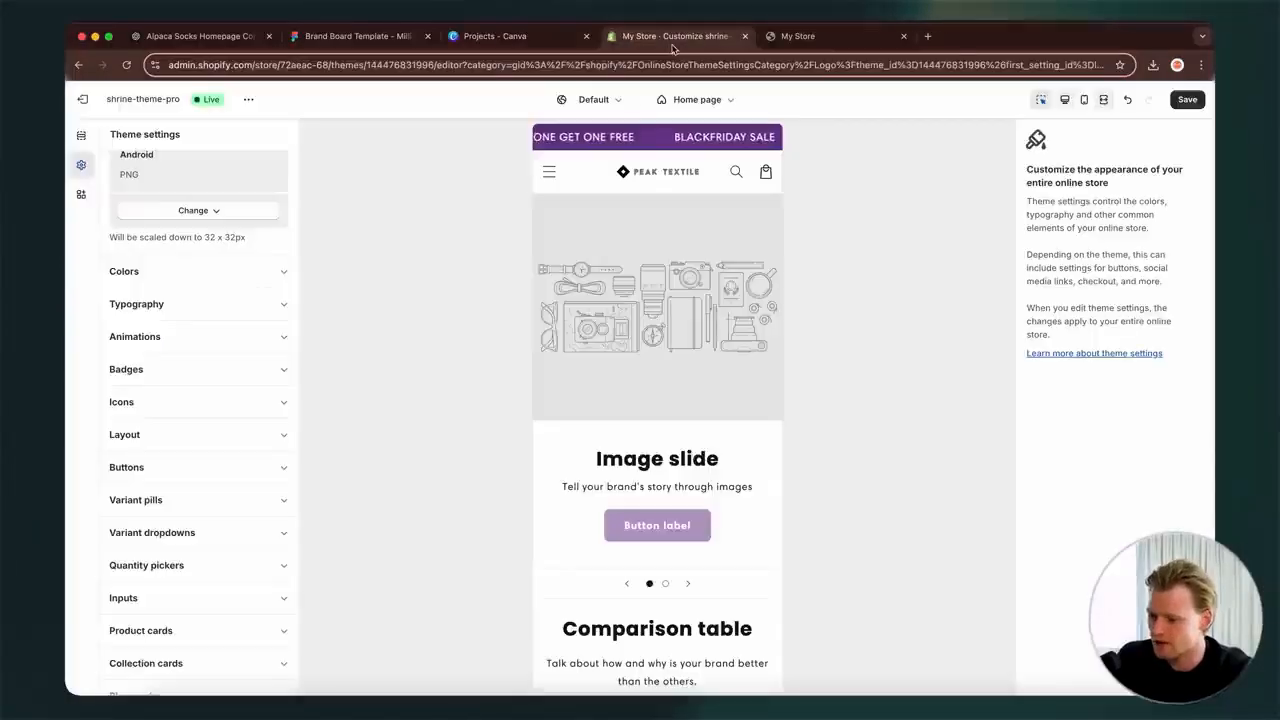
pyautogui.click(124, 271)
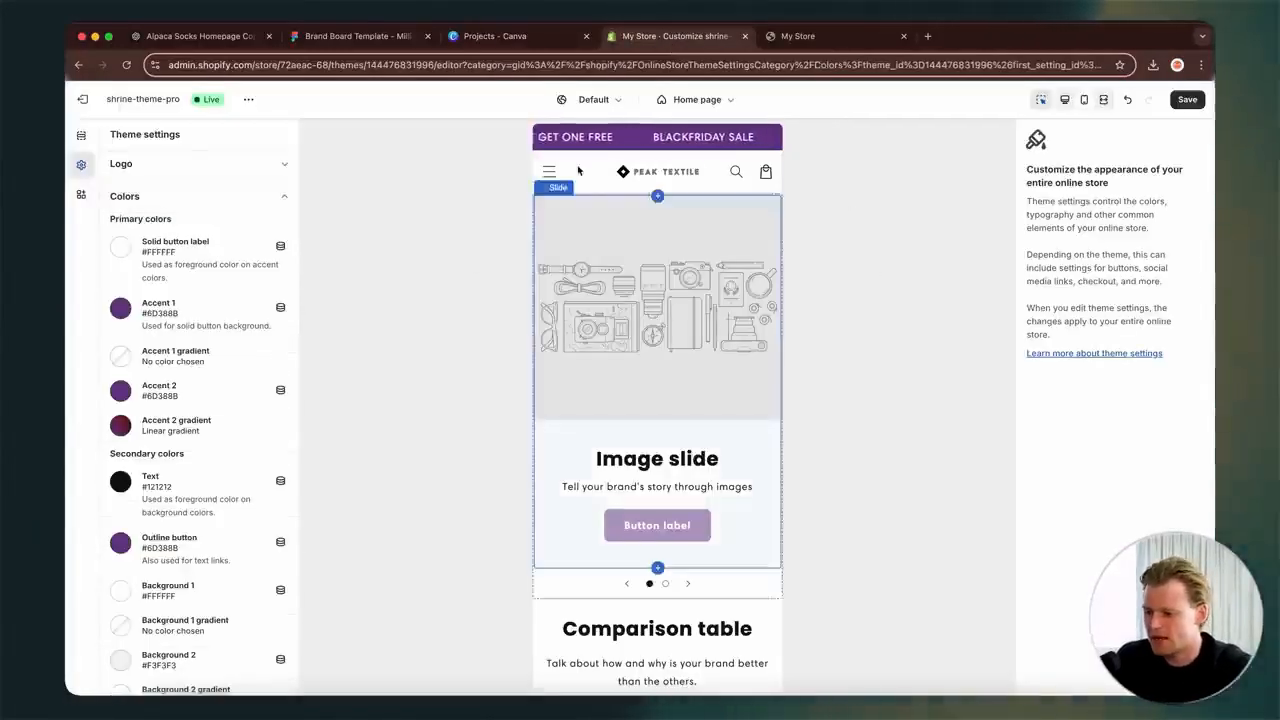
# - Try red #F11818 as the solid button label colour and restore it to #FFFFFF
pyautogui.click(120, 246)
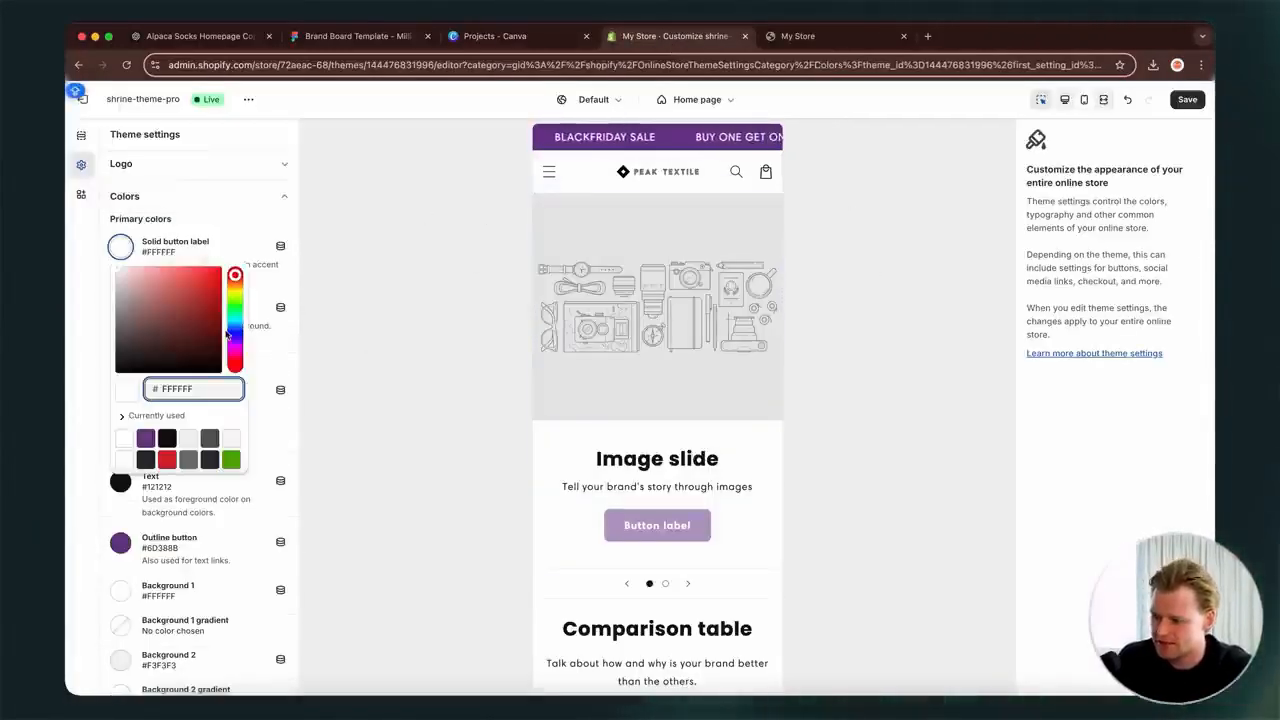
pyautogui.click(212, 276)
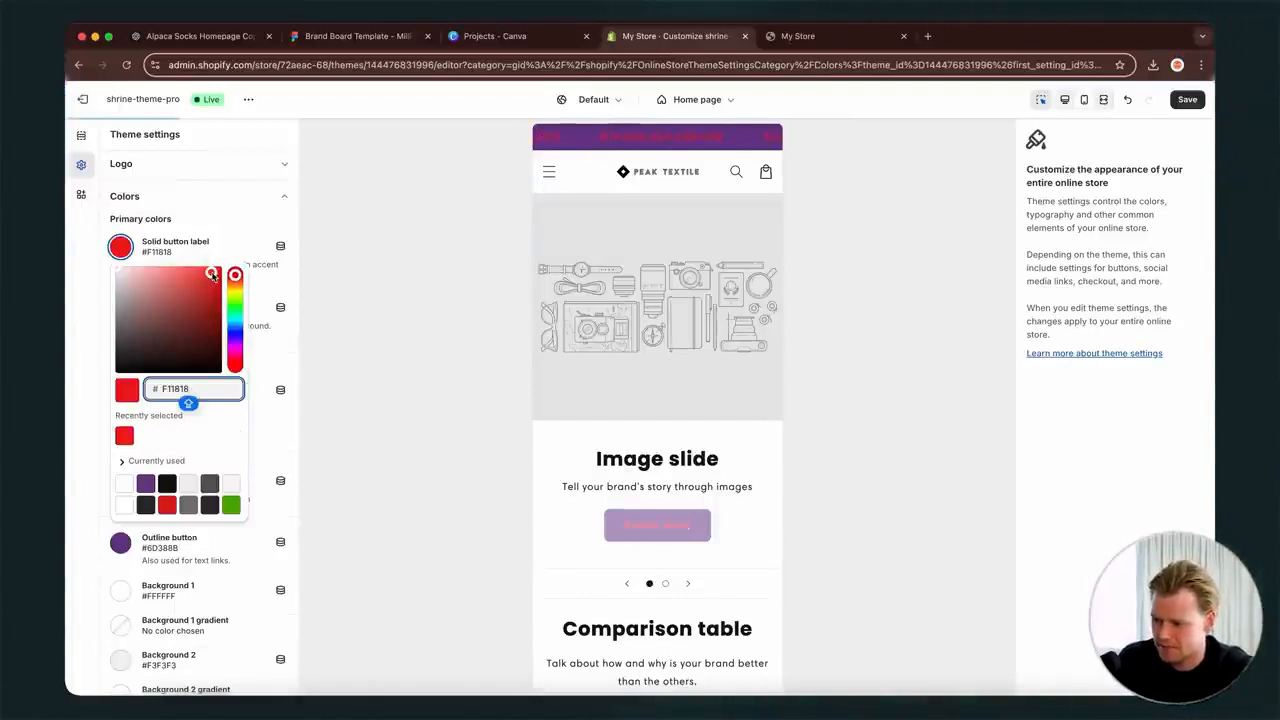
pyautogui.click(66, 268)
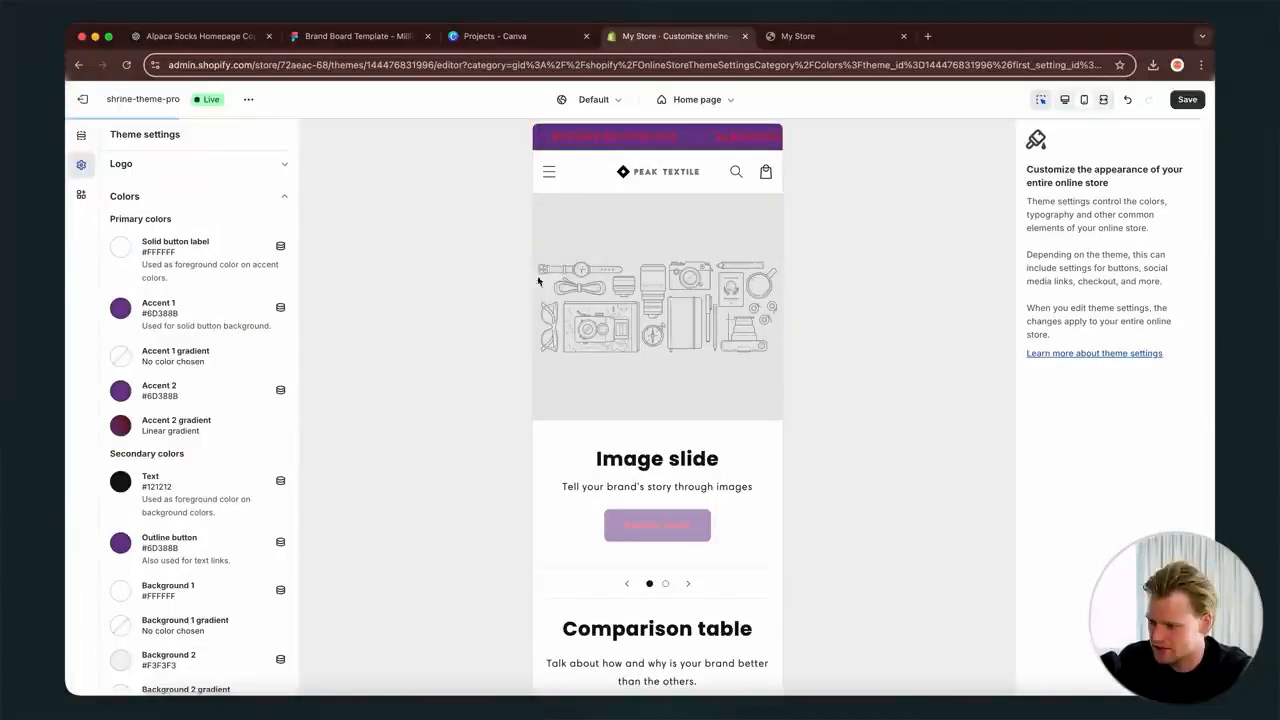
pyautogui.click(120, 248)
pyautogui.click(96, 261)
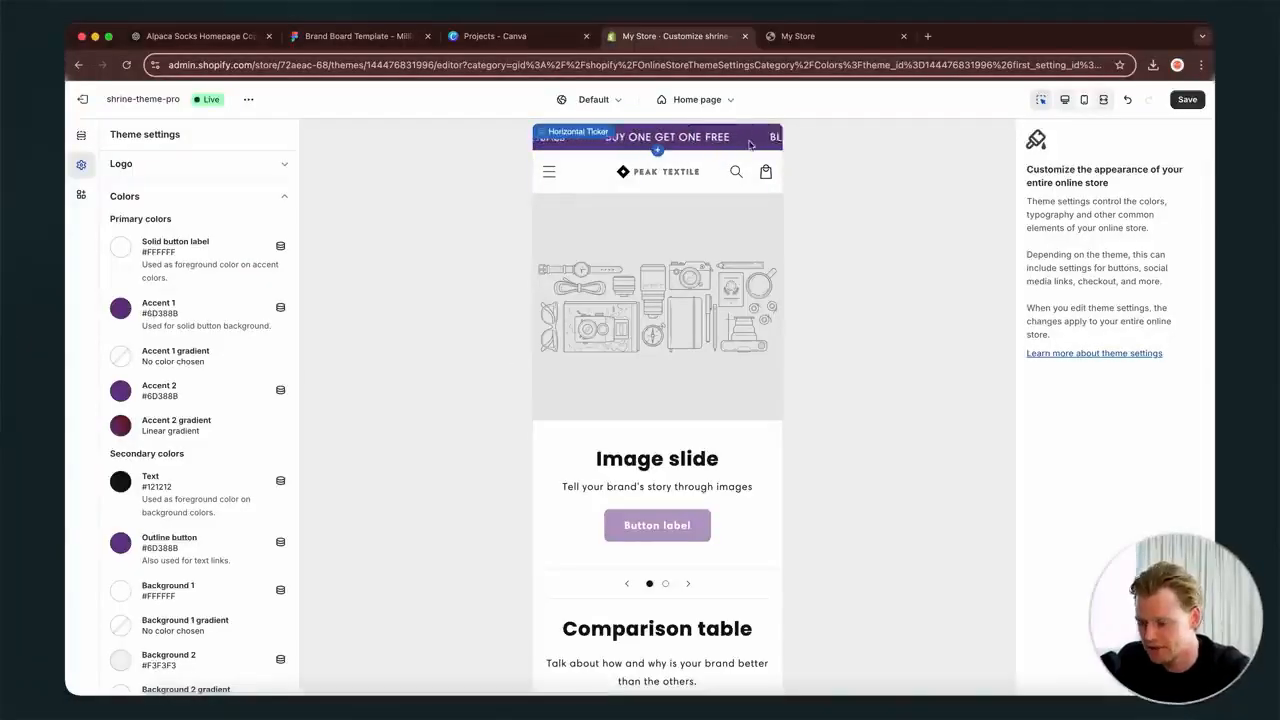
# - Copy the dark navy hex code #39404d from the Canva colour palette and set both Accent 1 and Accent 2 to it in Shopify
pyautogui.scroll(-2, 111, 359)
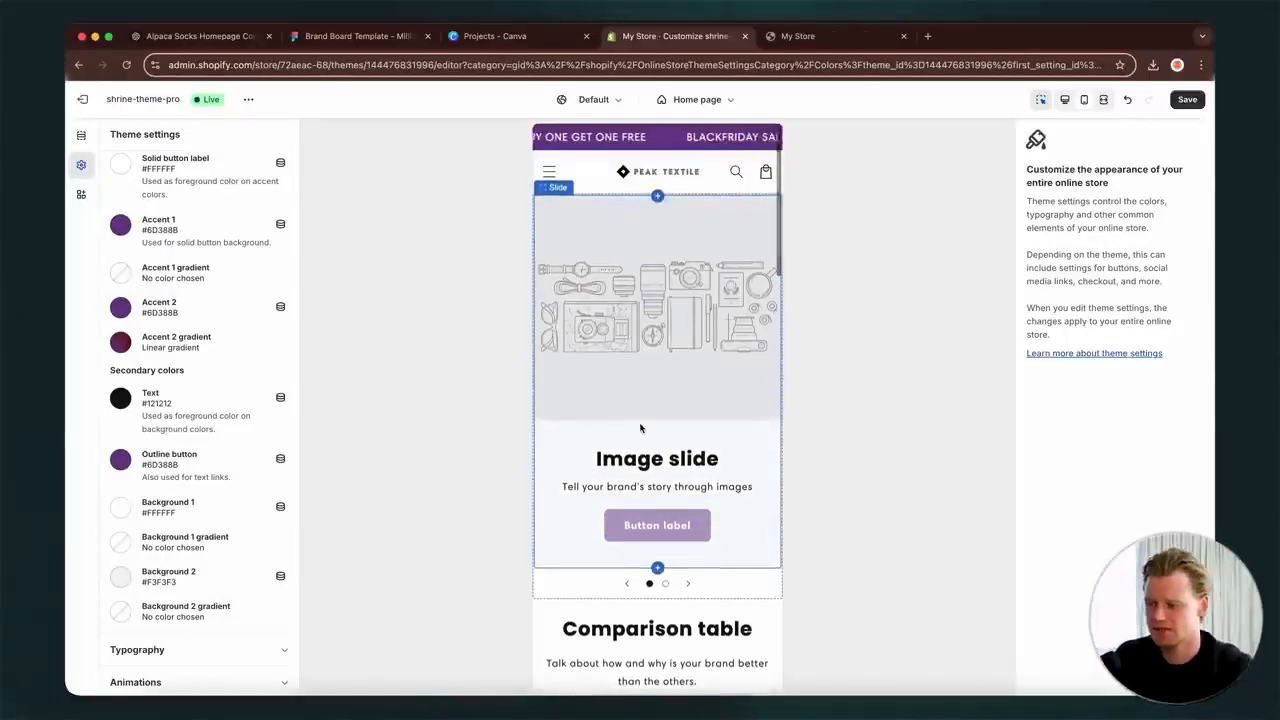
pyautogui.scroll(1, 160, 300)
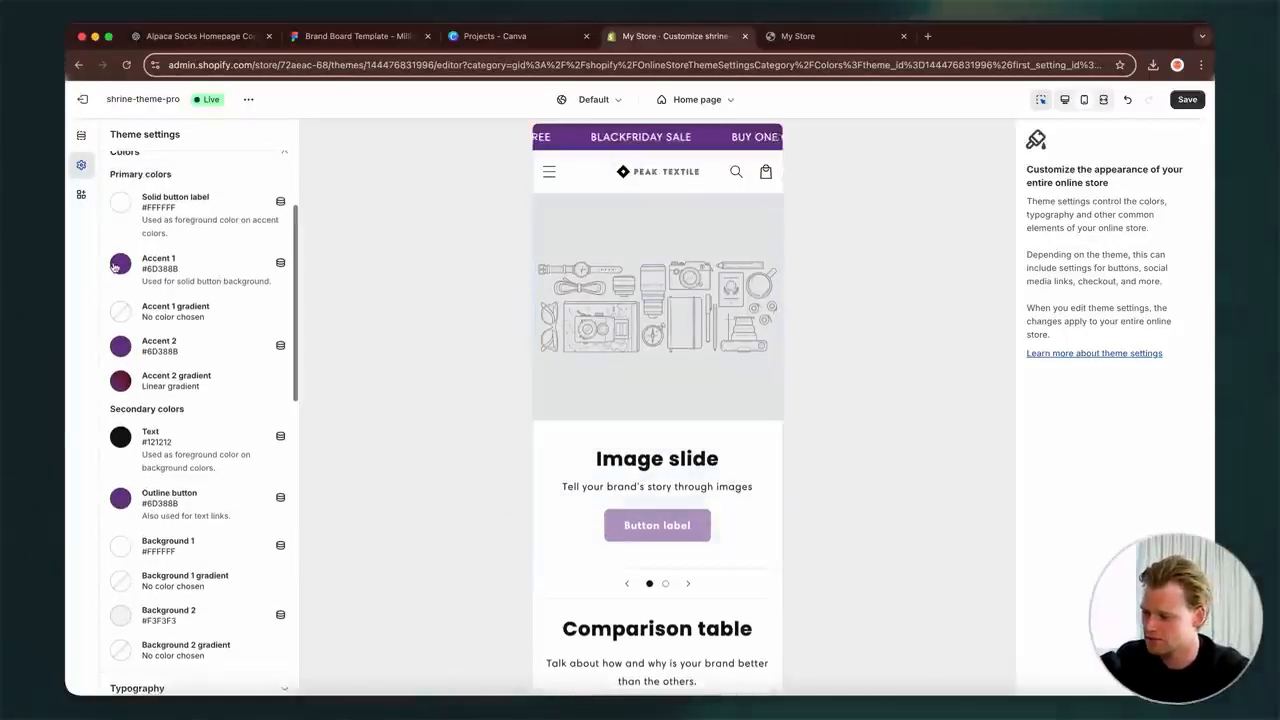
pyautogui.click(120, 263)
pyautogui.click(466, 39)
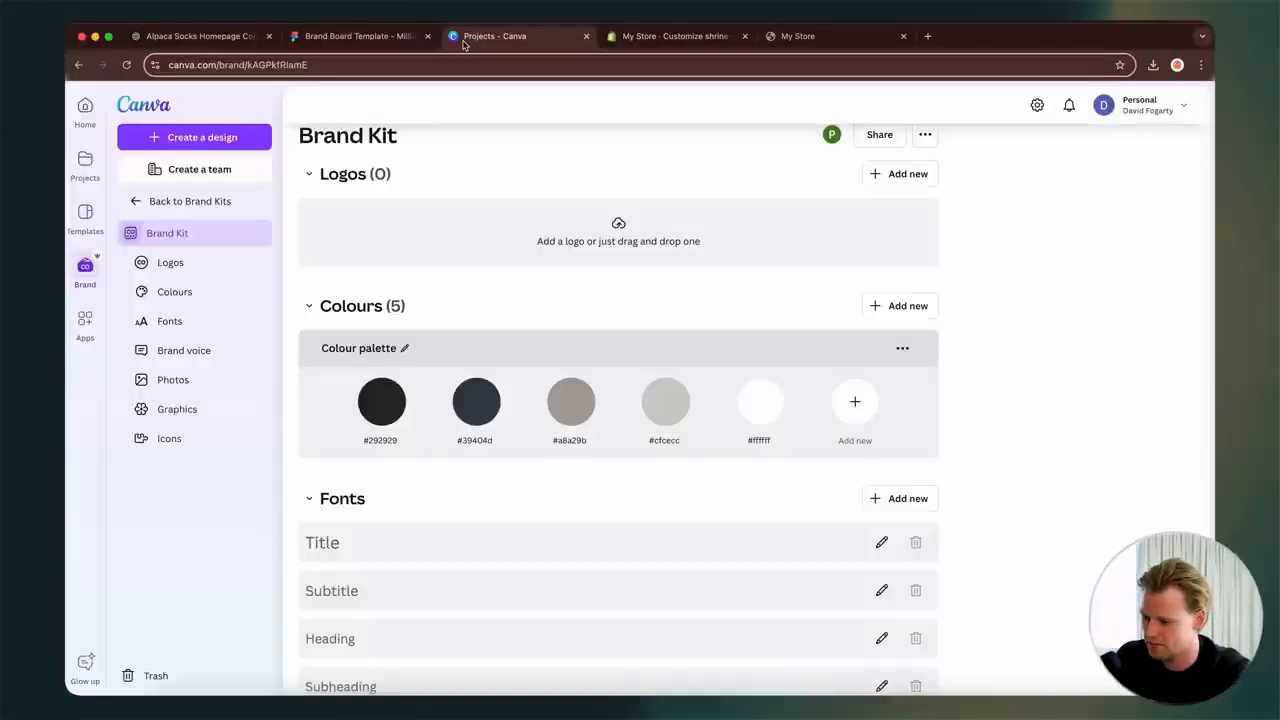
pyautogui.click(477, 438)
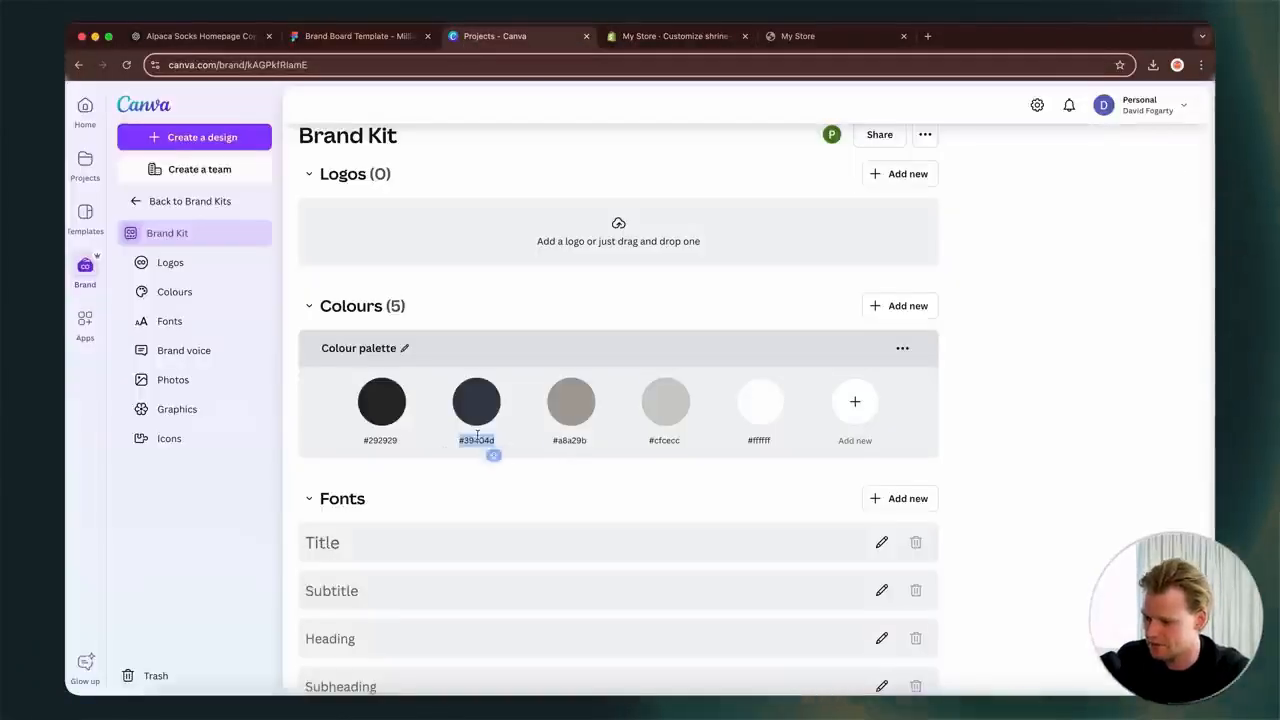
pyautogui.click(677, 39)
pyautogui.click(443, 362)
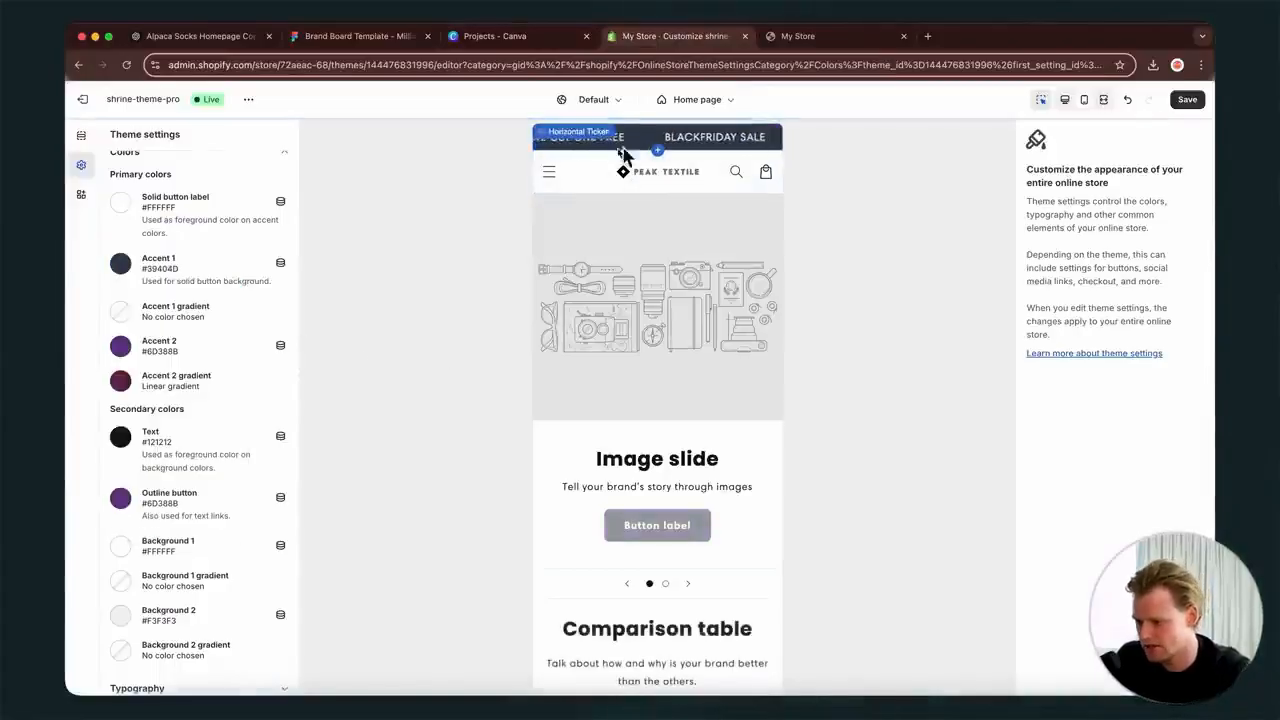
pyautogui.click(120, 347)
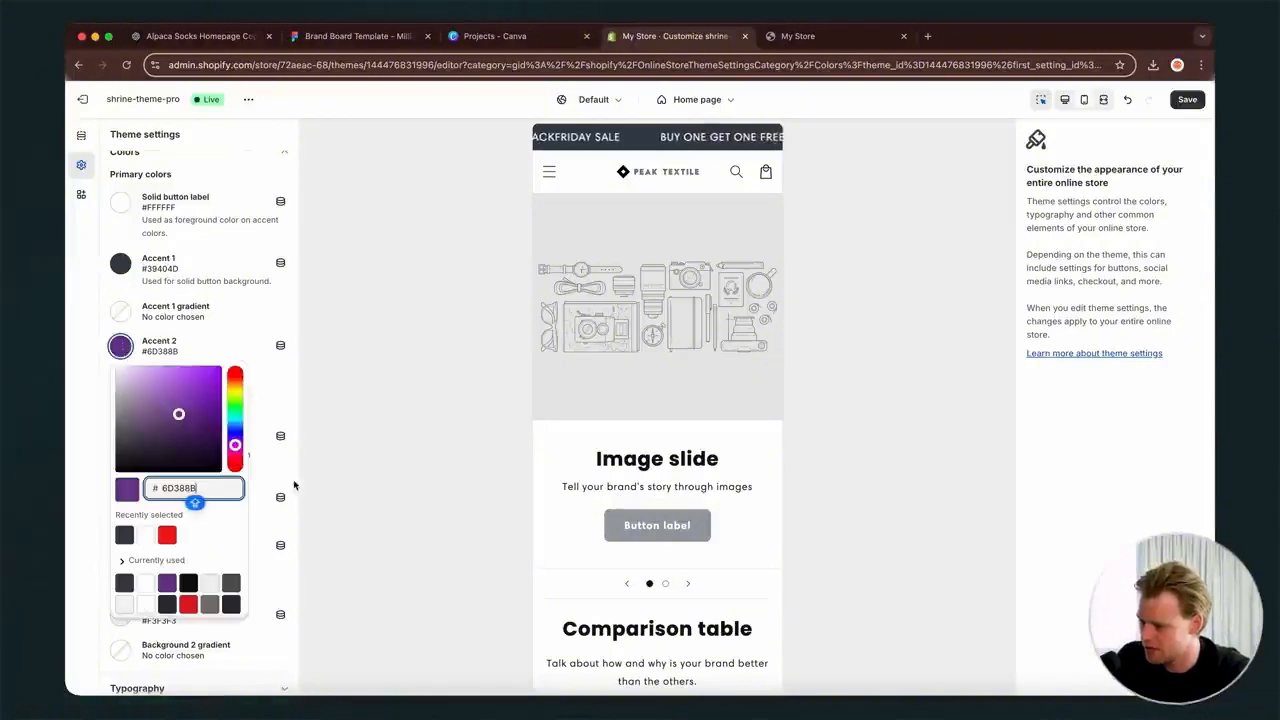
pyautogui.click(438, 374)
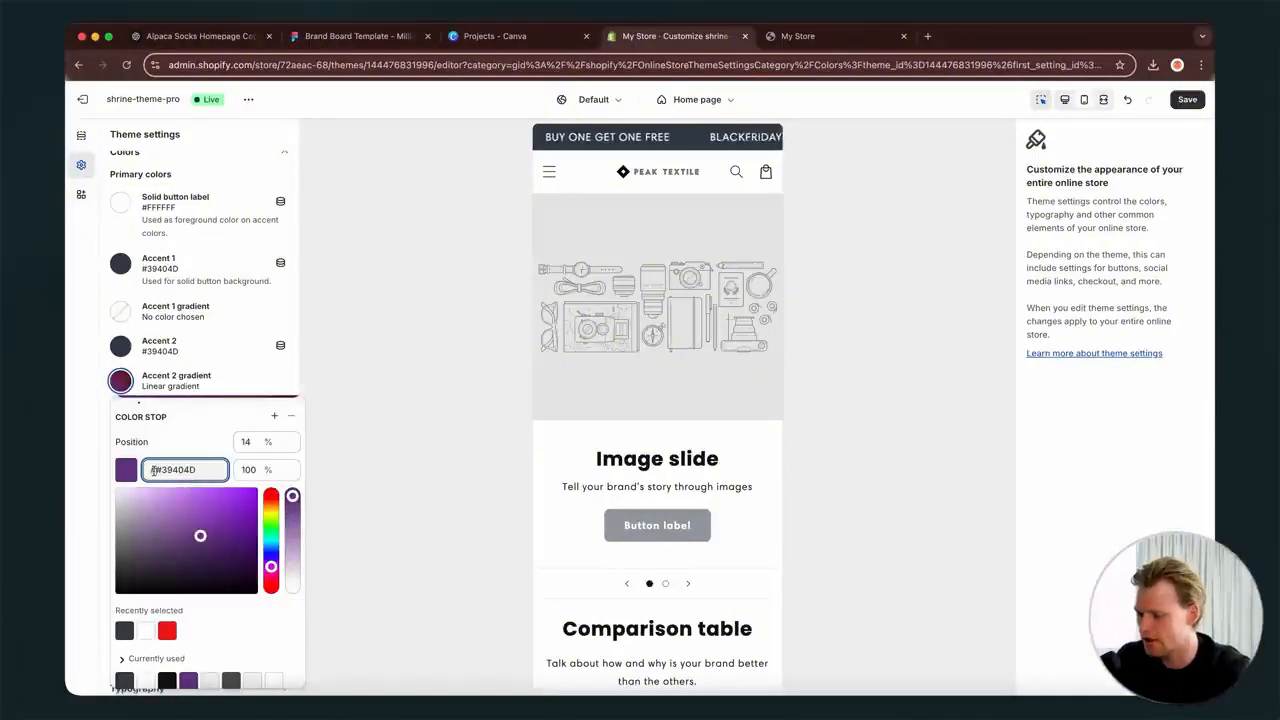
# - Take the taupe hex code #a8a29b from the Canva palette and set the theme's outline button colour to it
pyautogui.click(530, 38)
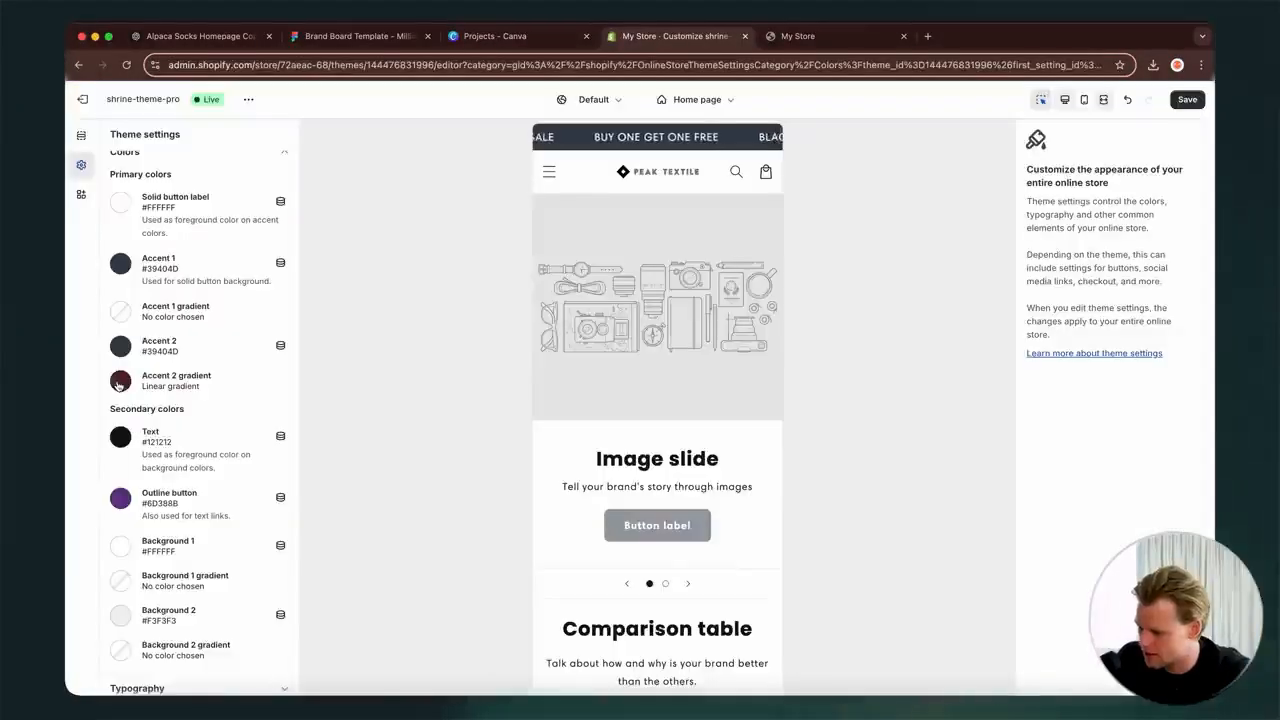
pyautogui.click(119, 382)
pyautogui.scroll(-2, 200, 500)
pyautogui.click(120, 293)
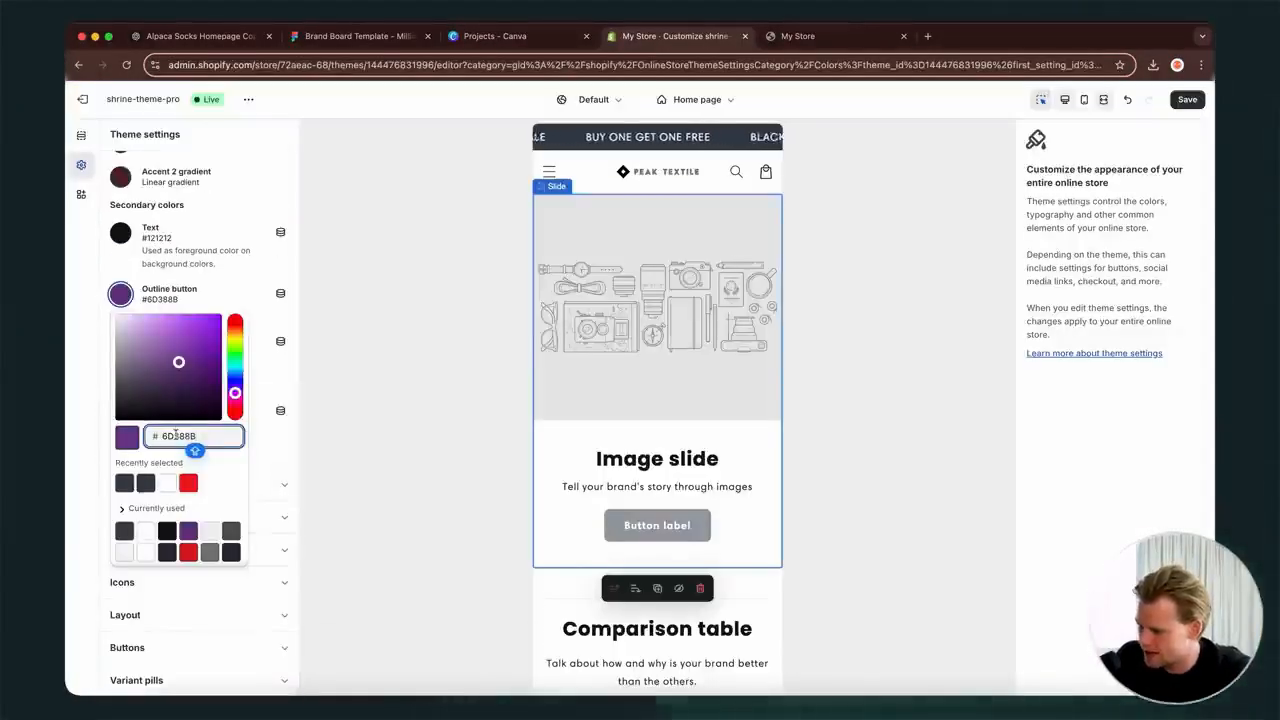
pyautogui.click(375, 445)
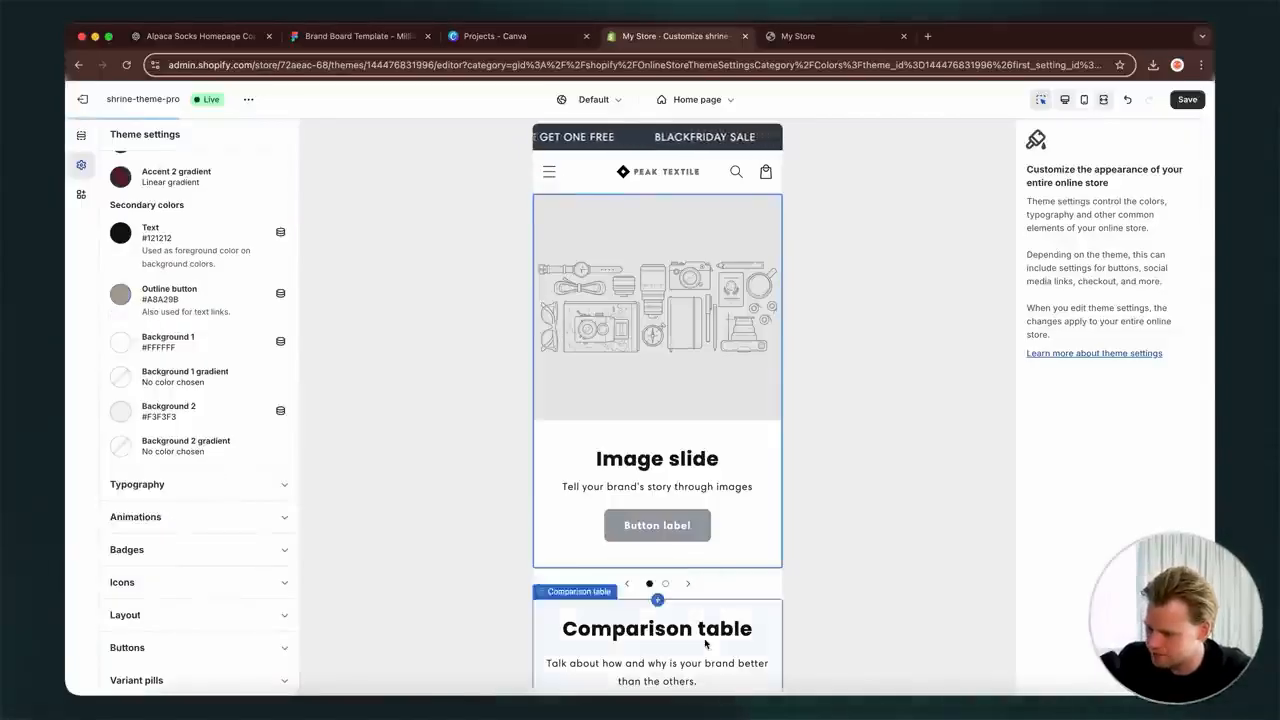
# - Check the new colours in the home page preview and replace the red Accent 2 gradient with a fresh linear gradient
pyautogui.scroll(5, 140, 395)
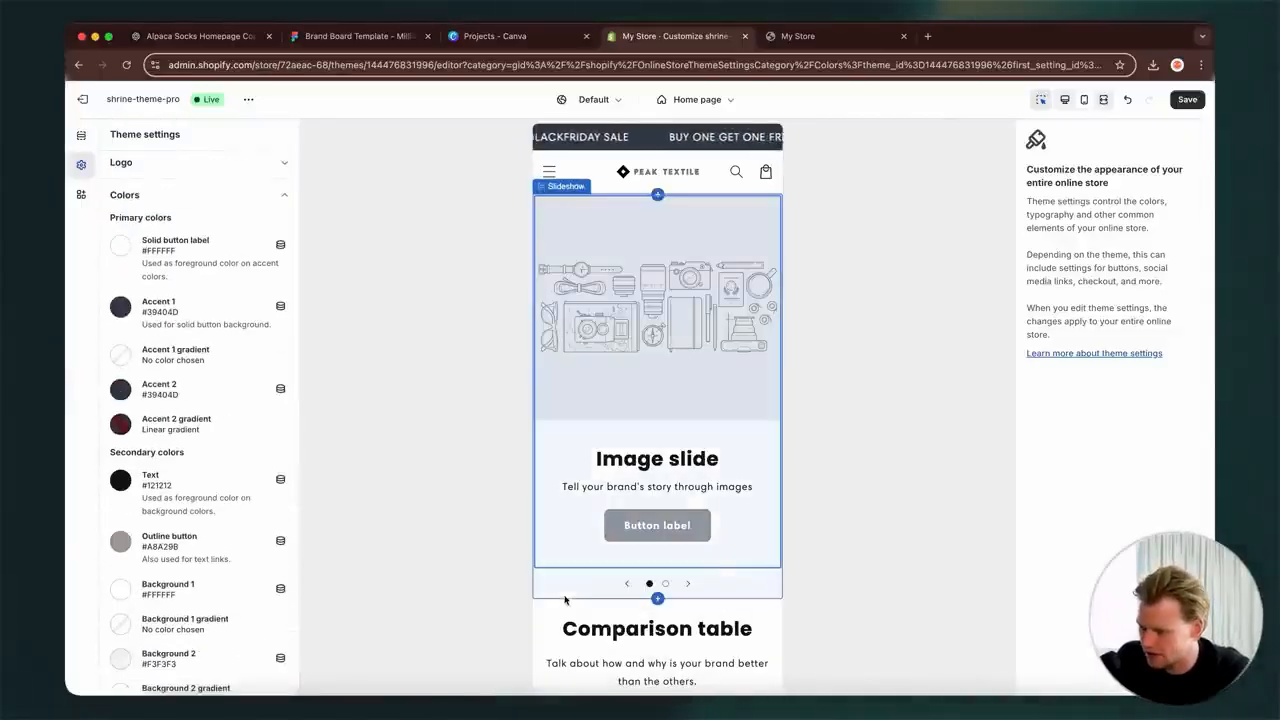
pyautogui.scroll(-3, 688, 391)
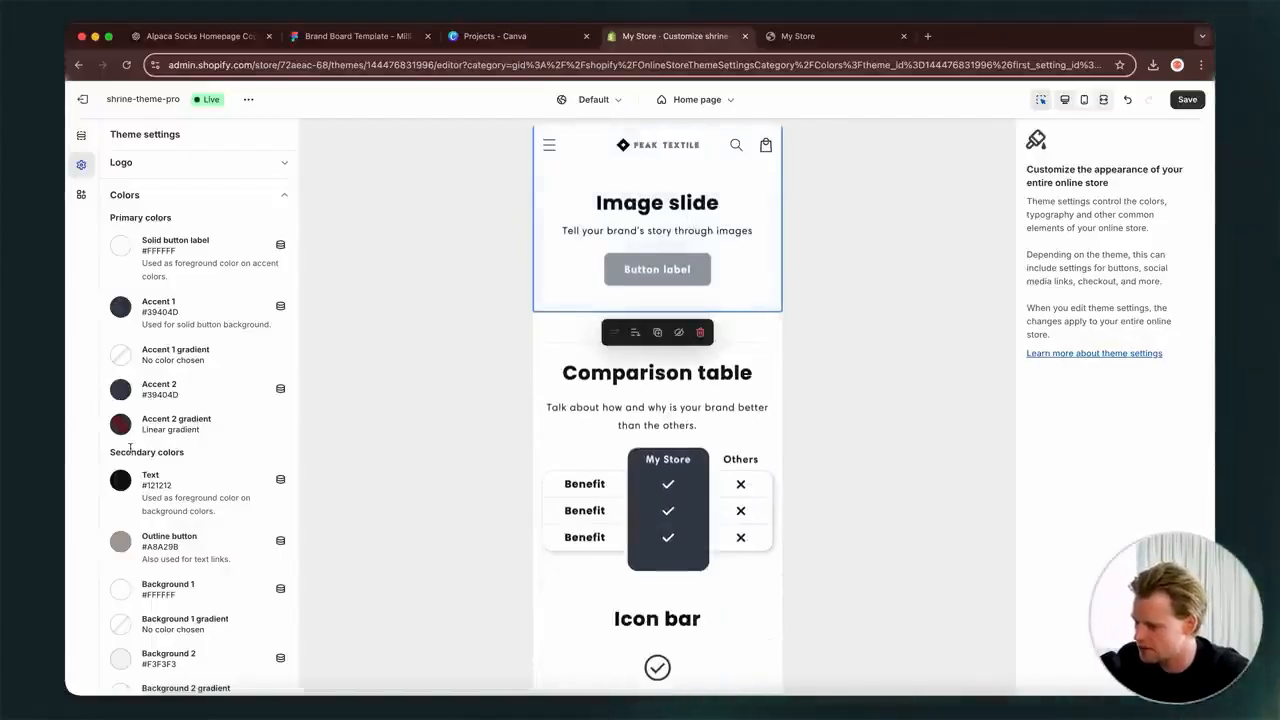
pyautogui.scroll(-3, 117, 437)
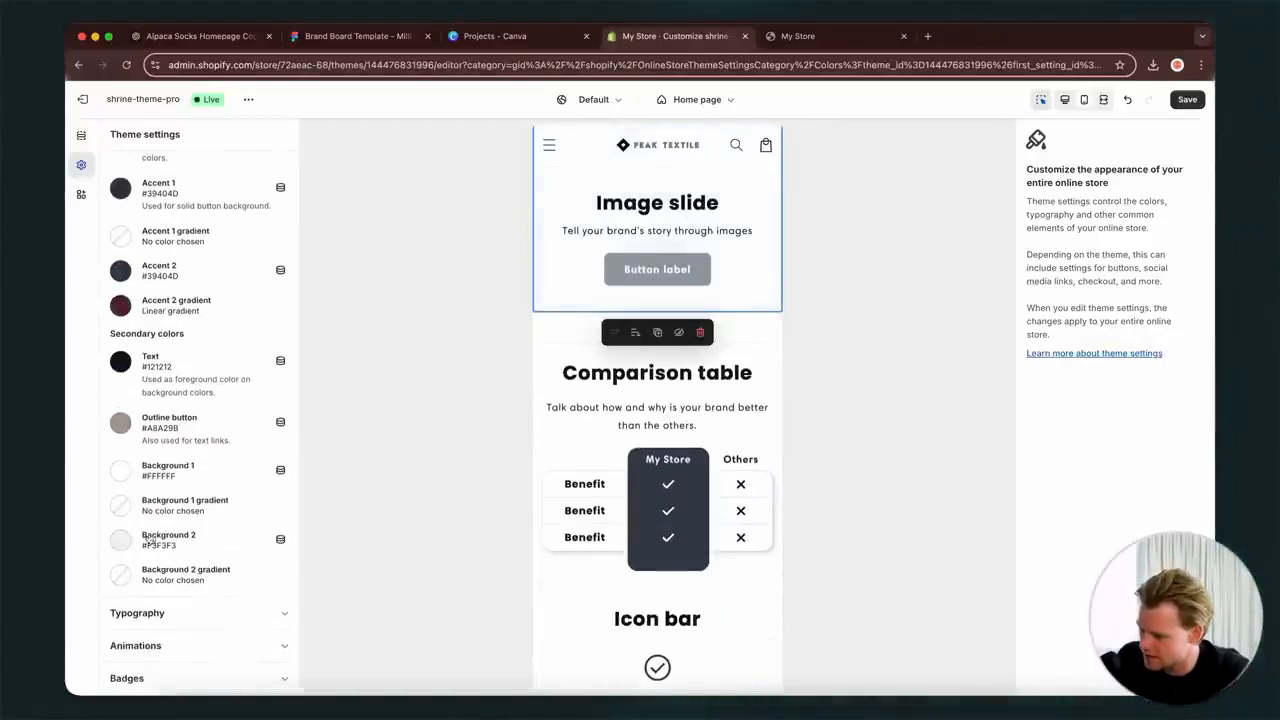
pyautogui.scroll(1, 188, 428)
pyautogui.click(120, 341)
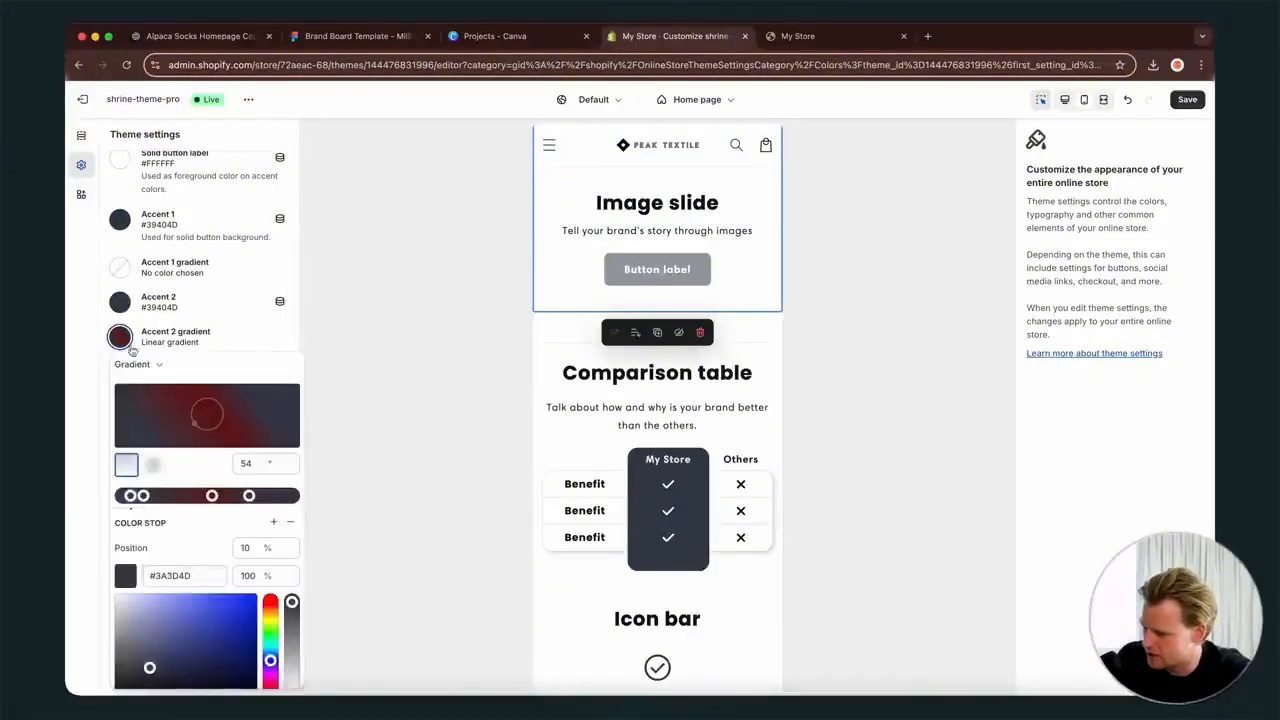
pyautogui.scroll(-3, 264, 515)
pyautogui.click(151, 680)
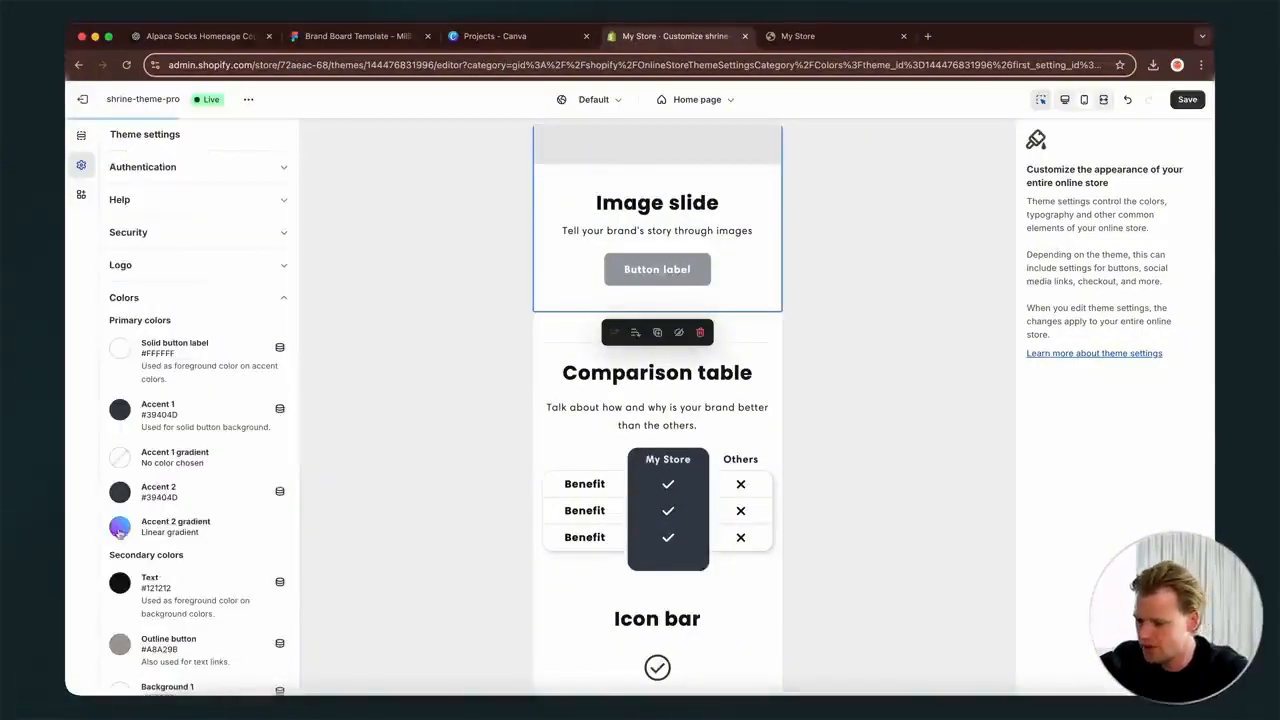
# - Set the Accent 2 gradient's stop at 13% to #39404D and its stop at 83% to #A8A29B
pyautogui.click(120, 529)
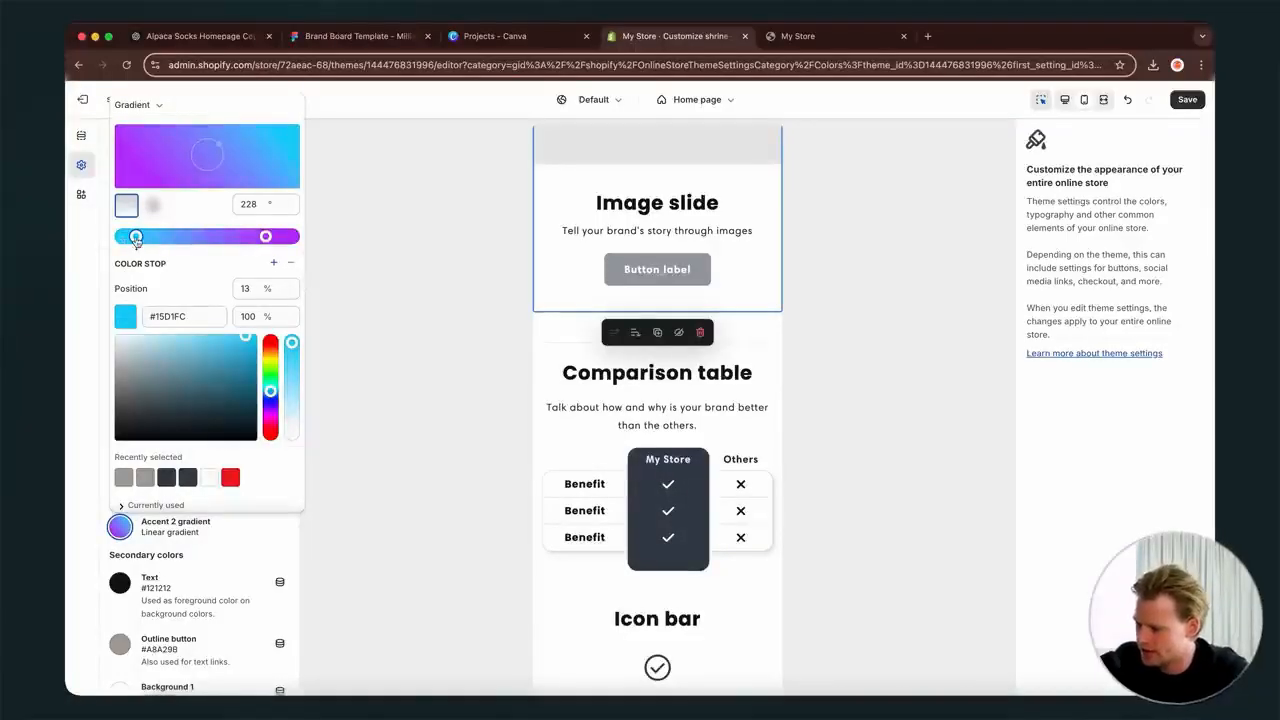
pyautogui.click(178, 318)
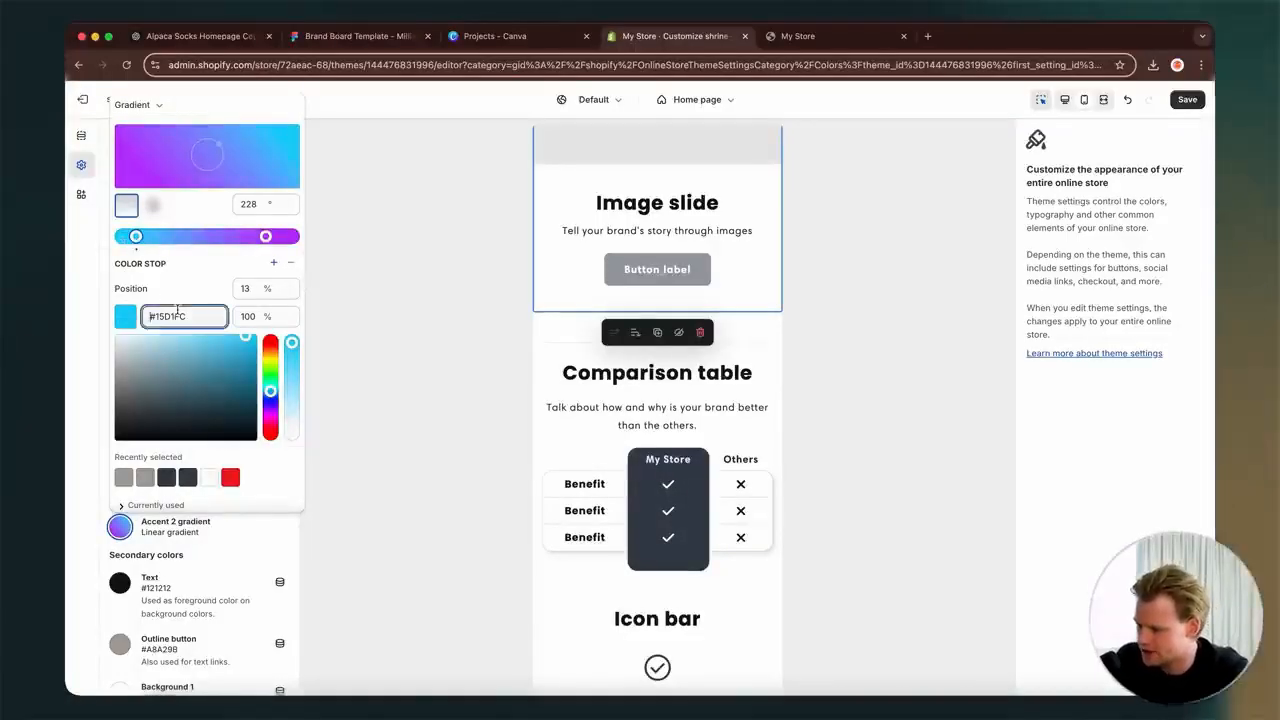
pyautogui.click(185, 482)
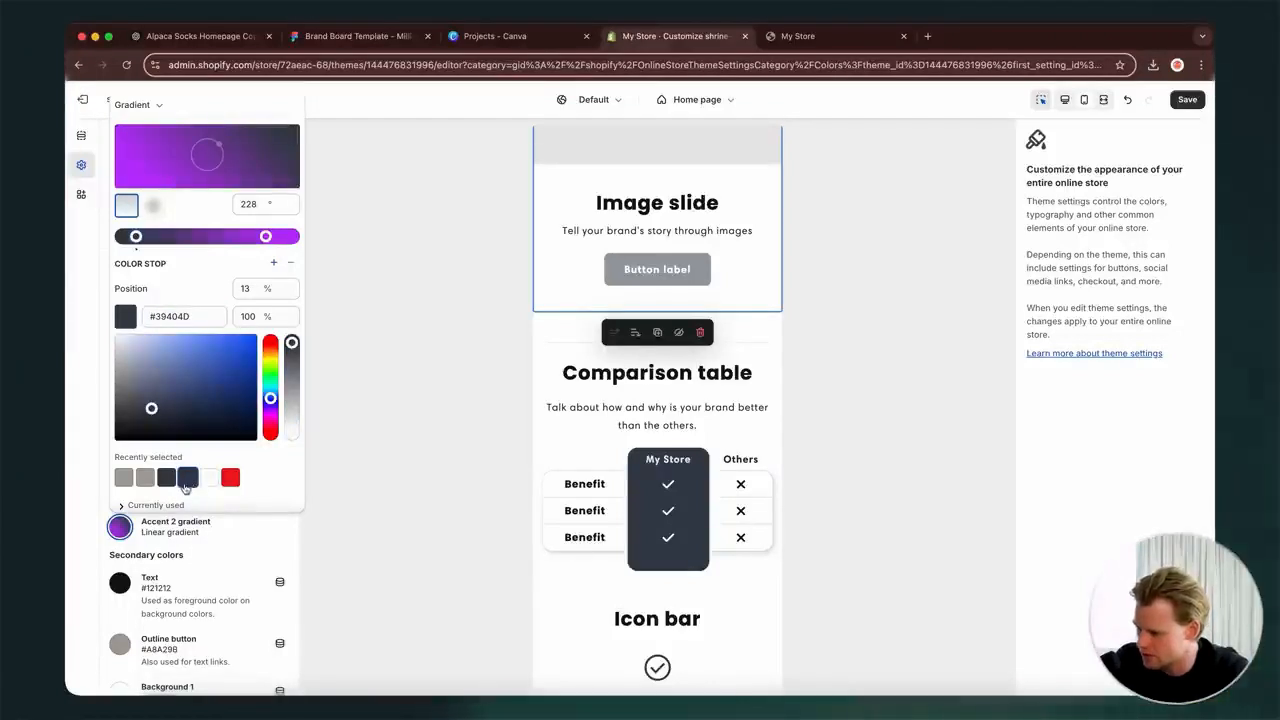
pyautogui.click(265, 236)
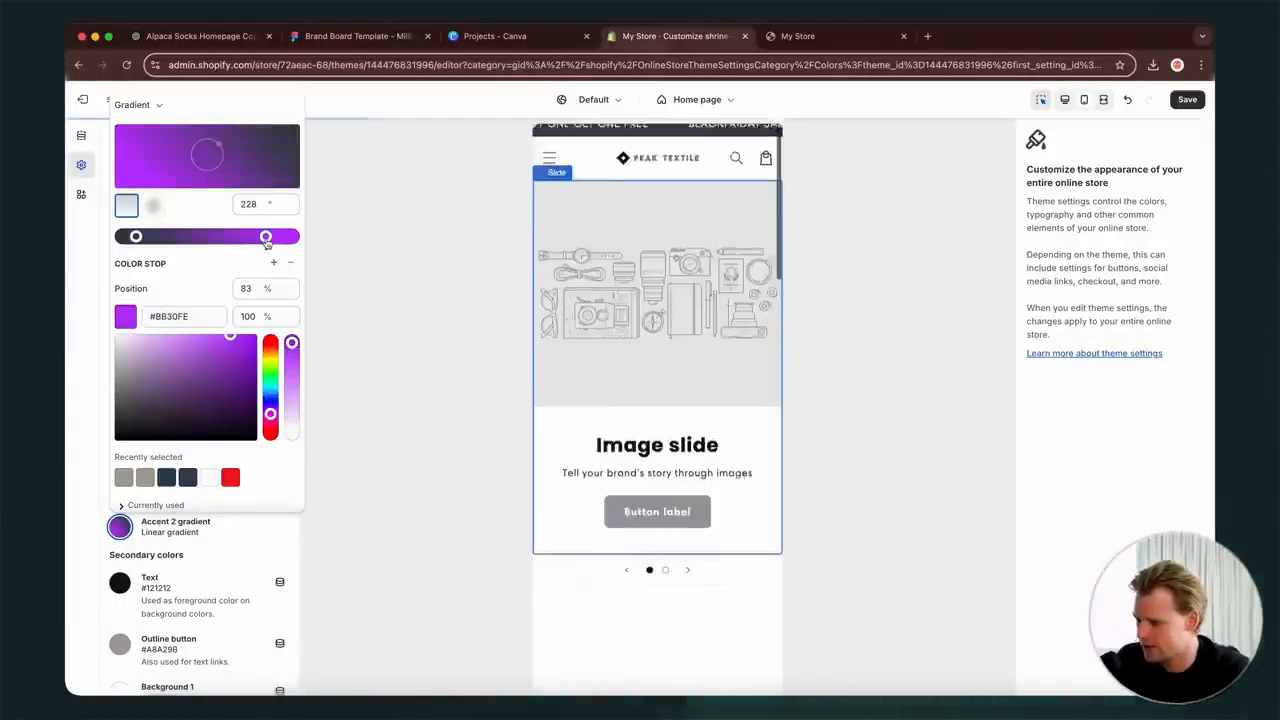
pyautogui.click(145, 478)
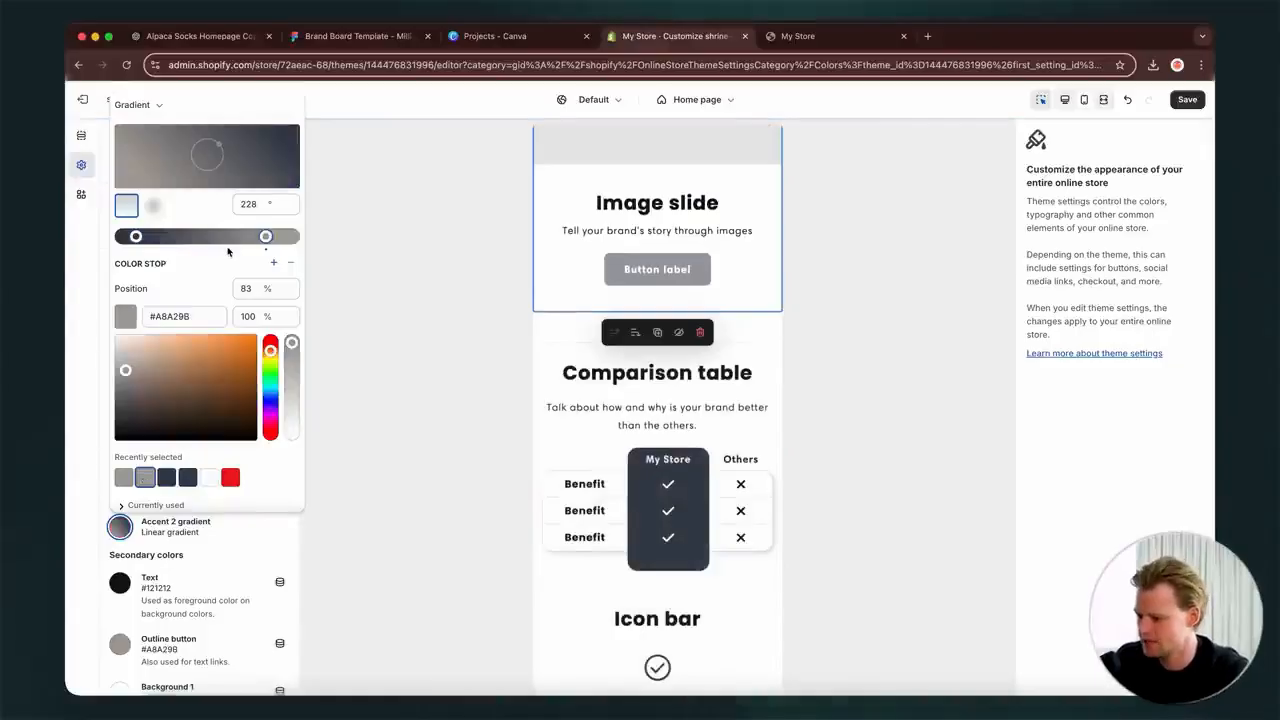
pyautogui.click(491, 407)
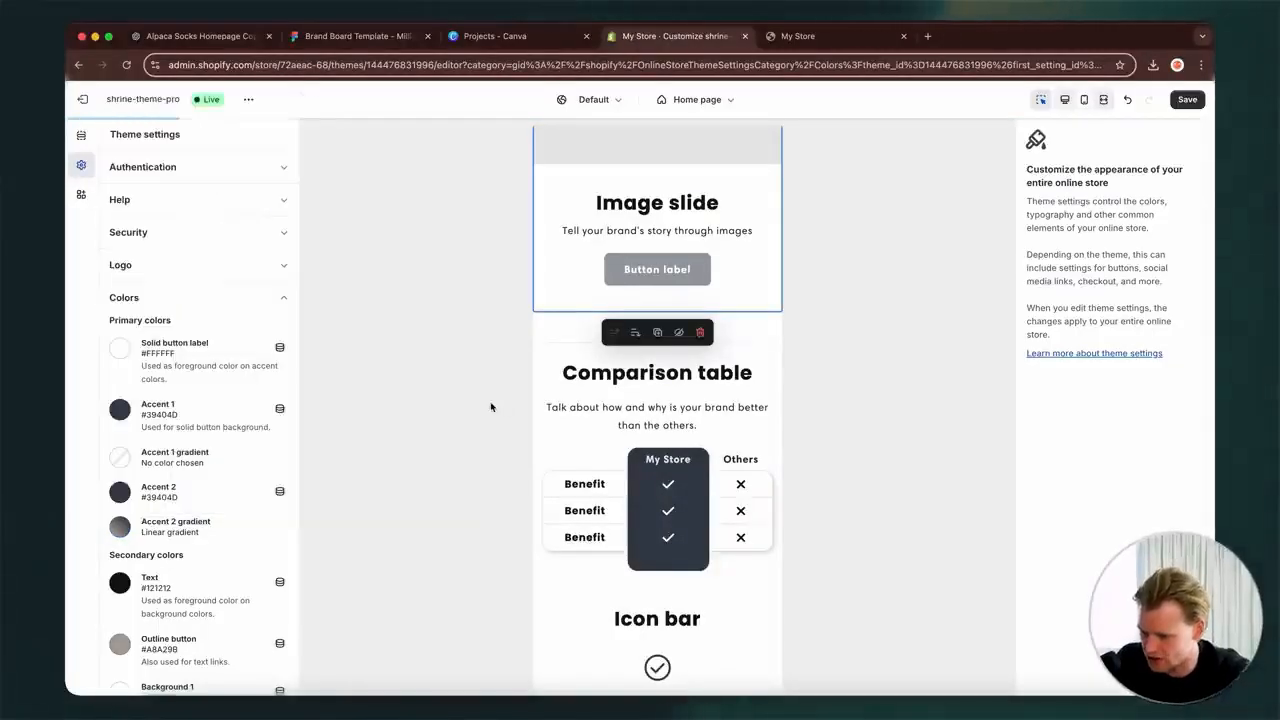
# - Open the Default product template in the theme editor
pyautogui.scroll(5, 606, 357)
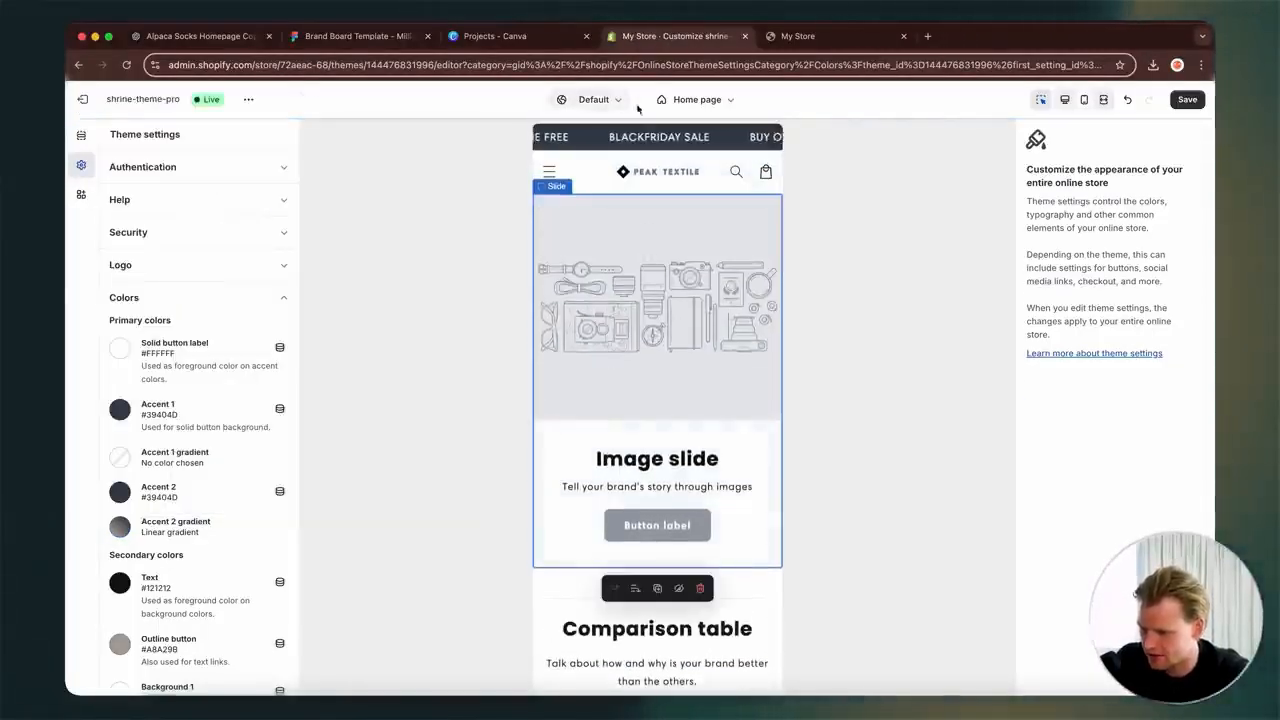
pyautogui.click(697, 99)
pyautogui.click(650, 177)
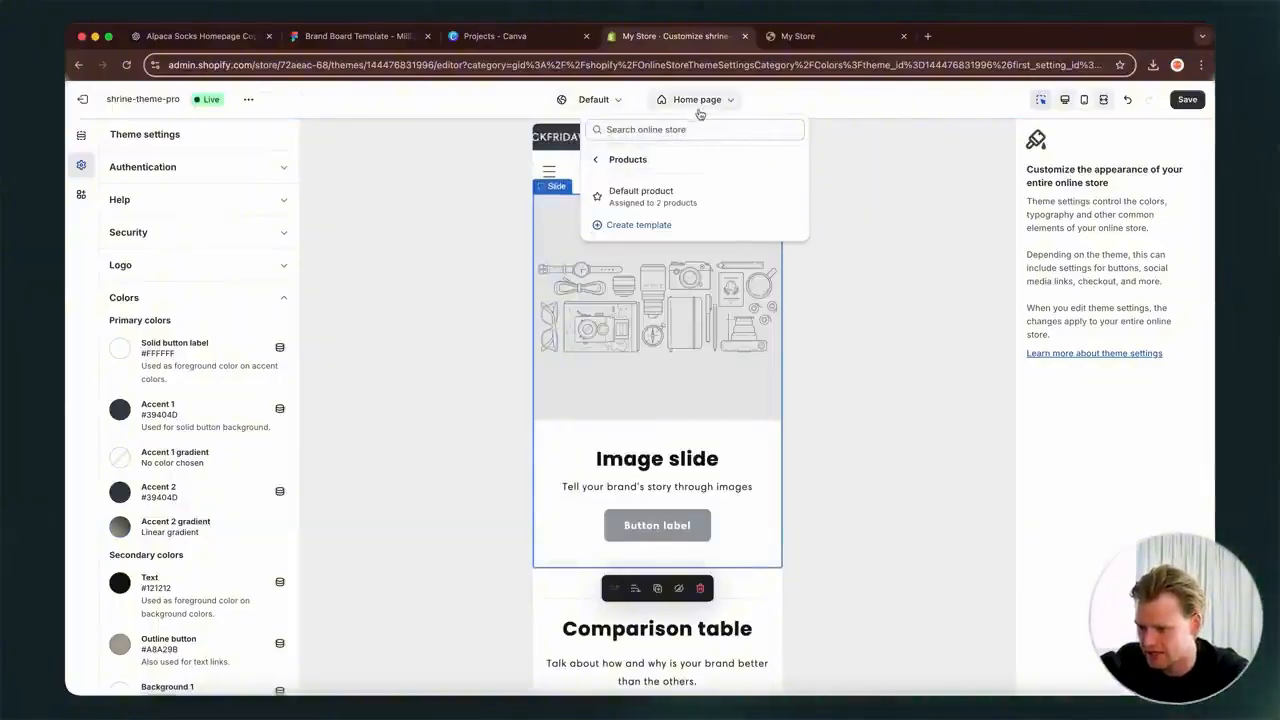
pyautogui.click(660, 193)
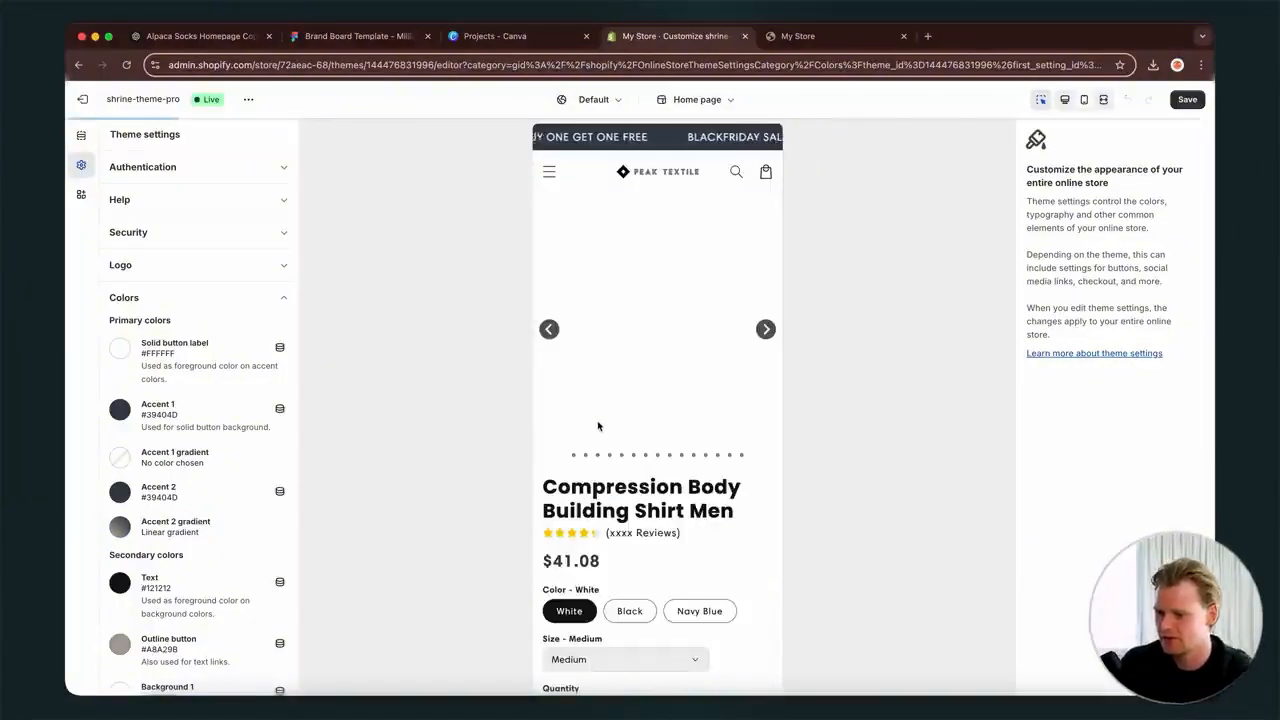
# - Examine the colours on the product page preview down to the footer and bring up the template's section list
pyautogui.scroll(-10, 598, 427)
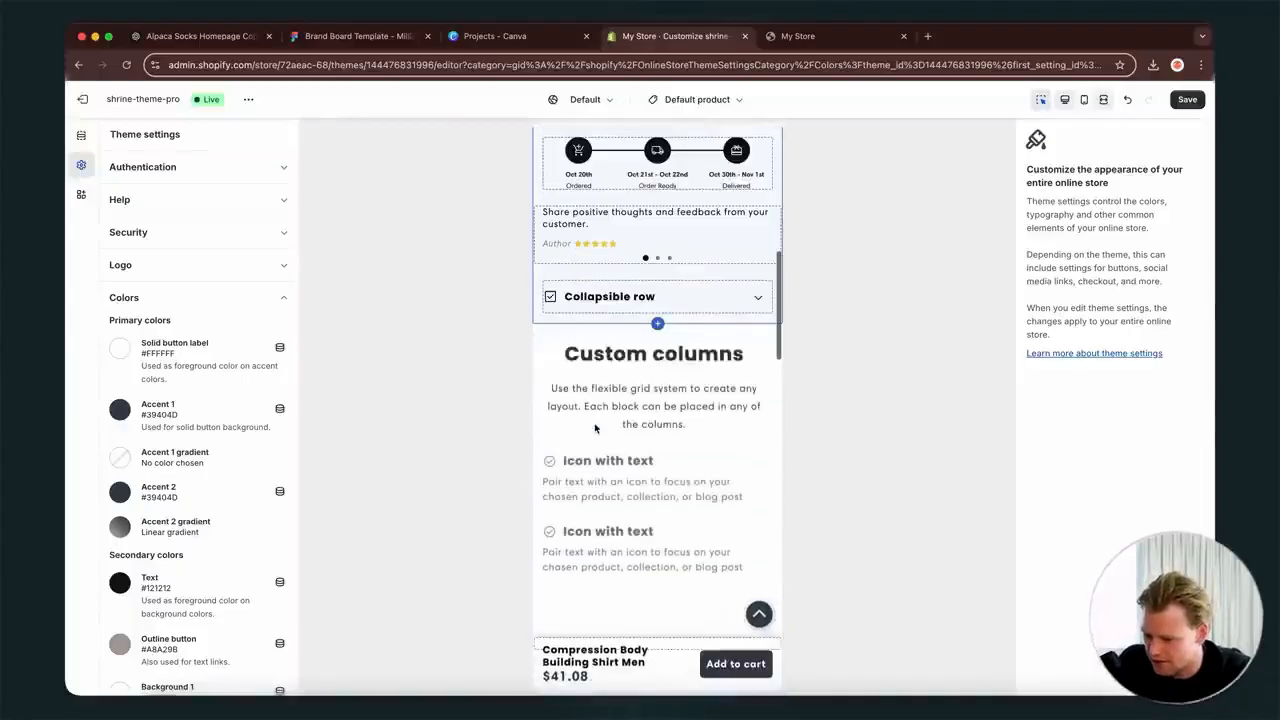
pyautogui.scroll(-10, 595, 427)
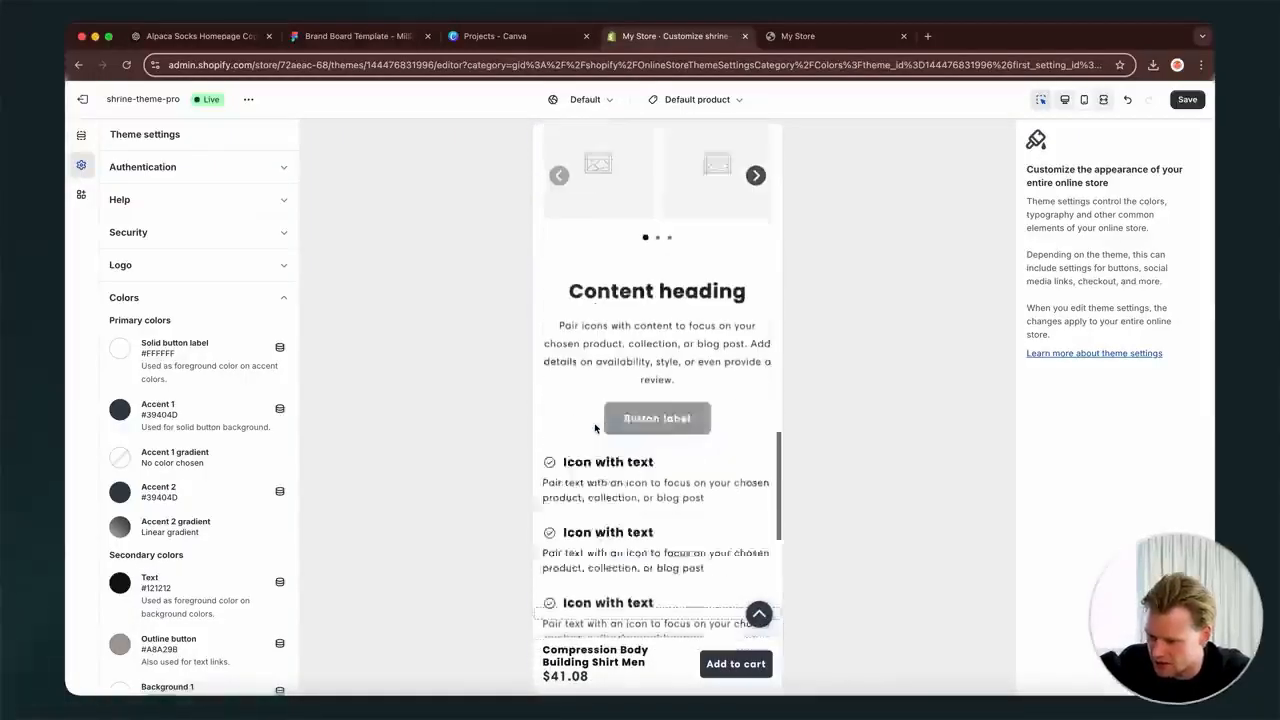
pyautogui.scroll(-10, 595, 428)
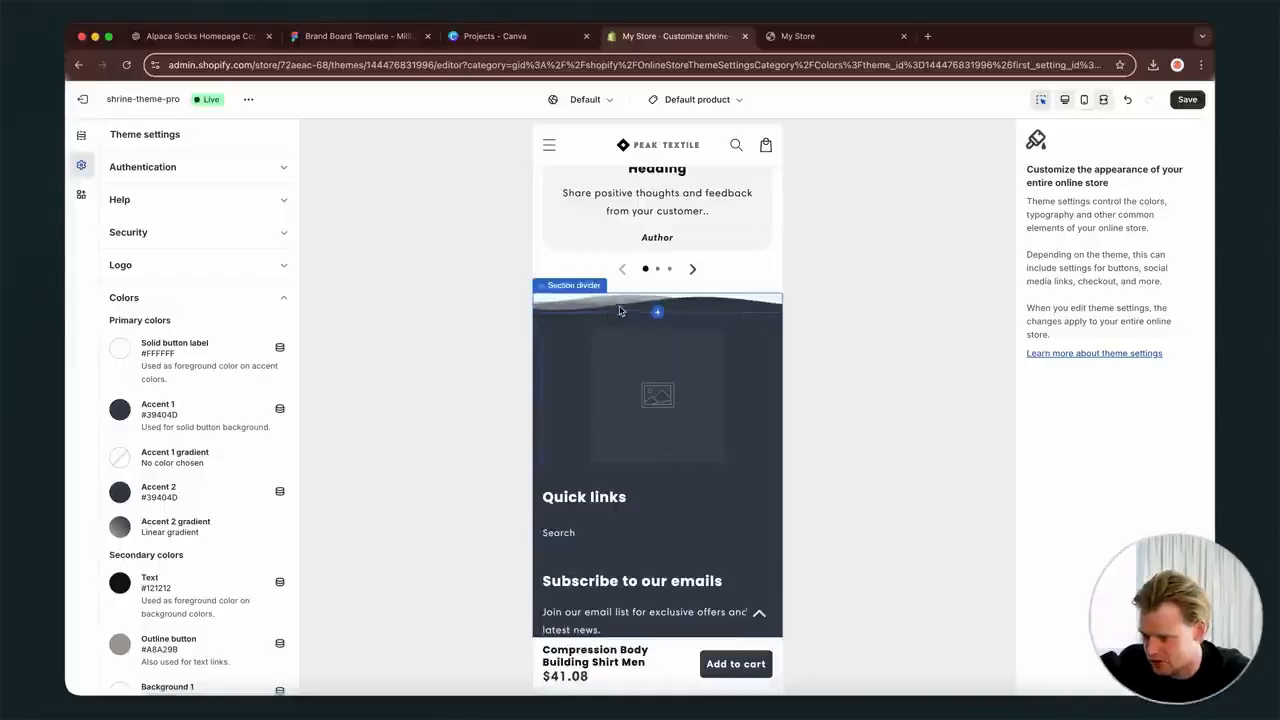
pyautogui.scroll(-3, 618, 403)
pyautogui.scroll(20, 618, 403)
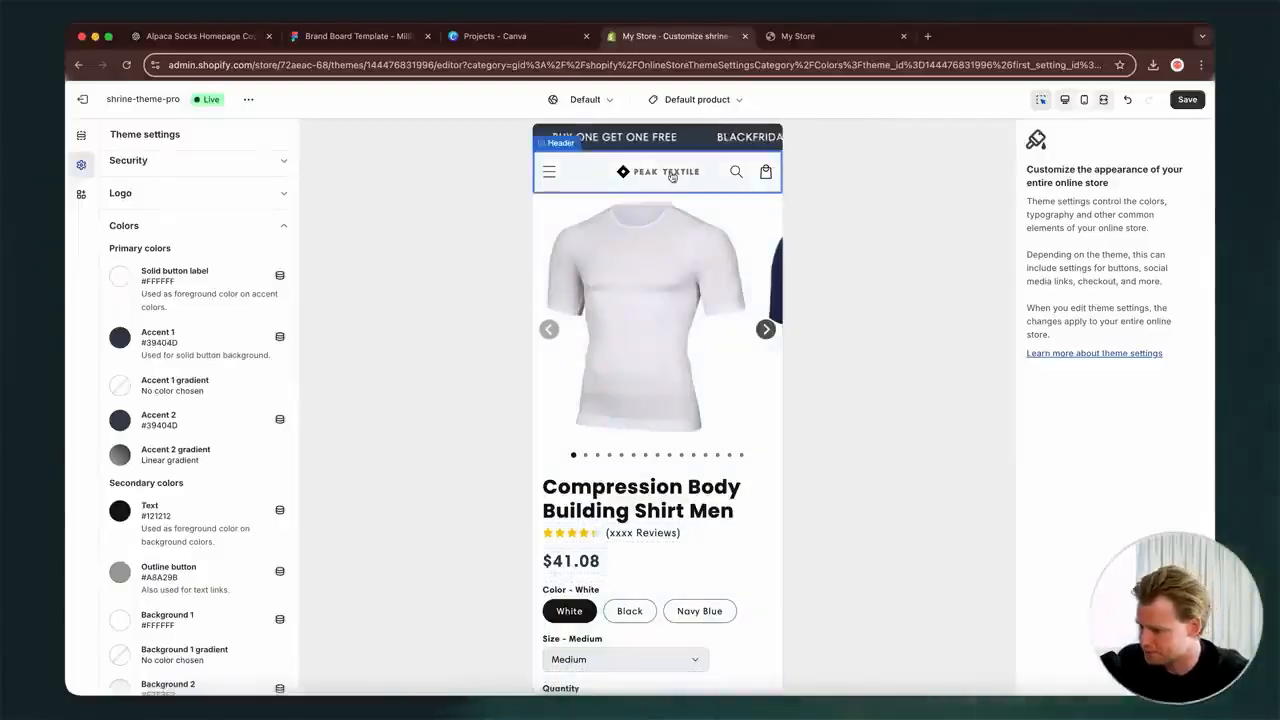
pyautogui.click(81, 134)
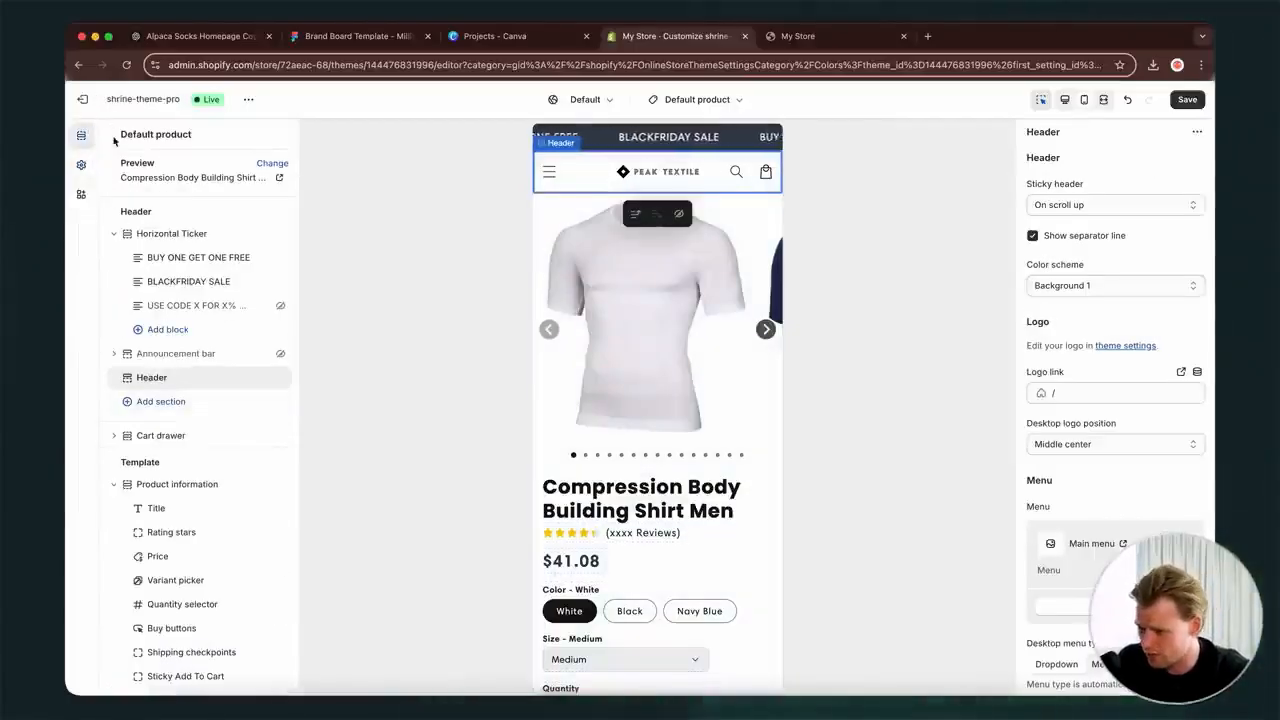
# - Switch the theme editor to the home page and bring up the Typography theme settings
pyautogui.click(718, 100)
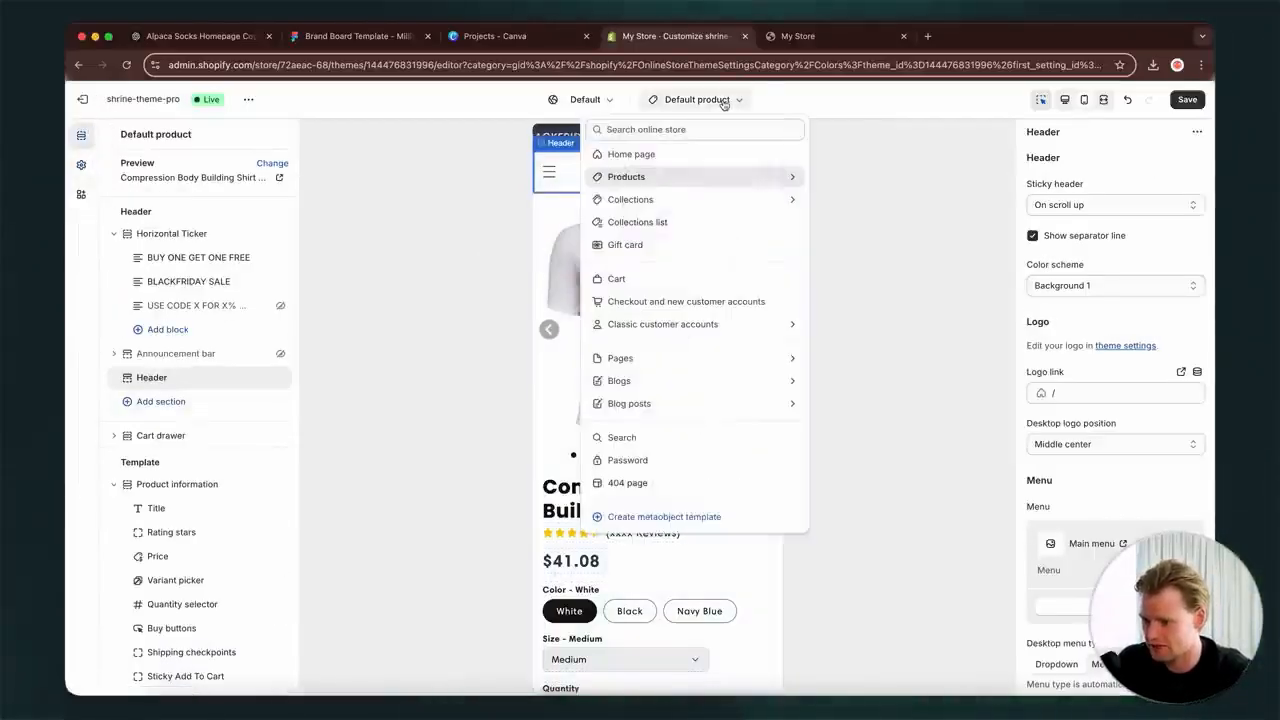
pyautogui.click(714, 151)
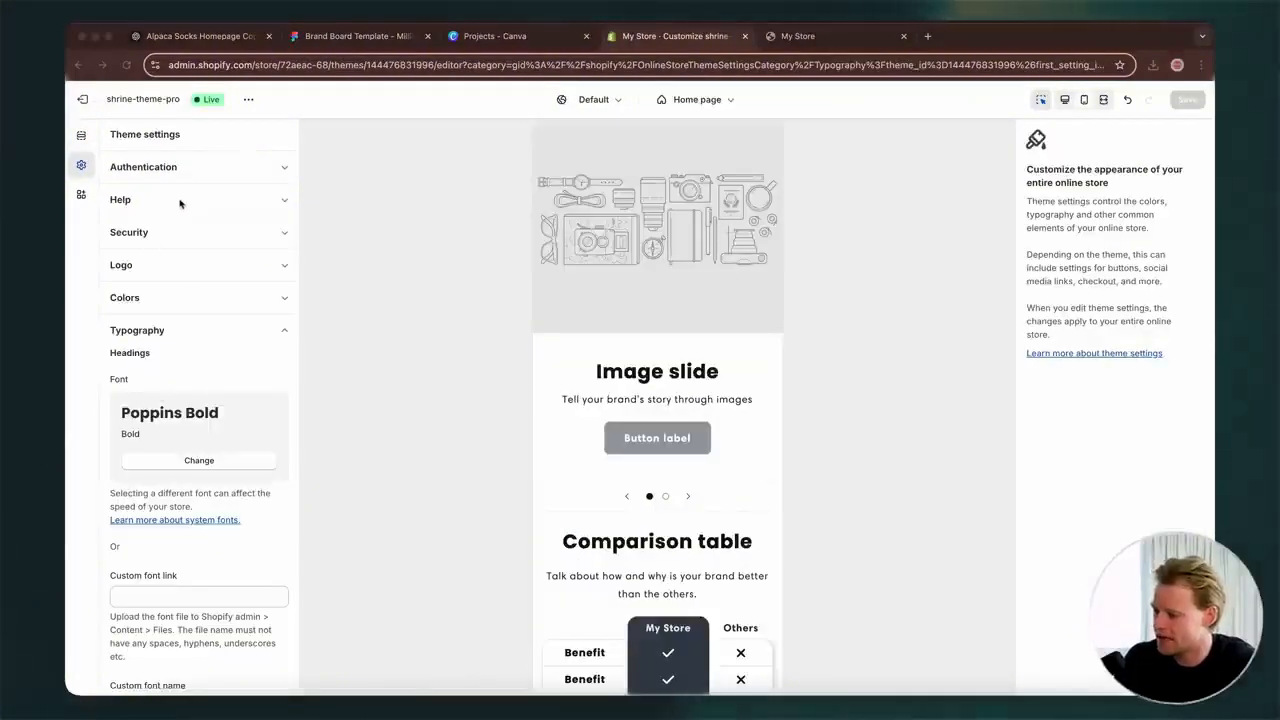
# - Examine the Figma brand board and the Canva Brand Kit for styling cues and compare them with the store's home page preview
pyautogui.click(354, 40)
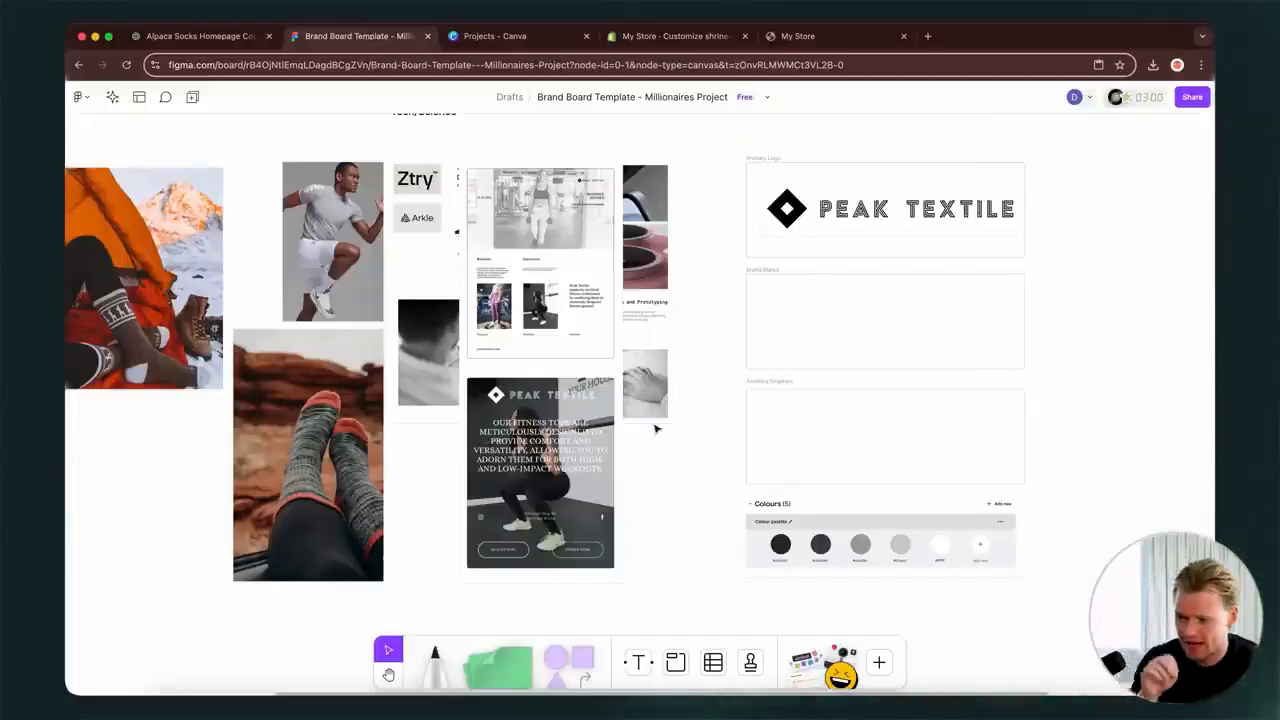
pyautogui.scroll(5, 655, 429)
pyautogui.scroll(-6, 650, 433)
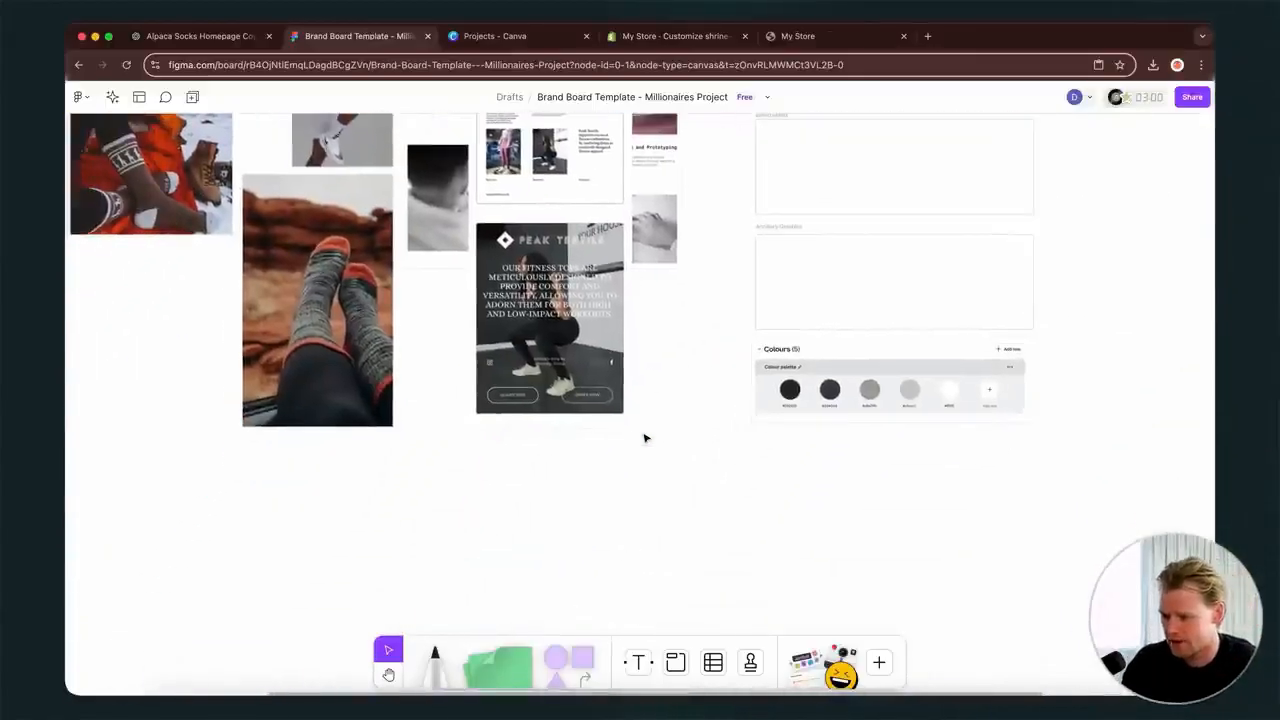
pyautogui.click(690, 36)
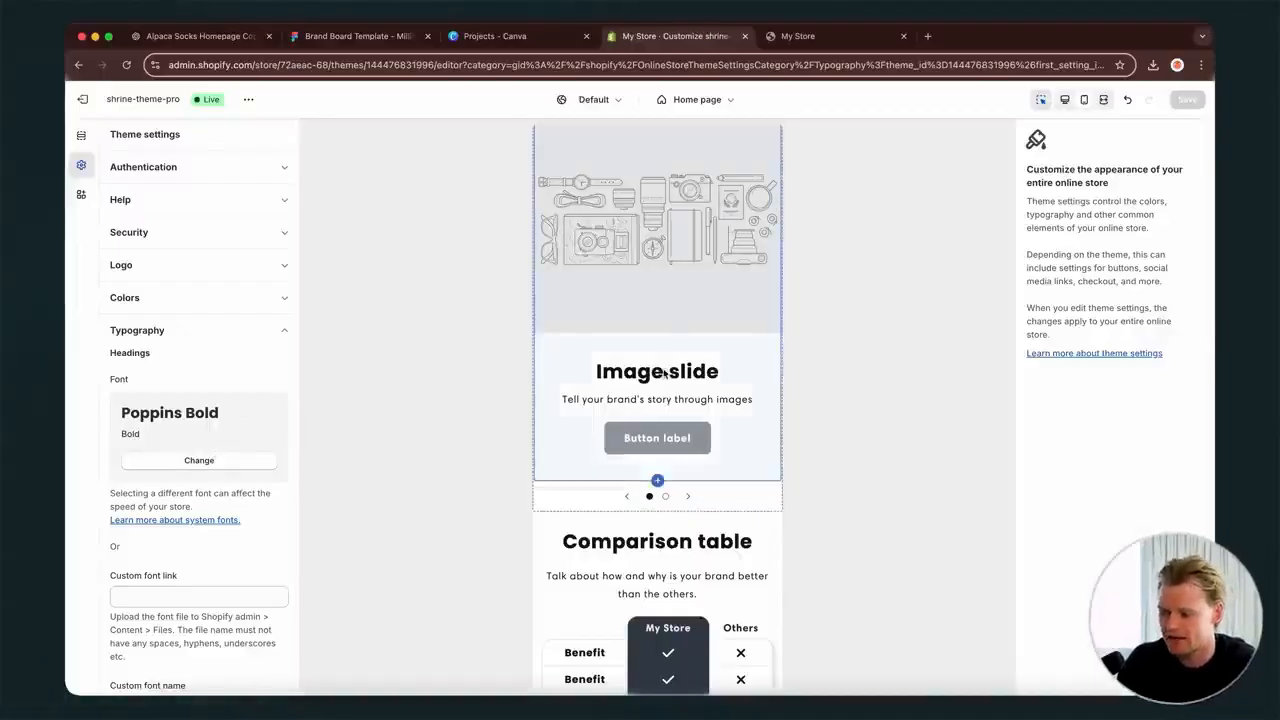
pyautogui.scroll(2, 665, 372)
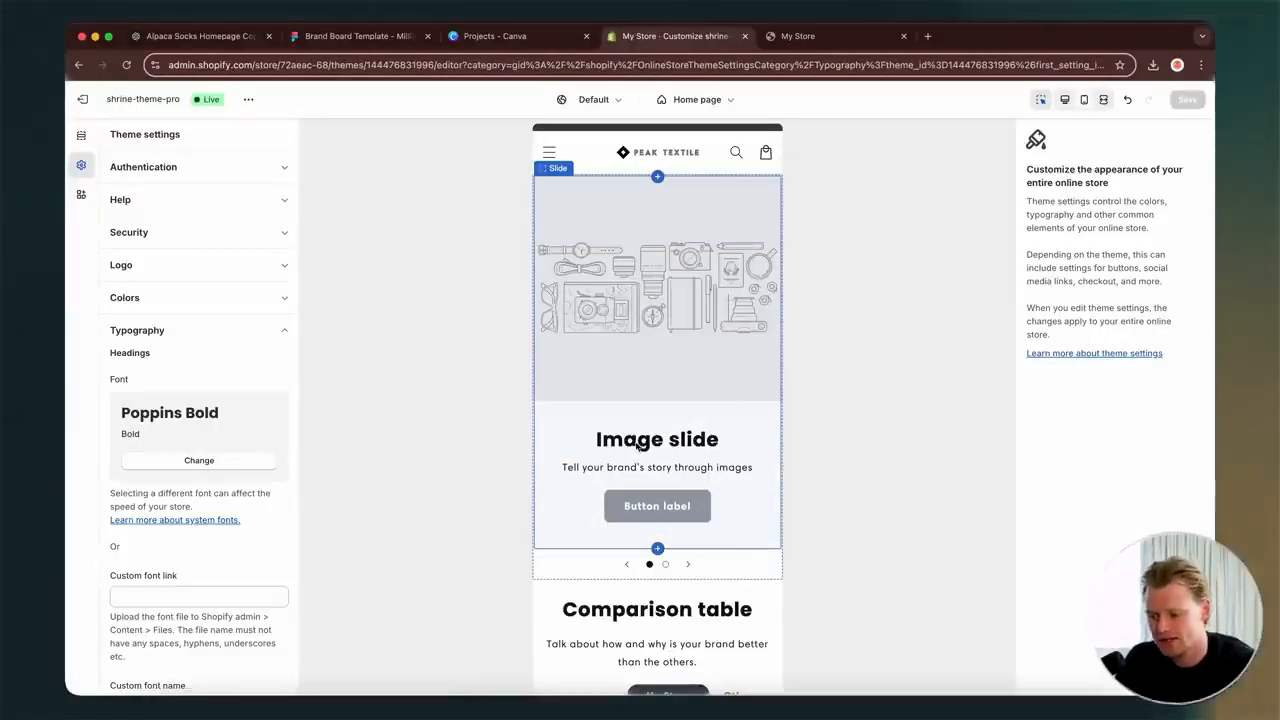
pyautogui.click(540, 36)
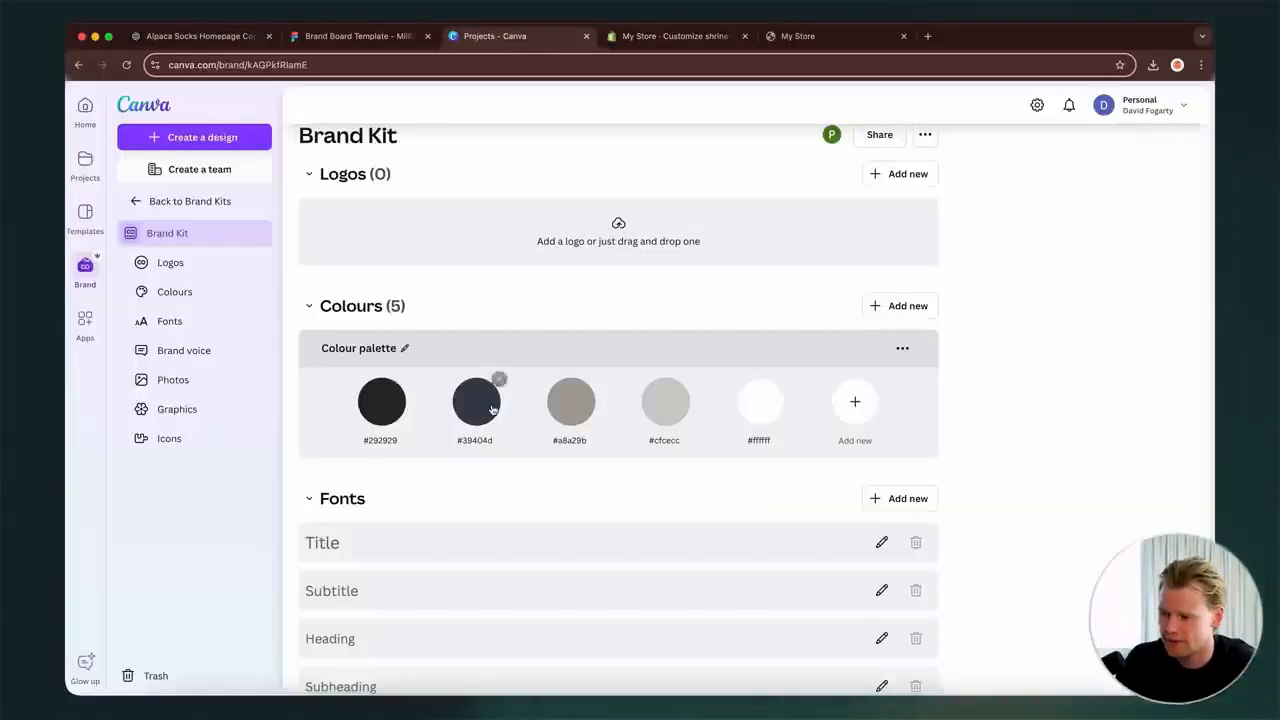
pyautogui.click(358, 42)
pyautogui.hscroll(-3, 386, 363)
pyautogui.scroll(2, 386, 363)
pyautogui.hscroll(1, 386, 363)
pyautogui.click(701, 41)
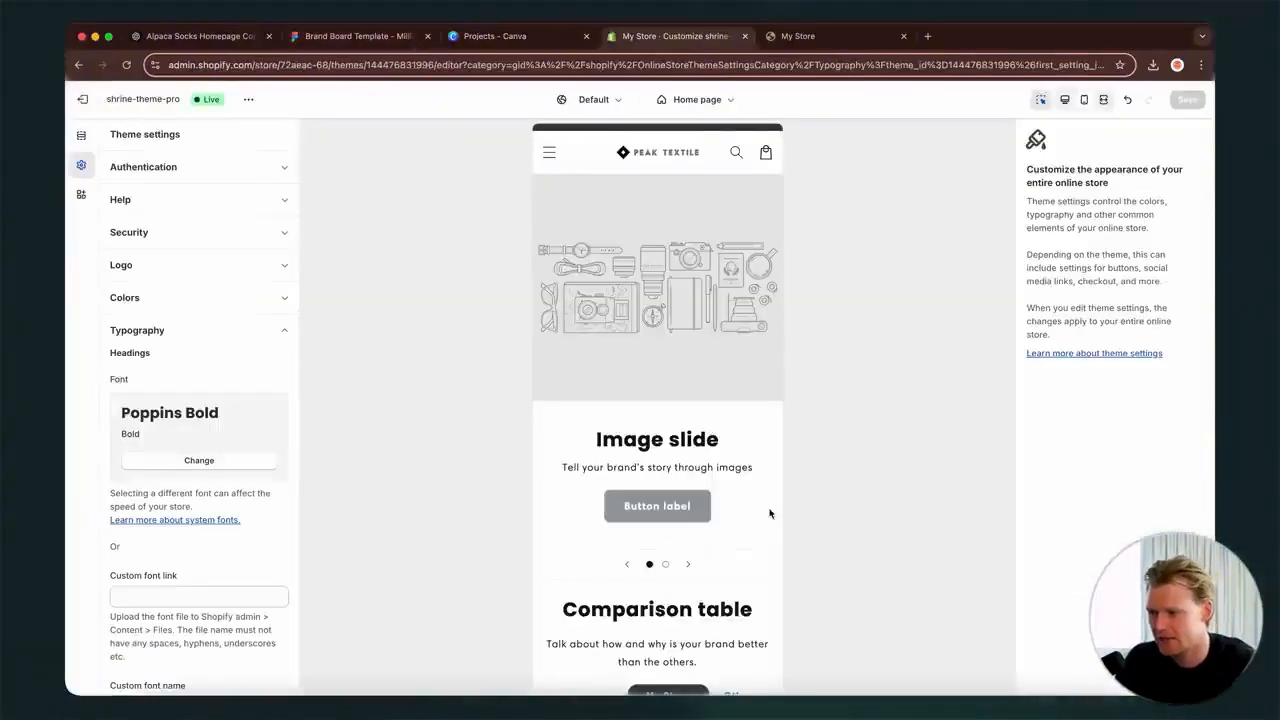
# - Try Figtree Bold as the headings font
pyautogui.scroll(-4, 769, 513)
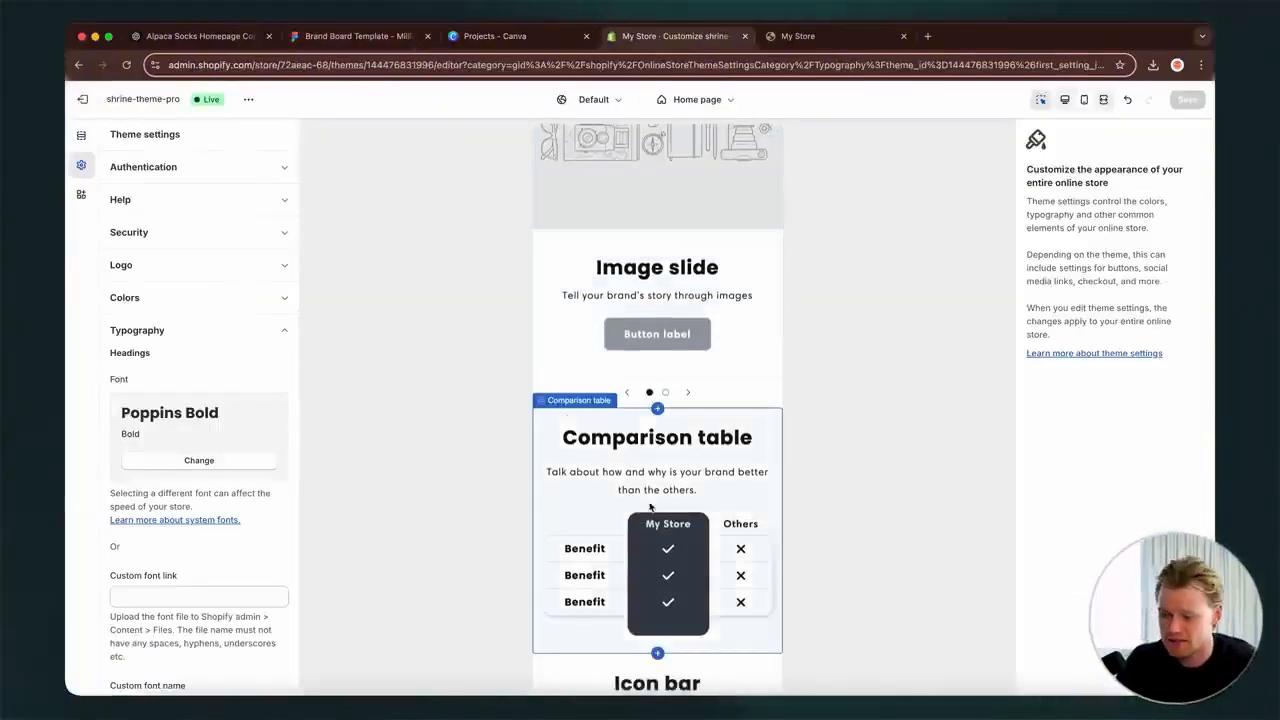
pyautogui.scroll(-1, 633, 498)
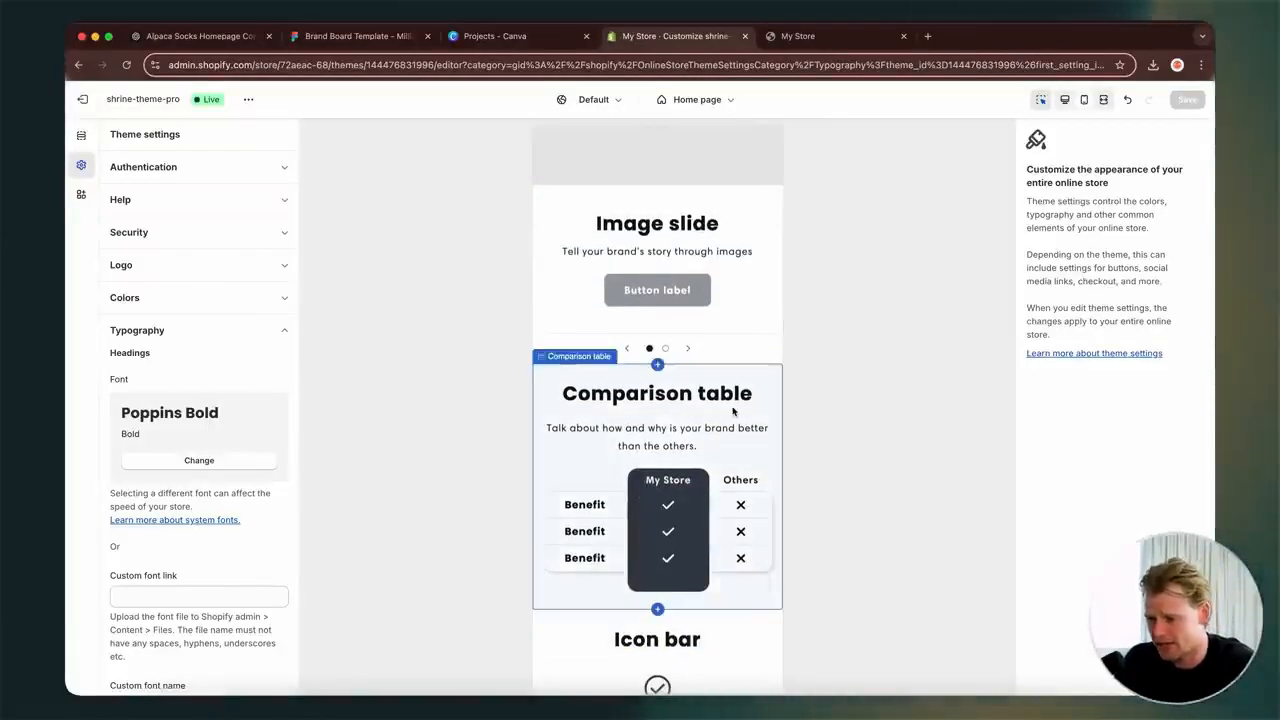
pyautogui.scroll(-4, 733, 411)
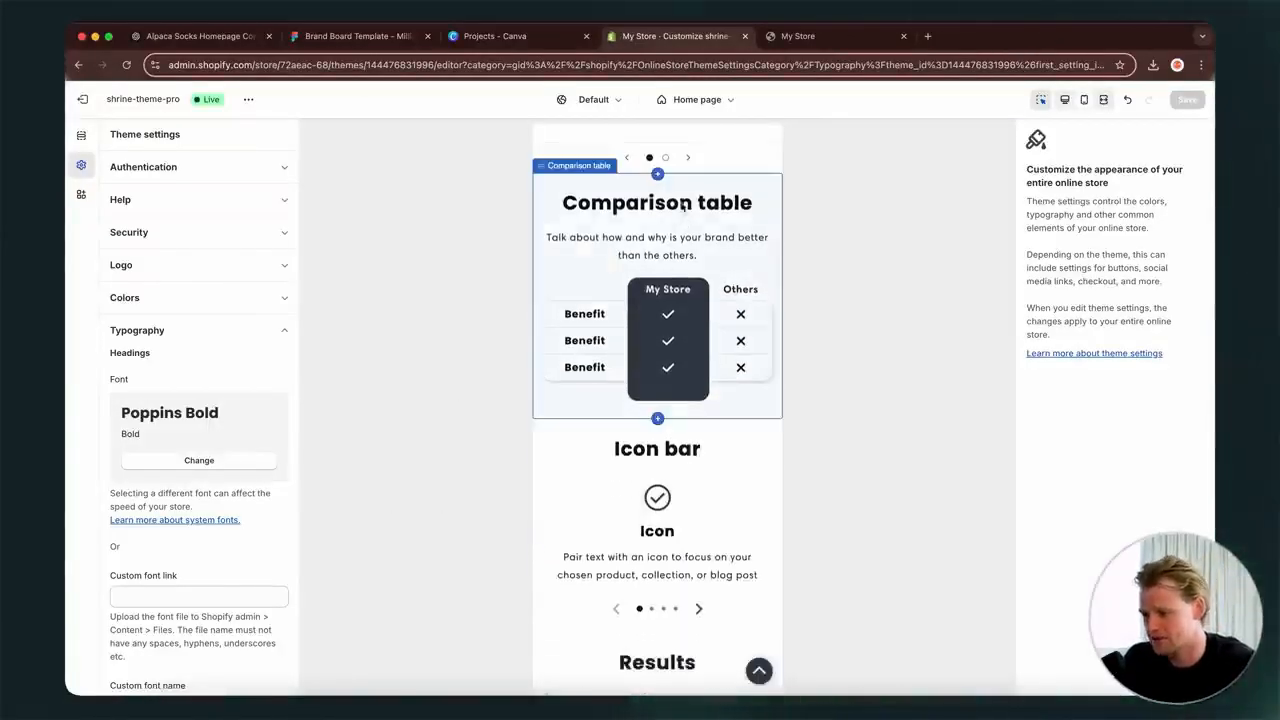
pyautogui.click(217, 466)
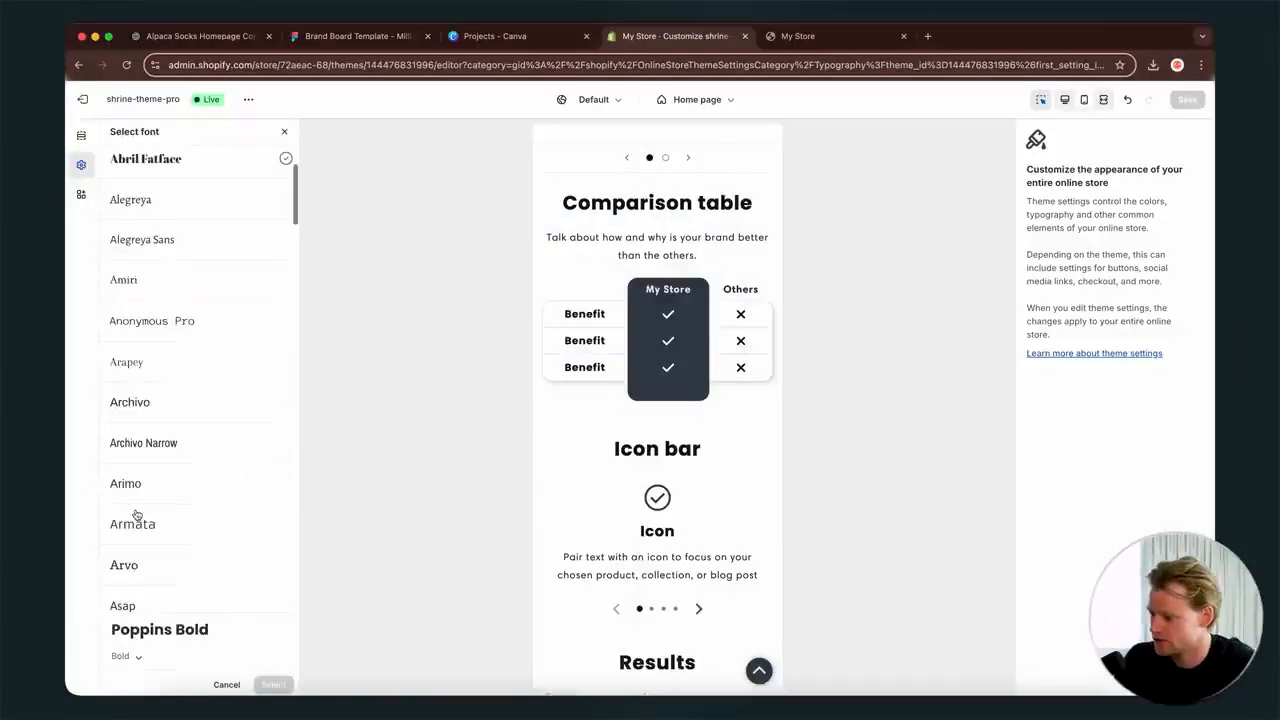
pyautogui.scroll(-10, 135, 516)
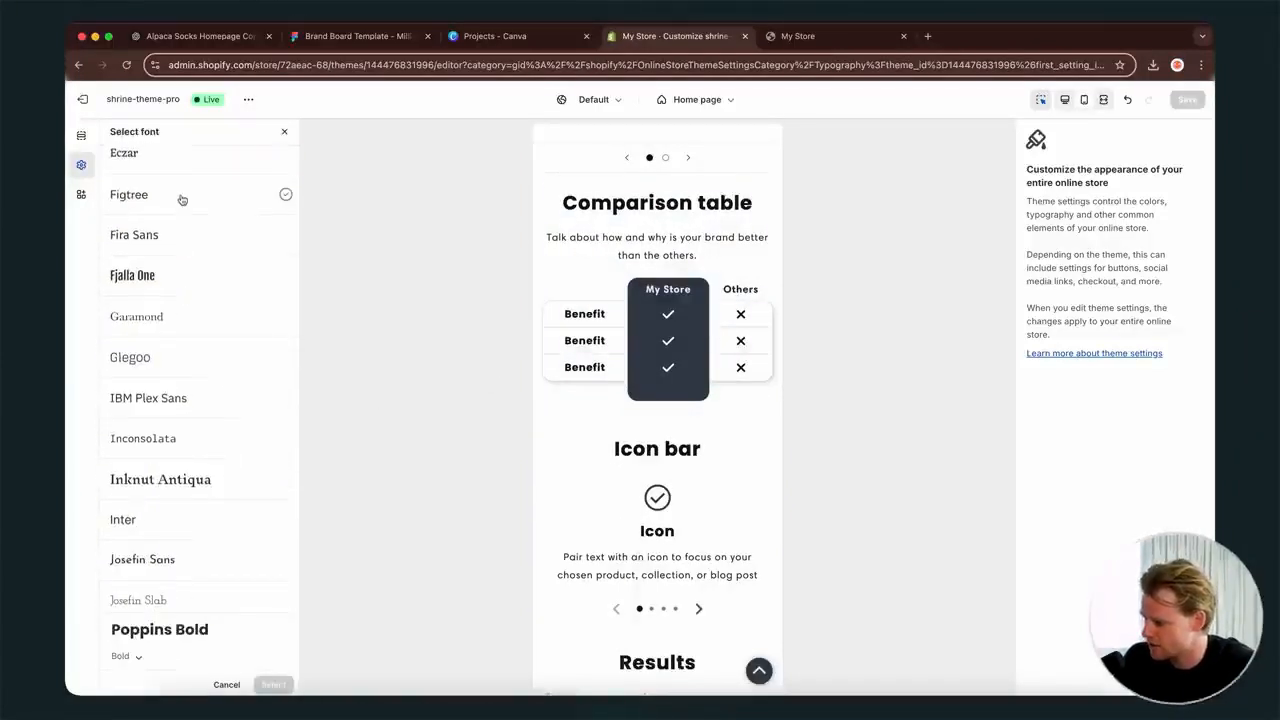
pyautogui.click(182, 200)
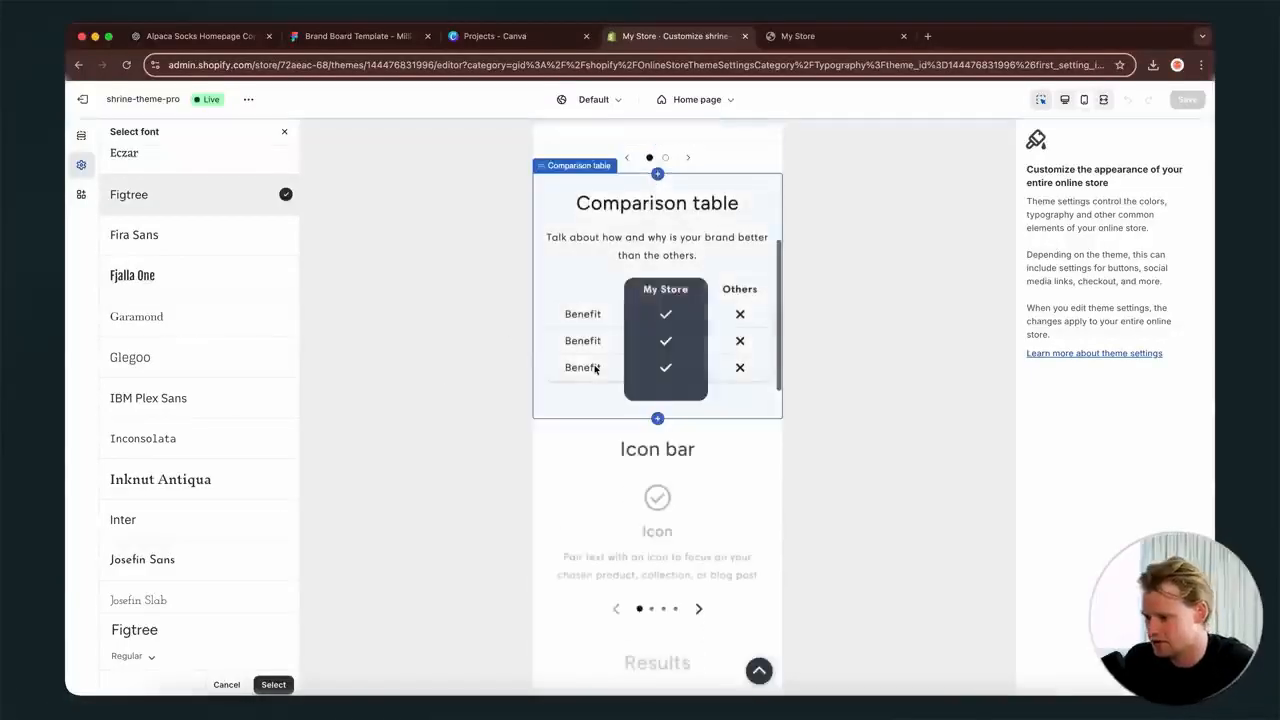
pyautogui.scroll(-1, 207, 513)
pyautogui.scroll(-1, 207, 513)
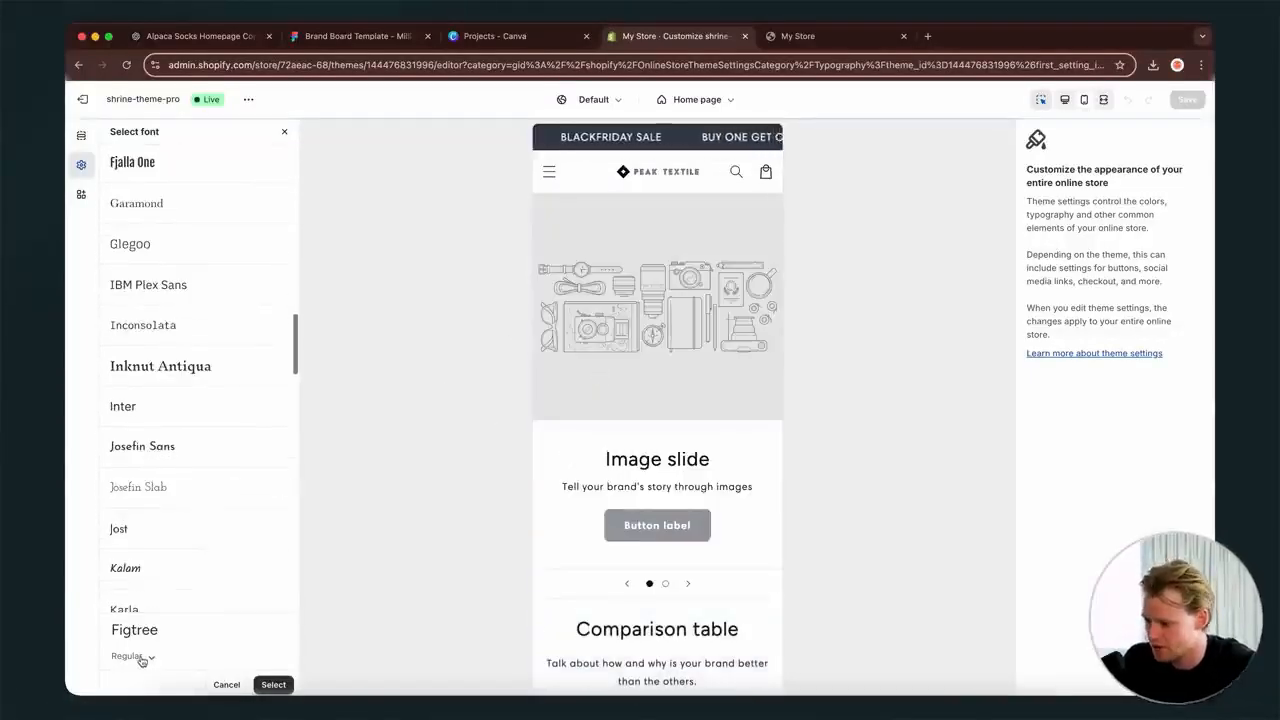
pyautogui.click(140, 656)
pyautogui.click(117, 517)
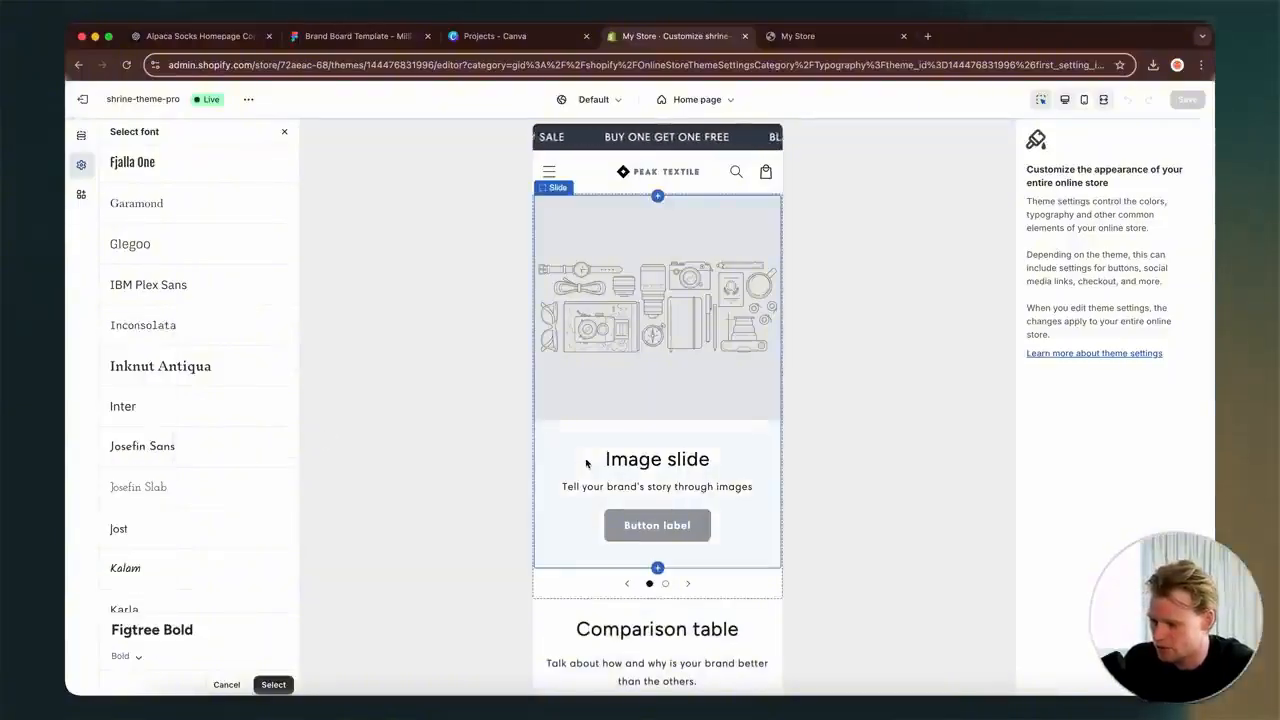
# - Check the Figtree Bold headings in the home page preview, from the image slide to the results and contact form sections
pyautogui.scroll(-3, 730, 653)
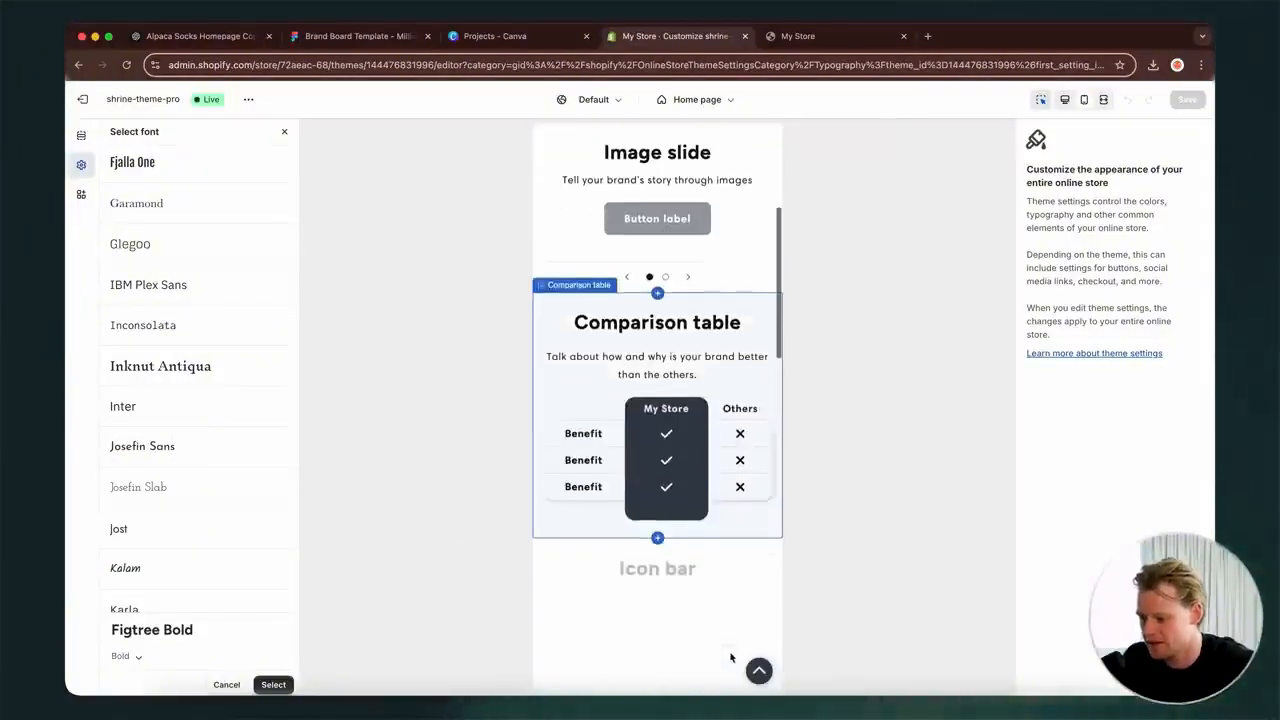
pyautogui.scroll(-10, 206, 533)
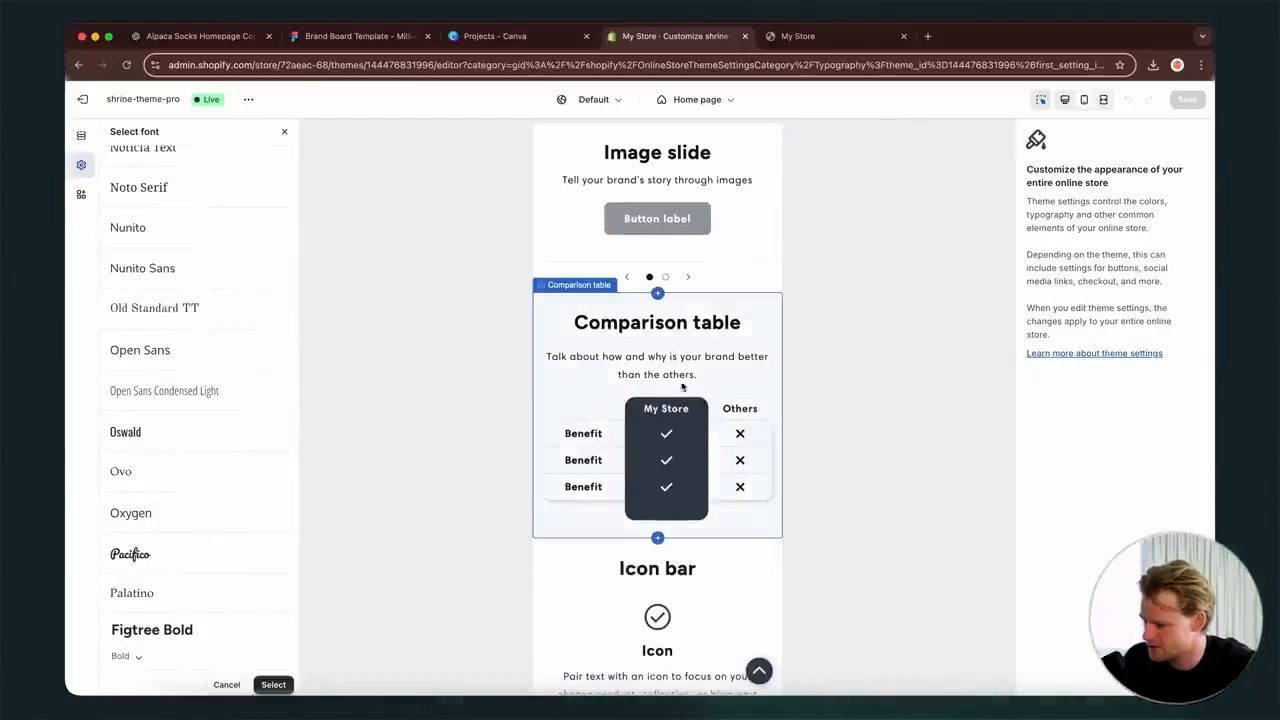
pyautogui.scroll(5, 662, 350)
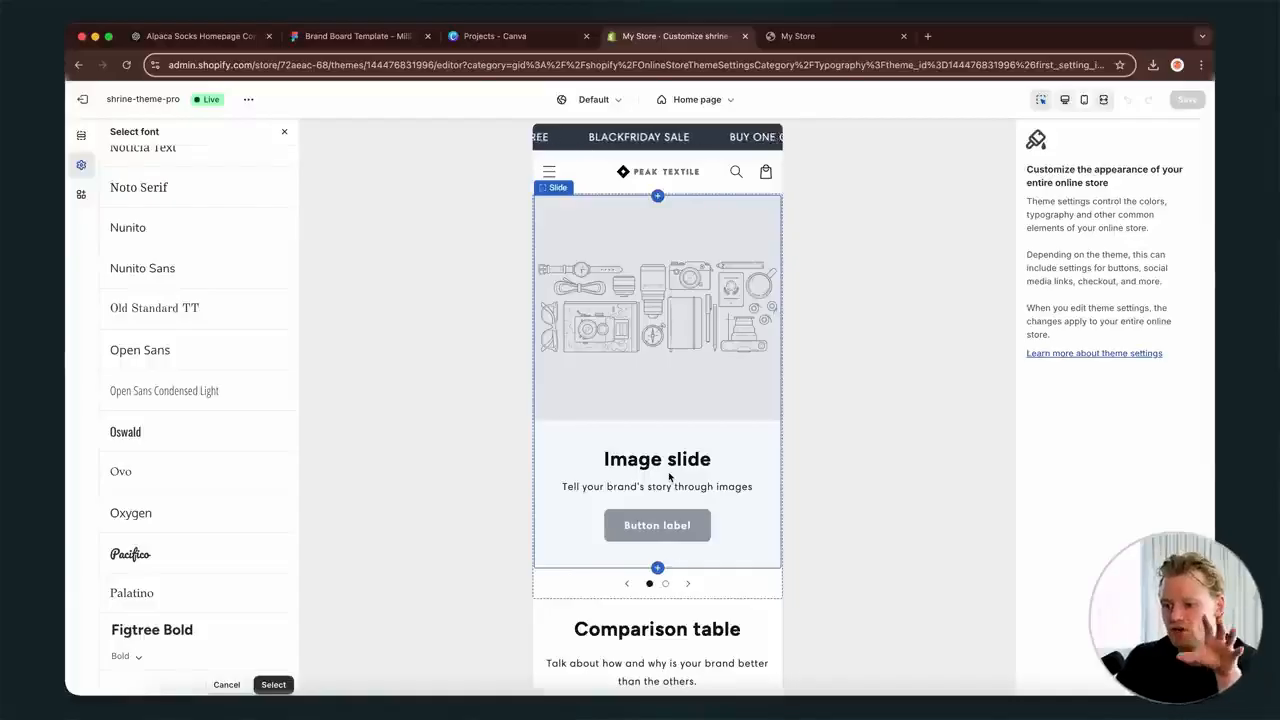
pyautogui.scroll(-10, 665, 470)
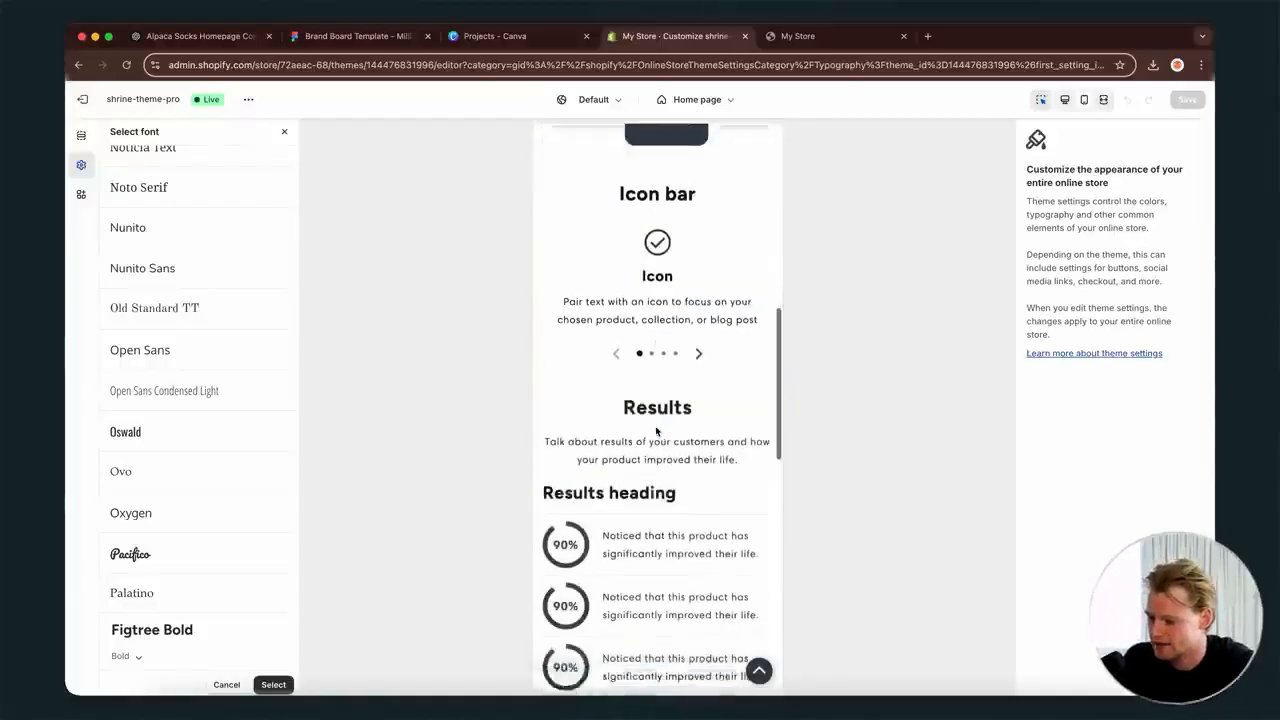
pyautogui.scroll(-2, 657, 432)
pyautogui.scroll(-1, 657, 432)
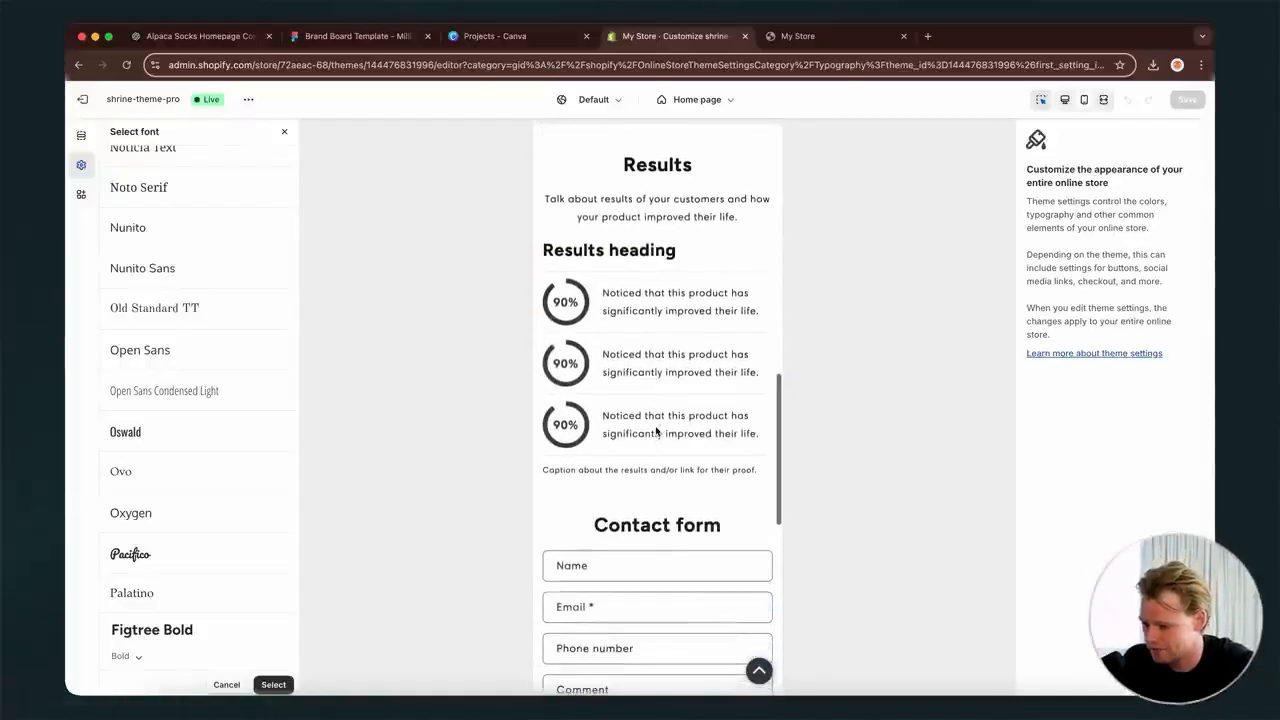
# - Set the headings font to Roboto Bold
pyautogui.scroll(-5, 206, 529)
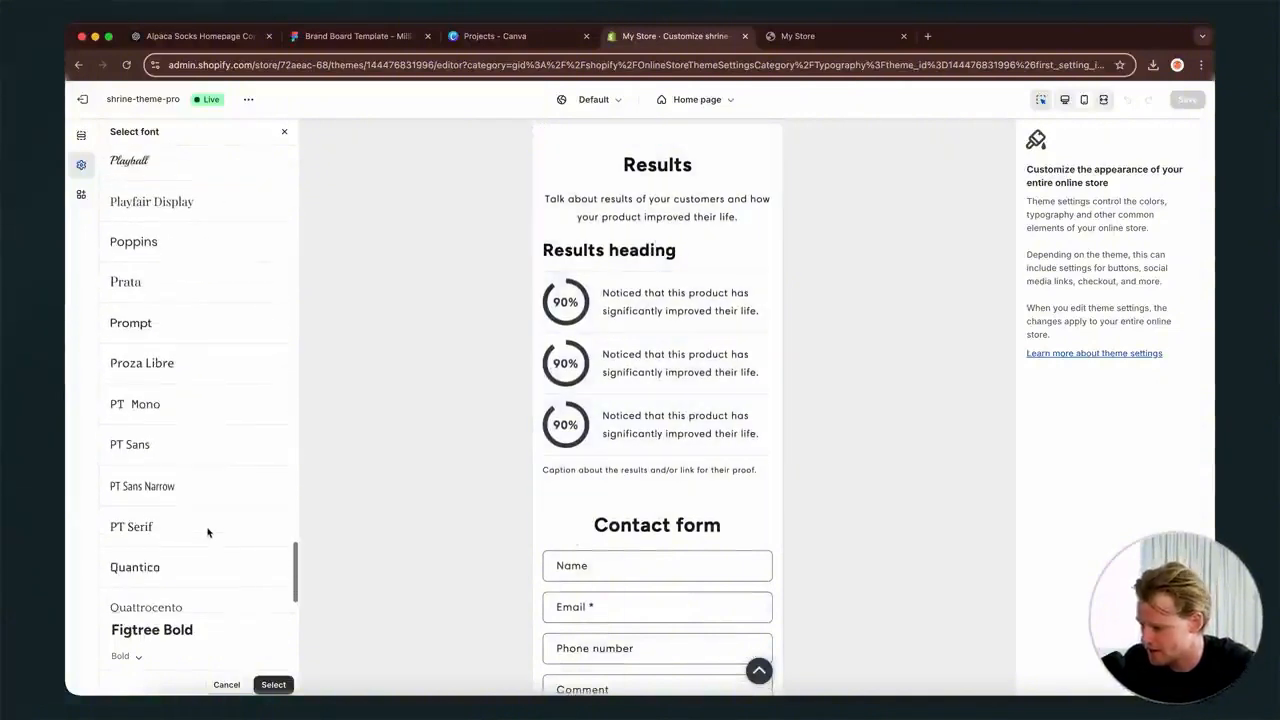
pyautogui.scroll(-5, 208, 532)
pyautogui.click(200, 411)
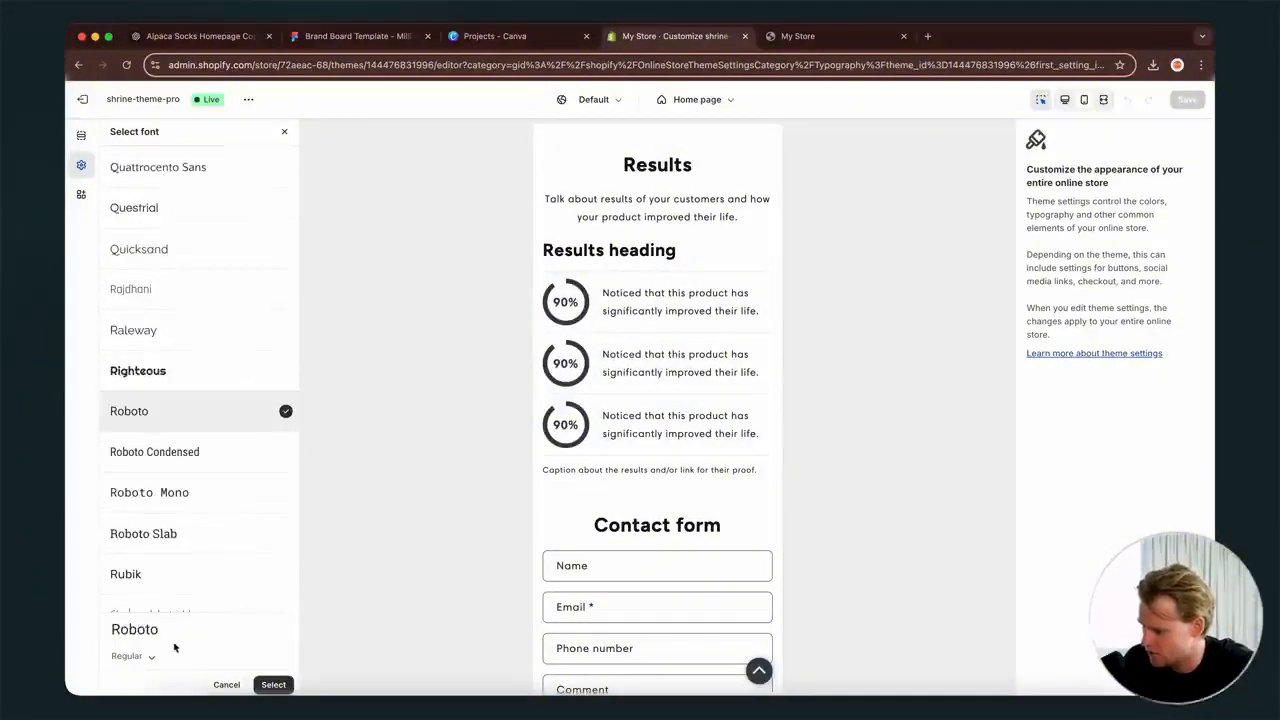
pyautogui.click(135, 656)
pyautogui.click(129, 563)
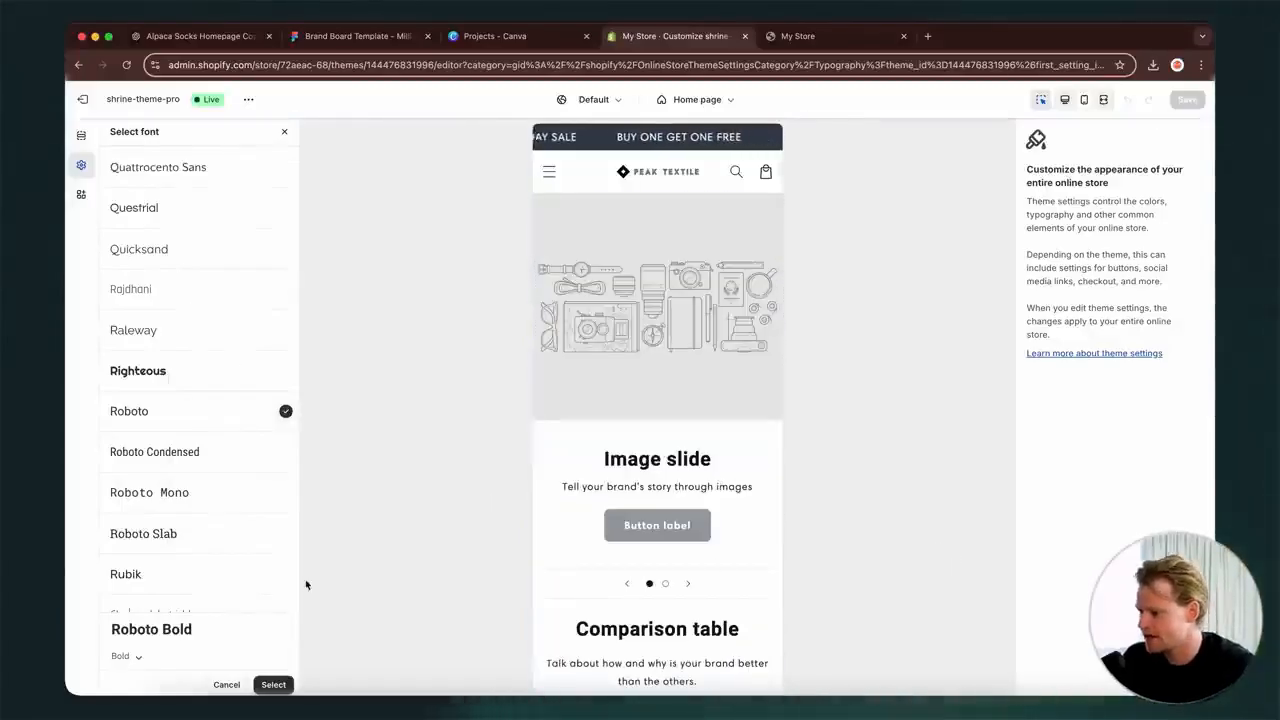
pyautogui.click(272, 685)
# - Try a different letter spacing for the headings and return it to 0.6
pyautogui.scroll(-3, 182, 611)
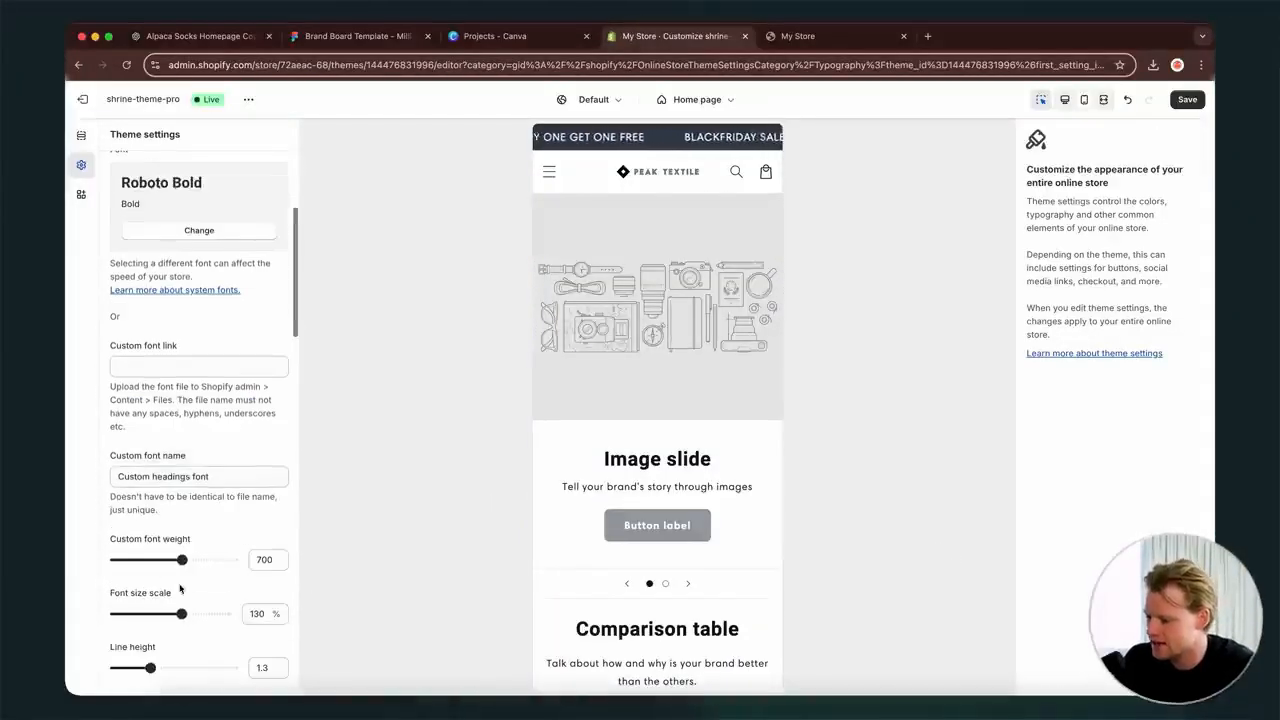
pyautogui.scroll(-2, 195, 380)
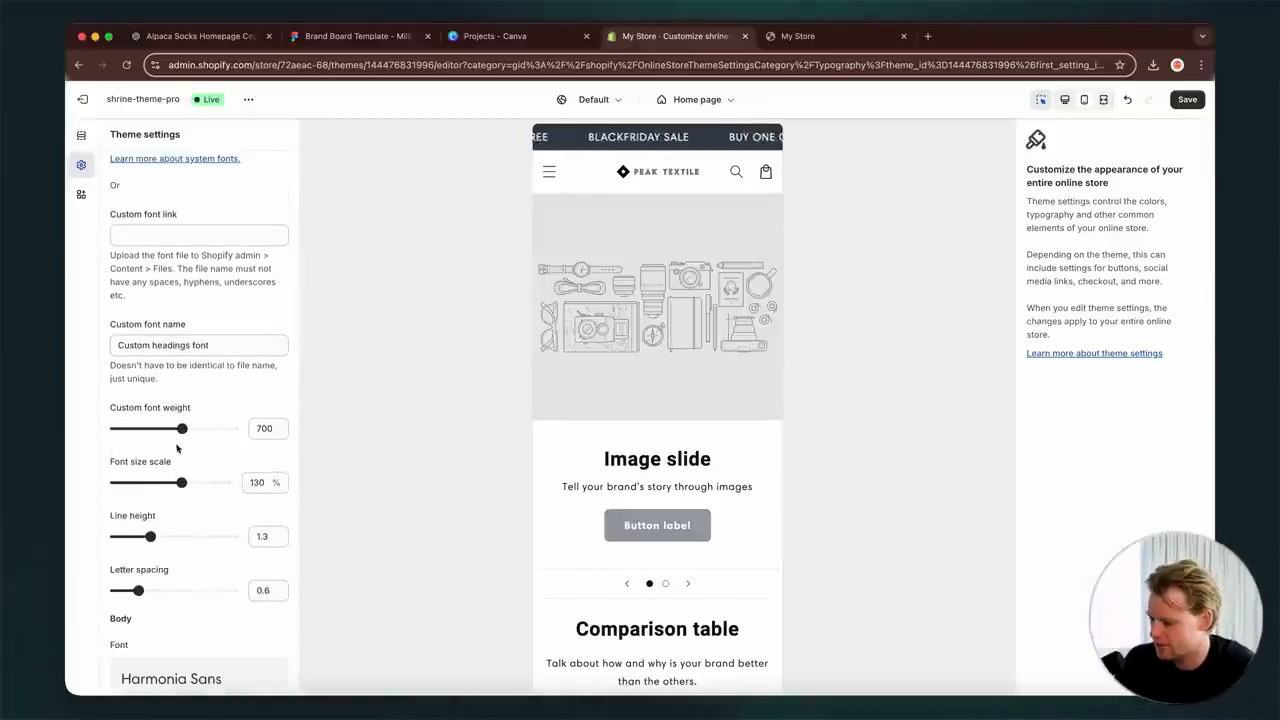
pyautogui.scroll(-1, 186, 529)
pyautogui.moveTo(138, 537)
pyautogui.mouseDown()
pyautogui.moveTo(149, 537)
pyautogui.moveTo(138, 537)
pyautogui.mouseUp()
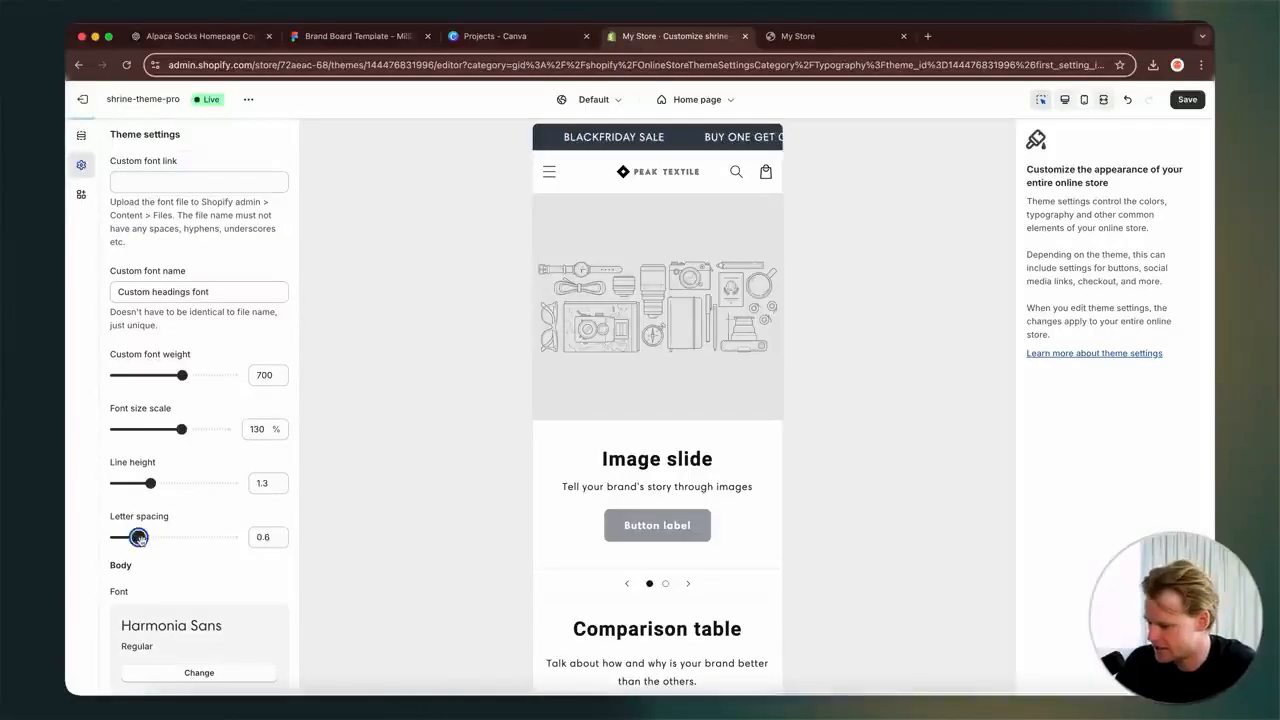
# - Review the body font settings and the remaining theme setting categories
pyautogui.scroll(-10, 230, 542)
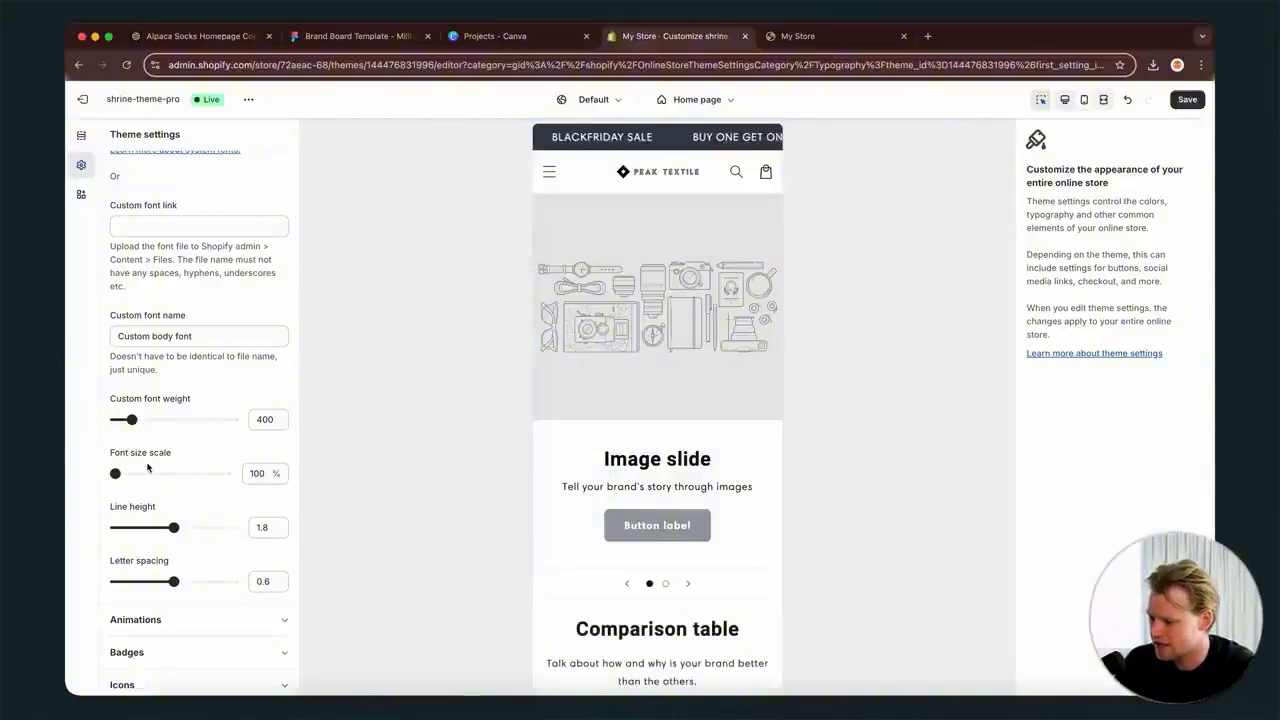
pyautogui.scroll(-1, 148, 467)
pyautogui.scroll(5, 143, 457)
pyautogui.scroll(-8, 140, 460)
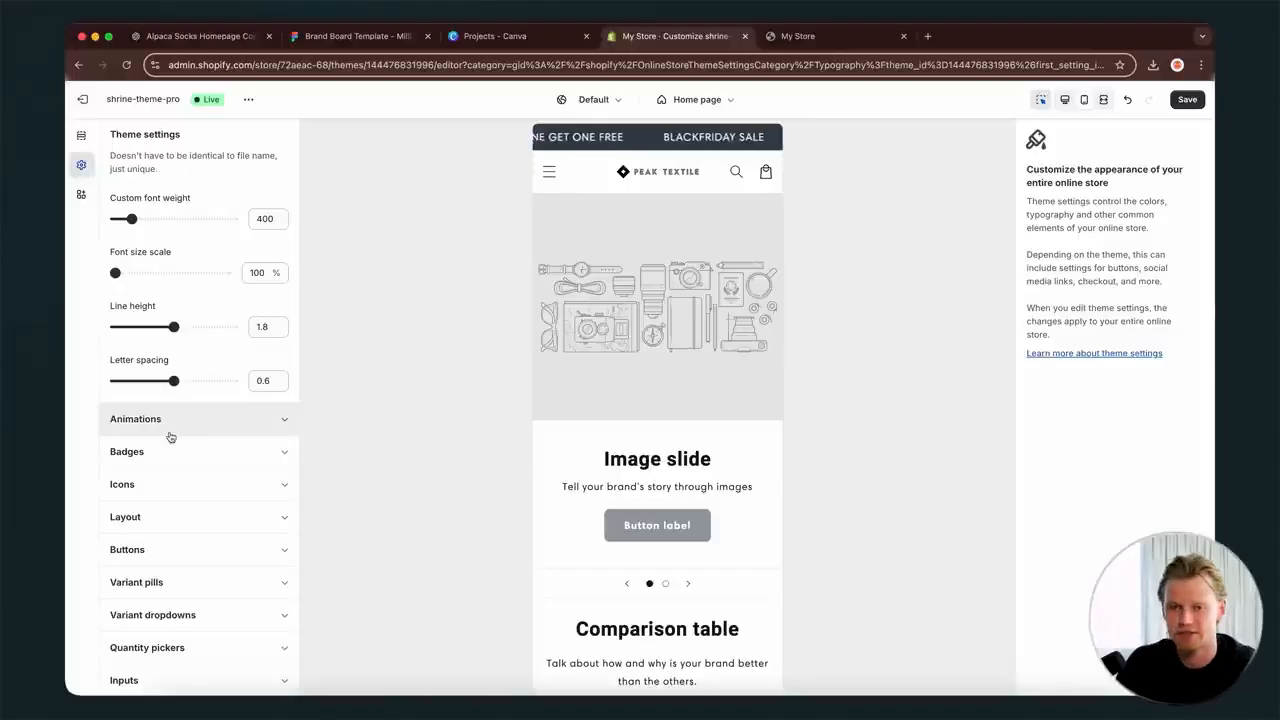
pyautogui.scroll(-6, 234, 284)
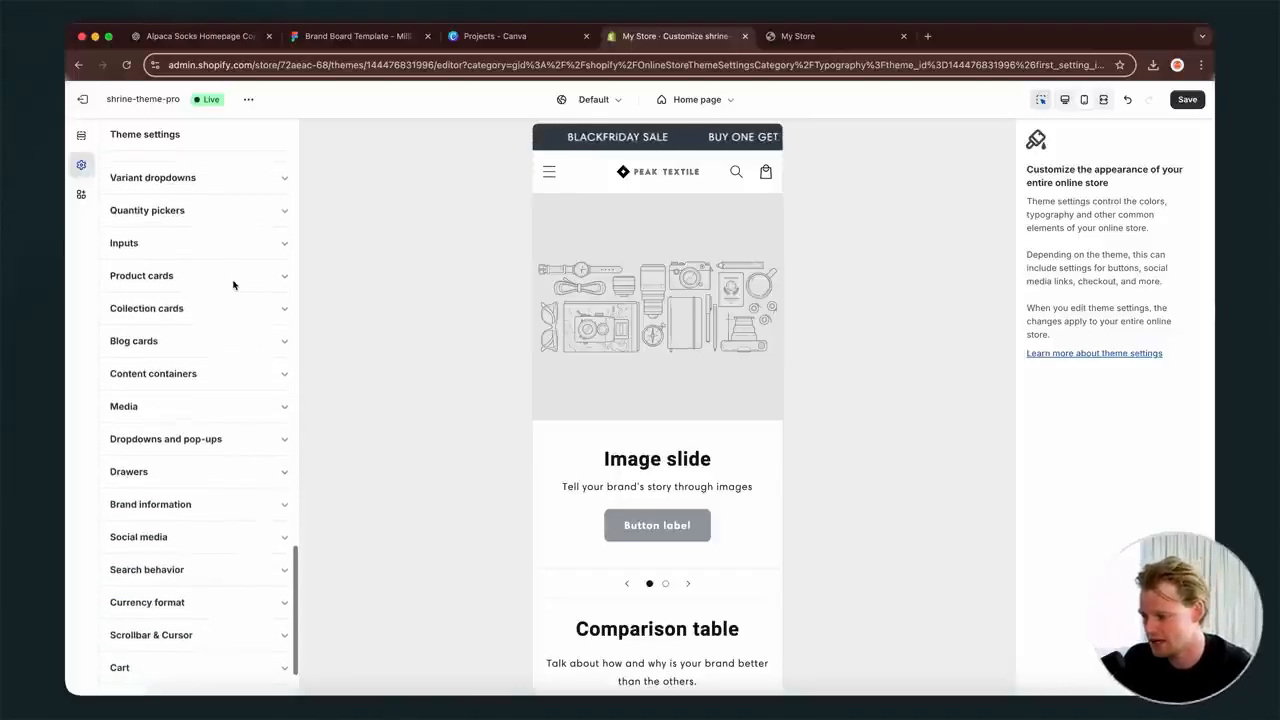
pyautogui.scroll(6, 233, 285)
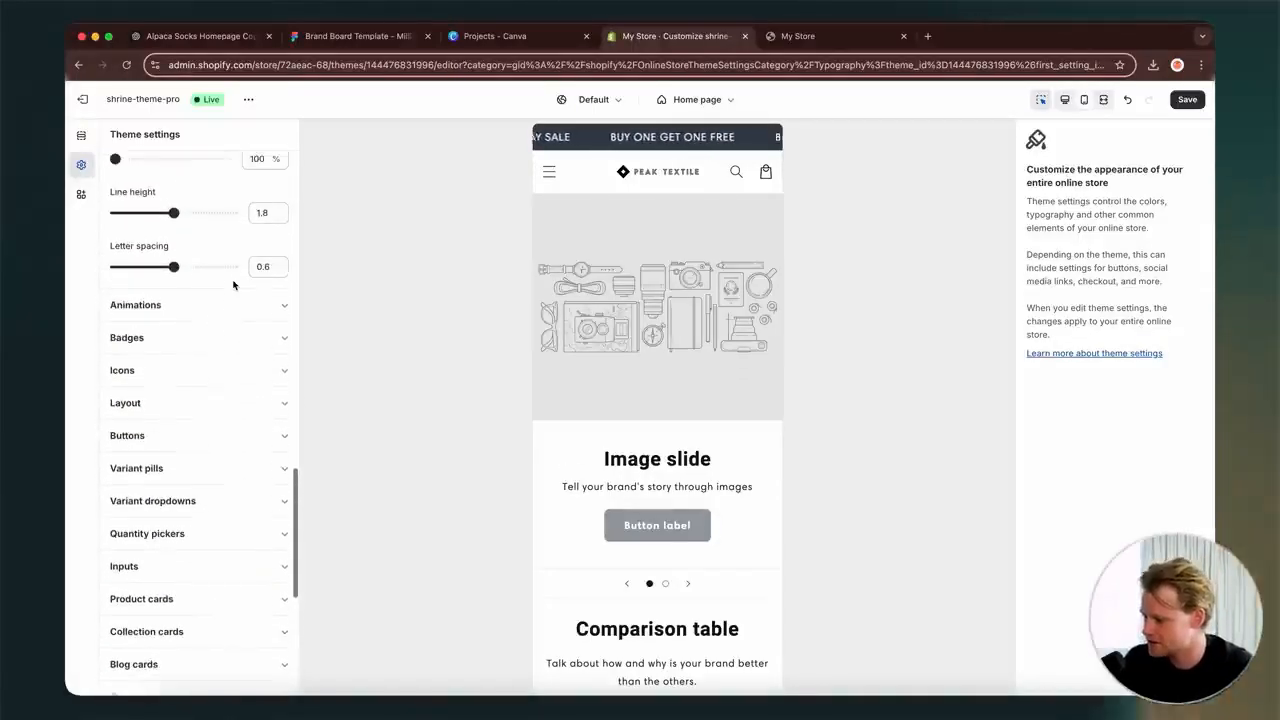
pyautogui.scroll(10, 201, 316)
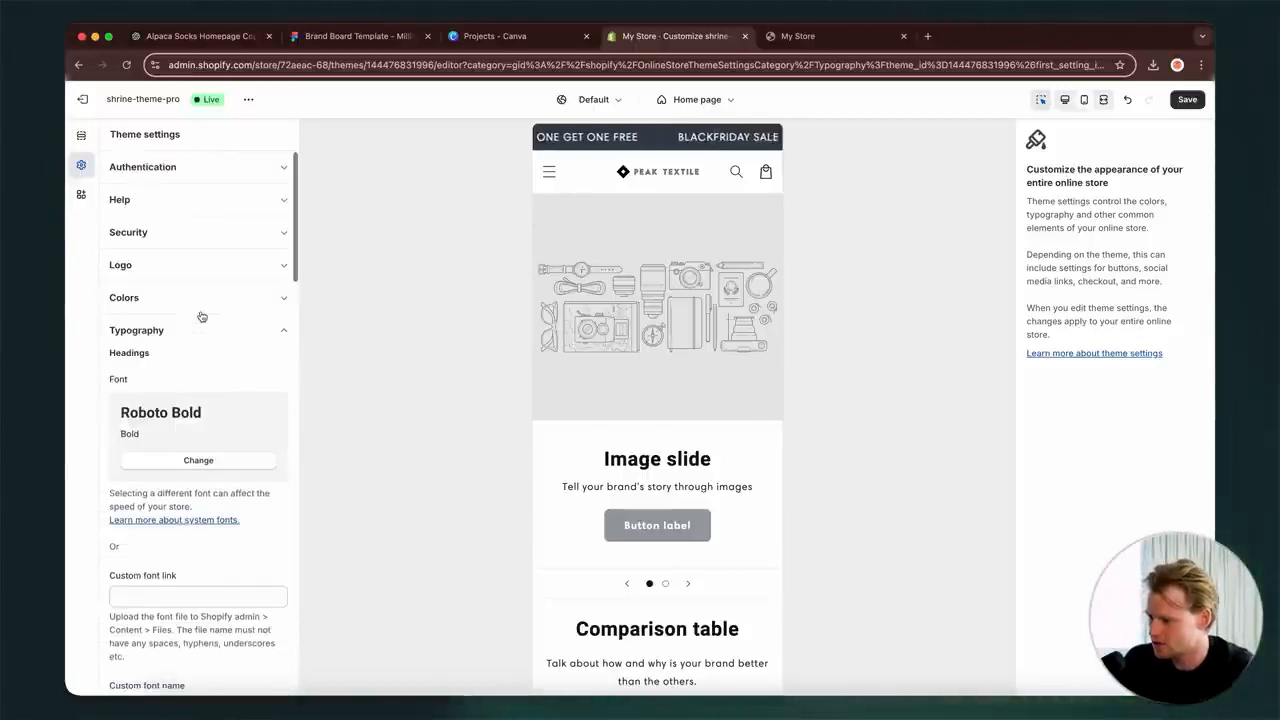
# - Set the mobile logo width to 170 px in the theme's Logo settings
pyautogui.click(183, 264)
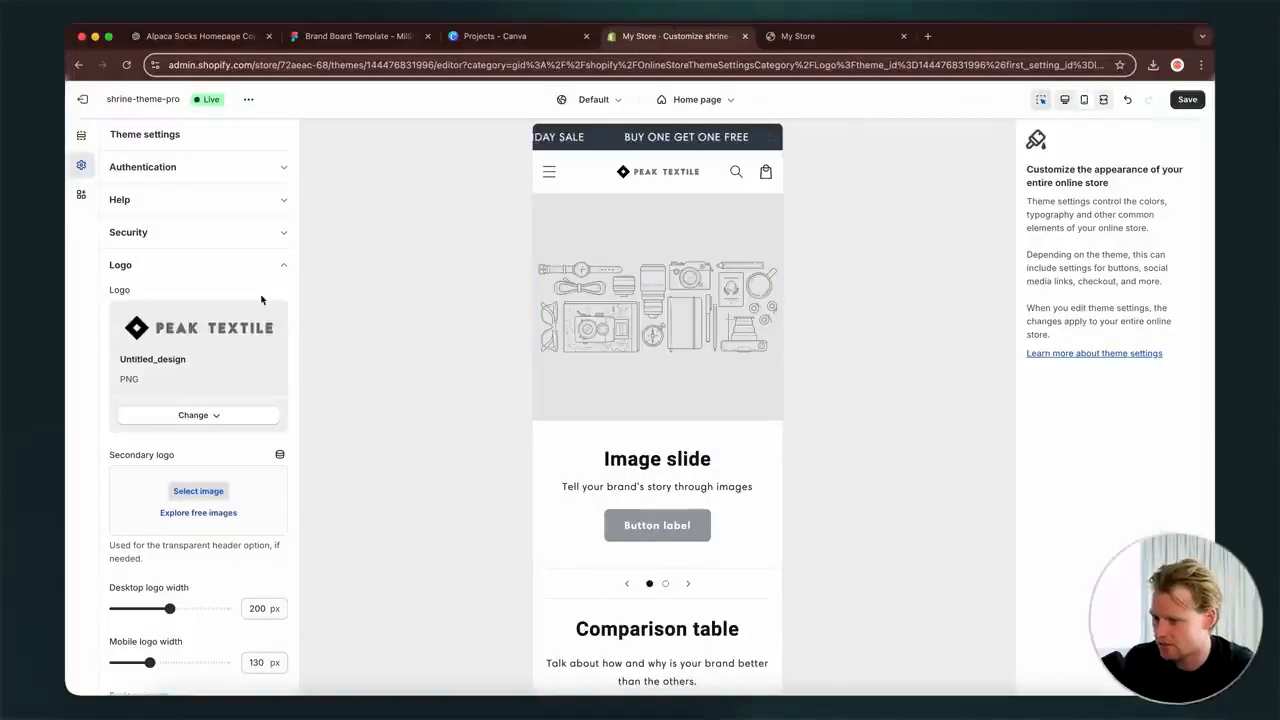
pyautogui.scroll(-2, 223, 394)
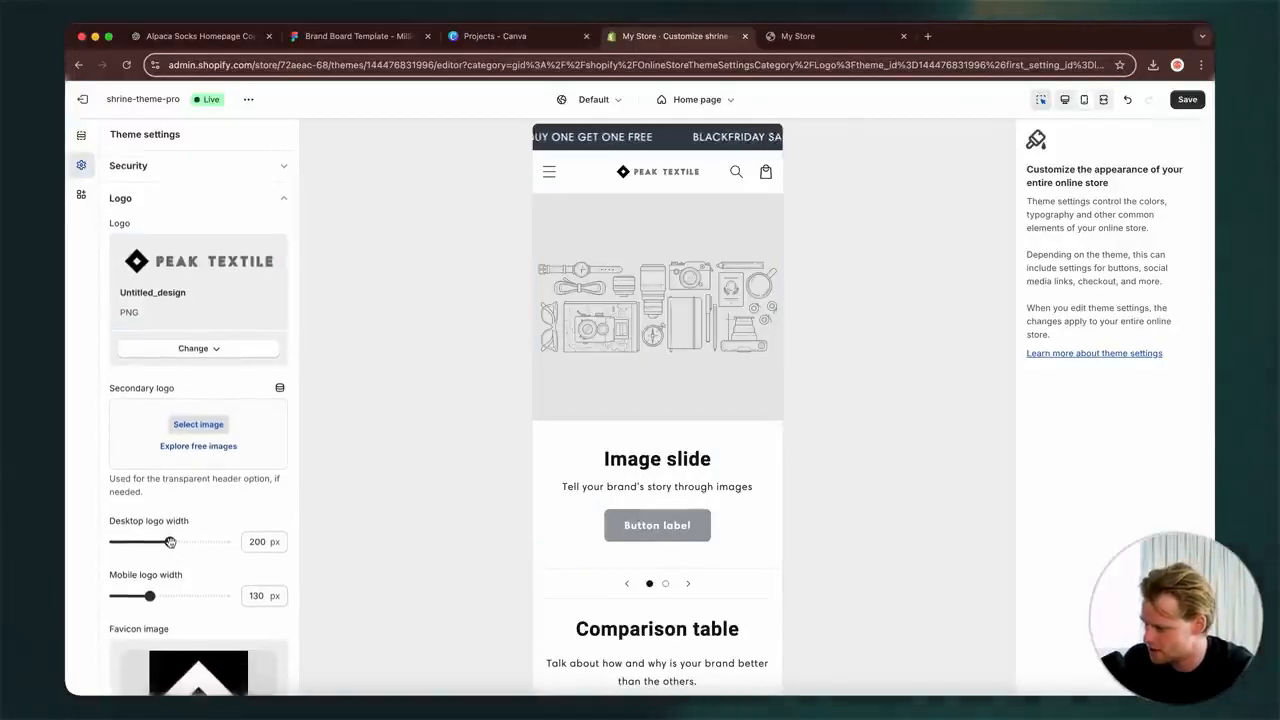
pyautogui.moveTo(150, 595); pyautogui.dragTo(159, 596)
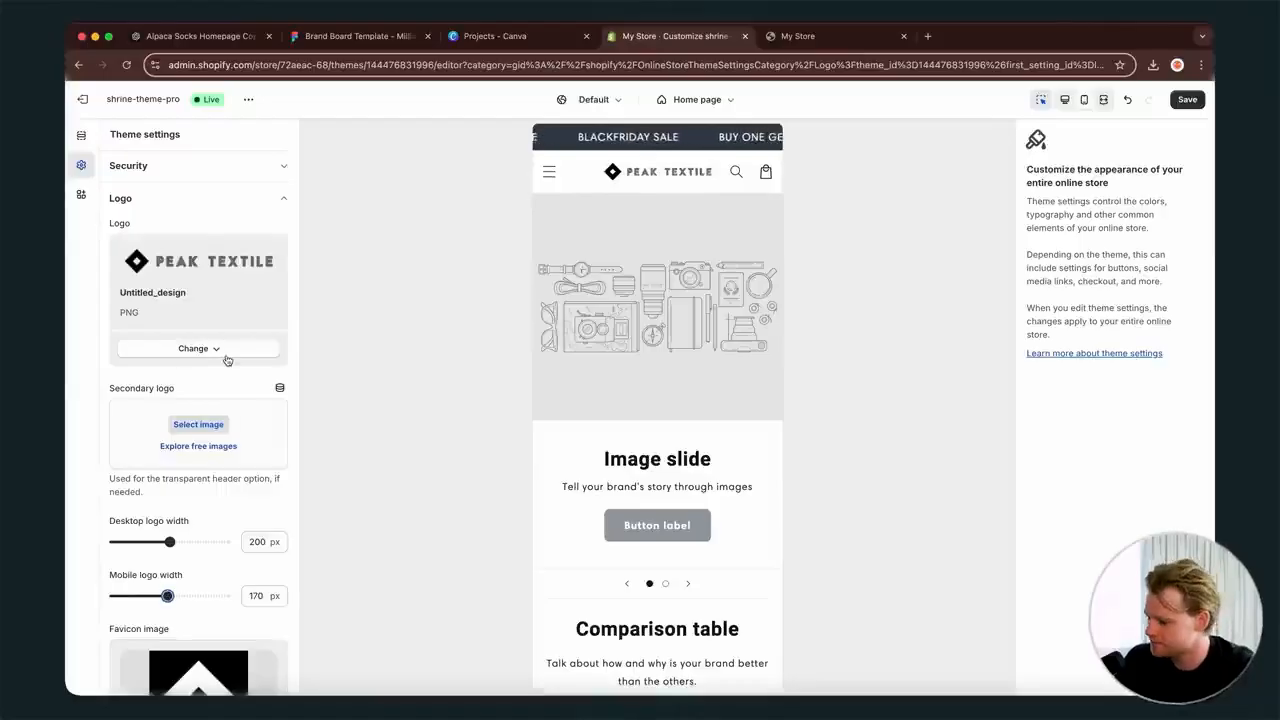
# - Set the desktop logo width to 240 px and check the logo in the desktop and mobile previews
pyautogui.scroll(2, 227, 360)
pyautogui.click(1064, 99)
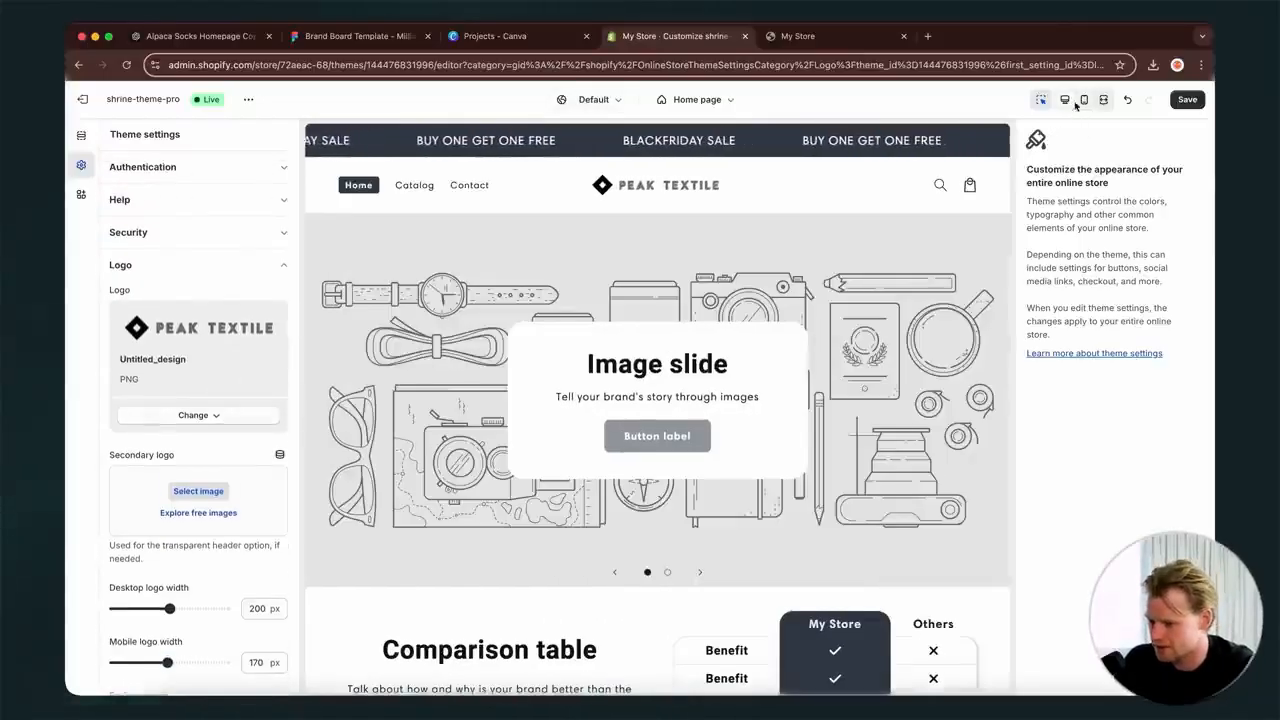
pyautogui.moveTo(170, 608); pyautogui.dragTo(184, 608)
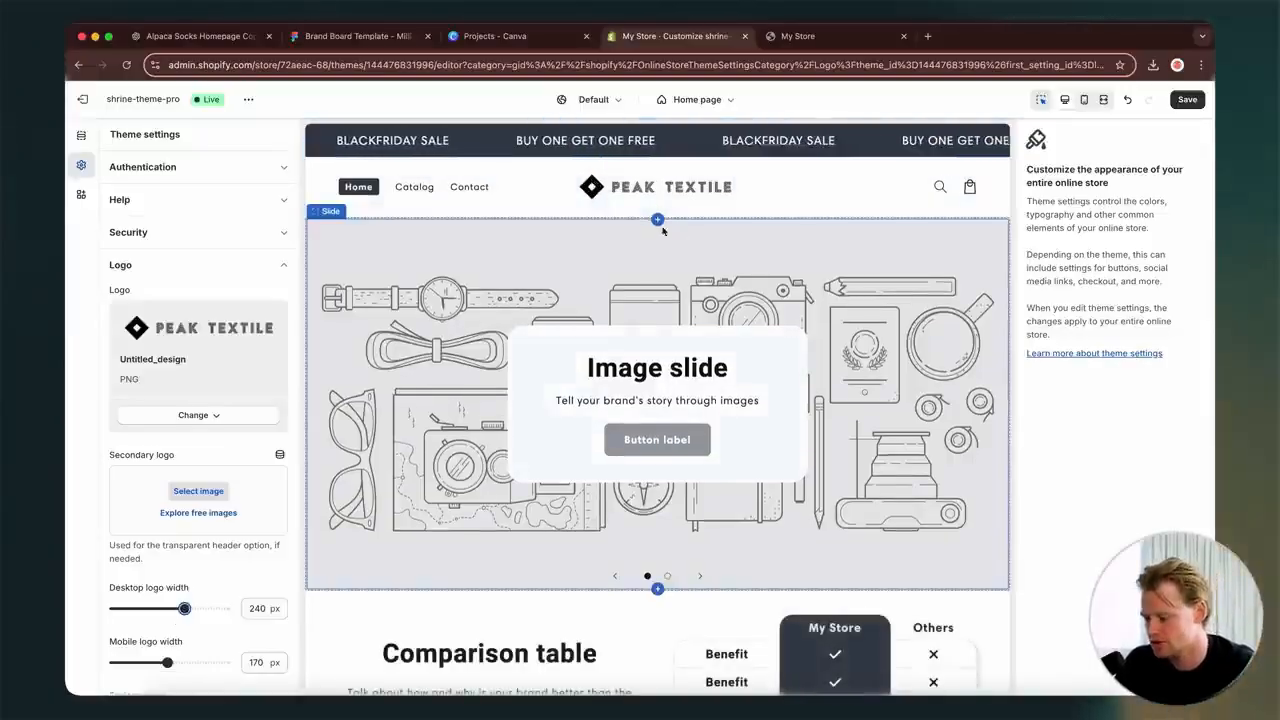
pyautogui.click(1084, 99)
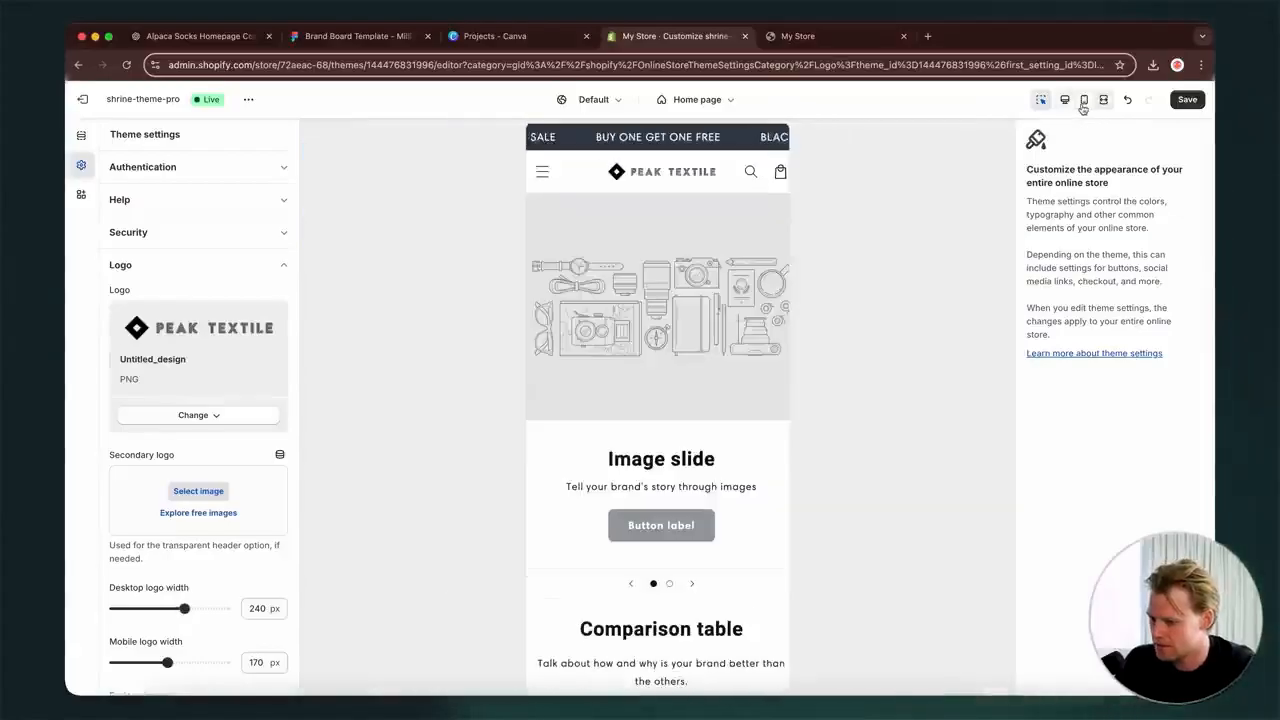
# - Review the Animations and Badges settings and the theme setting categories below them
pyautogui.scroll(-5, 166, 590)
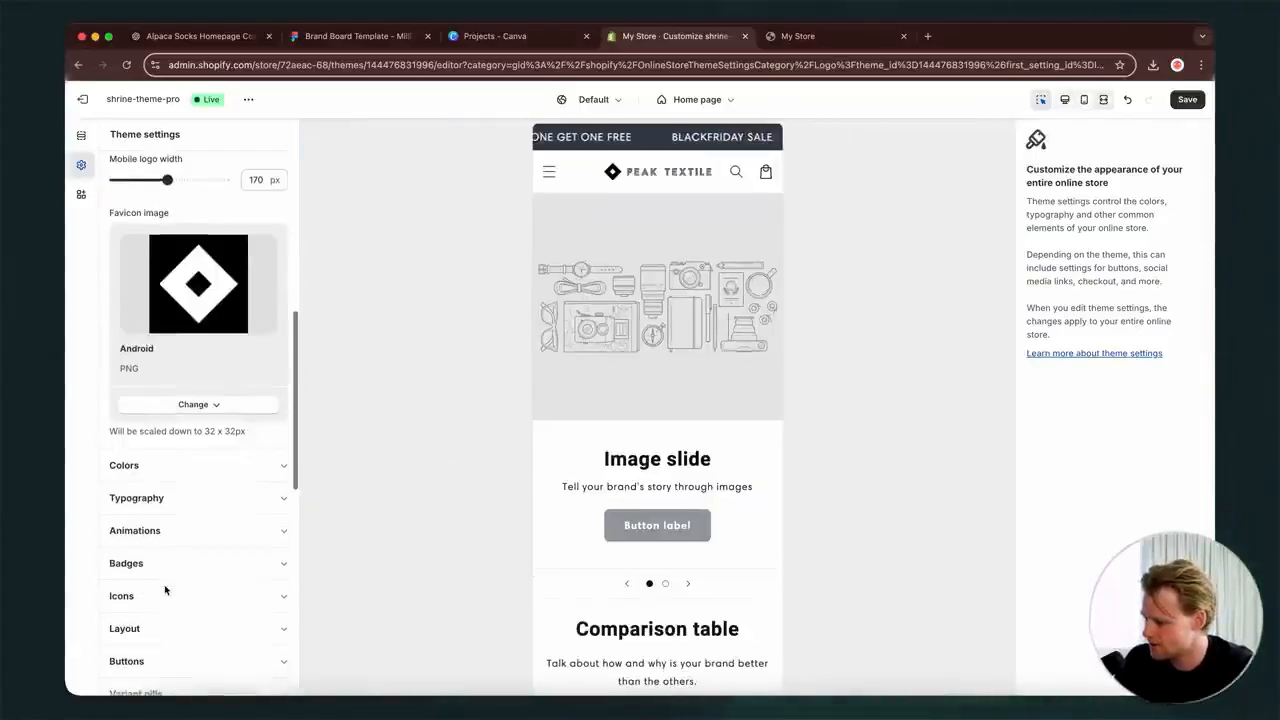
pyautogui.scroll(-1, 657, 376)
pyautogui.scroll(-2, 218, 498)
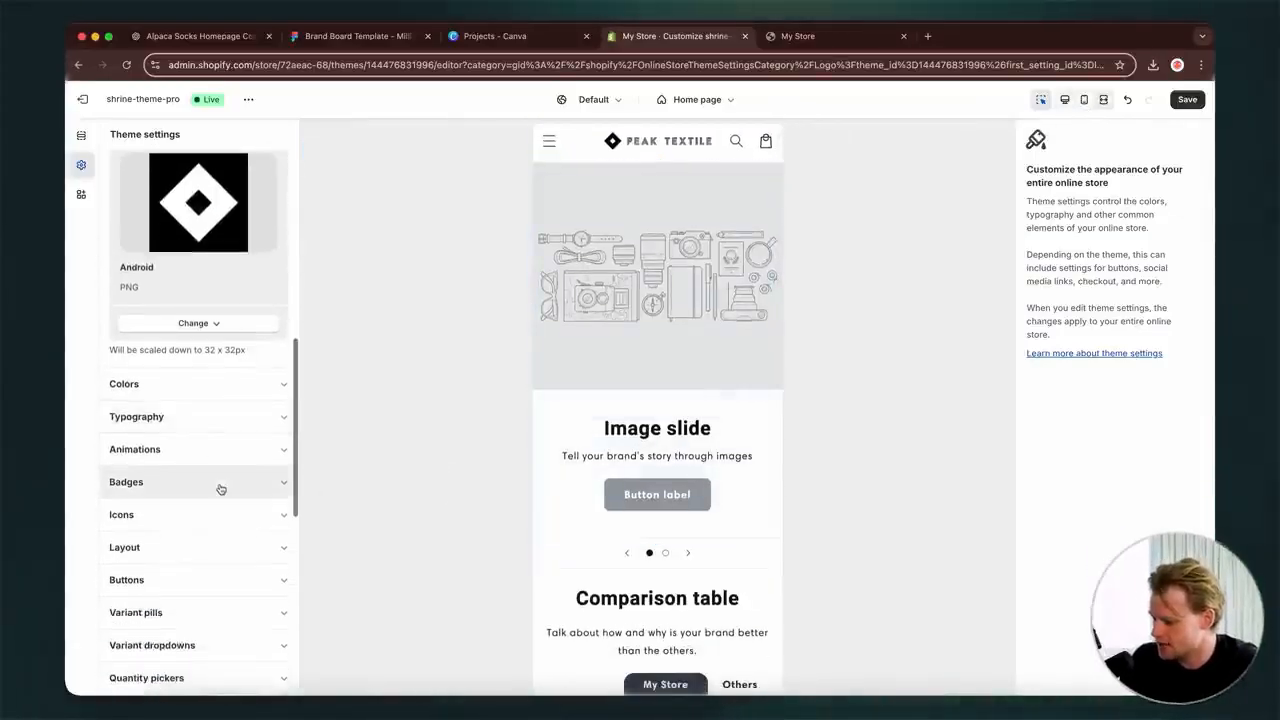
pyautogui.click(226, 452)
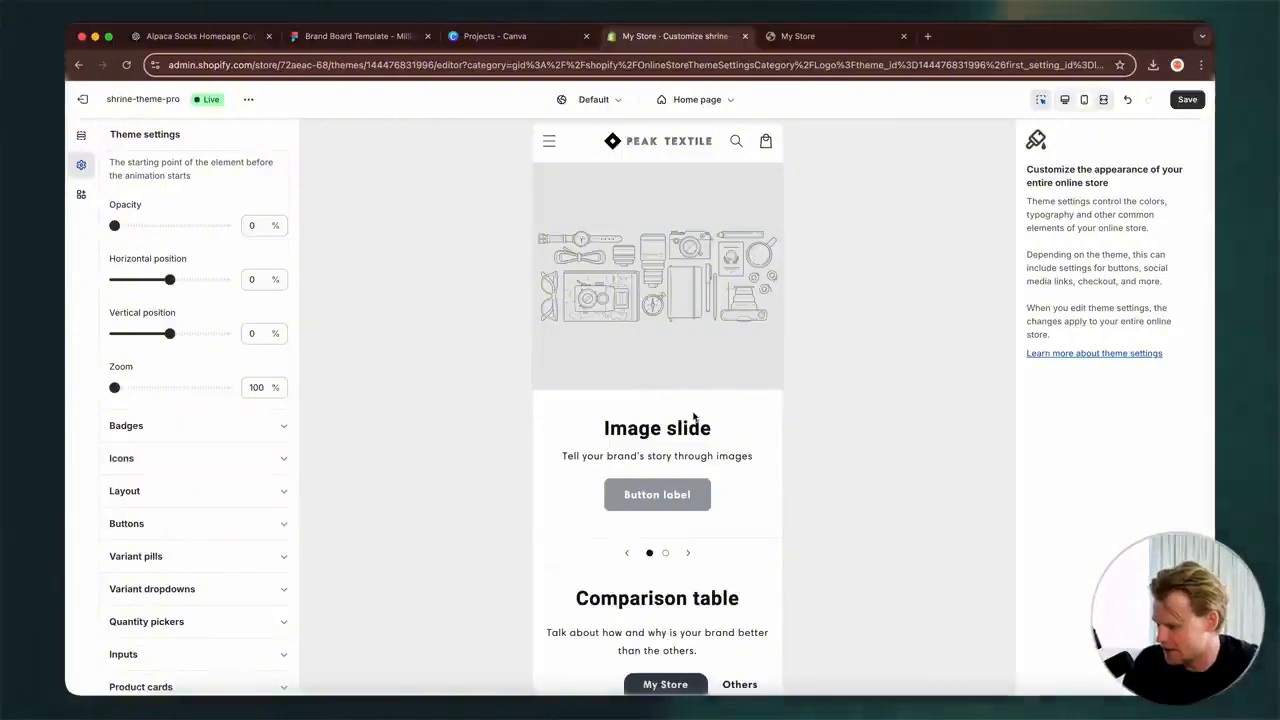
pyautogui.scroll(-1, 243, 363)
pyautogui.click(240, 366)
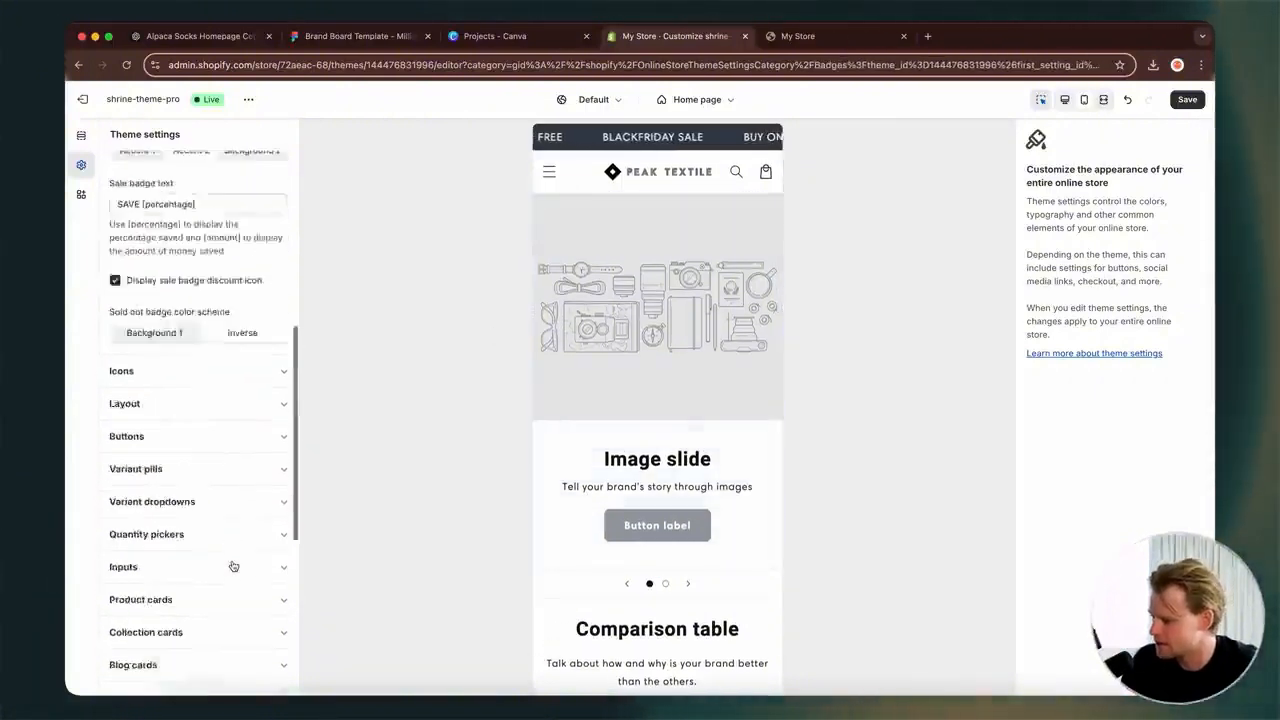
pyautogui.scroll(3, 233, 567)
pyautogui.click(697, 99)
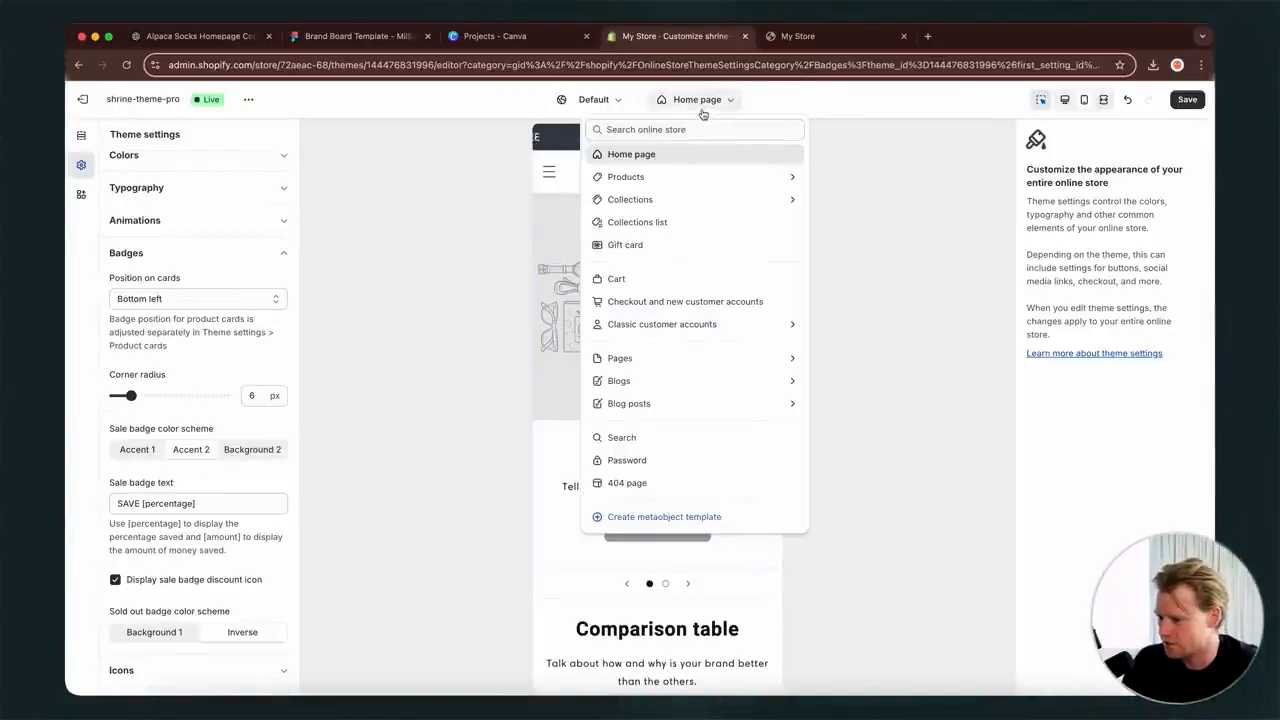
pyautogui.click(703, 114)
pyautogui.scroll(-4, 228, 368)
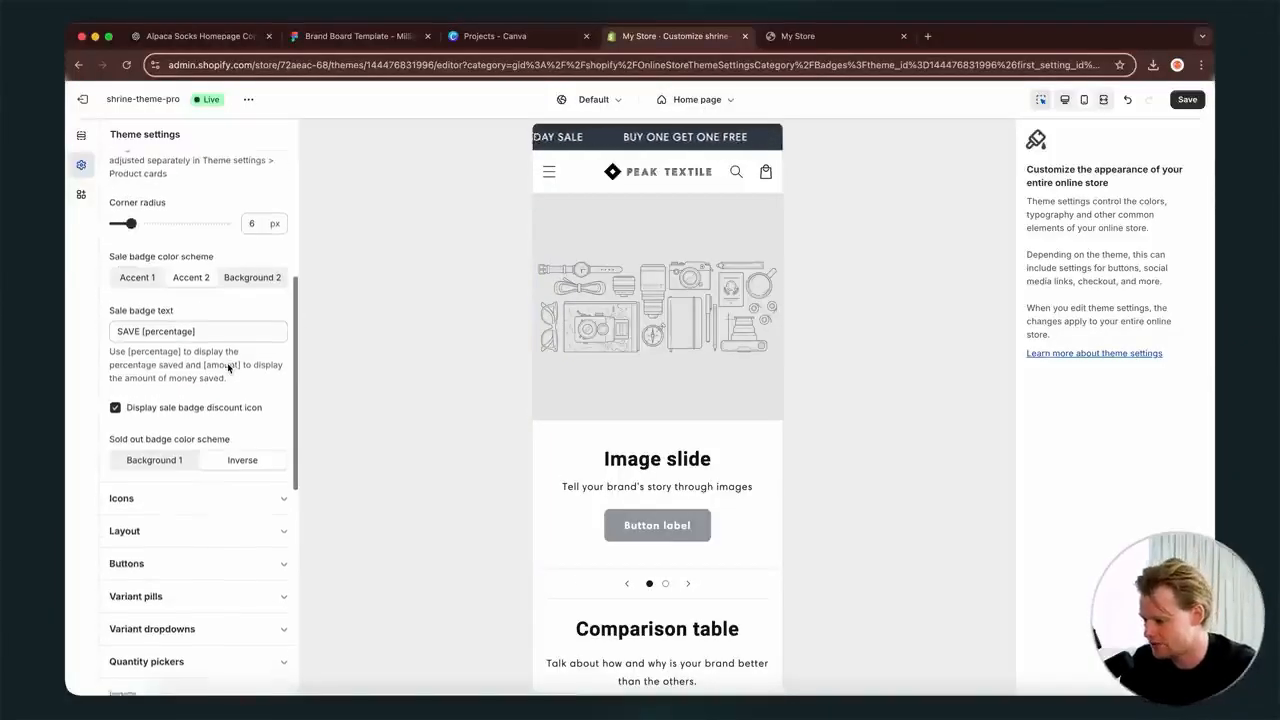
pyautogui.scroll(-7, 228, 368)
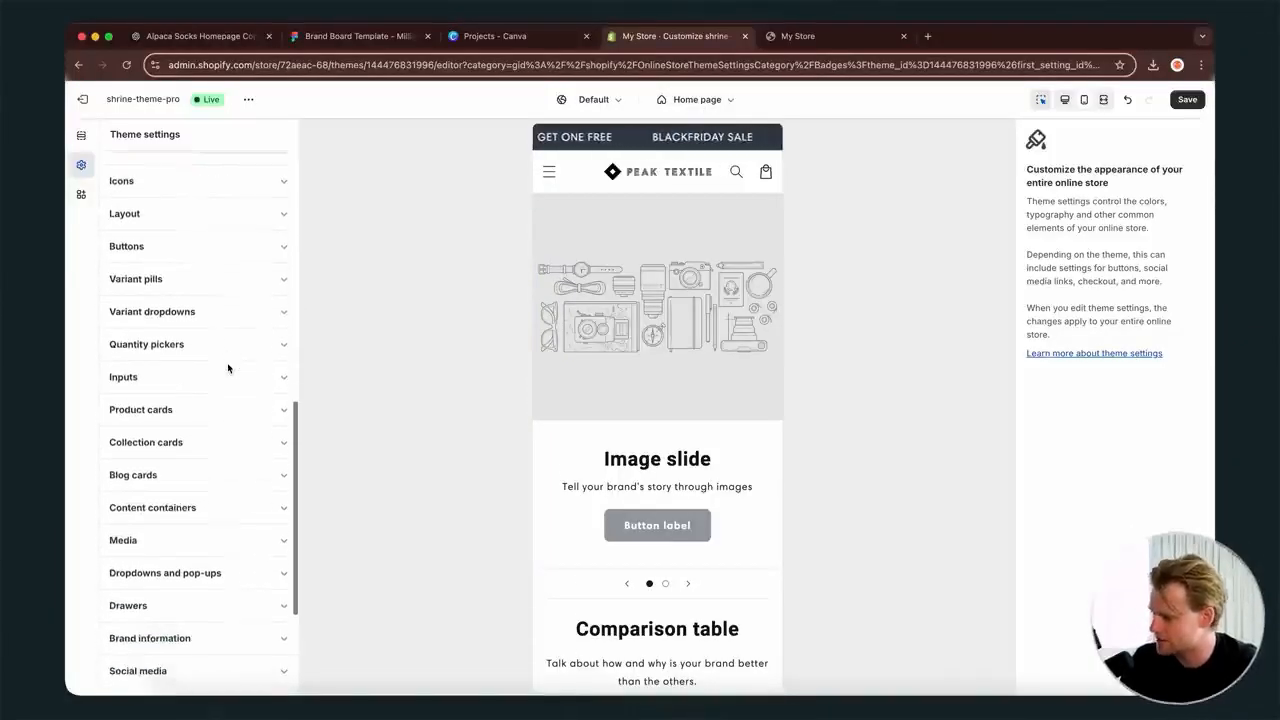
pyautogui.scroll(-4, 228, 368)
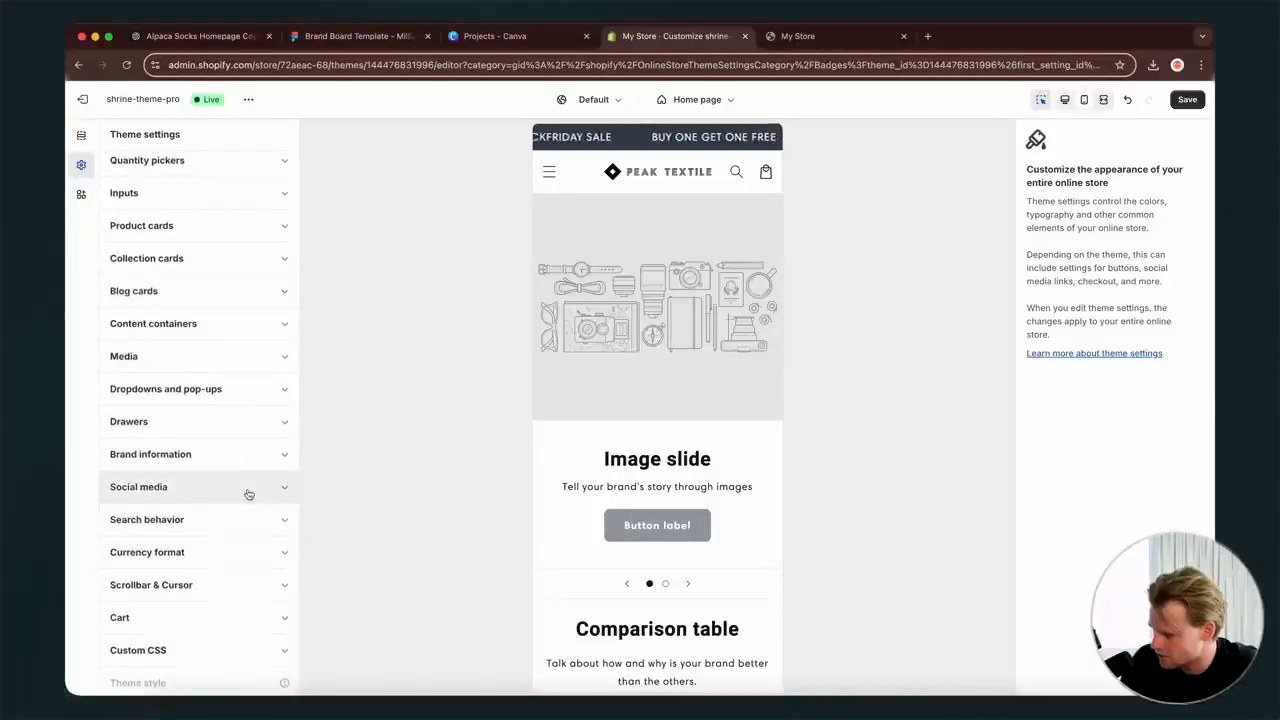
# - Review the Social media account fields and the footer area of the home page, then return to the theme settings overview
pyautogui.click(252, 486)
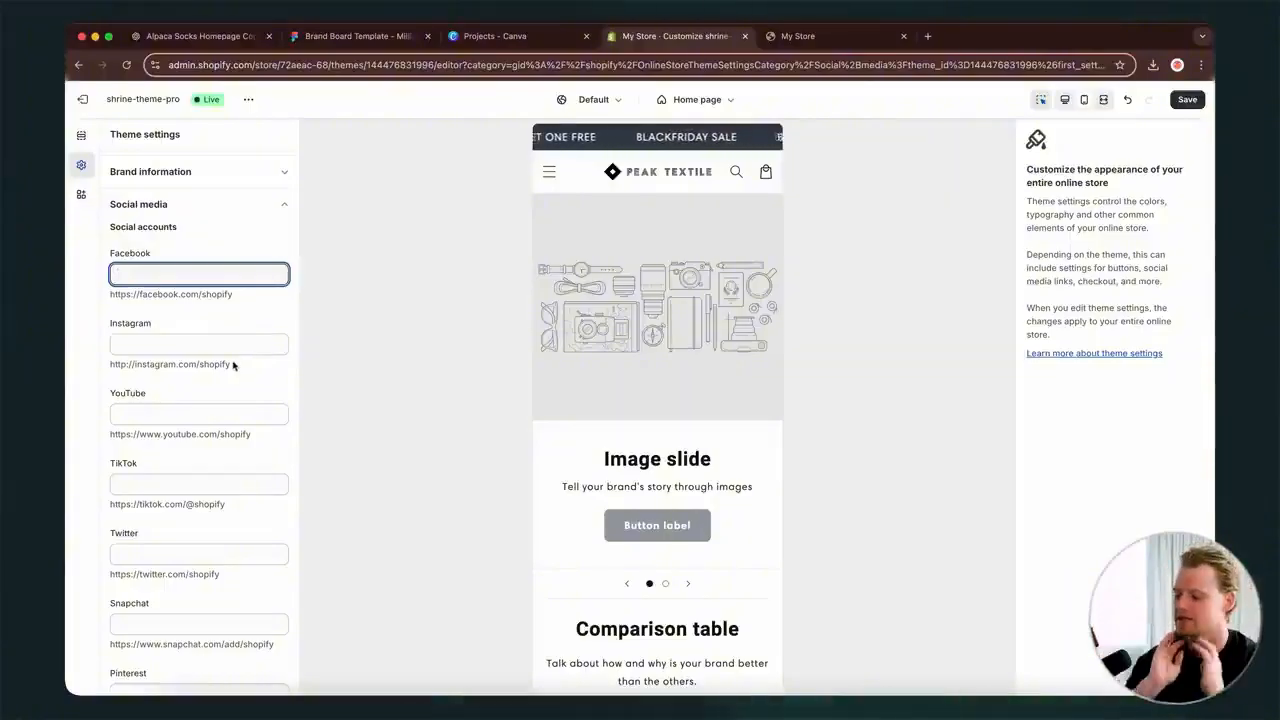
pyautogui.scroll(-2, 210, 292)
pyautogui.scroll(-20, 631, 515)
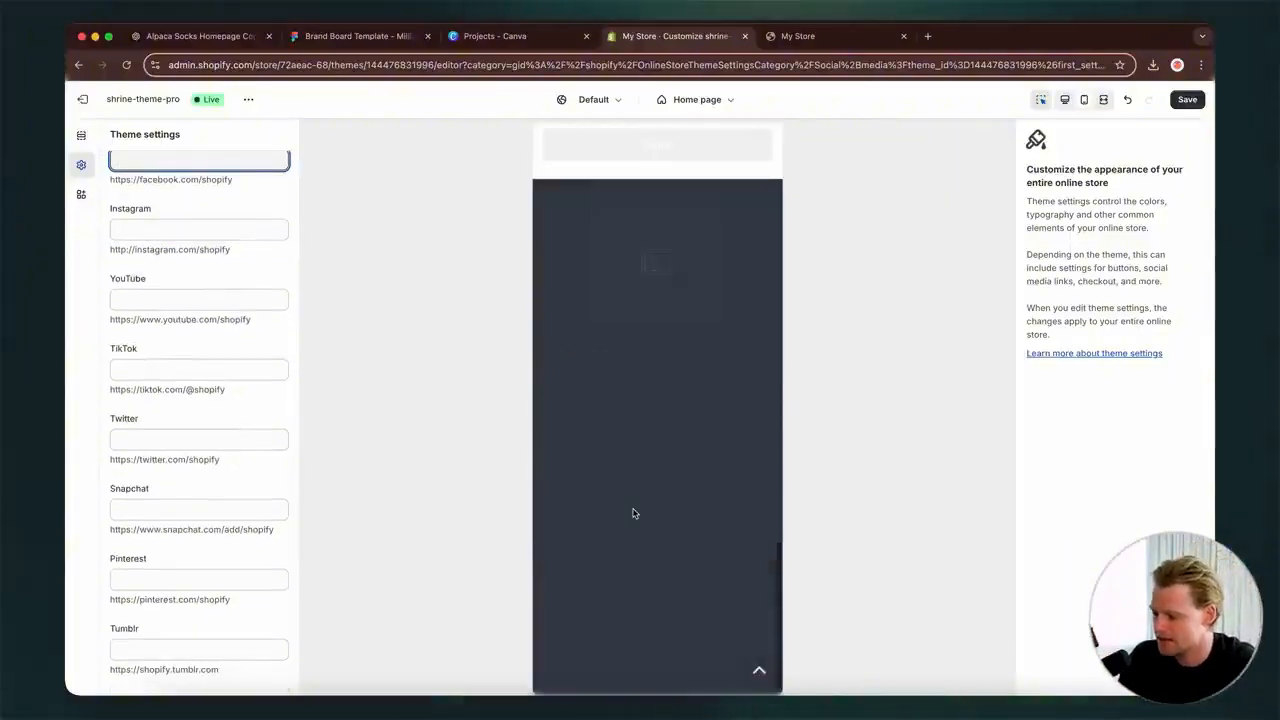
pyautogui.click(86, 170)
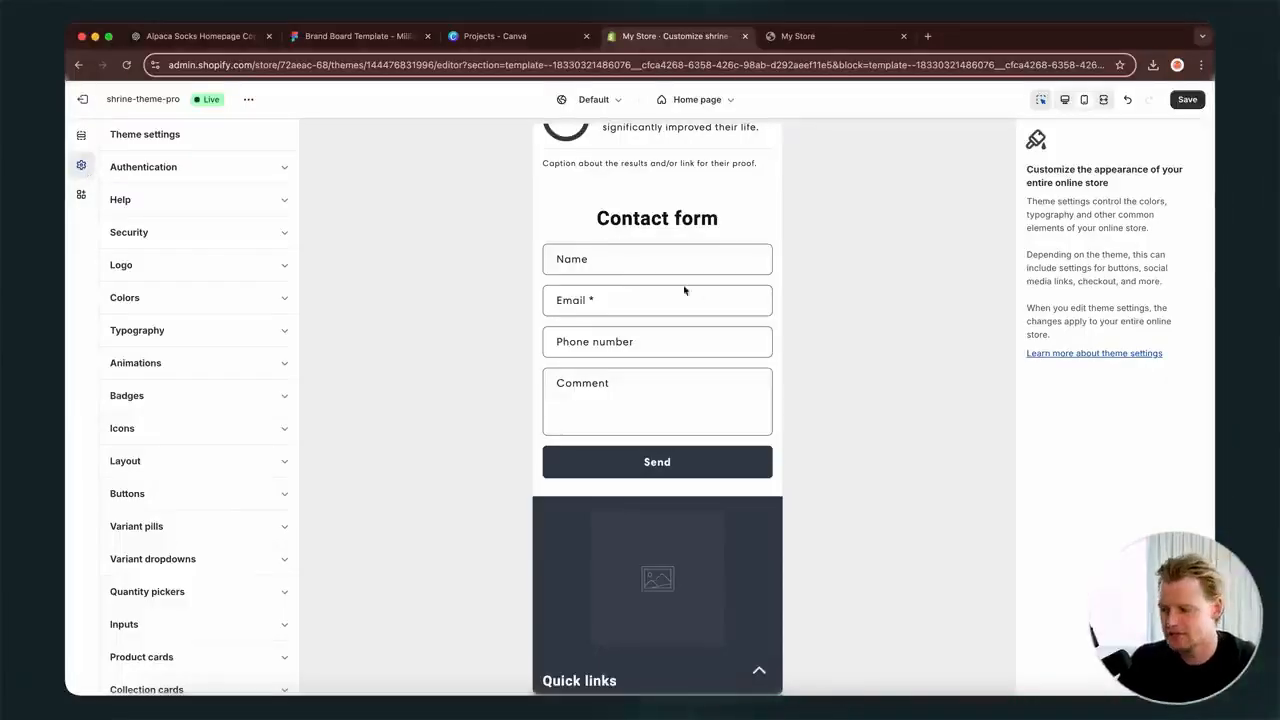
# - Switch the theme editor from the home page to the default product template
pyautogui.scroll(15, 660, 290)
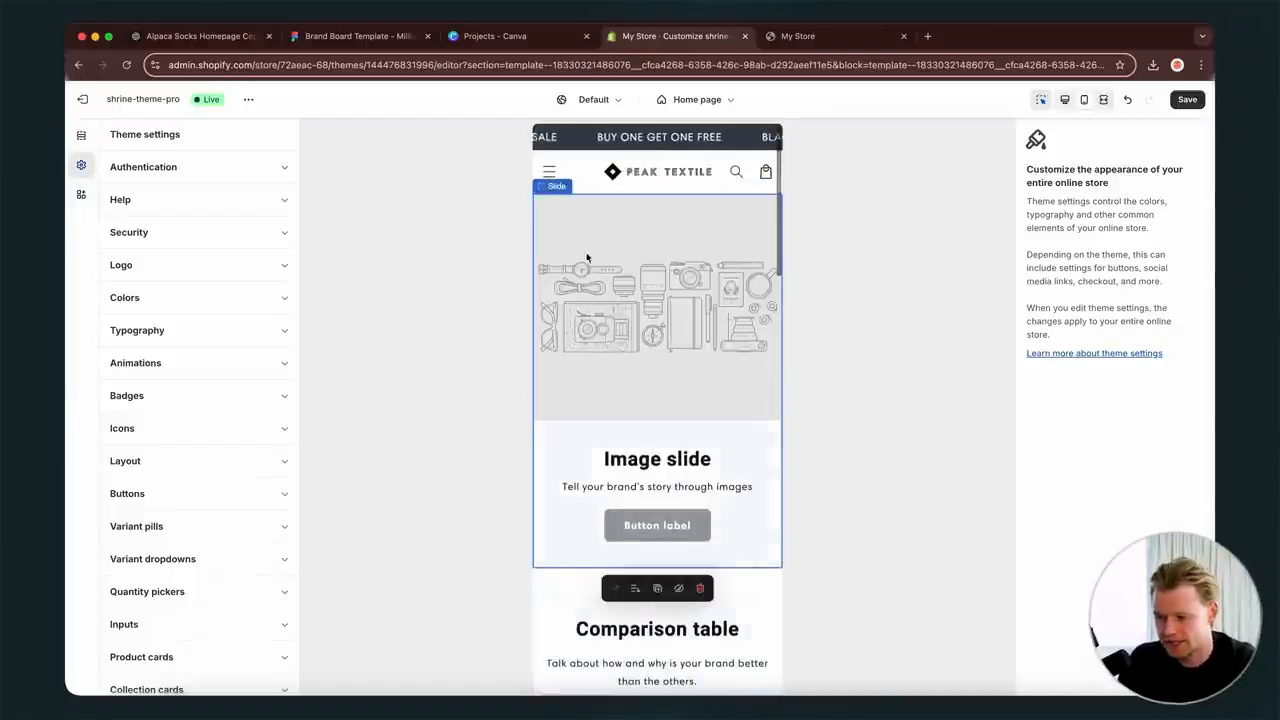
pyautogui.click(697, 100)
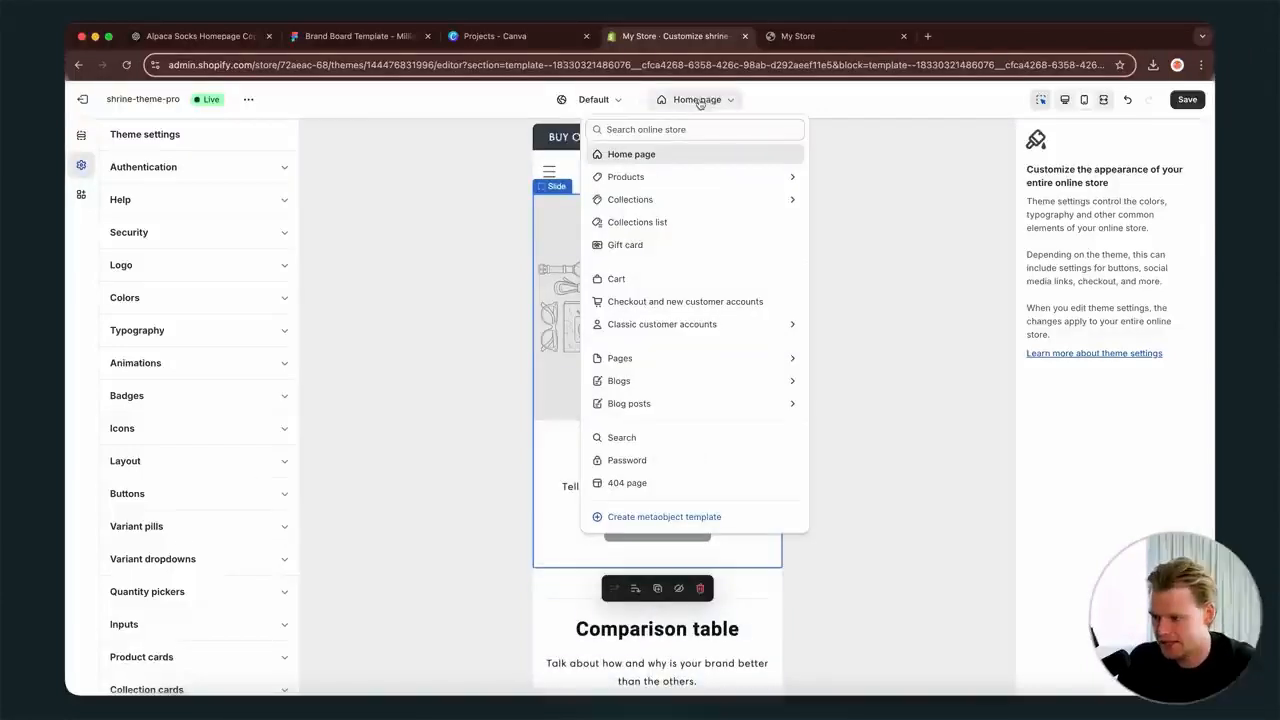
pyautogui.click(654, 178)
pyautogui.click(650, 198)
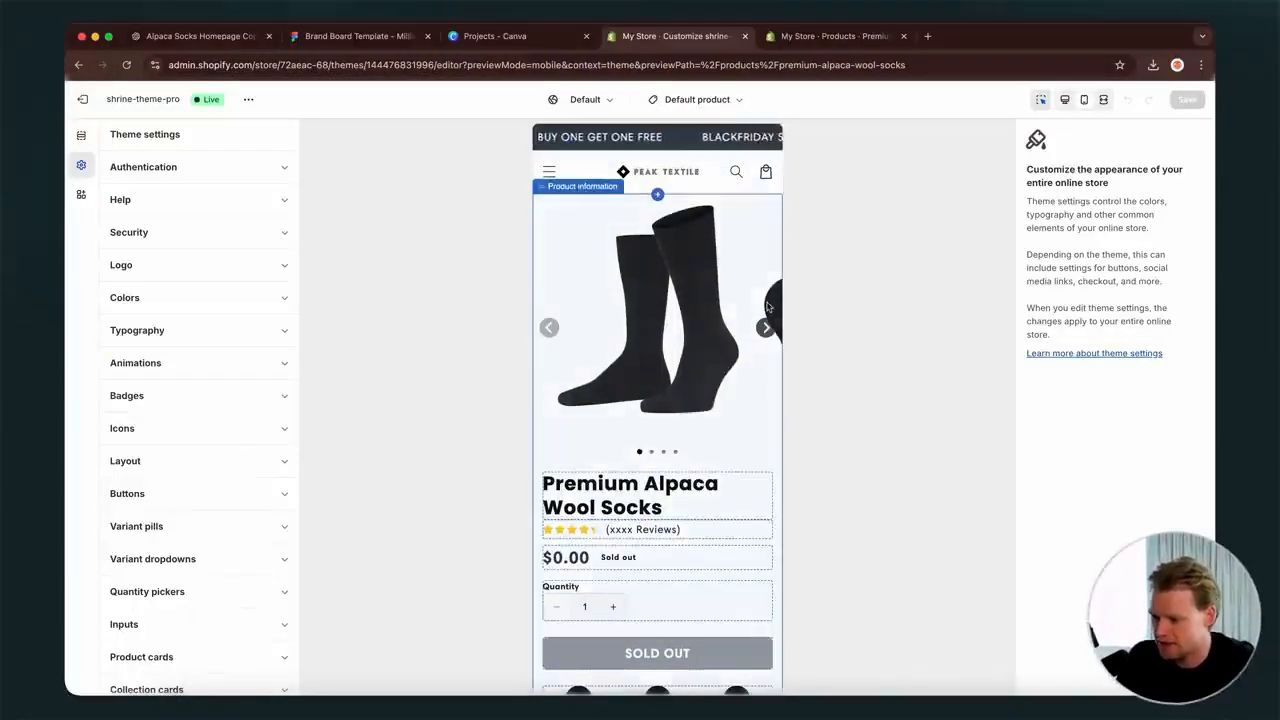
# - Browse the Premium Alpaca Wool Socks image gallery on the product page, checking both the mobile and desktop previews
pyautogui.click(766, 326)
pyautogui.click(768, 257)
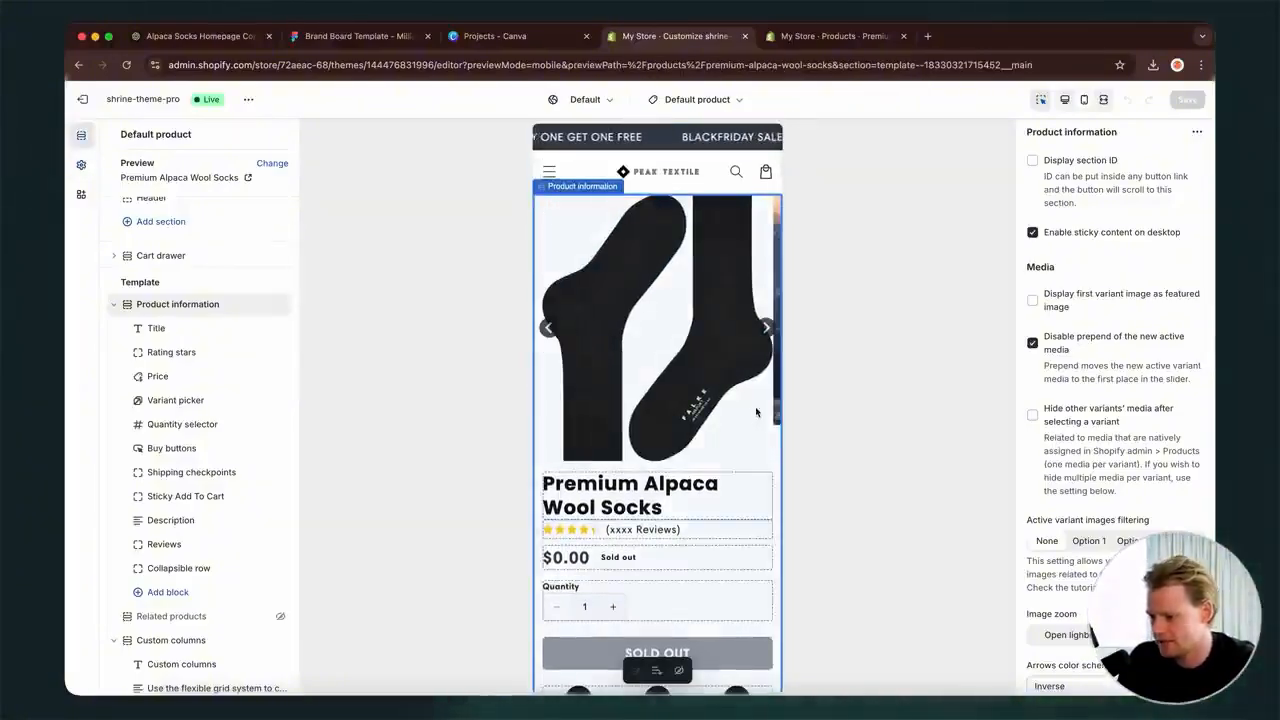
pyautogui.click(1064, 99)
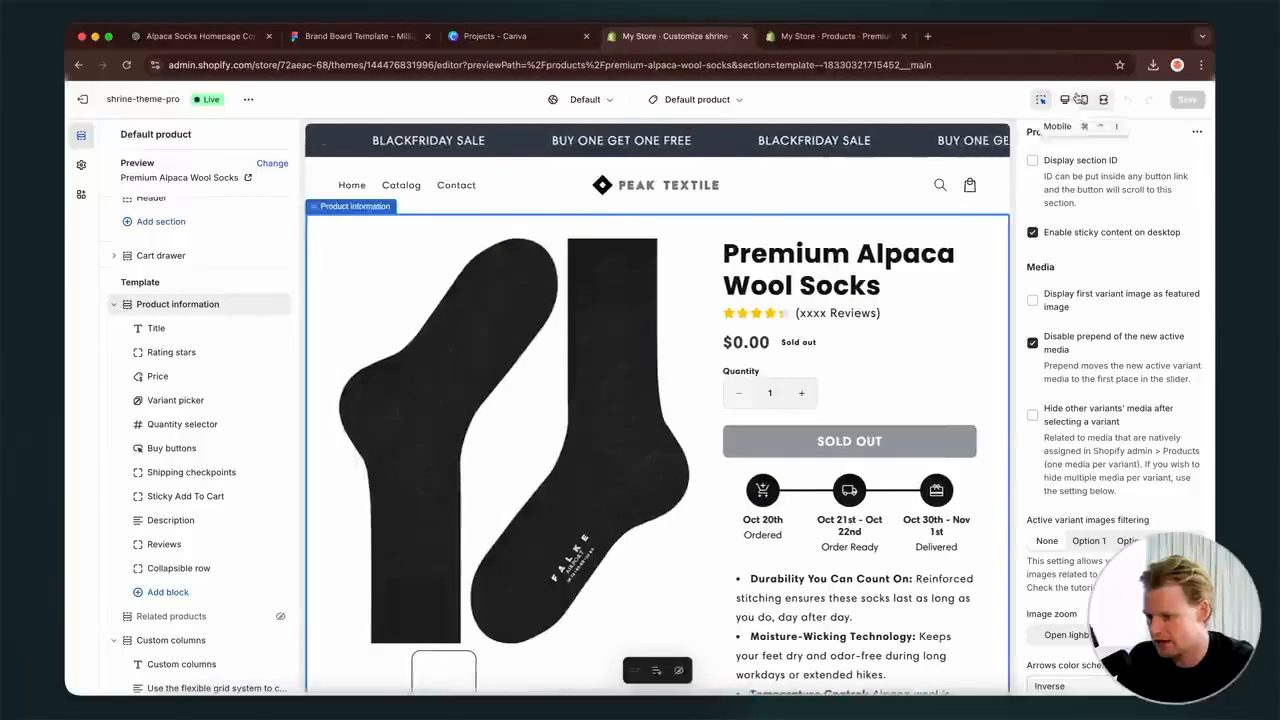
pyautogui.click(1084, 99)
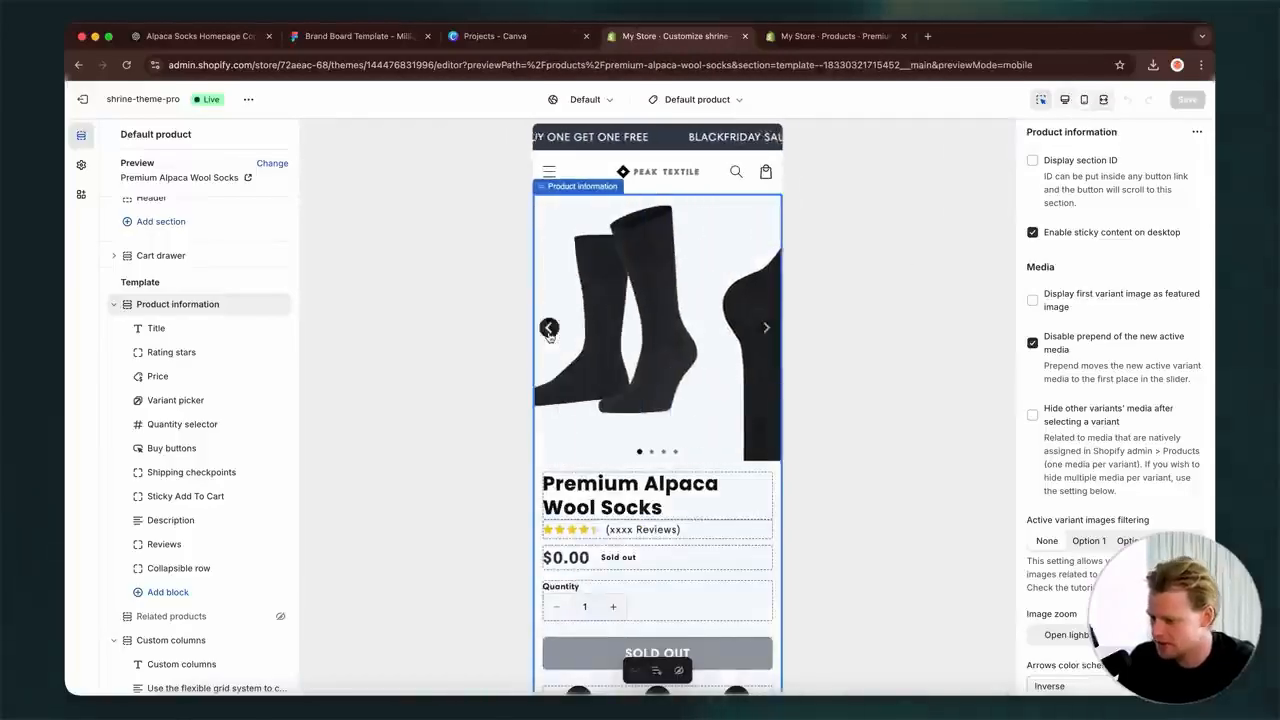
pyautogui.click(766, 327)
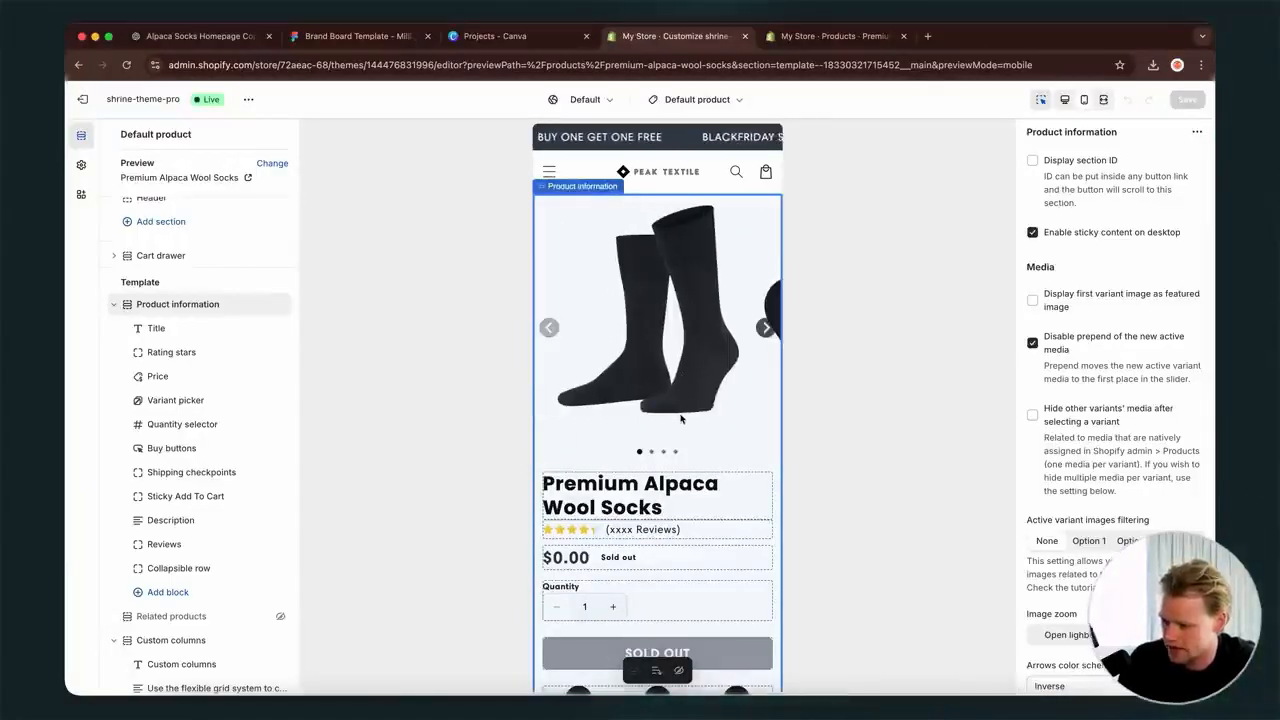
pyautogui.click(767, 326)
pyautogui.click(767, 326)
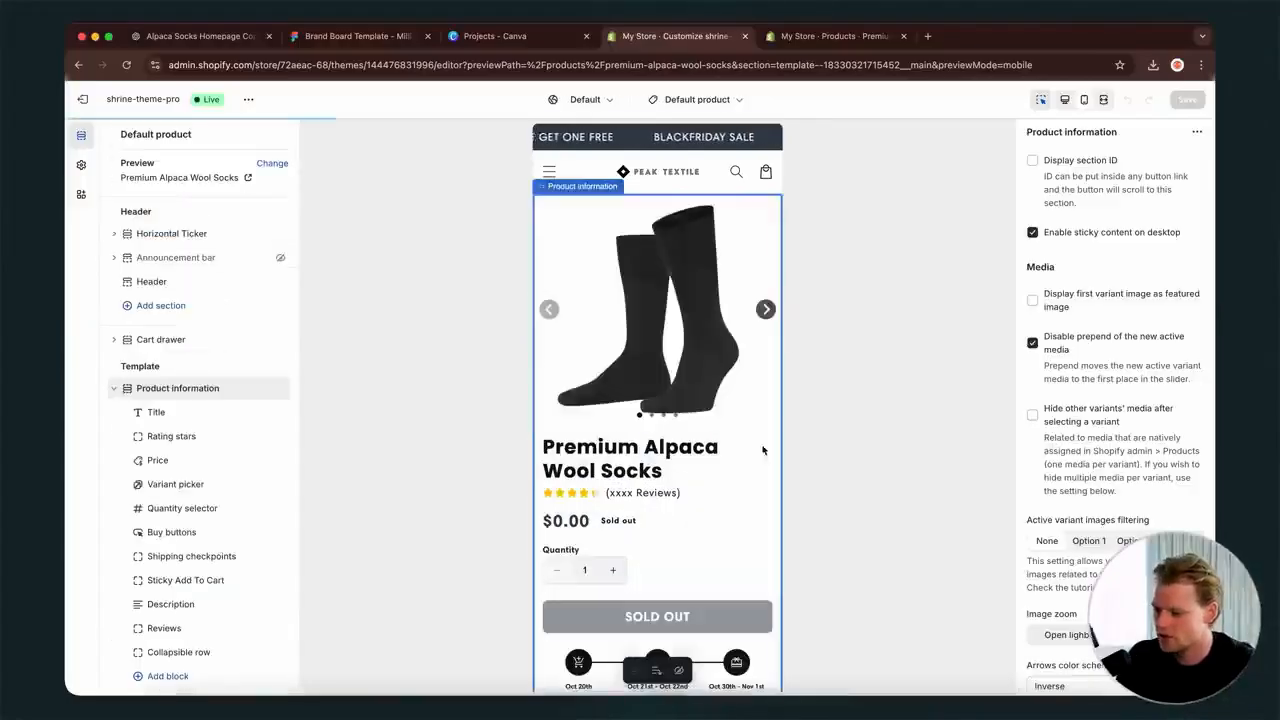
pyautogui.click(766, 311)
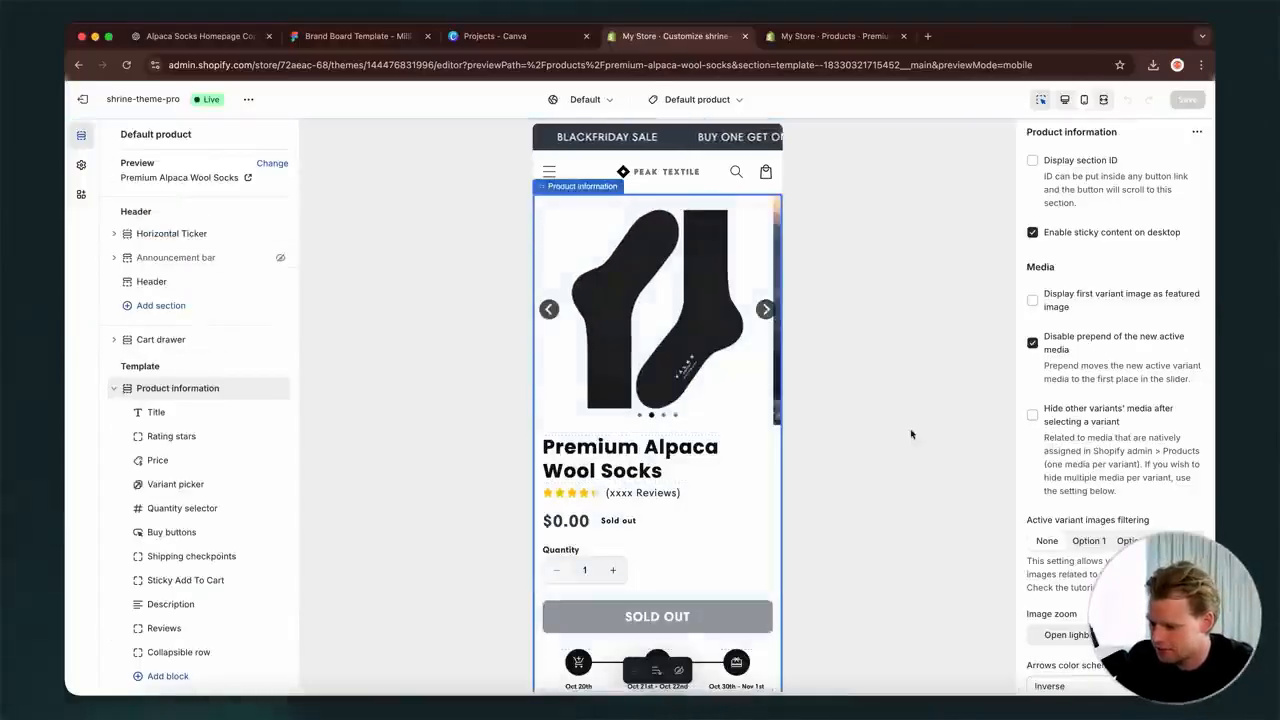
pyautogui.click(772, 320)
pyautogui.click(777, 321)
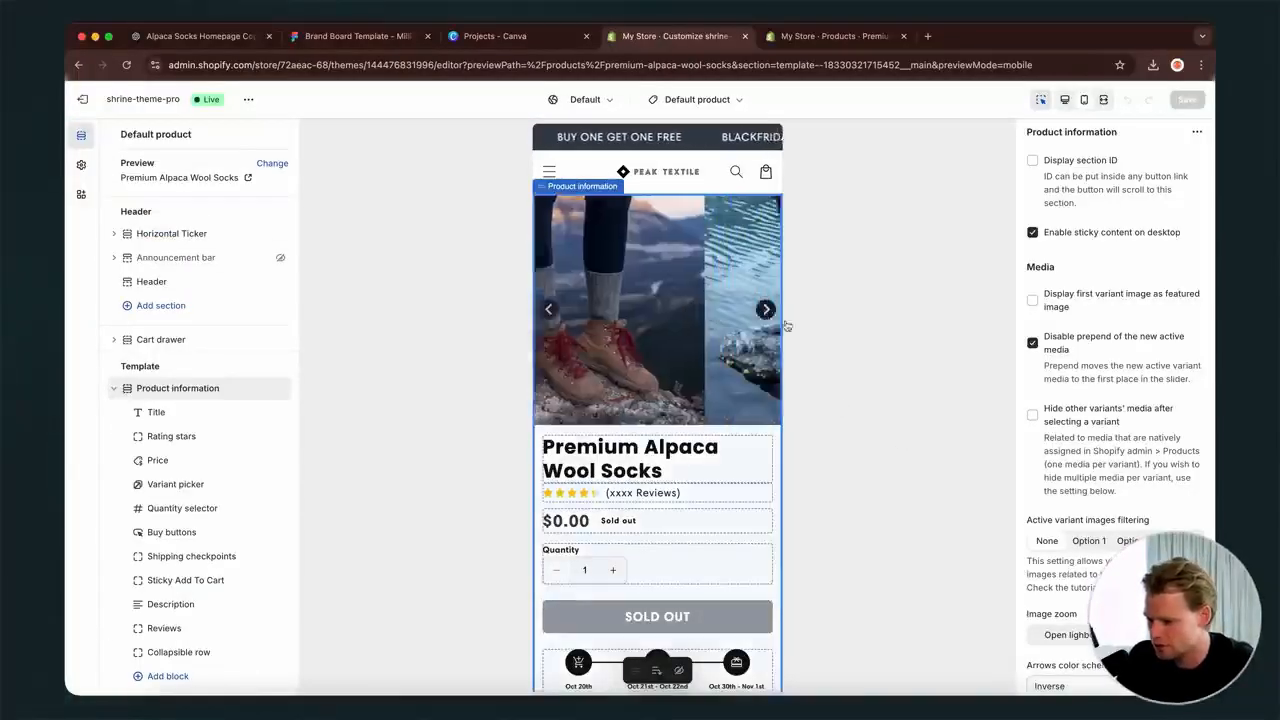
pyautogui.click(779, 322)
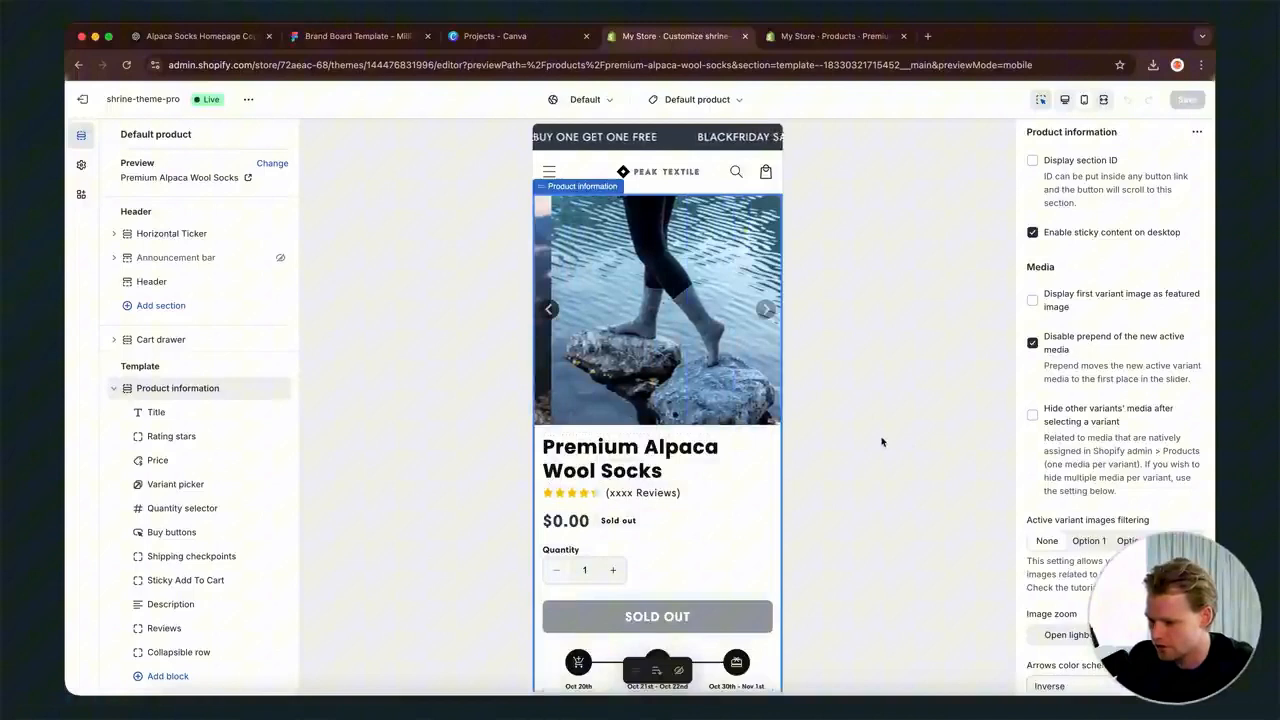
pyautogui.click(765, 310)
pyautogui.click(766, 309)
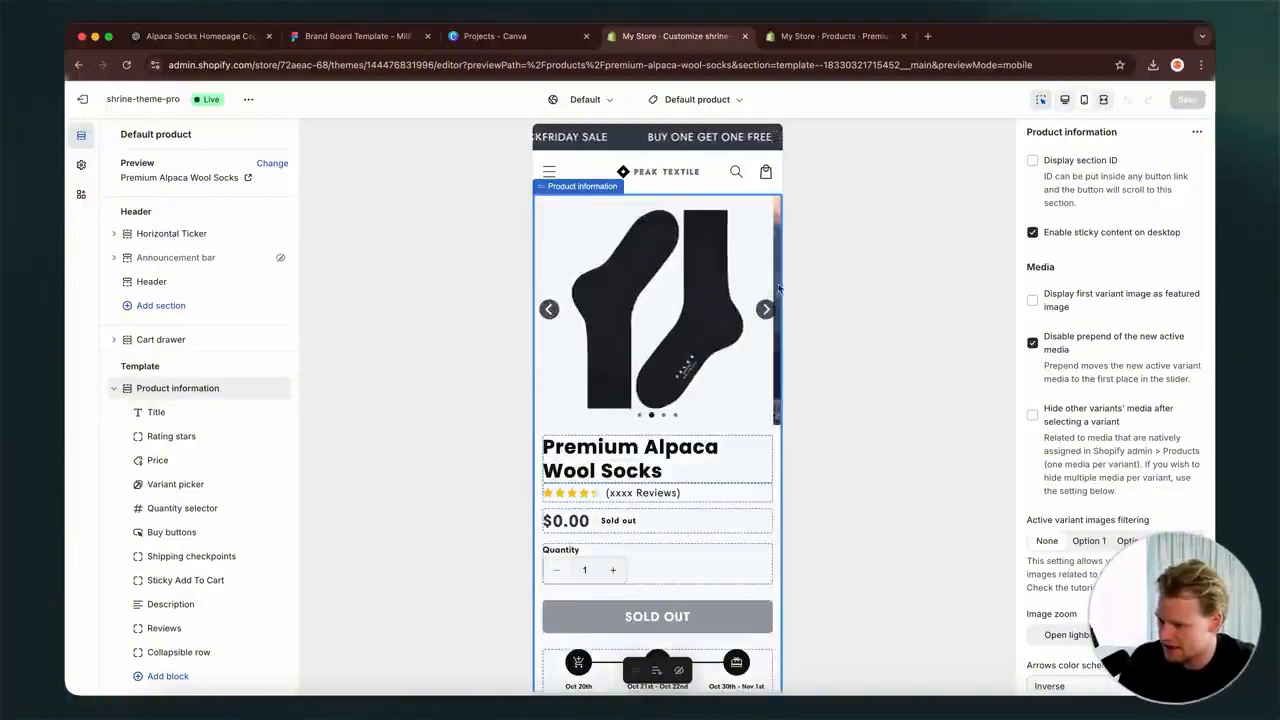
pyautogui.click(766, 309)
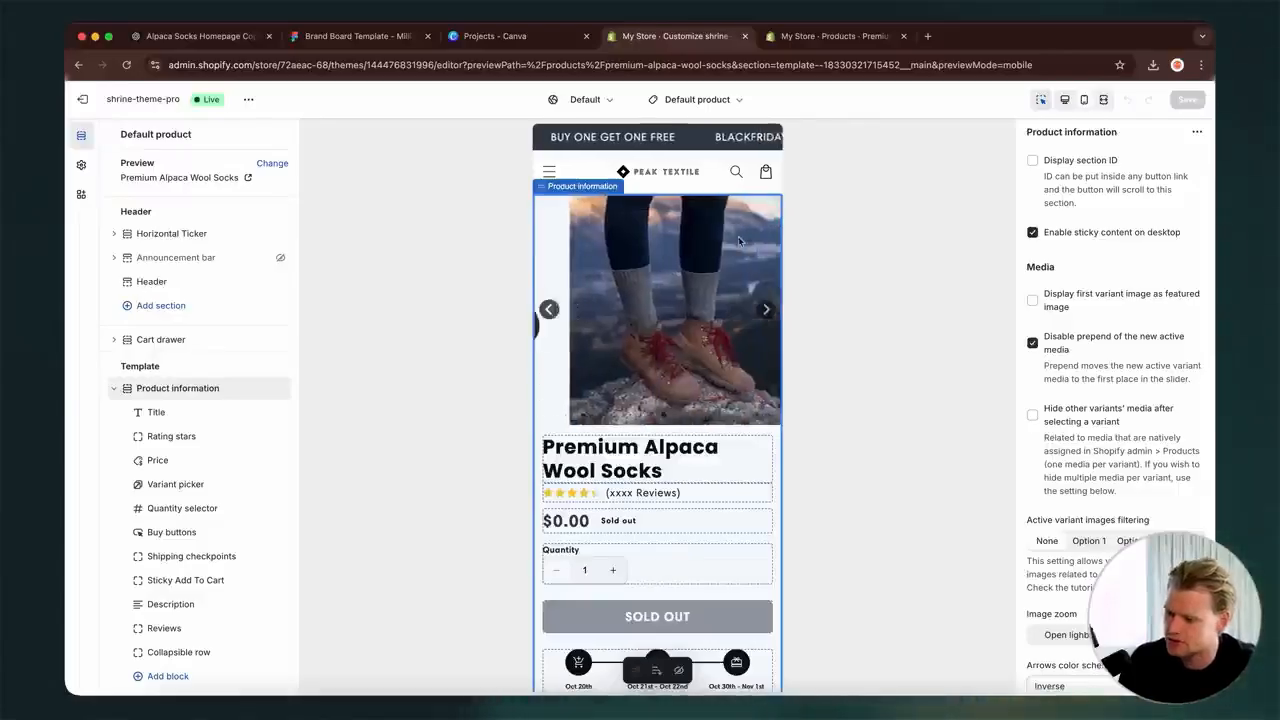
pyautogui.click(766, 309)
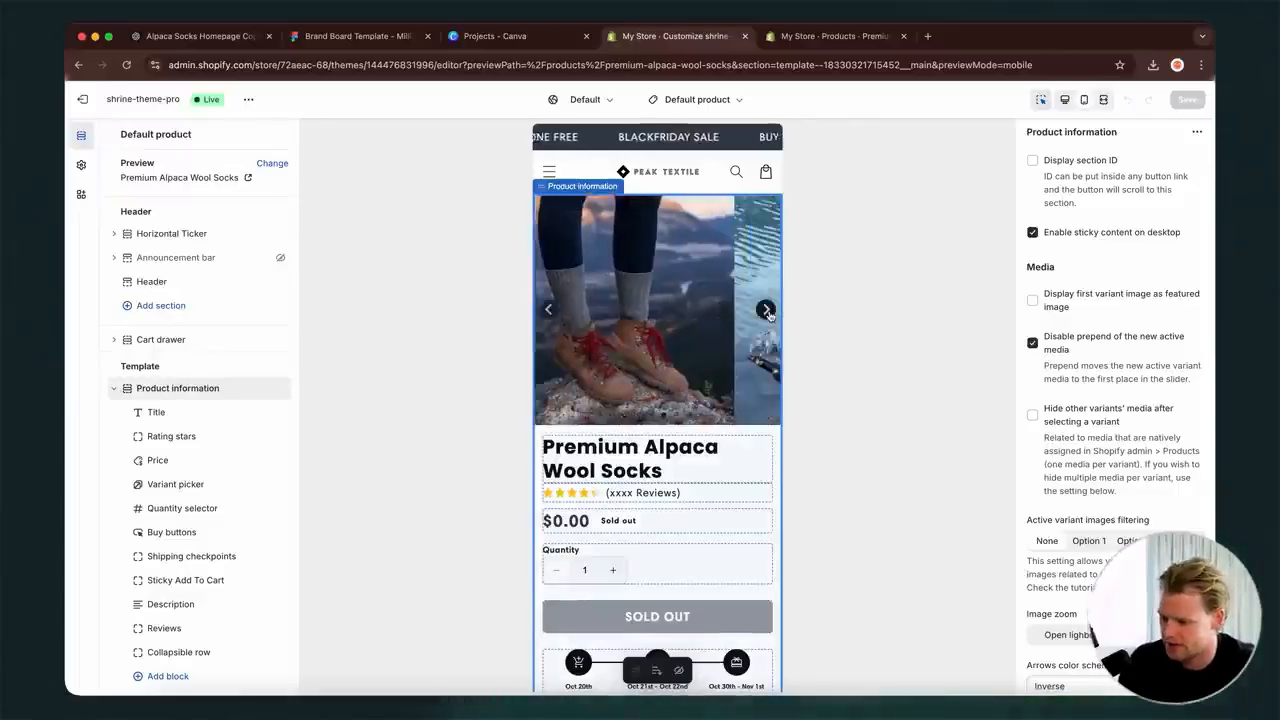
# - Examine the product page's Title, Description and Reviews blocks and the Premium Alpaca Wool Socks product record in the admin
pyautogui.scroll(-2, 768, 485)
pyautogui.scroll(-3, 768, 485)
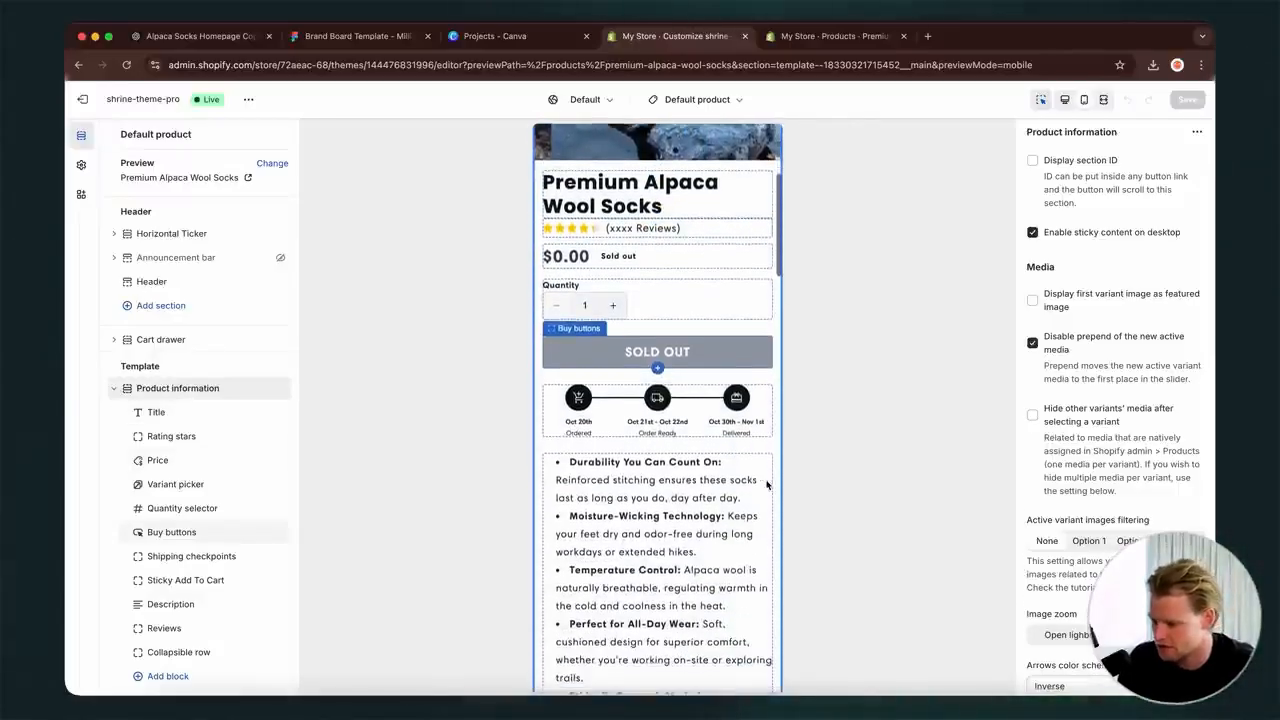
pyautogui.scroll(4, 700, 420)
pyautogui.click(657, 373)
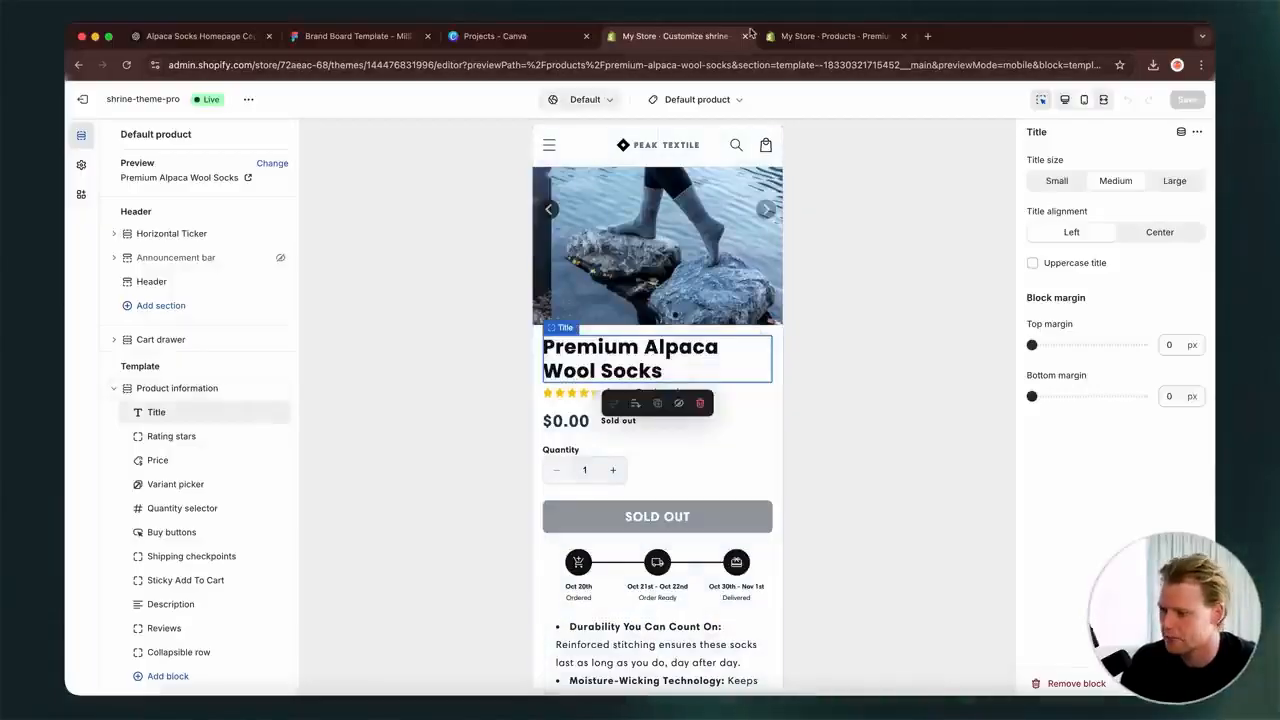
pyautogui.click(831, 38)
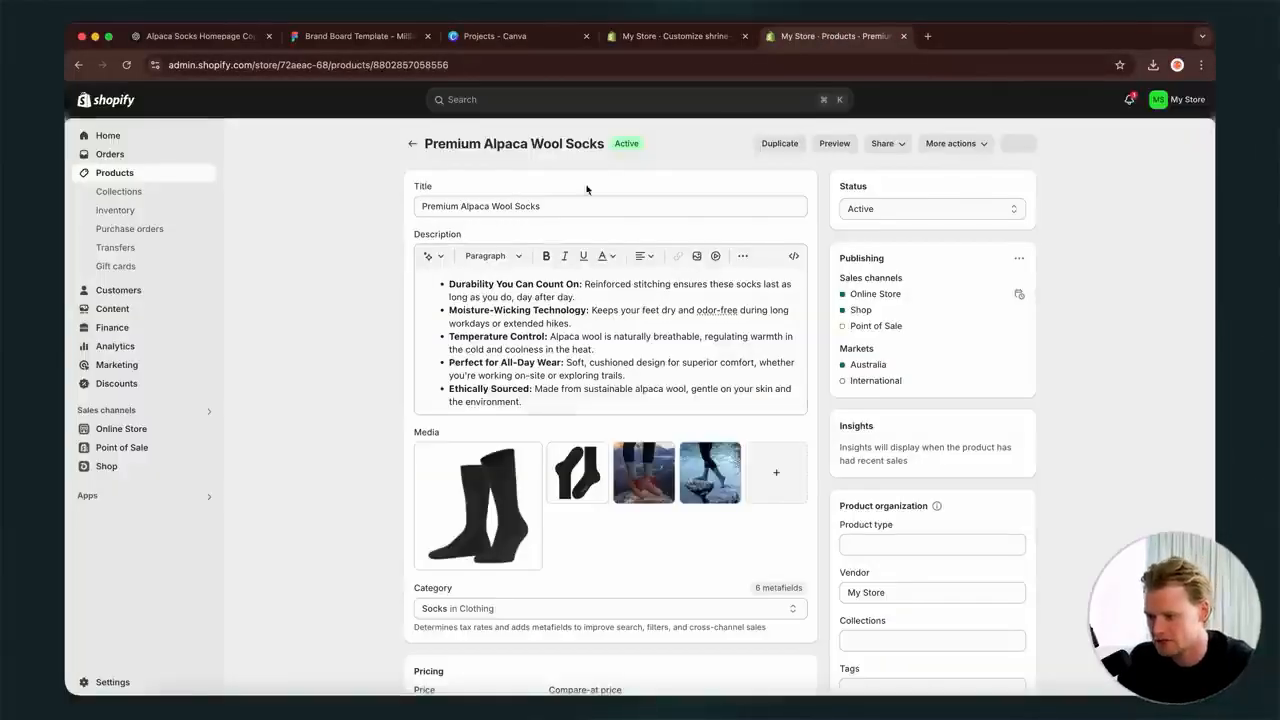
pyautogui.click(671, 35)
pyautogui.scroll(-5, 663, 451)
pyautogui.click(655, 451)
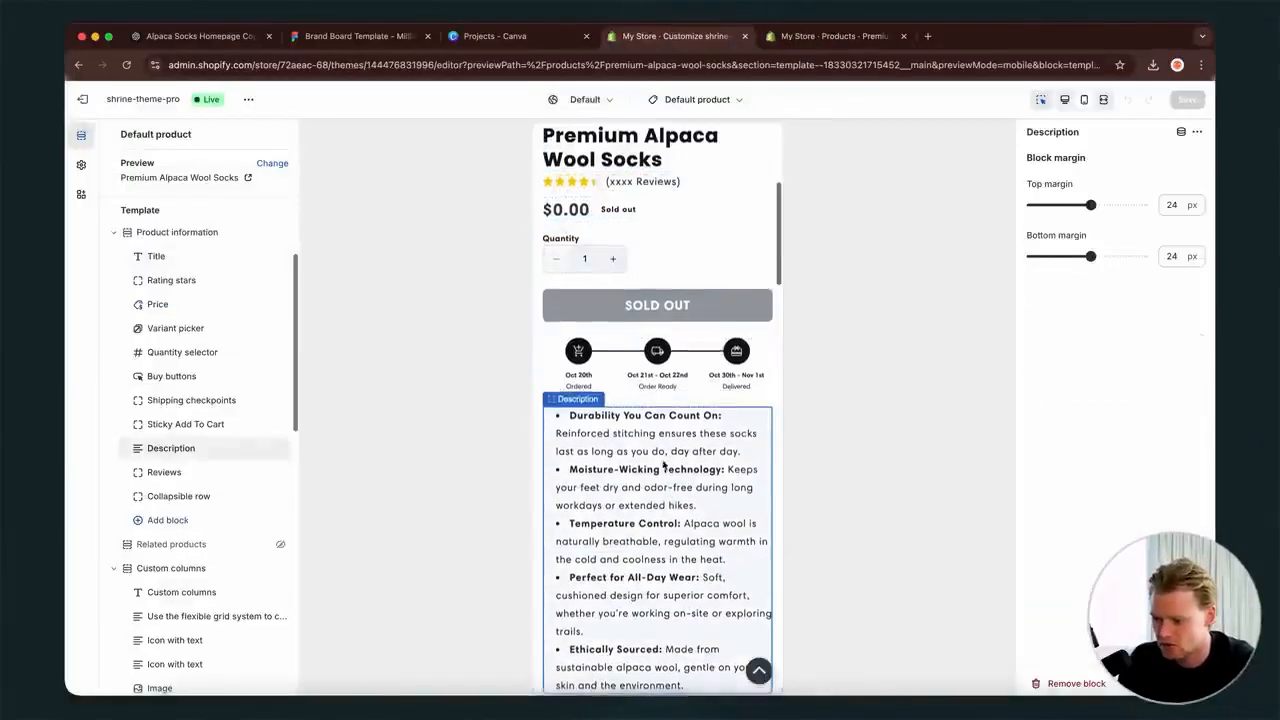
pyautogui.scroll(-2, 648, 470)
pyautogui.scroll(-2, 645, 495)
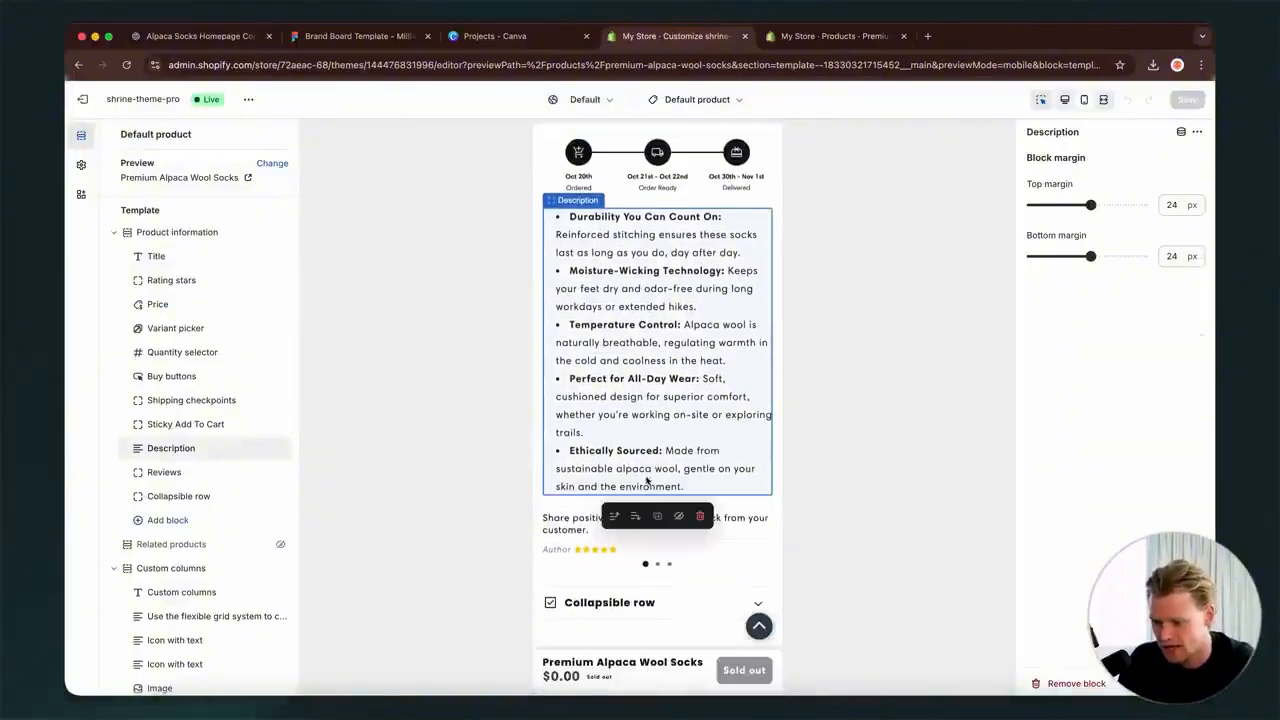
pyautogui.click(650, 523)
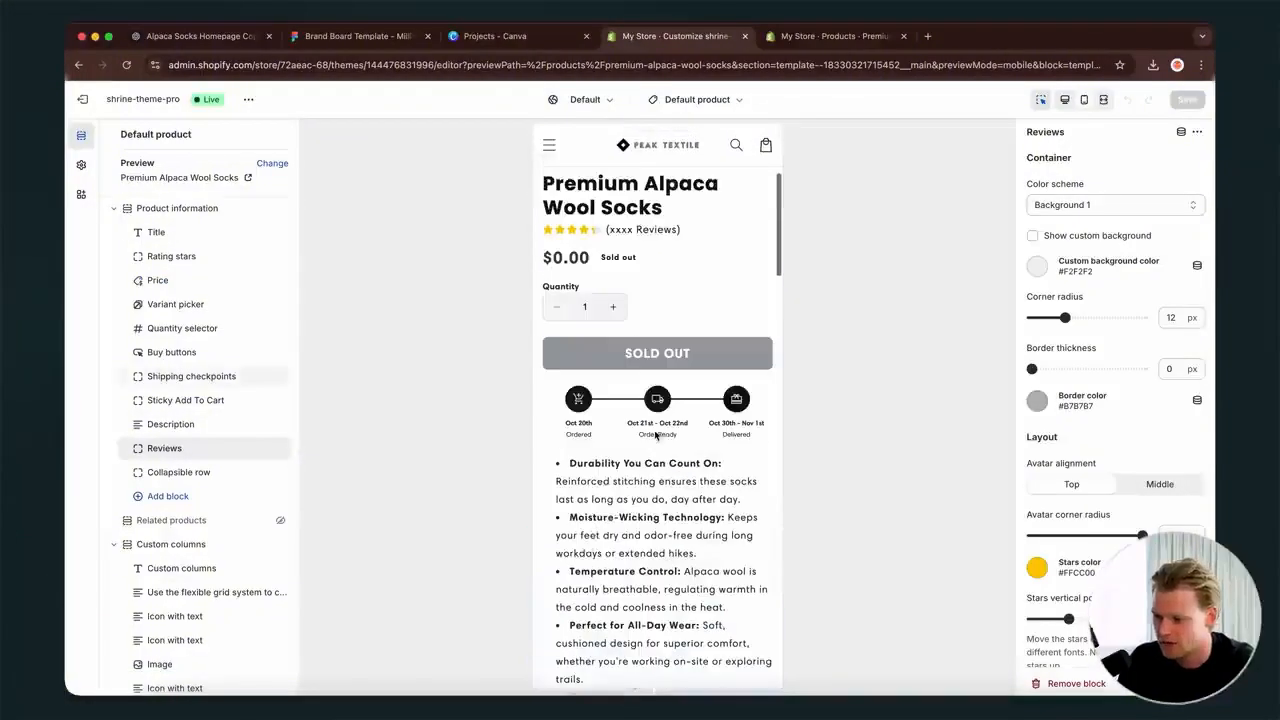
# - Open the settings of the Shipping checkpoints block in the Product information section
pyautogui.click(656, 436)
pyautogui.click(676, 406)
pyautogui.click(661, 403)
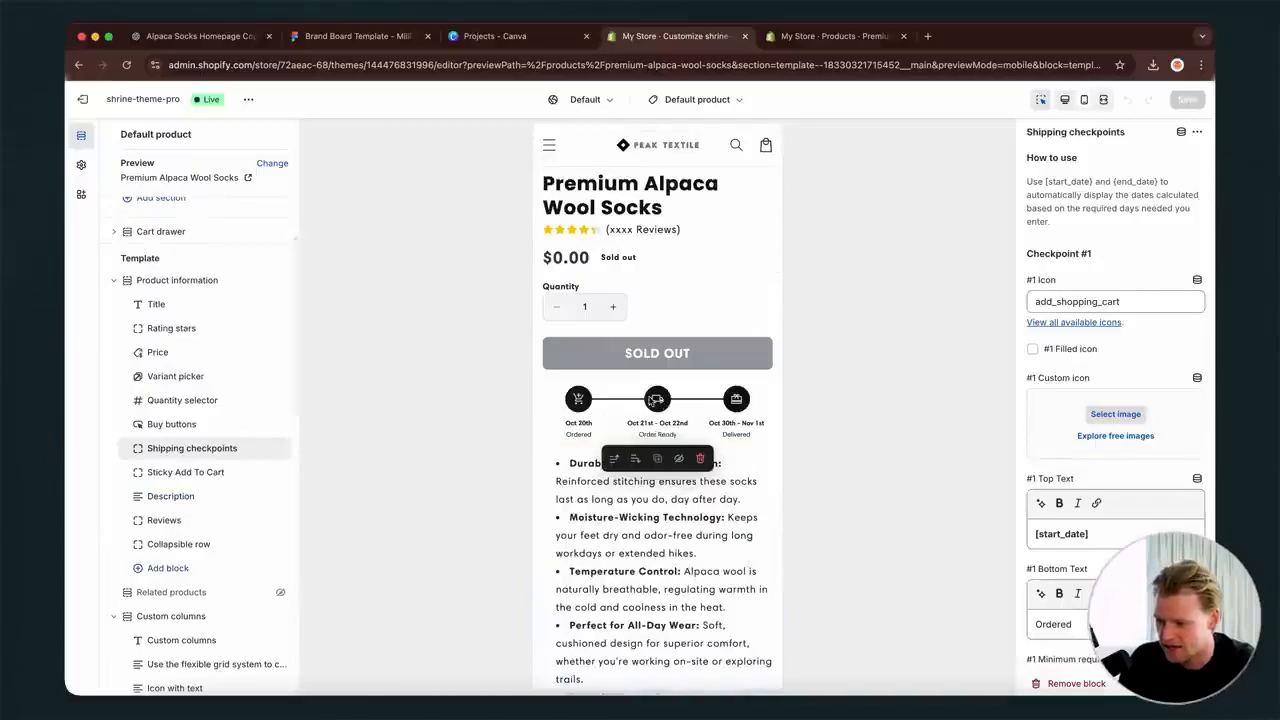
# - Open the settings of the Horizontal Ticker section and of the Product information section on the product template
pyautogui.scroll(-1, 1081, 354)
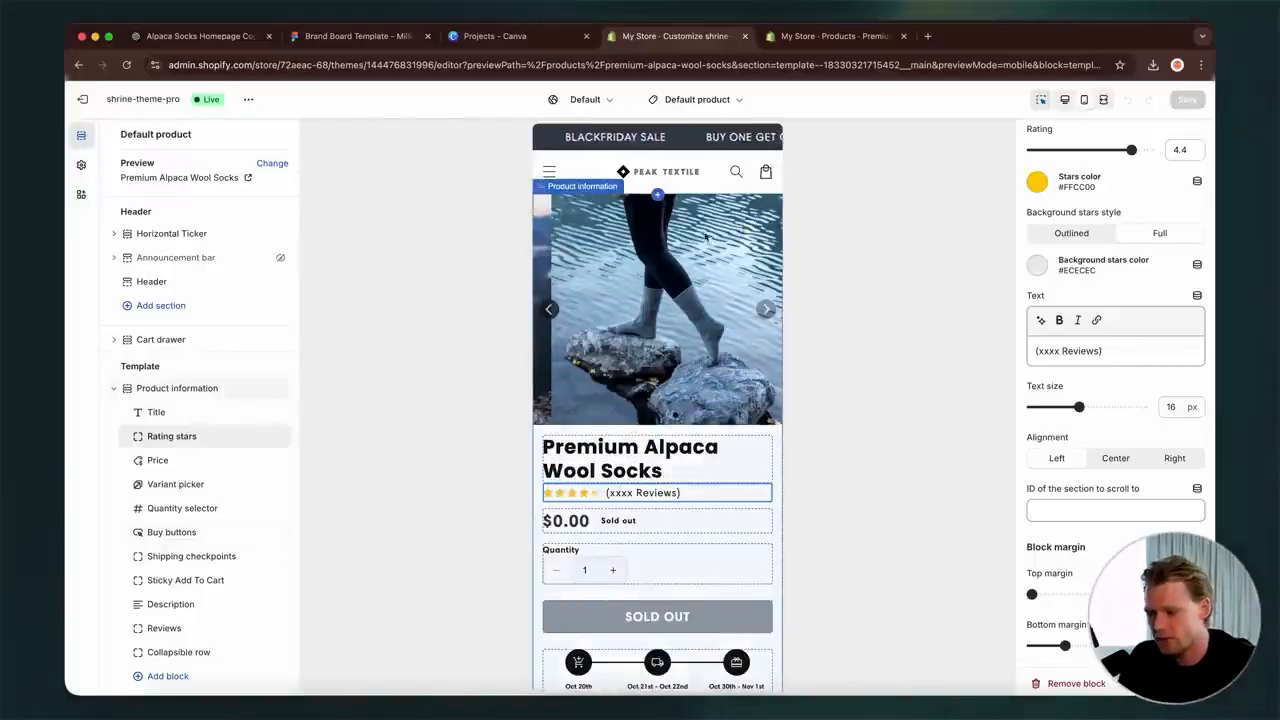
pyautogui.click(695, 130)
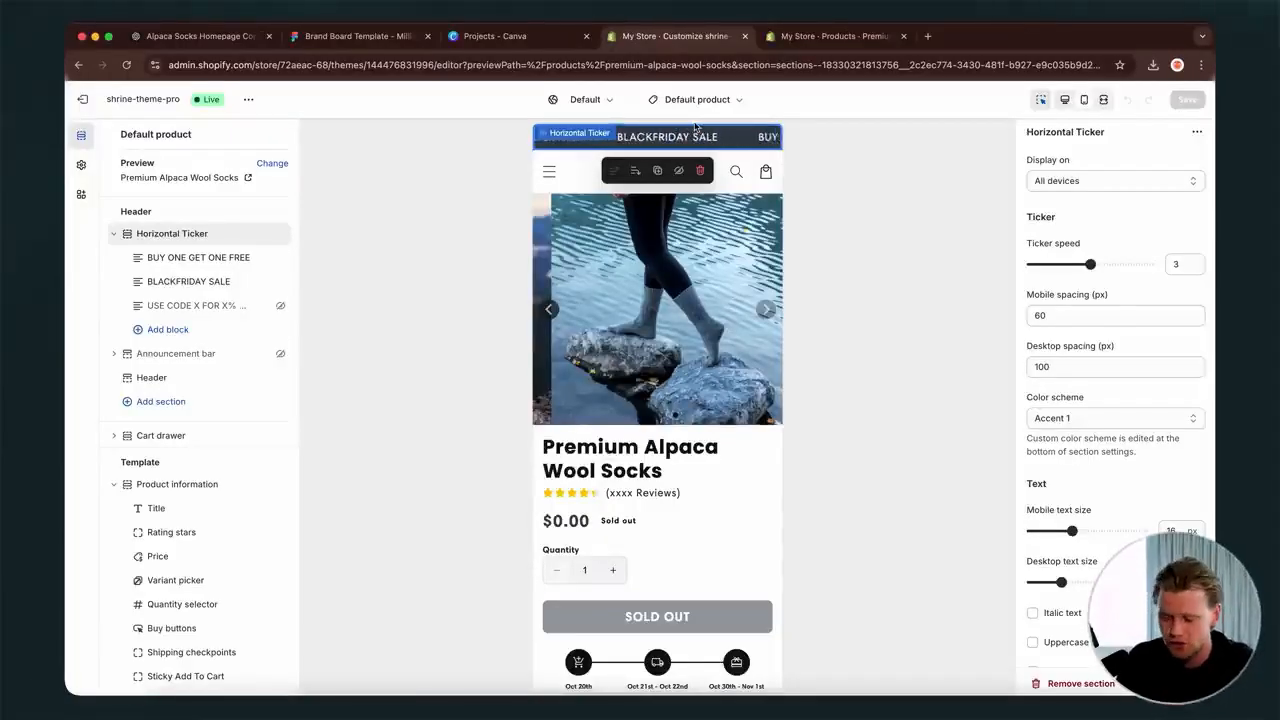
pyautogui.click(611, 465)
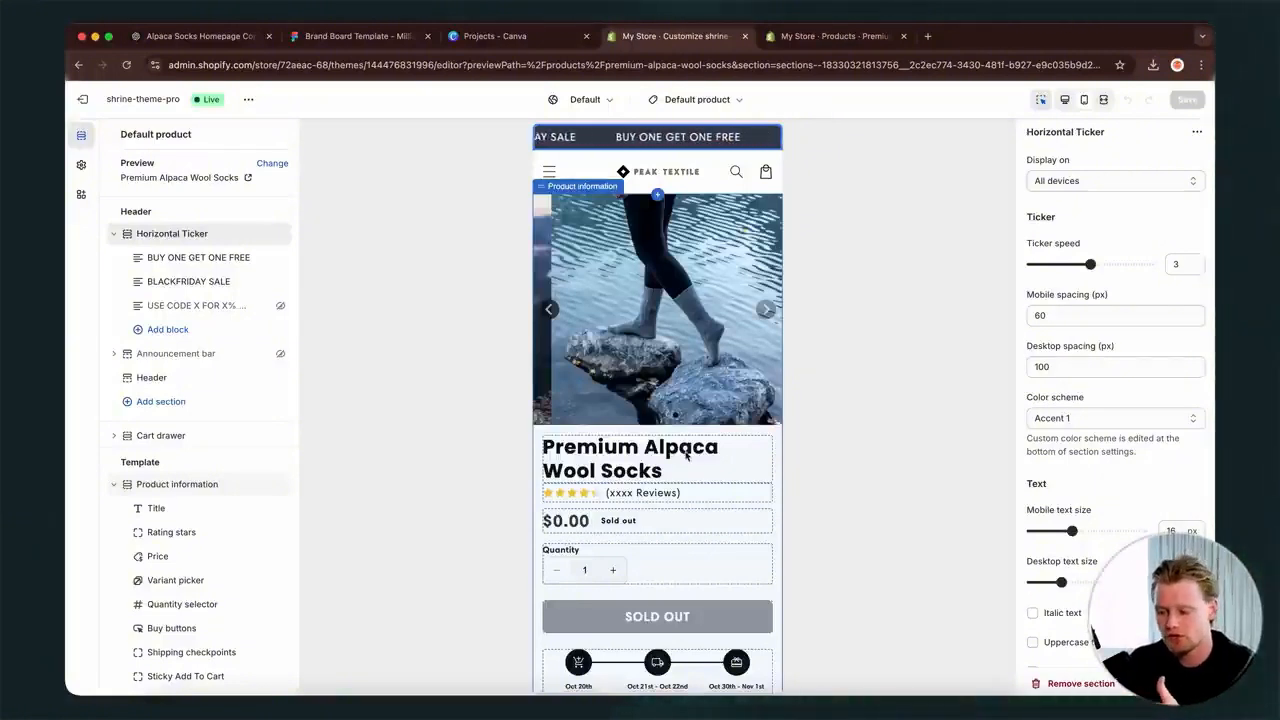
pyautogui.scroll(-2, 640, 400)
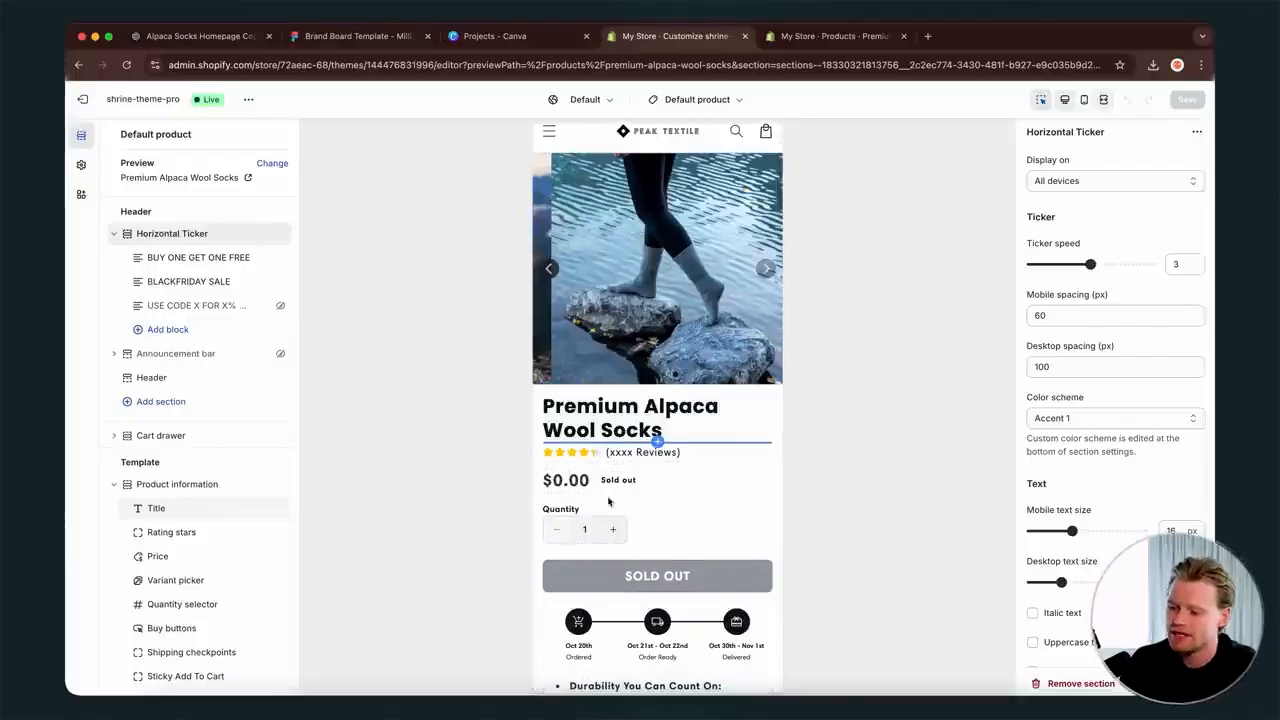
pyautogui.click(722, 257)
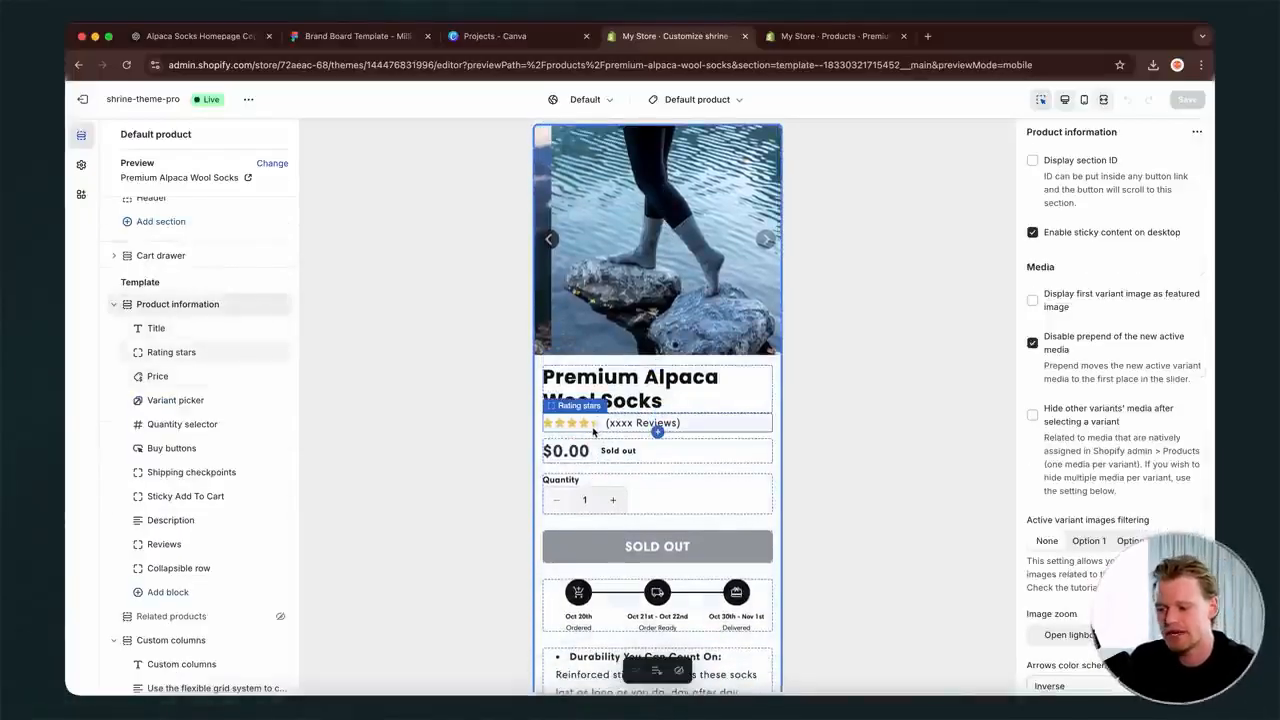
# - Change the text of the Rating stars block under the product title to "92 Reviews"
pyautogui.click(643, 425)
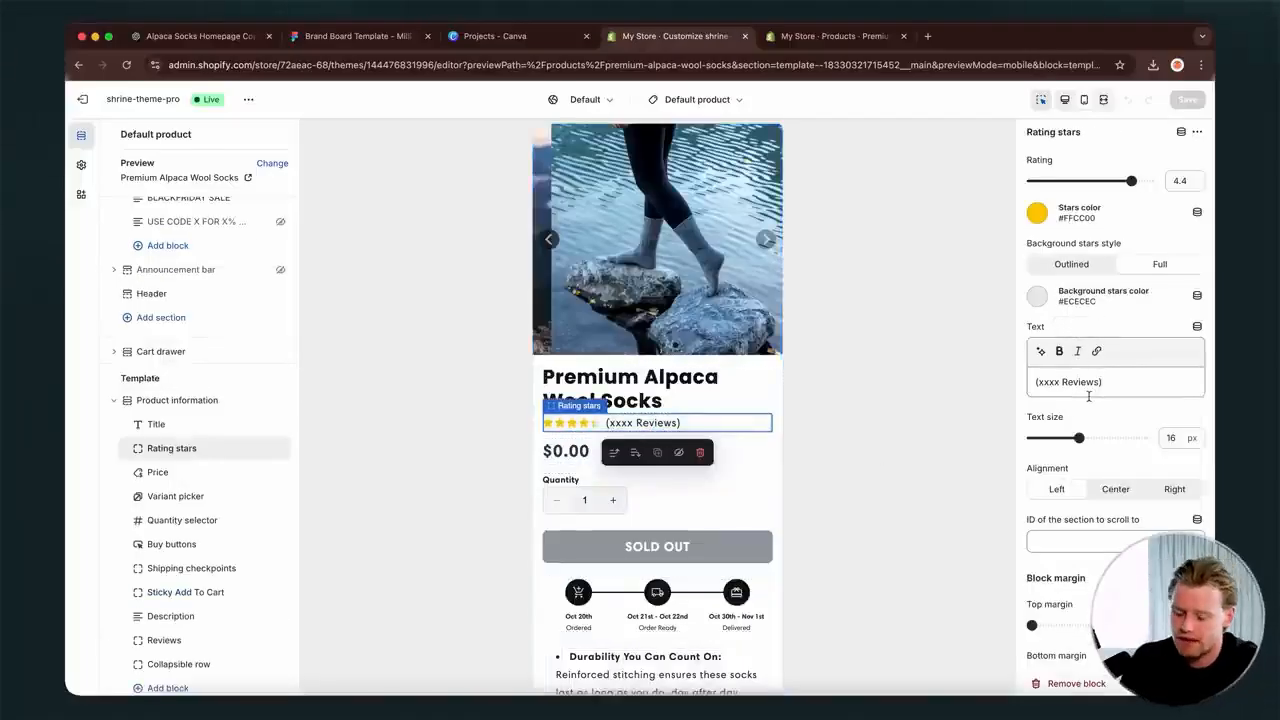
pyautogui.doubleClick(1052, 381)
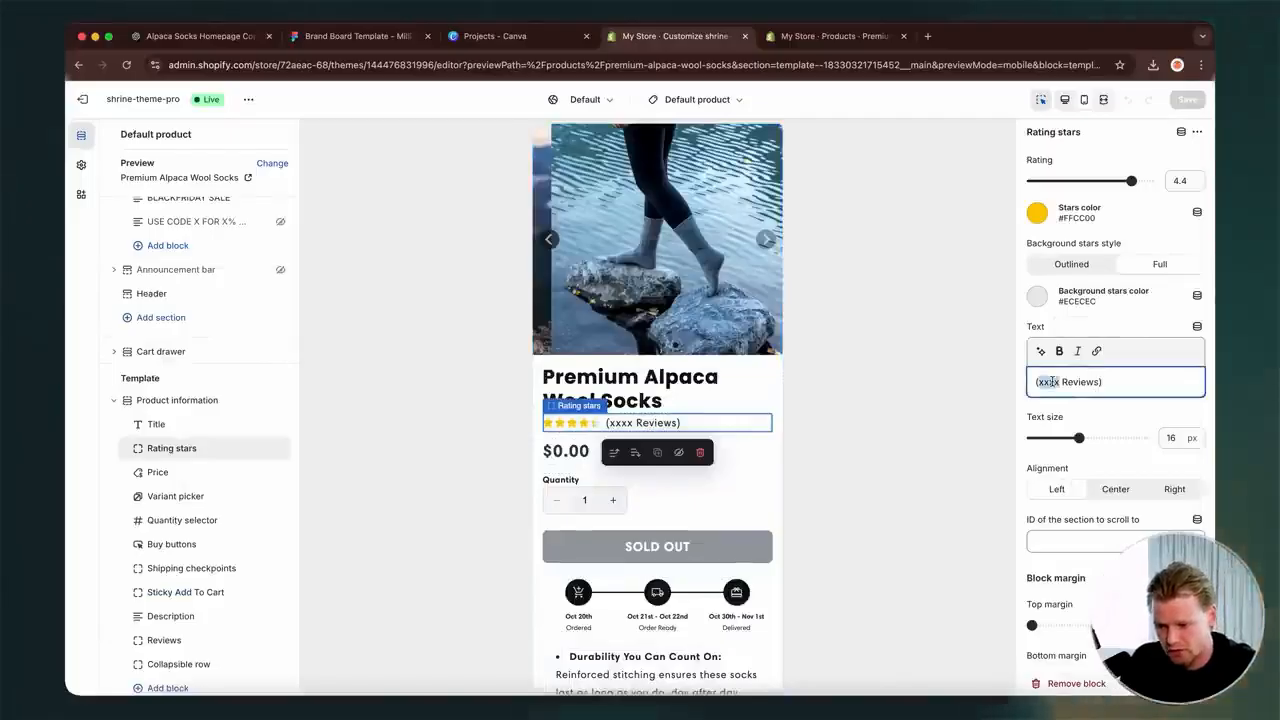
pyautogui.press('BackSpace')
pyautogui.write('2,000')
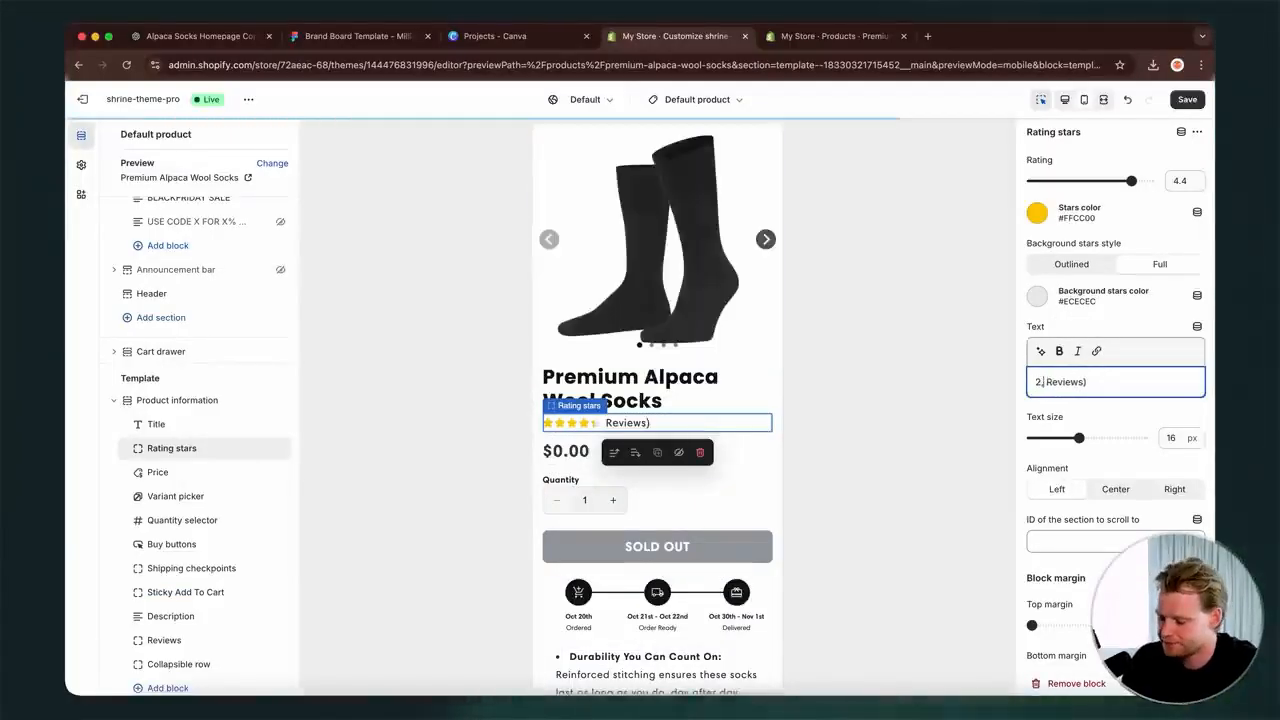
pyautogui.click(1128, 380)
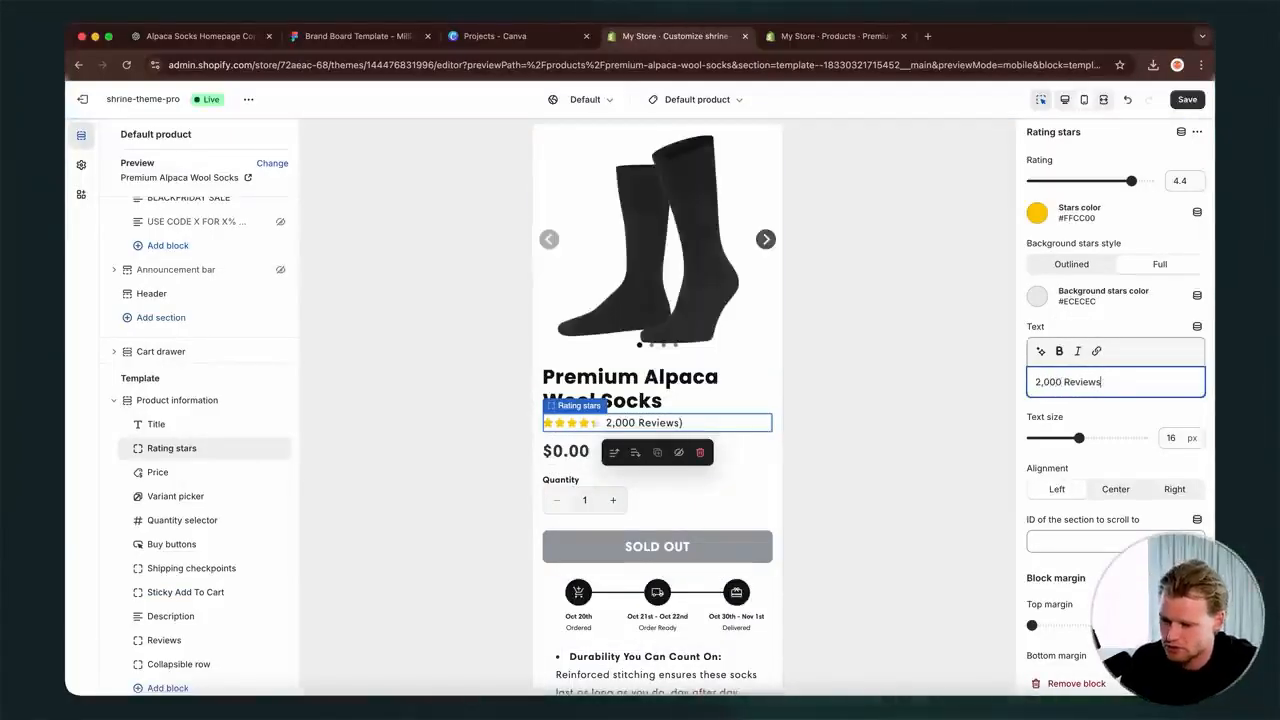
pyautogui.press('BackSpace')
pyautogui.write('9')
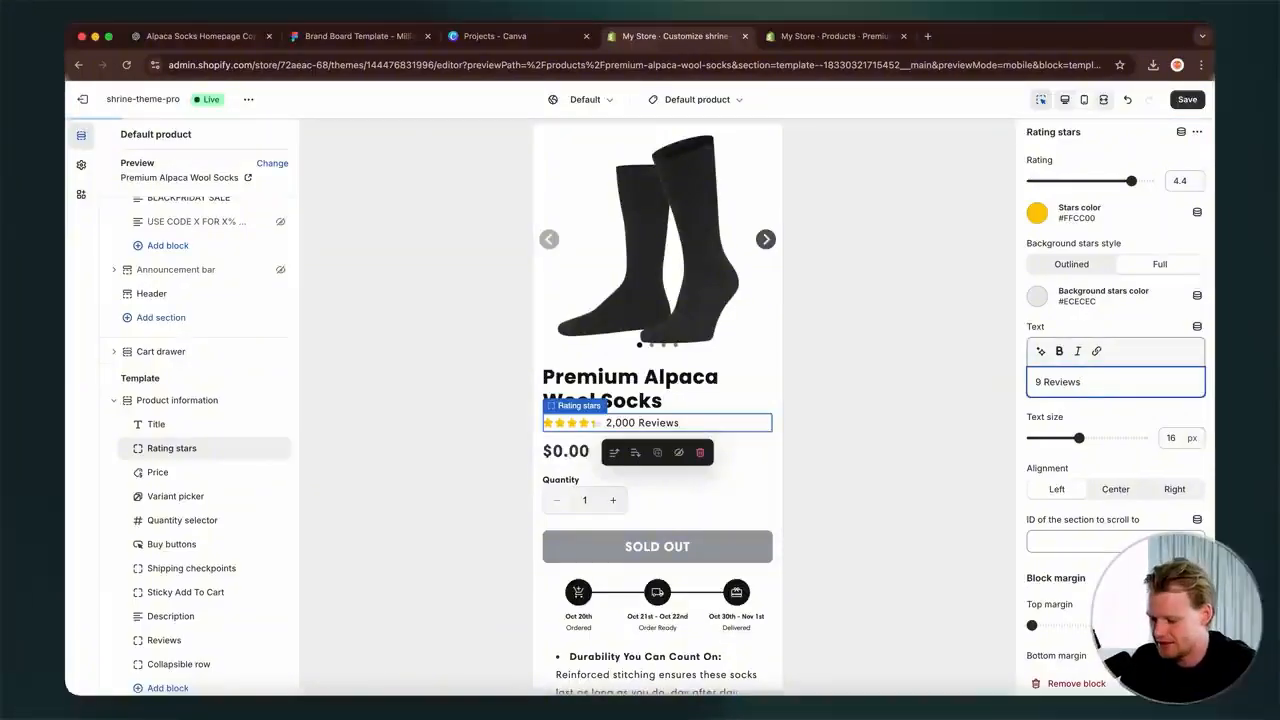
pyautogui.write('21')
pyautogui.press('BackSpace')
pyautogui.click(896, 467)
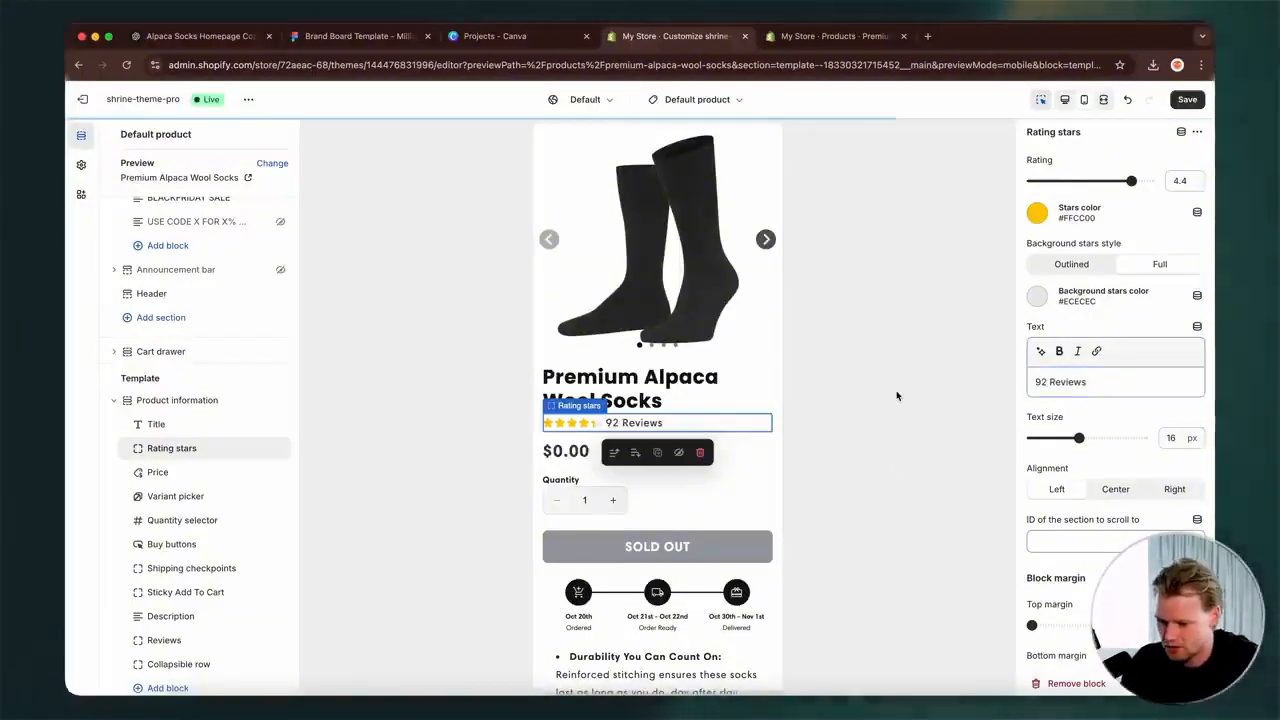
# - Look through the rest of the product page preview, including the icon-with-text content and the Testimonials section
pyautogui.scroll(-1, 736, 507)
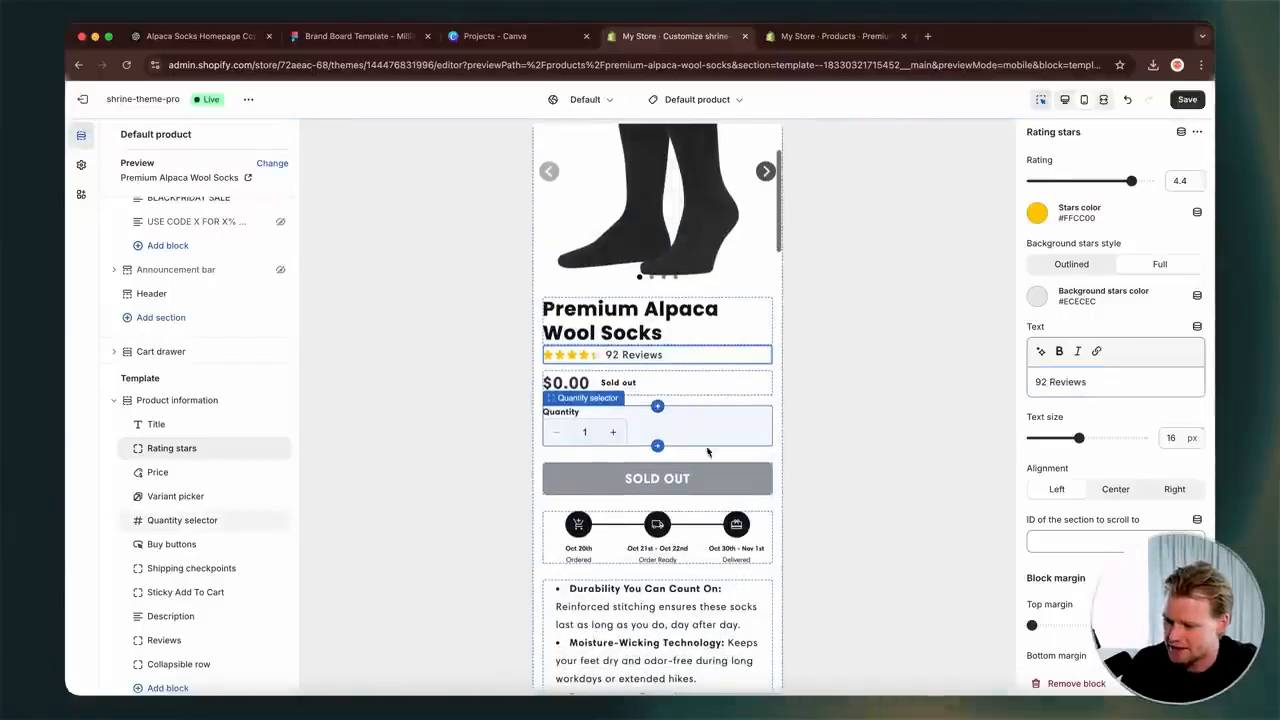
pyautogui.scroll(-20, 657, 354)
pyautogui.scroll(10, 657, 353)
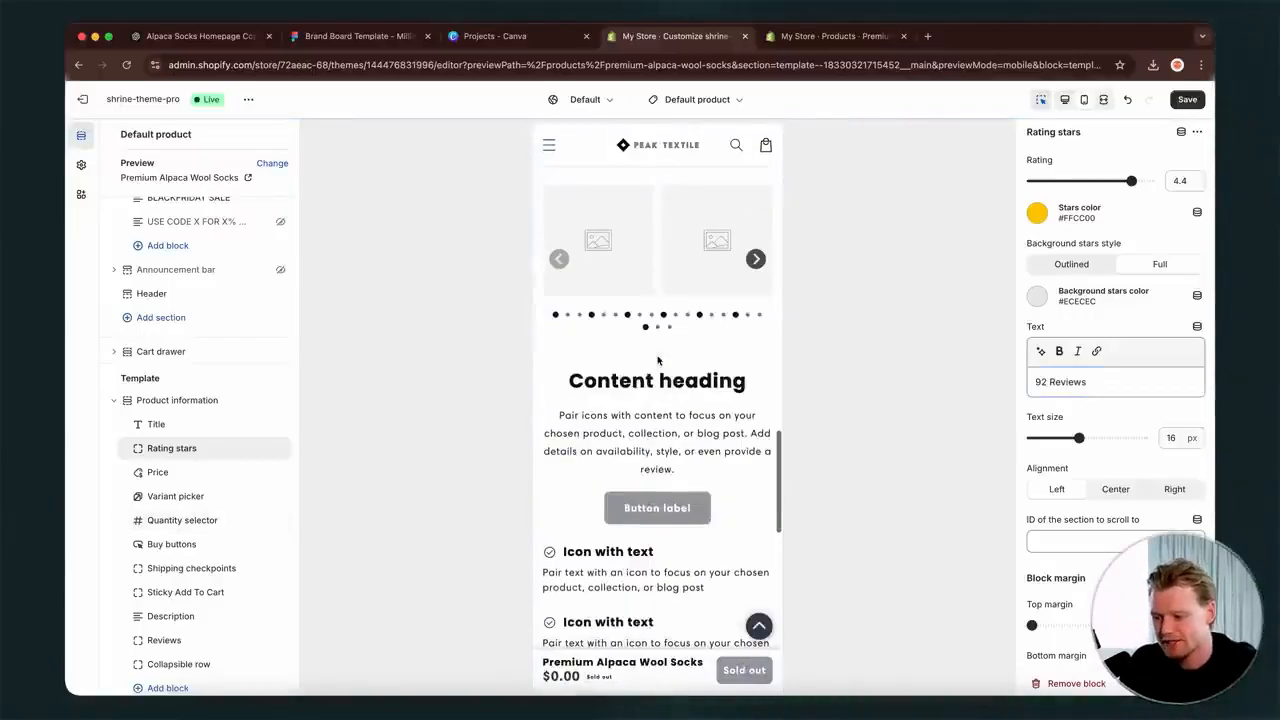
pyautogui.scroll(-6, 700, 375)
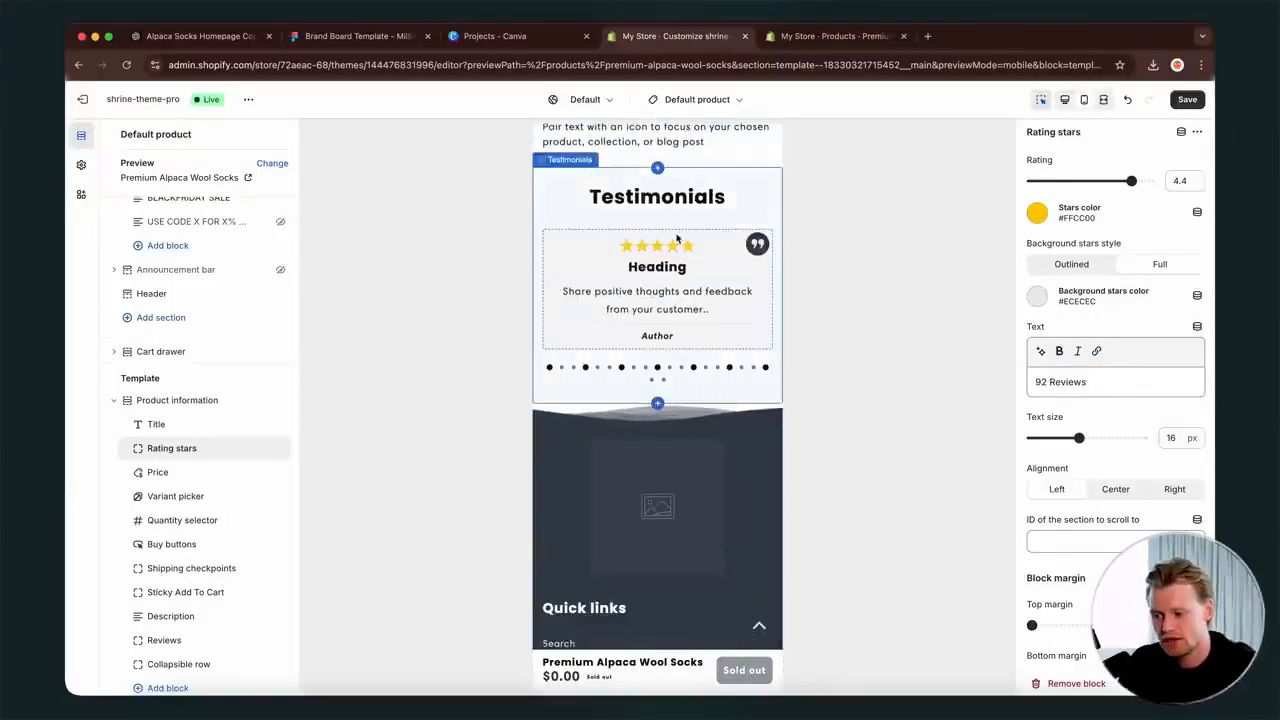
pyautogui.scroll(4, 671, 298)
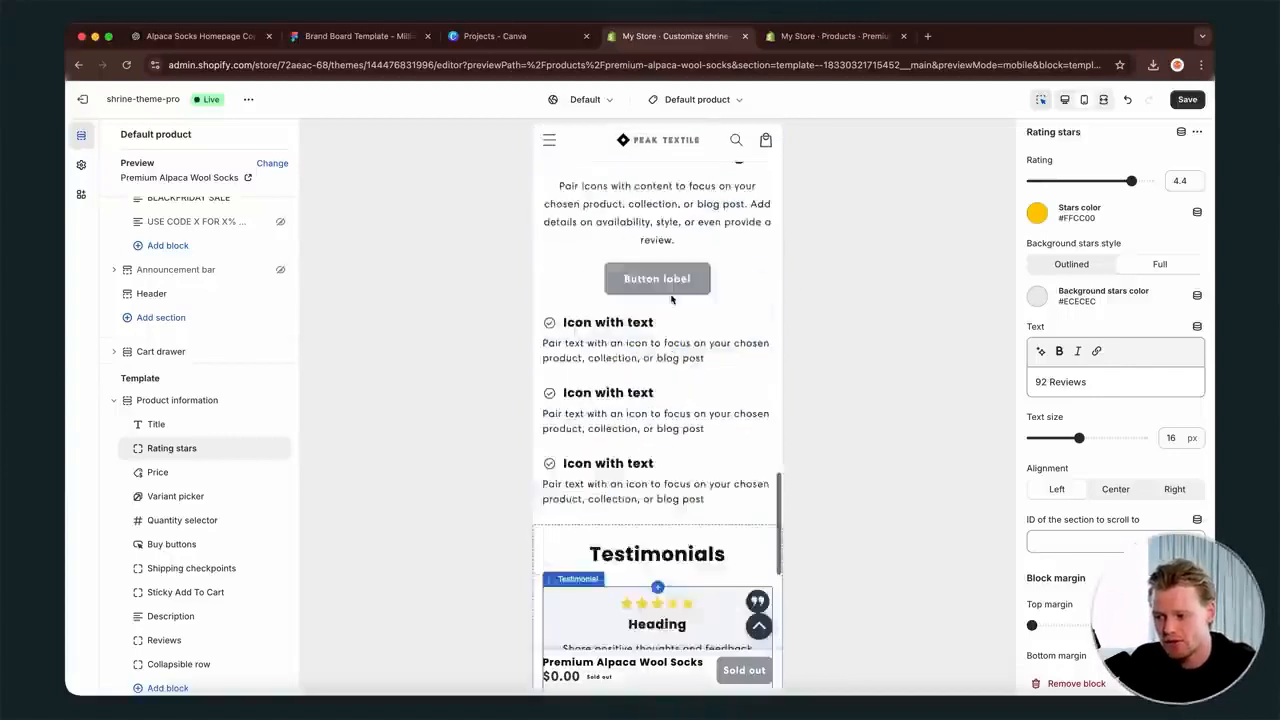
pyautogui.scroll(10, 671, 298)
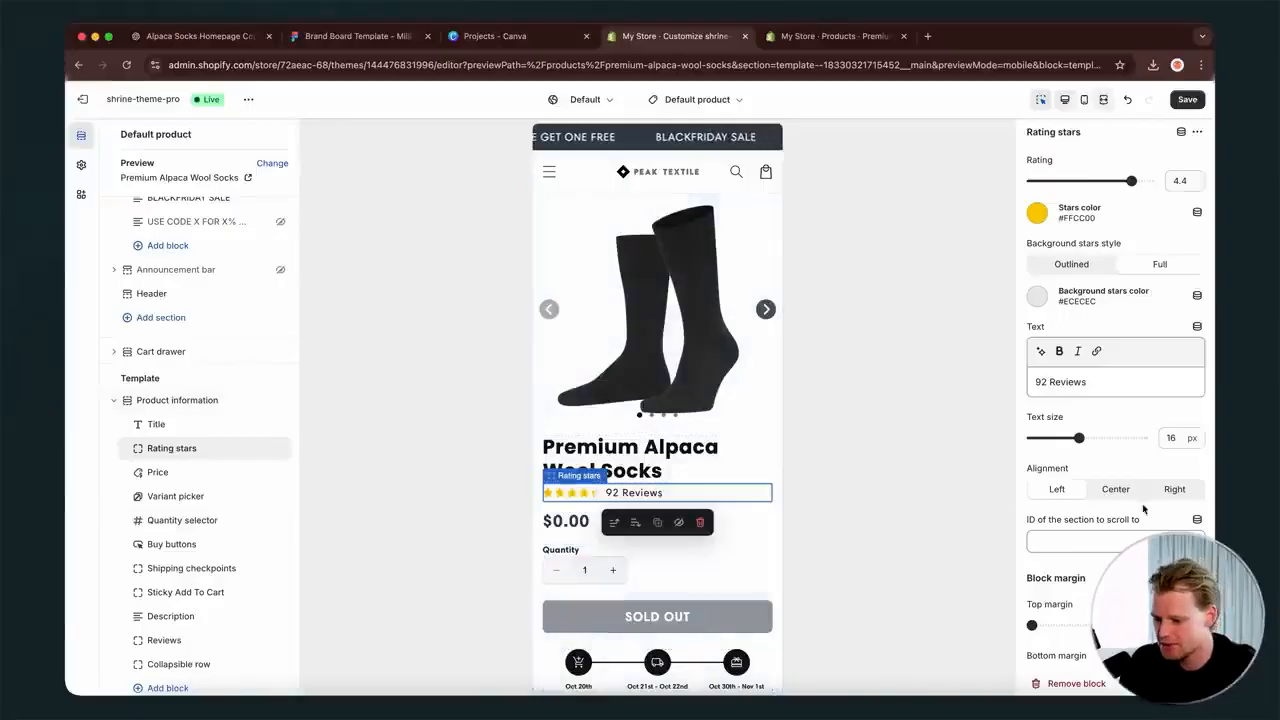
pyautogui.scroll(-1, 1144, 509)
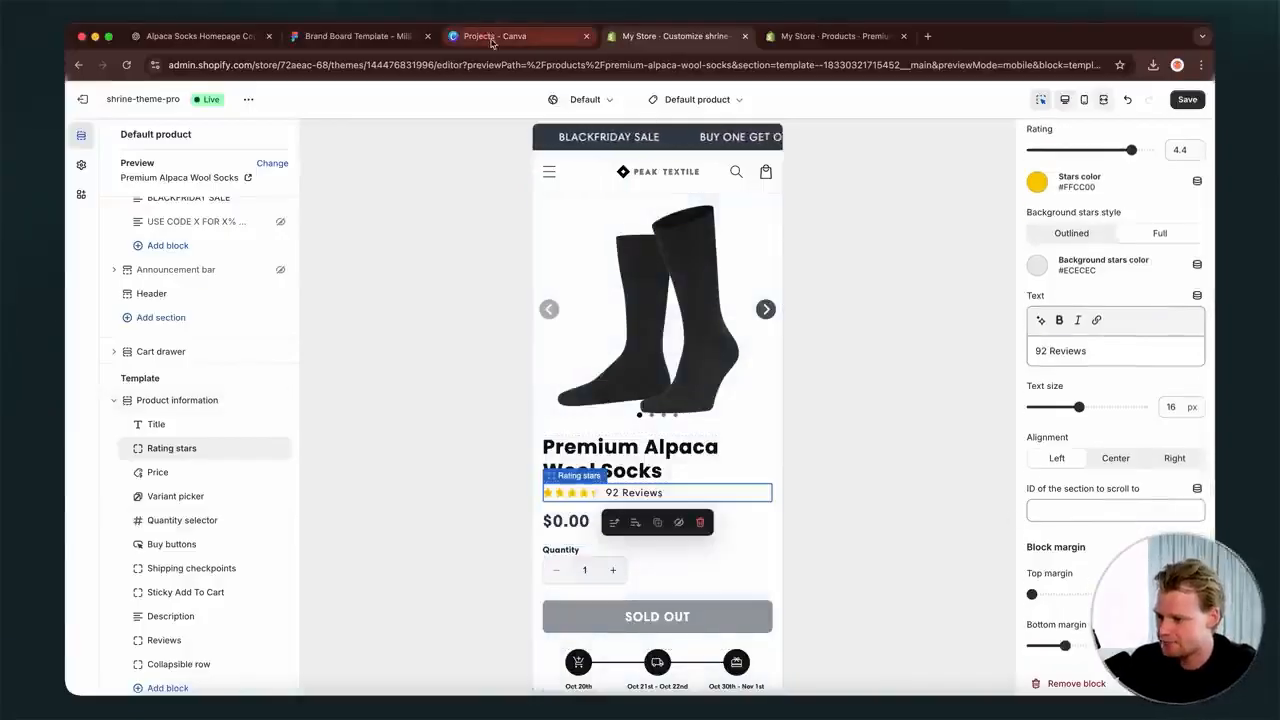
# - Set the price of Premium Alpaca Wool Socks to $39.00 in the product record in the Shopify admin
pyautogui.click(832, 36)
pyautogui.click(458, 418)
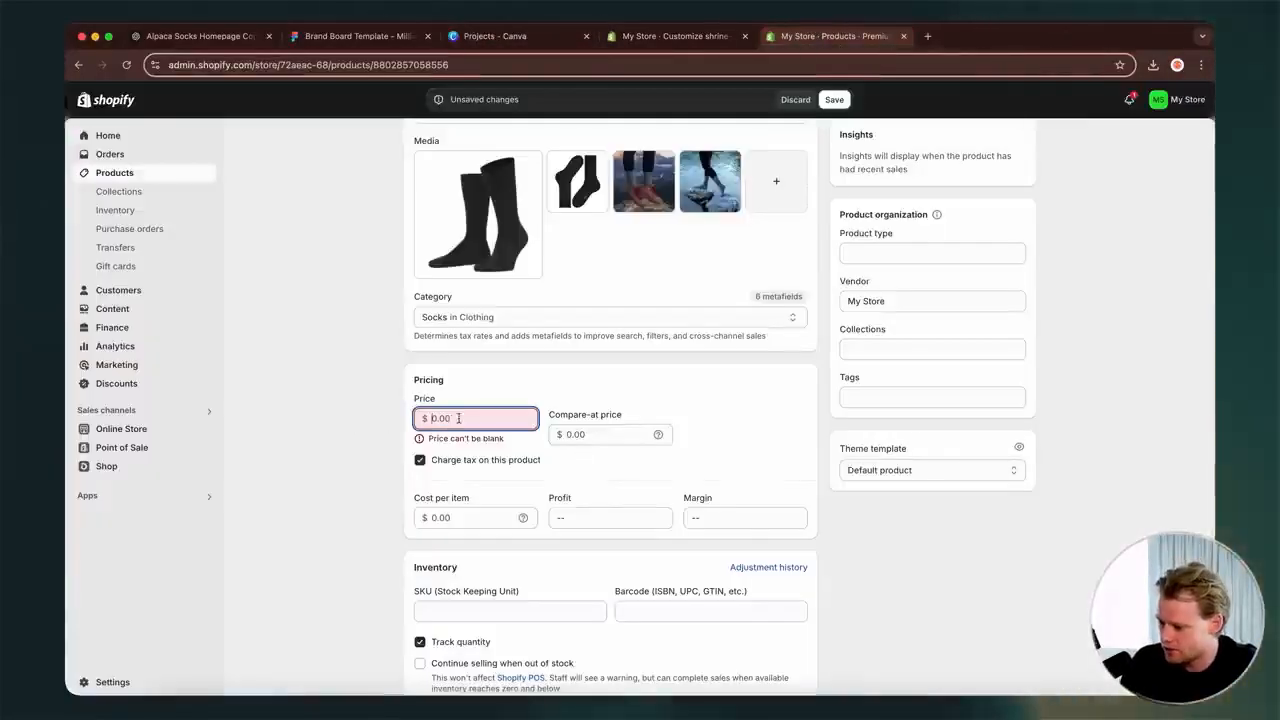
pyautogui.scroll(3, 470, 300)
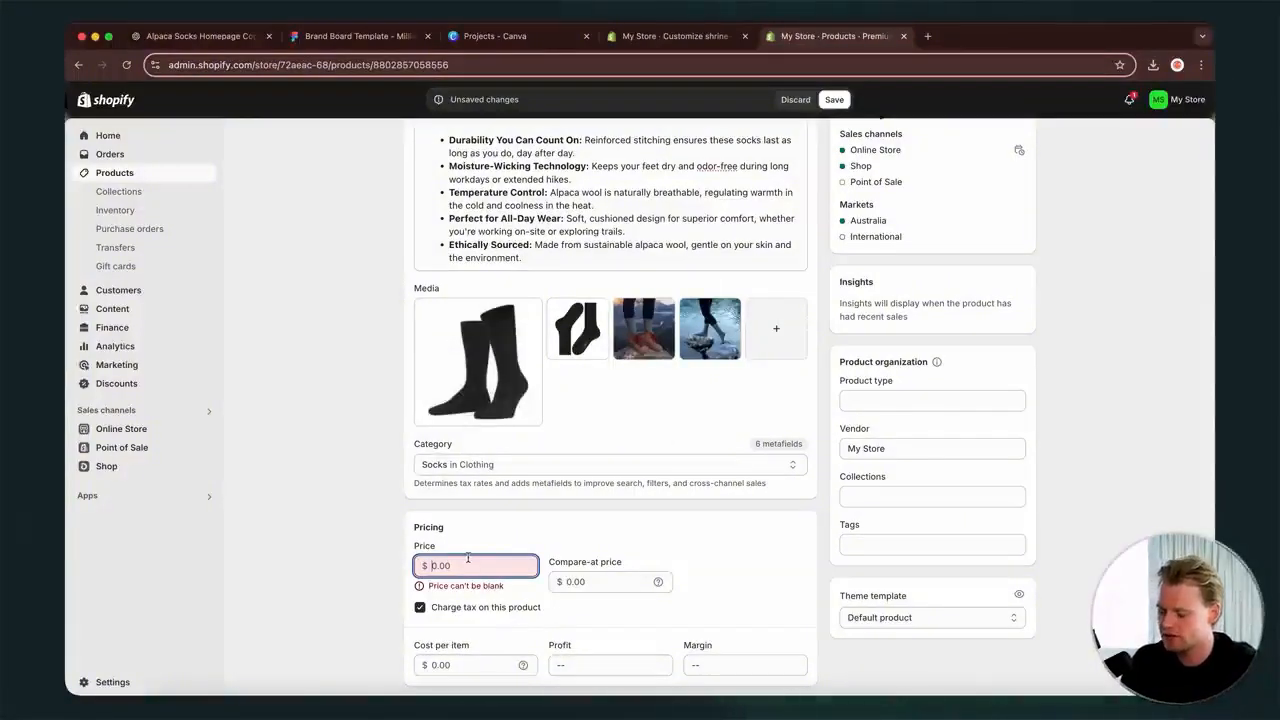
pyautogui.write('39')
pyautogui.click(246, 591)
# - Enter a cost per item of $5.00 for the socks and review the Inventory, Shipping and Variants details
pyautogui.scroll(-3, 390, 526)
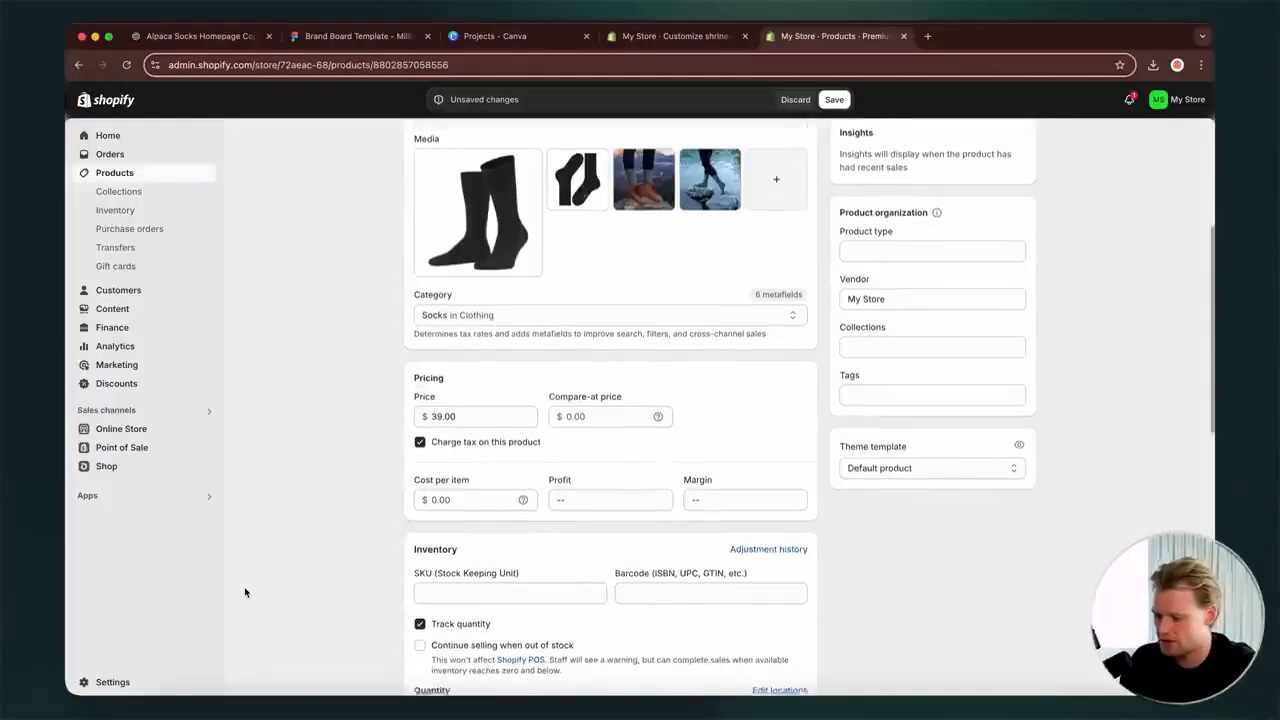
pyautogui.click(488, 484)
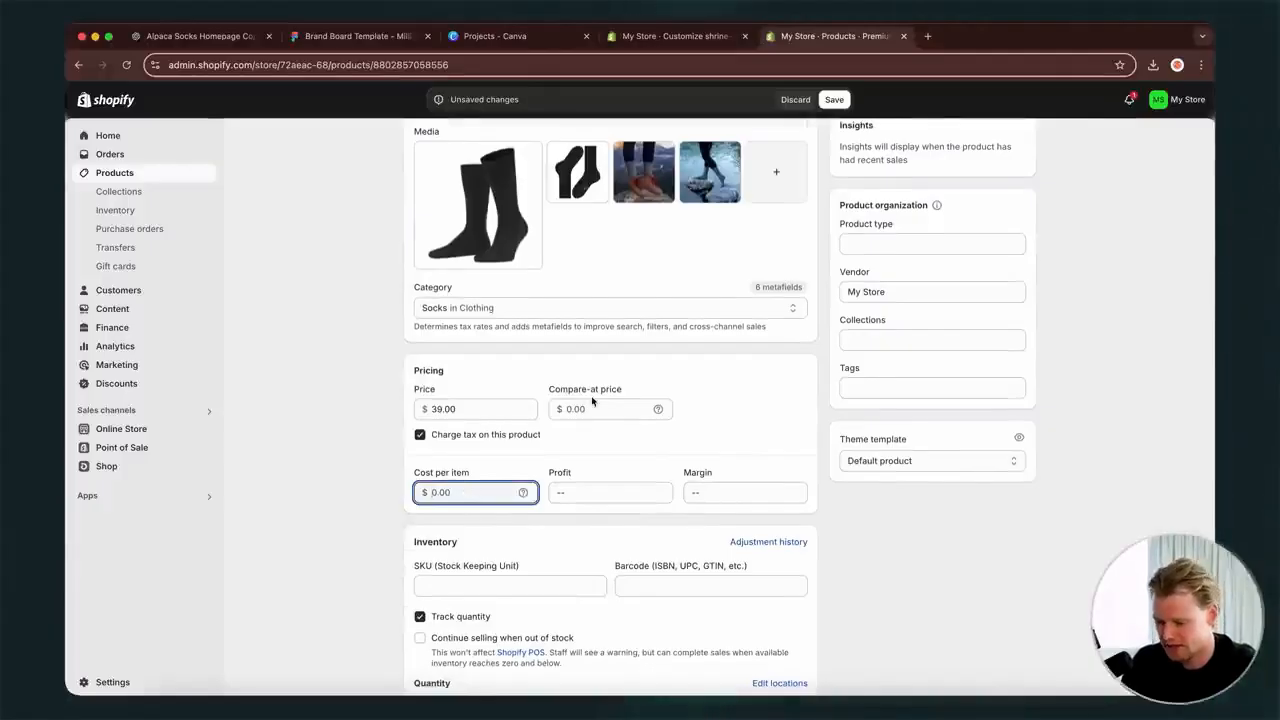
pyautogui.write('9')
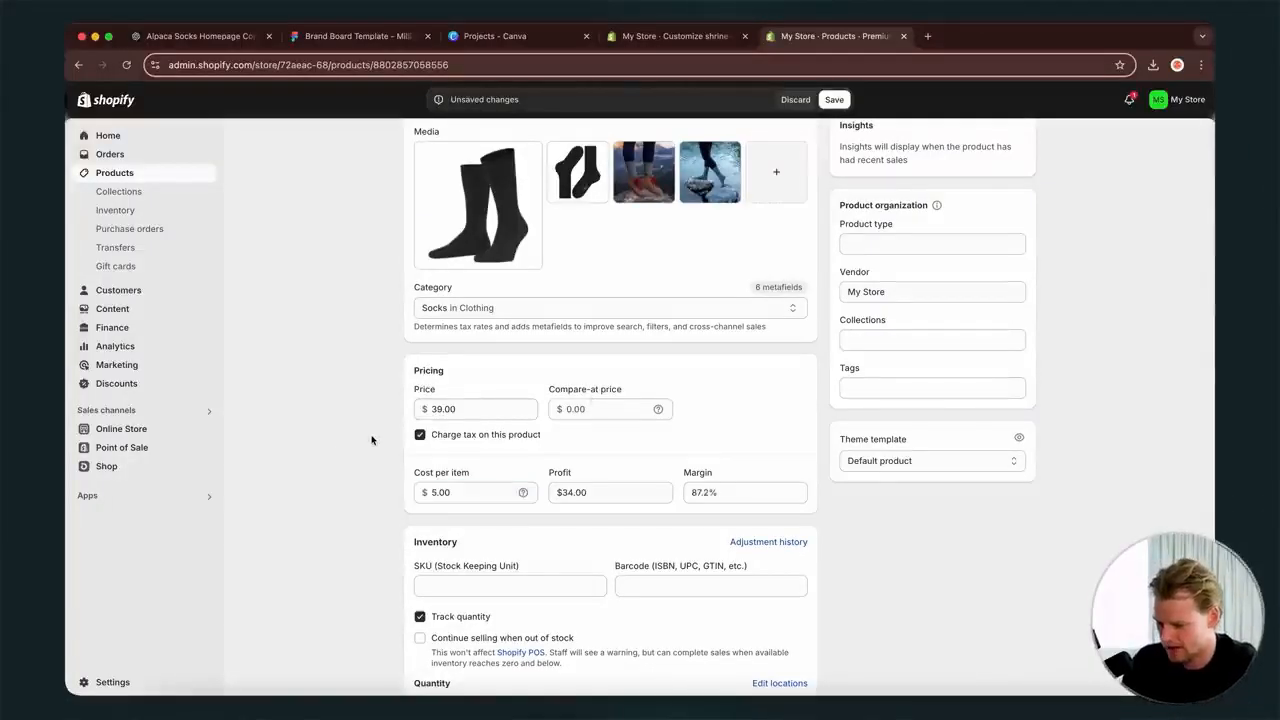
pyautogui.scroll(2, 371, 440)
pyautogui.scroll(-3, 371, 440)
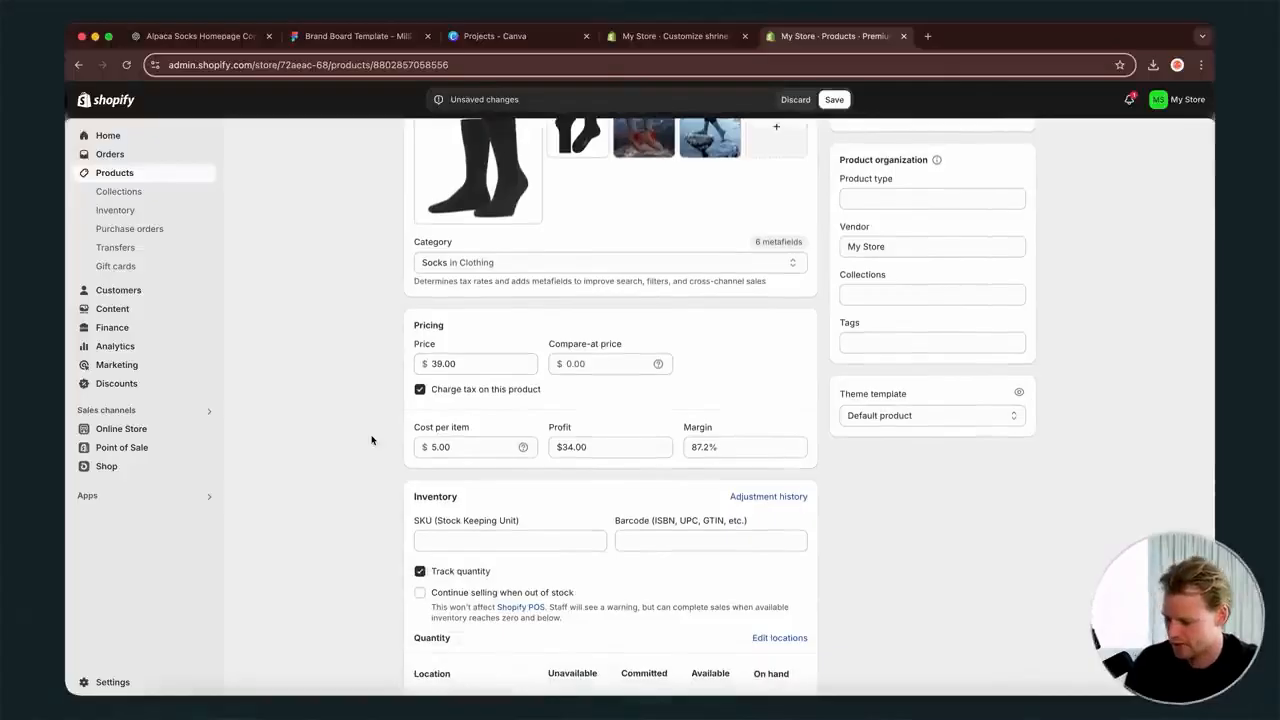
pyautogui.scroll(-7, 377, 541)
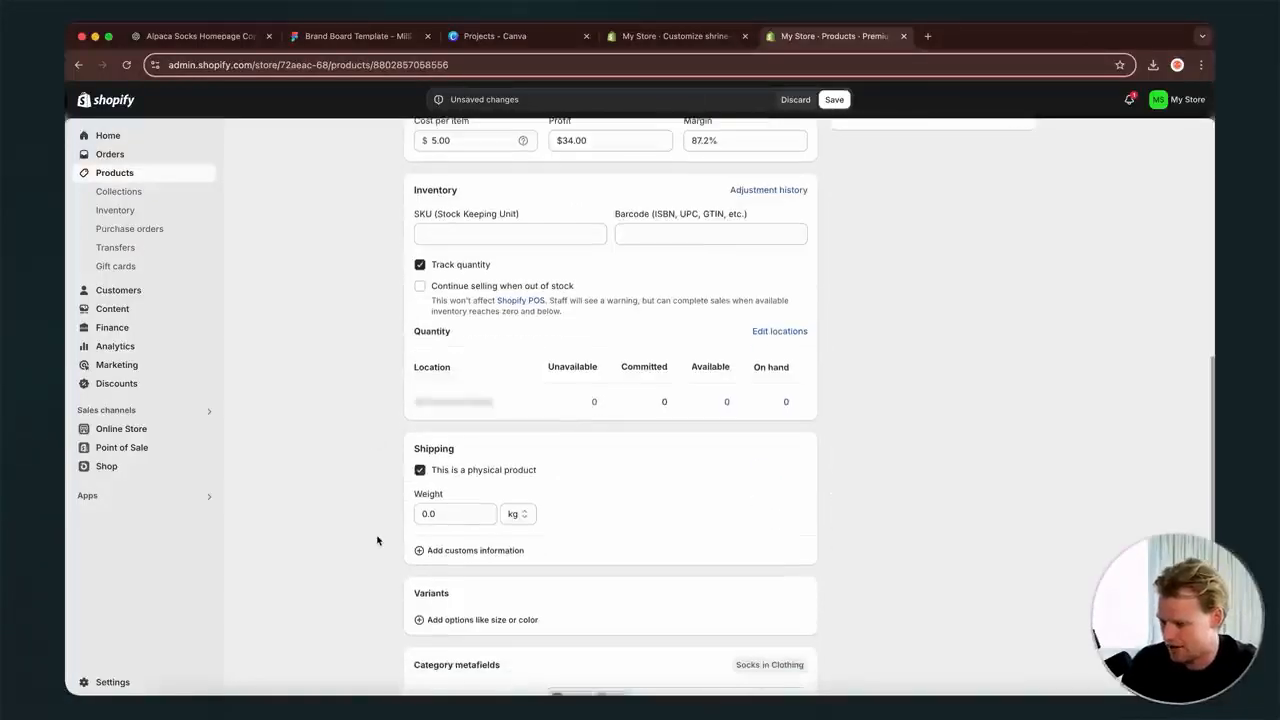
# - Return to the theme editor, reload it with the changes saved, and open the Price block's settings
pyautogui.click(668, 36)
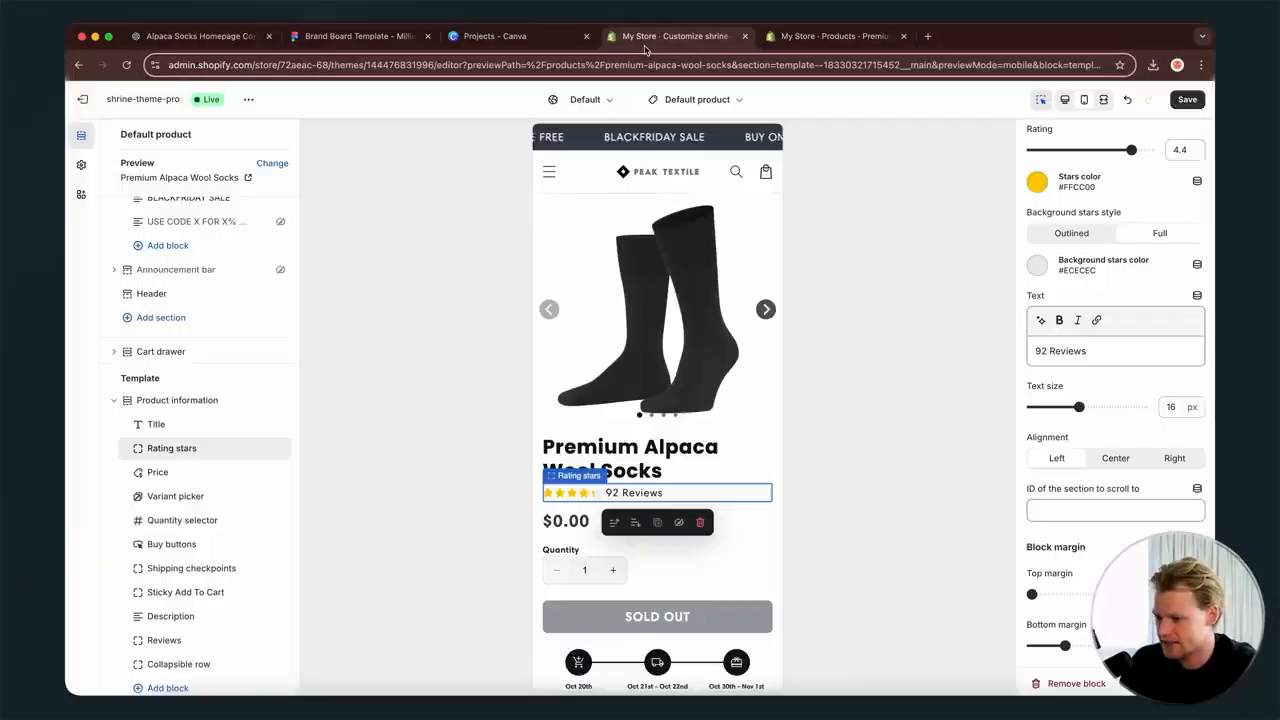
pyautogui.press('super+r')
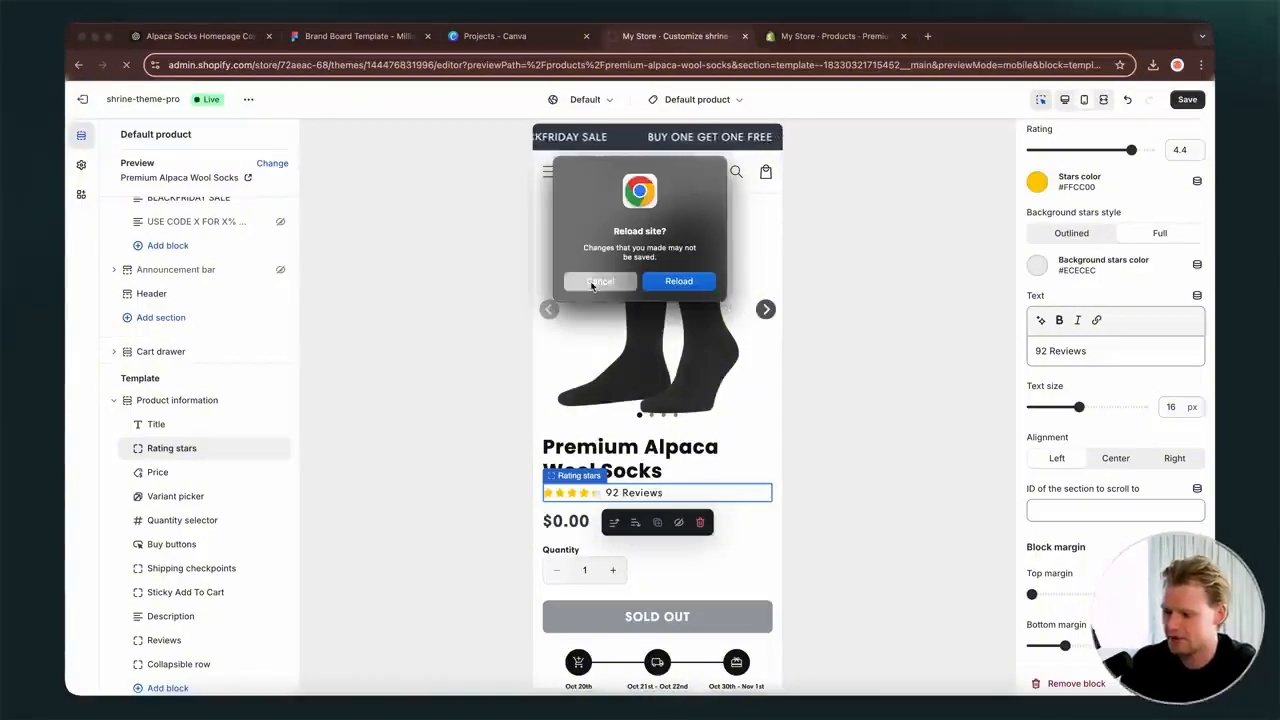
pyautogui.click(704, 287)
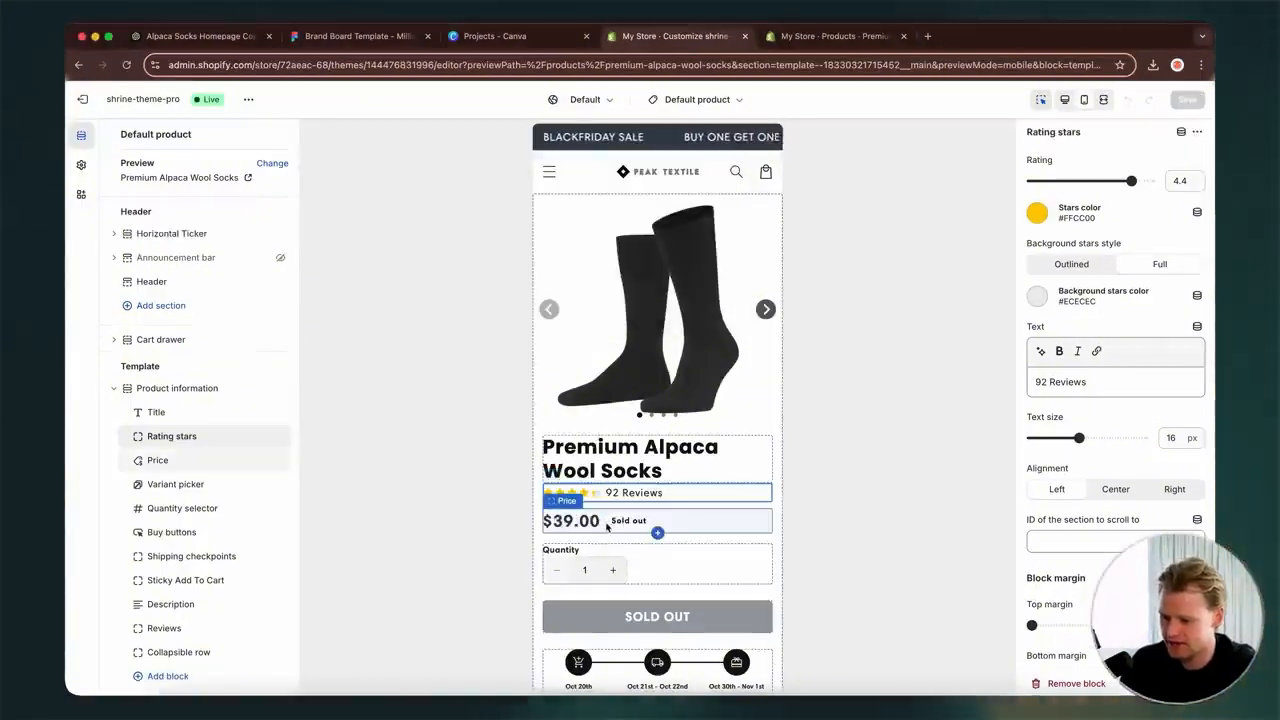
pyautogui.click(598, 520)
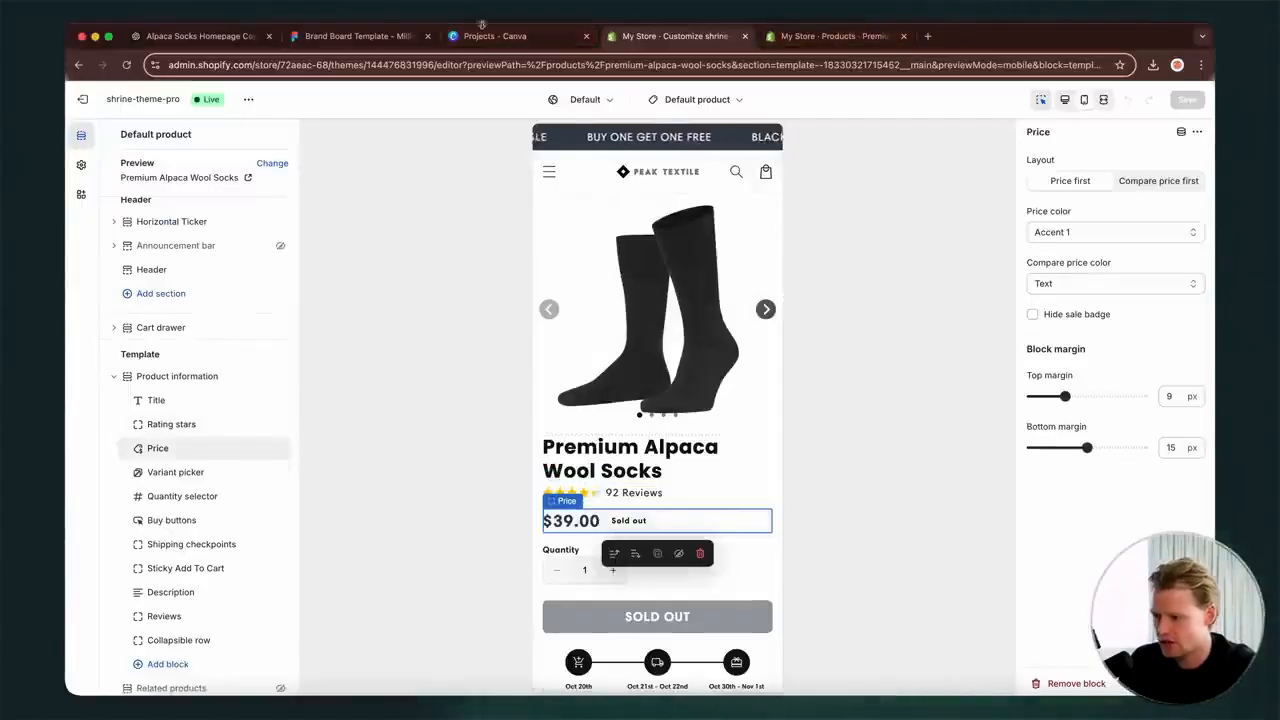
# - Adjust the Premium Alpaca Wool Socks' on-hand inventory by 99999, save it, and return to the product page in the theme editor
pyautogui.click(850, 37)
pyautogui.scroll(6, 486, 405)
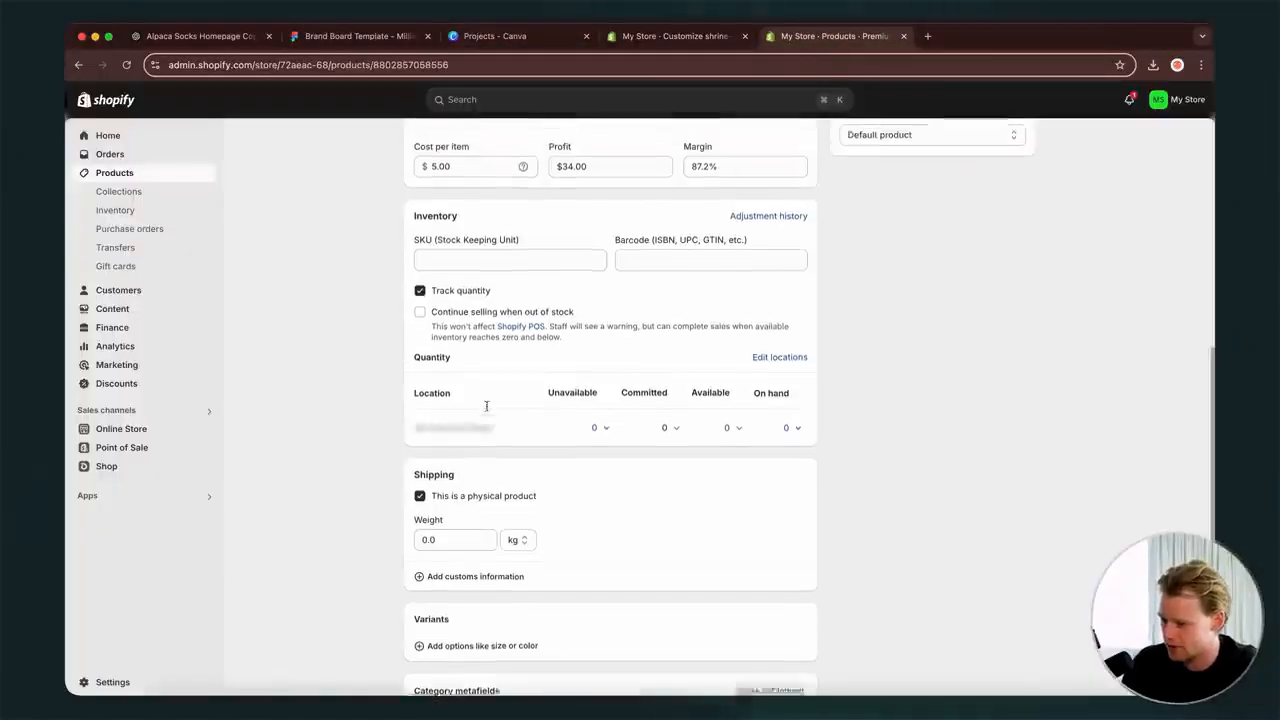
pyautogui.scroll(-10, 486, 405)
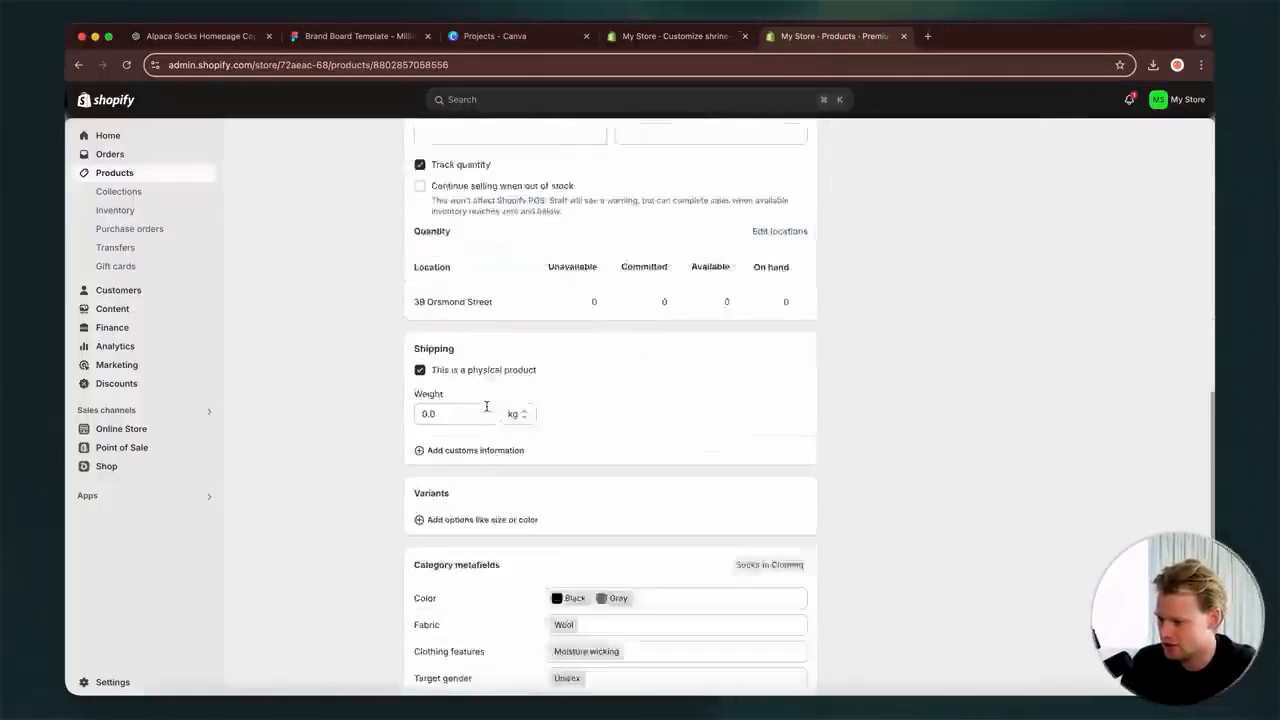
pyautogui.scroll(15, 486, 410)
pyautogui.scroll(-10, 487, 417)
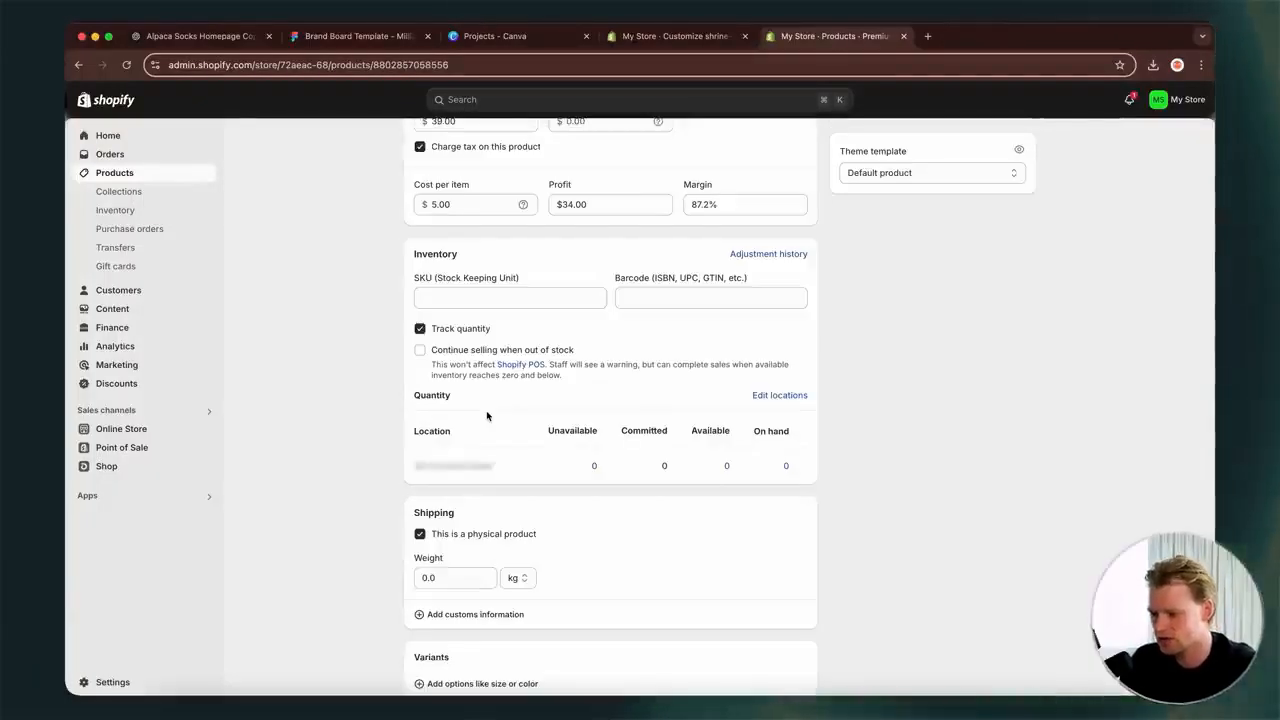
pyautogui.click(598, 465)
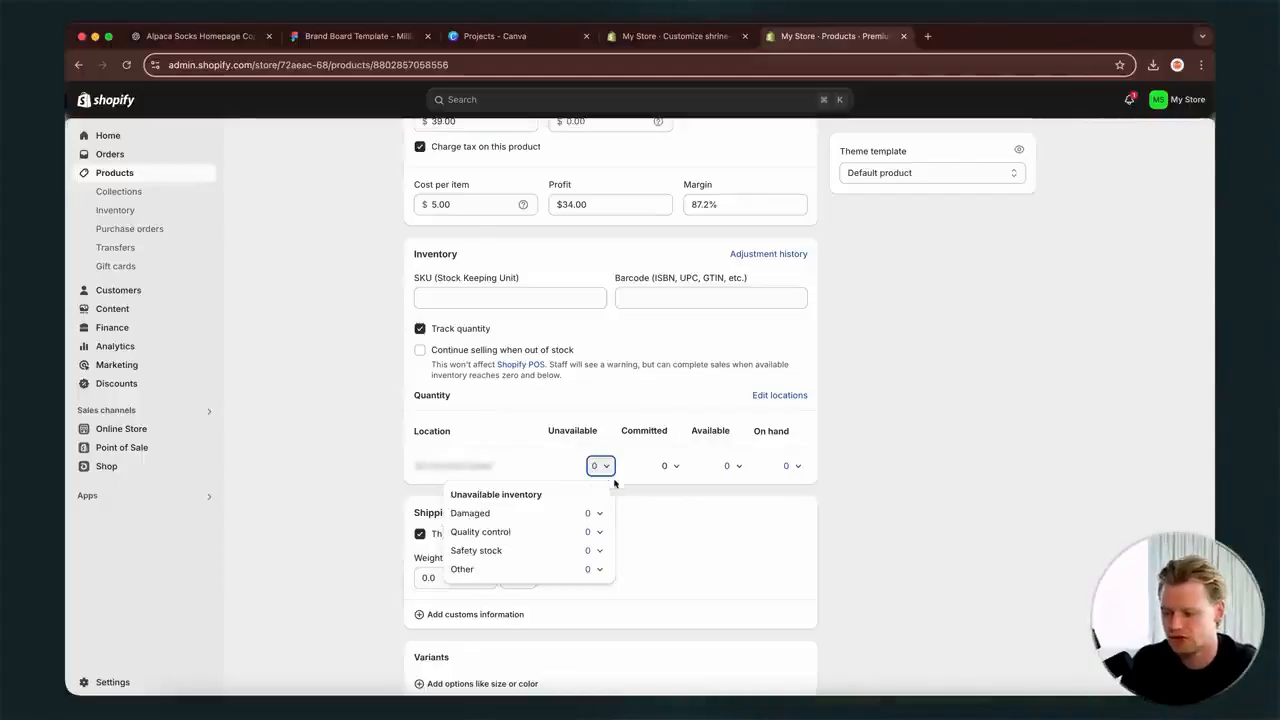
pyautogui.click(795, 470)
pyautogui.click(786, 467)
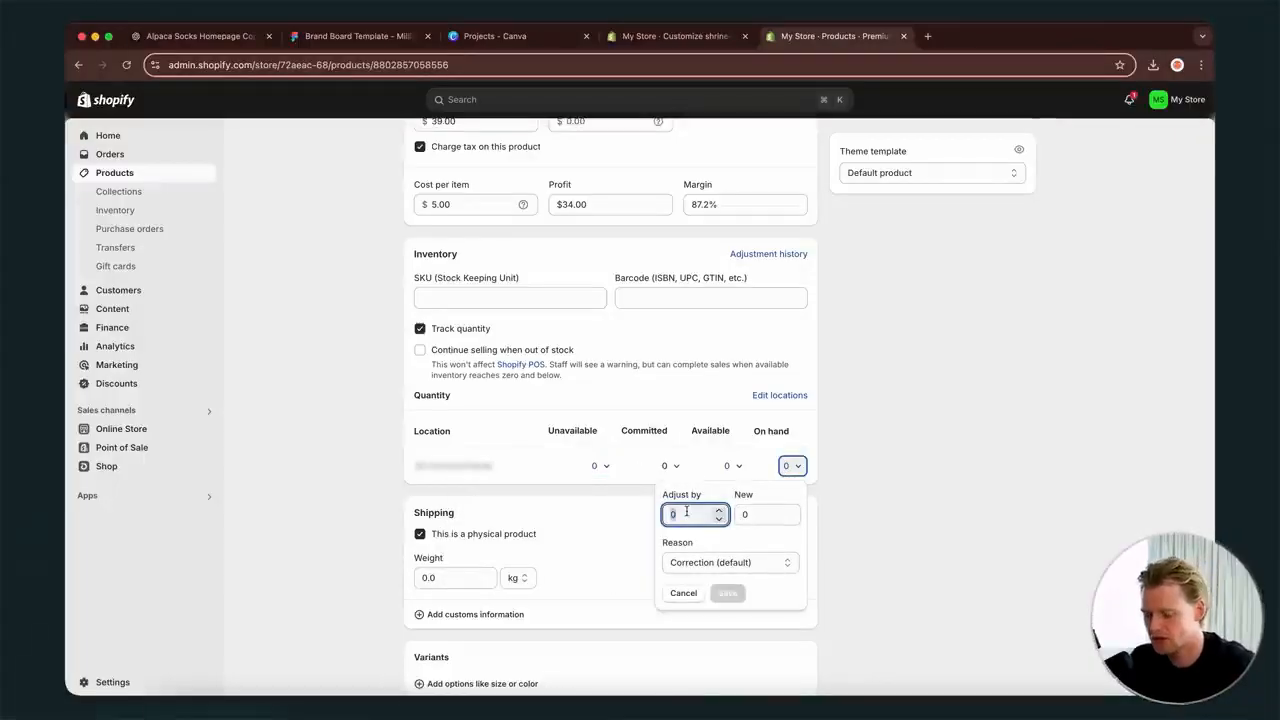
pyautogui.write('99999')
pyautogui.click(725, 594)
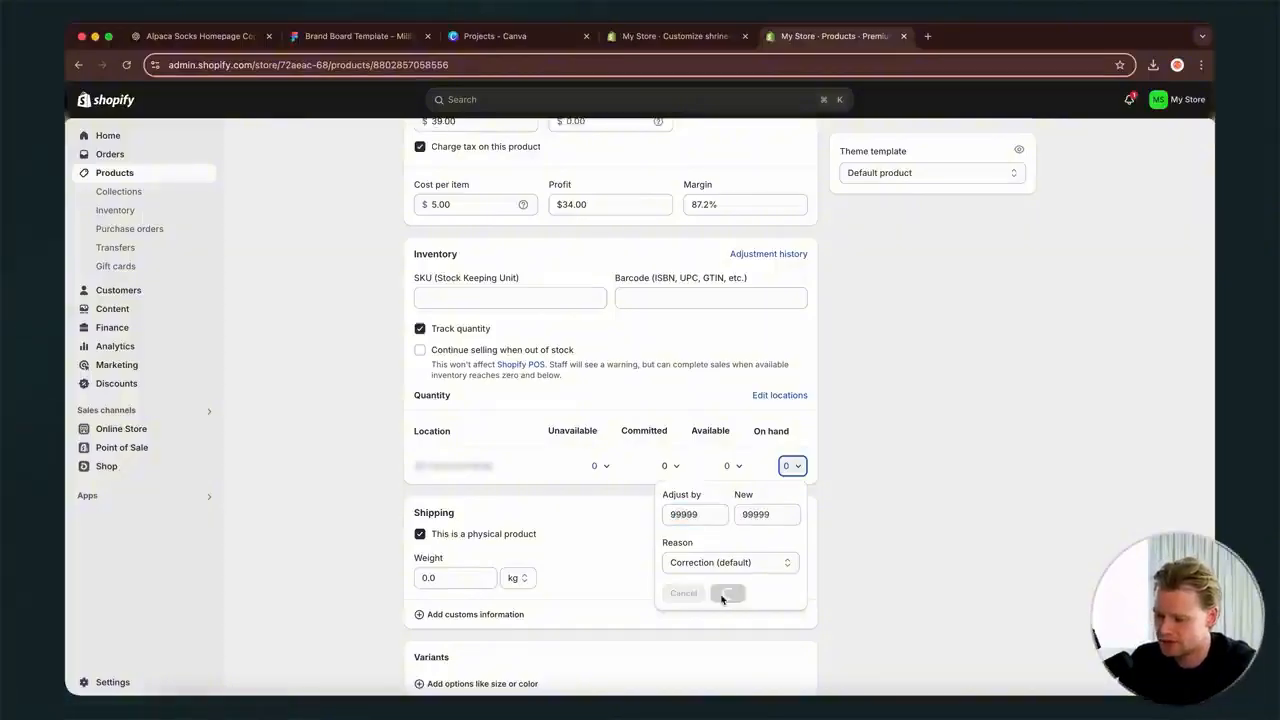
pyautogui.scroll(10, 1025, 380)
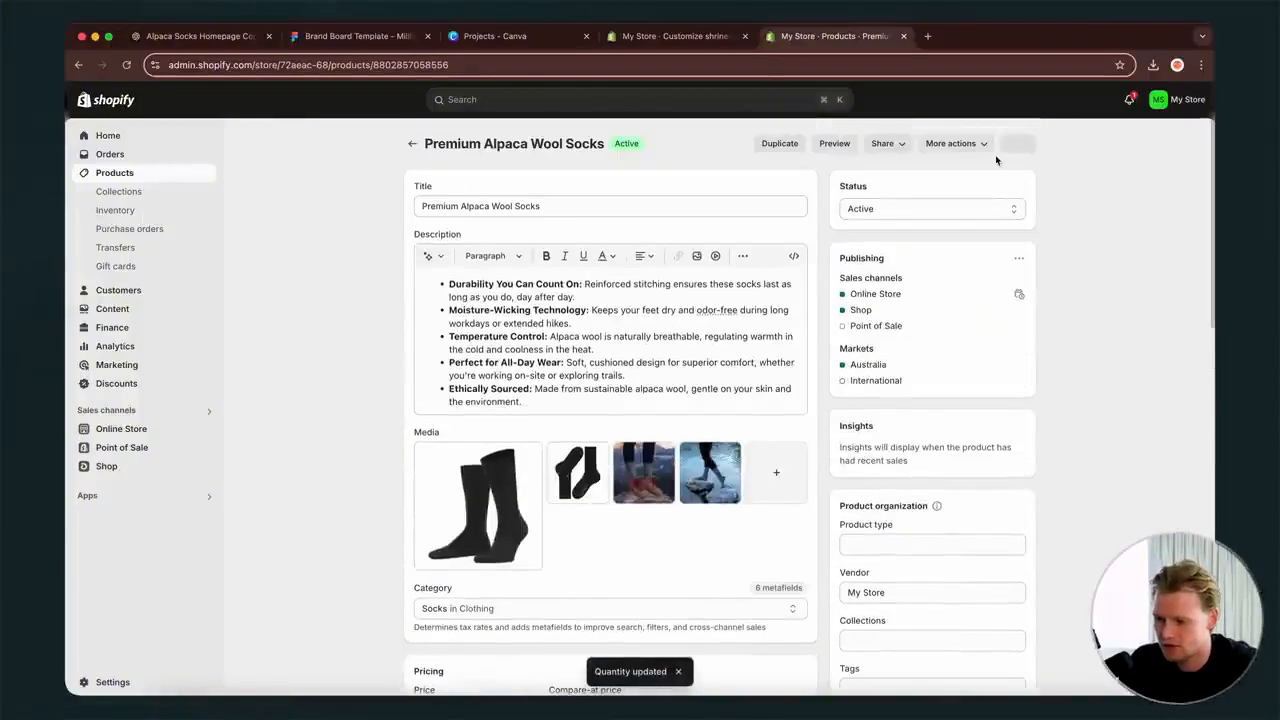
pyautogui.click(688, 38)
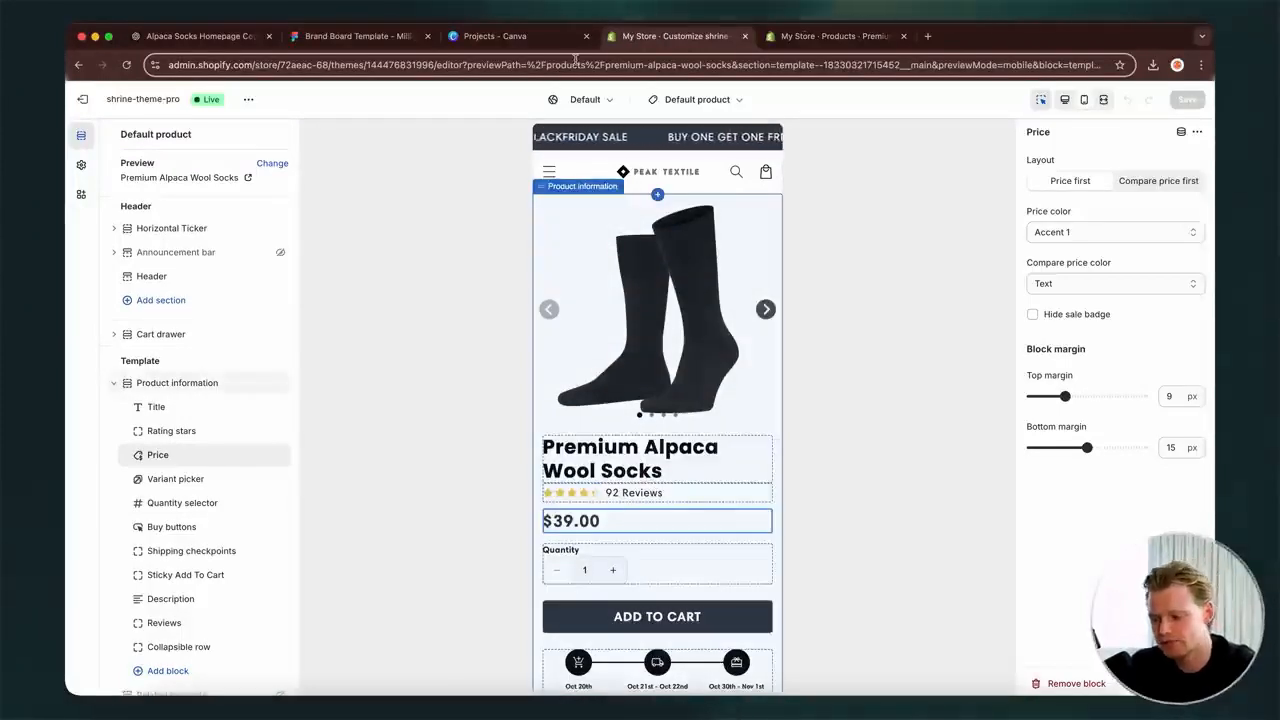
# - Set the compare-at price of the Premium Alpaca Wool Socks product to 59.00 and save the product
pyautogui.click(800, 37)
pyautogui.scroll(-5, 547, 340)
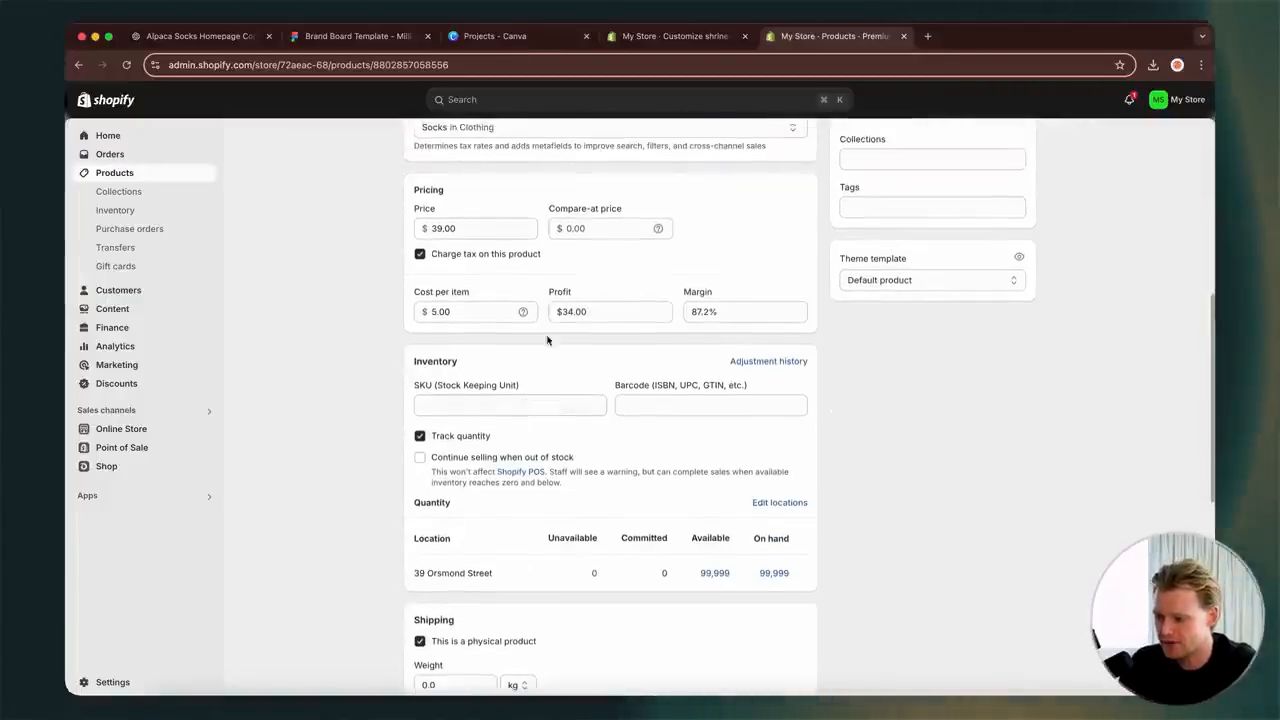
pyautogui.click(590, 214)
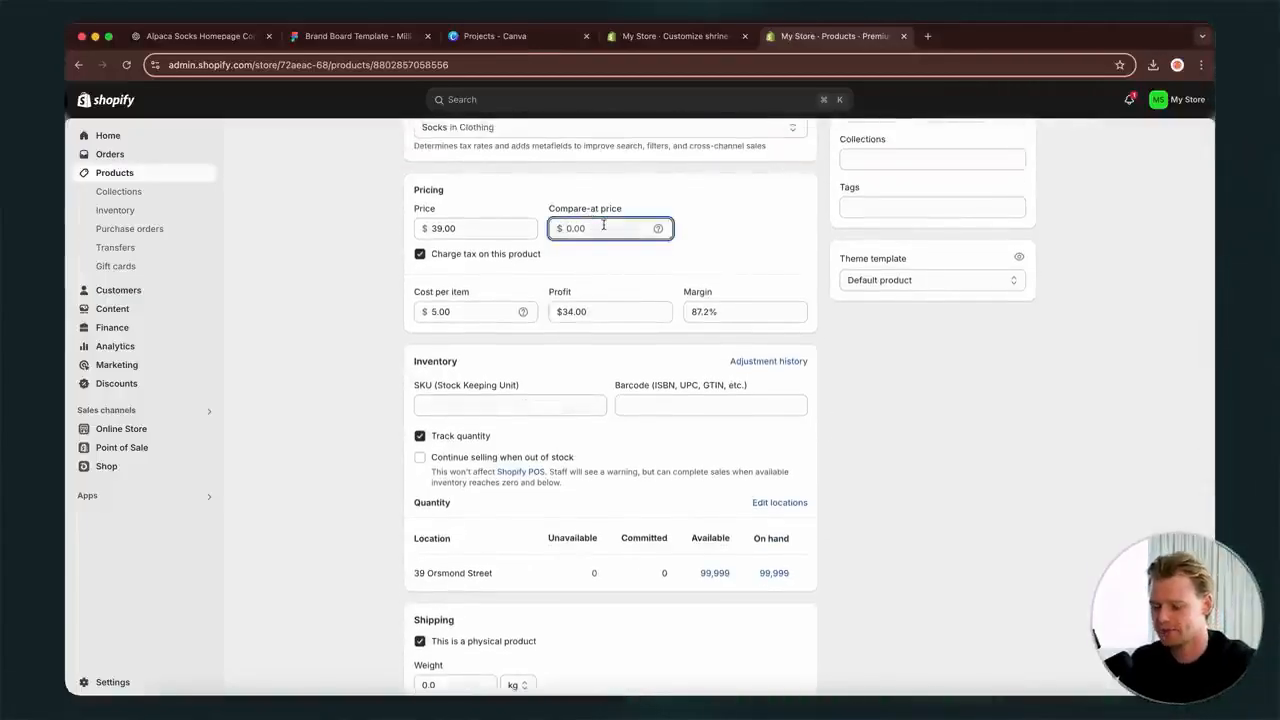
pyautogui.click(834, 99)
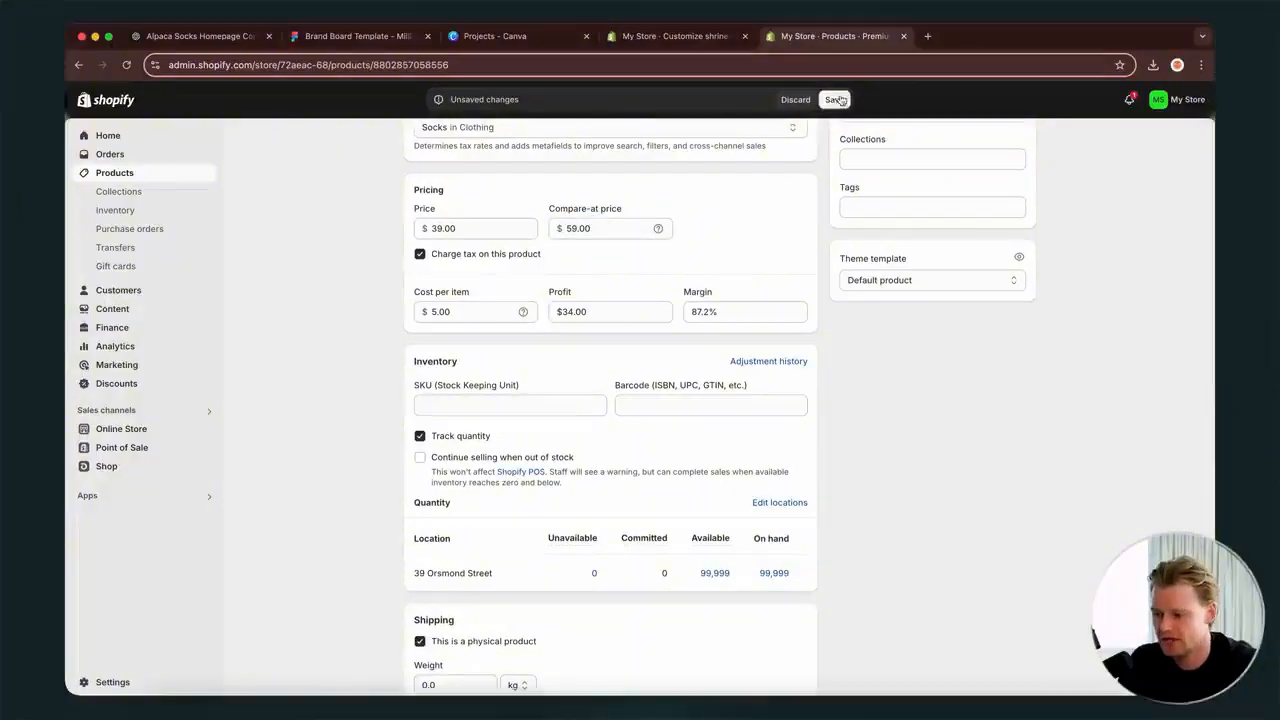
# - Reload the theme editor and switch the product page preview to mobile view
pyautogui.click(707, 42)
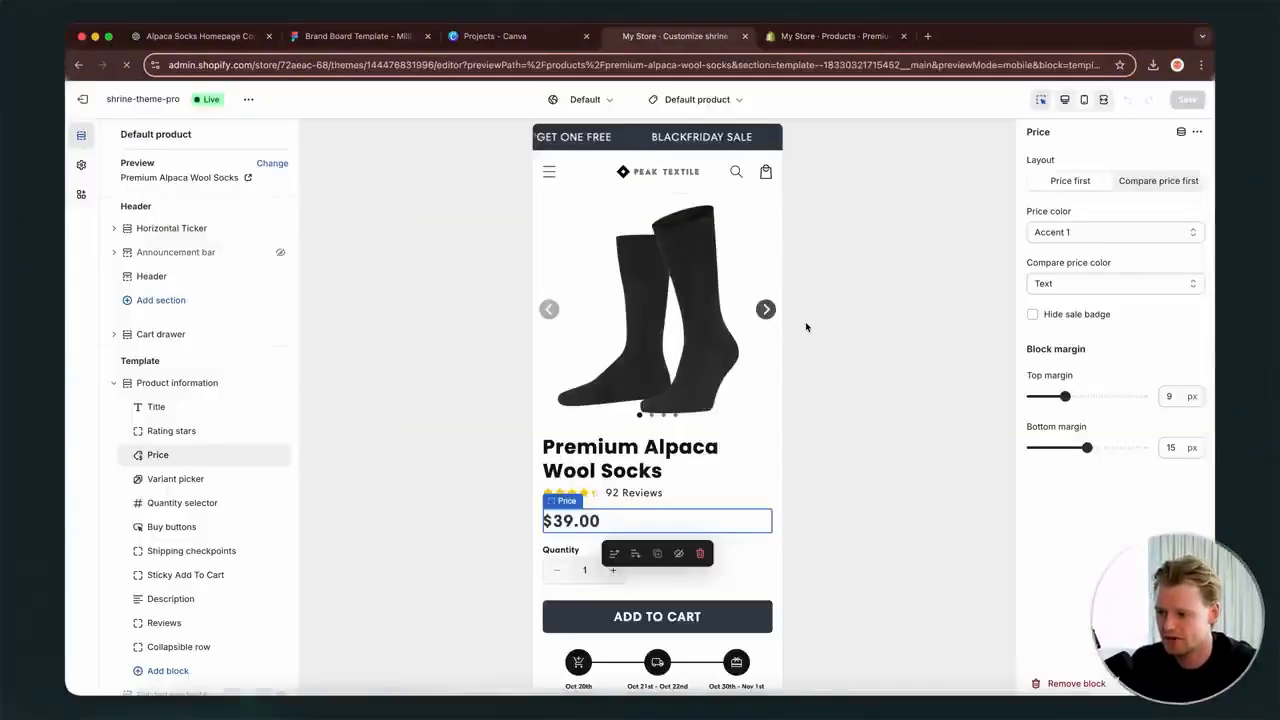
pyautogui.press('super+r')
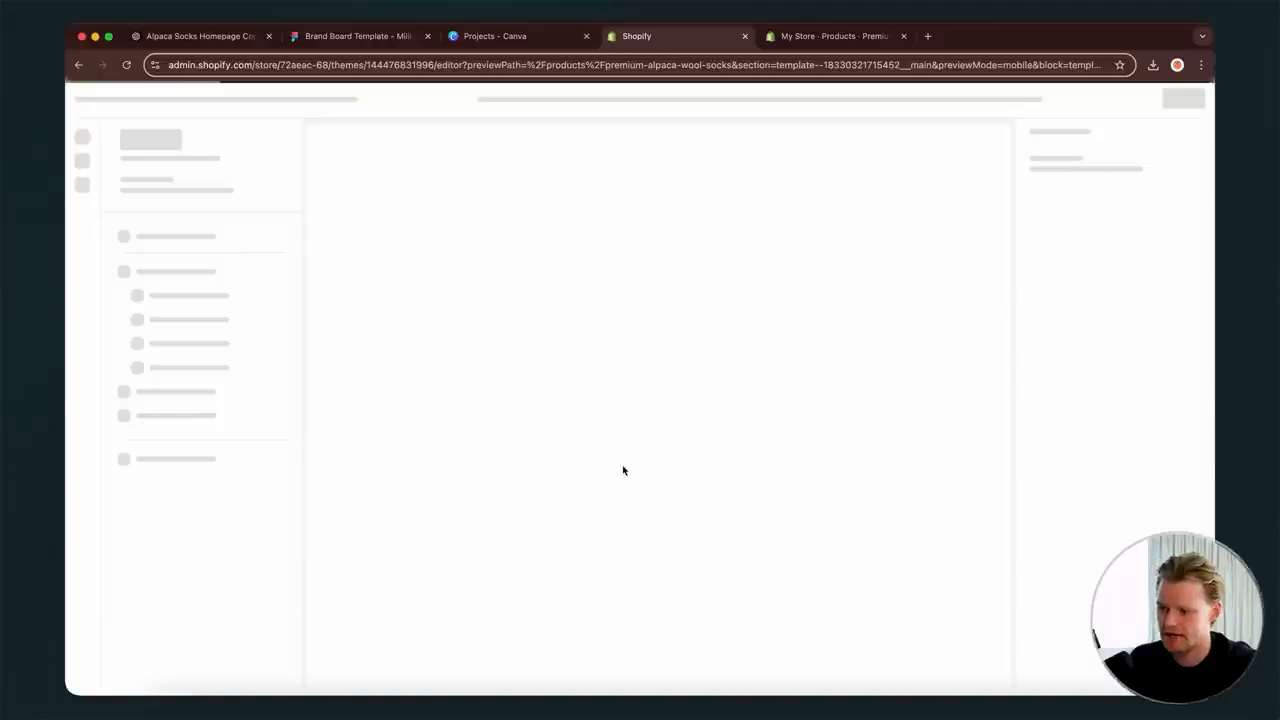
pyautogui.click(660, 100)
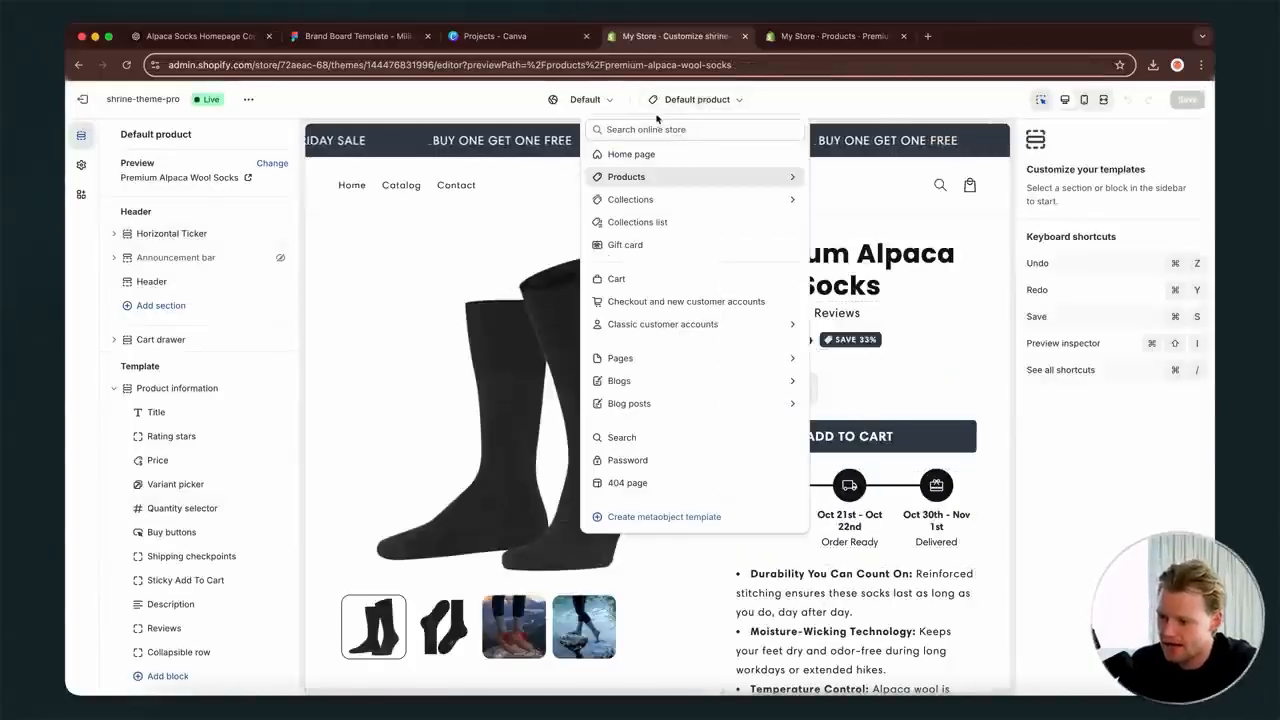
pyautogui.click(1084, 99)
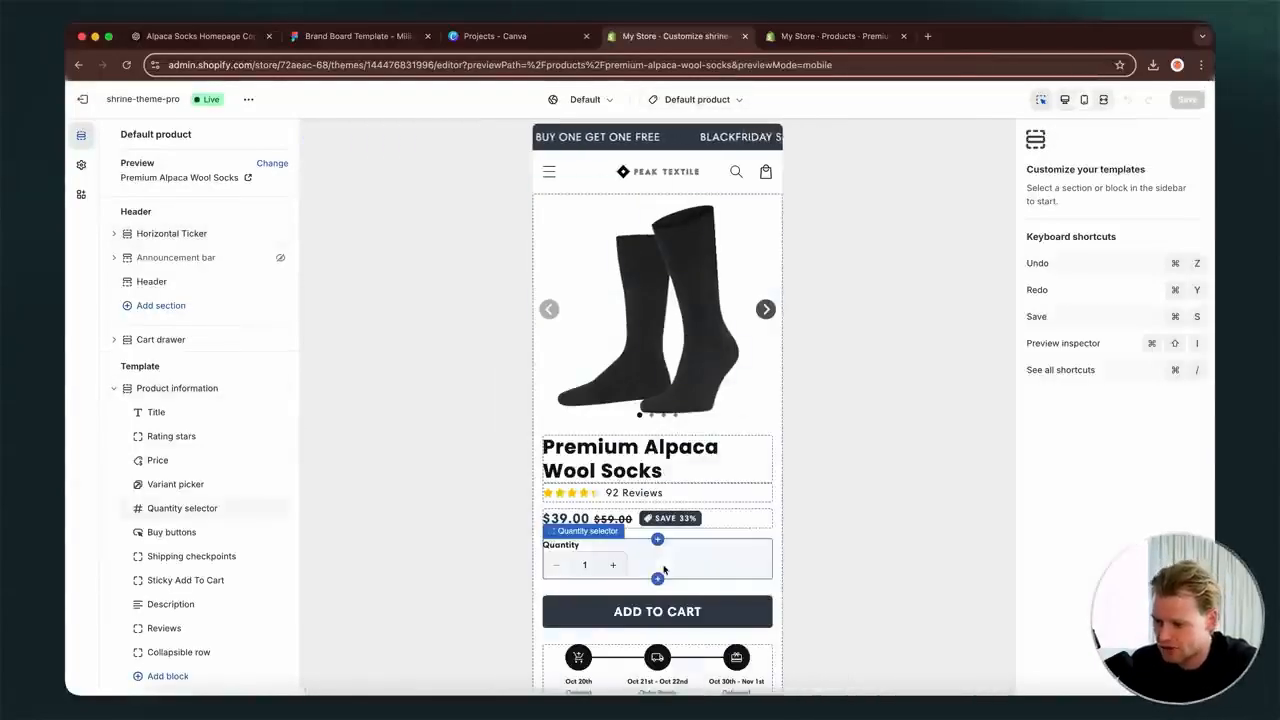
# - Examine the price block with its sale badge and the surrounding product information section in the mobile preview
pyautogui.click(670, 518)
pyautogui.scroll(-1, 678, 455)
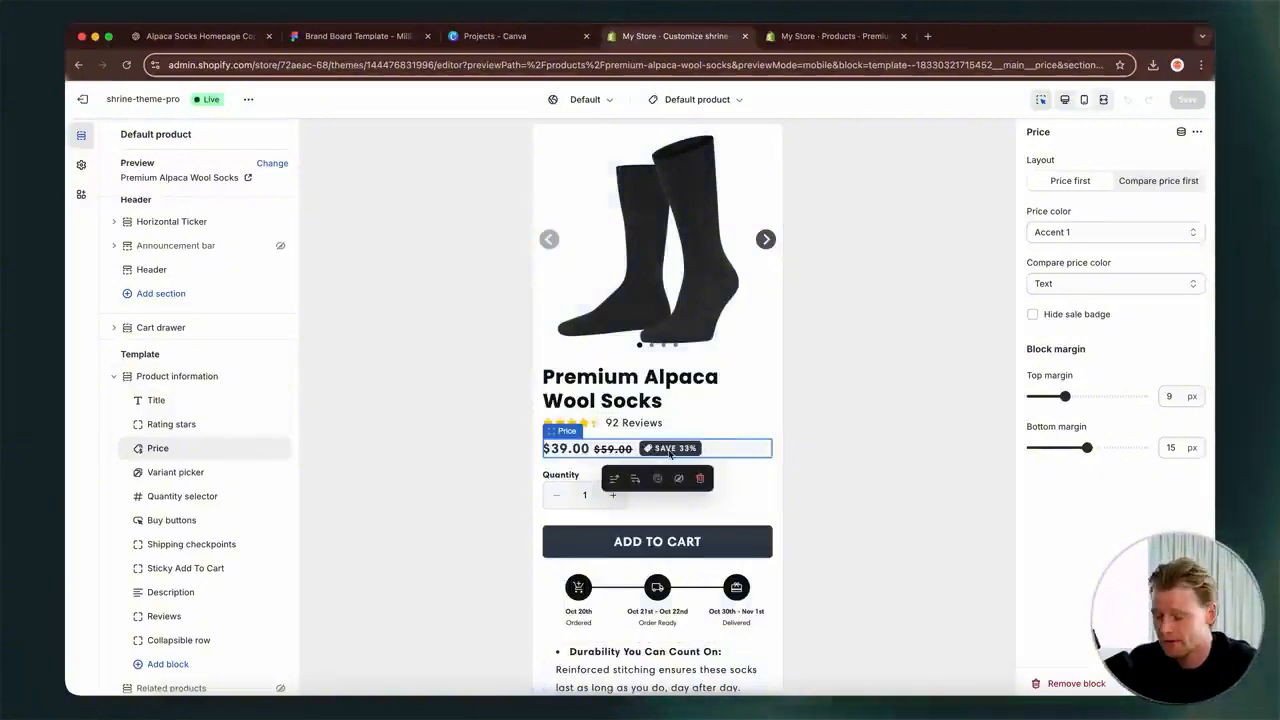
pyautogui.click(779, 501)
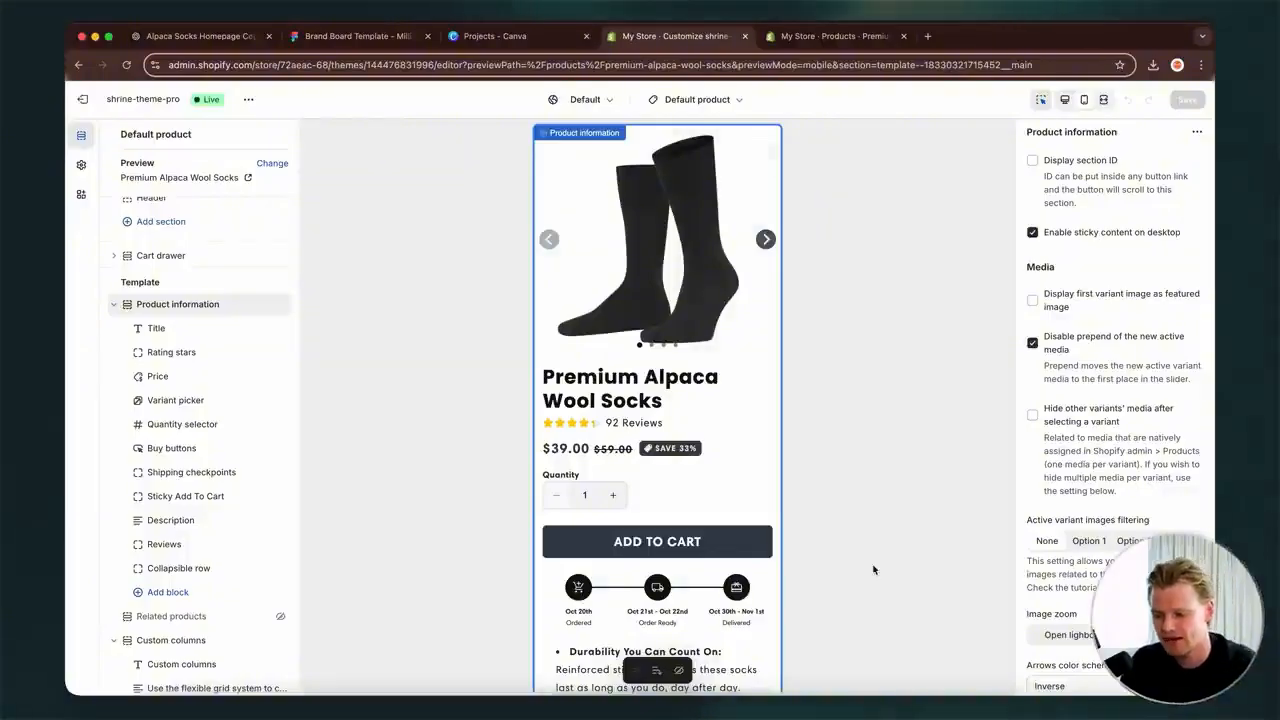
pyautogui.scroll(-1, 748, 480)
pyautogui.scroll(2, 748, 480)
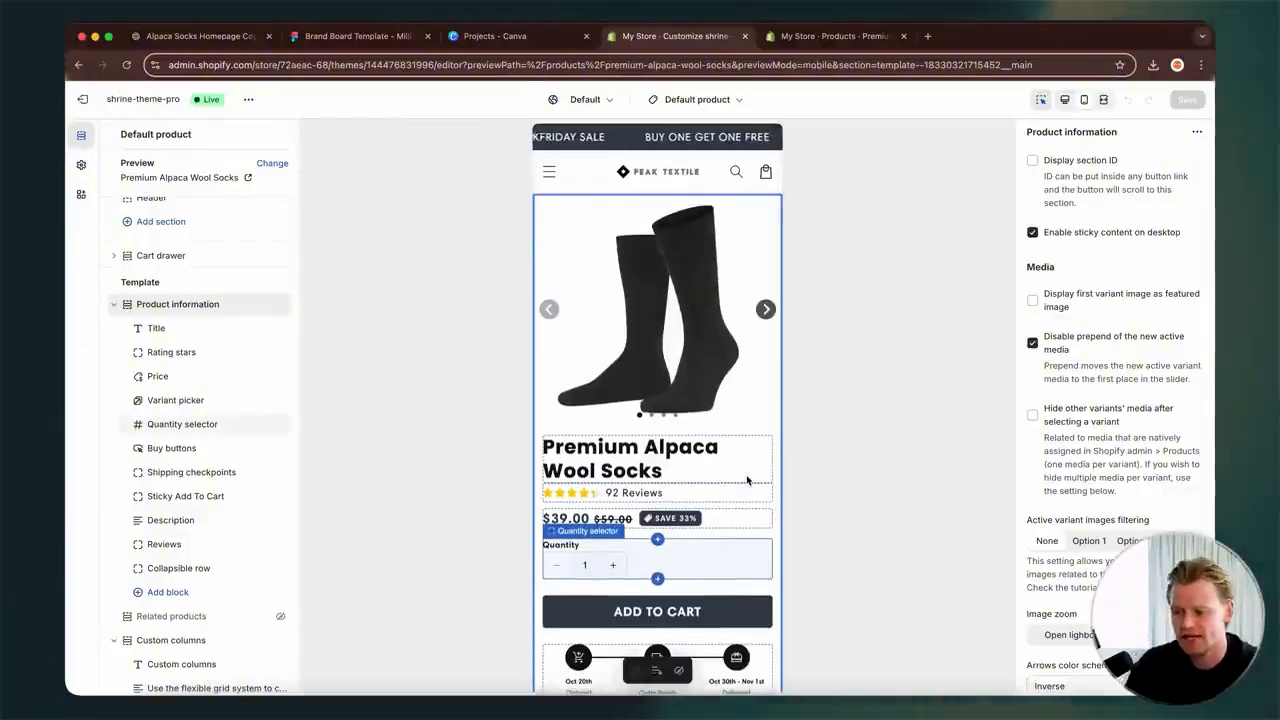
pyautogui.scroll(-1, 747, 472)
pyautogui.scroll(-1, 745, 460)
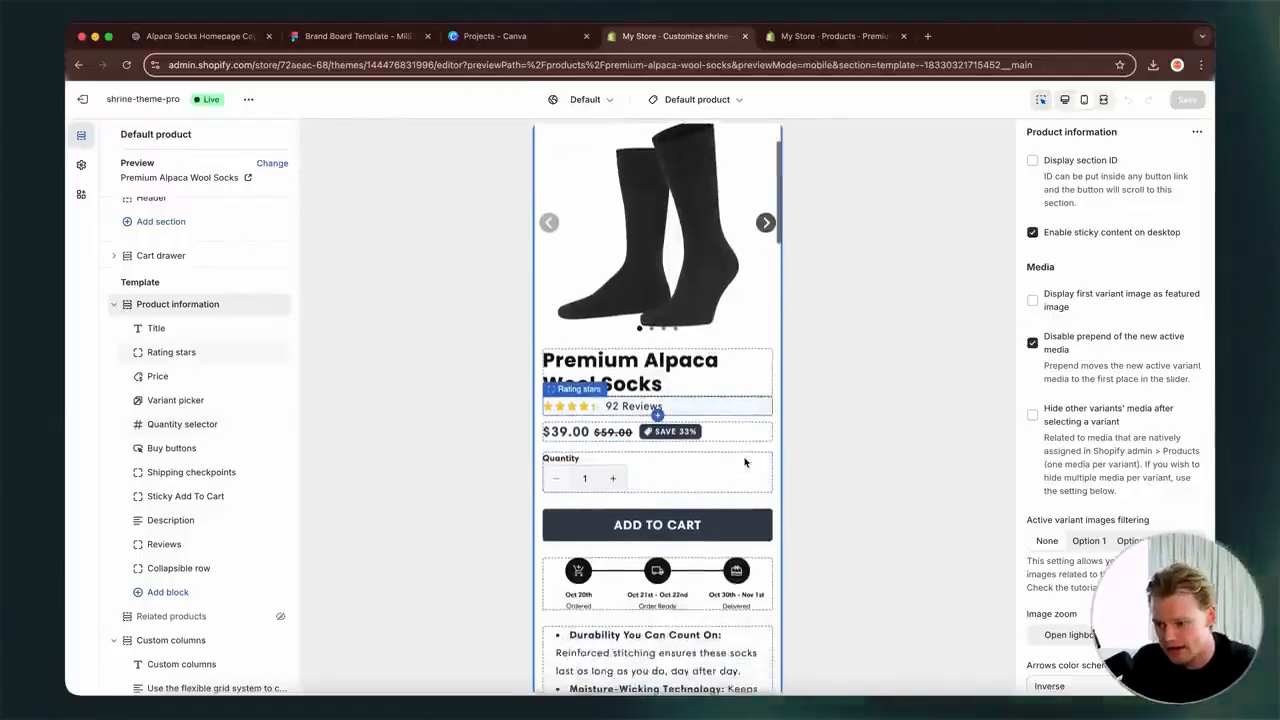
pyautogui.scroll(2, 745, 460)
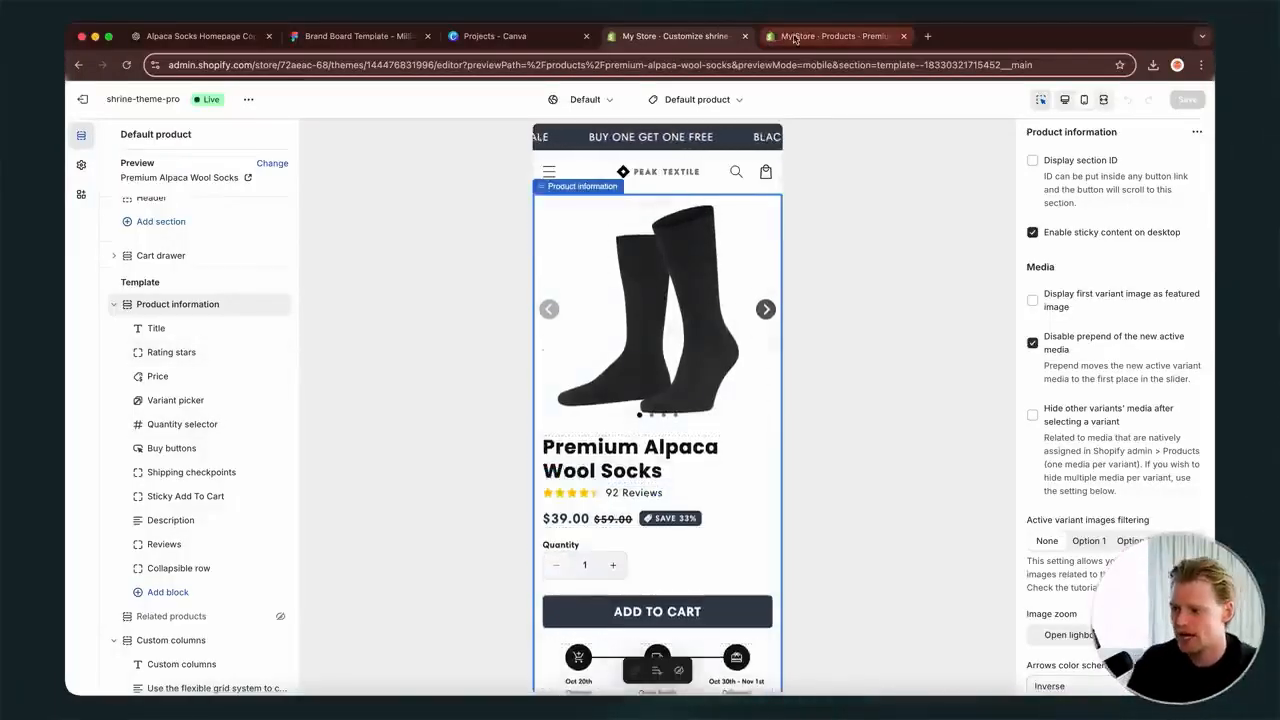
# - Start a new discount of the Amount off products type in the store admin
pyautogui.click(795, 38)
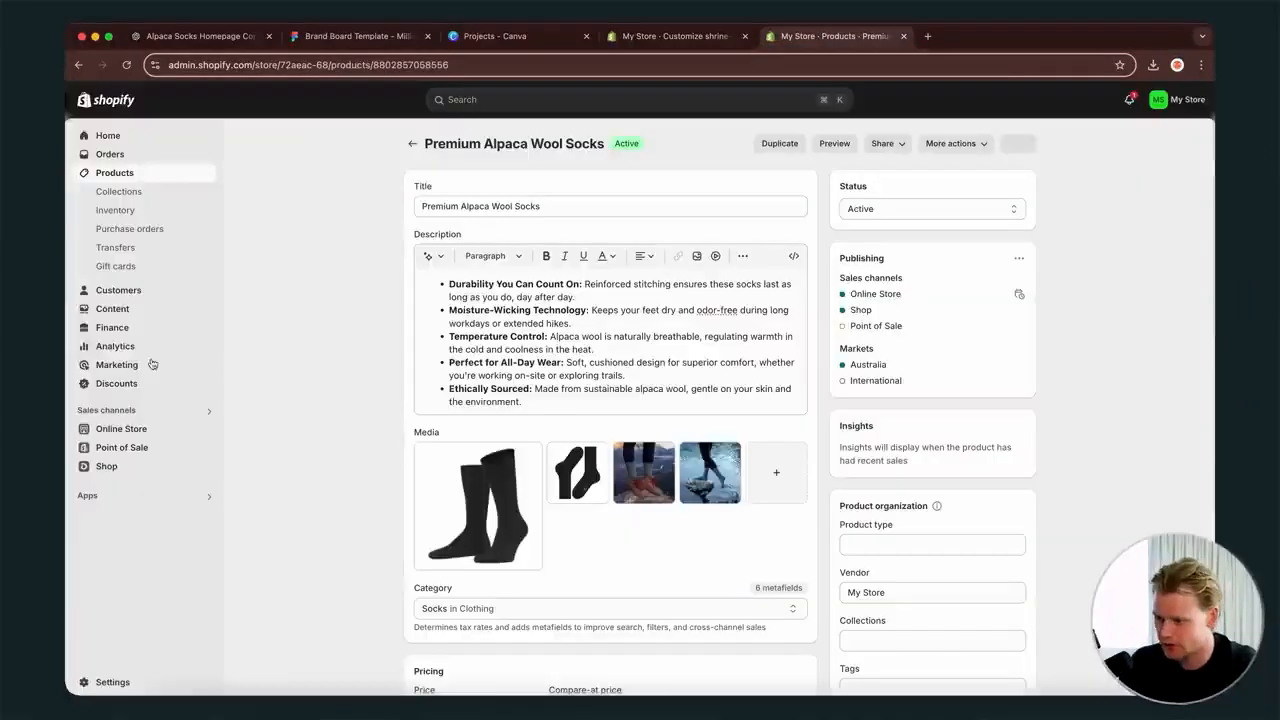
pyautogui.click(103, 390)
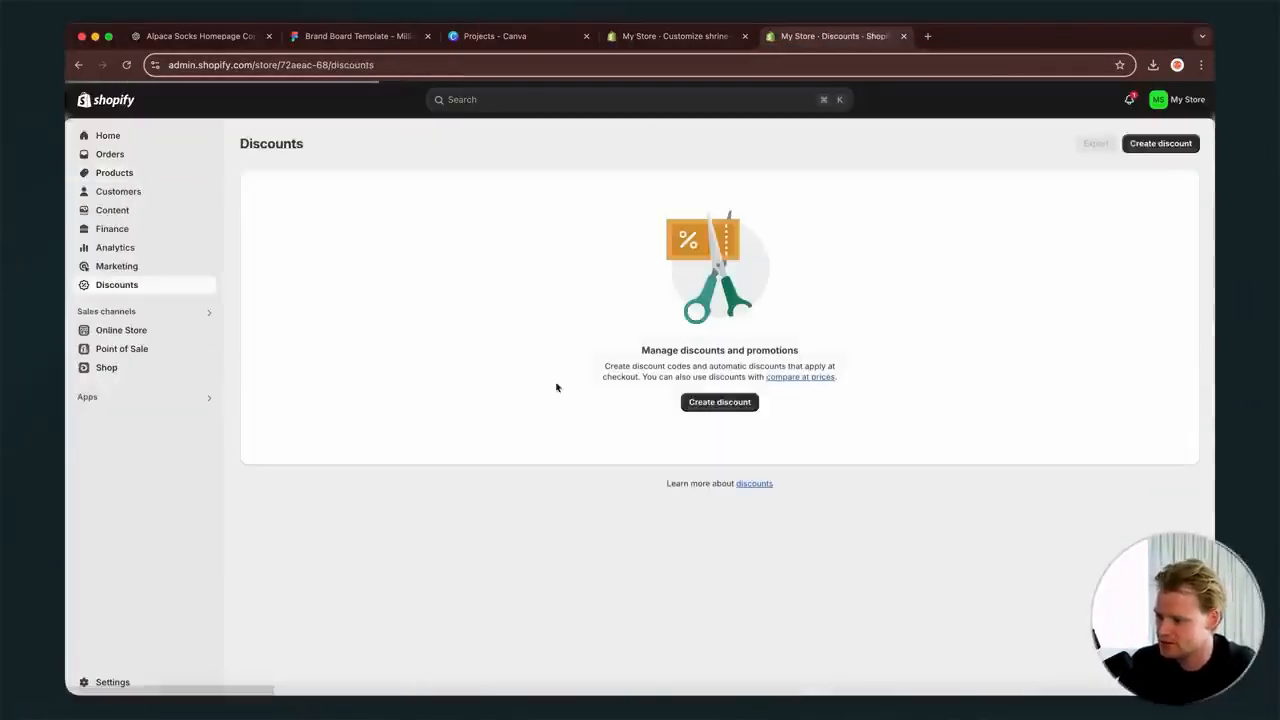
pyautogui.click(1160, 143)
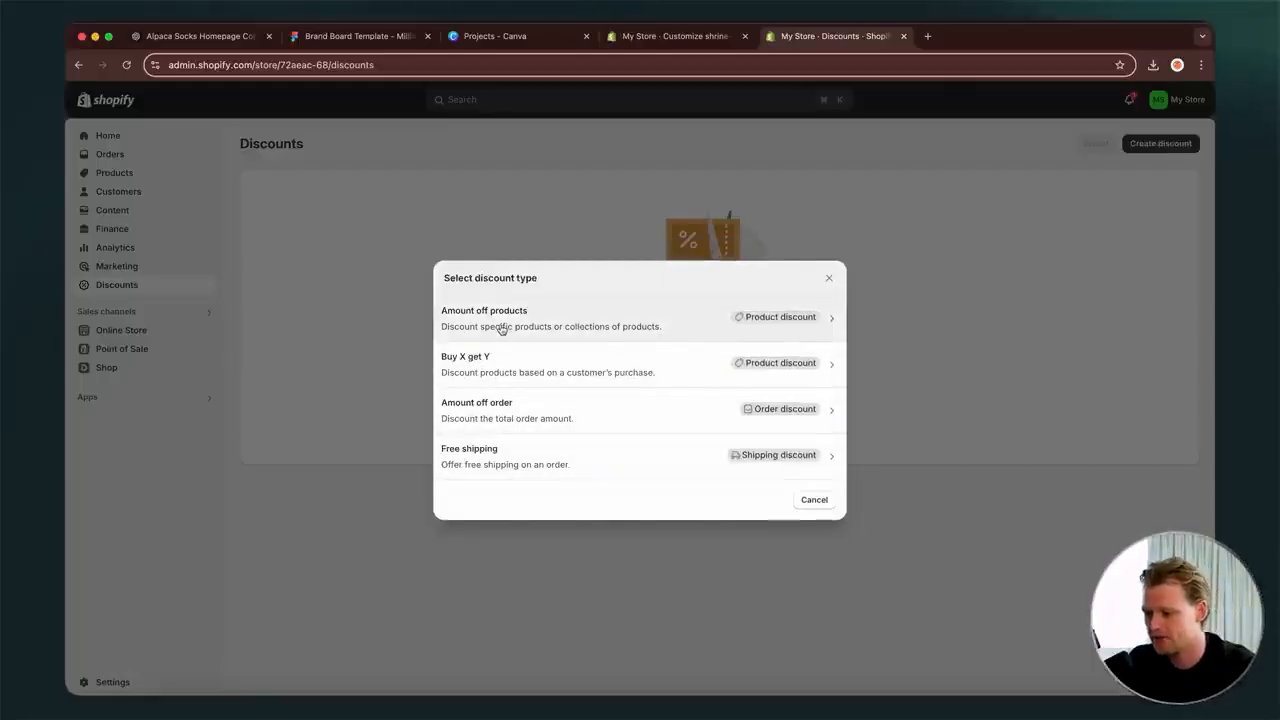
pyautogui.click(695, 37)
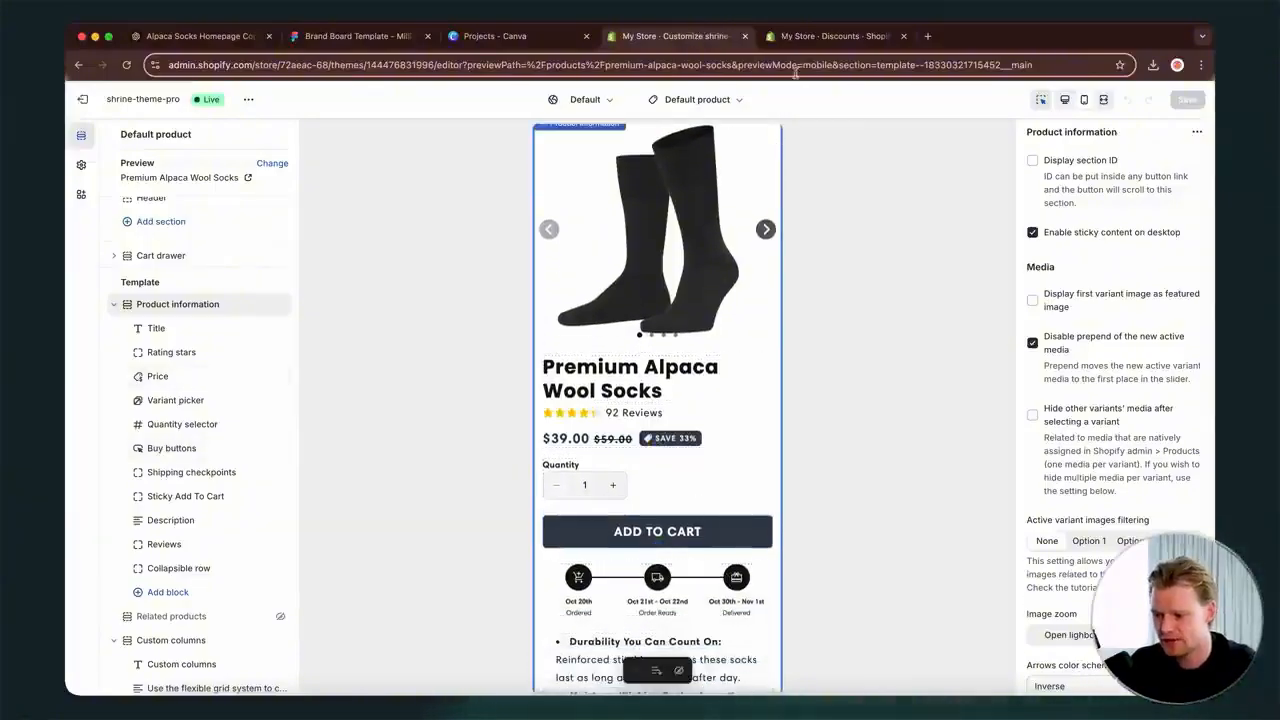
pyautogui.click(815, 38)
pyautogui.click(613, 320)
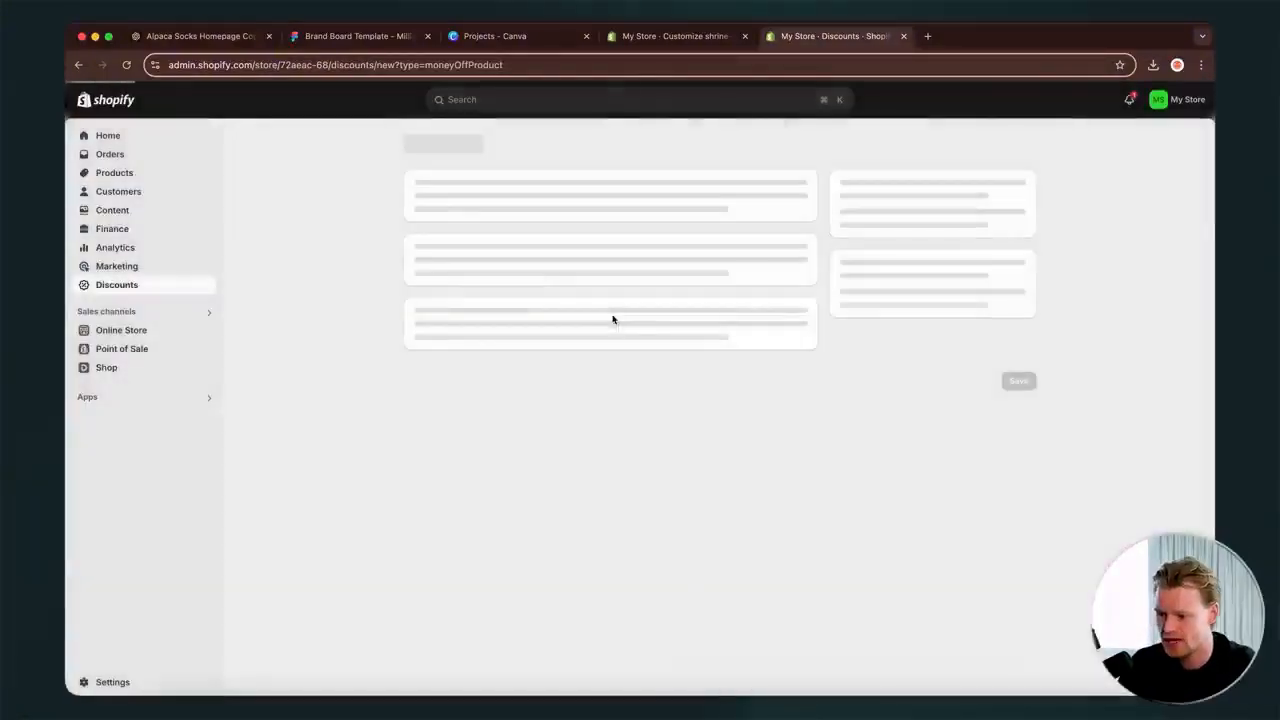
# - Enter 33off as the discount code and set the discount value to 33 percent
pyautogui.click(586, 280)
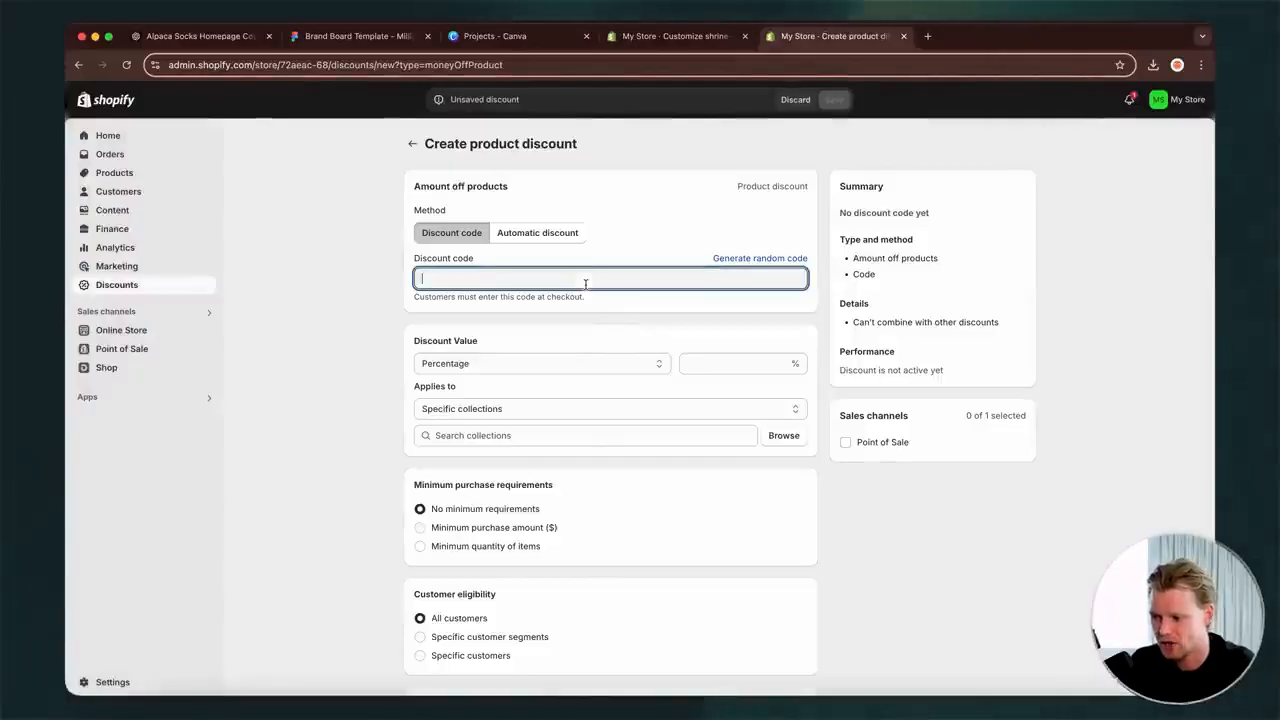
pyautogui.write('33off')
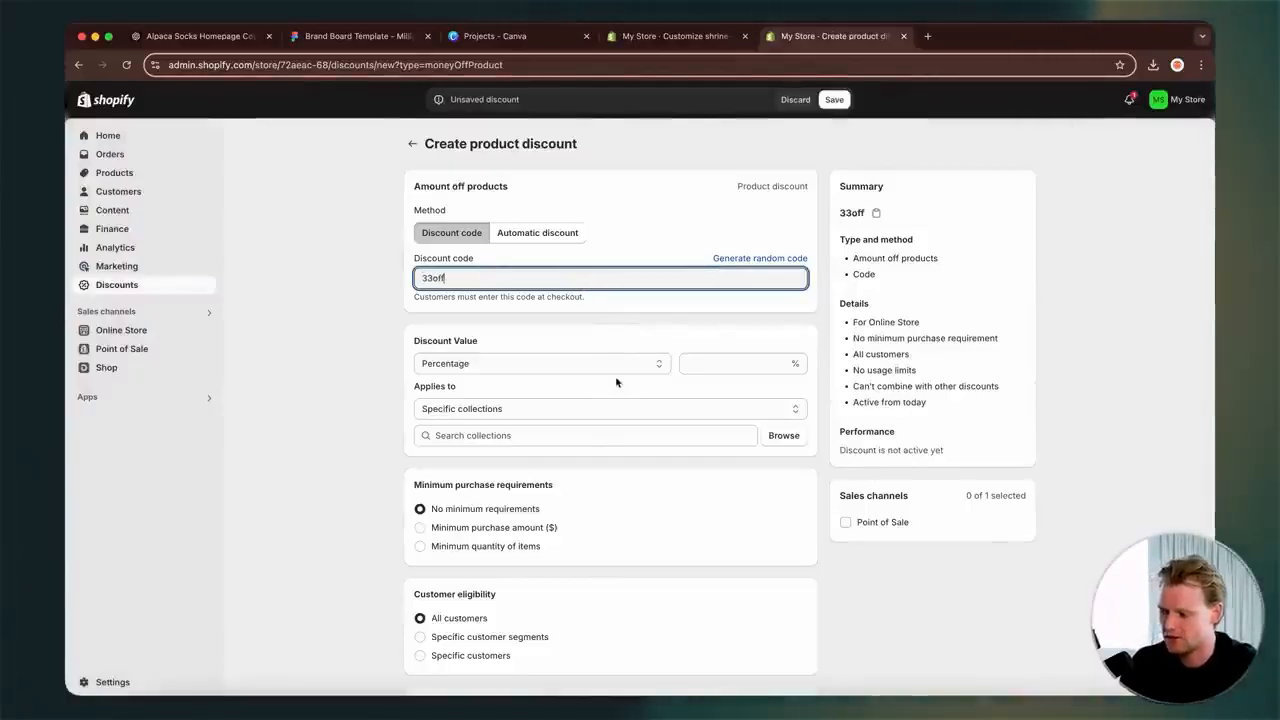
pyautogui.click(756, 366)
pyautogui.write('33')
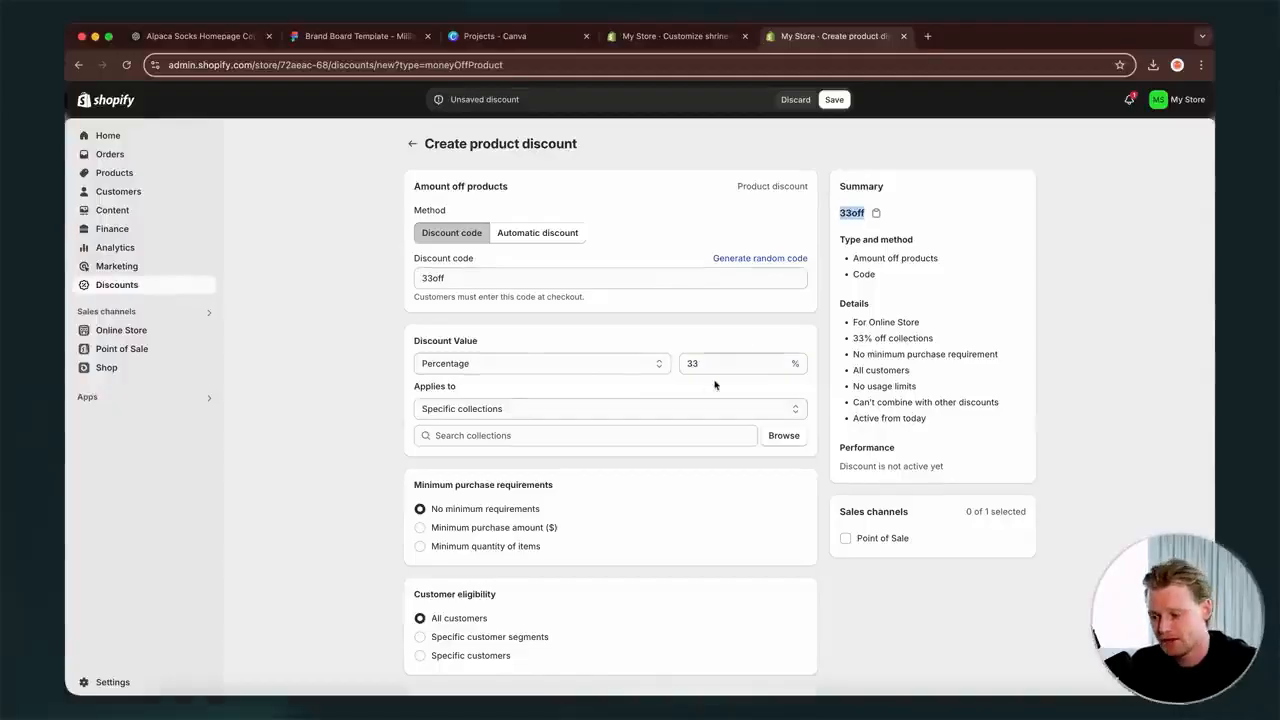
# - Apply the discount to specific products and add Premium Alpaca Wool Socks
pyautogui.scroll(-1, 561, 422)
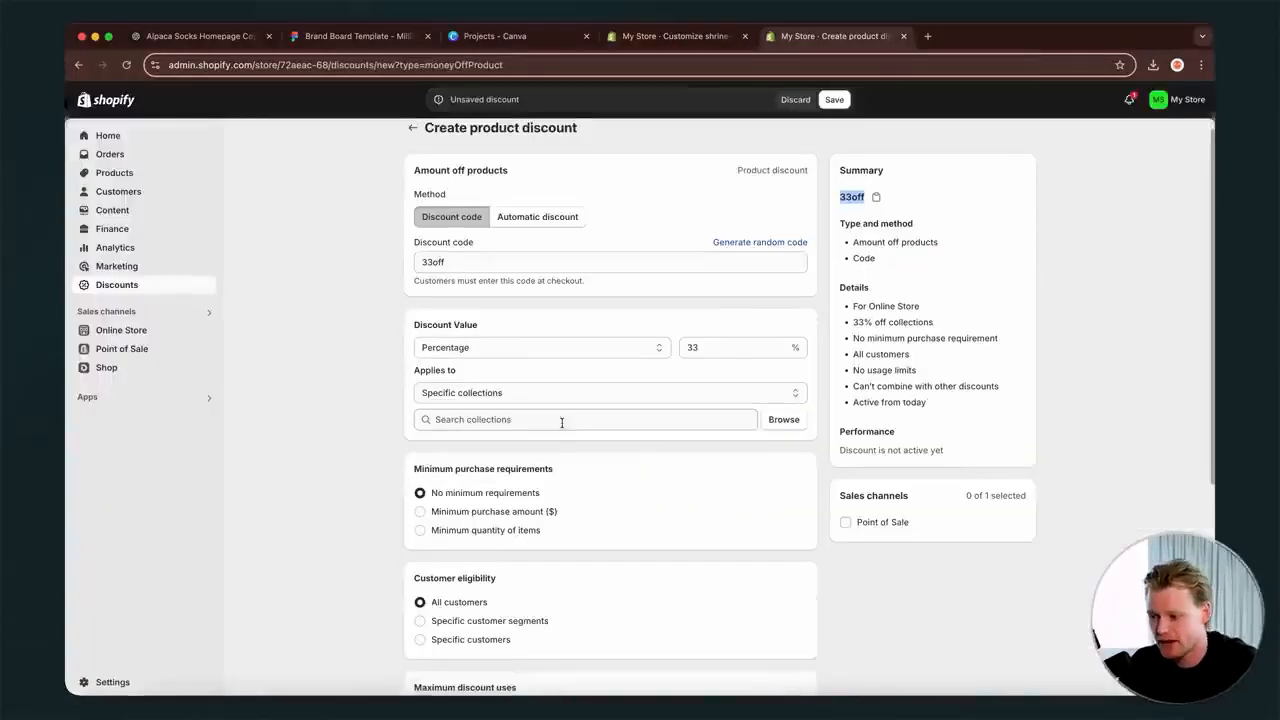
pyautogui.click(561, 392)
pyautogui.click(557, 406)
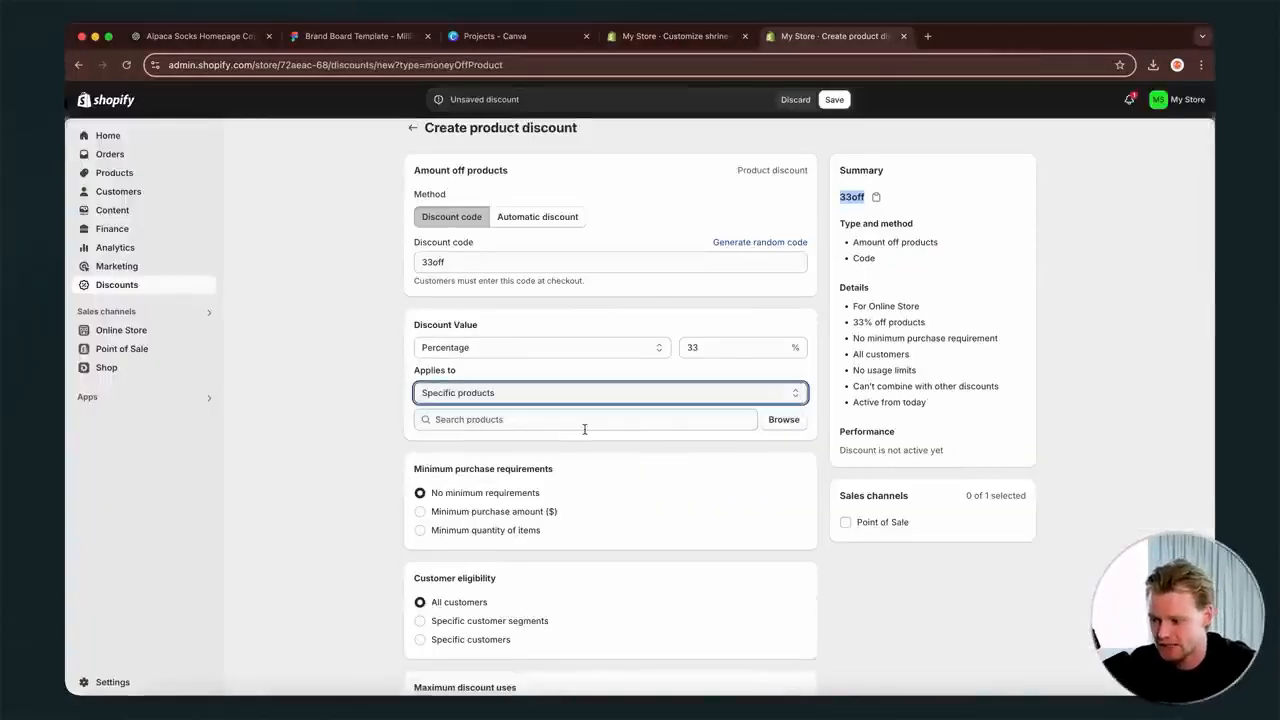
pyautogui.click(784, 420)
pyautogui.click(580, 274)
pyautogui.click(820, 574)
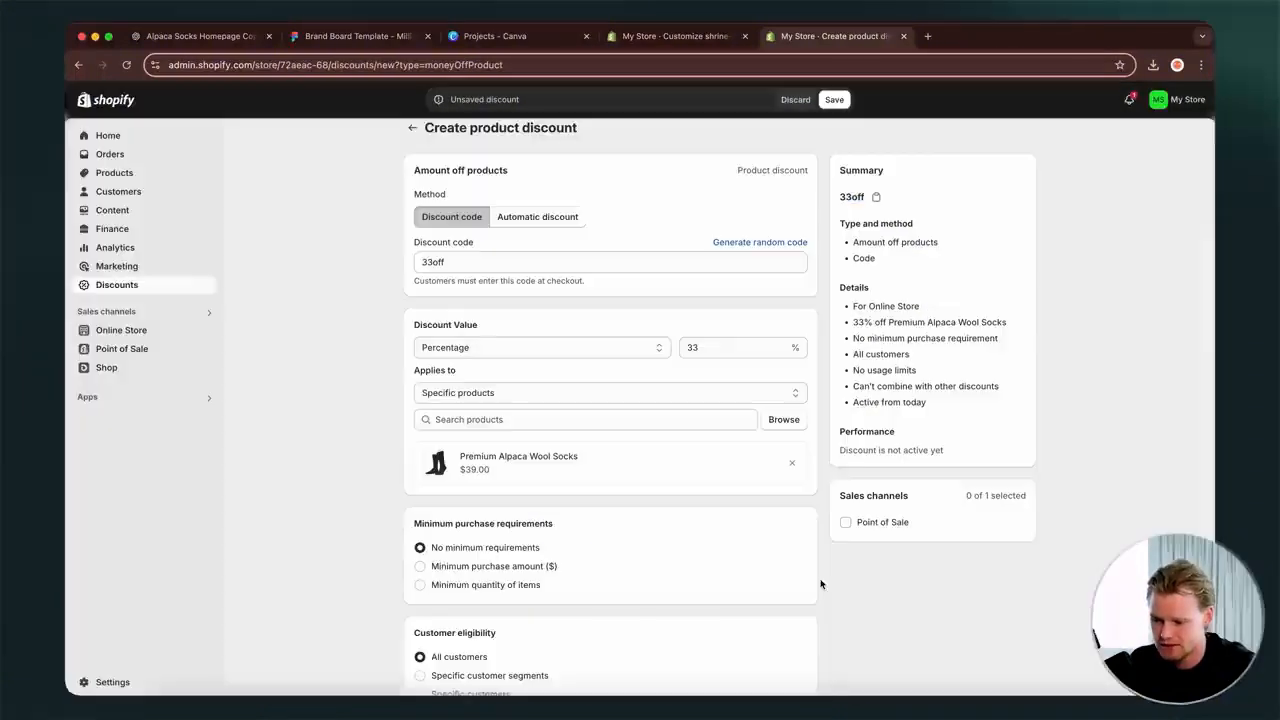
# - Review the discount's minimum purchase, customer eligibility, maximum uses, combinations and active dates settings
pyautogui.scroll(-5, 820, 584)
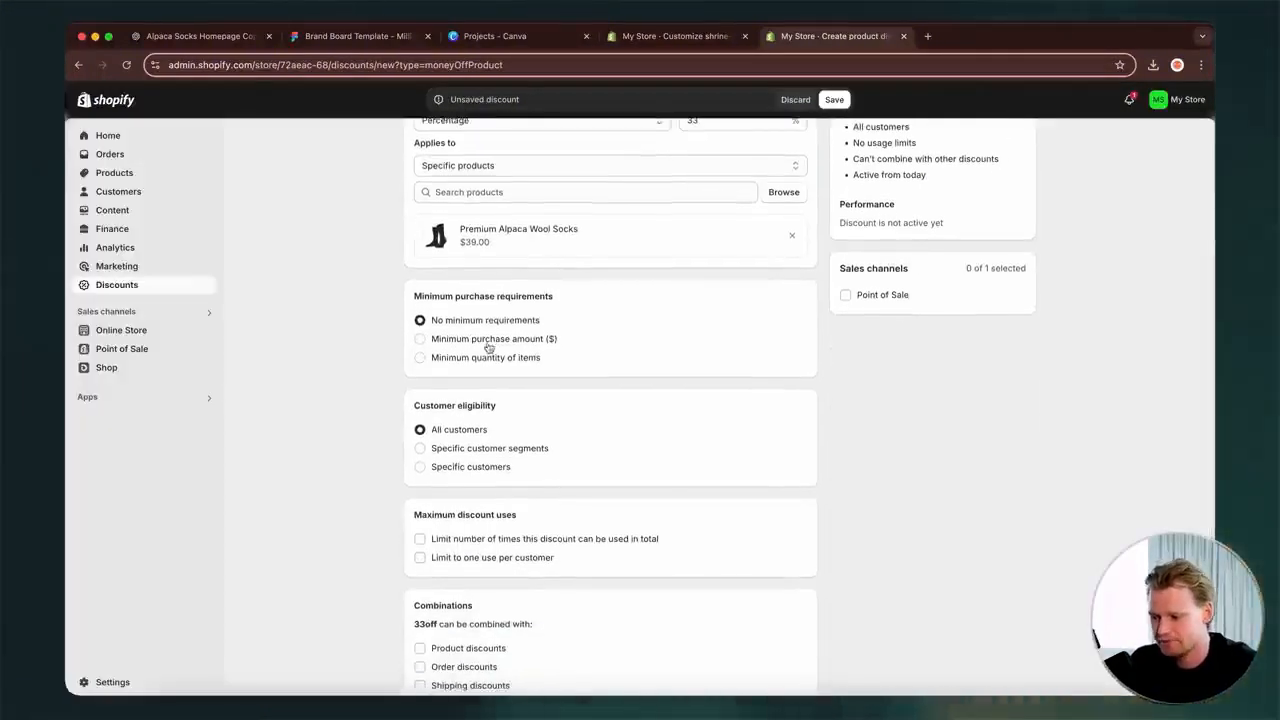
pyautogui.scroll(-1, 488, 347)
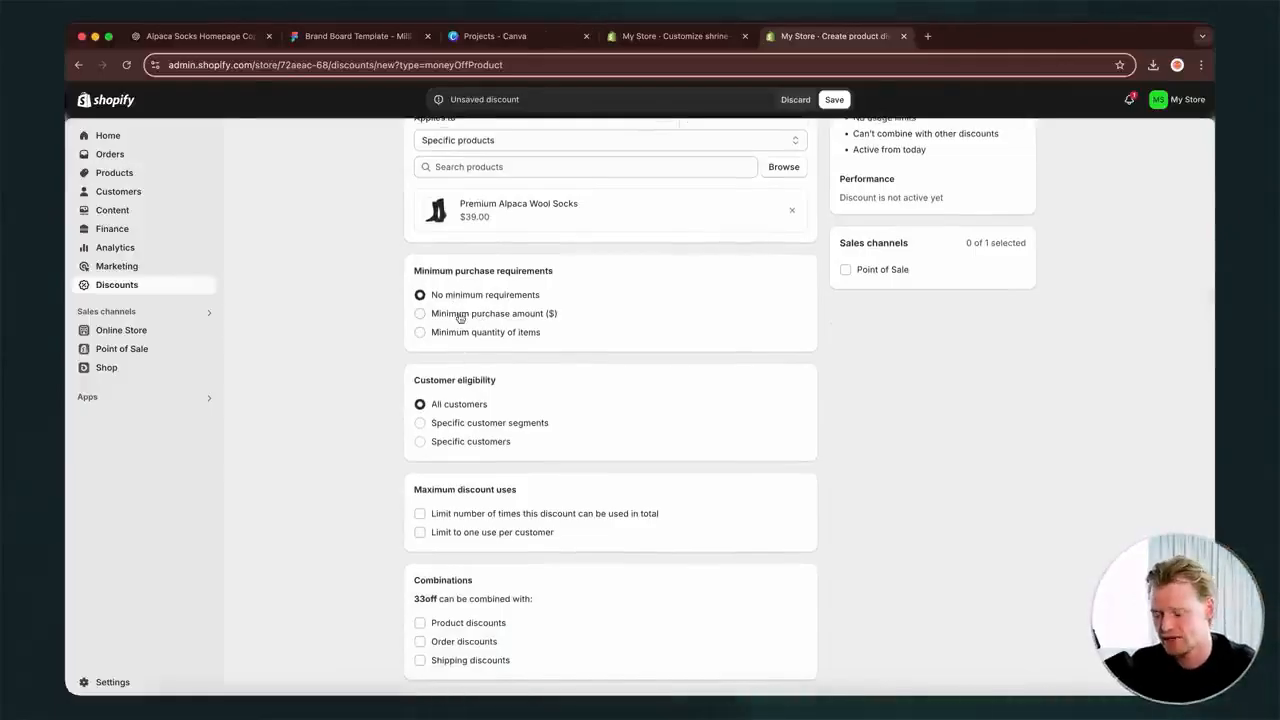
pyautogui.scroll(-3, 467, 308)
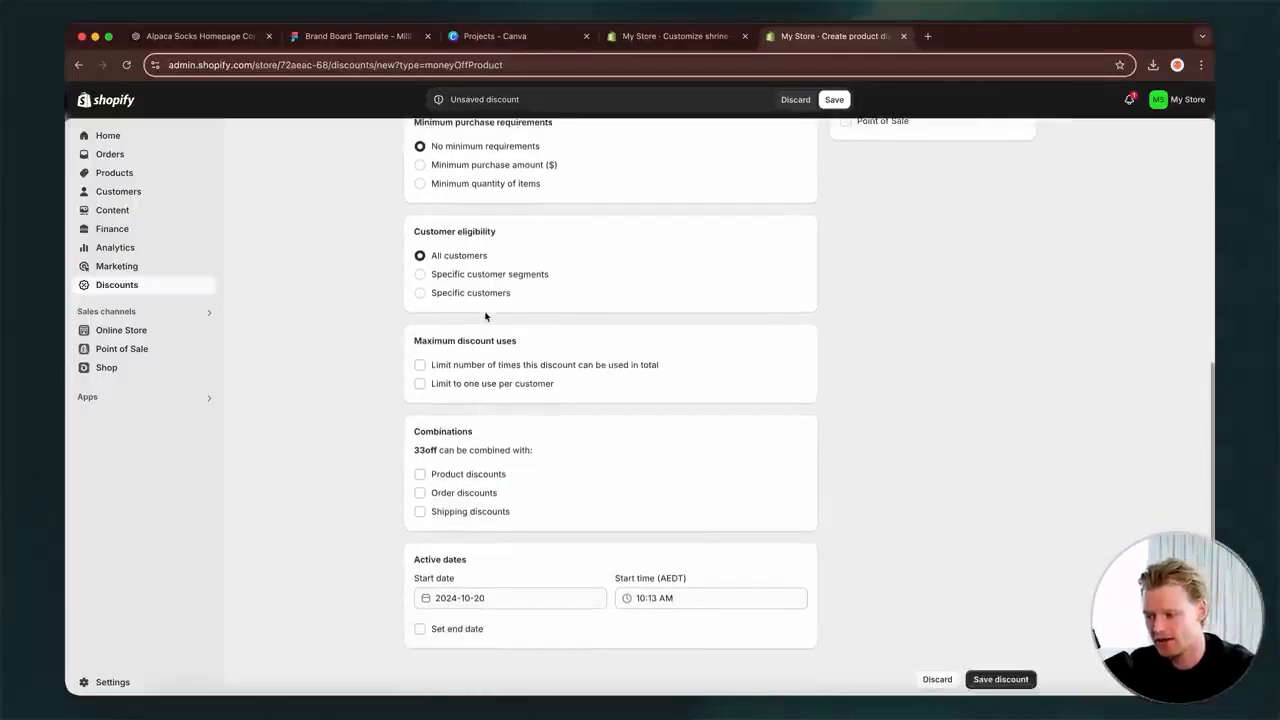
pyautogui.scroll(1, 494, 366)
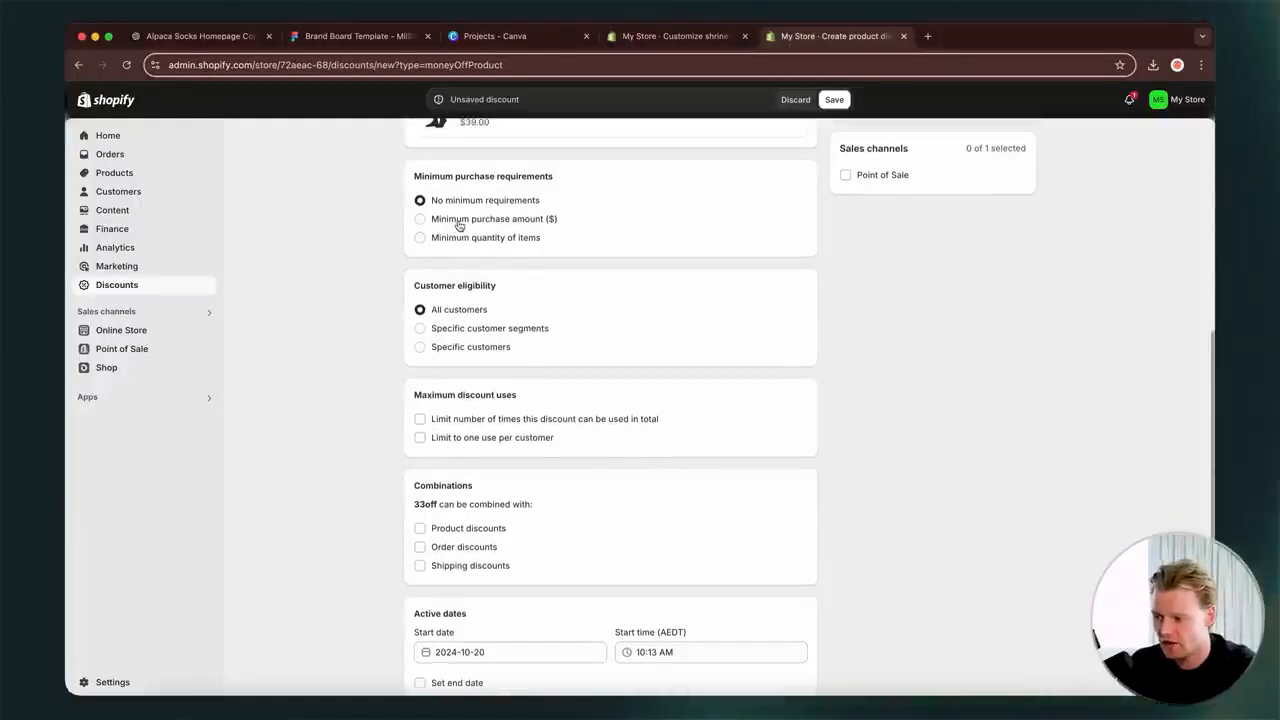
# - Require a minimum purchase amount of $38 for the 33off discount and save the discount
pyautogui.click(443, 219)
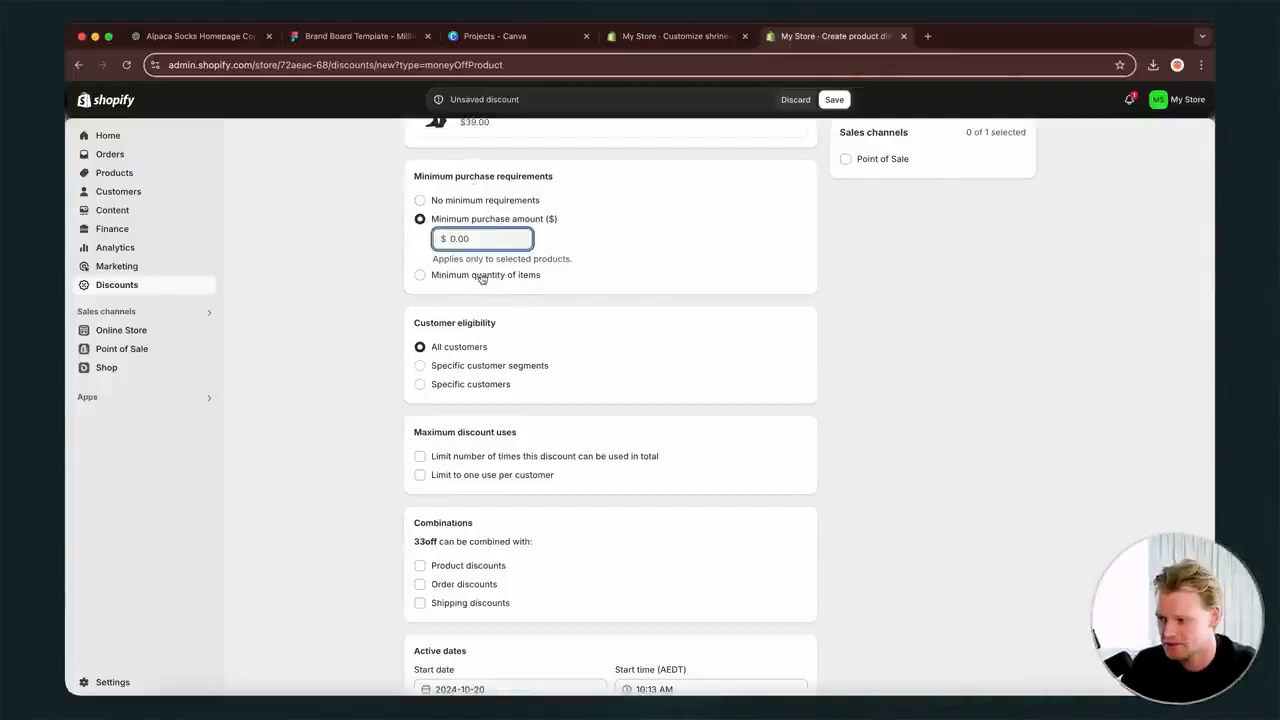
pyautogui.scroll(5, 478, 218)
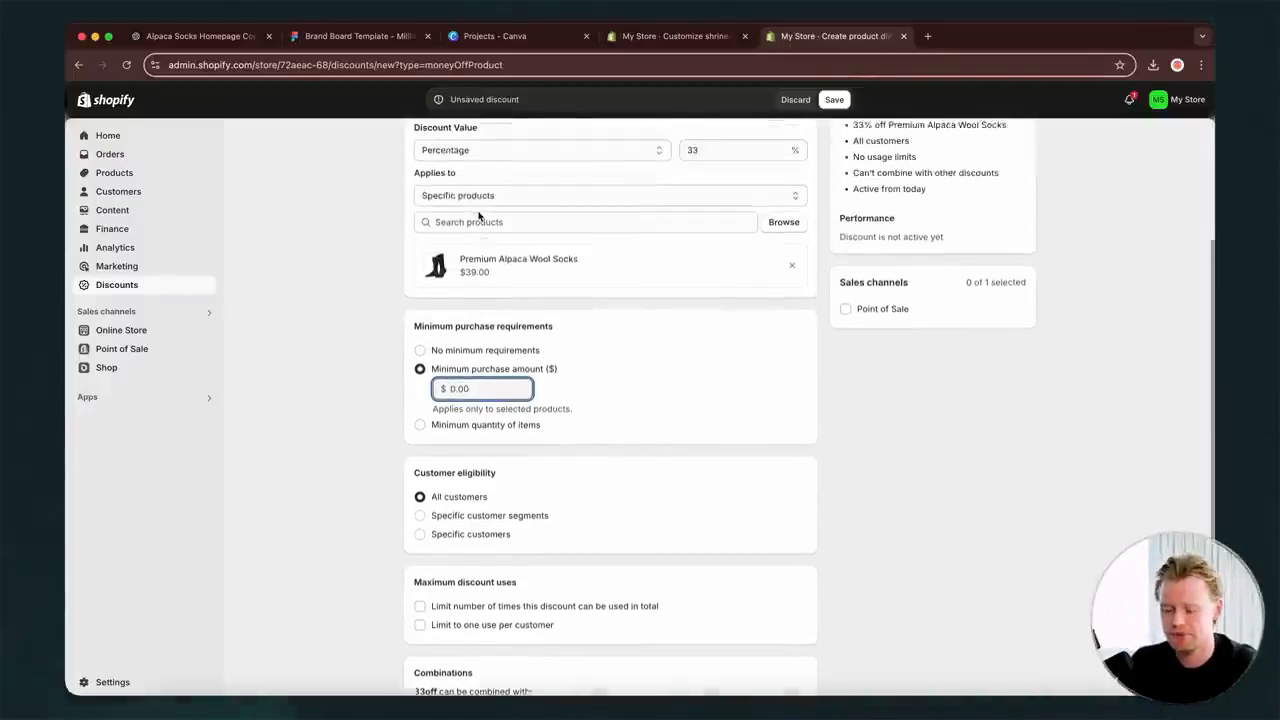
pyautogui.scroll(2, 478, 218)
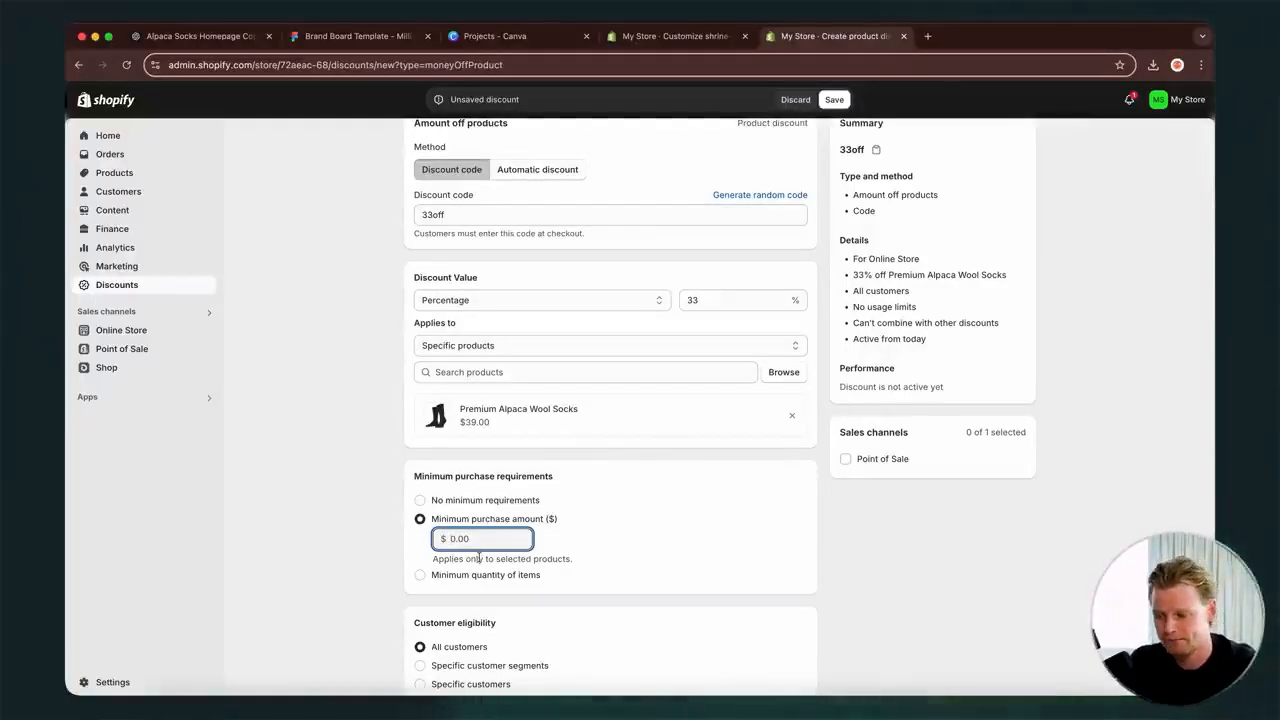
pyautogui.write('2')
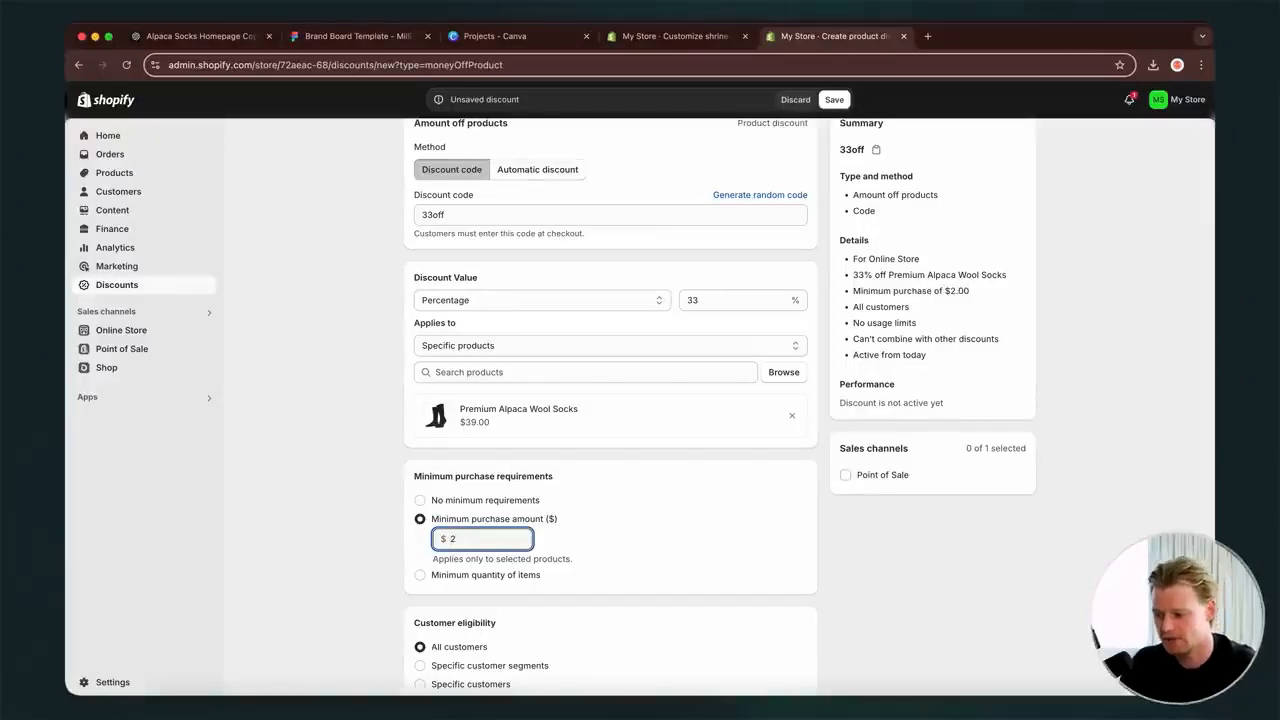
pyautogui.press('BackSpace')
pyautogui.write('38')
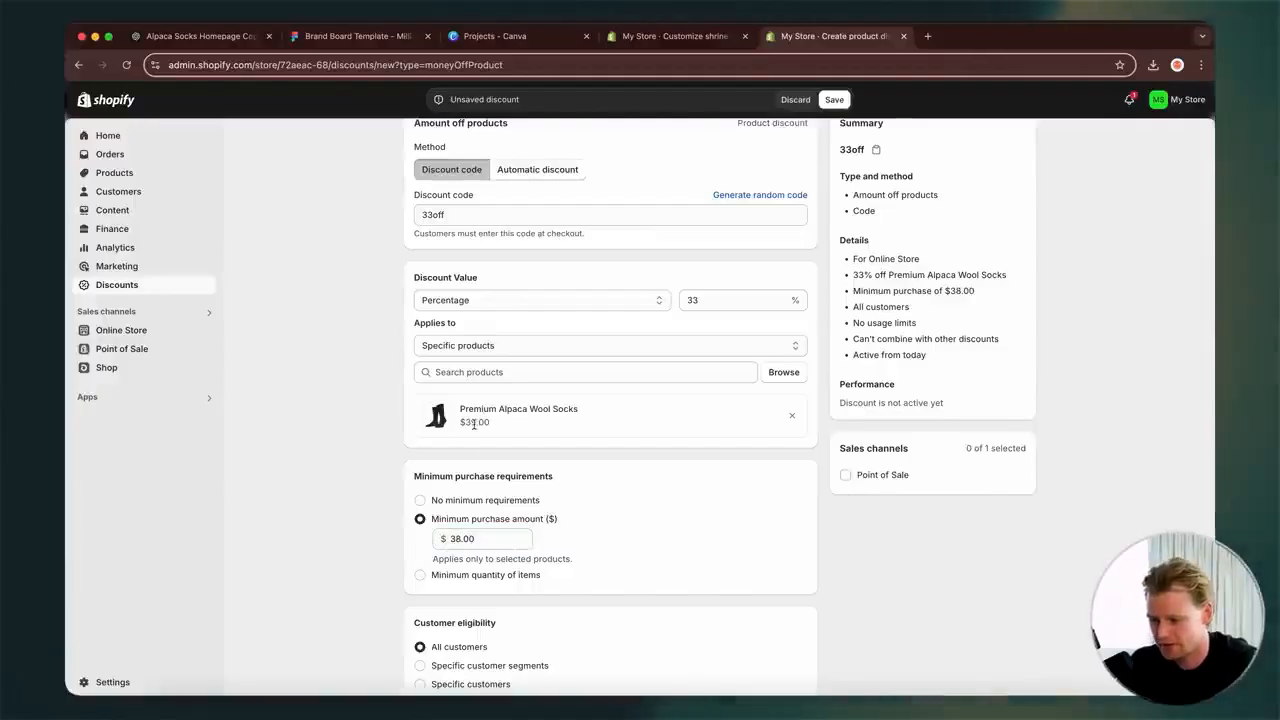
pyautogui.scroll(2, 483, 418)
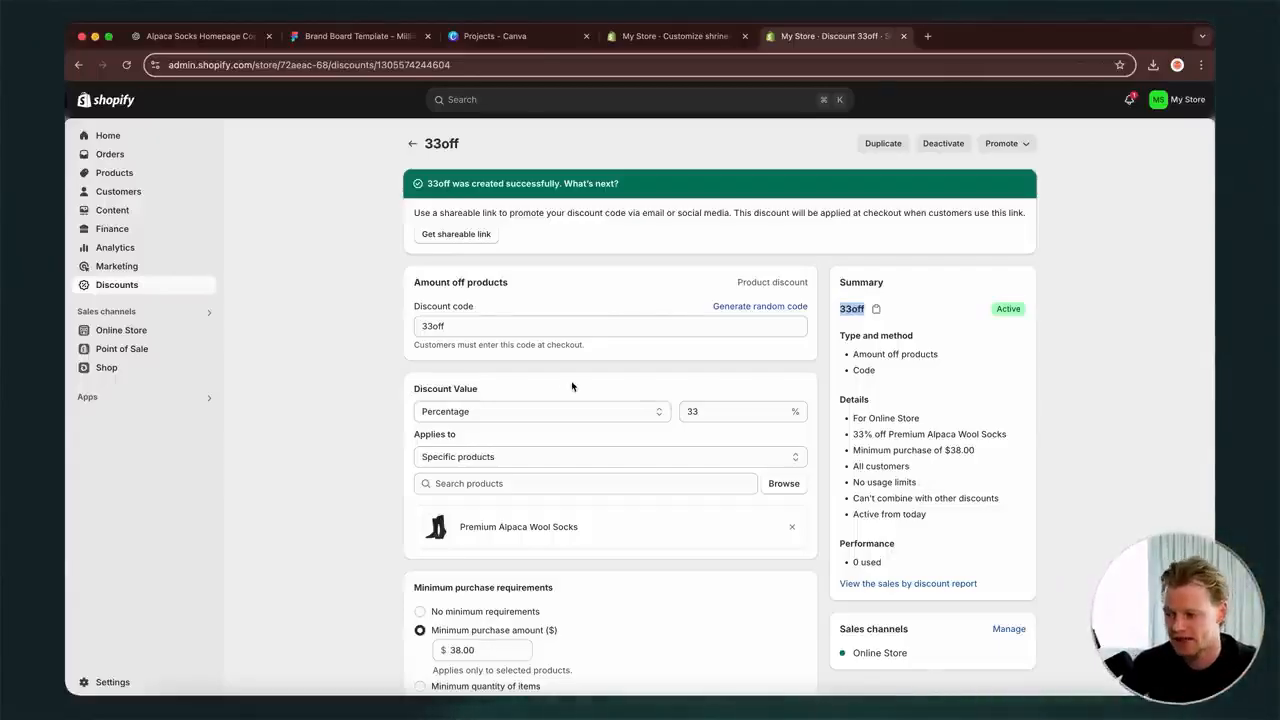
# - In the theme editor, change the Horizontal Ticker's first text block to "USE CODE 33off for 33% off"
pyautogui.click(656, 38)
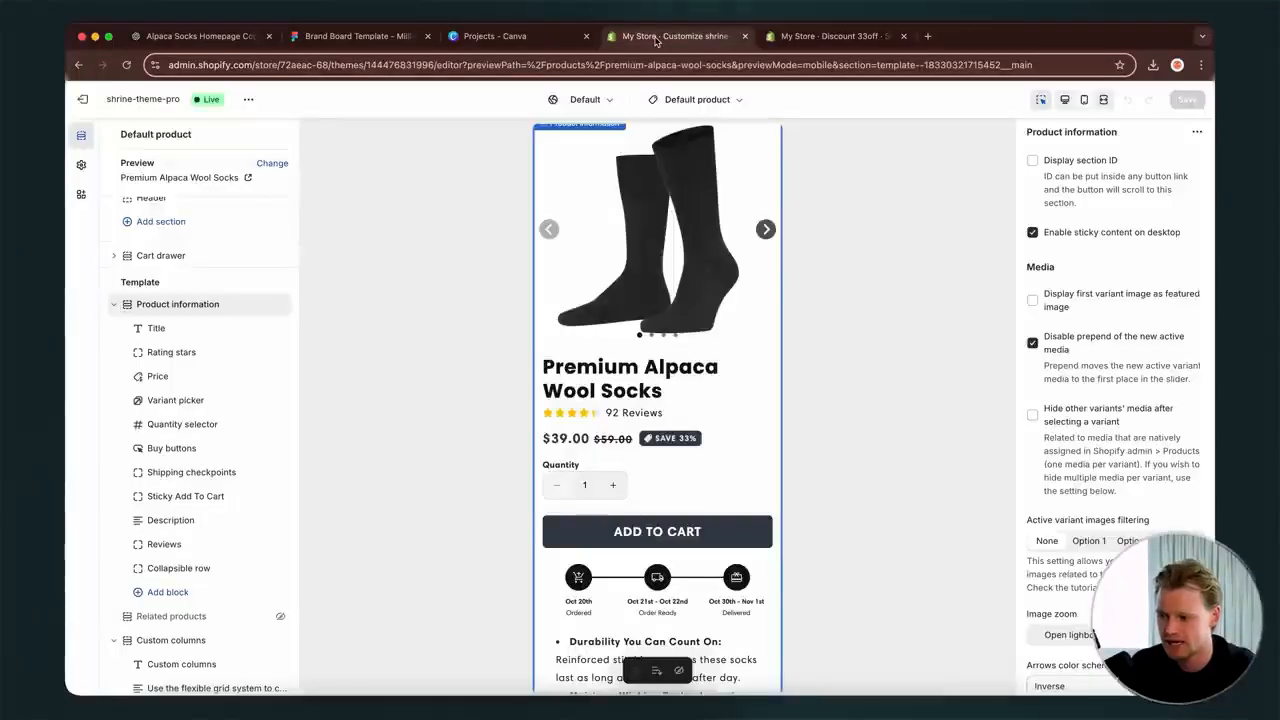
pyautogui.click(679, 138)
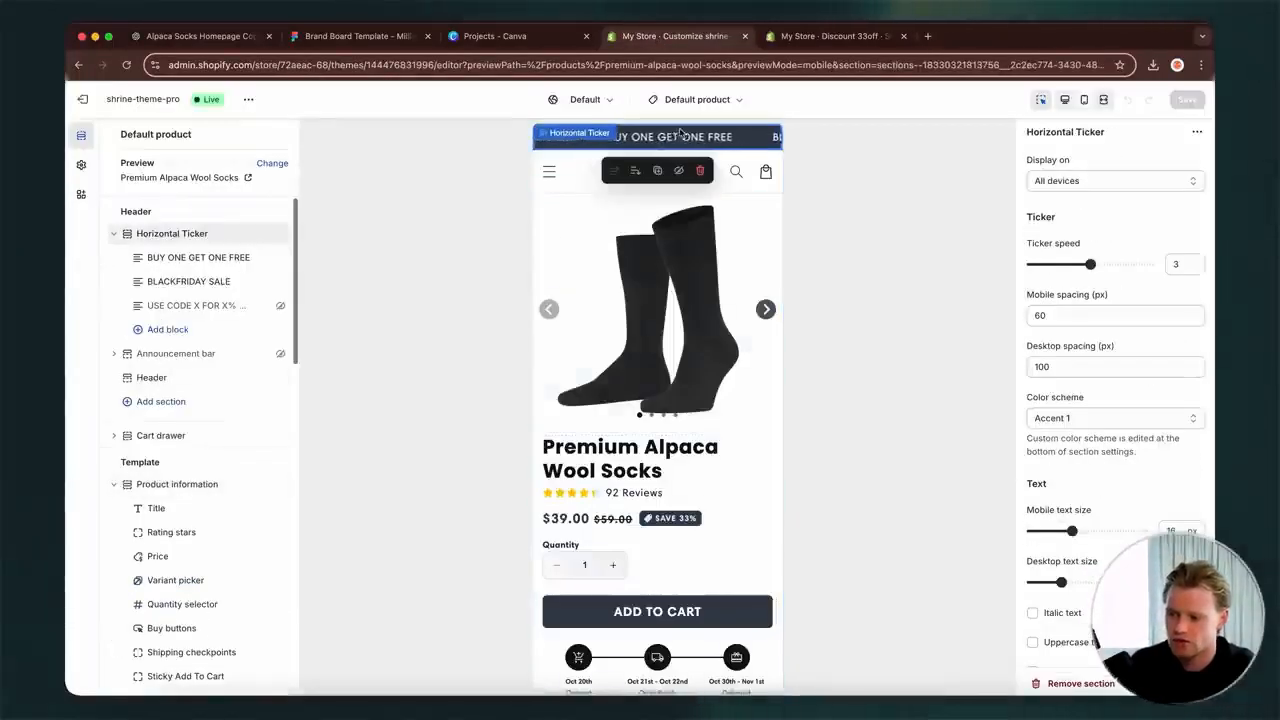
pyautogui.click(192, 260)
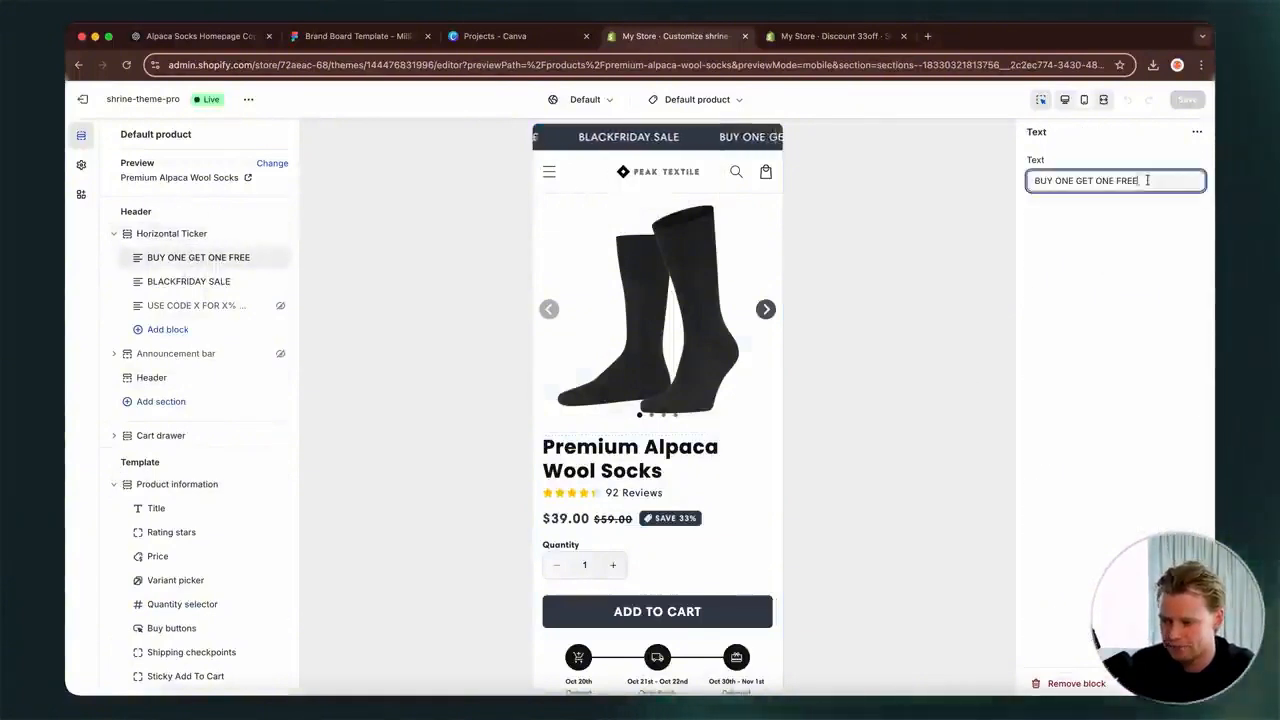
pyautogui.hotkey('ctrl', 'a')
pyautogui.write('33off')
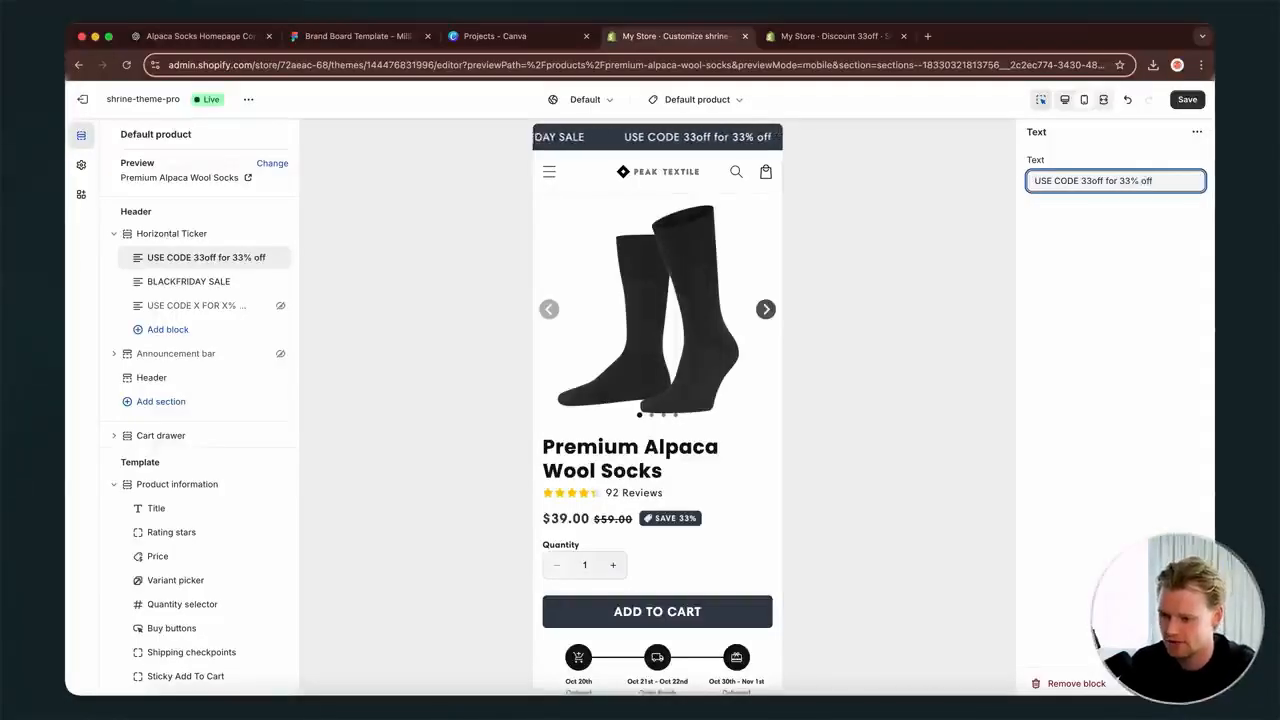
# - Try to put quotation marks around the code in the ticker text, and restore the text to BUY ONE GET ONE FREE
pyautogui.click(1101, 180)
pyautogui.write("'")
pyautogui.click(1080, 180)
pyautogui.write("'")
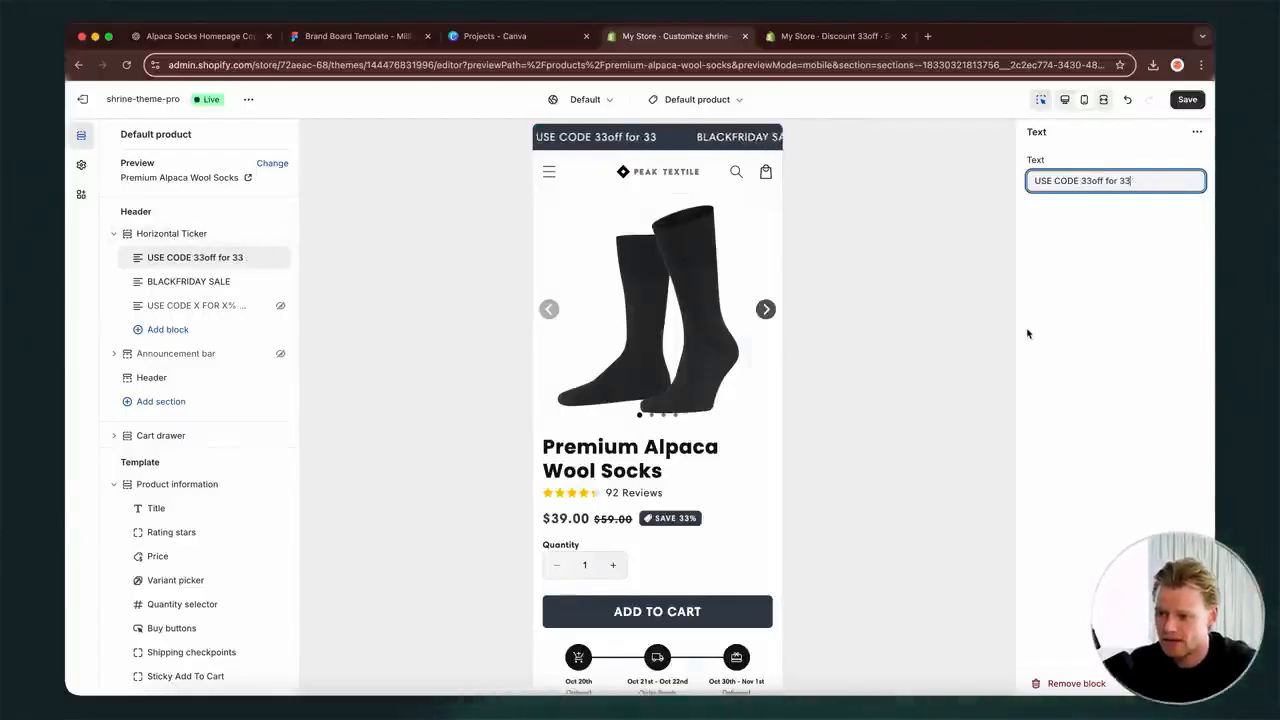
pyautogui.press('BackSpace')
pyautogui.press('BackSpace')
pyautogui.press('BackSpace')
pyautogui.press('BackSpace')
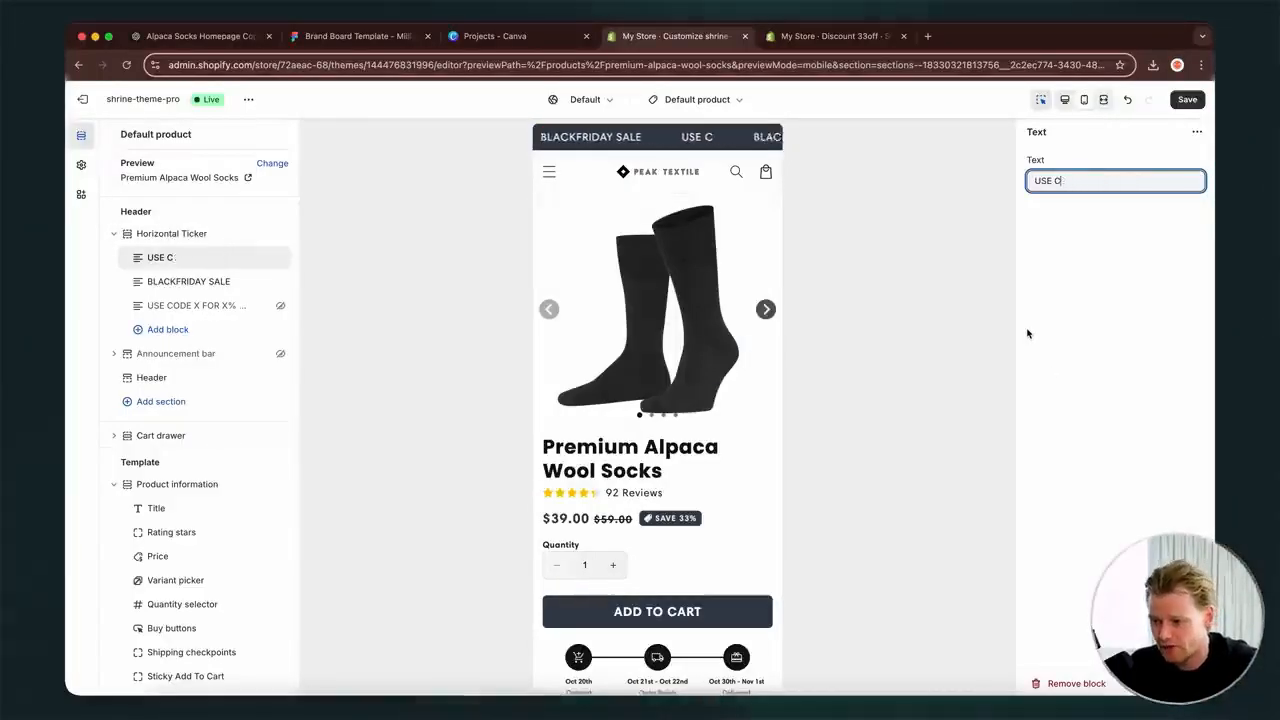
pyautogui.press('super+z')
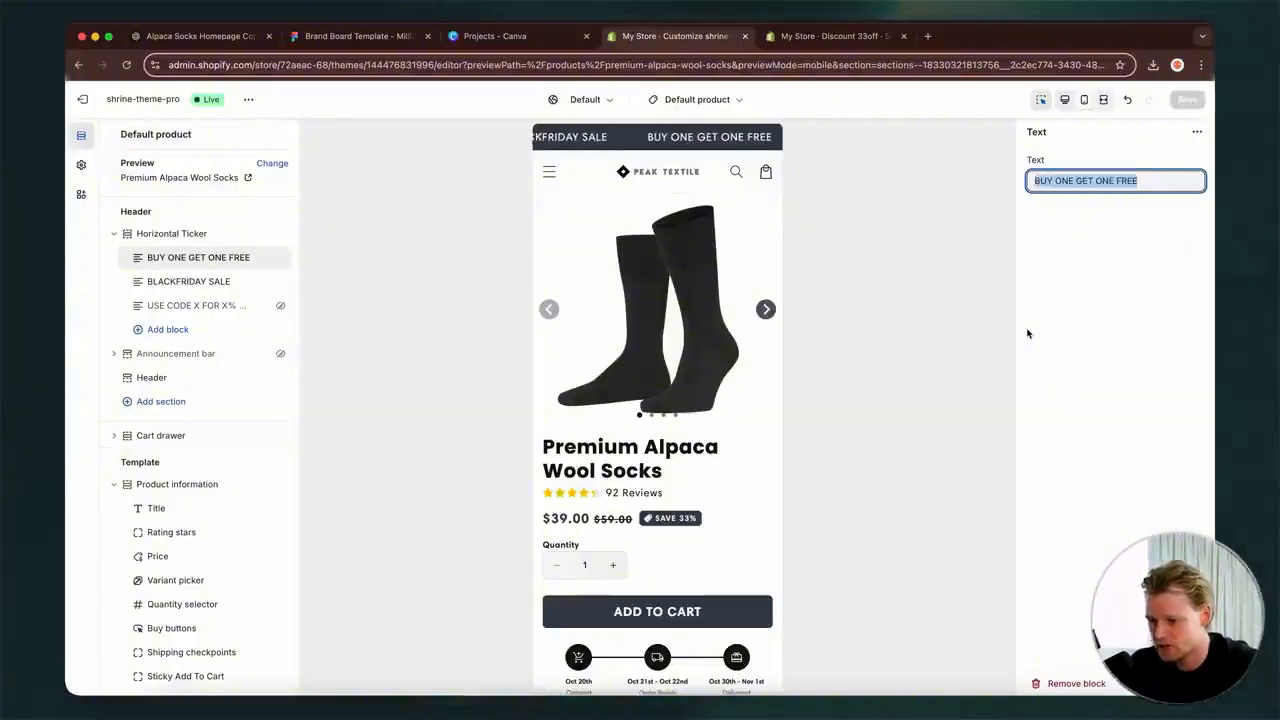
pyautogui.click(1028, 334)
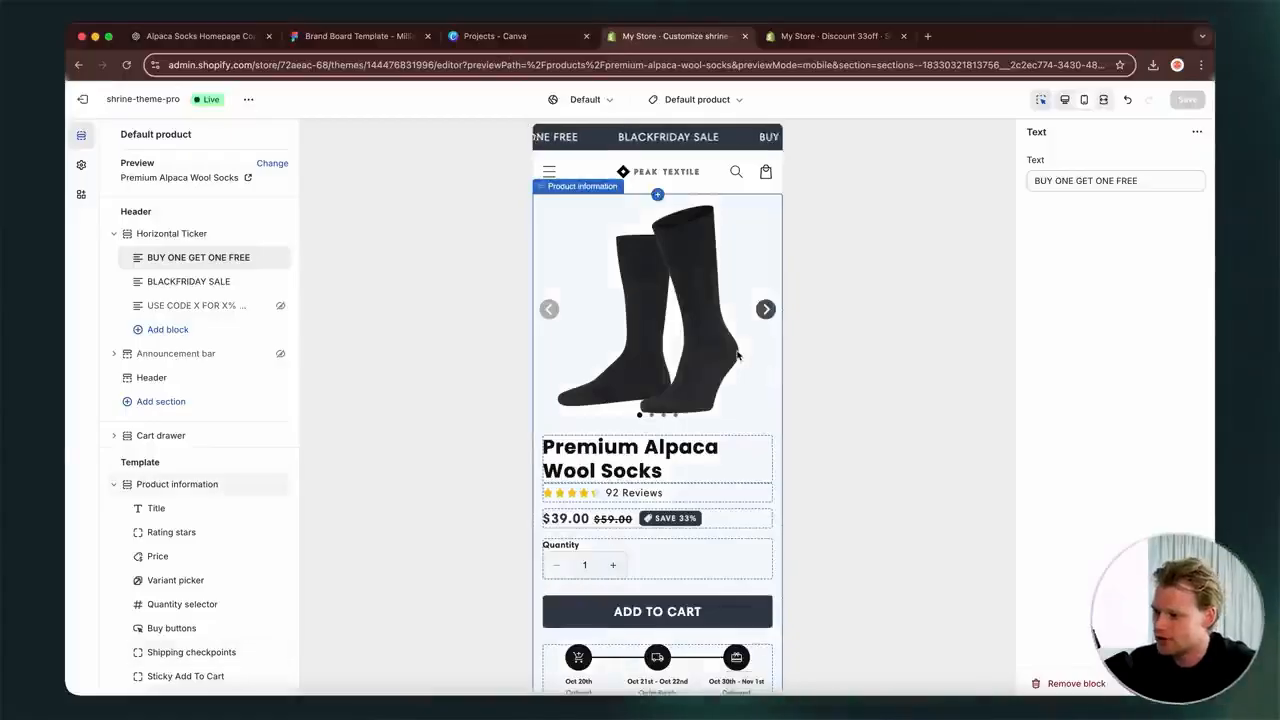
# - Inspect the Product information section and the Buy buttons block on the product page preview
pyautogui.scroll(-1, 738, 355)
pyautogui.scroll(-1, 738, 355)
pyautogui.click(738, 355)
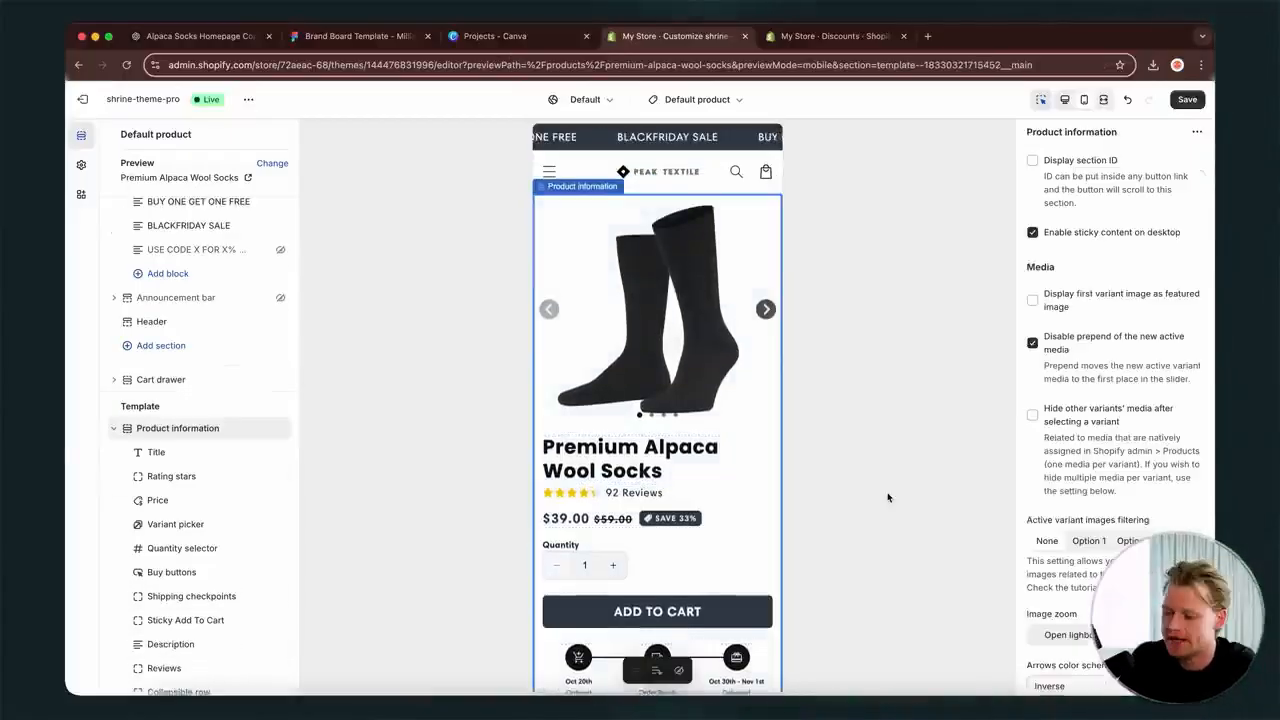
pyautogui.click(705, 608)
pyautogui.scroll(-1, 655, 560)
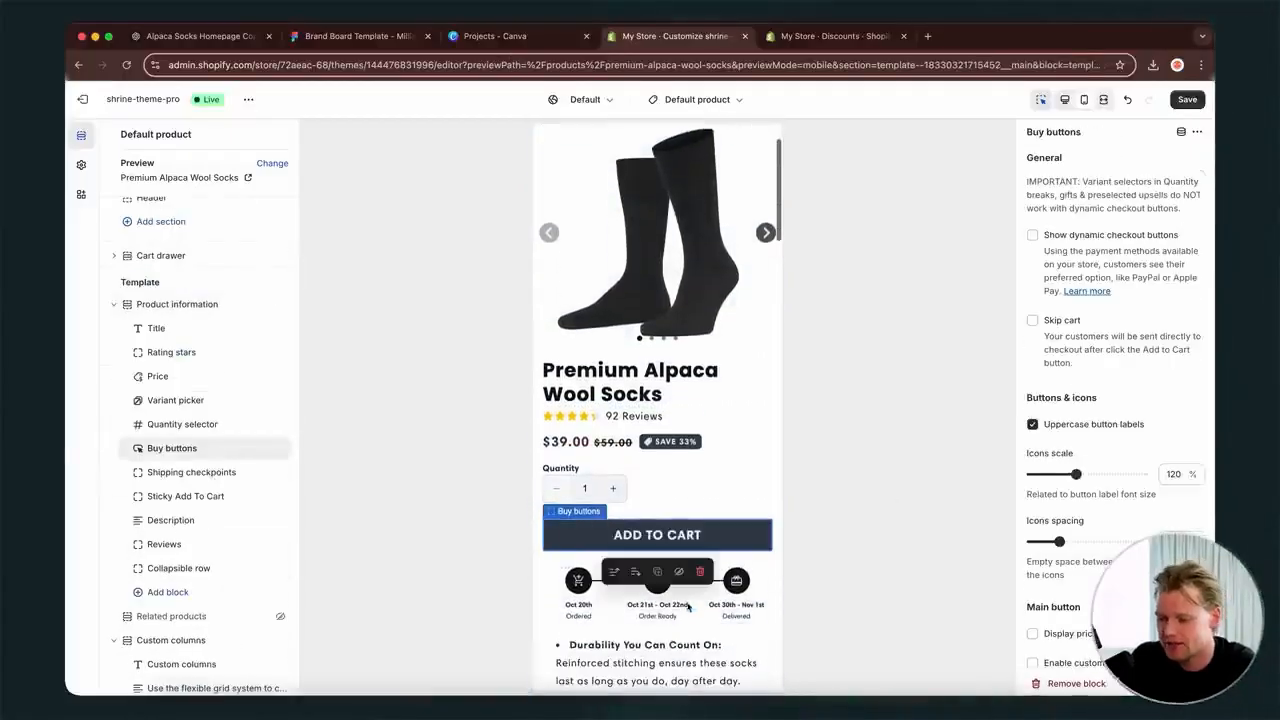
pyautogui.scroll(-1, 660, 515)
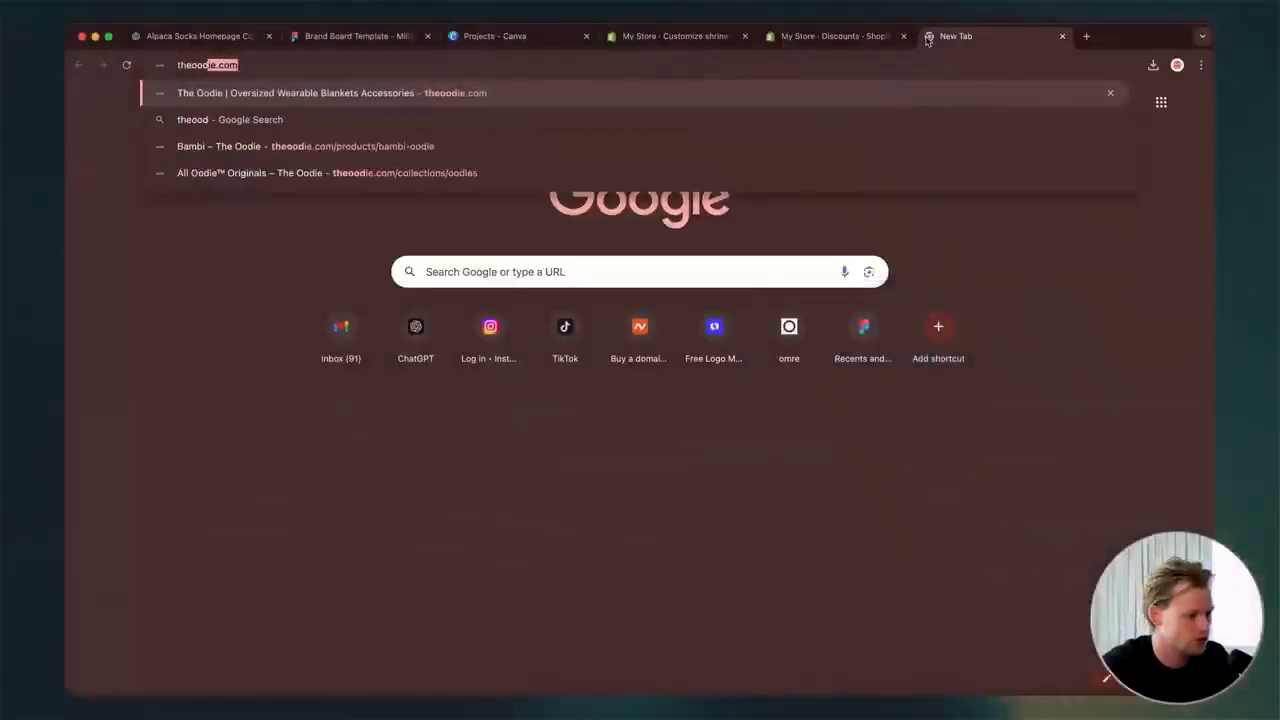
# - Visit theoodie.com and open the Oodie Original Twin Pack from the adults' bundle collection
pyautogui.press('Return')
pyautogui.moveTo(487, 131)
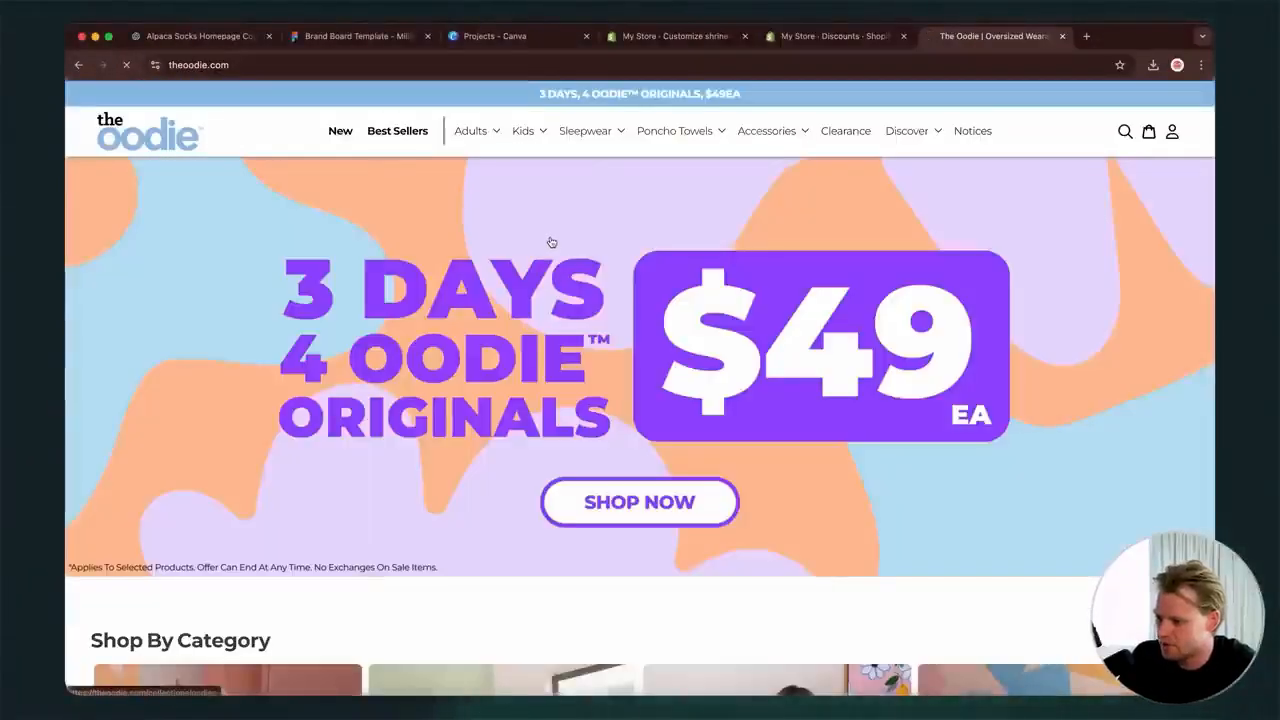
pyautogui.click(478, 132)
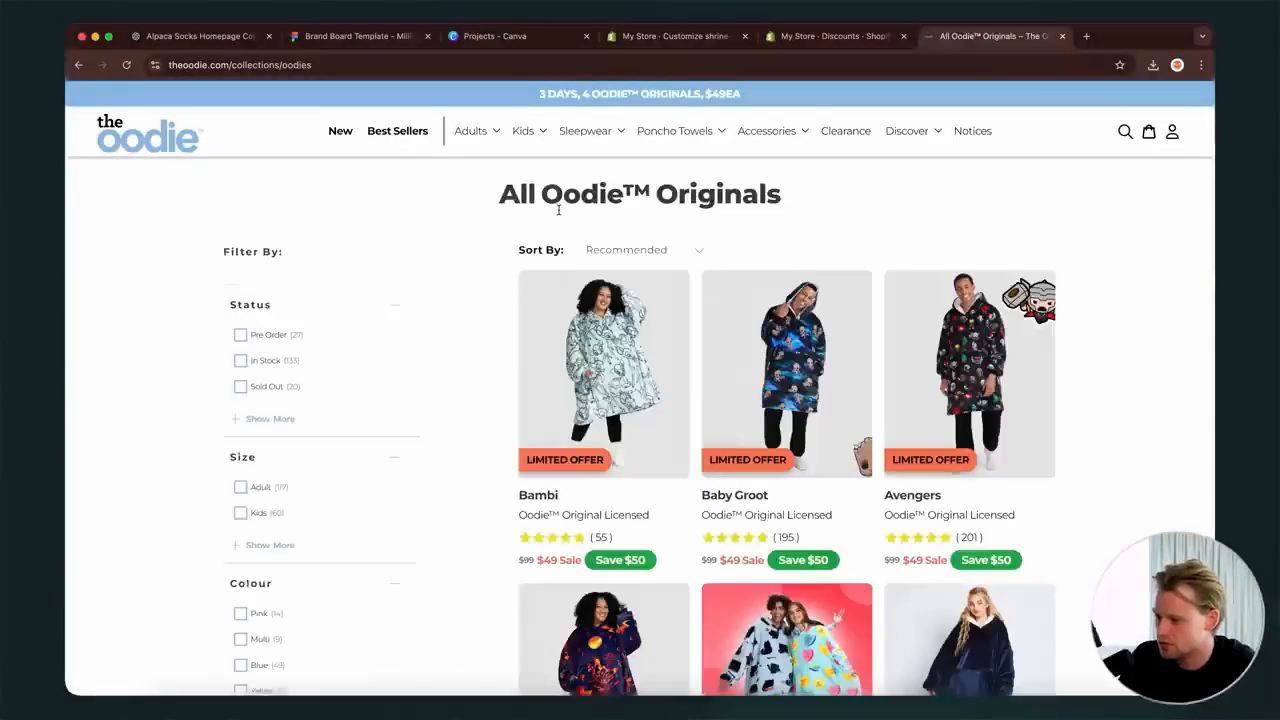
pyautogui.moveTo(495, 149)
pyautogui.click(535, 196)
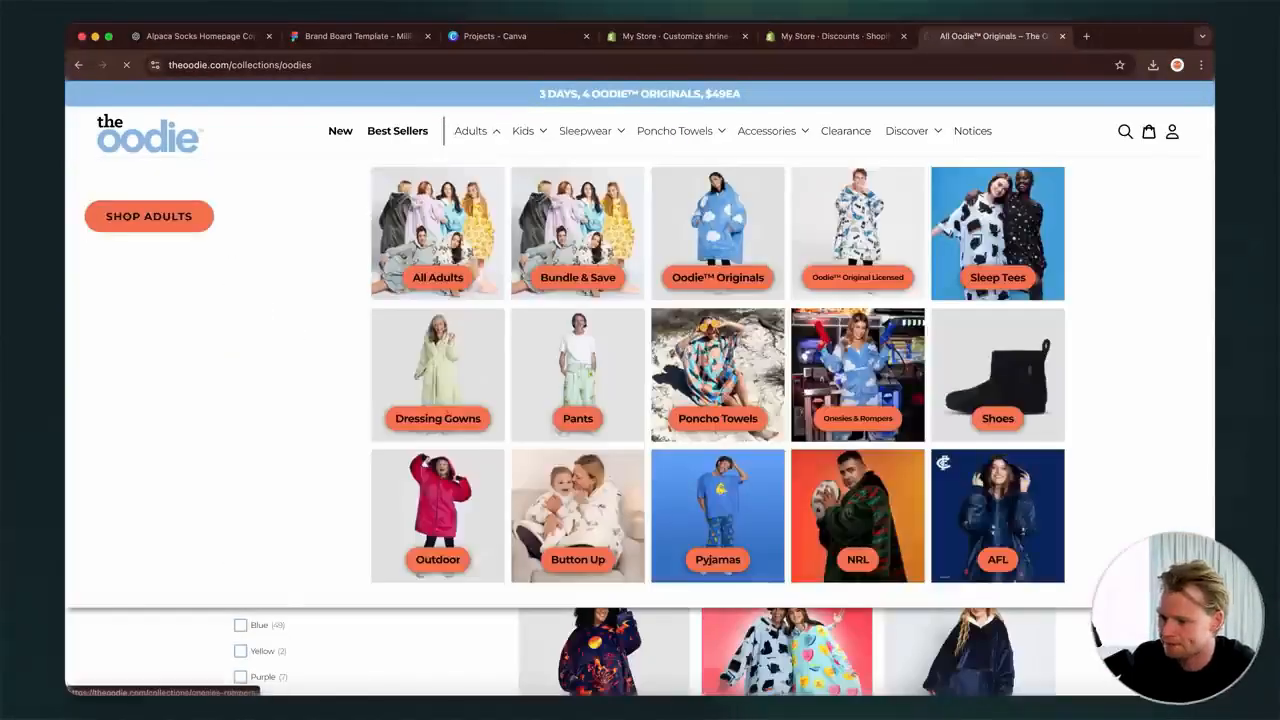
pyautogui.click(686, 628)
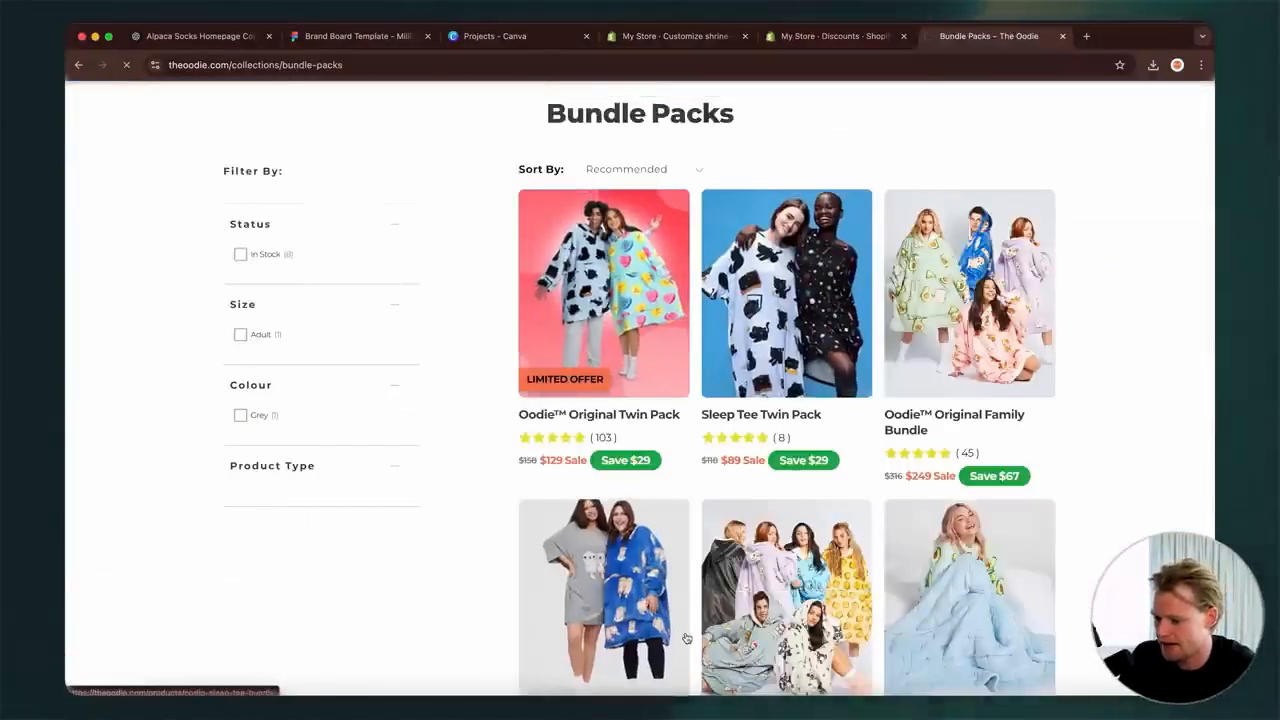
# - Choose the Grey and Dachshund designs for the twin pack and add it to the cart
pyautogui.click(789, 463)
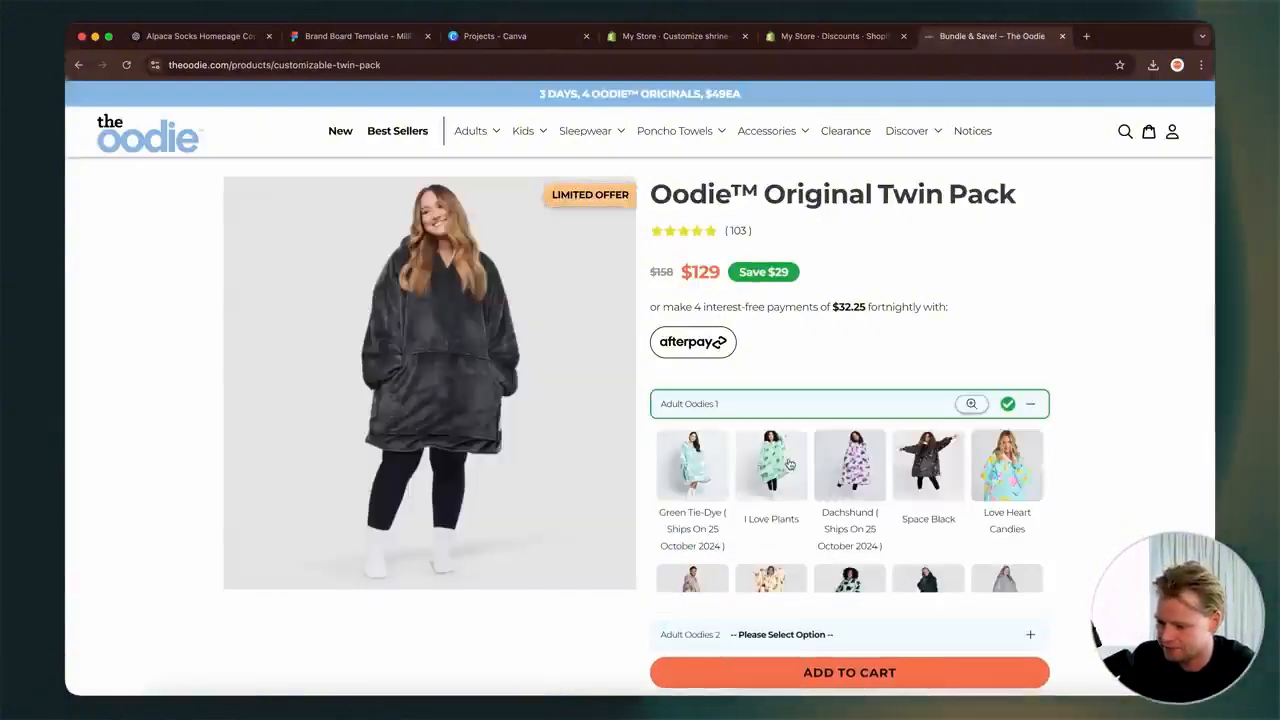
pyautogui.click(794, 634)
pyautogui.click(882, 620)
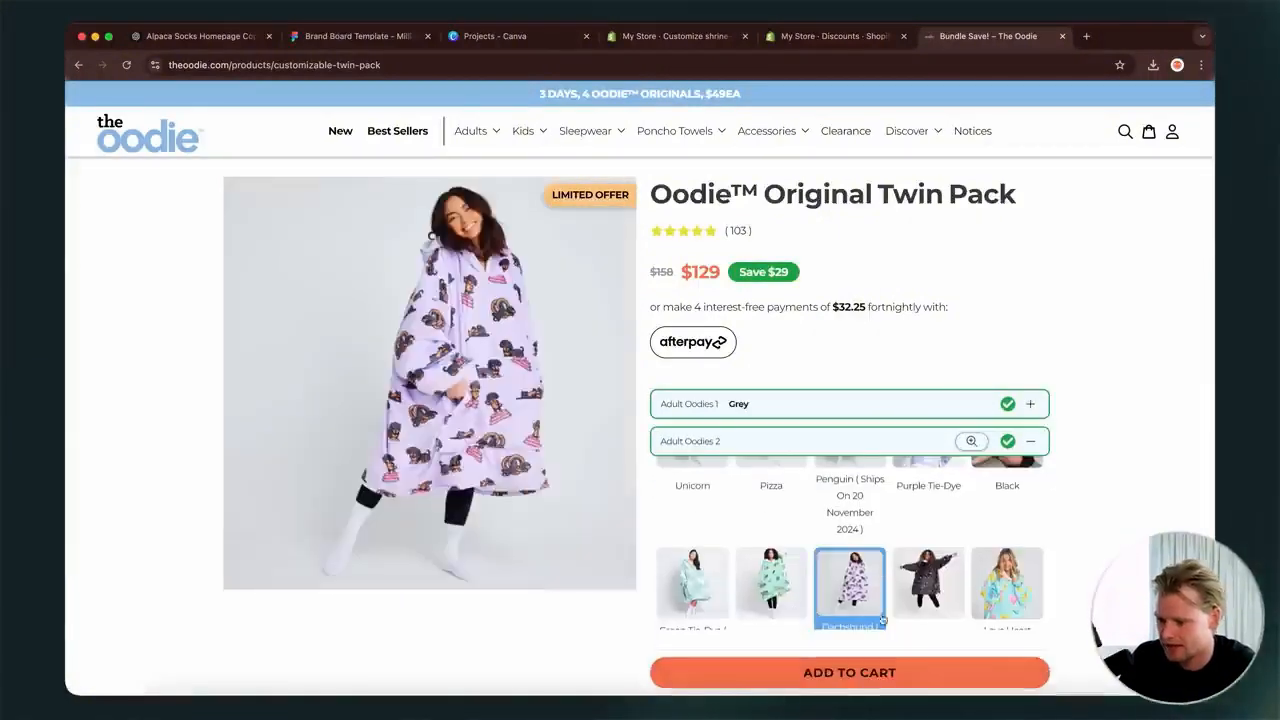
pyautogui.click(886, 673)
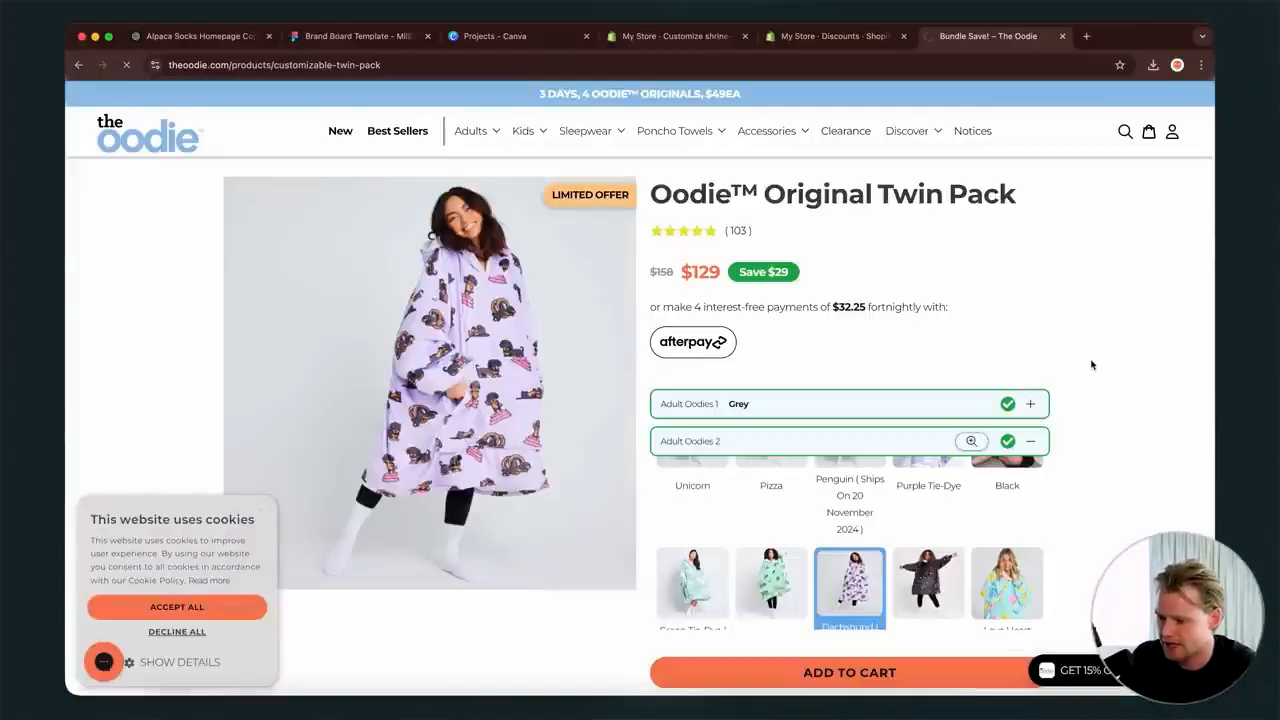
# - Examine the applied coupon and the discounted item prices in the cart, accepting the site's cookies
pyautogui.scroll(-3, 677, 452)
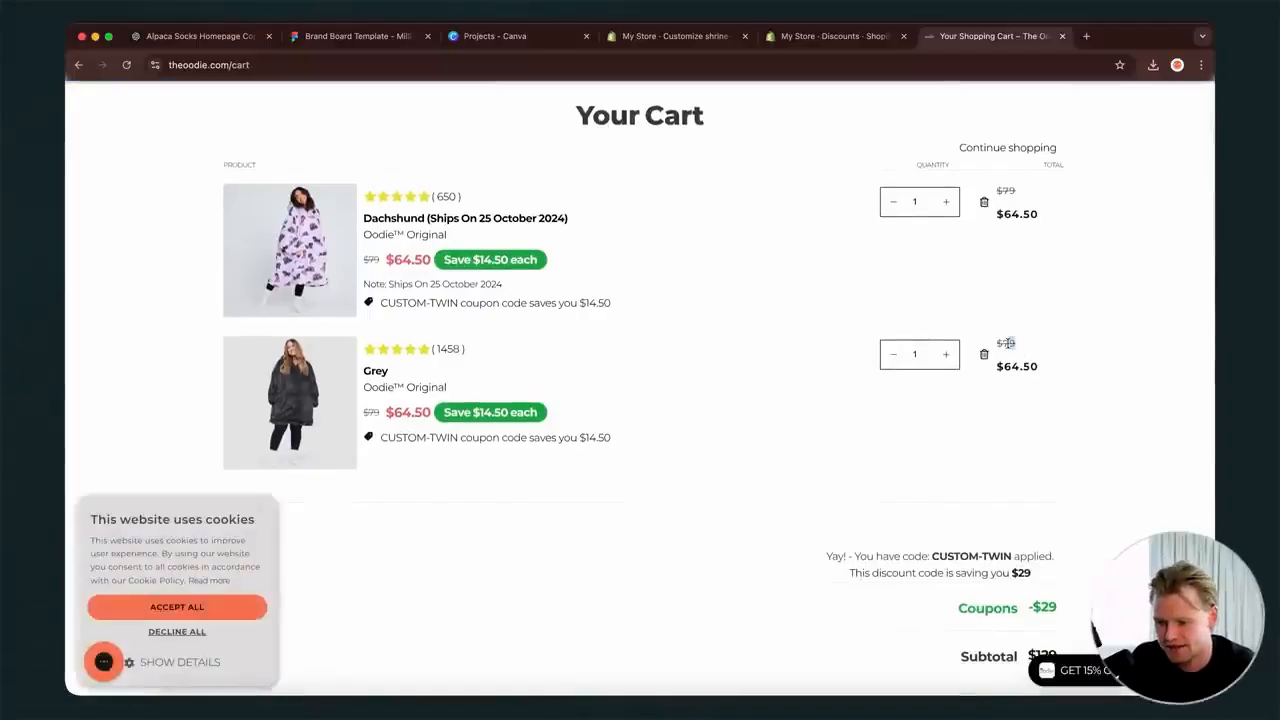
pyautogui.scroll(-1, 1028, 600)
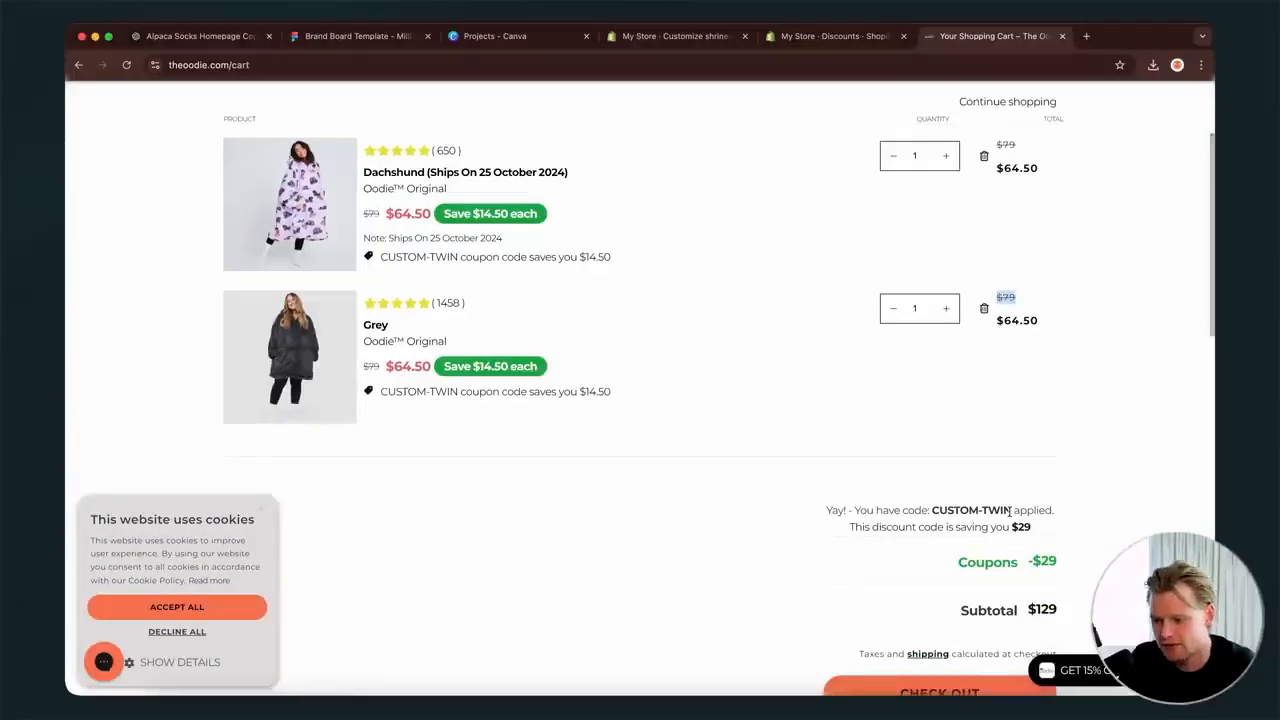
pyautogui.moveTo(1012, 511); pyautogui.dragTo(933, 511)
pyautogui.click(934, 510)
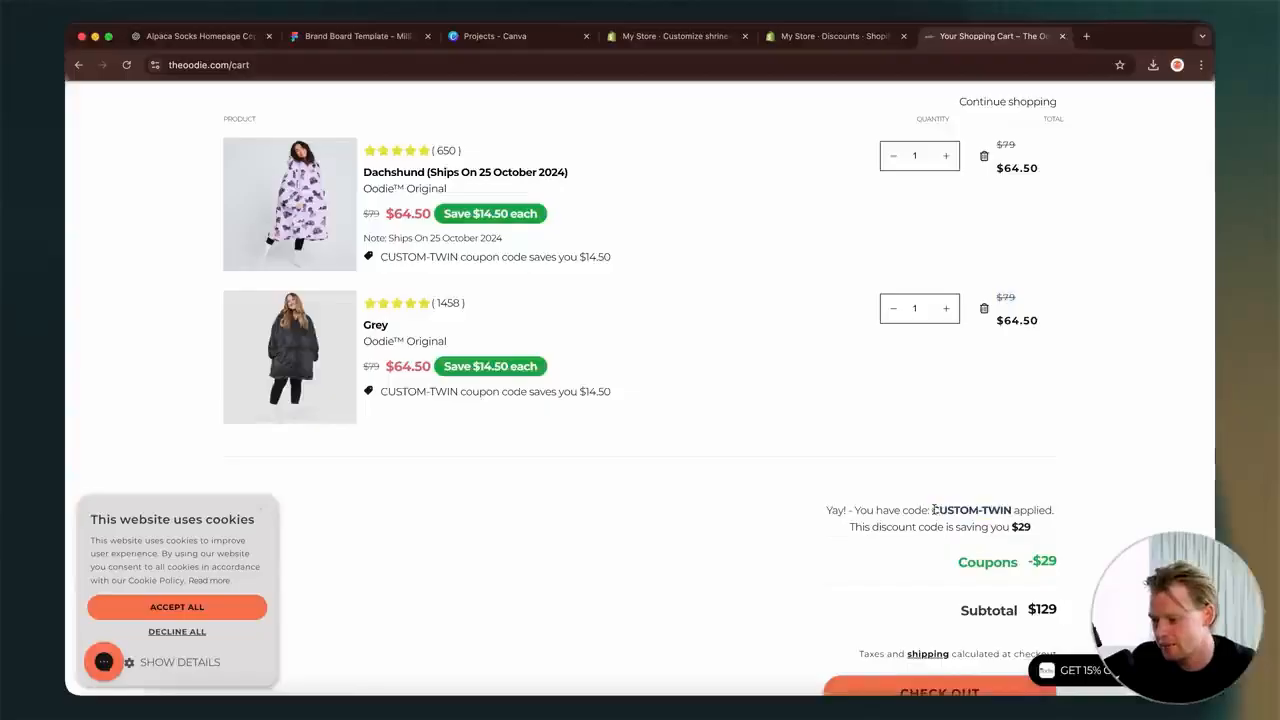
pyautogui.click(242, 614)
pyautogui.scroll(3, 450, 440)
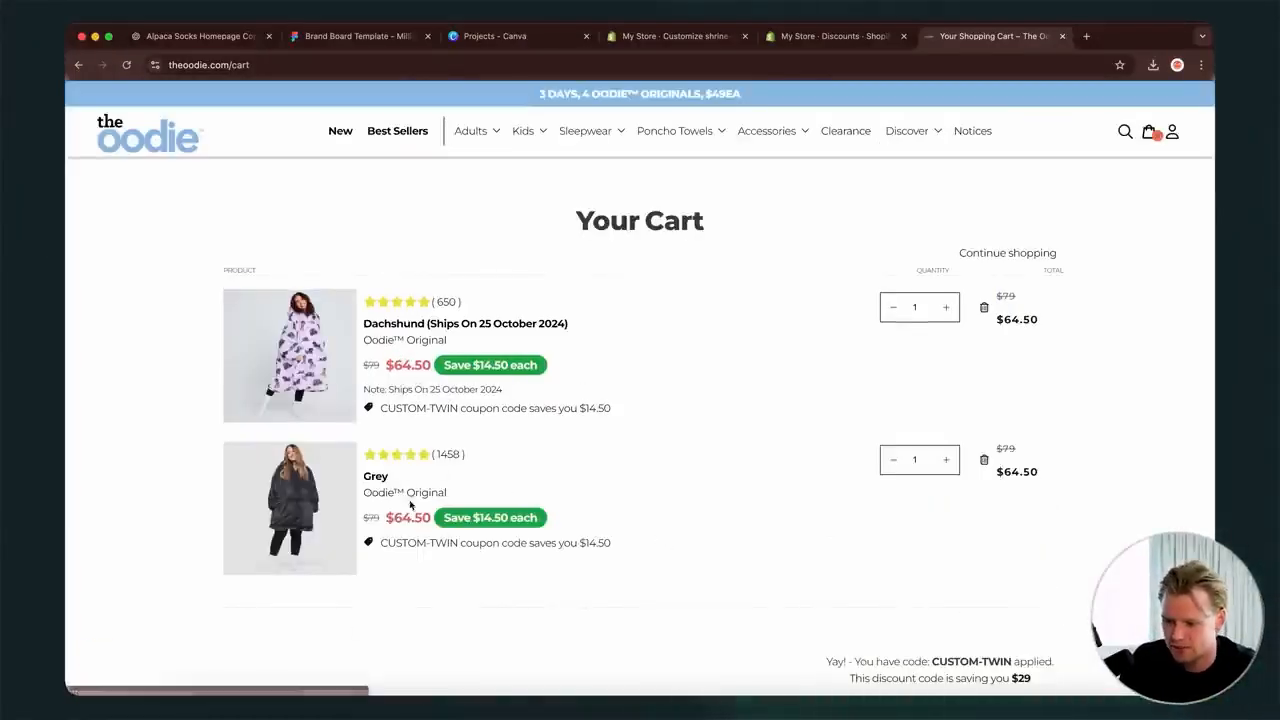
pyautogui.moveTo(1038, 472); pyautogui.dragTo(1017, 475)
pyautogui.click(1017, 475)
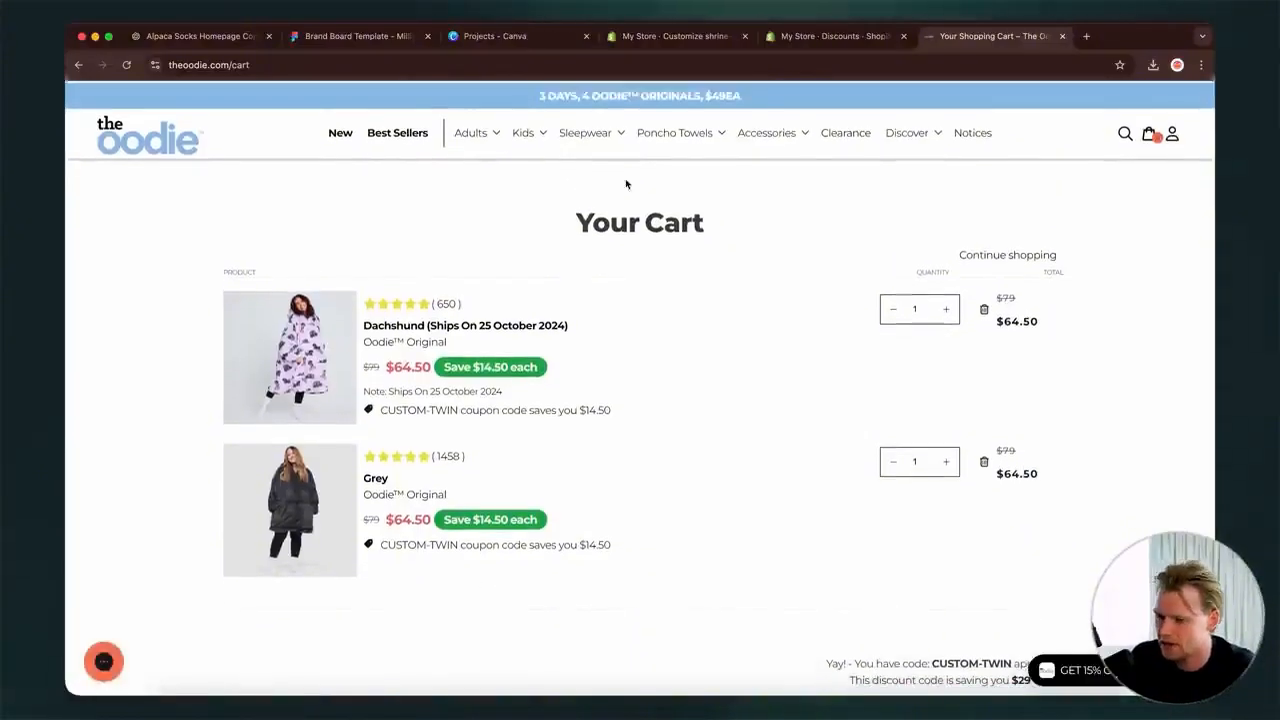
# - Close the Oodie site and enable Quantity Discounts on the product page's Quantity selector block in the theme editor
pyautogui.click(1062, 36)
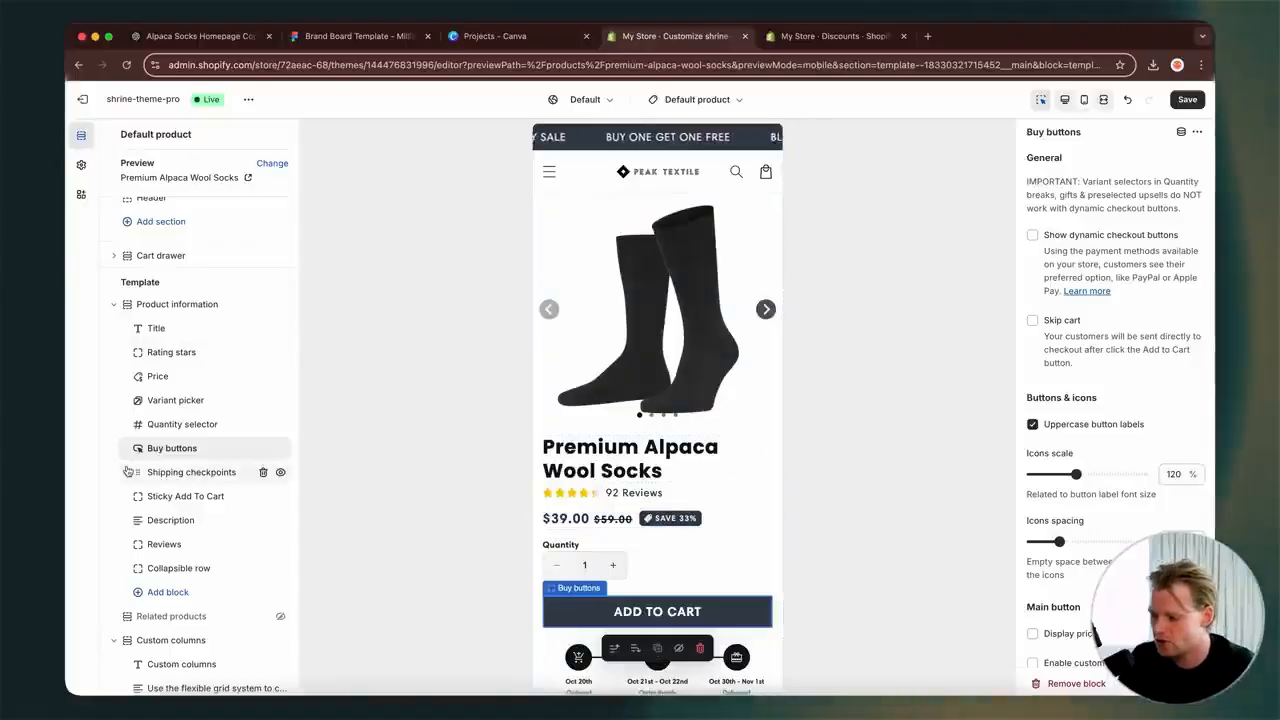
pyautogui.click(643, 557)
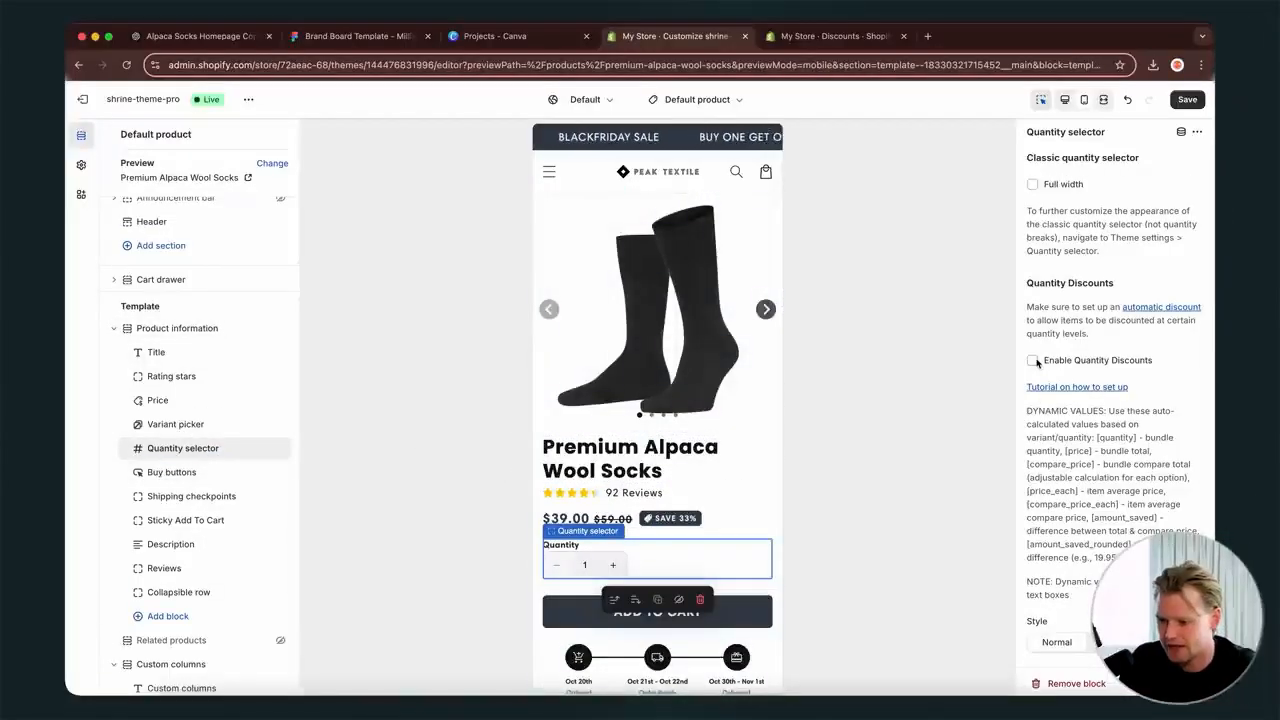
pyautogui.scroll(-4, 683, 286)
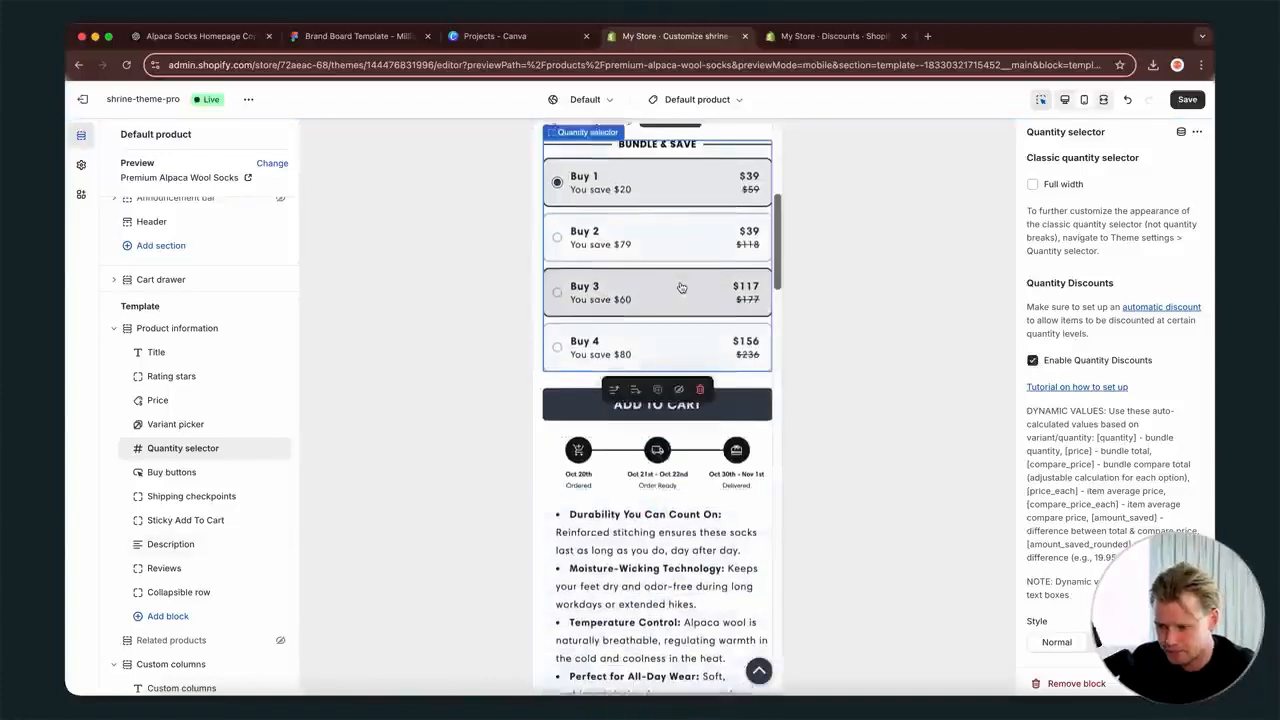
pyautogui.scroll(1, 683, 286)
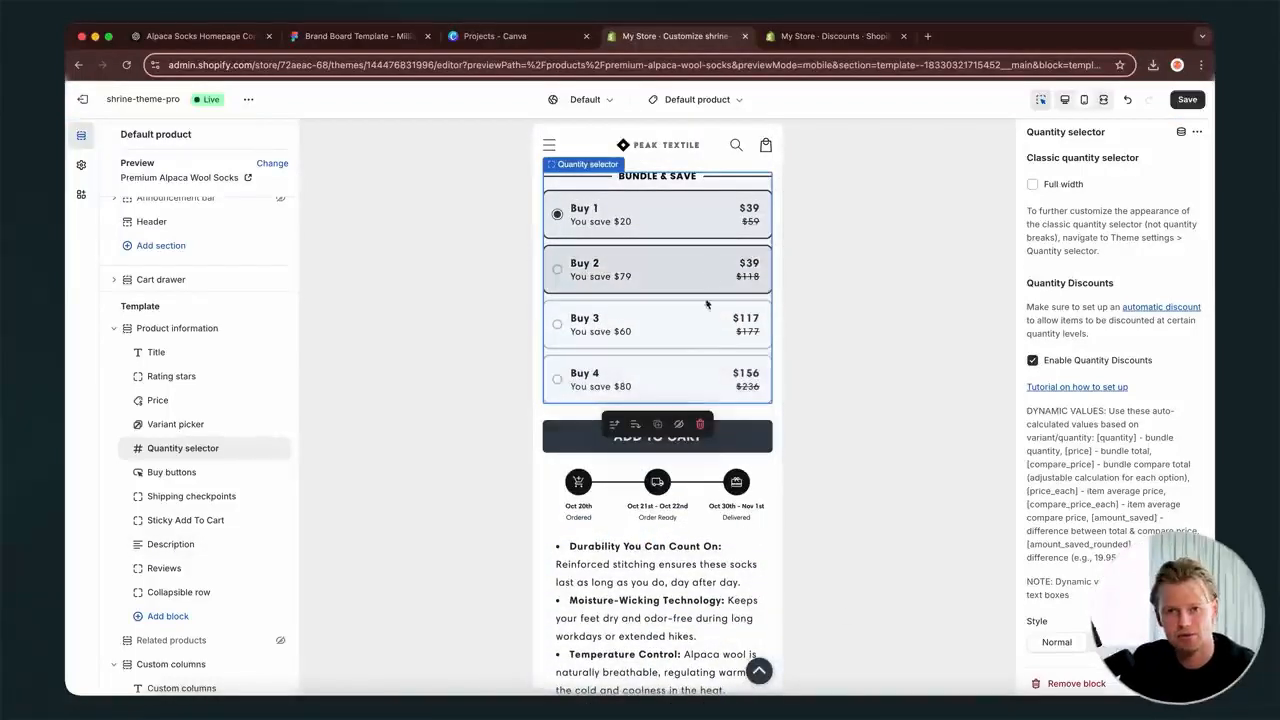
pyautogui.scroll(3, 730, 300)
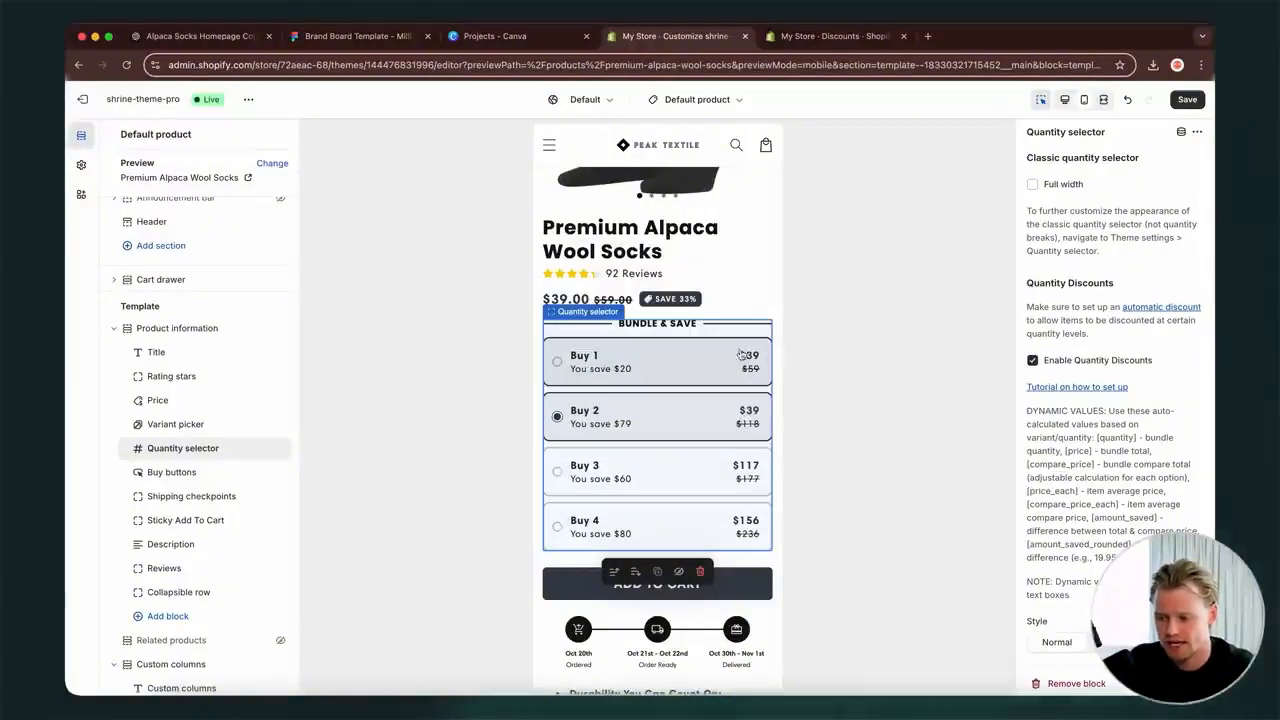
pyautogui.scroll(-5, 1068, 487)
pyautogui.scroll(-1, 1068, 487)
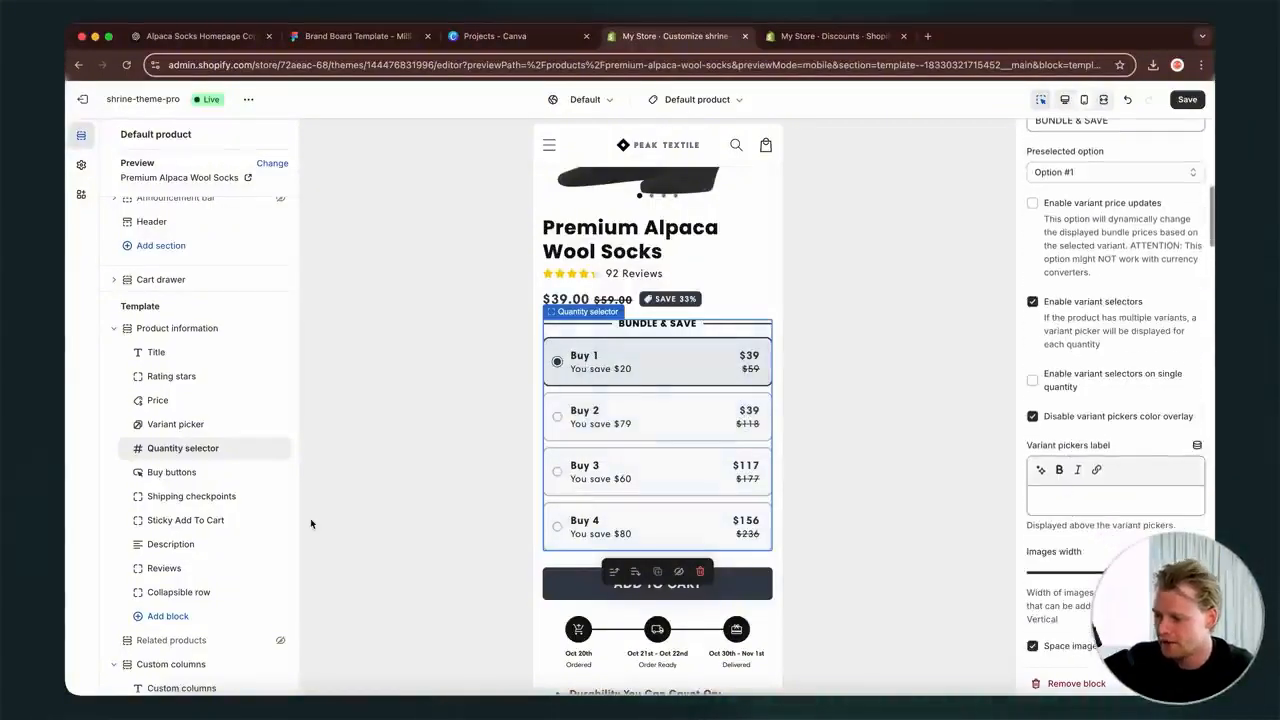
# - Open the settings of the Price block in the Product information section of the product page
pyautogui.scroll(3, 640, 414)
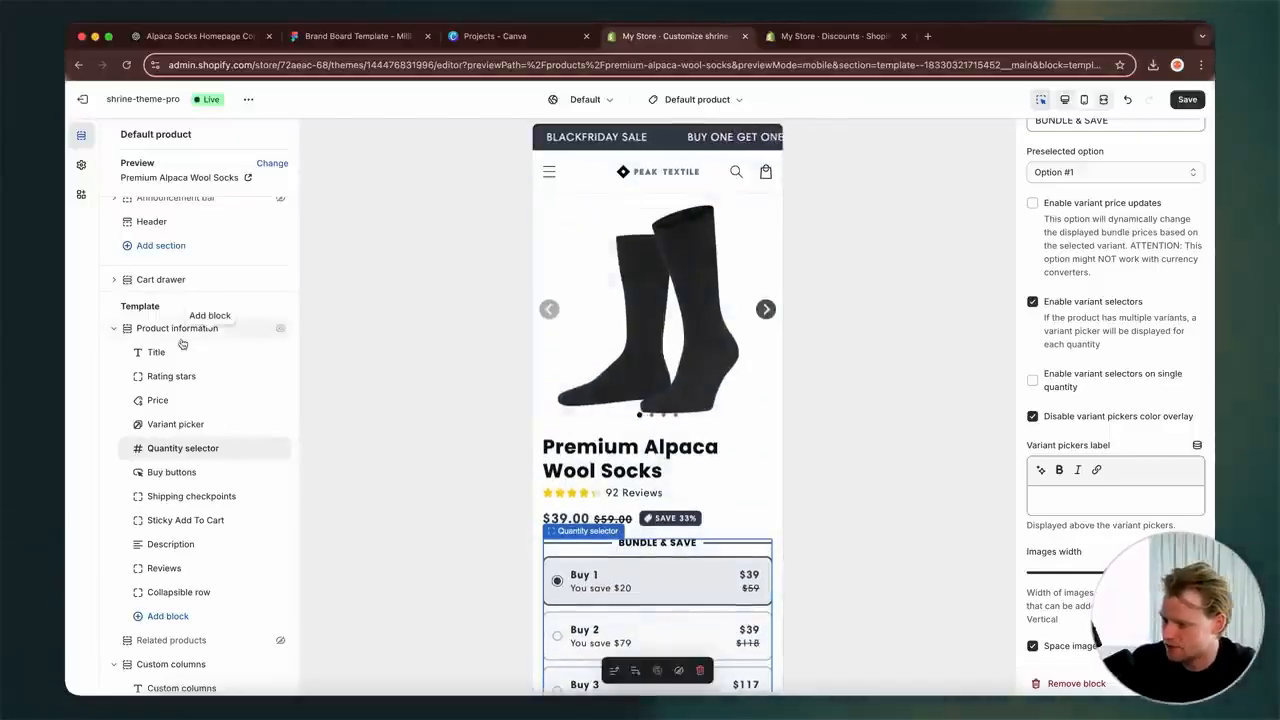
pyautogui.click(634, 275)
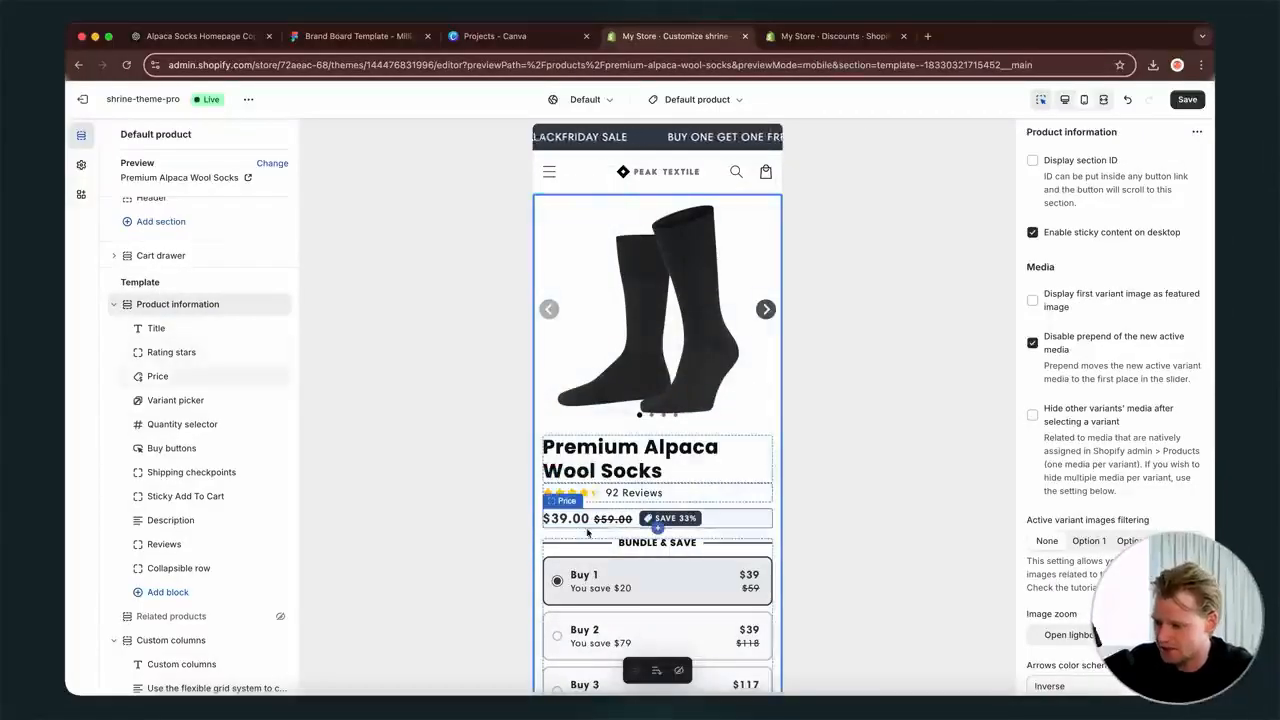
pyautogui.click(697, 518)
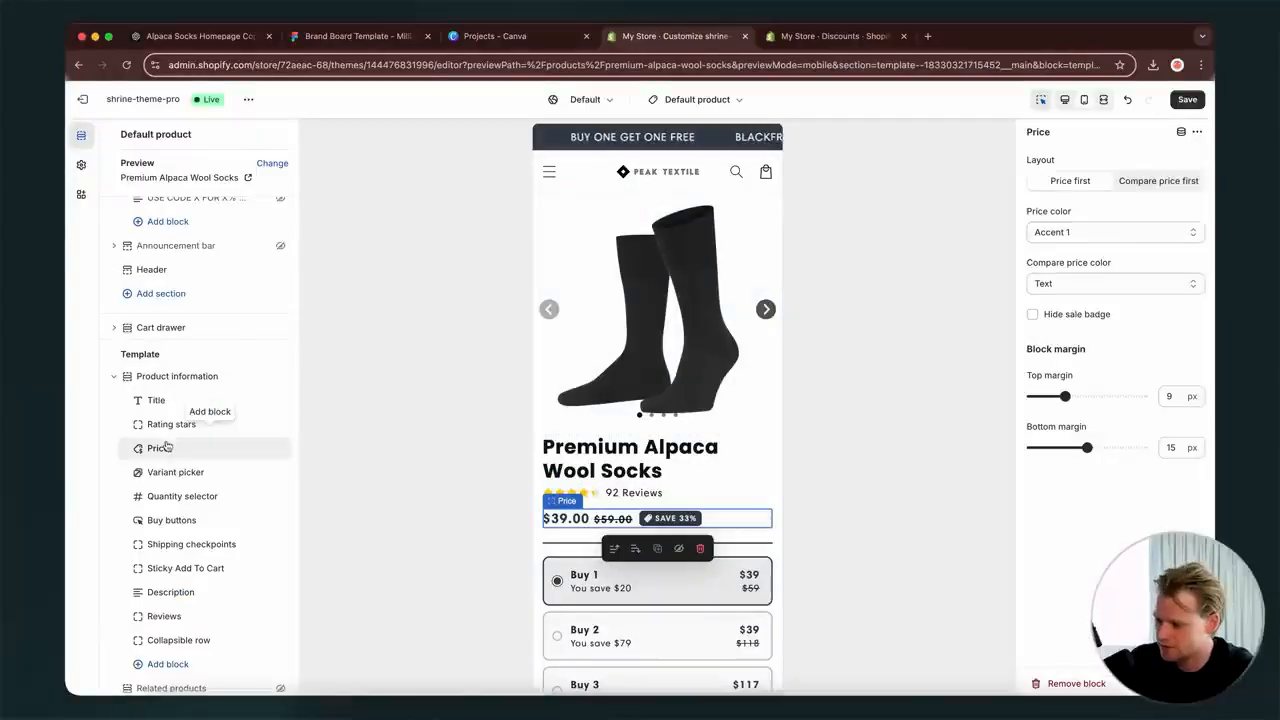
# - Open the product list in the store's admin
pyautogui.click(834, 38)
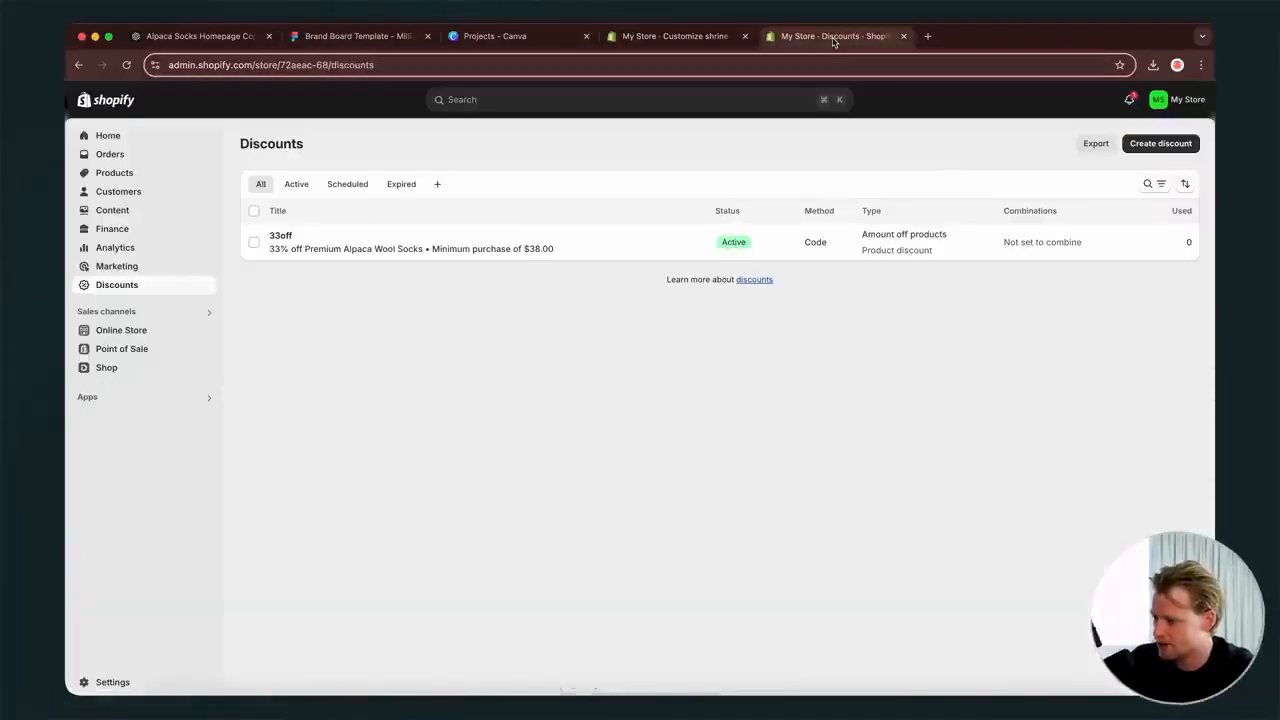
pyautogui.click(125, 174)
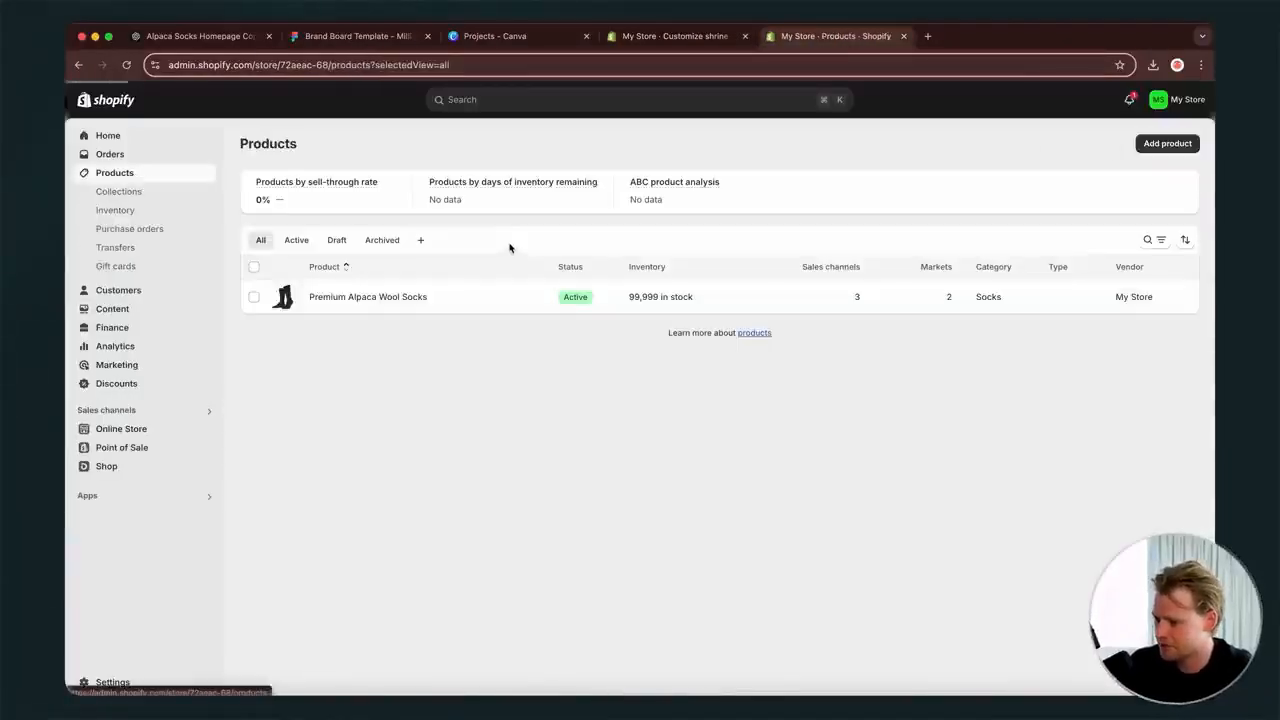
pyautogui.click(254, 297)
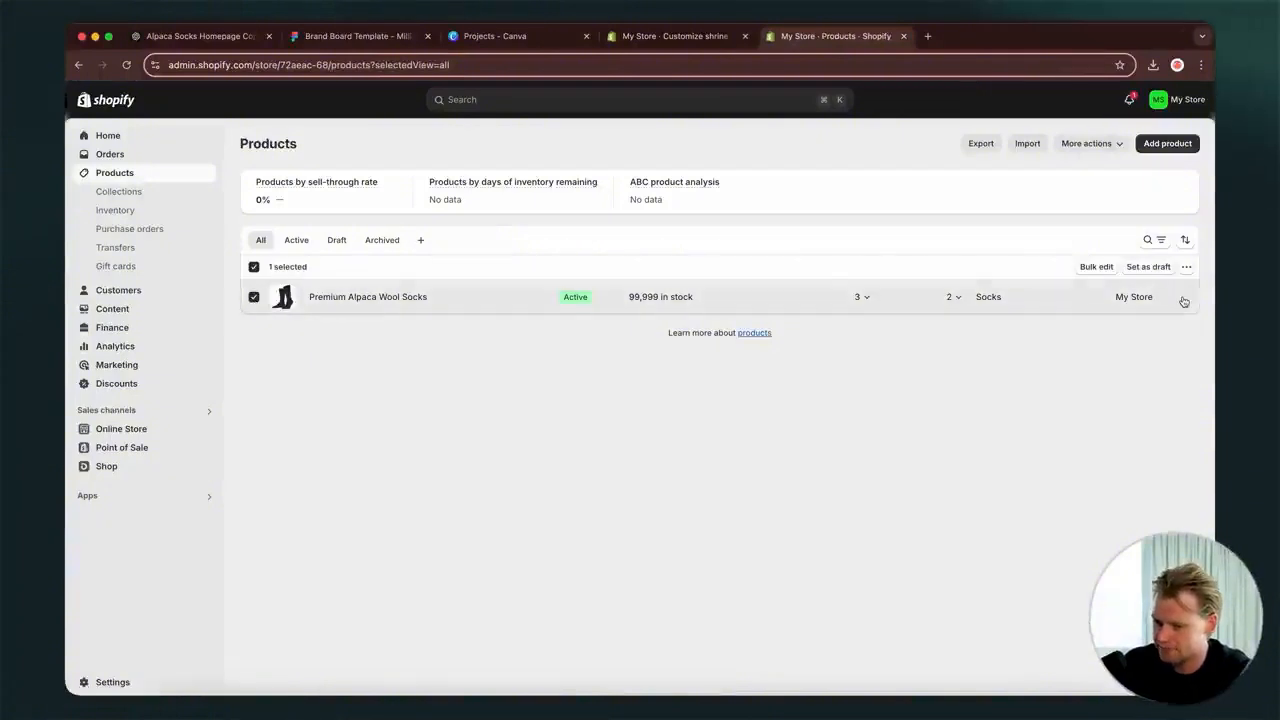
pyautogui.click(1186, 267)
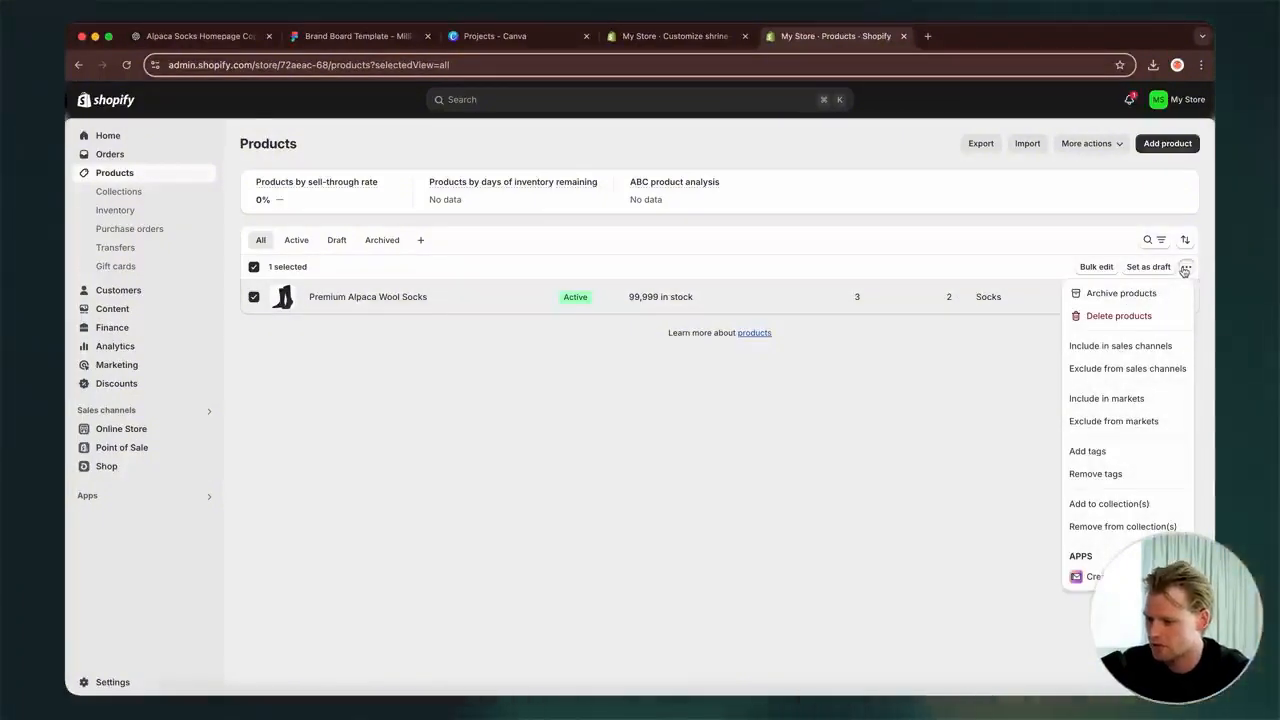
pyautogui.click(865, 304)
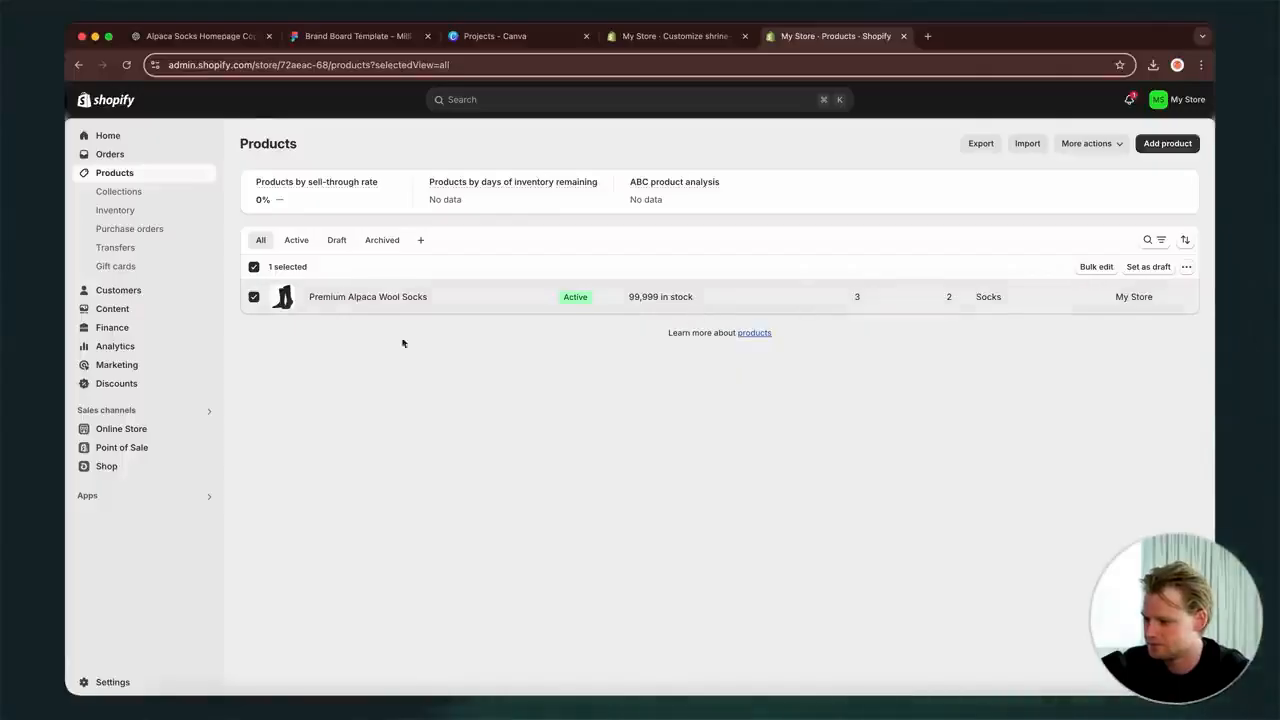
# - Duplicate the Premium Alpaca Wool Socks product under the title "Premium Alpaca Wool Socks - BOGO" with its status set to active
pyautogui.click(343, 297)
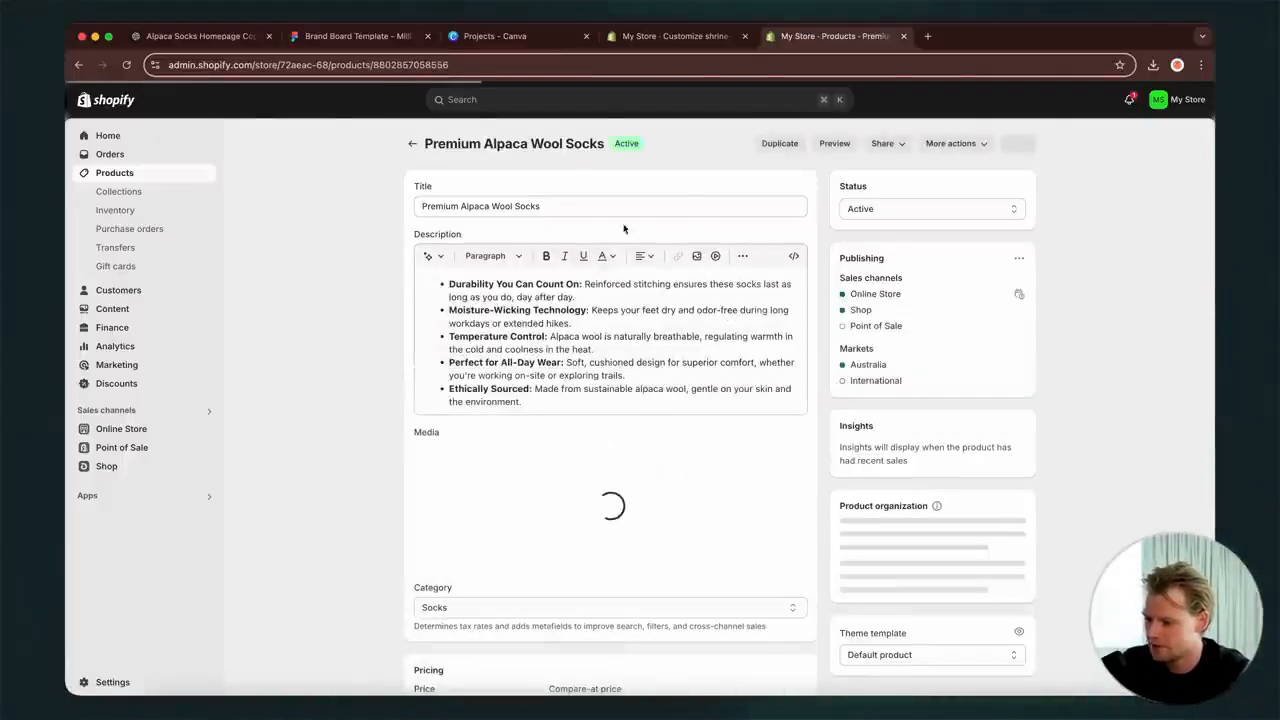
pyautogui.click(779, 144)
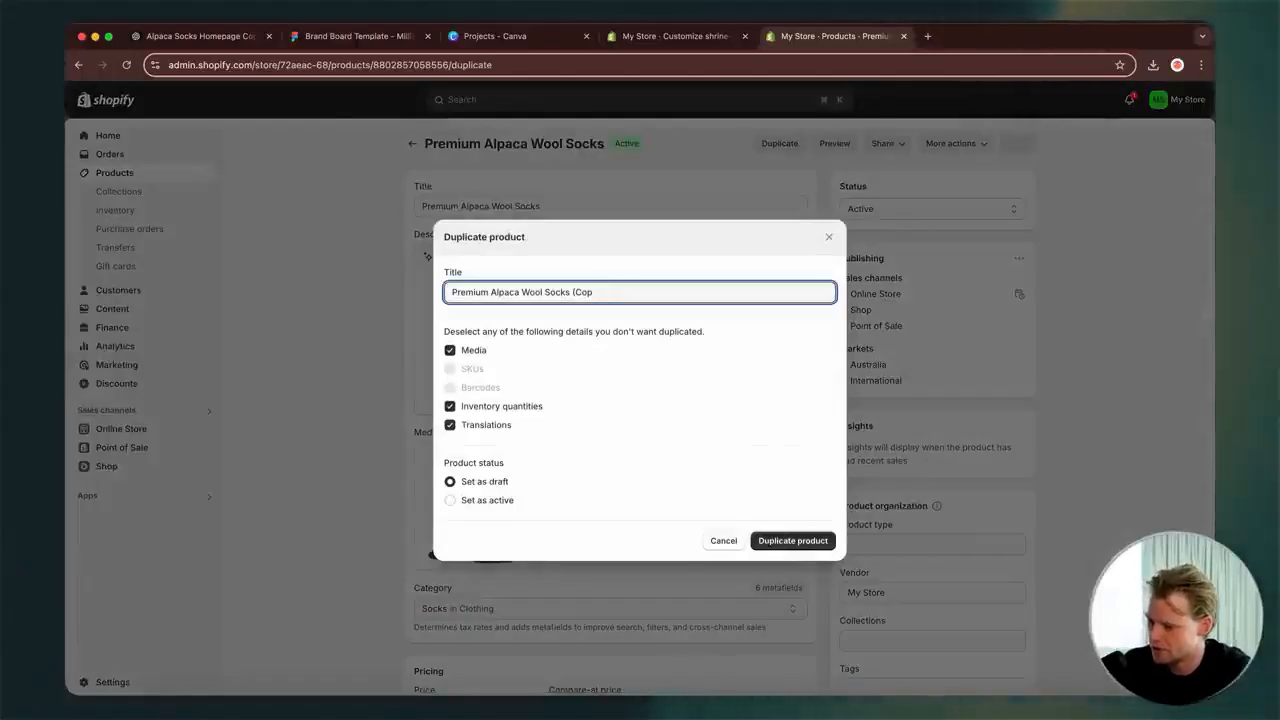
pyautogui.press('BackSpace')
pyautogui.press('BackSpace')
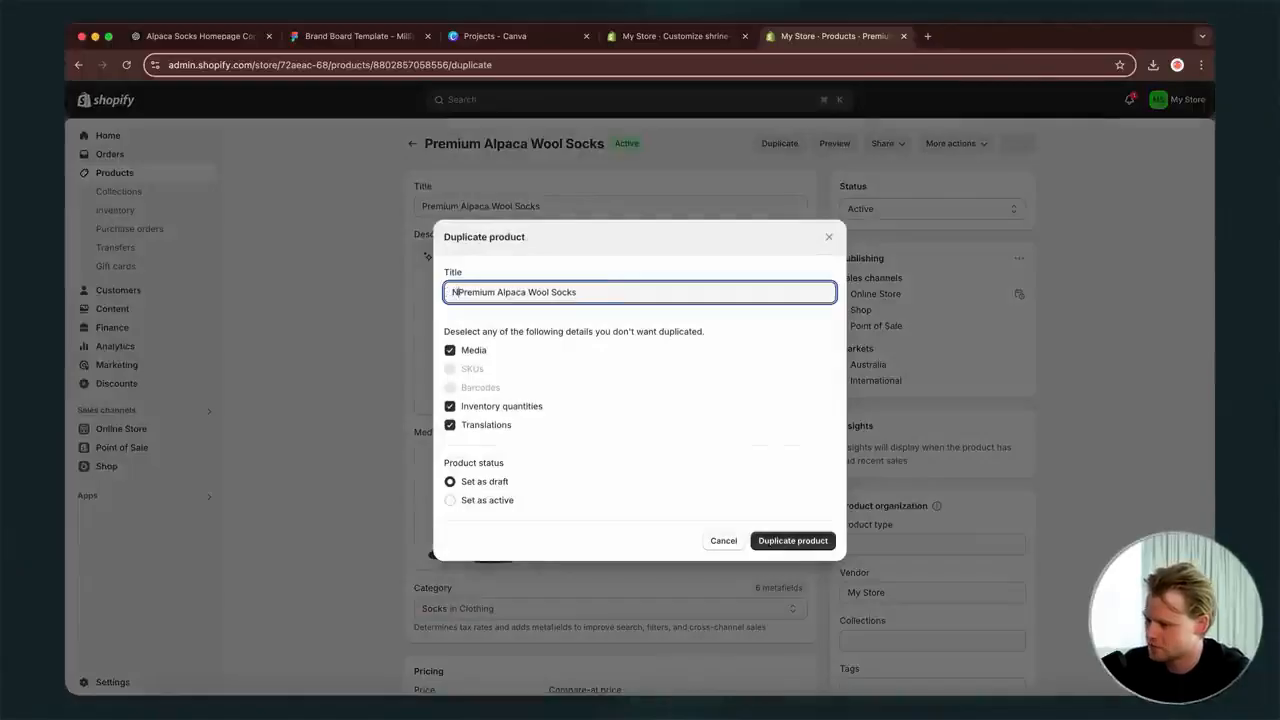
pyautogui.press('BackSpace')
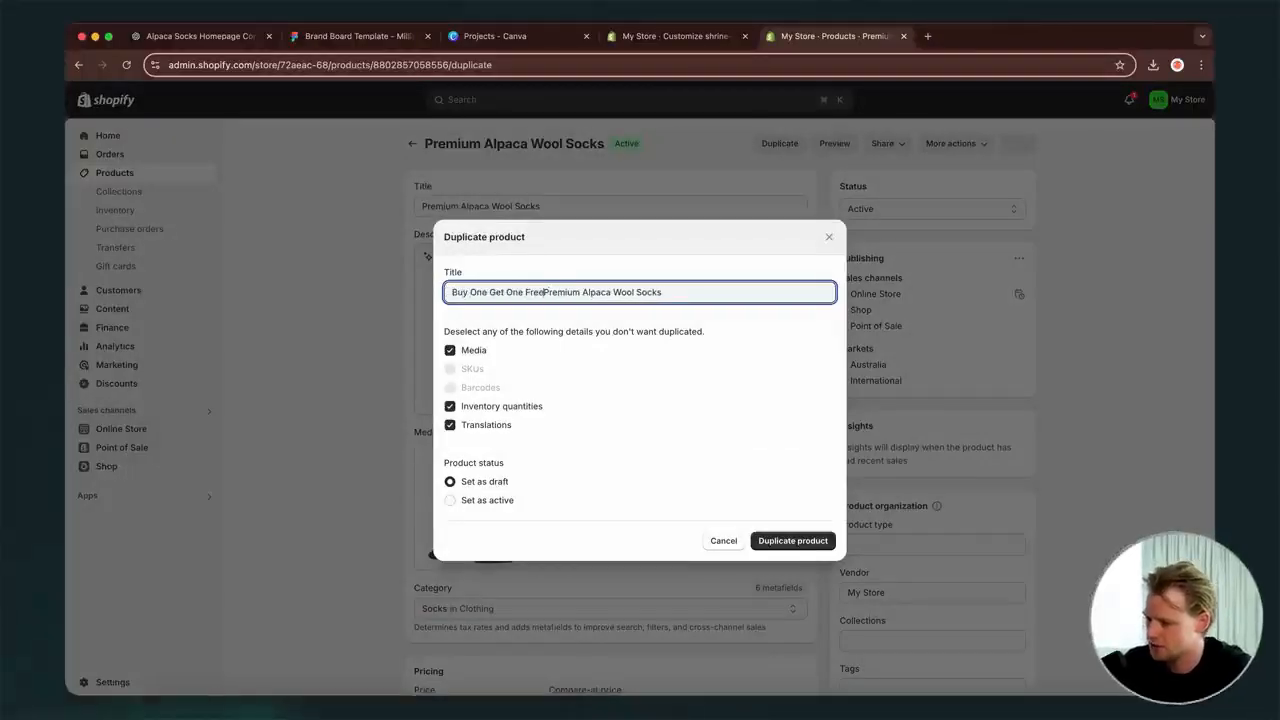
pyautogui.press('super+a')
pyautogui.press('Right')
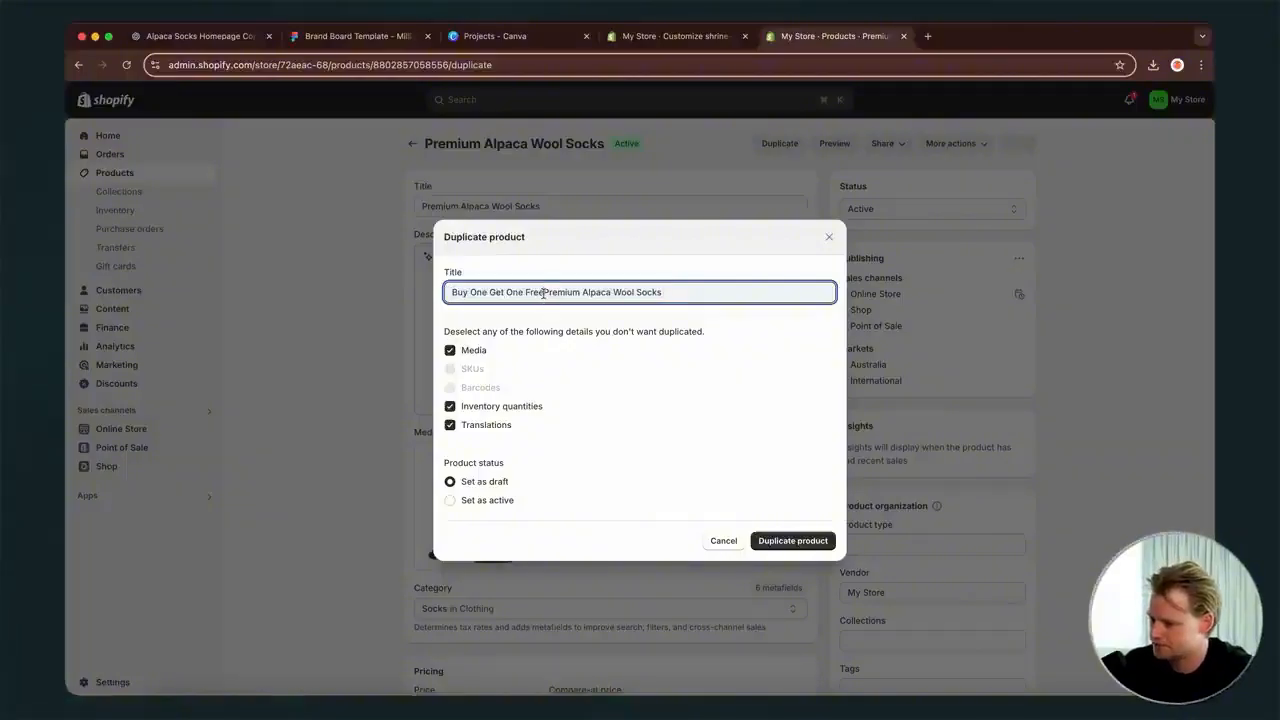
pyautogui.moveTo(543, 292); pyautogui.dragTo(400, 292)
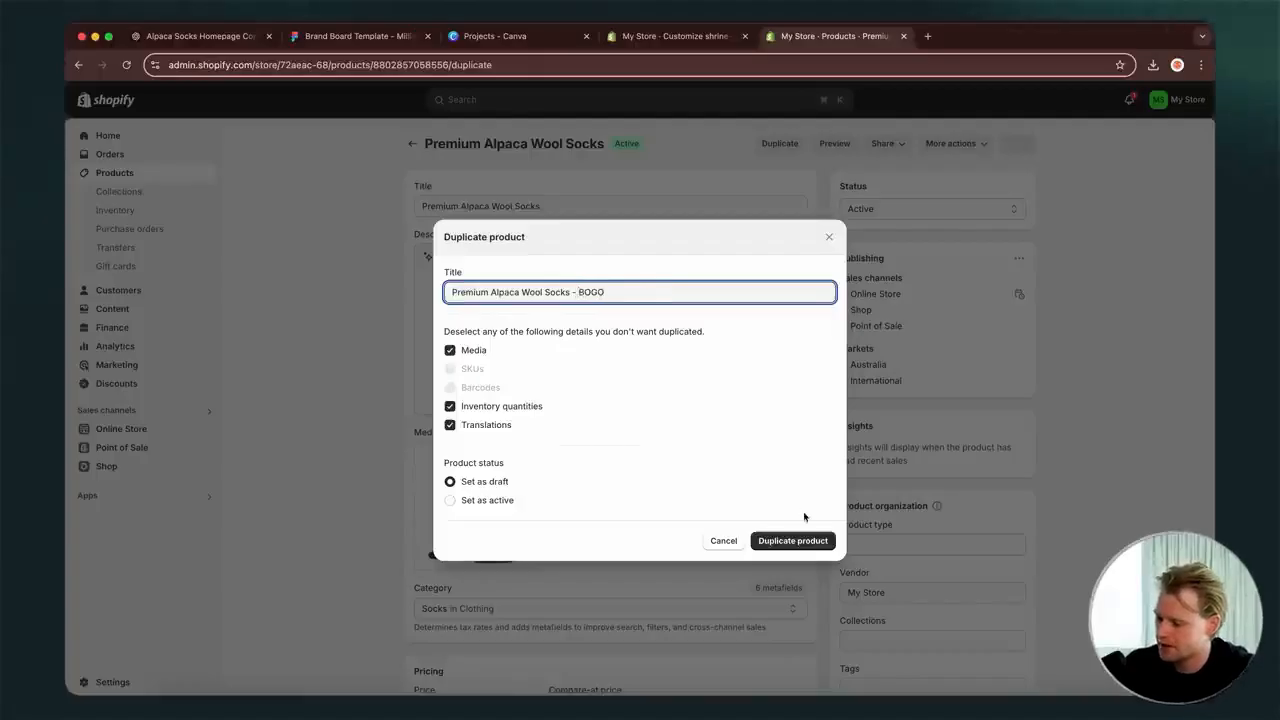
pyautogui.click(487, 500)
pyautogui.press('Return')
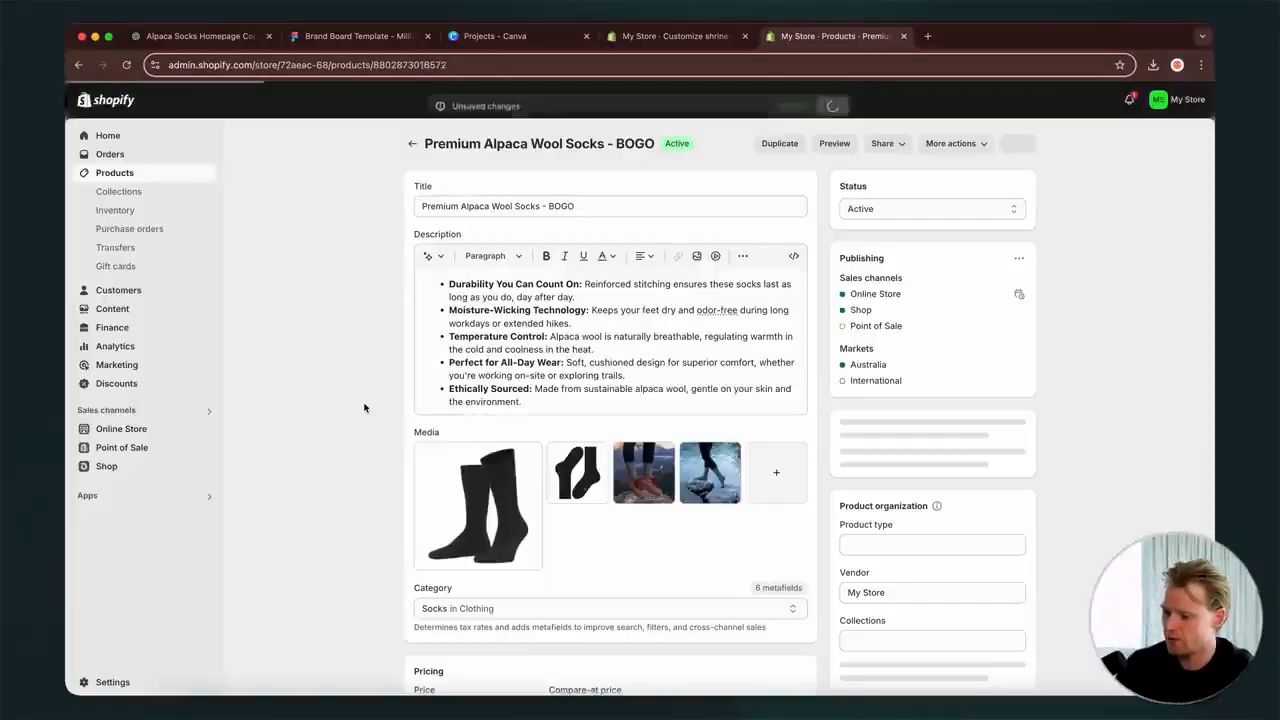
# - Switch to Canva and create a new custom-size design of 600 × 600 px
pyautogui.click(515, 524)
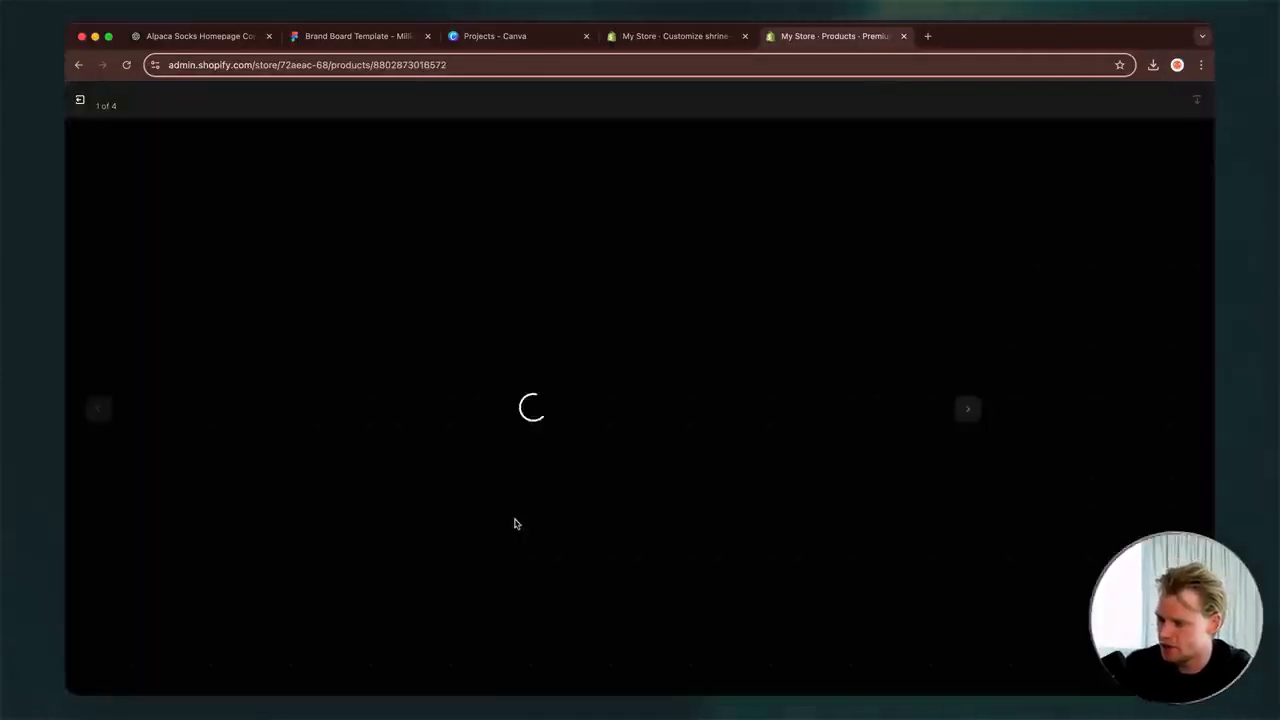
pyautogui.click(493, 38)
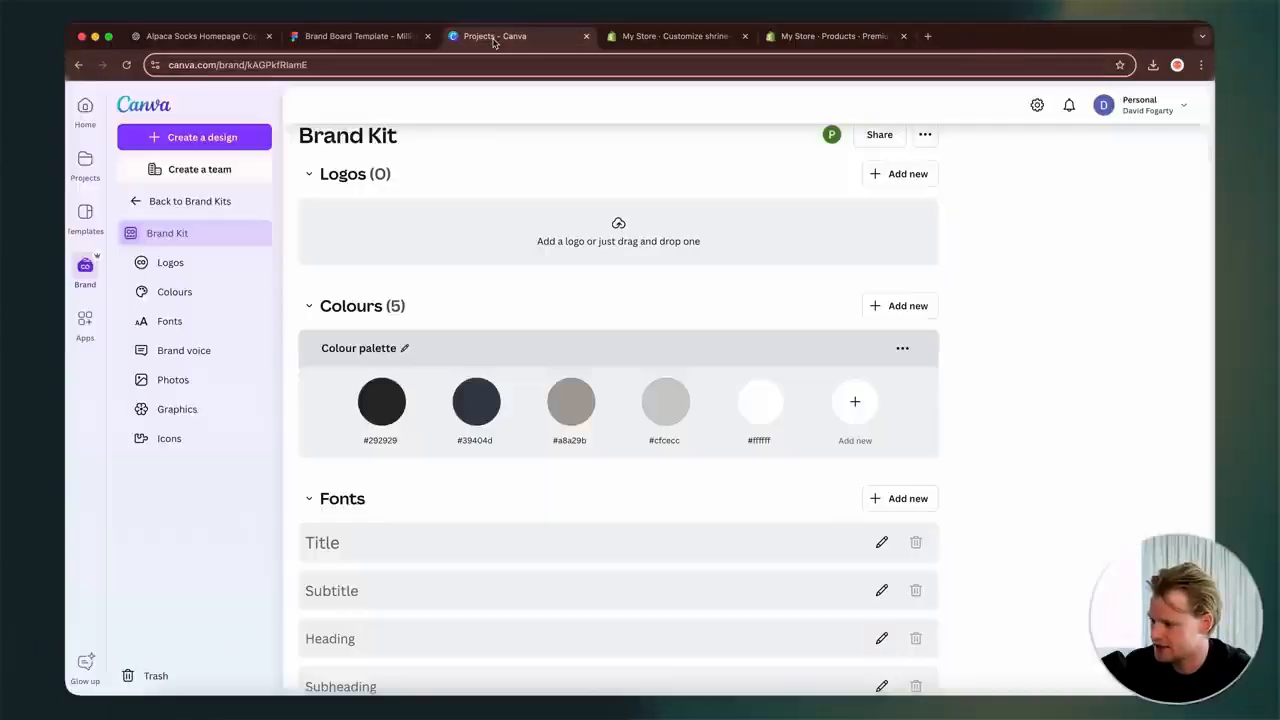
pyautogui.click(140, 201)
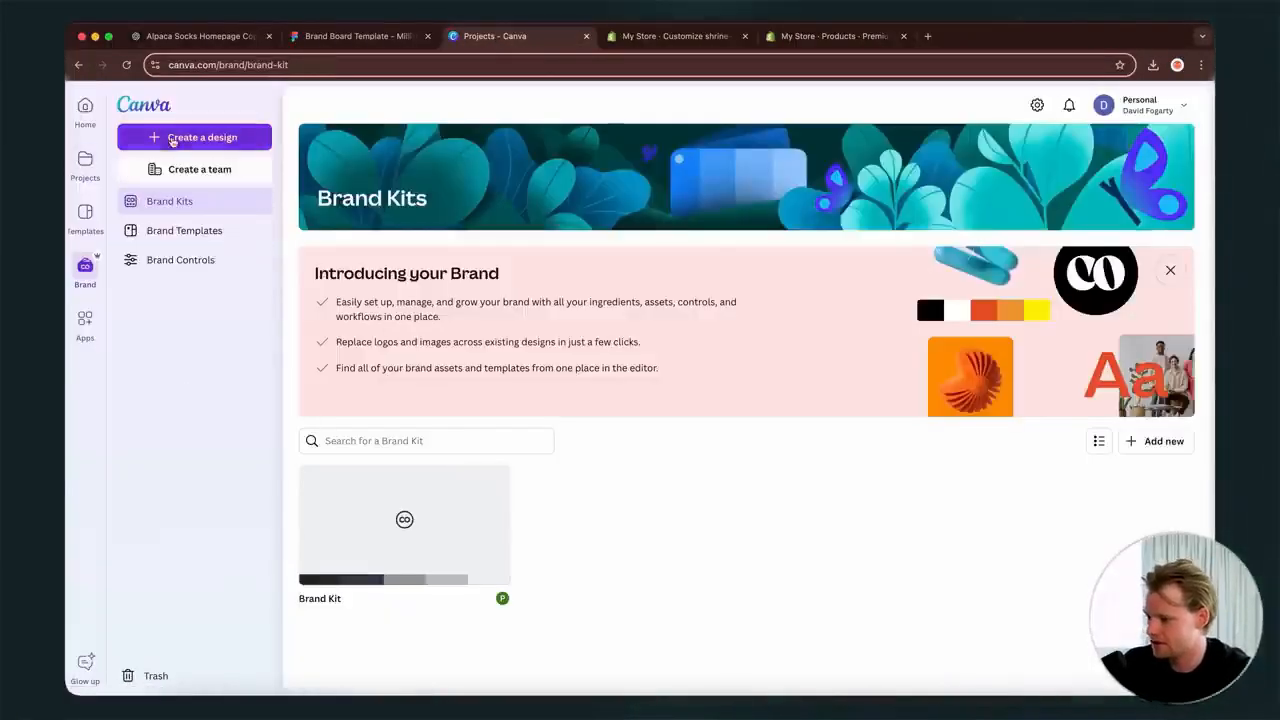
pyautogui.click(171, 137)
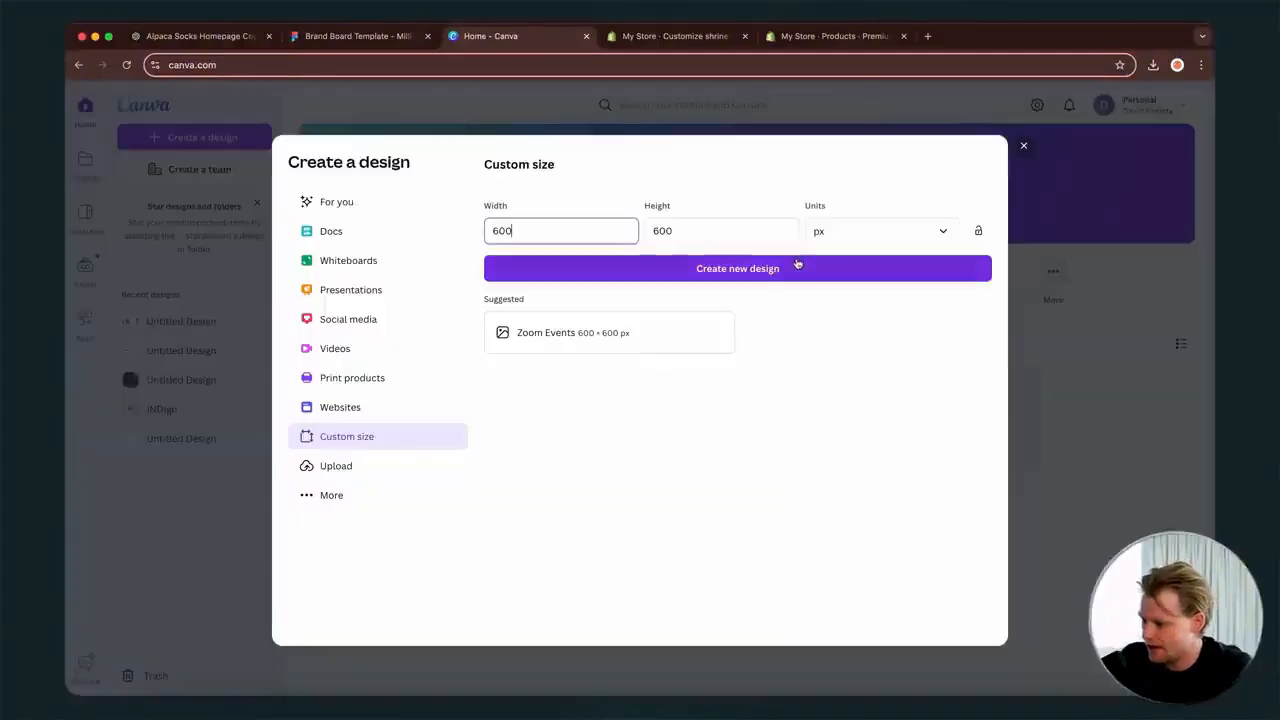
pyautogui.click(860, 268)
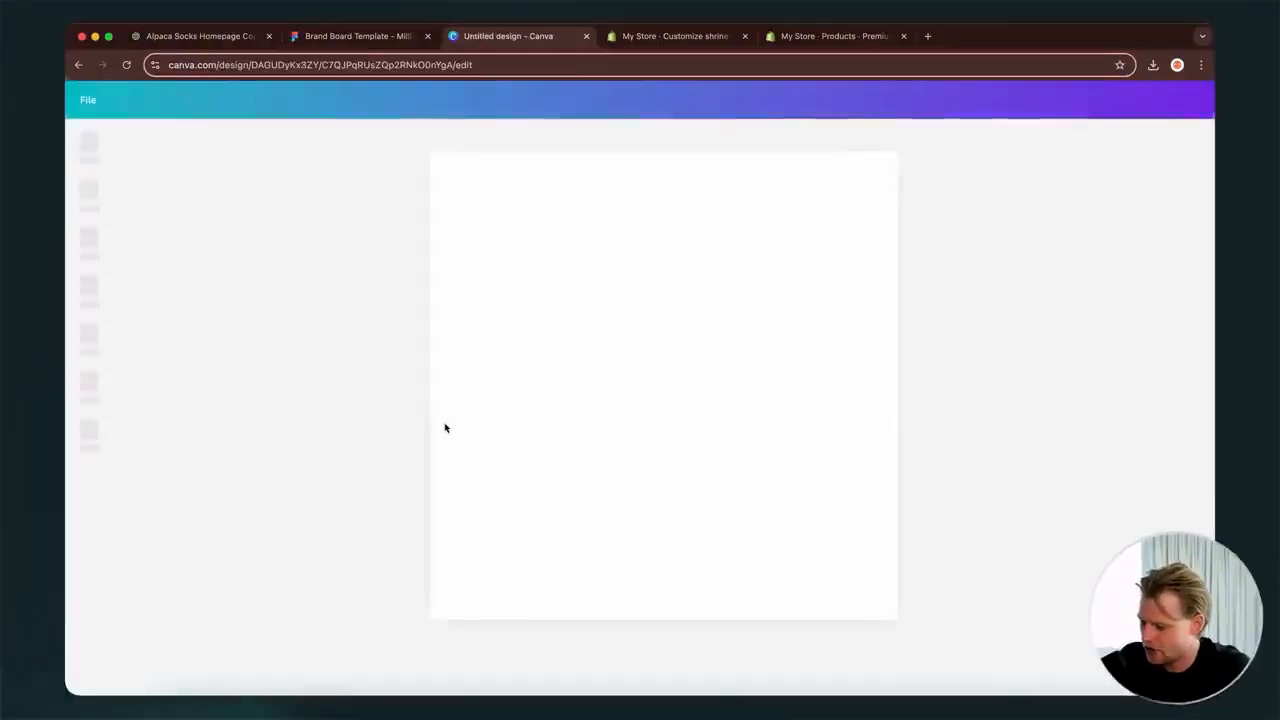
# - Place 71jEB-tQd1L._AC_SX679_.jpg from the Alpaca Assets folder in Downloads on the blank canvas
pyautogui.click(168, 698)
pyautogui.click(474, 436)
pyautogui.click(473, 434)
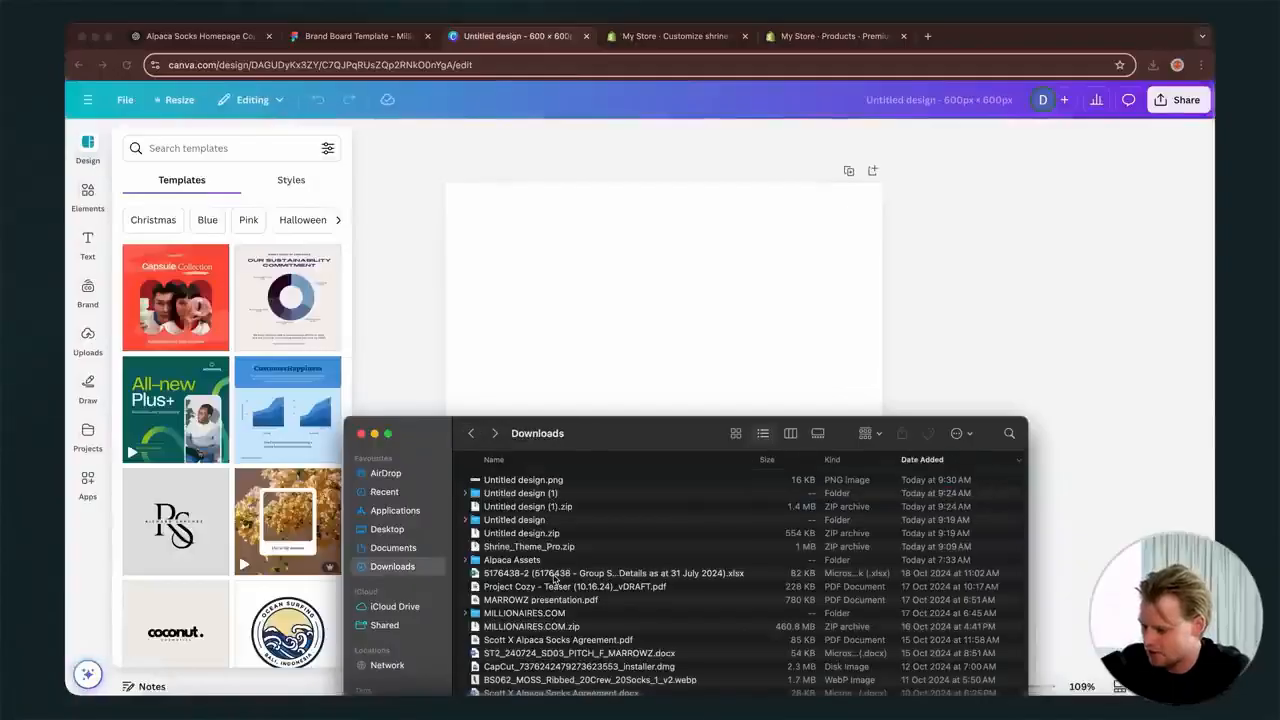
pyautogui.doubleClick(524, 560)
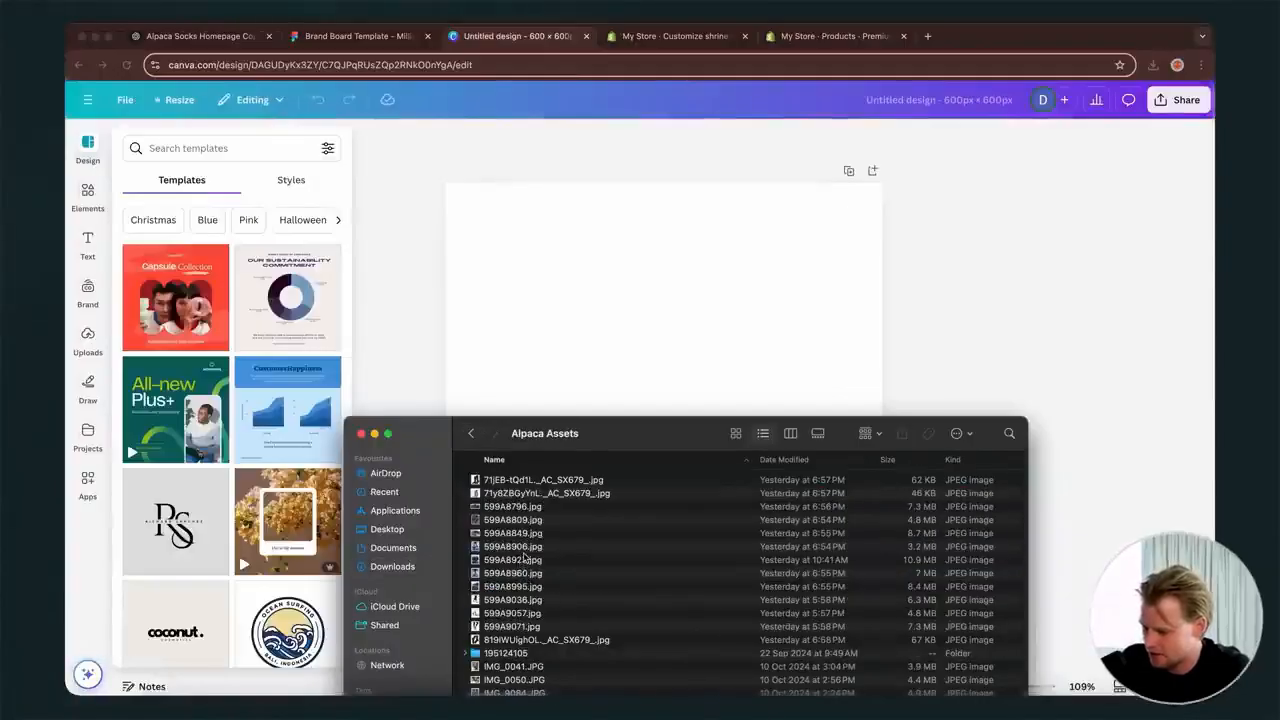
pyautogui.click(549, 481)
pyautogui.moveTo(551, 487); pyautogui.dragTo(589, 363)
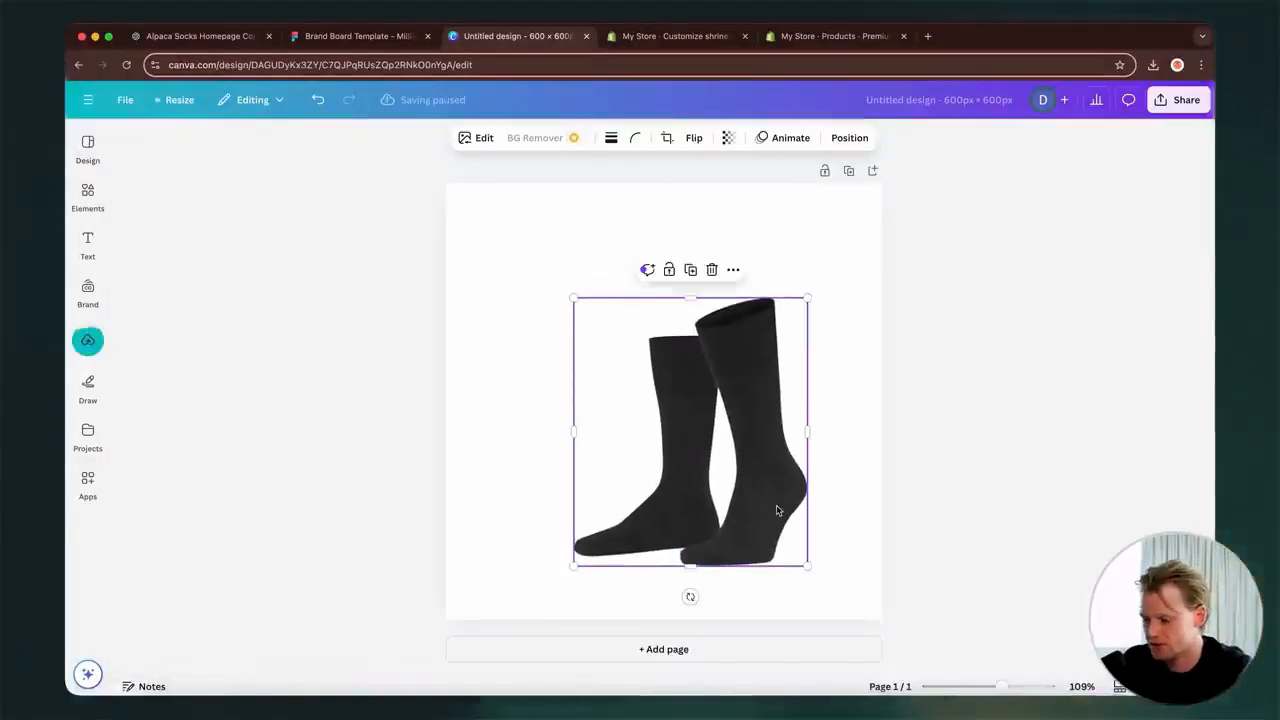
# - Duplicate the socks image, enlarge one pair to fill most of the canvas, and shrink the other pair beside it
pyautogui.moveTo(777, 508); pyautogui.dragTo(660, 430)
pyautogui.click(791, 480)
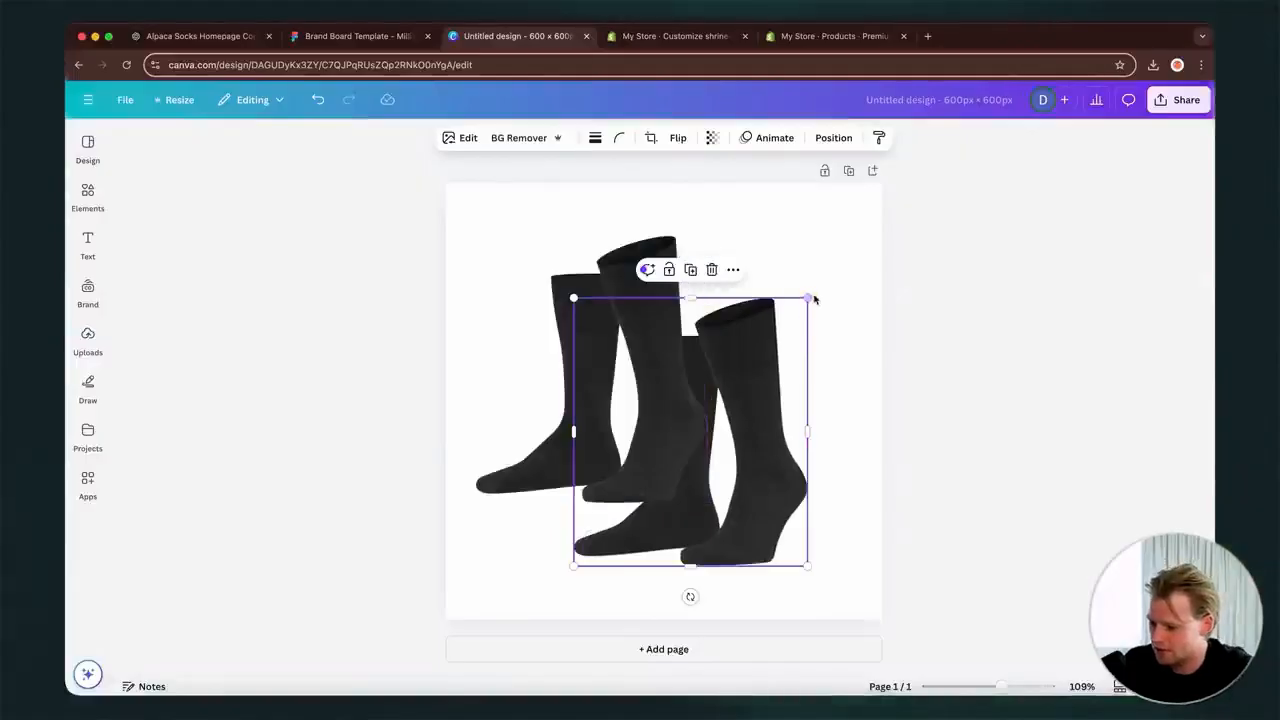
pyautogui.moveTo(812, 296); pyautogui.dragTo(848, 250)
pyautogui.moveTo(620, 320)
pyautogui.mouseDown()
pyautogui.moveTo(624, 259)
pyautogui.moveTo(604, 304)
pyautogui.mouseUp()
pyautogui.click(529, 414)
pyautogui.moveTo(529, 414); pyautogui.dragTo(491, 449)
pyautogui.moveTo(674, 274); pyautogui.dragTo(598, 359)
pyautogui.moveTo(590, 486); pyautogui.dragTo(611, 424)
pyautogui.moveTo(748, 466); pyautogui.dragTo(731, 491)
# - Replace the small pair of socks with 819IWUighOL._AC_SX679_.jpg from the Alpaca Assets folder
pyautogui.click(537, 423)
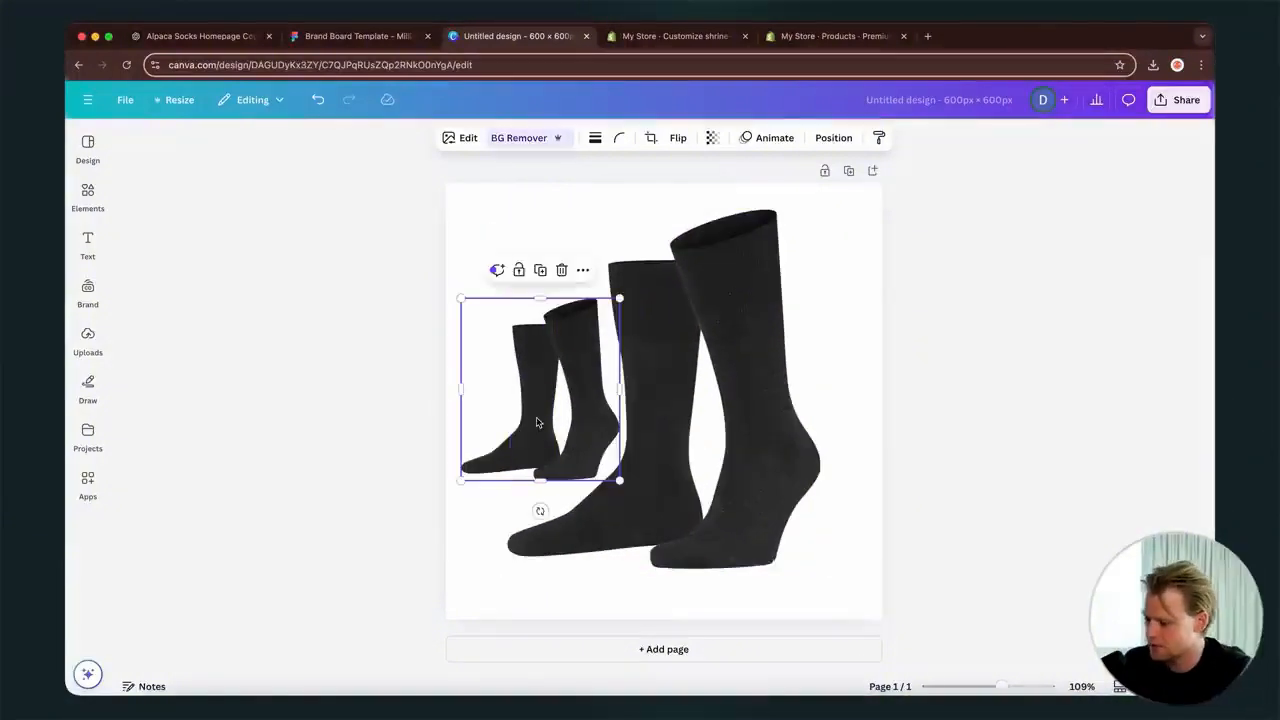
pyautogui.press('Delete')
pyautogui.click(167, 708)
pyautogui.moveTo(526, 640); pyautogui.dragTo(534, 207)
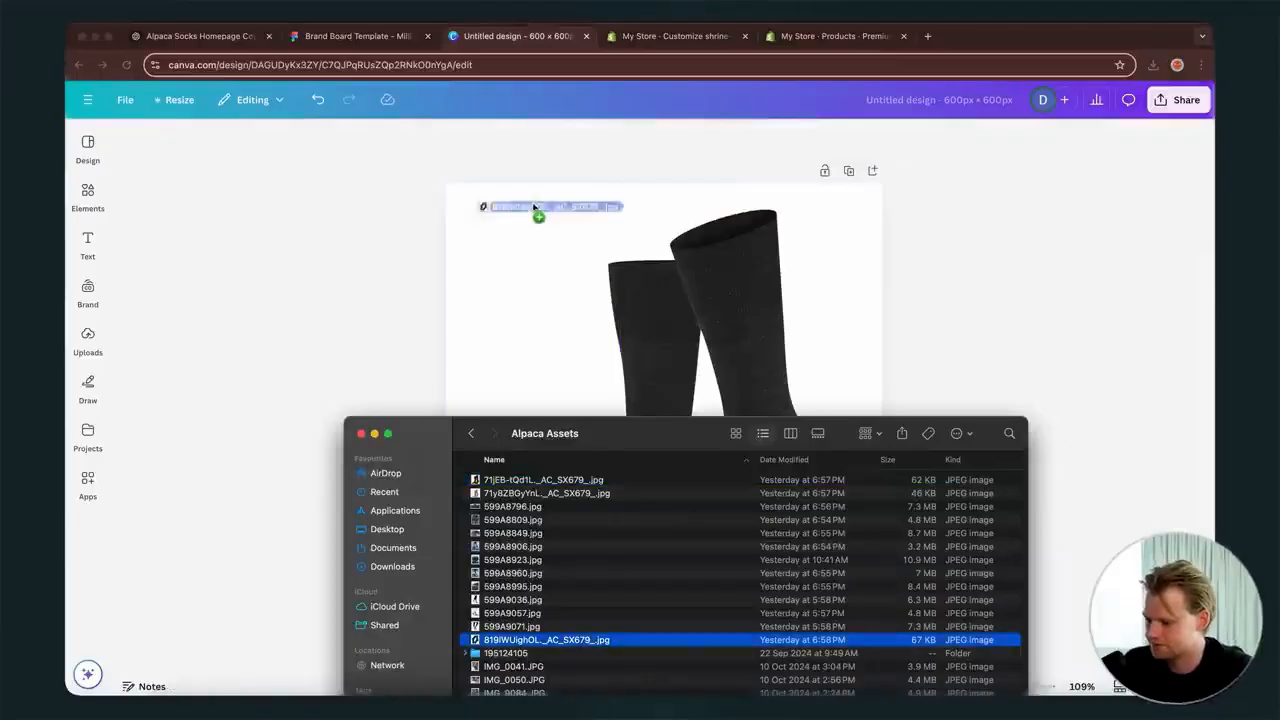
pyautogui.moveTo(573, 287); pyautogui.dragTo(573, 287)
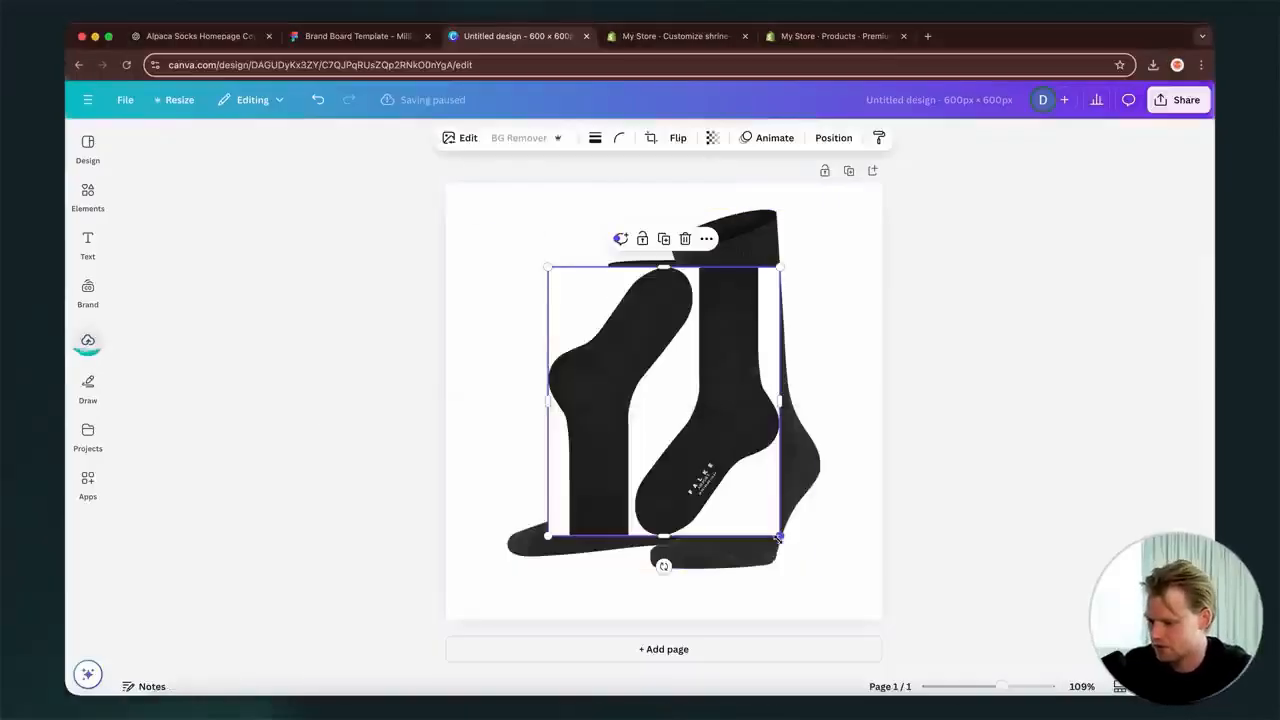
# - Shrink the new socks image into the canvas's upper-left area and shift the large pair slightly down
pyautogui.moveTo(779, 538); pyautogui.dragTo(665, 383)
pyautogui.moveTo(563, 305); pyautogui.dragTo(486, 263)
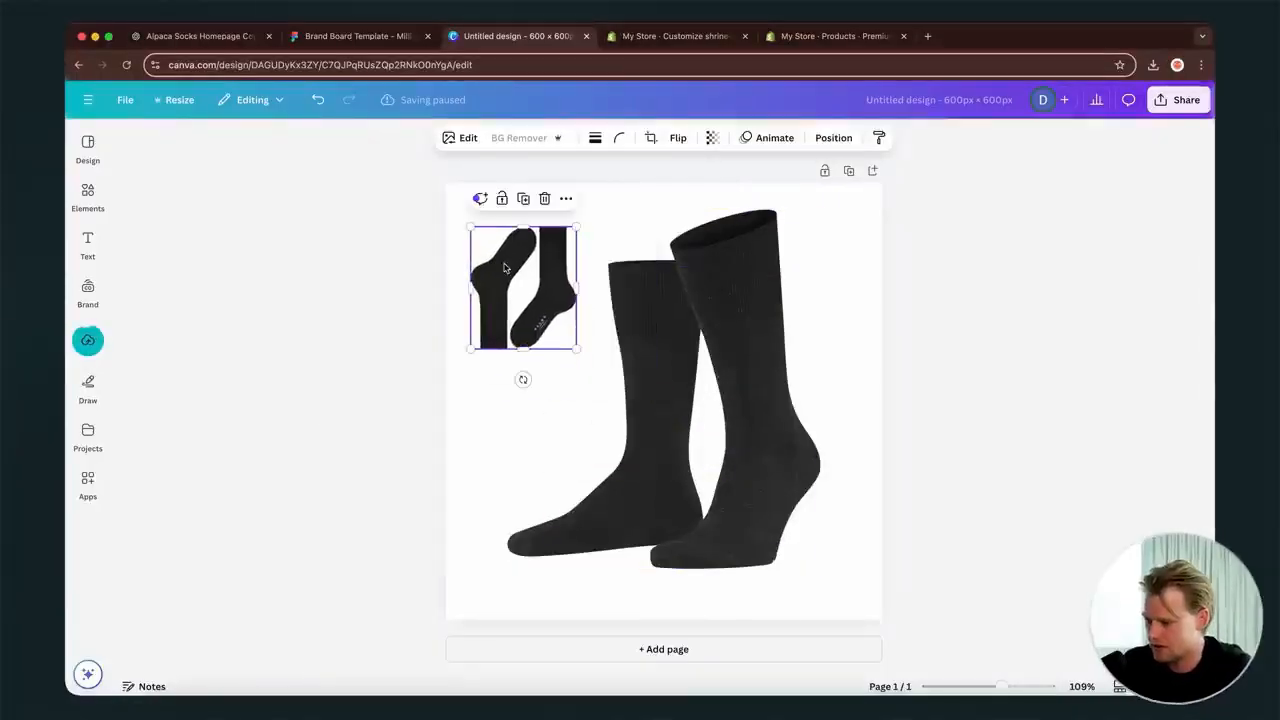
pyautogui.moveTo(662, 311)
pyautogui.mouseDown()
pyautogui.moveTo(689, 331)
pyautogui.moveTo(662, 335)
pyautogui.mouseUp()
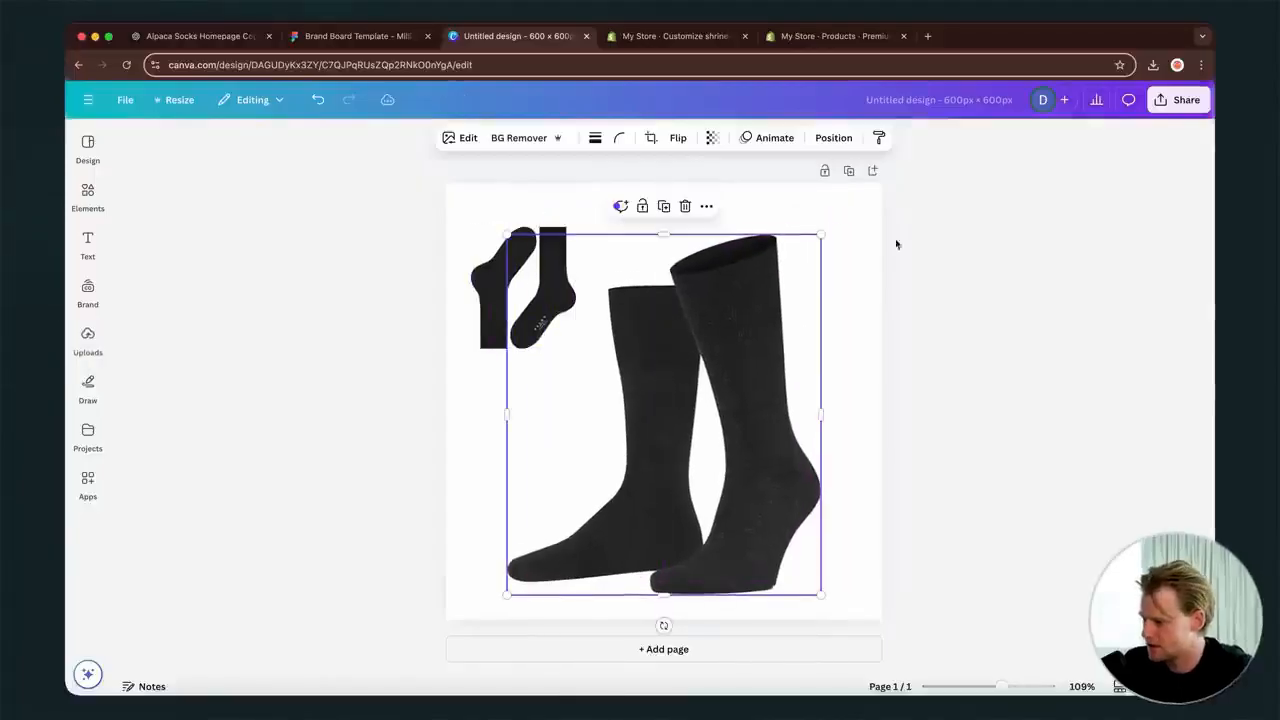
pyautogui.click(954, 254)
# - Search the elements for "bogo" and add the black-and-white buy 1 get 1 free graphic to the canvas
pyautogui.click(88, 196)
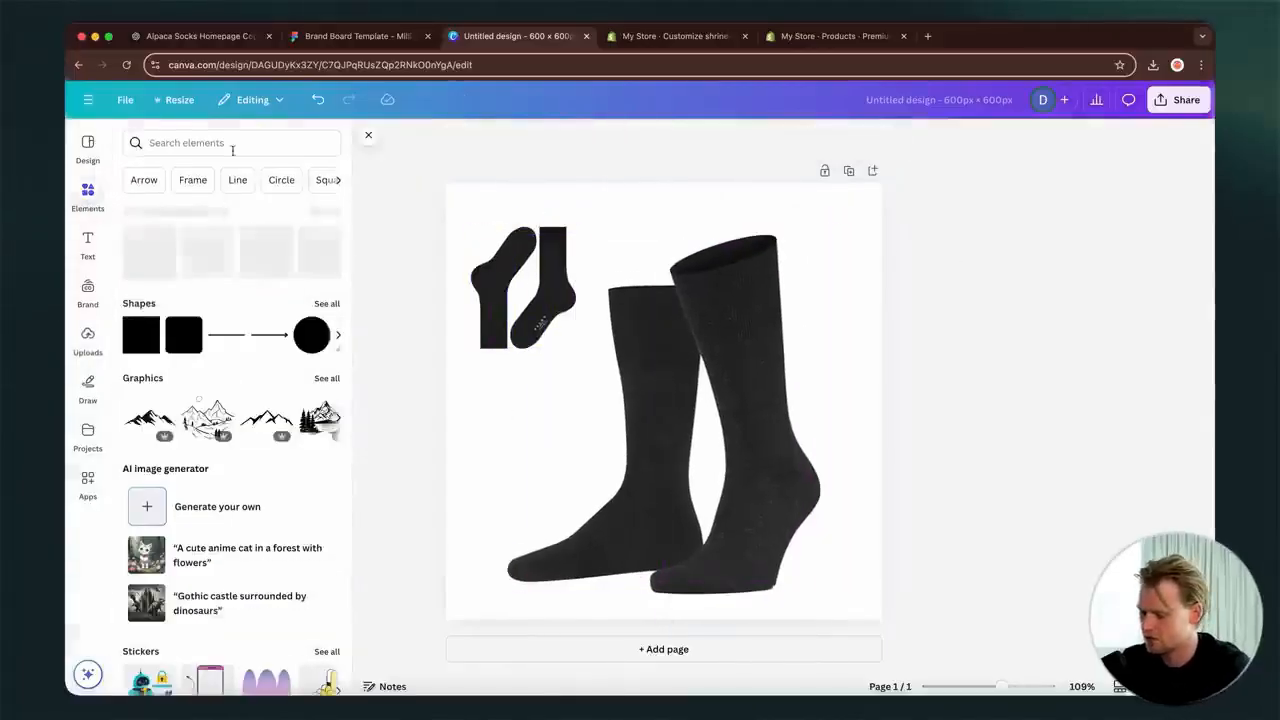
pyautogui.click(300, 143)
pyautogui.write('bogo')
pyautogui.press('Return')
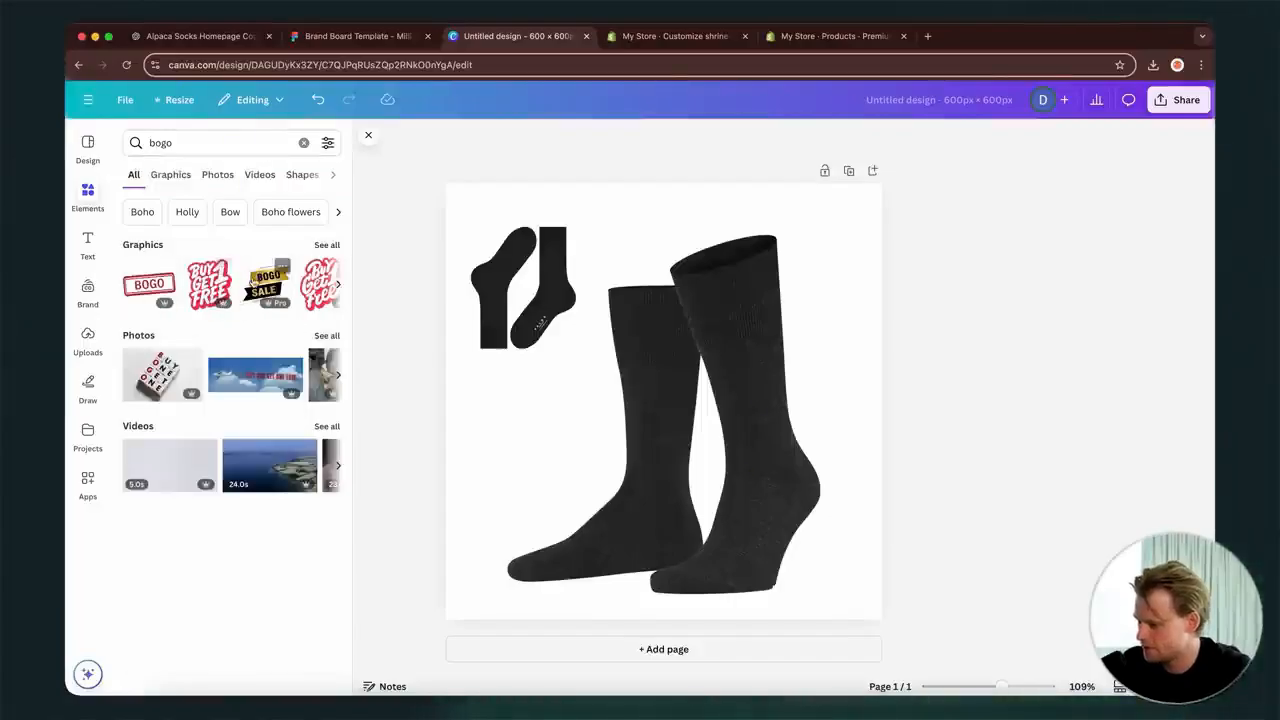
pyautogui.hscroll(10, 226, 287)
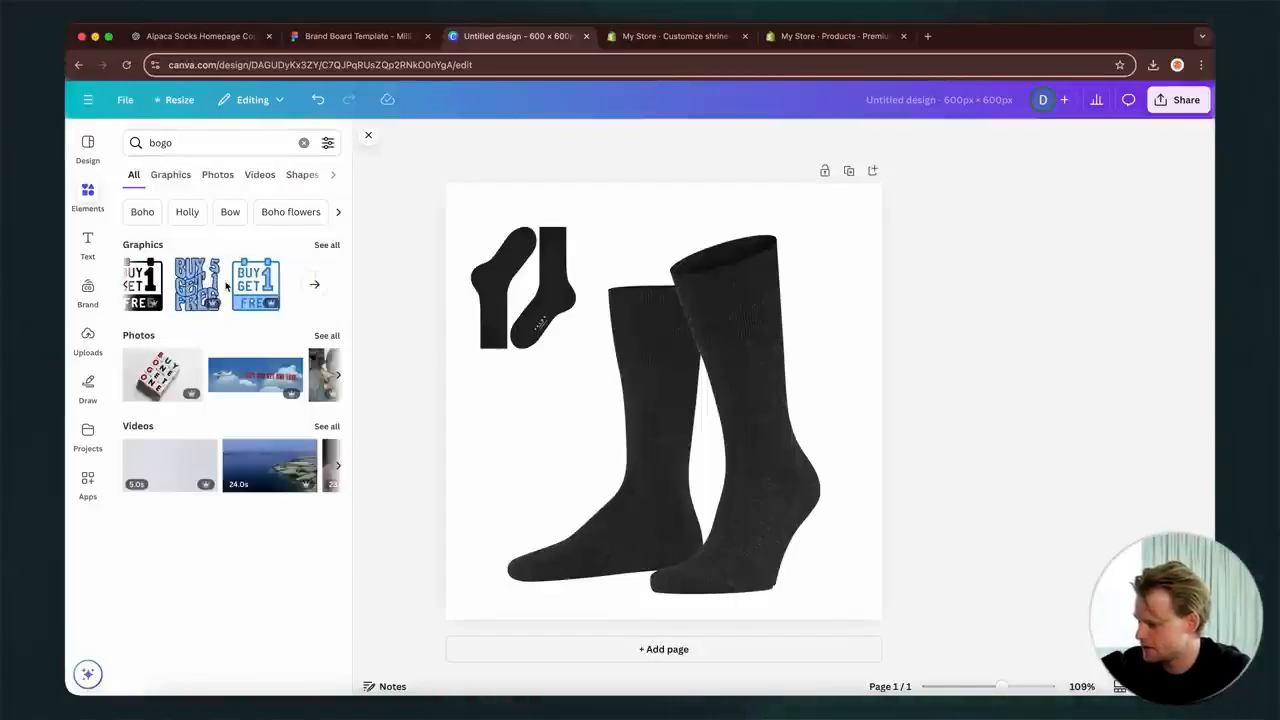
pyautogui.hscroll(-2, 226, 287)
pyautogui.click(176, 282)
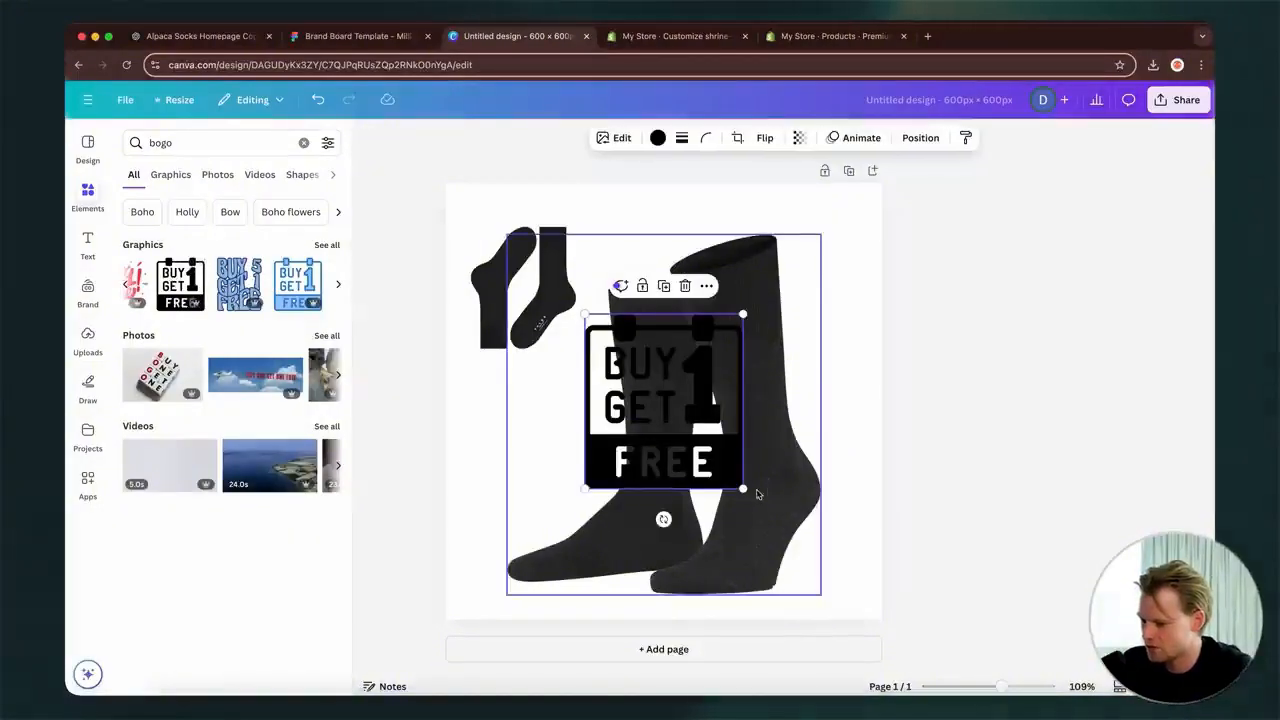
# - Shrink the buy 1 get 1 free graphic and place it directly above the small socks, moving those down to make room
pyautogui.moveTo(746, 488); pyautogui.dragTo(654, 404)
pyautogui.moveTo(628, 336); pyautogui.dragTo(619, 212)
pyautogui.moveTo(514, 282); pyautogui.dragTo(514, 341)
pyautogui.moveTo(613, 218); pyautogui.dragTo(522, 225)
# - Browse all the "bogo" graphics and add the blue-grey circular GET 1 FREE bag graphic to the canvas
pyautogui.click(339, 287)
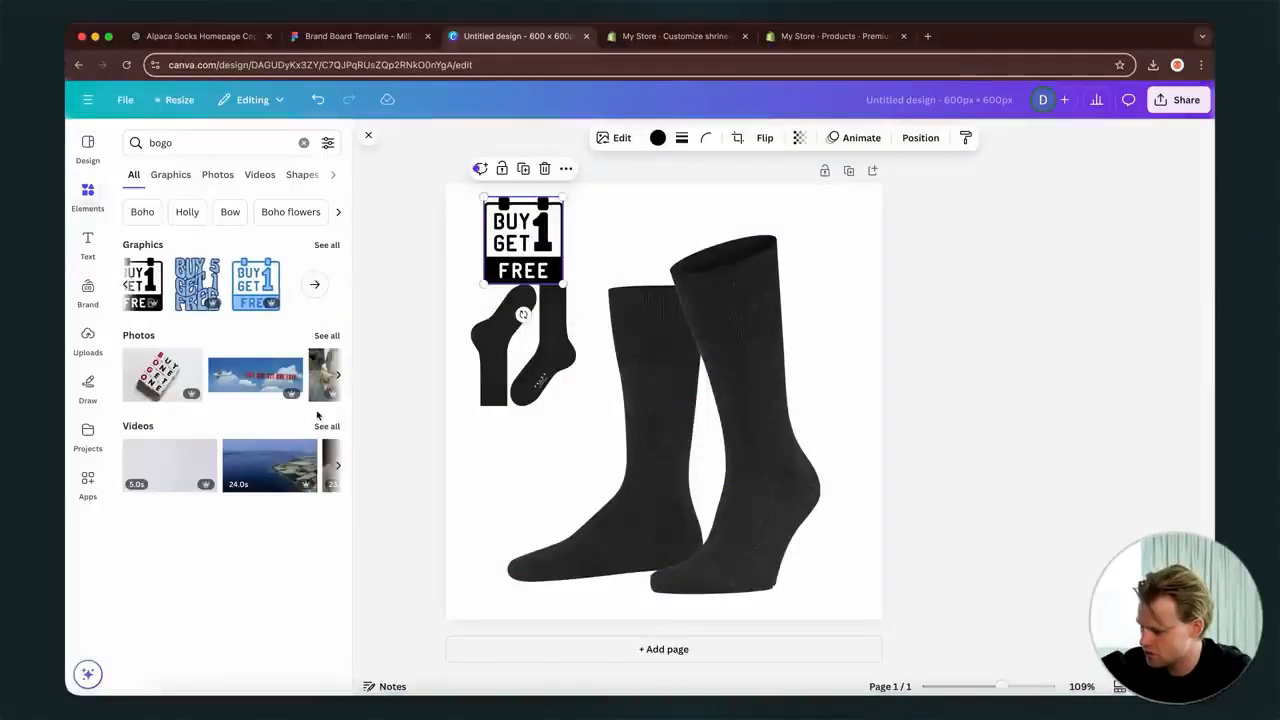
pyautogui.click(327, 244)
pyautogui.scroll(-5, 203, 455)
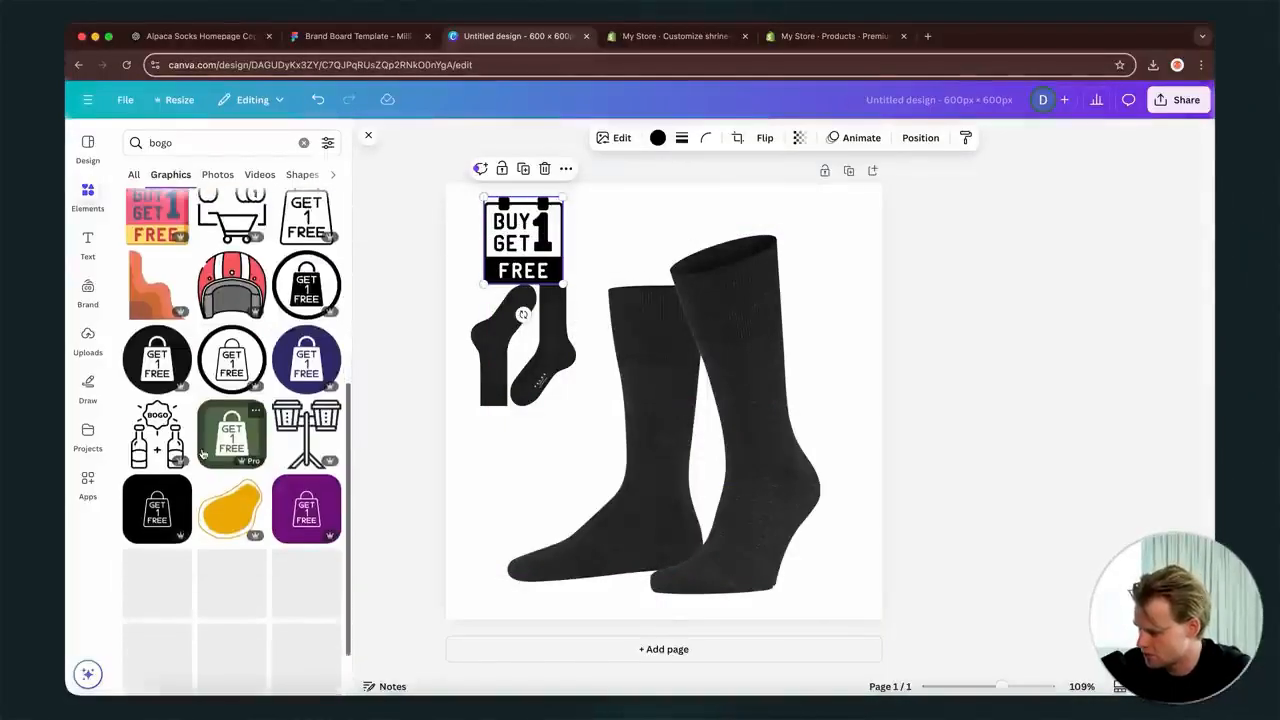
pyautogui.scroll(-6, 232, 486)
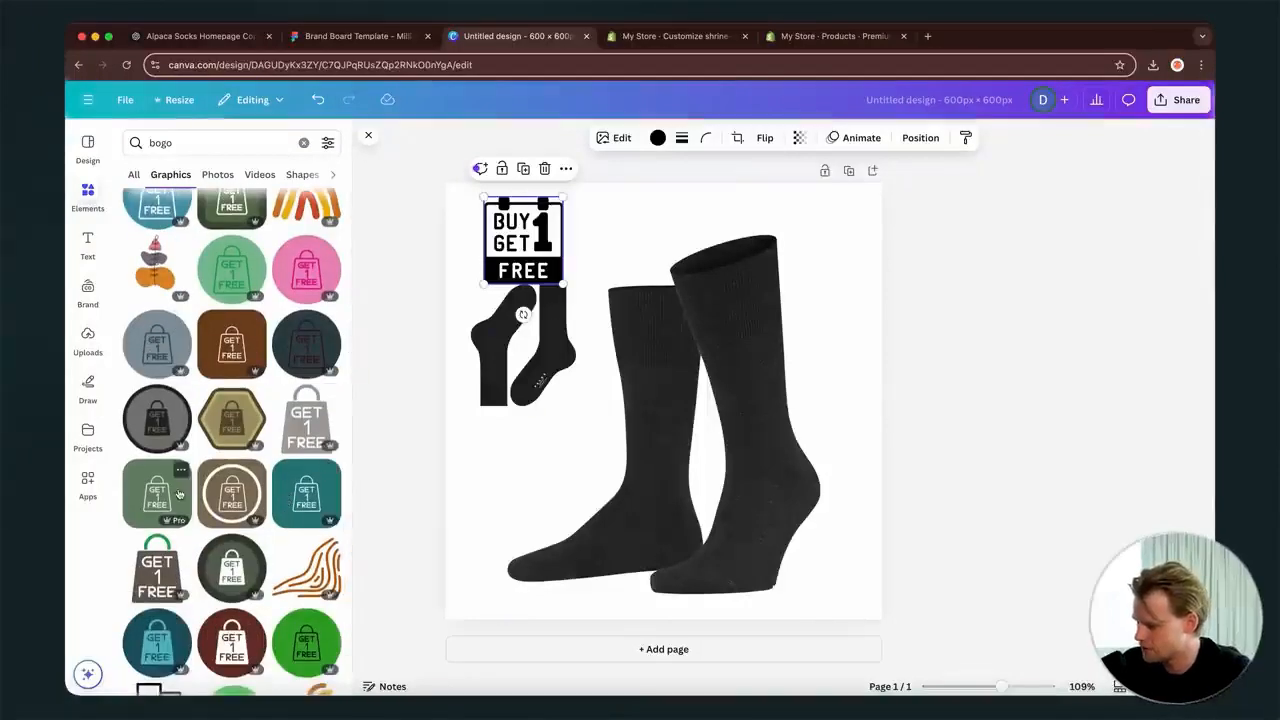
pyautogui.scroll(-3, 178, 493)
pyautogui.scroll(4, 168, 440)
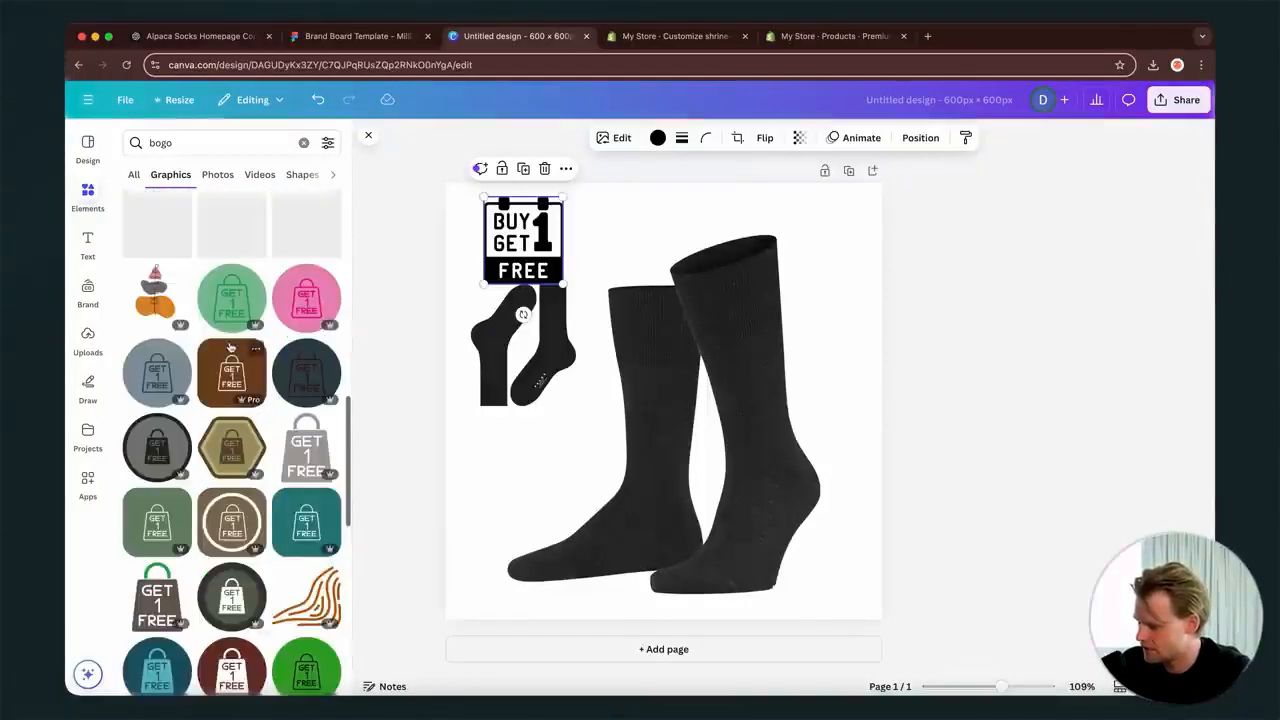
pyautogui.click(156, 365)
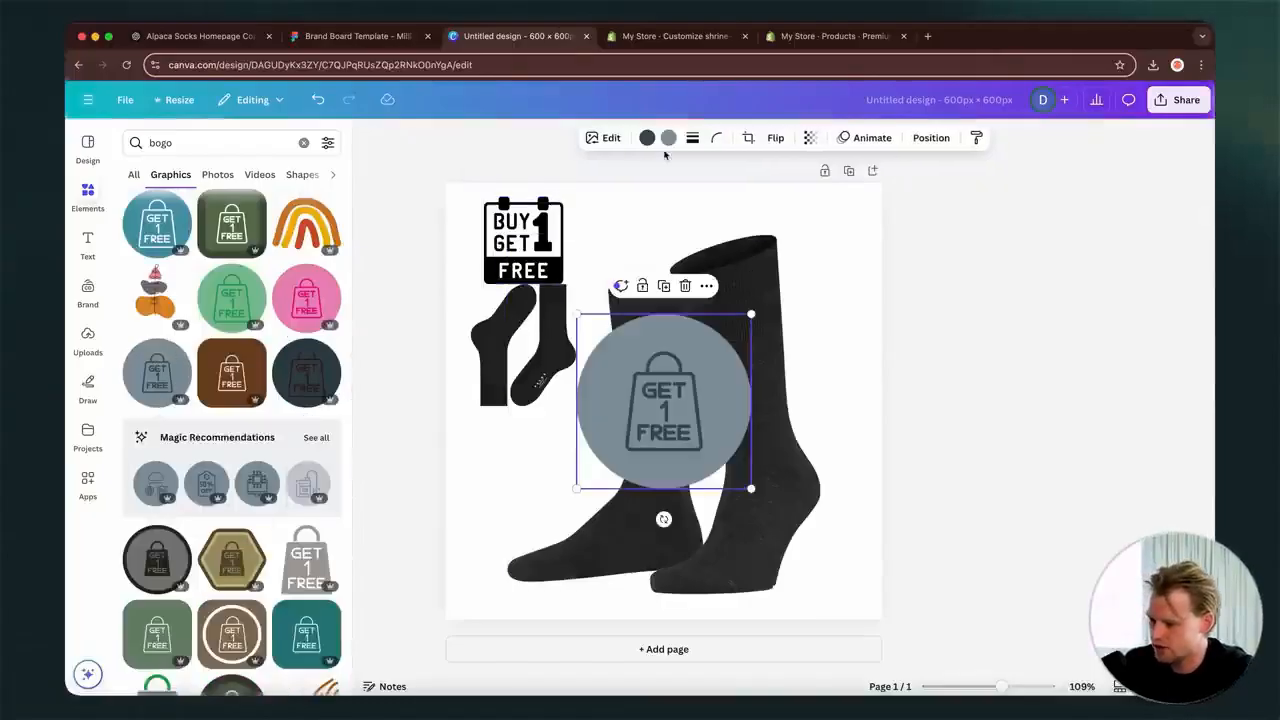
# - Recolour the GET 1 FREE circle with the brand palette's taupe and move it over the canvas's upper-left area
pyautogui.click(668, 138)
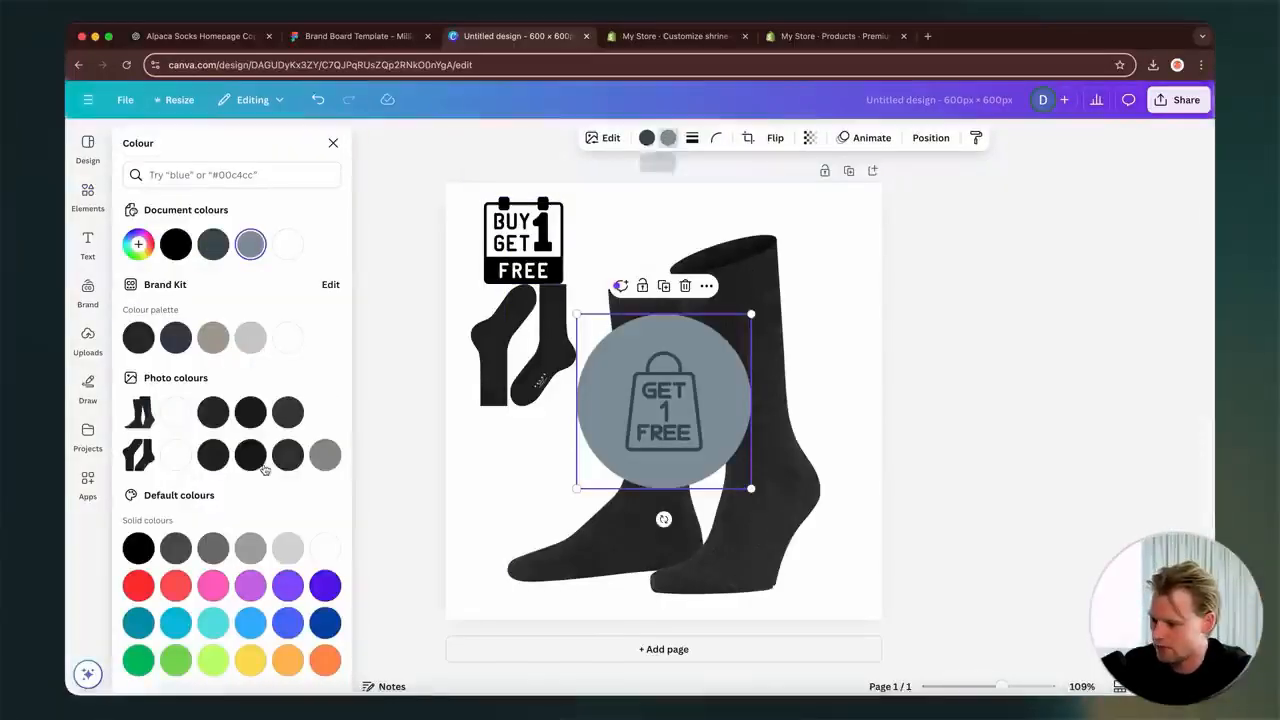
pyautogui.click(212, 337)
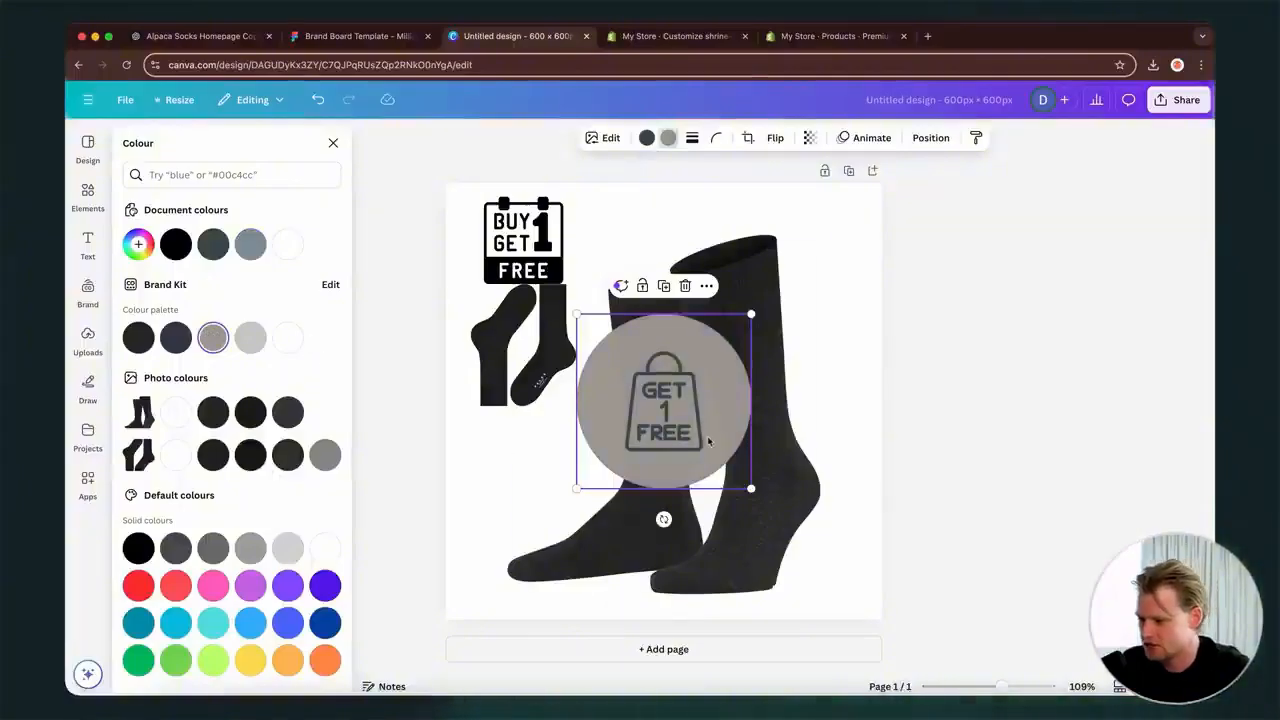
pyautogui.moveTo(708, 441); pyautogui.dragTo(589, 335)
pyautogui.click(737, 266)
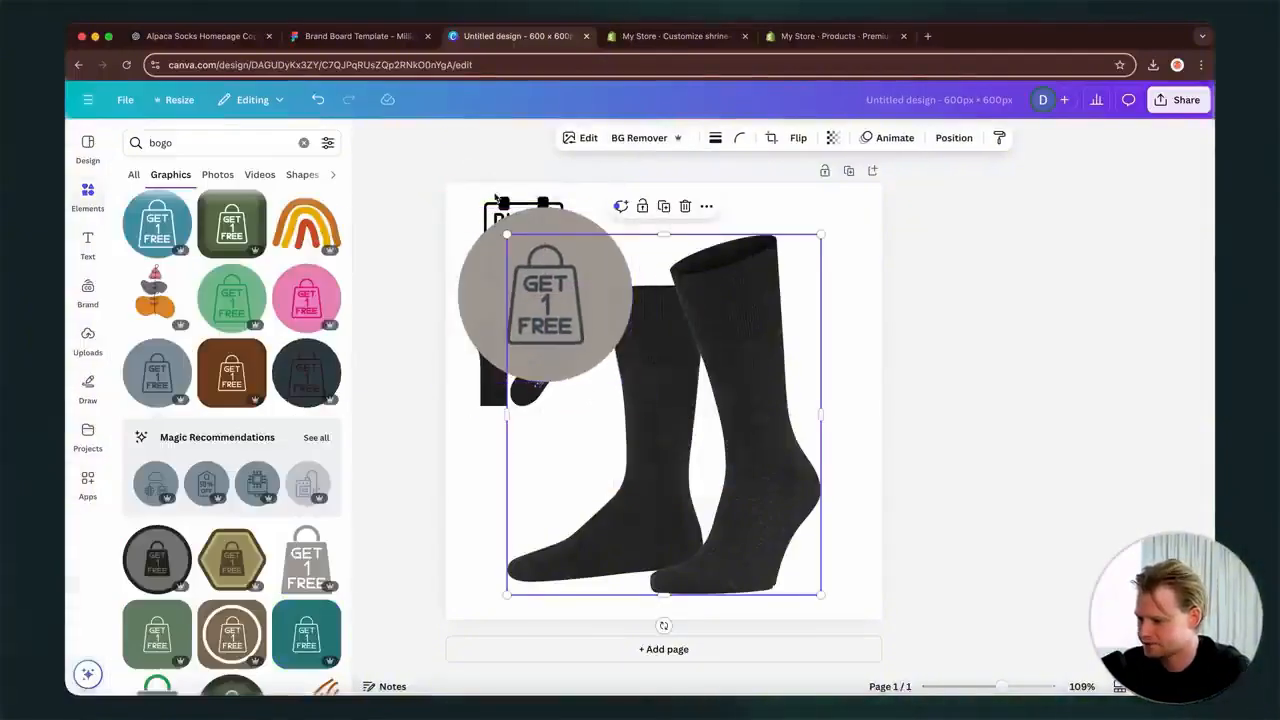
# - Delete the black-and-white buy 1 get 1 free graphic behind the circular badge
pyautogui.click(540, 270)
pyautogui.click(494, 216)
pyautogui.press('Delete')
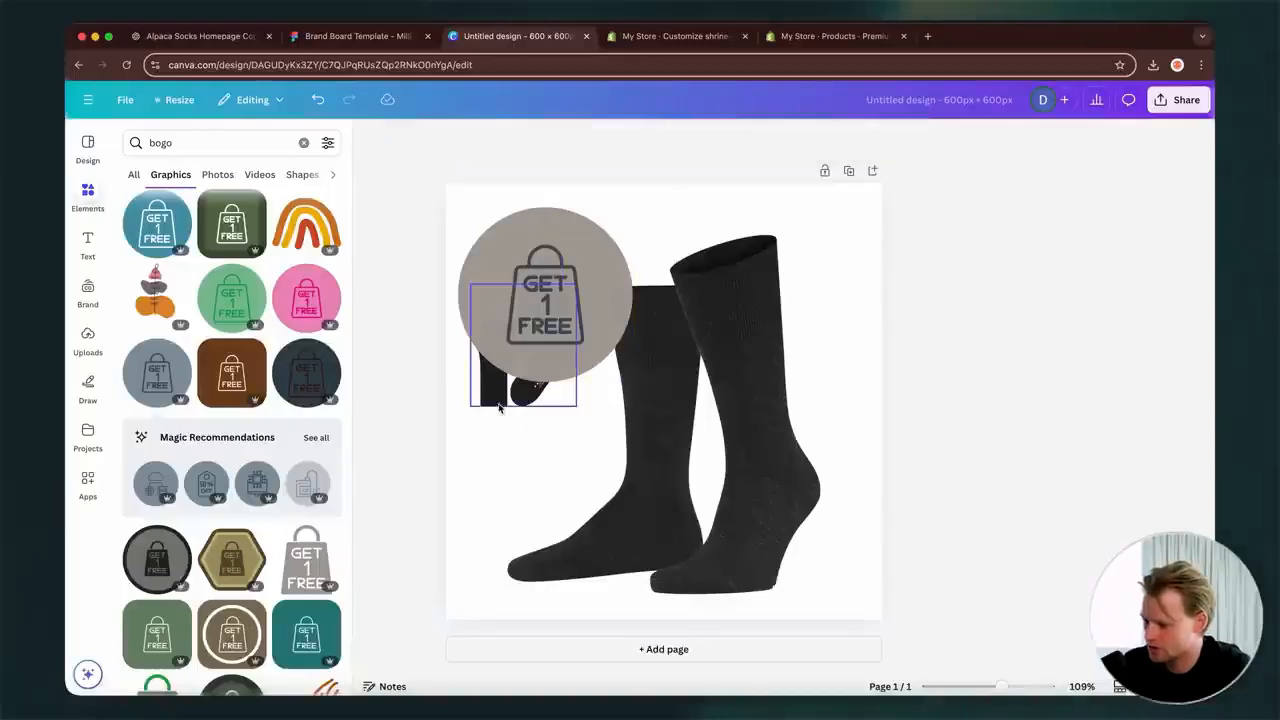
# - Remove the background of the small socks image and place it below the circular badge, beside the large pair
pyautogui.moveTo(499, 405); pyautogui.dragTo(560, 419)
pyautogui.rightClick(555, 414)
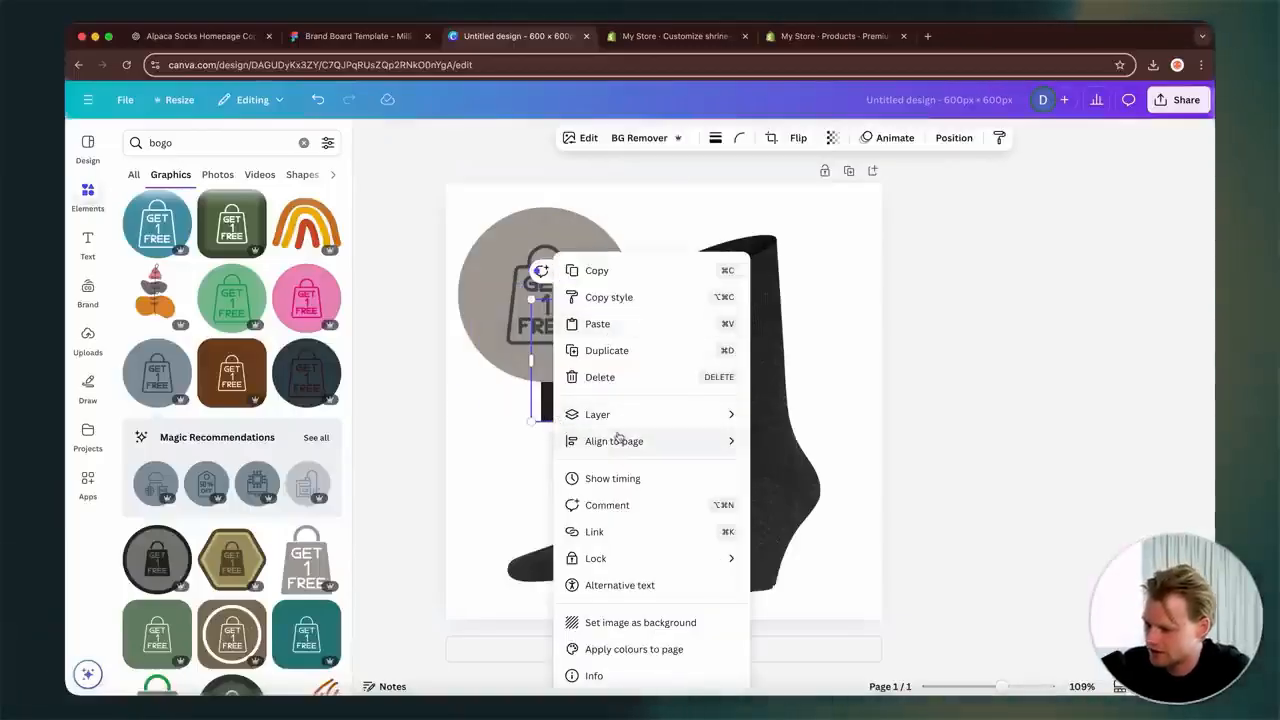
pyautogui.press('Escape')
pyautogui.click(641, 137)
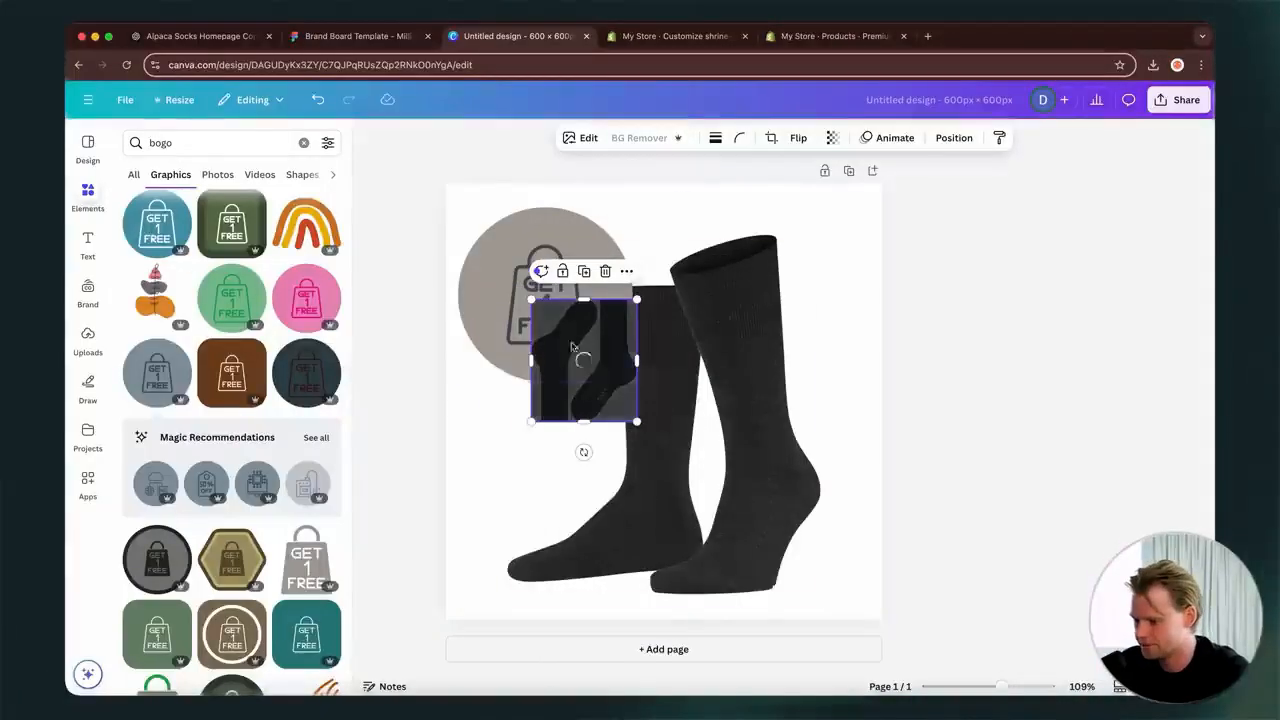
pyautogui.moveTo(572, 346); pyautogui.dragTo(509, 379)
pyautogui.click(517, 236)
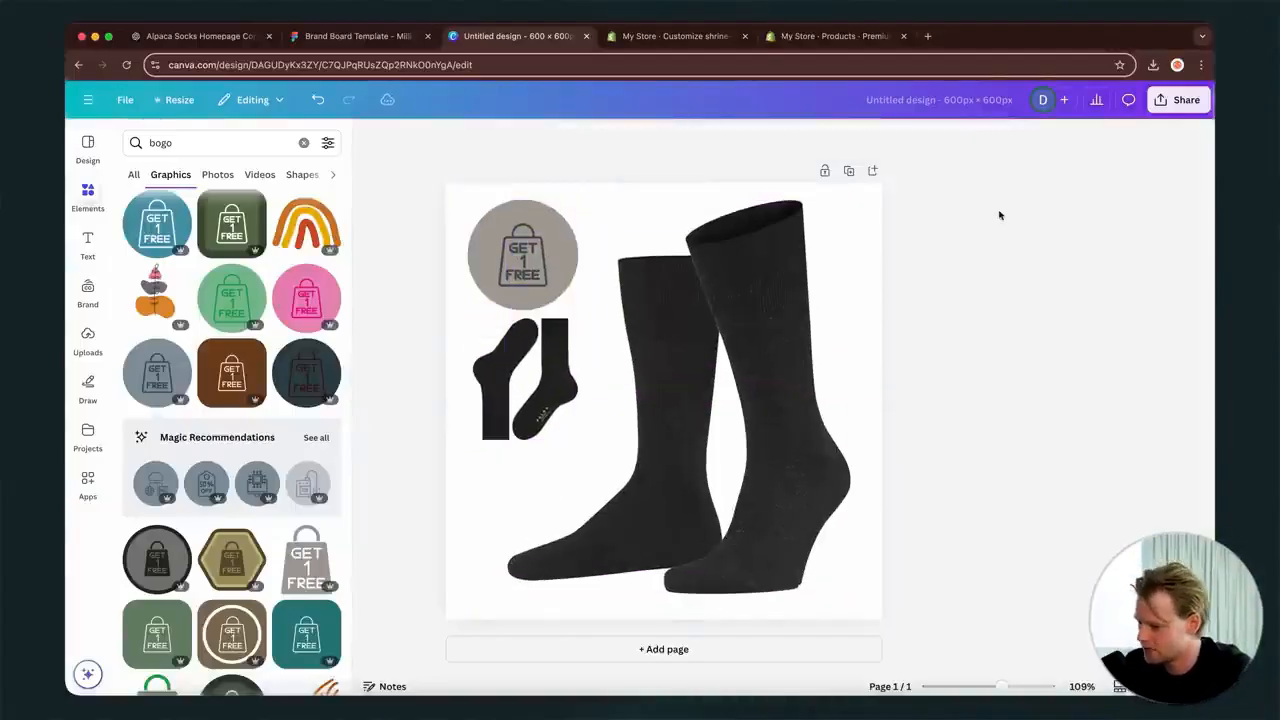
# - Replace the circular GET 1 FREE badge with the black-and-white BUY 1 GET 1 FREE graphic from the "bogo" results
pyautogui.click(509, 264)
pyautogui.press('BackSpace')
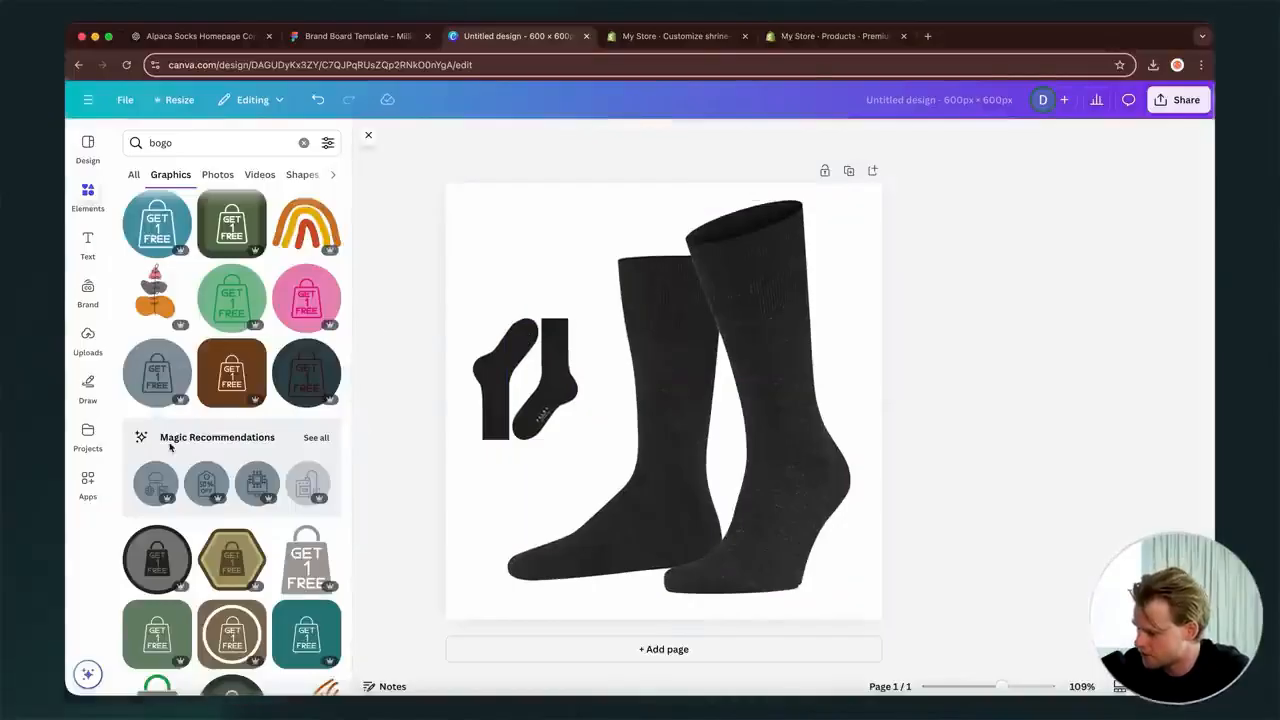
pyautogui.scroll(-15, 170, 446)
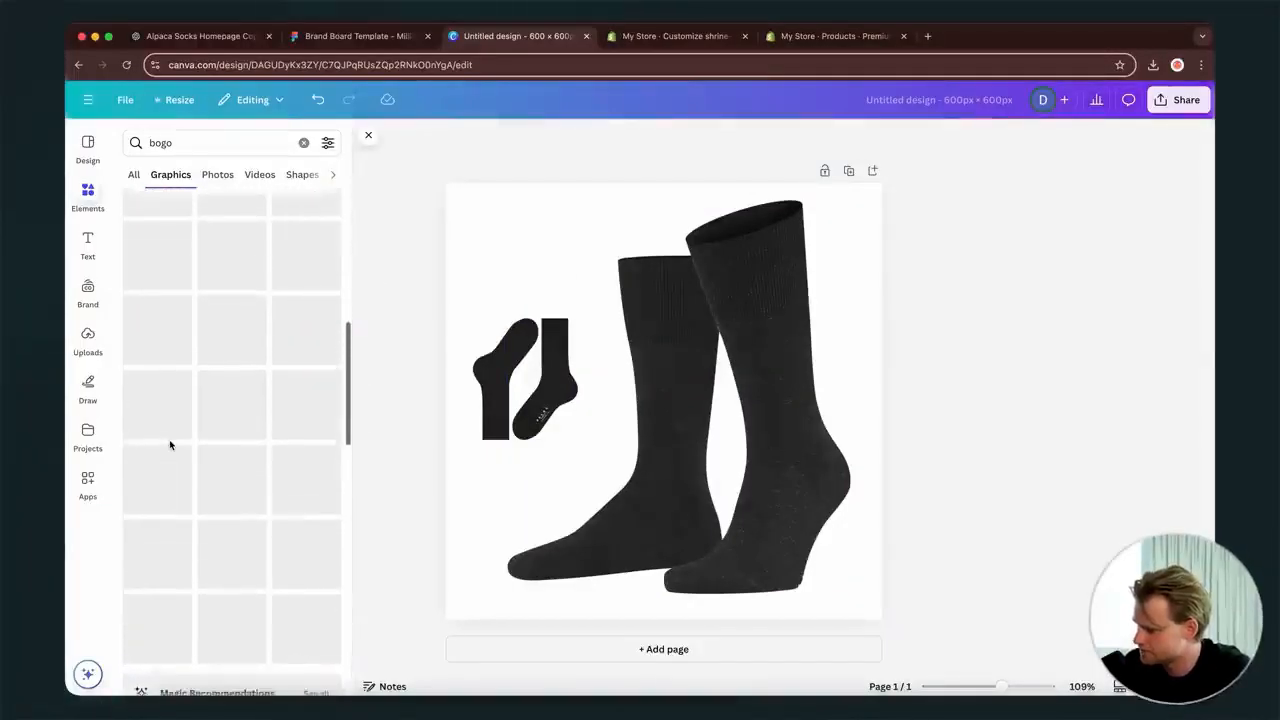
pyautogui.scroll(10, 169, 439)
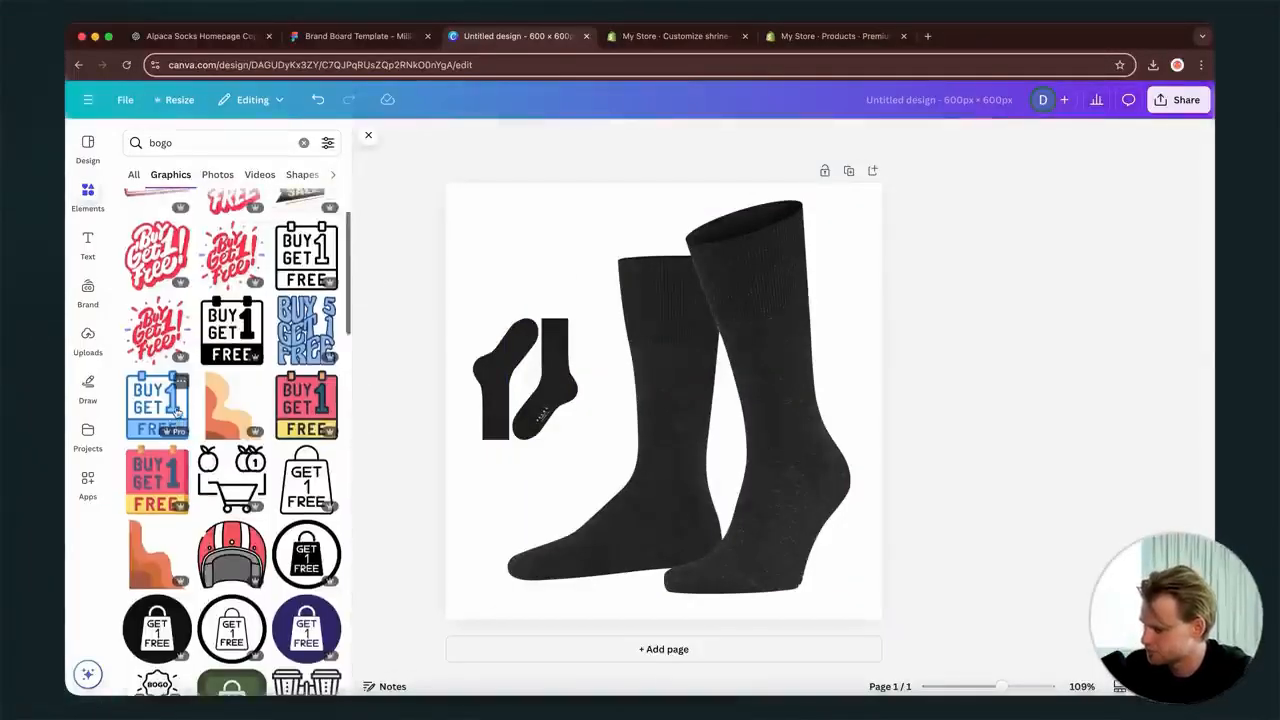
pyautogui.scroll(1, 177, 410)
pyautogui.click(226, 371)
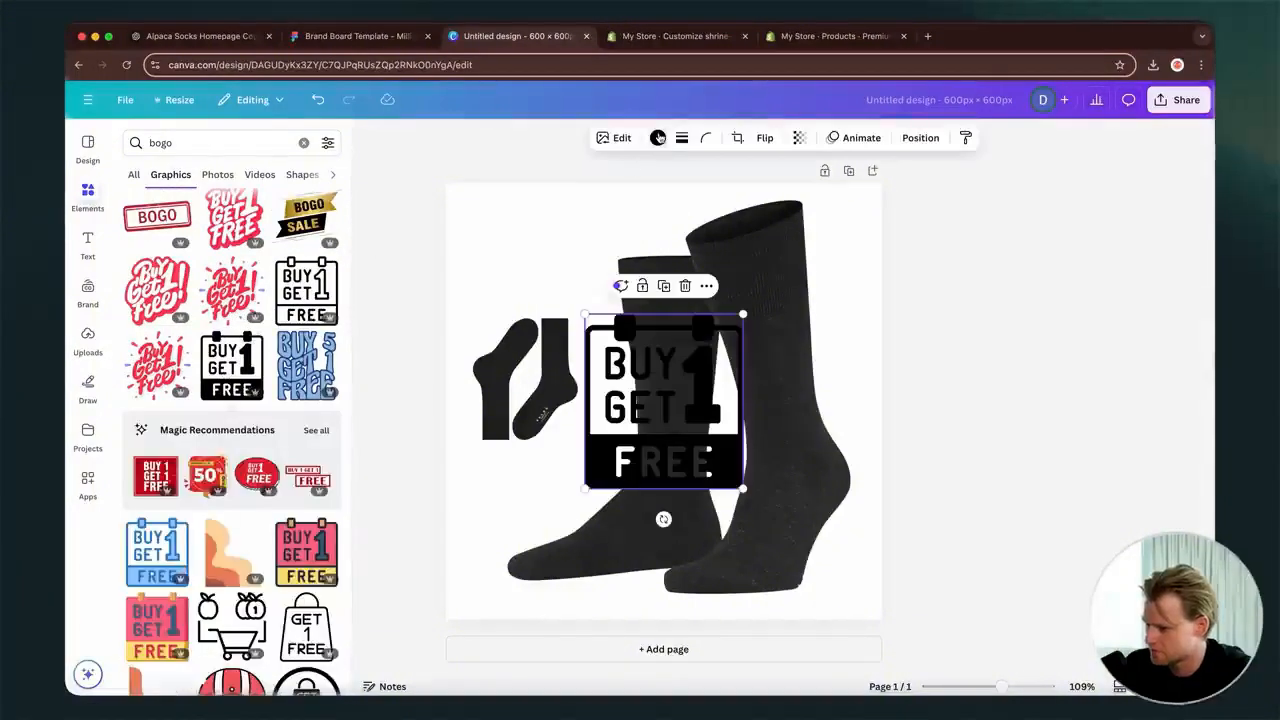
# - Recolour the BUY 1 GET 1 FREE graphic with the brand palette's dark navy and fit it directly above the small socks
pyautogui.click(657, 137)
pyautogui.click(176, 338)
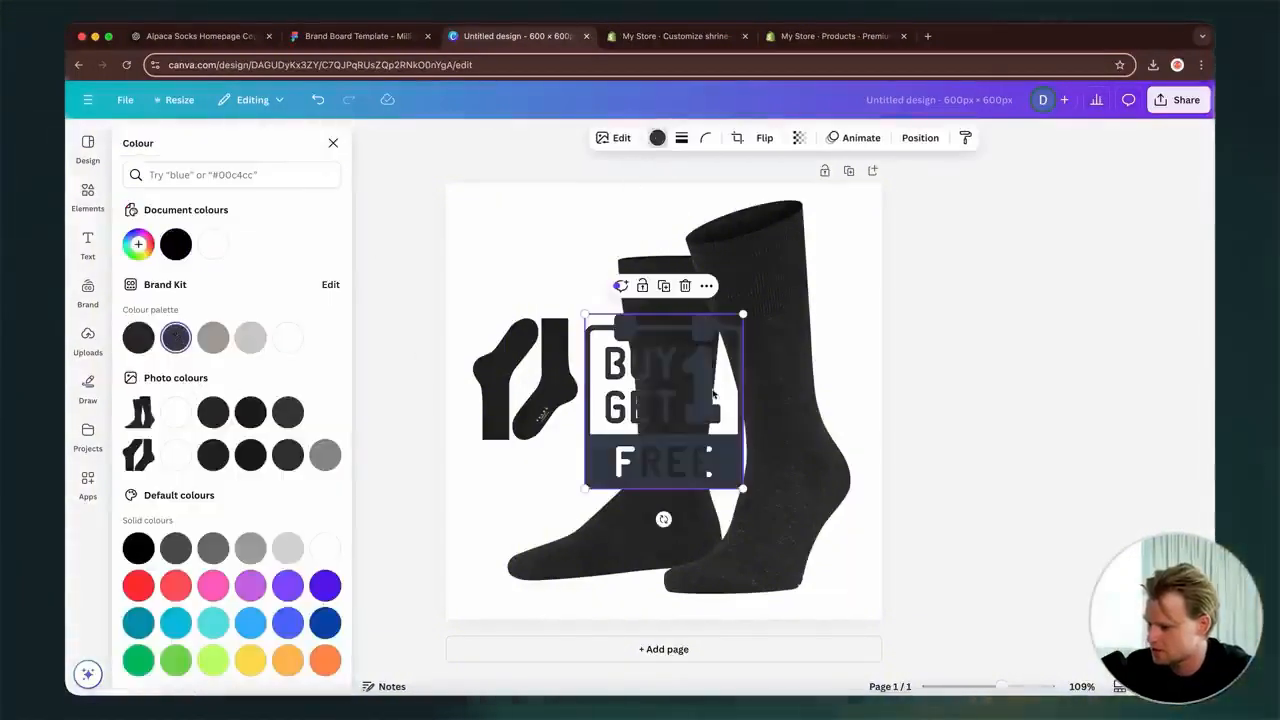
pyautogui.moveTo(713, 395); pyautogui.dragTo(584, 243)
pyautogui.moveTo(614, 337); pyautogui.dragTo(560, 286)
pyautogui.click(604, 345)
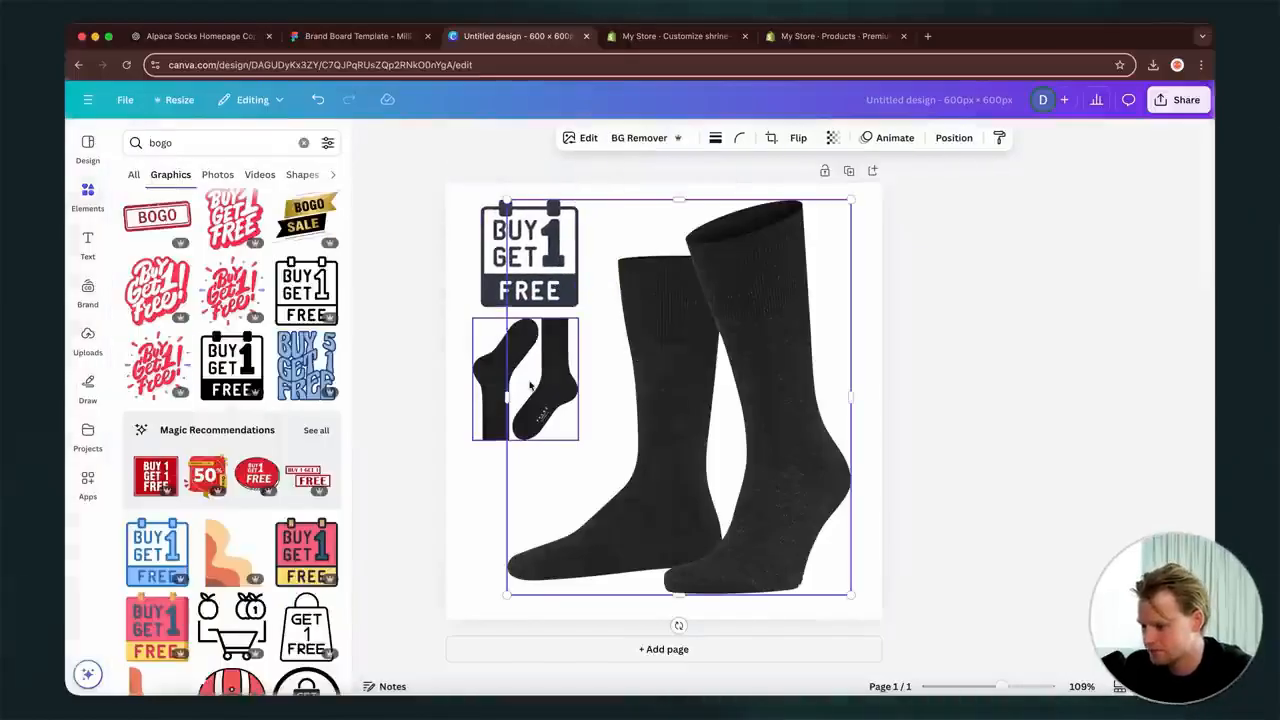
pyautogui.click(529, 386)
pyautogui.click(457, 415)
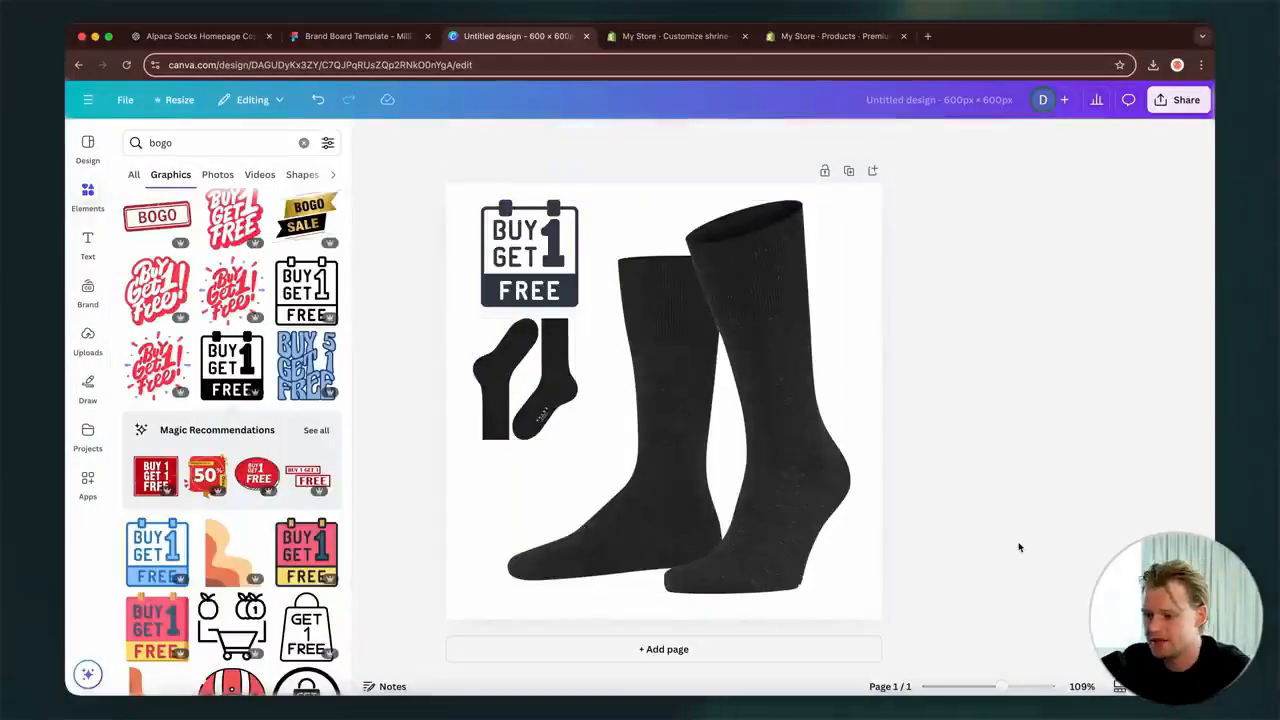
# - Download the design as a PNG and return to the BOGO product's edit page in Shopify, closing its image preview
pyautogui.click(1176, 100)
pyautogui.click(868, 36)
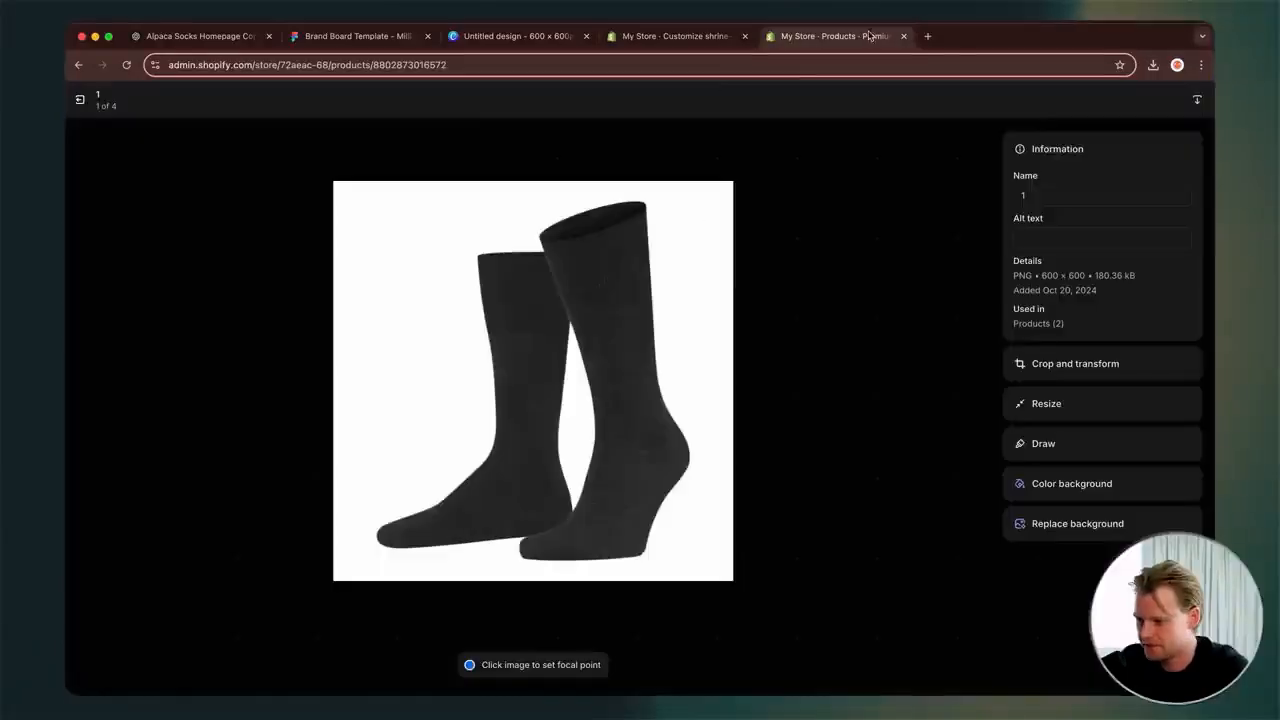
pyautogui.click(674, 36)
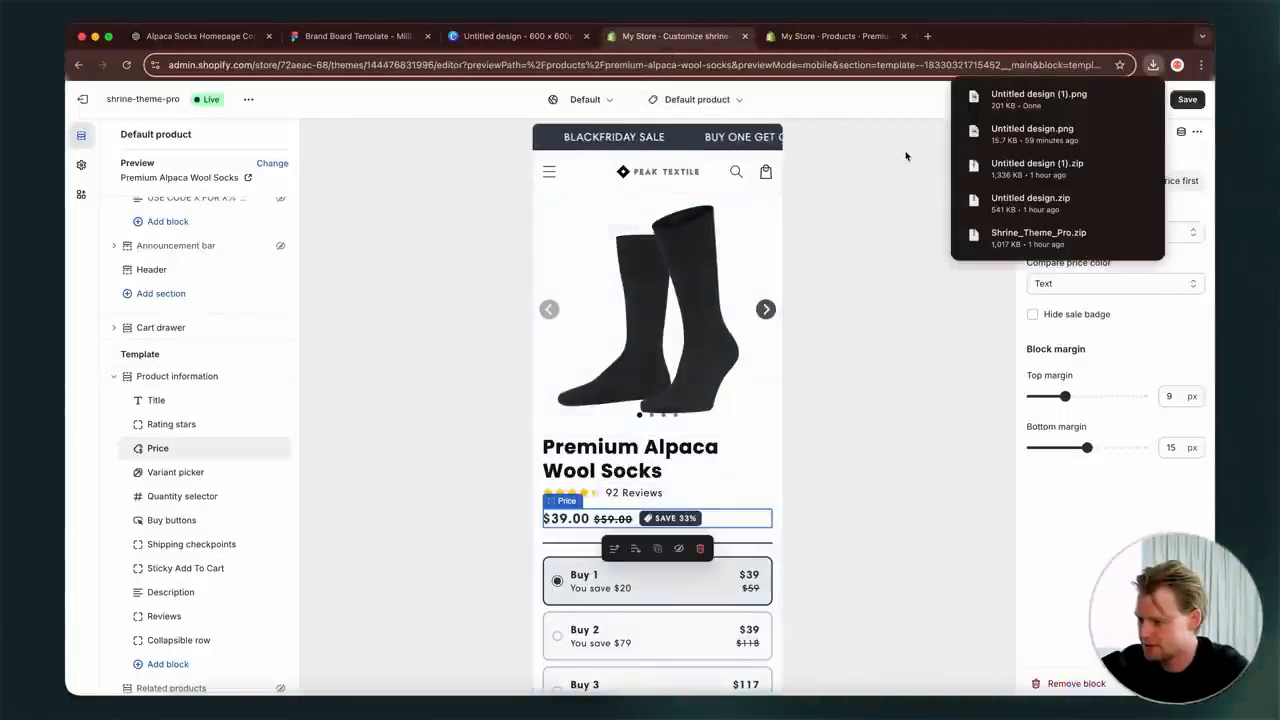
pyautogui.click(356, 36)
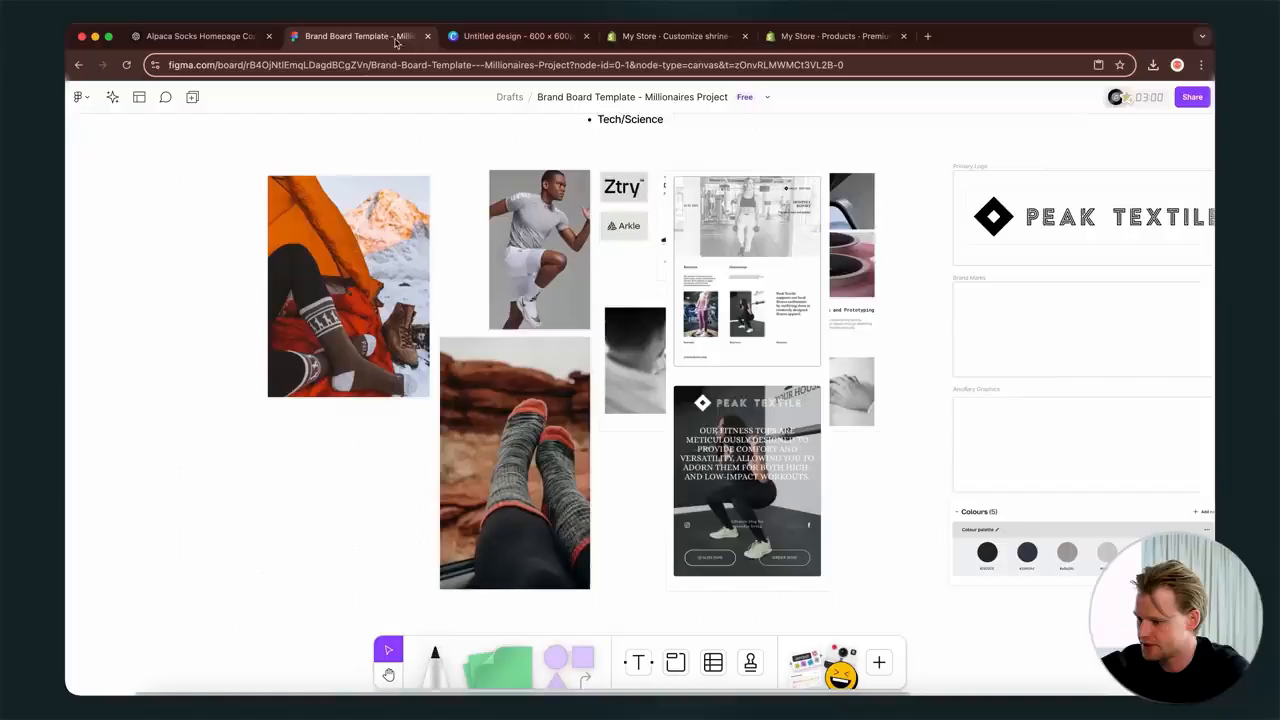
pyautogui.click(514, 38)
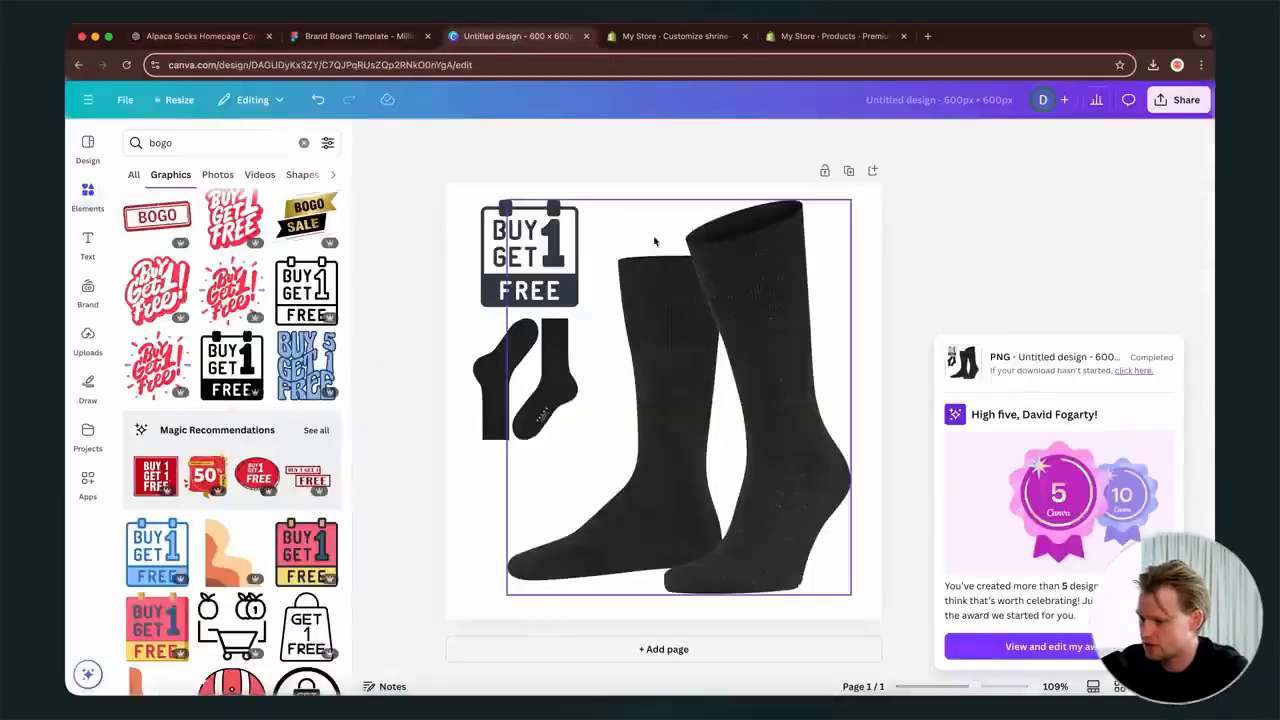
pyautogui.click(703, 38)
pyautogui.click(797, 40)
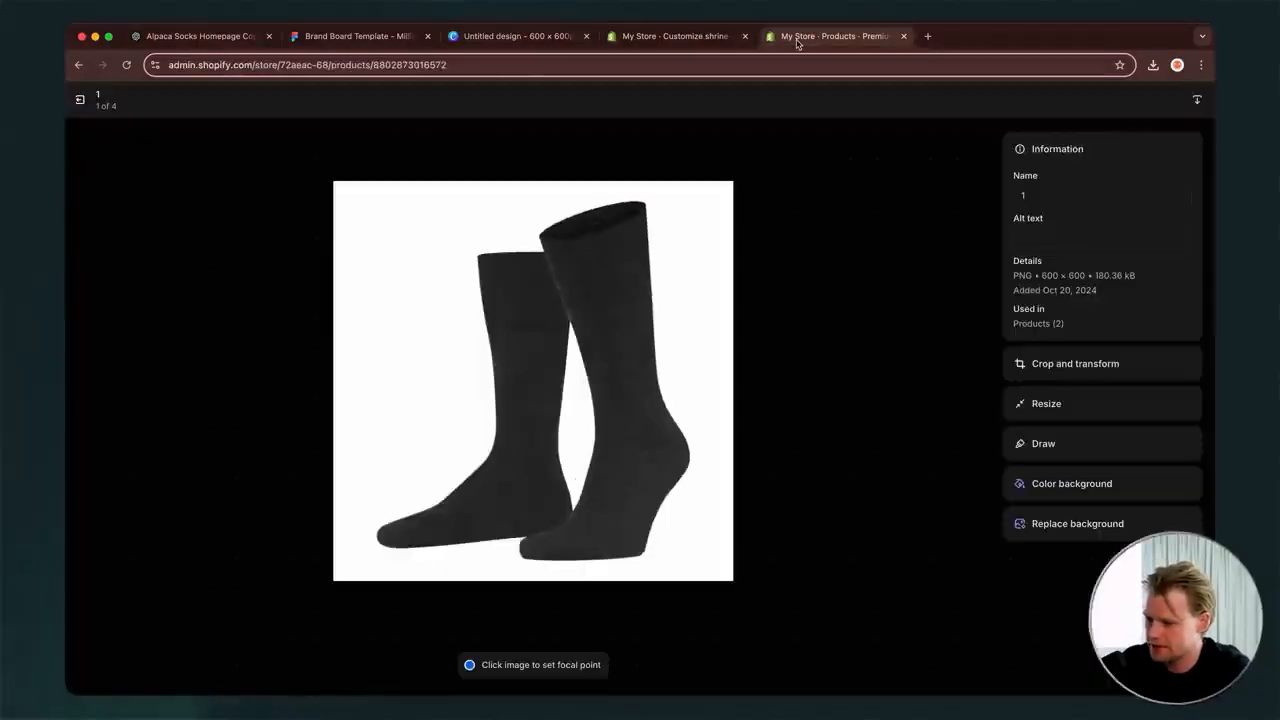
pyautogui.press('Escape')
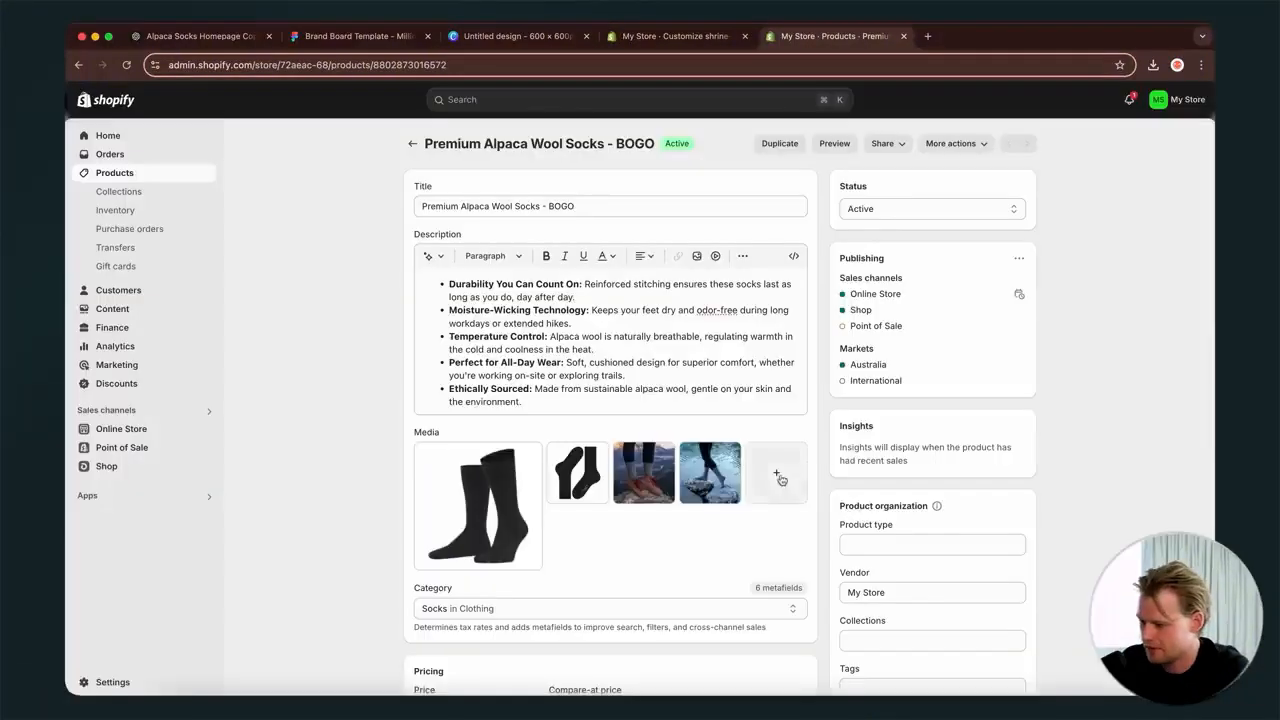
# - Replace the plain tall socks image with the downloaded buy 1 get 1 free design as the product's first media
pyautogui.click(780, 478)
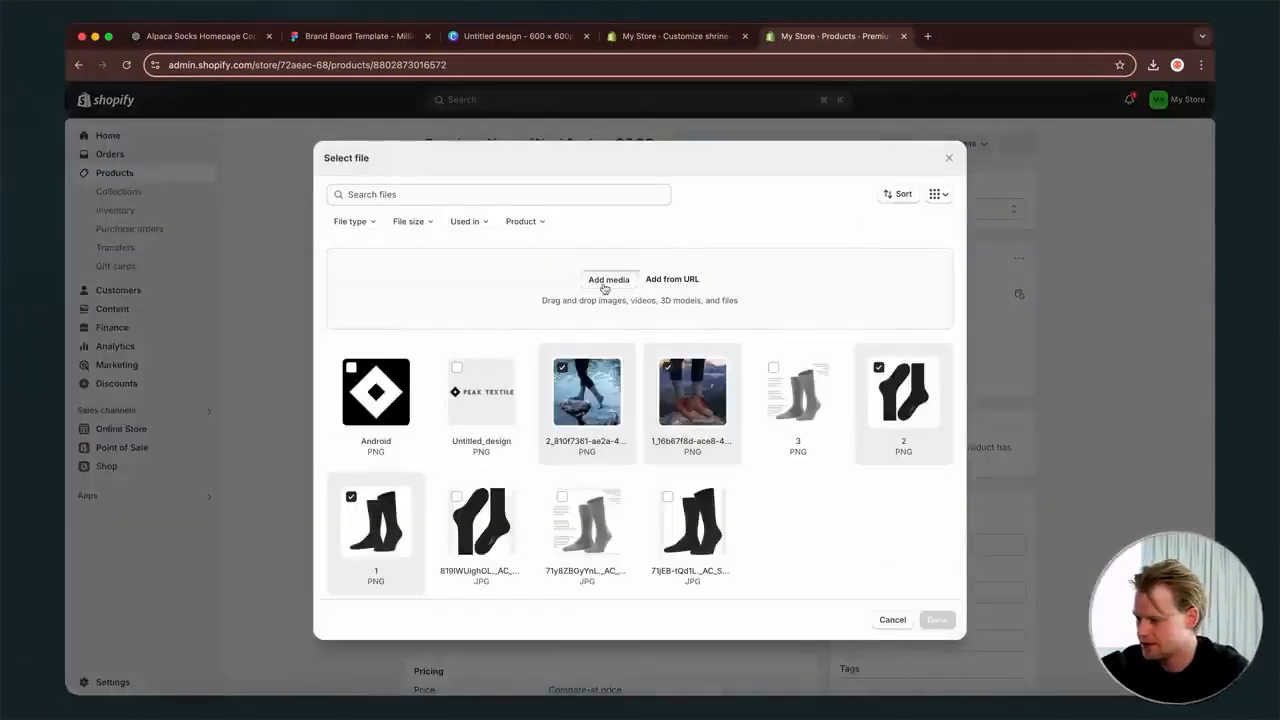
pyautogui.click(607, 280)
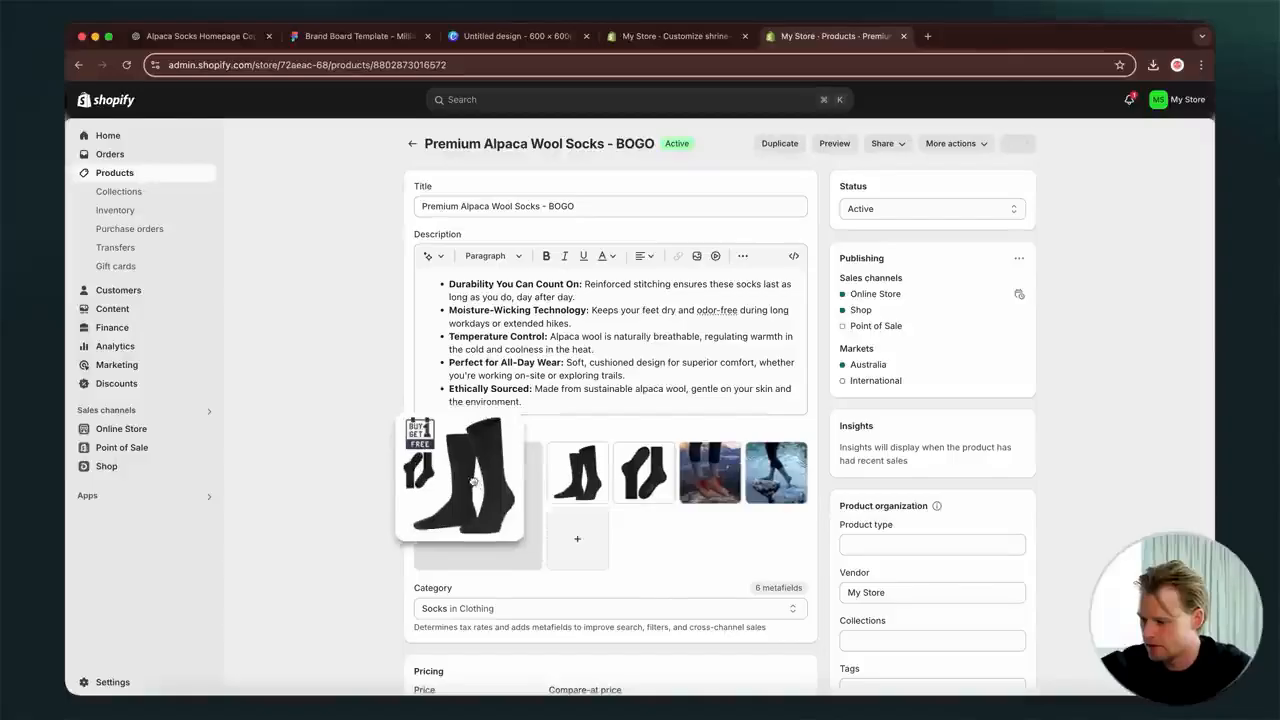
pyautogui.moveTo(438, 458); pyautogui.dragTo(445, 468)
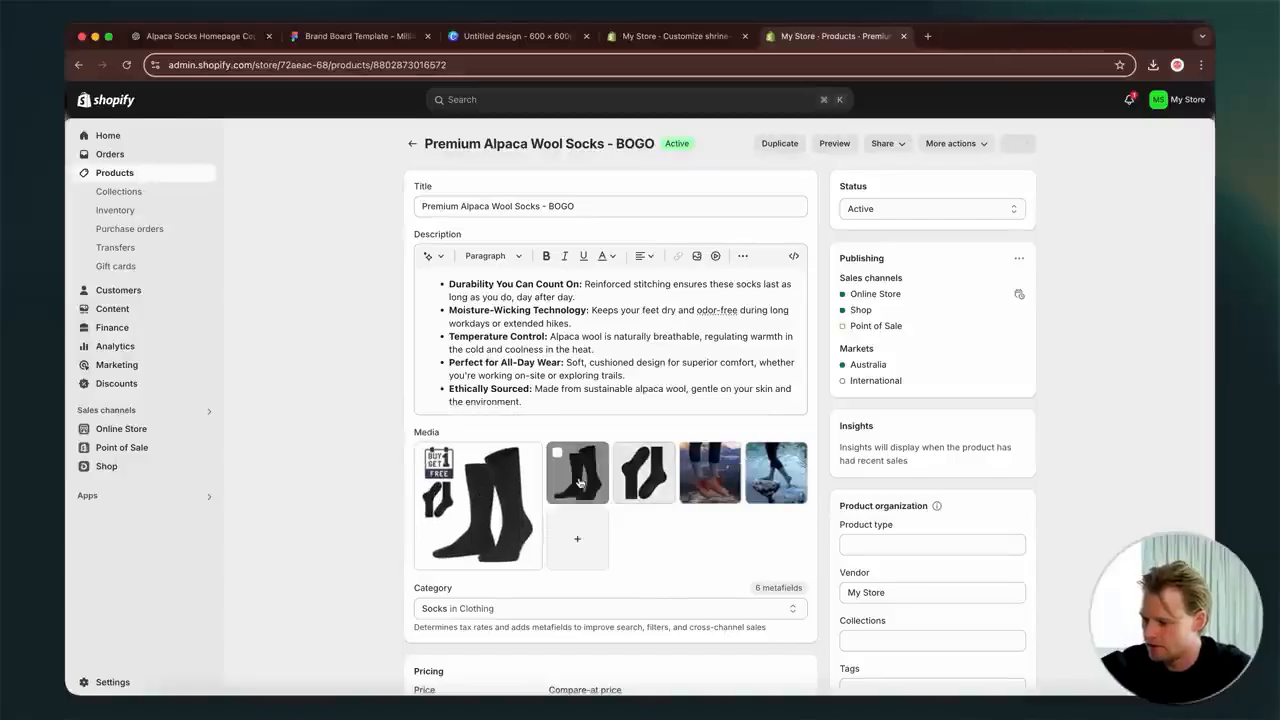
pyautogui.click(558, 454)
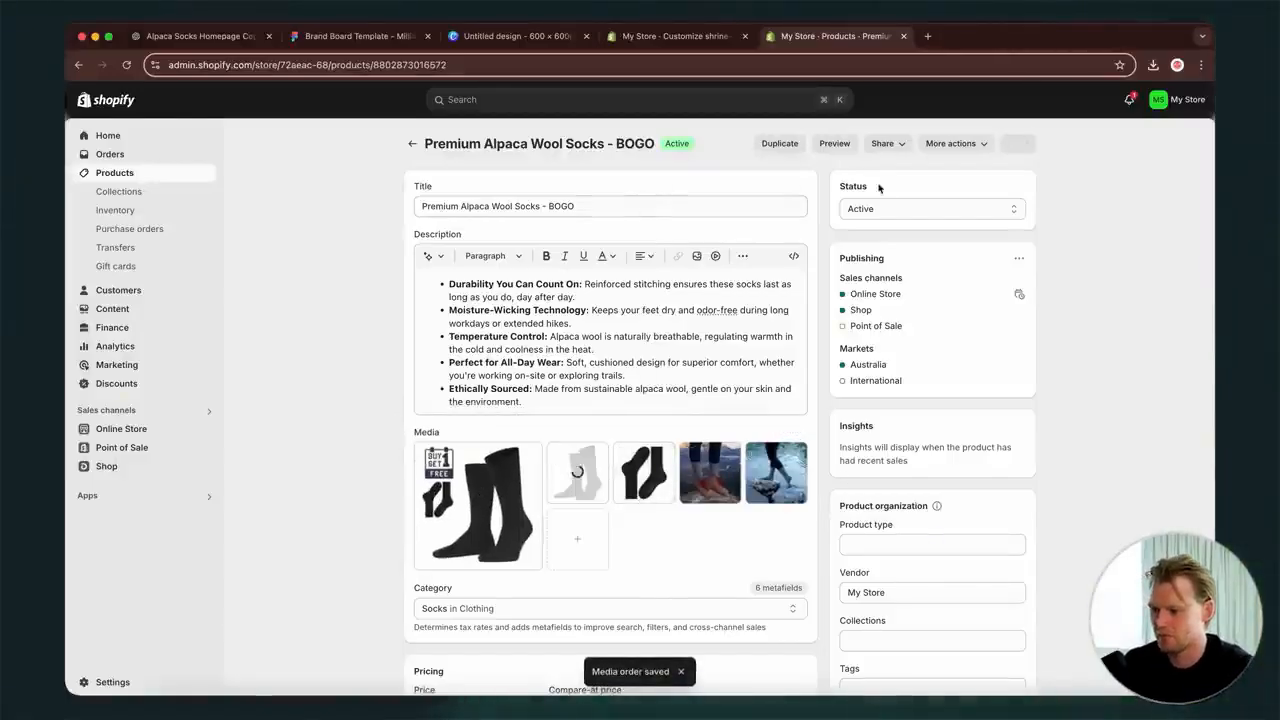
# - Preview the BOGO product page in the store and check its main image, thumbnails, price and description
pyautogui.click(832, 145)
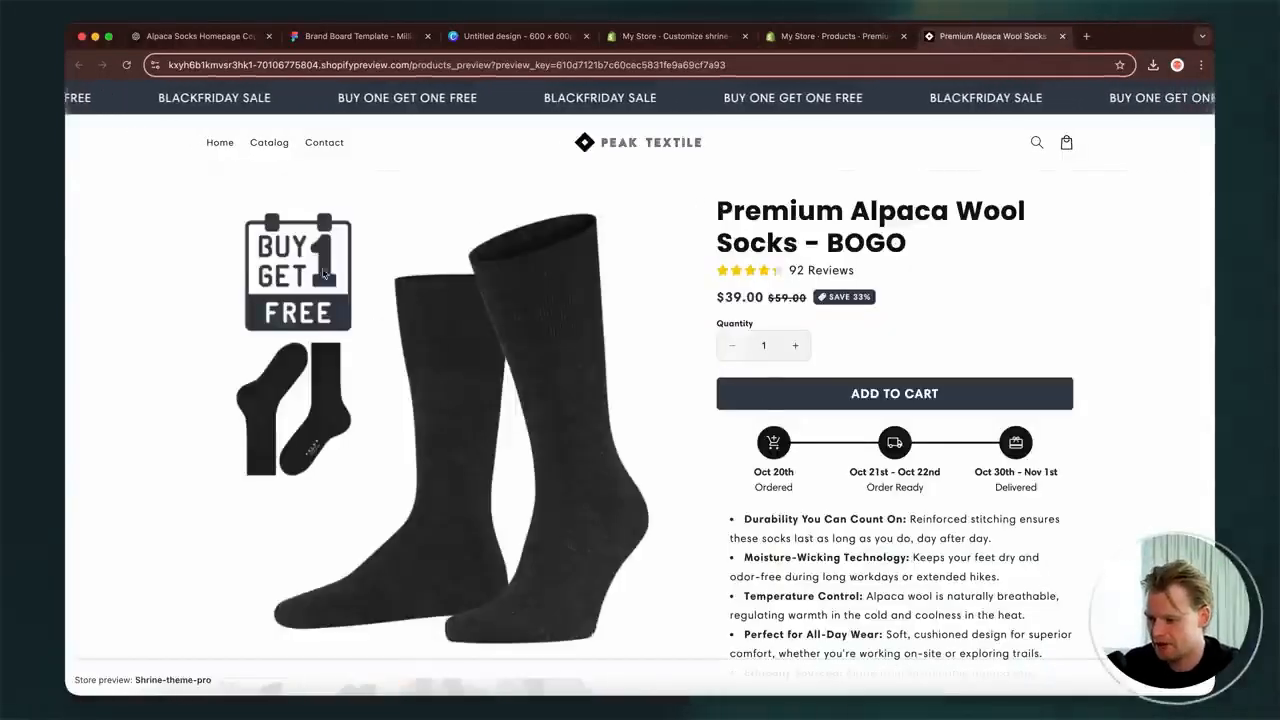
pyautogui.scroll(-5, 323, 274)
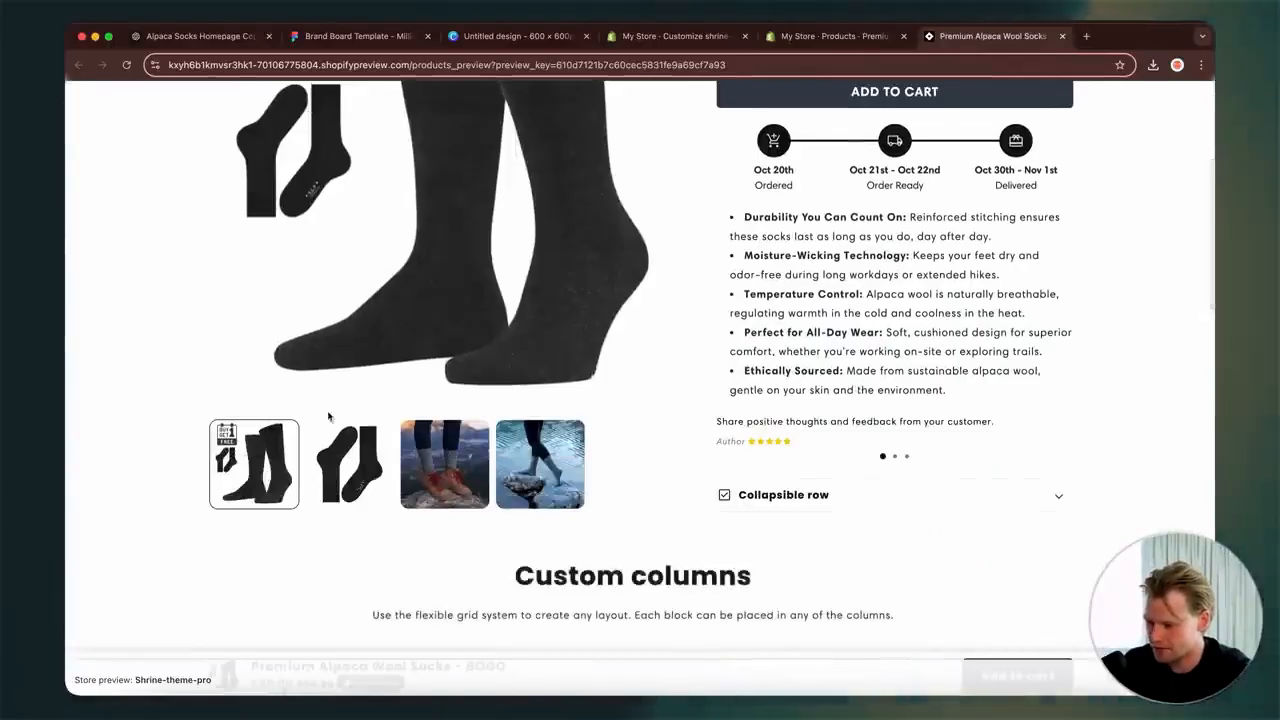
pyautogui.scroll(4, 330, 440)
pyautogui.scroll(-1, 339, 487)
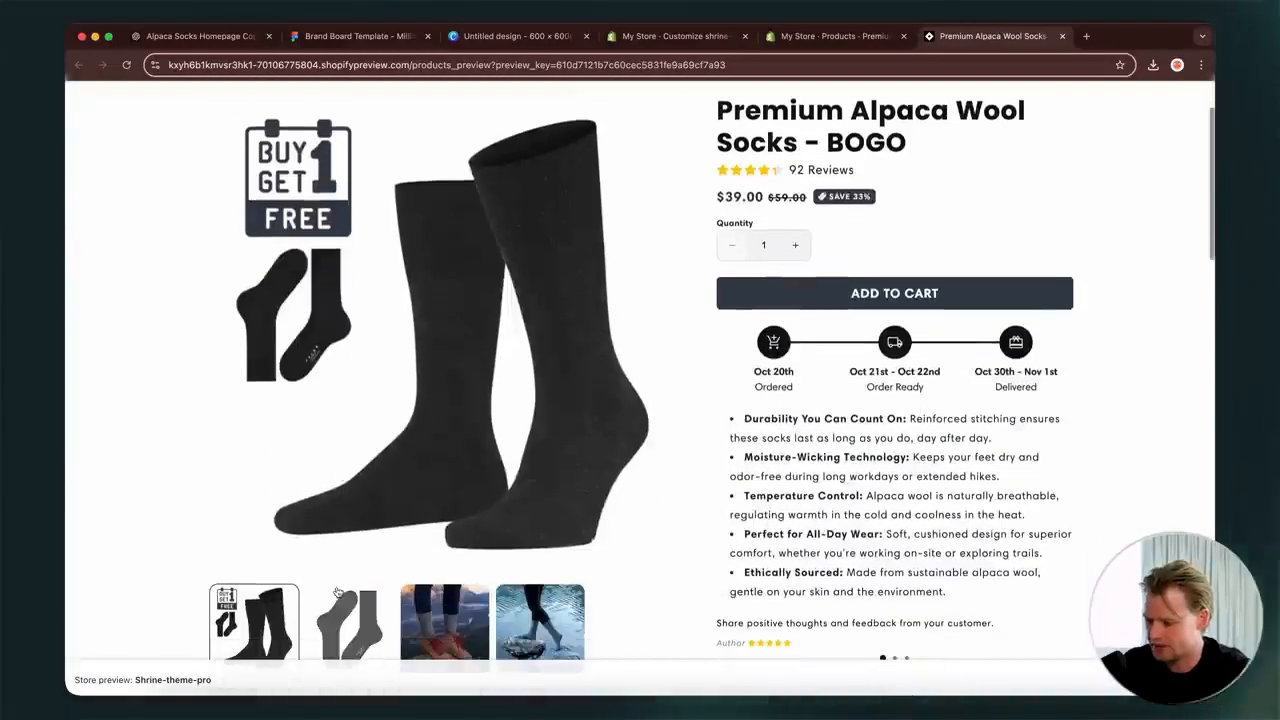
pyautogui.scroll(2, 871, 437)
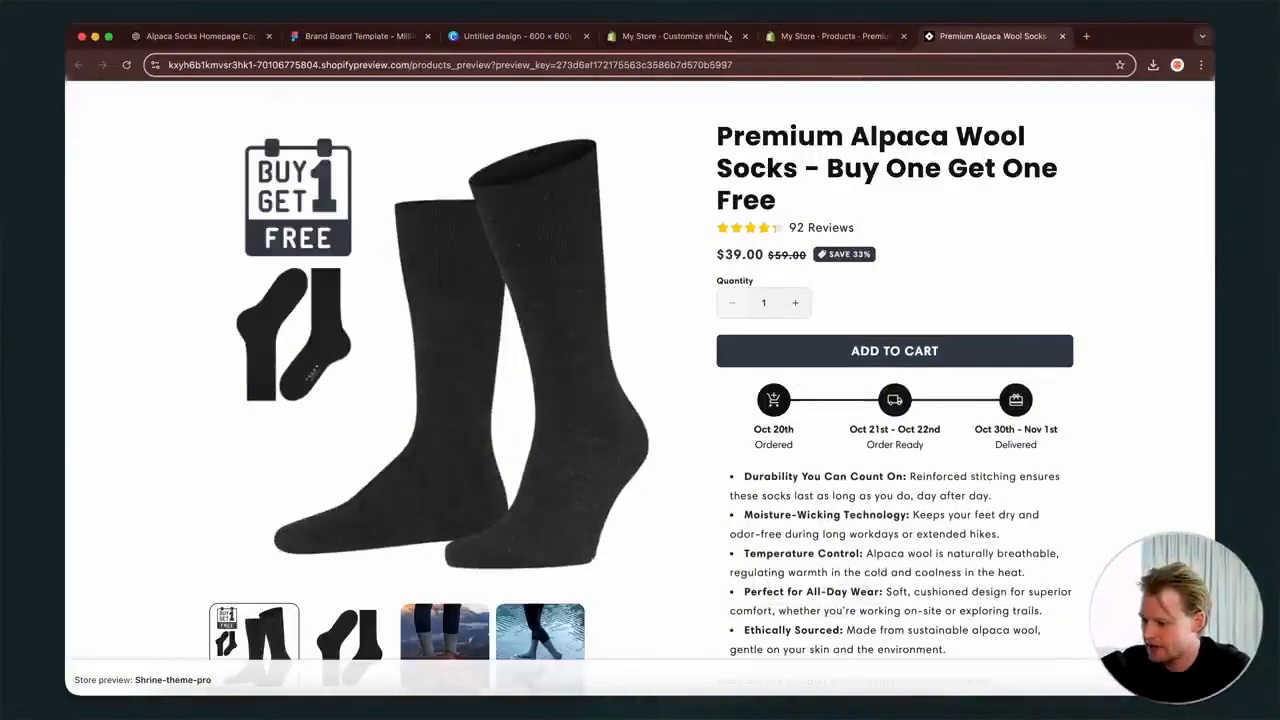
# - Return from the store preview to the Shopify admin and open the full products list
pyautogui.click(662, 38)
pyautogui.click(820, 38)
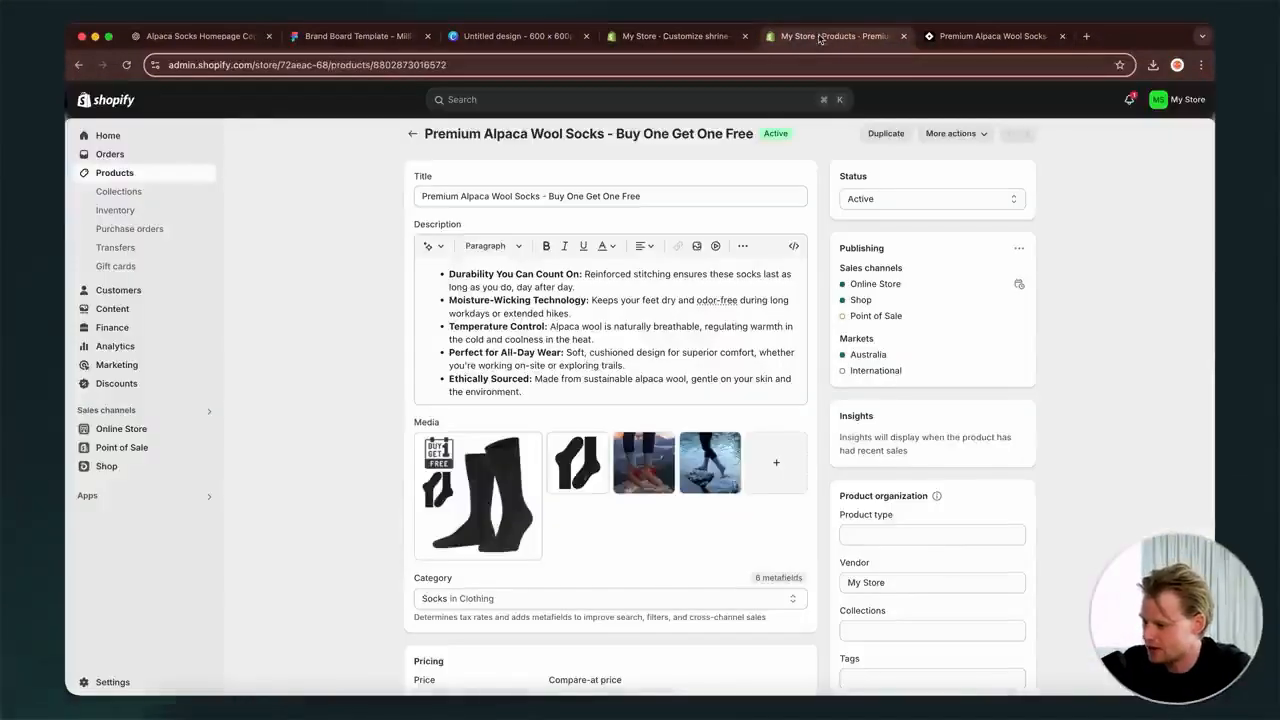
pyautogui.click(411, 136)
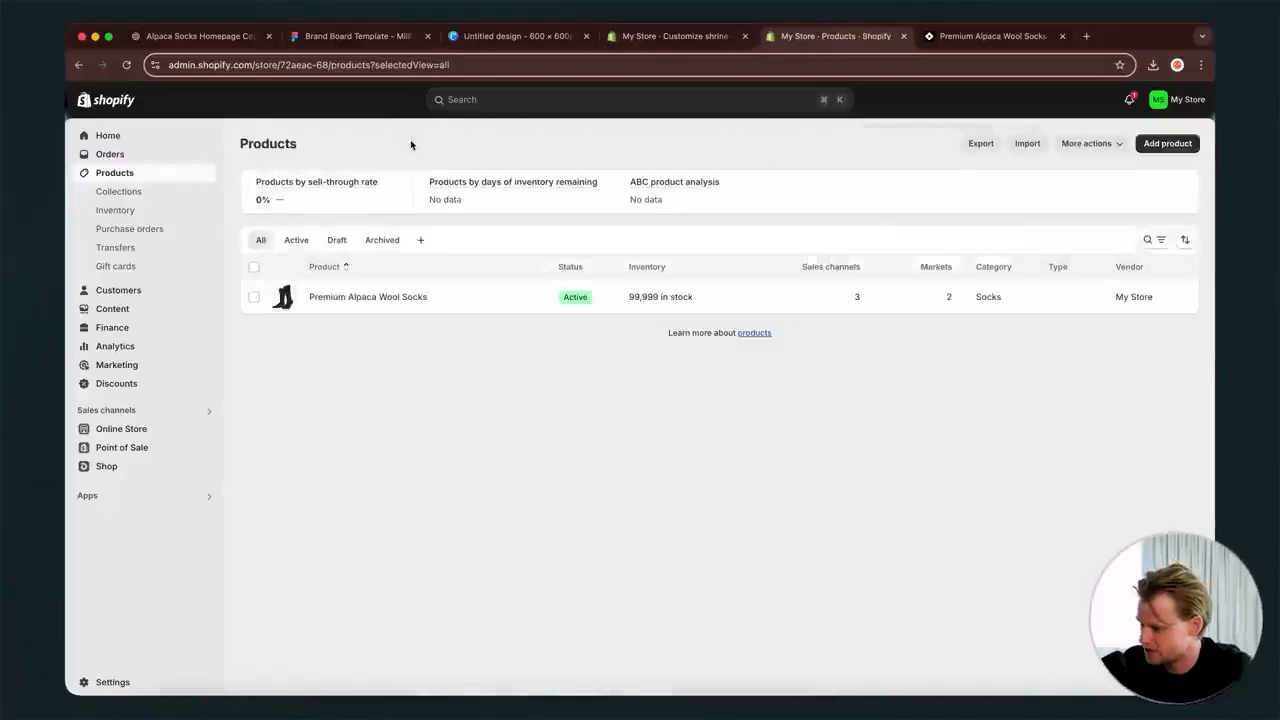
# - Clear the compare-at price of the original Premium Alpaca Wool Socks product and save it
pyautogui.click(368, 297)
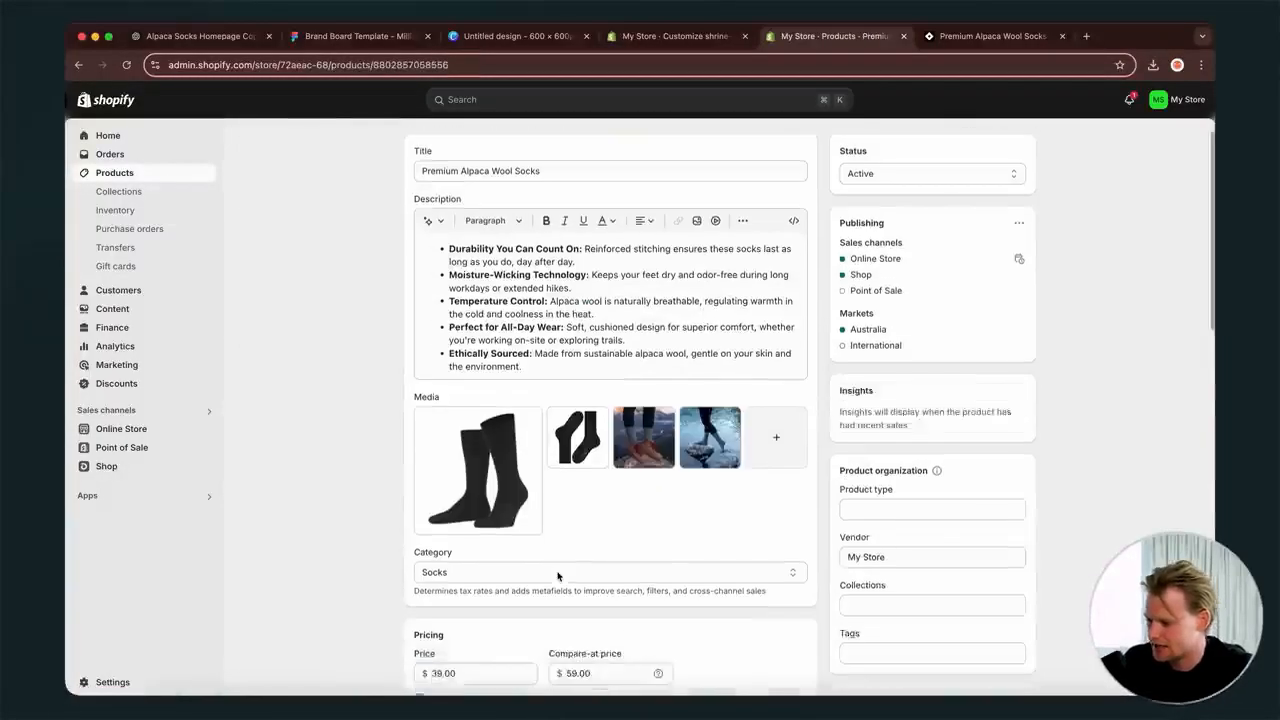
pyautogui.scroll(-5, 550, 540)
pyautogui.doubleClick(575, 292)
pyautogui.press('BackSpace')
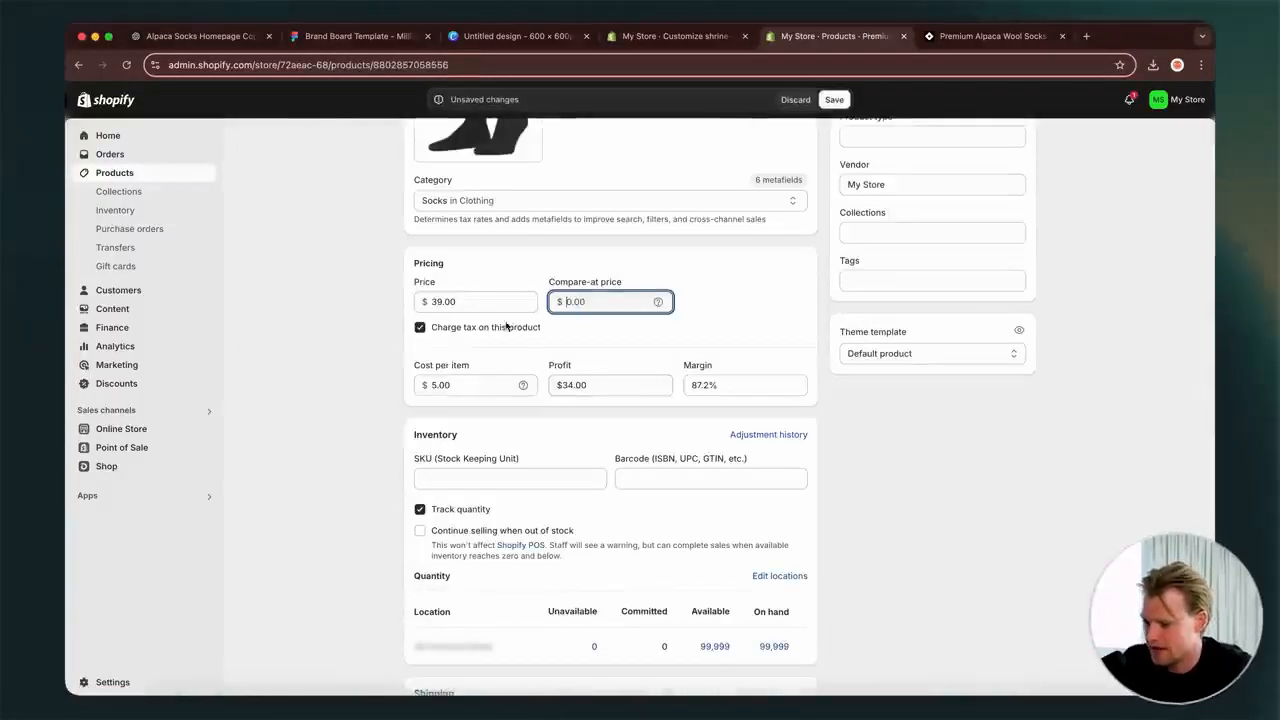
pyautogui.click(366, 337)
pyautogui.click(834, 100)
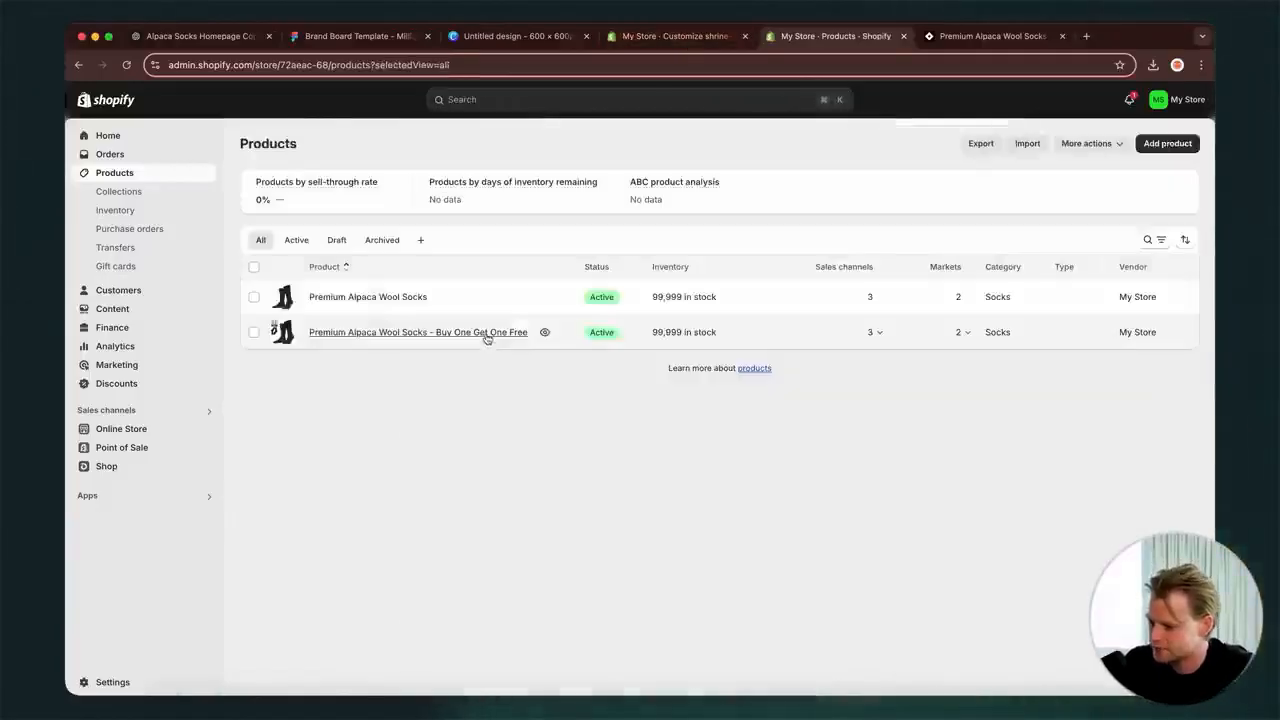
# - Set the compare-at price of the Buy One Get One Free socks product to $78.00 and save it
pyautogui.click(486, 335)
pyautogui.scroll(-5, 523, 640)
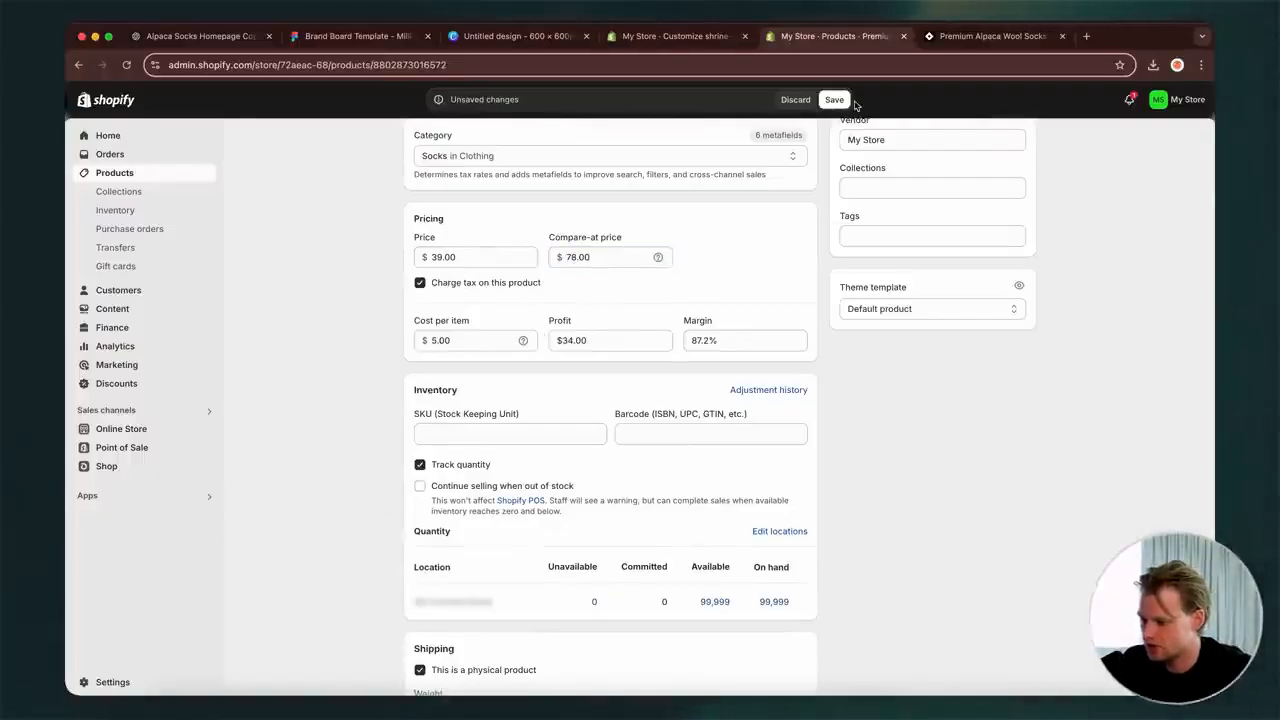
pyautogui.click(836, 102)
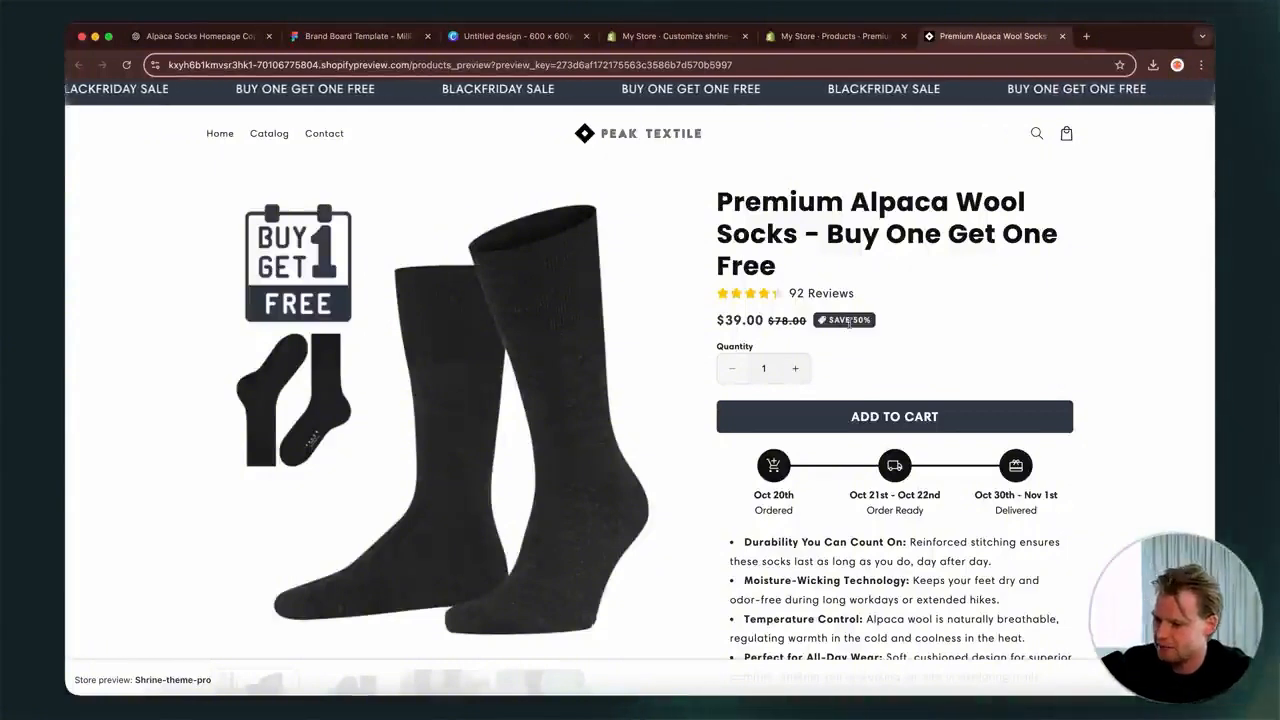
# - Review the BOGO product's image and discounted price in the store preview and add one to the cart
pyautogui.scroll(-1, 868, 413)
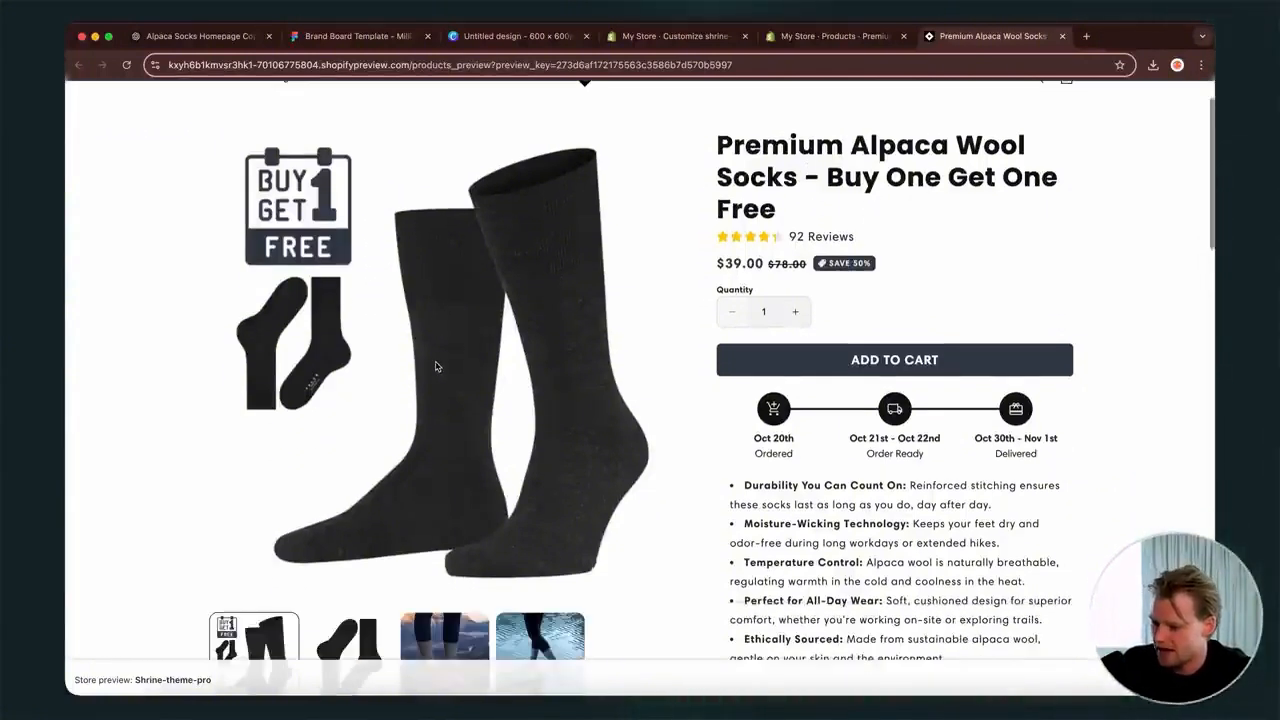
pyautogui.click(849, 364)
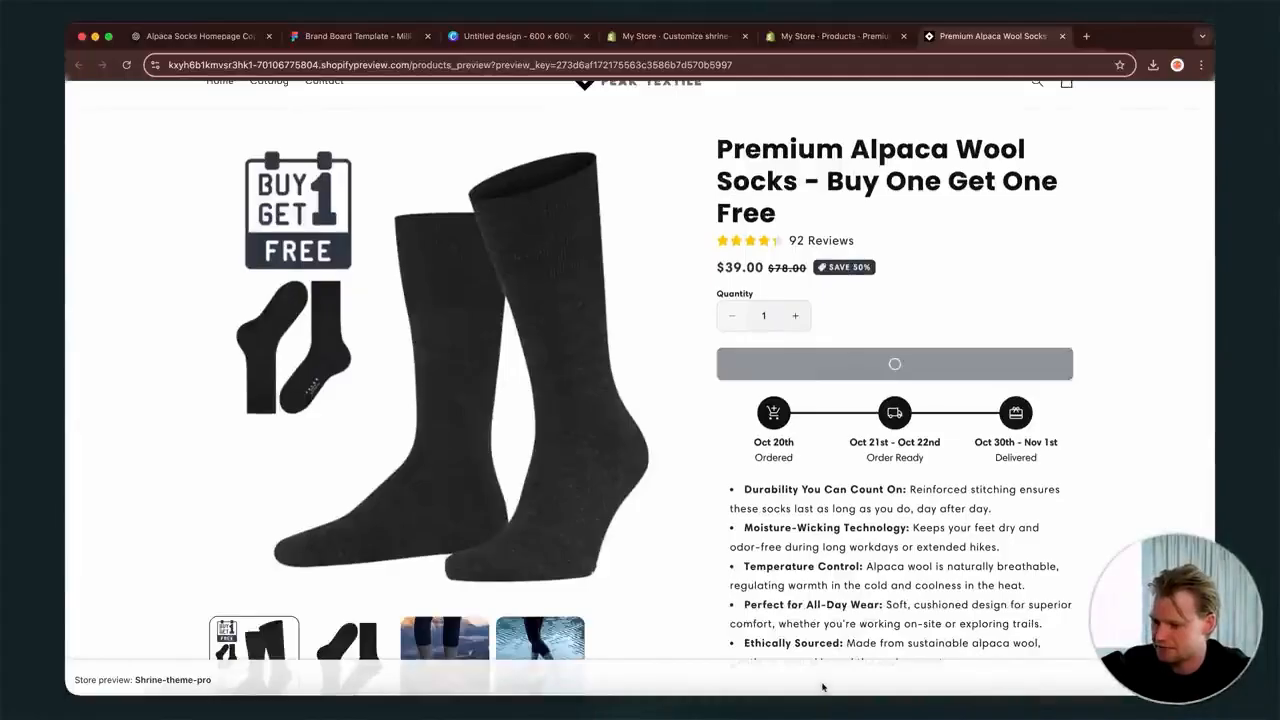
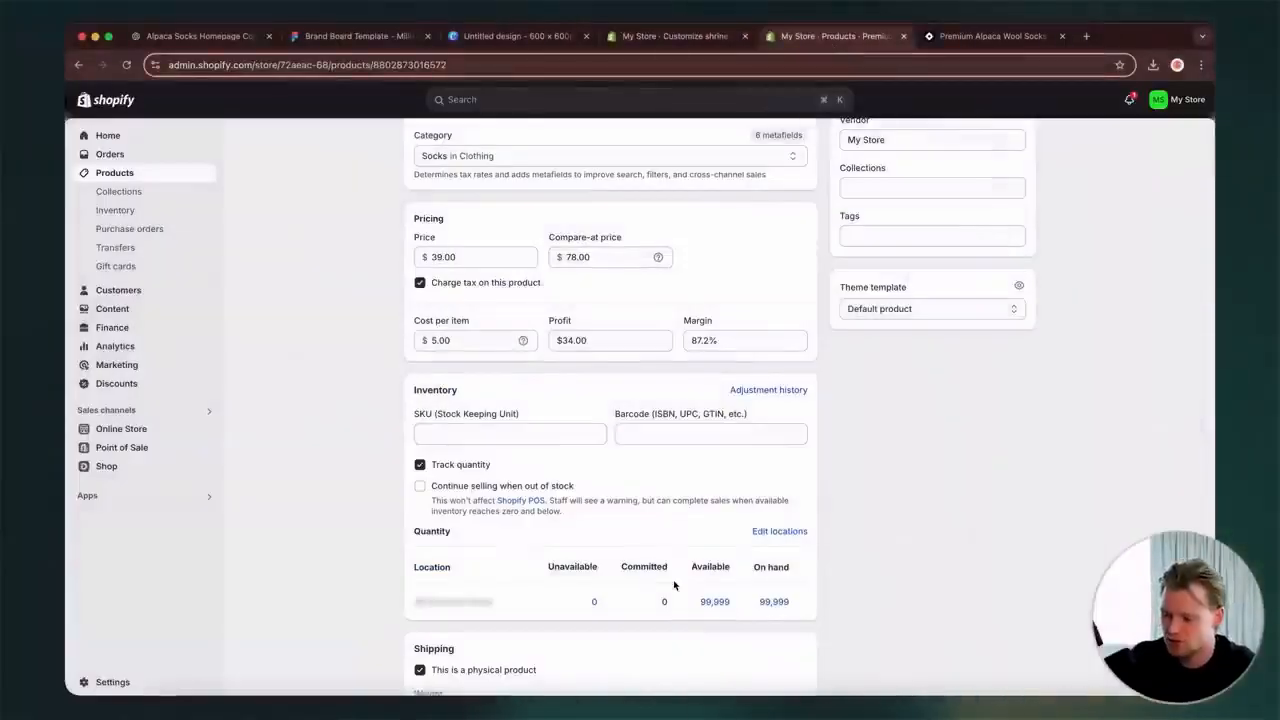
# - Give the BOGO product the SKU BOGOSOCKS in its admin page and save it
pyautogui.scroll(1, 554, 502)
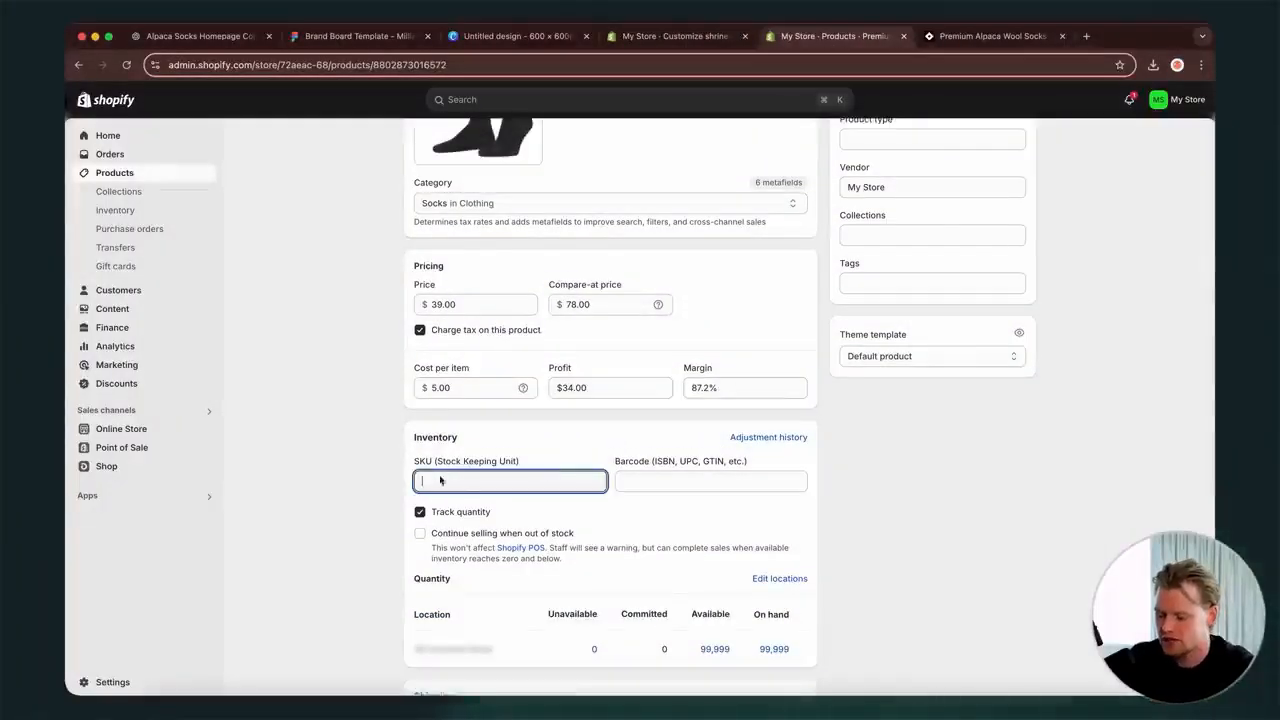
pyautogui.write('B')
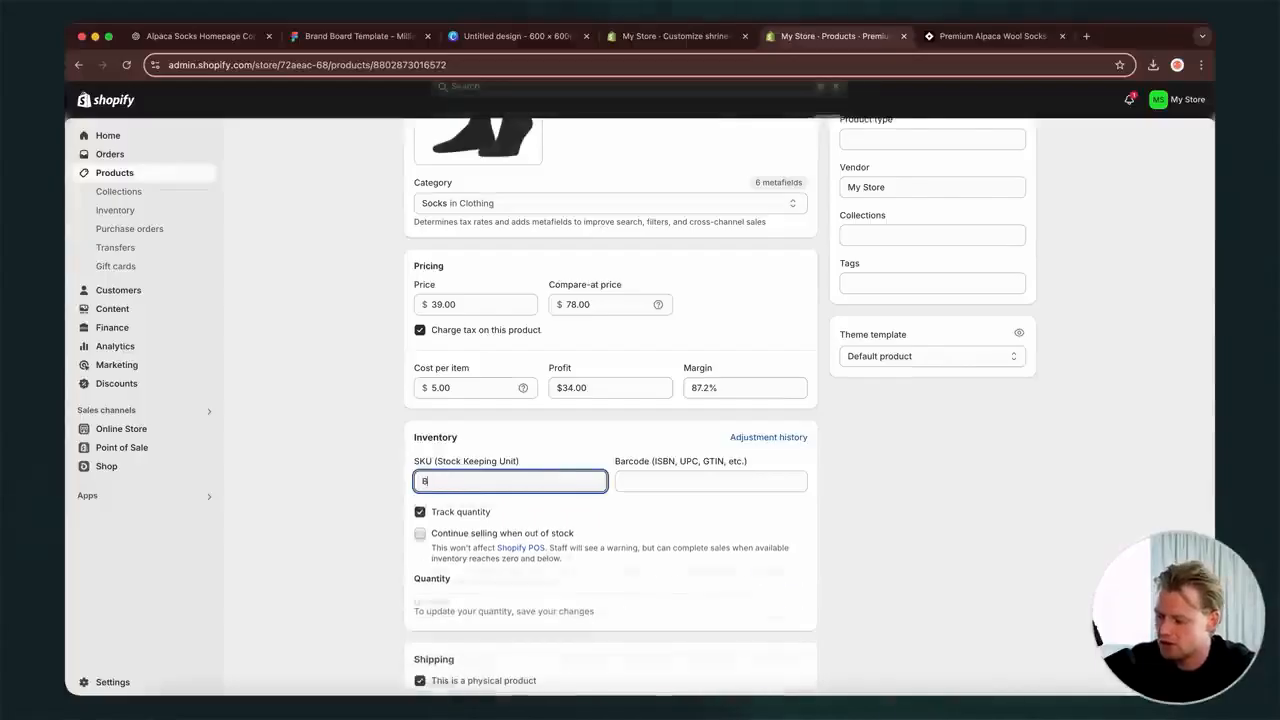
pyautogui.write('OGOSOCKS')
pyautogui.click(330, 449)
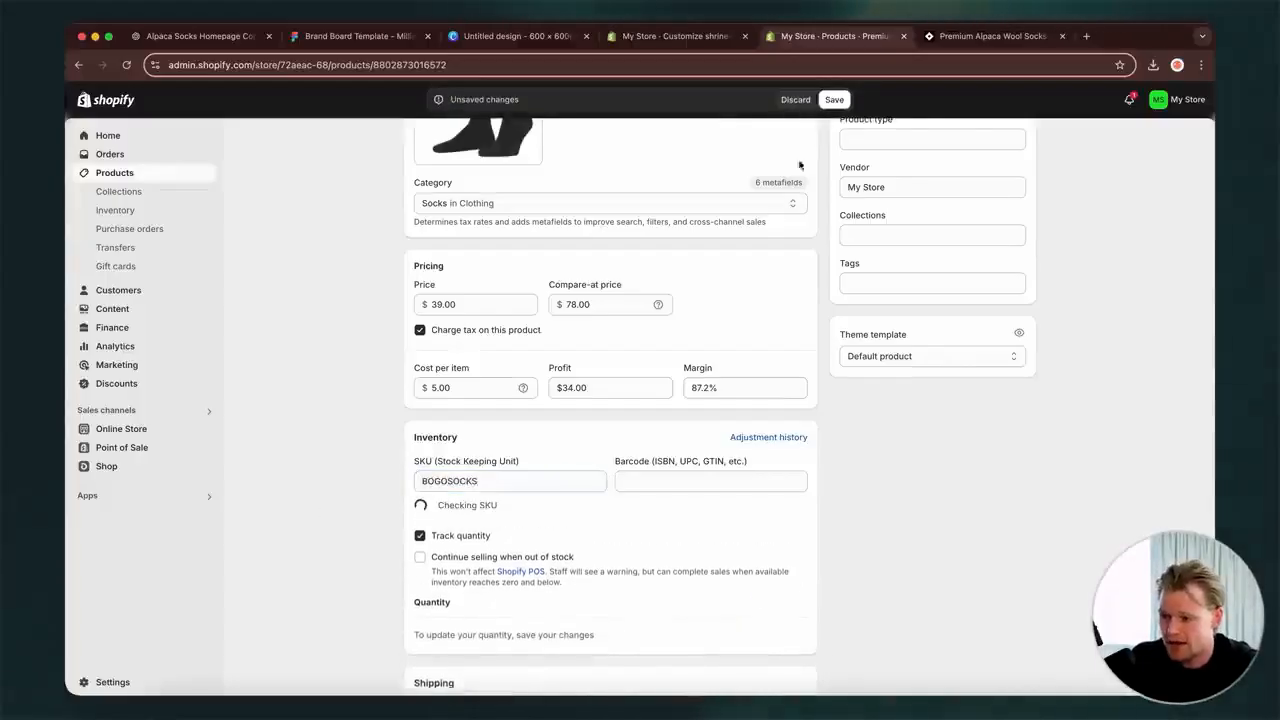
pyautogui.click(501, 481)
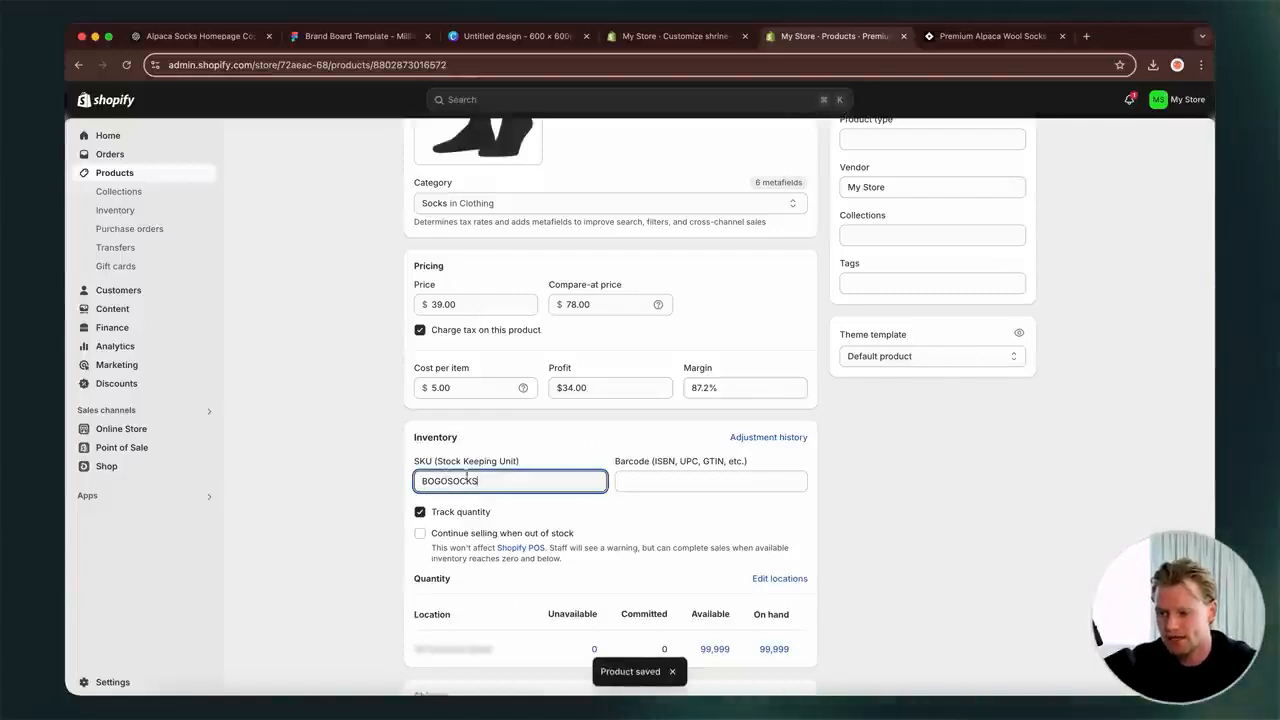
pyautogui.scroll(2, 458, 478)
# - Return to the store preview, check the BOGO product's line and savings in the cart drawer, and close the drawer
pyautogui.press('super+shift+k')
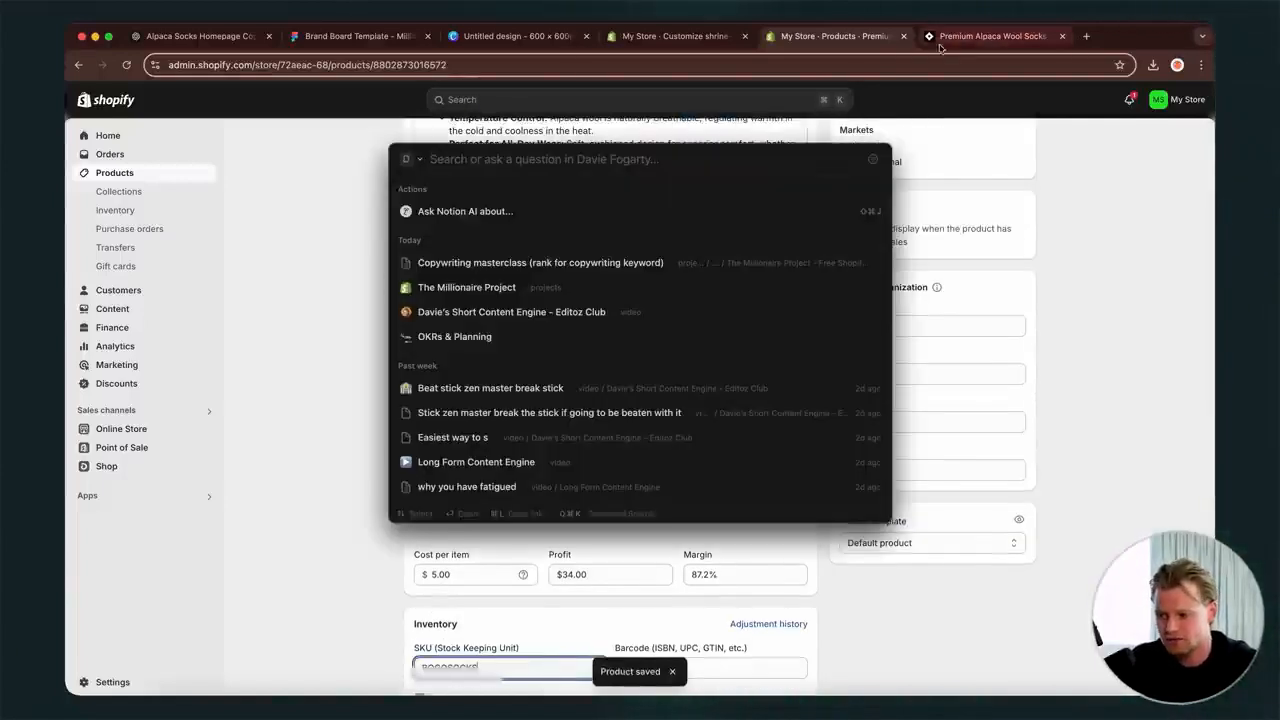
pyautogui.click(992, 46)
pyautogui.click(843, 38)
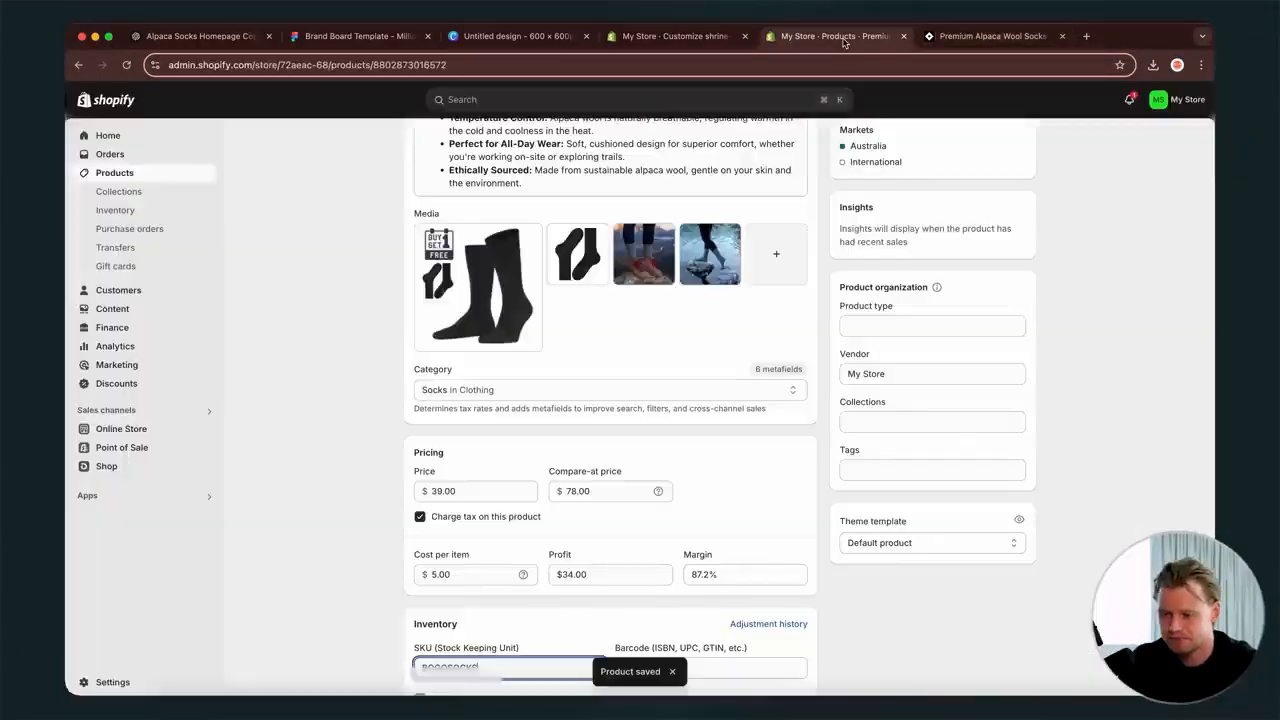
pyautogui.click(981, 30)
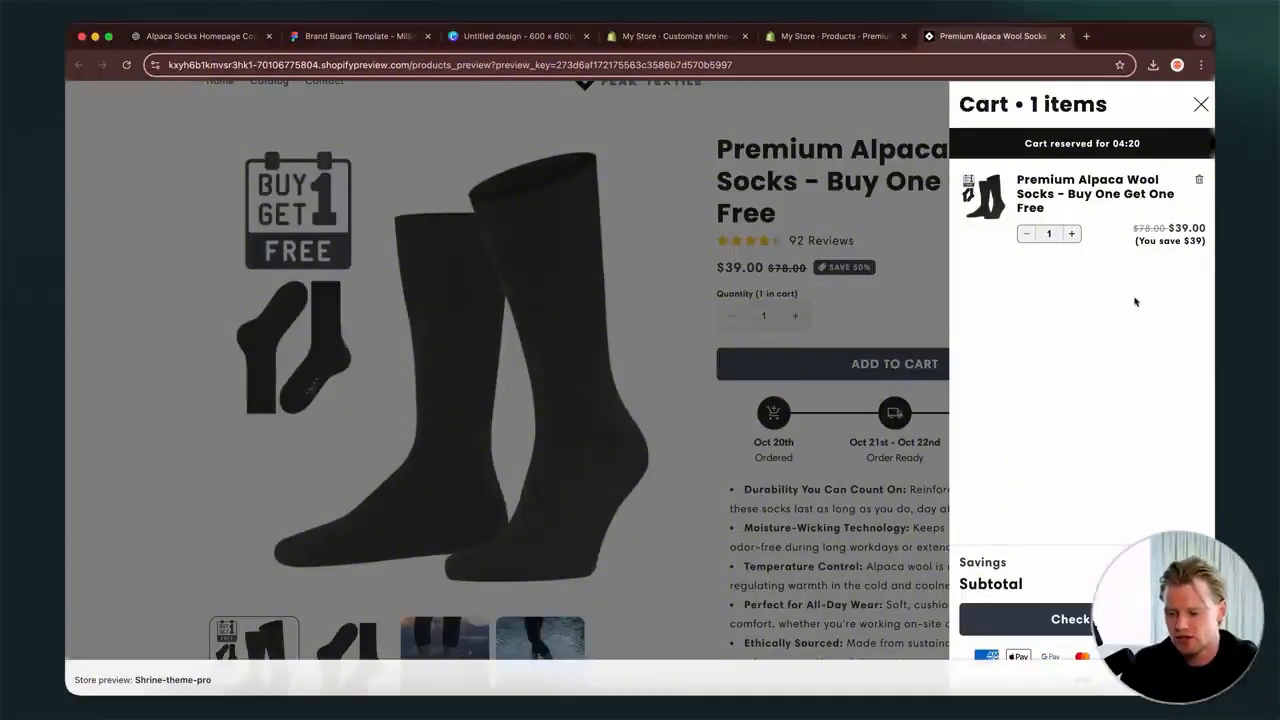
pyautogui.click(771, 371)
pyautogui.scroll(1, 771, 370)
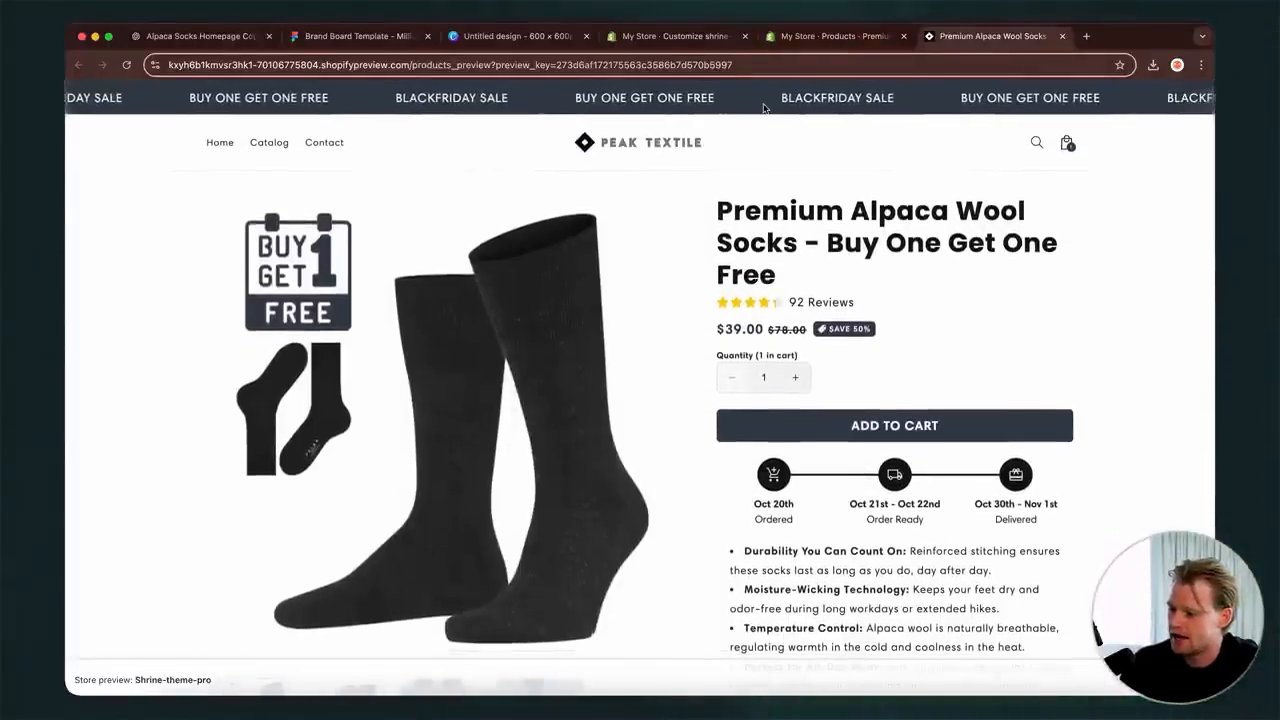
# - In the theme editor, add a Bundle offer block below the price in the Default product template
pyautogui.click(675, 36)
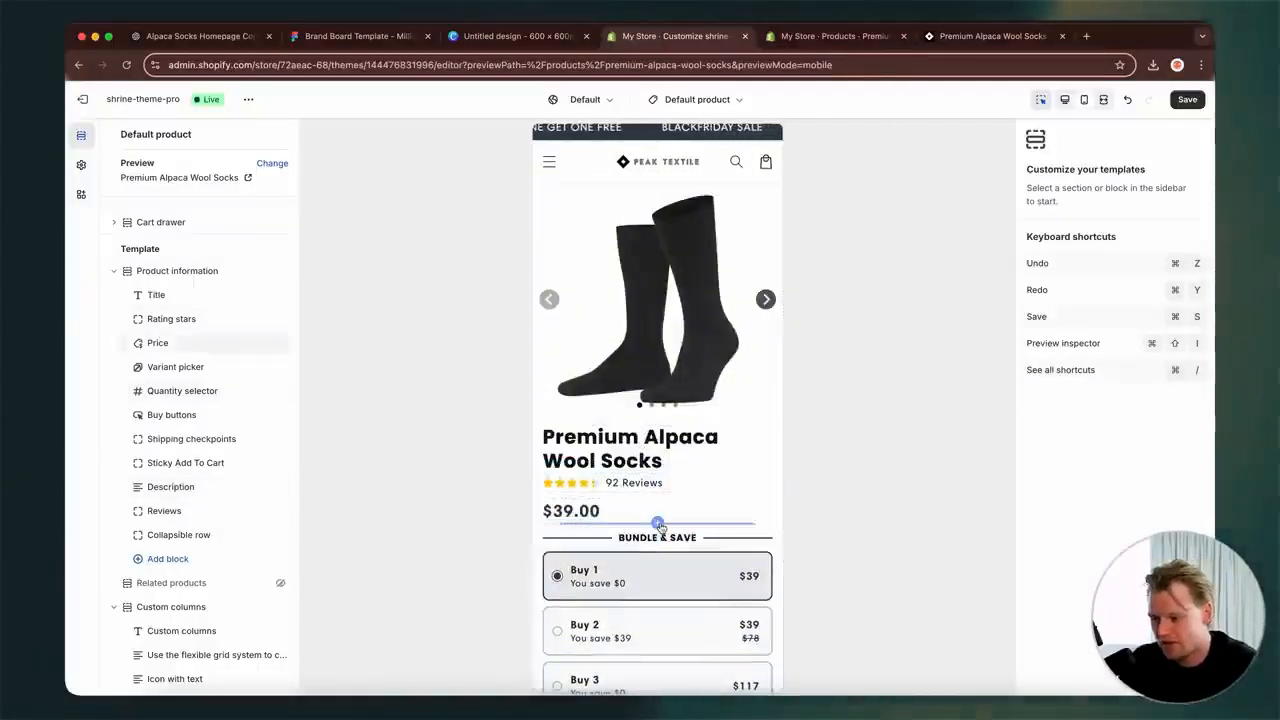
pyautogui.click(658, 523)
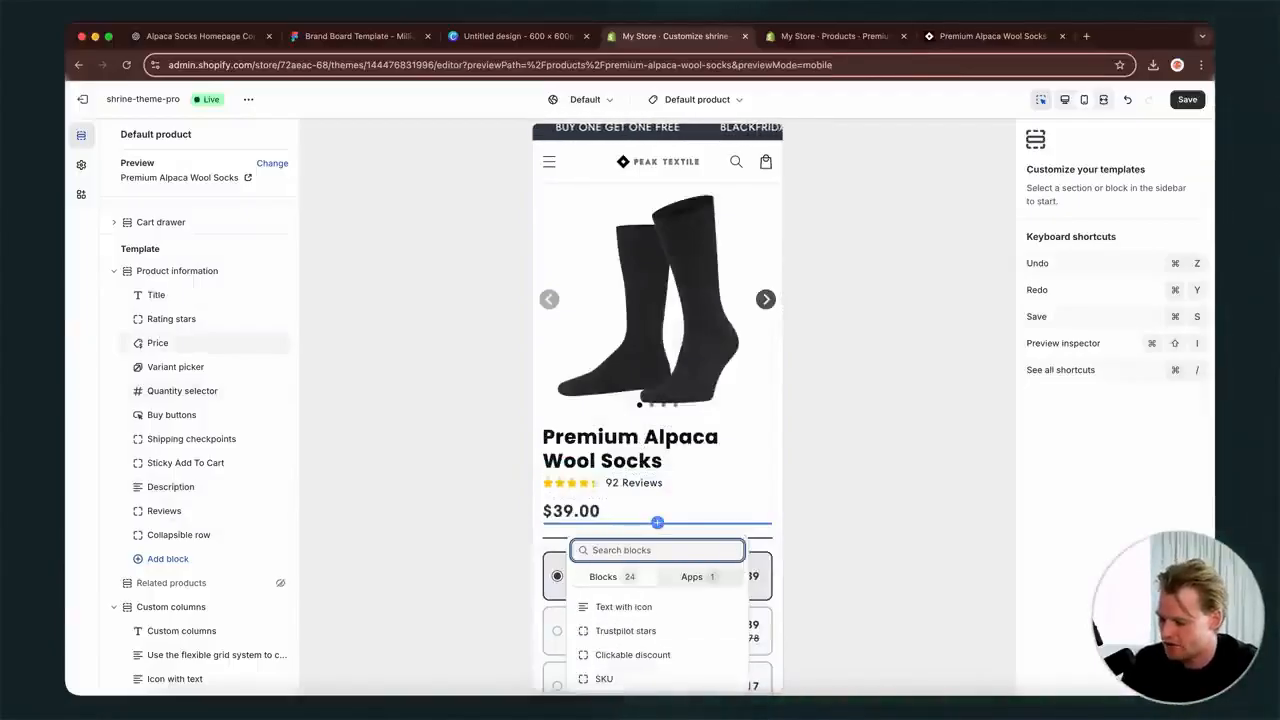
pyautogui.write('offer')
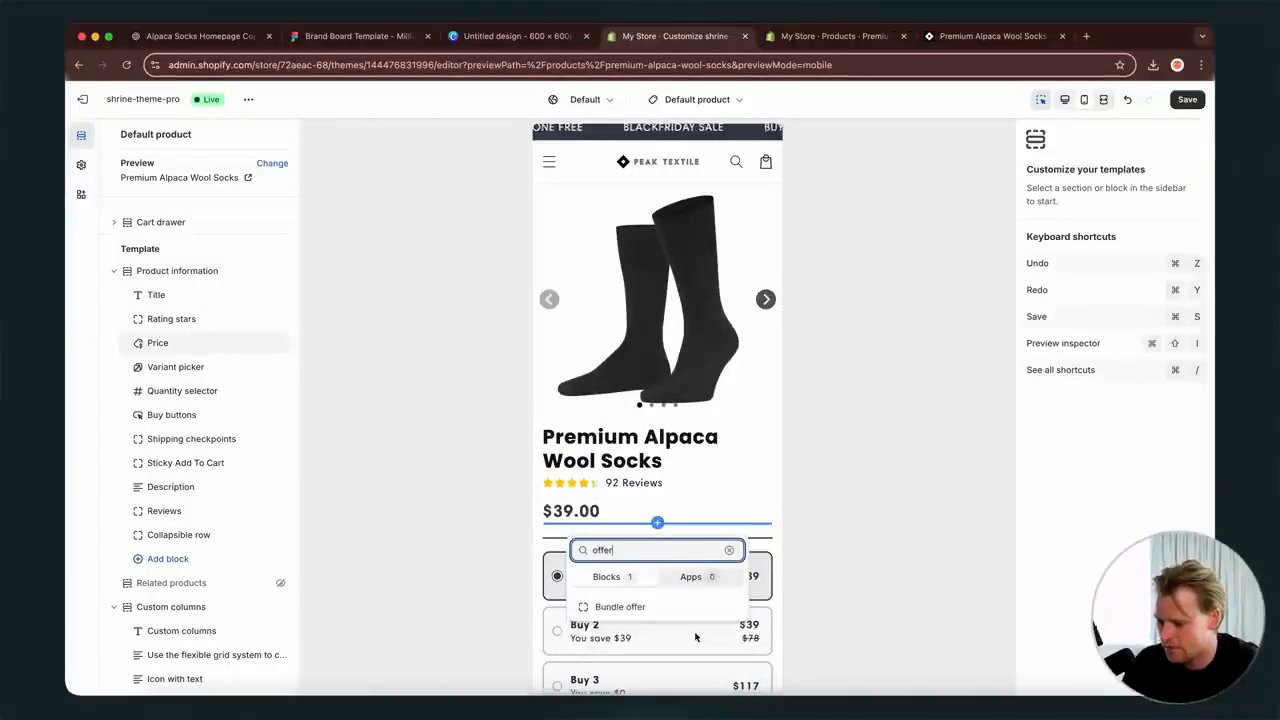
pyautogui.click(688, 608)
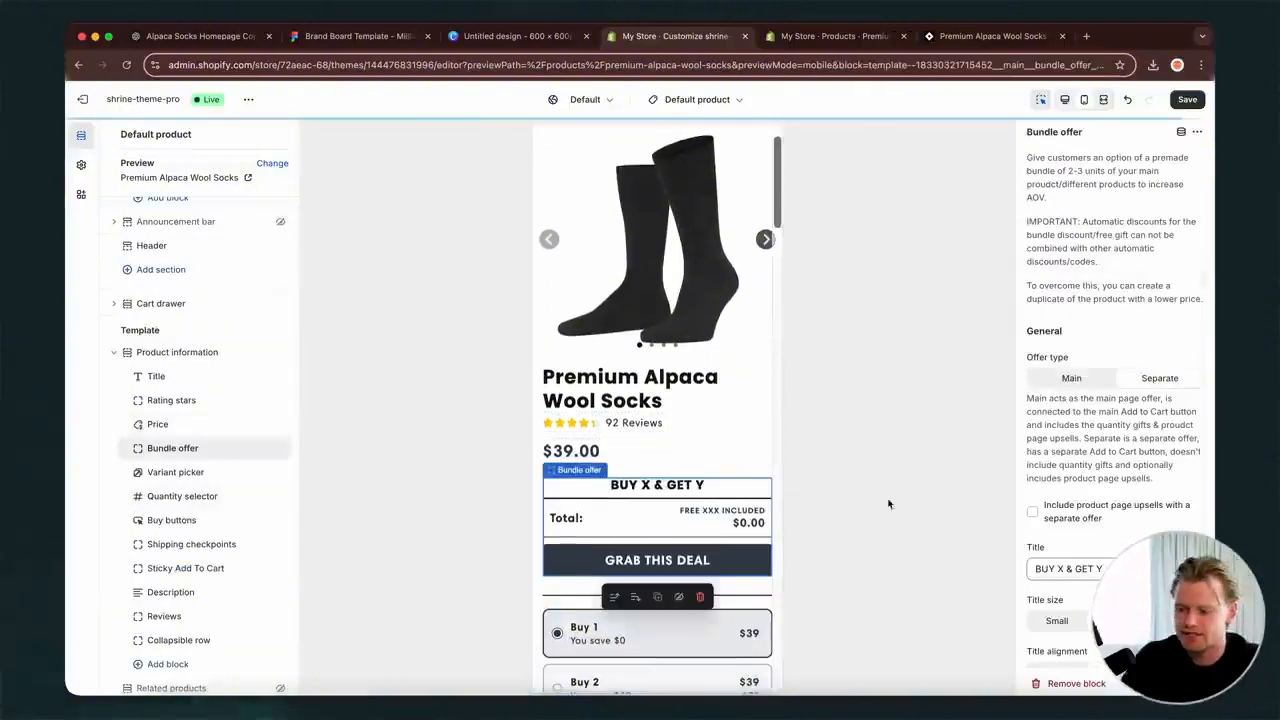
# - Assign Premium Alpaca Wool Socks as both Product #1 and Product #2 of the bundle offer
pyautogui.scroll(-5, 1010, 490)
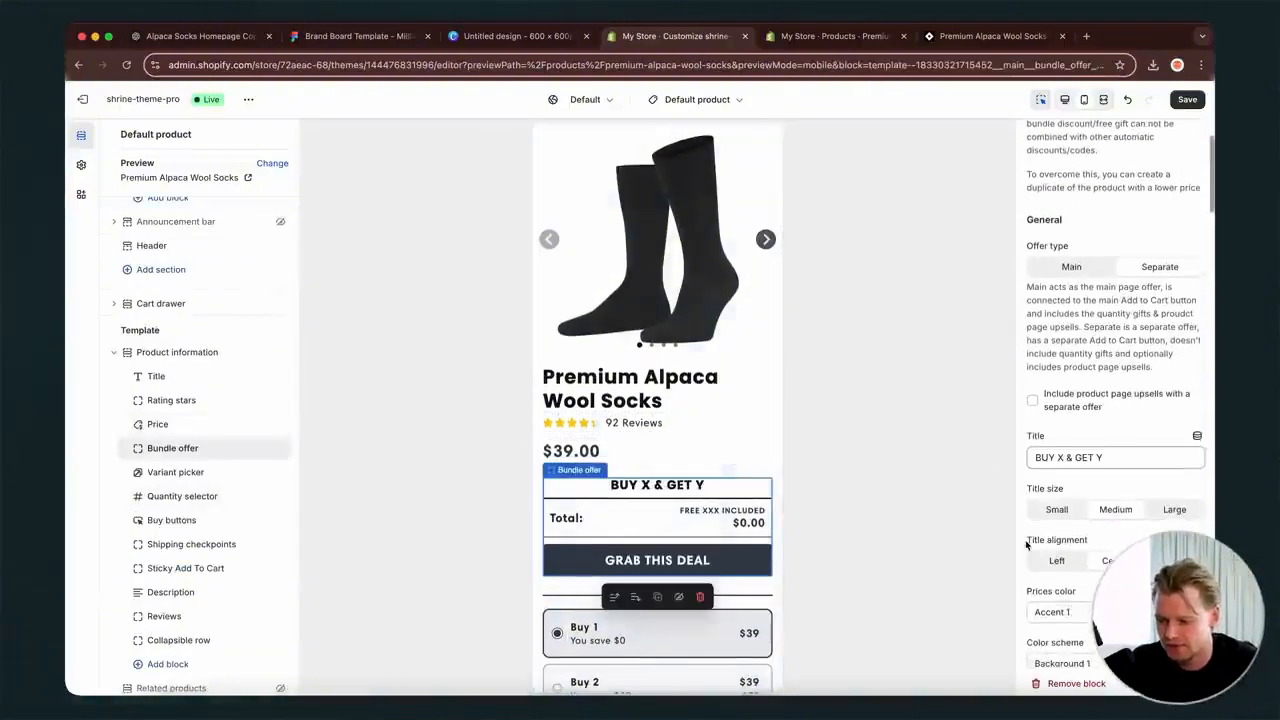
pyautogui.scroll(-6, 1026, 544)
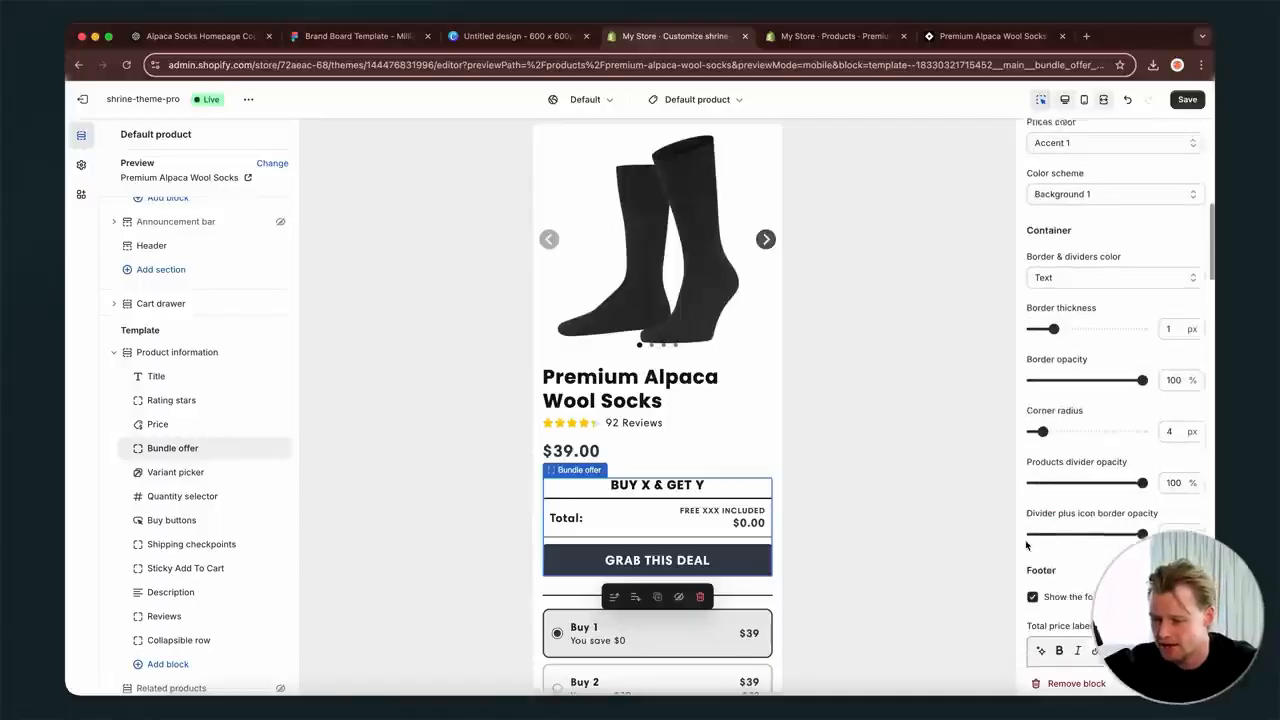
pyautogui.scroll(-10, 1026, 544)
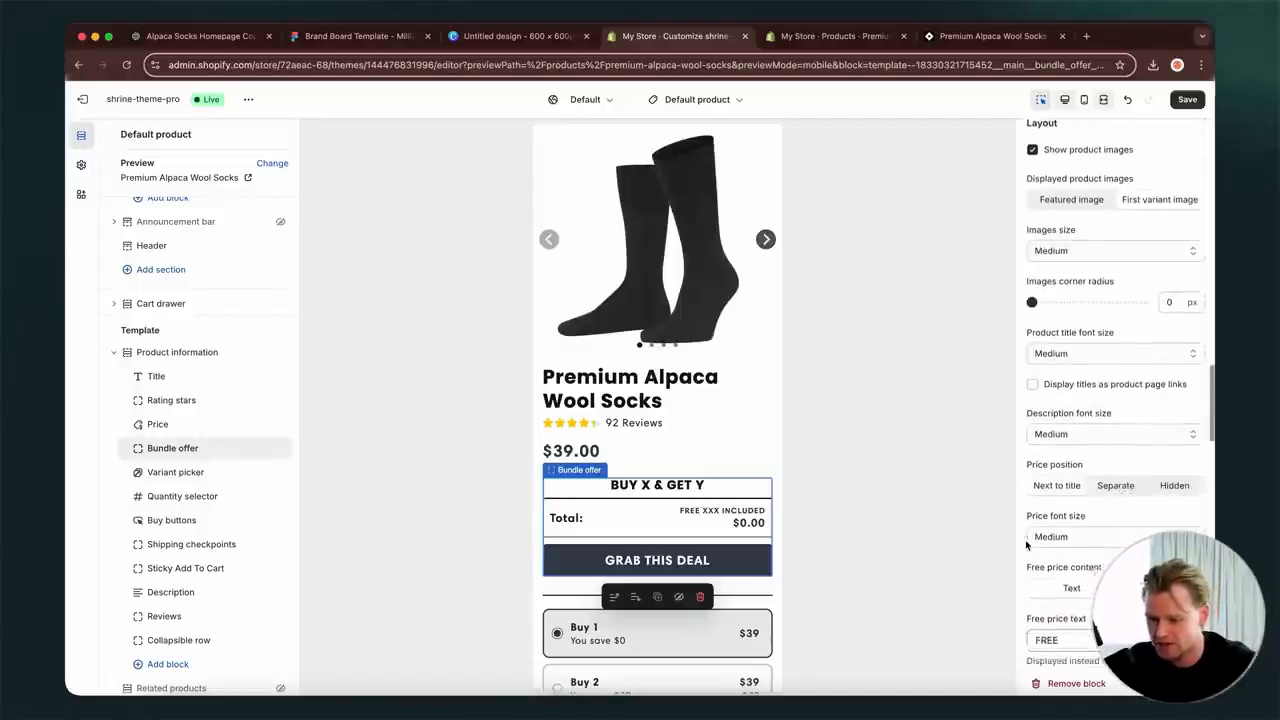
pyautogui.scroll(-3, 1026, 545)
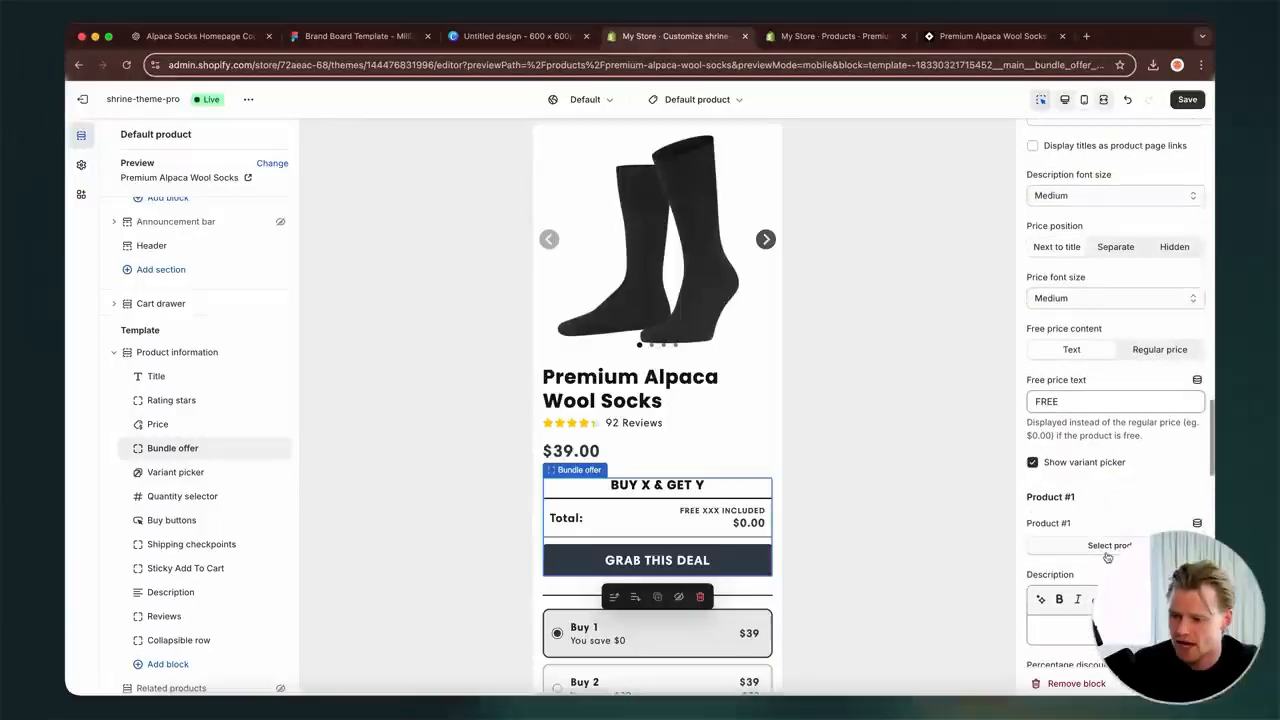
pyautogui.click(1107, 552)
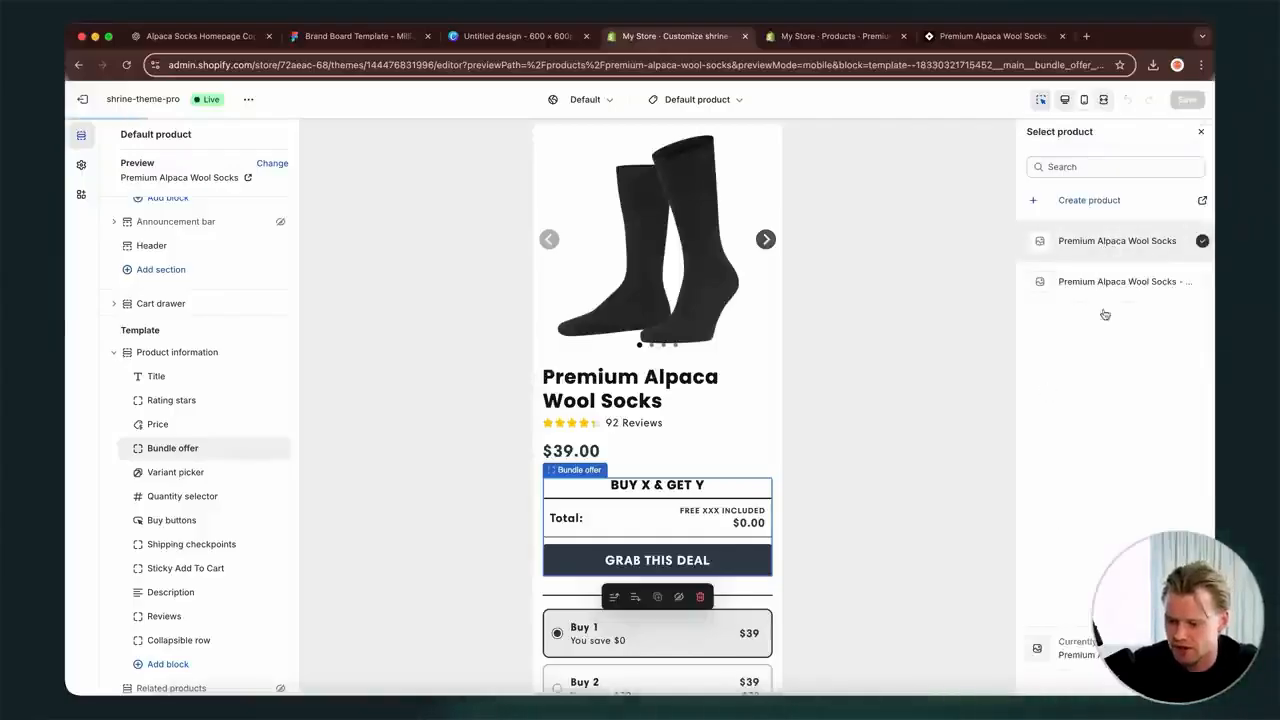
pyautogui.click(1117, 240)
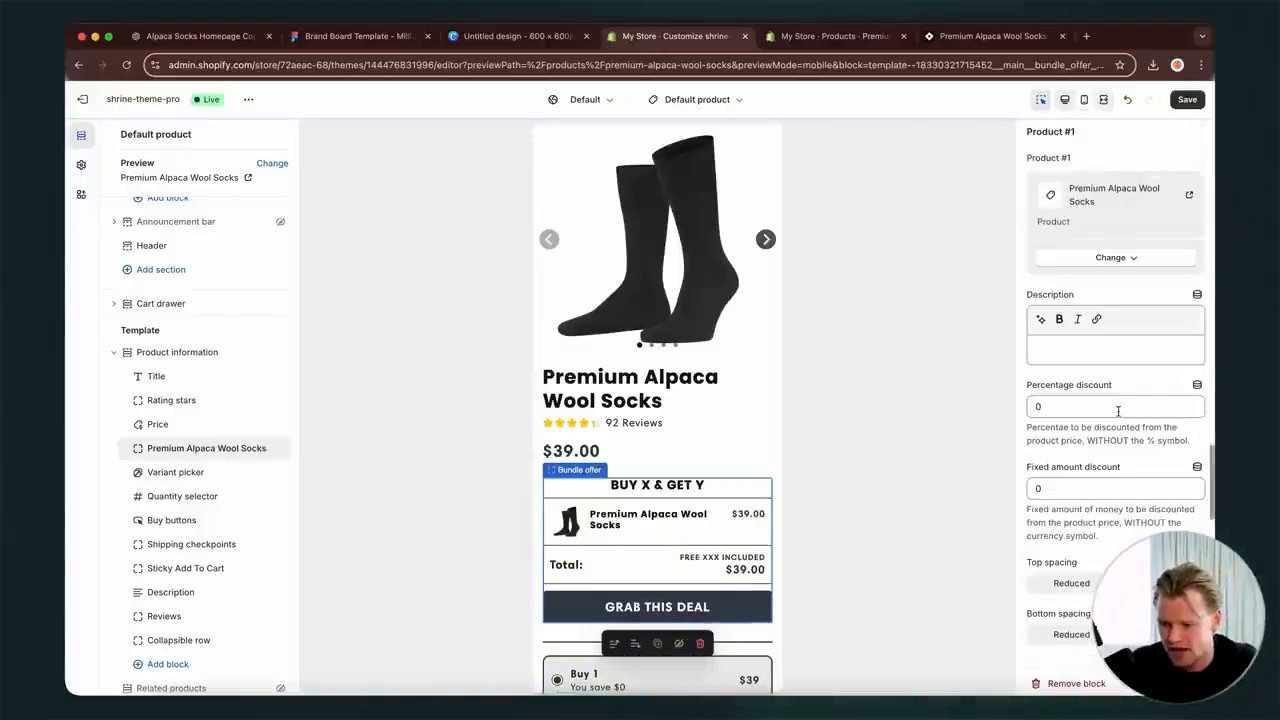
pyautogui.scroll(-5, 1118, 410)
pyautogui.click(1119, 413)
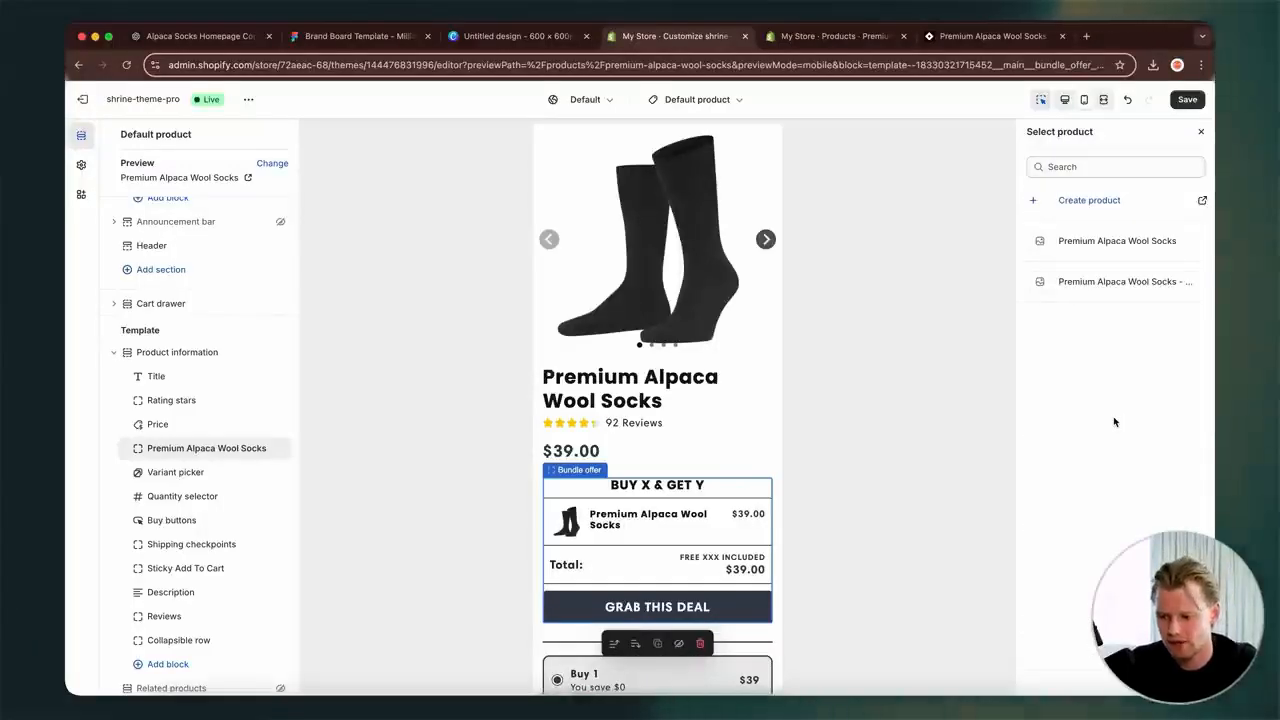
pyautogui.click(1129, 251)
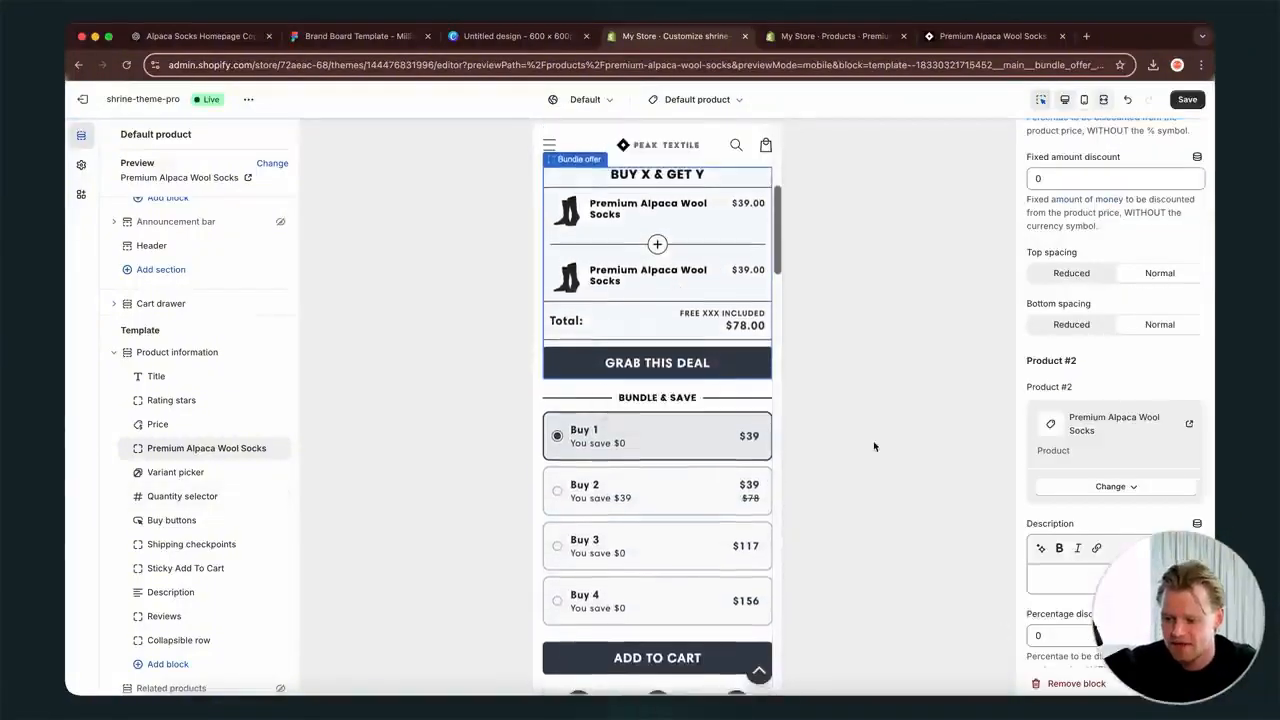
# - Set the percentage discount of the bundle offer's Product #2 to 100
pyautogui.scroll(-3, 1115, 400)
pyautogui.click(1034, 324)
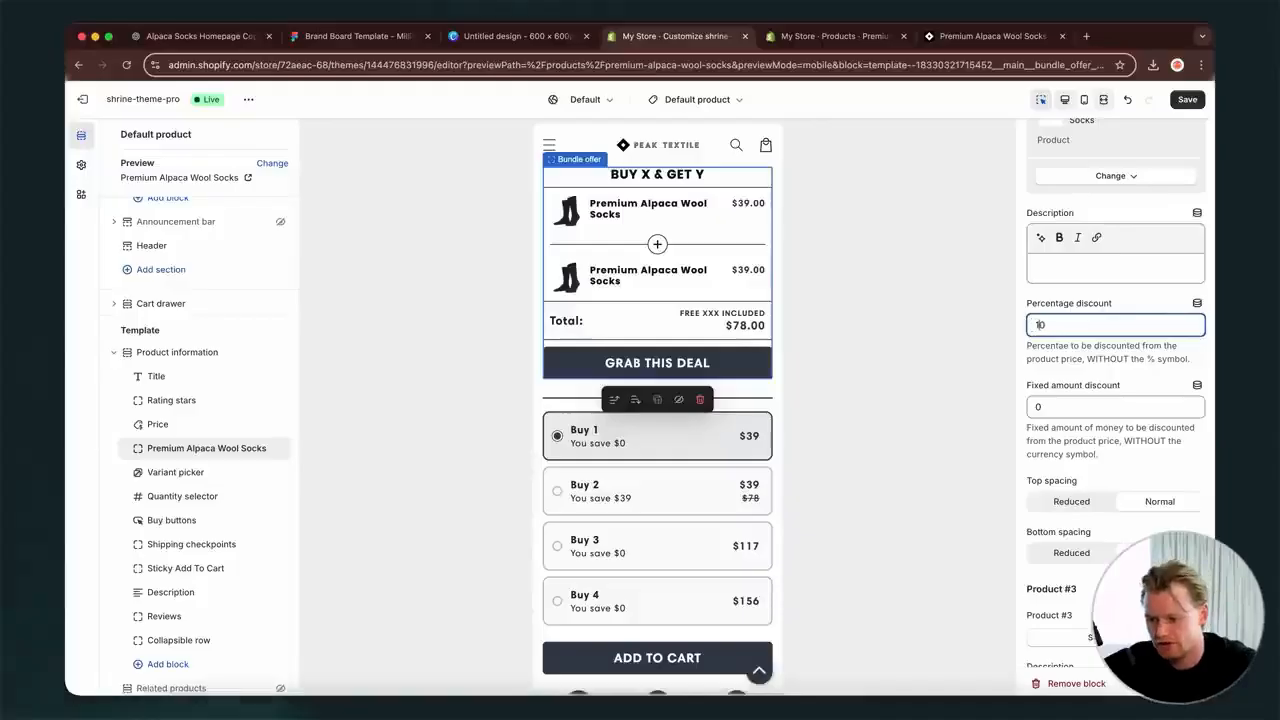
pyautogui.click(990, 405)
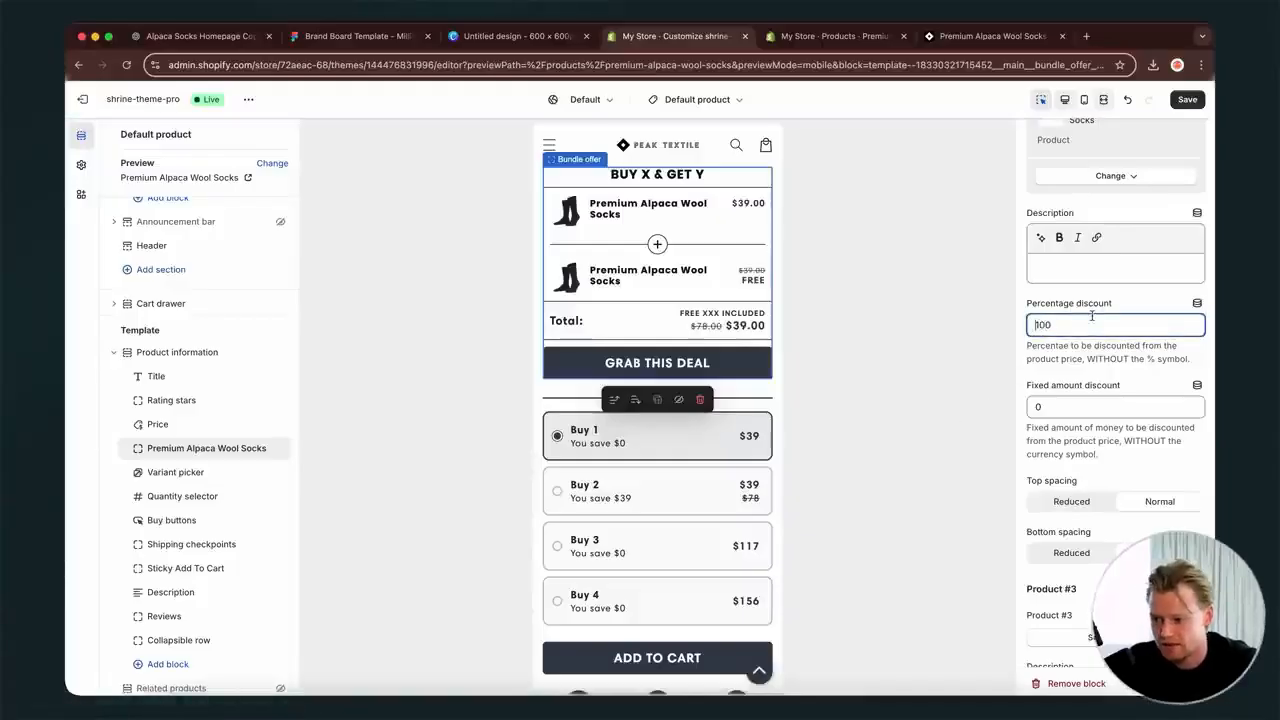
# - Examine the bundle offer on the store's product page and in the theme editor's desktop view, selecting its block to read the automatic discount notes
pyautogui.scroll(2, 742, 318)
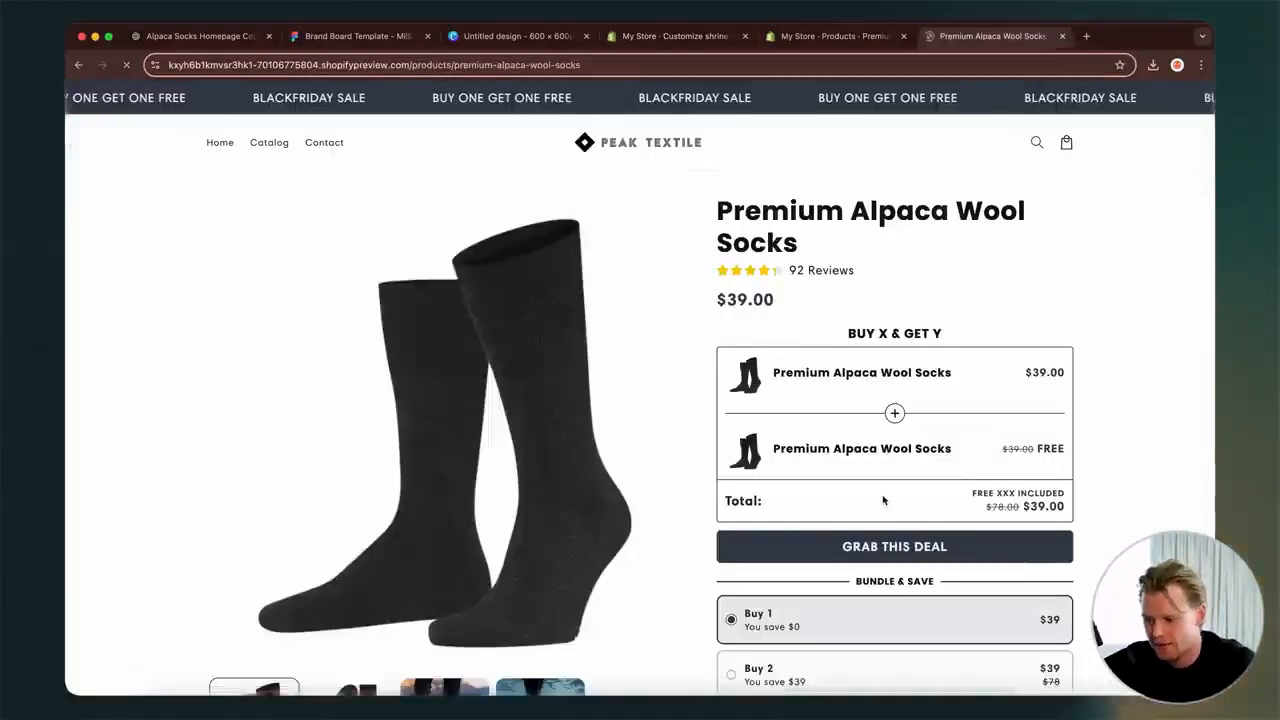
pyautogui.scroll(-2, 883, 498)
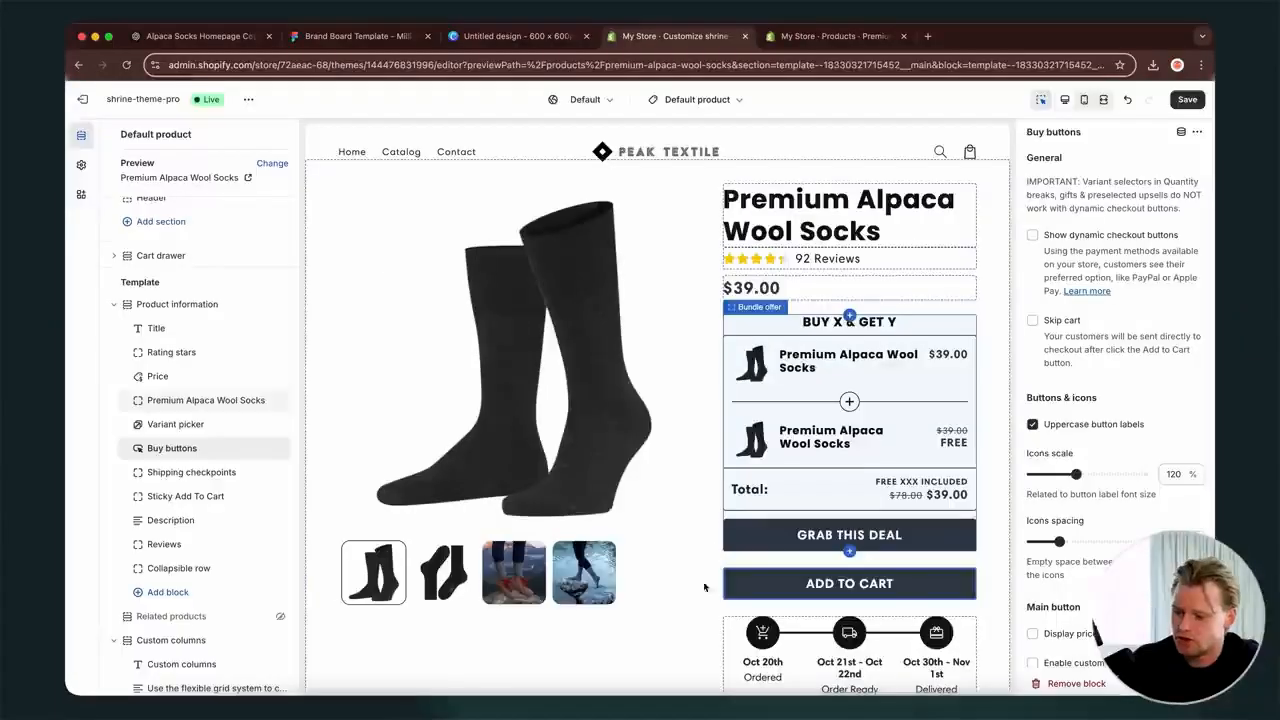
pyautogui.click(845, 444)
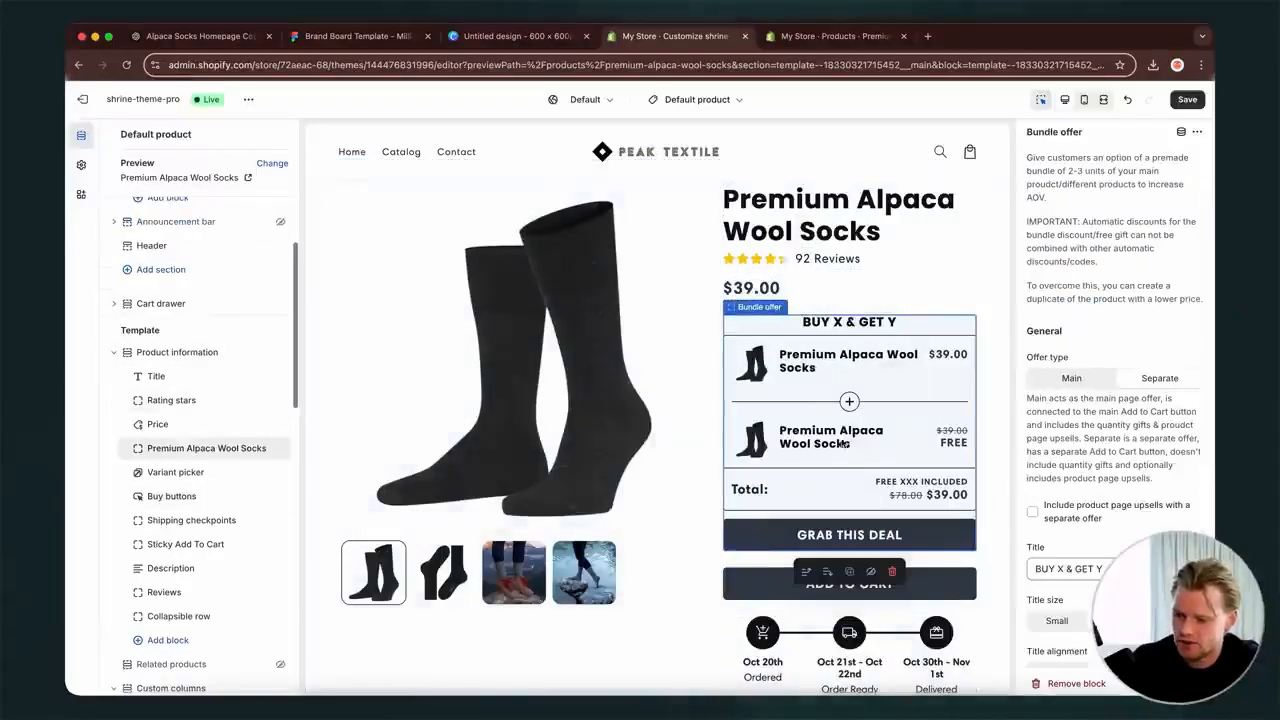
pyautogui.scroll(-2, 876, 400)
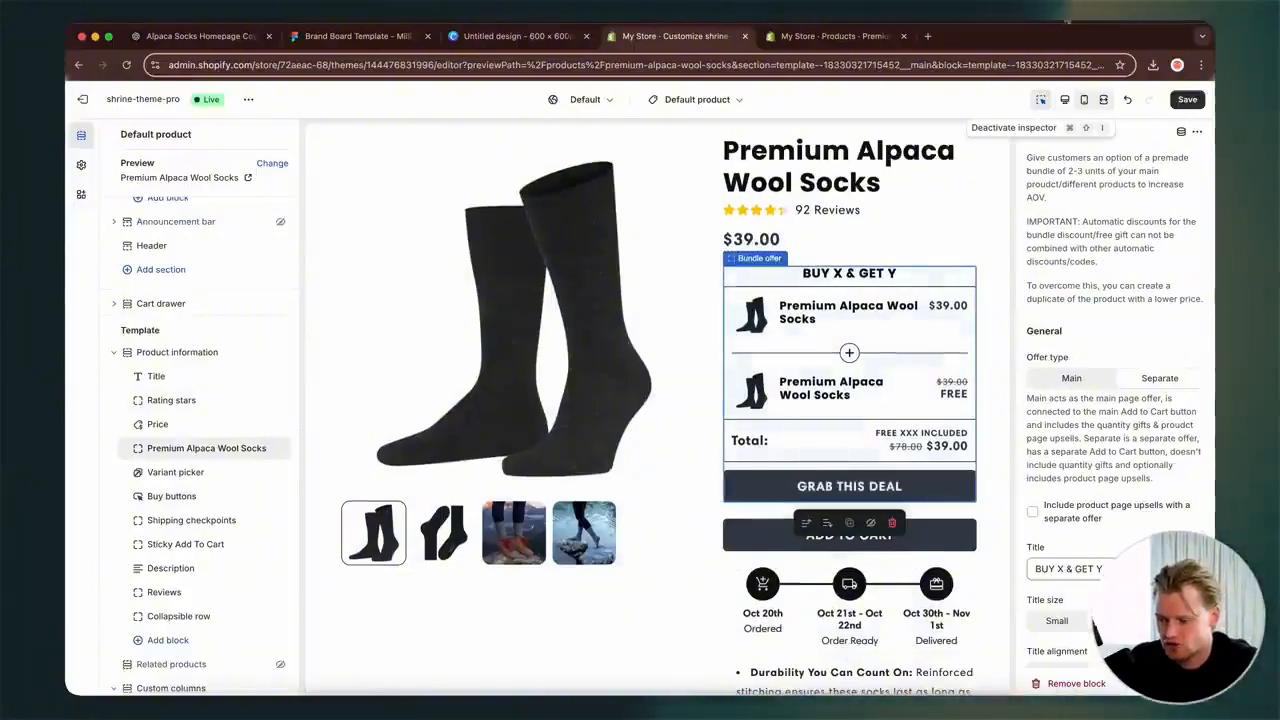
pyautogui.scroll(4, 330, 285)
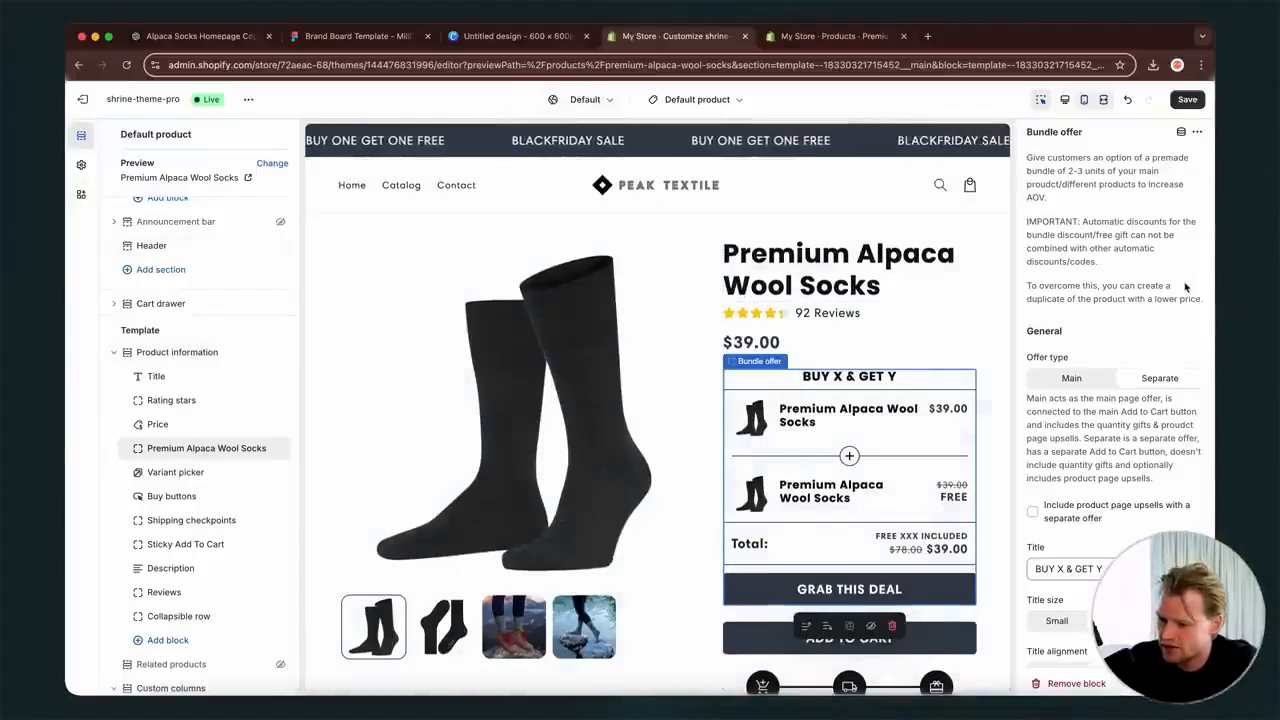
# - From the bundle offer's automatic discount note, go to the store's discounts and start a new Buy X get Y discount
pyautogui.moveTo(1128, 265); pyautogui.dragTo(1096, 228)
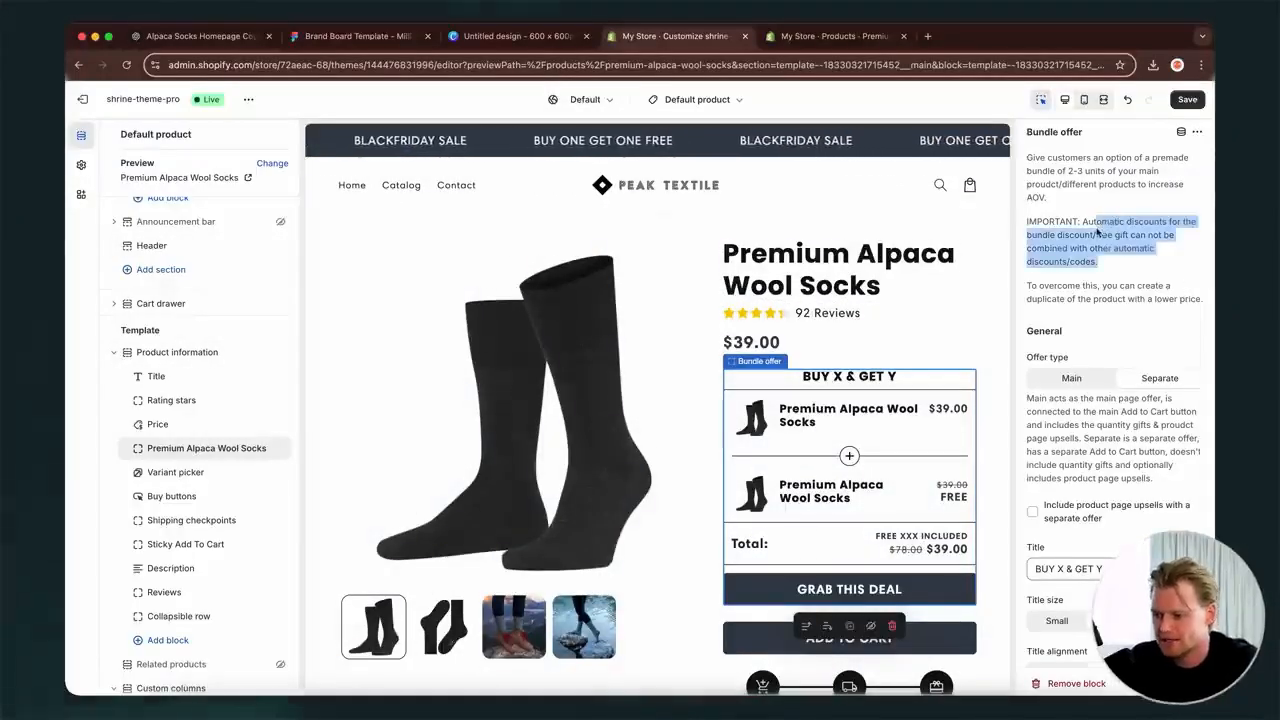
pyautogui.click(1095, 227)
pyautogui.click(815, 38)
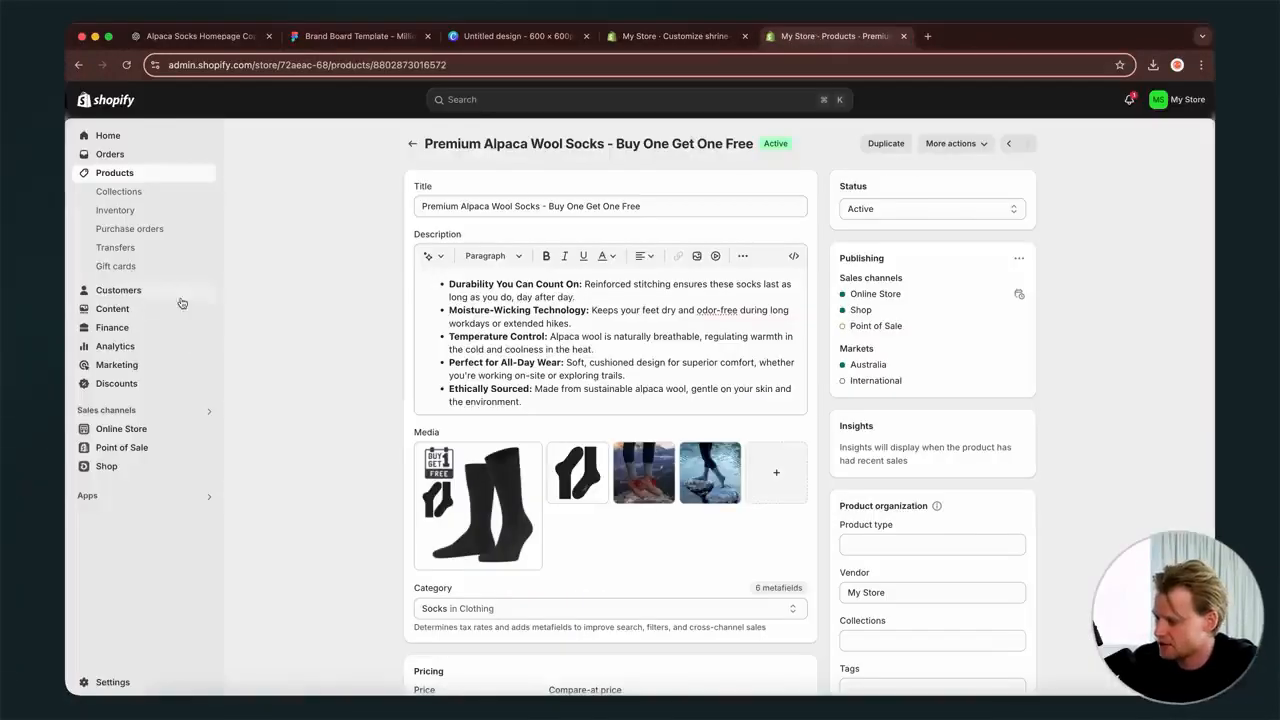
pyautogui.click(172, 383)
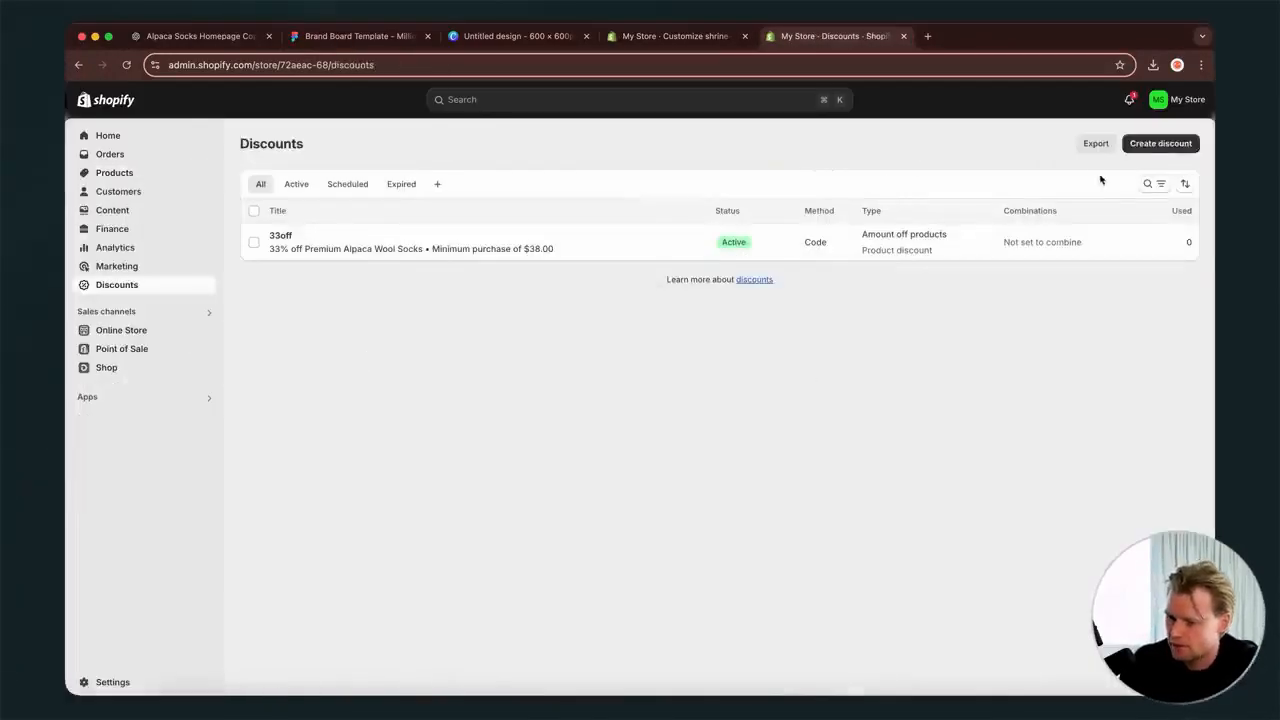
pyautogui.click(1158, 146)
pyautogui.click(631, 360)
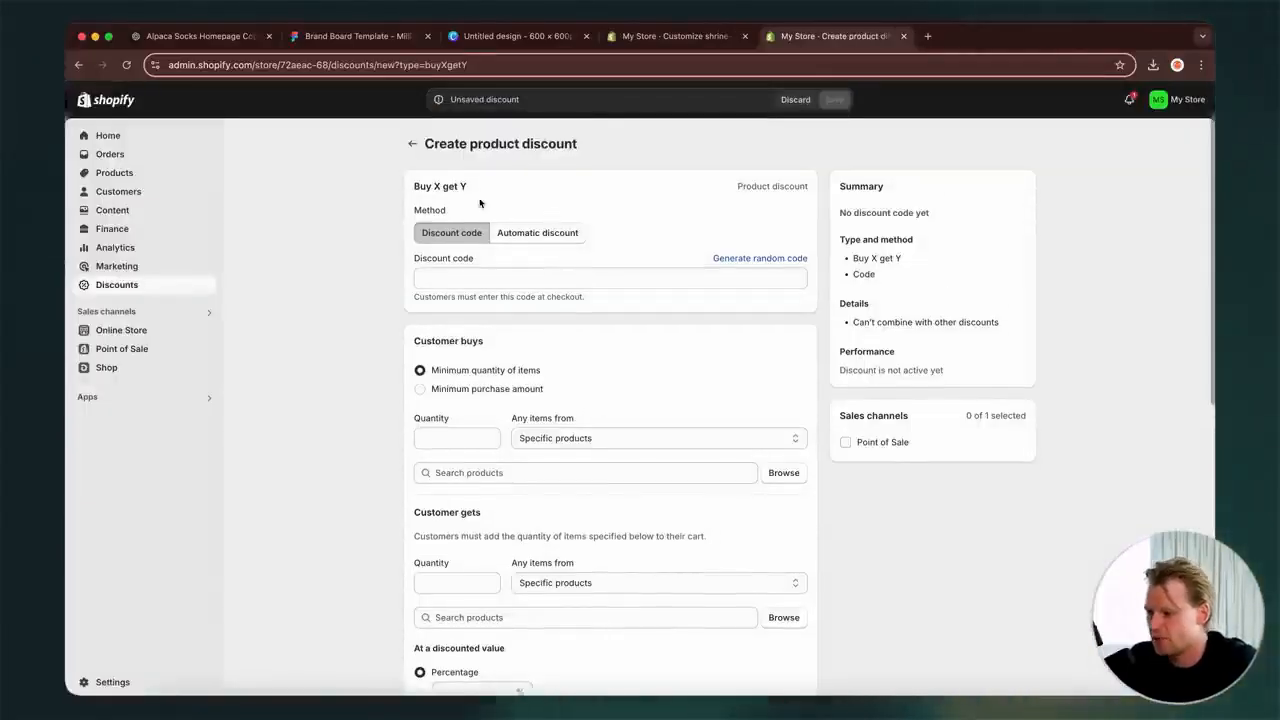
# - Make the Buy X get Y discount automatic and title it BOGO
pyautogui.click(510, 233)
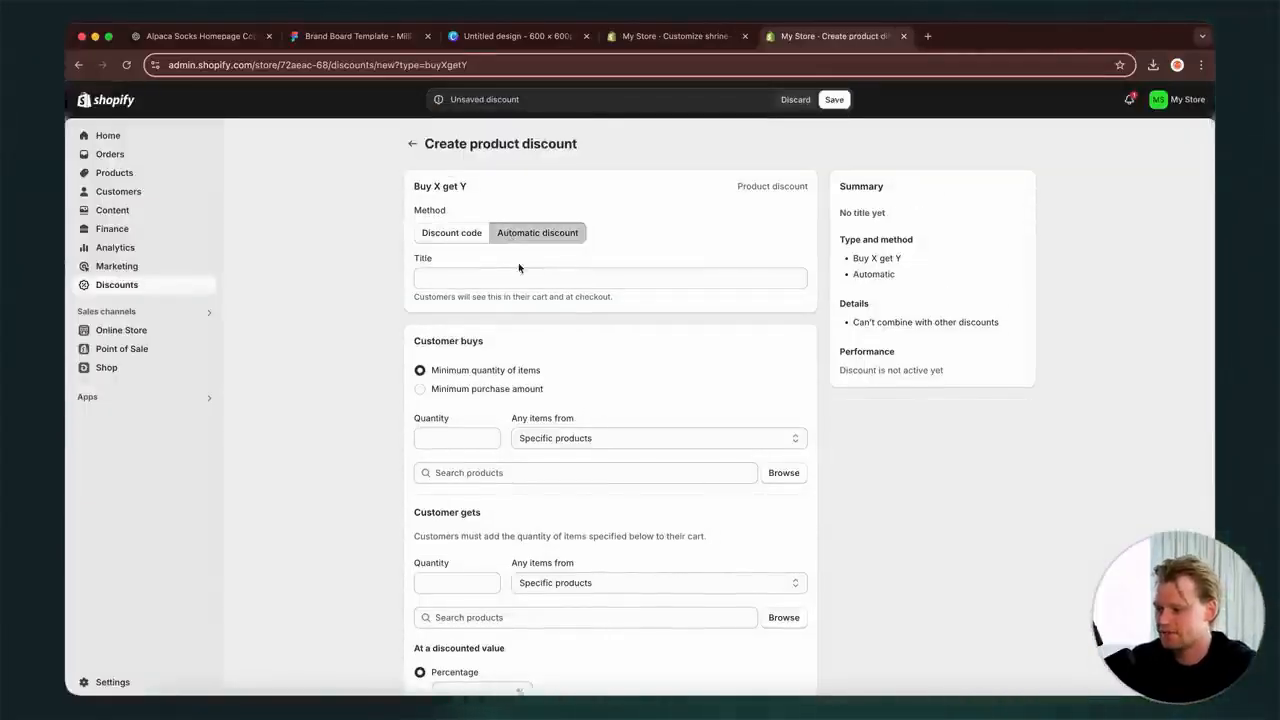
pyautogui.click(520, 277)
pyautogui.write('BOGO')
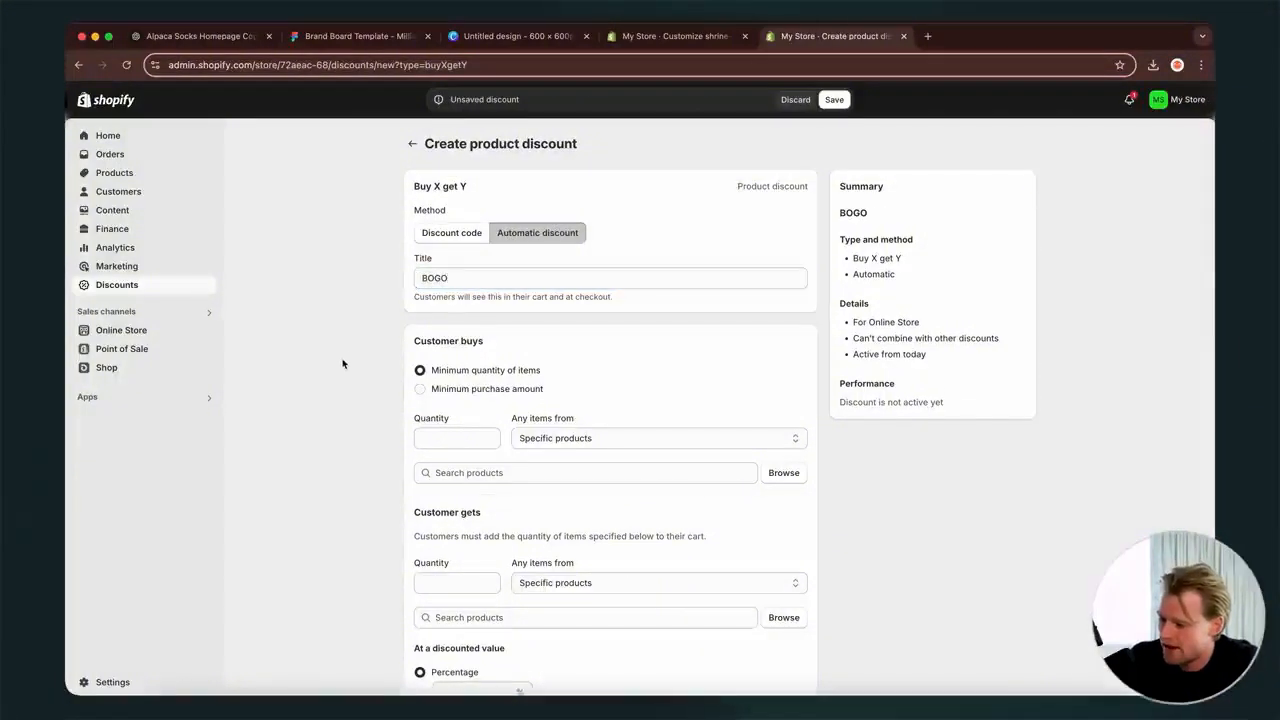
# - Set the customer-buys condition to a quantity of 1 of the specific product Premium Alpaca Wool Socks
pyautogui.scroll(-1, 477, 468)
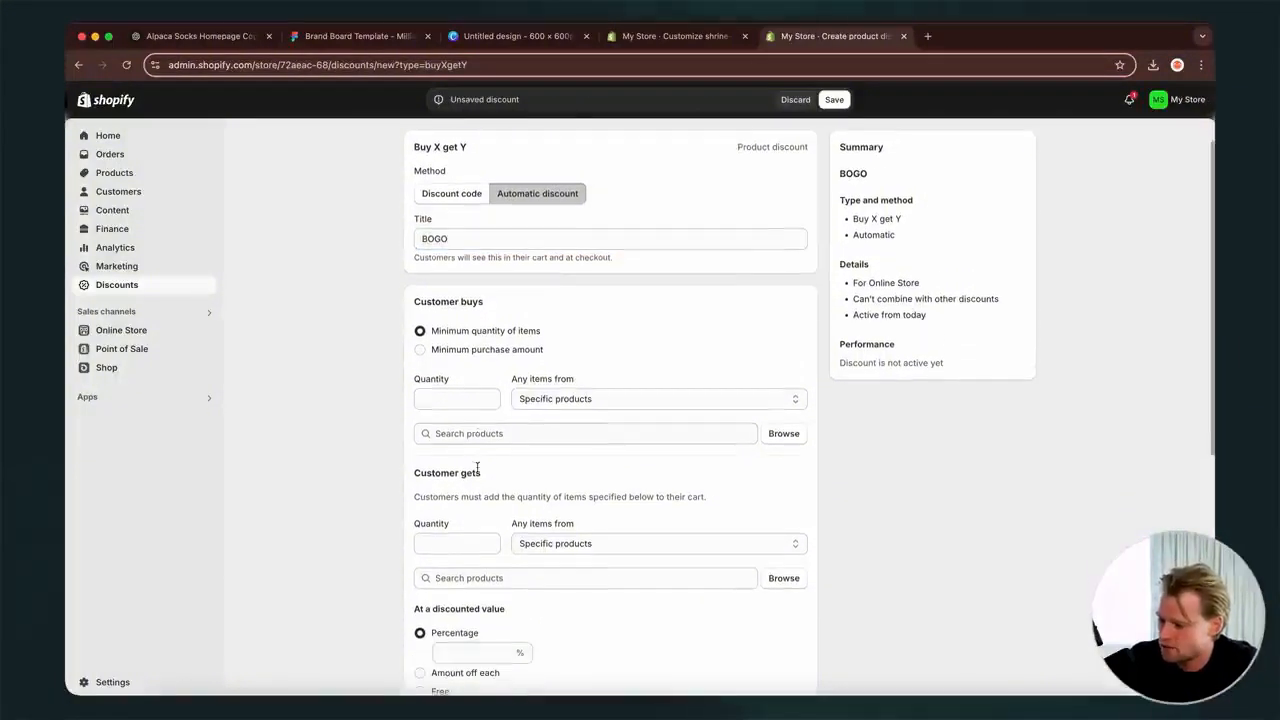
pyautogui.click(535, 407)
pyautogui.click(540, 400)
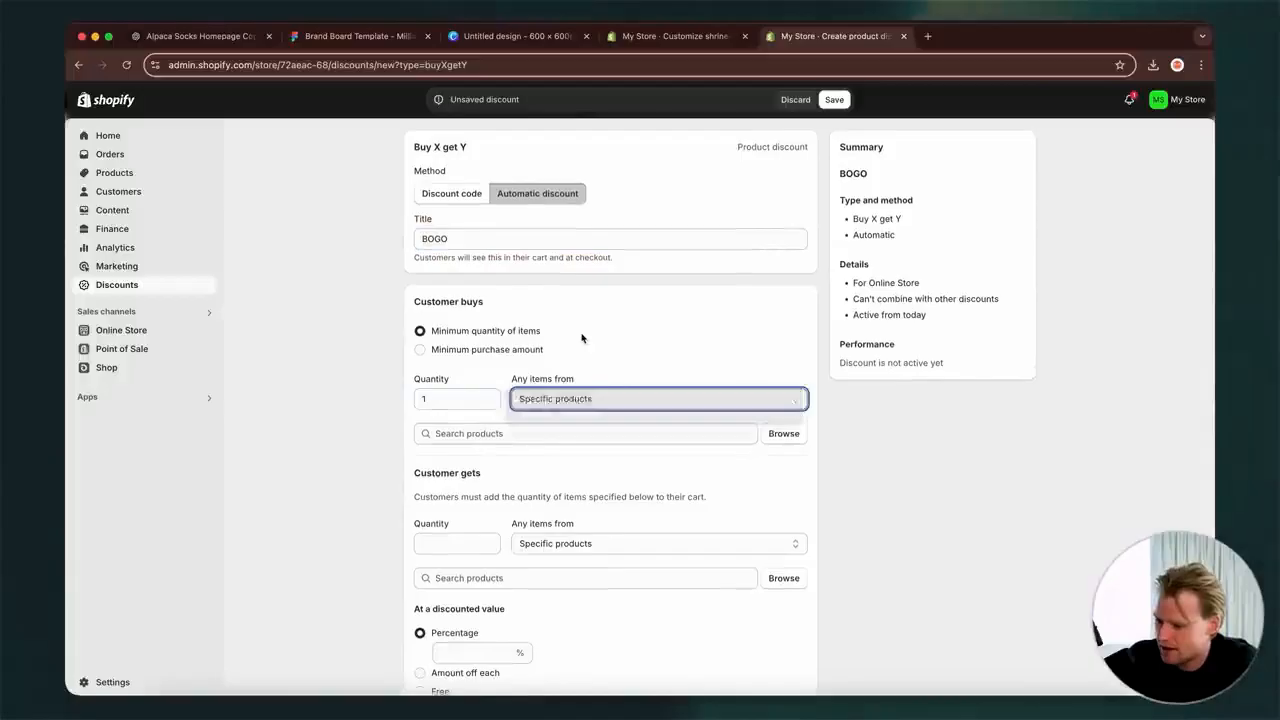
pyautogui.click(783, 433)
pyautogui.click(720, 278)
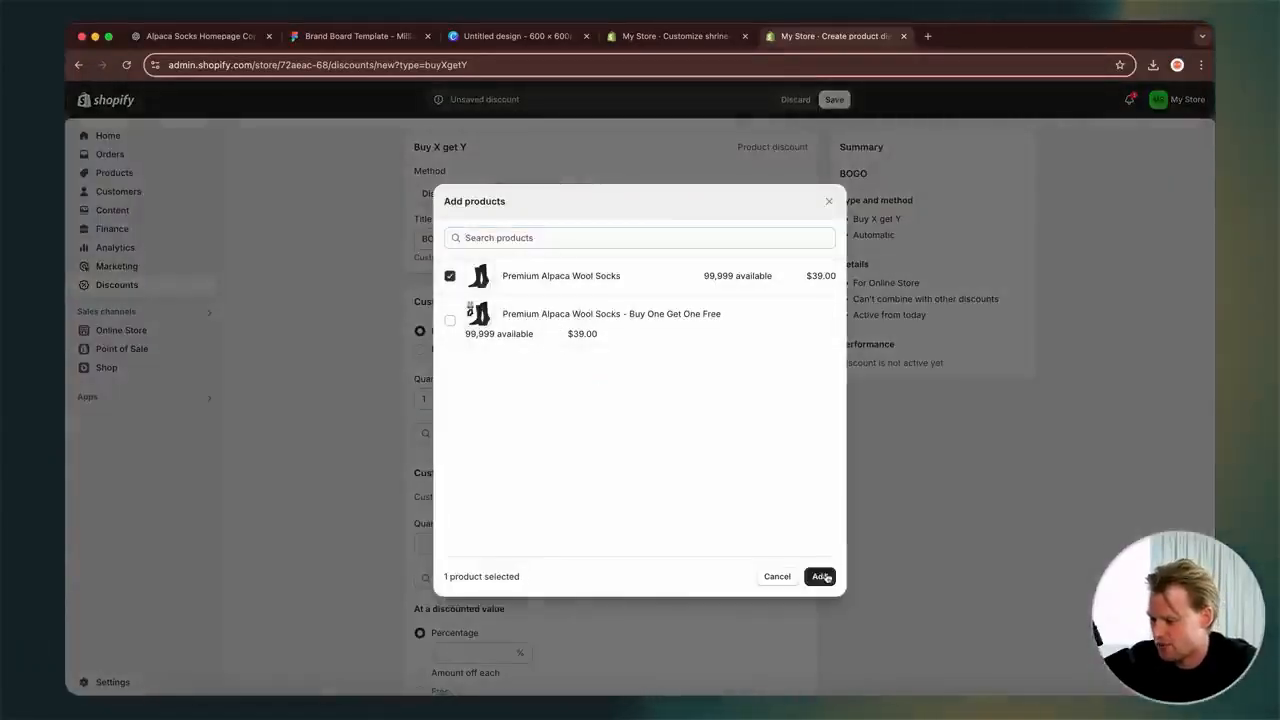
pyautogui.click(820, 577)
# - Set the customer-gets reward to a quantity of 1 of the specific product Premium Alpaca Wool Socks
pyautogui.scroll(-5, 705, 549)
pyautogui.click(573, 383)
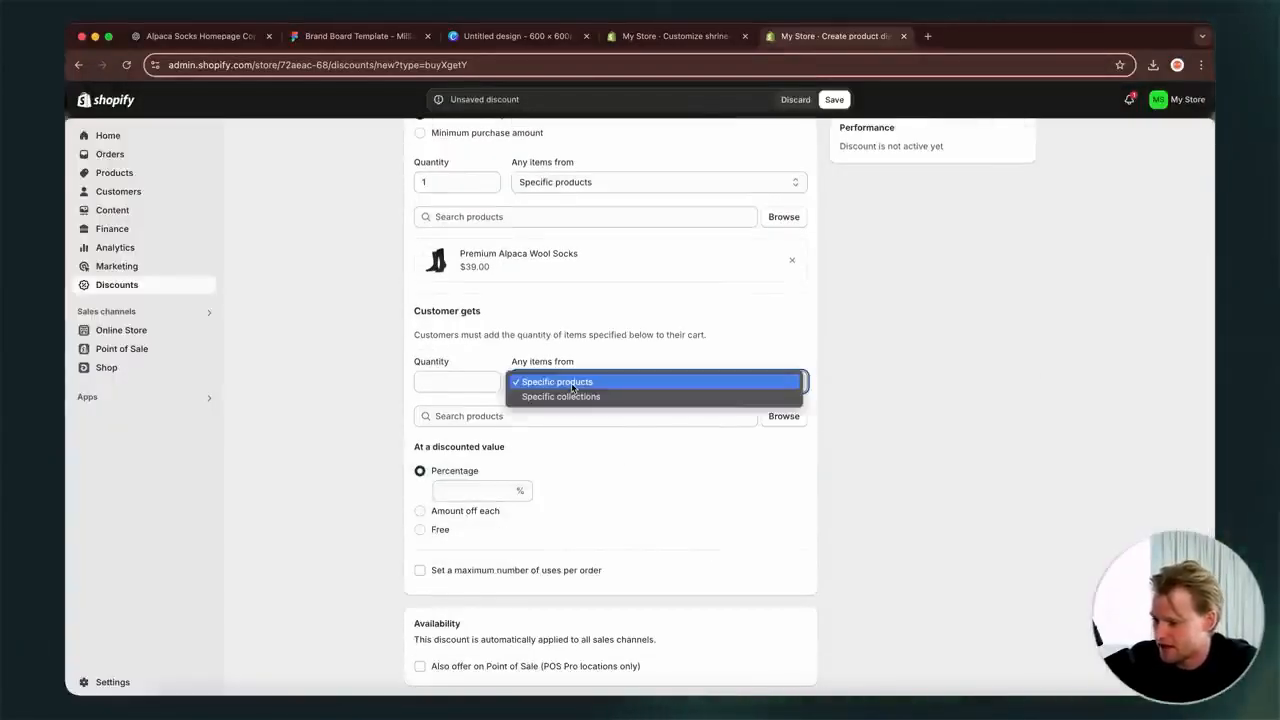
pyautogui.click(573, 388)
pyautogui.click(457, 378)
pyautogui.write('1')
pyautogui.click(540, 388)
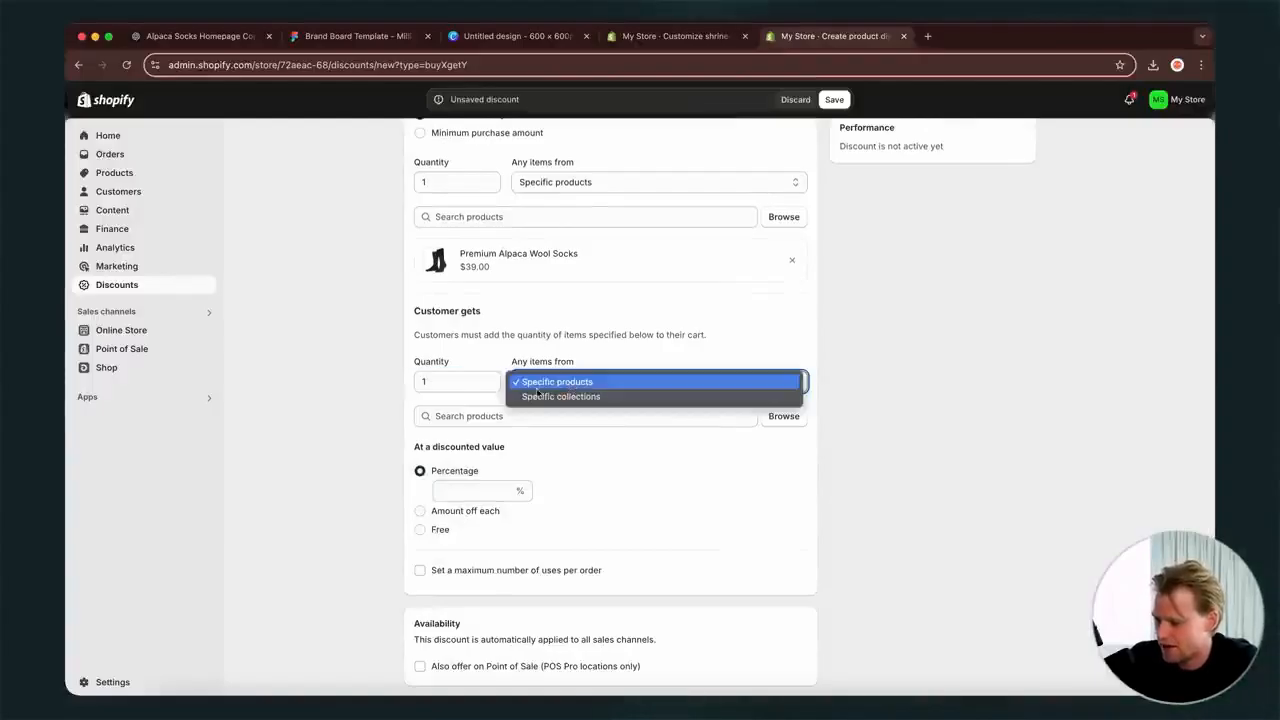
pyautogui.click(537, 390)
pyautogui.click(458, 420)
pyautogui.click(784, 416)
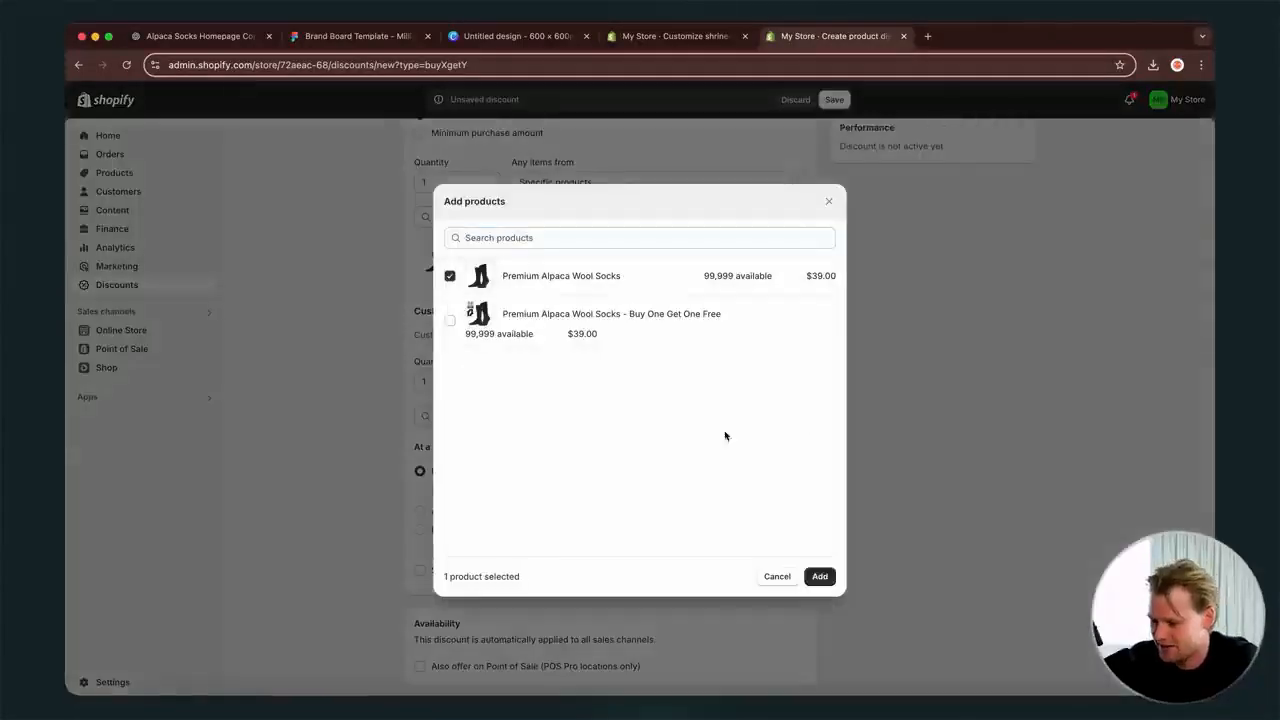
pyautogui.click(820, 577)
# - Set the reward's discounted value to Free and save the BOGO discount
pyautogui.scroll(-5, 783, 571)
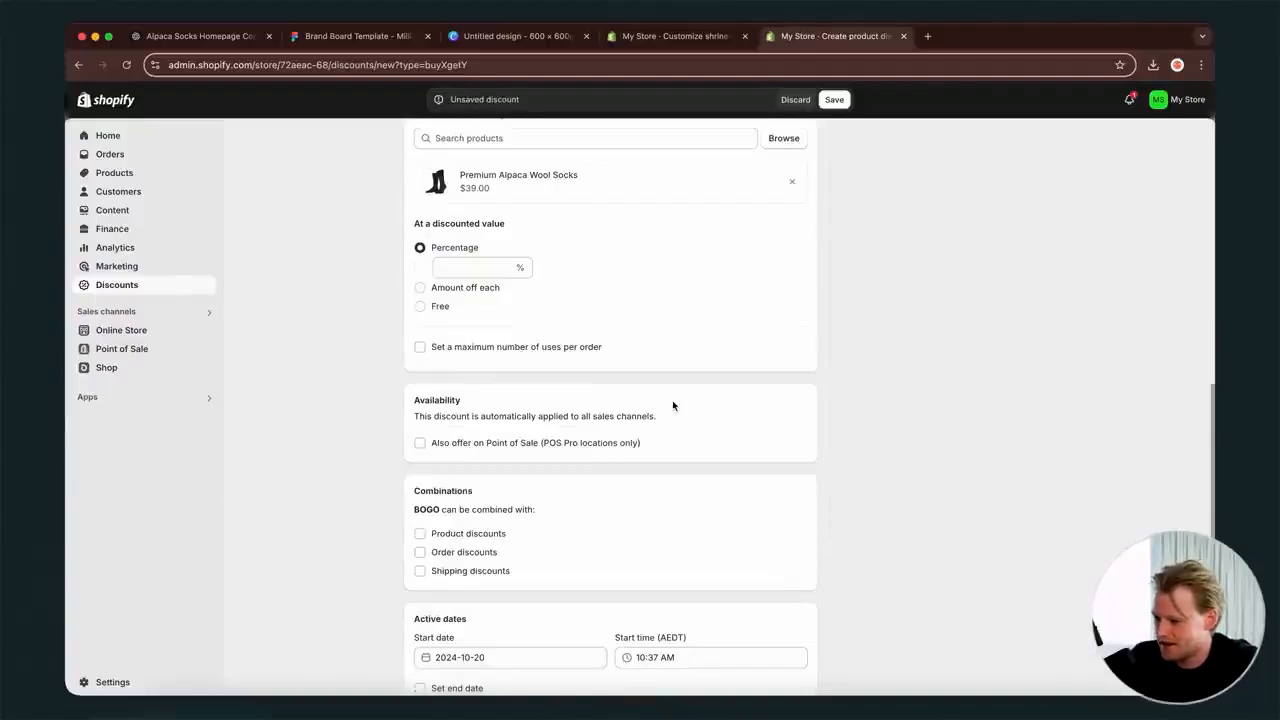
pyautogui.click(420, 306)
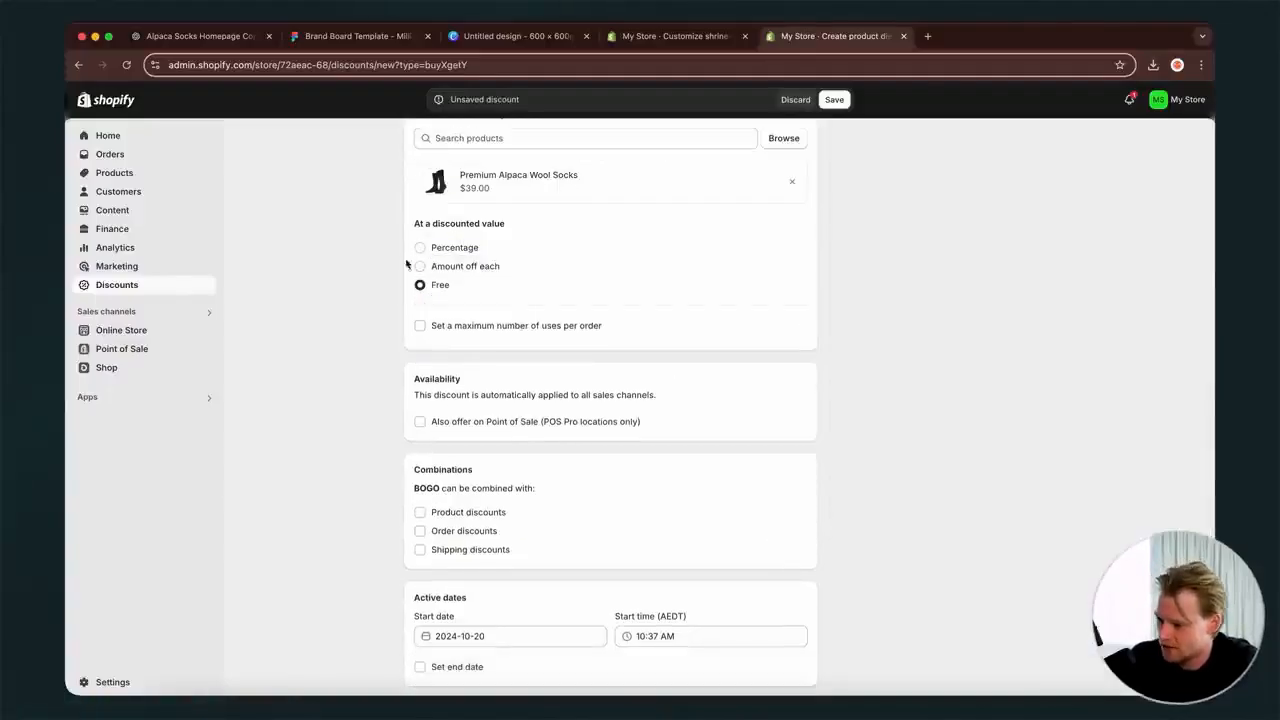
pyautogui.scroll(-1, 384, 361)
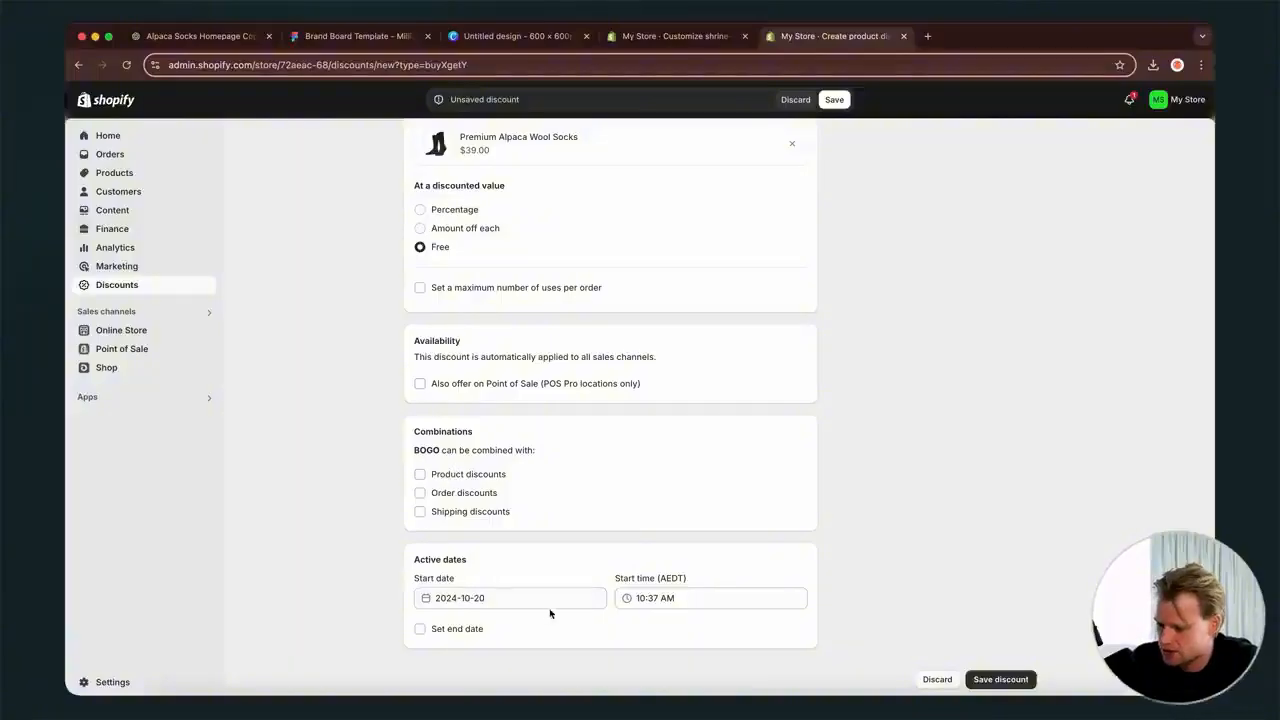
pyautogui.click(1000, 679)
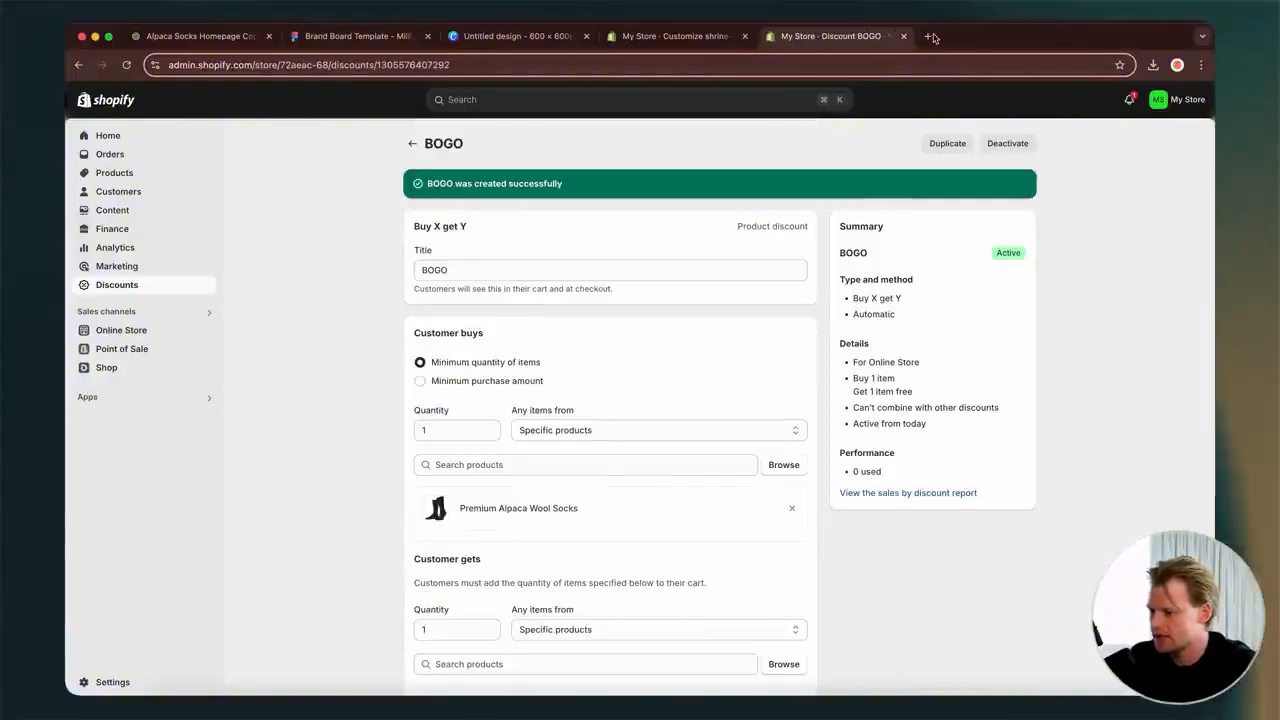
# - Open peaktextile.com in a new browser tab and go to the Premium Alpaca Wool Socks product page from the catalog
pyautogui.click(929, 36)
pyautogui.write('peaktextile.com')
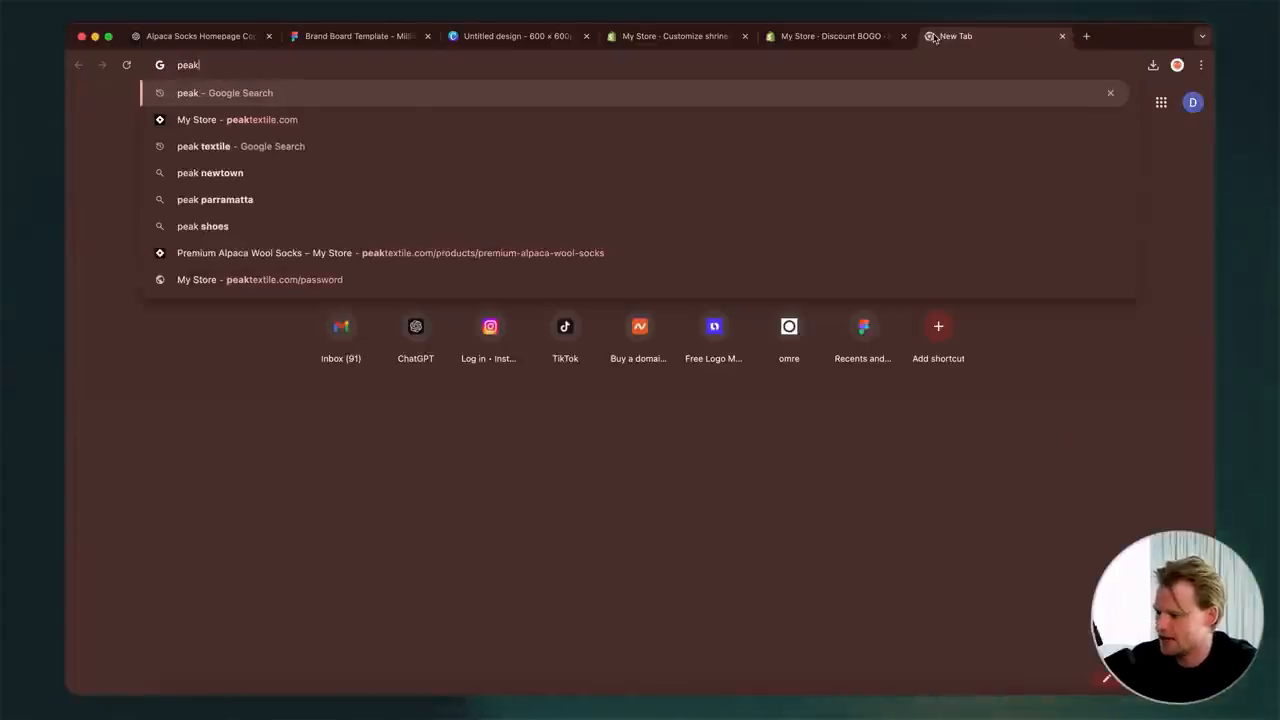
pyautogui.press('Return')
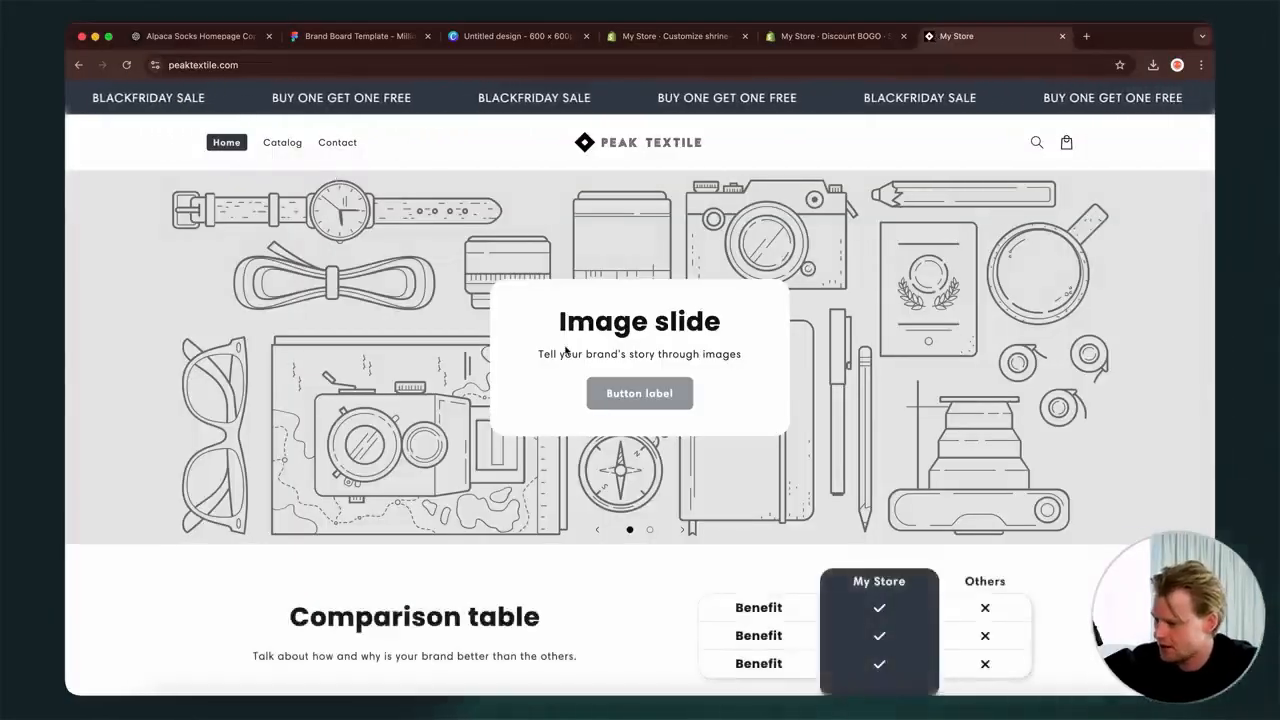
pyautogui.click(282, 142)
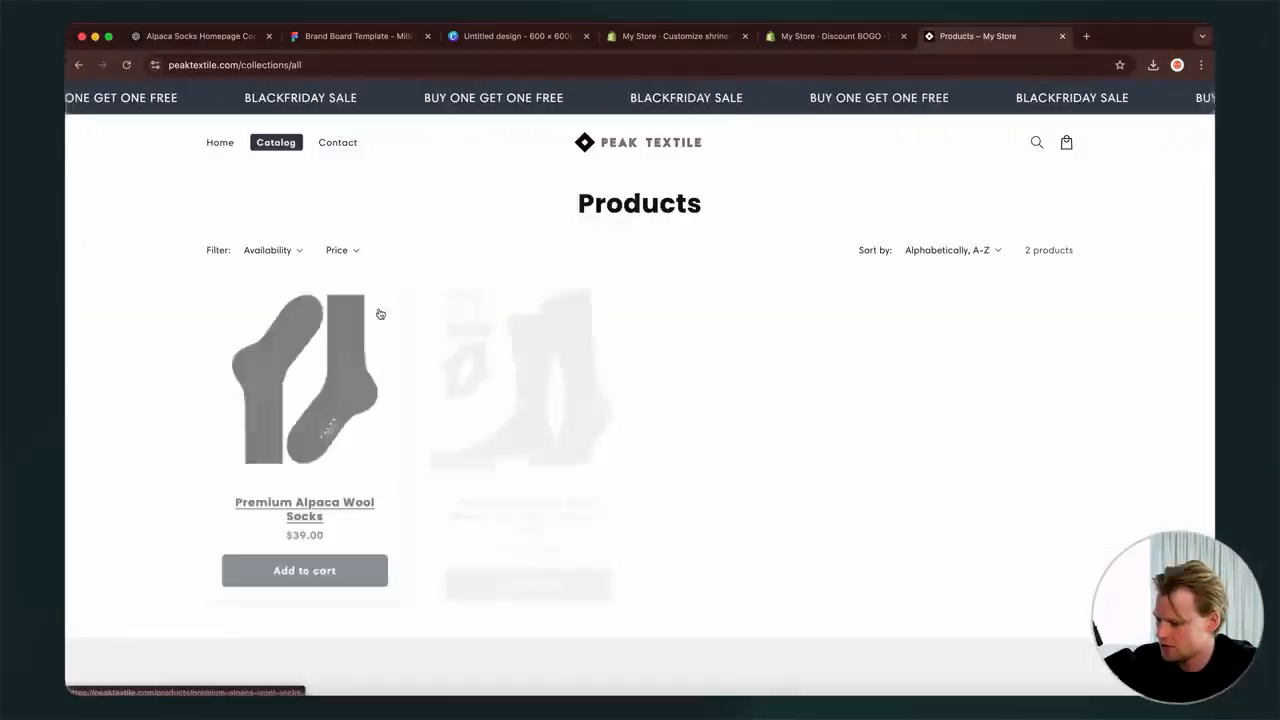
pyautogui.click(307, 380)
pyautogui.scroll(-1, 845, 497)
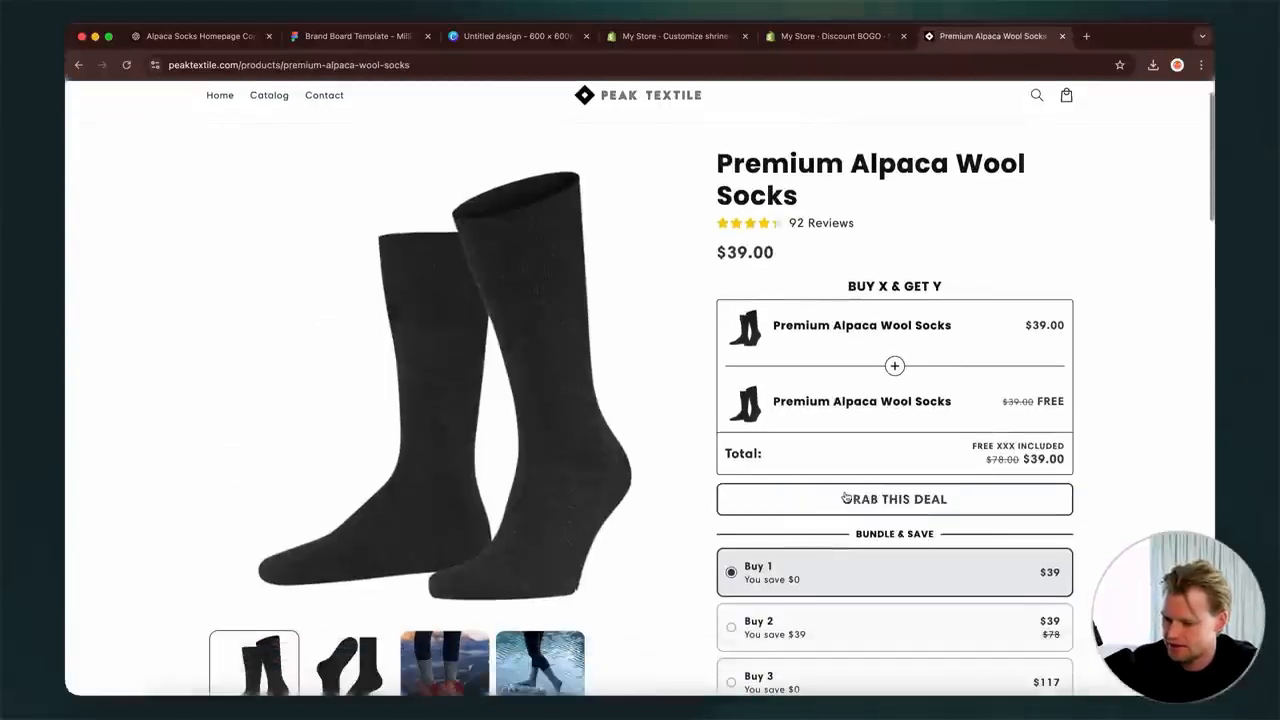
# - Test the bundle deal through the cart to checkout, and return to the product page to review its purchase options
pyautogui.click(845, 499)
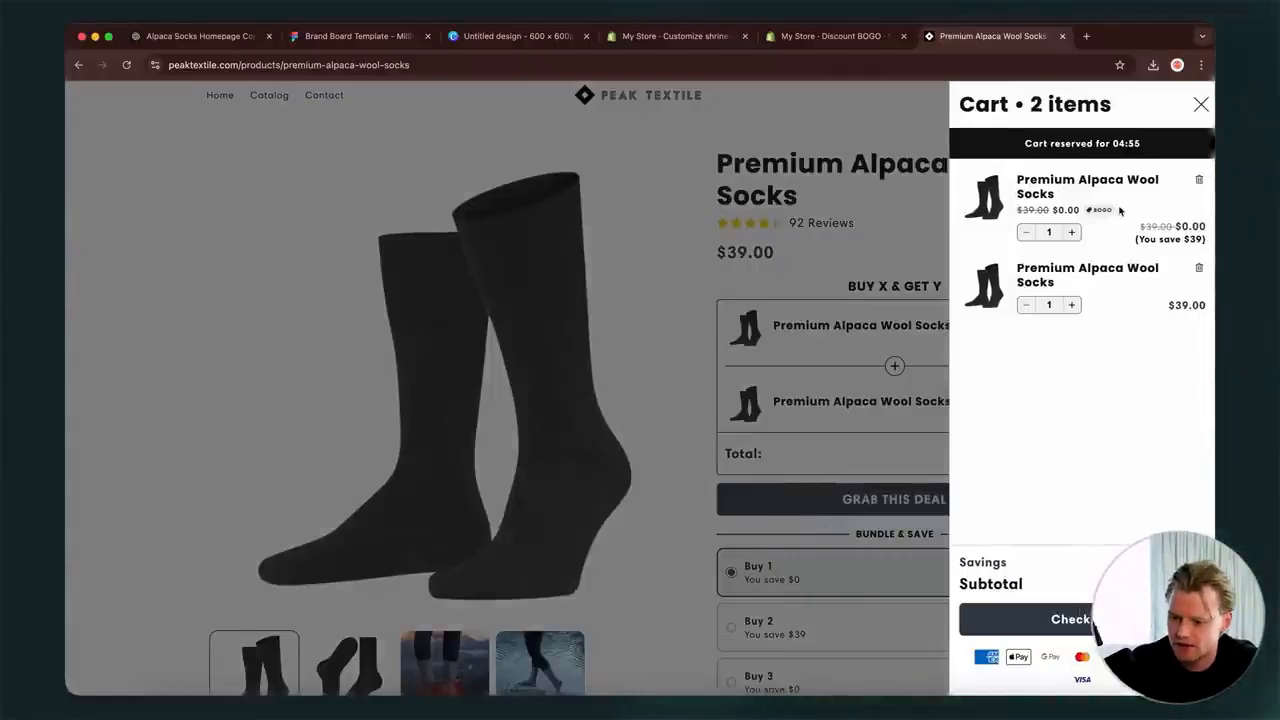
pyautogui.click(1044, 612)
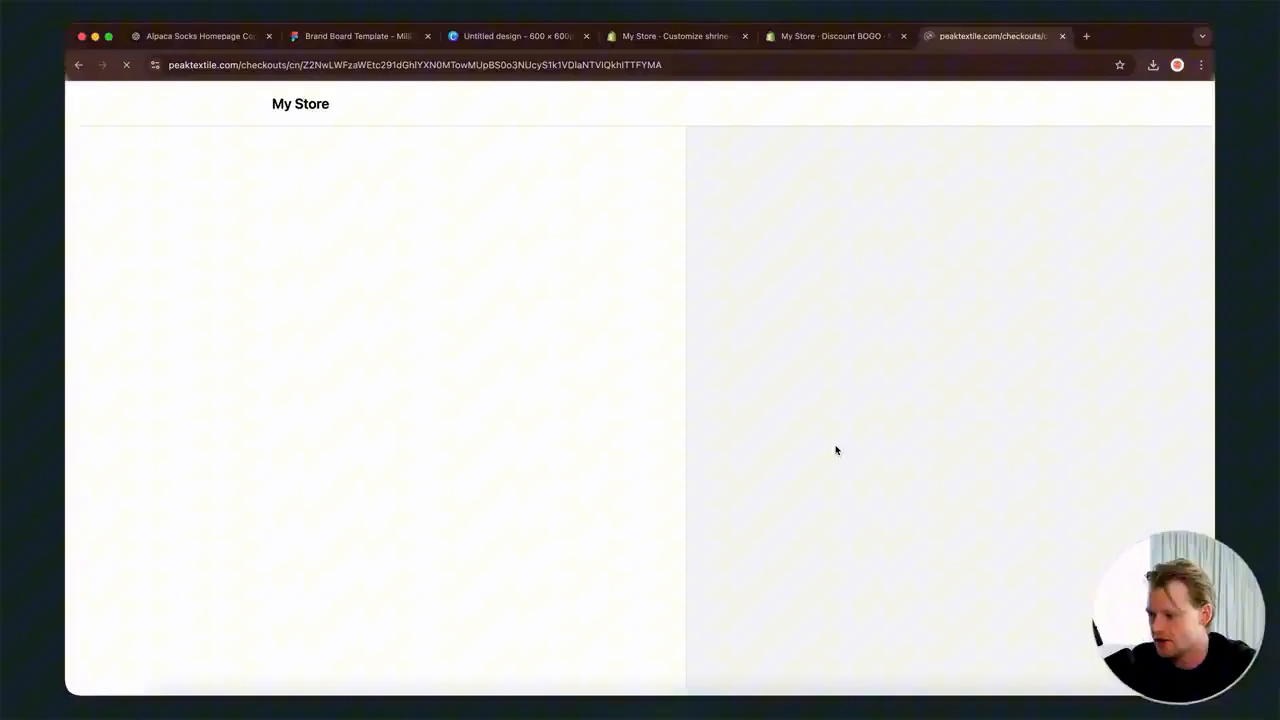
pyautogui.click(79, 65)
pyautogui.click(793, 267)
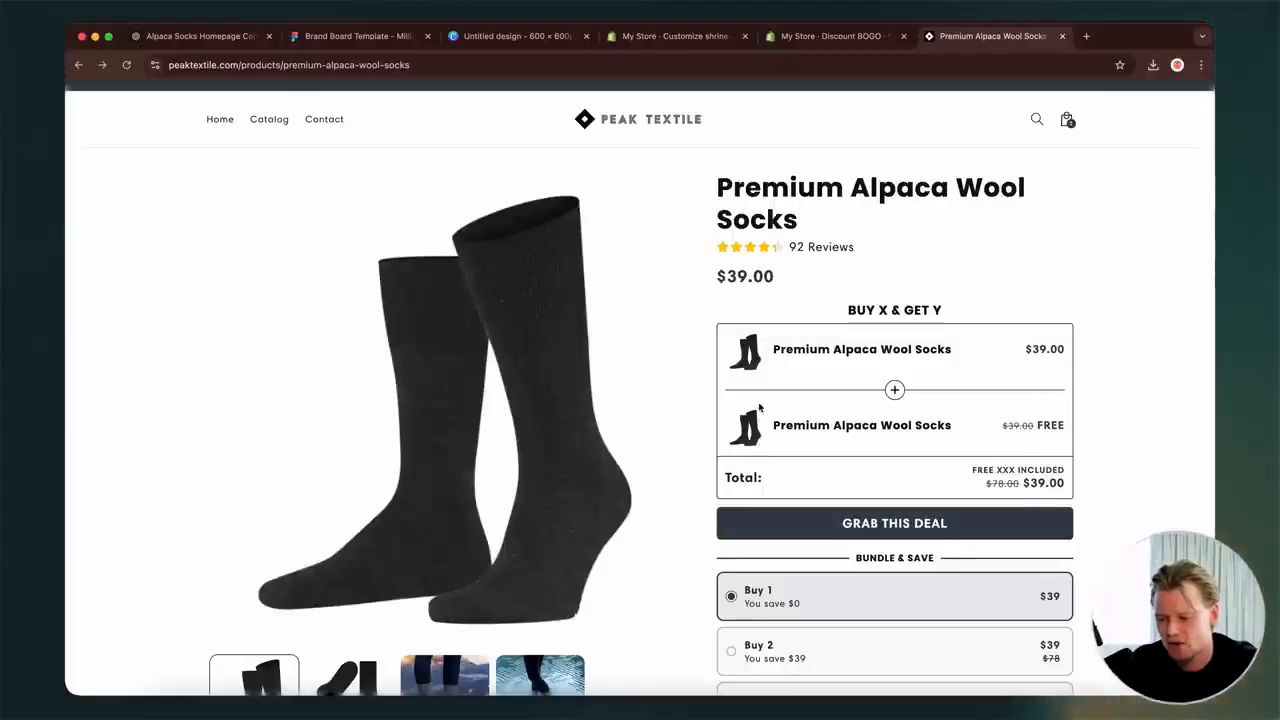
pyautogui.scroll(-10, 760, 407)
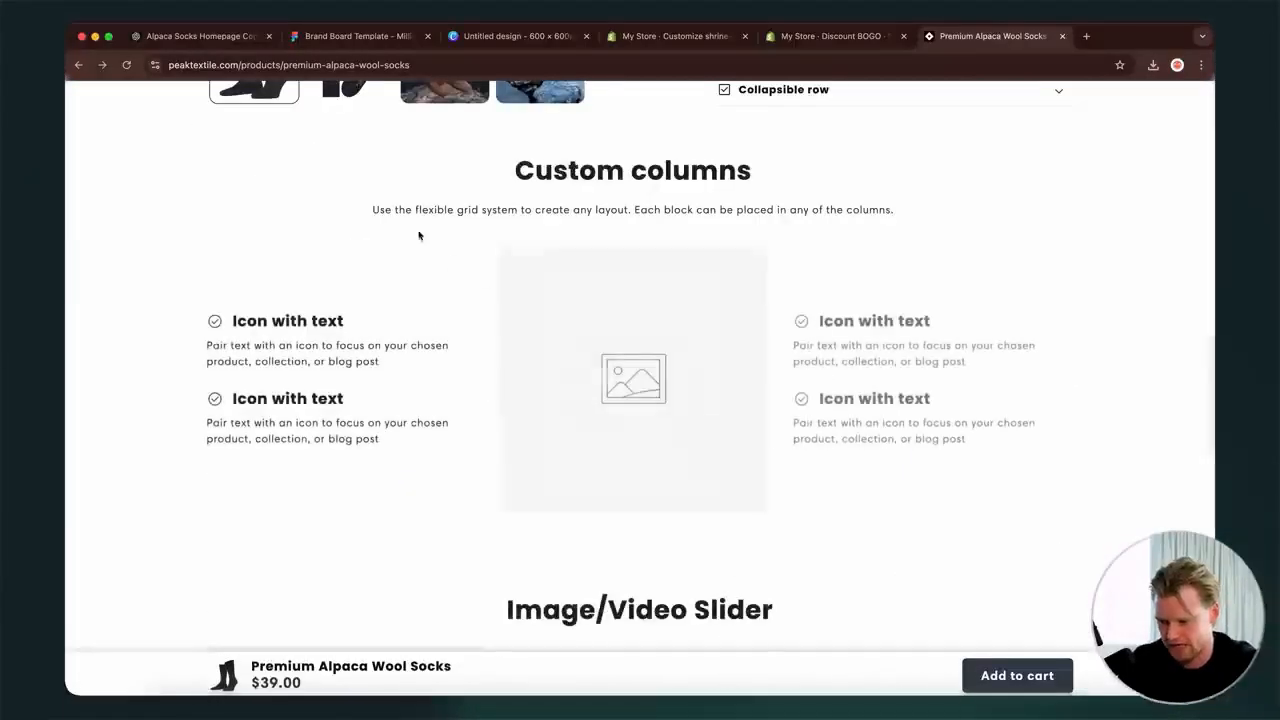
pyautogui.scroll(10, 910, 211)
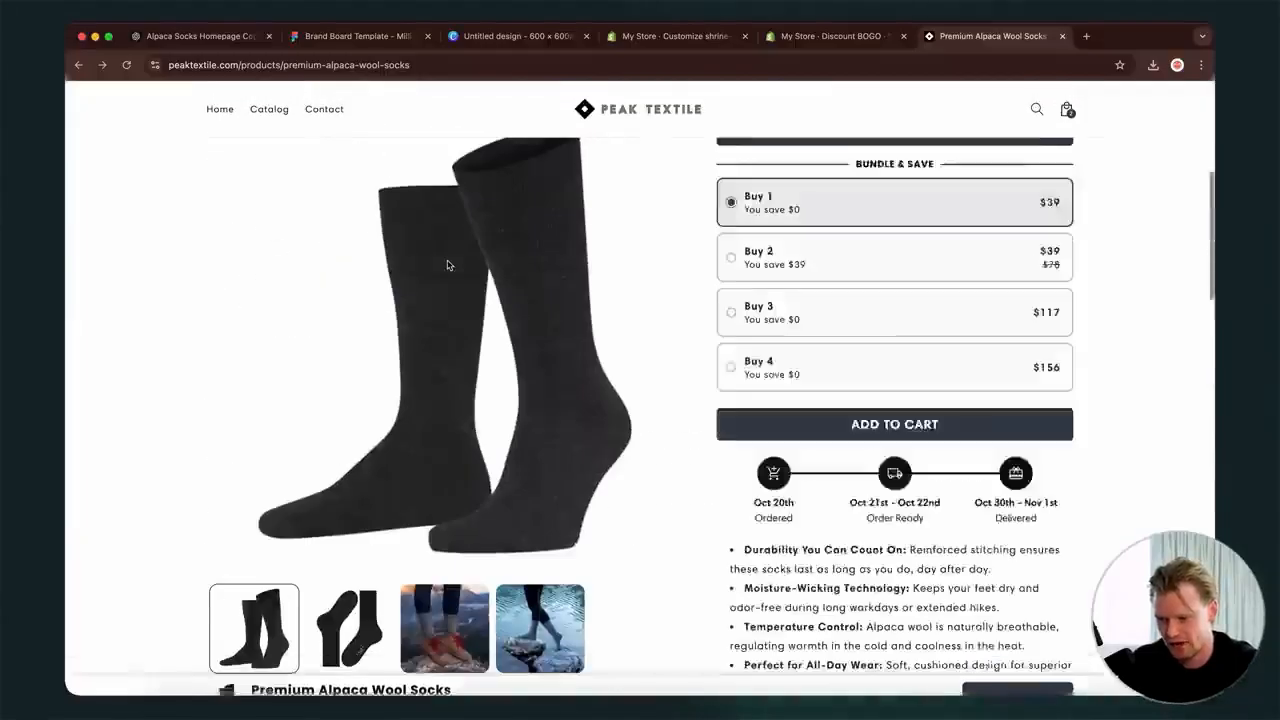
pyautogui.scroll(5, 841, 490)
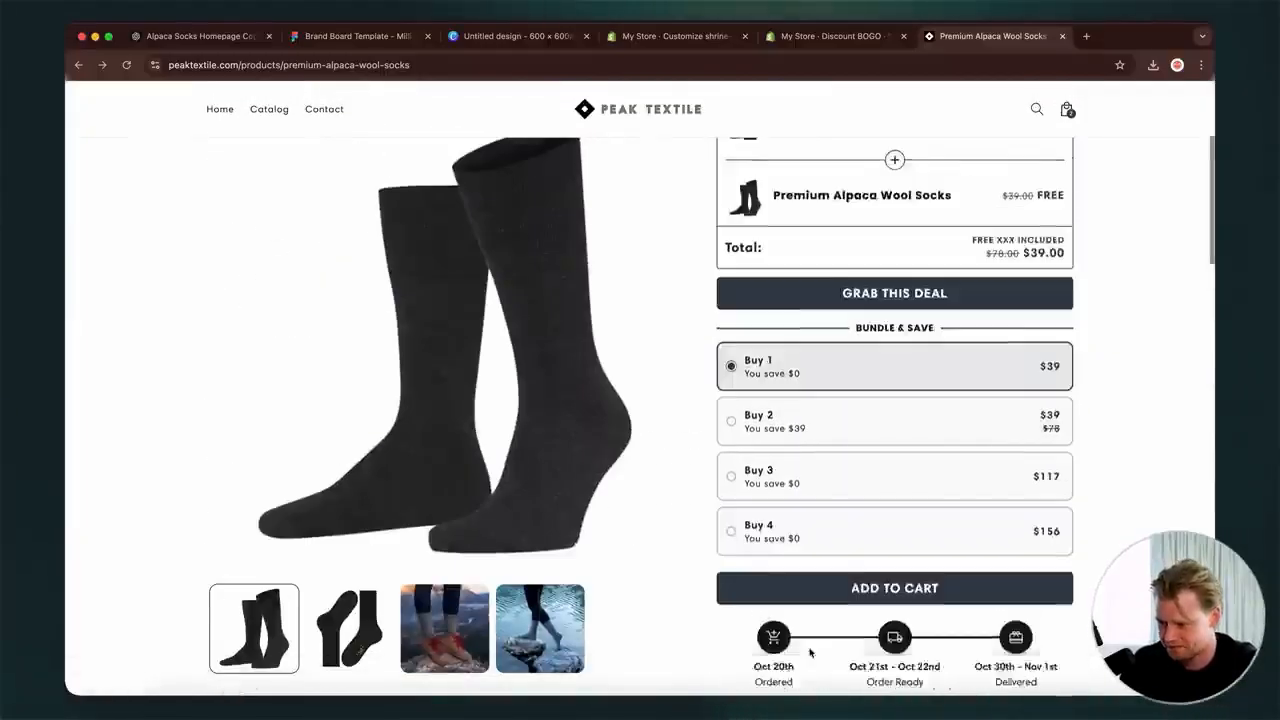
# - Return to the theme editor and save the Default product template with its bundle offer
pyautogui.click(817, 36)
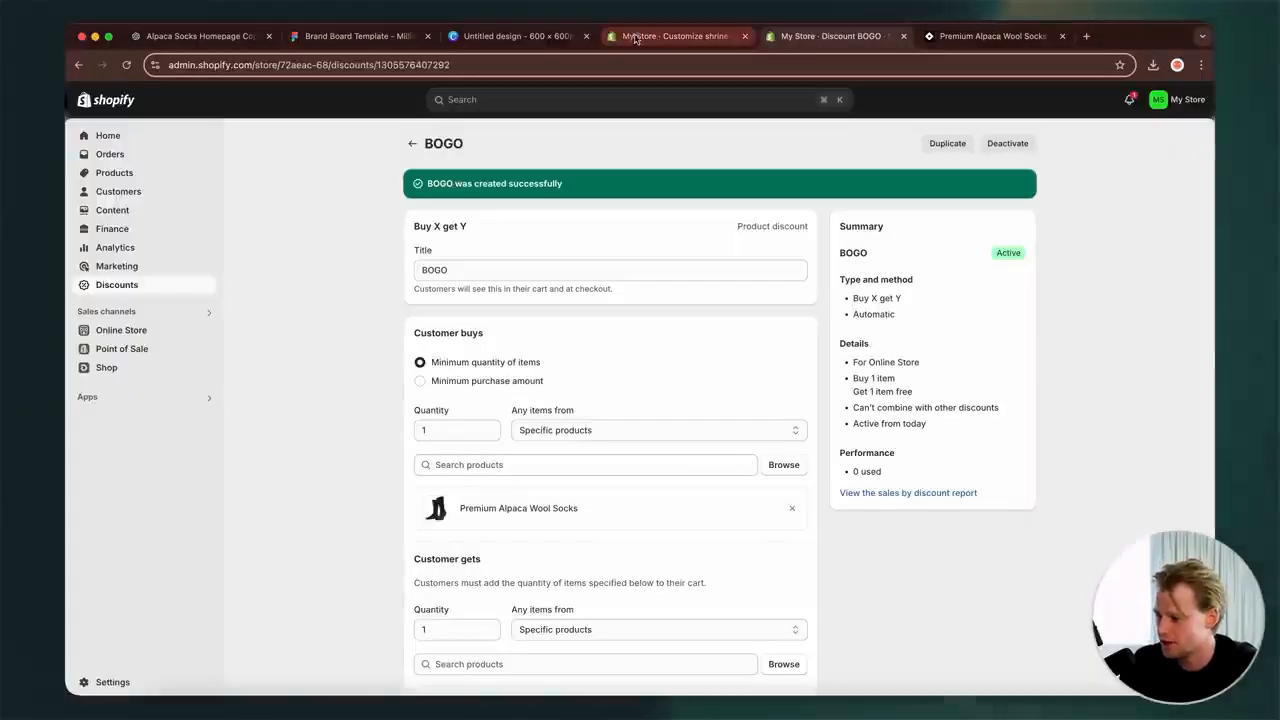
pyautogui.click(680, 36)
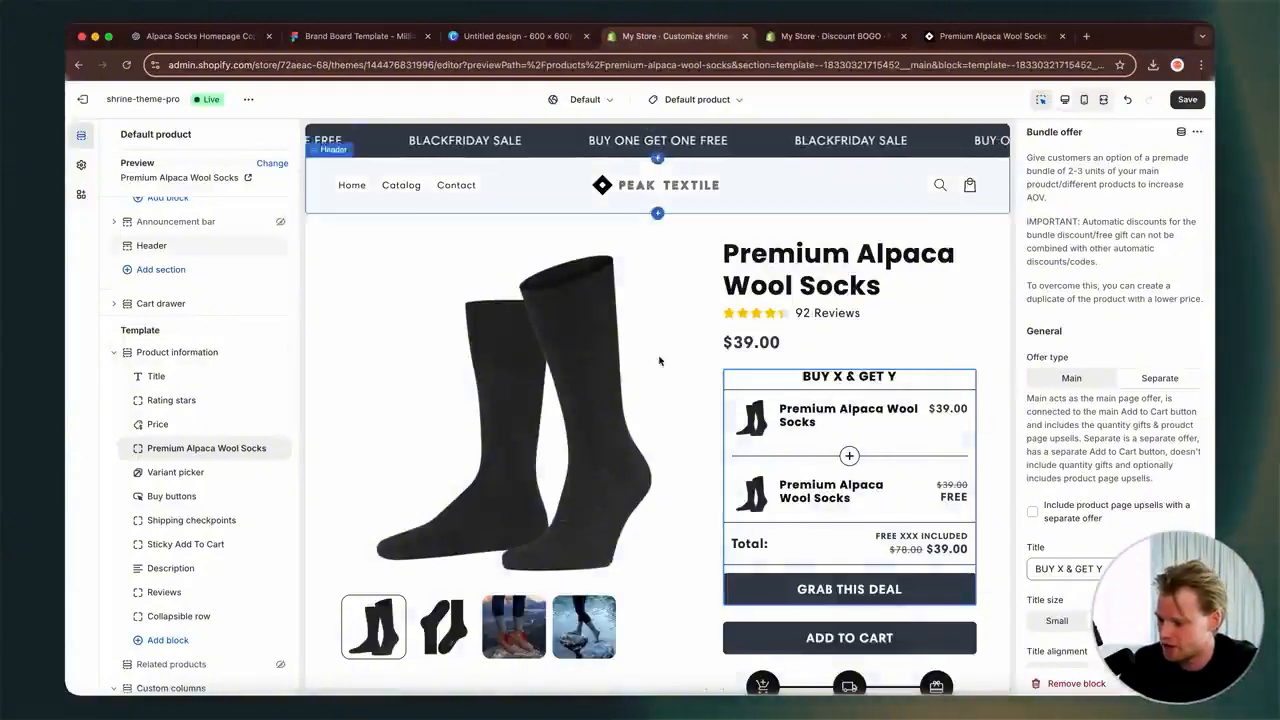
pyautogui.scroll(-2, 660, 300)
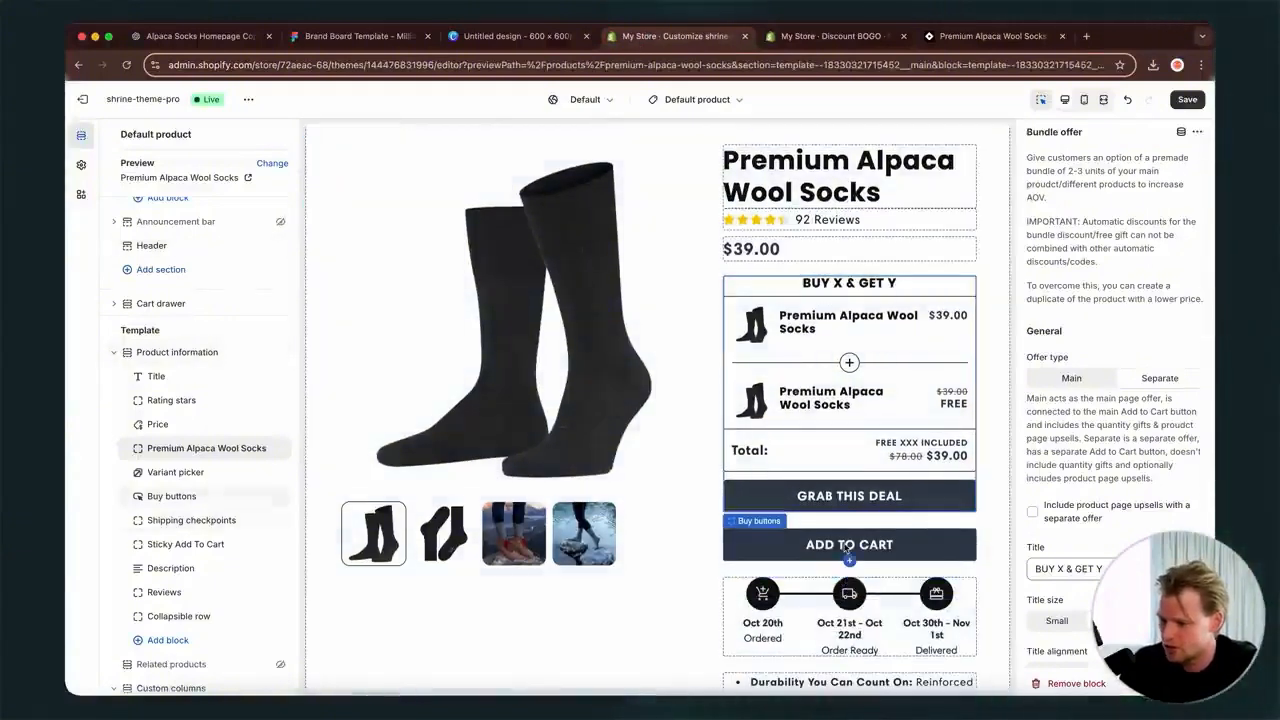
pyautogui.scroll(-1, 846, 549)
pyautogui.click(1187, 101)
# - Examine the bundle offer and the purchase buttons on the storefront page and preview of Premium Alpaca Wool Socks
pyautogui.click(993, 36)
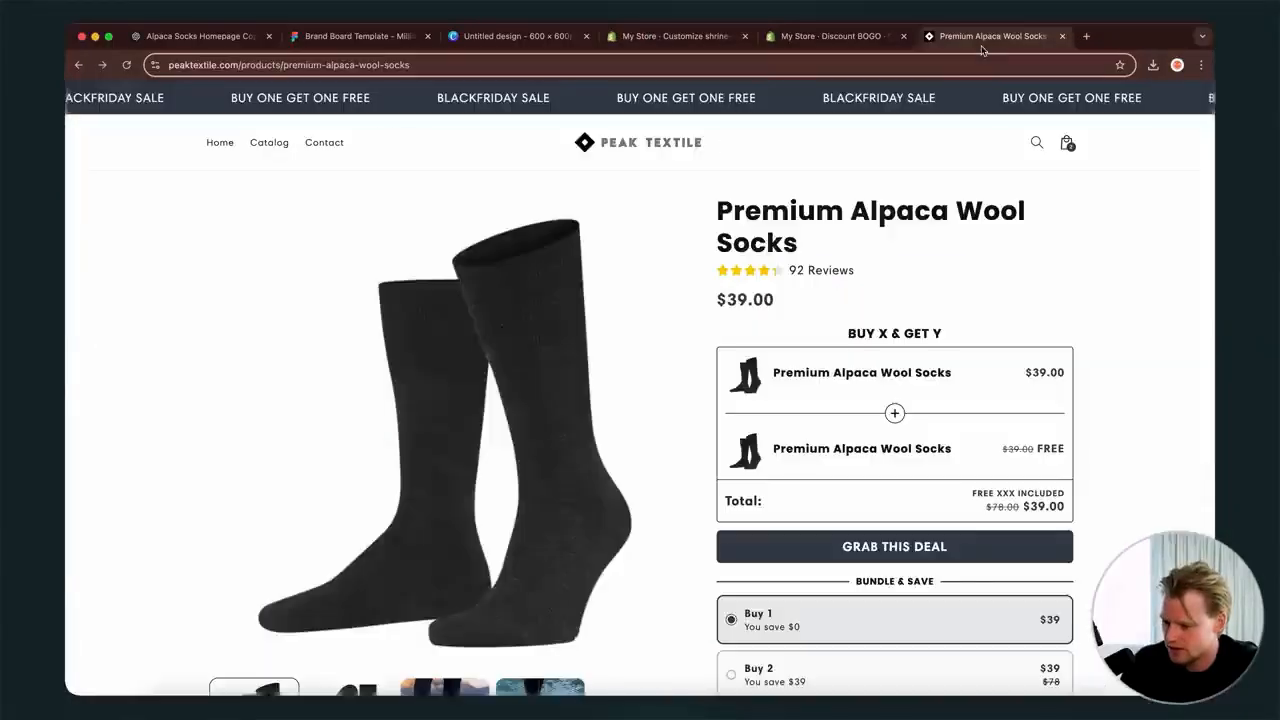
pyautogui.scroll(-1, 883, 615)
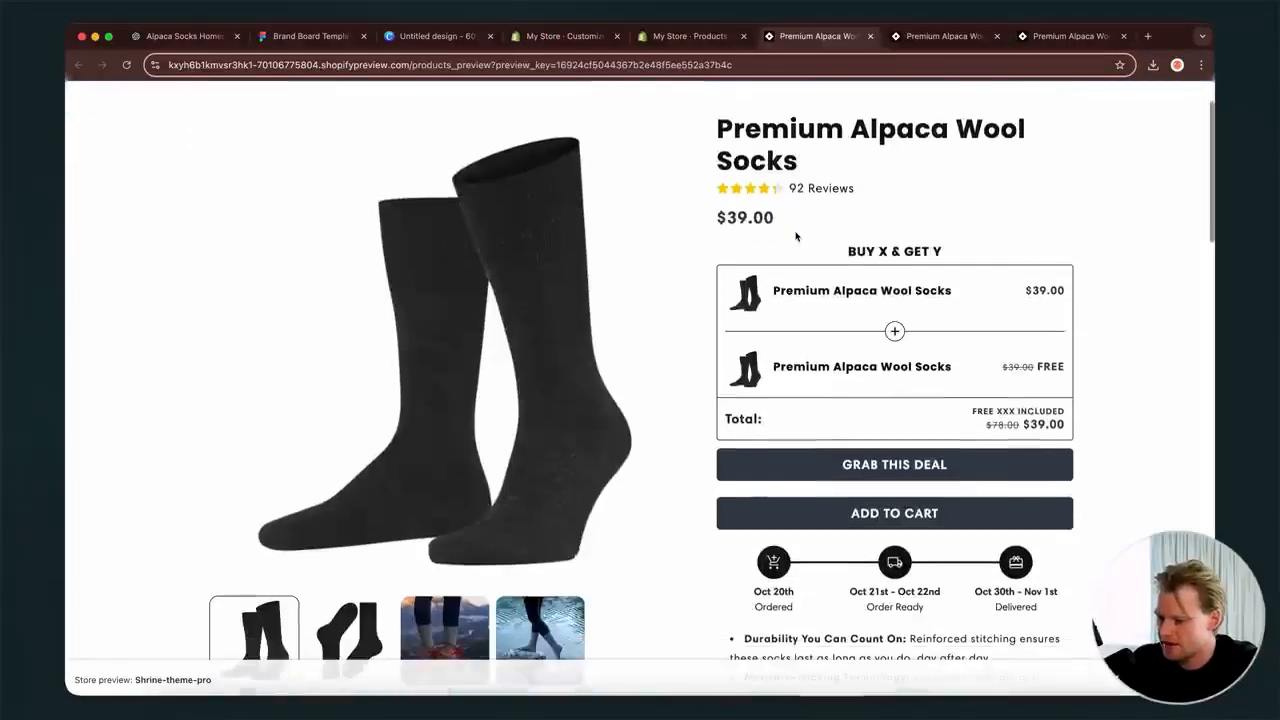
pyautogui.scroll(-3, 796, 236)
pyautogui.scroll(3, 796, 236)
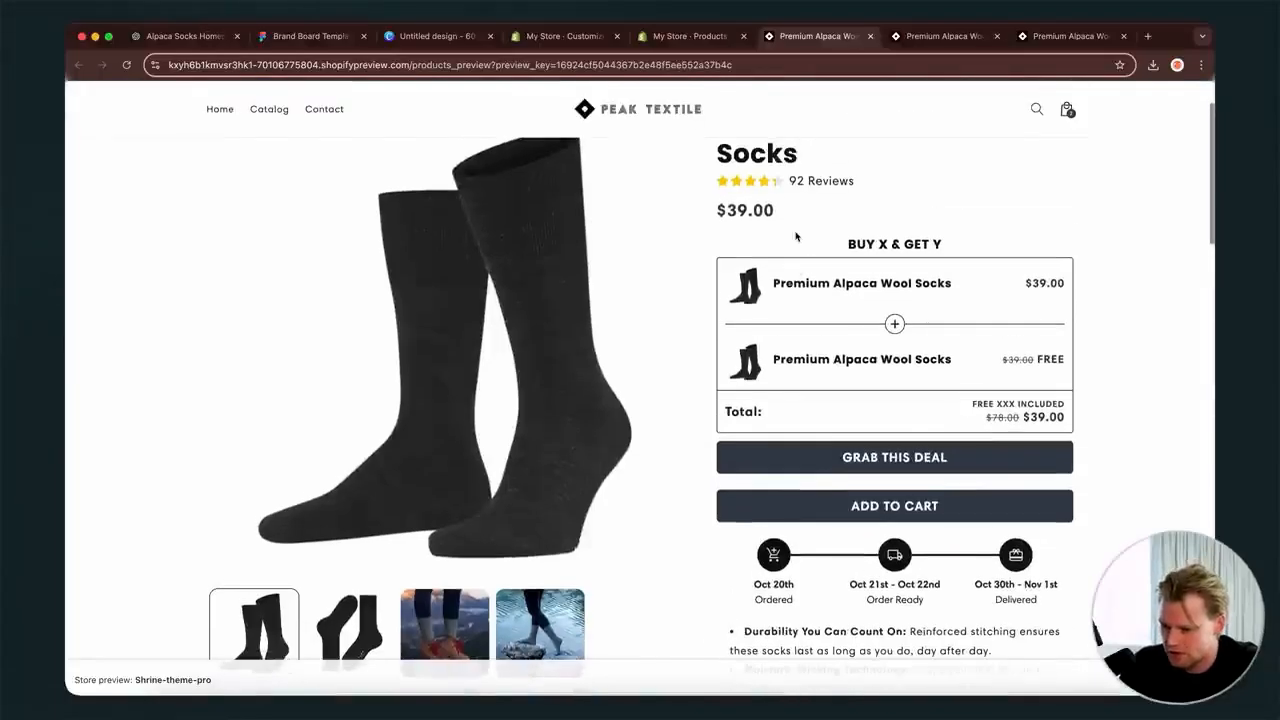
pyautogui.scroll(-1, 796, 236)
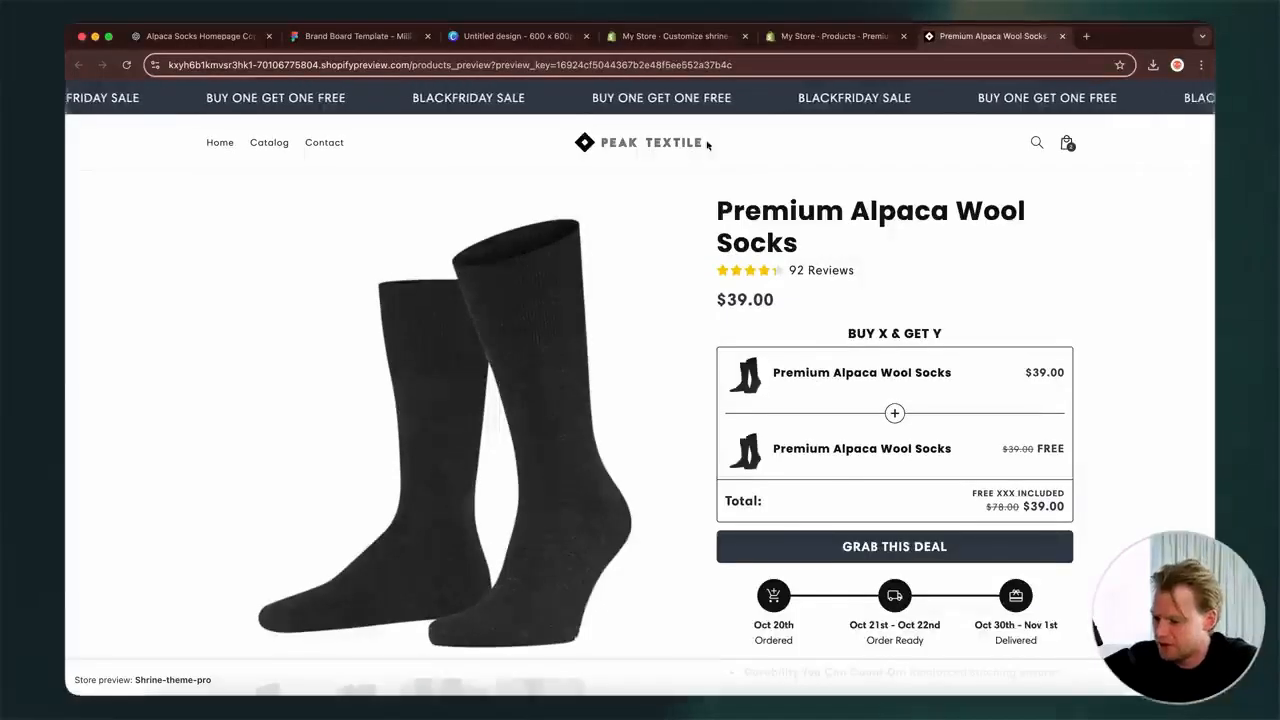
# - Return to the theme editor and set the bundle offer's title to "BUY 1 & GET ONE FREE"
pyautogui.click(676, 36)
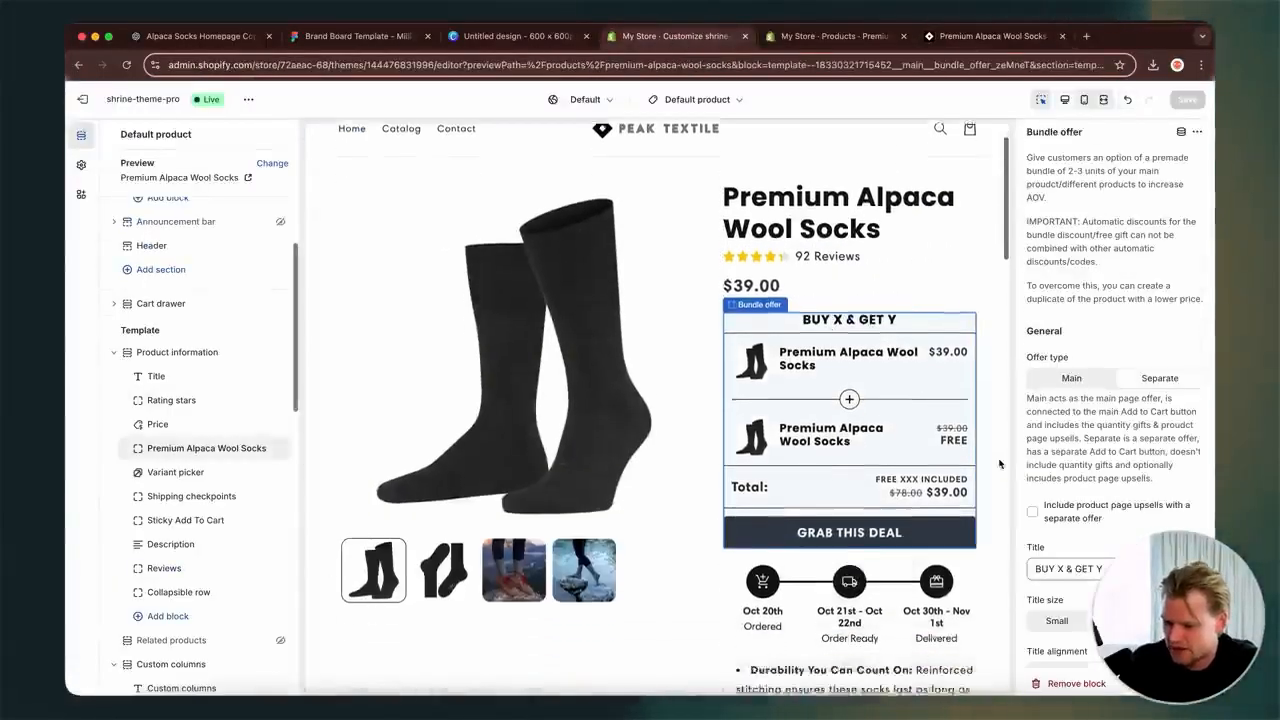
pyautogui.click(1070, 568)
pyautogui.press('BackSpace')
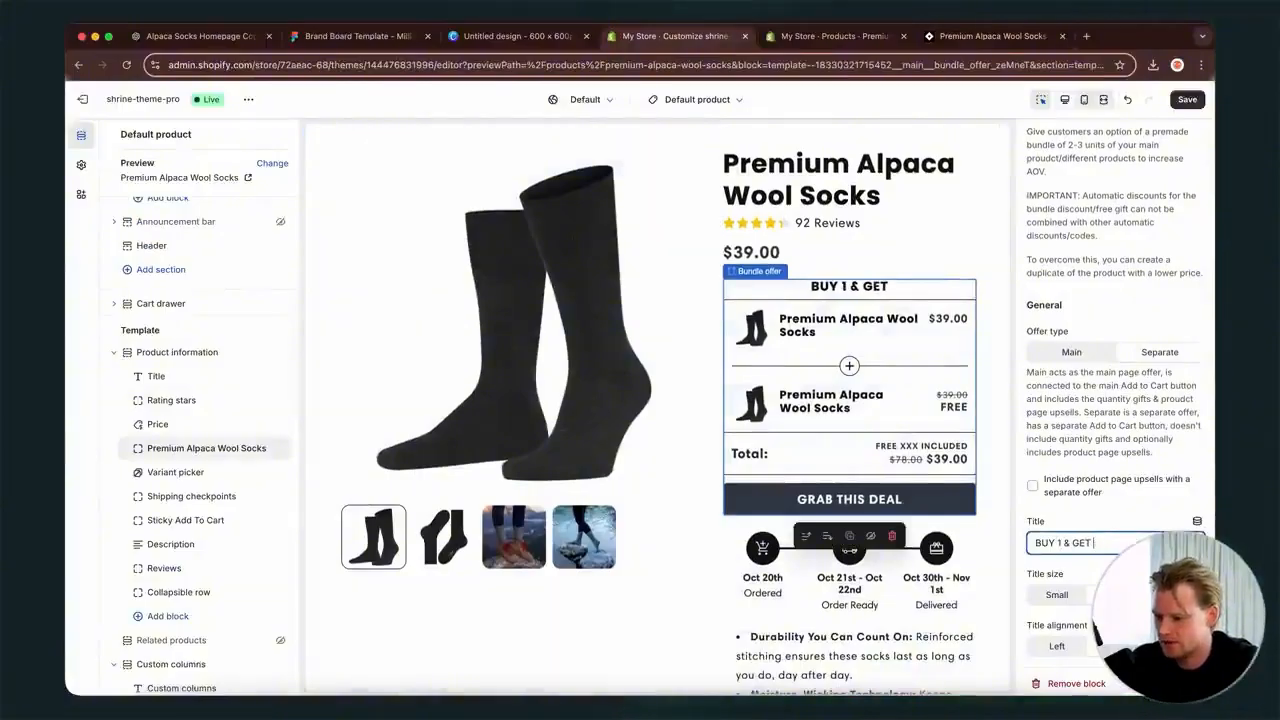
pyautogui.write('1')
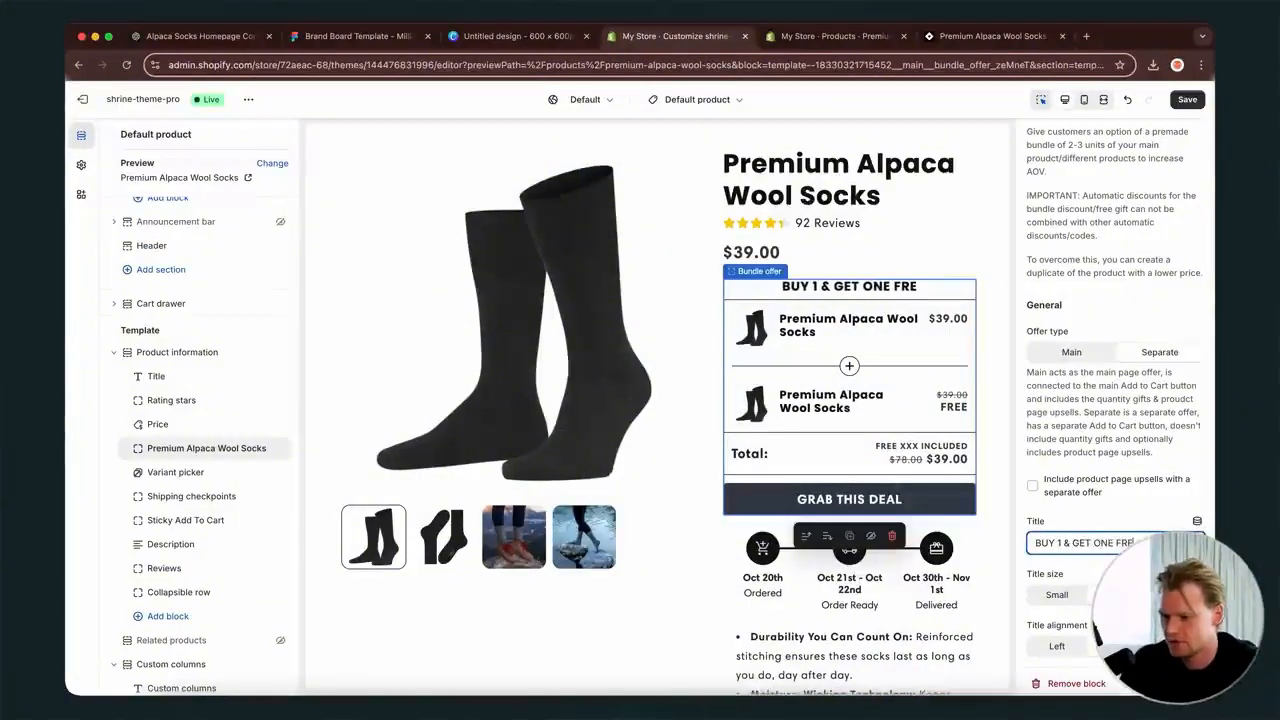
pyautogui.click(985, 430)
# - Select the Shipping checkpoints block below the bundle offer and switch the preview to mobile
pyautogui.scroll(-2, 988, 429)
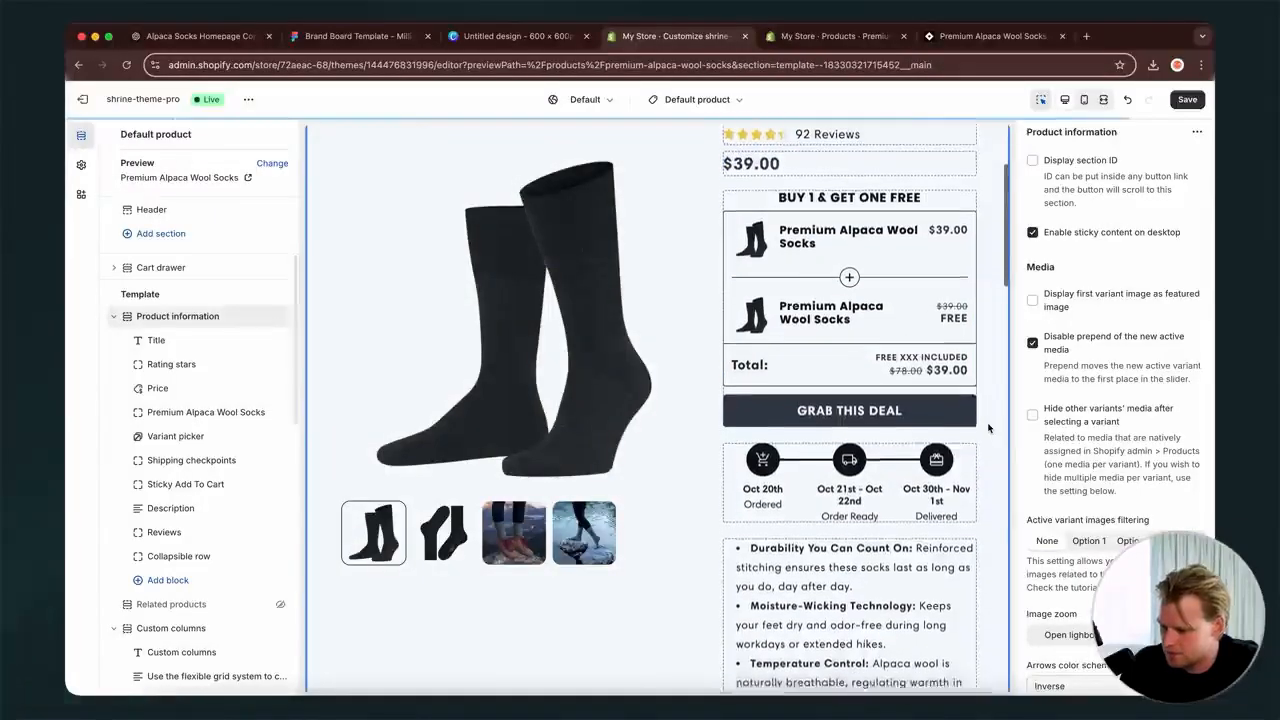
pyautogui.click(877, 413)
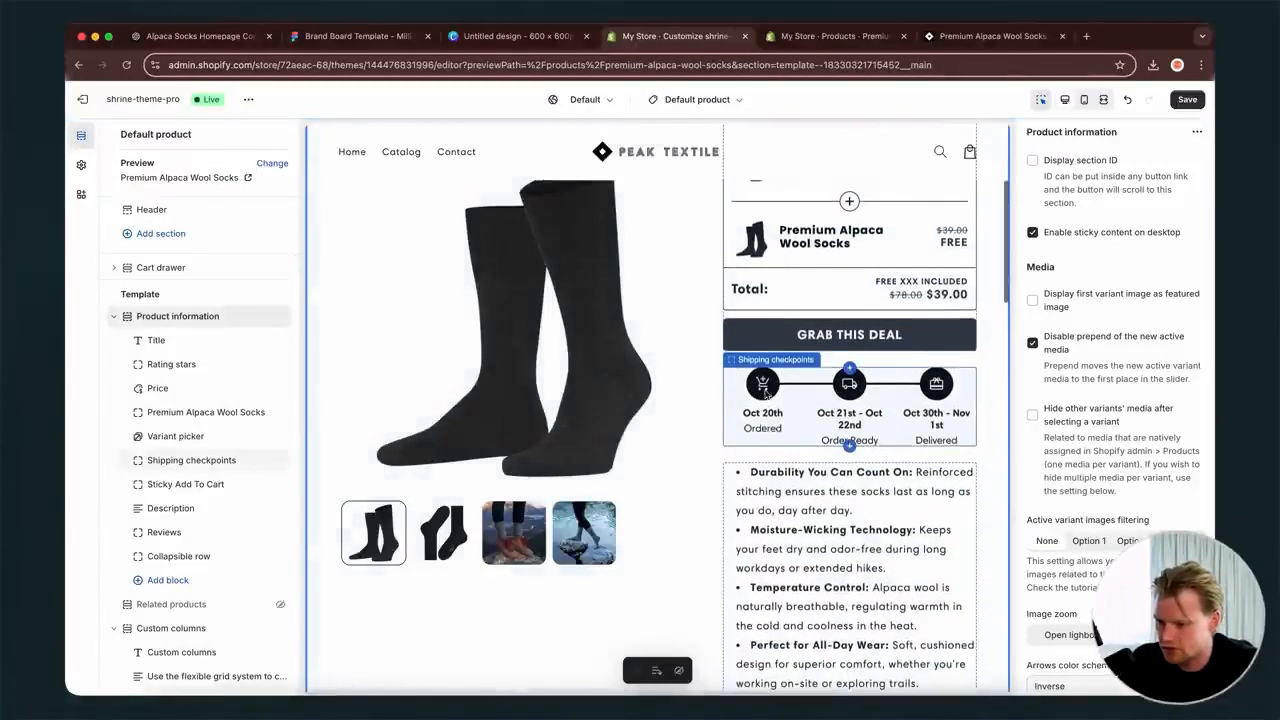
pyautogui.click(1081, 103)
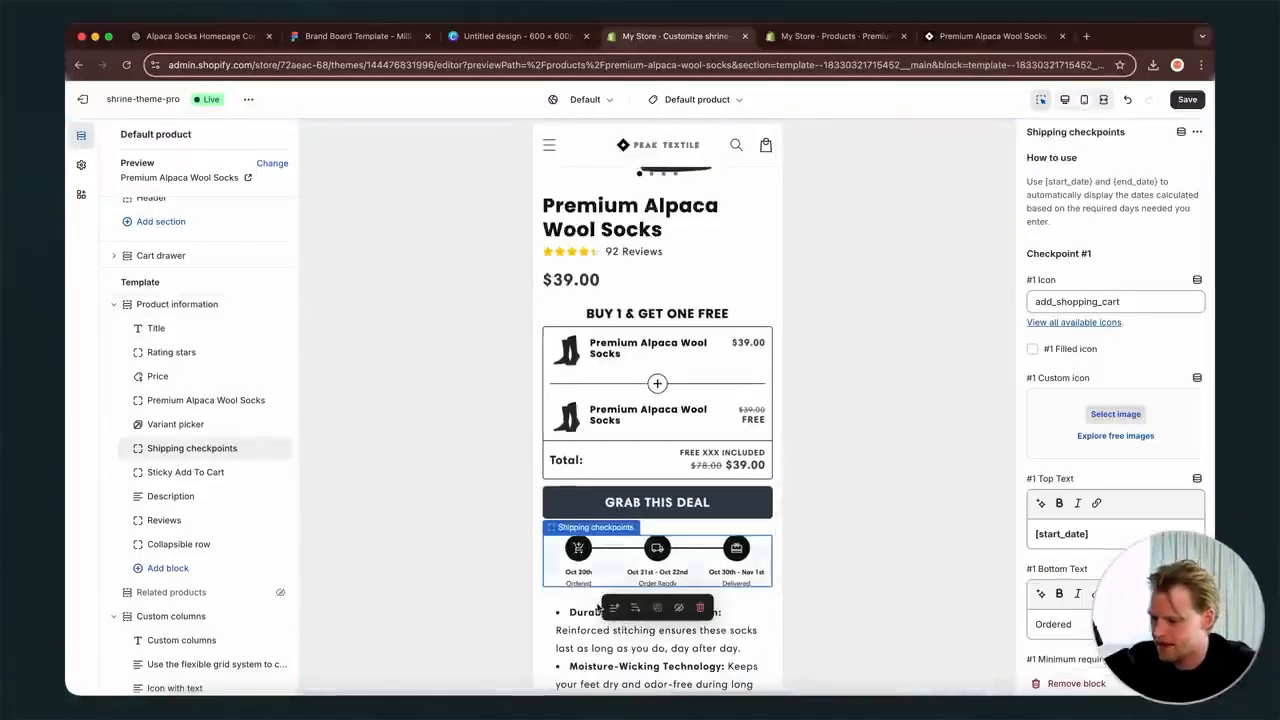
# - Examine the Shipping checkpoints settings, including each checkpoint's icon, texts and the delivery checkpoint's minimum and maximum required days
pyautogui.scroll(-2, 586, 564)
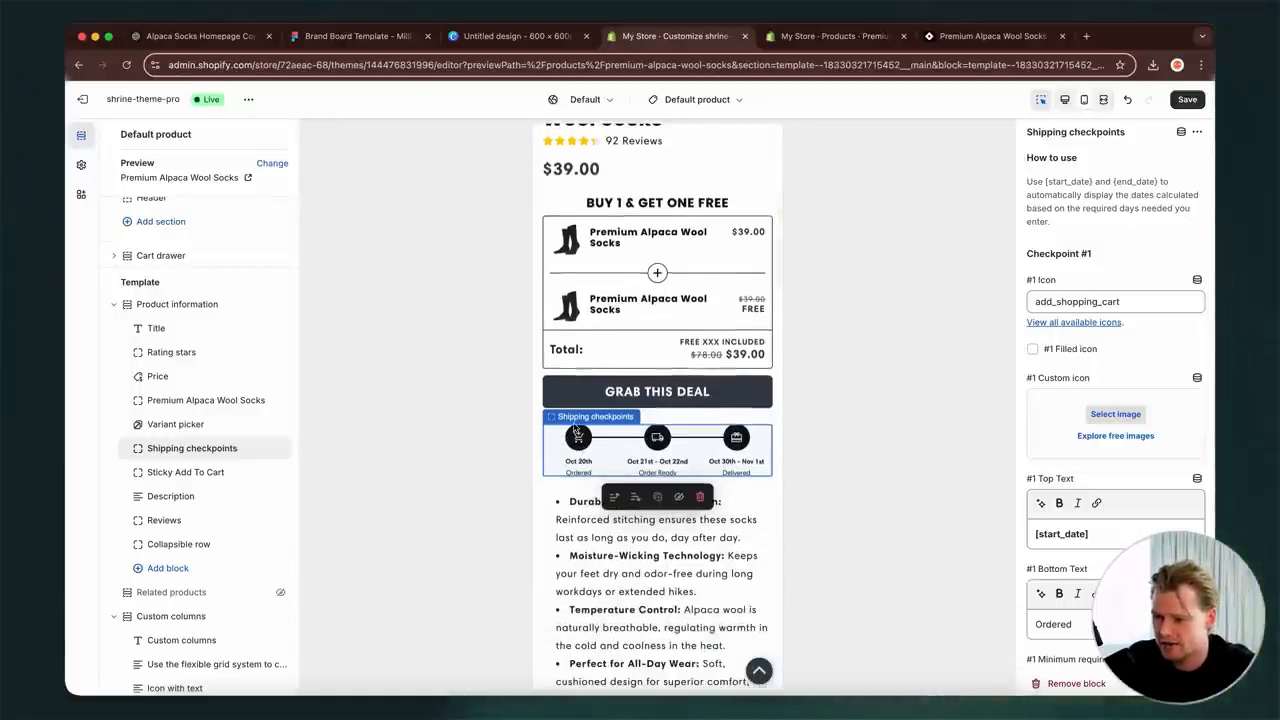
pyautogui.scroll(-1, 584, 462)
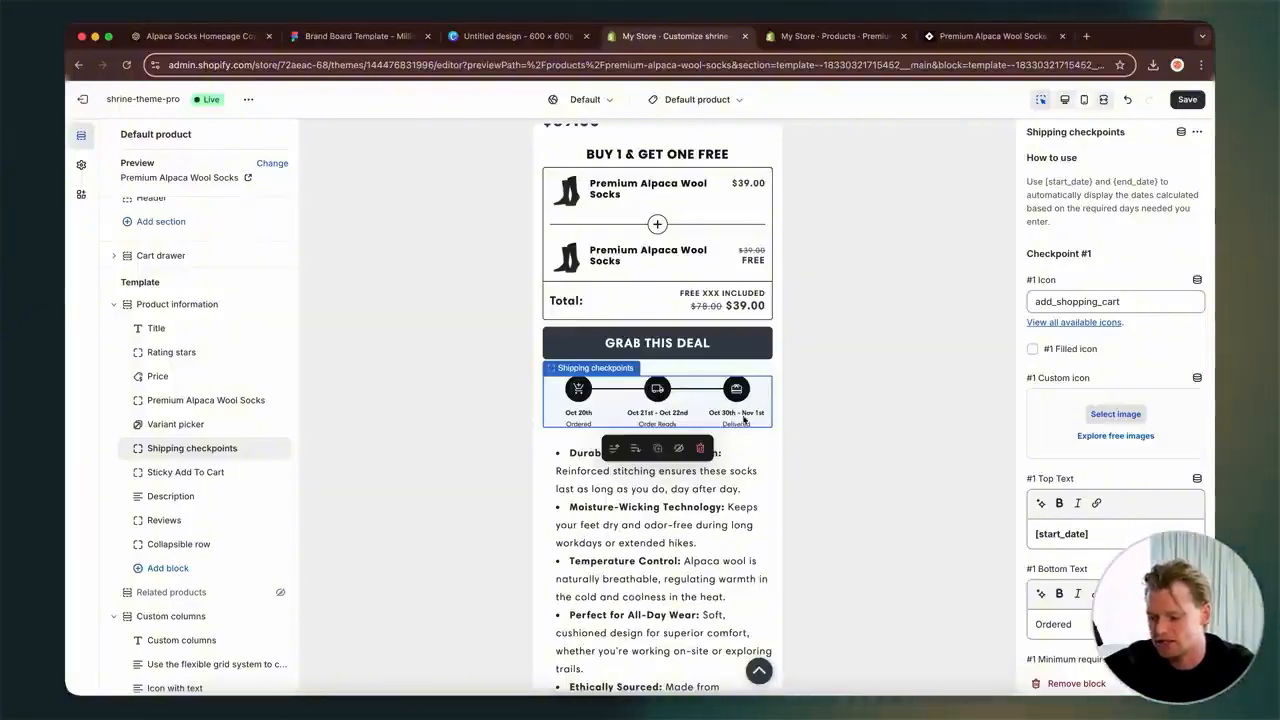
pyautogui.scroll(-3, 1120, 440)
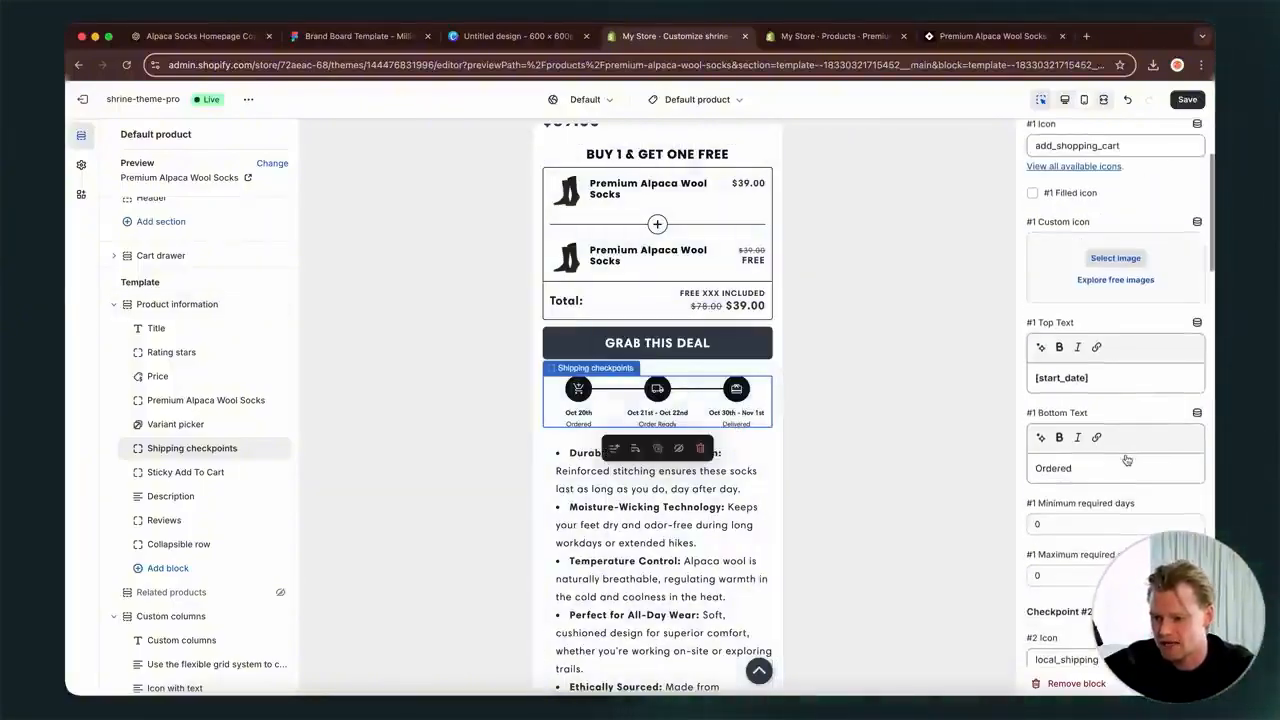
pyautogui.scroll(1, 1126, 459)
pyautogui.scroll(-5, 1126, 459)
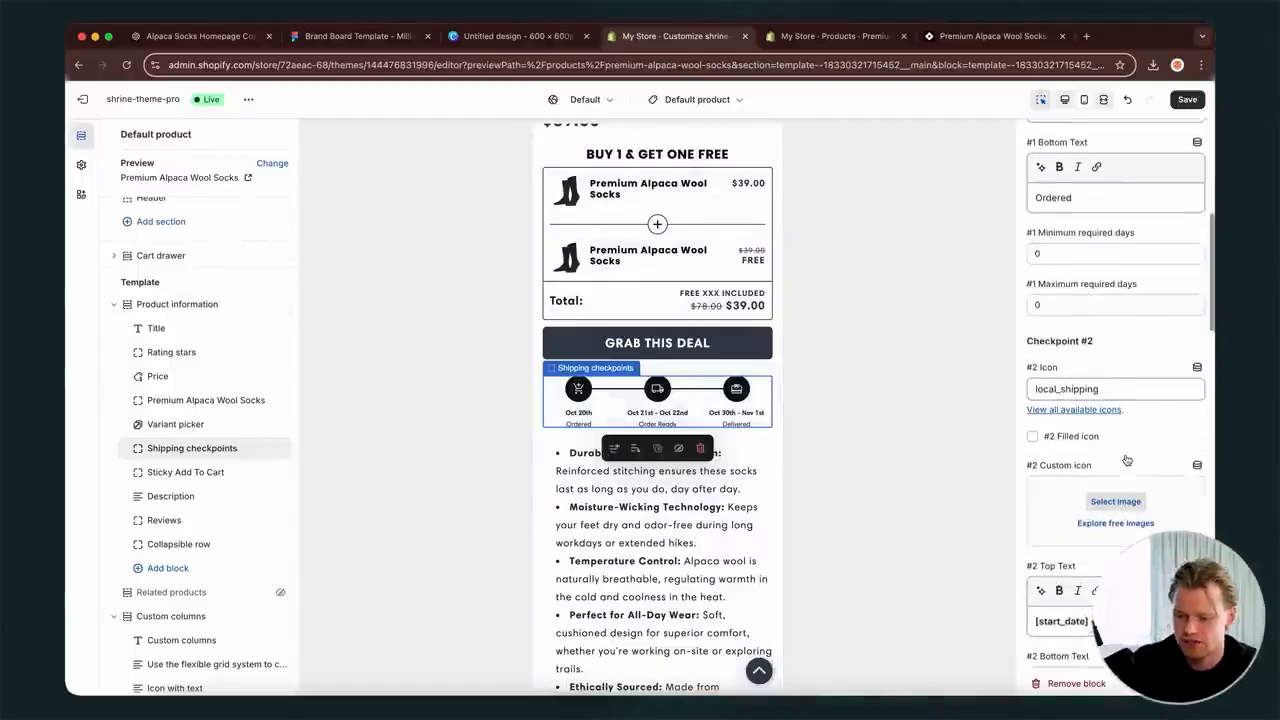
pyautogui.scroll(-4, 1126, 459)
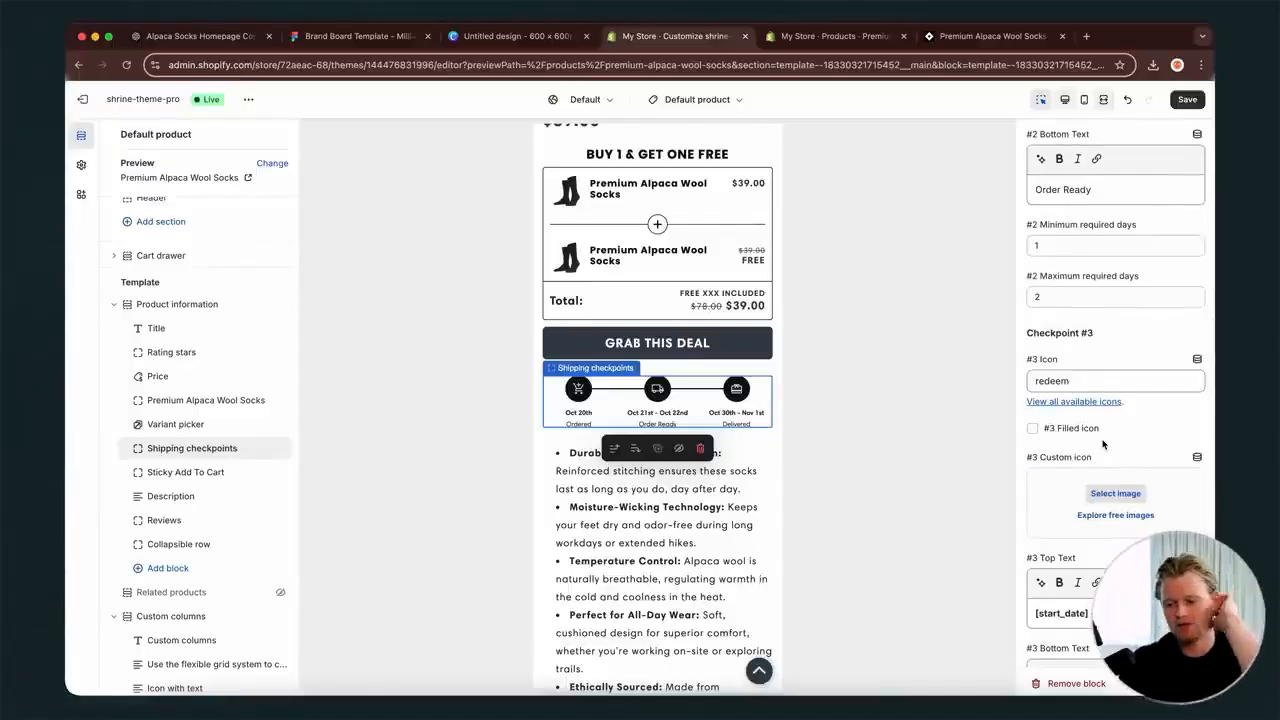
pyautogui.scroll(-4, 1103, 444)
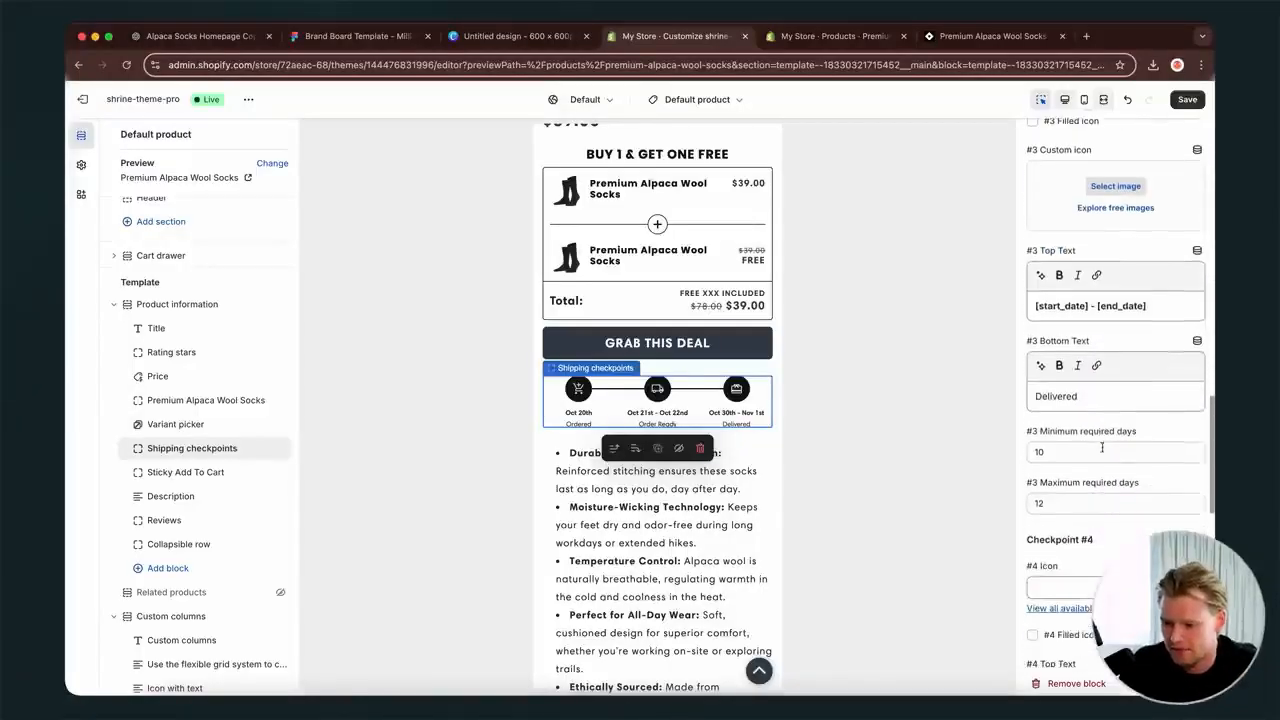
pyautogui.click(1078, 452)
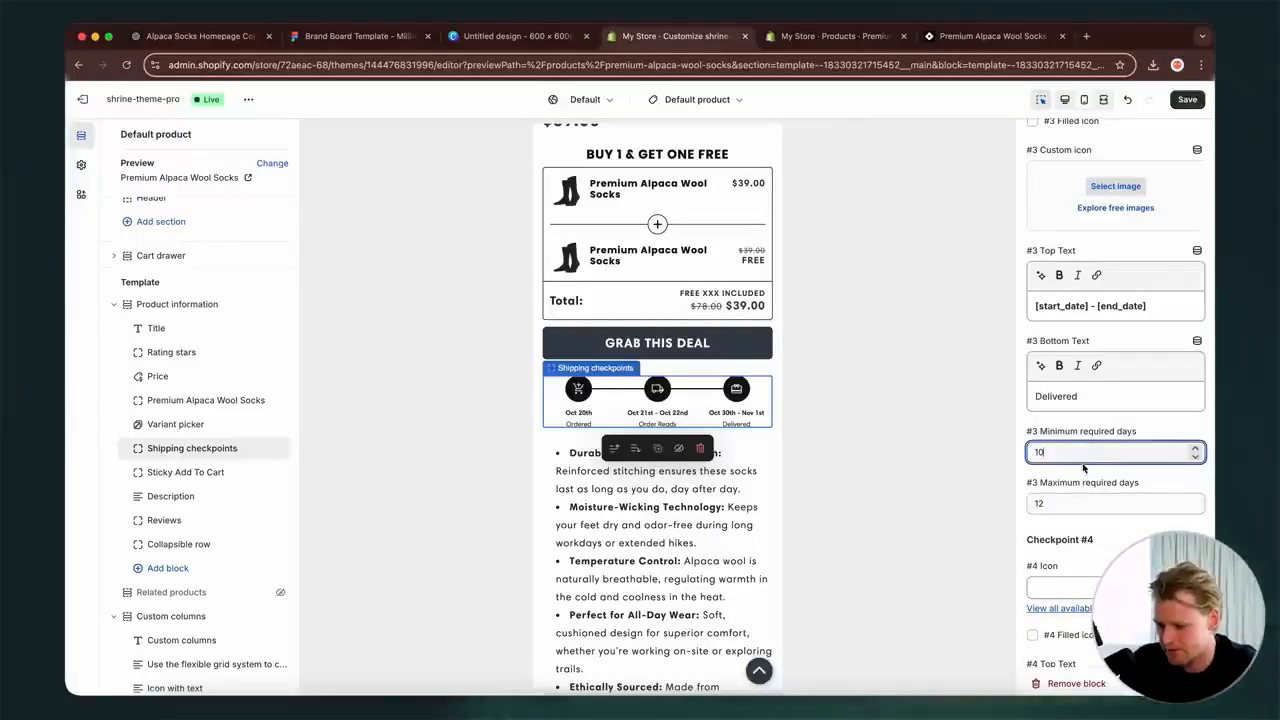
pyautogui.scroll(-2, 1089, 571)
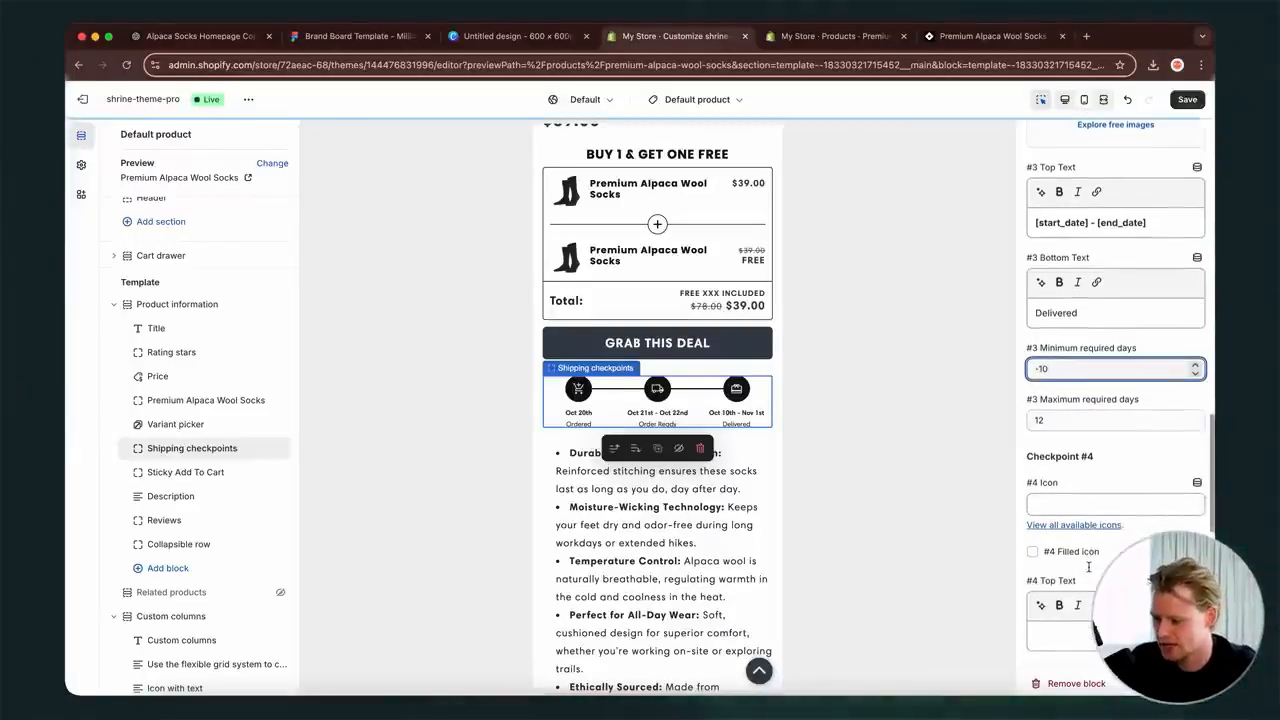
# - Review the rest of the mobile product page, from the description and reviews down to the image/video slider and content sections
pyautogui.scroll(-3, 722, 437)
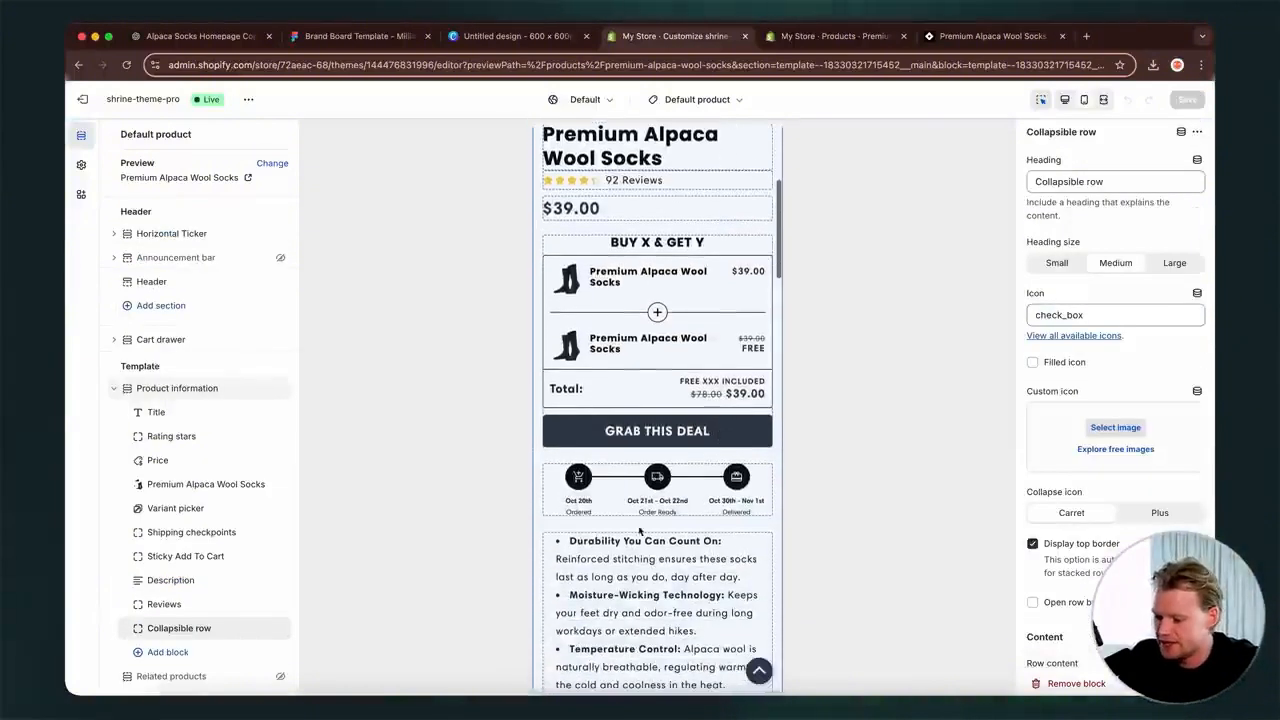
pyautogui.scroll(-2, 720, 436)
pyautogui.scroll(-3, 627, 342)
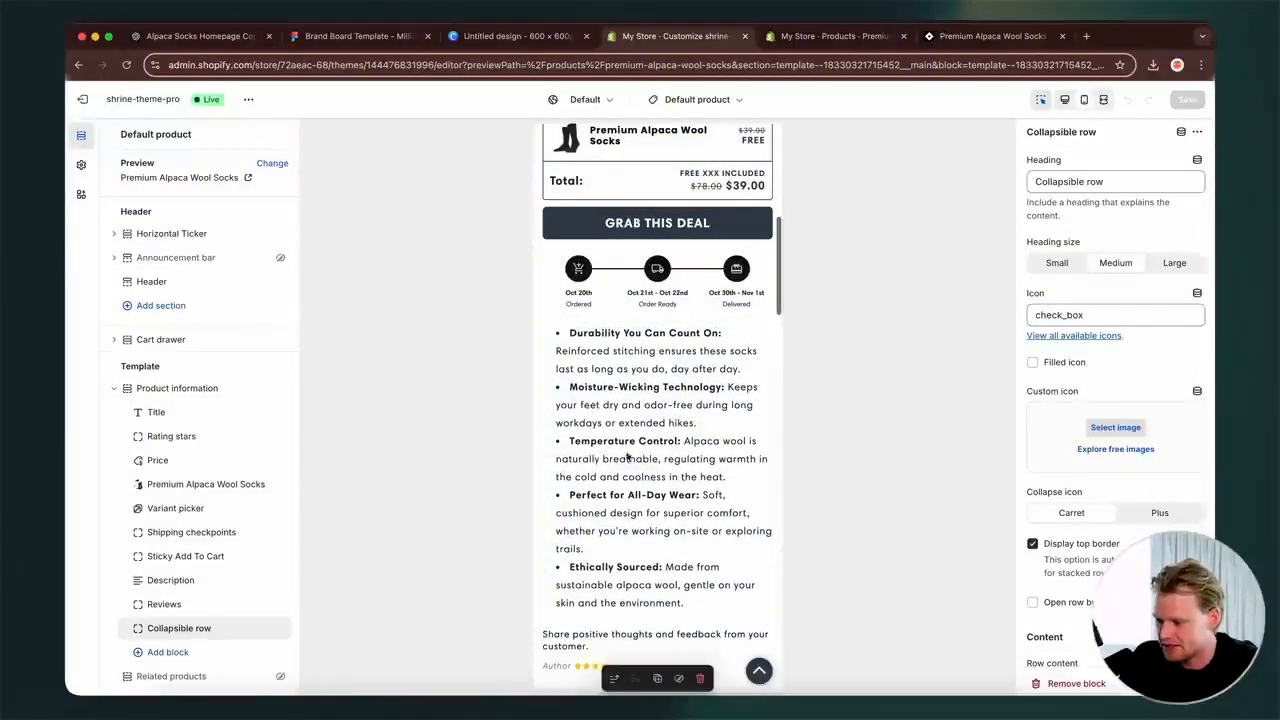
pyautogui.scroll(-10, 649, 463)
pyautogui.scroll(-5, 649, 463)
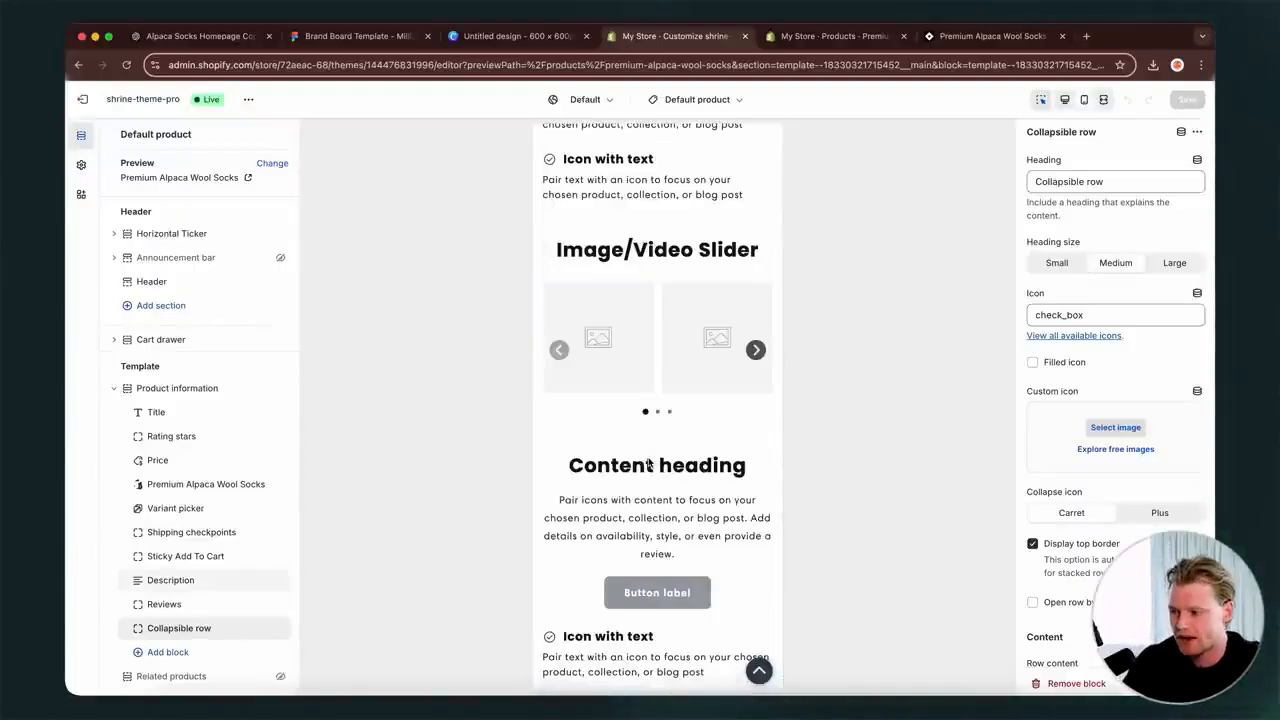
# - Ask ChatGPT which main design elements on a Shopify store handle customer objections, and read its suggestions on trust badges and guarantees
pyautogui.press('super+1')
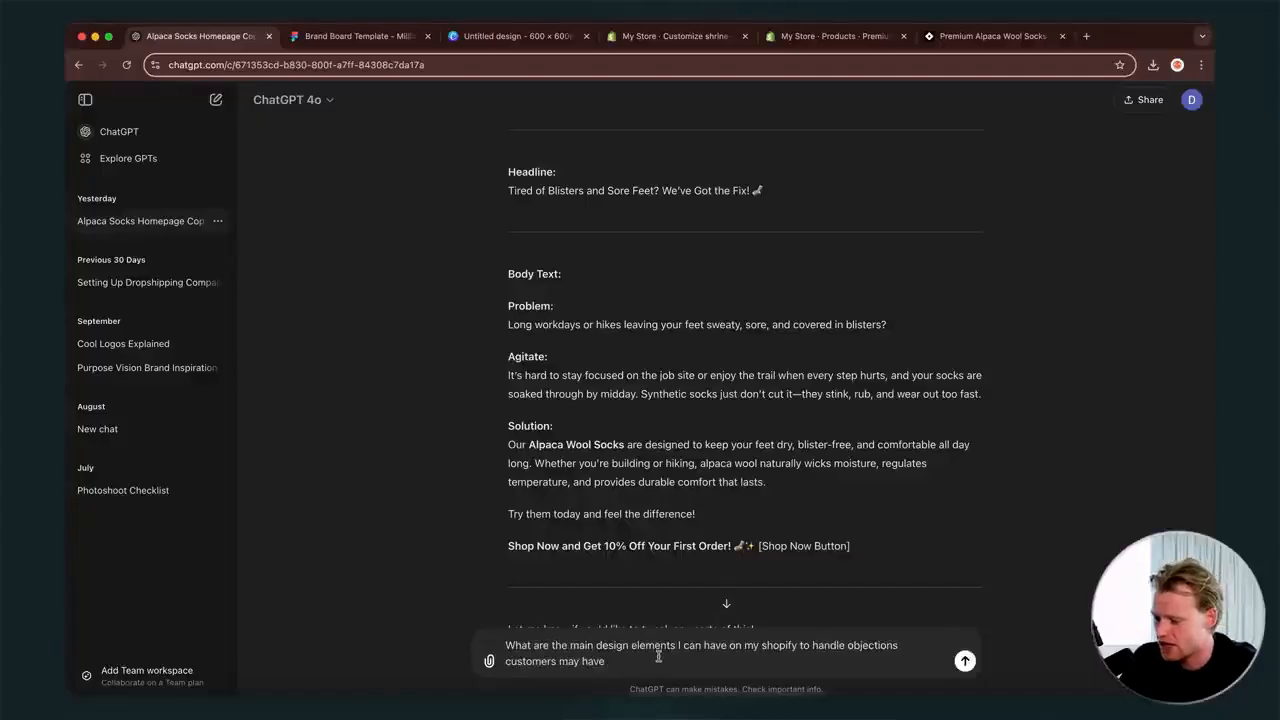
pyautogui.moveTo(605, 661); pyautogui.dragTo(507, 646)
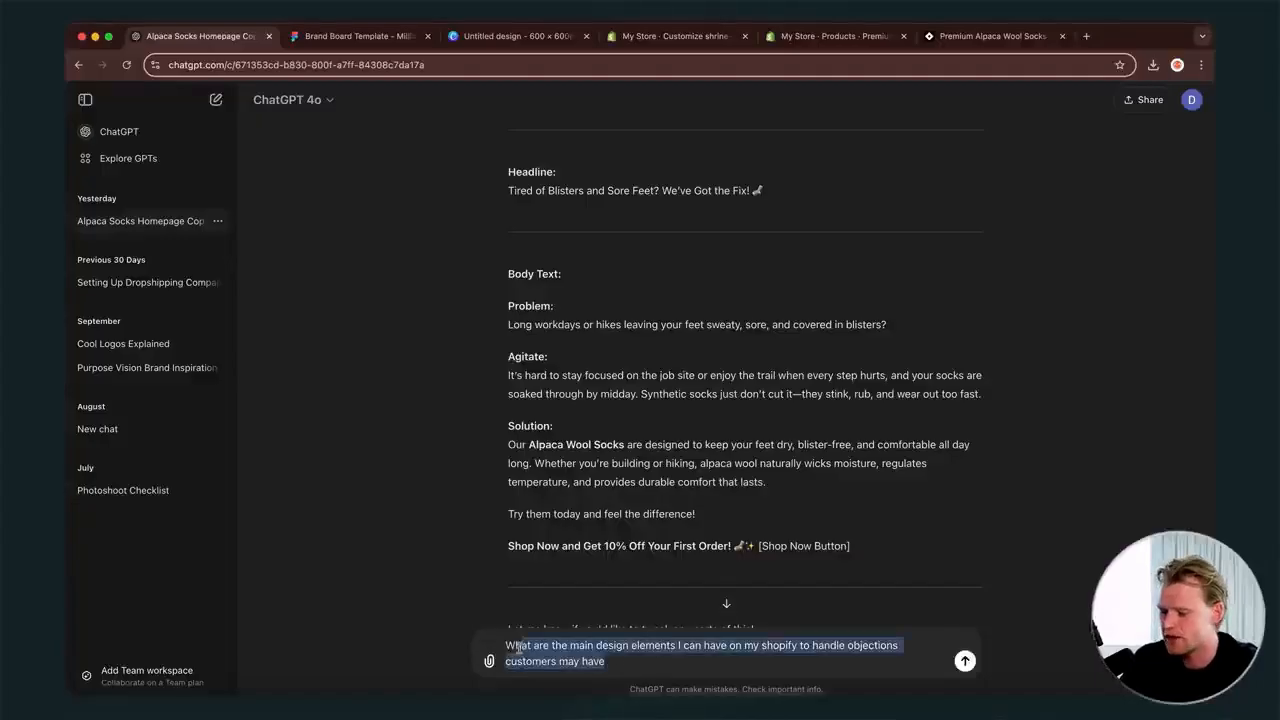
pyautogui.click(647, 654)
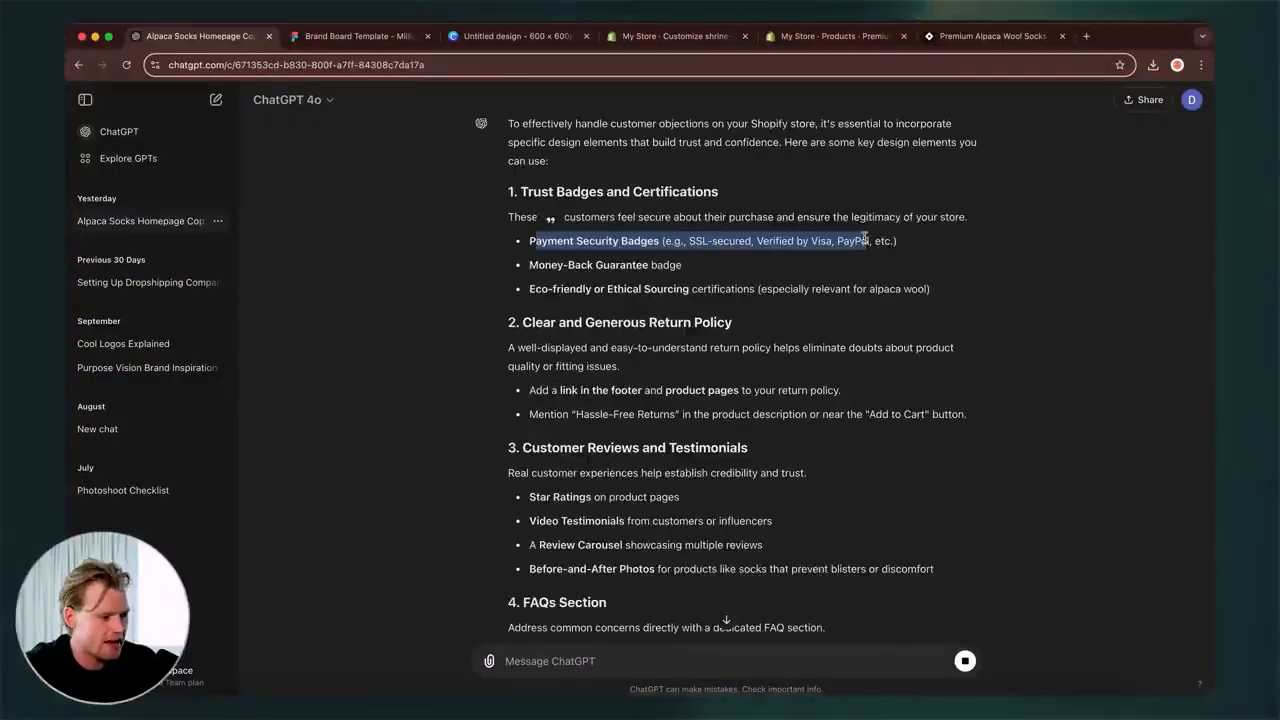
pyautogui.click(661, 292)
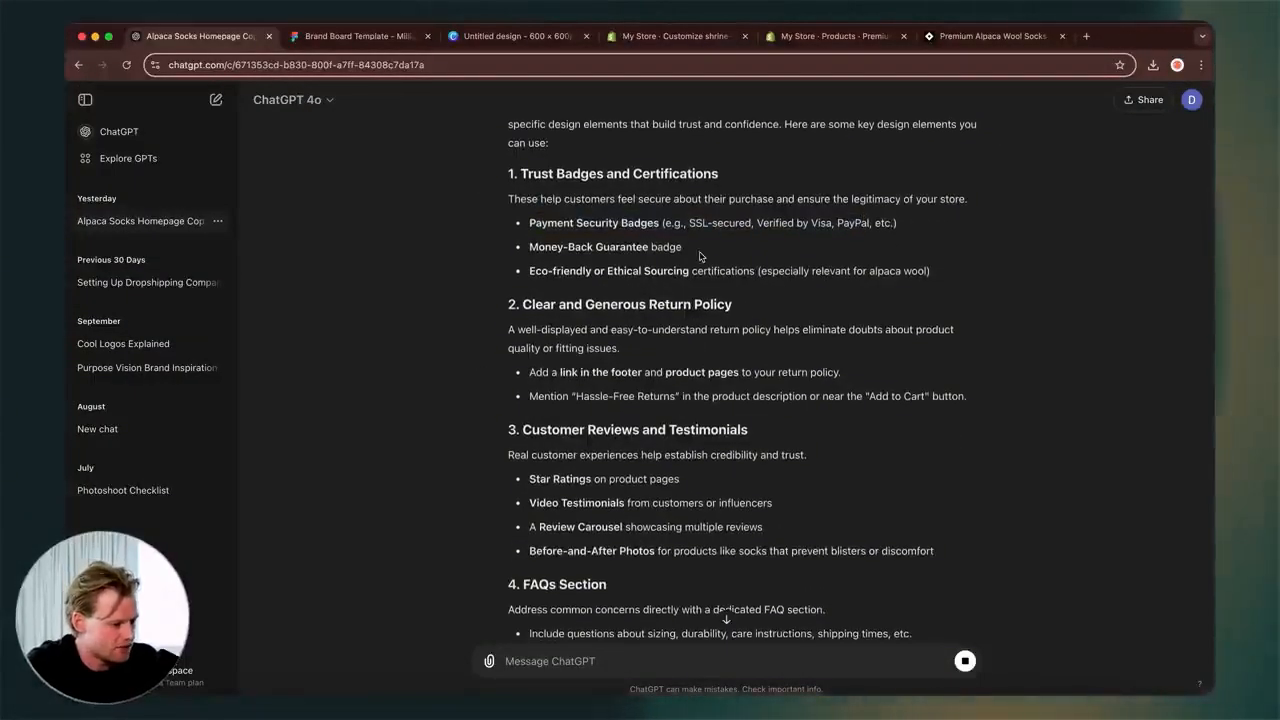
pyautogui.moveTo(700, 252); pyautogui.dragTo(549, 248)
pyautogui.click(549, 248)
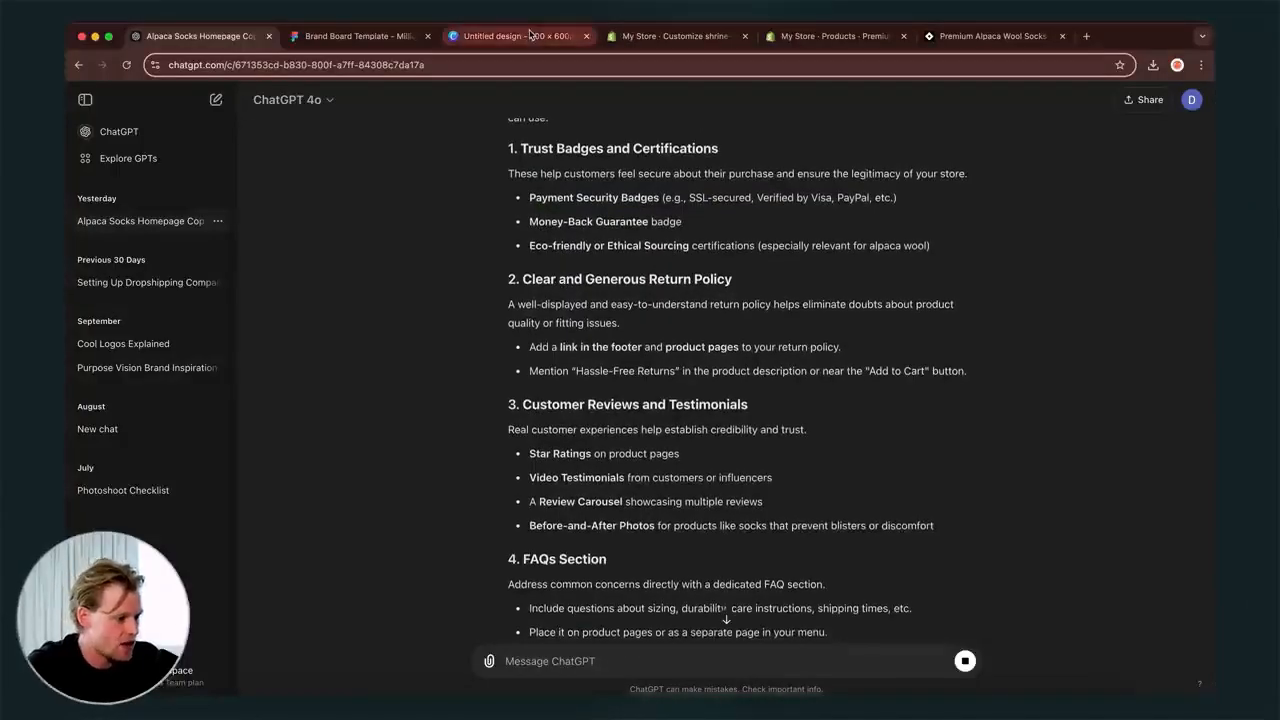
# - Examine the product page preview for objection-handling elements, from the bundle offer and shipping checkpoints to the collapsible row and custom columns
pyautogui.click(838, 37)
pyautogui.click(928, 40)
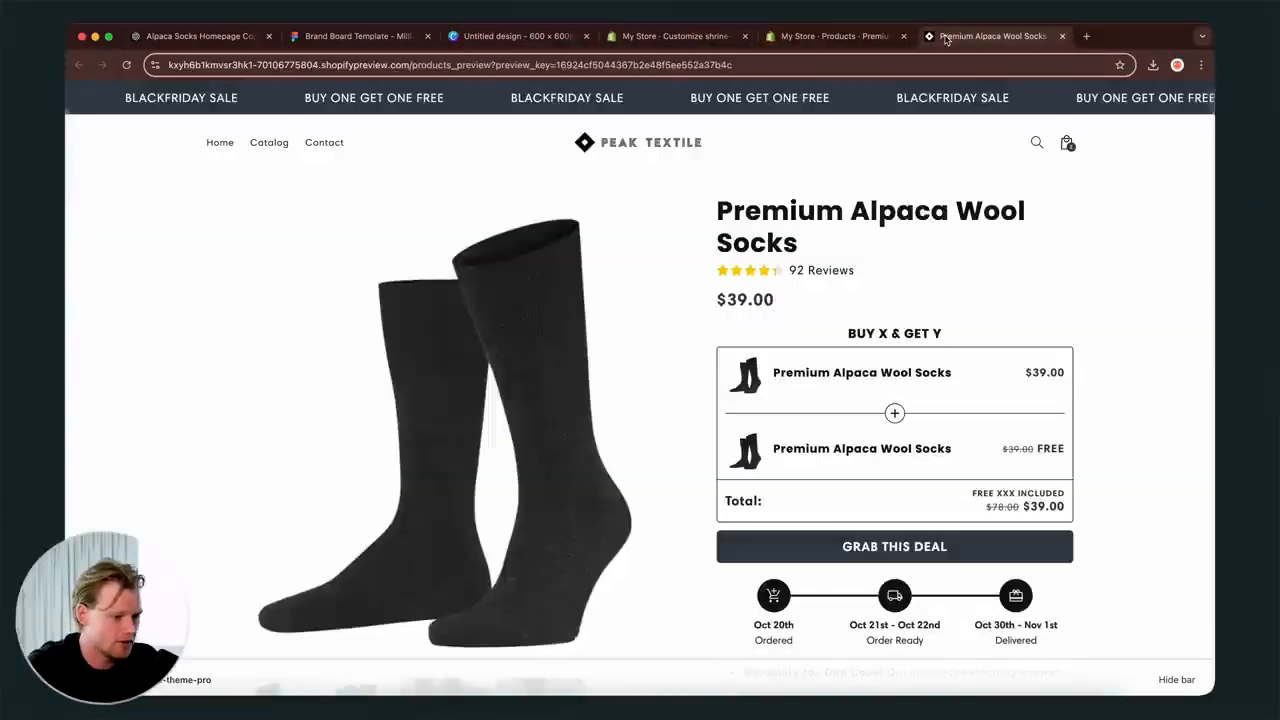
pyautogui.scroll(-3, 714, 377)
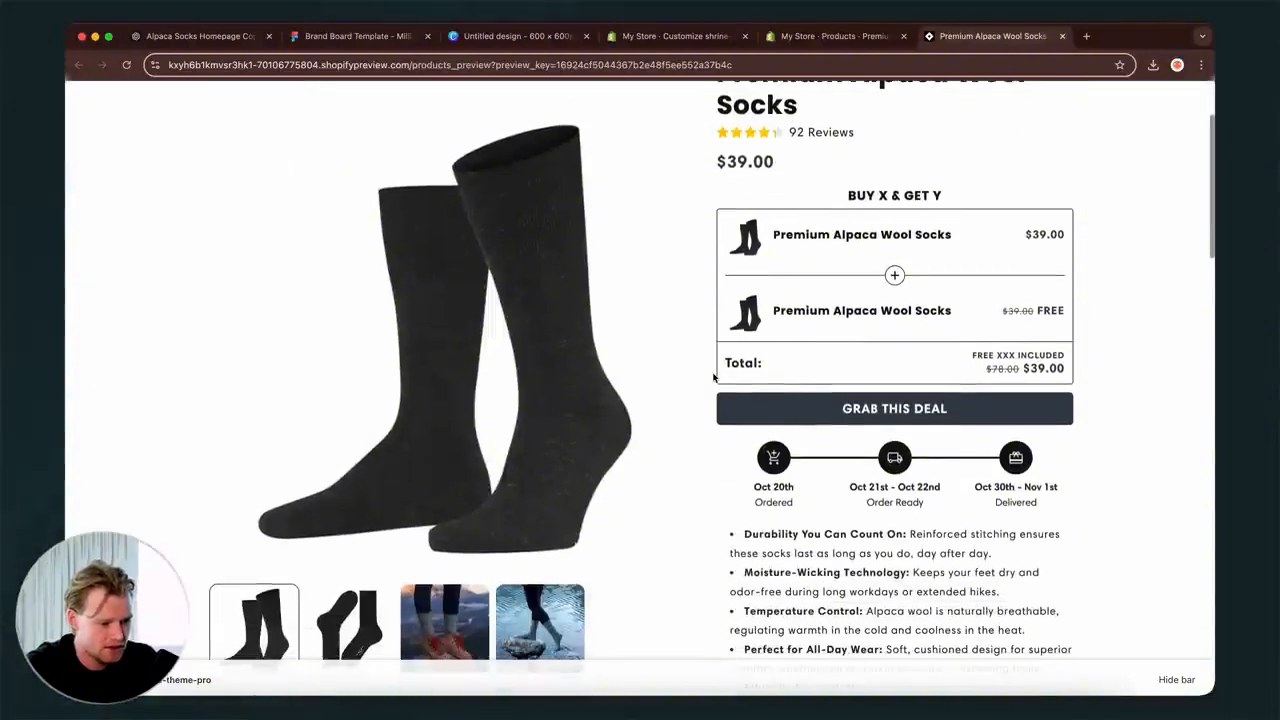
pyautogui.scroll(-3, 714, 377)
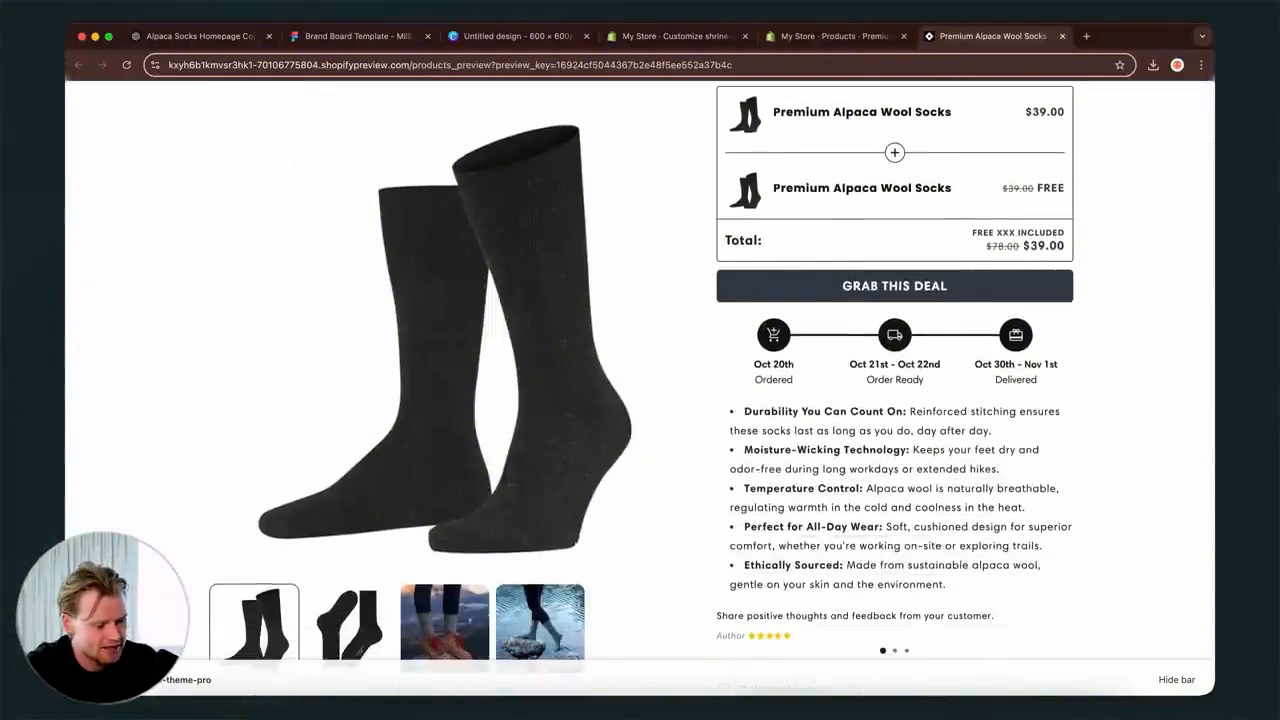
pyautogui.scroll(-1, 744, 412)
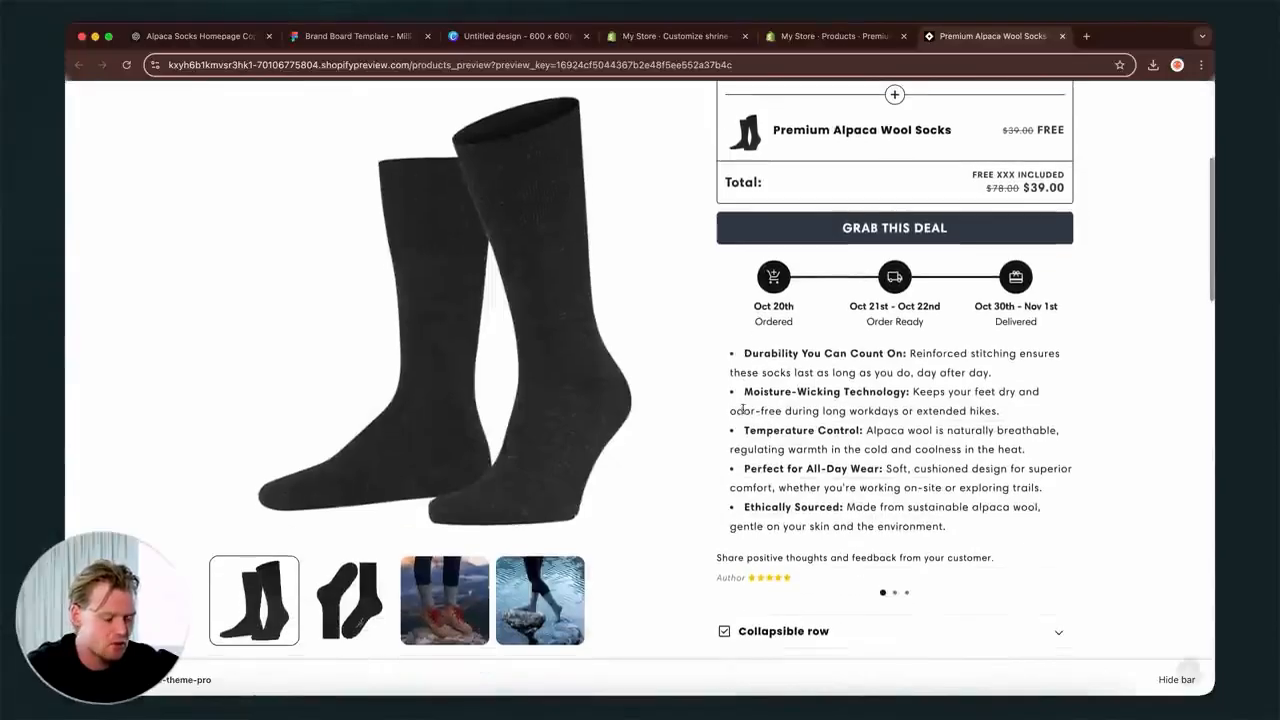
pyautogui.scroll(6, 801, 400)
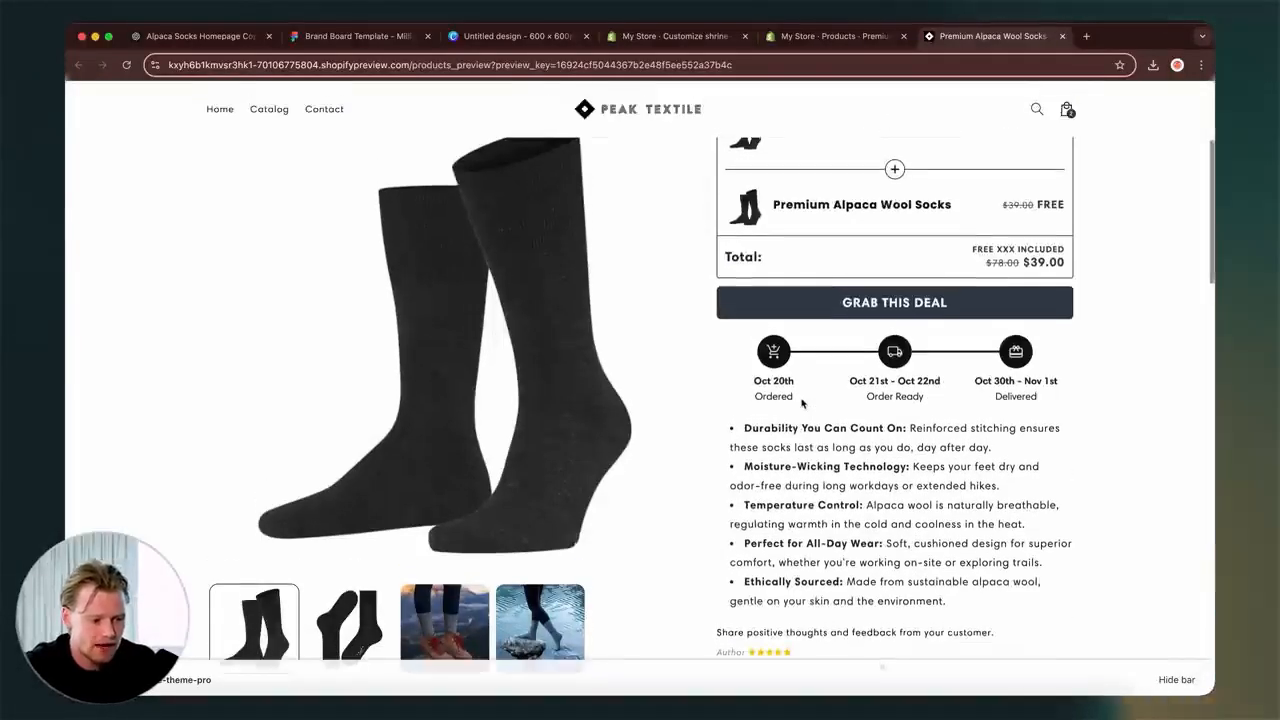
pyautogui.scroll(-10, 801, 400)
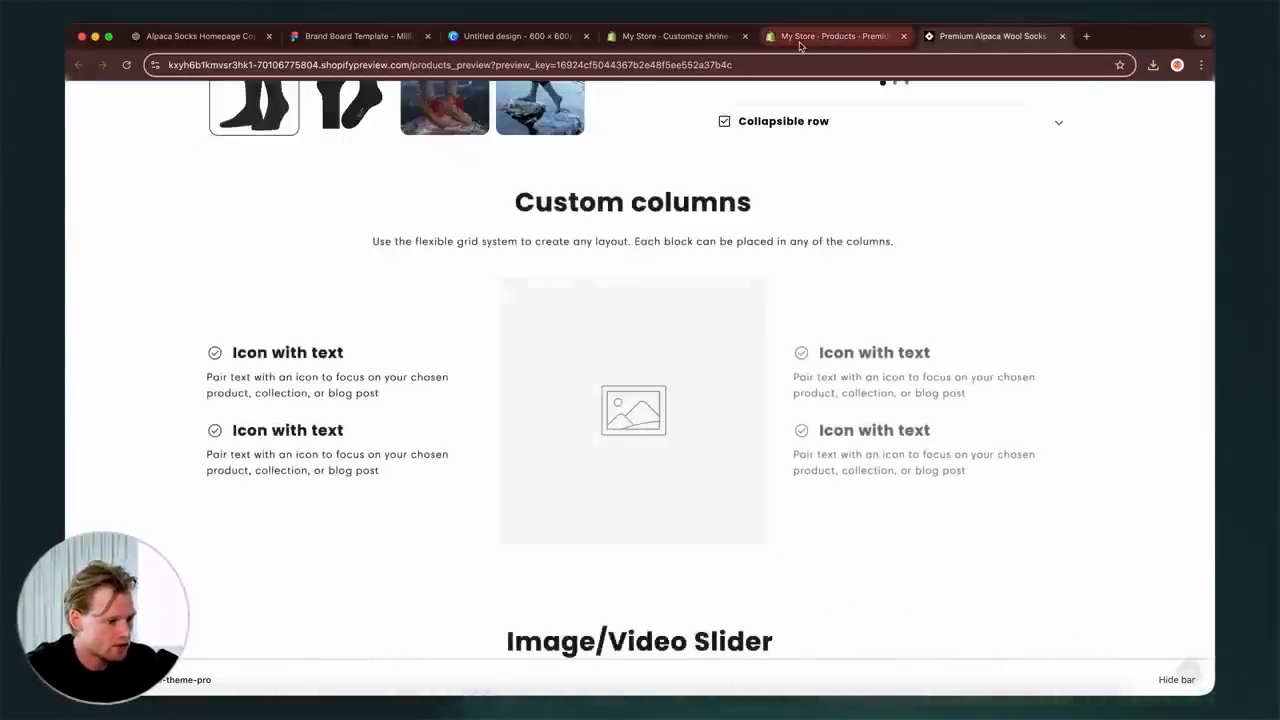
pyautogui.scroll(-4, 780, 363)
pyautogui.scroll(10, 797, 535)
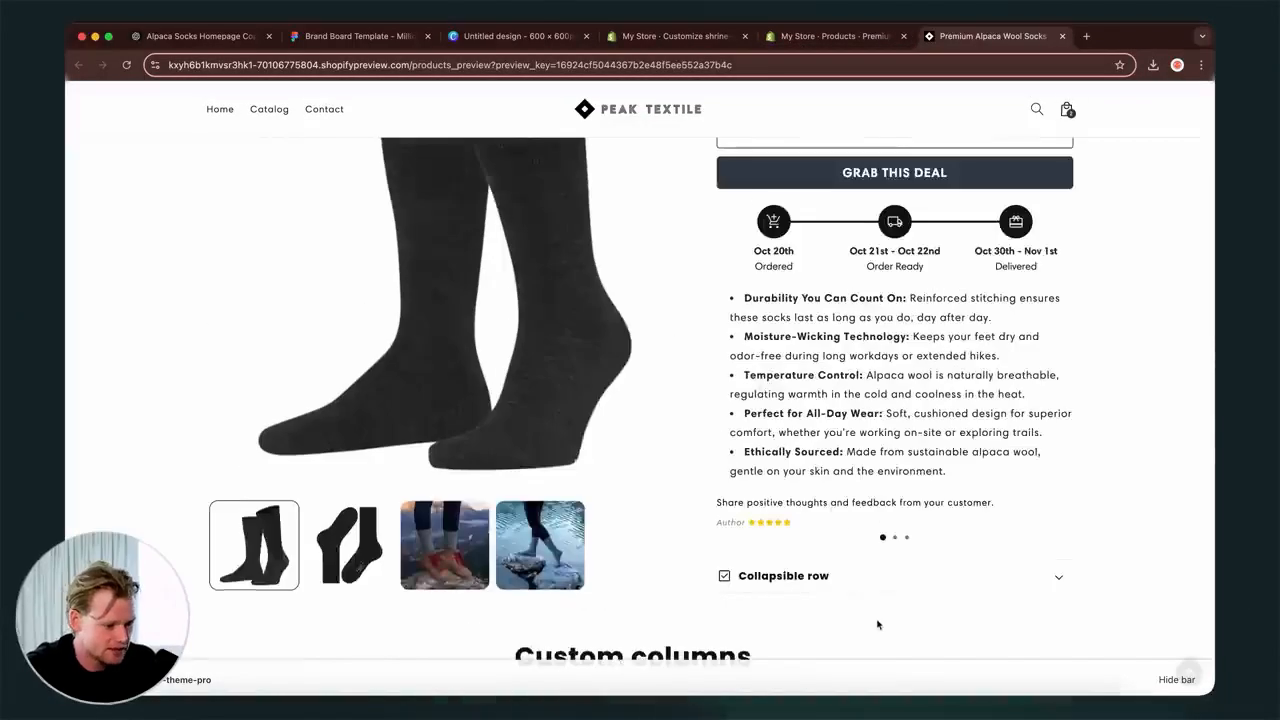
# - Return to the theme editor and duplicate the Collapsible row block below the product reviews
pyautogui.click(675, 37)
pyautogui.scroll(10, 602, 430)
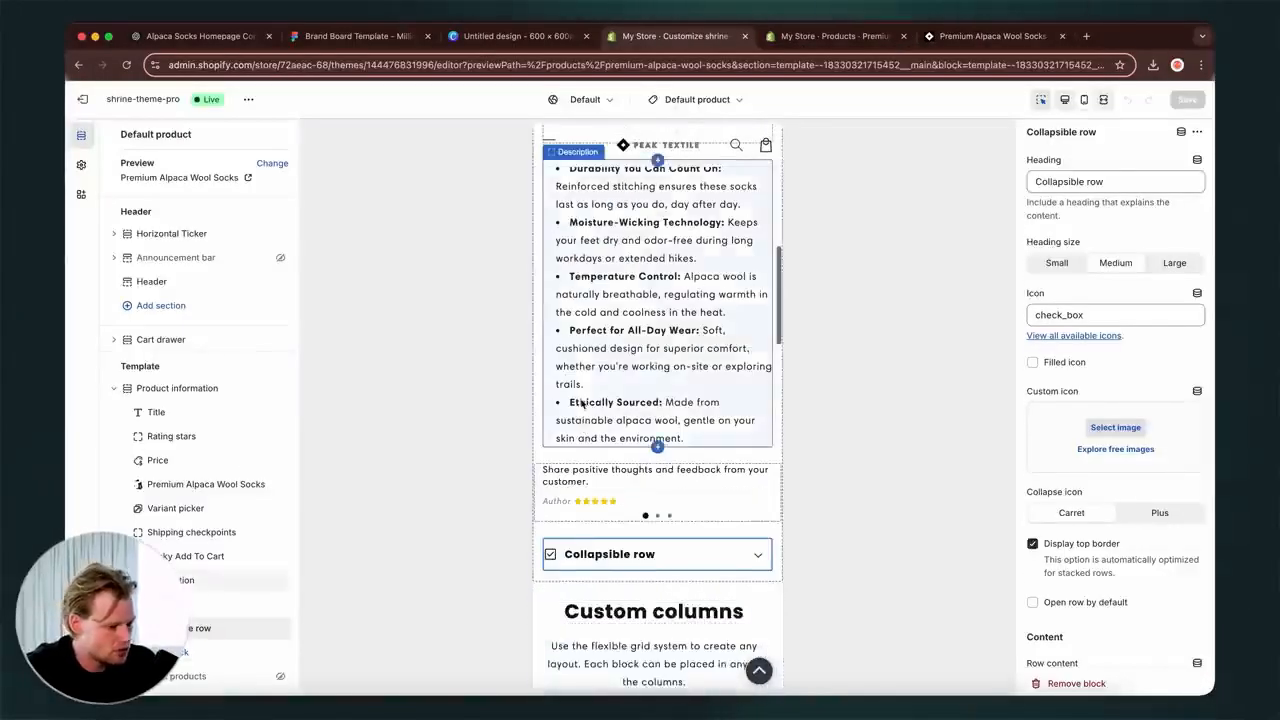
pyautogui.click(620, 588)
pyautogui.click(664, 606)
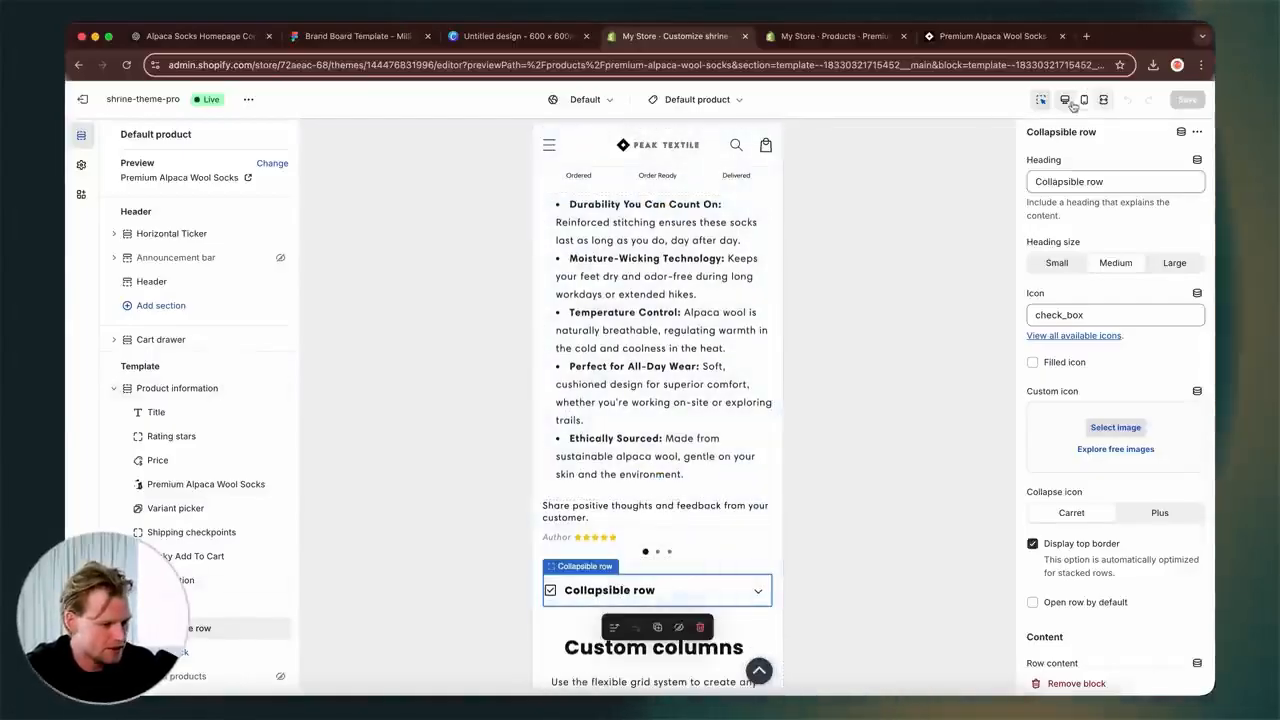
pyautogui.scroll(-5, 1063, 440)
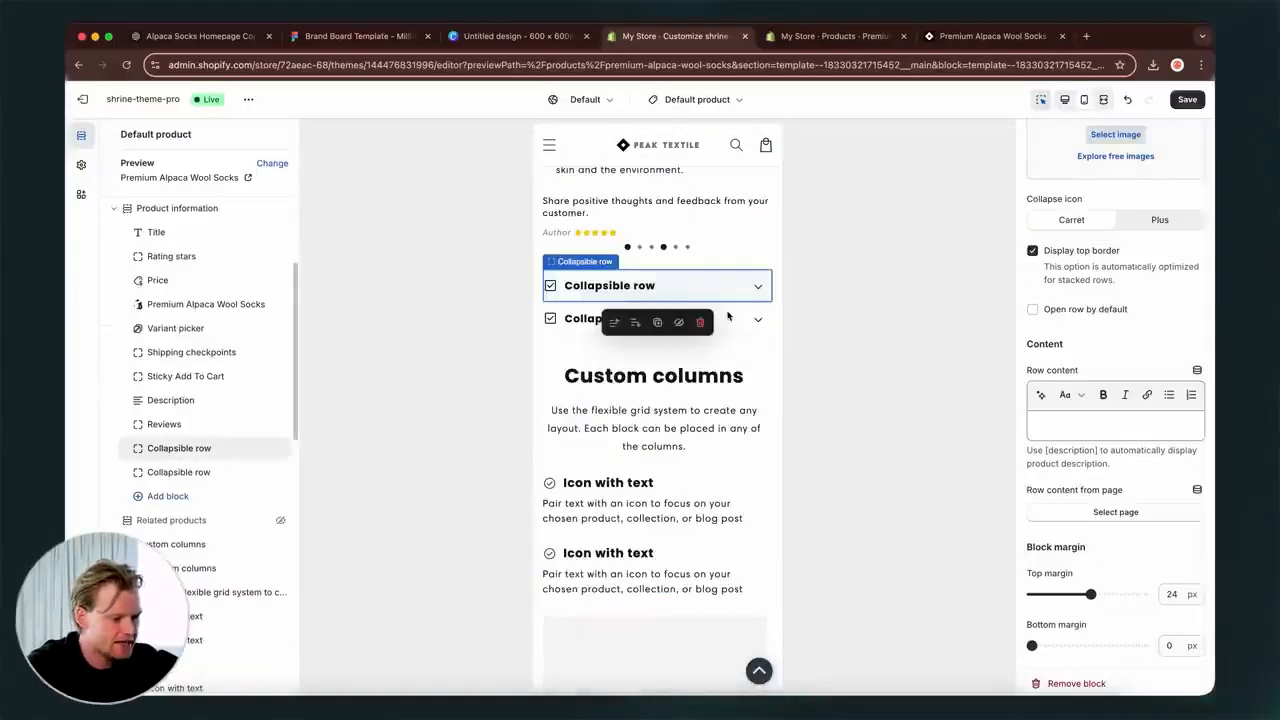
# - Examine the selected Collapsible row's heading, icon, row content and margin settings
pyautogui.click(740, 294)
pyautogui.click(748, 292)
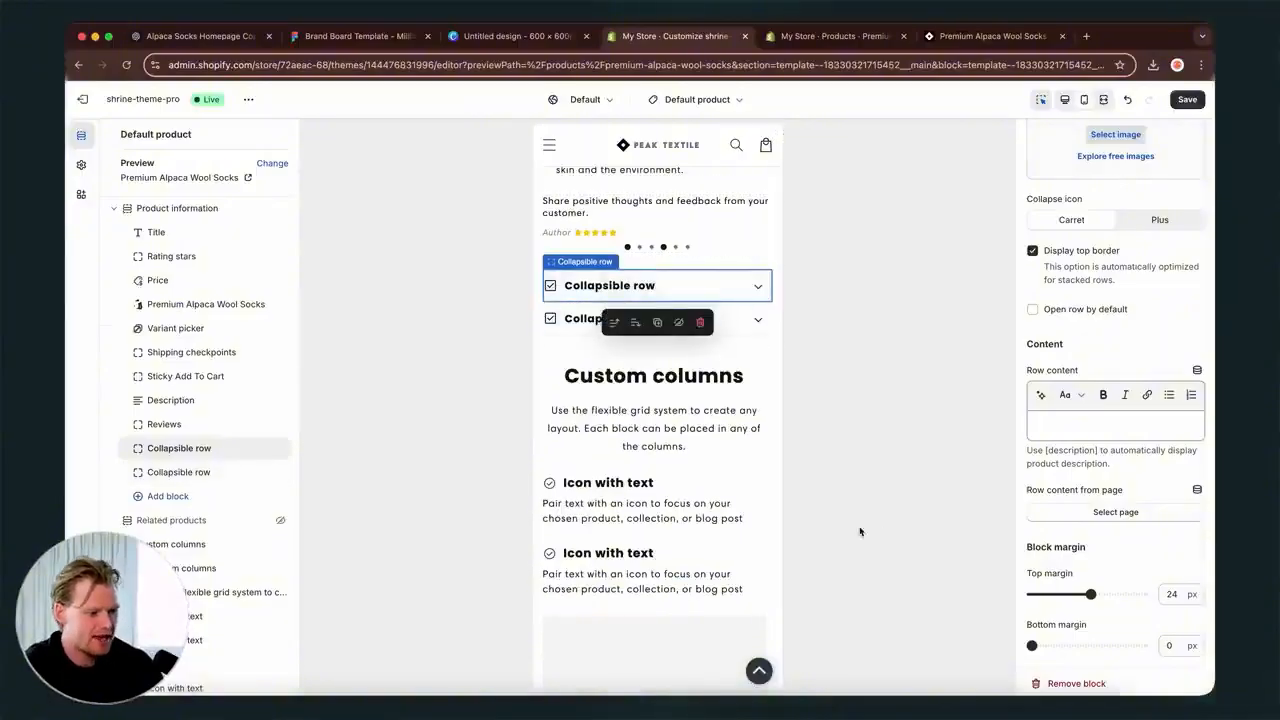
pyautogui.scroll(5, 1076, 465)
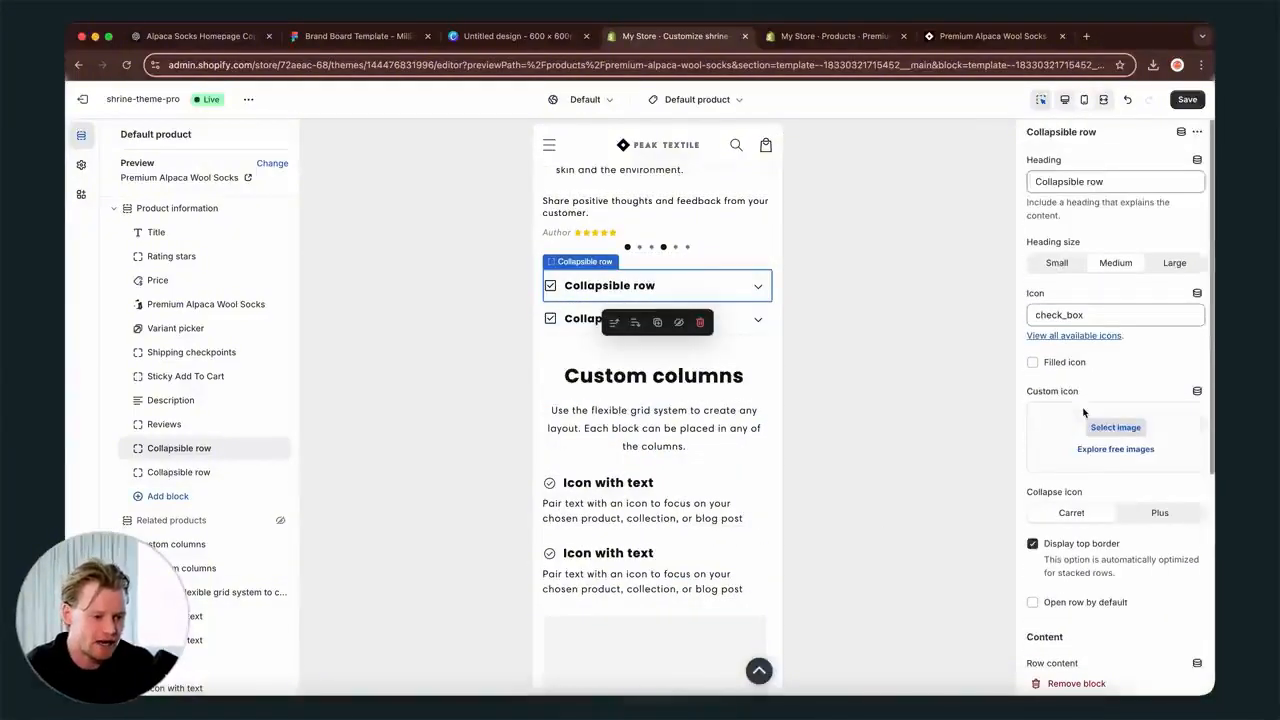
pyautogui.scroll(-4, 1094, 450)
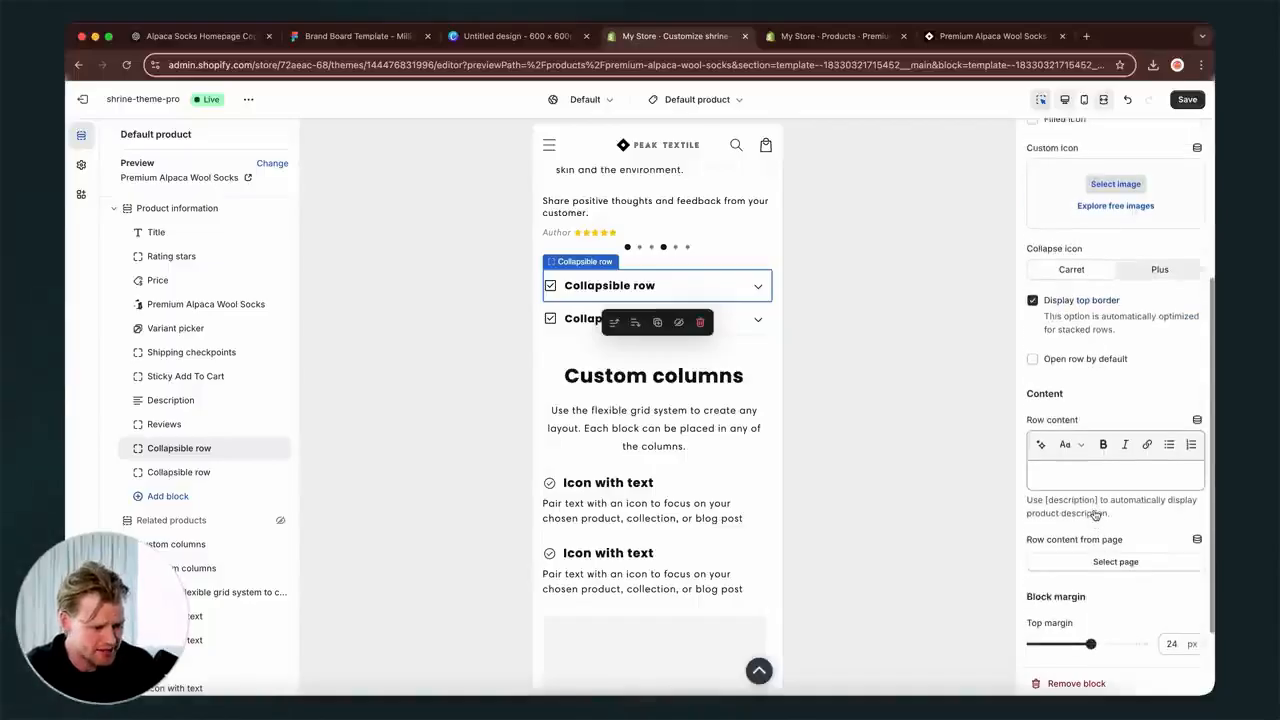
# - Open the library of available icons from the Collapsible row's settings and look up the Refresh icon's name
pyautogui.scroll(1, 1095, 514)
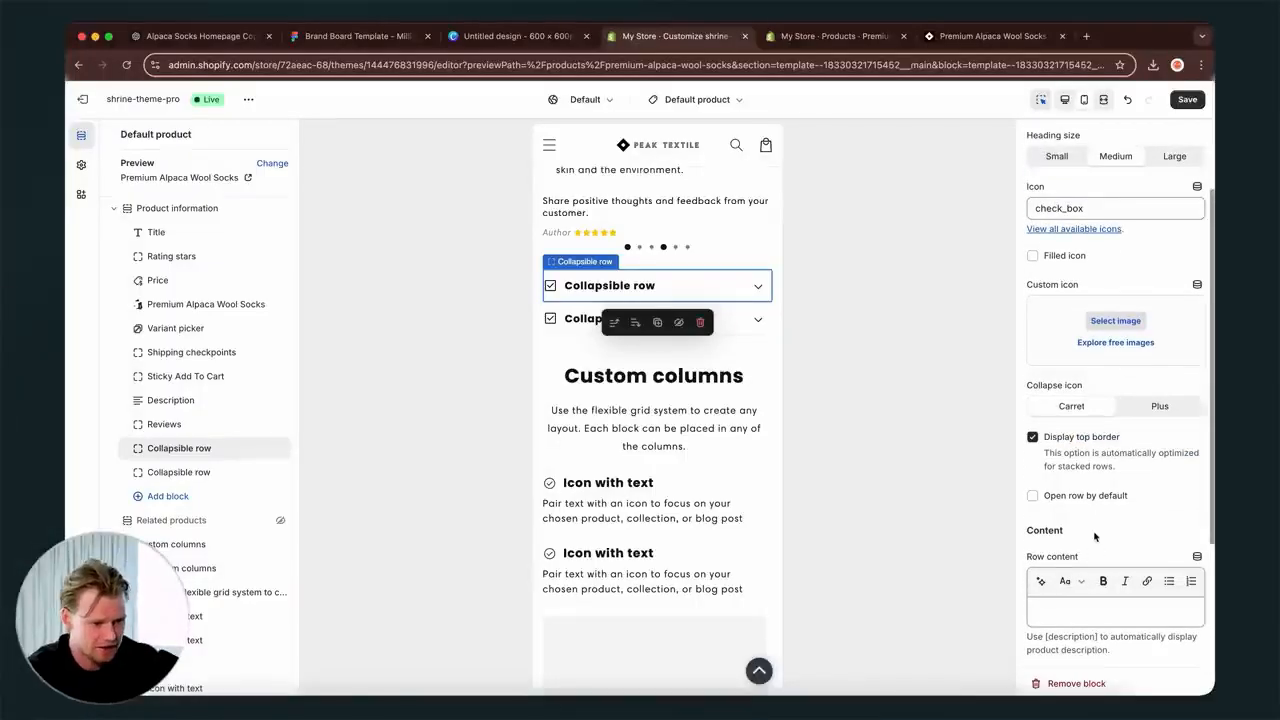
pyautogui.scroll(2, 1094, 536)
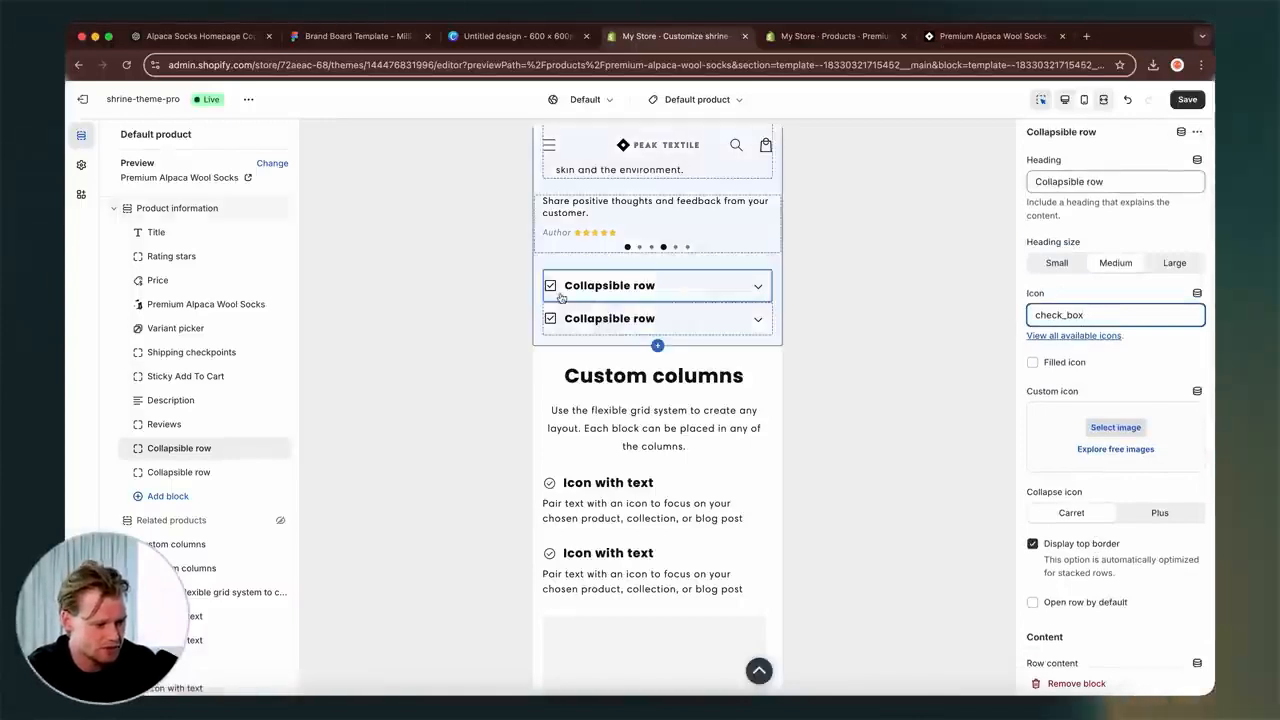
pyautogui.click(1051, 336)
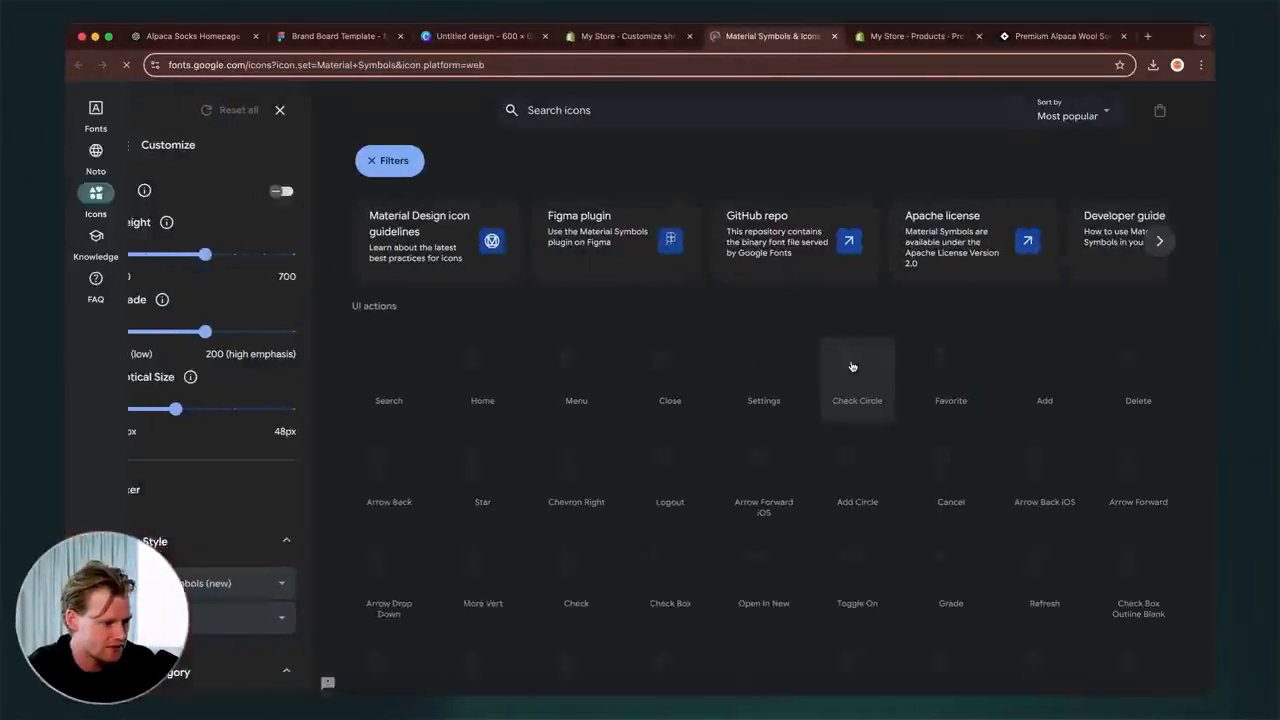
pyautogui.scroll(-3, 957, 450)
pyautogui.click(1045, 443)
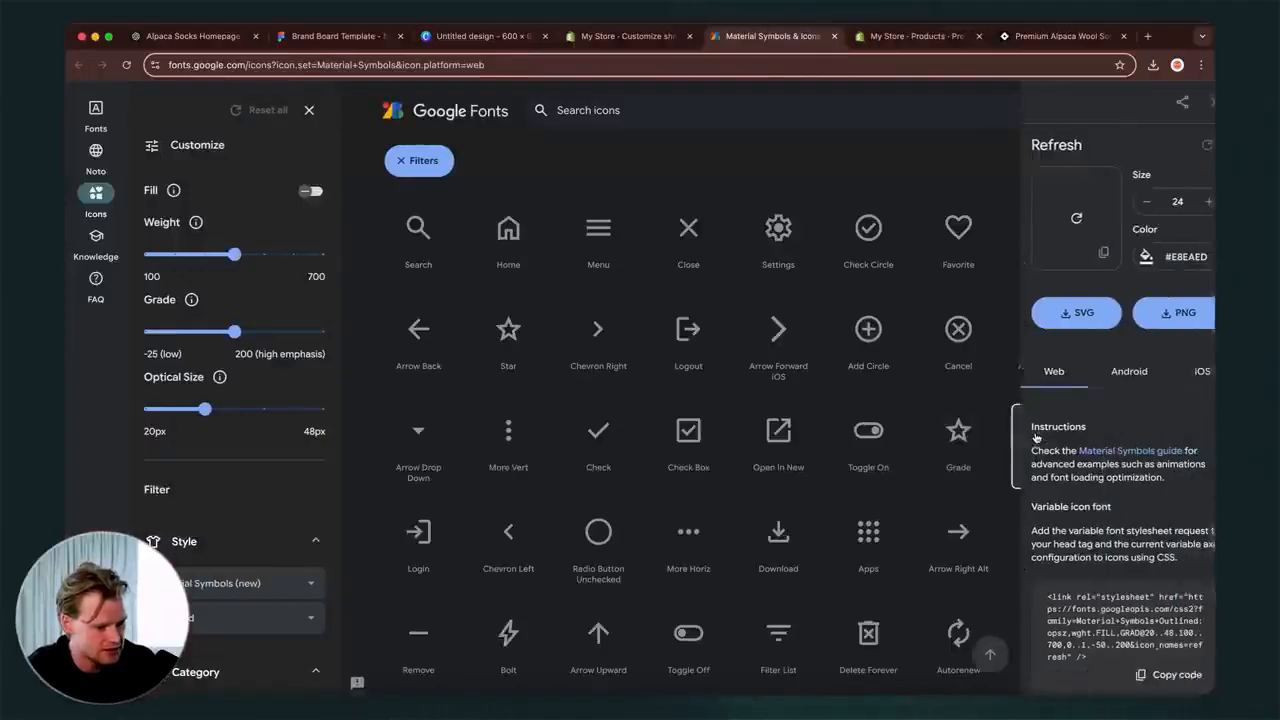
pyautogui.scroll(-10, 1098, 641)
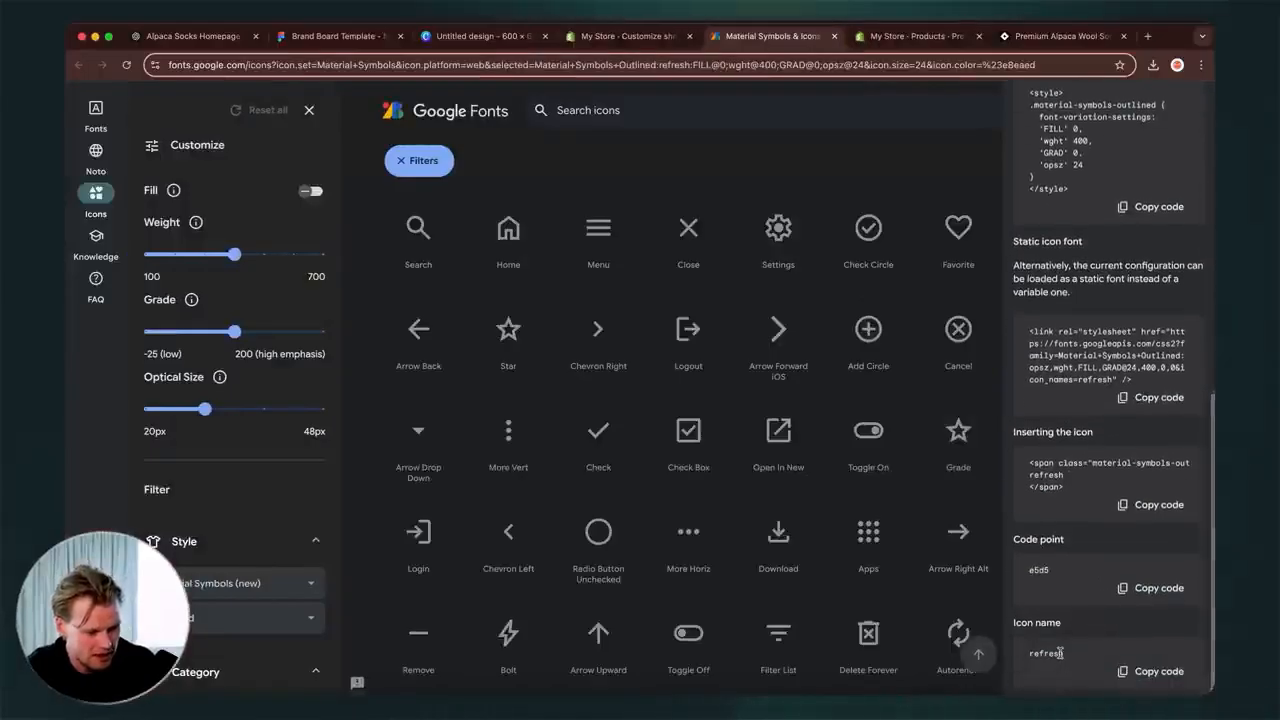
# - Back in the theme editor, set the Collapsible row's heading to "What is your returns policy?" and its icon to checkbox
pyautogui.click(620, 37)
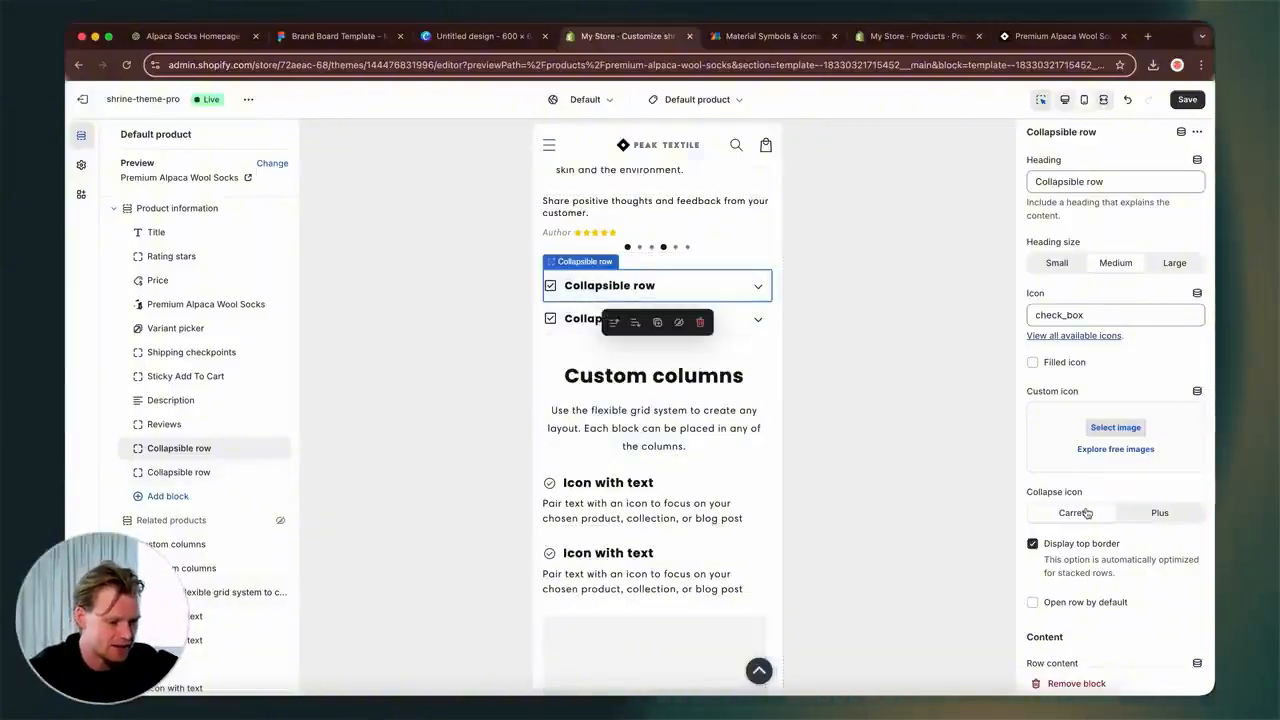
pyautogui.scroll(-1, 1081, 427)
pyautogui.scroll(-4, 1081, 427)
pyautogui.scroll(2, 1085, 266)
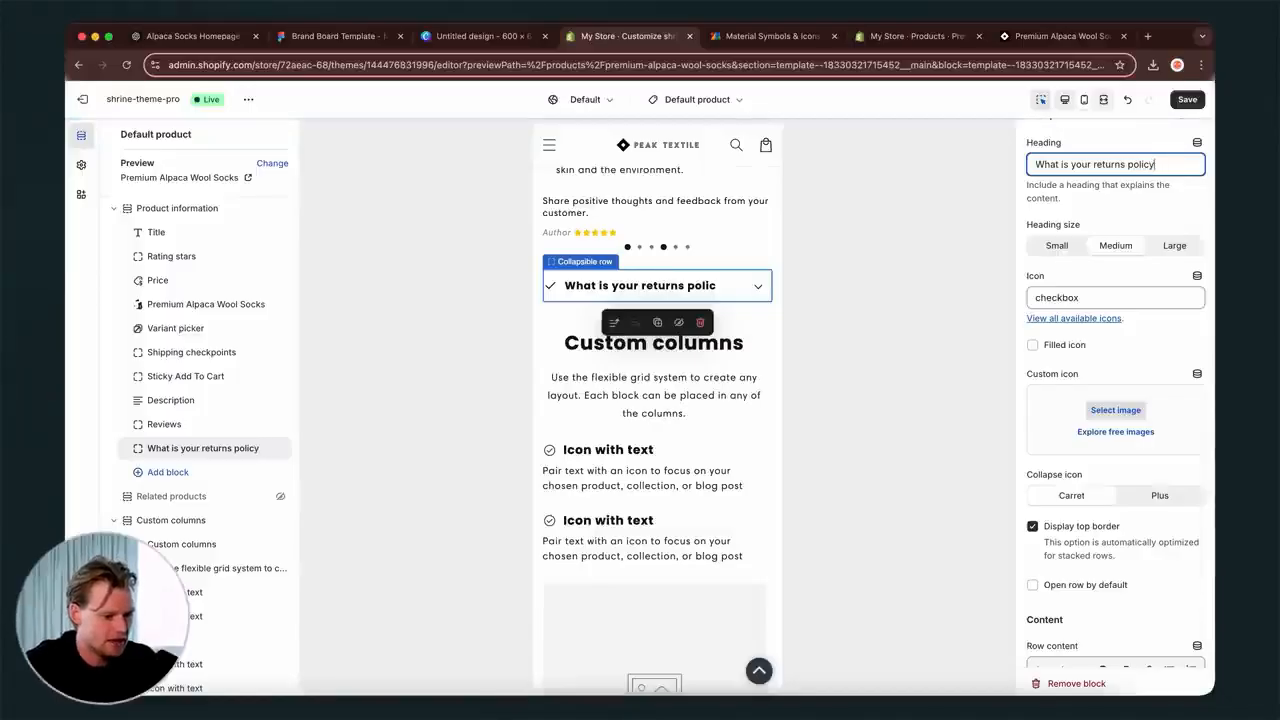
# - Ask ChatGPT for a quick returns policy under 20 words with a 100 day guarantee, and copy the policy text without its label
pyautogui.click(190, 36)
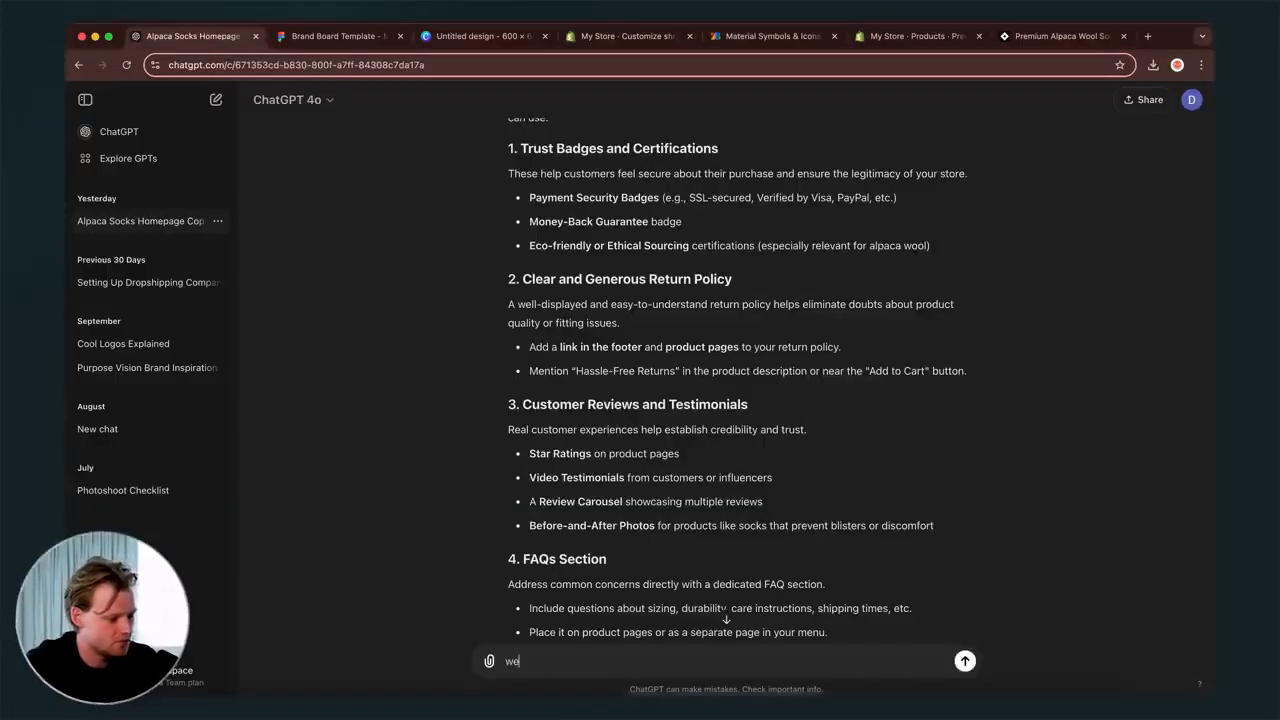
pyautogui.write('write me a quick retur')
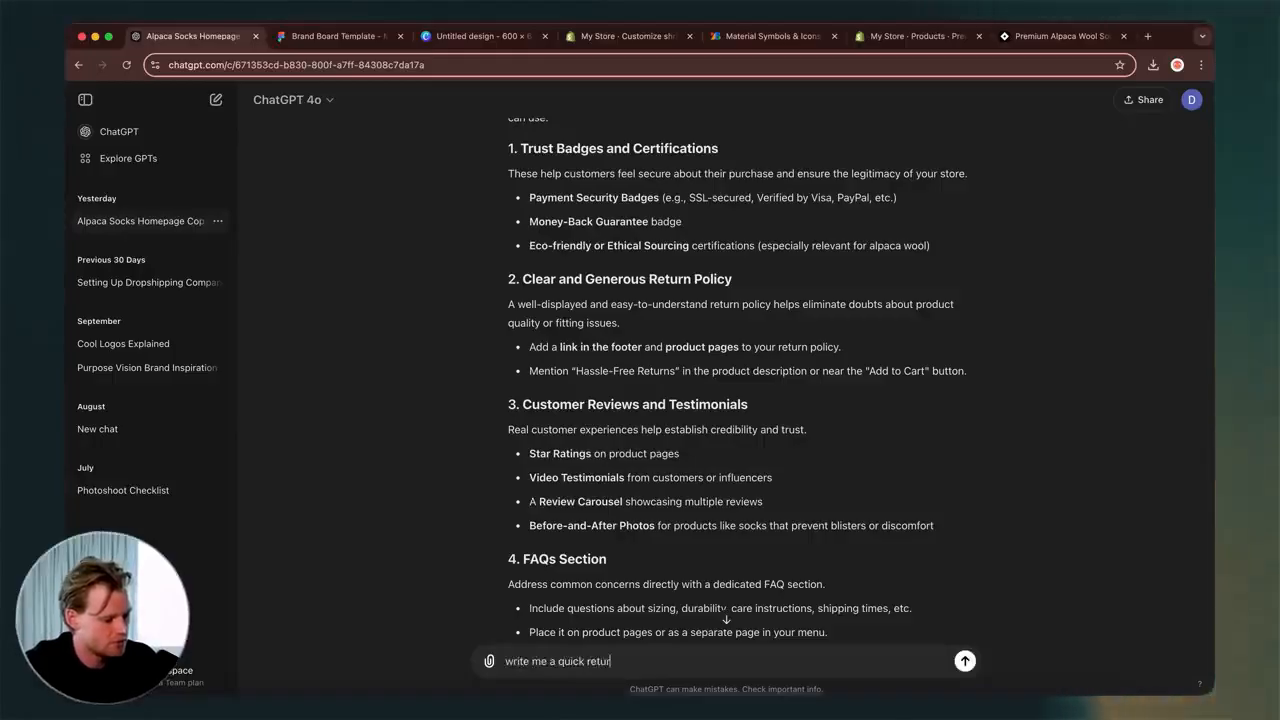
pyautogui.write('ns policy under')
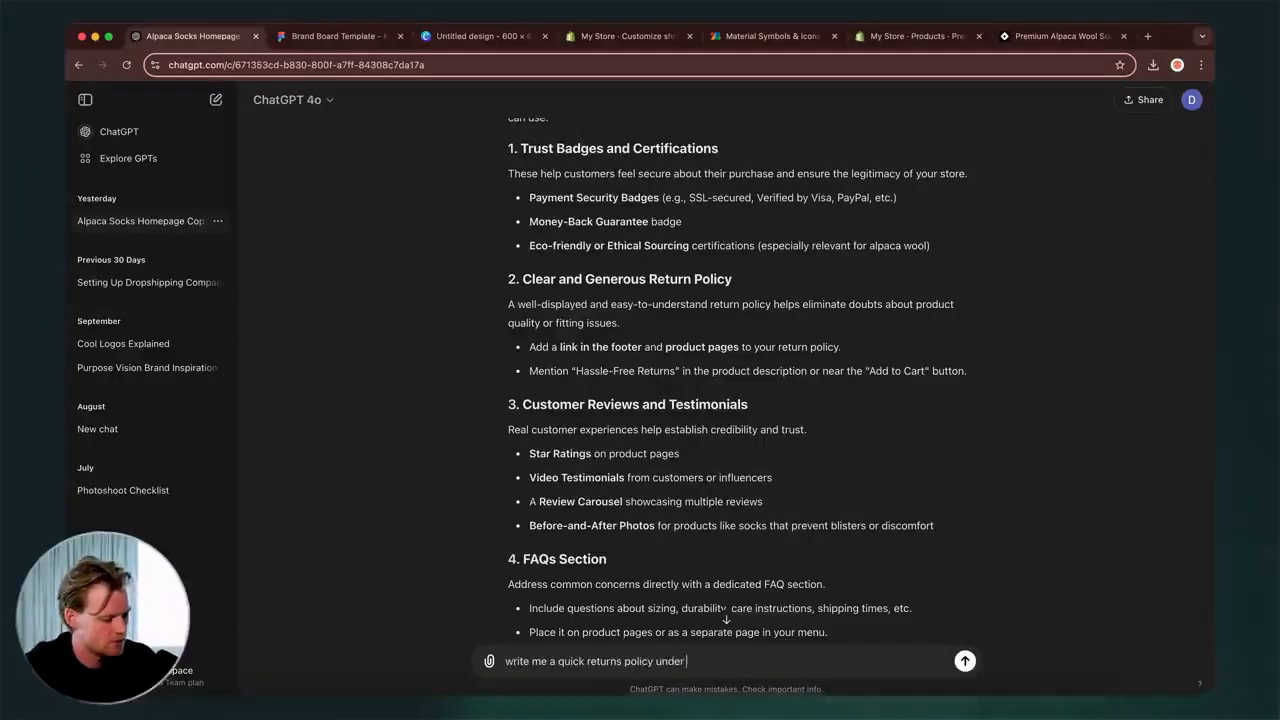
pyautogui.write(' 20 words - 100 da')
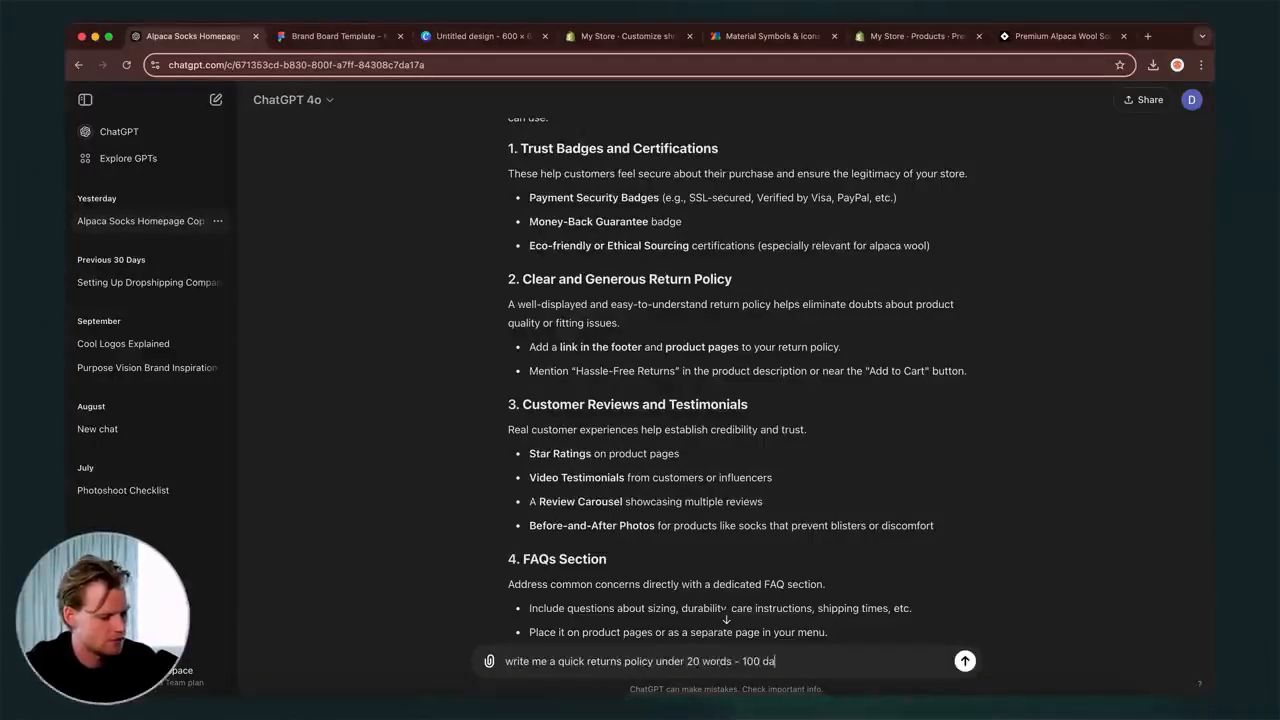
pyautogui.write('y guarantee')
pyautogui.press('Return')
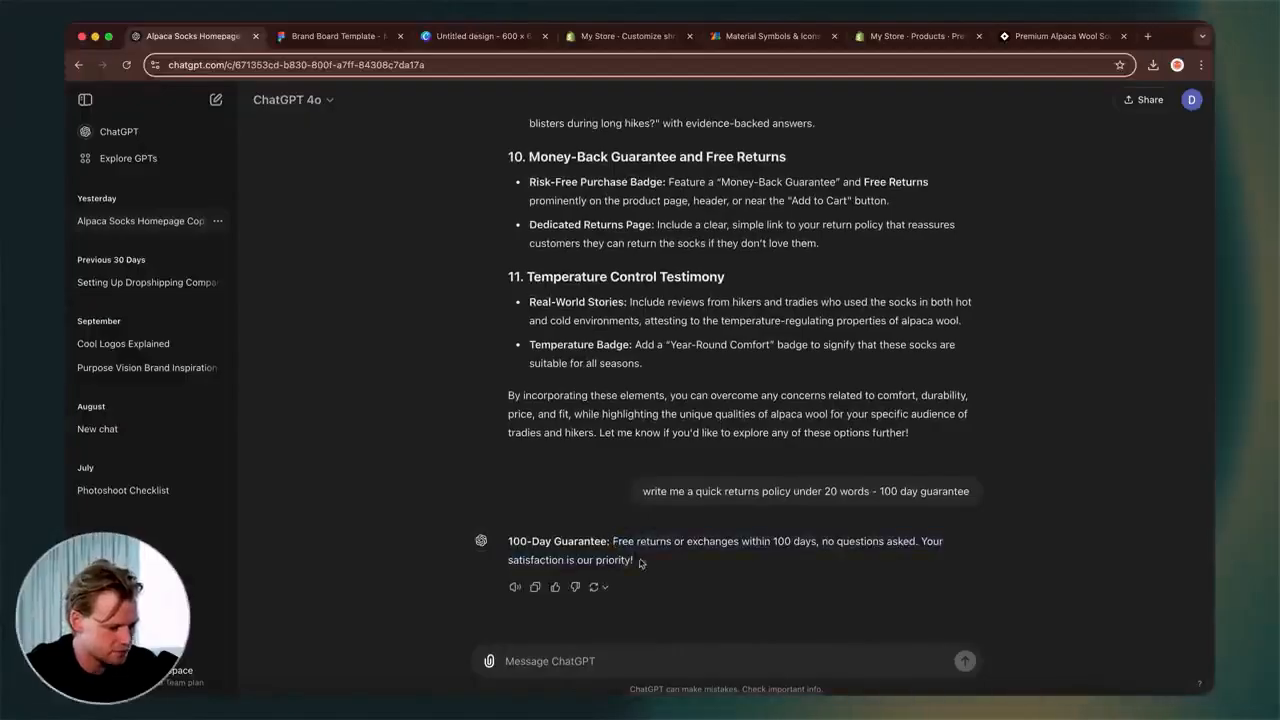
pyautogui.moveTo(641, 563); pyautogui.dragTo(612, 541)
pyautogui.press('super+c')
# - Return to the theme editor and paste the copied returns policy into the row content of "What is your returns policy?"
pyautogui.click(1044, 38)
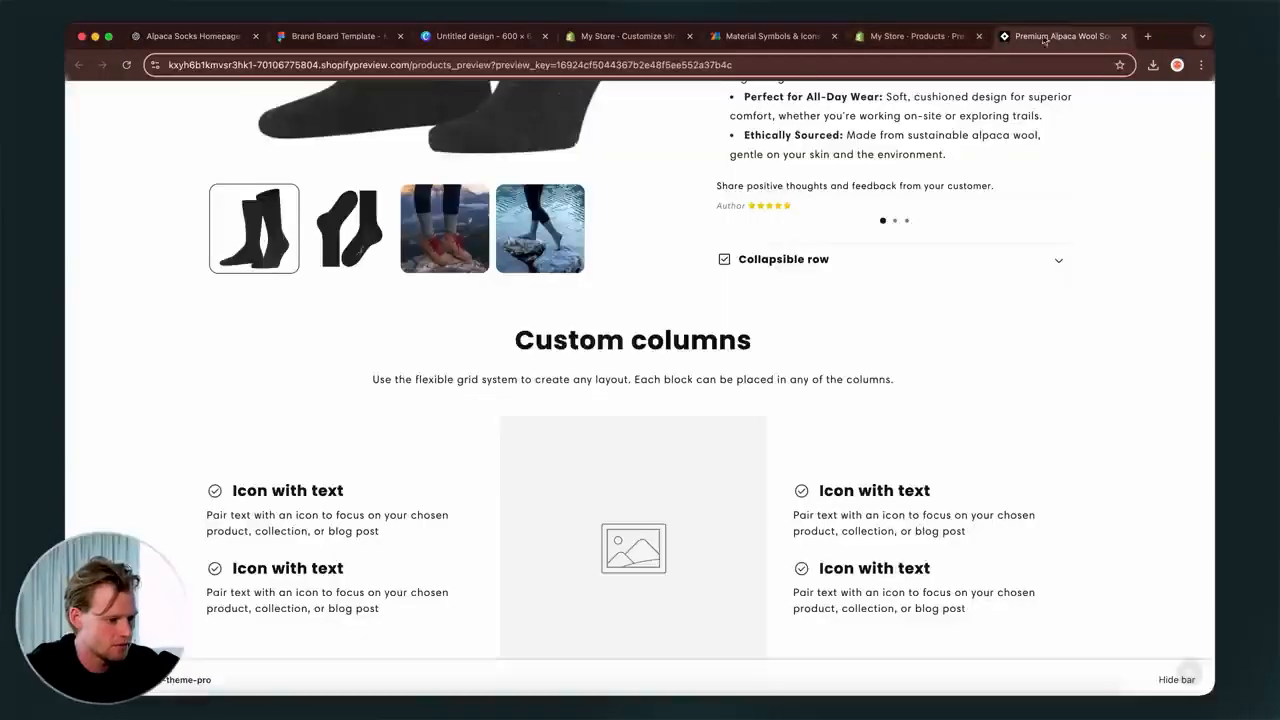
pyautogui.click(930, 38)
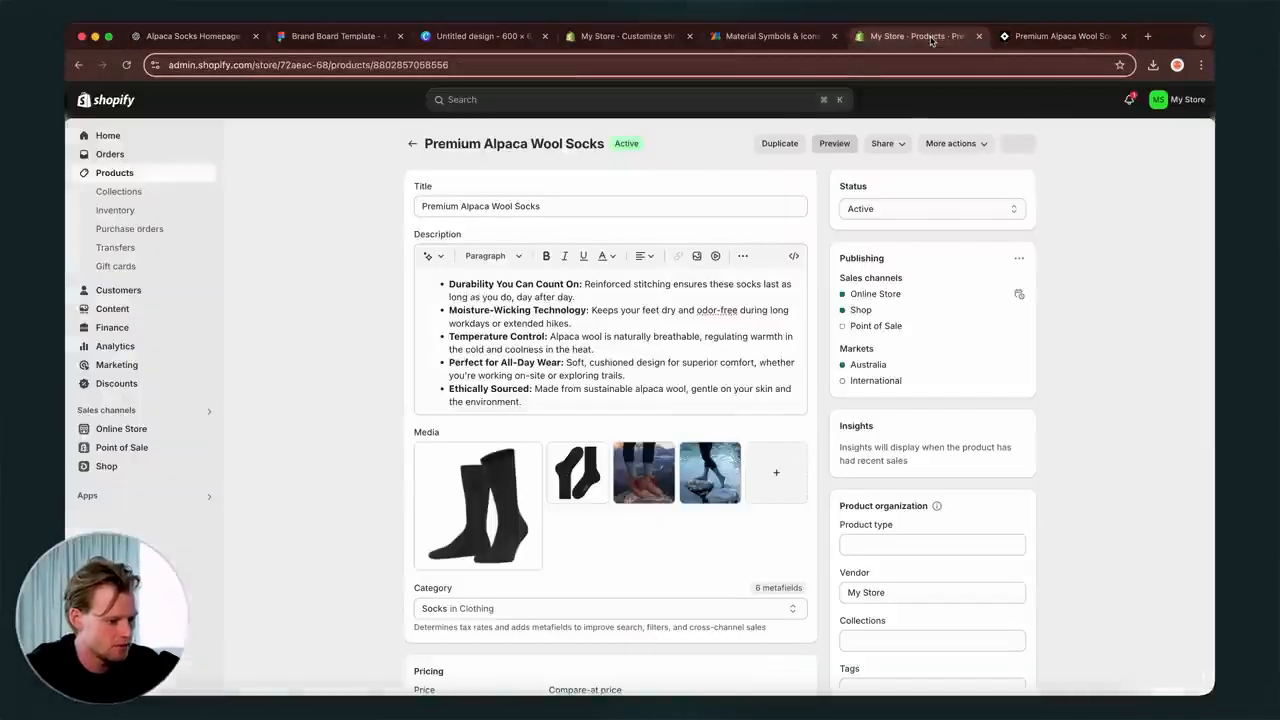
pyautogui.click(620, 38)
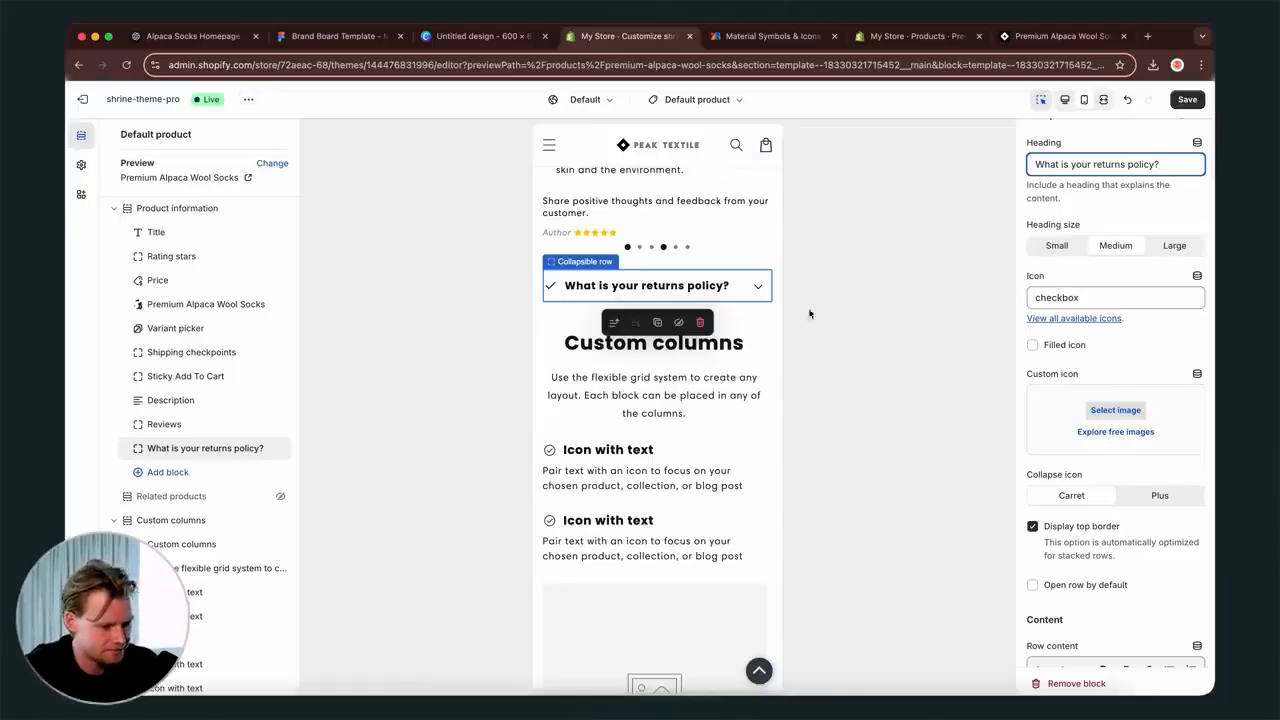
pyautogui.scroll(-3, 1078, 291)
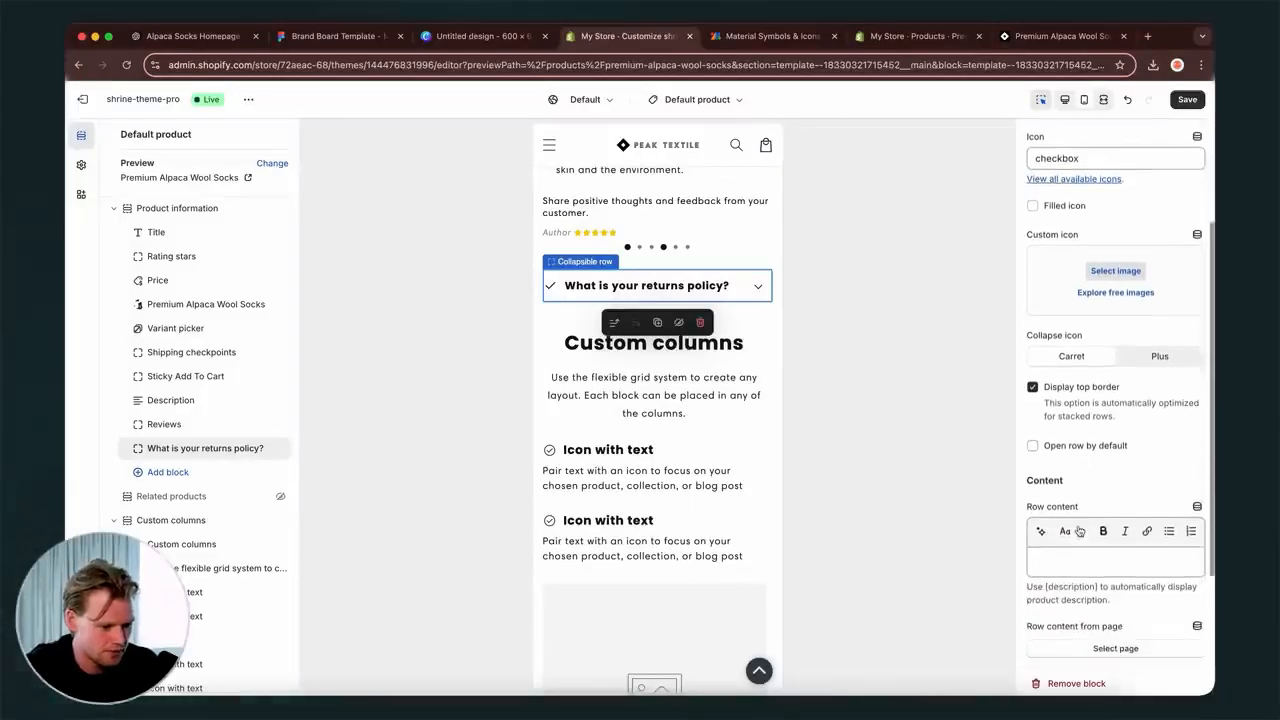
pyautogui.press('super+v')
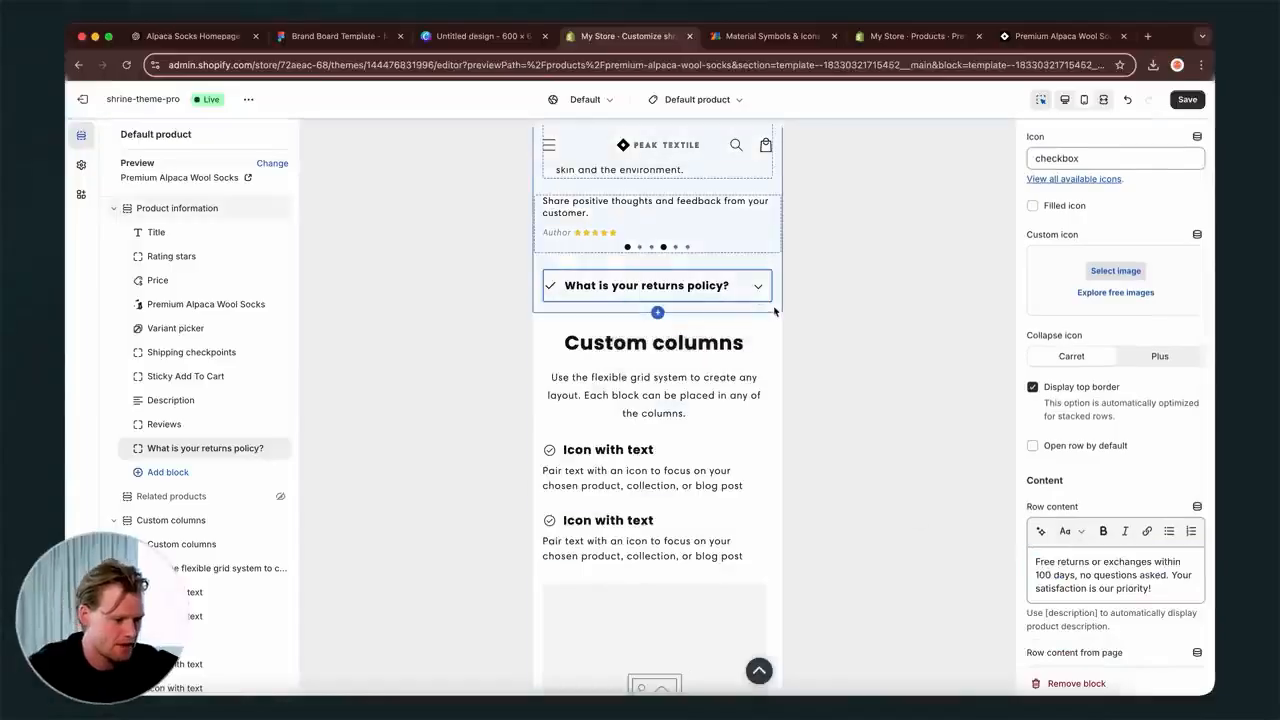
# - Check the expanded returns policy row in the preview and delete "Your satisfaction is our priority!" from its content
pyautogui.click(758, 287)
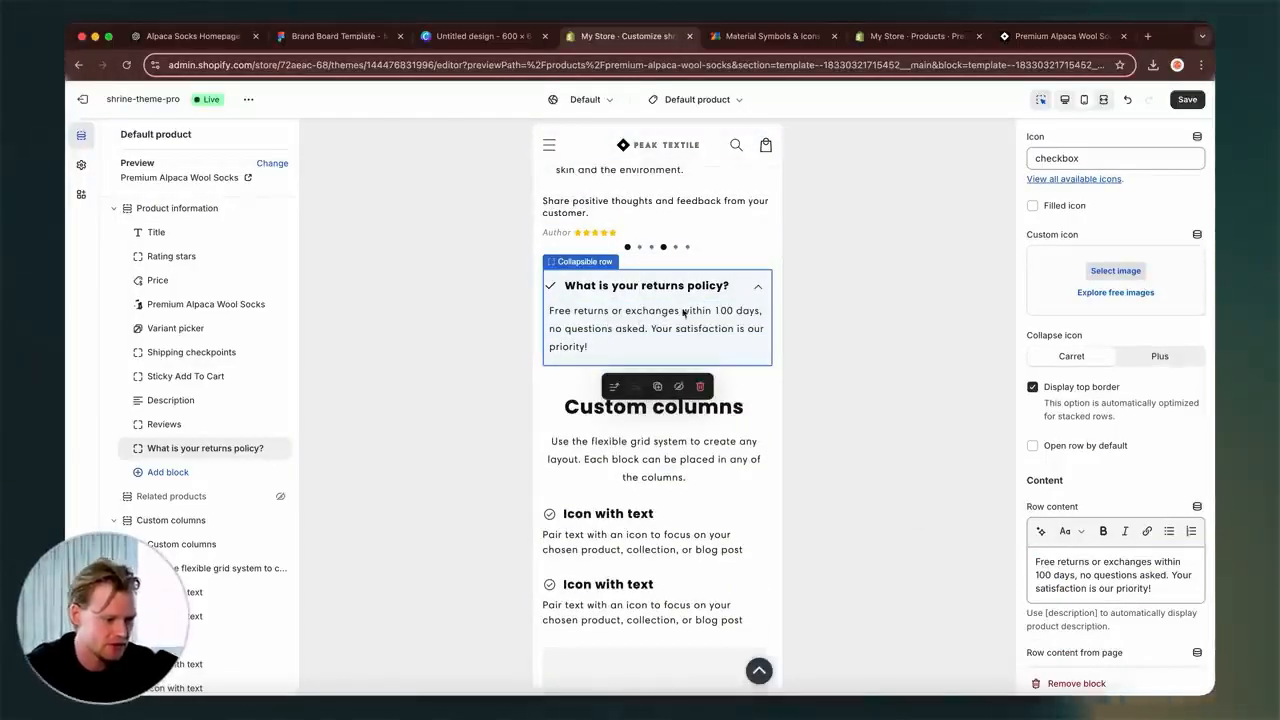
pyautogui.scroll(-1, 655, 347)
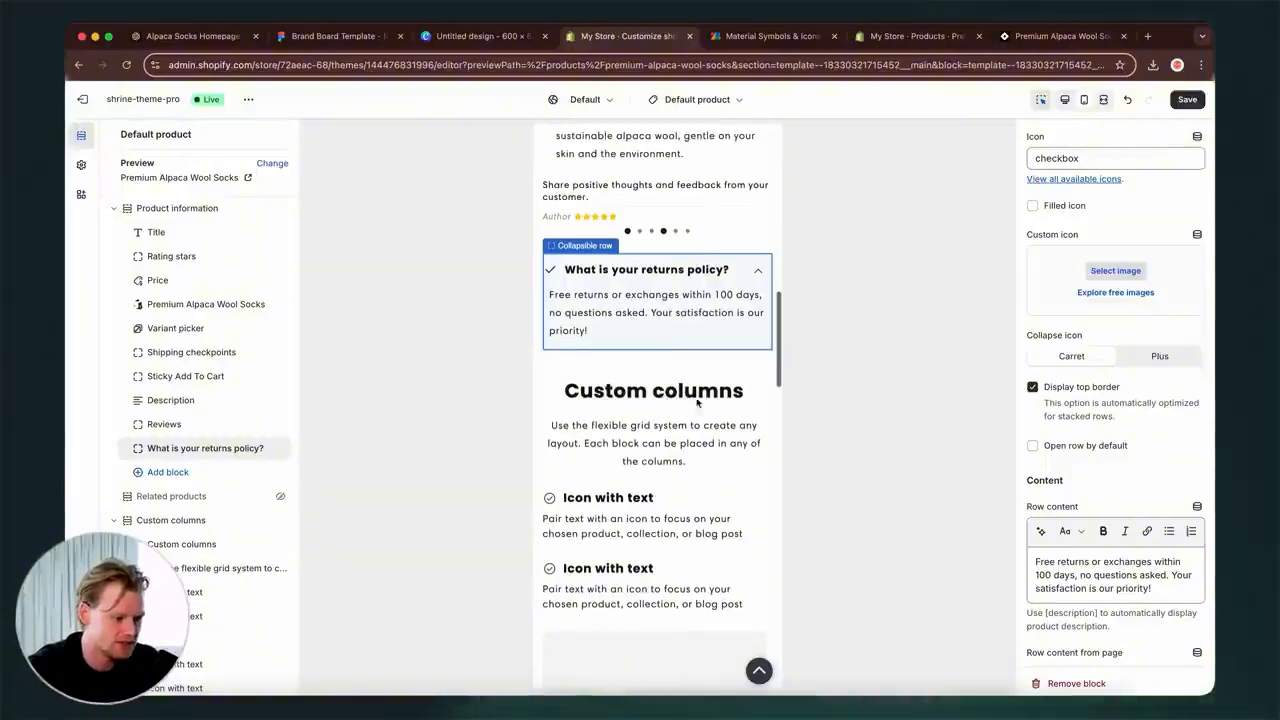
pyautogui.scroll(-1, 716, 294)
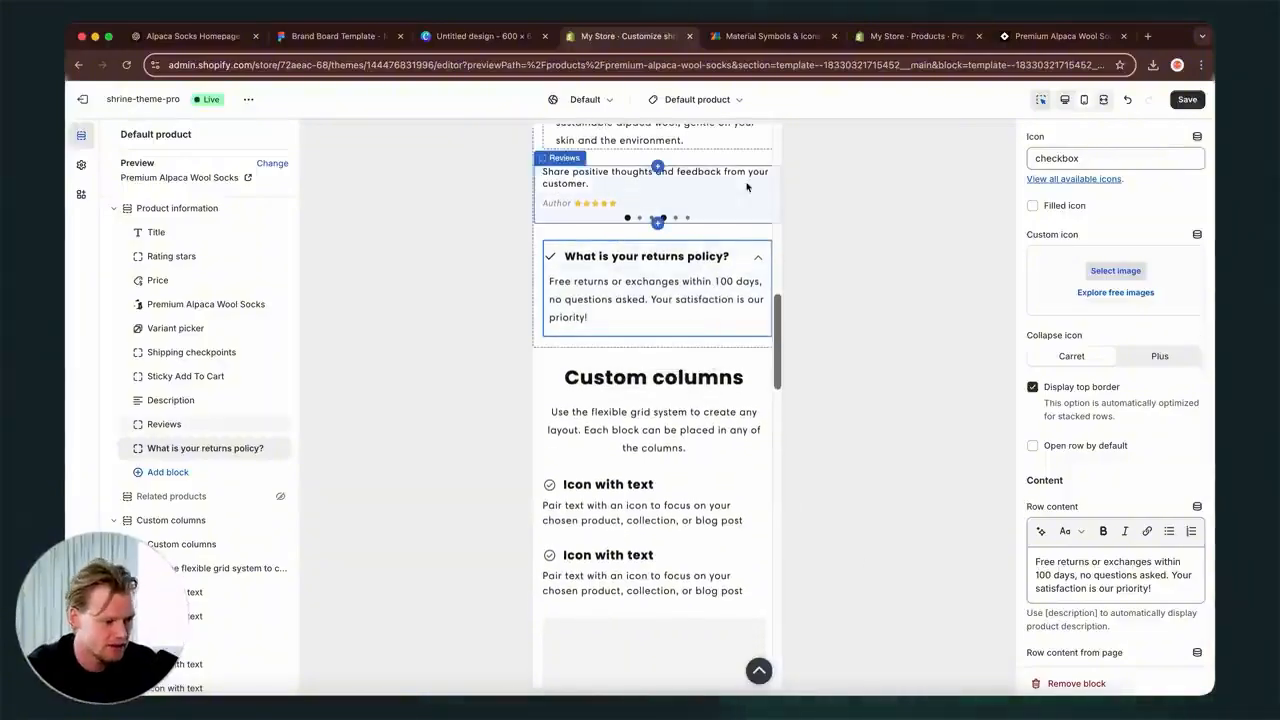
pyautogui.click(760, 258)
pyautogui.moveTo(1152, 588); pyautogui.dragTo(1171, 575)
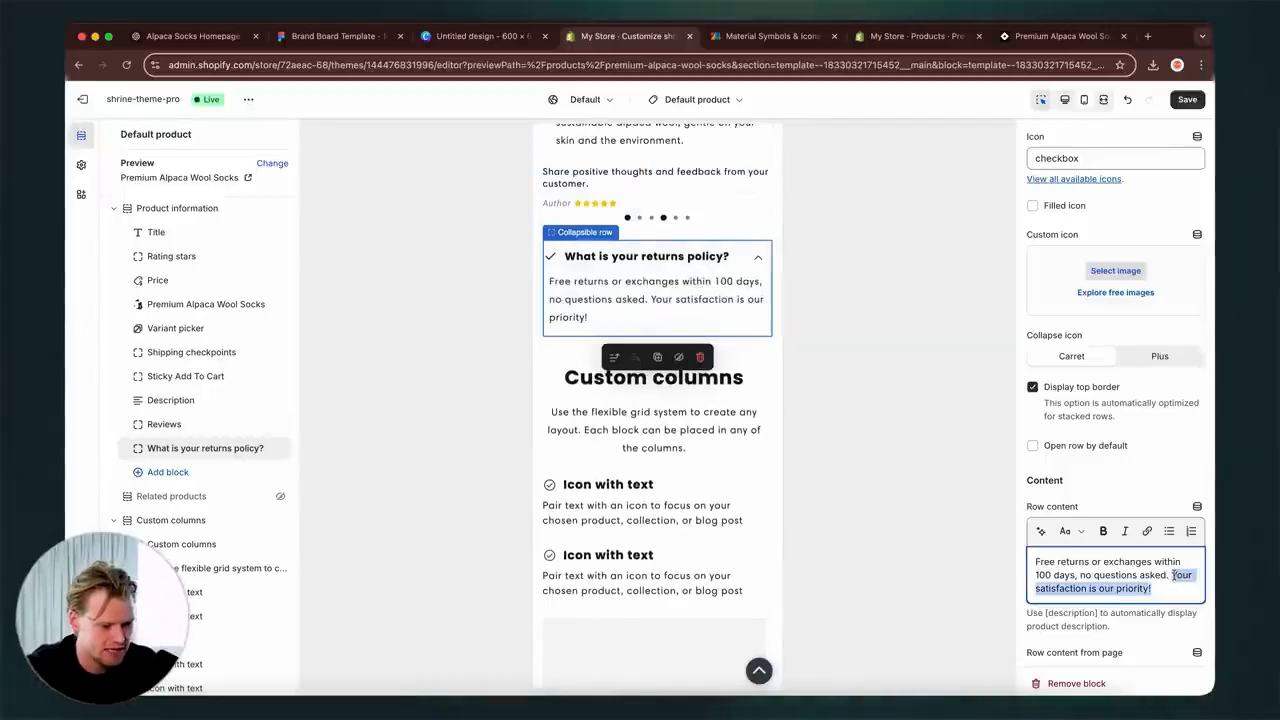
pyautogui.press('BackSpace')
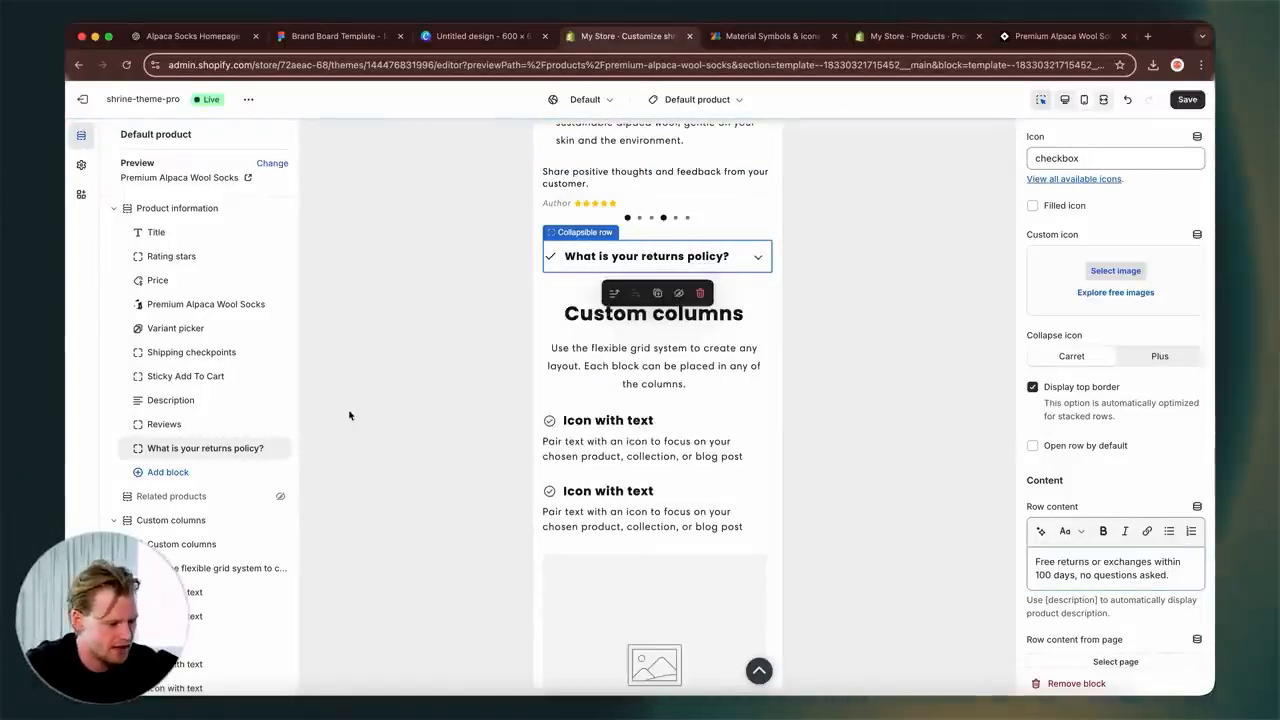
# - Add a new Collapsible row block below the returns policy row and save the changes
pyautogui.click(182, 471)
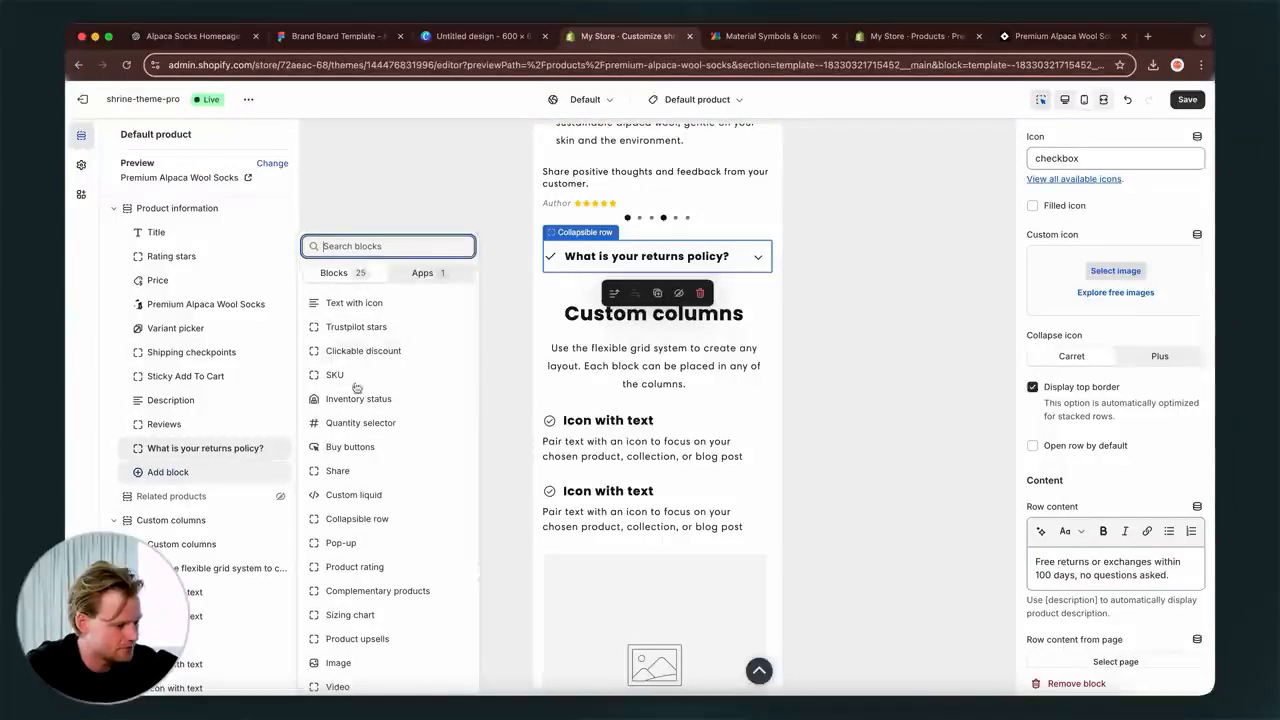
pyautogui.scroll(-1, 371, 403)
pyautogui.click(370, 500)
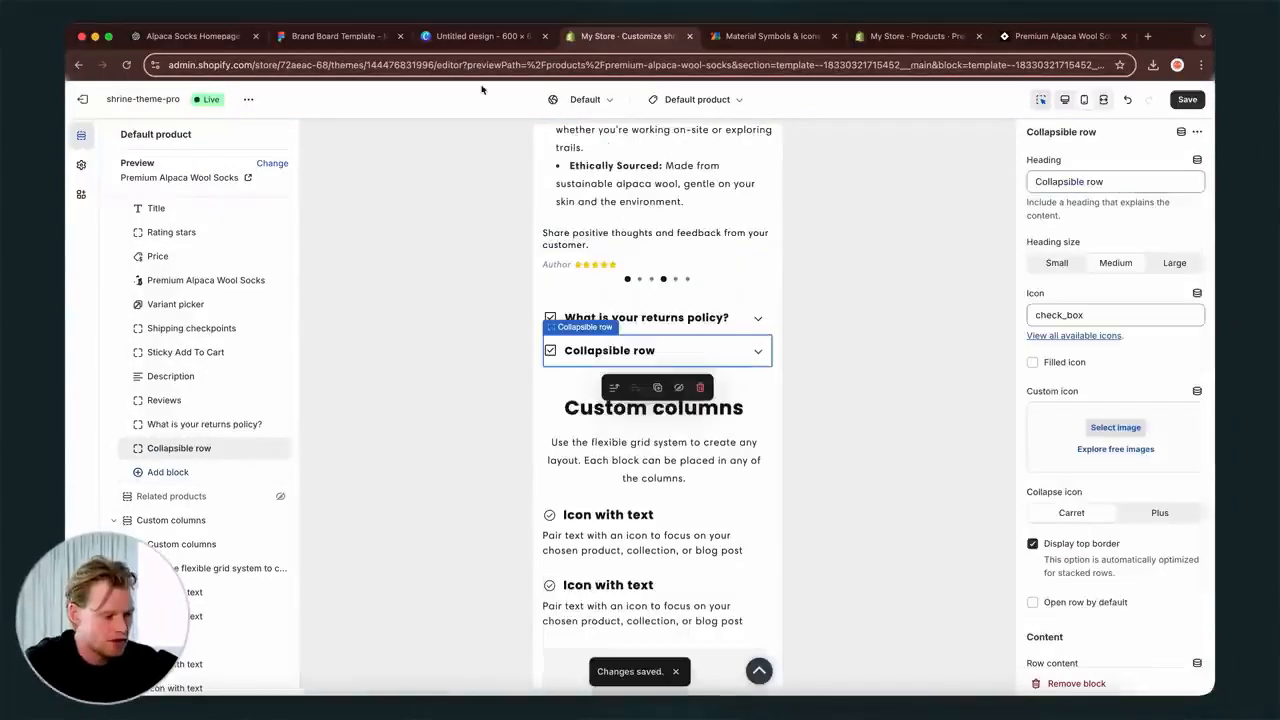
# - Reread ChatGPT's objection-handling suggestions, especially the FAQ topics, to find a subject for the new row
pyautogui.click(176, 25)
pyautogui.scroll(15, 596, 370)
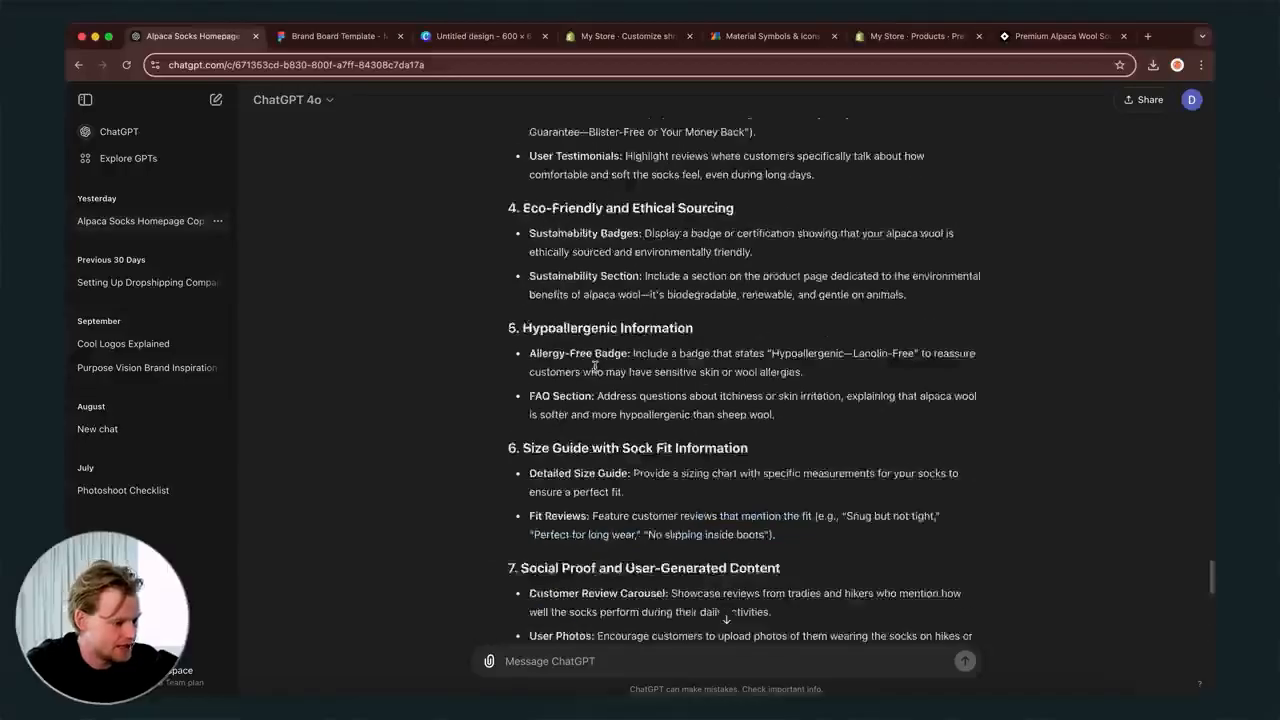
pyautogui.scroll(12, 596, 370)
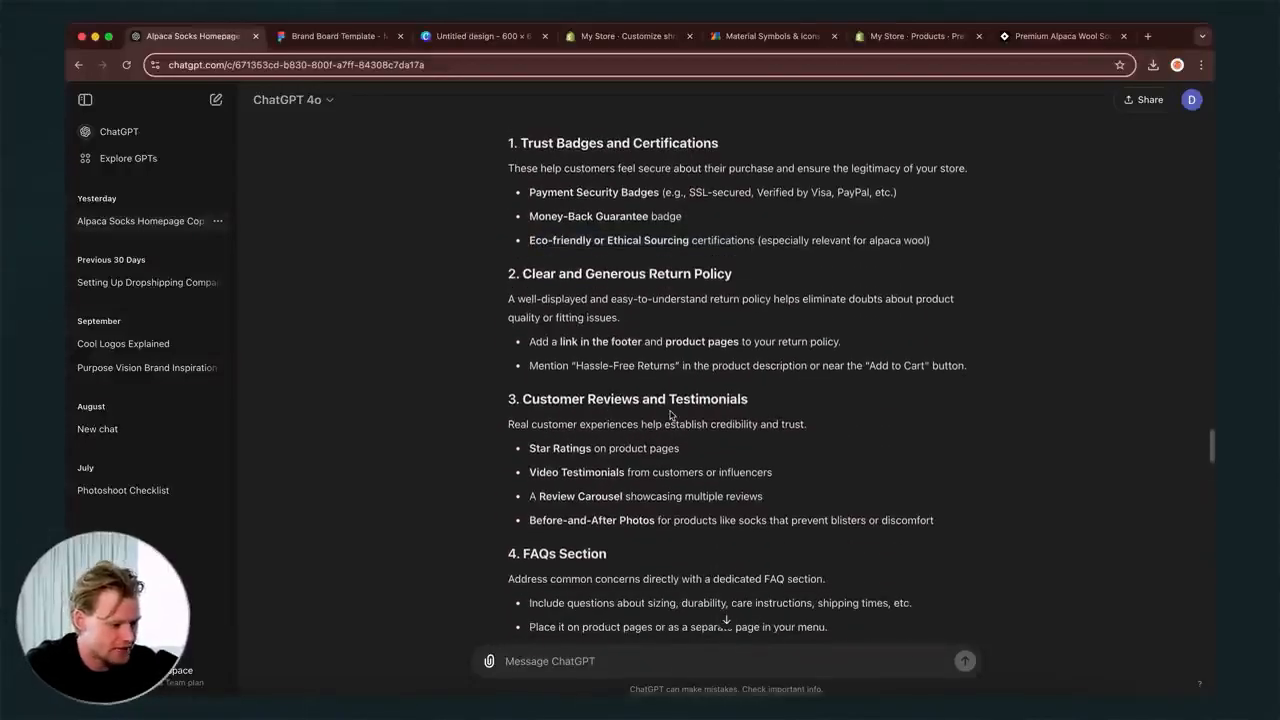
pyautogui.scroll(-3, 669, 410)
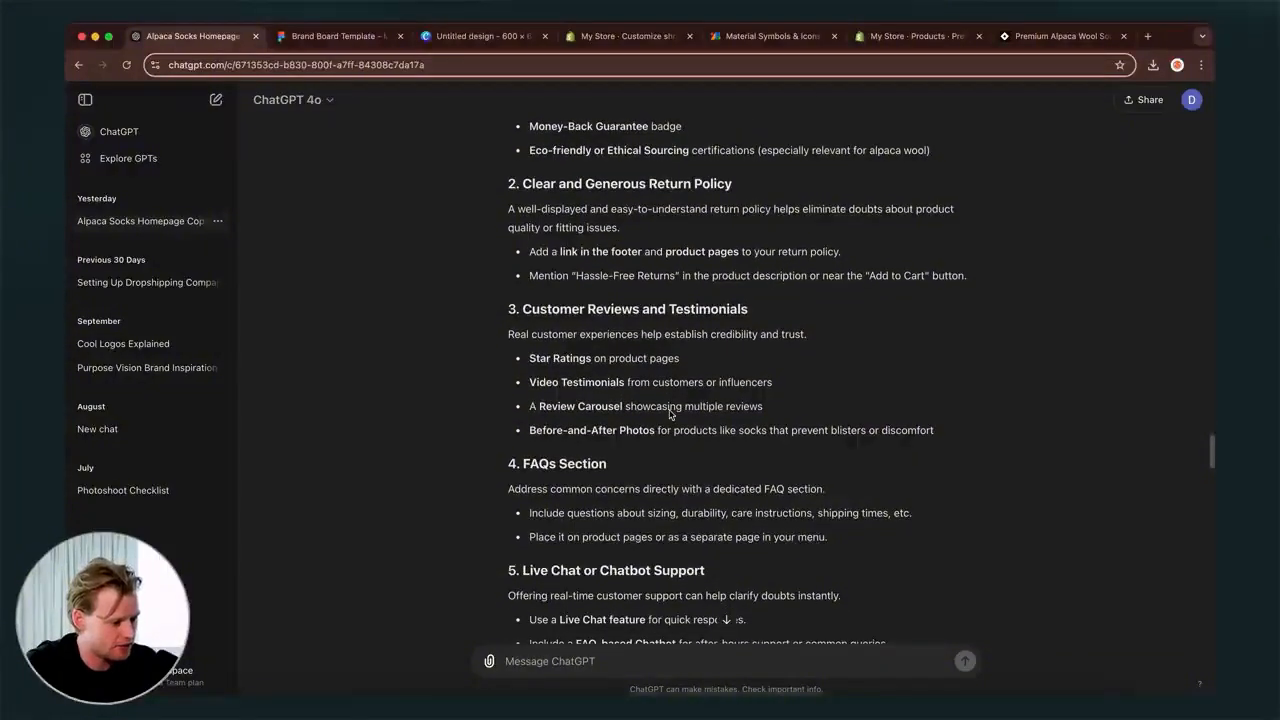
pyautogui.scroll(-2, 669, 410)
pyautogui.scroll(-2, 669, 410)
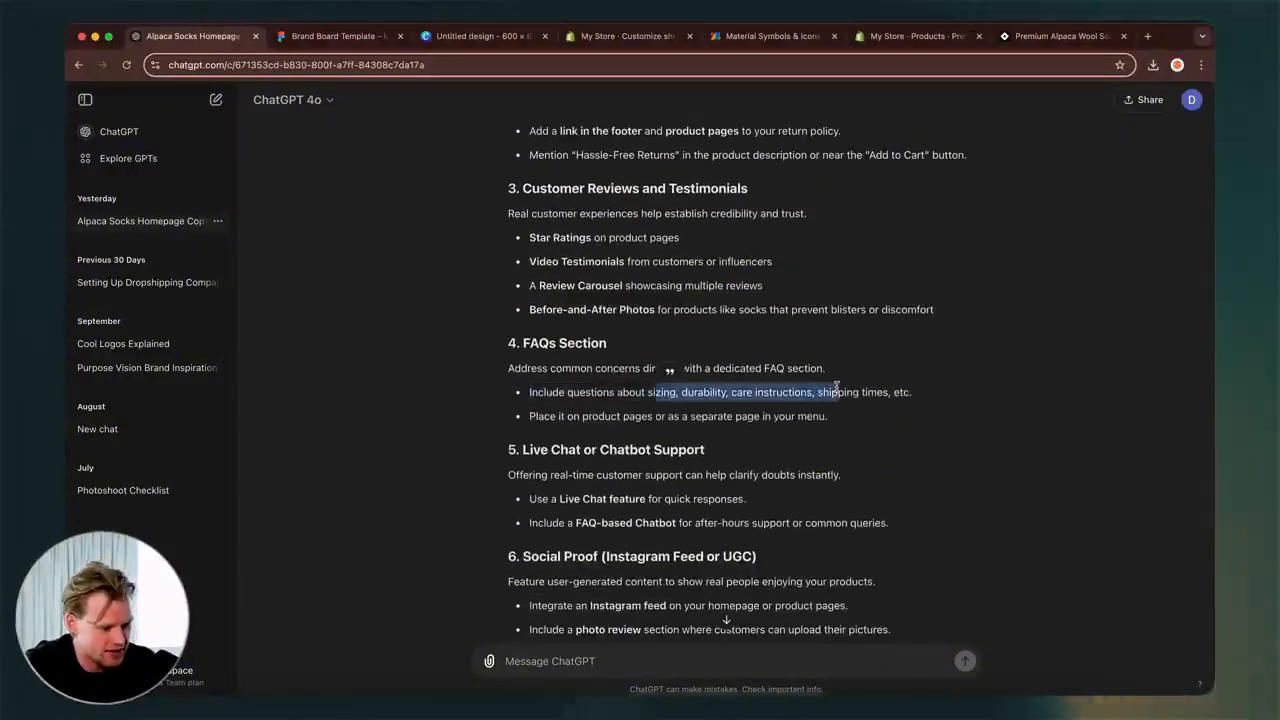
pyautogui.scroll(-1, 838, 406)
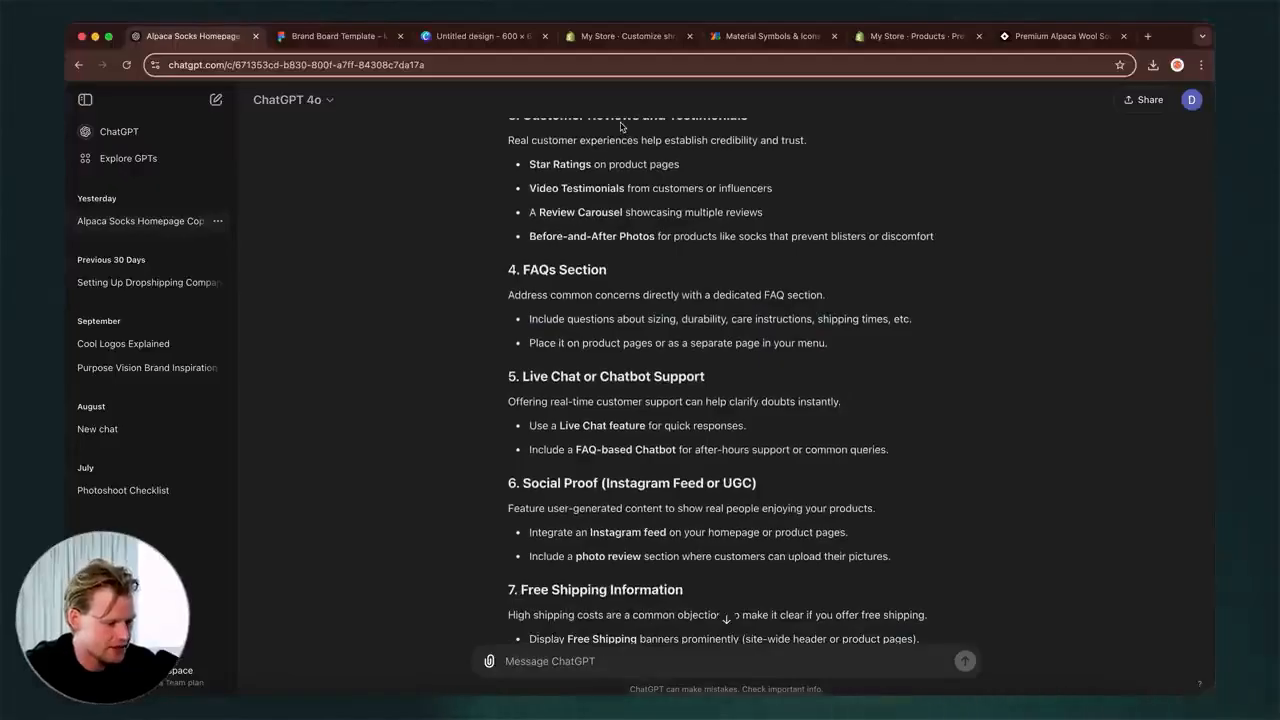
# - Return to the theme editor and set the new Collapsible row's heading to "What is your shipping time?"
pyautogui.click(930, 37)
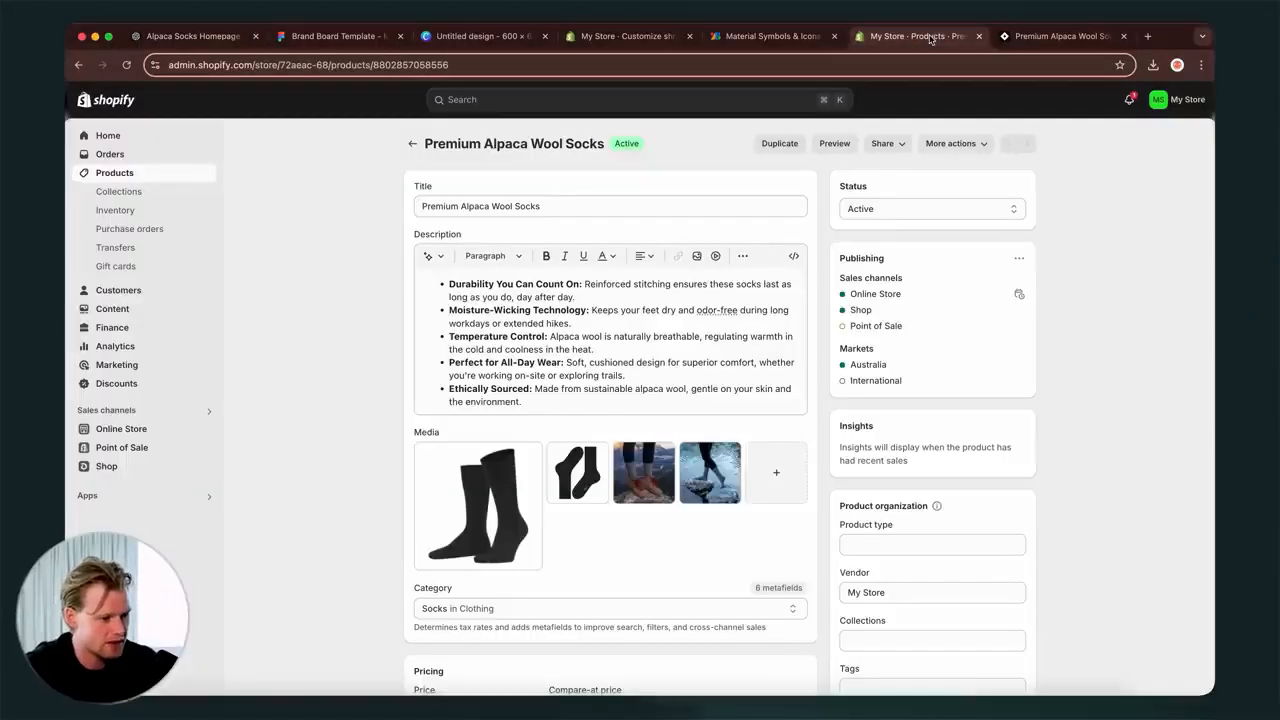
pyautogui.click(1003, 37)
pyautogui.click(763, 36)
pyautogui.click(620, 36)
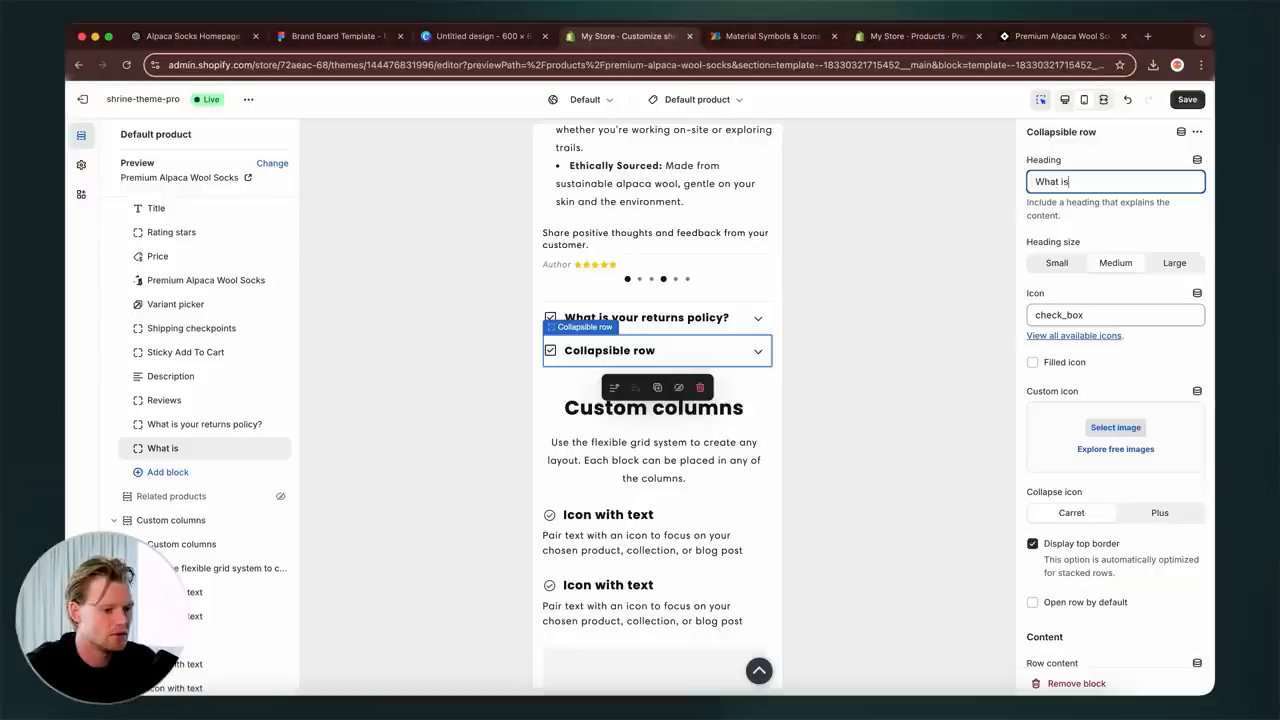
pyautogui.write('time?')
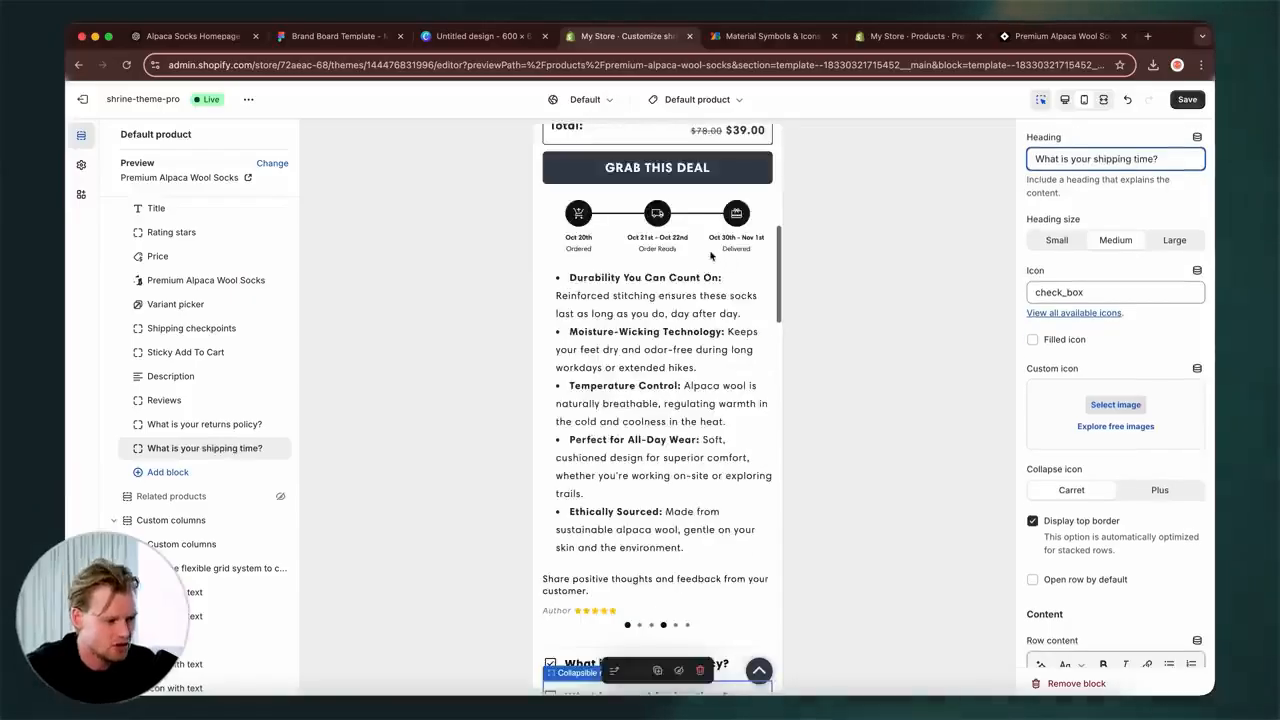
# - Set the shipping time row's content to "Your order will ship within 48 hours. It will take 7-10 days to be delivered." and save
pyautogui.scroll(-3, 1103, 539)
pyautogui.click(1103, 539)
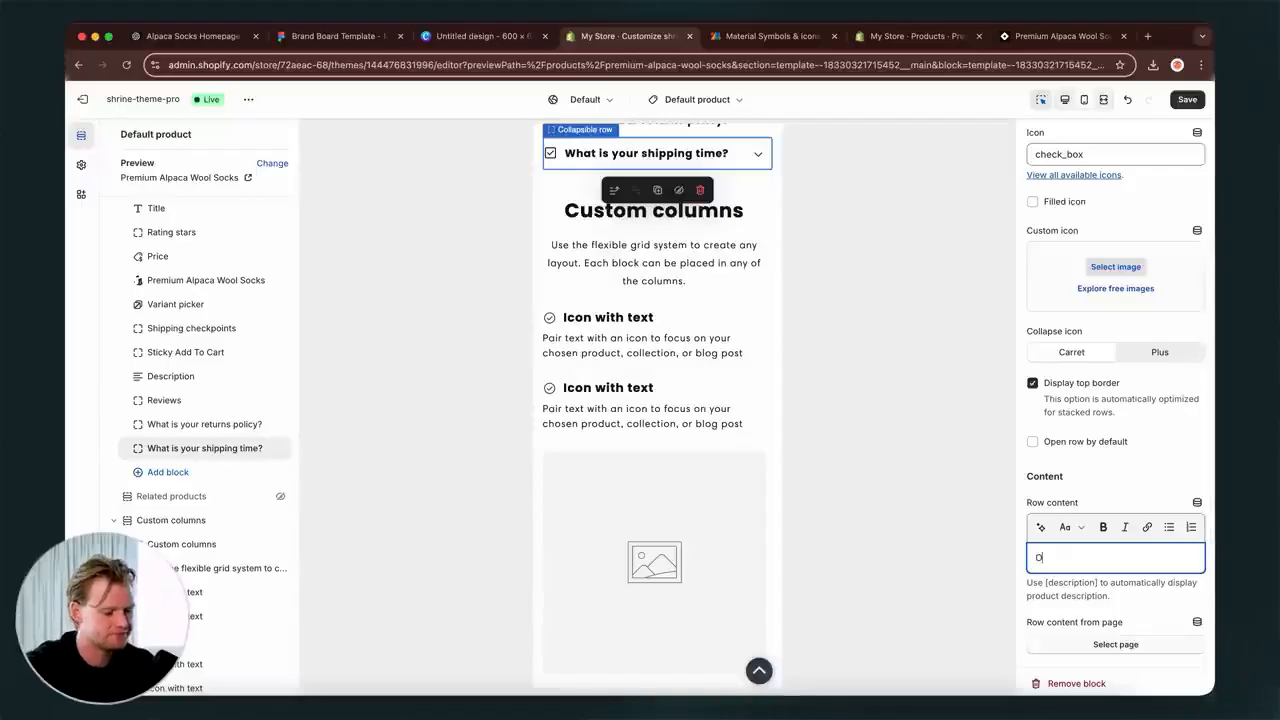
pyautogui.write('Your')
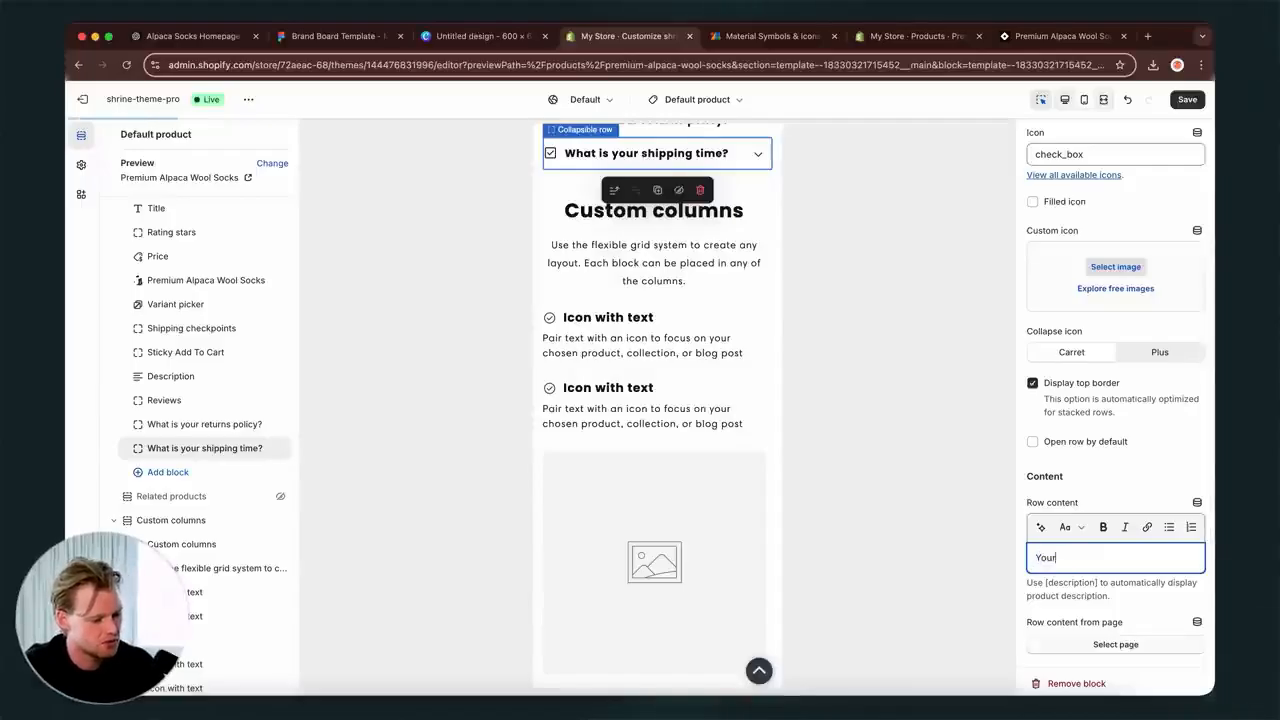
pyautogui.write(' order sh')
pyautogui.press('BackSpace')
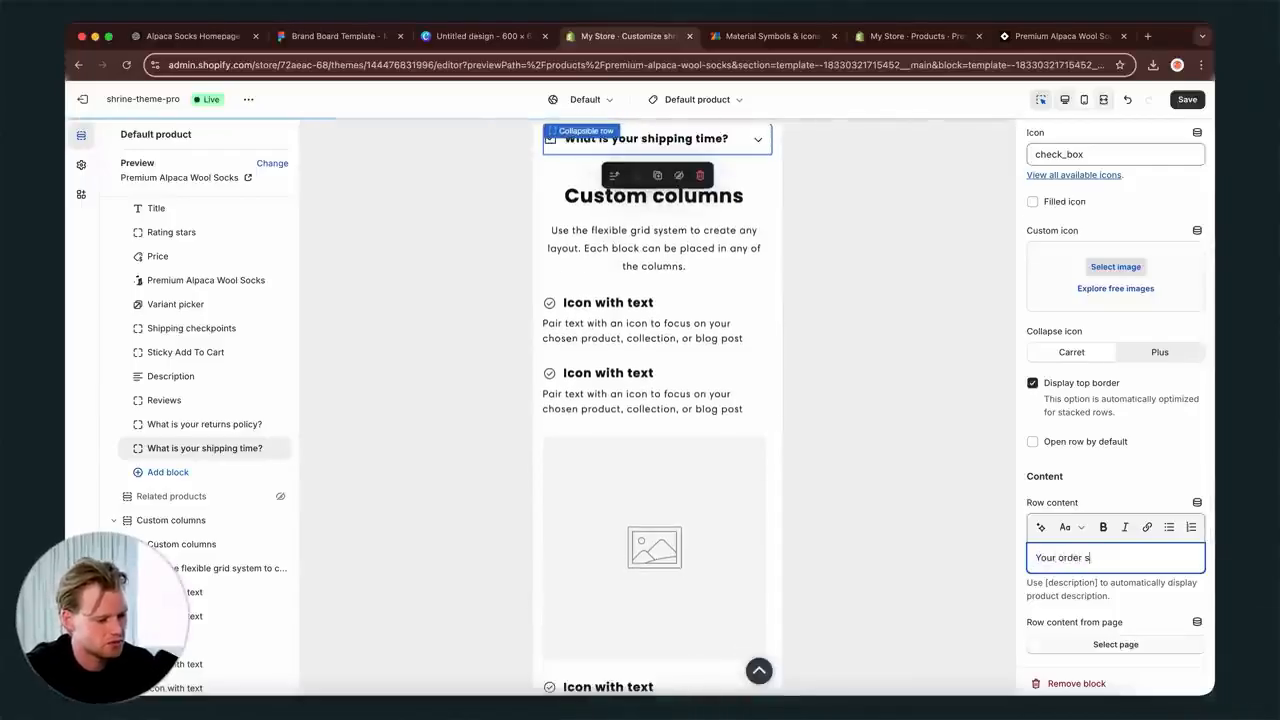
pyautogui.write('will ship within ')
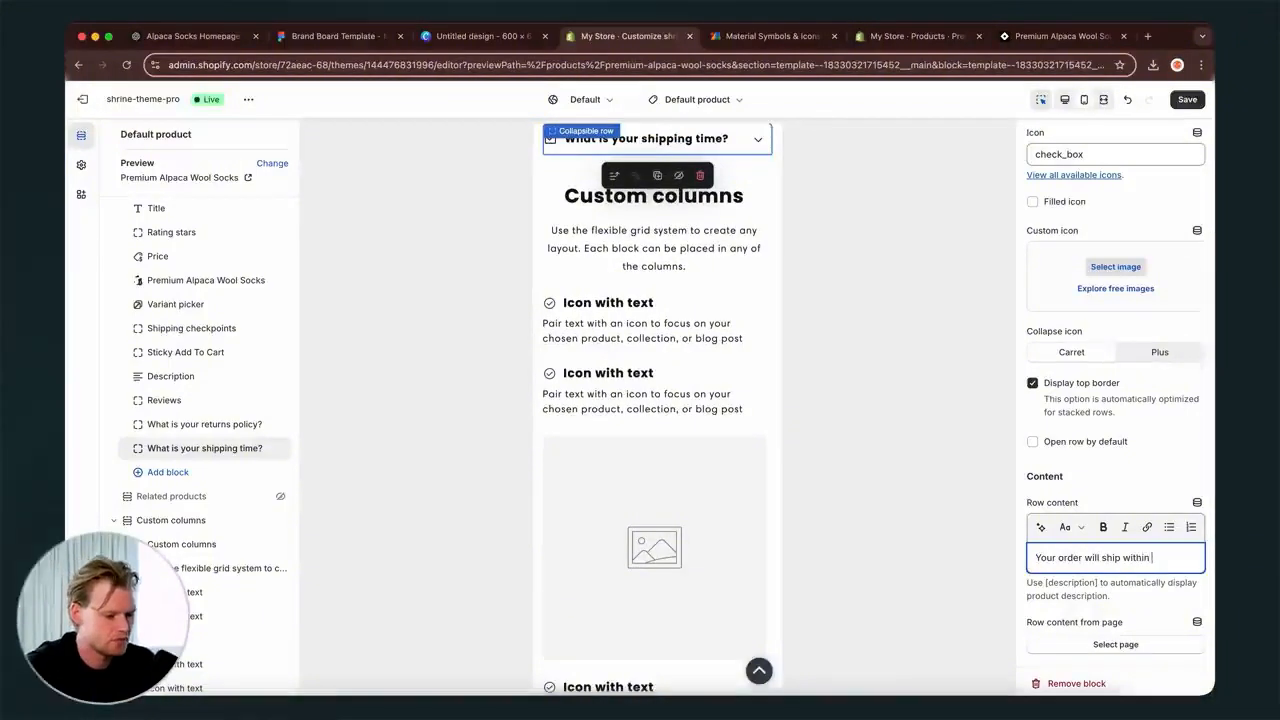
pyautogui.write('48 hours. It wil')
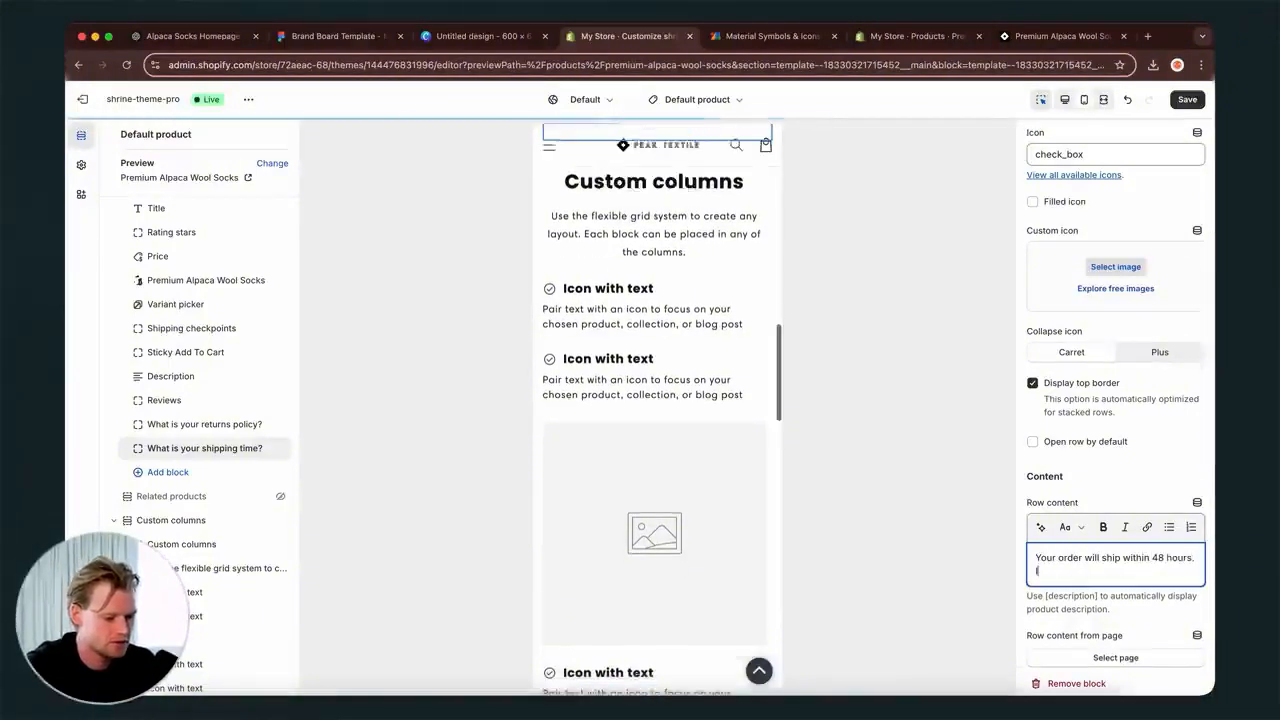
pyautogui.write('l take')
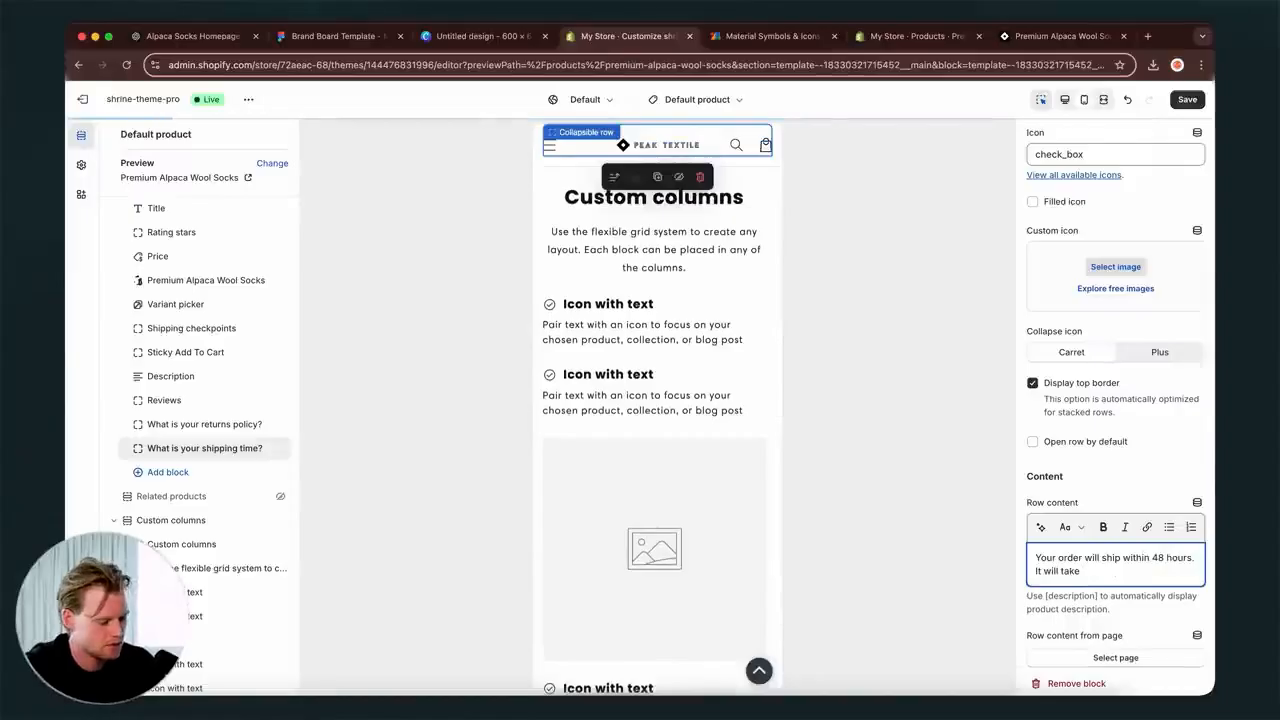
pyautogui.write(' 7-10 day')
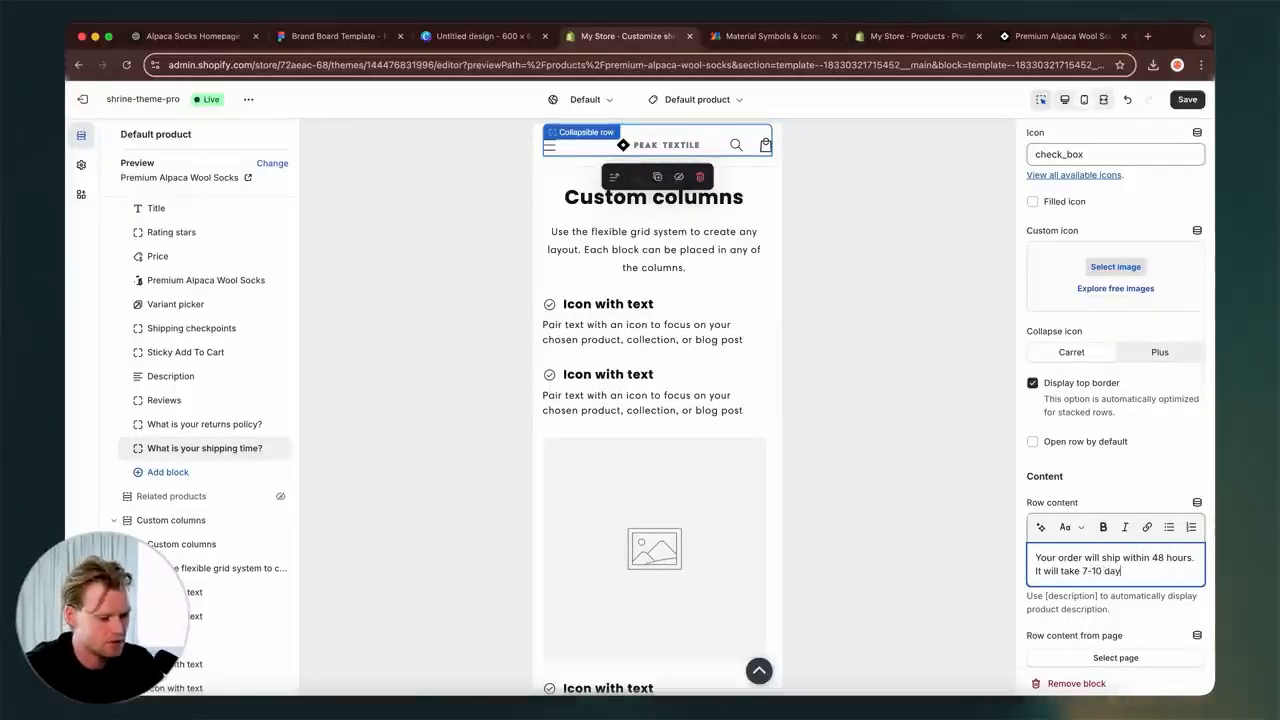
pyautogui.write('s to be d')
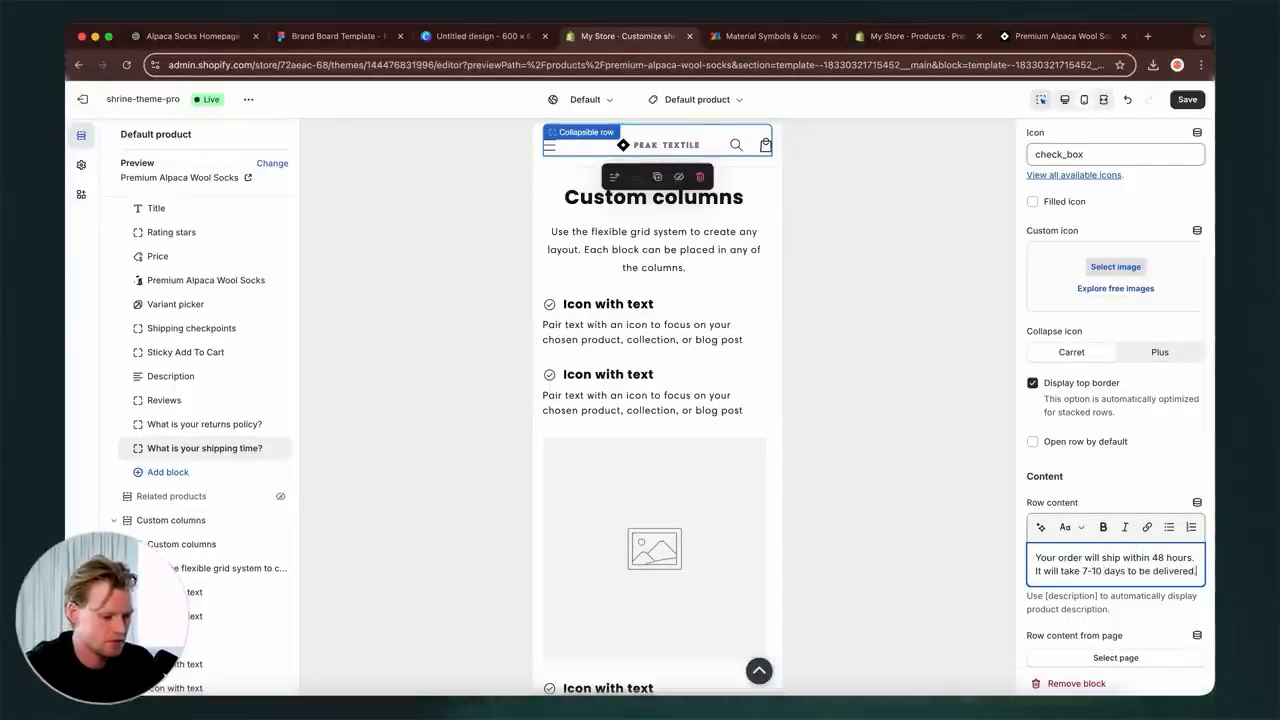
pyautogui.write('elivered.')
pyautogui.press('super+s')
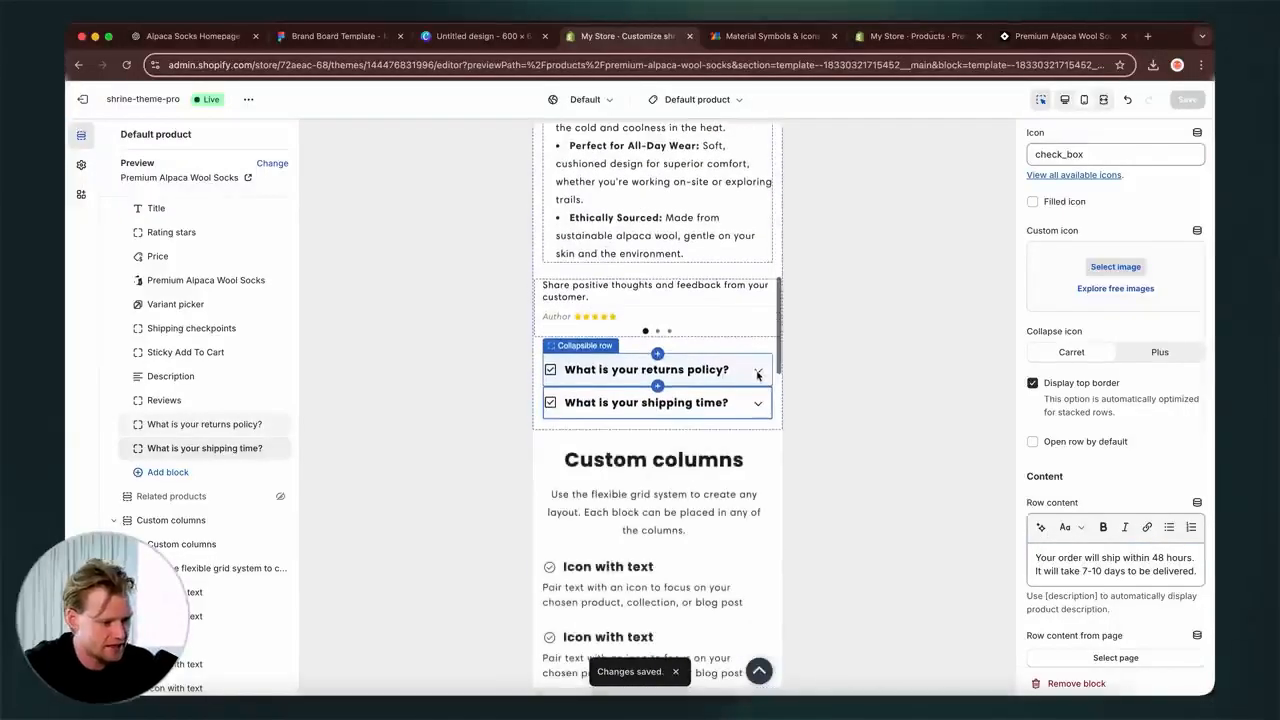
# - Expand the returns policy and shipping time rows in the preview to check their content, and collapse them again
pyautogui.click(757, 374)
pyautogui.click(760, 449)
pyautogui.click(760, 449)
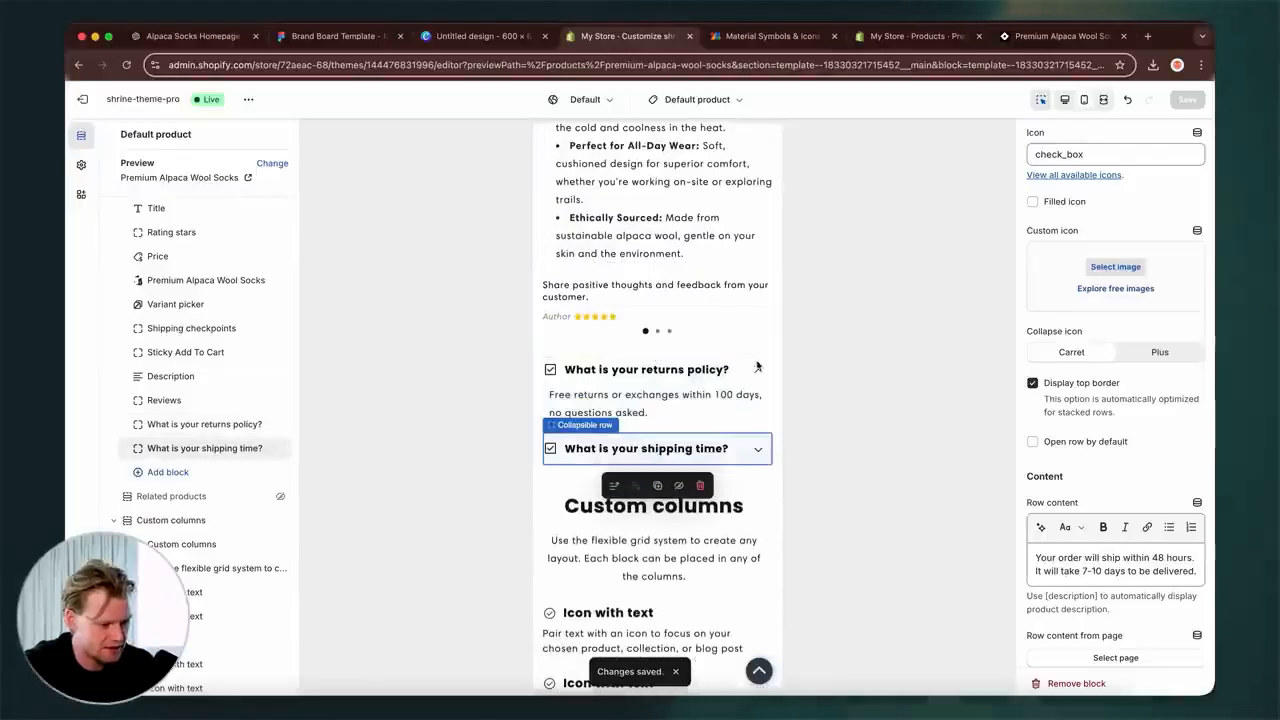
pyautogui.click(757, 394)
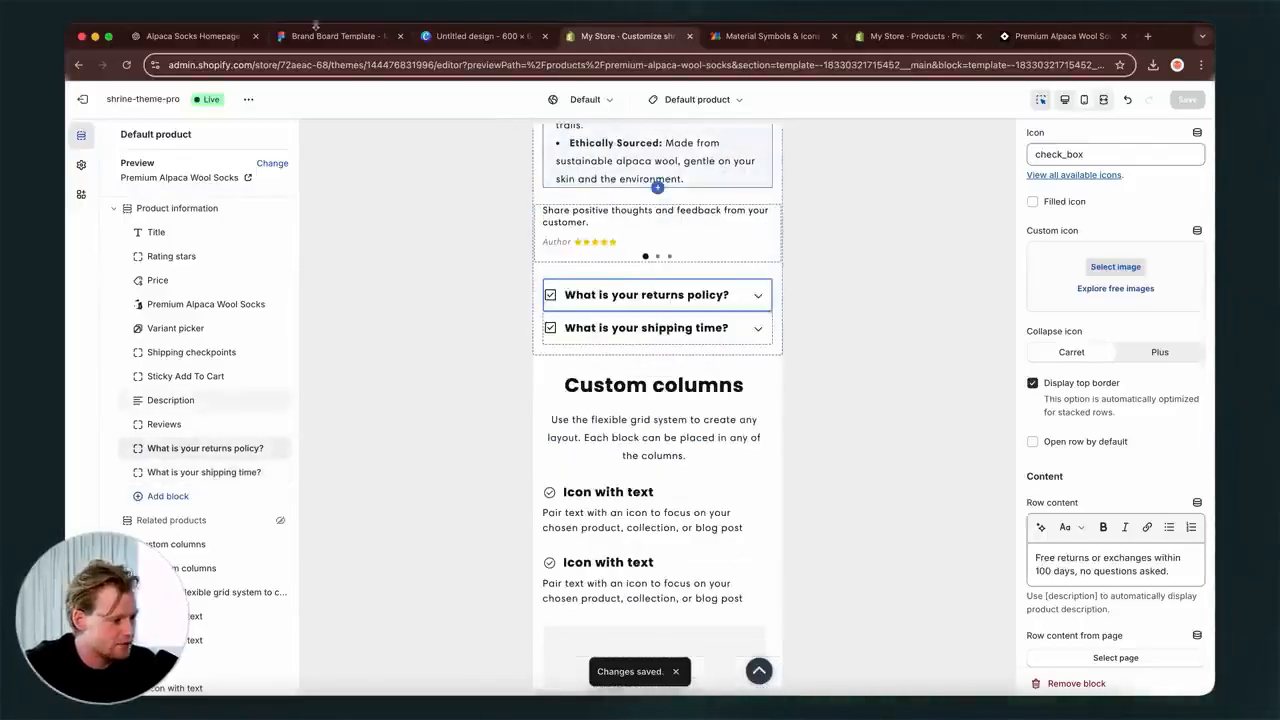
# - Switch to ChatGPT and reread the remaining objection-handling suggestions, including free shipping and size guide information
pyautogui.click(322, 37)
pyautogui.click(480, 36)
pyautogui.click(190, 38)
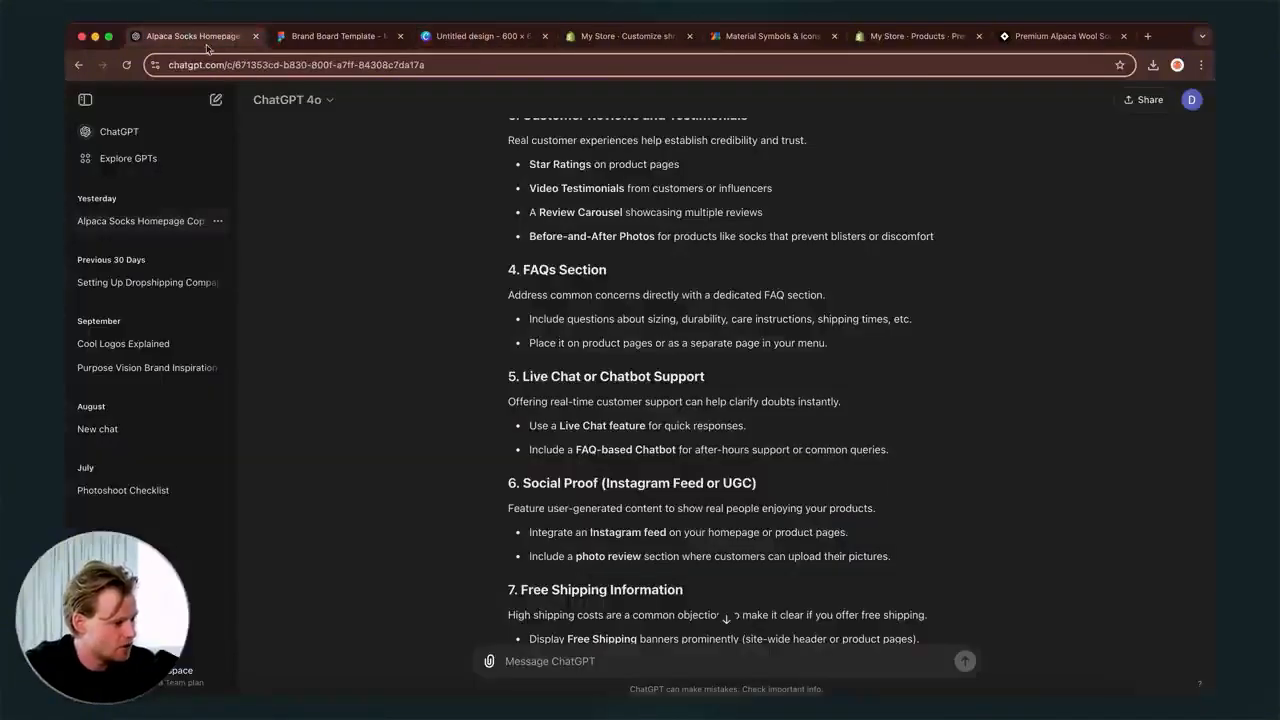
pyautogui.scroll(-3, 603, 390)
pyautogui.scroll(-2, 603, 390)
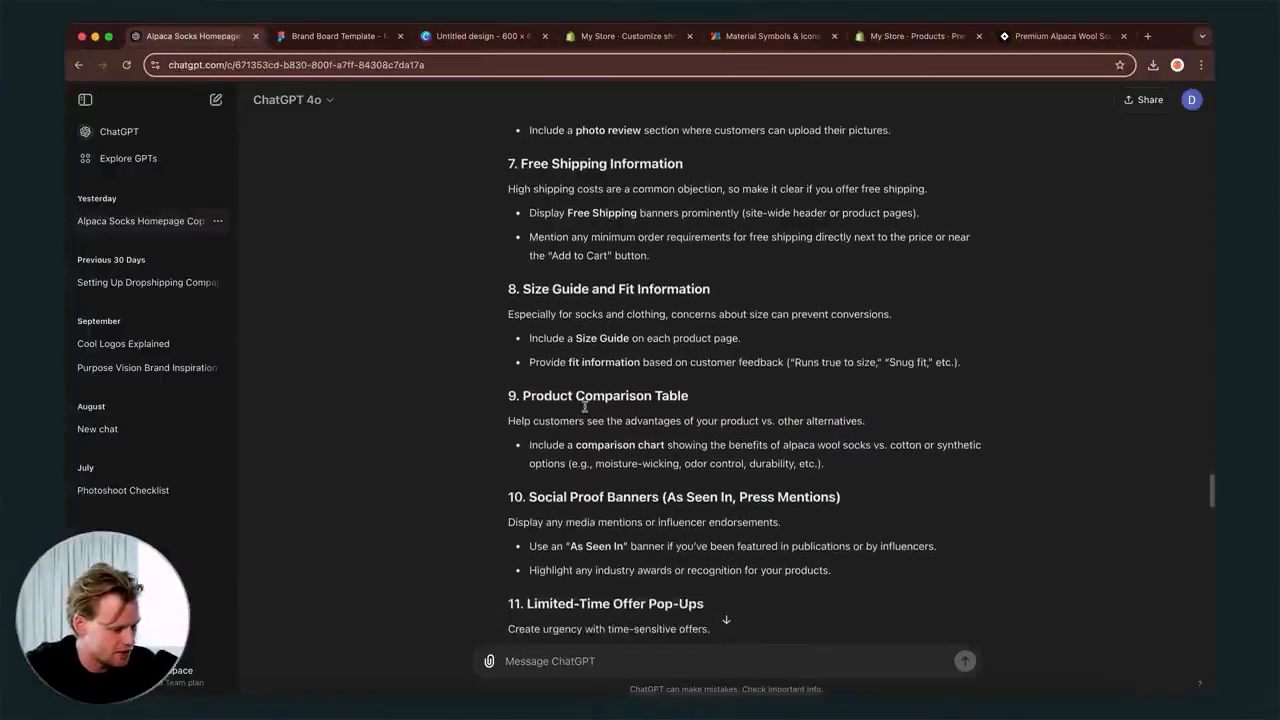
# - Return to the theme editor, add a Sizing chart block below the shipping time row and look through its popup and table settings
pyautogui.click(645, 40)
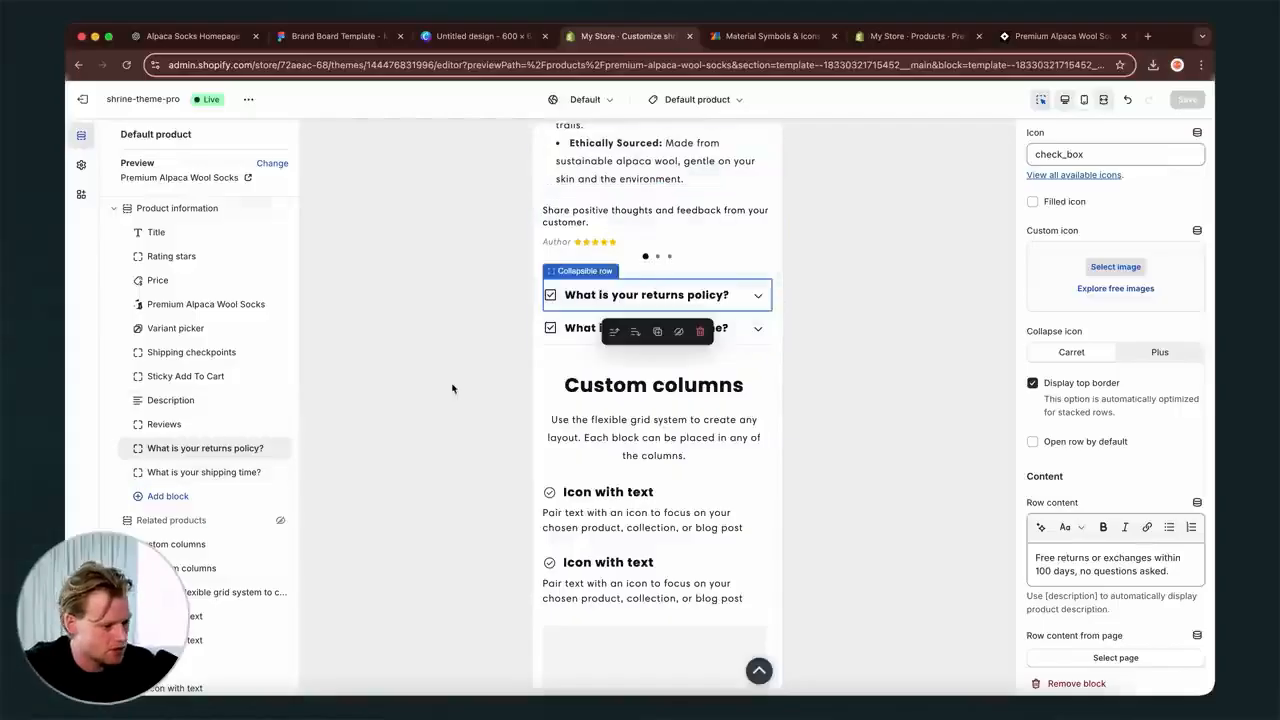
pyautogui.click(162, 496)
pyautogui.write('straighten')
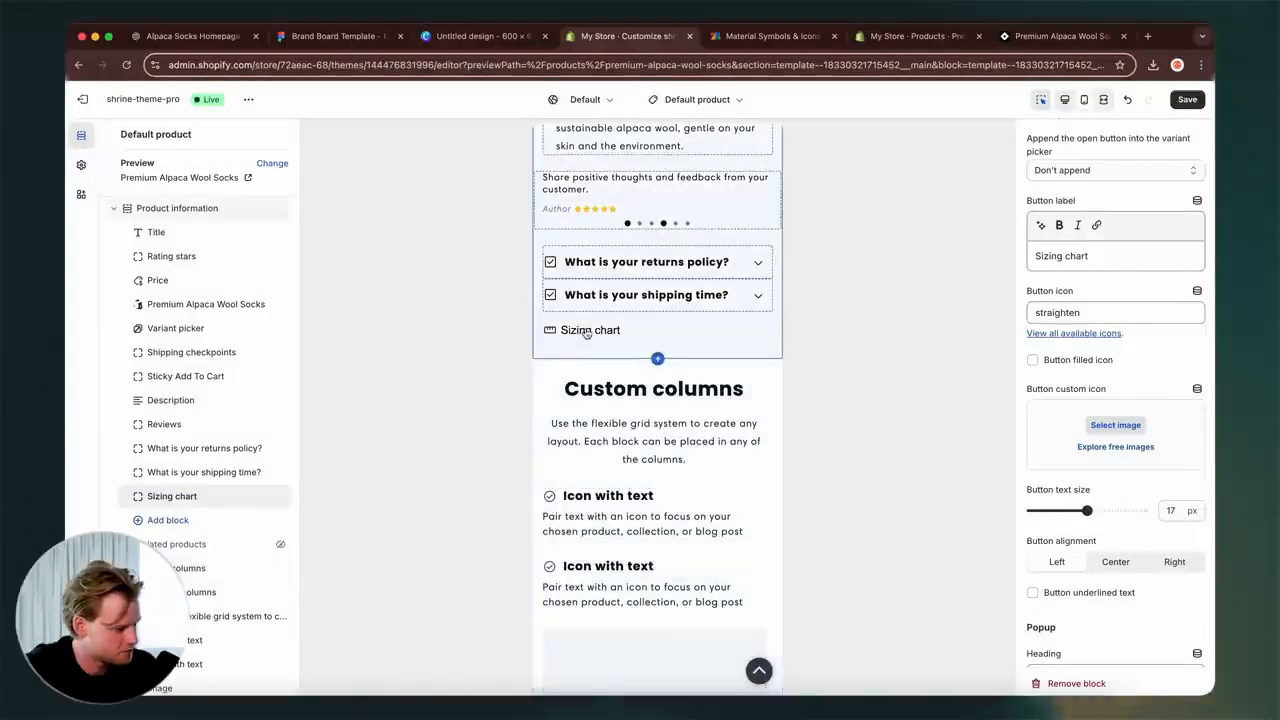
pyautogui.scroll(-5, 1130, 330)
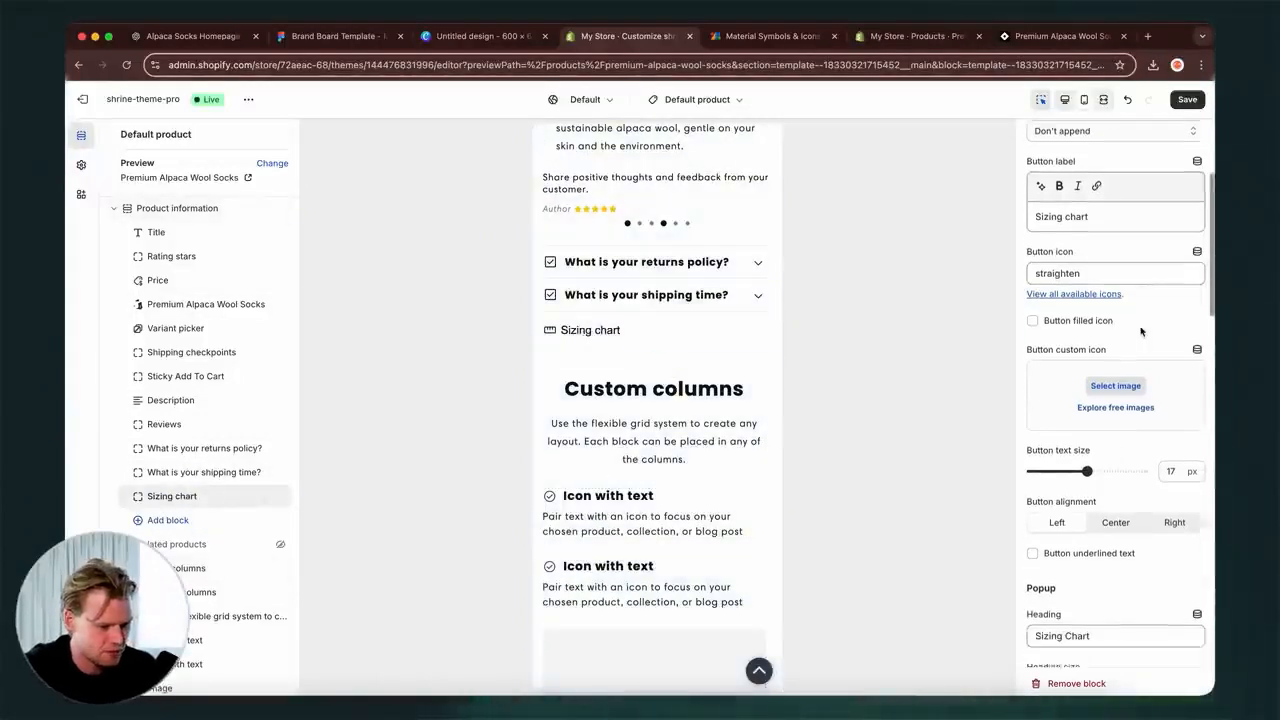
pyautogui.scroll(-3, 1141, 331)
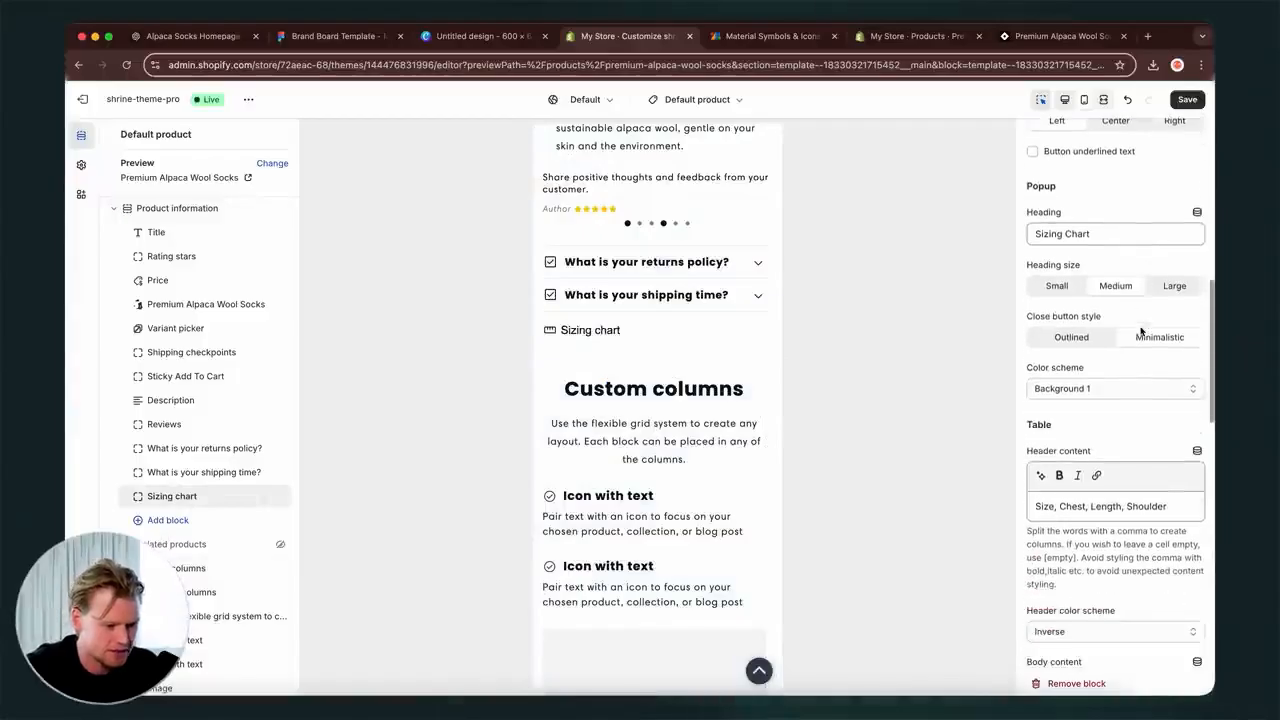
pyautogui.scroll(-3, 1145, 270)
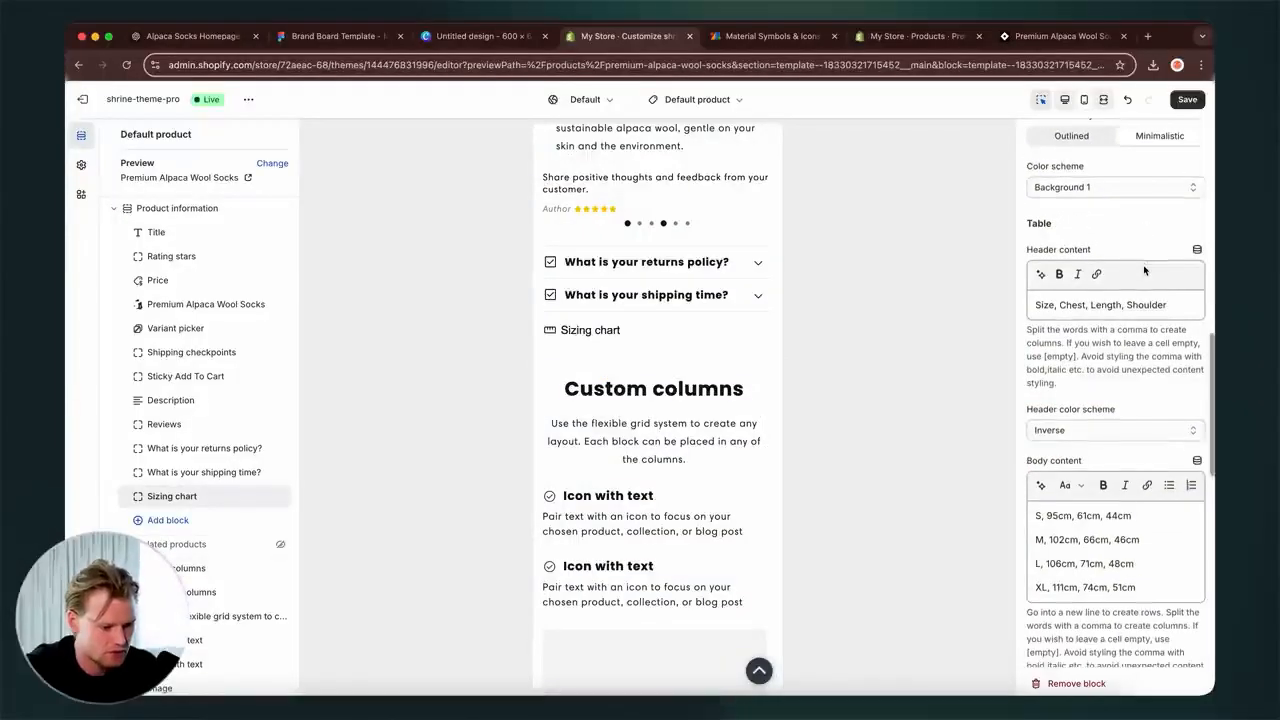
# - Switch the preview to the desktop layout and check the Sizing chart popup, closing it when done
pyautogui.click(716, 335)
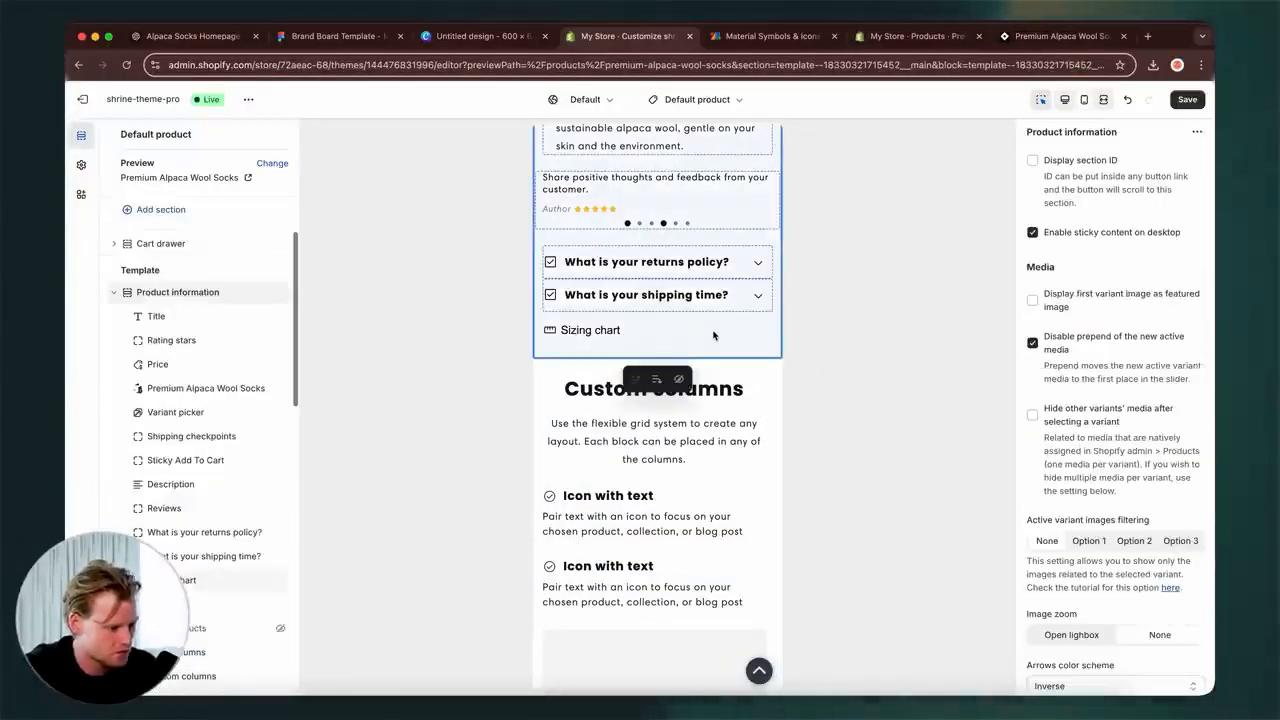
pyautogui.click(1063, 101)
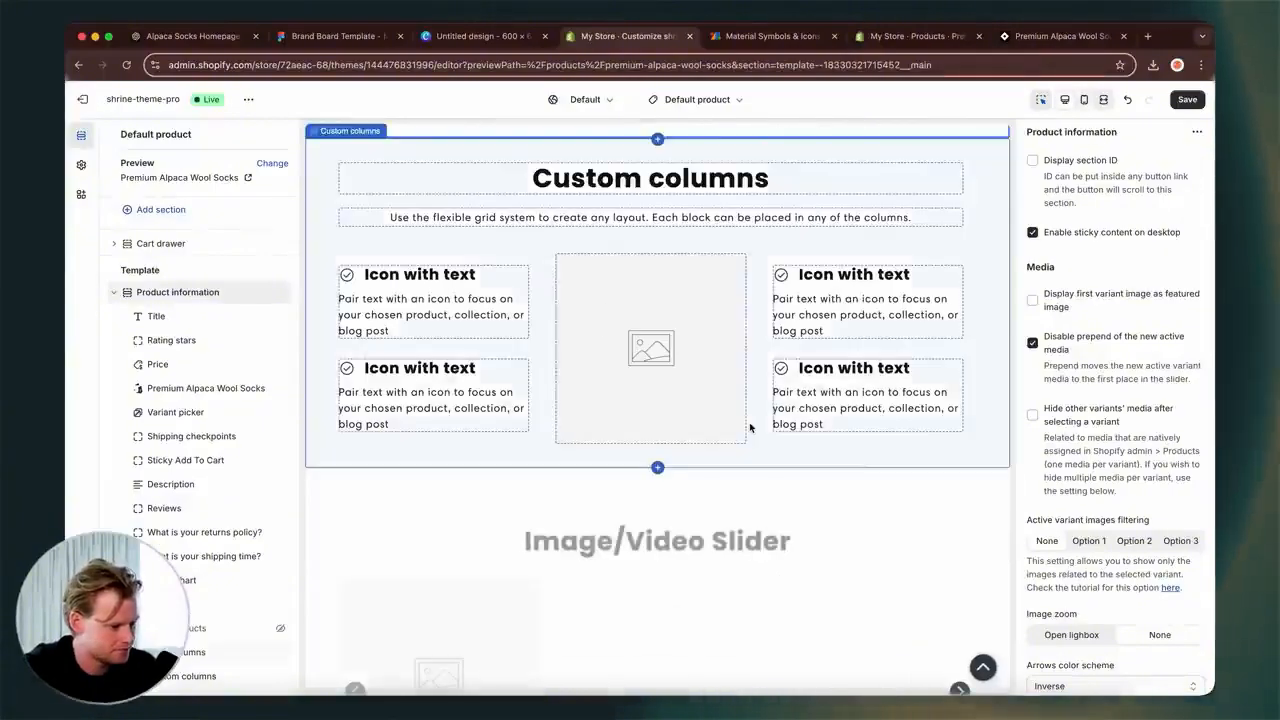
pyautogui.scroll(-3, 783, 288)
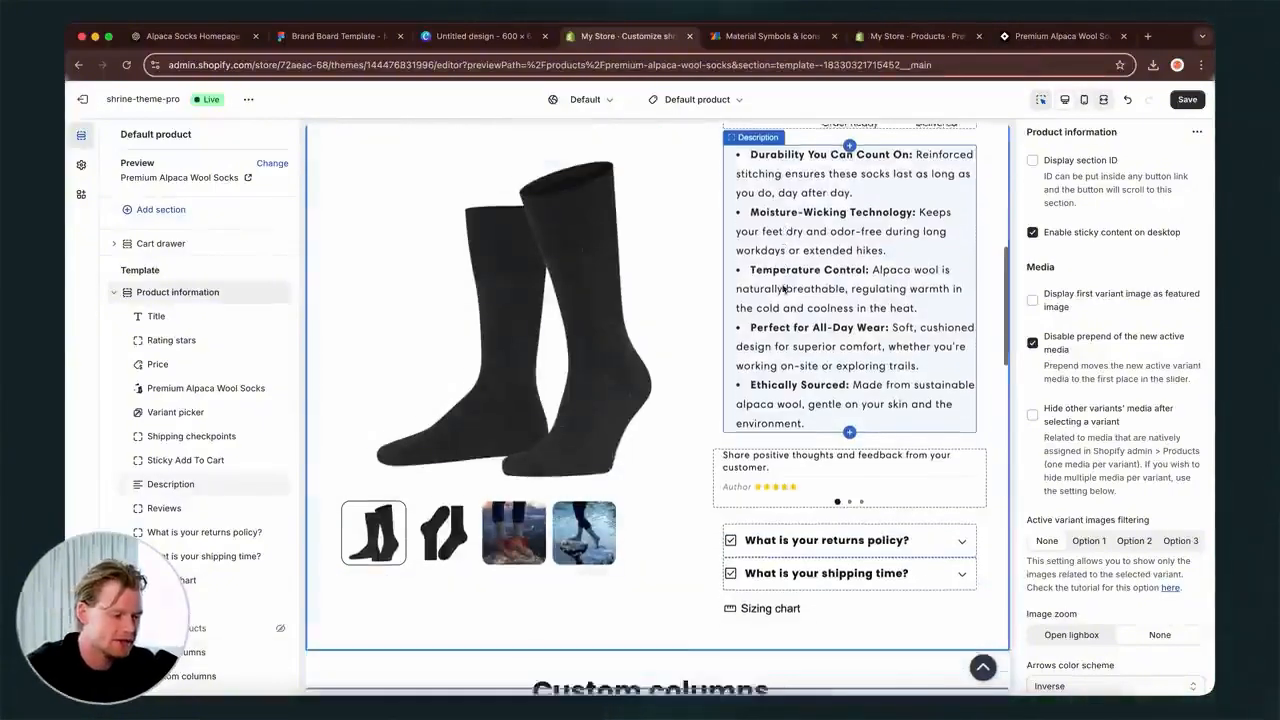
pyautogui.click(768, 567)
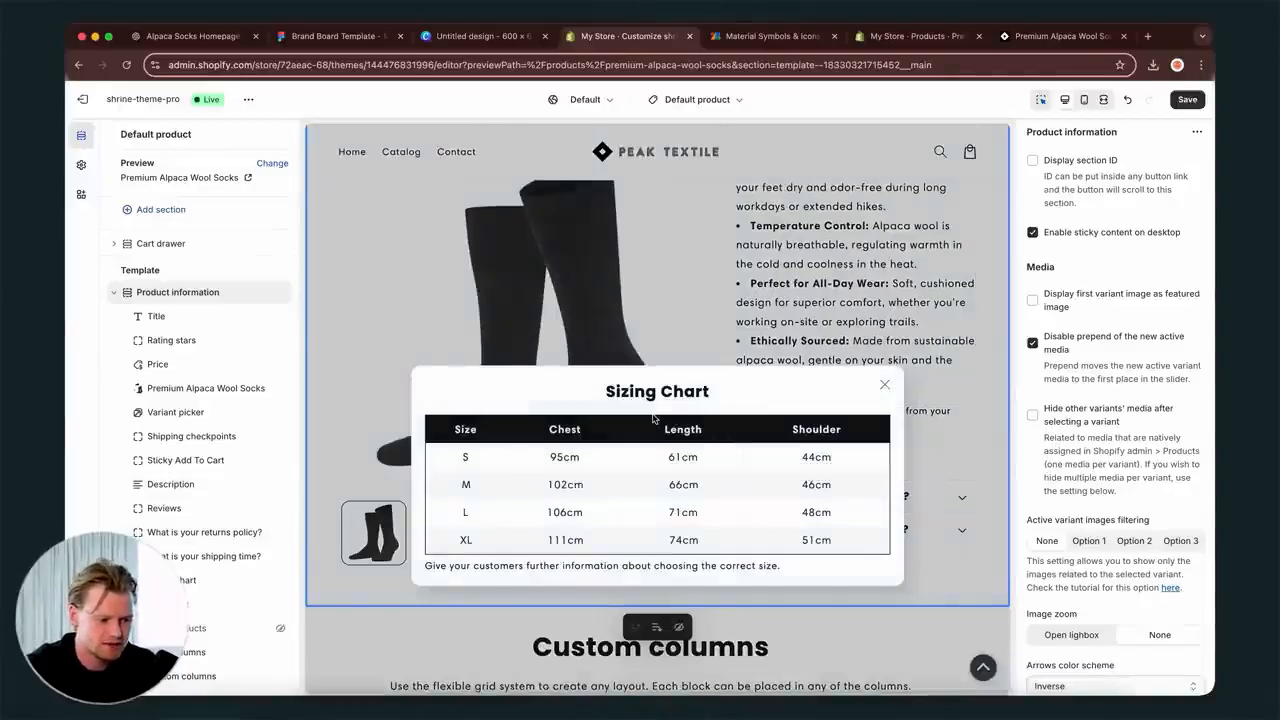
pyautogui.click(873, 388)
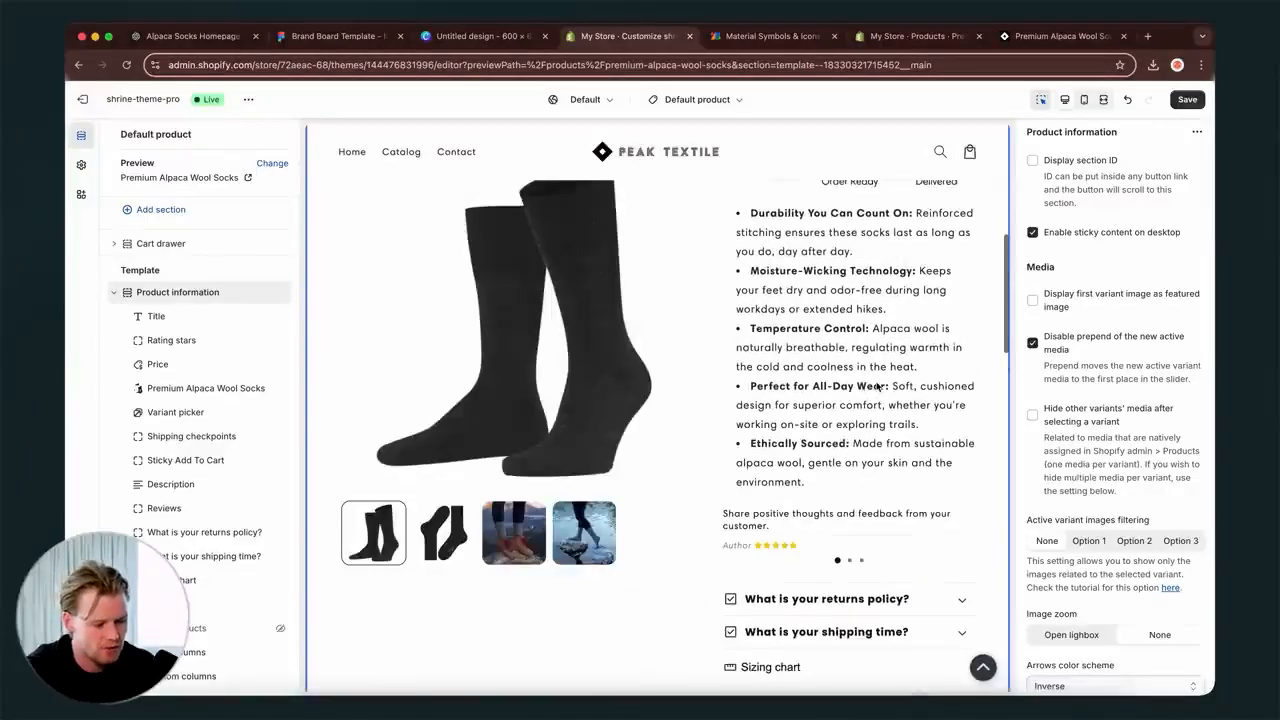
# - Review the desktop product page from the title to the collapsible rows and look at the sizing popup once more
pyautogui.scroll(5, 877, 386)
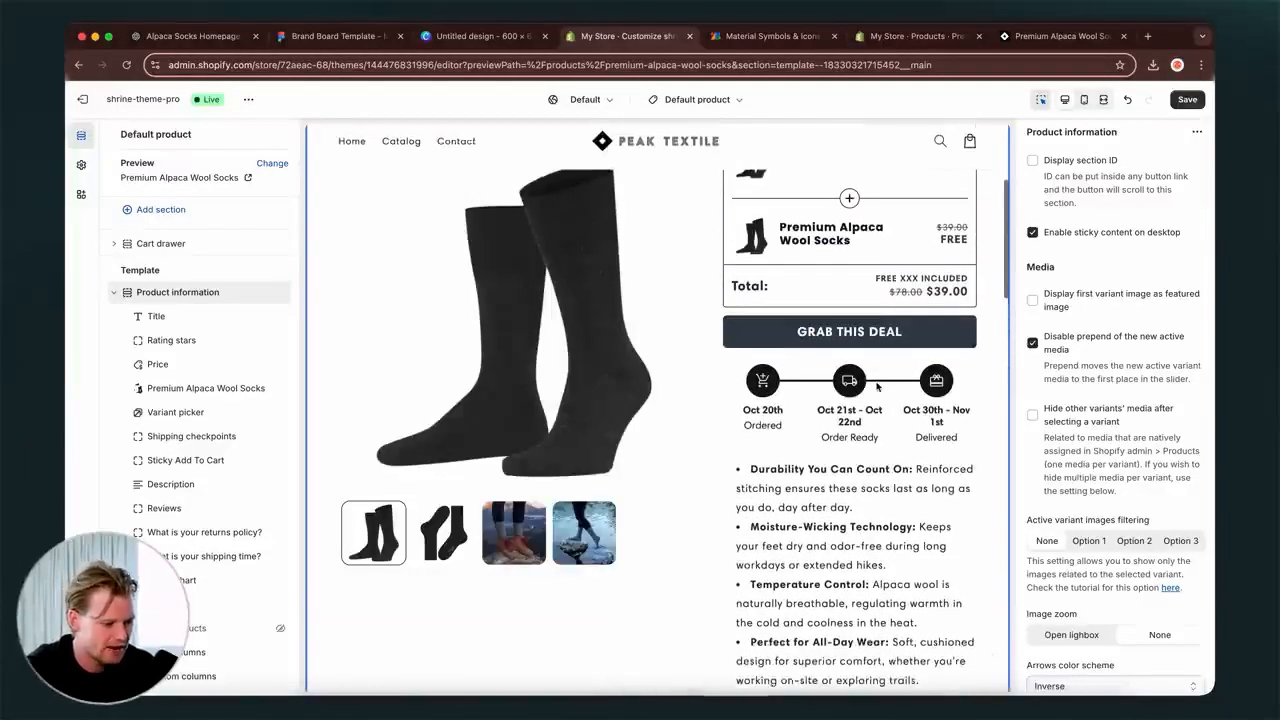
pyautogui.scroll(2, 877, 386)
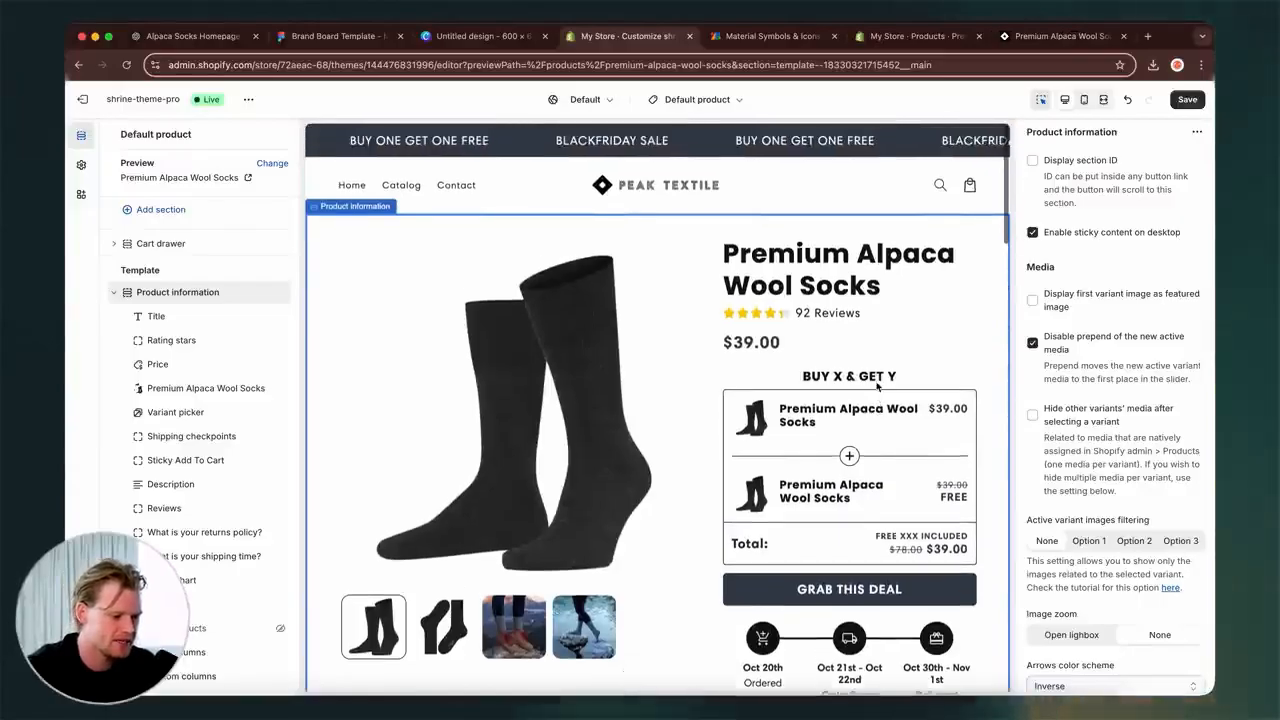
pyautogui.scroll(-7, 877, 388)
pyautogui.scroll(-3, 877, 388)
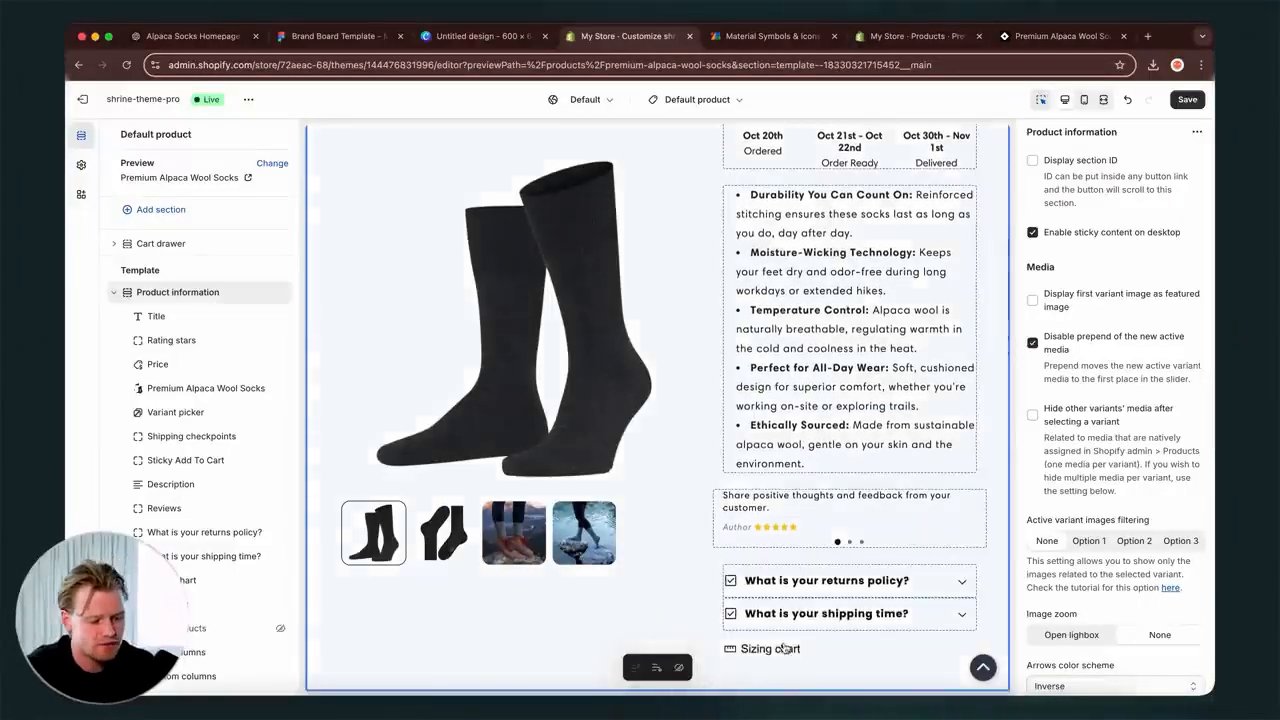
pyautogui.click(772, 649)
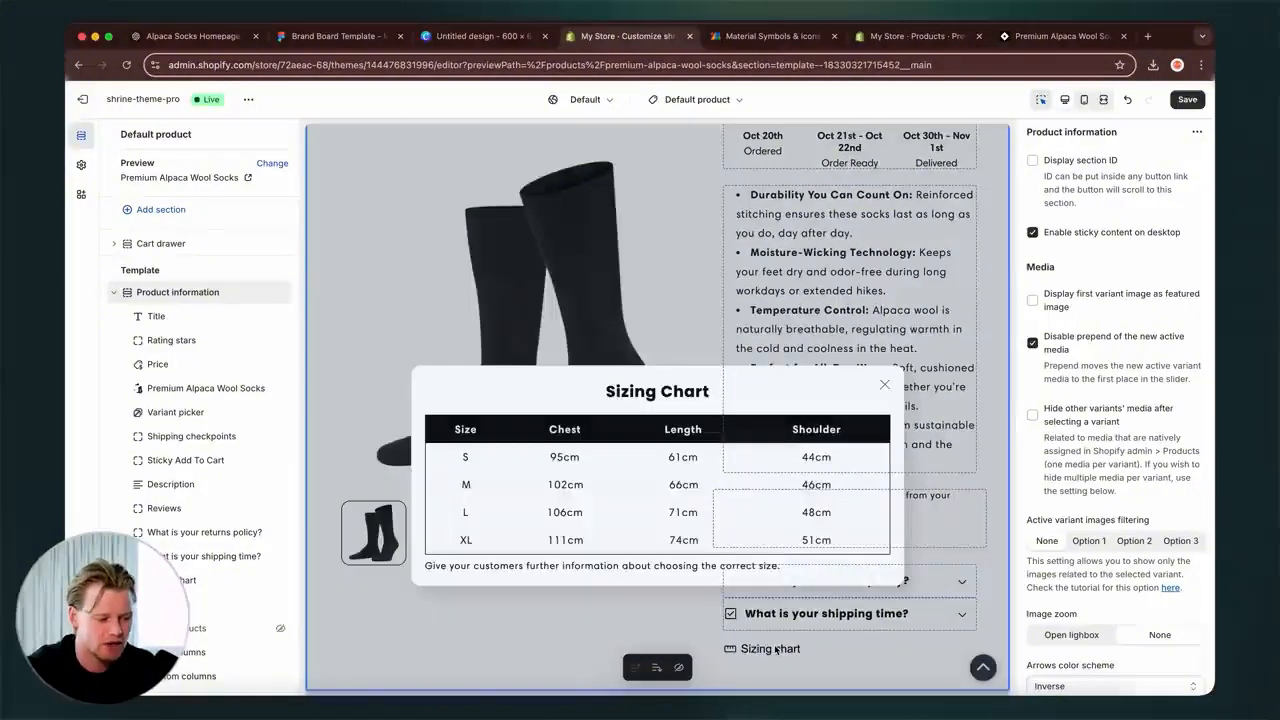
pyautogui.click(776, 651)
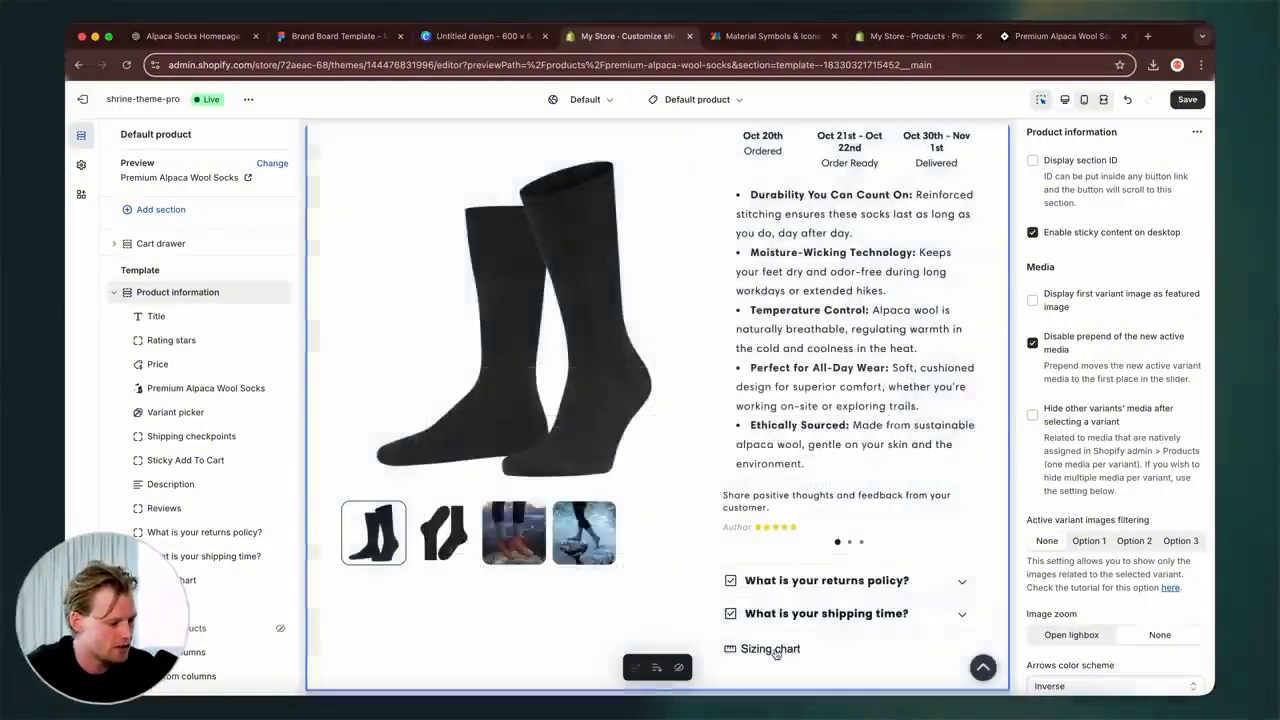
# - Delete the Sizing chart block from the Product information section
pyautogui.scroll(-5, 772, 620)
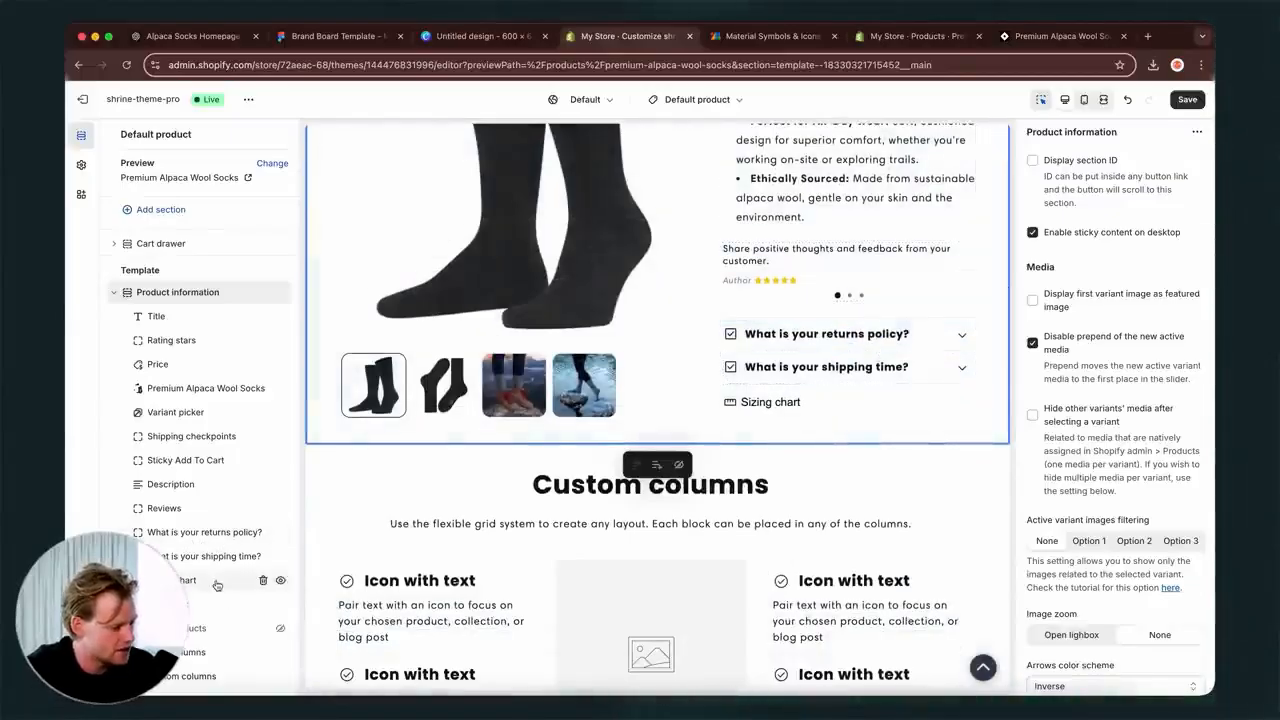
pyautogui.scroll(-5, 217, 590)
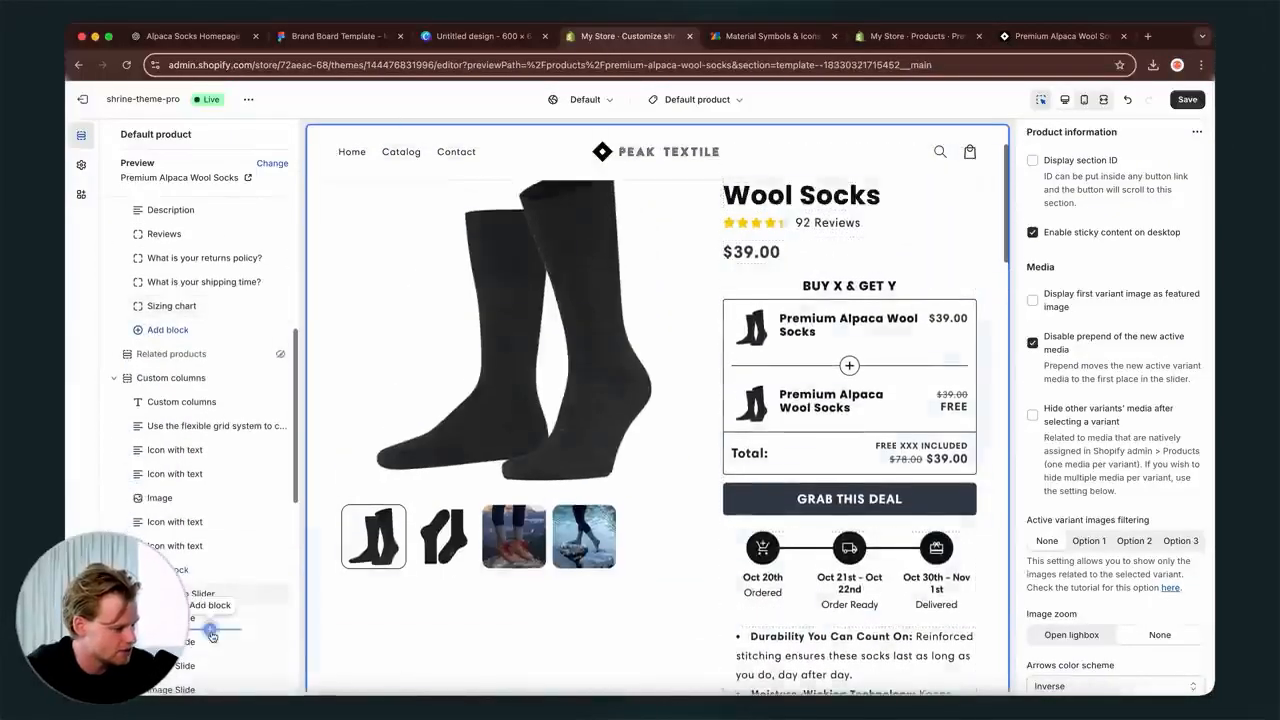
pyautogui.scroll(3, 211, 630)
# - Add a Collapsible row block below the shipping time row and set its heading to "What is your sizing"
pyautogui.click(168, 537)
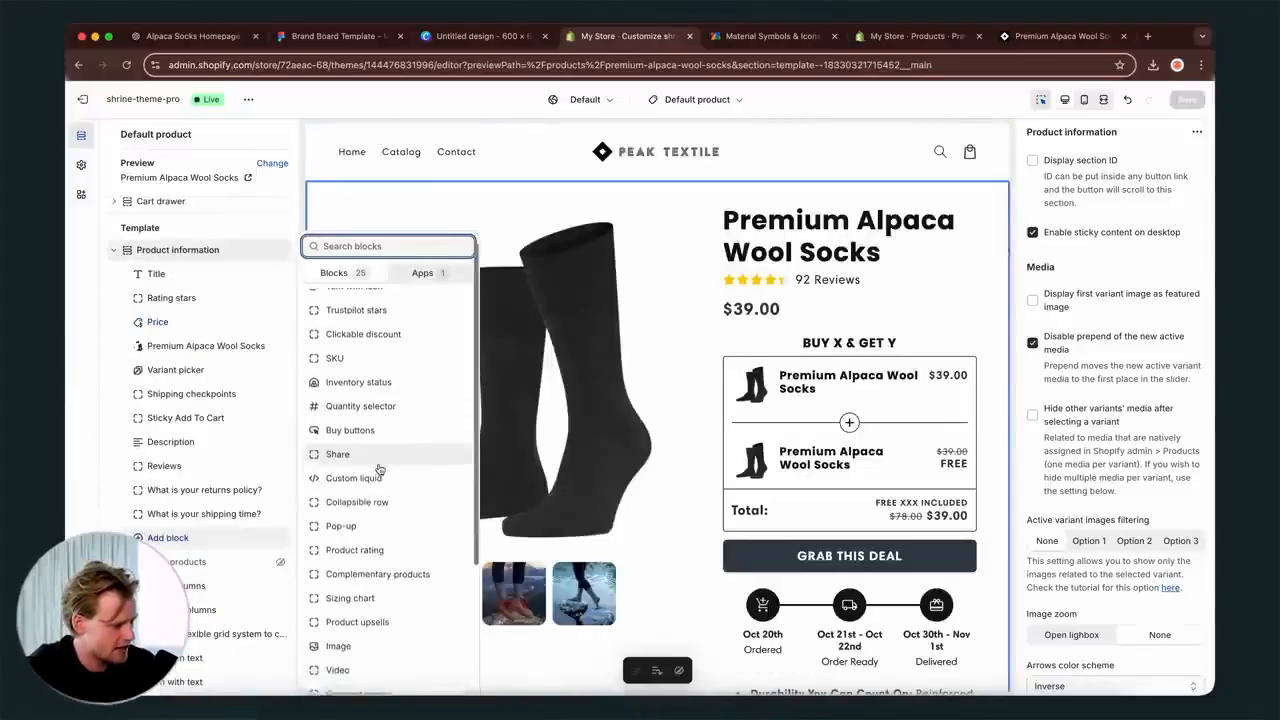
pyautogui.scroll(-1, 379, 469)
pyautogui.write('co')
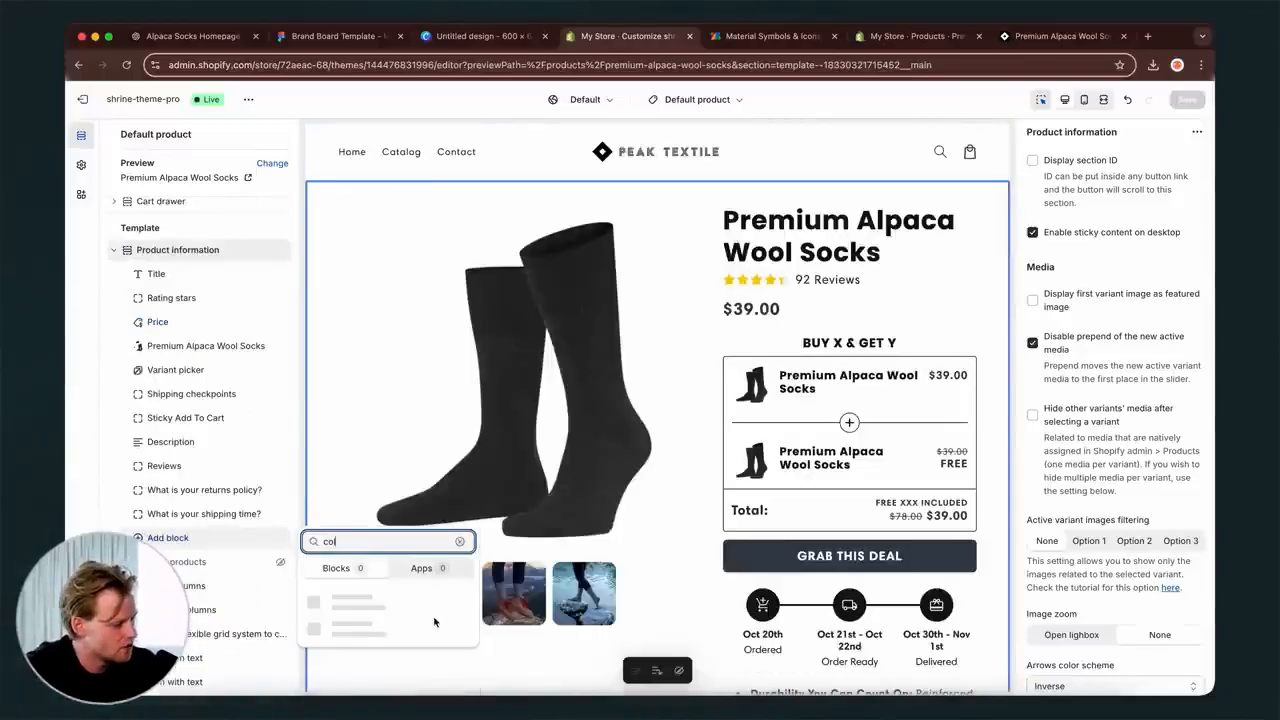
pyautogui.click(357, 598)
pyautogui.tripleClick(1115, 180)
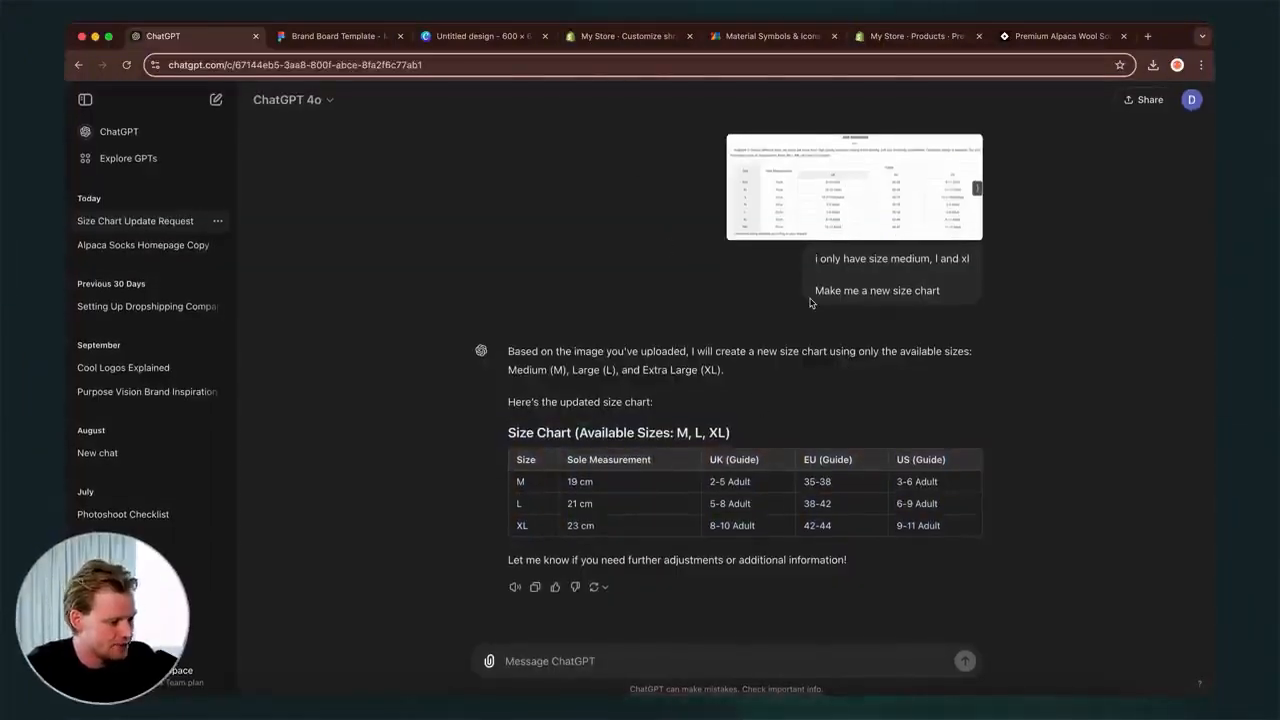
# - Paste the ChatGPT size chart table into the sizing row's content in the theme editor and expand the row in the preview
pyautogui.click(1030, 38)
pyautogui.click(921, 42)
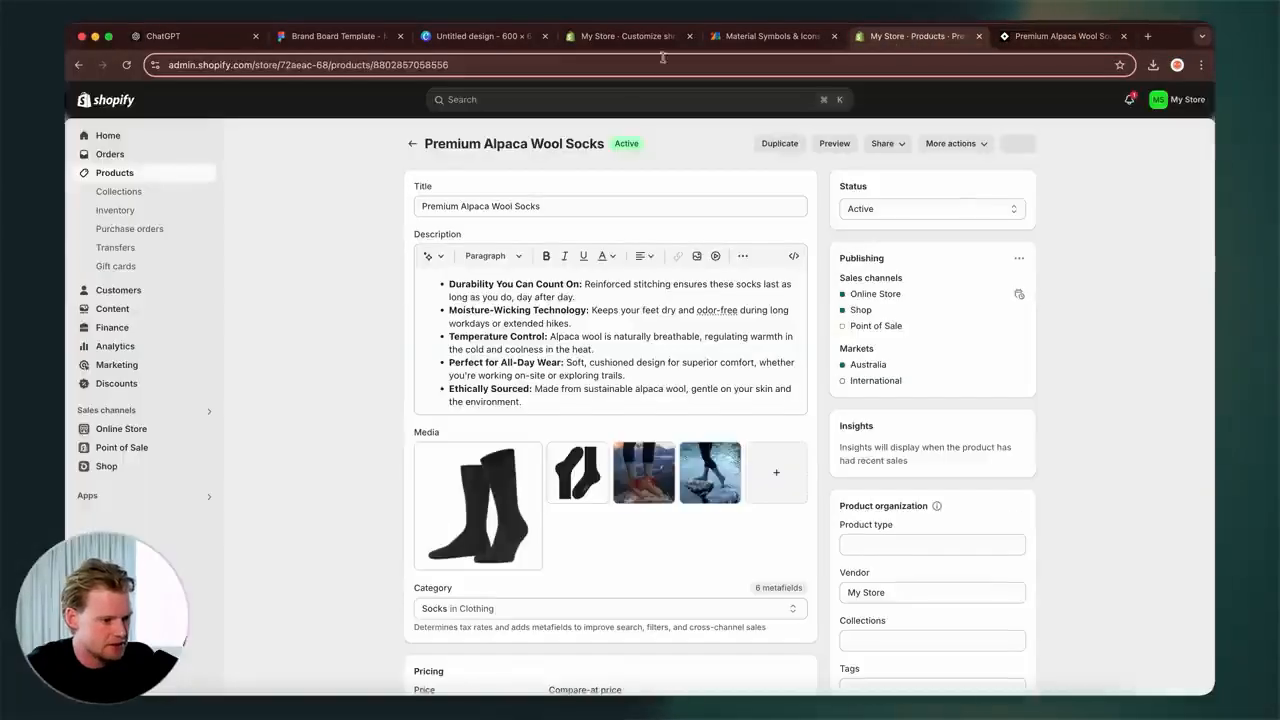
pyautogui.click(725, 42)
pyautogui.click(642, 42)
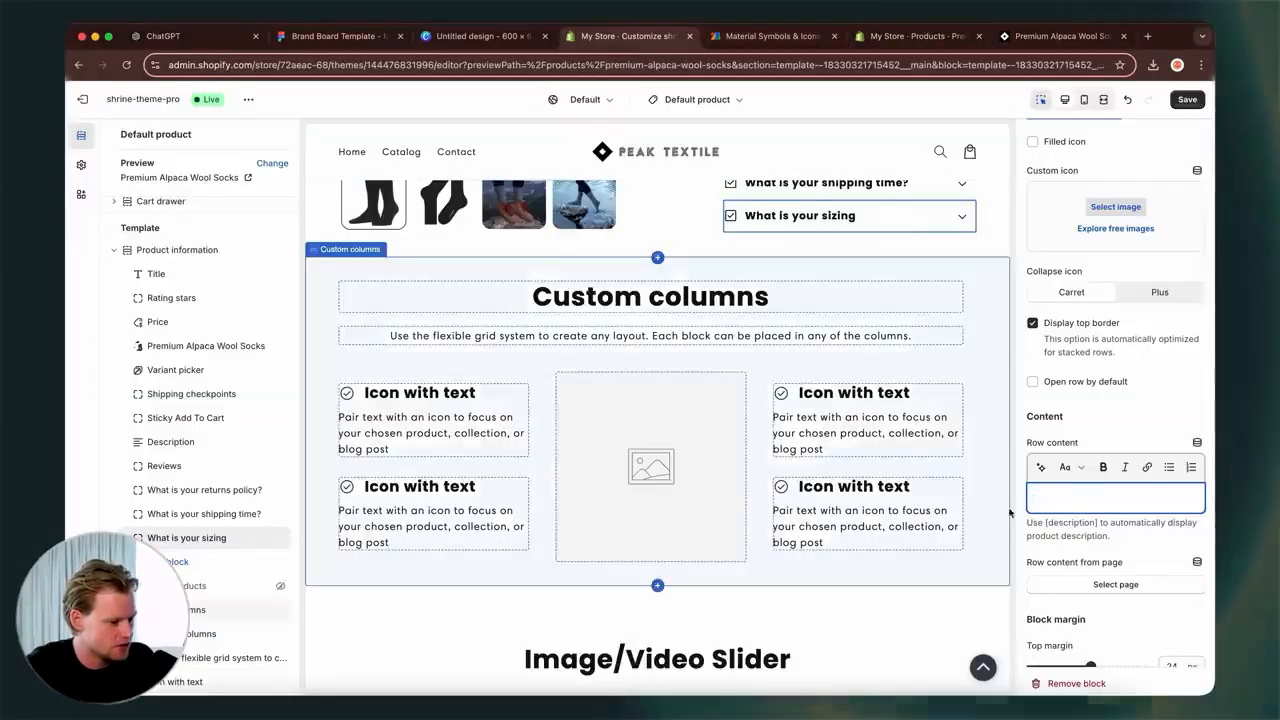
pyautogui.write('Size Chart (Available Sizes: M, L, XL) SizeSole MeasurementUK (Guide)EU (Guide)US (Guide)M19 cm2-5 Adult35-383-6 AdultL21 cm5-8 Adult38-426-9 AdultXL23 cm8-10 Adult42-449-11 Adult')
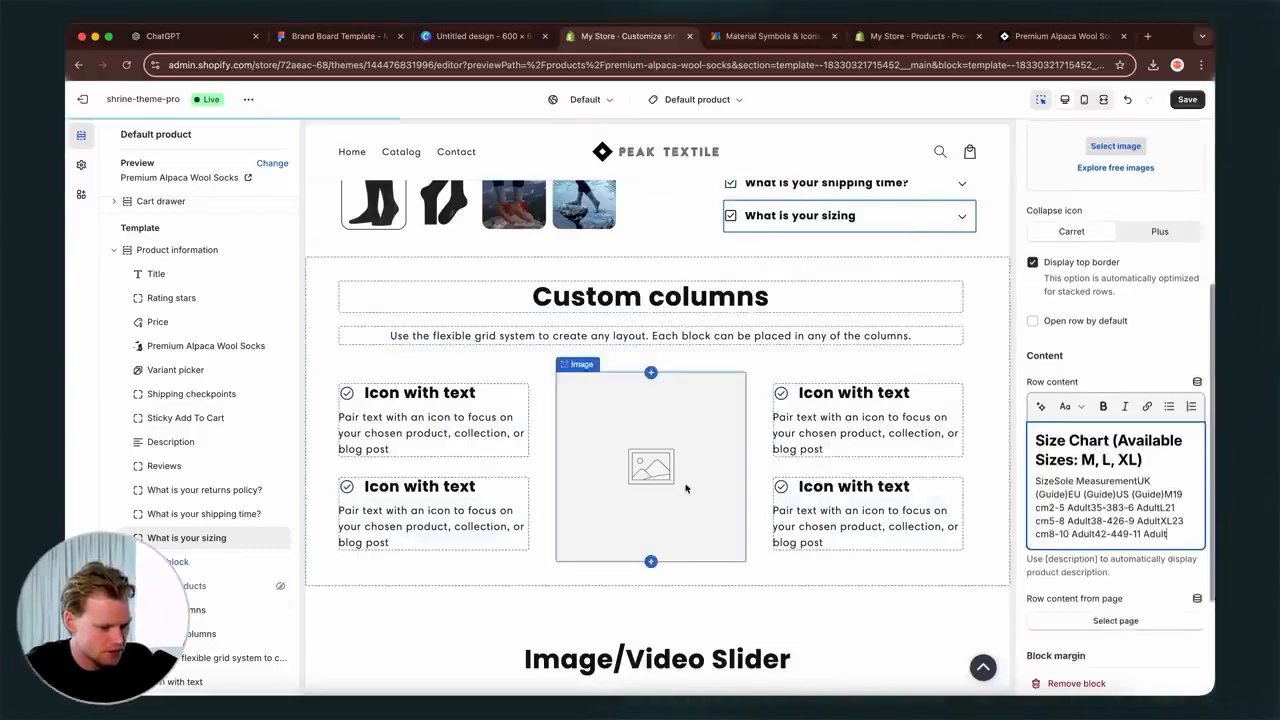
pyautogui.scroll(3, 720, 486)
pyautogui.click(957, 376)
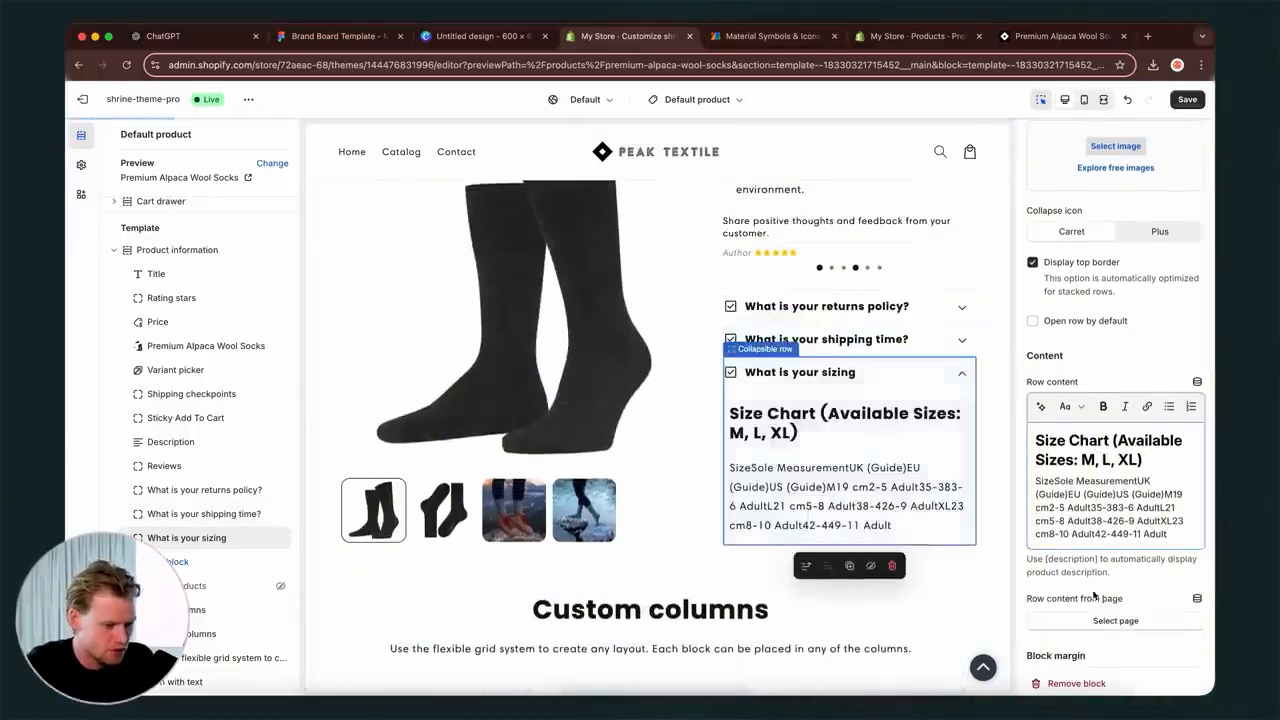
pyautogui.click(960, 528)
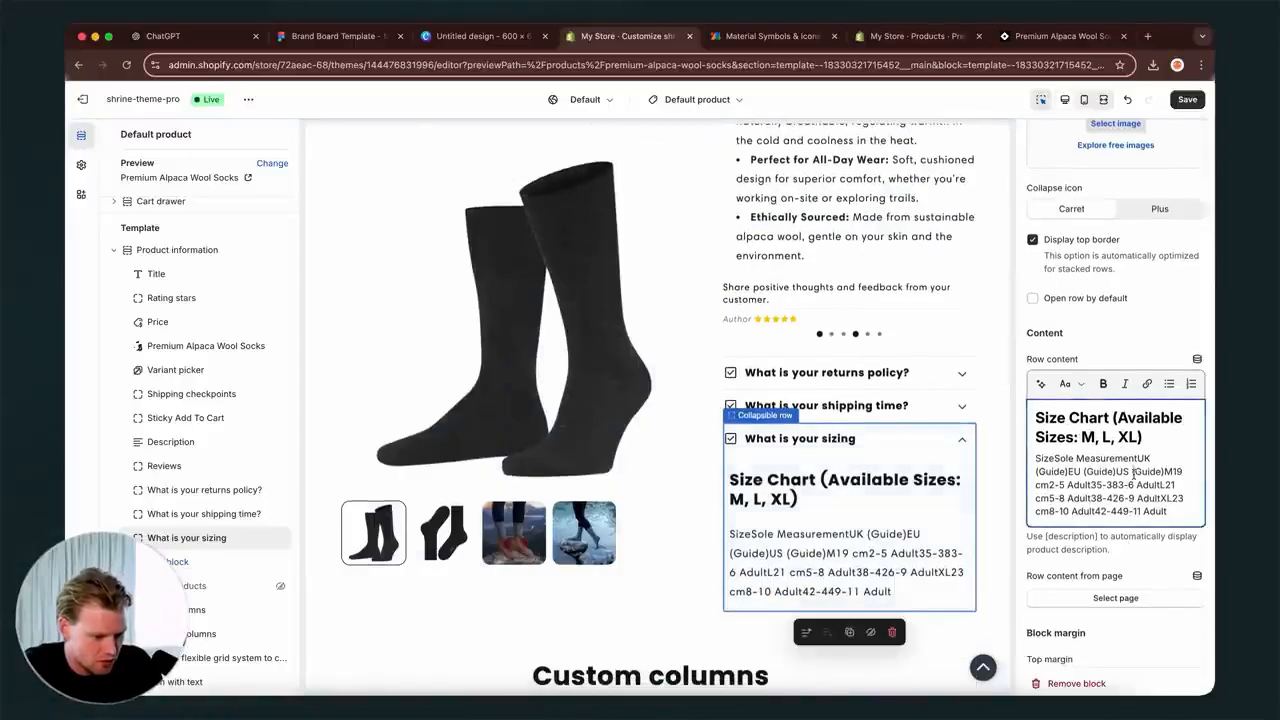
pyautogui.scroll(-1, 1136, 492)
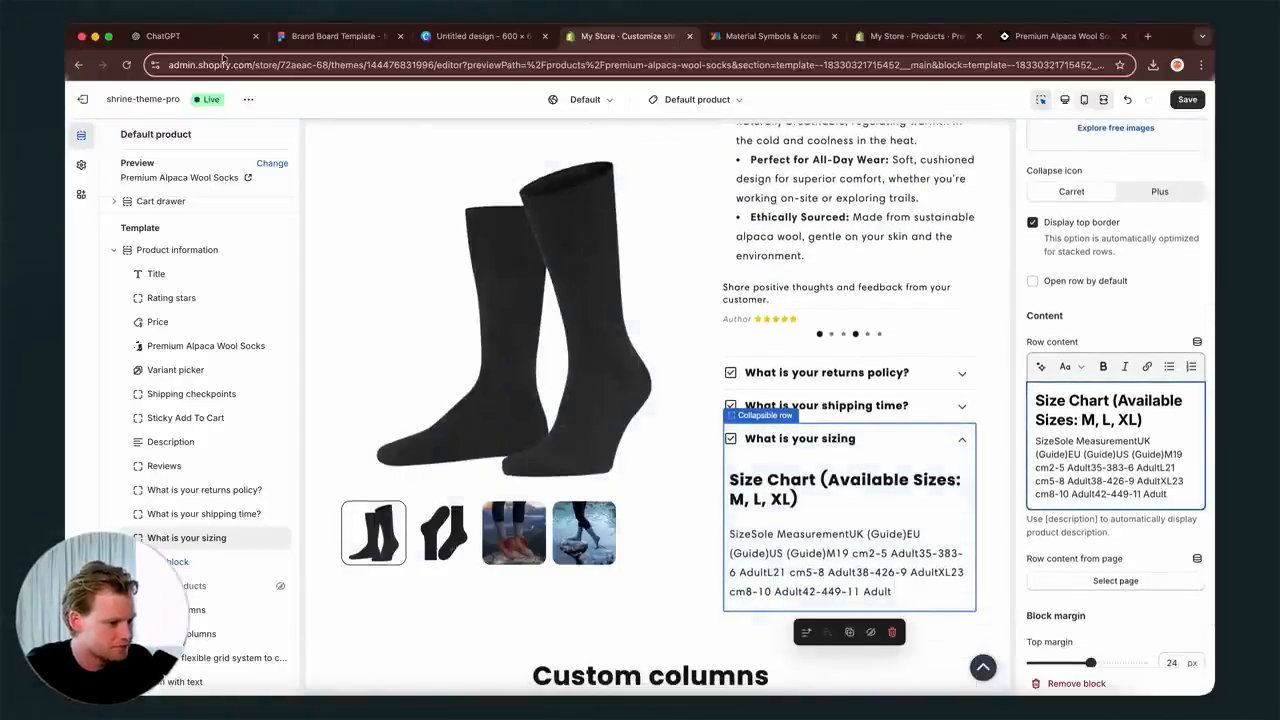
# - In ChatGPT, ask for the size chart rewritten with "write it in text", followed by the request "simpler"
pyautogui.click(170, 36)
pyautogui.write('write it')
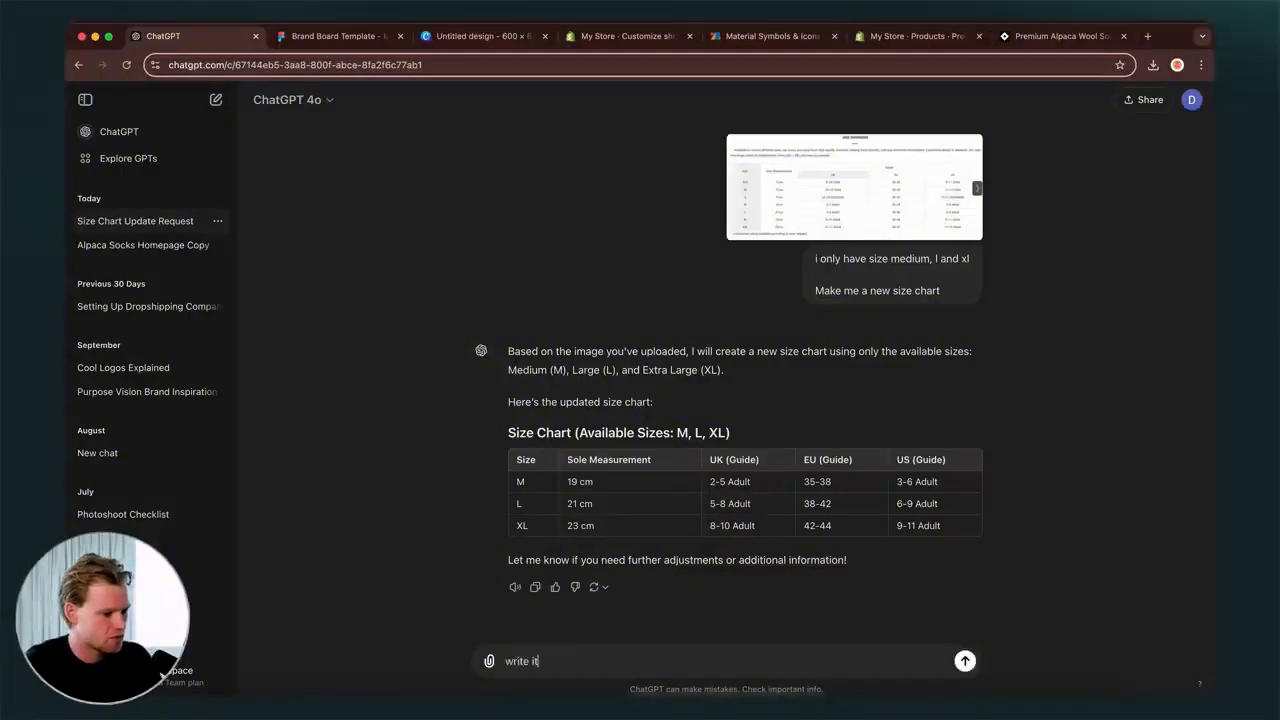
pyautogui.write(' in text')
pyautogui.press('Return')
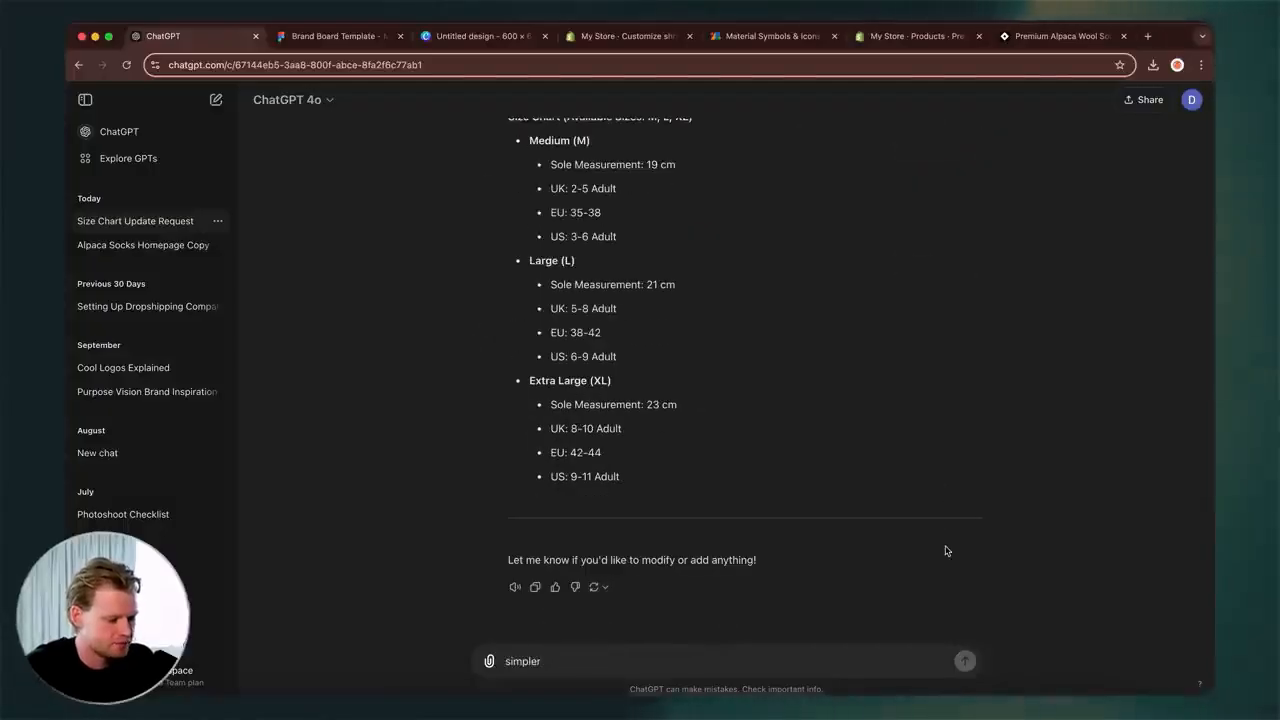
pyautogui.press('Return')
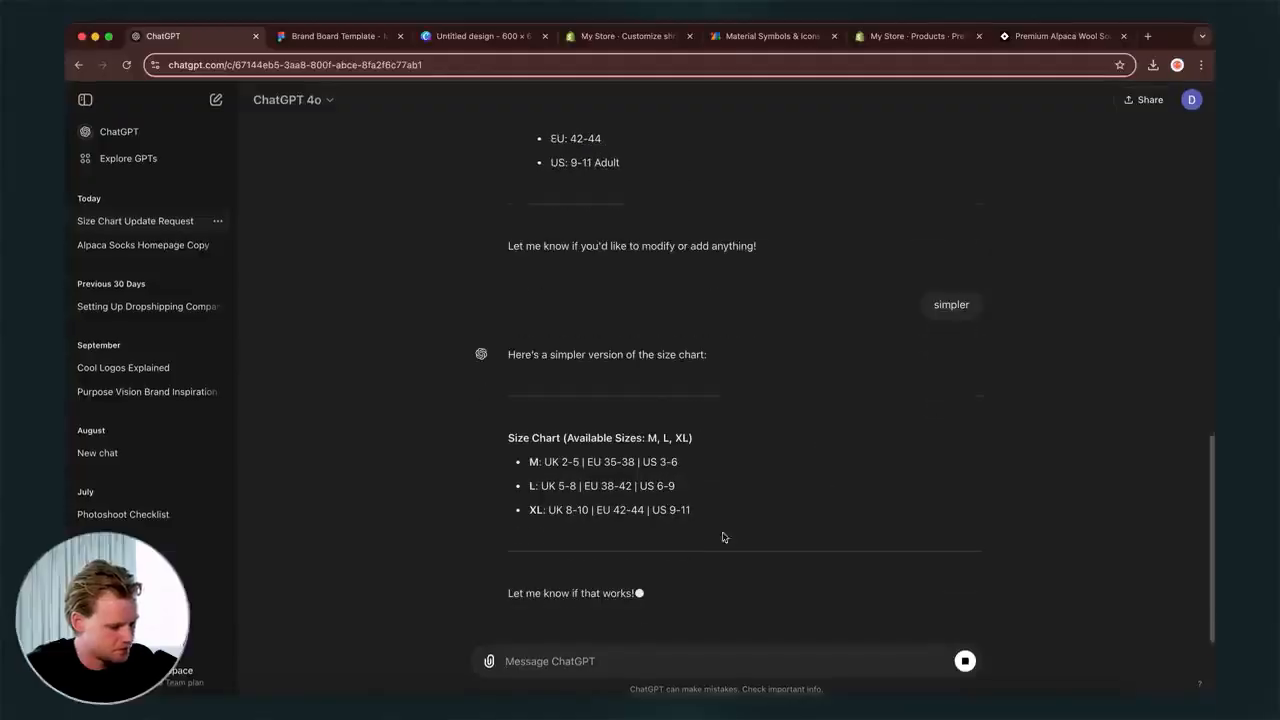
# - Replace the sizing row's content with ChatGPT's simpler chart, labelling the sizes Medium, Large and XL, and check the expanded row in the preview
pyautogui.moveTo(713, 510); pyautogui.dragTo(470, 435)
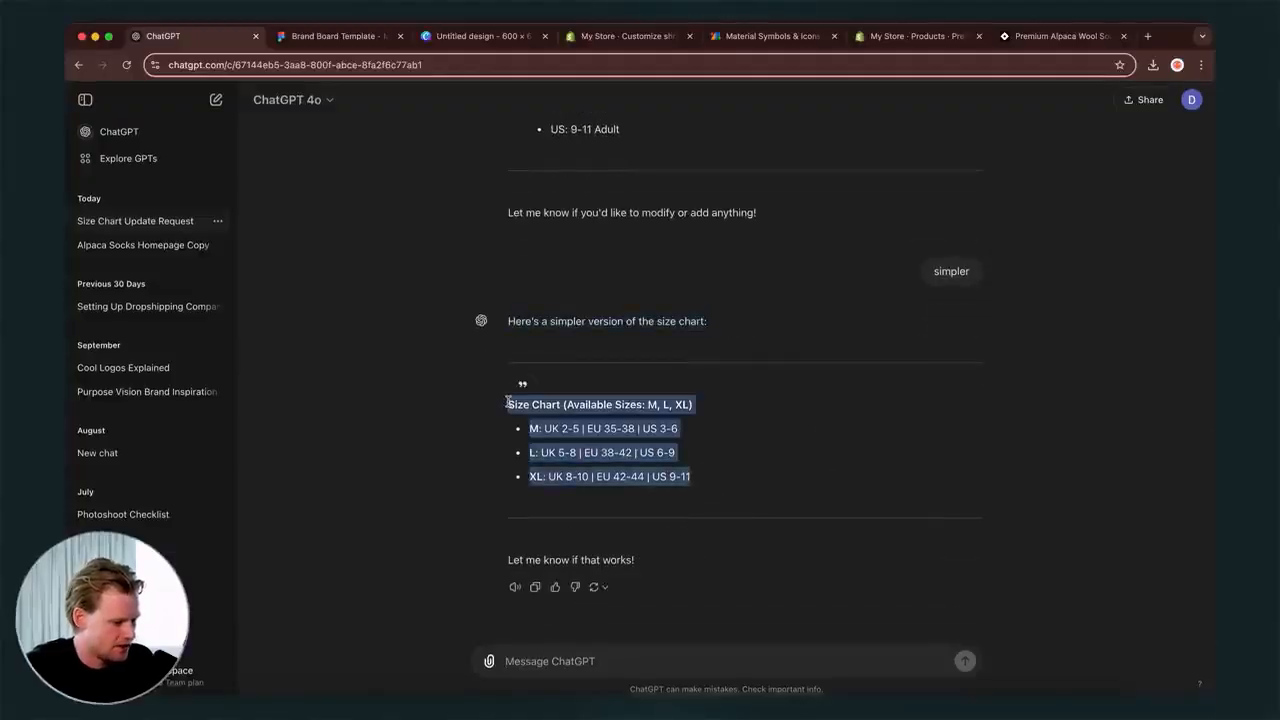
pyautogui.click(925, 42)
pyautogui.click(628, 39)
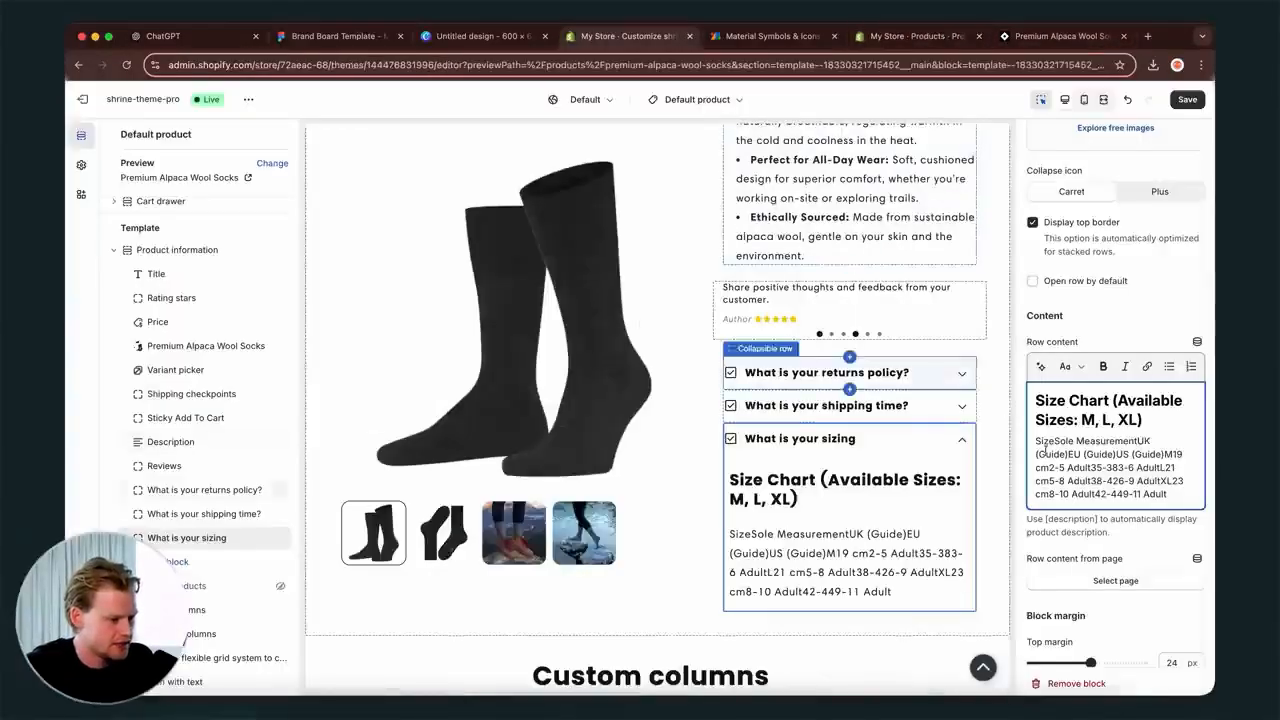
pyautogui.press('super+a')
pyautogui.write('Size Chart (Available Sizes: M, L, XL) M: UK 2-5 | EU 35-38 | US 3-6 L: UK 5-8 | EU 38-42 | US 6-9 XL: UK 8-10 | EU 42-44 | US 9-11')
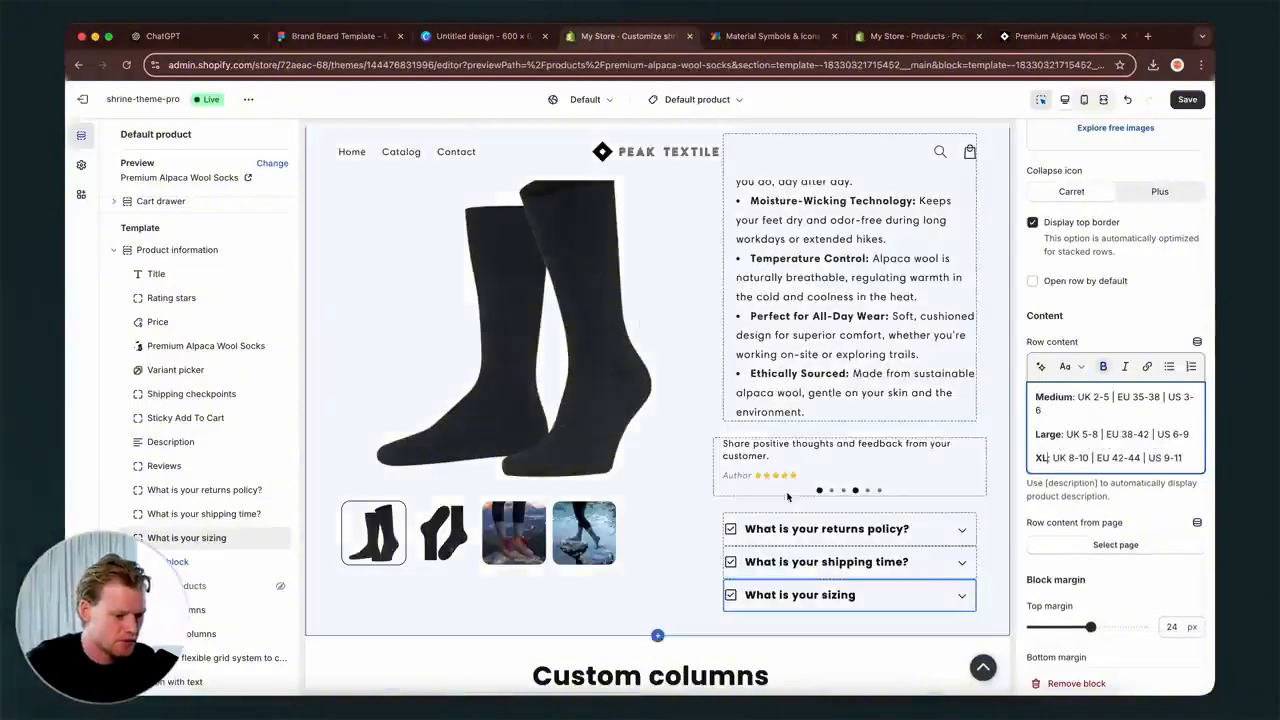
pyautogui.click(962, 600)
pyautogui.scroll(-1, 962, 601)
pyautogui.click(963, 601)
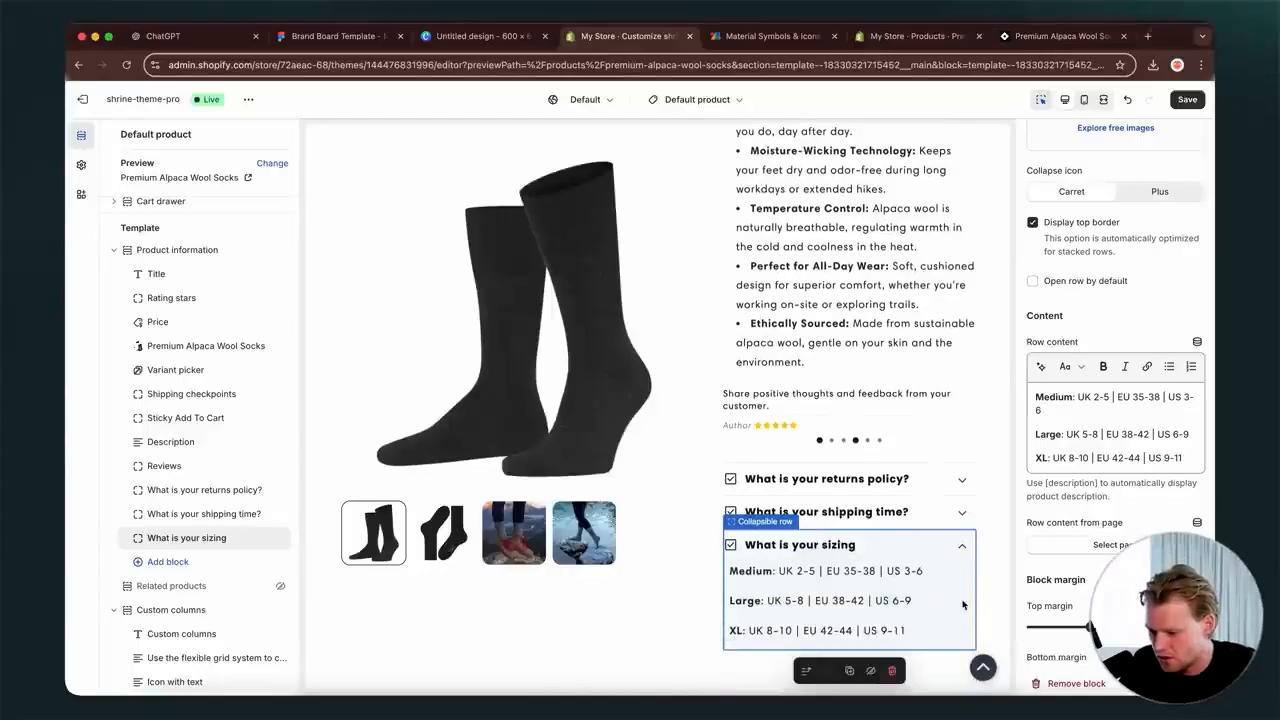
pyautogui.click(961, 545)
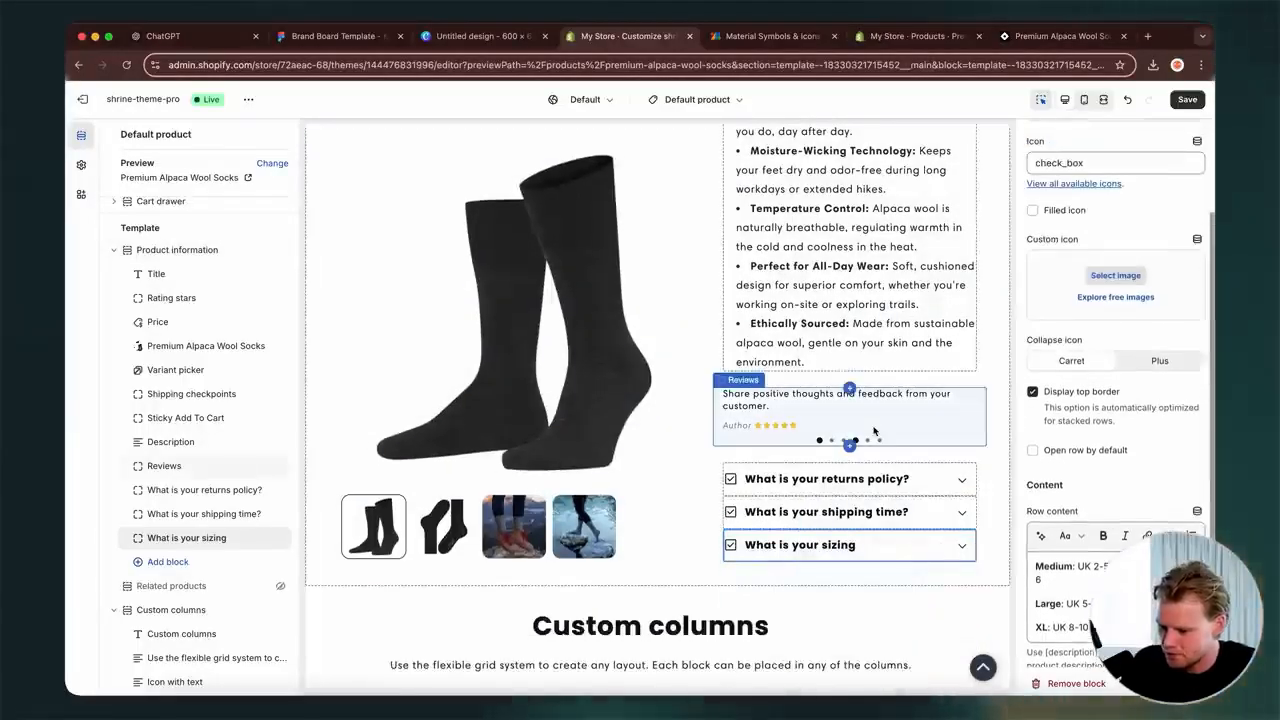
# - Move the "What is your sizing" row above the "What is your returns policy?" row and save the template
pyautogui.click(190, 491)
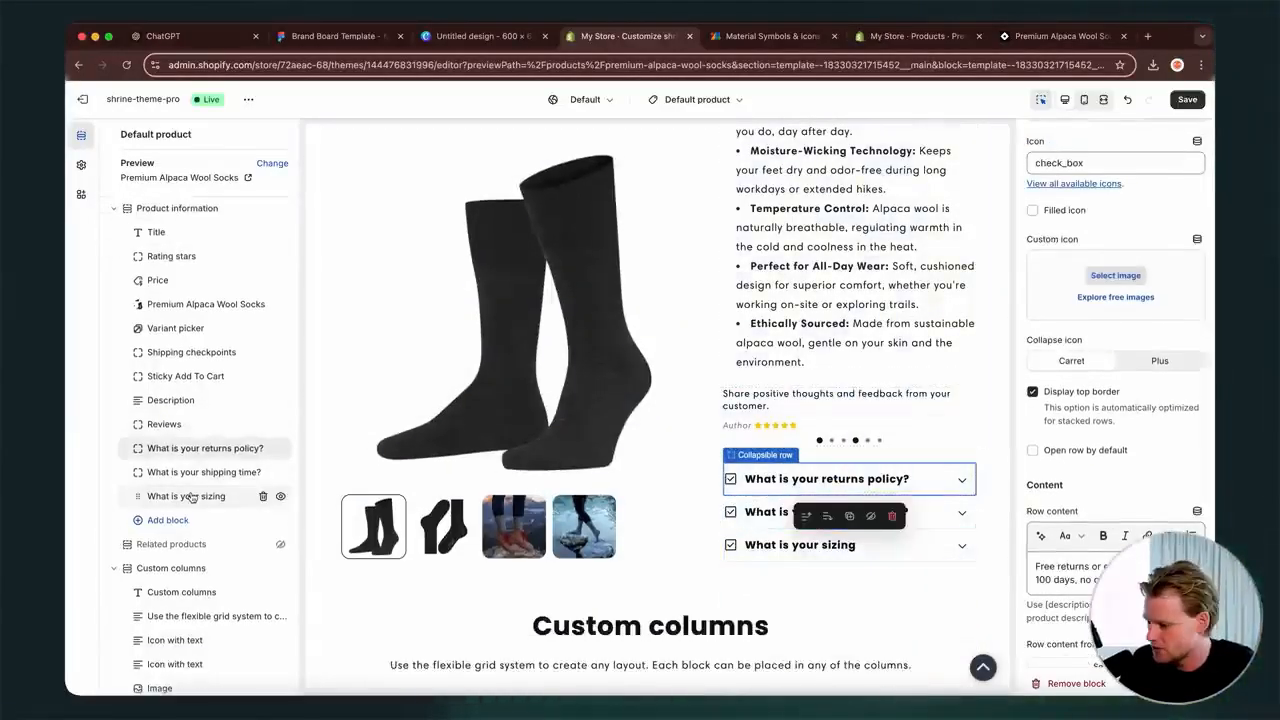
pyautogui.moveTo(190, 497); pyautogui.dragTo(198, 443)
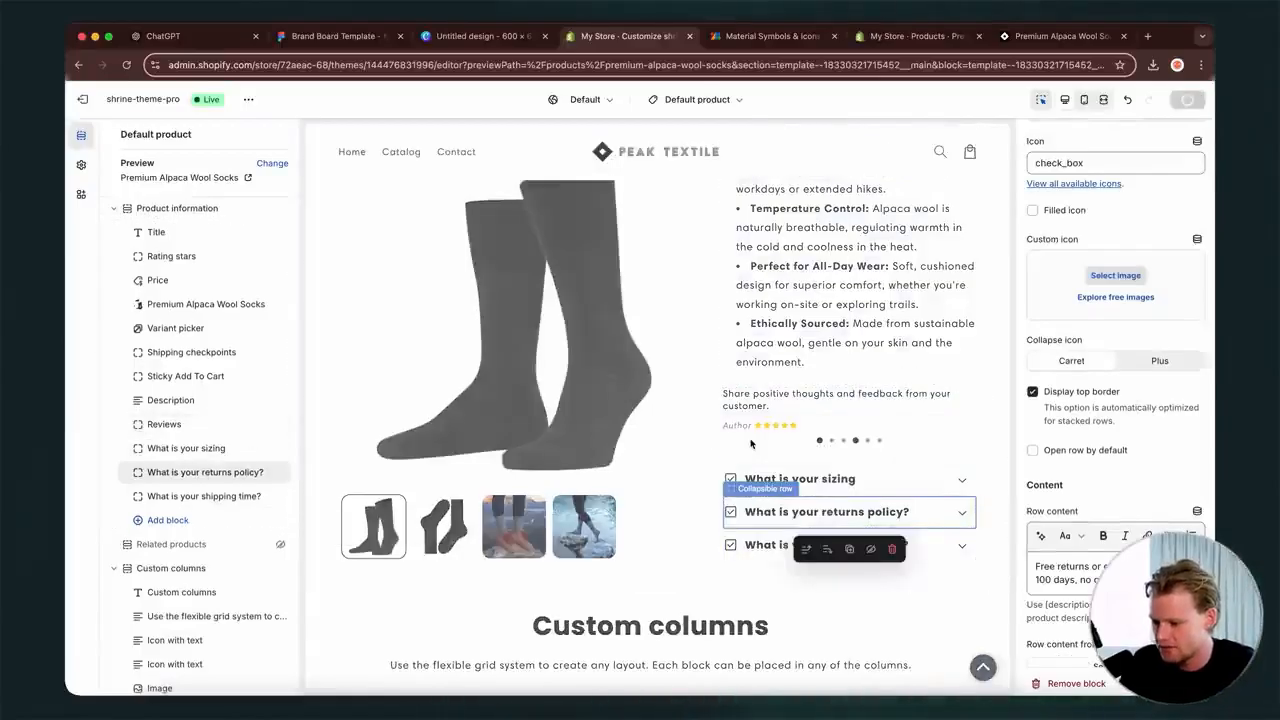
pyautogui.scroll(-5, 751, 470)
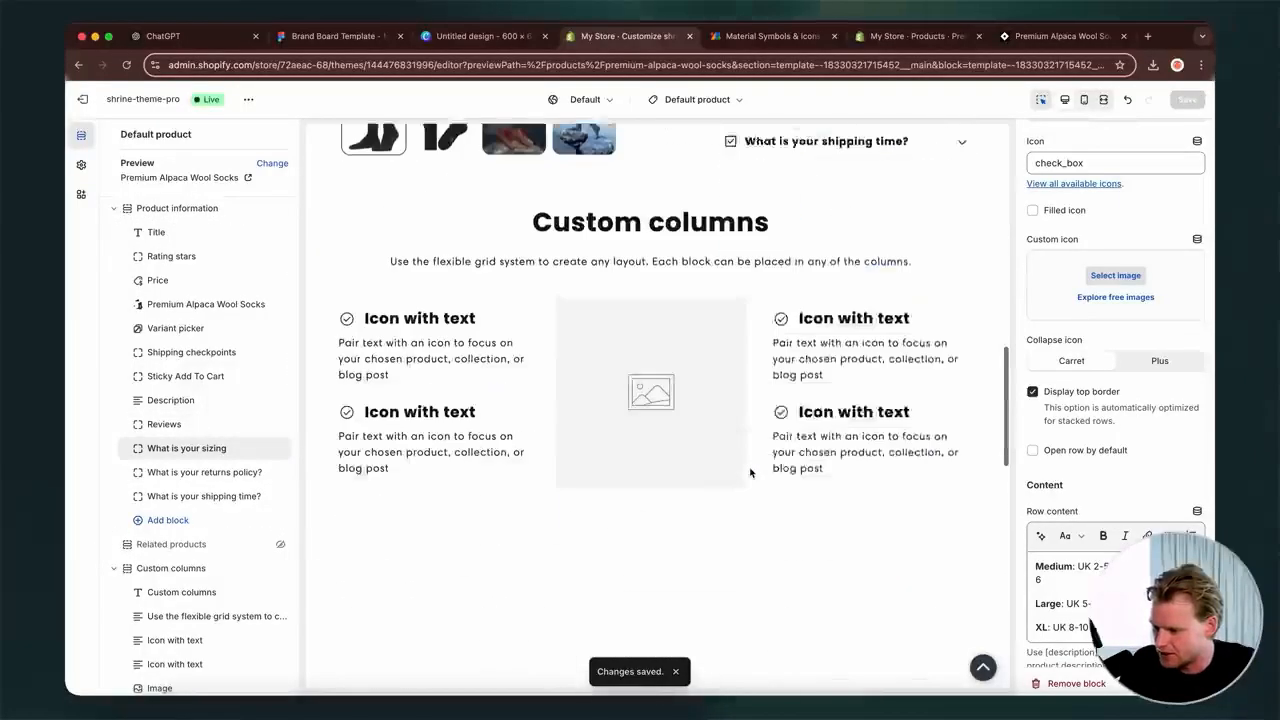
pyautogui.scroll(1, 751, 472)
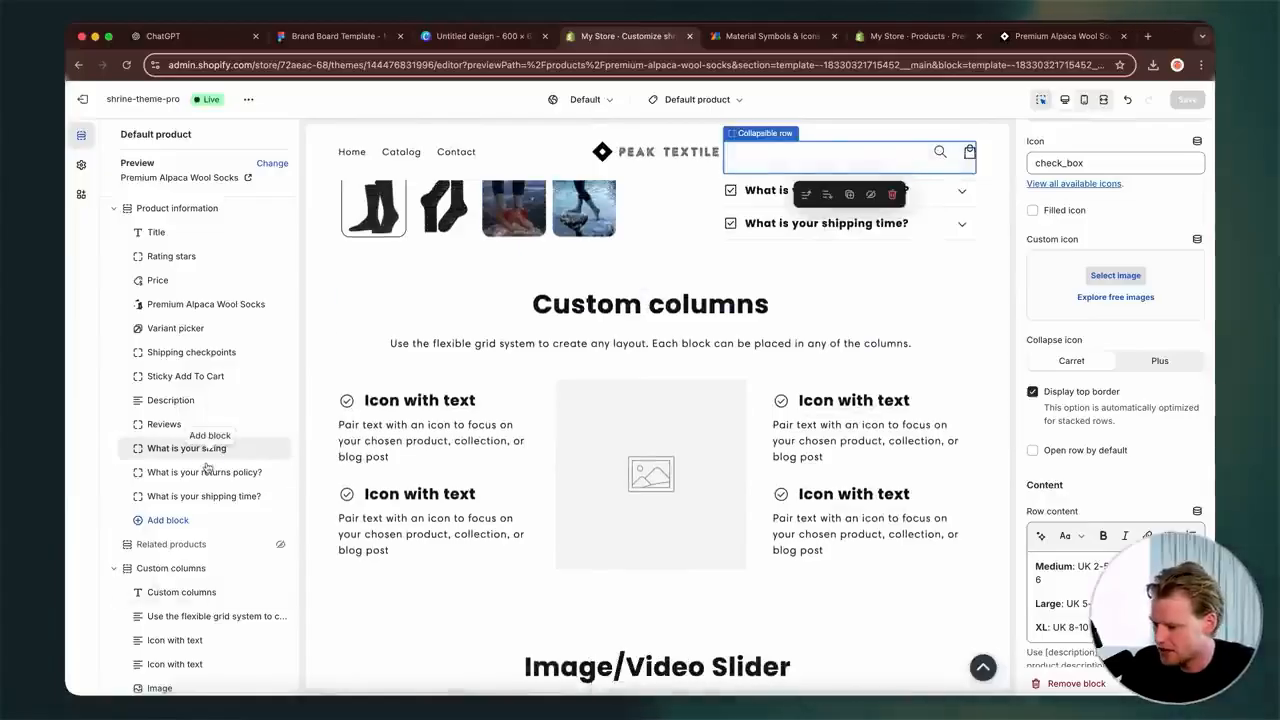
pyautogui.click(200, 448)
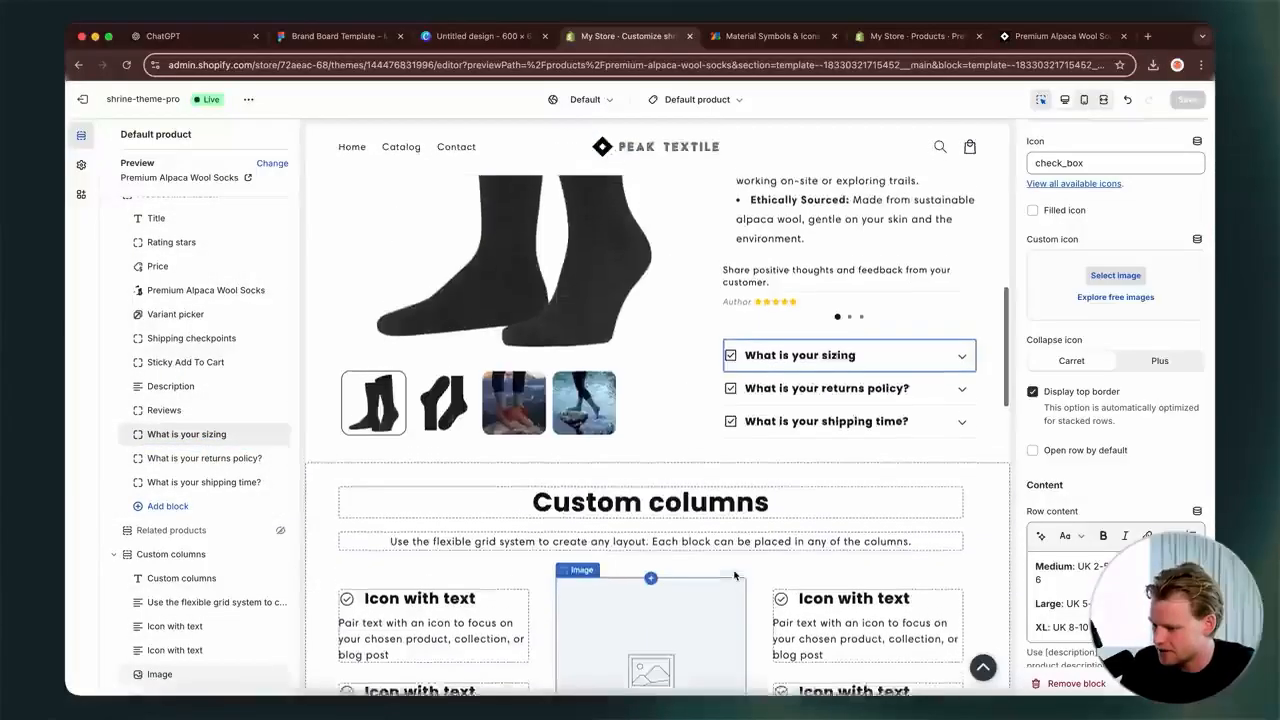
pyautogui.scroll(-2, 735, 576)
pyautogui.scroll(4, 749, 537)
pyautogui.click(801, 493)
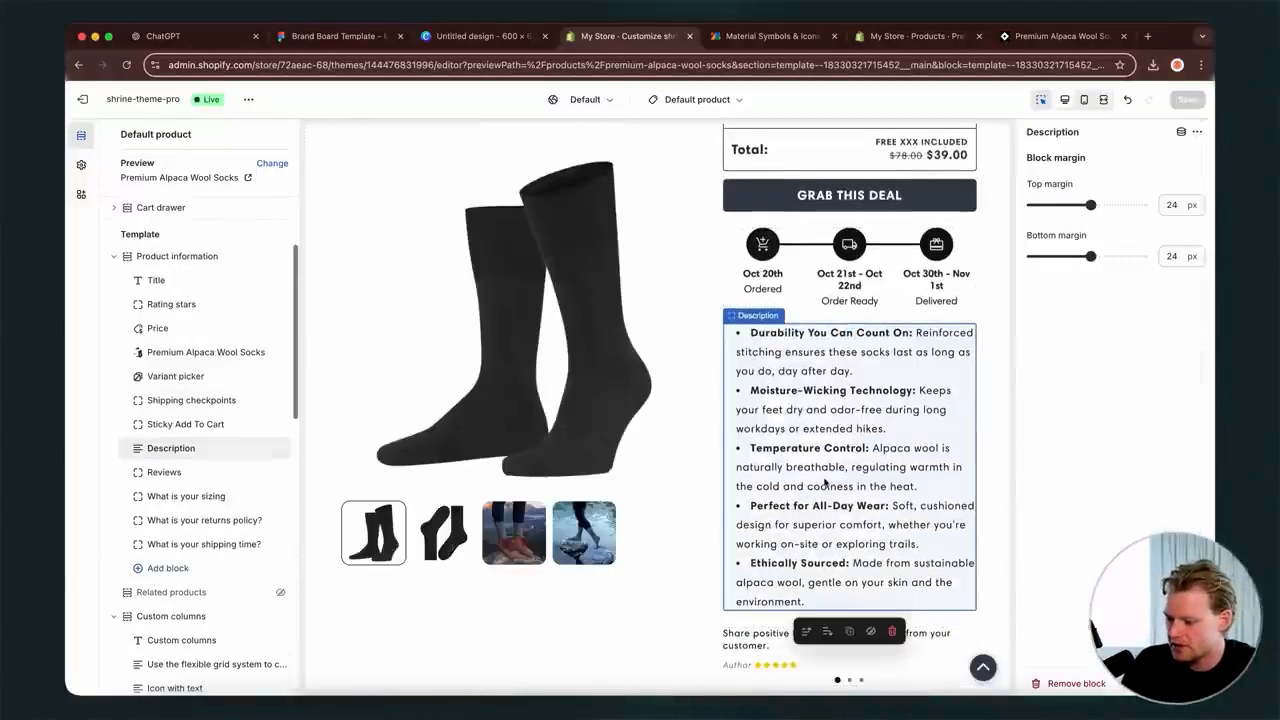
pyautogui.click(209, 458)
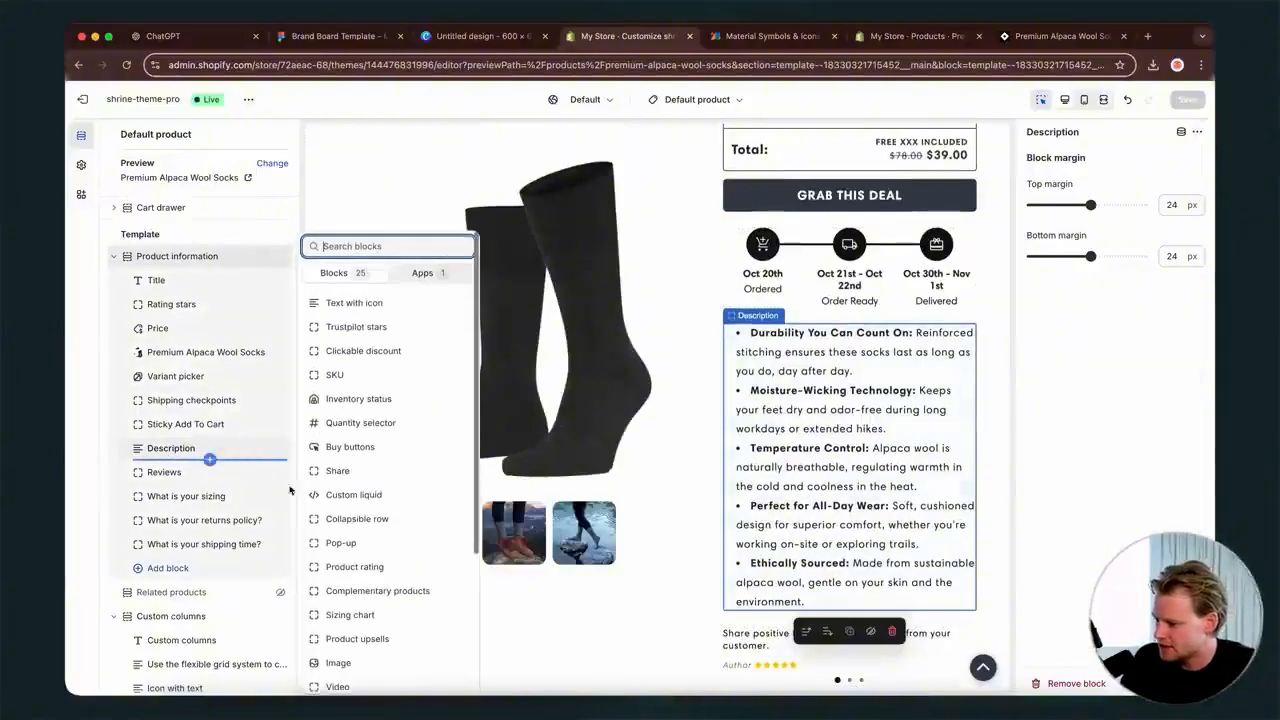
pyautogui.scroll(-3, 340, 450)
pyautogui.click(221, 452)
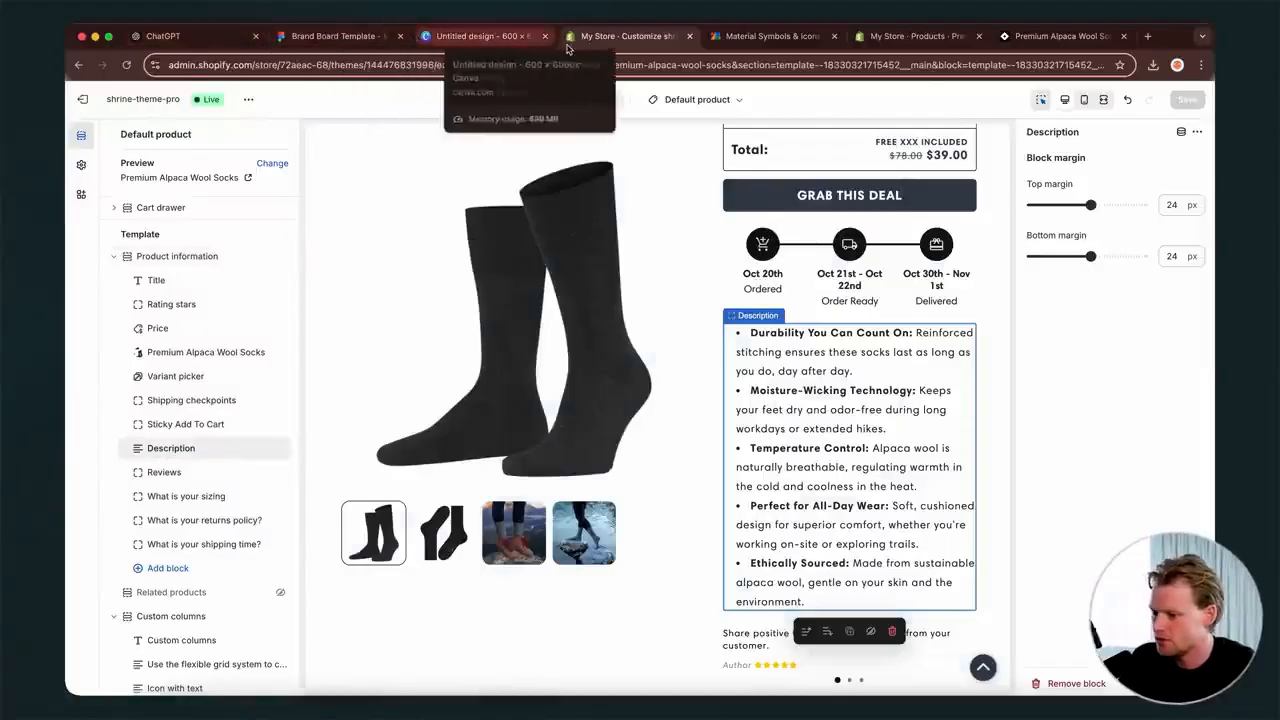
# - Replace the product description in the Shopify product editor with the shorter benefits list starting with "Durability You Can Trust"
pyautogui.click(880, 36)
pyautogui.click(551, 350)
pyautogui.press('super+a')
pyautogui.write("Durability You Can Trust: Reinforced stitching for lasting wear, day after day. Moisture-Wicking: Keeps feet dry and fresh, even during long shifts or hikes. Temperature Control: Naturally regulates warmth in cold and stays cool in heat. All-Day Comfort: Soft, cushioned design for total comfort, whether at work or on the trail. Ethically Sourced: Made from sustainable, eco-friendly alpaca wool that's gentle on your skin.")
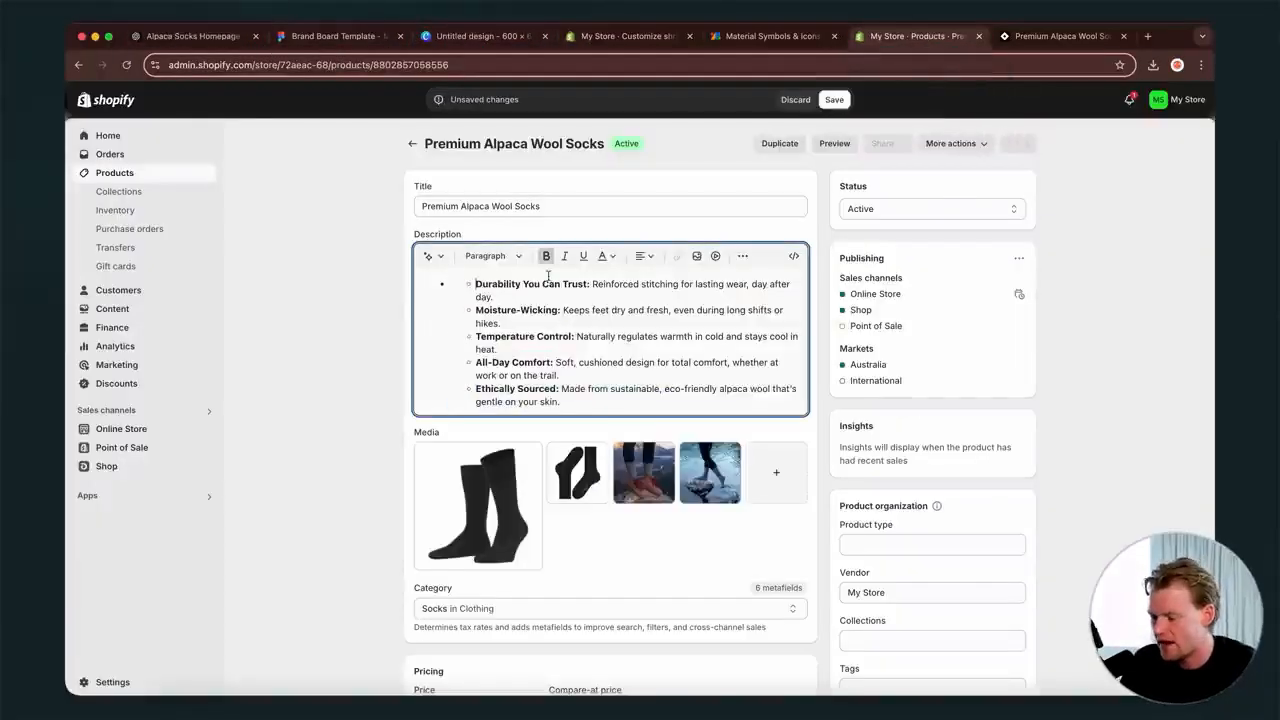
# - Try to delete the extra opening list tags in the description's HTML, undo the deletion and return to the visual editor
pyautogui.click(794, 259)
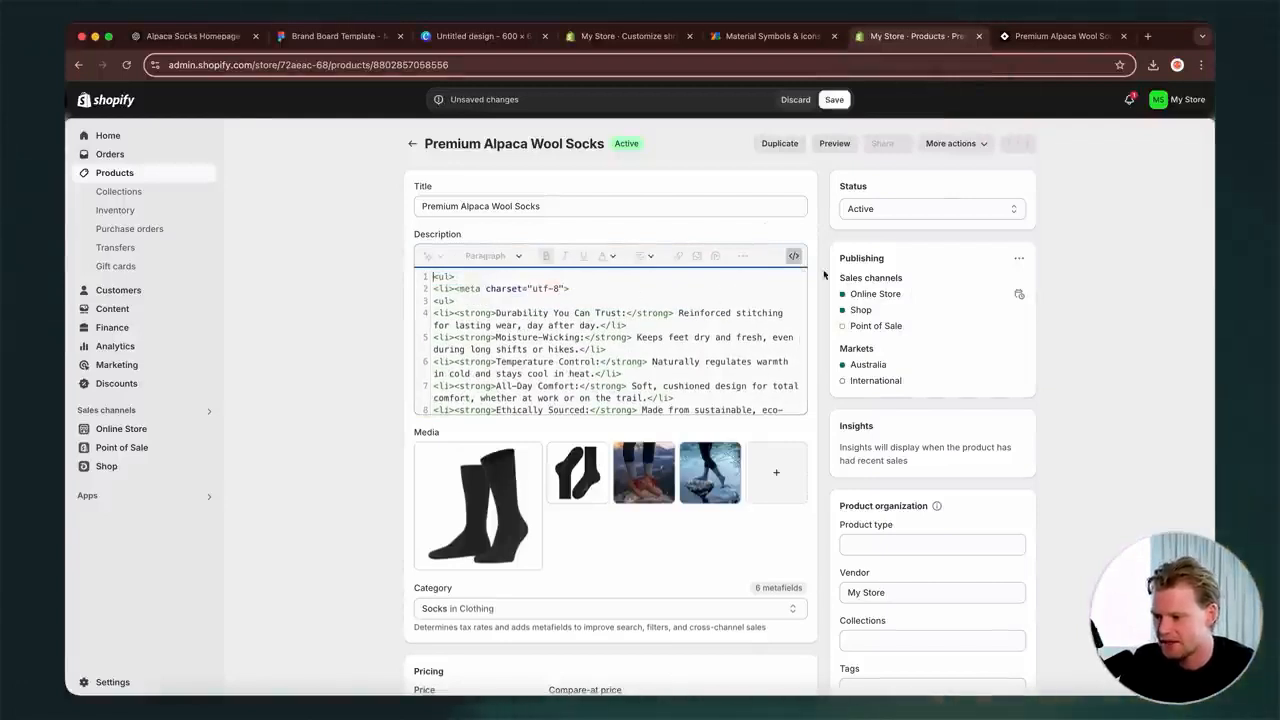
pyautogui.moveTo(469, 302); pyautogui.dragTo(383, 271)
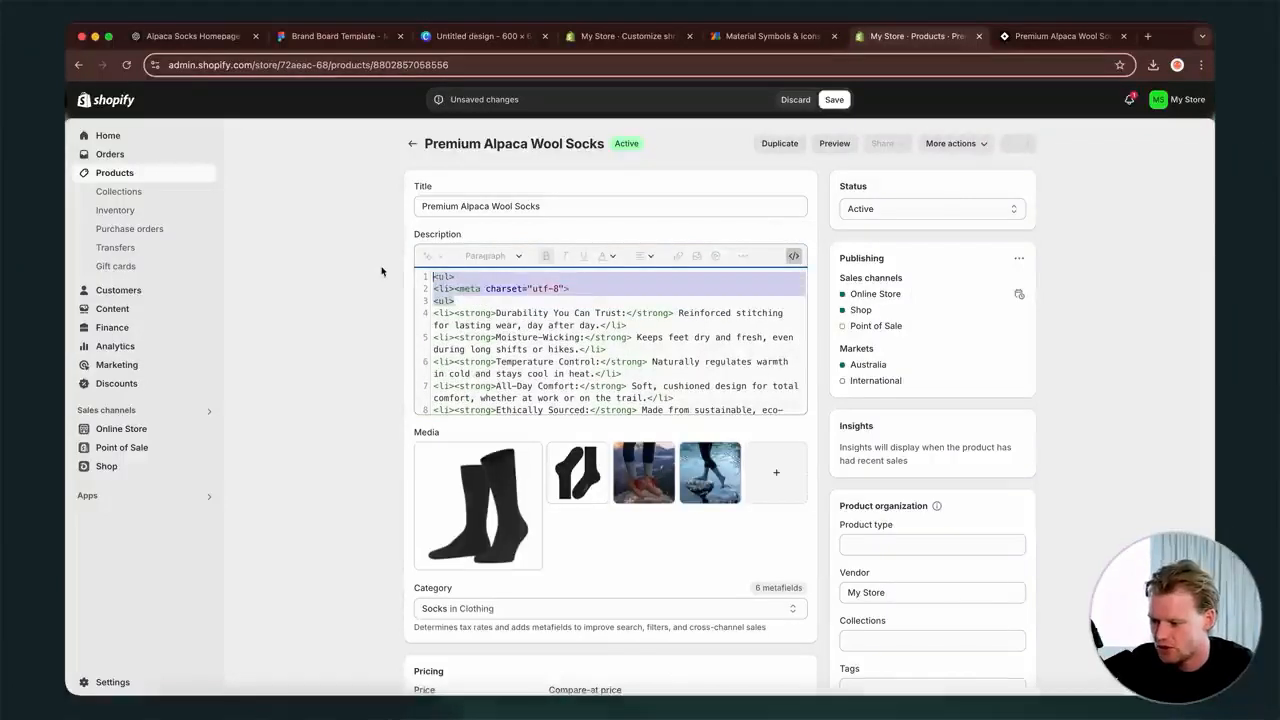
pyautogui.press('BackSpace')
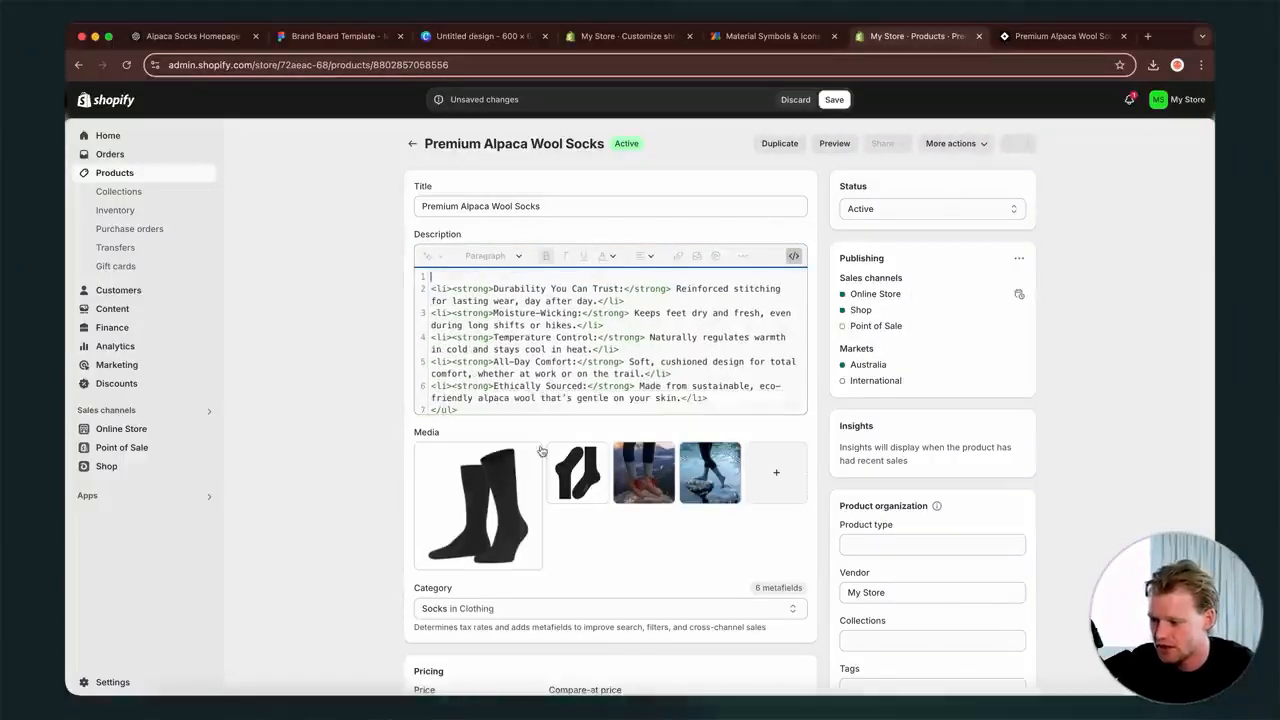
pyautogui.press('super+z')
pyautogui.click(794, 257)
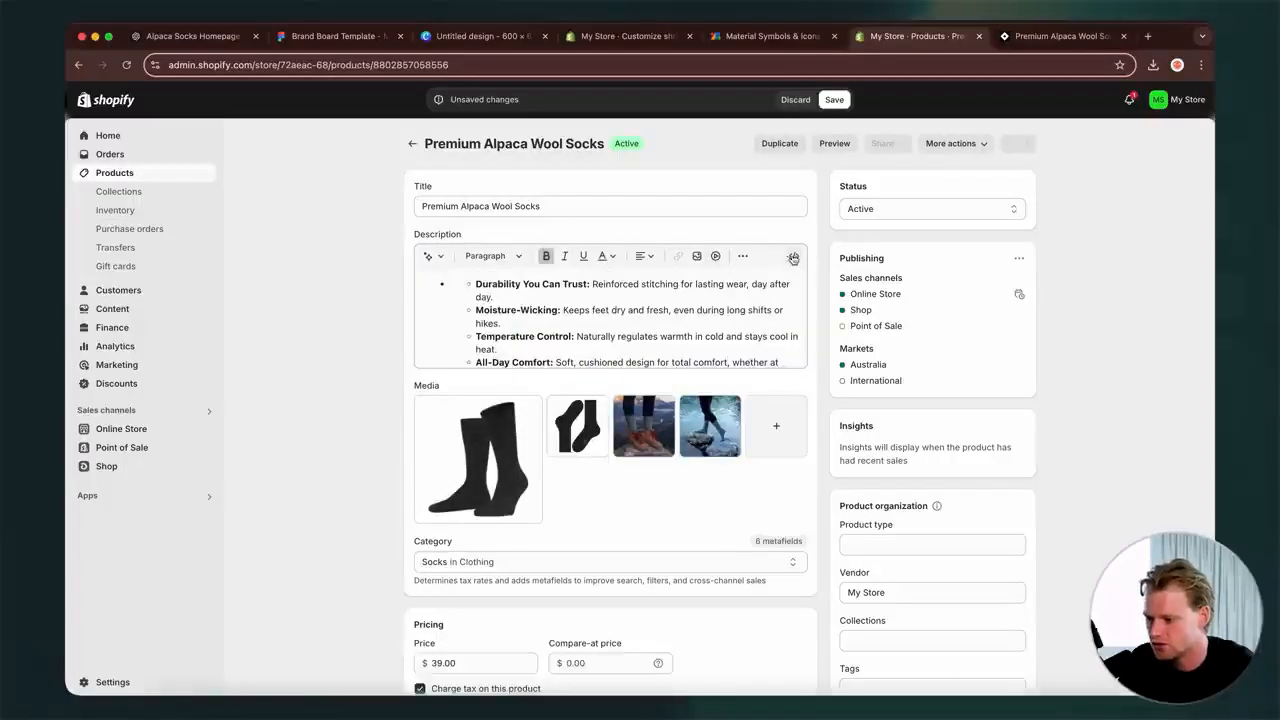
# - Turn the description's nested bullets into plain paragraphs without the empty bullet, save the product and check it on the reloaded product page
pyautogui.click(489, 292)
pyautogui.press('super+a')
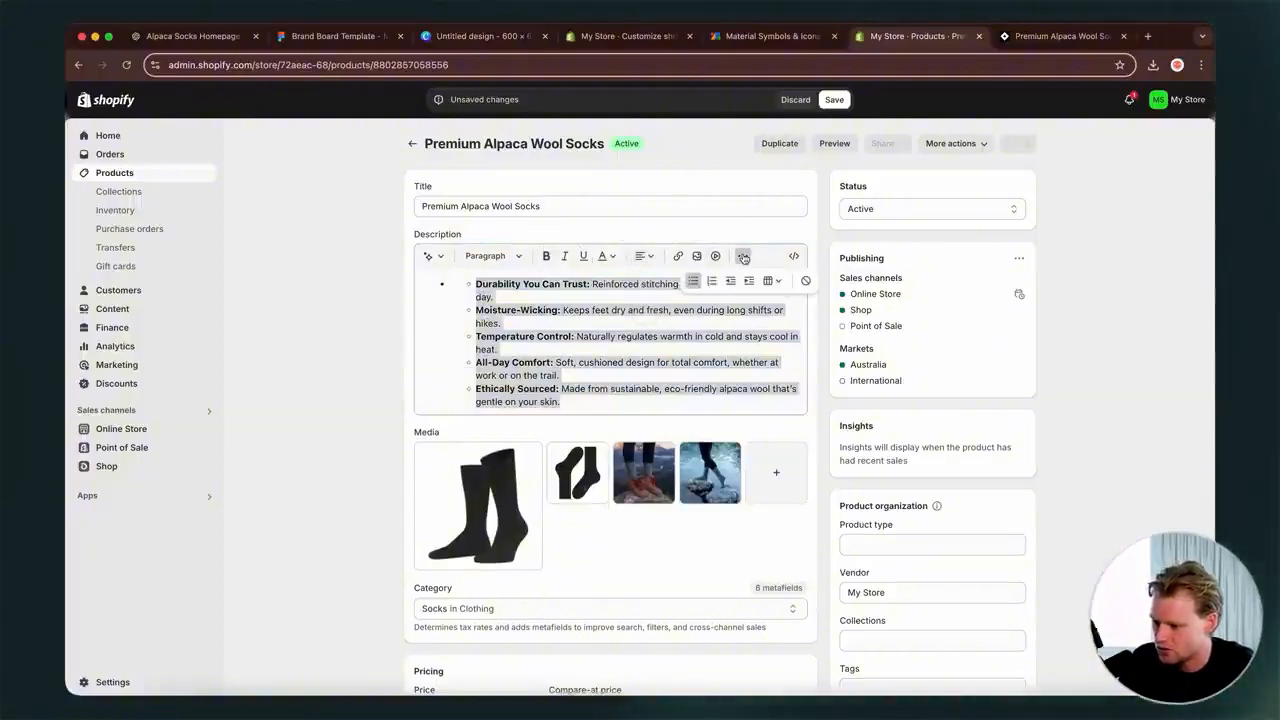
pyautogui.click(690, 283)
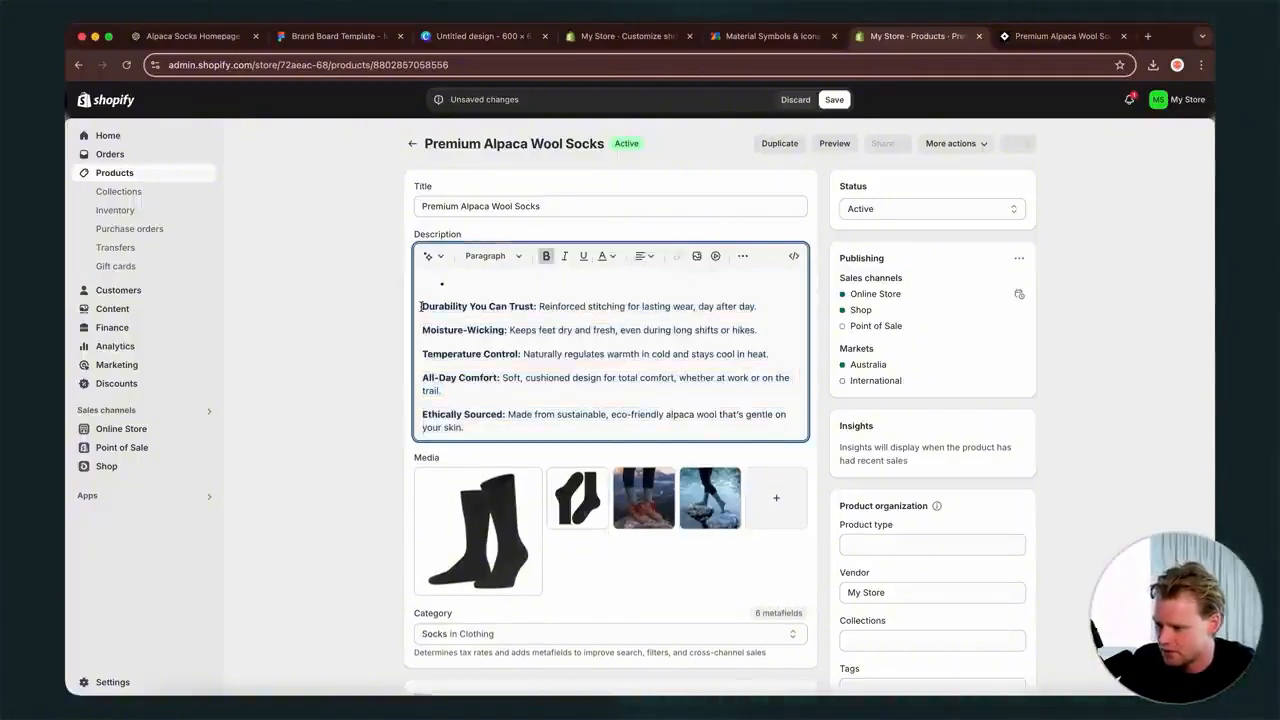
pyautogui.press('BackSpace')
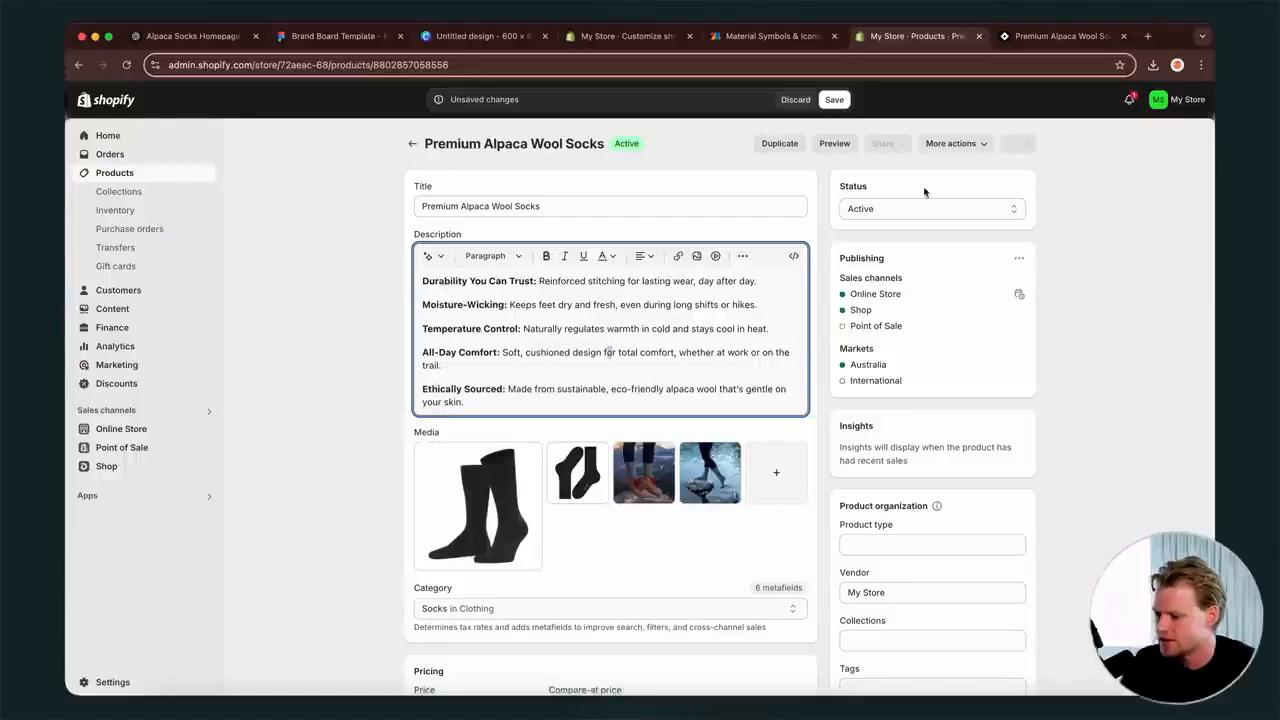
pyautogui.click(441, 362)
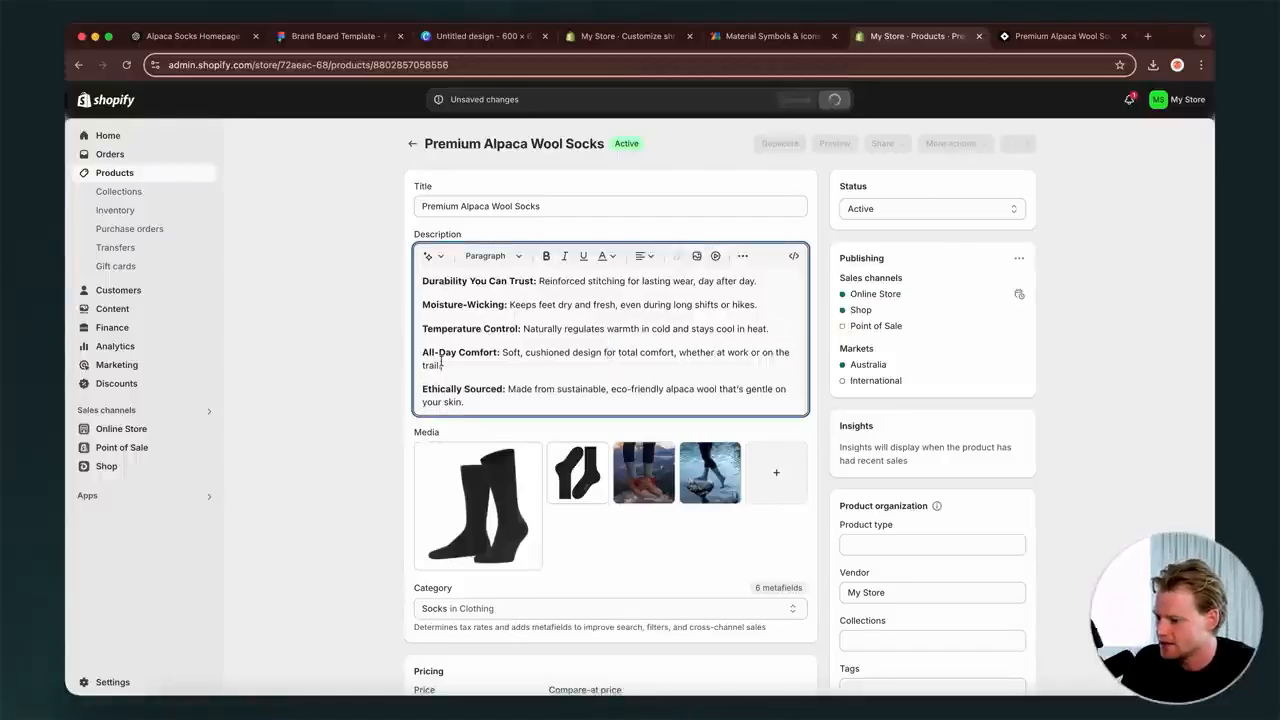
pyautogui.click(1010, 41)
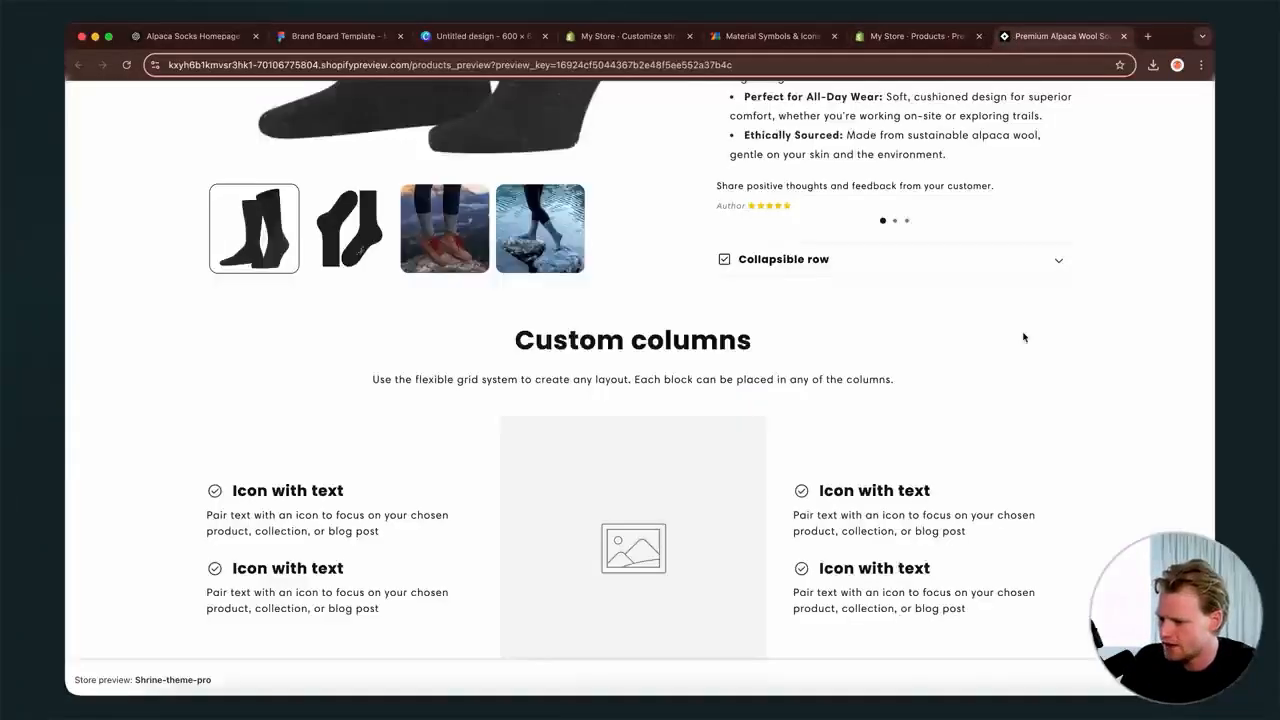
pyautogui.scroll(4, 1025, 338)
pyautogui.press('super+r')
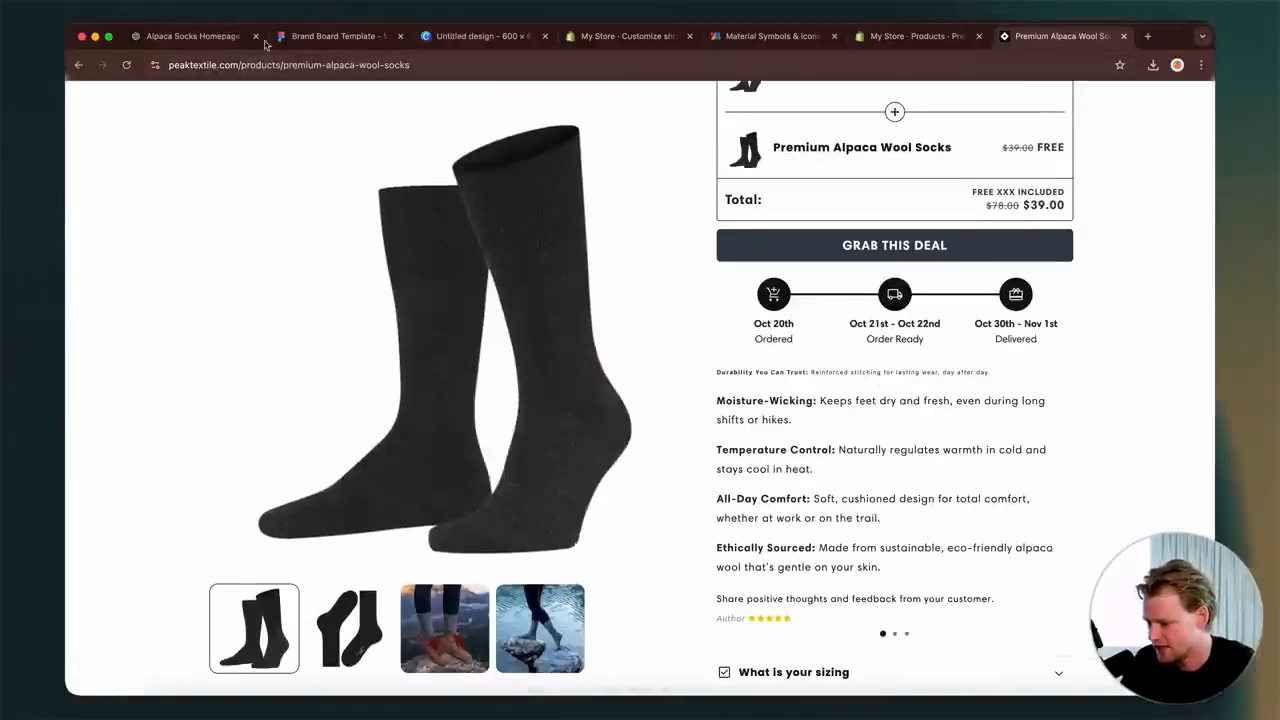
# - Strip the inline font styling from the "Durability You Can Trust" line in the product description's HTML and save the product
pyautogui.click(327, 34)
pyautogui.click(915, 35)
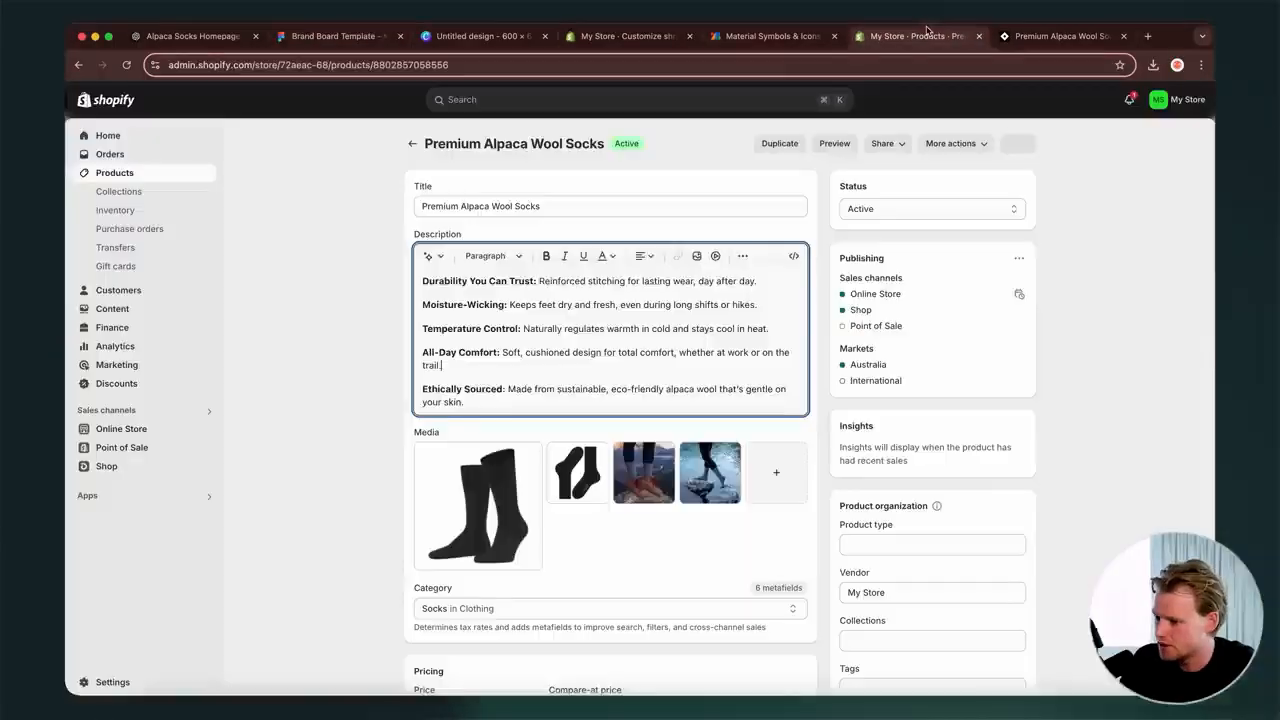
pyautogui.click(791, 258)
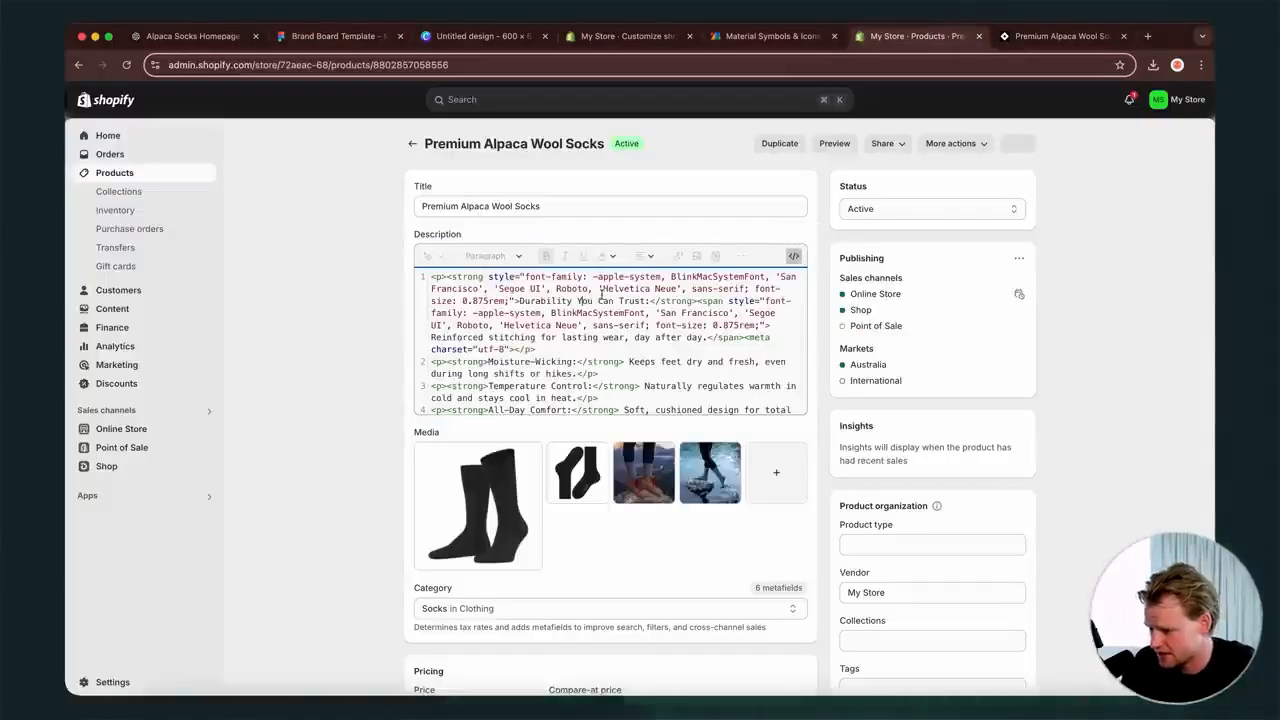
pyautogui.click(793, 258)
pyautogui.press('cmd+a')
pyautogui.click(486, 257)
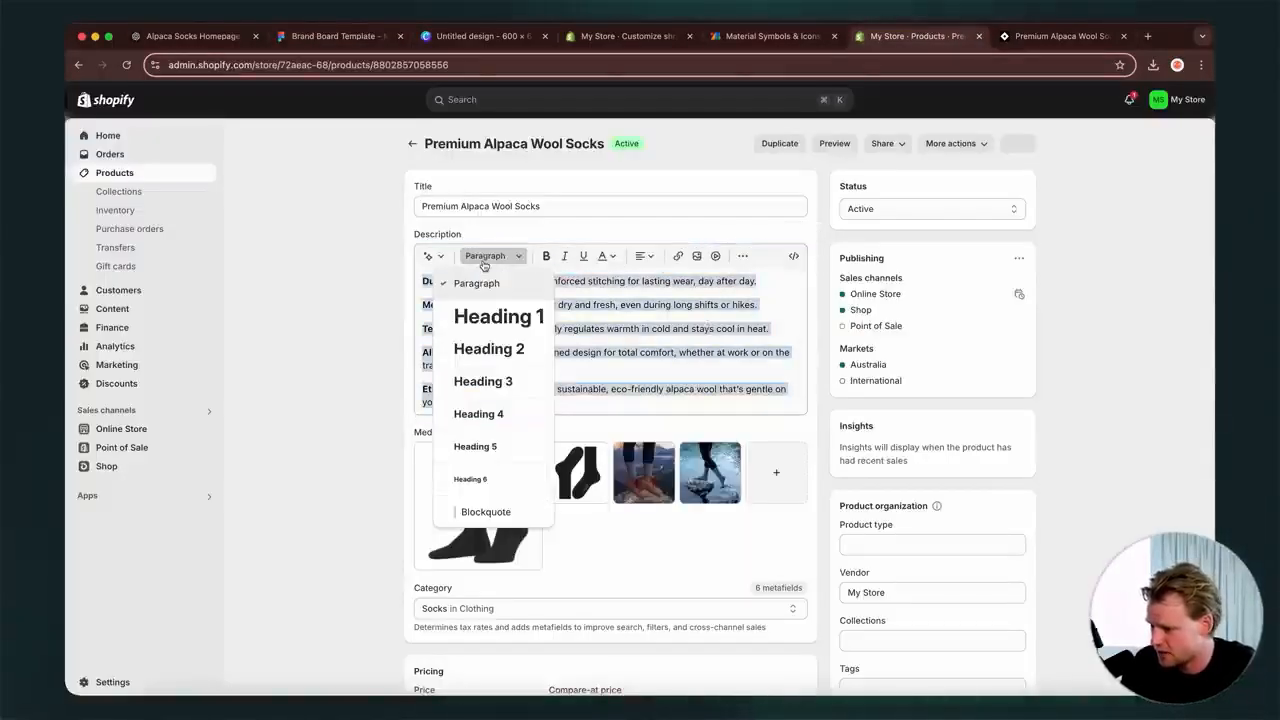
pyautogui.click(484, 264)
pyautogui.click(793, 257)
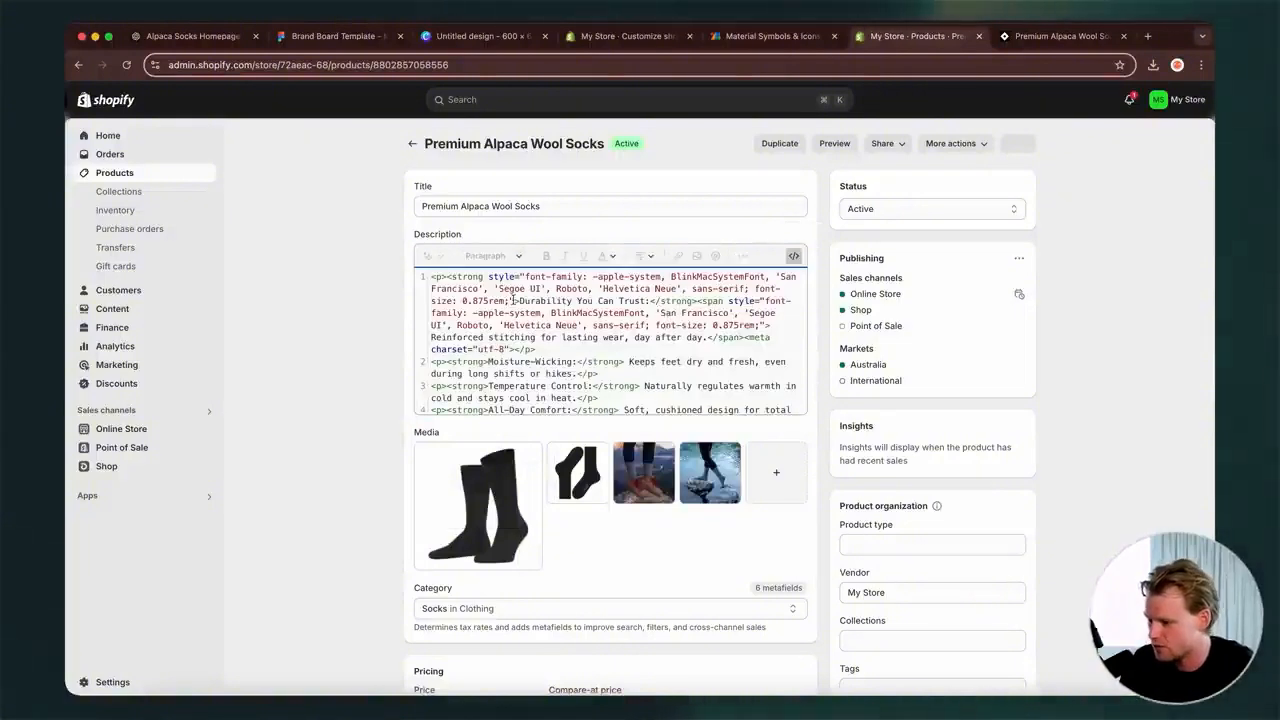
pyautogui.moveTo(518, 300); pyautogui.dragTo(518, 278)
pyautogui.click(793, 257)
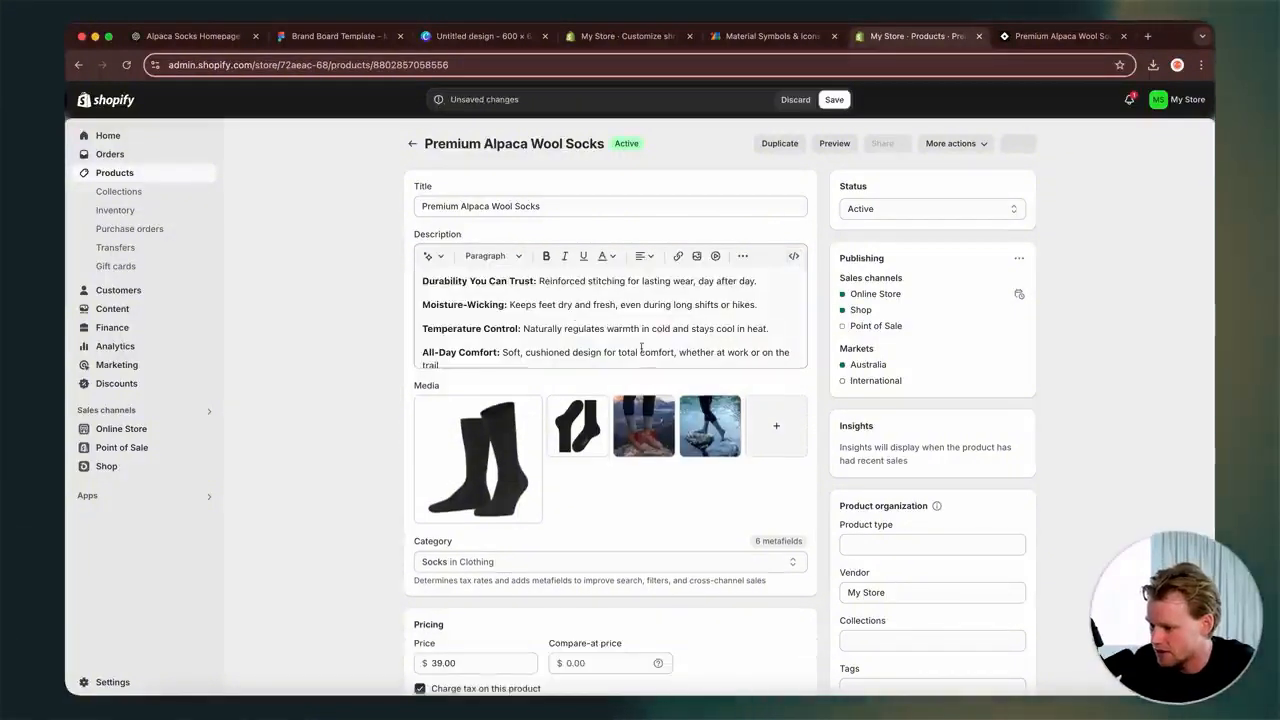
pyautogui.click(662, 334)
pyautogui.click(1080, 203)
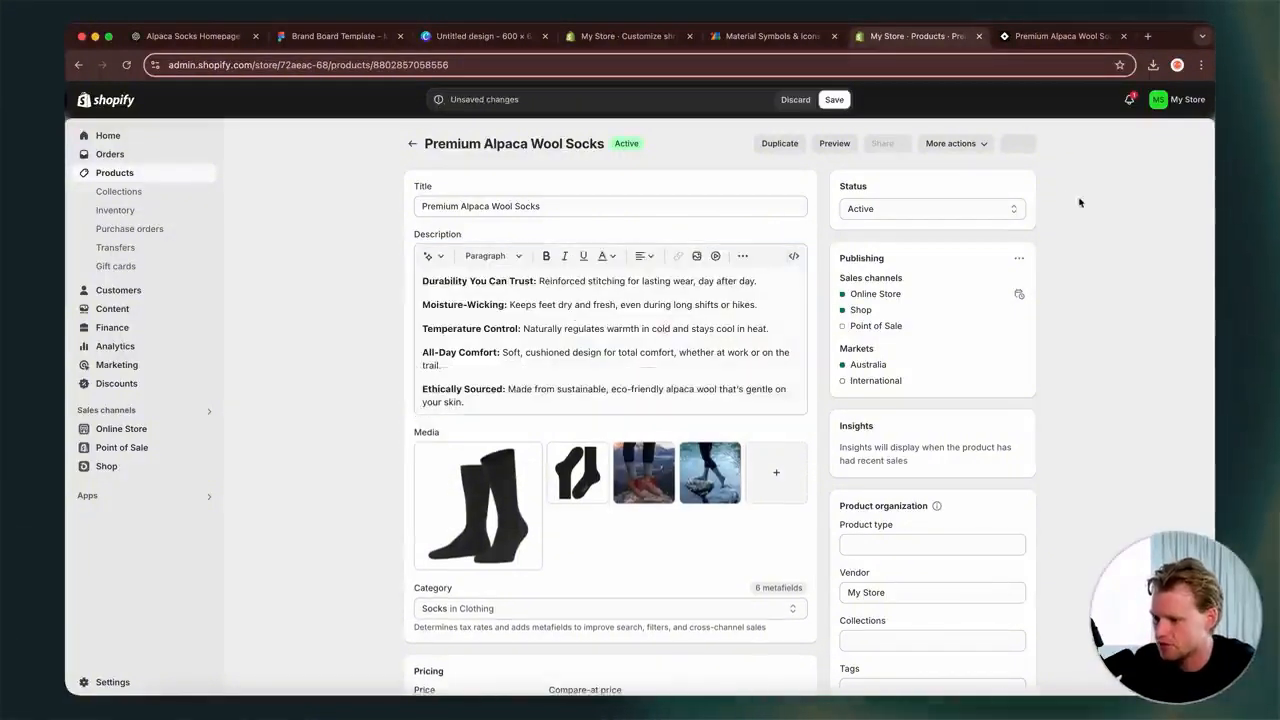
# - Check the description's text size and spacing on the Premium Alpaca Wool Socks storefront page
pyautogui.click(1057, 42)
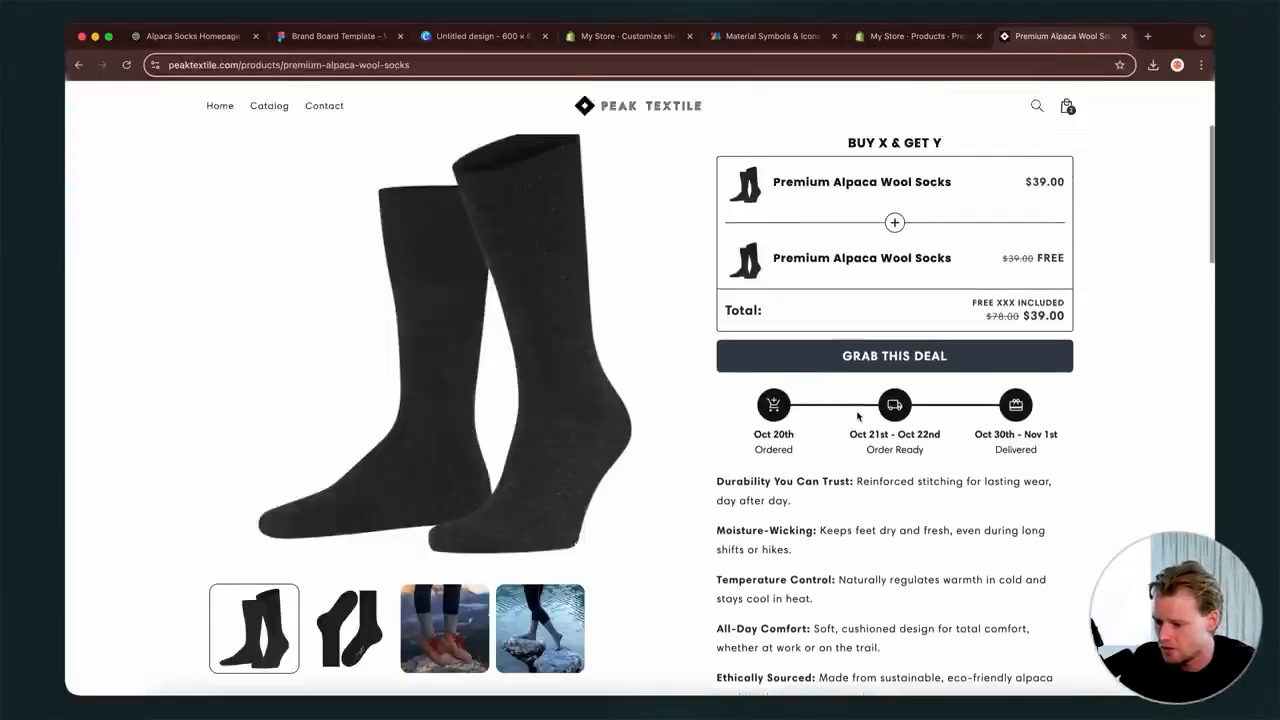
pyautogui.scroll(-3, 857, 417)
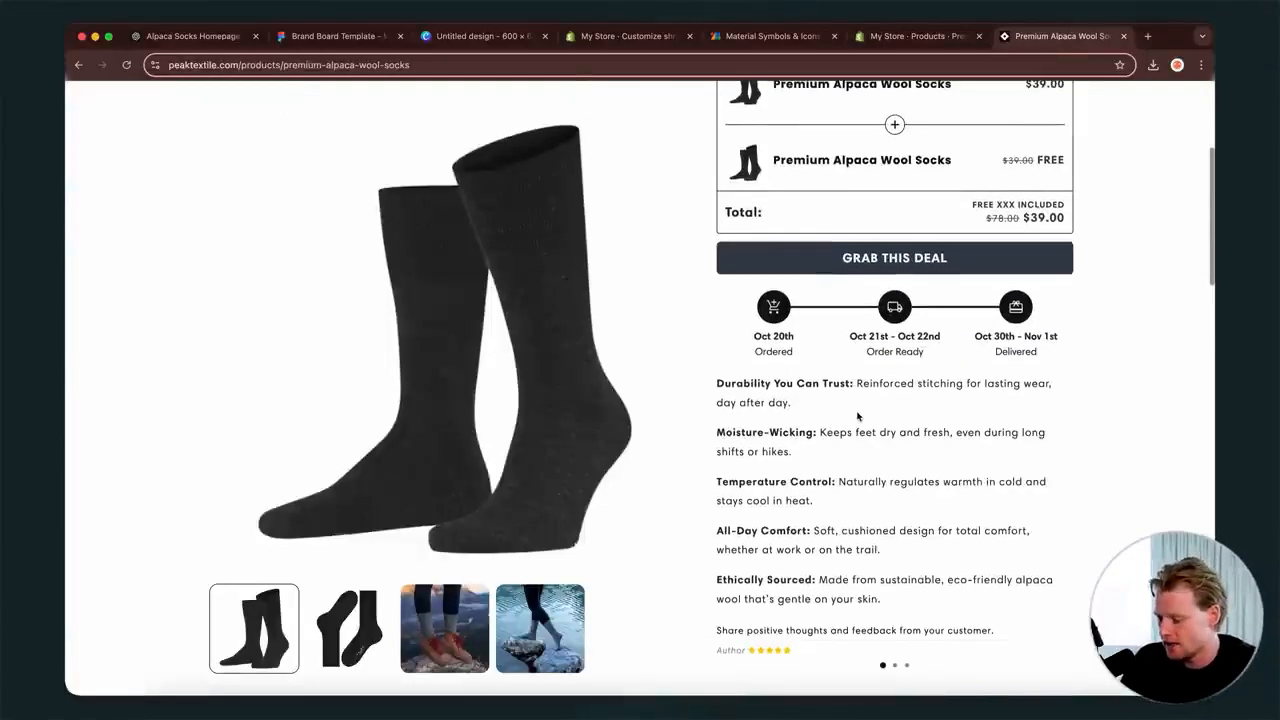
pyautogui.scroll(3, 857, 417)
pyautogui.scroll(-4, 857, 416)
# - Turn the whole product description into a bulleted list and save the product
pyautogui.click(894, 37)
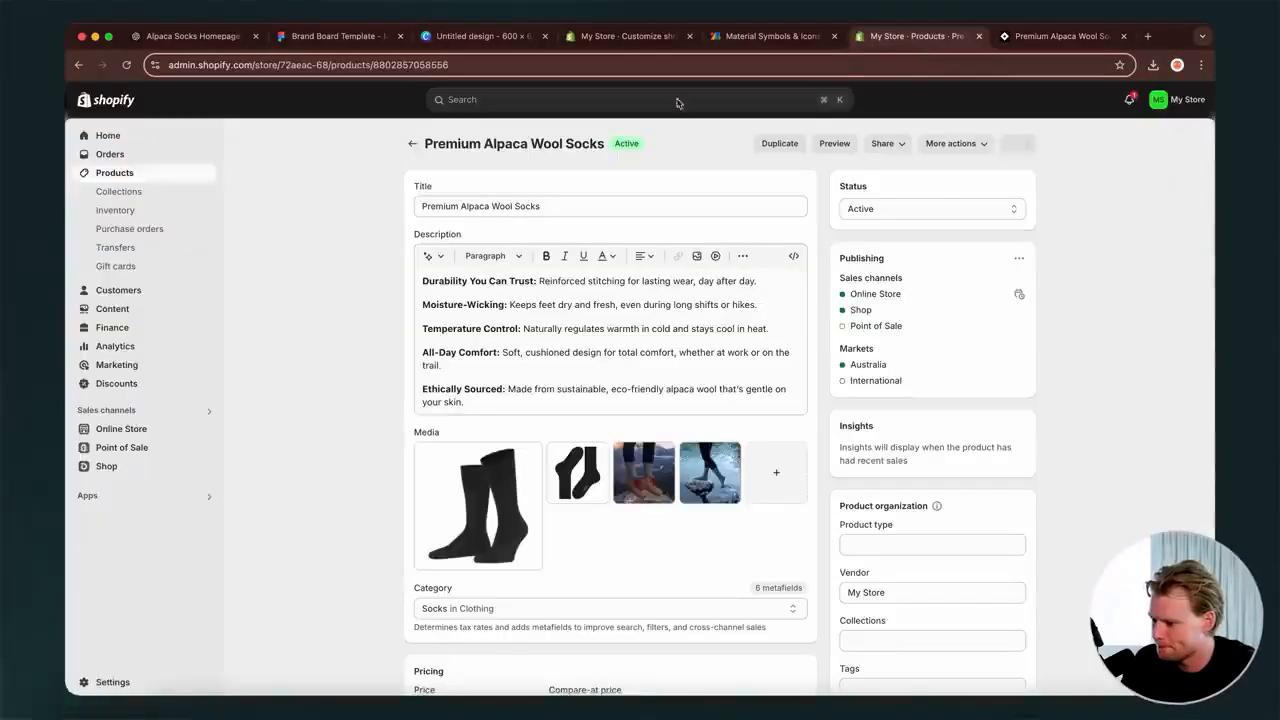
pyautogui.click(527, 340)
pyautogui.press('super+a')
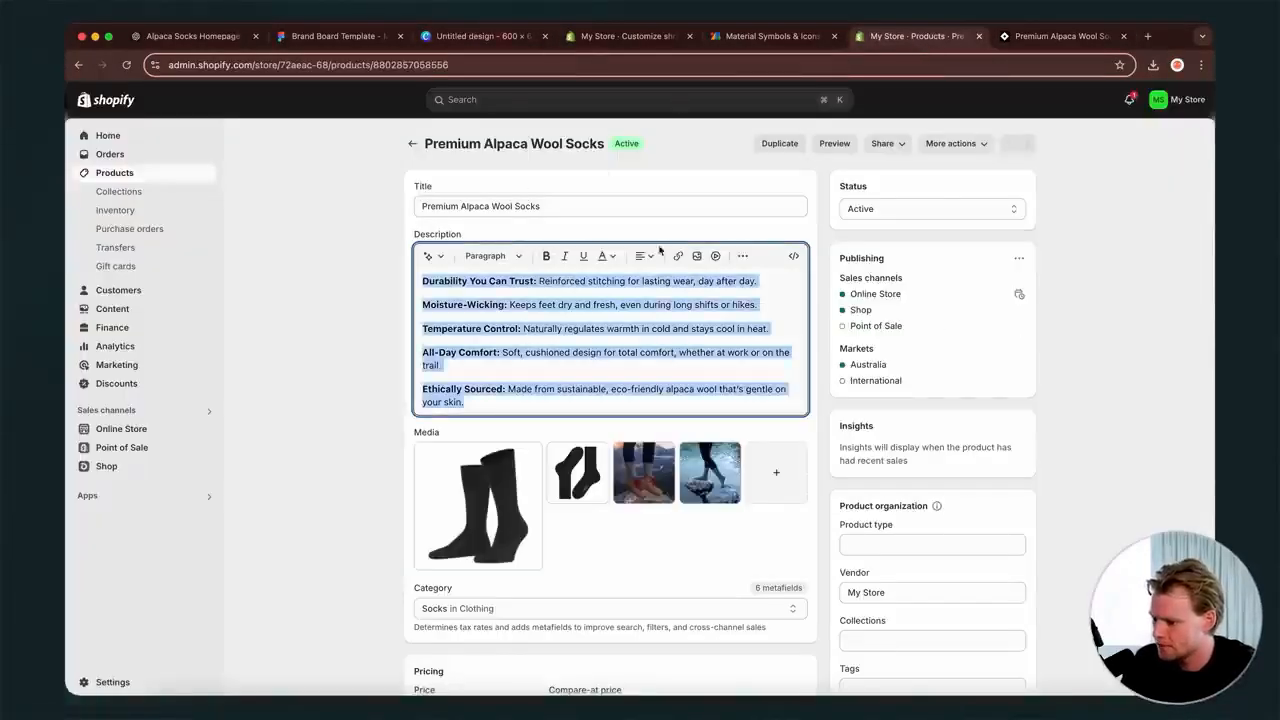
pyautogui.click(692, 280)
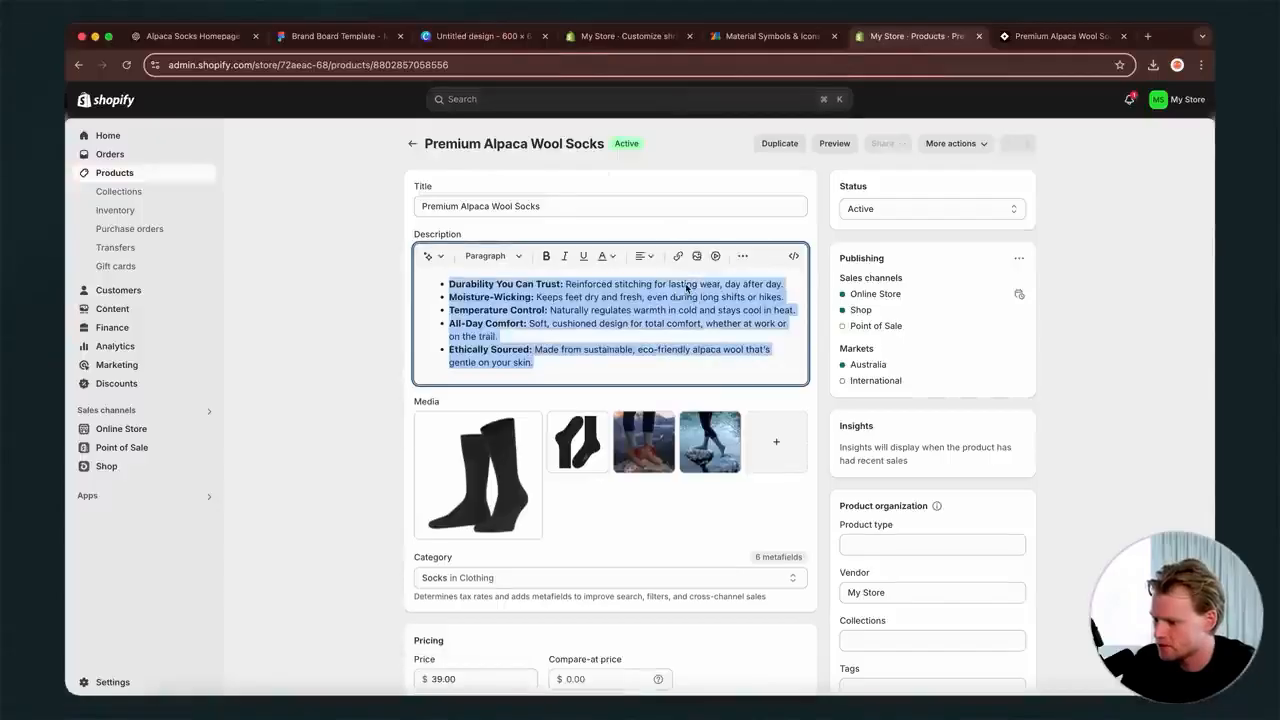
pyautogui.click(834, 99)
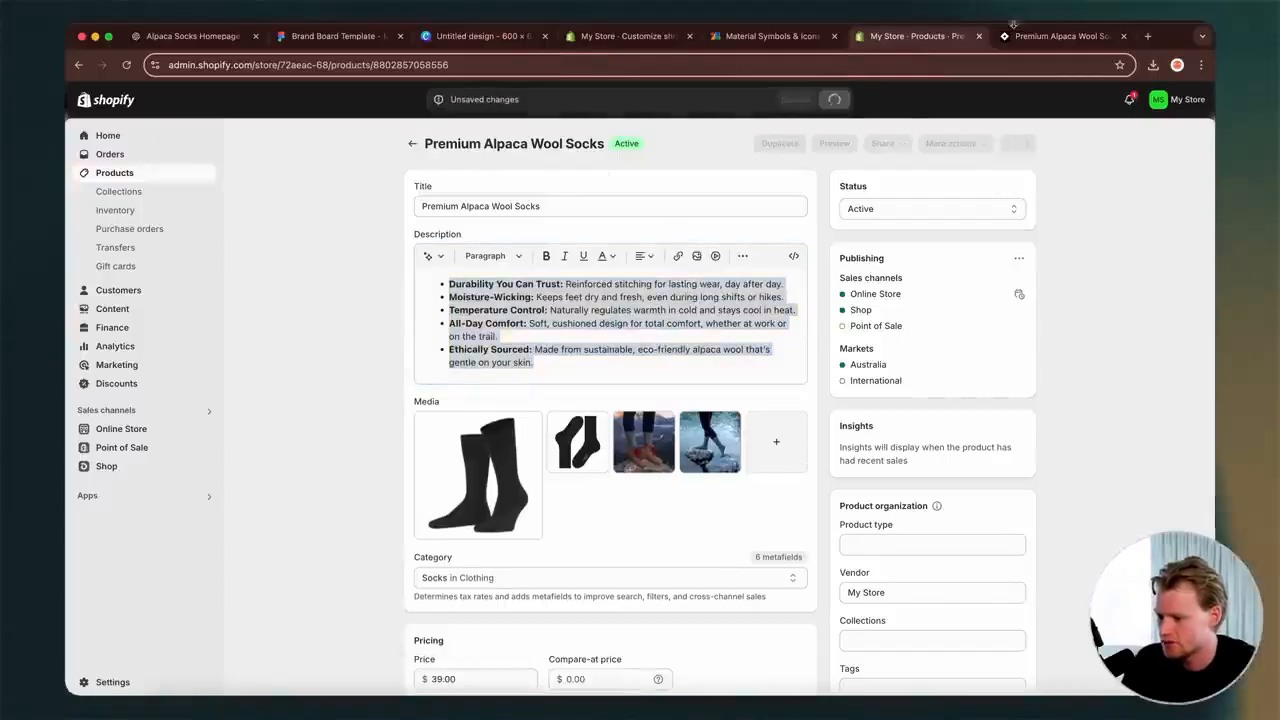
# - Check the description on the live product page and in the theme editor, and return to the product admin page
pyautogui.click(1081, 40)
pyautogui.scroll(1, 1035, 466)
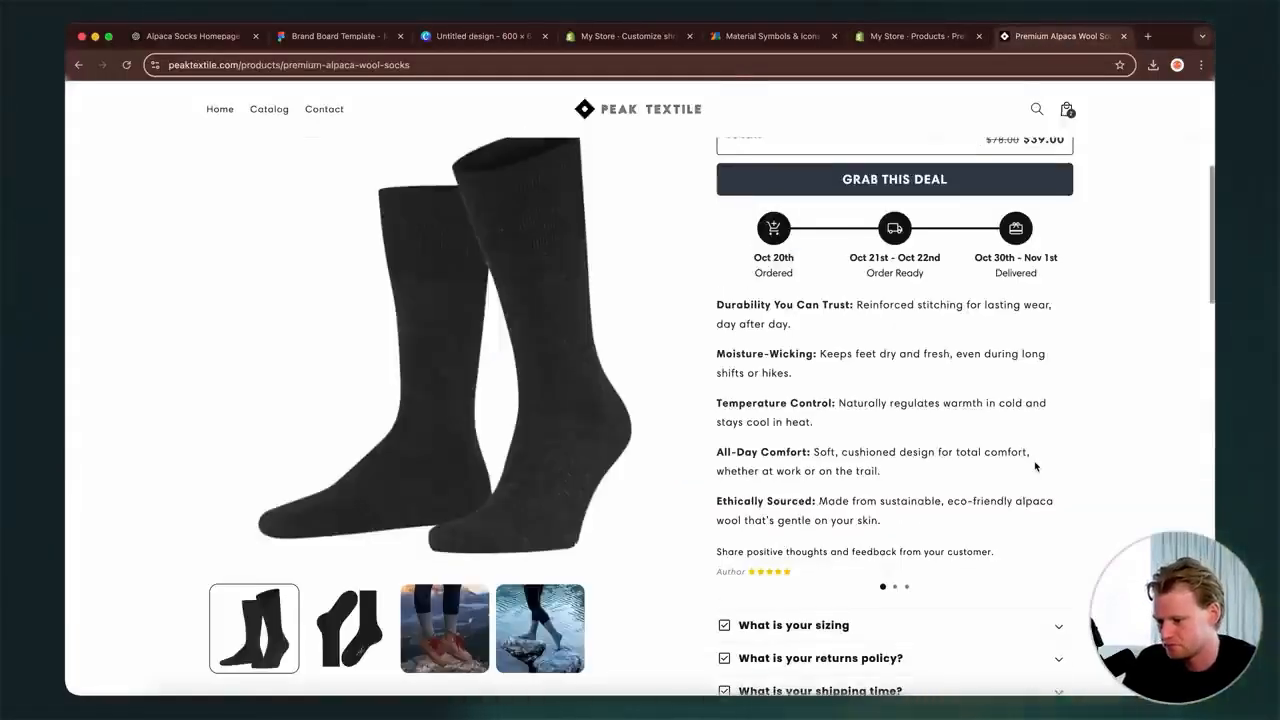
pyautogui.scroll(1, 1035, 466)
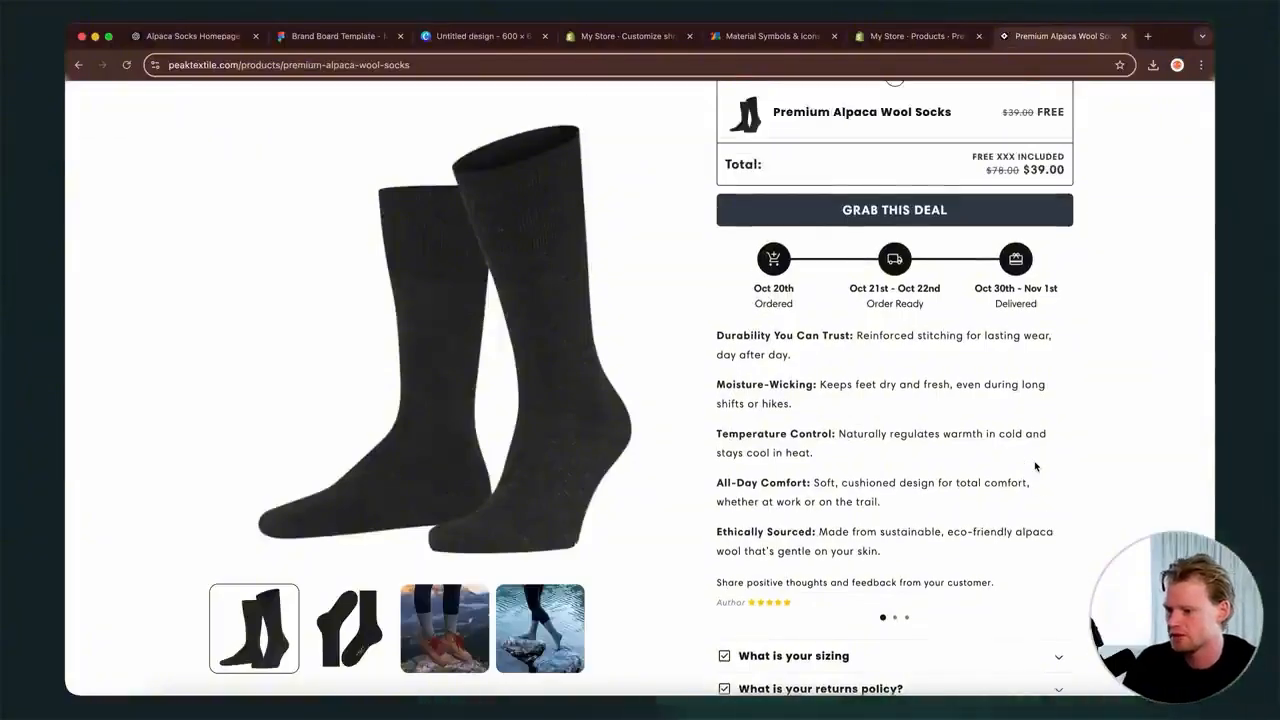
pyautogui.scroll(3, 1035, 466)
pyautogui.click(620, 36)
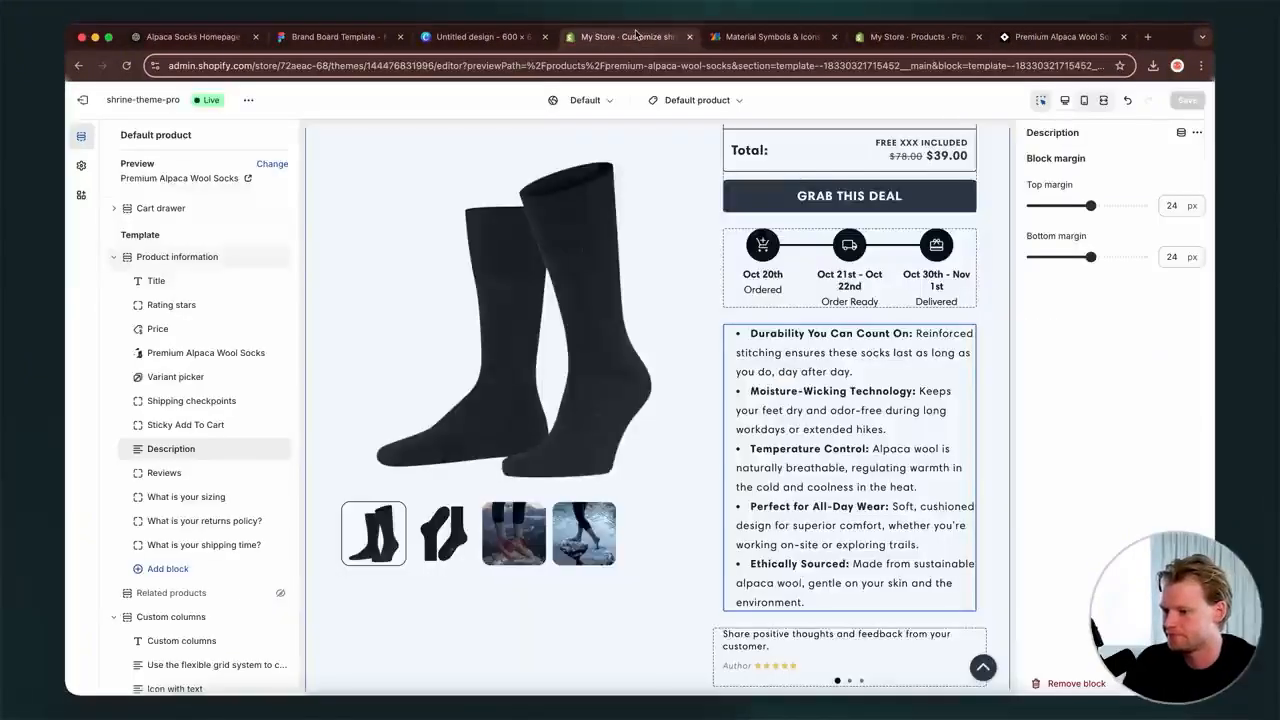
pyautogui.click(886, 40)
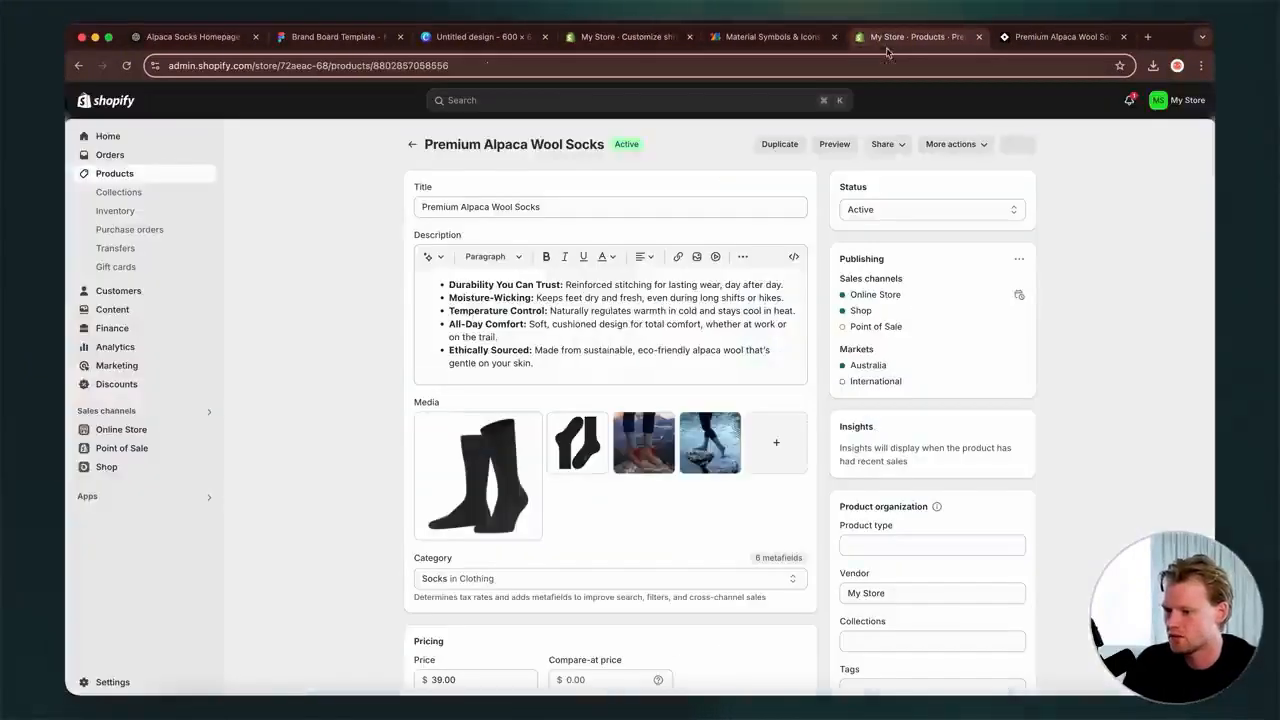
# - Preview the product from its admin page and review how the bulleted description fits below the shipping checkpoints
pyautogui.click(833, 145)
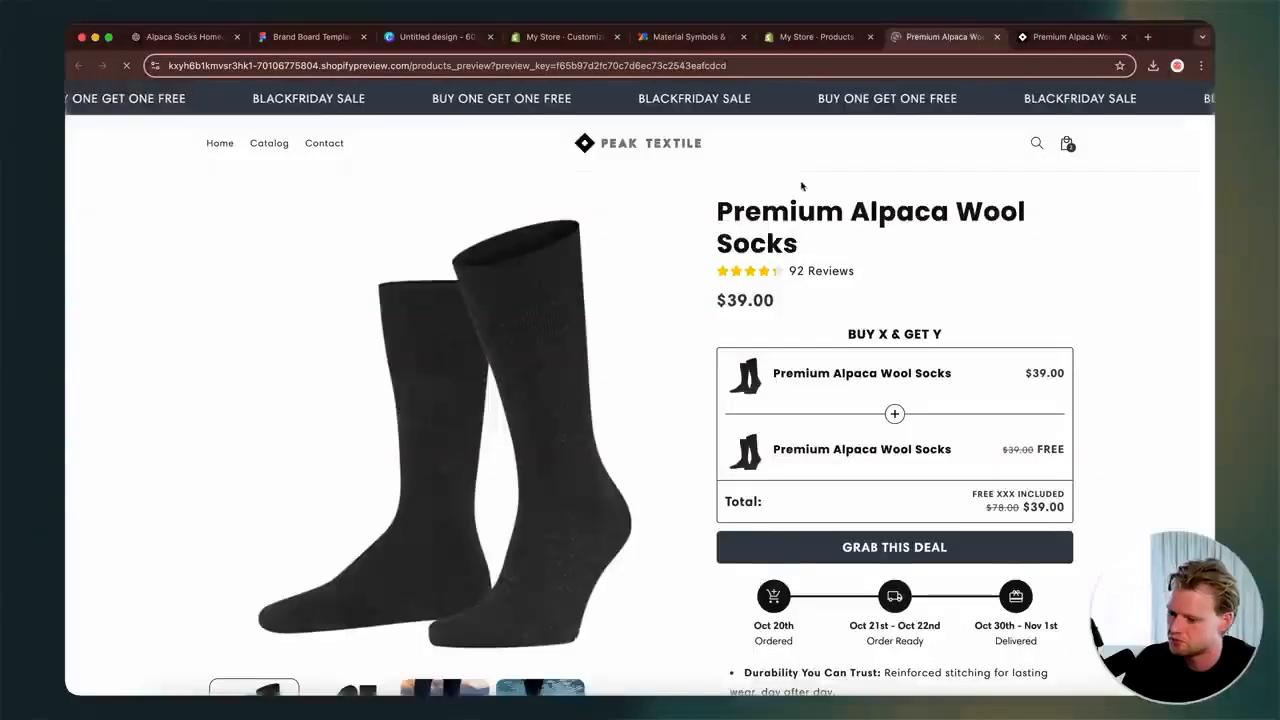
pyautogui.scroll(-5, 801, 186)
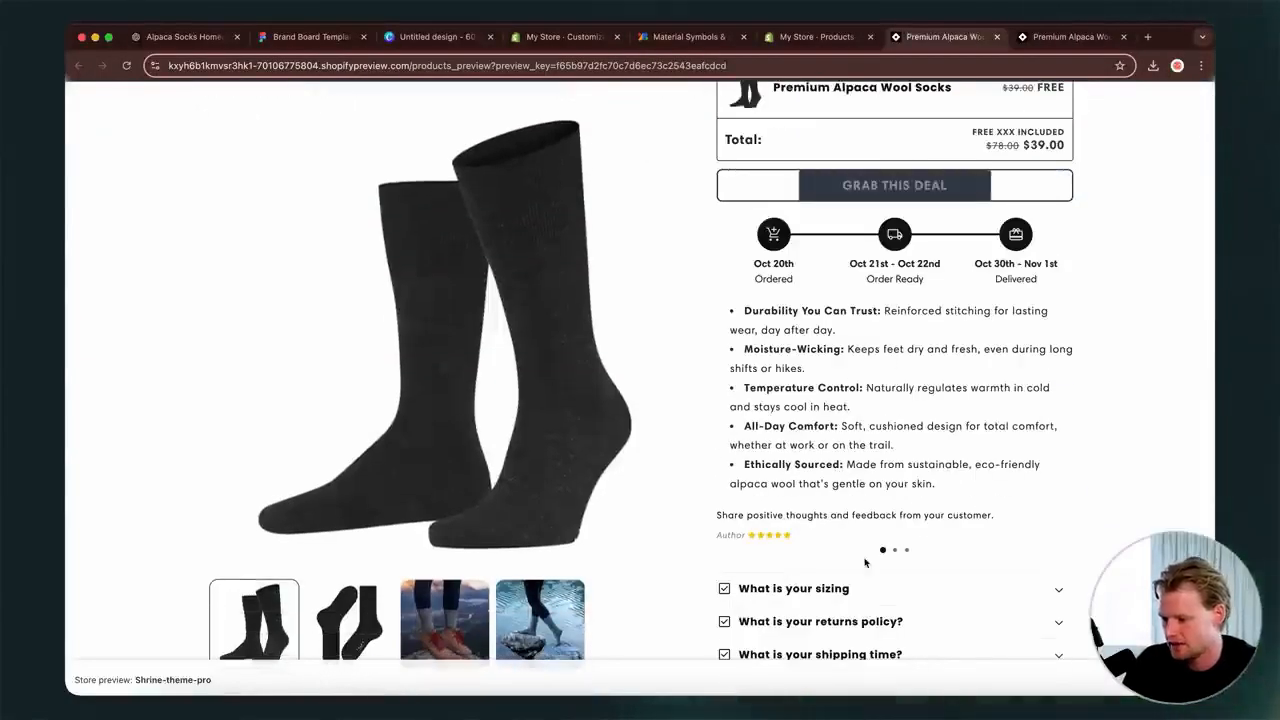
pyautogui.scroll(3, 801, 186)
pyautogui.scroll(-2, 862, 555)
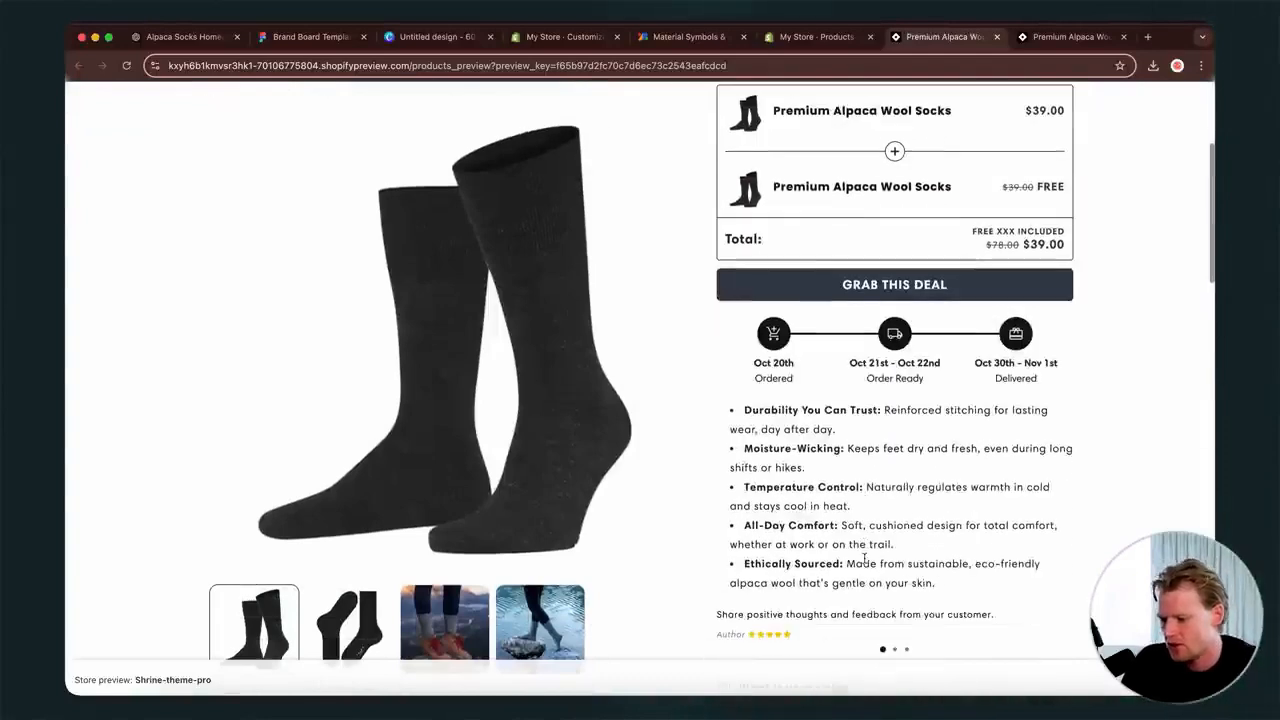
pyautogui.scroll(4, 858, 548)
pyautogui.scroll(-3, 858, 548)
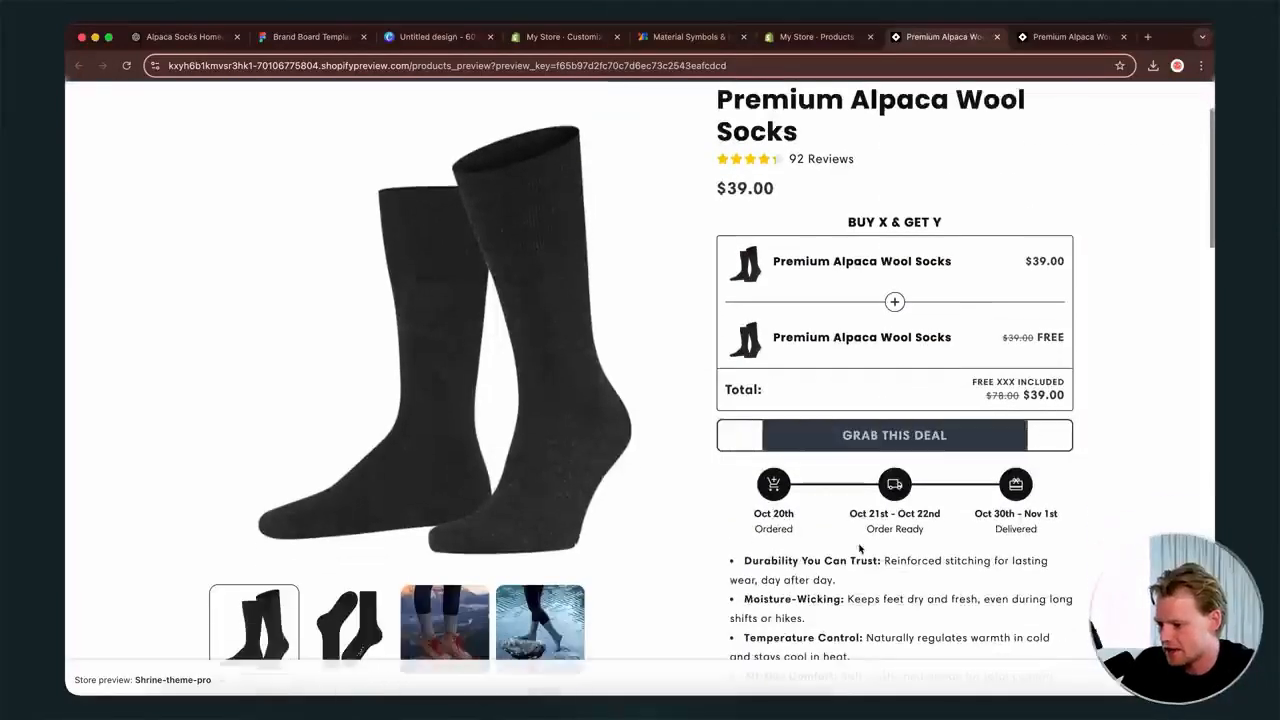
pyautogui.scroll(3, 858, 548)
# - Open theoodie.com in a new browser tab and go to the Black Button Up sleep tee's product page
pyautogui.click(1147, 36)
pyautogui.write('theoodie.com')
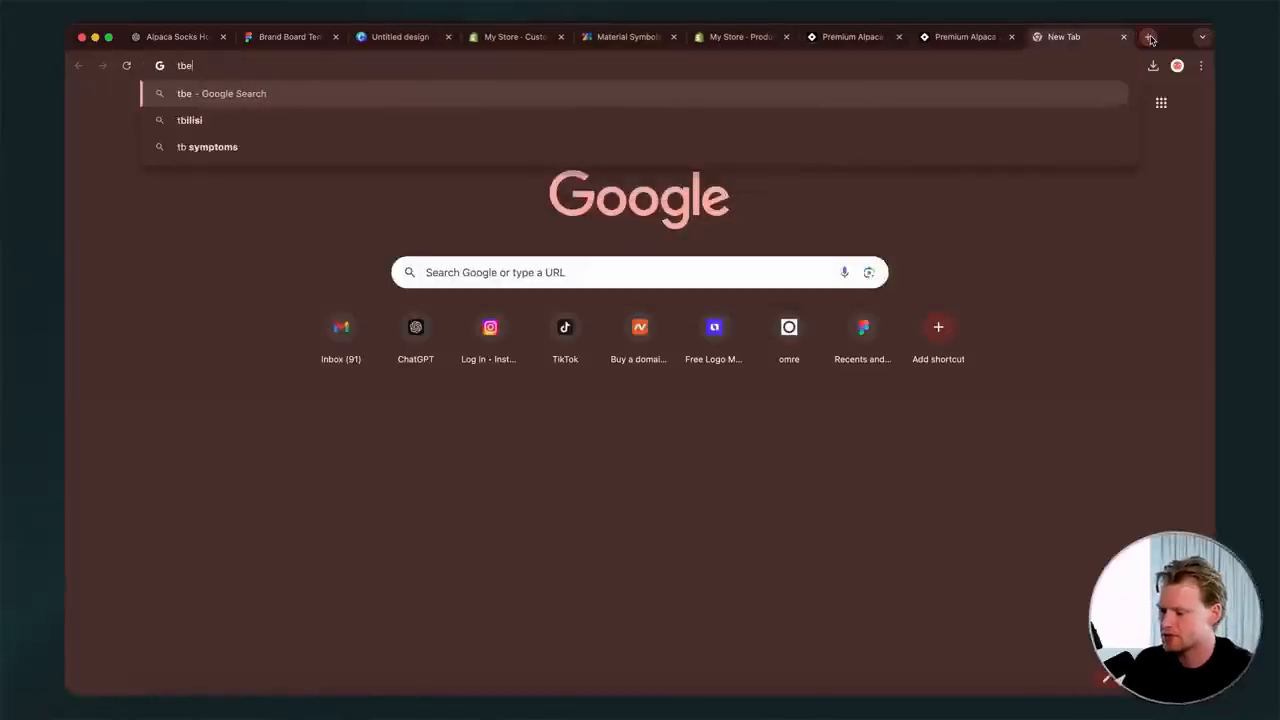
pyautogui.press('Return')
pyautogui.scroll(-5, 578, 402)
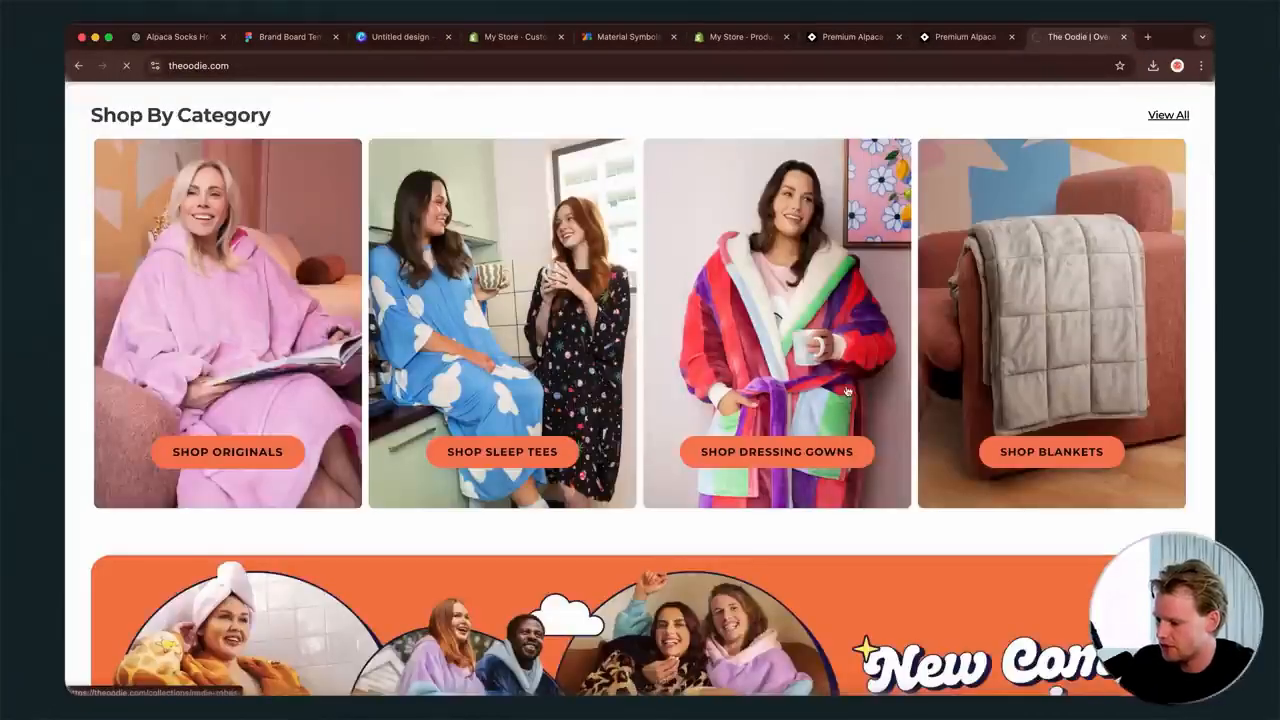
pyautogui.scroll(-3, 690, 450)
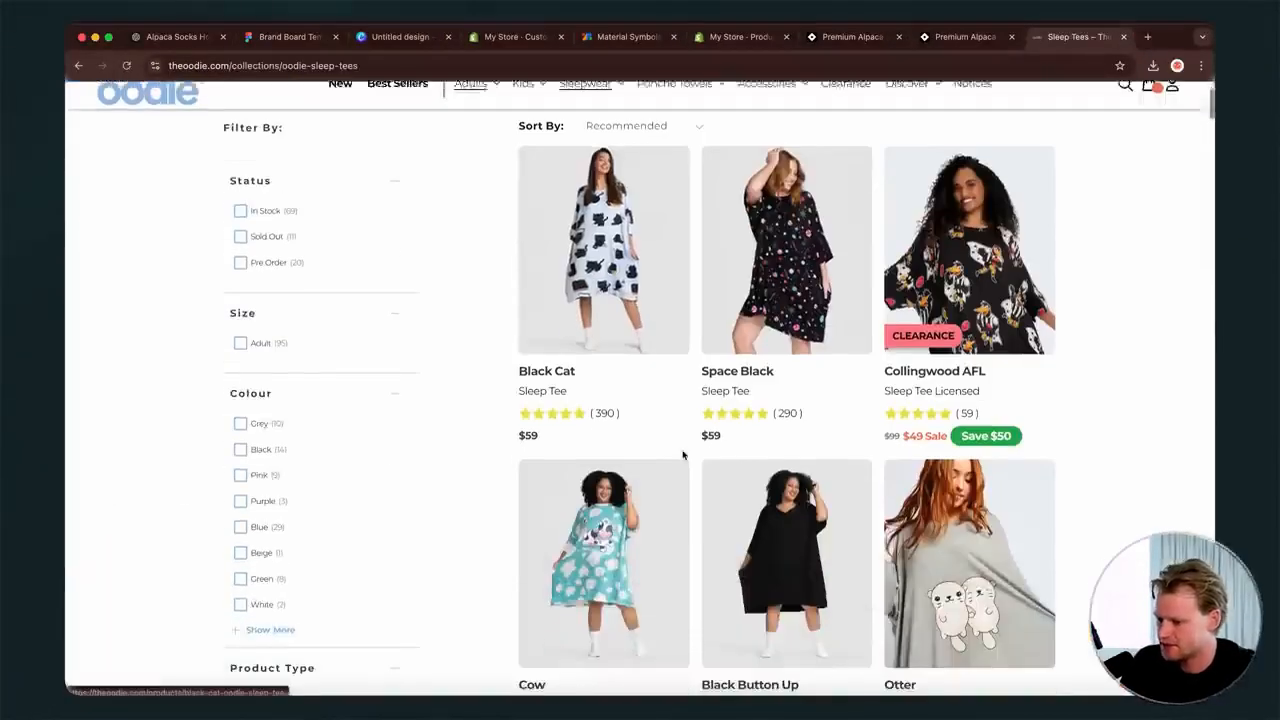
pyautogui.click(860, 500)
pyautogui.click(765, 487)
pyautogui.scroll(-1, 763, 420)
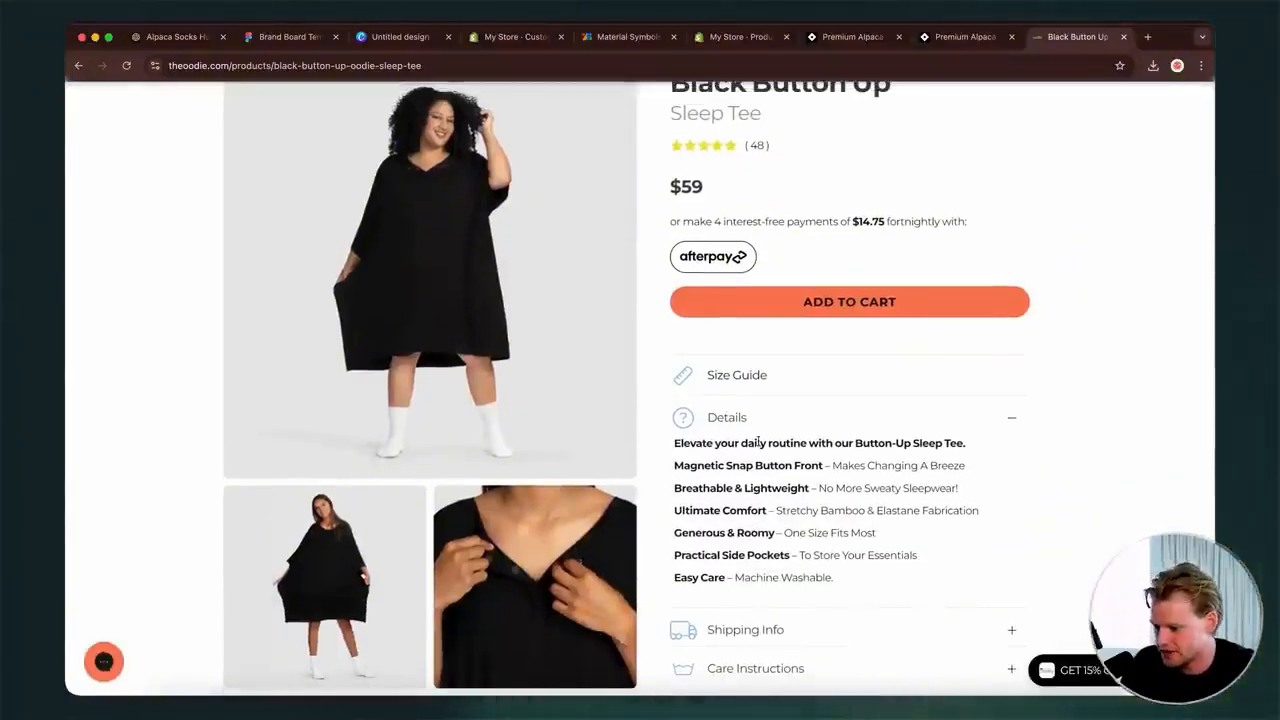
# - Examine the Details and Size Guide sections of the Black Button Up product page as a layout reference
pyautogui.click(770, 419)
pyautogui.click(769, 420)
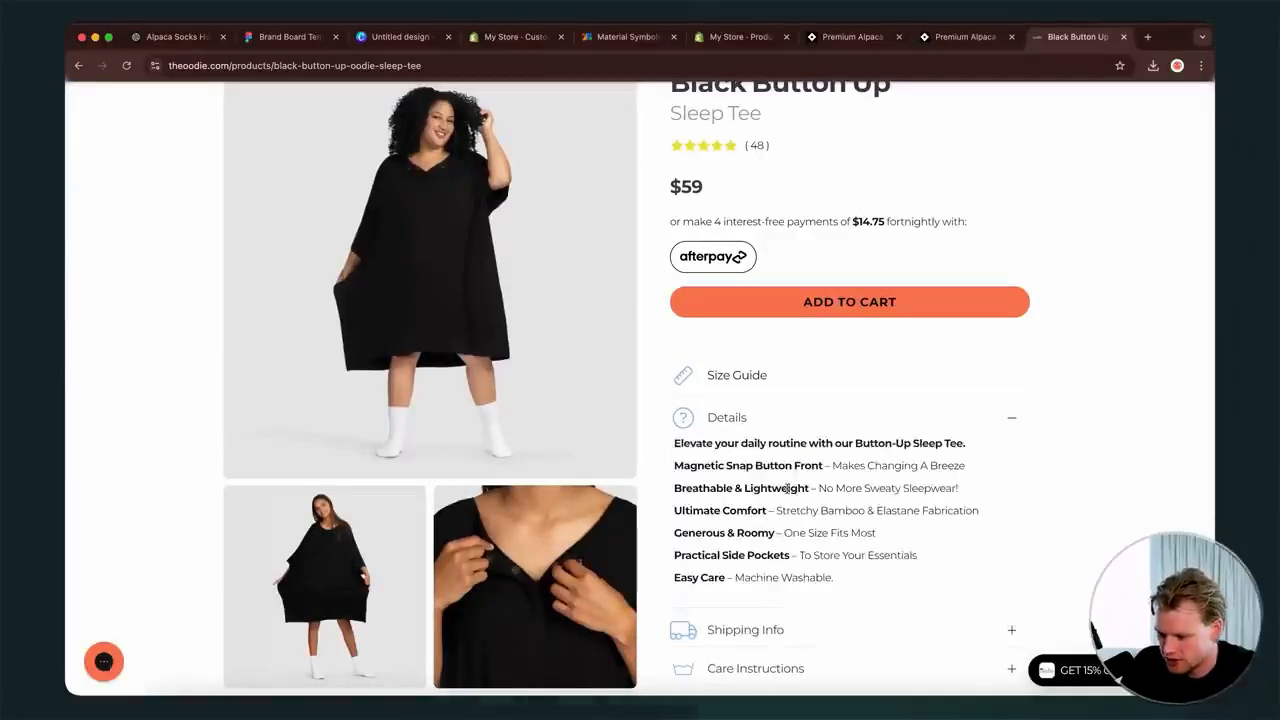
pyautogui.click(815, 417)
pyautogui.click(758, 375)
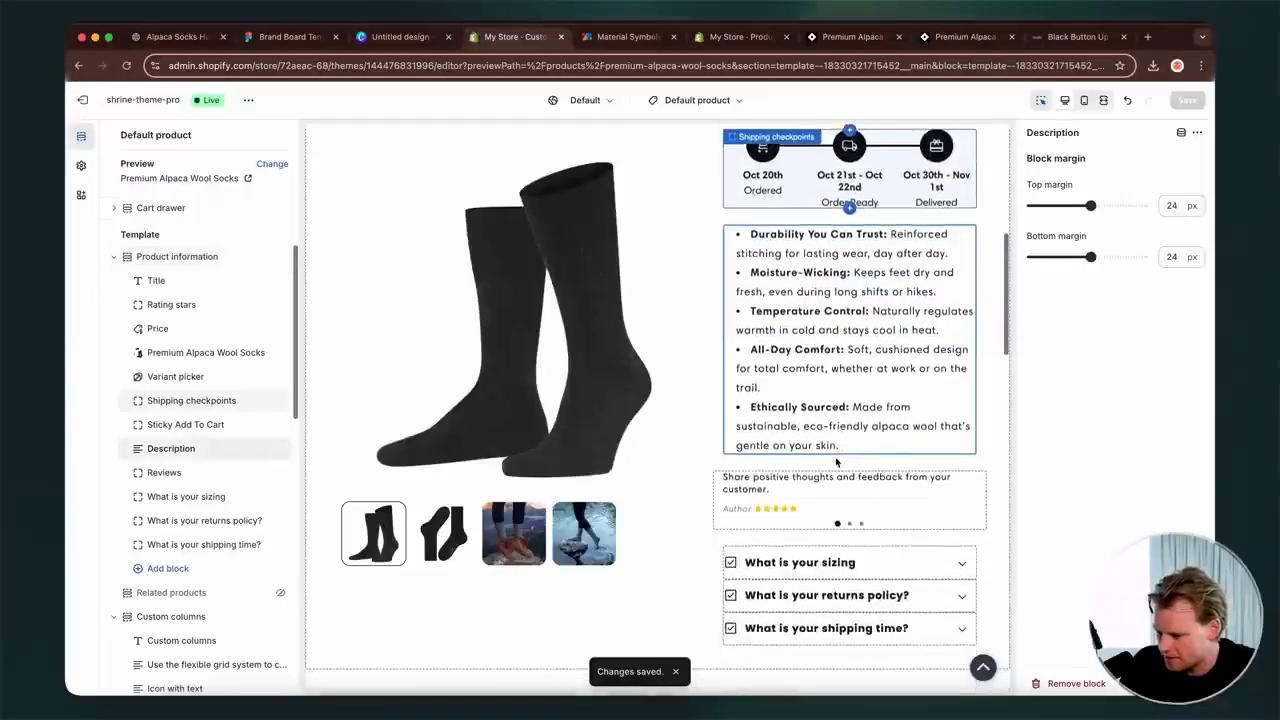
# - Back in the theme editor, review the product page's description, Reviews block and "What is your sizing" row
pyautogui.scroll(-3, 836, 461)
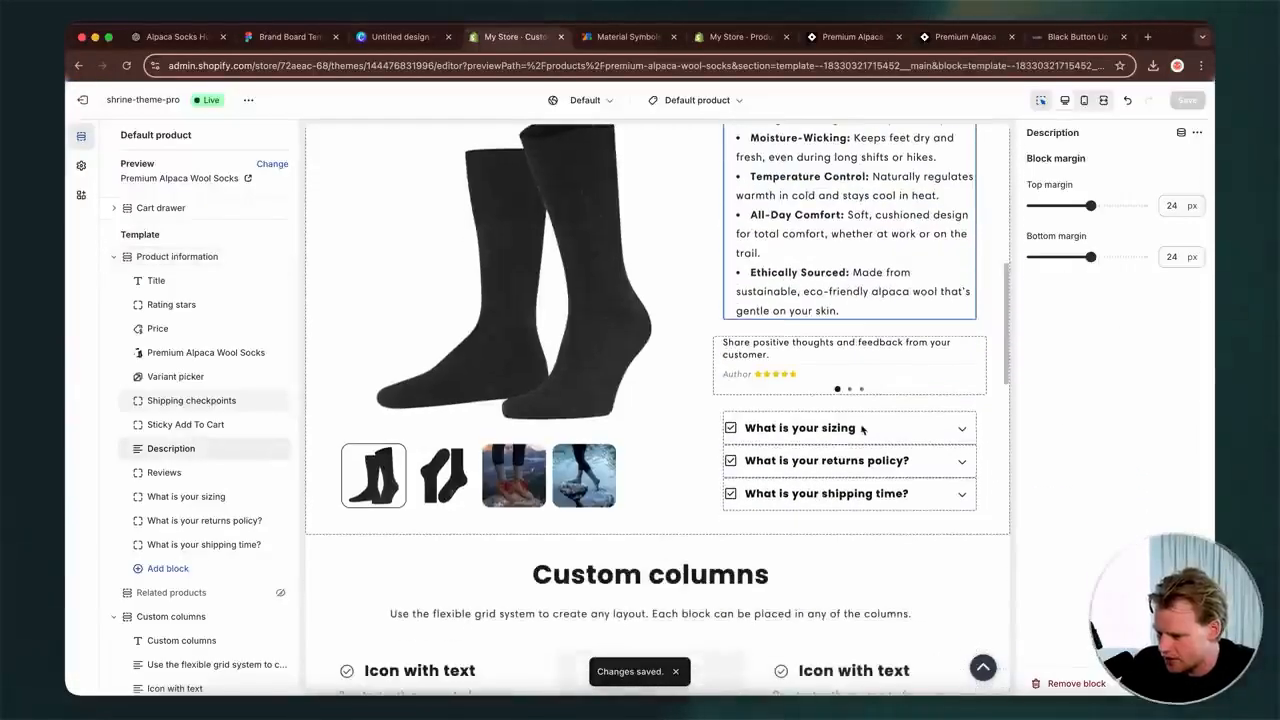
pyautogui.click(862, 429)
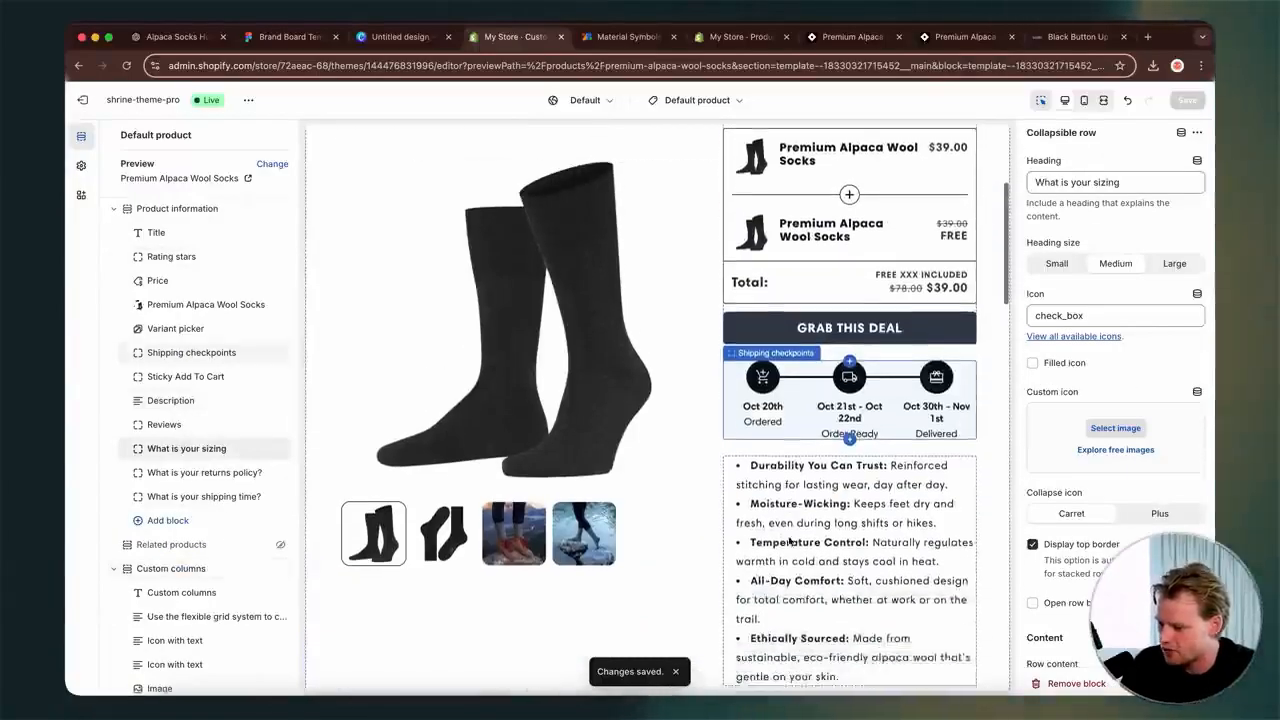
pyautogui.scroll(-3, 789, 541)
pyautogui.click(789, 540)
pyautogui.scroll(-5, 789, 538)
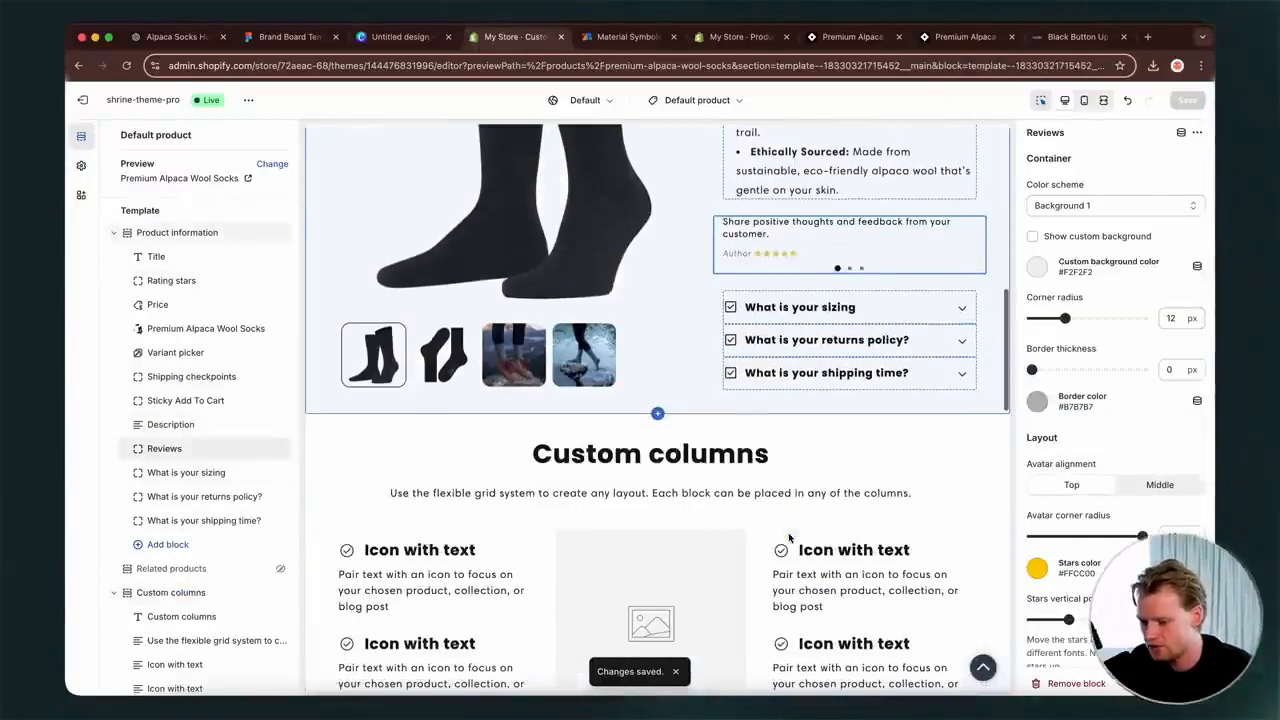
pyautogui.scroll(-3, 789, 538)
# - Select the Custom columns section and examine its icon-with-text layout and the settings of its placeholder Image block
pyautogui.click(554, 393)
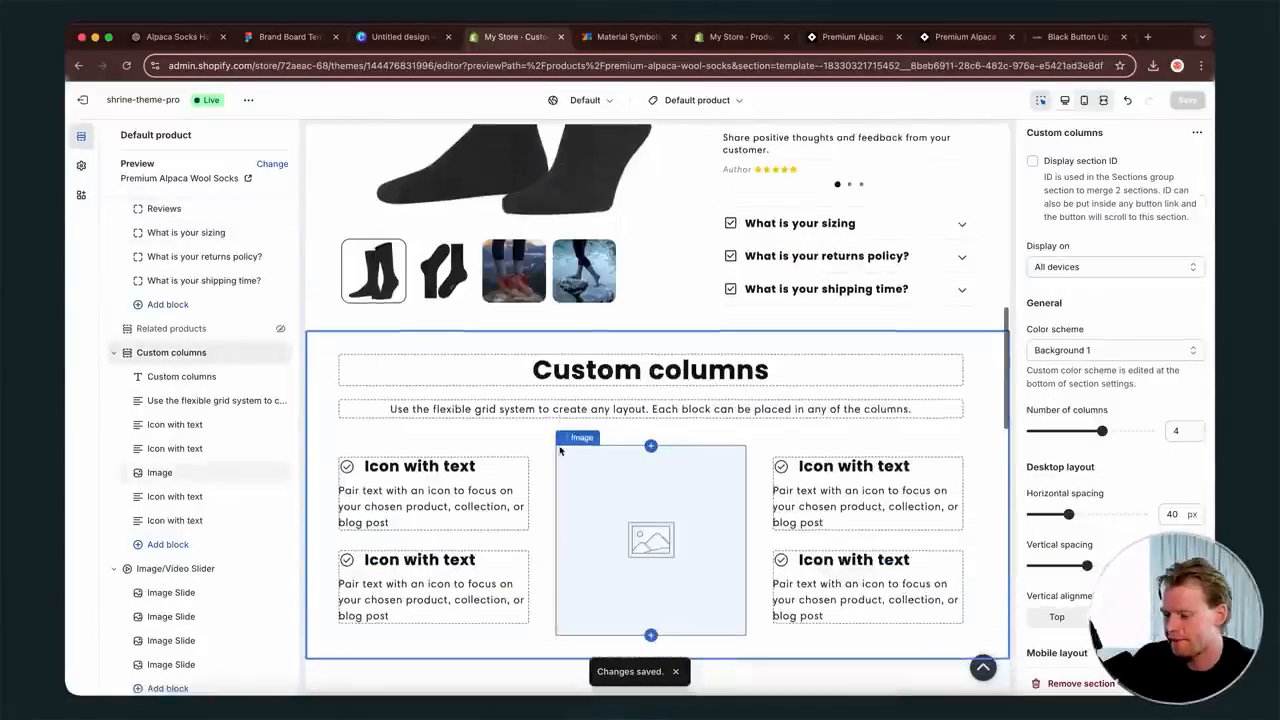
pyautogui.scroll(-3, 558, 445)
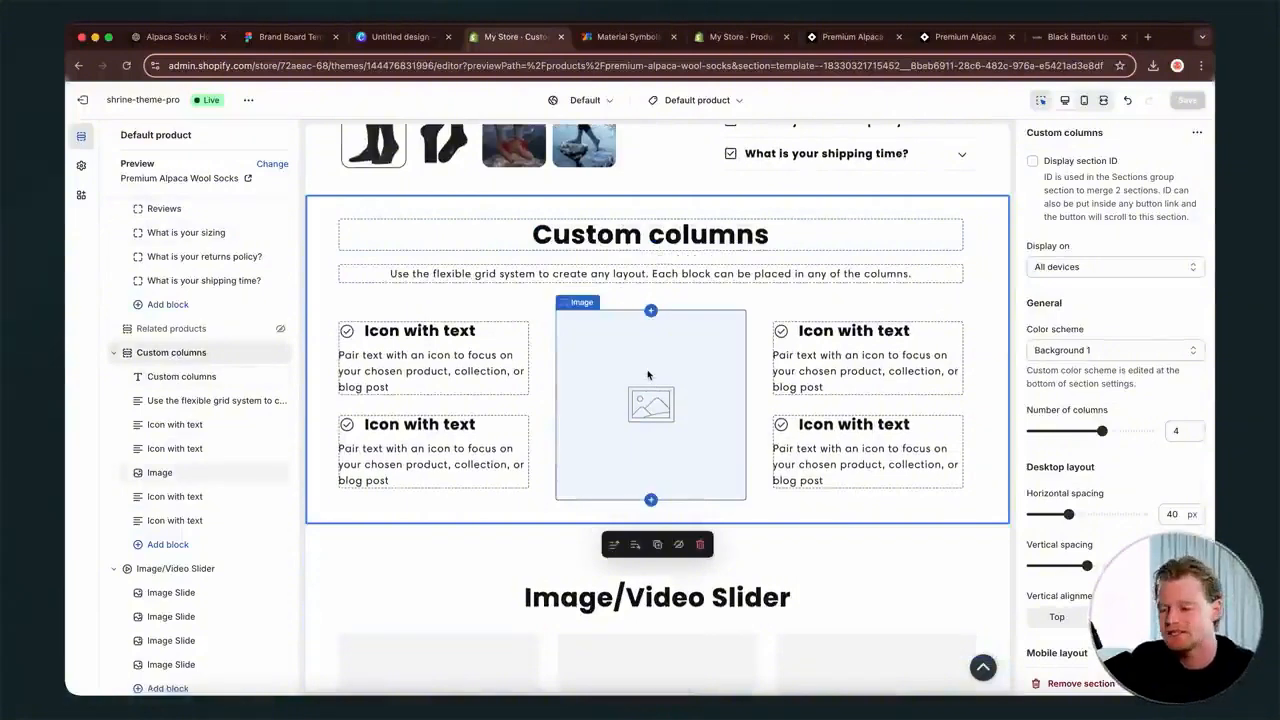
pyautogui.scroll(-1, 648, 375)
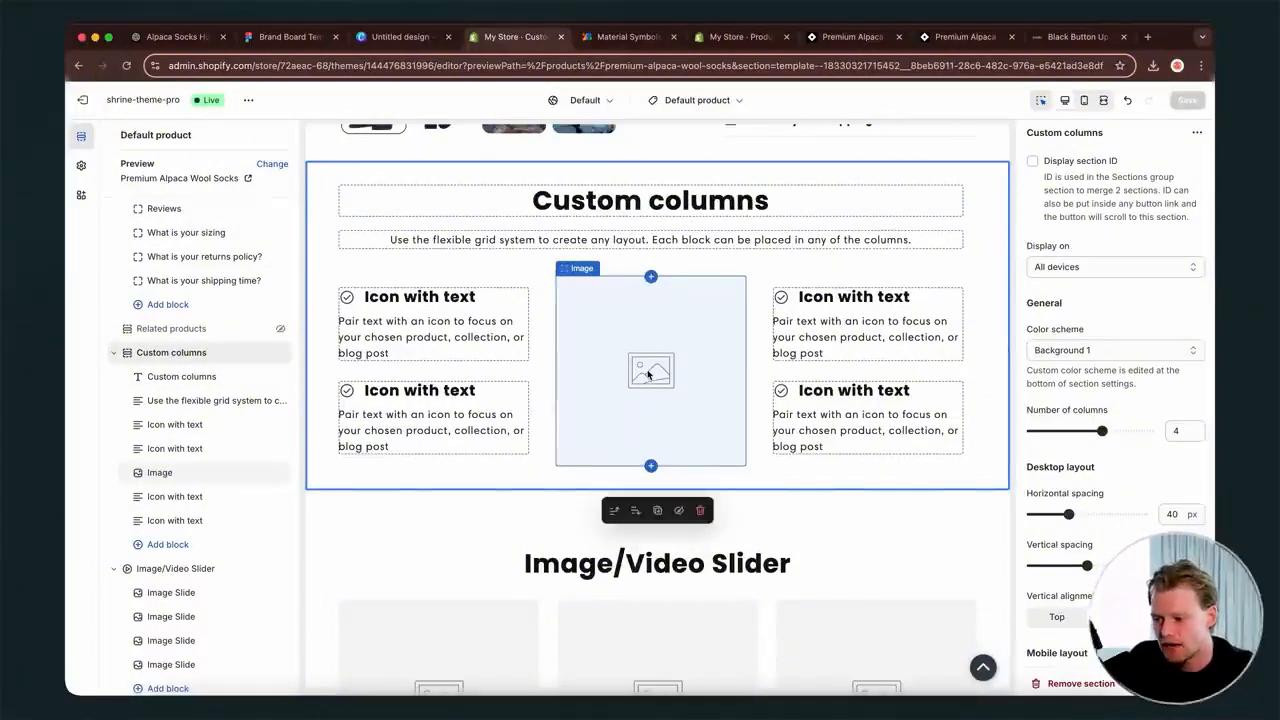
pyautogui.scroll(3, 613, 490)
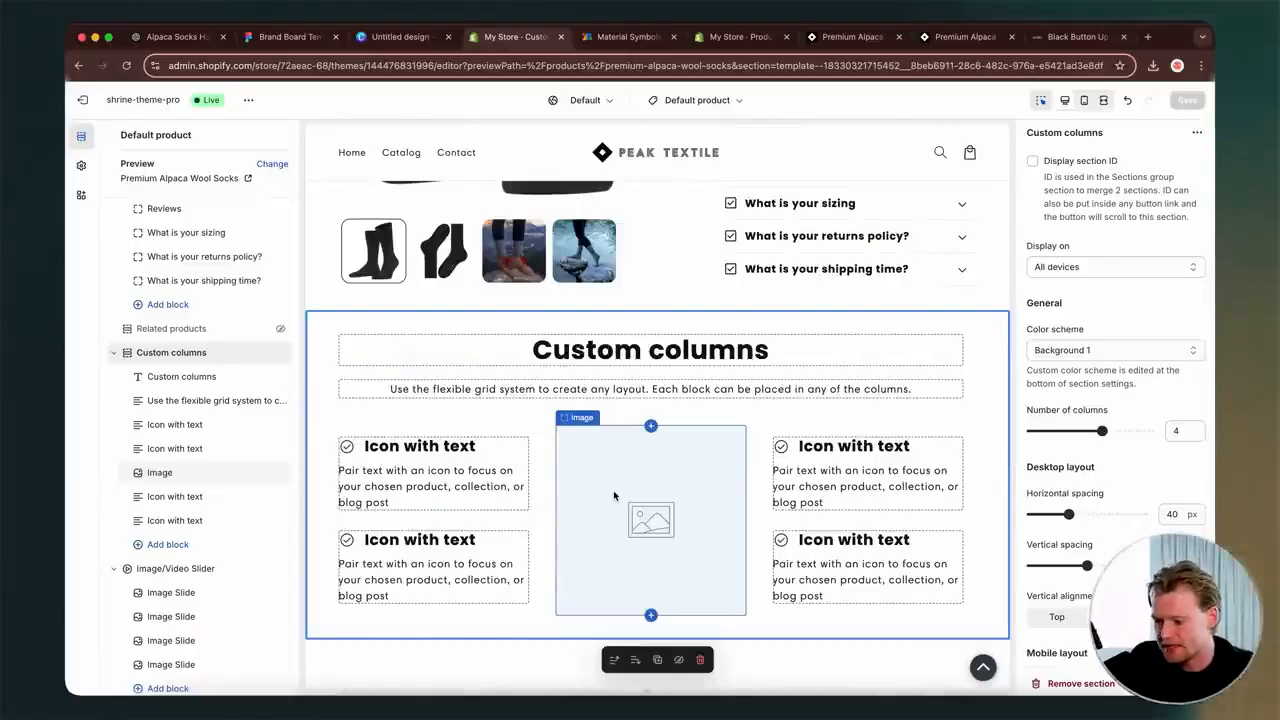
pyautogui.scroll(-1, 613, 490)
pyautogui.scroll(-1, 613, 490)
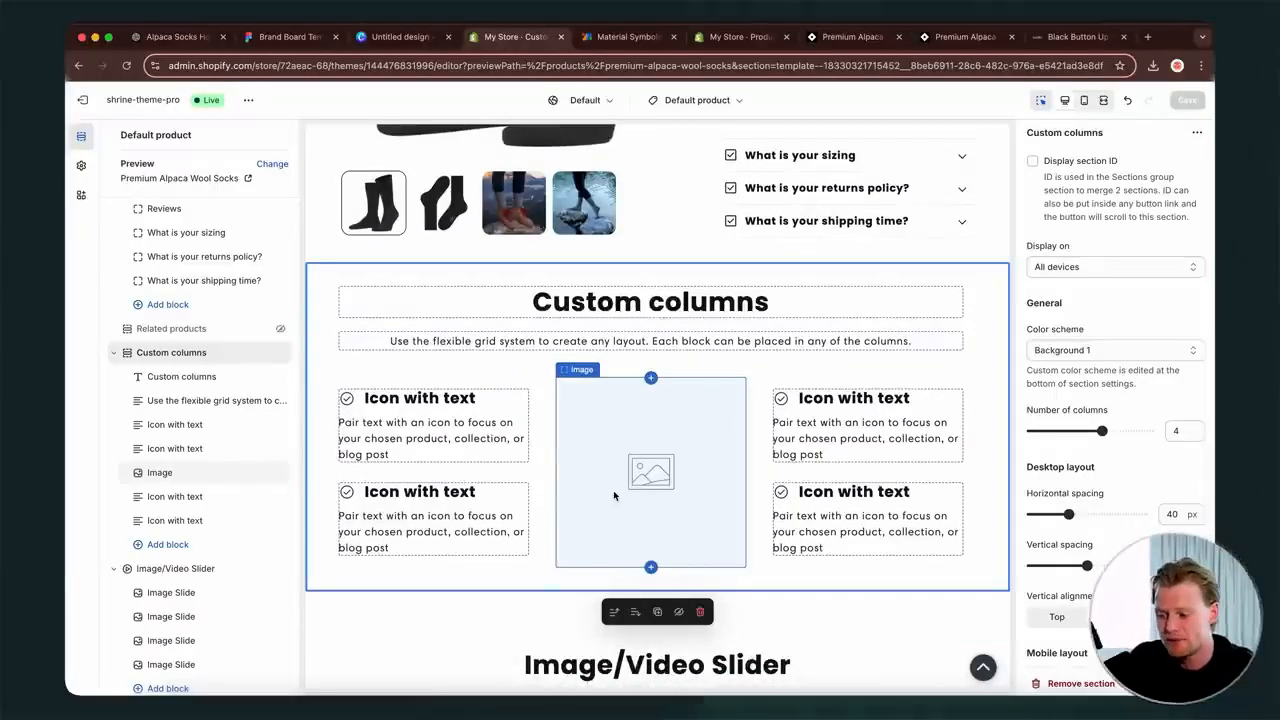
pyautogui.scroll(1, 613, 490)
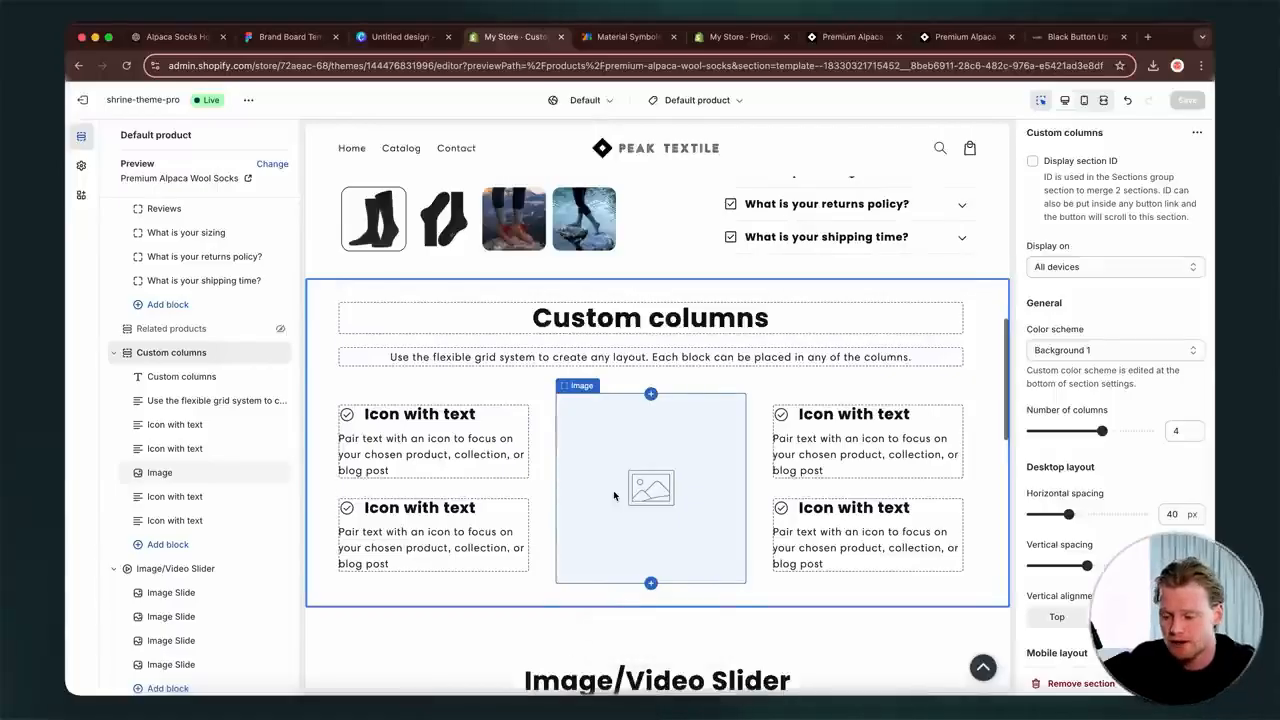
pyautogui.click(613, 490)
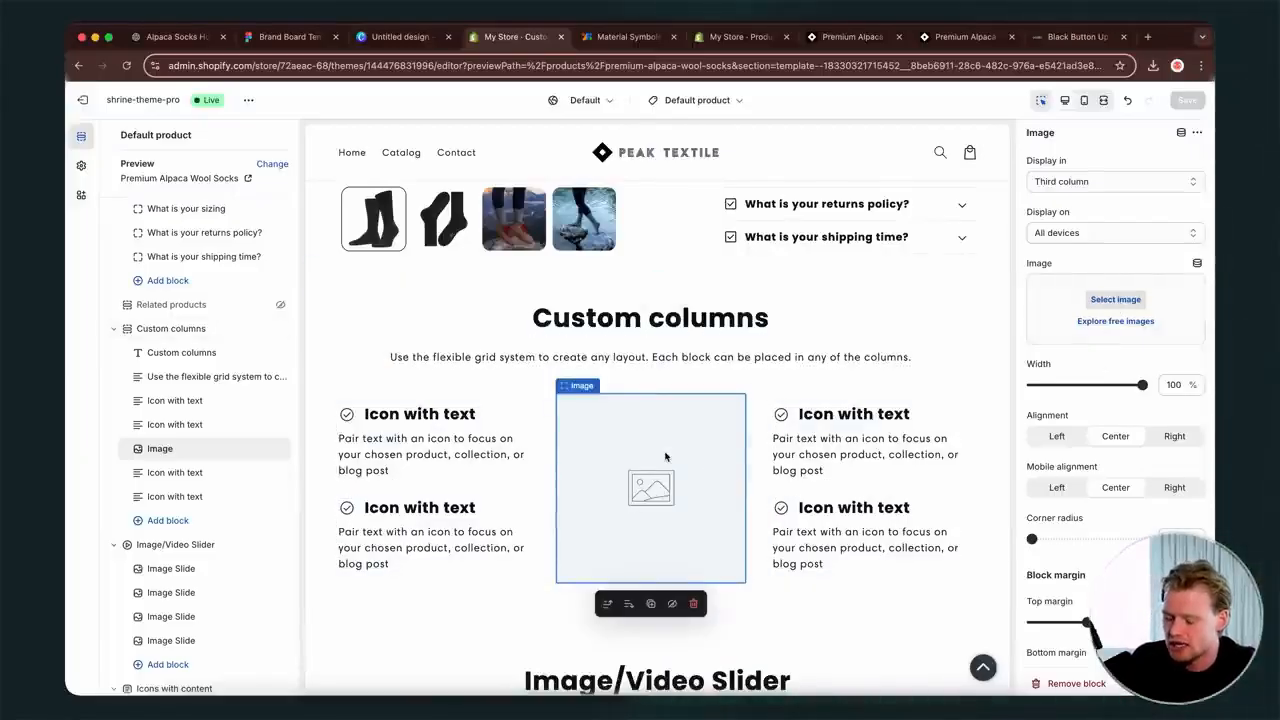
pyautogui.scroll(3, 665, 456)
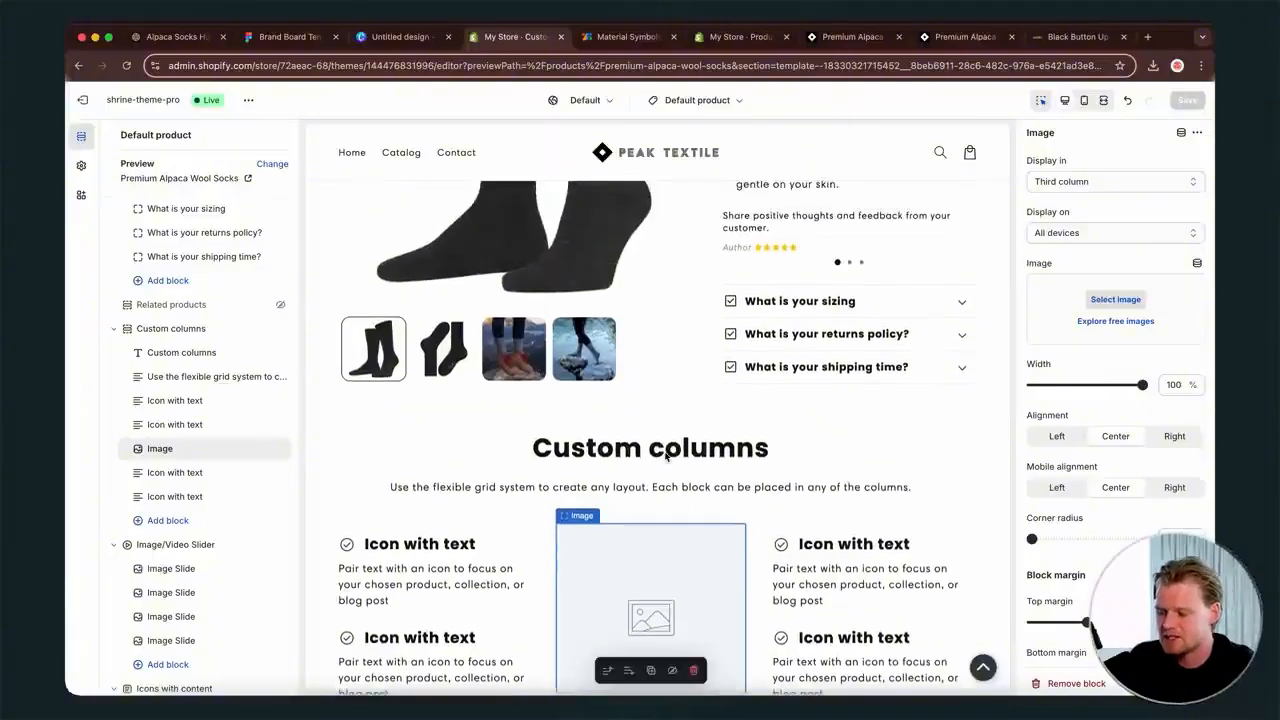
# - Close the Untitled design (1) folder and preview 71y8ZBGyYnL._AC_SX679_.jpg from the Alpaca Assets folder before returning to the theme editor
pyautogui.click(1078, 709)
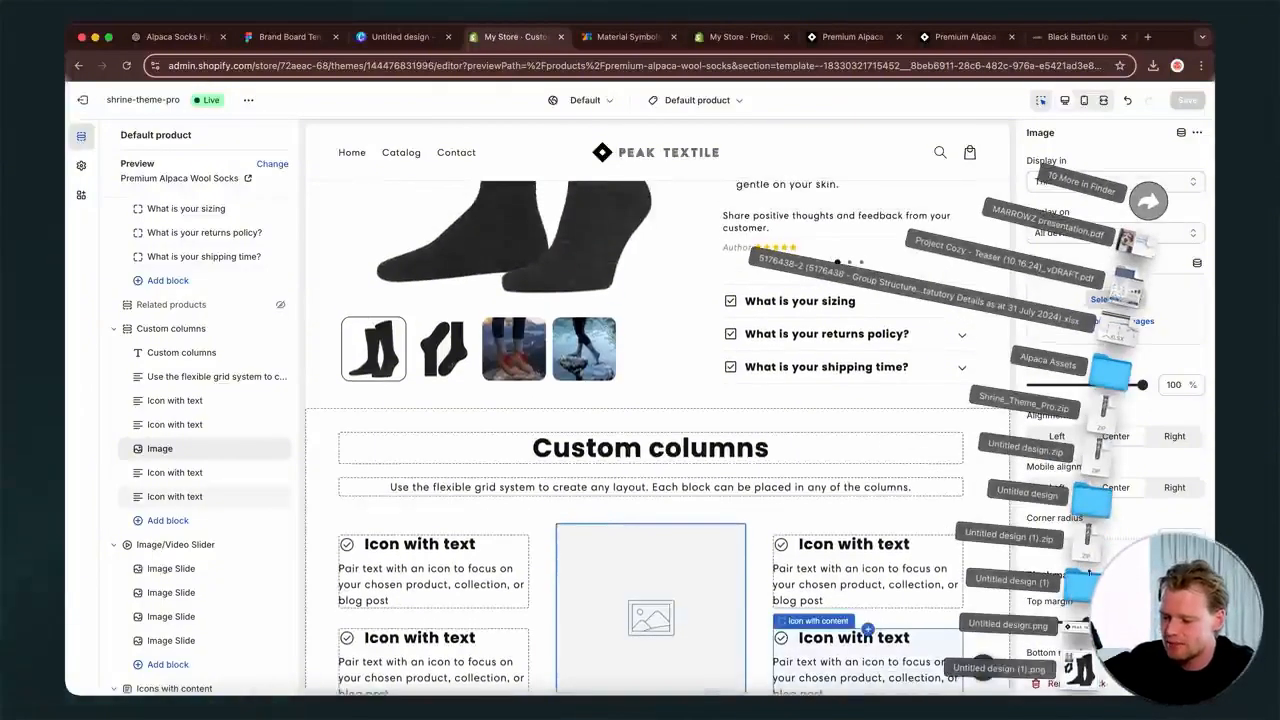
pyautogui.click(1087, 602)
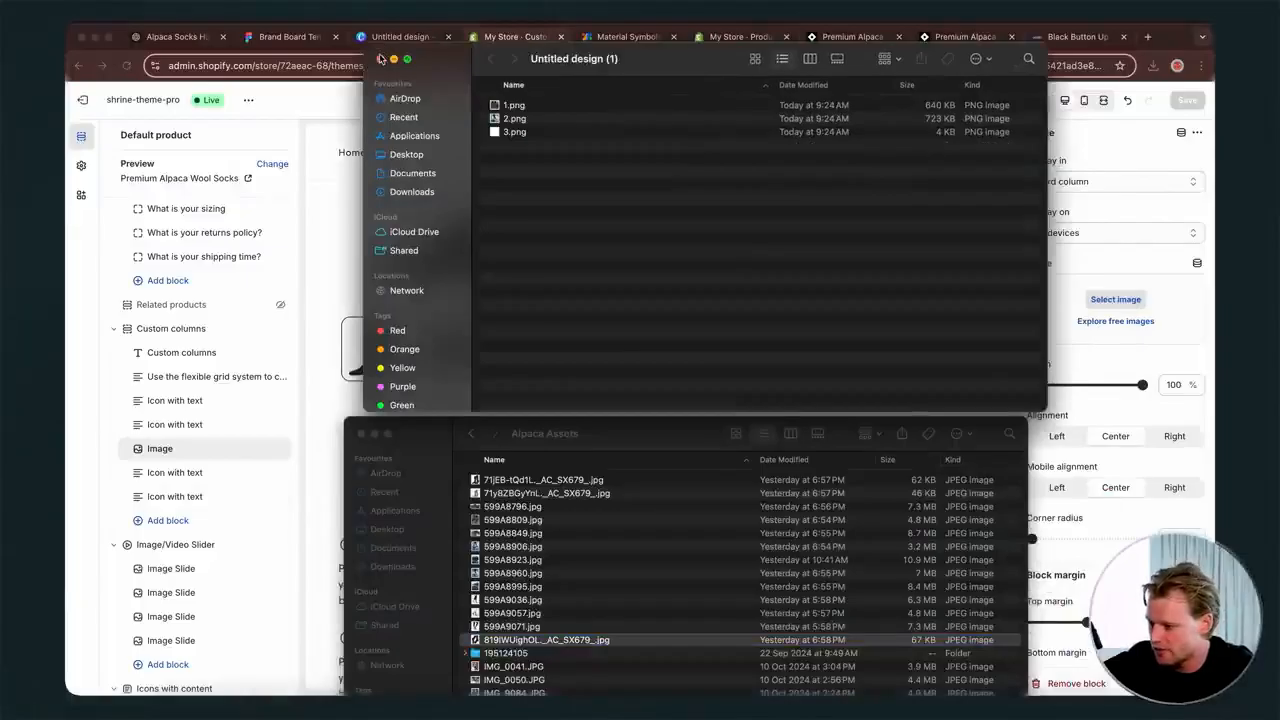
pyautogui.click(380, 58)
pyautogui.click(514, 493)
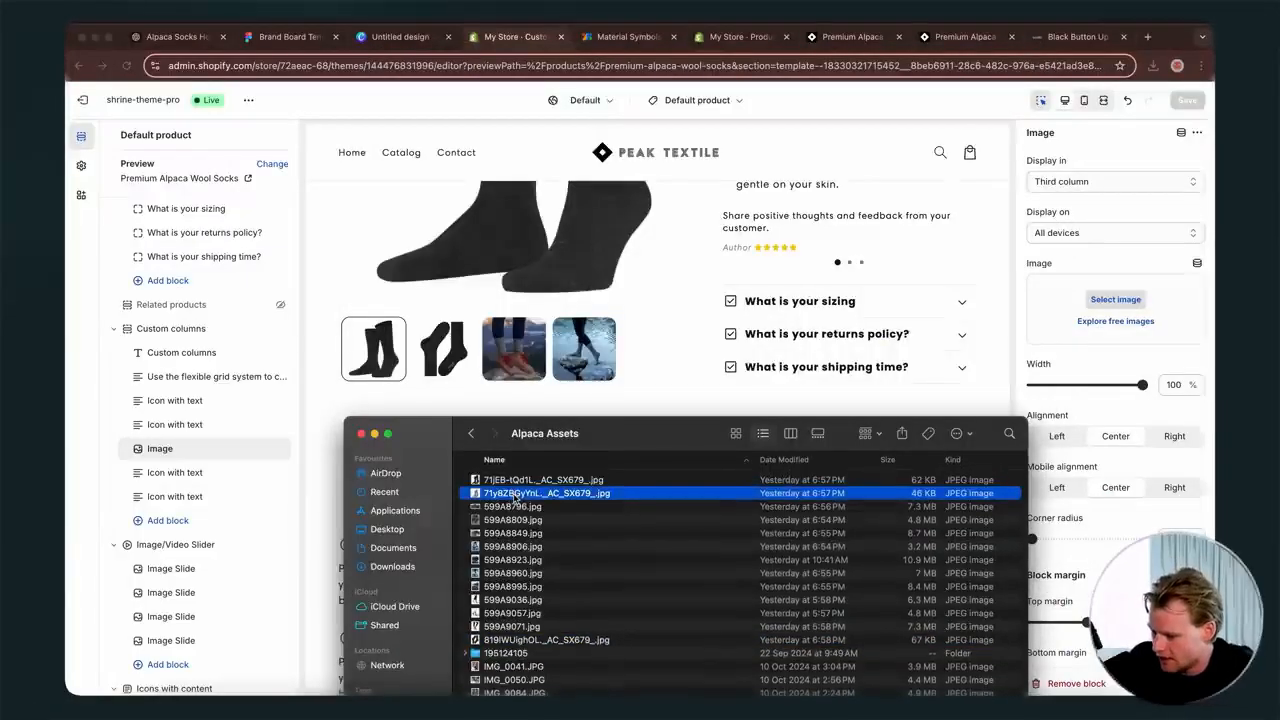
pyautogui.doubleClick(514, 494)
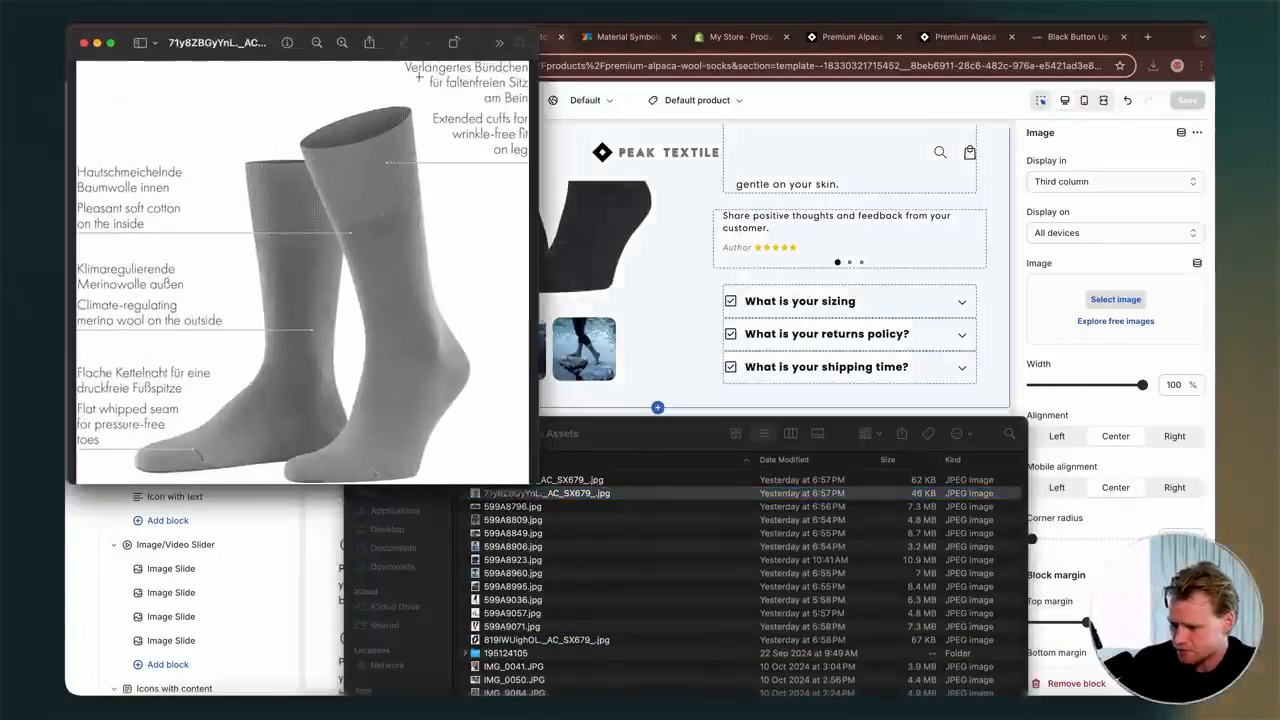
pyautogui.click(680, 349)
# - Examine the Custom columns section and its image placeholder against the product gallery above it
pyautogui.scroll(-4, 608, 332)
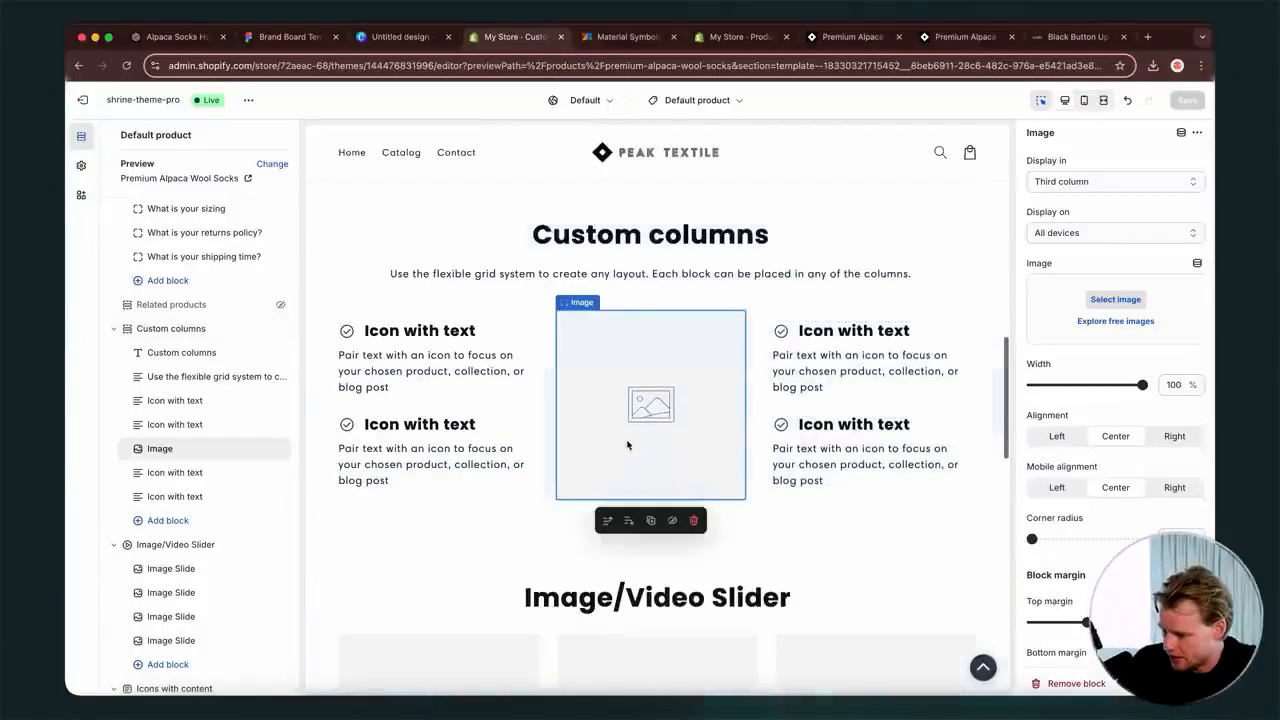
pyautogui.scroll(3, 604, 409)
pyautogui.scroll(-2, 604, 409)
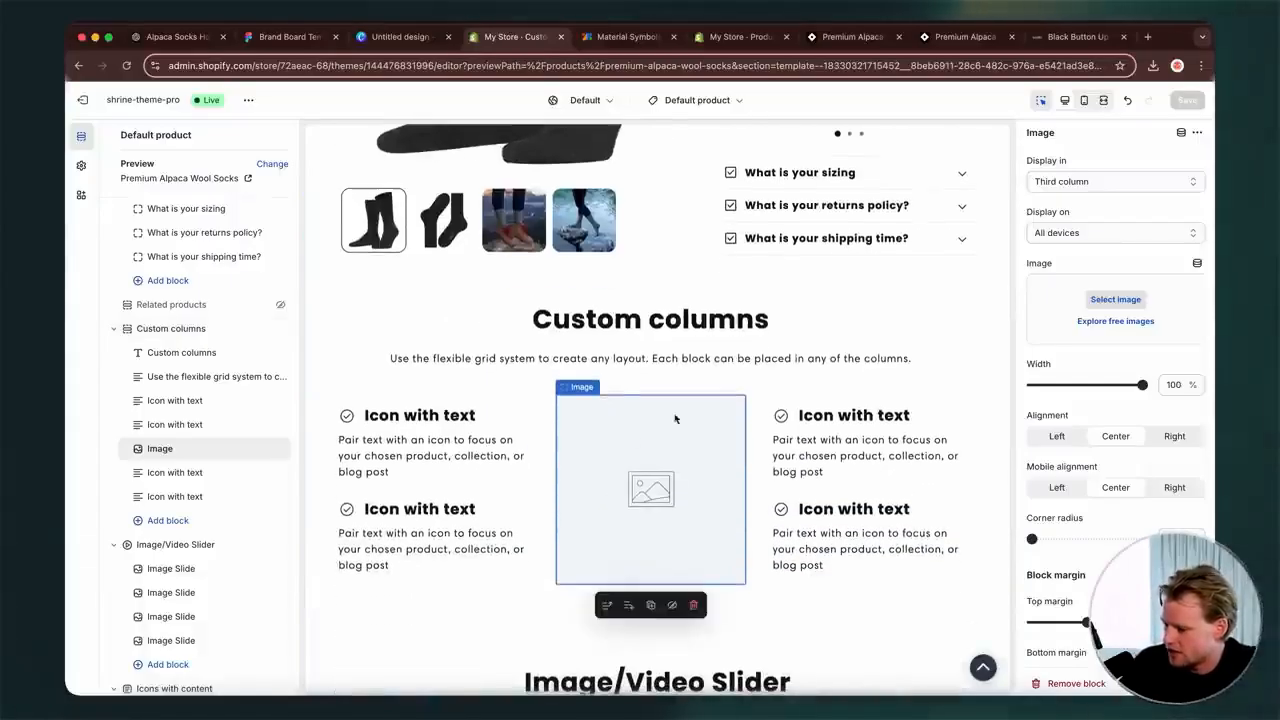
pyautogui.scroll(4, 558, 322)
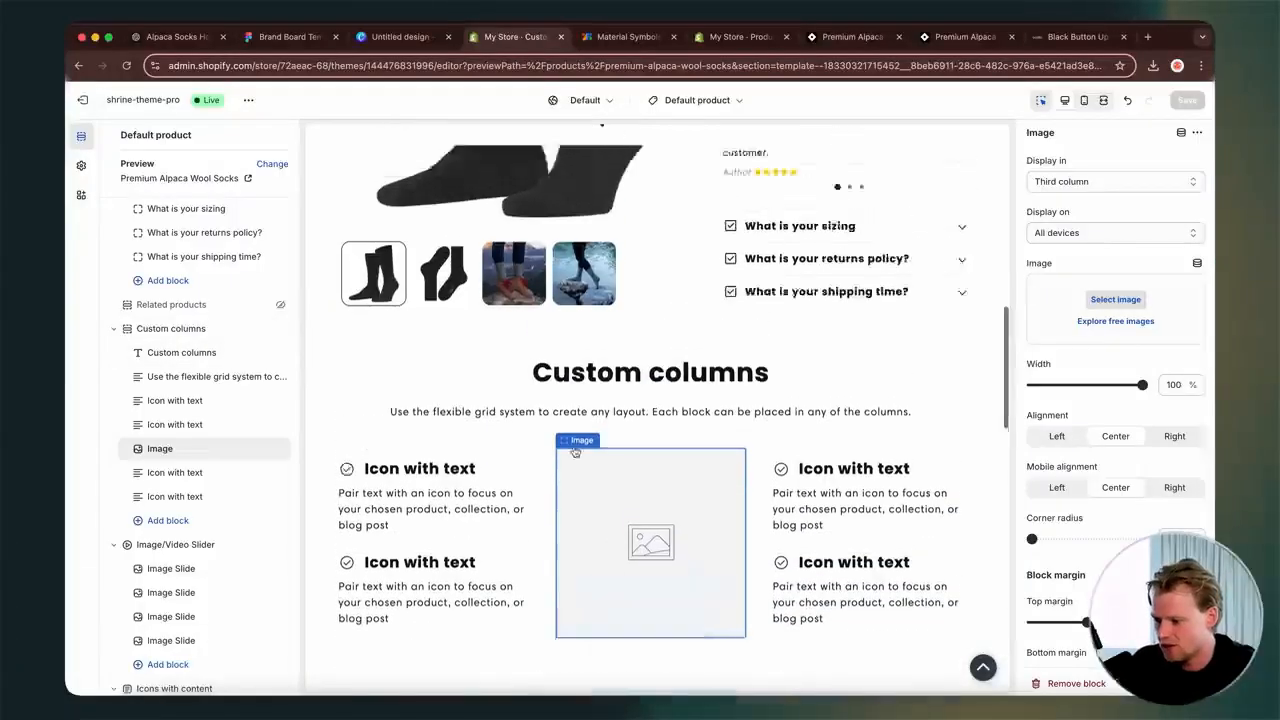
pyautogui.scroll(-2, 643, 487)
pyautogui.scroll(-2, 643, 482)
pyautogui.scroll(3, 643, 482)
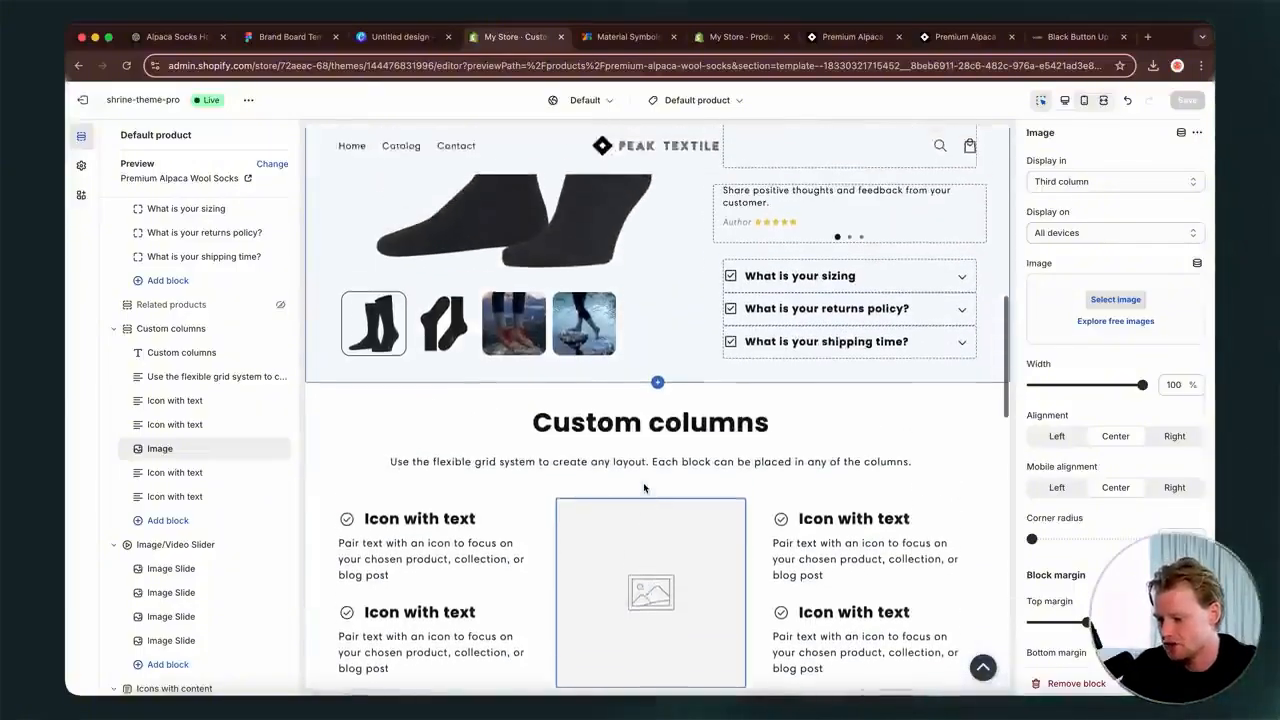
pyautogui.scroll(2, 643, 482)
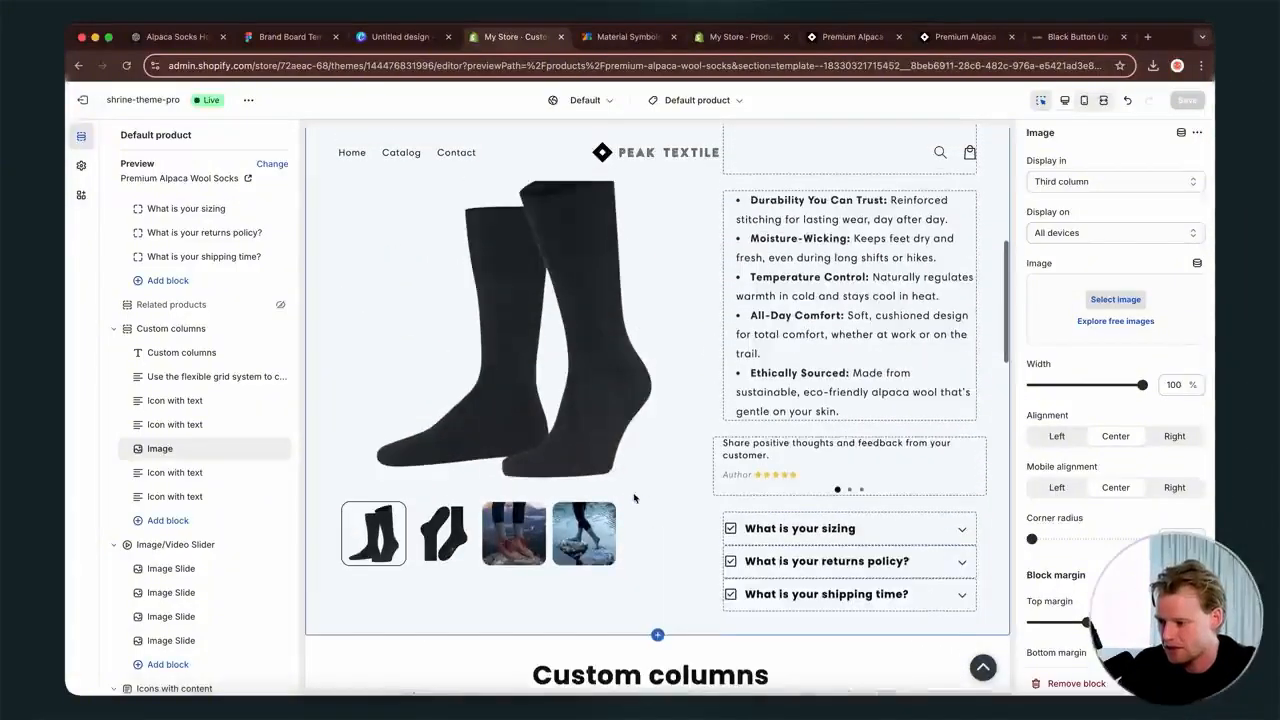
# - Select the Product information section and return to the image block between the Custom columns text blocks
pyautogui.click(577, 532)
pyautogui.scroll(-5, 577, 537)
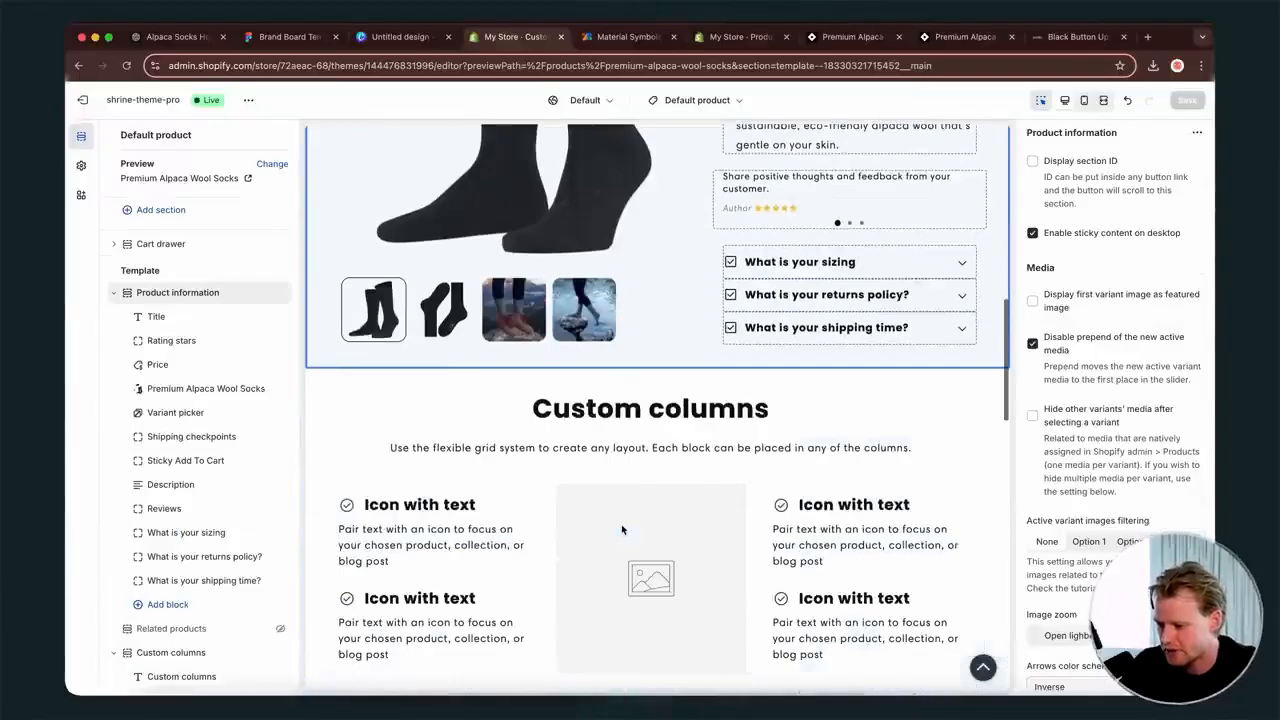
pyautogui.click(645, 459)
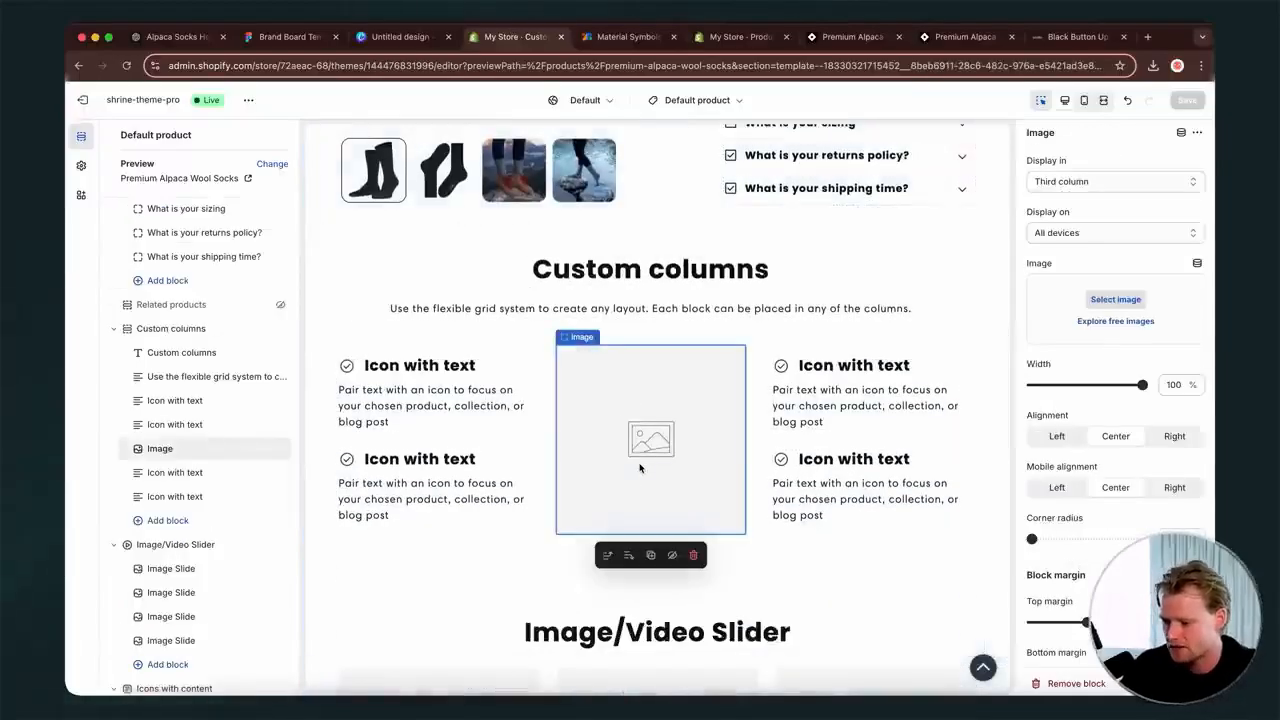
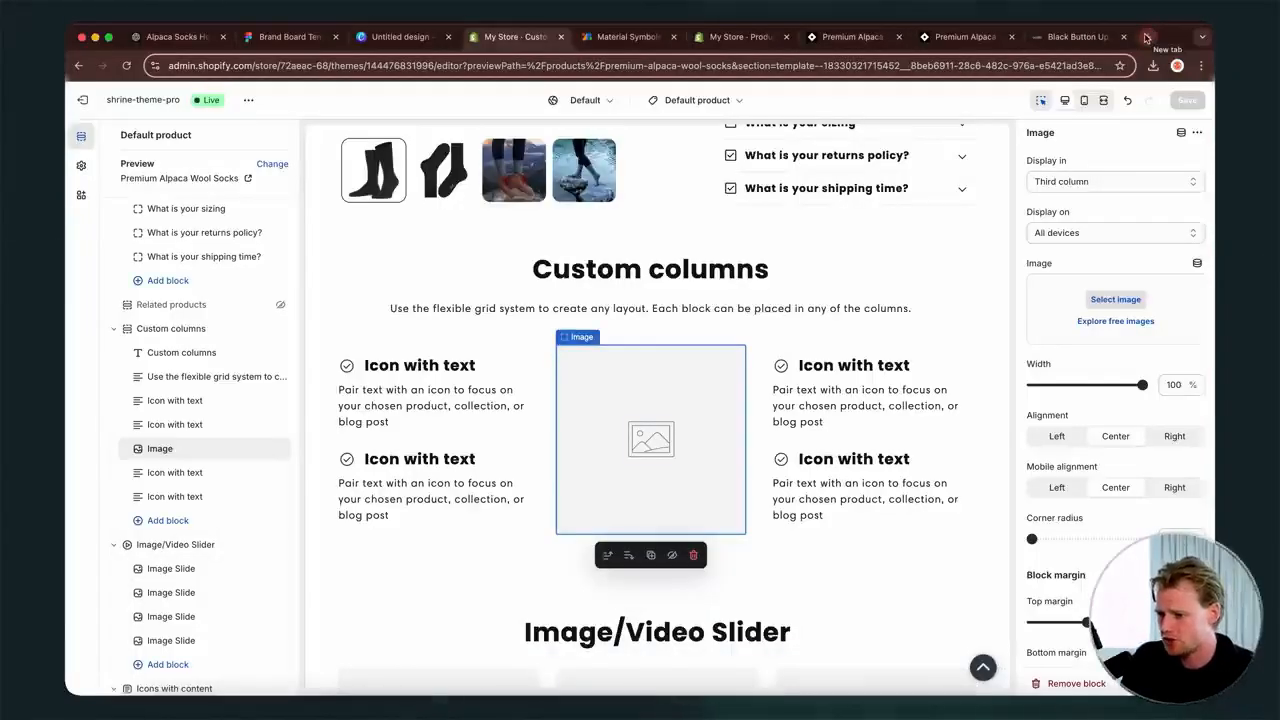
# - Open fydoo.com in a new tab and examine the customer video row on its home page
pyautogui.click(1147, 37)
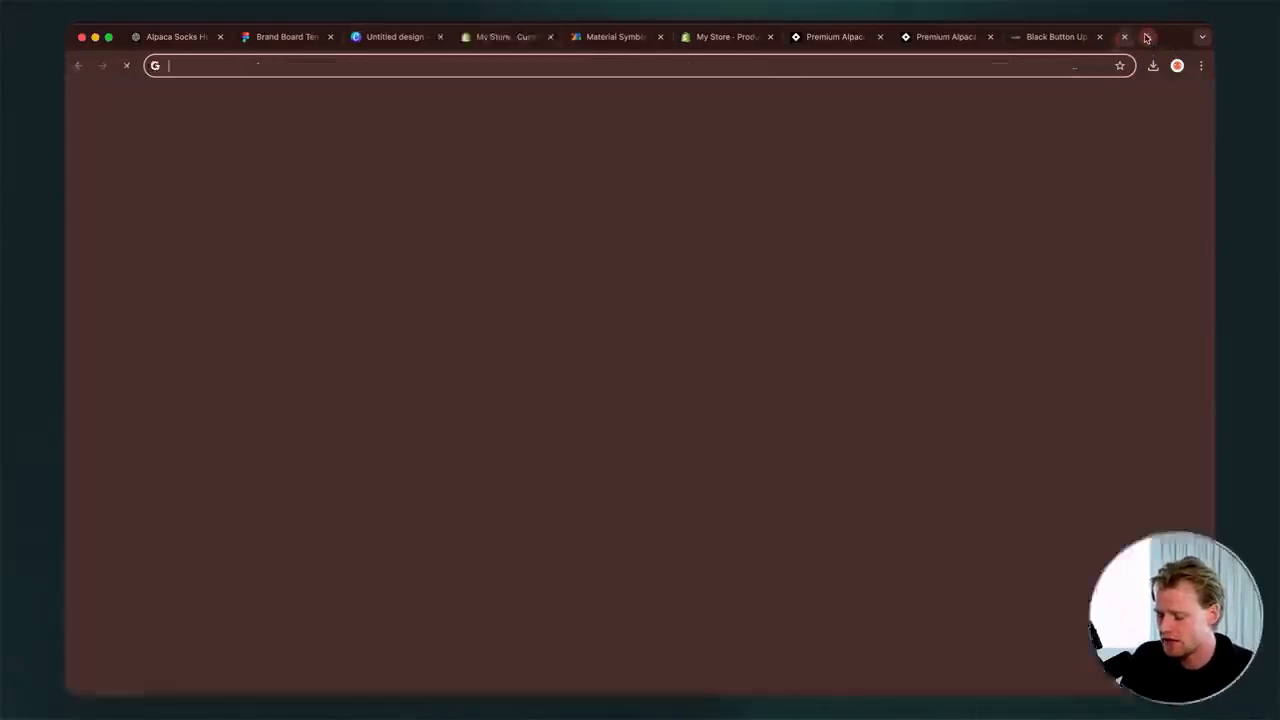
pyautogui.write('fyd')
pyautogui.press('Return')
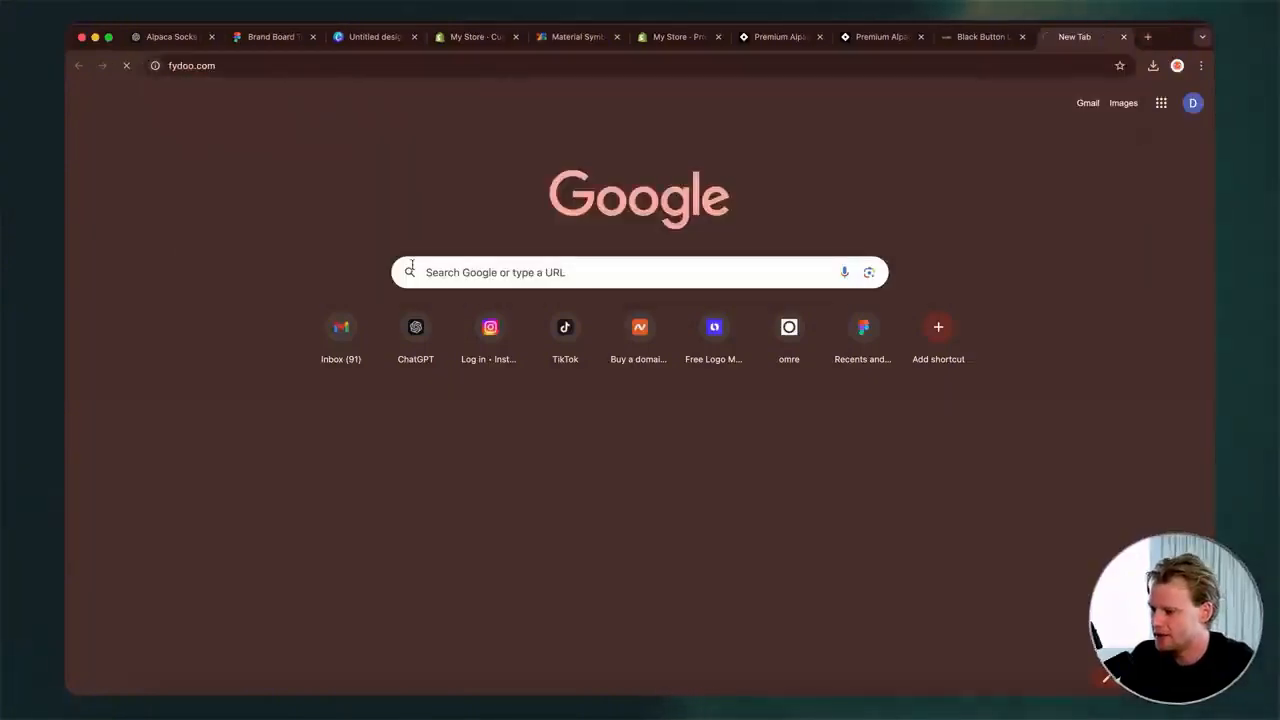
pyautogui.scroll(-20, 458, 511)
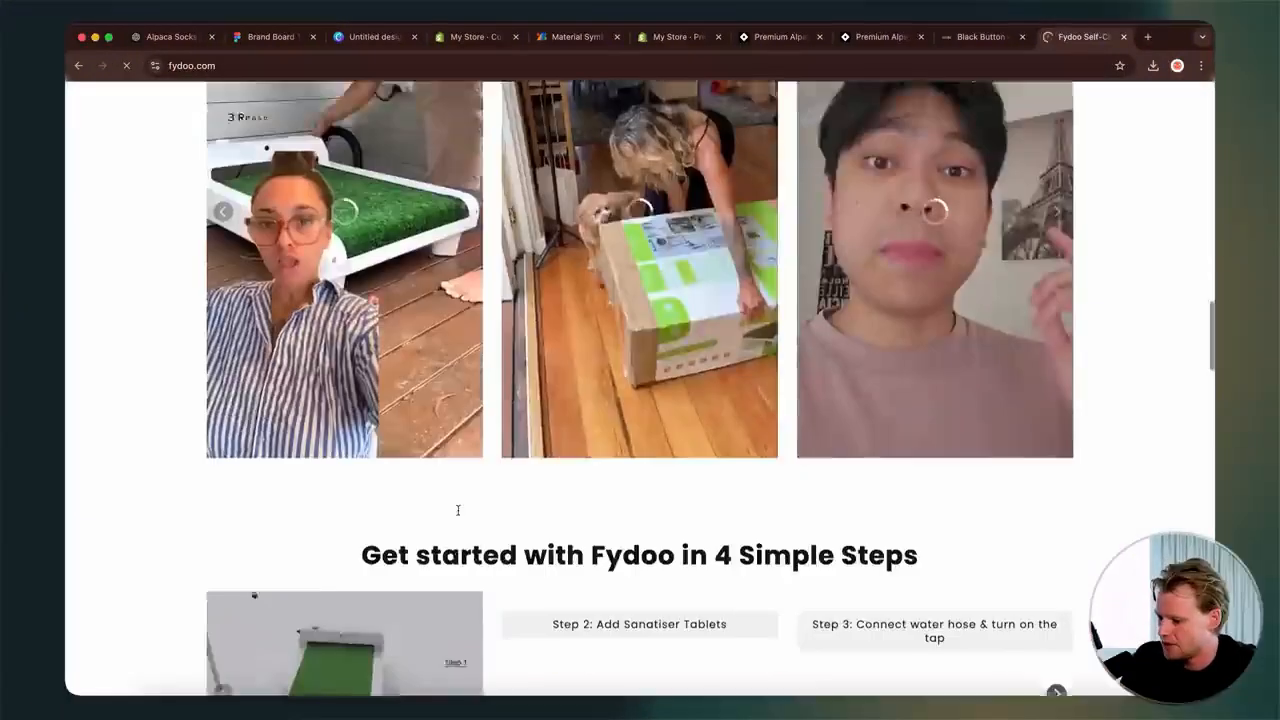
pyautogui.scroll(10, 458, 511)
pyautogui.scroll(-8, 458, 511)
pyautogui.scroll(-1, 668, 508)
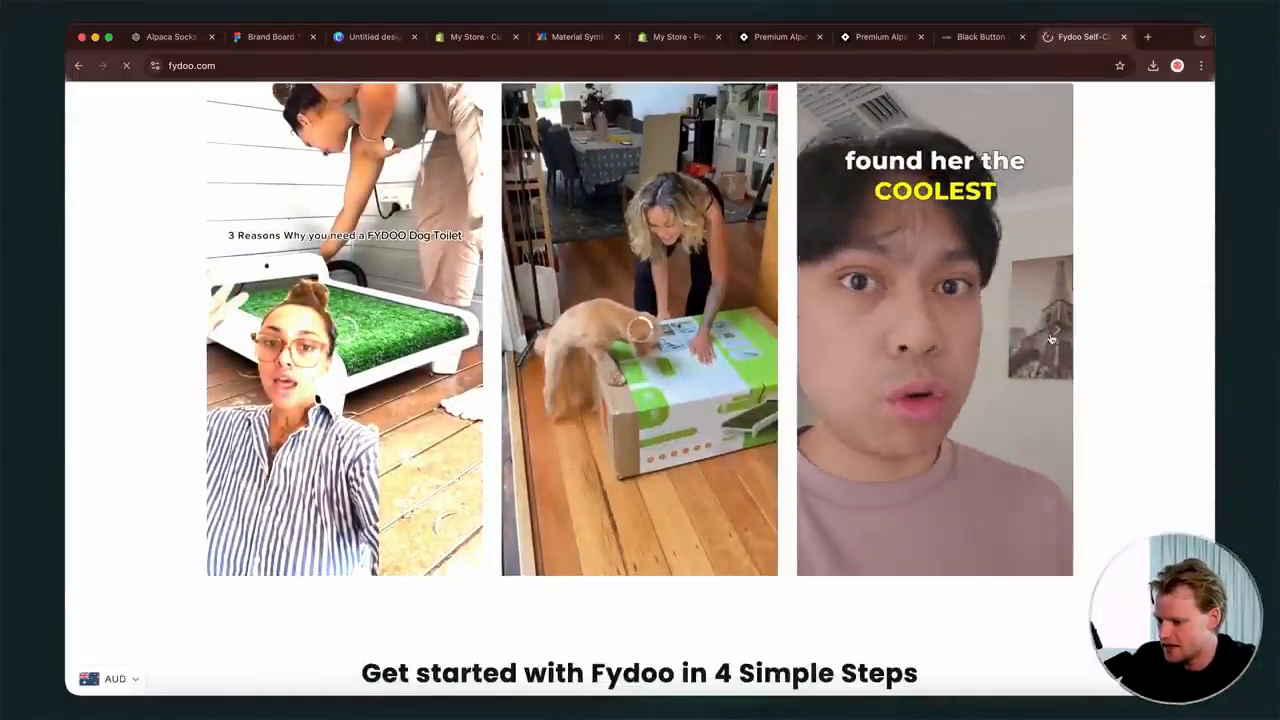
# - Examine the 4 Simple Steps slider and Why Choose Fydoo icons as layout references, and close the Fydoo tab
pyautogui.scroll(-5, 1052, 336)
pyautogui.scroll(1, 1054, 332)
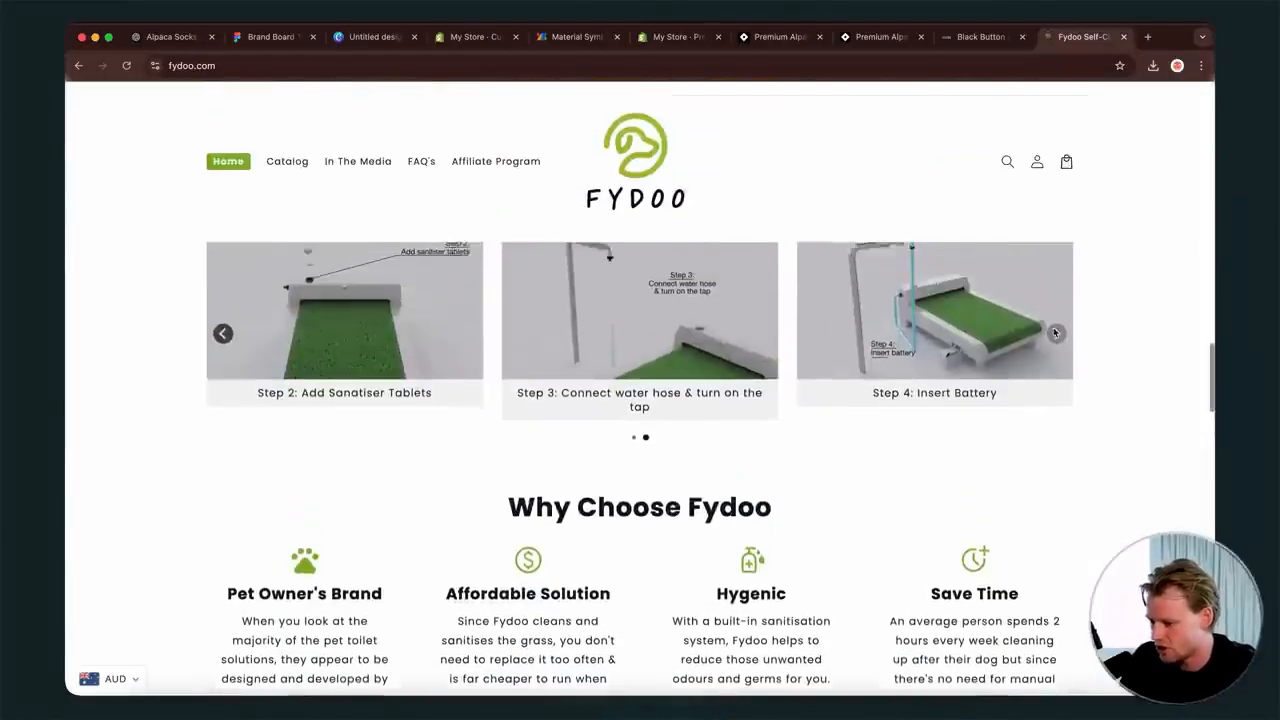
pyautogui.scroll(1, 652, 302)
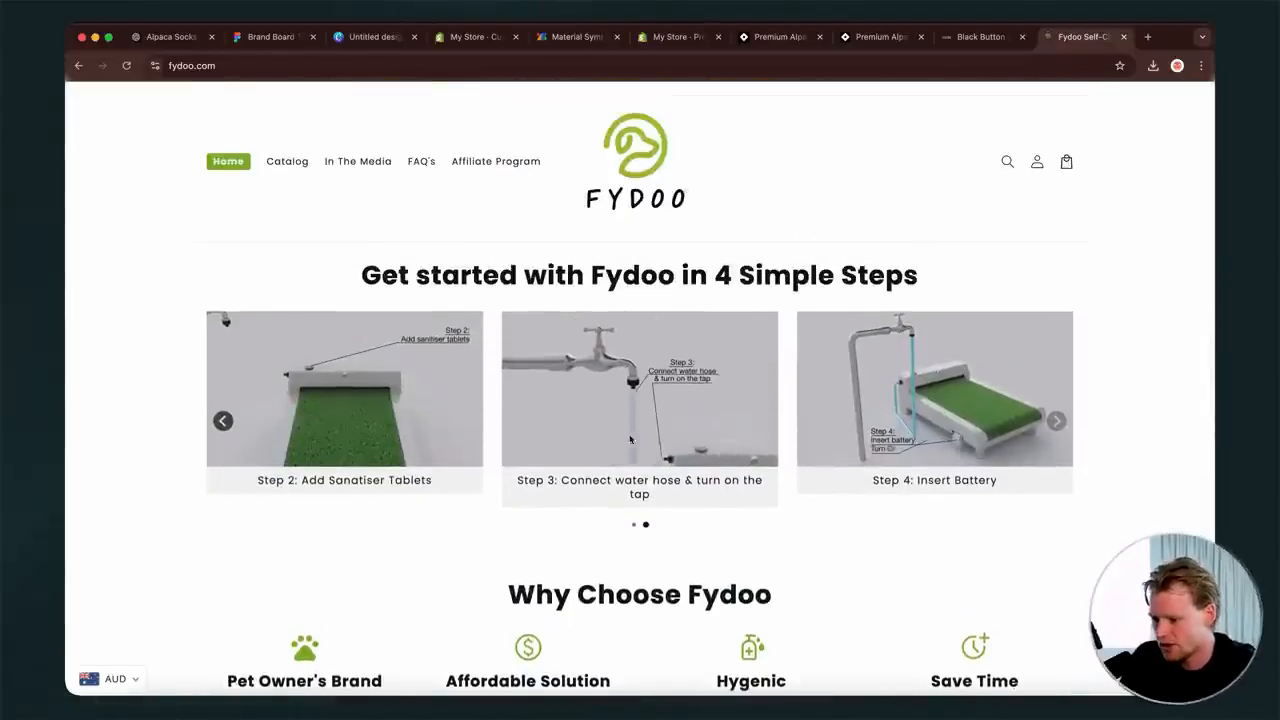
pyautogui.scroll(-3, 926, 603)
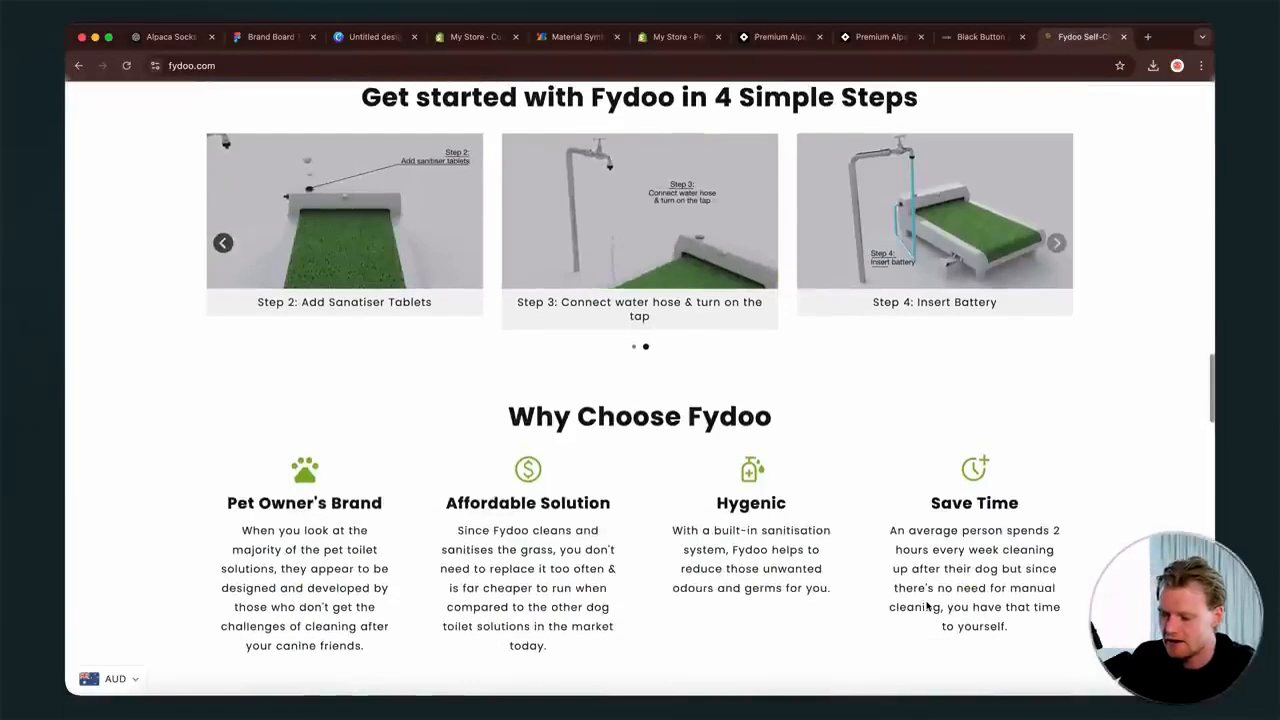
pyautogui.scroll(1, 926, 602)
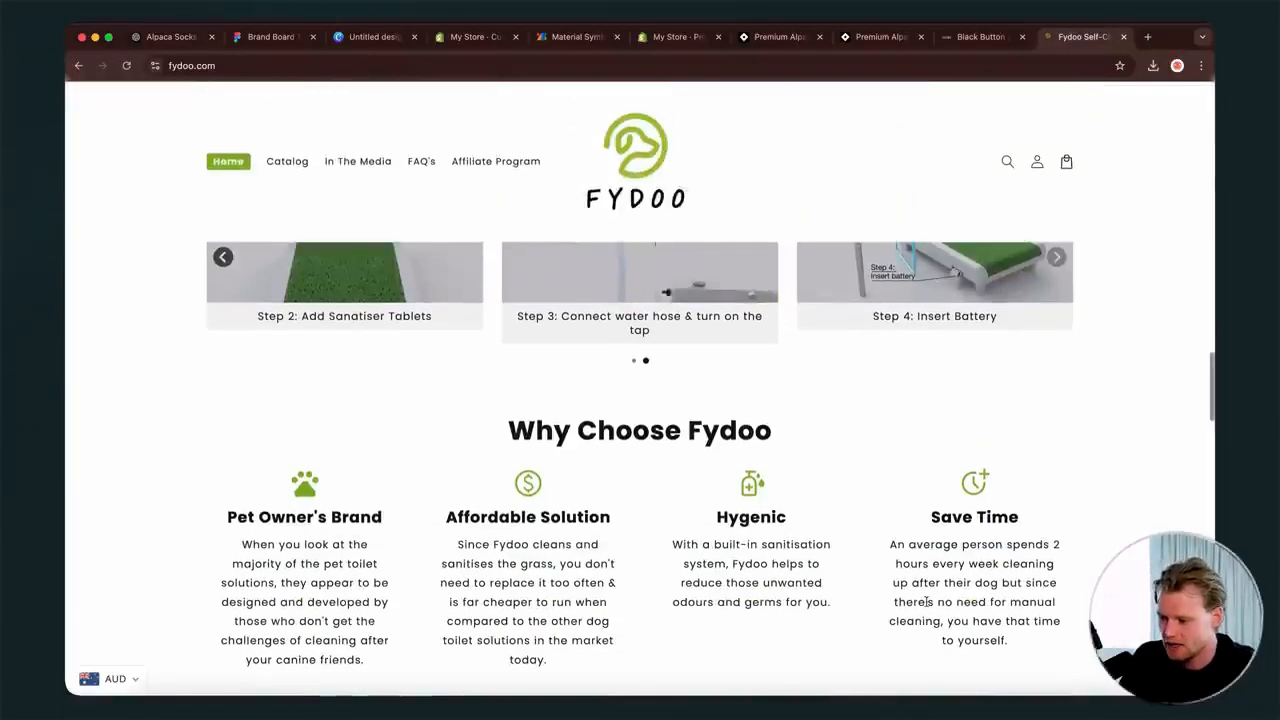
pyautogui.click(1121, 37)
# - Review the Custom columns layout with its centre image placeholder and surrounding icon-with-text blocks
pyautogui.scroll(-1, 649, 517)
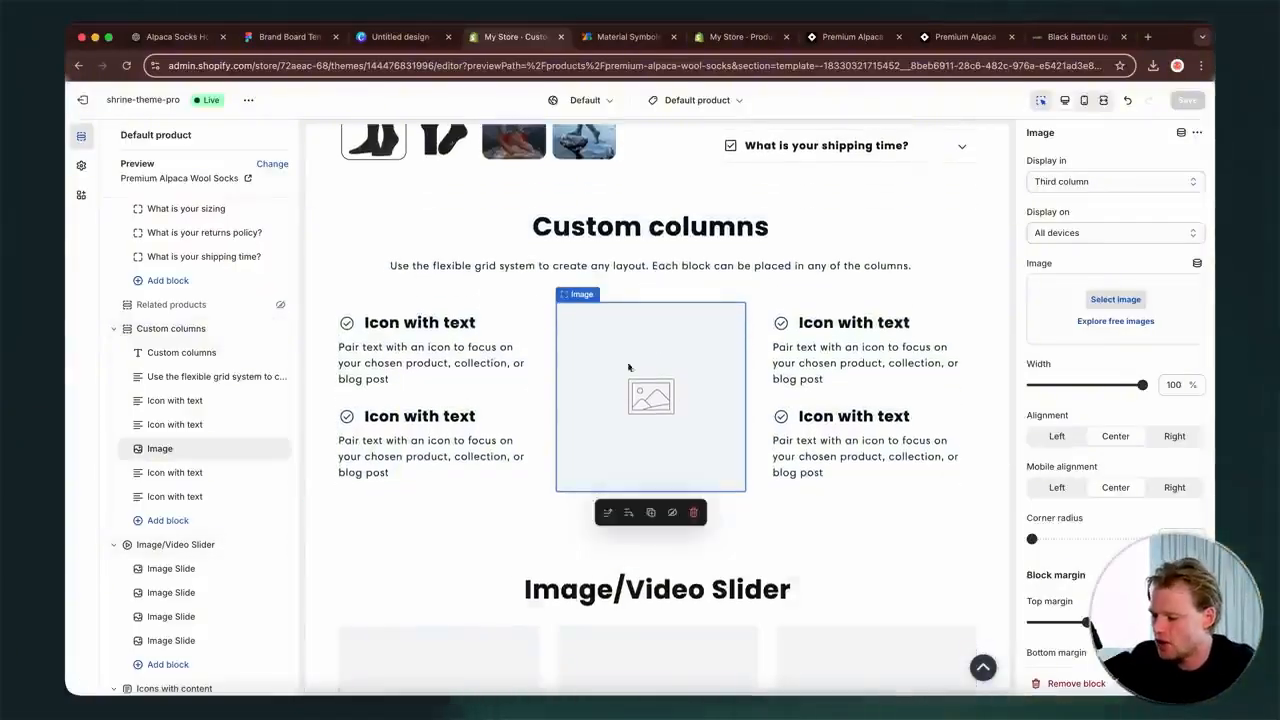
pyautogui.scroll(1, 628, 367)
pyautogui.scroll(-1, 624, 384)
pyautogui.moveTo(649, 446); pyautogui.dragTo(866, 471)
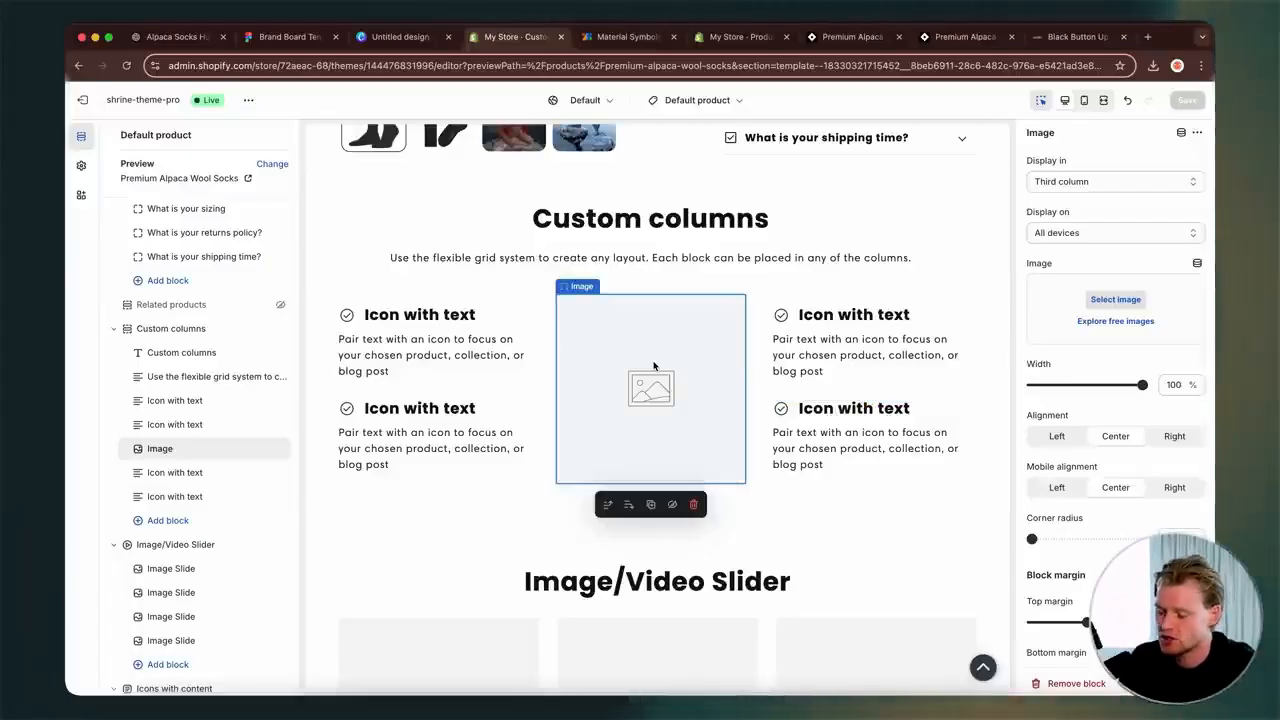
# - Search Google for "nooro" in a new tab and look through the sponsored and organic results
pyautogui.scroll(-5, 654, 366)
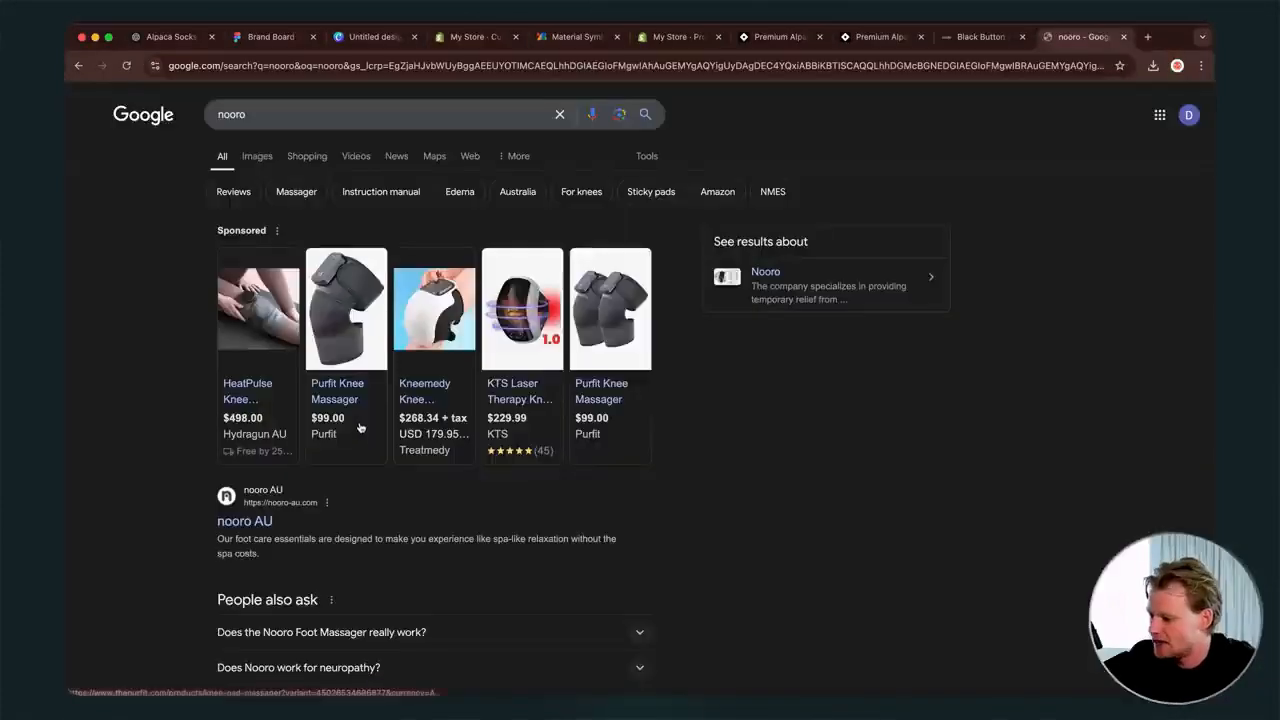
pyautogui.scroll(-1, 366, 350)
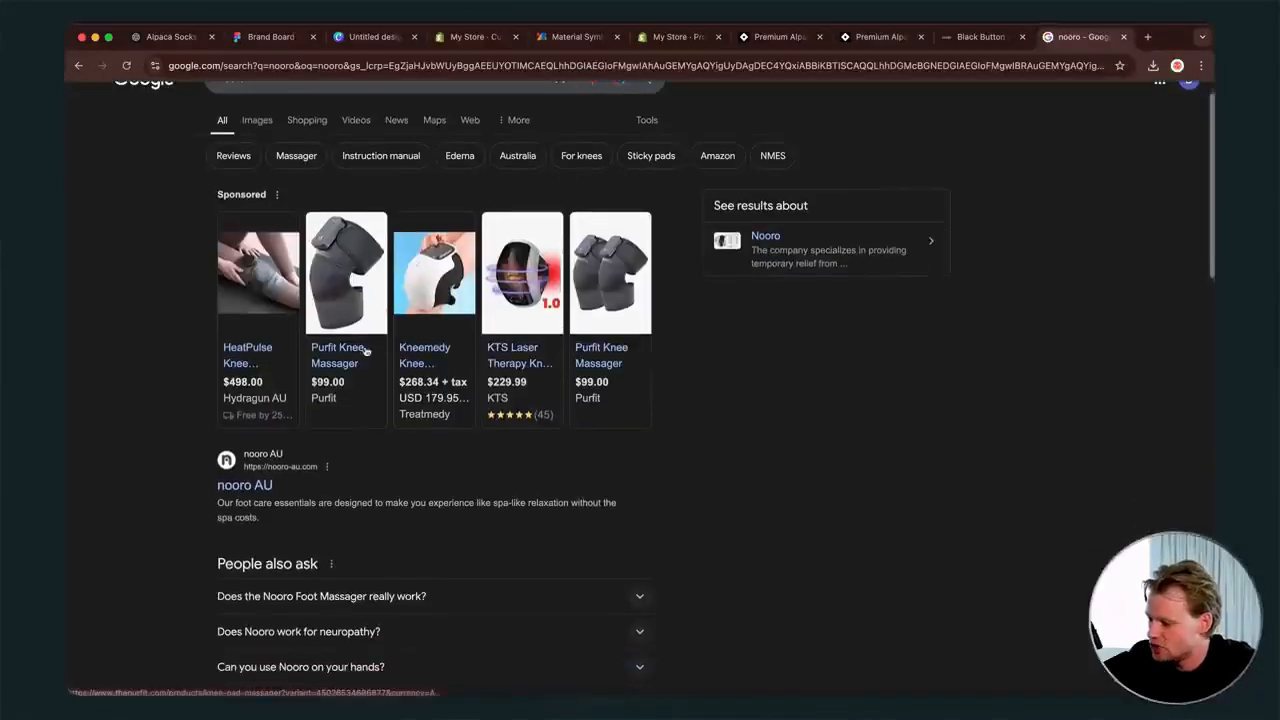
pyautogui.scroll(-5, 480, 443)
pyautogui.scroll(4, 483, 440)
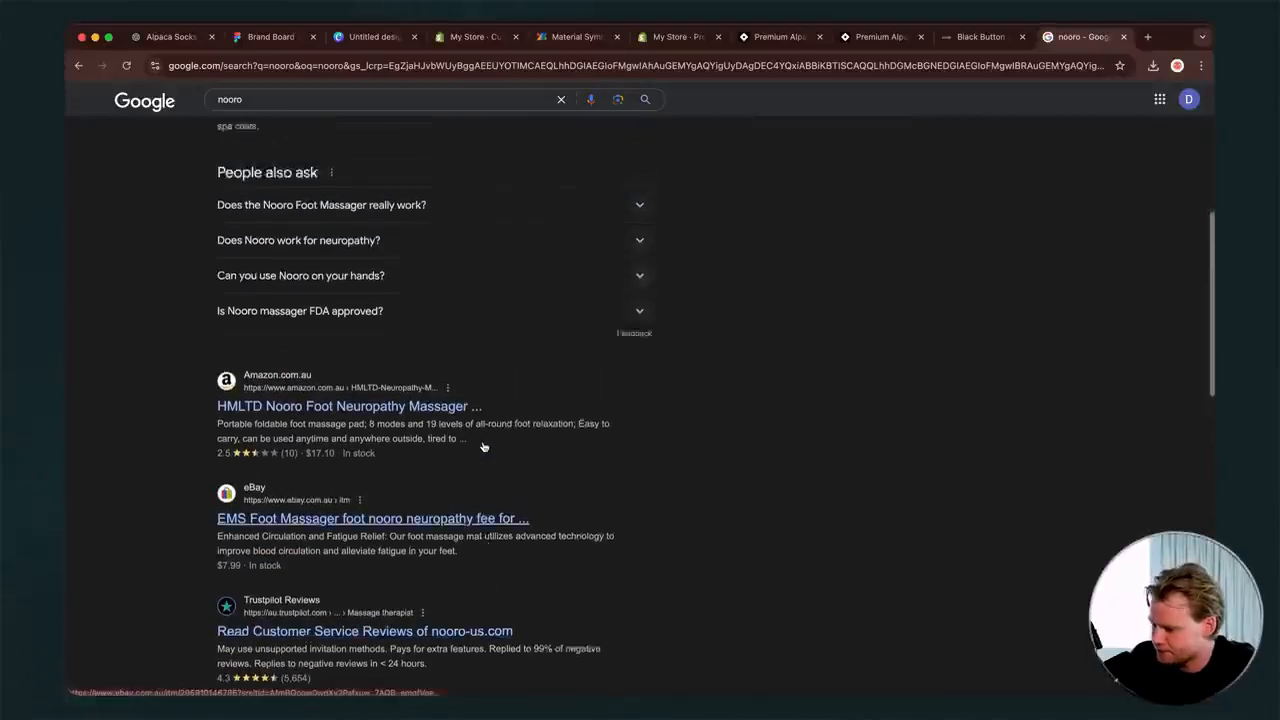
pyautogui.scroll(3, 478, 438)
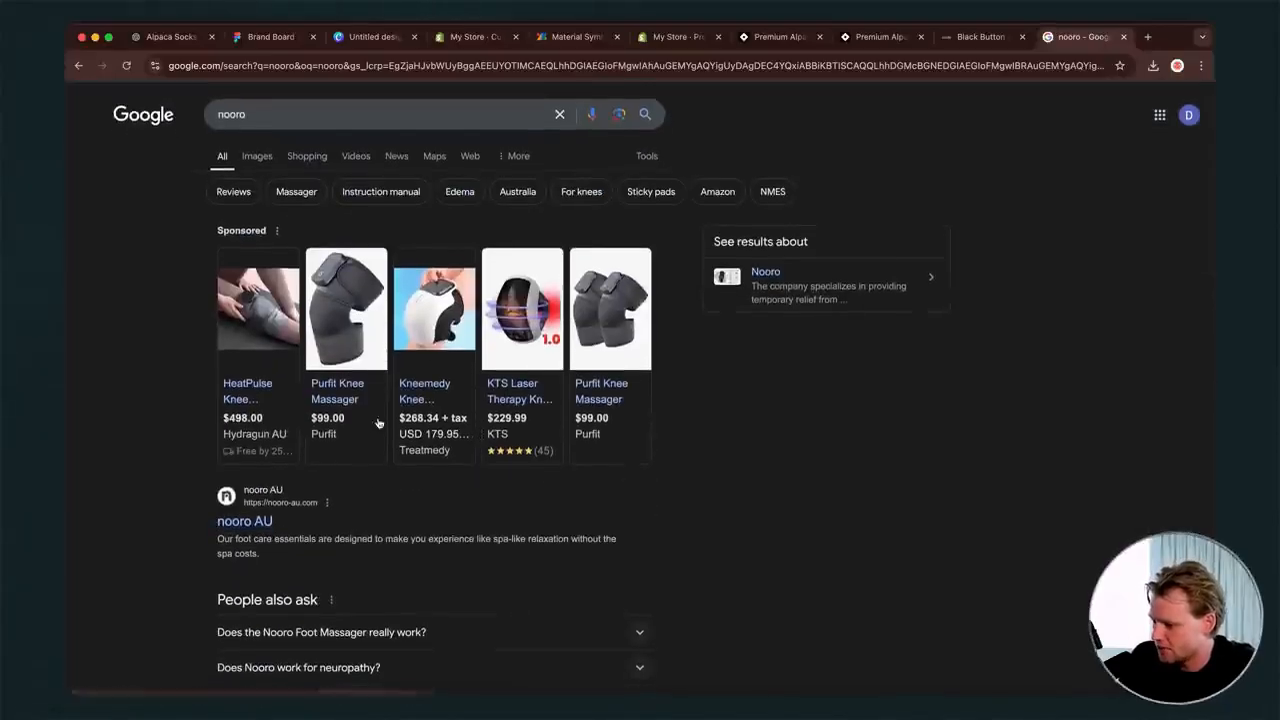
# - Open the sponsored KTS Laser Therapy and HeatPulse knee massager listings in new tabs and check the remaining search results
pyautogui.keyDown('super'); pyautogui.click(530, 400); pyautogui.keyUp('super')
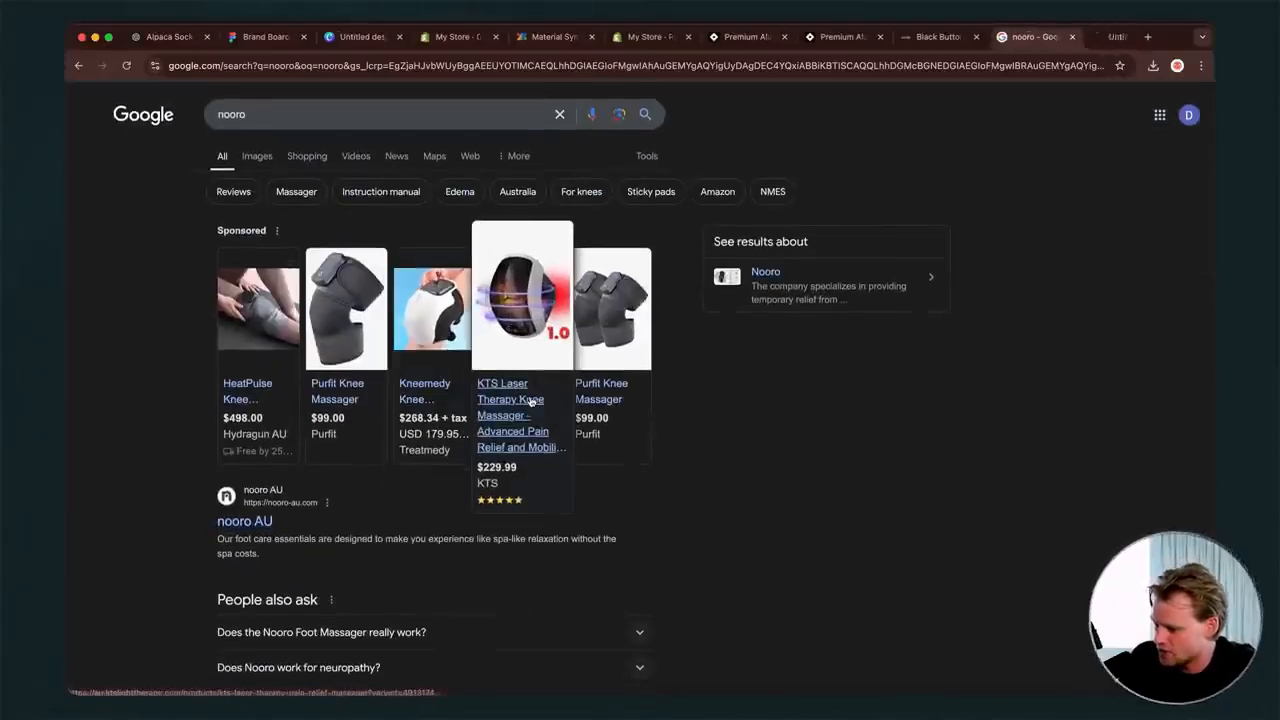
pyautogui.keyDown('super'); pyautogui.click(234, 407); pyautogui.keyUp('super')
pyautogui.scroll(-10, 700, 380)
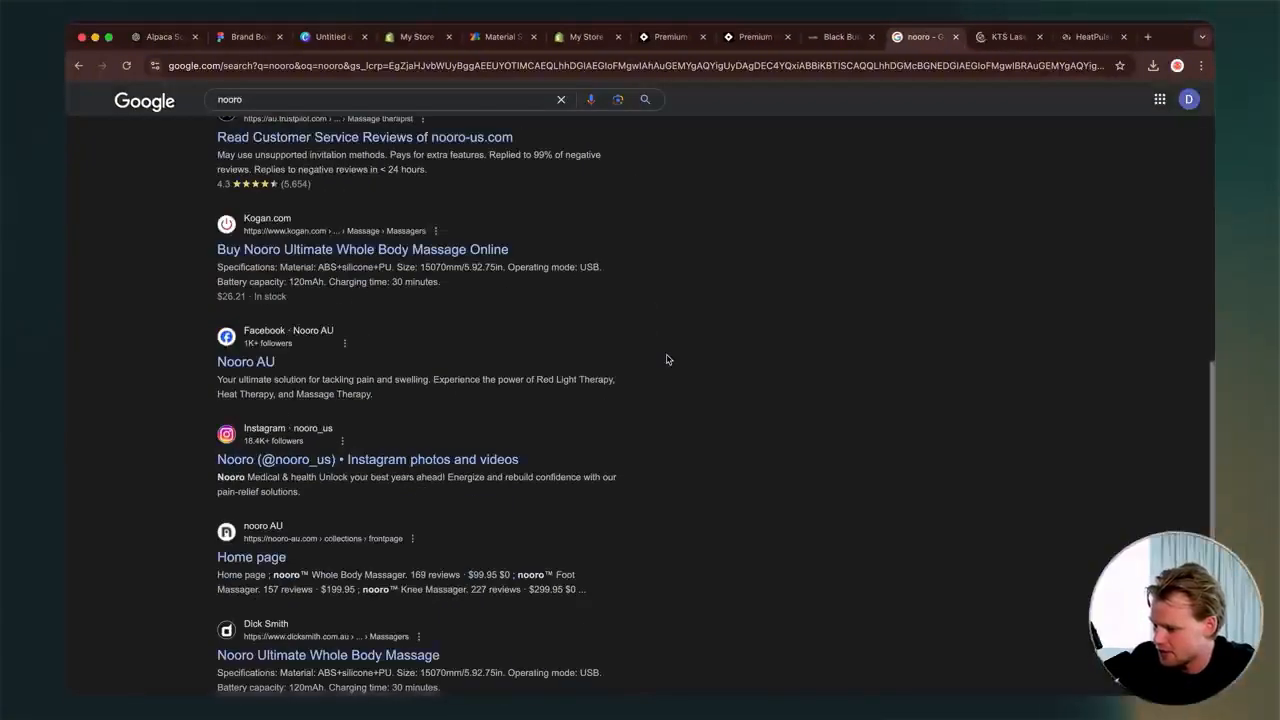
pyautogui.scroll(1, 583, 387)
# - Switch to the KTS product page and view the Low Level Laser Therapy infographic in its image gallery
pyautogui.hotkey('ctrl', 'Tab')
pyautogui.scroll(-3, 582, 382)
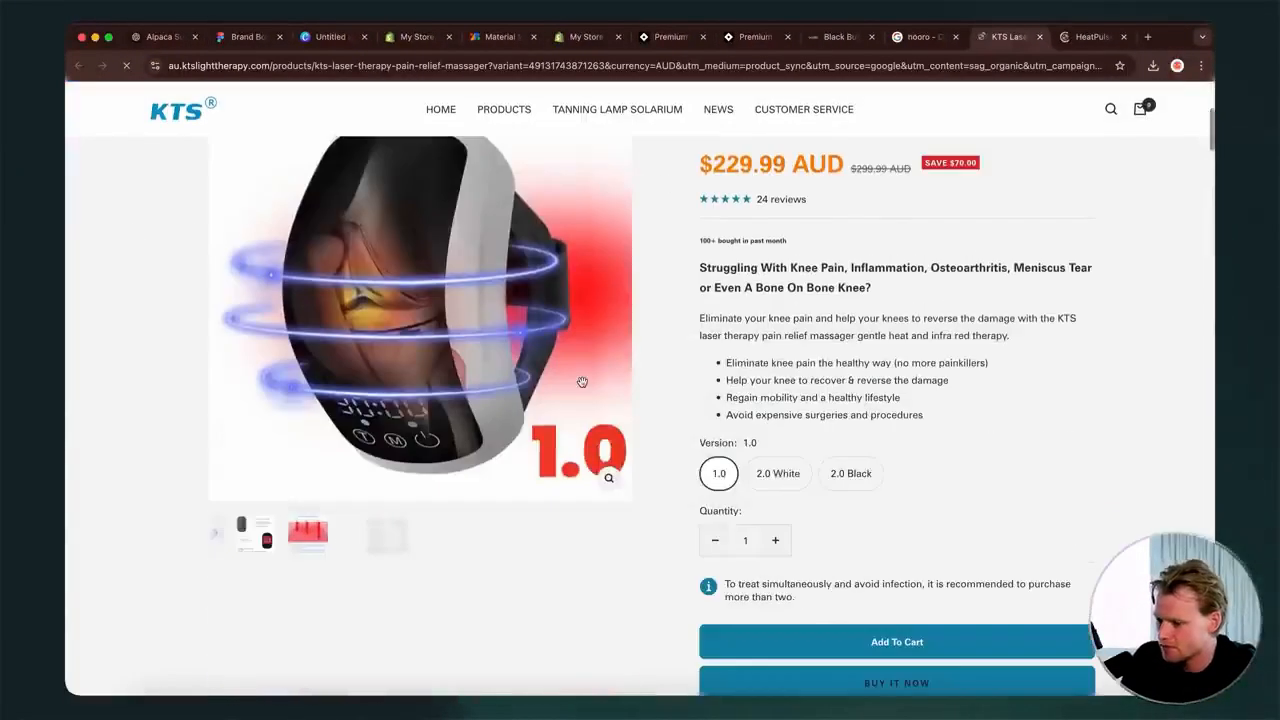
pyautogui.click(308, 538)
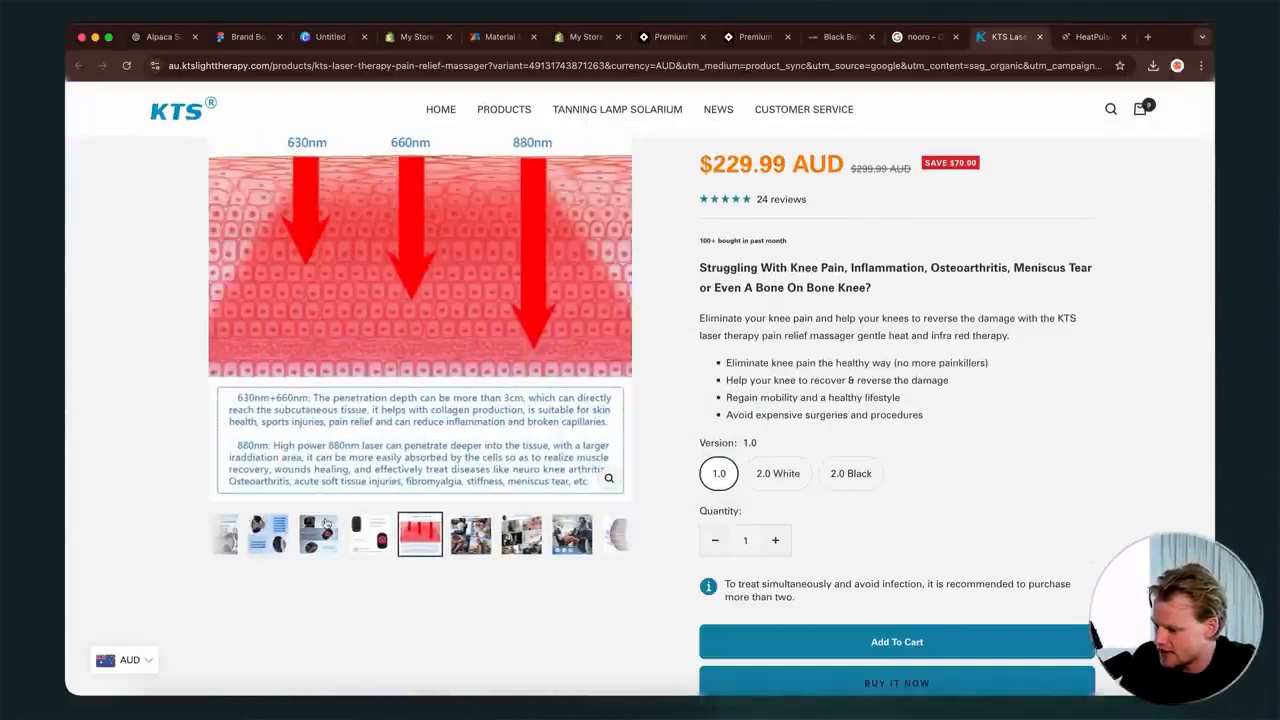
pyautogui.scroll(2, 480, 320)
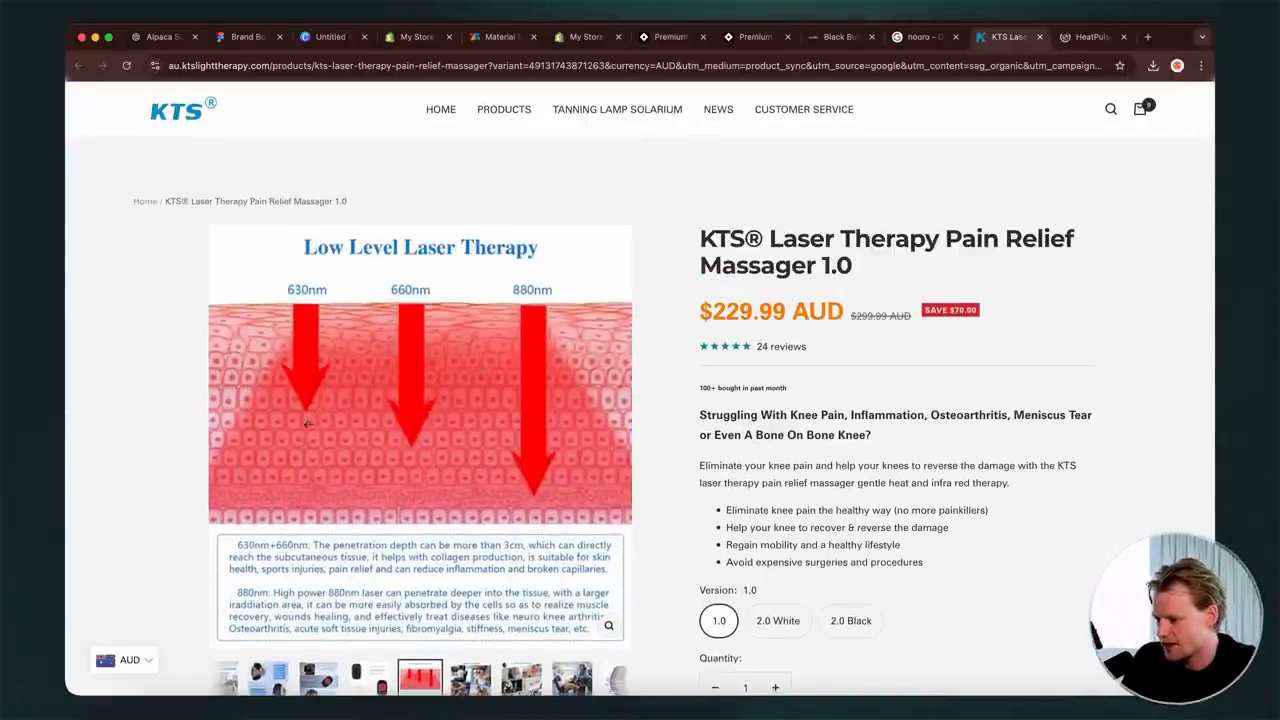
pyautogui.scroll(-2, 330, 400)
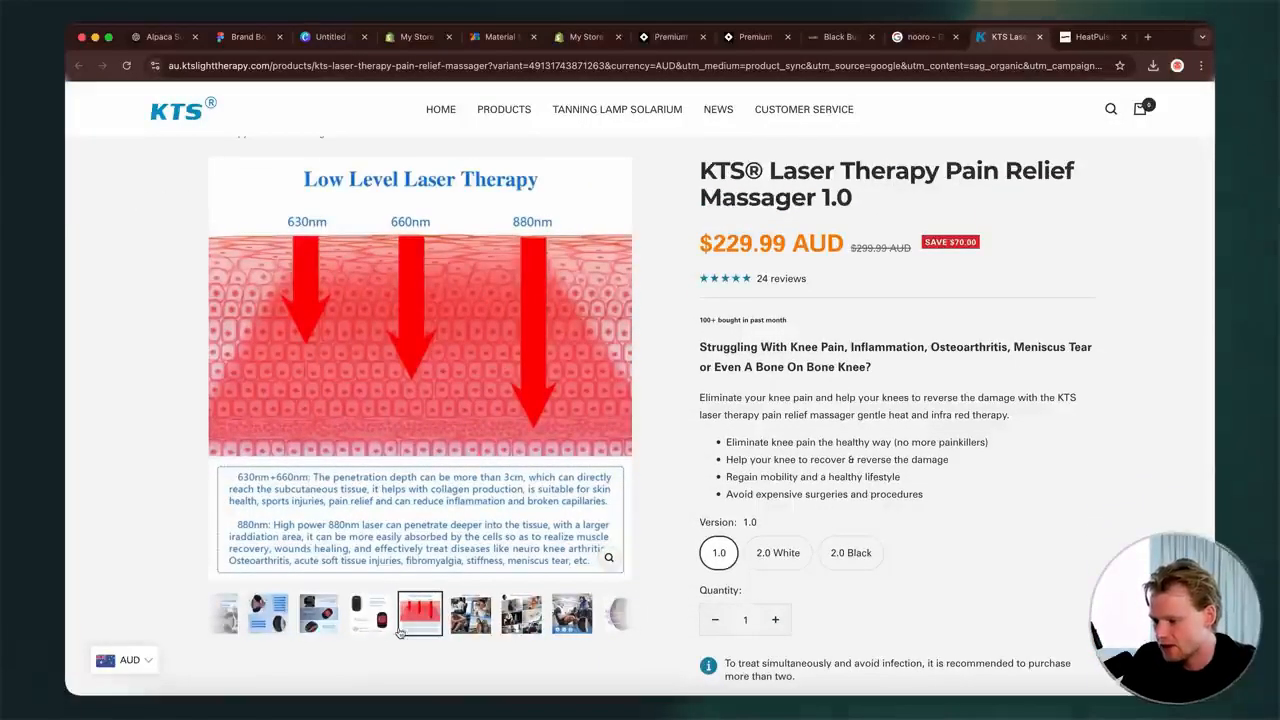
# - Browse the other KTS gallery images back to the main product shot and examine the knee condition sections further down the page
pyautogui.click(374, 618)
pyautogui.click(374, 617)
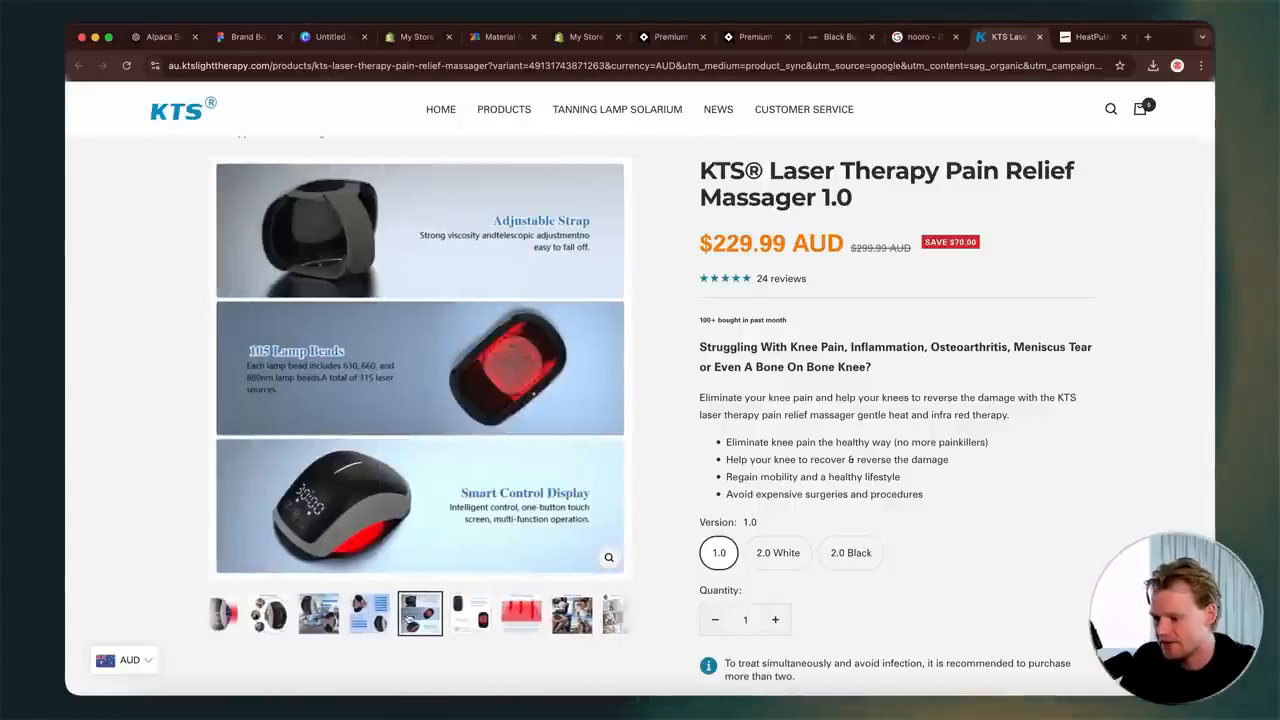
pyautogui.click(272, 615)
pyautogui.click(234, 615)
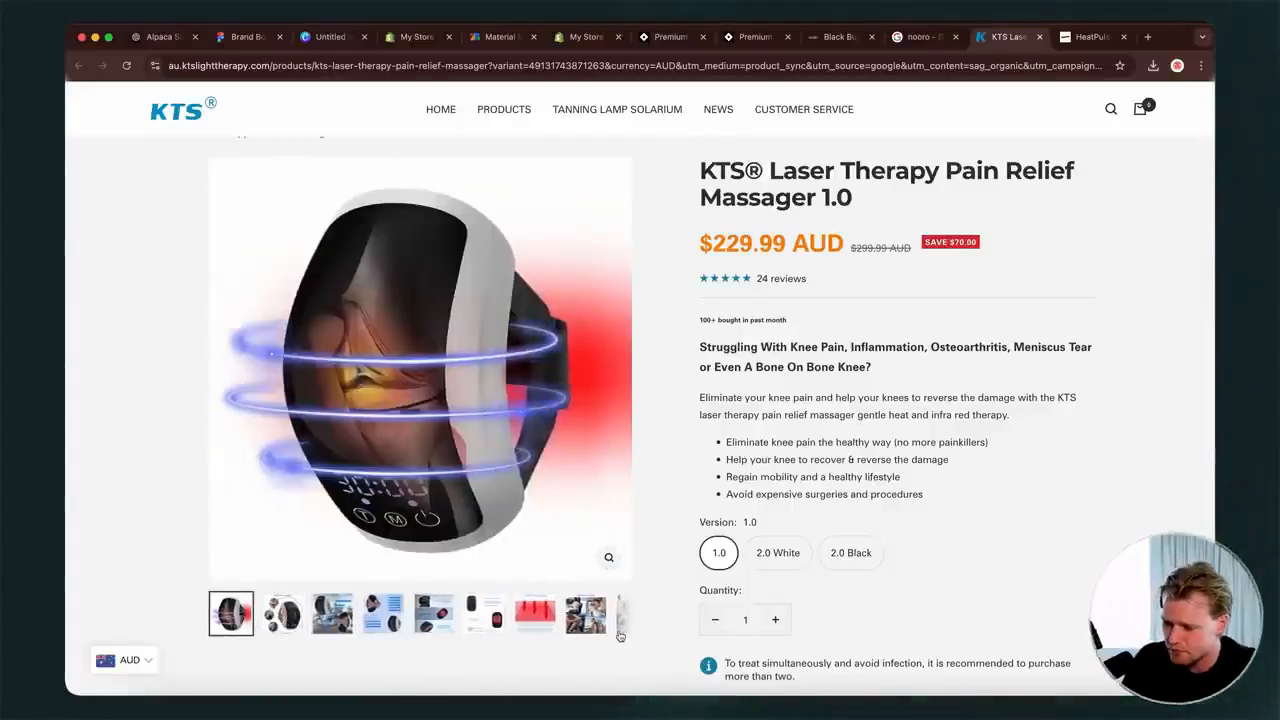
pyautogui.scroll(-20, 690, 364)
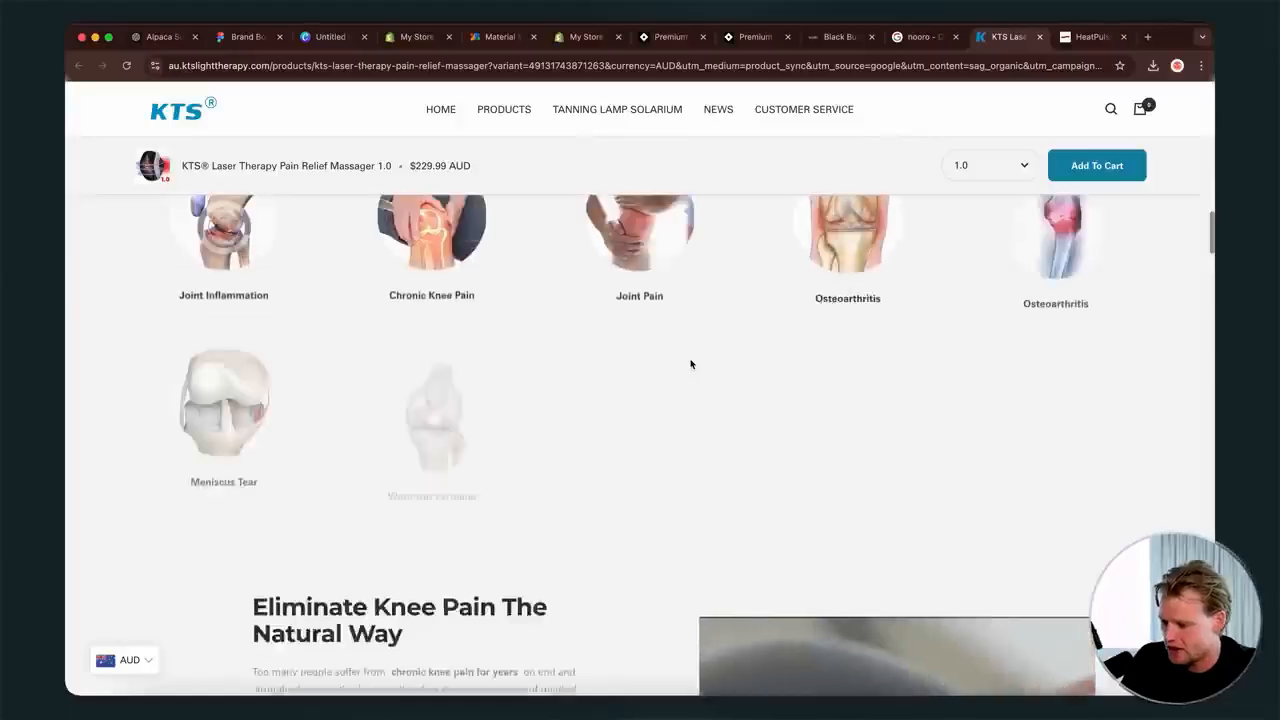
# - Return from the KTS product page to the theme editor and check the empty image block in the Custom columns section
pyautogui.scroll(10, 691, 363)
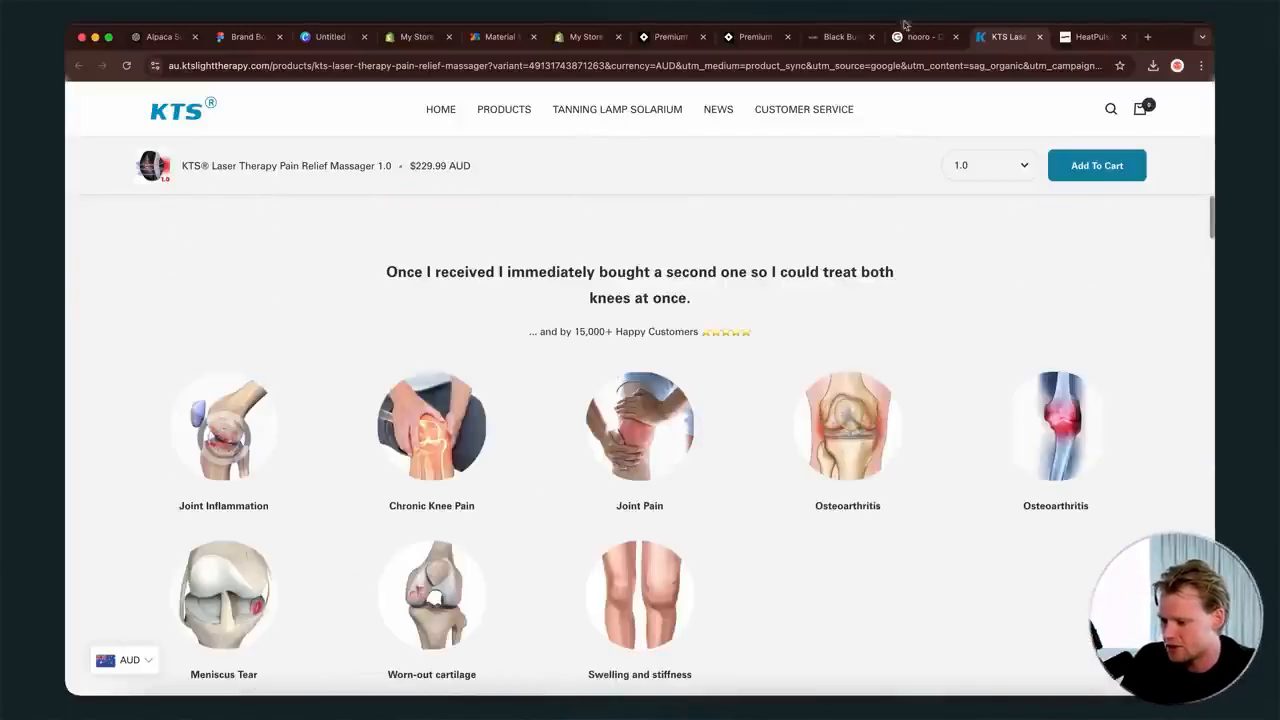
pyautogui.click(667, 37)
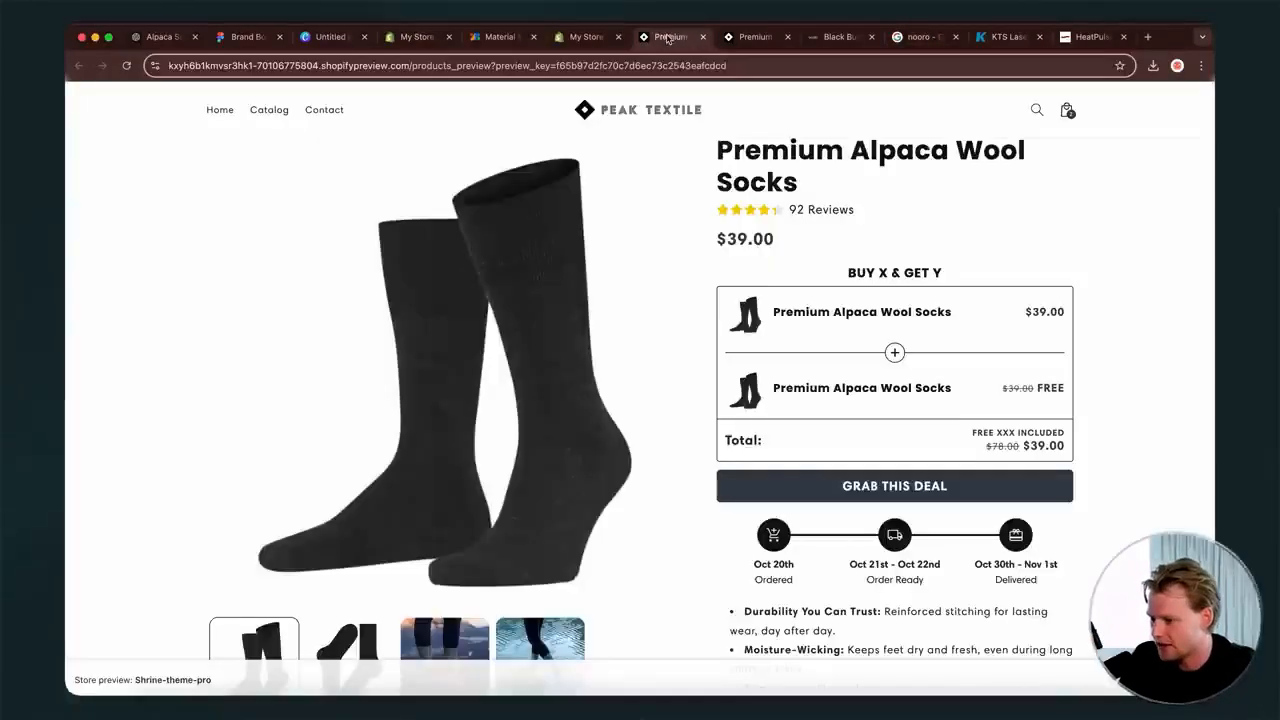
pyautogui.click(742, 38)
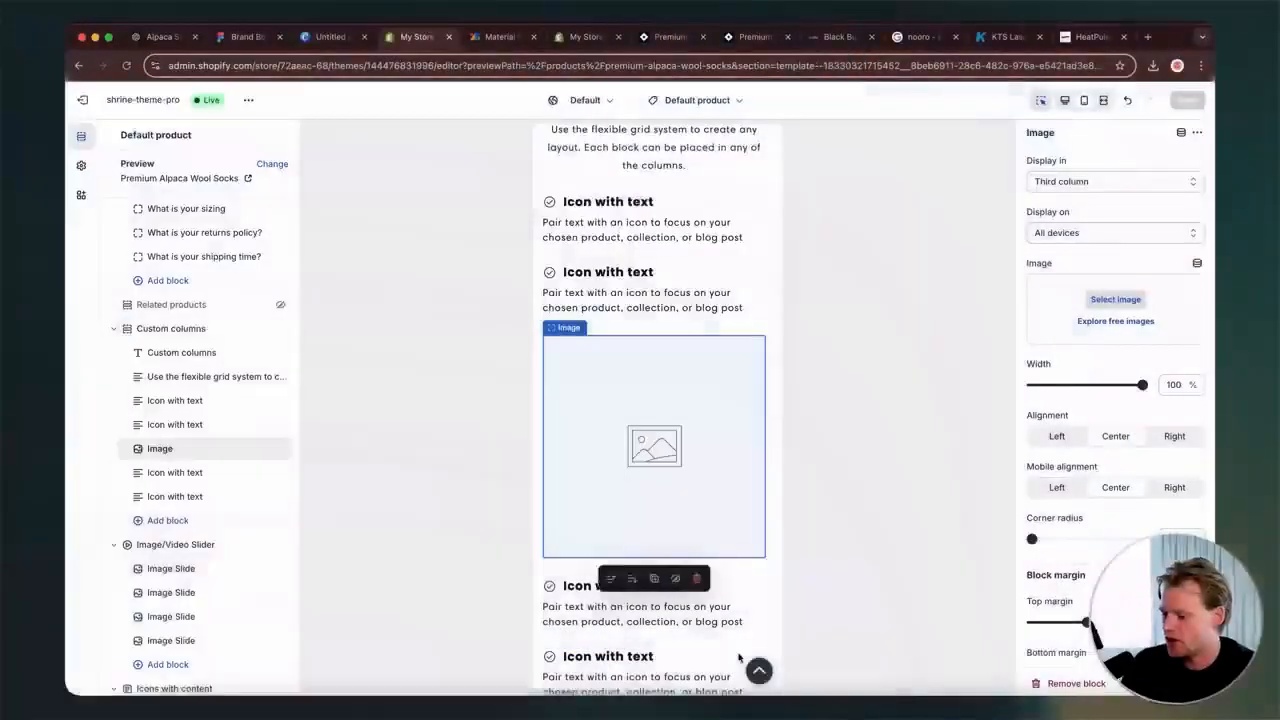
pyautogui.scroll(3, 668, 425)
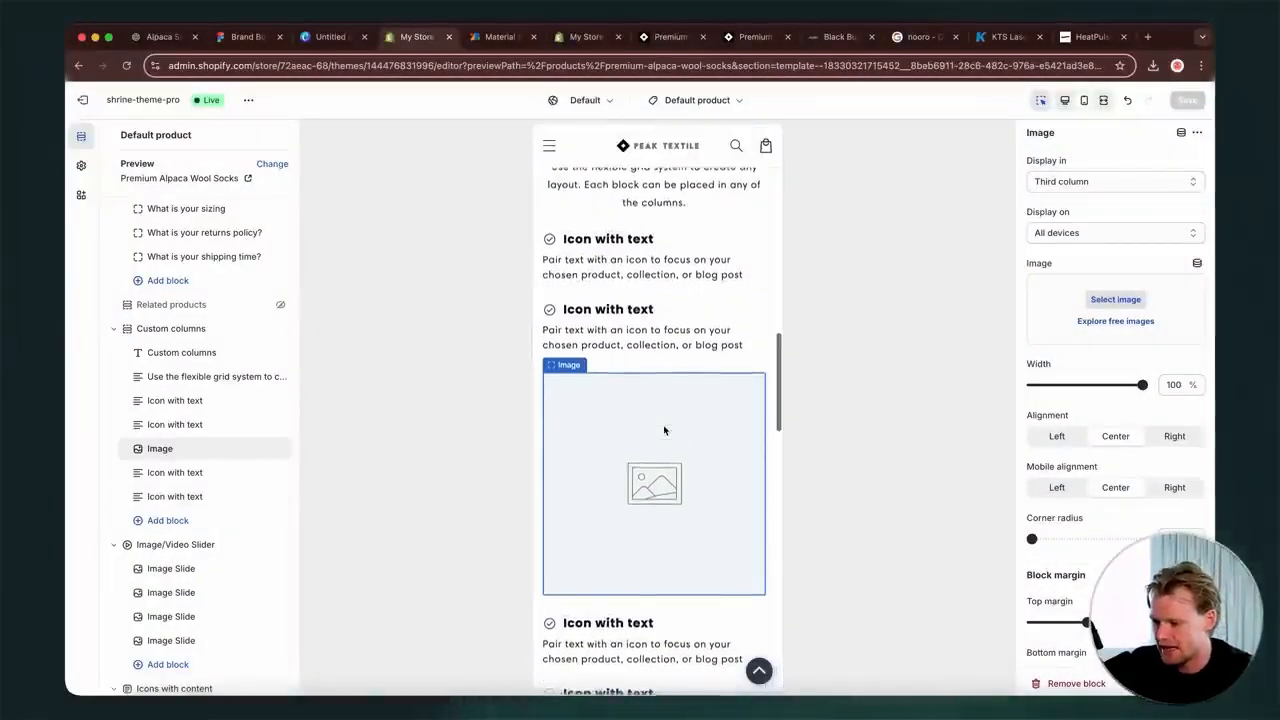
pyautogui.scroll(-4, 666, 425)
pyautogui.scroll(-1, 664, 430)
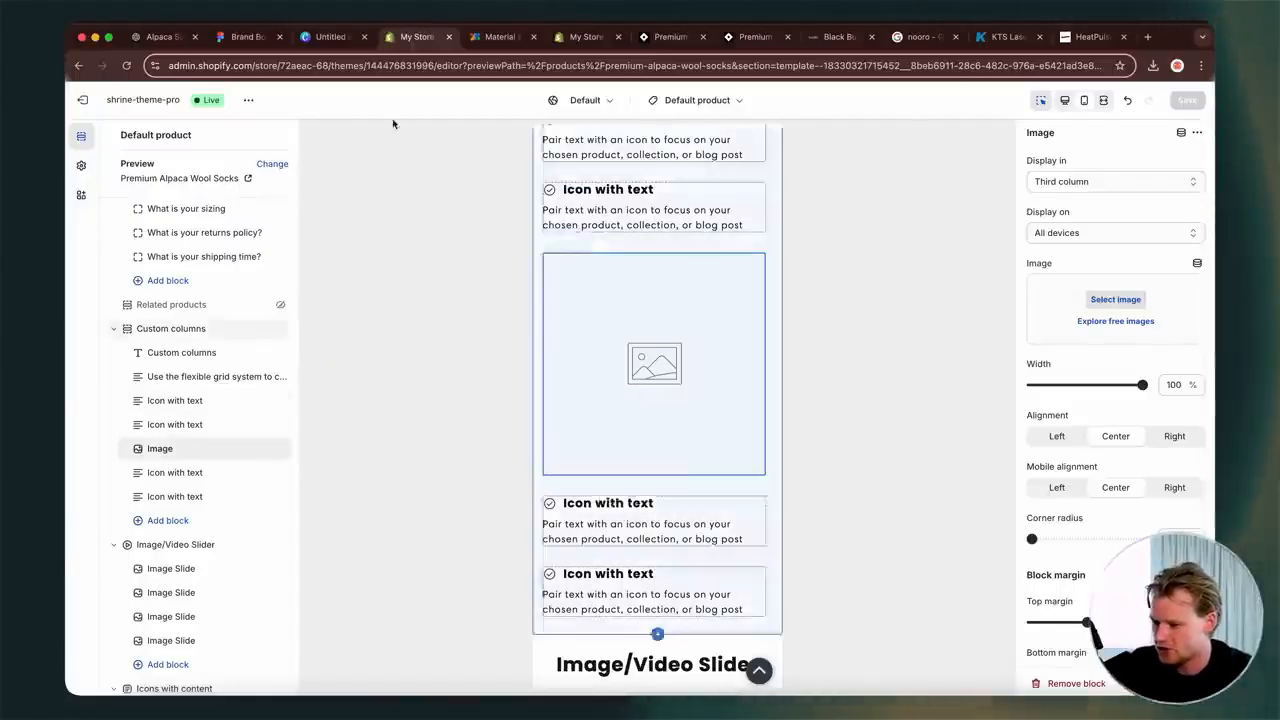
# - Switch to the blank Canva design, add the uploaded grey knitted sock photo and enlarge it until it covers the square canvas
pyautogui.click(327, 37)
pyautogui.click(527, 420)
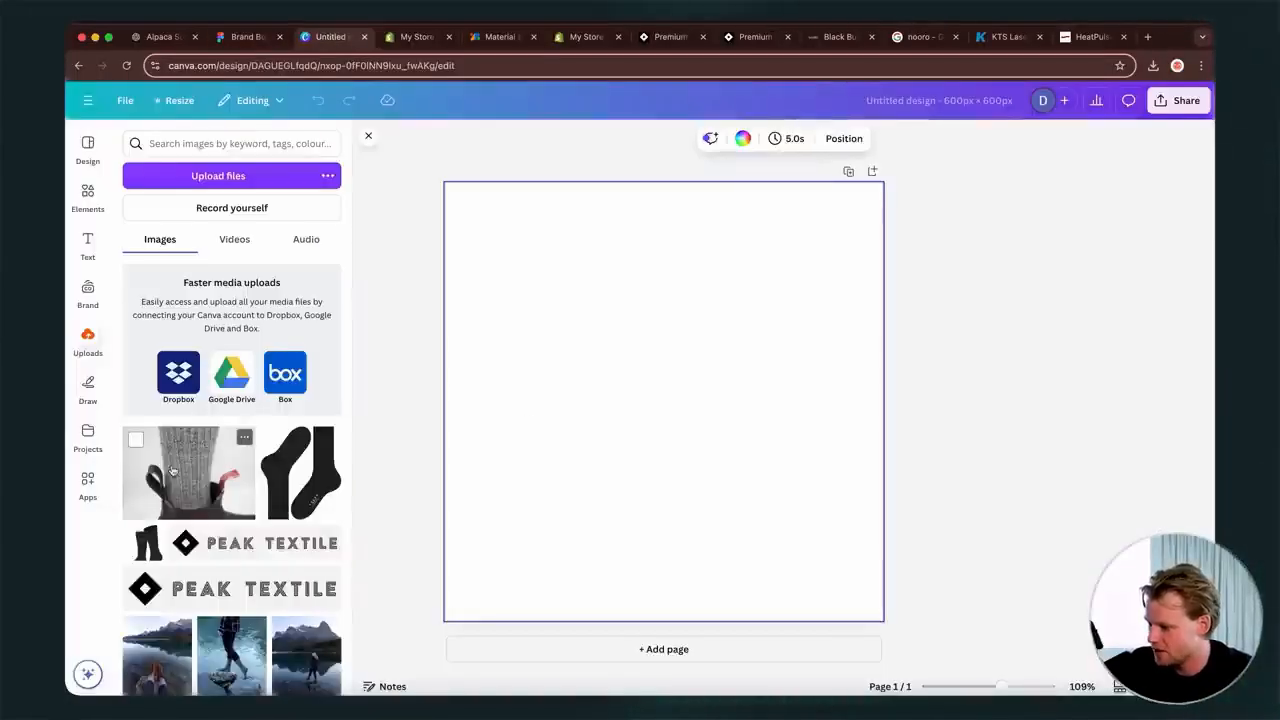
pyautogui.moveTo(133, 510); pyautogui.dragTo(655, 365)
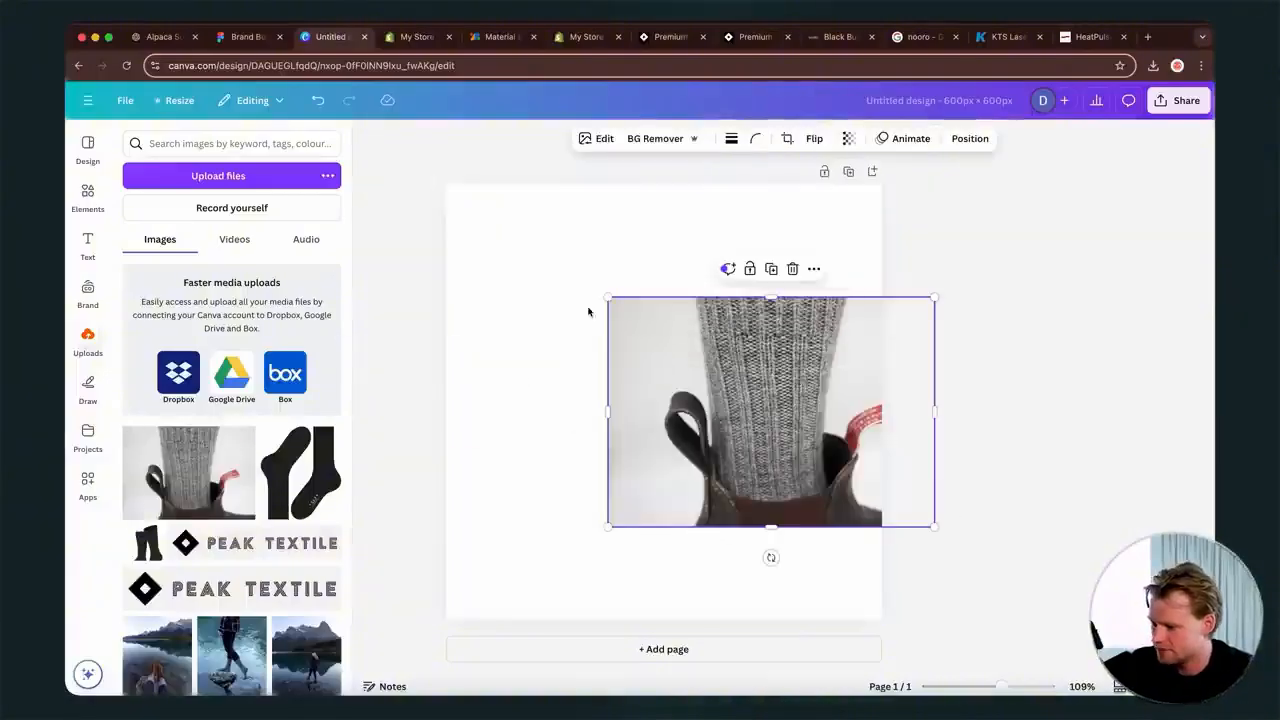
pyautogui.moveTo(608, 297); pyautogui.dragTo(363, 127)
pyautogui.moveTo(936, 527); pyautogui.dragTo(1124, 661)
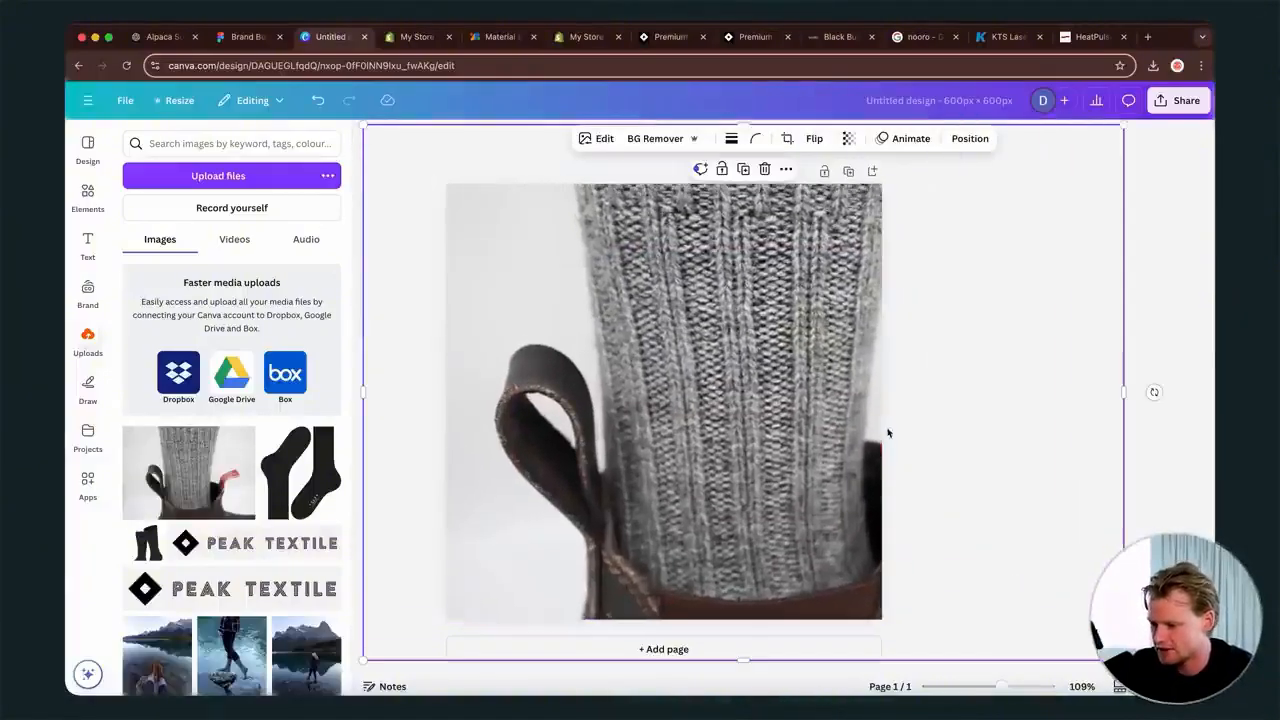
# - Reposition and rescale the sock photo so the sock is centred and both boot loops show within the canvas
pyautogui.moveTo(889, 432); pyautogui.dragTo(818, 471)
pyautogui.moveTo(1052, 164); pyautogui.dragTo(1118, 121)
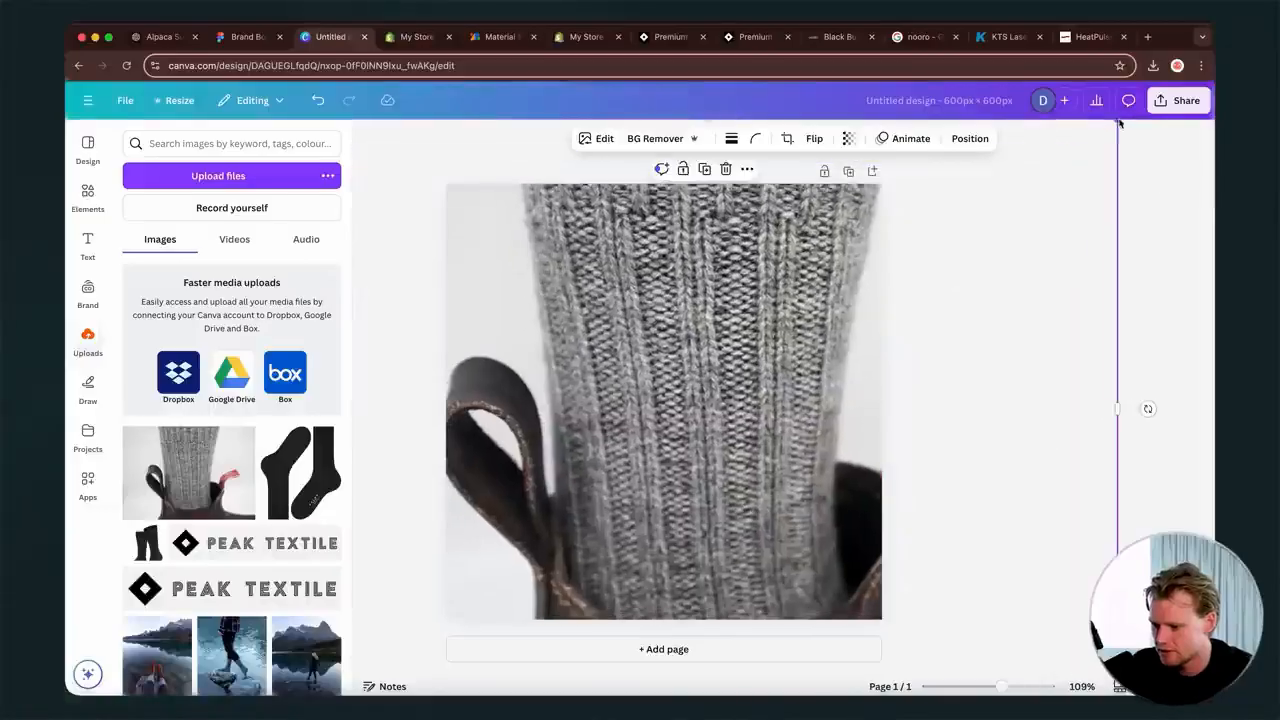
pyautogui.moveTo(949, 281); pyautogui.dragTo(916, 326)
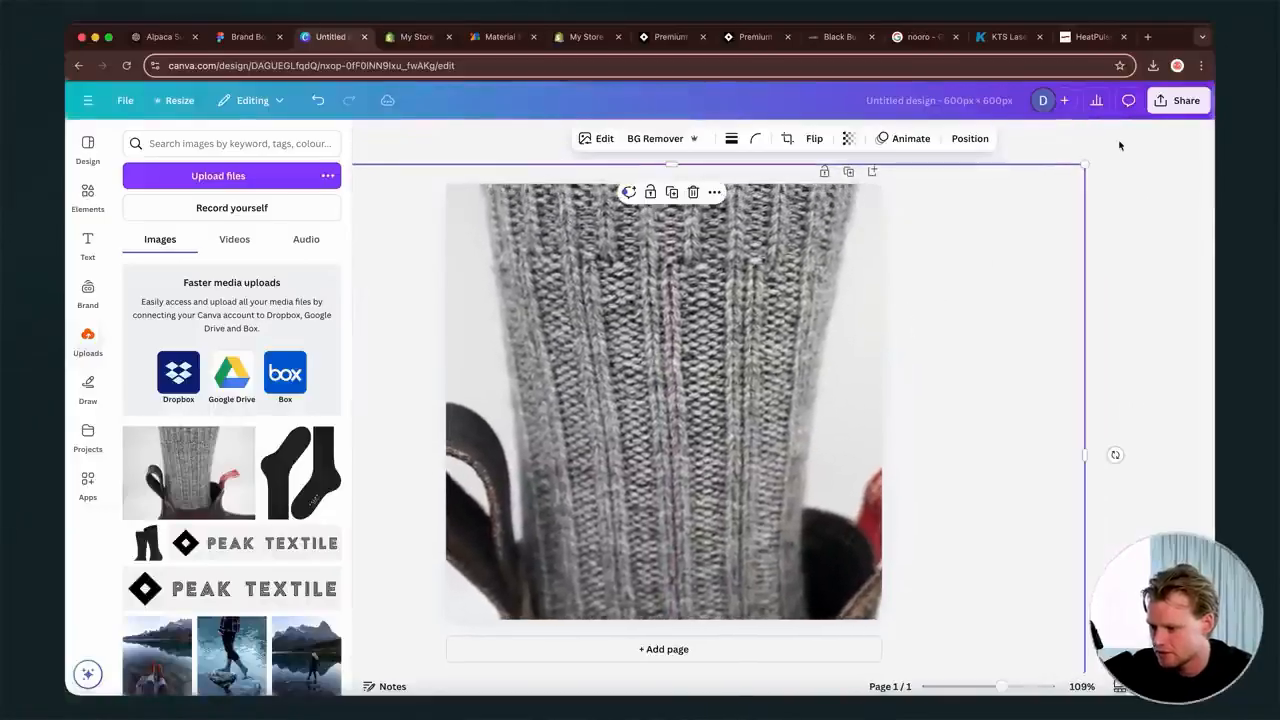
pyautogui.moveTo(1084, 163); pyautogui.dragTo(1022, 209)
pyautogui.moveTo(919, 330); pyautogui.dragTo(952, 272)
pyautogui.click(1114, 266)
# - Download the cropped sock design from Canva as a PNG
pyautogui.click(1178, 100)
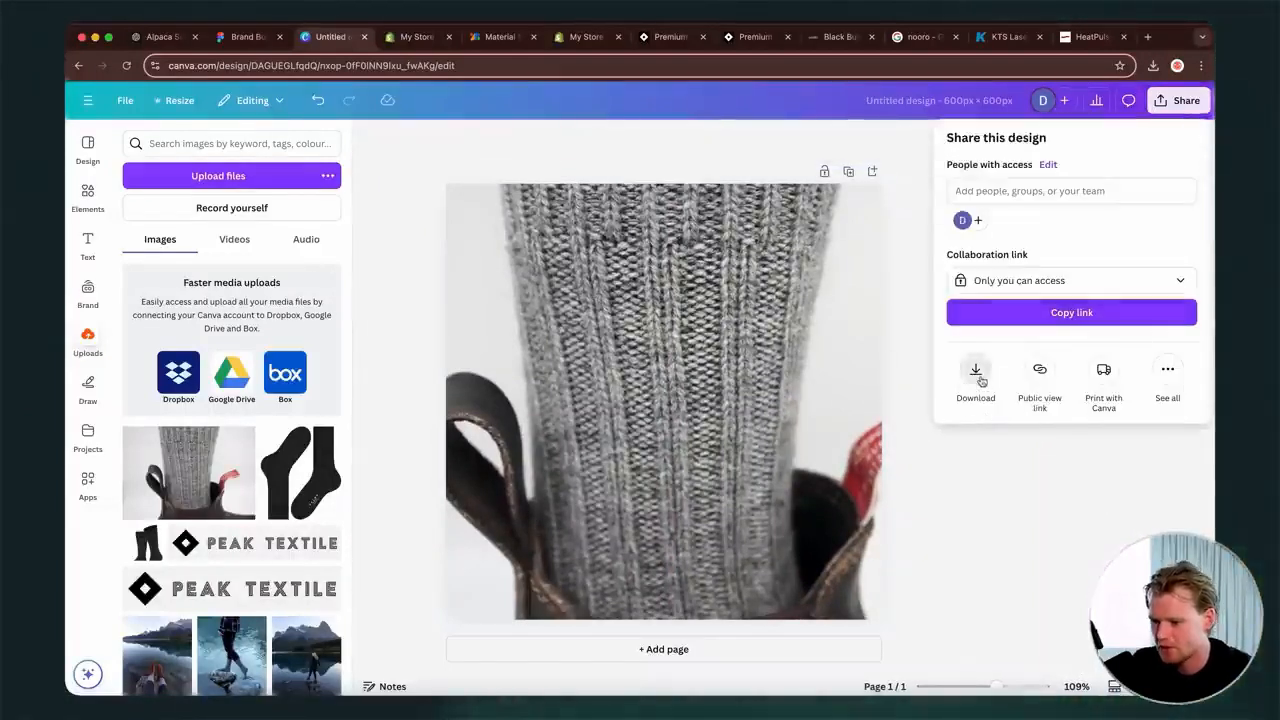
pyautogui.click(976, 372)
pyautogui.click(1012, 395)
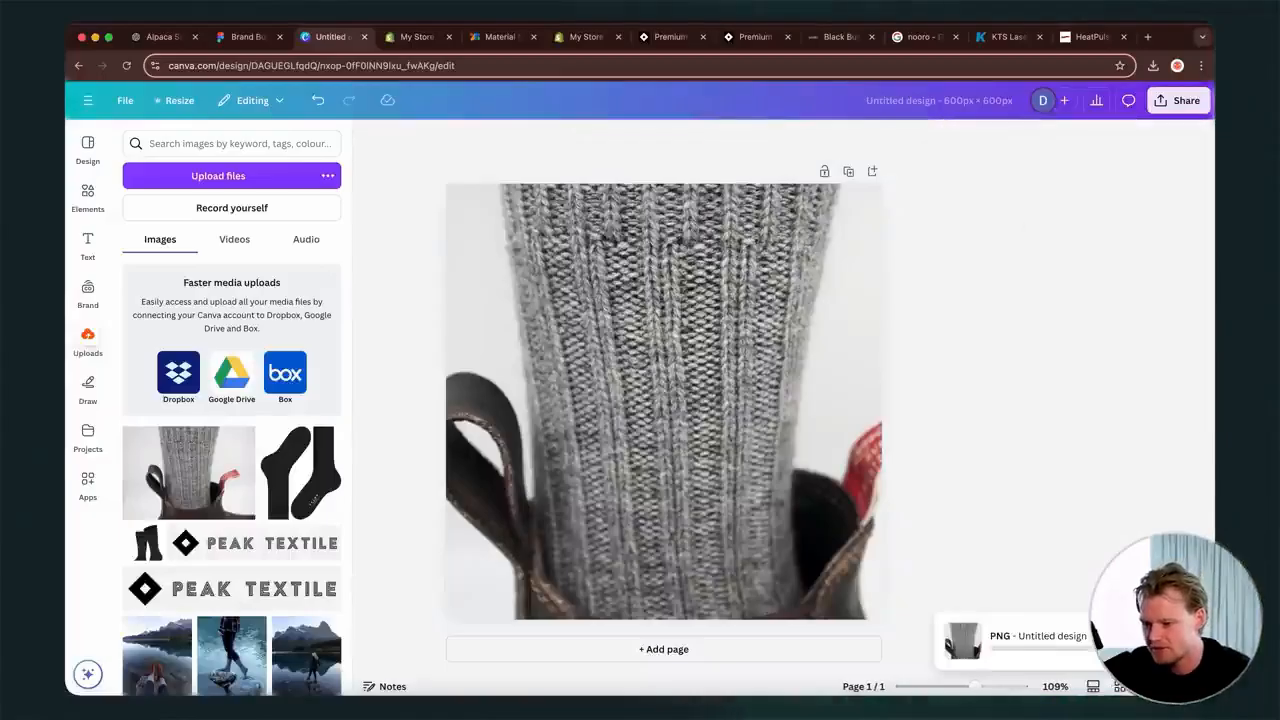
# - Back in the Shopify theme editor, upload "Untitled design (2).png" from Downloads as the picture for the Custom columns image block
pyautogui.click(403, 38)
pyautogui.click(585, 37)
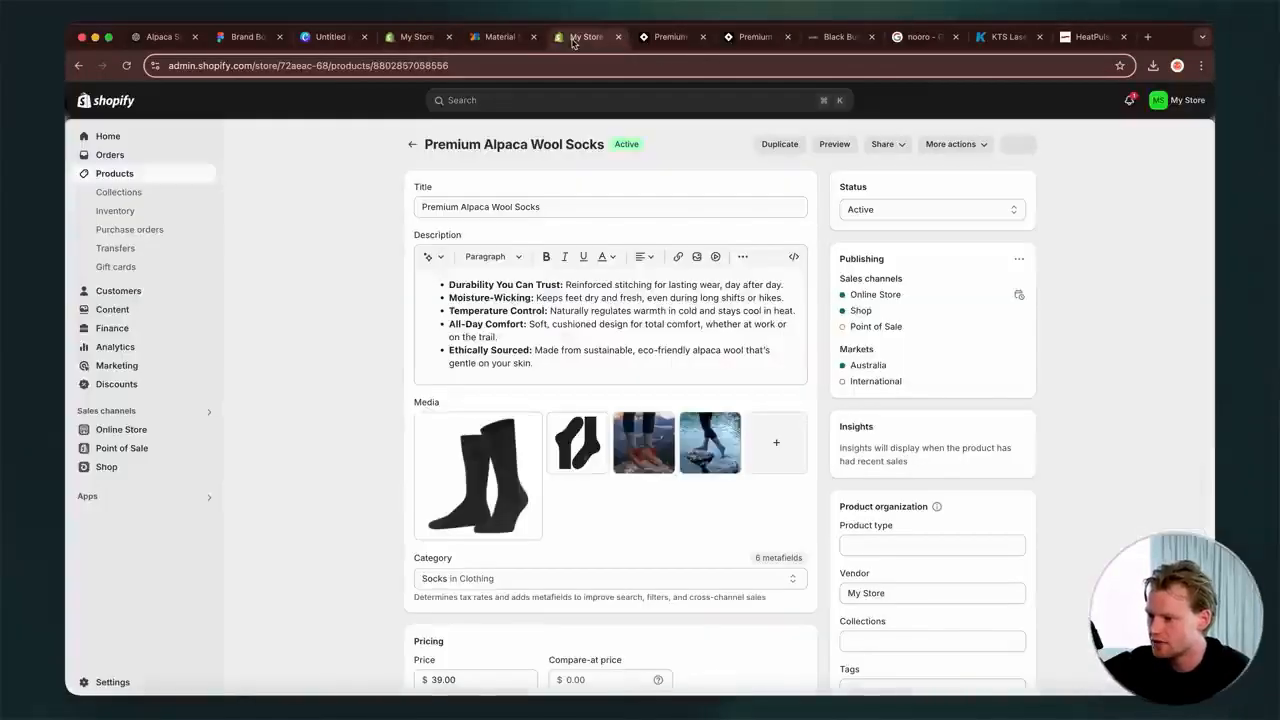
pyautogui.click(413, 38)
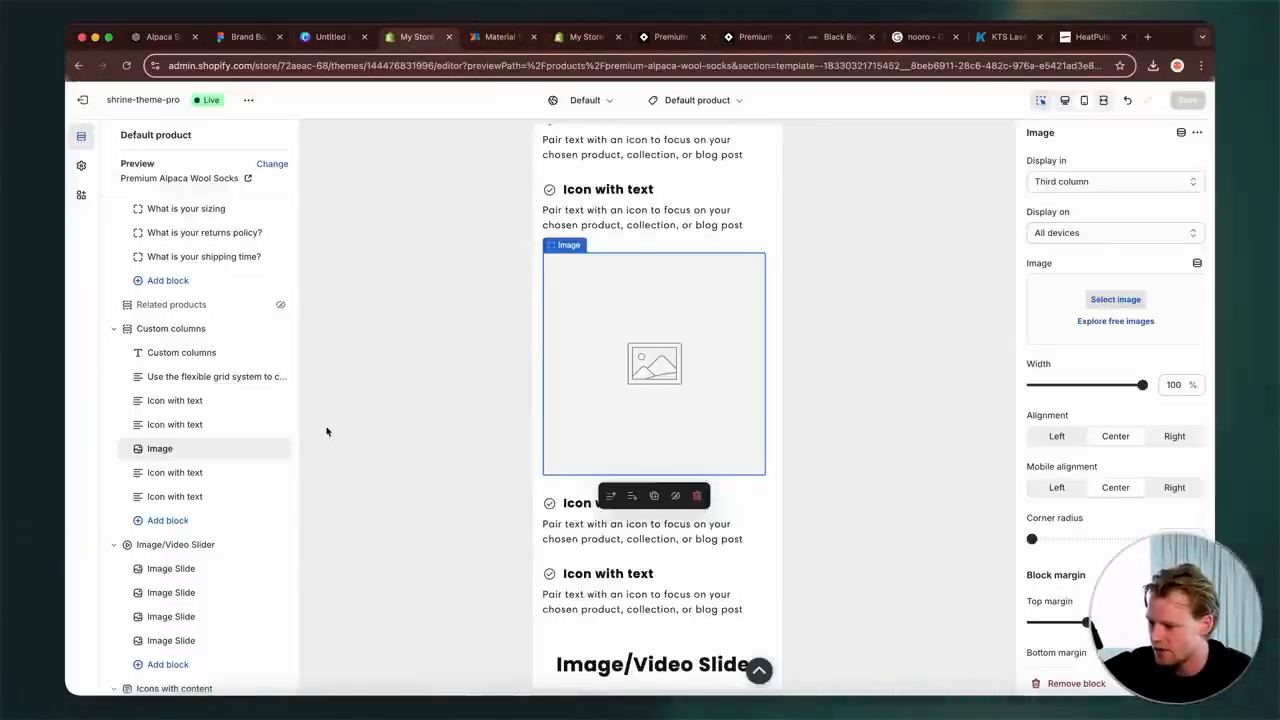
pyautogui.click(1115, 299)
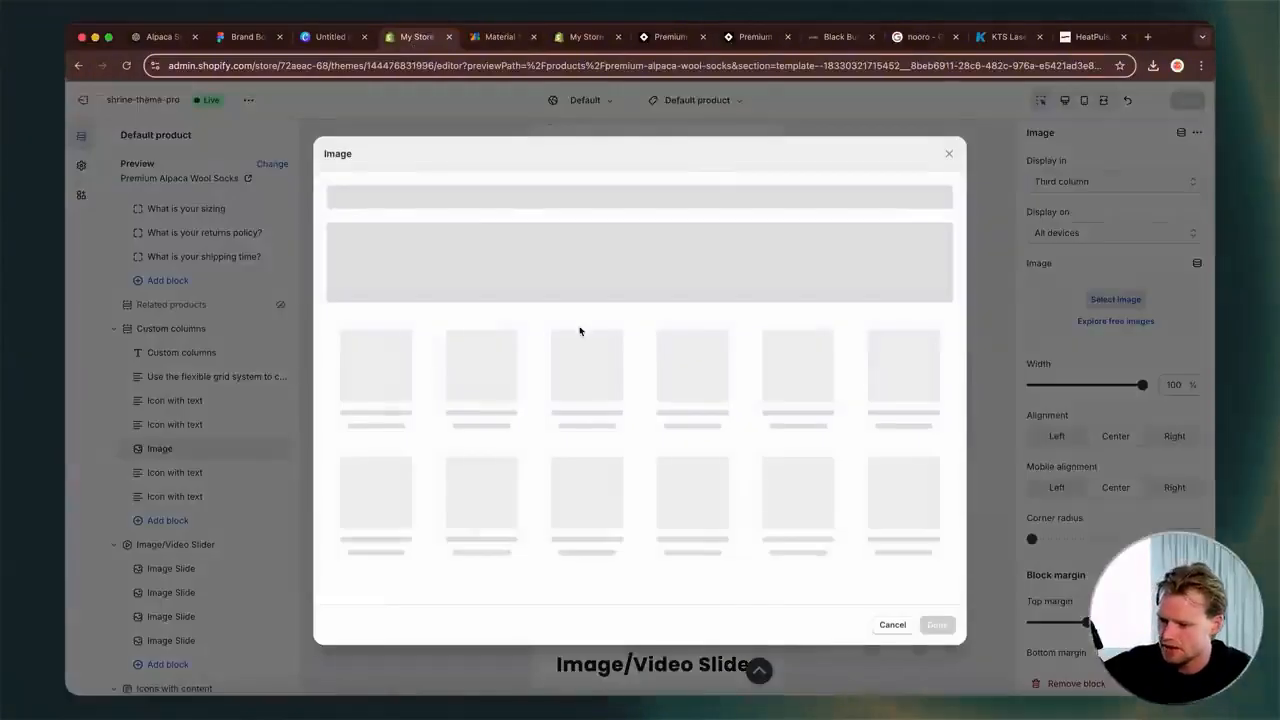
pyautogui.click(634, 280)
pyautogui.click(416, 305)
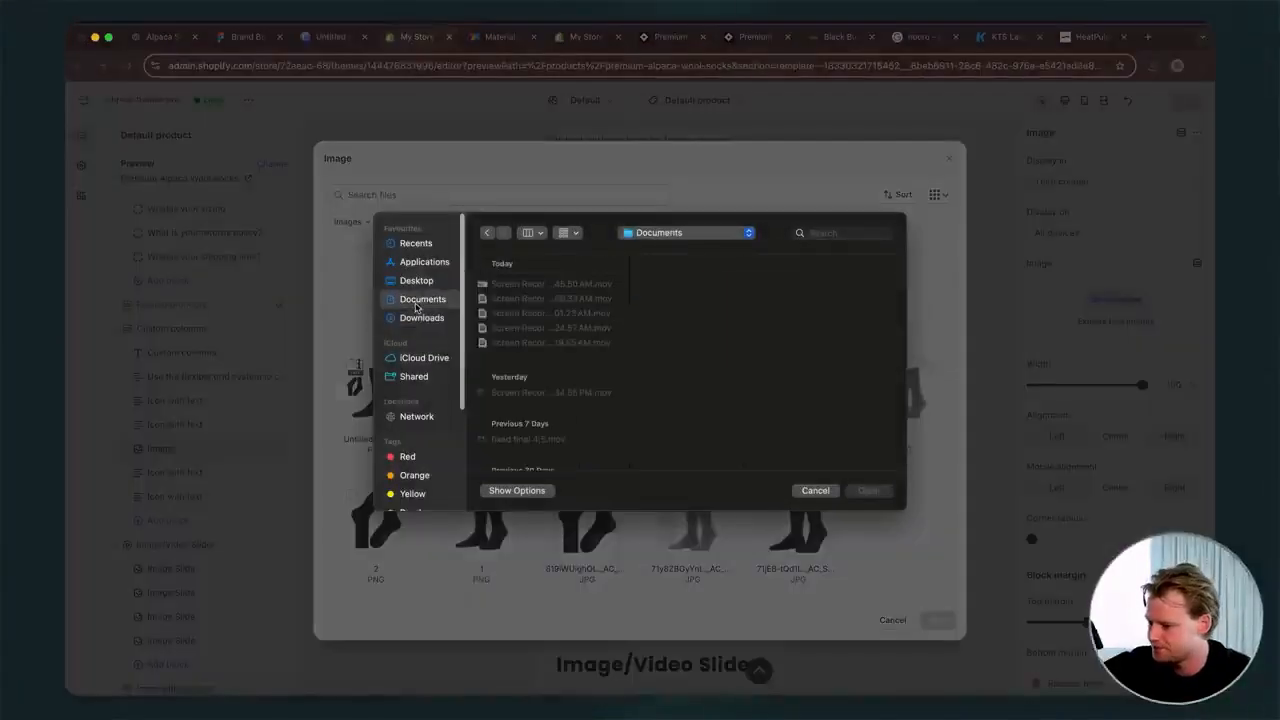
pyautogui.click(421, 318)
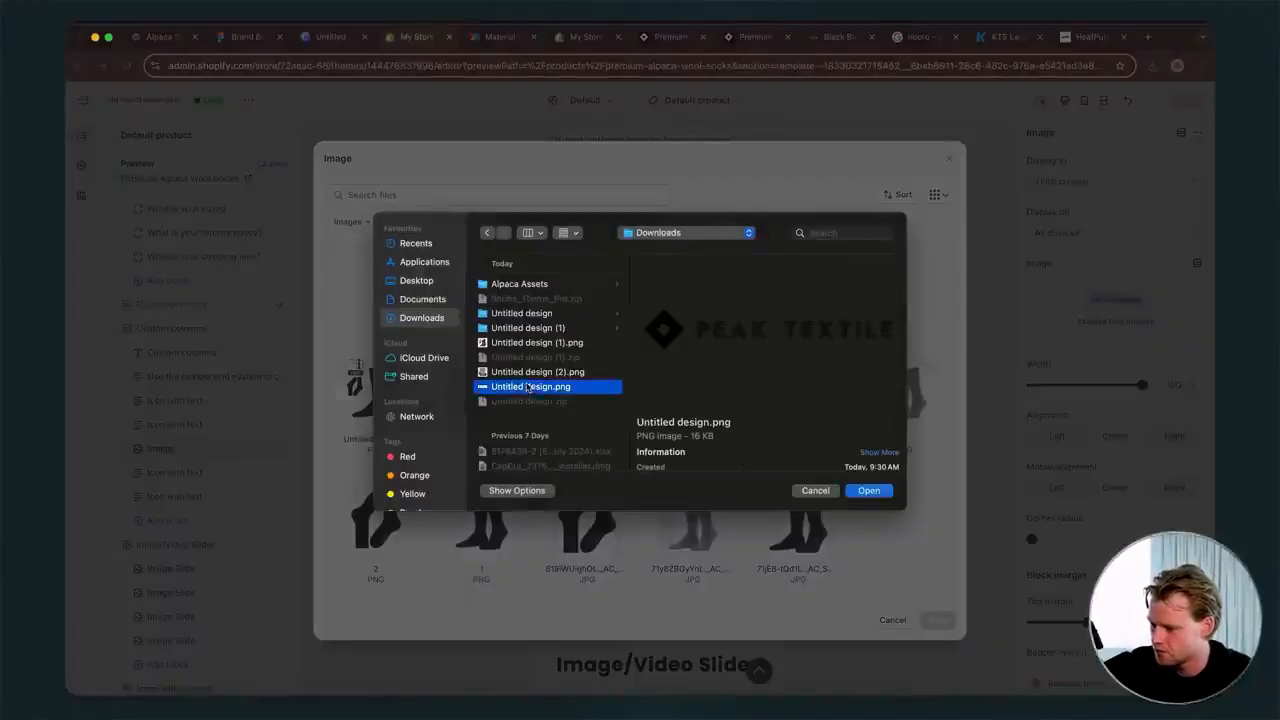
pyautogui.click(535, 373)
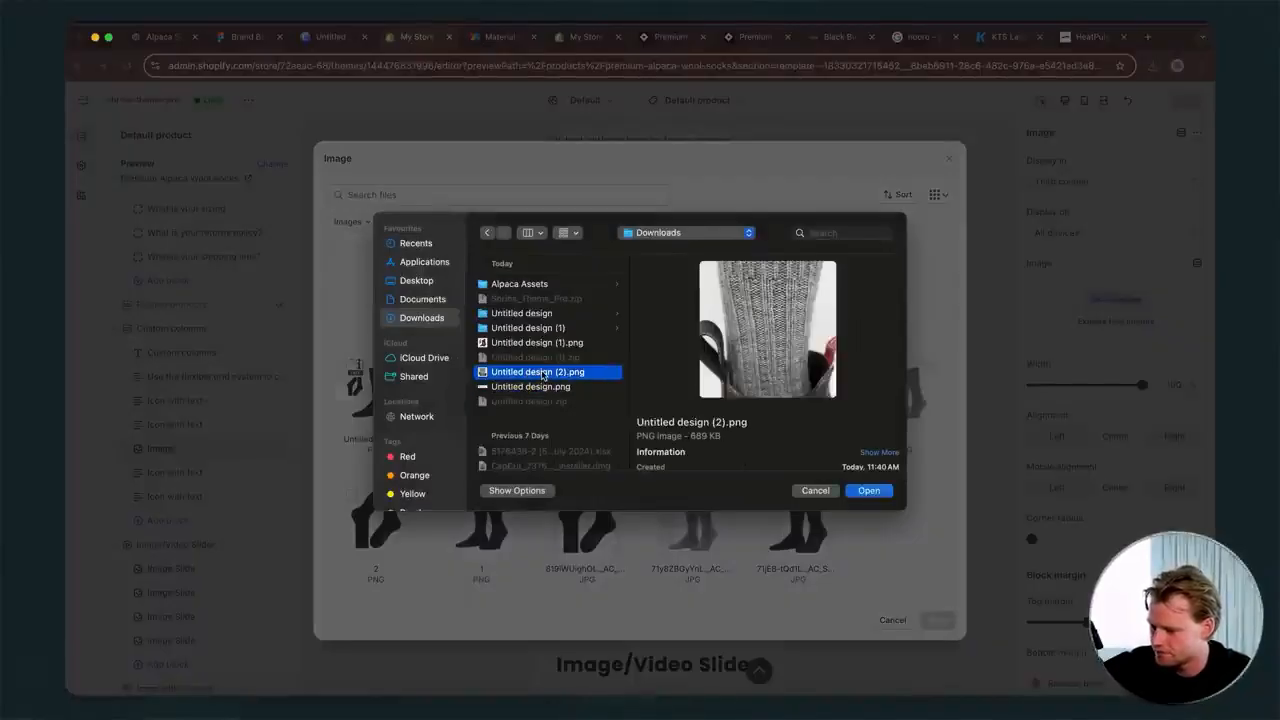
pyautogui.doubleClick(543, 373)
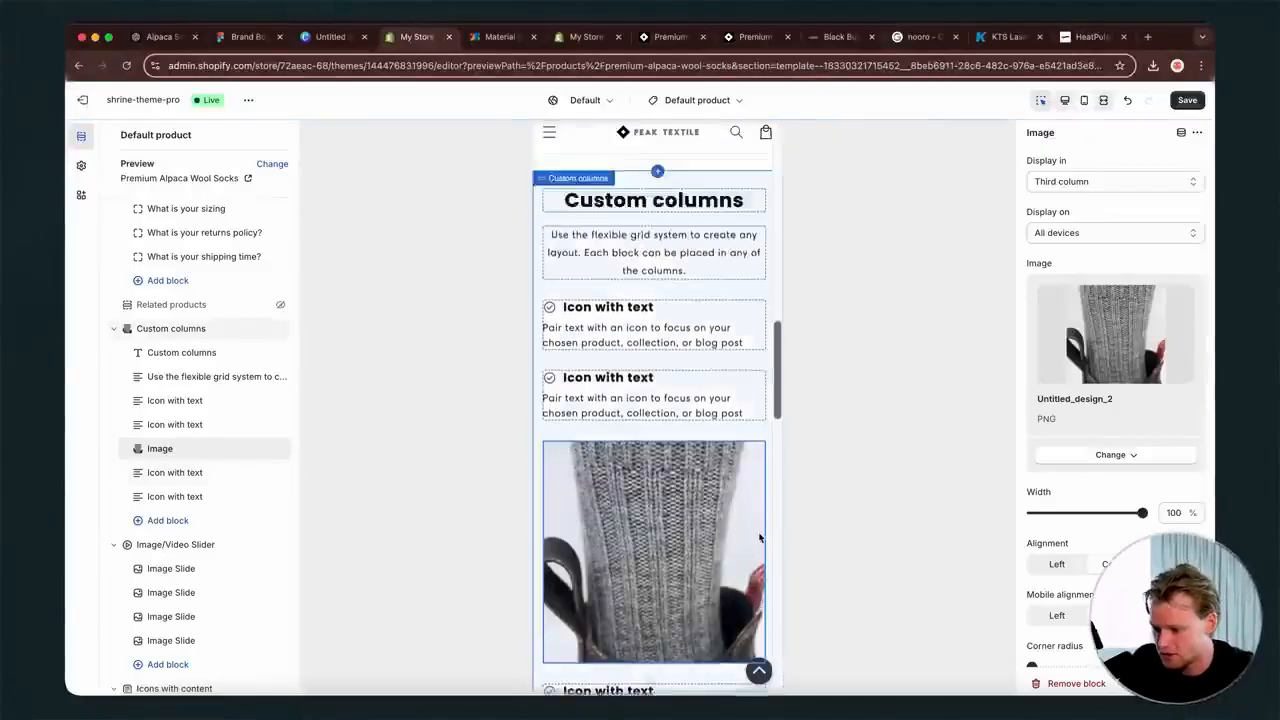
# - Compare the Custom columns section with the sock image in the desktop and mobile previews
pyautogui.scroll(11, 760, 538)
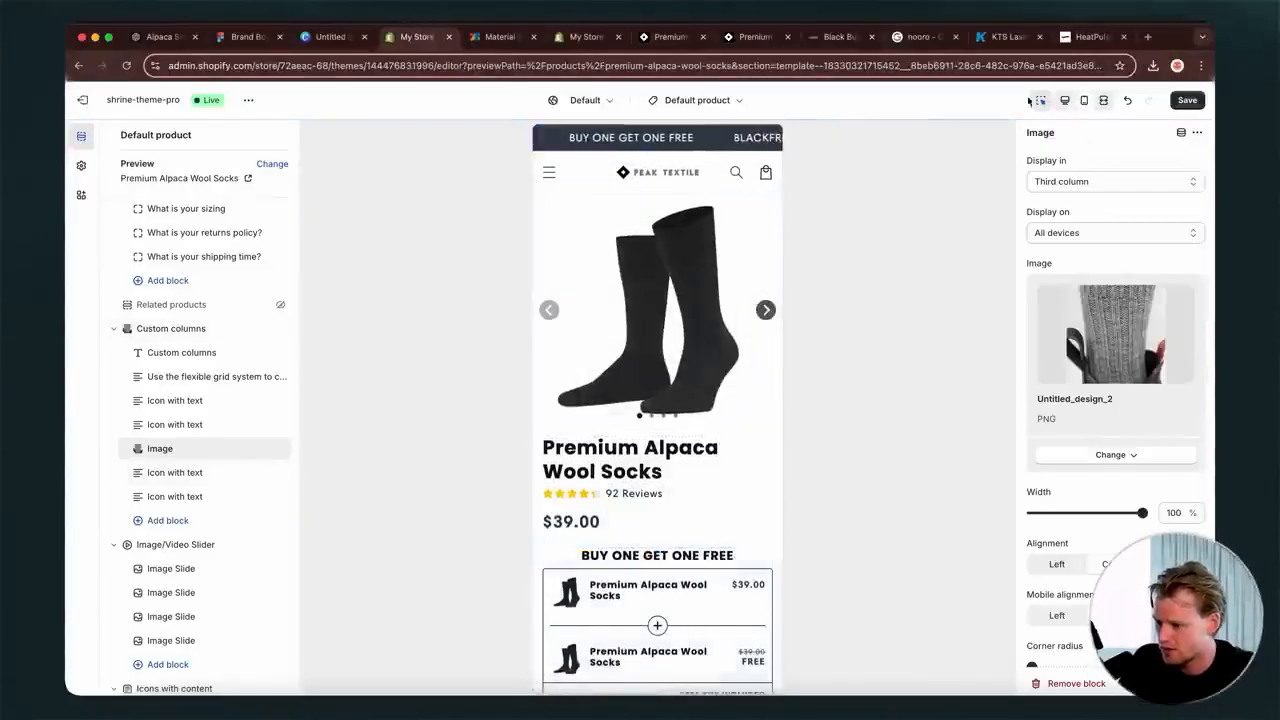
pyautogui.click(1065, 100)
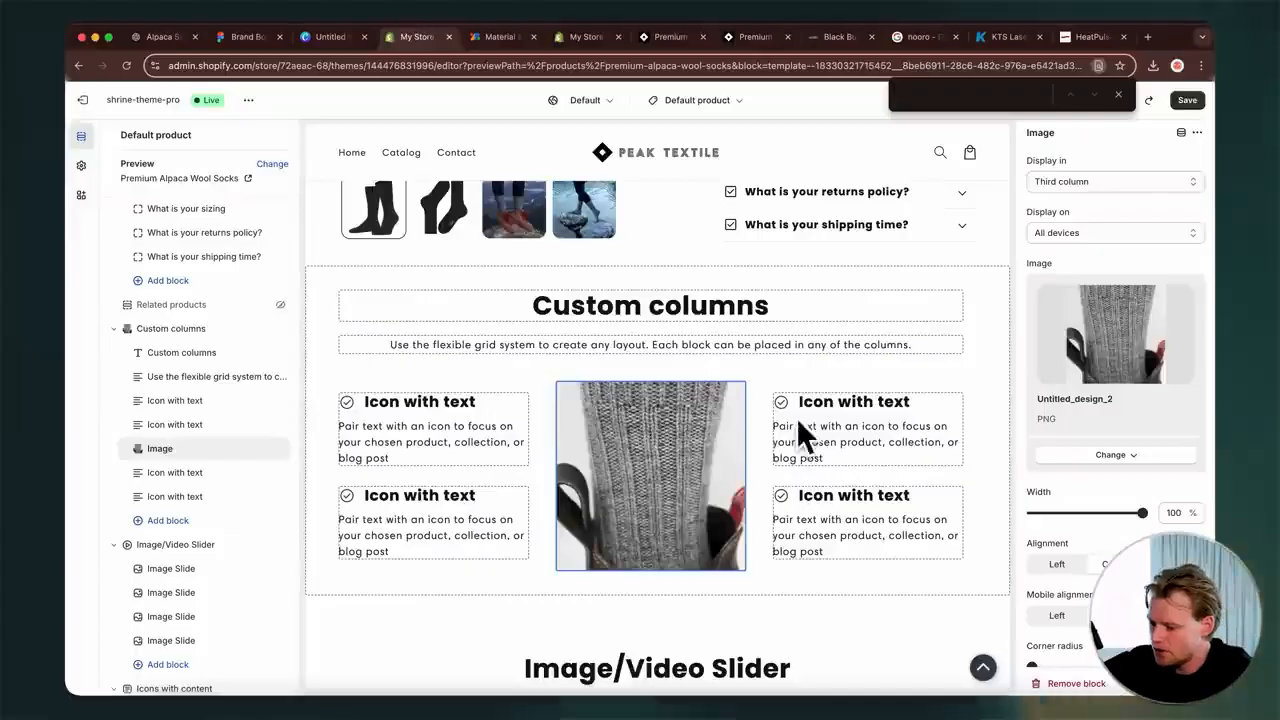
pyautogui.click(871, 455)
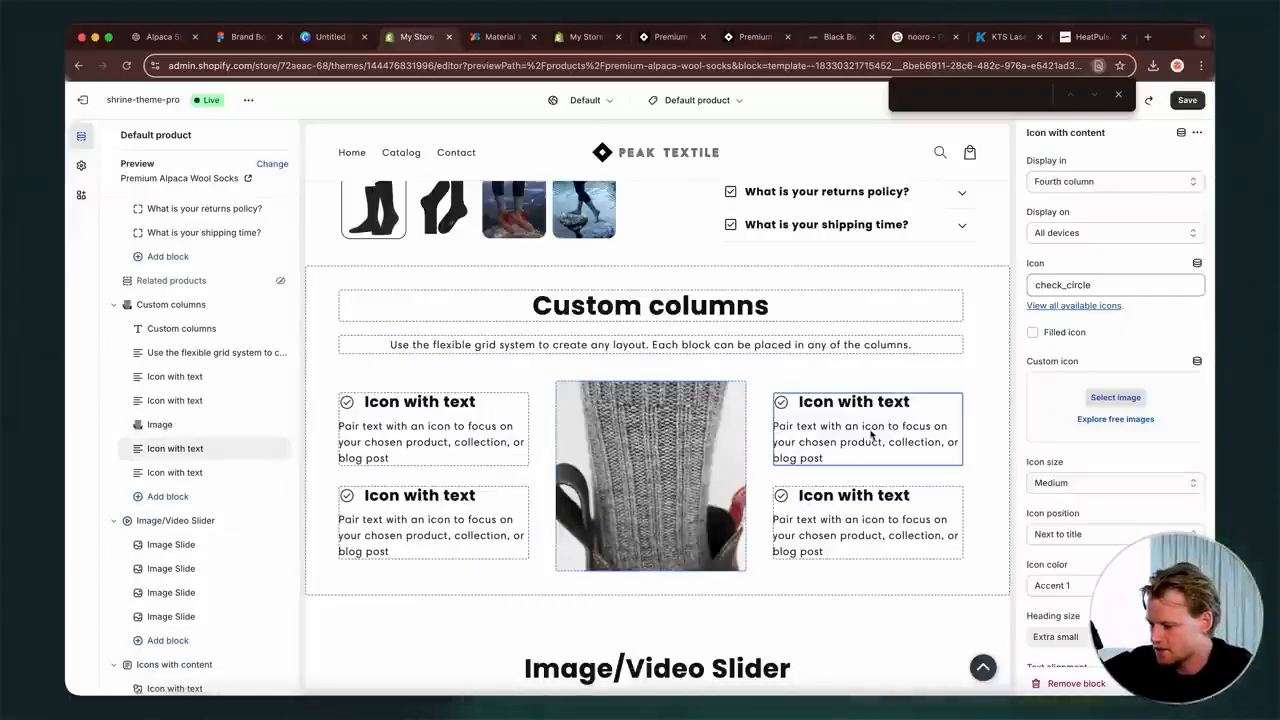
pyautogui.click(698, 450)
pyautogui.scroll(-3, 698, 450)
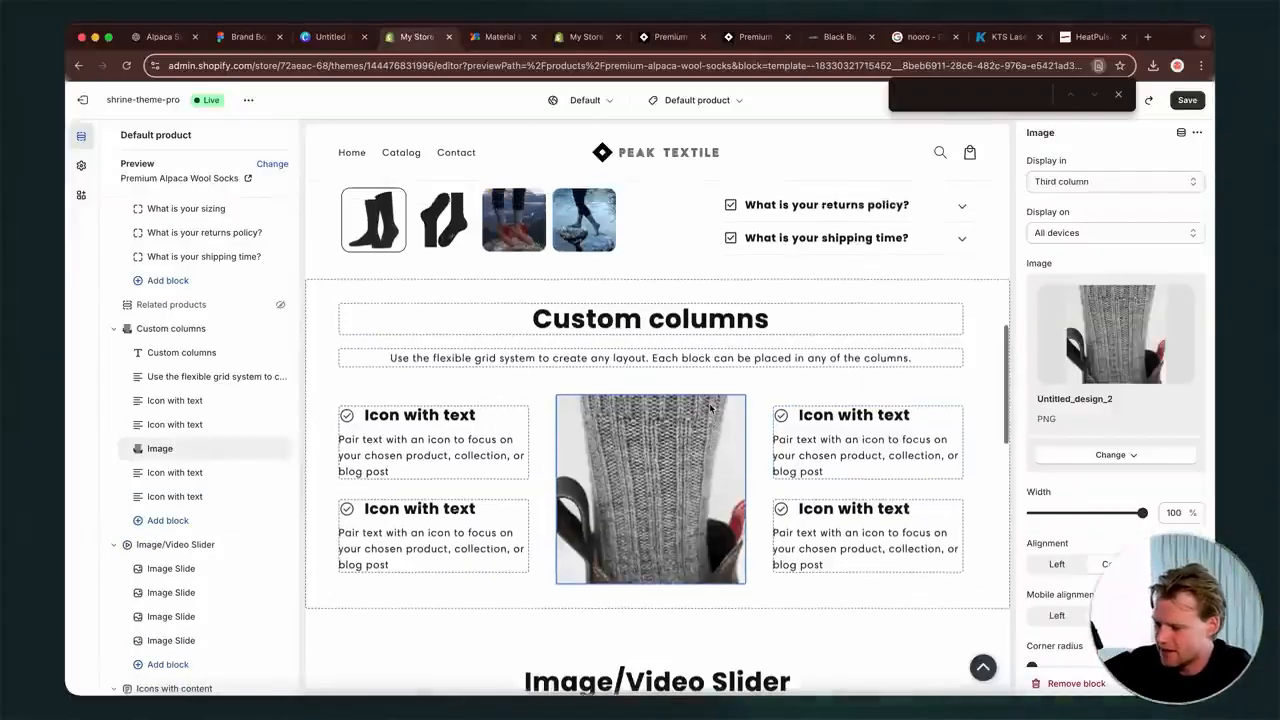
pyautogui.click(1119, 100)
pyautogui.click(1084, 100)
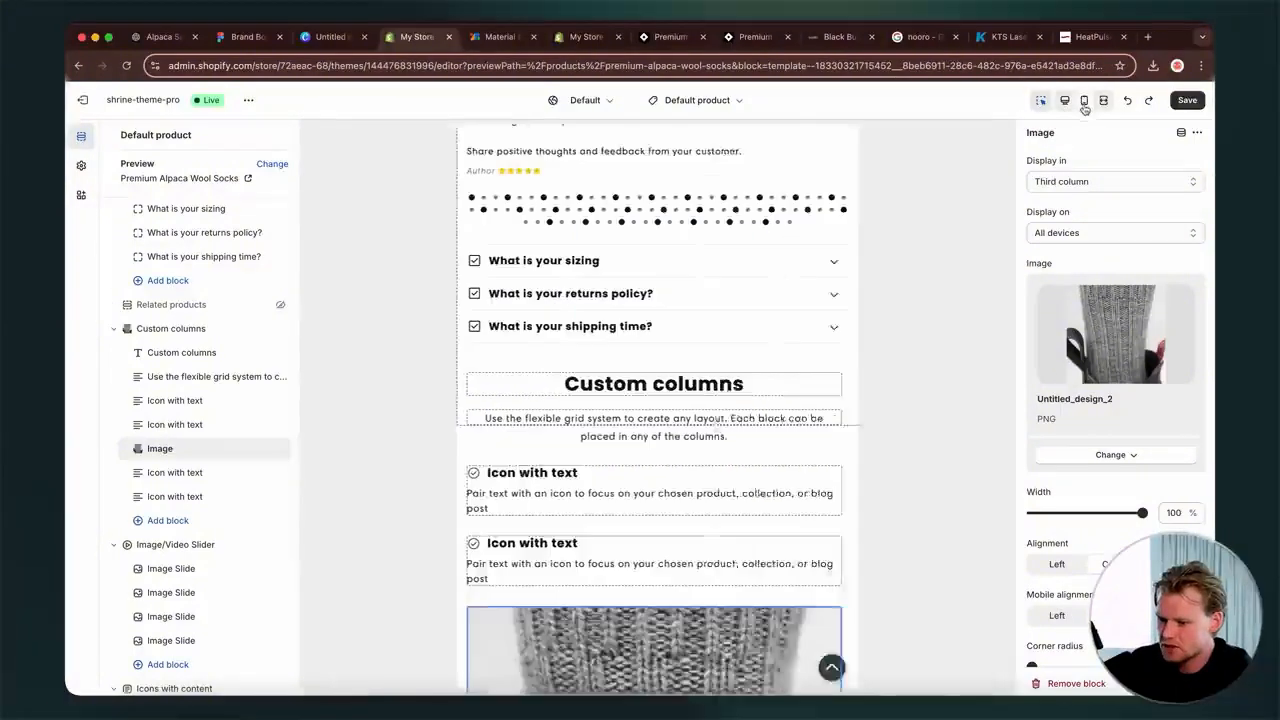
pyautogui.scroll(1, 757, 446)
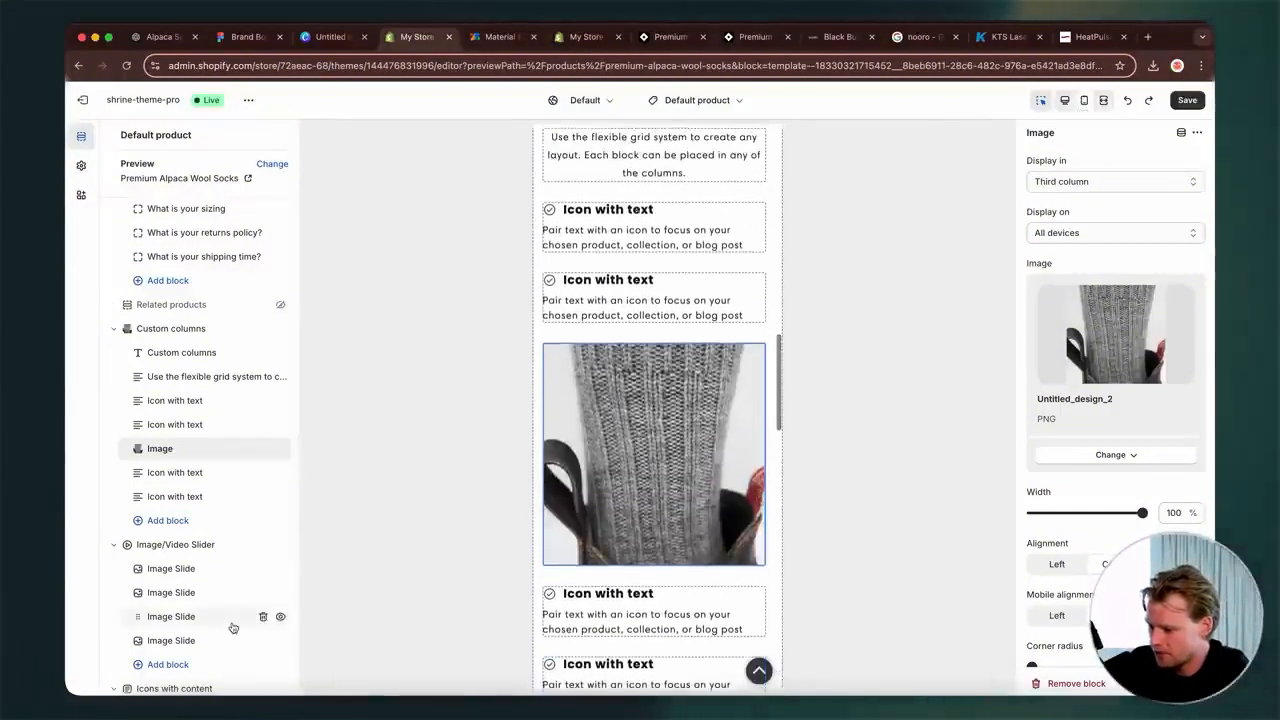
pyautogui.click(1062, 101)
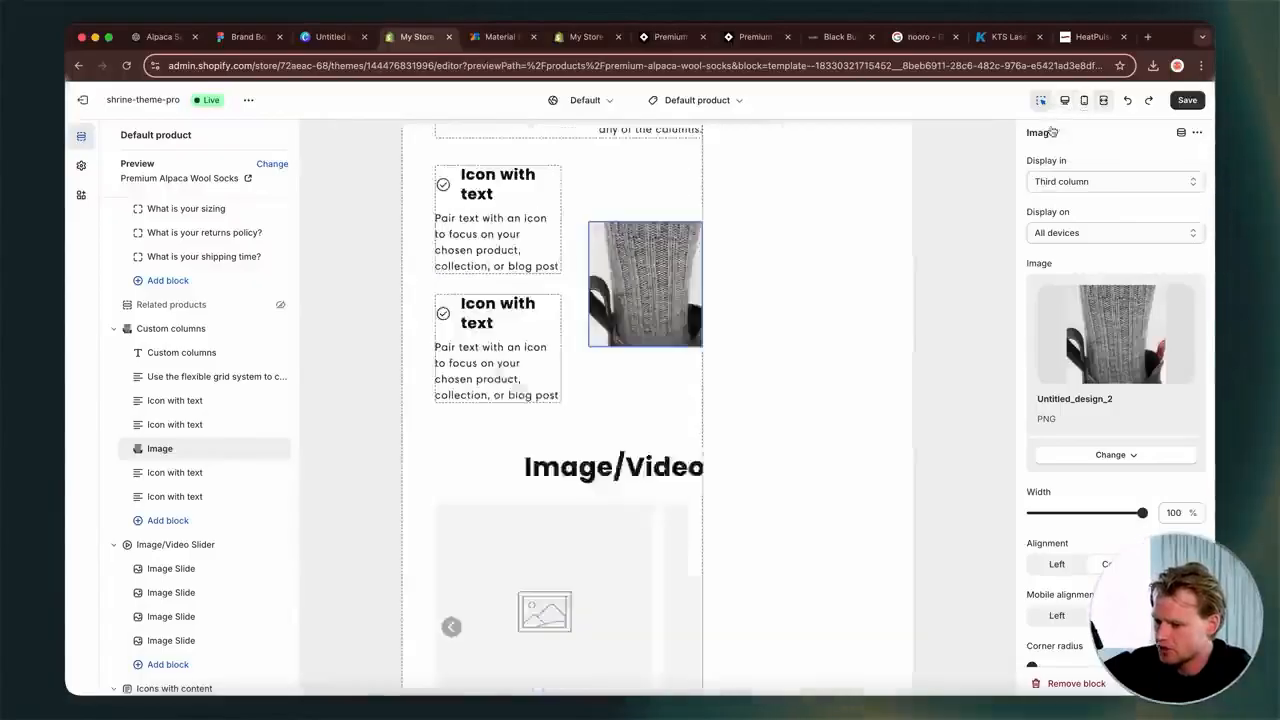
# - Examine the desktop layout of the Custom columns, Image/Video Slider and Icons with content sections on the product page
pyautogui.click(720, 418)
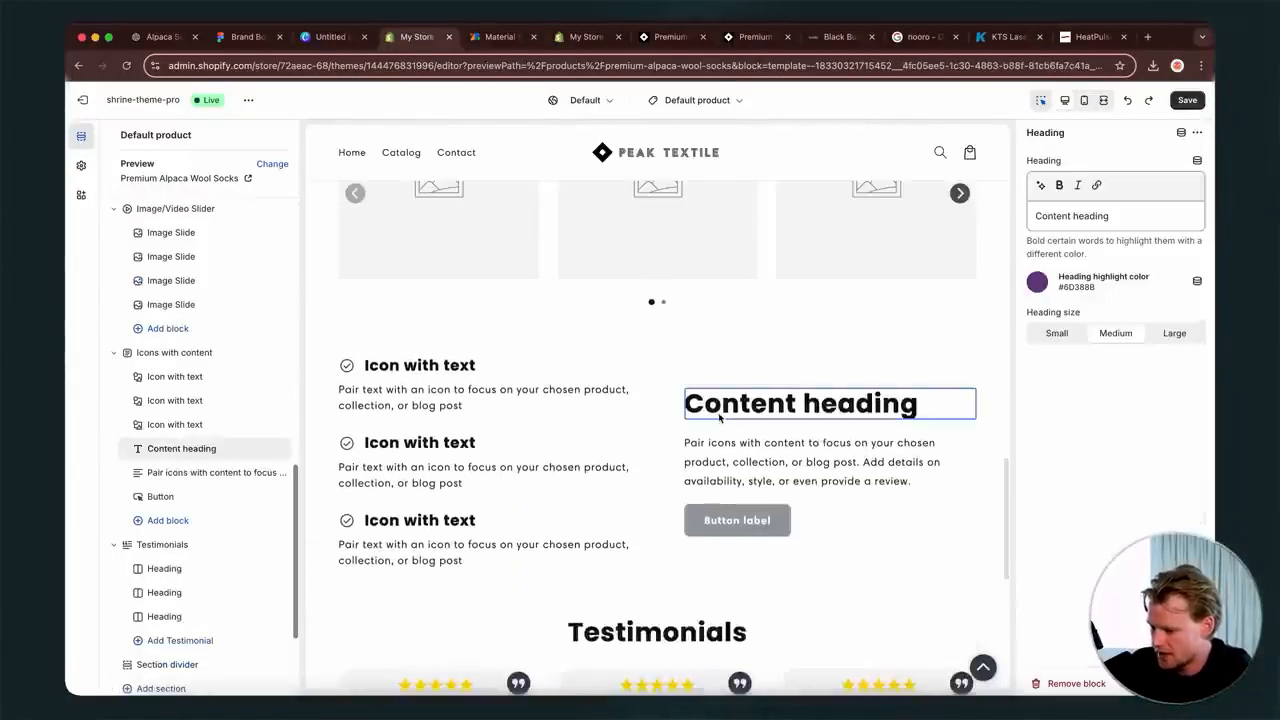
pyautogui.click(668, 321)
pyautogui.scroll(5, 649, 474)
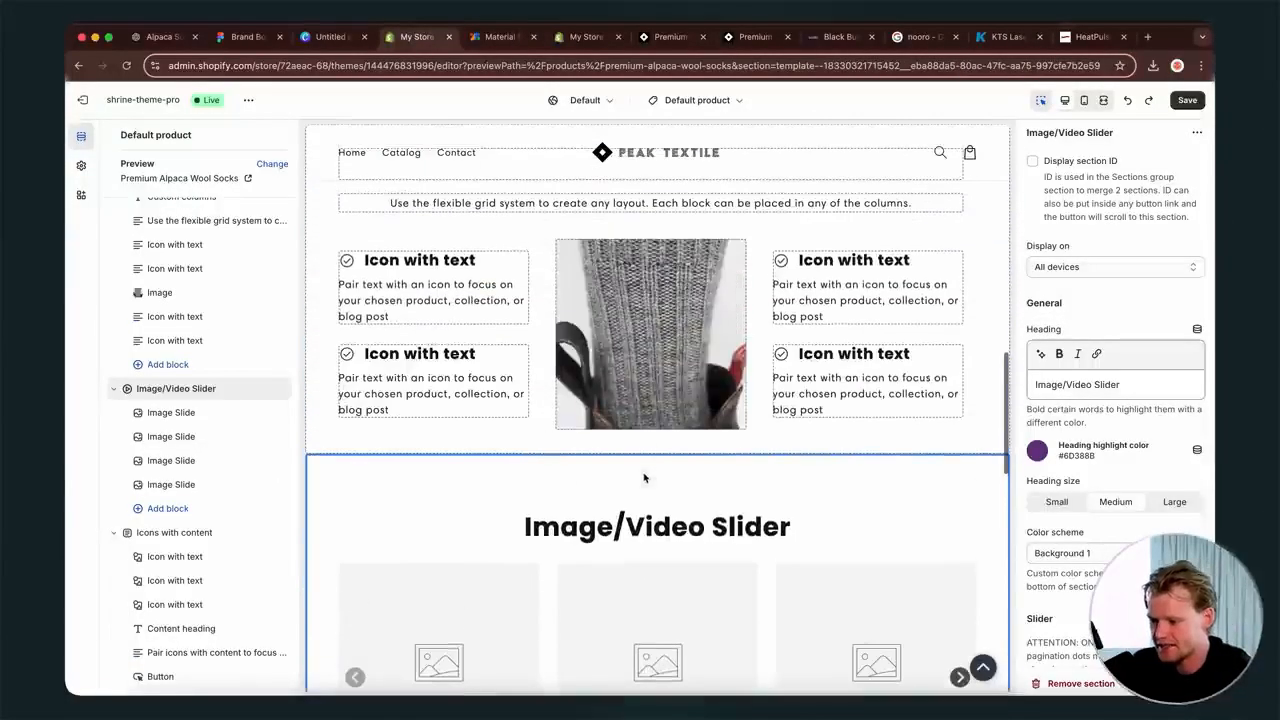
pyautogui.scroll(3, 655, 440)
pyautogui.click(666, 377)
pyautogui.scroll(-1, 665, 340)
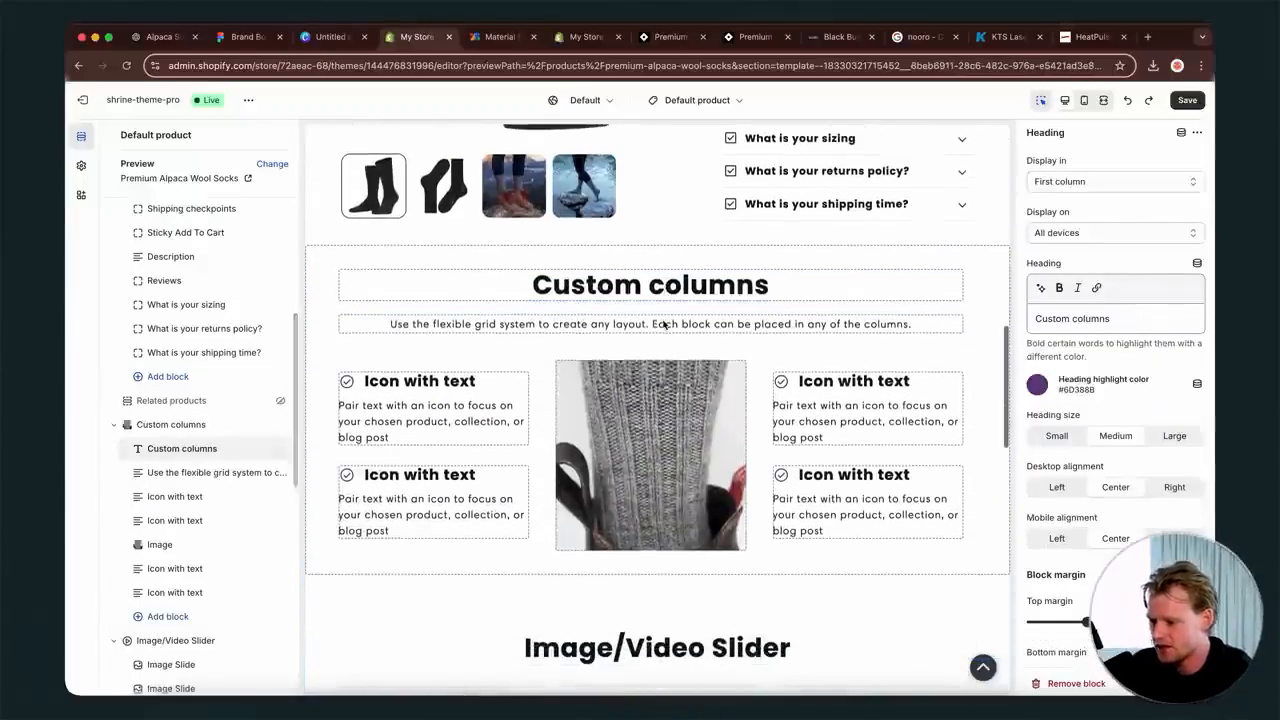
pyautogui.click(664, 323)
pyautogui.click(664, 261)
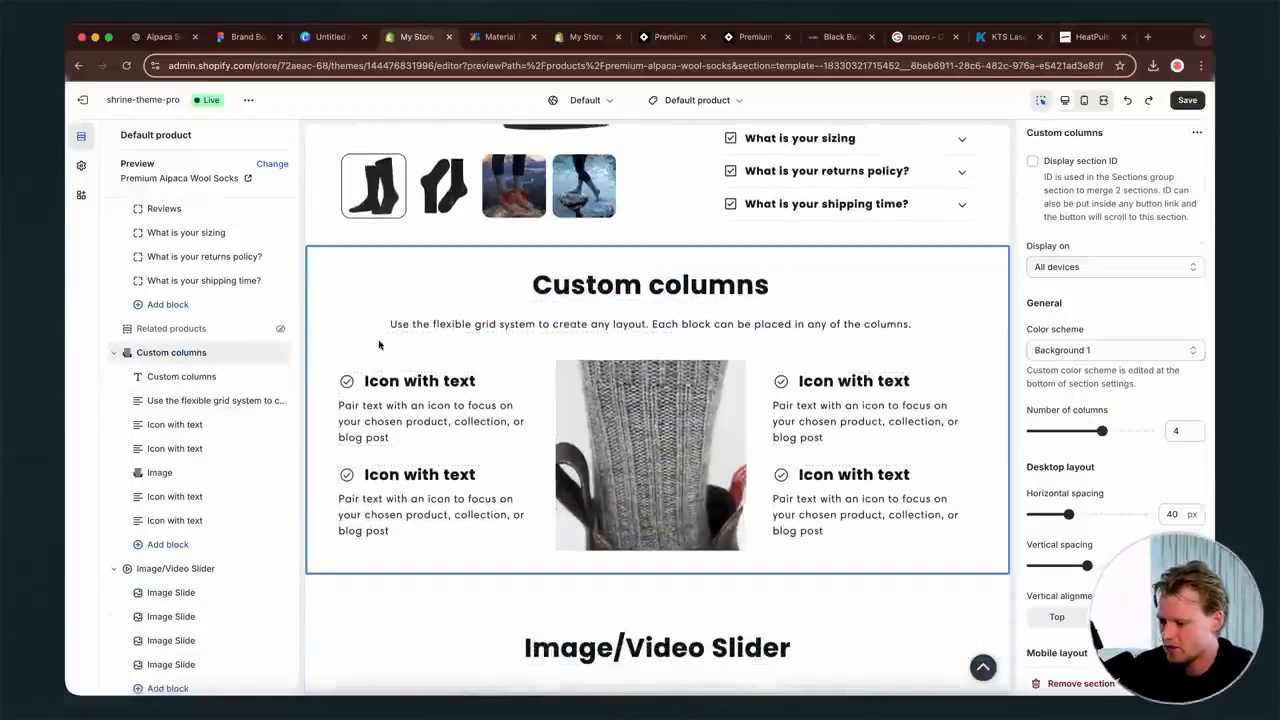
pyautogui.scroll(1, 683, 239)
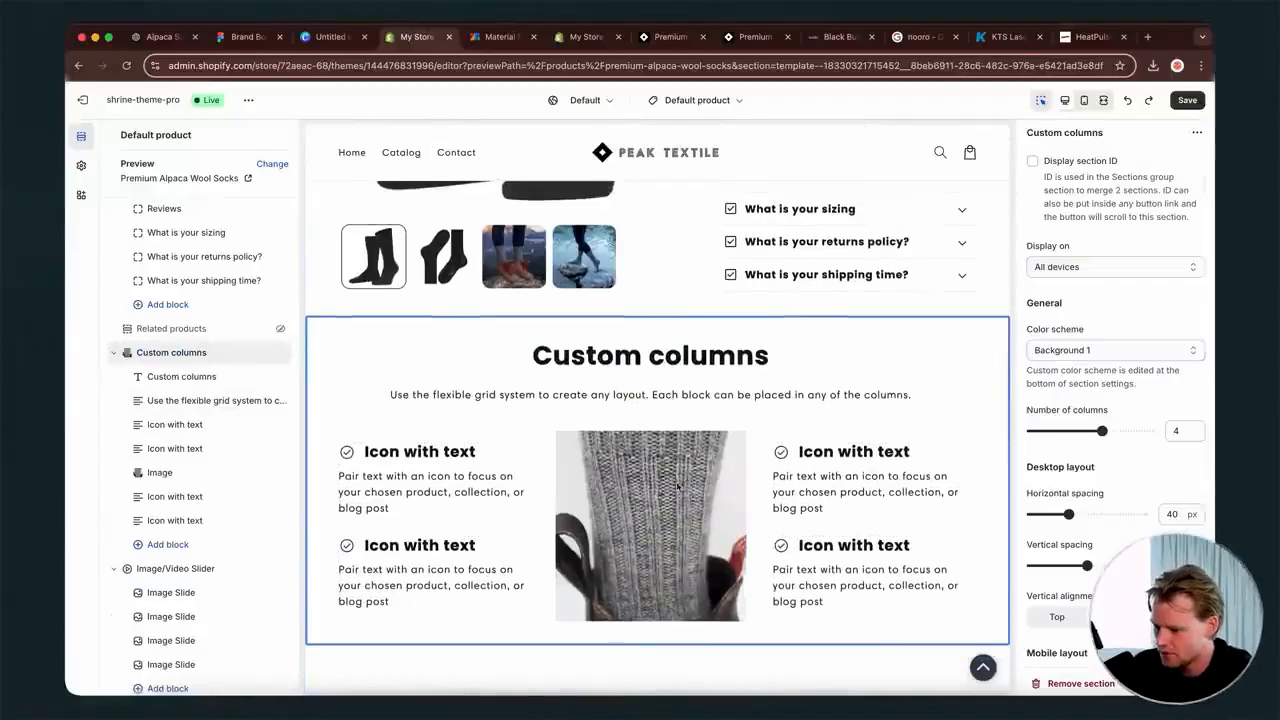
pyautogui.click(669, 657)
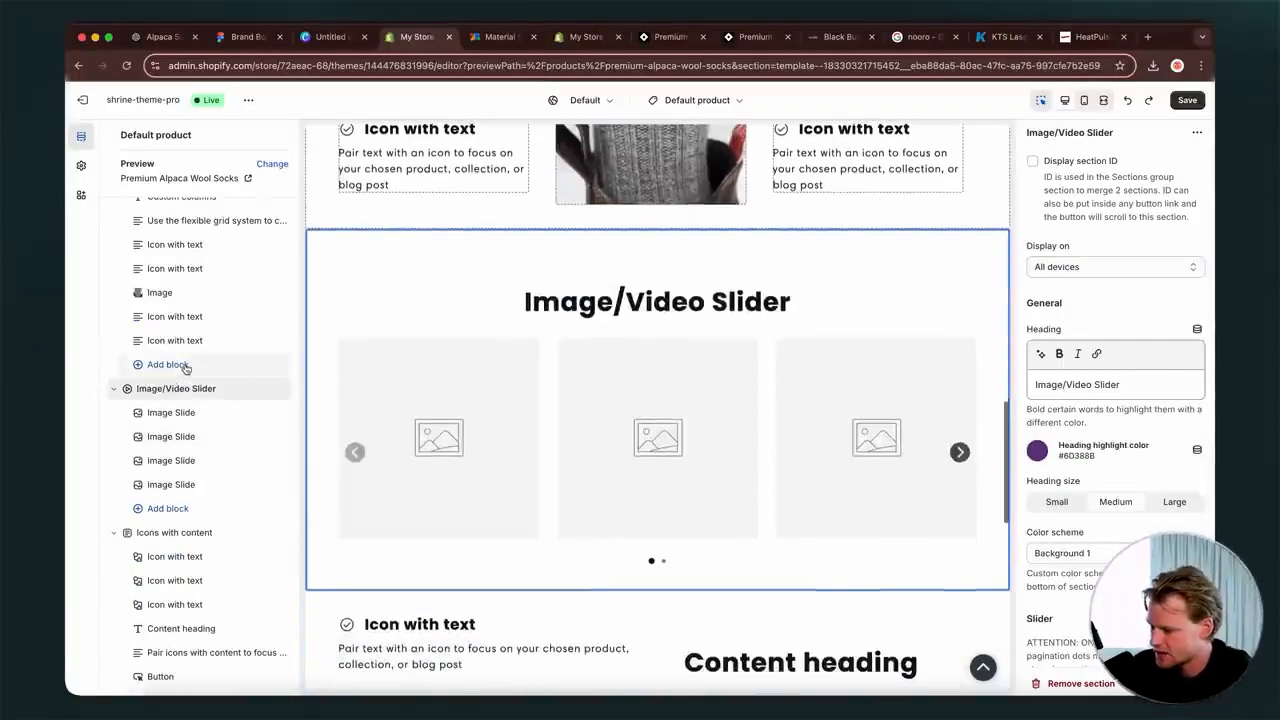
pyautogui.scroll(5, 634, 580)
pyautogui.click(640, 545)
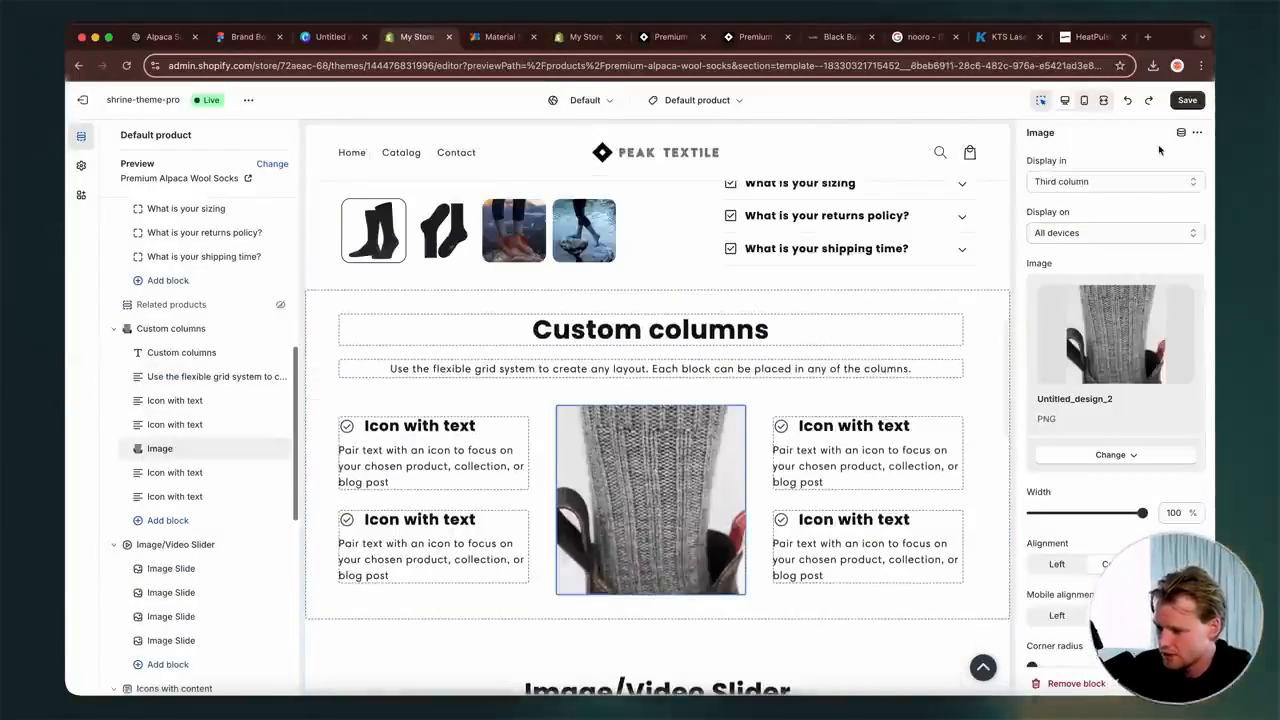
# - Save the default product template and locate the Custom columns section in the section list
pyautogui.click(1186, 101)
pyautogui.click(163, 306)
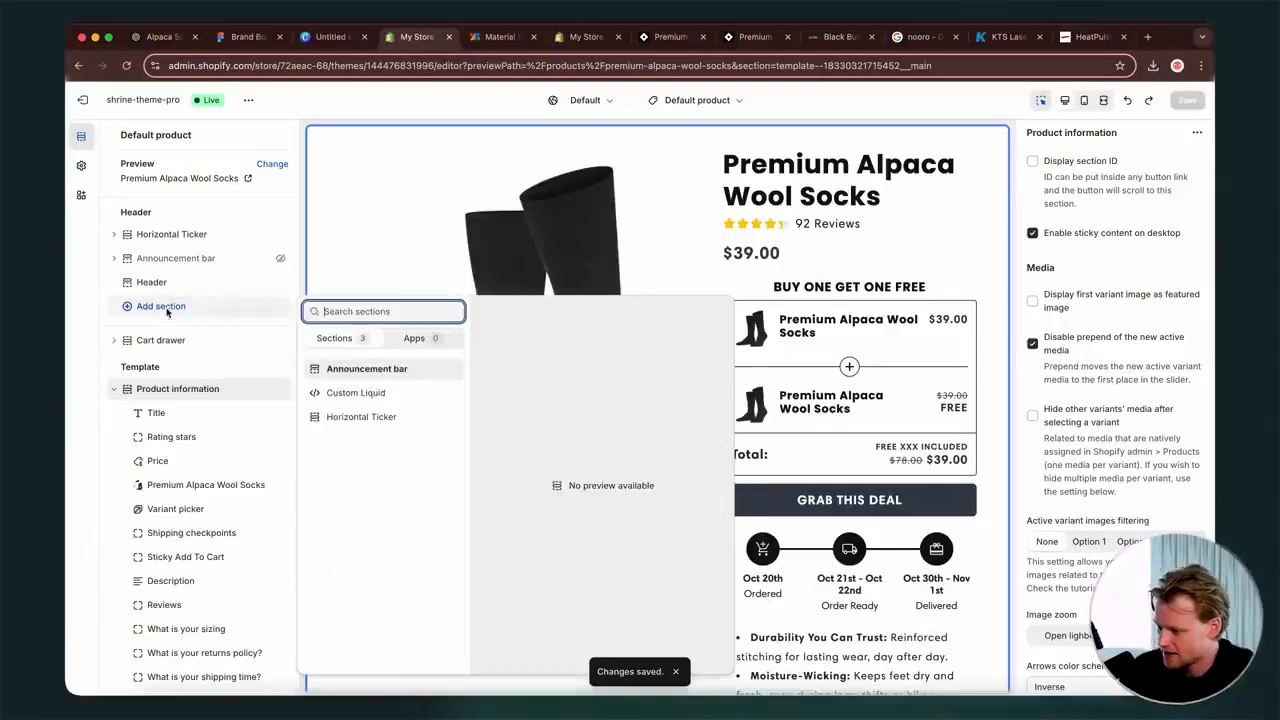
pyautogui.click(162, 566)
pyautogui.scroll(-3, 161, 568)
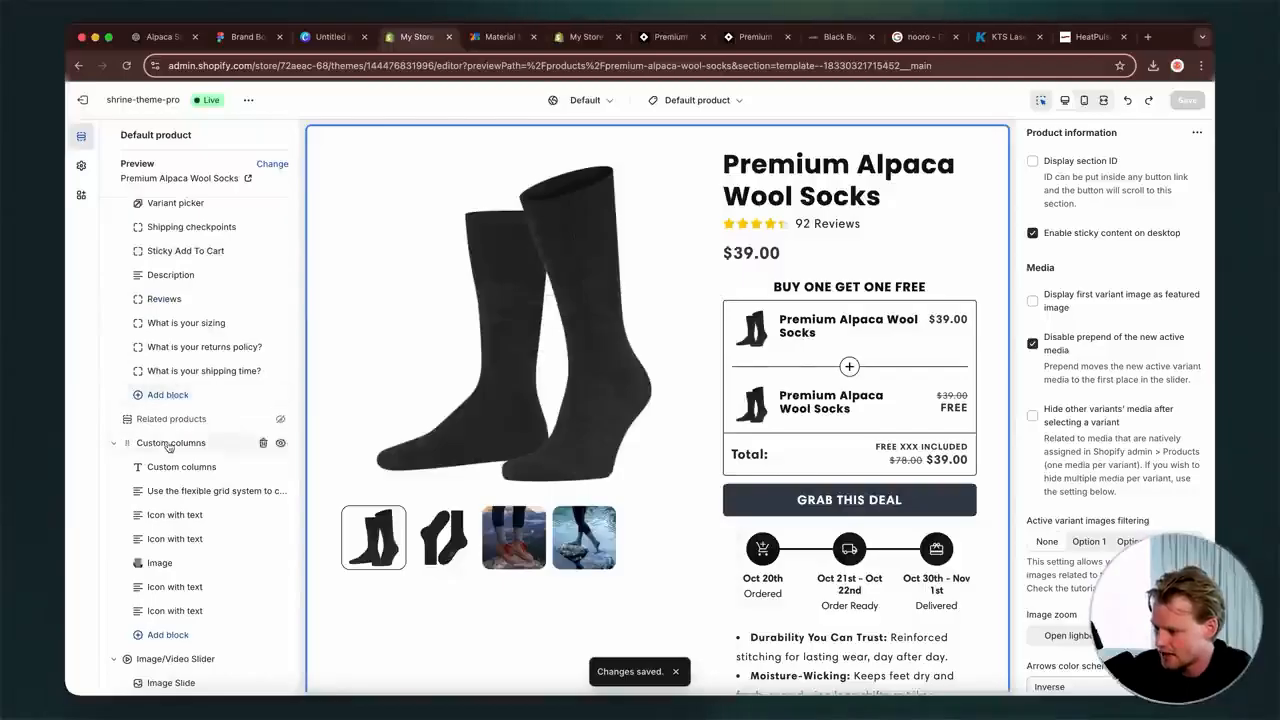
# - Browse the library of addable sections below the section divider and search it for "image"
pyautogui.scroll(-5, 168, 447)
pyautogui.click(160, 519)
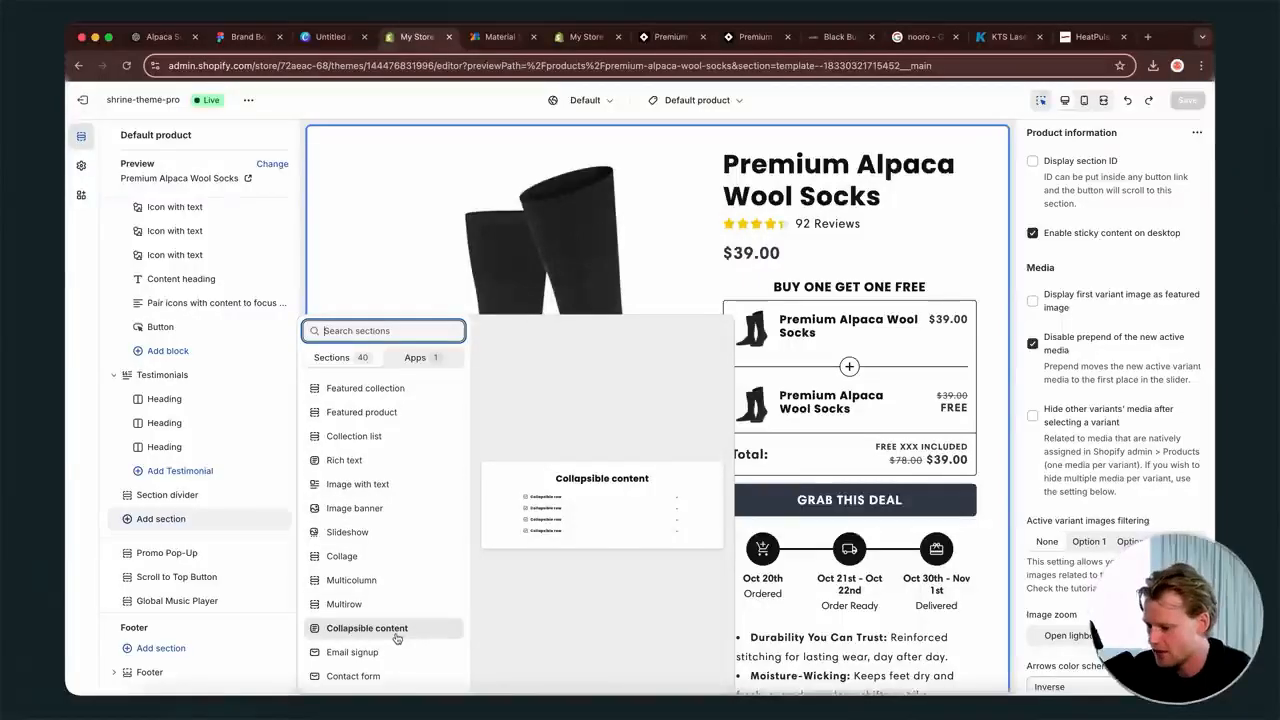
pyautogui.scroll(-2, 396, 630)
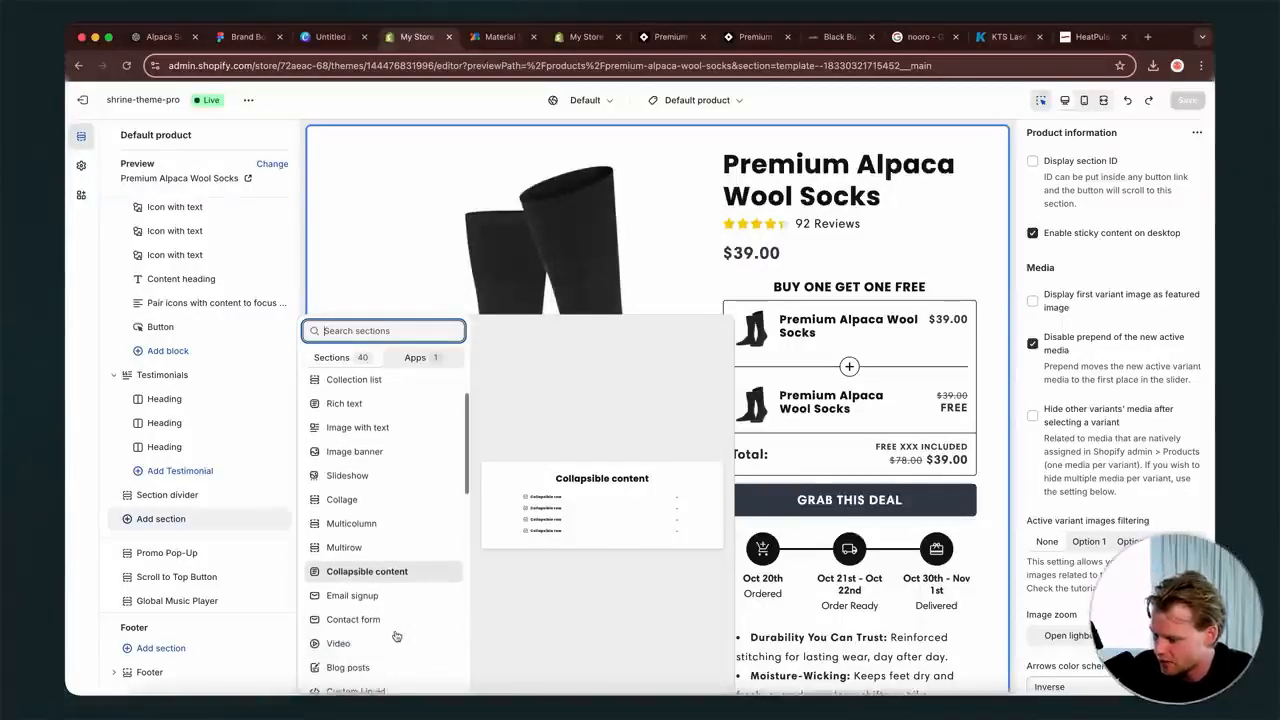
pyautogui.scroll(-10, 398, 630)
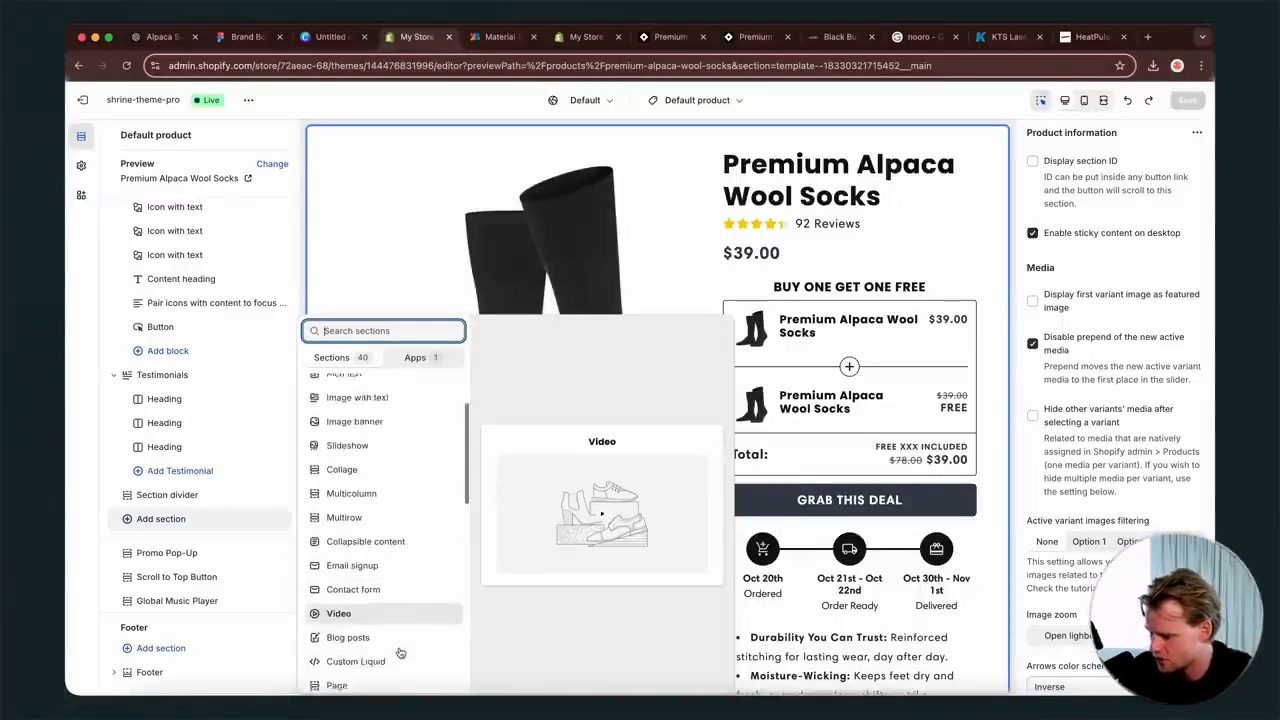
pyautogui.scroll(-1, 399, 651)
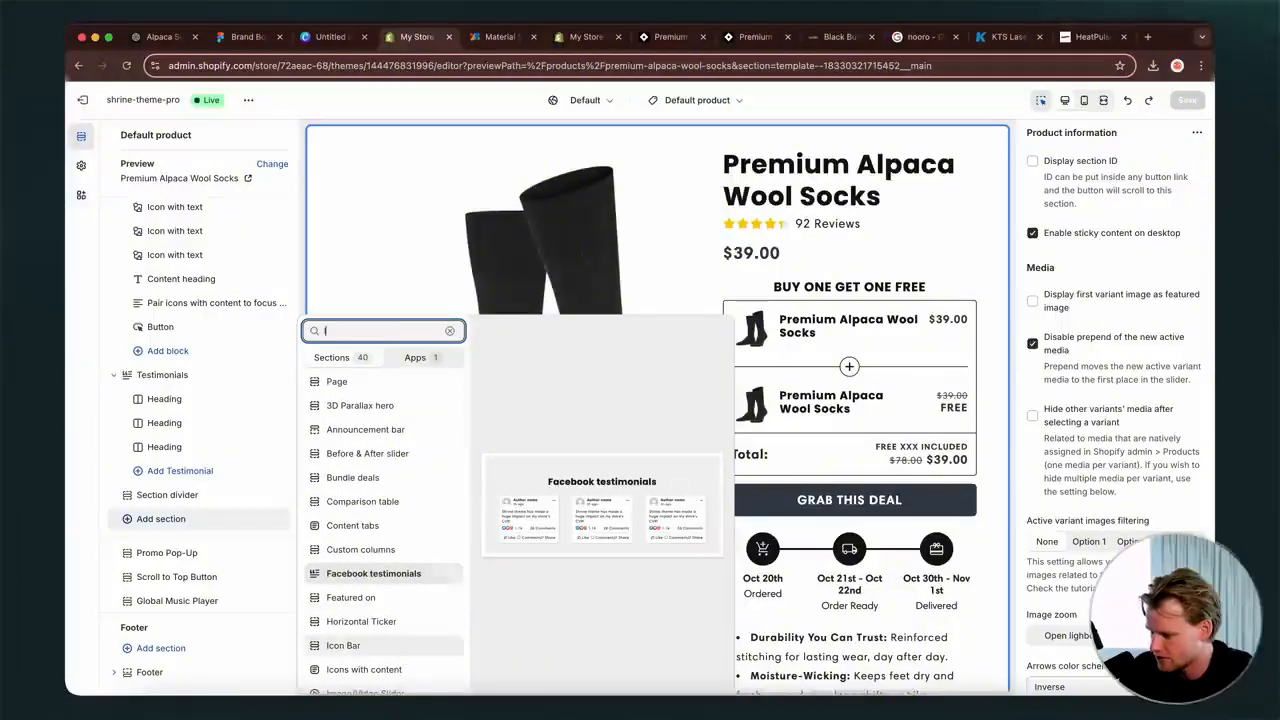
pyautogui.write('image')
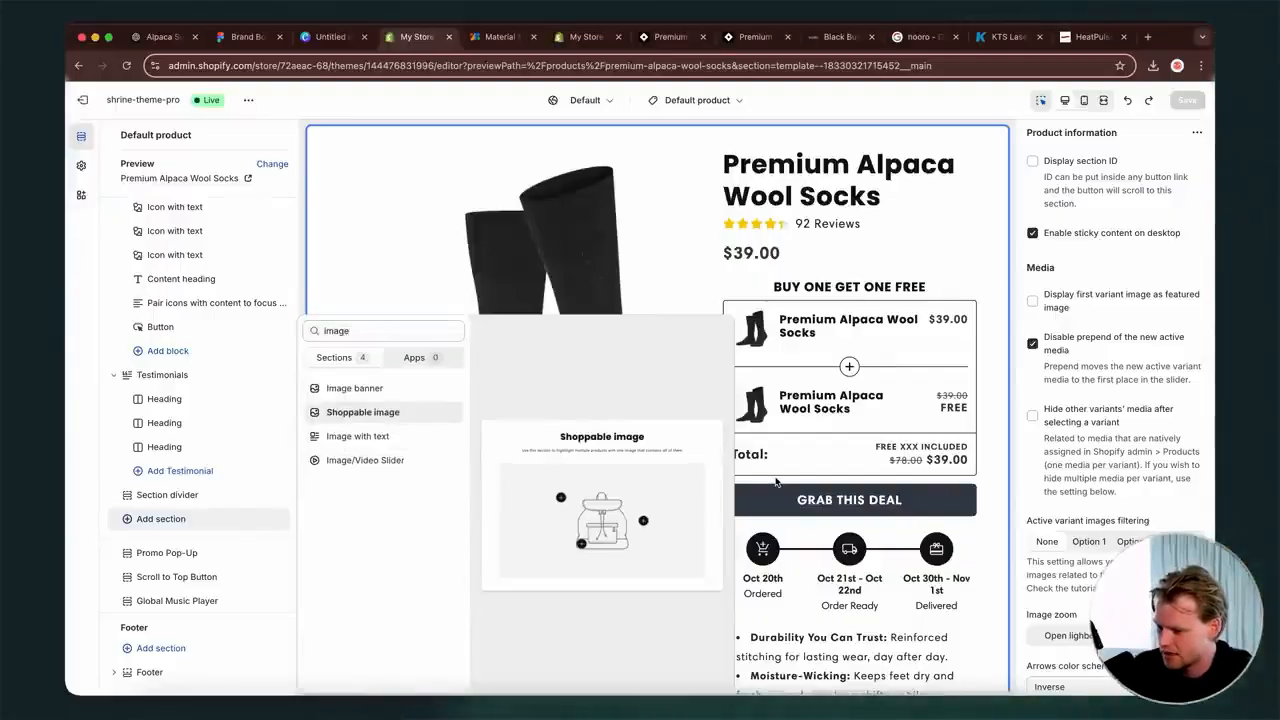
pyautogui.click(655, 268)
# - Add an Image block to the Icons with content section and place it directly below the content heading
pyautogui.scroll(-15, 444, 378)
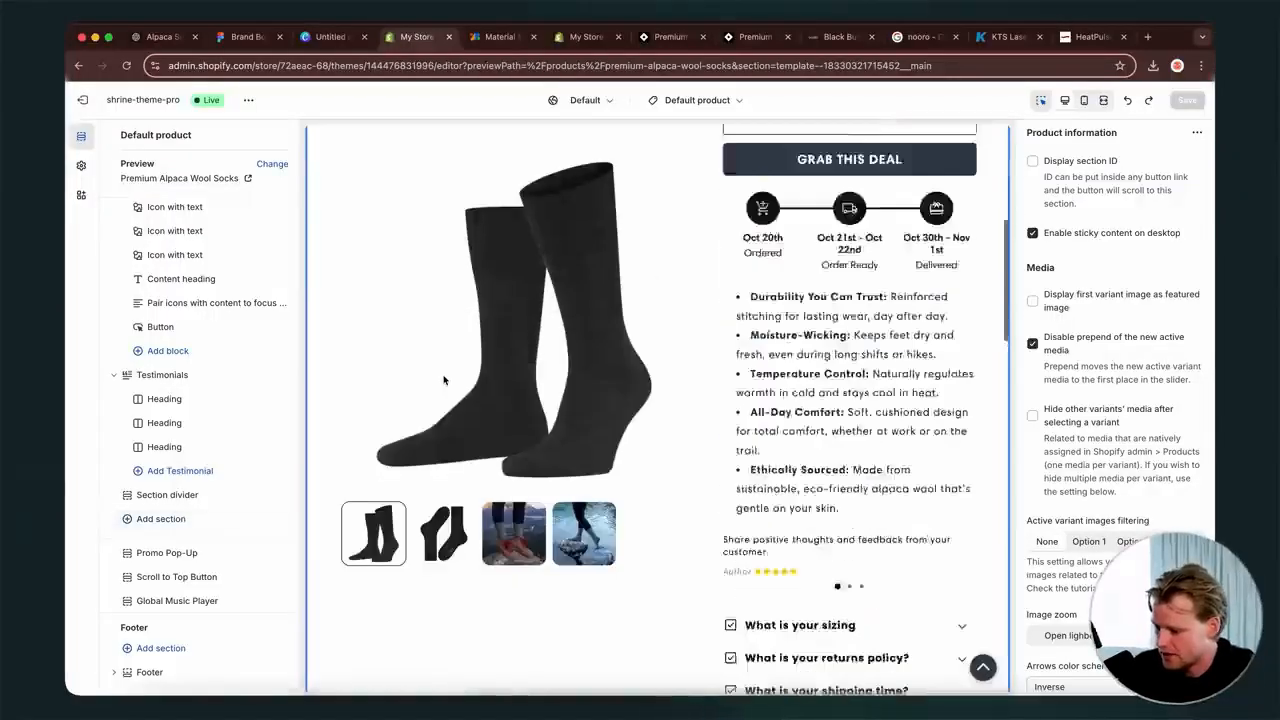
pyautogui.scroll(-10, 444, 378)
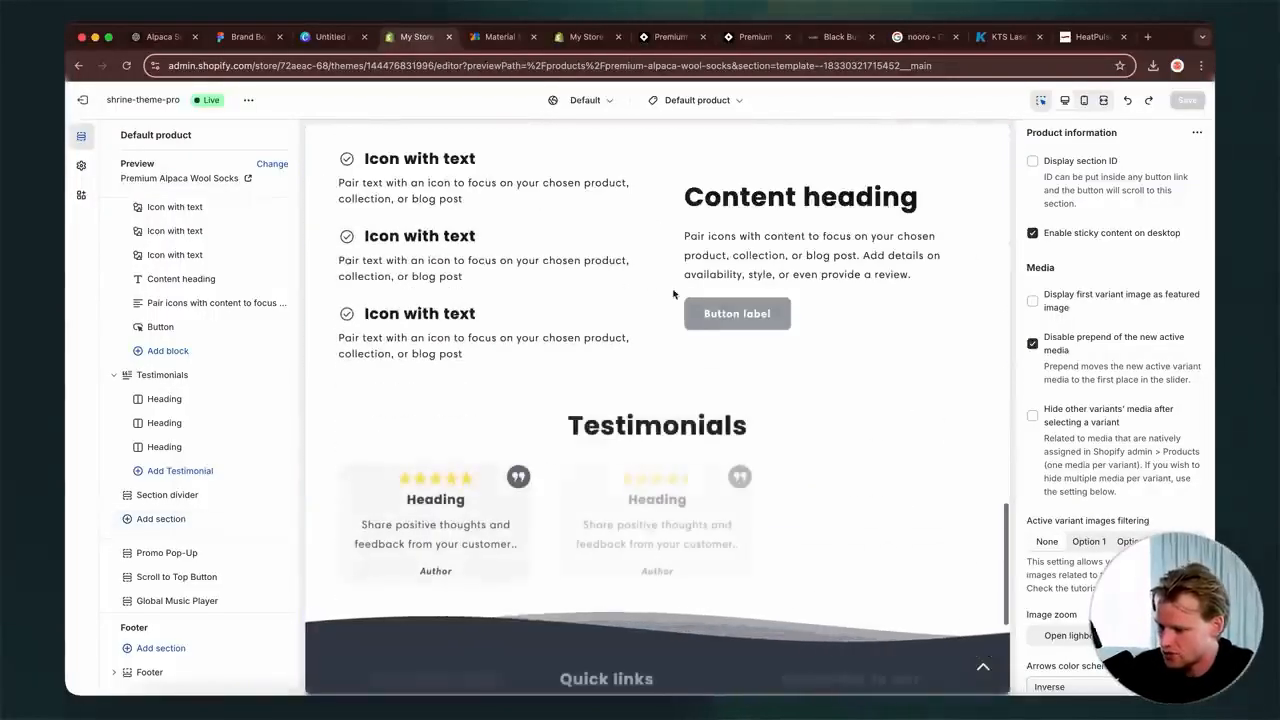
pyautogui.click(762, 200)
pyautogui.click(771, 246)
pyautogui.click(768, 221)
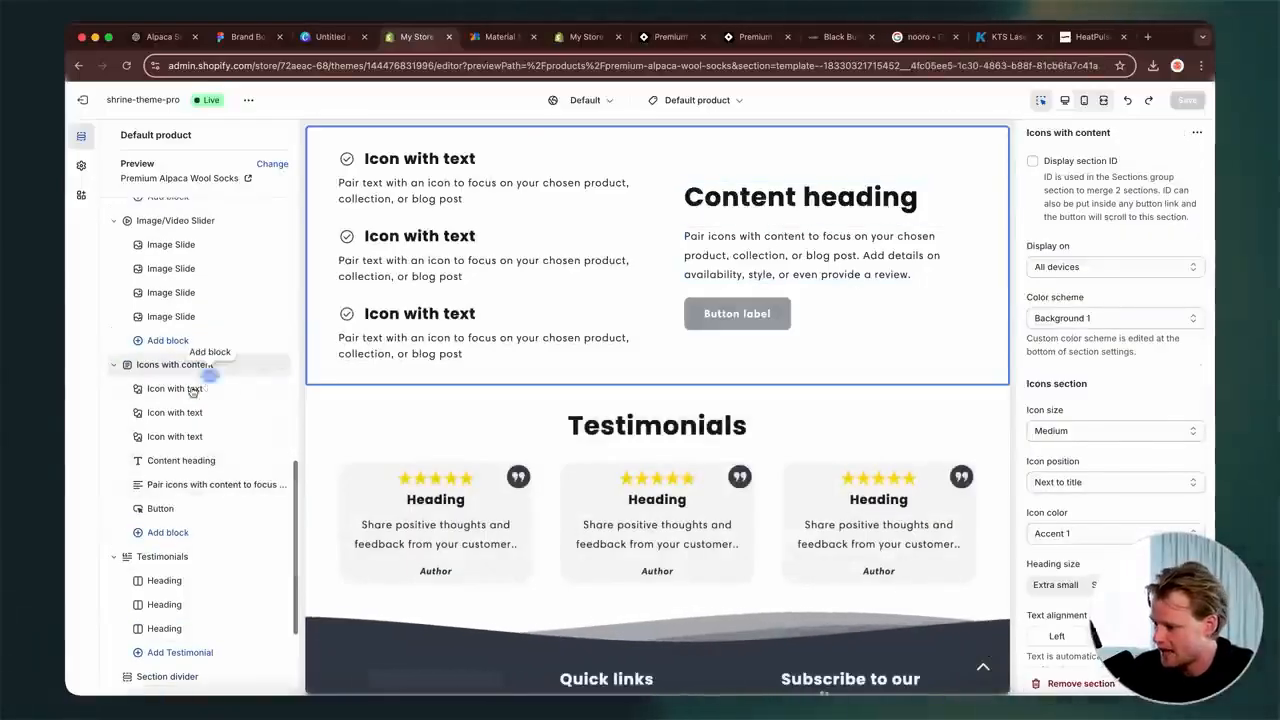
pyautogui.click(158, 533)
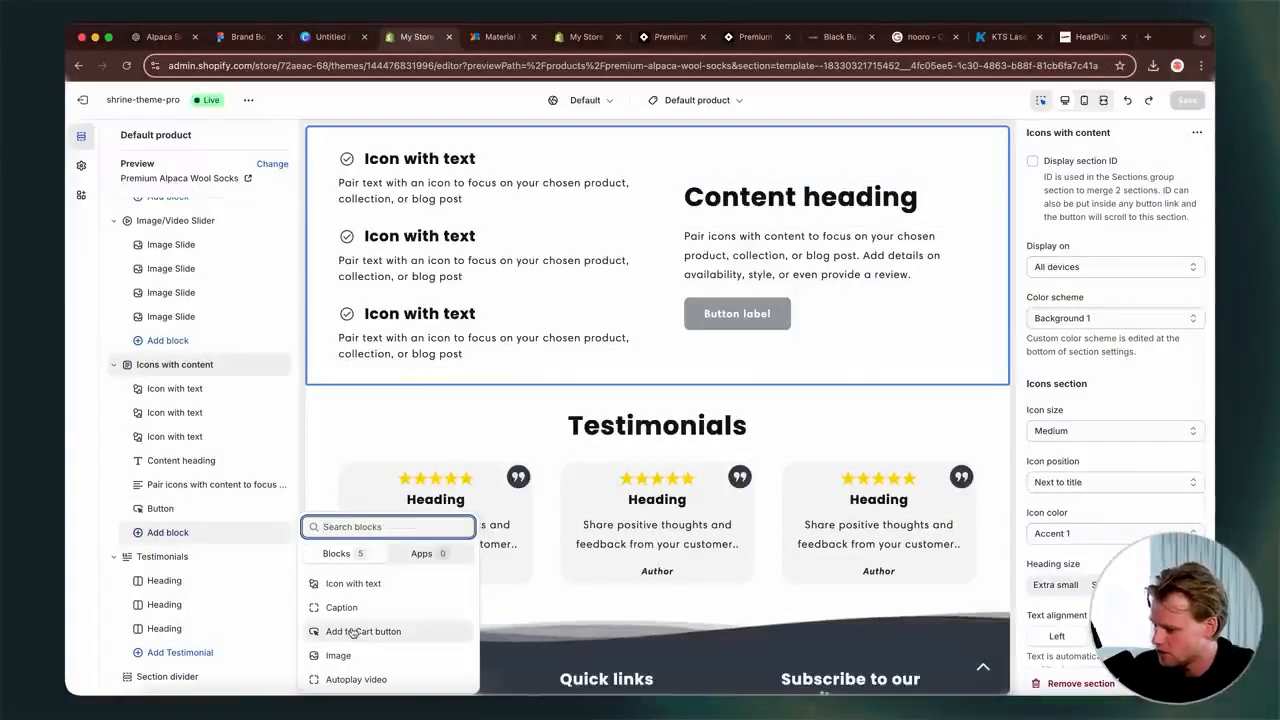
pyautogui.click(359, 662)
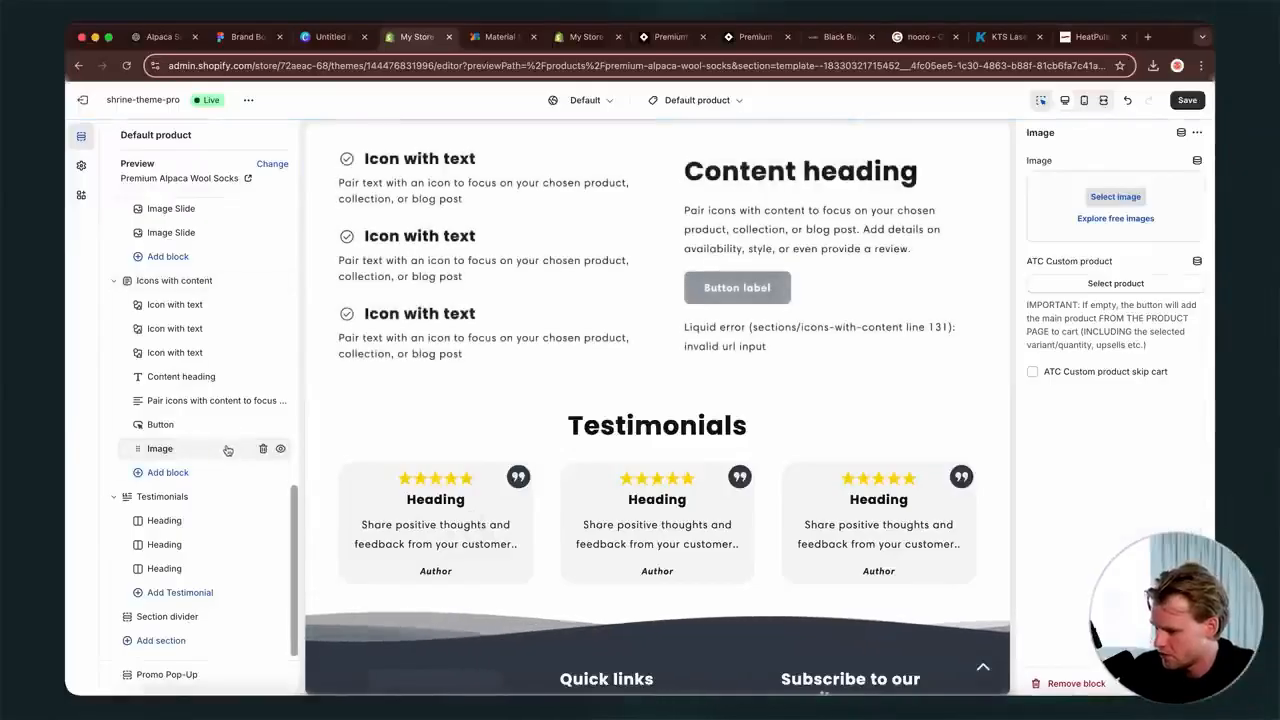
pyautogui.moveTo(252, 449); pyautogui.dragTo(235, 401)
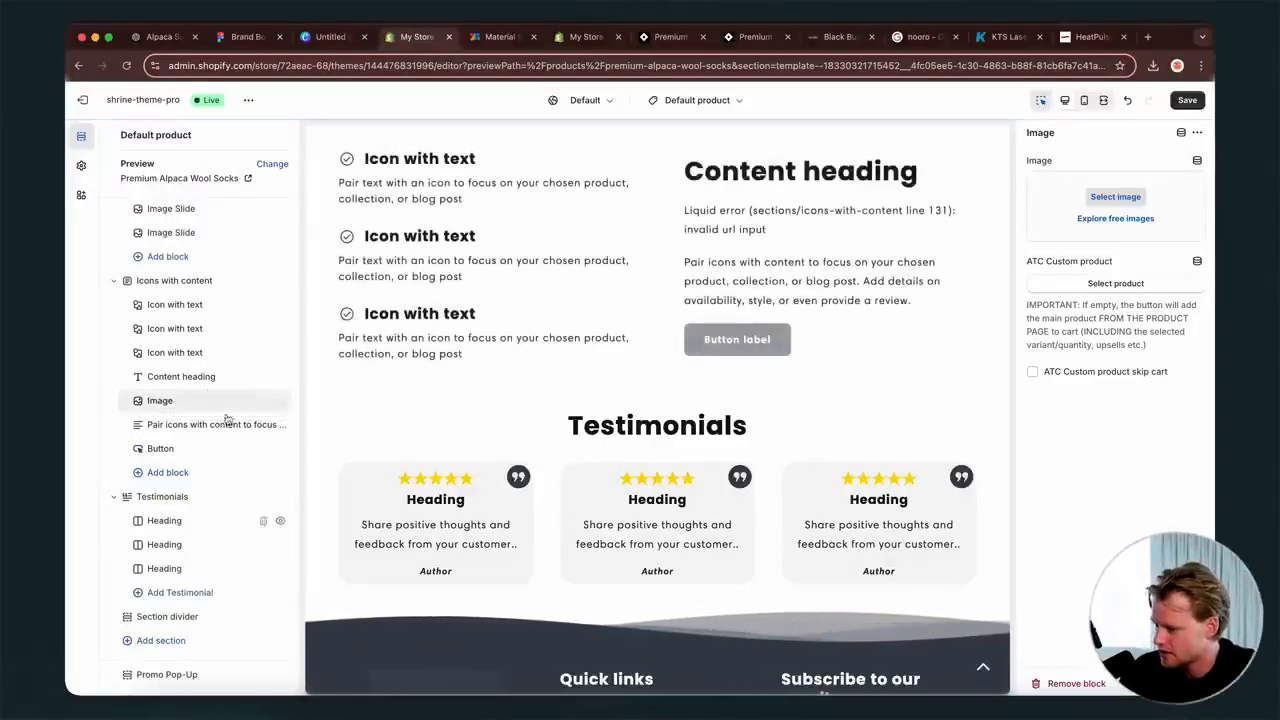
# - Set the new Image block's picture to the existing file Untitled_design_2
pyautogui.click(208, 412)
pyautogui.click(193, 403)
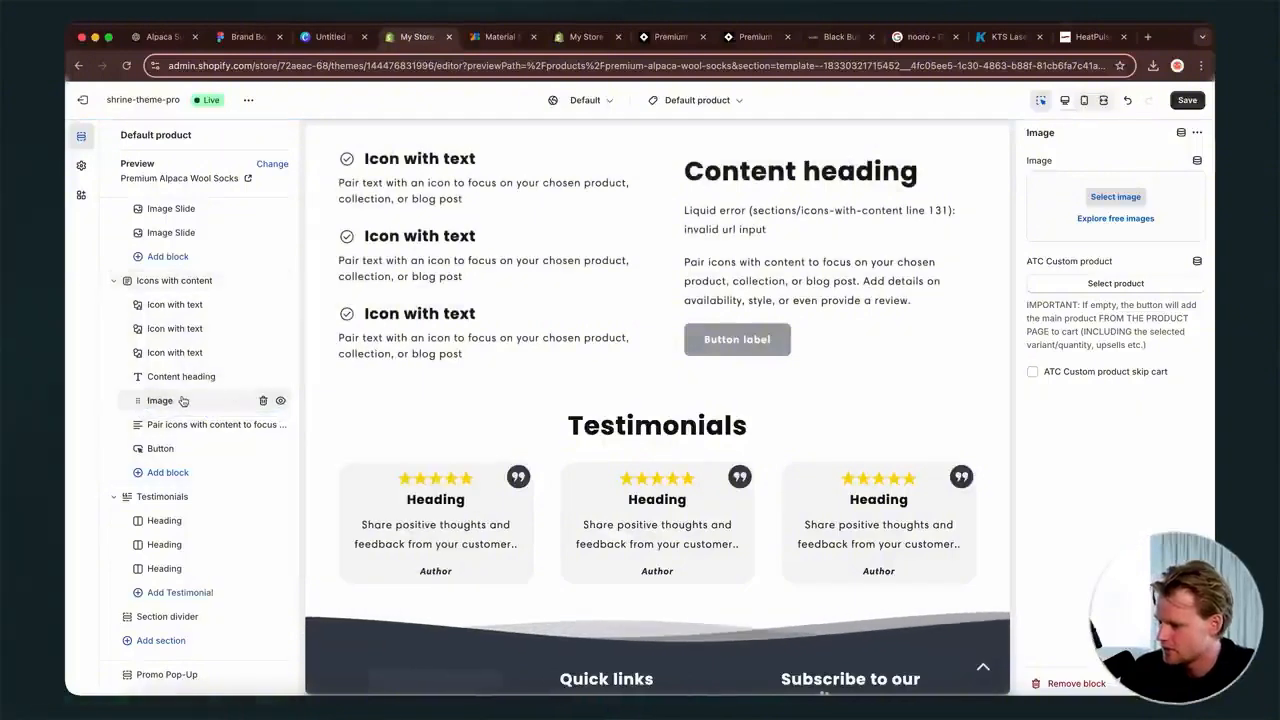
pyautogui.click(1115, 197)
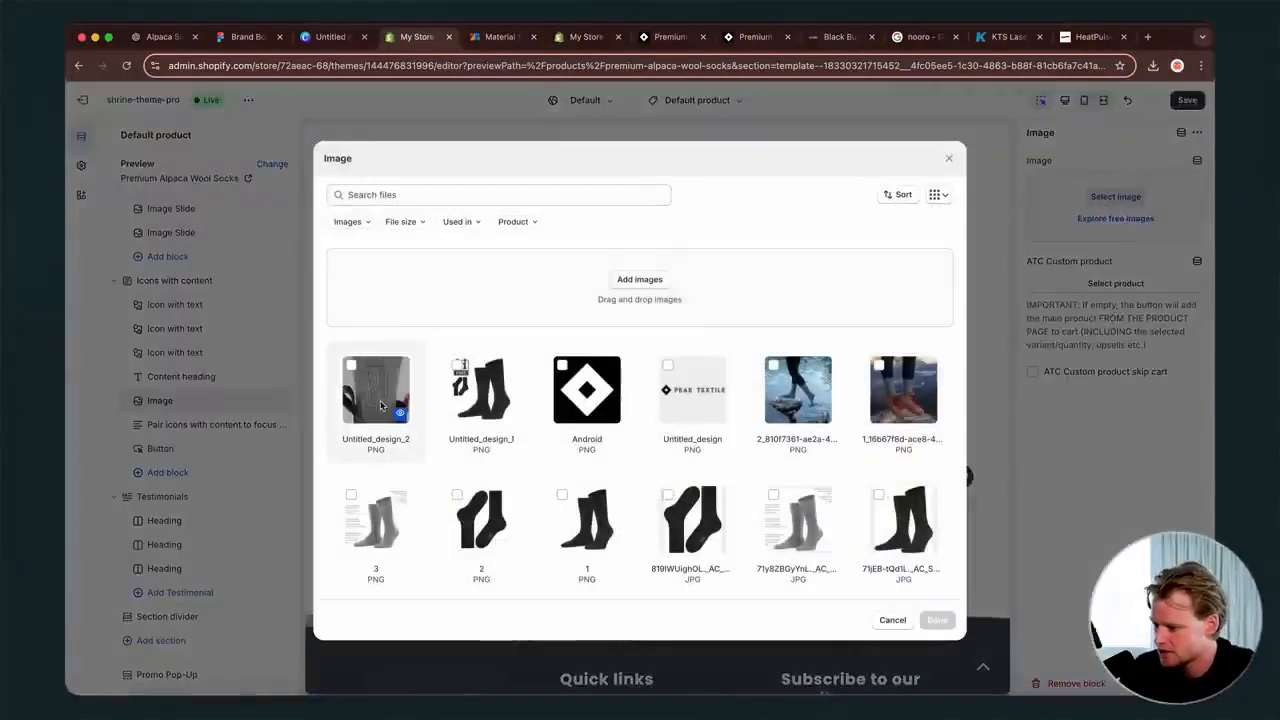
pyautogui.click(378, 392)
pyautogui.click(940, 618)
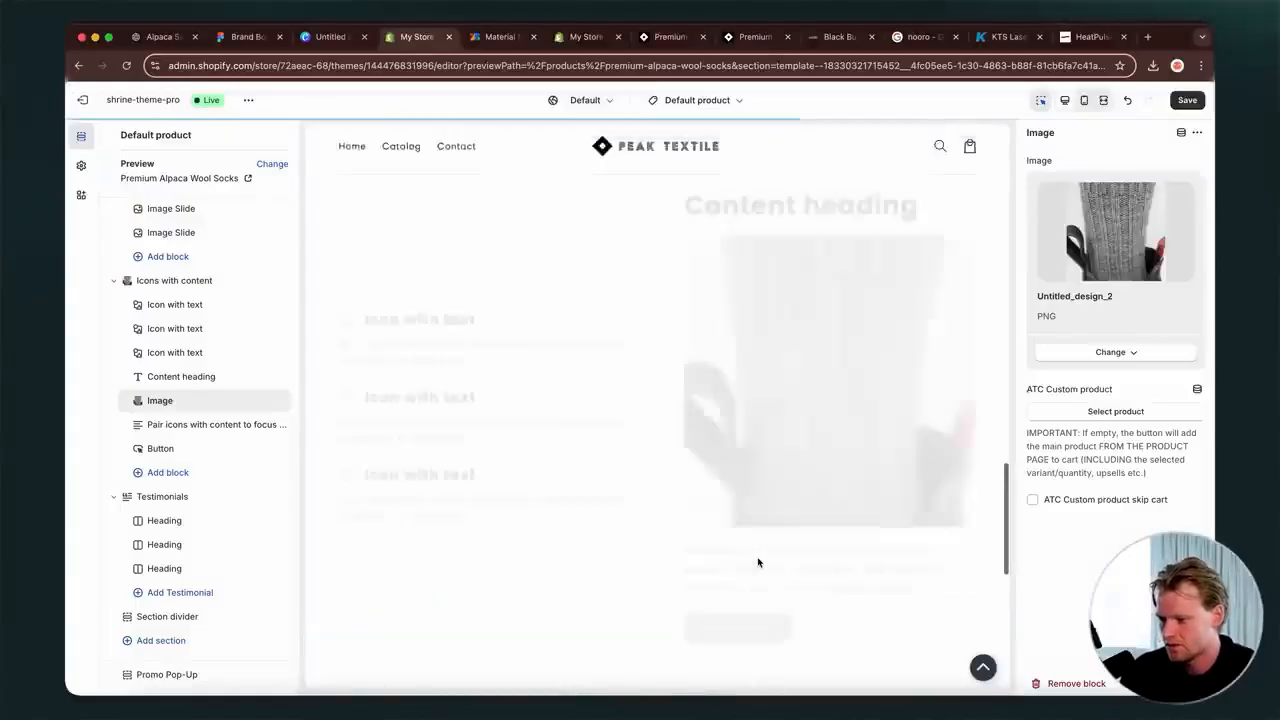
# - Hide the content heading, the paragraph text and the button in the Icons with content section
pyautogui.click(842, 183)
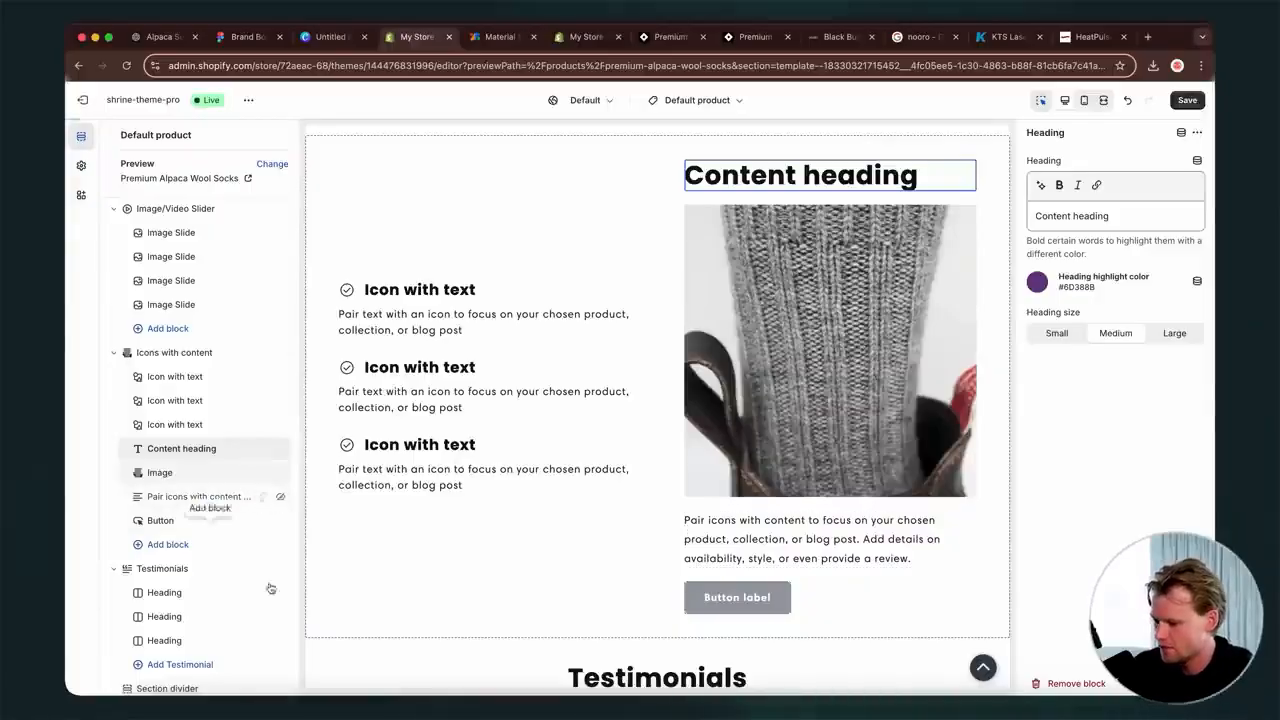
pyautogui.click(280, 449)
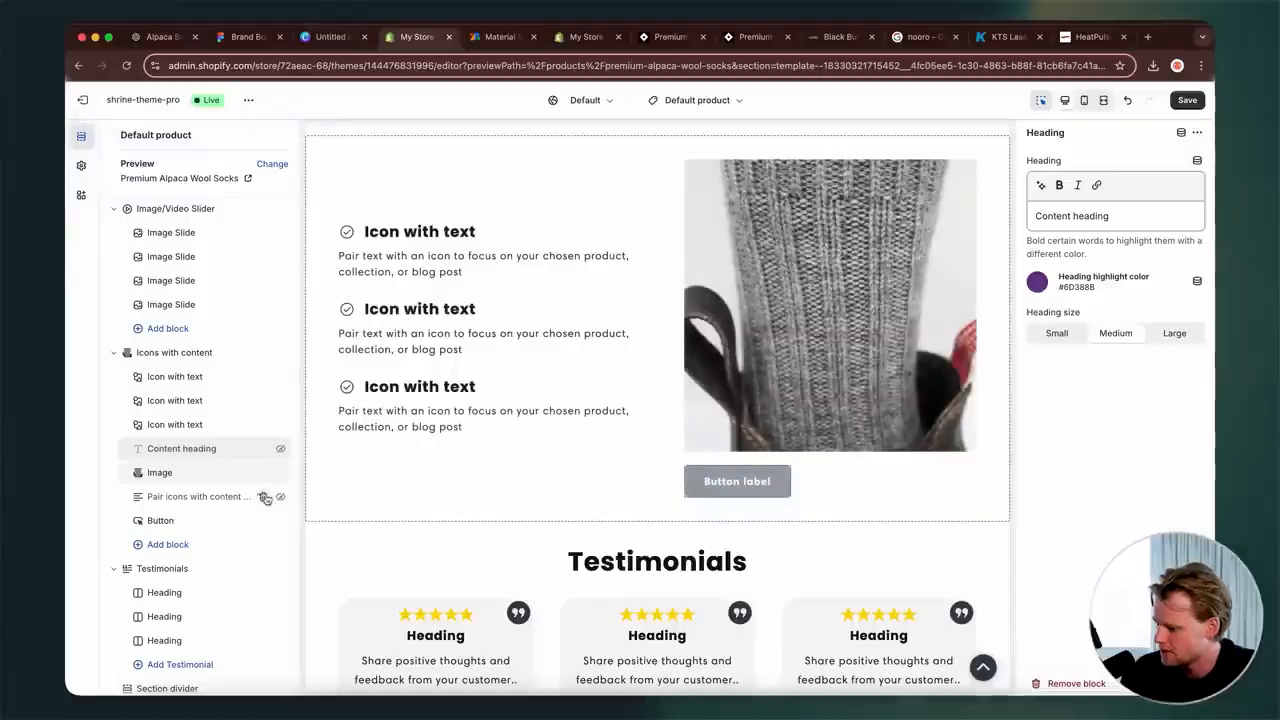
pyautogui.click(280, 520)
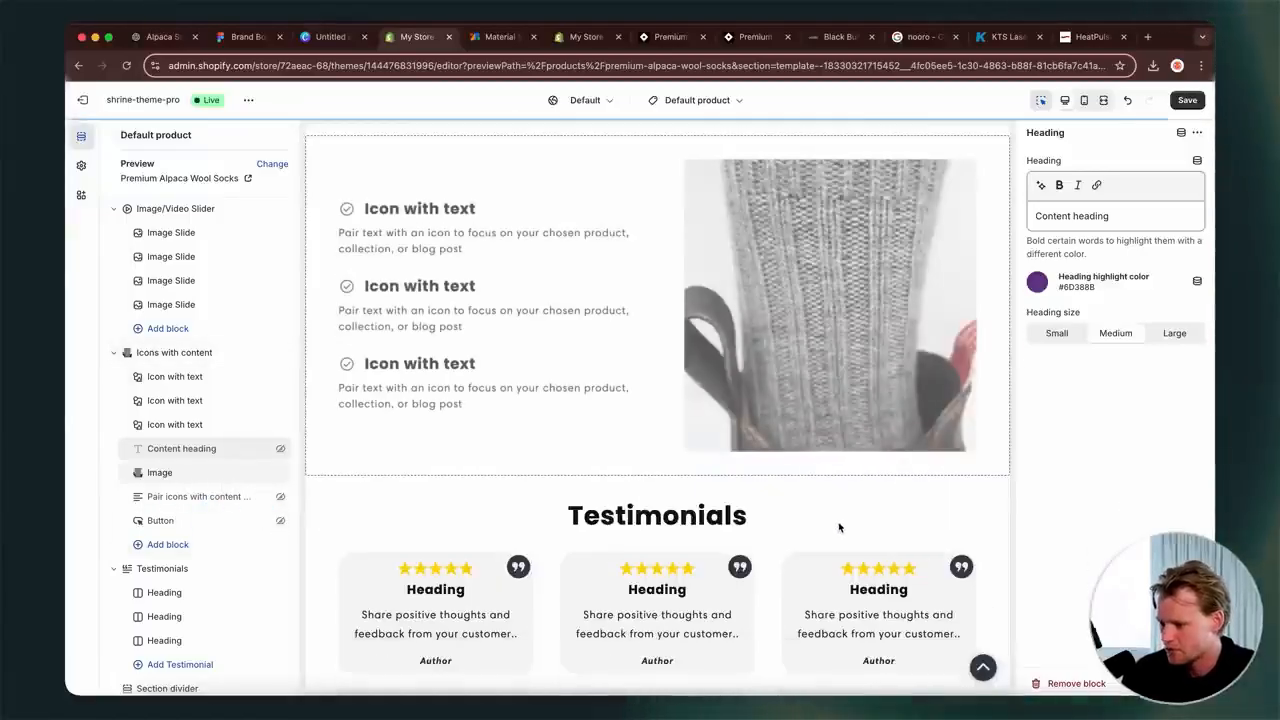
# - Move the Icons with content section above Related products, directly after the product information, and hide the Custom columns section
pyautogui.scroll(5, 486, 351)
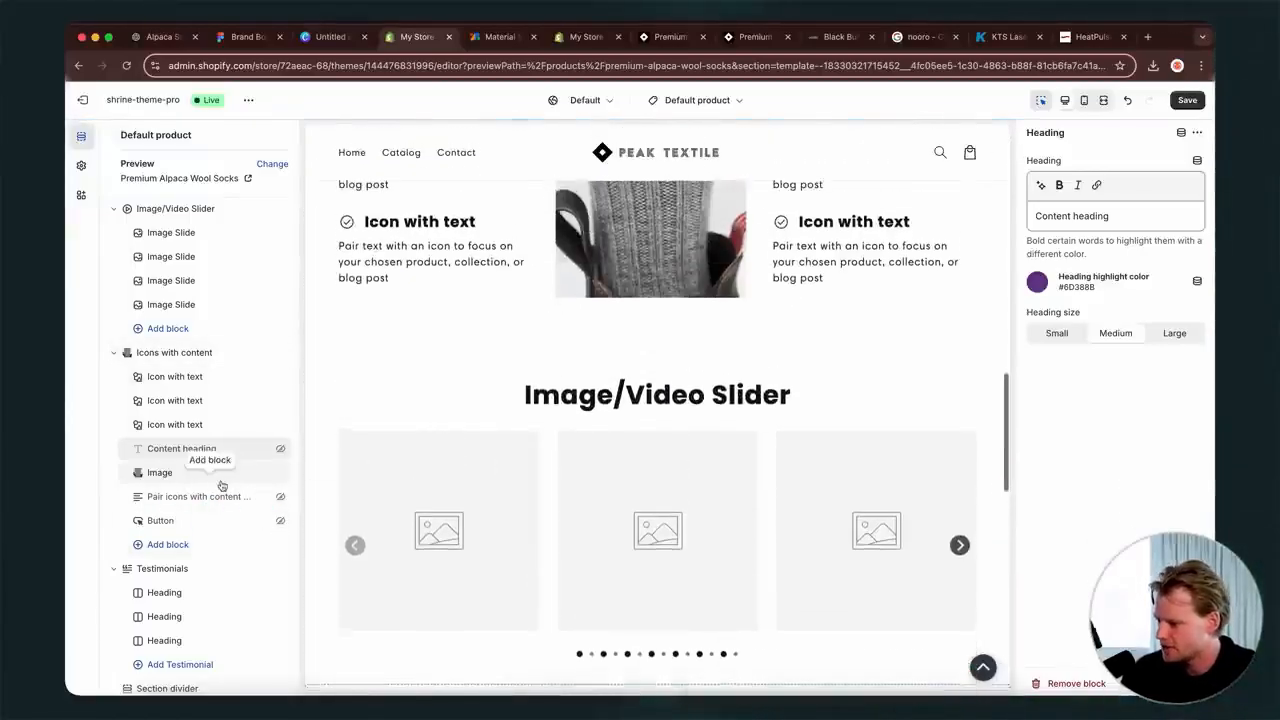
pyautogui.moveTo(226, 355); pyautogui.dragTo(224, 385)
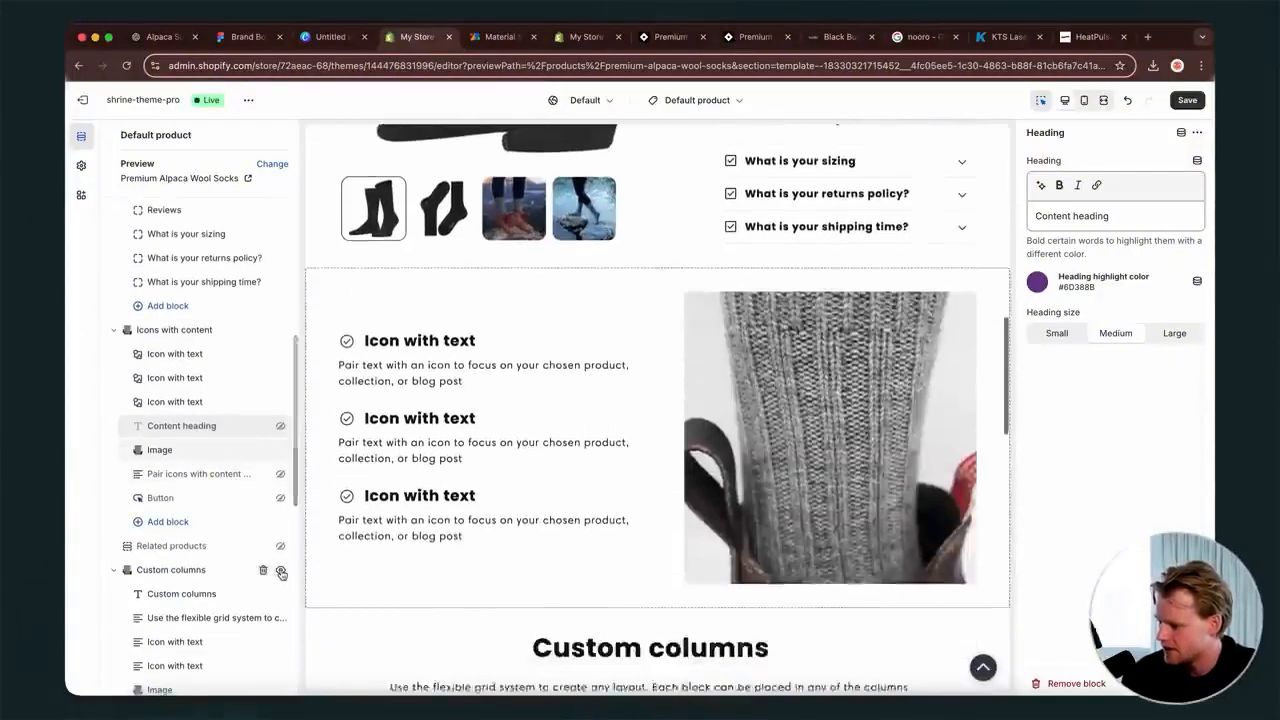
pyautogui.click(281, 571)
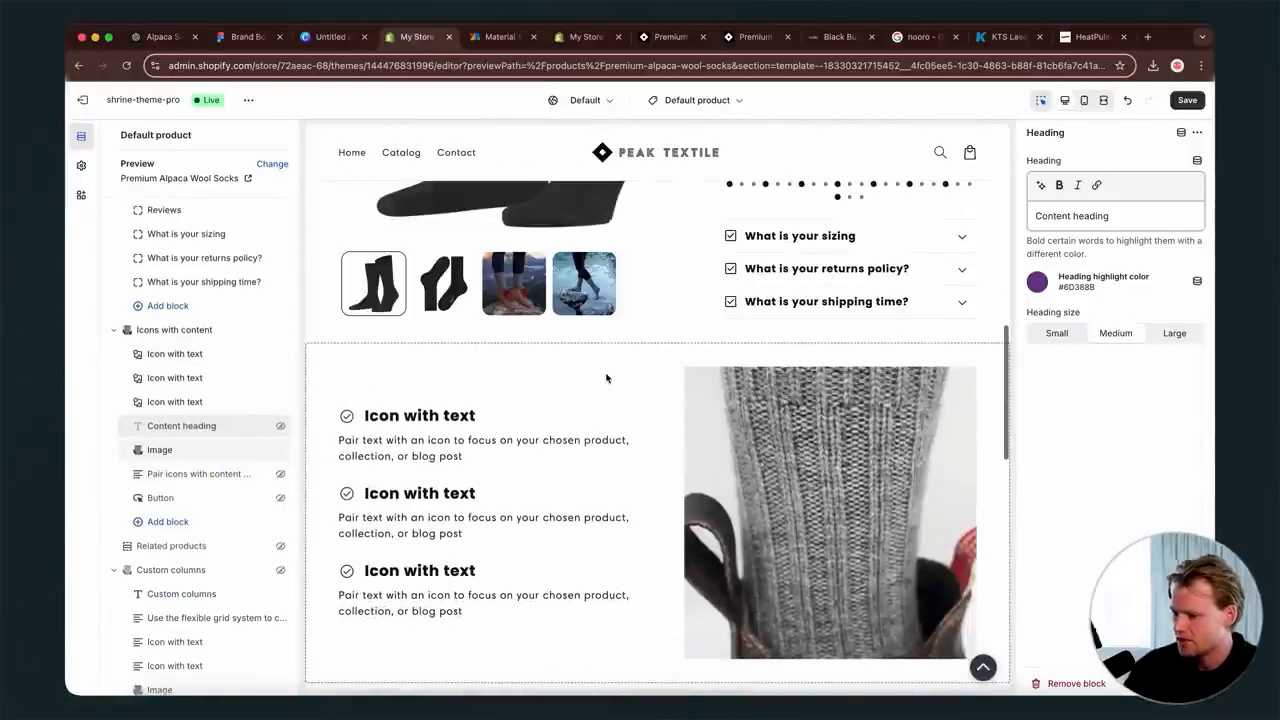
# - Check the Icons with content section and its sock image in the mobile and desktop previews
pyautogui.click(1084, 101)
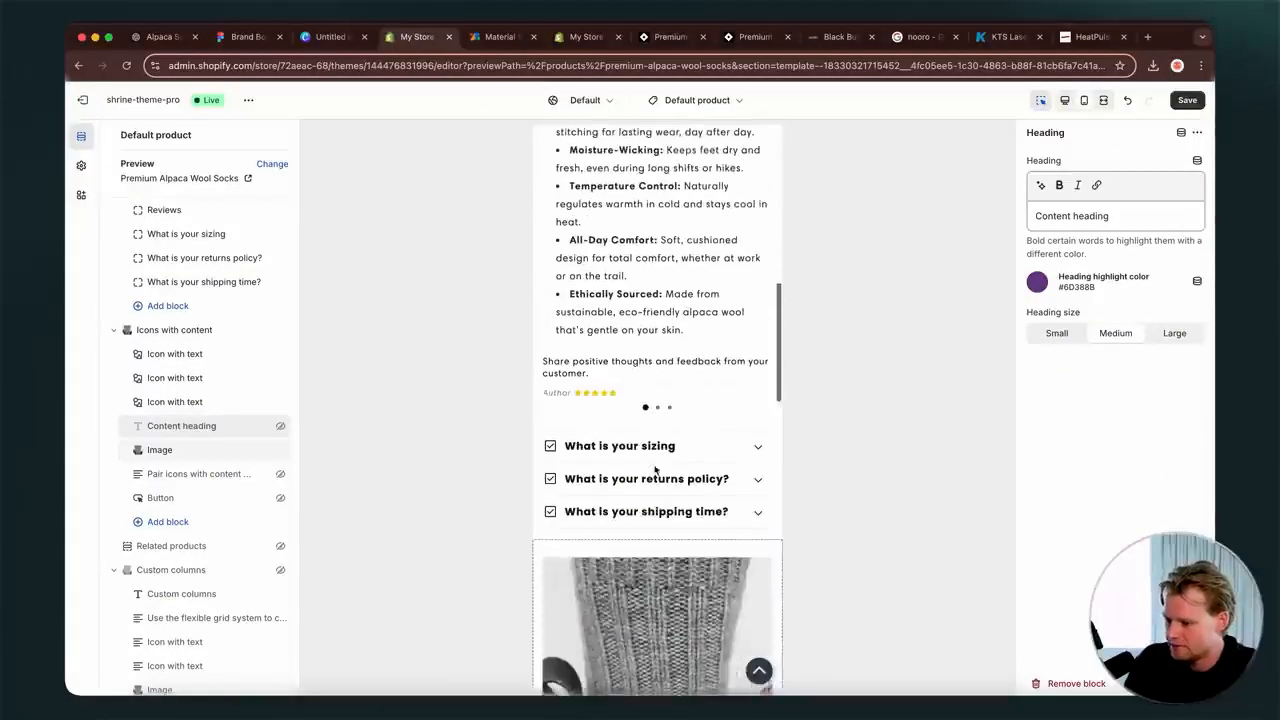
pyautogui.scroll(-5, 655, 470)
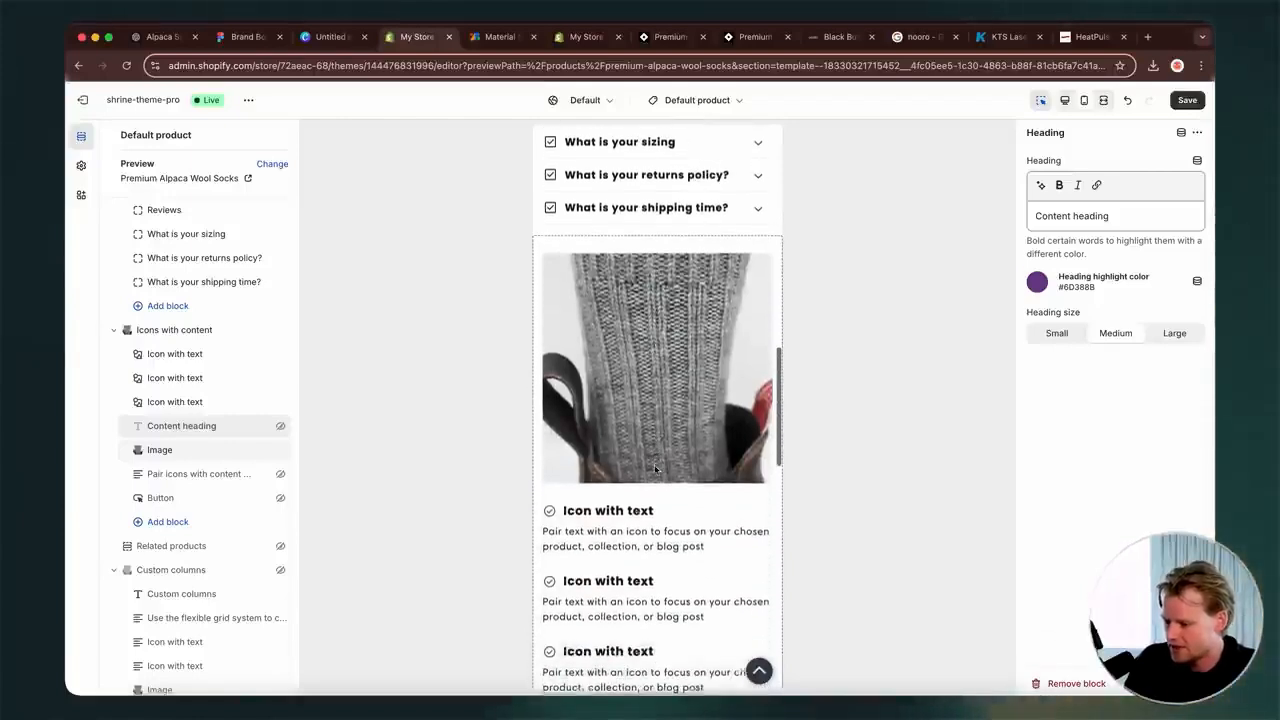
pyautogui.scroll(-1, 655, 470)
pyautogui.click(1065, 100)
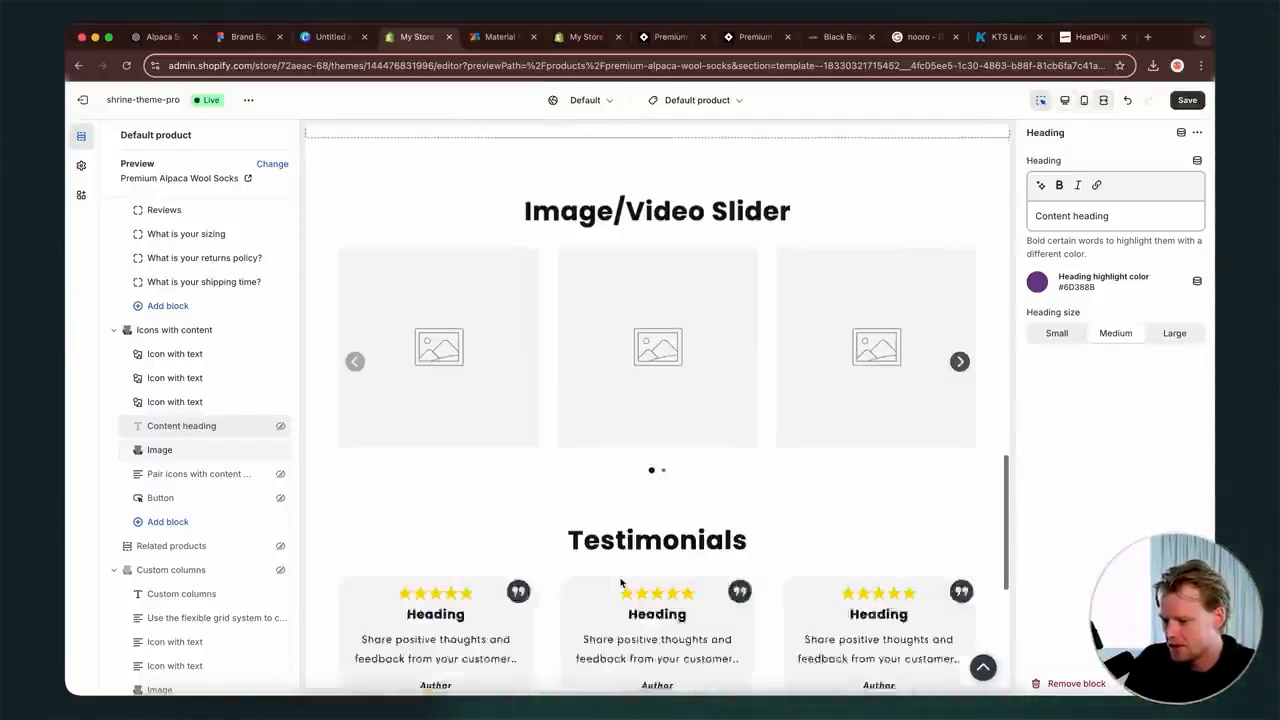
# - Switch to ChatGPT and send the prompt "talk about the fabric in 3 bullet points and what icons should i use"
pyautogui.click(172, 38)
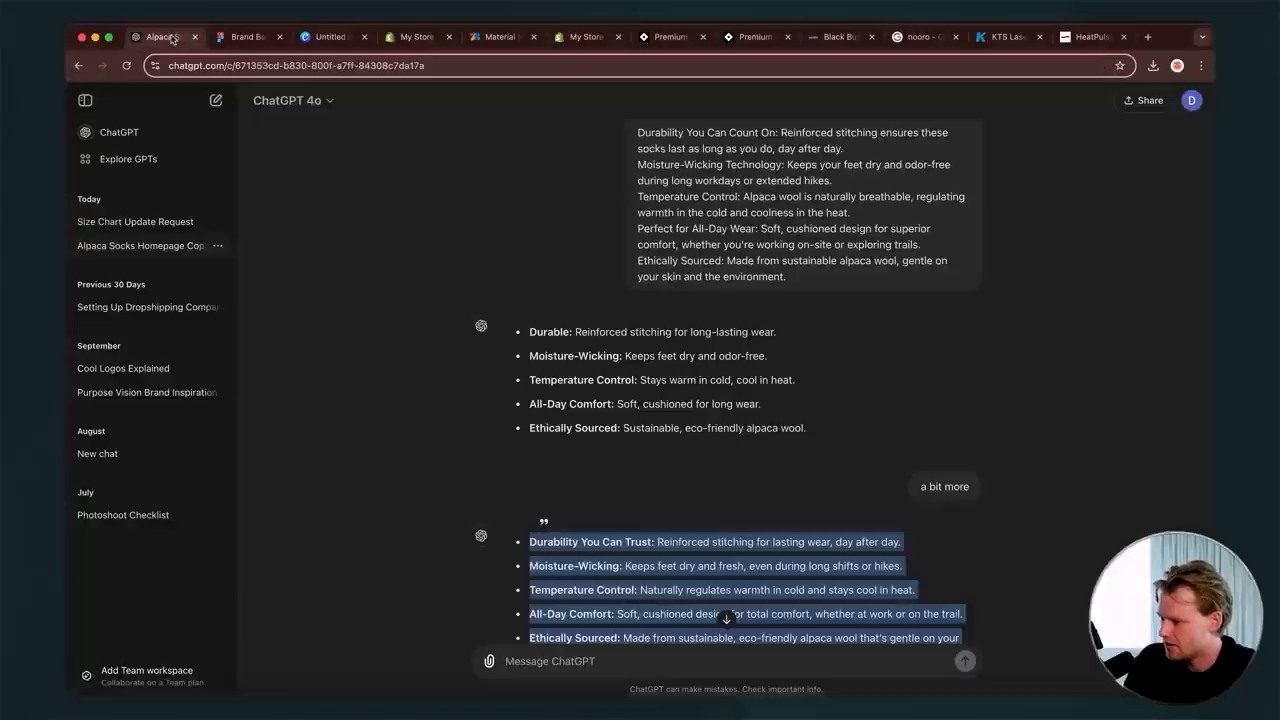
pyautogui.click(550, 506)
pyautogui.scroll(-2, 628, 490)
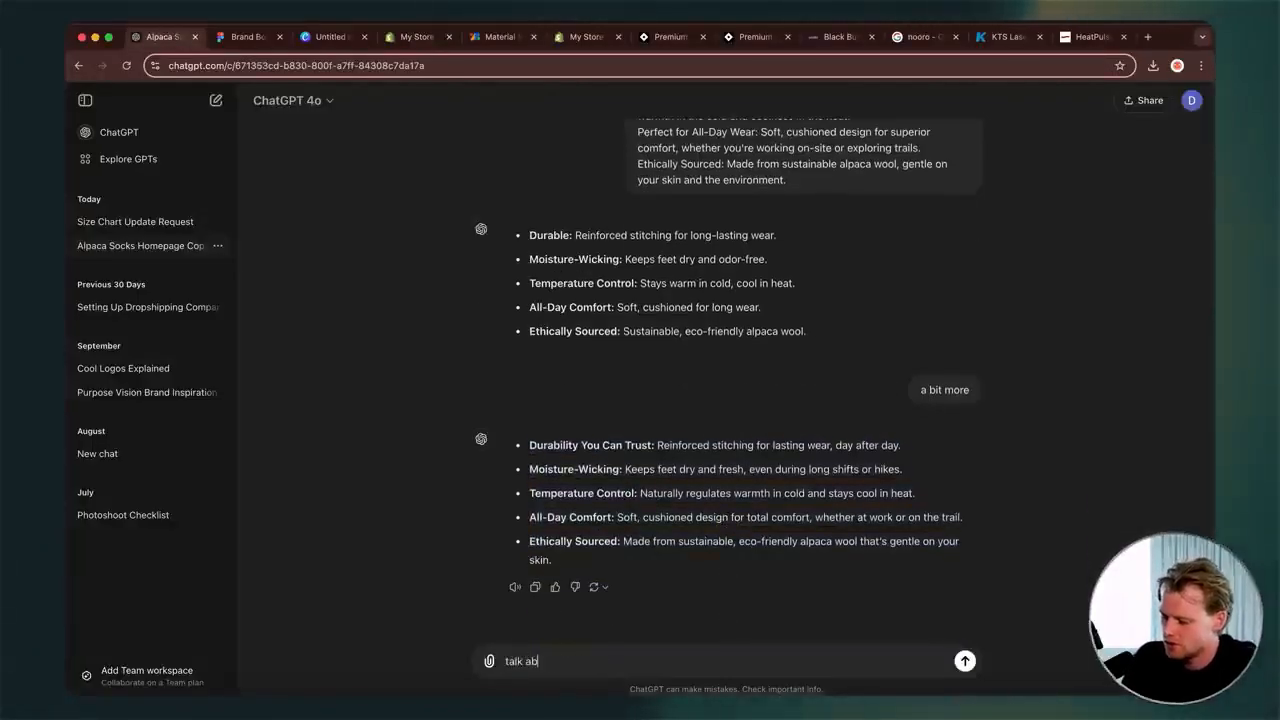
pyautogui.write('fabric in 3 bullet points and what icons should i su')
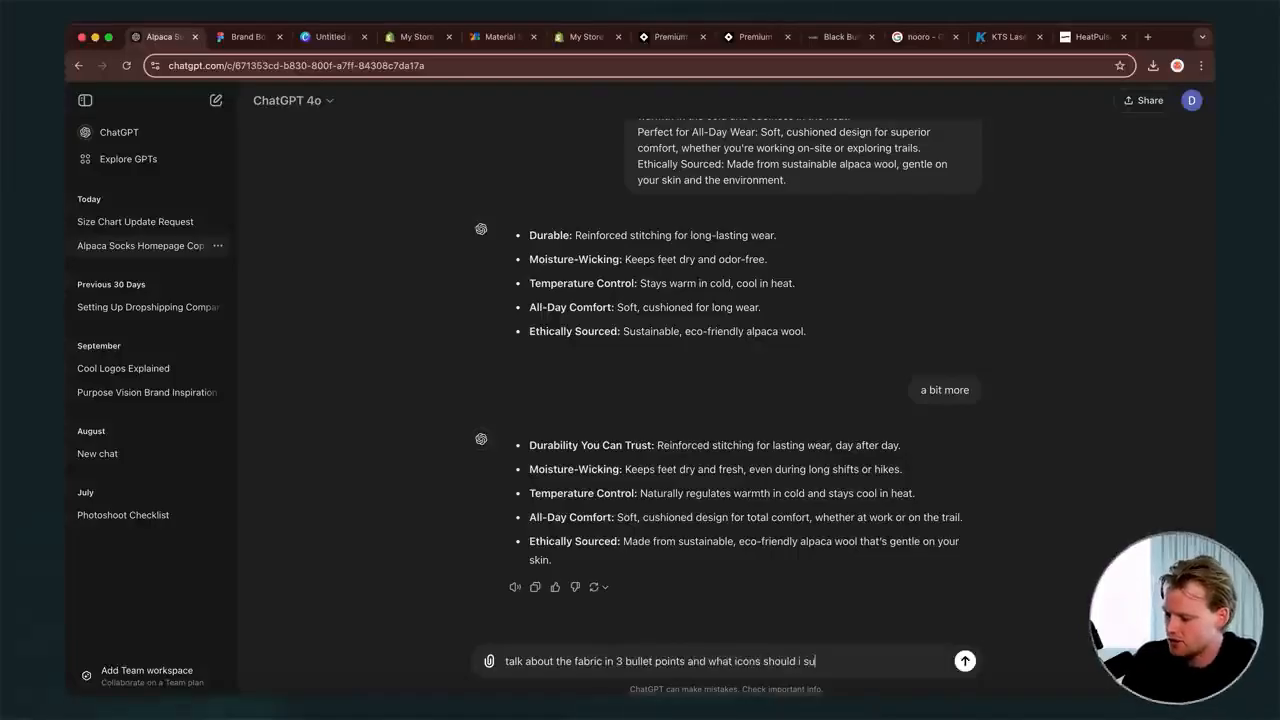
pyautogui.write('se')
pyautogui.press('Return')
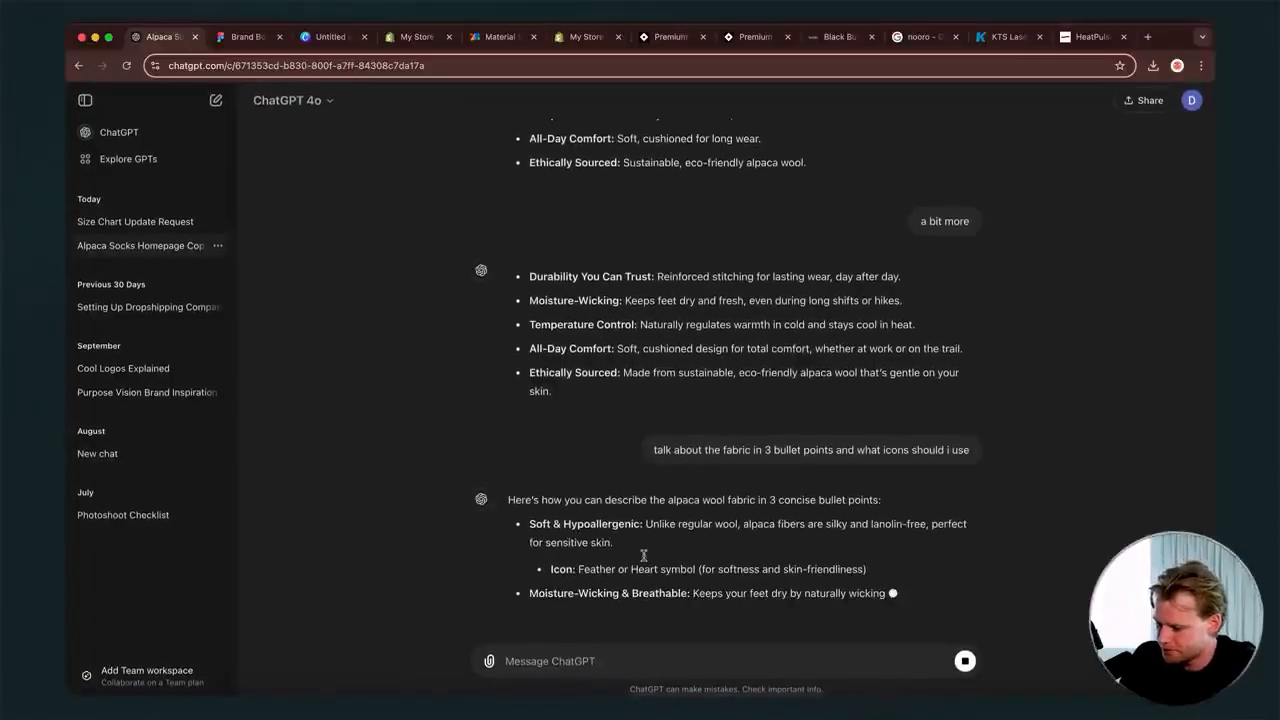
# - Copy the Soft & Hypoallergenic bullet from ChatGPT and replace the first Icon with text block's text with it in the Shopify theme editor
pyautogui.tripleClick(577, 526)
pyautogui.moveTo(531, 478); pyautogui.dragTo(570, 380)
pyautogui.press('super+c')
pyautogui.click(624, 430)
pyautogui.scroll(1, 624, 430)
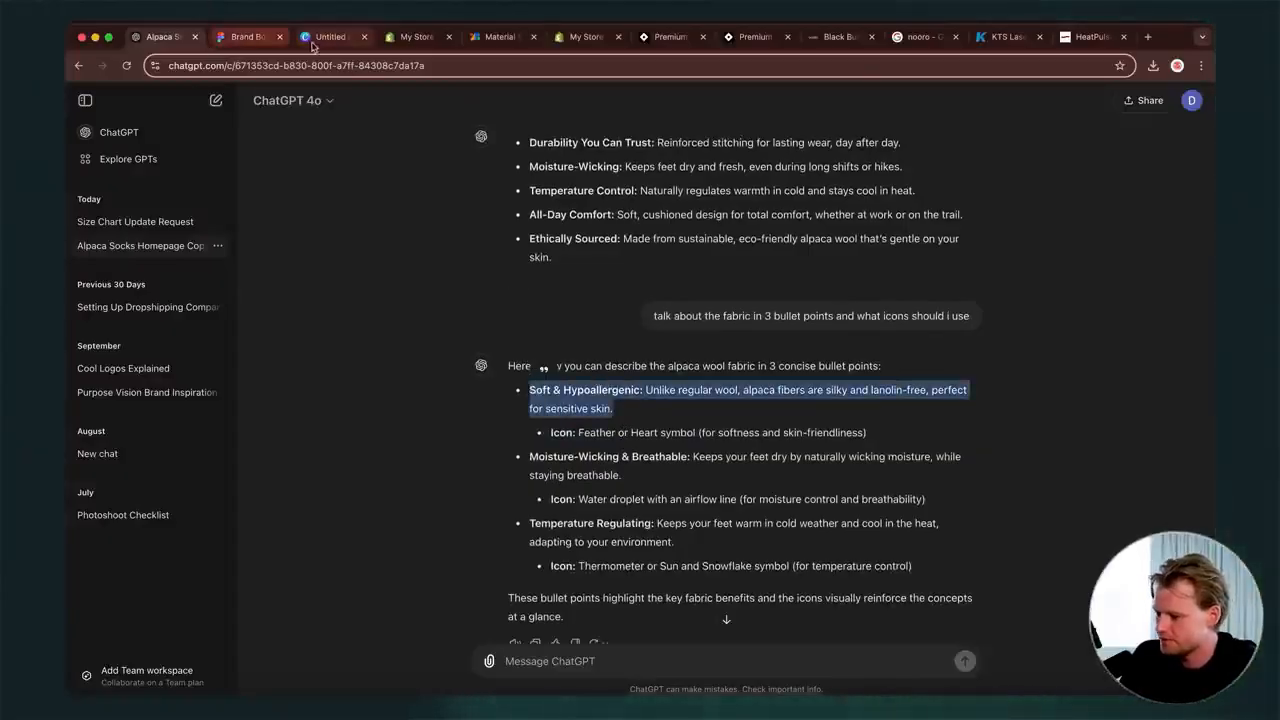
pyautogui.click(394, 45)
pyautogui.click(465, 318)
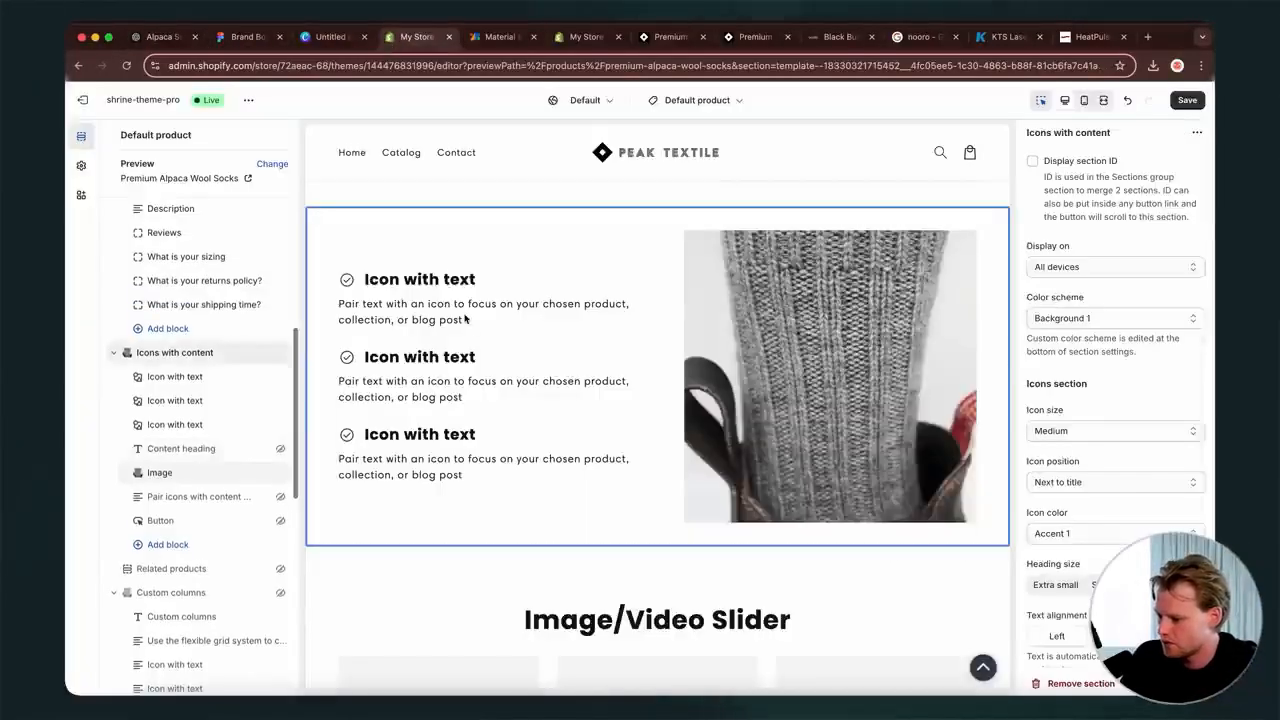
pyautogui.click(192, 380)
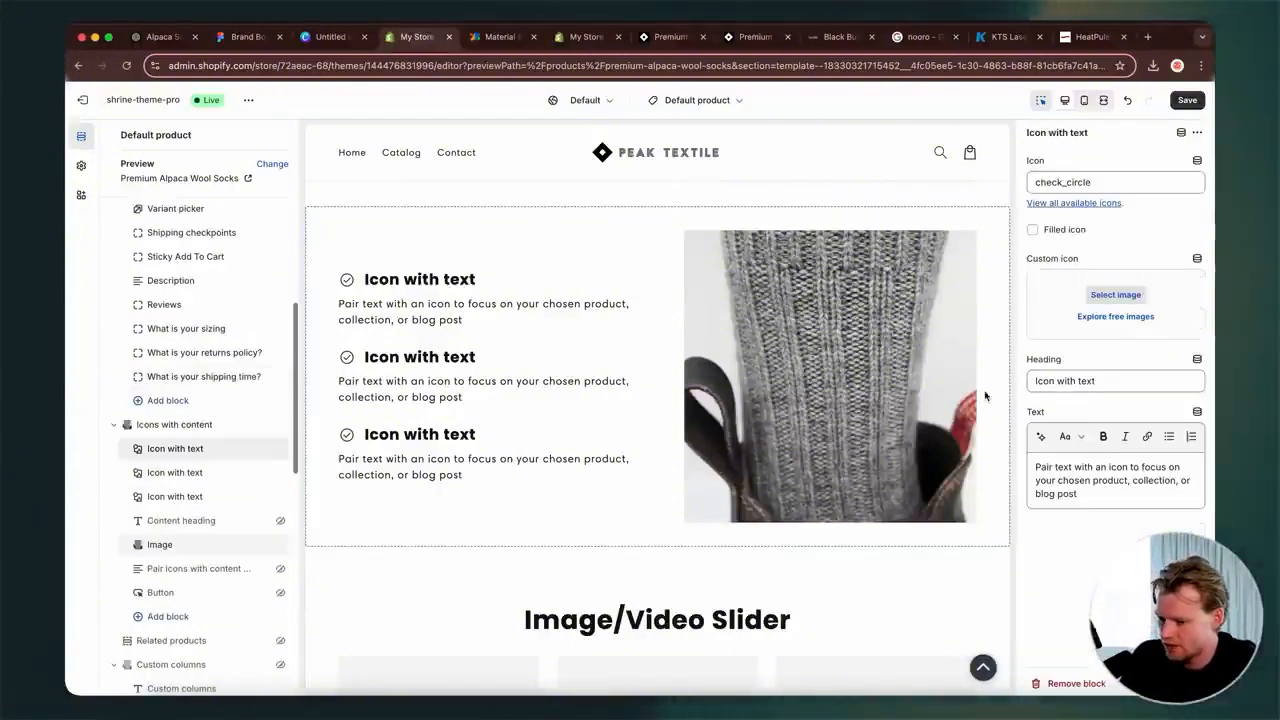
pyautogui.click(1130, 497)
pyautogui.press('super+a')
pyautogui.press('super+v')
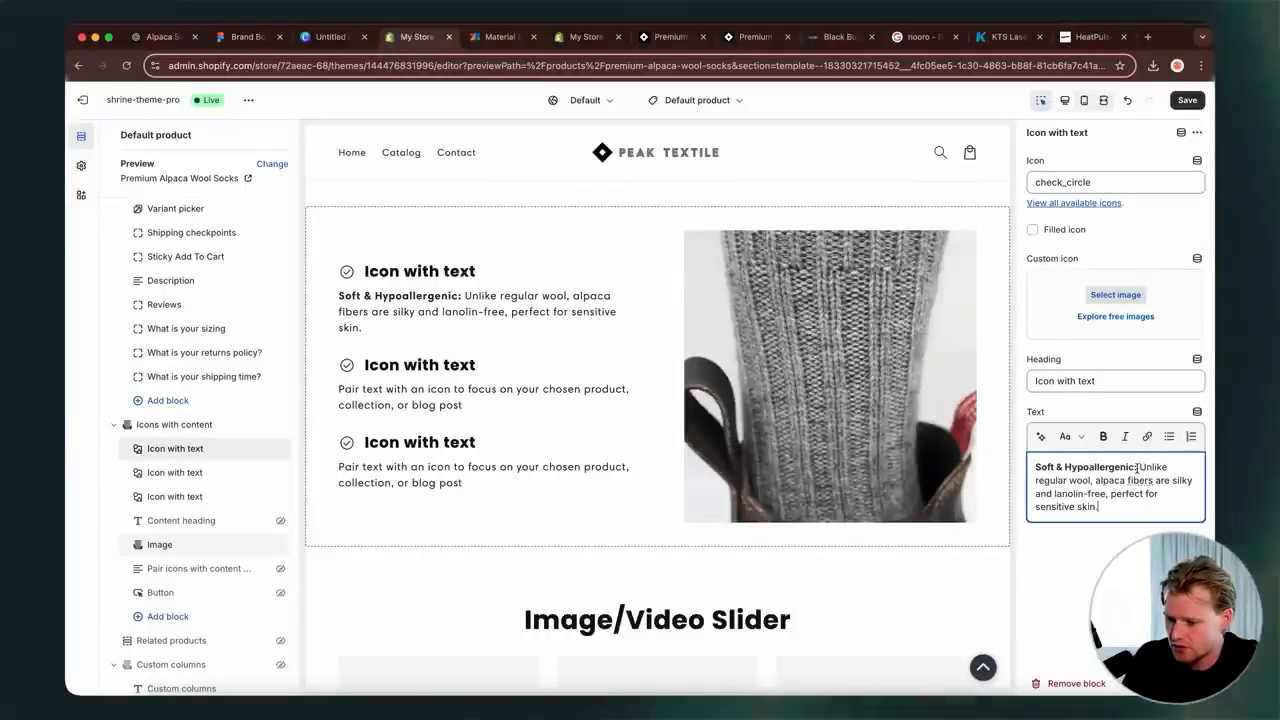
# - Move "Soft & Hypoallergenic" from the block's text into its heading, leaving only the sentence about alpaca fibers as the text
pyautogui.moveTo(1135, 467); pyautogui.dragTo(1007, 467)
pyautogui.press('super+x')
pyautogui.click(1105, 384)
pyautogui.press('super+a')
pyautogui.press('super+v')
pyautogui.click(1042, 472)
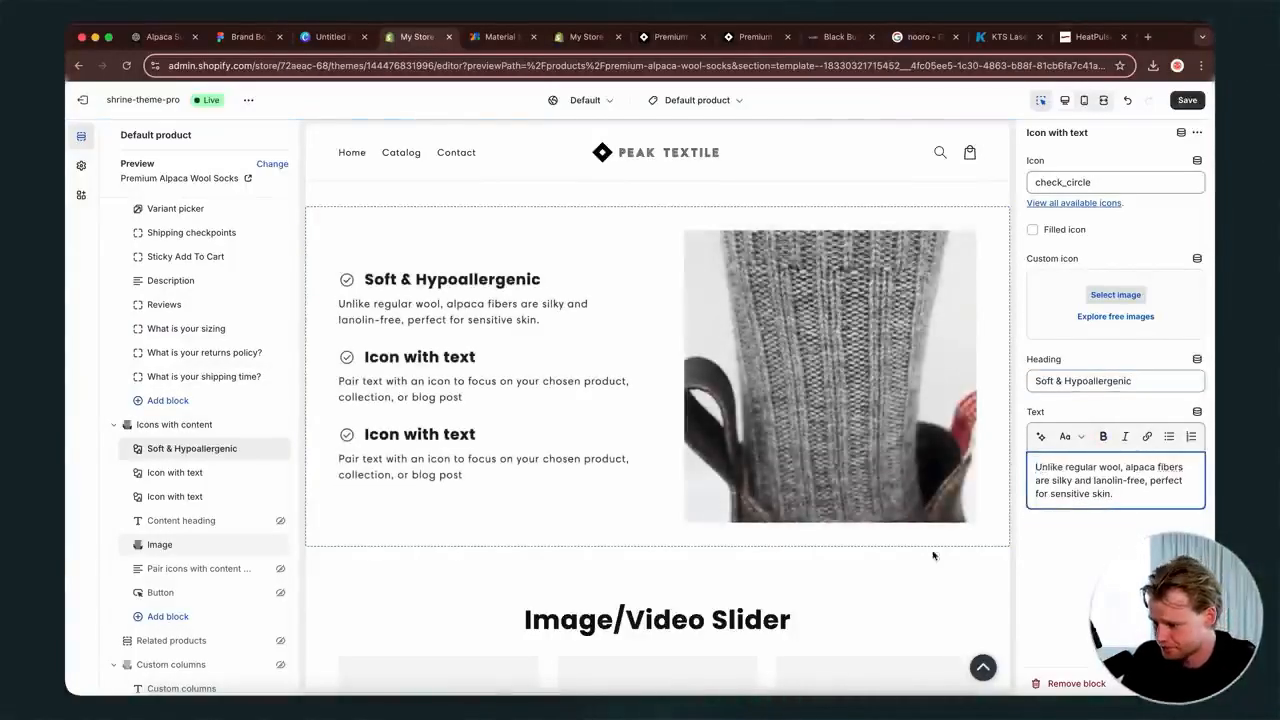
# - Open the Google Fonts icon library for the Soft & Hypoallergenic block and browse the Material Symbols for a fitting icon
pyautogui.click(1114, 294)
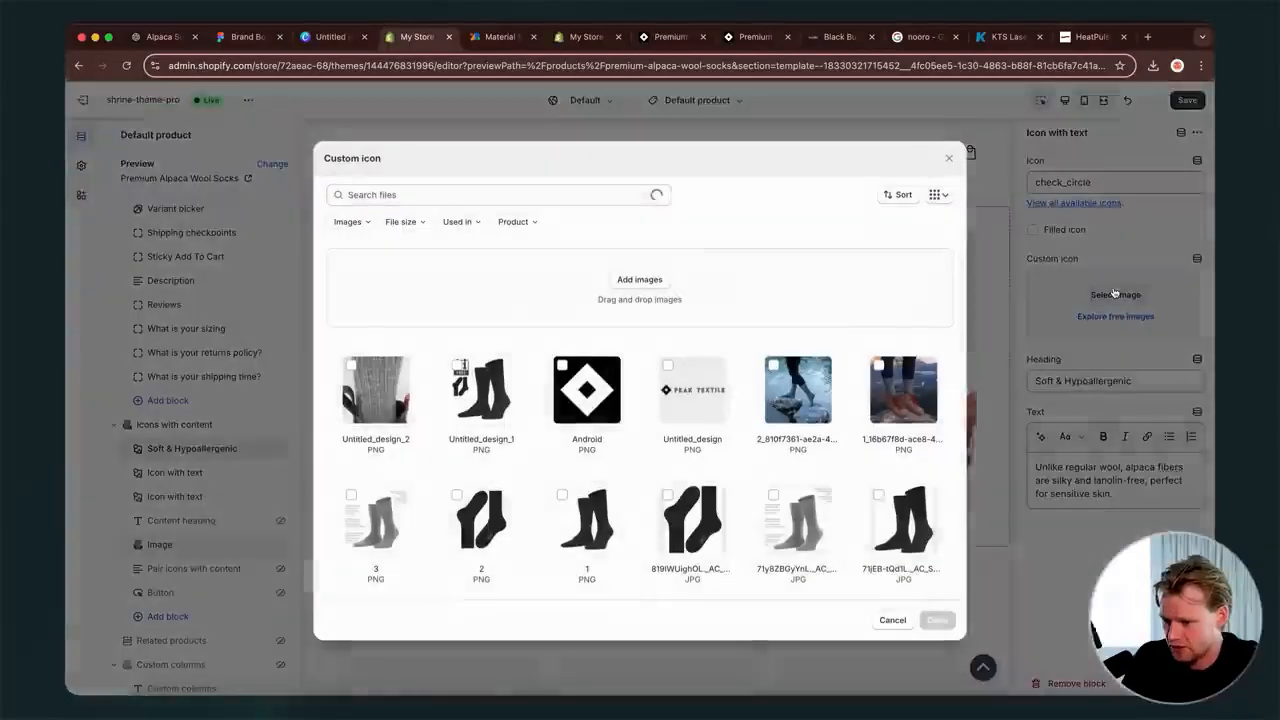
pyautogui.click(944, 160)
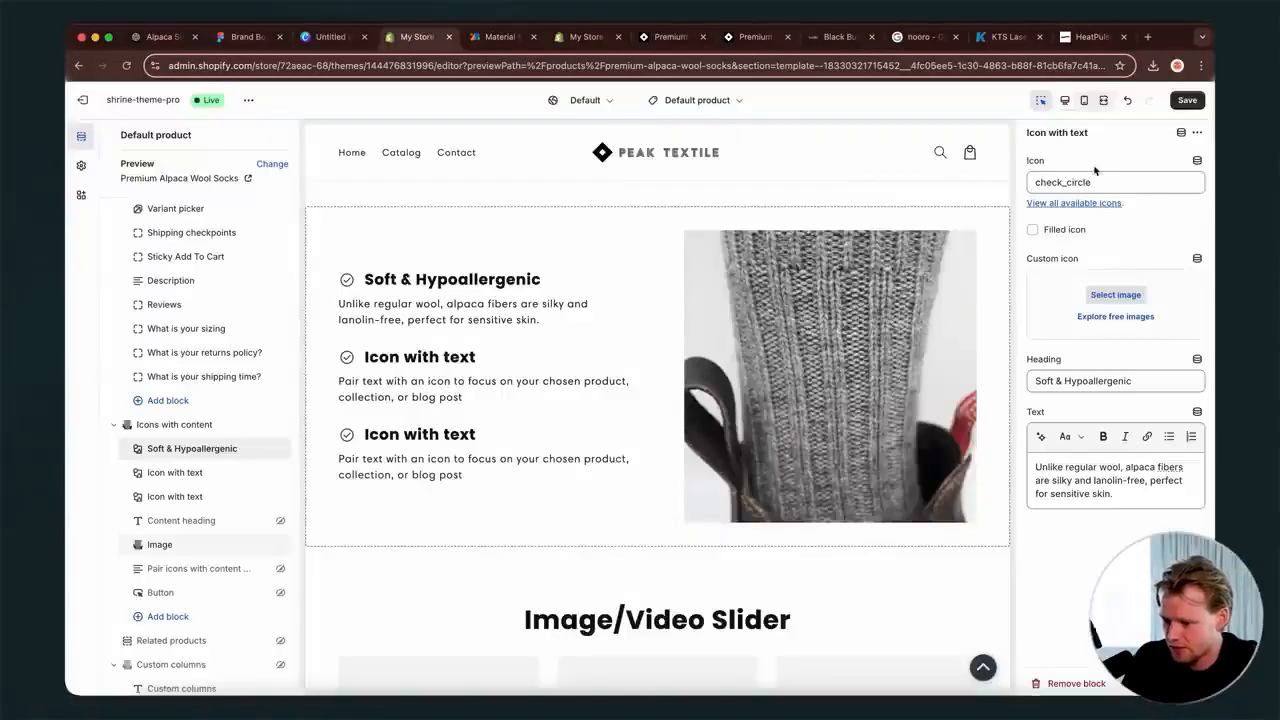
pyautogui.click(1099, 205)
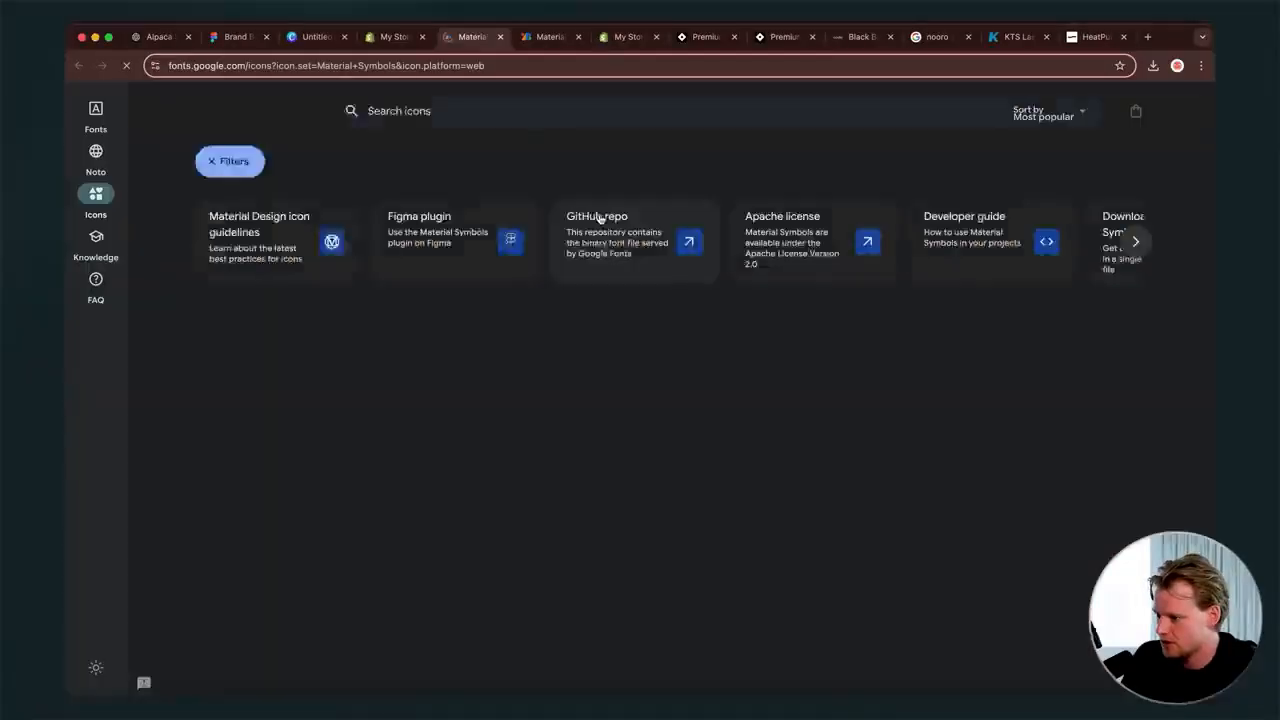
pyautogui.scroll(-5, 603, 578)
pyautogui.scroll(-10, 603, 578)
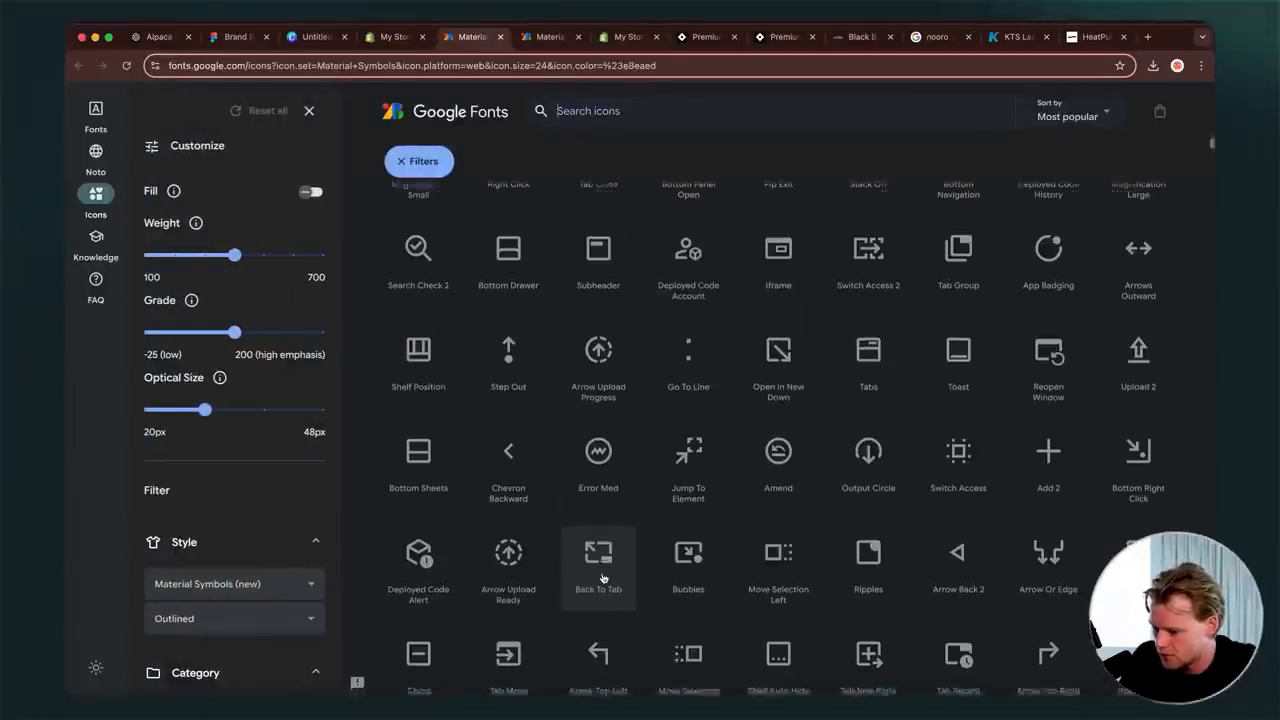
pyautogui.scroll(-10, 520, 497)
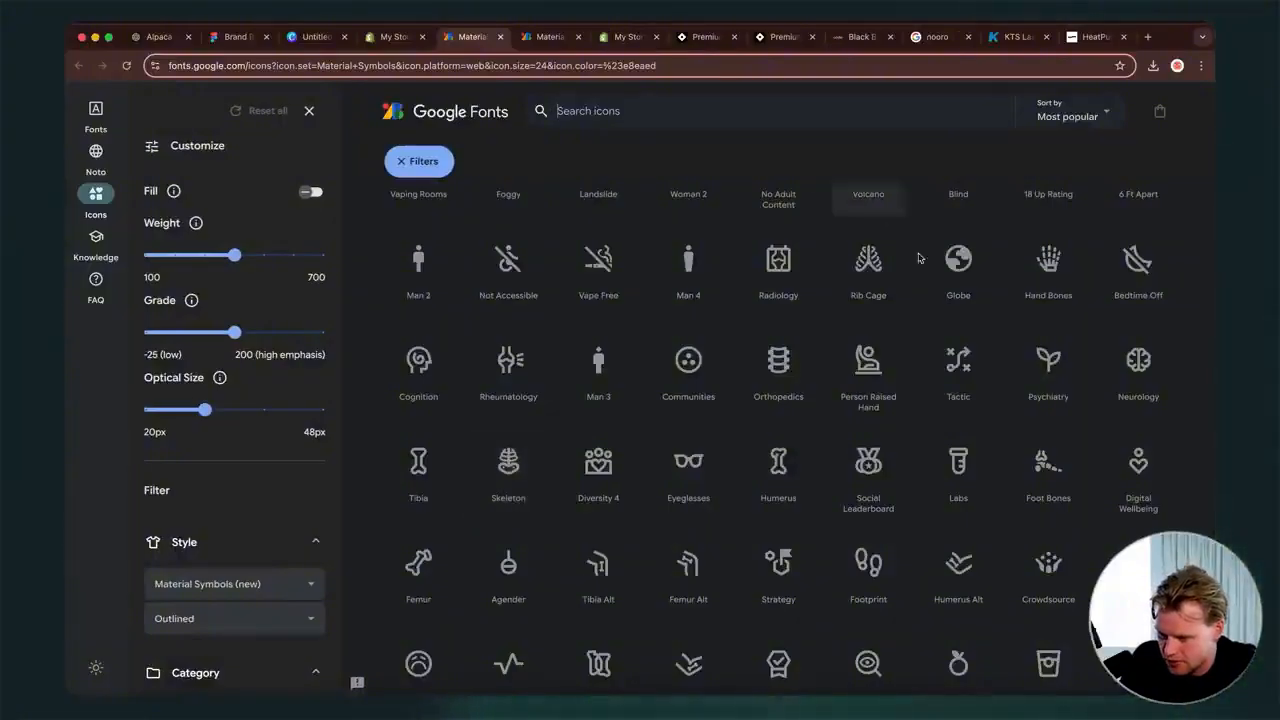
pyautogui.scroll(-1, 986, 363)
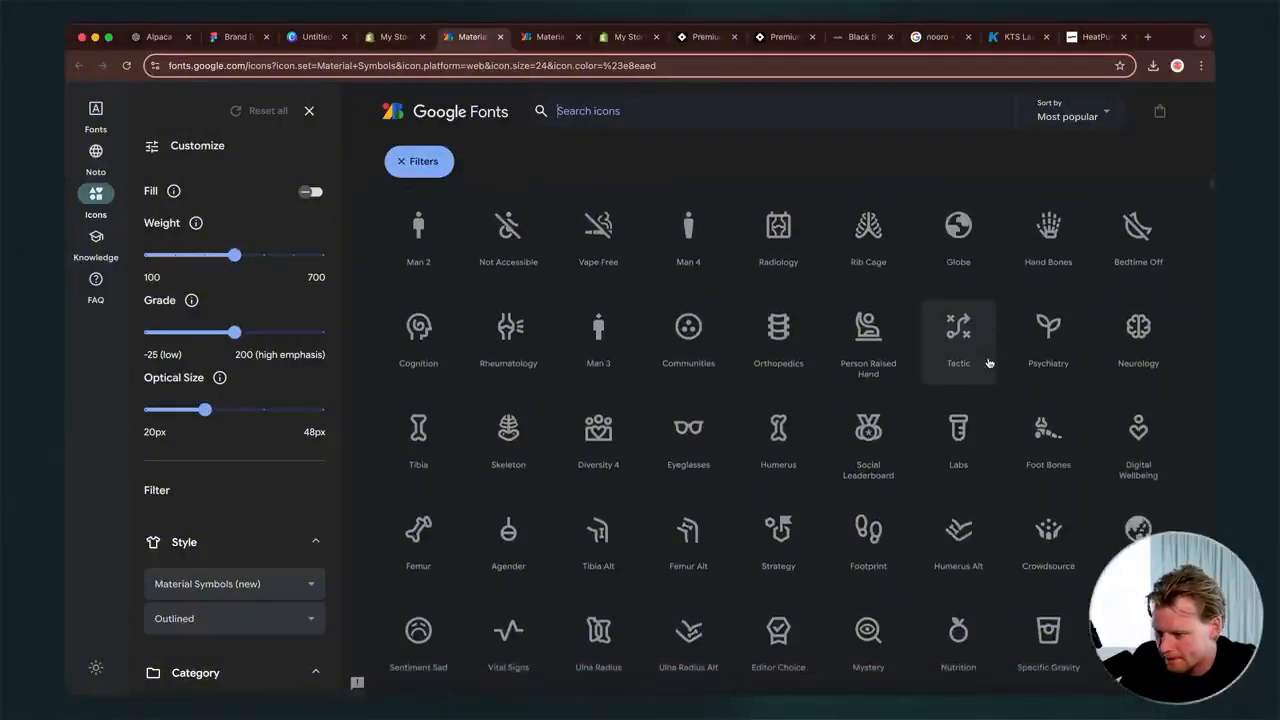
pyautogui.scroll(-3, 980, 385)
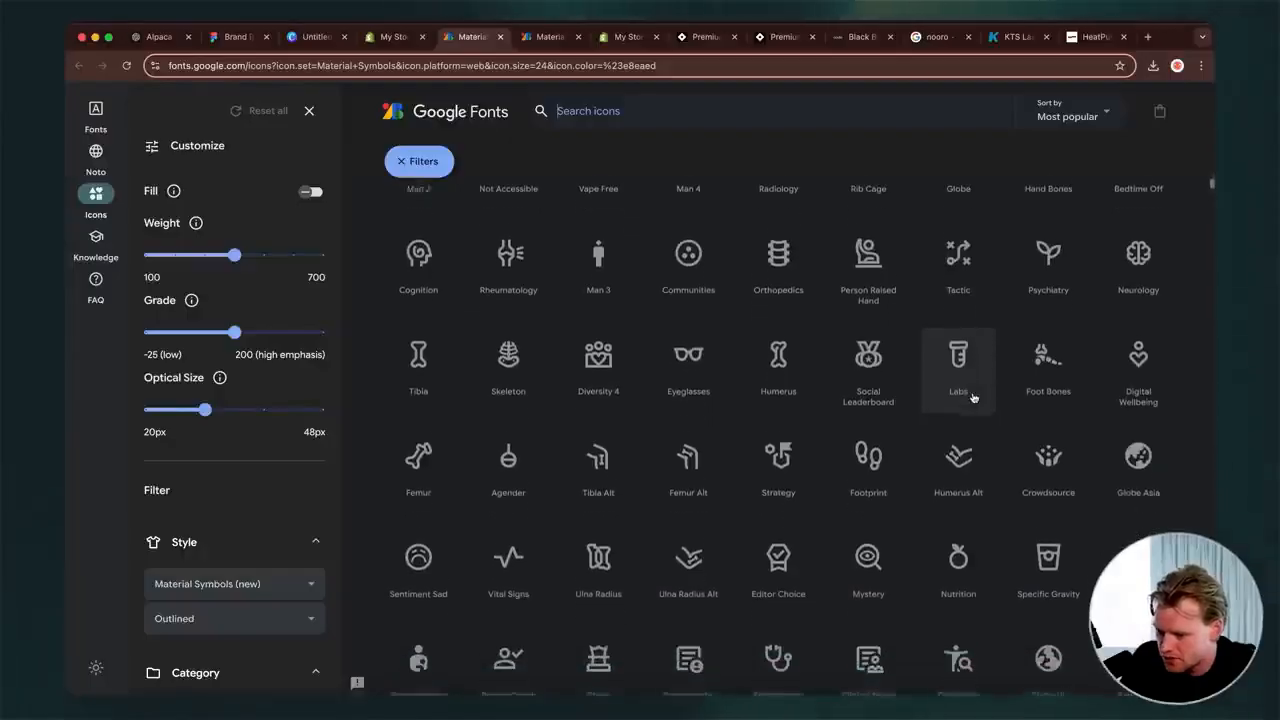
pyautogui.scroll(-5, 973, 398)
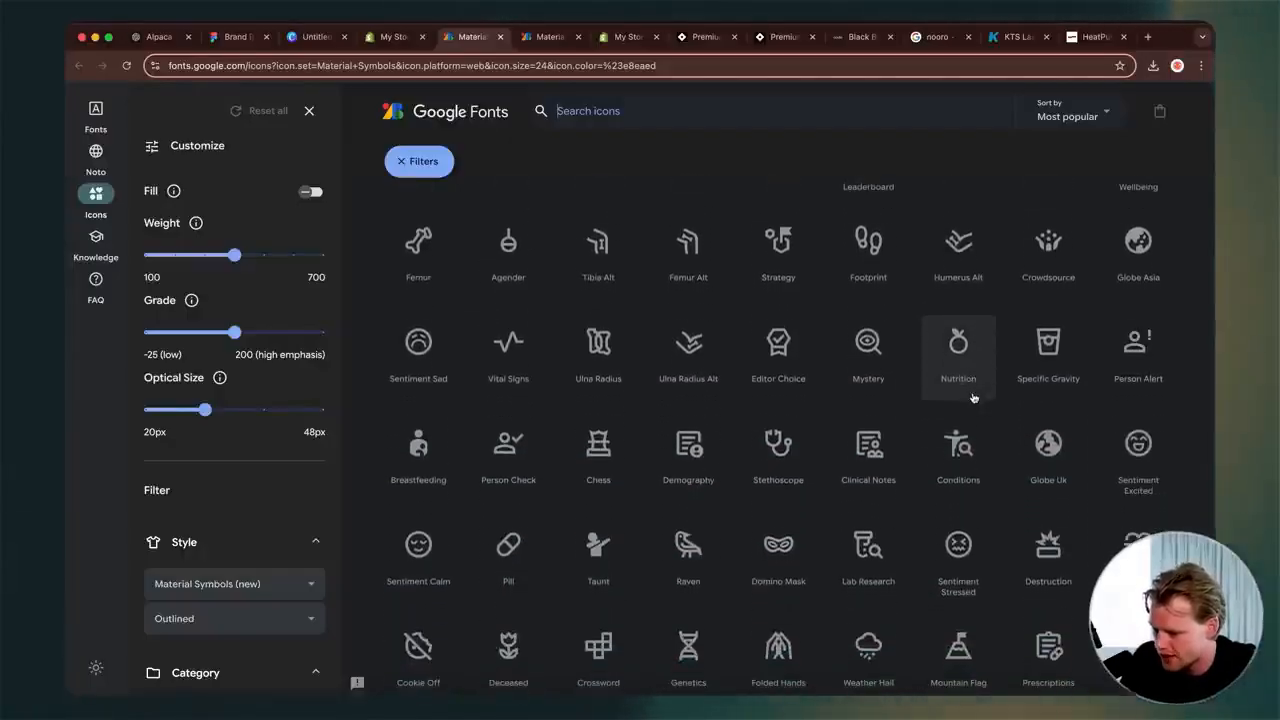
# - Choose the Raven icon in Google Fonts and set "raven" as the Soft & Hypoallergenic block's icon in the Shopify theme editor
pyautogui.click(688, 566)
pyautogui.scroll(-5, 1159, 380)
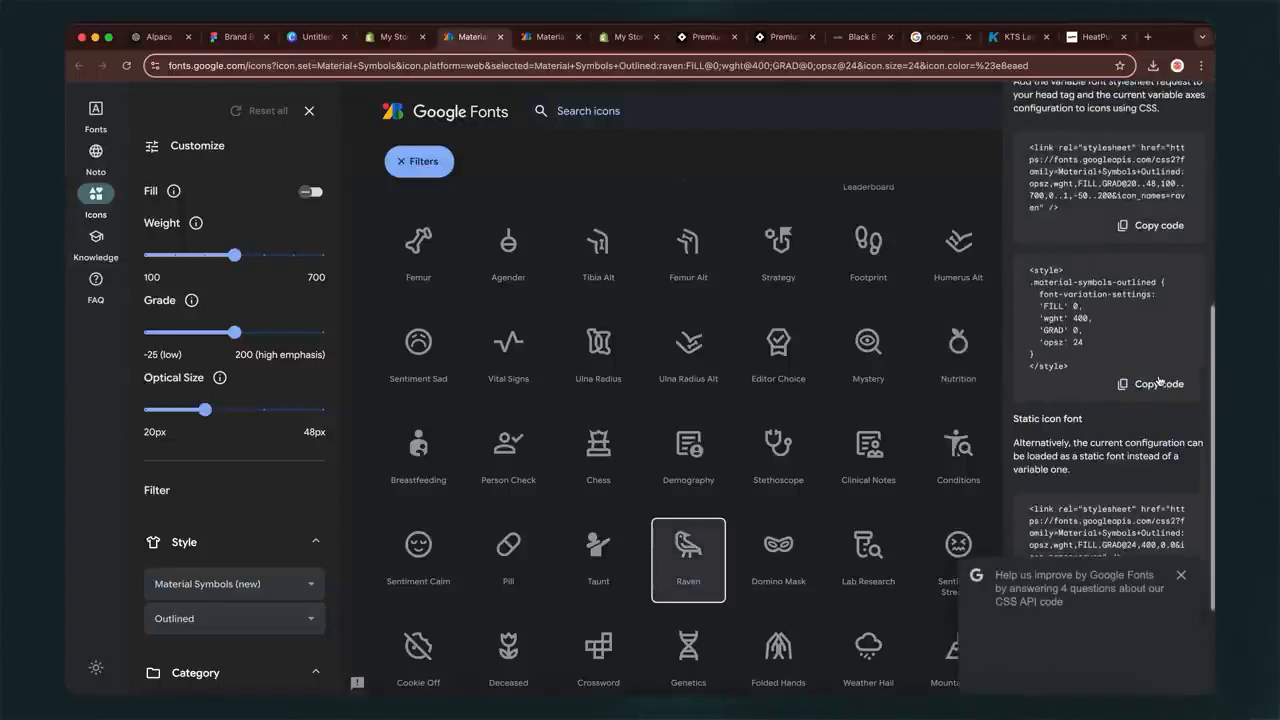
pyautogui.click(1181, 576)
pyautogui.scroll(5, 1170, 574)
pyautogui.scroll(-6, 1168, 574)
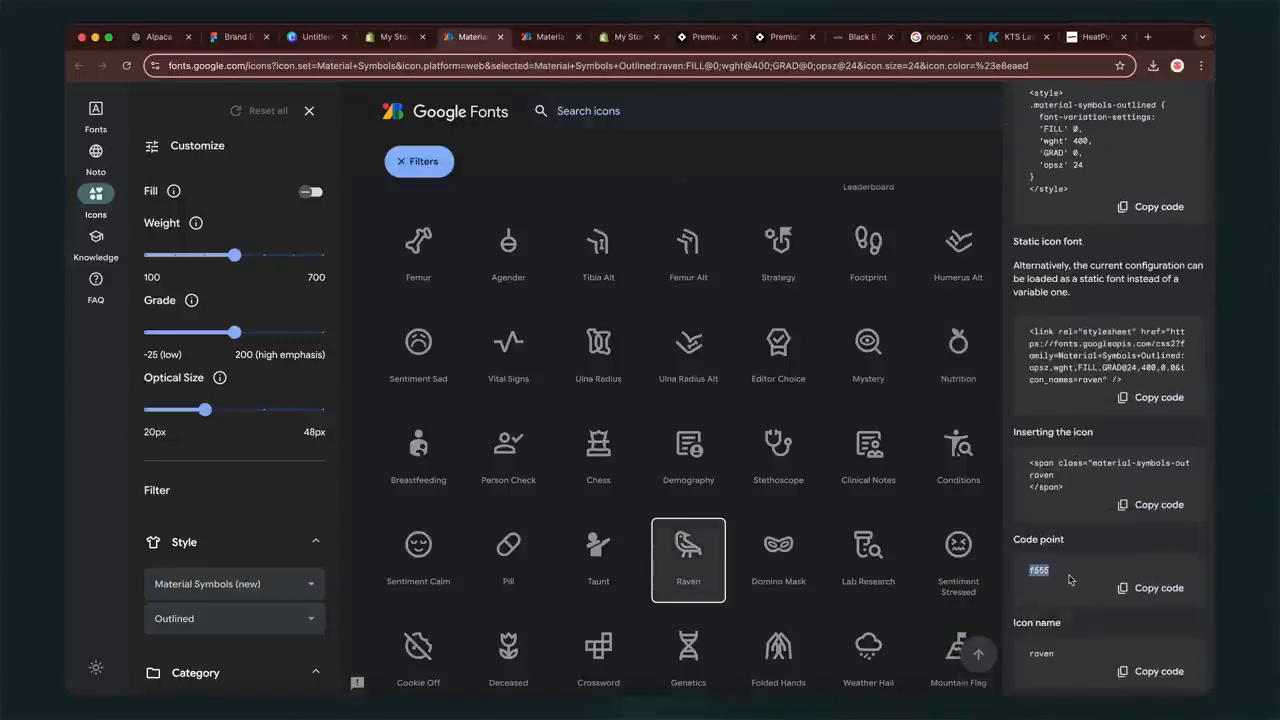
pyautogui.click(377, 37)
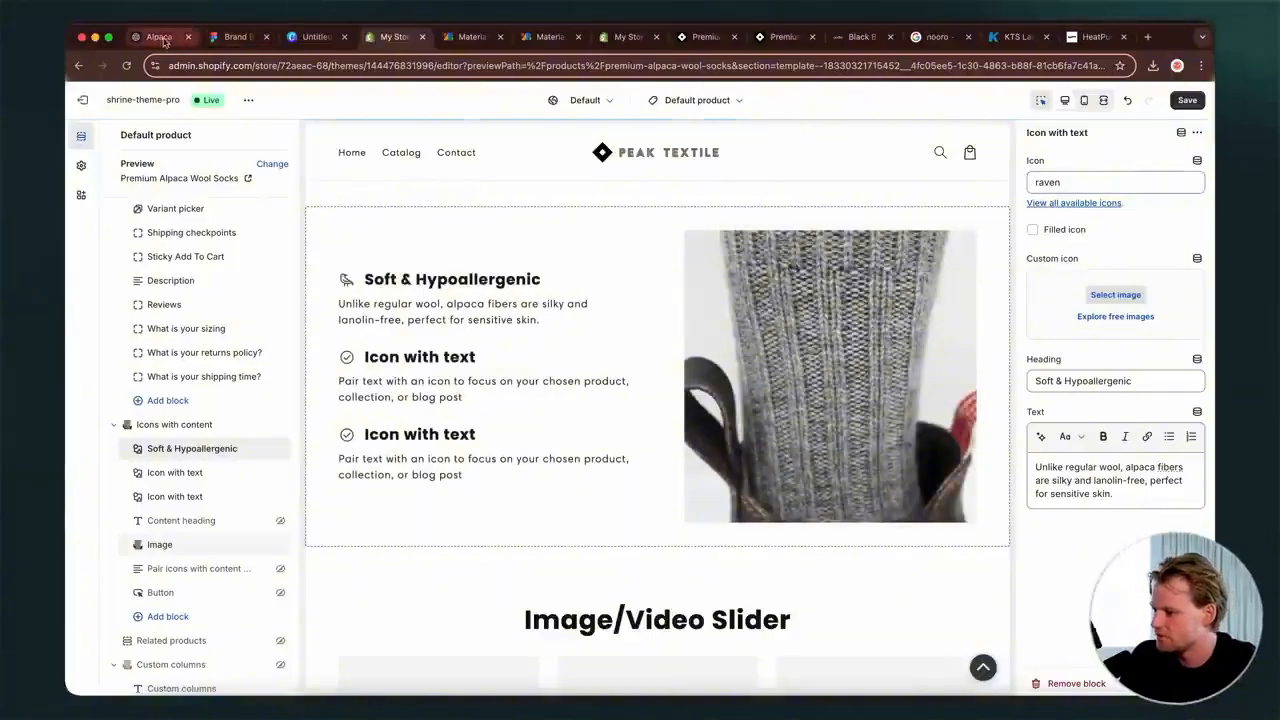
# - Copy the Moisture-Wicking & Breathable bullet from ChatGPT and replace the second Icon with text block's text with it in the Shopify theme editor
pyautogui.moveTo(160, 37); pyautogui.dragTo(315, 37)
pyautogui.tripleClick(648, 481)
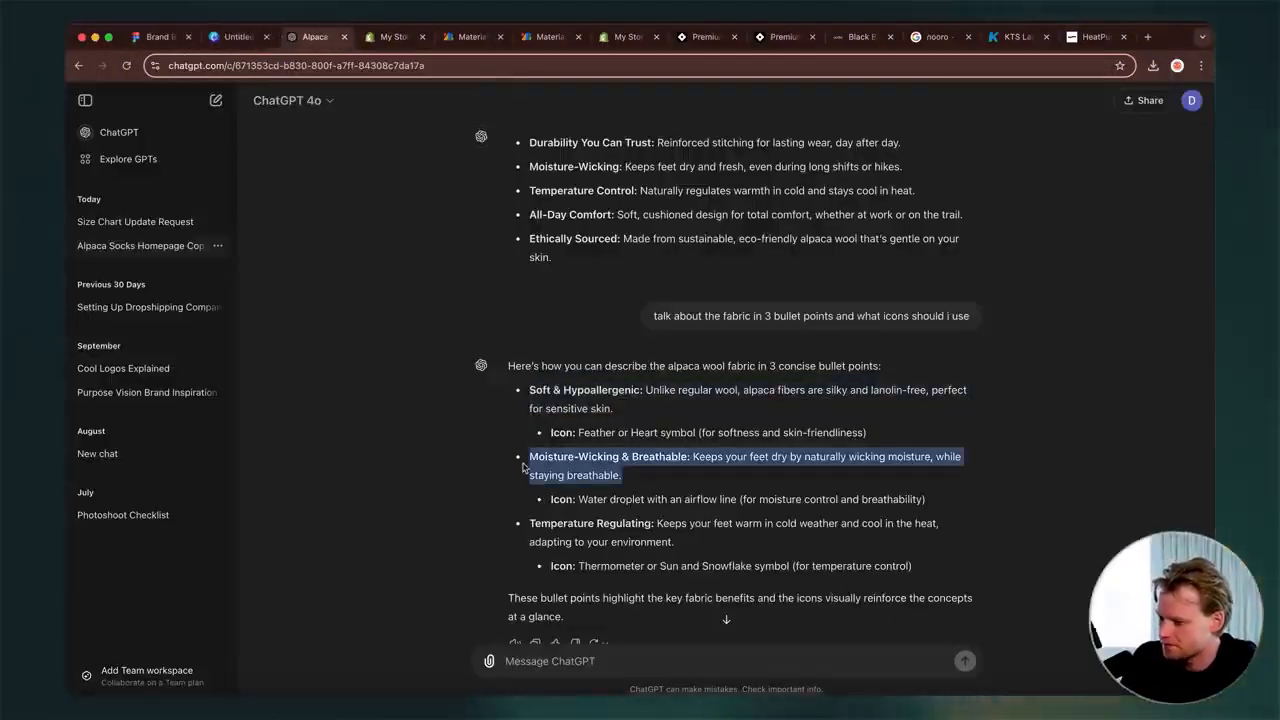
pyautogui.hotkey('ctrl', 'Tab')
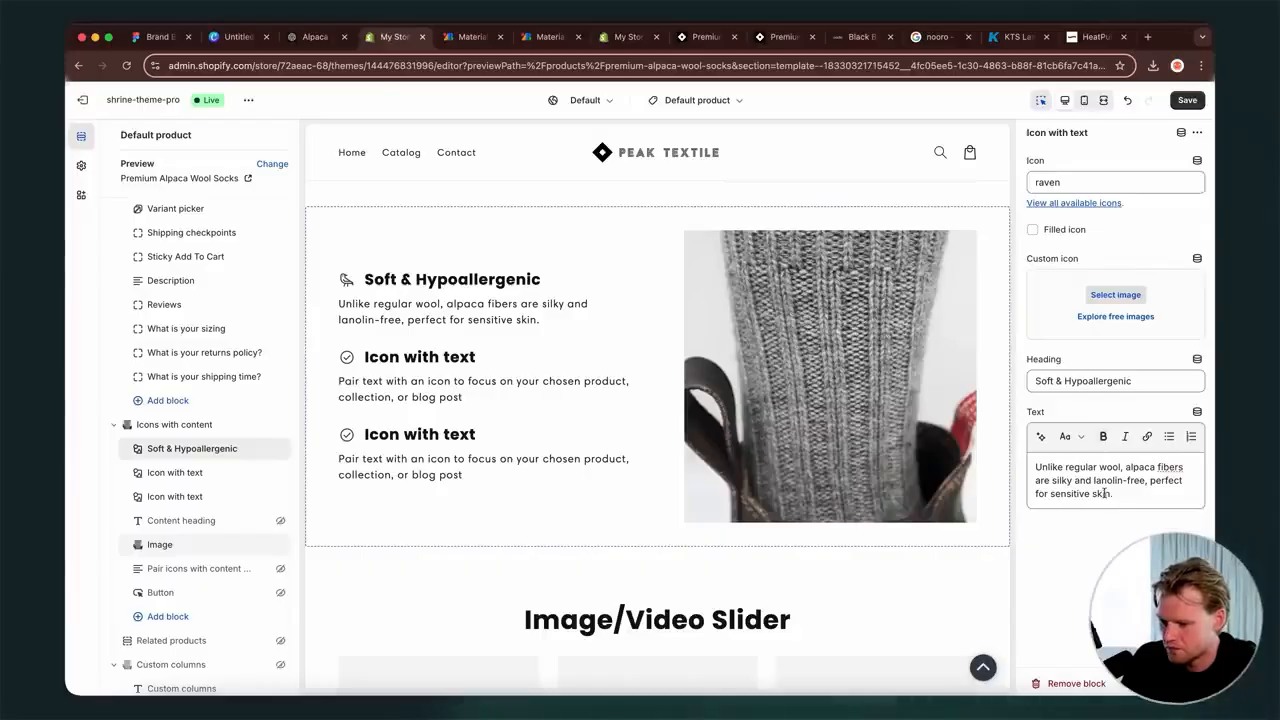
pyautogui.scroll(-1, 234, 400)
pyautogui.click(175, 448)
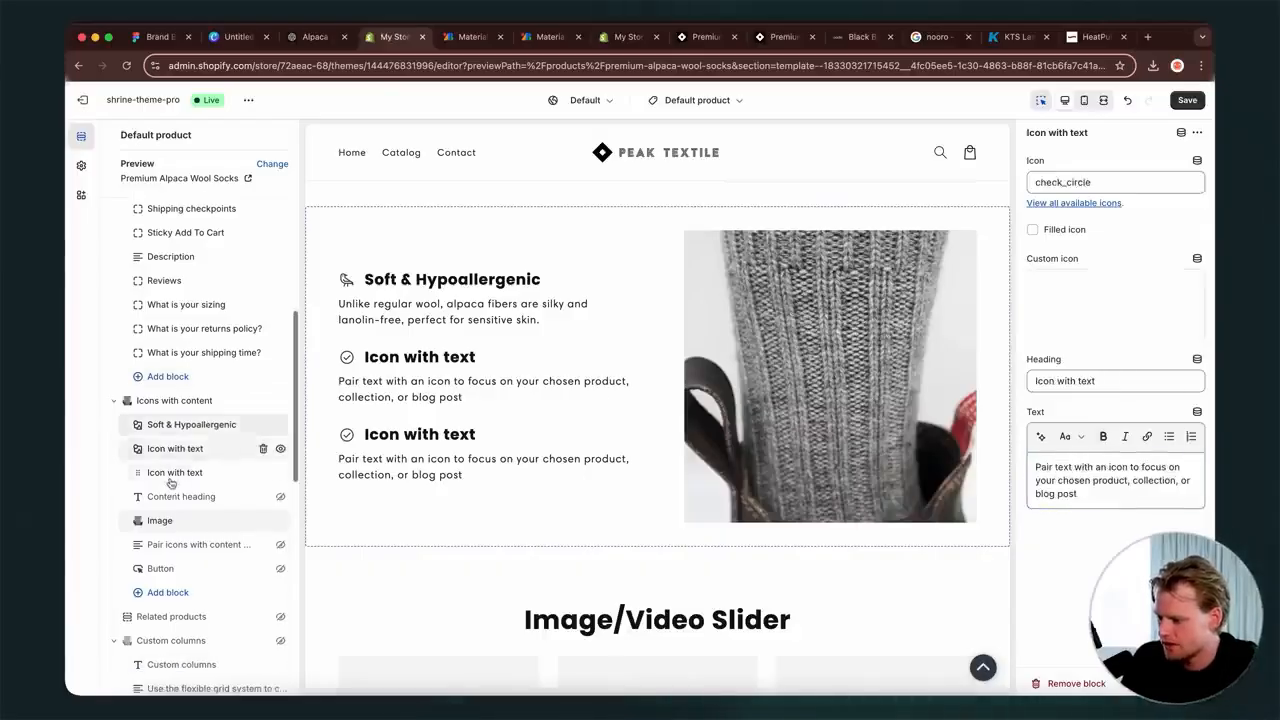
pyautogui.tripleClick(1075, 492)
pyautogui.press('super+v')
# - Remove the bold title from the second block's text and set the block's heading to "Moisture-Wicking"
pyautogui.moveTo(1188, 467); pyautogui.dragTo(991, 466)
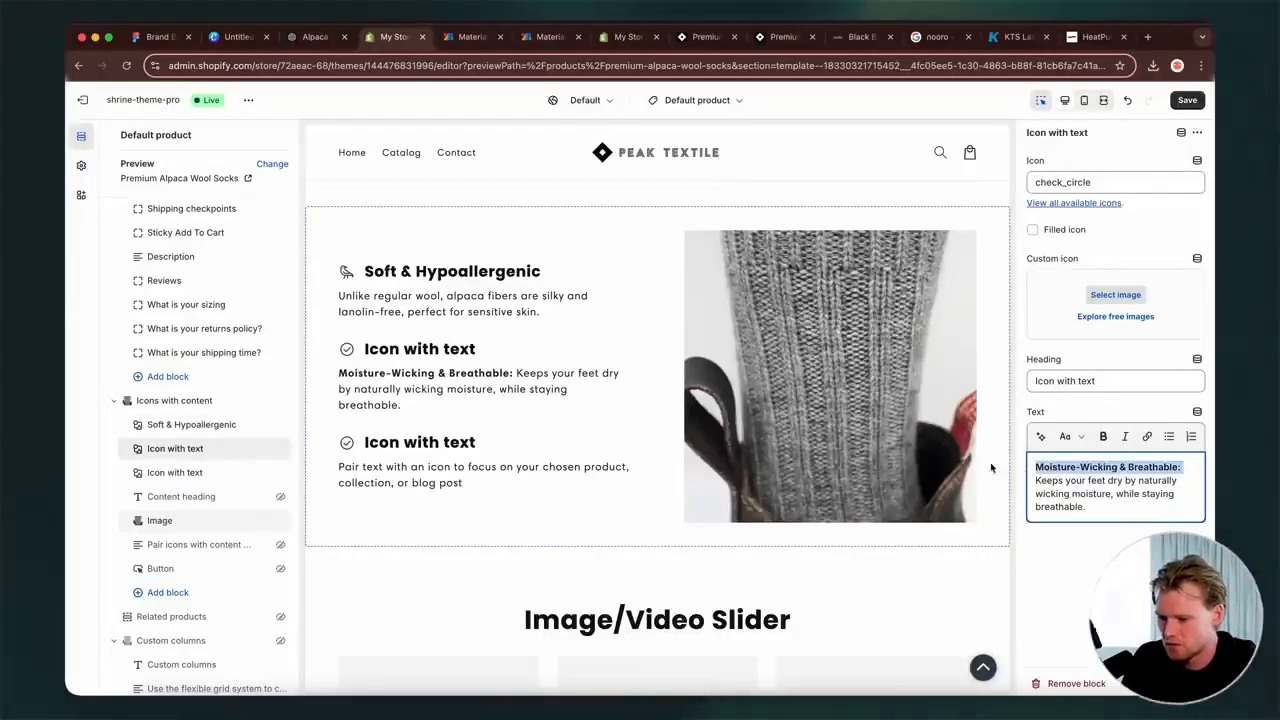
pyautogui.press('BackSpace')
pyautogui.tripleClick(1111, 380)
pyautogui.press('super+v')
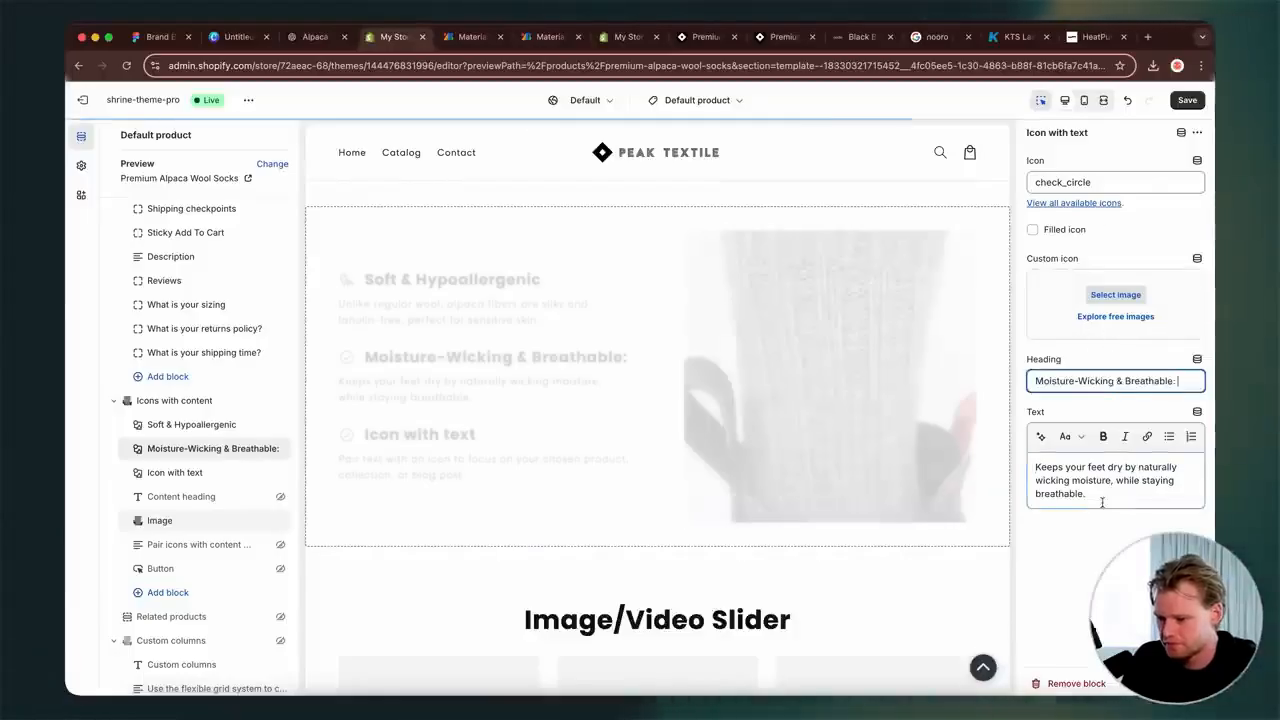
pyautogui.click(1175, 381)
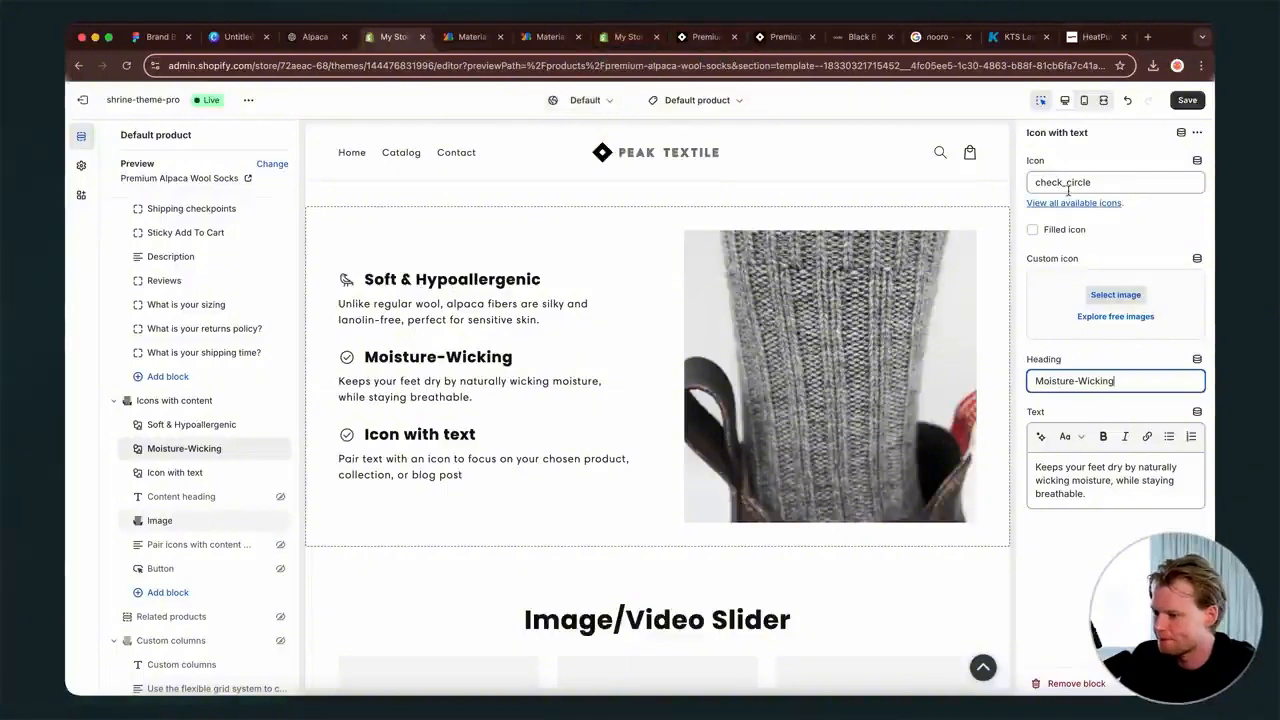
# - Search Google Fonts icons for "mois", choose Humidity Mid, and set "humidity_mid" as the Moisture-Wicking block's icon in the Shopify theme editor
pyautogui.click(465, 40)
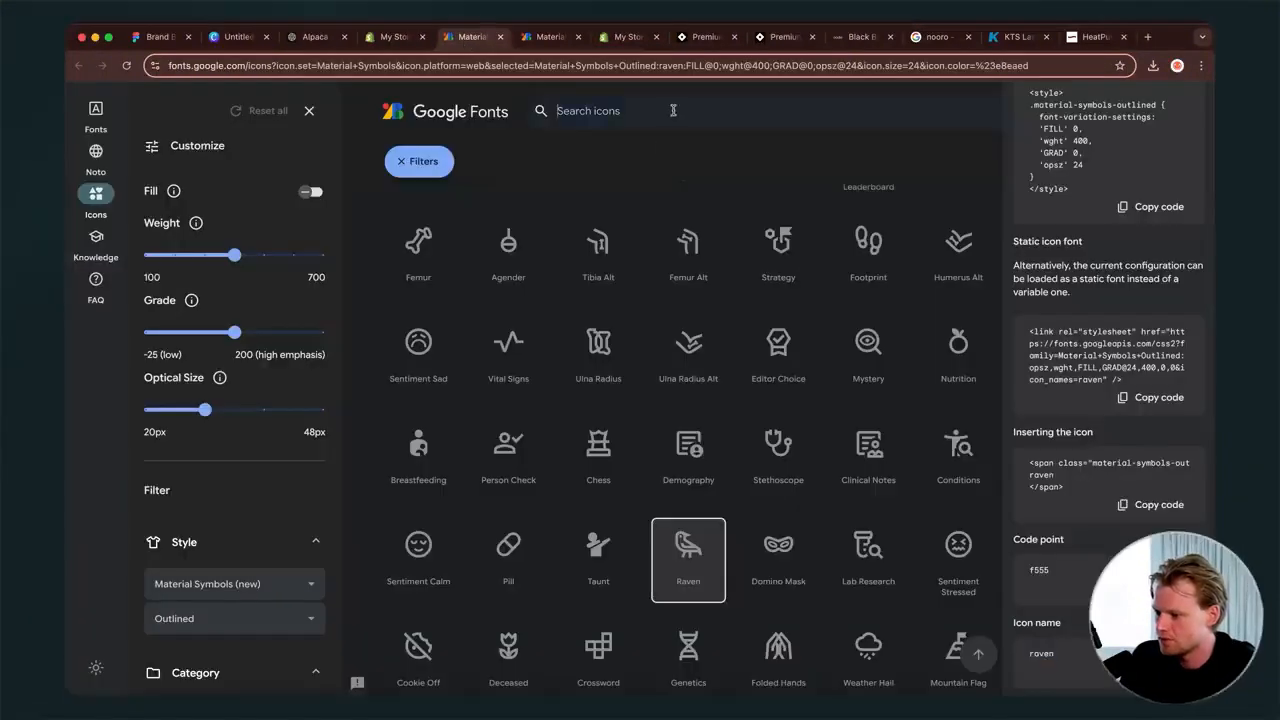
pyautogui.click(673, 110)
pyautogui.write('moisu')
pyautogui.press('BackSpace')
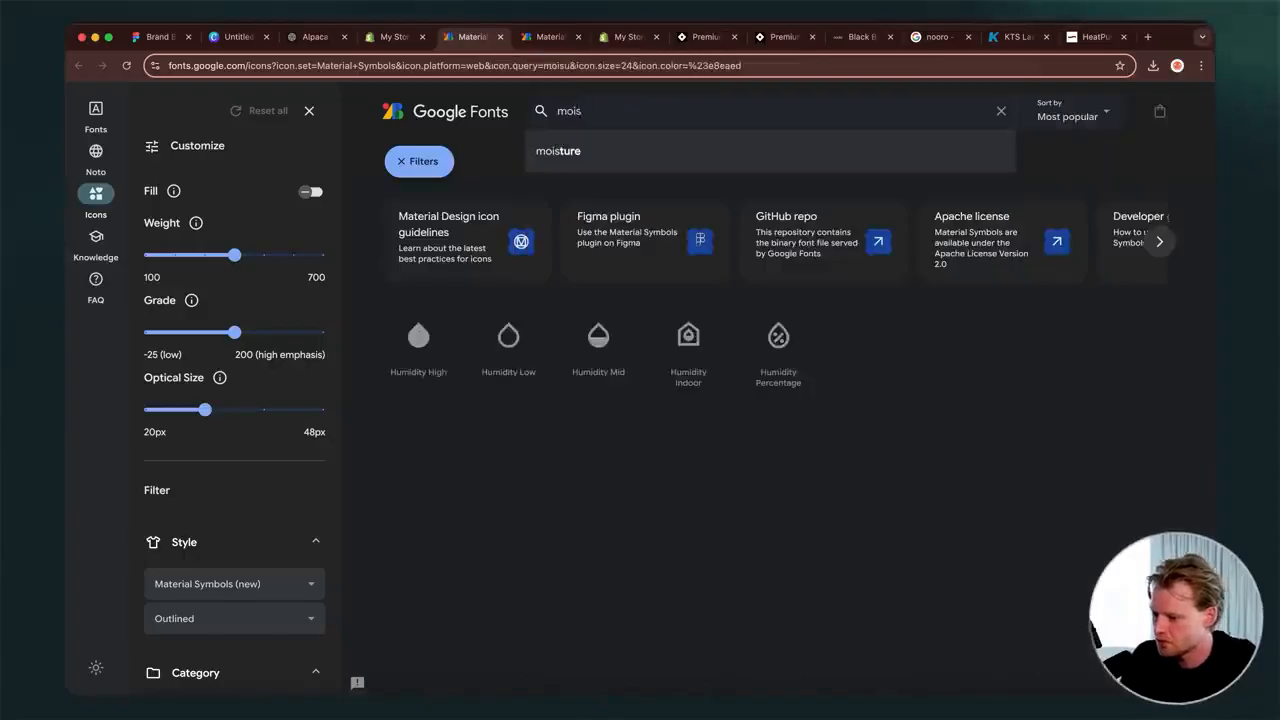
pyautogui.click(430, 344)
pyautogui.click(598, 340)
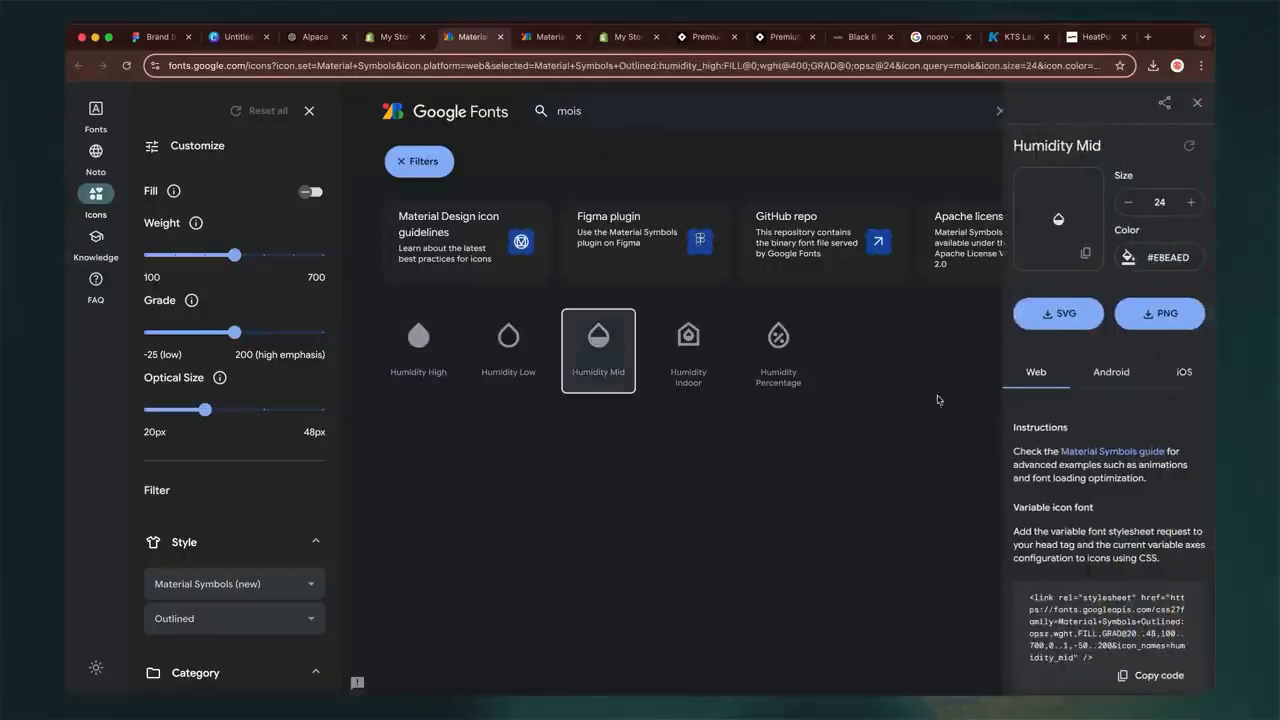
pyautogui.scroll(-10, 1110, 514)
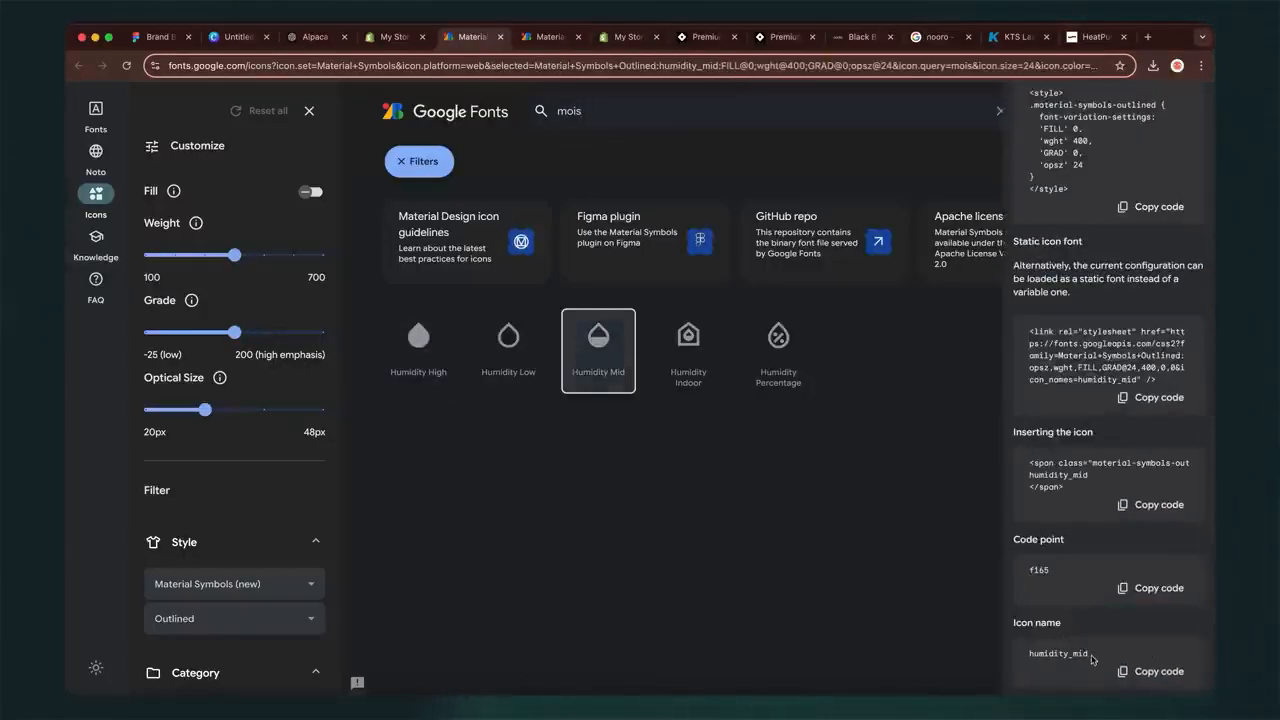
pyautogui.click(393, 37)
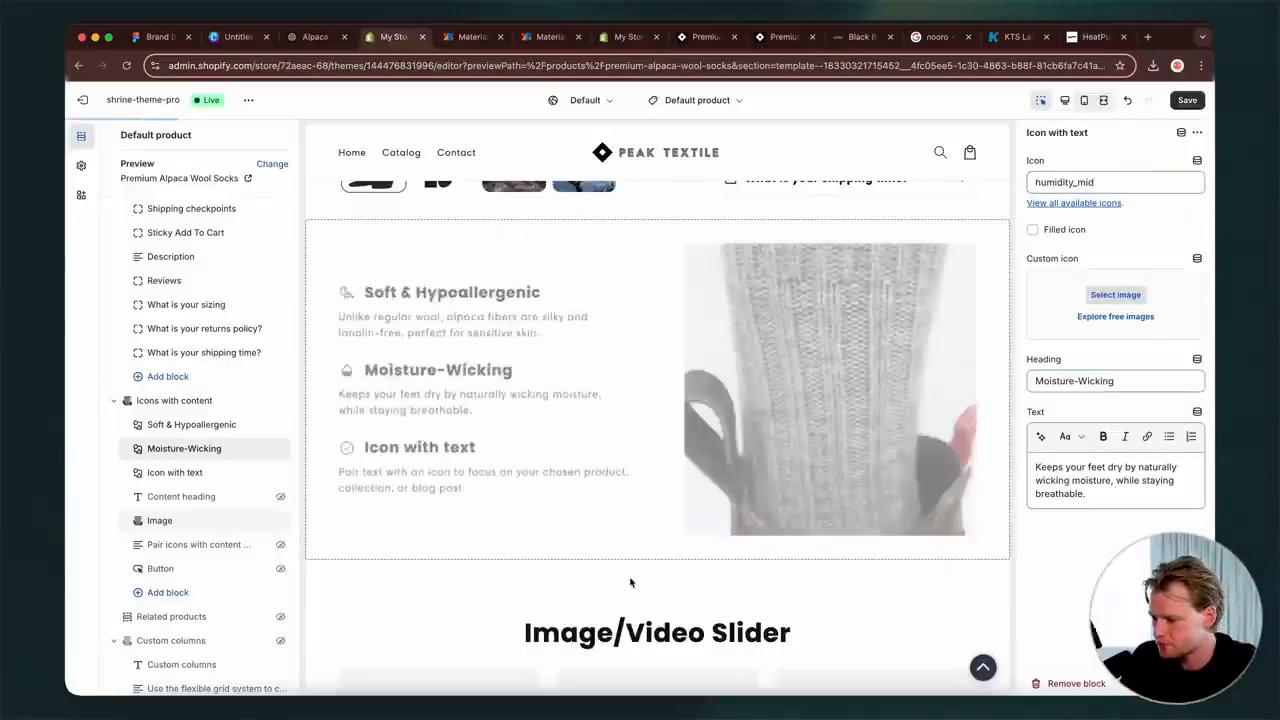
# - Copy the Temperature Regulating bullet from ChatGPT and replace the third Icon with text block's text with it in the Shopify theme editor
pyautogui.click(174, 400)
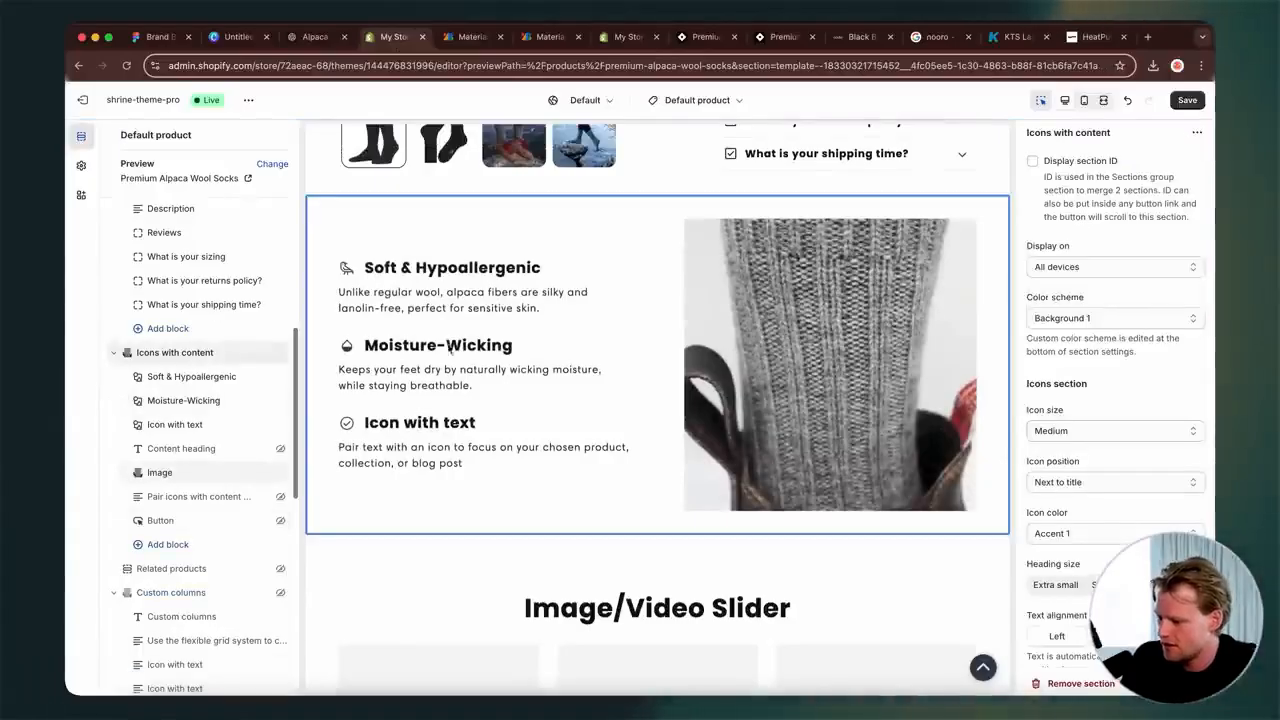
pyautogui.click(195, 423)
pyautogui.click(315, 37)
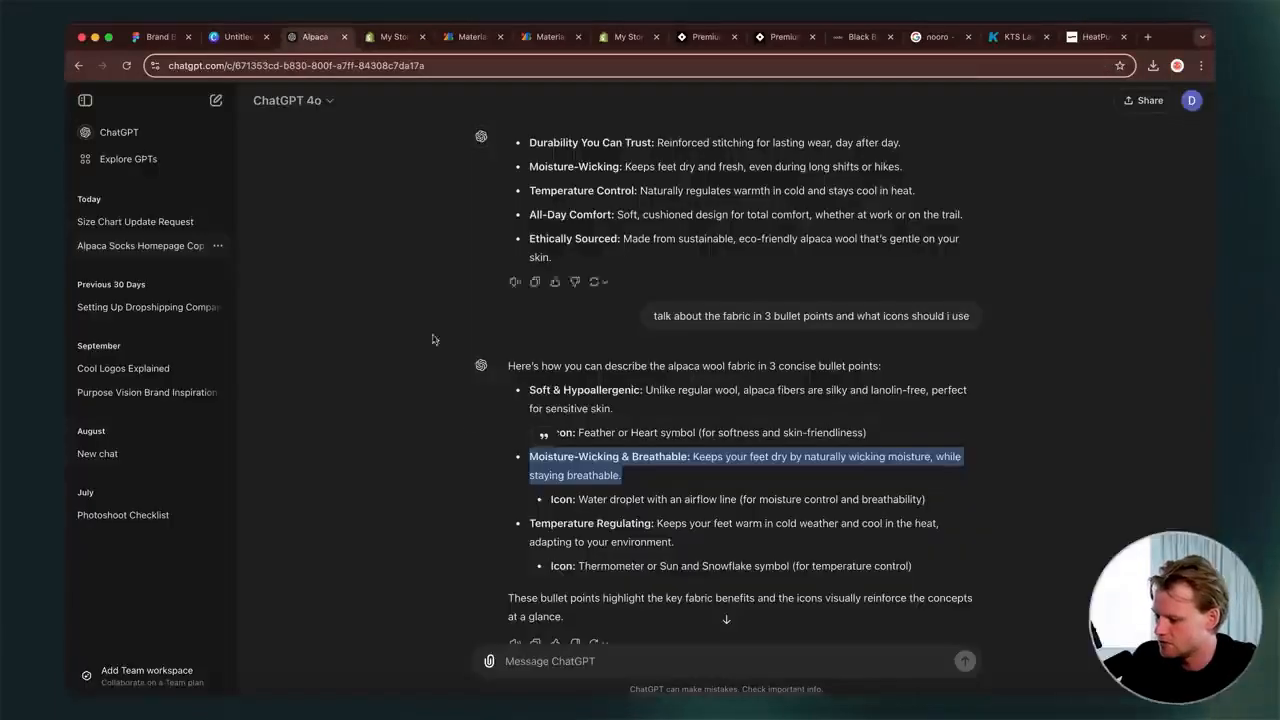
pyautogui.click(651, 538)
pyautogui.moveTo(635, 538); pyautogui.dragTo(530, 527)
pyautogui.hotkey('ctrl', 'c')
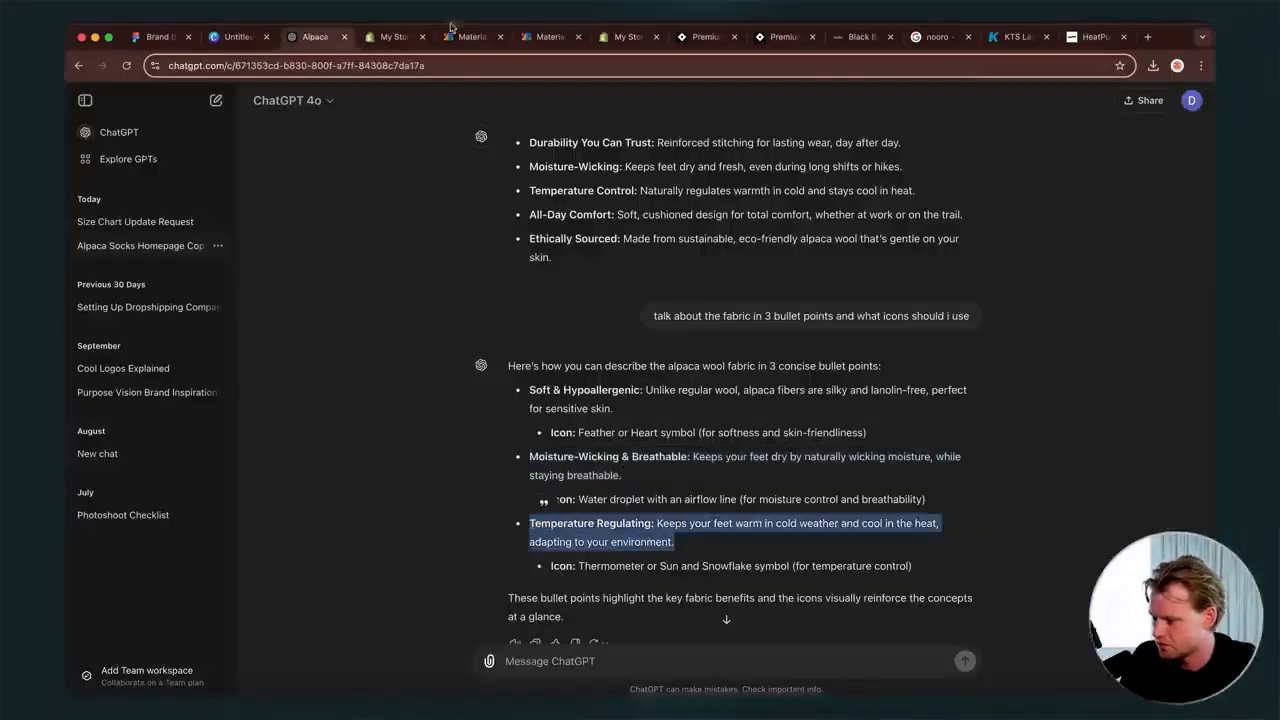
pyautogui.click(393, 37)
pyautogui.click(1142, 470)
pyautogui.hotkey('ctrl', 'a')
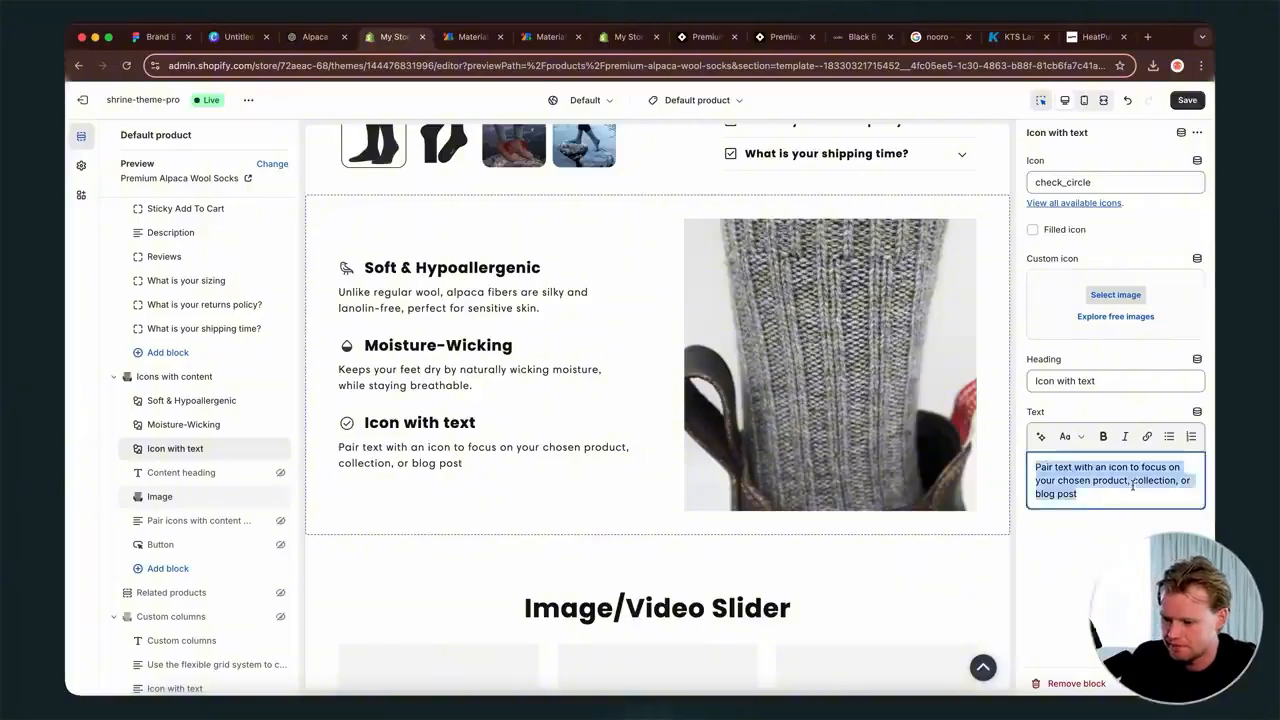
pyautogui.hotkey('ctrl', 'v')
# - Move "Temperature Regulating" from the third block's text into its heading and clear the block's icon name
pyautogui.moveTo(1149, 467); pyautogui.dragTo(1036, 467)
pyautogui.press('super+x')
pyautogui.tripleClick(1090, 182)
pyautogui.press('BackSpace')
pyautogui.tripleClick(1137, 381)
pyautogui.press('super+v')
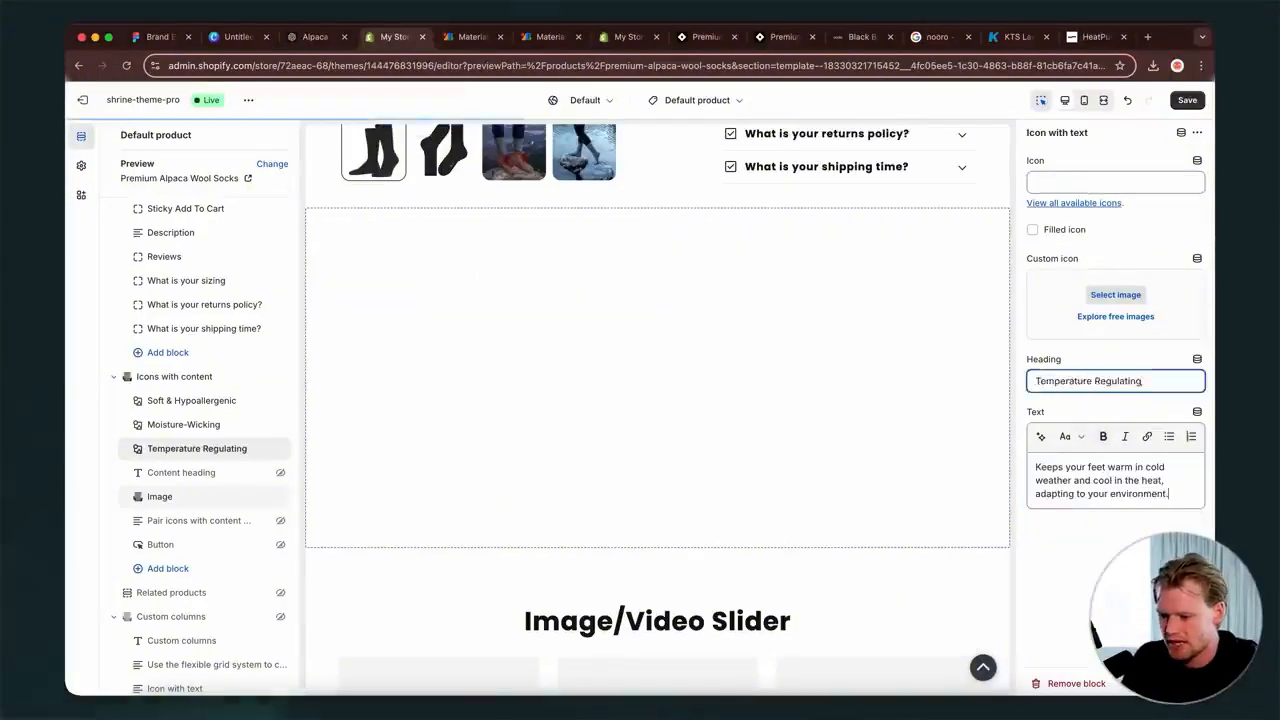
pyautogui.click(1169, 493)
# - Search Google Fonts icons for "temperat", choose Sunny, and set "sunny" as the Temperature Regulating block's icon in the Shopify theme editor
pyautogui.click(472, 37)
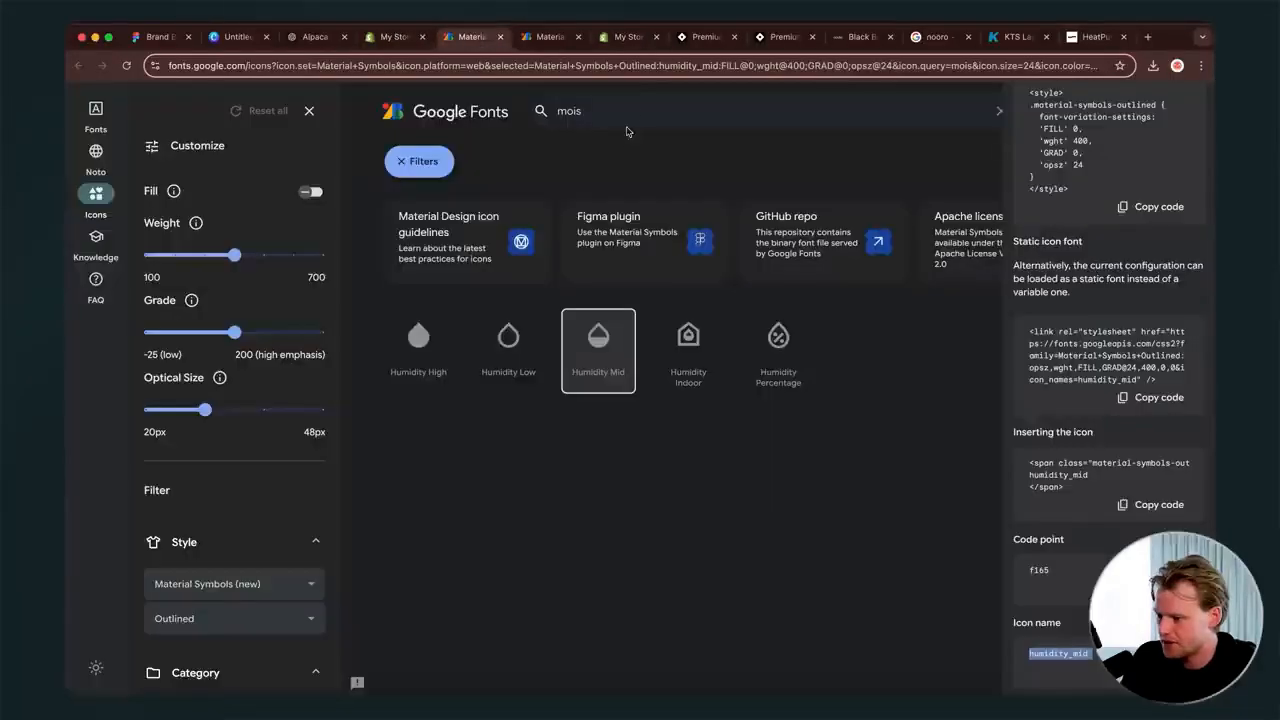
pyautogui.tripleClick(634, 113)
pyautogui.write('temperat')
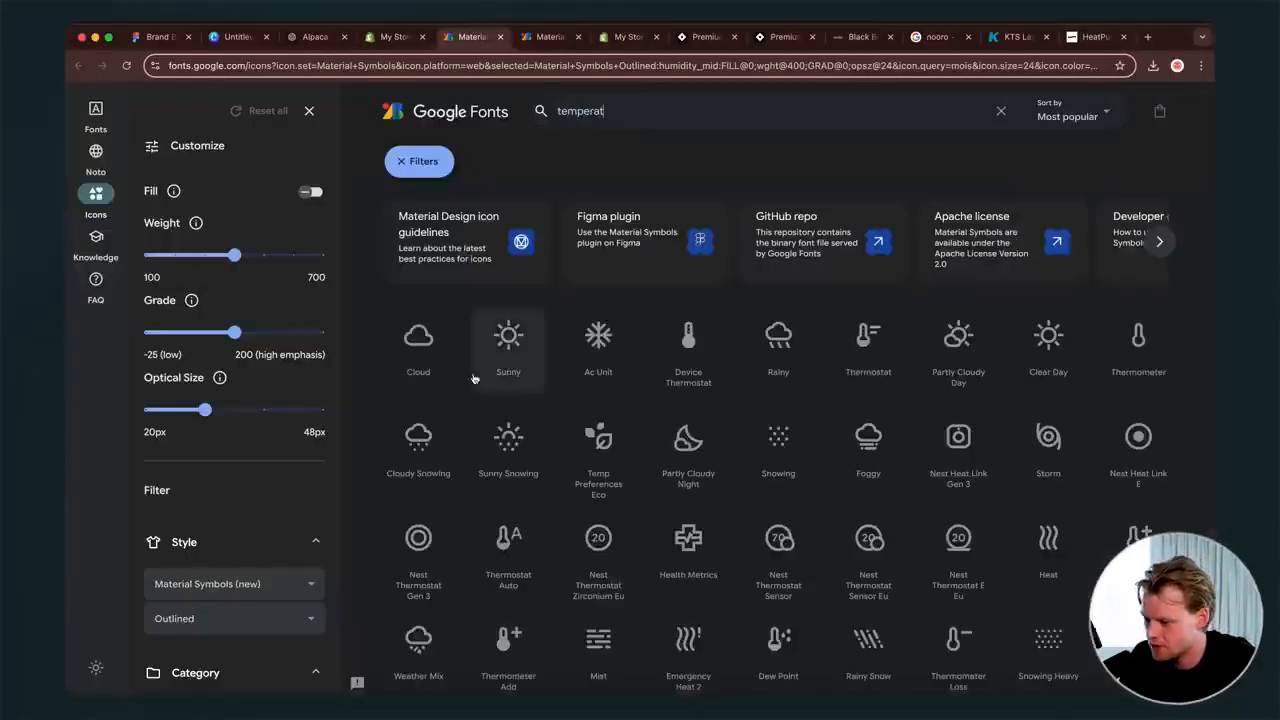
pyautogui.click(508, 340)
pyautogui.scroll(-10, 1110, 450)
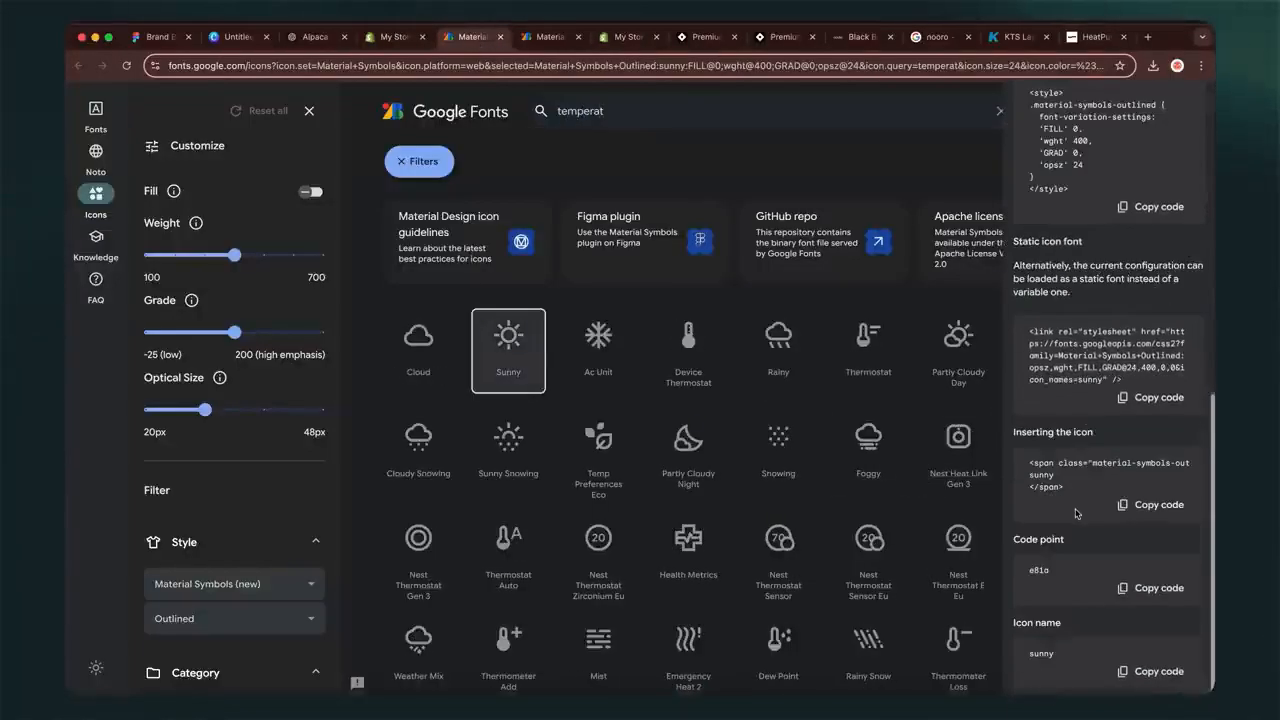
pyautogui.doubleClick(1041, 652)
pyautogui.click(388, 38)
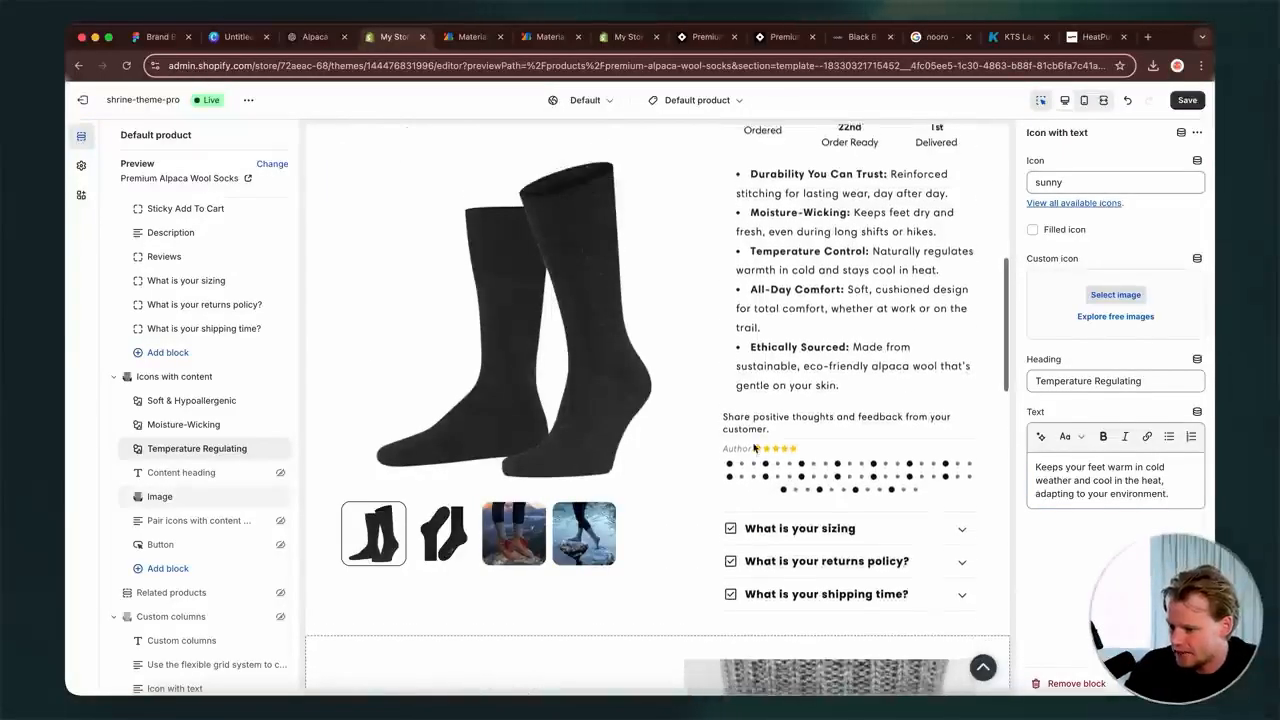
# - Review the product description, Reviews block and Icons with content section in the page preview
pyautogui.click(885, 327)
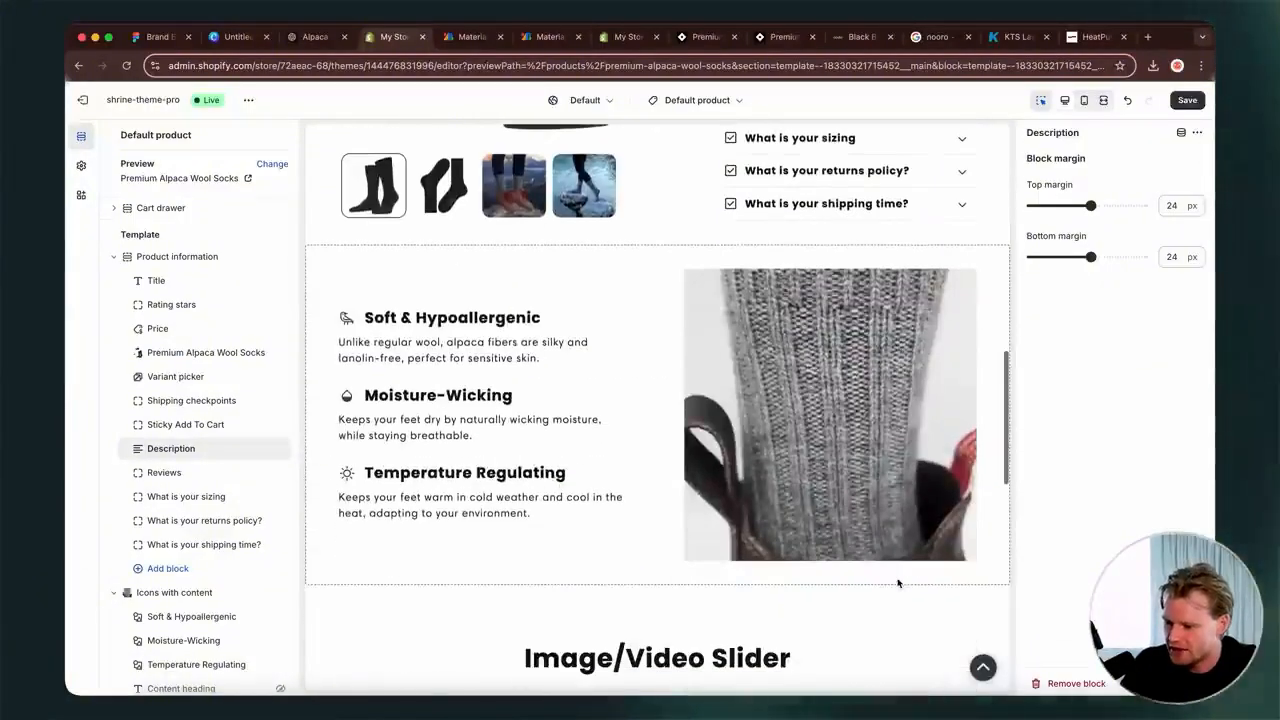
pyautogui.scroll(3, 667, 419)
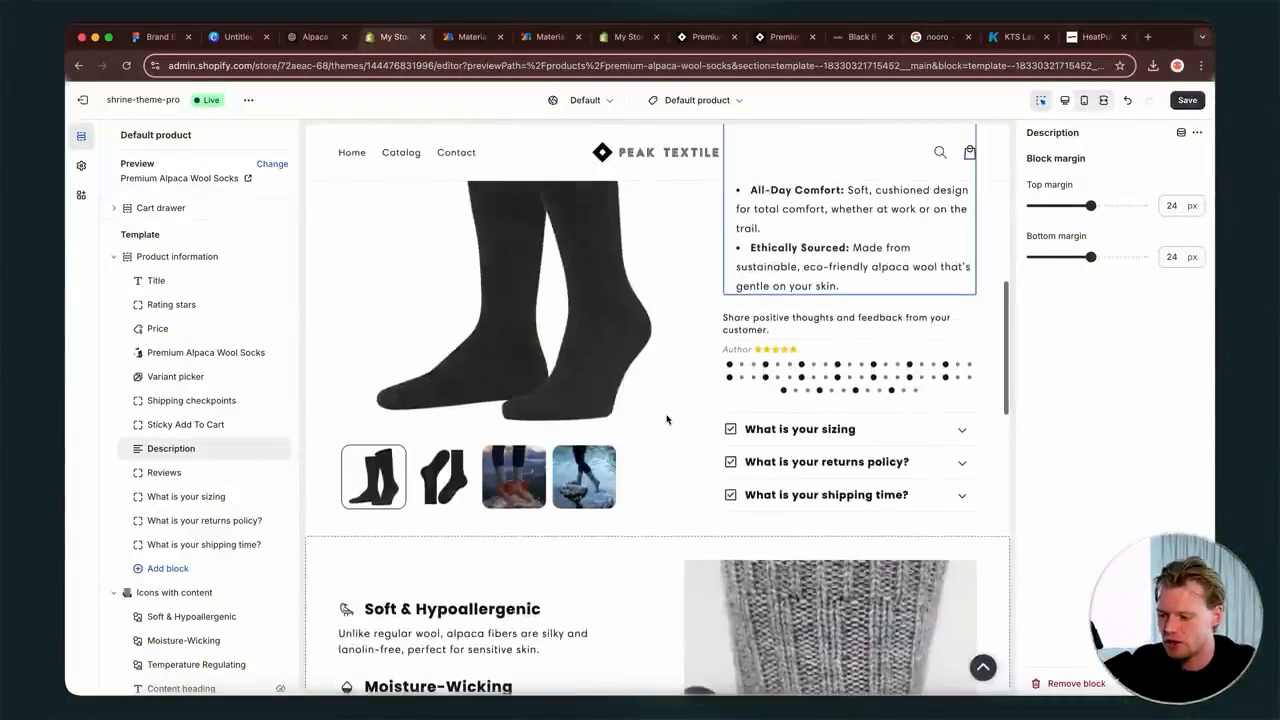
pyautogui.click(872, 373)
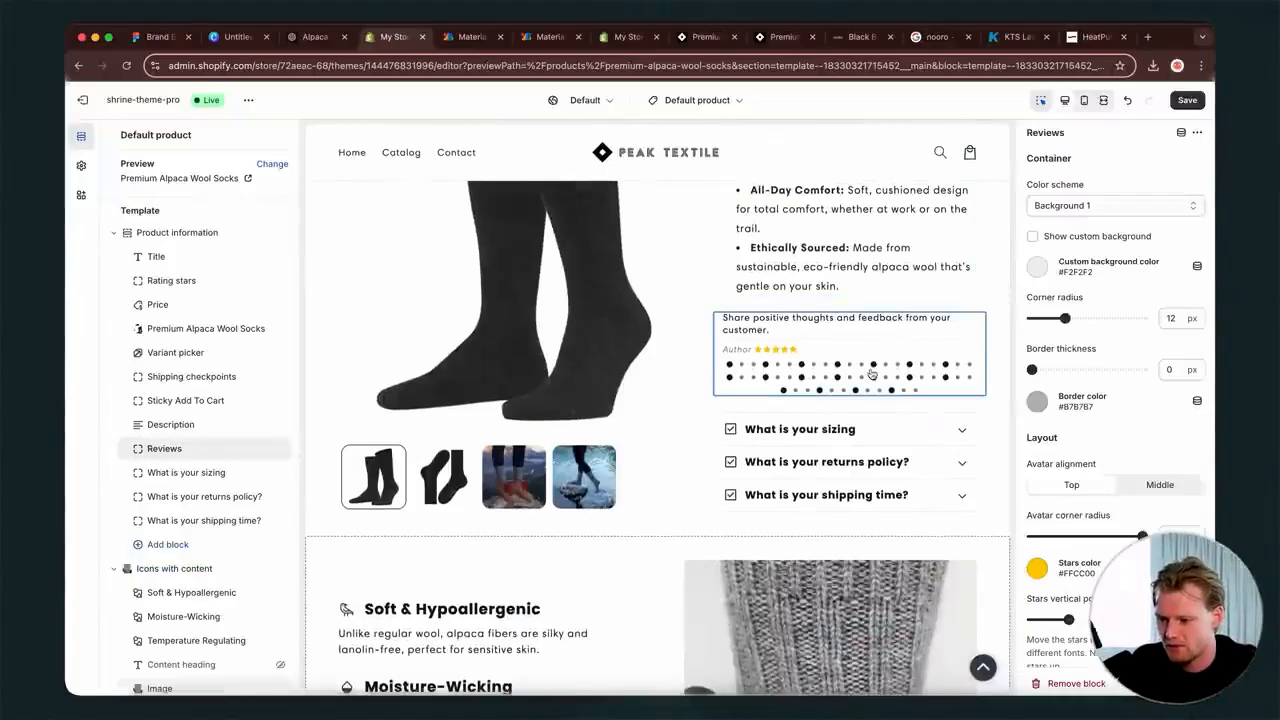
pyautogui.scroll(1, 600, 350)
pyautogui.scroll(-5, 600, 350)
pyautogui.click(348, 236)
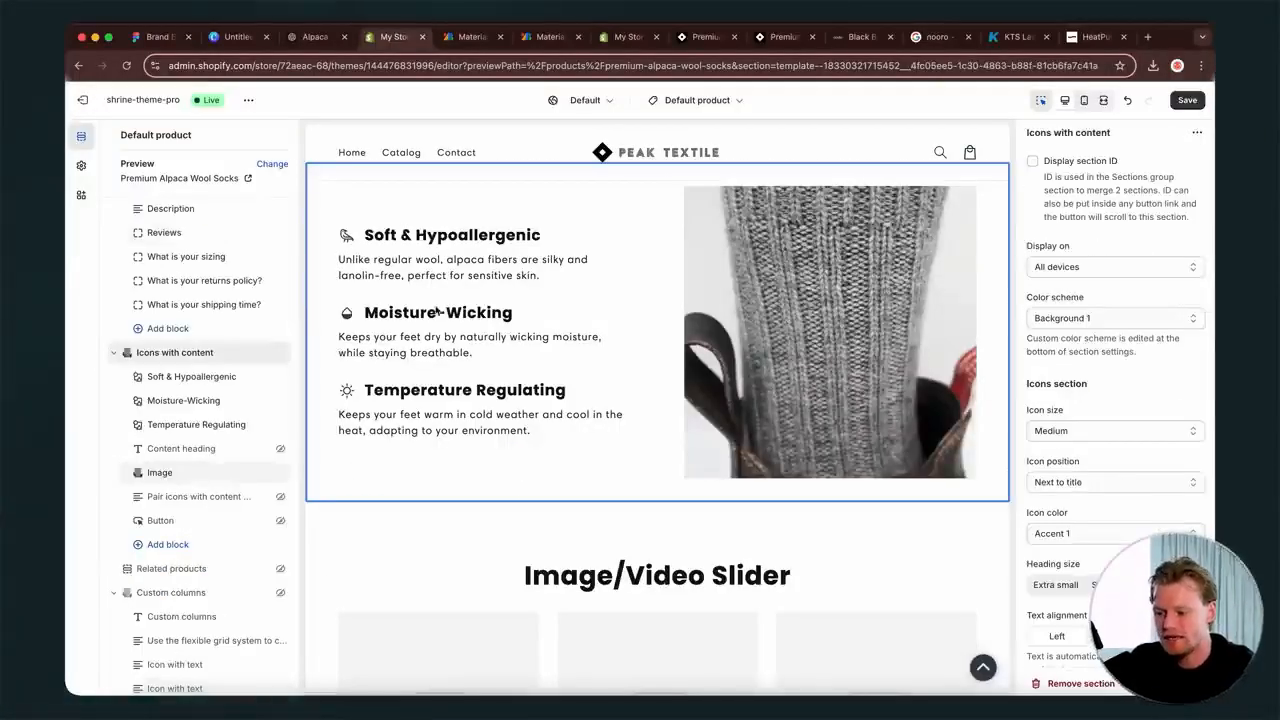
# - In the Premium Alpaca Wool Socks product description in Shopify admin, replace "Moisture-Wicking" with "Blister Proof" and save the product
pyautogui.scroll(5, 467, 507)
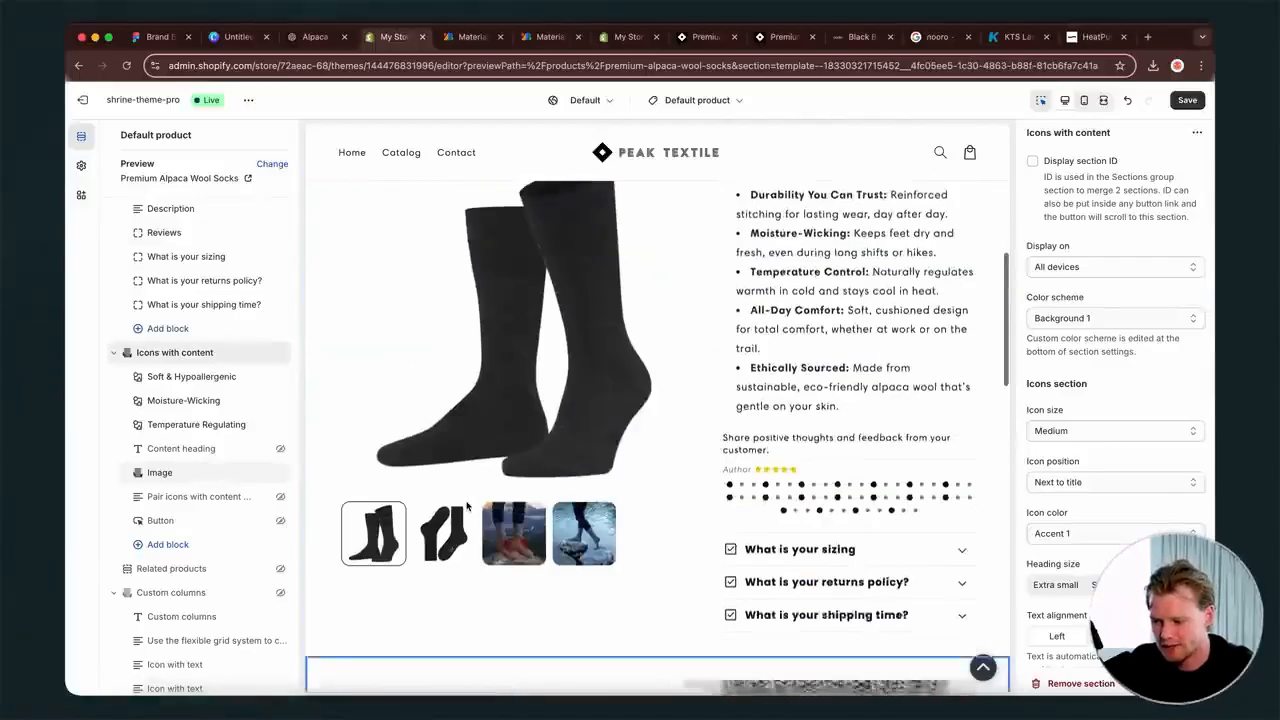
pyautogui.scroll(-1, 467, 507)
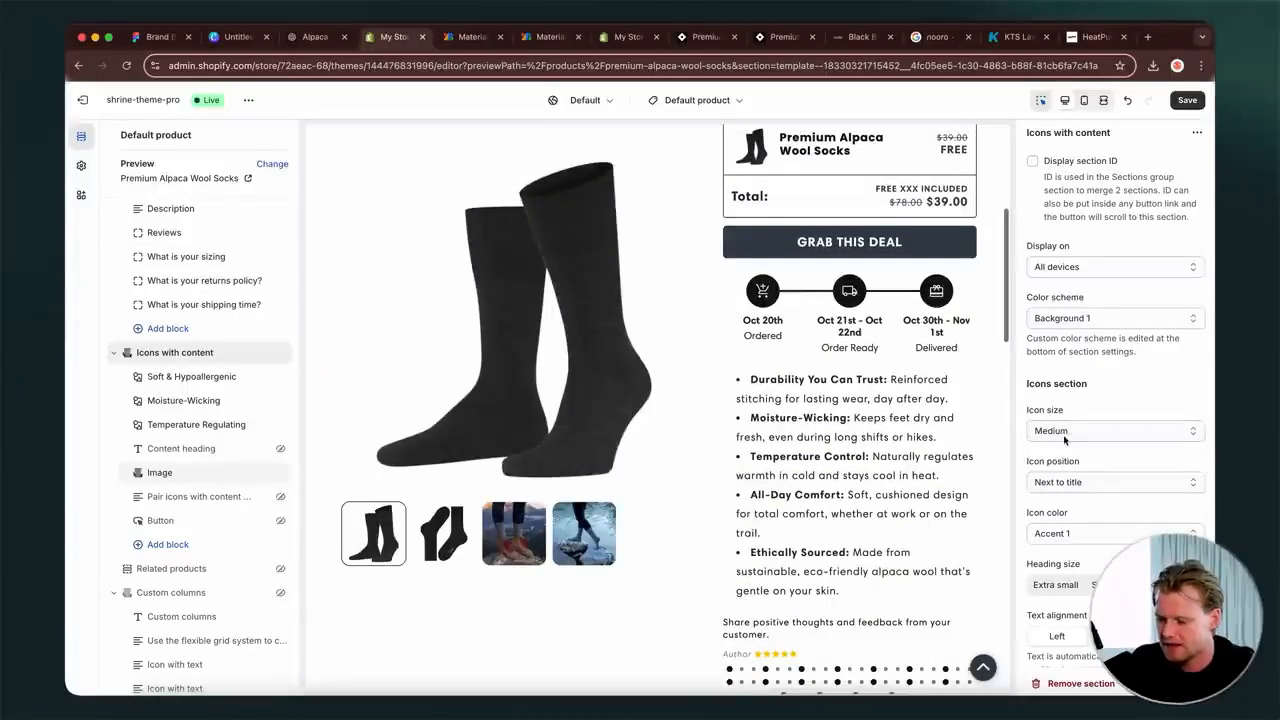
pyautogui.scroll(-1, 769, 459)
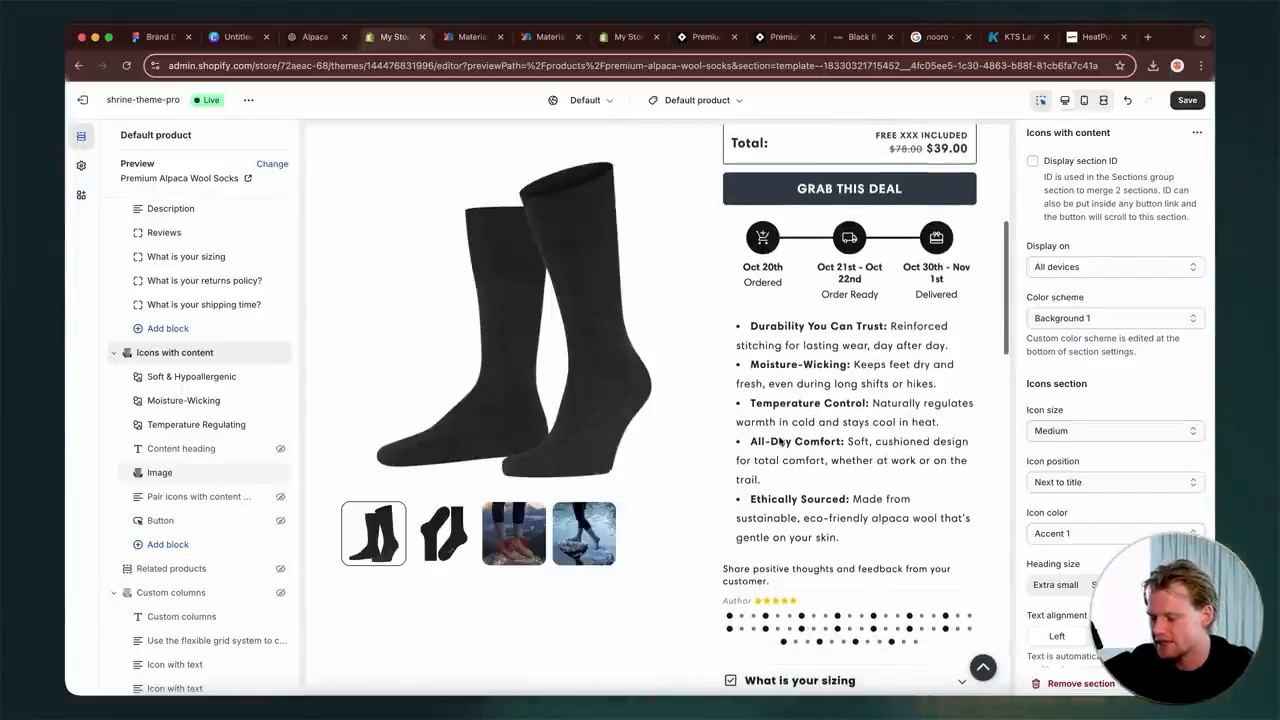
pyautogui.click(780, 440)
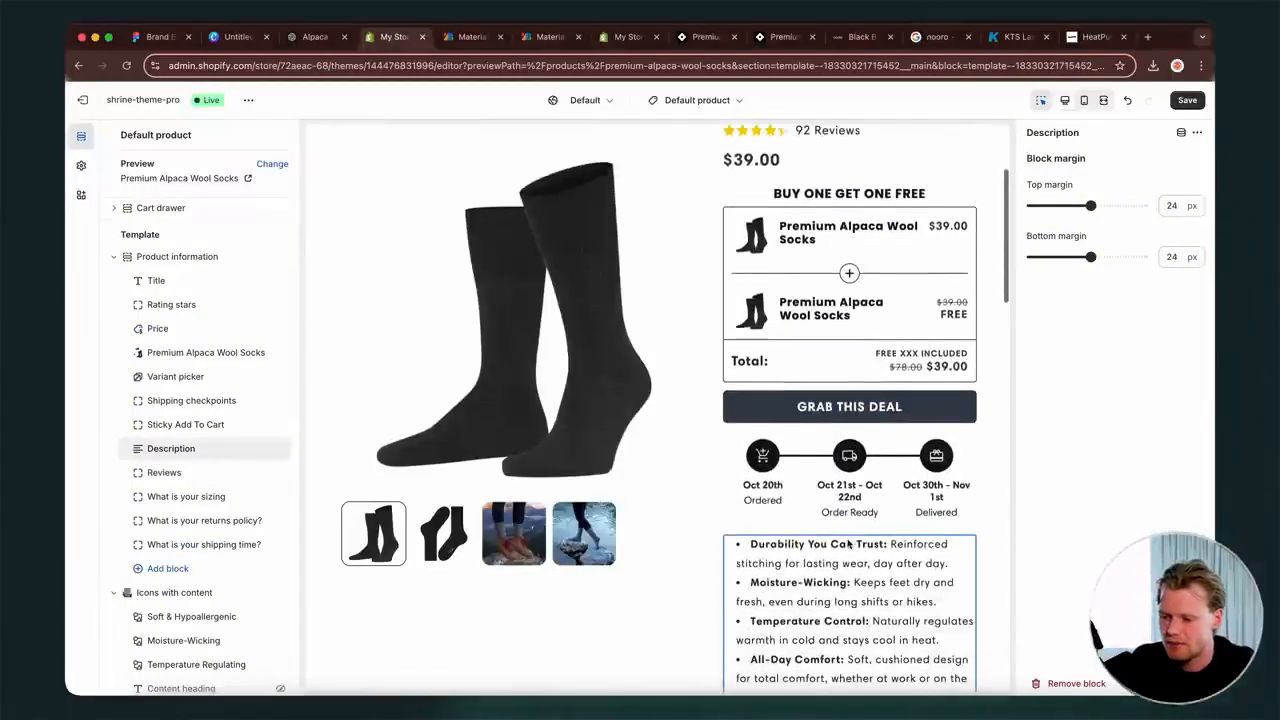
pyautogui.scroll(-3, 855, 510)
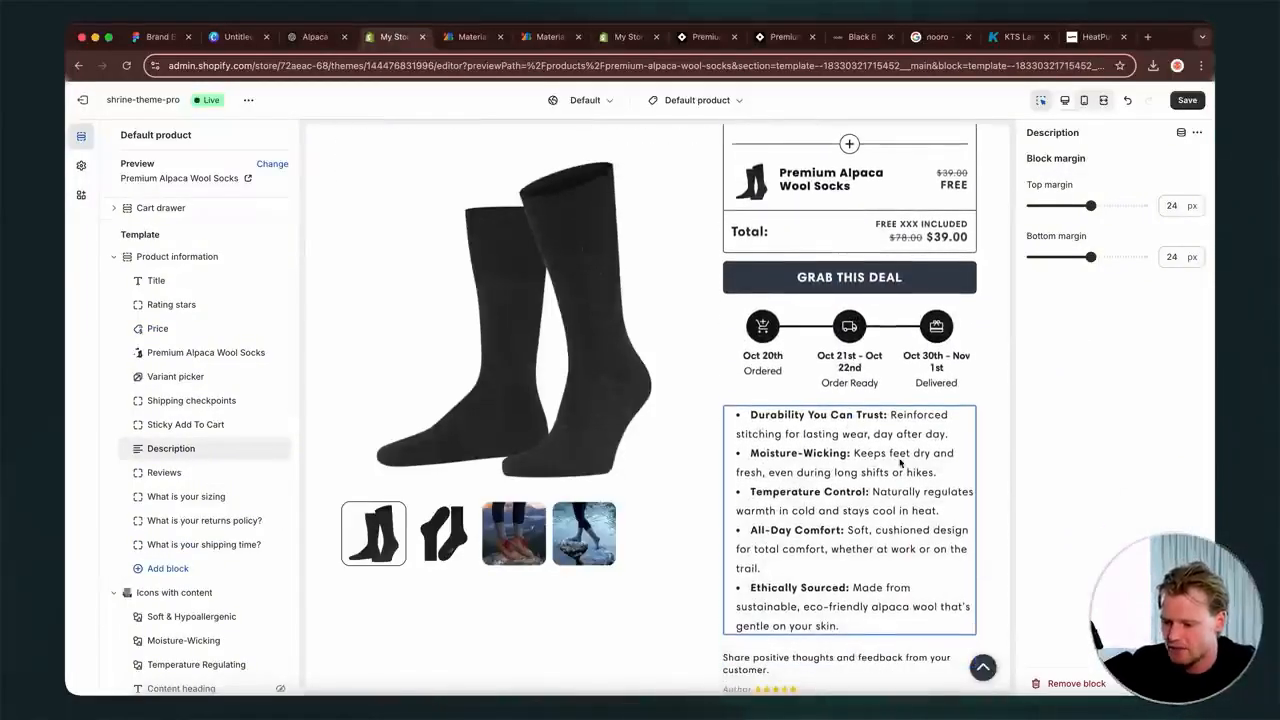
pyautogui.scroll(-1, 900, 462)
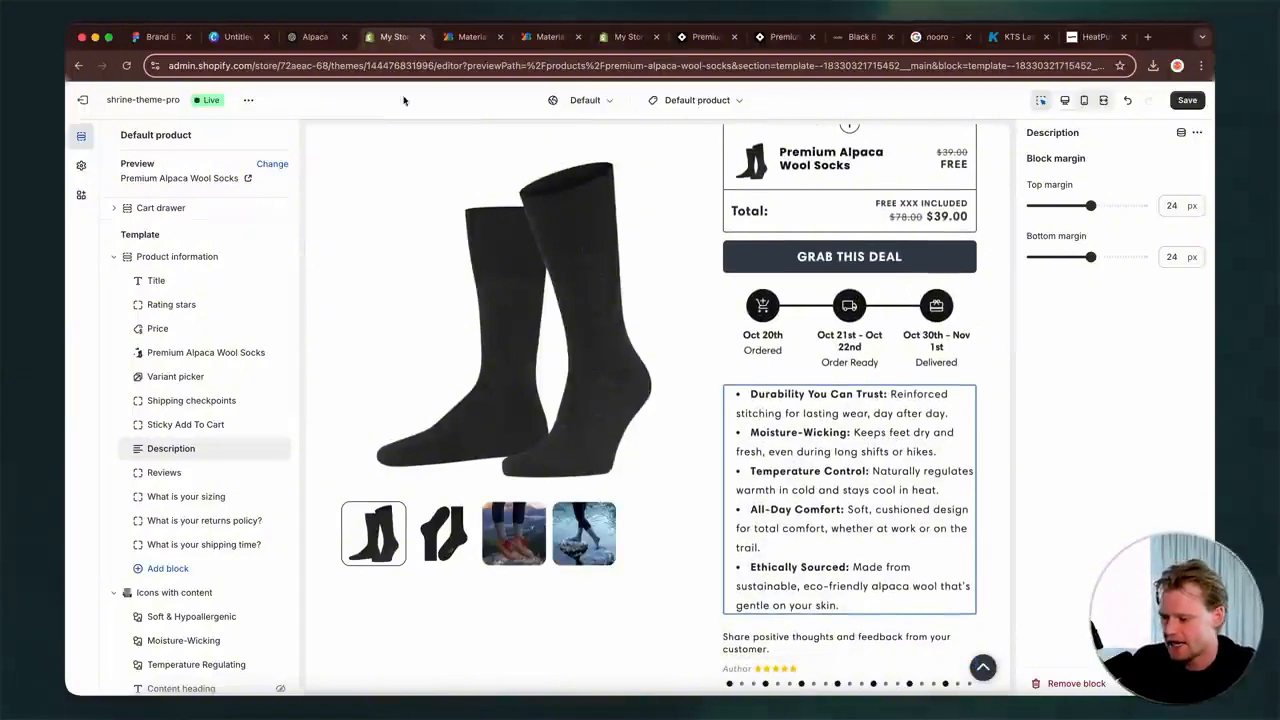
pyautogui.click(625, 37)
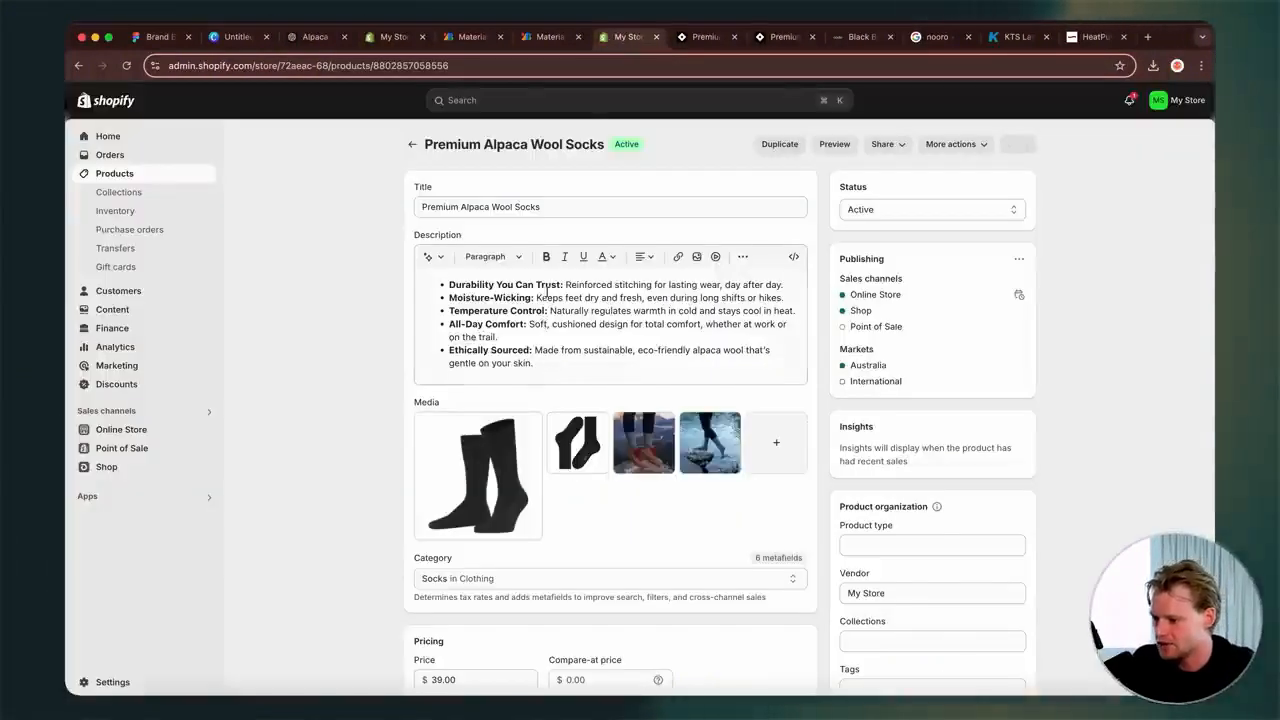
pyautogui.moveTo(531, 297); pyautogui.dragTo(449, 292)
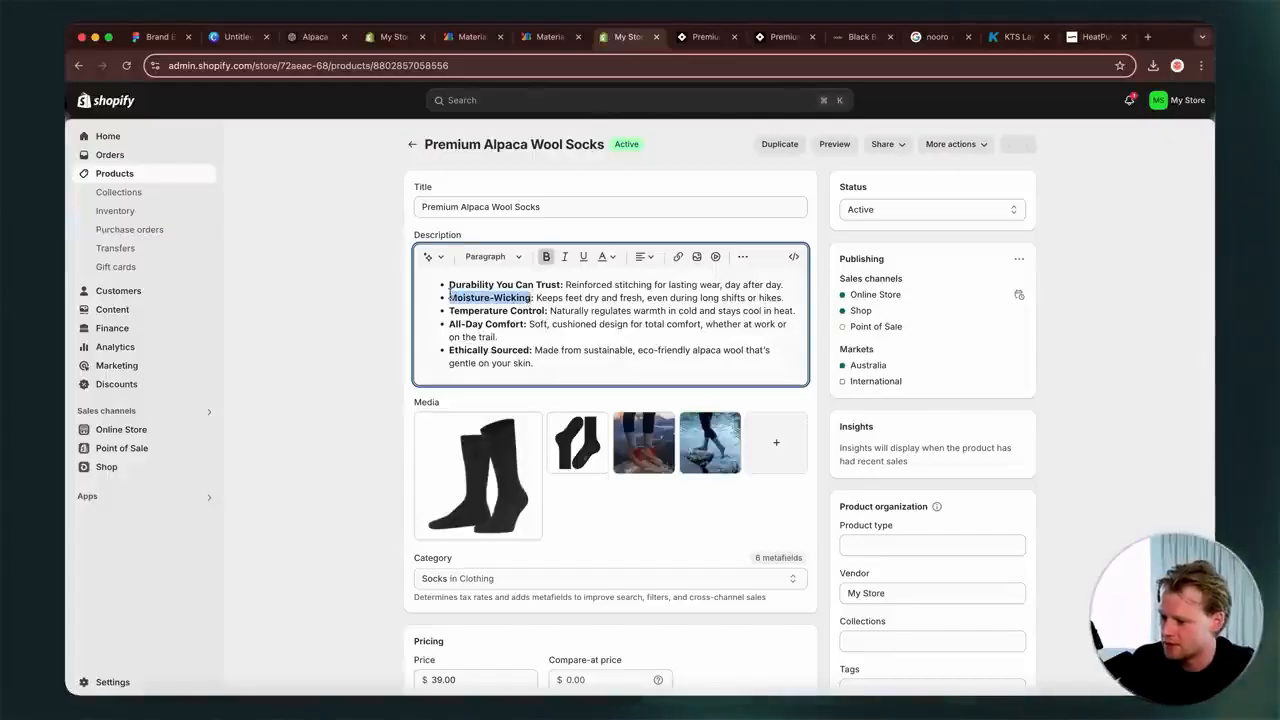
pyautogui.write('Bl')
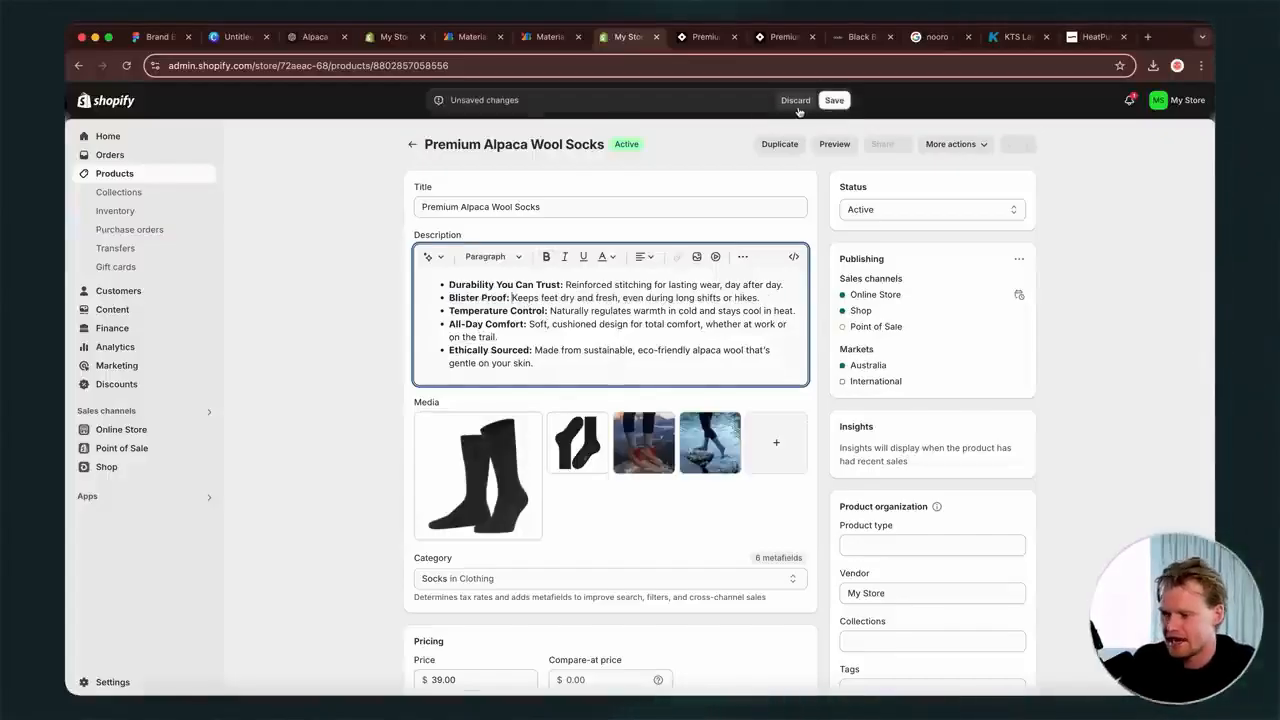
pyautogui.click(834, 100)
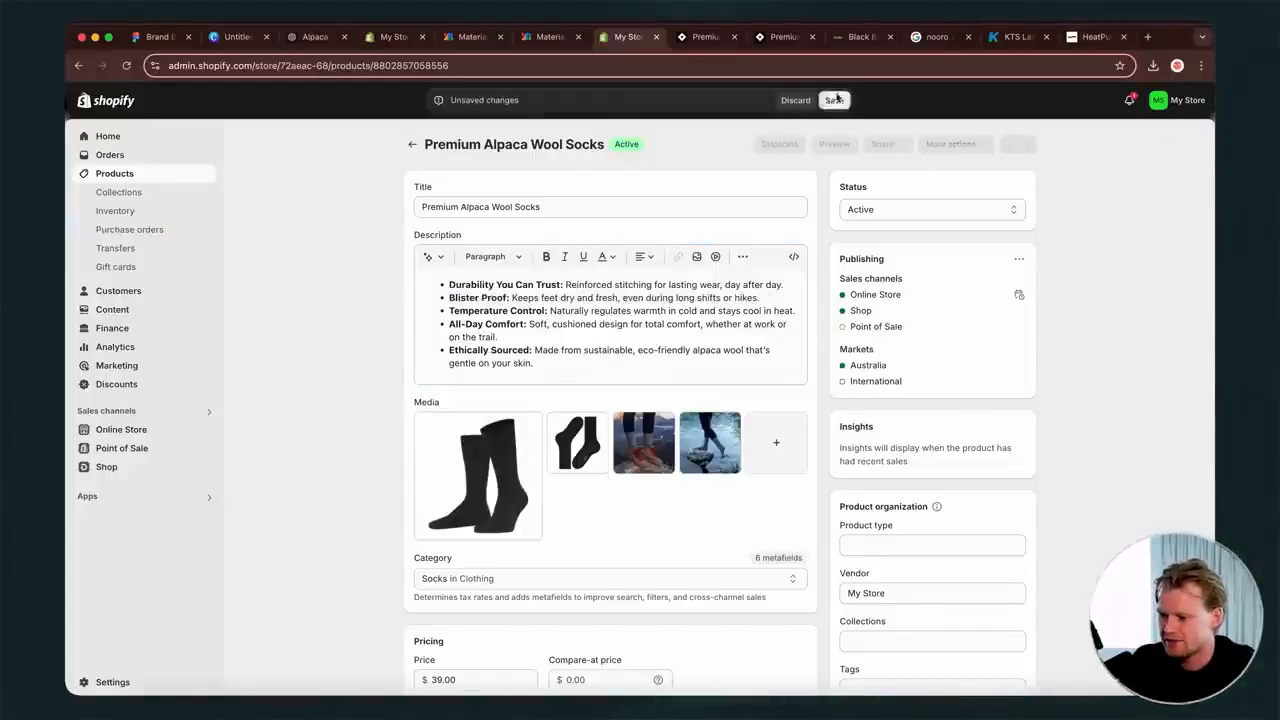
# - Reload the store preview of the product page to check the description, and return to the product's admin page
pyautogui.click(699, 38)
pyautogui.scroll(15, 770, 414)
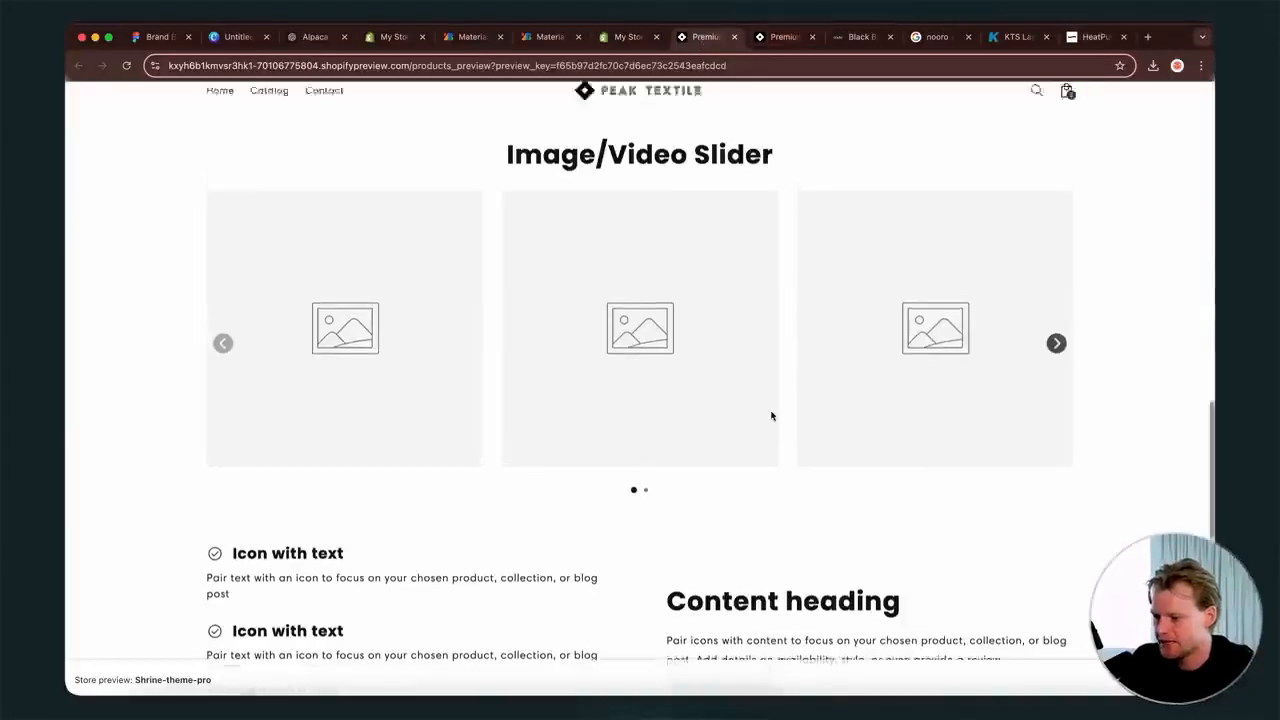
pyautogui.press('super+r')
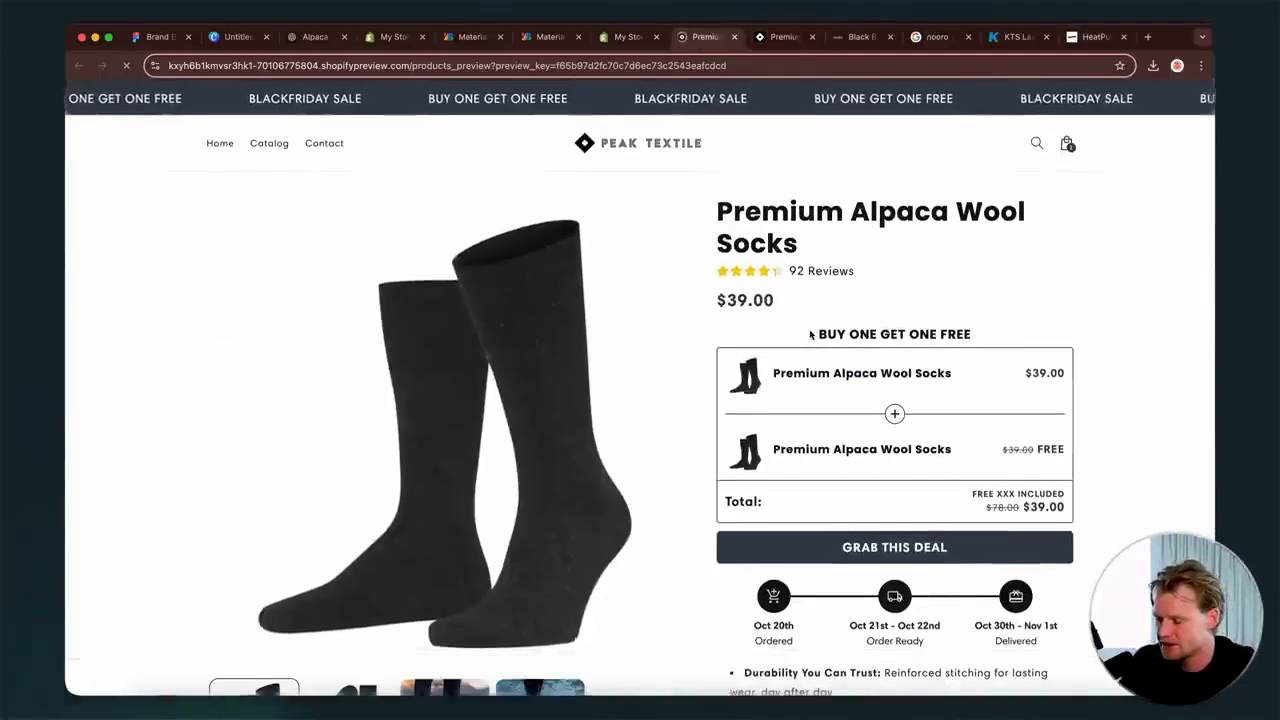
pyautogui.scroll(-3, 708, 196)
pyautogui.click(620, 38)
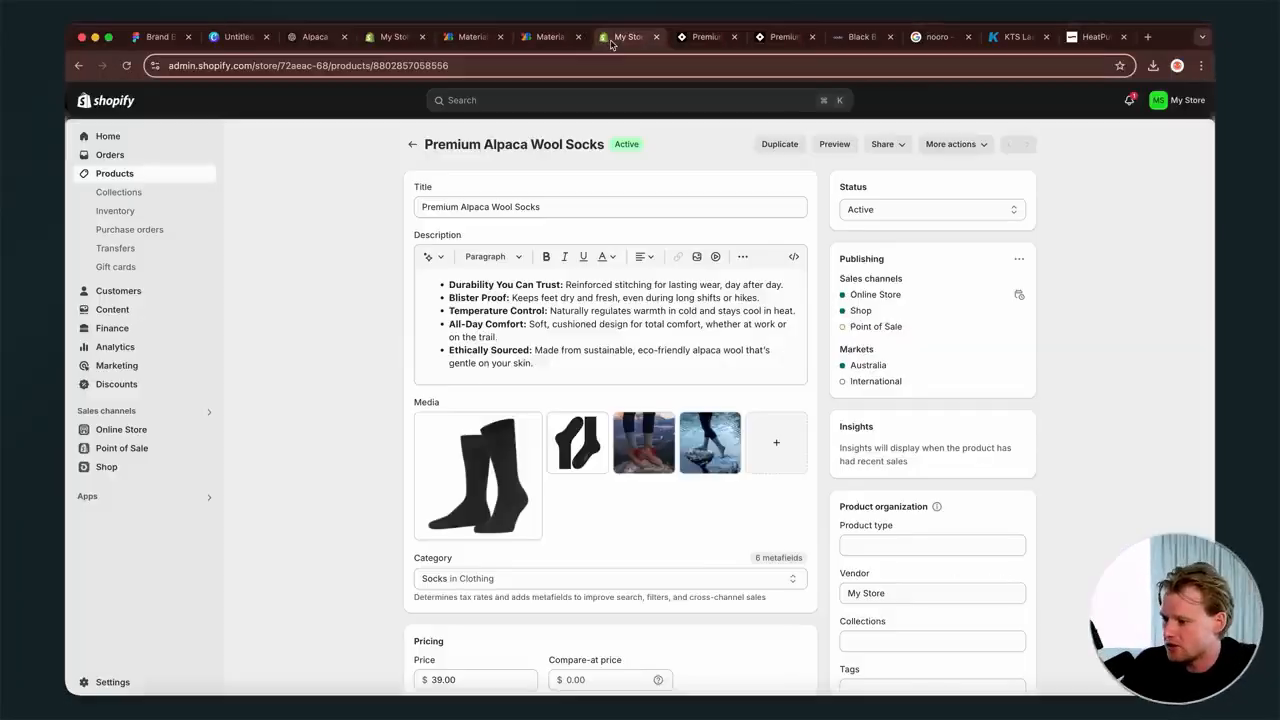
# - Review the description, Icons with content section, Image/Video Slider and Testimonials on the live peaktextile.com product page
pyautogui.click(783, 38)
pyautogui.scroll(4, 871, 287)
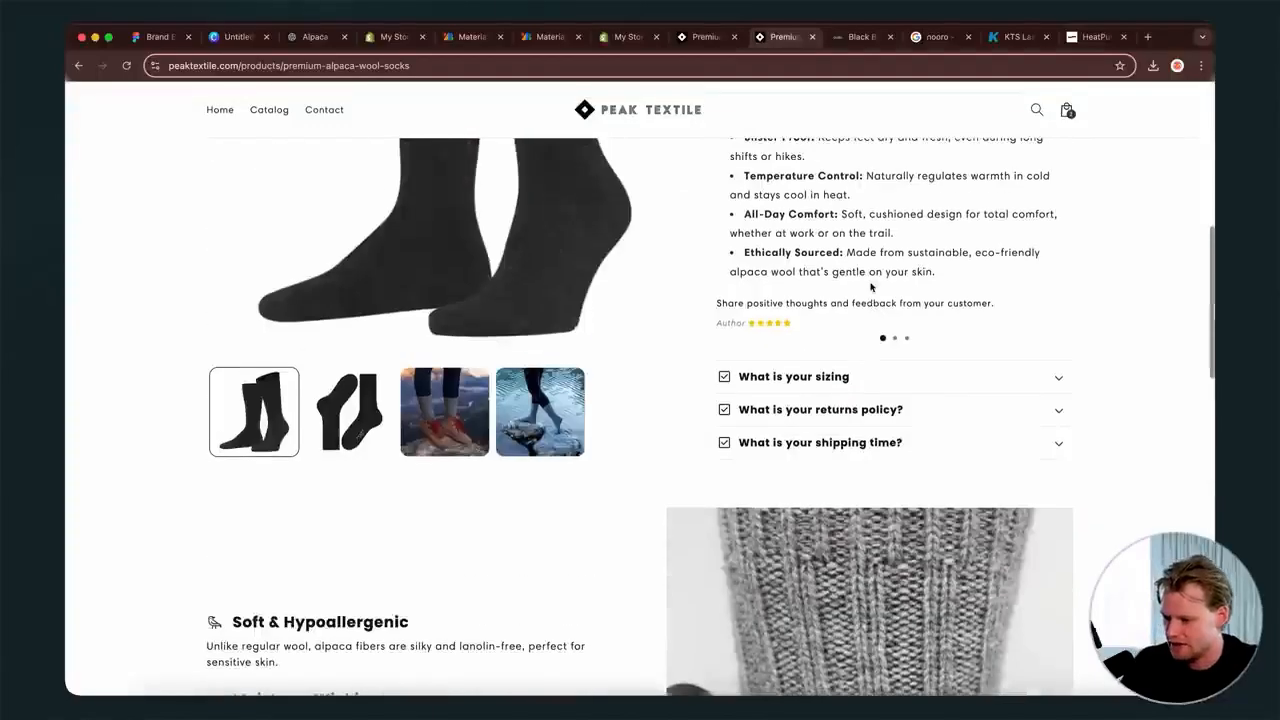
pyautogui.scroll(-3, 871, 287)
pyautogui.scroll(-1, 871, 287)
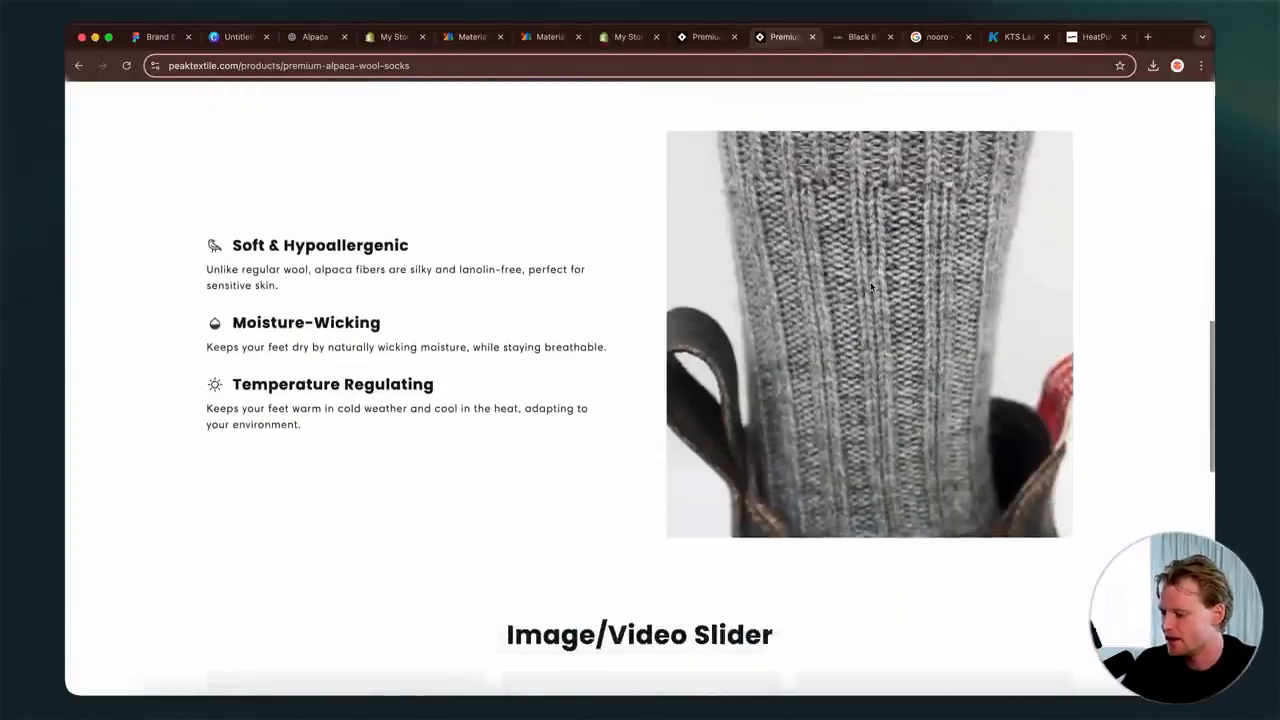
pyautogui.scroll(5, 871, 287)
pyautogui.scroll(-5, 871, 287)
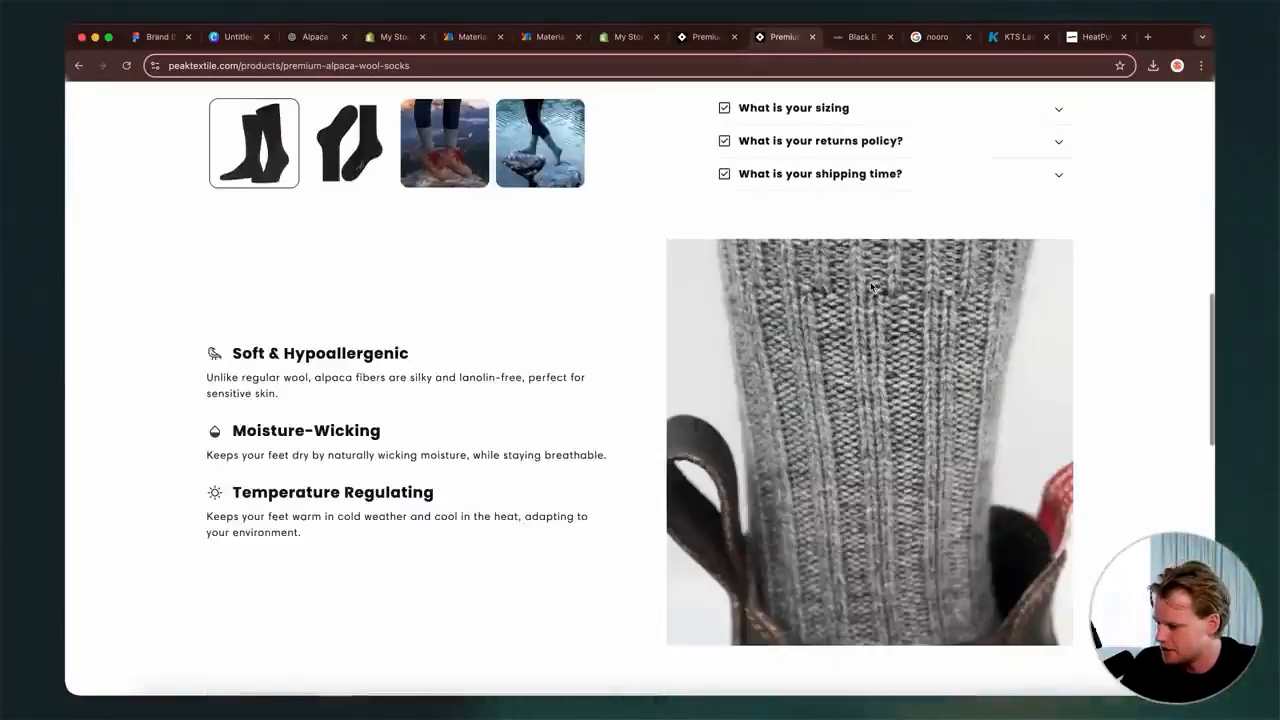
pyautogui.scroll(1, 688, 473)
pyautogui.scroll(-6, 688, 473)
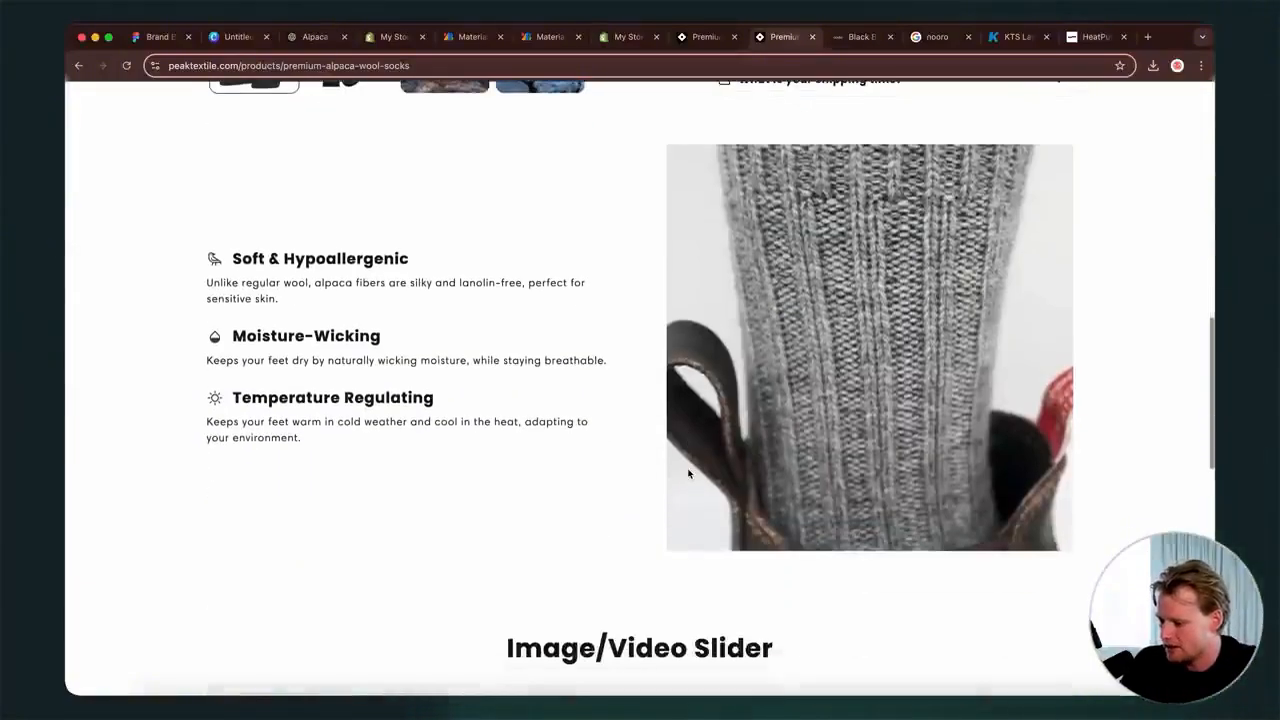
pyautogui.scroll(-4, 688, 473)
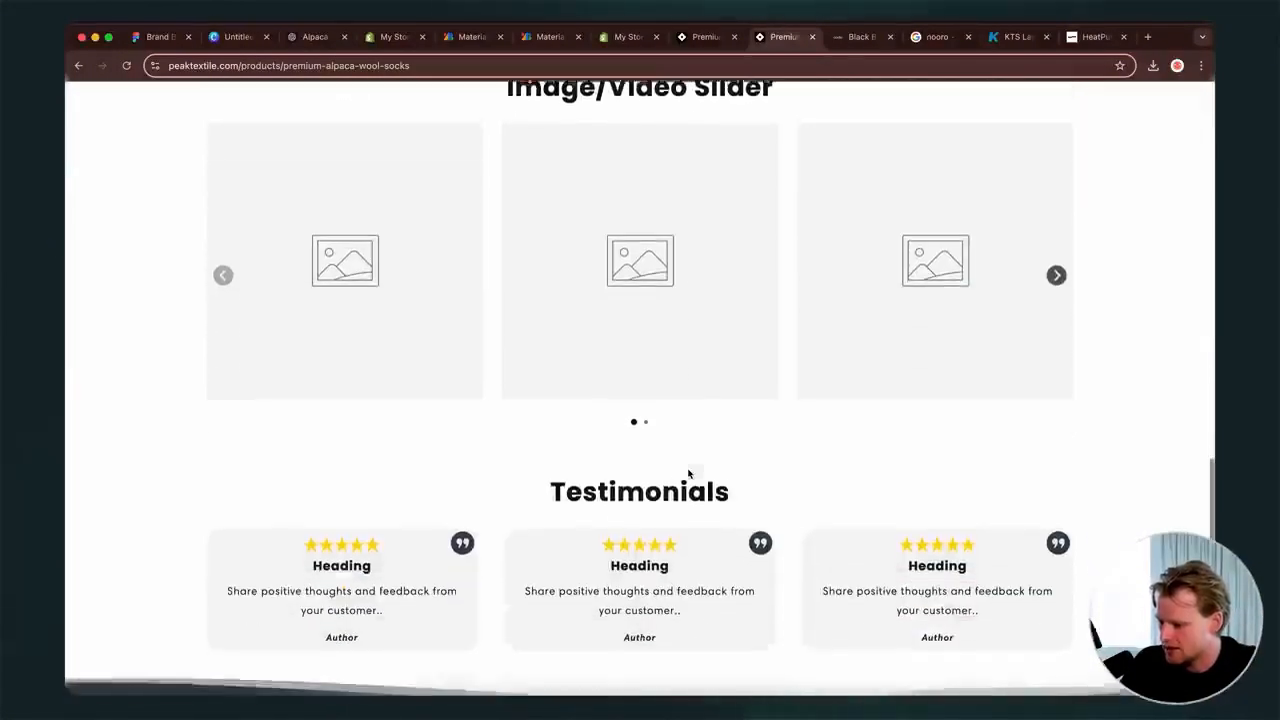
pyautogui.scroll(2, 688, 473)
pyautogui.scroll(1, 688, 473)
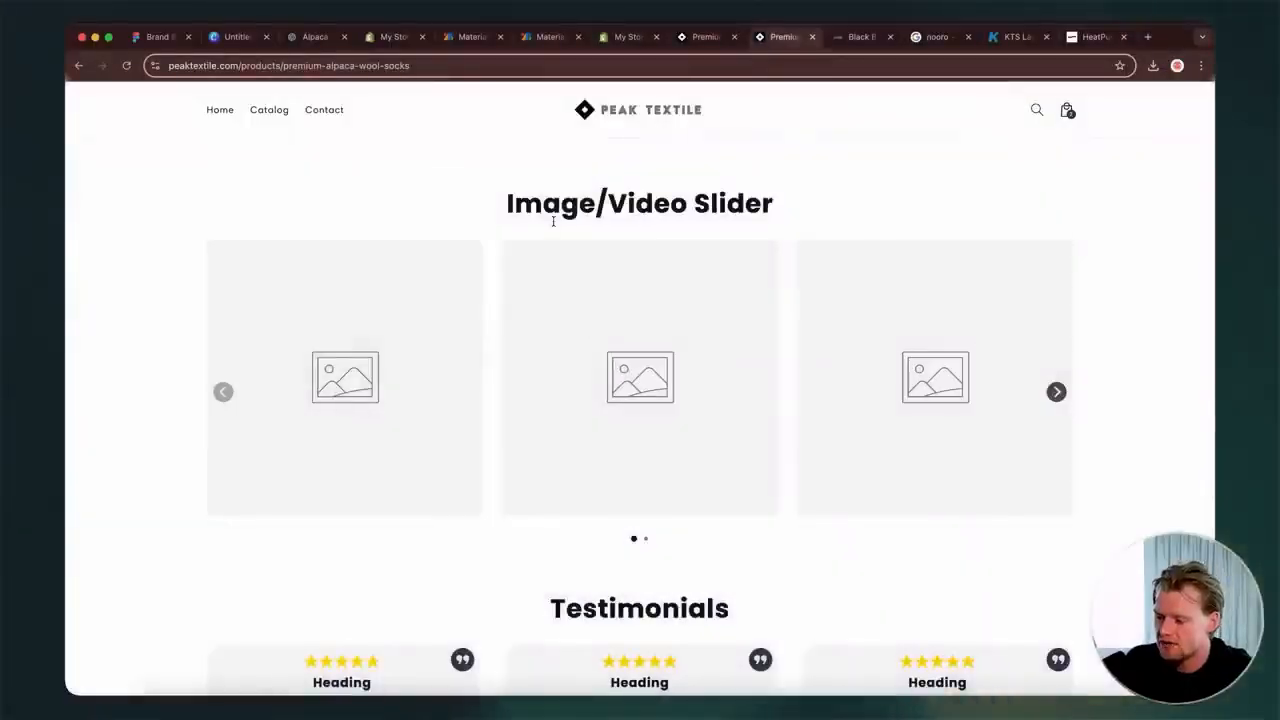
# - Look through the Alpaca Assets folder in Finder for videos for the Image/Video Slider
pyautogui.click(1084, 690)
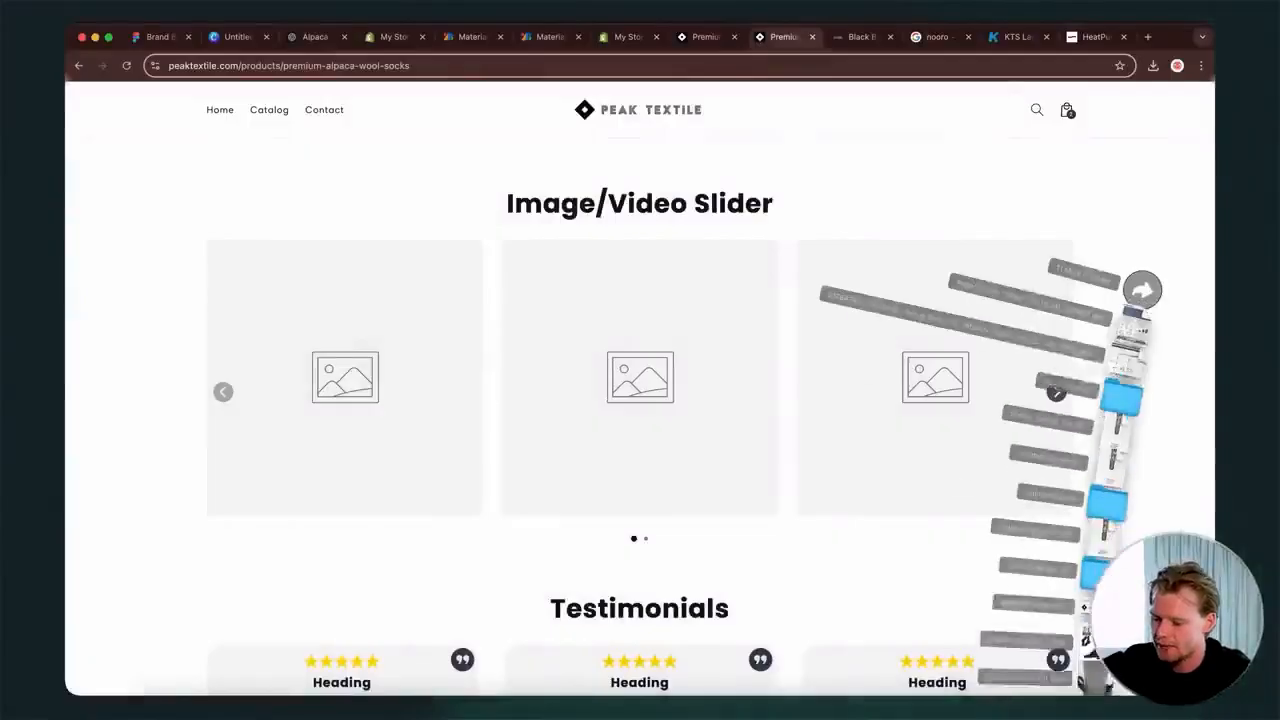
pyautogui.click(1138, 335)
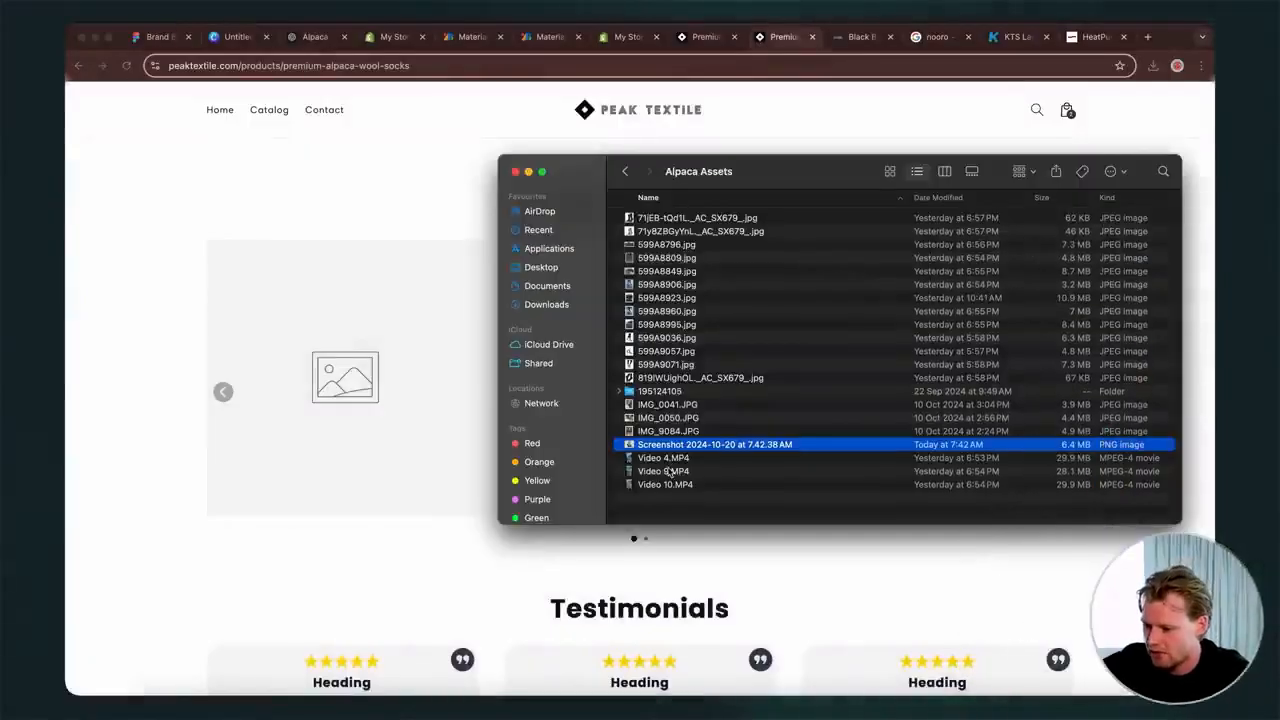
pyautogui.click(552, 304)
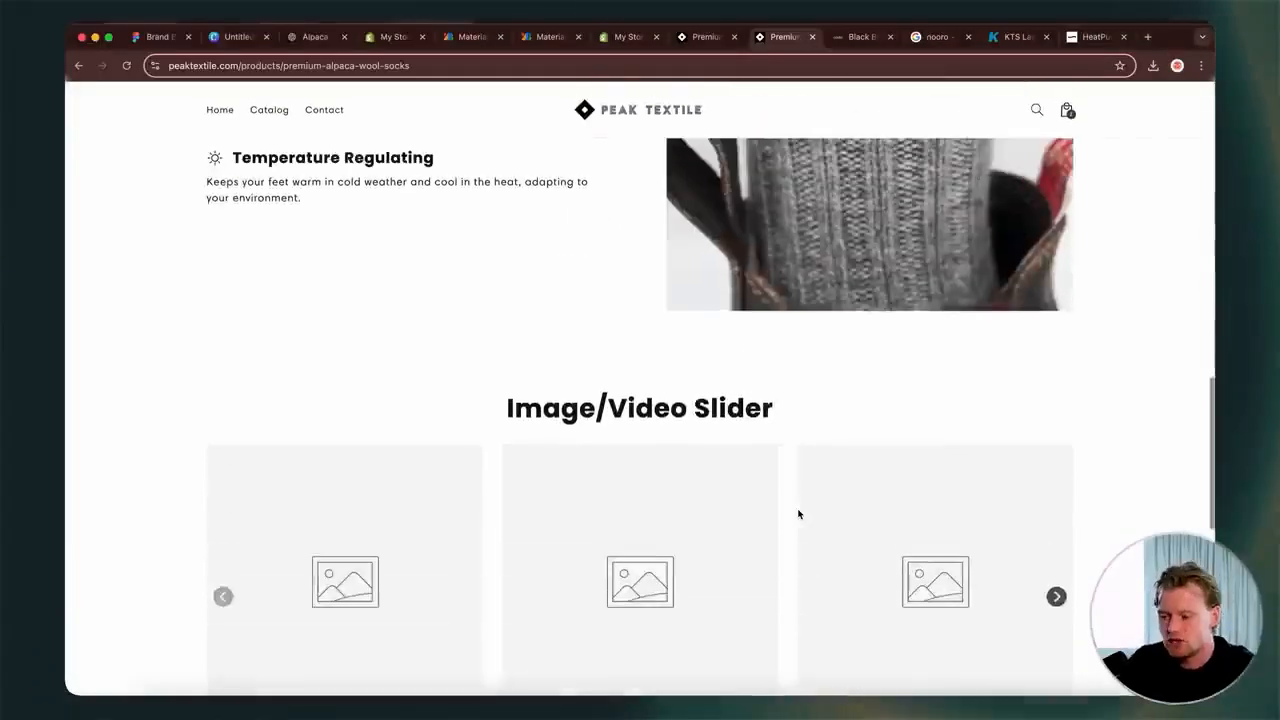
pyautogui.scroll(10, 798, 514)
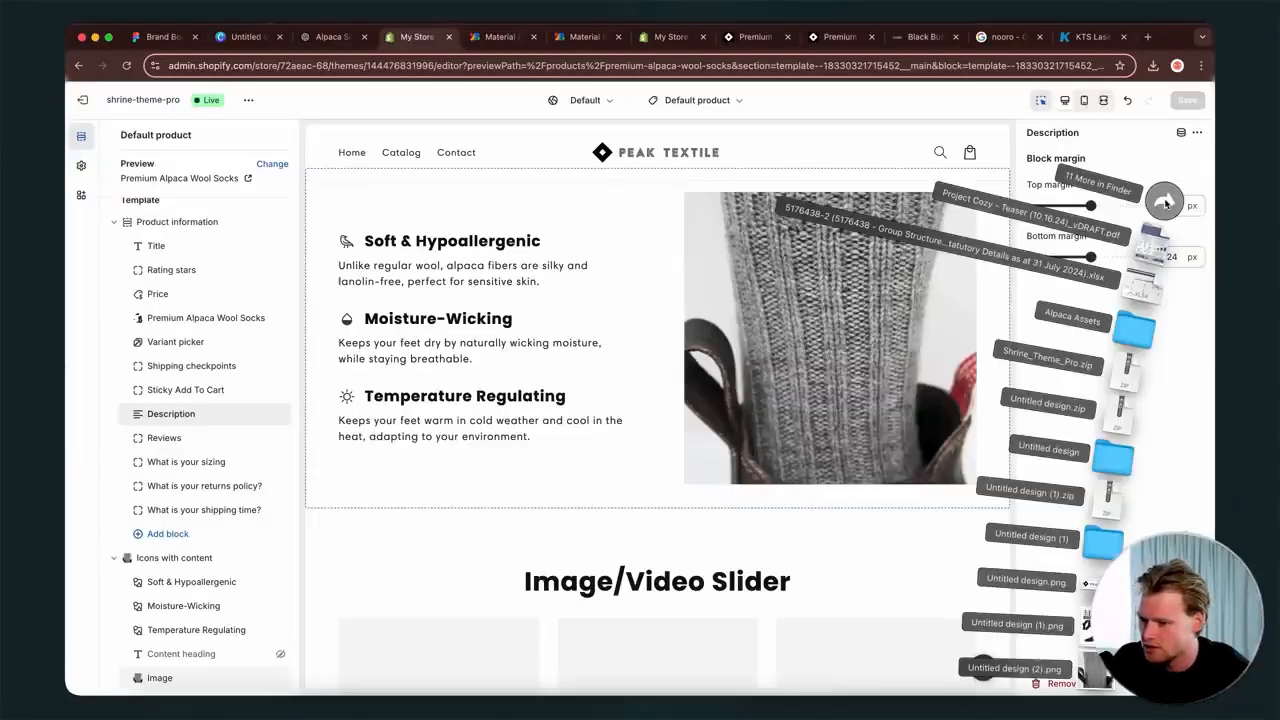
# - Search Google for "resize video" in a new browser tab and open Clideo's online video resizer
pyautogui.click(1147, 36)
pyautogui.write('resize video')
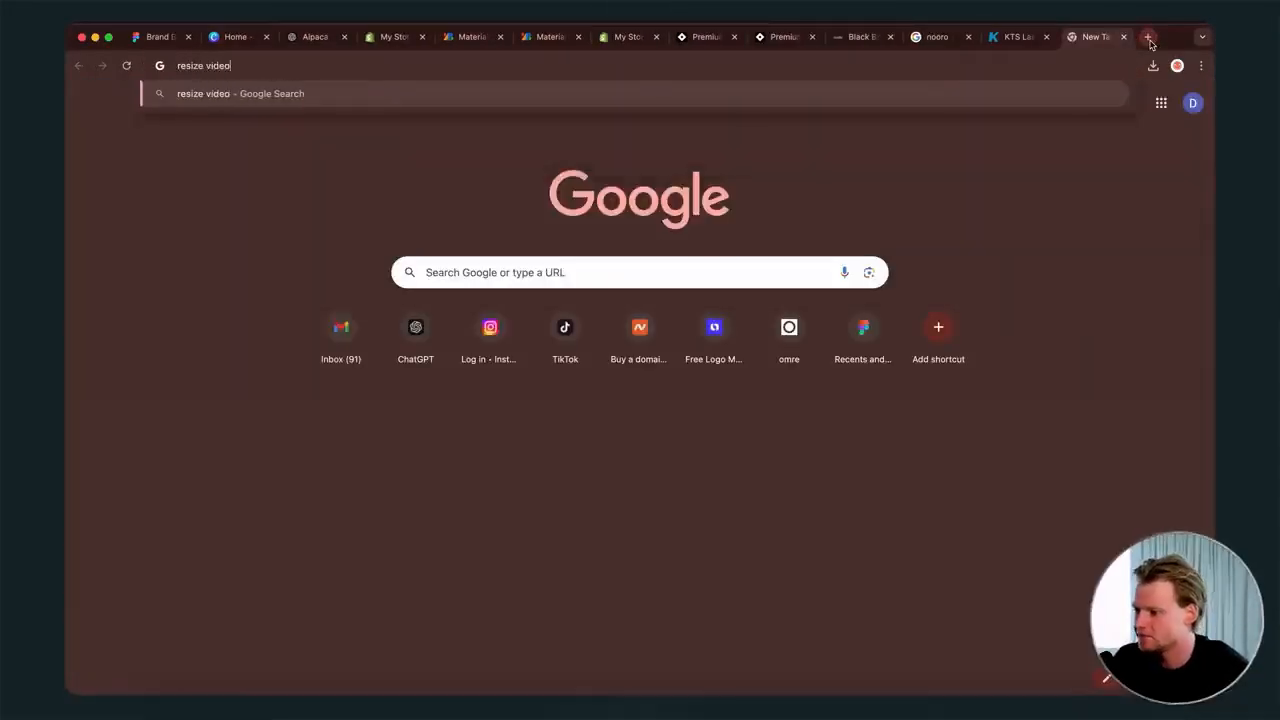
pyautogui.press('Return')
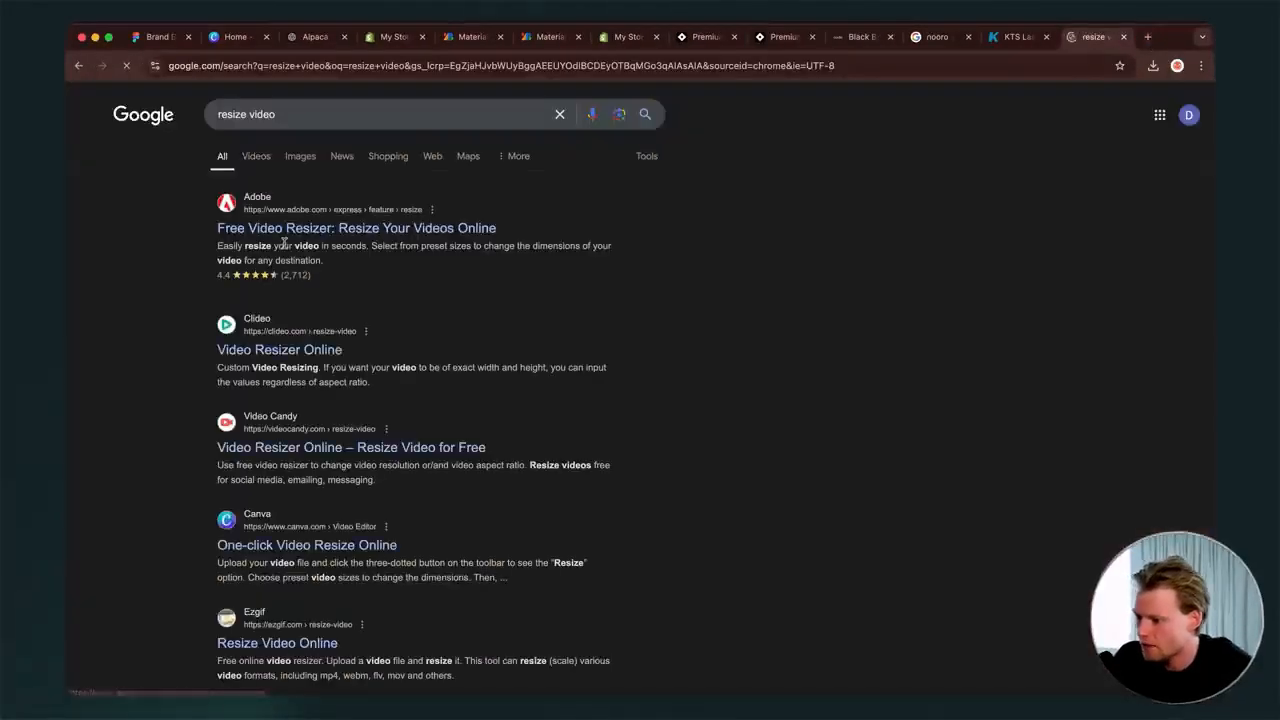
pyautogui.scroll(-1, 325, 345)
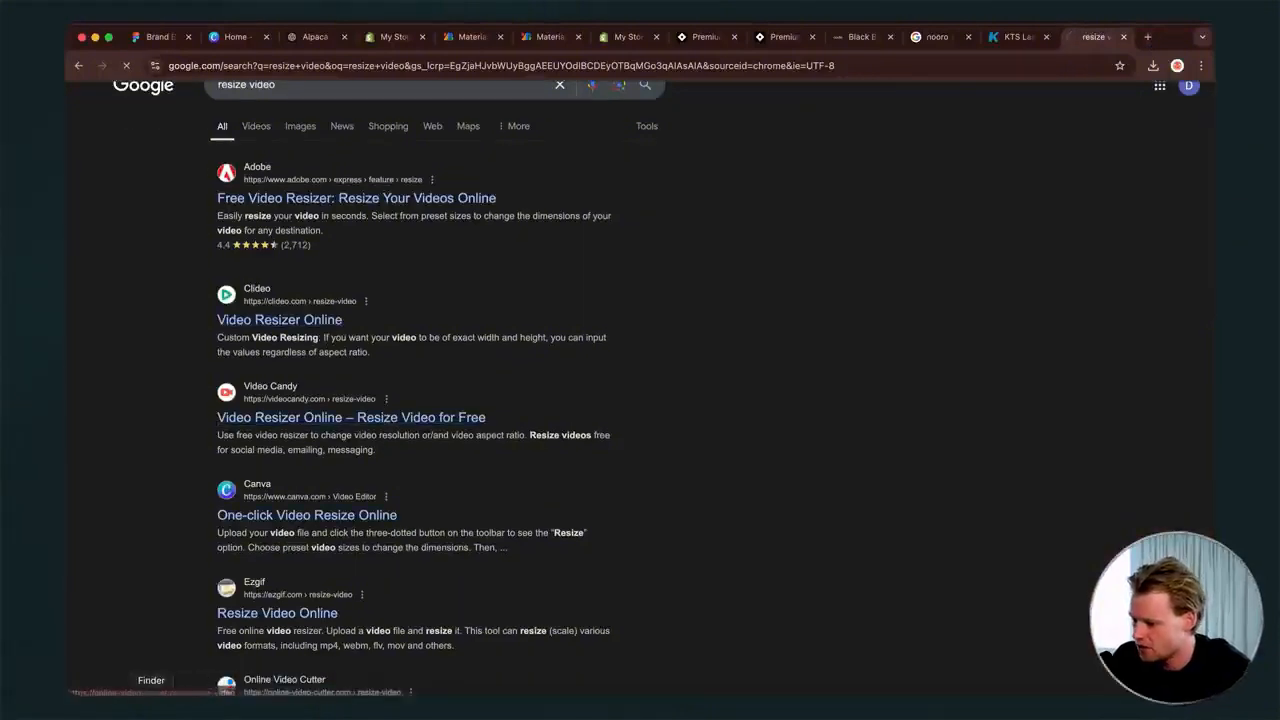
# - Preview 1012.mov from the Edited finals folder and try to upload it to Clideo for resizing
pyautogui.doubleClick(687, 222)
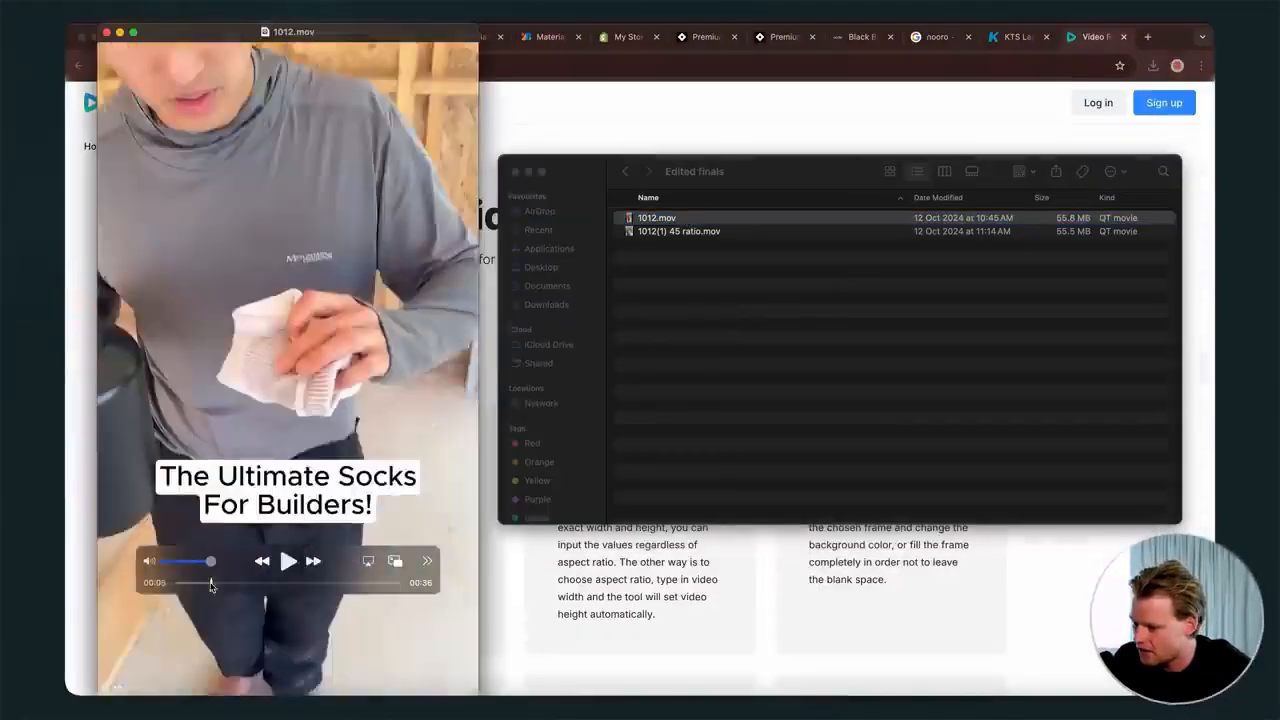
pyautogui.moveTo(211, 585); pyautogui.dragTo(257, 585)
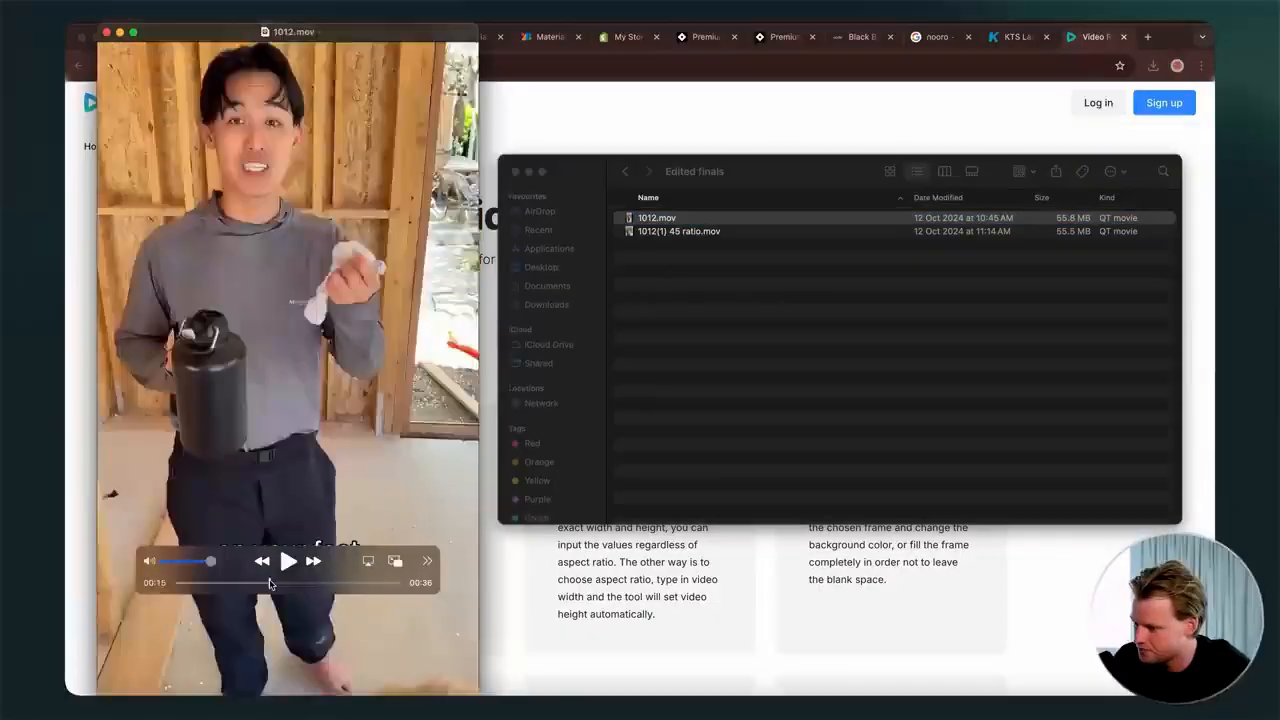
pyautogui.moveTo(743, 169); pyautogui.dragTo(1067, 181)
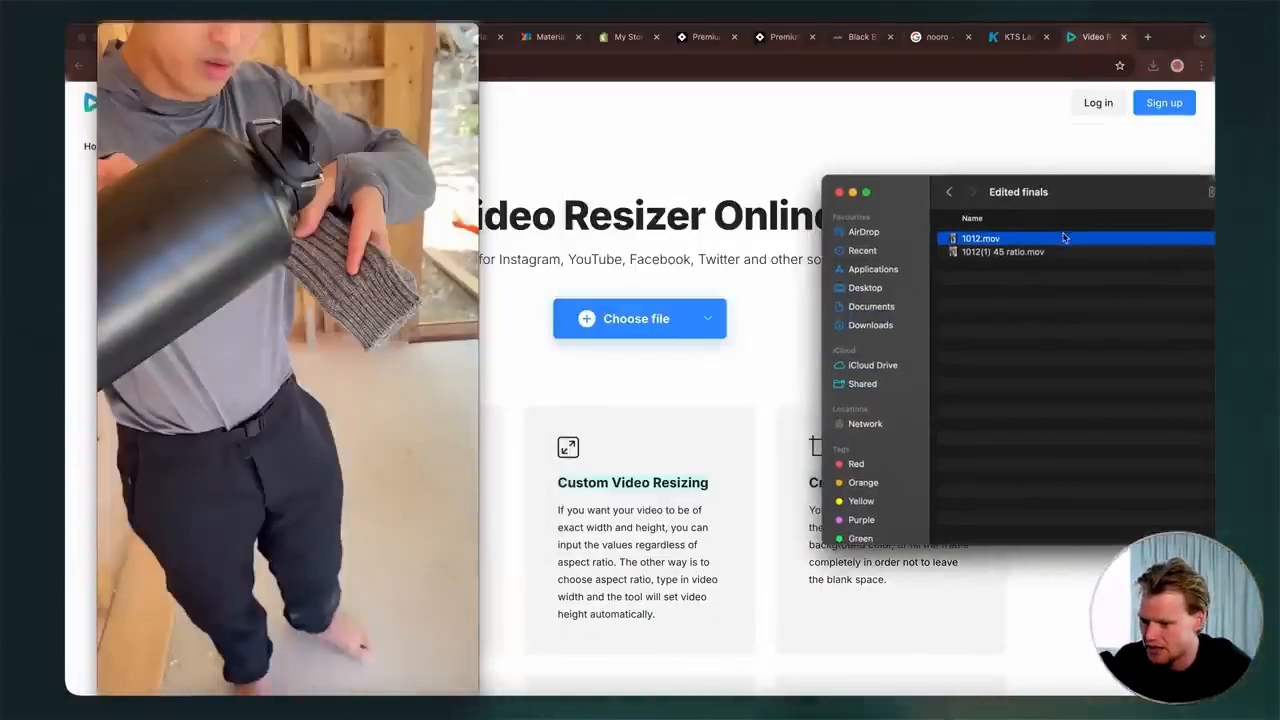
pyautogui.moveTo(1060, 230); pyautogui.dragTo(620, 306)
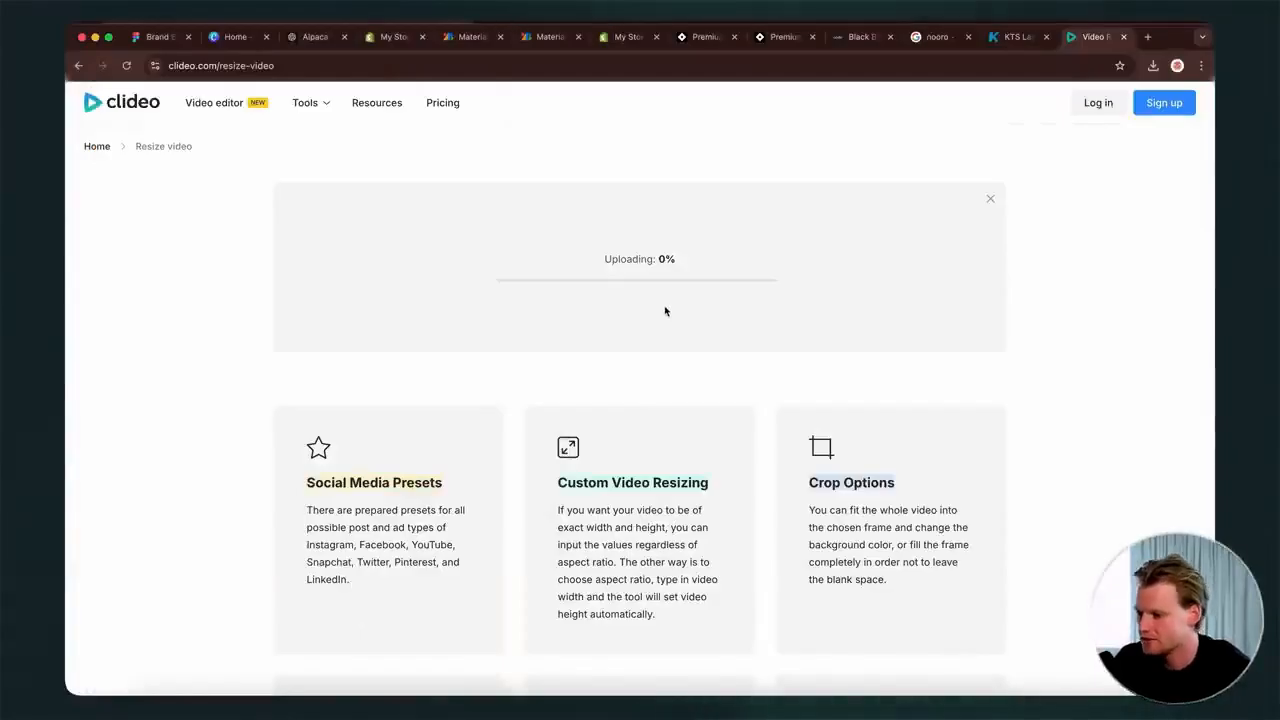
pyautogui.click(990, 199)
# - Launch CapCut and create a new video project
pyautogui.press('super+space')
pyautogui.write('capc')
pyautogui.press('Return')
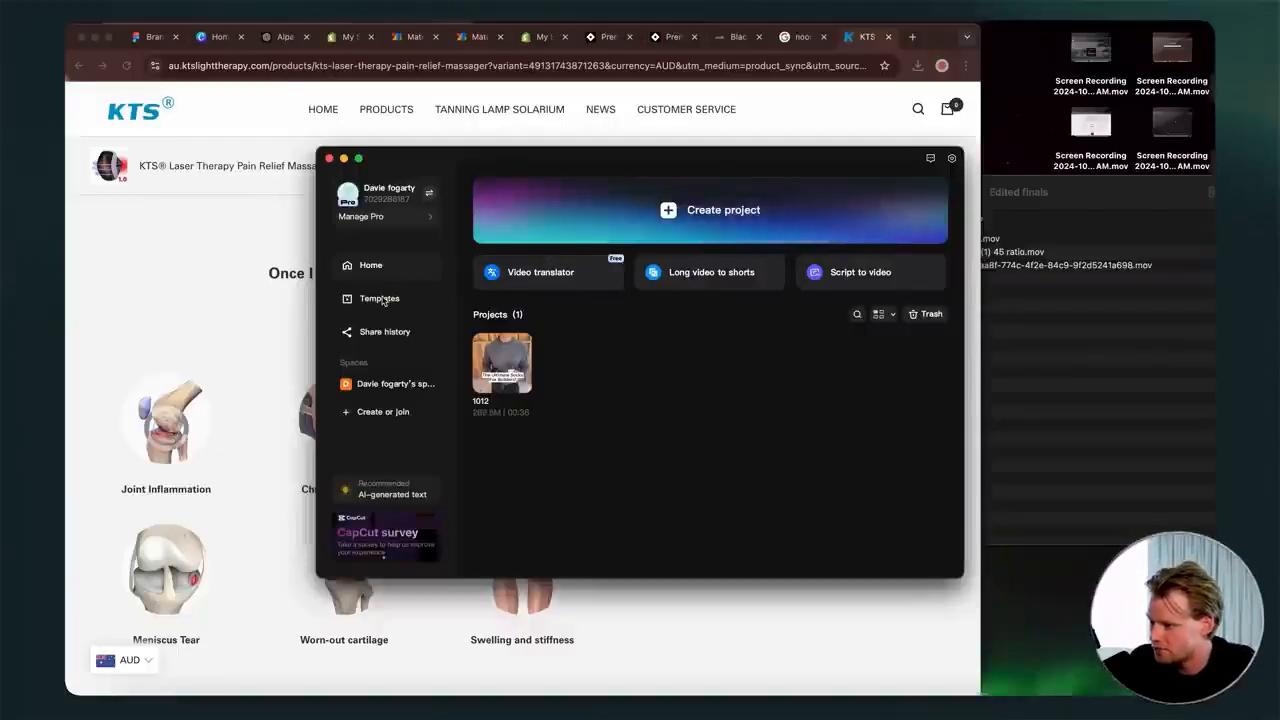
pyautogui.click(153, 17)
pyautogui.click(160, 34)
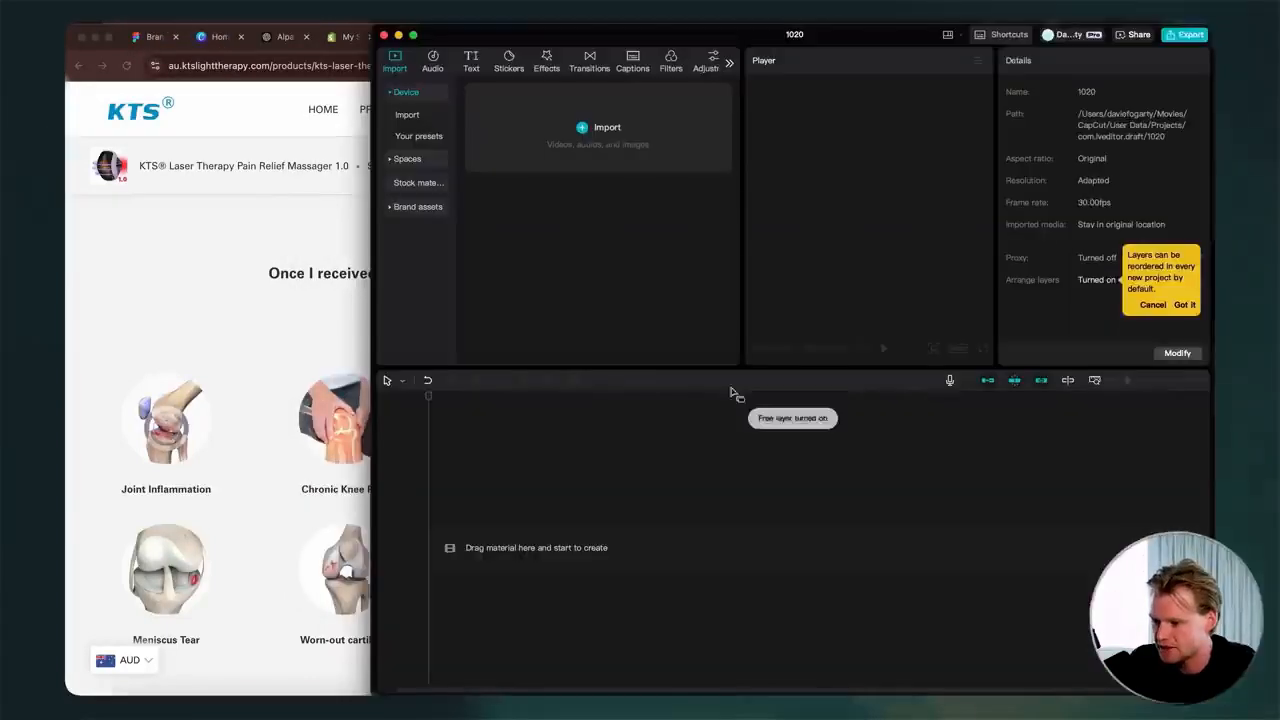
# - Find 1012.mov in the Edited finals folder inside the socks folder under Documents and place it on the CapCut timeline
pyautogui.click(1110, 710)
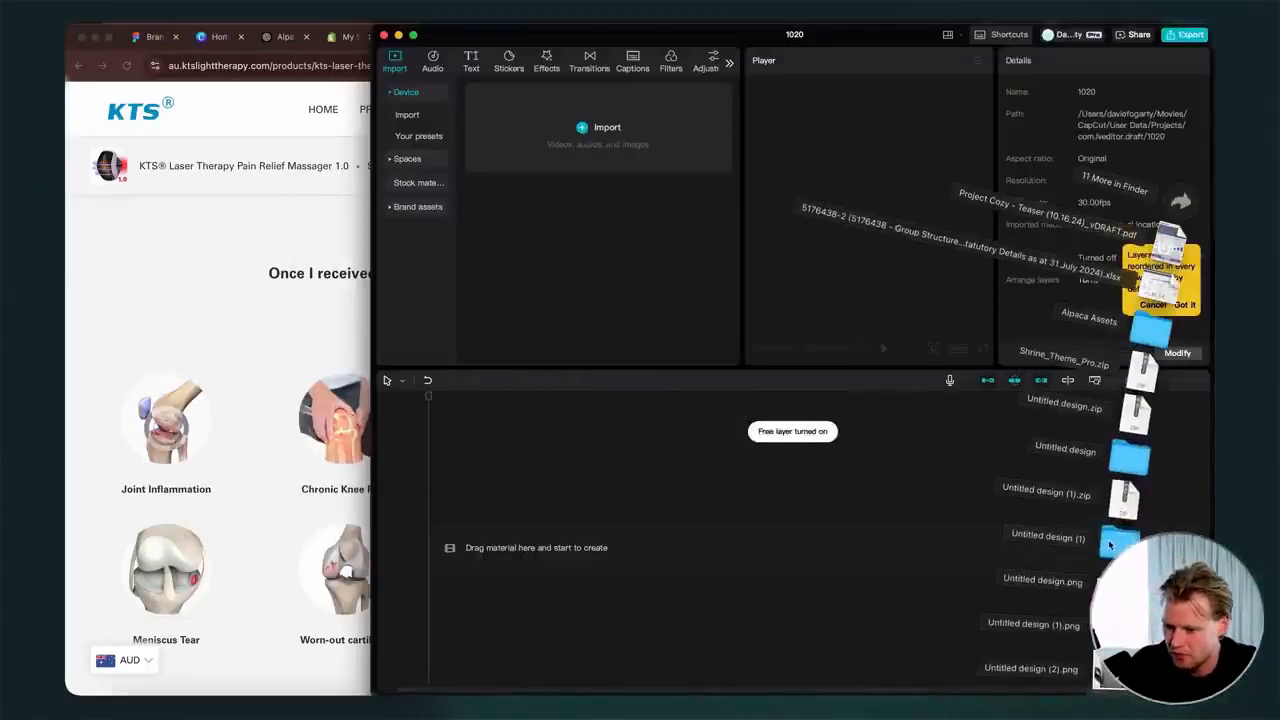
pyautogui.click(1179, 205)
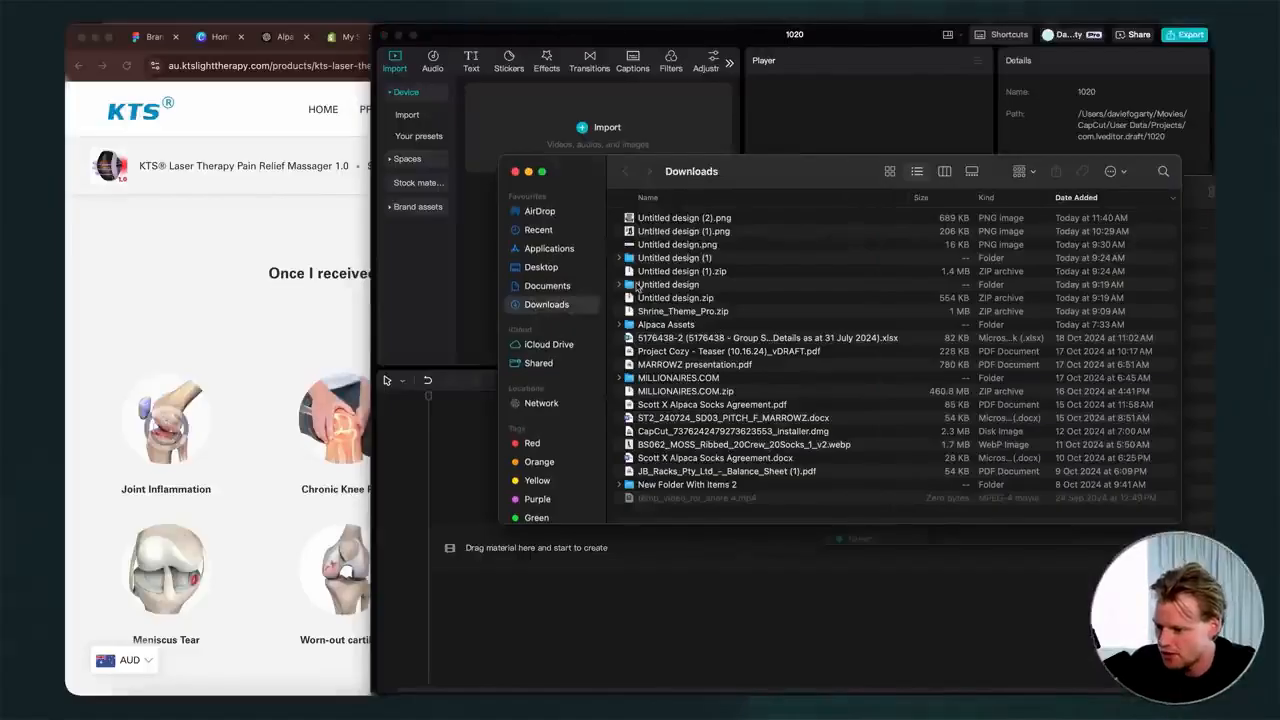
pyautogui.doubleClick(662, 325)
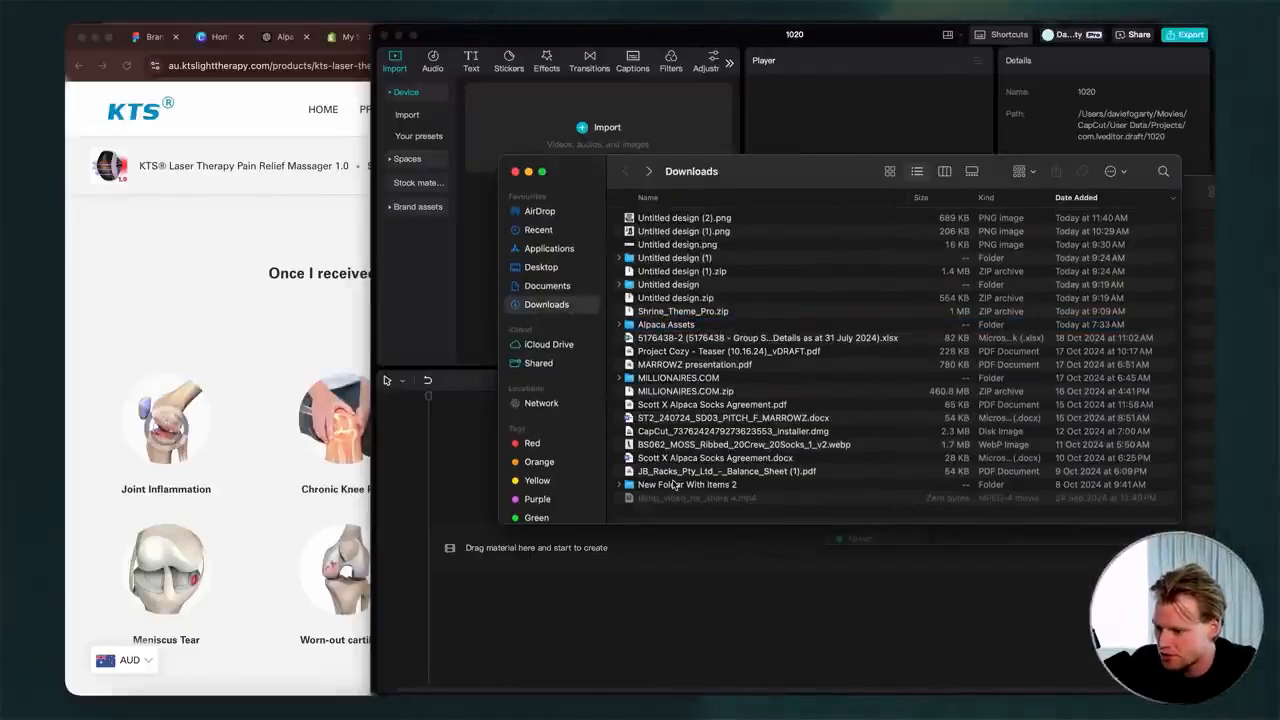
pyautogui.click(550, 286)
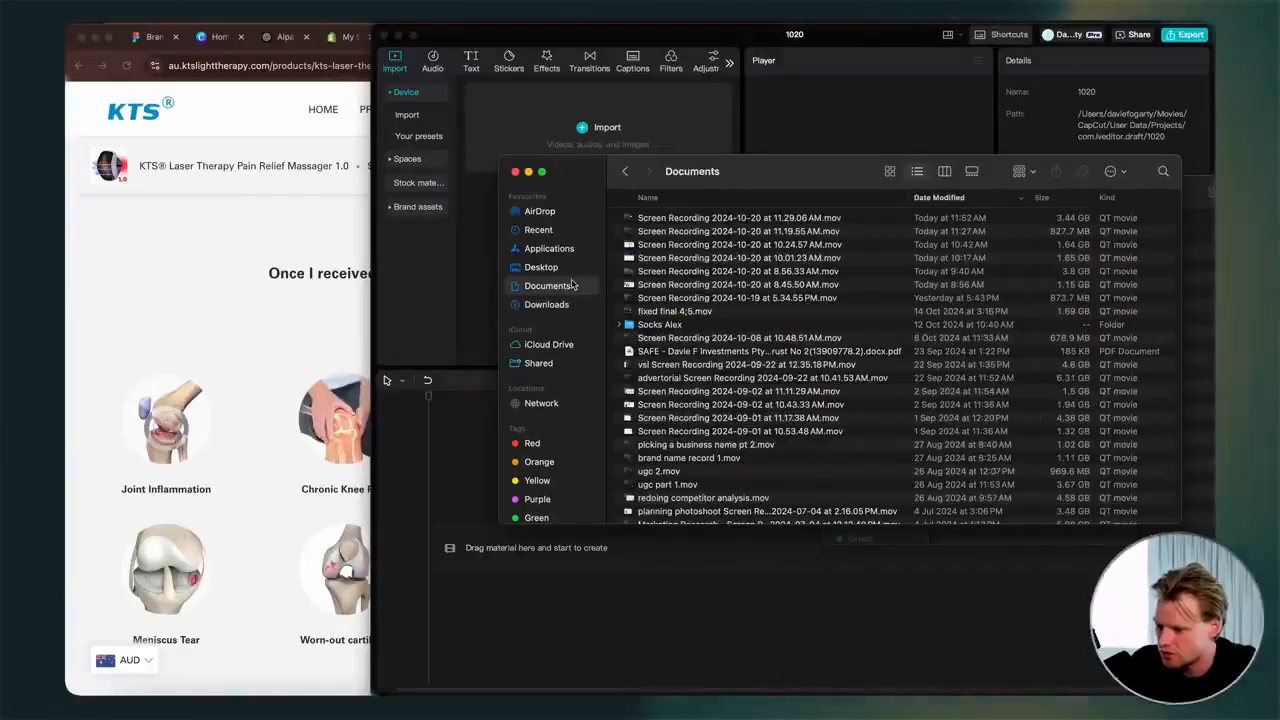
pyautogui.doubleClick(660, 325)
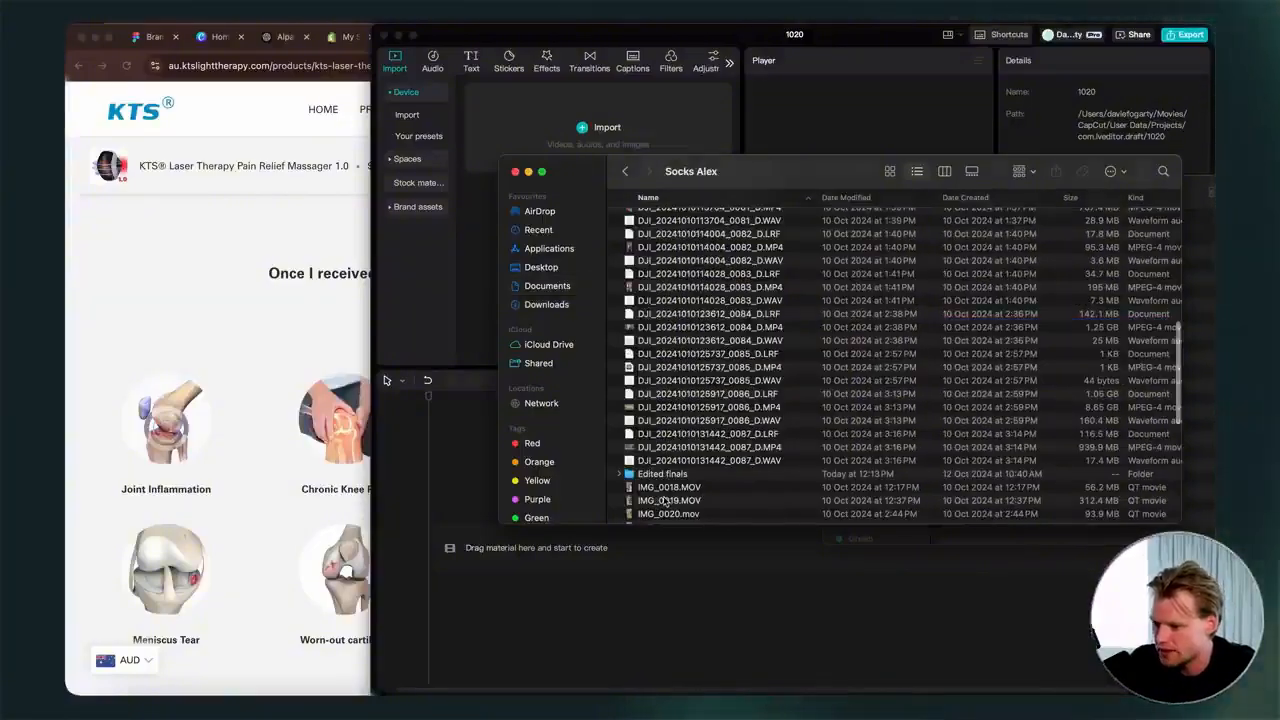
pyautogui.scroll(-5, 667, 490)
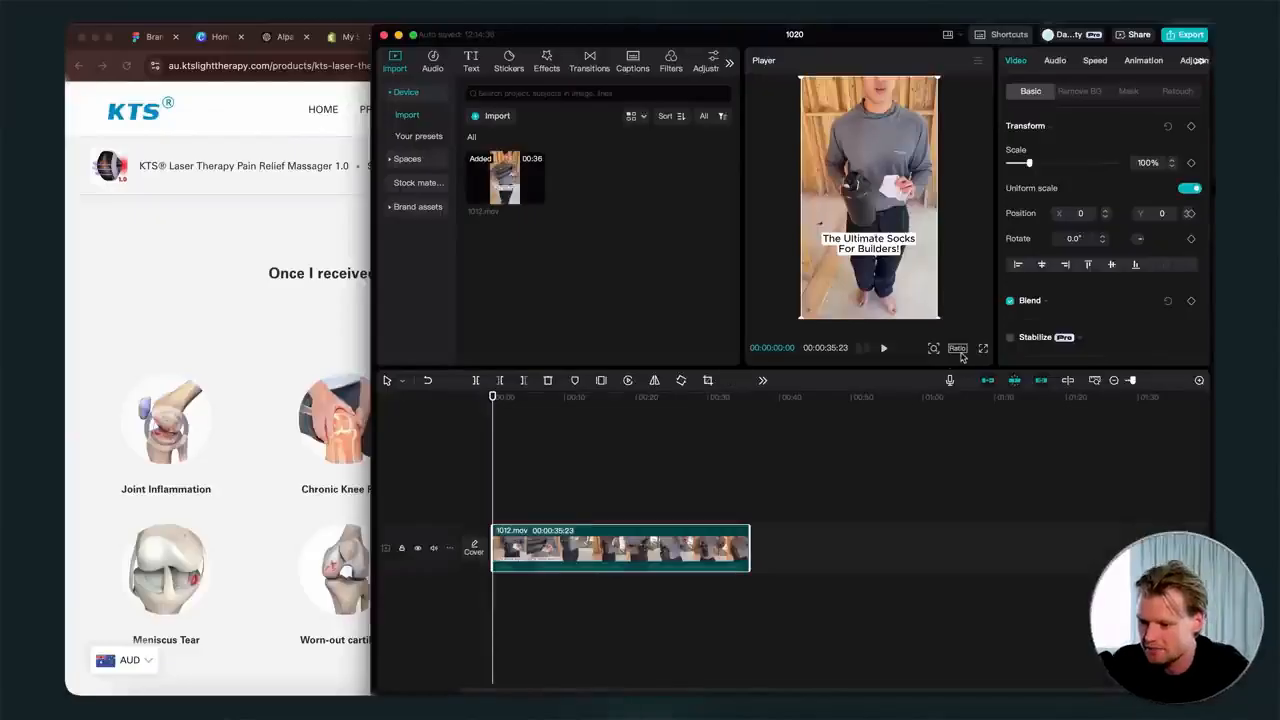
# - Set the project's aspect ratio to 1:1 and trim the end of the 1012.mov clip to 5 seconds
pyautogui.click(957, 348)
pyautogui.click(988, 549)
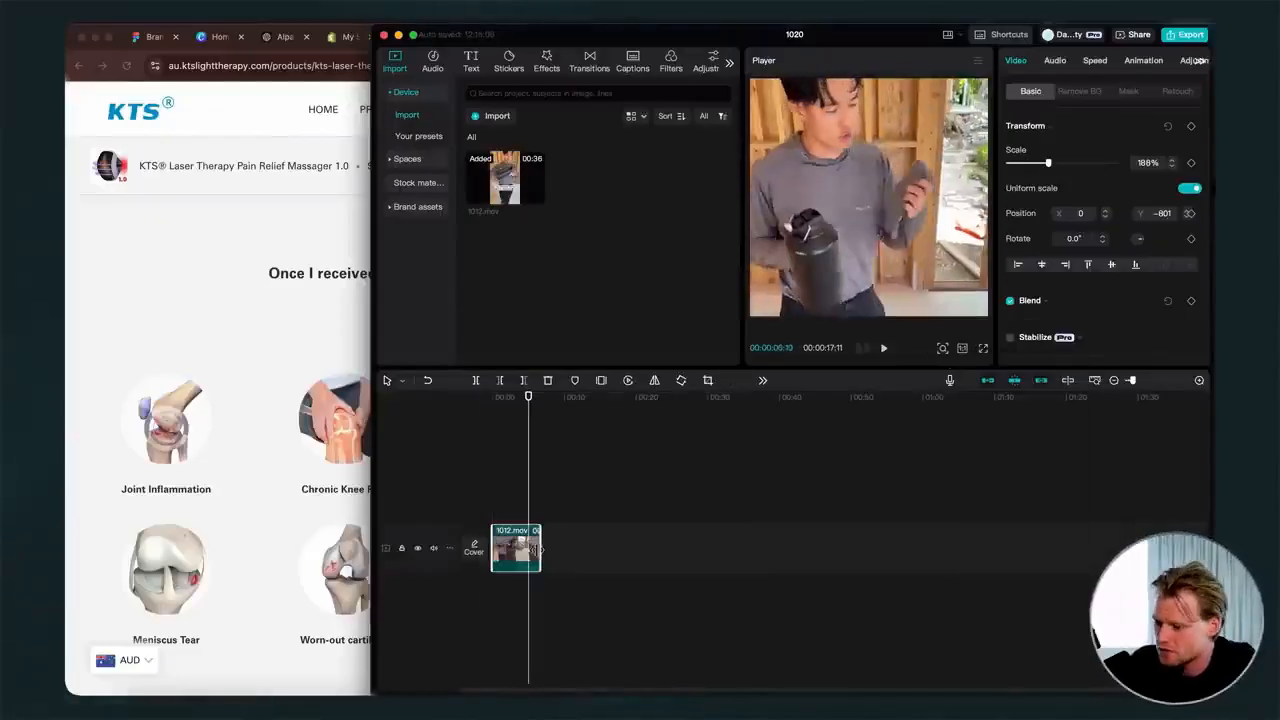
pyautogui.moveTo(537, 549); pyautogui.dragTo(529, 549)
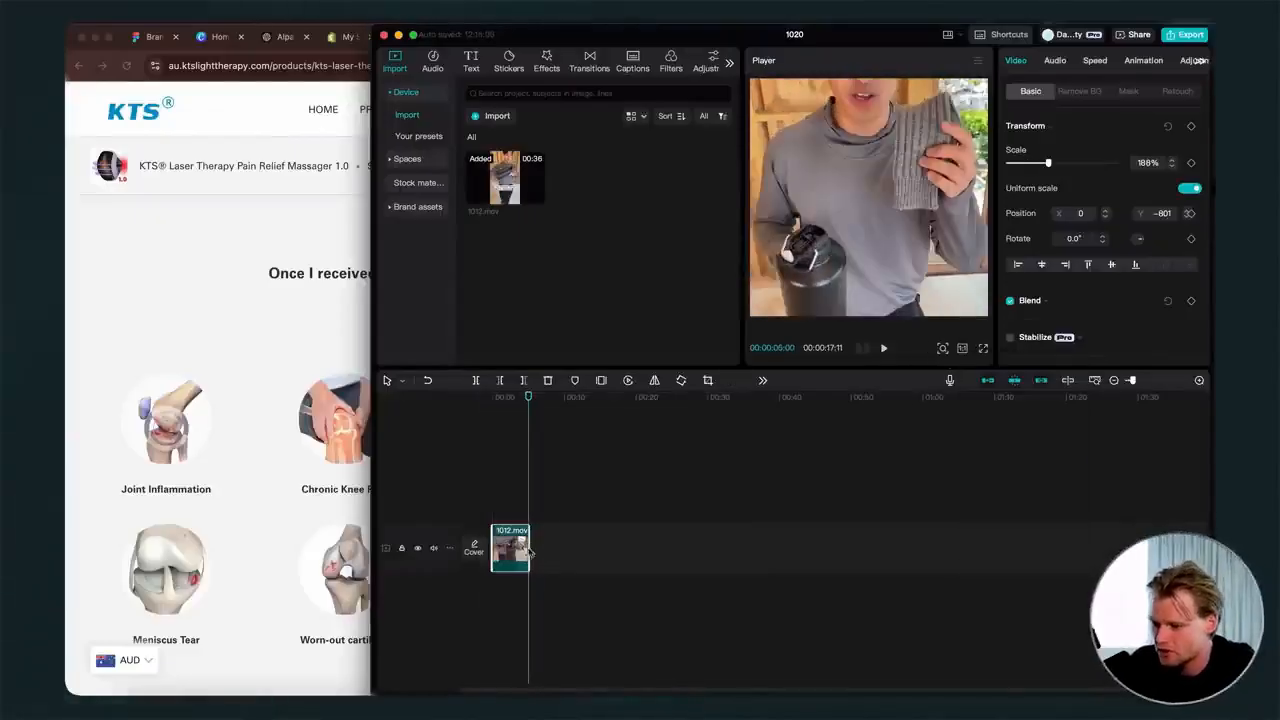
pyautogui.click(601, 552)
# - Paste another copy of the 1012.mov clip and place a 5-second segment of it directly after the first clip
pyautogui.click(512, 548)
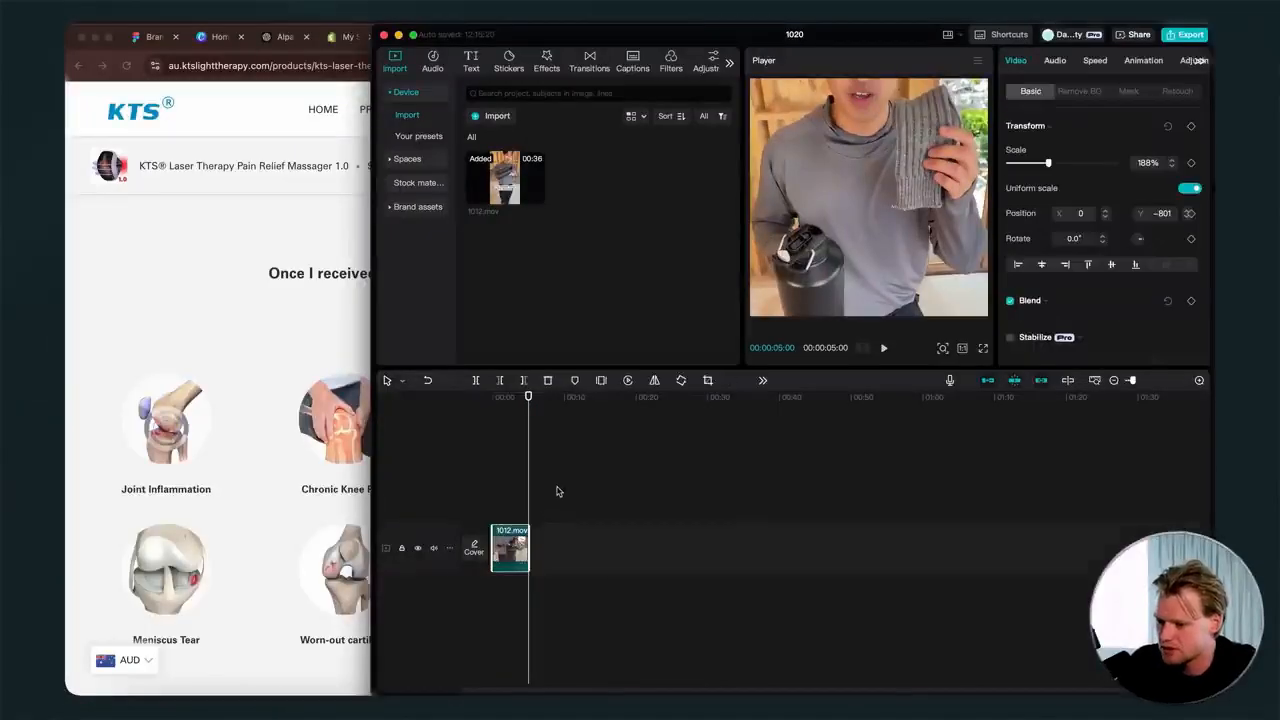
pyautogui.click(560, 489)
pyautogui.press('super+v')
pyautogui.moveTo(545, 502); pyautogui.dragTo(699, 485)
pyautogui.moveTo(680, 498); pyautogui.dragTo(545, 492)
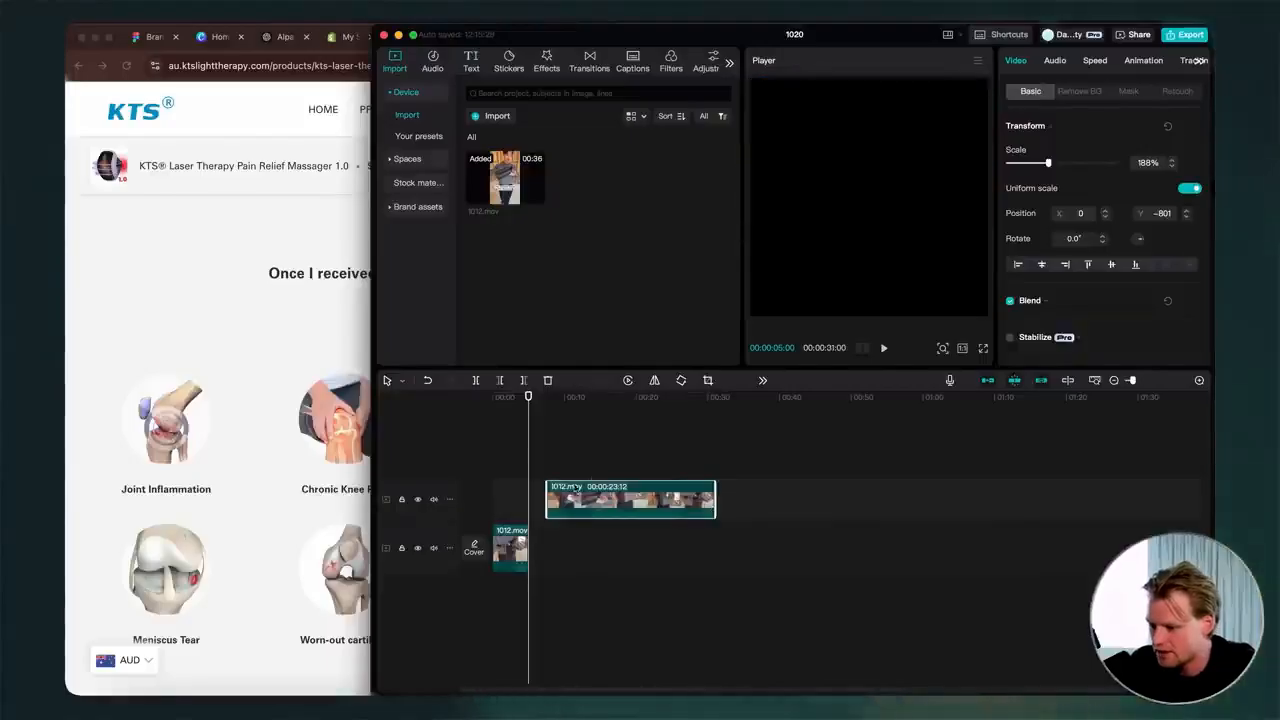
pyautogui.moveTo(551, 398); pyautogui.dragTo(583, 398)
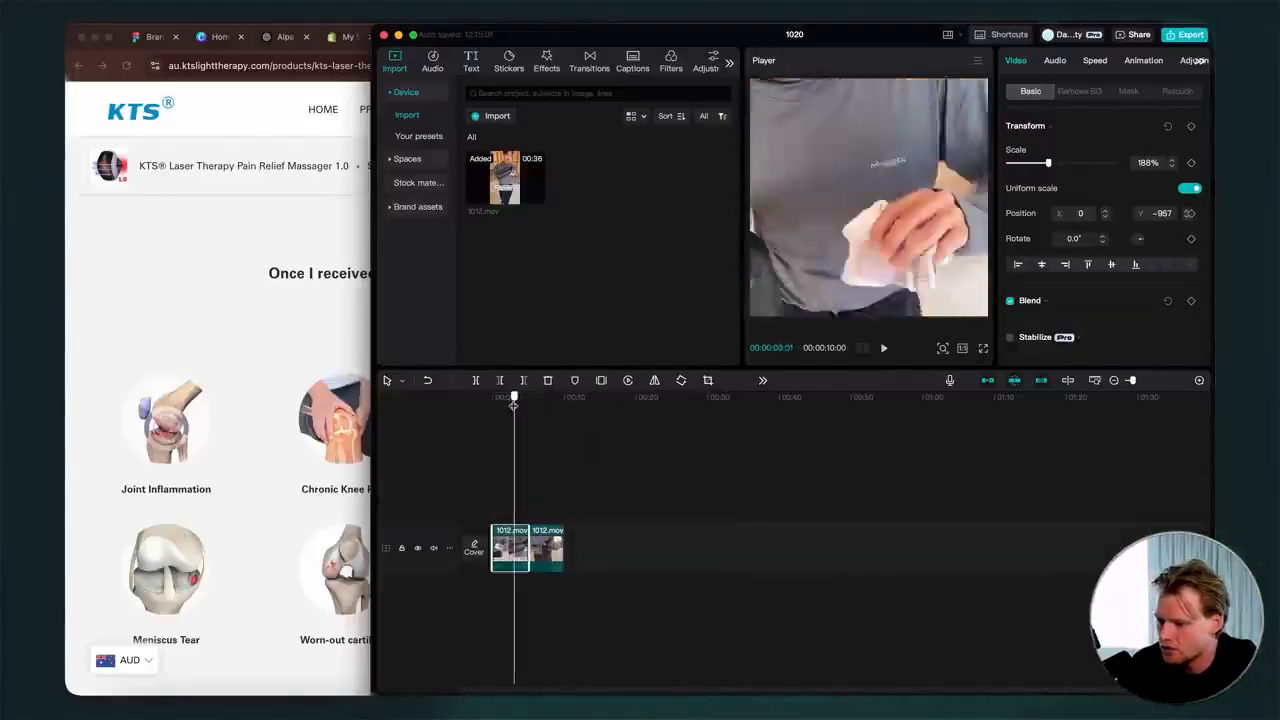
pyautogui.moveTo(514, 398); pyautogui.dragTo(508, 398)
pyautogui.click(783, 505)
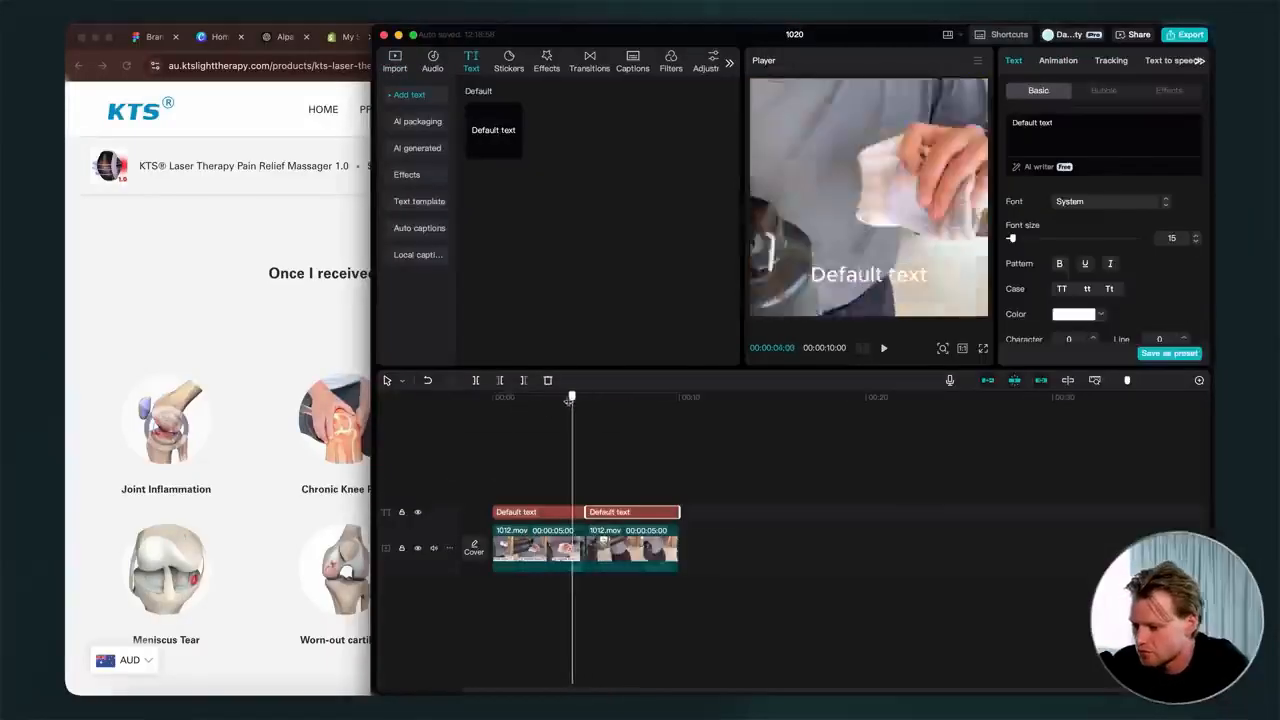
# - Change the text over the first clip to "Cotton Socks" and move it up to the middle of the frame
pyautogui.click(543, 397)
pyautogui.doubleClick(851, 281)
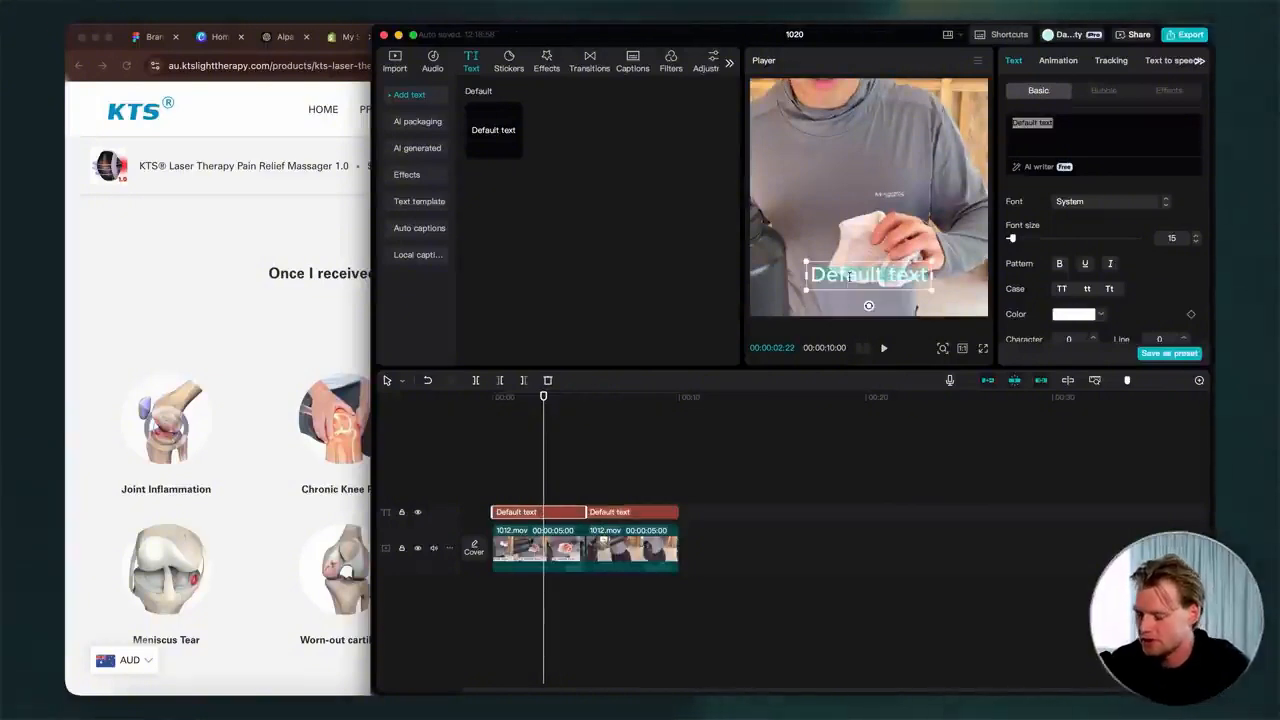
pyautogui.write('Cotton Socks')
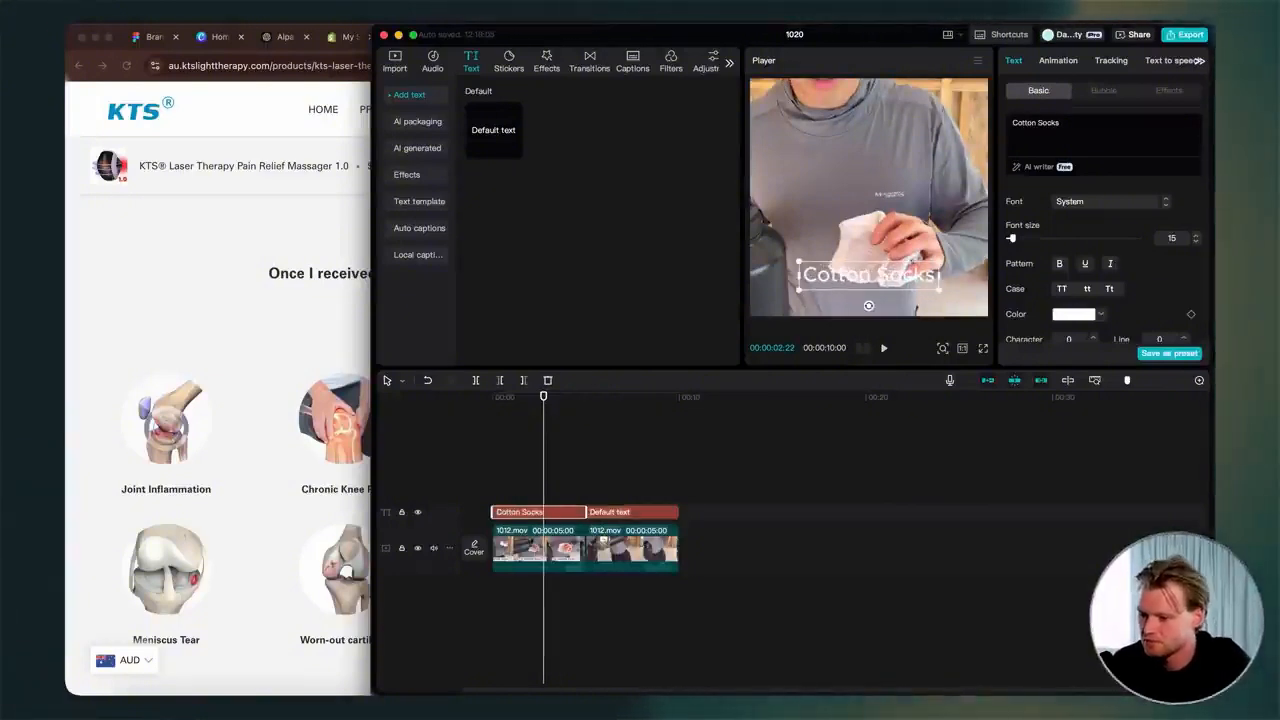
pyautogui.click(870, 300)
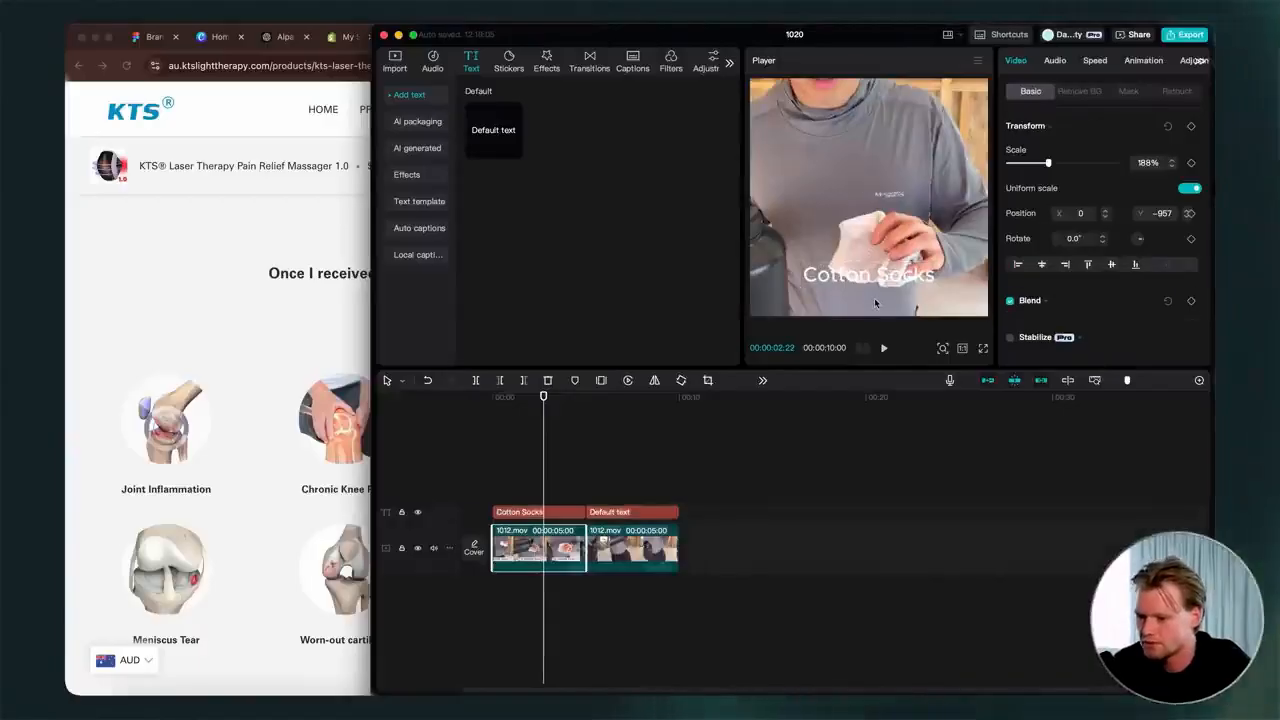
pyautogui.click(496, 514)
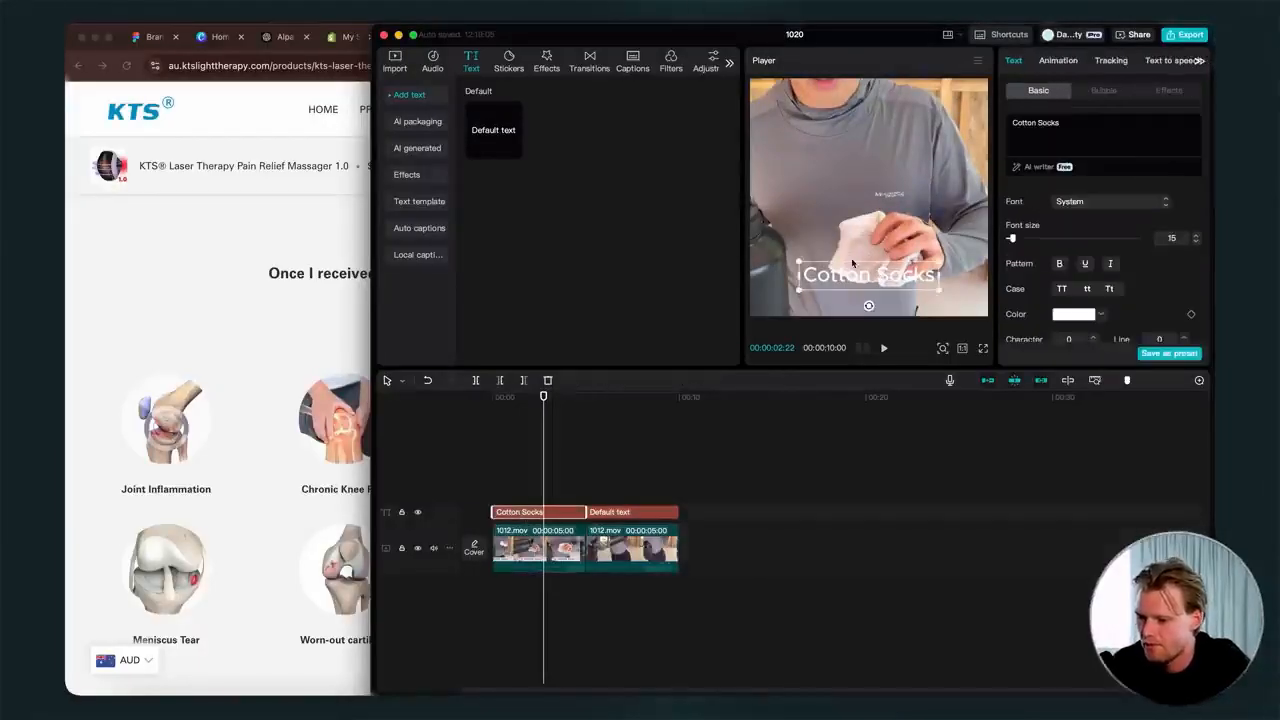
pyautogui.click(836, 292)
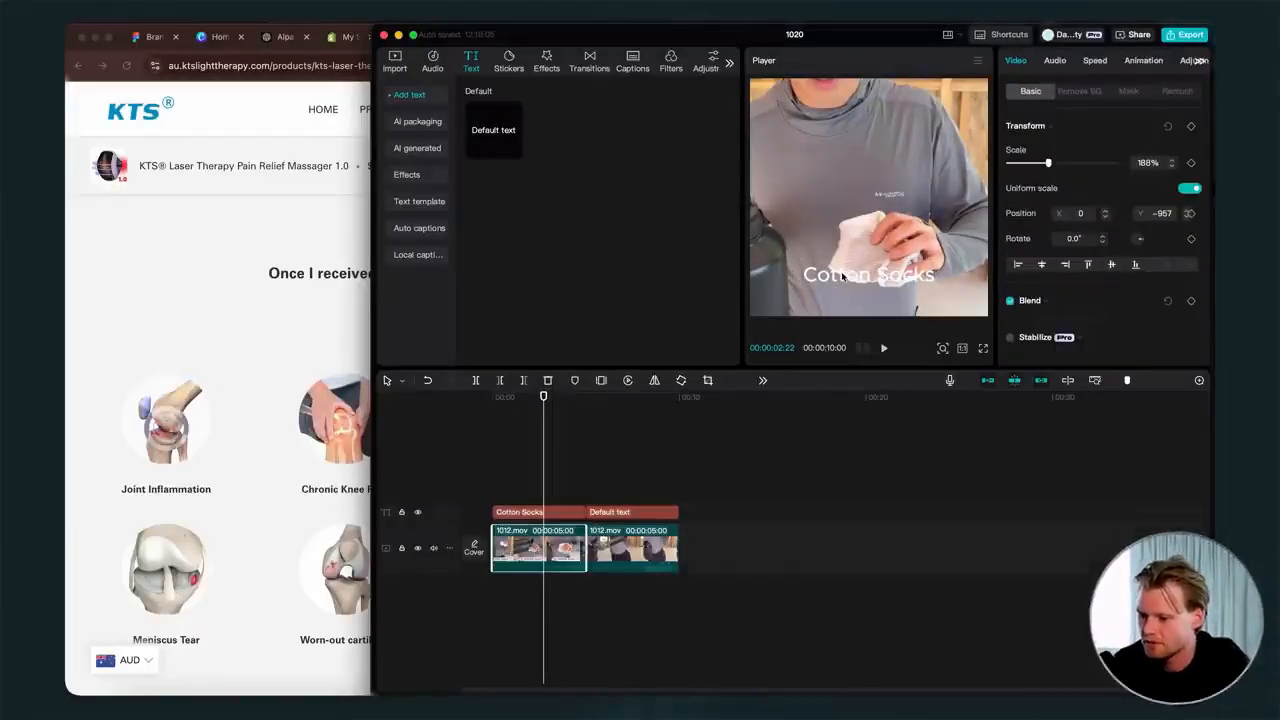
pyautogui.click(540, 514)
pyautogui.moveTo(862, 271); pyautogui.dragTo(877, 184)
# - Switch to the Shopify theme editor in the browser and dismiss the video picker without choosing a file
pyautogui.click(299, 170)
pyautogui.click(349, 37)
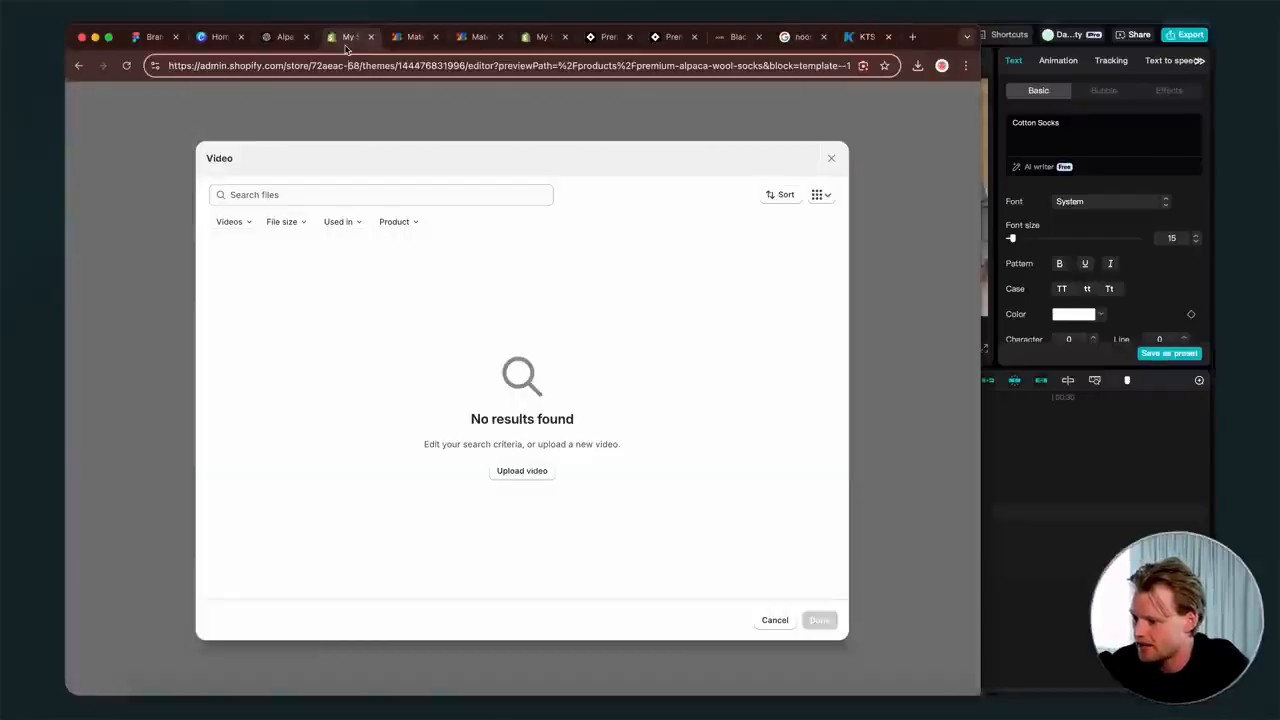
pyautogui.click(831, 158)
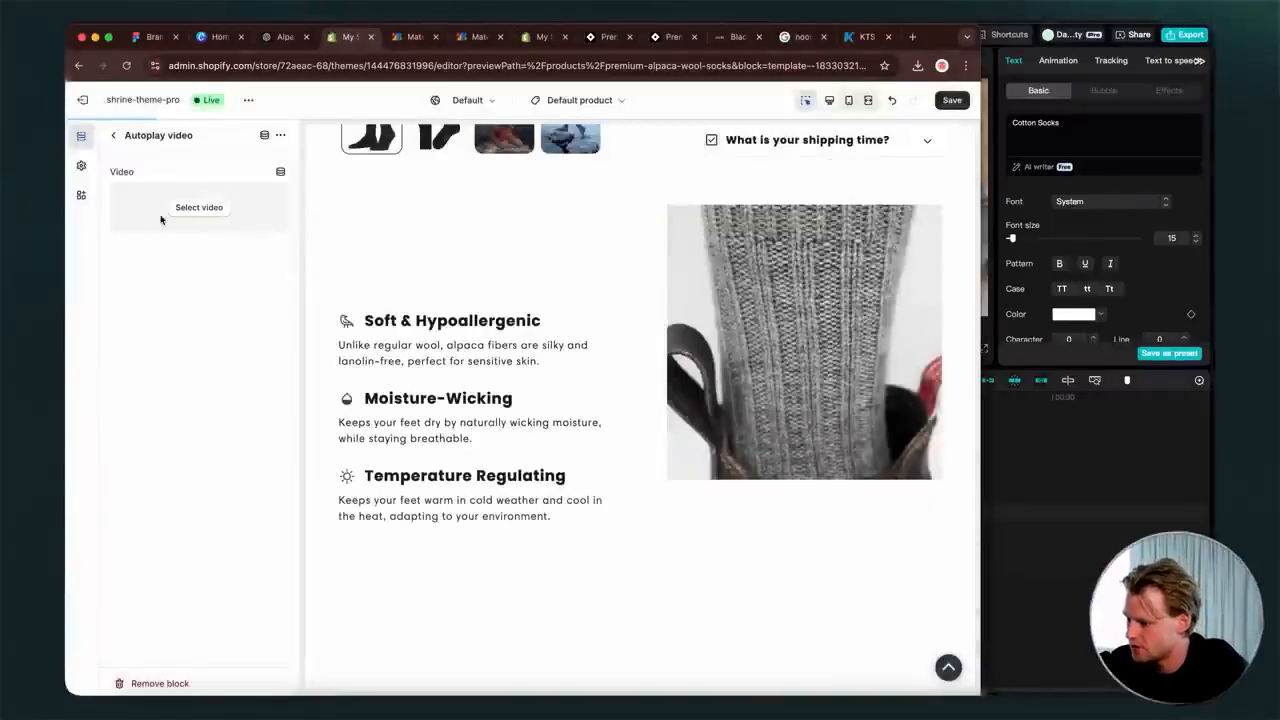
# - Set the theme's heading font to Montserrat Bold in the typography settings
pyautogui.click(83, 166)
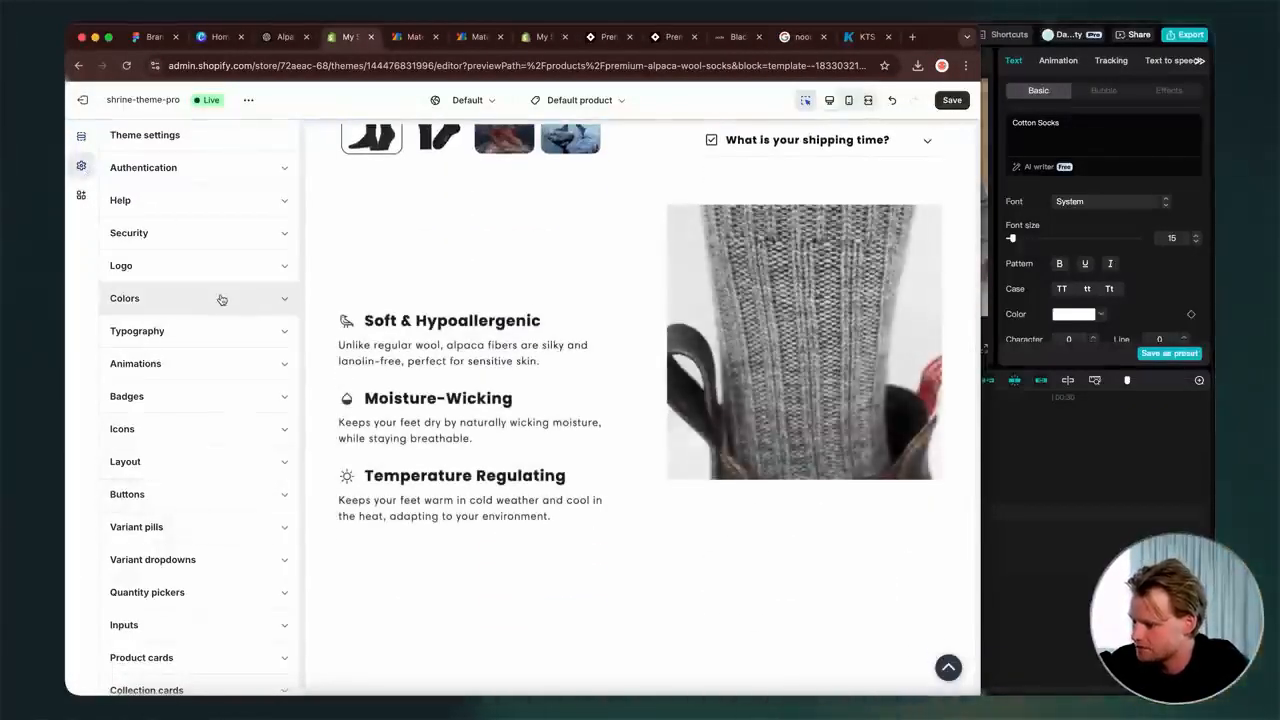
pyautogui.scroll(-1, 220, 292)
pyautogui.click(218, 280)
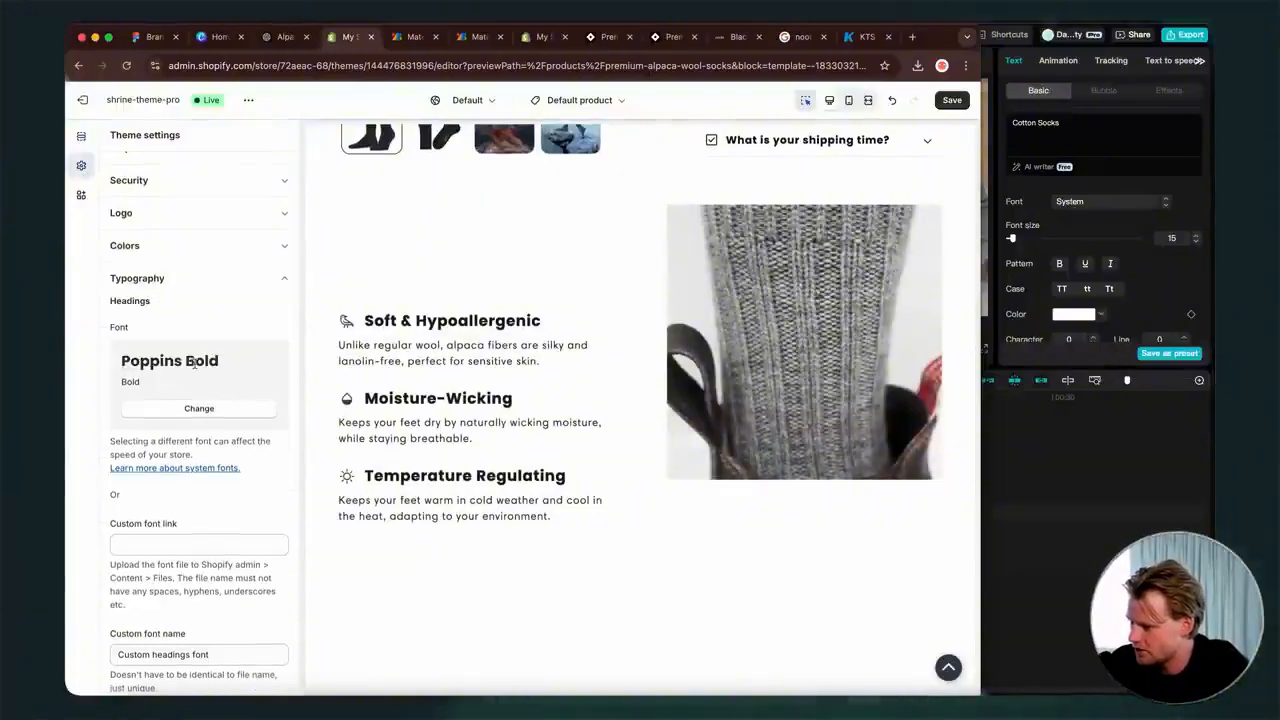
pyautogui.click(199, 408)
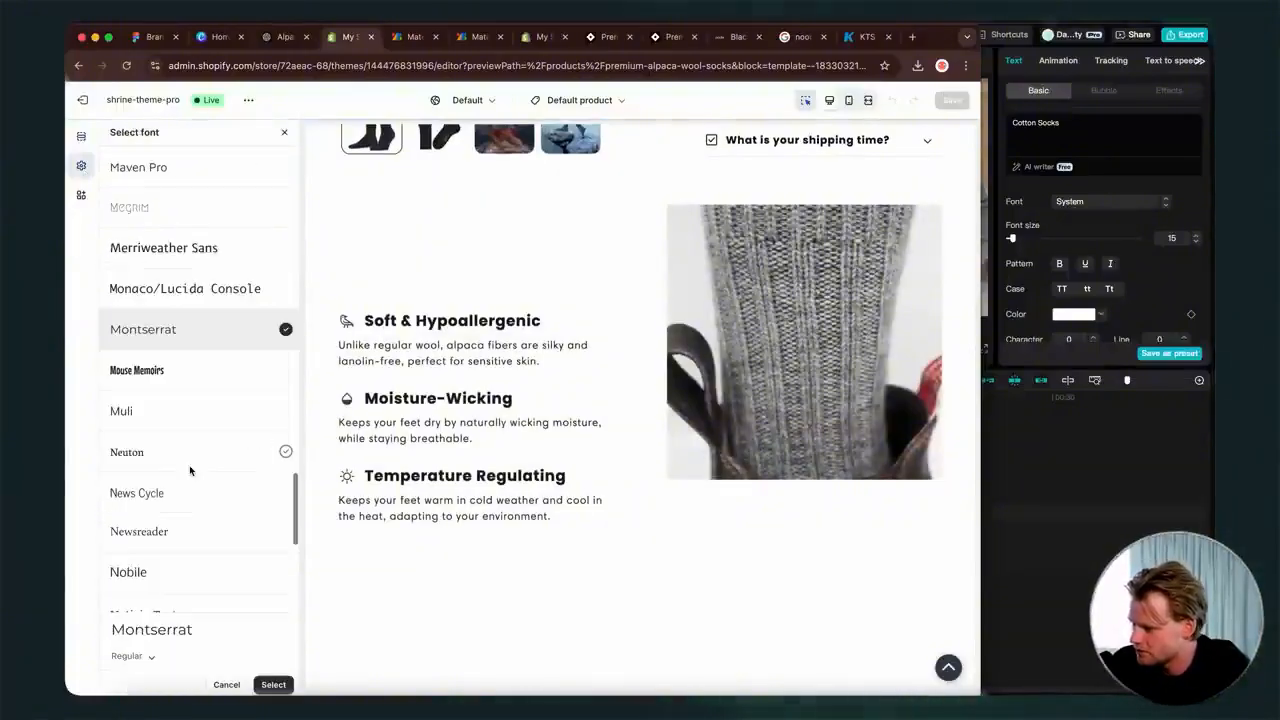
pyautogui.click(160, 658)
pyautogui.click(133, 519)
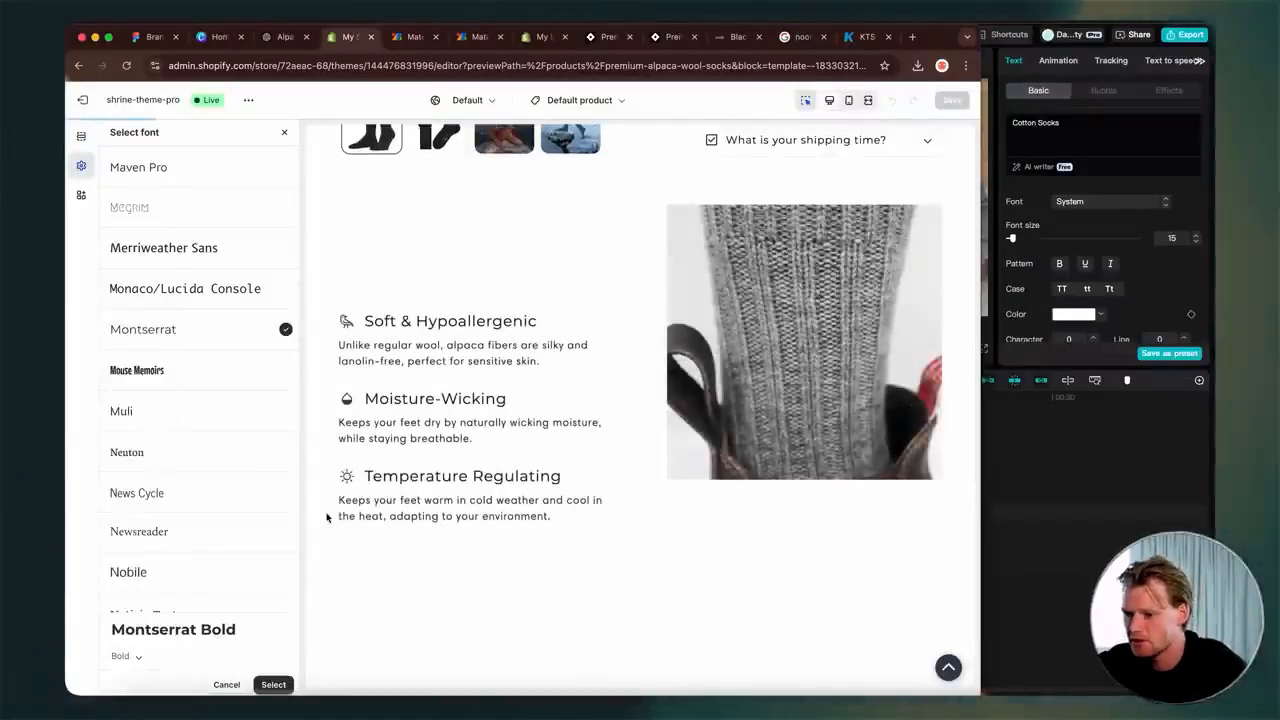
pyautogui.scroll(10, 326, 517)
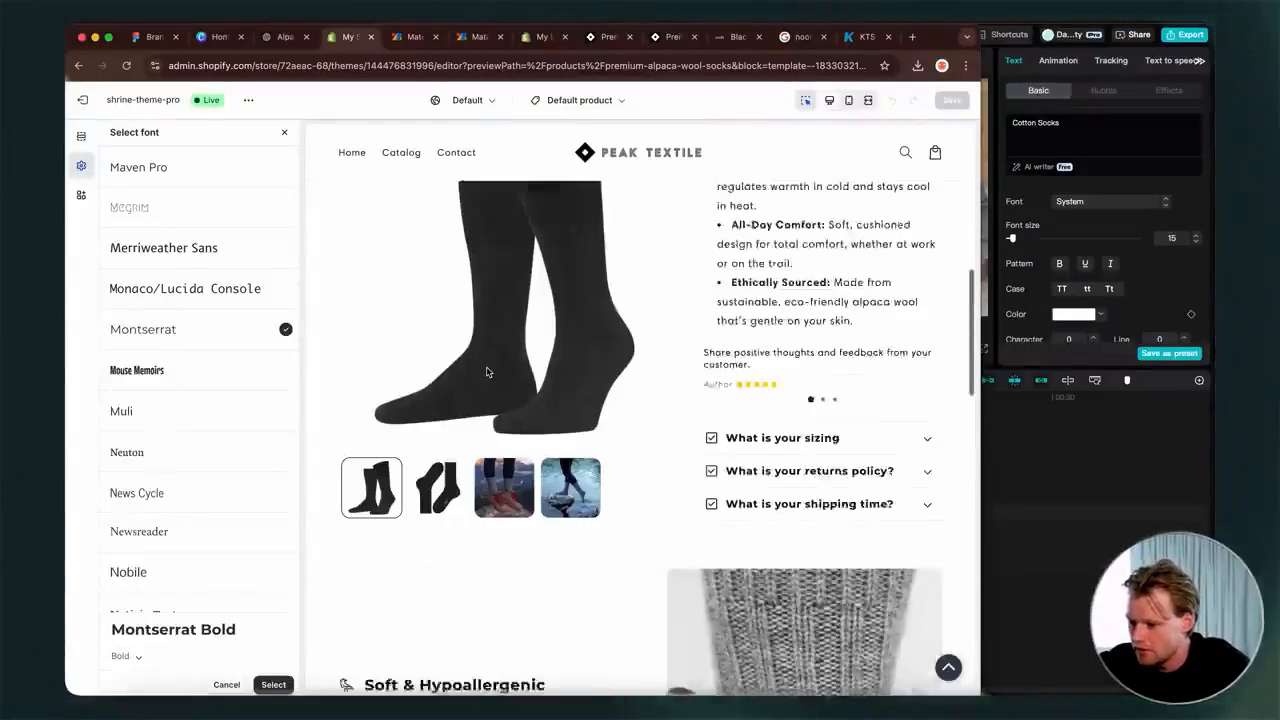
pyautogui.click(273, 684)
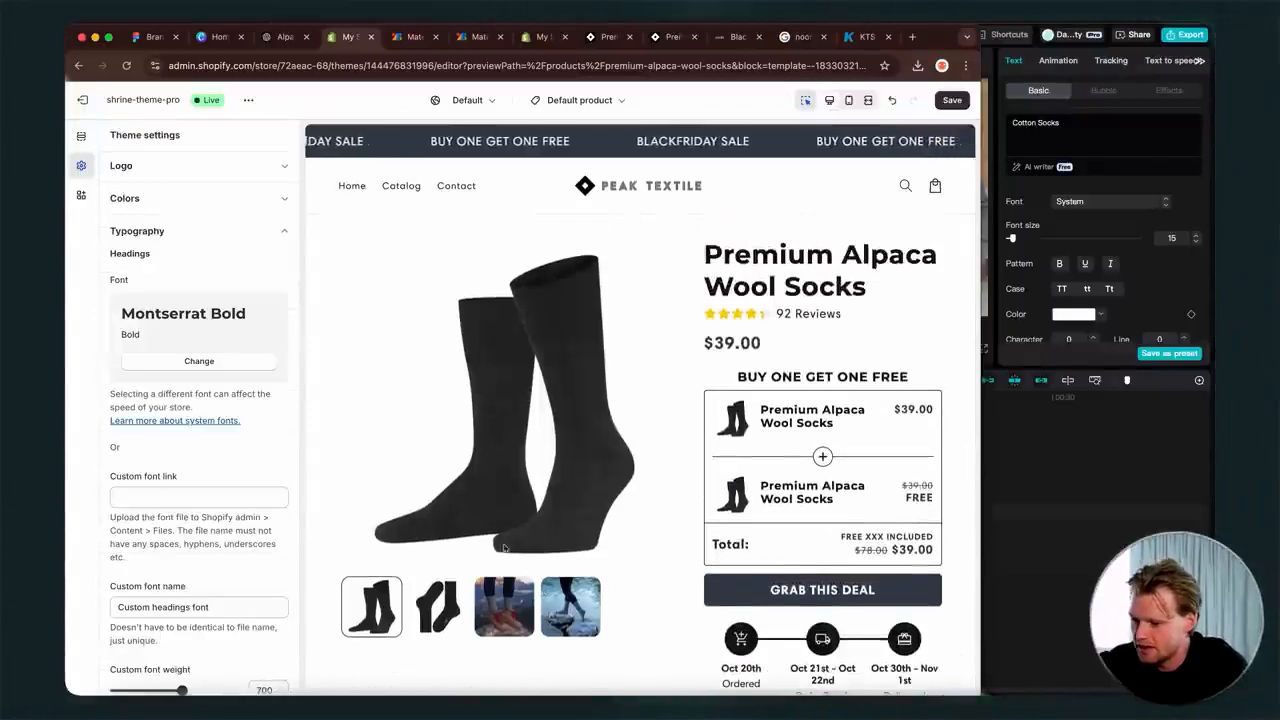
# - Switch back to CapCut and change the font of the "Cotton Socks" text to Montserrat
pyautogui.click(1179, 459)
pyautogui.click(555, 514)
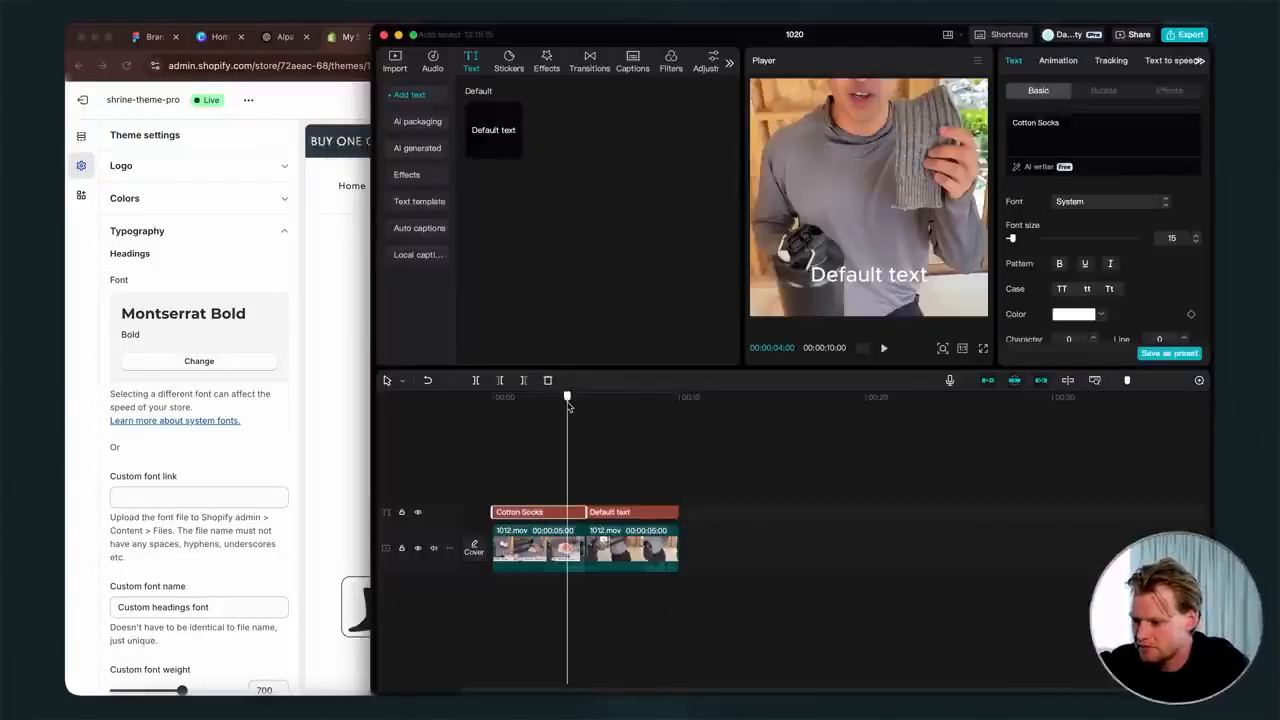
pyautogui.click(1098, 205)
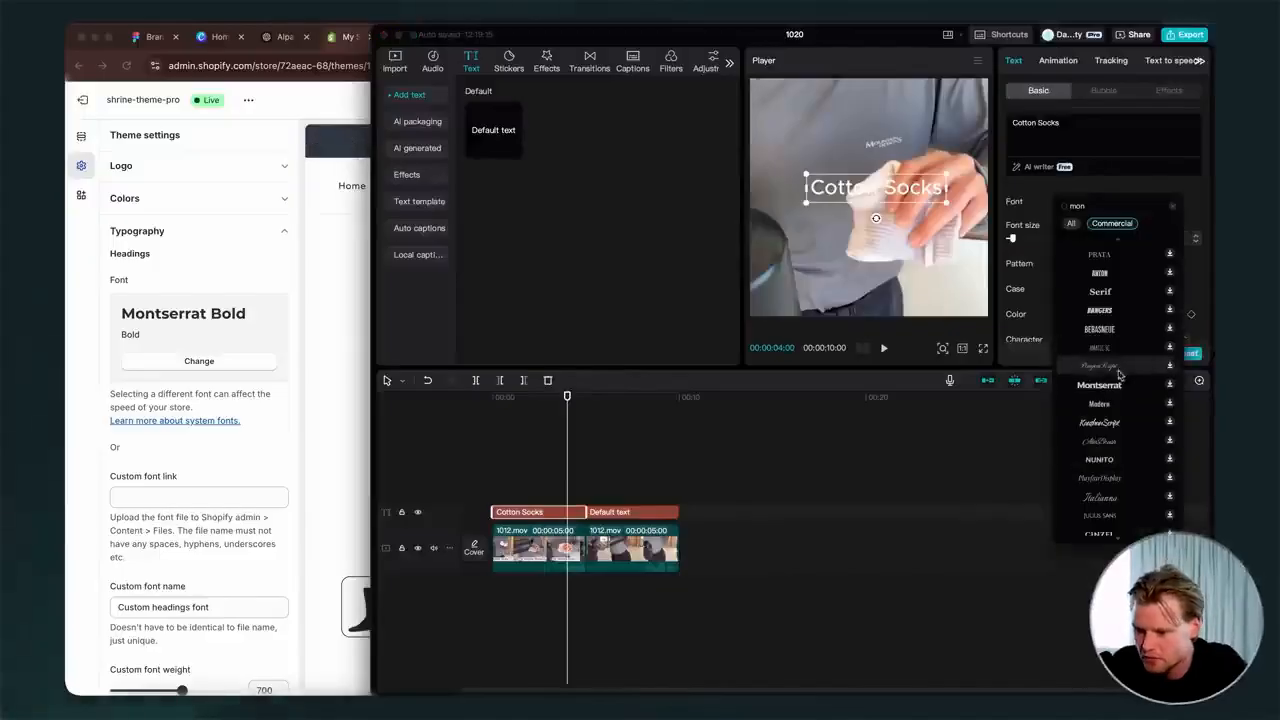
pyautogui.click(1117, 385)
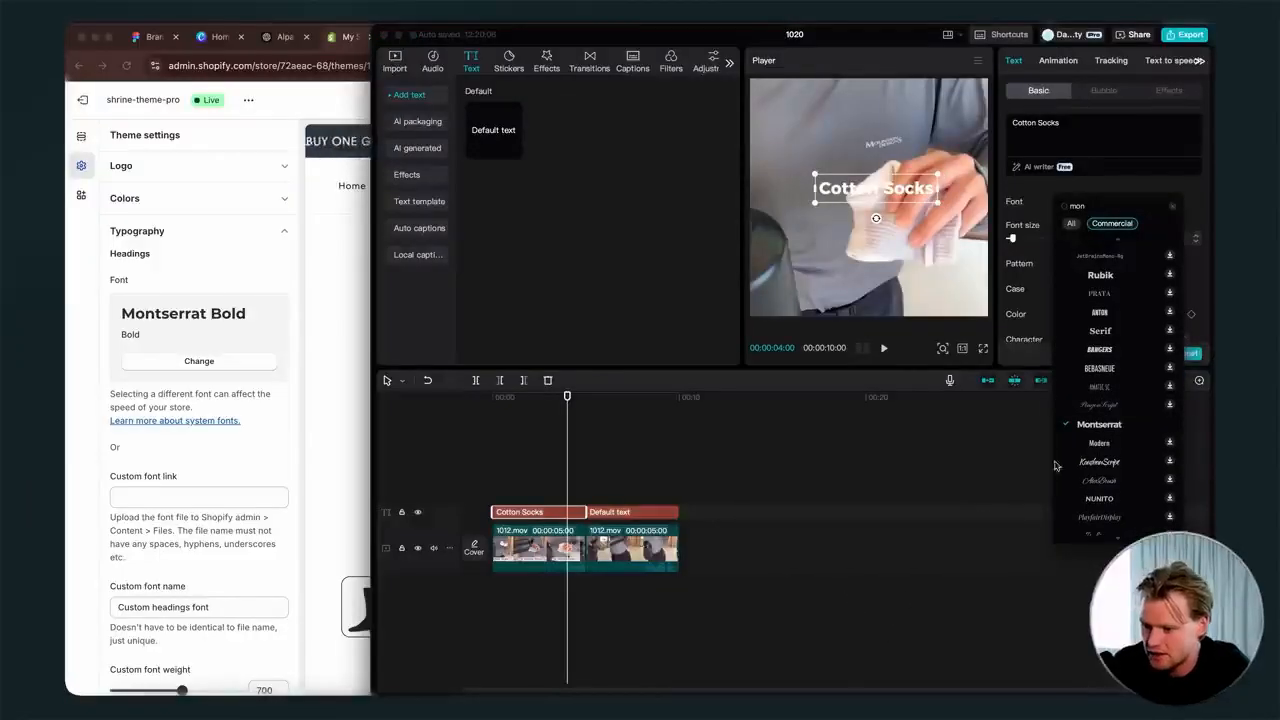
# - Move the "Cotton Socks" text toward the upper-left of the video frame and apply the white preset style with a black outline
pyautogui.moveTo(863, 204); pyautogui.dragTo(815, 167)
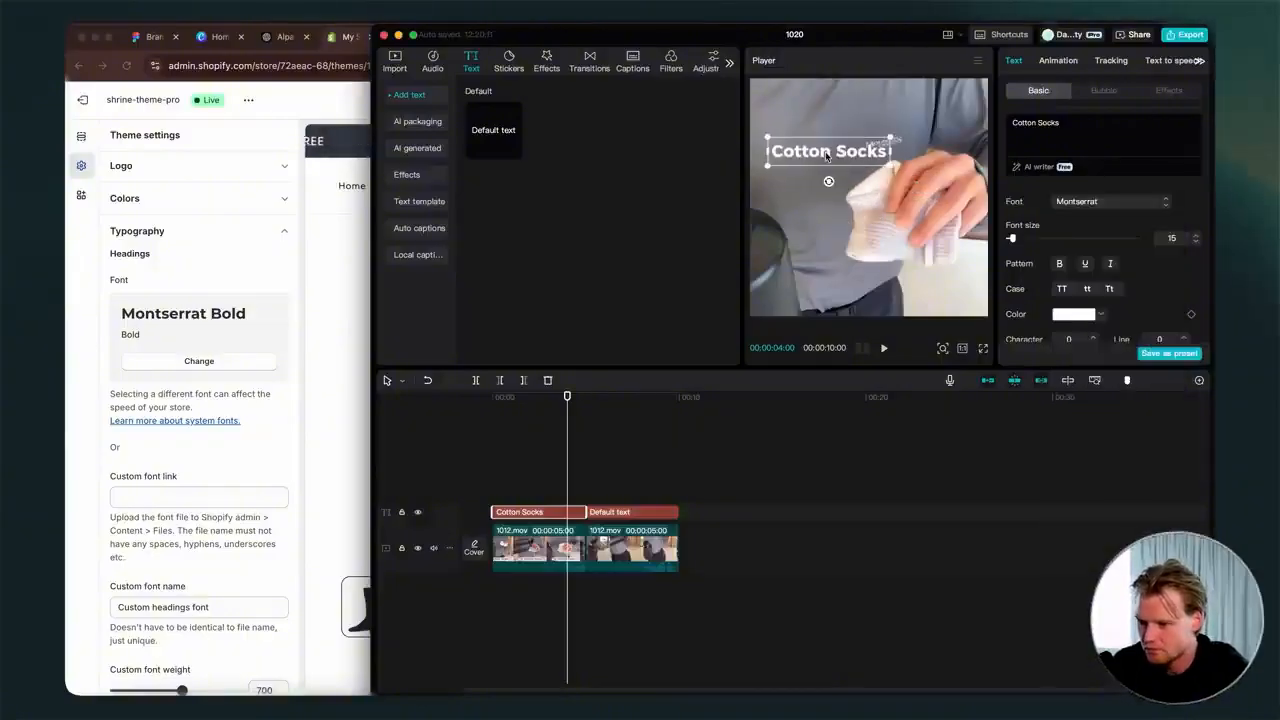
pyautogui.click(1082, 92)
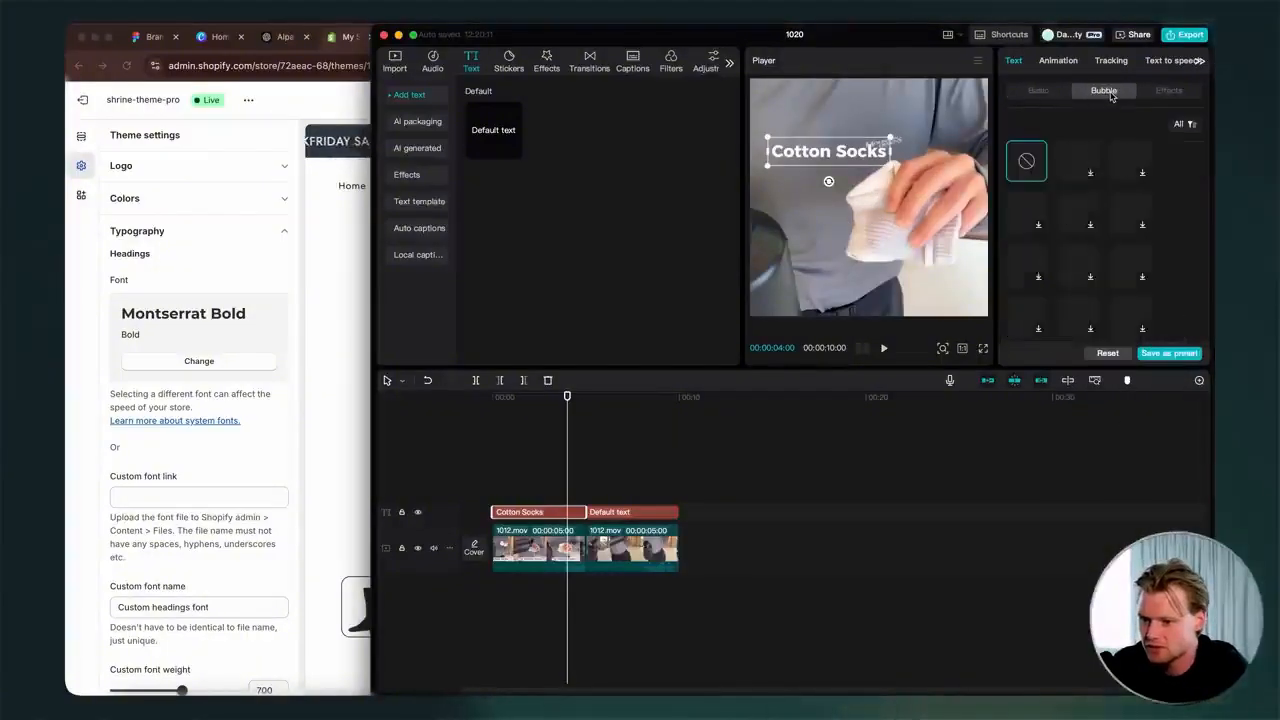
pyautogui.click(1044, 92)
pyautogui.scroll(-5, 1092, 258)
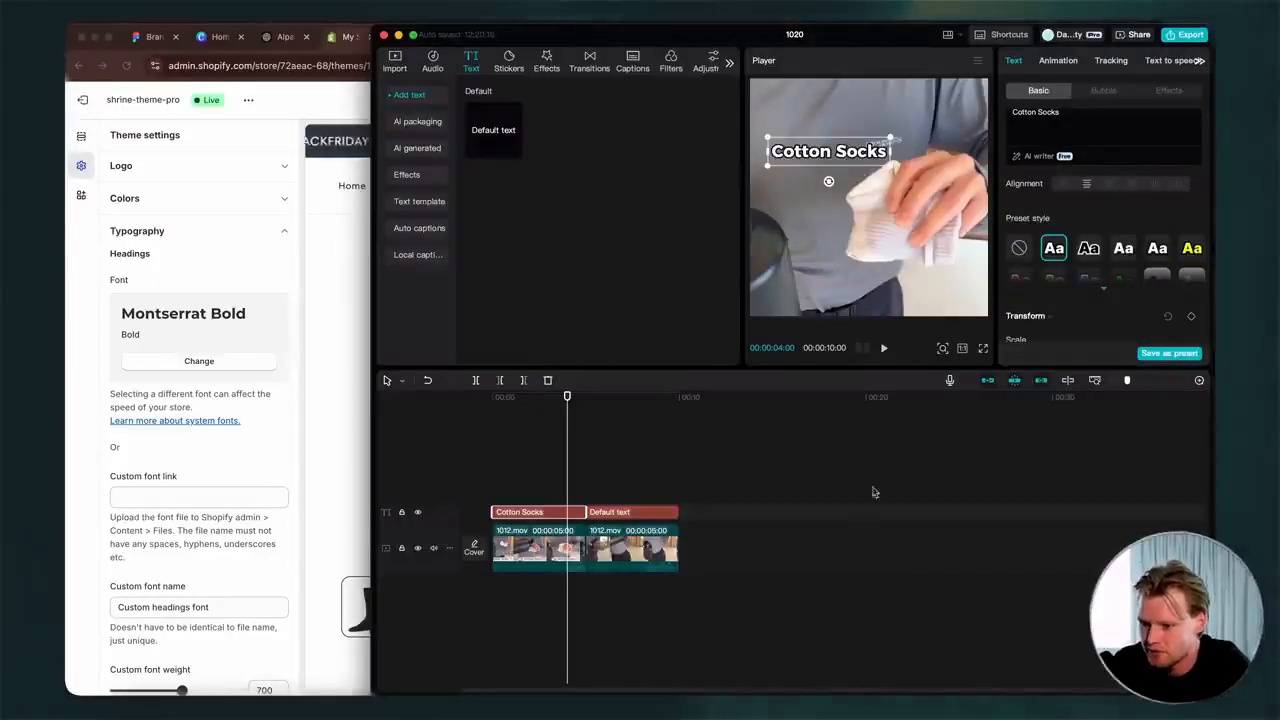
pyautogui.scroll(-2, 1092, 220)
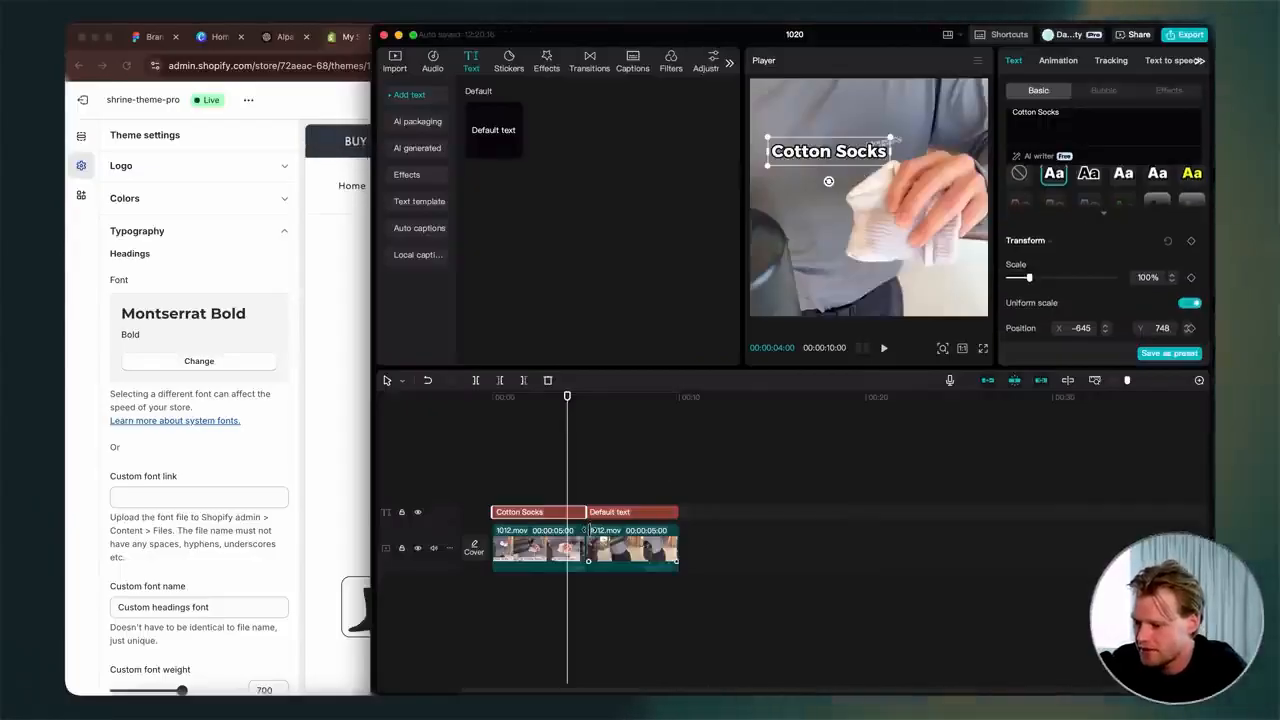
# - Replace the default text over the second clip with a copy of the styled "Cotton Socks" text
pyautogui.click(618, 512)
pyautogui.press('Delete')
pyautogui.click(562, 512)
pyautogui.press('super+c')
pyautogui.press('super+v')
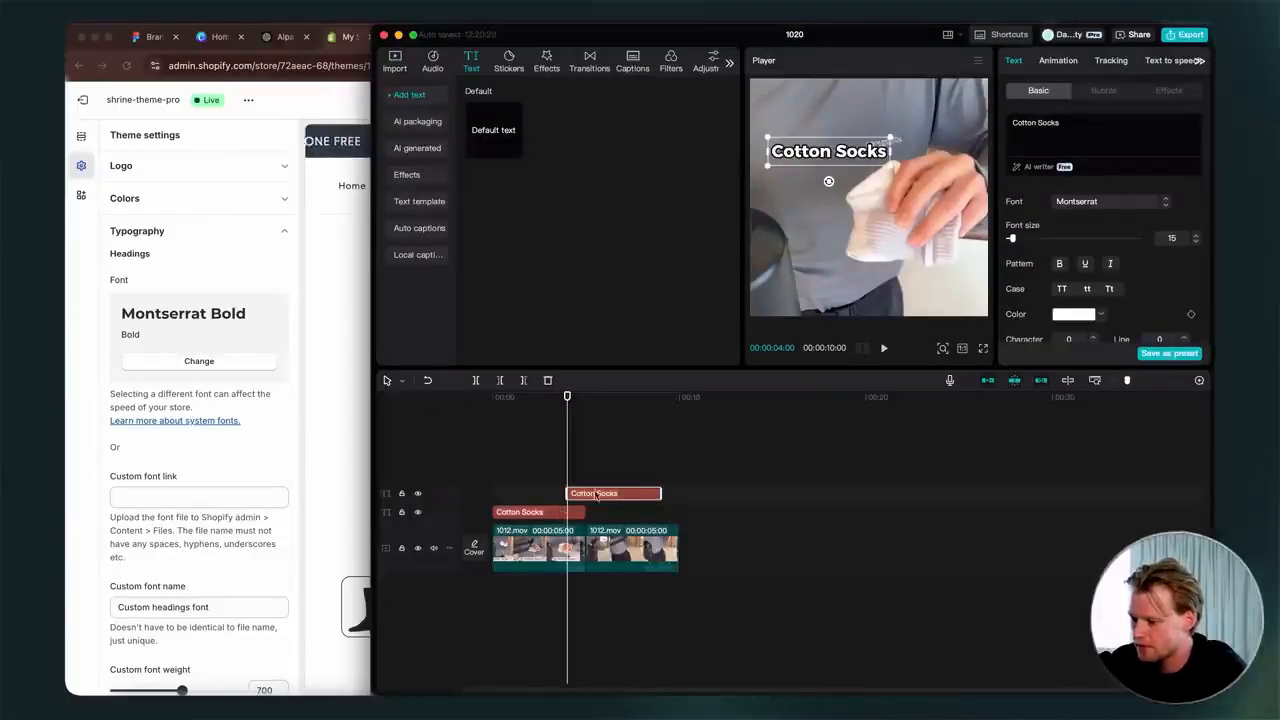
pyautogui.moveTo(597, 494); pyautogui.dragTo(621, 514)
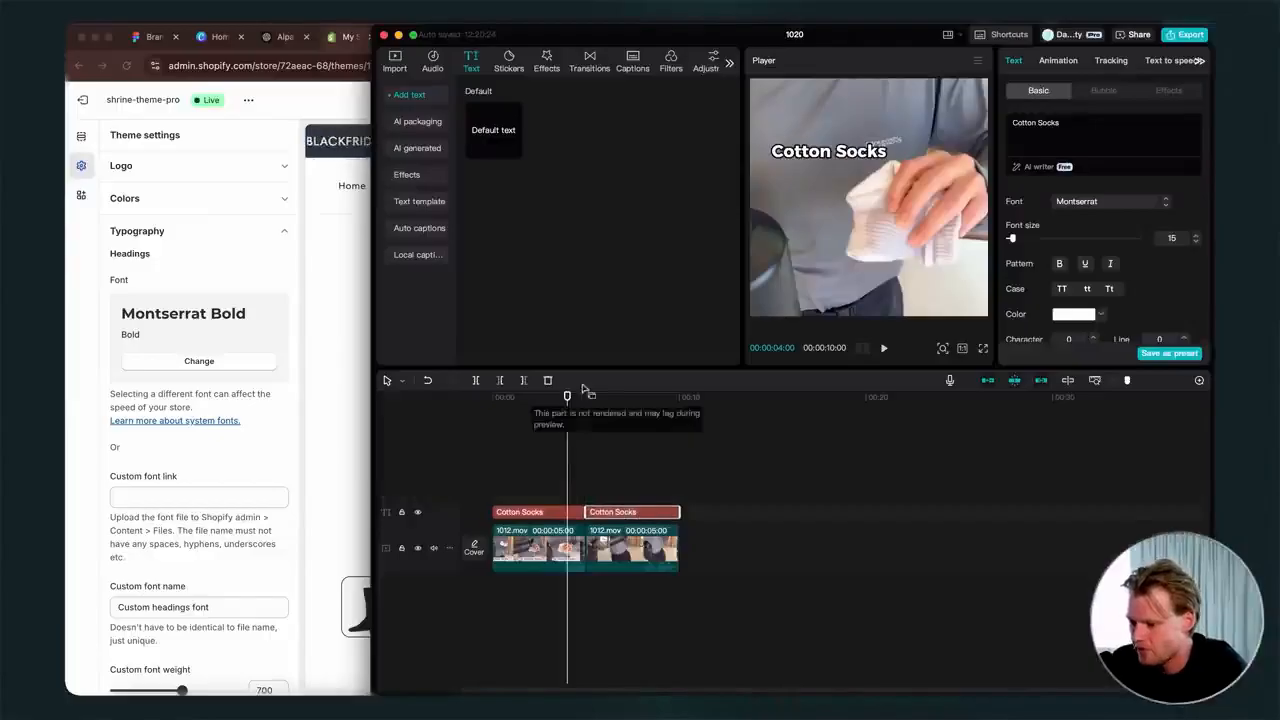
pyautogui.moveTo(567, 398); pyautogui.dragTo(600, 398)
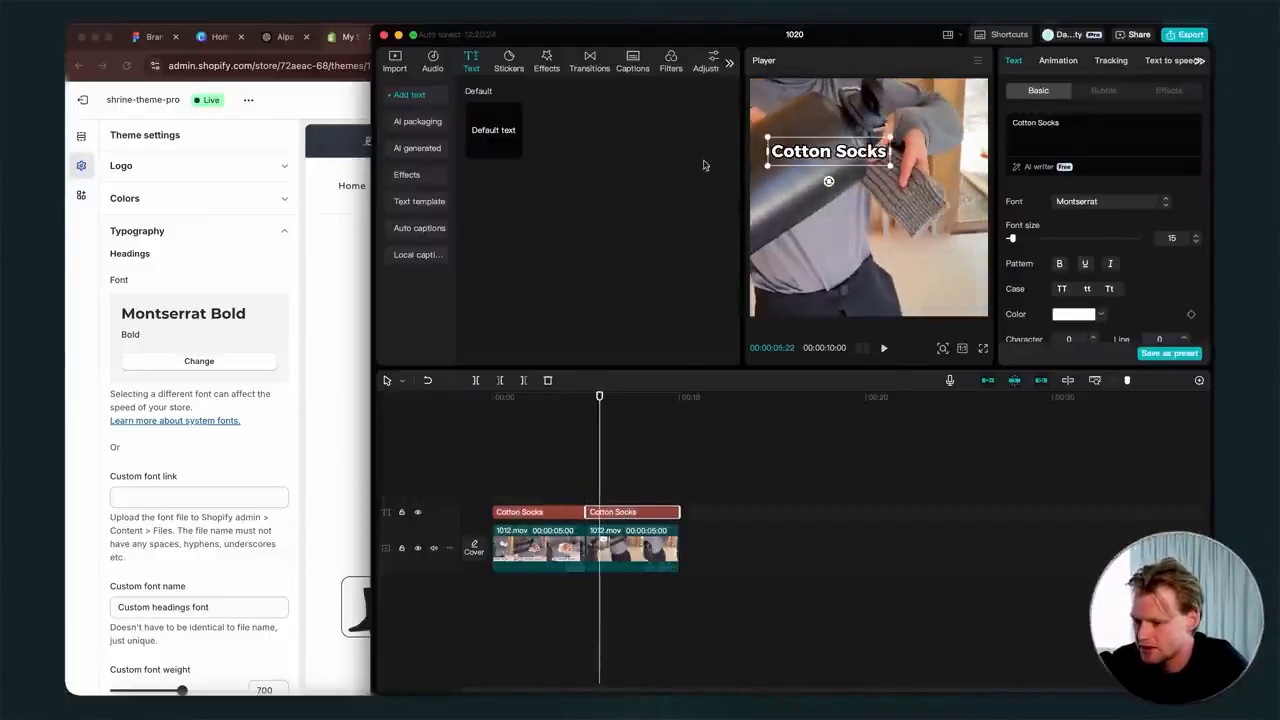
# - Change the second clip's text to "Alpaca Socks", place it toward the lower-right of the frame and play the video through
pyautogui.click(832, 151)
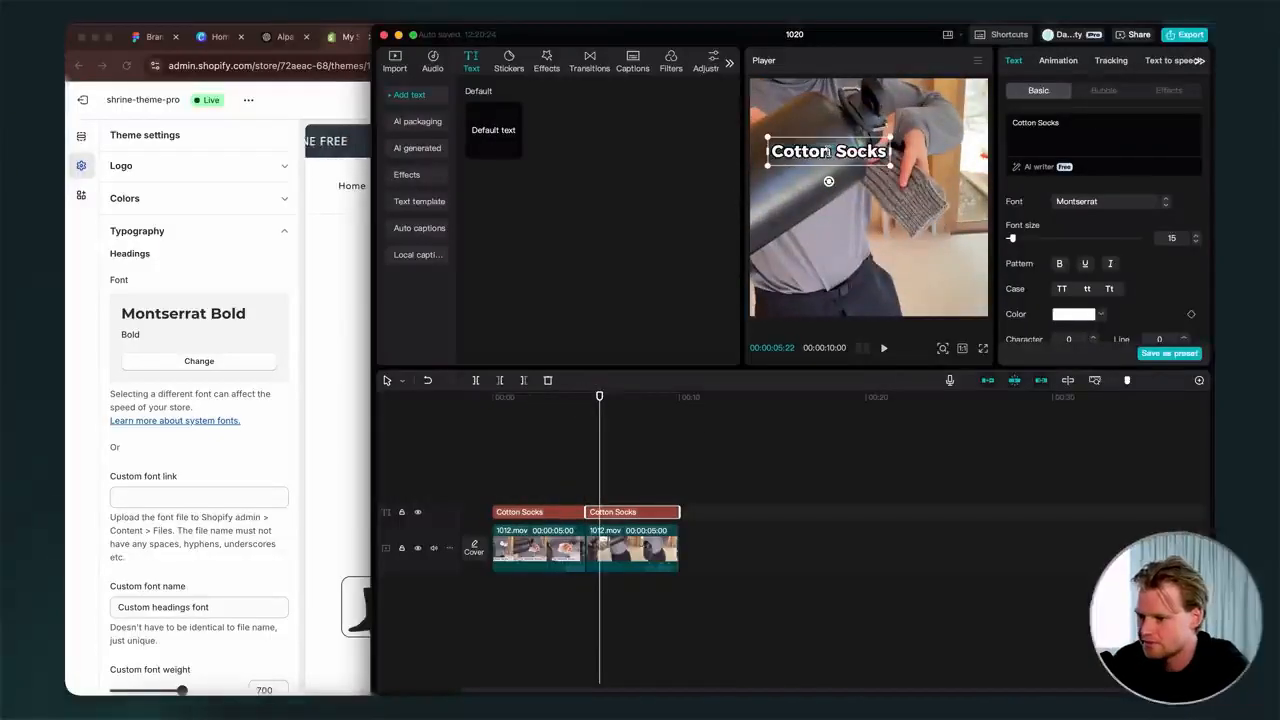
pyautogui.hotkey('alt', 'shift', 'Left')
pyautogui.write('Alpaca')
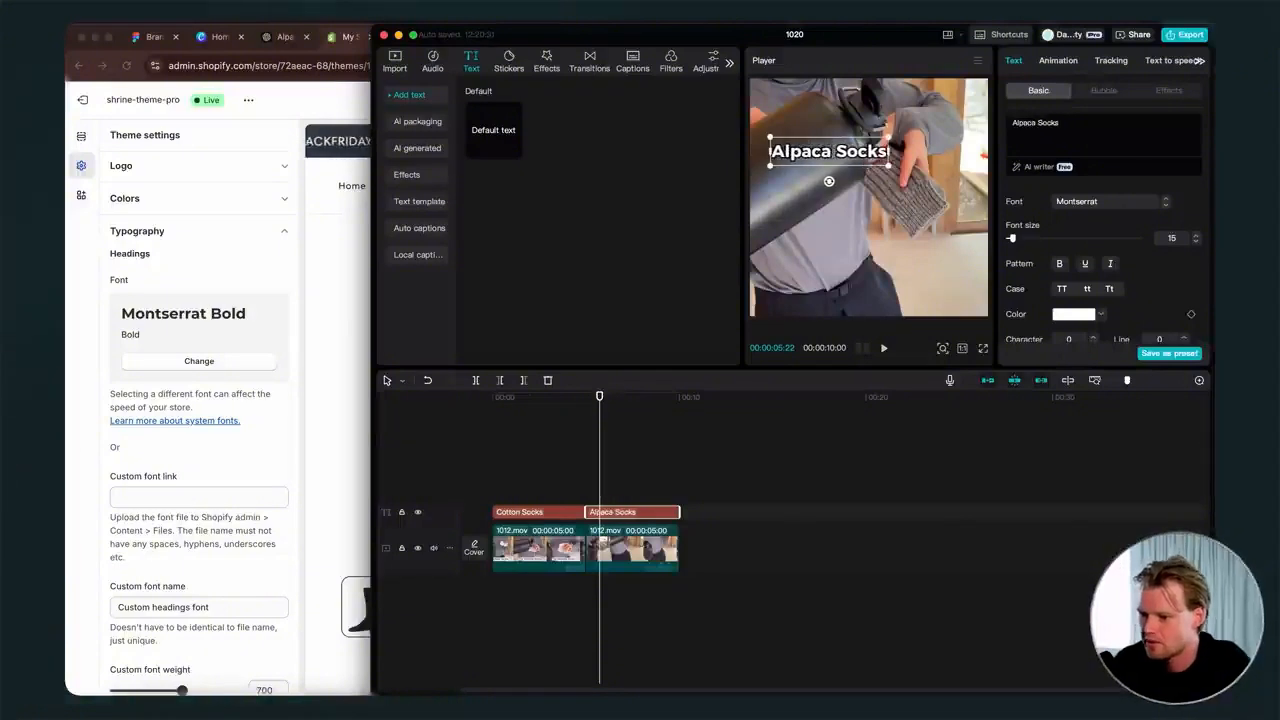
pyautogui.click(924, 404)
pyautogui.press('space')
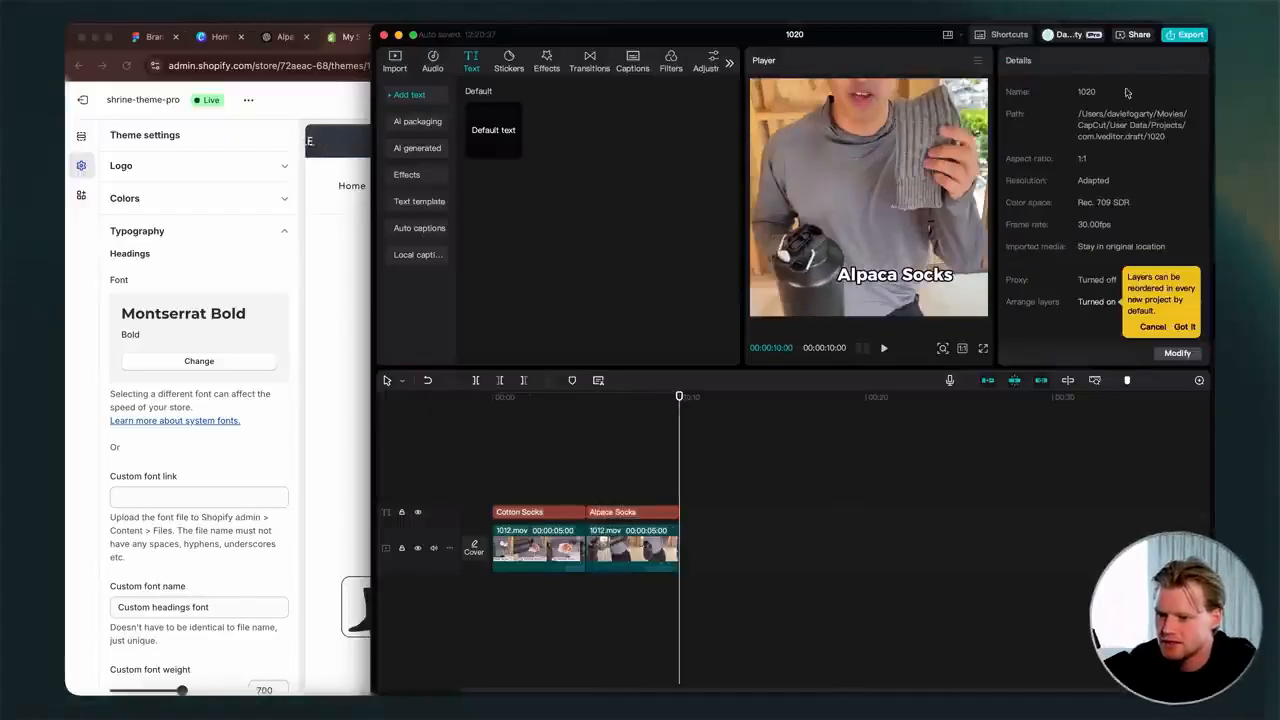
# - Export the video as "square" into the Edited finals folder
pyautogui.click(1185, 35)
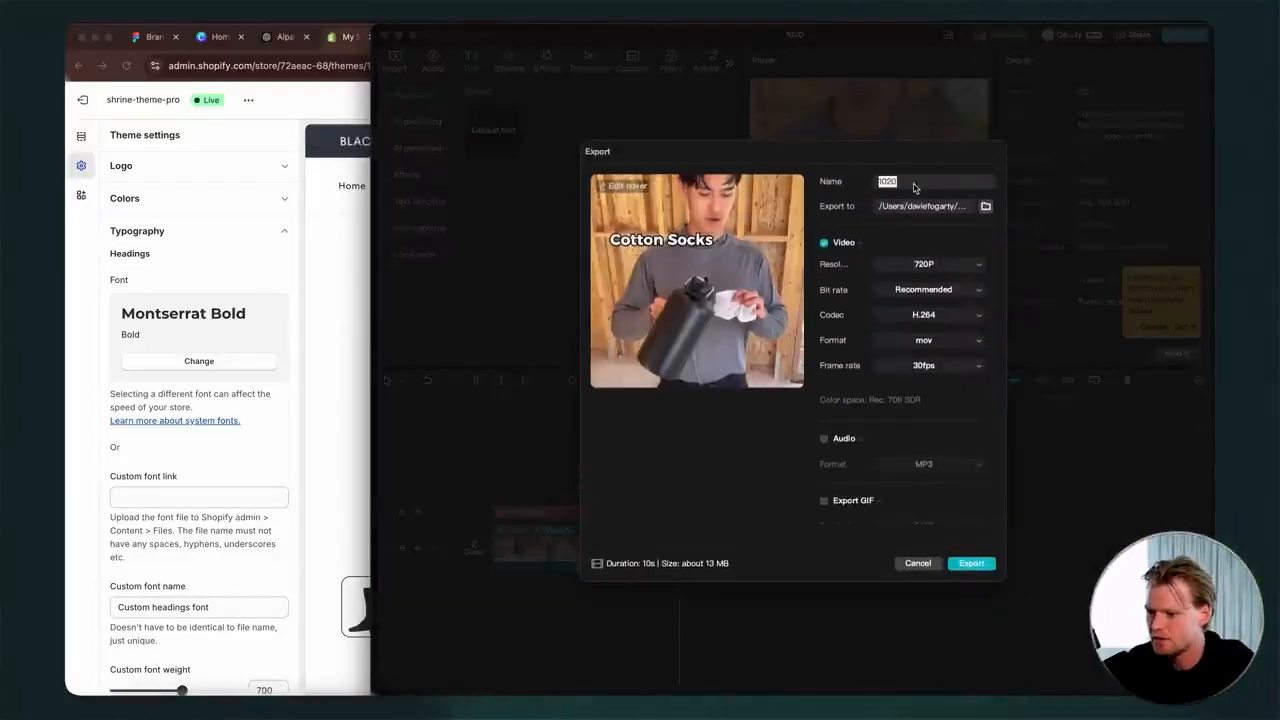
pyautogui.write('square')
pyautogui.click(985, 205)
pyautogui.click(1022, 490)
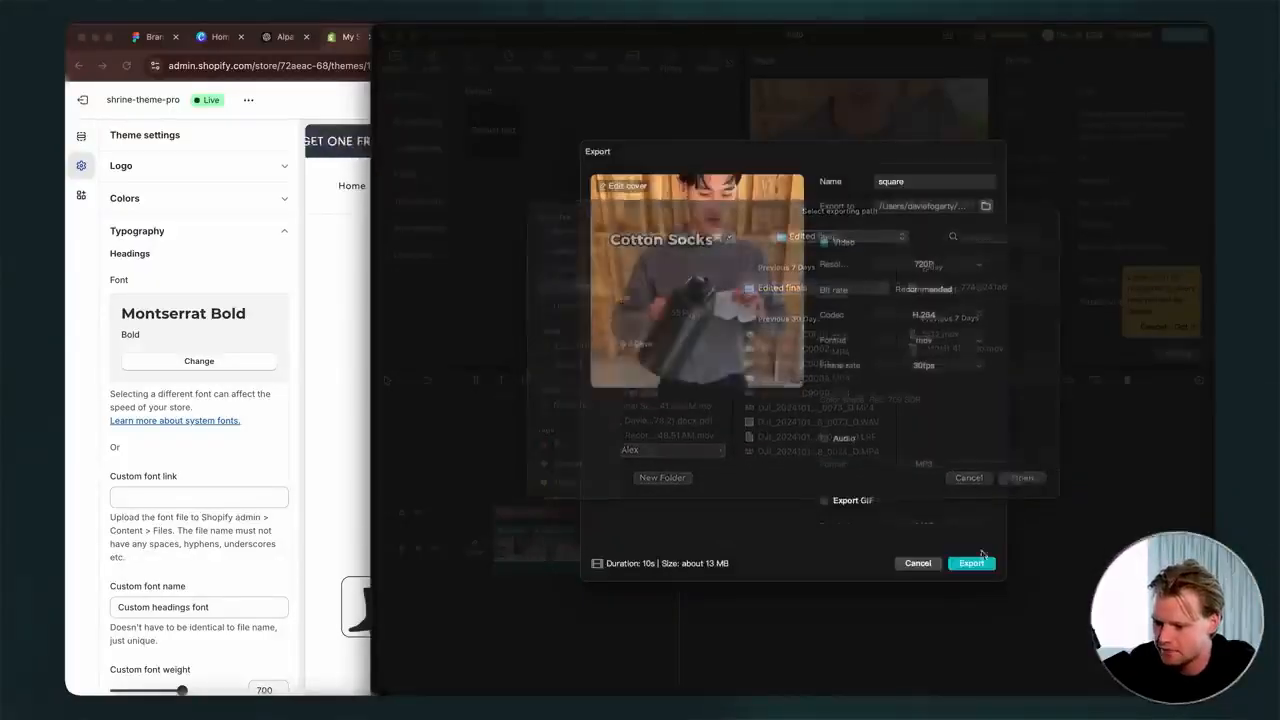
pyautogui.click(970, 563)
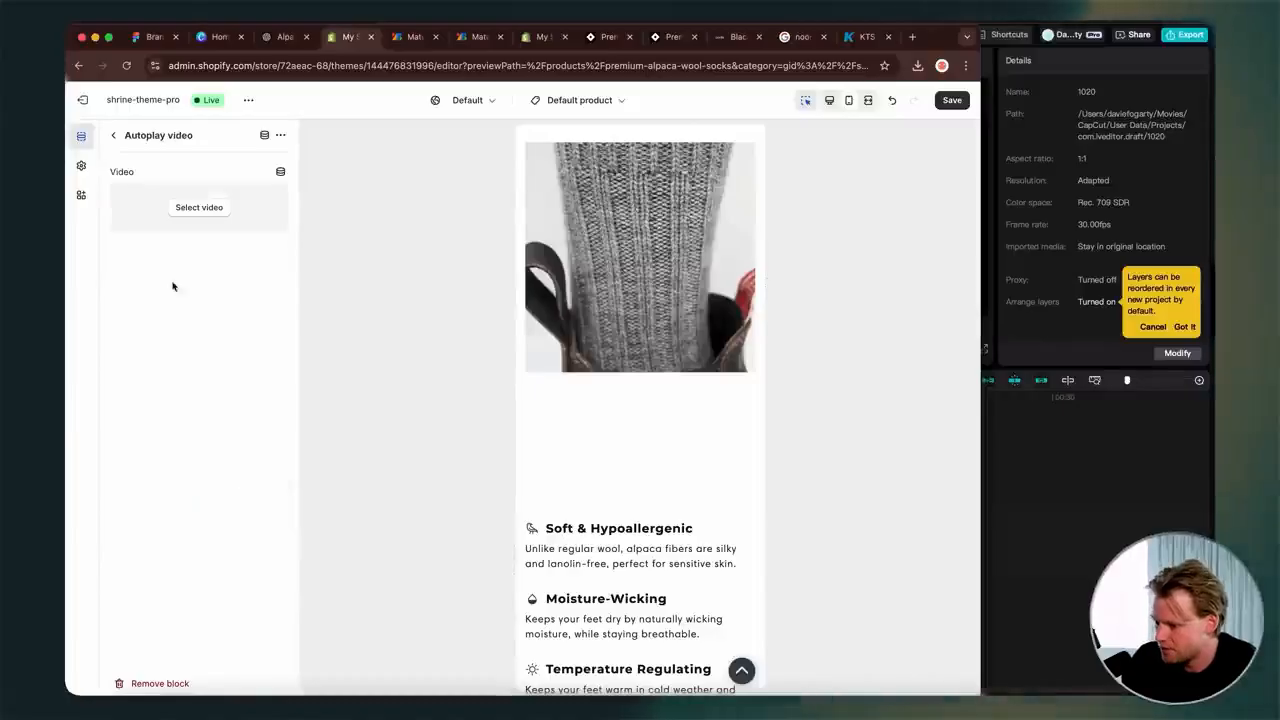
# - Open the video picker for the Autoplay video block in the Shopify theme editor
pyautogui.click(198, 208)
pyautogui.click(520, 471)
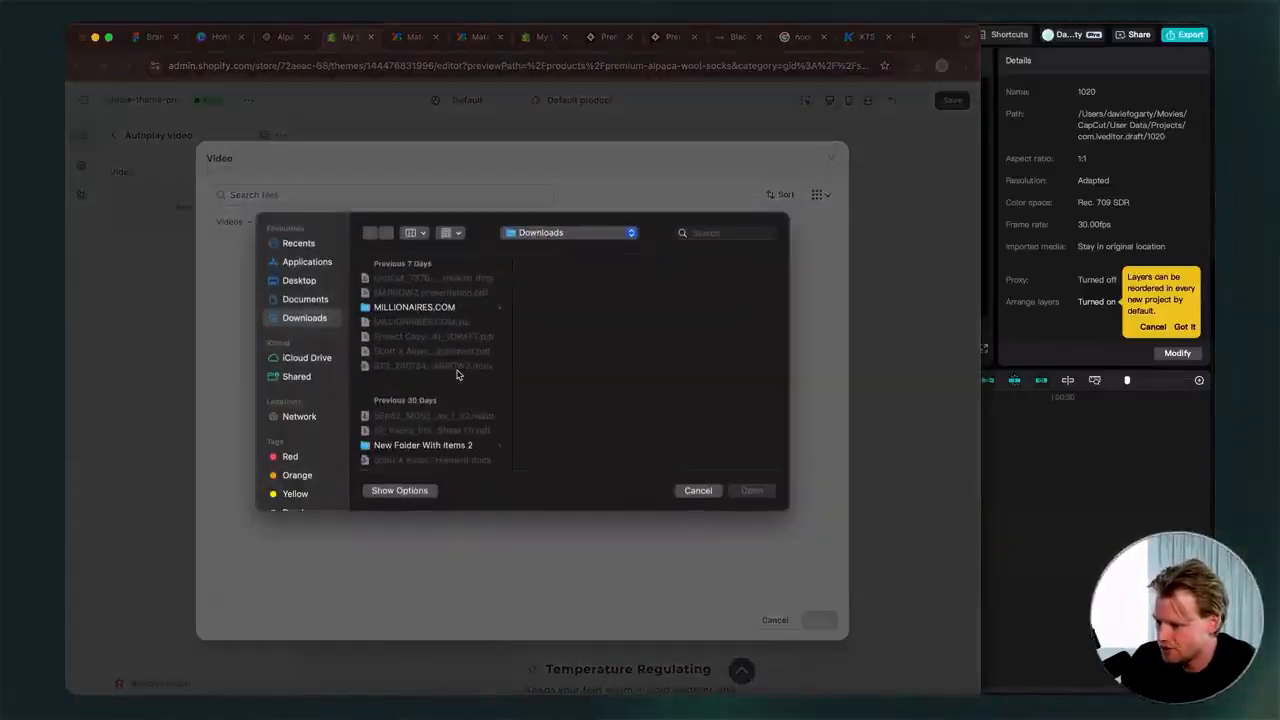
pyautogui.scroll(1, 458, 288)
pyautogui.click(458, 285)
pyautogui.scroll(-3, 560, 412)
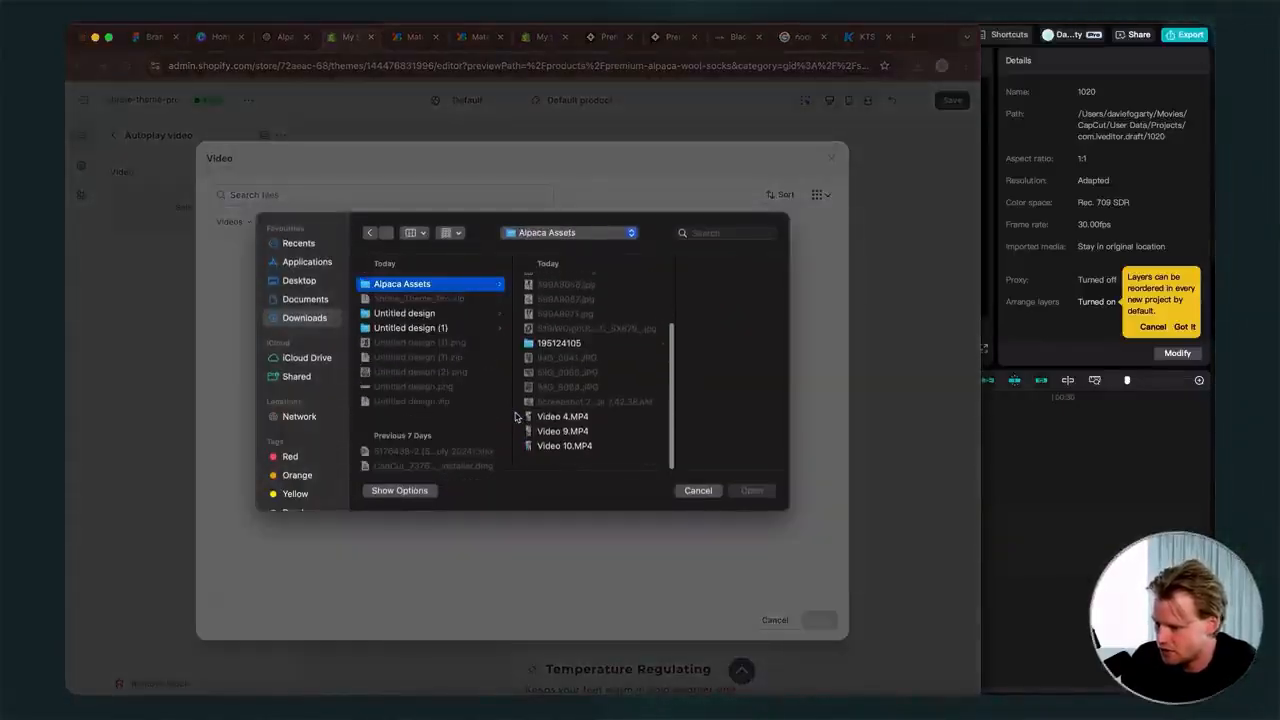
pyautogui.scroll(-5, 455, 380)
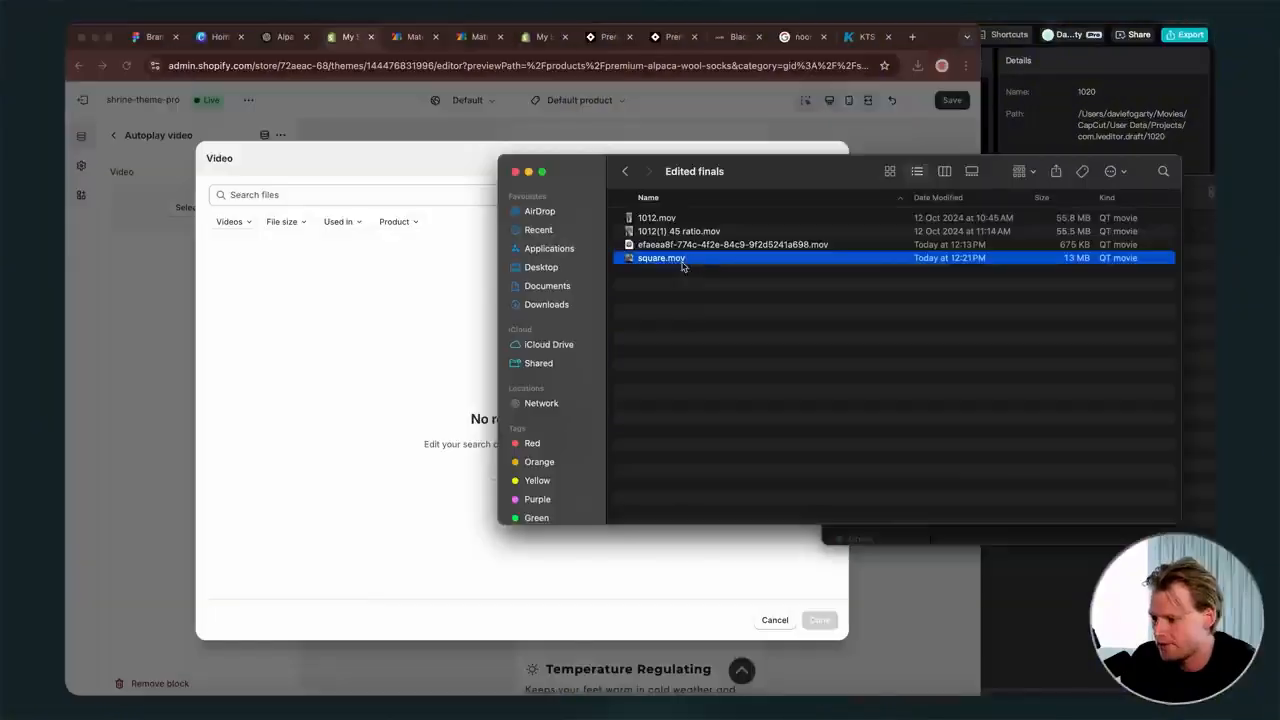
# - Upload square.mov from the Edited finals folder and assign it as the Autoplay video block's video
pyautogui.moveTo(683, 266); pyautogui.dragTo(400, 533)
pyautogui.click(1061, 370)
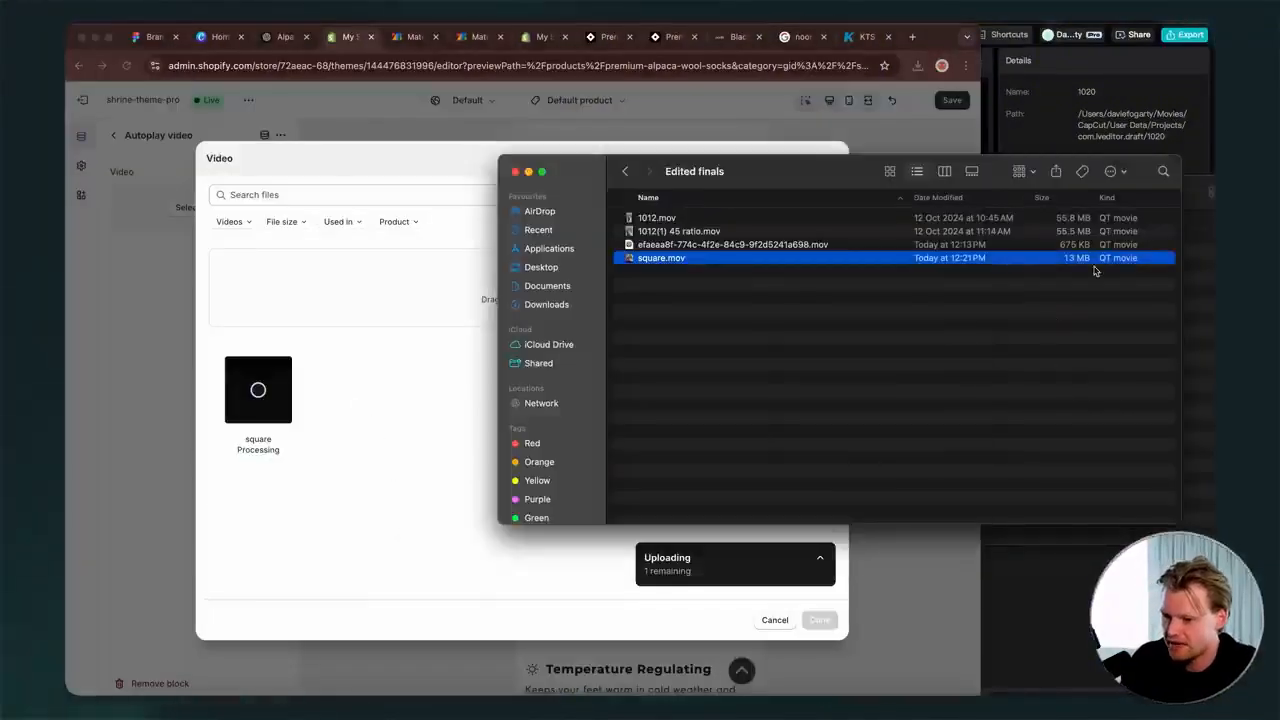
pyautogui.click(461, 430)
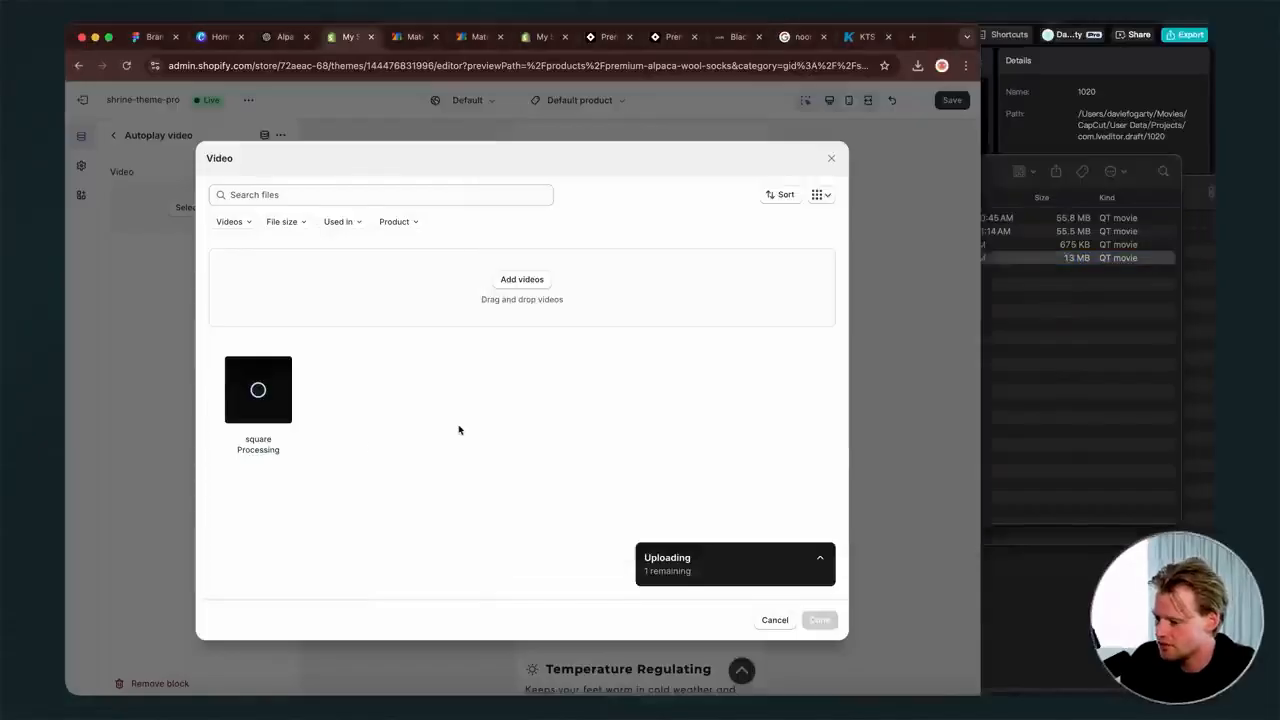
pyautogui.click(822, 623)
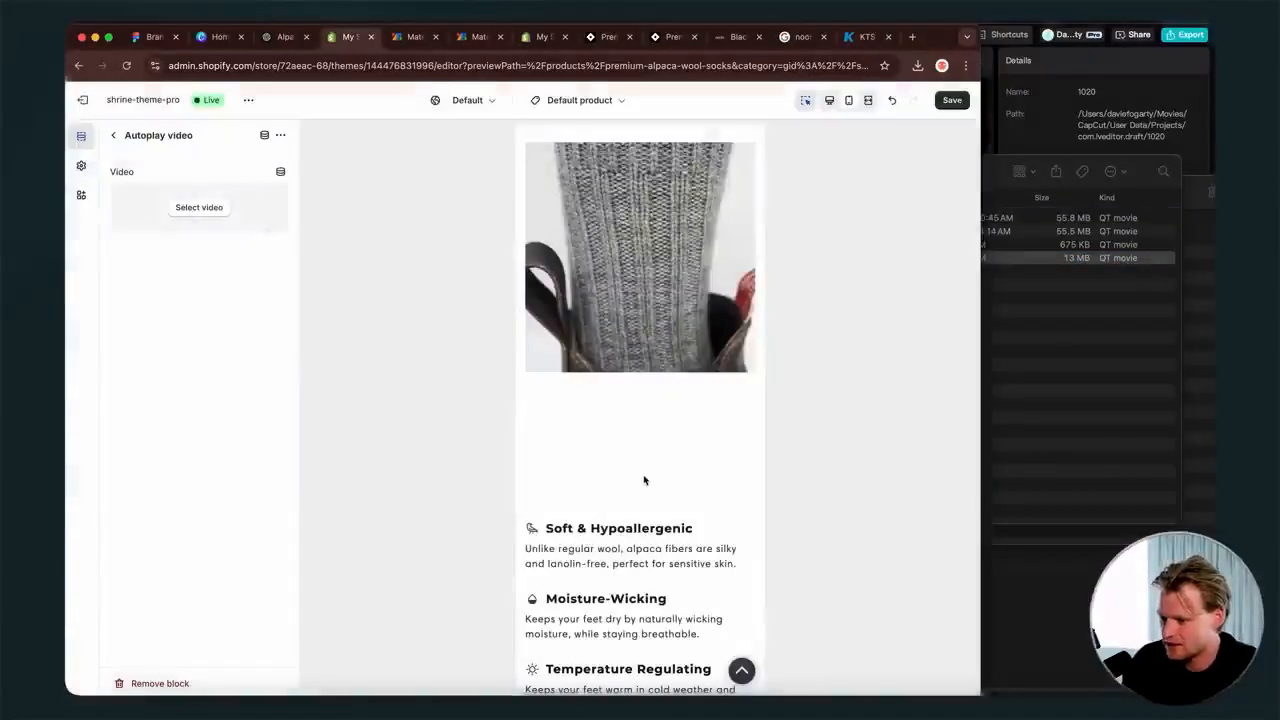
# - Move the Autoplay video block above the Image block in the Icons with content section and delete that Image block
pyautogui.click(114, 136)
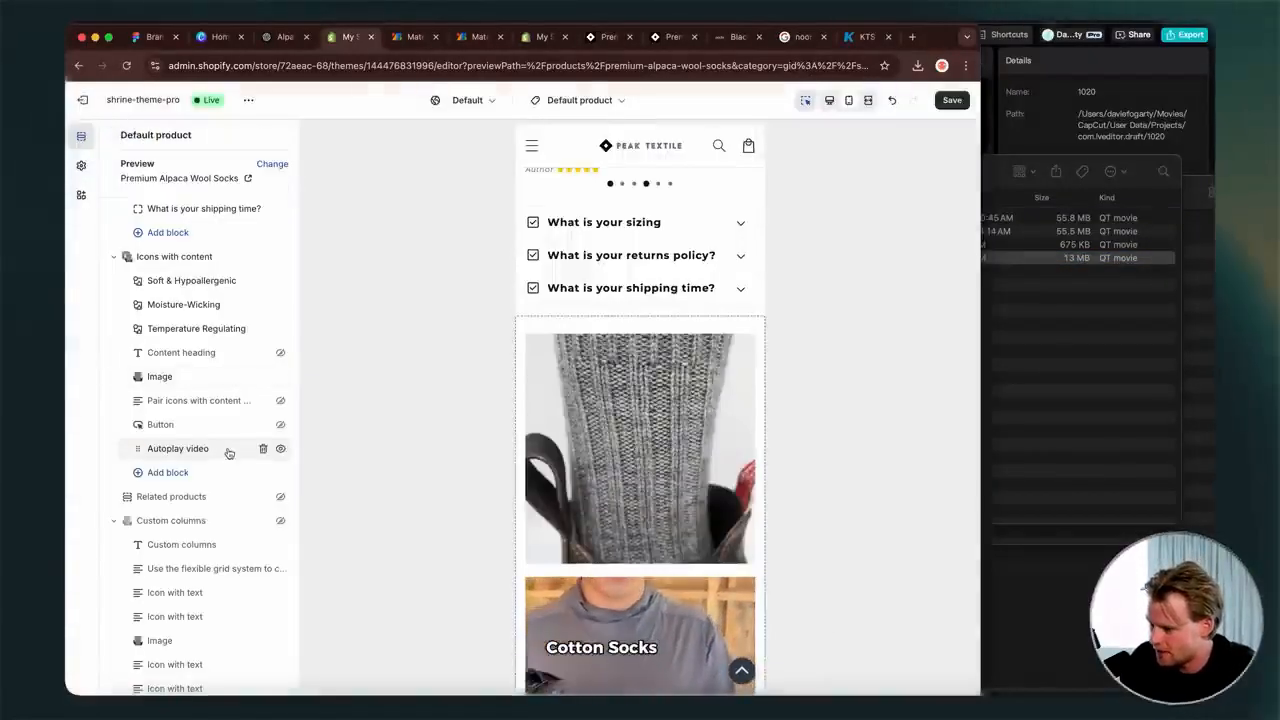
pyautogui.moveTo(206, 449); pyautogui.dragTo(200, 400)
pyautogui.click(200, 400)
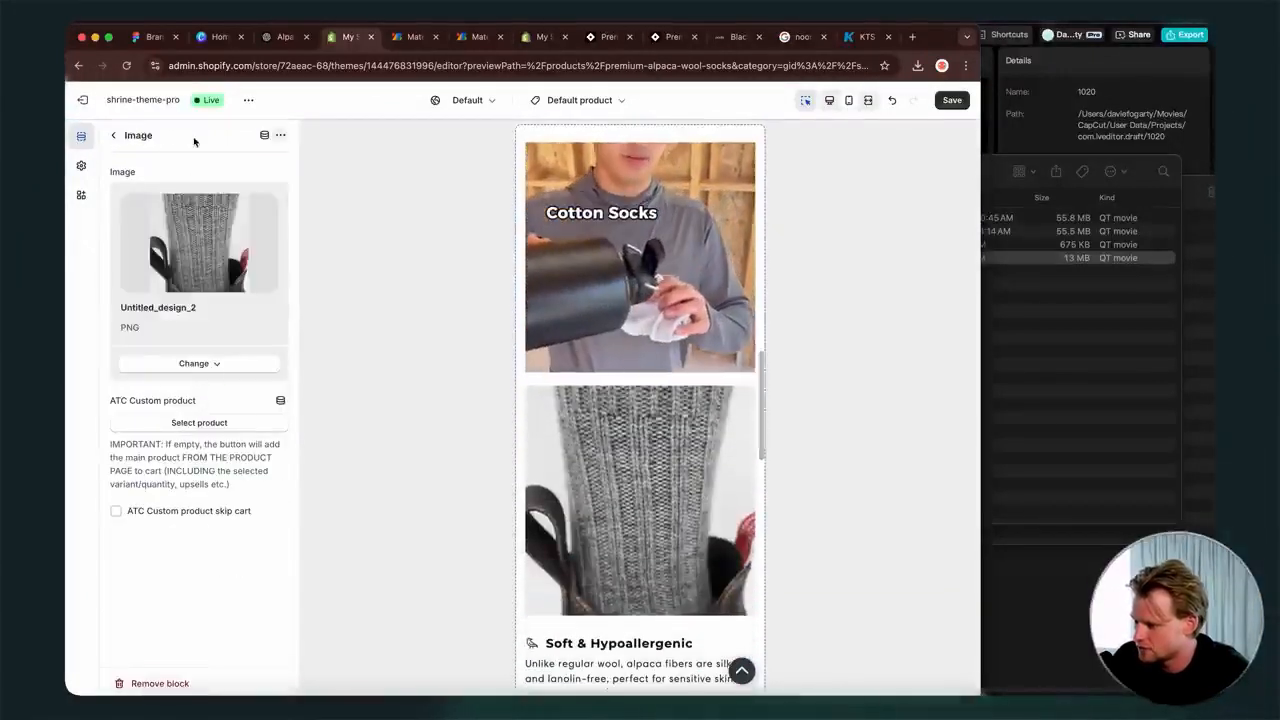
pyautogui.click(112, 135)
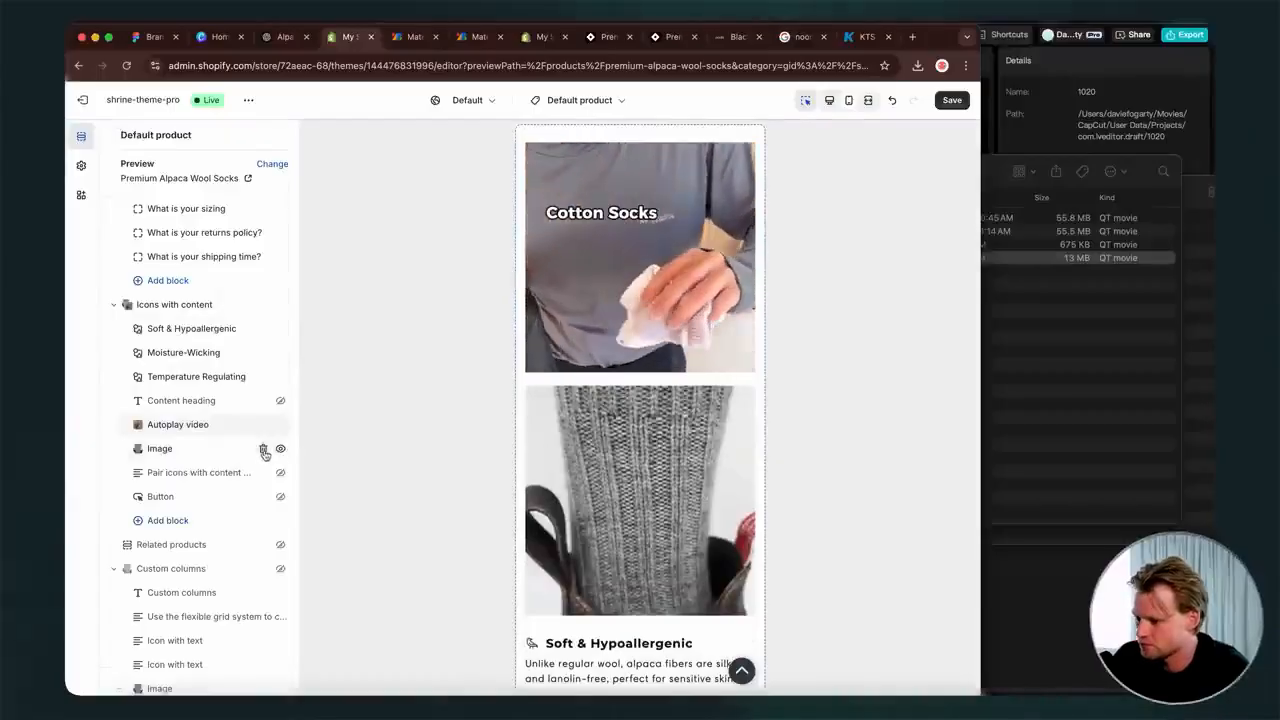
pyautogui.click(263, 449)
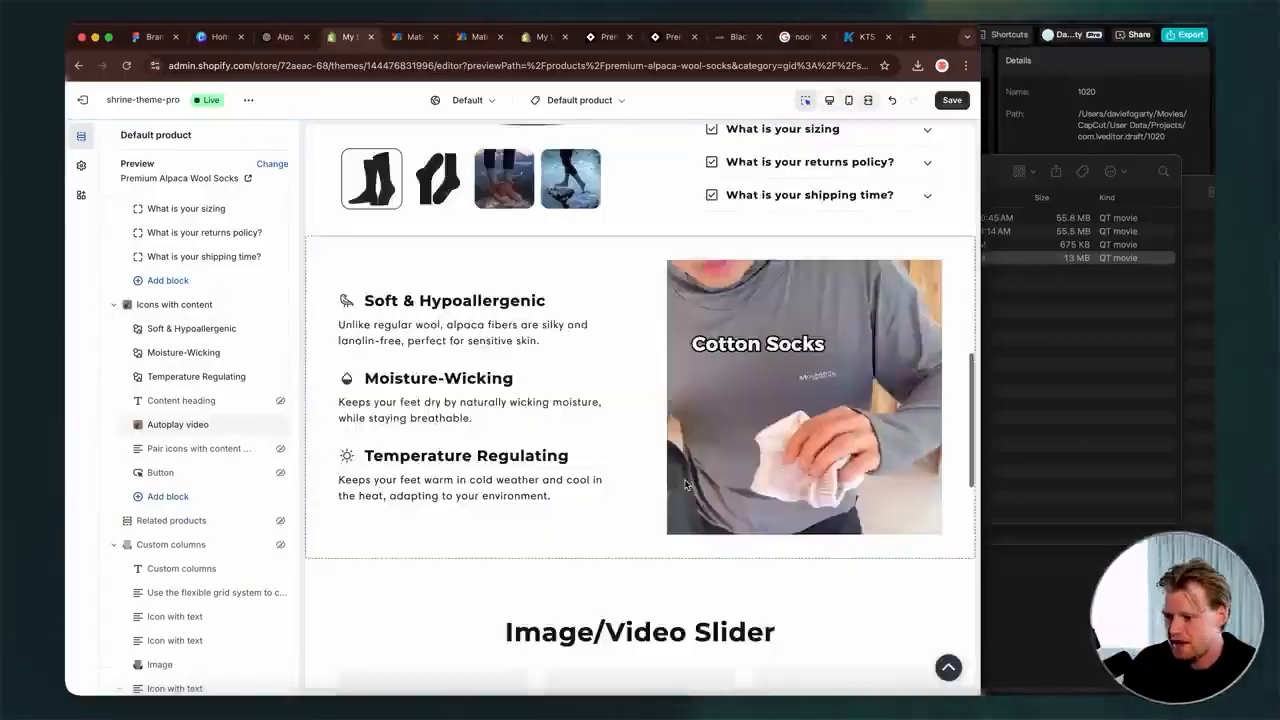
# - Check the Icons with content section in the desktop and mobile previews and save the theme
pyautogui.scroll(1, 685, 484)
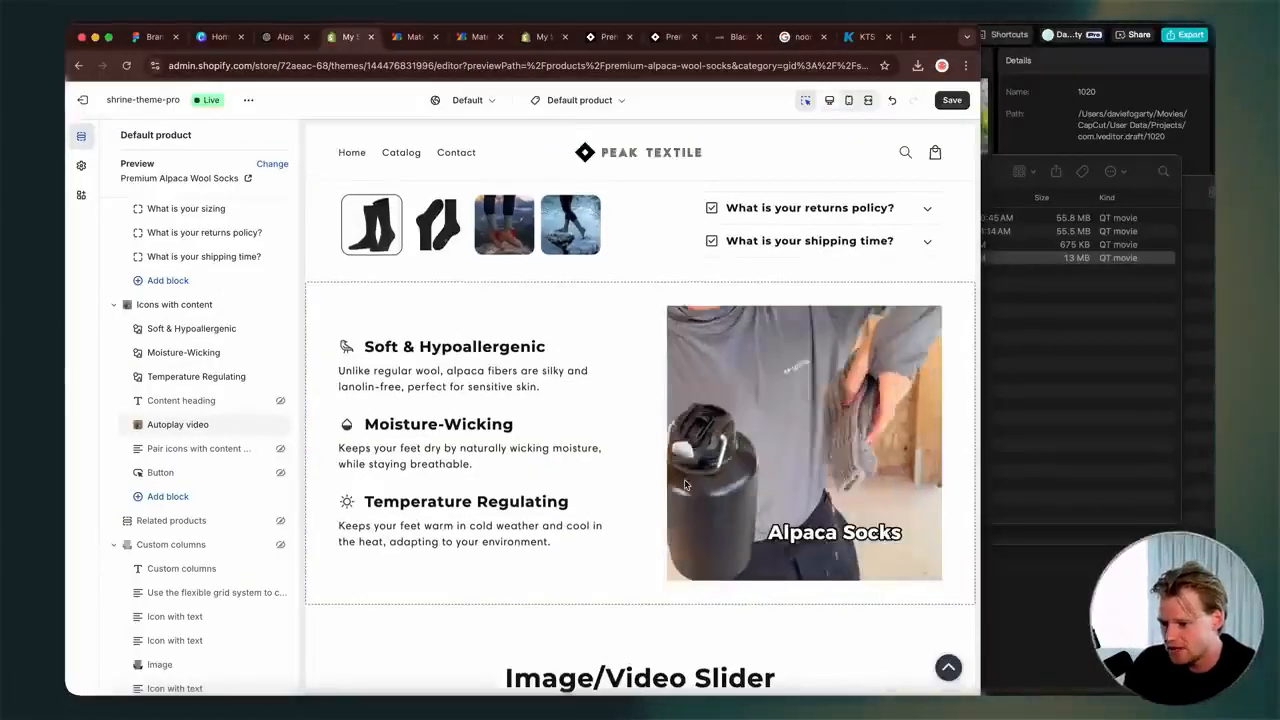
pyautogui.click(411, 389)
pyautogui.scroll(-2, 411, 389)
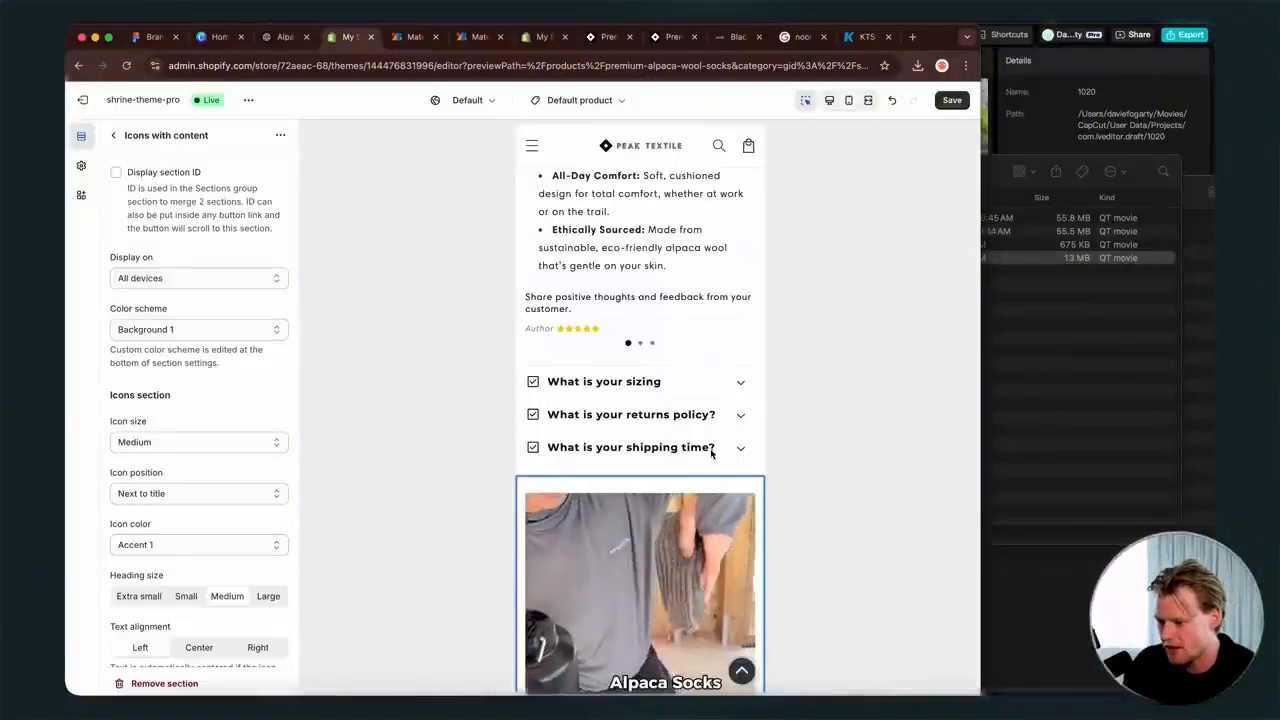
pyautogui.scroll(10, 711, 453)
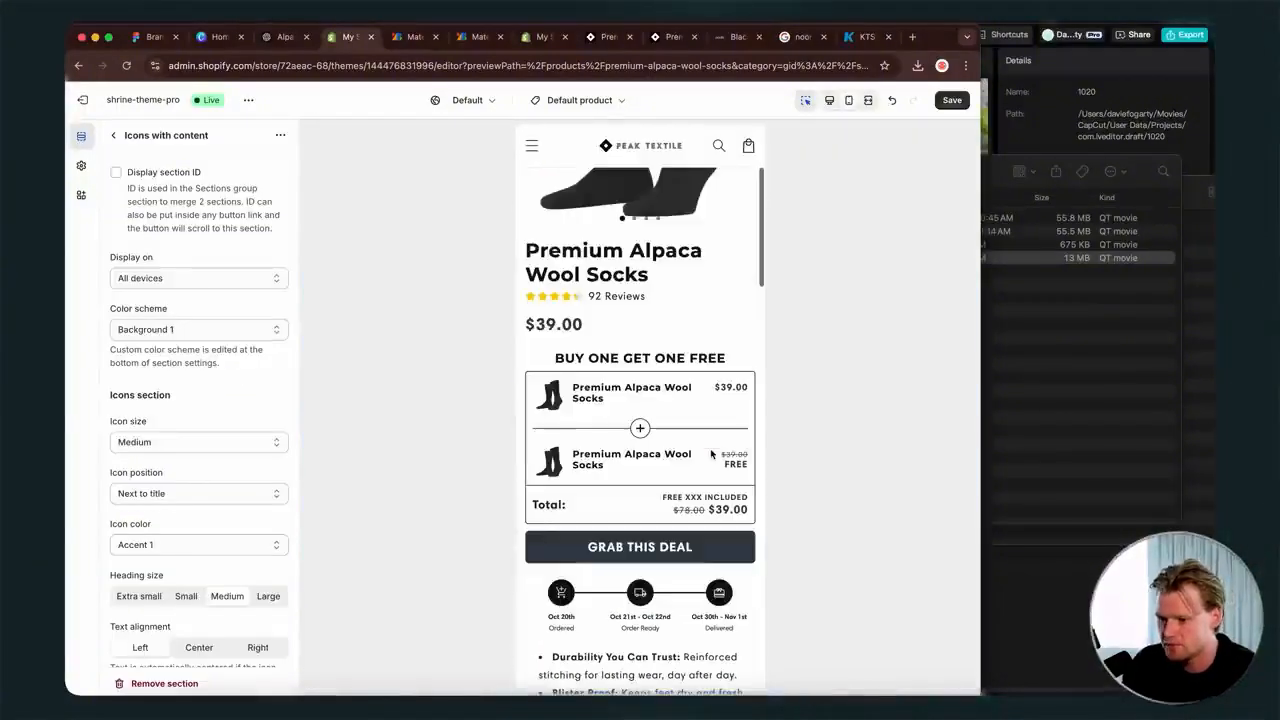
pyautogui.click(953, 102)
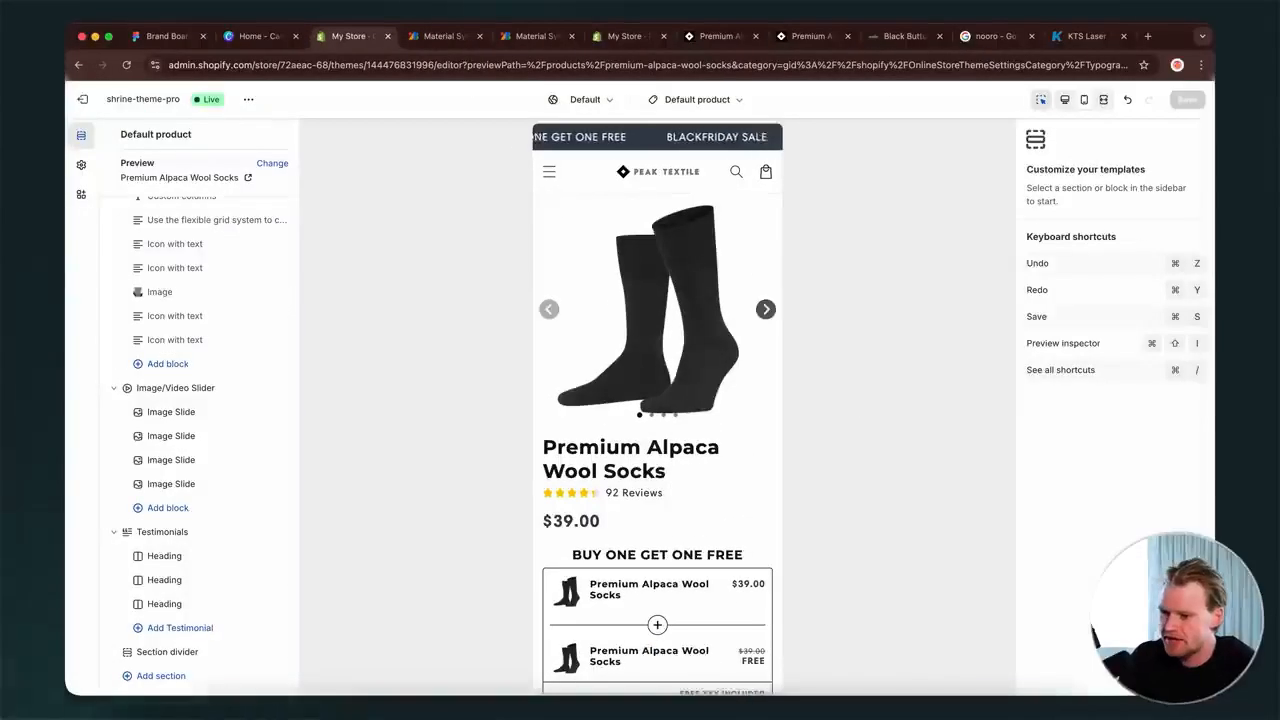
# - Open chatgpt.com in a new browser tab and close the KTS Laser and nooro tabs
pyautogui.click(1149, 36)
pyautogui.write('chatgpt.com')
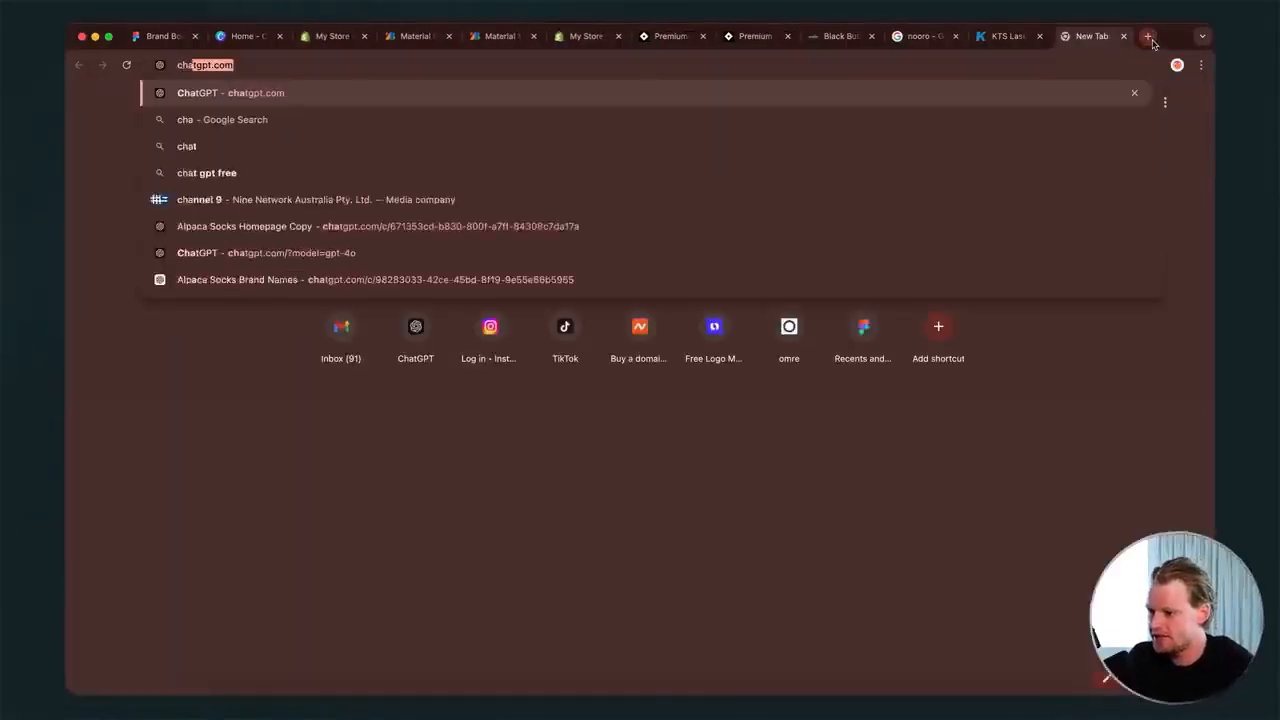
pyautogui.press('Return')
pyautogui.click(1010, 37)
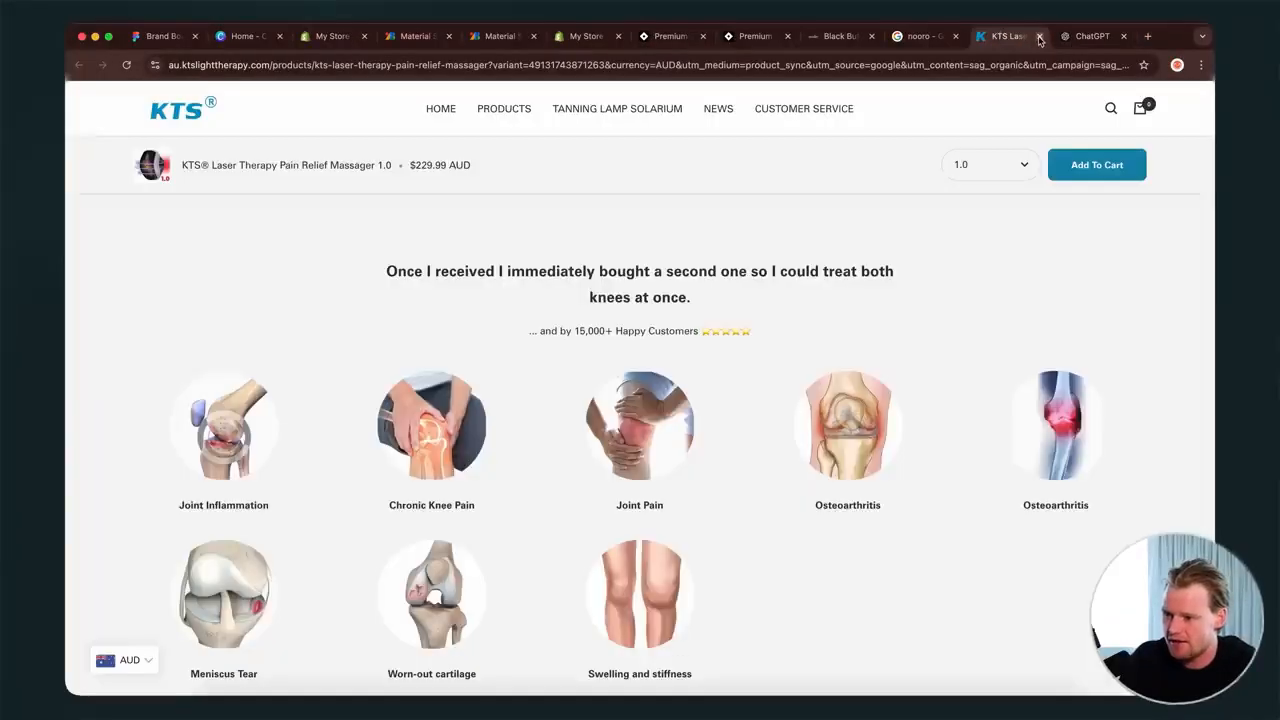
pyautogui.click(1040, 38)
pyautogui.click(921, 40)
pyautogui.click(955, 38)
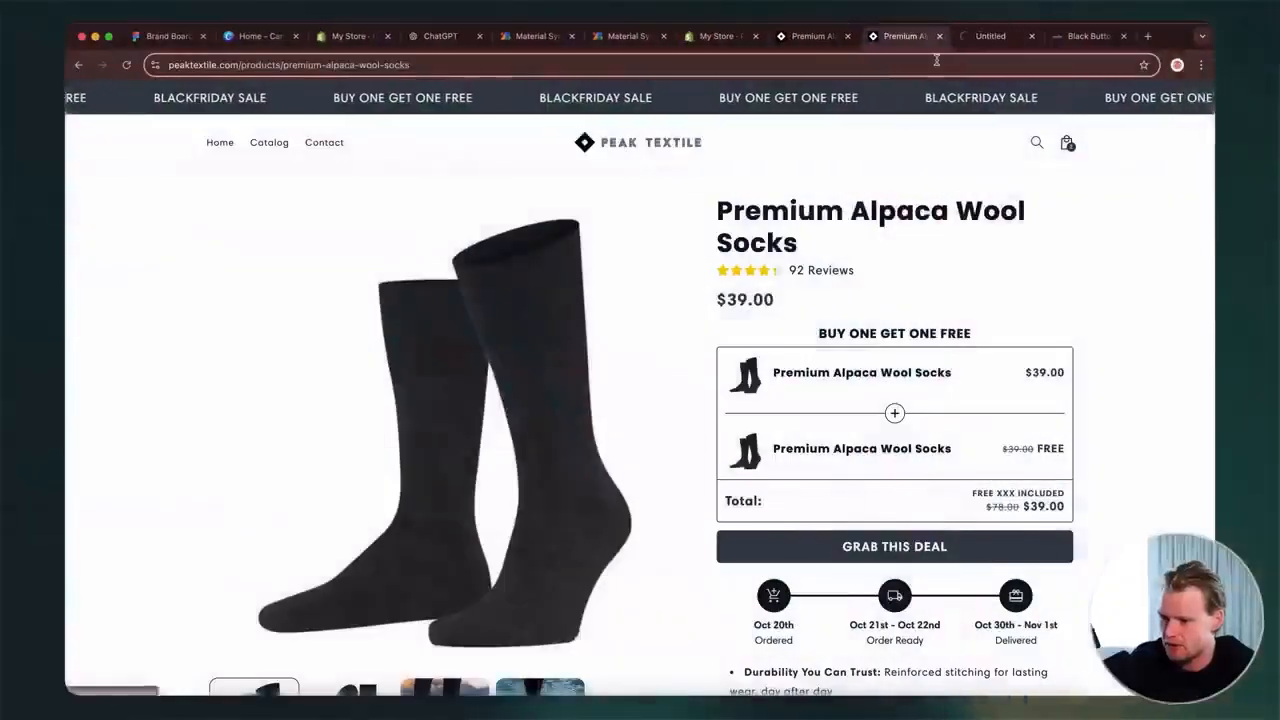
# - View the homepage's Comparison table, and in the Alpaca Socks Homepage Copy chat send "I want to create a comparison table with other types of socks"
pyautogui.hotkey('ctrl', 'Tab')
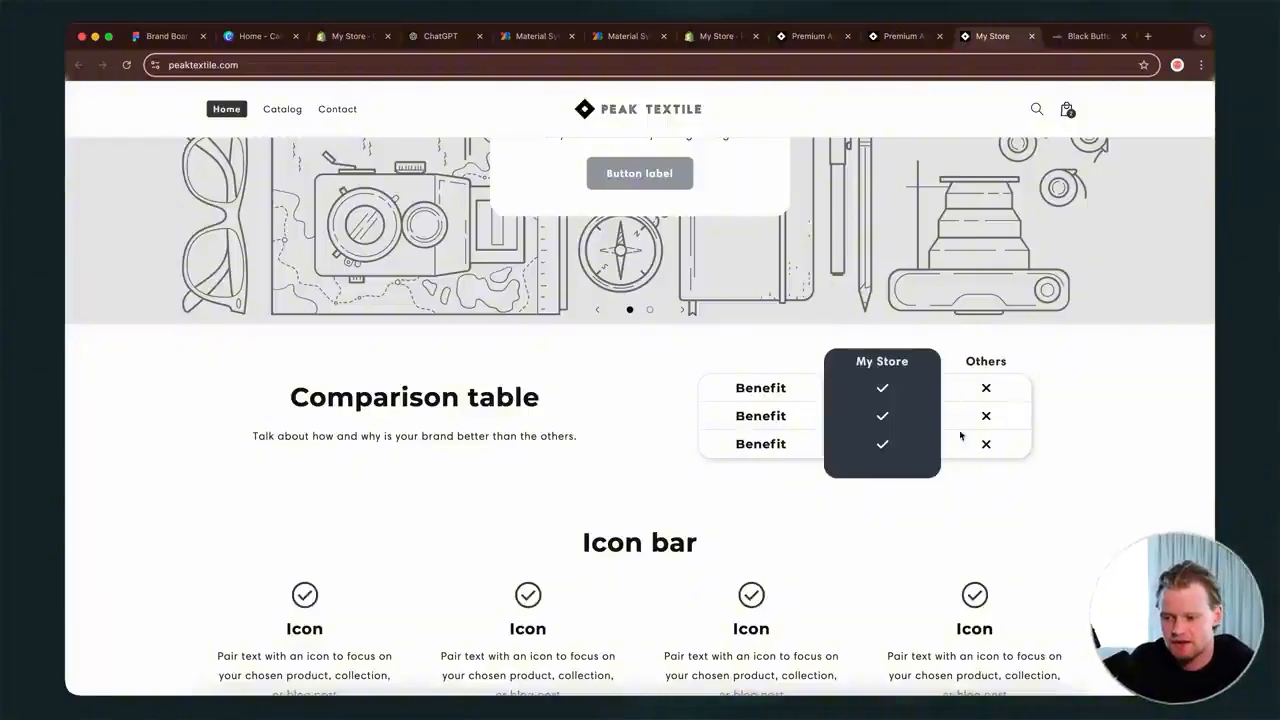
pyautogui.scroll(-1, 950, 420)
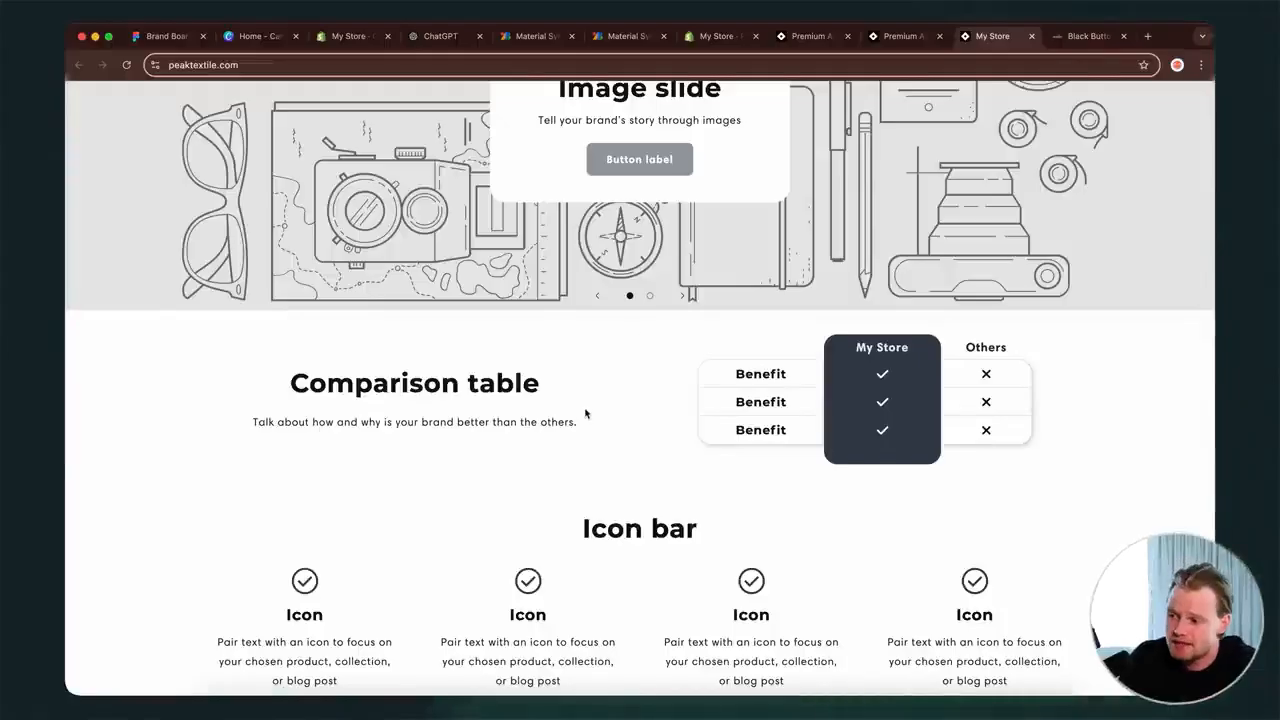
pyautogui.click(410, 40)
pyautogui.click(110, 224)
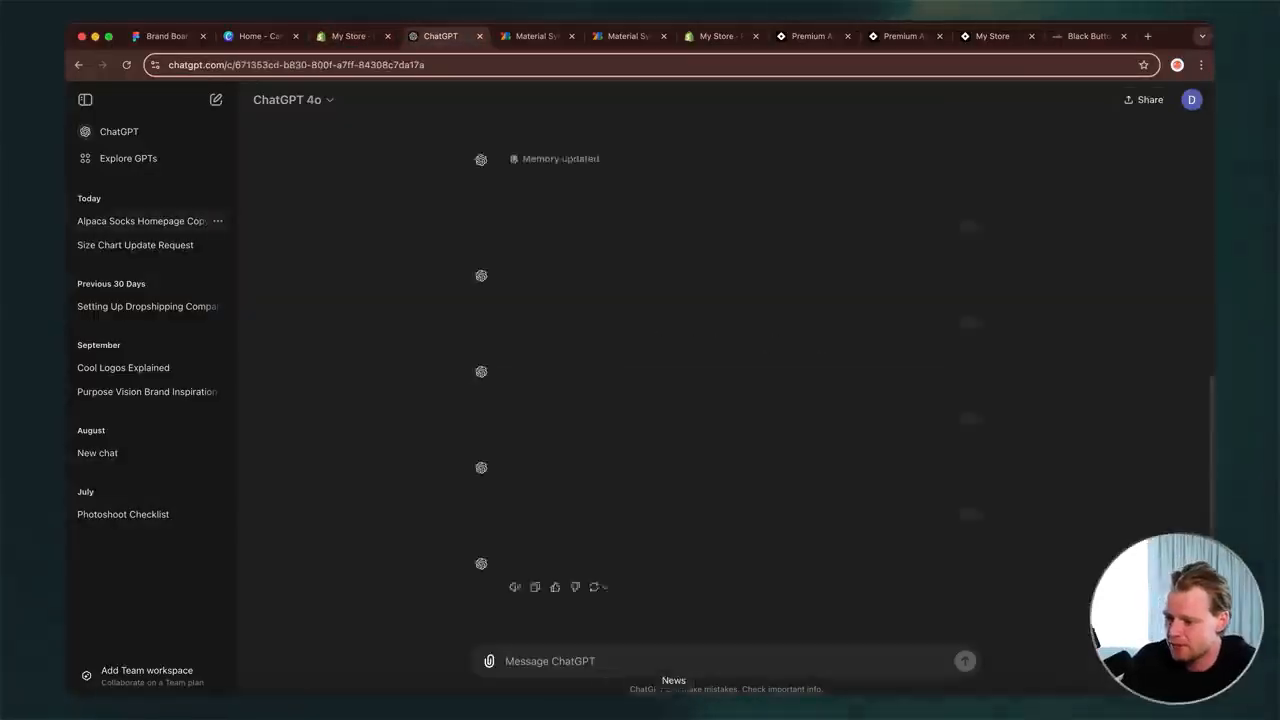
pyautogui.click(707, 661)
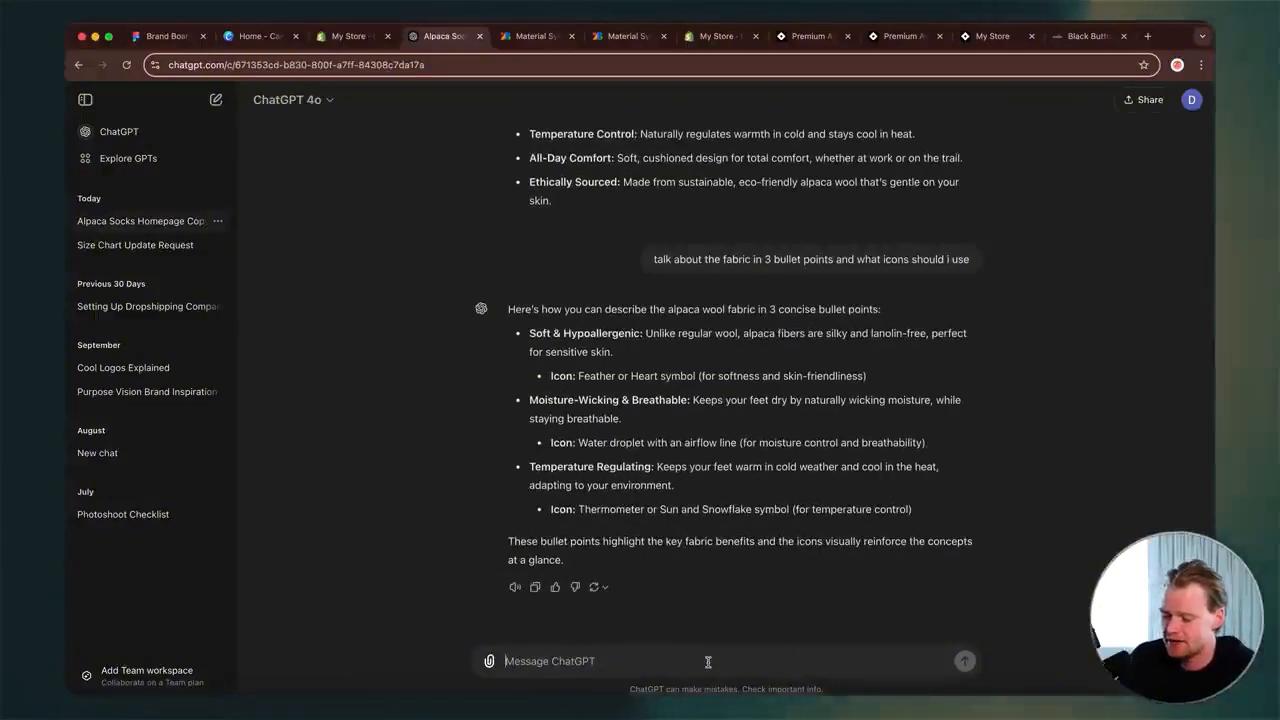
pyautogui.write('I want to create a')
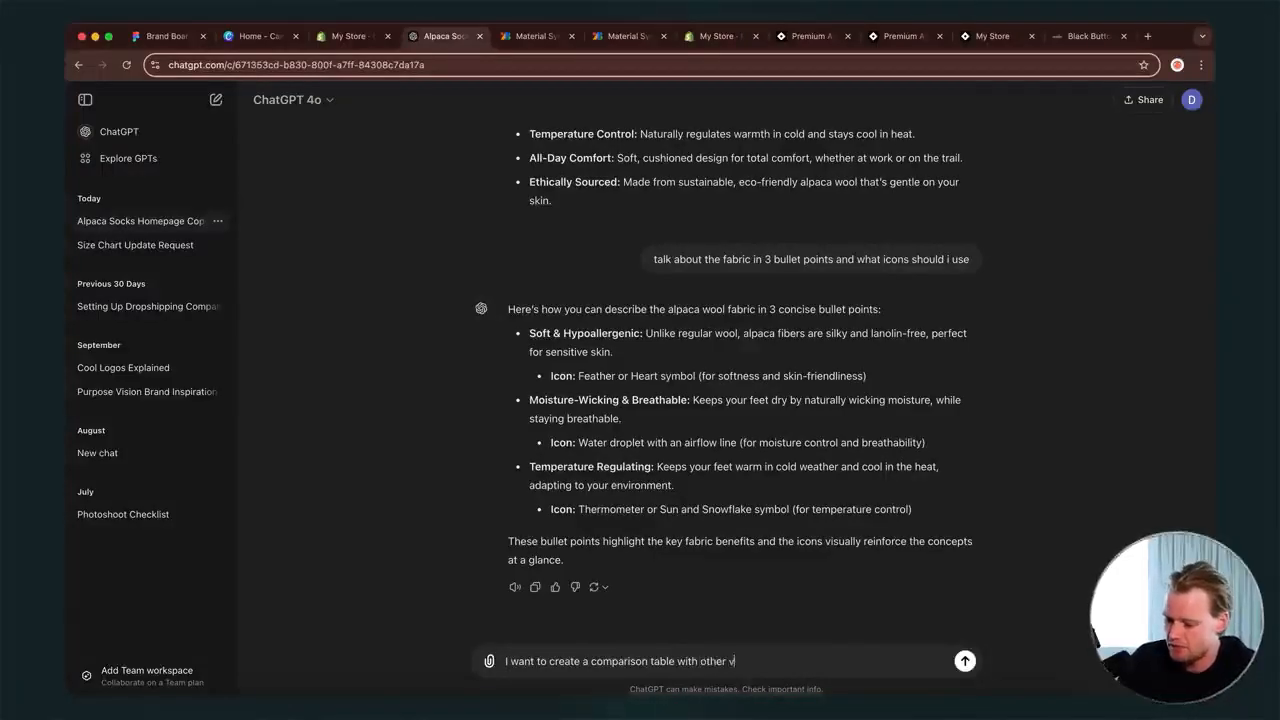
pyautogui.write('comparison table with other types of socks')
pyautogui.press('Return')
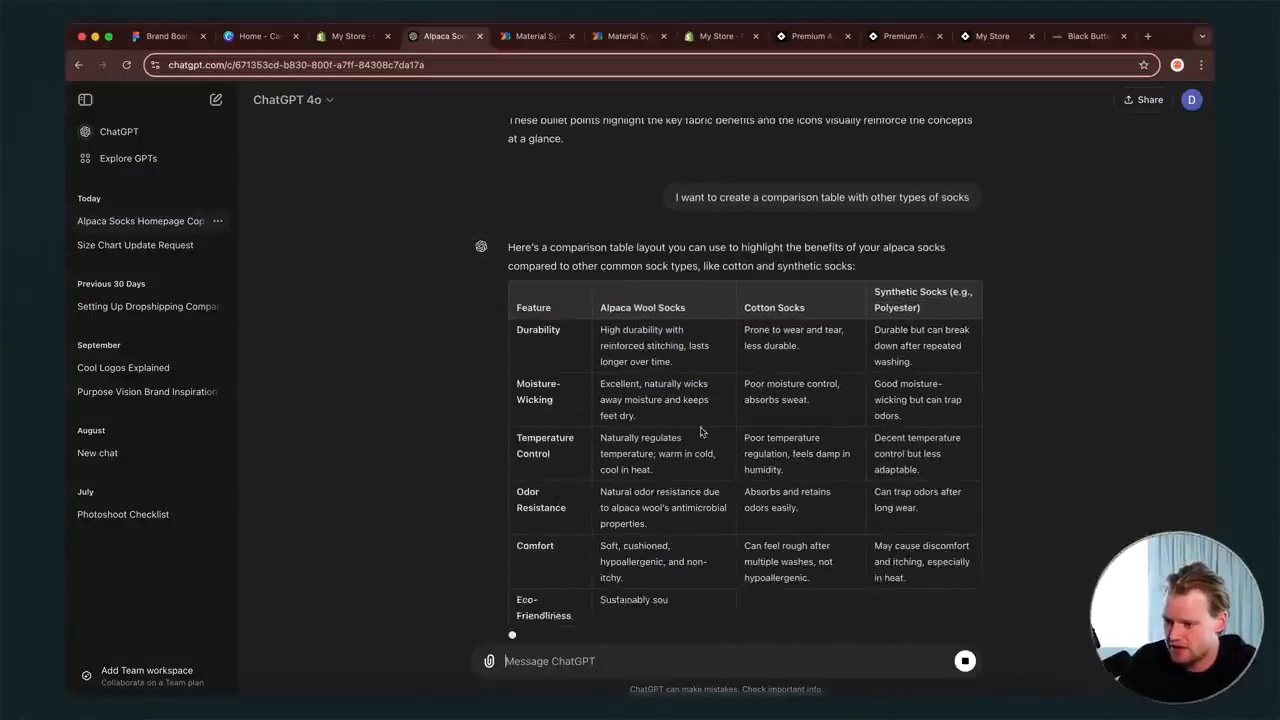
# - Capture the store's comparison table as a screenshot and send it to ChatGPT with "i want it to be in this format"
pyautogui.click(990, 37)
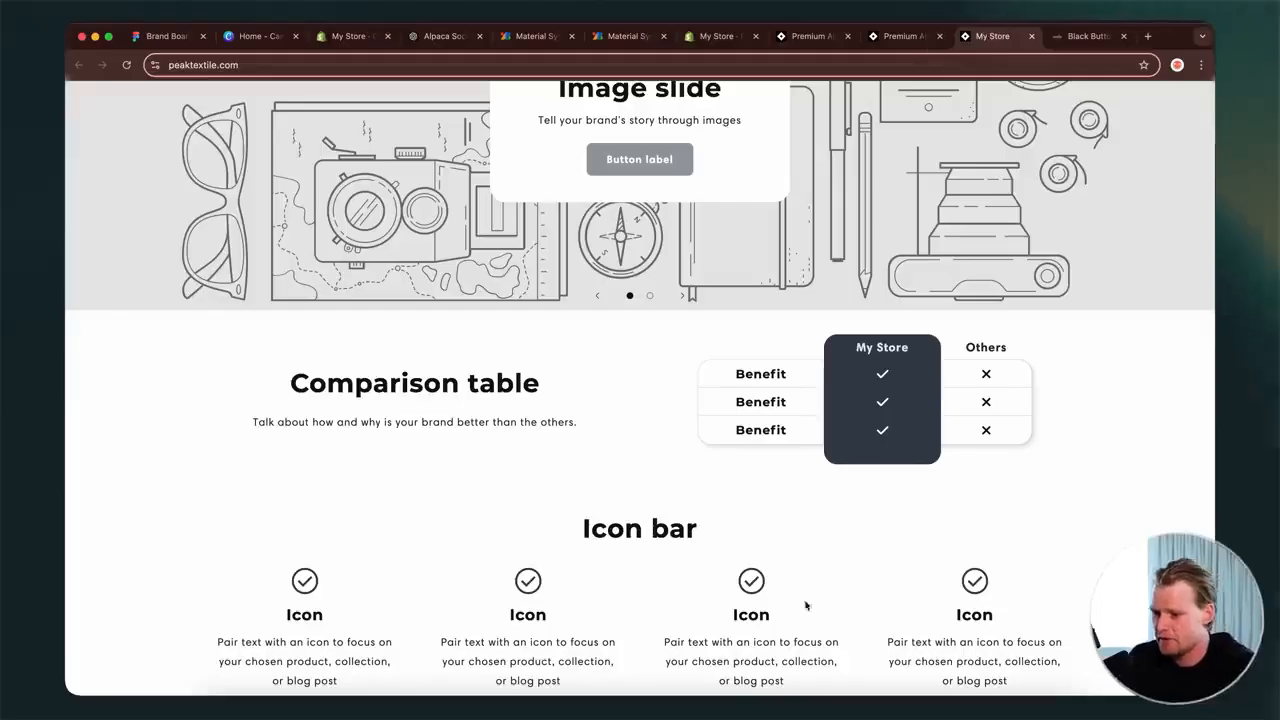
pyautogui.press('super+shift+4')
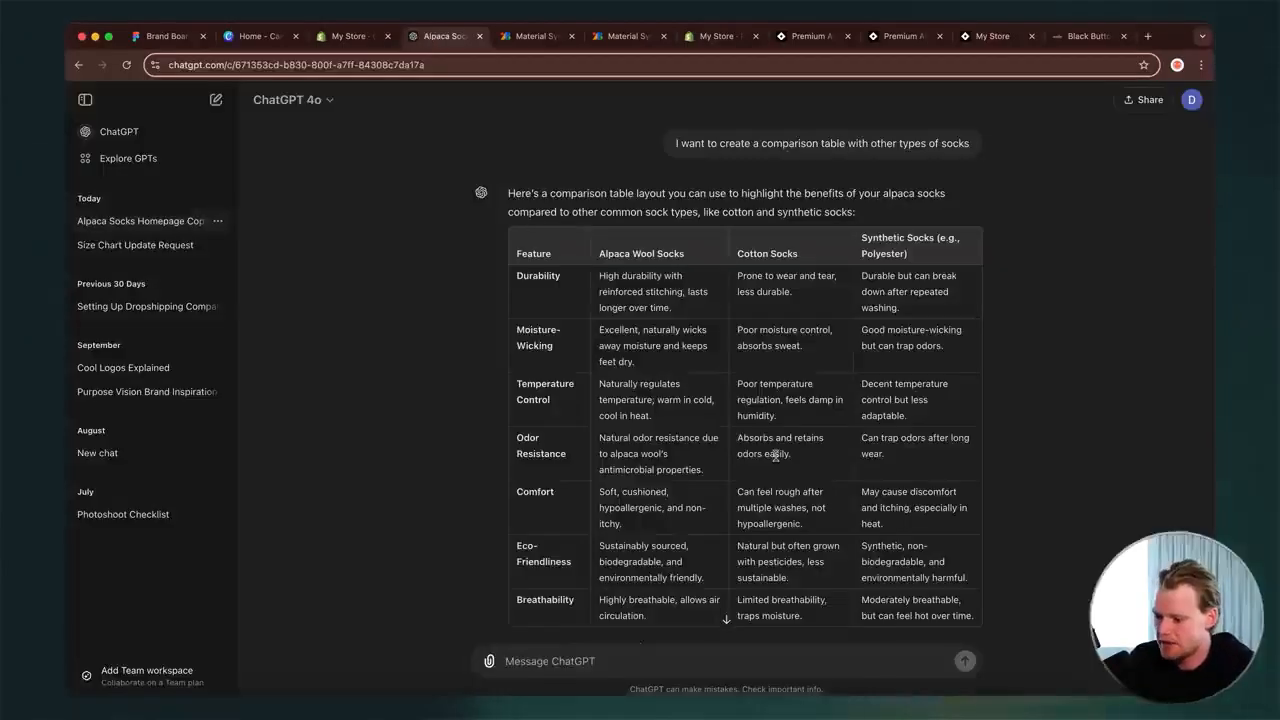
pyautogui.click(672, 649)
pyautogui.press('super+v')
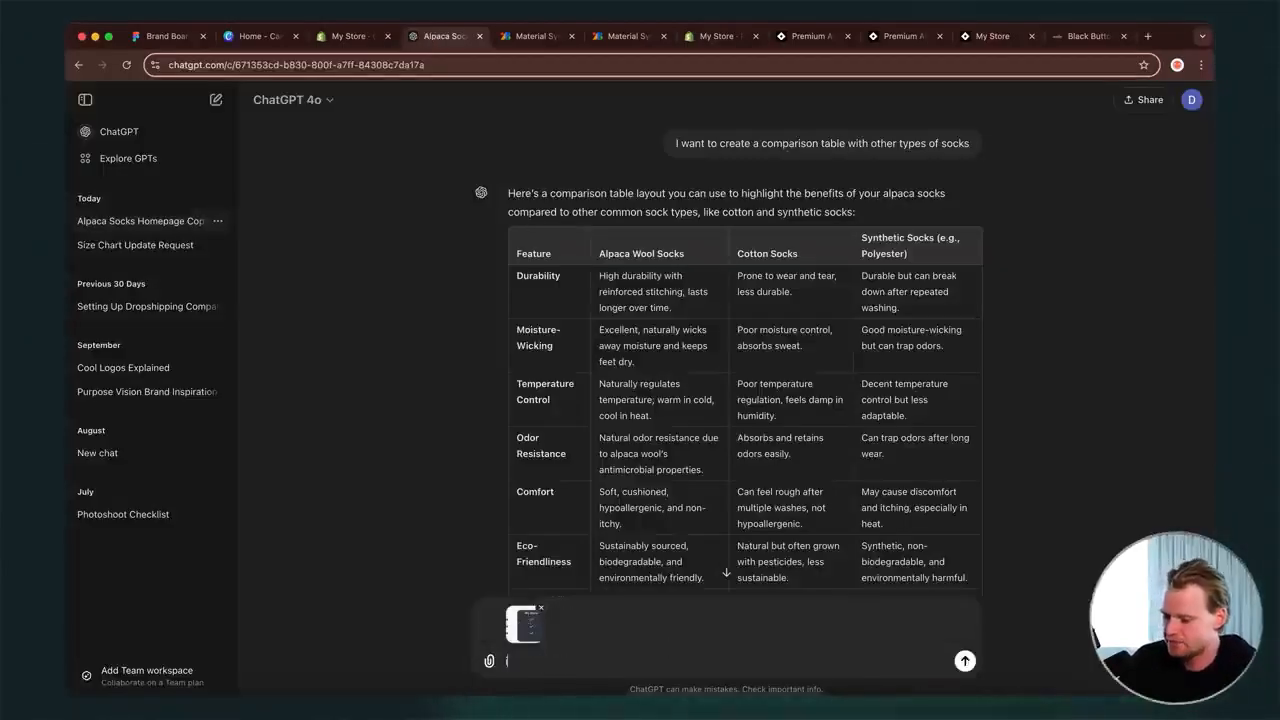
pyautogui.write('i want it to be in this format')
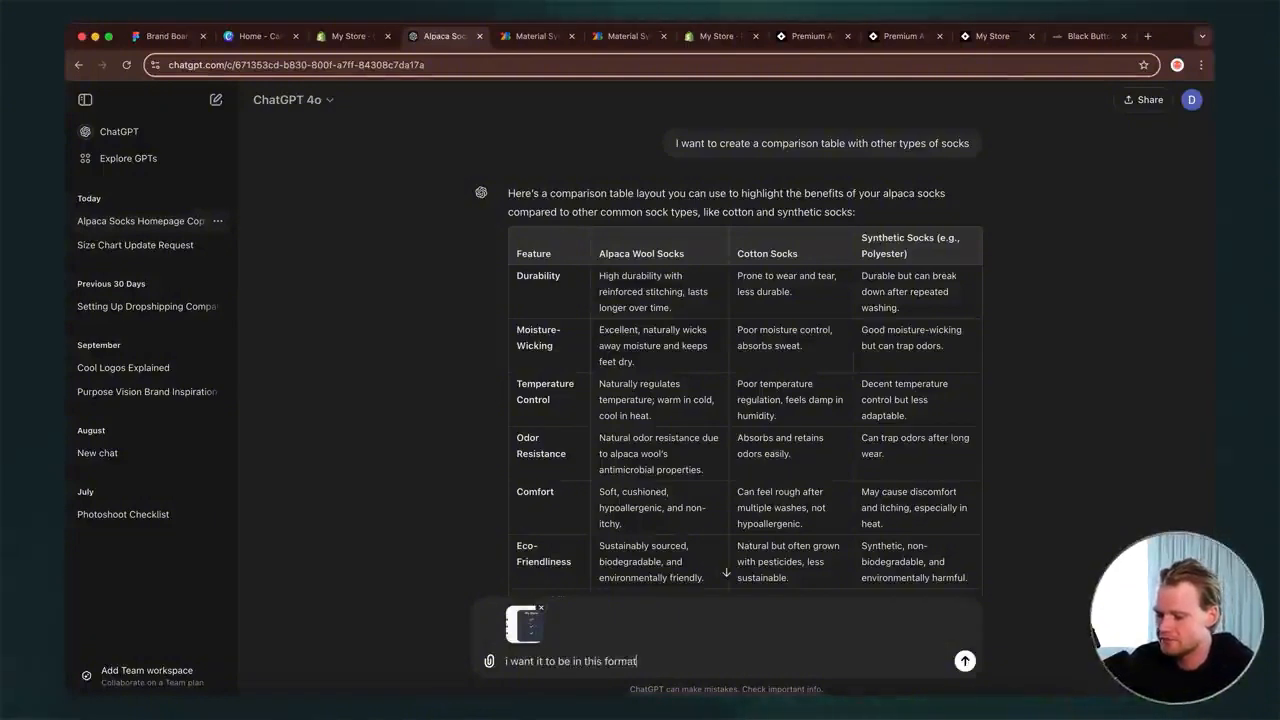
pyautogui.press('Return')
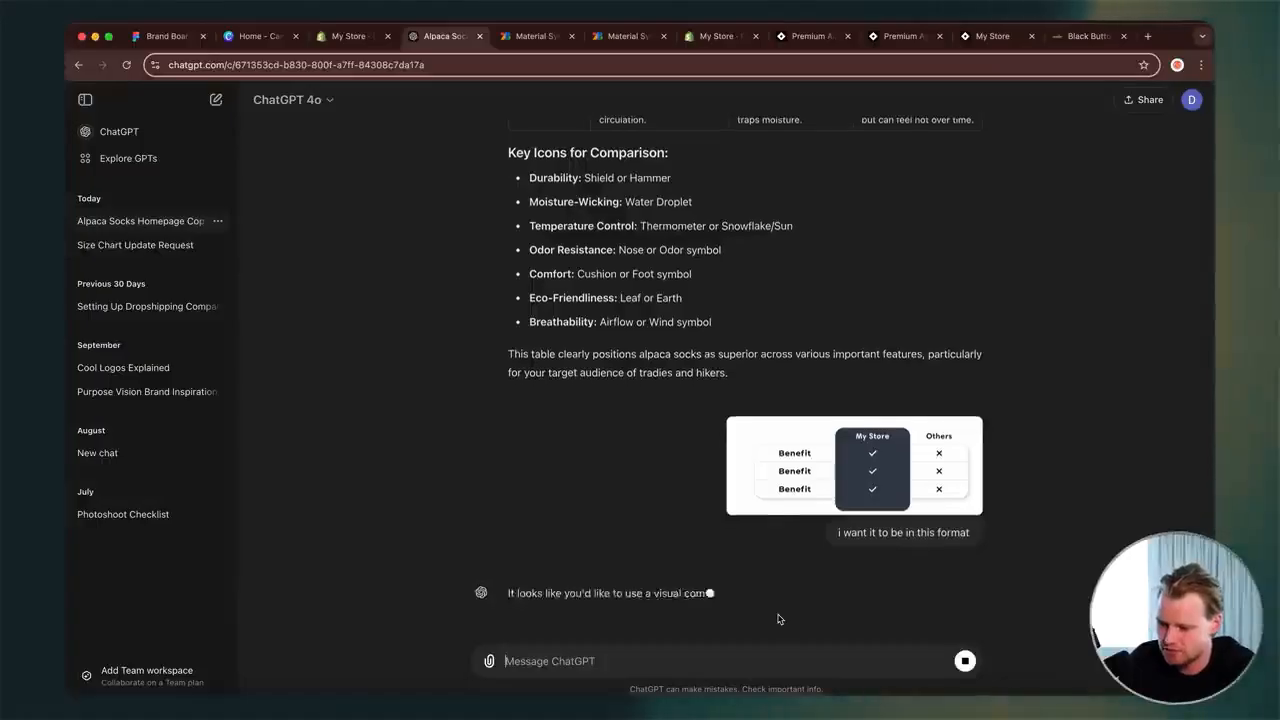
# - Review ChatGPT's feature table, and send the comparison table screenshot with "make this table vs polyester and alpaca wool"
pyautogui.doubleClick(527, 370)
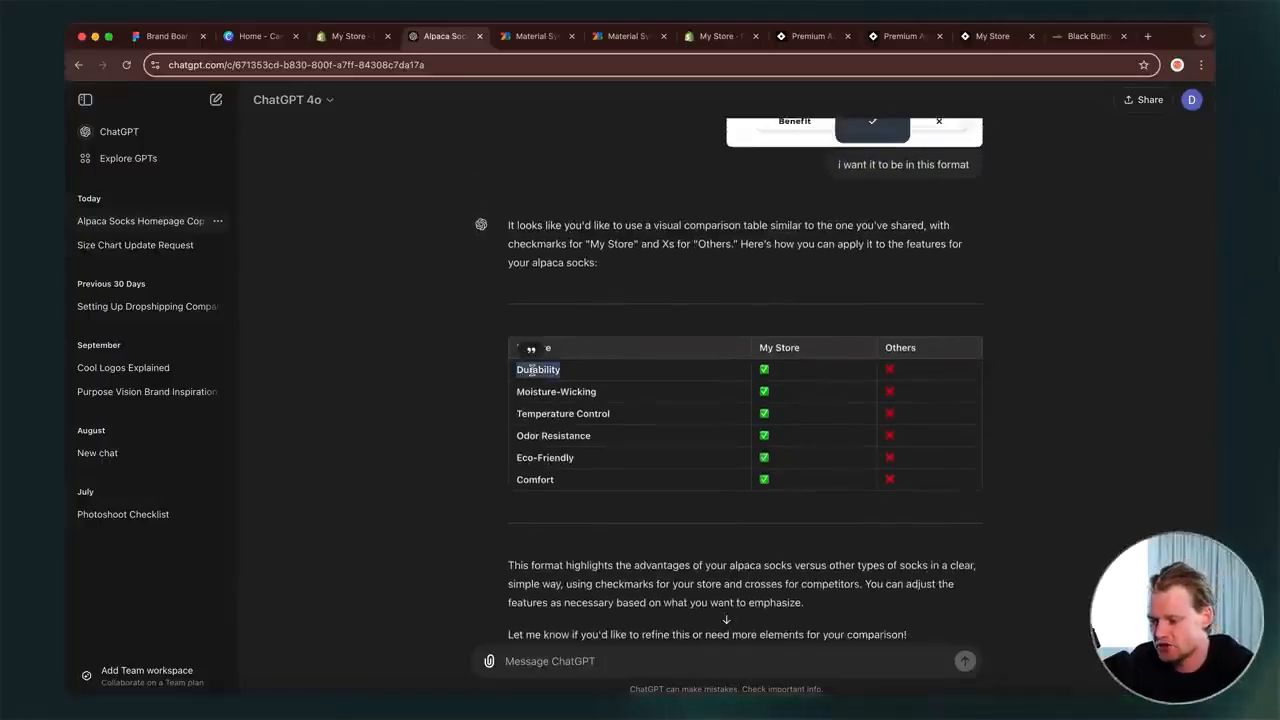
pyautogui.doubleClick(558, 458)
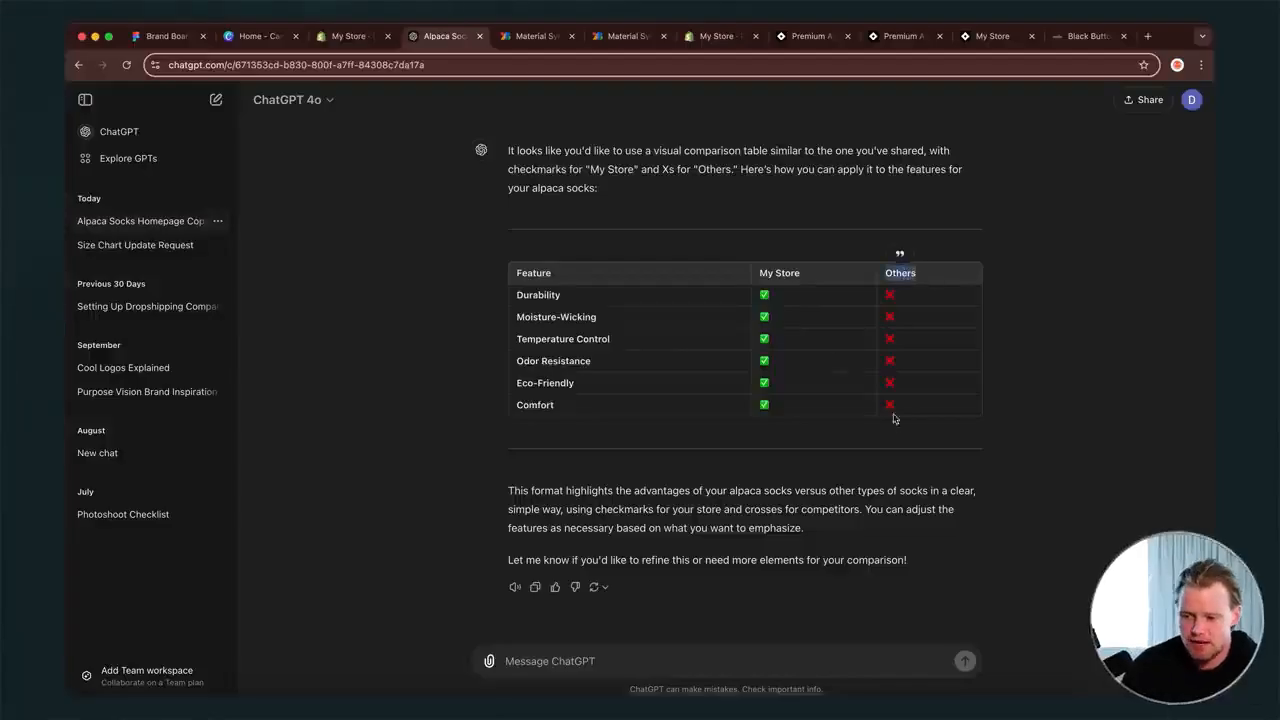
pyautogui.doubleClick(540, 295)
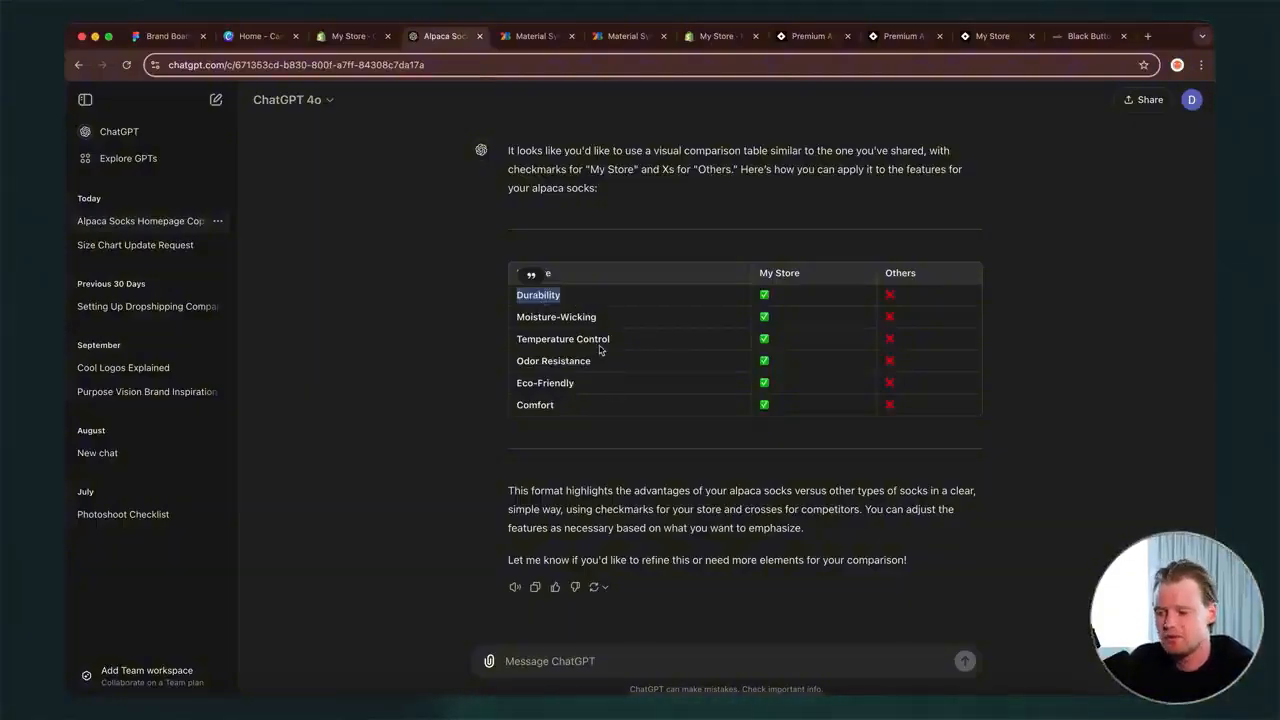
pyautogui.scroll(1, 600, 349)
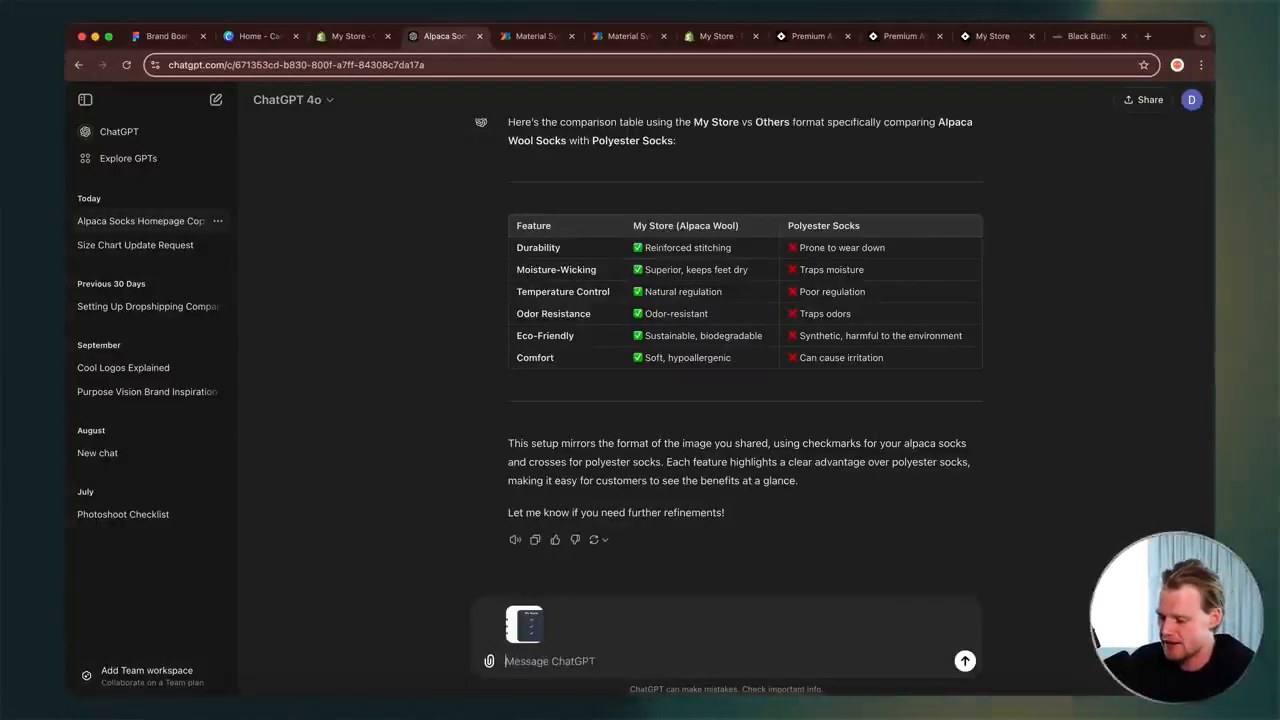
pyautogui.write('his table vs polyester and alpaca wool')
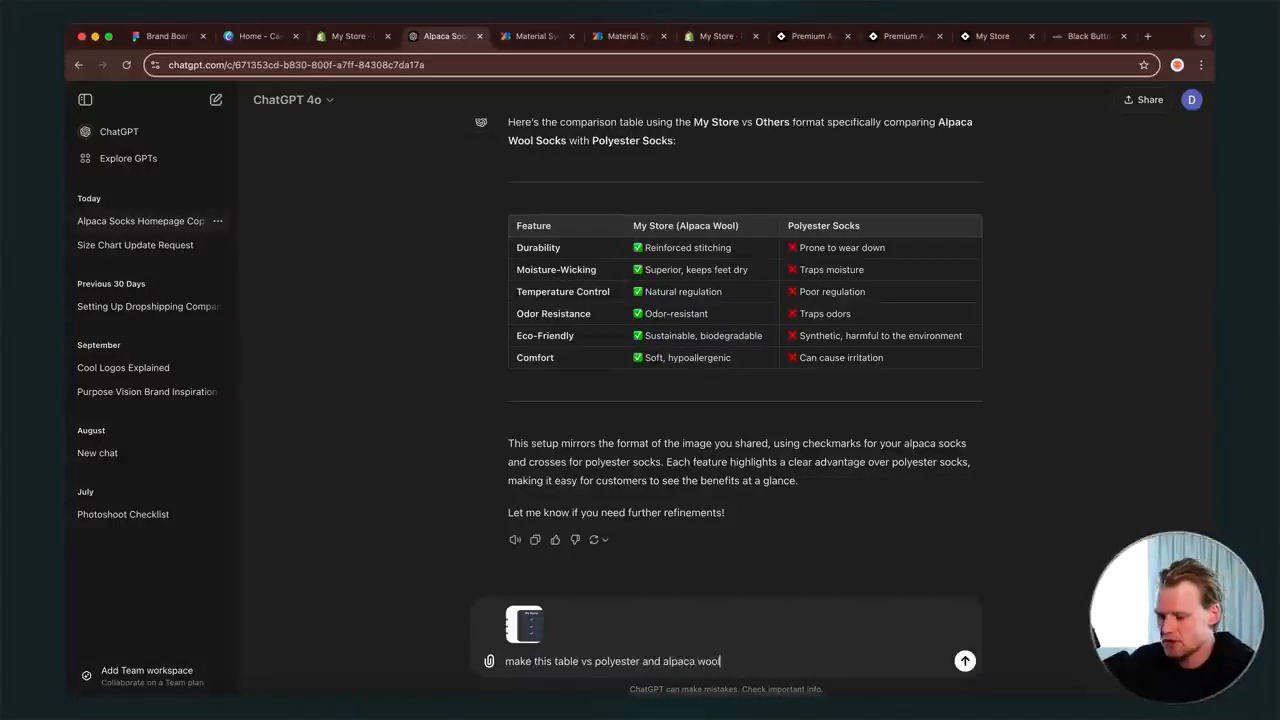
pyautogui.press('Return')
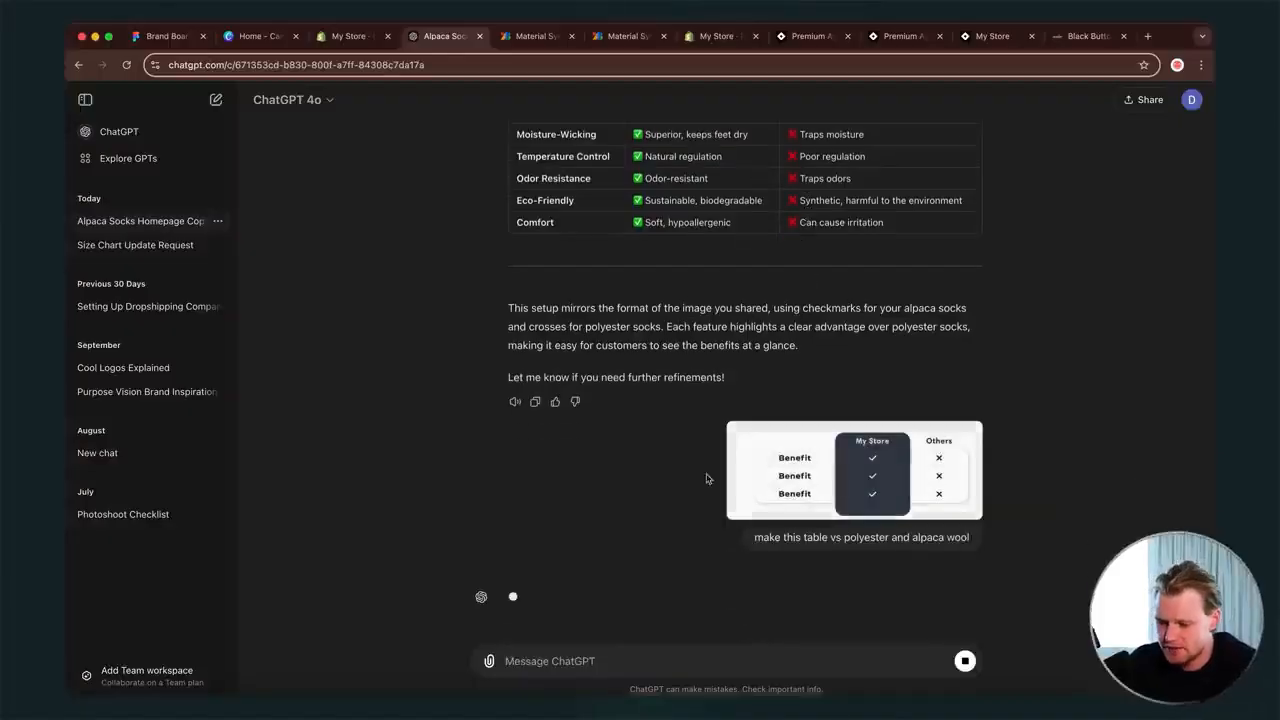
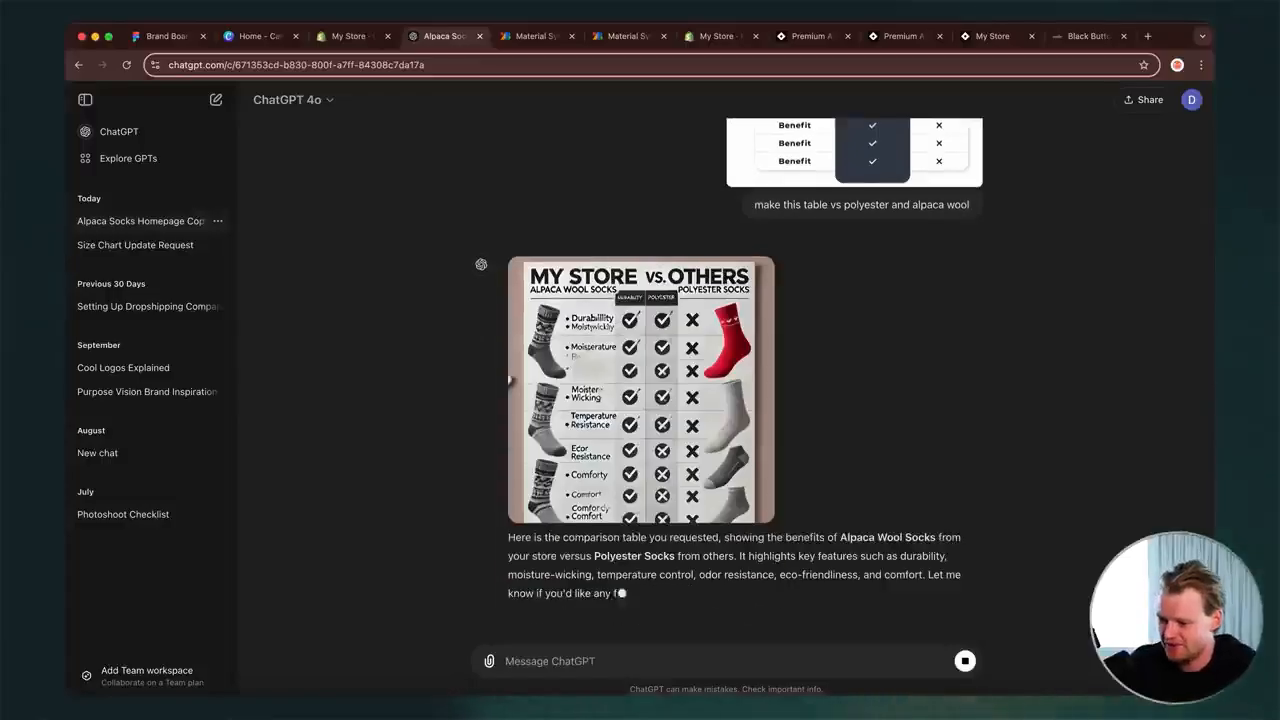
# - Reply "no, text version" to ChatGPT, and resend the table screenshot with "text version of this table"
pyautogui.write('no, text ve')
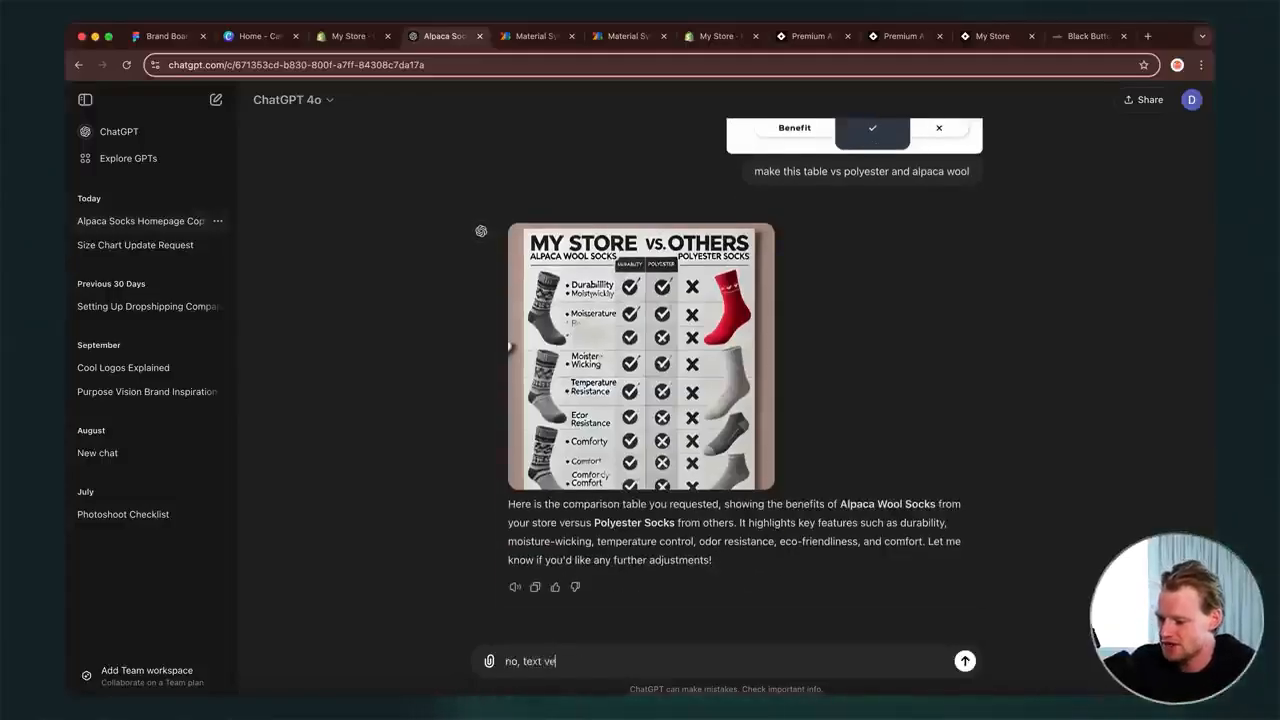
pyautogui.write('rsion')
pyautogui.press('Return')
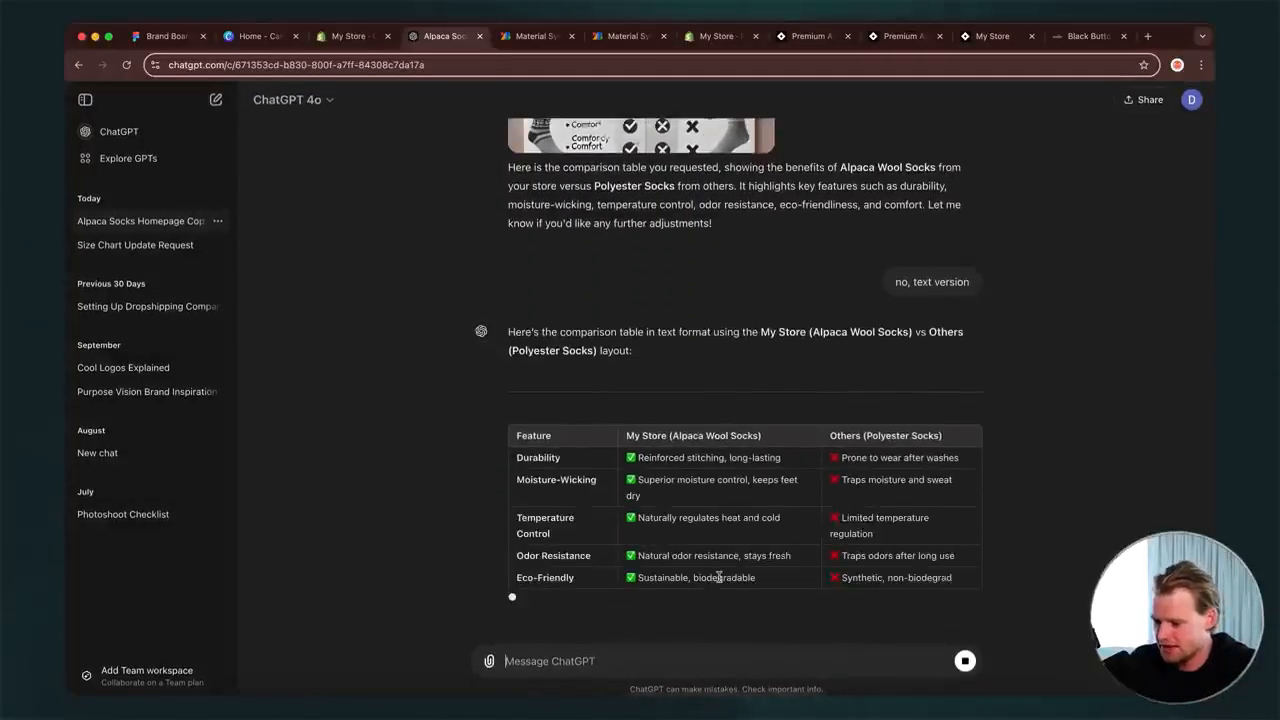
pyautogui.press('super+v')
pyautogui.write('text')
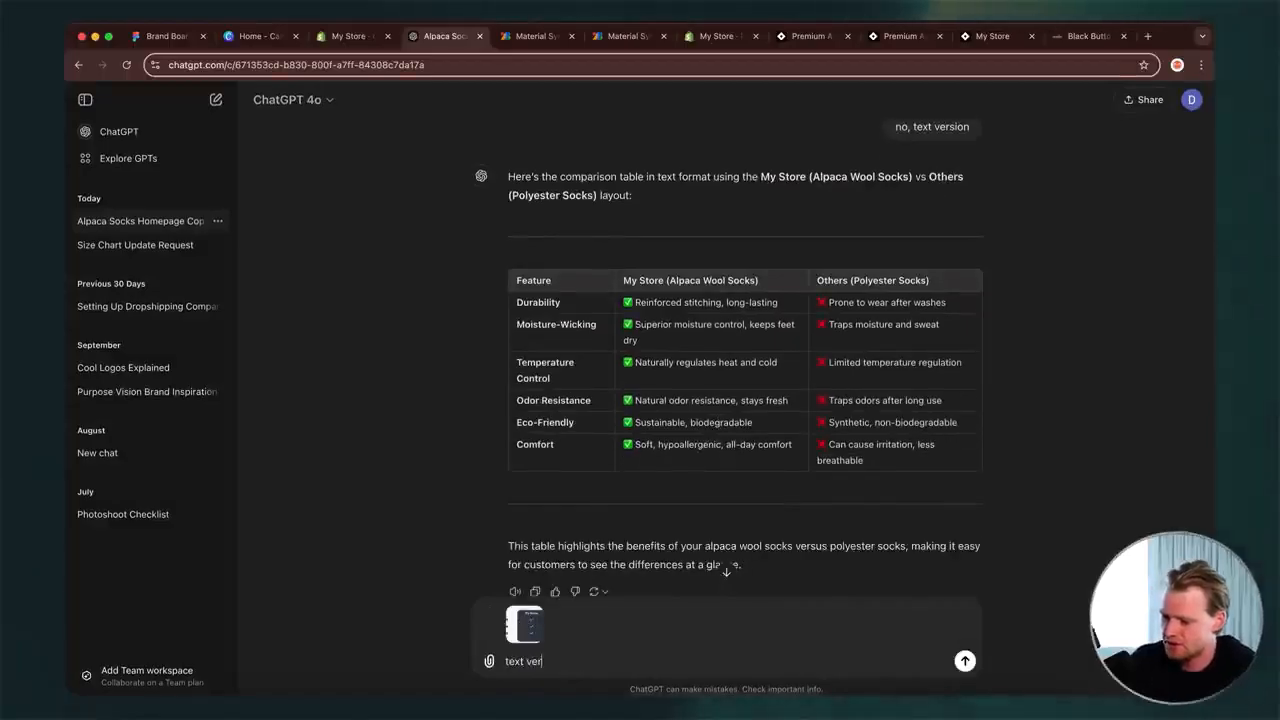
pyautogui.write(' version of this table')
pyautogui.press('Return')
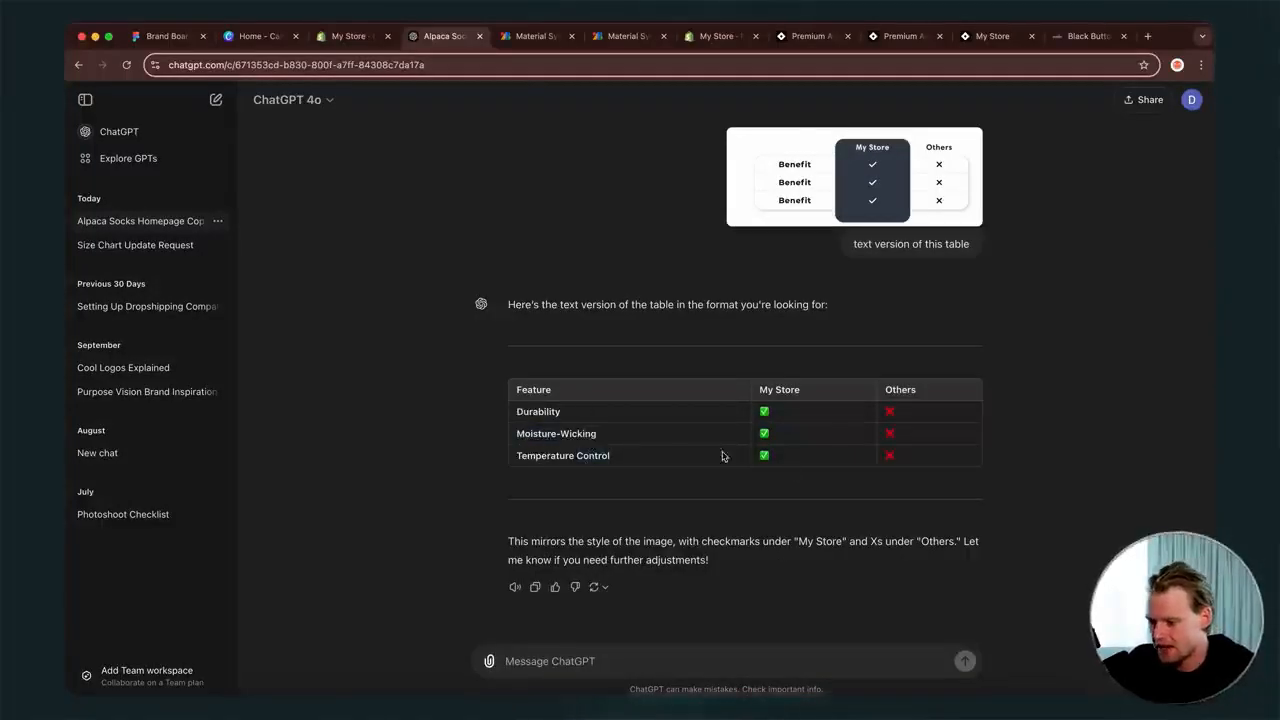
# - Ask ChatGPT "what else could we add" and review the features in its expanded table
pyautogui.write('what else could we add')
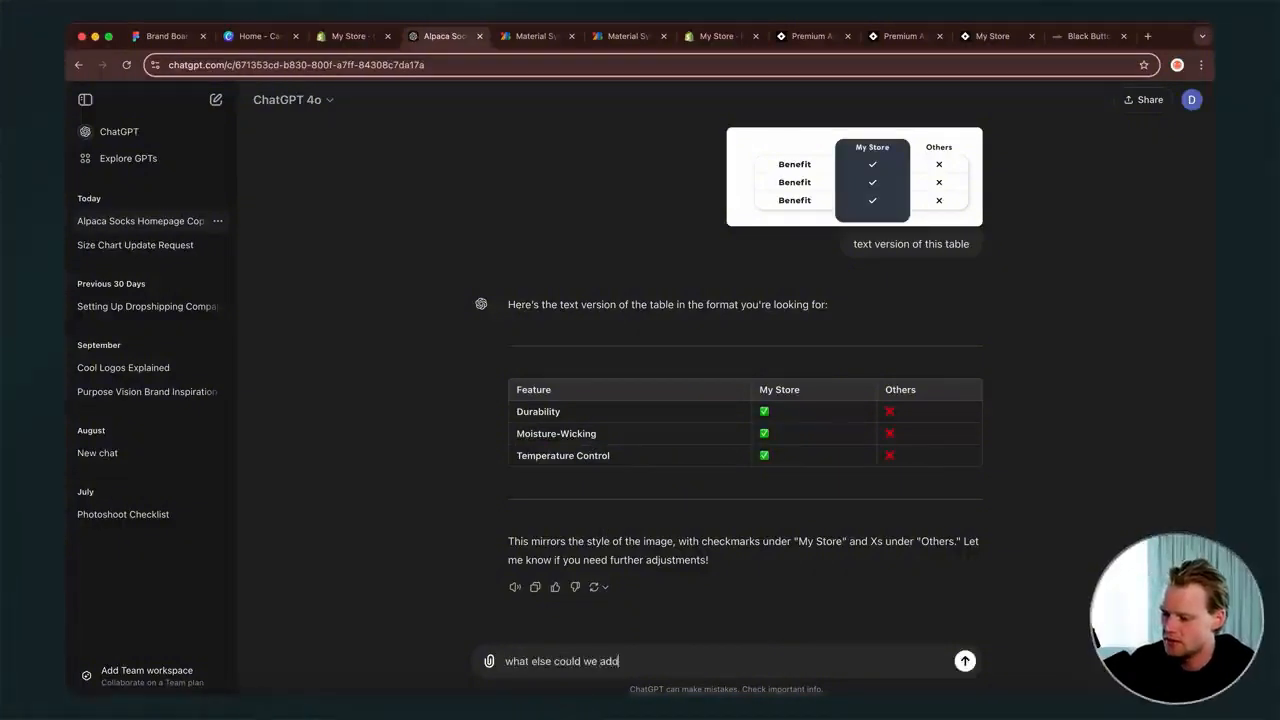
pyautogui.press('Return')
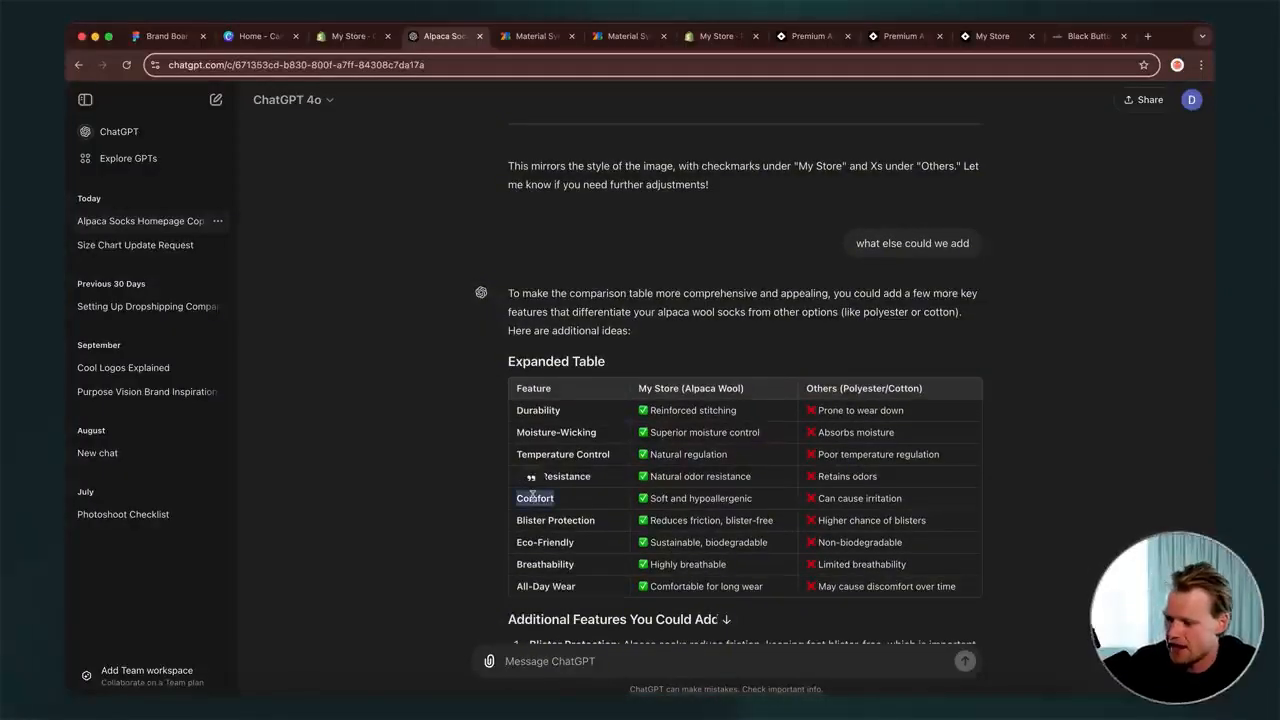
pyautogui.scroll(-1, 560, 503)
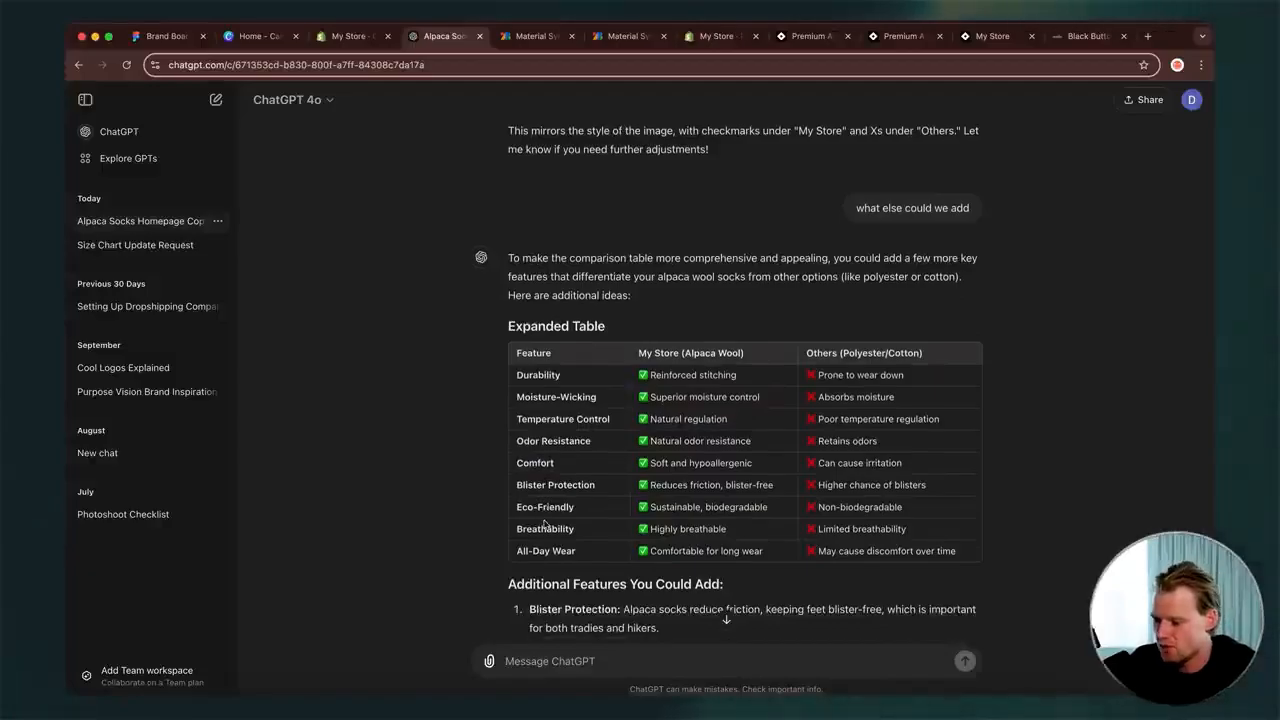
pyautogui.scroll(4, 545, 523)
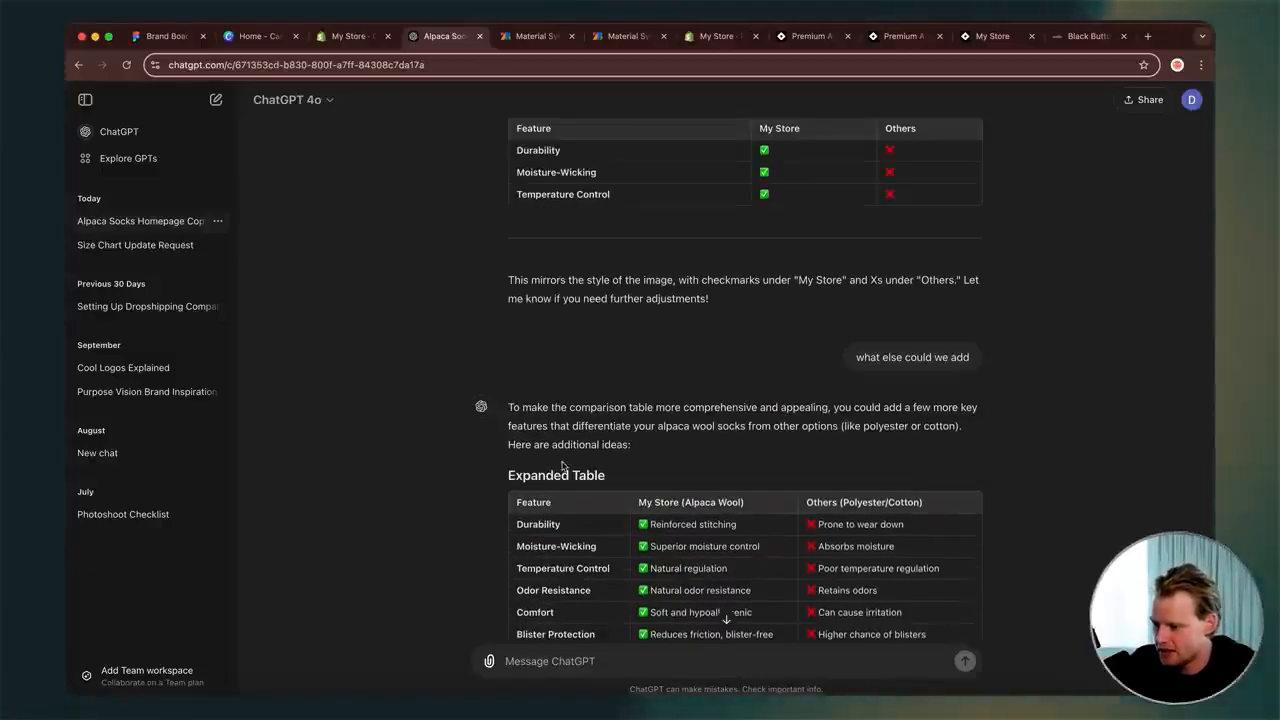
# - Close the Oodie Black Button Up tab and the Shopify product preview tab, and return to the theme editor
pyautogui.click(1087, 37)
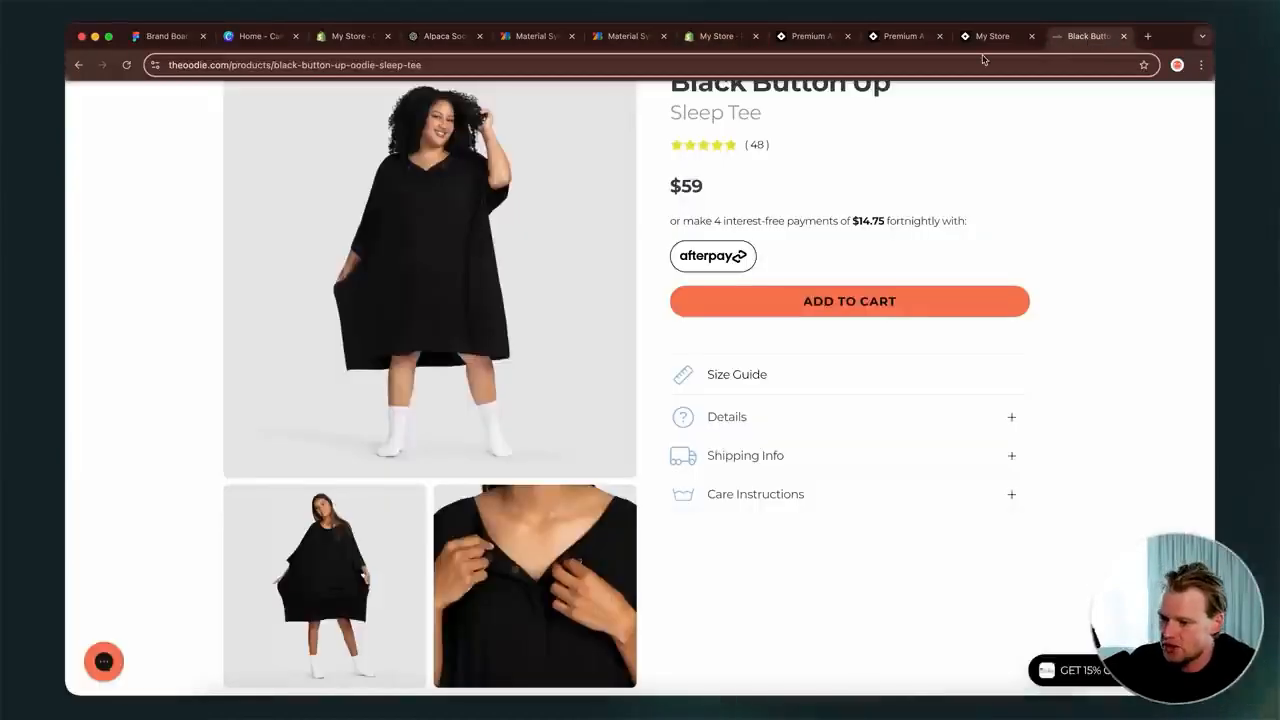
pyautogui.click(1124, 36)
pyautogui.click(978, 36)
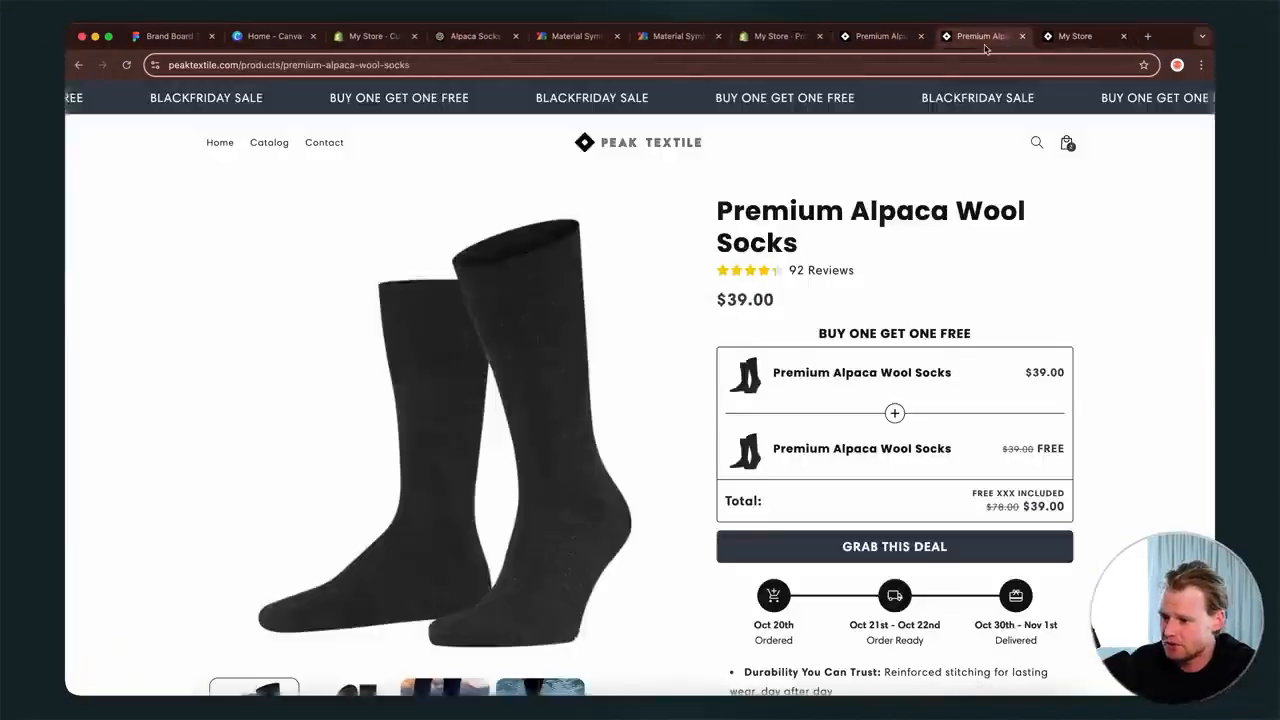
pyautogui.click(884, 38)
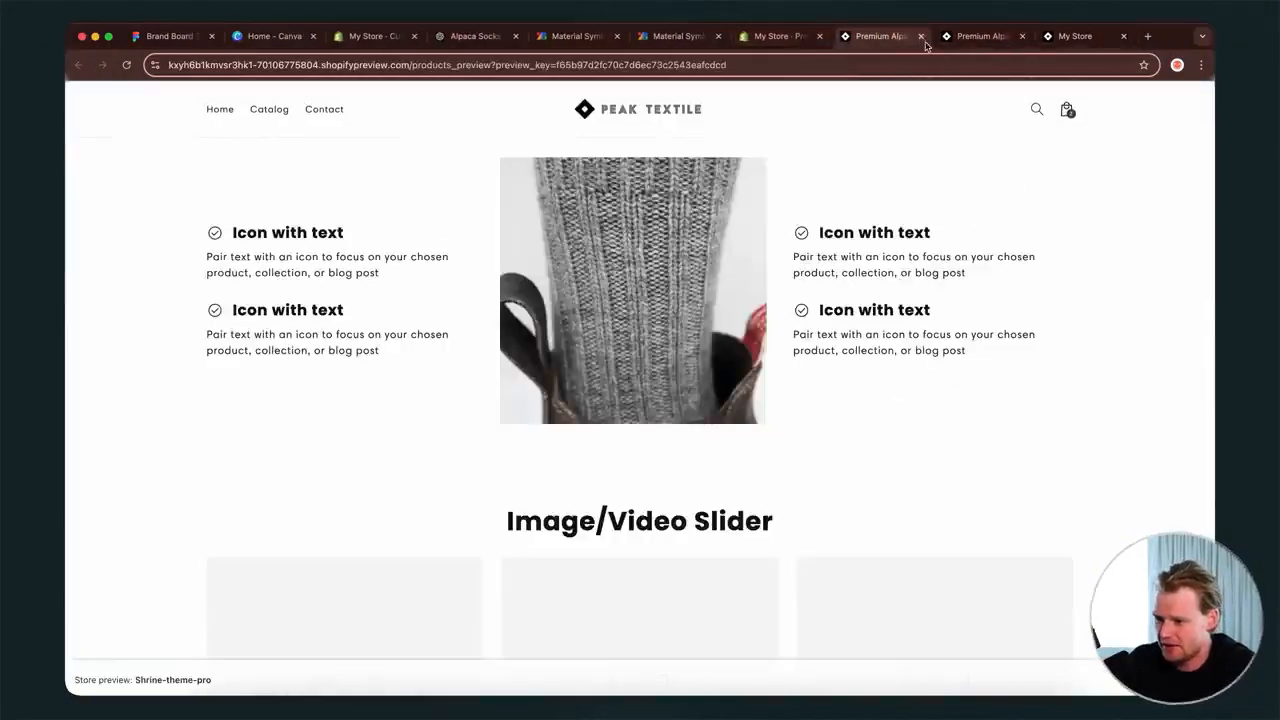
pyautogui.click(921, 36)
pyautogui.click(388, 37)
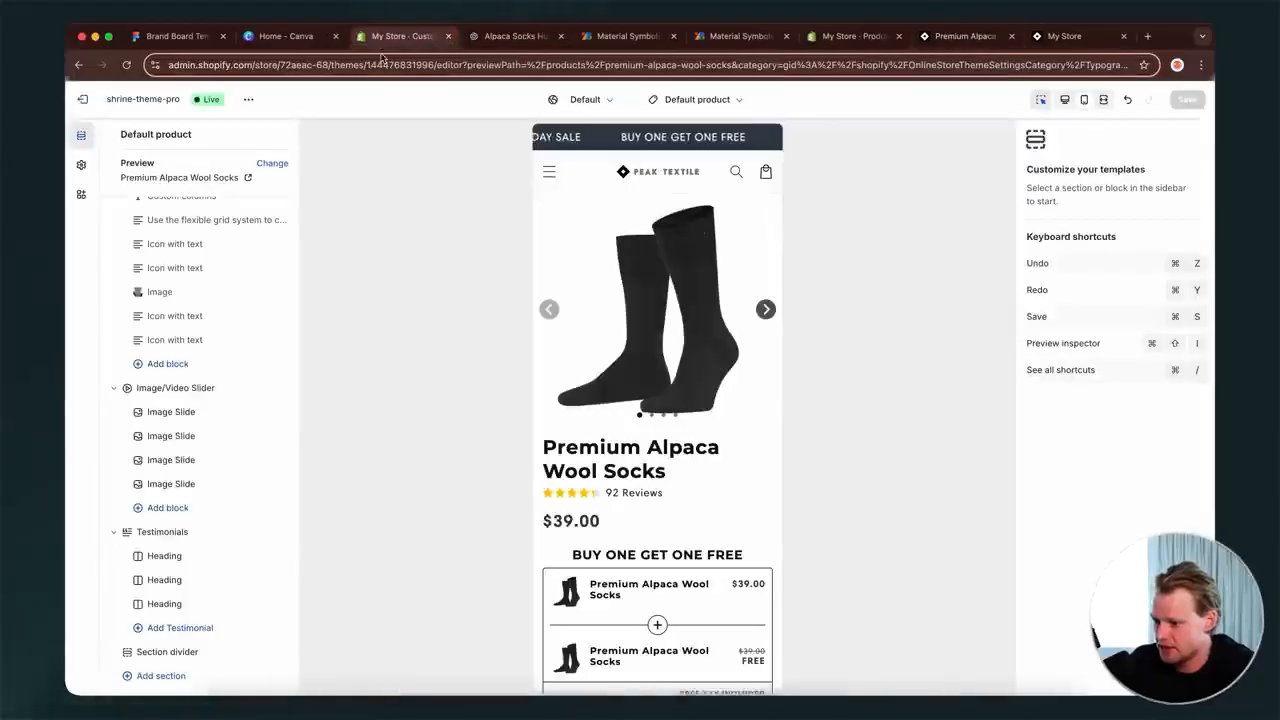
# - Add a Comparison table section to the product template and move it directly above the Image/Video Slider section
pyautogui.scroll(-3, 229, 523)
pyautogui.scroll(-10, 583, 543)
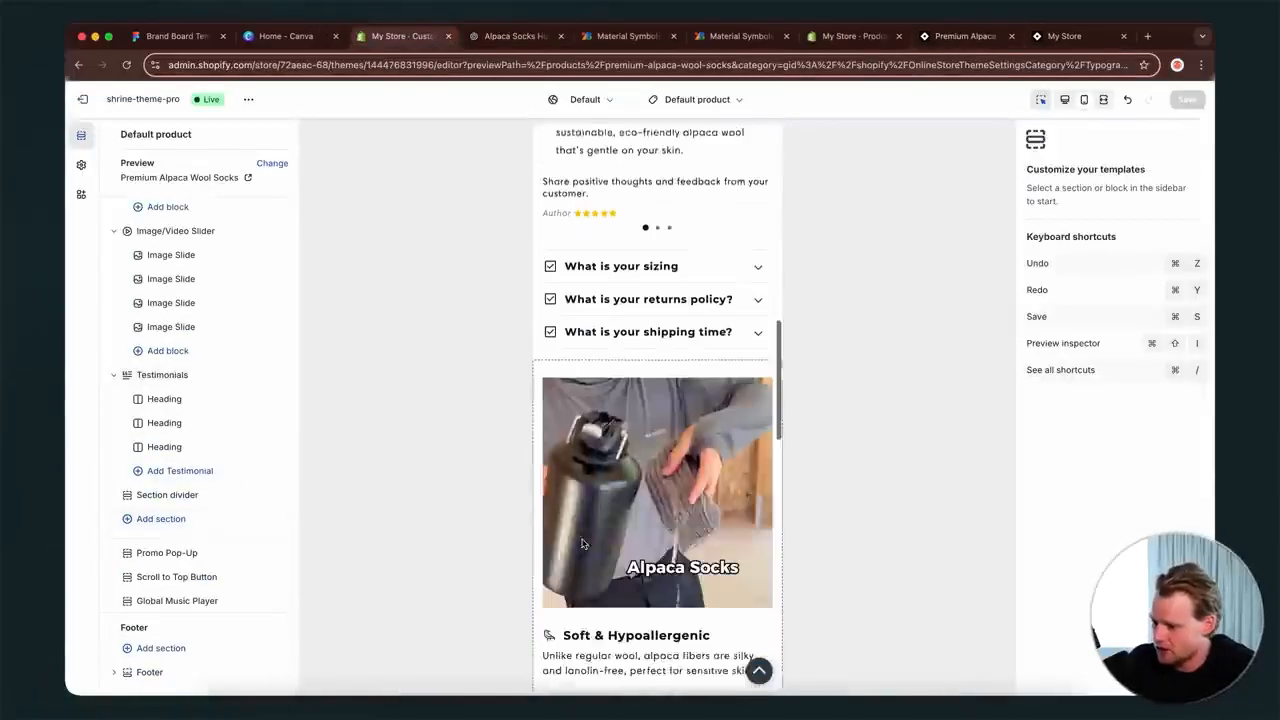
pyautogui.click(163, 519)
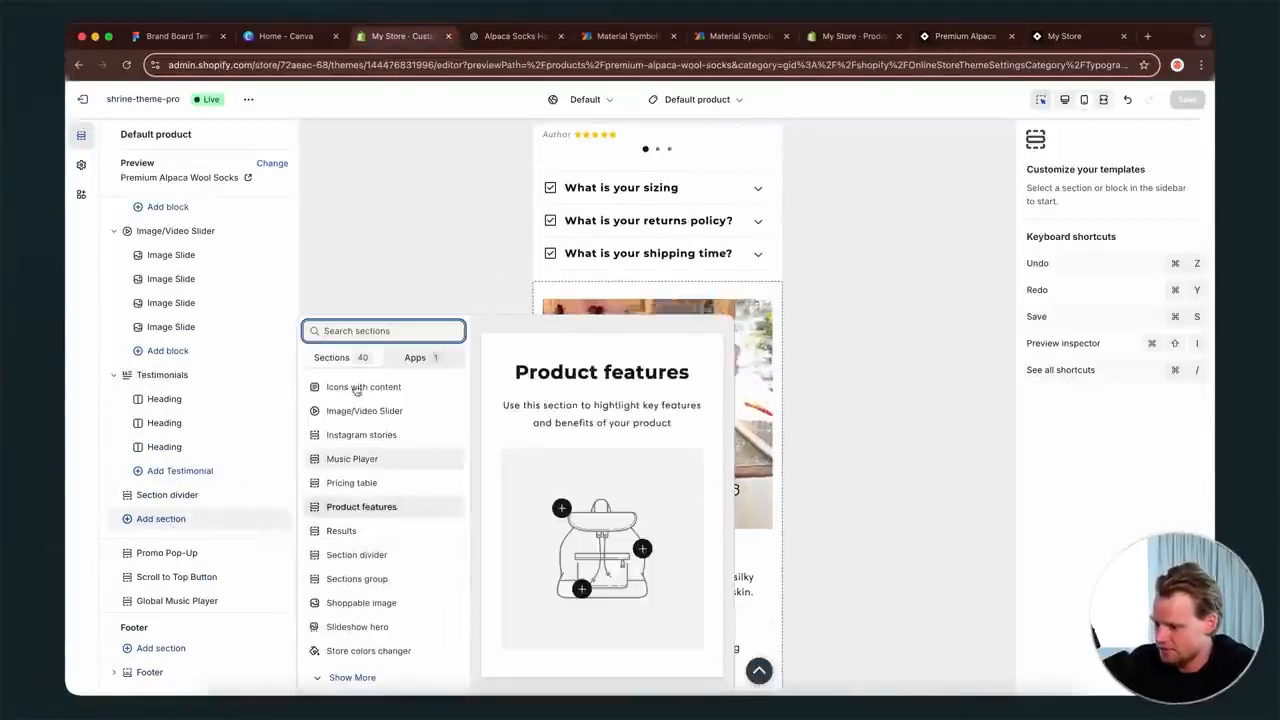
pyautogui.write('compa')
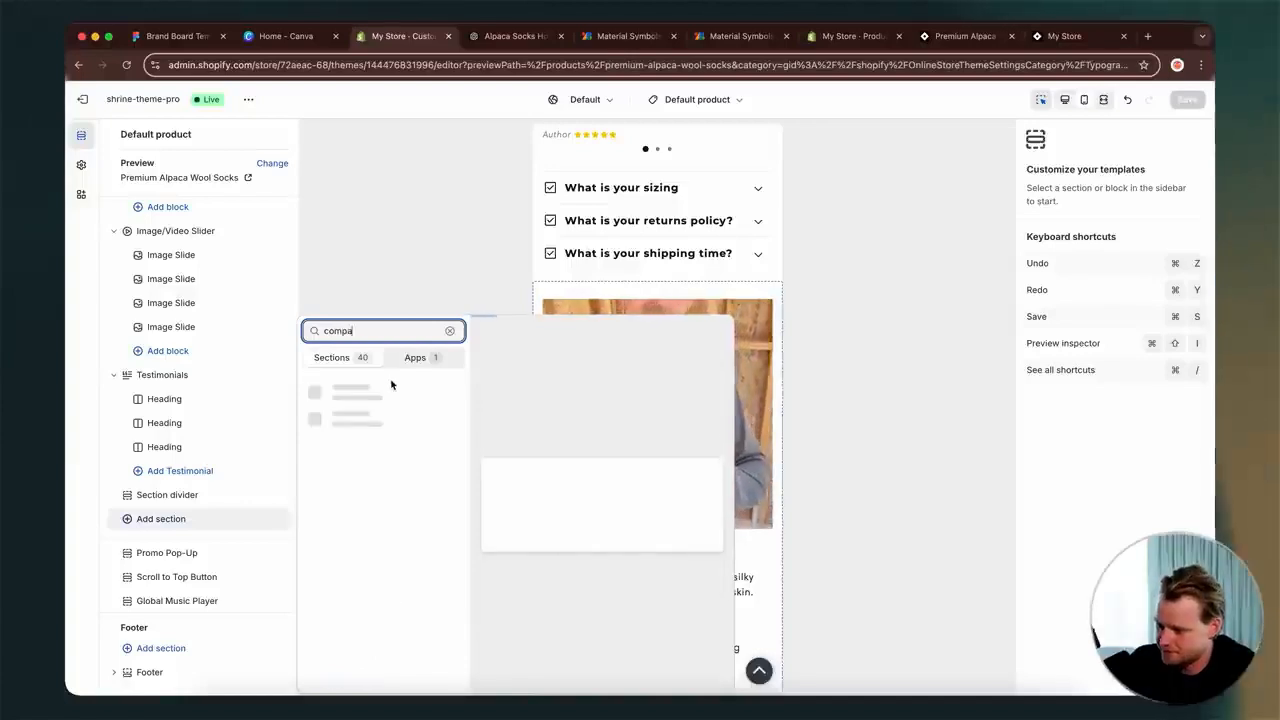
pyautogui.write('ri')
pyautogui.click(391, 398)
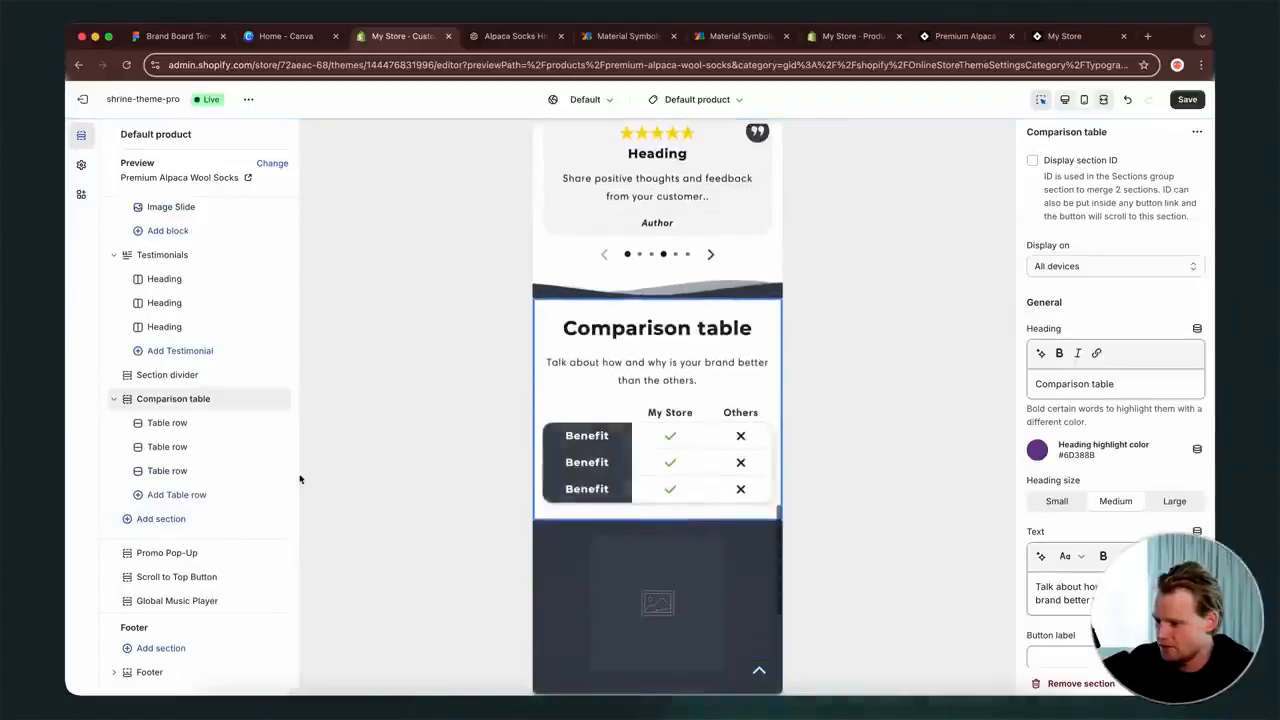
pyautogui.moveTo(226, 404); pyautogui.dragTo(248, 421)
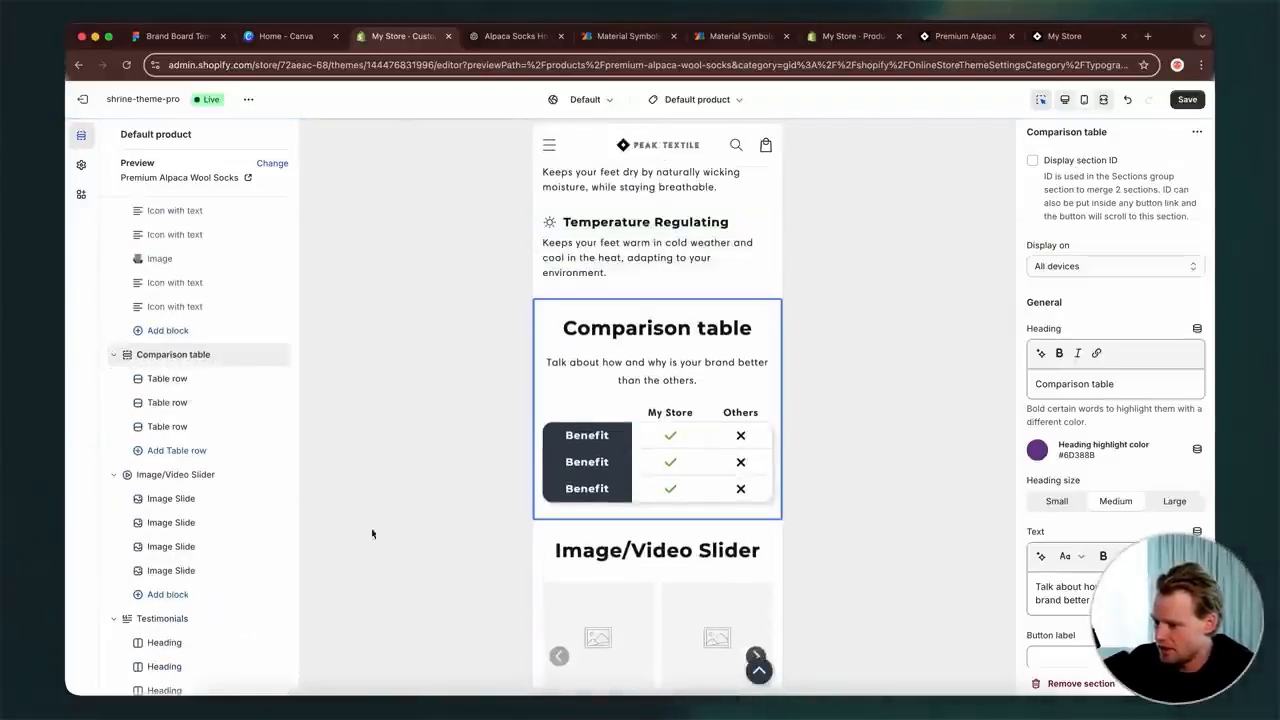
# - Set the first comparison table row's benefit to Moisture-Wicking, using the wording from ChatGPT's table
pyautogui.click(163, 379)
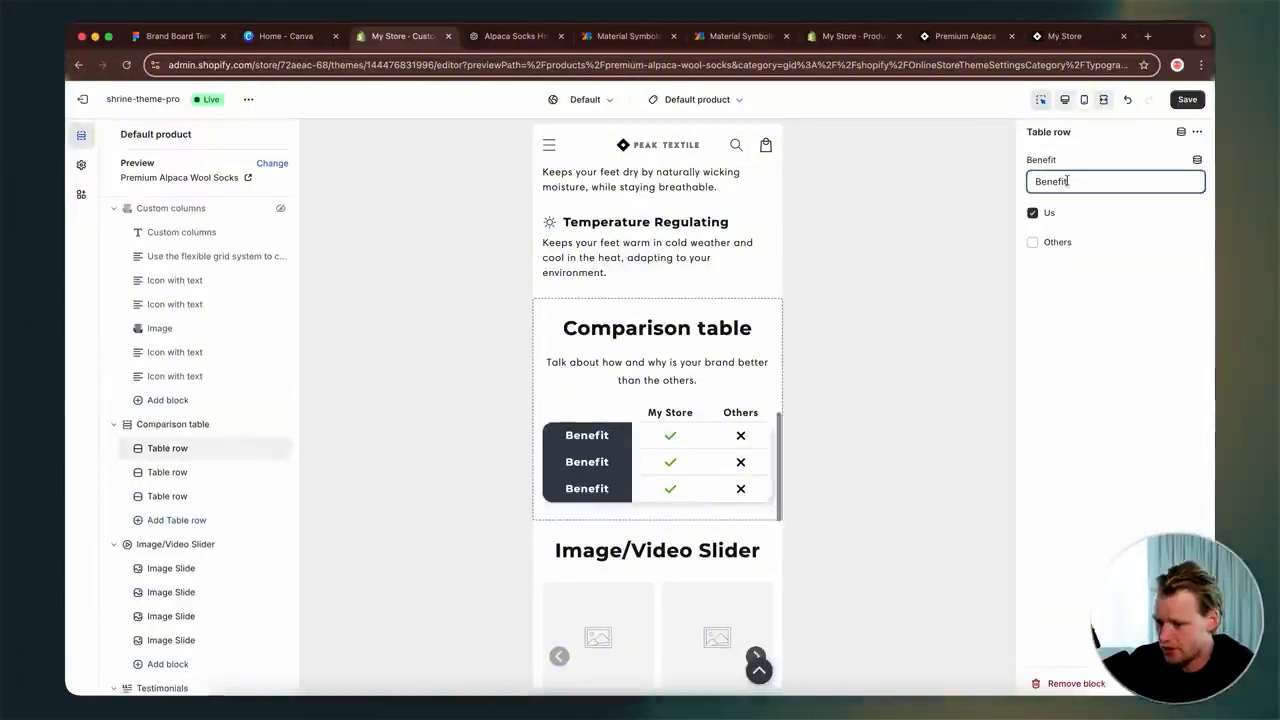
pyautogui.doubleClick(1066, 181)
pyautogui.write('Moisture Wicking')
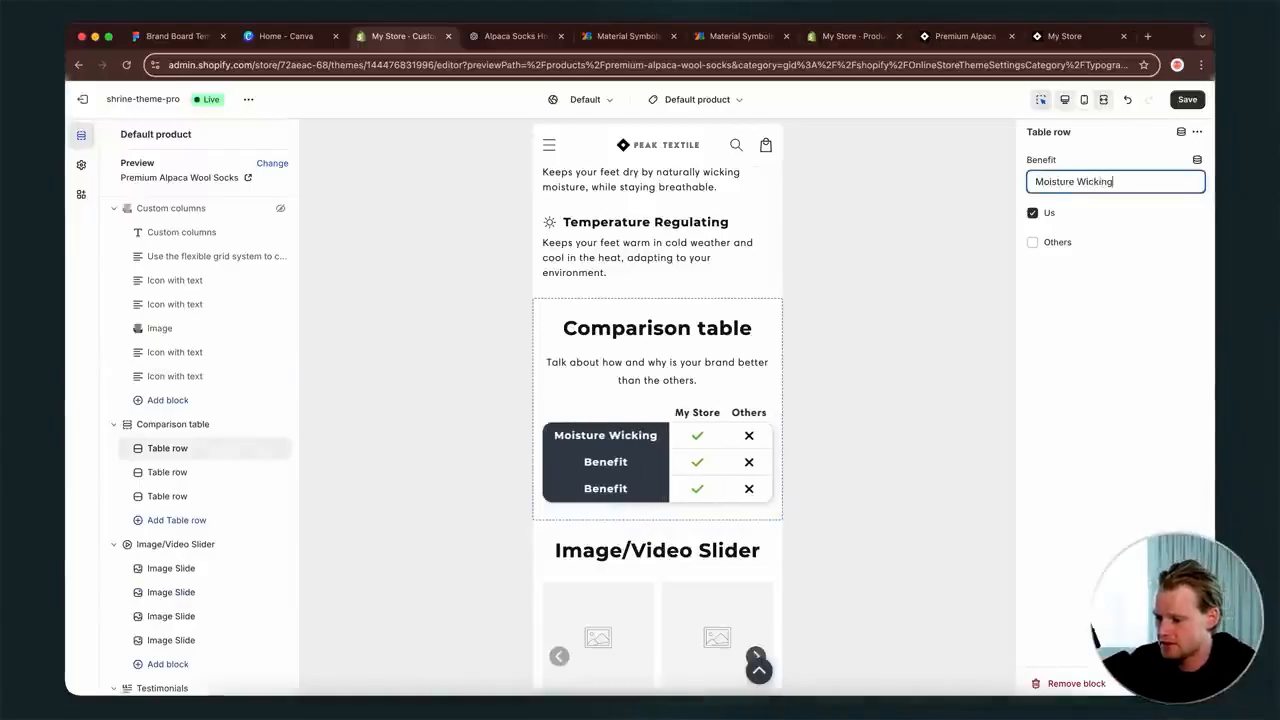
pyautogui.click(1001, 46)
pyautogui.click(1048, 46)
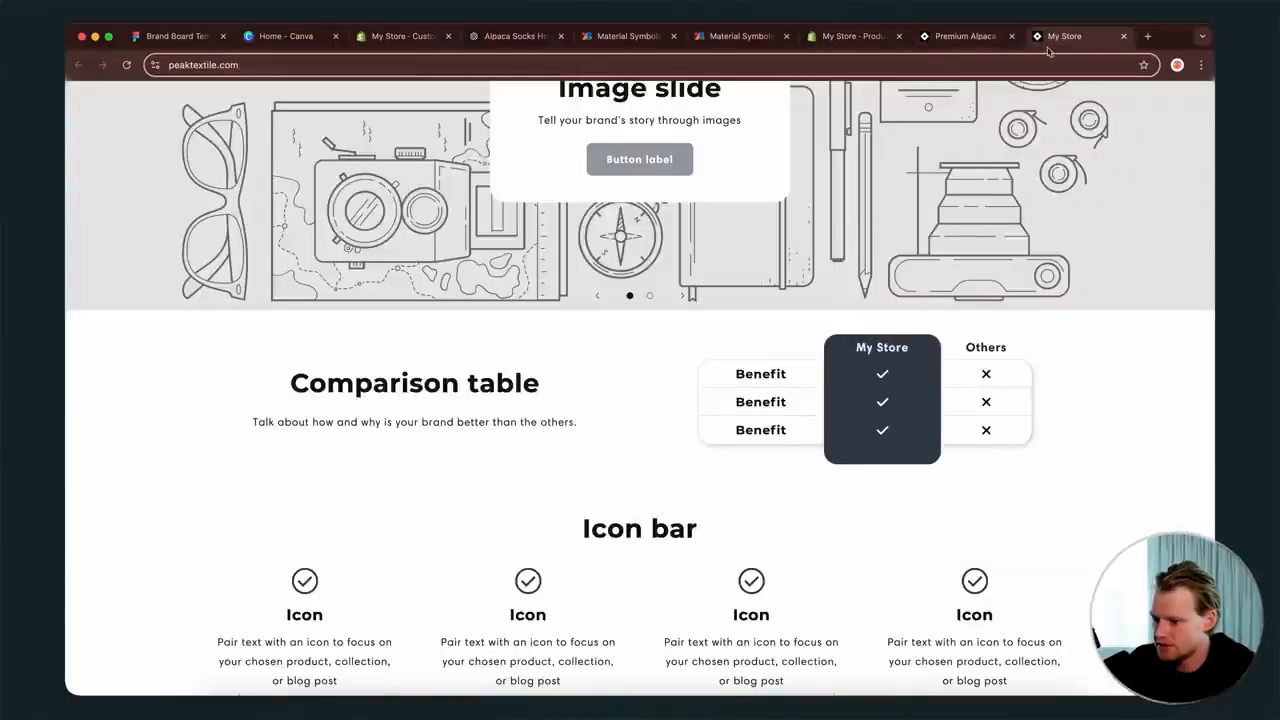
pyautogui.click(514, 36)
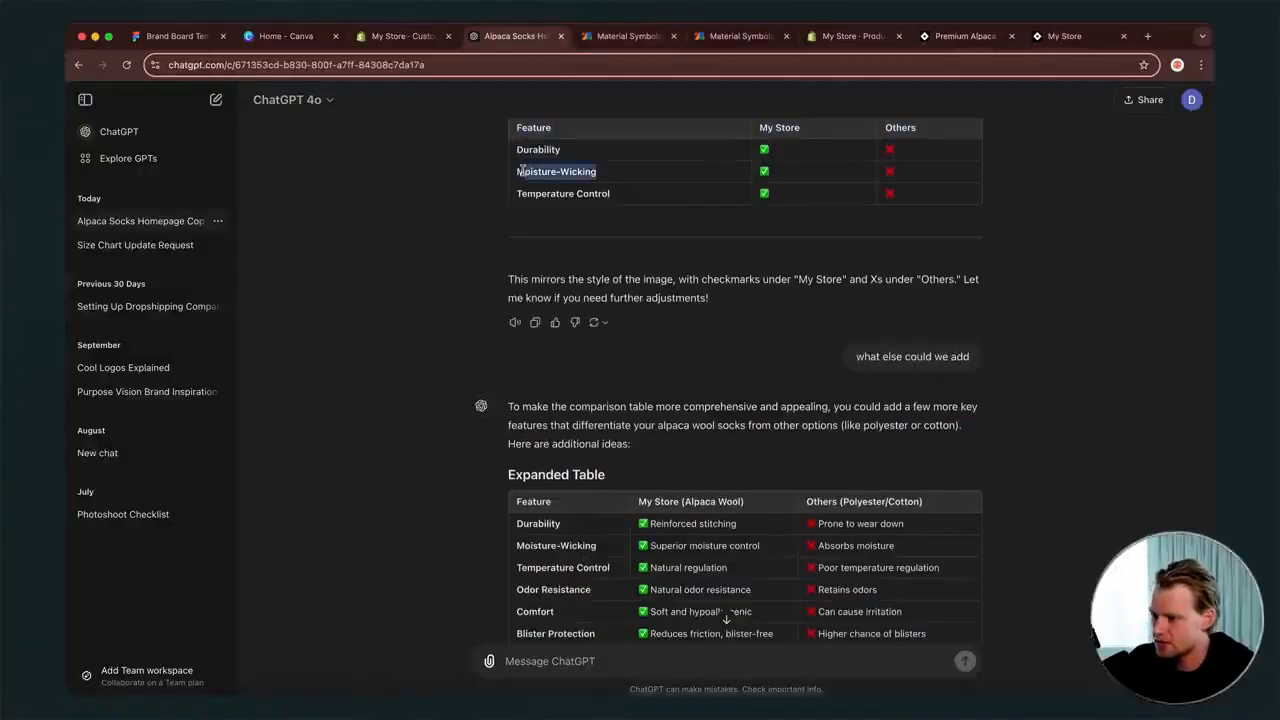
pyautogui.click(395, 42)
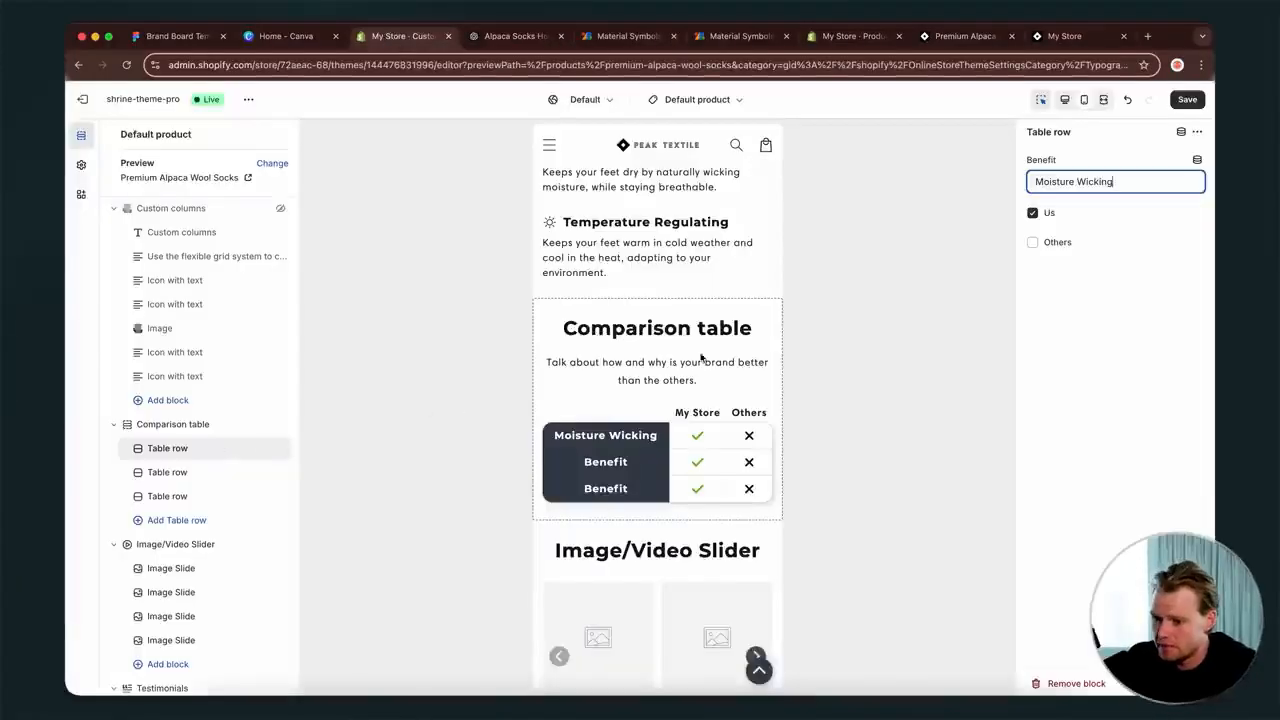
pyautogui.click(1021, 268)
pyautogui.press('super+a')
pyautogui.click(1117, 178)
pyautogui.press('super+a')
pyautogui.write('Moisture-Wicking')
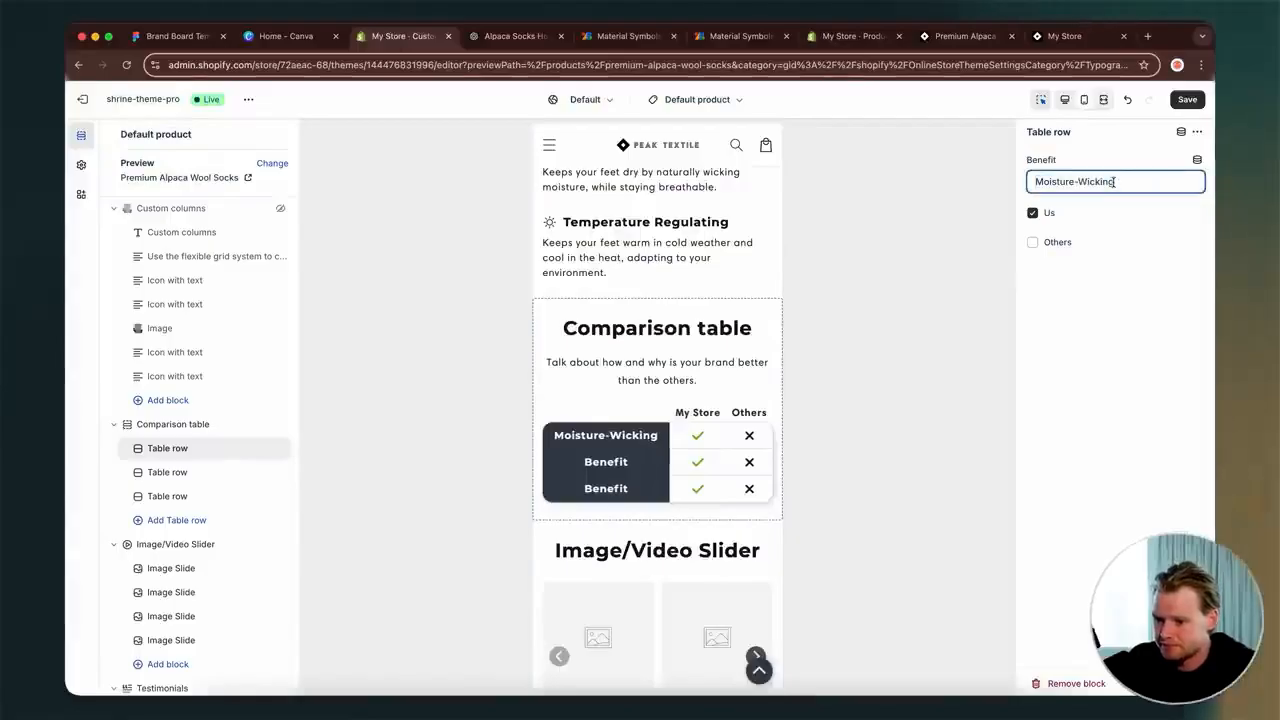
# - Copy Temperature Control from ChatGPT's expanded table and set it as the second comparison table row's benefit
pyautogui.click(860, 284)
pyautogui.click(1067, 38)
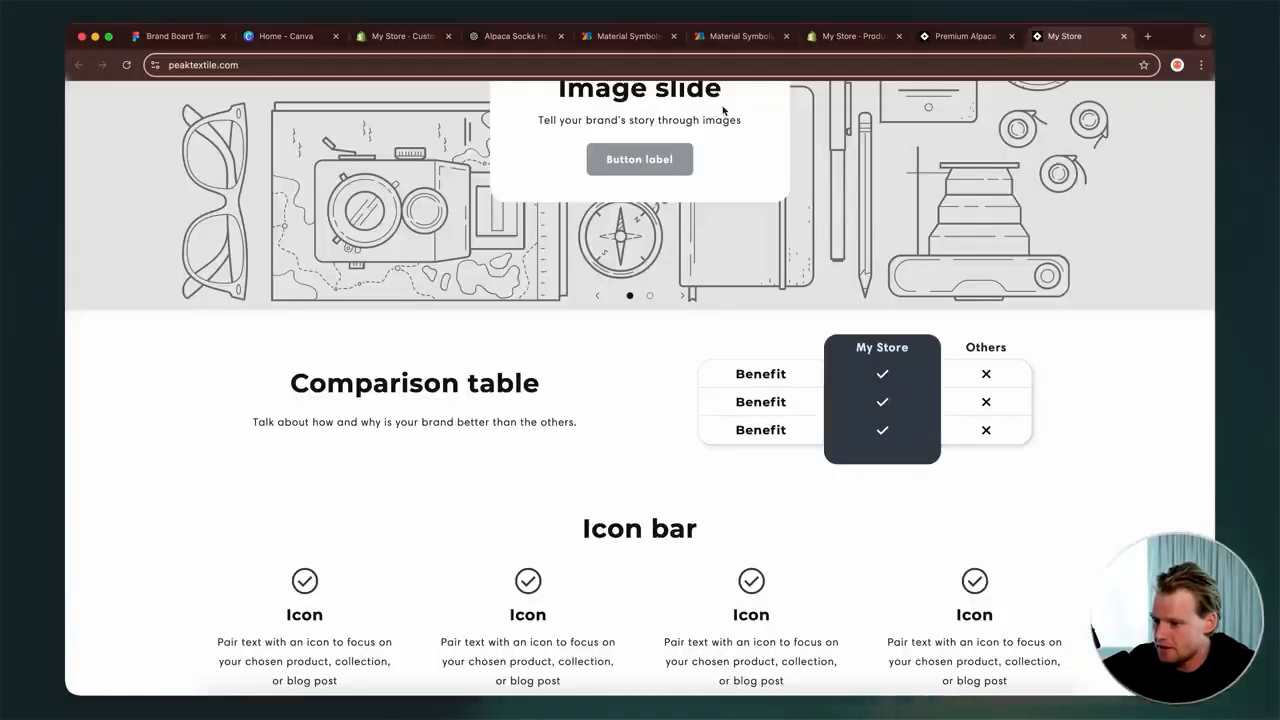
pyautogui.click(940, 38)
pyautogui.click(491, 40)
pyautogui.scroll(-2, 657, 600)
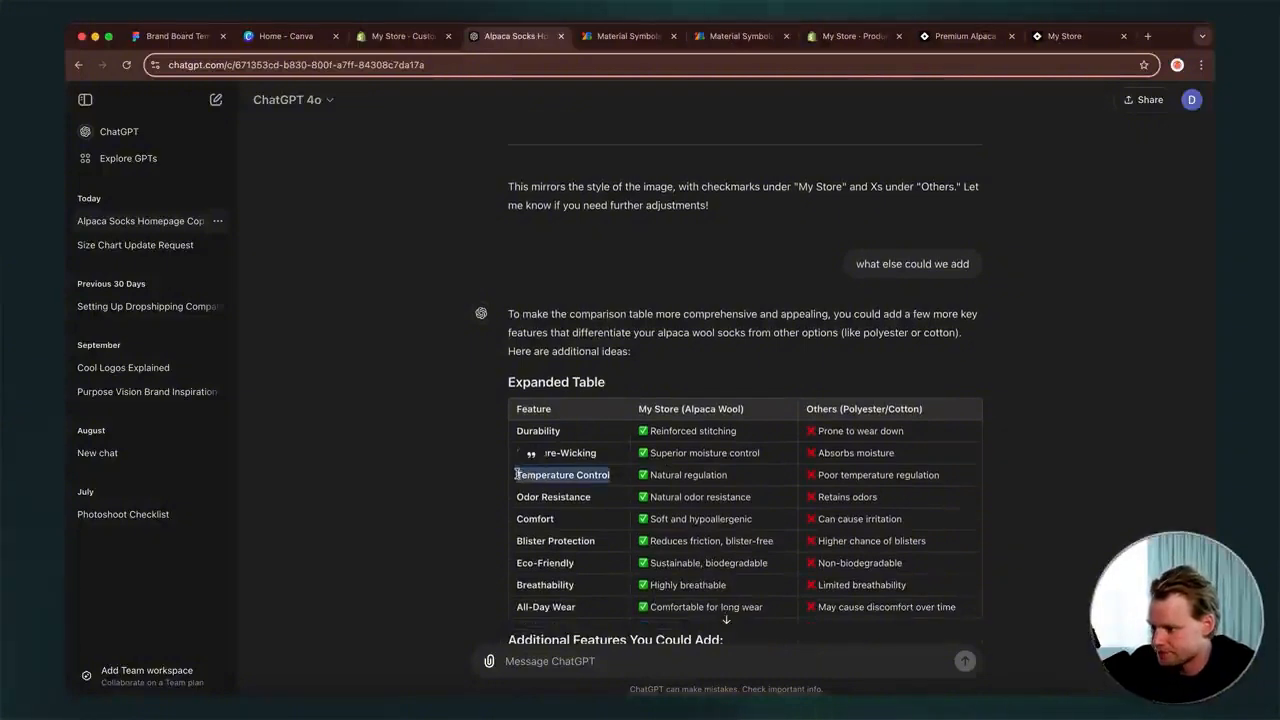
pyautogui.click(392, 38)
pyautogui.click(190, 474)
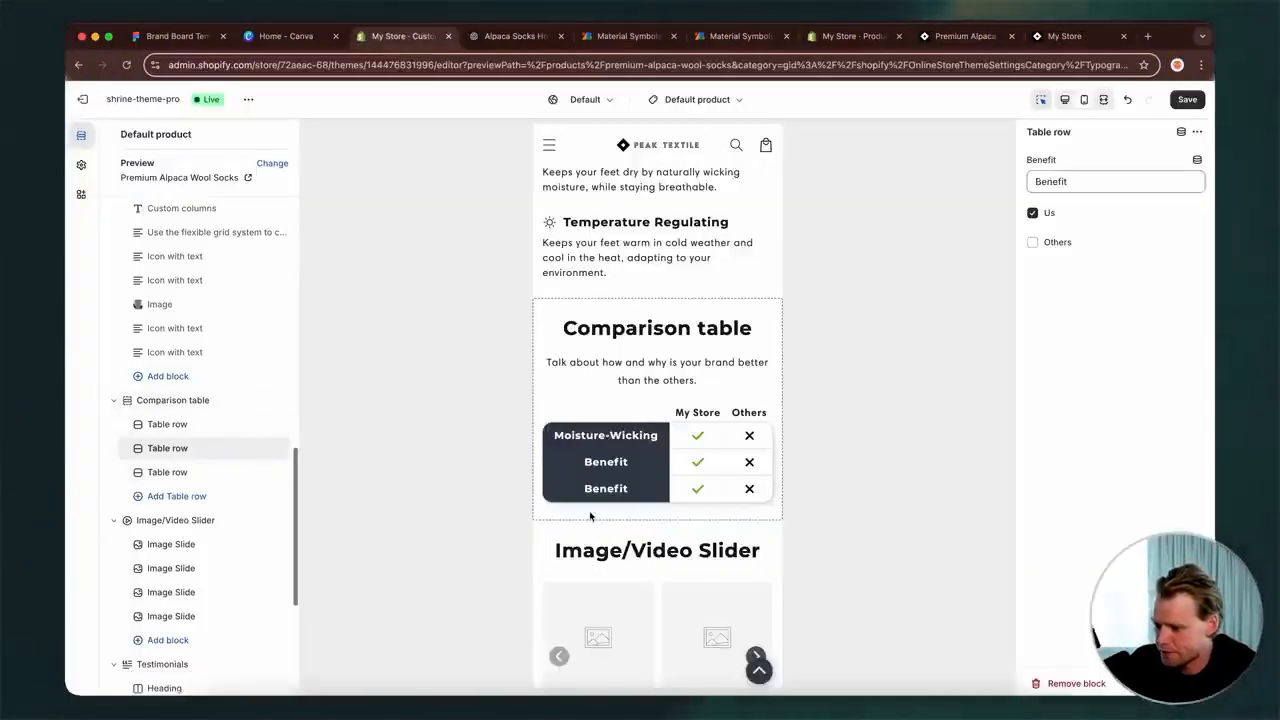
pyautogui.tripleClick(1080, 183)
pyautogui.write('Temperature Control')
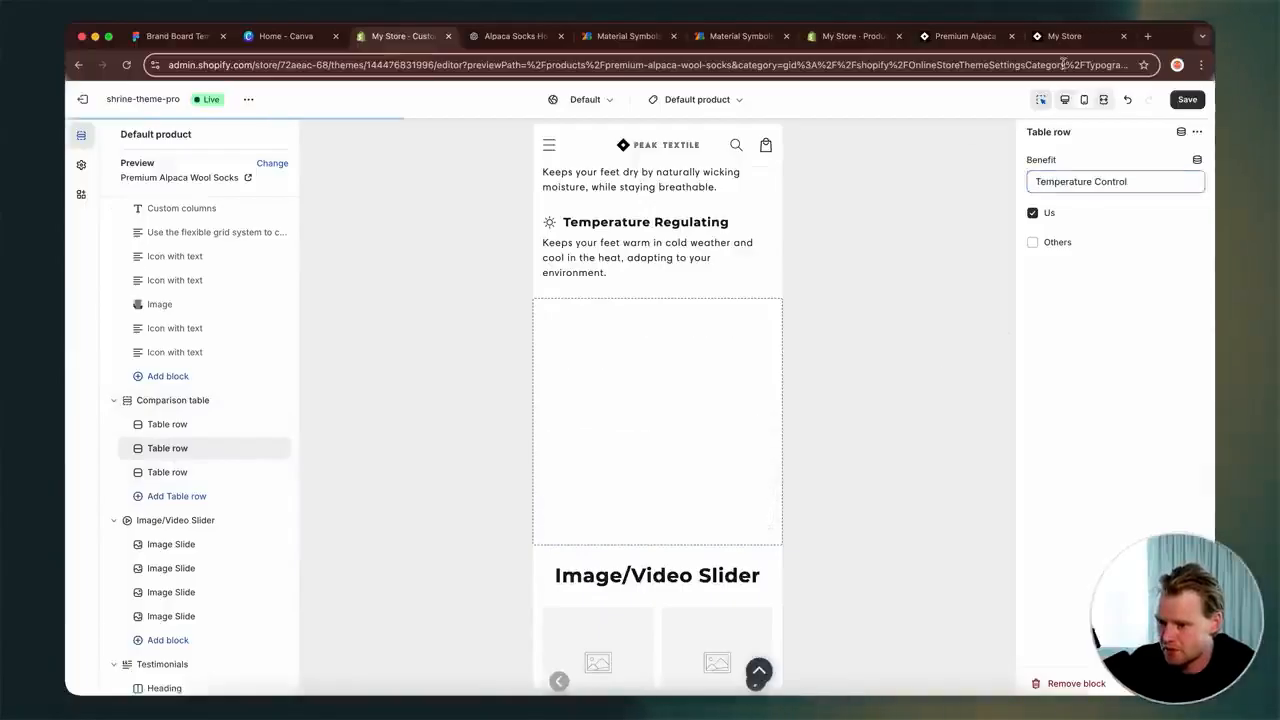
# - Copy Odor Resistance from ChatGPT's expanded table and set it as the third comparison table row's benefit
pyautogui.click(1076, 36)
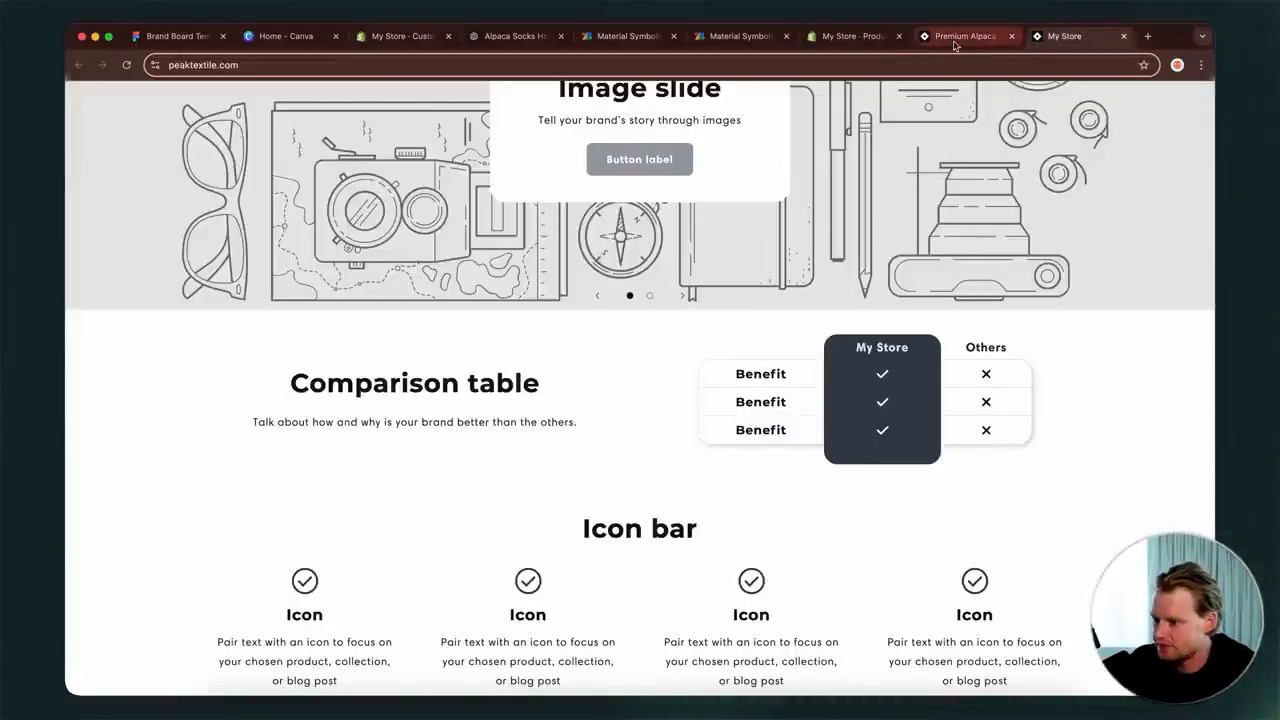
pyautogui.click(515, 36)
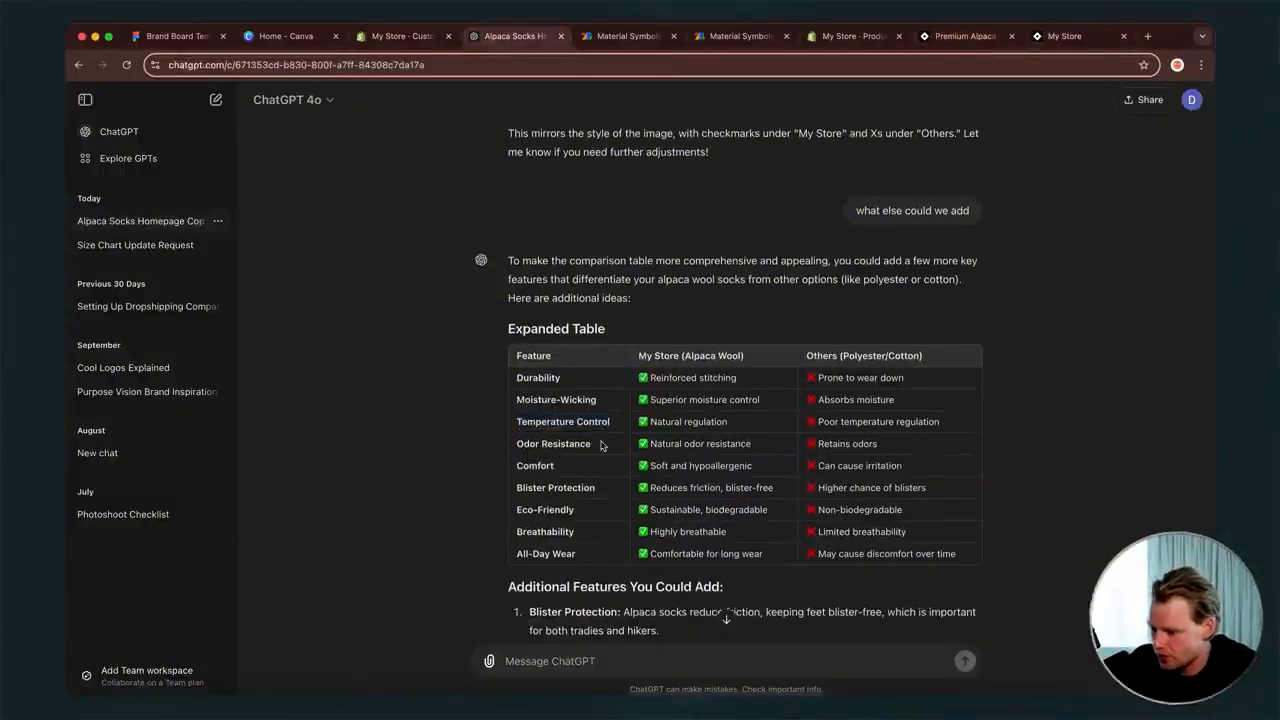
pyautogui.click(400, 36)
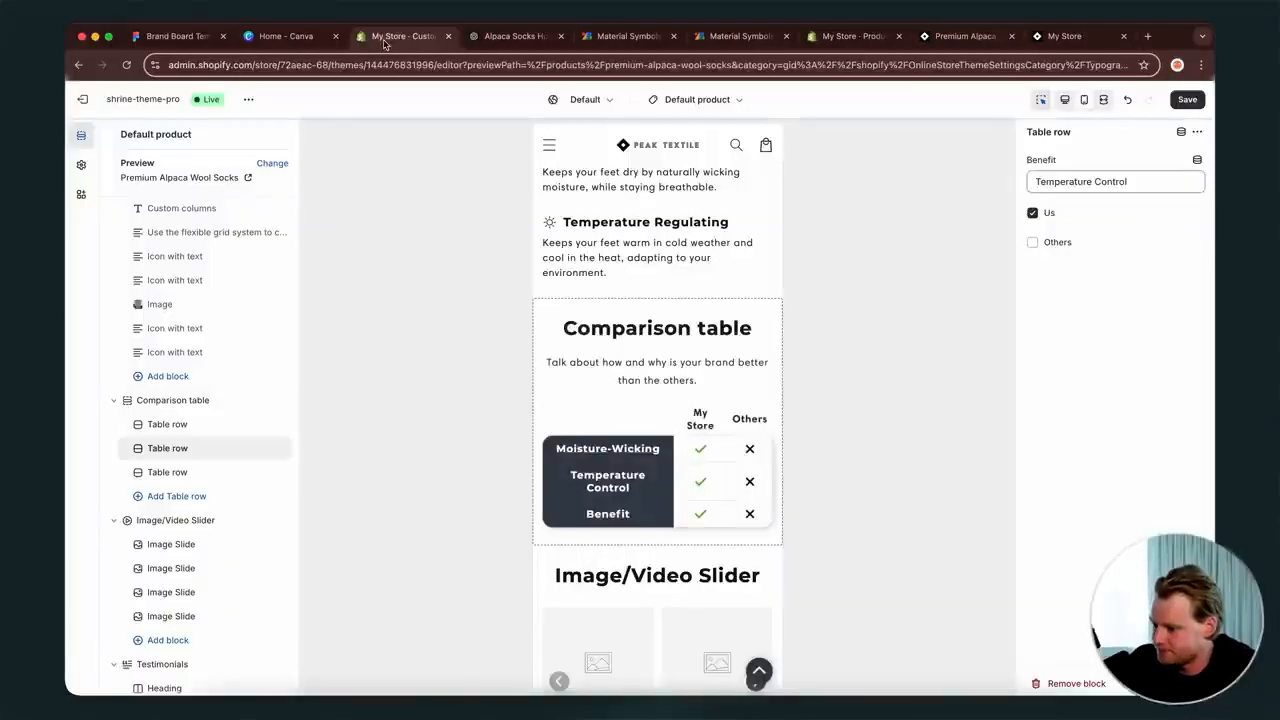
pyautogui.click(188, 473)
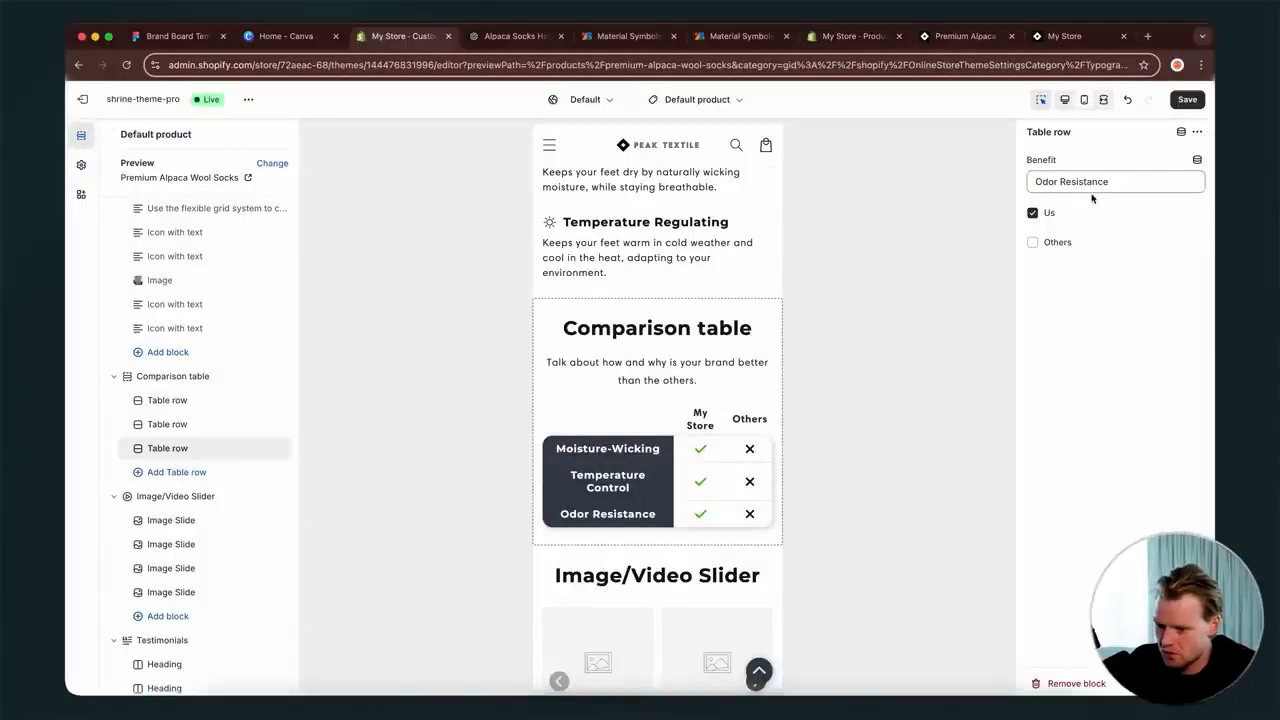
# - Add a fourth comparison table row and set its benefit to Blister Protection, copied from ChatGPT's expanded table
pyautogui.click(178, 472)
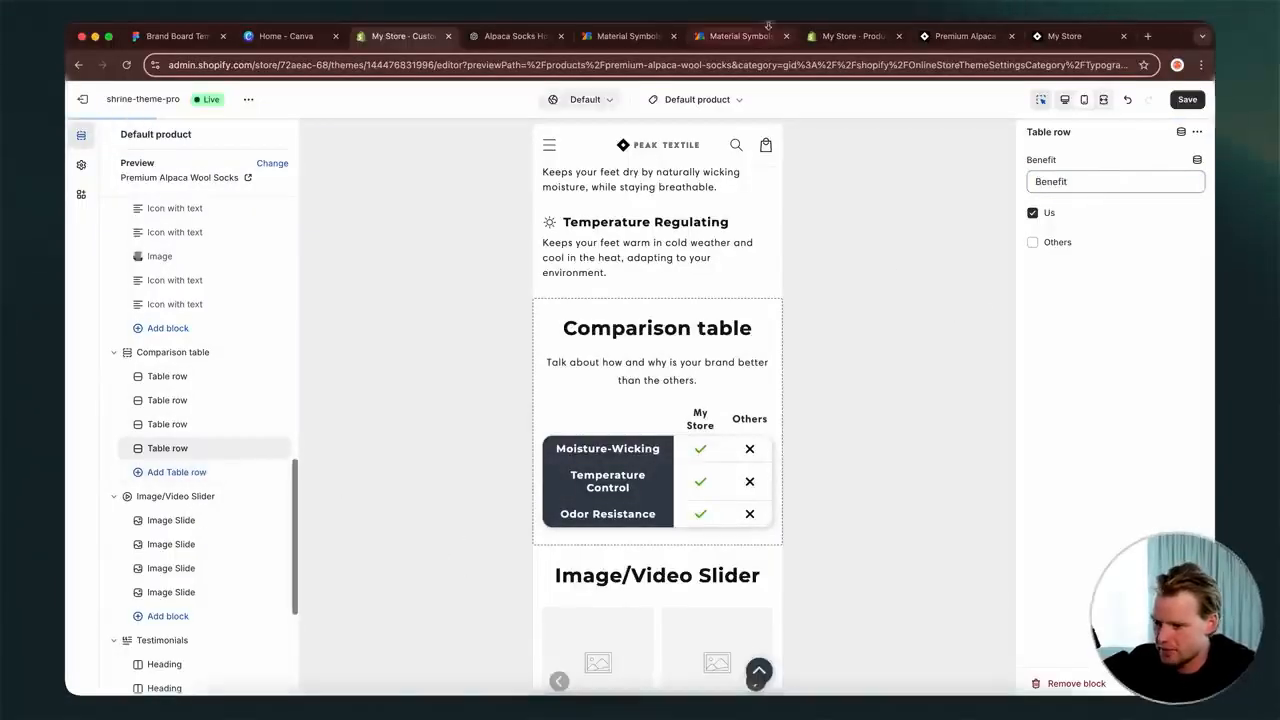
pyautogui.click(1066, 38)
pyautogui.click(965, 36)
pyautogui.click(852, 36)
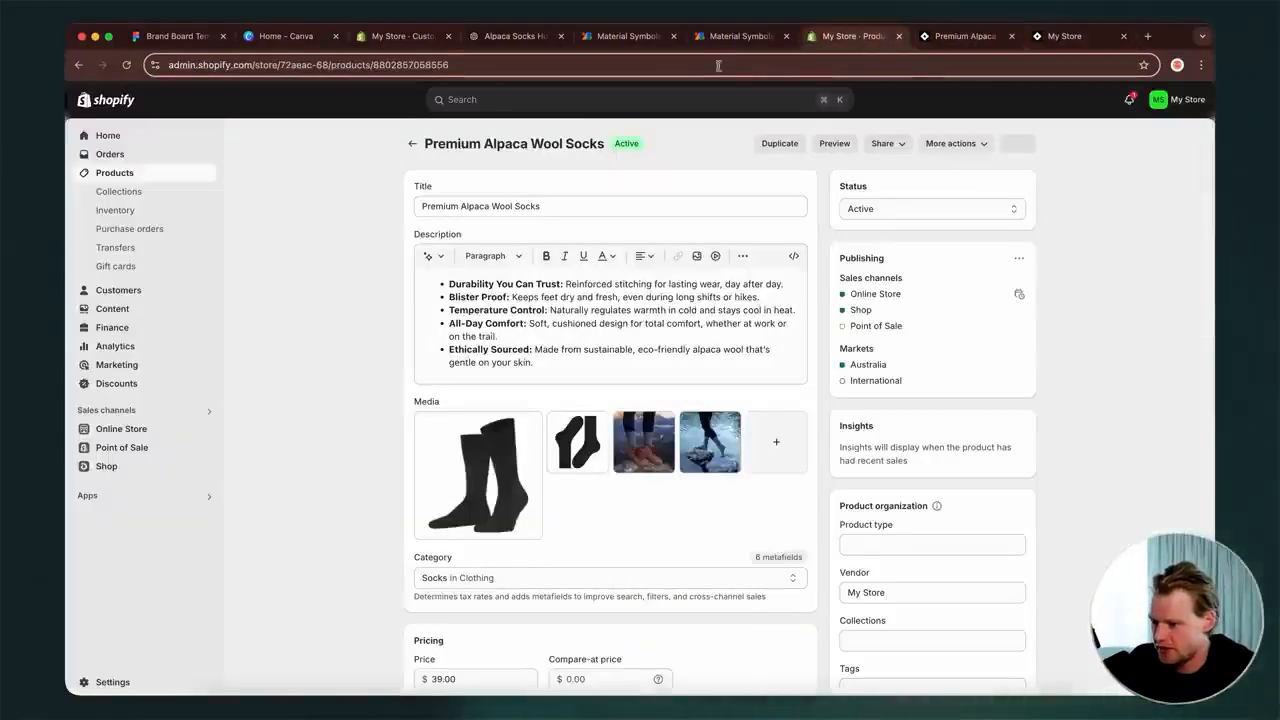
pyautogui.click(724, 37)
pyautogui.click(510, 36)
pyautogui.click(586, 524)
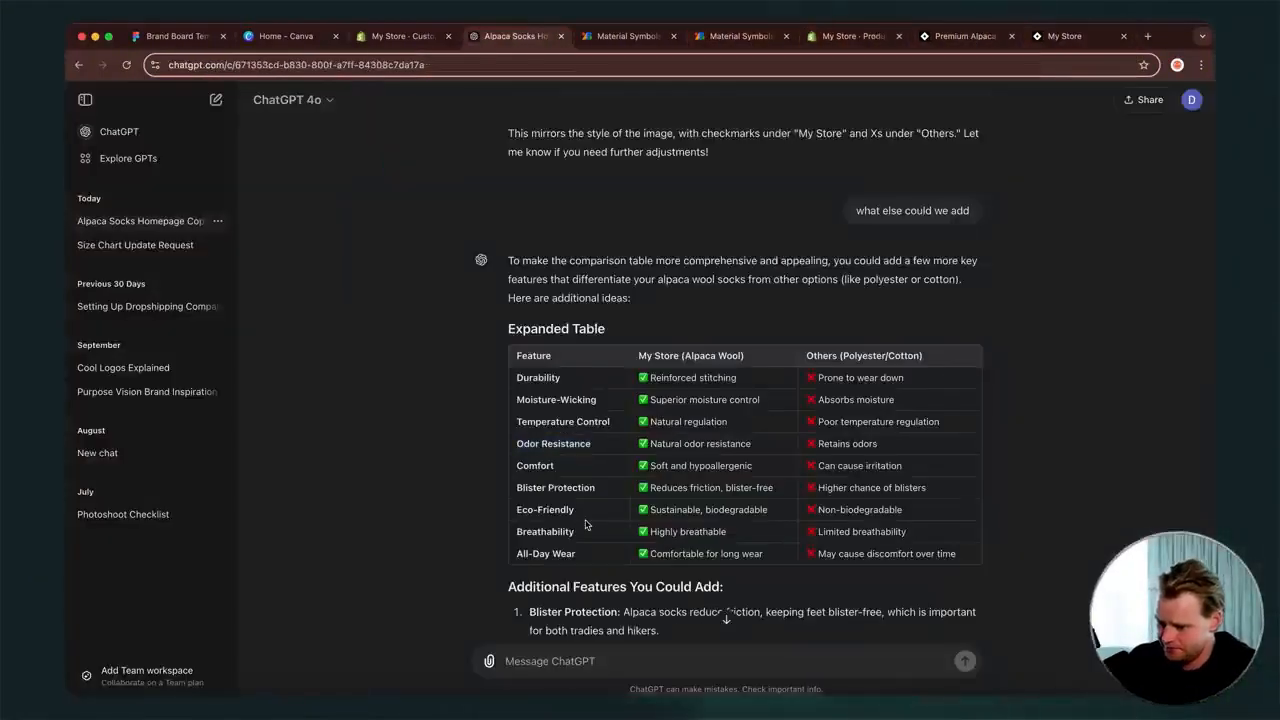
pyautogui.click(285, 36)
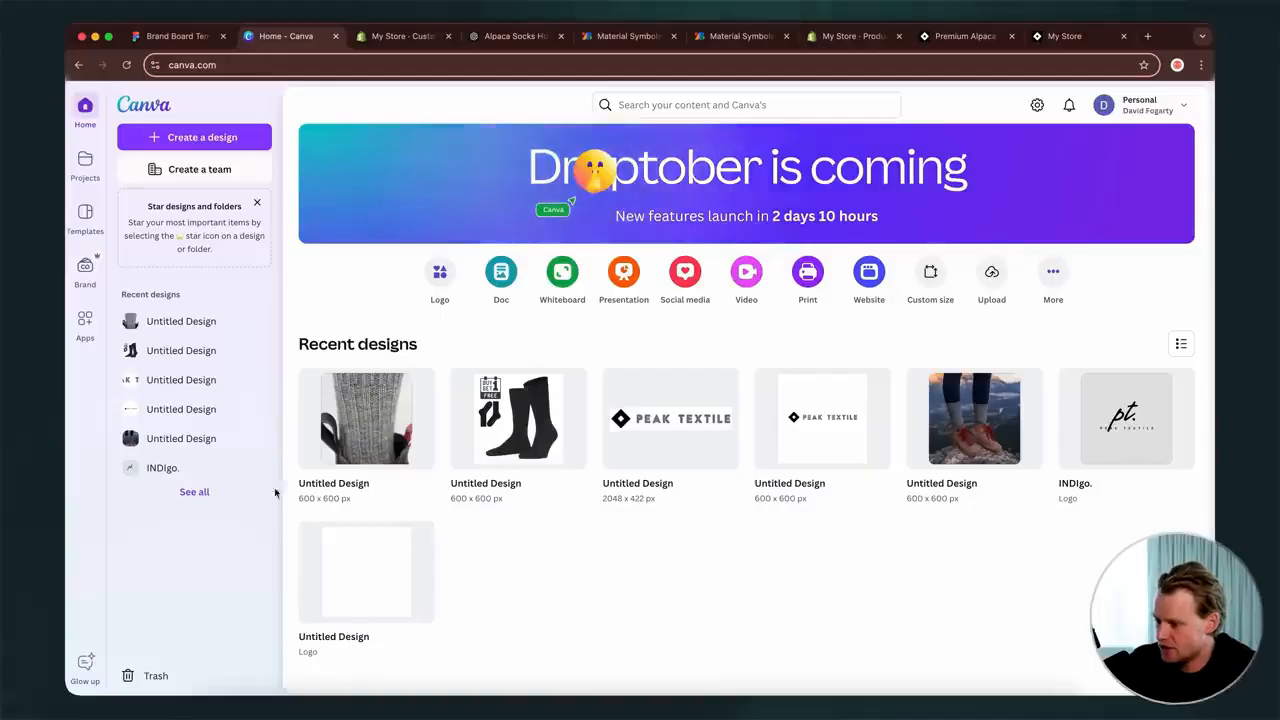
pyautogui.click(510, 36)
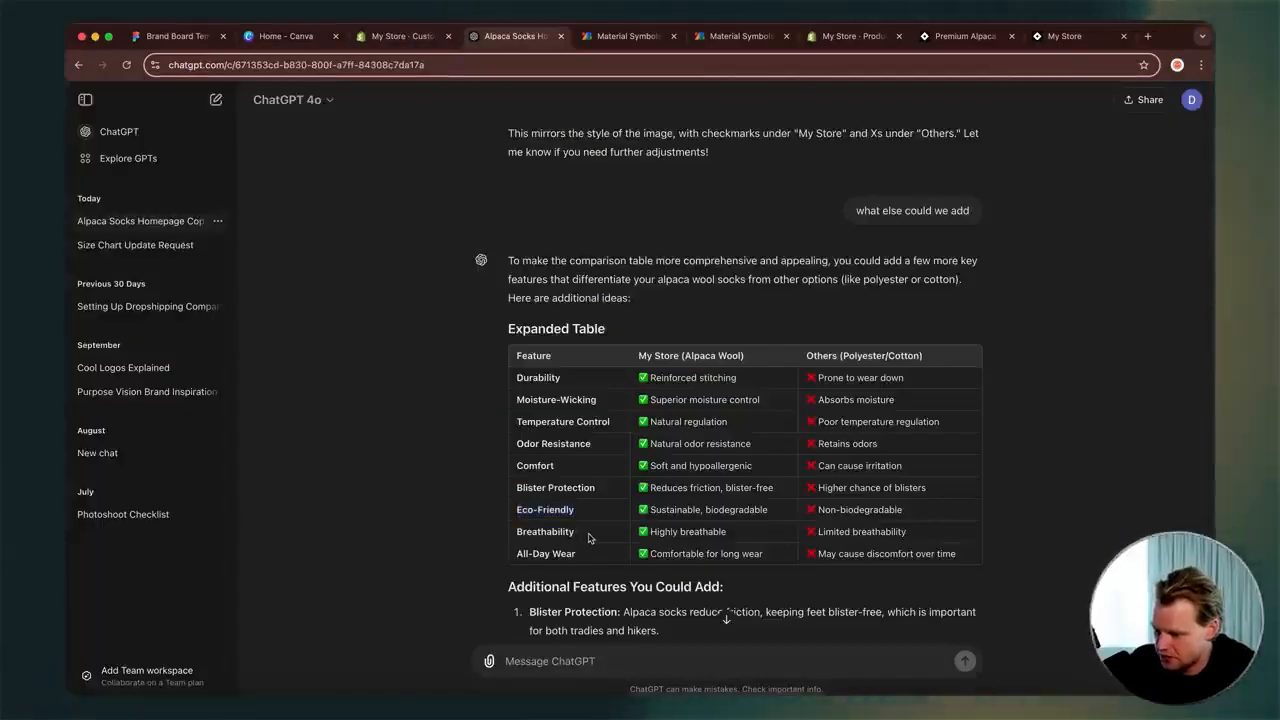
pyautogui.scroll(-1, 588, 538)
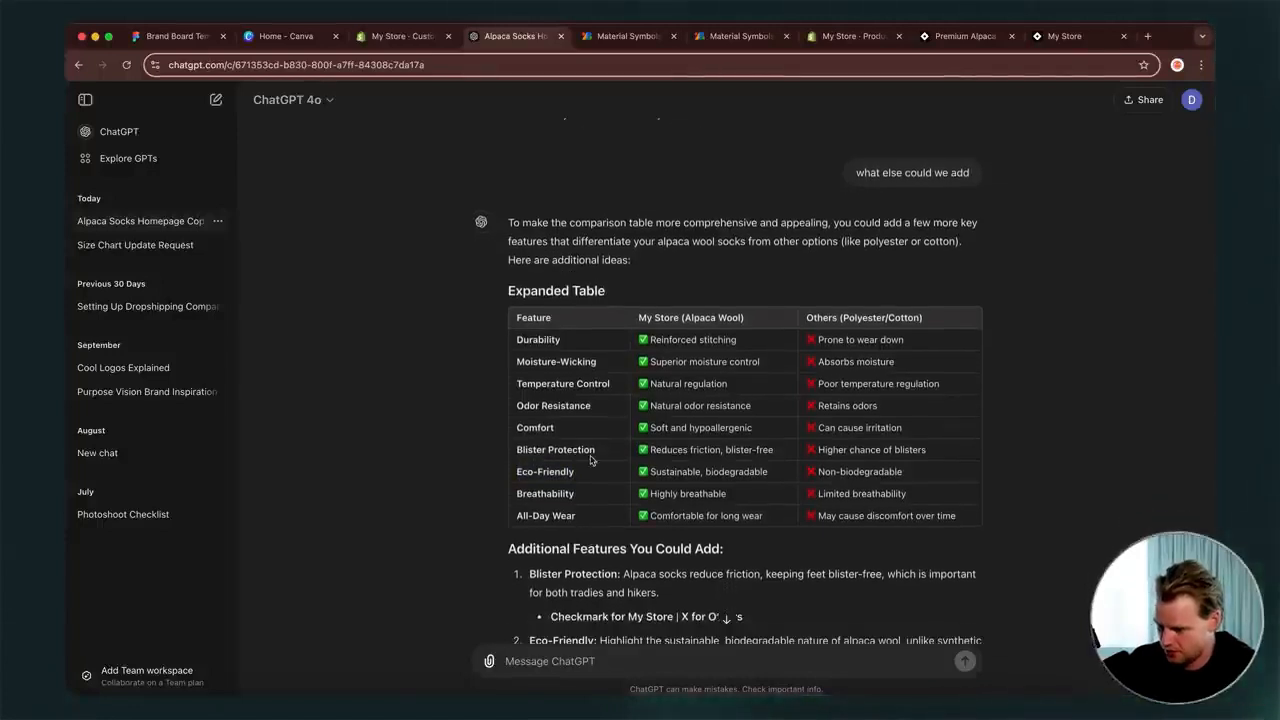
pyautogui.moveTo(594, 452); pyautogui.dragTo(518, 449)
pyautogui.click(397, 35)
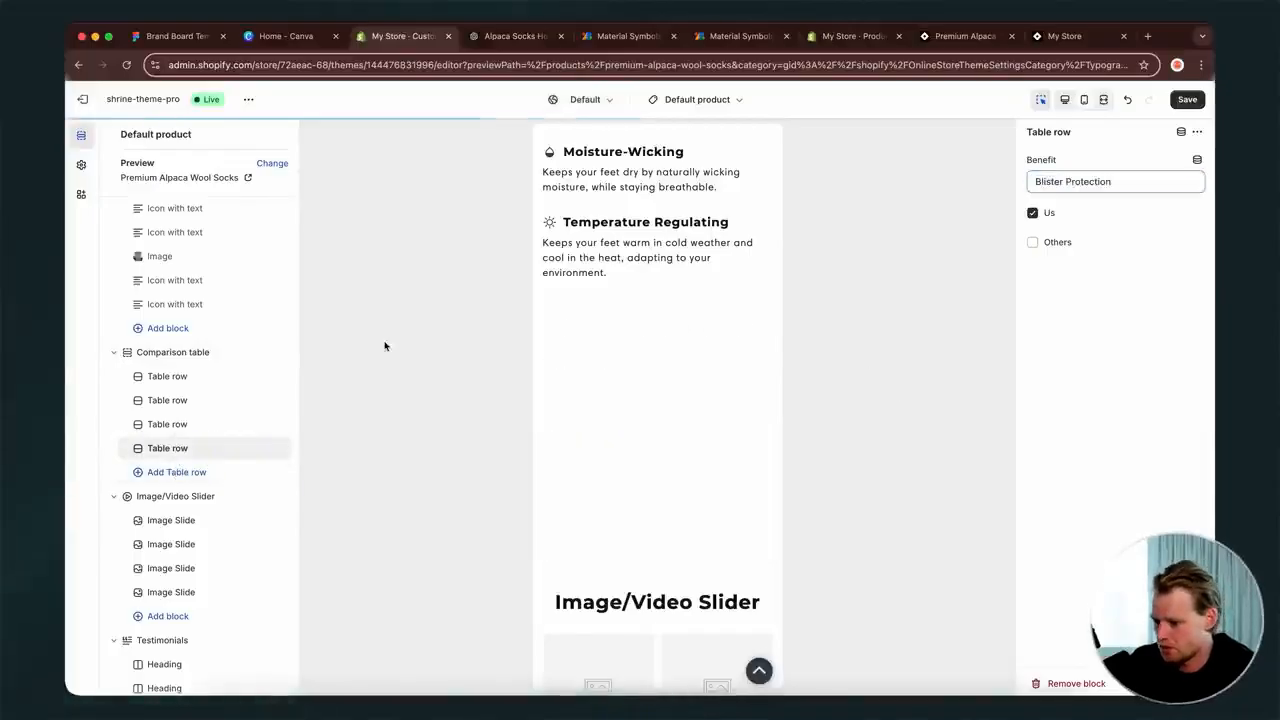
# - Copy Durability from ChatGPT's first comparison table and enter it as the benefit of a new fifth table row
pyautogui.click(955, 38)
pyautogui.click(1062, 37)
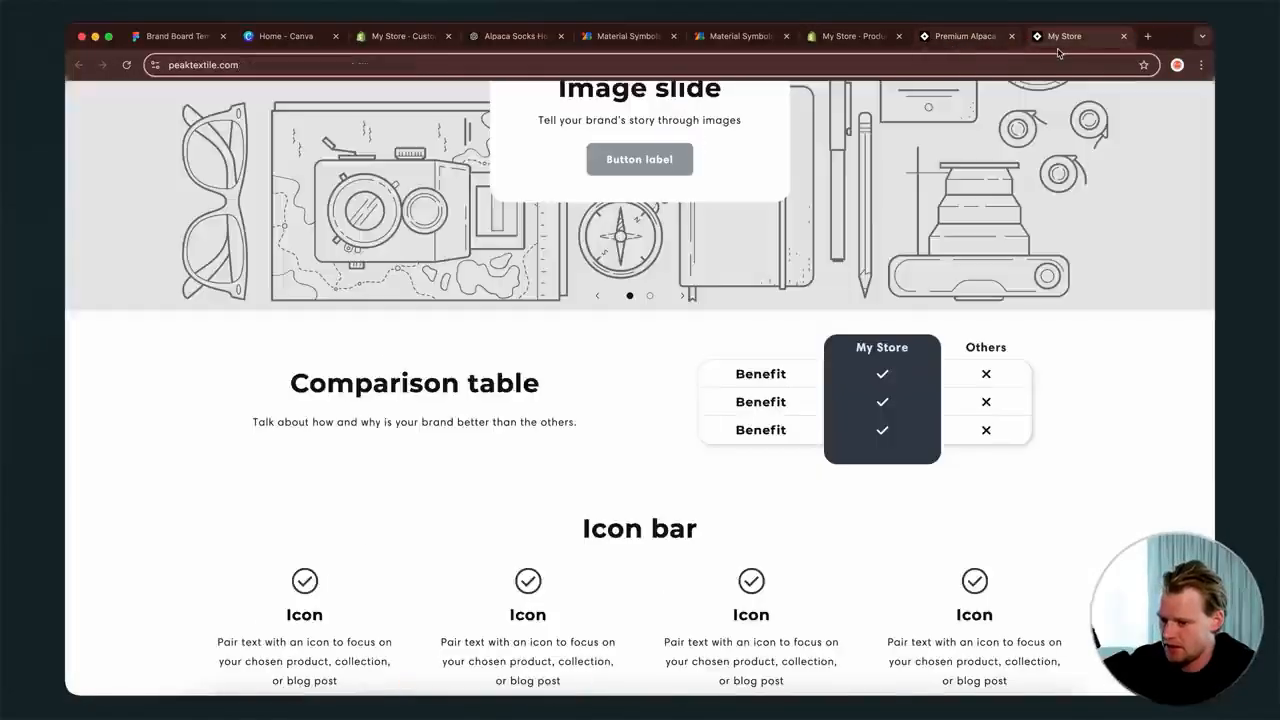
pyautogui.click(740, 37)
pyautogui.click(515, 33)
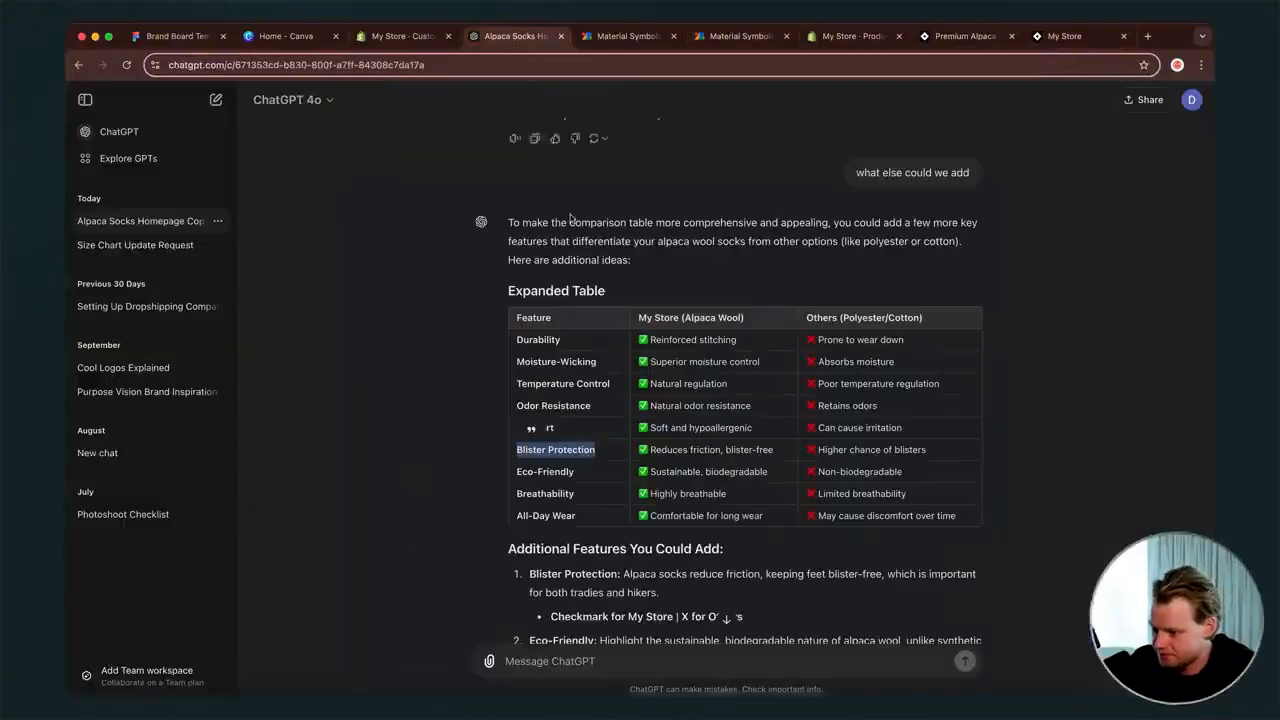
pyautogui.scroll(5, 600, 268)
pyautogui.scroll(-2, 627, 280)
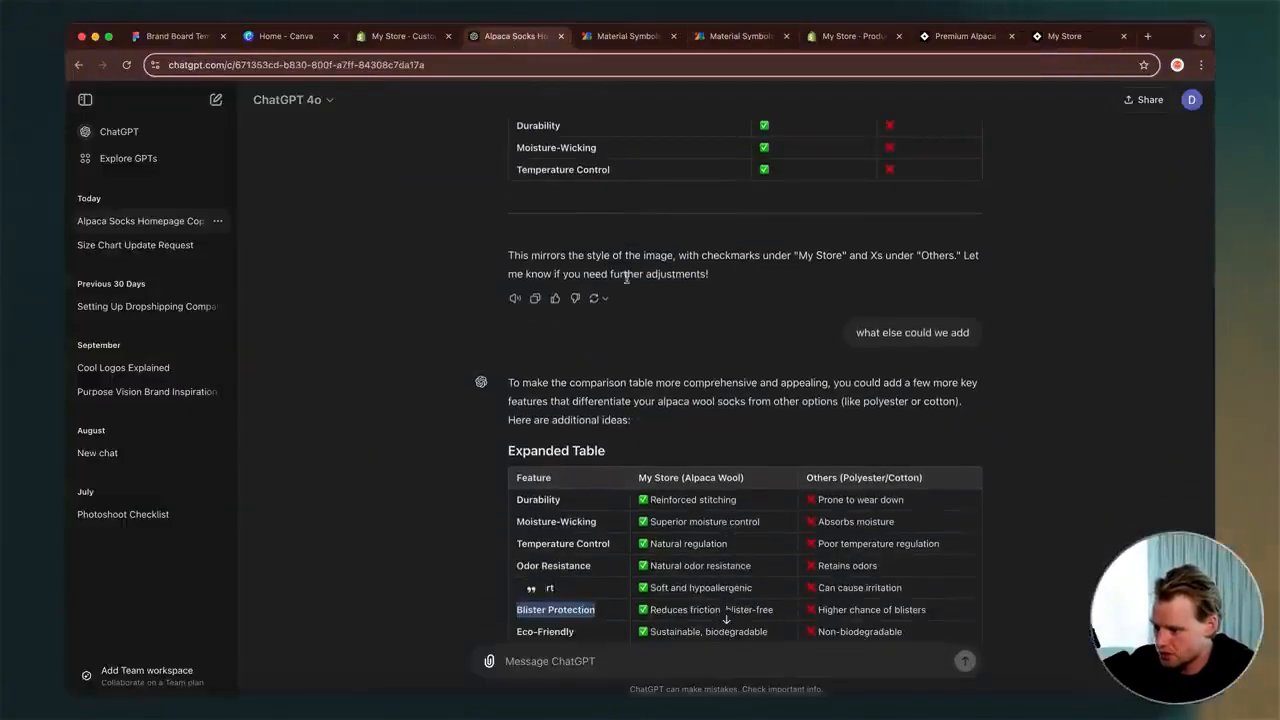
pyautogui.scroll(1, 626, 277)
pyautogui.doubleClick(535, 179)
pyautogui.click(384, 37)
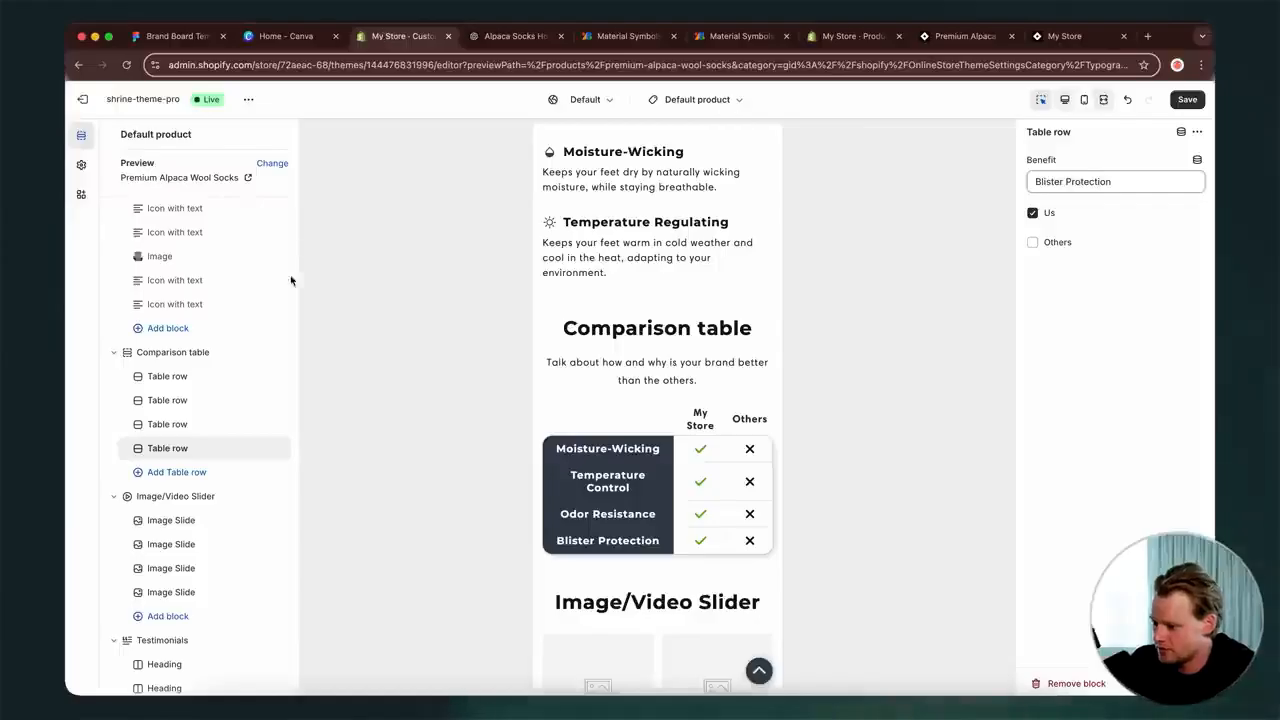
pyautogui.click(158, 473)
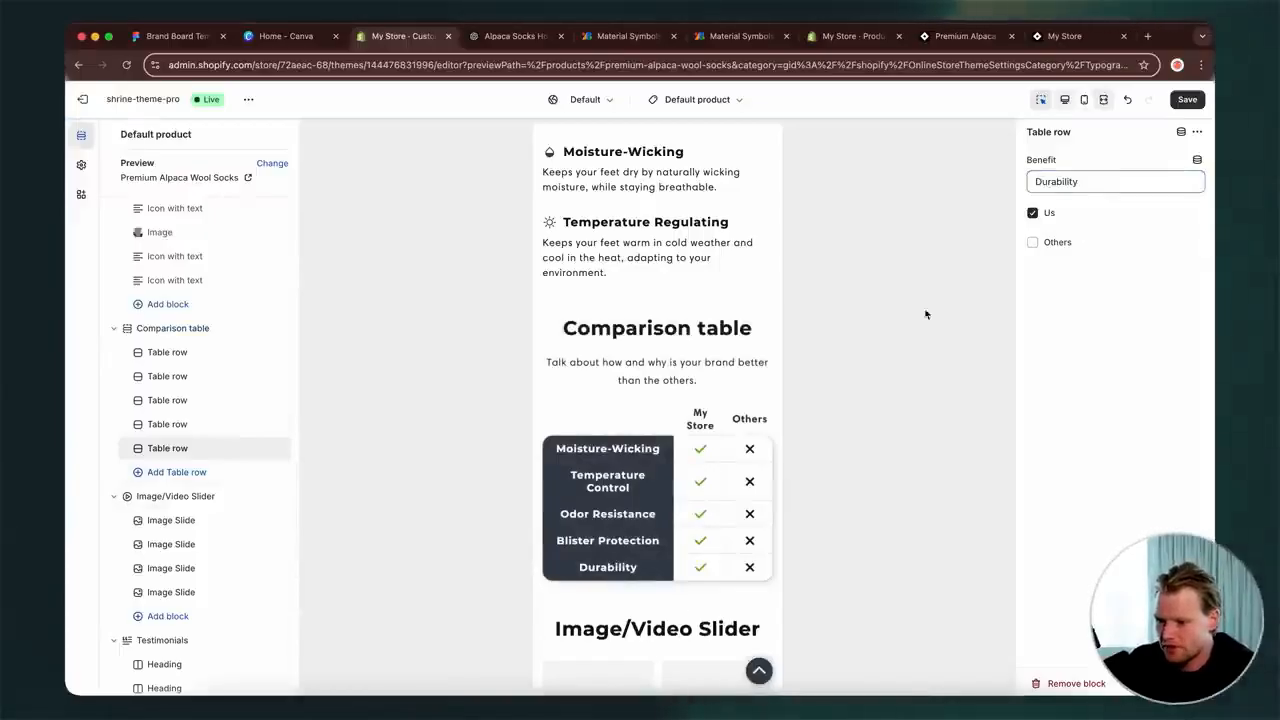
# - Set the Comparison table section's heading to "How do we compare?" and clear its description text
pyautogui.click(180, 330)
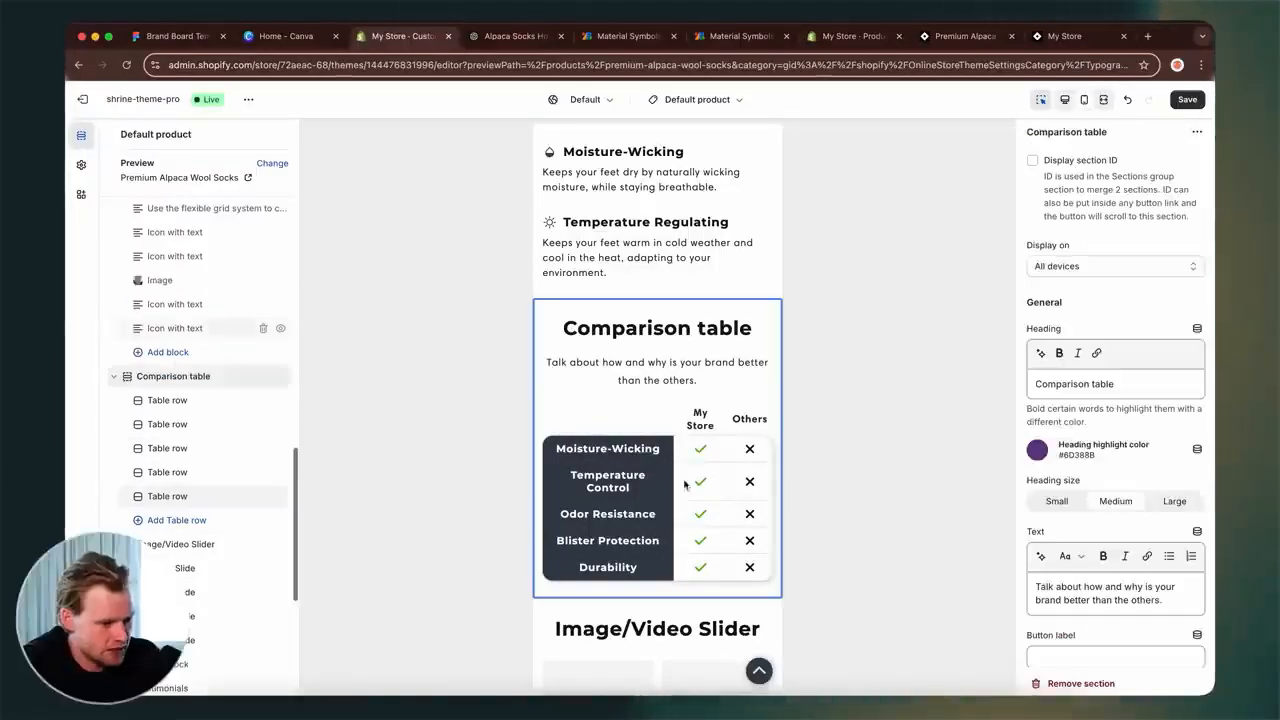
pyautogui.scroll(-5, 1147, 514)
pyautogui.scroll(-10, 1147, 514)
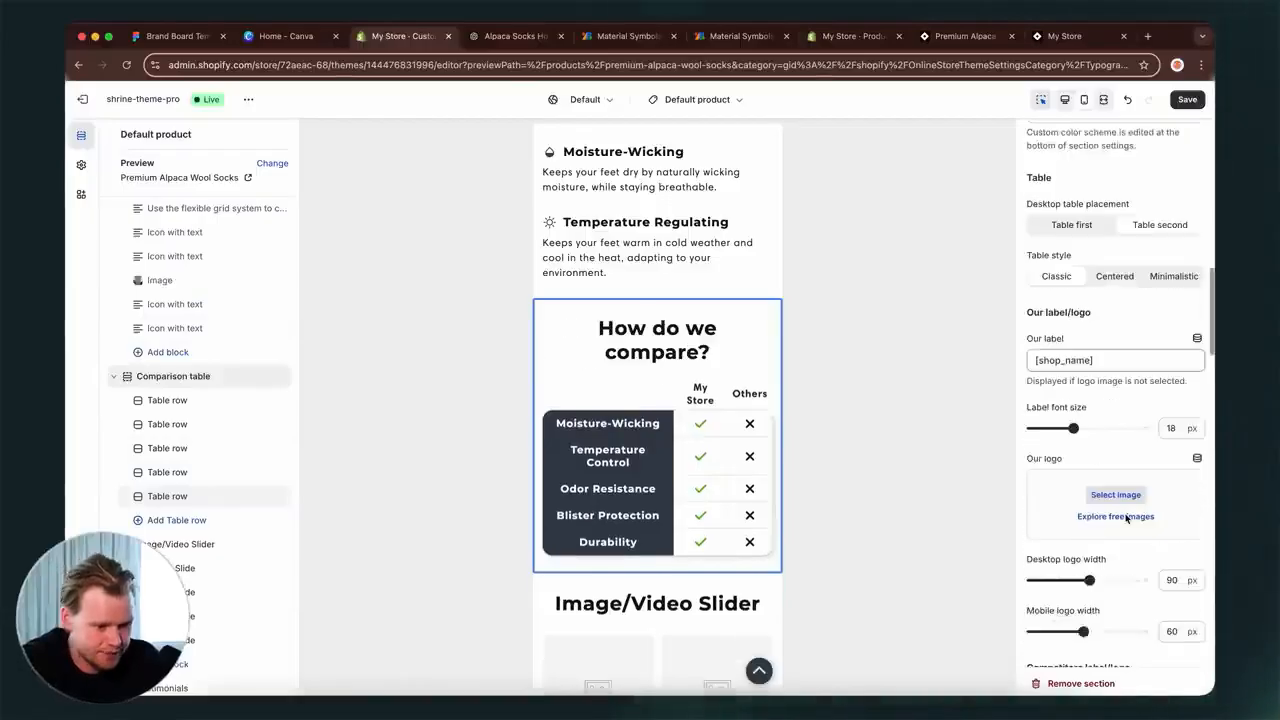
# - Try the Peak Textile logo image Untitled_design as the comparison table's own-brand logo
pyautogui.scroll(-2, 1127, 519)
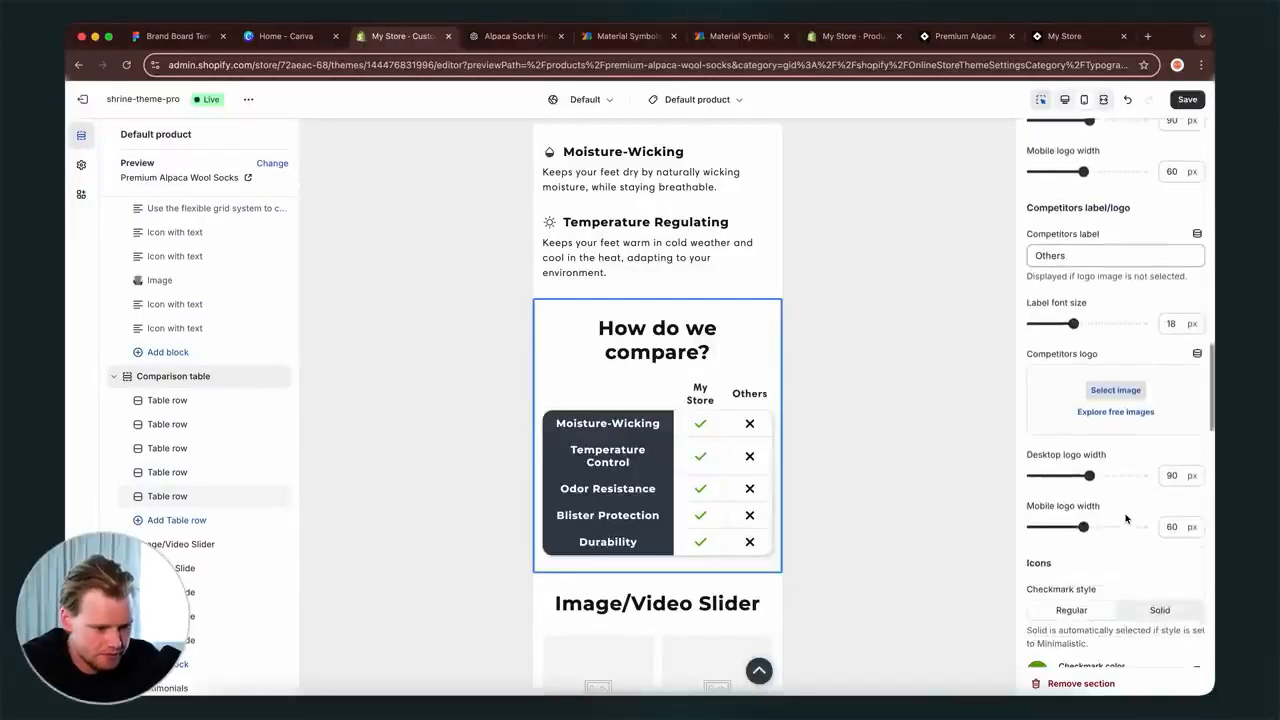
pyautogui.scroll(5, 1123, 537)
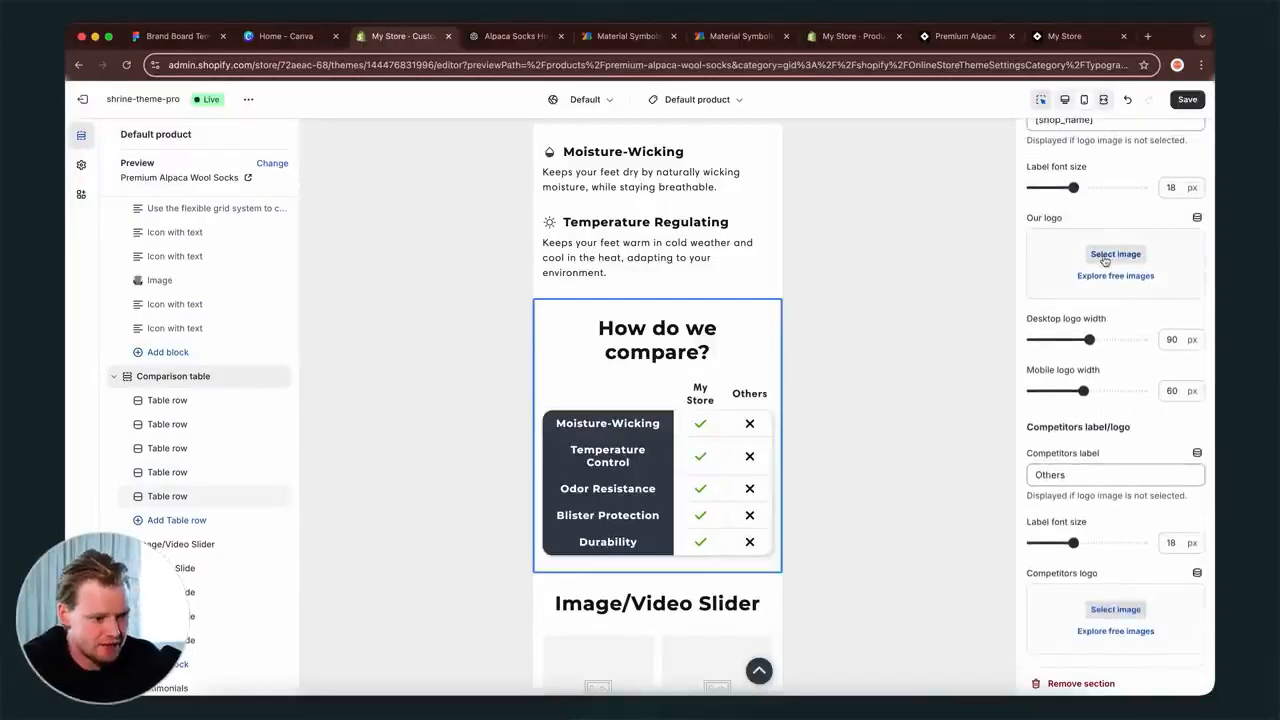
pyautogui.click(1105, 256)
pyautogui.click(735, 405)
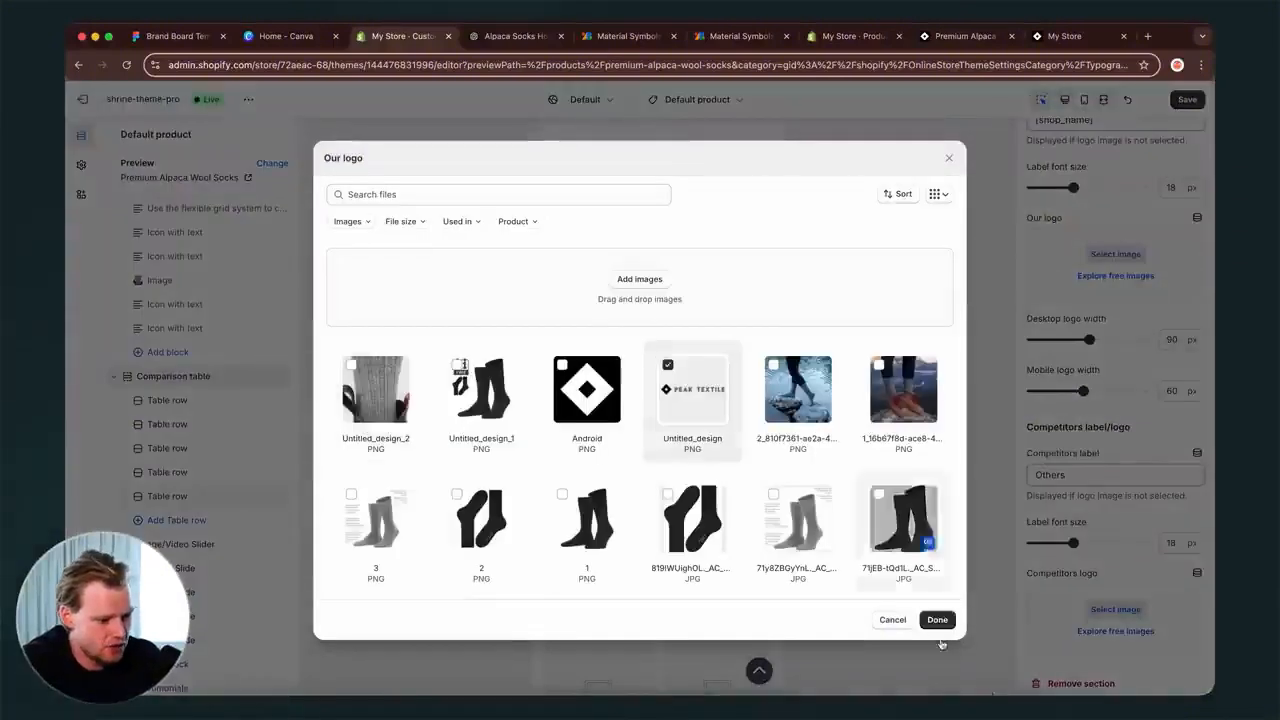
pyautogui.click(938, 620)
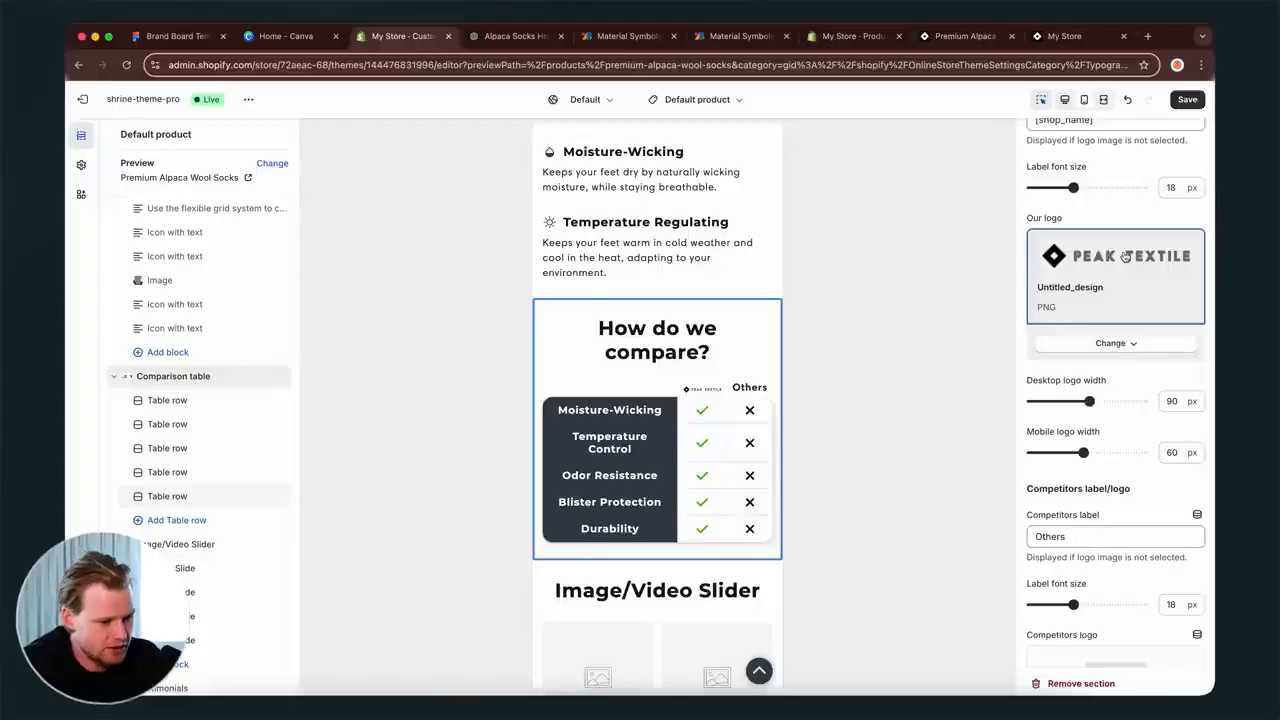
# - Check the table logo in the desktop and mobile previews, and remove it from the comparison table
pyautogui.click(1083, 101)
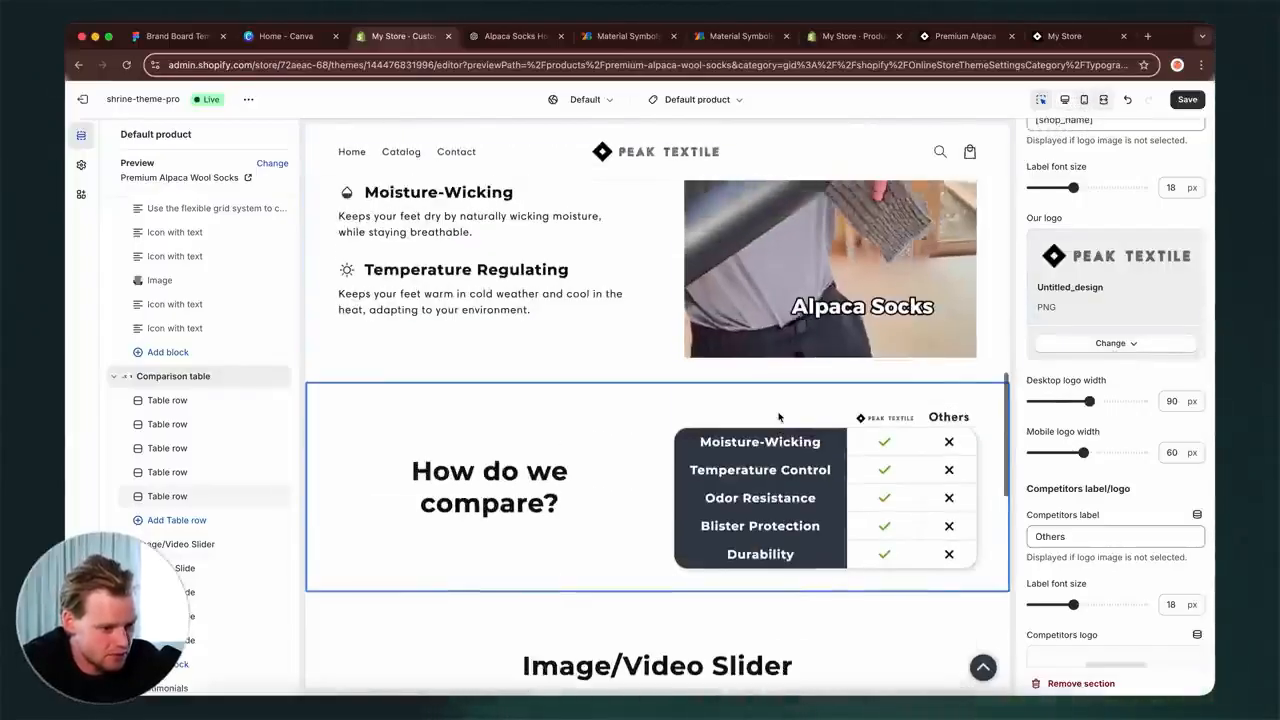
pyautogui.click(1064, 97)
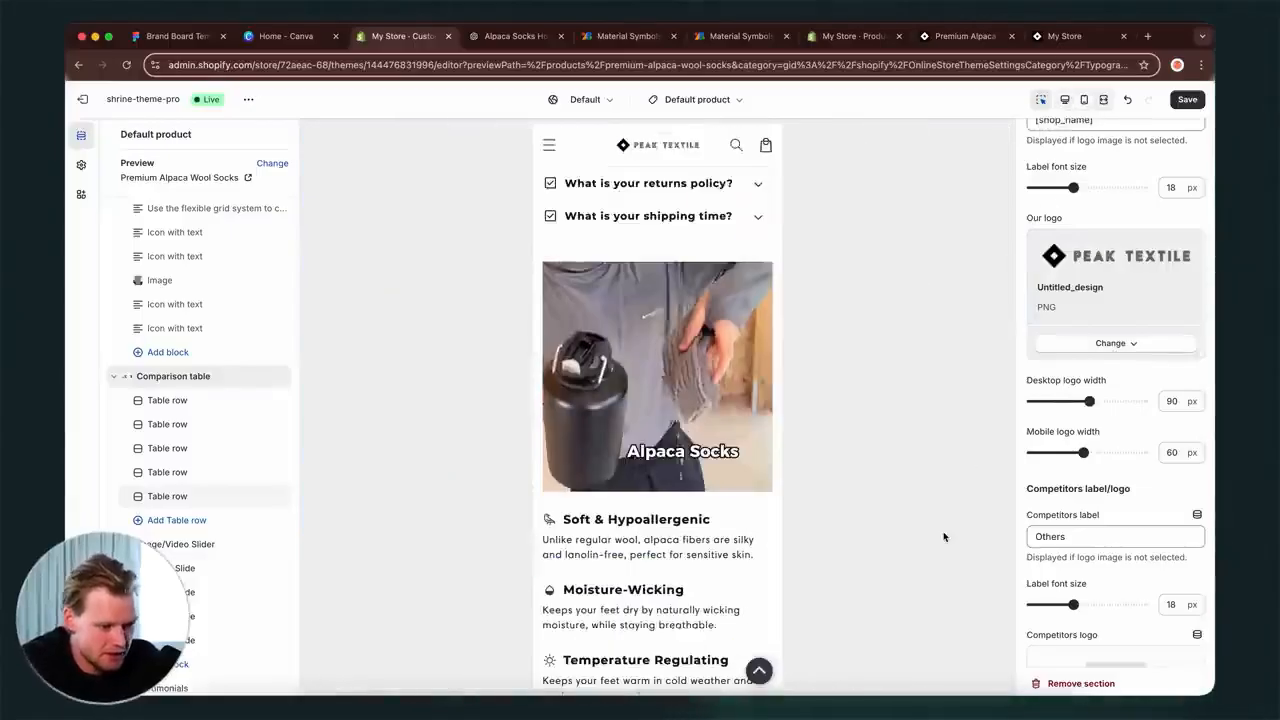
pyautogui.scroll(-1, 1155, 412)
pyautogui.scroll(2, 1148, 400)
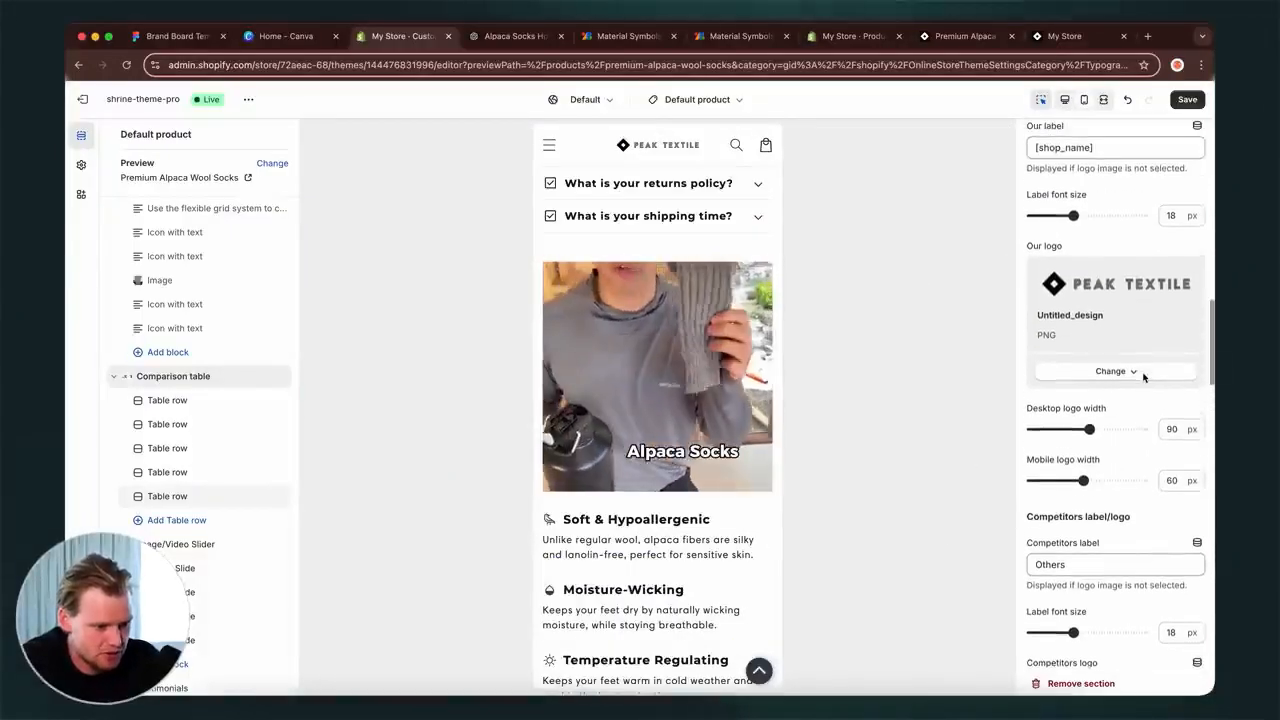
pyautogui.click(1131, 372)
pyautogui.click(1103, 444)
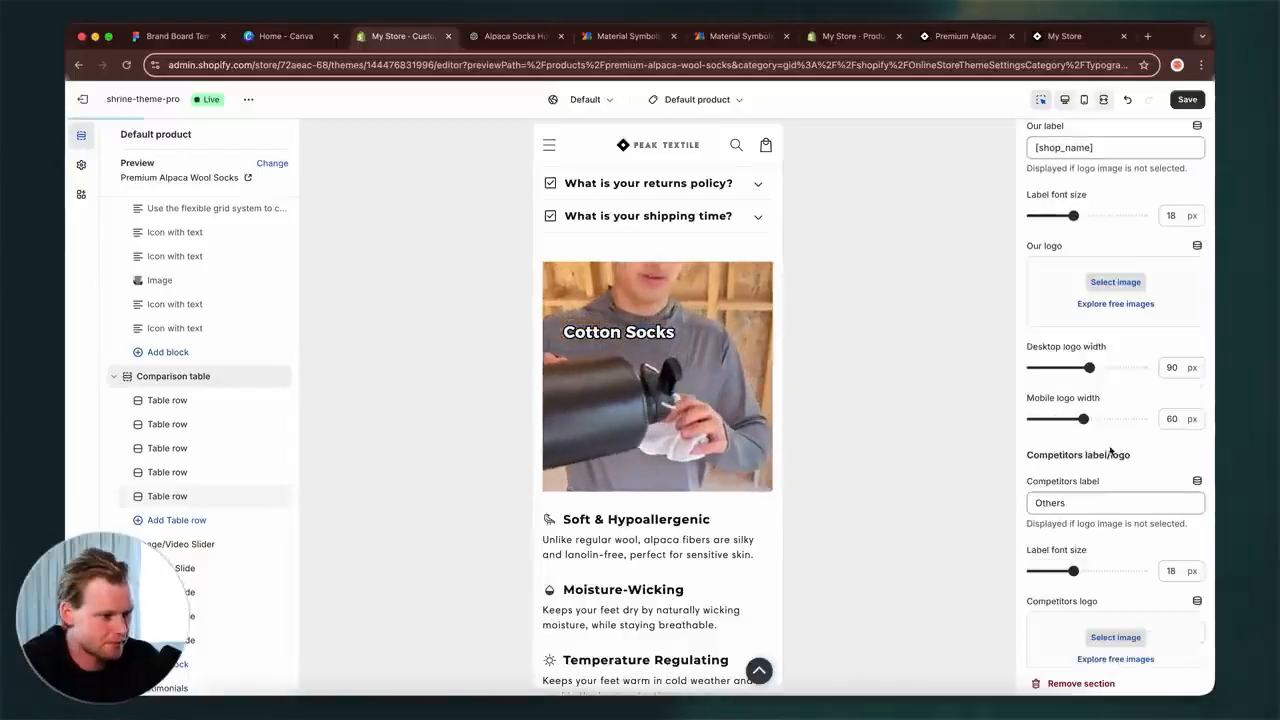
# - Review the comparison table's label, icon, color and padding settings, and check the section in the desktop preview
pyautogui.scroll(-1, 611, 373)
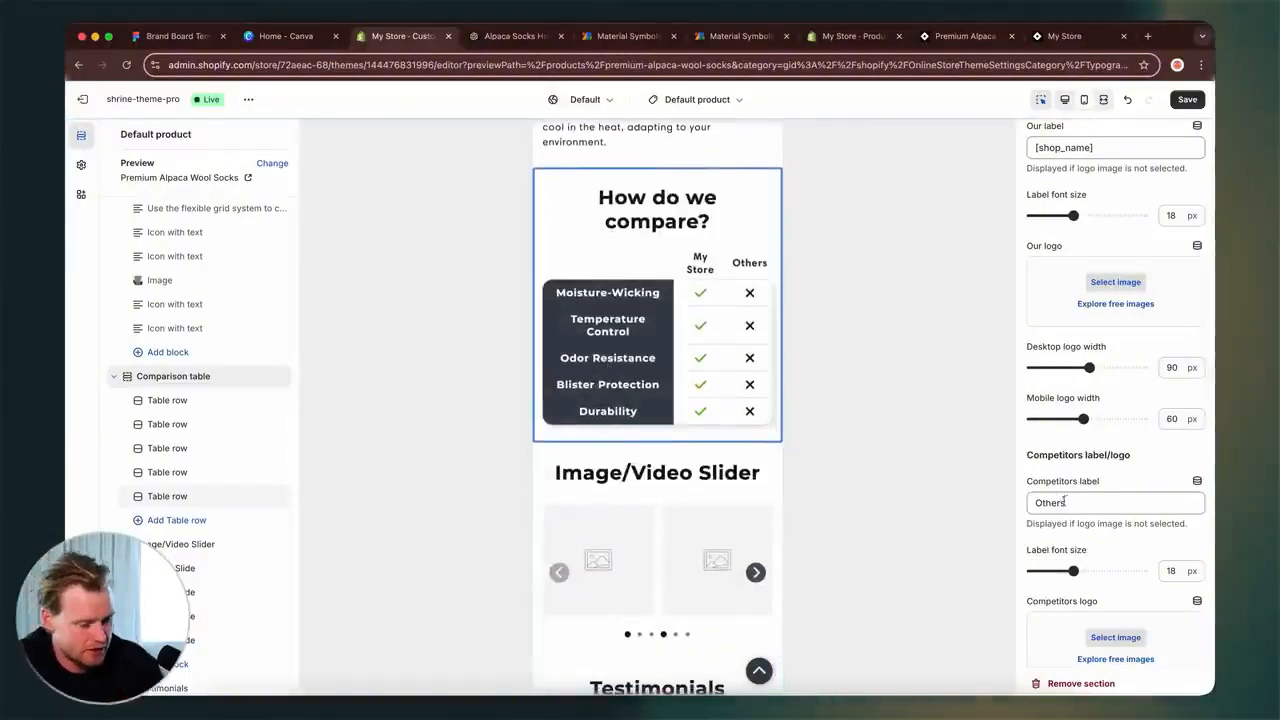
pyautogui.scroll(-1, 1050, 490)
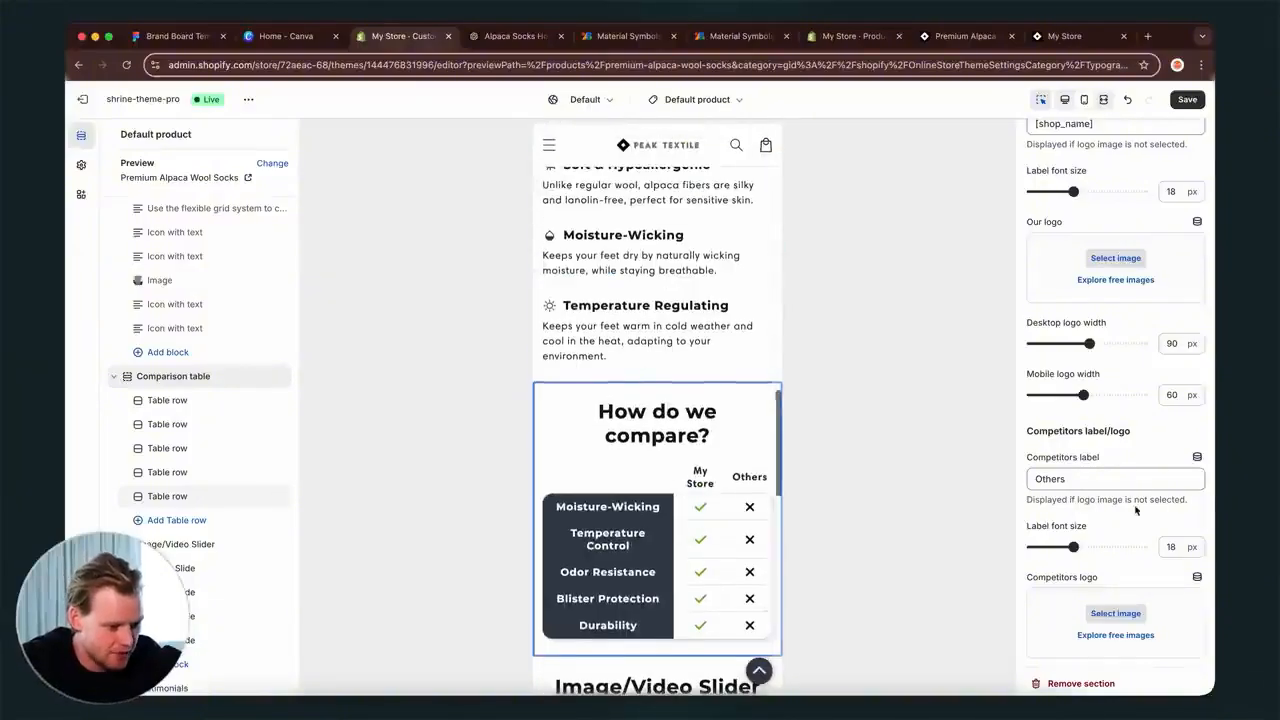
pyautogui.scroll(-7, 1135, 510)
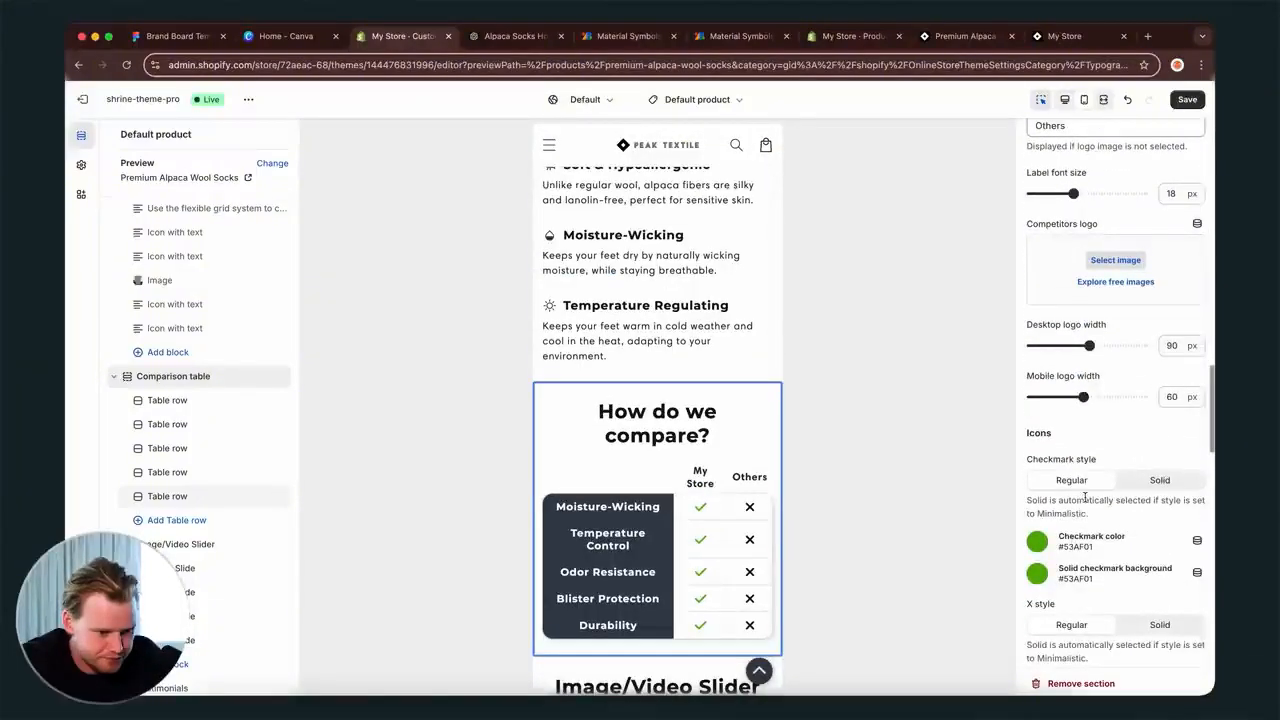
pyautogui.scroll(-5, 1085, 497)
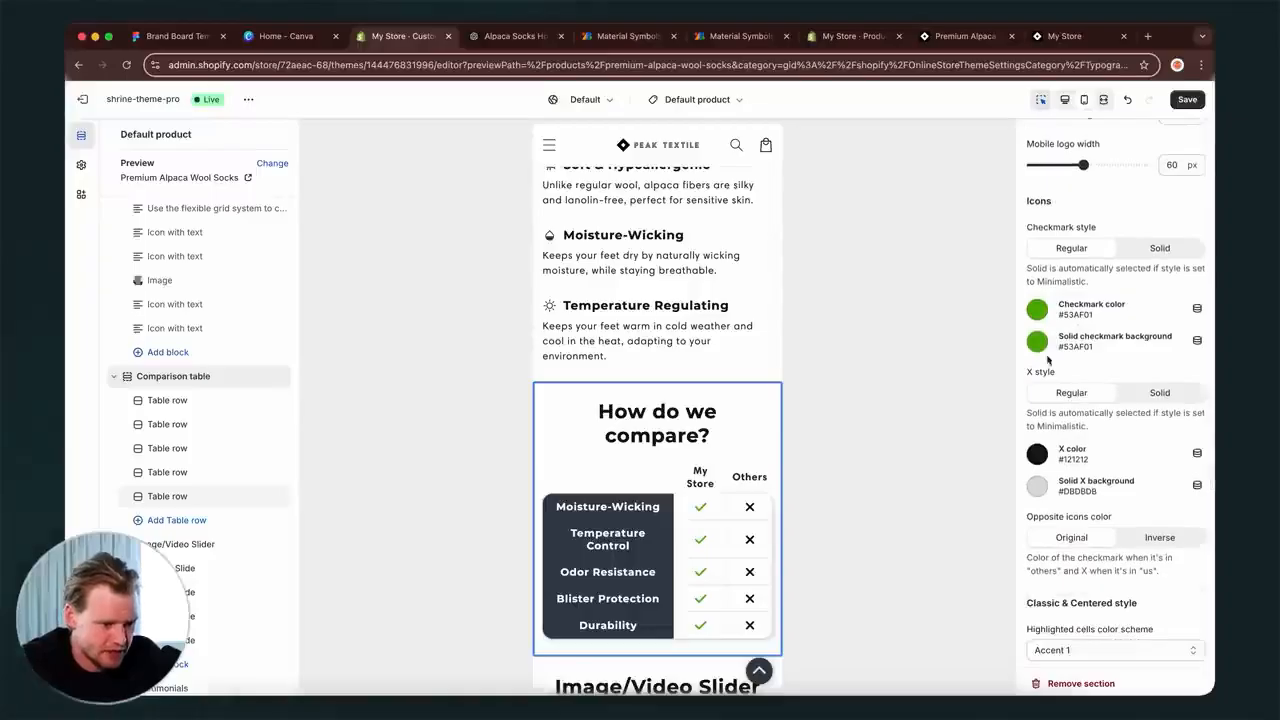
pyautogui.scroll(-4, 1062, 424)
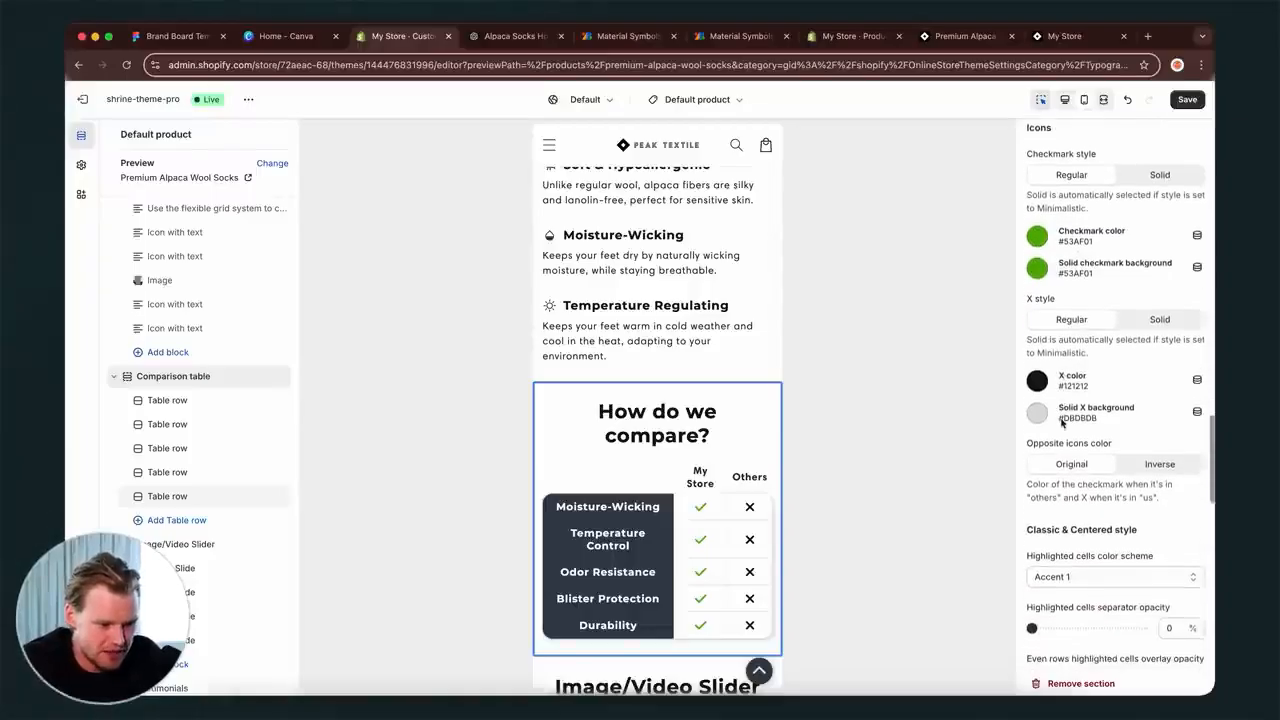
pyautogui.scroll(-14, 1062, 424)
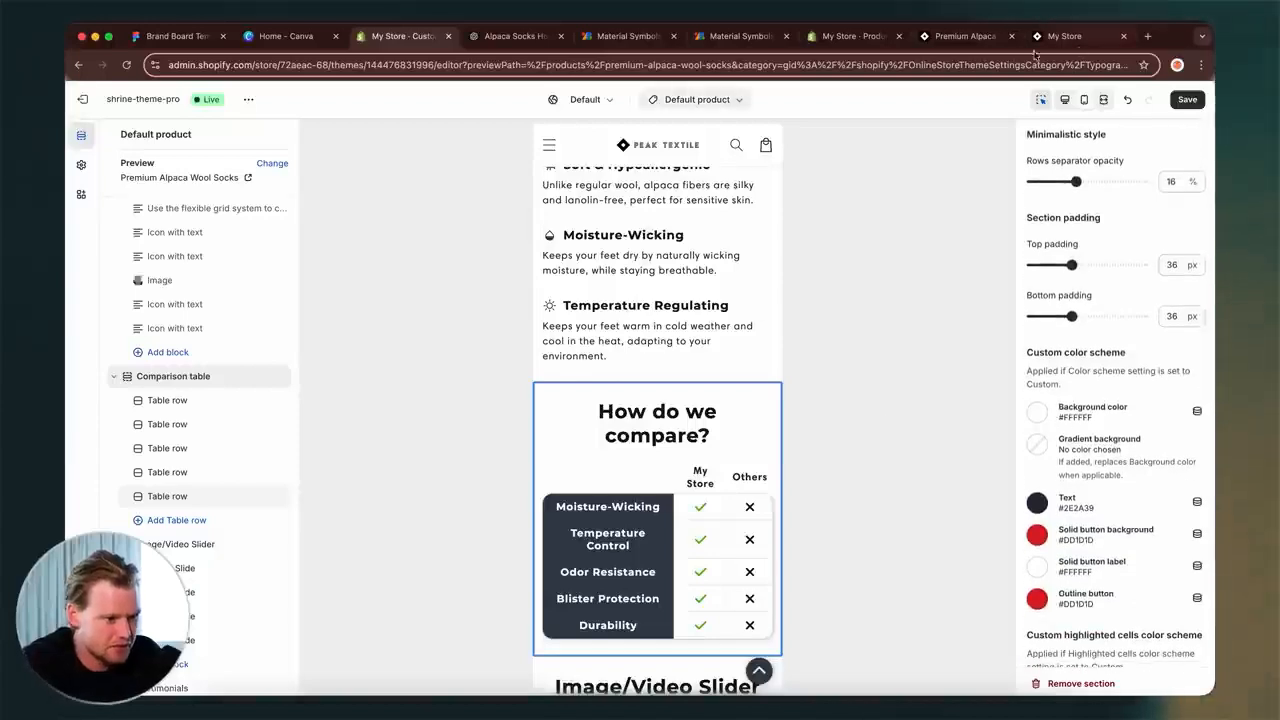
pyautogui.click(1065, 102)
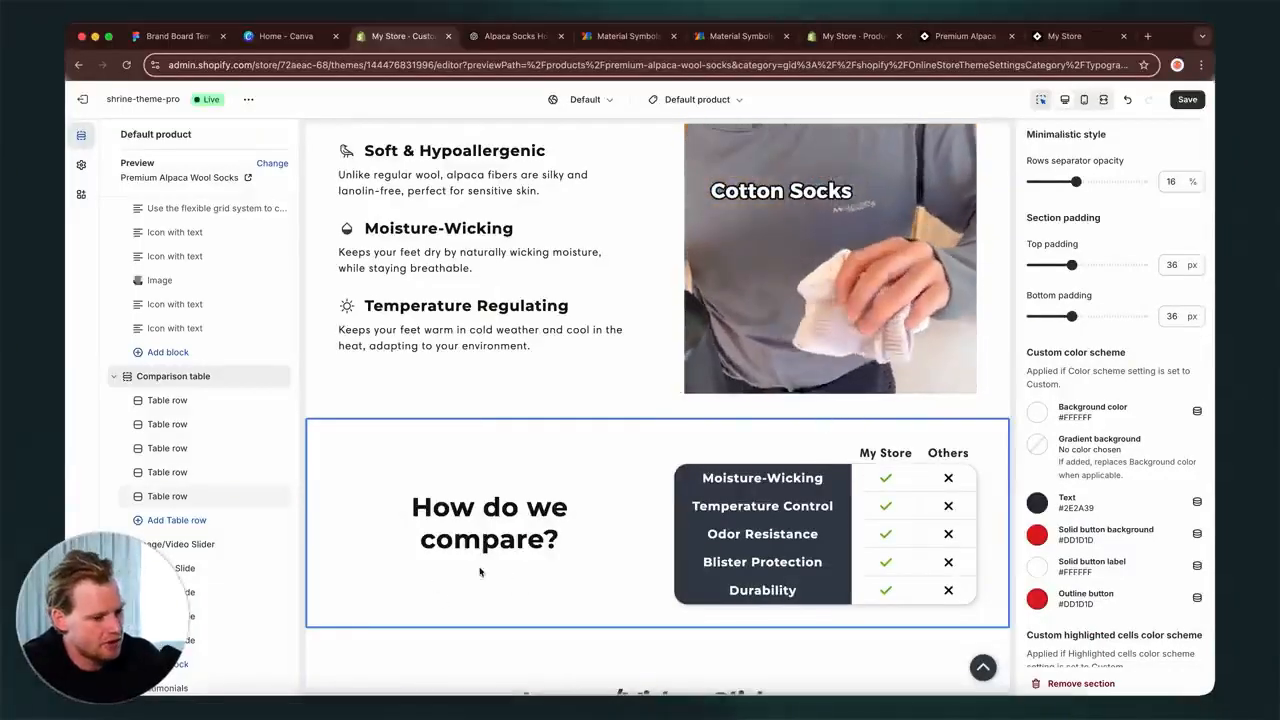
# - Ask ChatGPT "what could my subheading be when presenting this table"
pyautogui.scroll(10, 1112, 400)
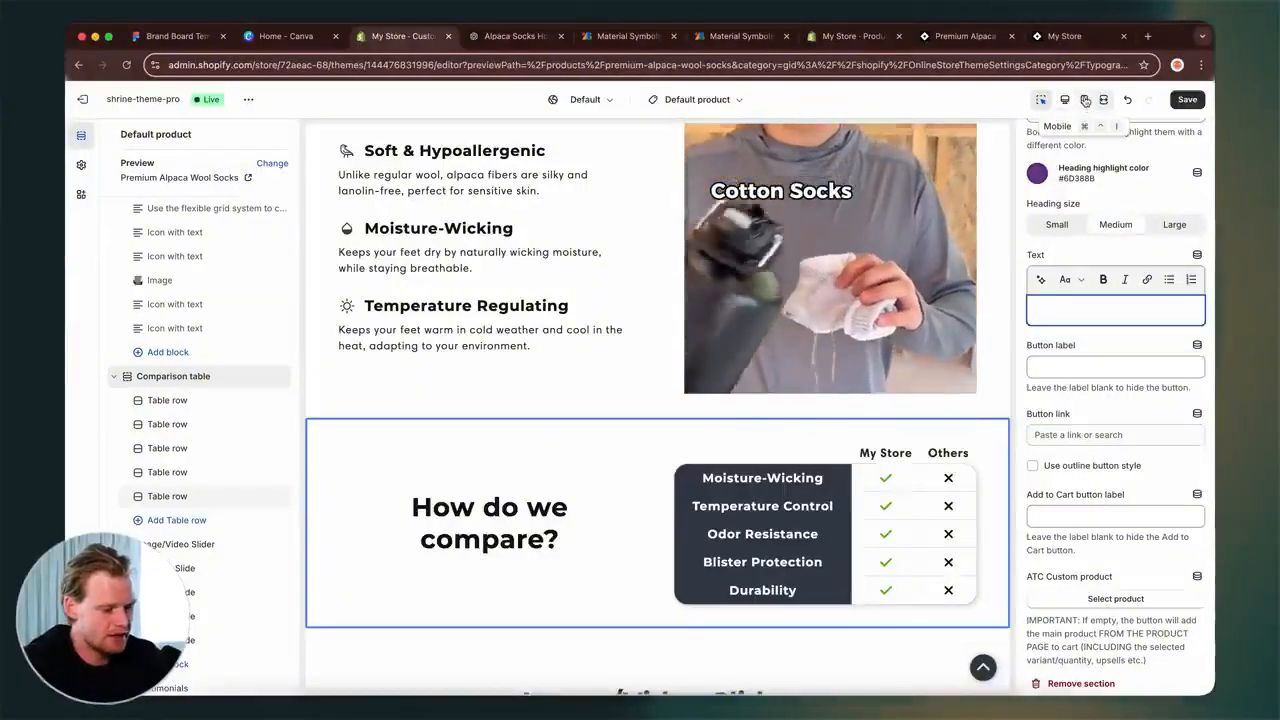
pyautogui.click(510, 38)
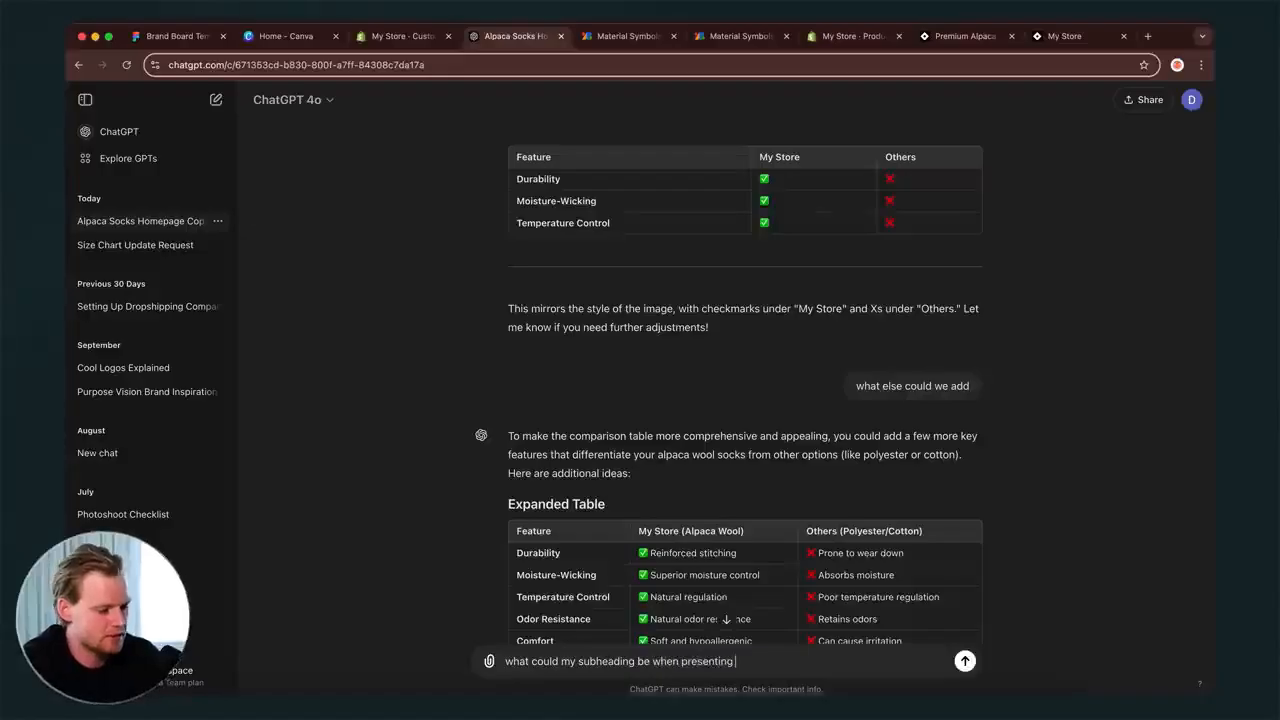
pyautogui.write('le')
pyautogui.press('Return')
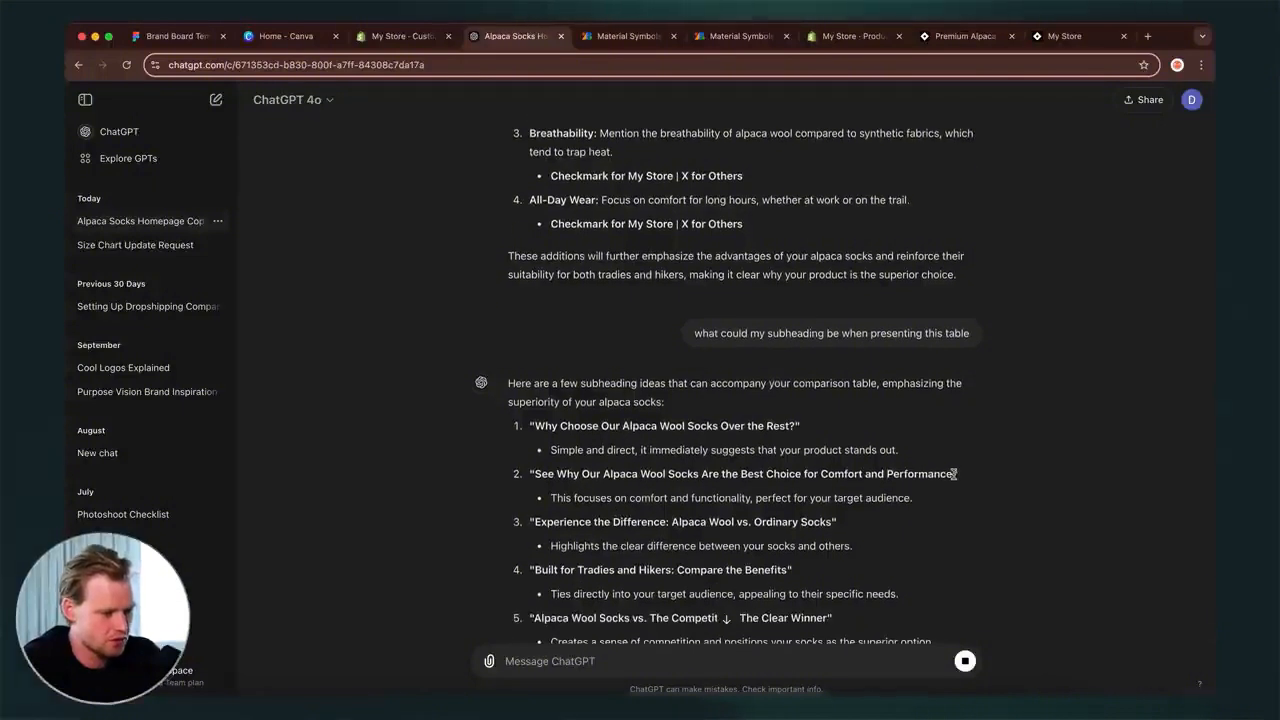
# - Have ChatGPT remove the capitals from its suggestion "See Why Our Alpaca Wool Socks Are the Best Choice for Comfort and Performance"
pyautogui.moveTo(954, 474); pyautogui.dragTo(530, 484)
pyautogui.press('super+c')
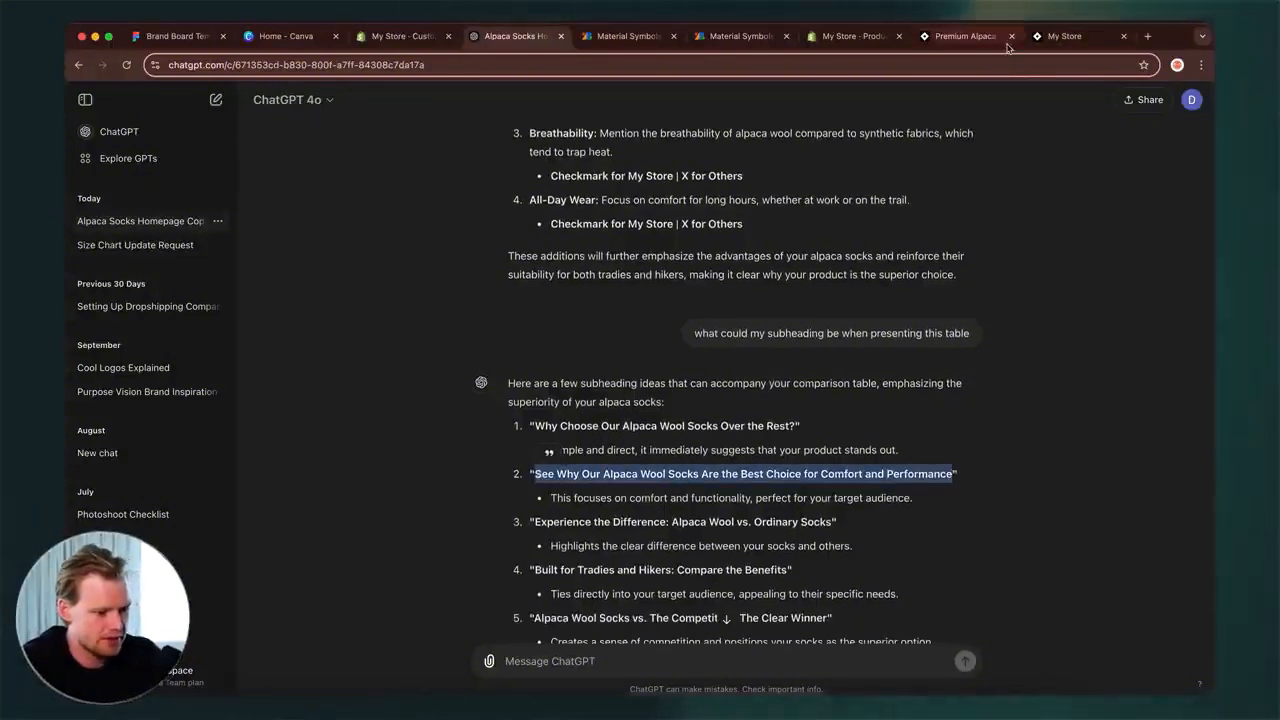
pyautogui.click(685, 676)
pyautogui.write('remove capitals')
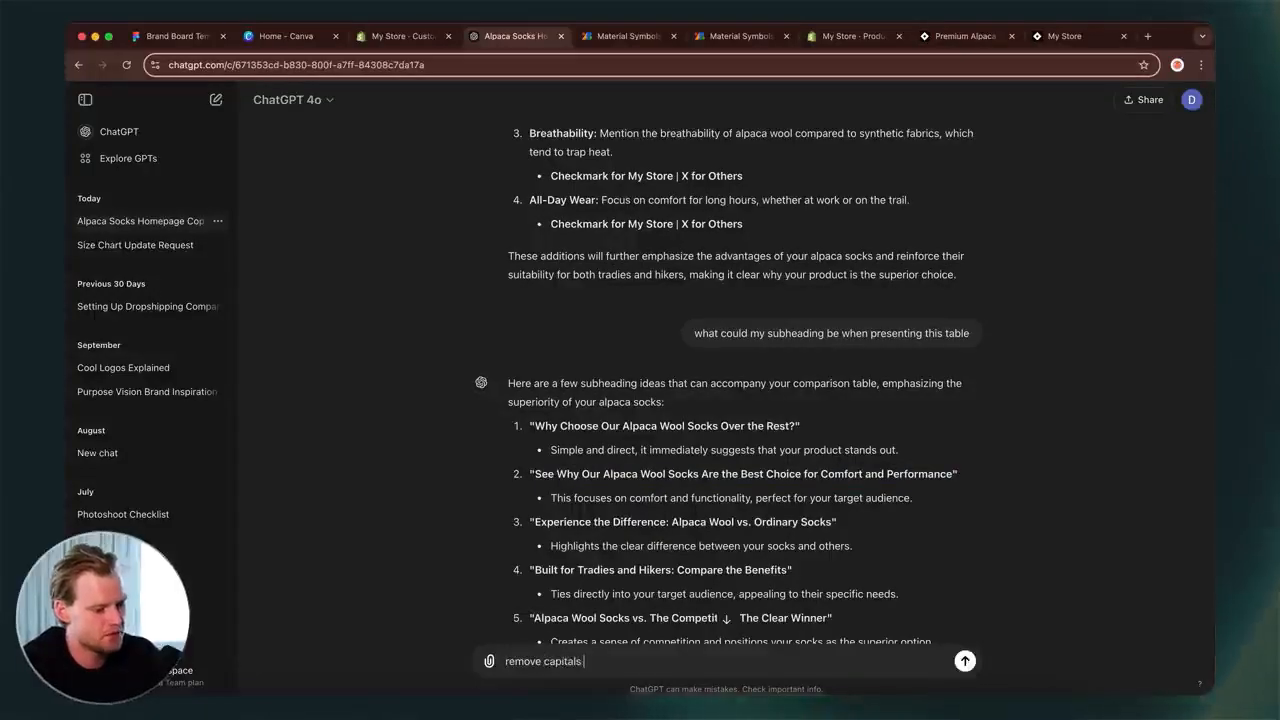
pyautogui.press('super+v')
pyautogui.press('Return')
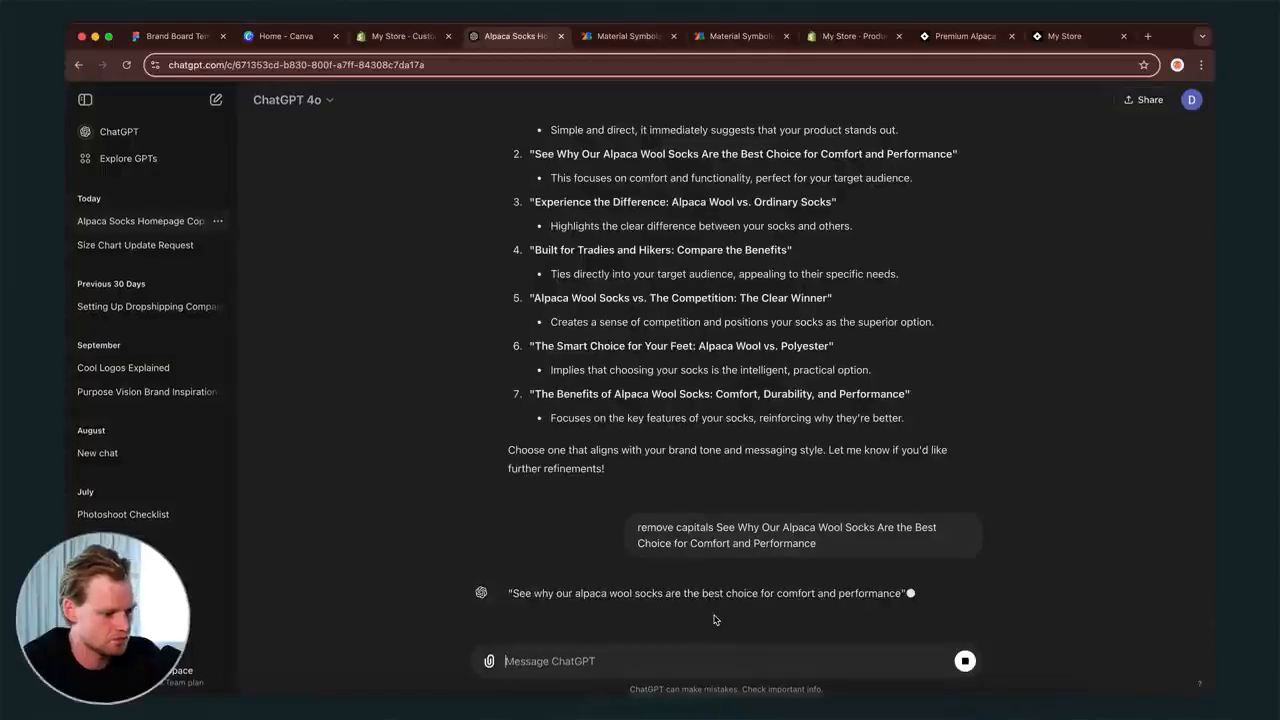
# - Set the comparison table's text to ChatGPT's line "See why our alpaca wool socks are the best choice for comfort and performance."
pyautogui.moveTo(900, 560); pyautogui.dragTo(513, 561)
pyautogui.press('super+c')
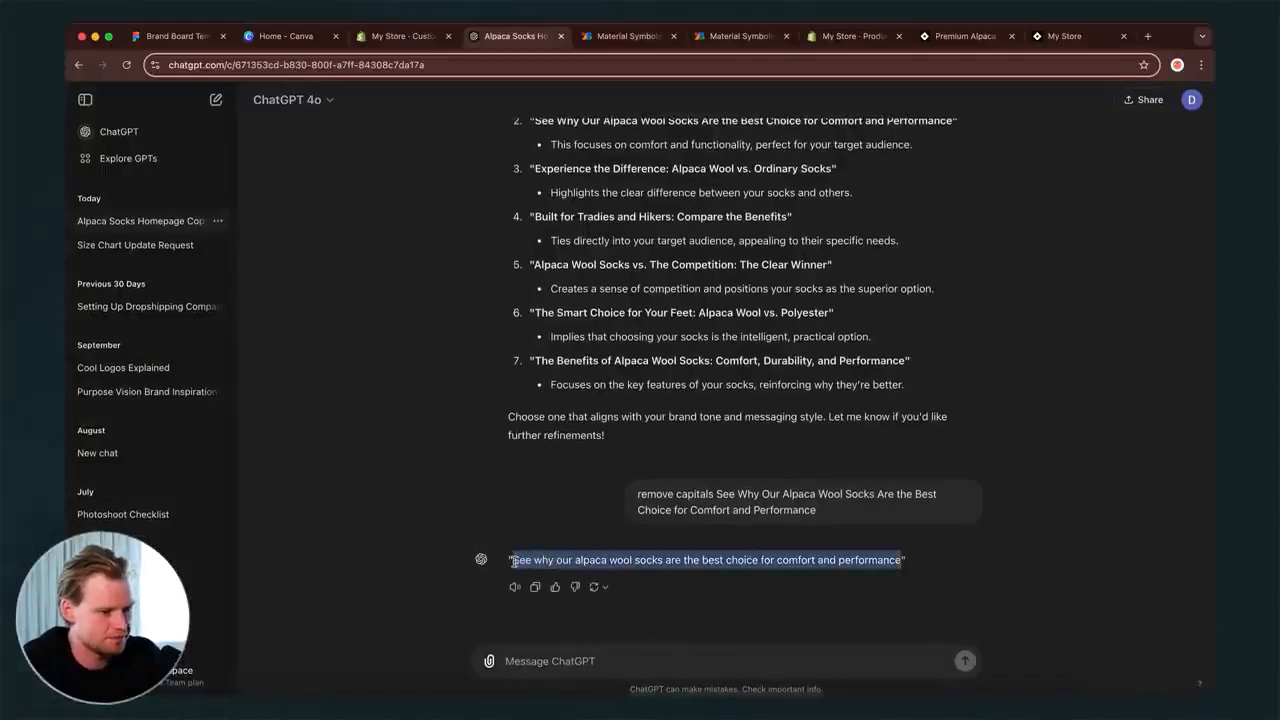
pyautogui.click(1044, 46)
pyautogui.click(960, 36)
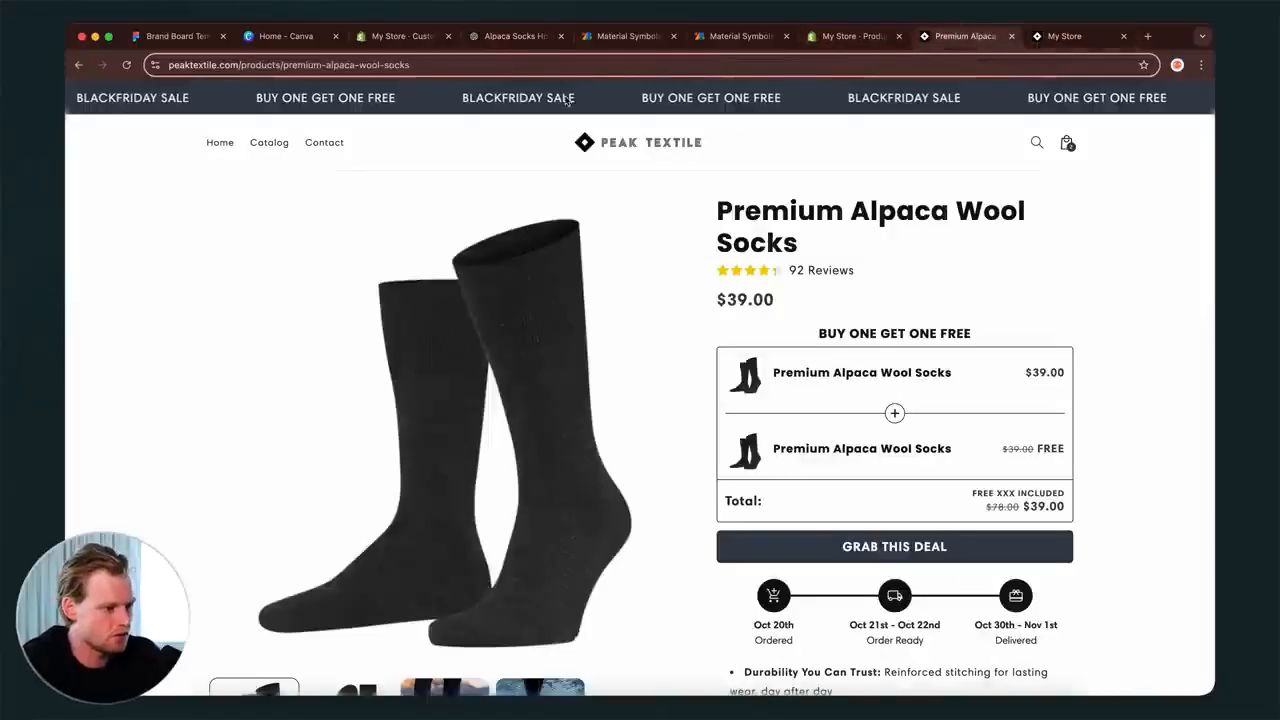
pyautogui.click(494, 40)
pyautogui.click(400, 36)
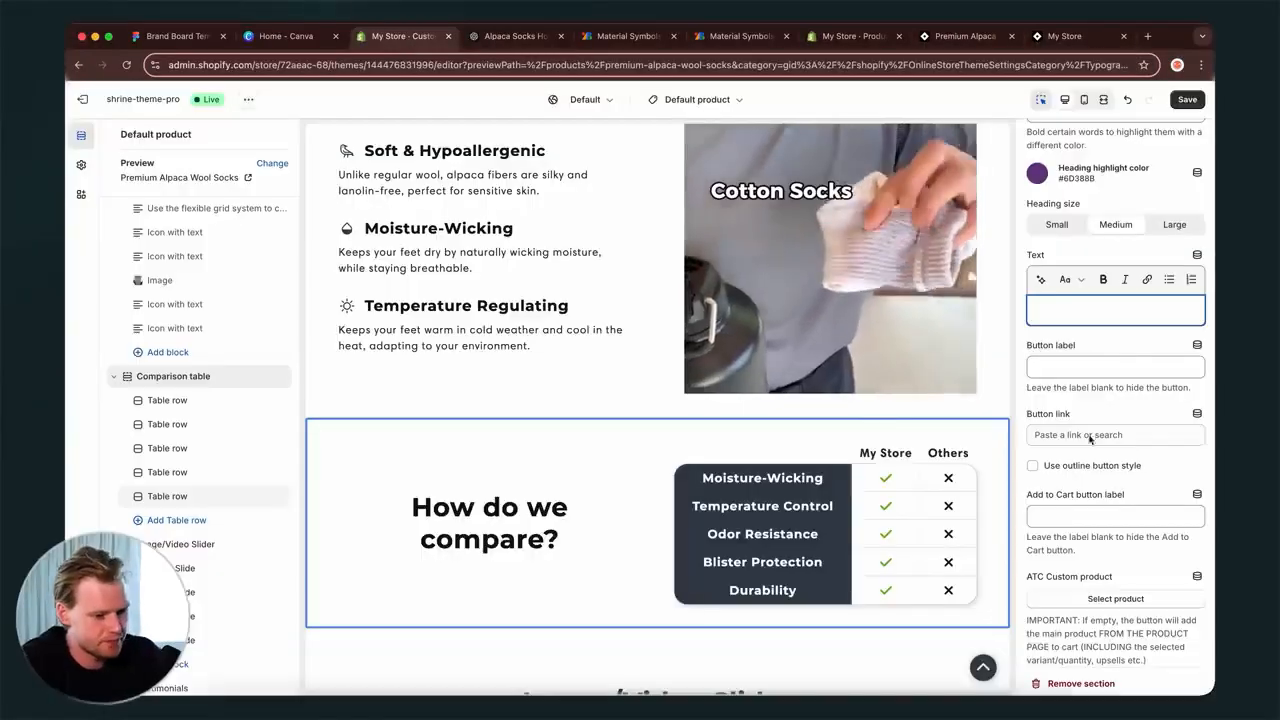
pyautogui.press('super+v')
pyautogui.write('.')
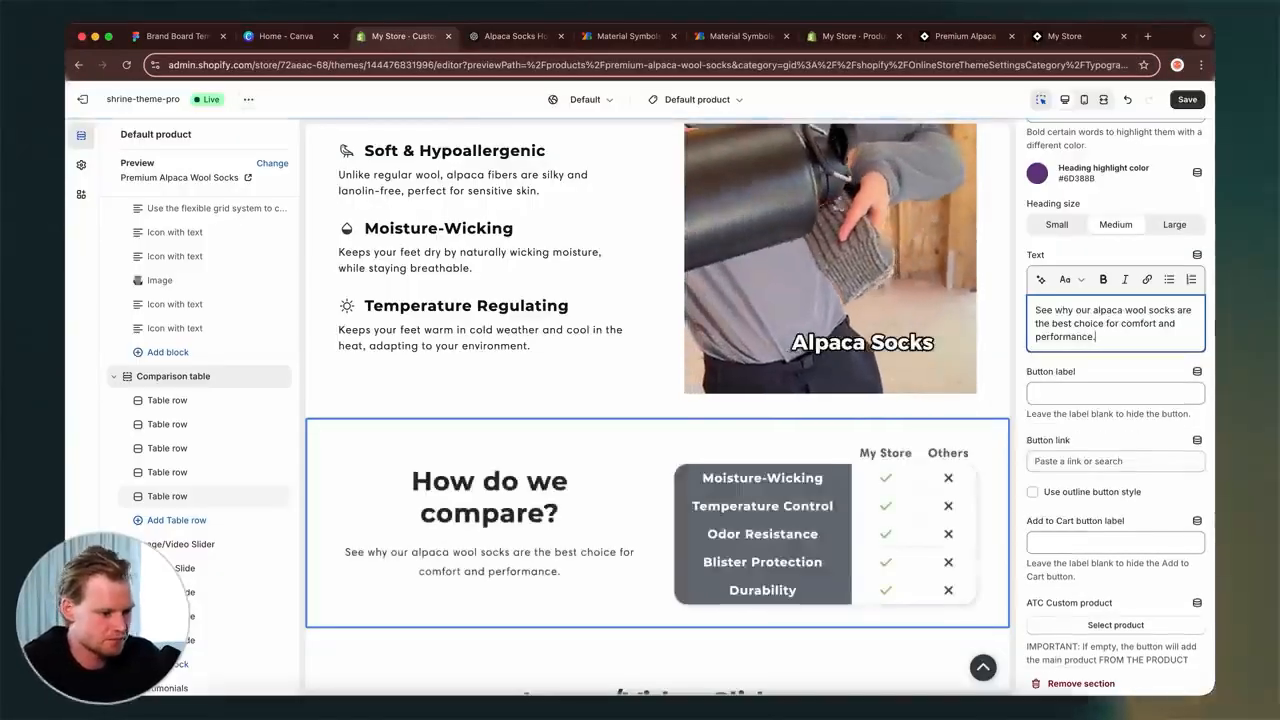
pyautogui.click(567, 661)
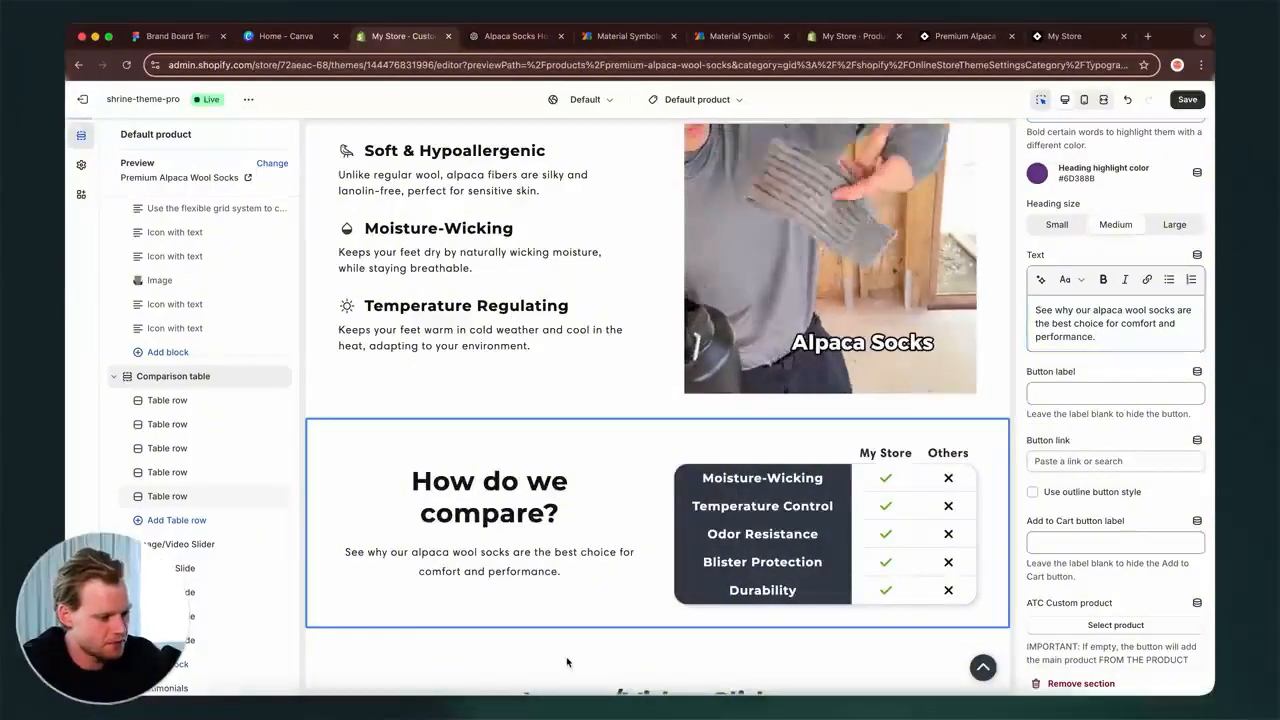
# - Check the product page in the mobile preview, from the product image to the Image/Video Slider and Testimonials sections
pyautogui.click(1084, 99)
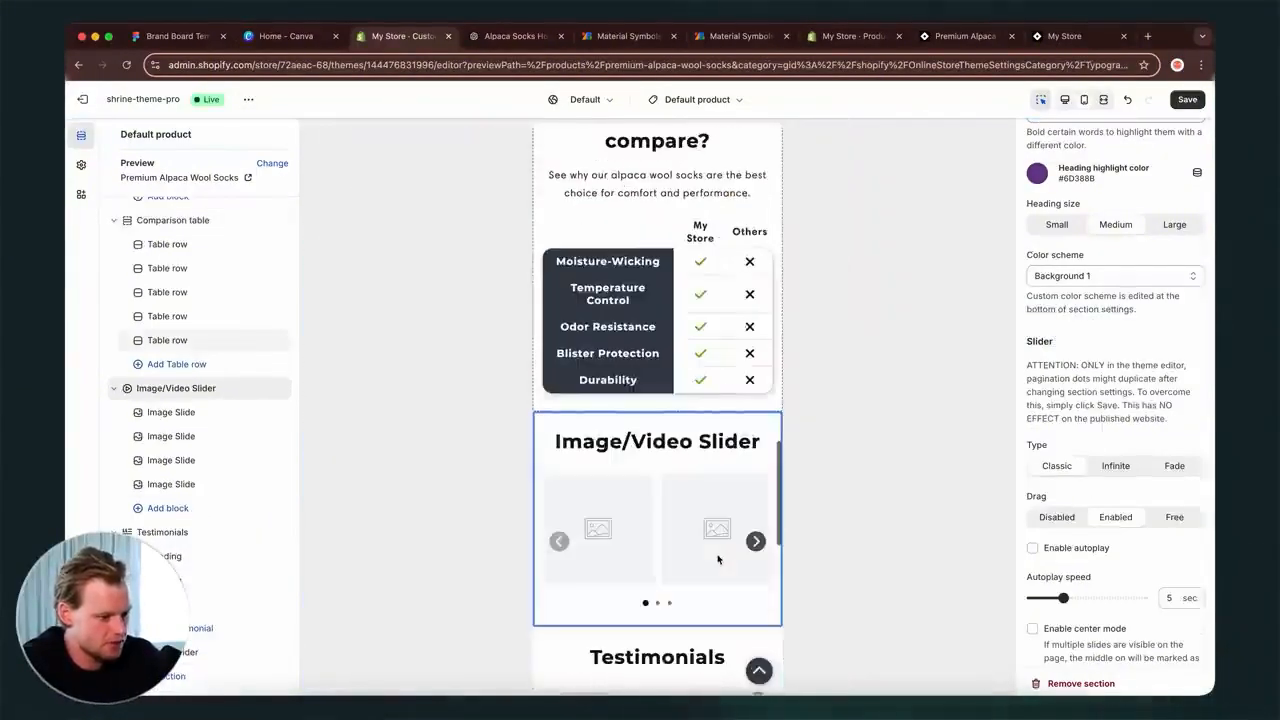
pyautogui.scroll(3, 715, 558)
pyautogui.scroll(15, 717, 558)
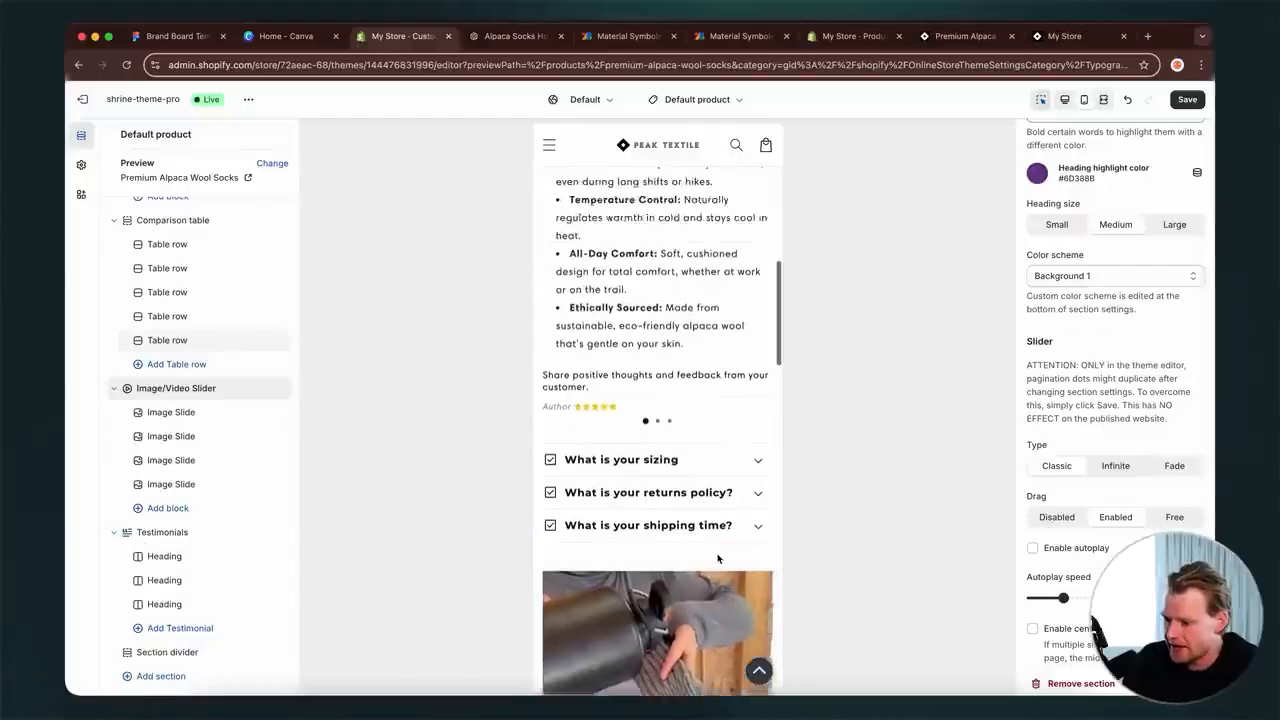
pyautogui.scroll(2, 717, 558)
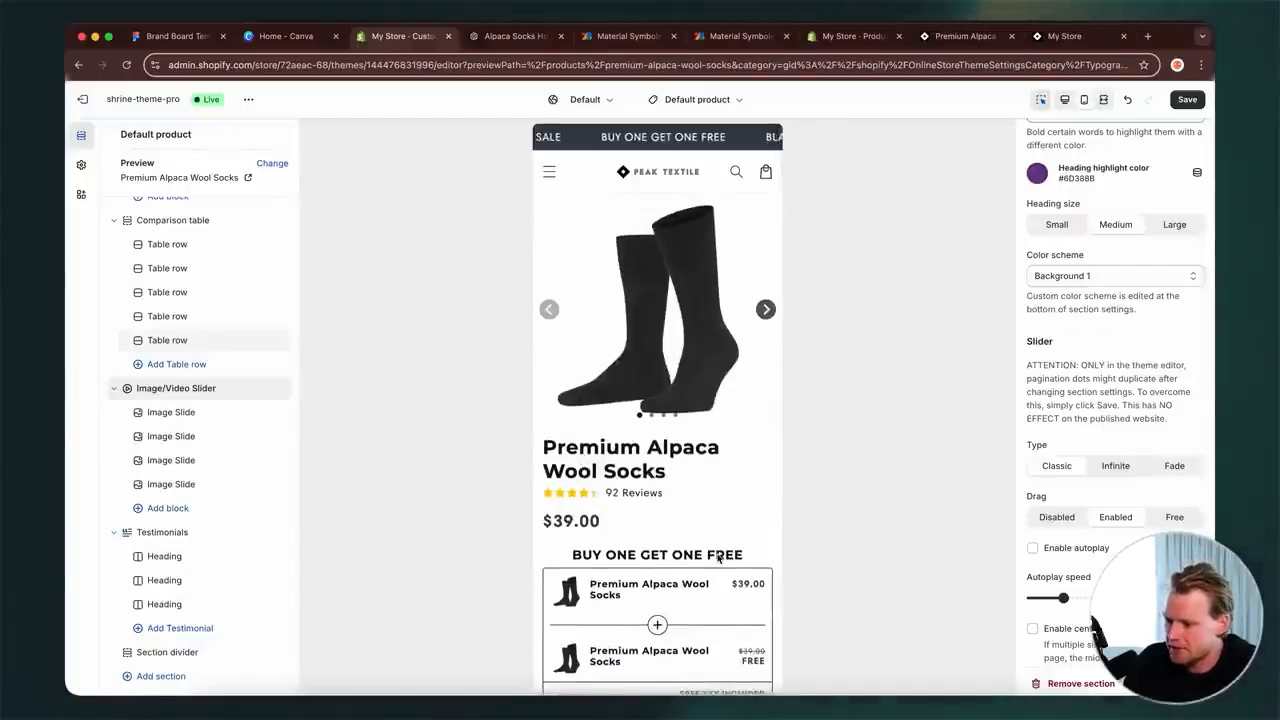
pyautogui.scroll(-20, 717, 558)
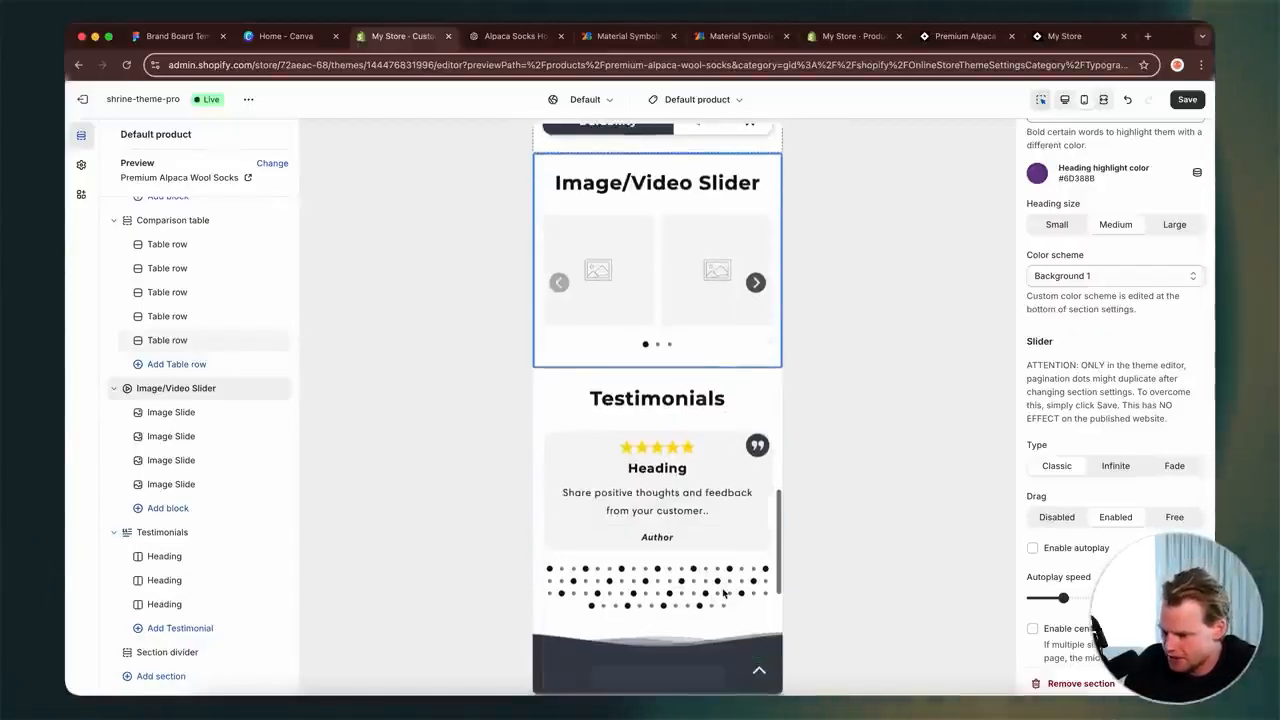
pyautogui.click(723, 593)
pyautogui.scroll(4, 698, 308)
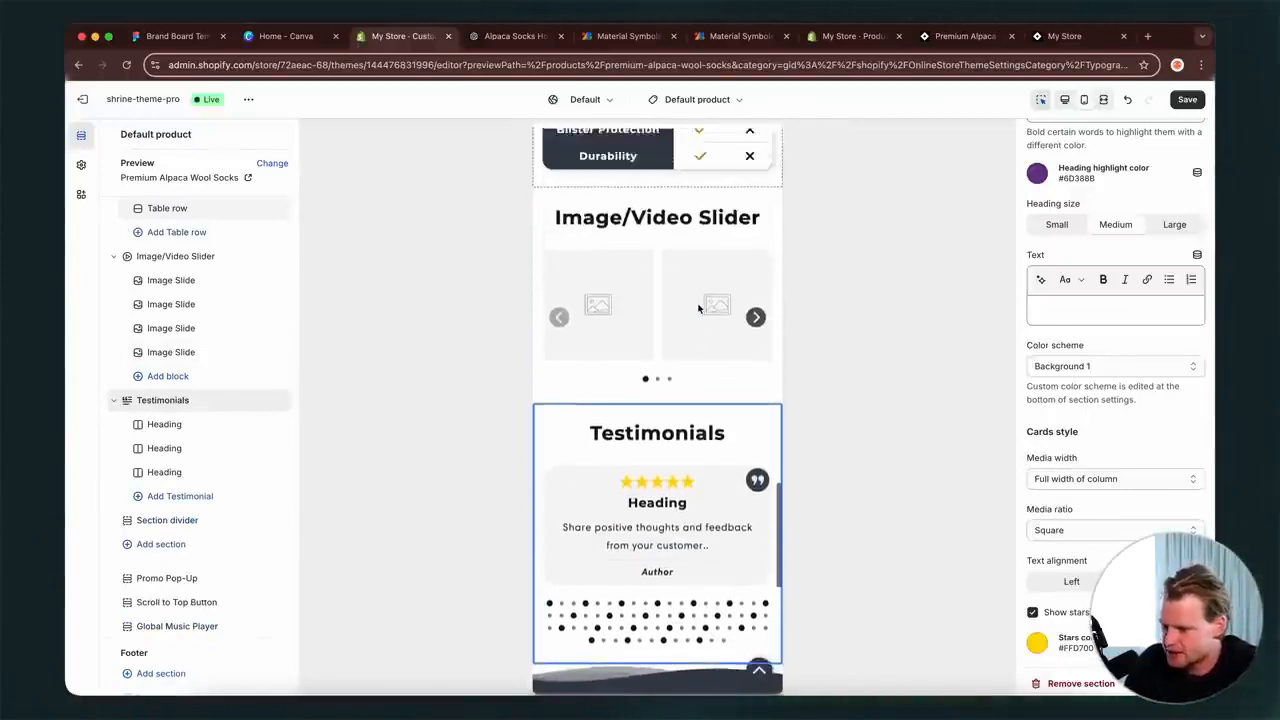
# - Hide the Image/Video Slider and Testimonials sections and check the page down to the footer
pyautogui.click(708, 237)
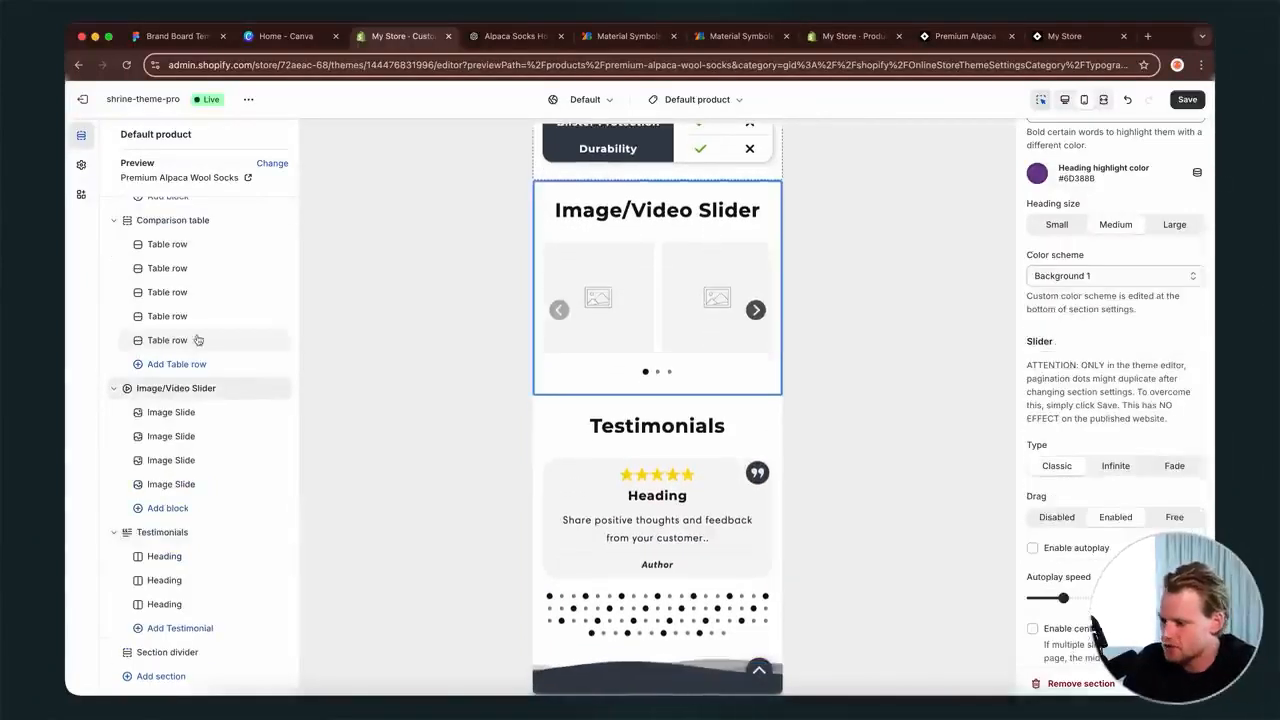
pyautogui.click(281, 390)
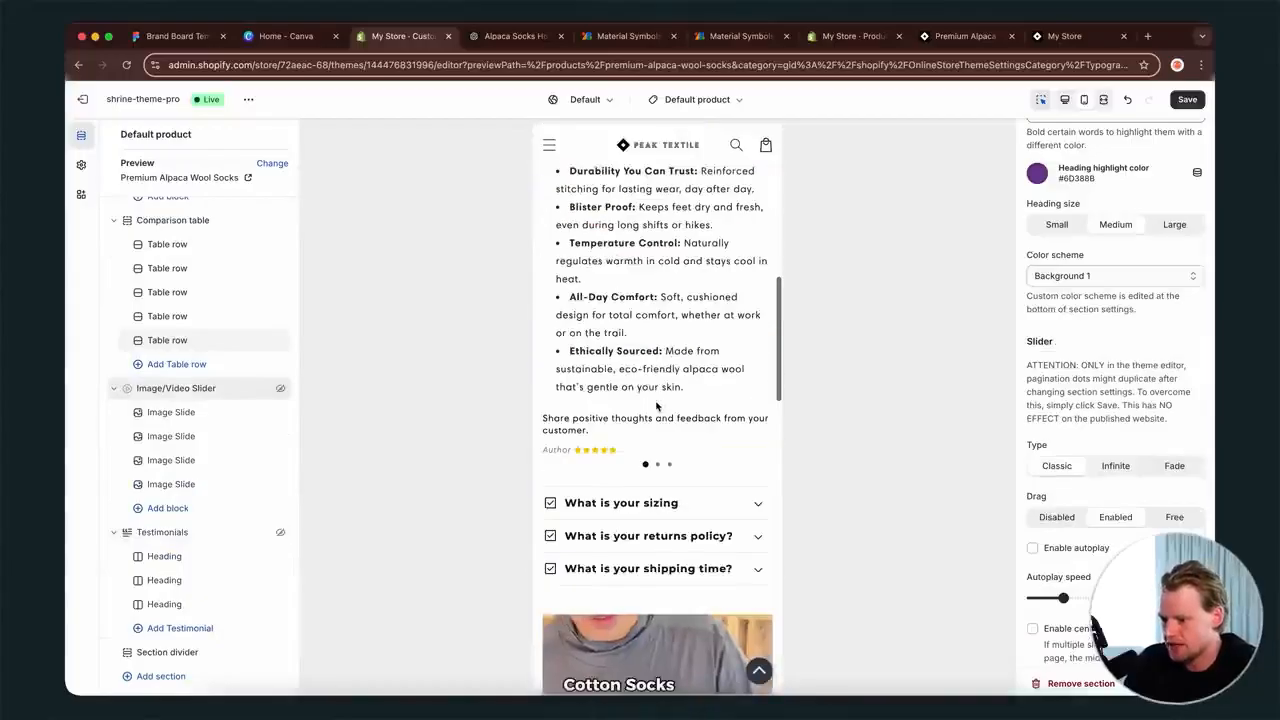
pyautogui.scroll(3, 657, 407)
pyautogui.scroll(-20, 657, 407)
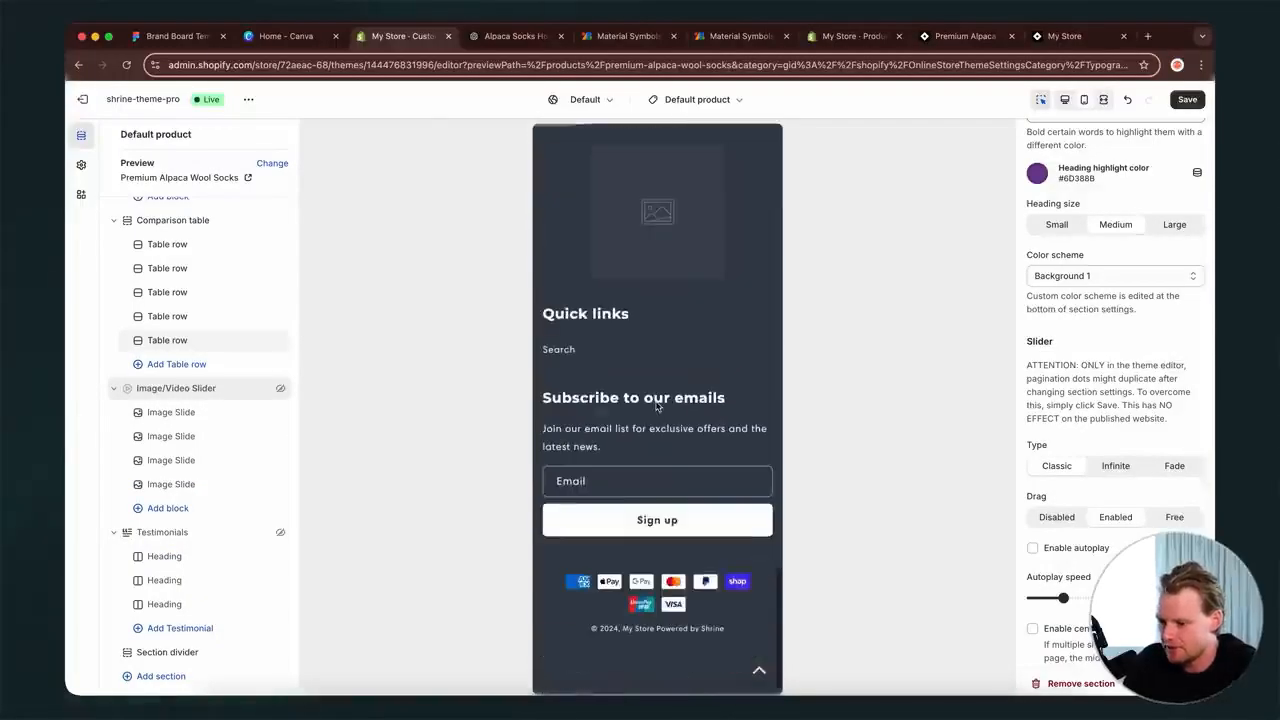
# - Try the Peak Textile logo image Untitled_design in the footer's Image block
pyautogui.scroll(3, 657, 407)
pyautogui.click(684, 391)
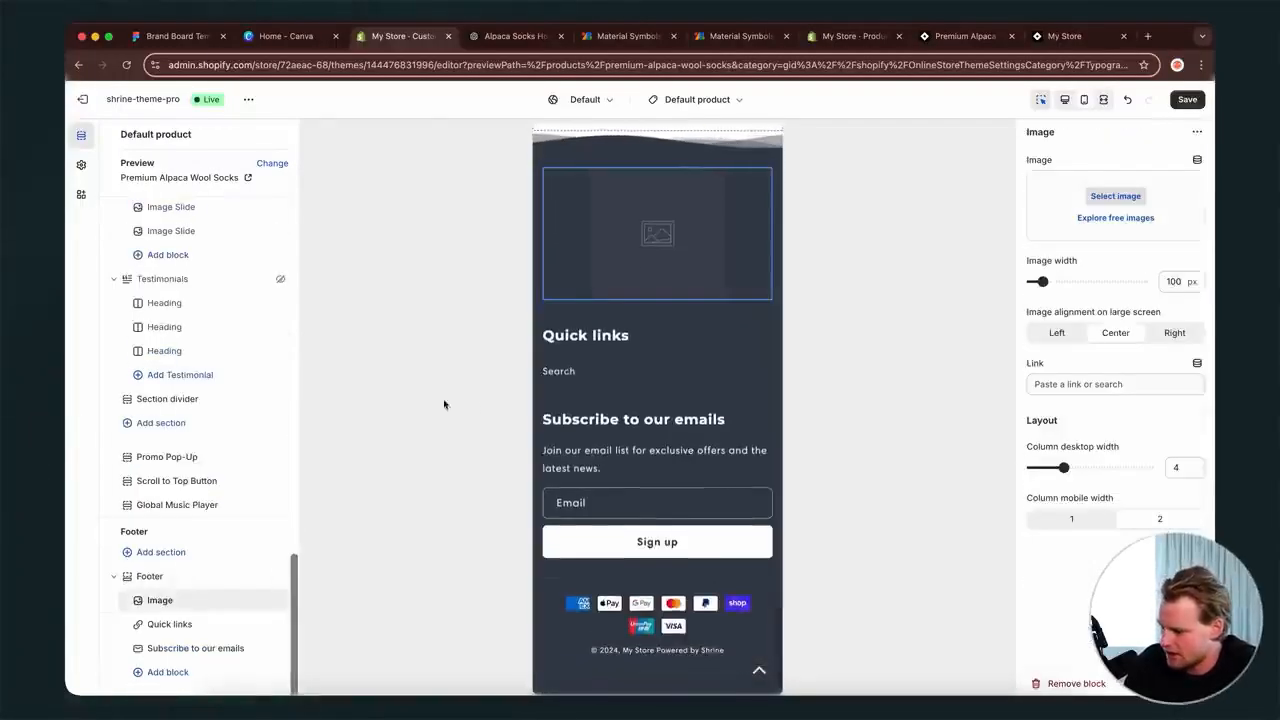
pyautogui.click(1115, 197)
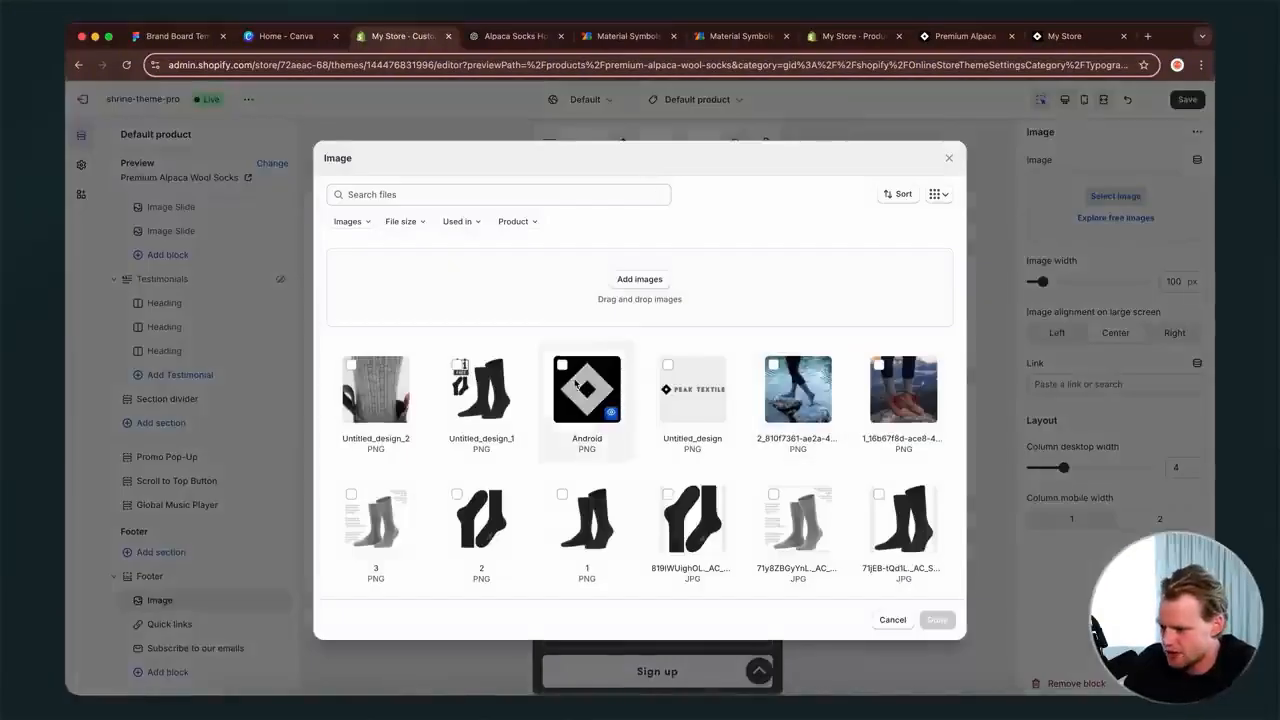
pyautogui.click(692, 390)
pyautogui.click(936, 619)
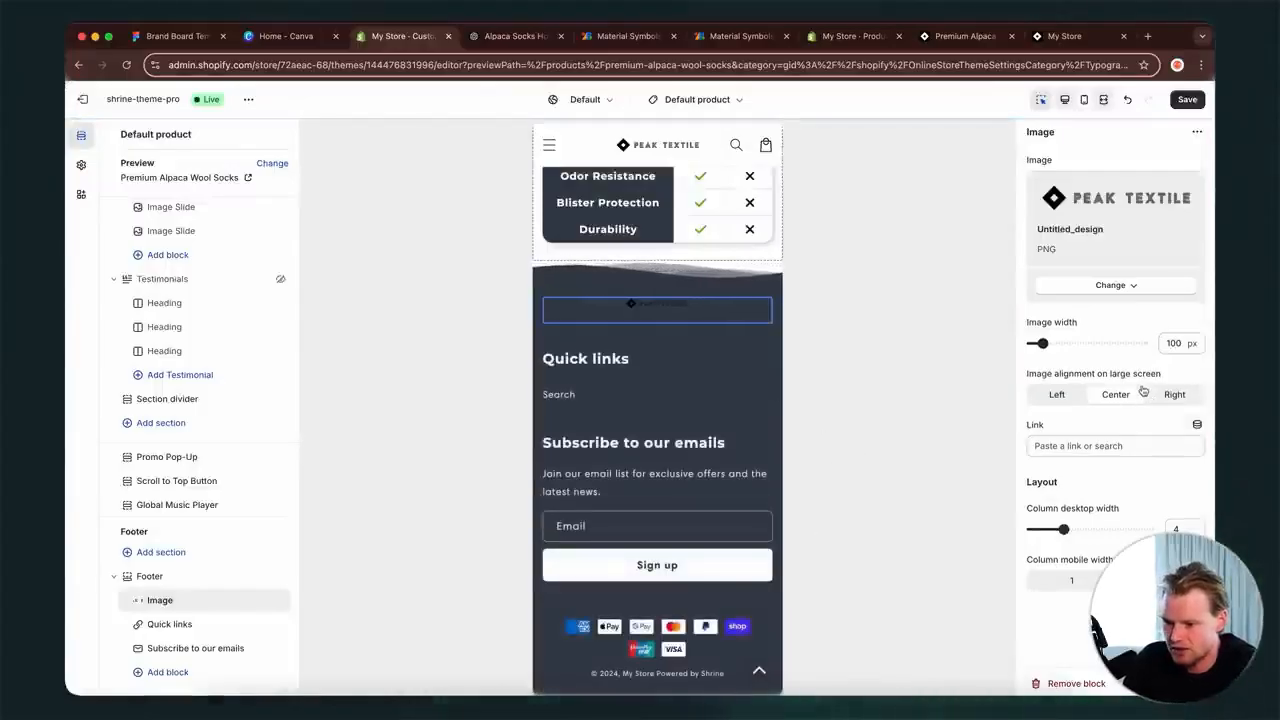
pyautogui.scroll(-2, 671, 426)
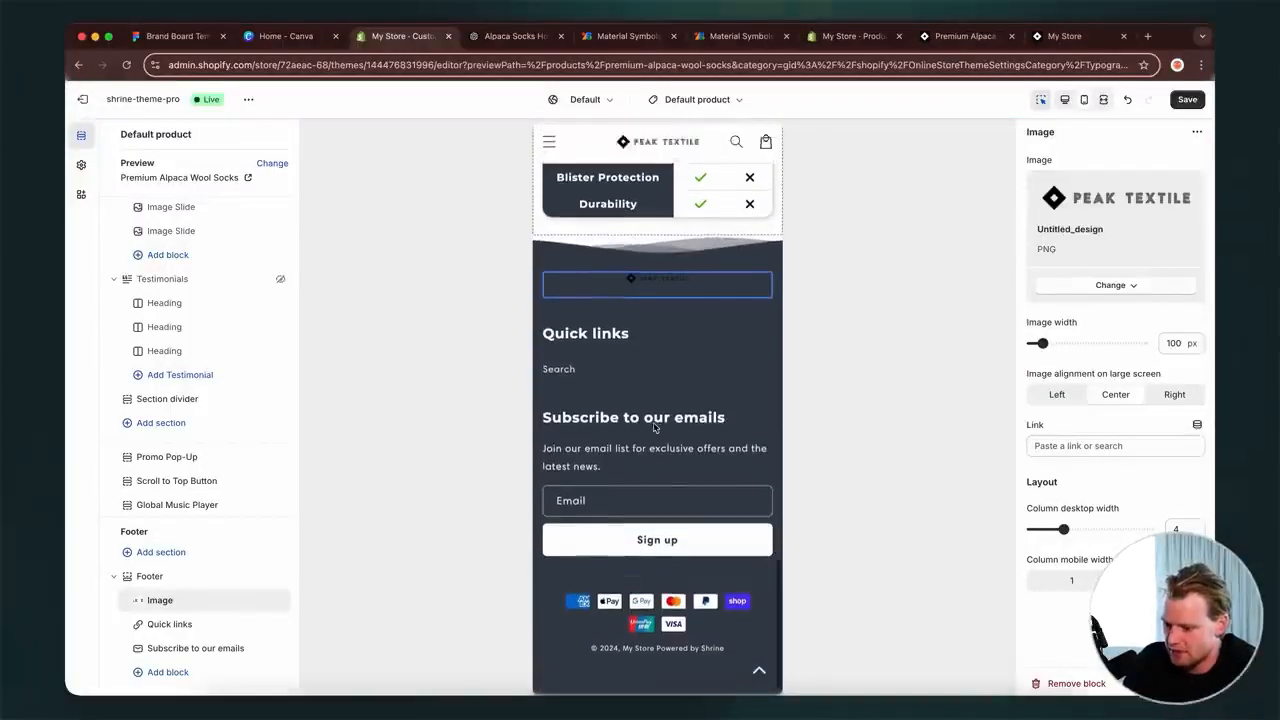
# - Replace the footer image with the uploaded file "Color logo - no background.png" and set its width to 180 px
pyautogui.click(1112, 285)
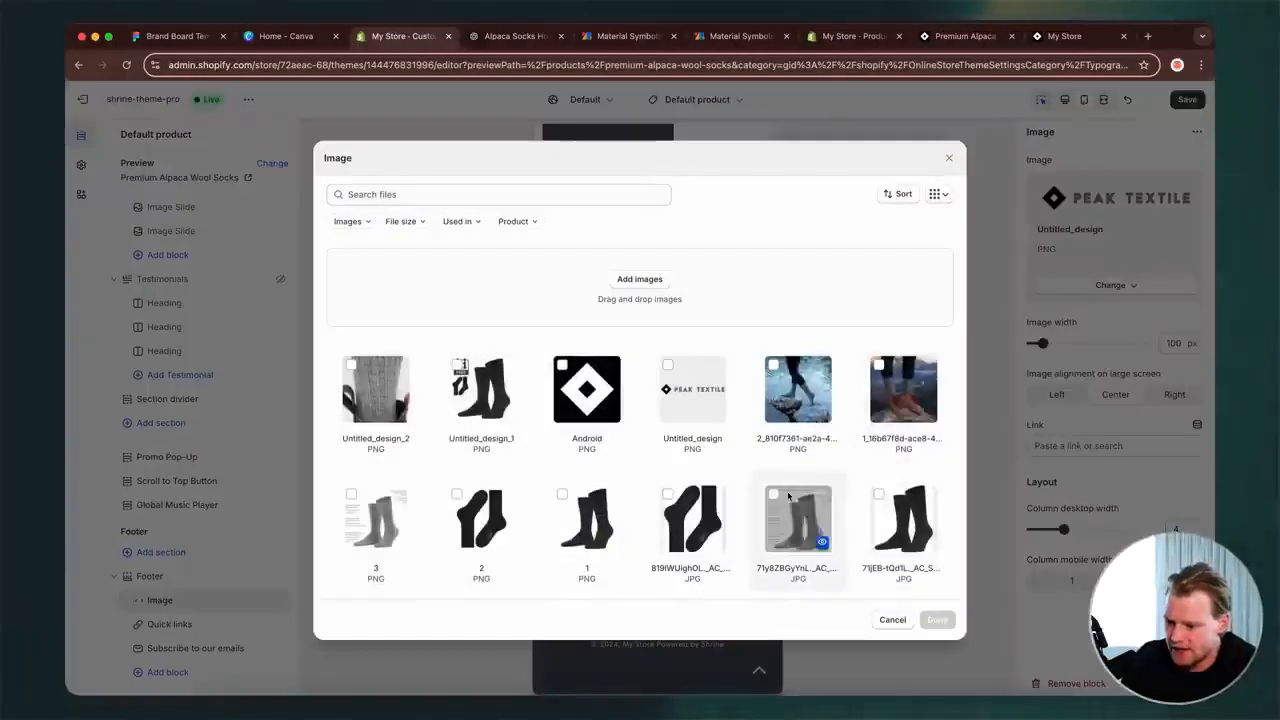
pyautogui.click(1029, 693)
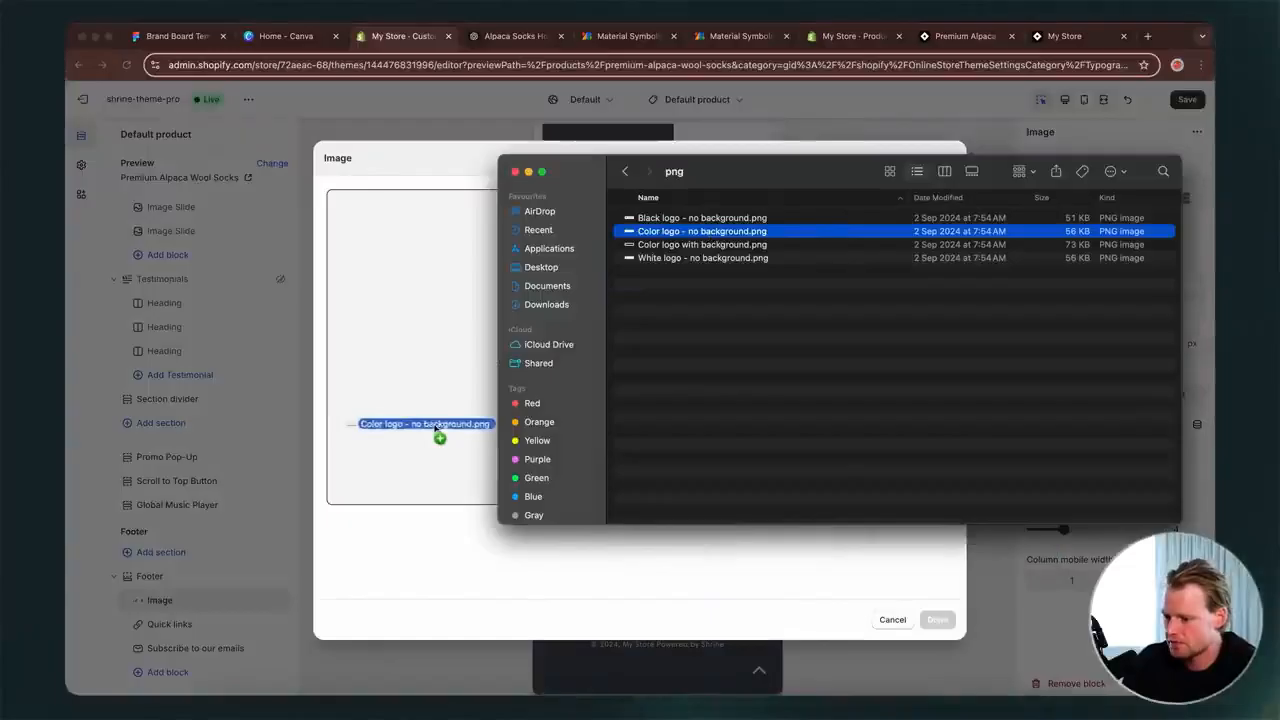
pyautogui.moveTo(435, 428); pyautogui.dragTo(435, 428)
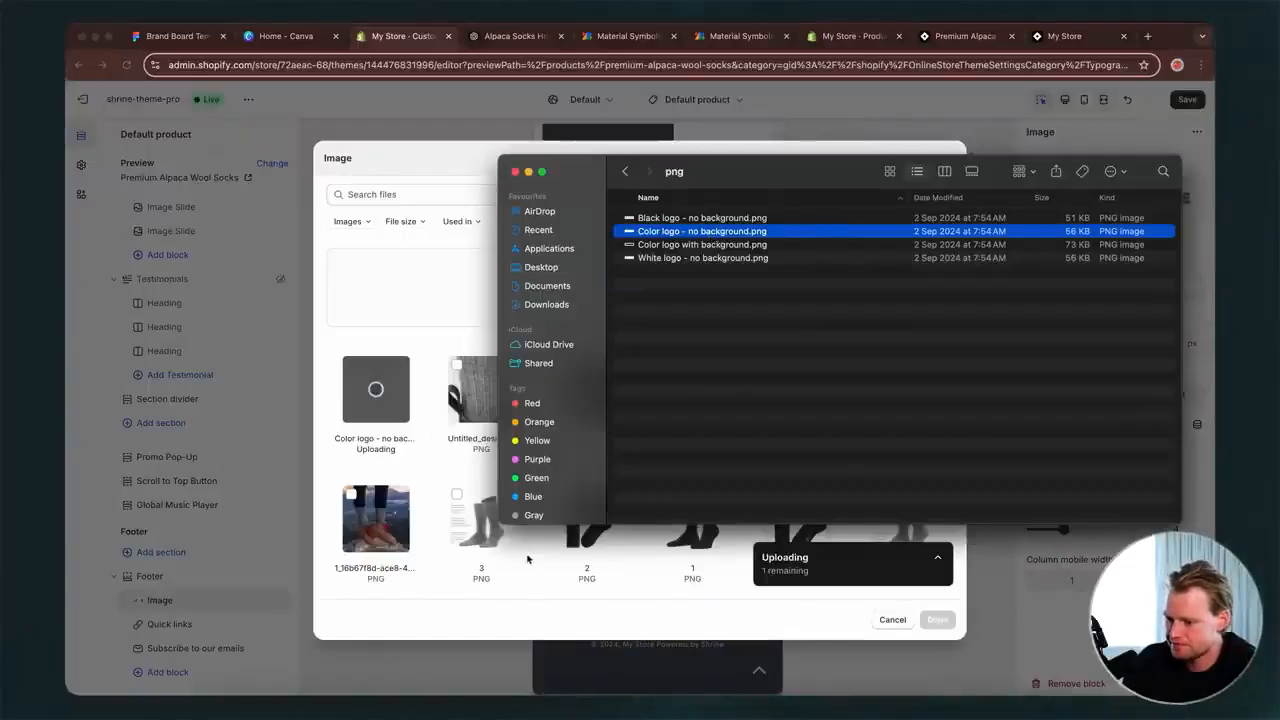
pyautogui.click(441, 335)
pyautogui.click(937, 620)
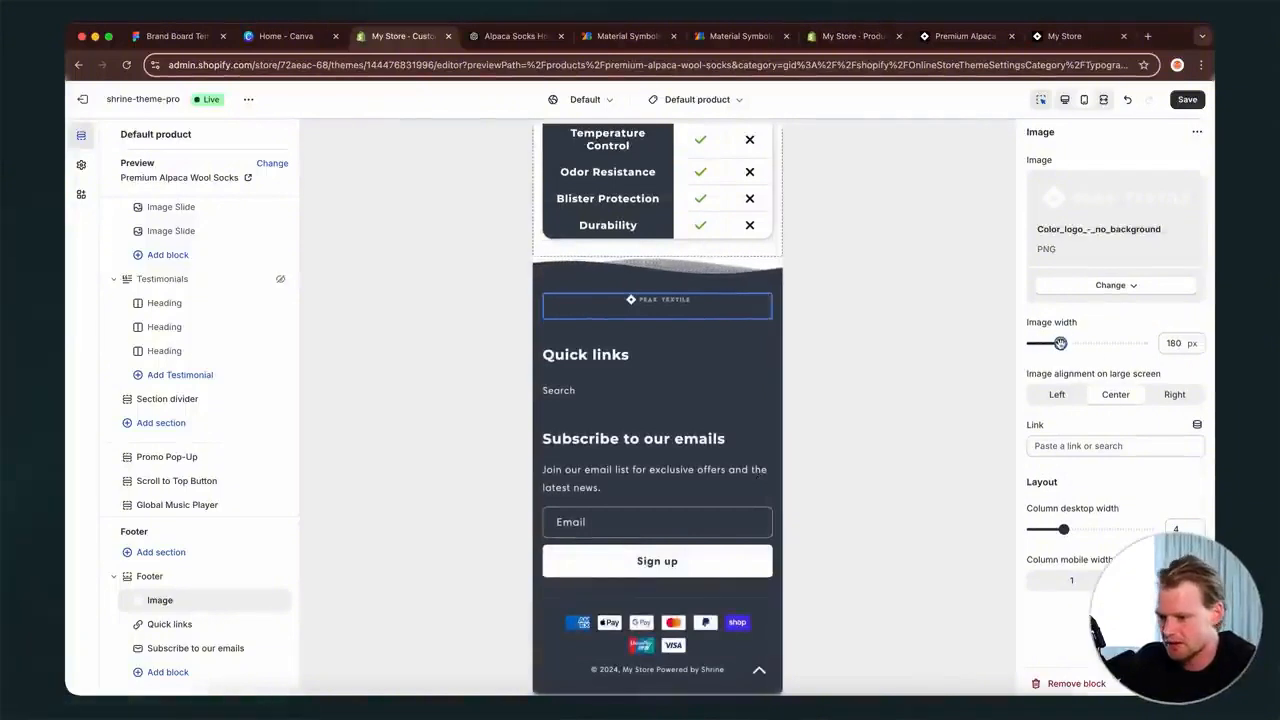
# - Hide the footer's Quick links and Subscribe to our emails blocks
pyautogui.click(740, 436)
pyautogui.scroll(-2, 740, 436)
pyautogui.click(575, 349)
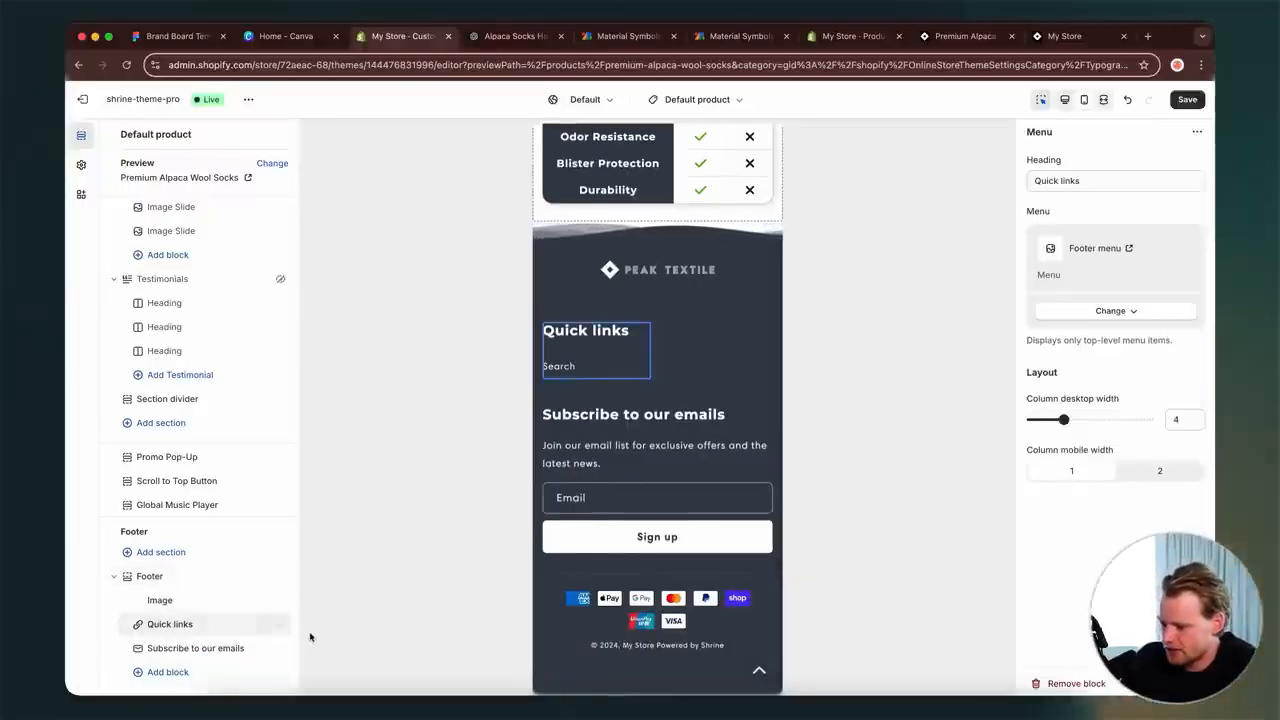
pyautogui.click(279, 626)
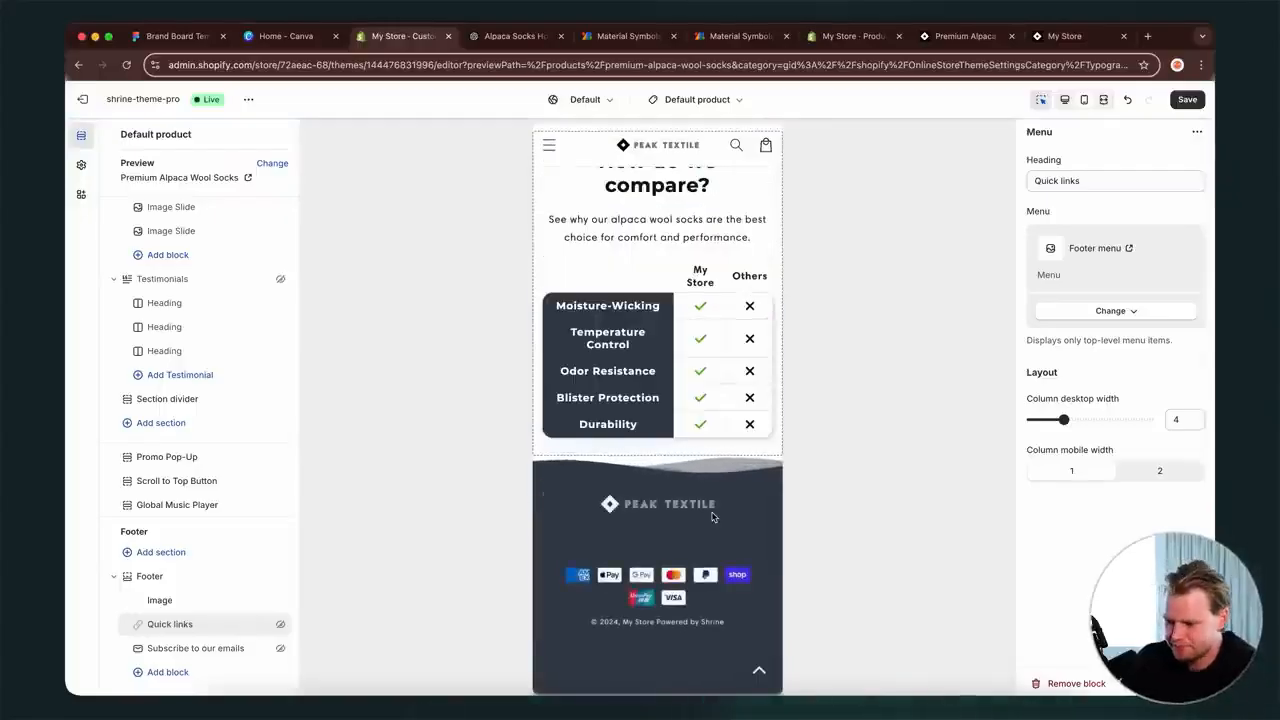
# - Hide the Reviews block in the product information and review the mobile product page around the offer, description and FAQ rows
pyautogui.click(713, 517)
pyautogui.scroll(6, 723, 489)
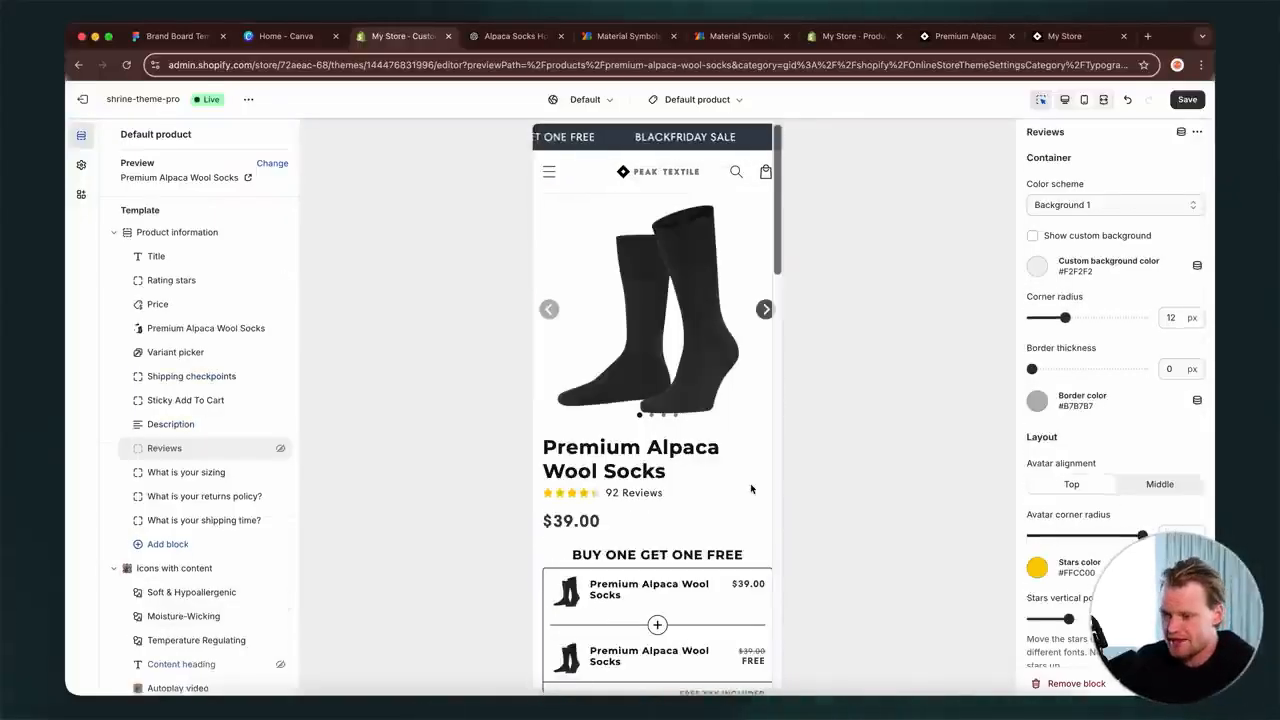
pyautogui.scroll(-2, 752, 489)
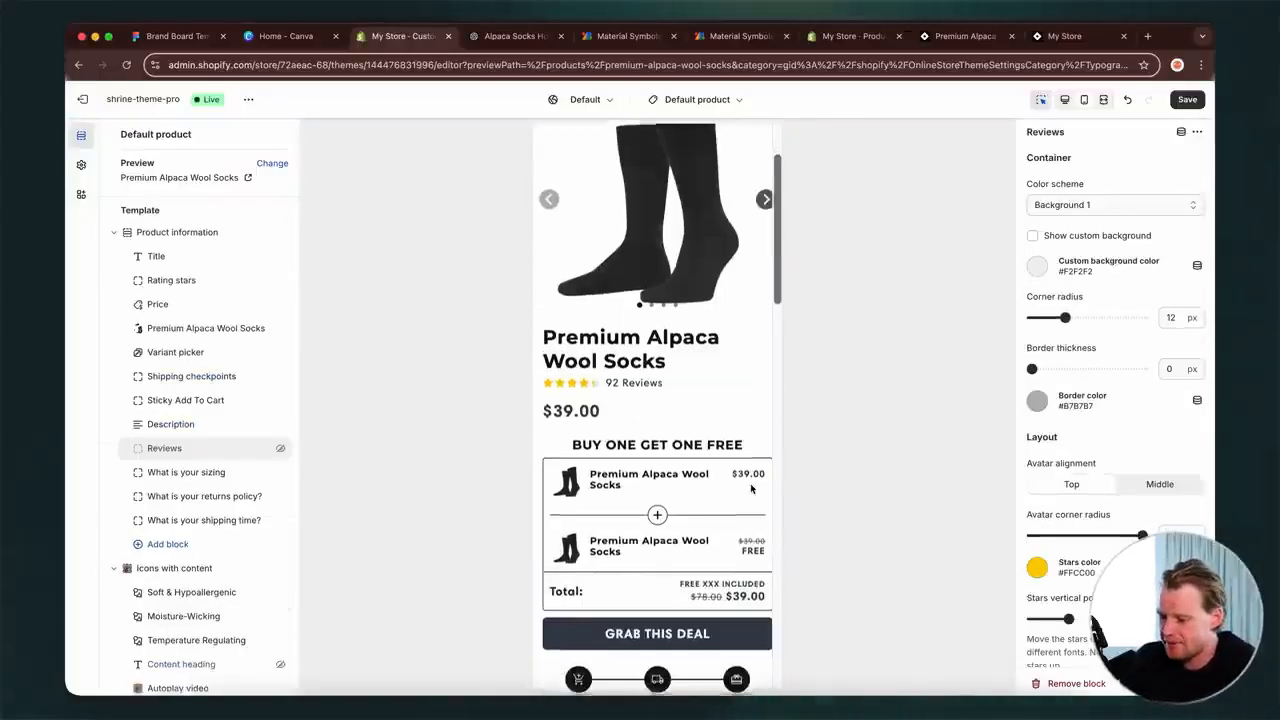
pyautogui.scroll(-5, 751, 488)
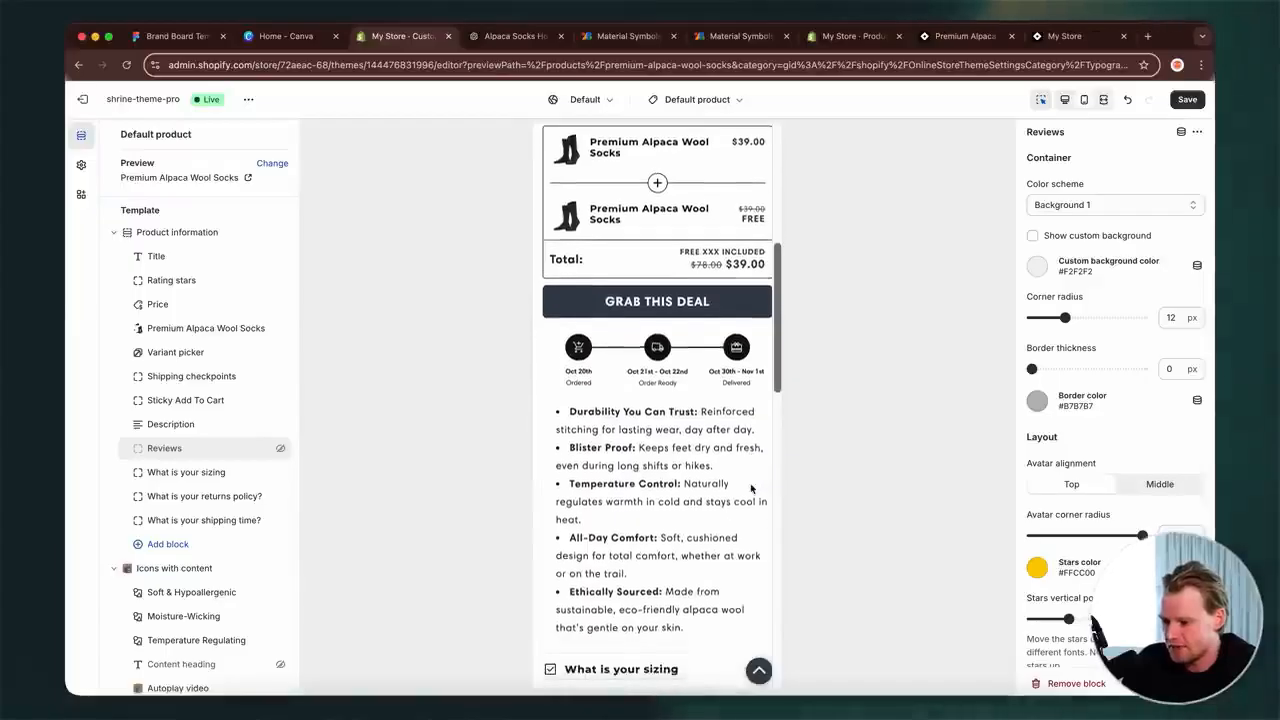
pyautogui.scroll(-8, 751, 488)
pyautogui.scroll(7, 751, 488)
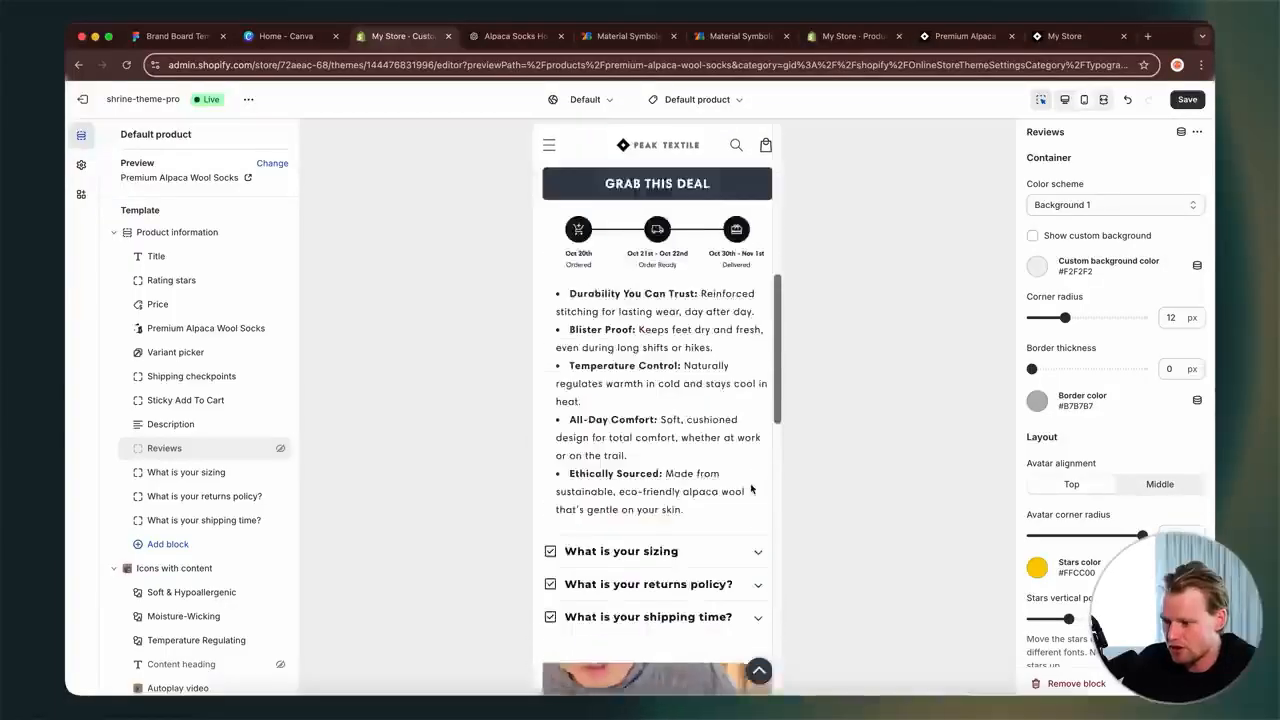
pyautogui.scroll(5, 751, 488)
pyautogui.scroll(-1, 676, 461)
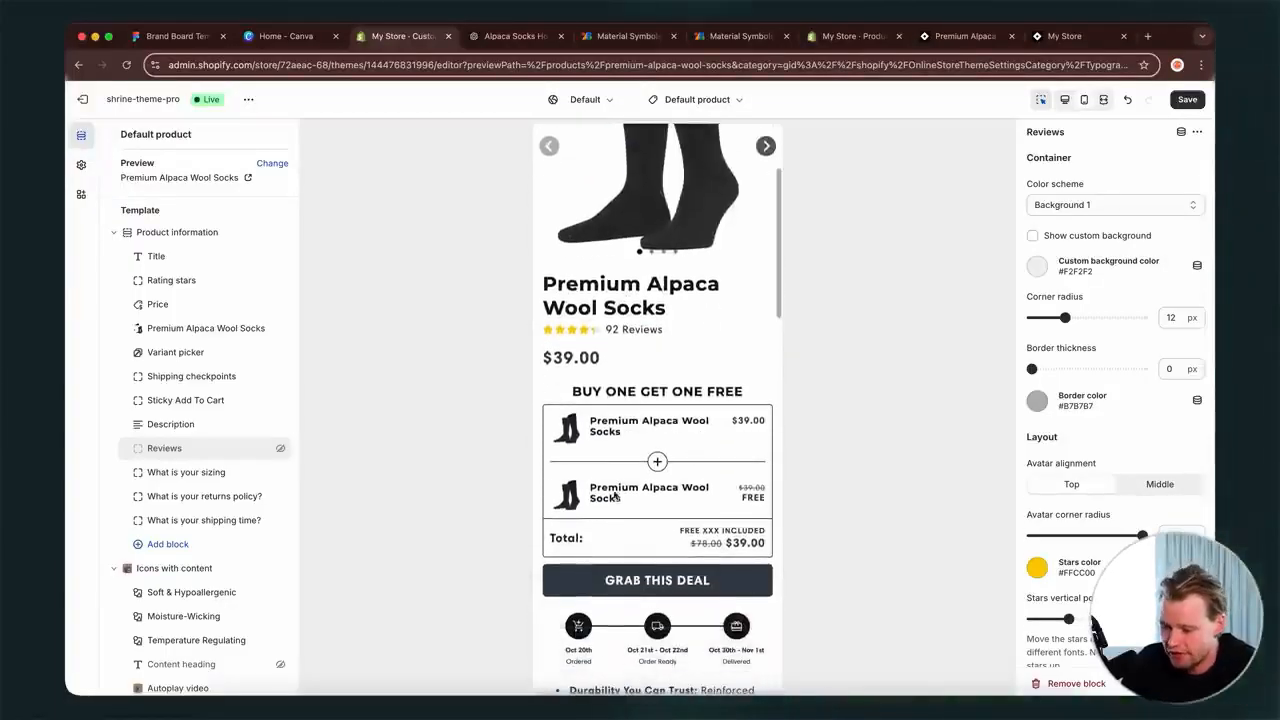
pyautogui.scroll(-4, 615, 495)
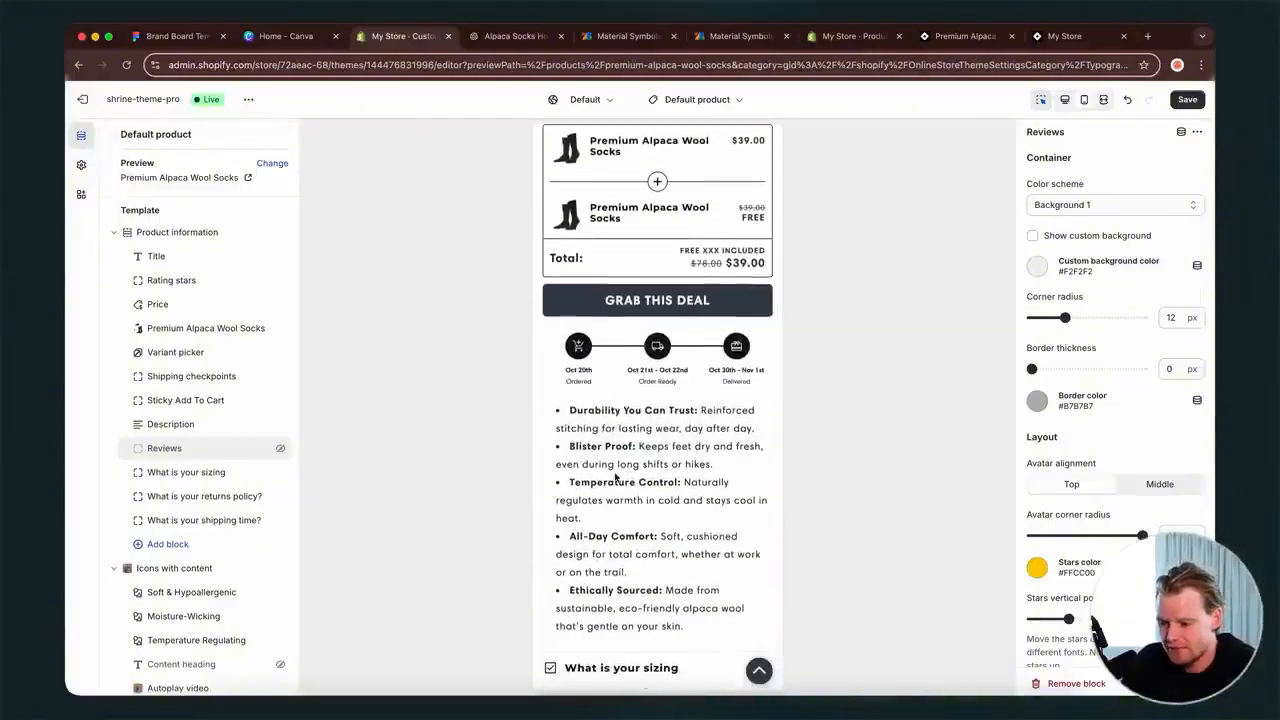
# - Review the mobile product page's description, FAQ rows, icons with content, comparison table and branded footer
pyautogui.scroll(-5, 615, 478)
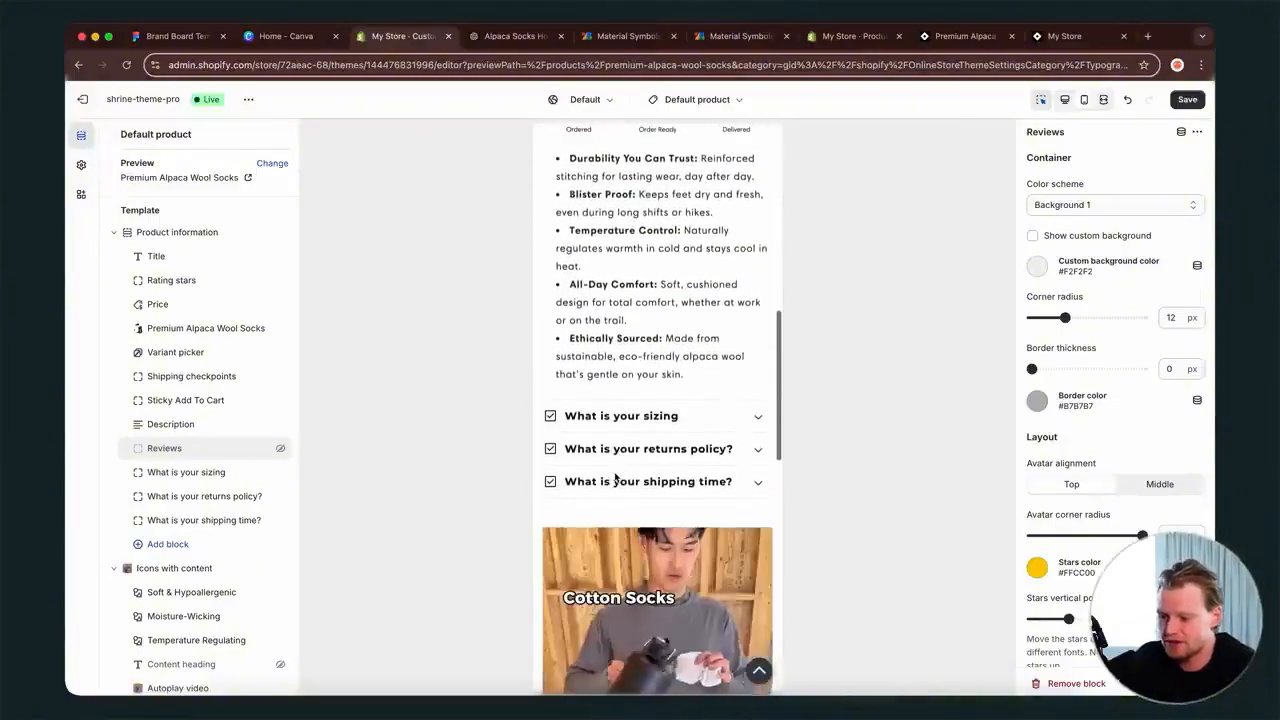
pyautogui.click(686, 449)
pyautogui.scroll(-1, 700, 451)
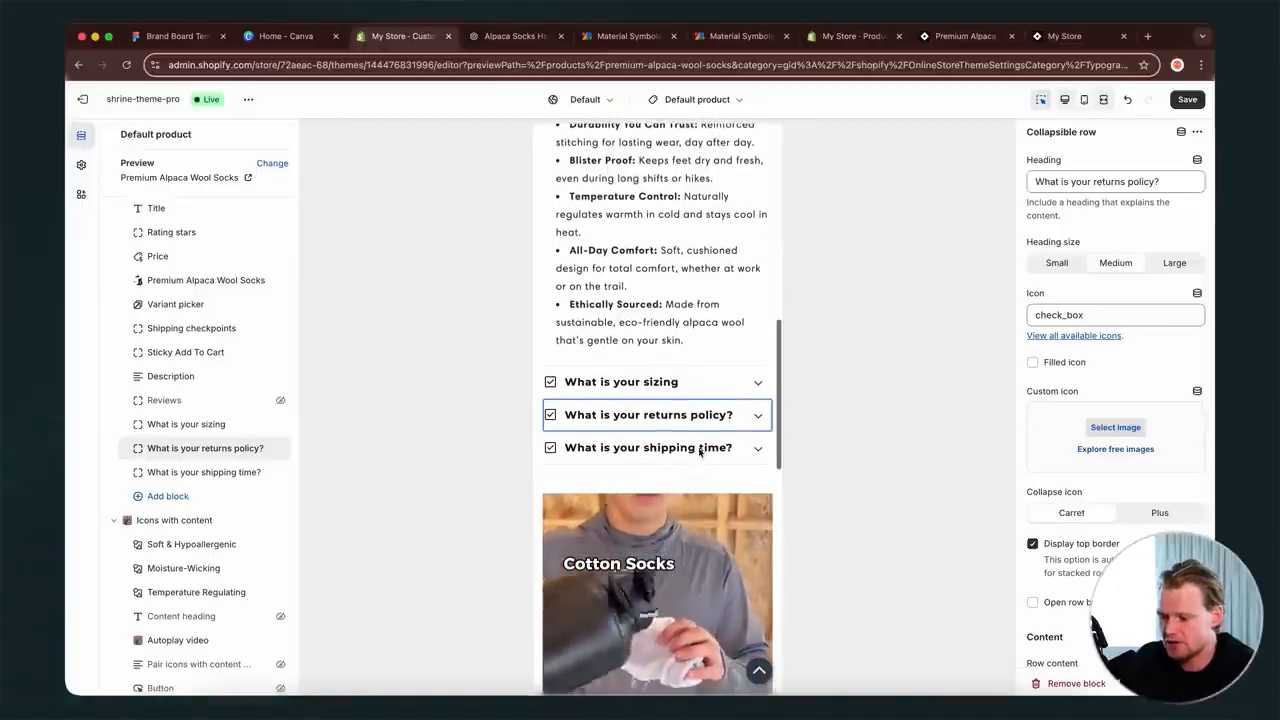
pyautogui.scroll(-6, 700, 451)
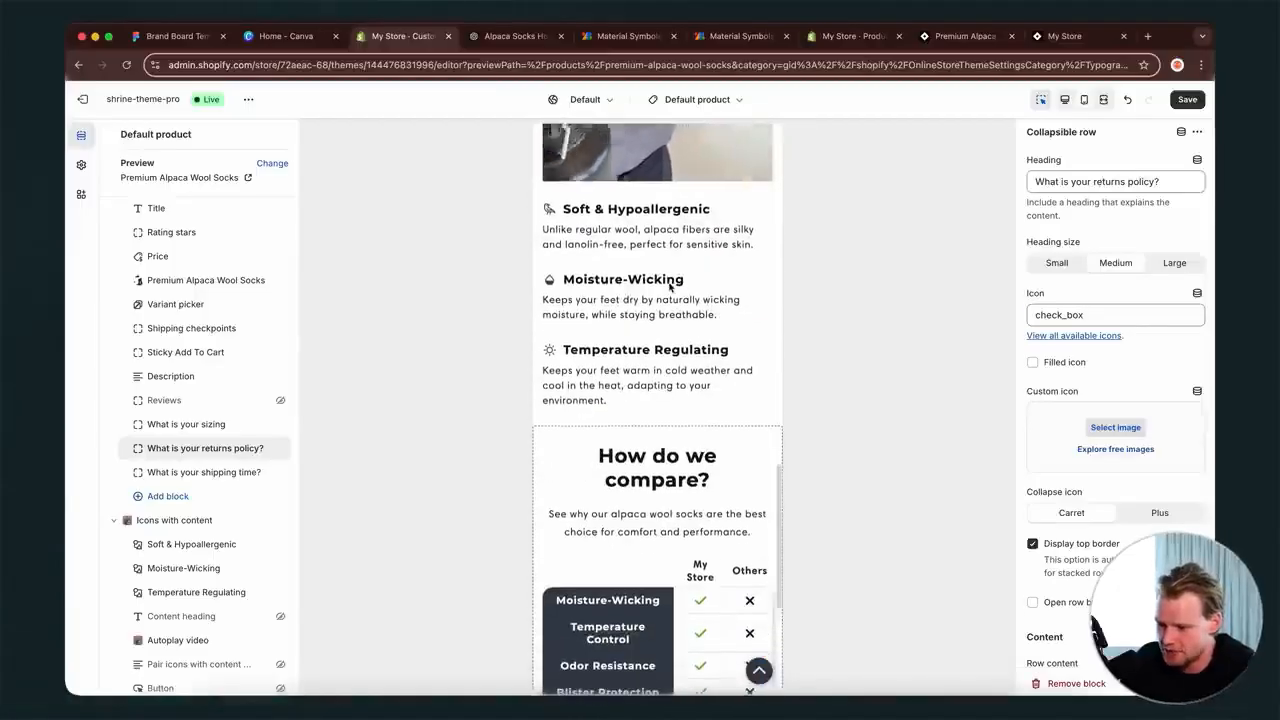
pyautogui.click(670, 287)
pyautogui.scroll(-3, 650, 242)
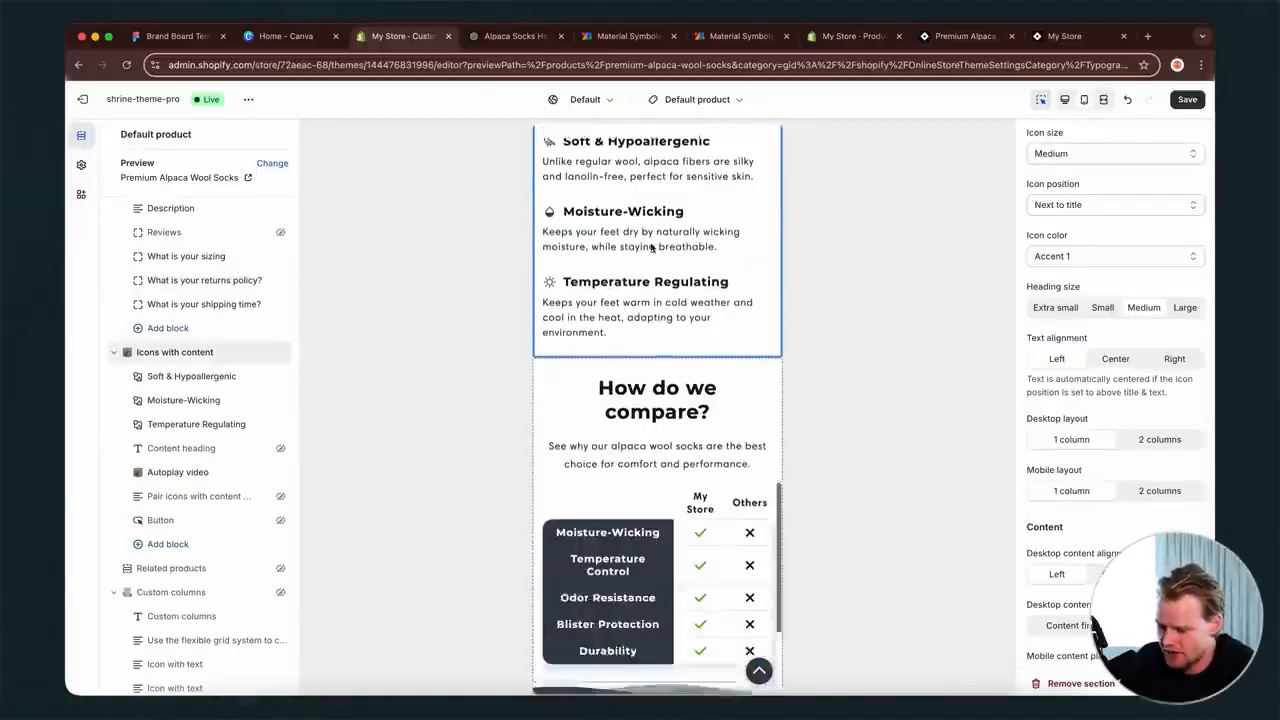
pyautogui.scroll(-3, 650, 242)
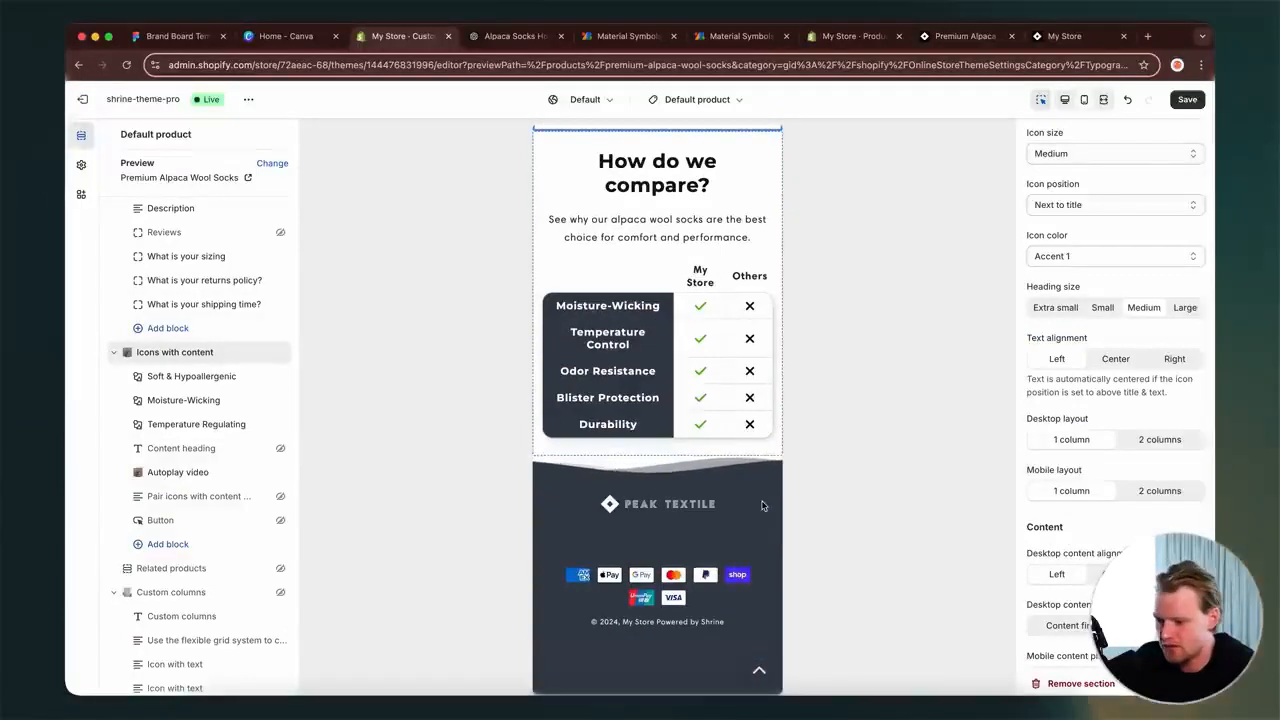
pyautogui.scroll(2, 762, 506)
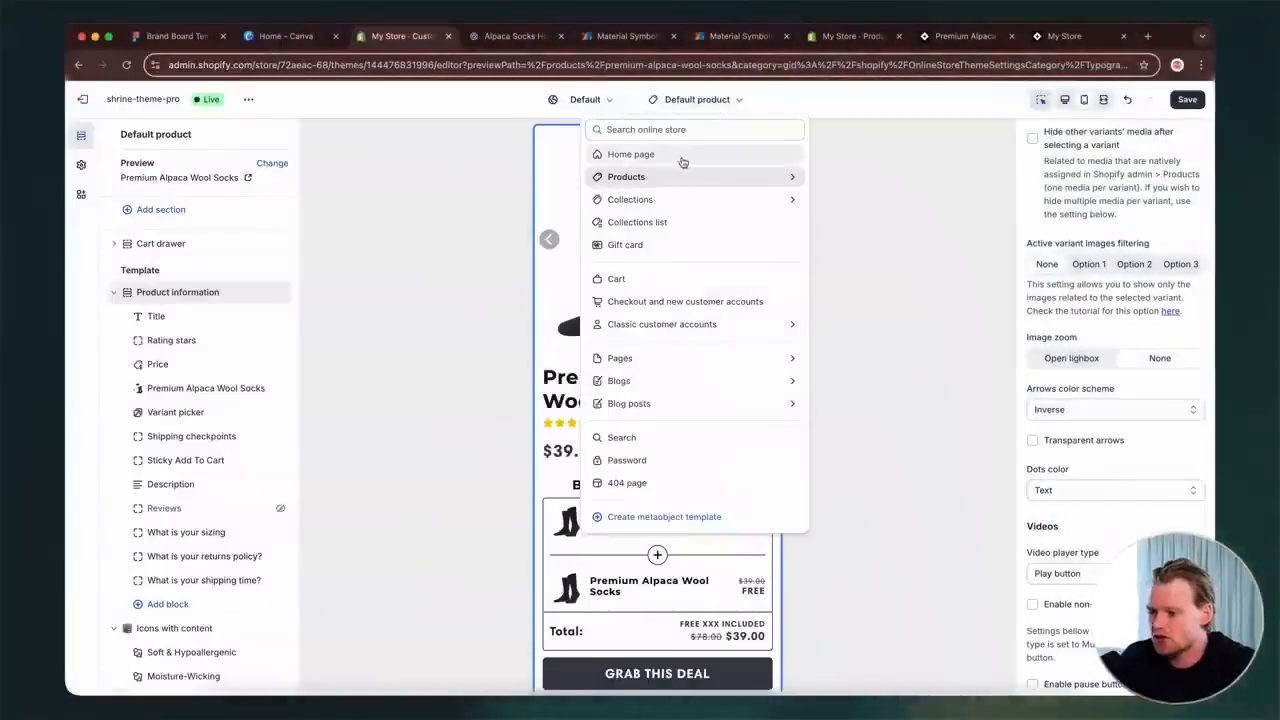
# - Switch the theme editor to the Home page template and look through its default sections
pyautogui.click(629, 149)
pyautogui.scroll(-10, 686, 441)
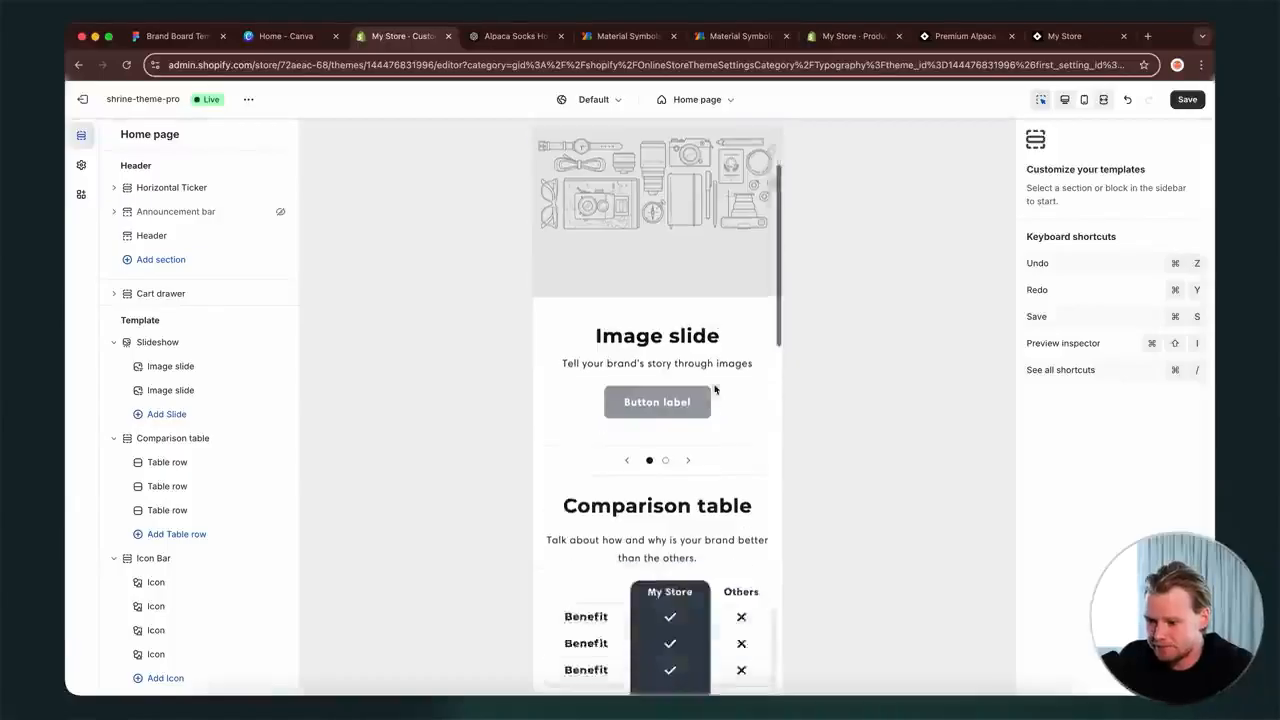
pyautogui.scroll(4, 715, 389)
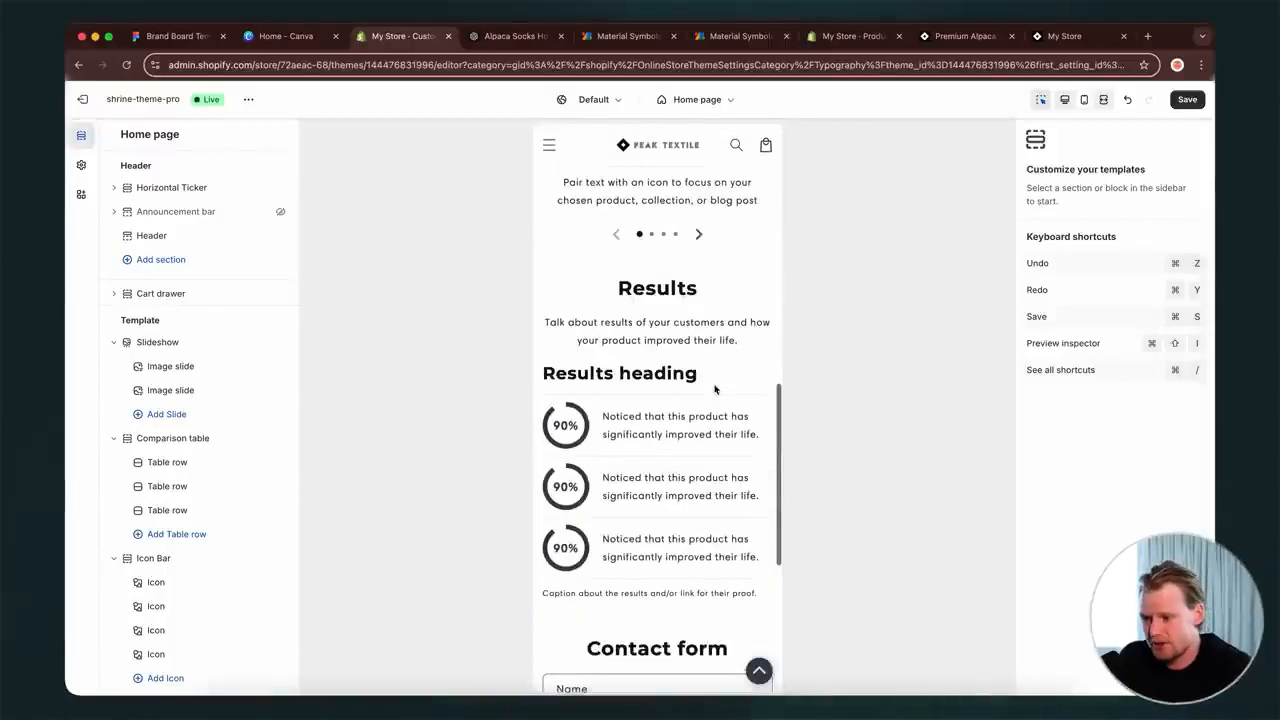
pyautogui.scroll(6, 715, 389)
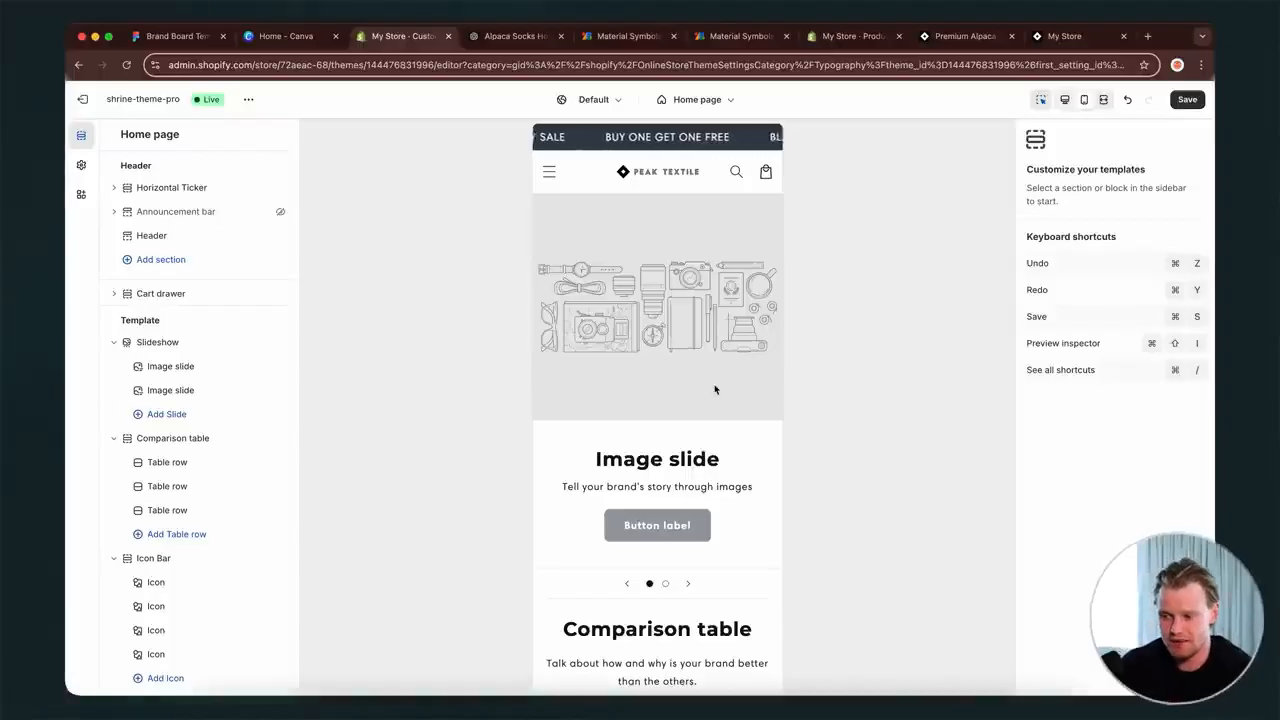
# - Open theoodie.com in a new tab and examine its home page banner, category tiles and promotional section
pyautogui.click(1148, 36)
pyautogui.write('theoo')
pyautogui.press('Return')
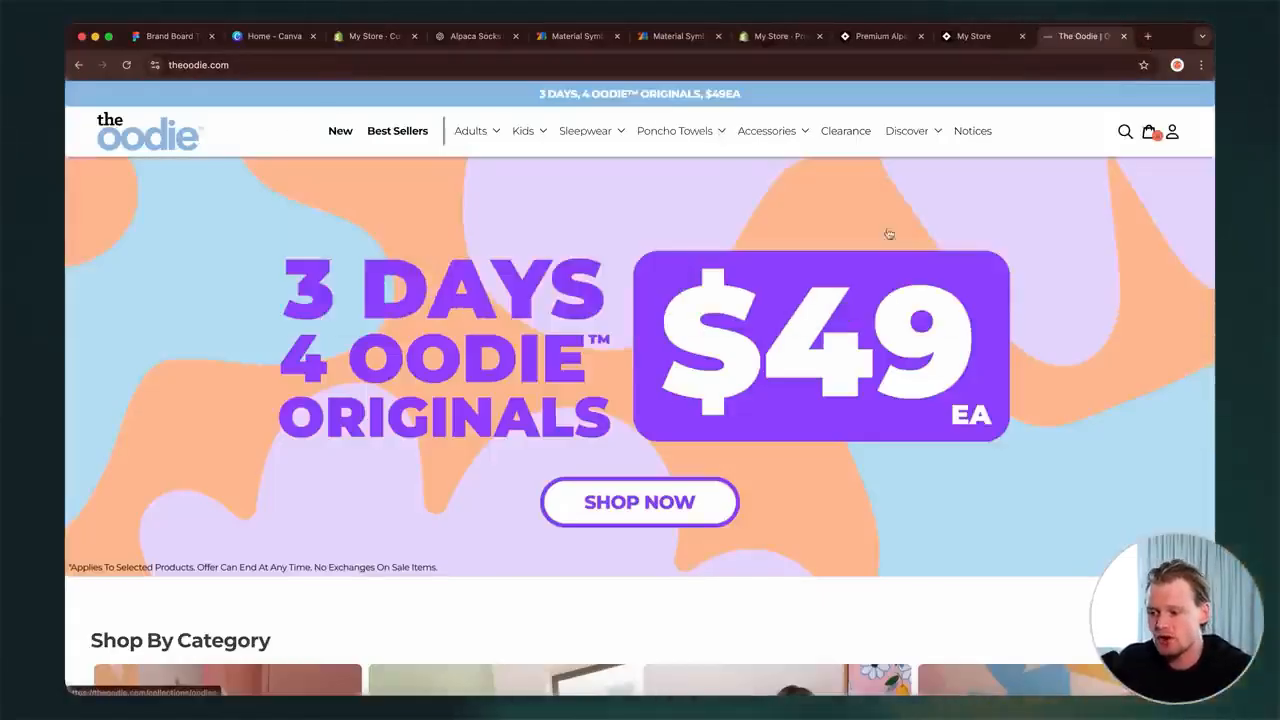
pyautogui.scroll(-2, 766, 428)
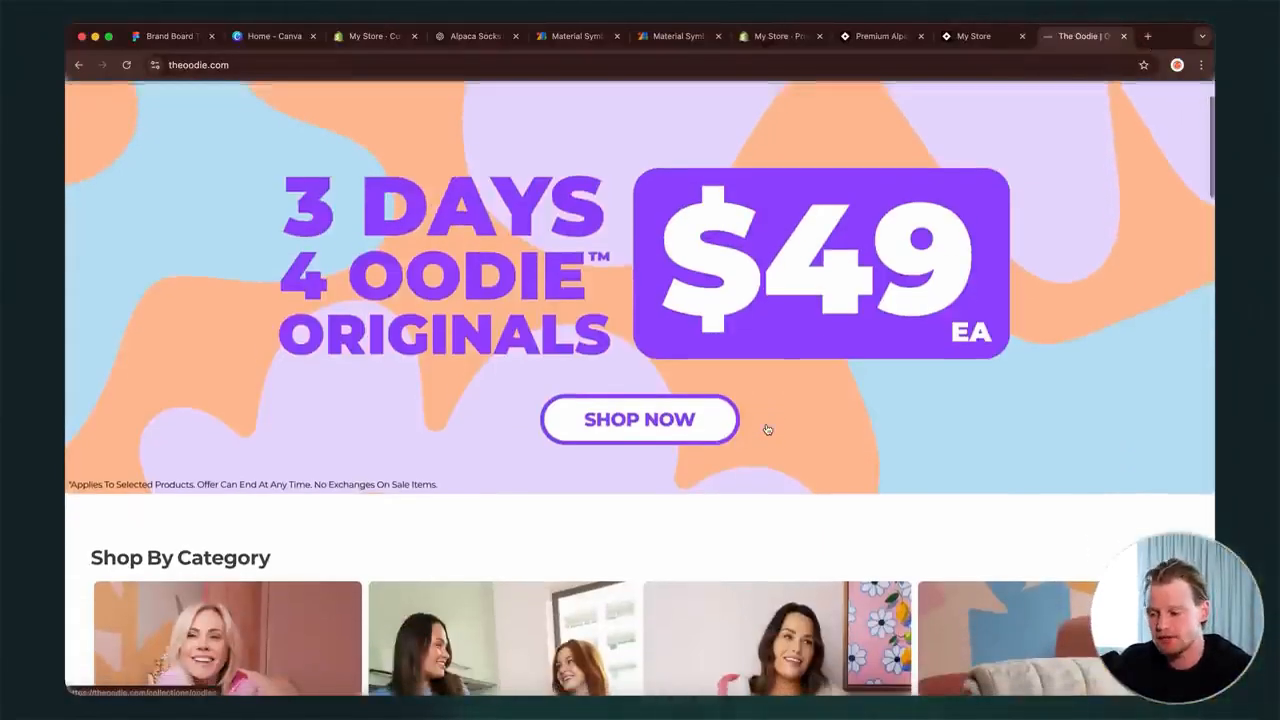
pyautogui.scroll(-5, 766, 428)
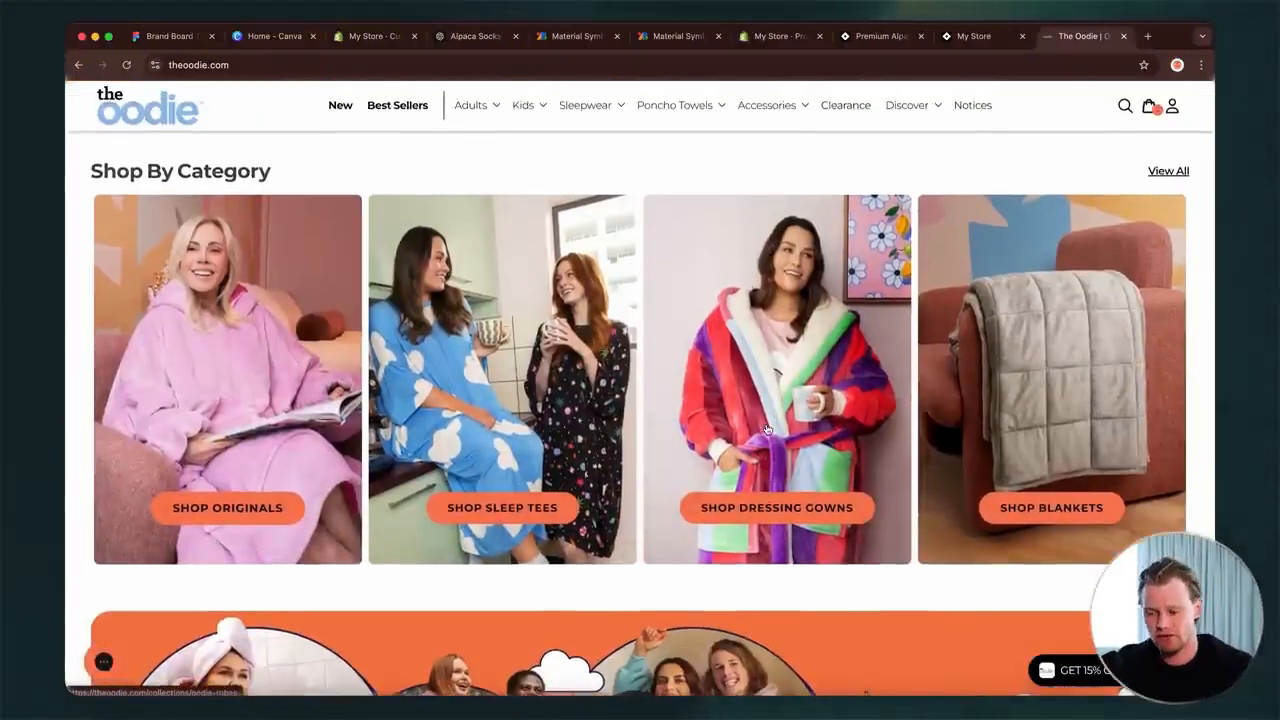
pyautogui.scroll(-4, 689, 431)
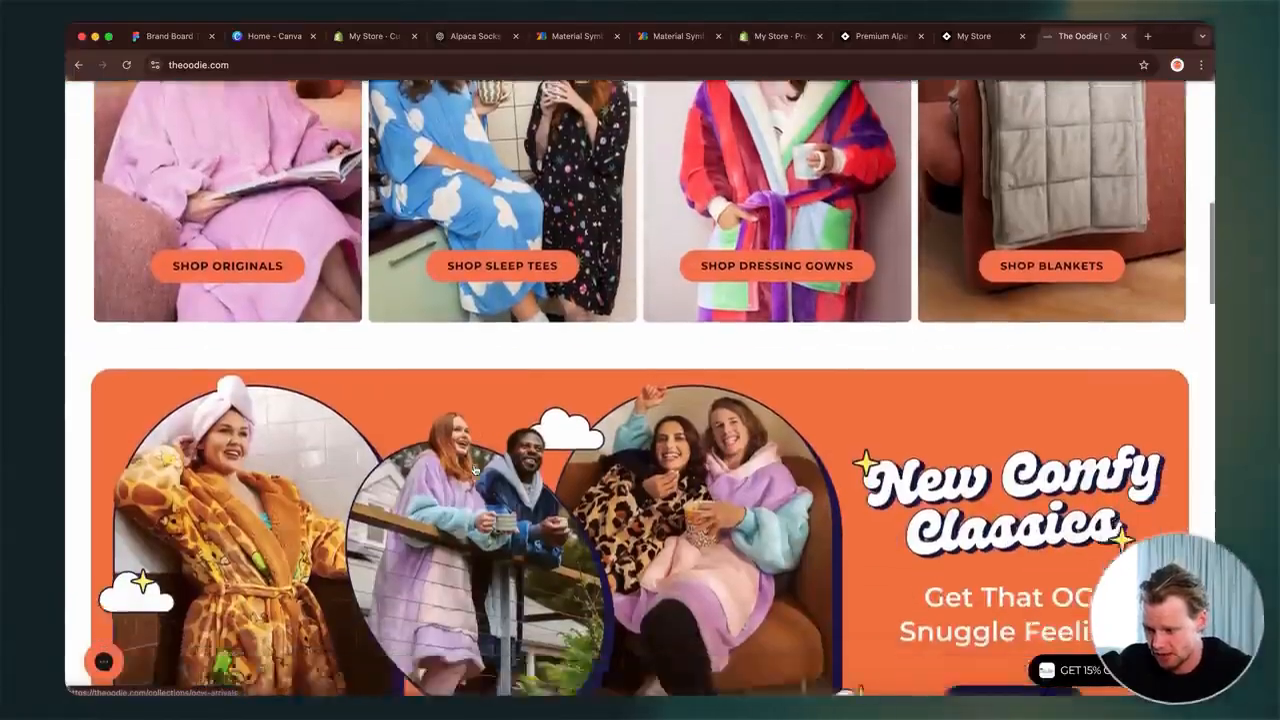
# - Browse The Oodie's Sleep Tees collection and Space Black product, and return to its home page
pyautogui.scroll(5, 256, 470)
pyautogui.scroll(-3, 256, 470)
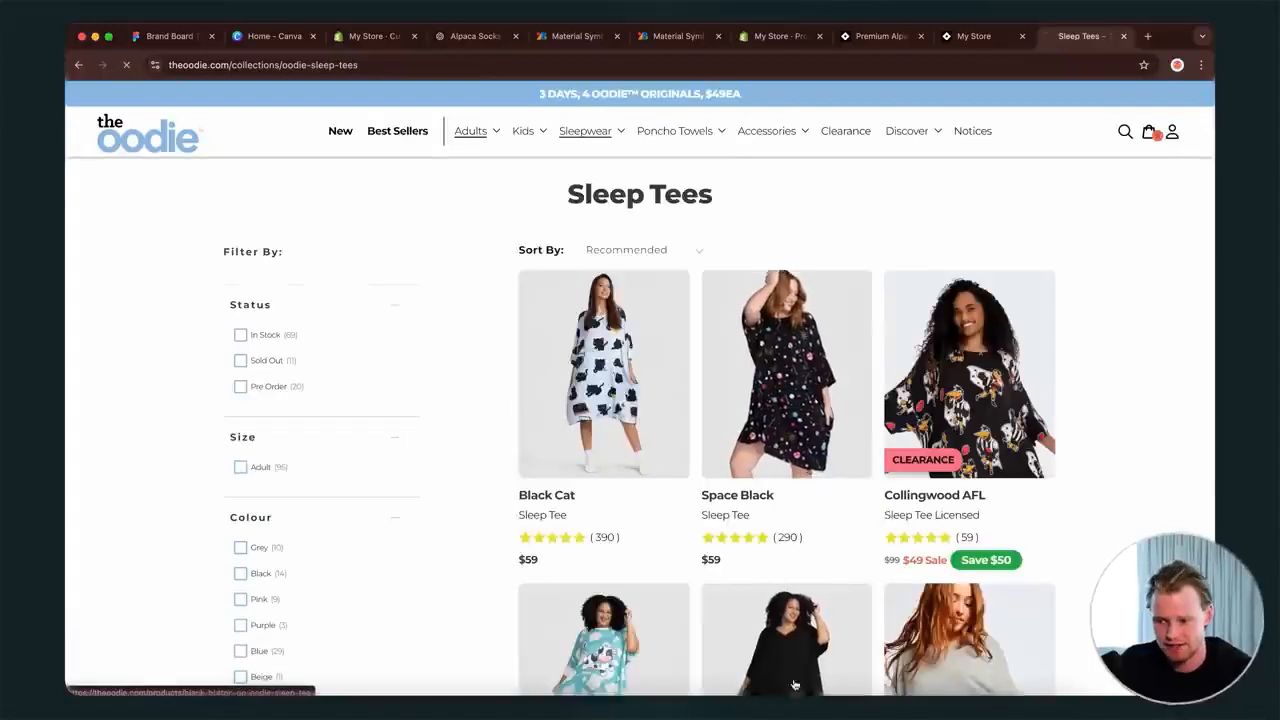
pyautogui.click(778, 360)
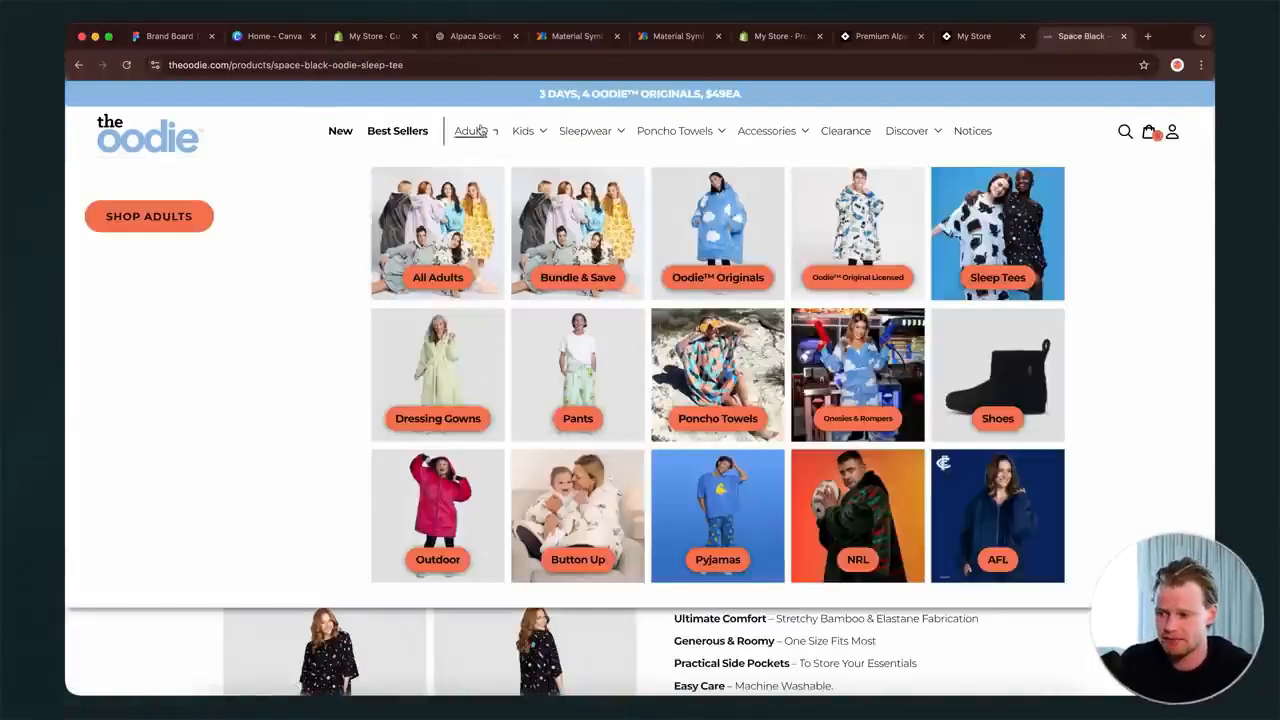
pyautogui.click(484, 133)
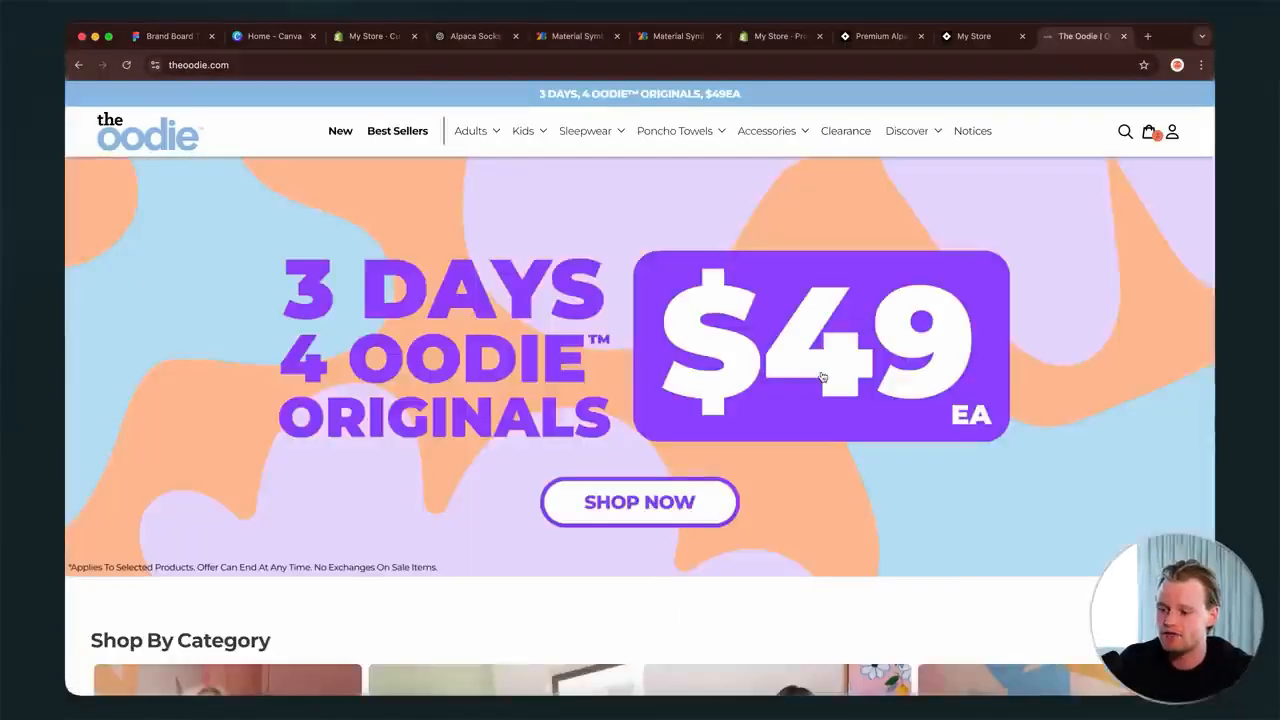
# - Switch to the live Peak Textile store and examine the home page from the image slide to the contact form
pyautogui.click(966, 38)
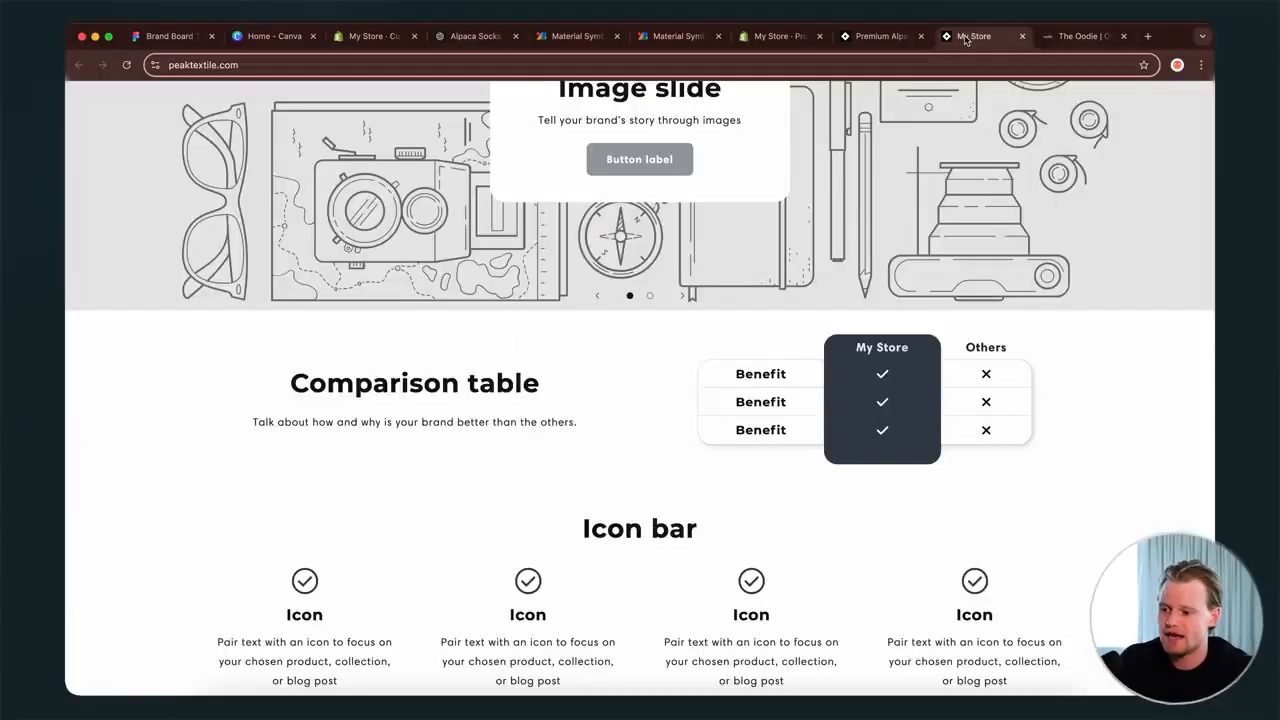
pyautogui.click(878, 38)
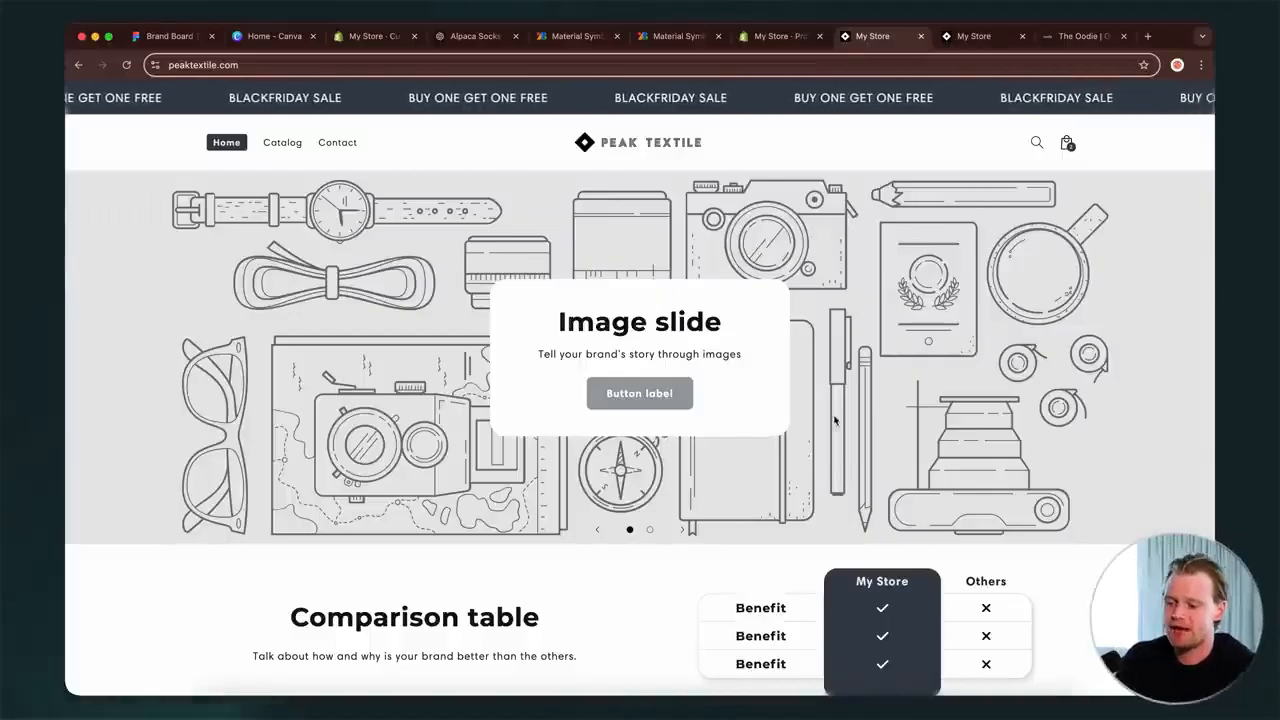
pyautogui.scroll(-15, 835, 420)
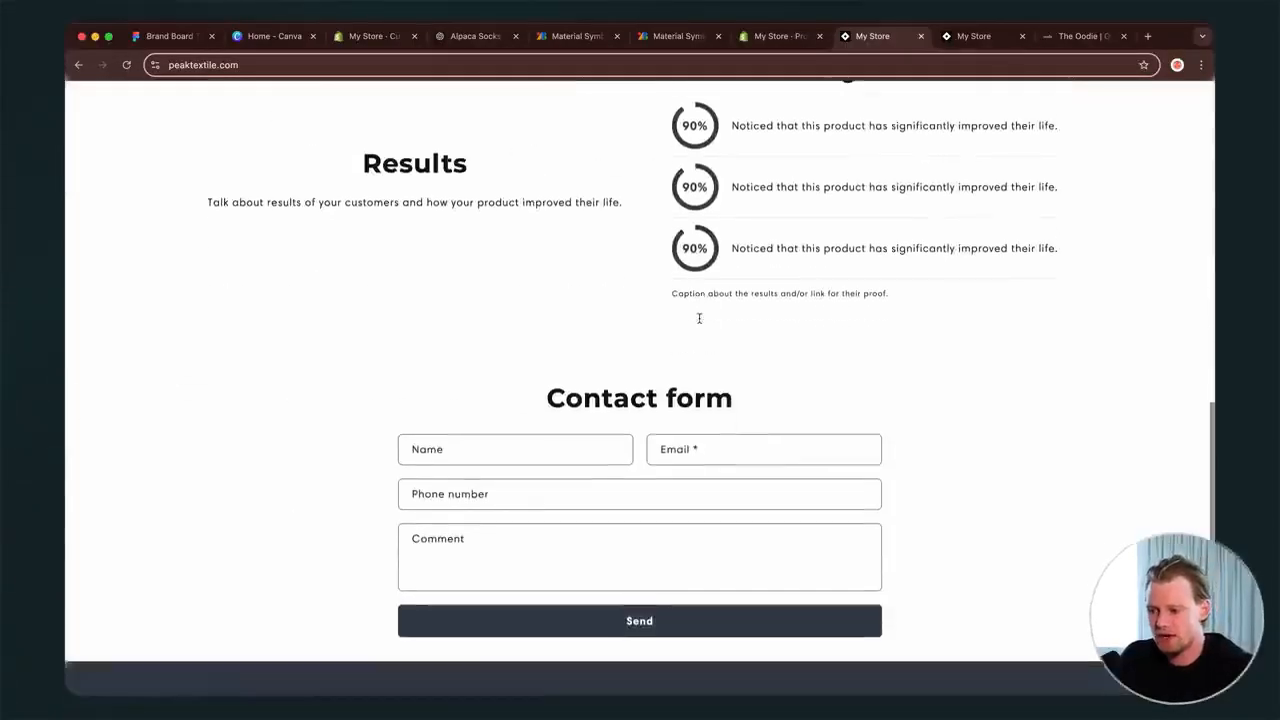
pyautogui.scroll(20, 699, 318)
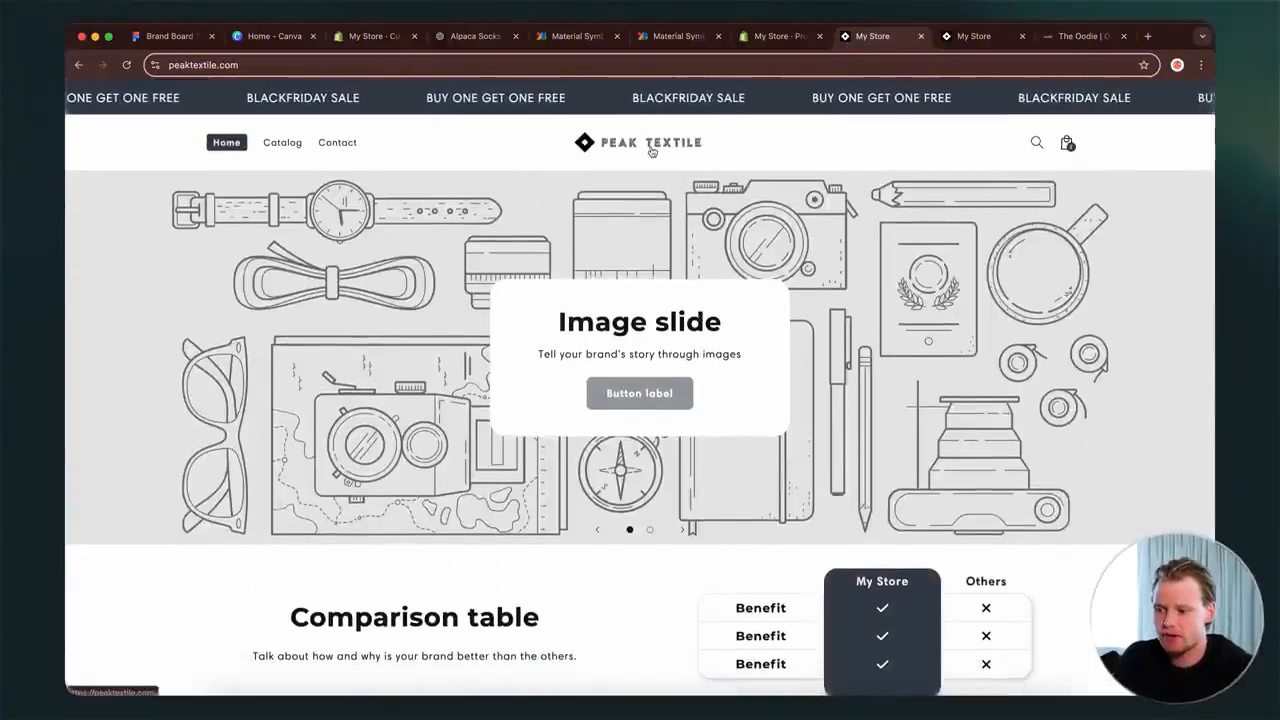
pyautogui.scroll(-1, 344, 148)
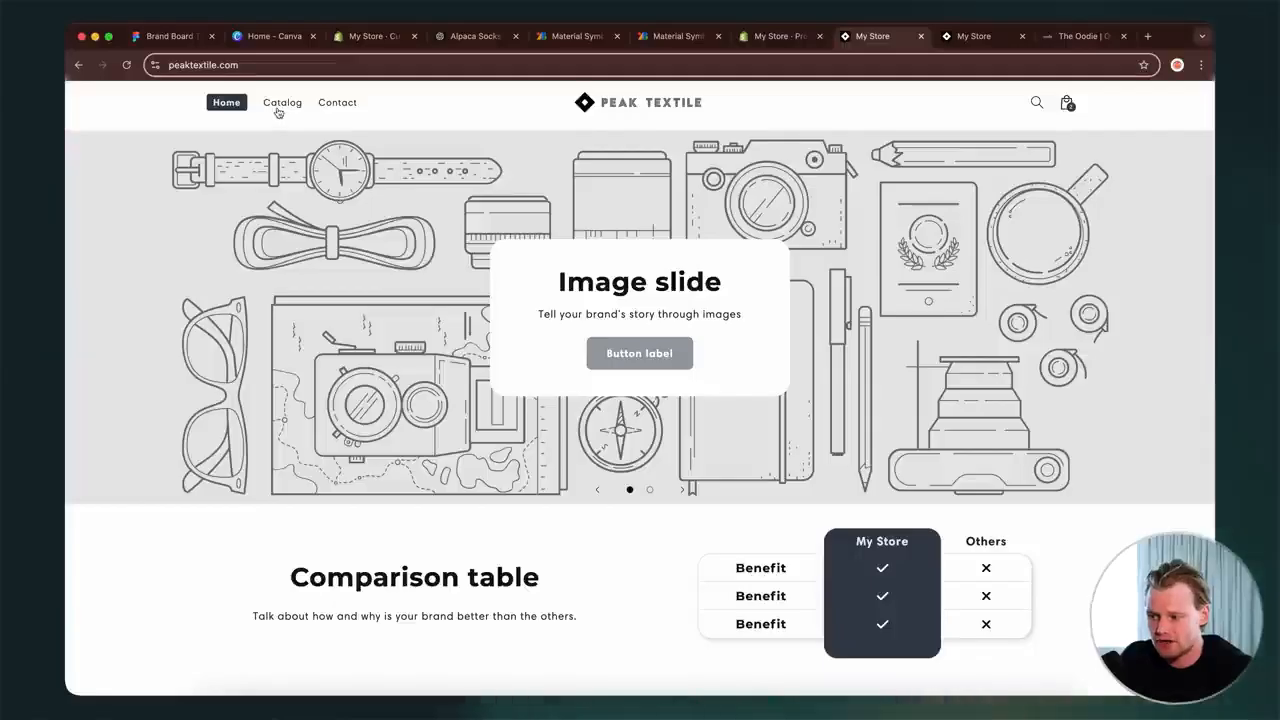
# - Open Premium Alpaca Wool Socks from the live store's catalog and review the published product page
pyautogui.click(280, 103)
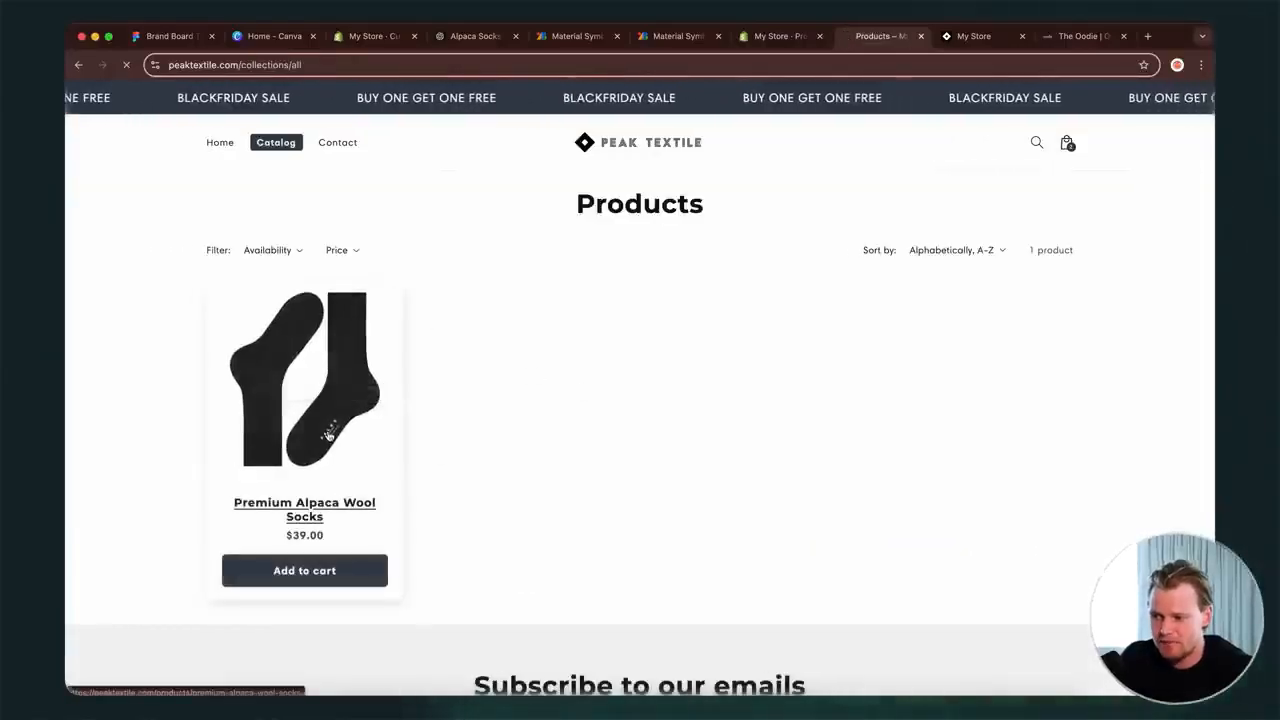
pyautogui.click(328, 436)
pyautogui.scroll(-4, 765, 430)
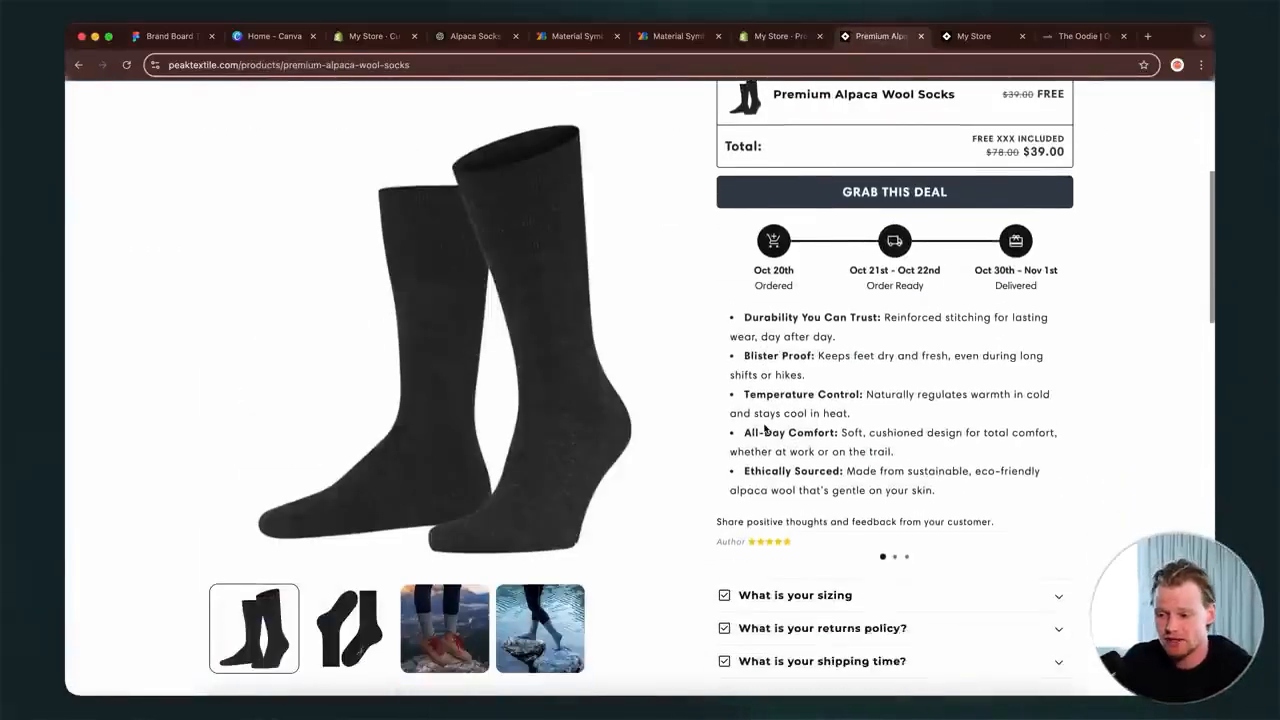
pyautogui.scroll(4, 765, 430)
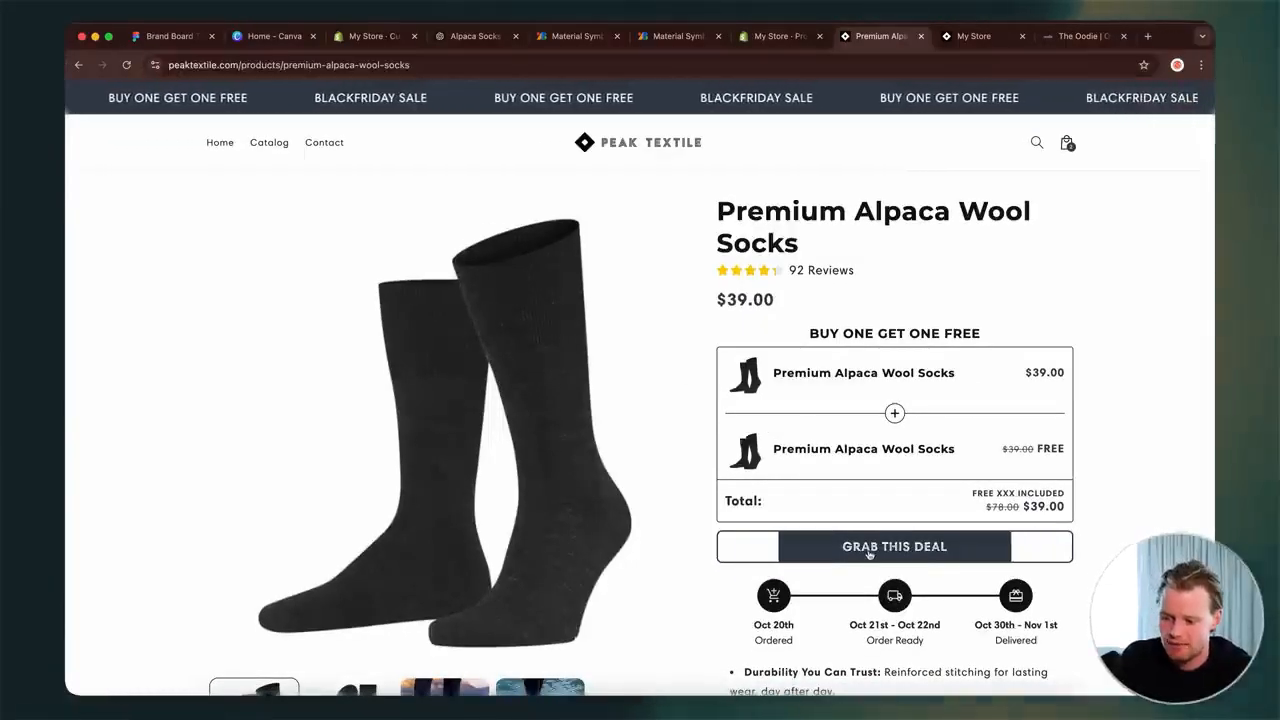
pyautogui.scroll(-5, 869, 555)
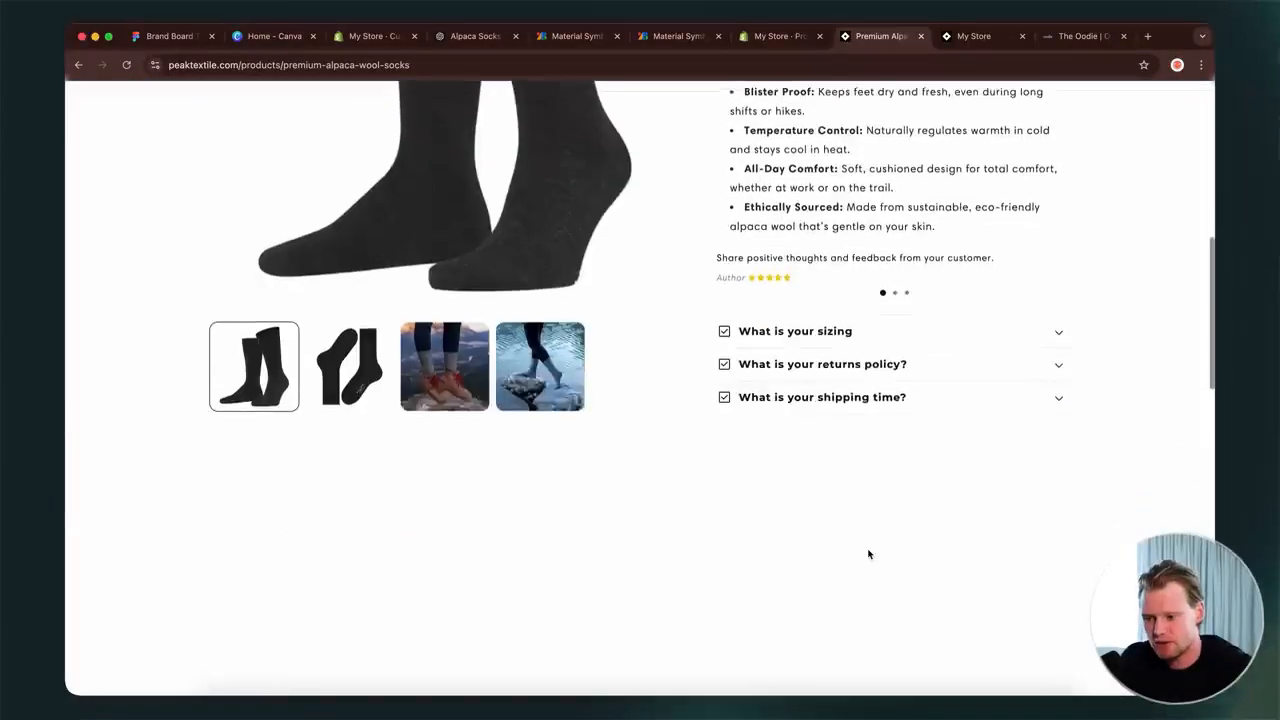
pyautogui.scroll(-4, 869, 553)
pyautogui.scroll(8, 388, 252)
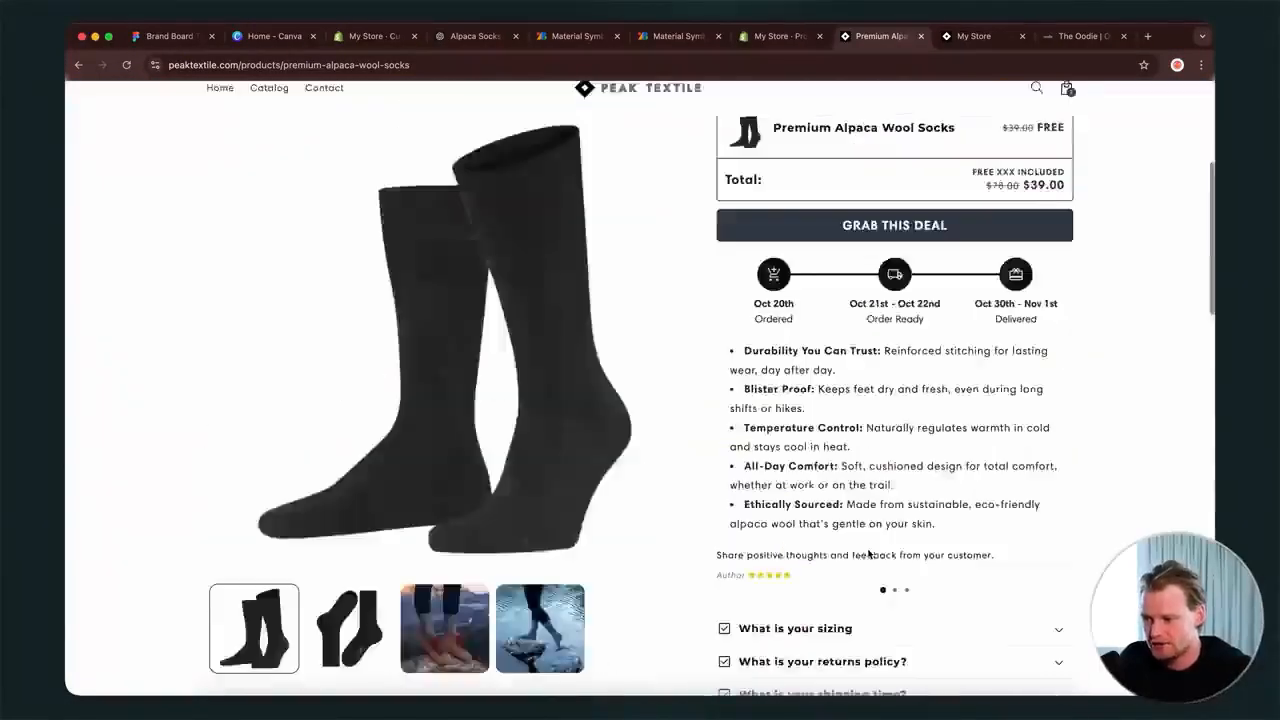
# - Return to the live store's home page and examine its comparison table, icon bar, results and contact sections
pyautogui.click(220, 146)
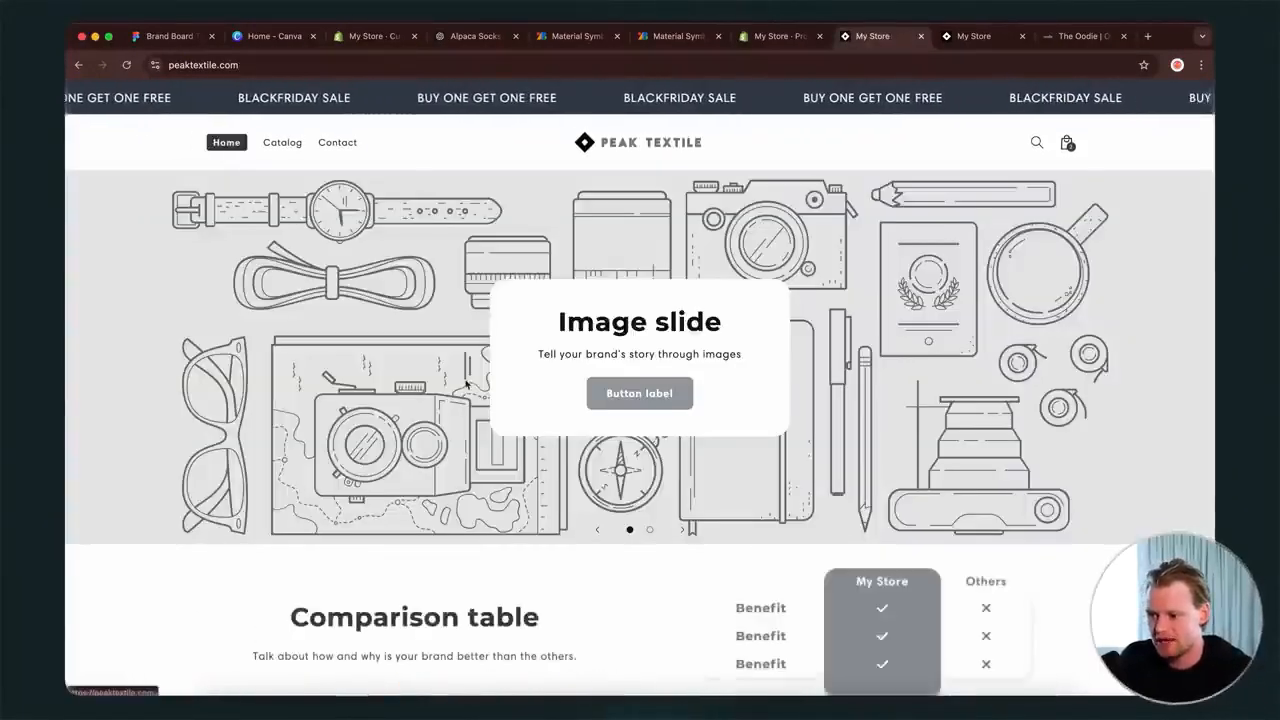
pyautogui.scroll(-6, 717, 292)
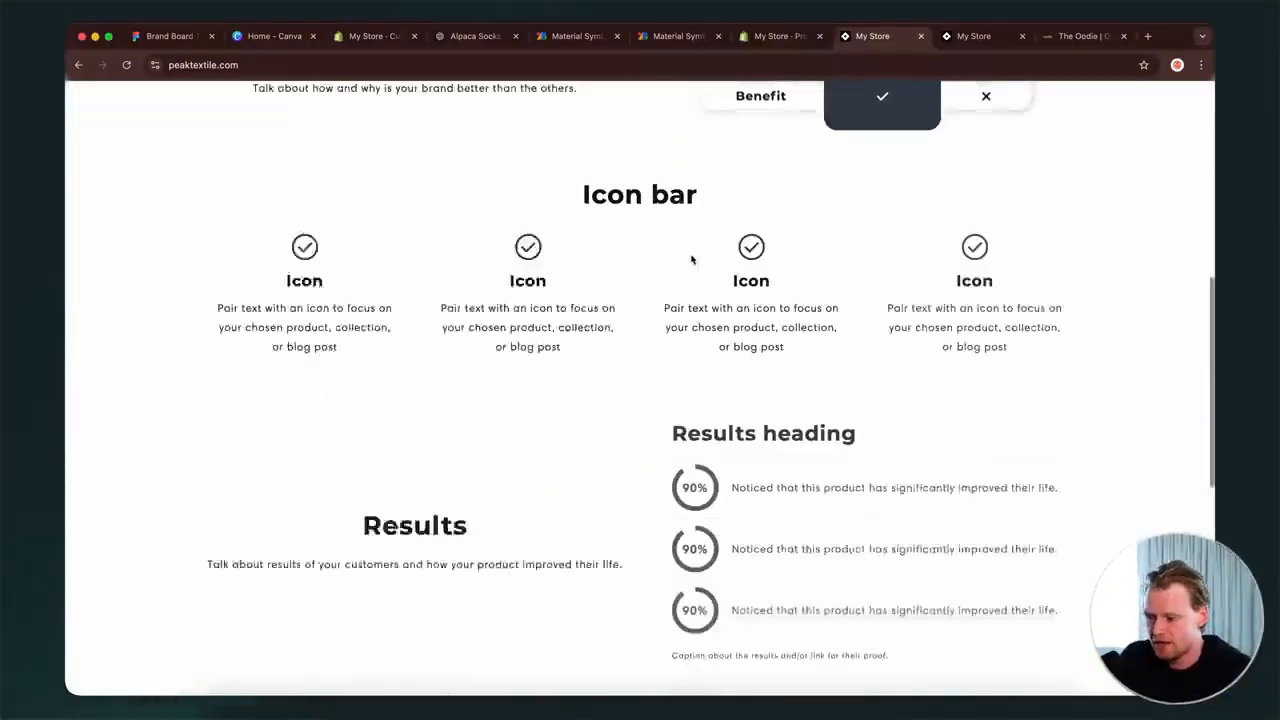
pyautogui.scroll(-2, 691, 259)
pyautogui.scroll(8, 691, 259)
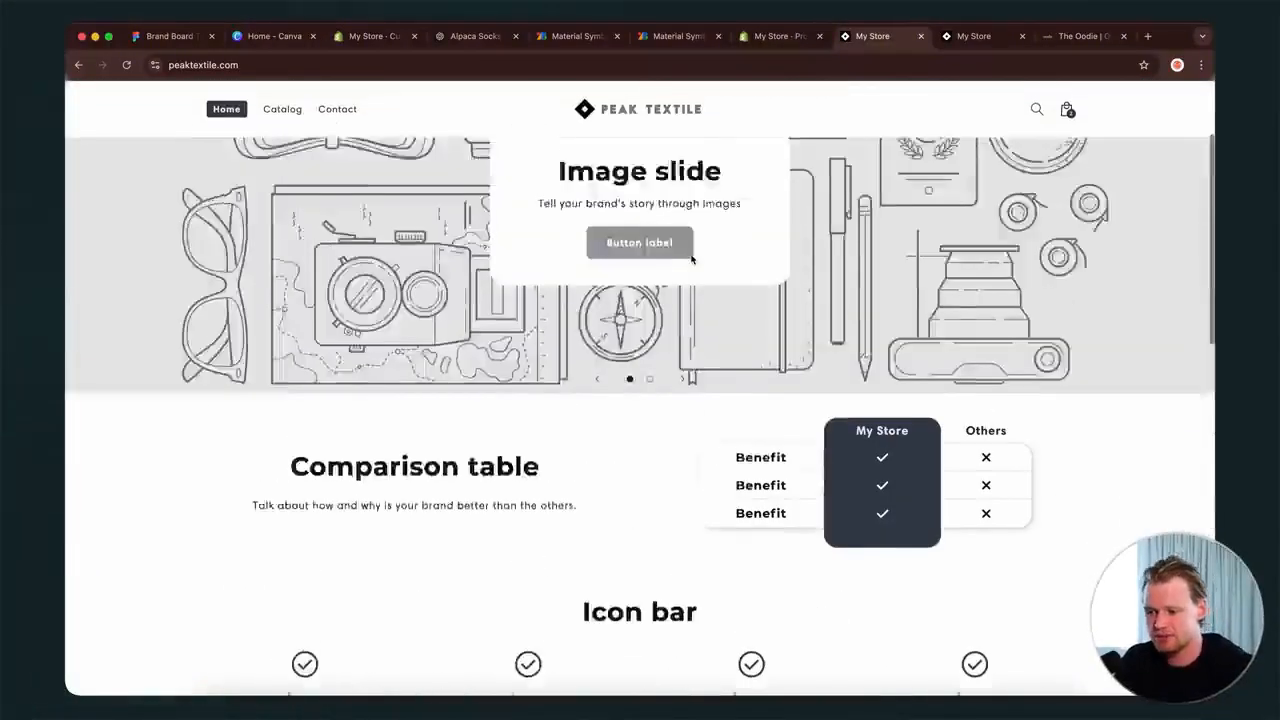
pyautogui.scroll(-8, 826, 558)
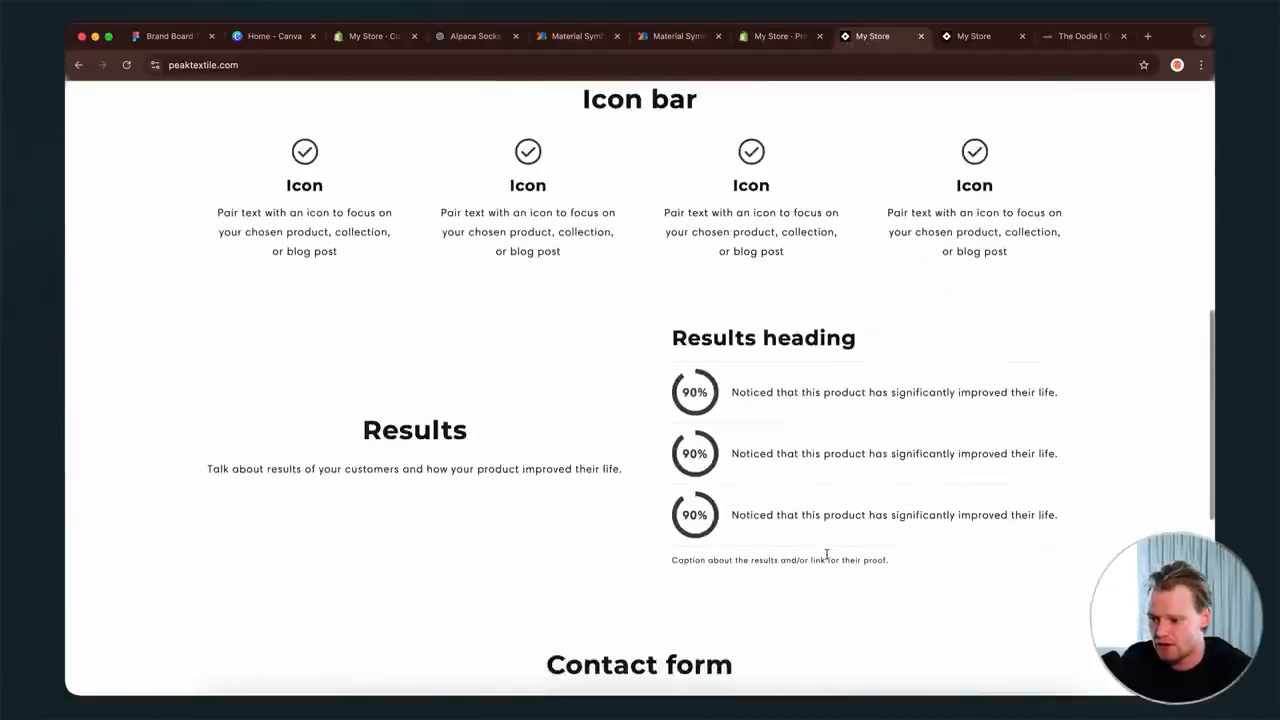
pyautogui.scroll(-3, 826, 558)
pyautogui.scroll(10, 934, 563)
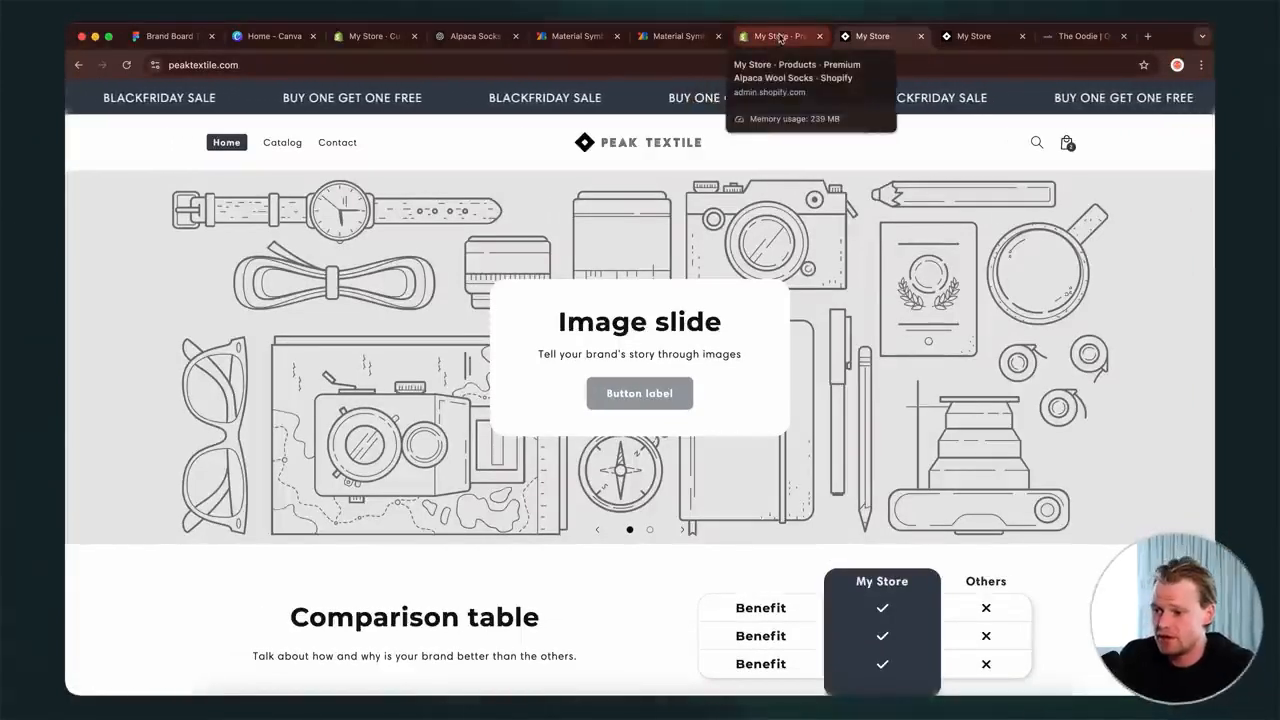
# - Close the two Material Symbols tabs and switch to the Premium Alpaca Wool Socks product in the Shopify admin
pyautogui.click(566, 39)
pyautogui.press('super+w')
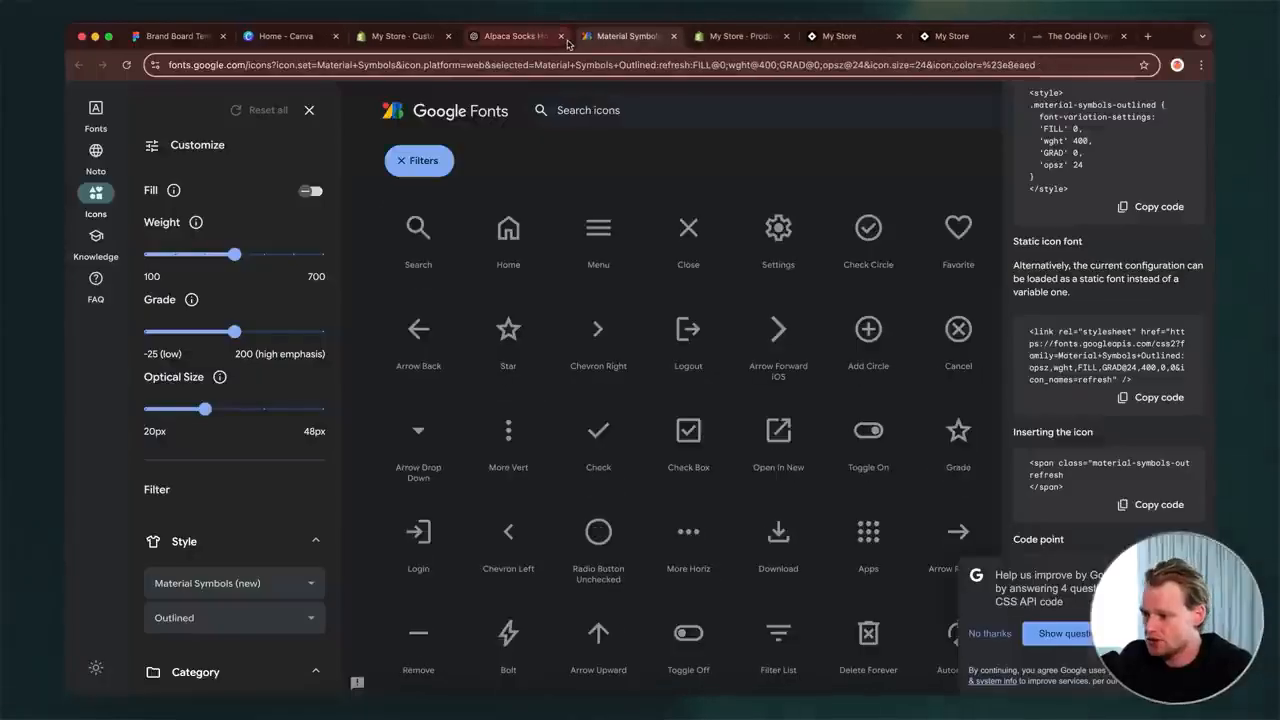
pyautogui.press('super+w')
pyautogui.click(523, 38)
pyautogui.click(700, 36)
# - Review the sock product's pricing, inventory, description and media details in the admin
pyautogui.scroll(-5, 684, 569)
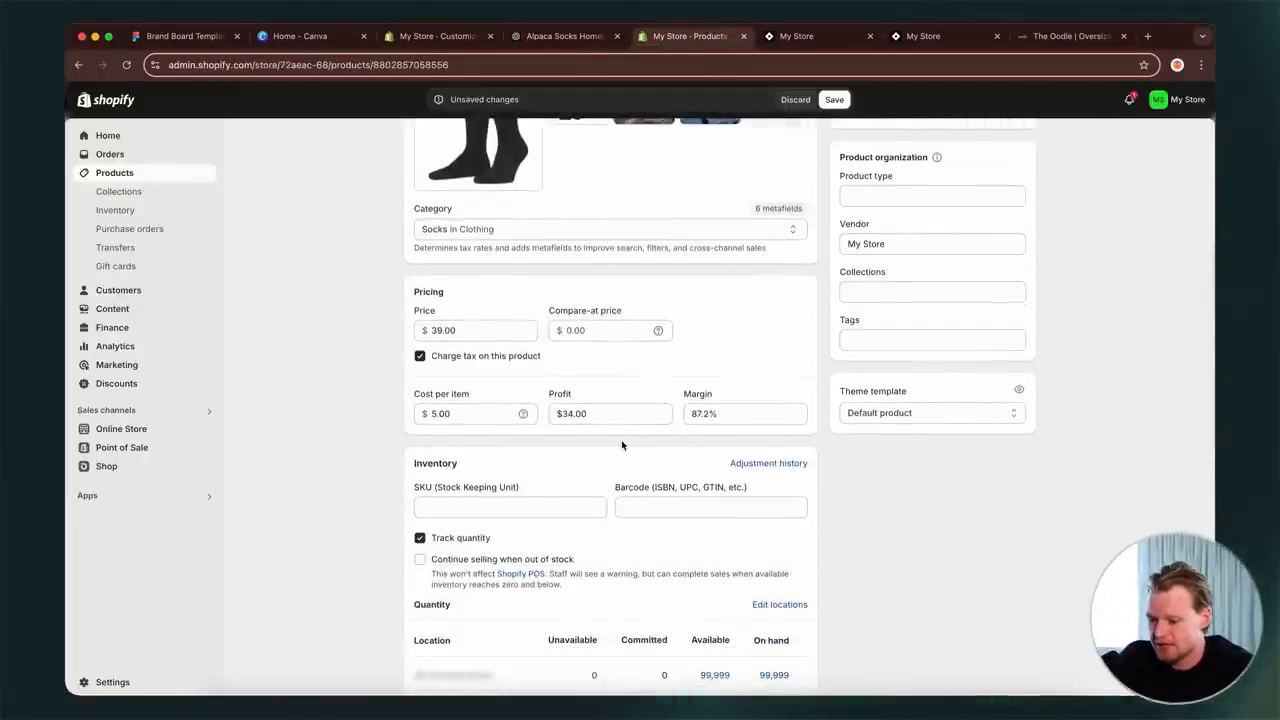
pyautogui.scroll(-3, 622, 445)
pyautogui.scroll(3, 622, 445)
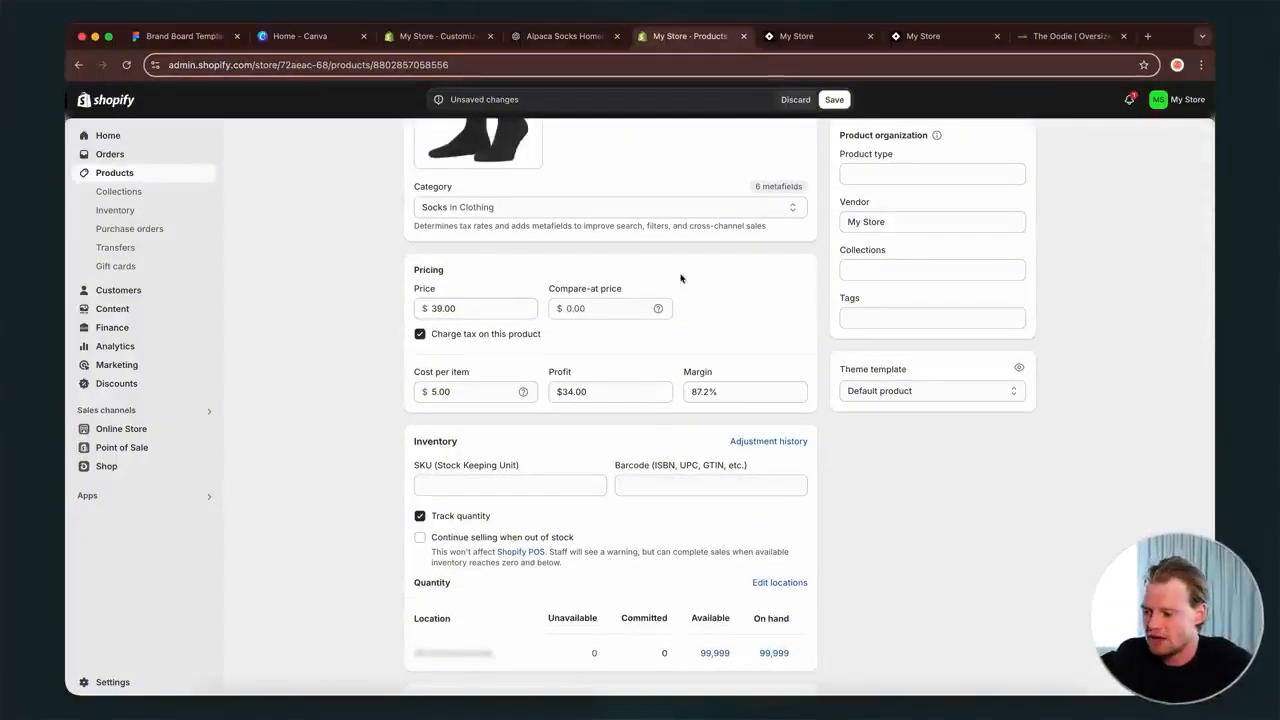
pyautogui.scroll(6, 665, 289)
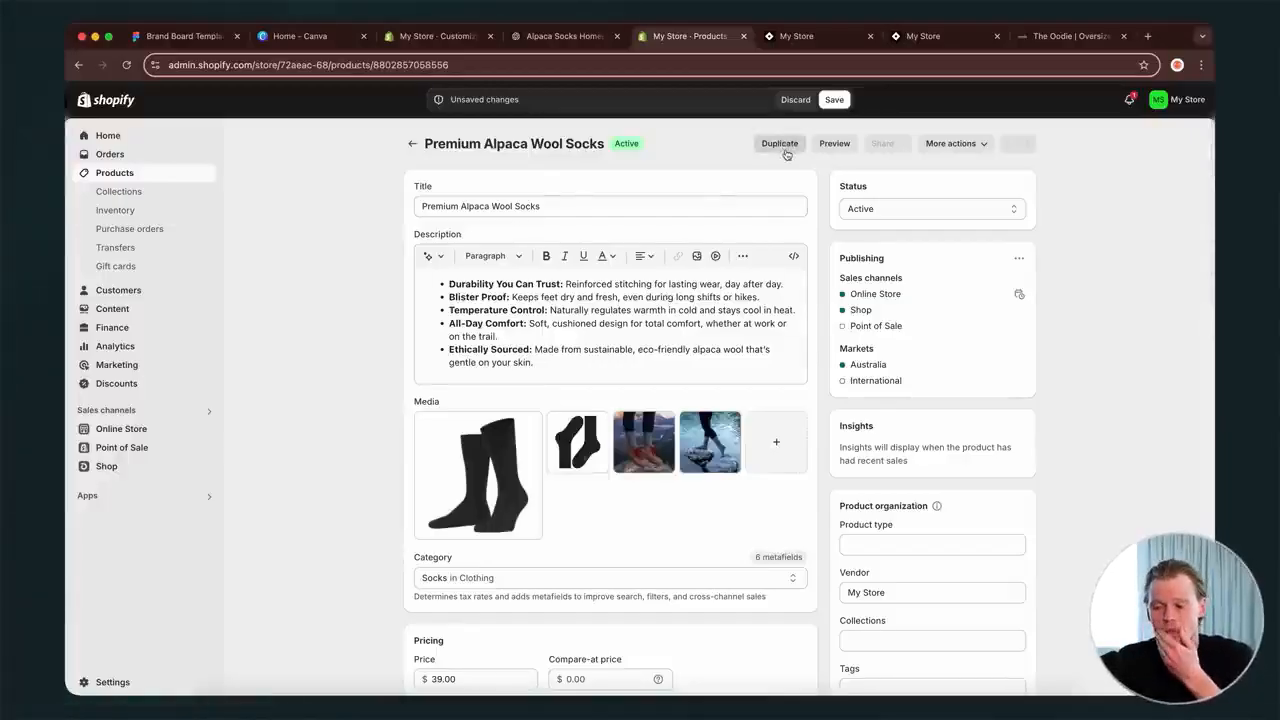
pyautogui.scroll(-1, 786, 154)
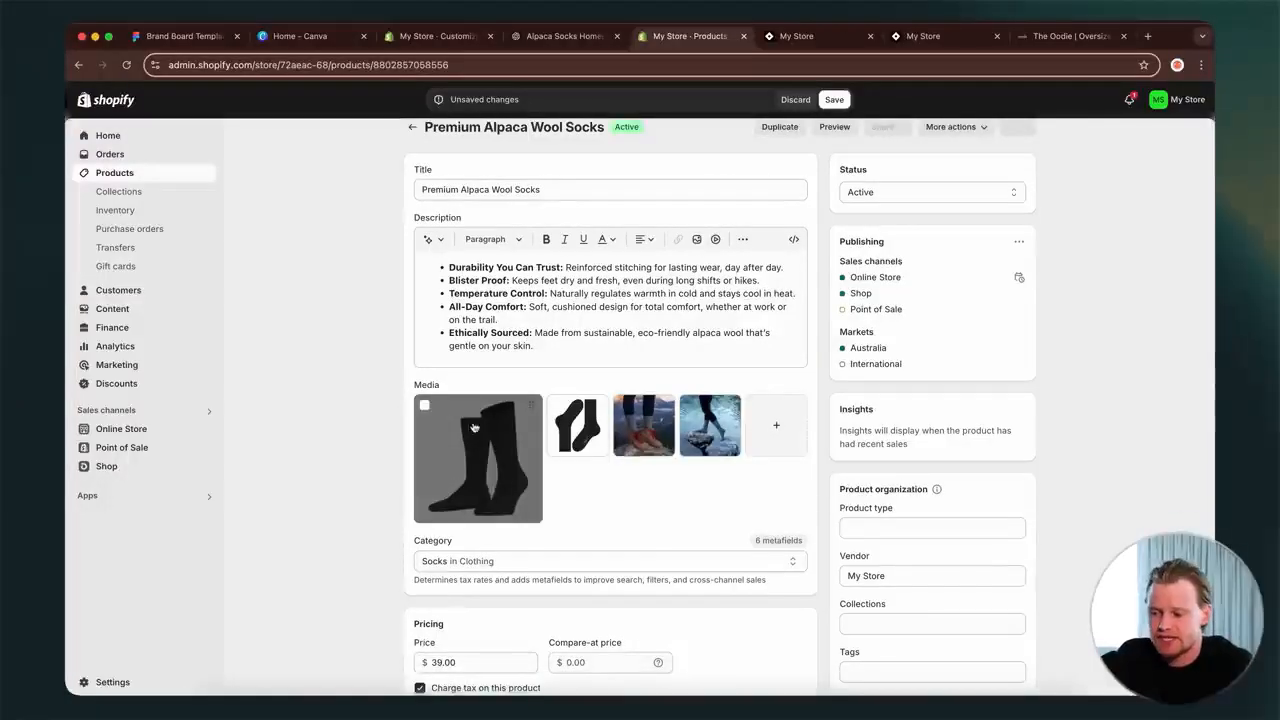
pyautogui.moveTo(551, 352); pyautogui.dragTo(452, 268)
pyautogui.click(480, 293)
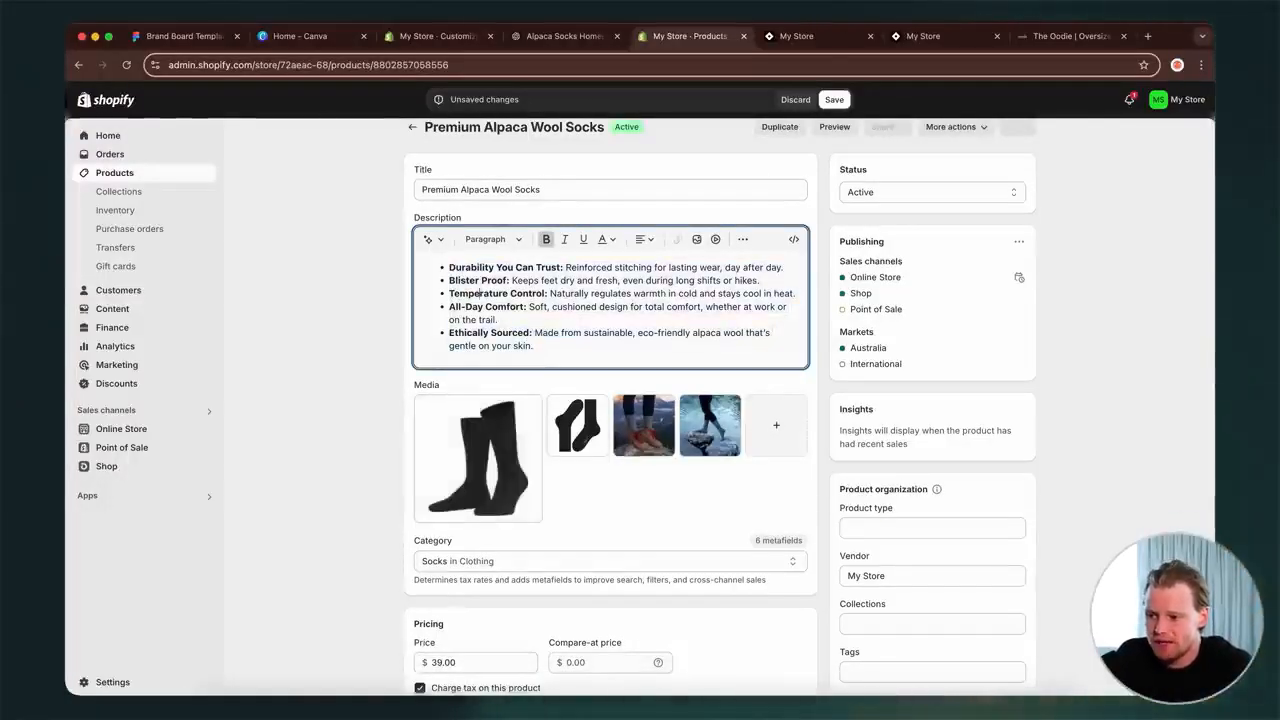
# - View the Dressing Gowns collection on The Oodie's website as a reference, and return to the socks product in Shopify admin
pyautogui.click(796, 36)
pyautogui.click(1070, 36)
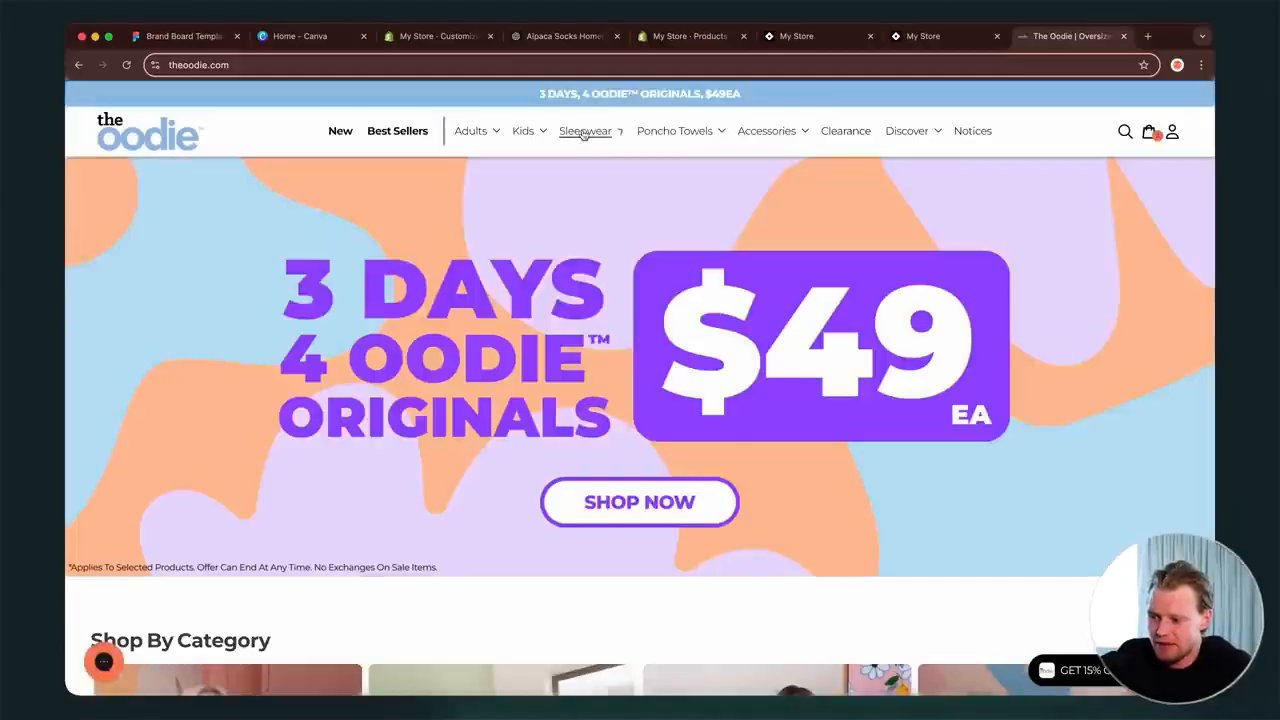
pyautogui.moveTo(584, 136)
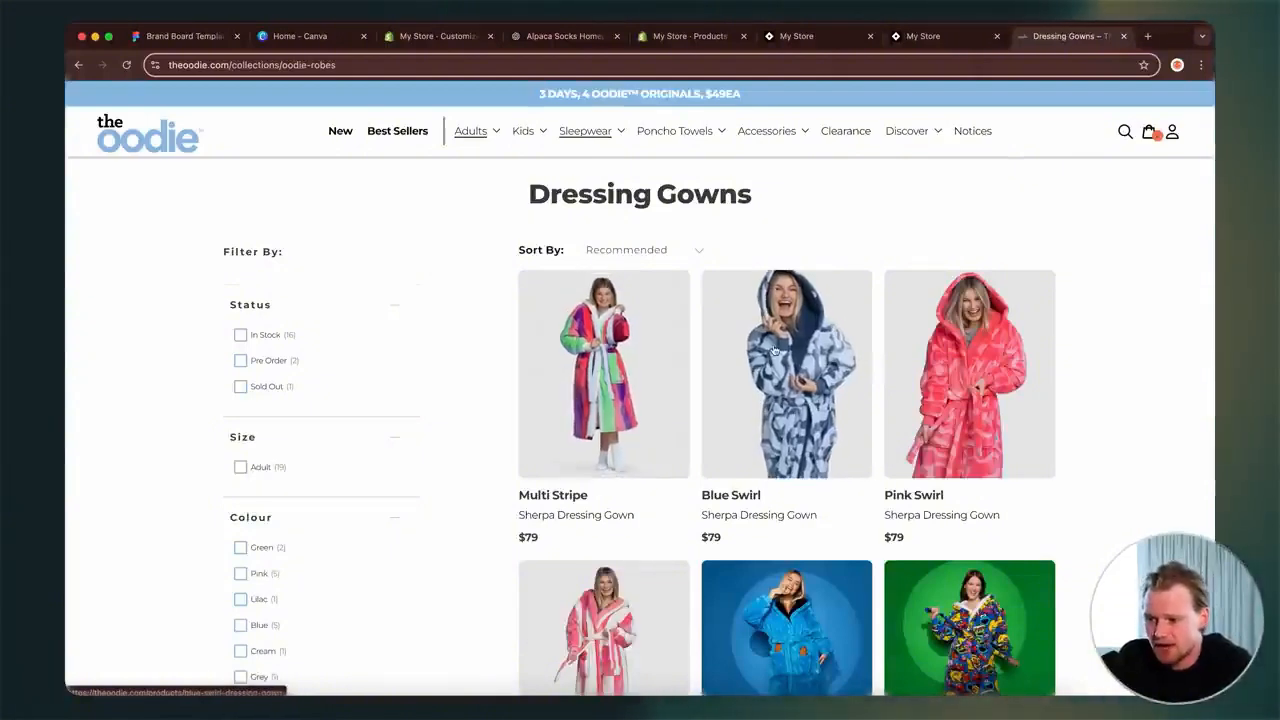
pyautogui.click(948, 37)
pyautogui.click(781, 43)
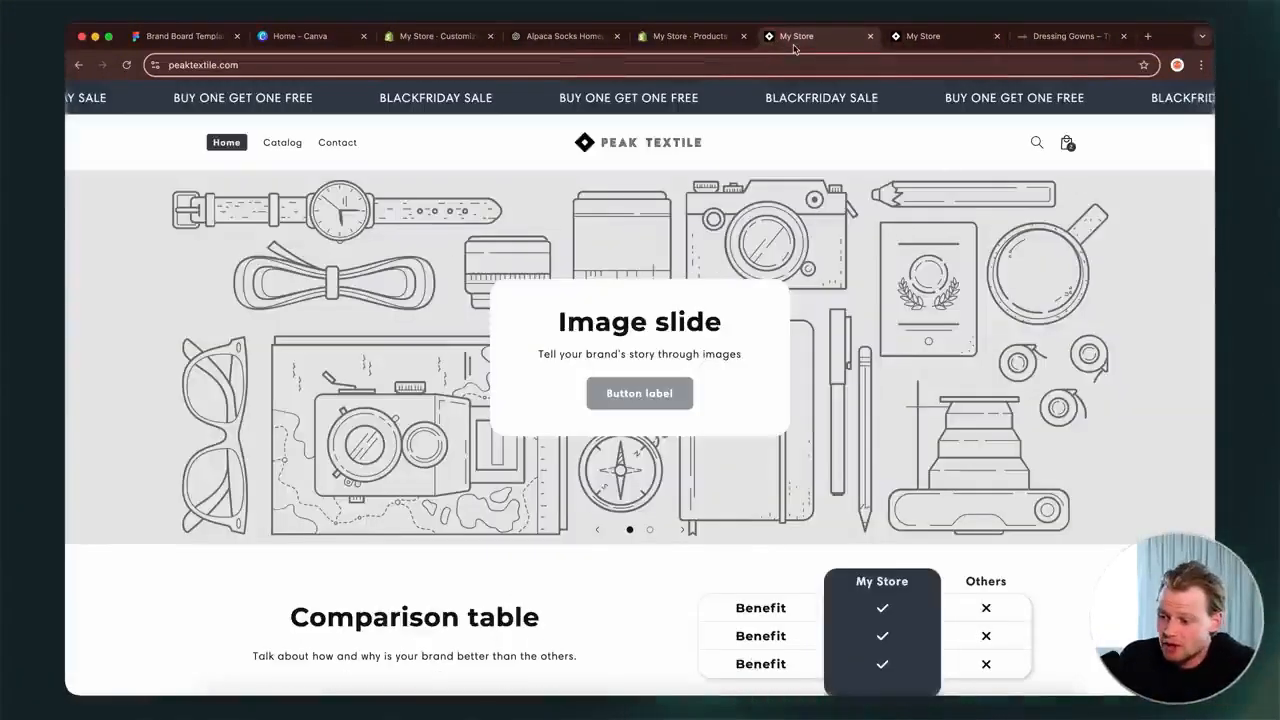
pyautogui.click(690, 40)
pyautogui.scroll(1, 636, 510)
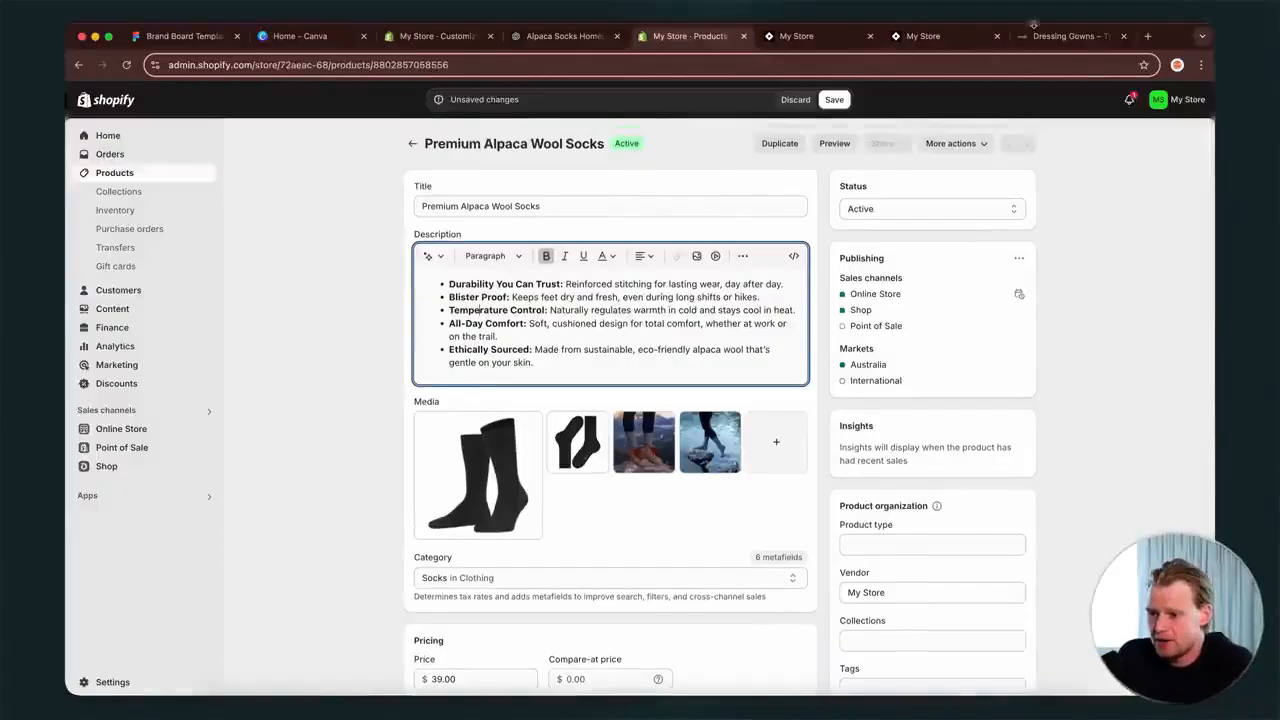
# - Open Premium Alpaca Wool Socks from the Peak Textile storefront catalog and examine its product page for variant choices
pyautogui.click(927, 44)
pyautogui.scroll(5, 838, 291)
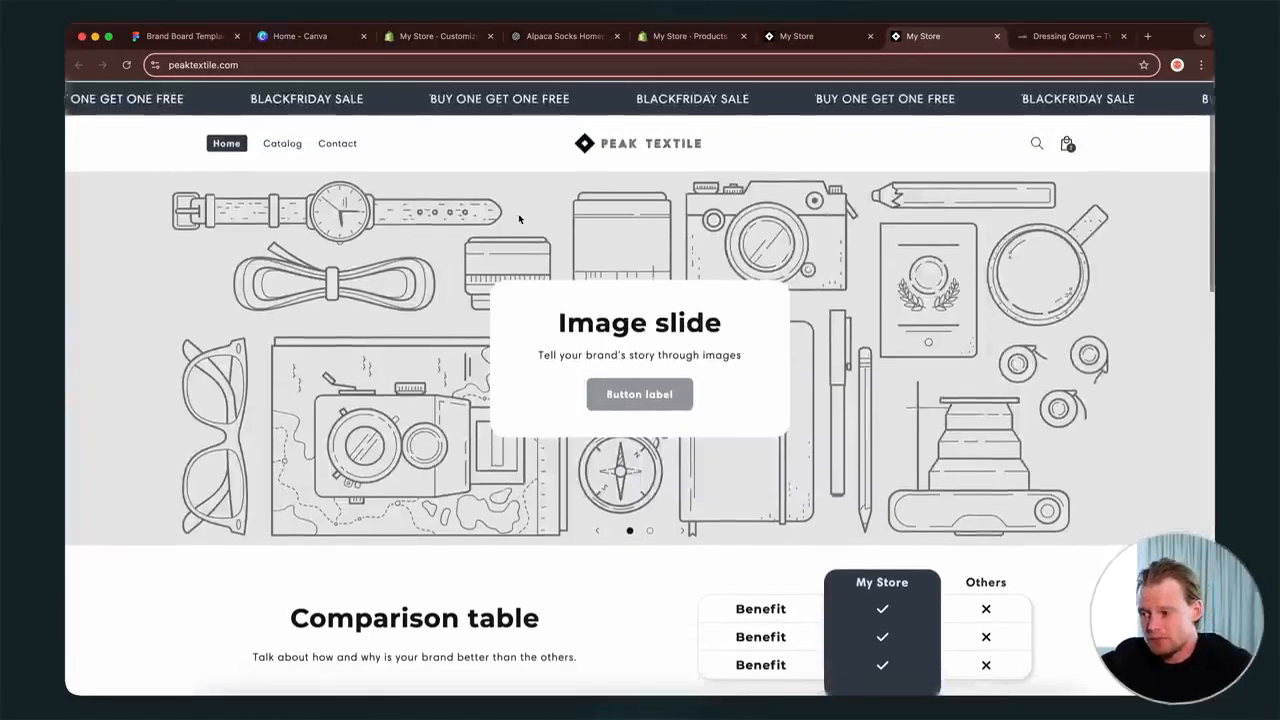
pyautogui.click(285, 142)
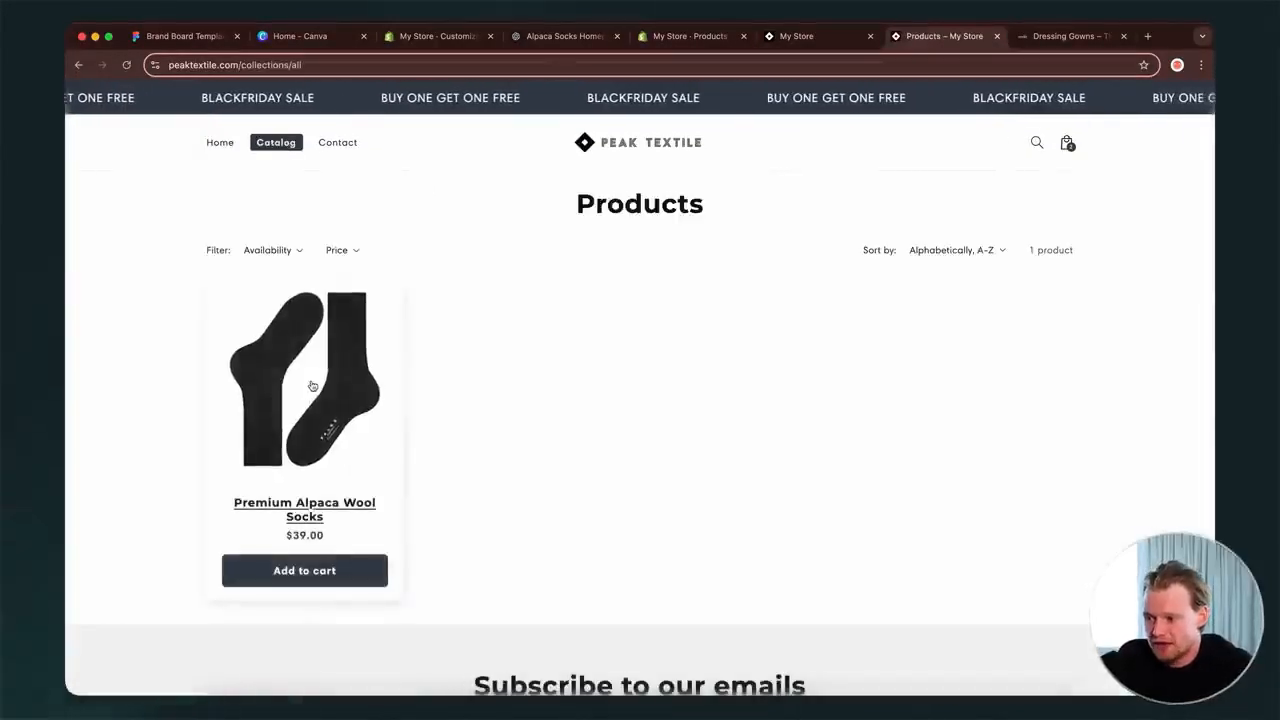
pyautogui.click(306, 390)
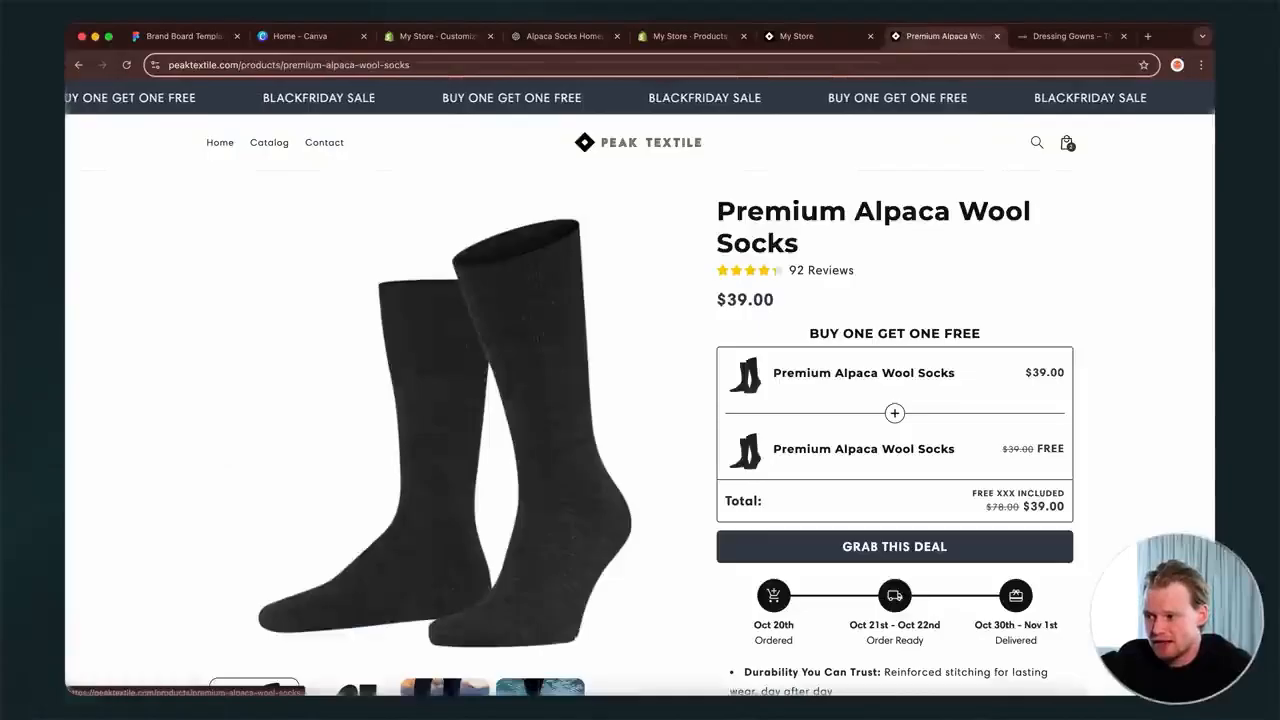
pyautogui.click(273, 148)
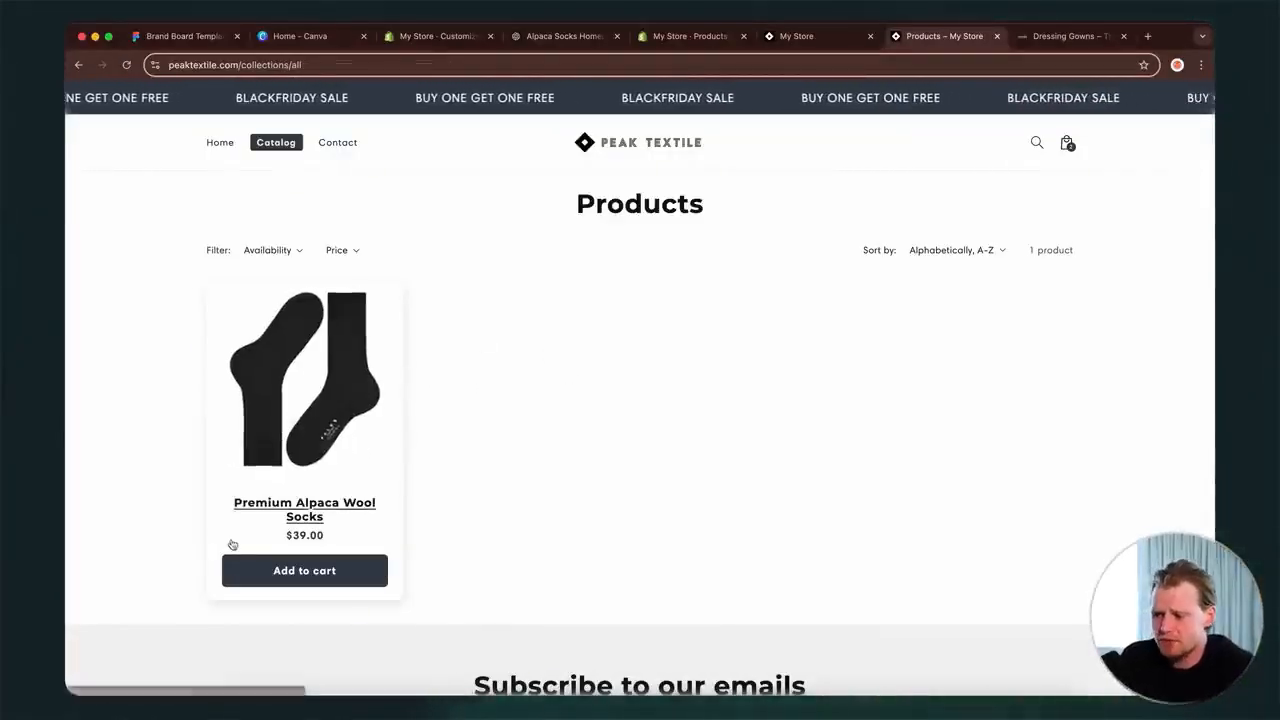
pyautogui.click(341, 445)
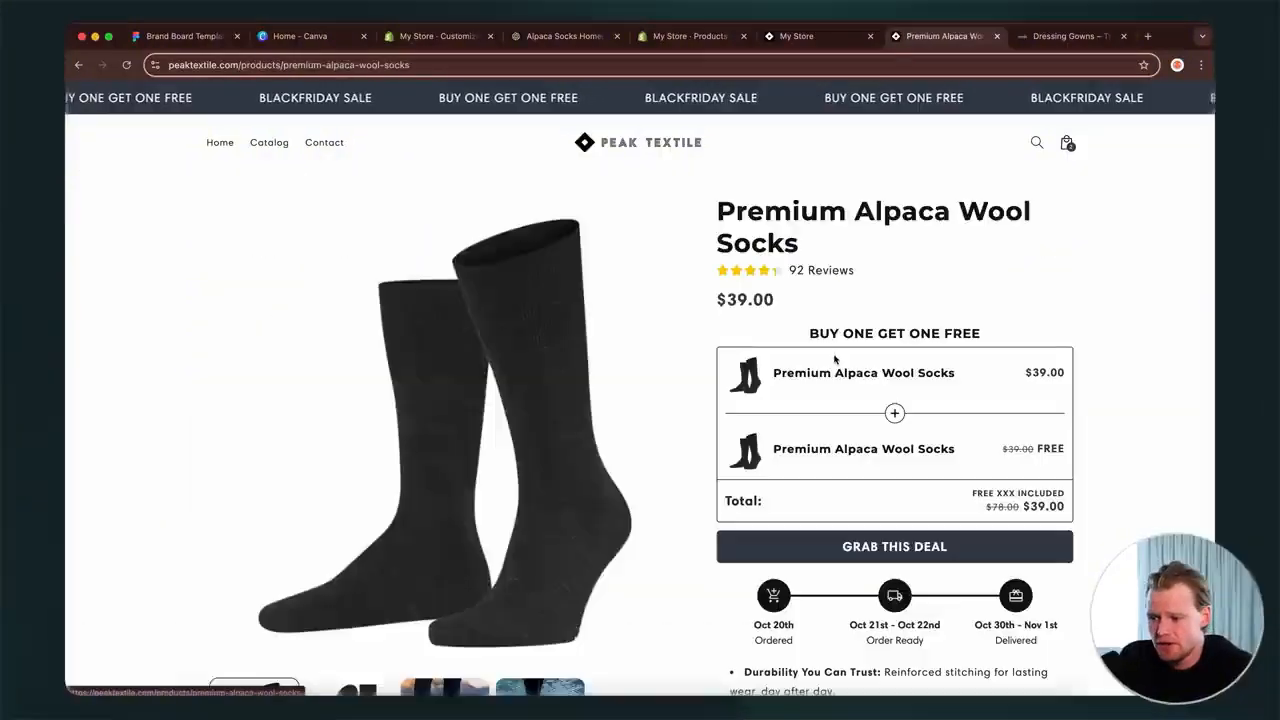
pyautogui.scroll(-2, 840, 420)
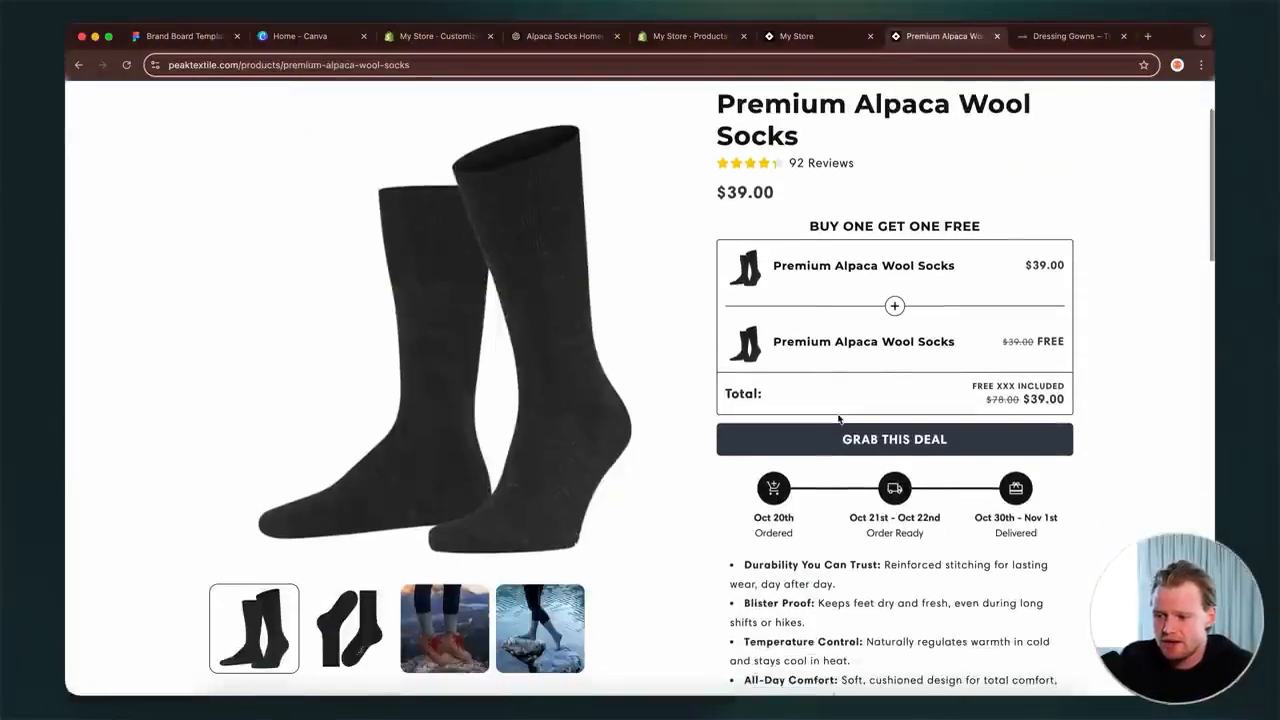
# - Add a Color variant option with Black and Gray to the Premium Alpaca Wool Socks product in Shopify admin
pyautogui.click(828, 38)
pyautogui.click(690, 36)
pyautogui.scroll(-1, 548, 445)
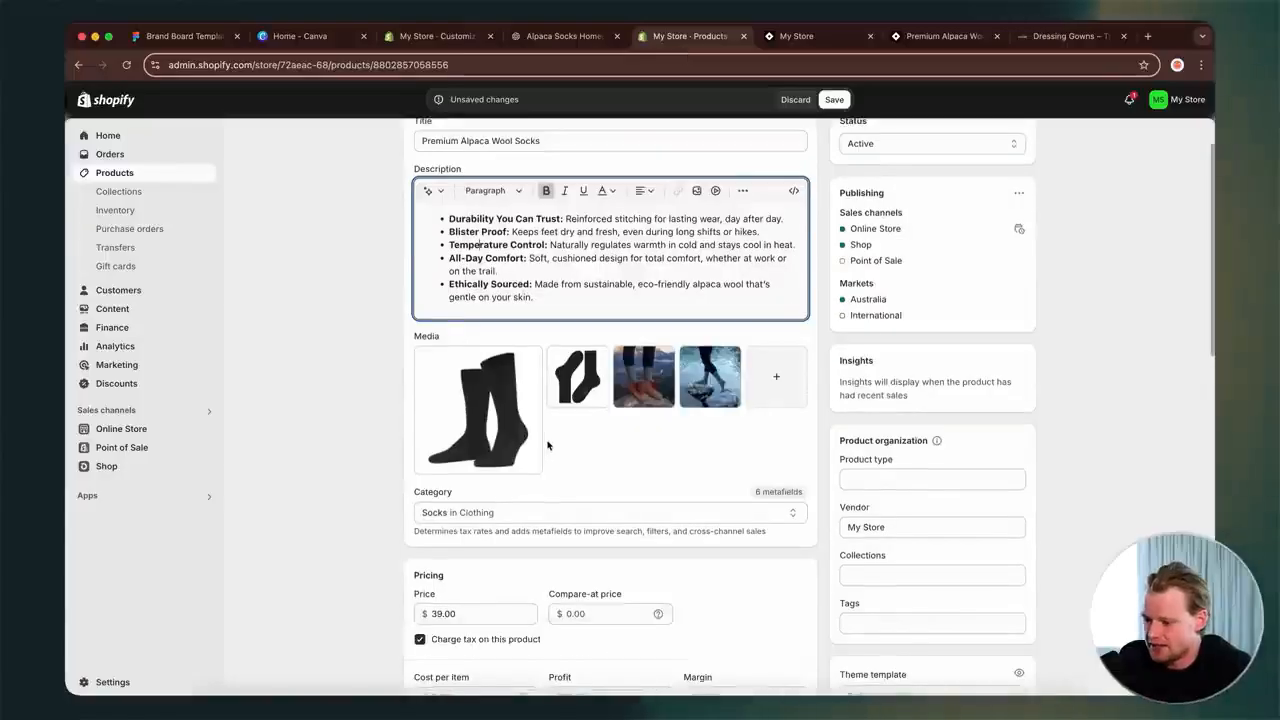
pyautogui.scroll(-5, 548, 445)
pyautogui.scroll(5, 626, 406)
pyautogui.scroll(-7, 625, 413)
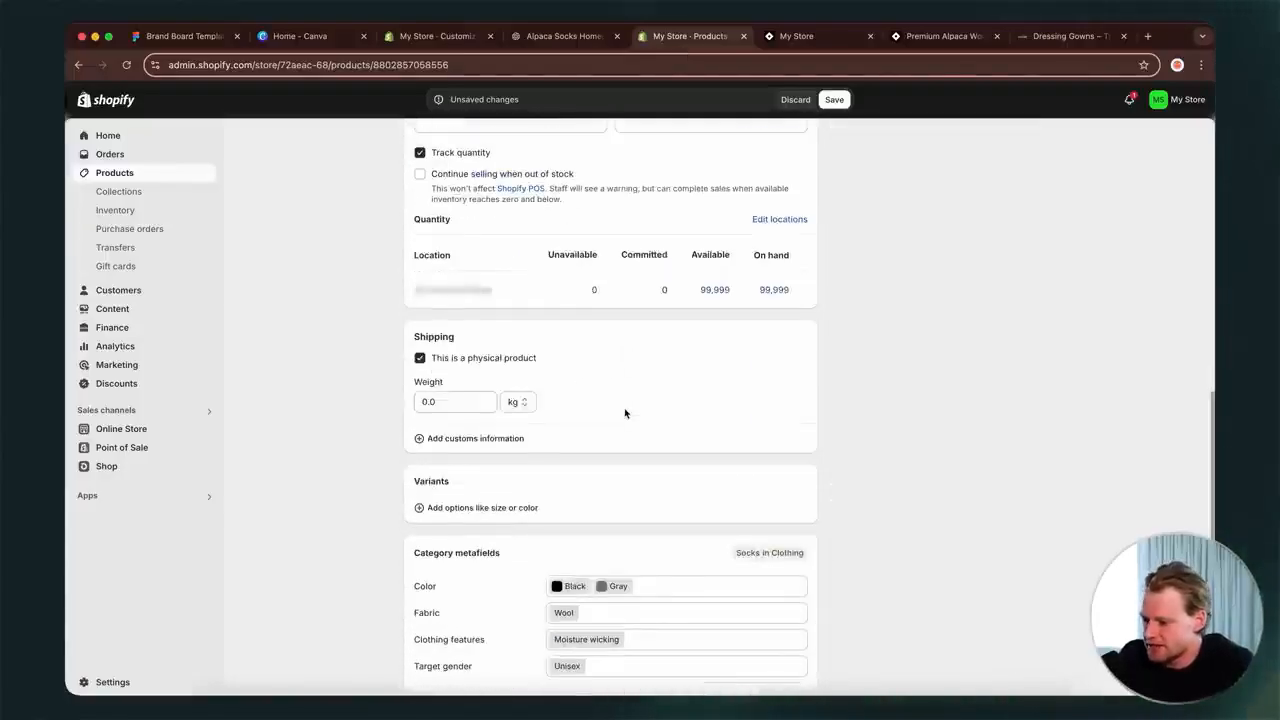
pyautogui.click(470, 508)
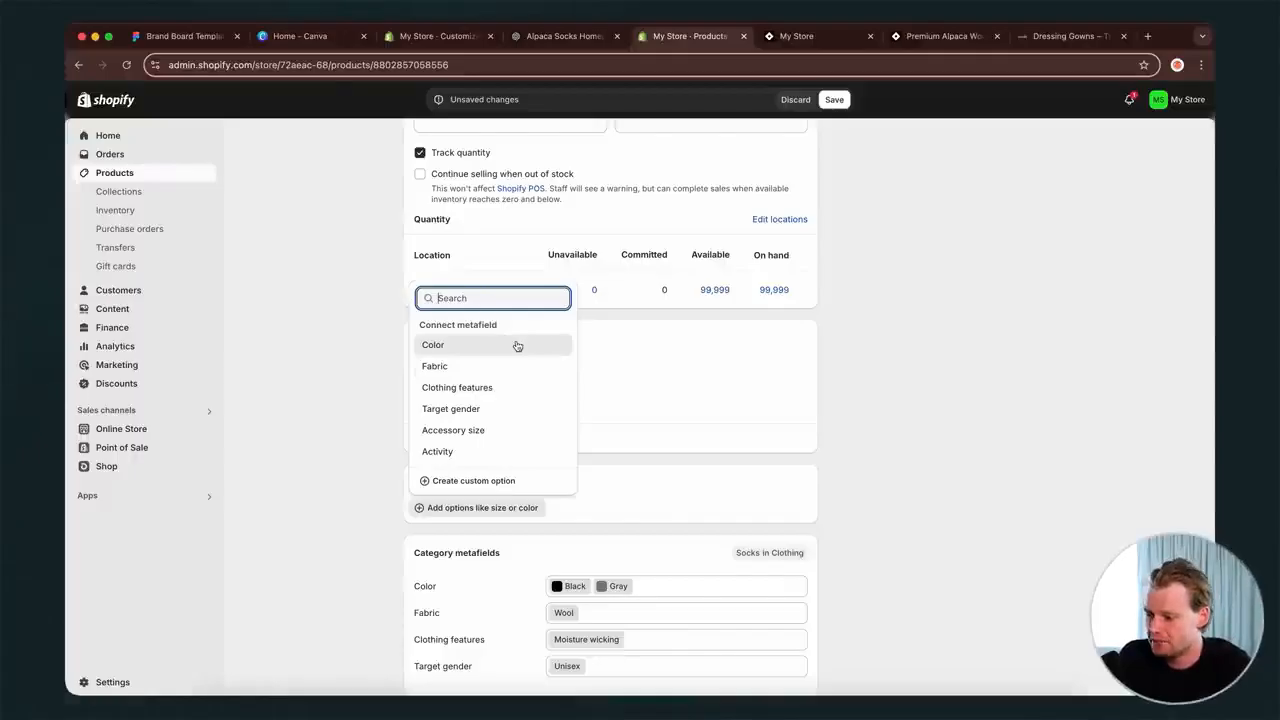
pyautogui.click(514, 345)
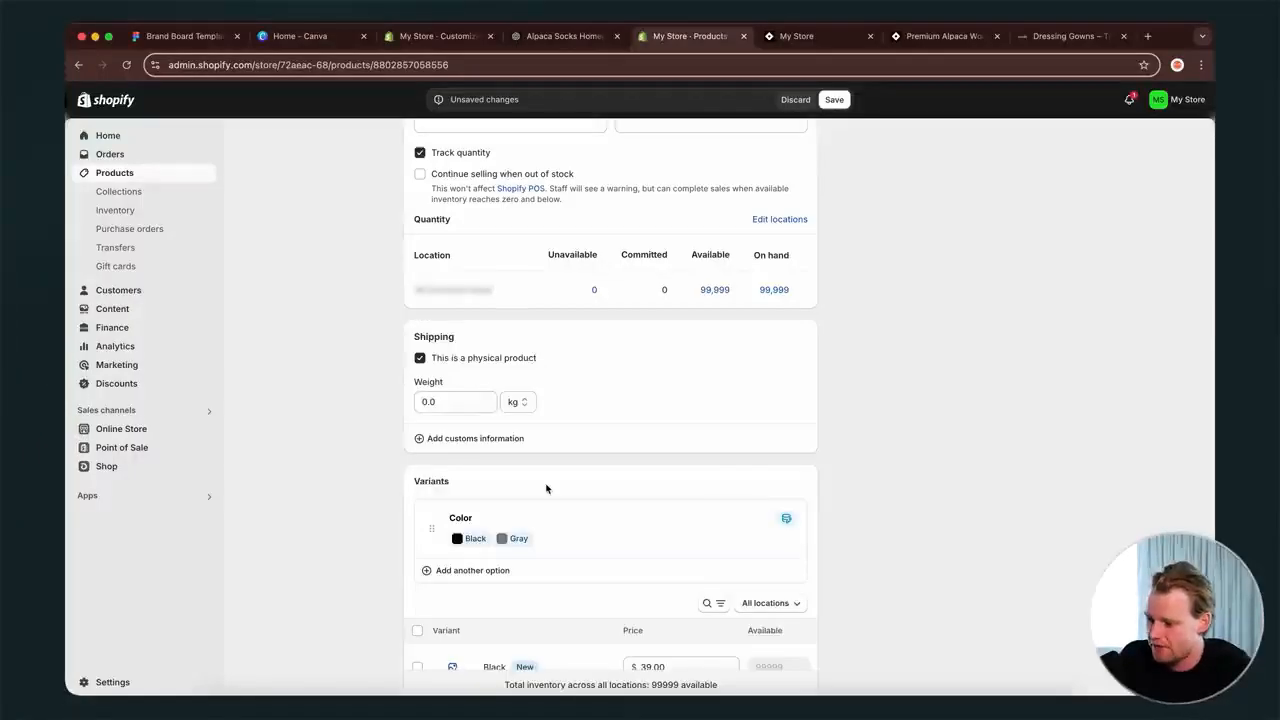
# - Edit the Black color entry of the variant option, changing its label to Light Gray and its color to #BCBCBC
pyautogui.scroll(-1, 546, 488)
pyautogui.click(500, 503)
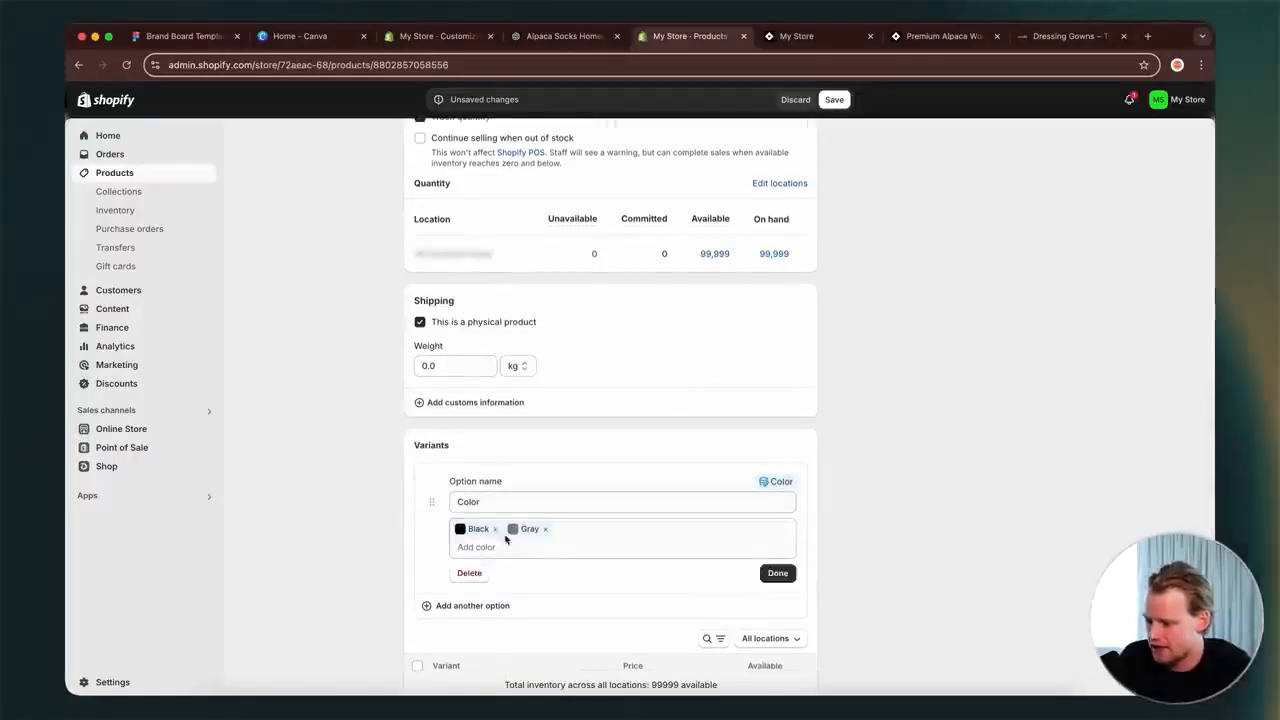
pyautogui.click(478, 529)
pyautogui.click(397, 257)
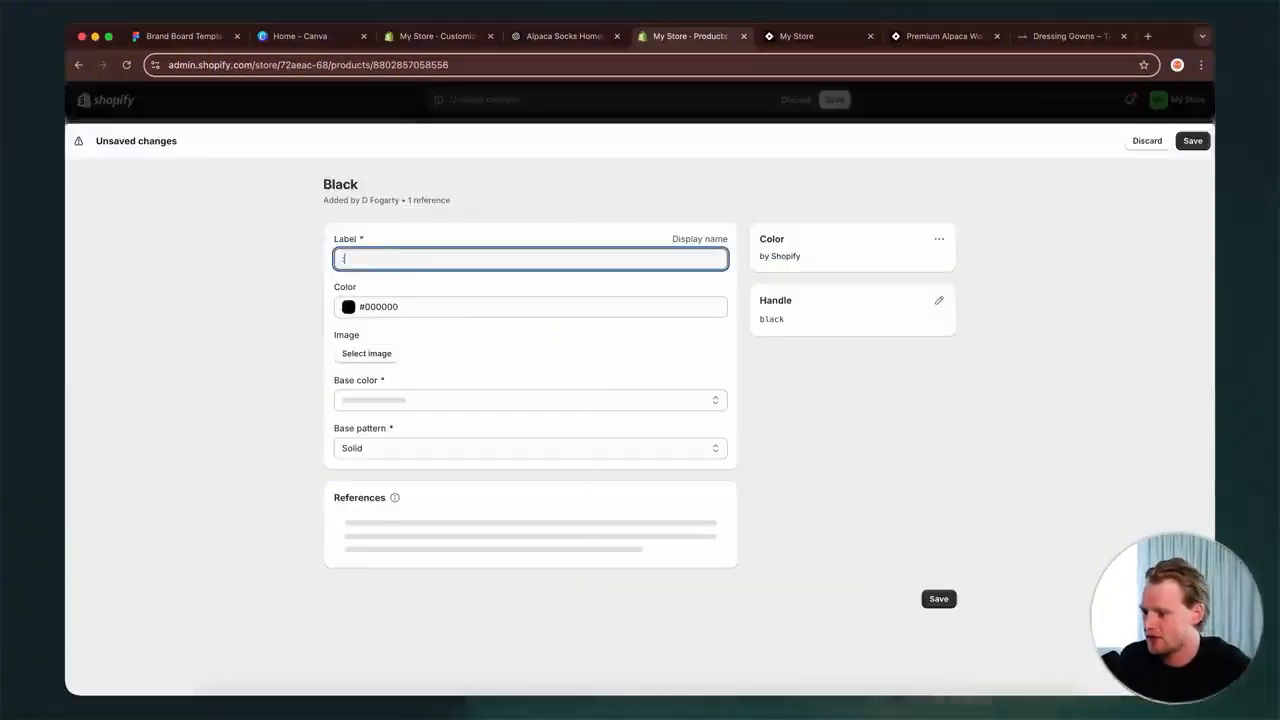
pyautogui.press('BackSpace')
pyautogui.write('Light Gr')
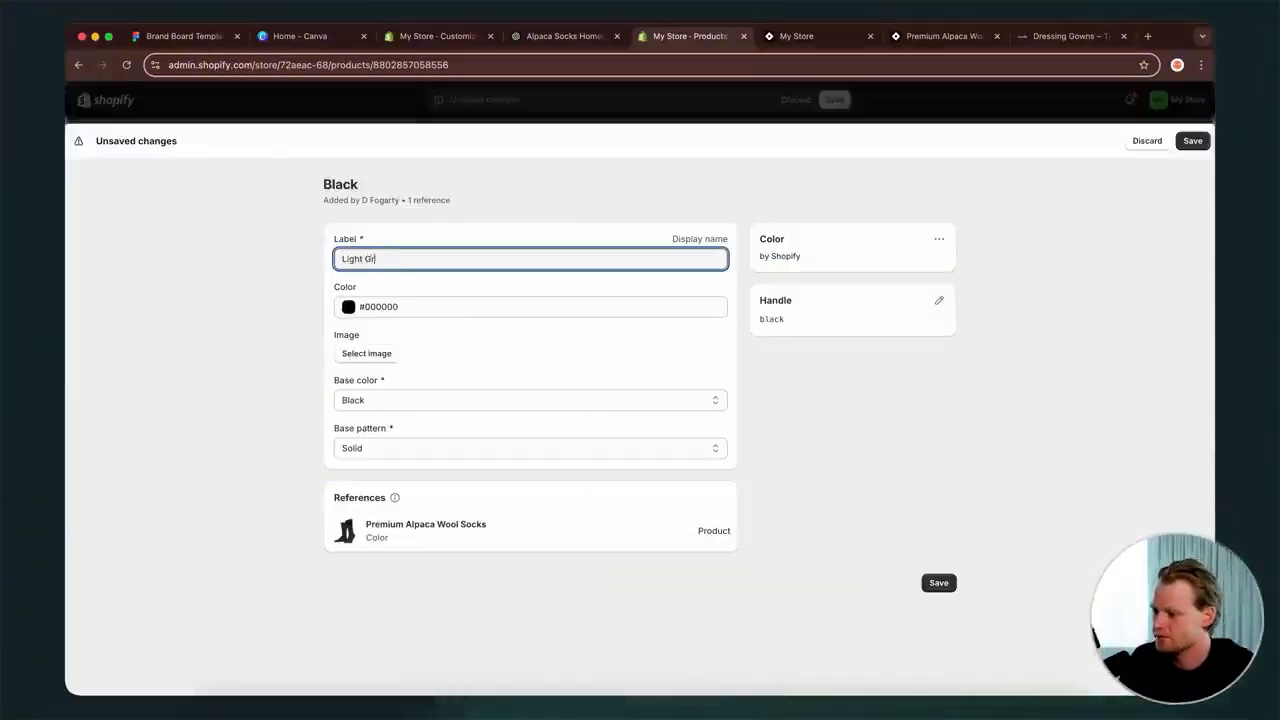
pyautogui.write('ay')
pyautogui.click(397, 307)
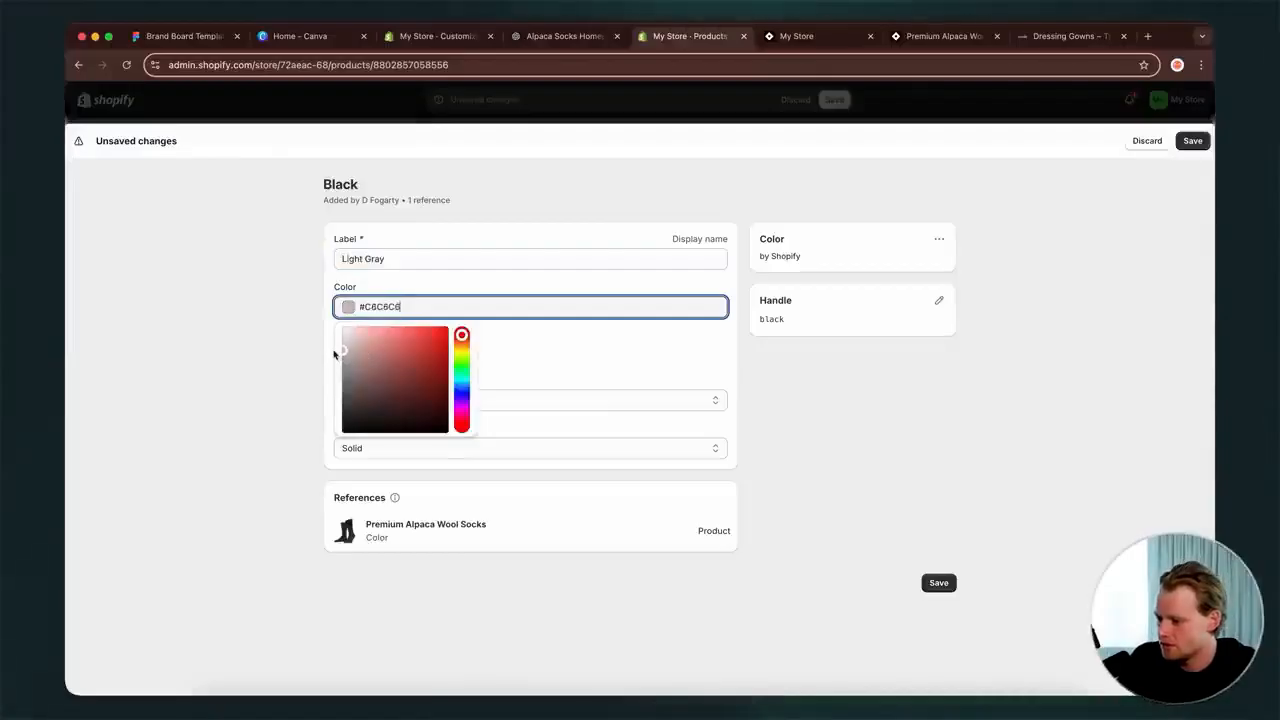
pyautogui.moveTo(334, 360); pyautogui.dragTo(332, 358)
pyautogui.click(474, 350)
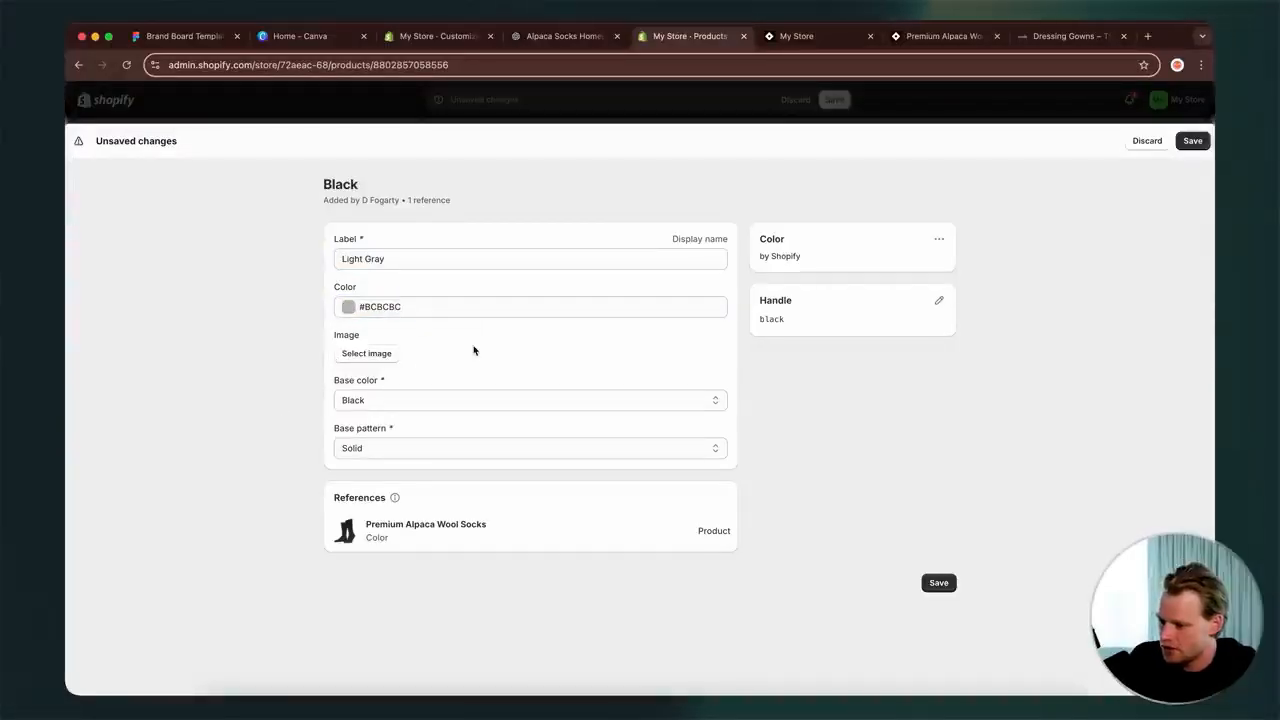
# - Assign the existing light gray socks image 3.png to the Light Gray color entry
pyautogui.click(377, 354)
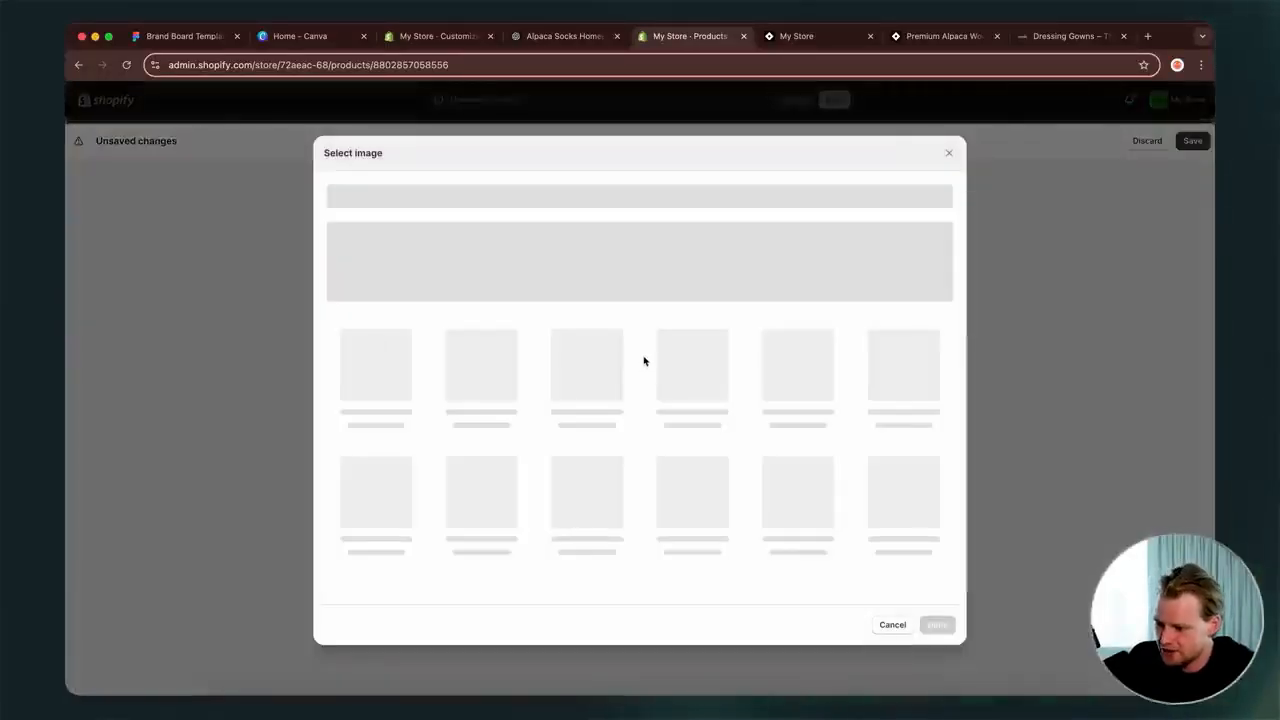
pyautogui.scroll(-3, 551, 361)
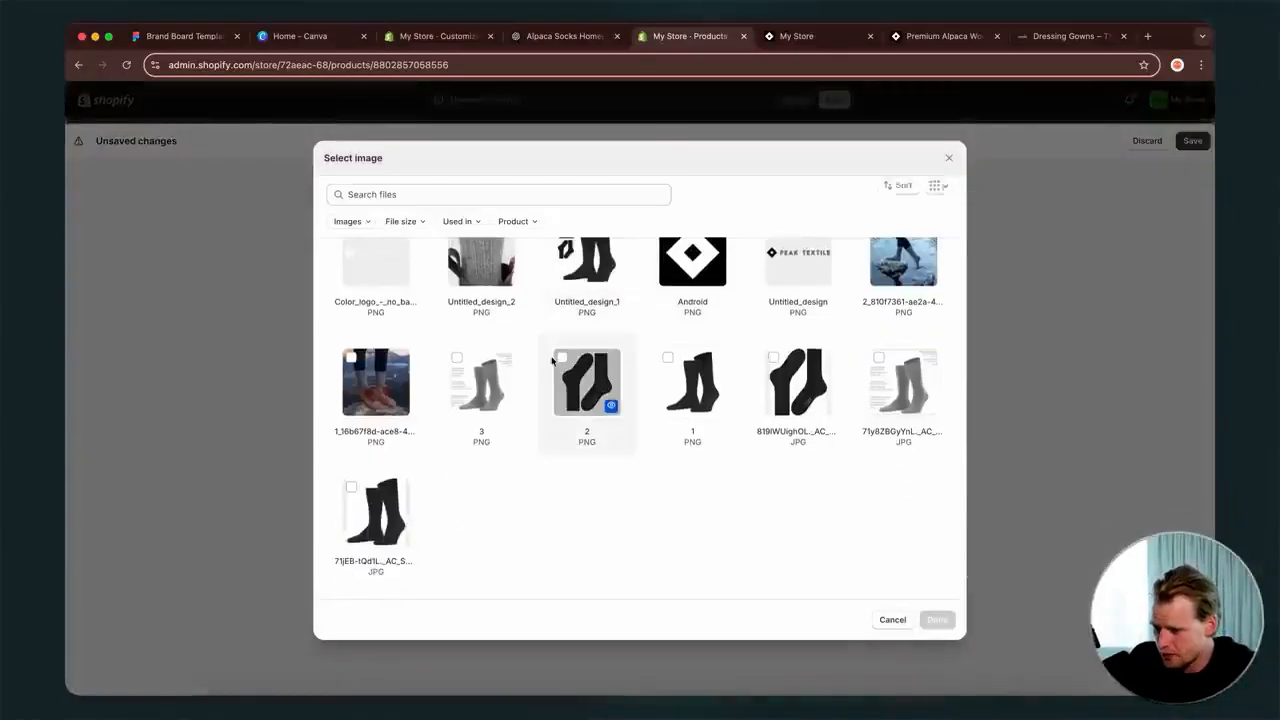
pyautogui.click(455, 376)
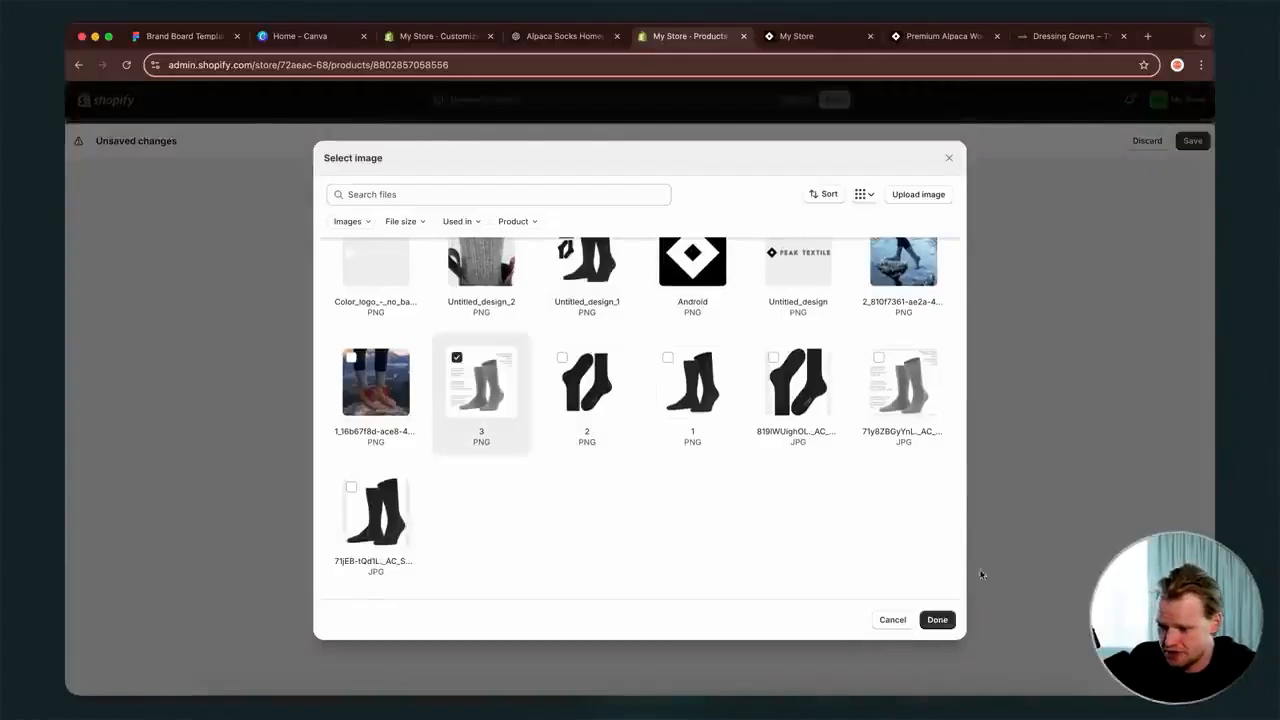
pyautogui.click(937, 620)
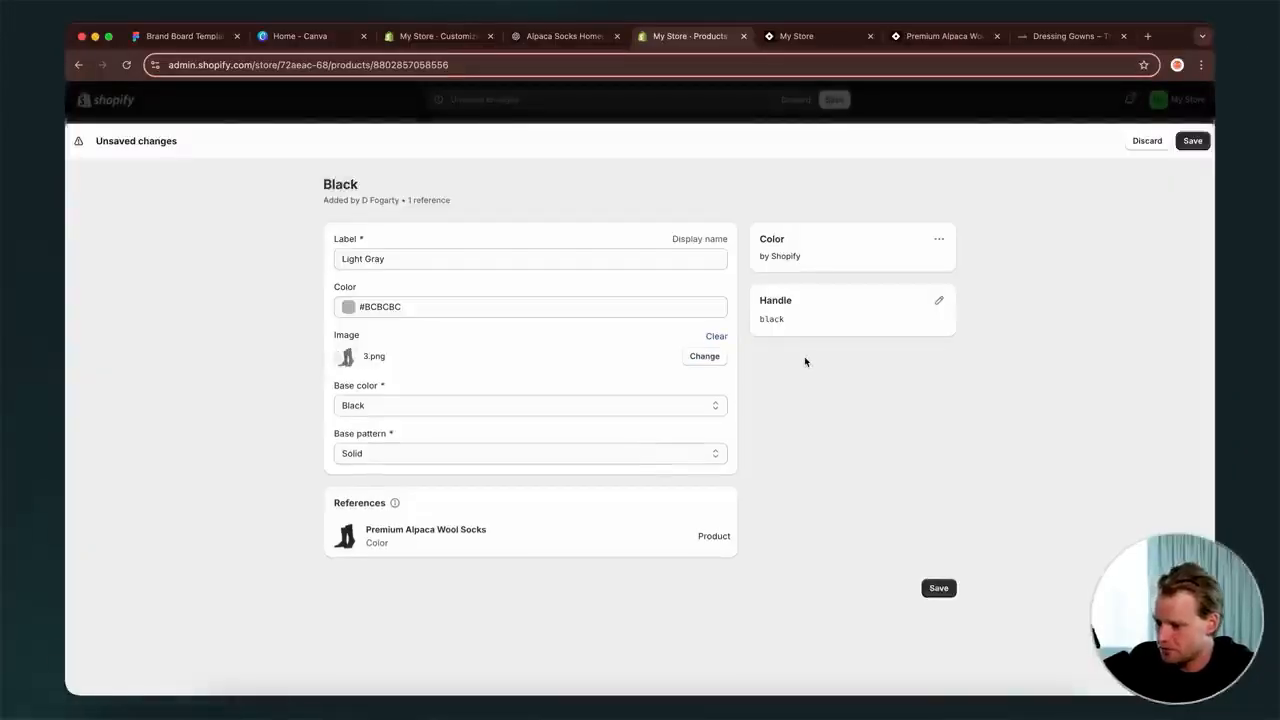
# - Change the color entry's base color from Black to Gray and save the entry
pyautogui.click(420, 408)
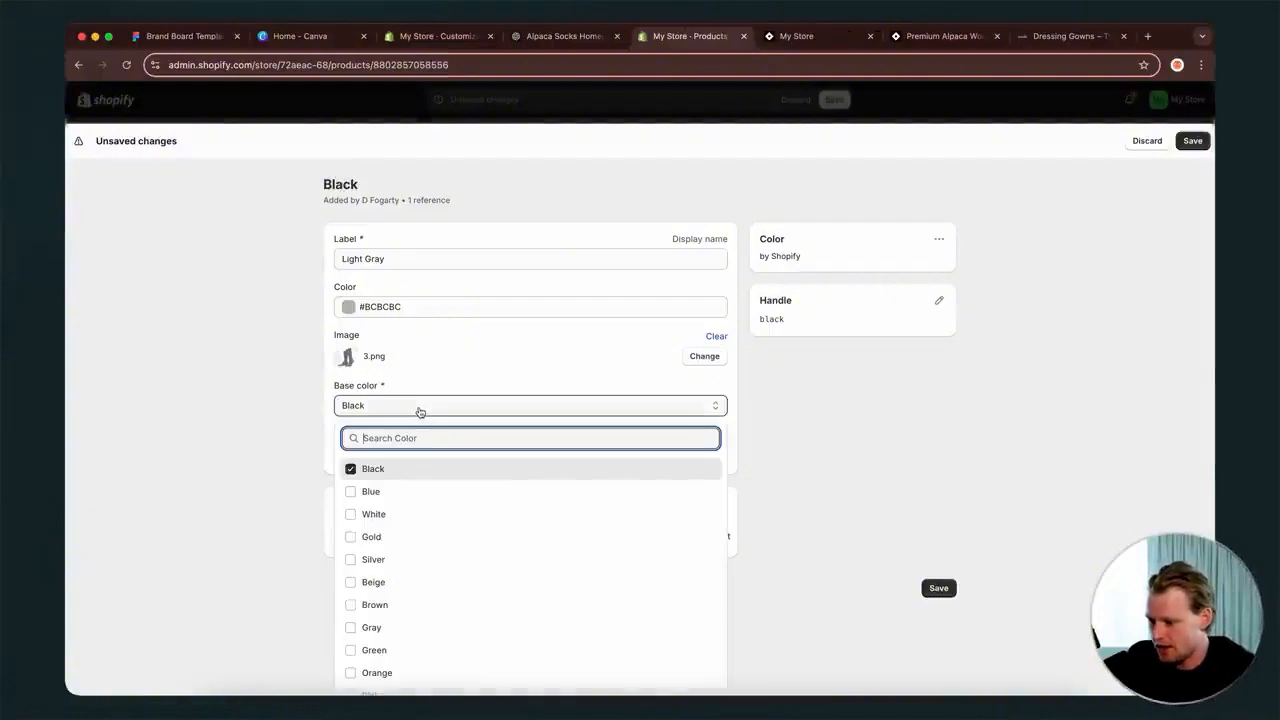
pyautogui.scroll(-2, 371, 530)
pyautogui.scroll(2, 371, 530)
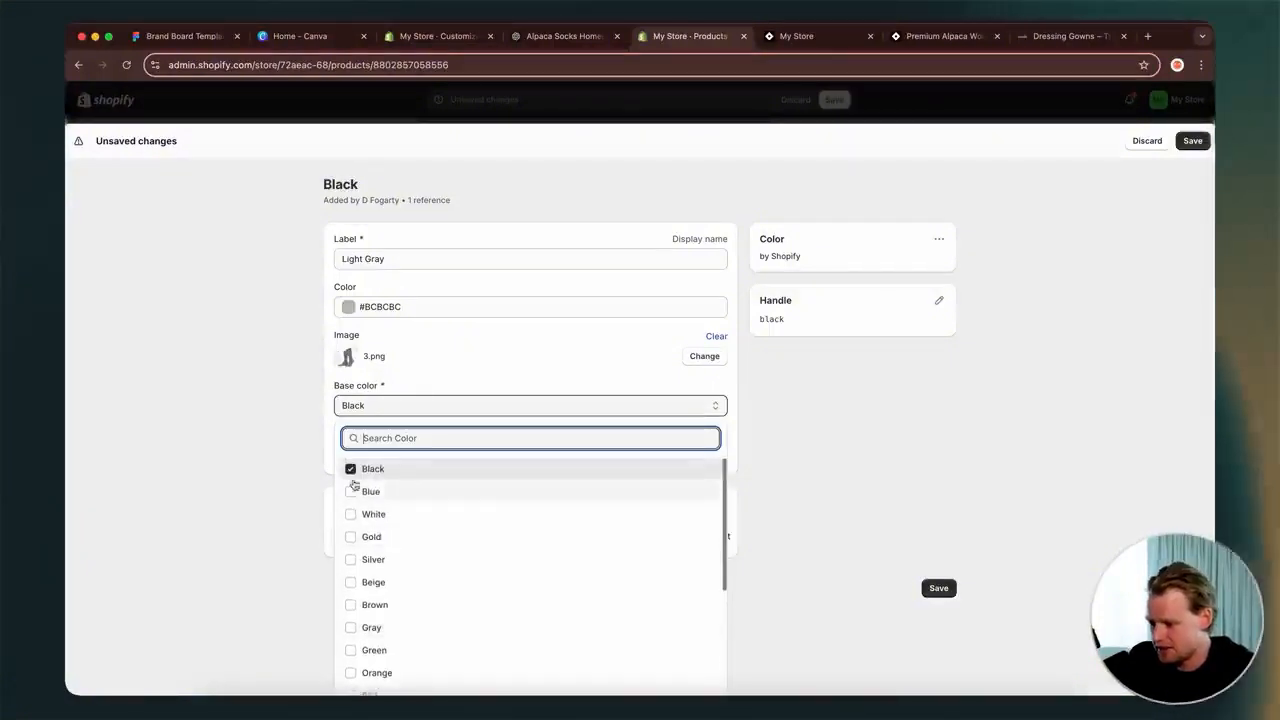
pyautogui.click(352, 470)
pyautogui.scroll(-3, 363, 521)
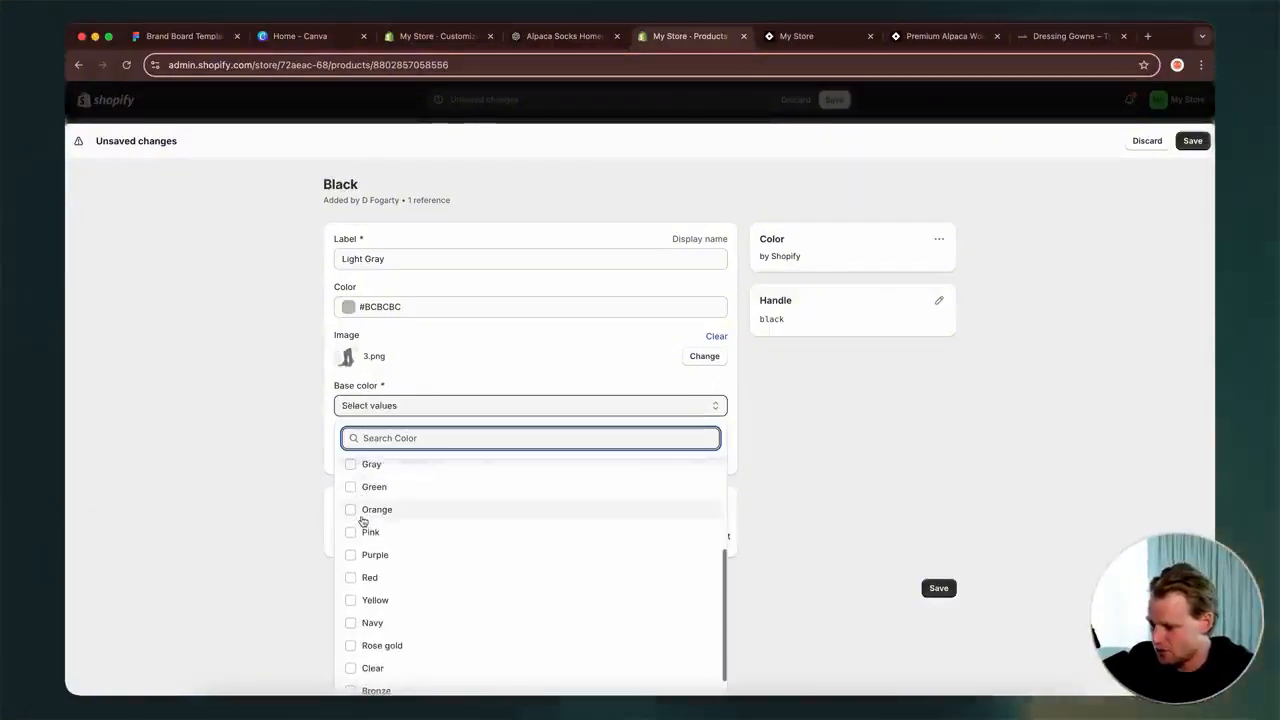
pyautogui.click(358, 464)
pyautogui.click(269, 489)
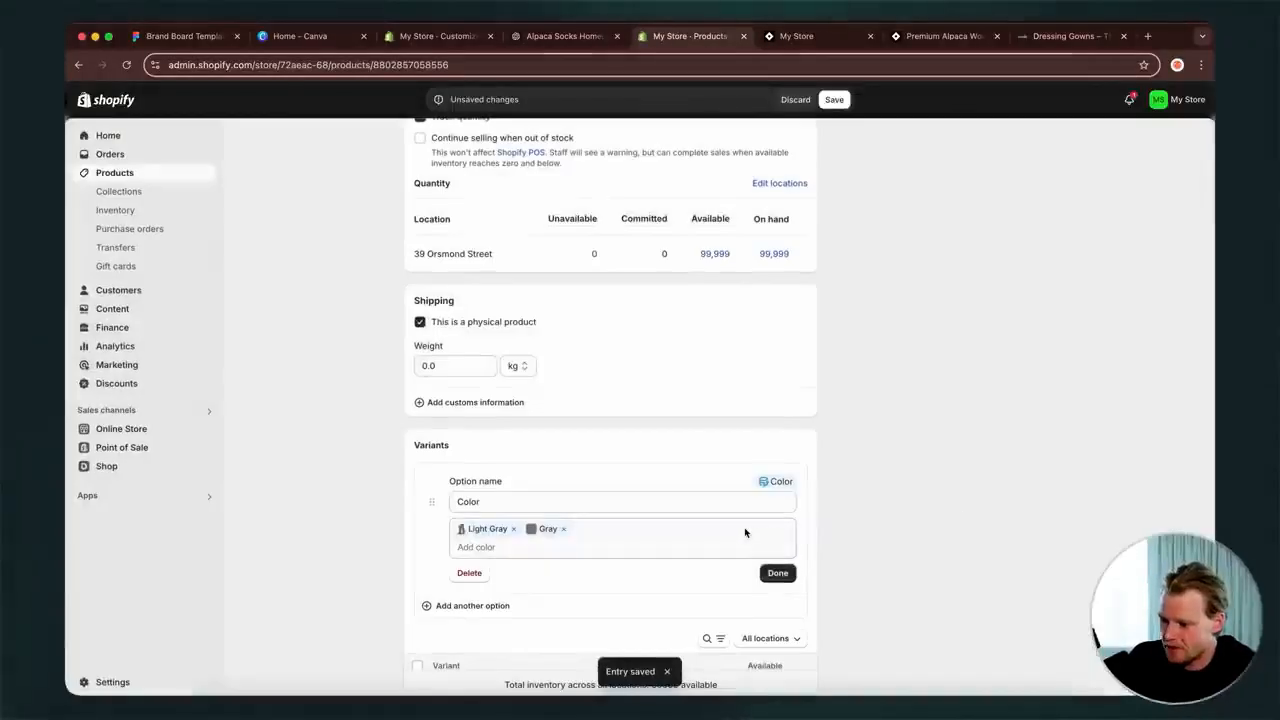
# - Reopen the Light Gray color entry, set its handle to lightgray and save it
pyautogui.scroll(-3, 600, 500)
pyautogui.click(505, 407)
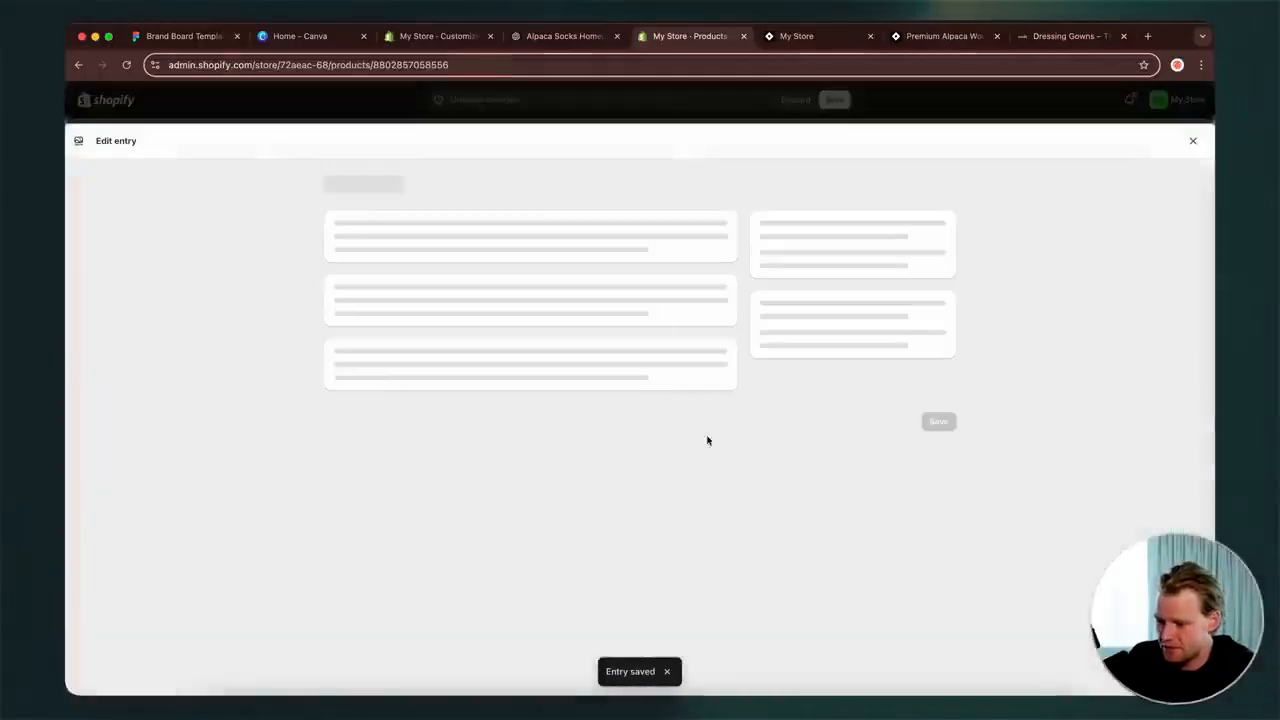
pyautogui.click(939, 301)
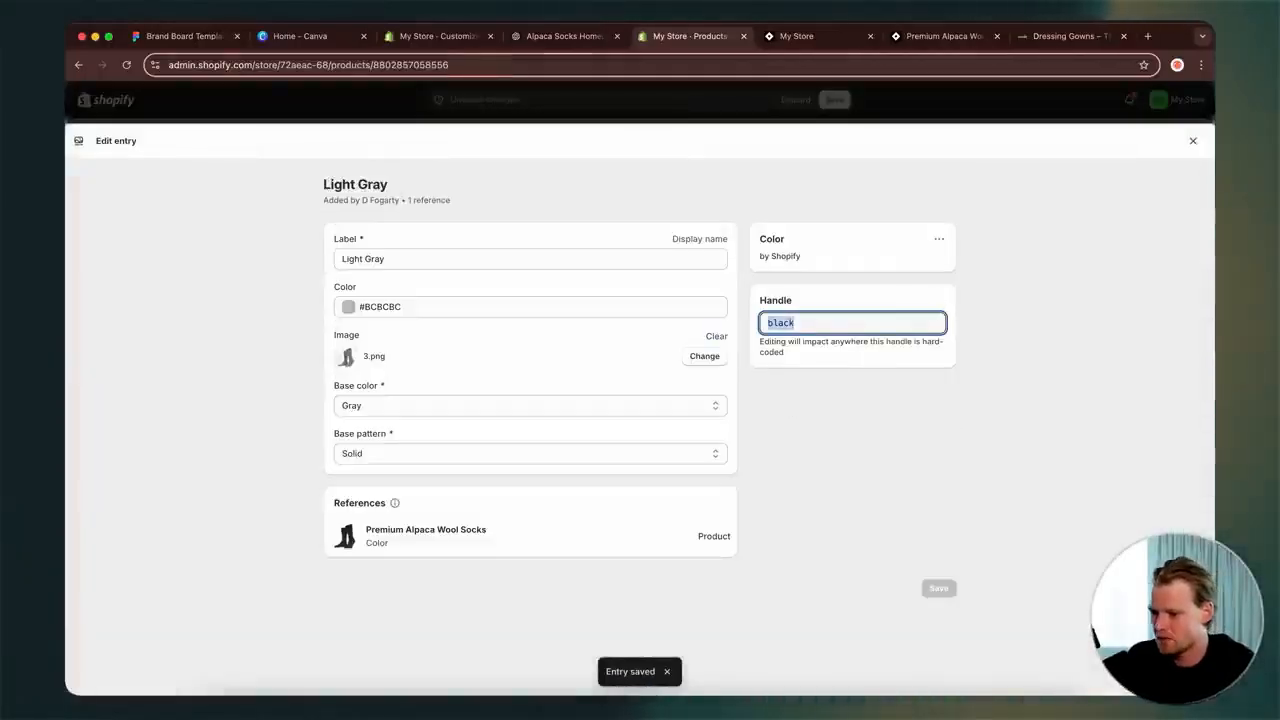
pyautogui.write('lightgray')
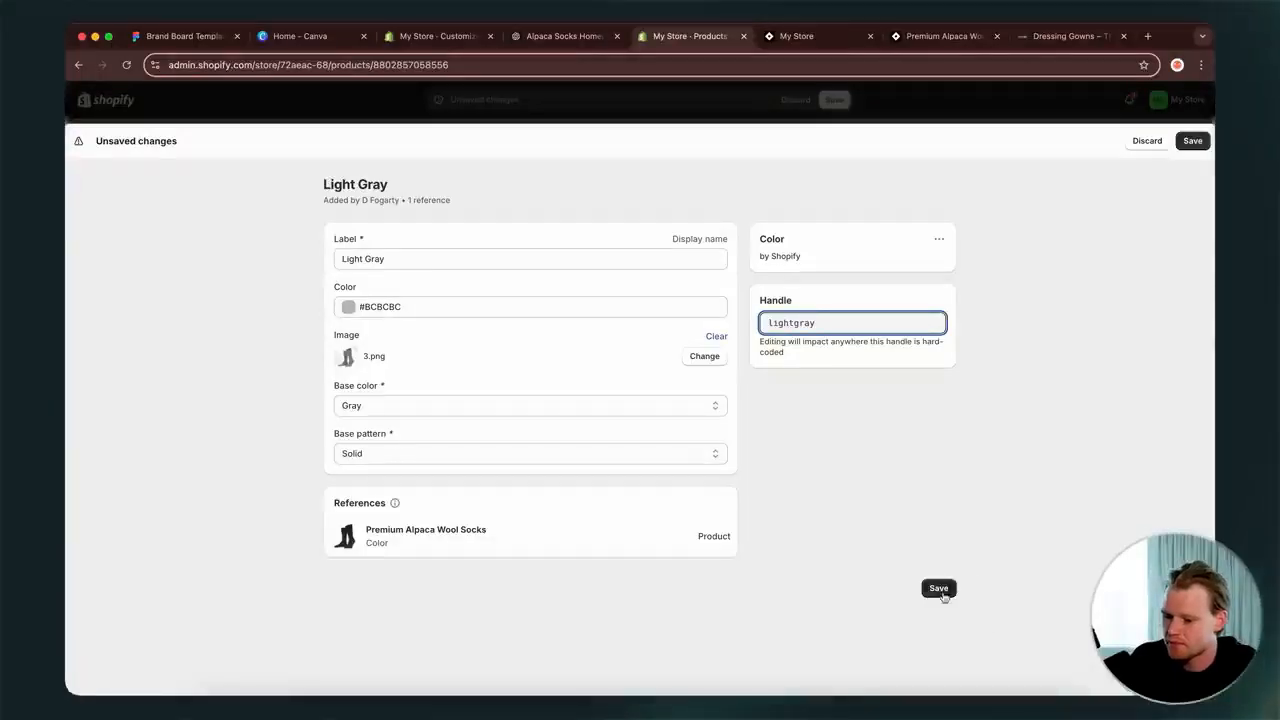
pyautogui.click(940, 590)
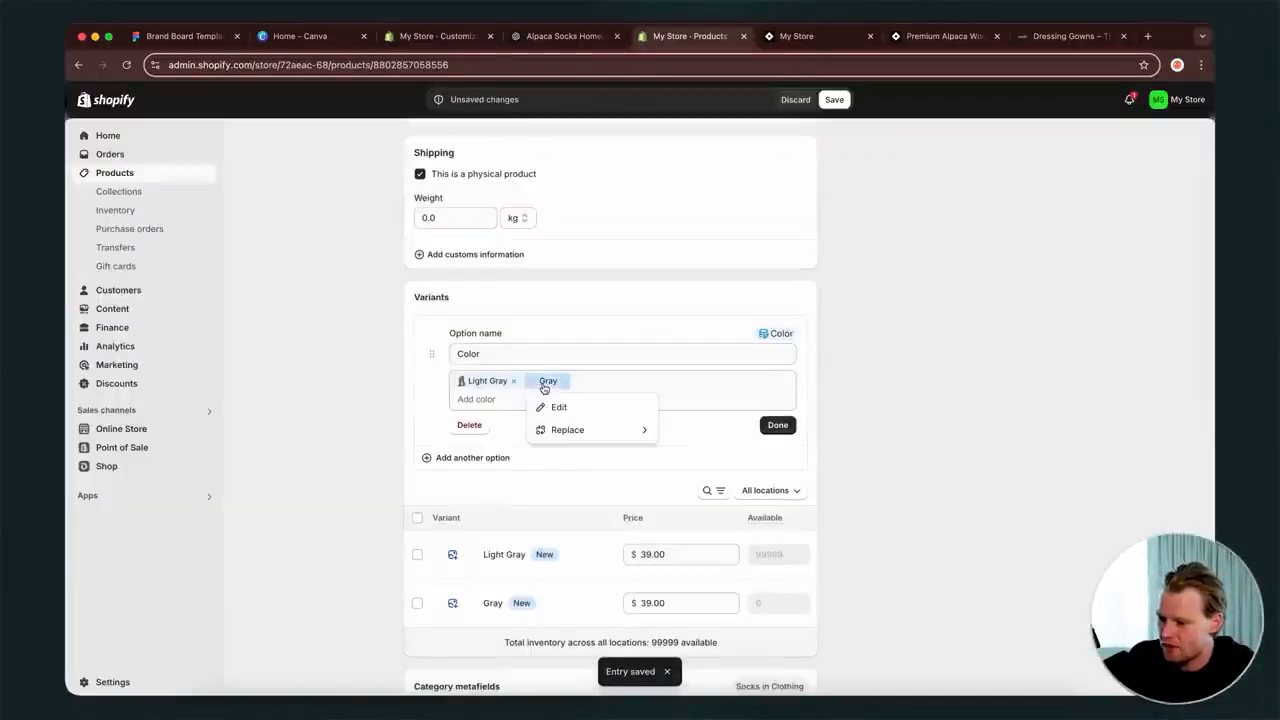
# - Edit the Gray color entry, assign the existing black socks image 1.png to it and save the entry
pyautogui.click(556, 409)
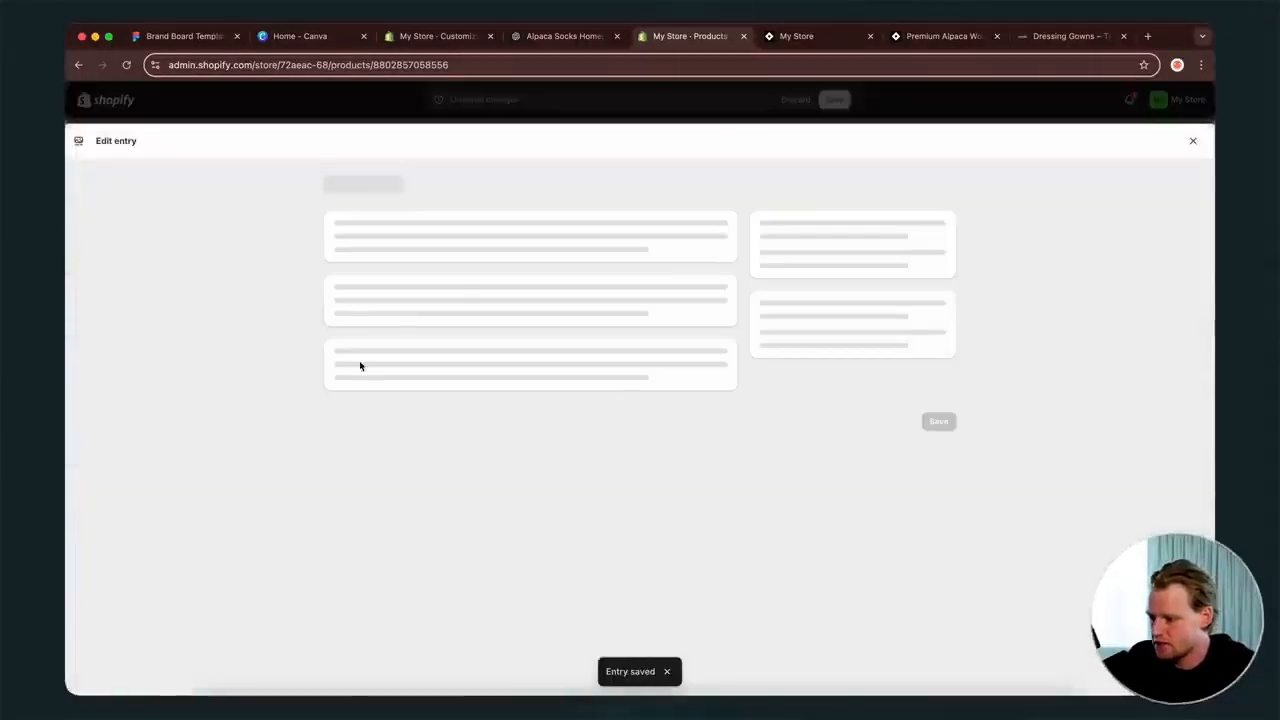
pyautogui.click(364, 538)
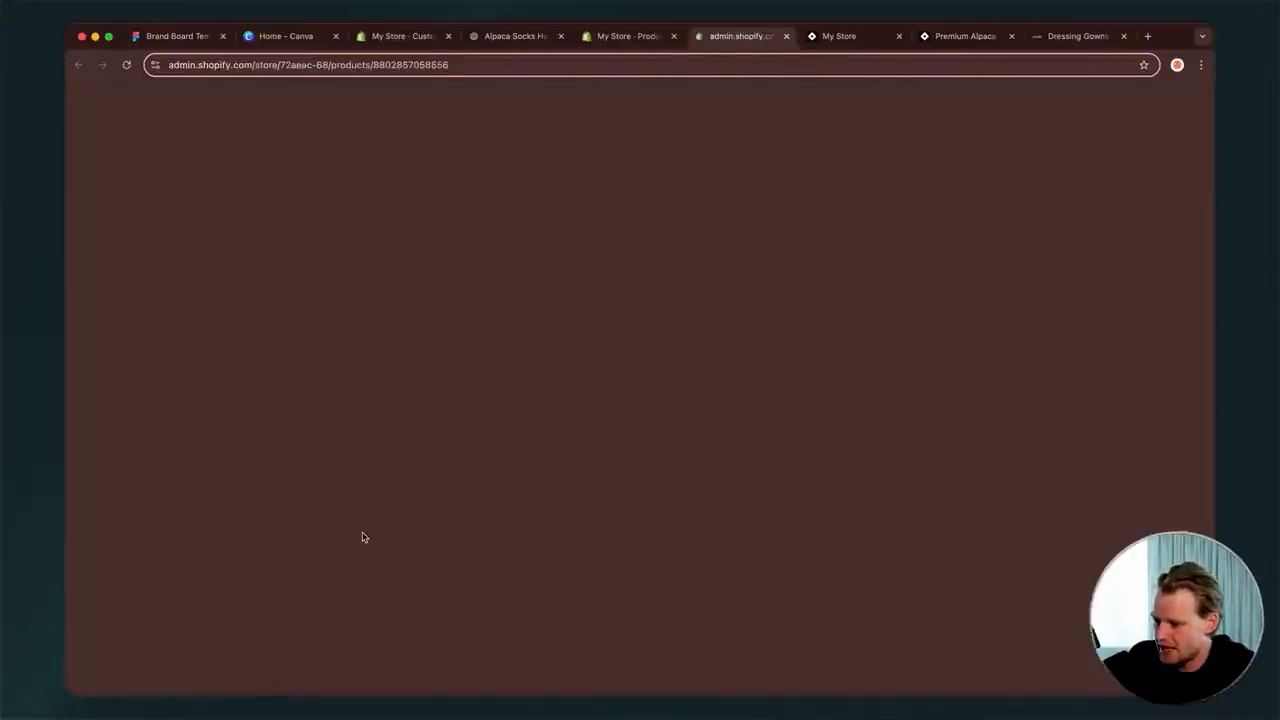
pyautogui.click(628, 32)
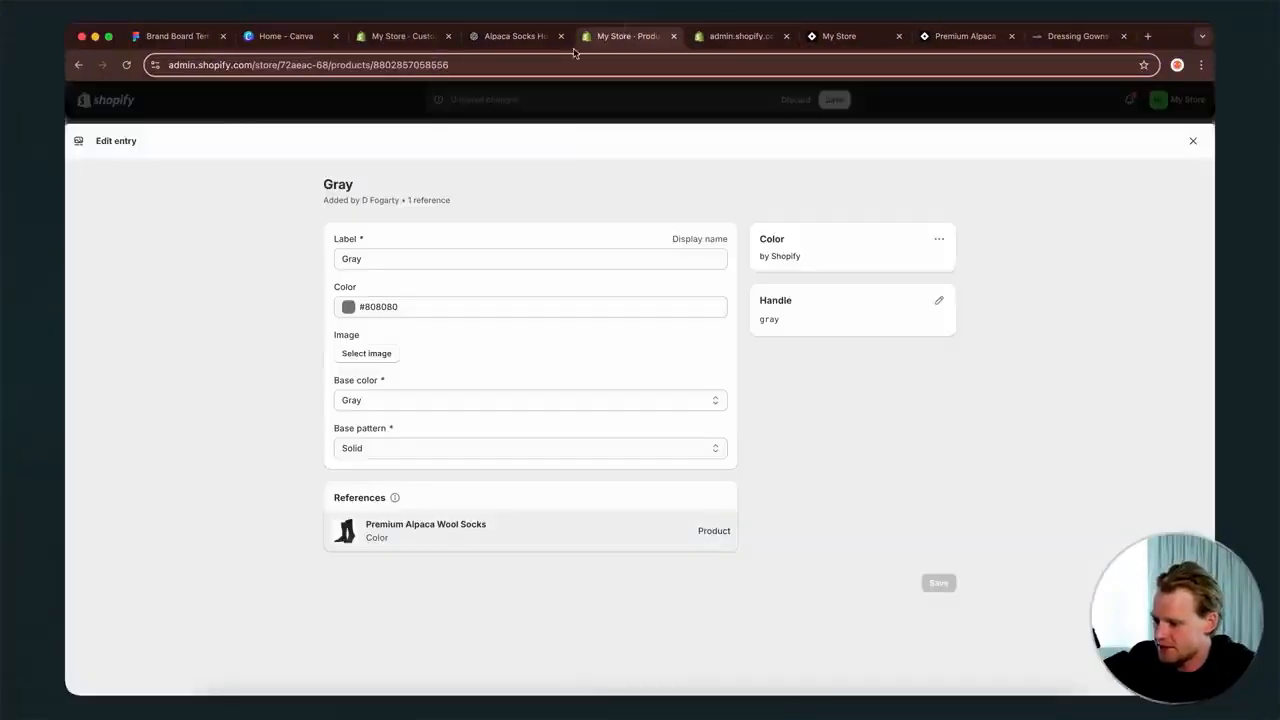
pyautogui.click(366, 353)
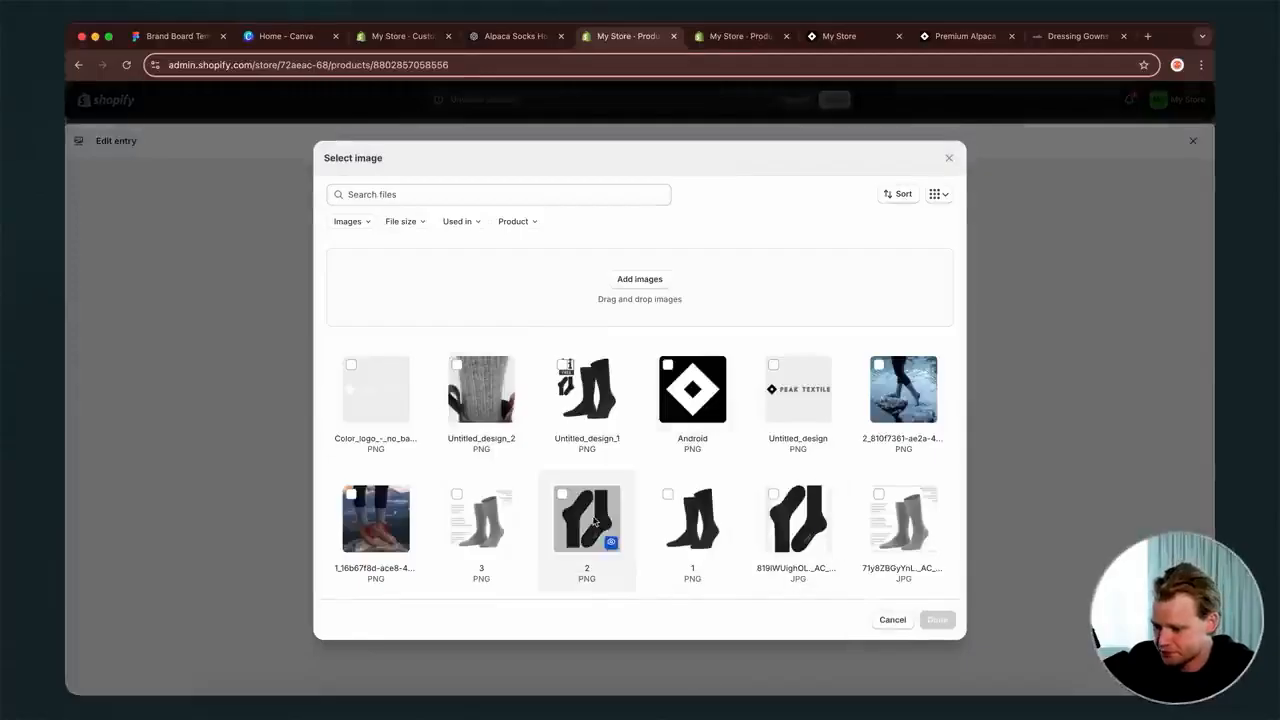
pyautogui.click(937, 619)
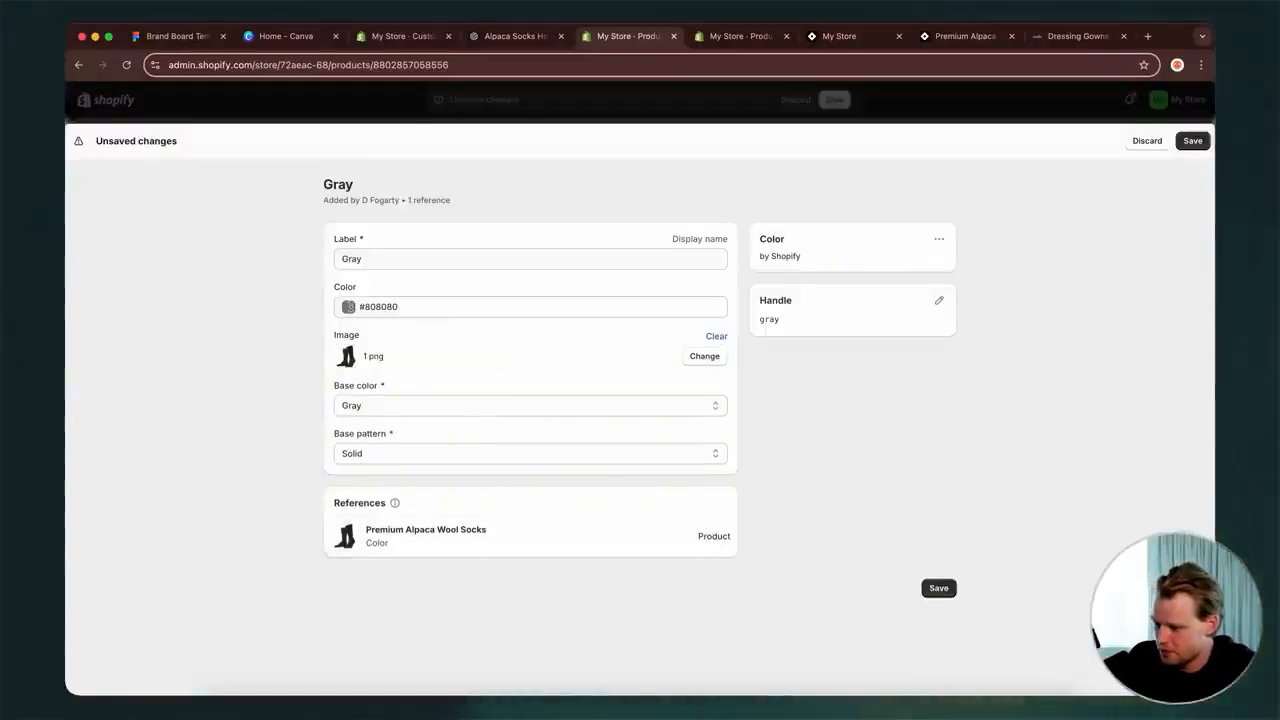
pyautogui.click(348, 307)
pyautogui.click(298, 420)
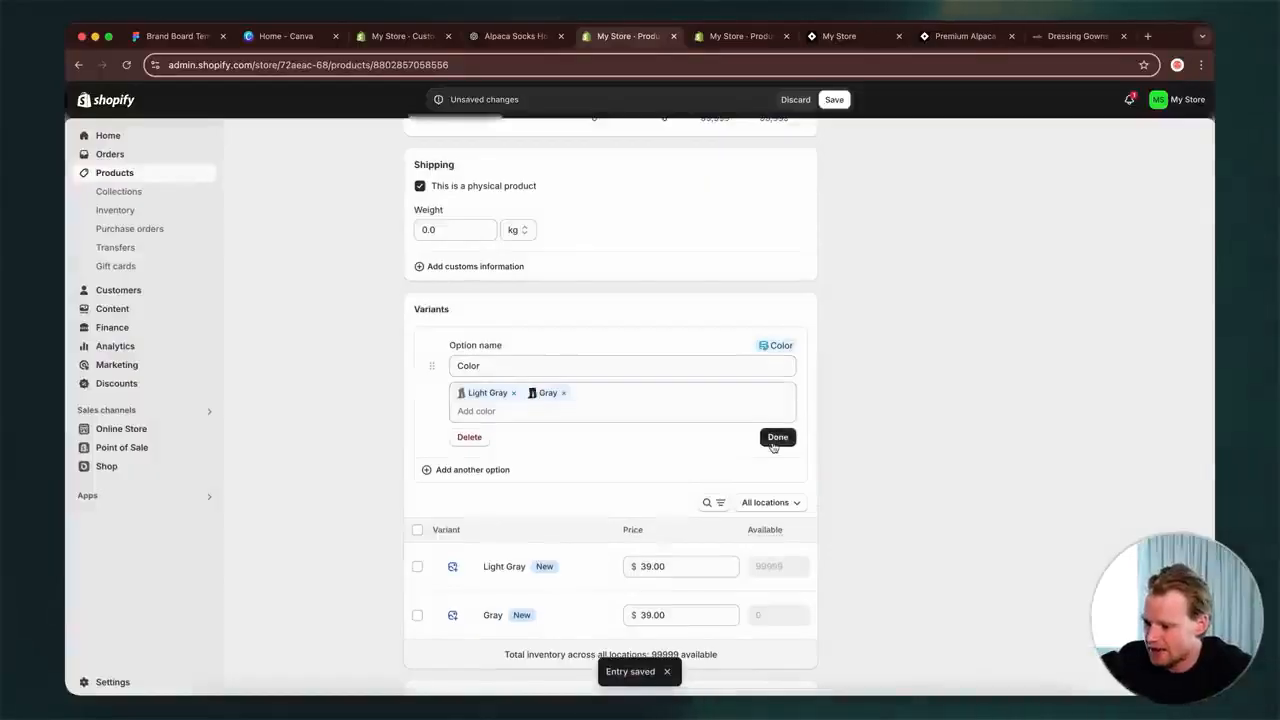
# - Finish editing the Color option and save the product
pyautogui.click(777, 437)
pyautogui.scroll(10, 914, 354)
pyautogui.click(834, 99)
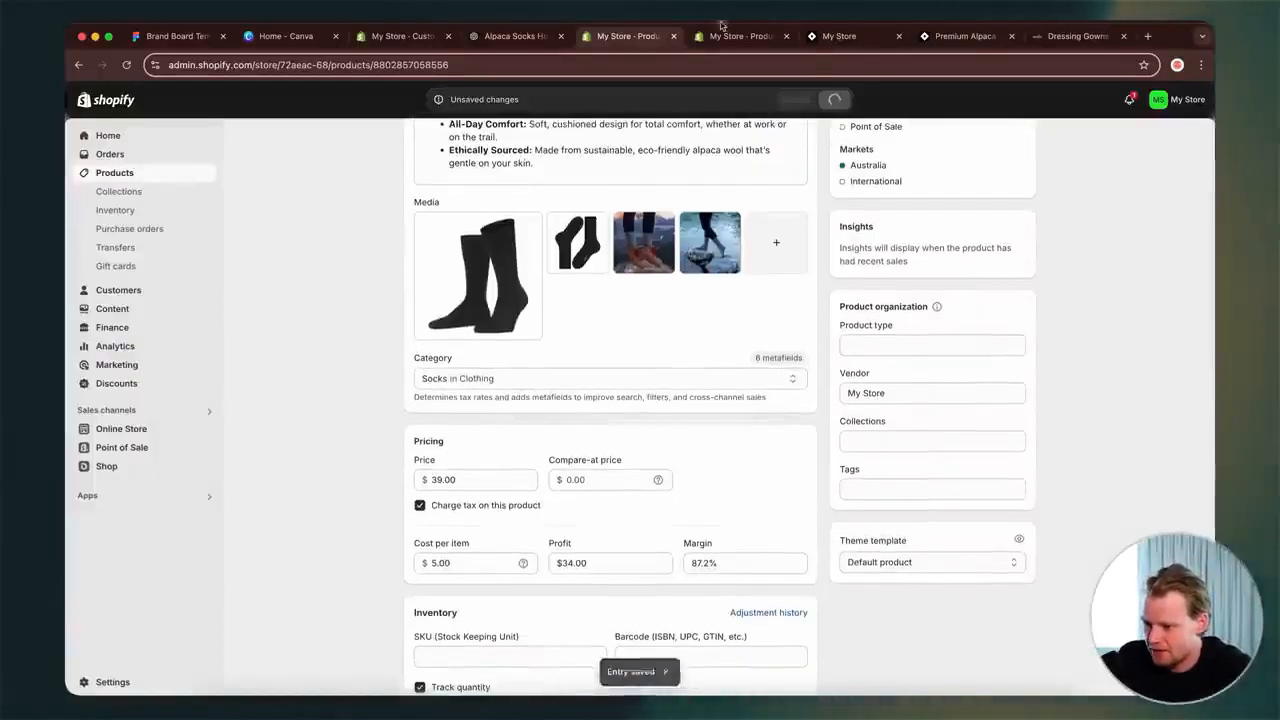
# - Reload the live Premium Alpaca Wool Socks page and switch the first bundle item between Light Gray and Gray to check its image
pyautogui.click(828, 38)
pyautogui.click(728, 42)
pyautogui.click(945, 39)
pyautogui.press('super+r')
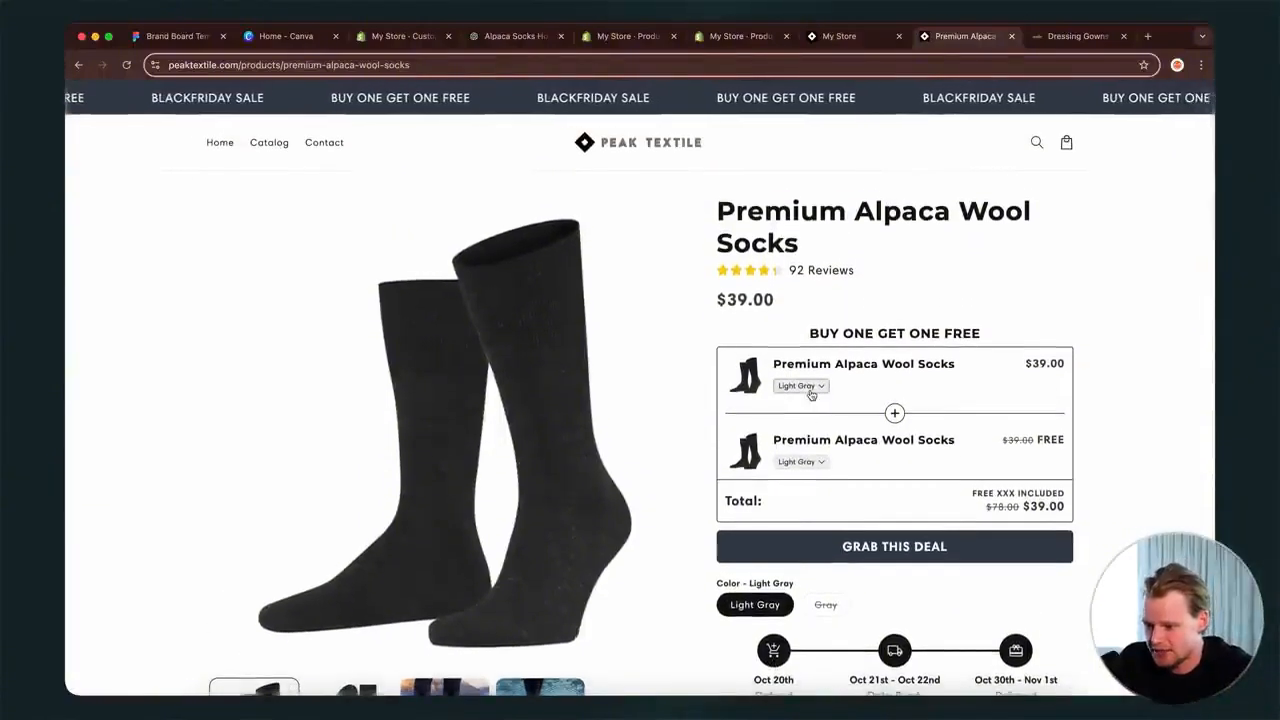
pyautogui.click(811, 394)
pyautogui.click(812, 400)
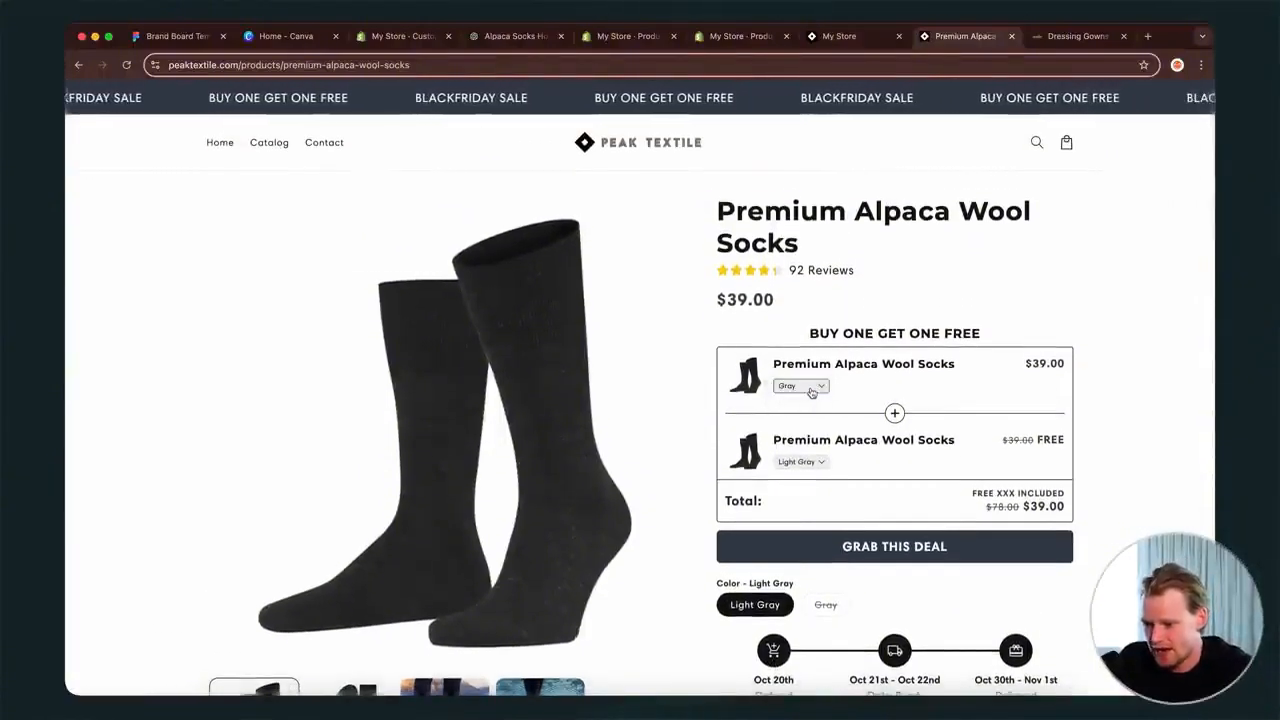
pyautogui.click(812, 392)
pyautogui.click(804, 378)
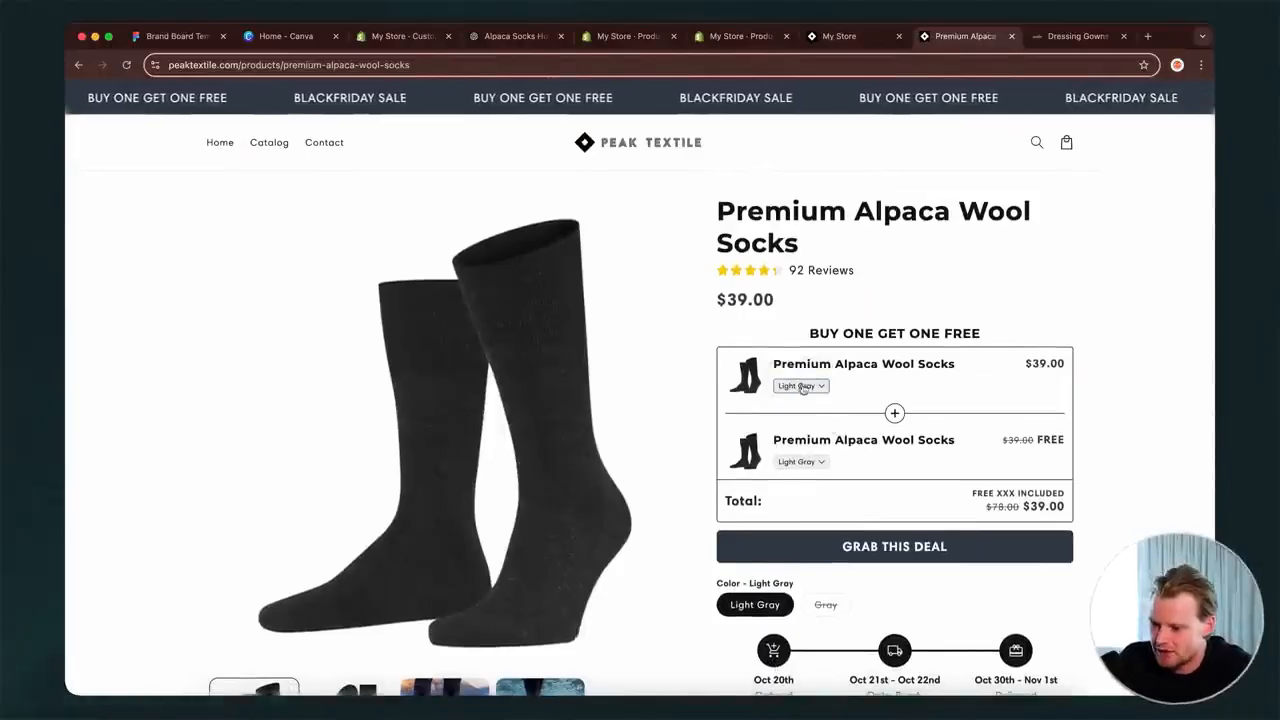
pyautogui.click(802, 388)
pyautogui.click(812, 400)
pyautogui.click(812, 392)
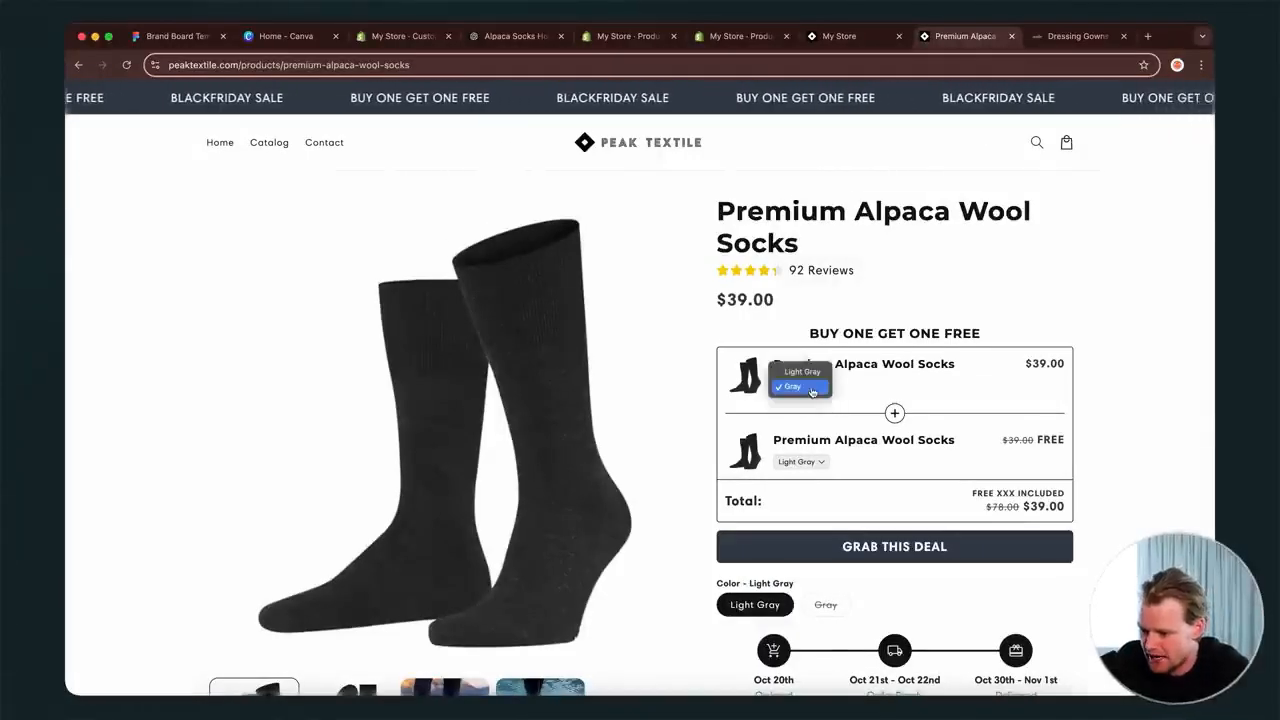
pyautogui.click(802, 371)
pyautogui.scroll(-2, 280, 374)
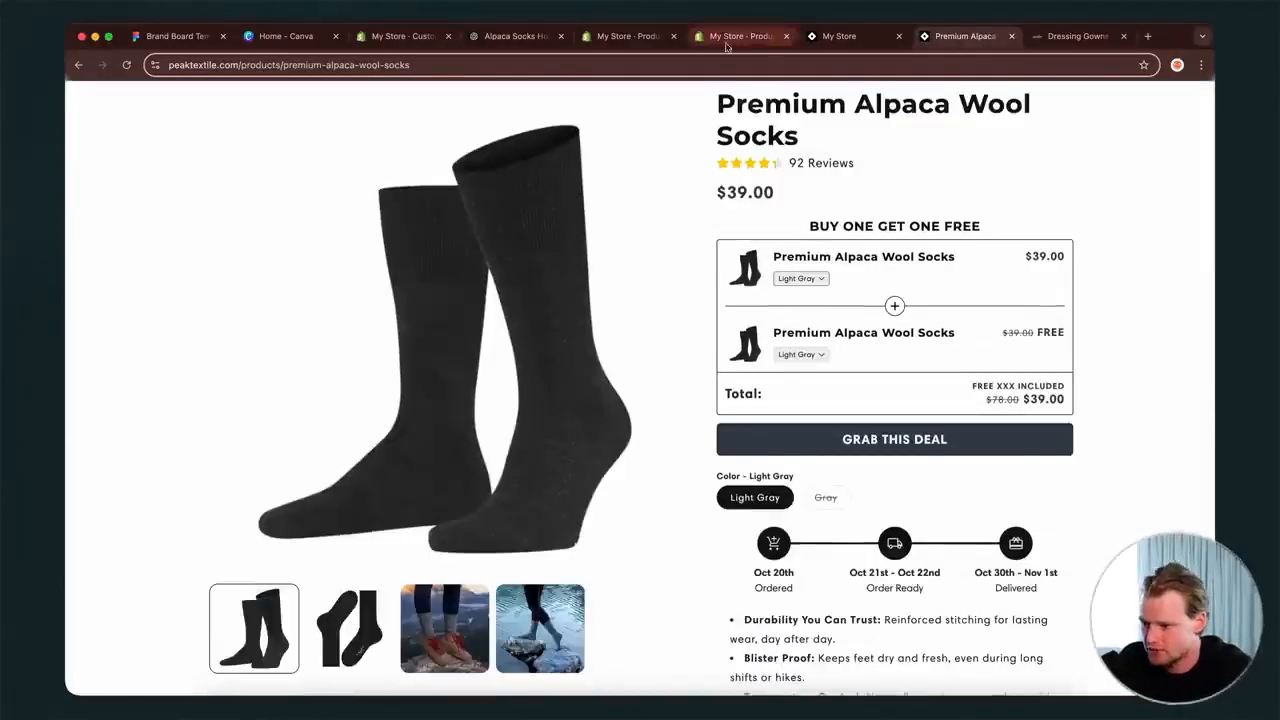
# - In the product's admin page, assign image 3 to the Light Gray variant and image 1 to the Gray variant, and save
pyautogui.click(738, 37)
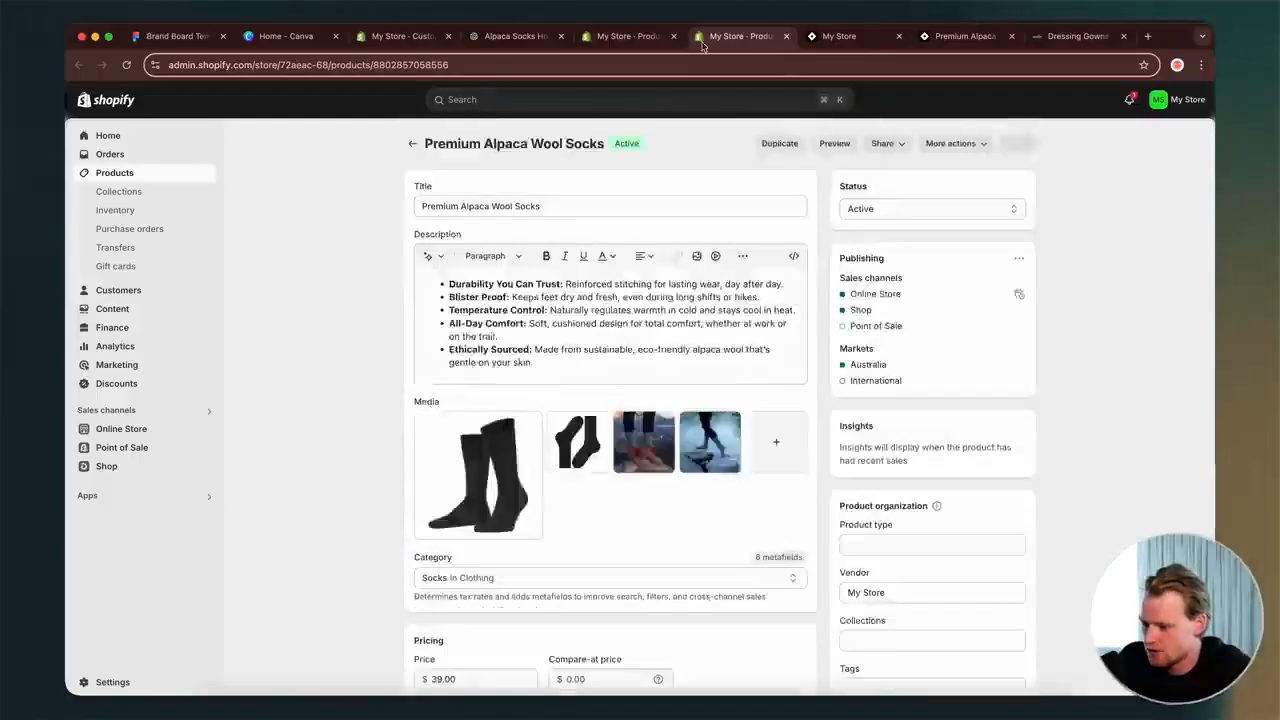
pyautogui.scroll(-4, 540, 260)
pyautogui.click(477, 341)
pyautogui.click(477, 341)
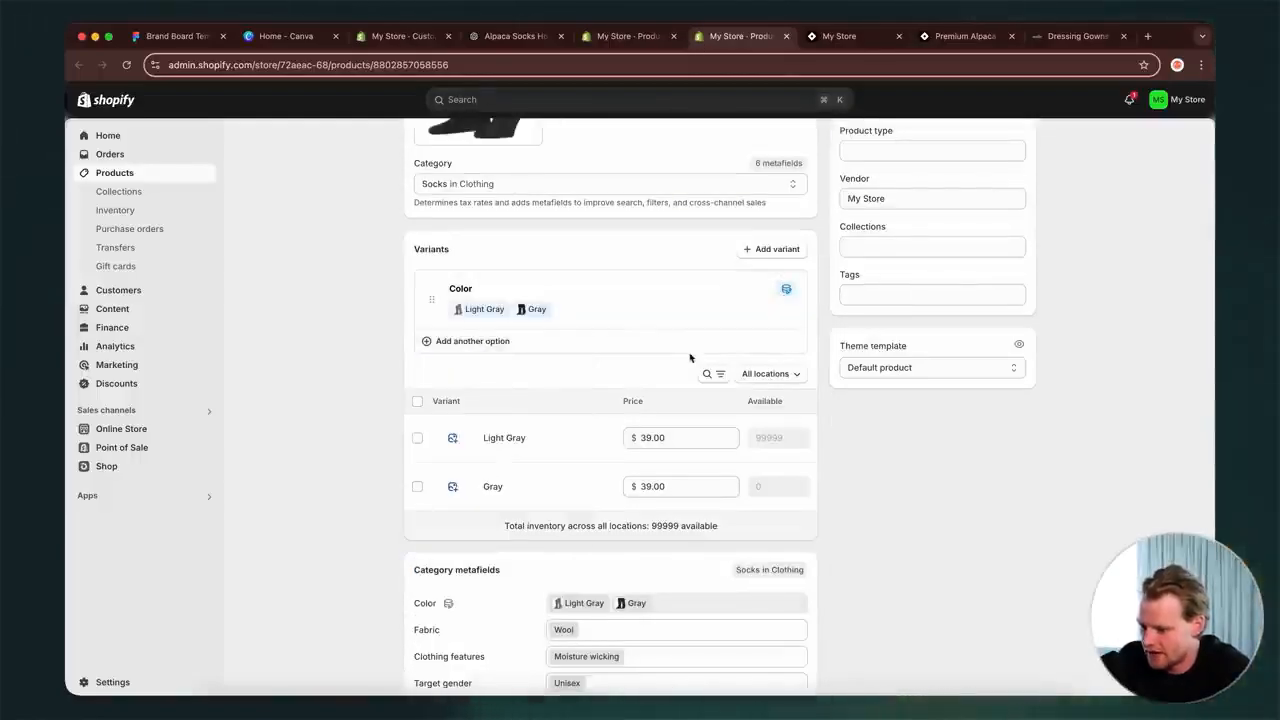
pyautogui.click(450, 438)
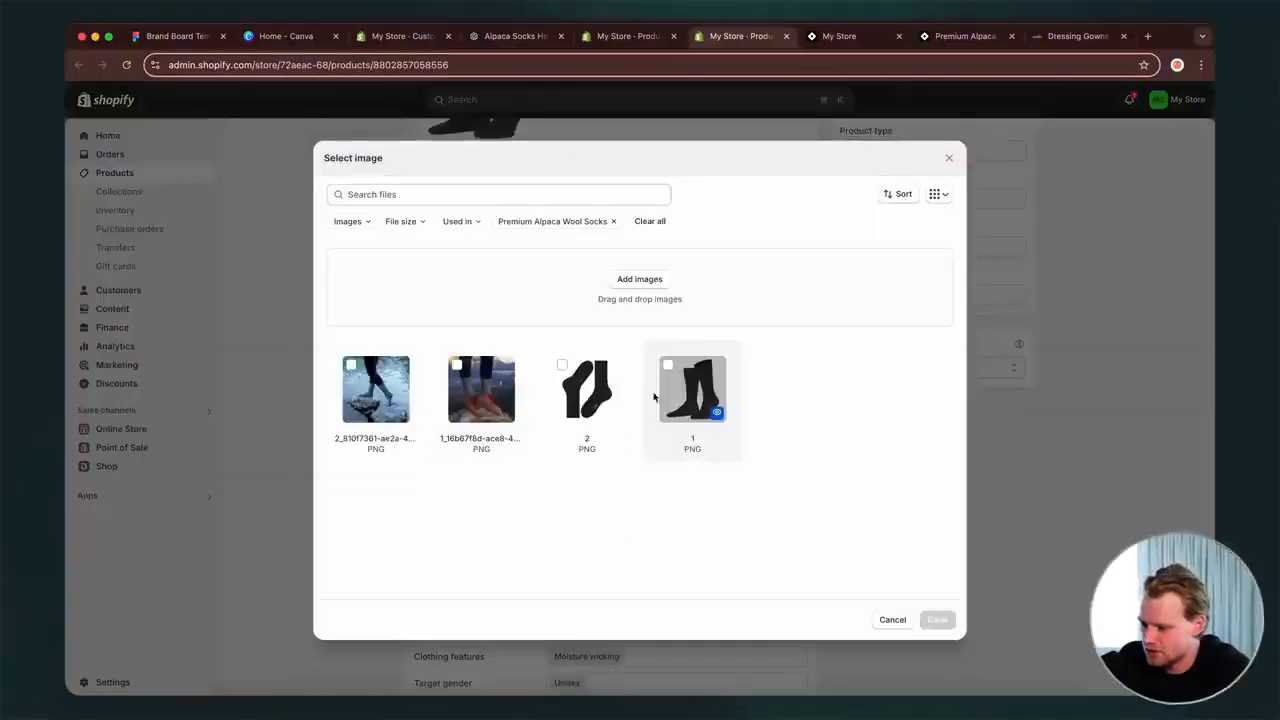
pyautogui.click(641, 280)
pyautogui.click(815, 489)
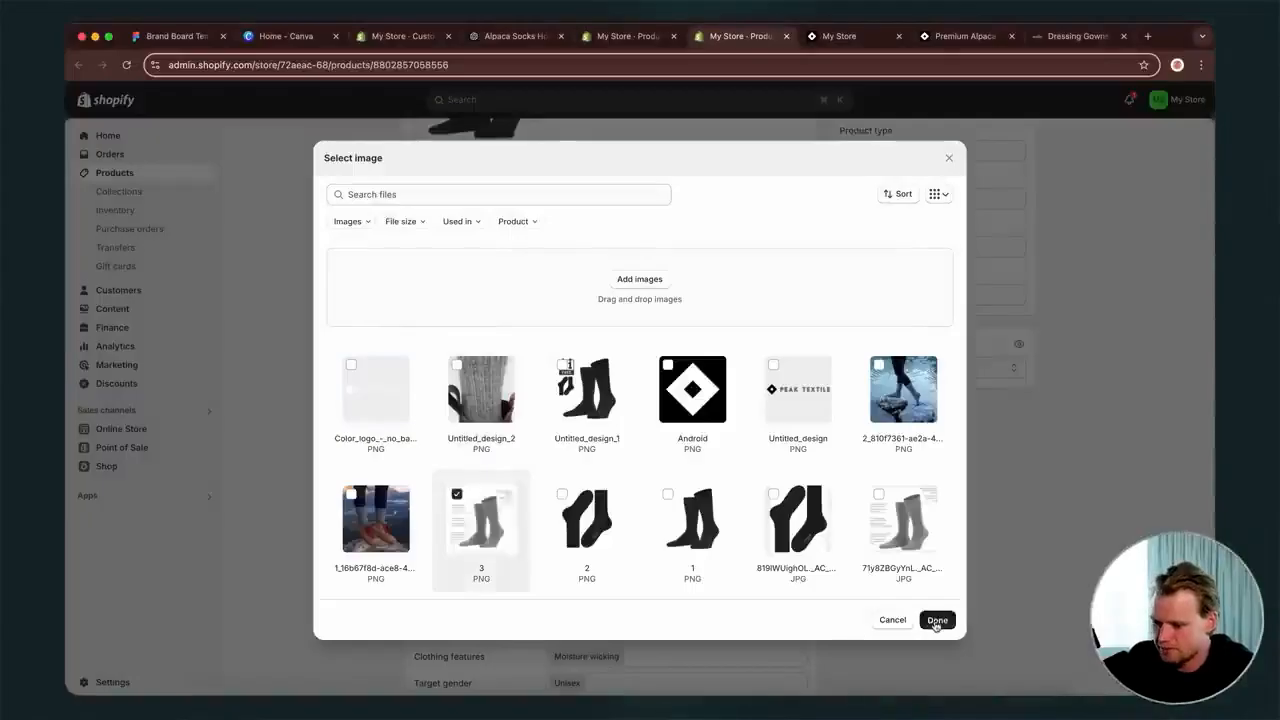
pyautogui.click(936, 620)
pyautogui.click(450, 486)
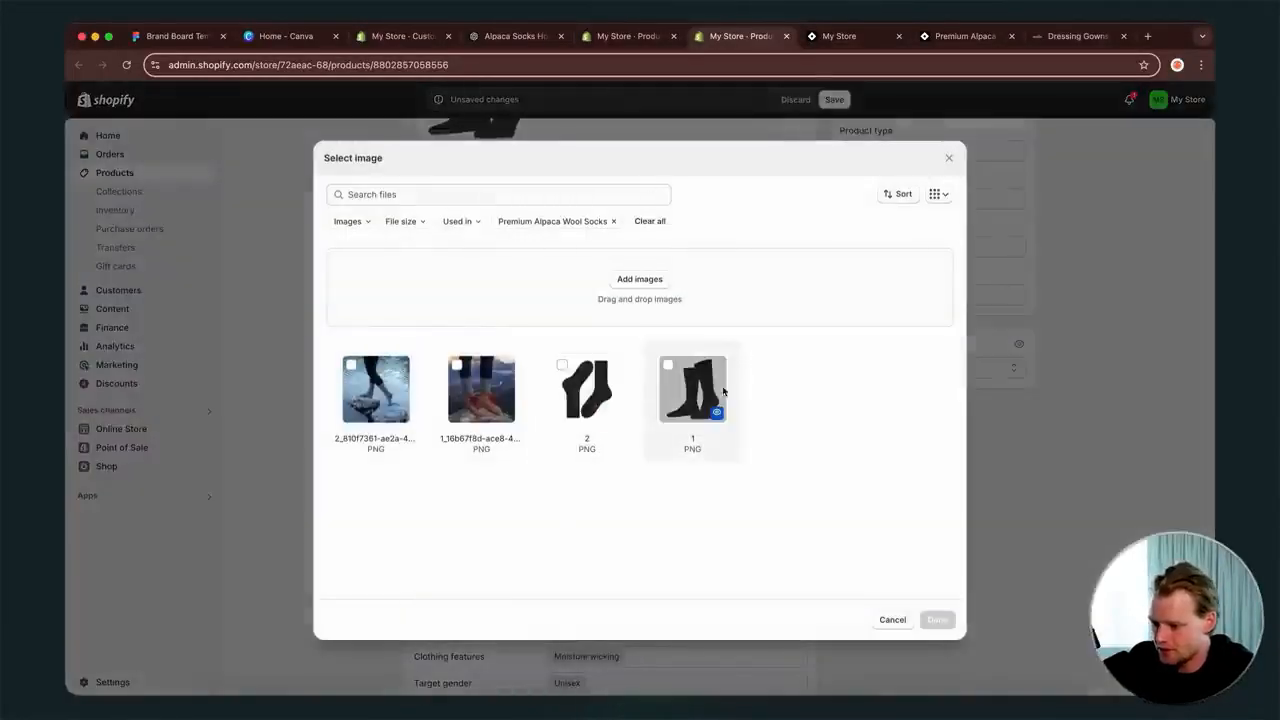
pyautogui.click(940, 621)
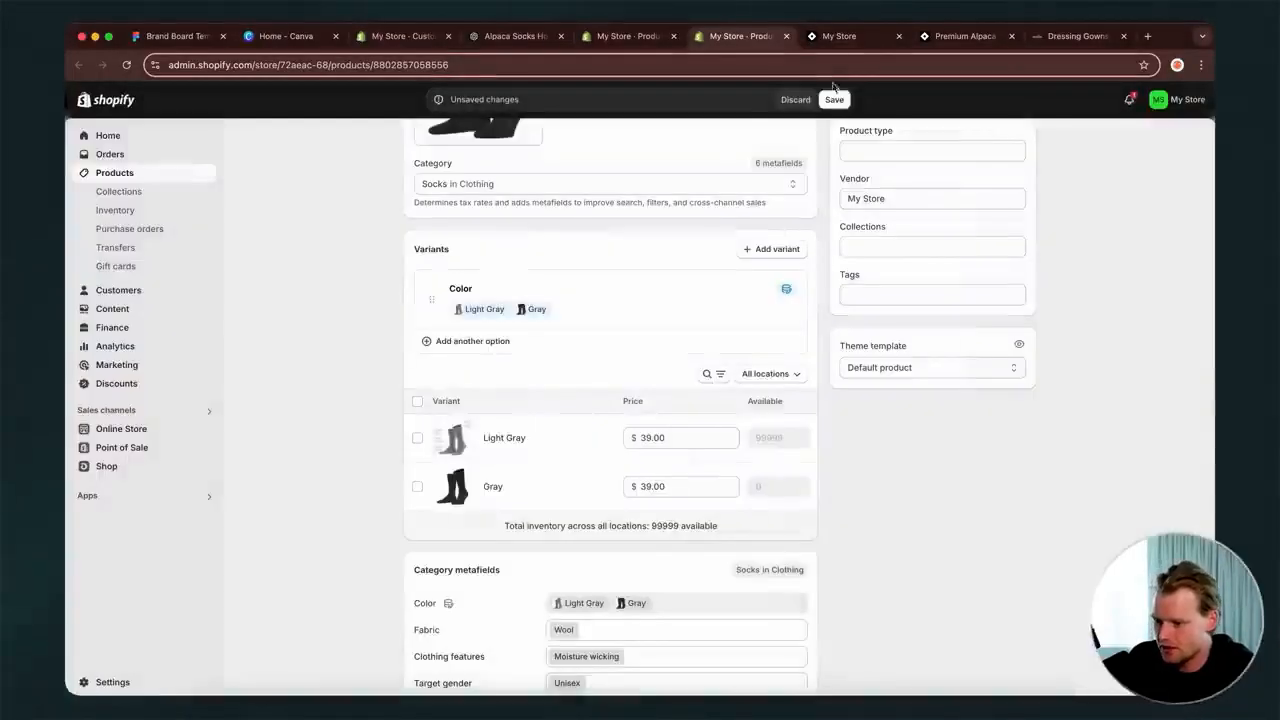
# - On the live product page, switch the bundle items to Gray and alternate the Color selector between Gray and Light Gray to check the images
pyautogui.click(848, 35)
pyautogui.click(962, 36)
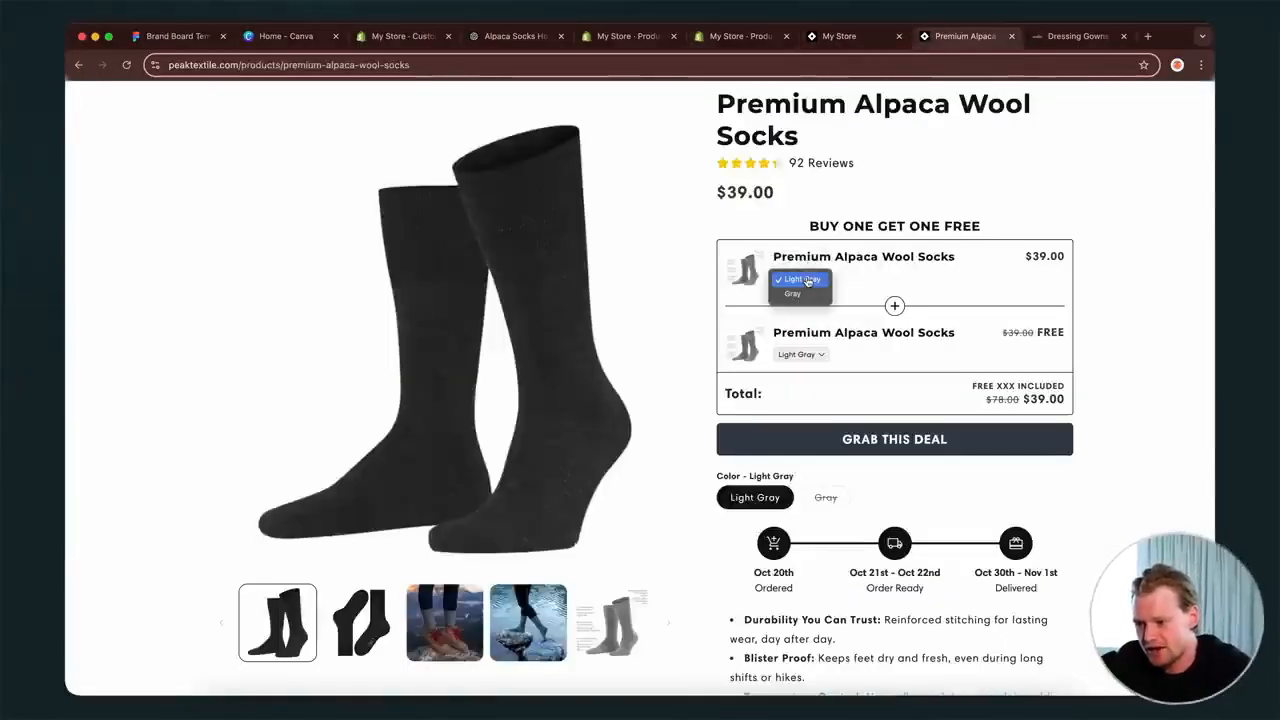
pyautogui.click(807, 297)
pyautogui.scroll(1, 850, 380)
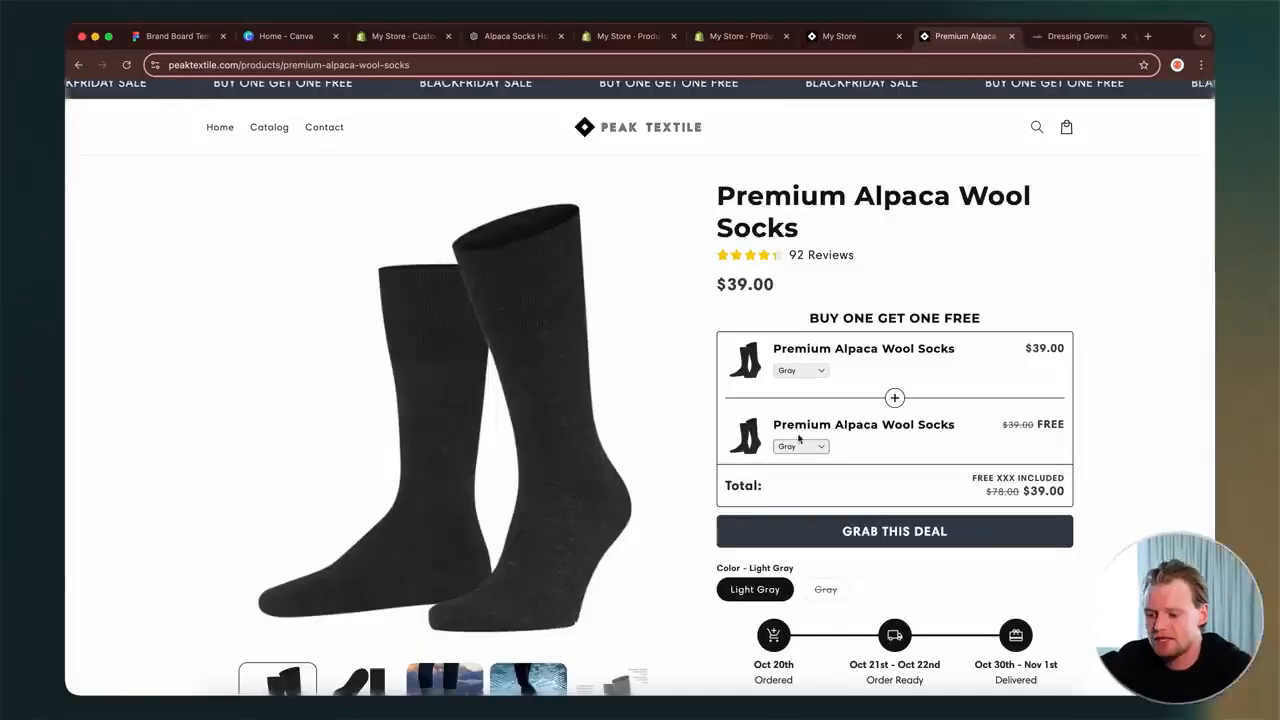
pyautogui.click(821, 589)
pyautogui.click(776, 590)
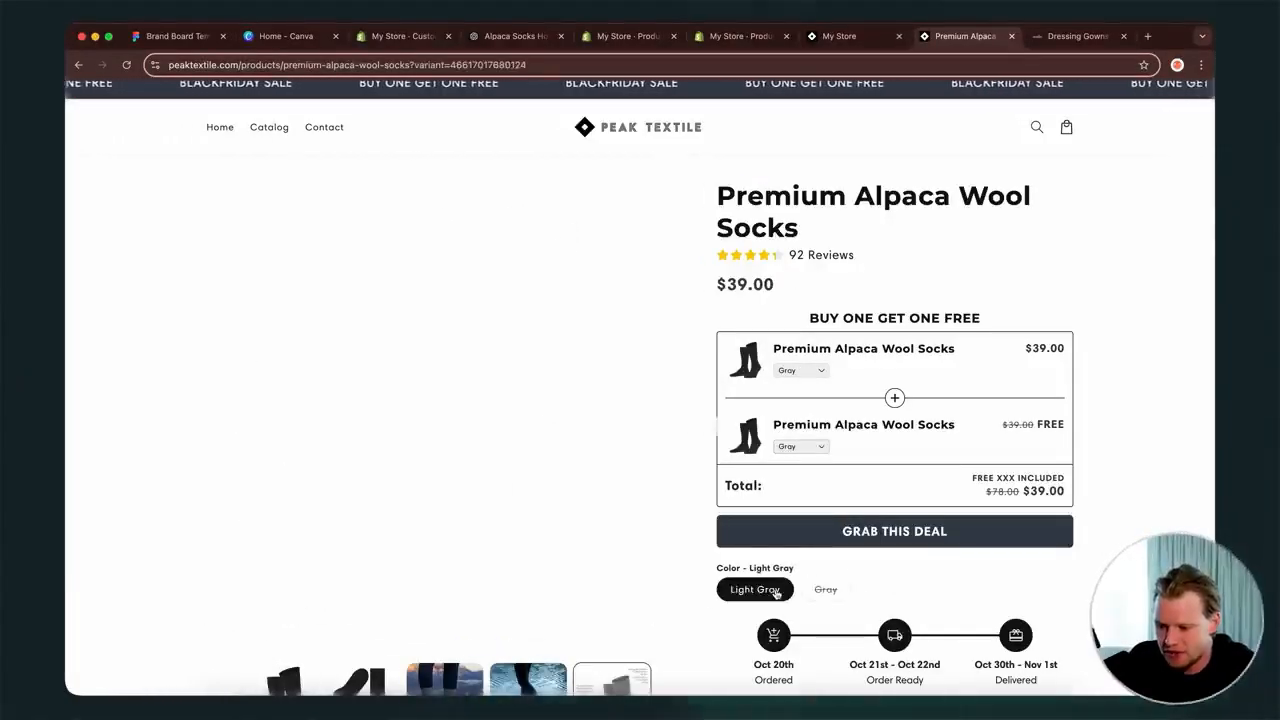
pyautogui.scroll(-1, 797, 603)
pyautogui.click(825, 519)
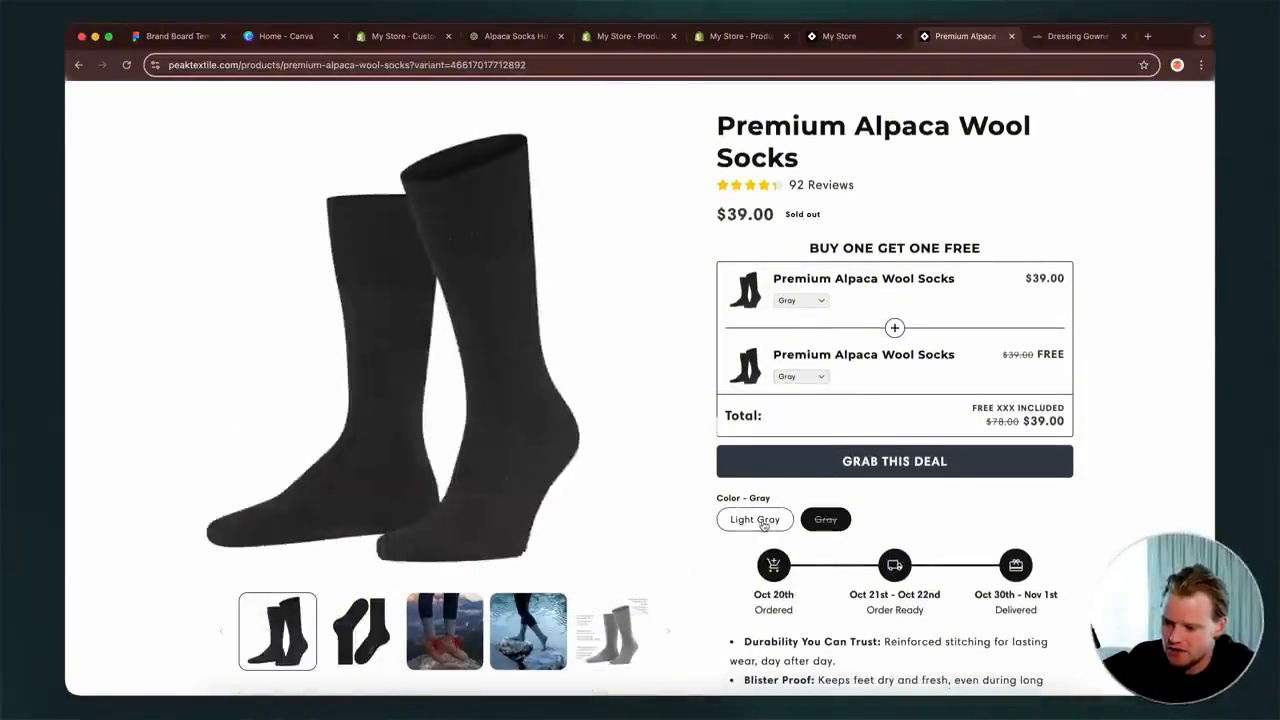
pyautogui.click(735, 524)
# - Return to the product's admin page, move Gray ahead of Light Gray in the Color option and finish editing the option
pyautogui.click(843, 36)
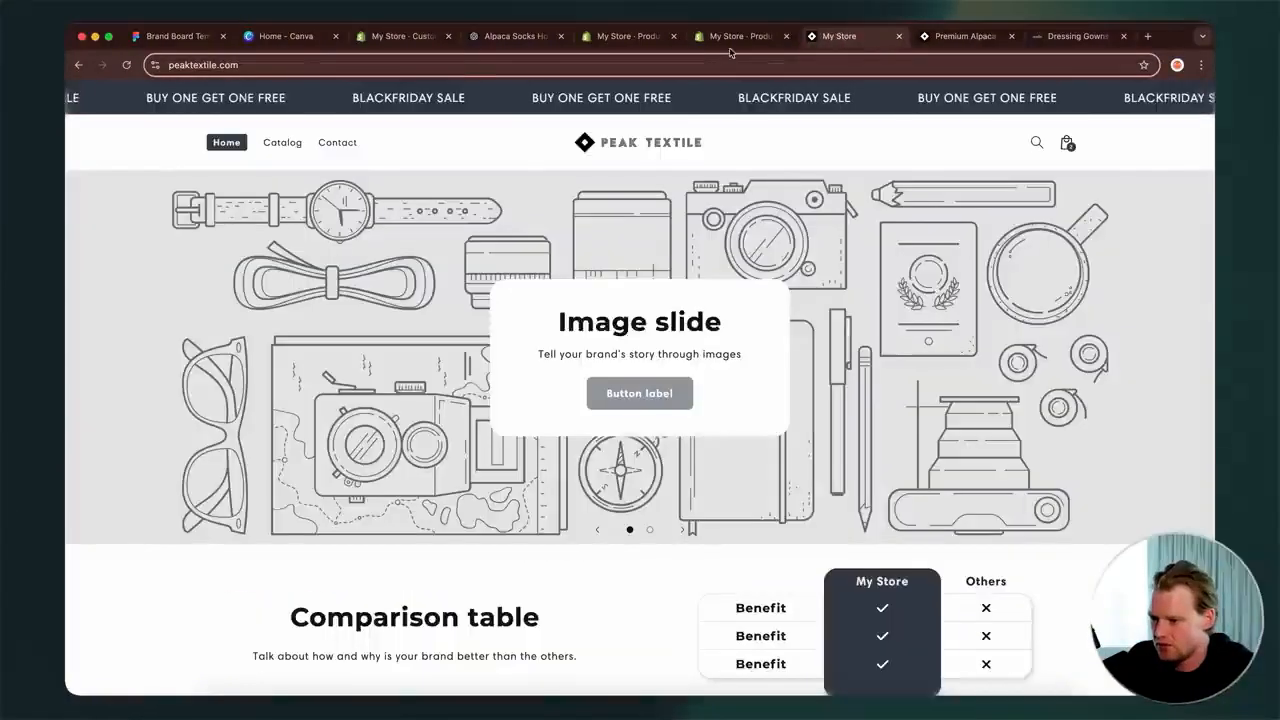
pyautogui.click(740, 36)
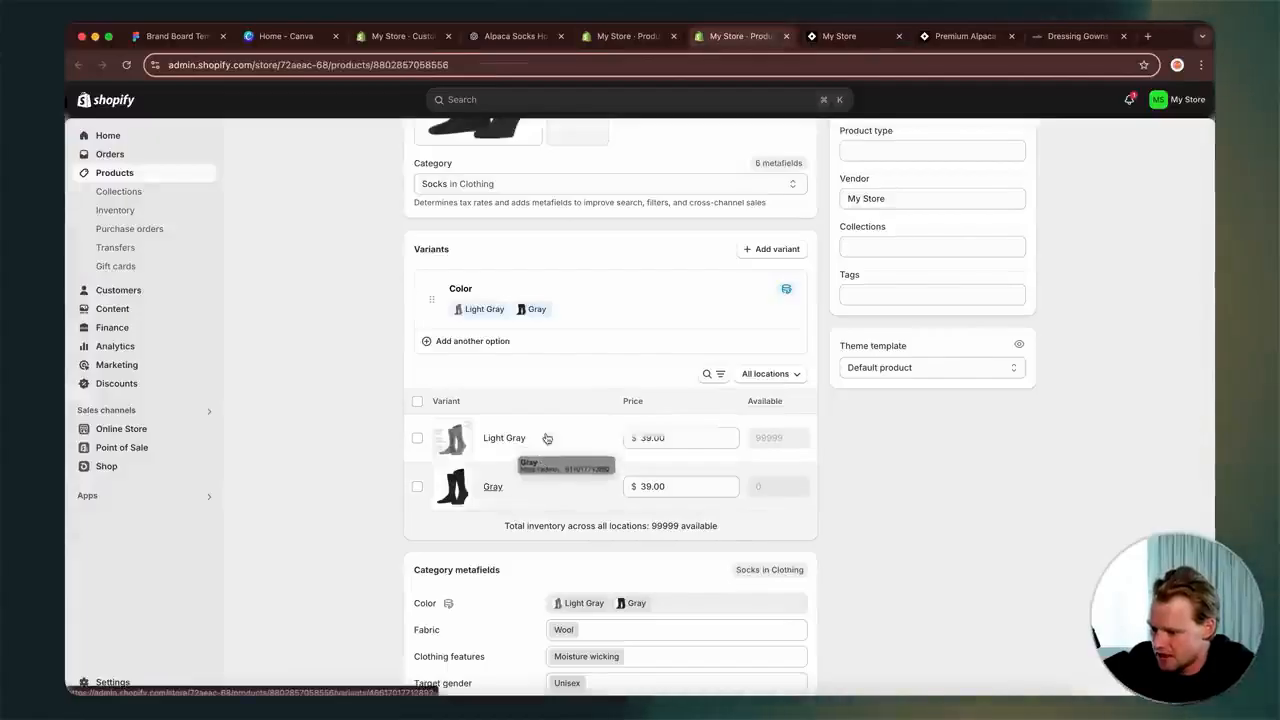
pyautogui.click(778, 374)
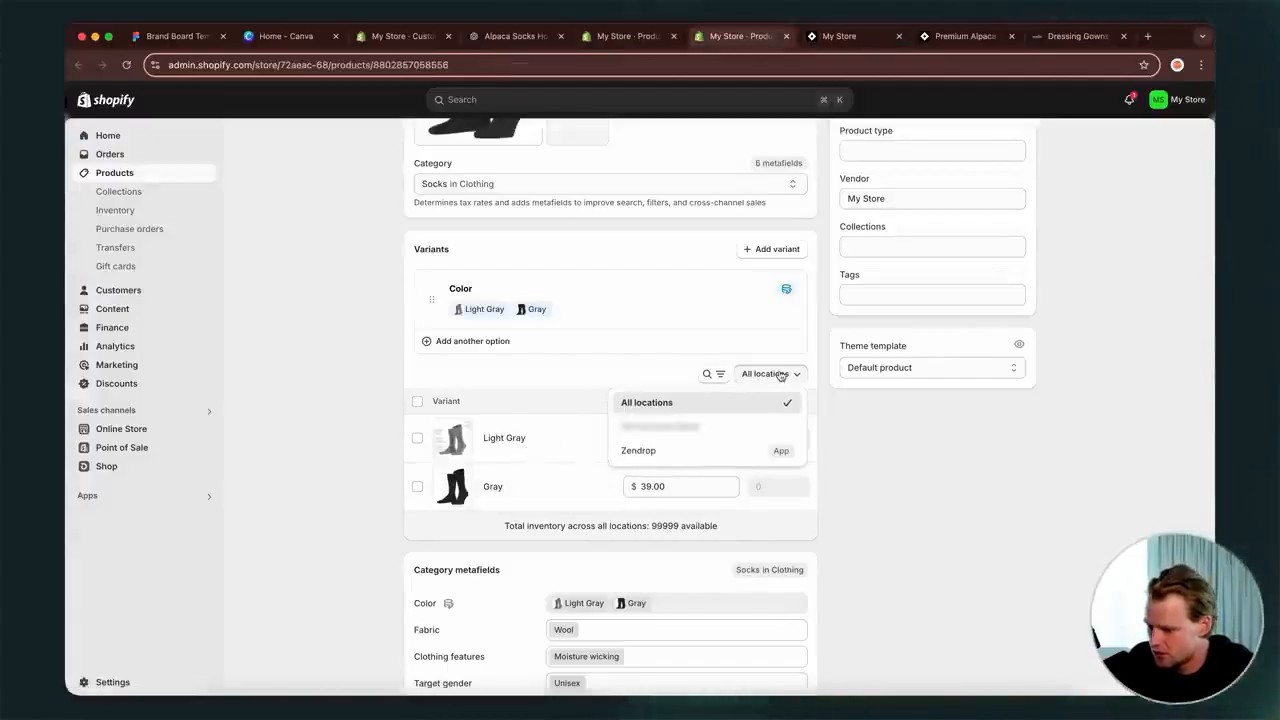
pyautogui.click(760, 373)
pyautogui.scroll(3, 735, 373)
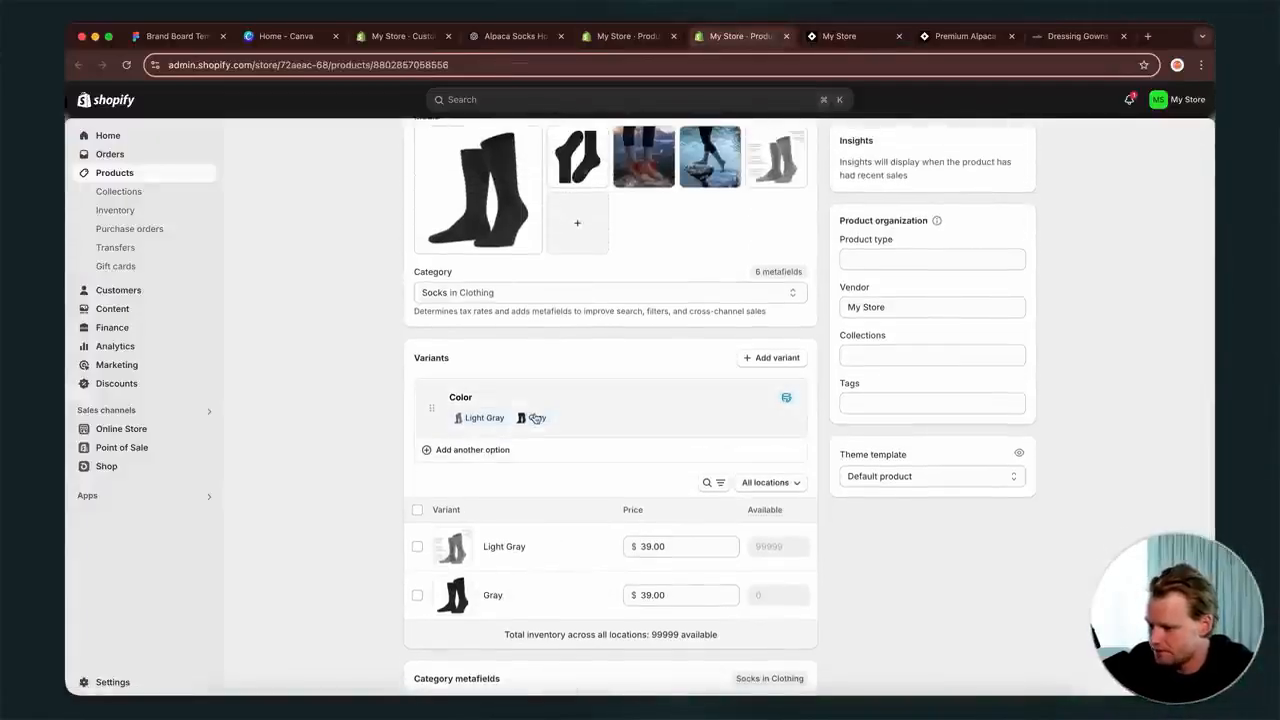
pyautogui.click(537, 418)
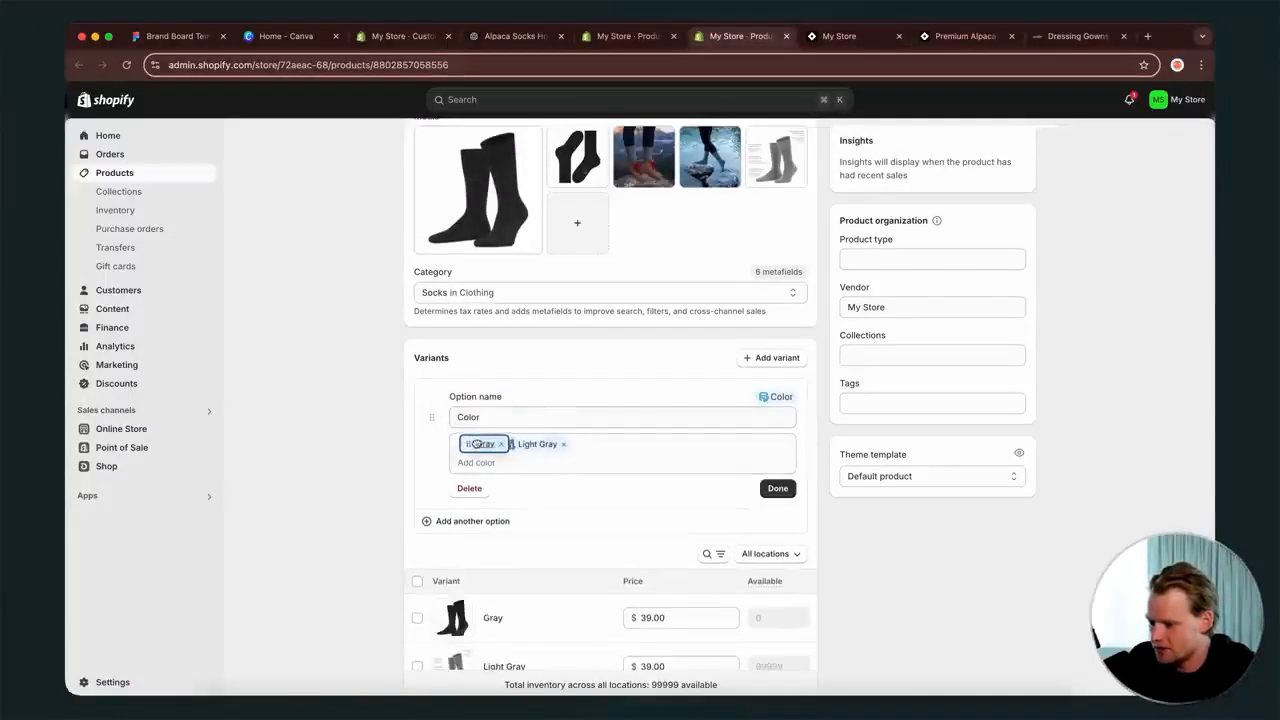
pyautogui.moveTo(477, 443); pyautogui.dragTo(480, 443)
pyautogui.click(777, 488)
# - Check the color order on the live product page and switch the first bundle item to Light Gray and back to Gray
pyautogui.click(845, 36)
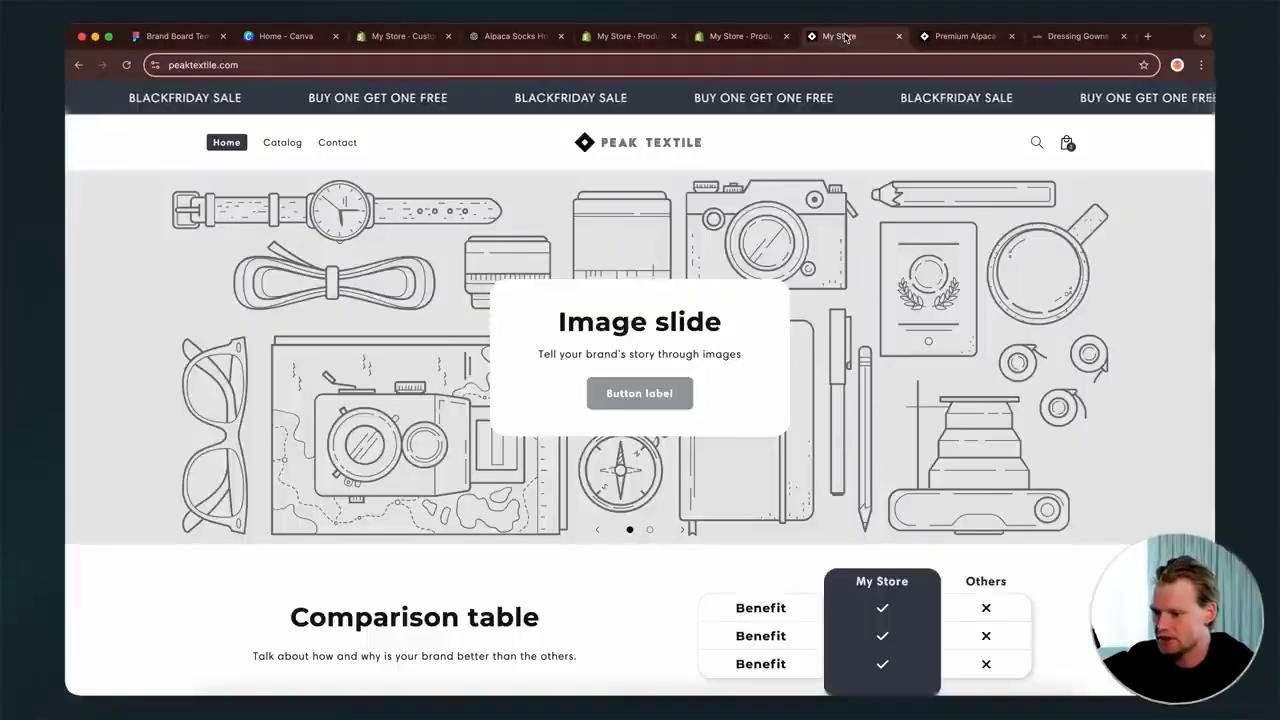
pyautogui.click(962, 36)
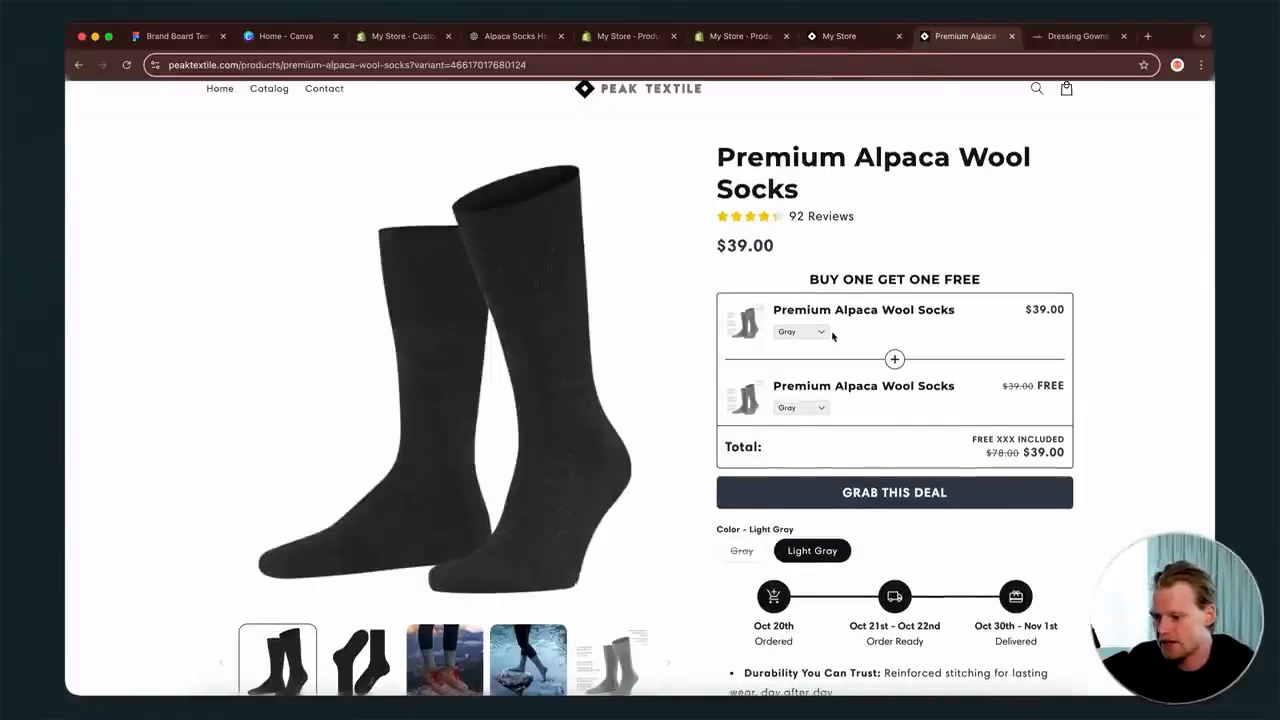
pyautogui.scroll(-1, 498, 454)
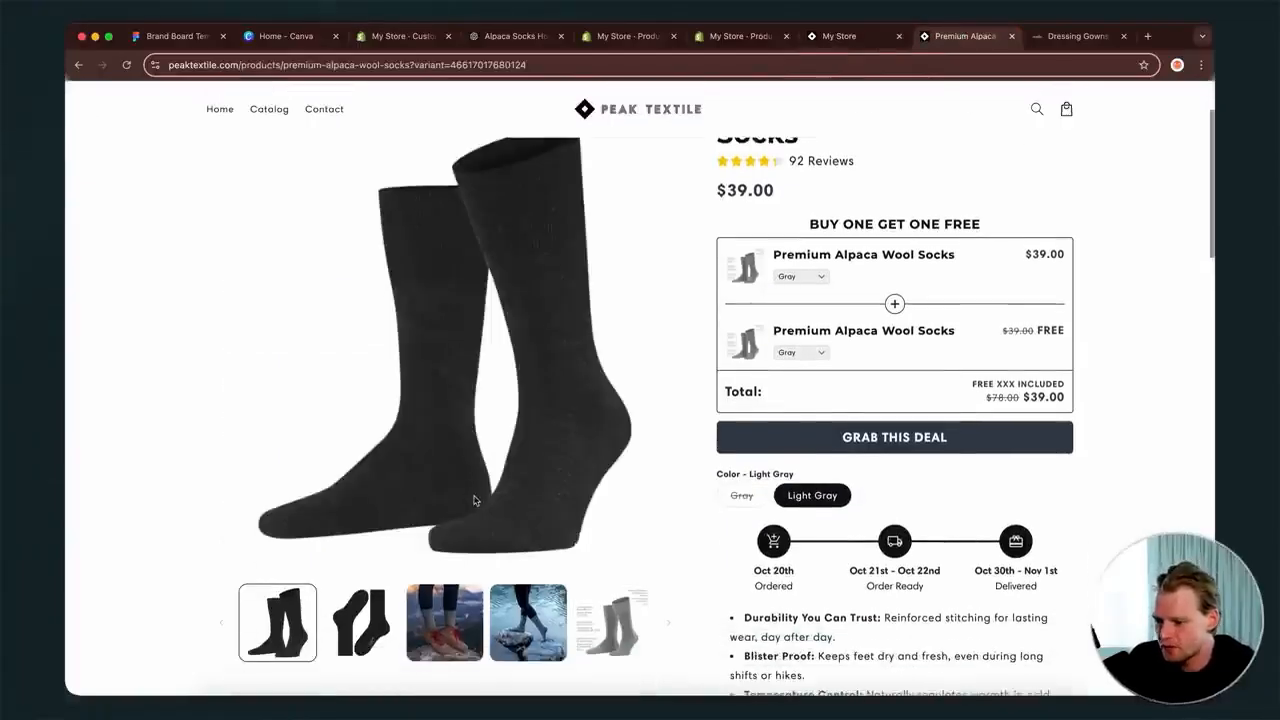
pyautogui.click(803, 277)
pyautogui.click(812, 290)
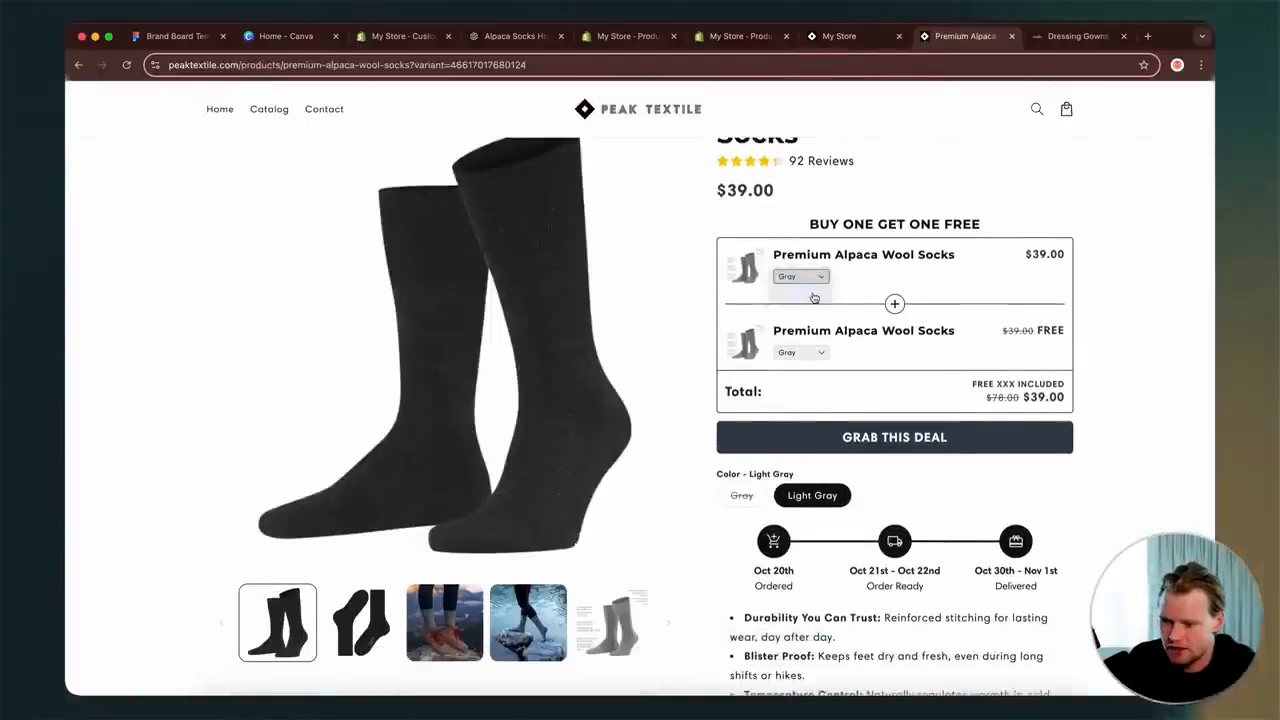
pyautogui.click(814, 287)
pyautogui.click(813, 260)
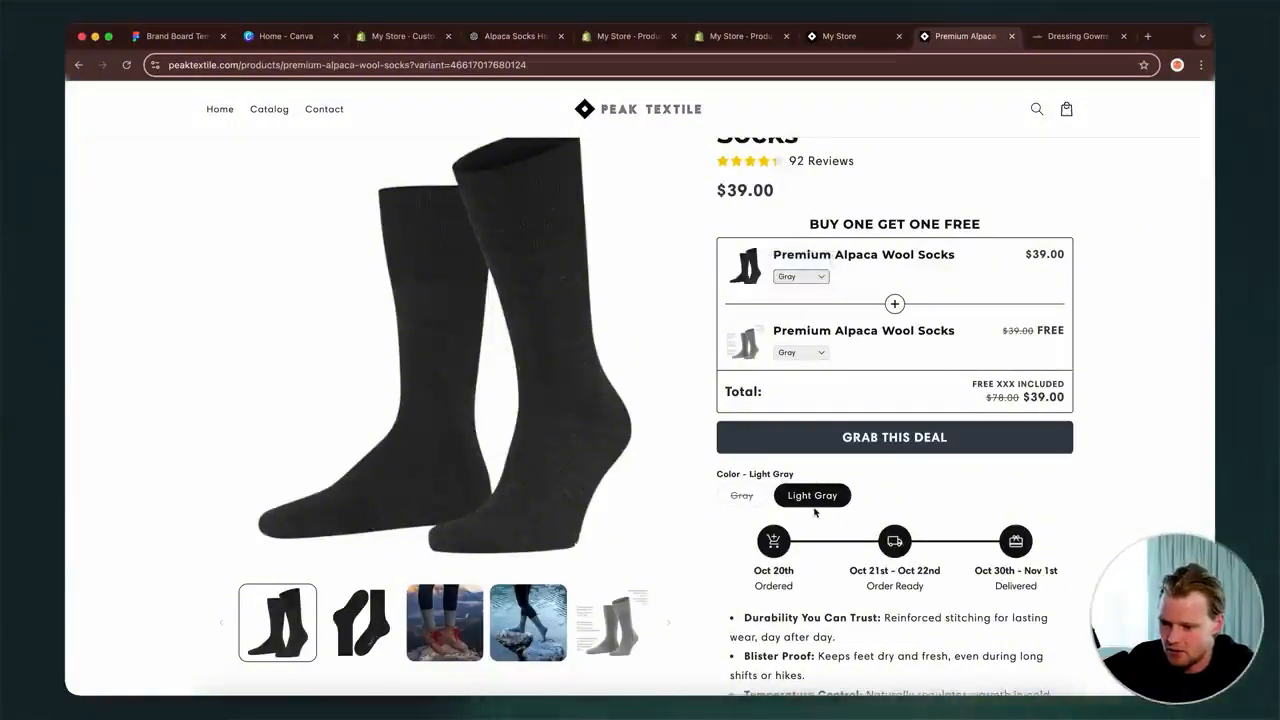
# - Return to the product's admin page and review its variants, category metafields and search engine listing
pyautogui.click(845, 36)
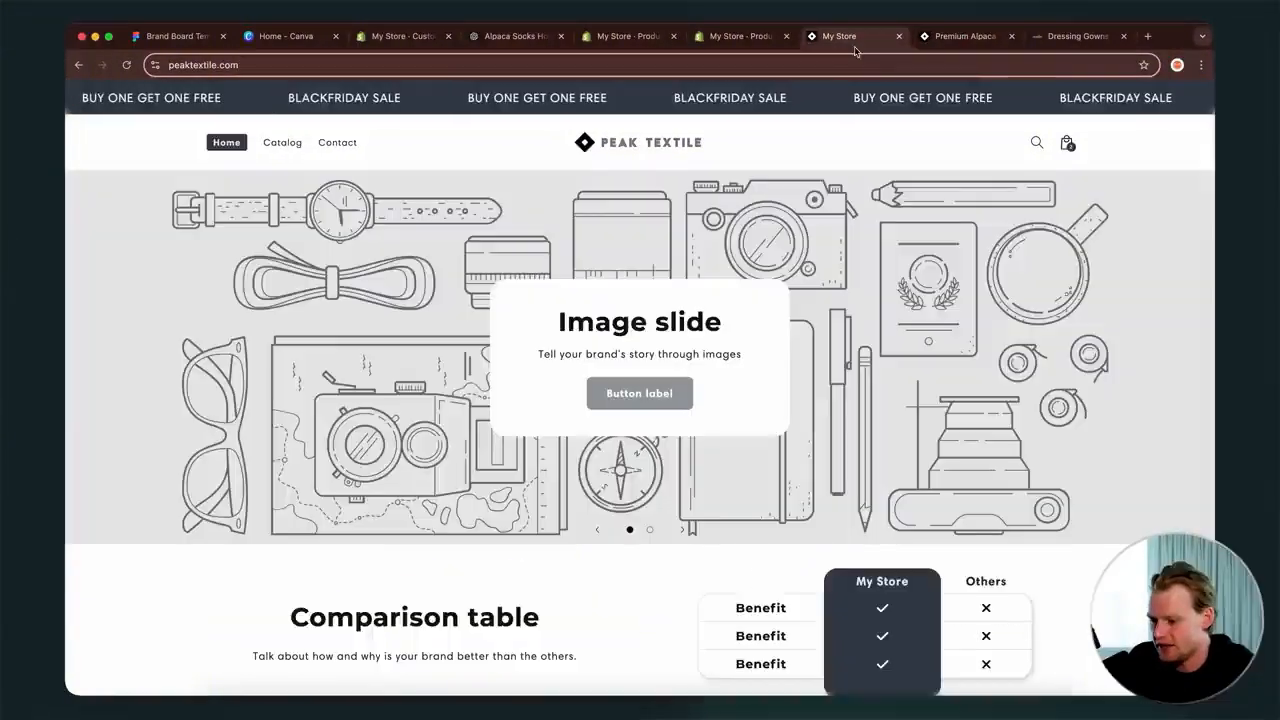
pyautogui.click(757, 35)
pyautogui.scroll(-1, 643, 540)
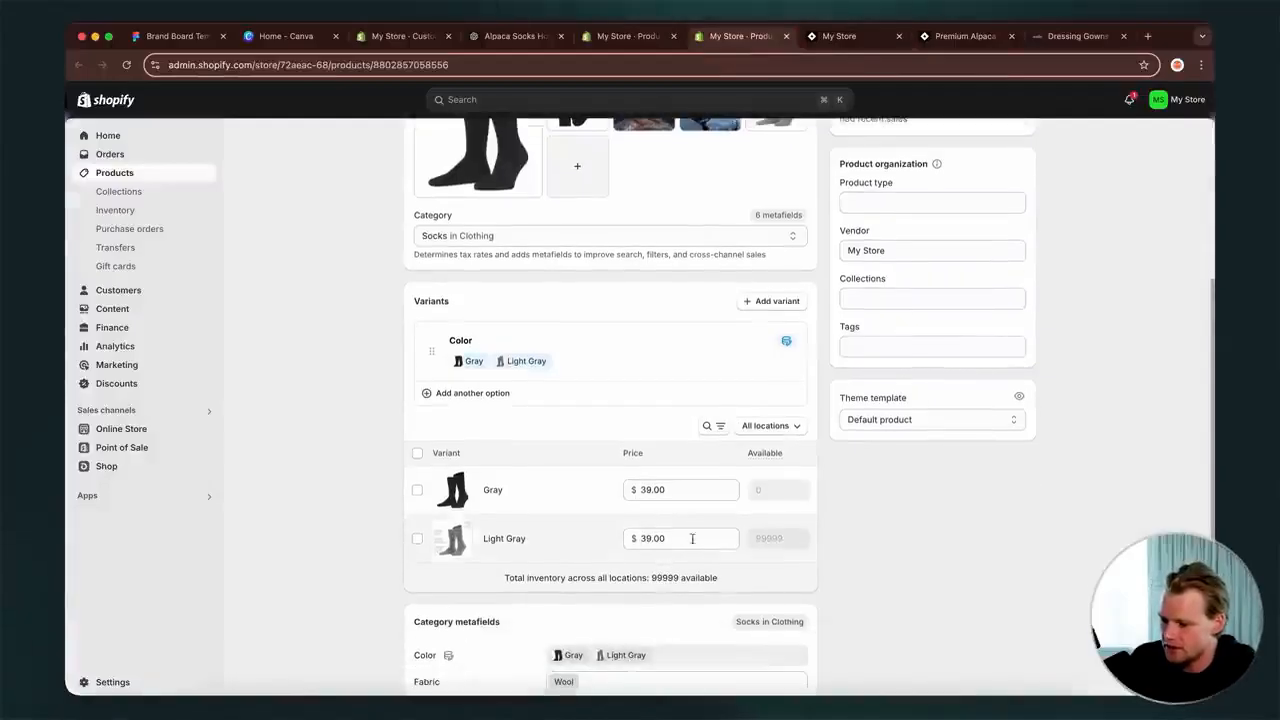
pyautogui.scroll(-5, 766, 492)
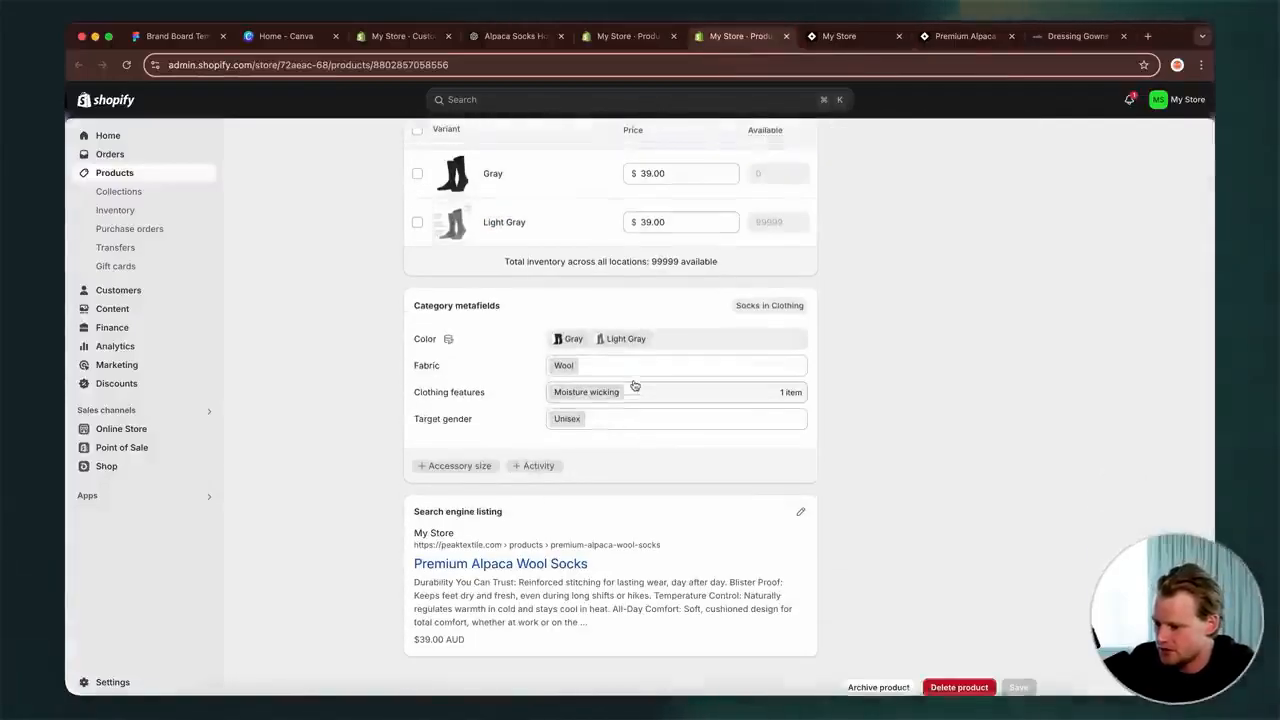
# - Set the Gray variant's available quantity to 100 at the store location and save the product
pyautogui.scroll(8, 520, 606)
pyautogui.scroll(-1, 521, 607)
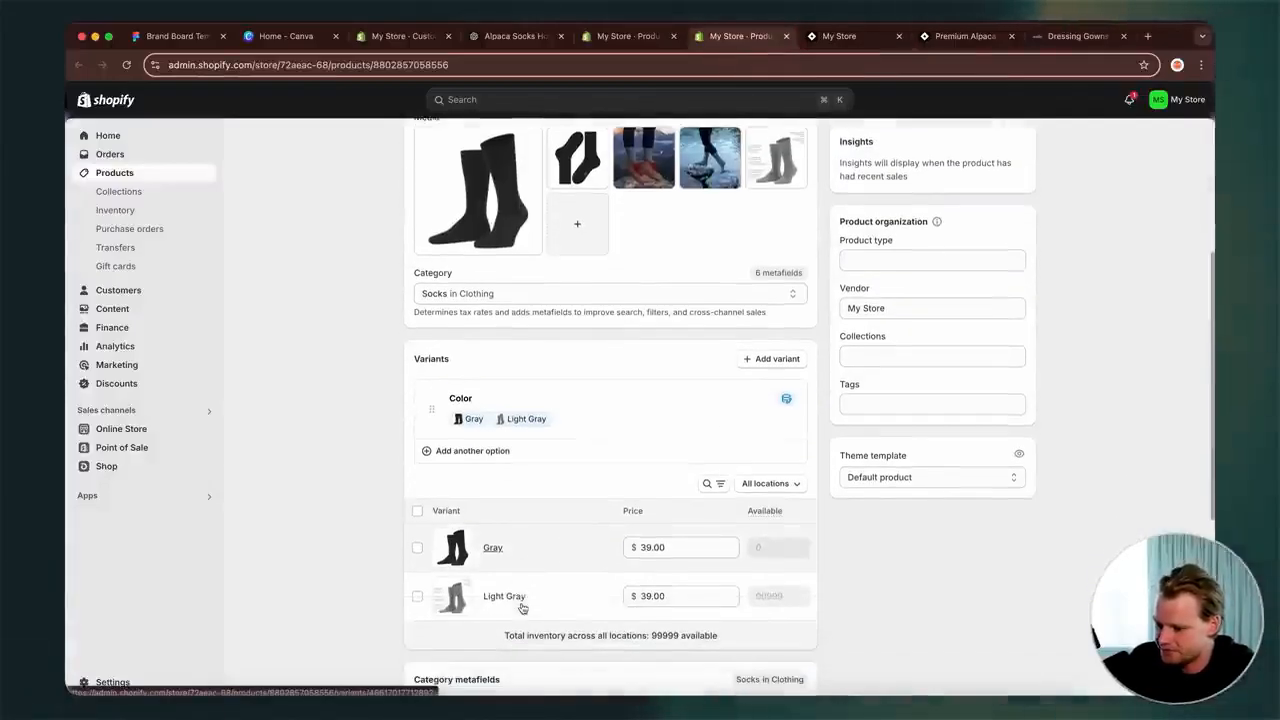
pyautogui.click(417, 547)
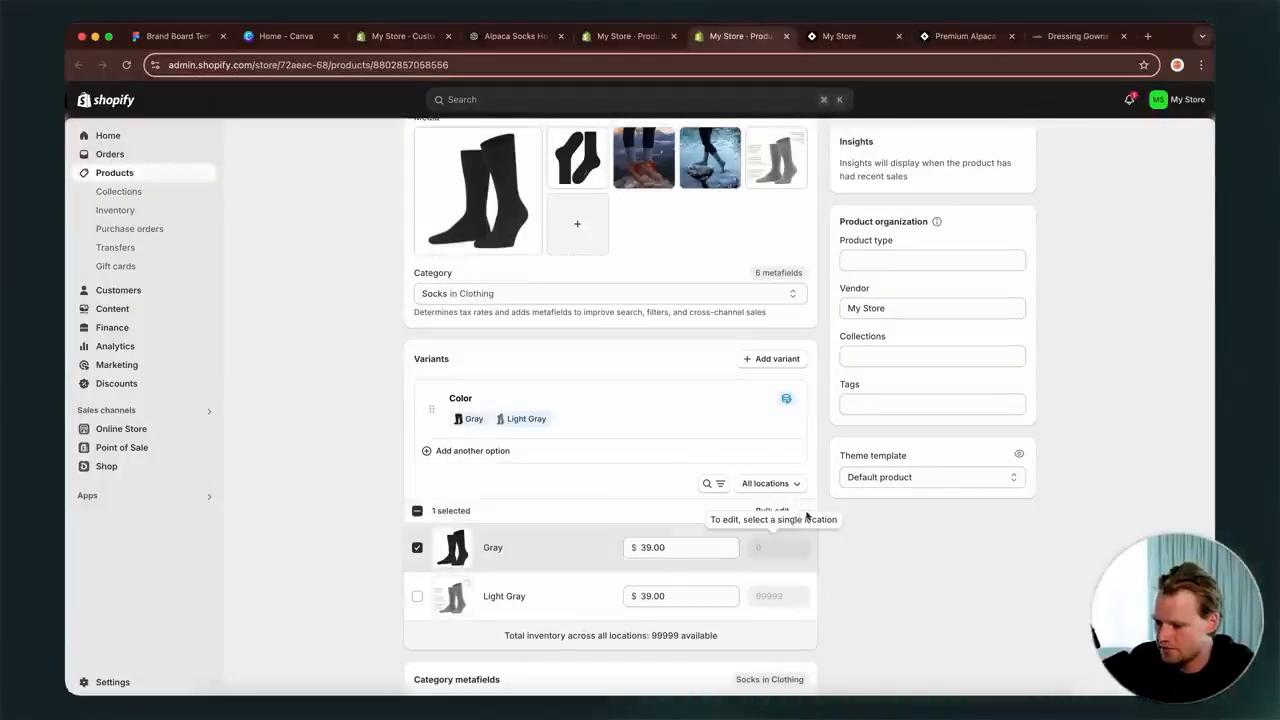
pyautogui.click(806, 511)
pyautogui.click(741, 259)
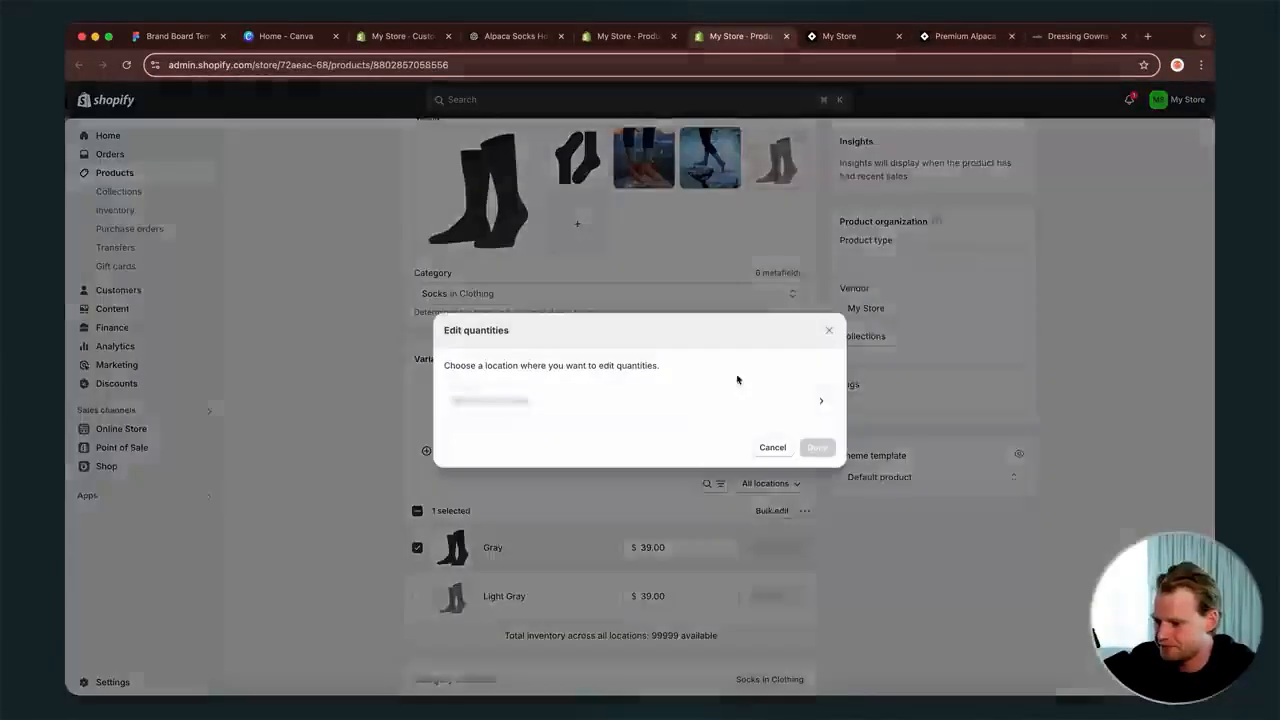
pyautogui.click(587, 415)
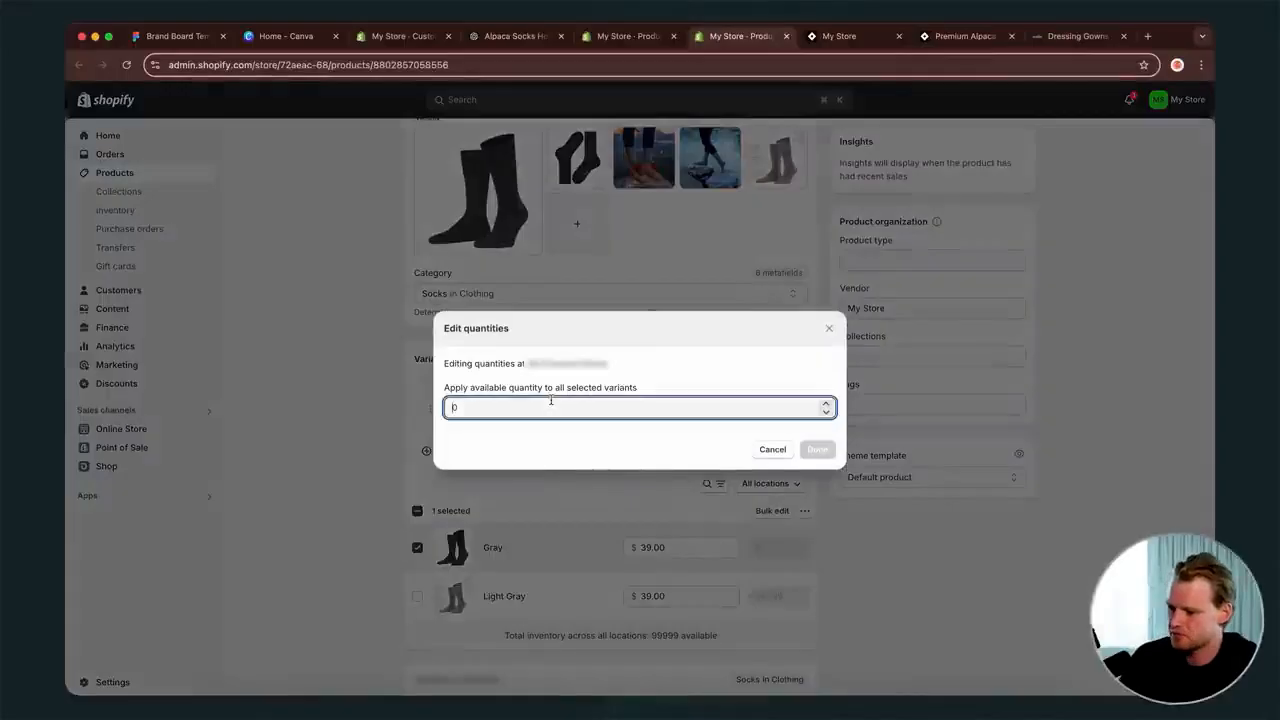
pyautogui.click(834, 451)
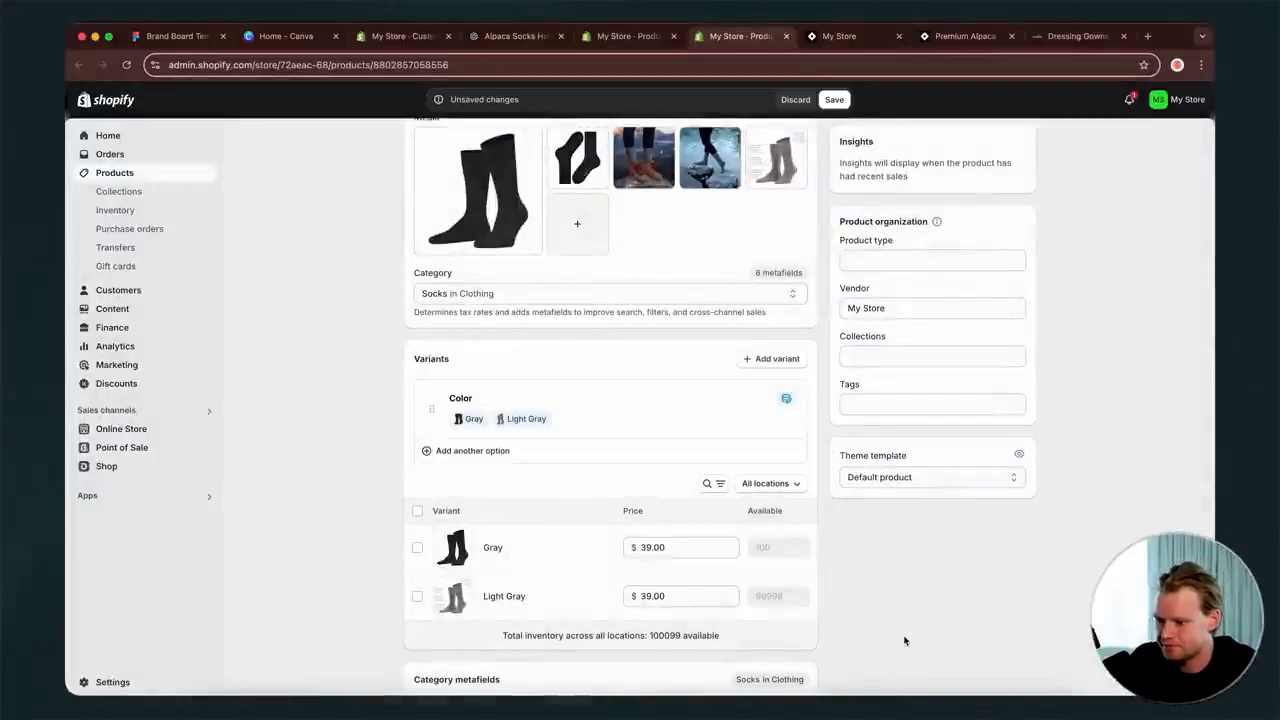
# - On the live product page, alternate the Color selector between Gray and Light Gray, and switch both bundle items to Light Gray
pyautogui.click(860, 32)
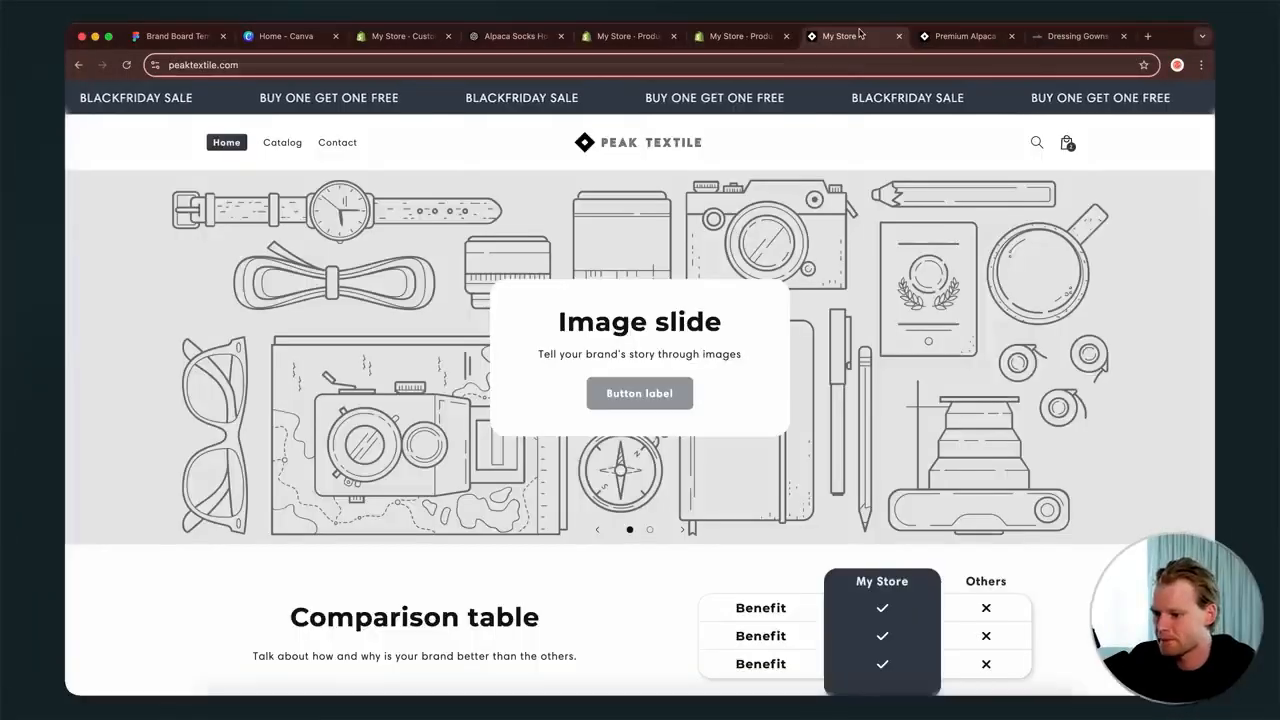
pyautogui.click(740, 36)
pyautogui.click(970, 37)
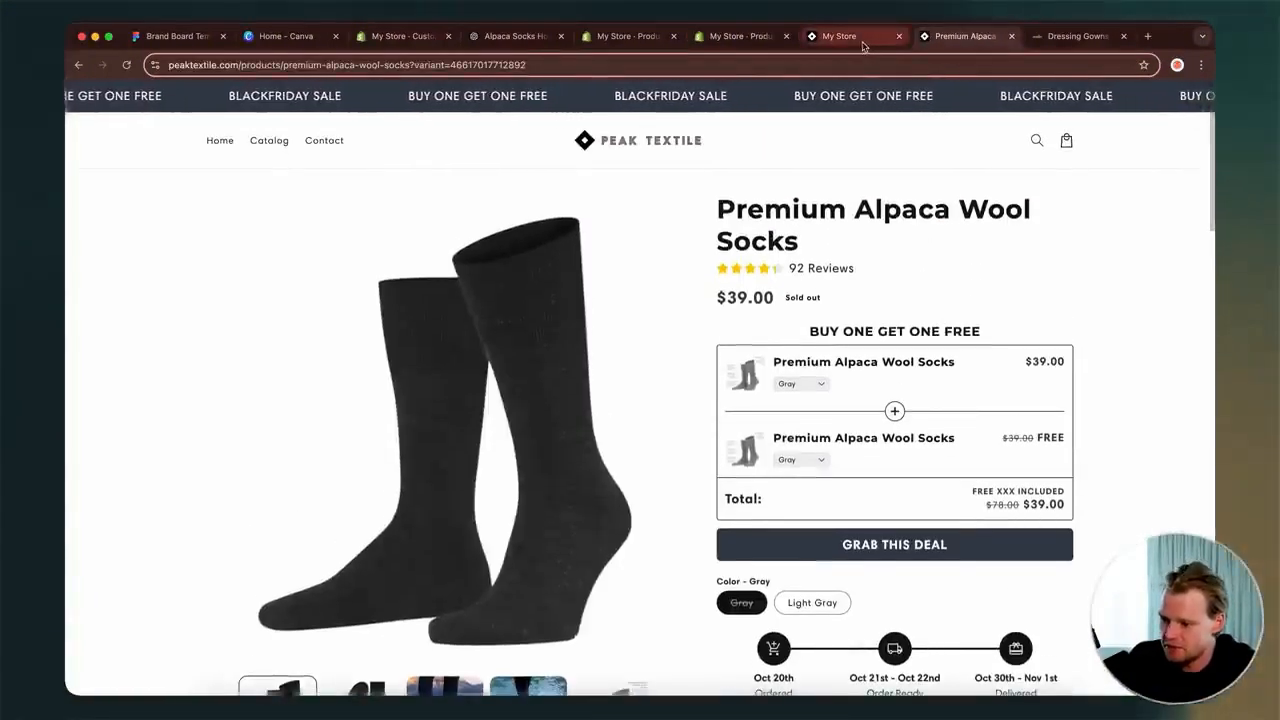
pyautogui.scroll(-2, 573, 507)
pyautogui.scroll(1, 573, 507)
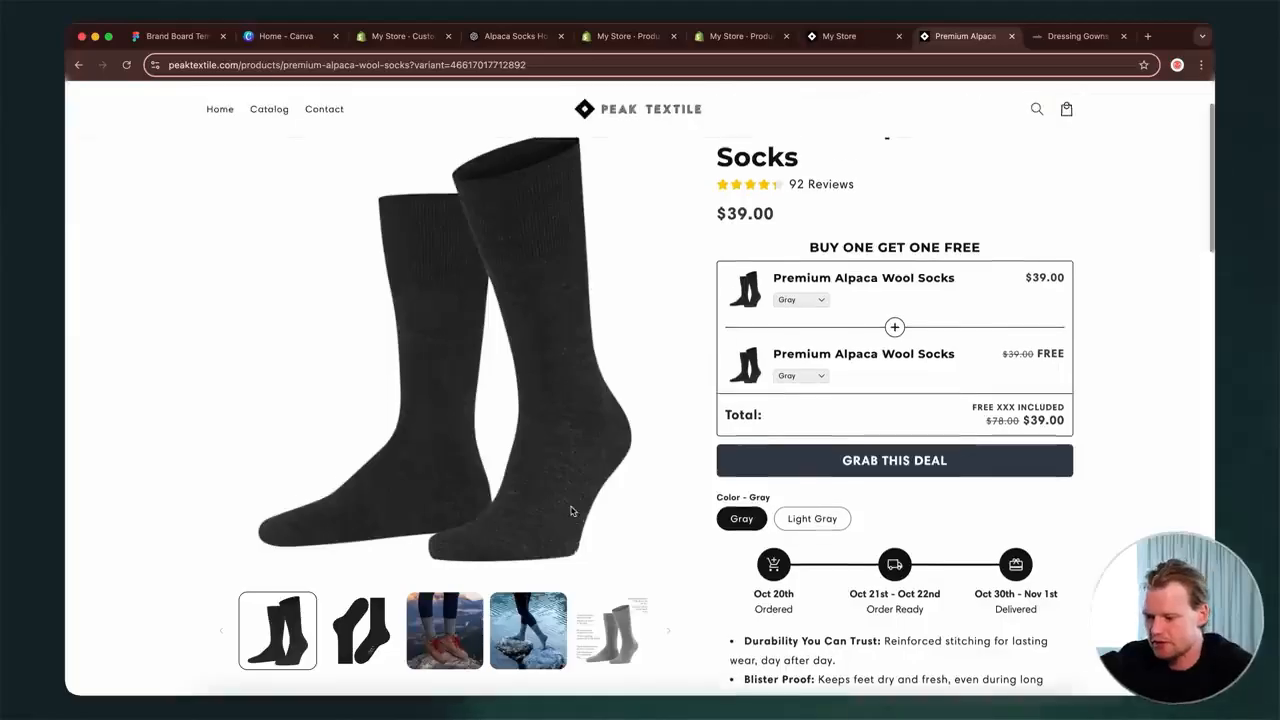
pyautogui.click(812, 518)
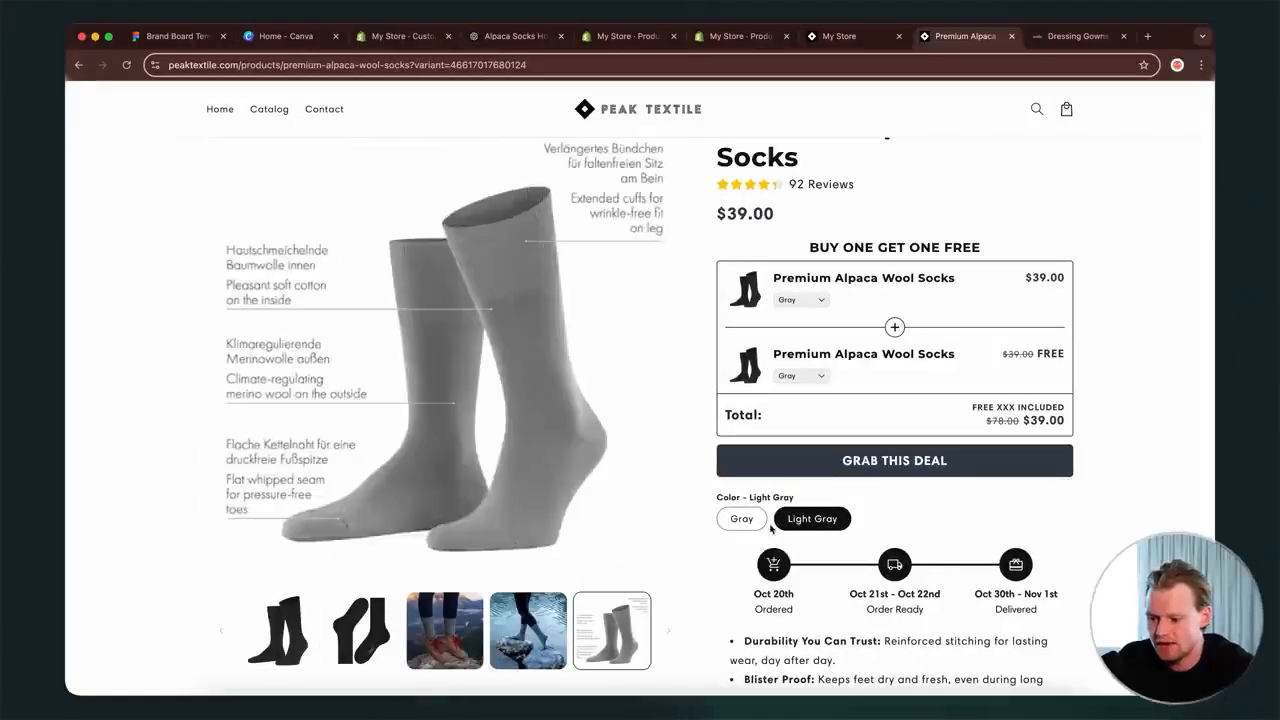
pyautogui.click(742, 520)
pyautogui.click(812, 518)
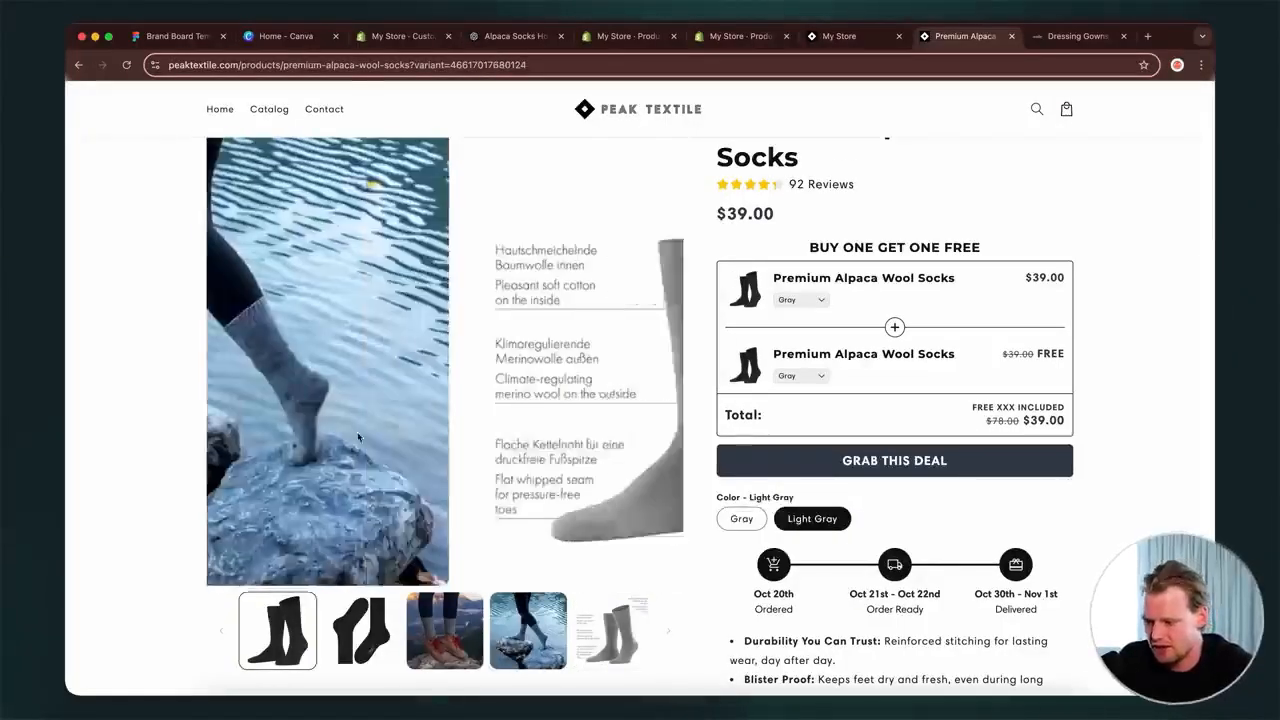
pyautogui.click(742, 518)
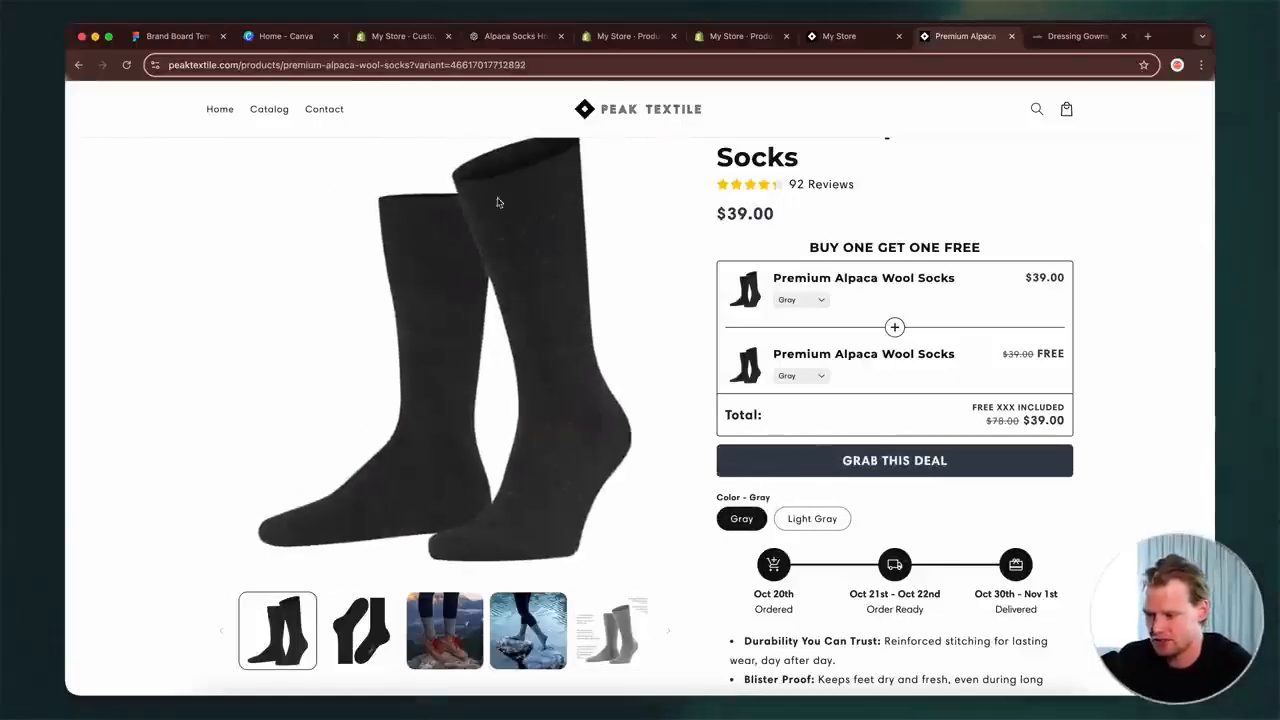
pyautogui.click(807, 297)
pyautogui.click(808, 313)
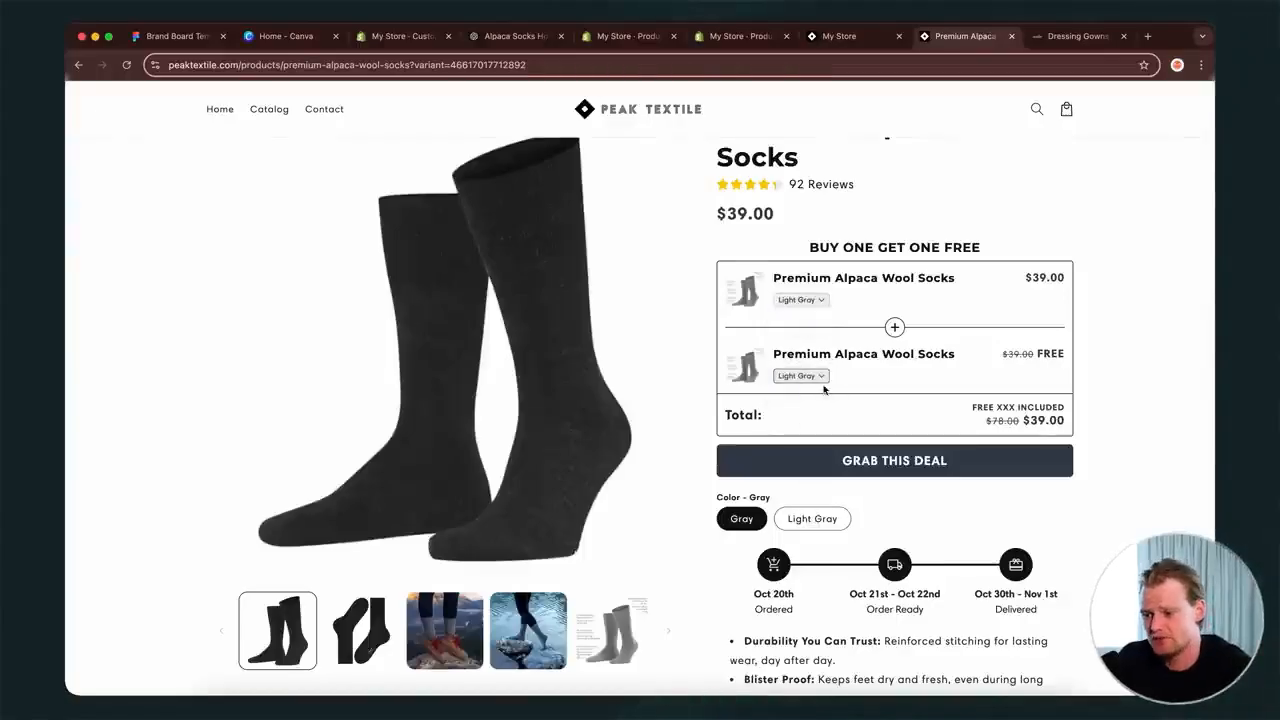
# - Switch to the theme editor and open the Default product template
pyautogui.click(740, 36)
pyautogui.click(815, 36)
pyautogui.click(636, 38)
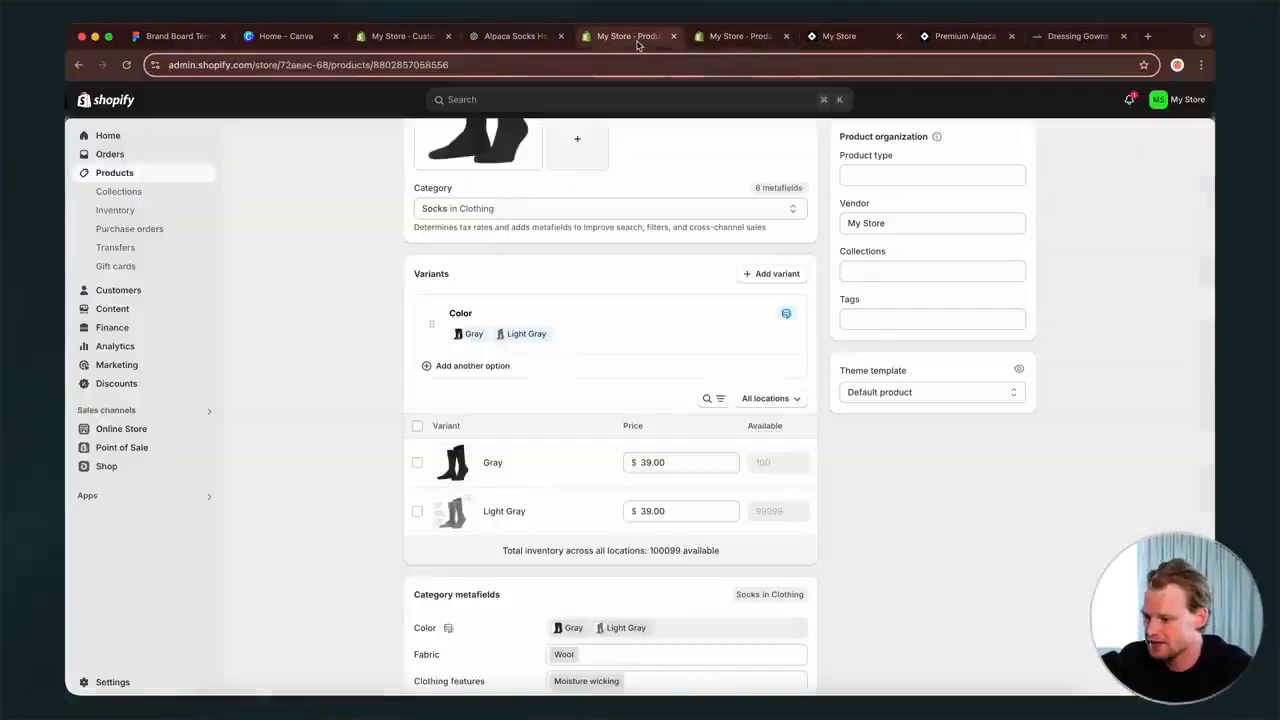
pyautogui.click(497, 36)
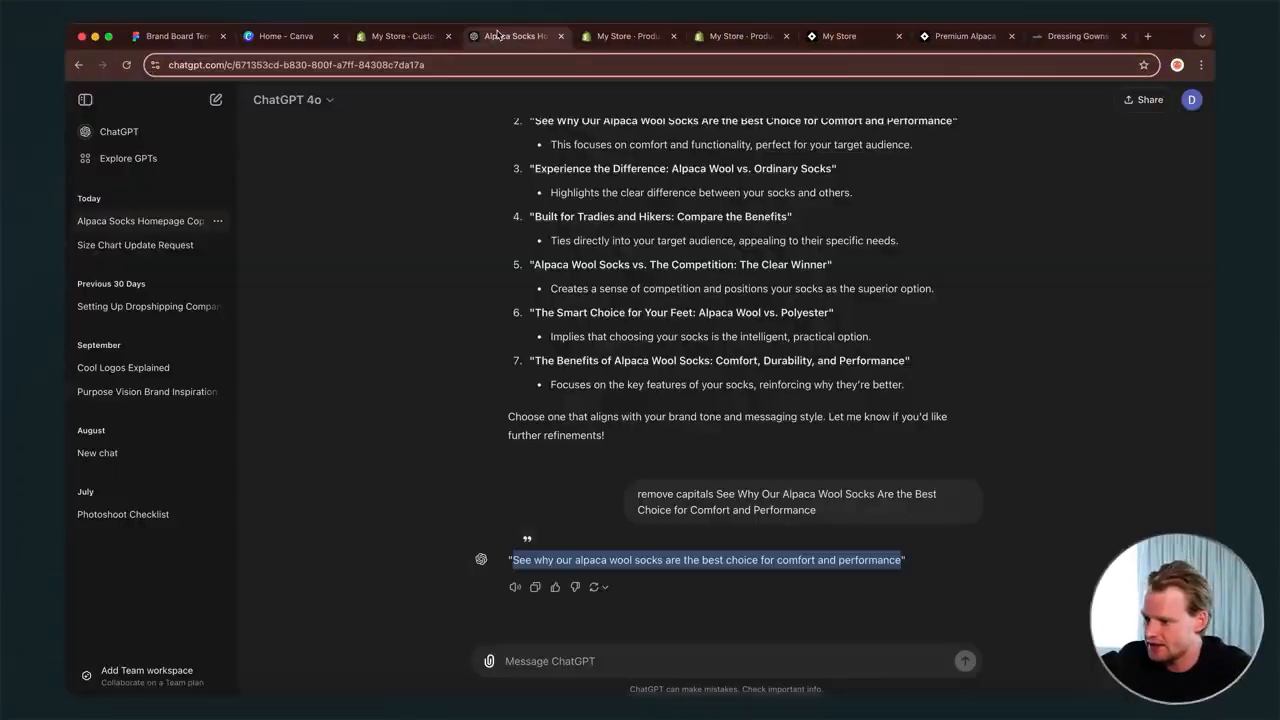
pyautogui.click(405, 36)
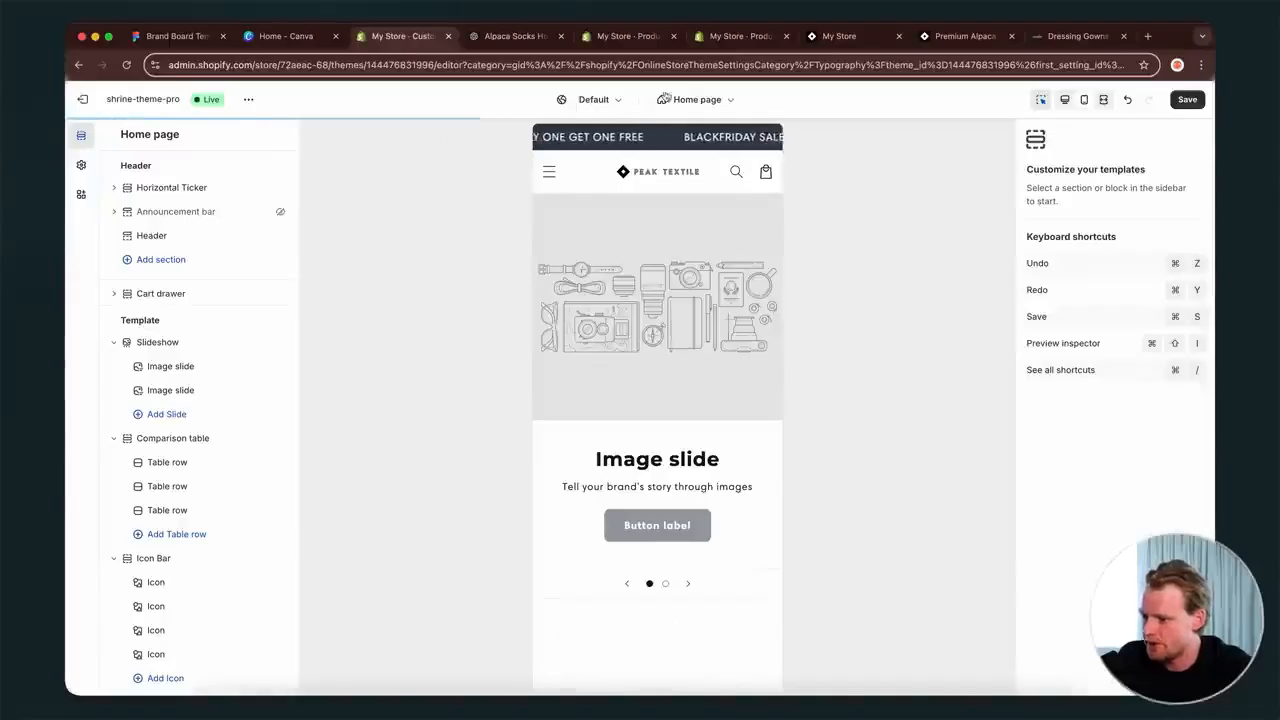
pyautogui.click(697, 99)
pyautogui.click(680, 176)
pyautogui.click(682, 189)
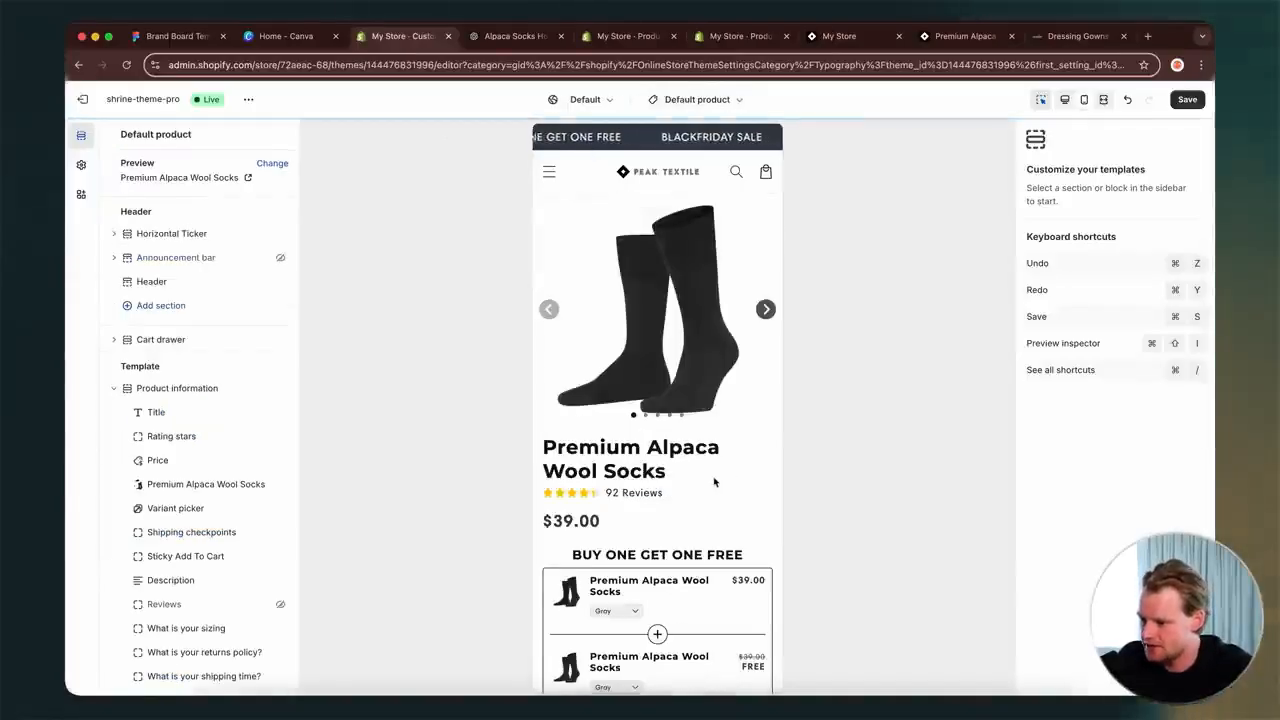
# - Hide the Variant picker block in the Product information section and check the product preview
pyautogui.scroll(-3, 691, 545)
pyautogui.click(639, 467)
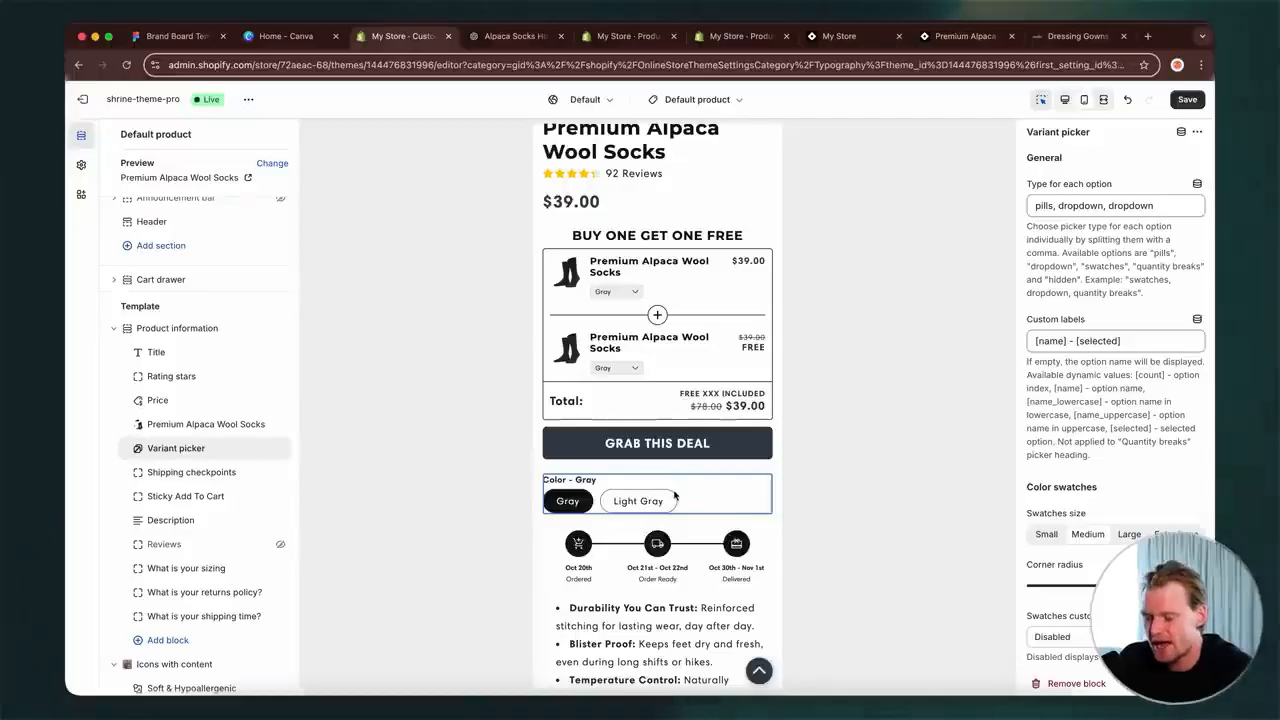
pyautogui.click(280, 448)
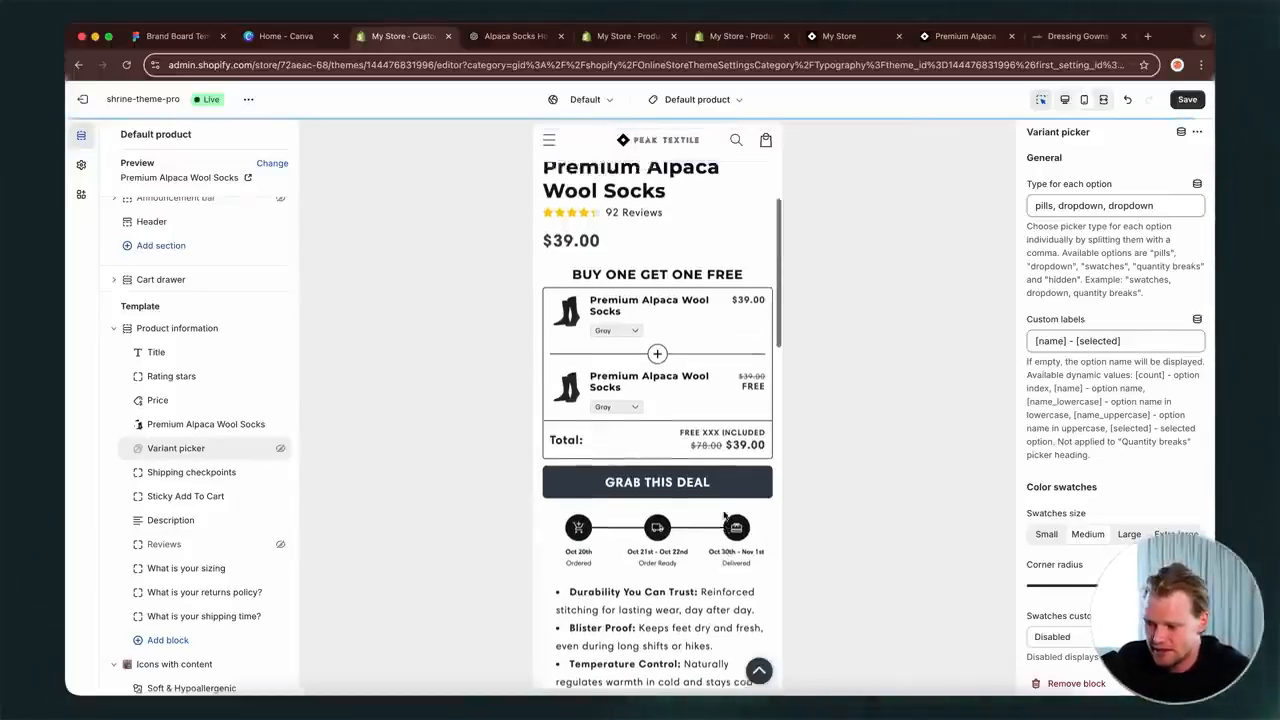
pyautogui.scroll(2, 724, 516)
pyautogui.scroll(-1, 723, 518)
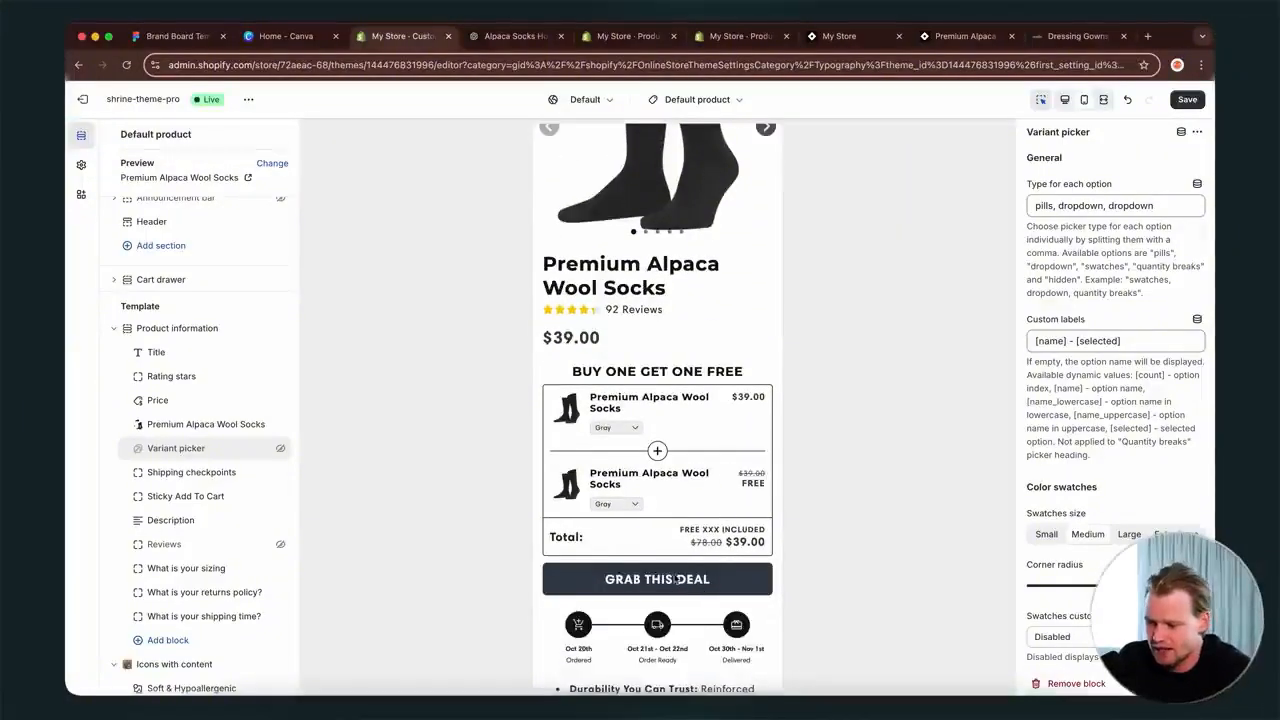
# - Change the bundle offer's total price benefit text to "FREE SOCKS INCLUDED"
pyautogui.click(675, 580)
pyautogui.scroll(-5, 1095, 625)
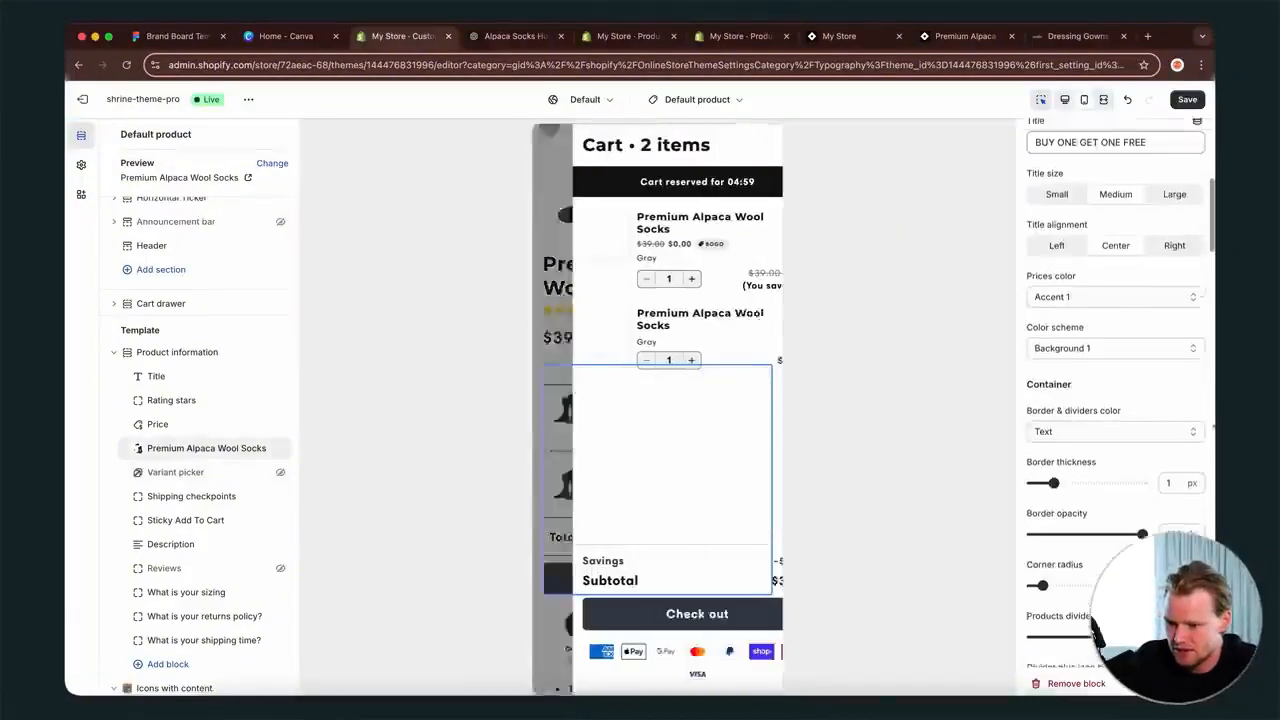
pyautogui.scroll(3, 726, 414)
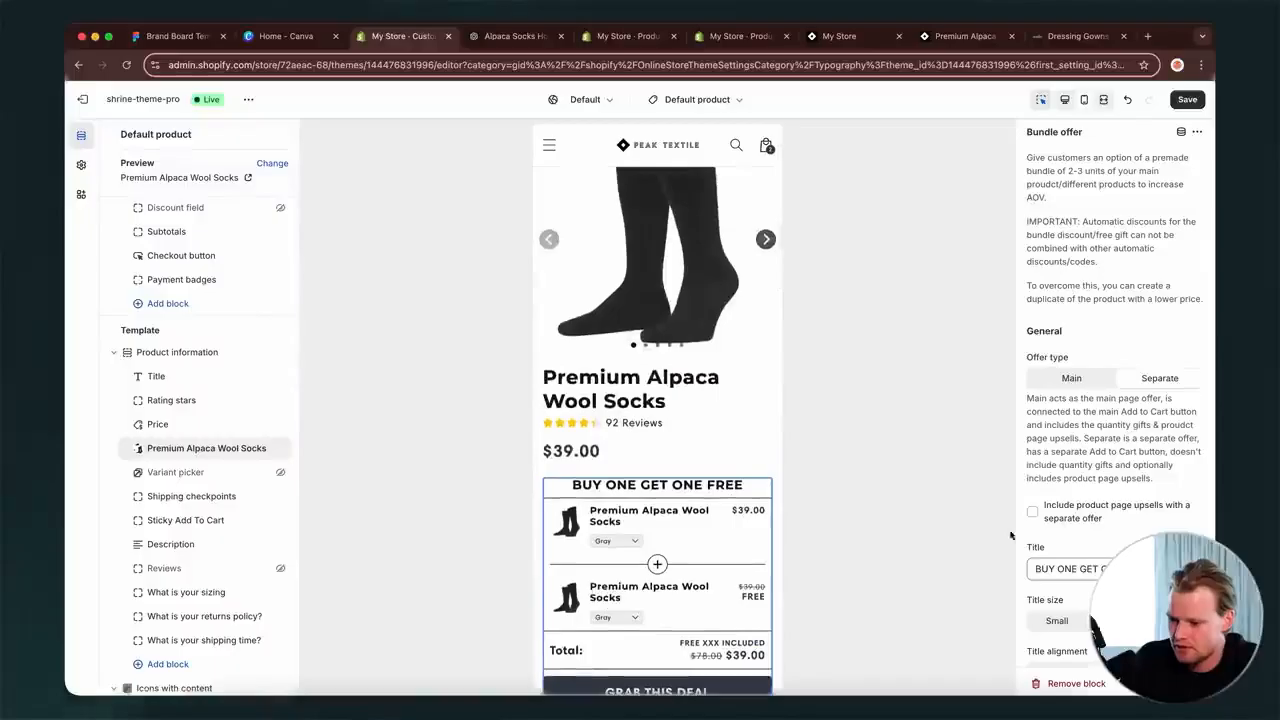
pyautogui.scroll(-8, 1034, 538)
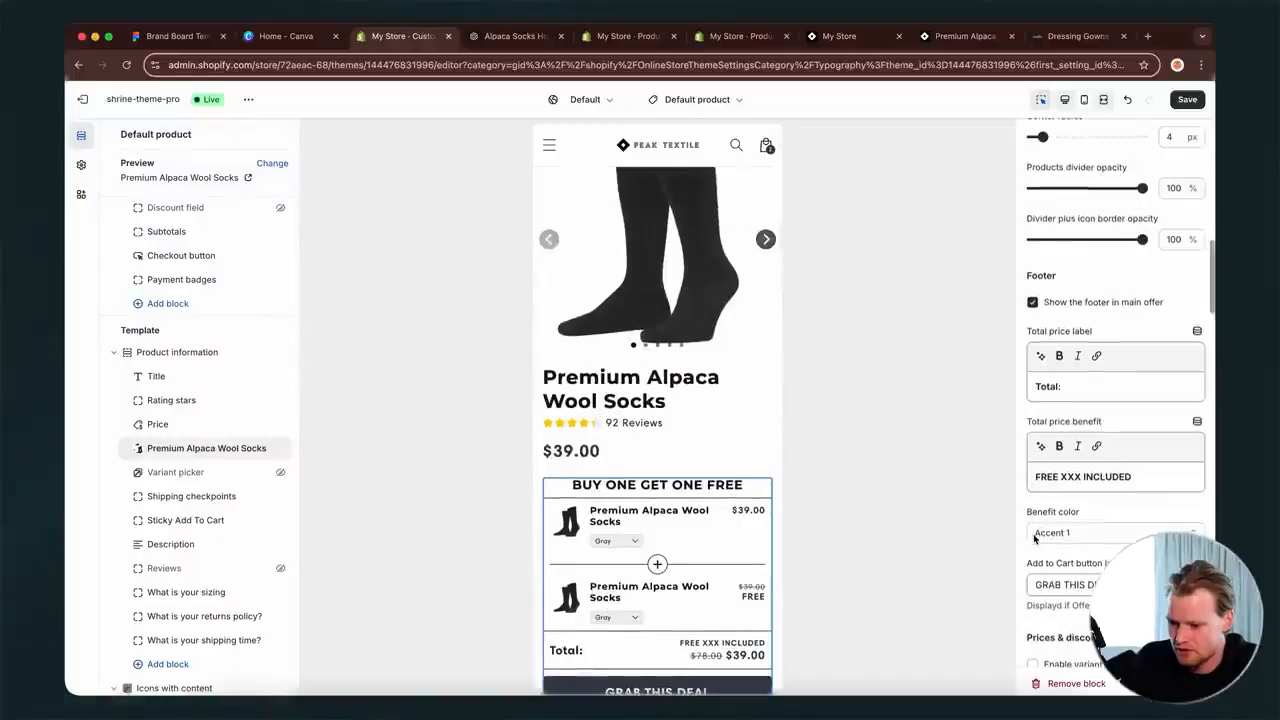
pyautogui.scroll(-2, 1035, 538)
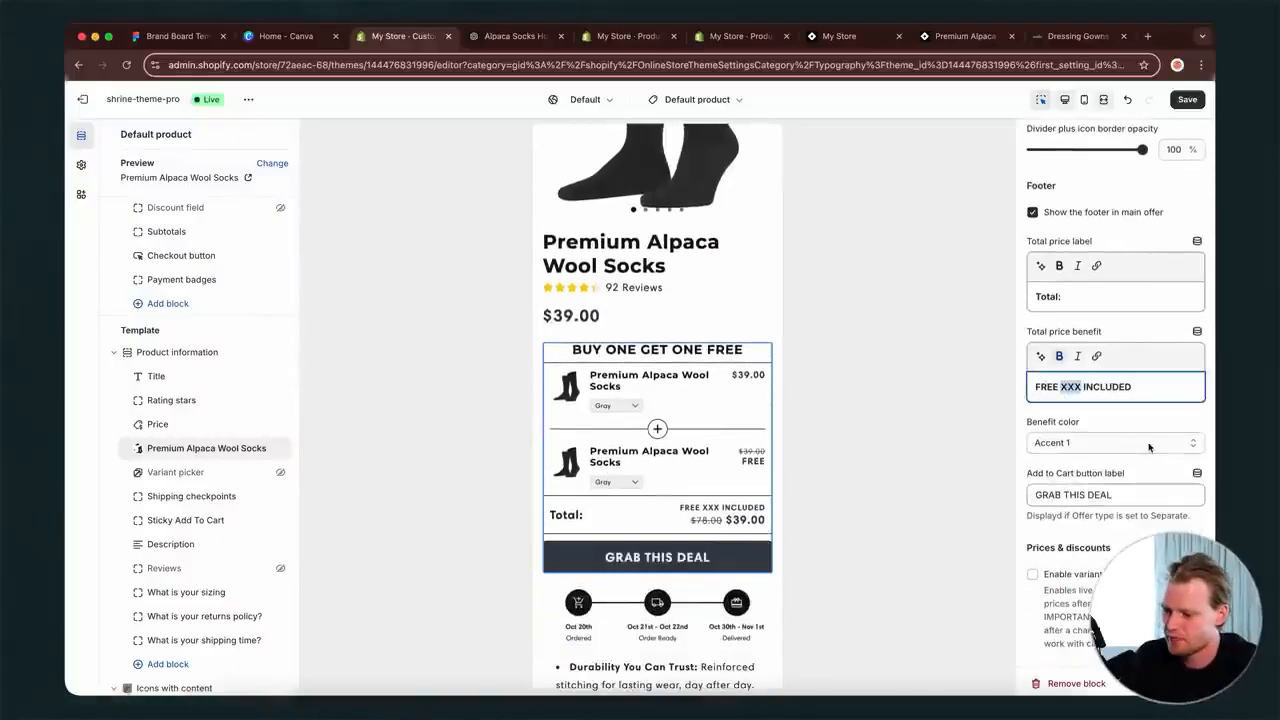
pyautogui.write('SOCKS')
pyautogui.scroll(-1, 1140, 450)
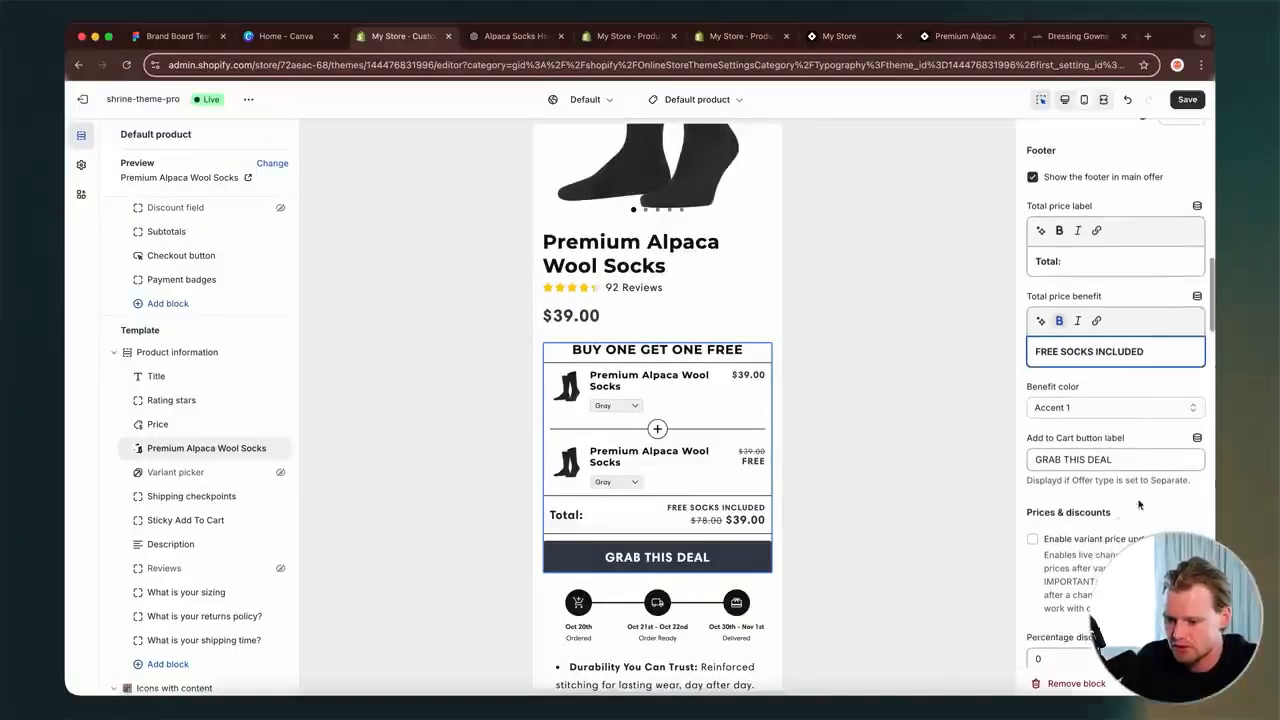
# - Set the bundle offer's Add to Cart button label to "ADD TO CART" and save the theme changes
pyautogui.click(1133, 461)
pyautogui.press('super+a')
pyautogui.write('ADD')
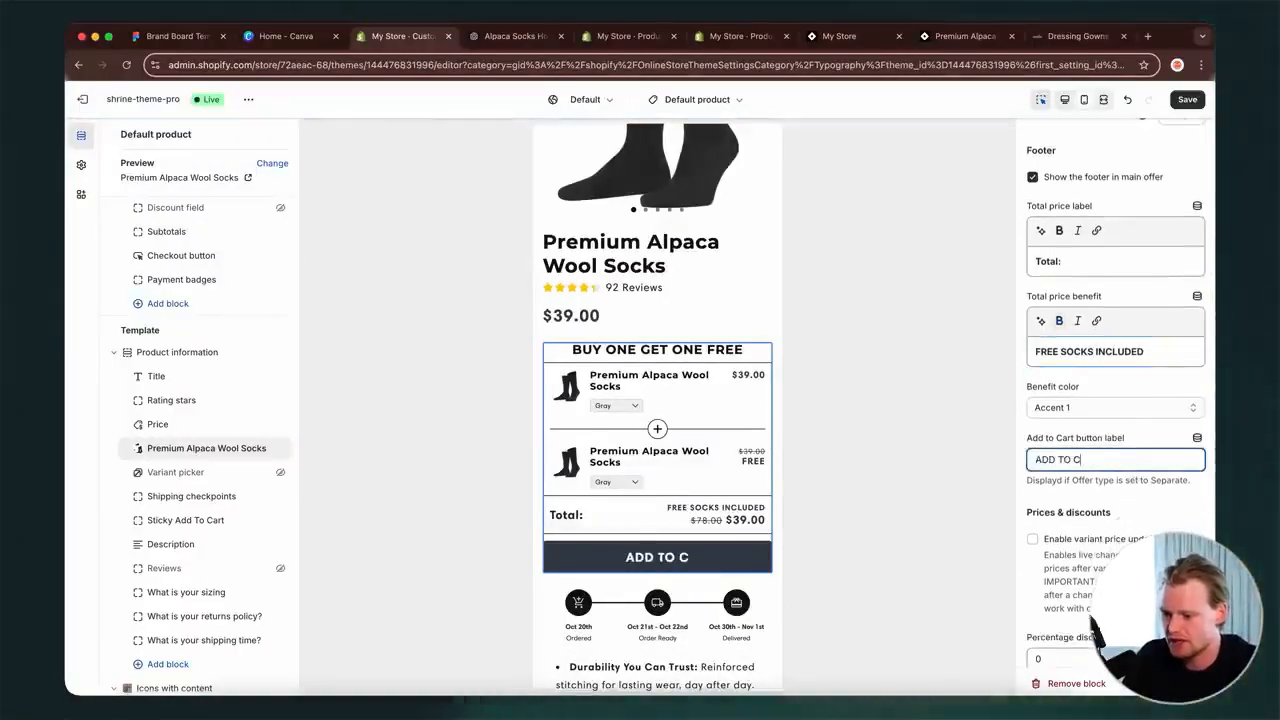
pyautogui.click(1187, 99)
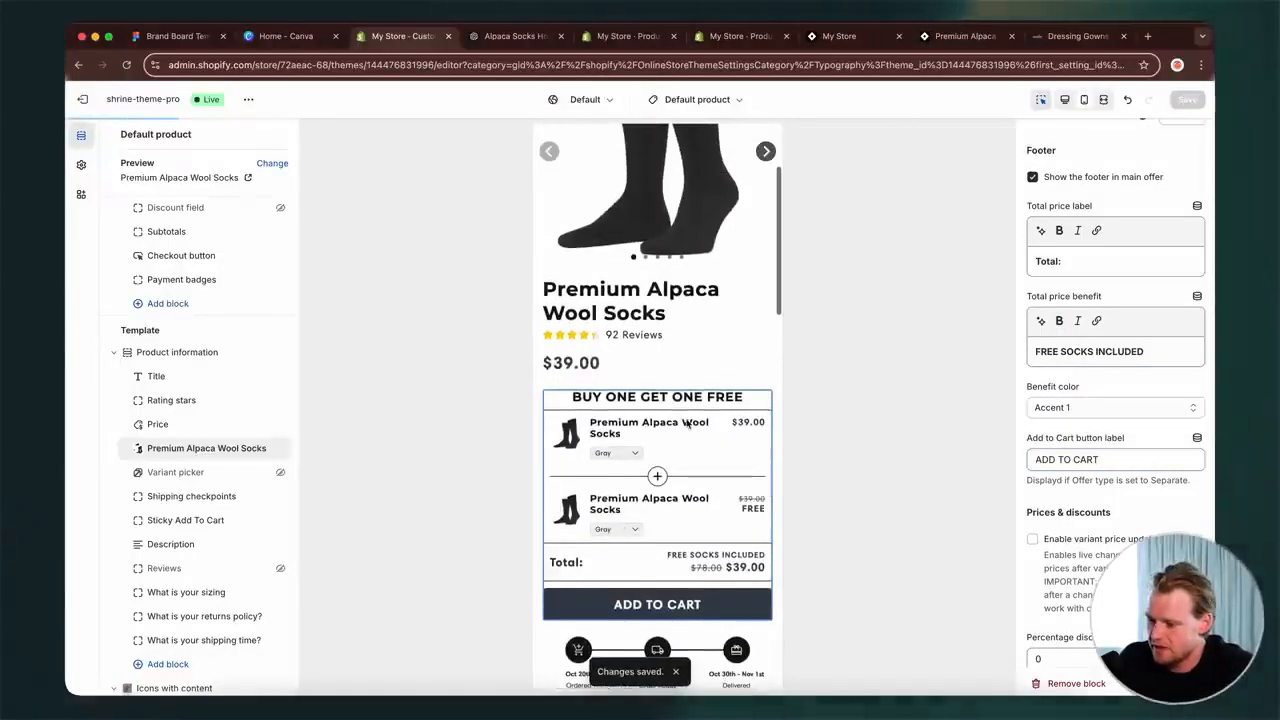
# - Return to the product's admin page and review its media, variants, category metafields and search engine listing
pyautogui.click(839, 36)
pyautogui.click(660, 38)
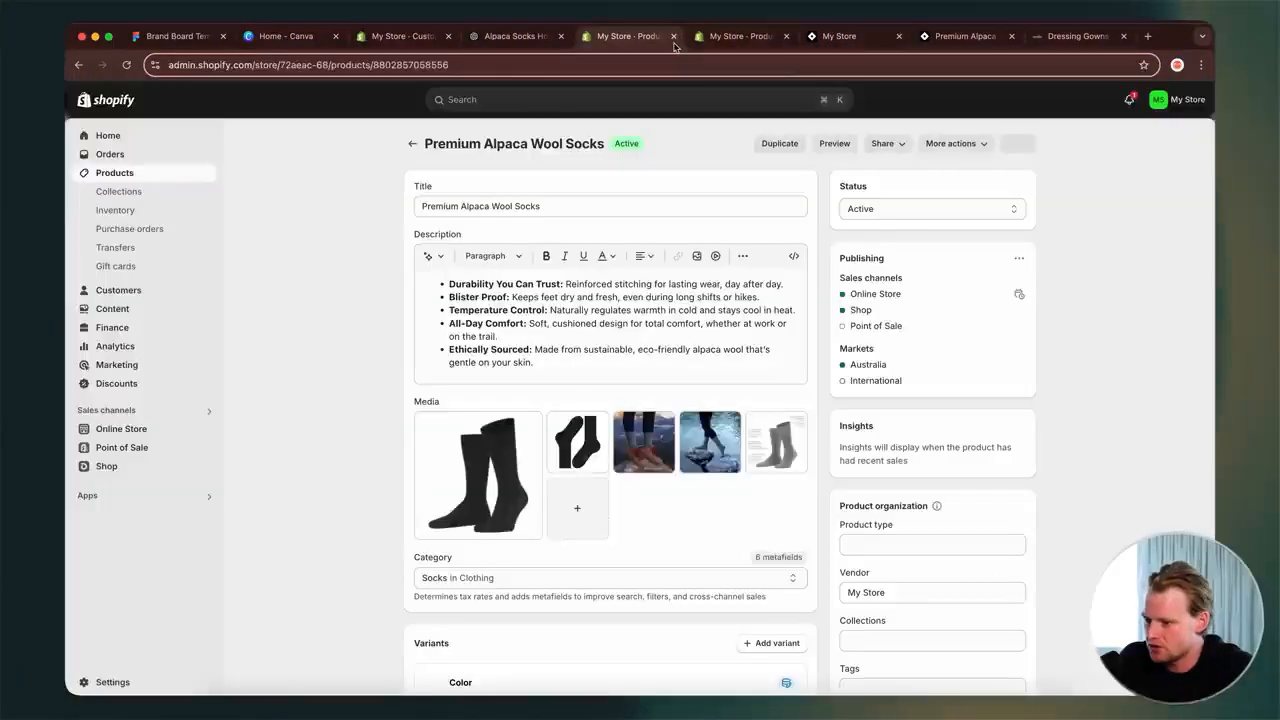
pyautogui.scroll(-6, 705, 514)
pyautogui.scroll(1, 670, 482)
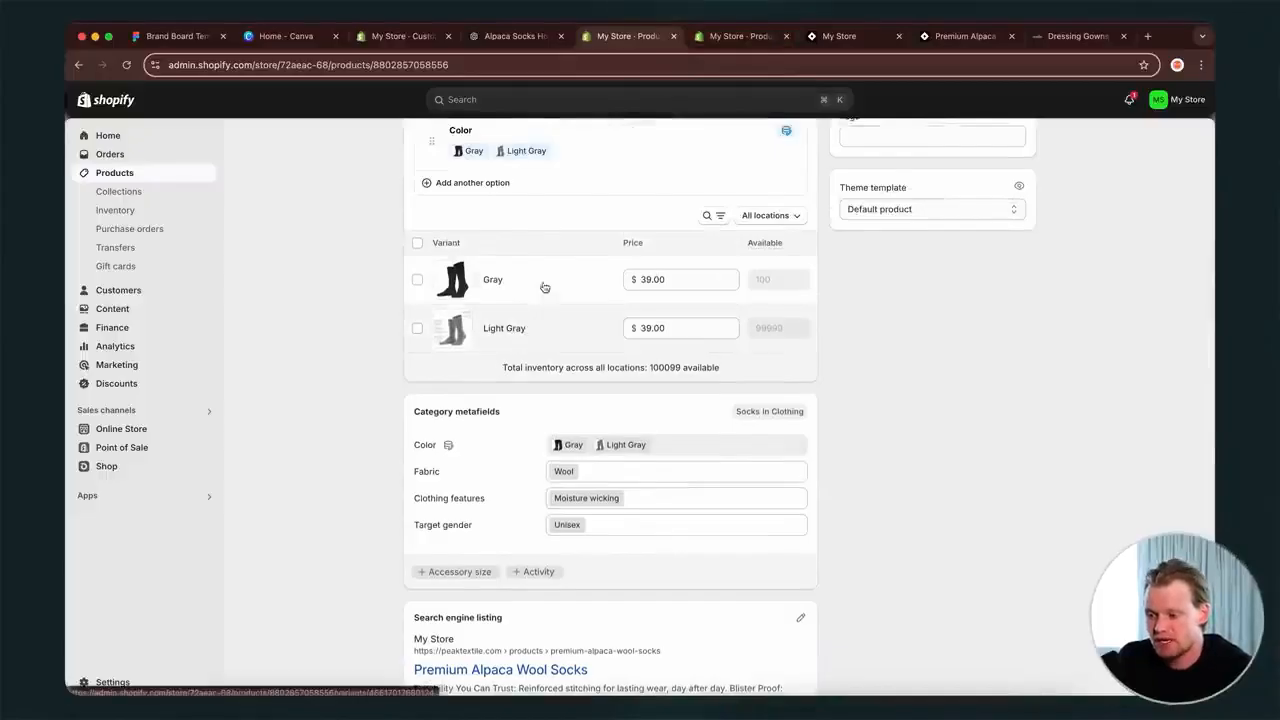
pyautogui.scroll(2, 628, 400)
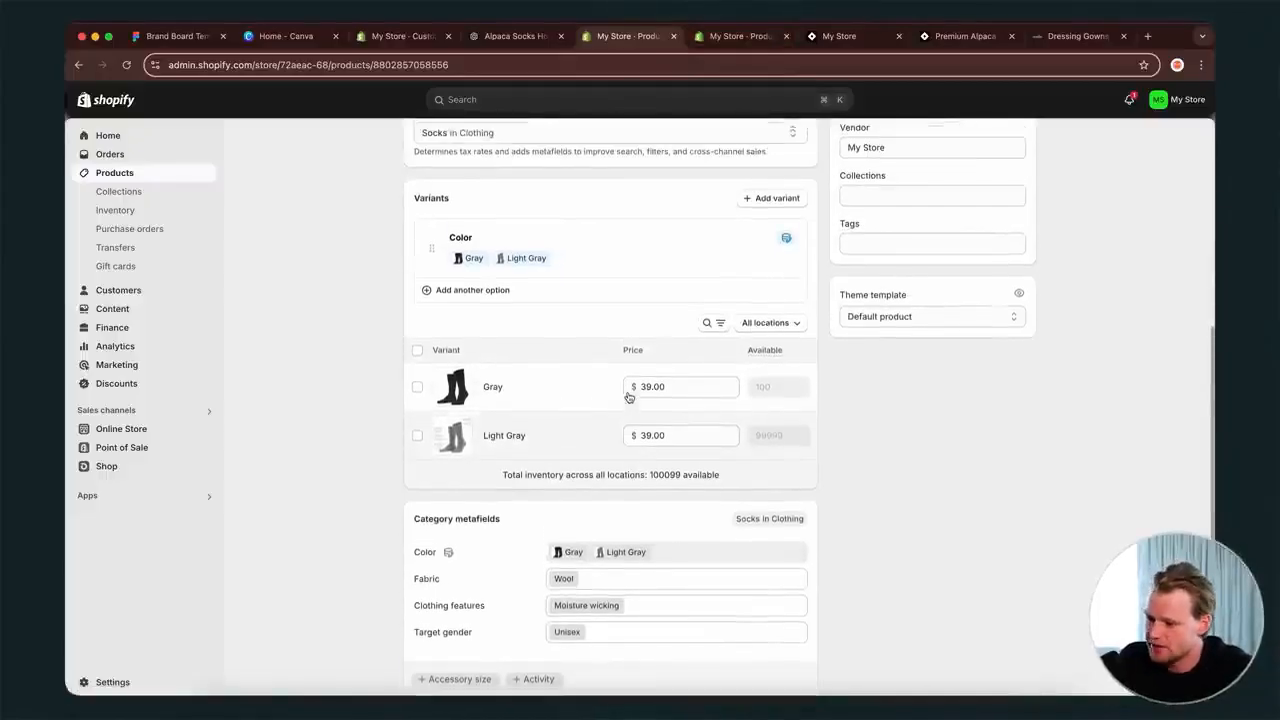
pyautogui.scroll(-3, 628, 394)
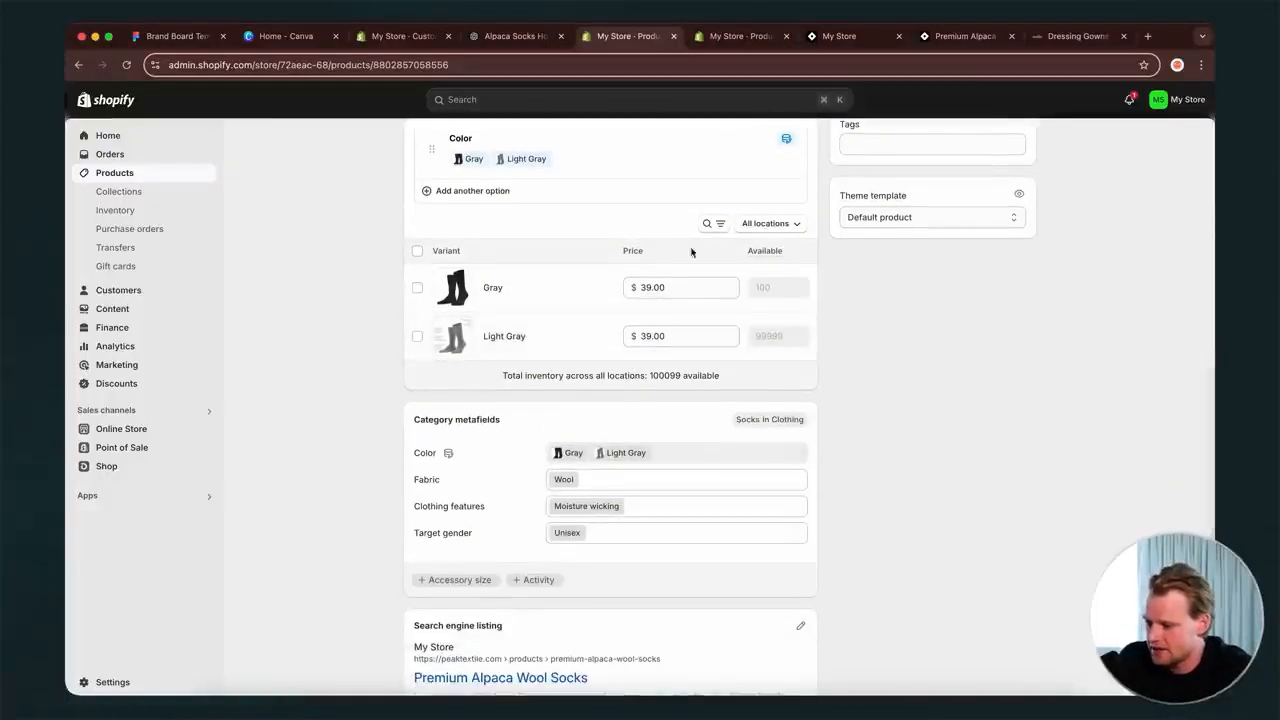
pyautogui.scroll(-3, 663, 402)
pyautogui.scroll(1, 663, 402)
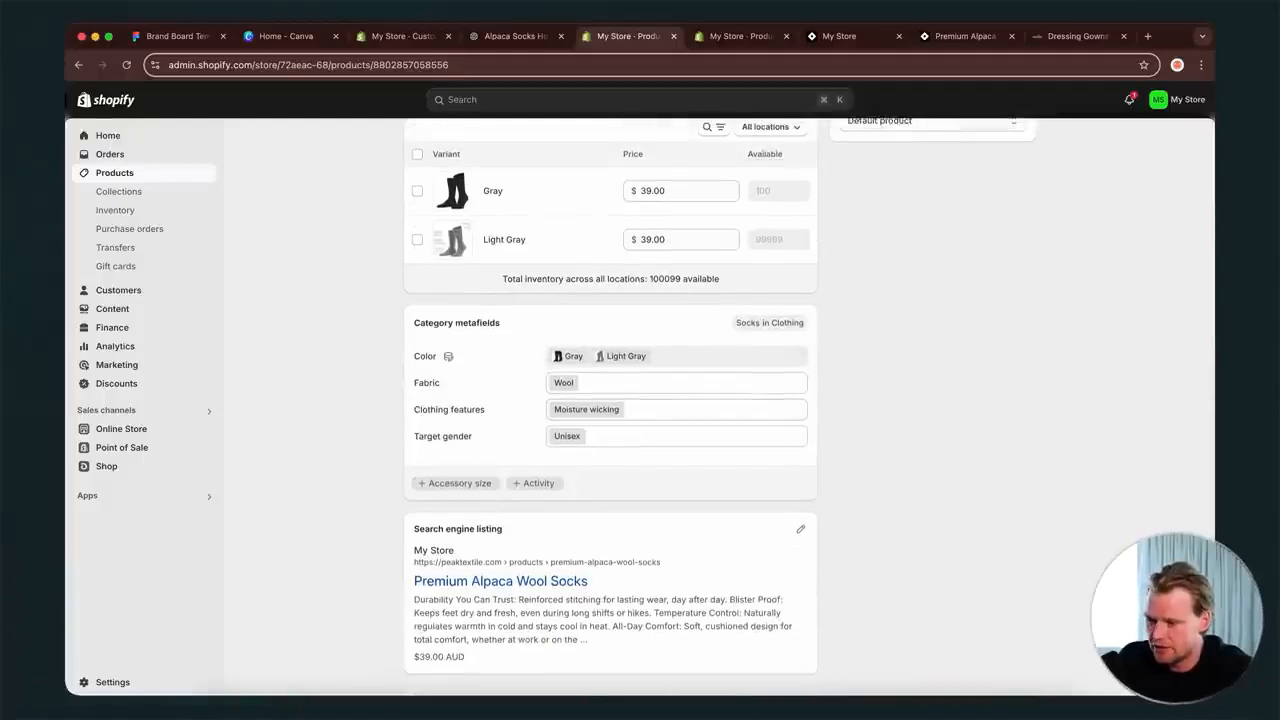
pyautogui.scroll(10, 403, 324)
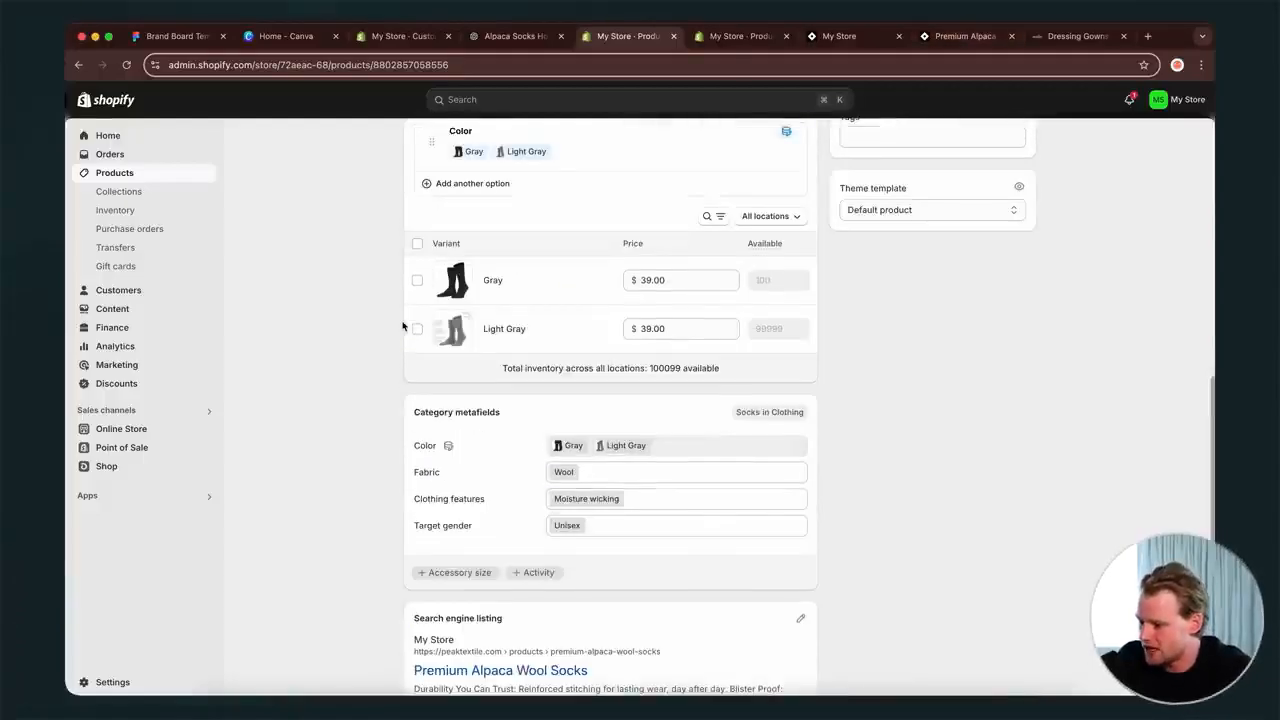
pyautogui.click(958, 143)
pyautogui.scroll(-2, 766, 363)
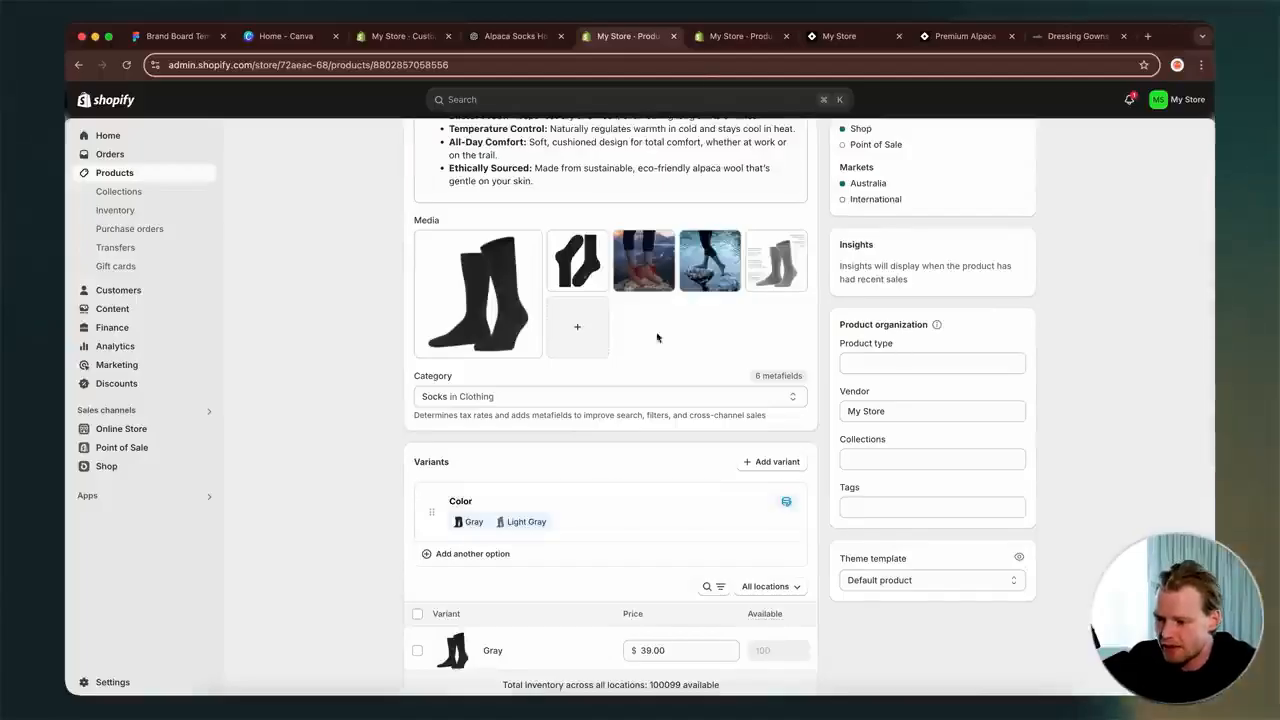
pyautogui.scroll(2, 766, 363)
# - Open the Premium Alpaca Wool Socks search engine listing for editing
pyautogui.scroll(-10, 800, 450)
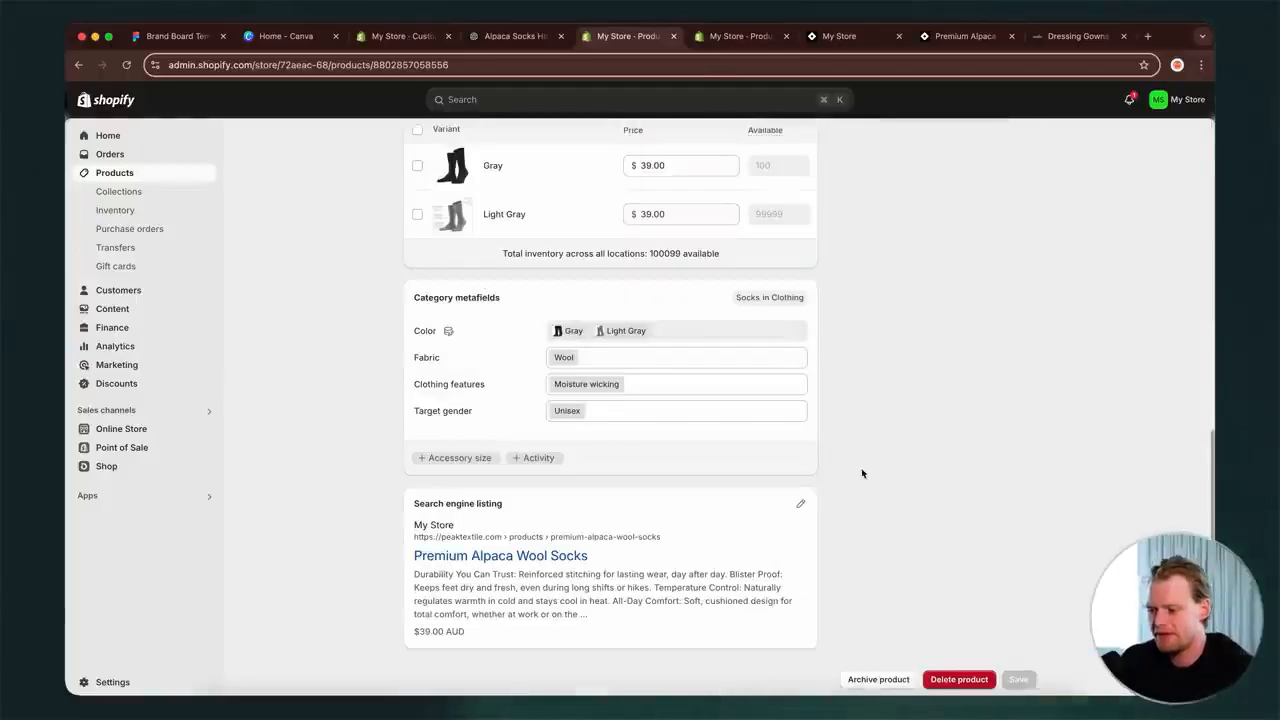
pyautogui.click(801, 510)
pyautogui.scroll(-5, 614, 589)
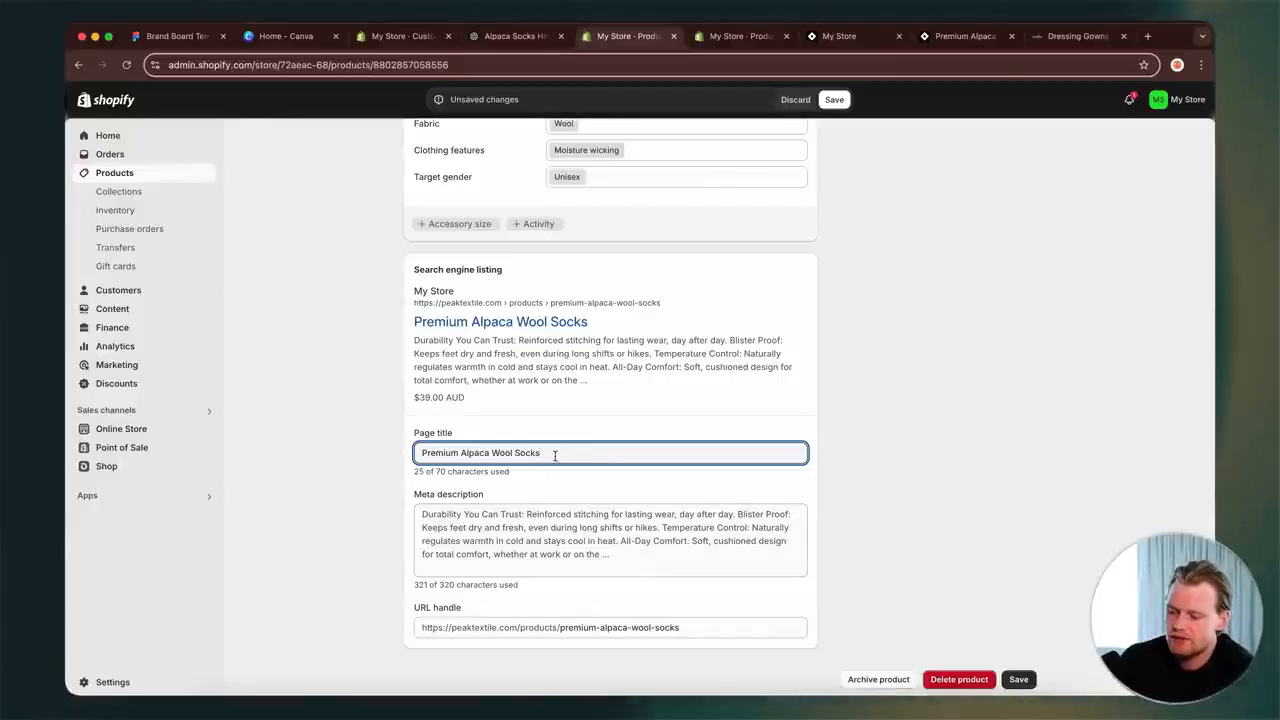
# - Try appending "- BOGO" to the search engine page title and check the URL handle
pyautogui.write('- BOGO')
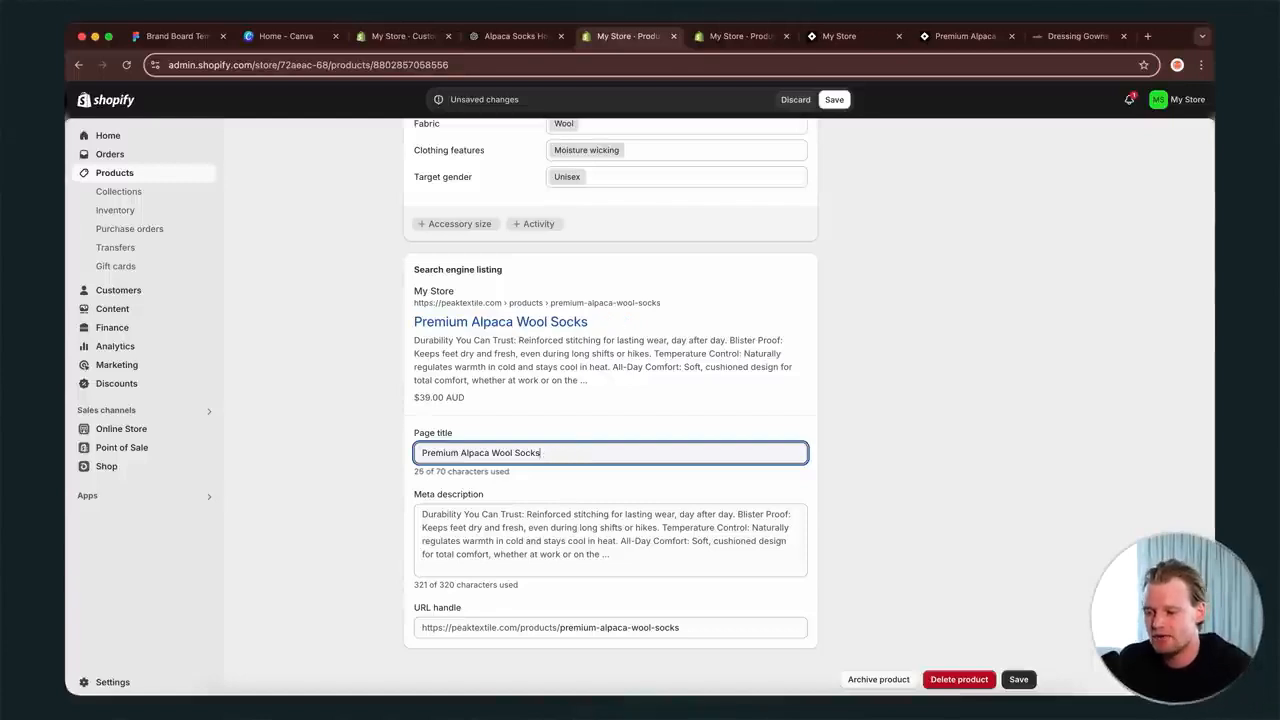
pyautogui.moveTo(429, 452); pyautogui.dragTo(578, 457)
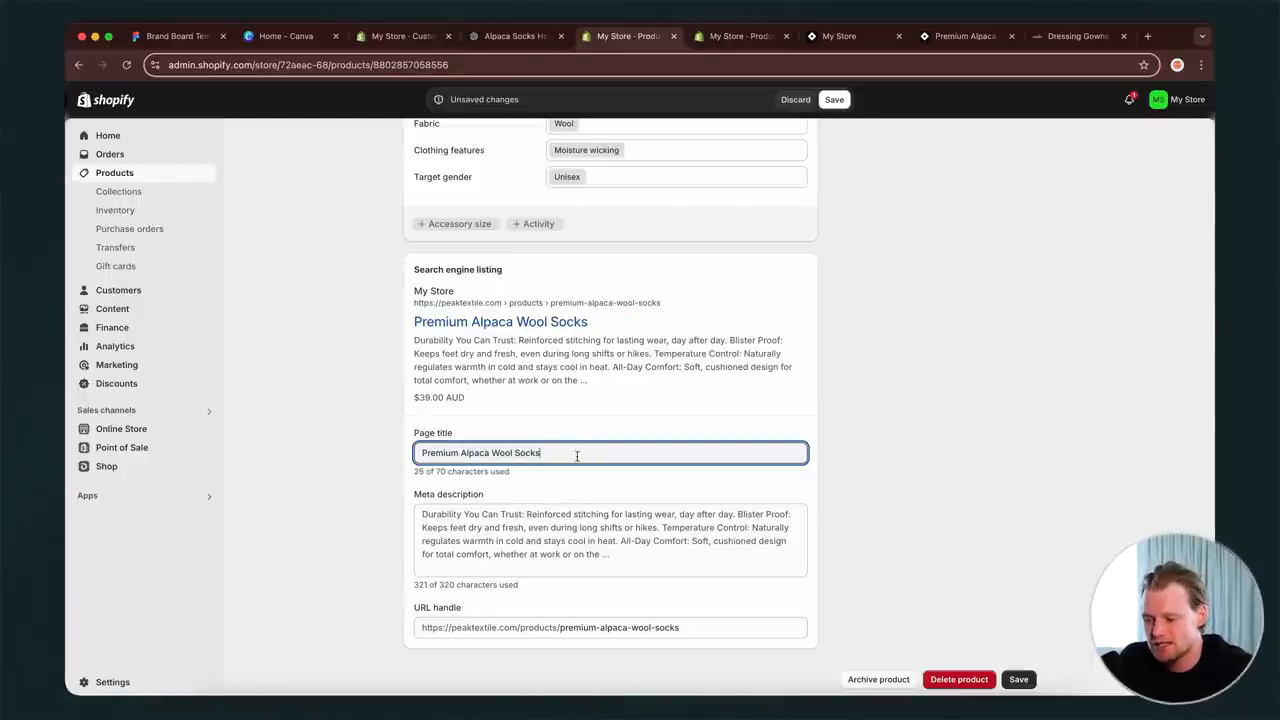
pyautogui.moveTo(670, 630); pyautogui.dragTo(553, 630)
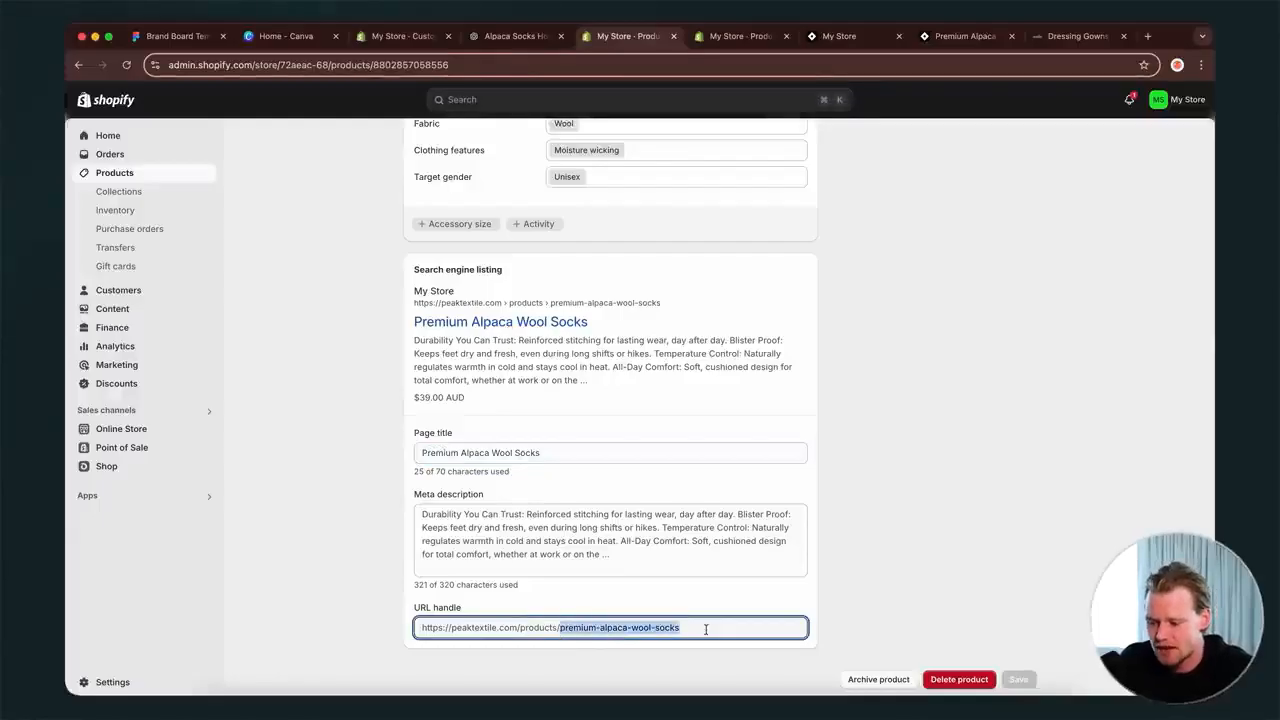
# - Expand the meta description to the full product description text and copy all of it
pyautogui.click(651, 562)
pyautogui.hotkey('ctrl', 'v')
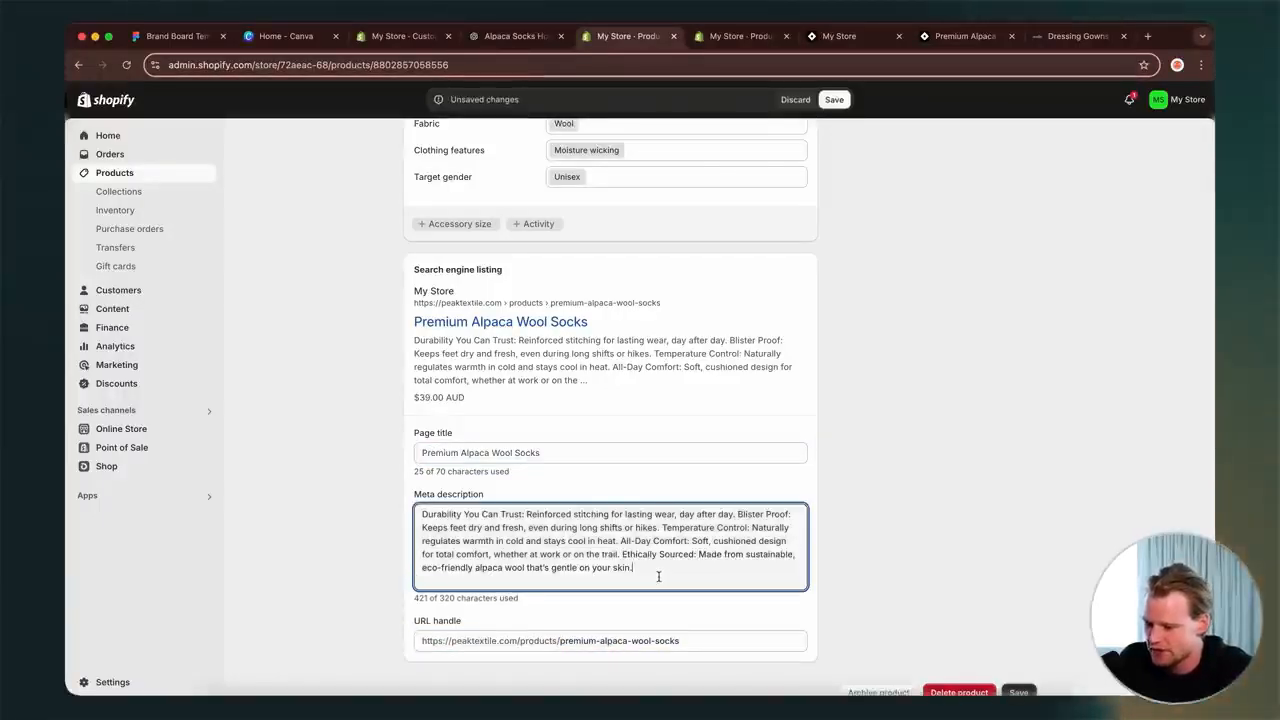
pyautogui.moveTo(658, 576); pyautogui.dragTo(356, 469)
pyautogui.hotkey('ctrl', 'c')
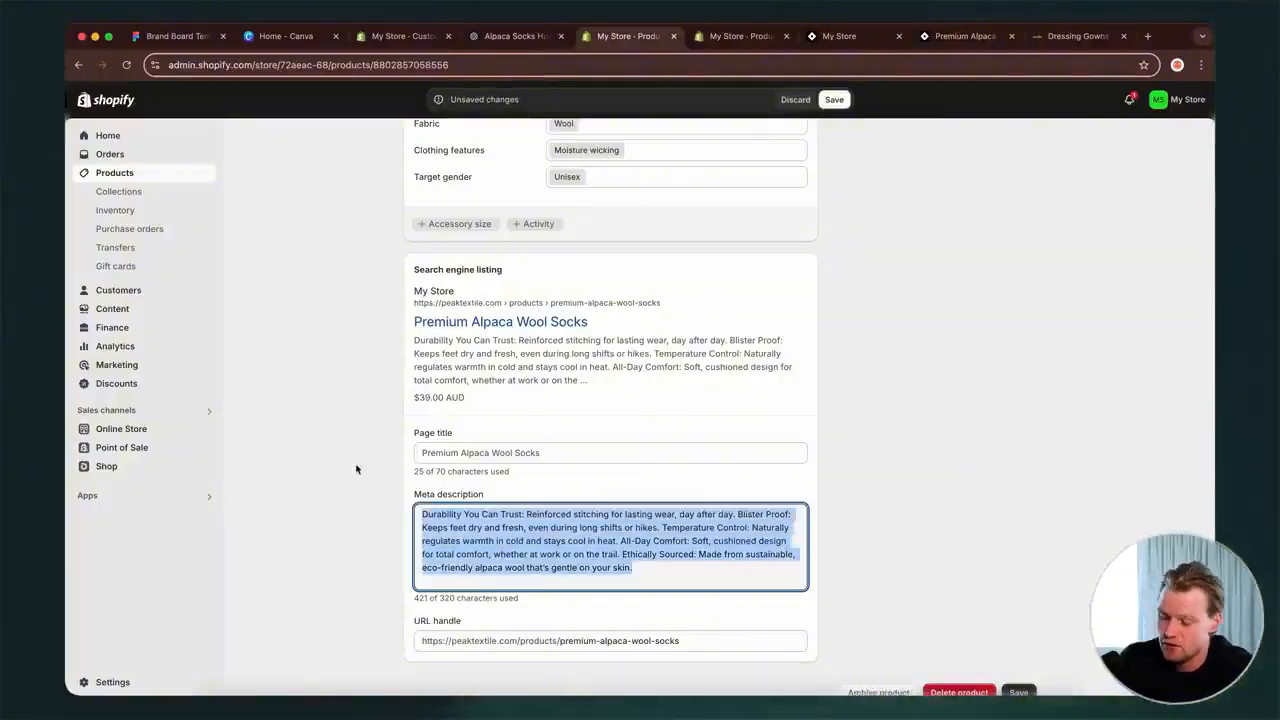
# - Switch to ChatGPT and send "change this meta description to be seo optimised" followed by the copied meta description
pyautogui.click(395, 38)
pyautogui.click(501, 38)
pyautogui.click(609, 653)
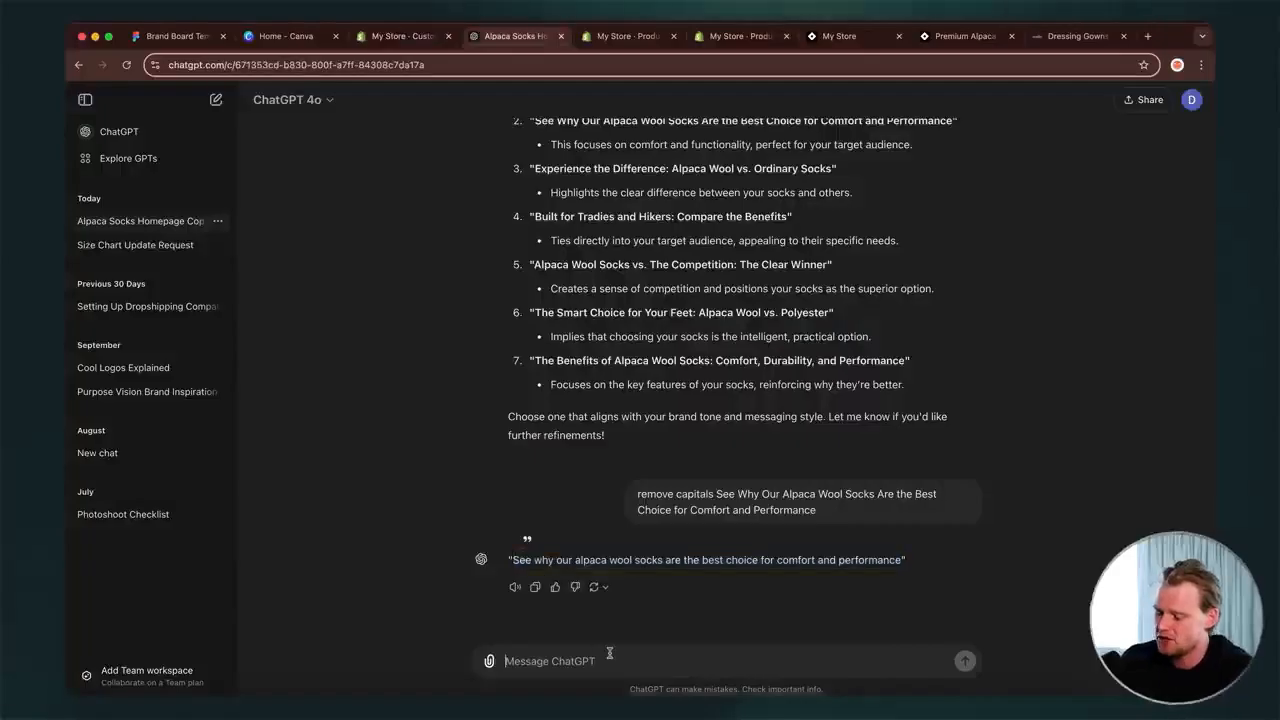
pyautogui.write('change this meta')
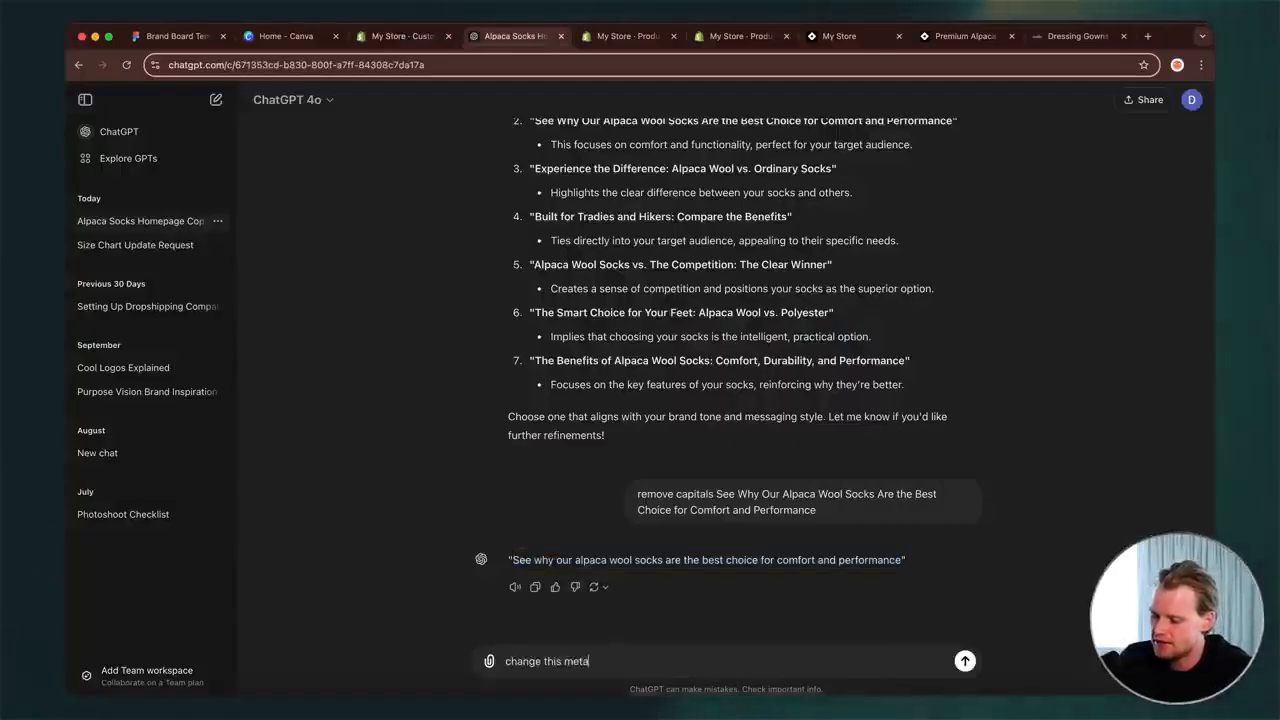
pyautogui.write(' description to be seo optimised')
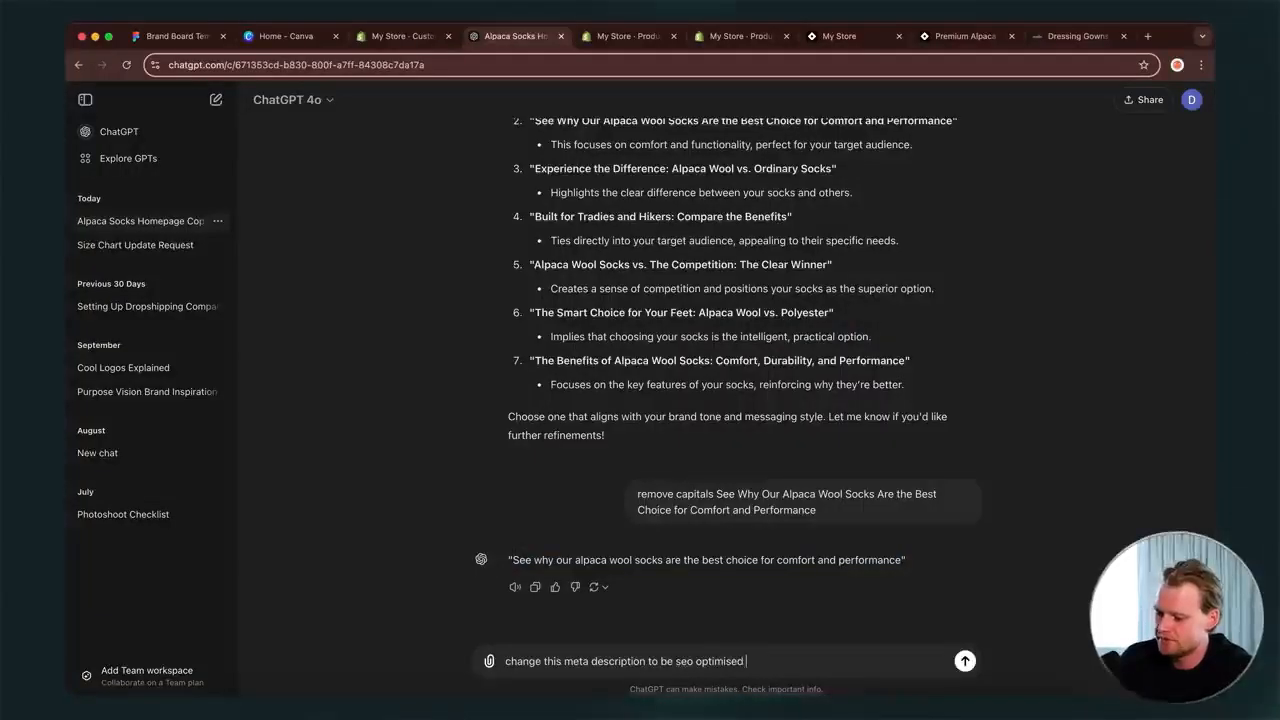
pyautogui.hotkey('ctrl', 'v')
pyautogui.press('Return')
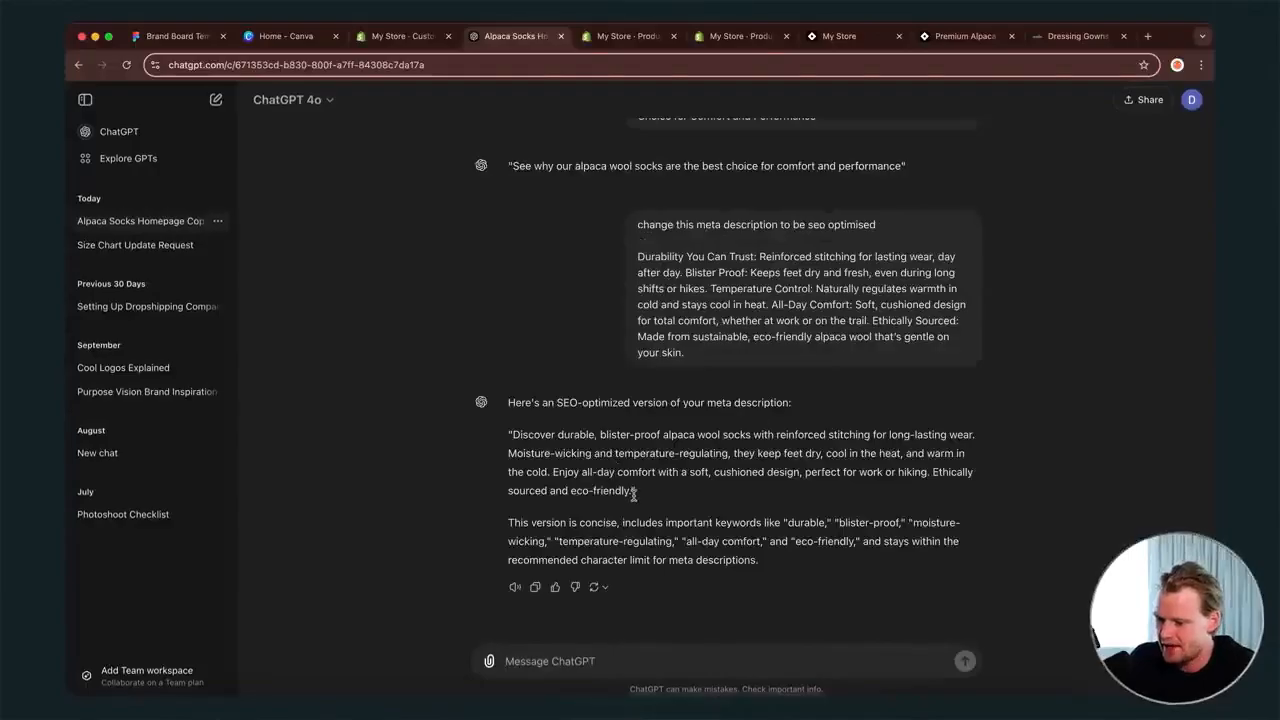
# - Replace the product's meta description in Shopify with the SEO-optimized text from ChatGPT's reply and save the product
pyautogui.moveTo(633, 493); pyautogui.dragTo(513, 434)
pyautogui.hotkey('ctrl', 'c')
pyautogui.hotkey('ctrl', 'Tab')
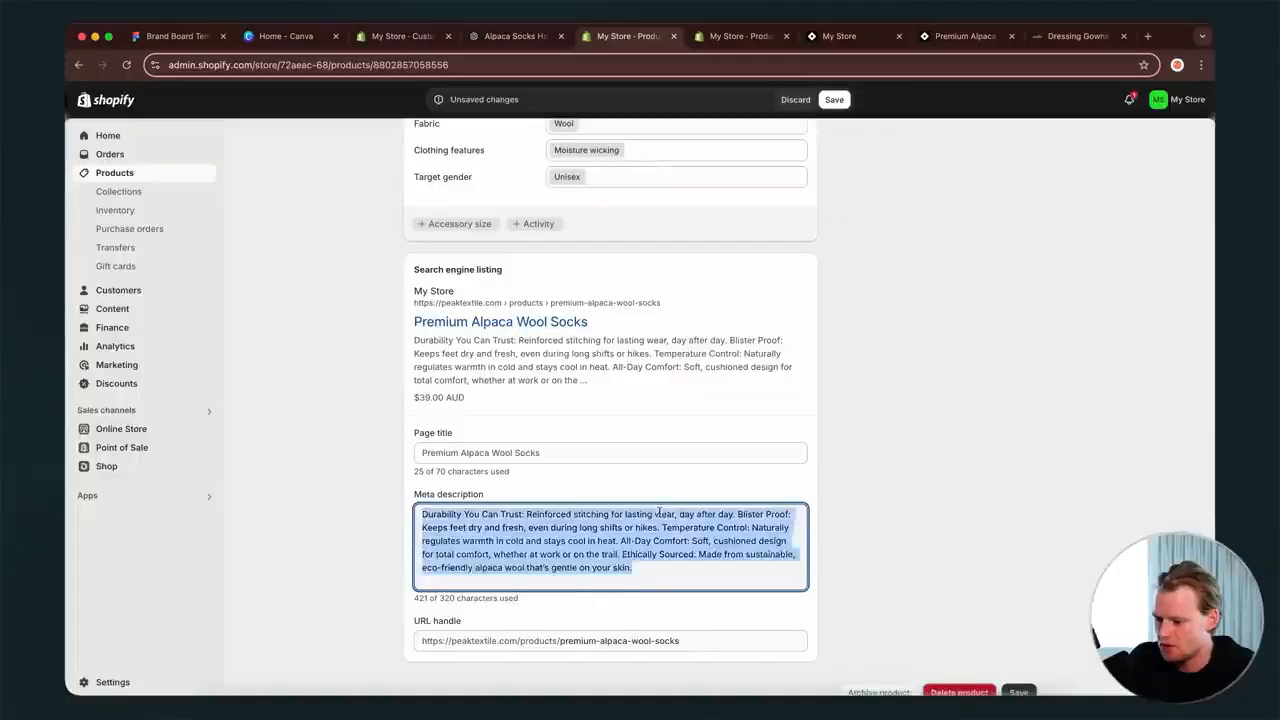
pyautogui.hotkey('ctrl', 'v')
pyautogui.click(1018, 680)
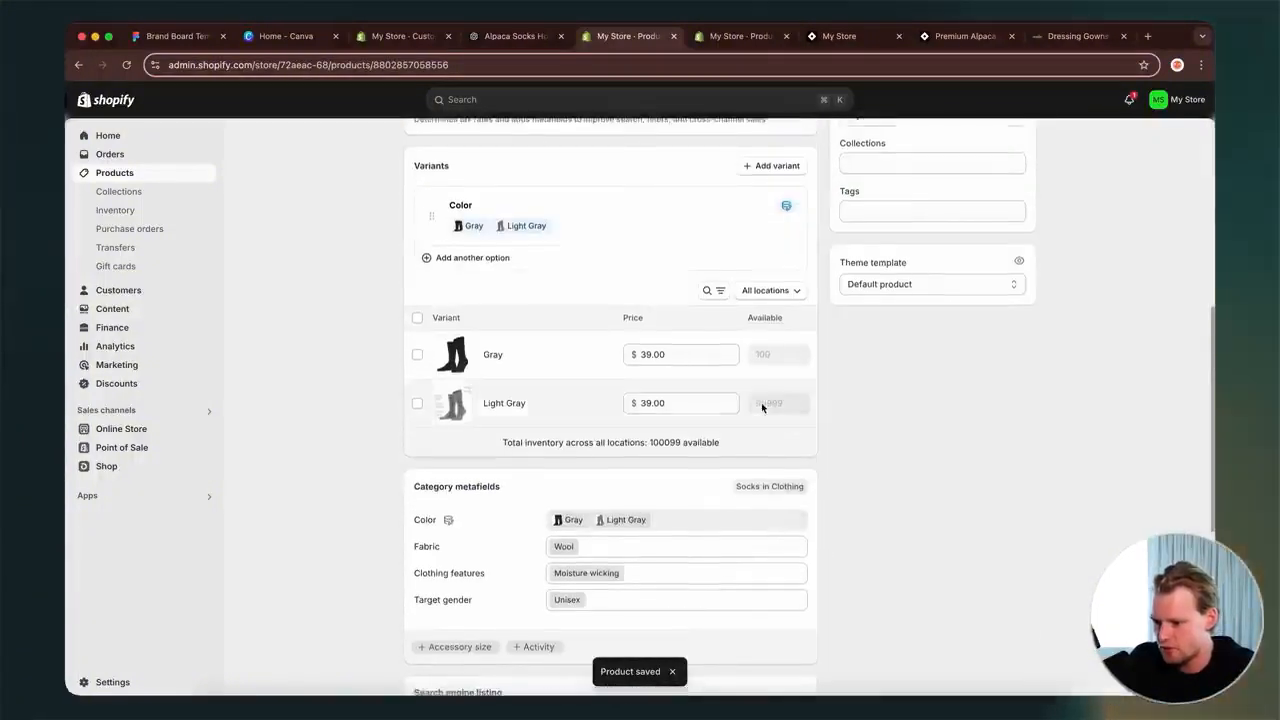
# - Enter "Socks" as the product's collection, start creating that new collection and look over its form
pyautogui.scroll(5, 761, 402)
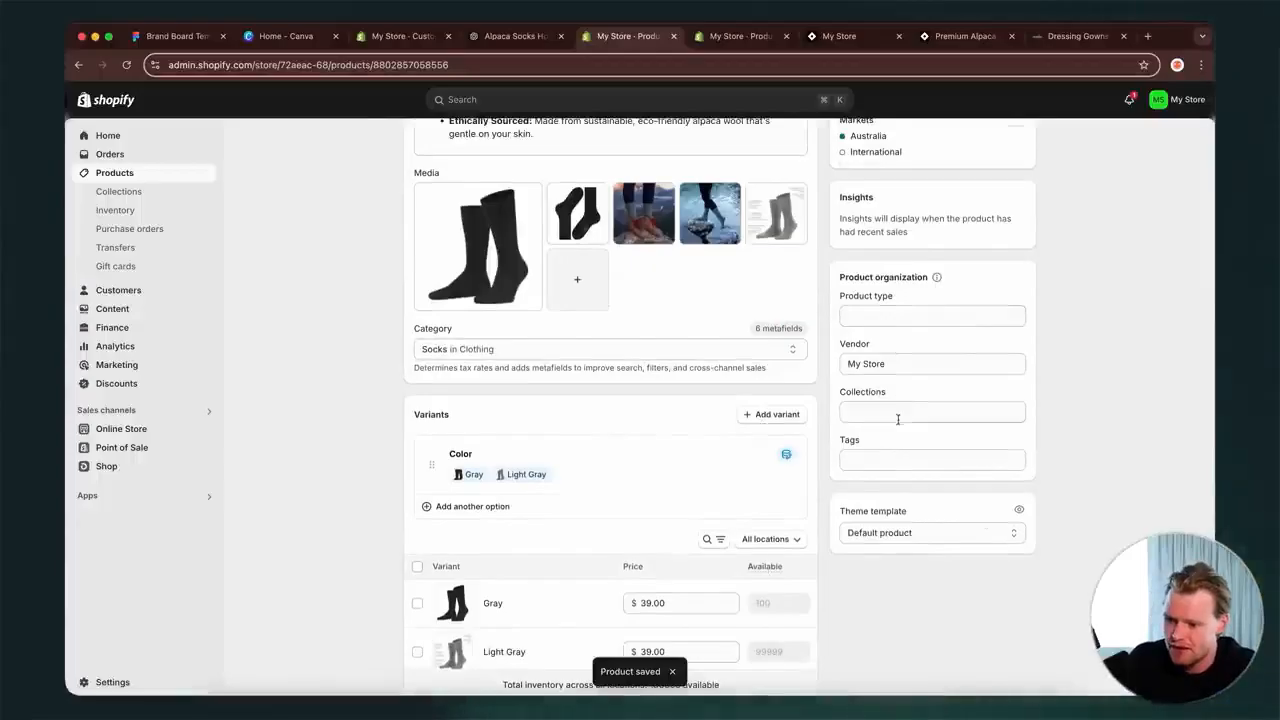
pyautogui.click(898, 414)
pyautogui.click(894, 311)
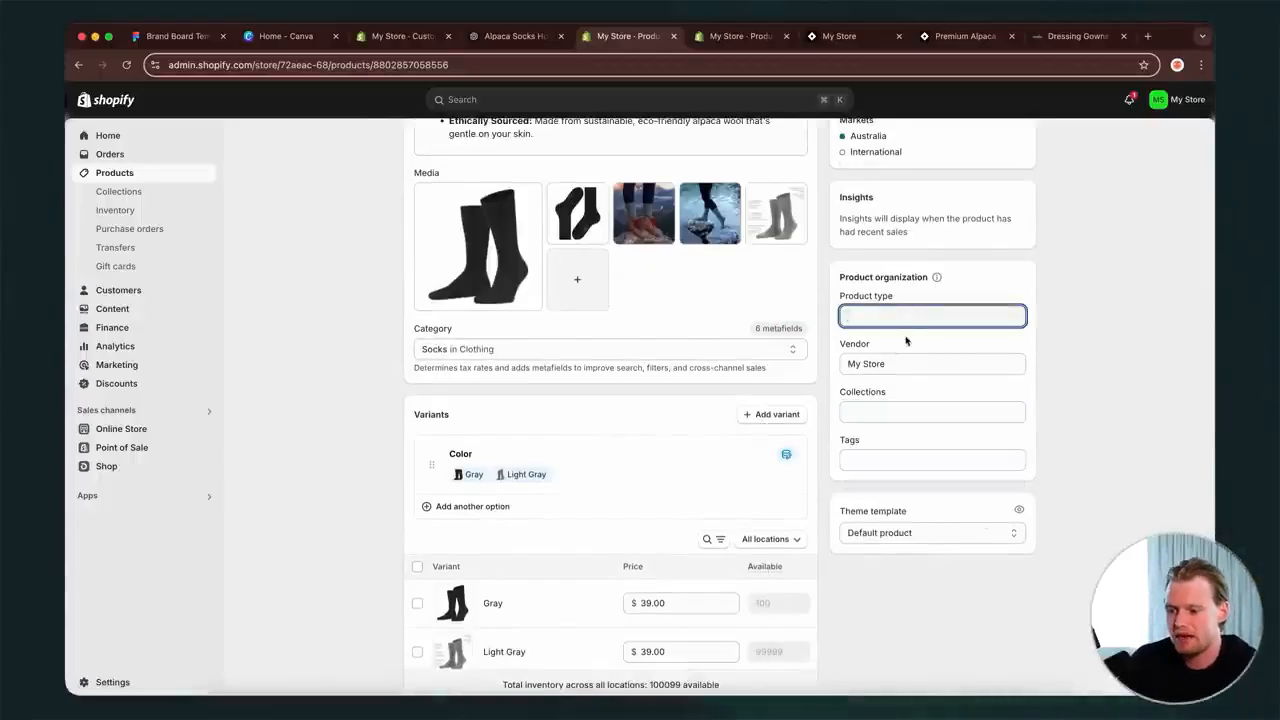
pyautogui.click(878, 413)
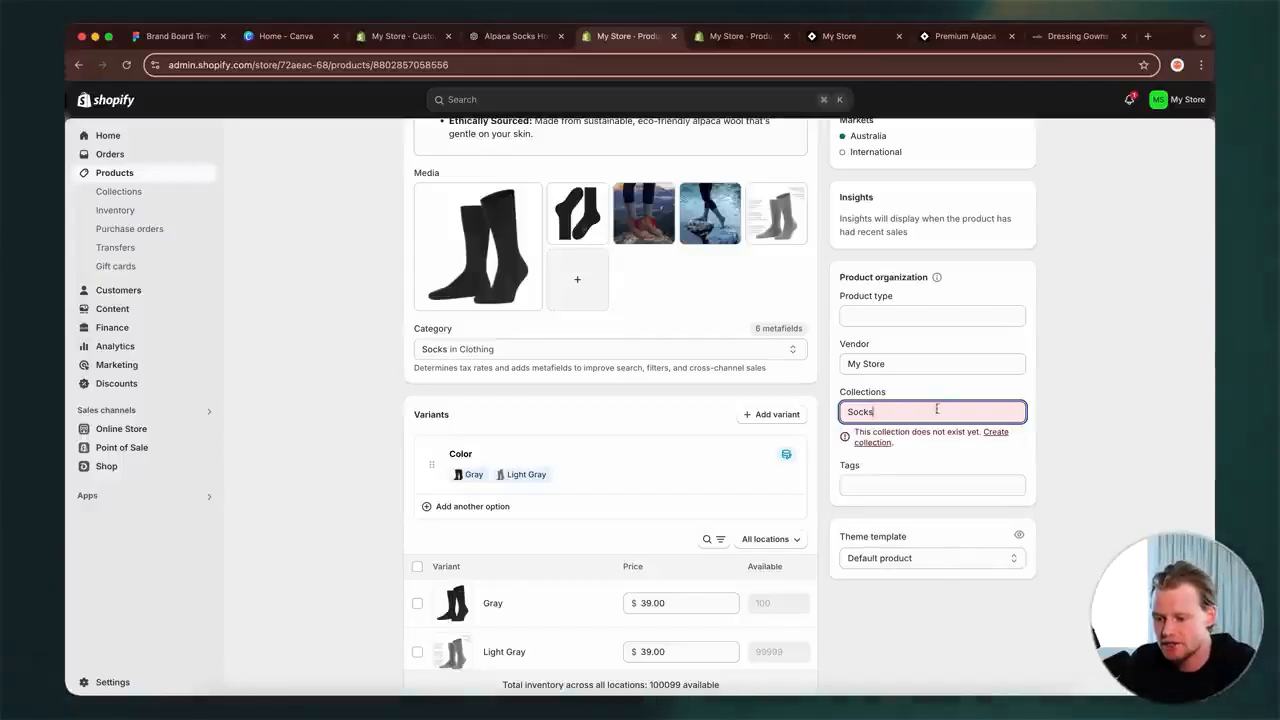
pyautogui.click(994, 433)
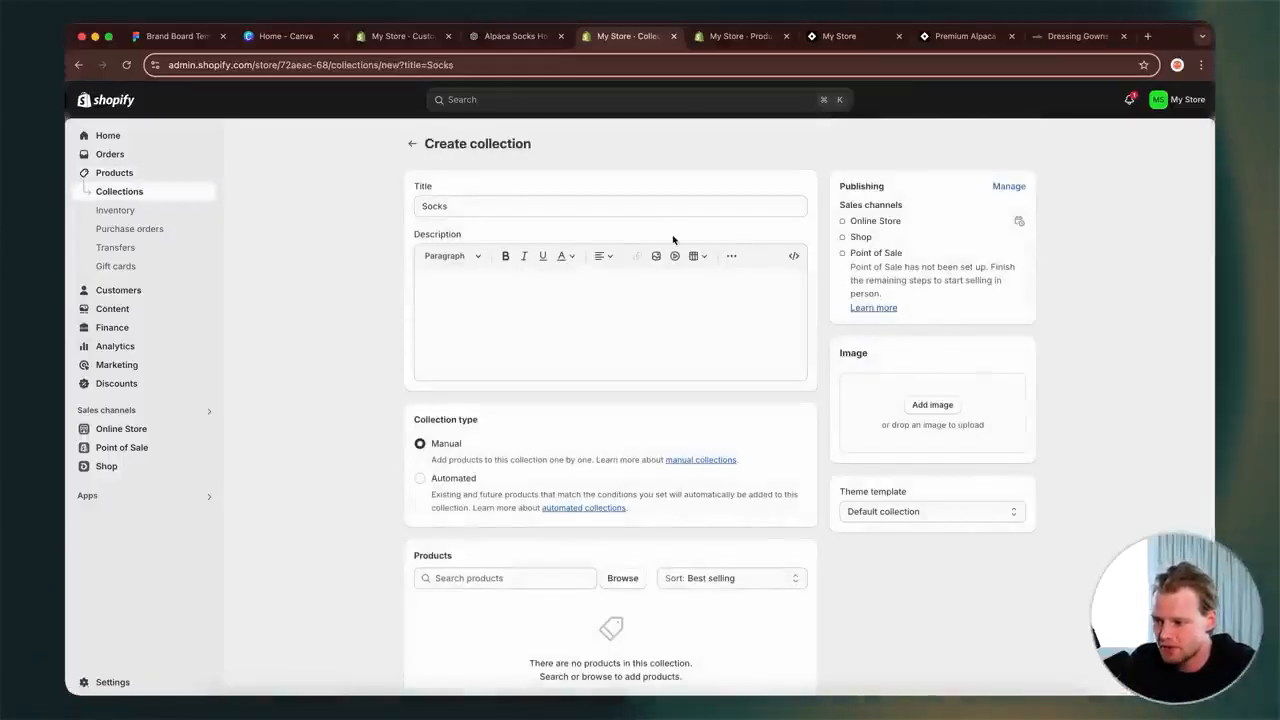
pyautogui.click(677, 205)
pyautogui.click(684, 289)
pyautogui.scroll(-2, 684, 289)
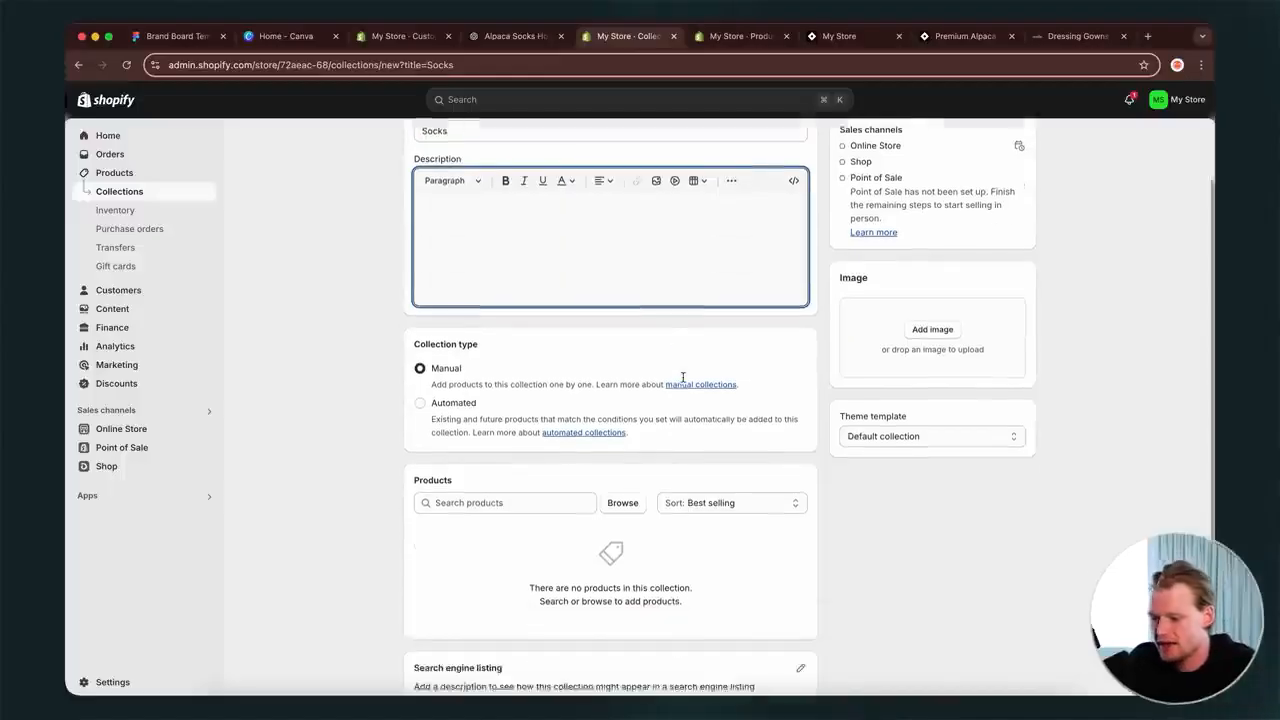
pyautogui.scroll(2, 658, 585)
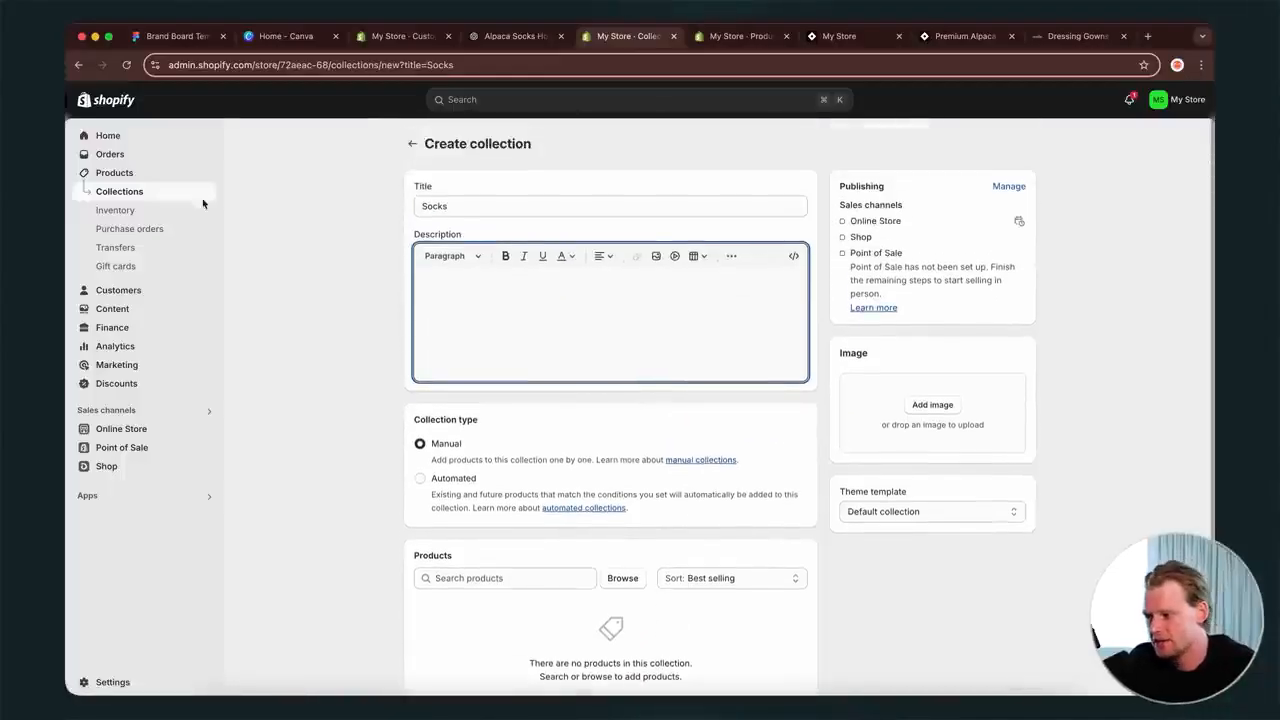
# - Examine how The Oodie's store navigation groups its Kids and Sleepwear products into collections
pyautogui.click(1077, 37)
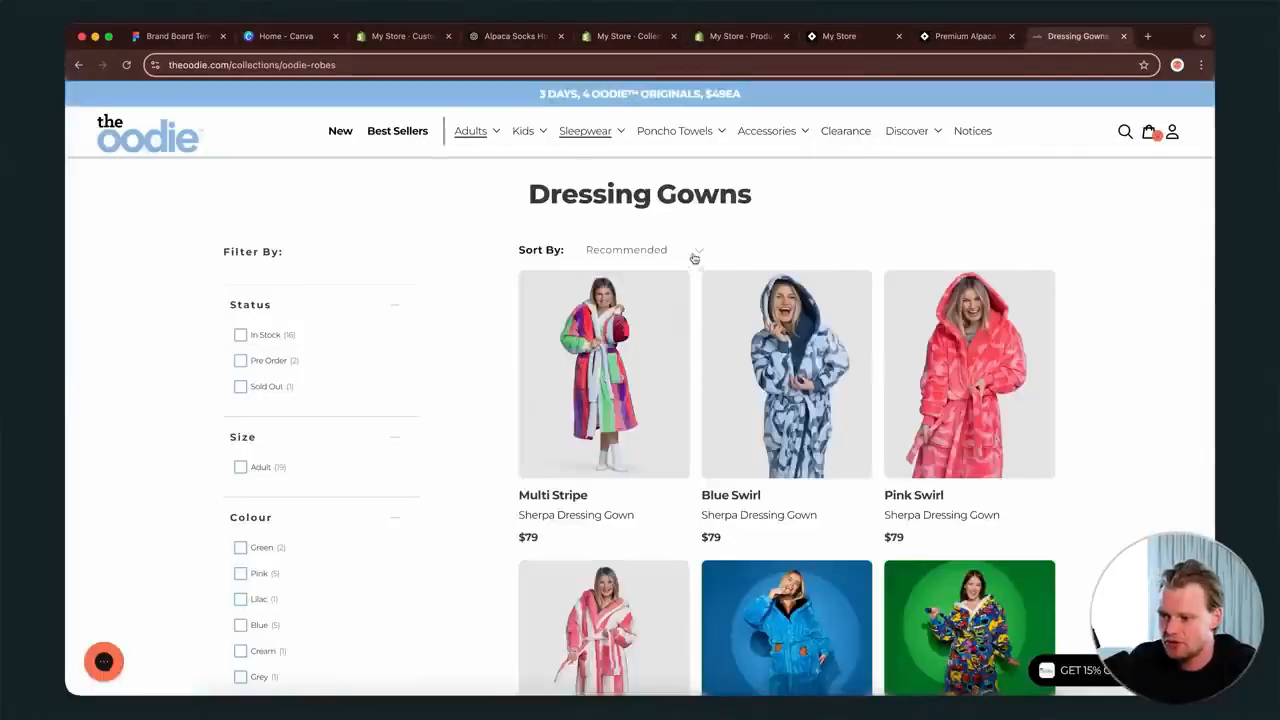
pyautogui.moveTo(534, 135)
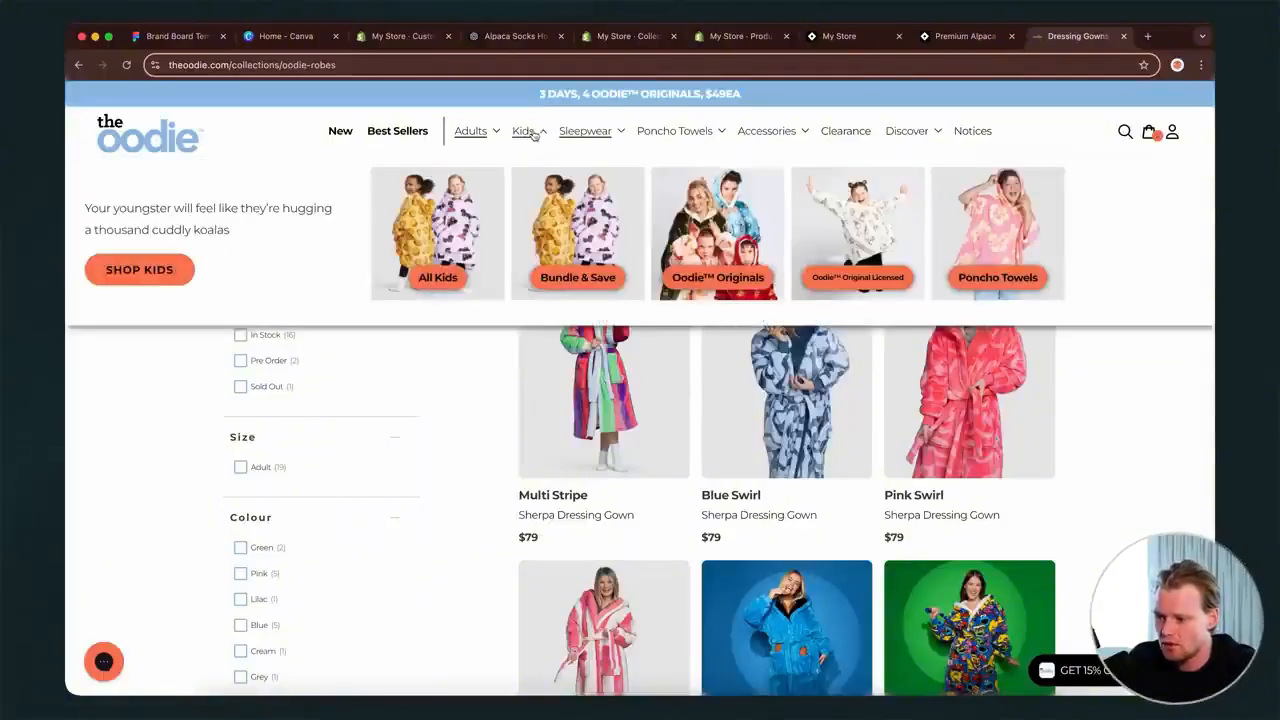
pyautogui.moveTo(603, 136)
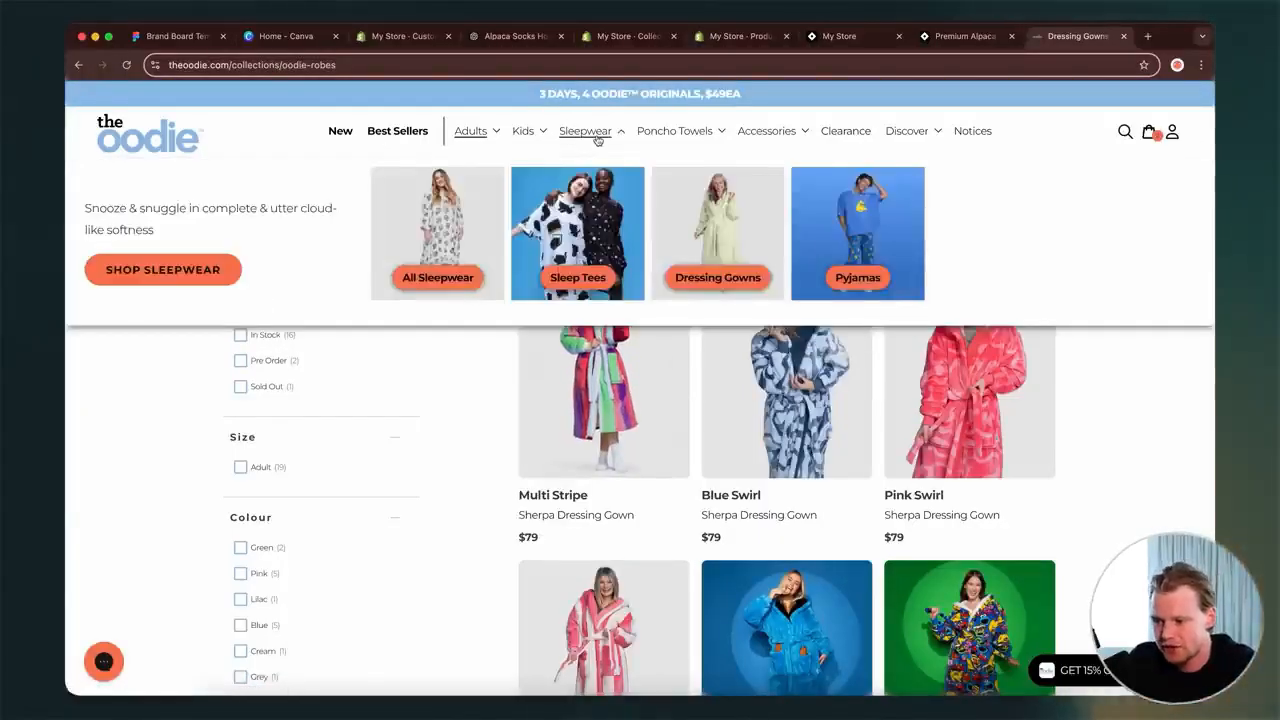
pyautogui.click(955, 36)
pyautogui.click(697, 40)
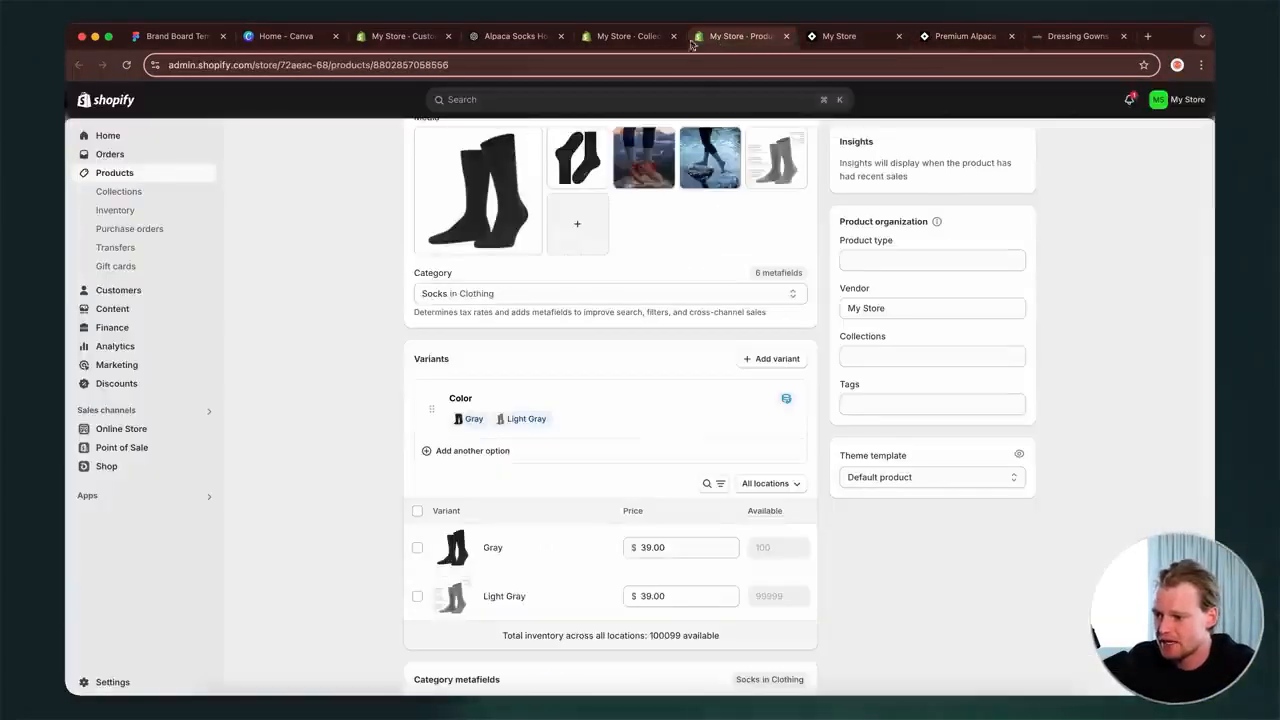
# - Add Premium Alpaca Wool Socks to the new manual Socks collection and save the collection
pyautogui.click(628, 37)
pyautogui.scroll(-3, 931, 437)
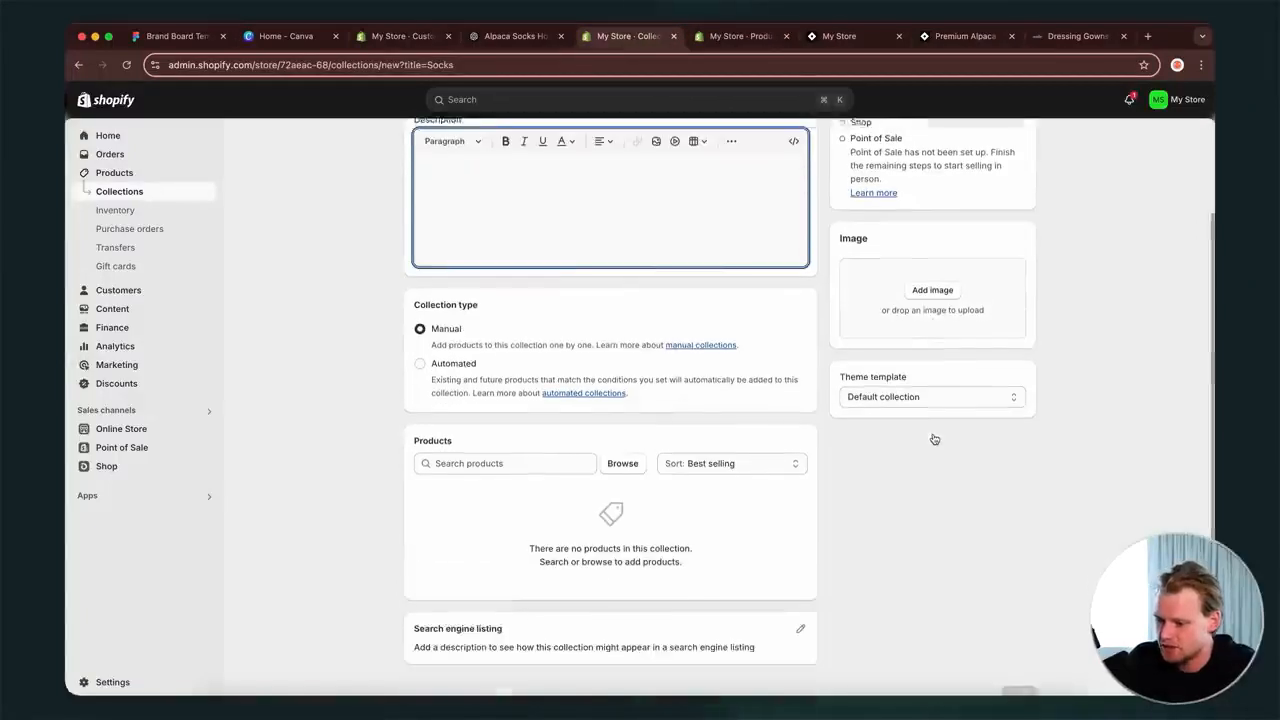
pyautogui.scroll(1, 577, 323)
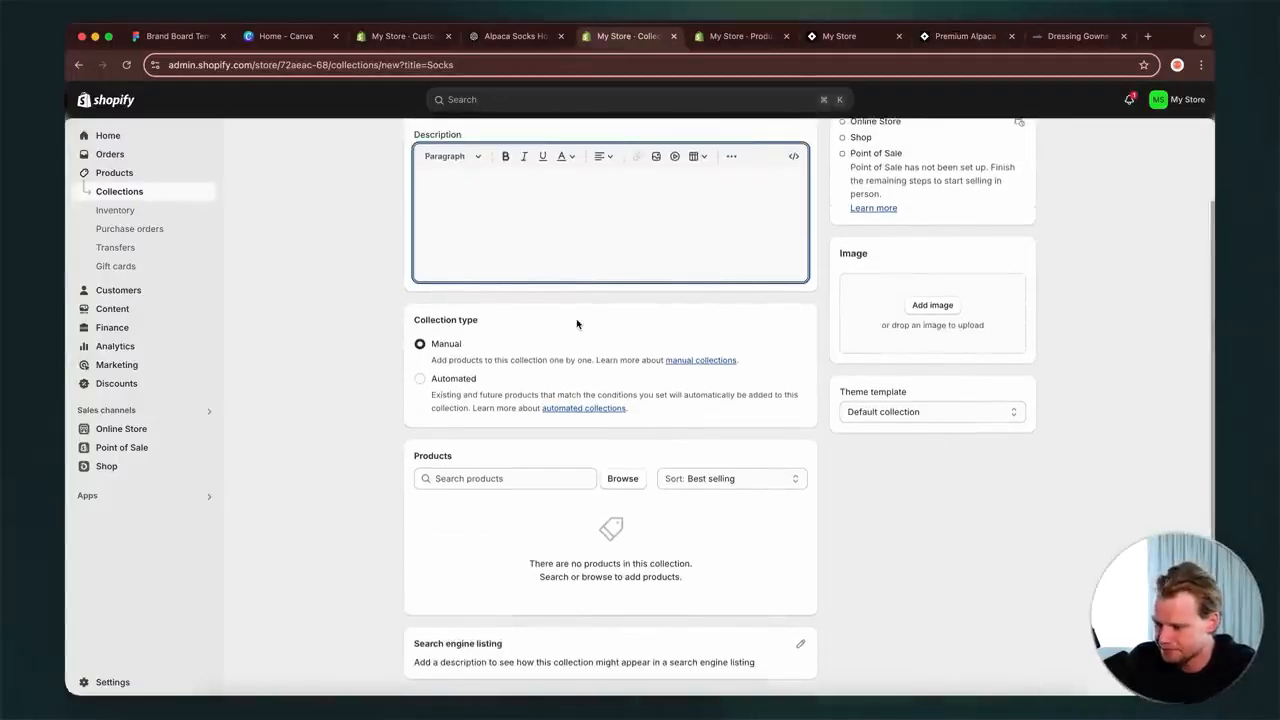
pyautogui.click(622, 478)
pyautogui.click(549, 272)
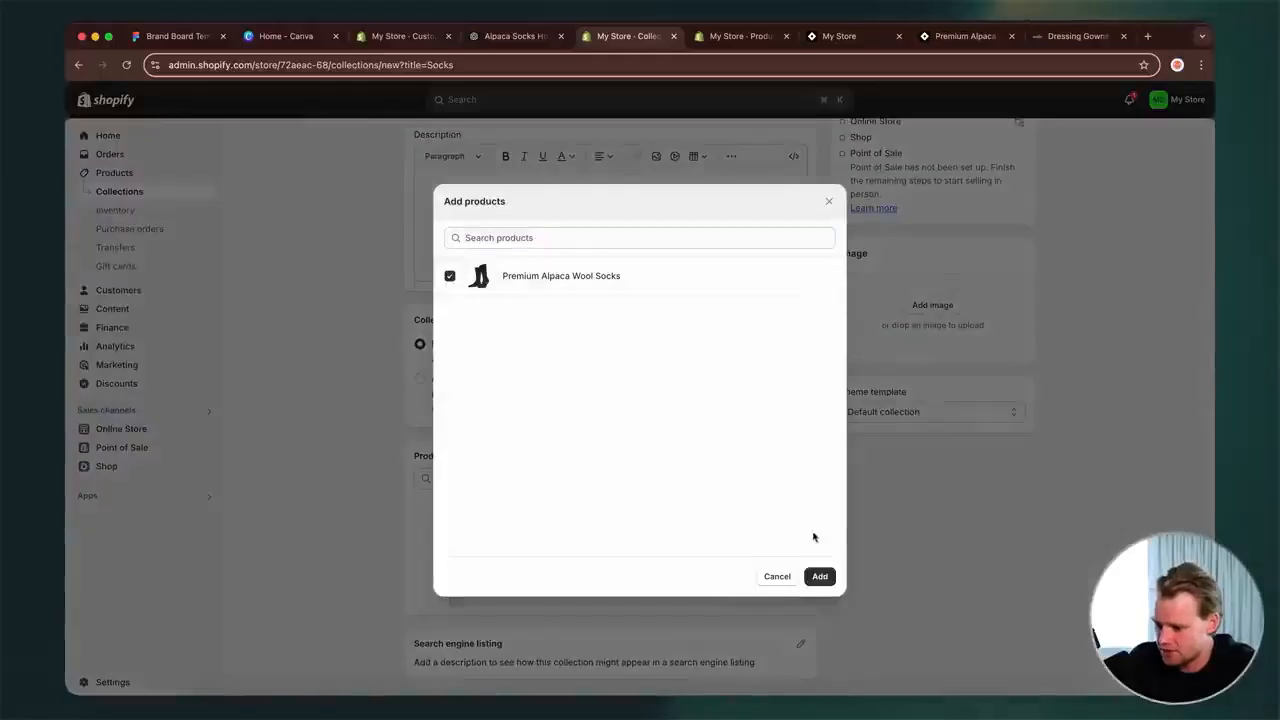
pyautogui.click(819, 576)
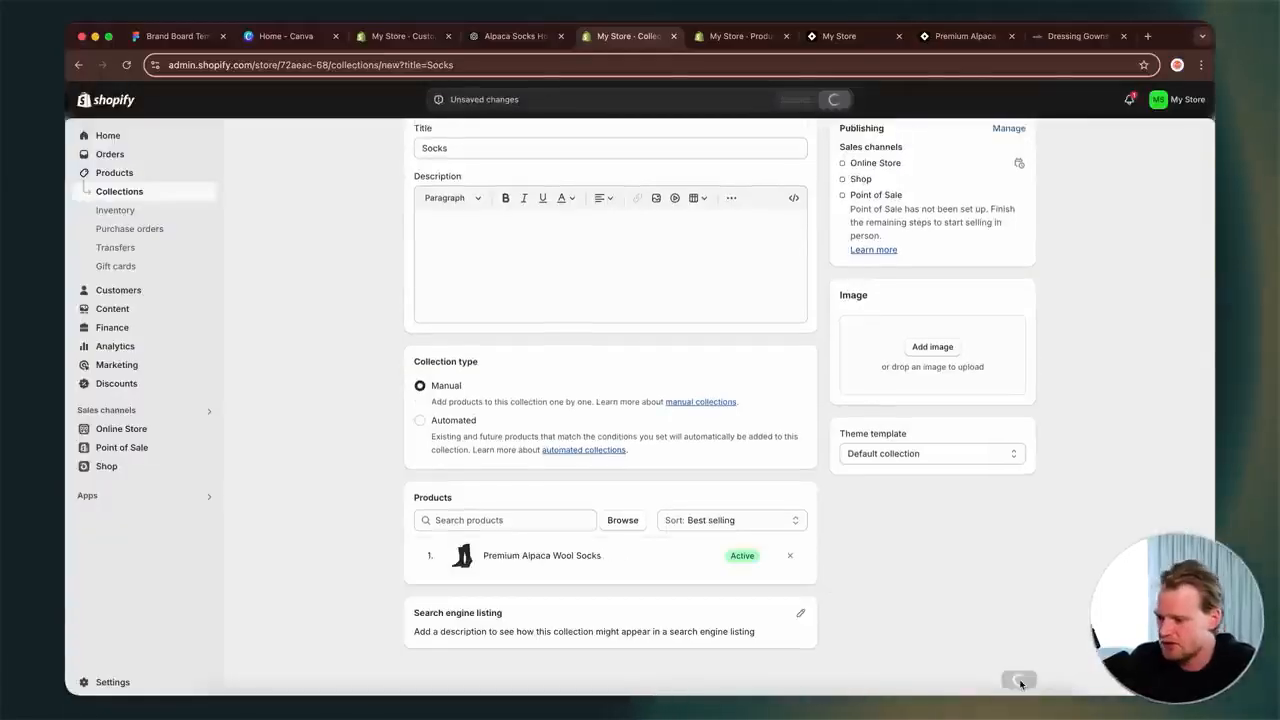
pyautogui.click(1018, 680)
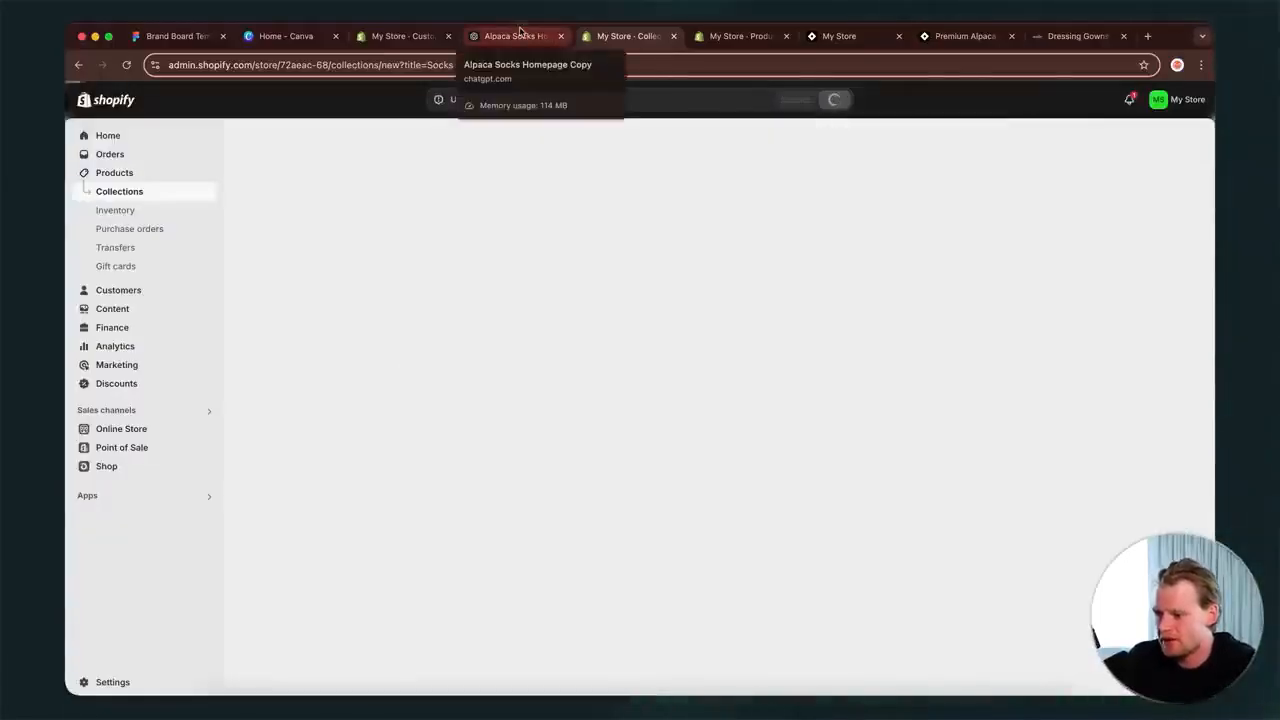
# - View the Socks collection on the online store, check its URL and compare it with the Catalog page
pyautogui.click(1014, 142)
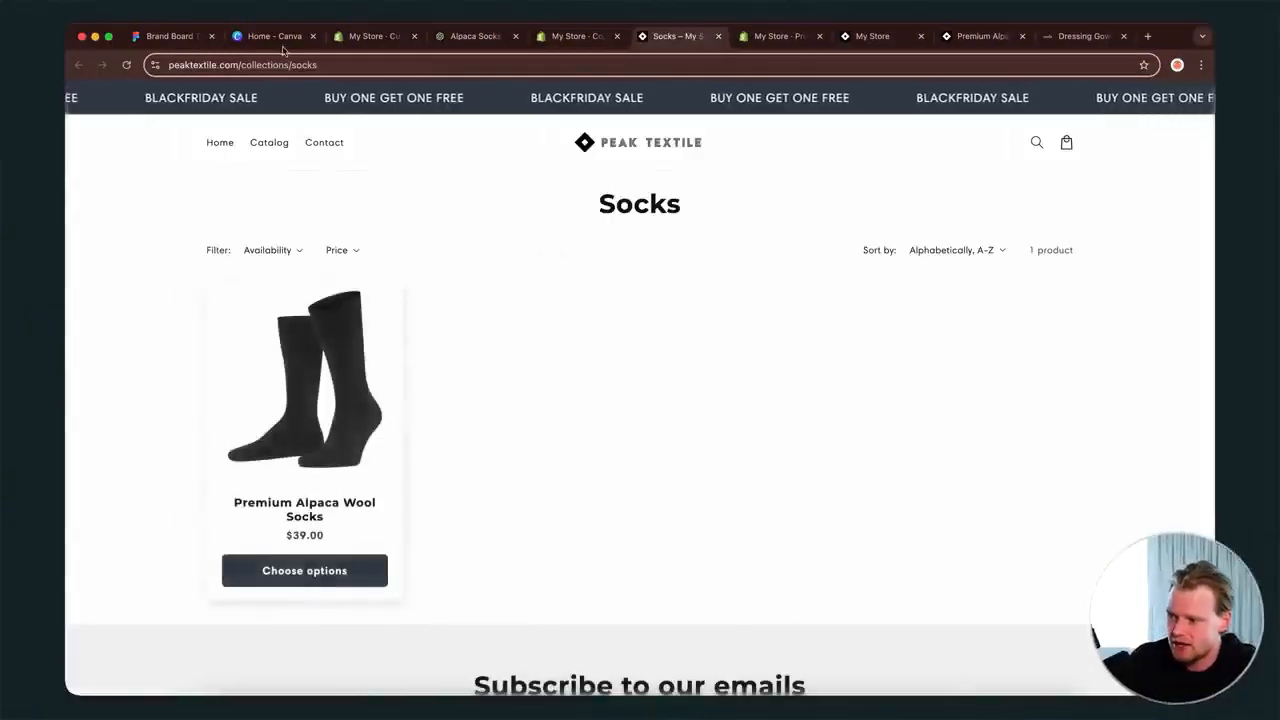
pyautogui.doubleClick(335, 64)
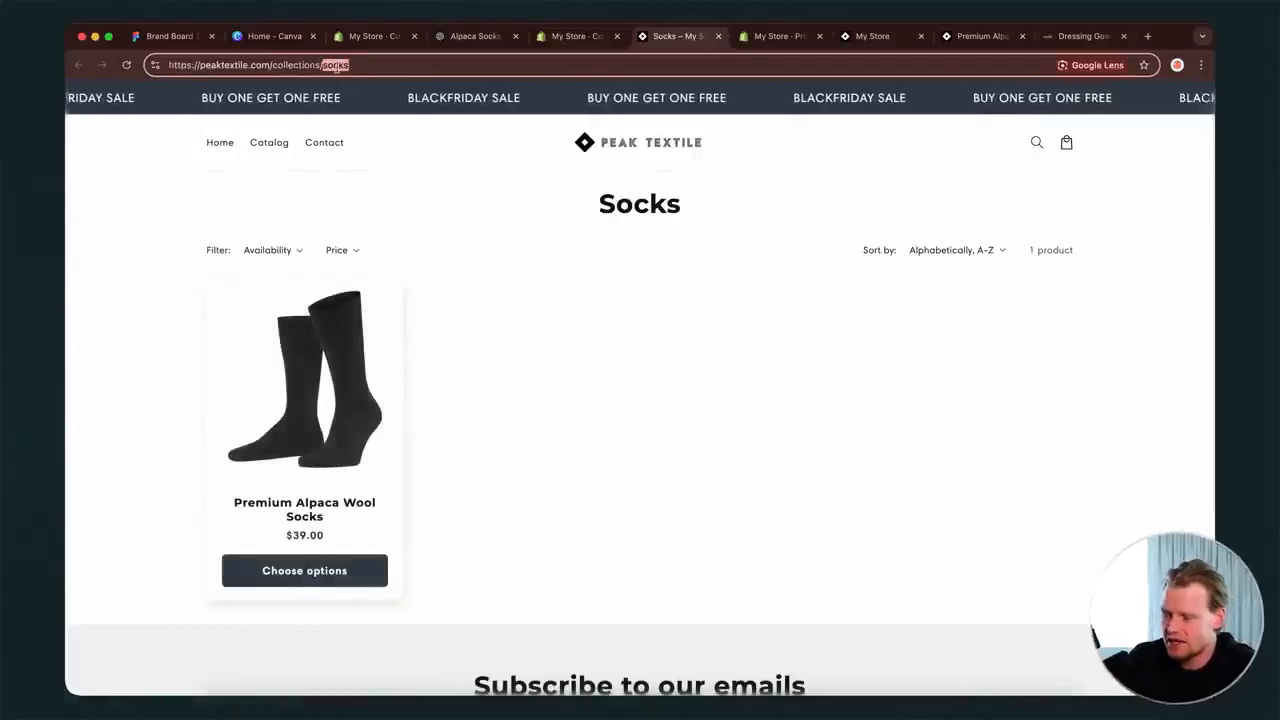
pyautogui.click(271, 145)
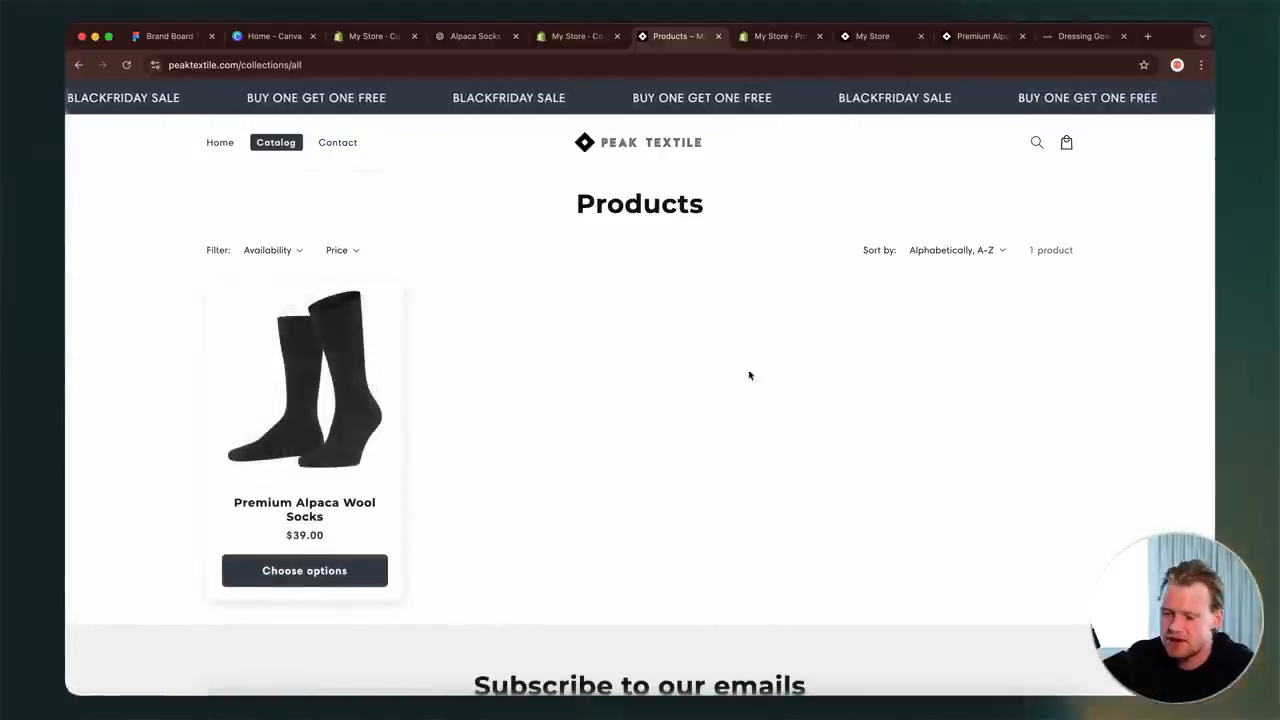
# - Return to the Shopify admin and open the Premium Alpaca Wool Socks product from the product list
pyautogui.click(576, 38)
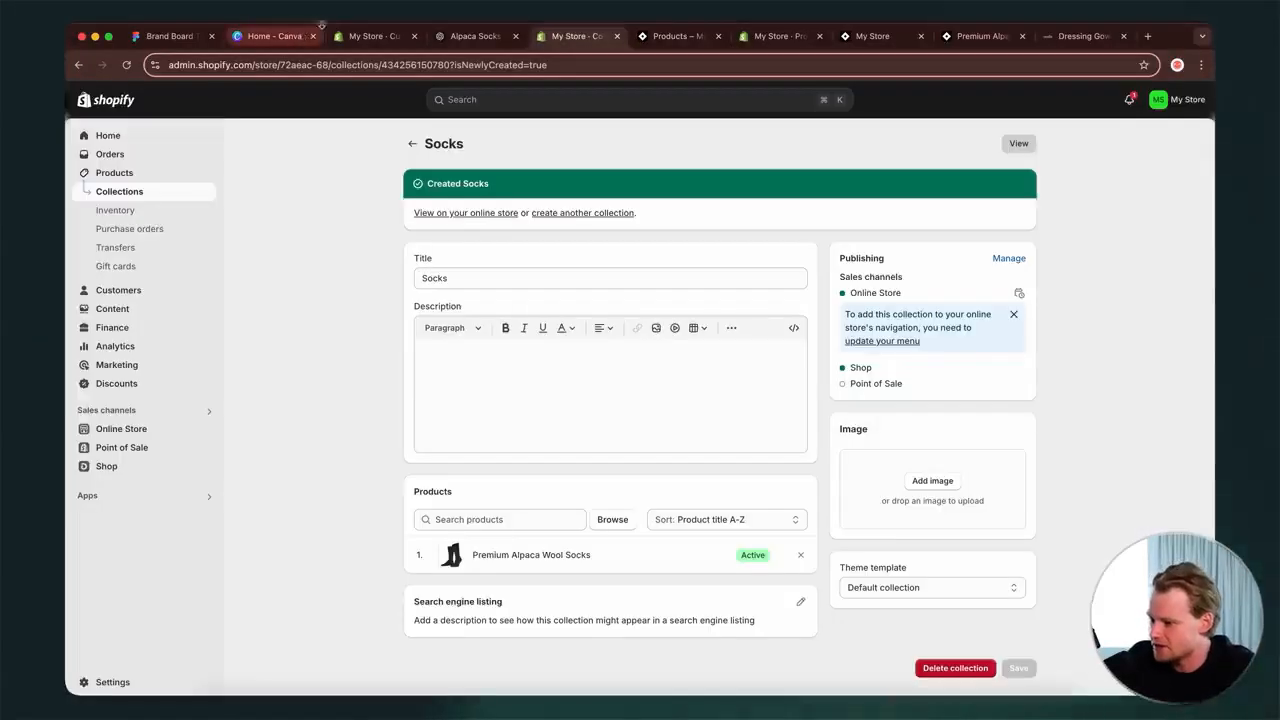
pyautogui.click(355, 40)
pyautogui.click(465, 38)
pyautogui.click(574, 38)
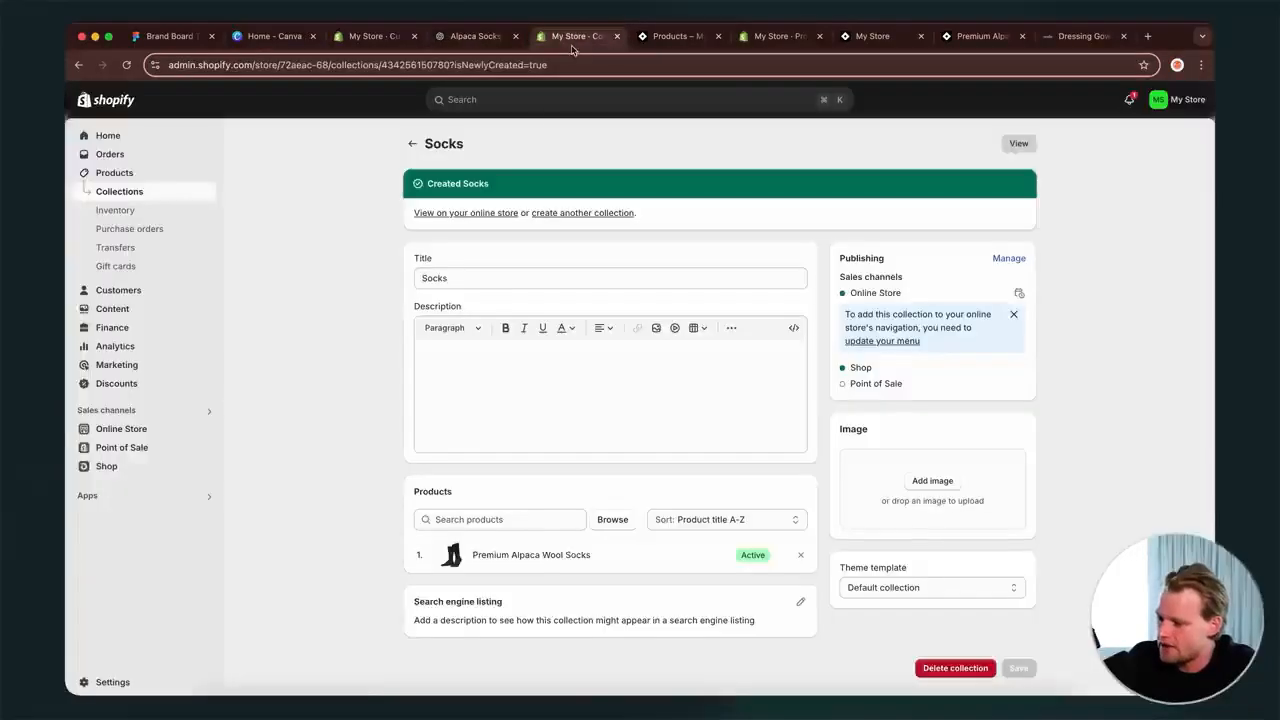
pyautogui.click(116, 174)
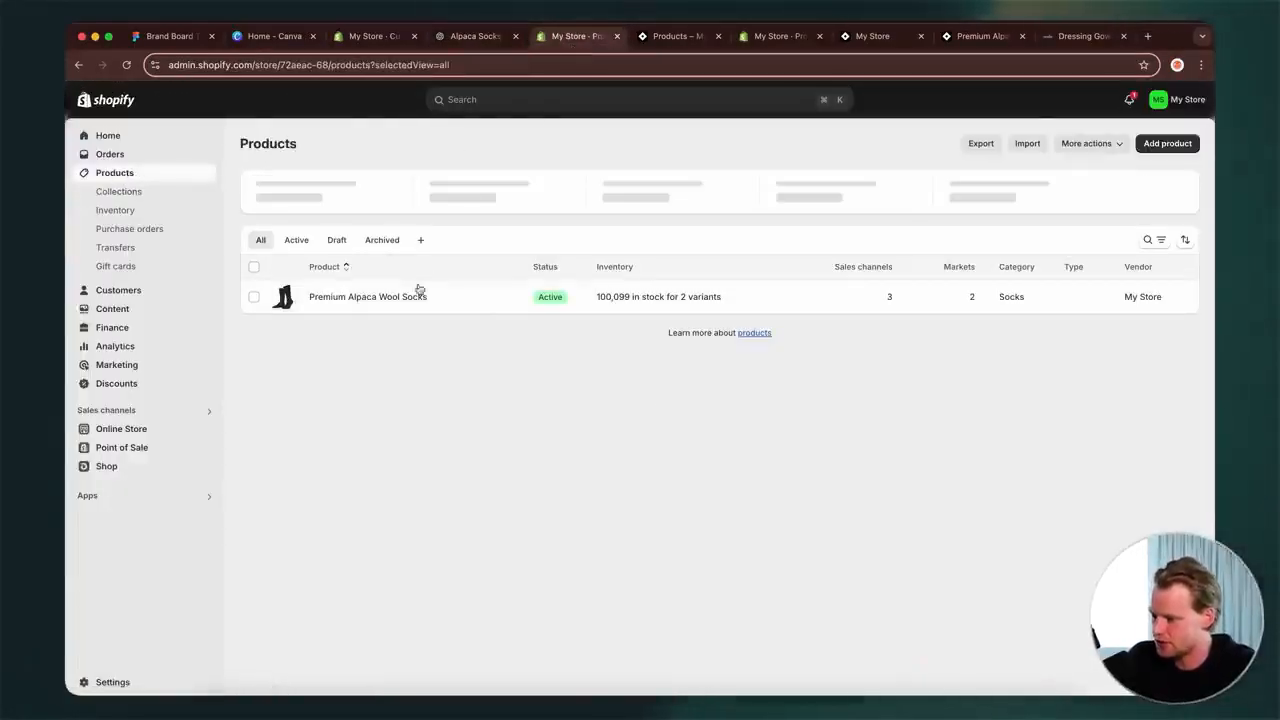
pyautogui.click(420, 296)
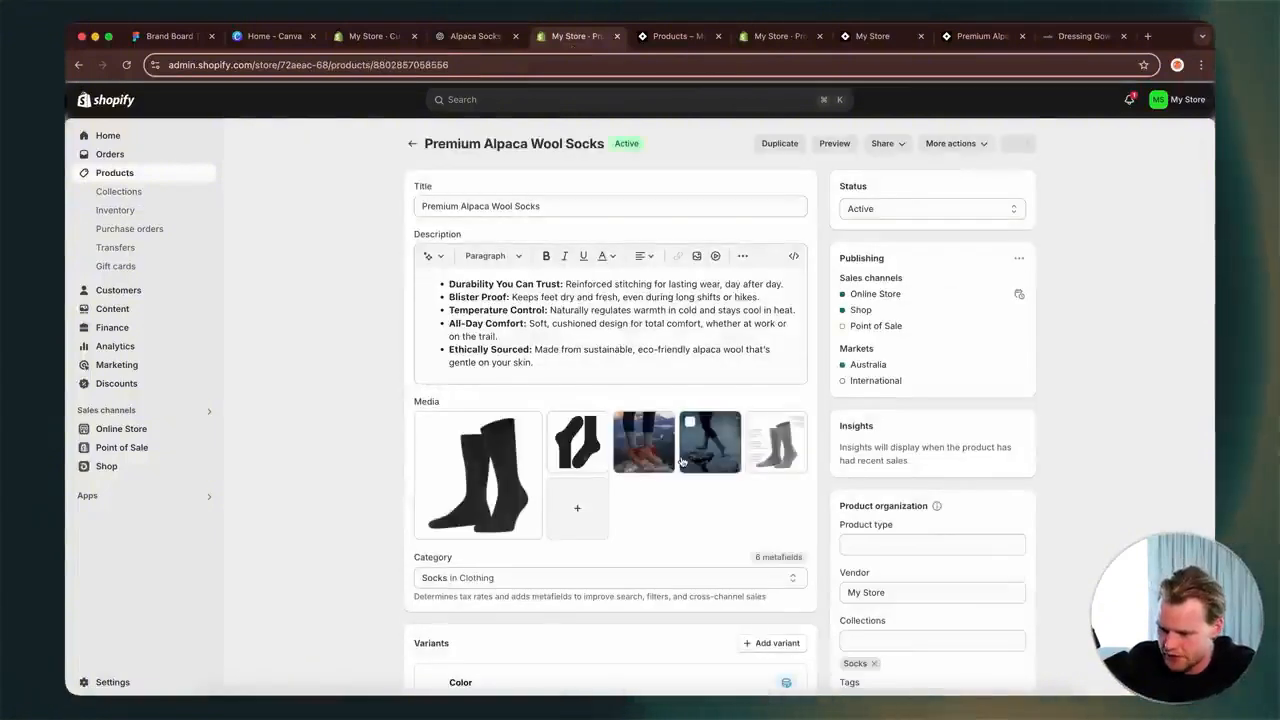
# - Add the tag "Alpaca Socks" to the Premium Alpaca Wool Socks product and save it
pyautogui.scroll(-3, 681, 461)
pyautogui.click(935, 547)
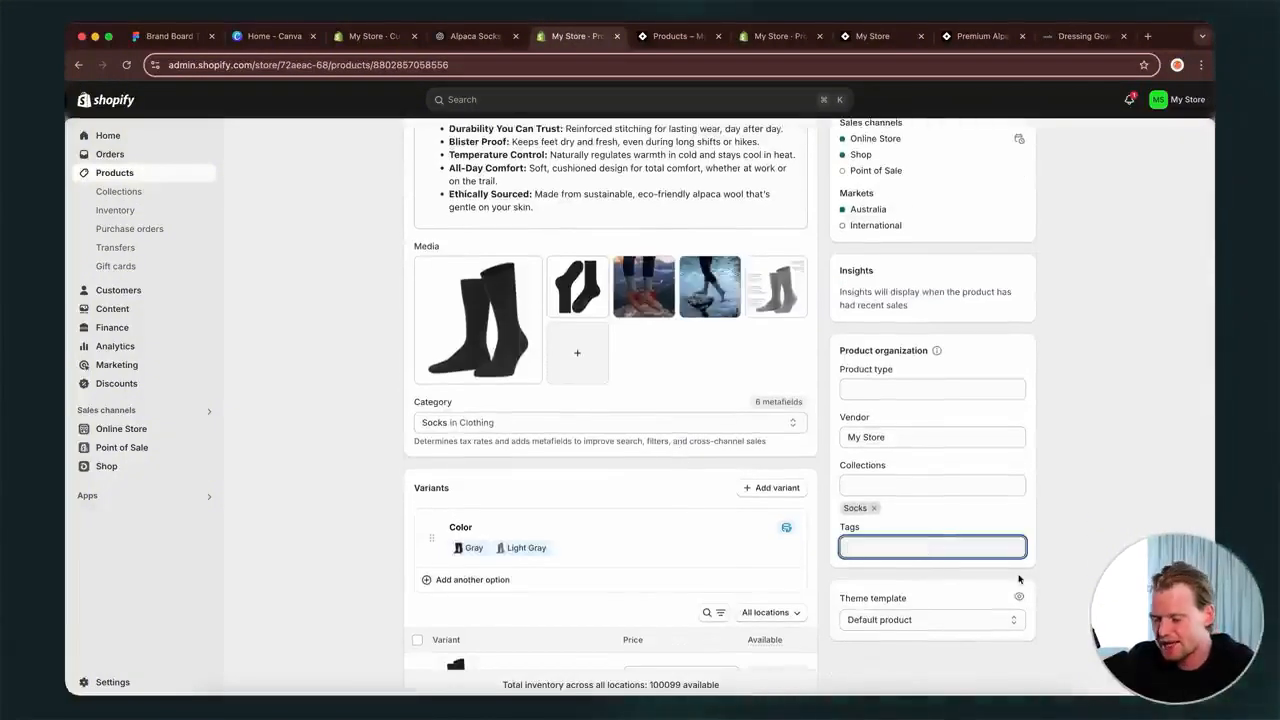
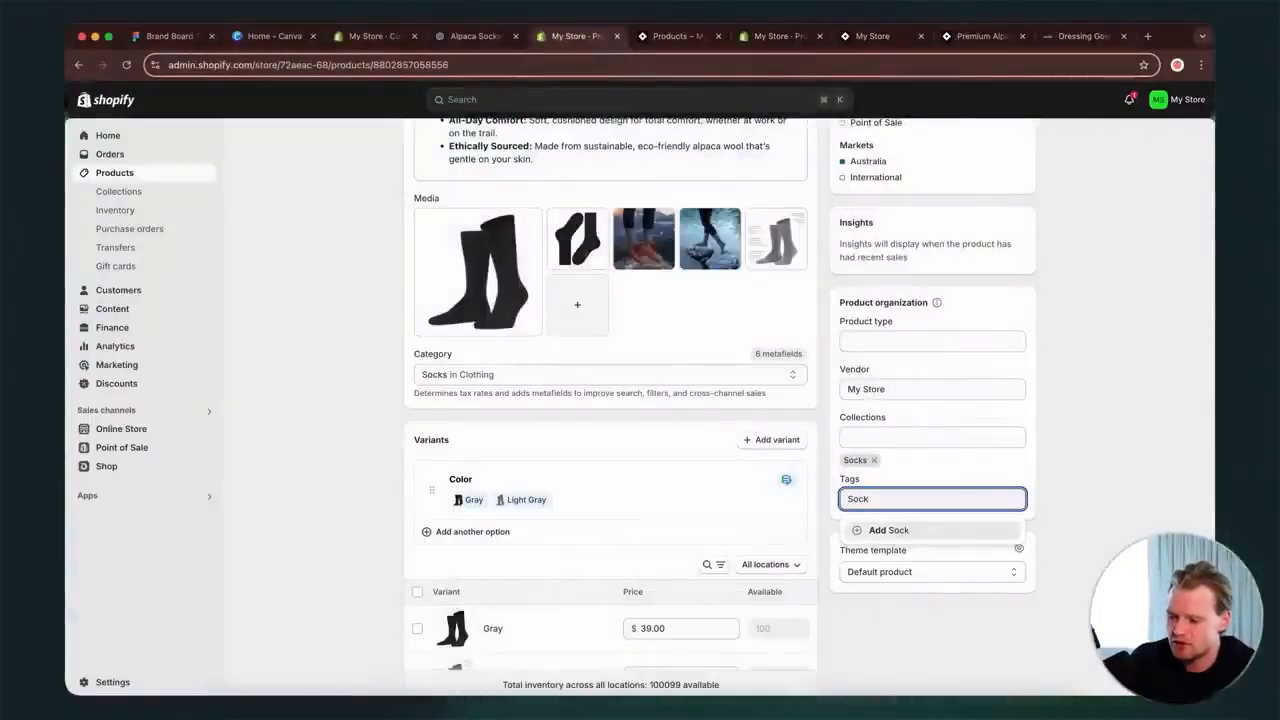
pyautogui.write('lpaca')
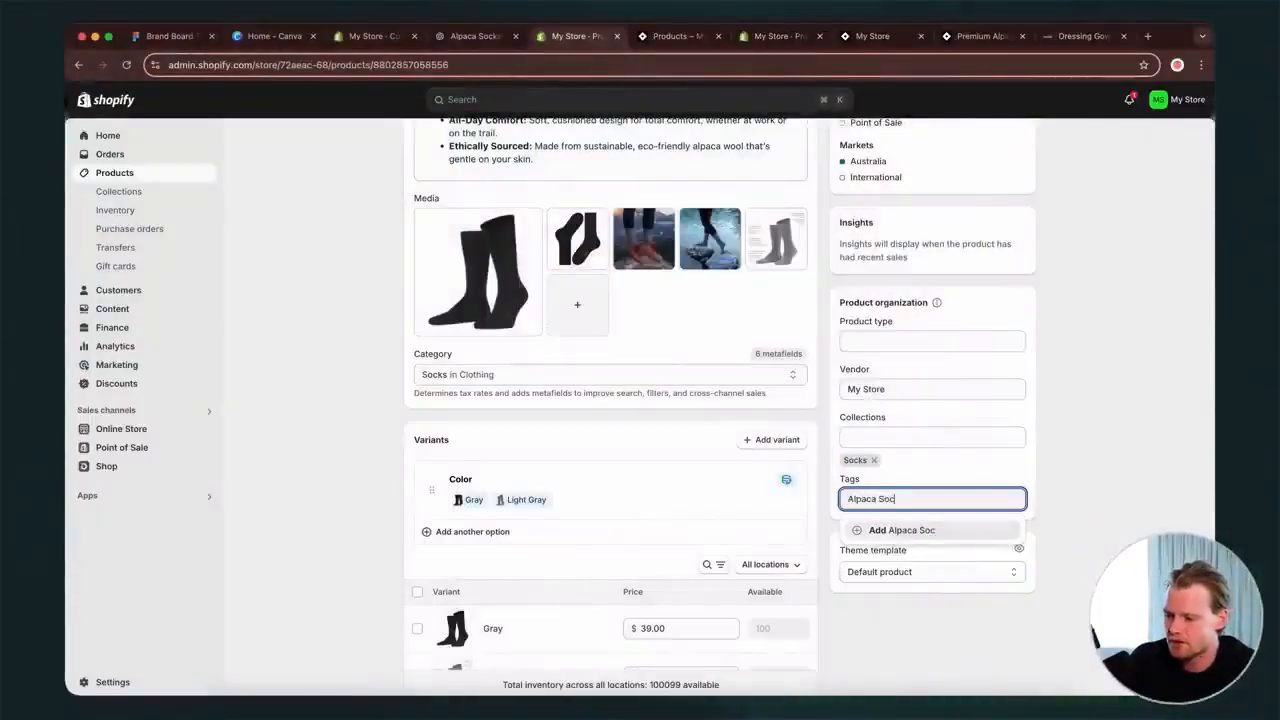
pyautogui.press('Return')
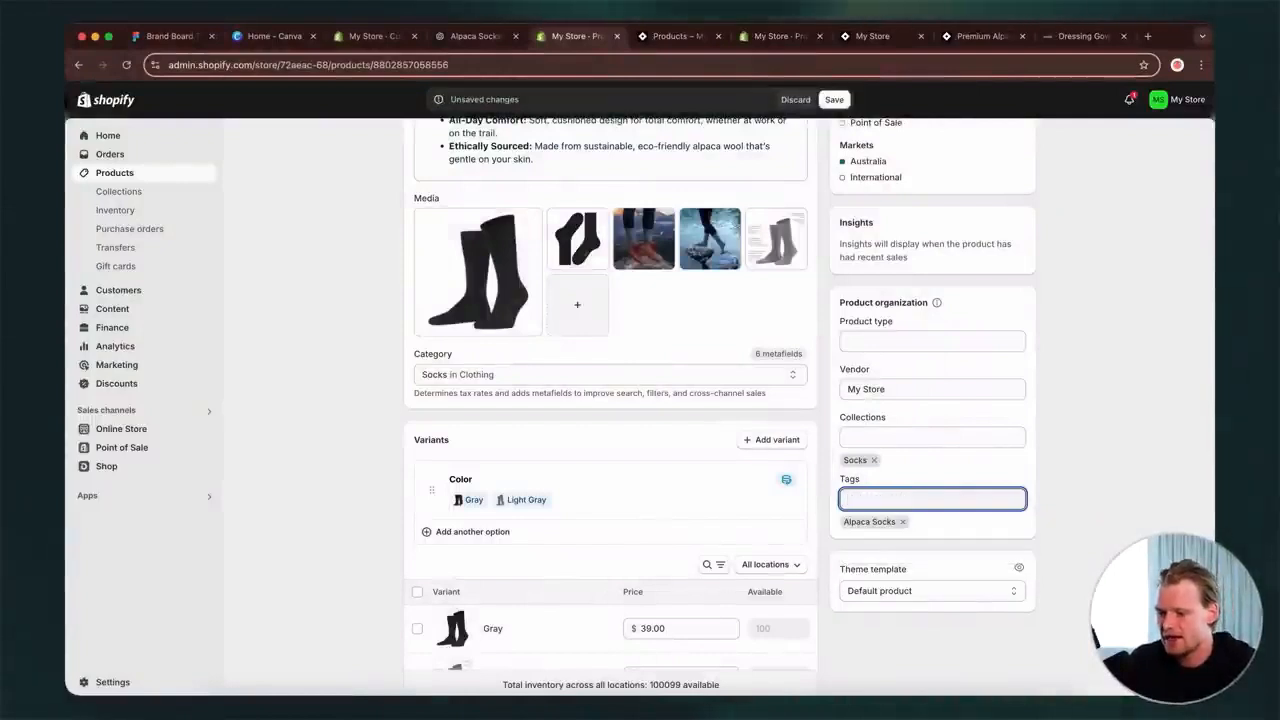
pyautogui.click(1131, 486)
pyautogui.scroll(-1, 1131, 486)
pyautogui.scroll(-2, 1051, 528)
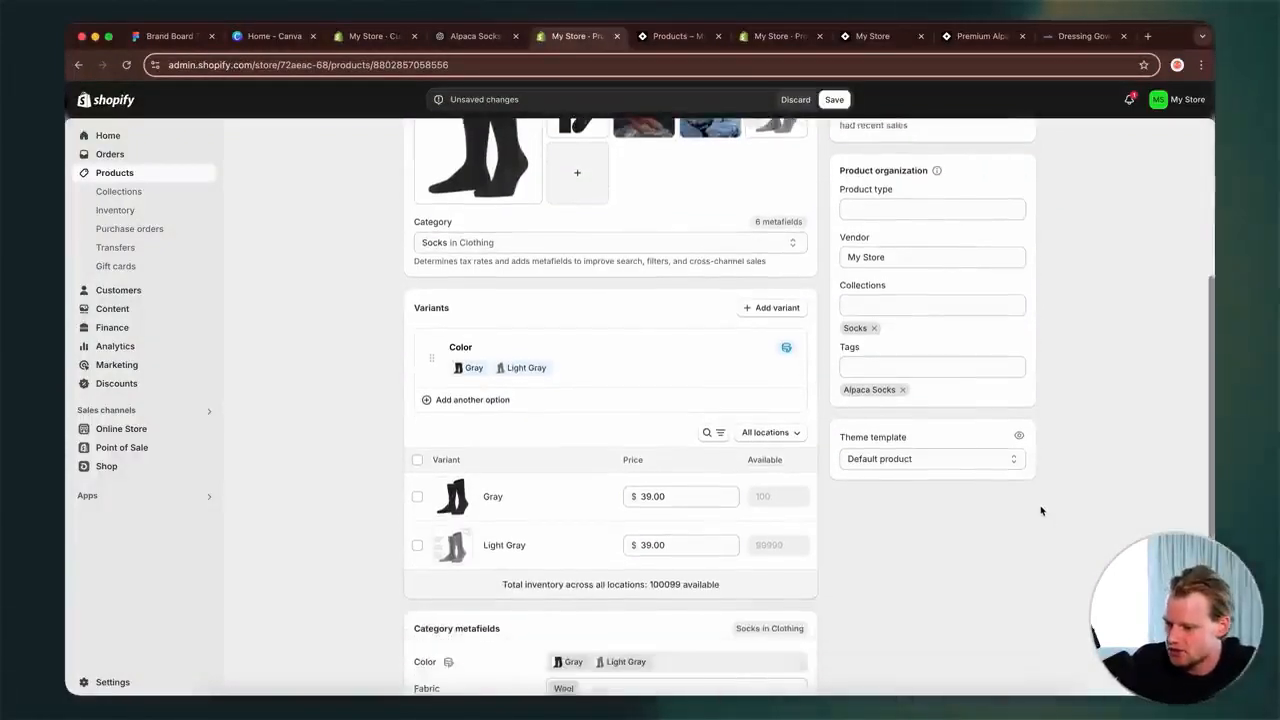
pyautogui.scroll(-3, 994, 531)
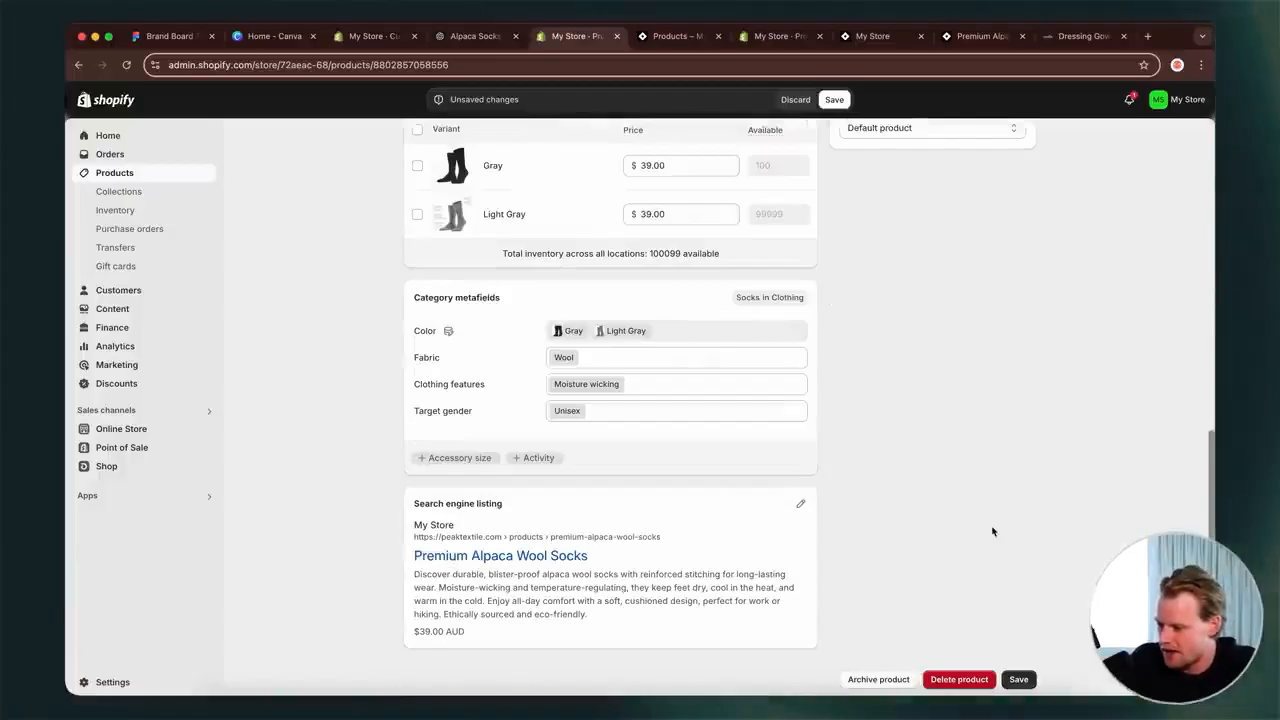
pyautogui.scroll(8, 993, 531)
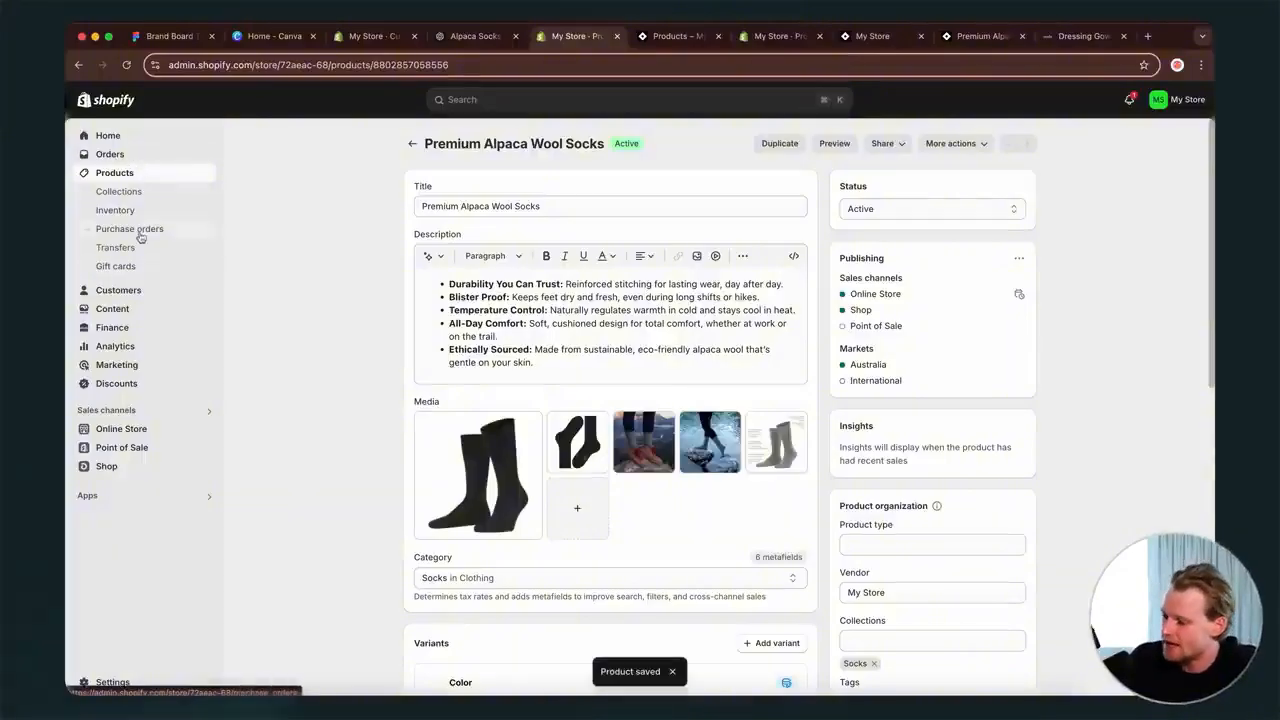
# - Set the Gray variant's available inventory to 99999, matching the Light Gray variant, and save the quantities
pyautogui.click(115, 210)
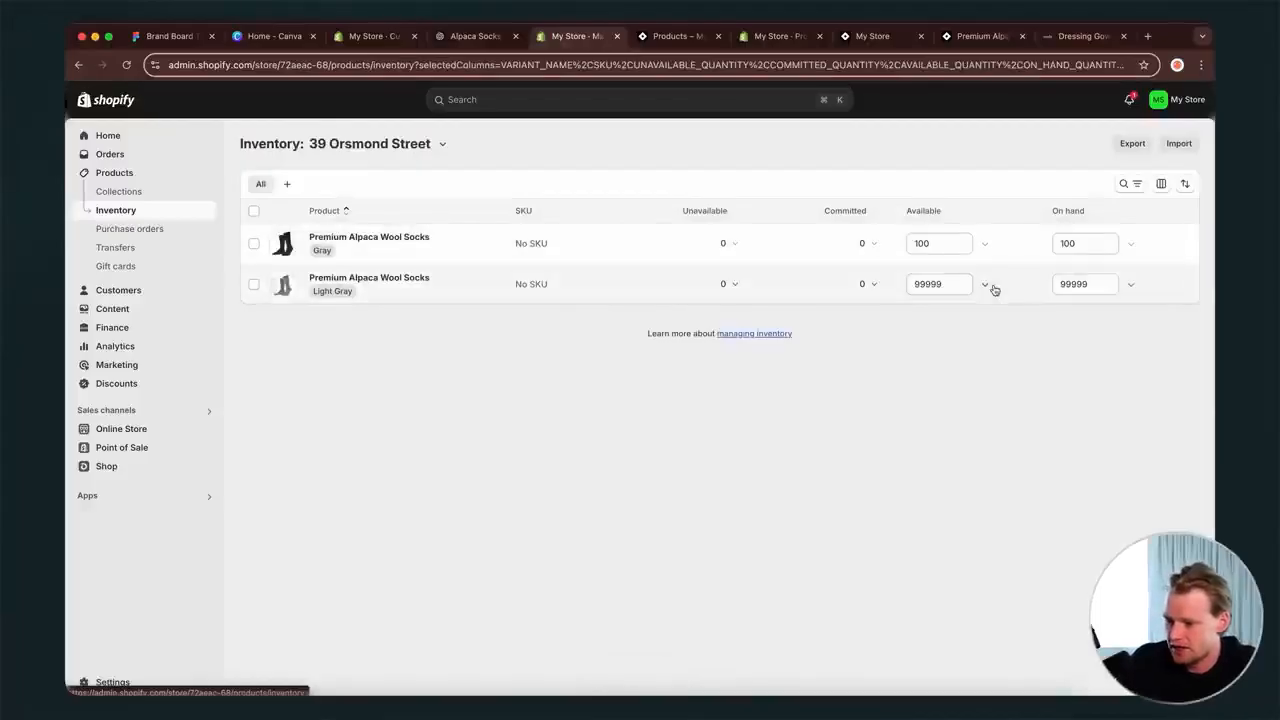
pyautogui.moveTo(889, 239); pyautogui.dragTo(887, 240)
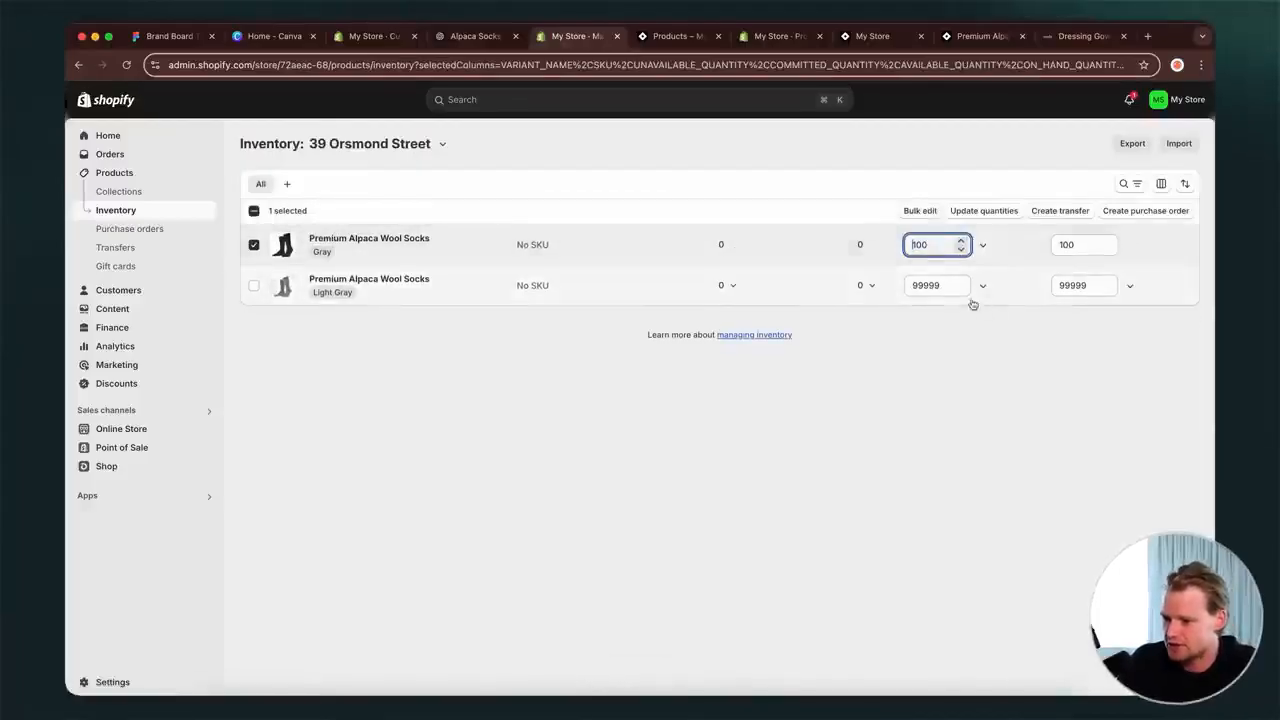
pyautogui.doubleClick(941, 285)
pyautogui.press('super+c')
pyautogui.doubleClick(934, 245)
pyautogui.press('super+v')
pyautogui.click(936, 315)
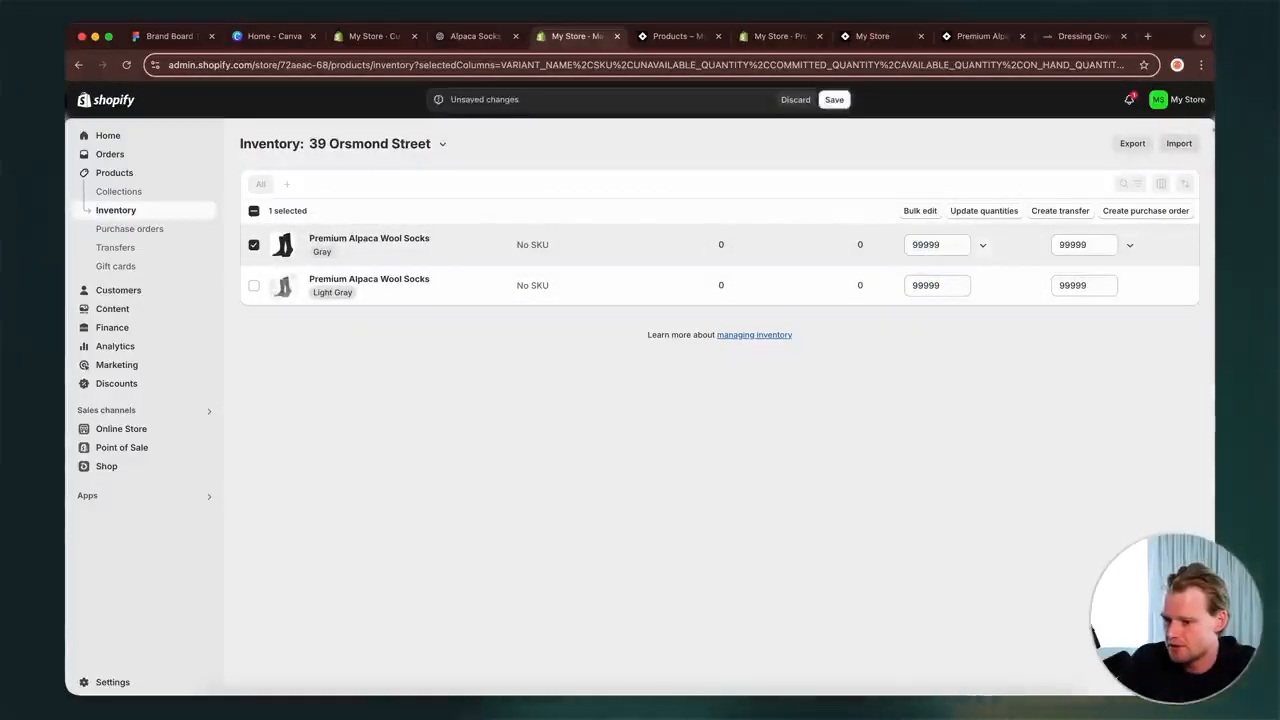
pyautogui.rightClick(127, 289)
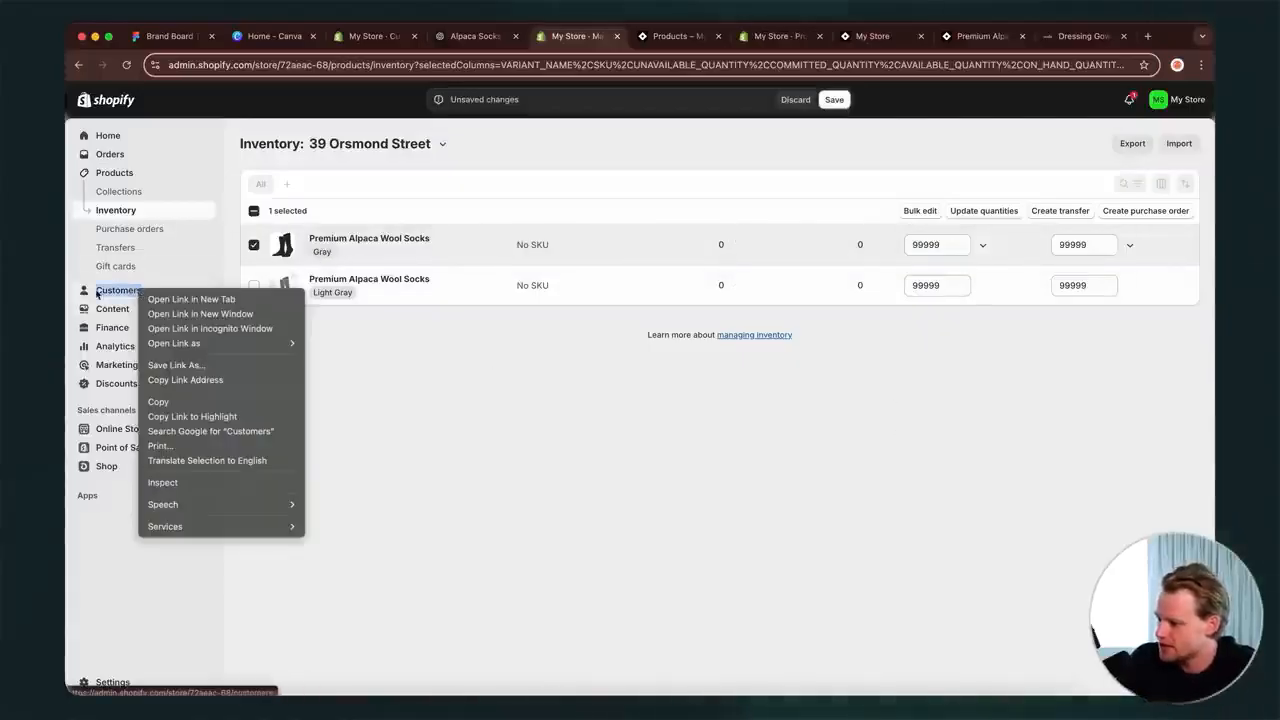
pyautogui.press('Escape')
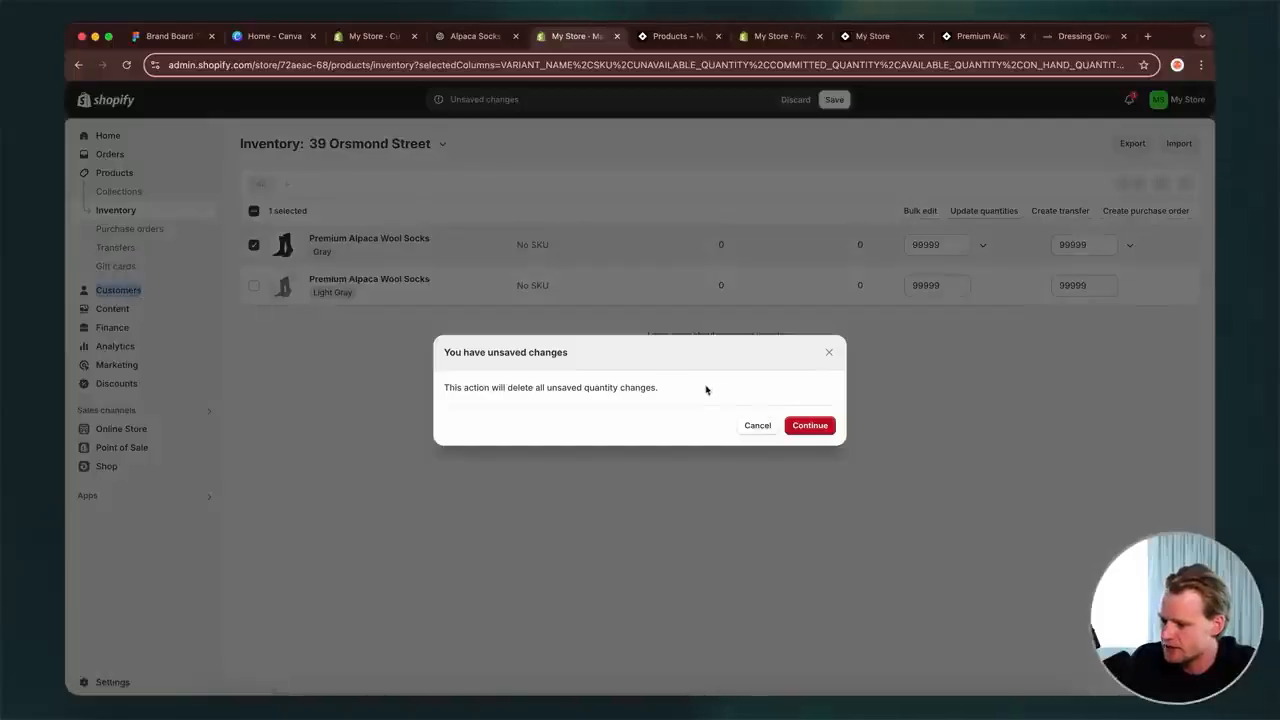
pyautogui.click(757, 425)
pyautogui.click(834, 99)
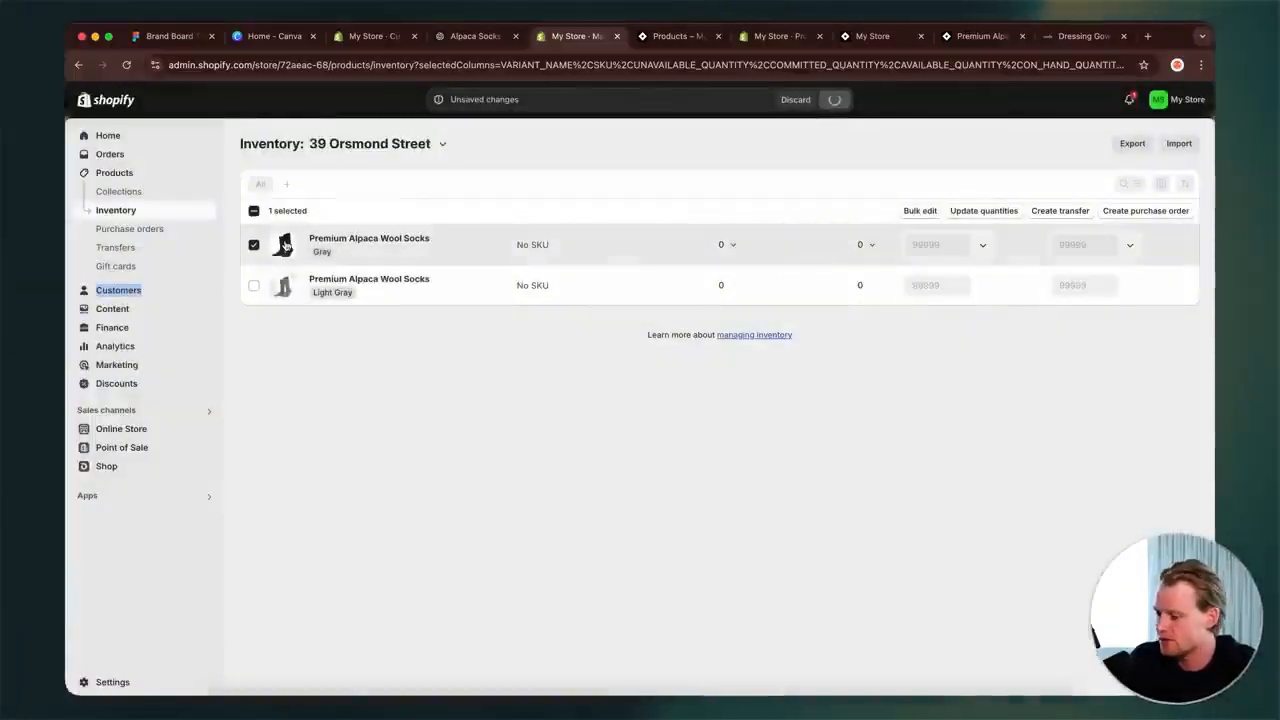
# - Review the store's metaobject definitions and the list of uploaded content files
pyautogui.click(110, 308)
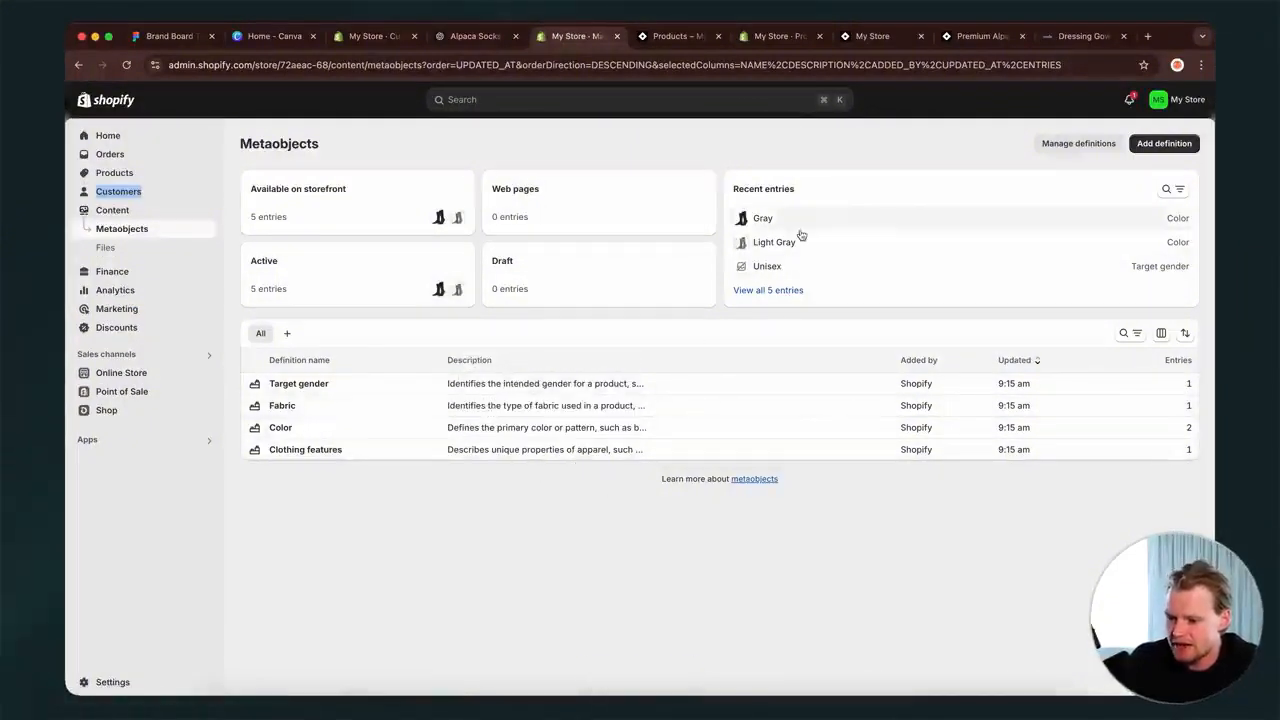
pyautogui.click(106, 247)
pyautogui.click(120, 229)
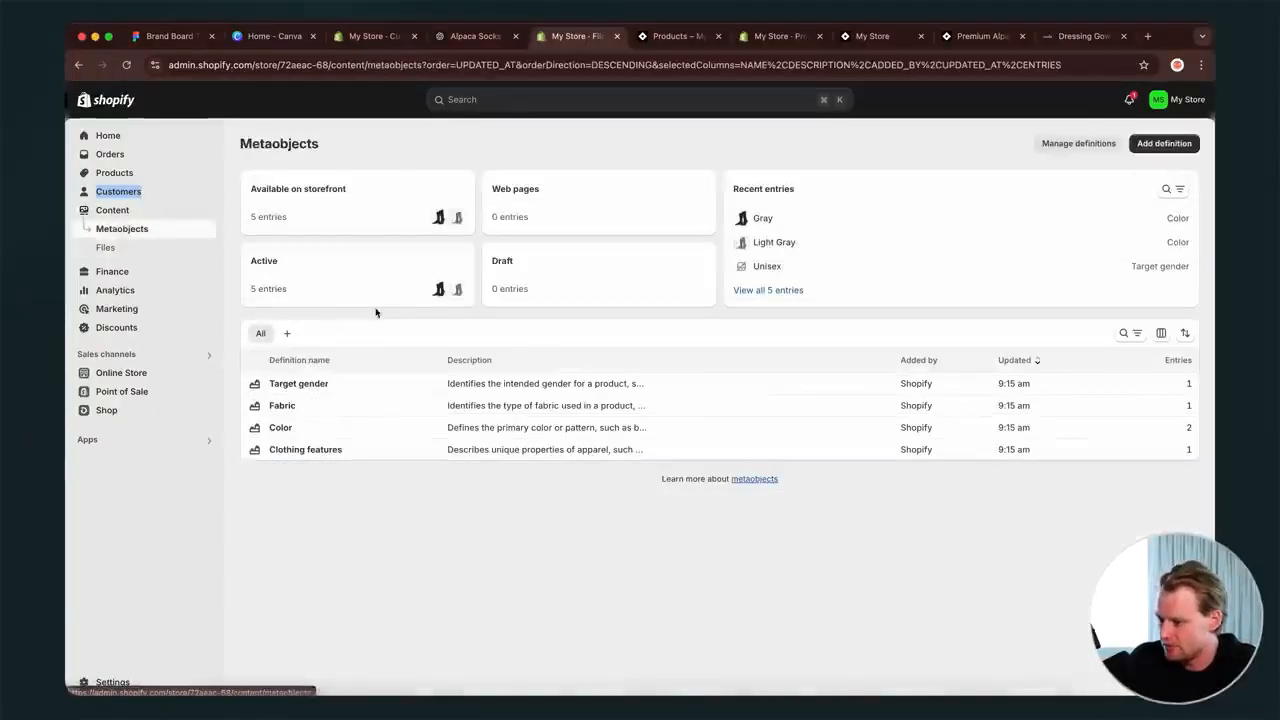
pyautogui.click(127, 246)
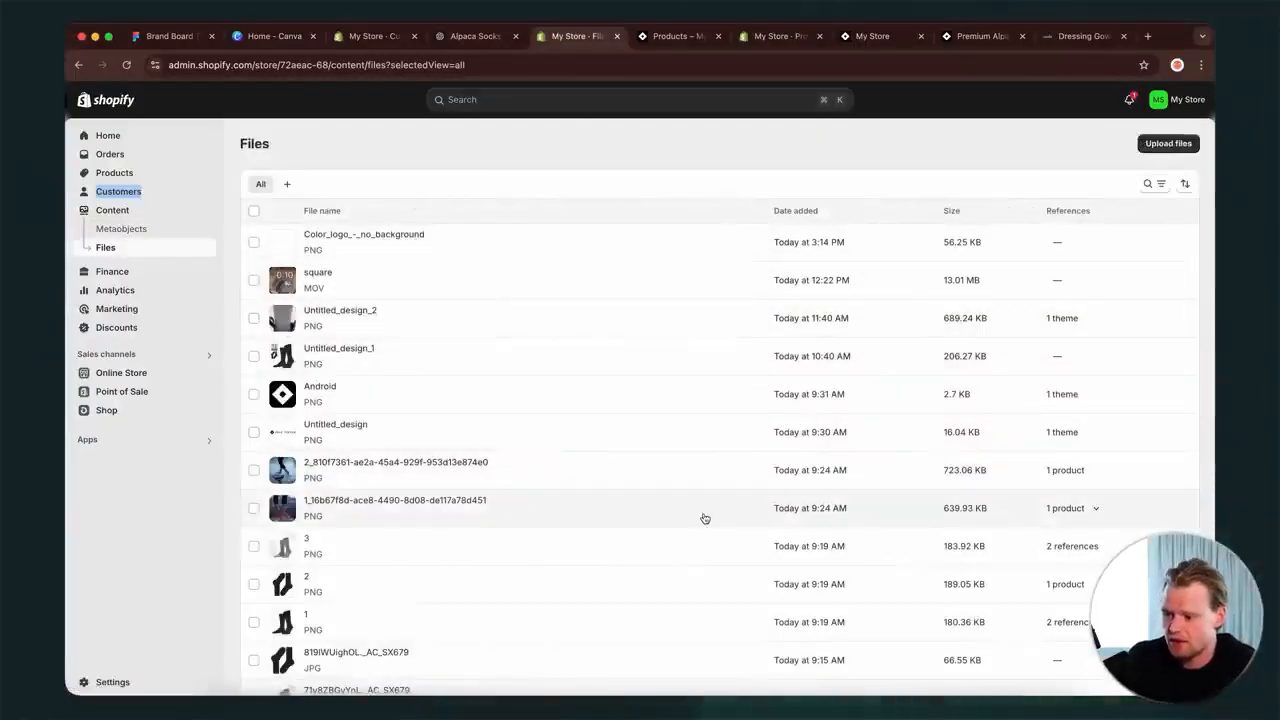
pyautogui.scroll(-2, 705, 518)
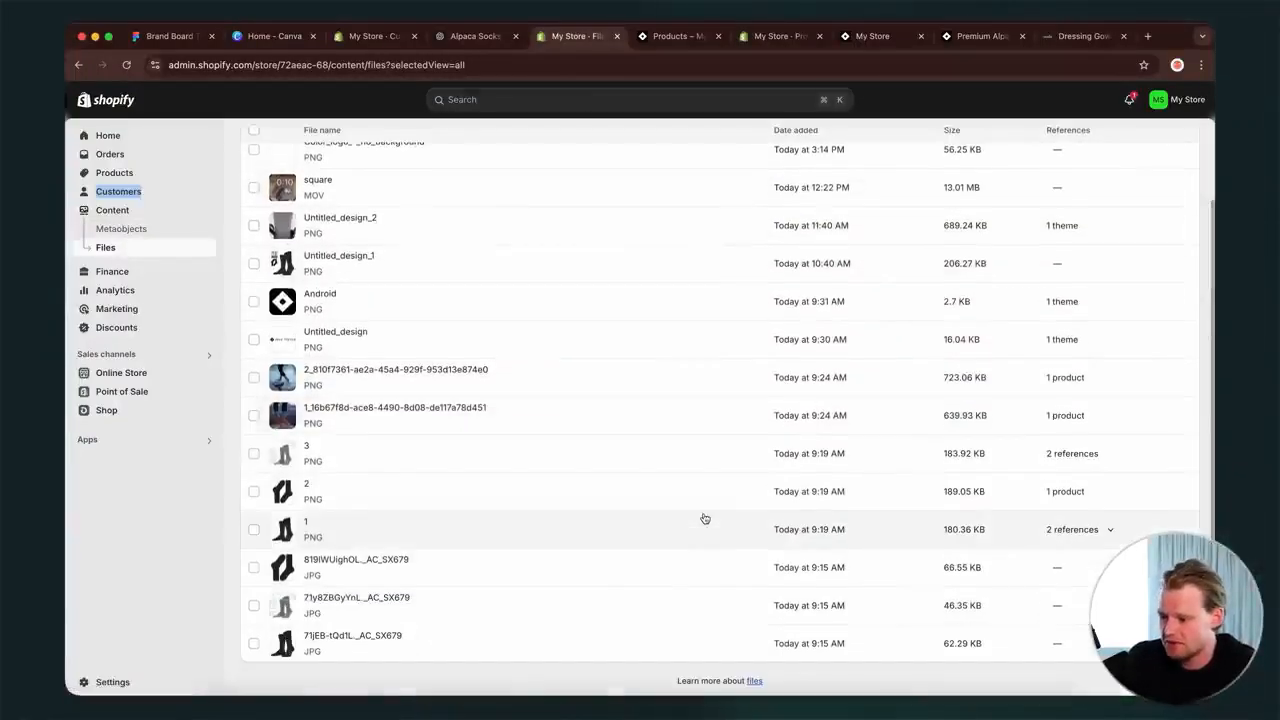
# - Examine the store's finance overview, analytics dashboard, available reports and live visitor globe
pyautogui.click(101, 272)
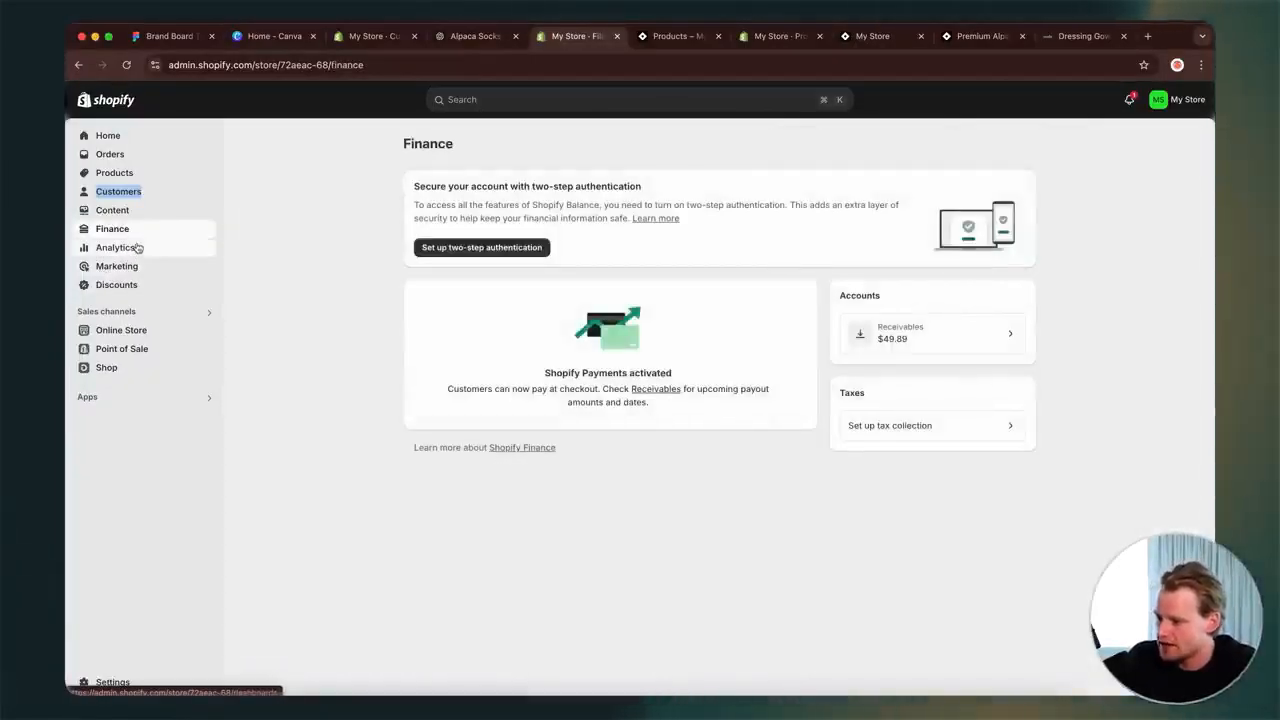
pyautogui.click(136, 247)
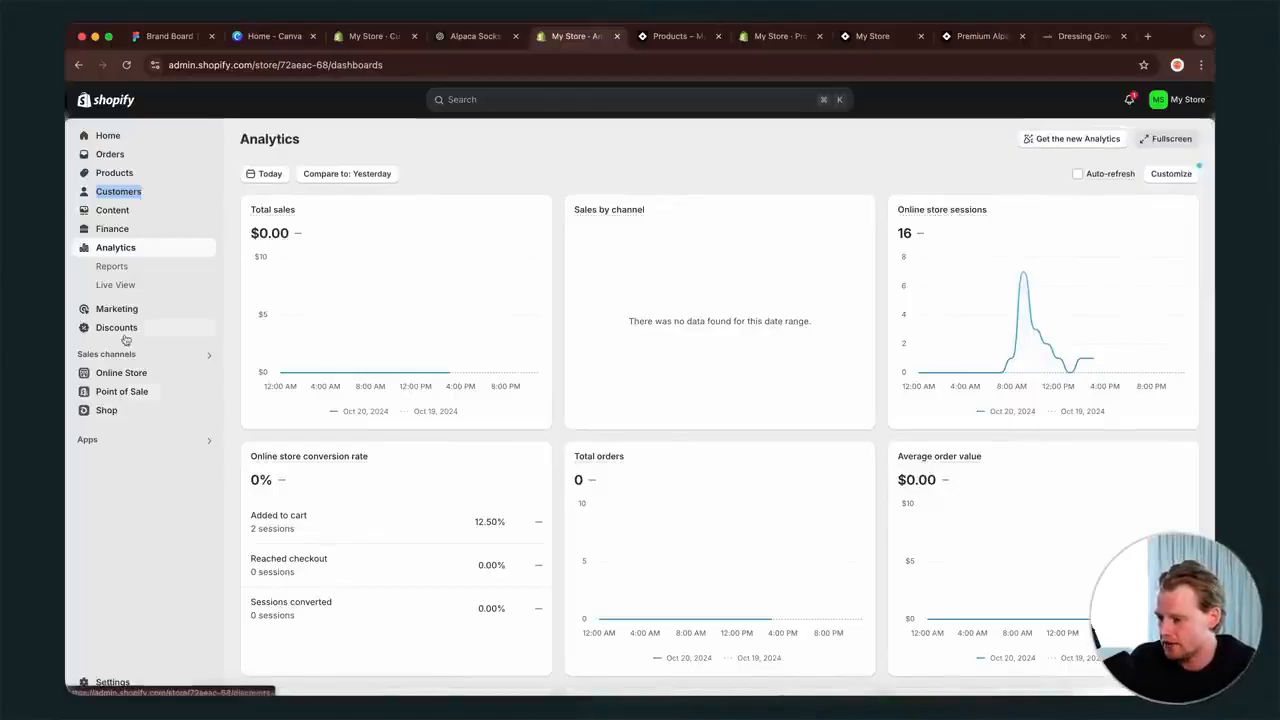
pyautogui.click(130, 267)
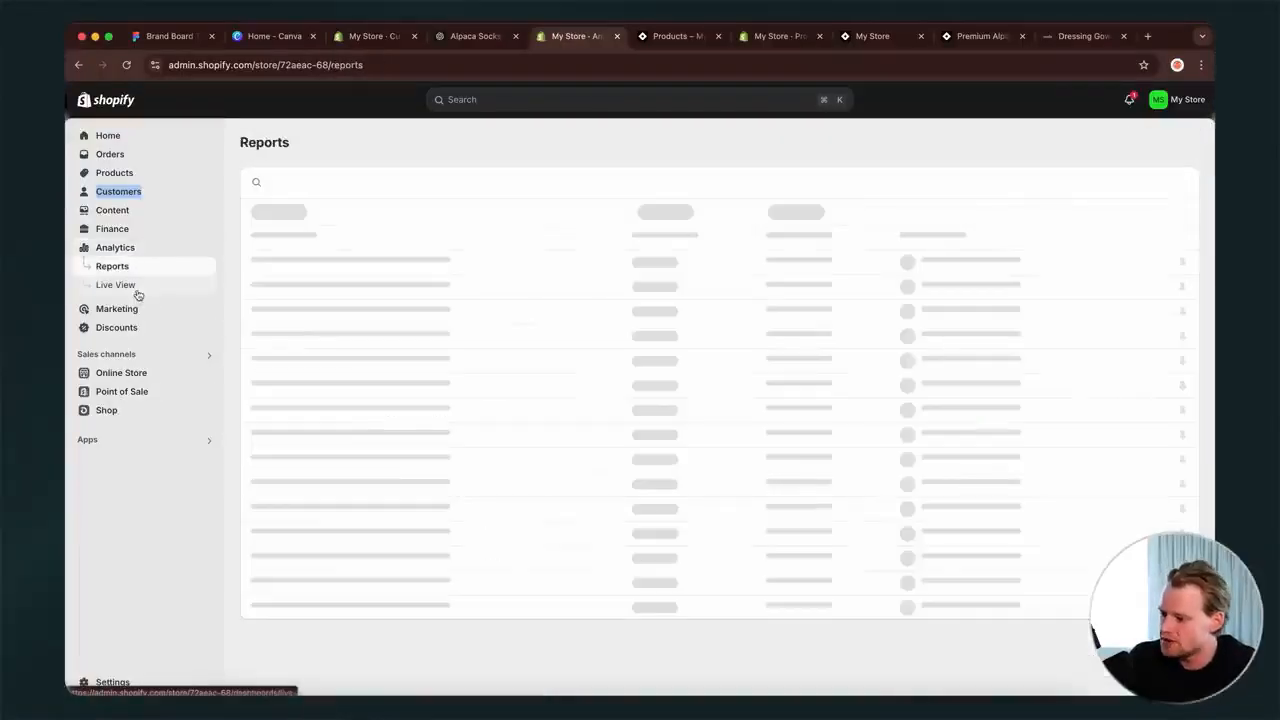
pyautogui.scroll(-5, 434, 391)
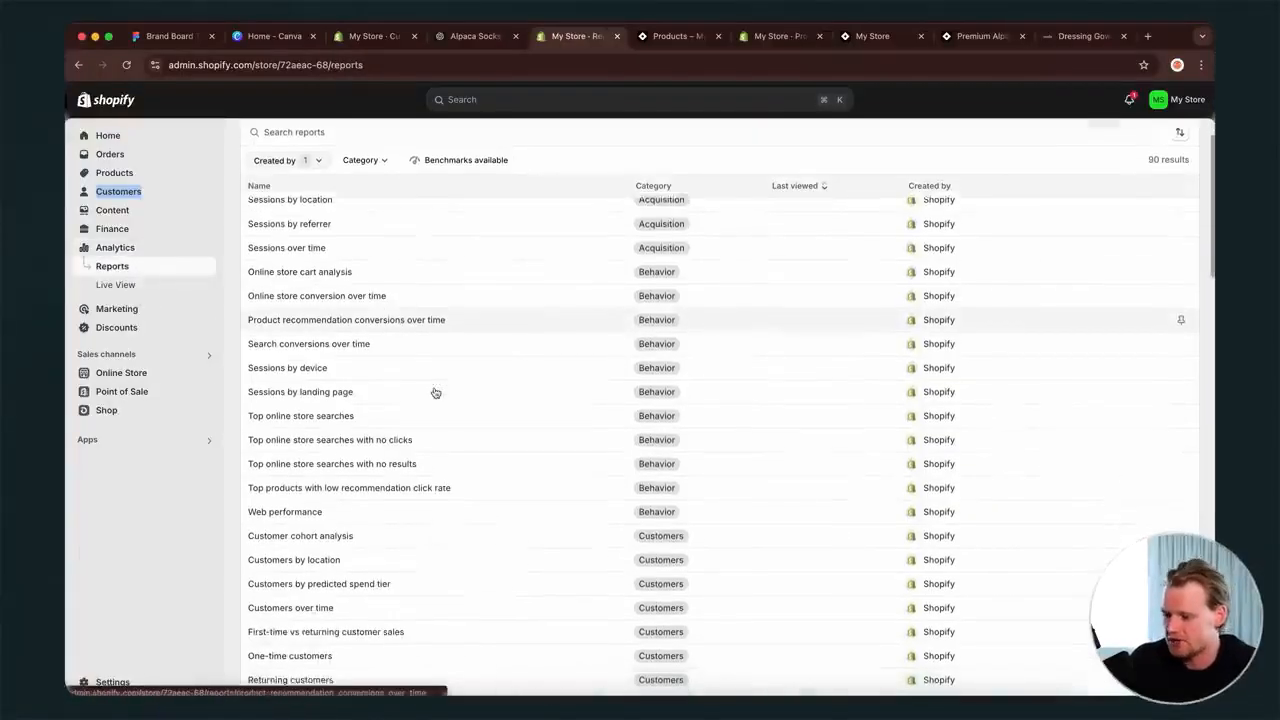
pyautogui.scroll(-3, 434, 394)
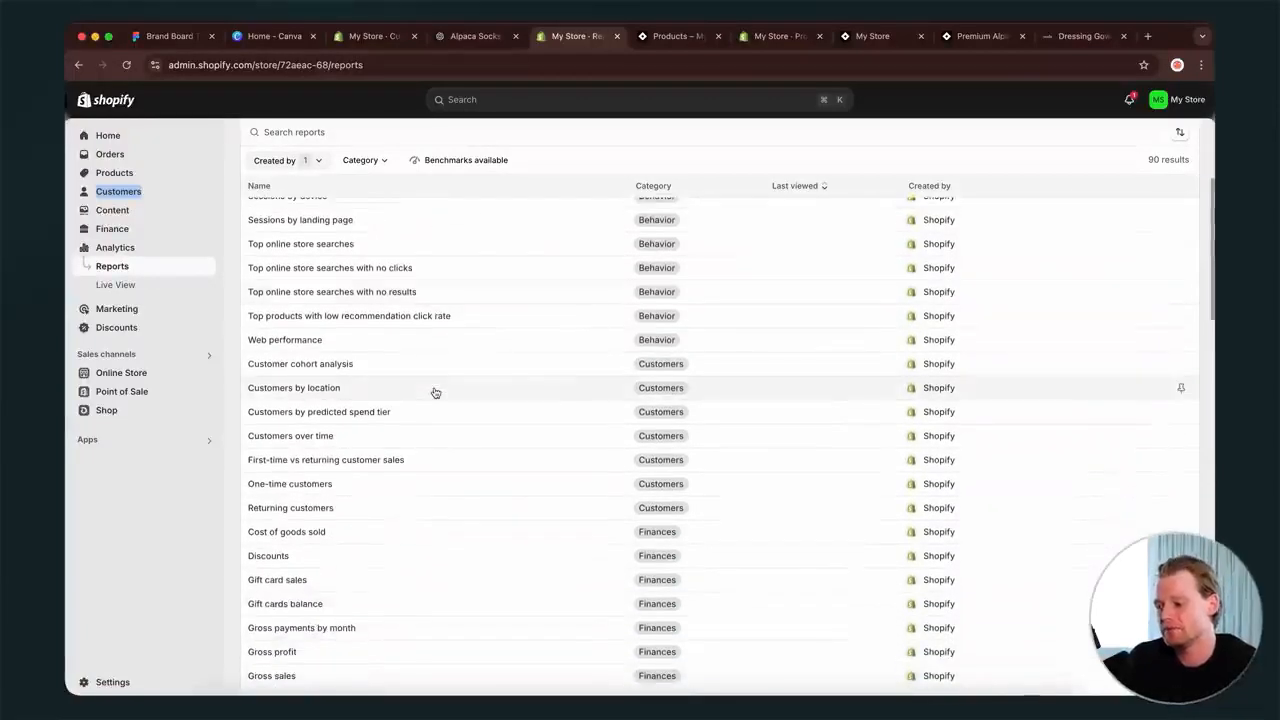
pyautogui.scroll(5, 380, 460)
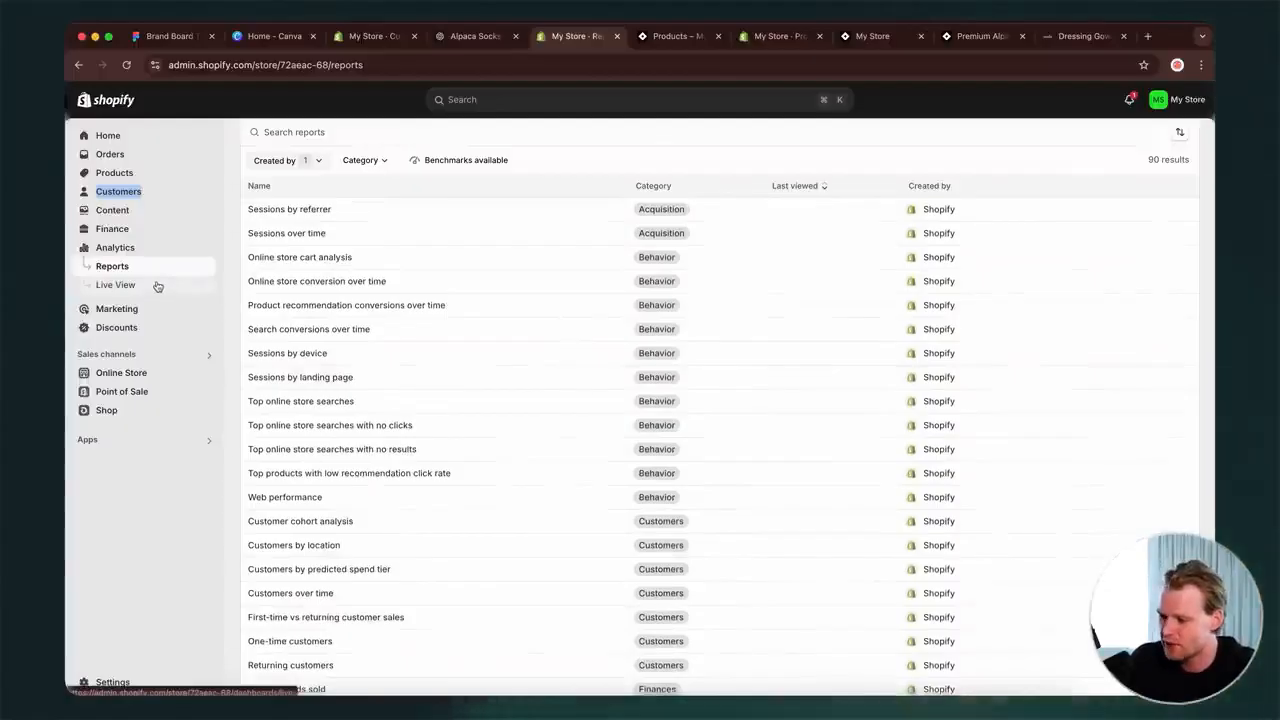
pyautogui.click(152, 286)
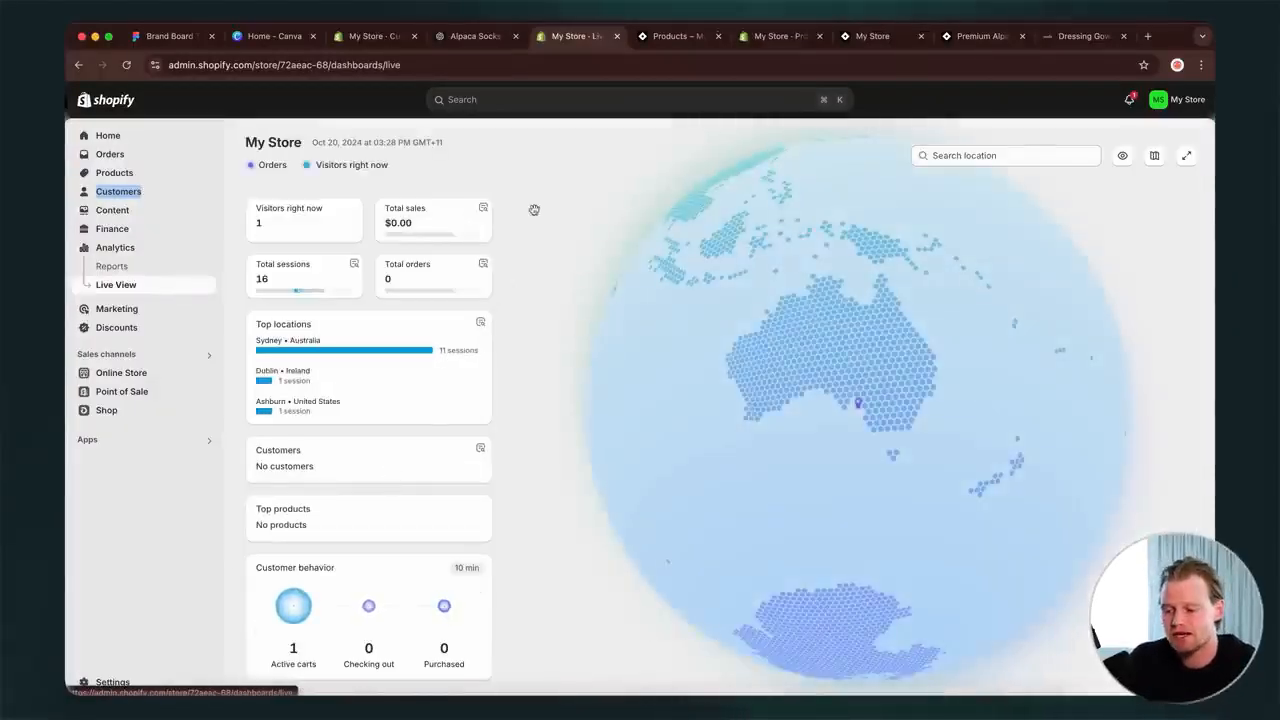
pyautogui.moveTo(850, 368); pyautogui.dragTo(868, 240)
# - Look over the marketing overview, existing discounts, online store themes and blog posts section
pyautogui.click(115, 309)
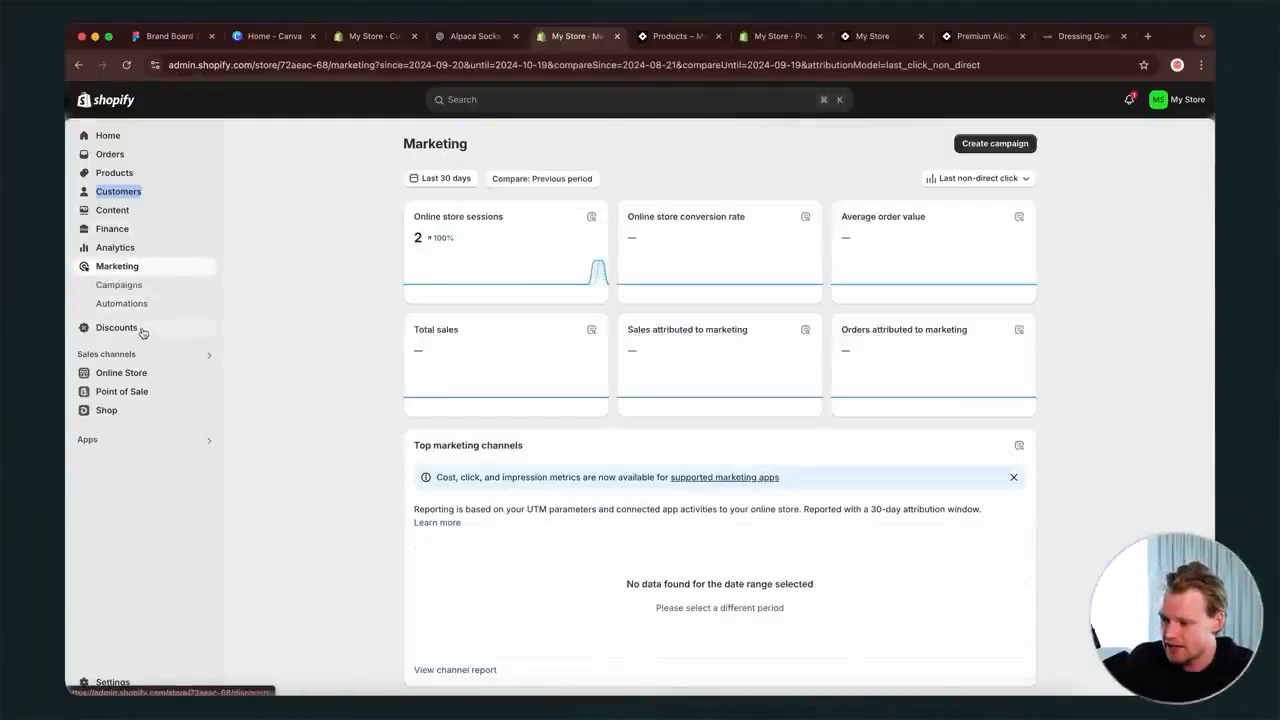
pyautogui.click(143, 333)
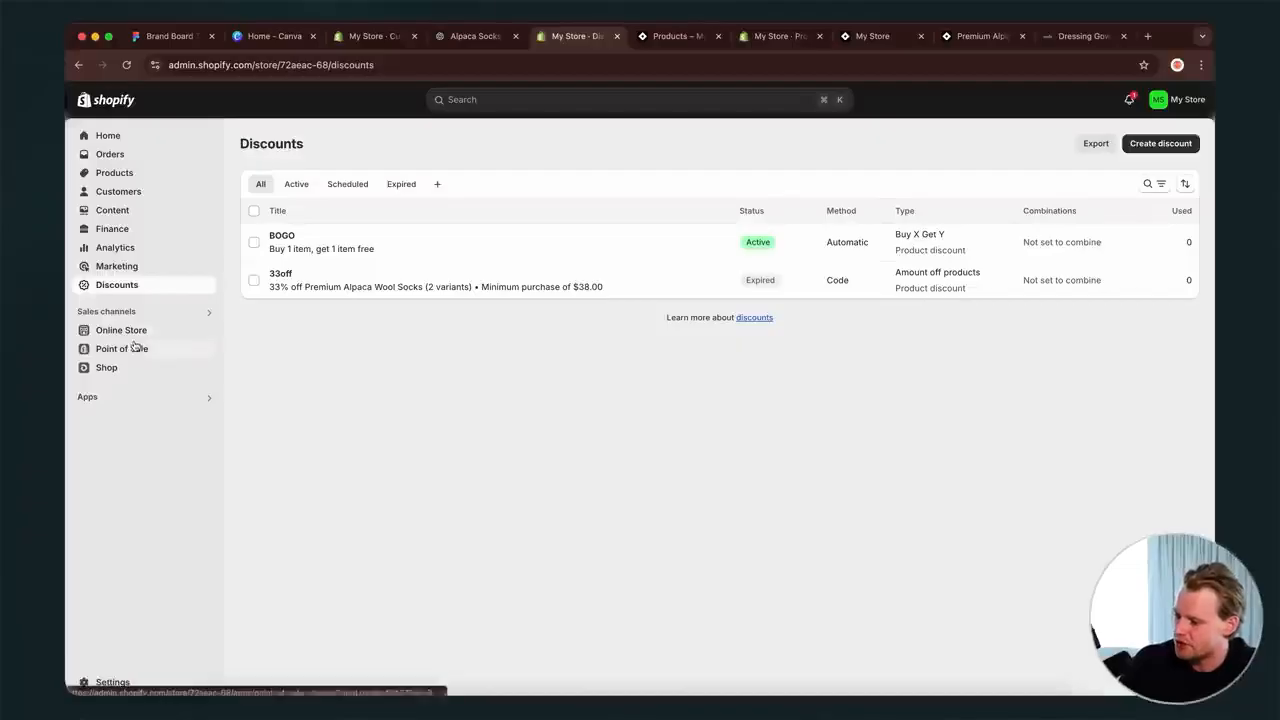
pyautogui.click(133, 338)
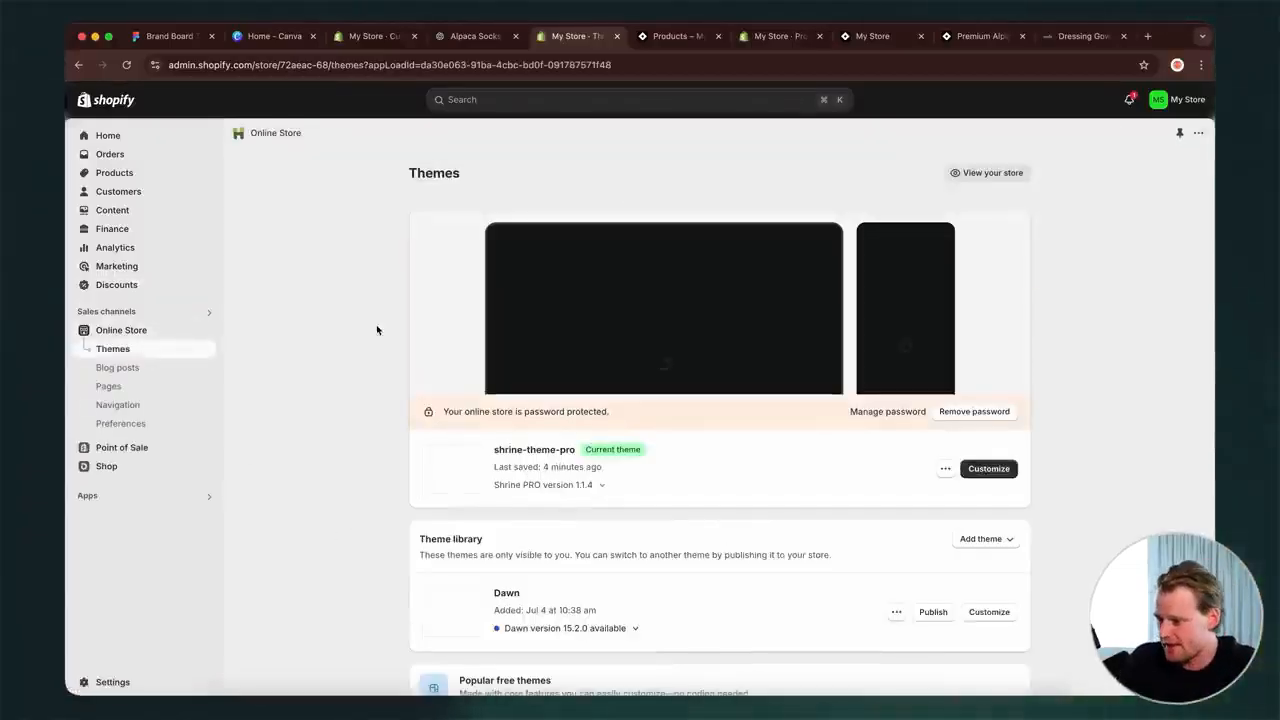
pyautogui.click(118, 368)
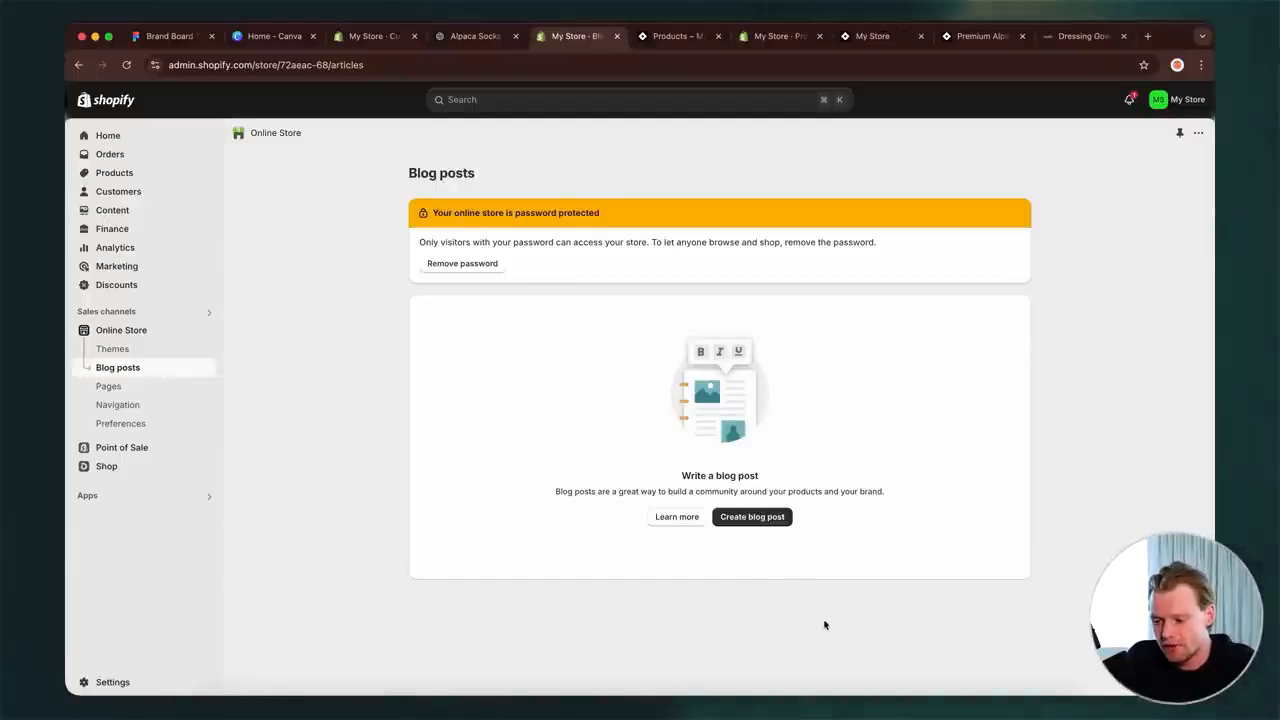
# - Start a new online store page titled "About Us"
pyautogui.click(136, 388)
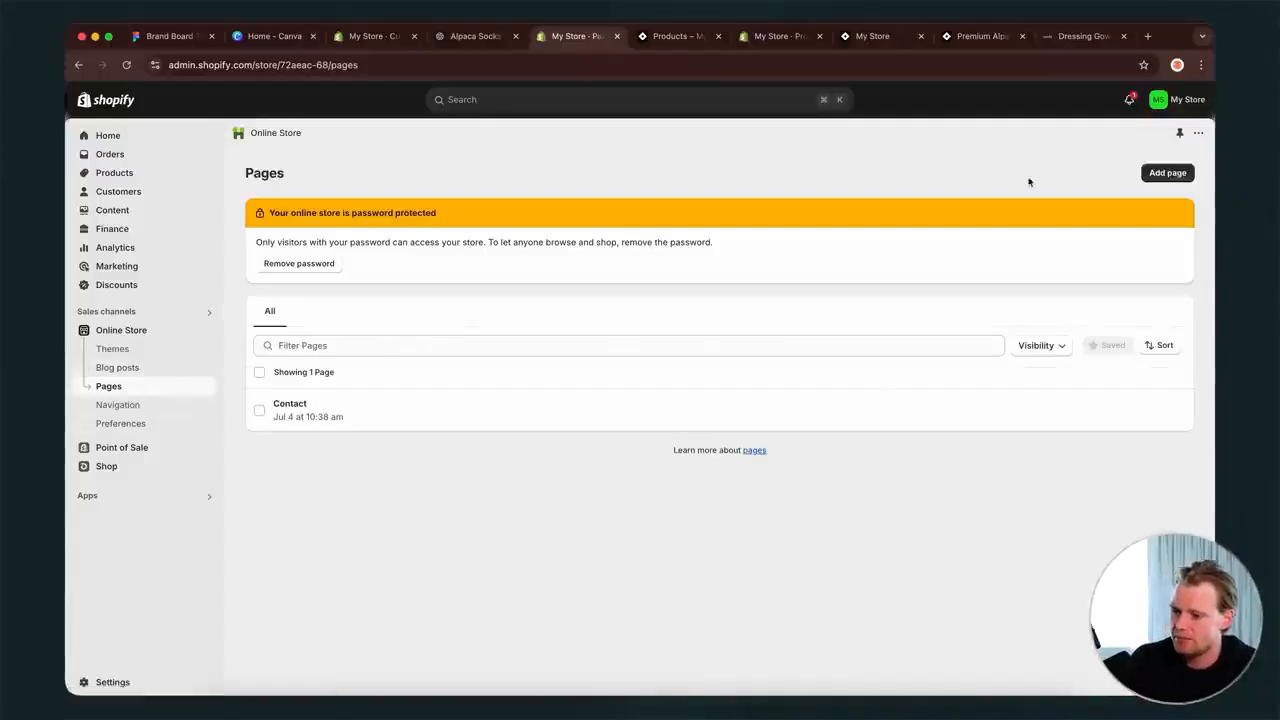
pyautogui.click(1184, 172)
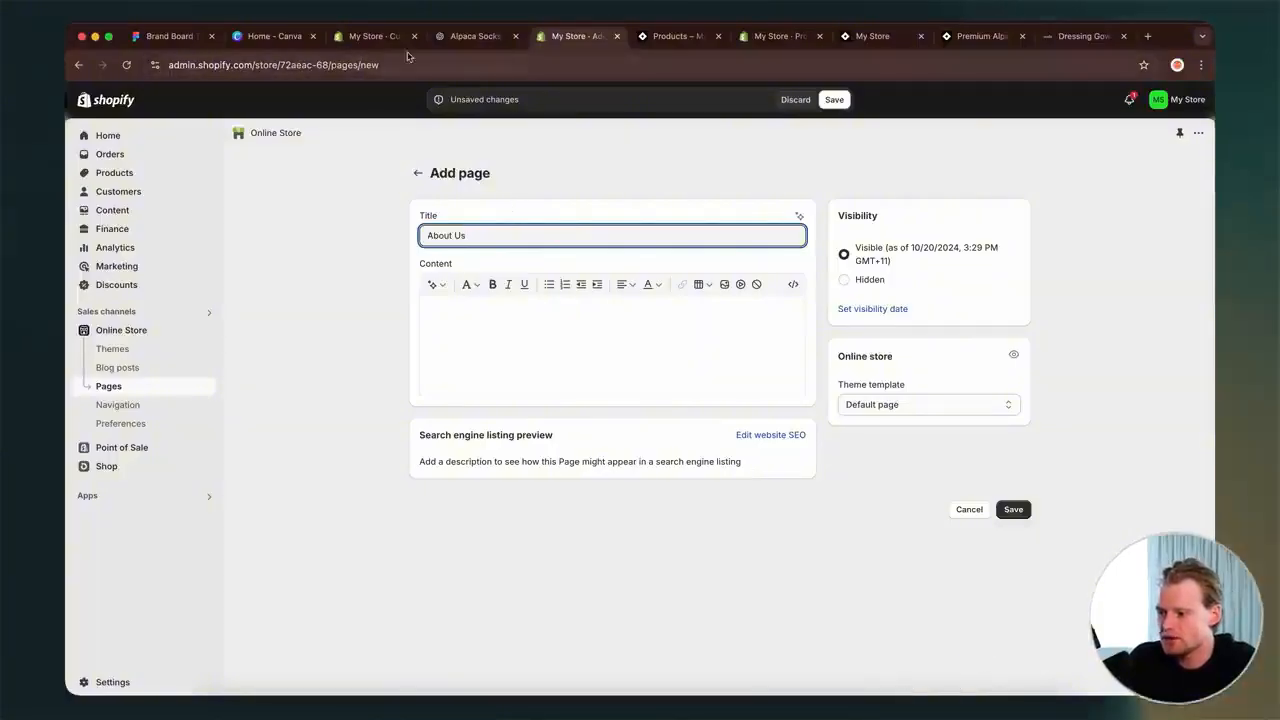
pyautogui.click(476, 37)
pyautogui.click(544, 37)
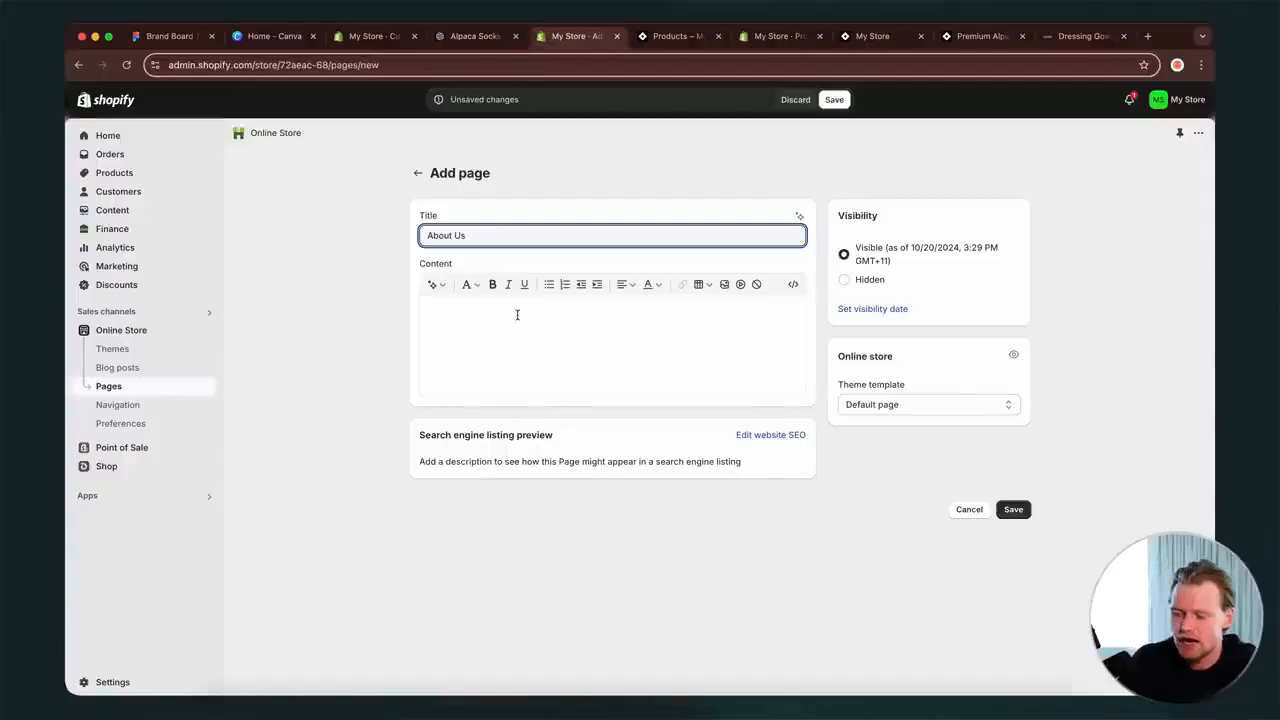
# - Switch to ChatGPT and send the prompt "create an about us page" in the alpaca socks chat
pyautogui.click(476, 37)
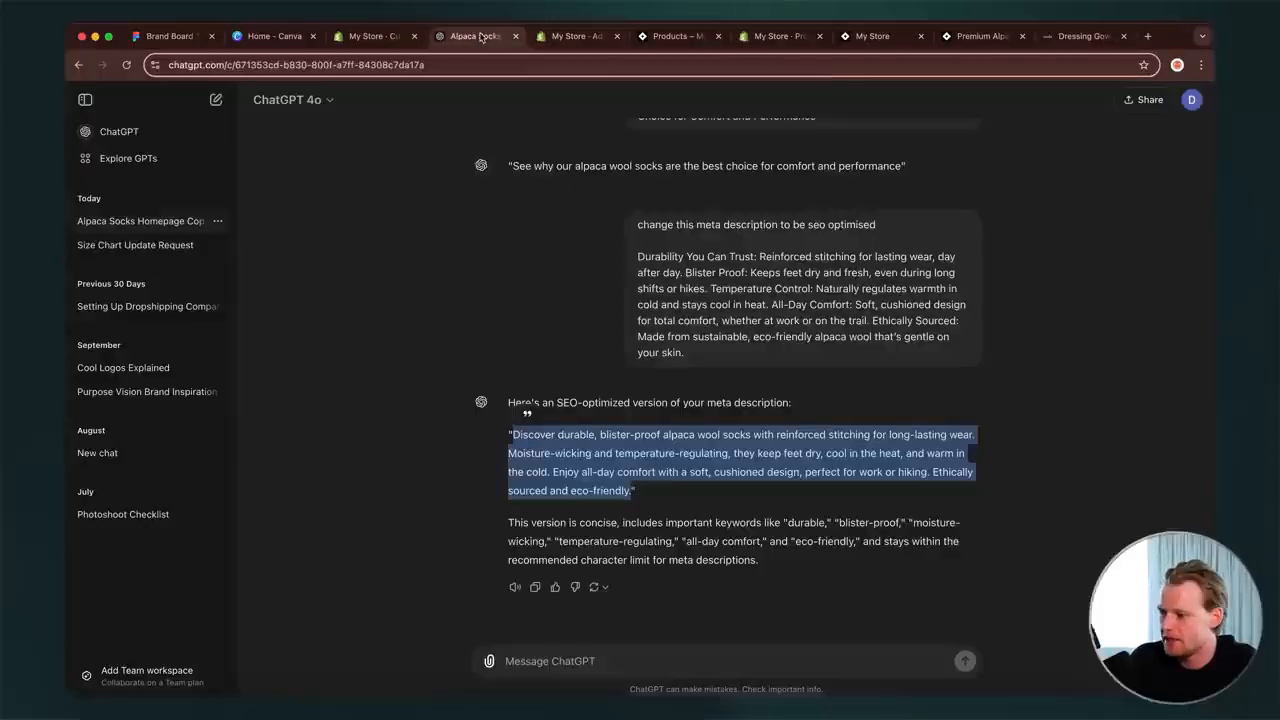
pyautogui.click(678, 466)
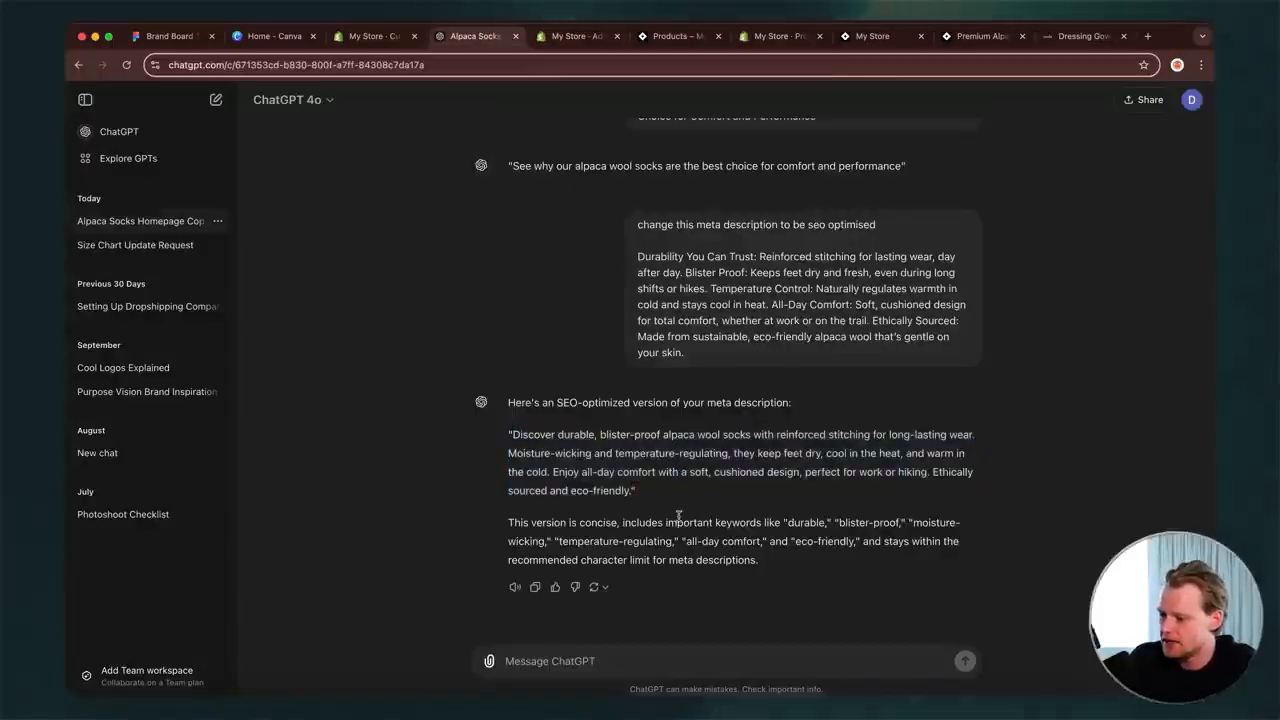
pyautogui.click(660, 661)
pyautogui.write('creat')
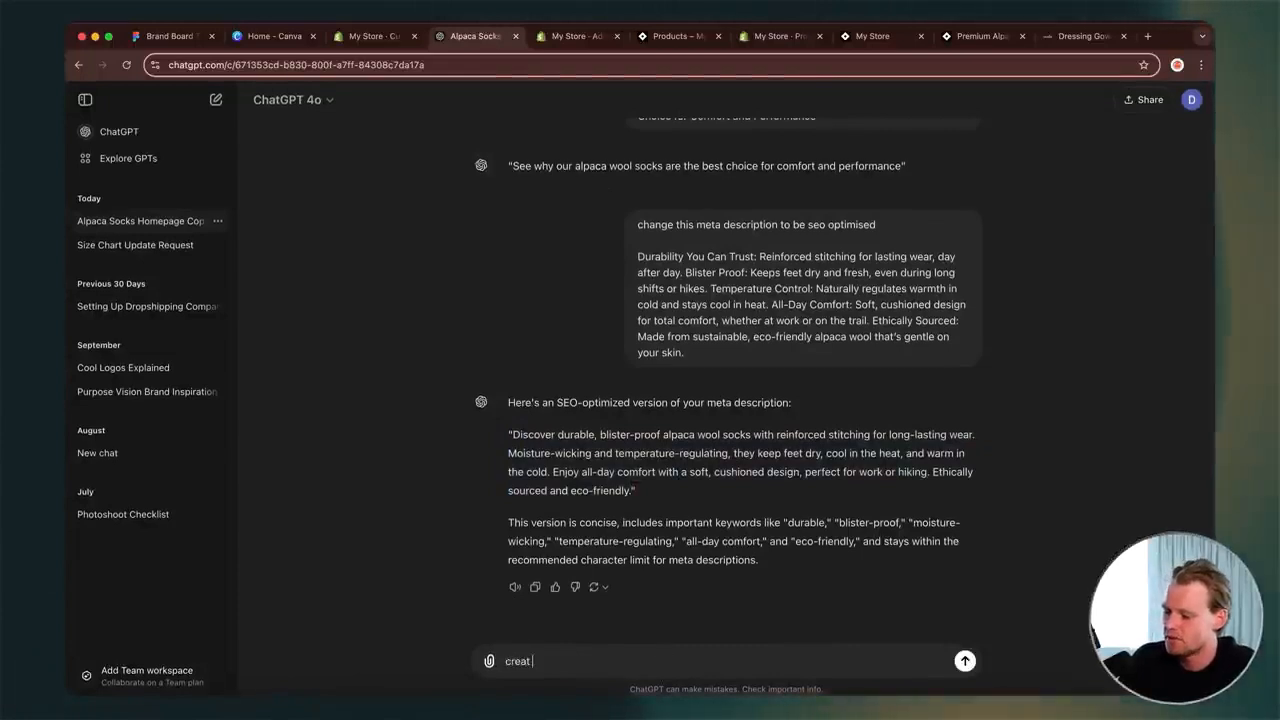
pyautogui.write('e an about')
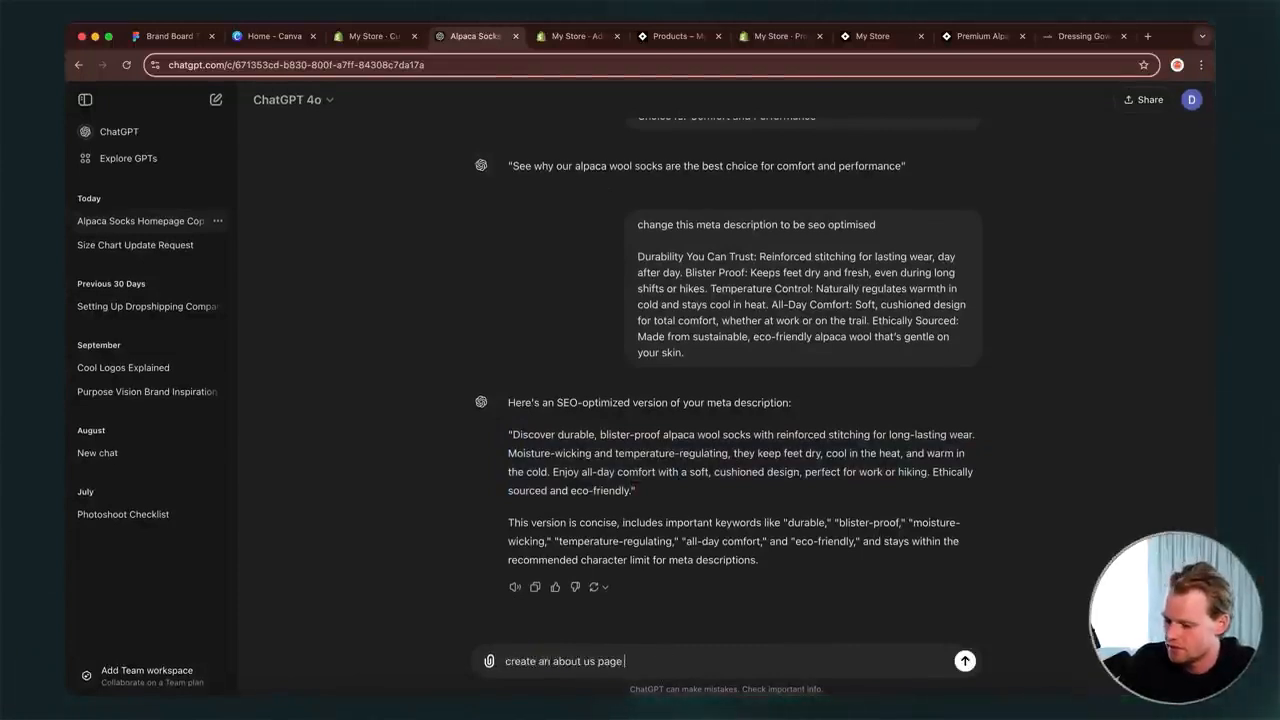
pyautogui.write(' us page')
pyautogui.press('Return')
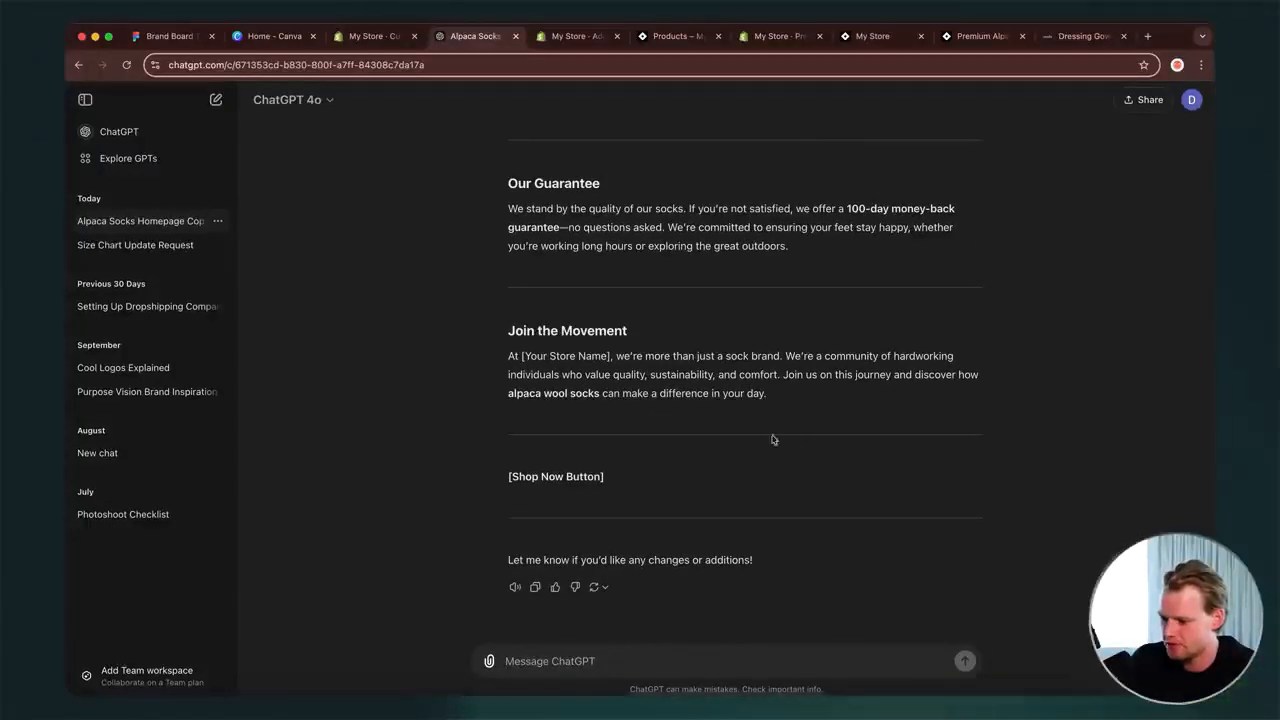
# - Tell ChatGPT "the name is Peak Textile" and choose the response version with the "Join the Peak Movement" section
pyautogui.write('is P')
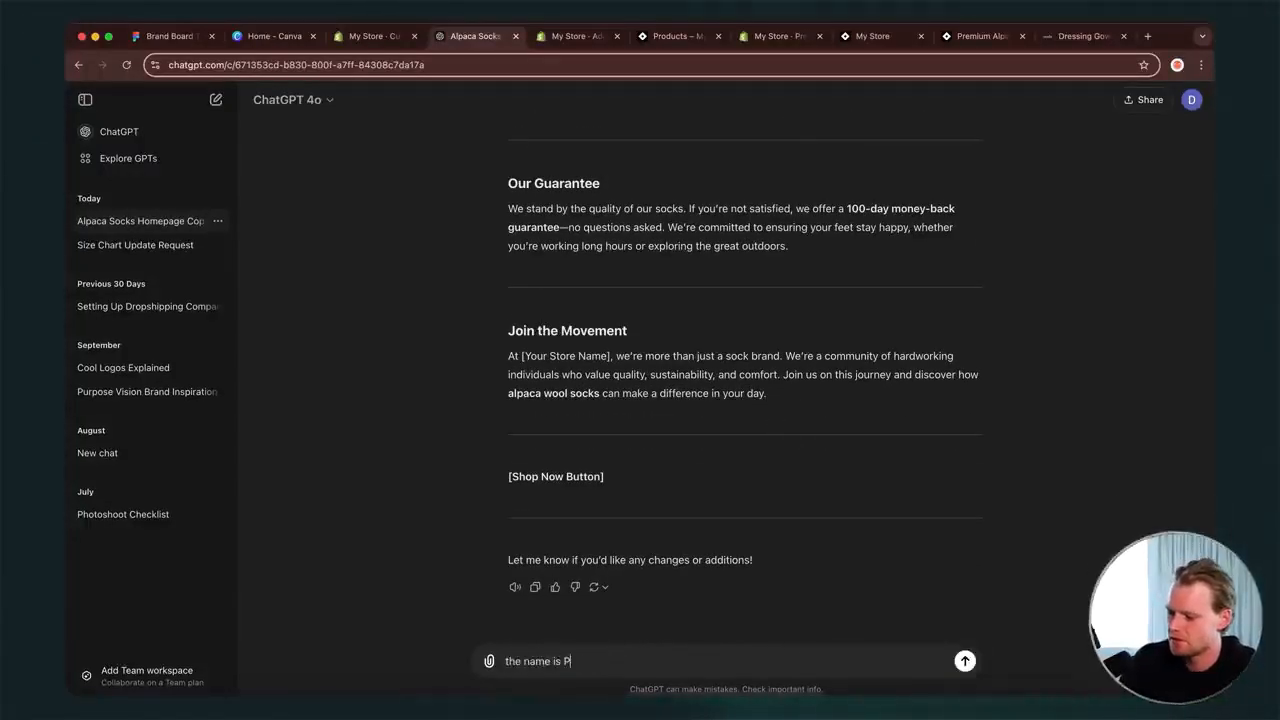
pyautogui.write('eak Textile')
pyautogui.press('Return')
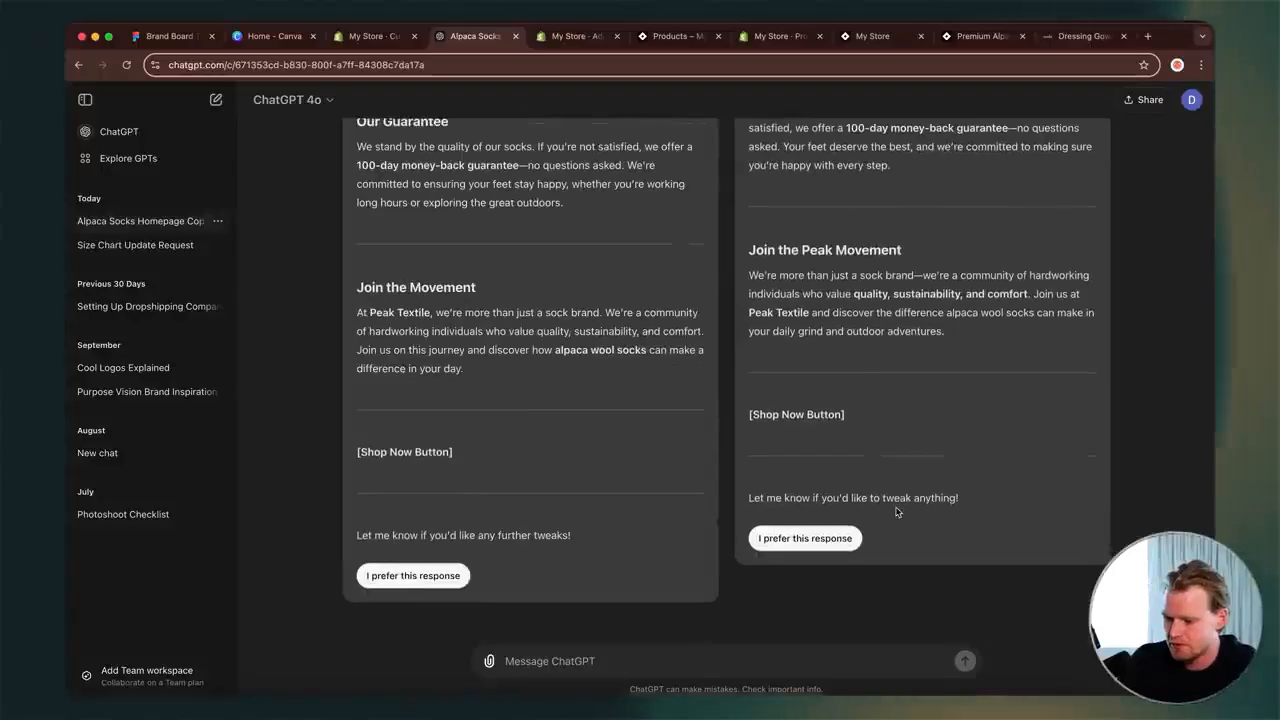
pyautogui.click(812, 537)
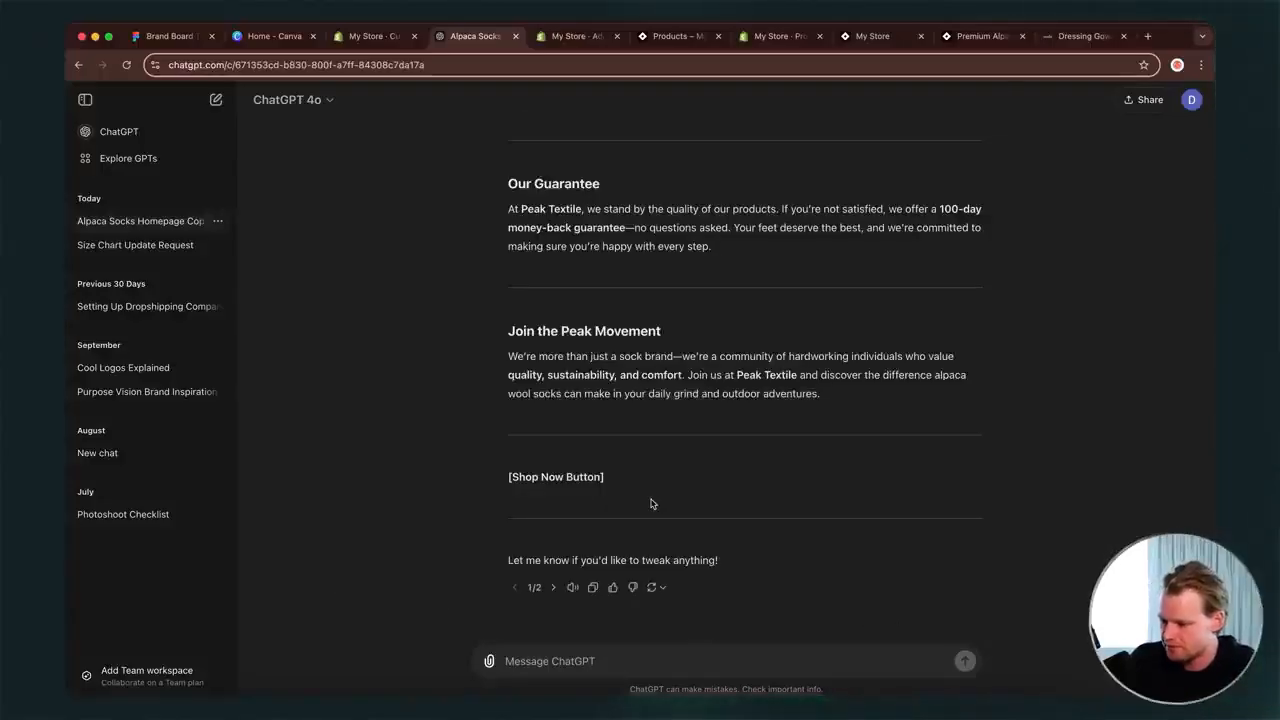
# - Copy the Peak Textile copy, from the opening paragraph through "Join the Peak Movement", into the Shopify About Us page's content and save the page
pyautogui.moveTo(860, 370); pyautogui.dragTo(590, 515)
pyautogui.press('super+c')
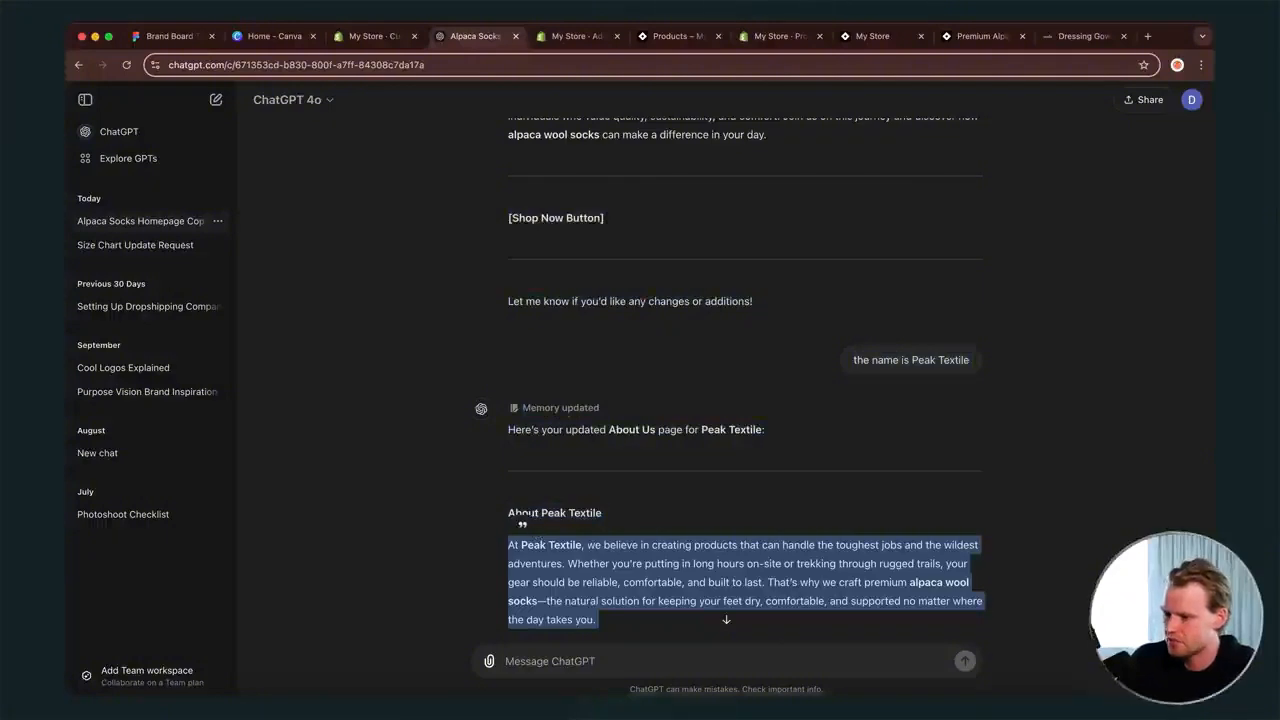
pyautogui.click(568, 36)
pyautogui.click(503, 340)
pyautogui.press('super+v')
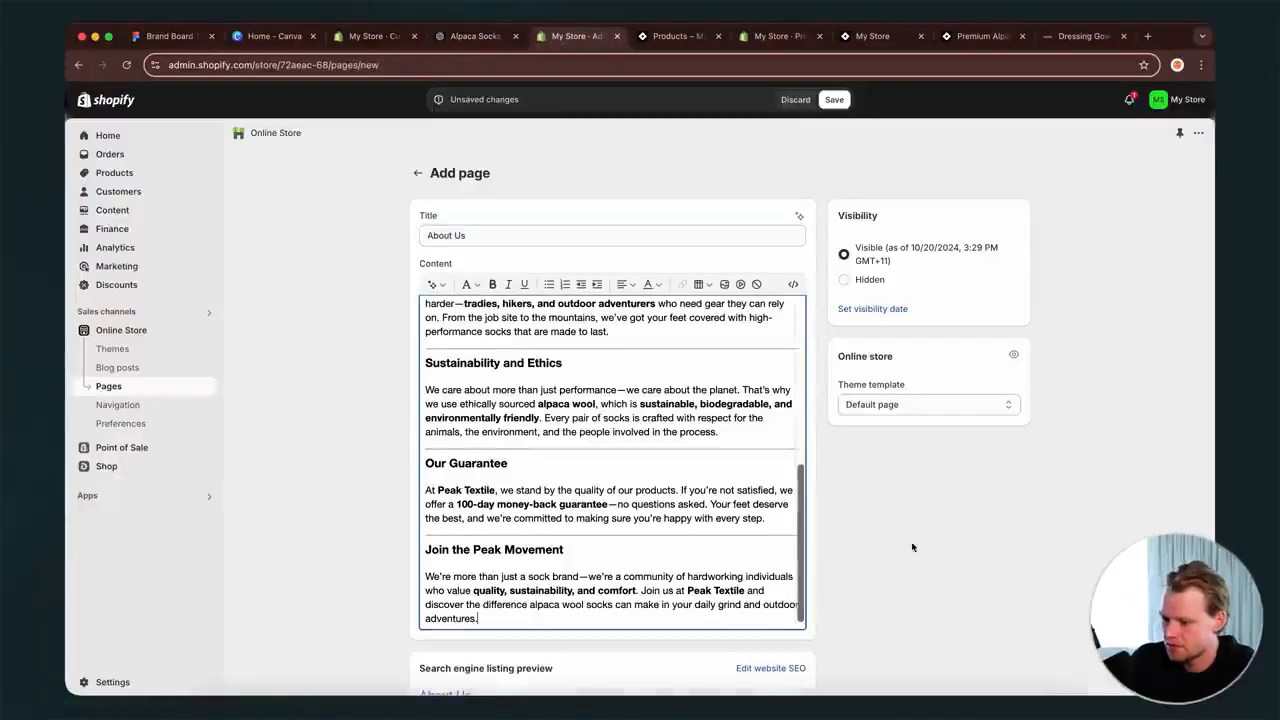
pyautogui.scroll(-3, 860, 550)
pyautogui.click(1013, 680)
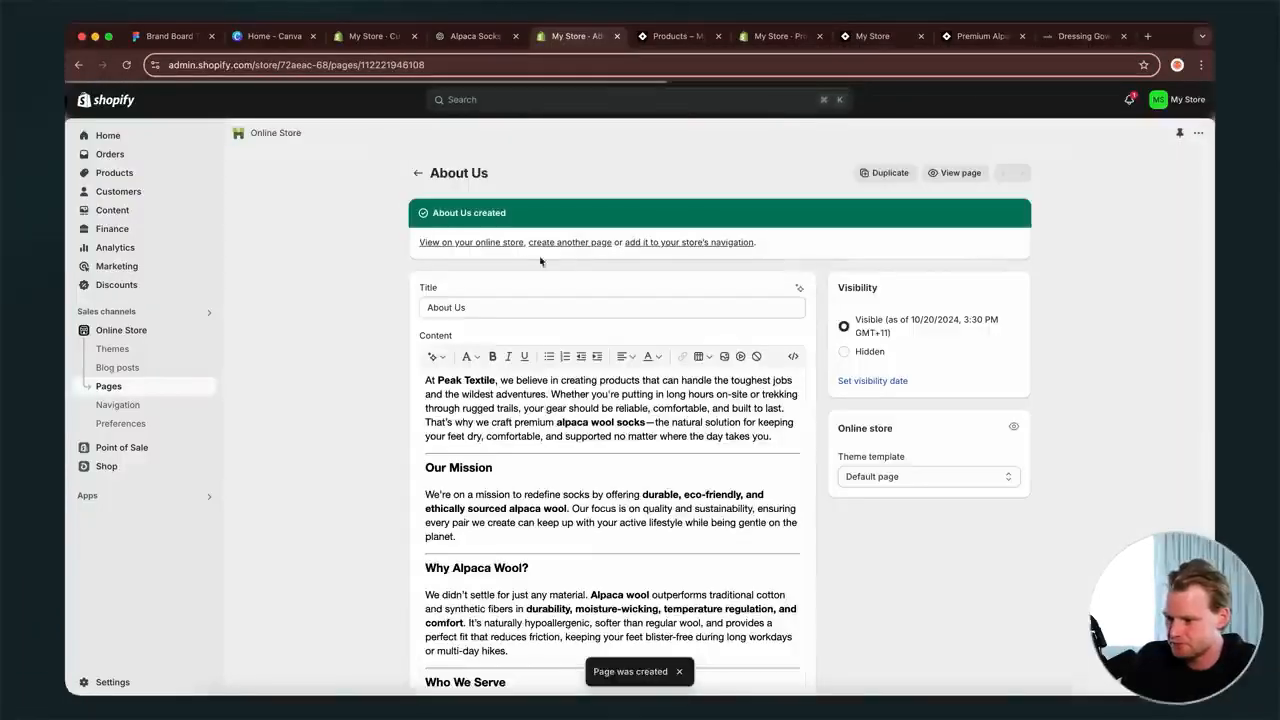
# - View the published About Us page on the storefront and look through its sections
pyautogui.click(935, 174)
pyautogui.scroll(-15, 714, 329)
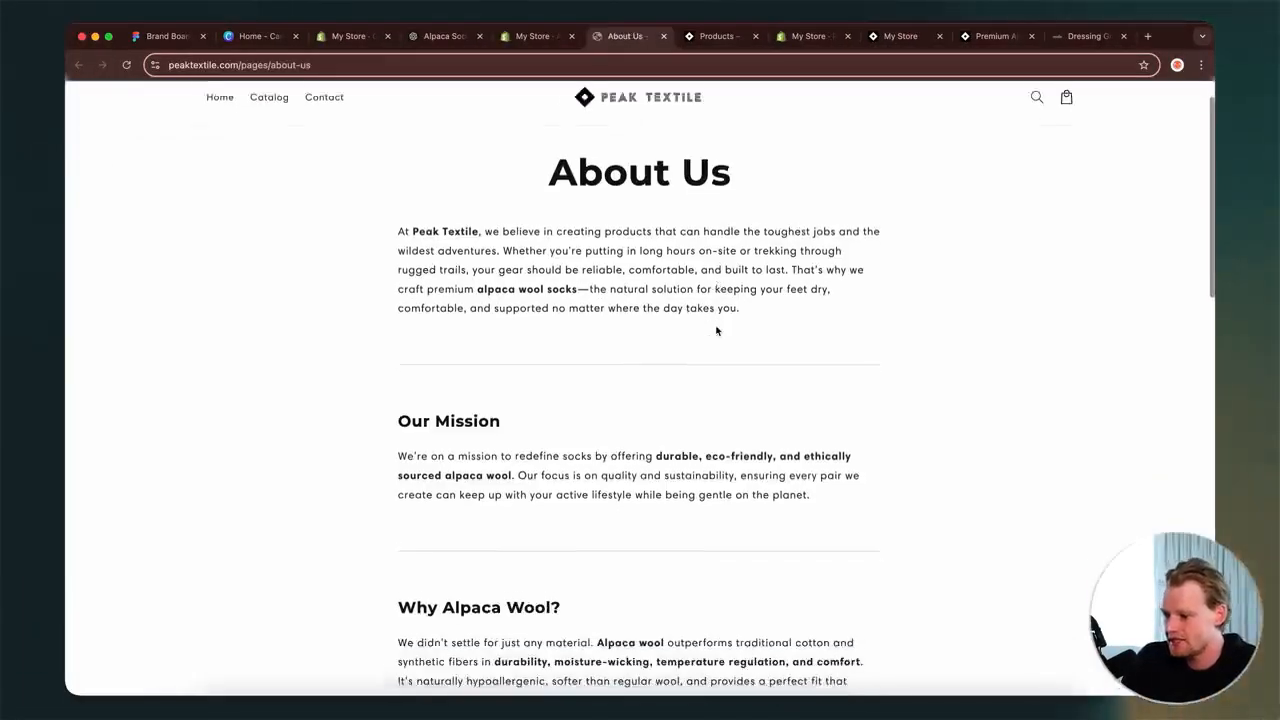
pyautogui.scroll(15, 714, 329)
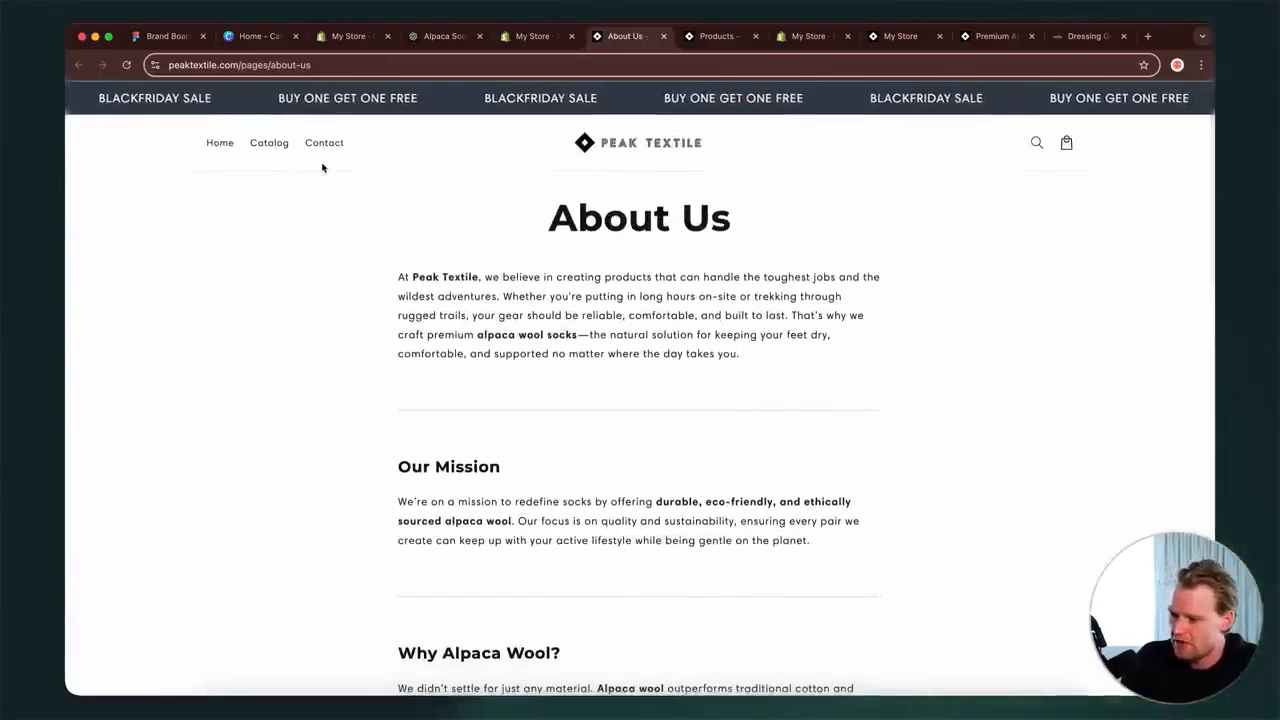
pyautogui.click(808, 36)
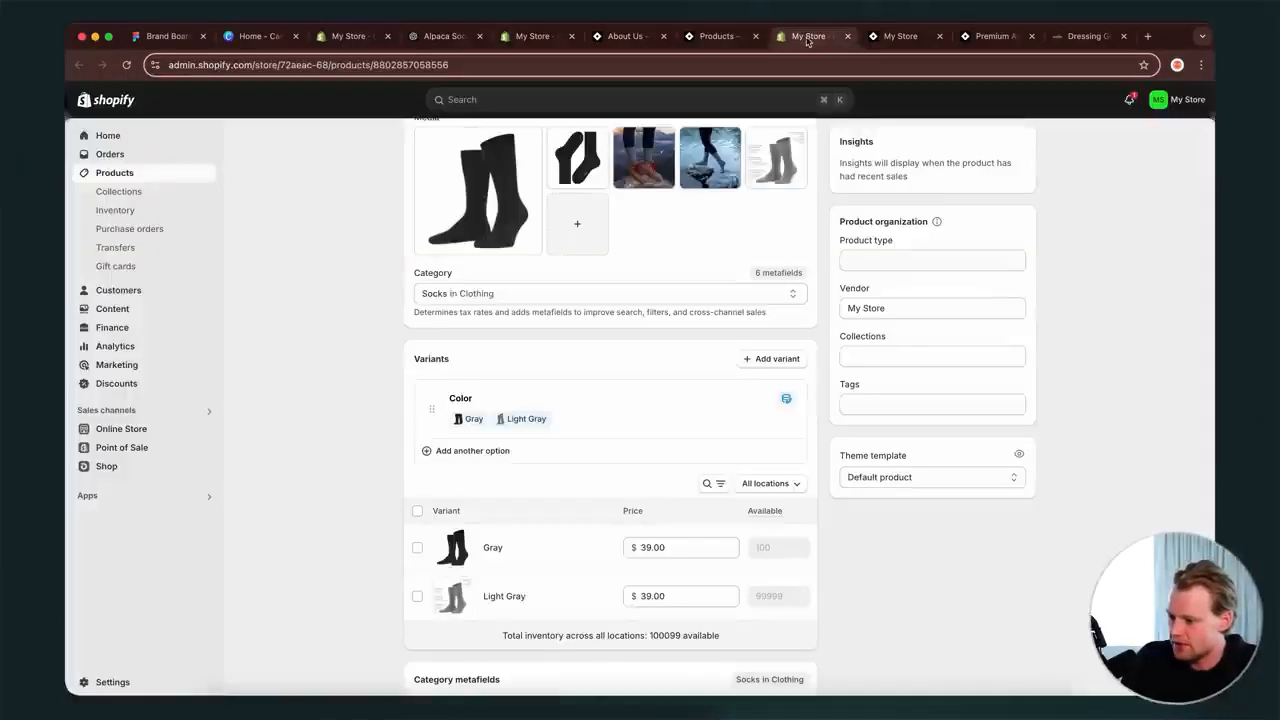
pyautogui.click(428, 38)
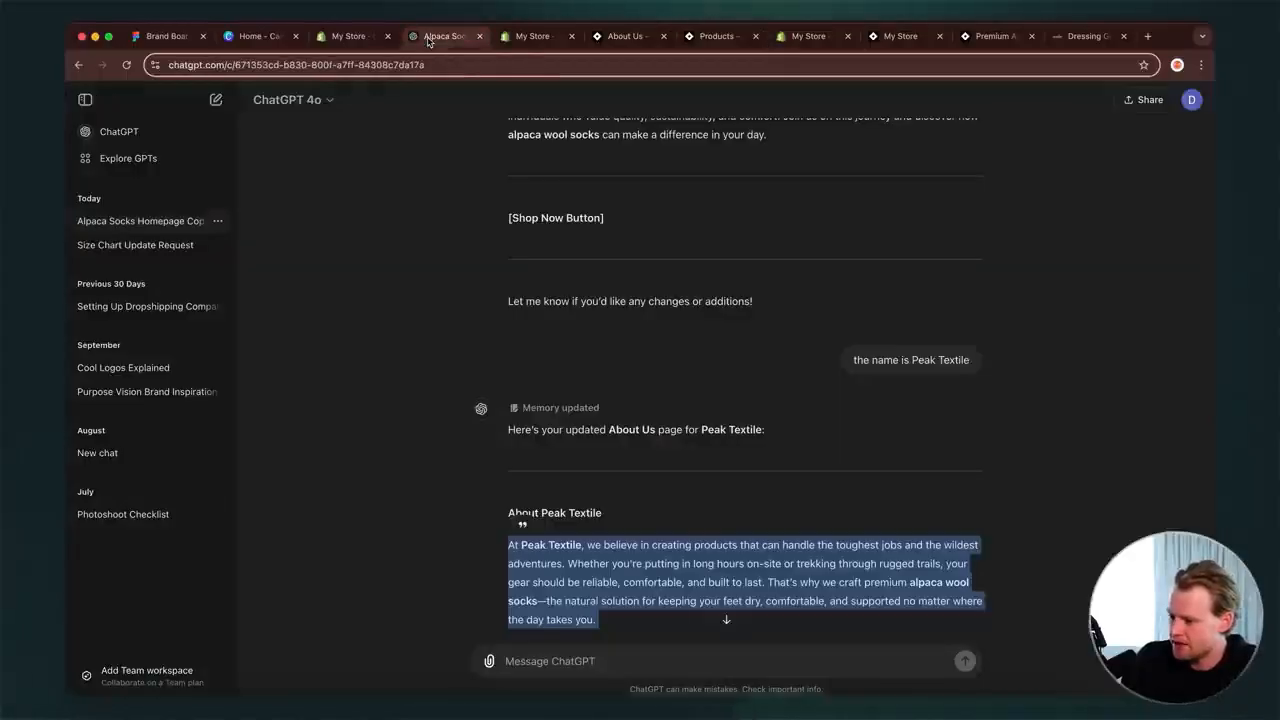
pyautogui.click(806, 36)
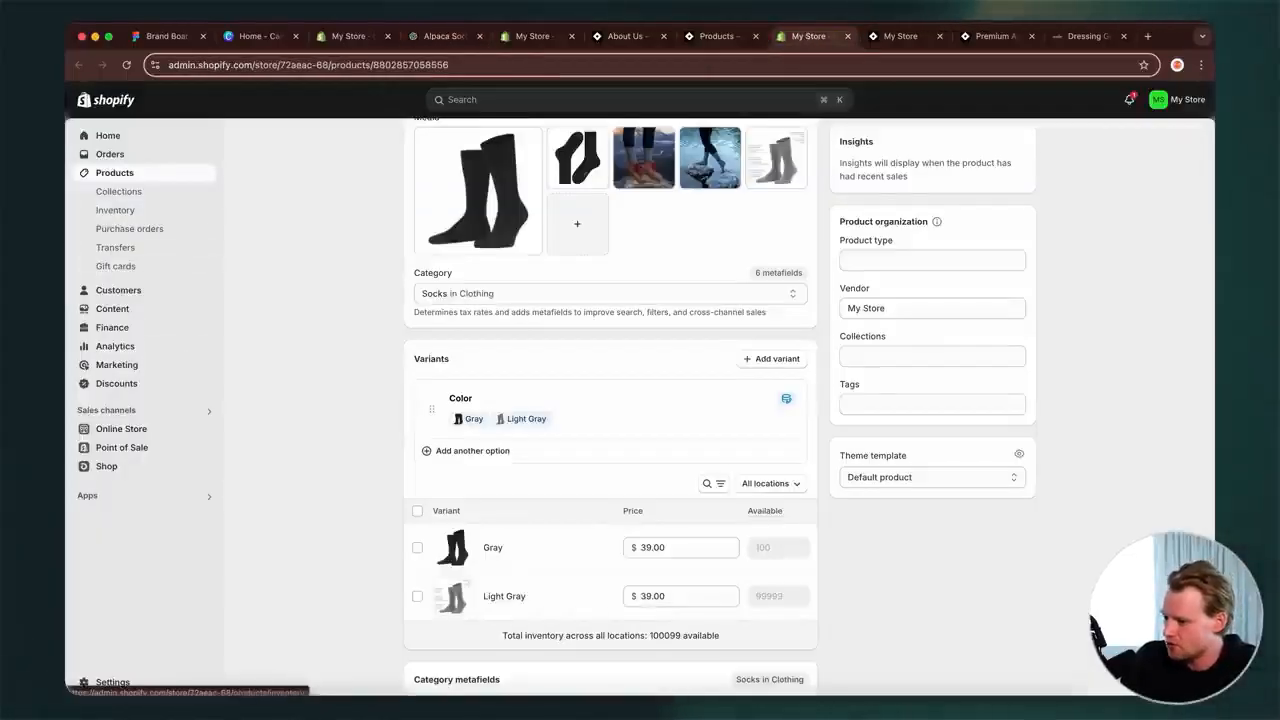
# - Open the existing Contact page in the store's page list and view its contact form on the storefront
pyautogui.click(507, 37)
pyautogui.click(418, 173)
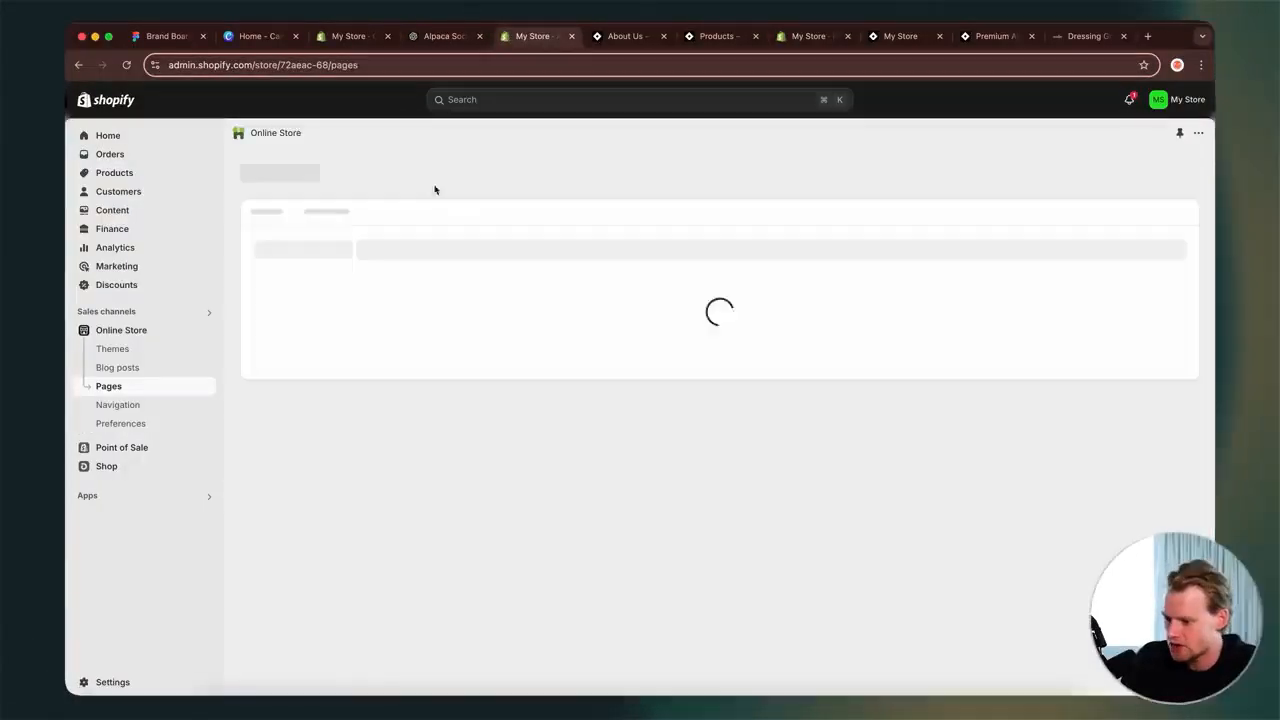
pyautogui.click(369, 487)
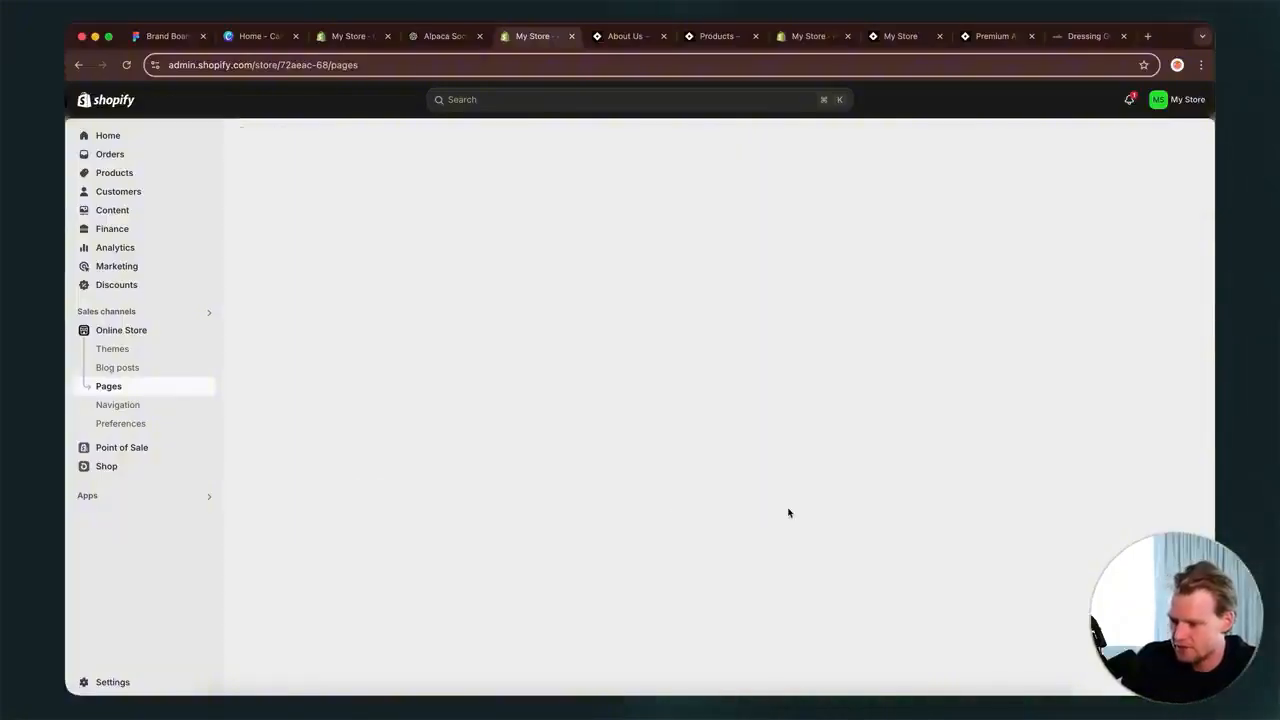
pyautogui.click(948, 173)
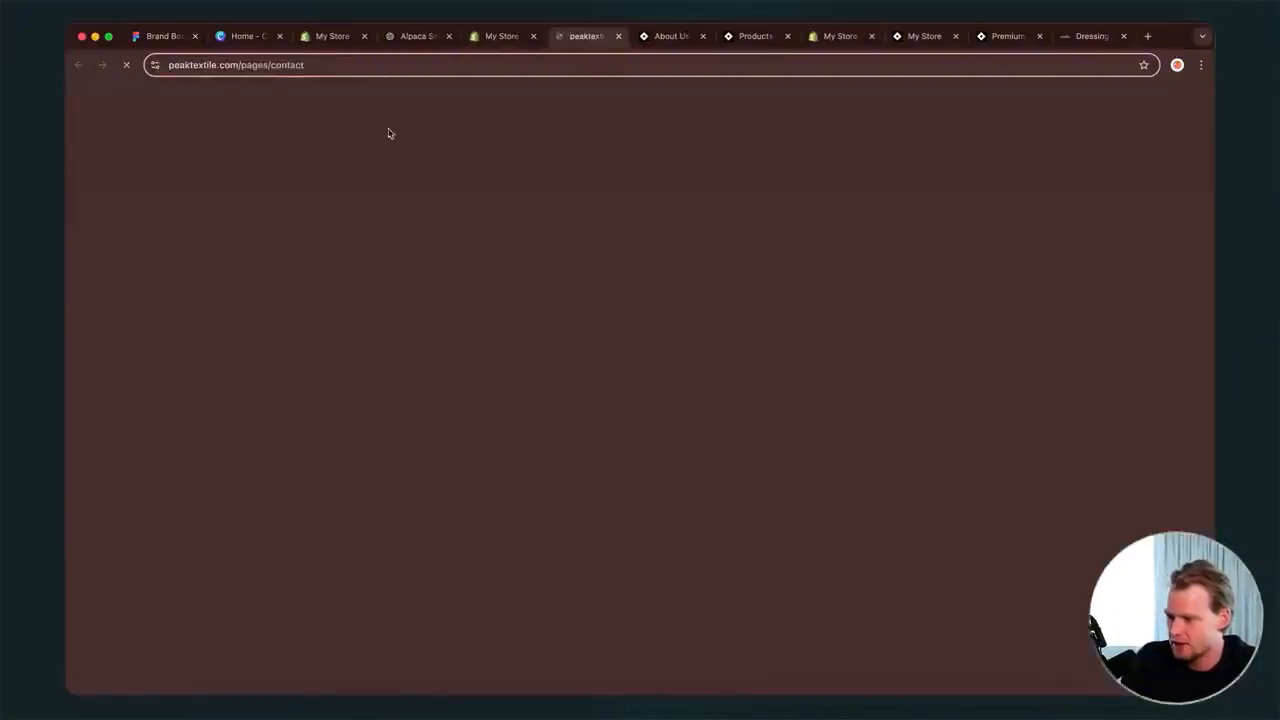
pyautogui.click(547, 296)
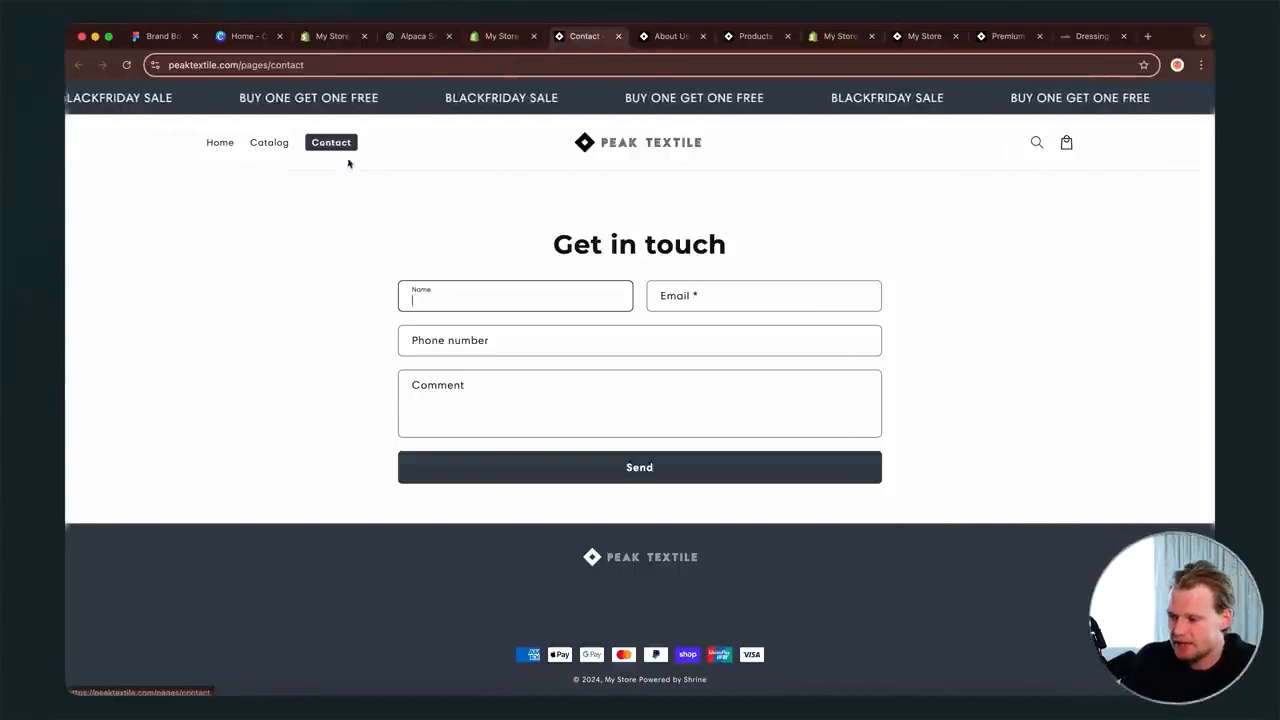
# - Open the online store's navigation settings and compare the main and footer menus with the storefront's header and footer
pyautogui.click(500, 36)
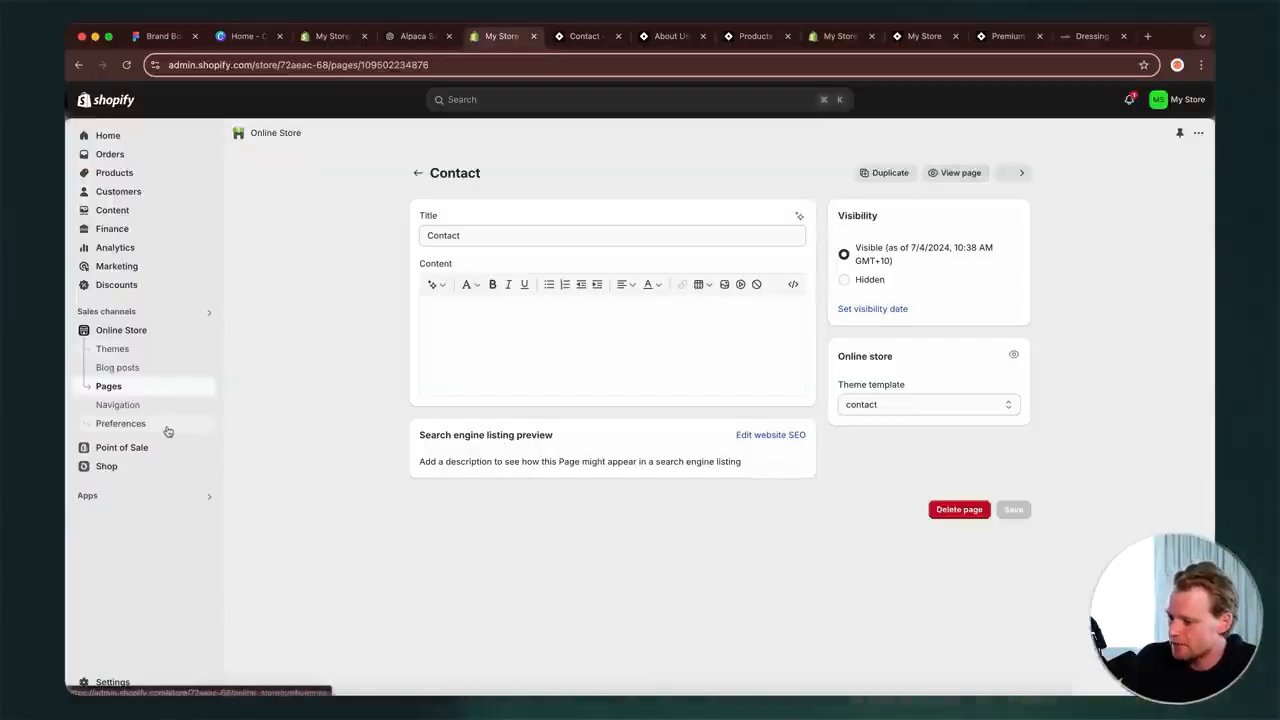
pyautogui.click(118, 405)
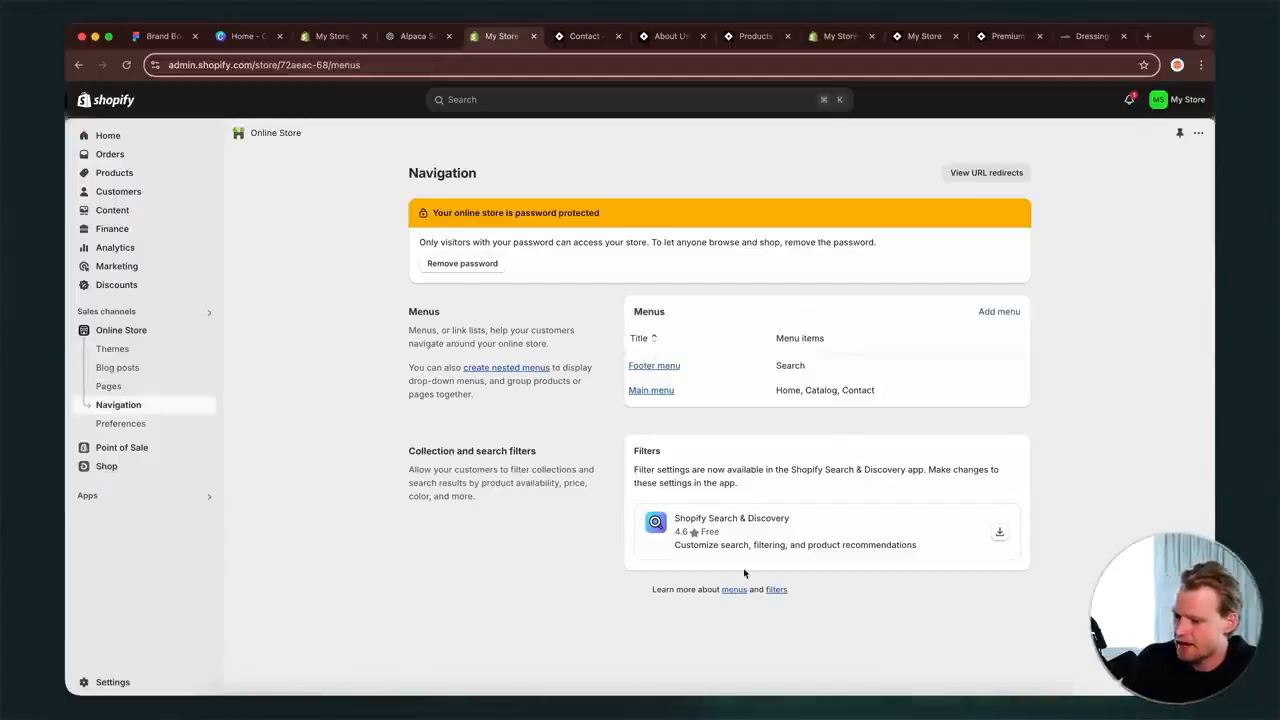
pyautogui.click(585, 36)
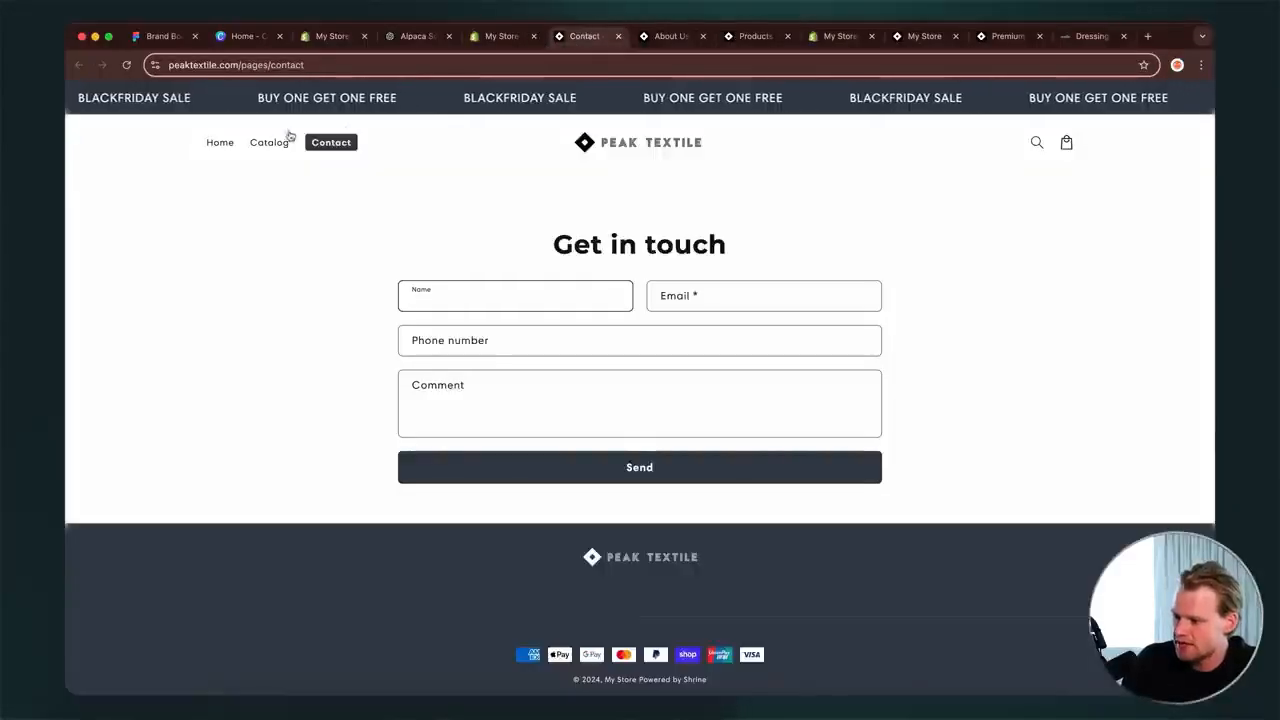
pyautogui.click(500, 36)
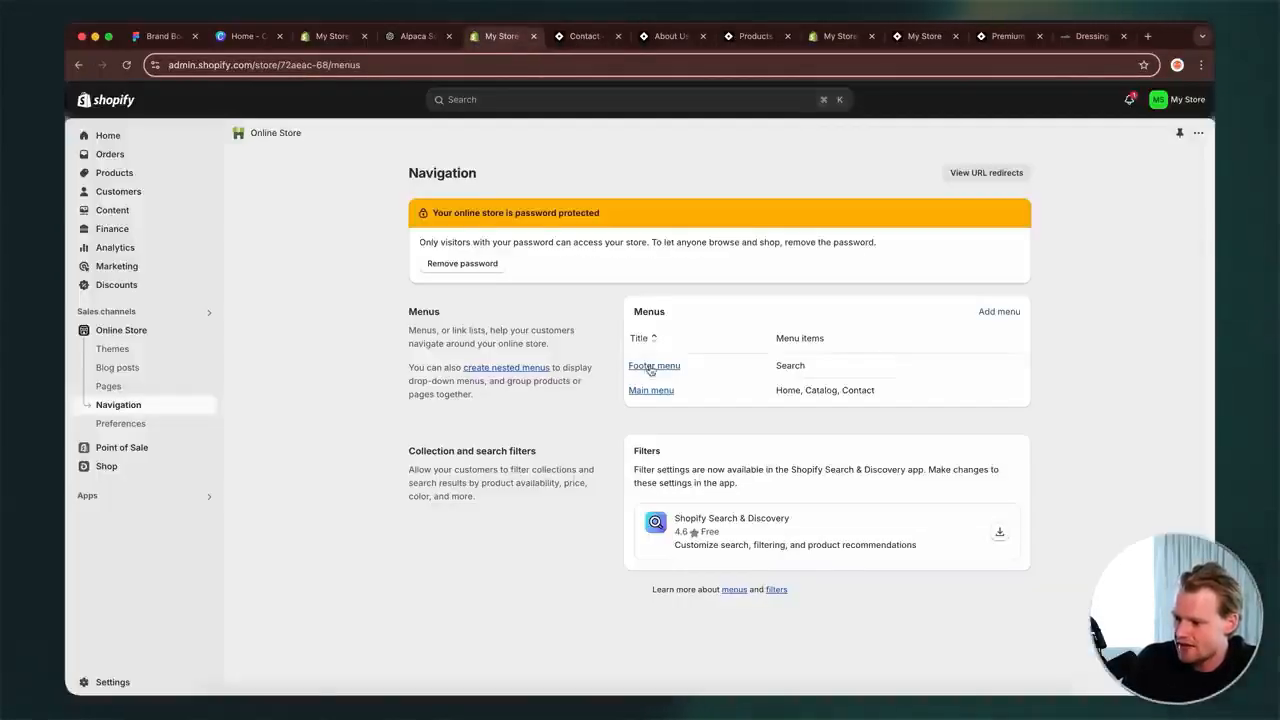
pyautogui.click(577, 38)
pyautogui.scroll(-1, 623, 386)
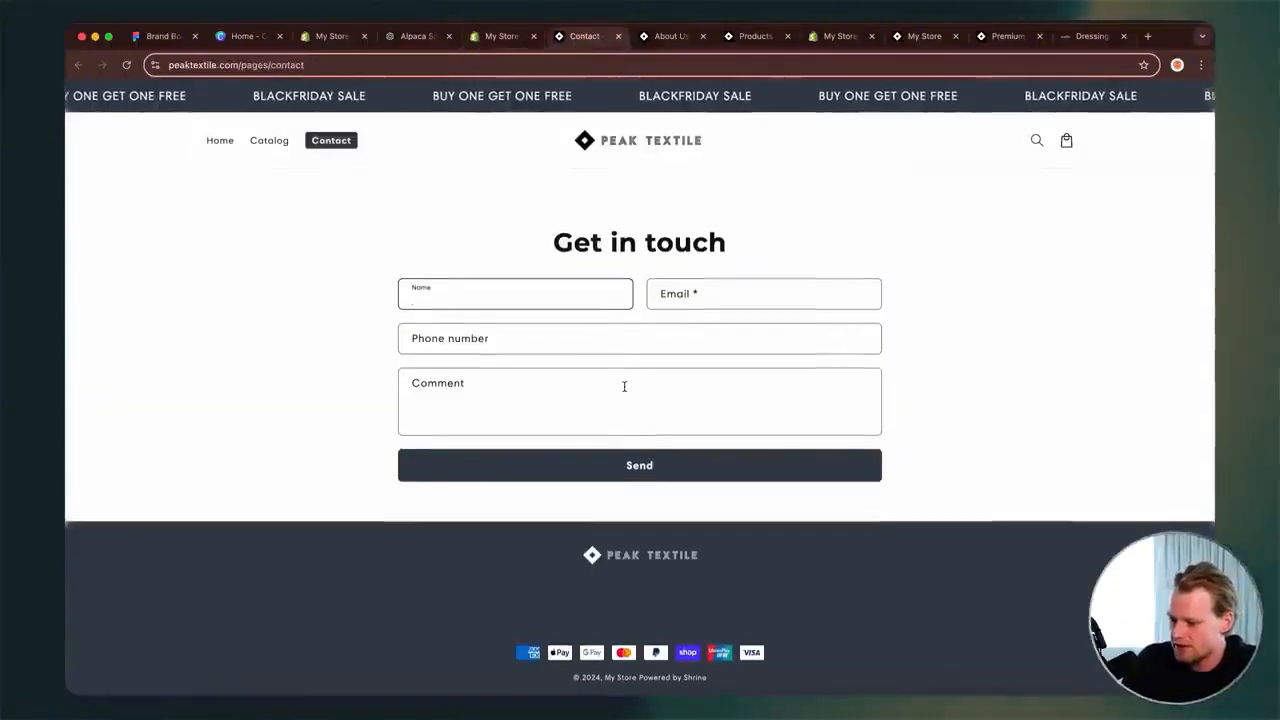
pyautogui.click(456, 600)
pyautogui.click(497, 36)
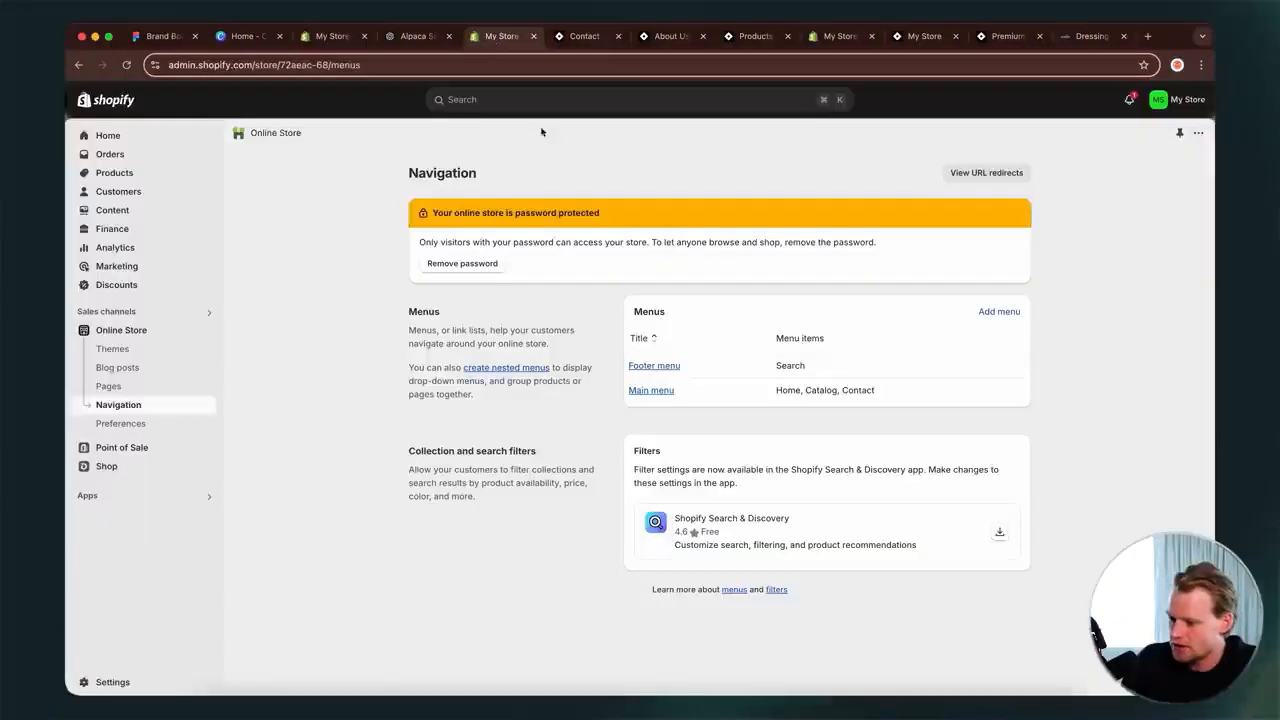
# - Add a menu item named "About Us" to the footer menu, linked to the About Us page
pyautogui.click(655, 366)
pyautogui.click(545, 390)
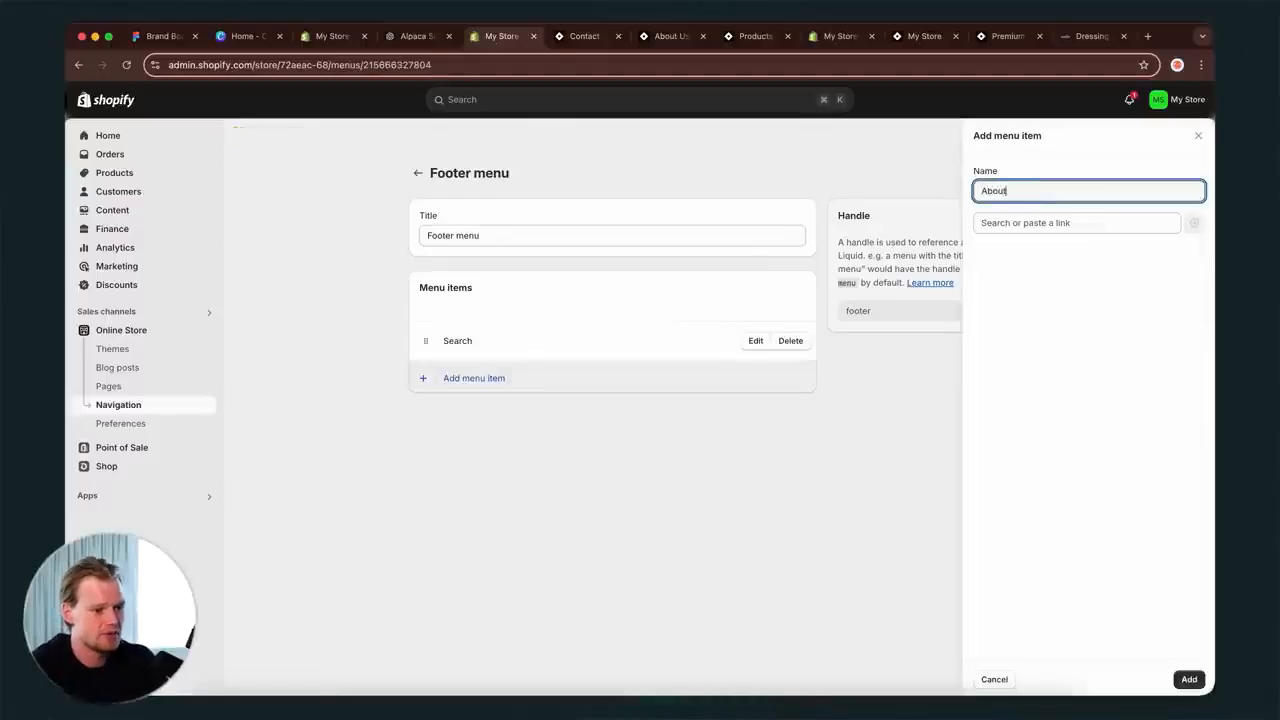
pyautogui.click(1118, 222)
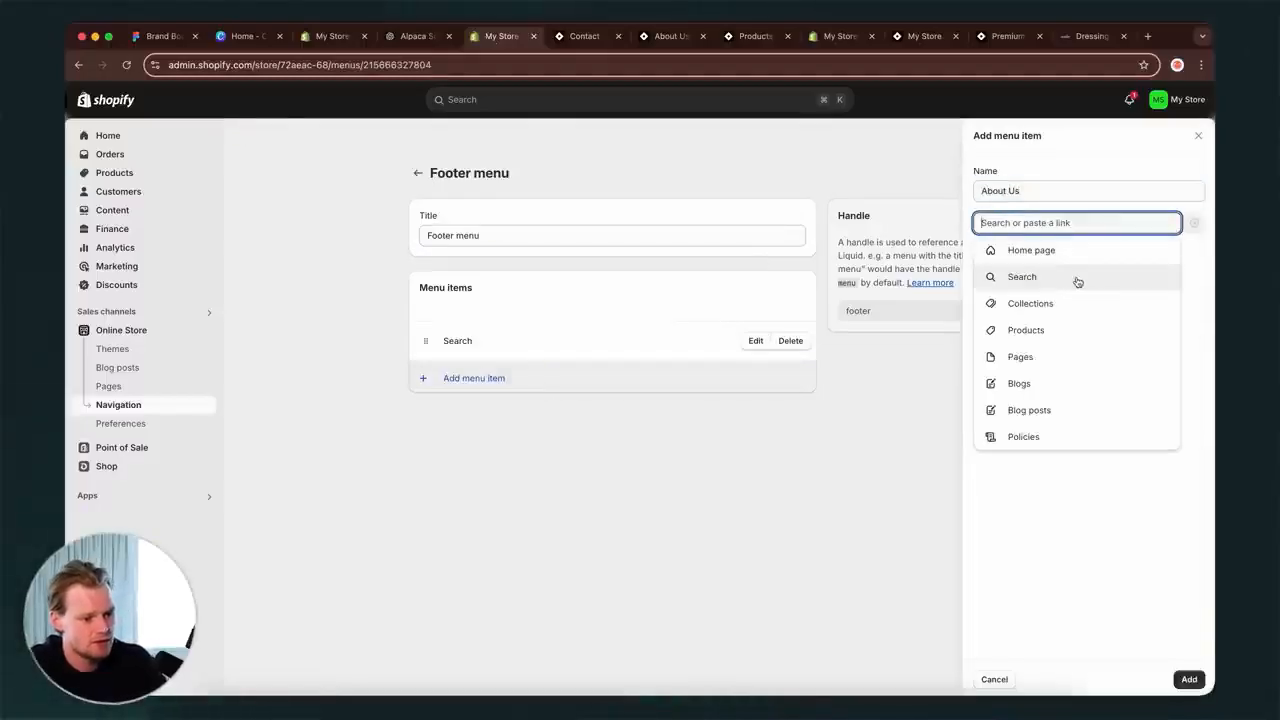
pyautogui.click(1094, 352)
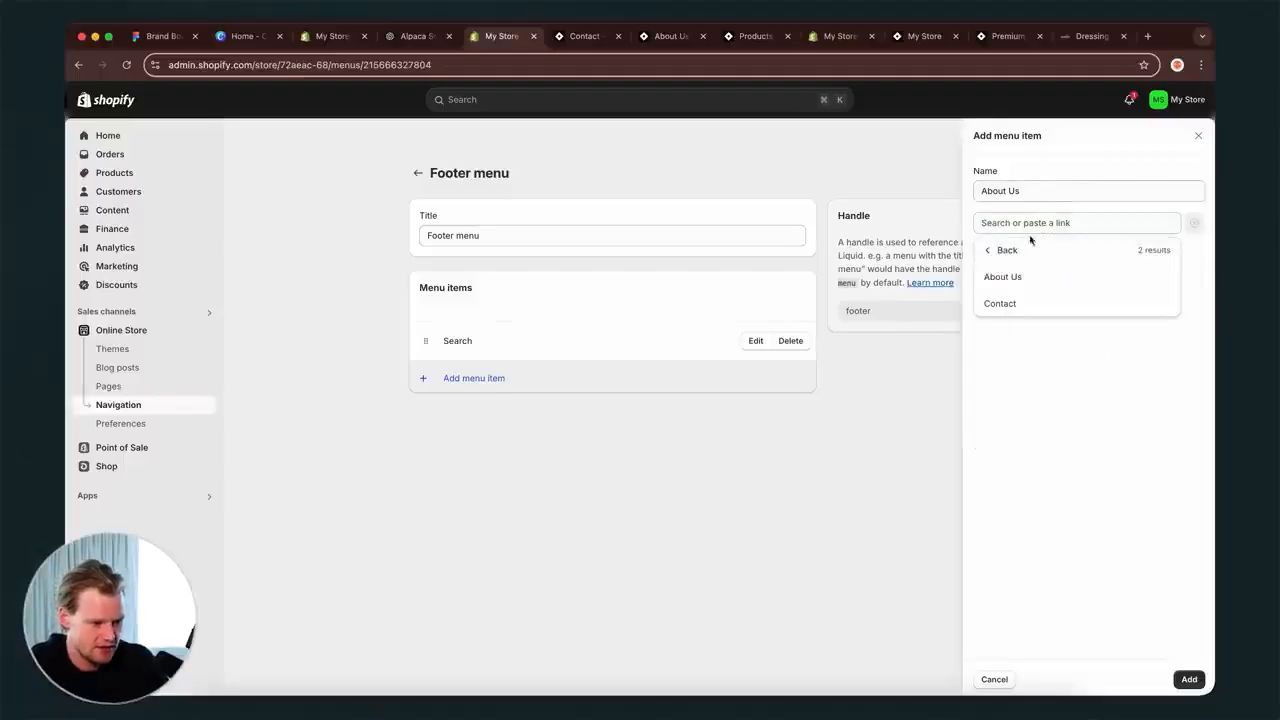
pyautogui.click(1030, 277)
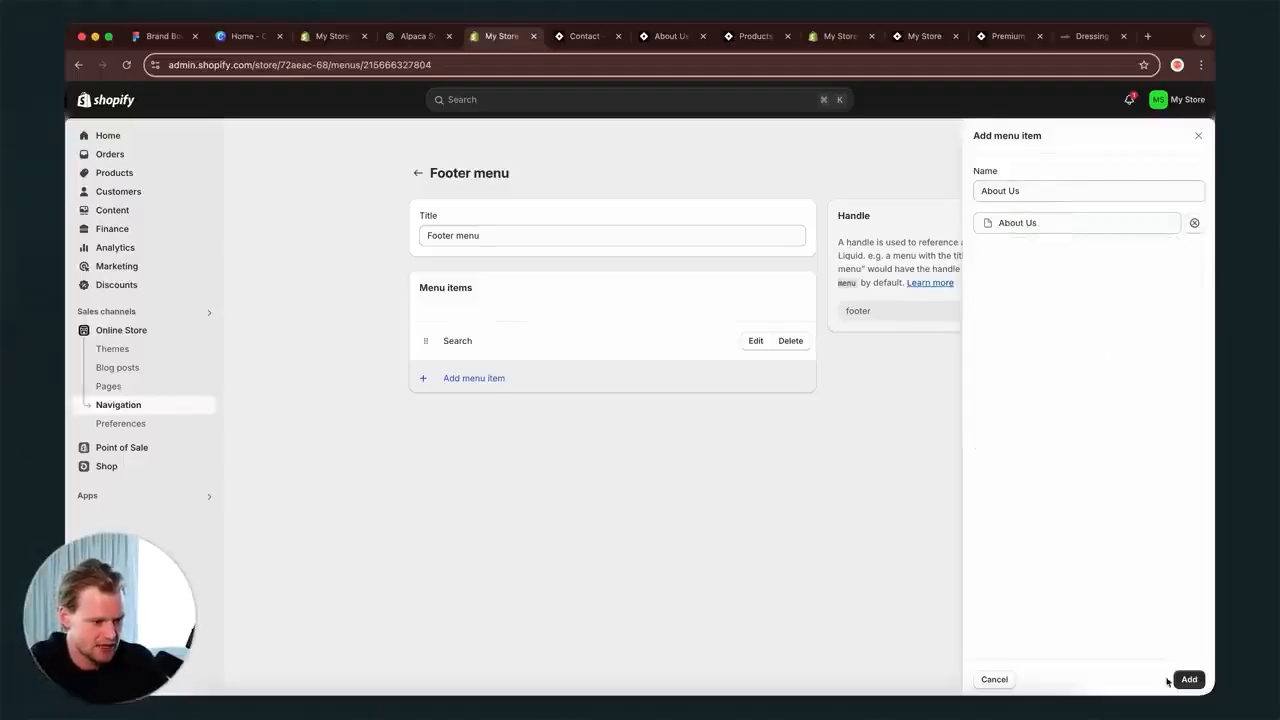
pyautogui.click(1185, 680)
# - Add a "Contact Us" item linked to the Contact page to the footer menu and save the menu
pyautogui.click(610, 417)
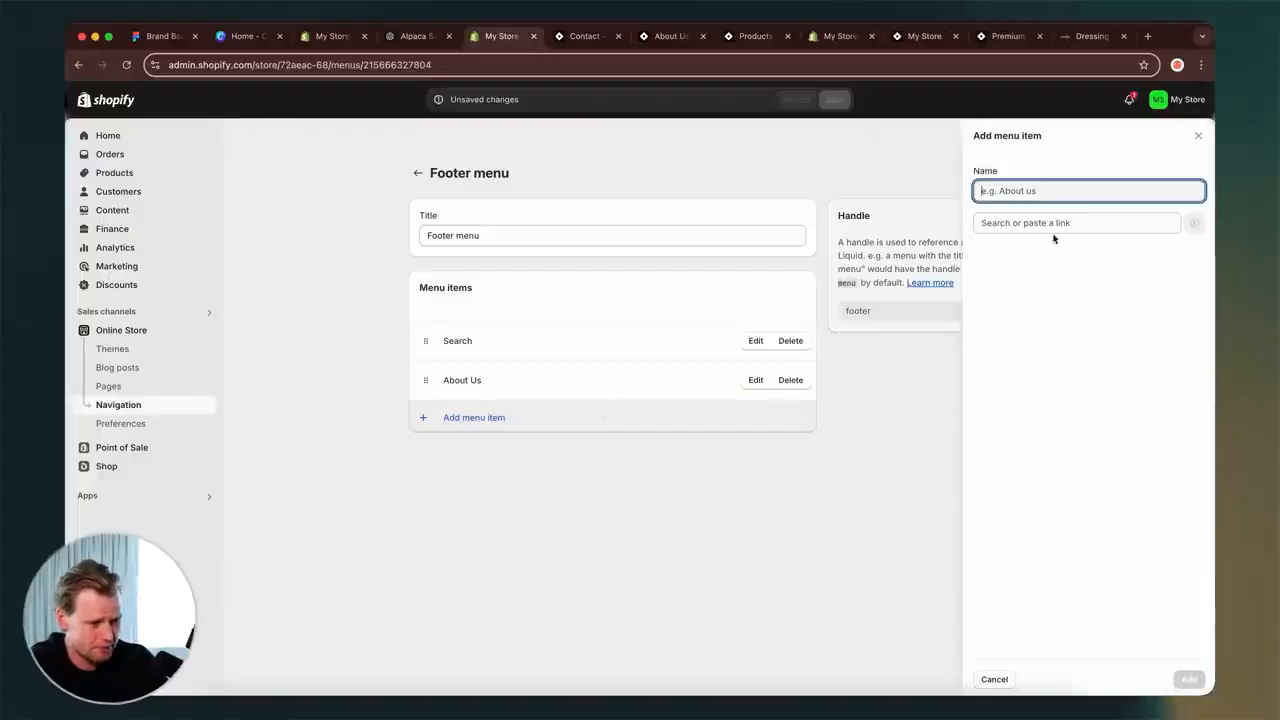
pyautogui.write('Contact')
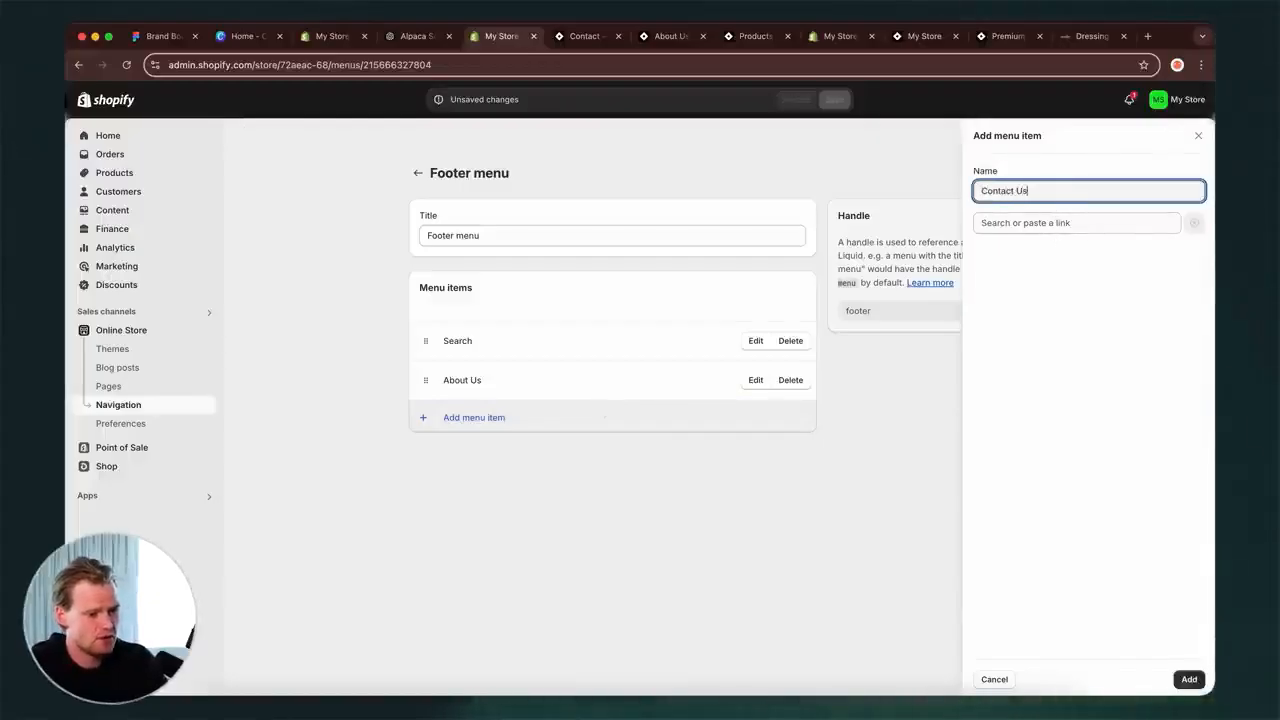
pyautogui.write(' Us')
pyautogui.press('Tab')
pyautogui.click(1017, 354)
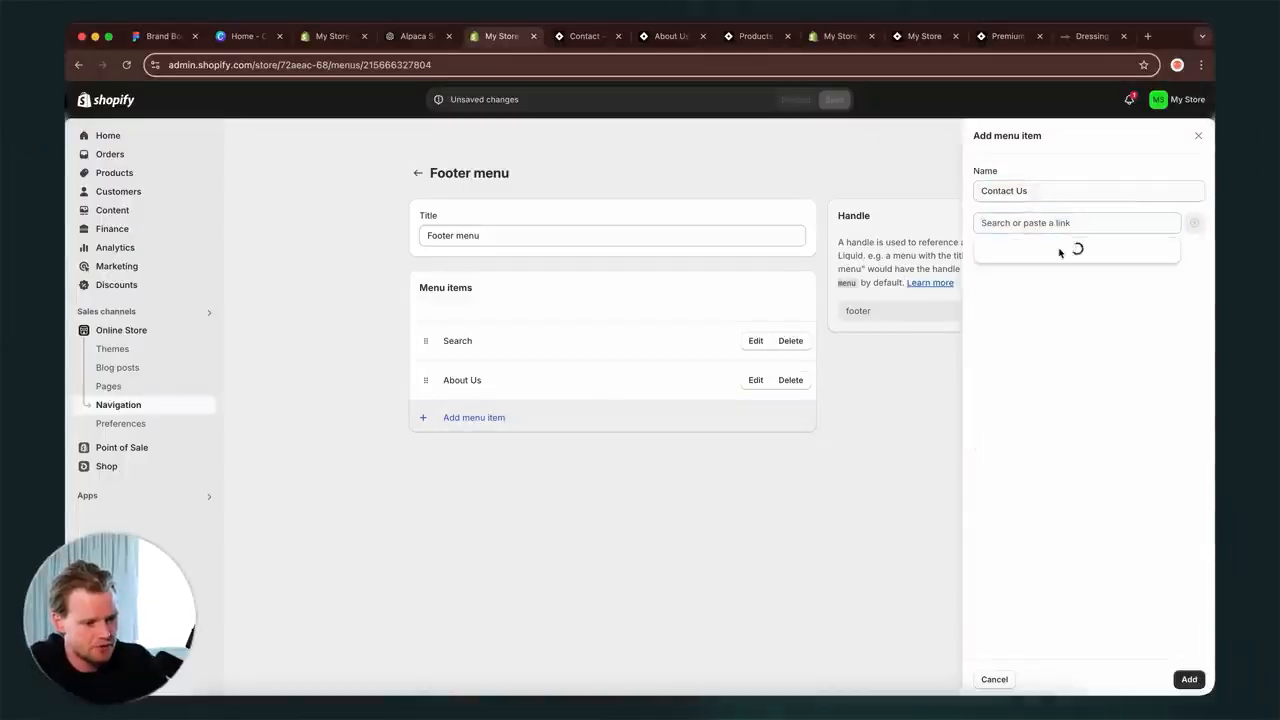
pyautogui.click(1047, 303)
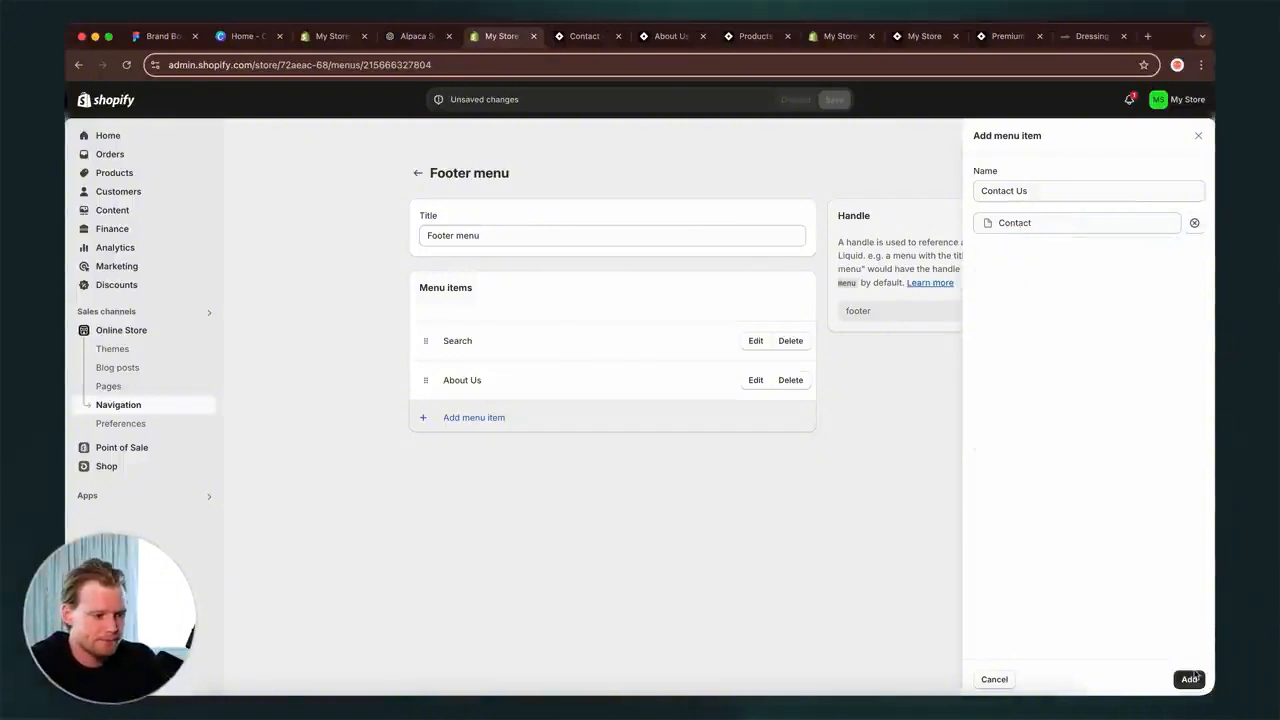
pyautogui.click(1188, 679)
pyautogui.click(998, 503)
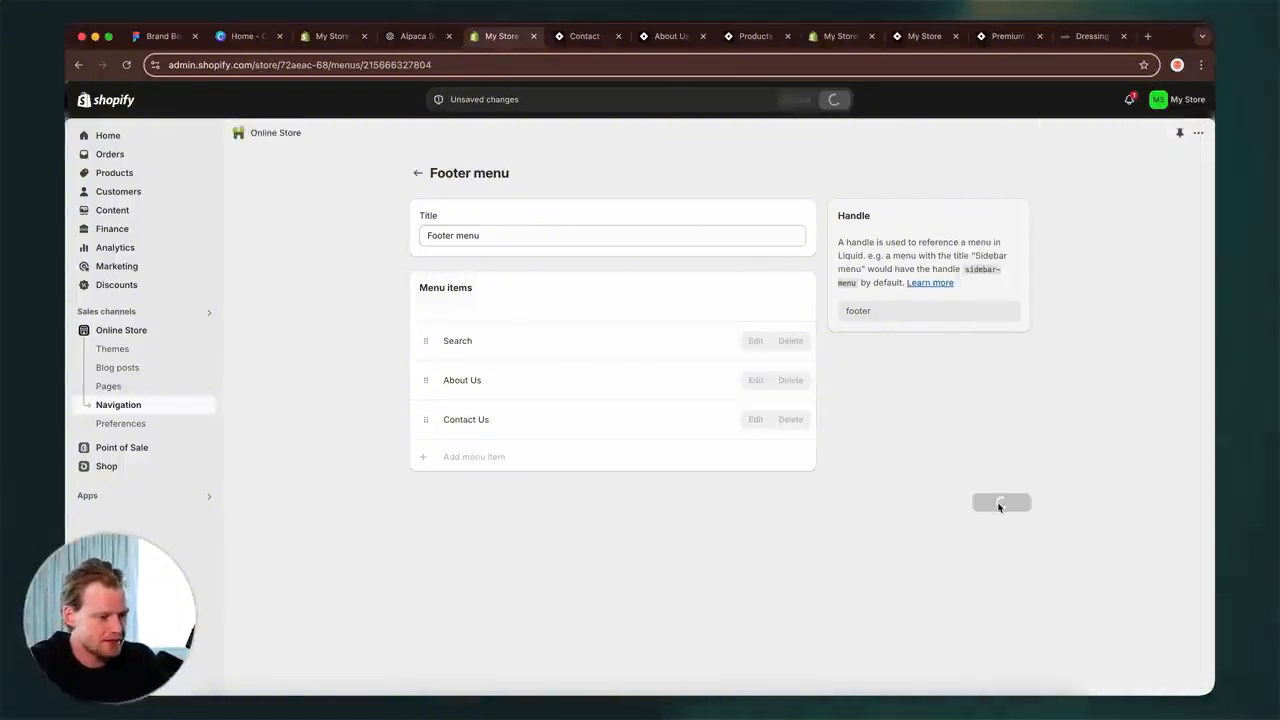
# - Reload the storefront's Contact page to check the footer for the added menu links
pyautogui.click(584, 36)
pyautogui.press('super+r')
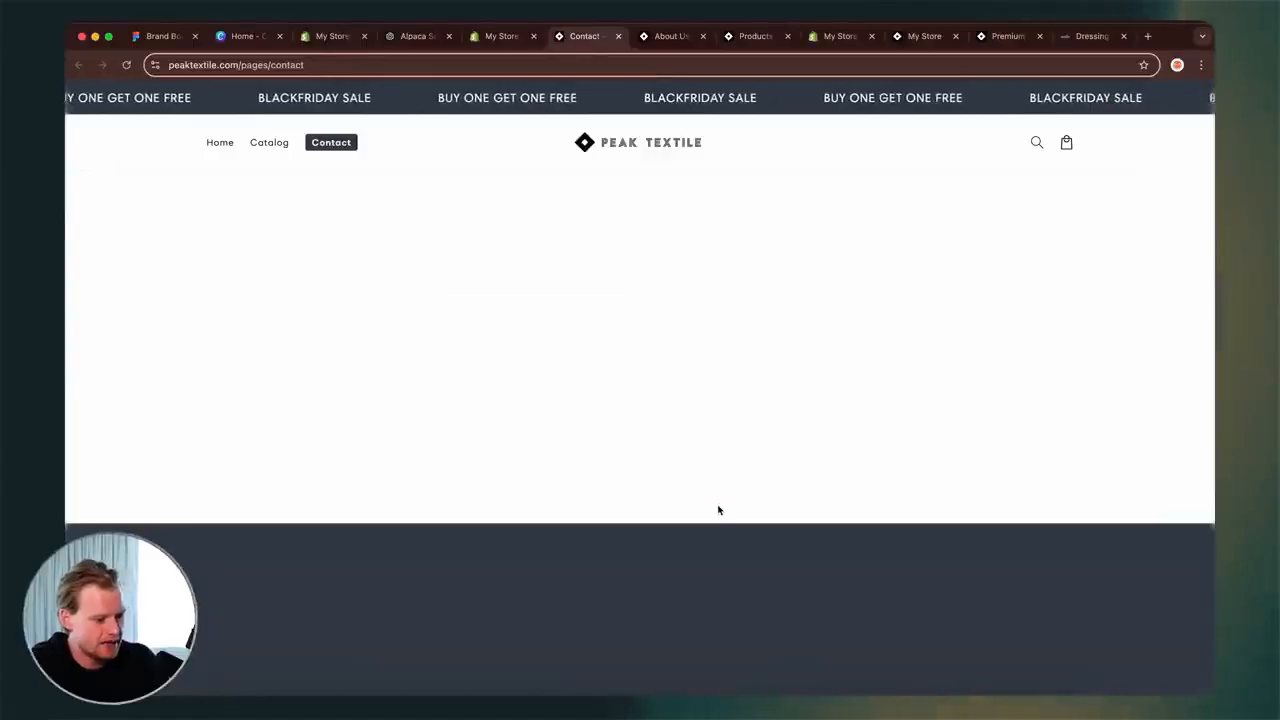
pyautogui.press('super+r')
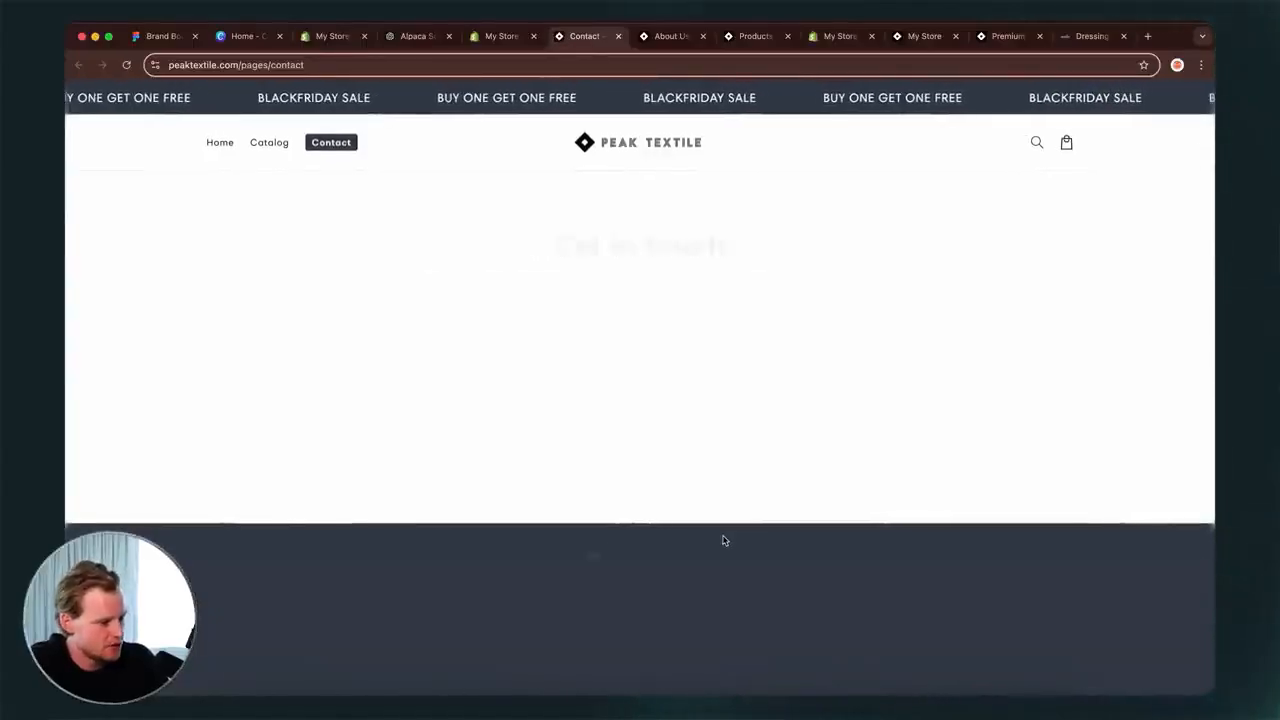
# - Add an "About Us" item to the main menu, save the menu and view the storefront's header
pyautogui.click(490, 42)
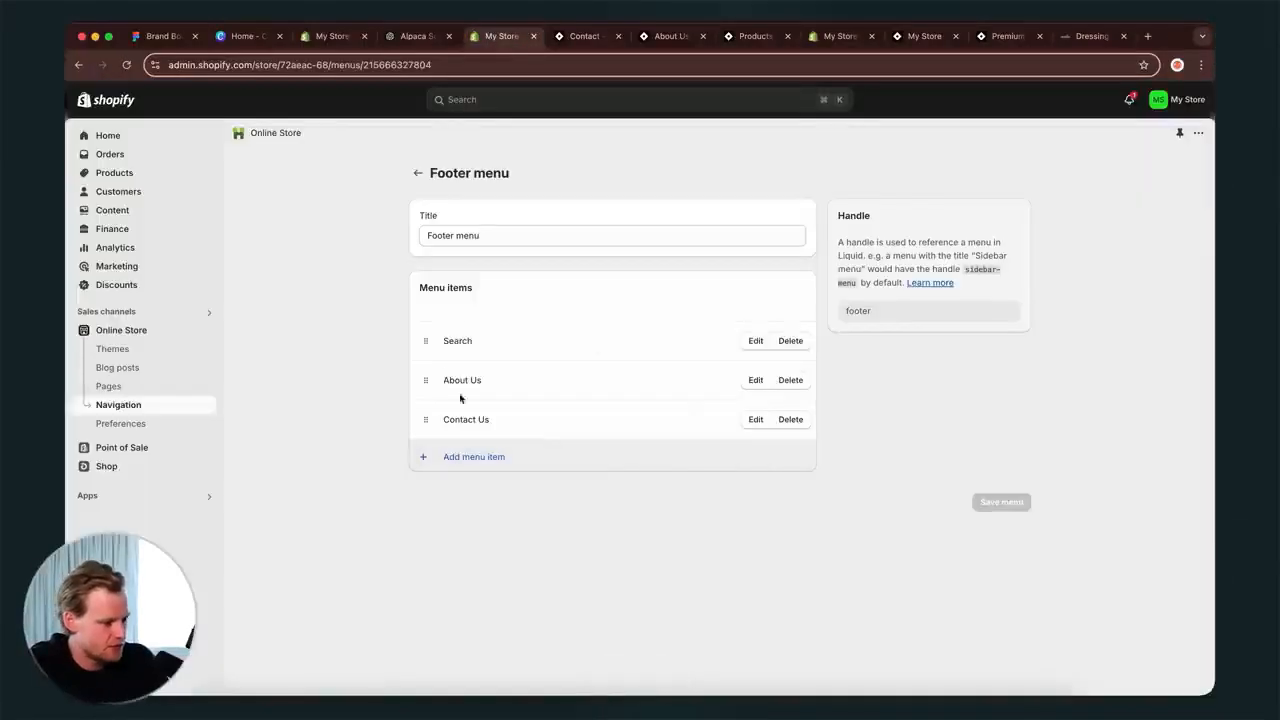
pyautogui.click(424, 179)
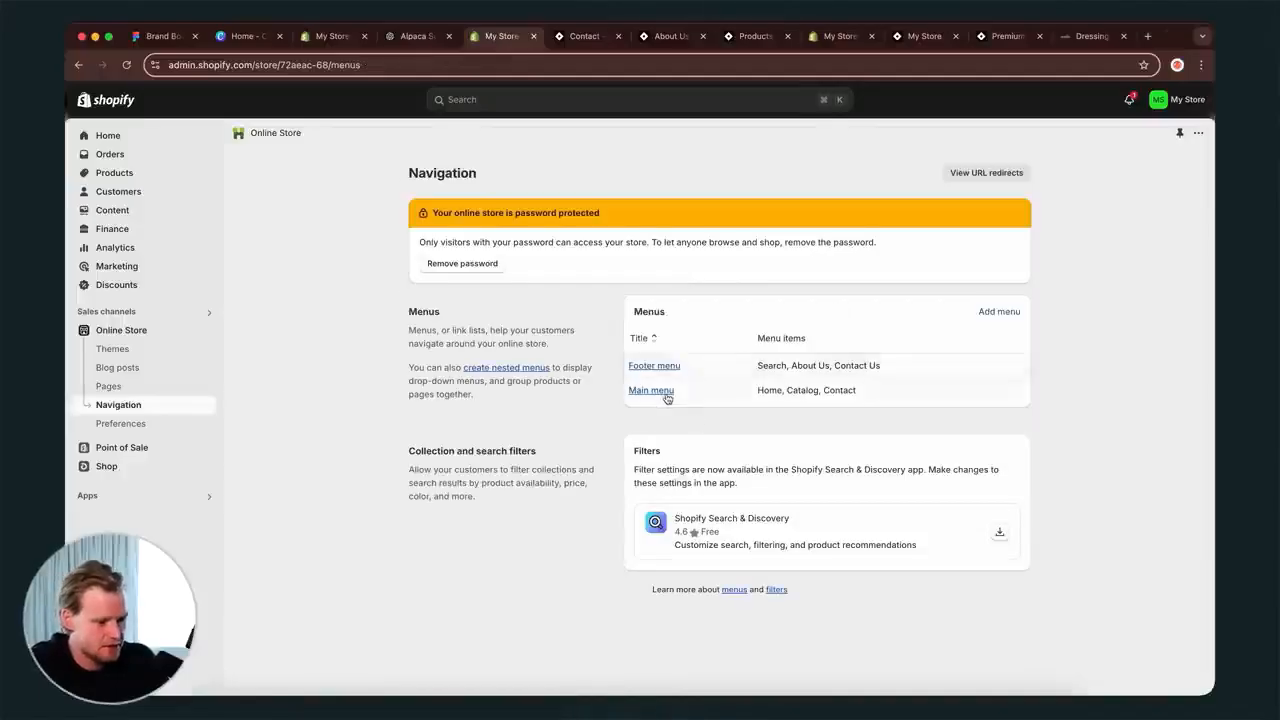
pyautogui.click(660, 393)
pyautogui.click(474, 457)
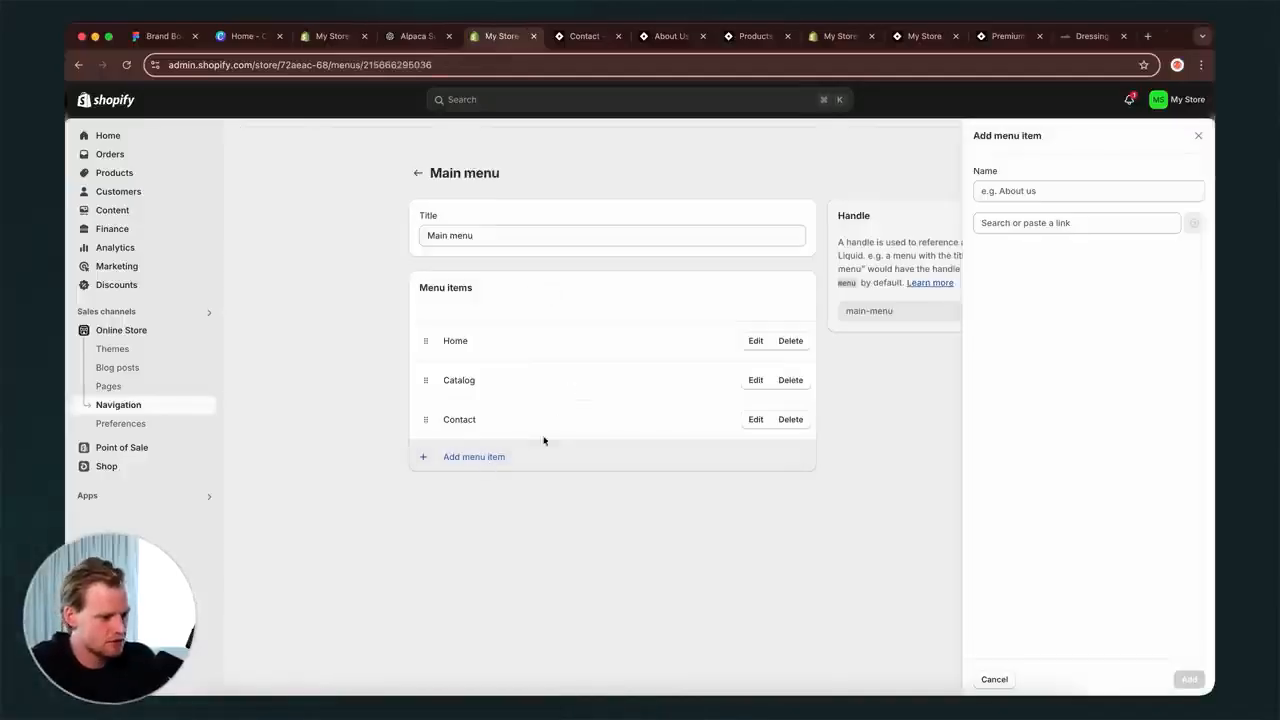
pyautogui.click(1097, 222)
pyautogui.write('an')
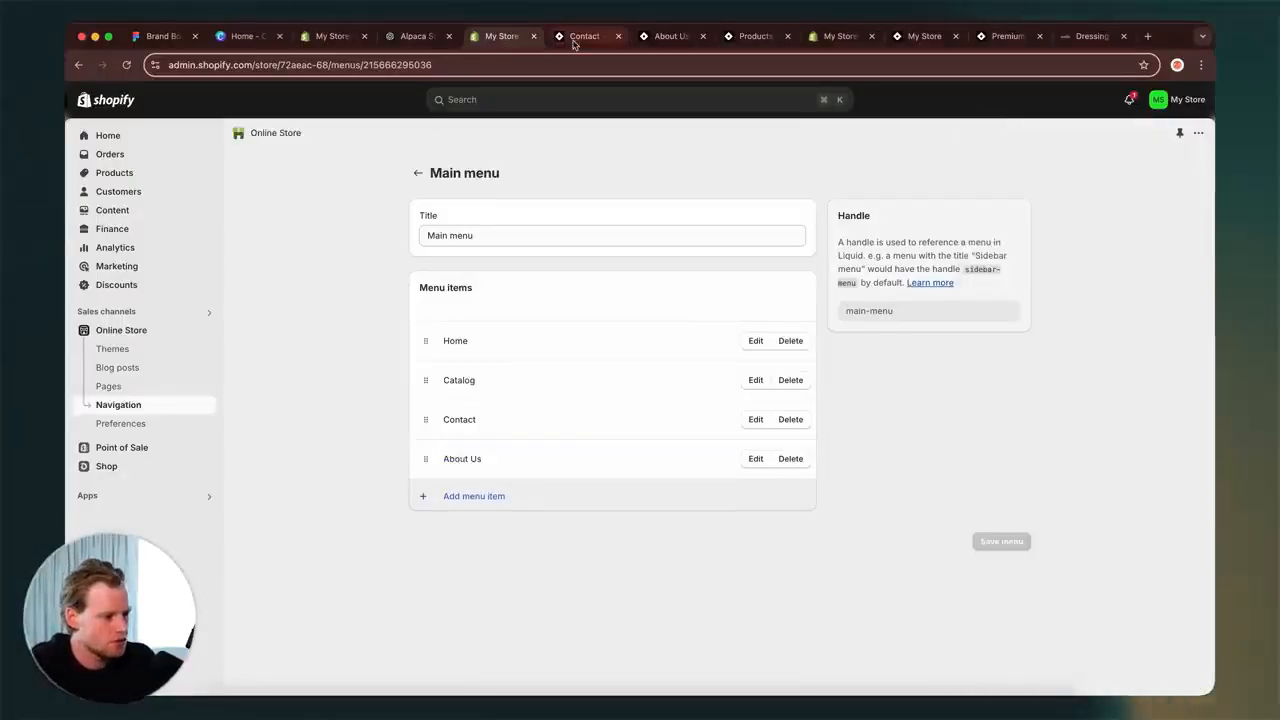
pyautogui.click(574, 40)
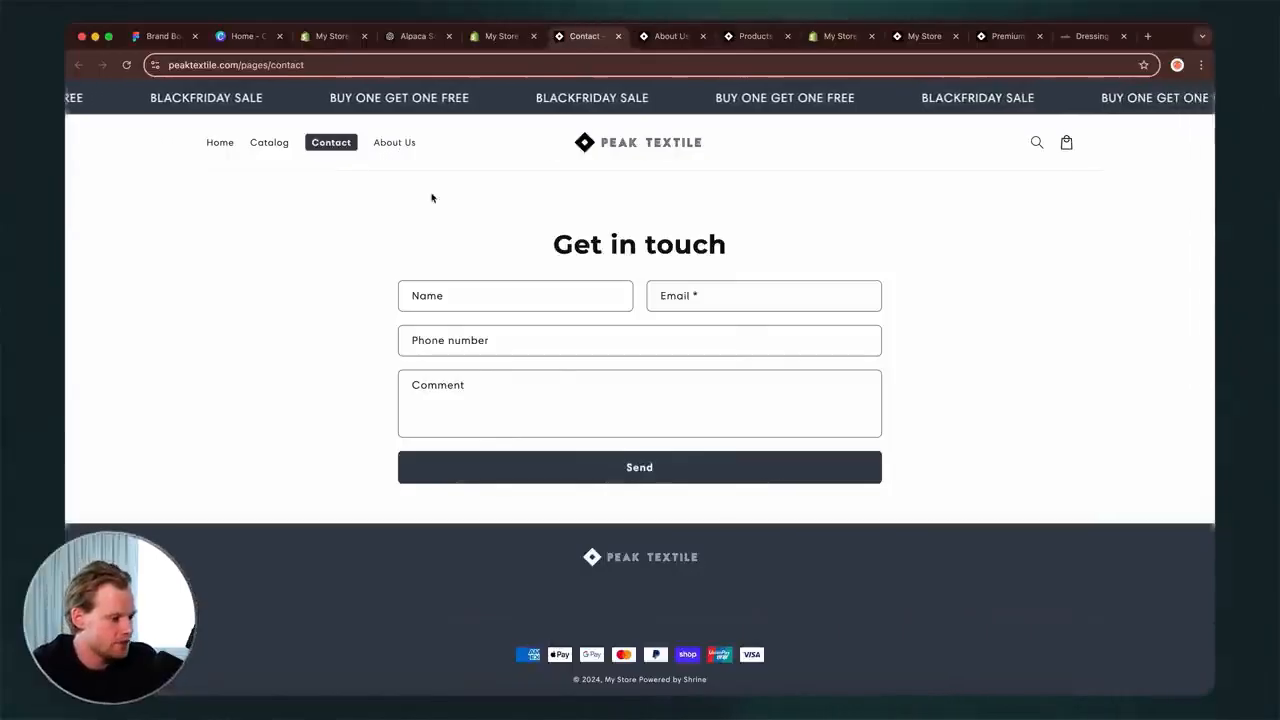
# - Open the current theme in the theme editor and unhide the footer's Quick links block
pyautogui.click(500, 36)
pyautogui.click(409, 38)
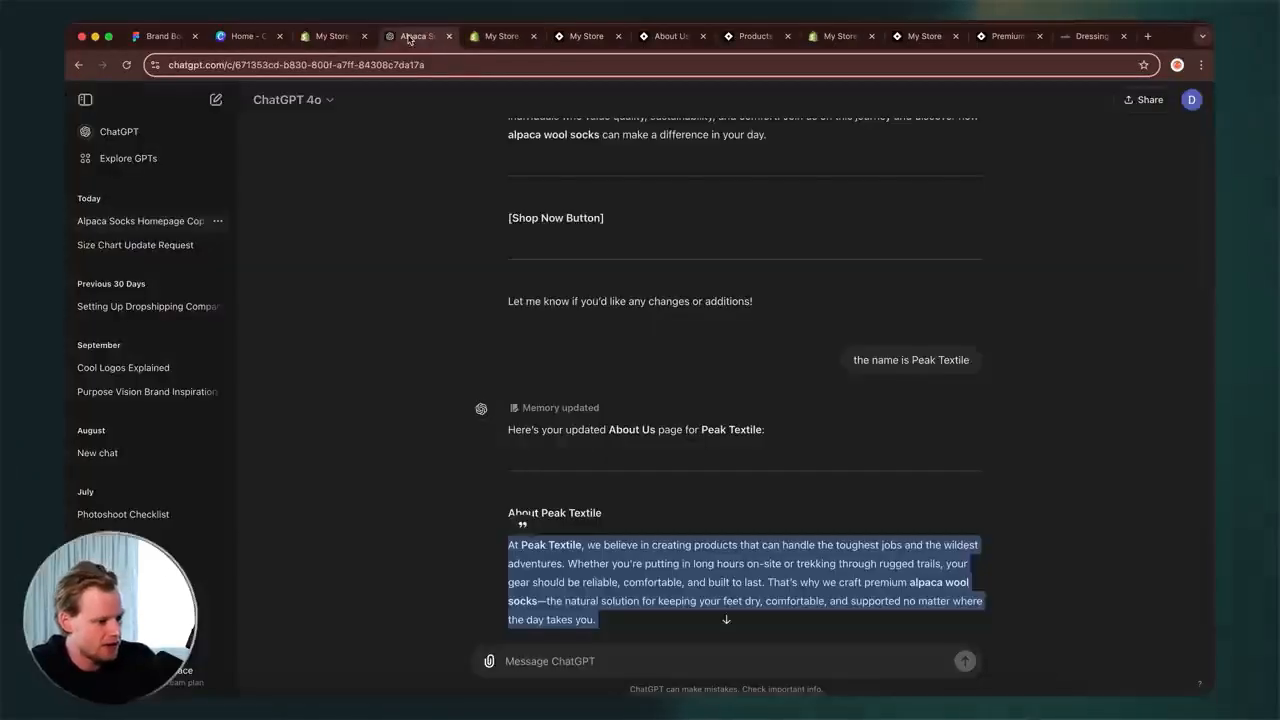
pyautogui.click(500, 36)
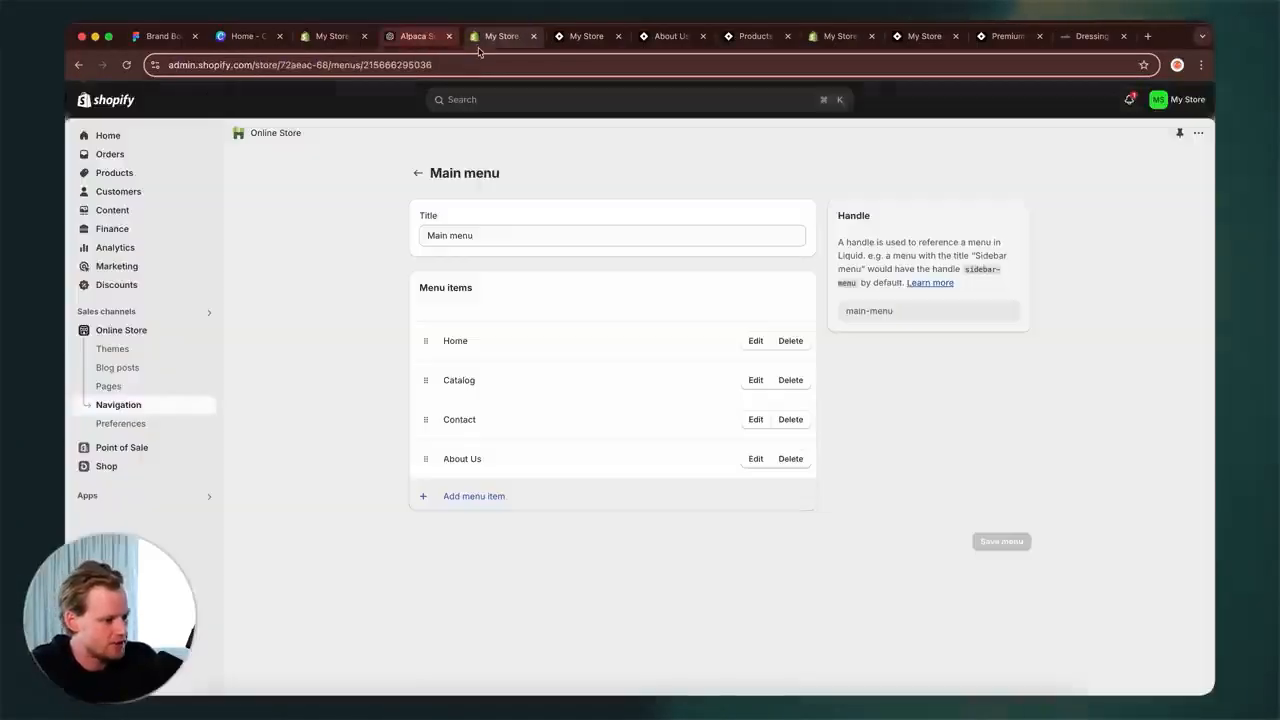
pyautogui.click(112, 331)
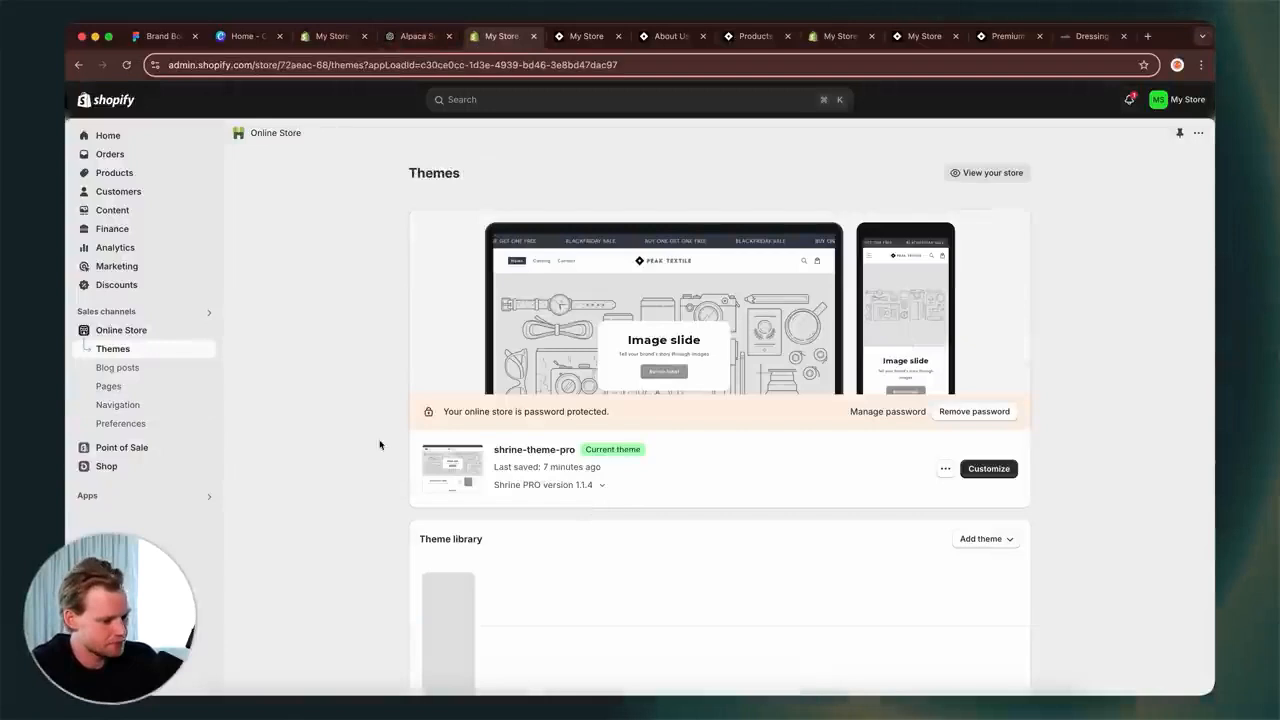
pyautogui.click(1003, 467)
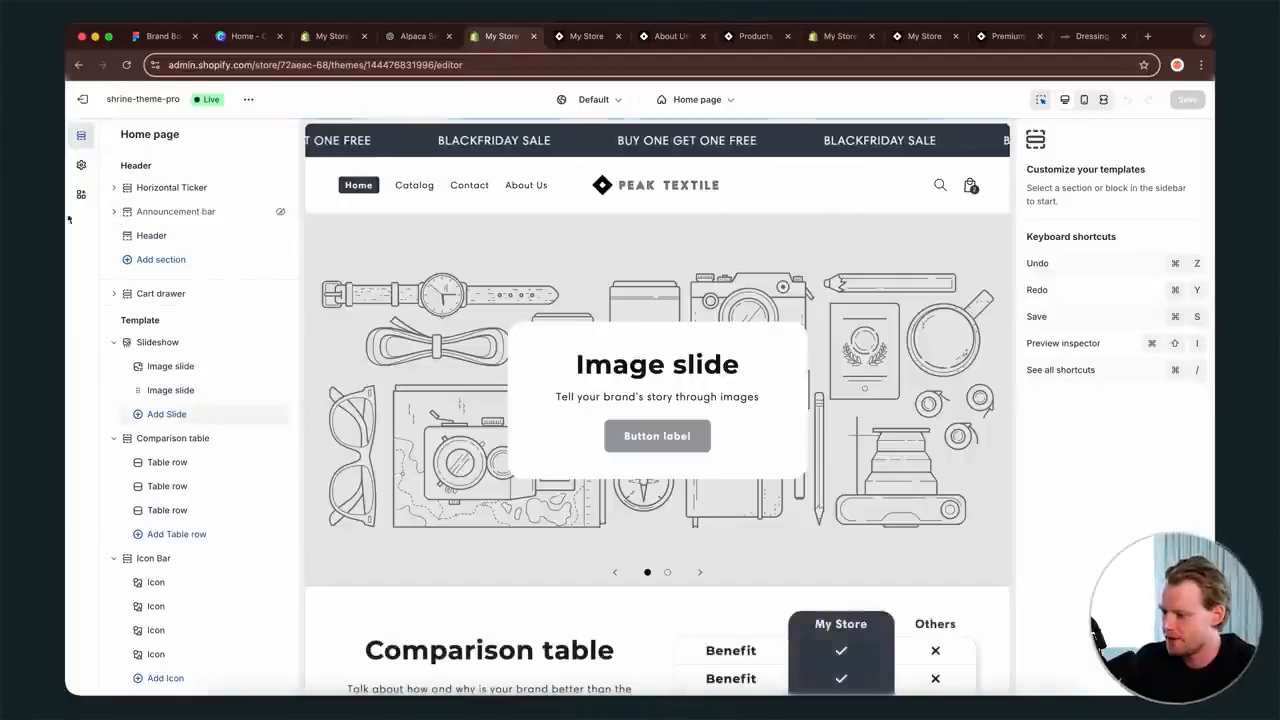
pyautogui.scroll(-5, 178, 400)
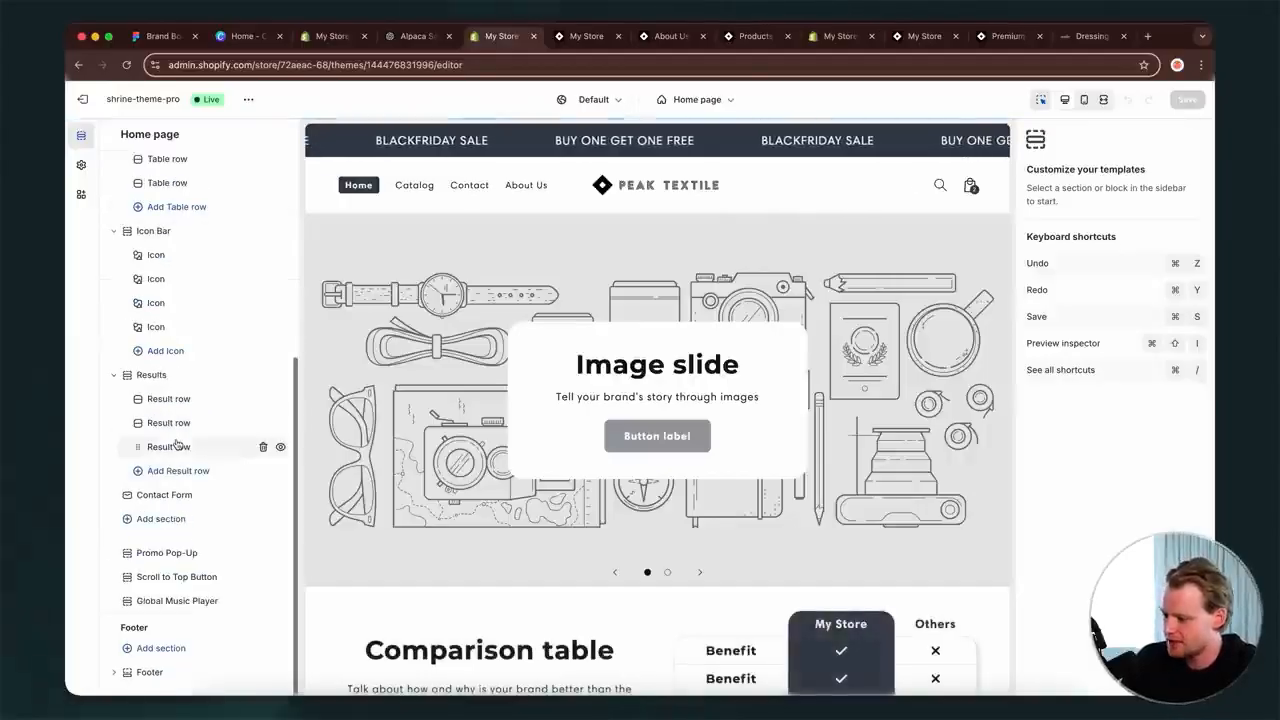
pyautogui.click(150, 672)
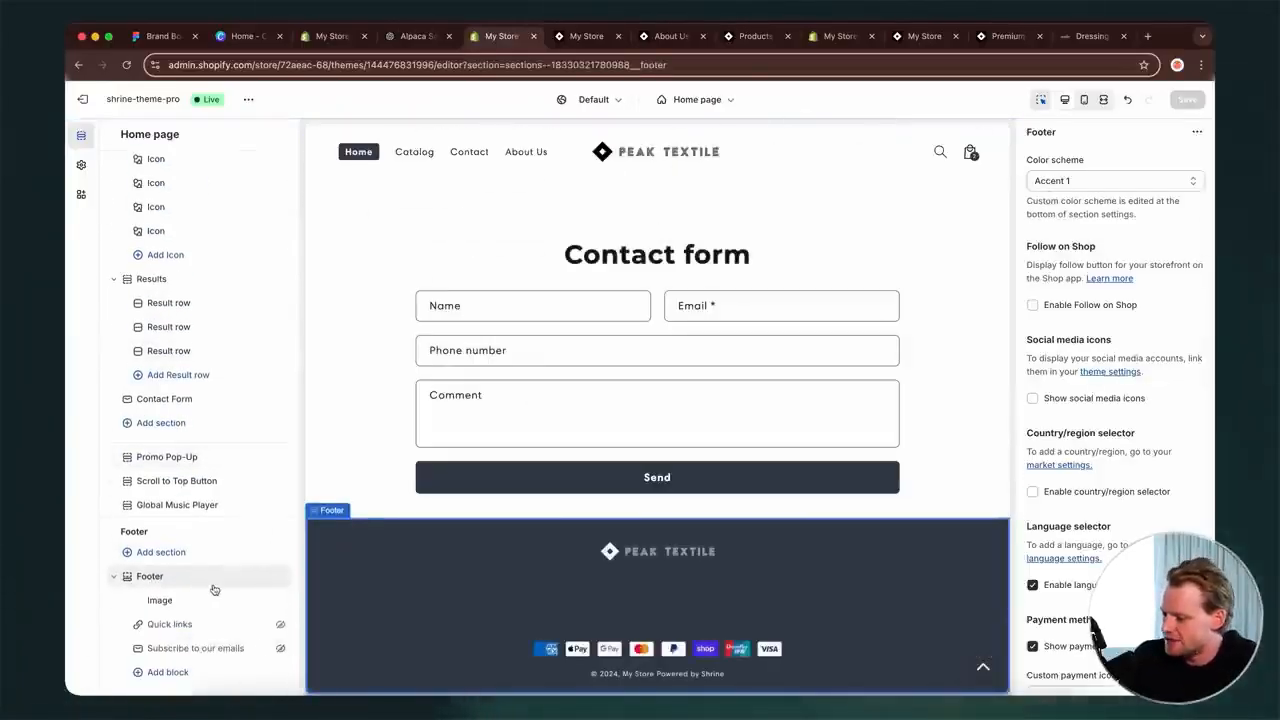
pyautogui.click(280, 626)
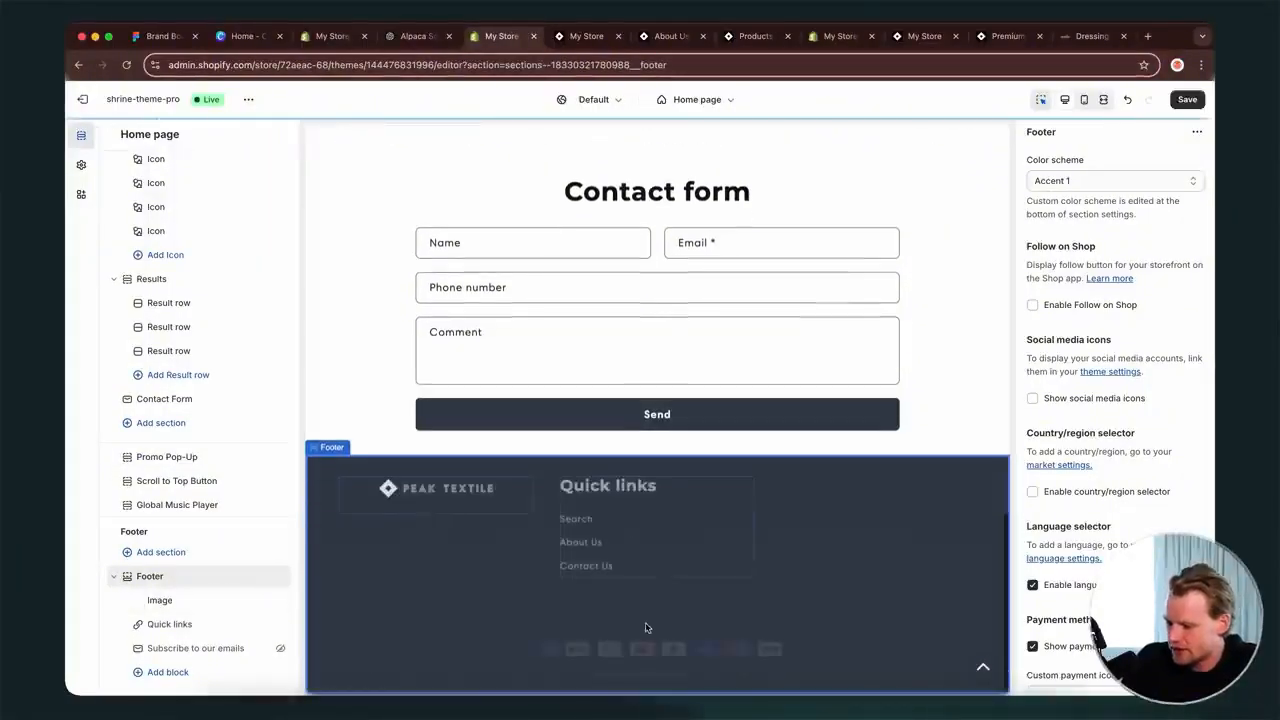
# - Clear the heading of the footer's Quick links block and set its column desktop width to 5
pyautogui.click(192, 628)
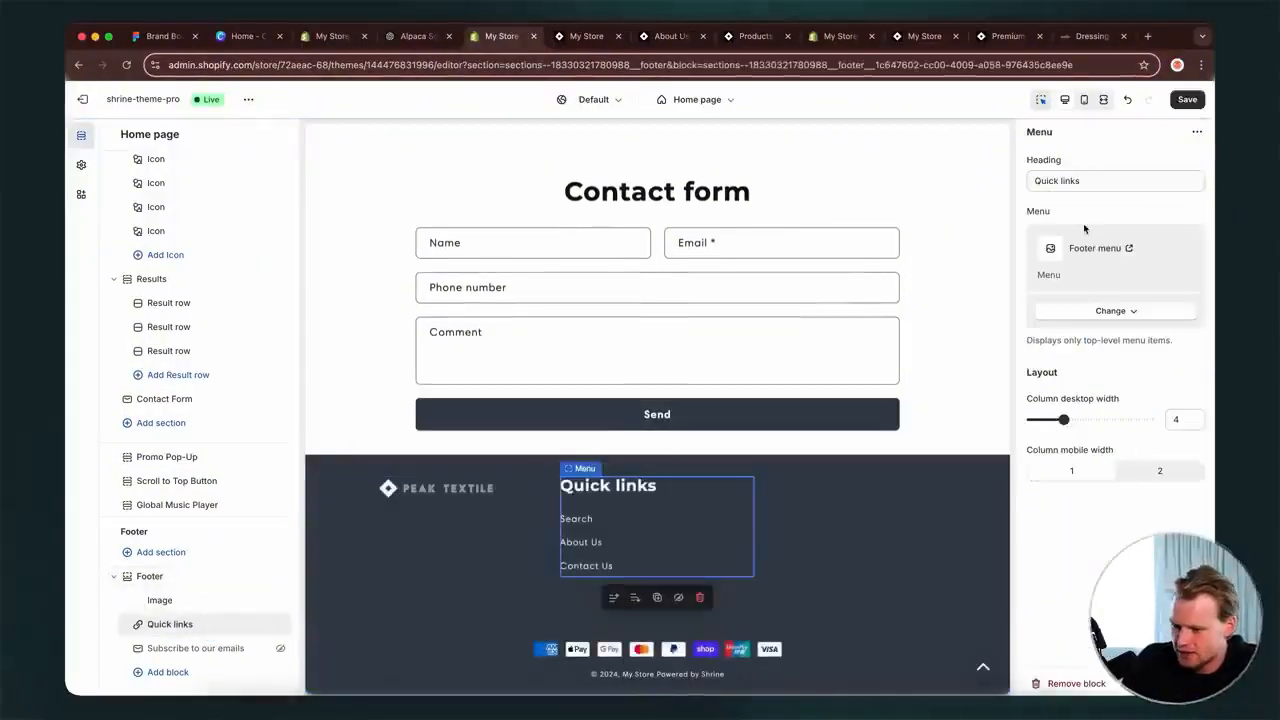
pyautogui.click(920, 541)
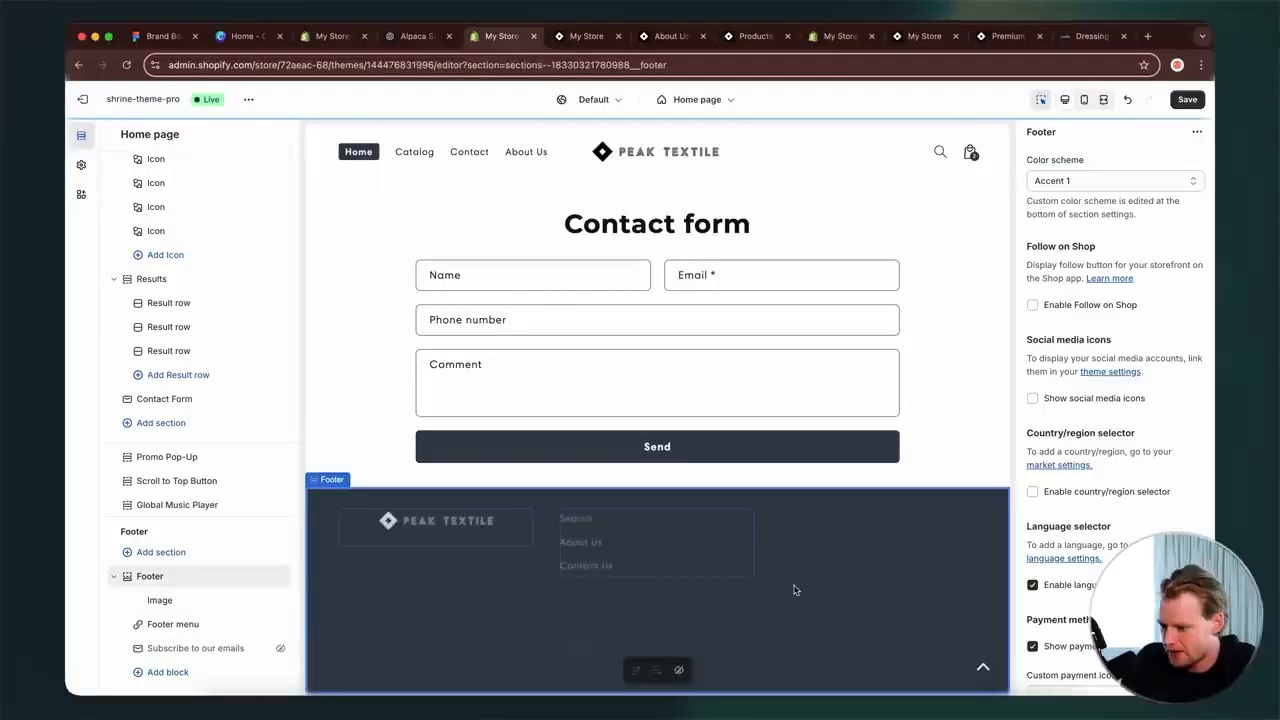
pyautogui.click(655, 560)
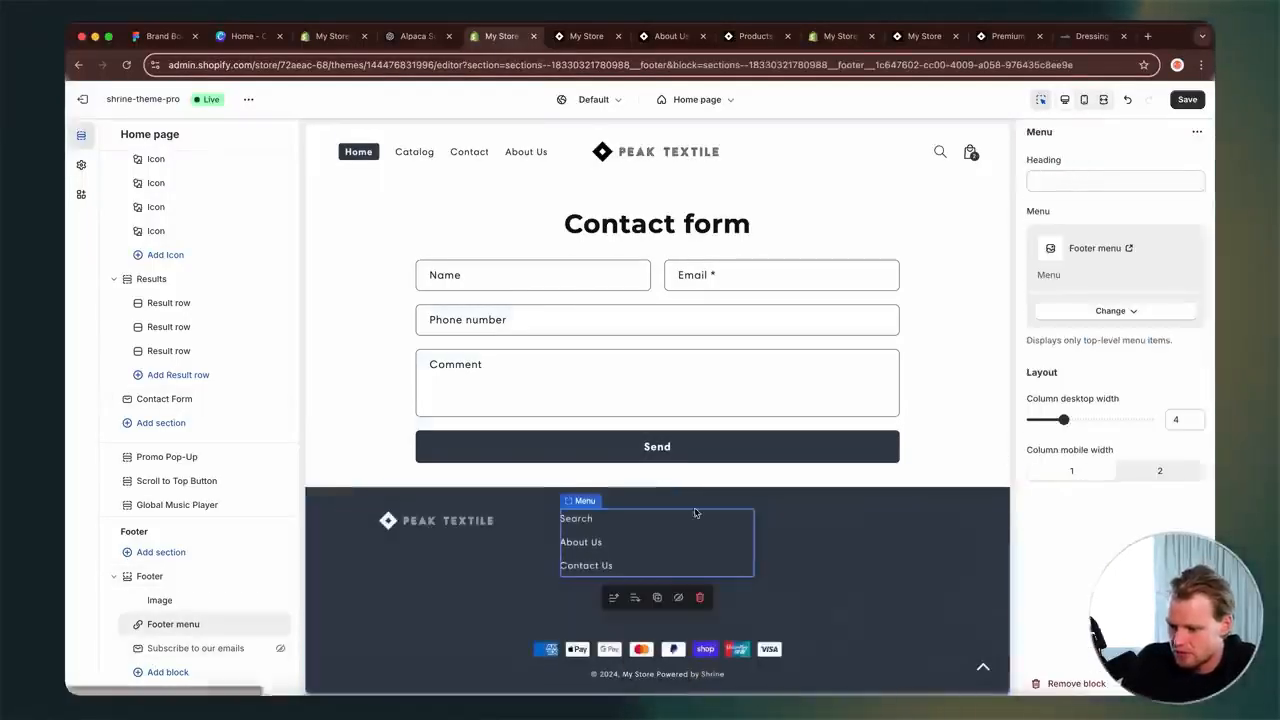
pyautogui.moveTo(1086, 420); pyautogui.dragTo(1116, 420)
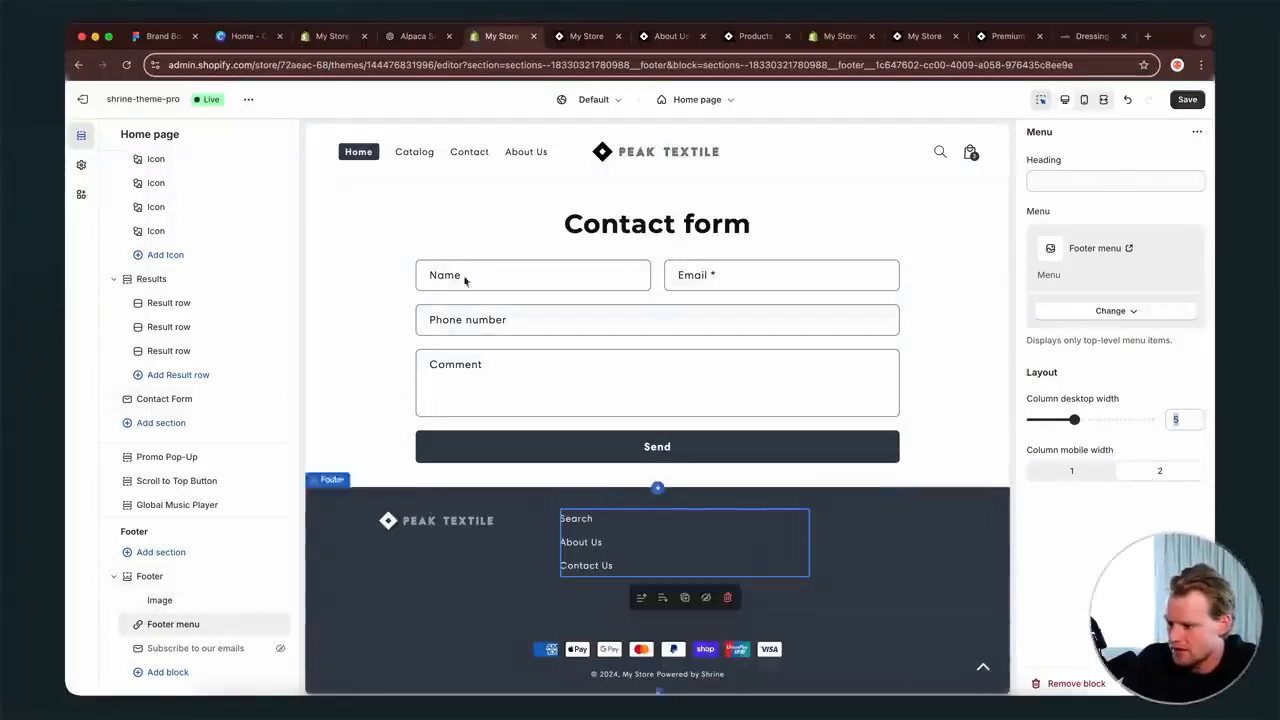
# - Close the unneeded browser tabs, keeping only the ChatGPT conversation and the footer's theme editor open
pyautogui.click(397, 40)
pyautogui.click(335, 37)
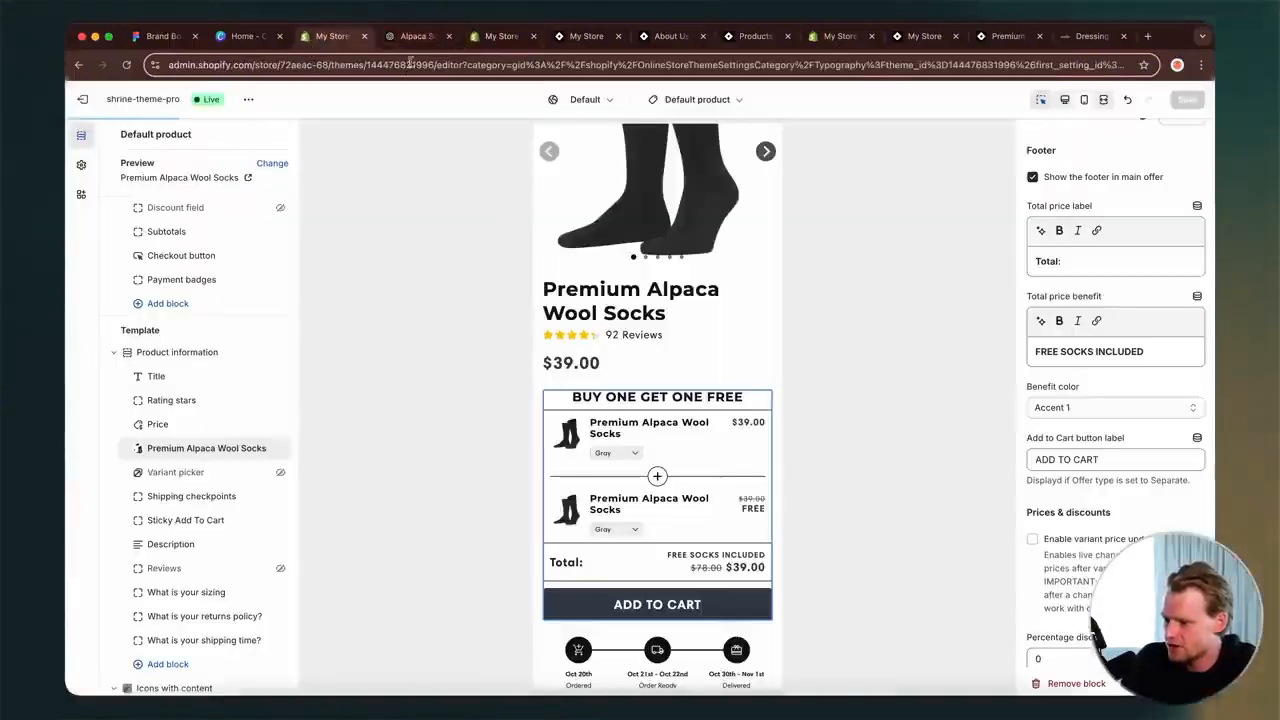
pyautogui.click(365, 37)
pyautogui.click(280, 37)
pyautogui.click(164, 39)
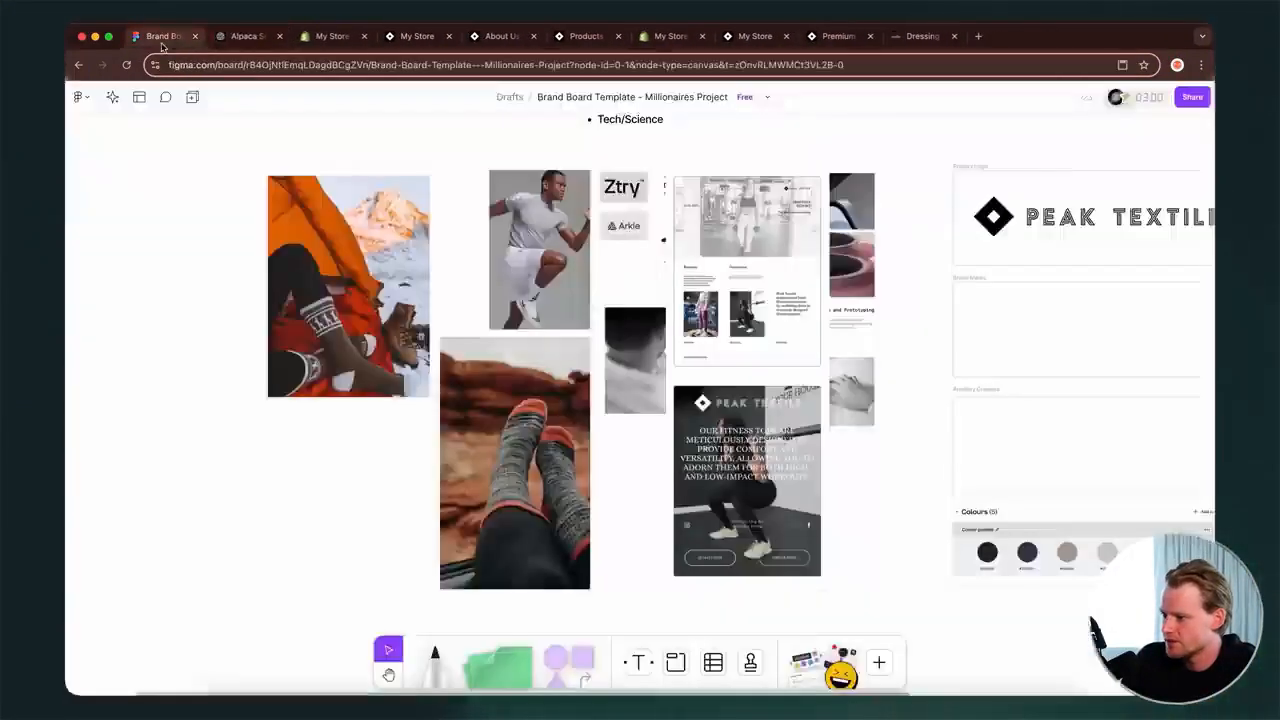
pyautogui.click(195, 37)
pyautogui.click(335, 37)
pyautogui.click(364, 36)
pyautogui.click(364, 36)
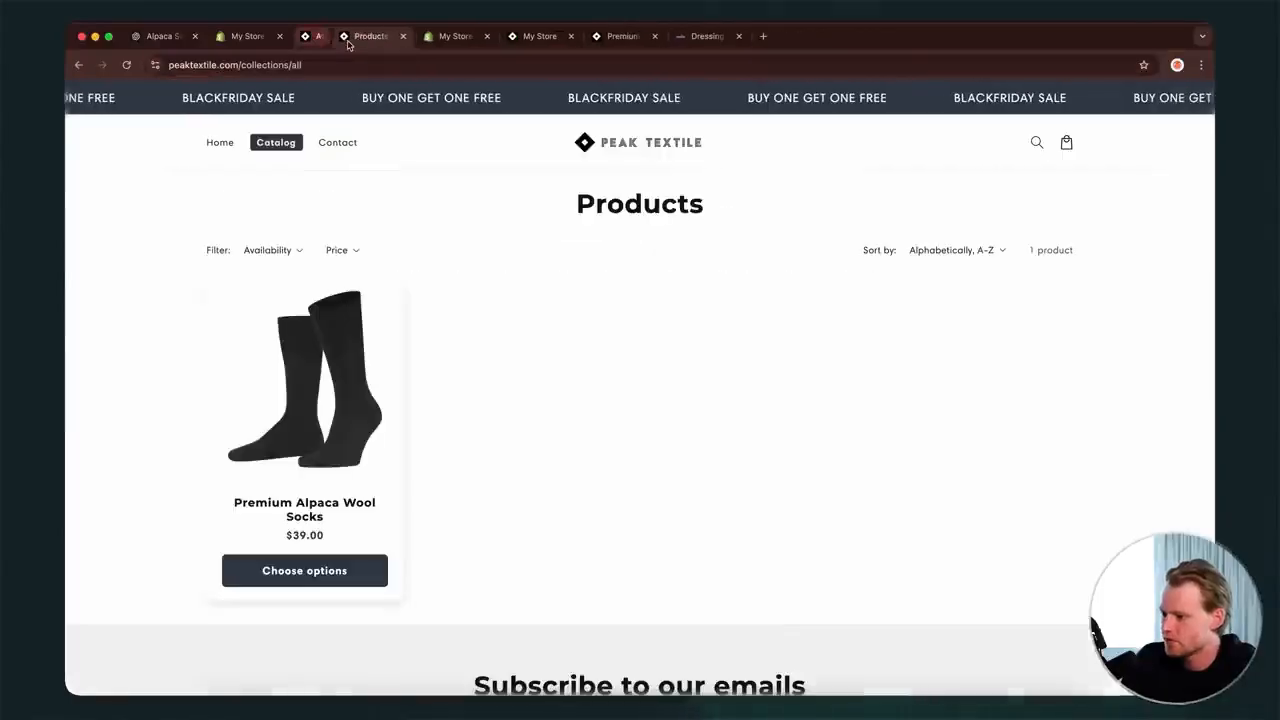
pyautogui.press('super+w')
pyautogui.press('super+w')
pyautogui.press('super+w')
pyautogui.press('super+w')
pyautogui.press('super+w')
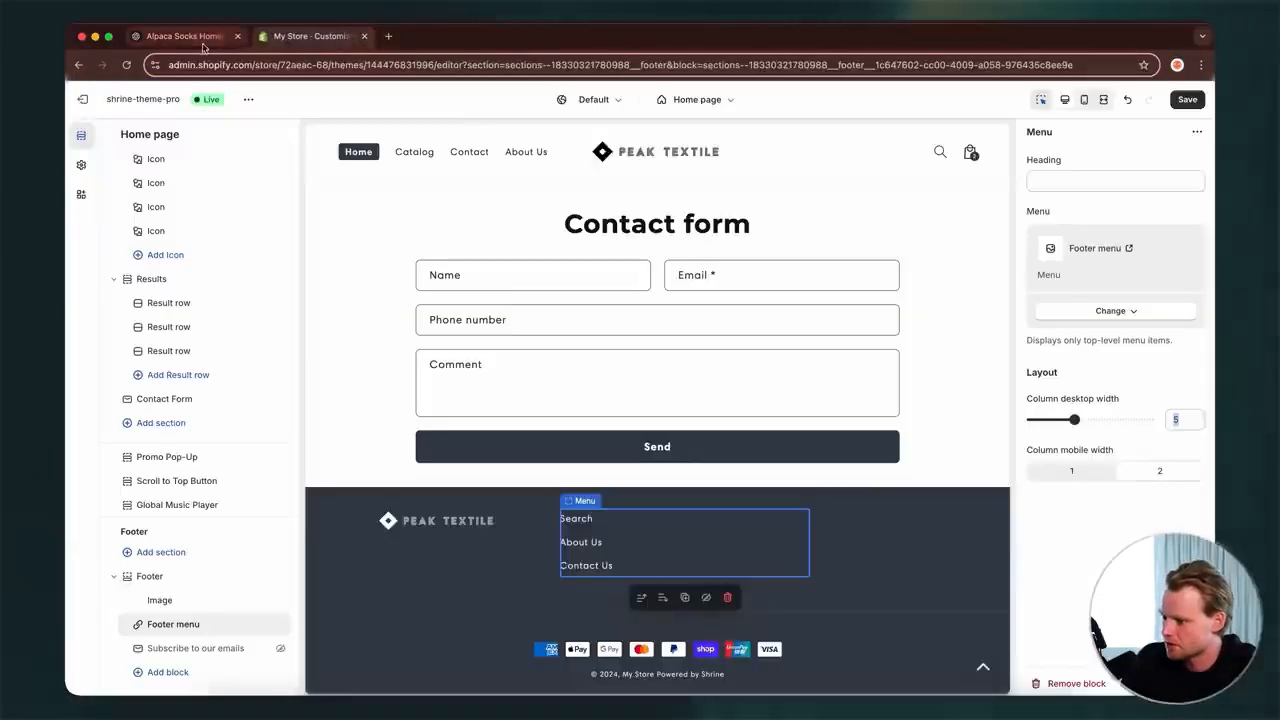
pyautogui.click(203, 44)
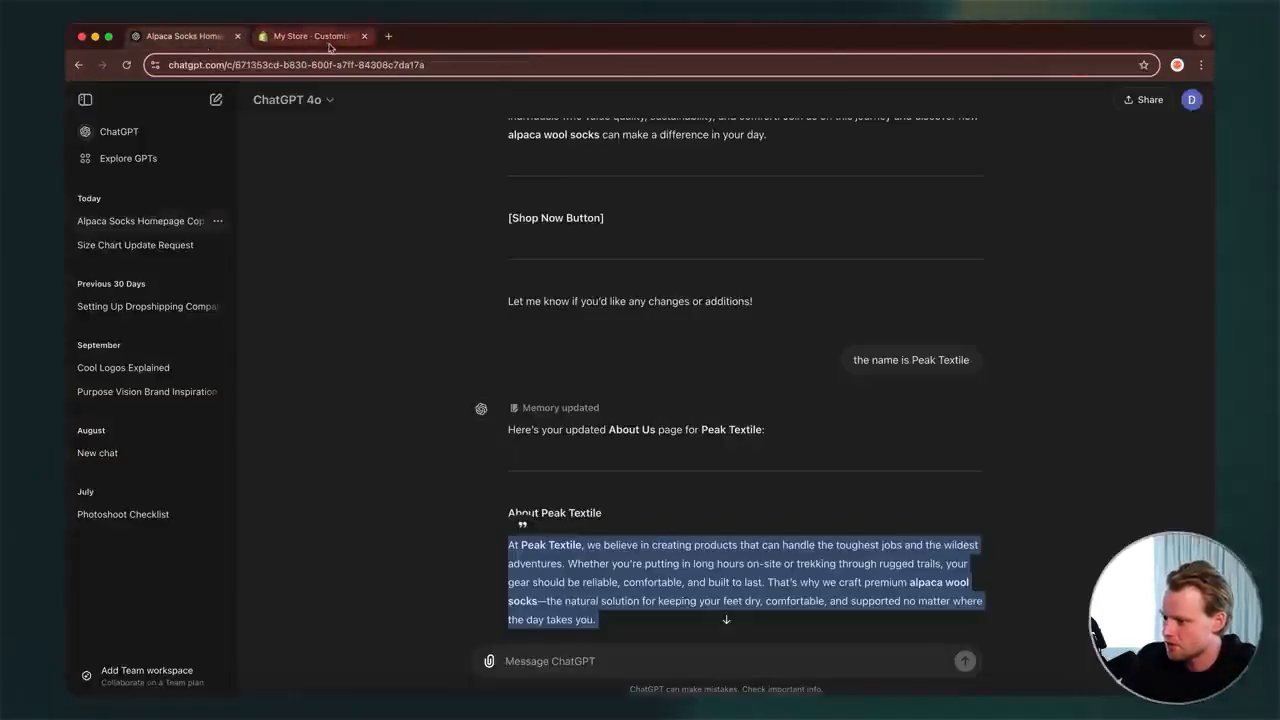
pyautogui.click(328, 42)
# - Open the store's navigation settings in a new tab, delete the Search item from the footer menu and save it
pyautogui.keyDown('super'); pyautogui.click(83, 101); pyautogui.keyUp('super')
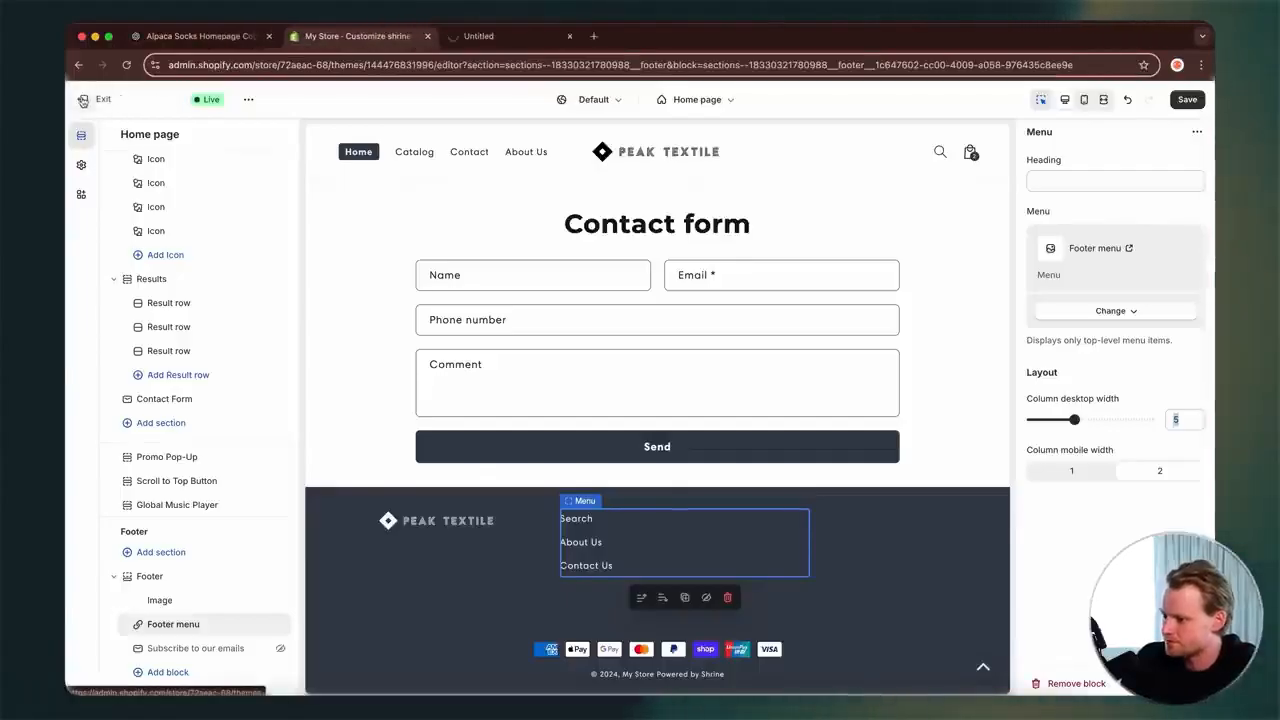
pyautogui.click(528, 42)
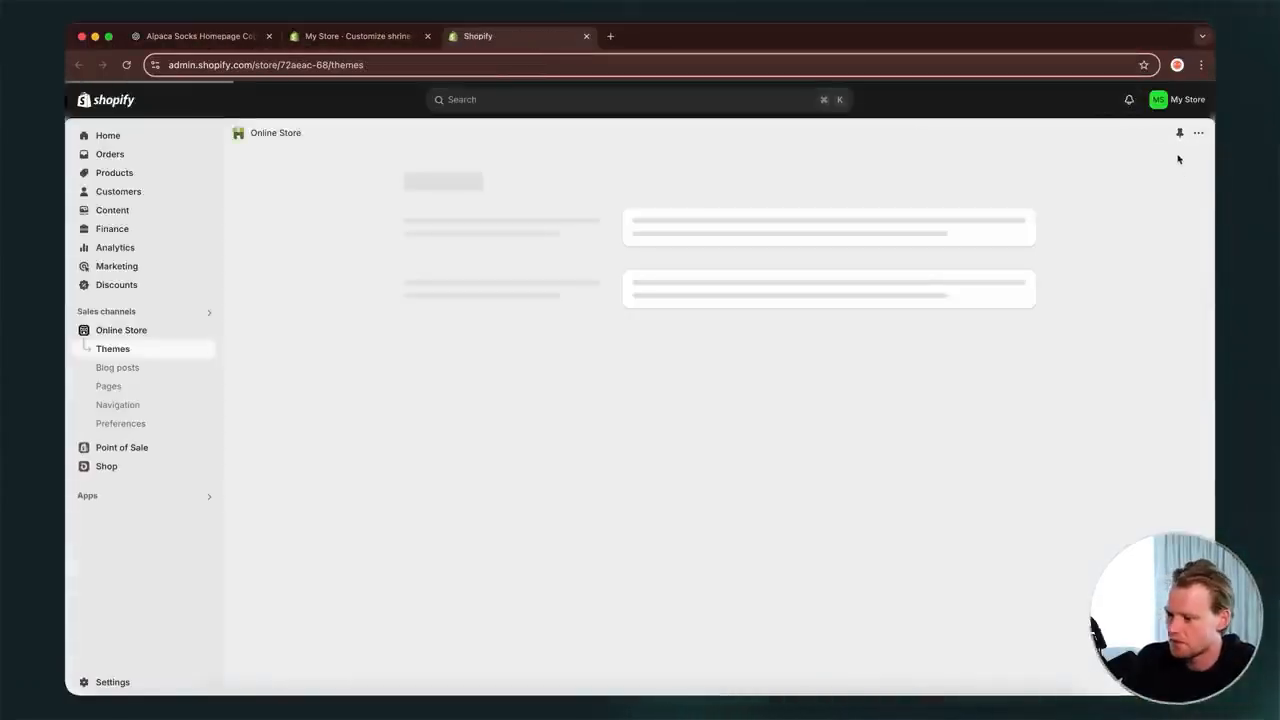
pyautogui.click(118, 404)
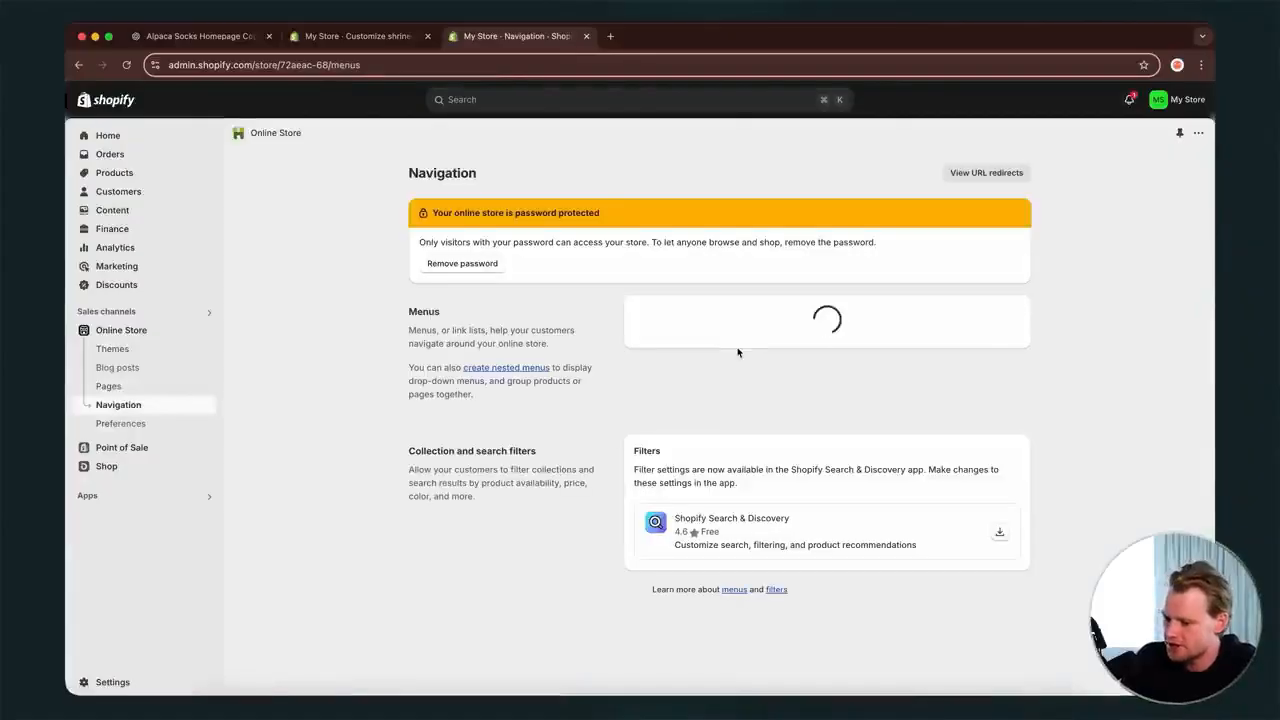
pyautogui.click(652, 391)
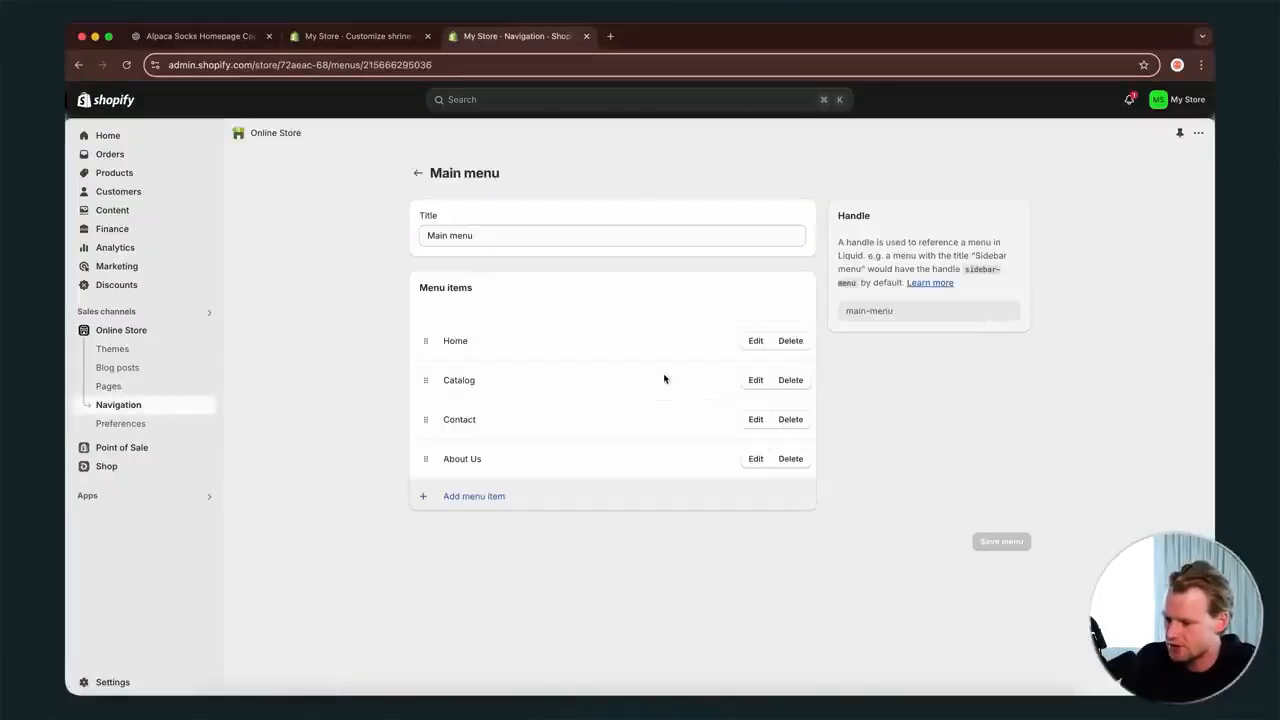
pyautogui.click(417, 176)
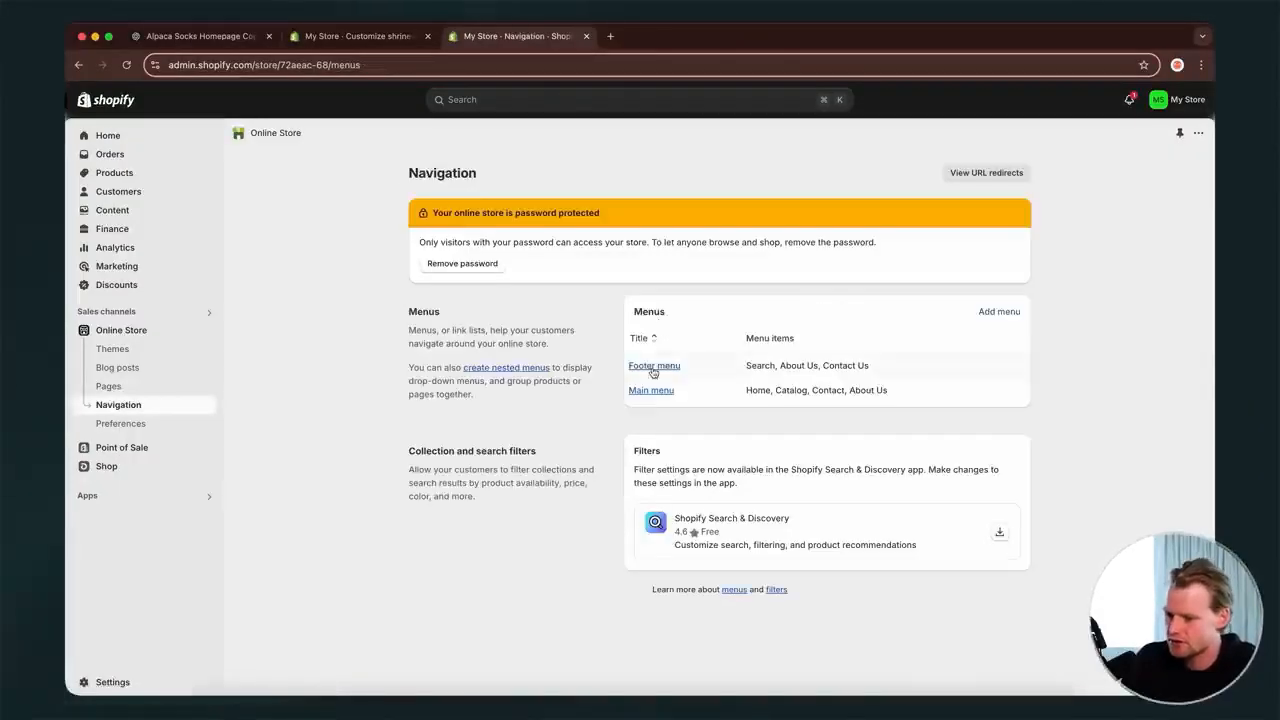
pyautogui.click(652, 370)
pyautogui.click(789, 341)
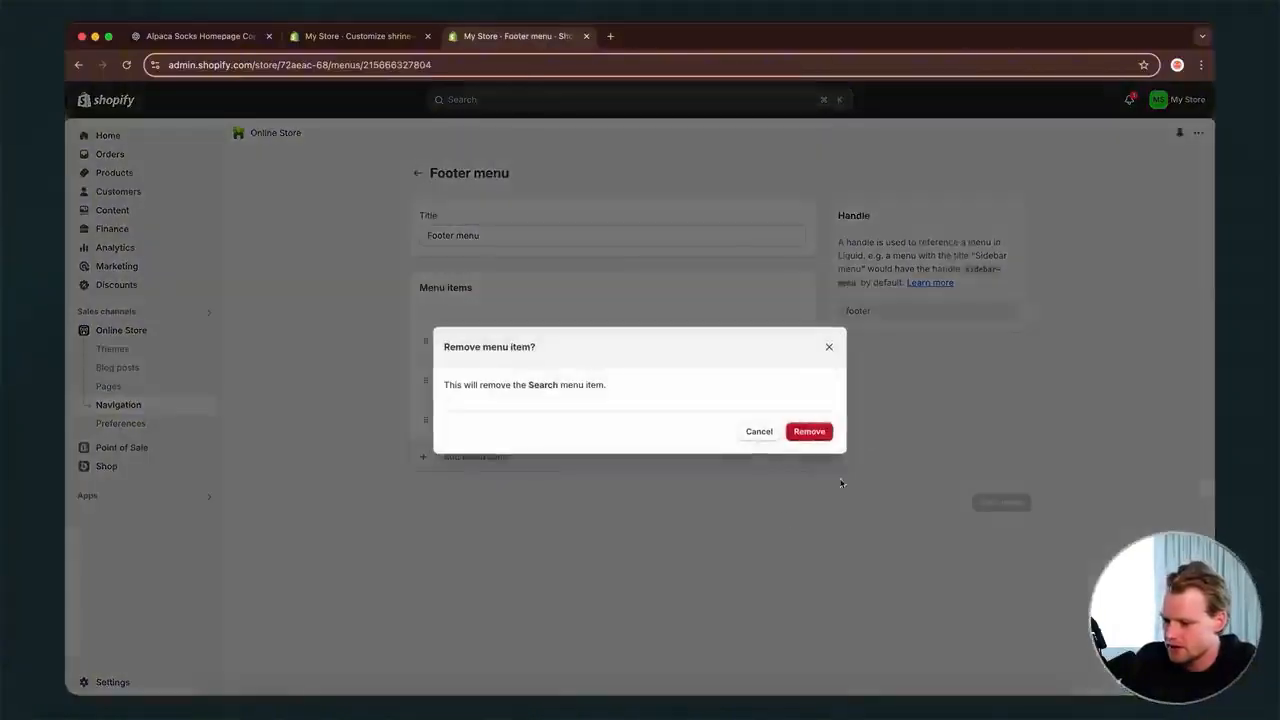
pyautogui.click(820, 432)
pyautogui.click(1000, 463)
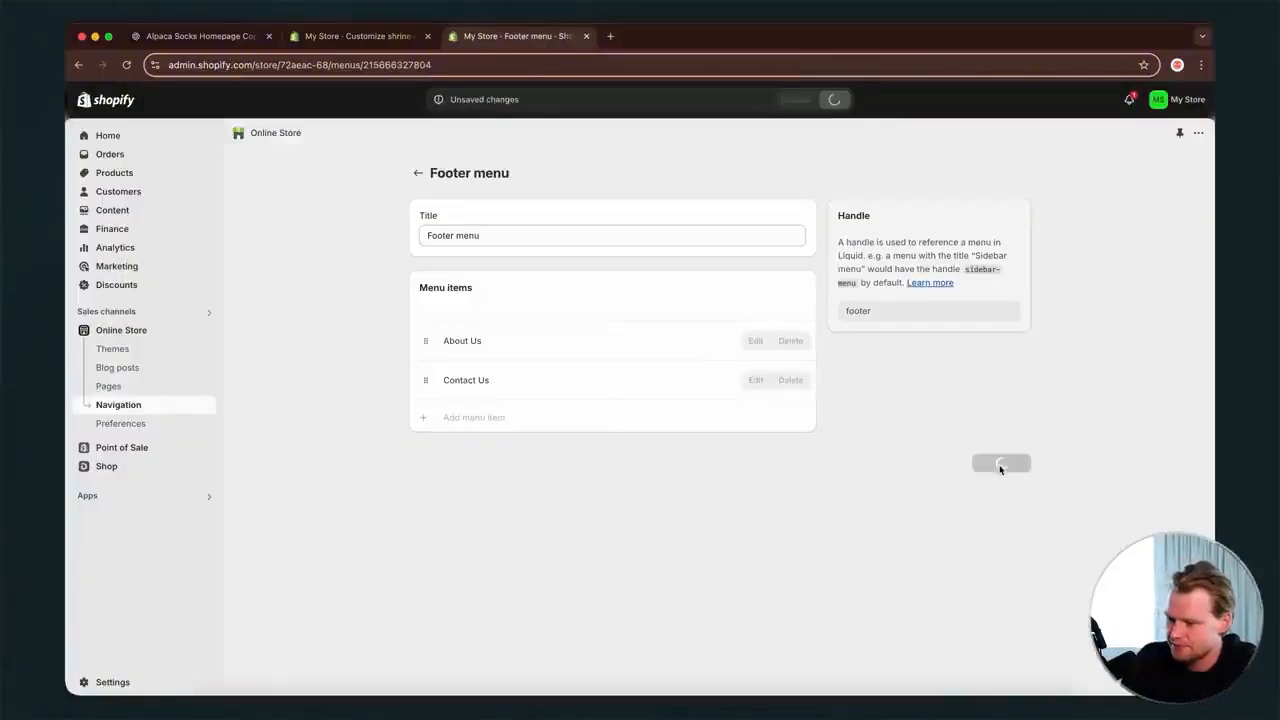
# - Reload the theme editor, show the footer's Quick links block with an empty heading and save the theme
pyautogui.click(350, 36)
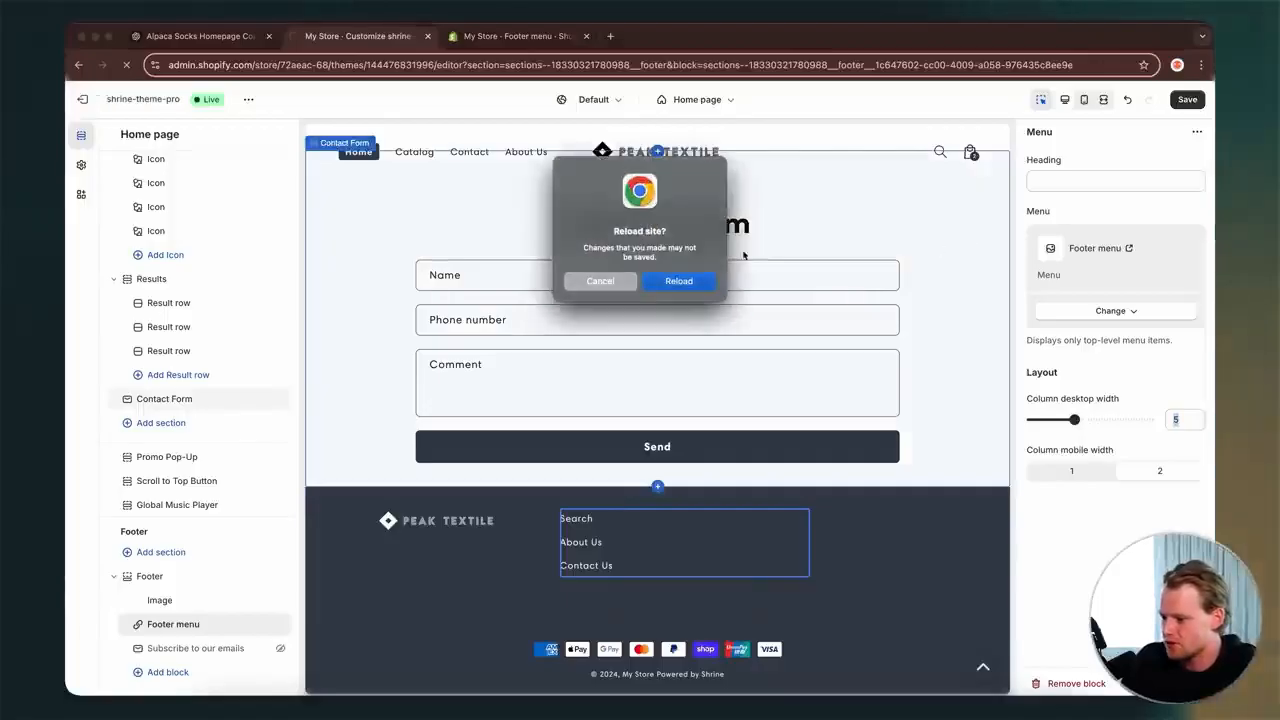
pyautogui.press('Return')
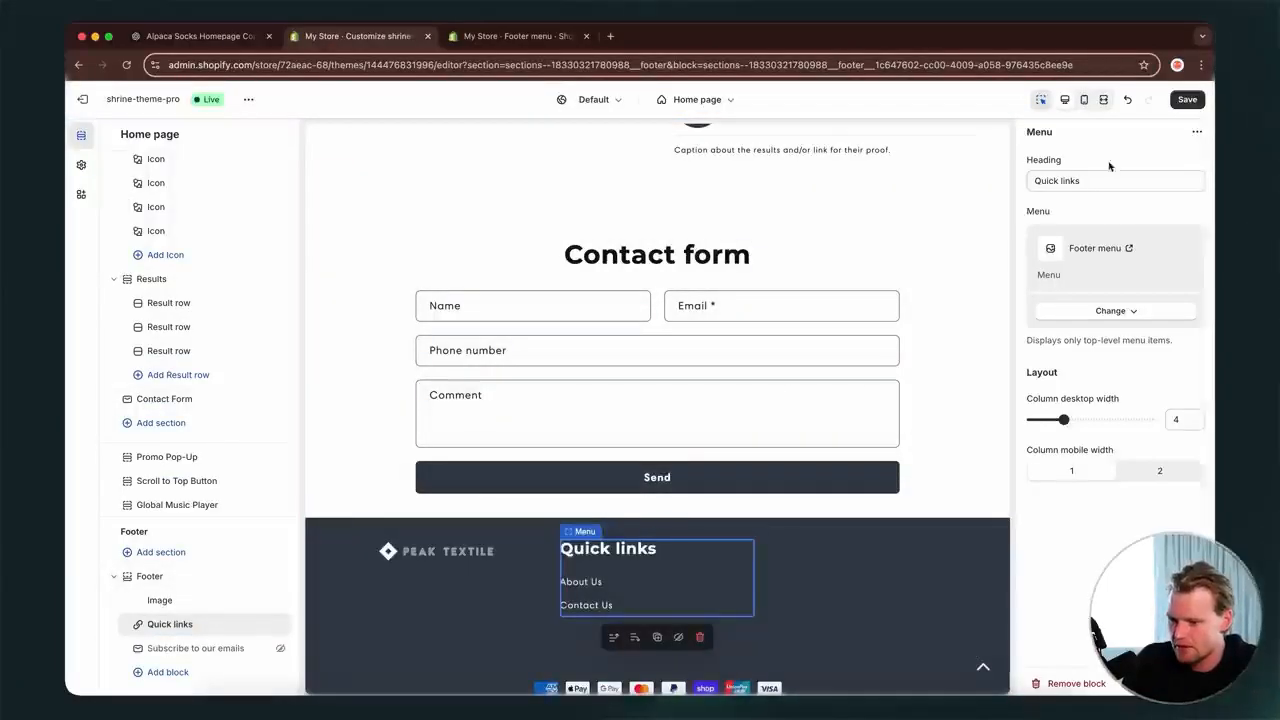
pyautogui.click(1169, 508)
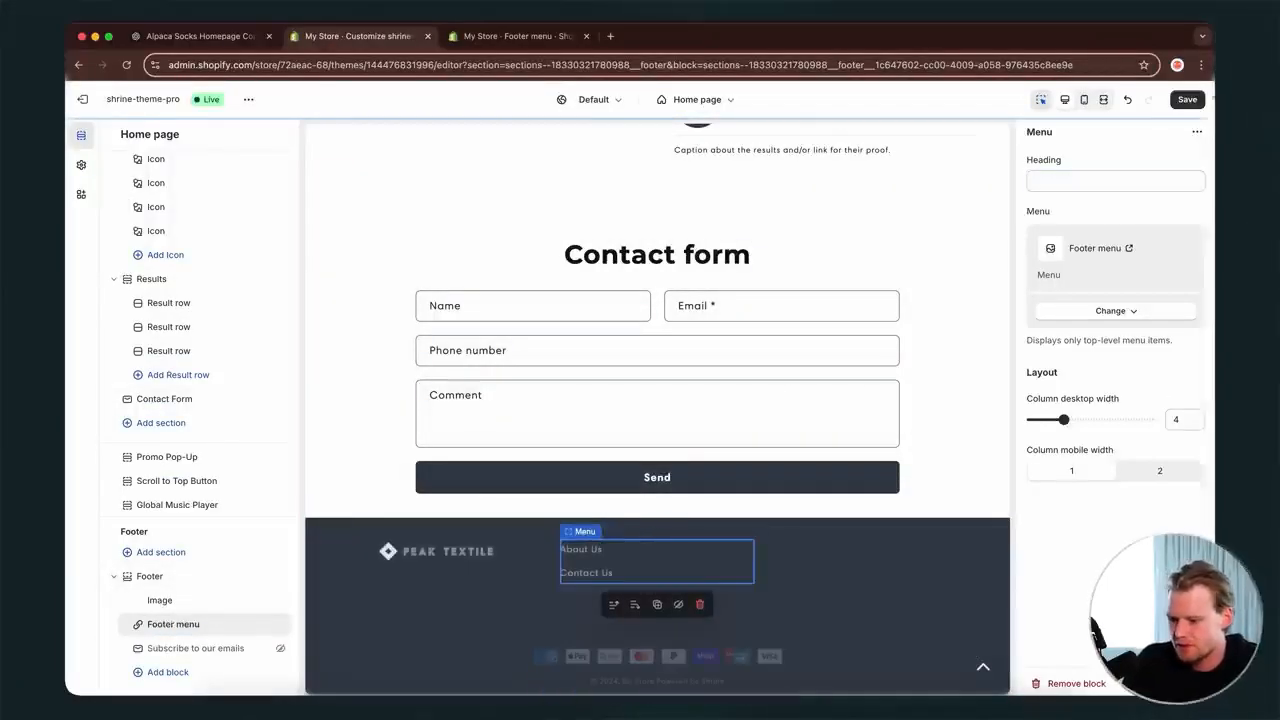
pyautogui.click(1190, 101)
# - Switch the home page preview to mobile view to check the footer menu
pyautogui.click(692, 101)
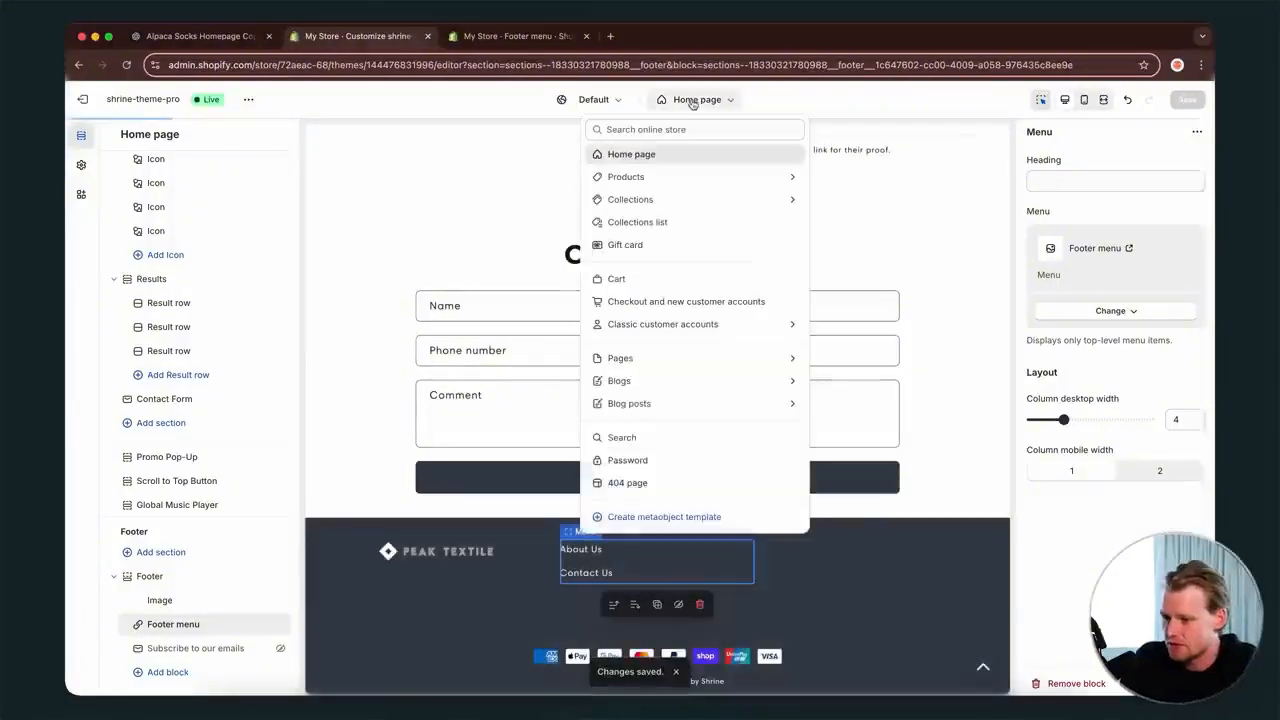
pyautogui.click(1084, 99)
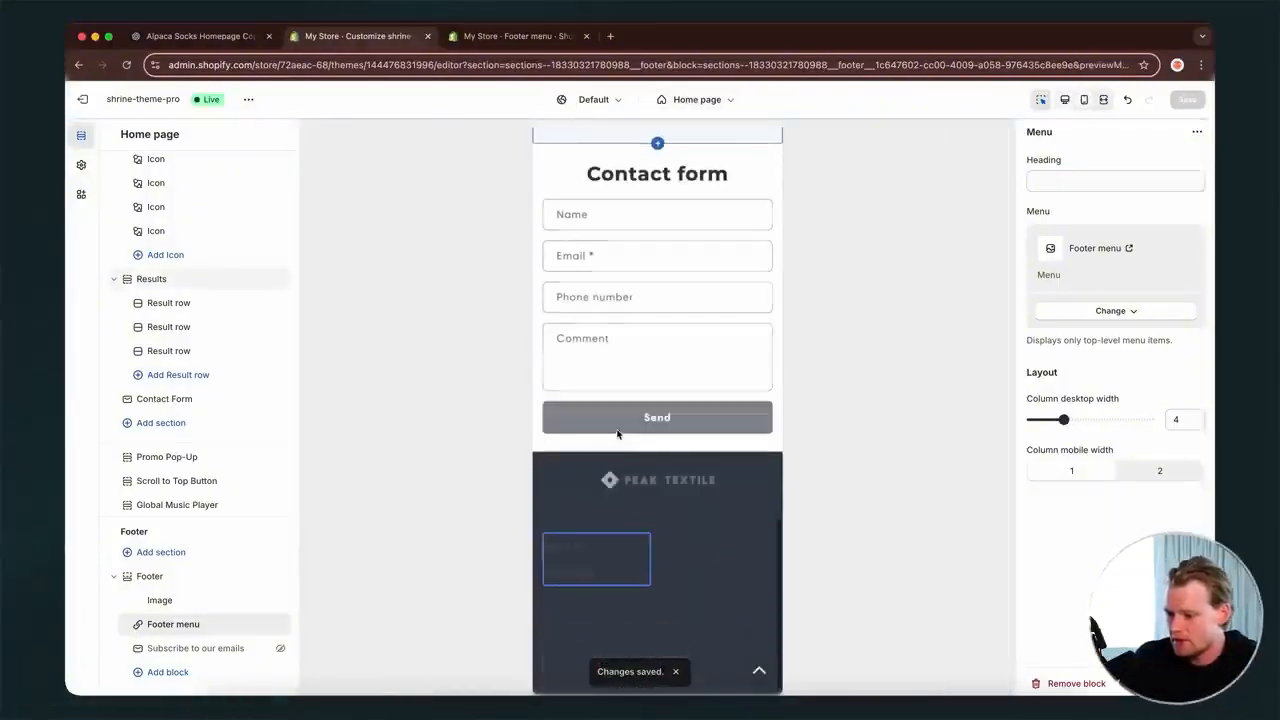
# - Switch the footer's menu block from the Footer menu to the Main menu and show the home page in desktop preview
pyautogui.click(642, 573)
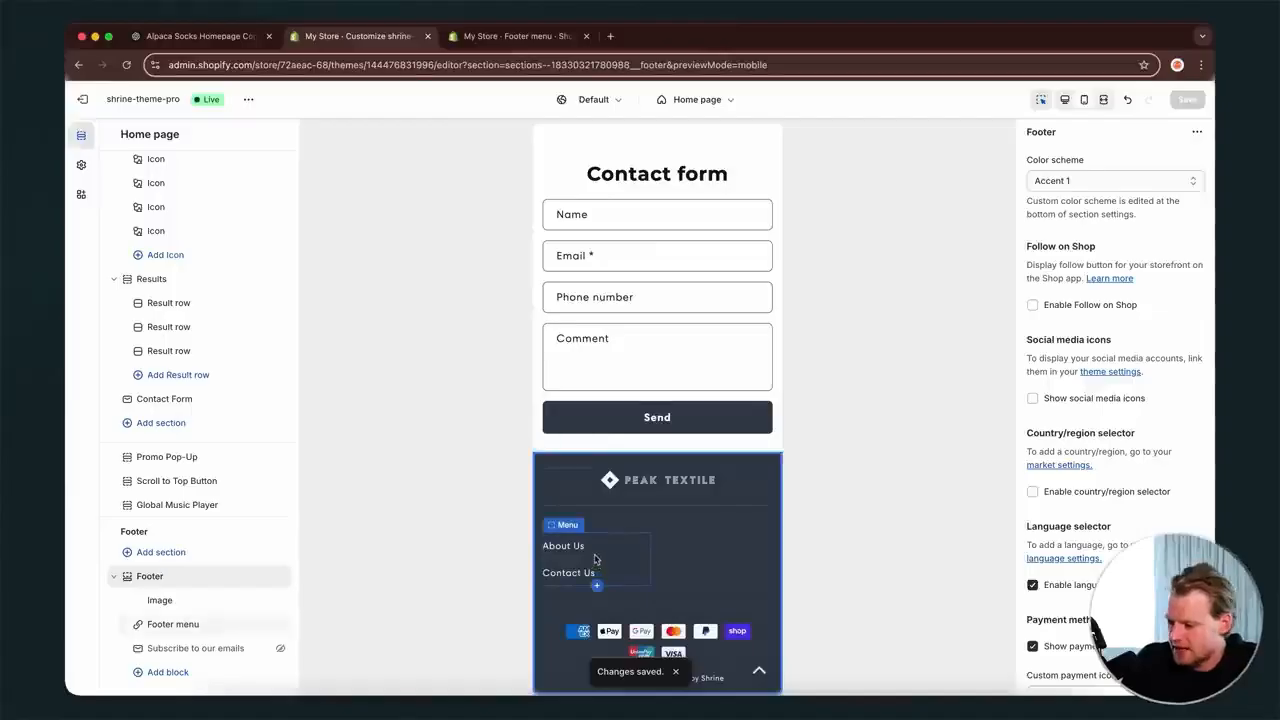
pyautogui.click(172, 625)
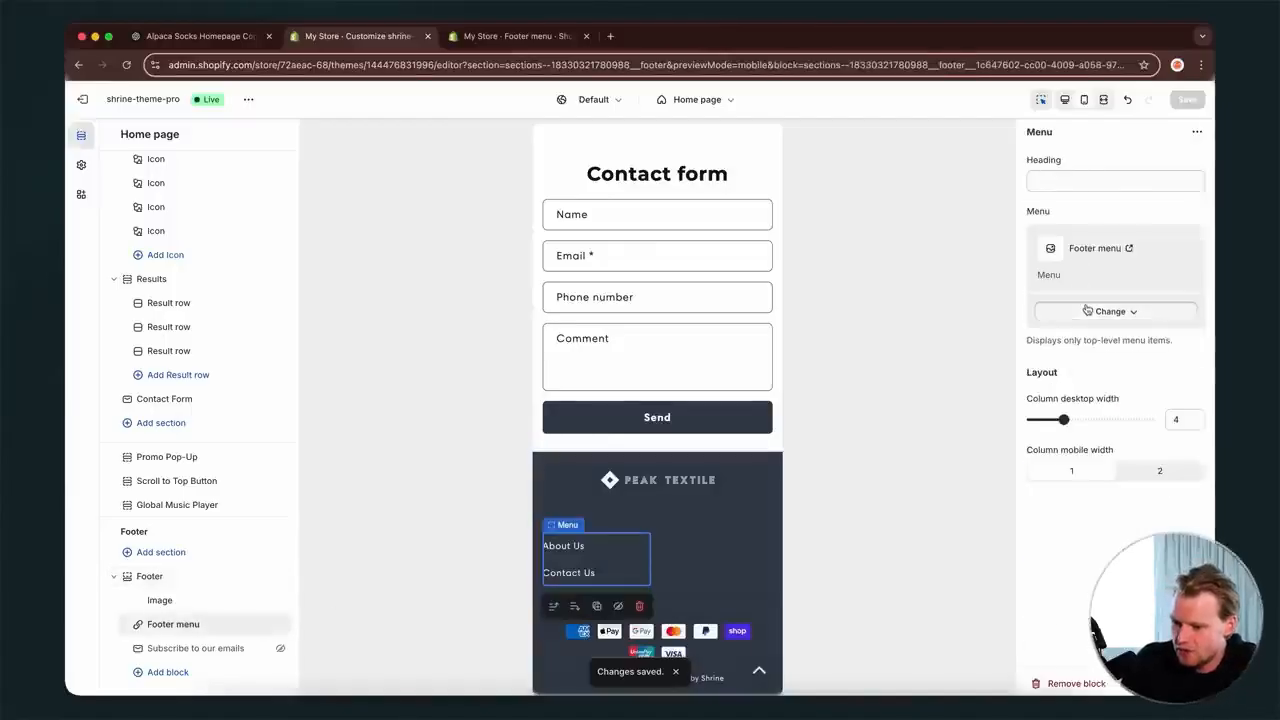
pyautogui.click(1124, 338)
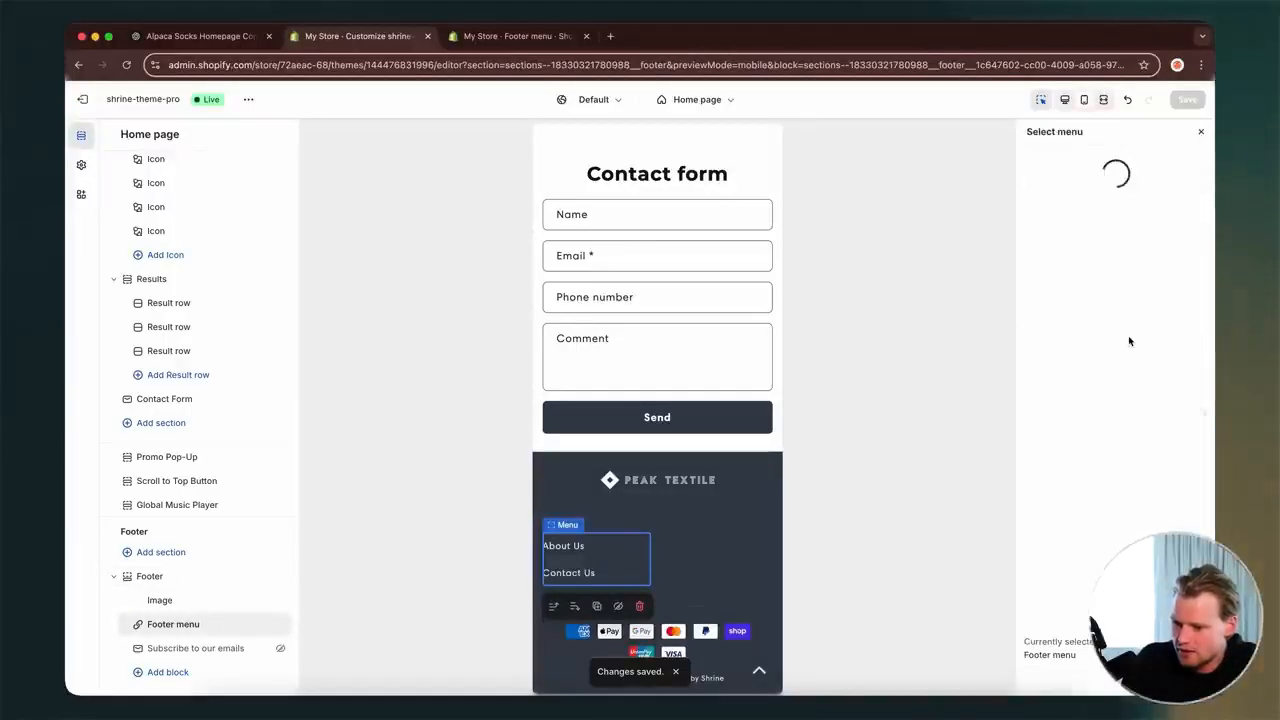
pyautogui.click(1168, 318)
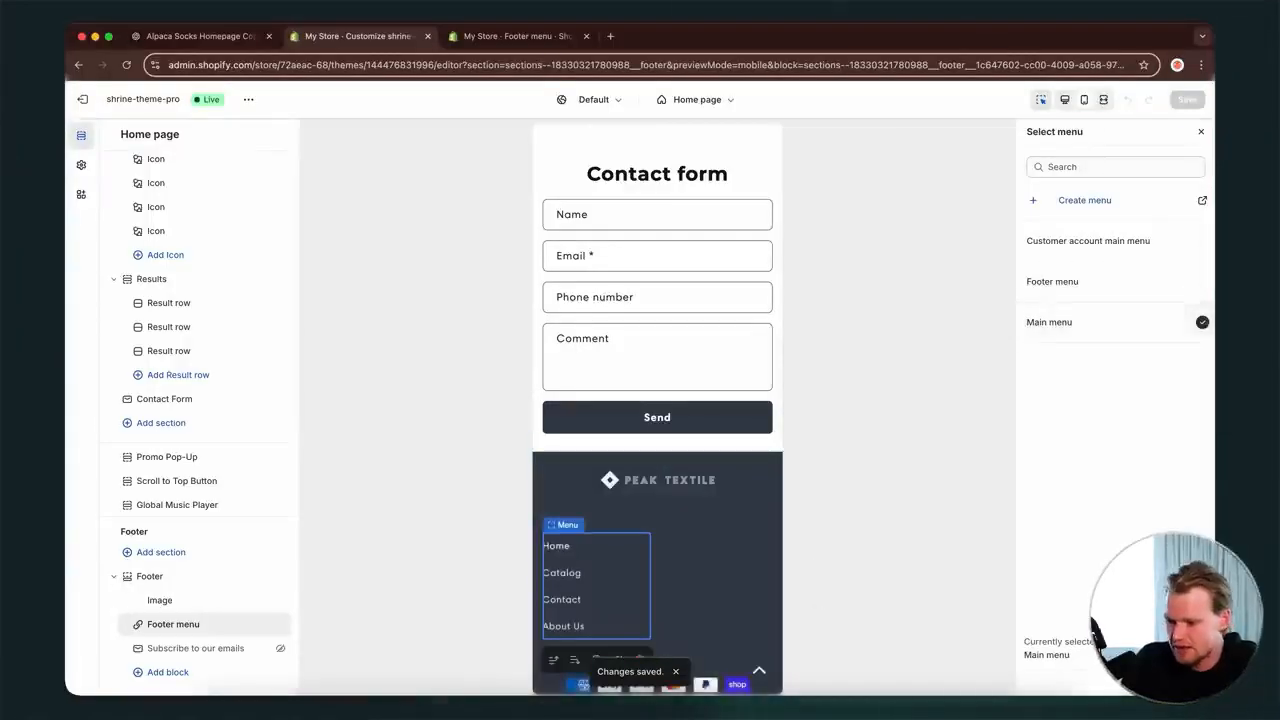
pyautogui.click(1180, 648)
pyautogui.click(702, 559)
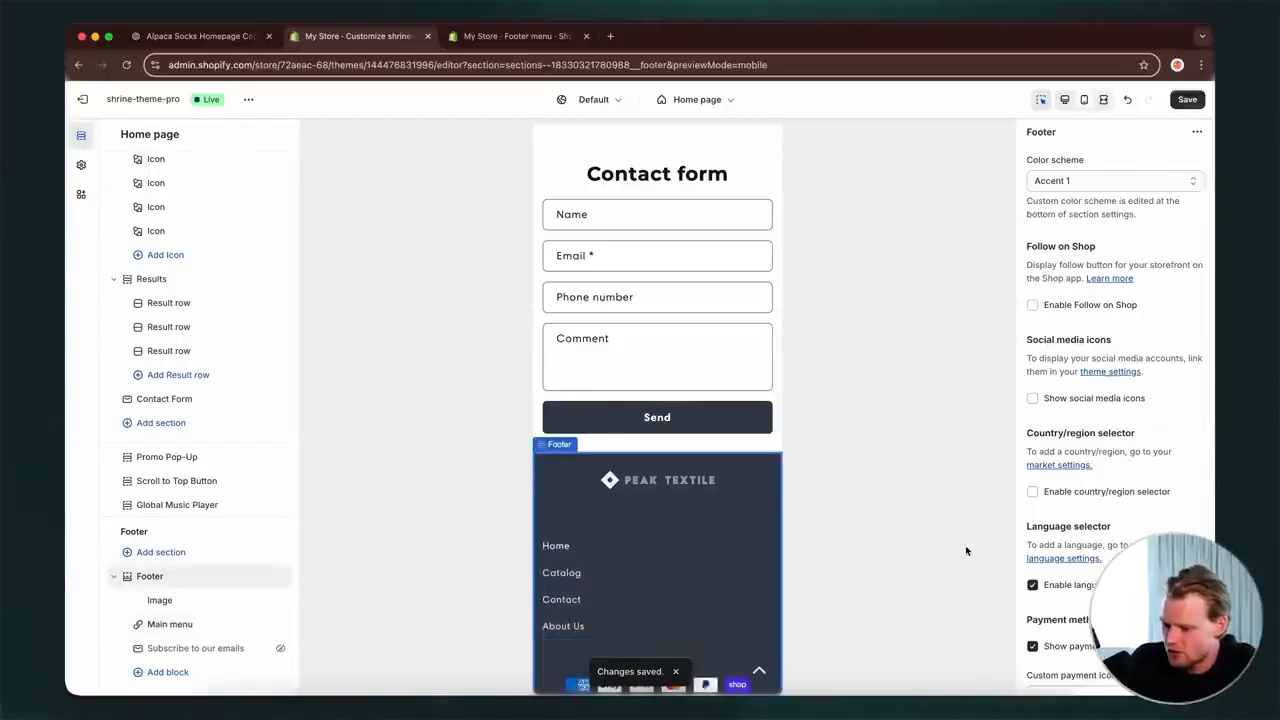
pyautogui.click(1064, 99)
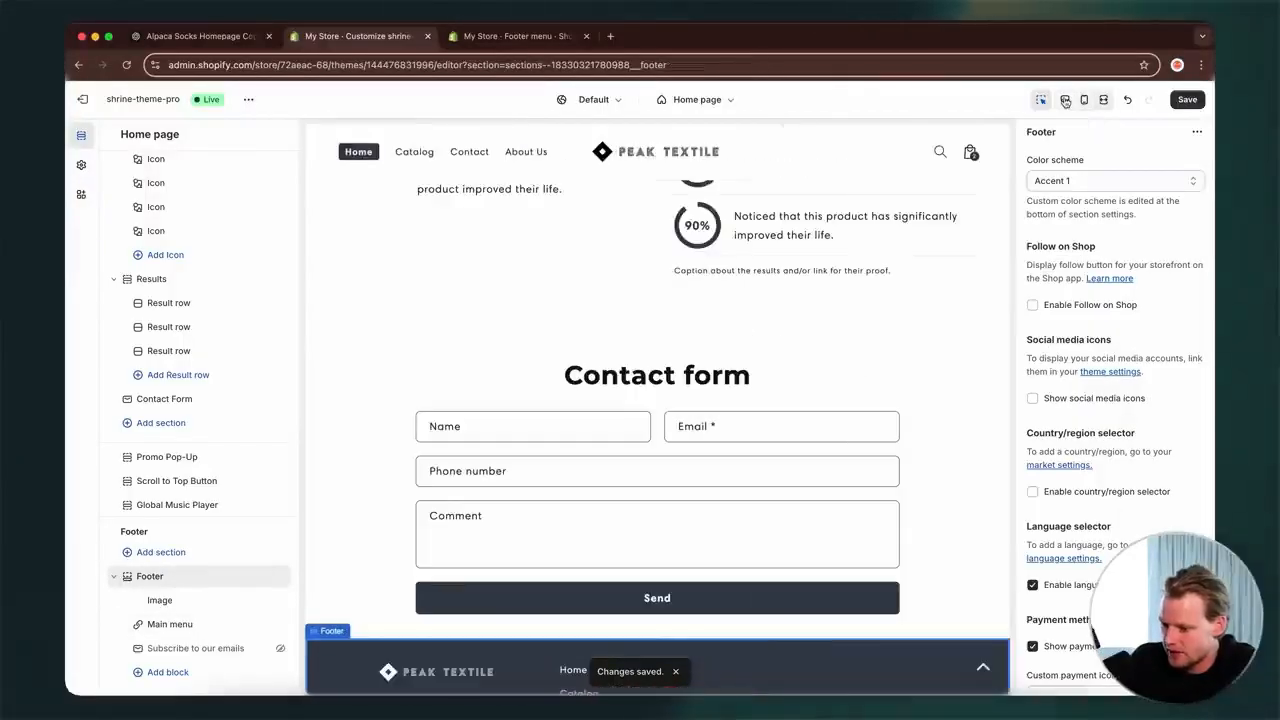
# - Find the Social media section in the theme settings and clear the misplaced address from the Vimeo link
pyautogui.scroll(-2, 812, 500)
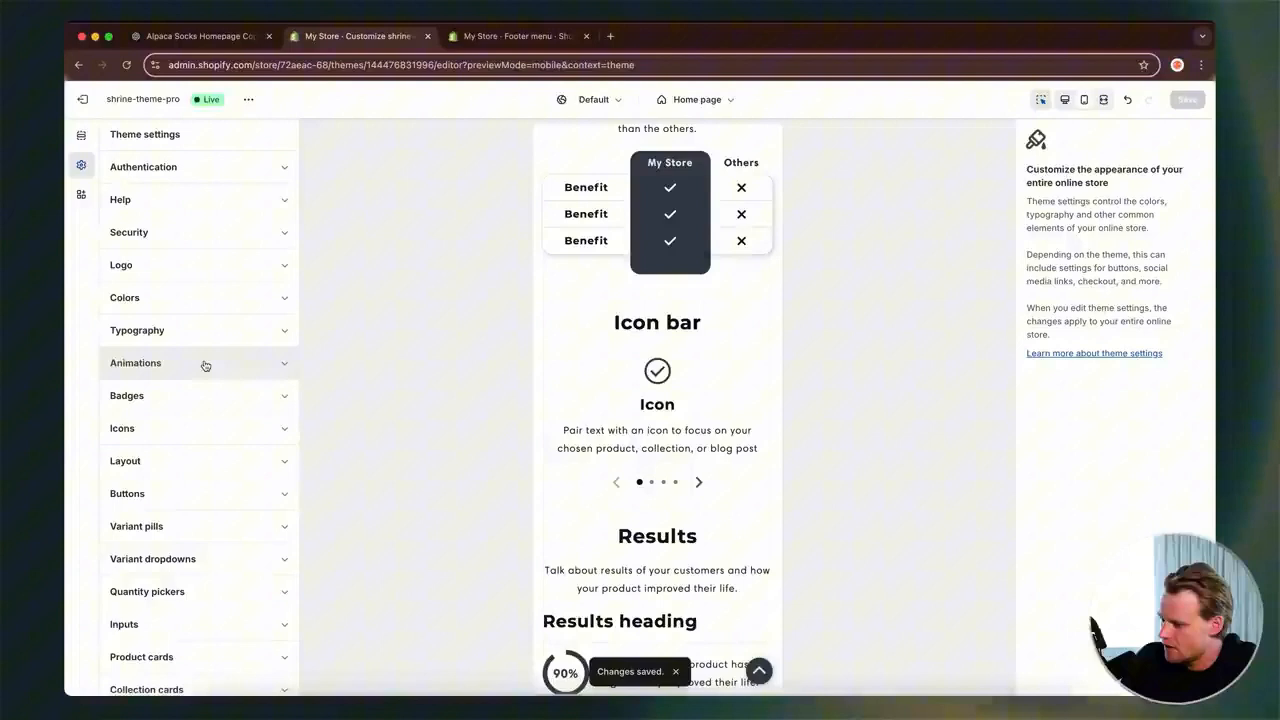
pyautogui.scroll(-2, 206, 366)
pyautogui.scroll(-1, 205, 366)
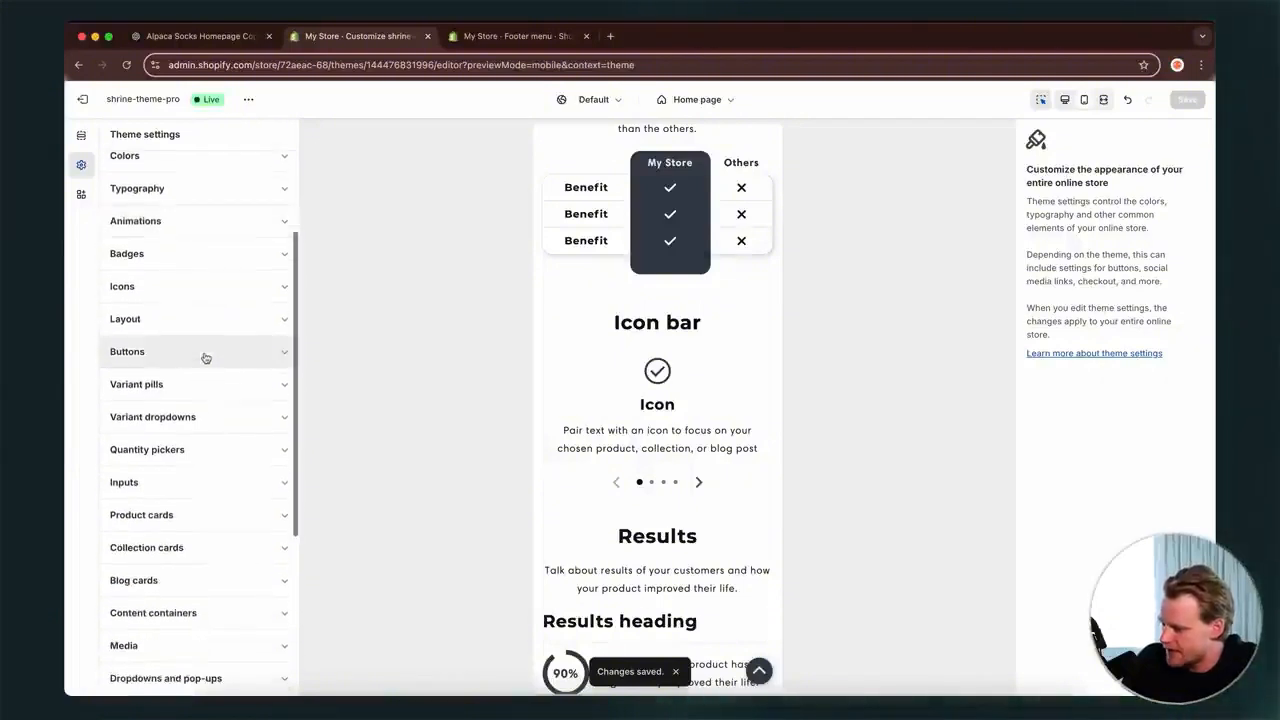
pyautogui.scroll(-1, 215, 455)
pyautogui.scroll(-5, 215, 460)
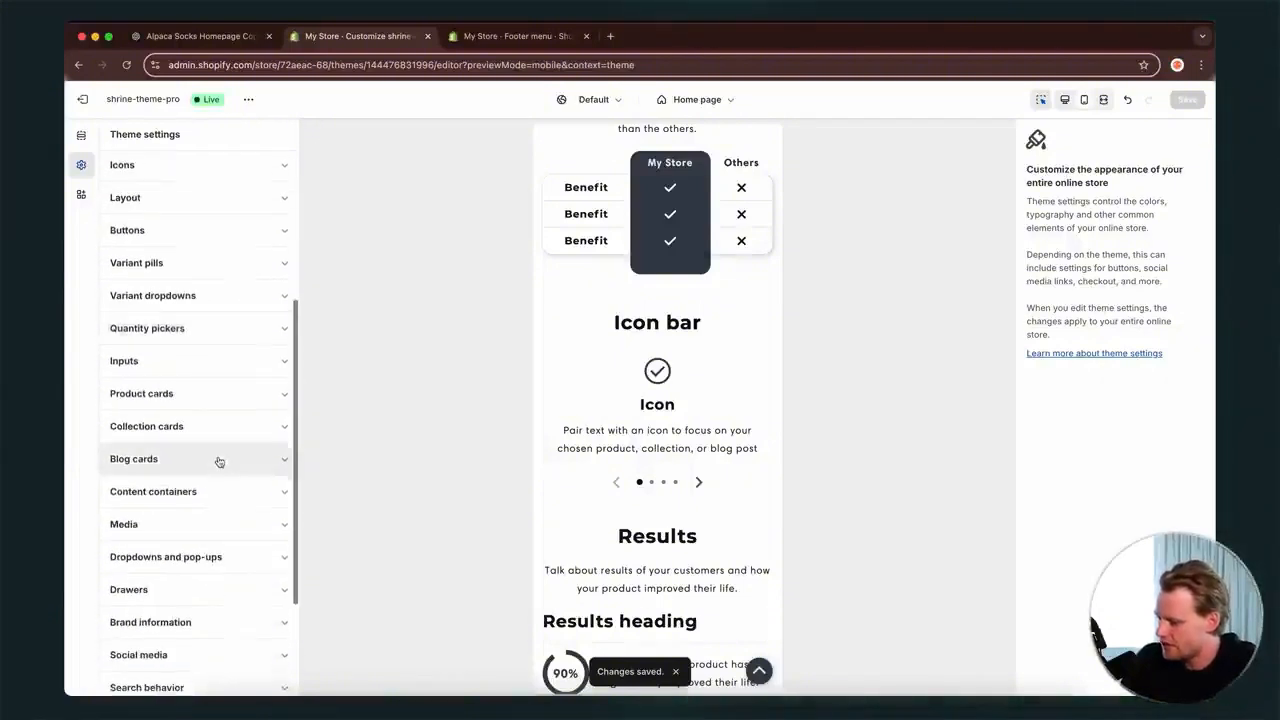
pyautogui.scroll(-10, 697, 519)
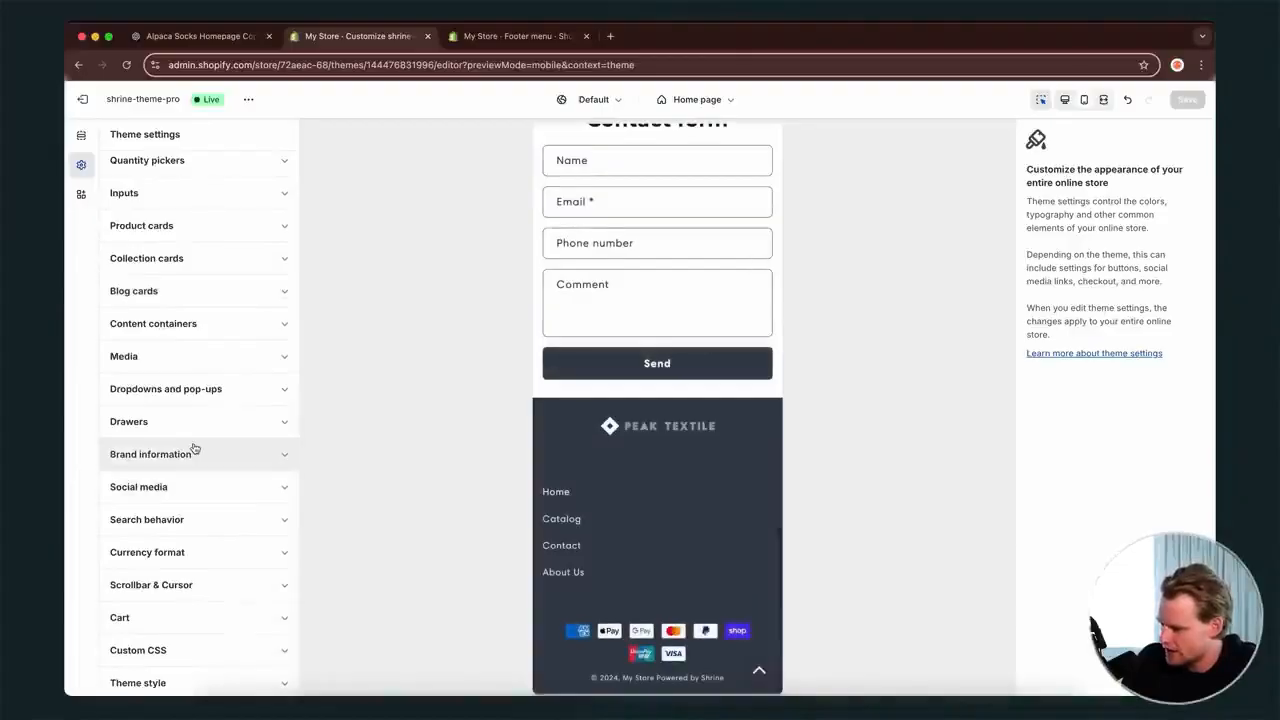
pyautogui.press('super+f')
pyautogui.write('social')
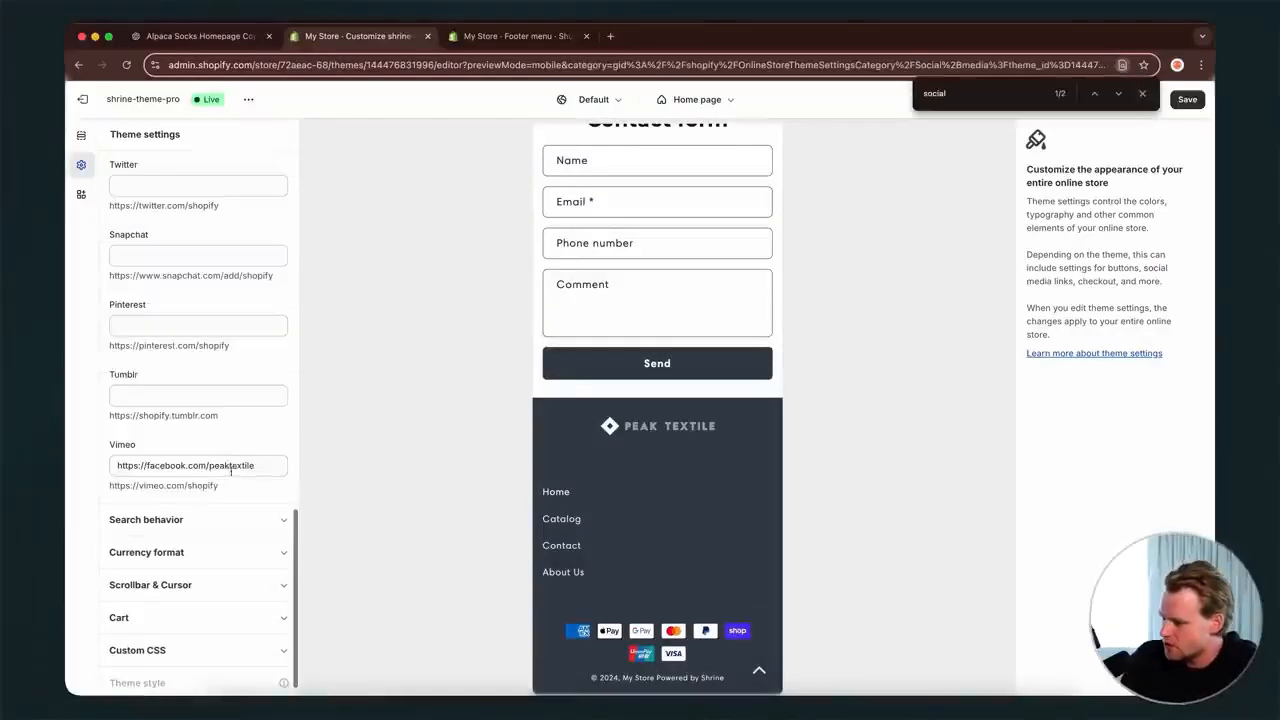
pyautogui.tripleClick(230, 465)
pyautogui.press('BackSpace')
pyautogui.scroll(5, 210, 300)
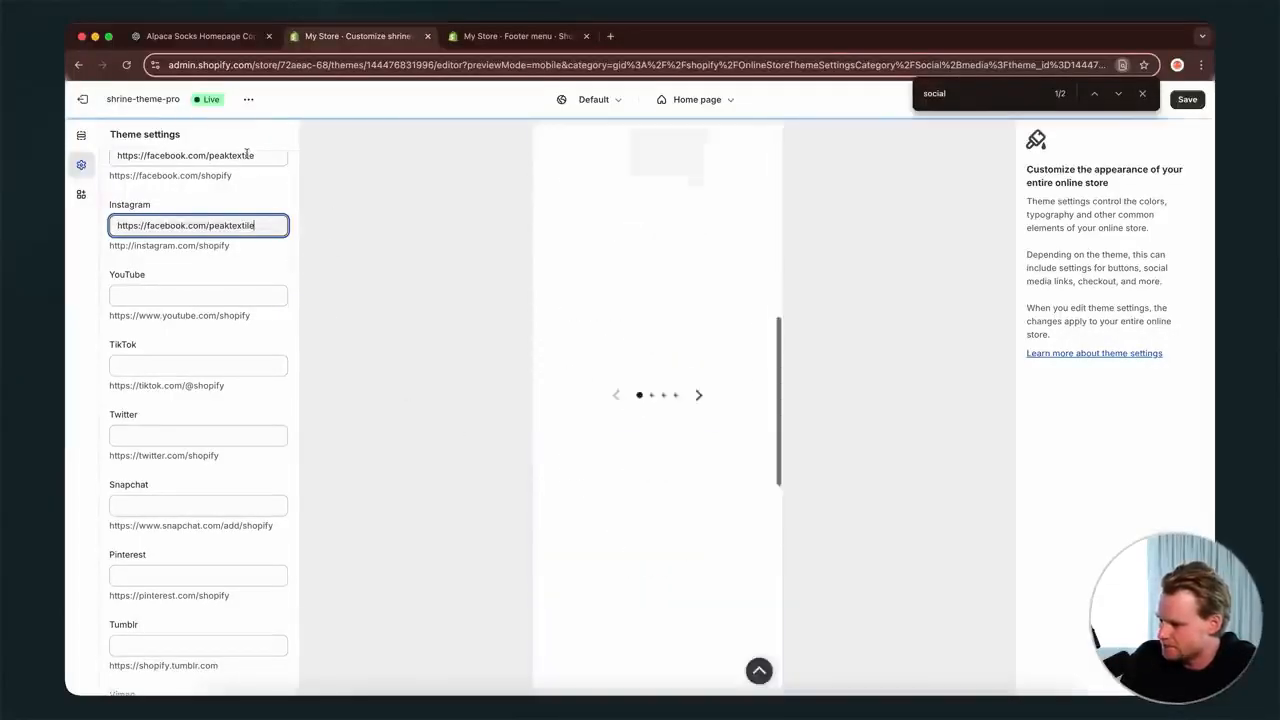
pyautogui.click(251, 155)
pyautogui.write('official')
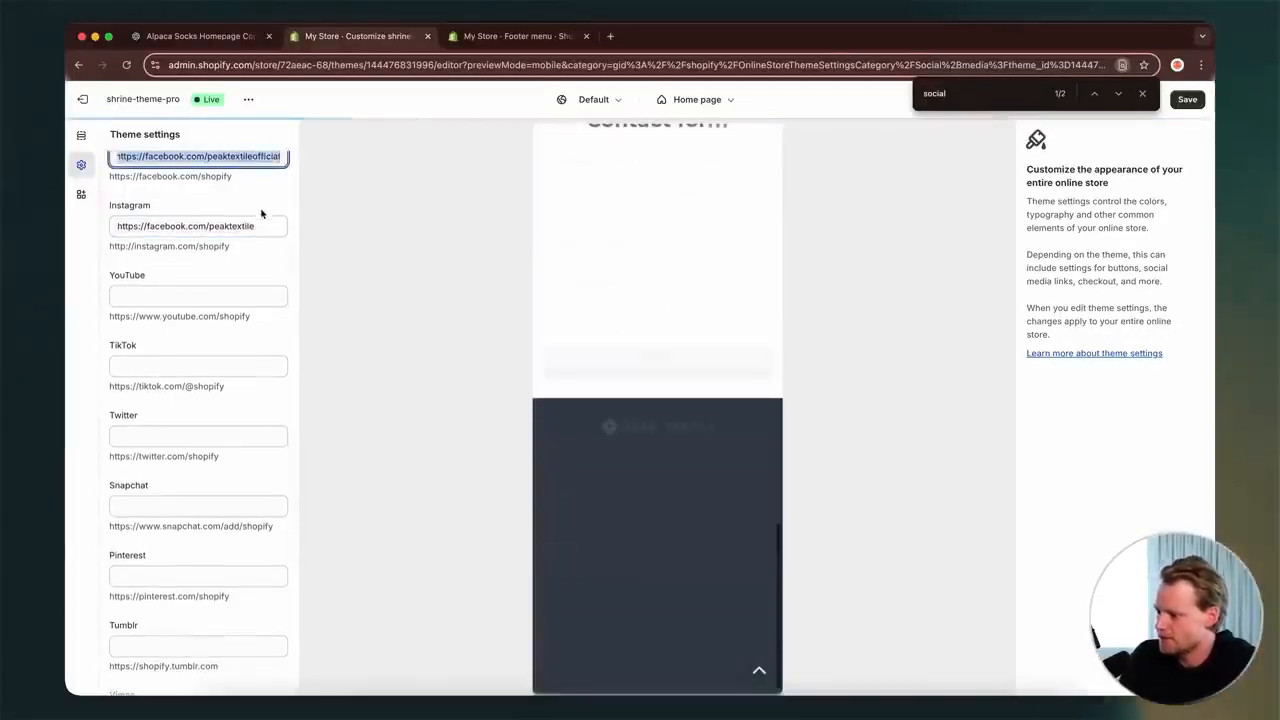
pyautogui.click(264, 225)
pyautogui.doubleClick(171, 227)
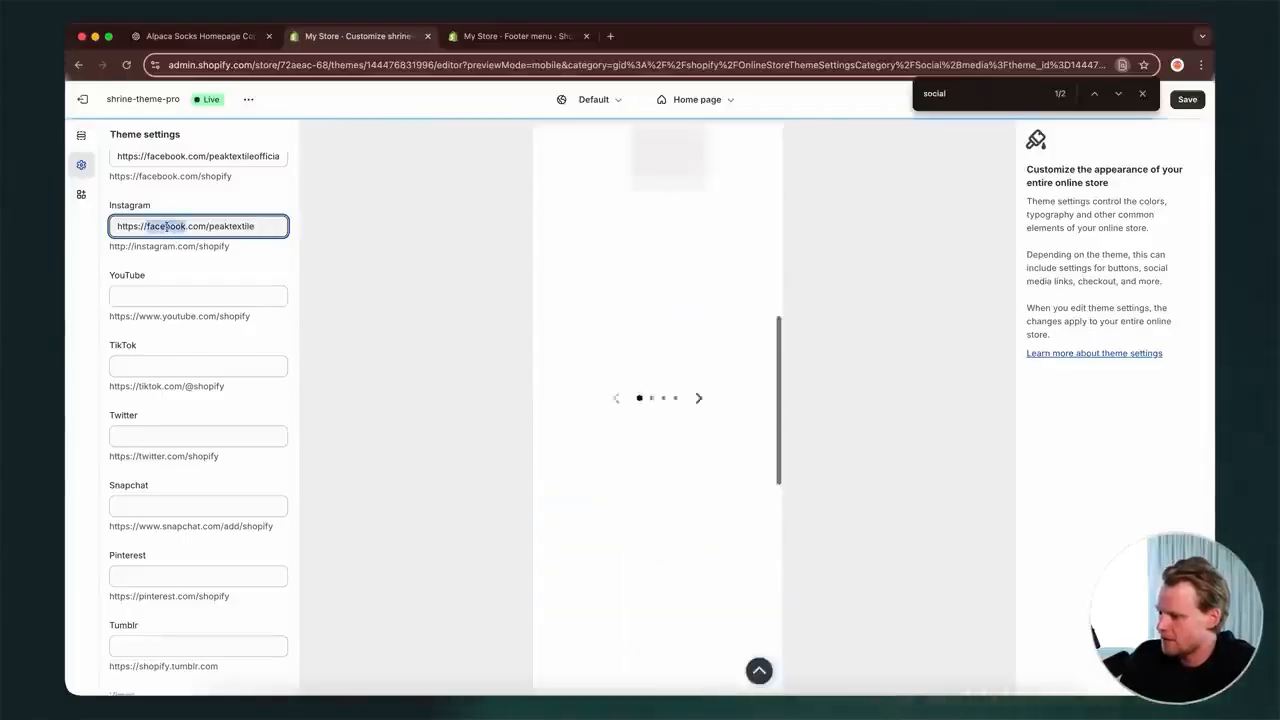
pyautogui.click(417, 434)
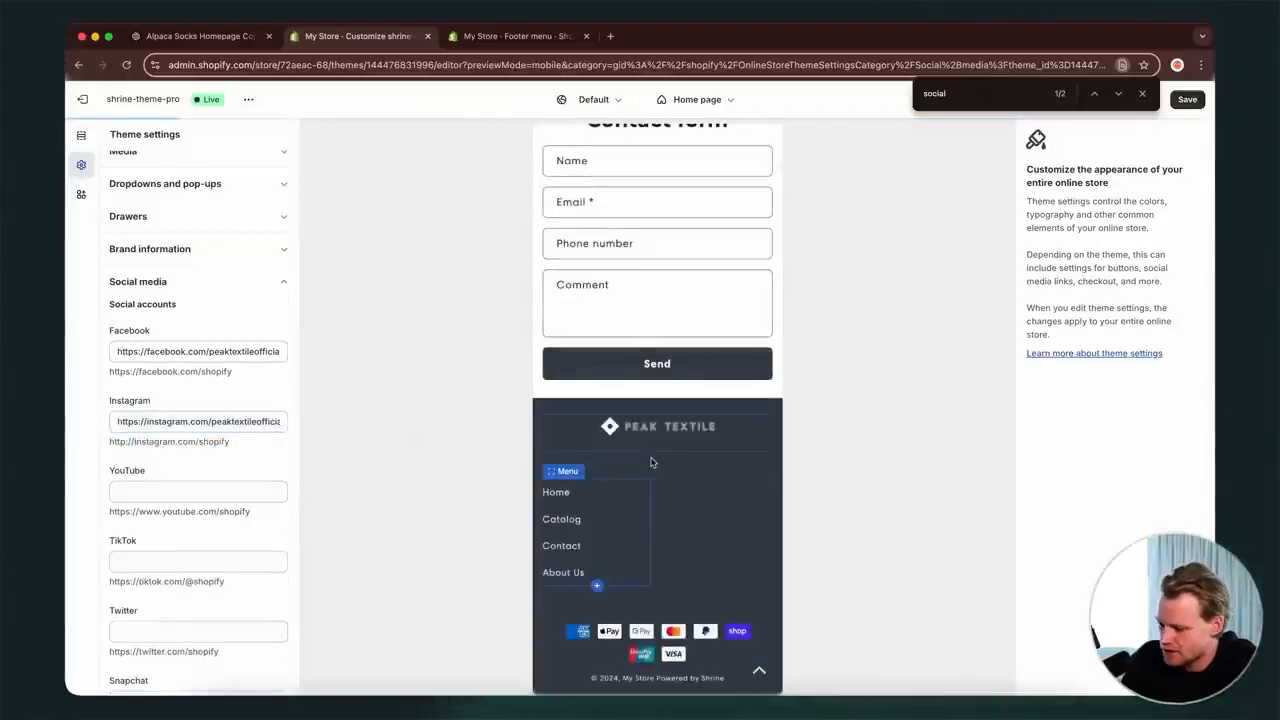
# - Add a Brand information block to the footer between the logo image and the main menu
pyautogui.click(651, 462)
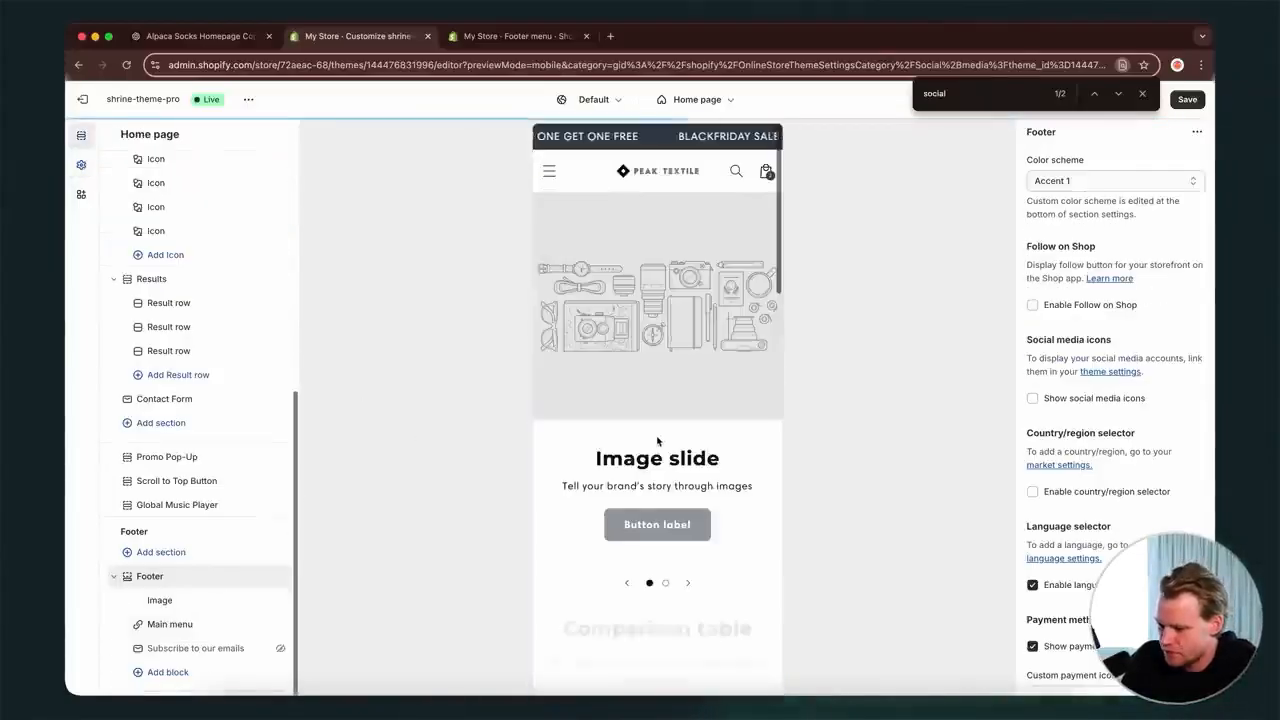
pyautogui.click(657, 442)
pyautogui.scroll(-20, 657, 442)
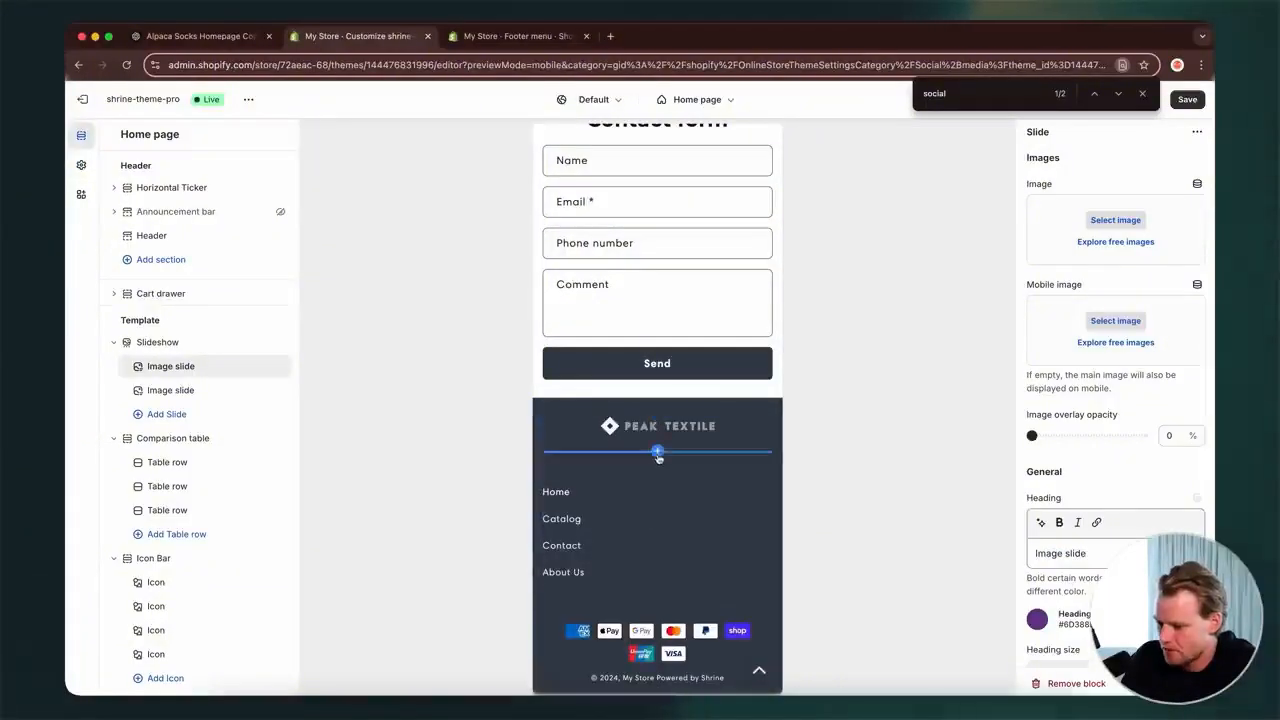
pyautogui.click(657, 452)
pyautogui.click(605, 558)
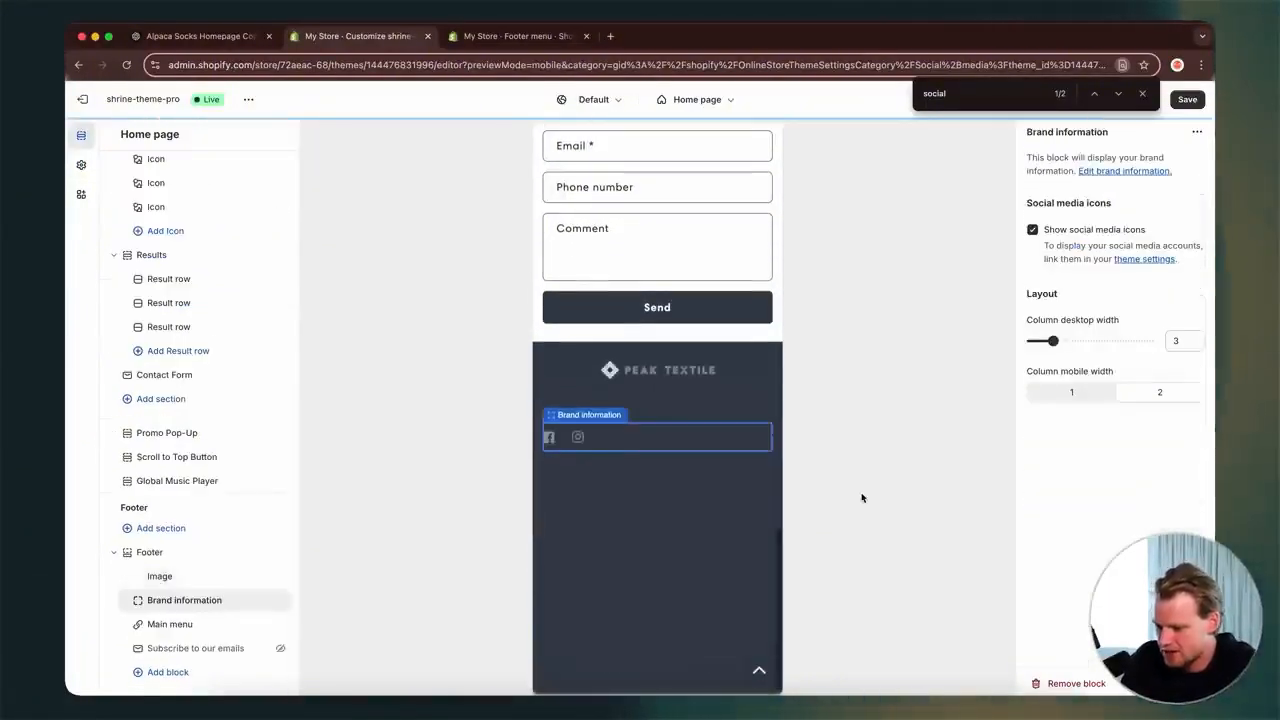
pyautogui.click(83, 166)
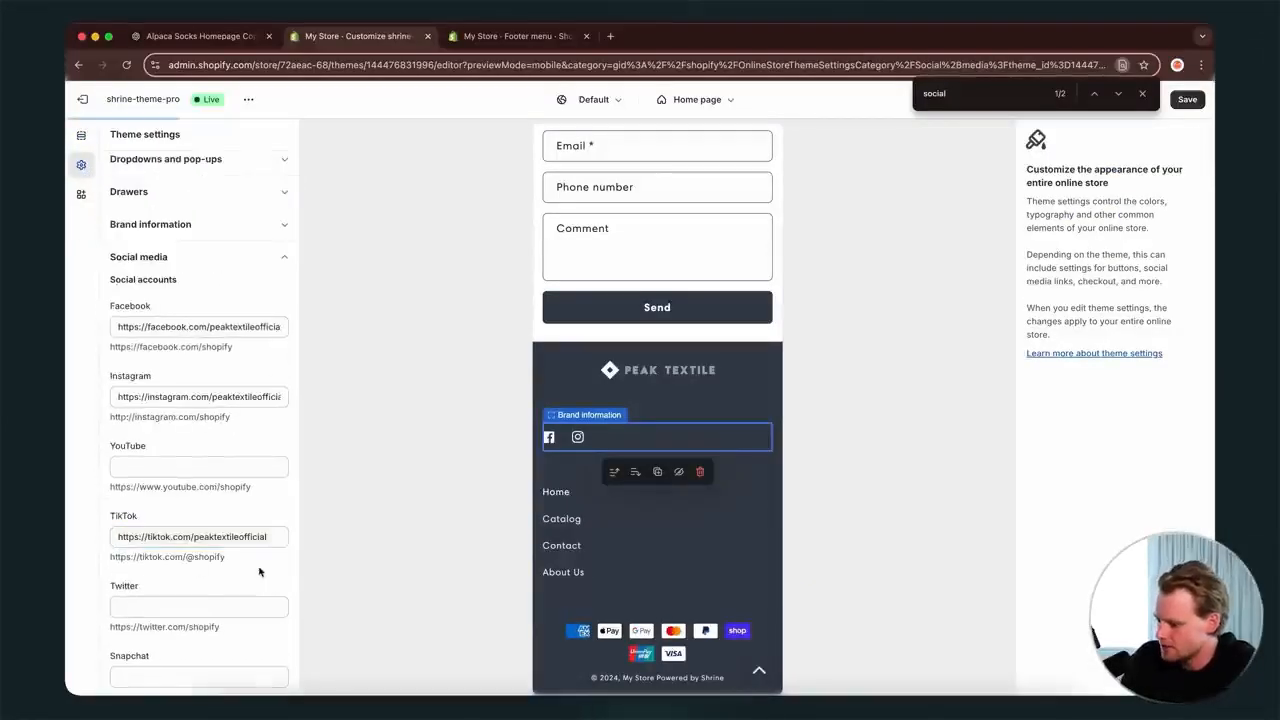
pyautogui.scroll(-2, 259, 571)
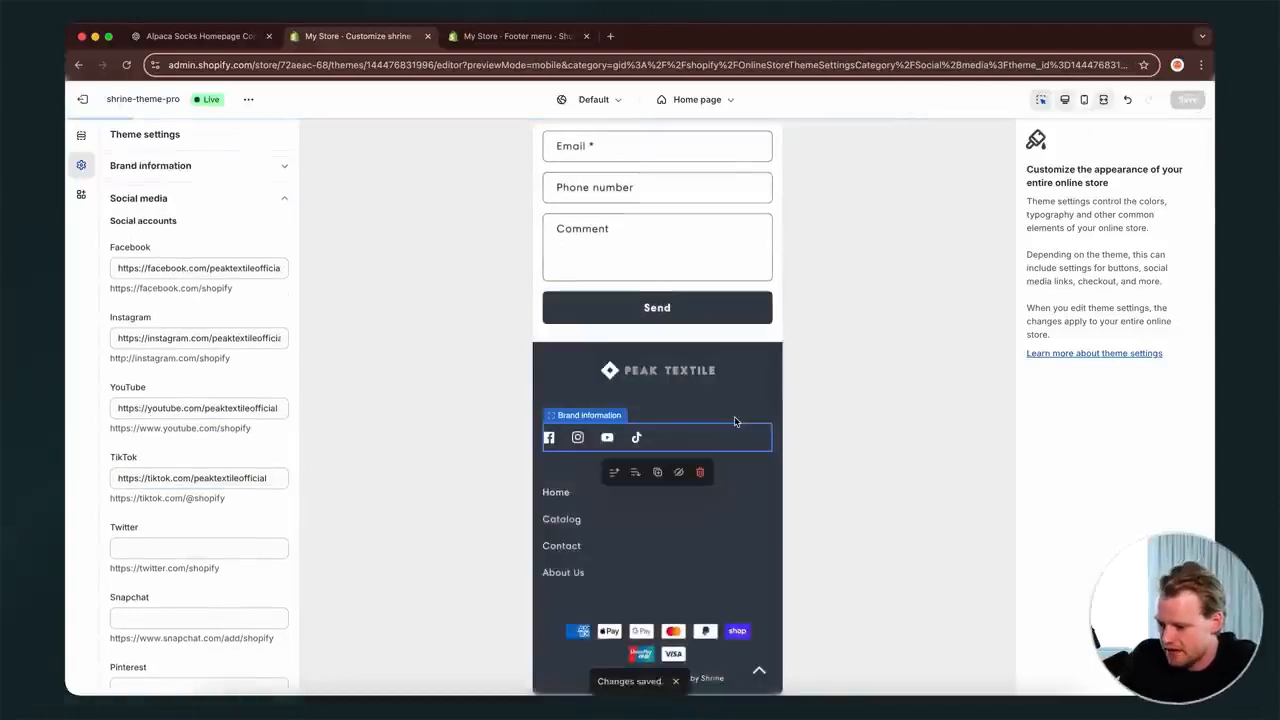
pyautogui.scroll(20, 736, 419)
# - Open the online store preferences and review the password protection, title and meta description, social sharing image and tracking sections
pyautogui.click(521, 40)
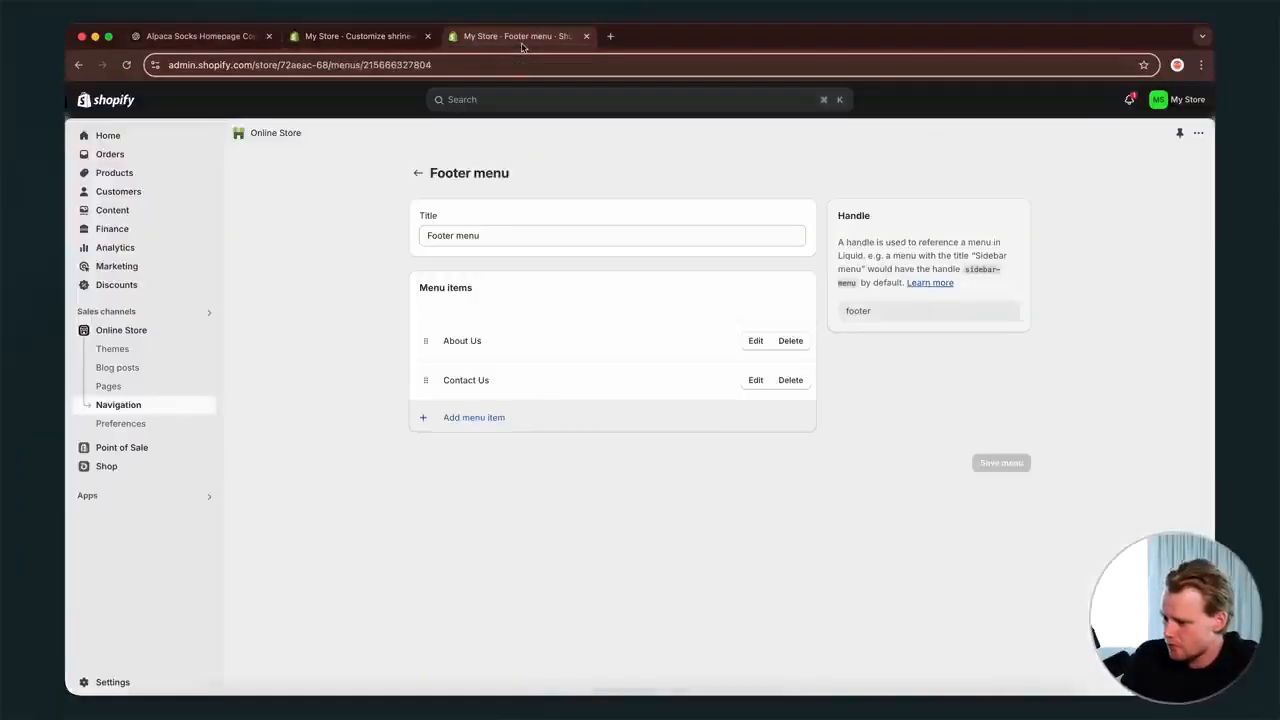
pyautogui.click(121, 424)
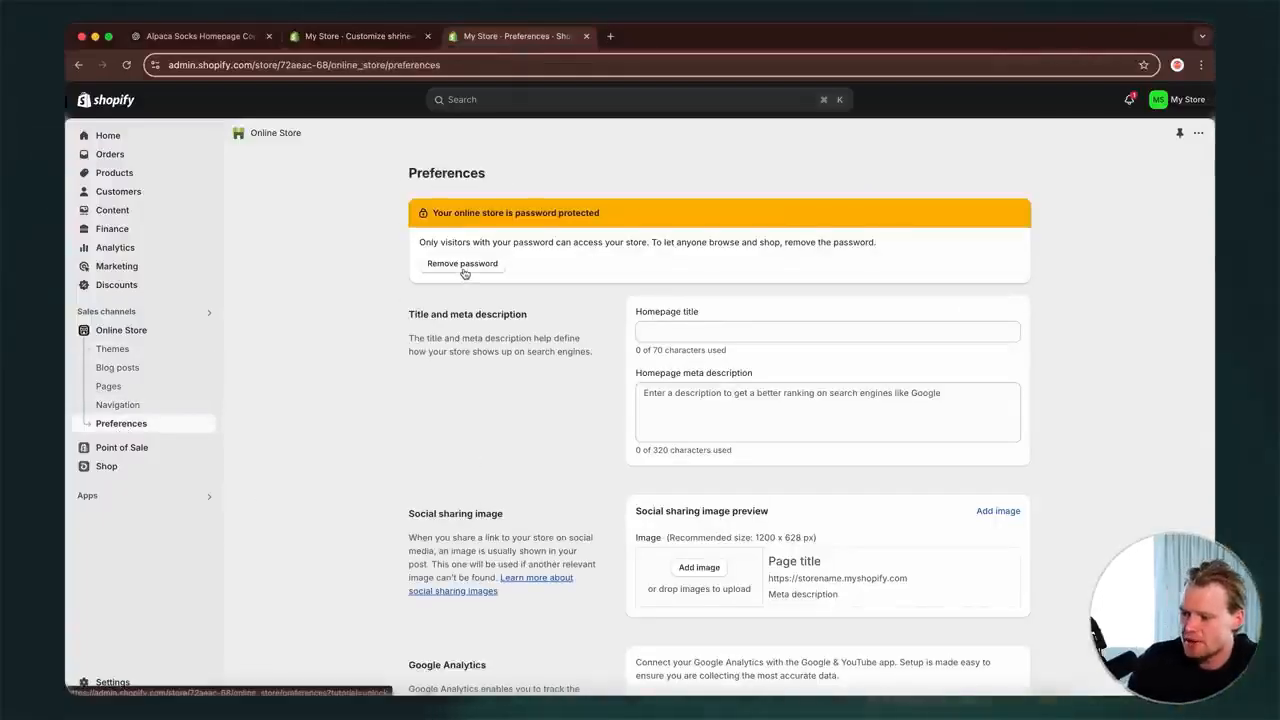
pyautogui.scroll(-1, 539, 516)
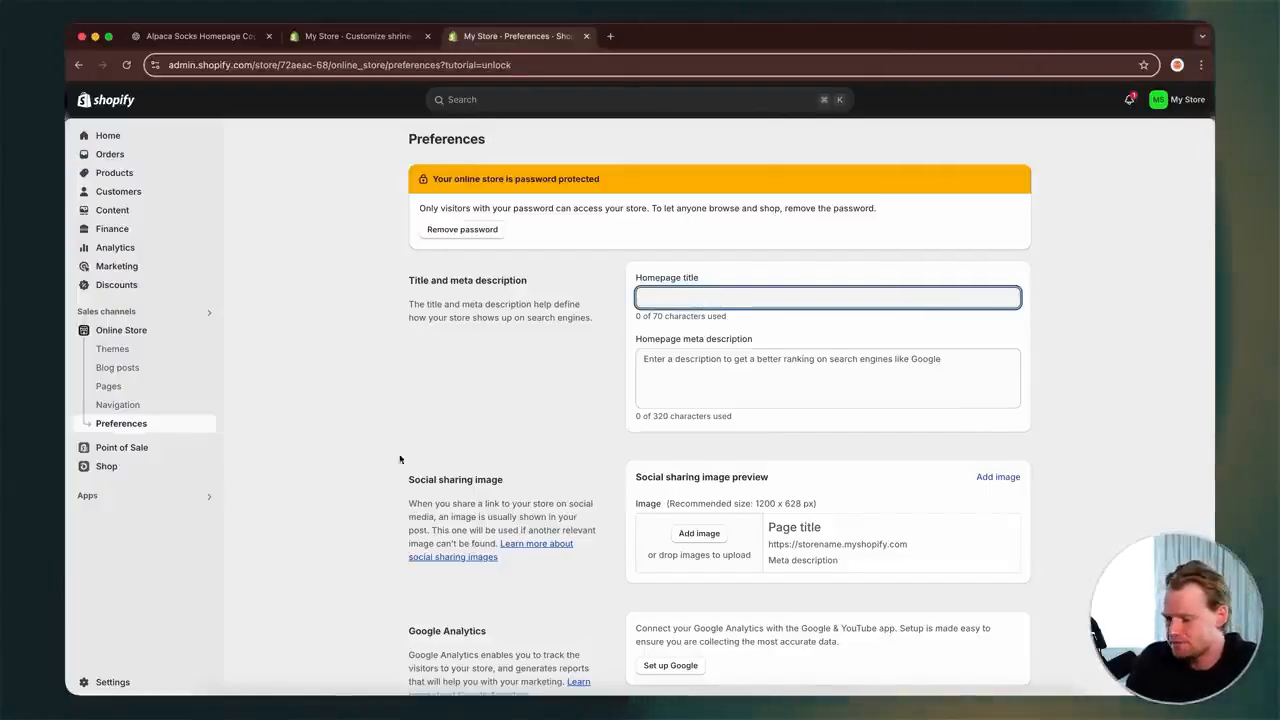
pyautogui.moveTo(591, 318); pyautogui.dragTo(541, 318)
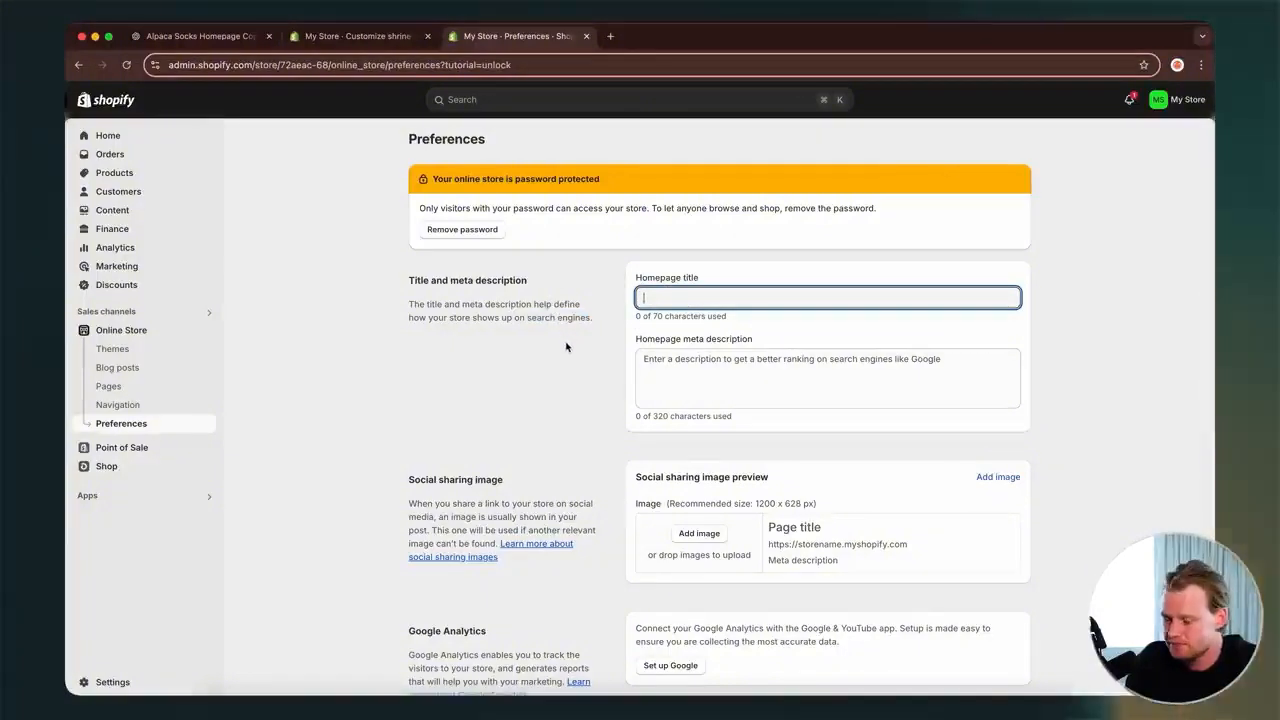
pyautogui.scroll(-1, 566, 347)
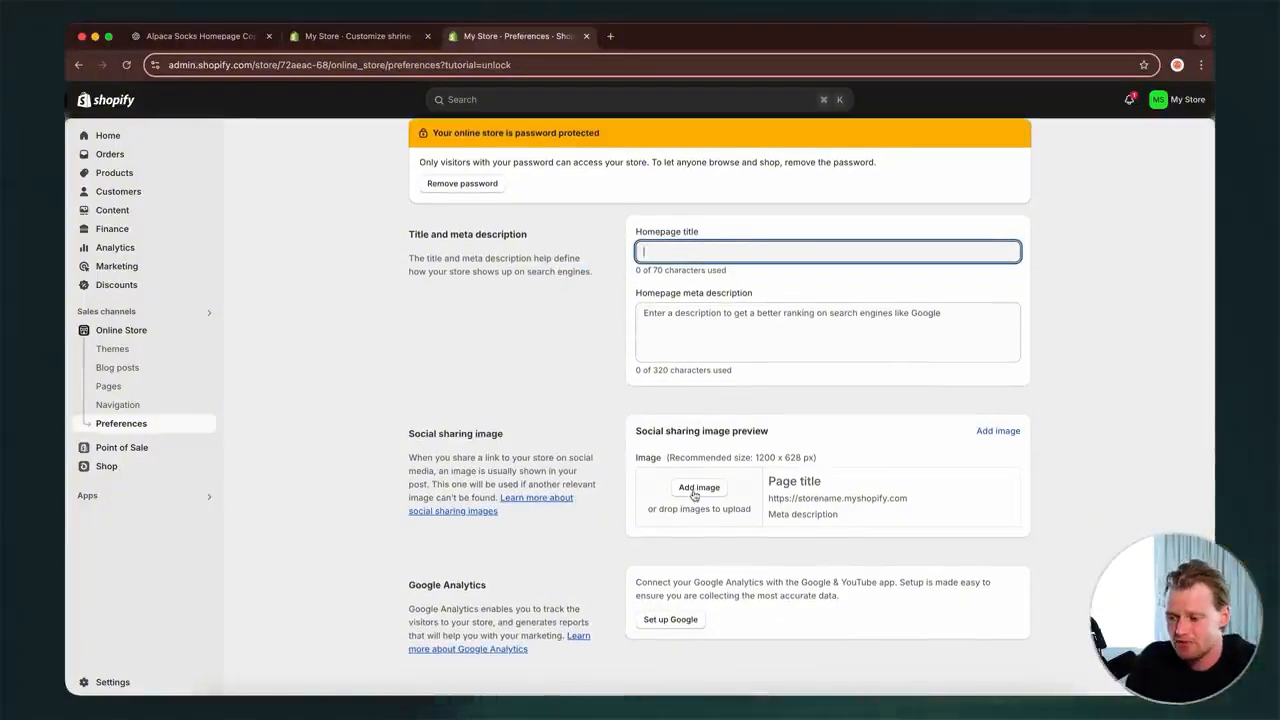
pyautogui.scroll(-3, 708, 498)
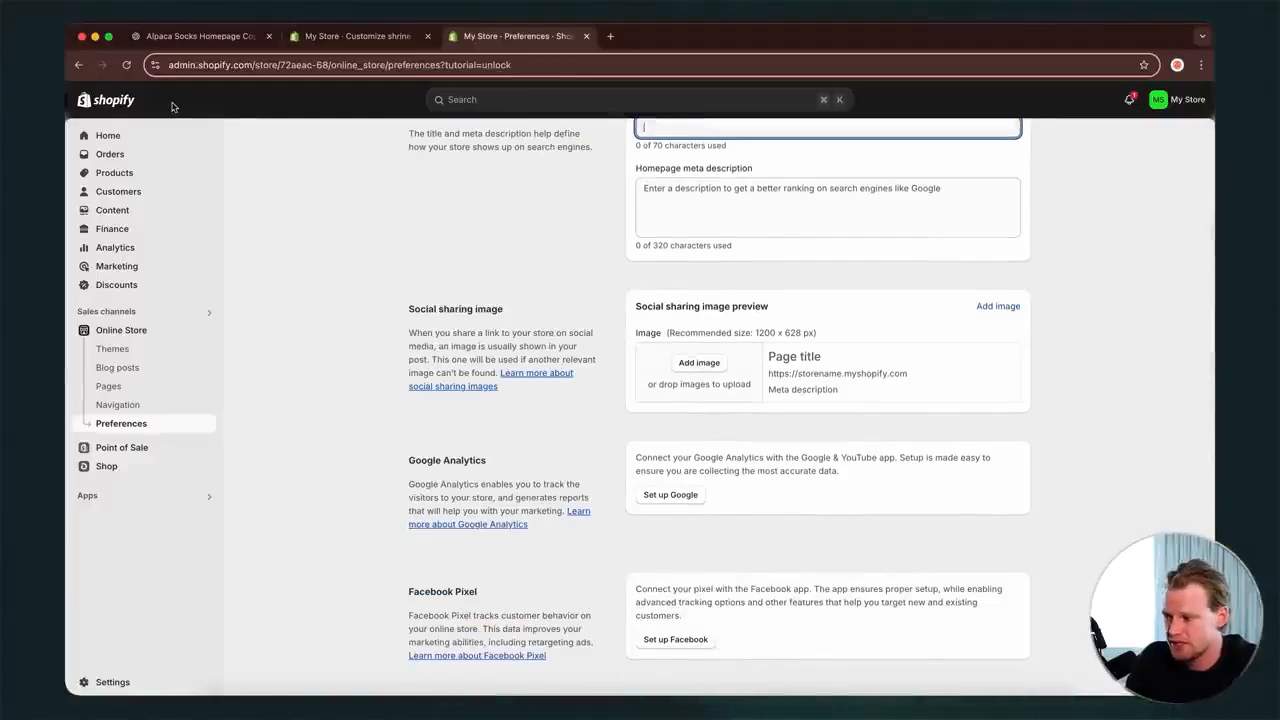
# - Capture a screenshot of the homepage title and meta description fields in the store preferences
pyautogui.click(162, 34)
pyautogui.click(572, 675)
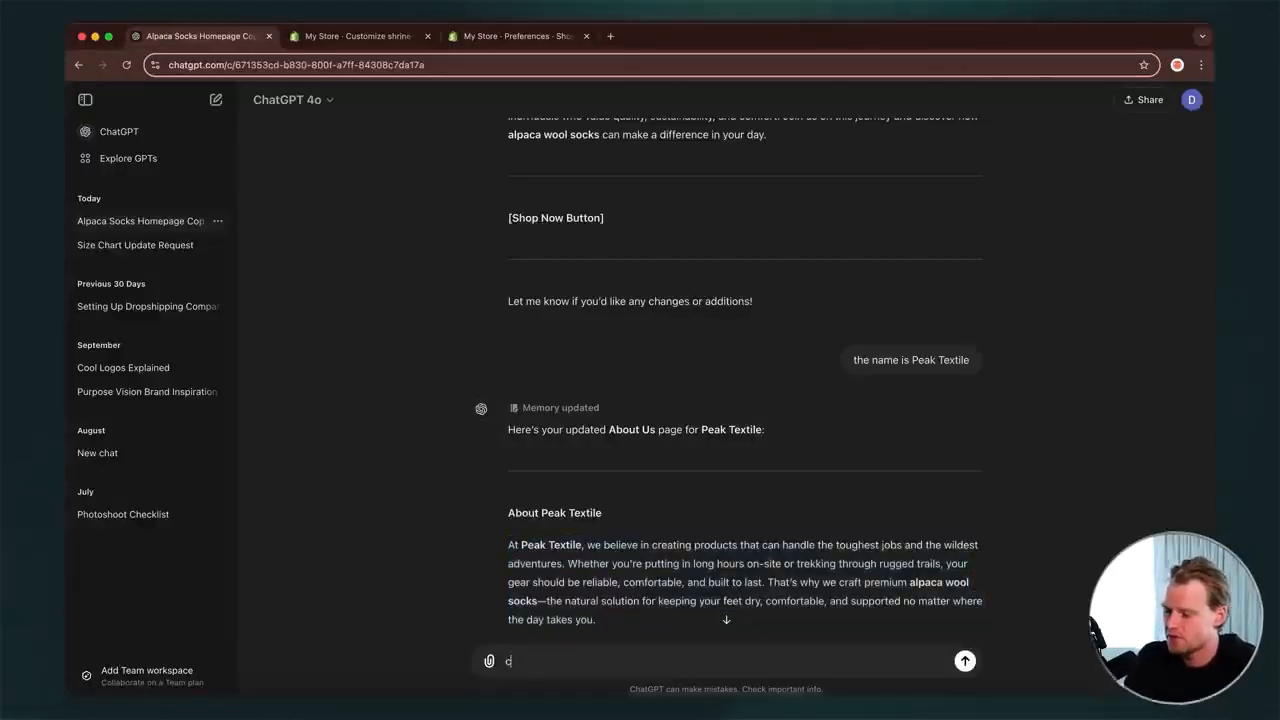
pyautogui.click(515, 42)
pyautogui.click(393, 329)
pyautogui.scroll(4, 393, 329)
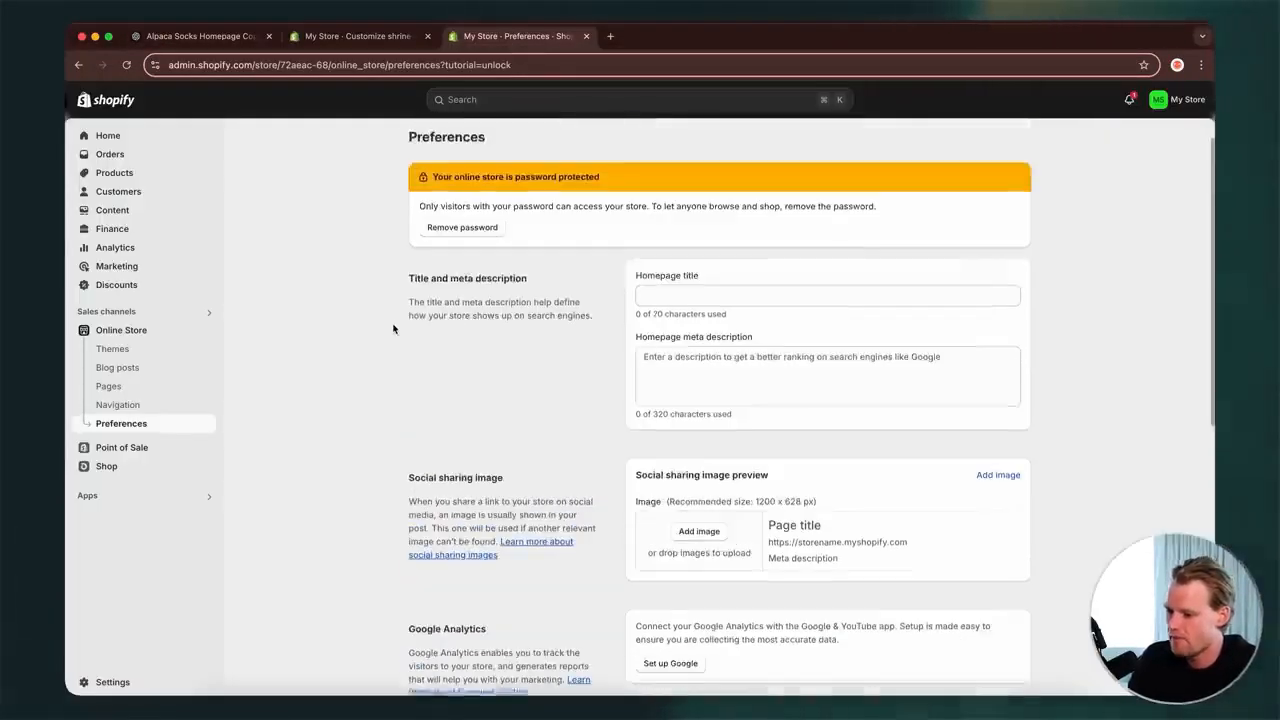
pyautogui.press('super+shift+4')
pyautogui.moveTo(592, 237); pyautogui.dragTo(1066, 480)
# - Send the captured screenshot to the ChatGPT conversation with the prompt "create this copy"
pyautogui.click(200, 36)
pyautogui.write('create')
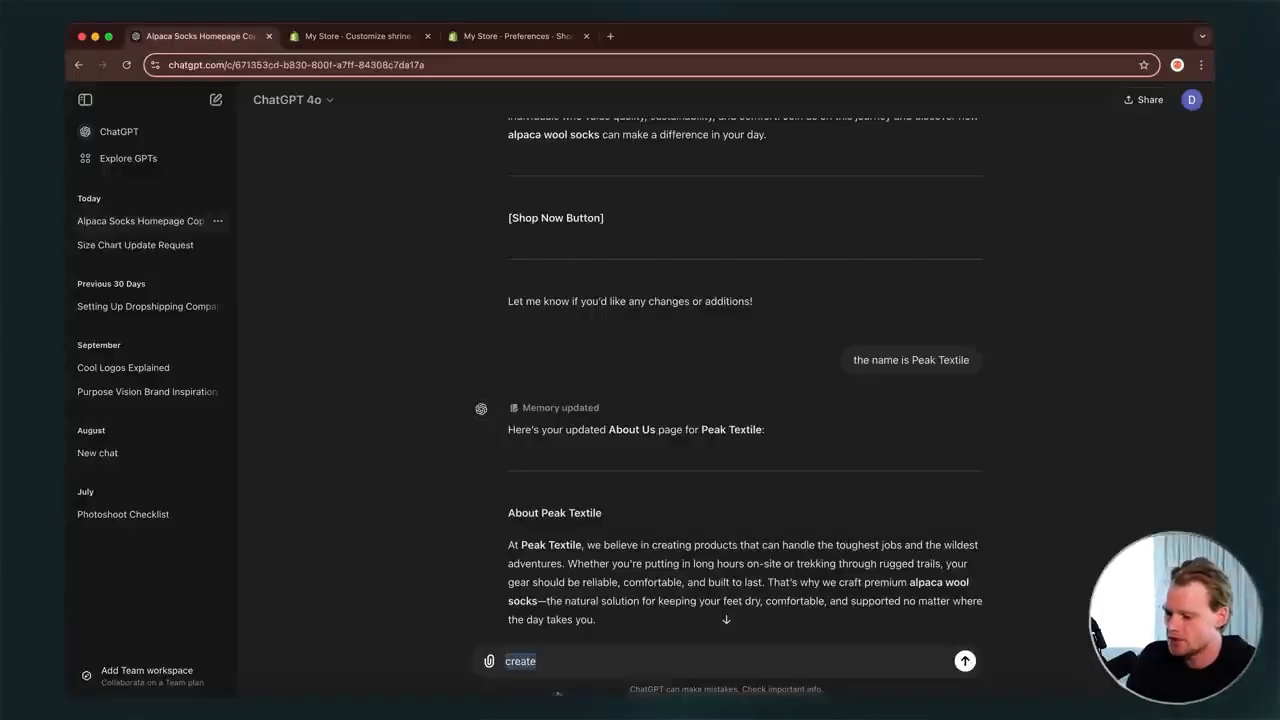
pyautogui.write(' this')
pyautogui.hotkey('shift', 'Return')
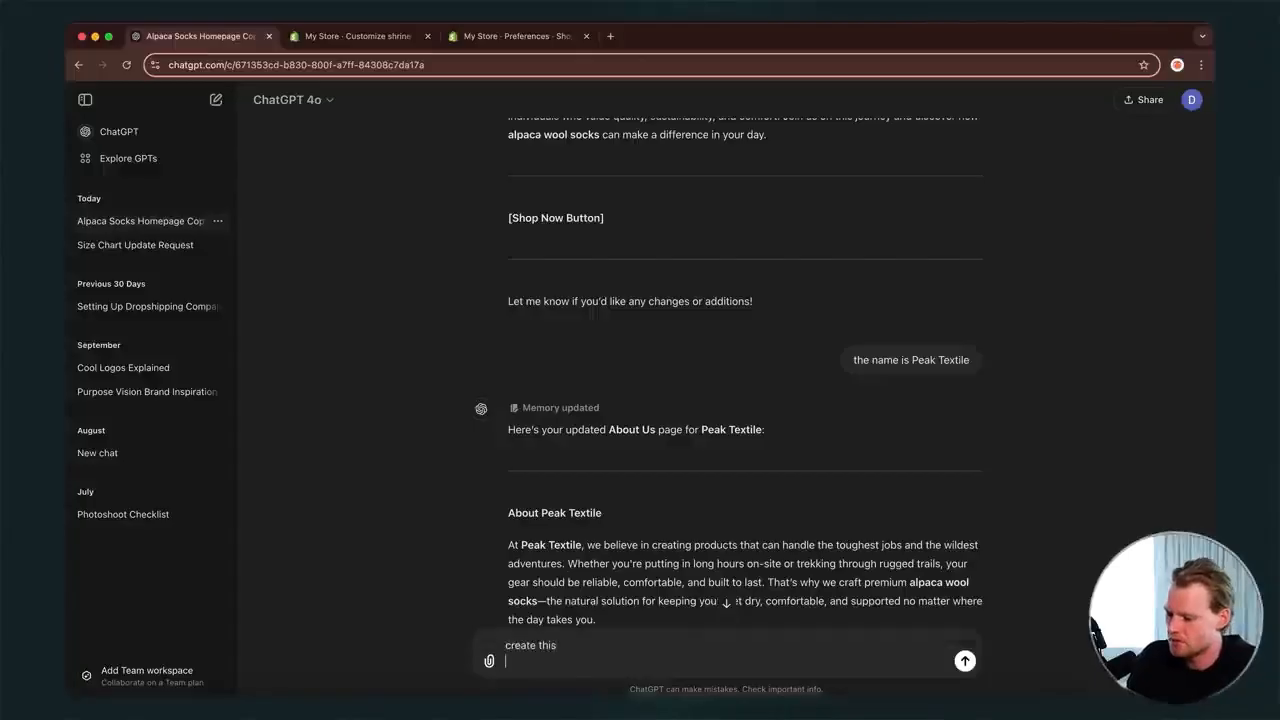
pyautogui.press('super+v')
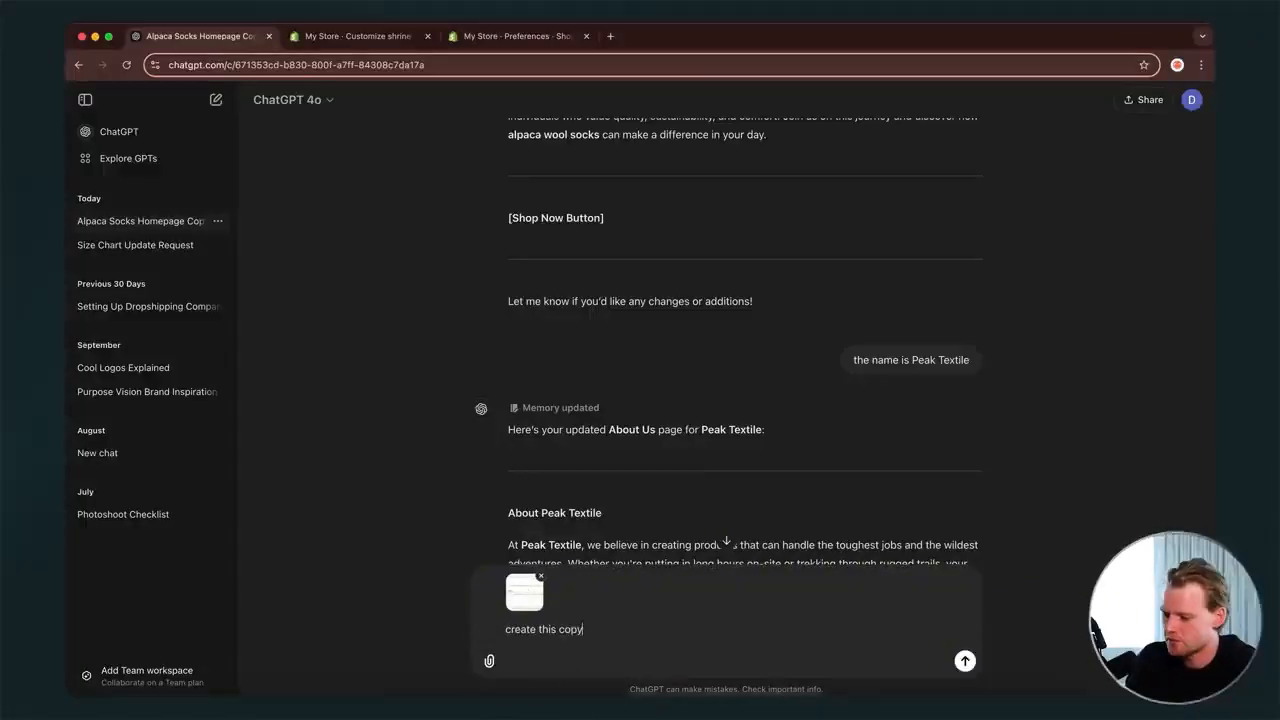
pyautogui.press('Return')
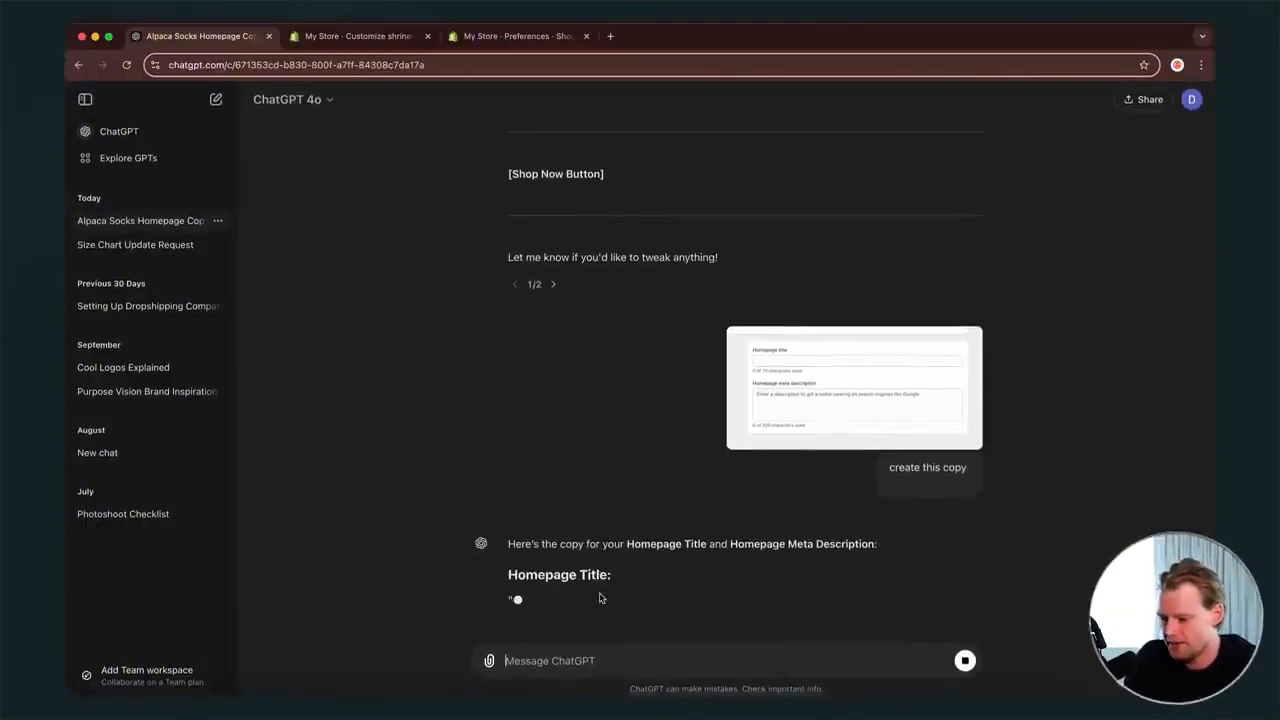
# - Copy ChatGPT's suggested title into the store's homepage title: "Premium Alpaca Wool Socks for Tradies & Hikers | Peak Textile"
pyautogui.moveTo(510, 593); pyautogui.dragTo(592, 472)
pyautogui.click(816, 474)
pyautogui.scroll(1, 816, 472)
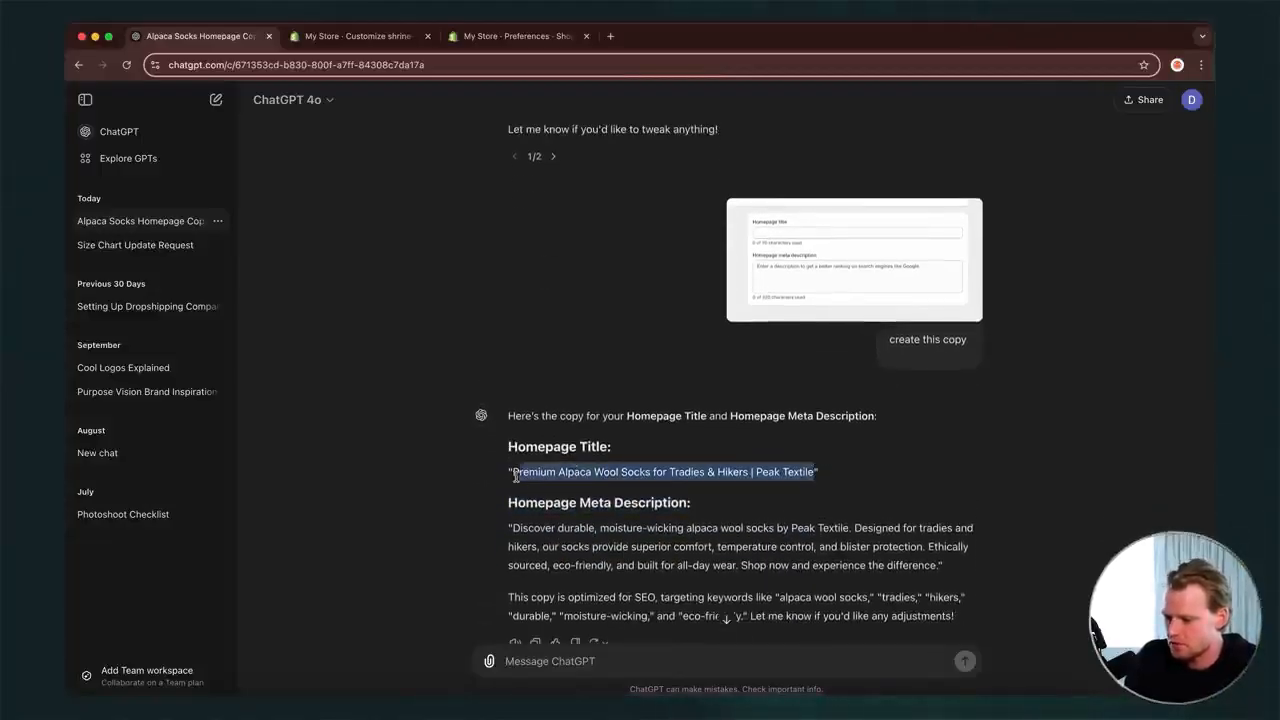
pyautogui.click(485, 36)
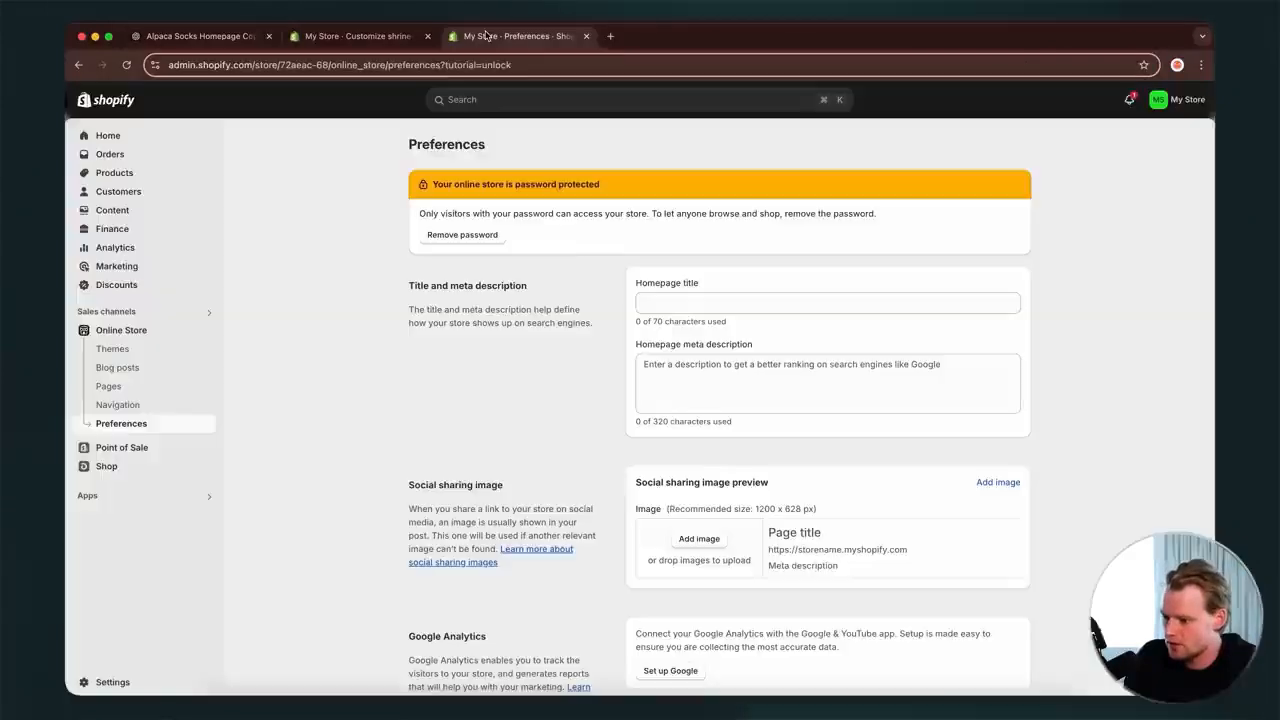
pyautogui.click(670, 303)
pyautogui.write('Premium Alpaca Wool Socks for Tradies & Hikers | Peak Textile')
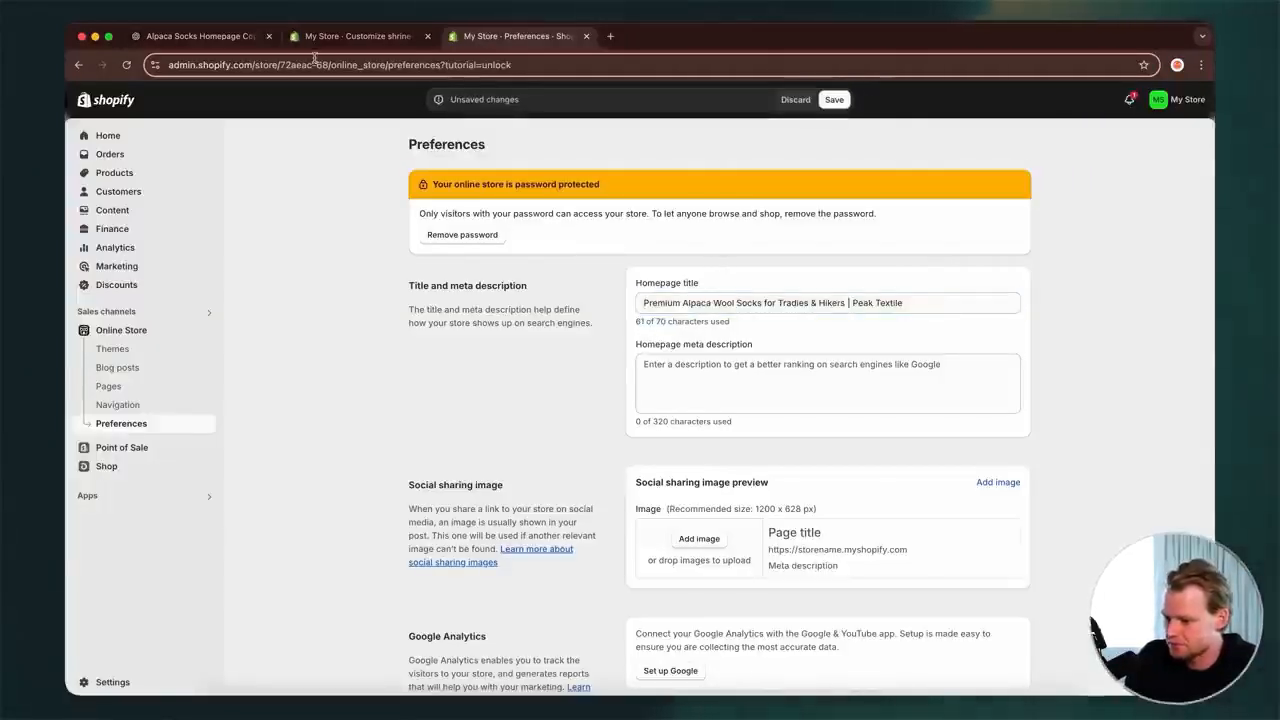
# - Copy ChatGPT's suggested meta description, starting "Discover durable, moisture-wicking alpaca wool socks by Peak Textile", into the store's homepage meta description
pyautogui.click(186, 37)
pyautogui.scroll(-1, 581, 617)
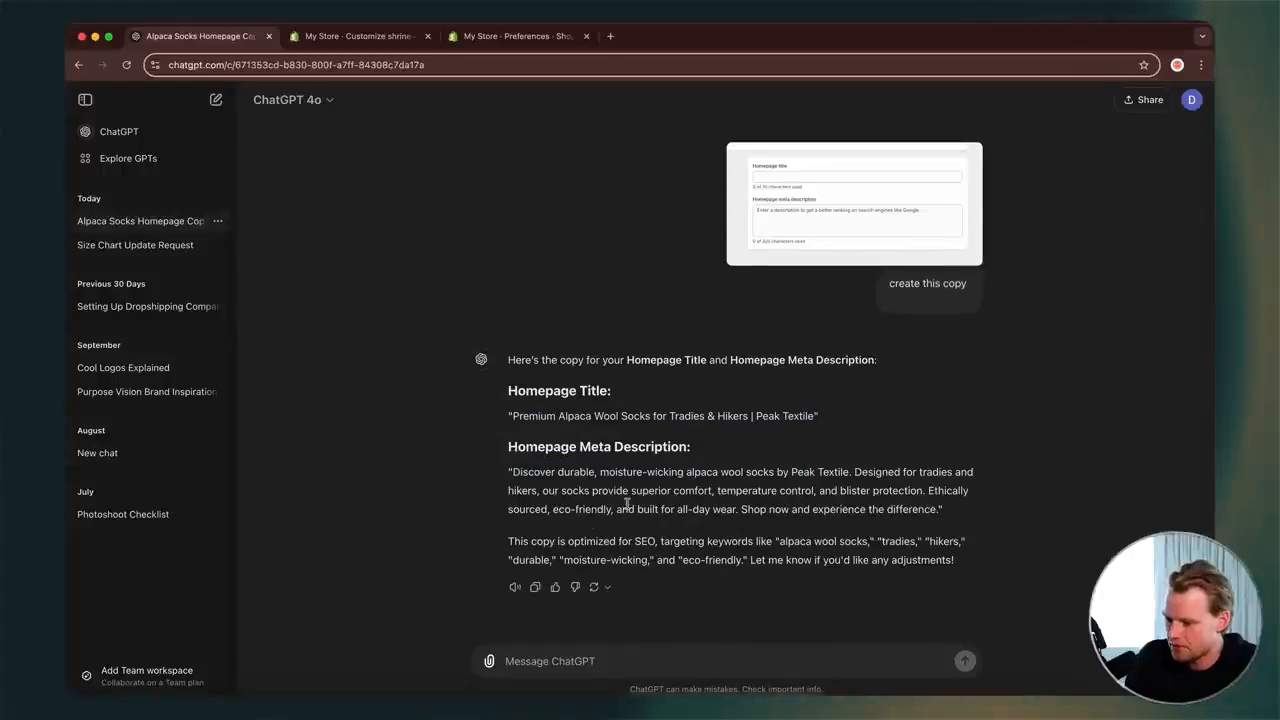
pyautogui.moveTo(511, 472); pyautogui.dragTo(941, 508)
pyautogui.press('super+c')
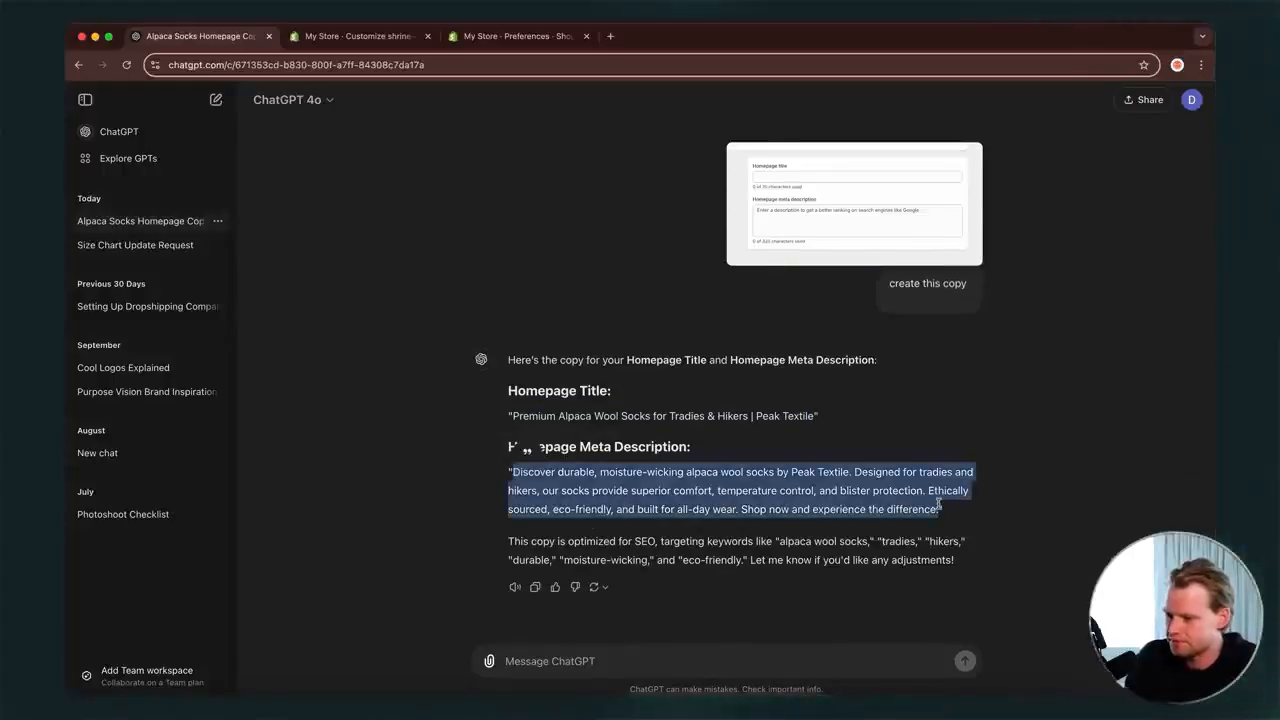
pyautogui.click(495, 38)
pyautogui.click(820, 390)
pyautogui.press('super+v')
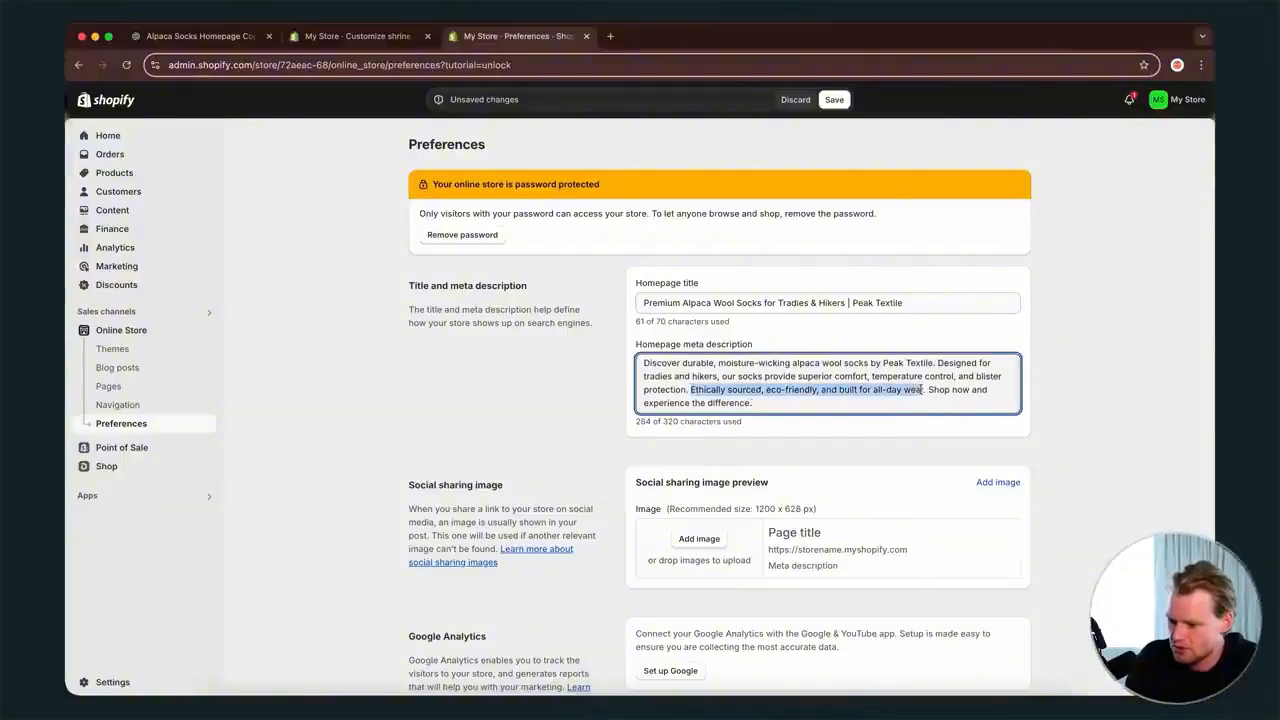
# - Delete the sentence "Ethically sourced, eco-friendly, and built for all-day wear." from the homepage meta description and save the preferences
pyautogui.press('BackSpace')
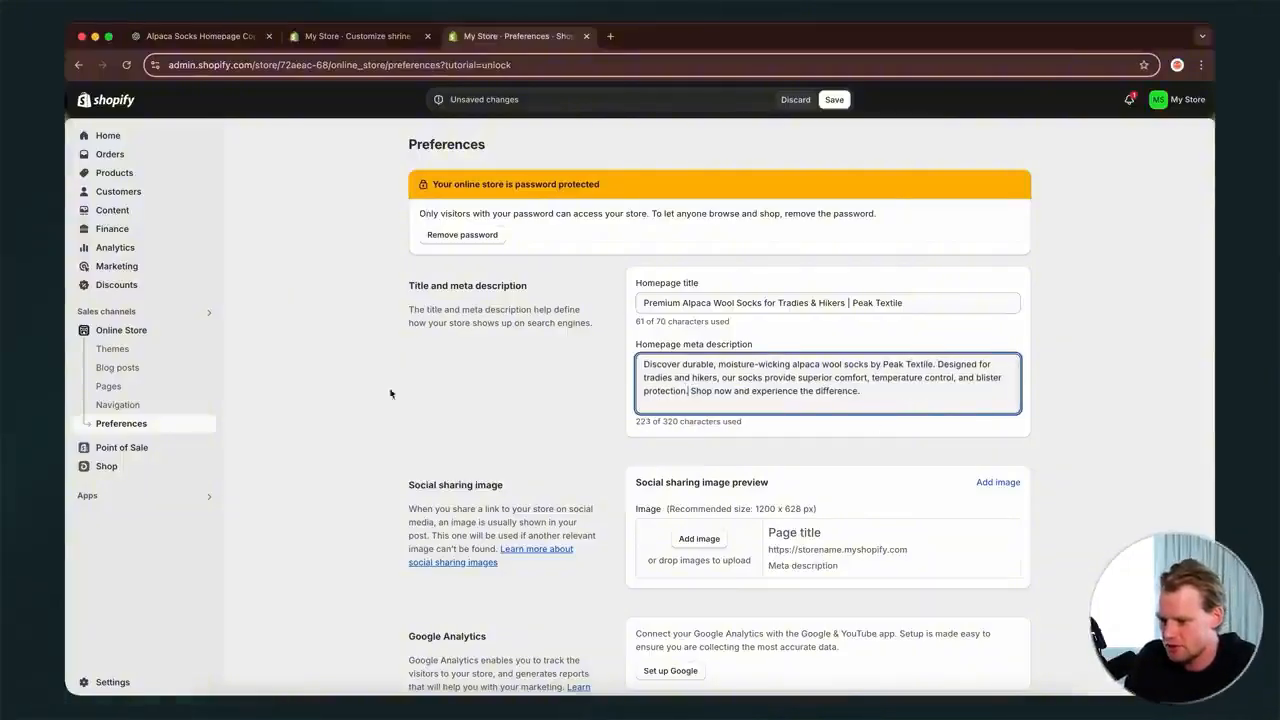
pyautogui.click(390, 393)
pyautogui.scroll(-3, 451, 377)
pyautogui.scroll(2, 462, 379)
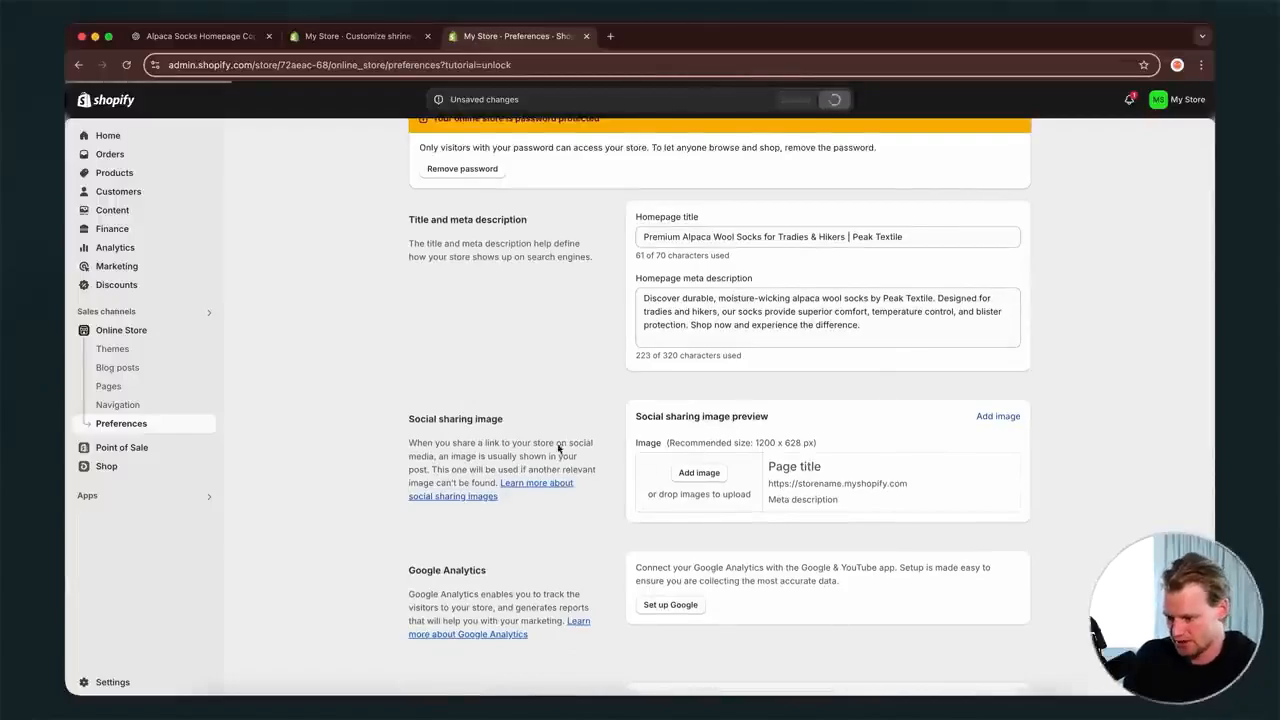
pyautogui.scroll(-3, 575, 487)
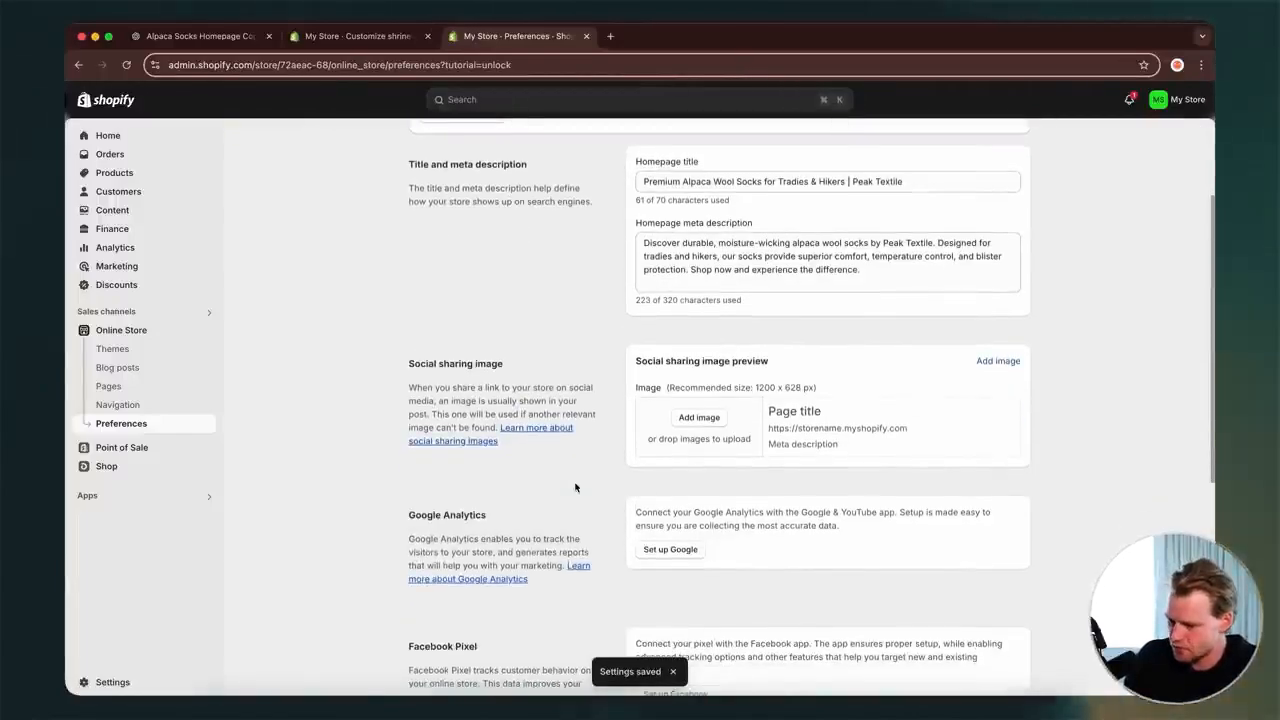
pyautogui.click(699, 417)
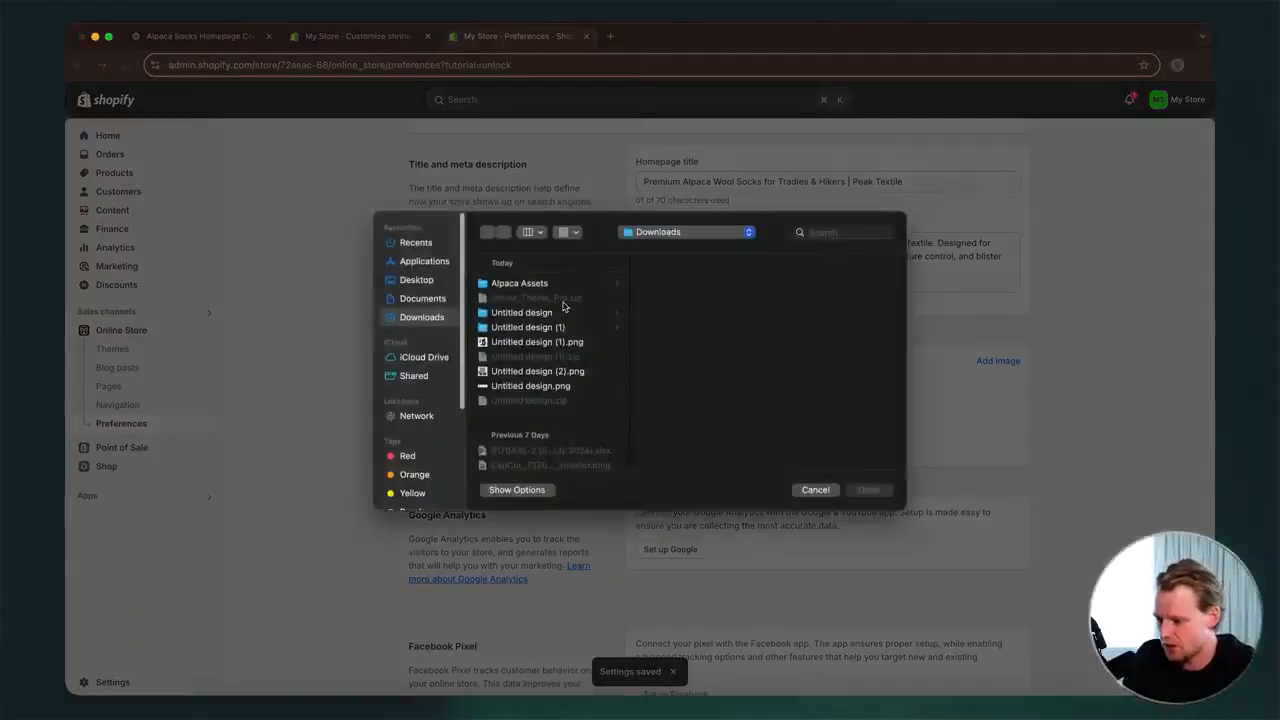
pyautogui.click(815, 489)
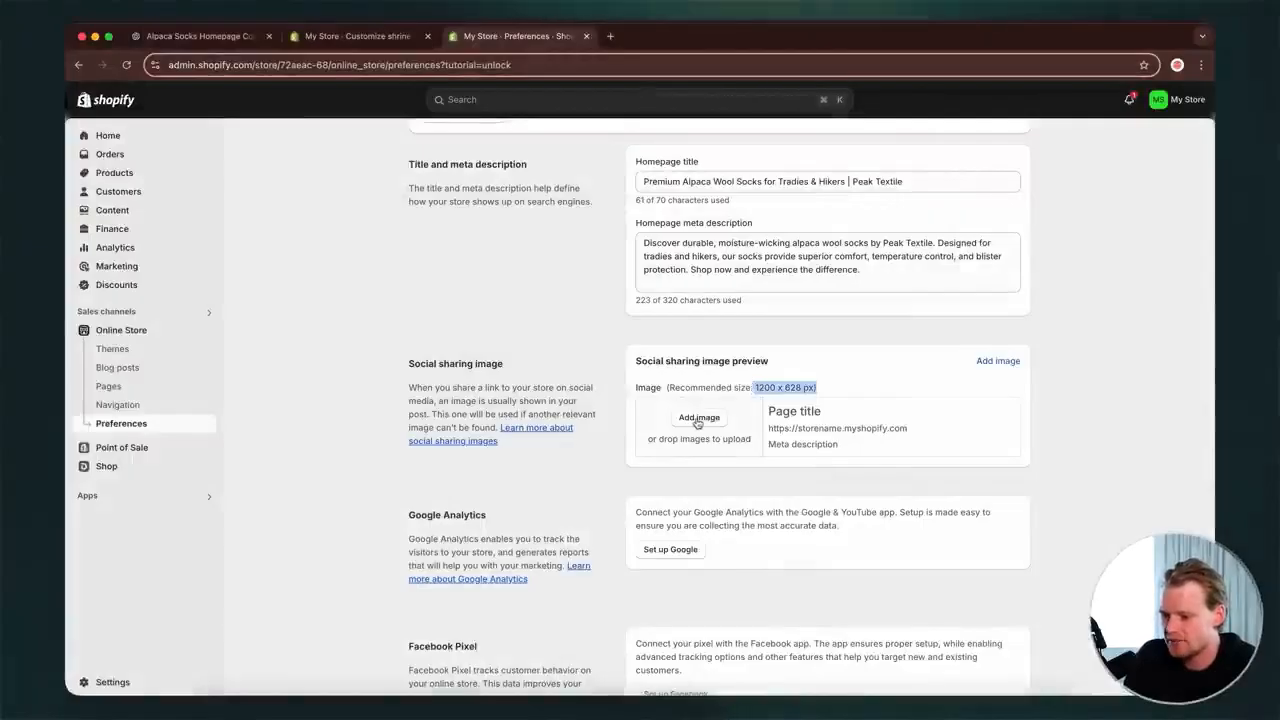
pyautogui.click(611, 528)
pyautogui.scroll(-1, 611, 528)
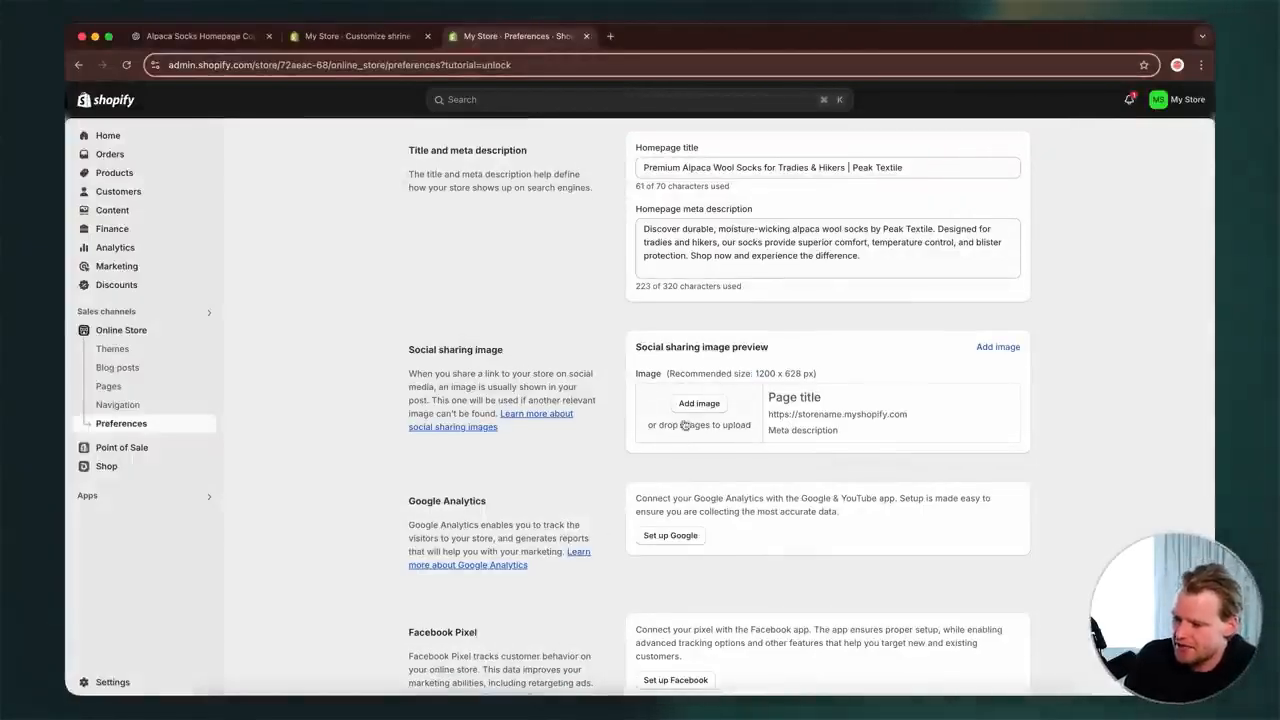
# - Open the live storefront at peaktextile.com in a new browser tab to view the homepage and its title
pyautogui.scroll(3, 683, 424)
pyautogui.scroll(-5, 737, 414)
pyautogui.scroll(4, 720, 380)
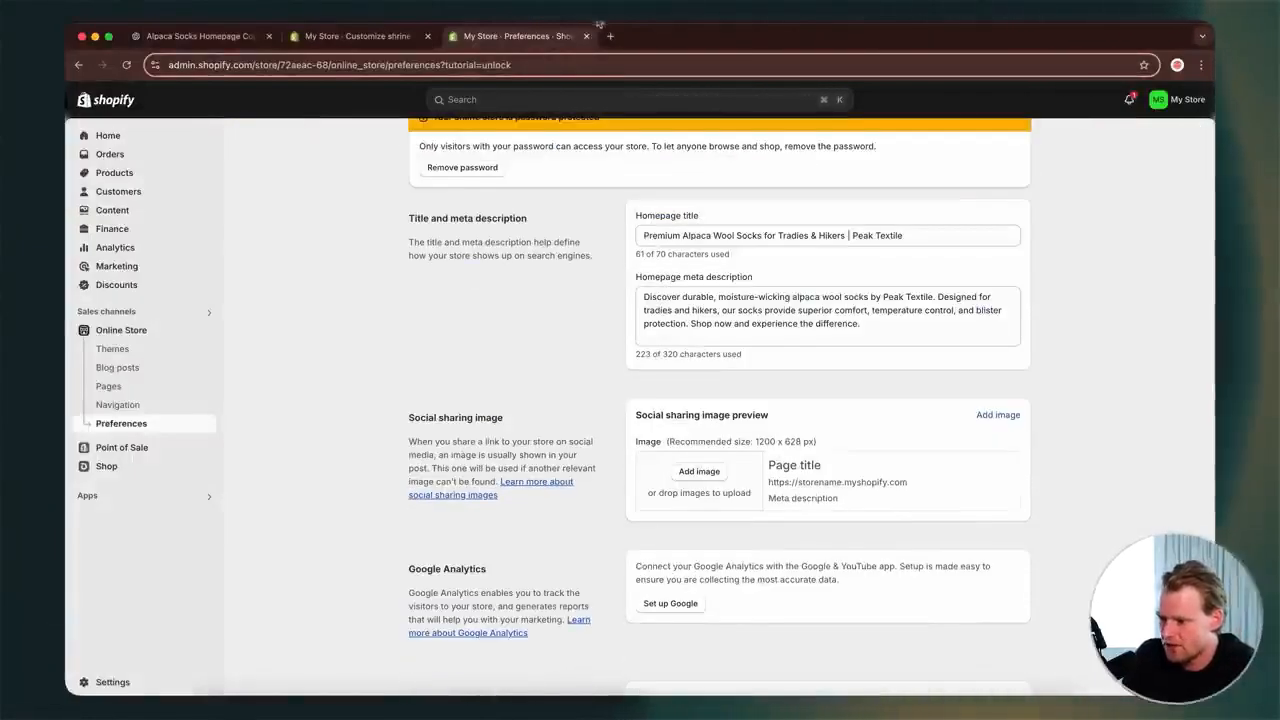
pyautogui.click(610, 36)
pyautogui.write('pea')
pyautogui.press('Return')
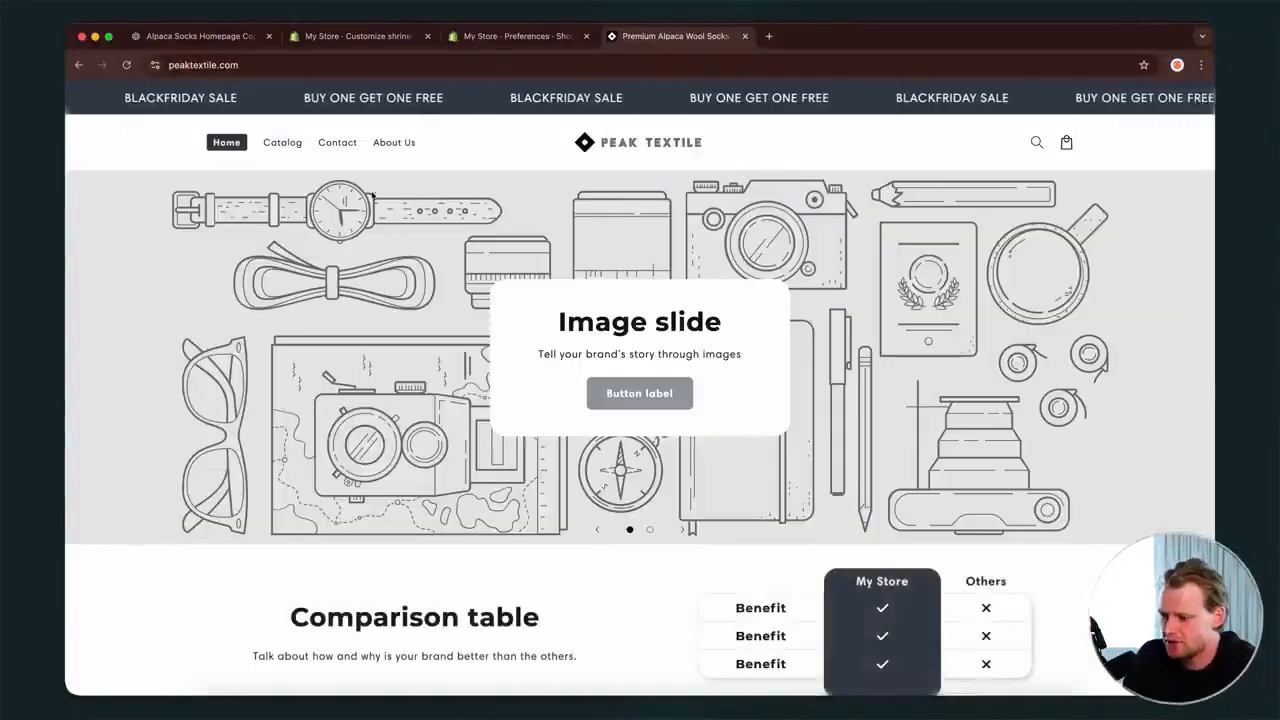
# - Return to the store preferences and review the Google Analytics and Facebook Pixel sections
pyautogui.click(479, 40)
pyautogui.scroll(-5, 658, 515)
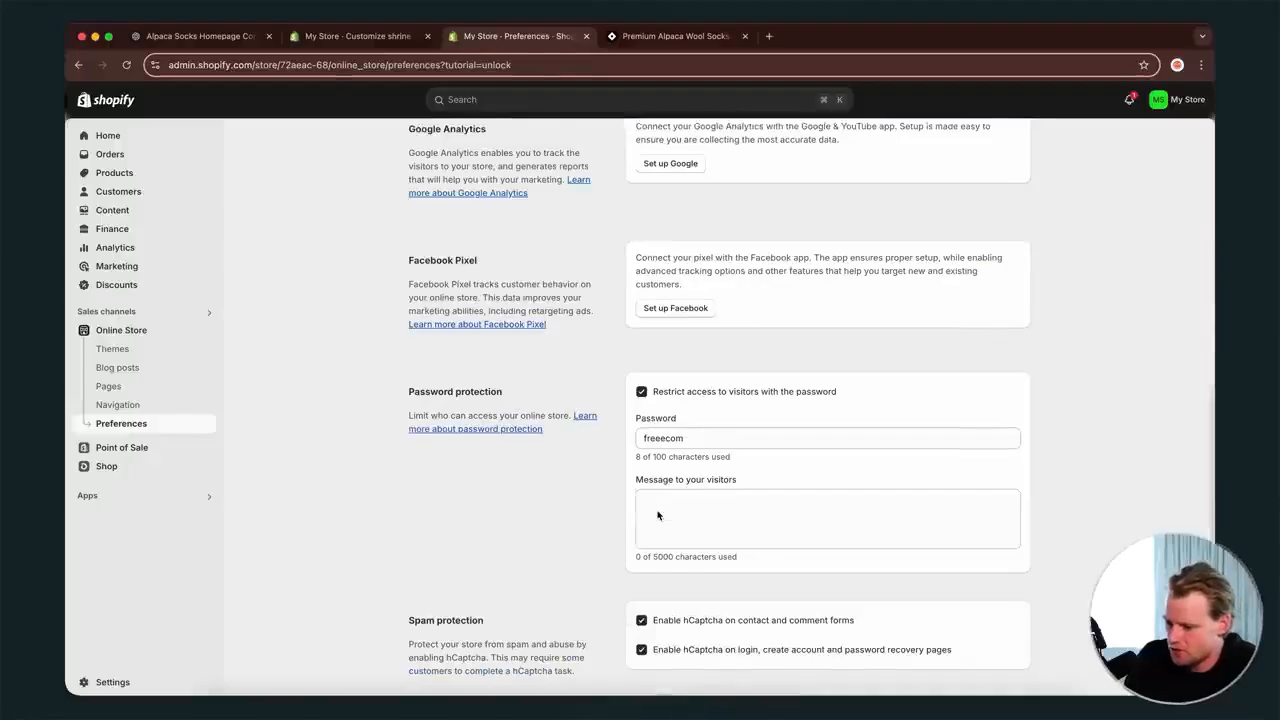
pyautogui.scroll(3, 658, 515)
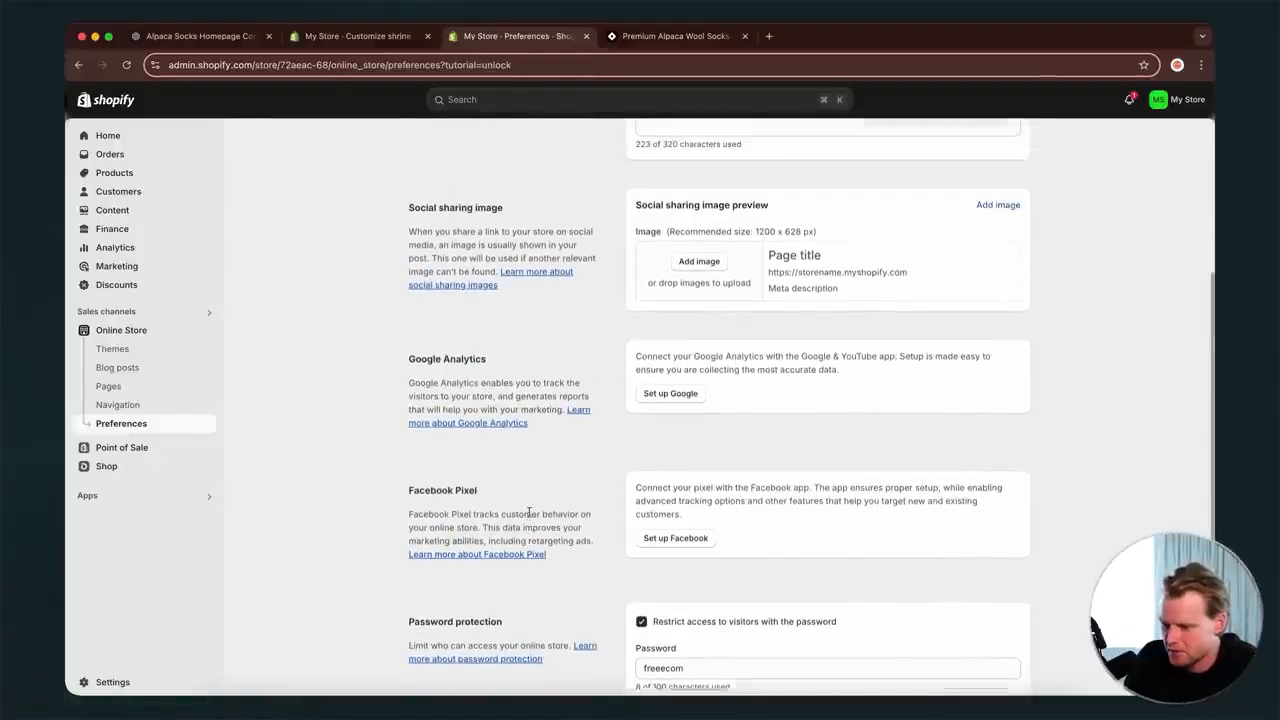
pyautogui.scroll(1, 529, 512)
pyautogui.scroll(-1, 529, 500)
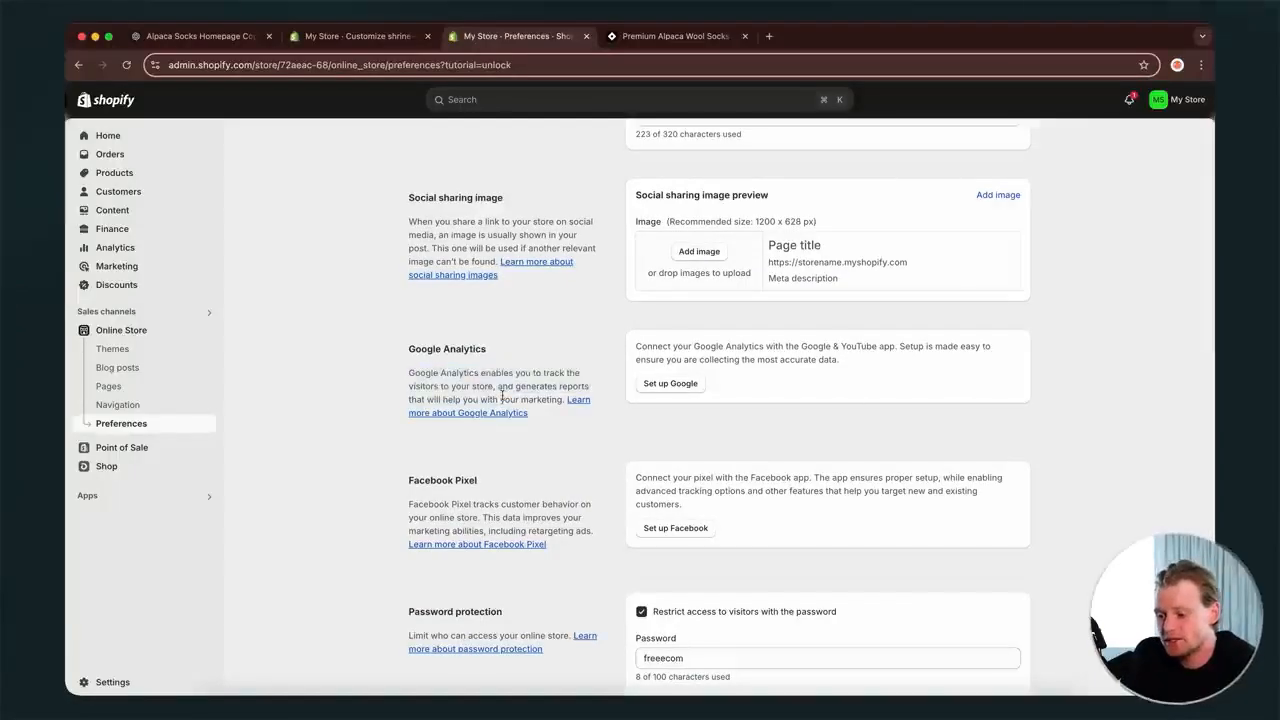
pyautogui.scroll(-1, 655, 441)
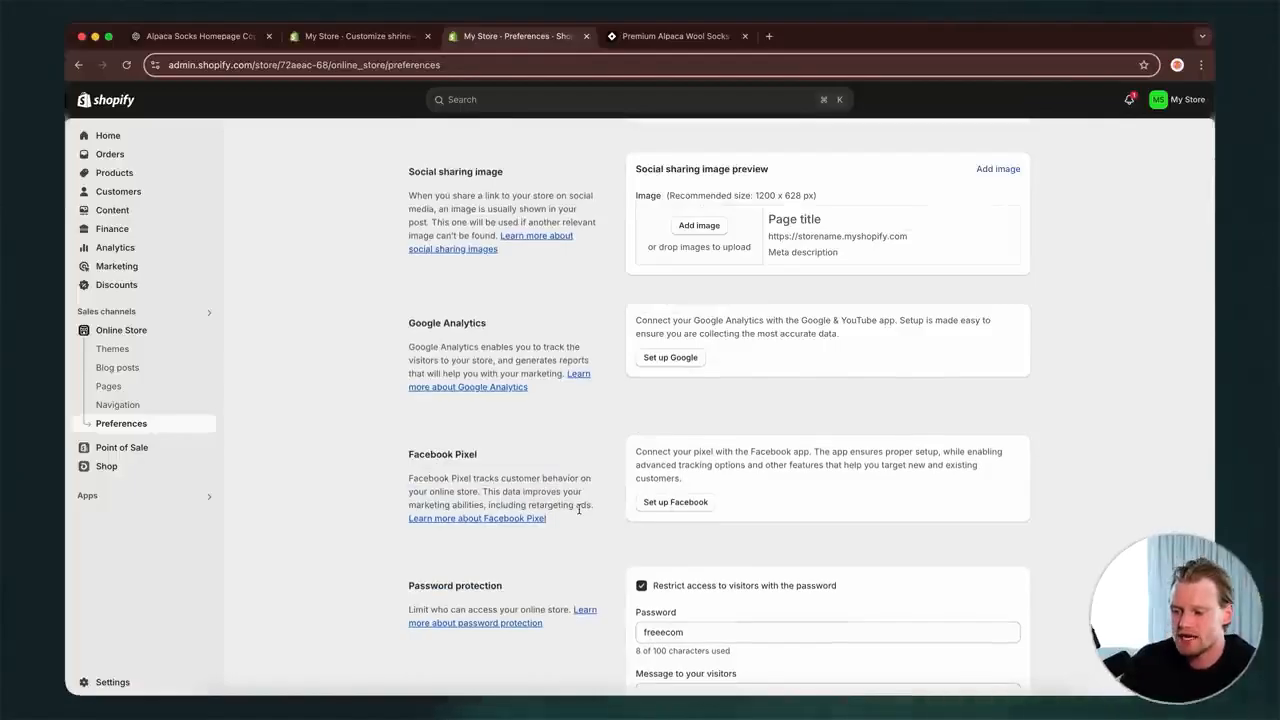
pyautogui.scroll(-2, 578, 509)
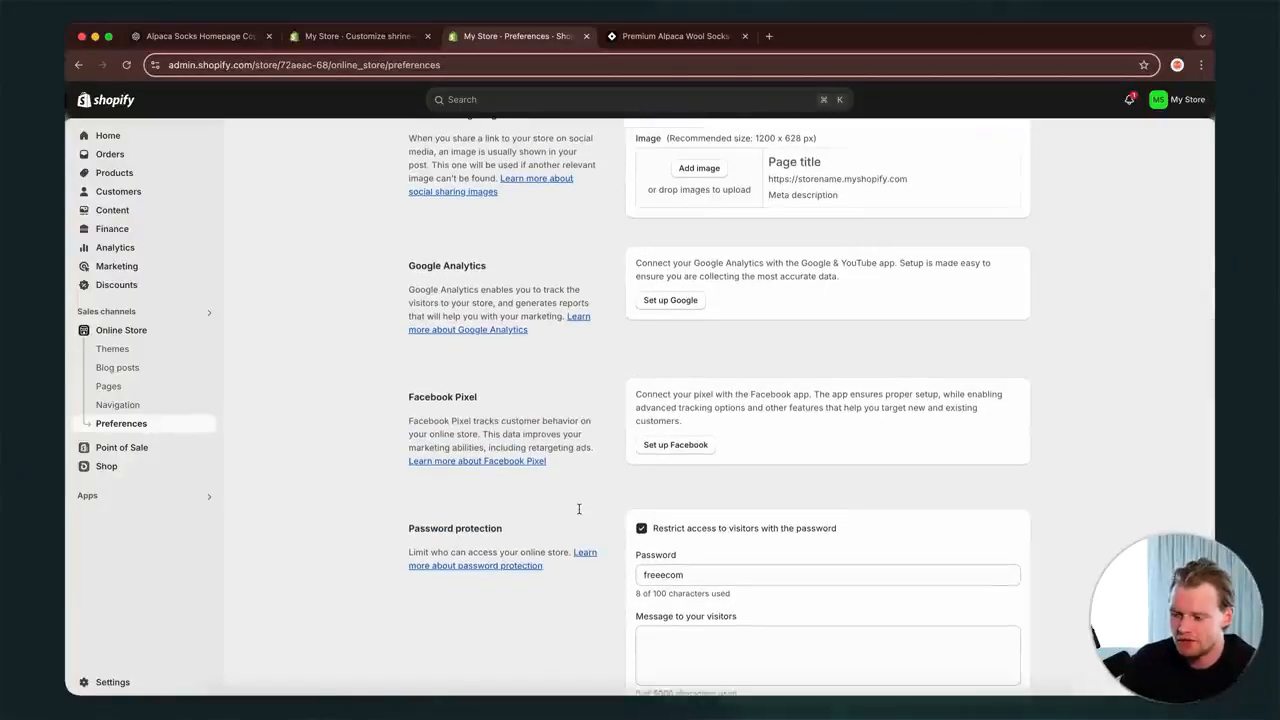
pyautogui.moveTo(598, 456); pyautogui.dragTo(415, 422)
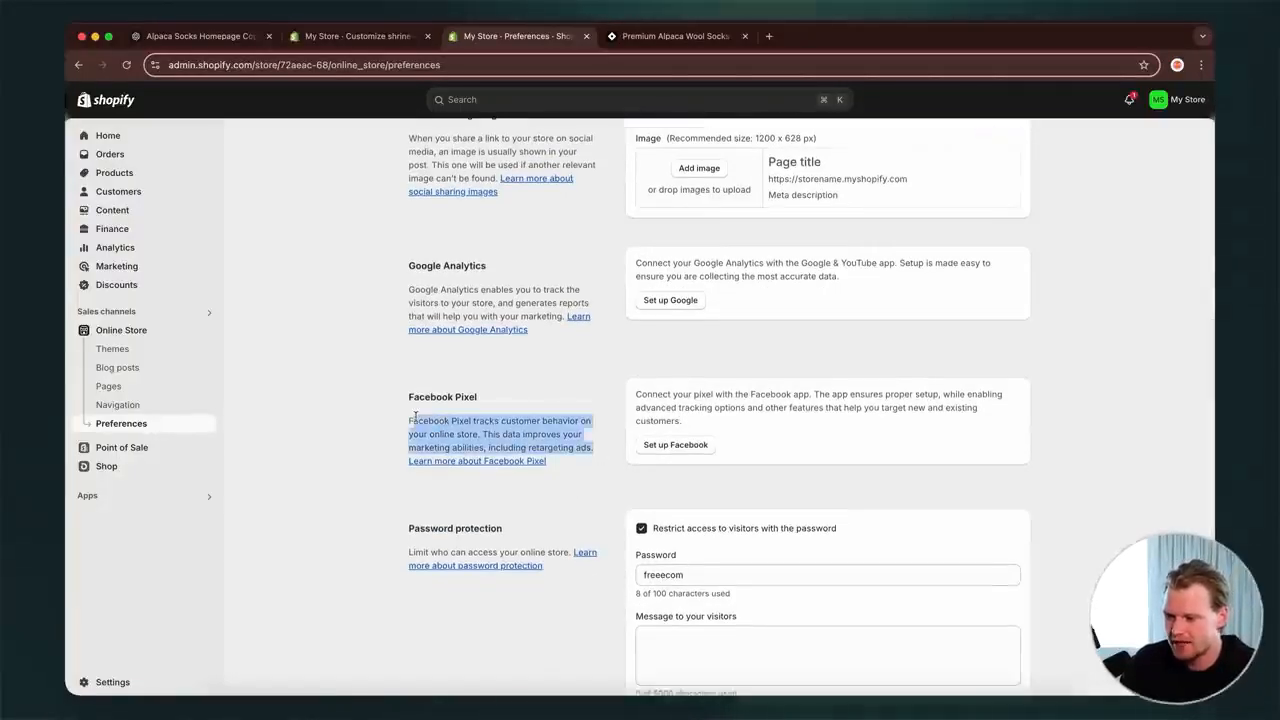
pyautogui.click(417, 418)
# - Switch the visitor password restriction off and back on in the store's password protection preferences
pyautogui.scroll(-3, 539, 321)
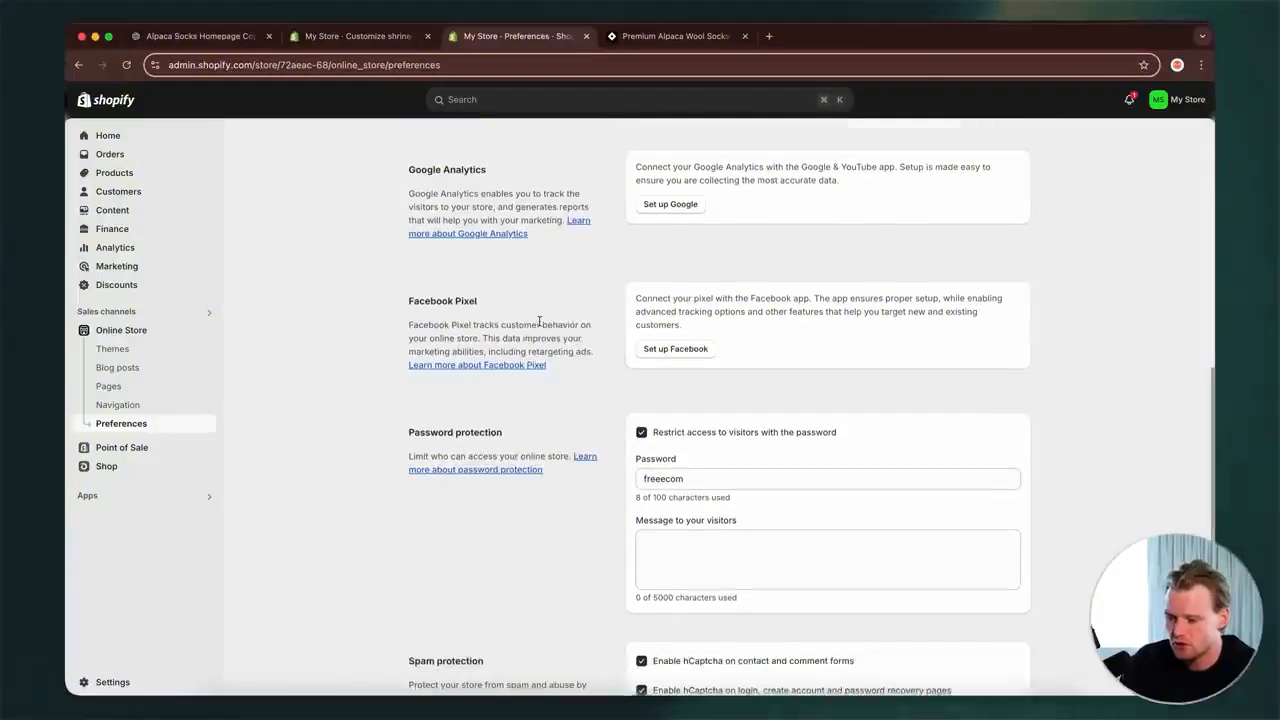
pyautogui.scroll(-2, 539, 321)
pyautogui.scroll(2, 539, 321)
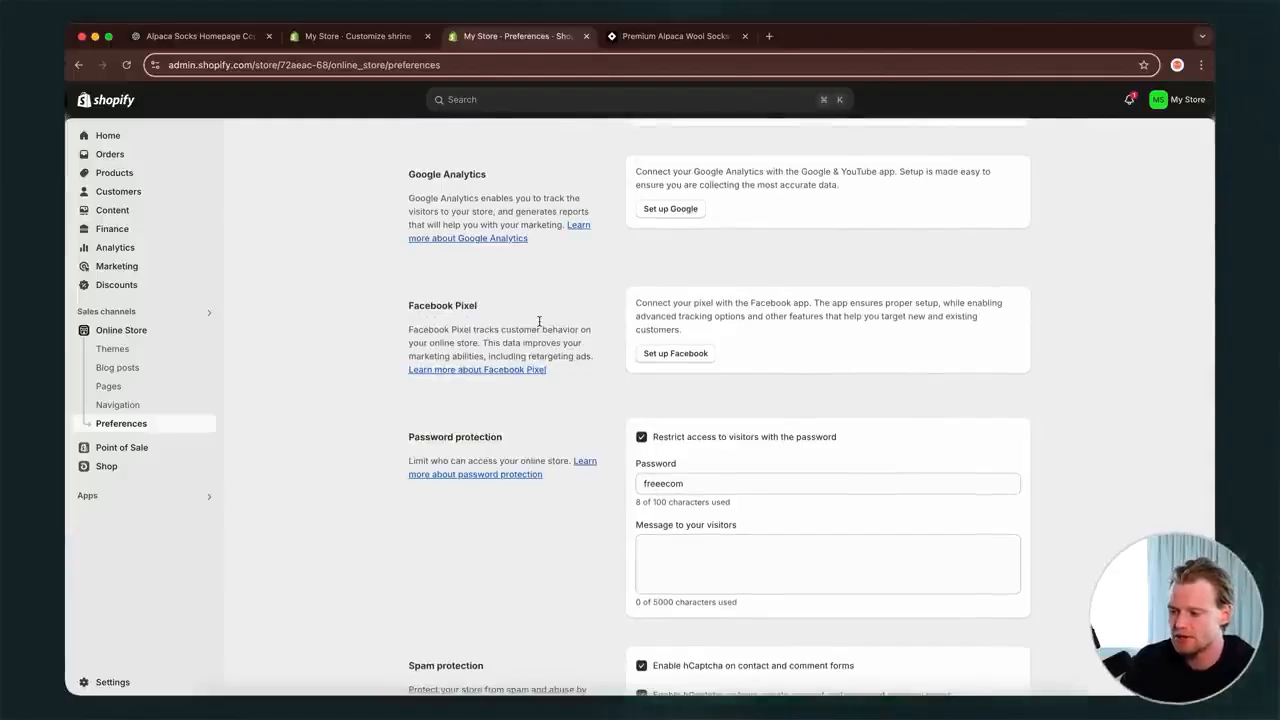
pyautogui.scroll(1, 544, 312)
pyautogui.scroll(-2, 600, 430)
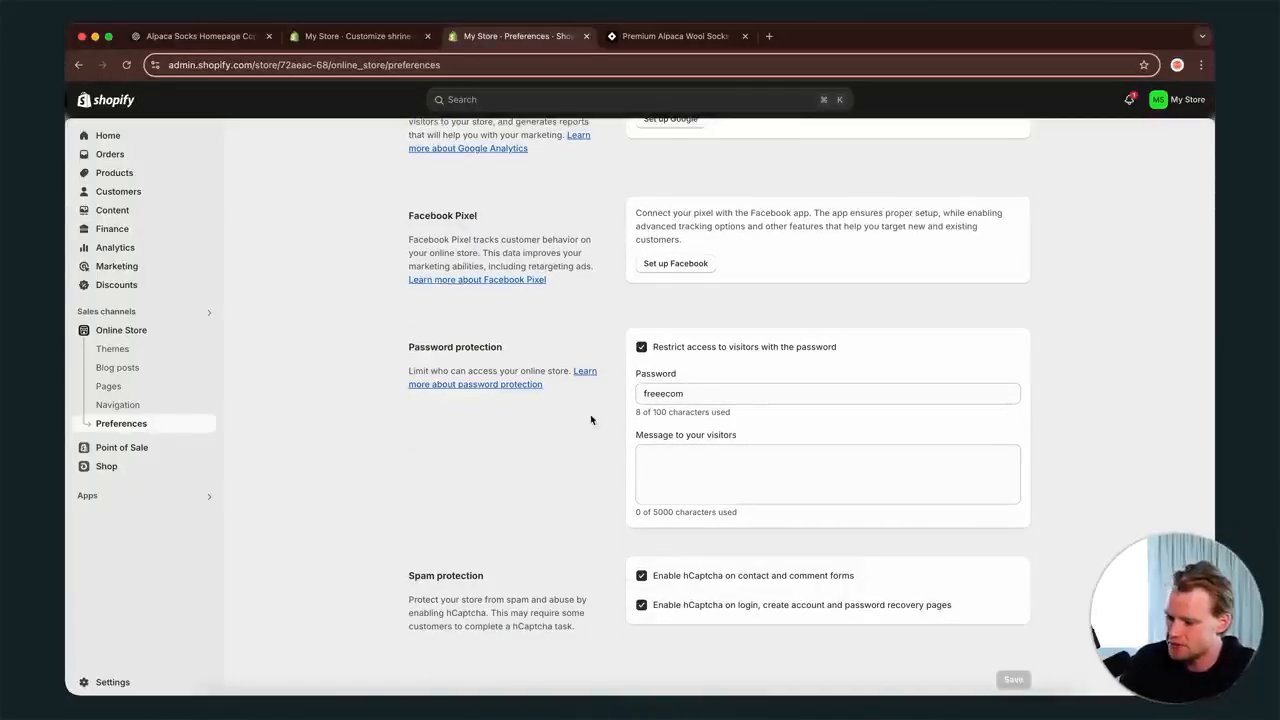
pyautogui.click(641, 347)
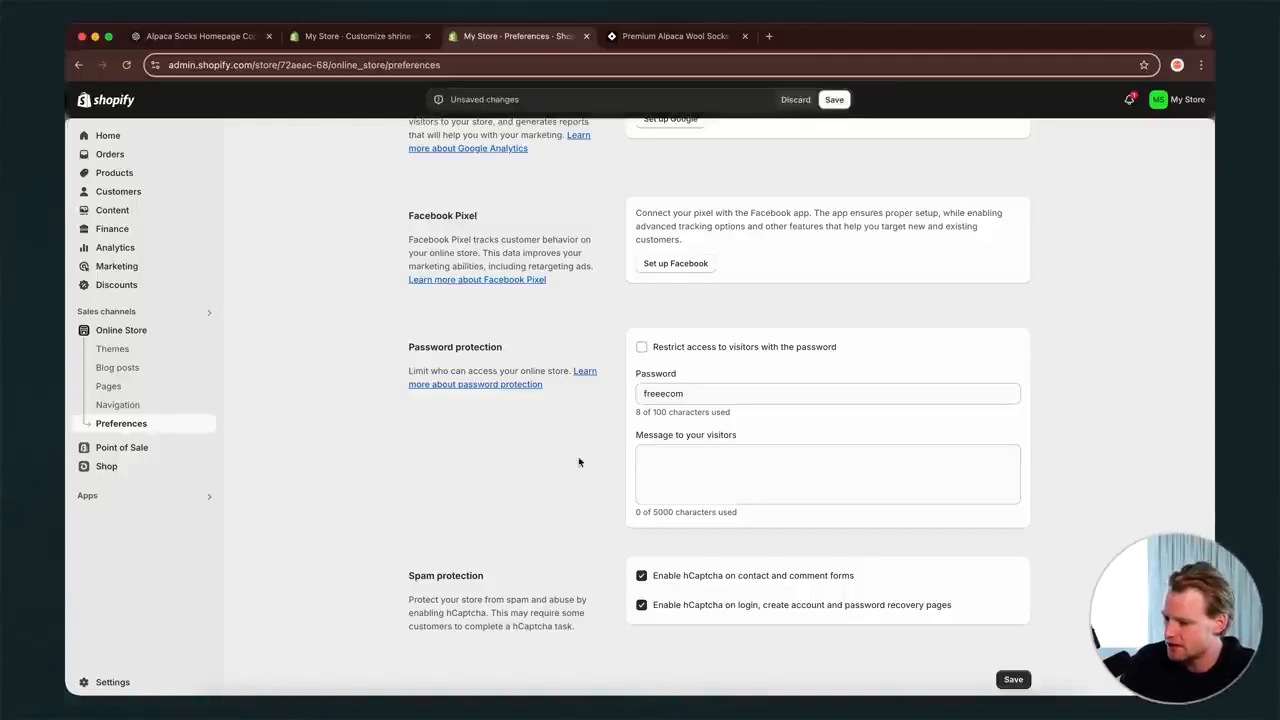
pyautogui.click(642, 349)
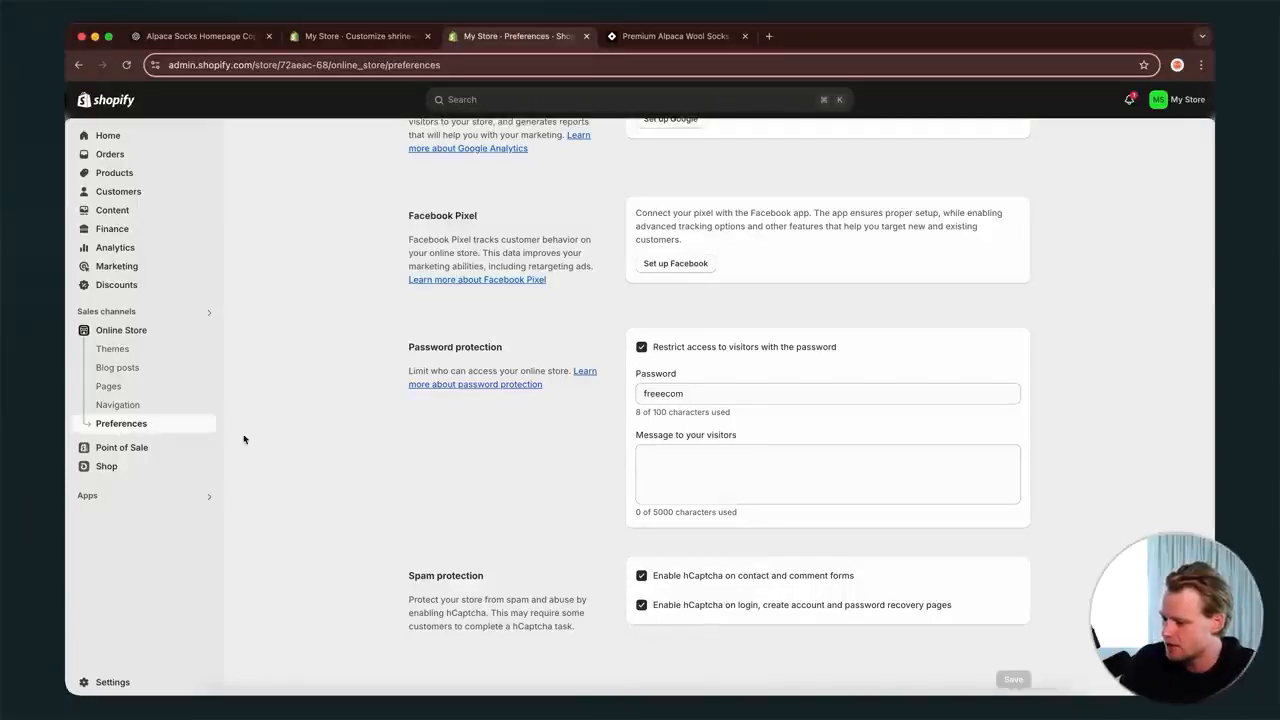
# - Look through the Point of Sale and Shop sales channels, including Shop's eligibility notice and recommendations
pyautogui.click(145, 450)
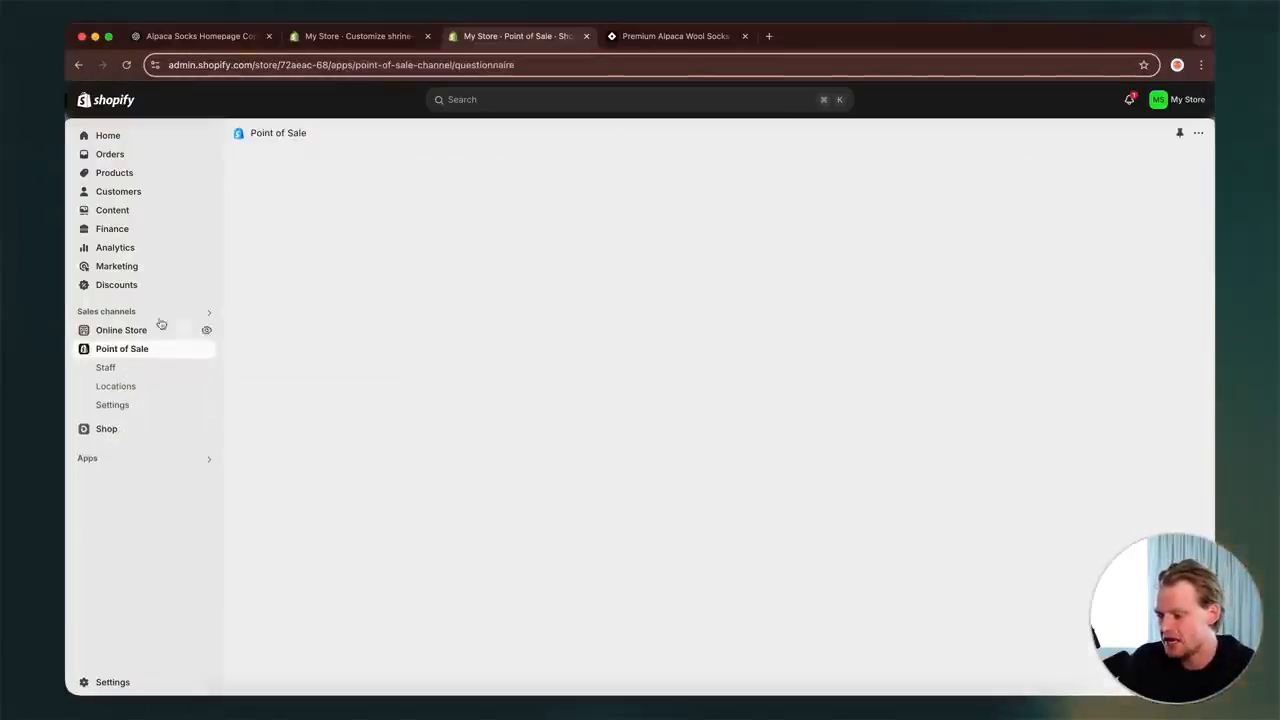
pyautogui.click(139, 432)
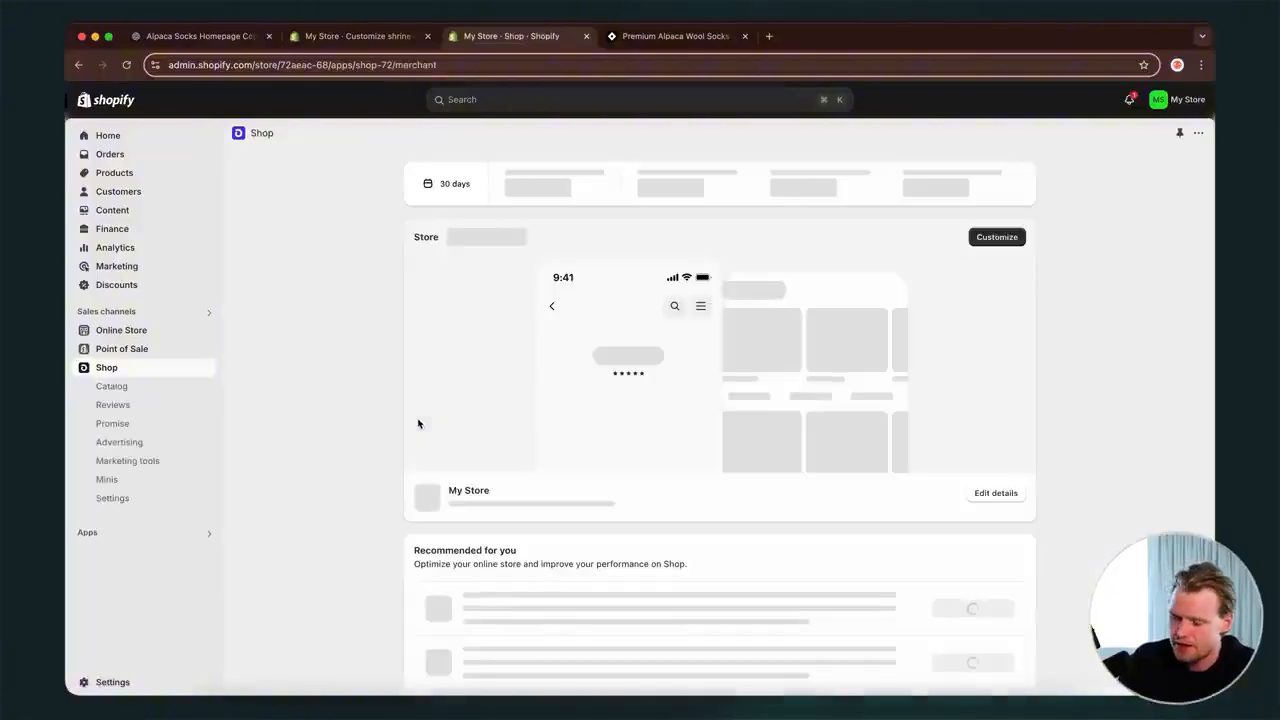
pyautogui.scroll(-2, 759, 418)
pyautogui.scroll(-3, 759, 418)
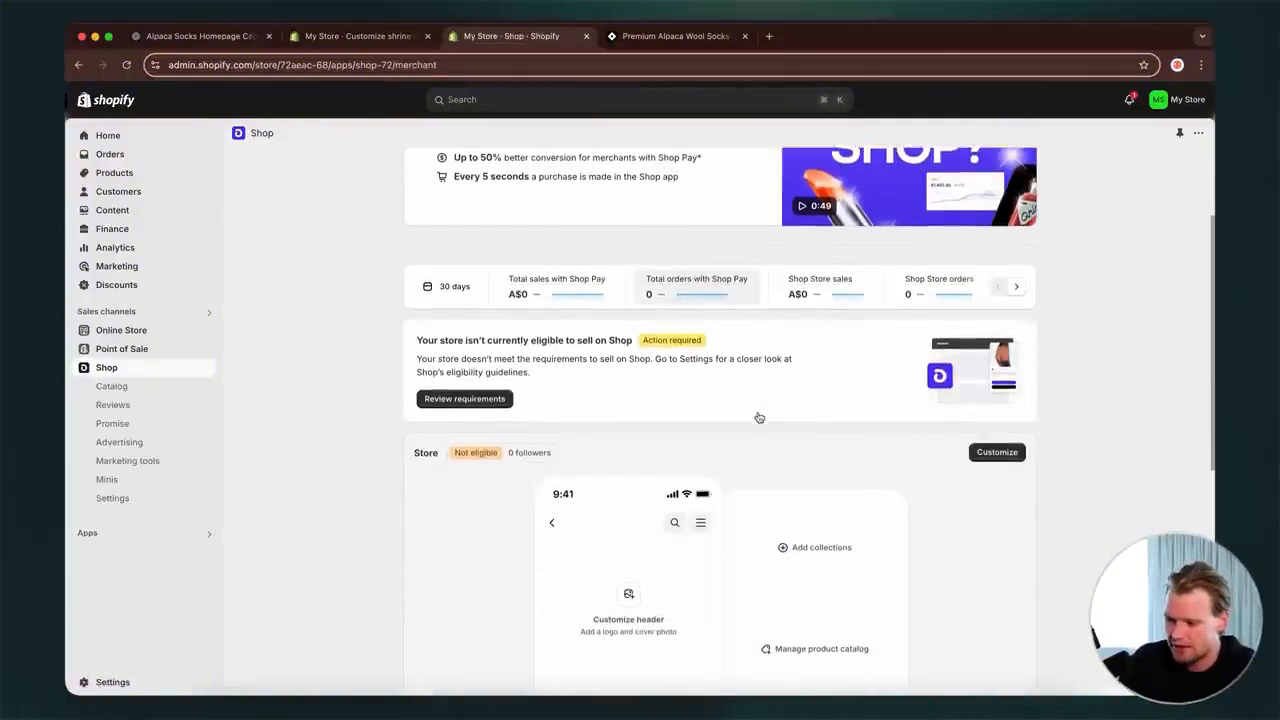
pyautogui.scroll(-8, 759, 418)
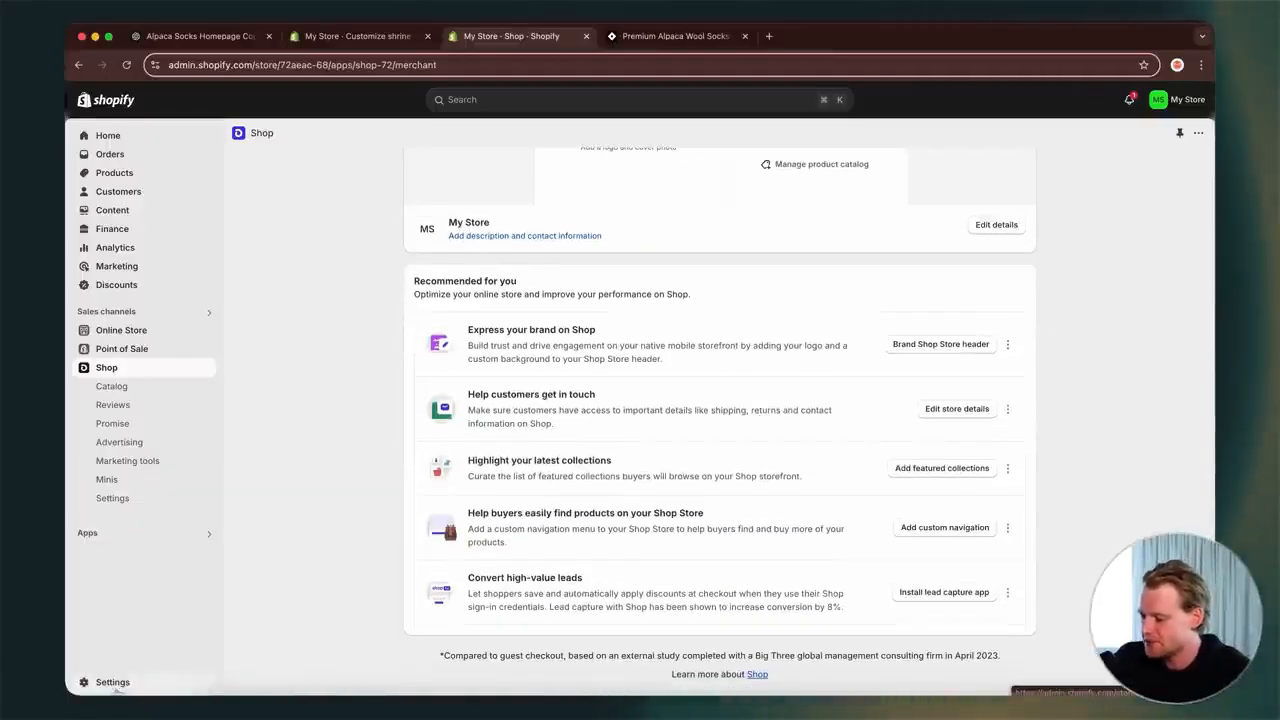
# - Set the order ID prefix to "#PT" in the store's general settings
pyautogui.click(112, 682)
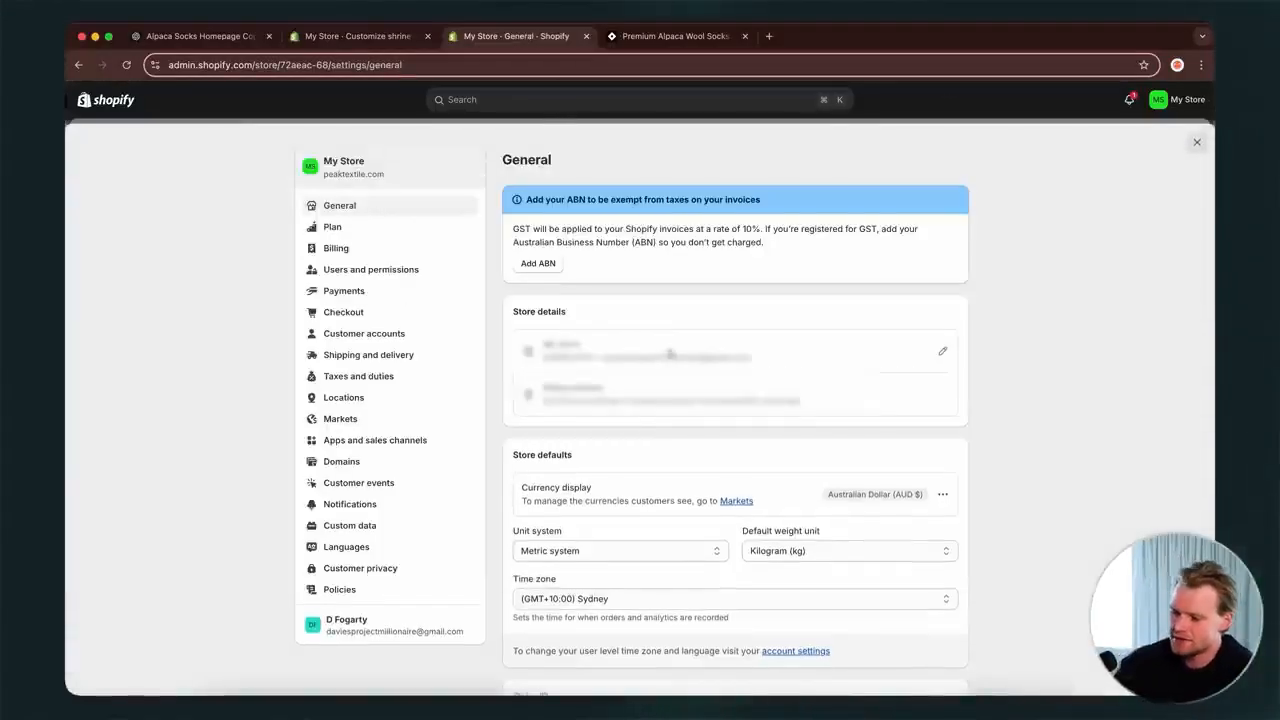
pyautogui.scroll(-1, 670, 340)
pyautogui.scroll(1, 667, 345)
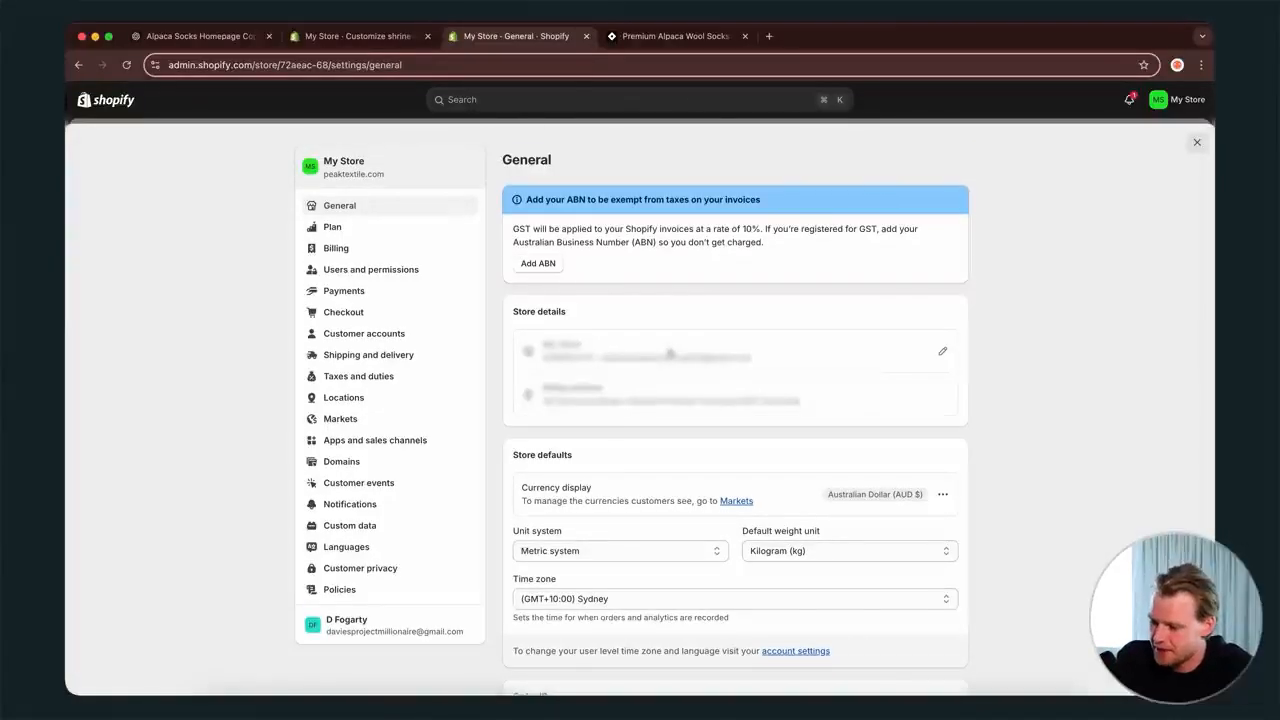
pyautogui.scroll(-8, 633, 503)
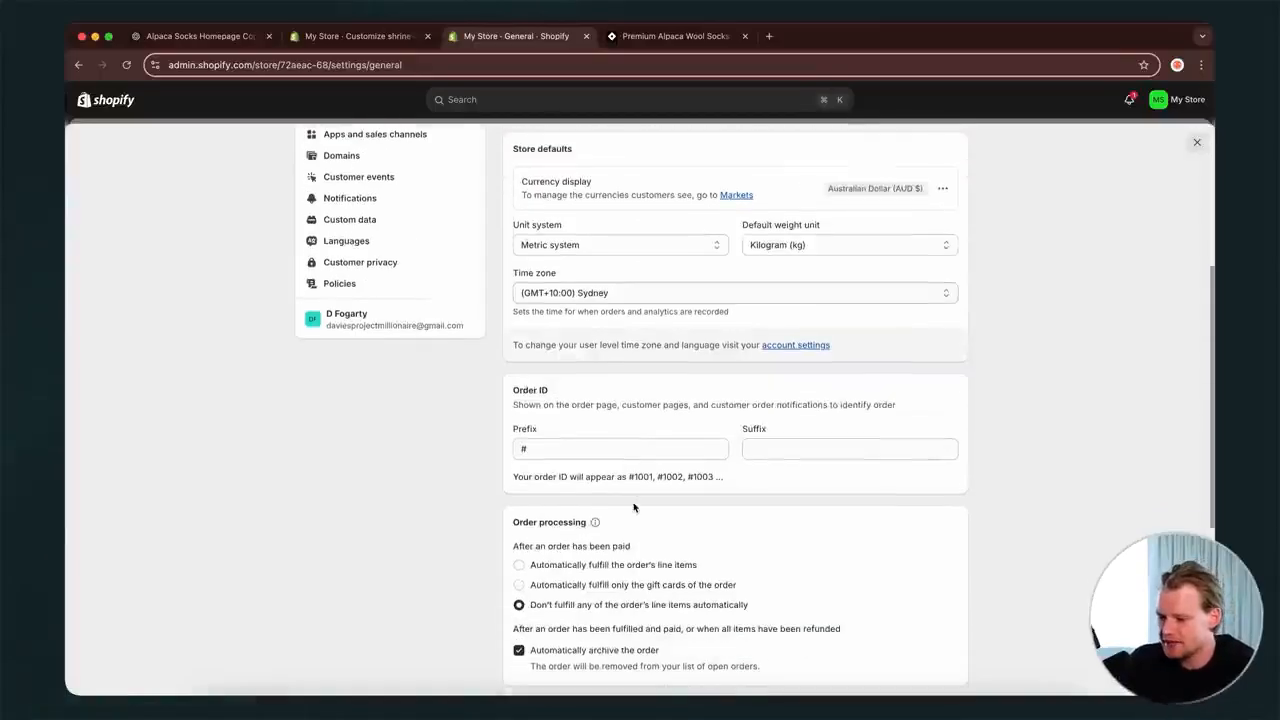
pyautogui.scroll(-1, 632, 369)
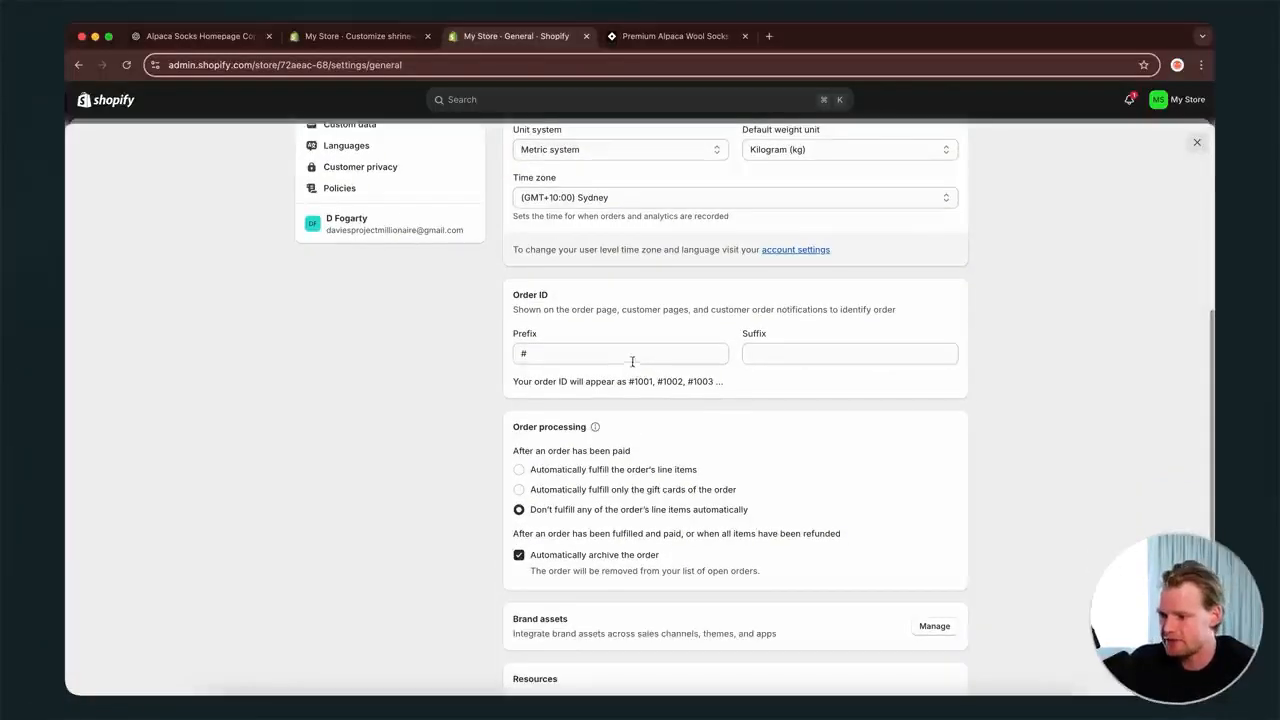
pyautogui.click(633, 359)
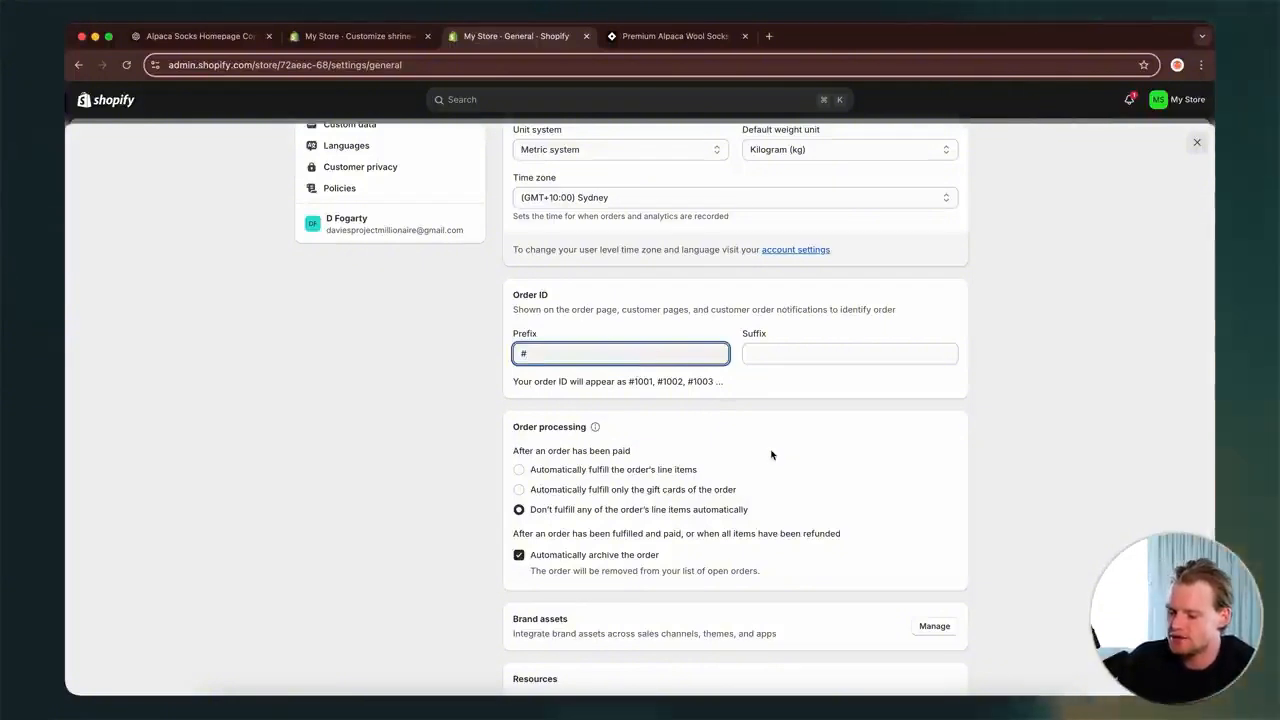
pyautogui.write('PT')
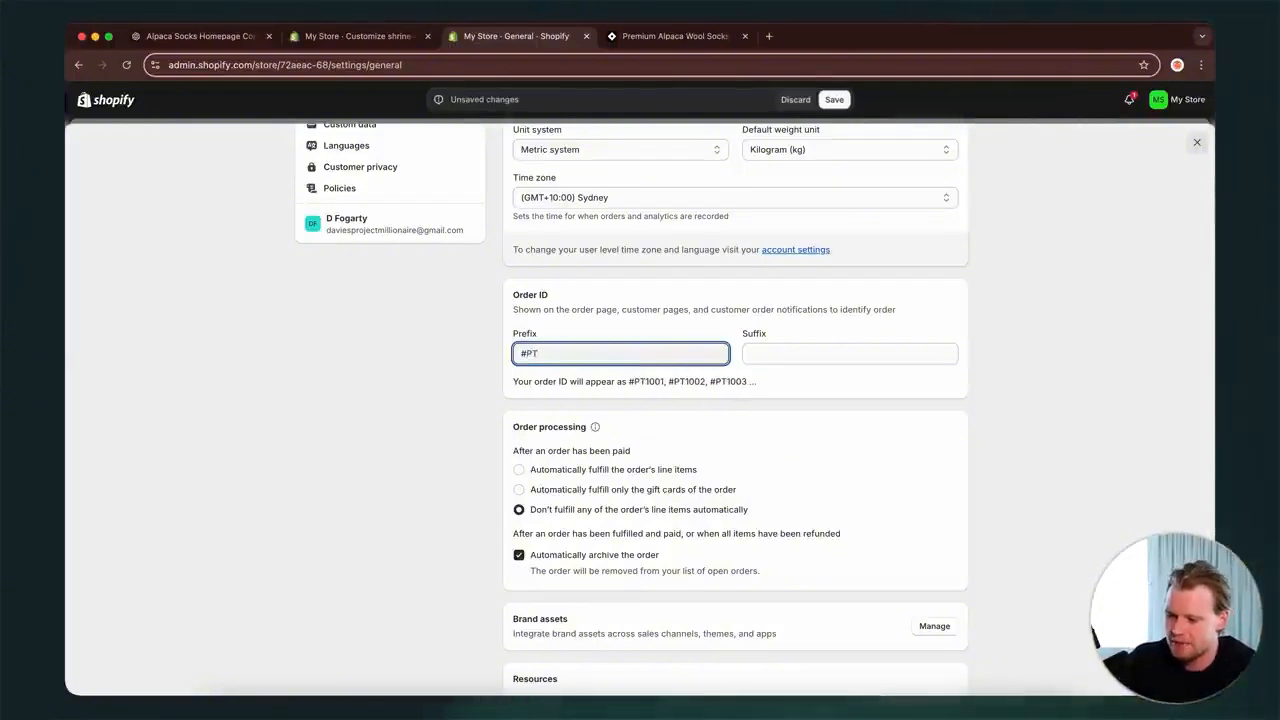
# - Set the order ID suffix to "12" and check the sample order ID
pyautogui.click(811, 363)
pyautogui.click(857, 433)
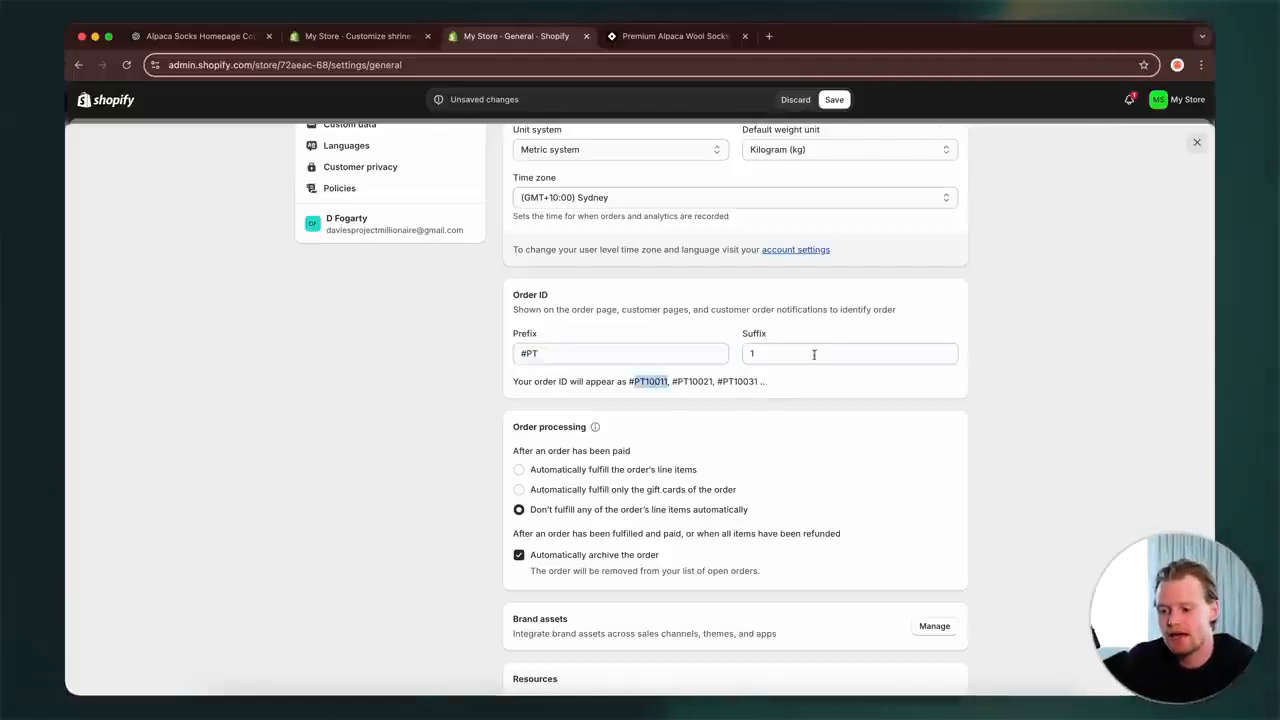
pyautogui.click(814, 355)
pyautogui.click(702, 401)
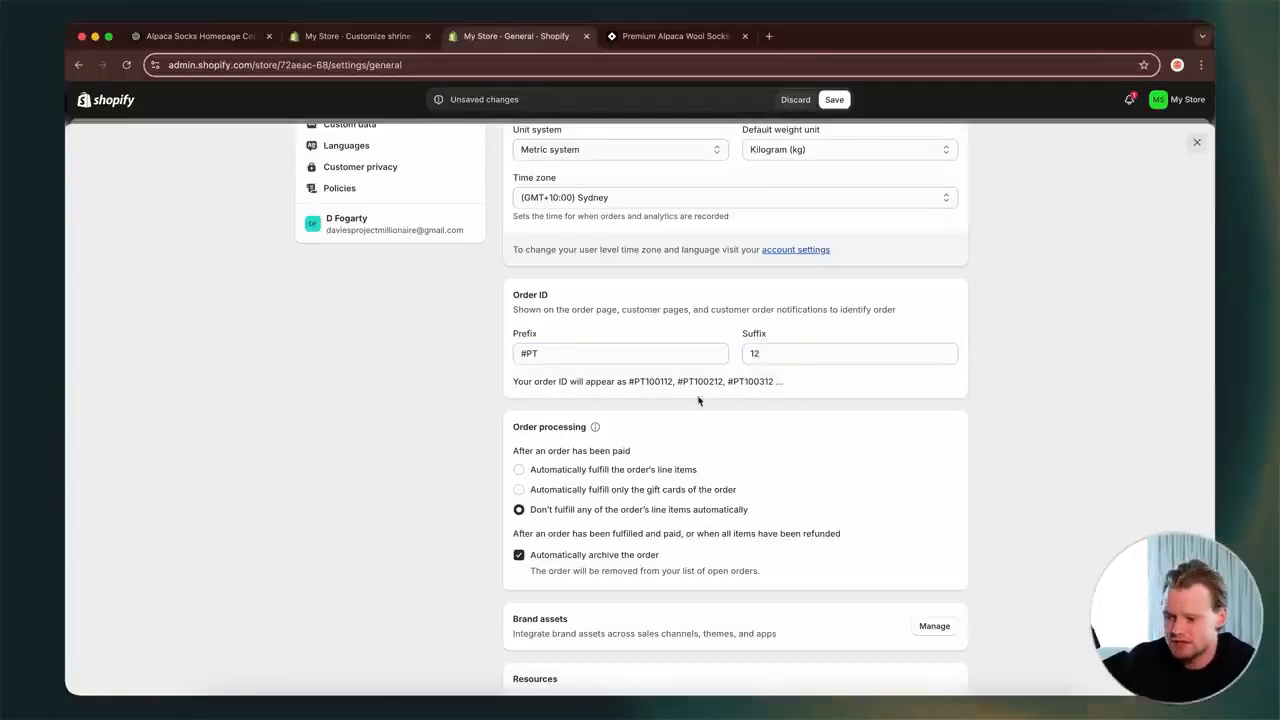
pyautogui.doubleClick(662, 381)
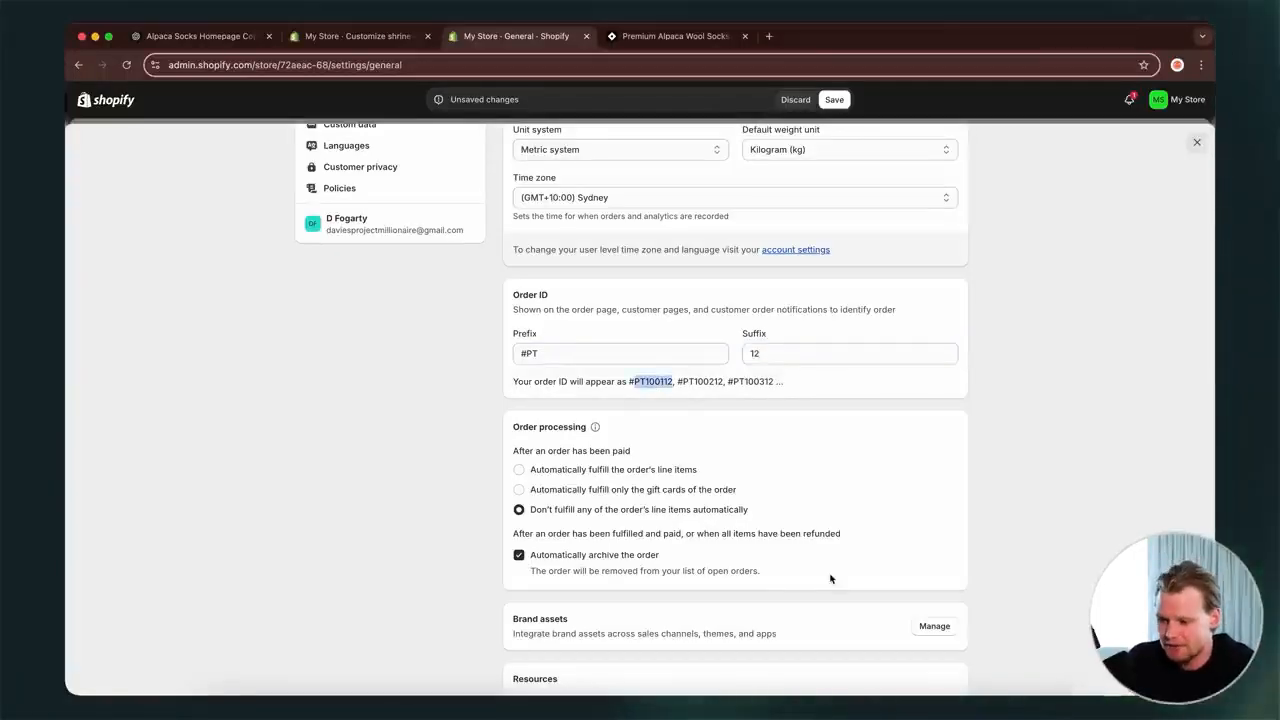
# - Keep order line items from being fulfilled automatically after payment and save the general settings
pyautogui.click(1083, 511)
pyautogui.scroll(-4, 1083, 511)
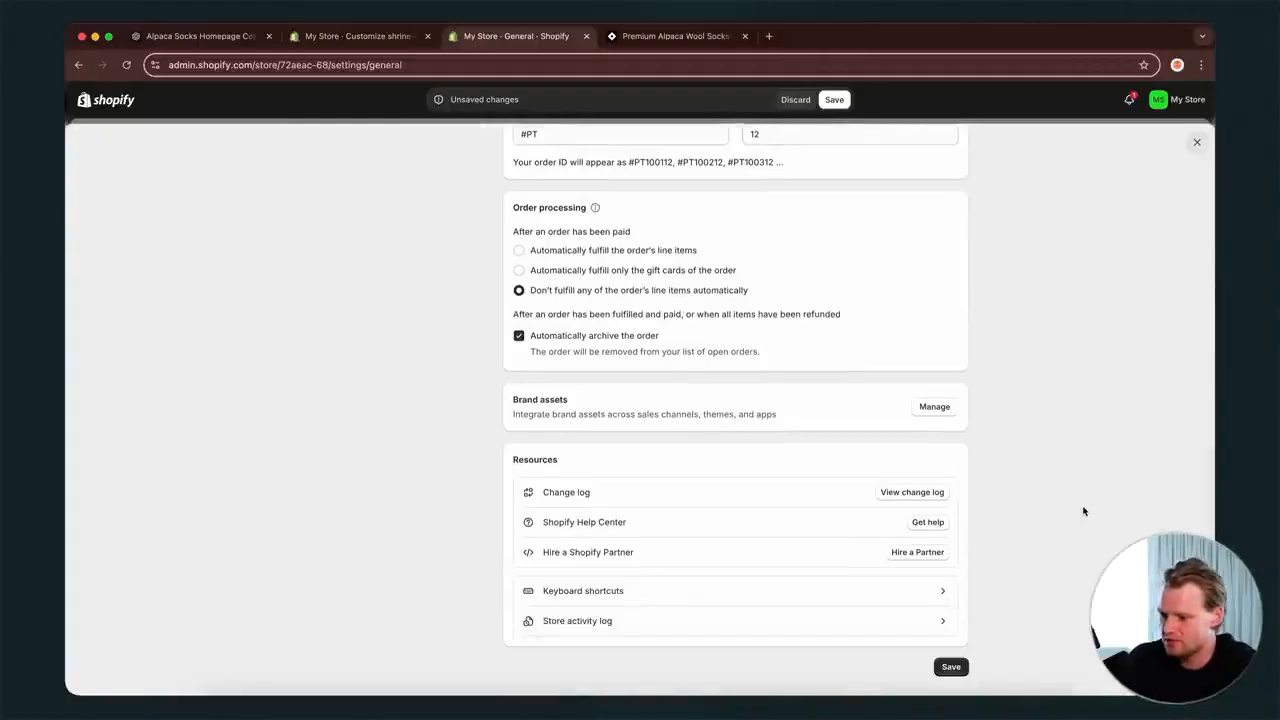
pyautogui.scroll(-1, 1083, 511)
pyautogui.scroll(5, 1083, 508)
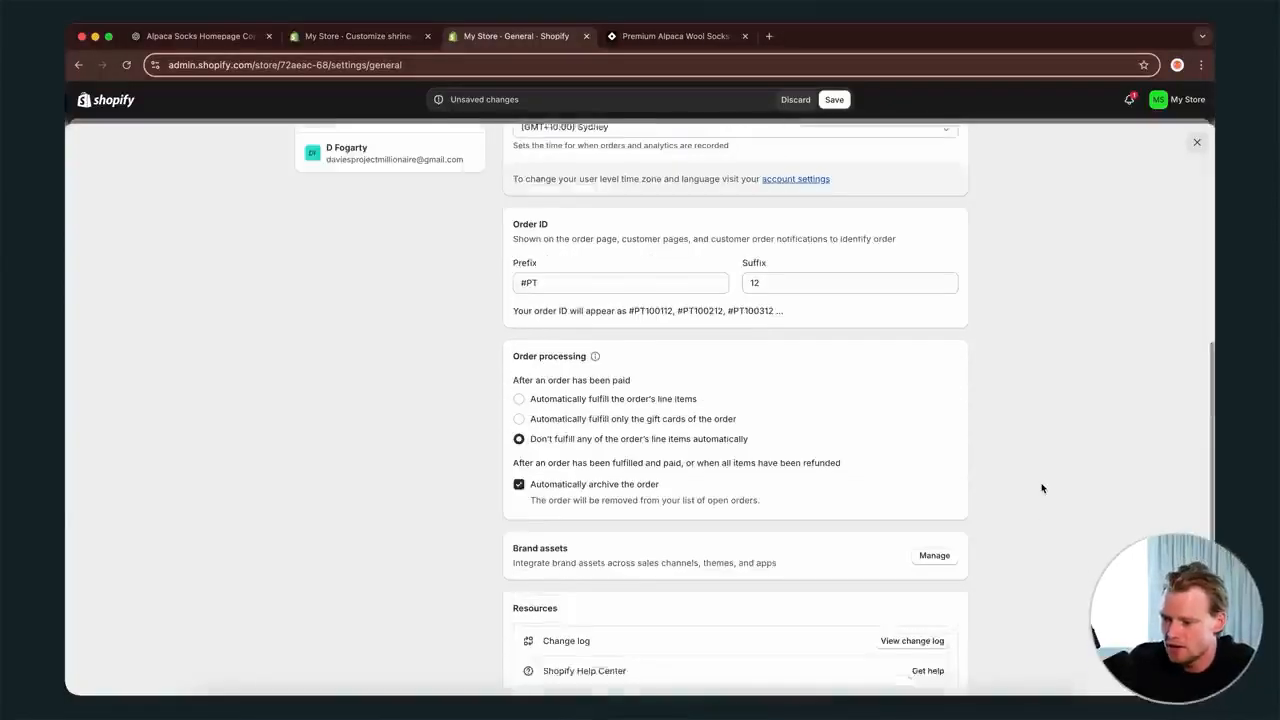
pyautogui.scroll(-2, 971, 470)
pyautogui.scroll(-1, 652, 413)
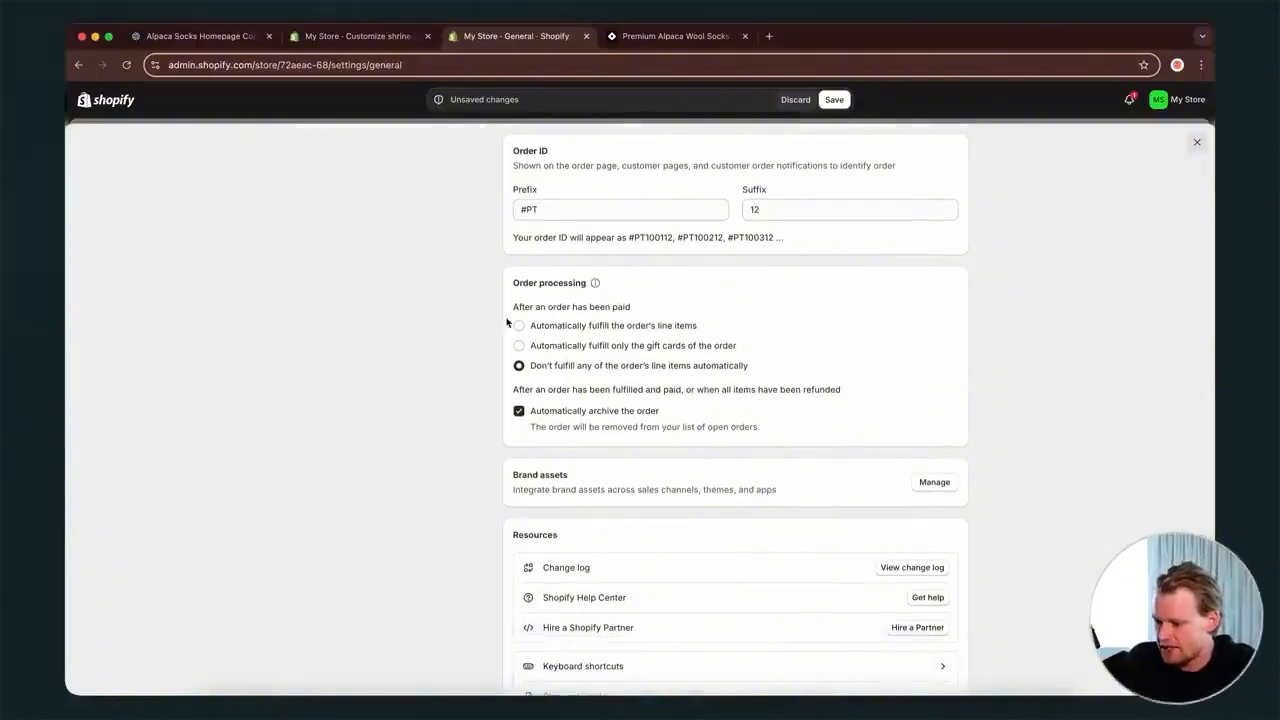
pyautogui.click(518, 366)
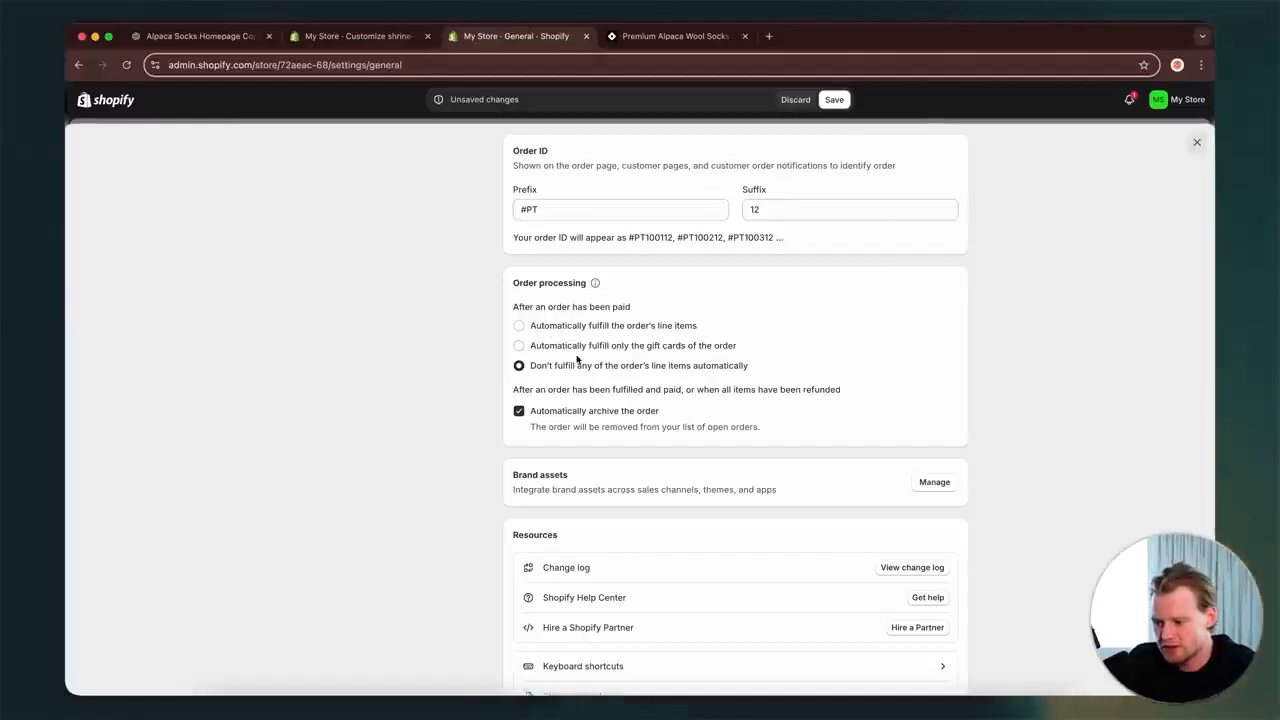
pyautogui.scroll(-2, 577, 360)
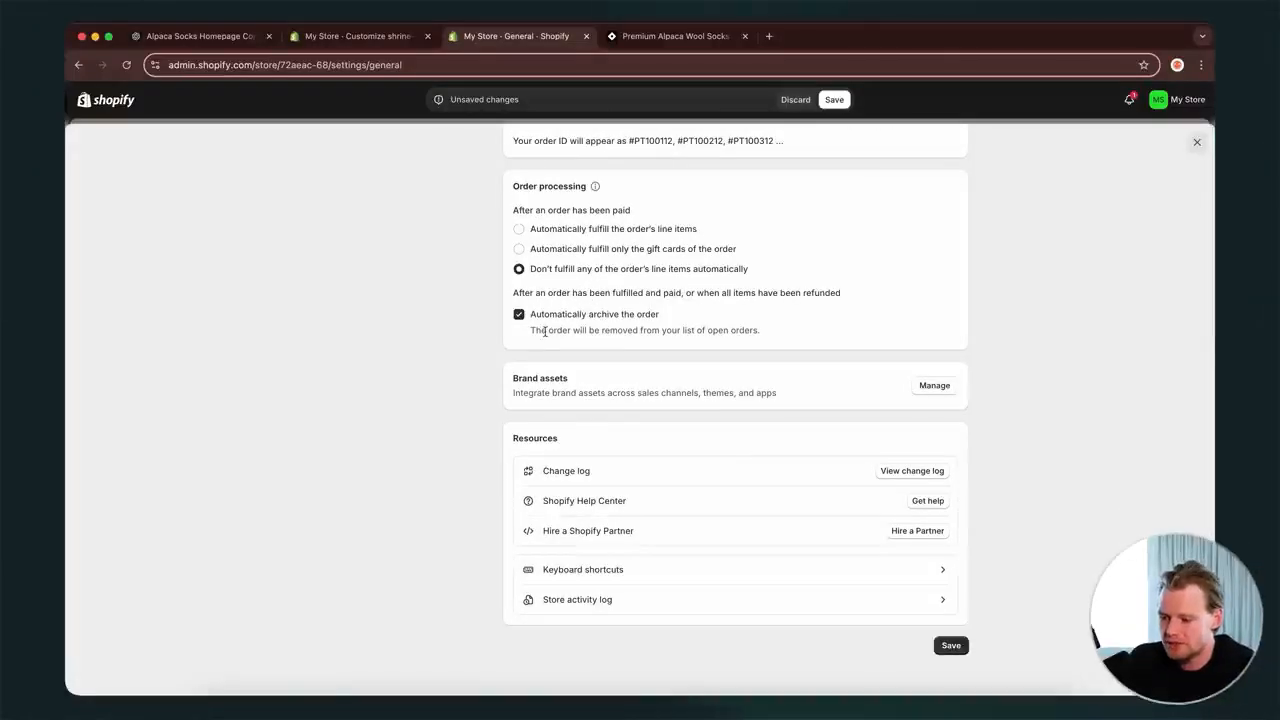
pyautogui.scroll(-1, 605, 383)
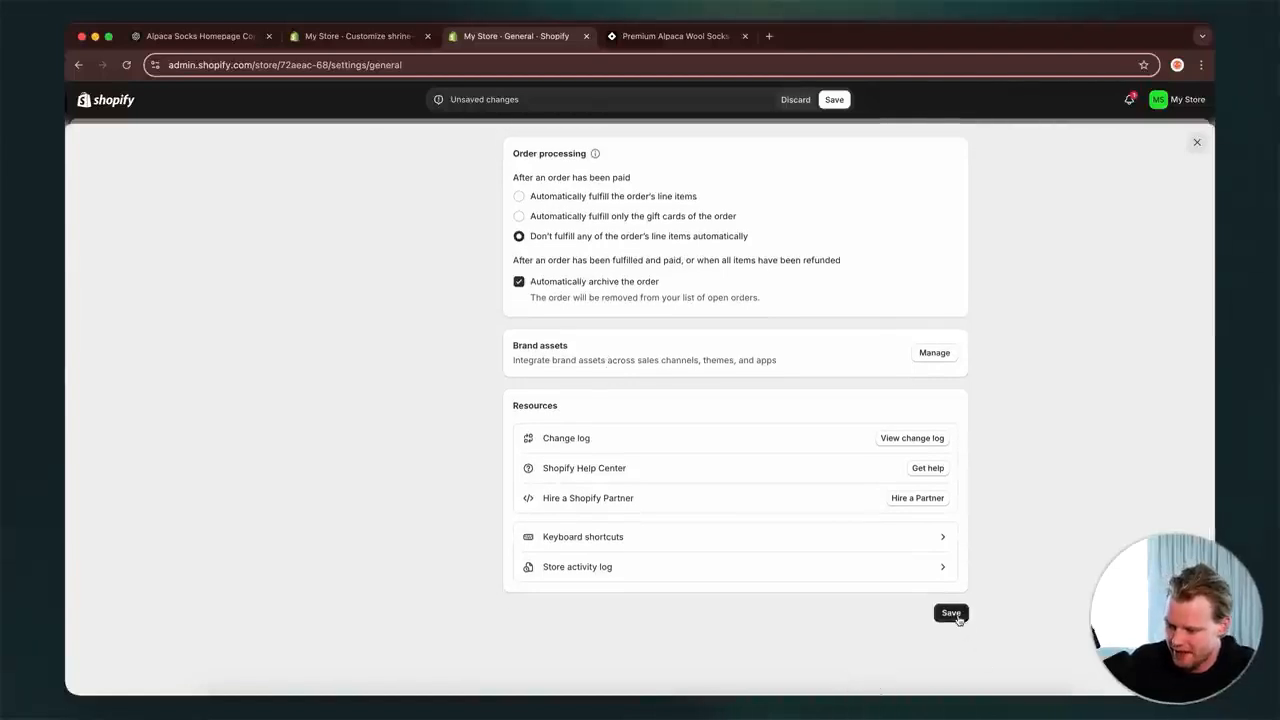
pyautogui.click(952, 613)
# - Review the store's plan details and the staff account and collaborator request options under Users and permissions
pyautogui.scroll(4, 1056, 556)
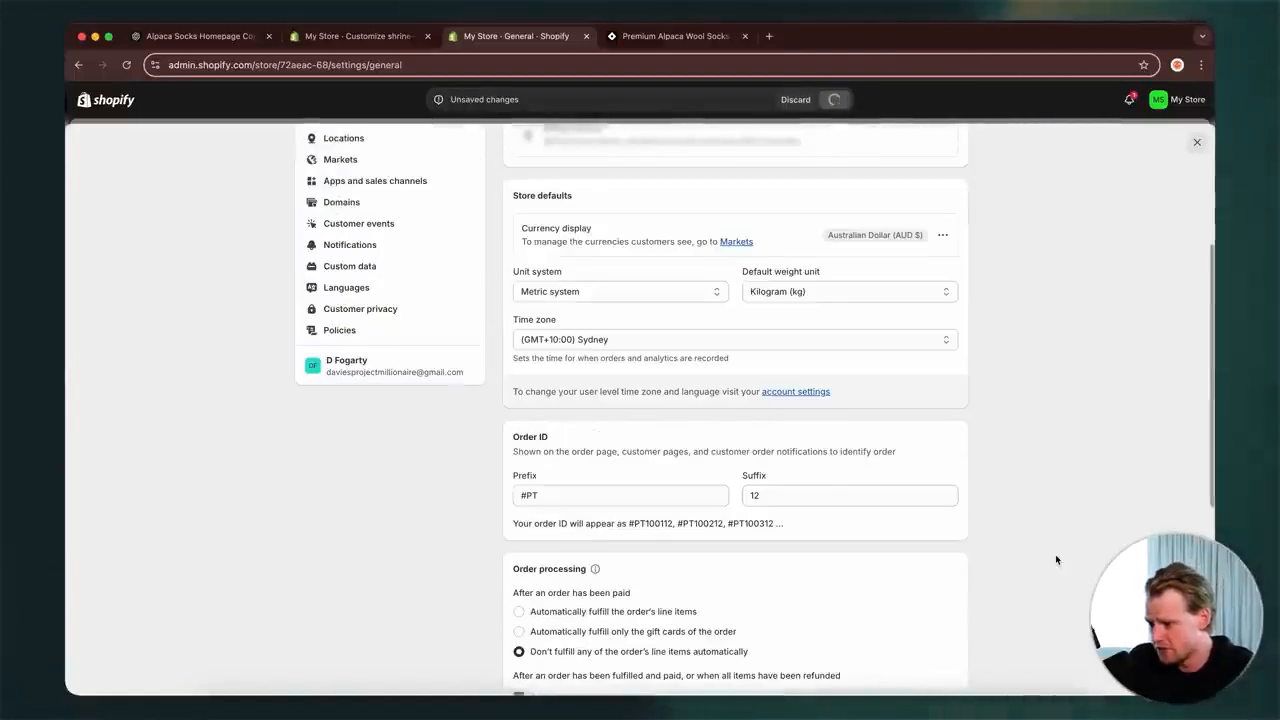
pyautogui.scroll(3, 1056, 556)
pyautogui.click(394, 214)
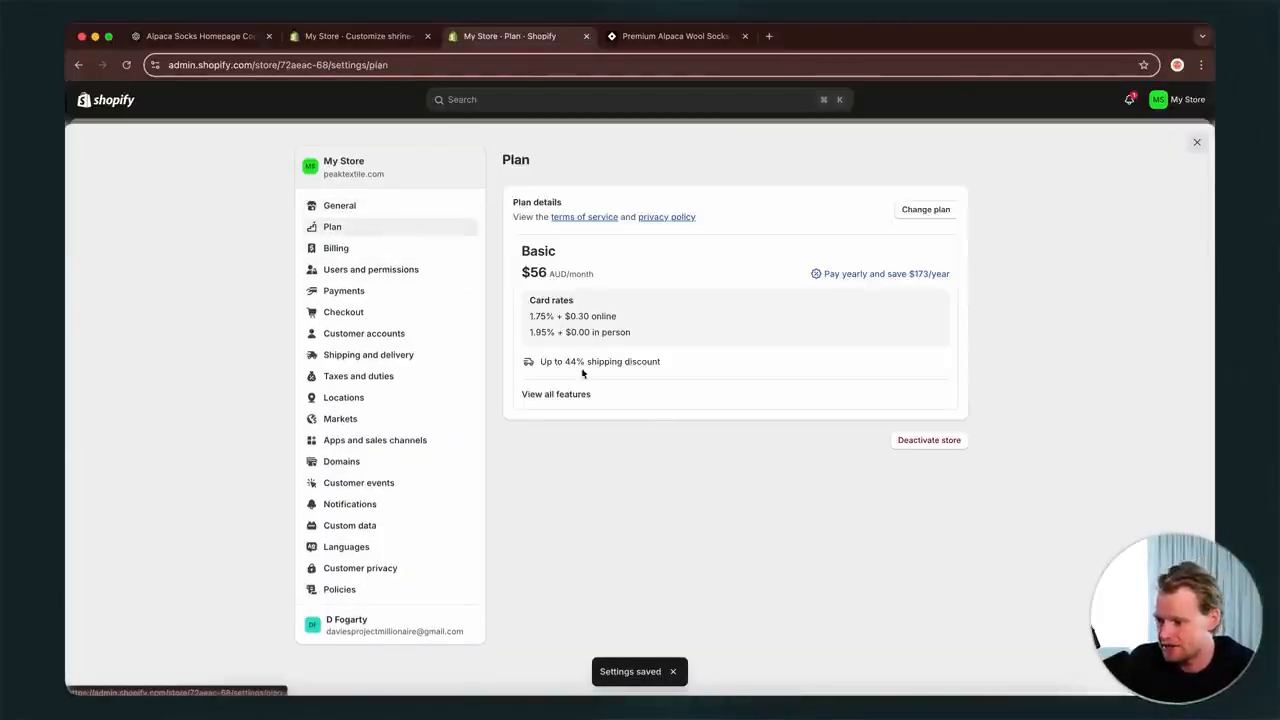
pyautogui.click(352, 266)
pyautogui.scroll(-3, 700, 447)
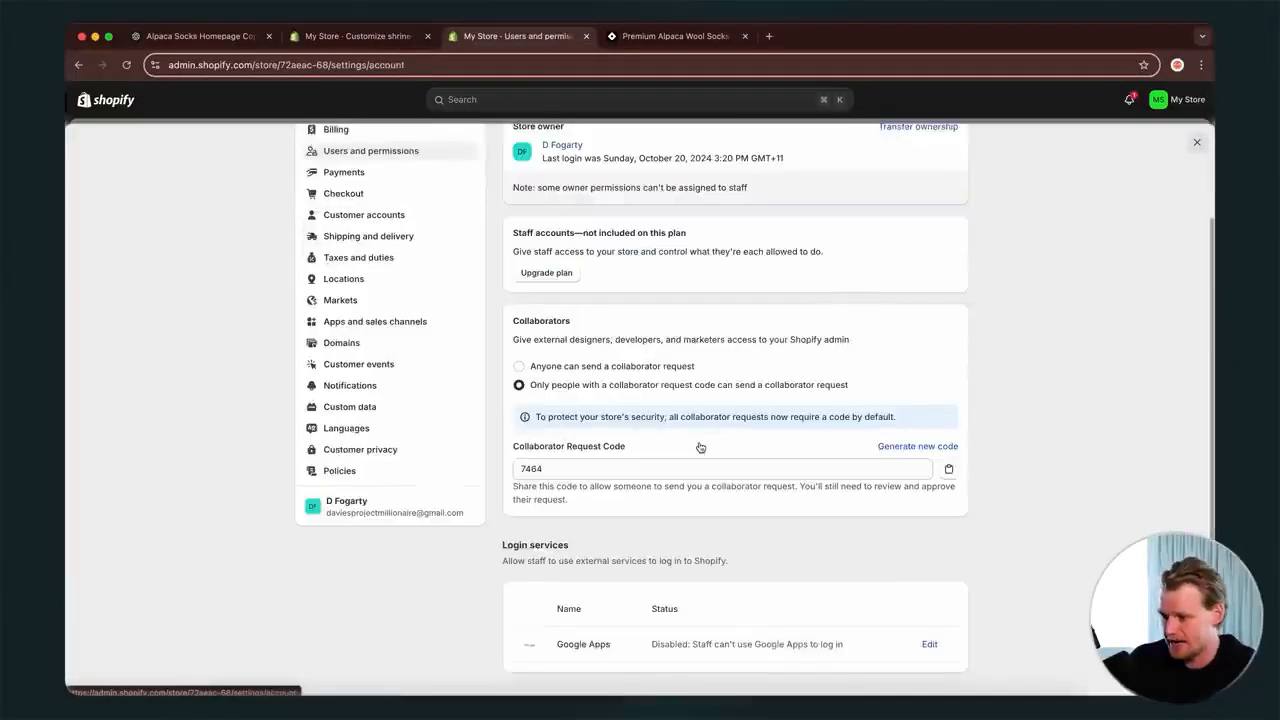
pyautogui.scroll(1, 701, 443)
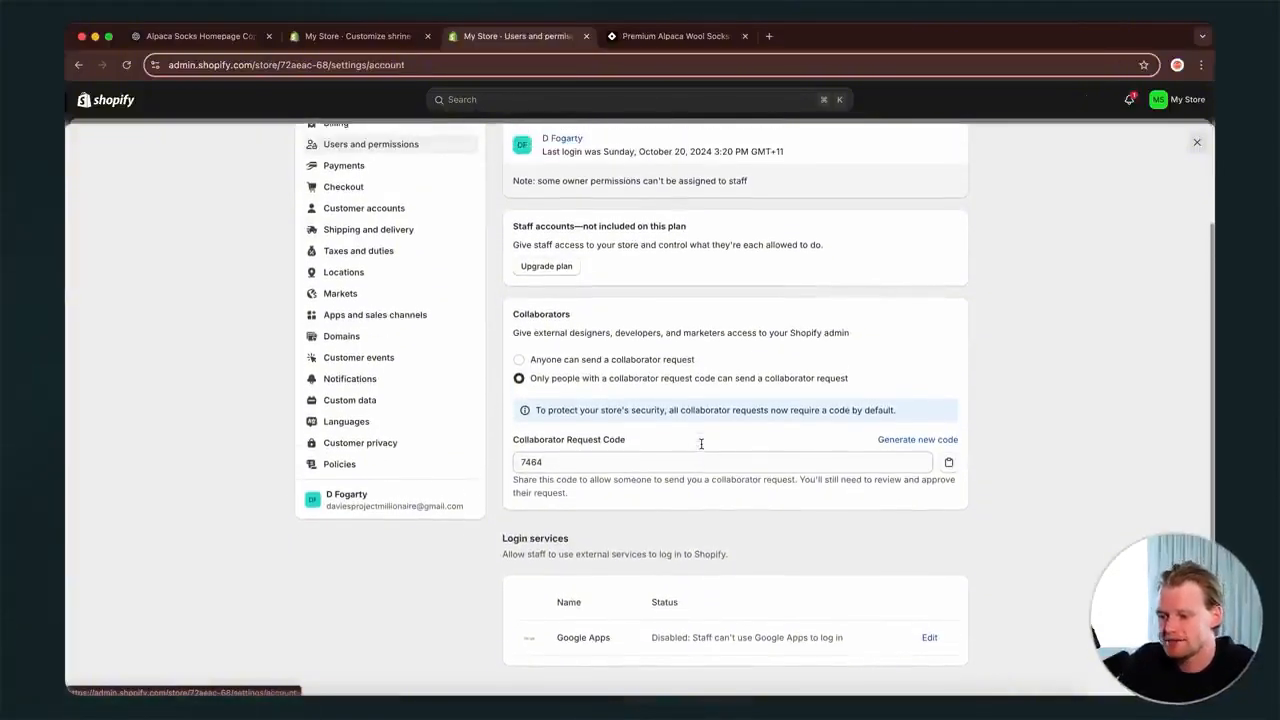
pyautogui.scroll(-1, 701, 443)
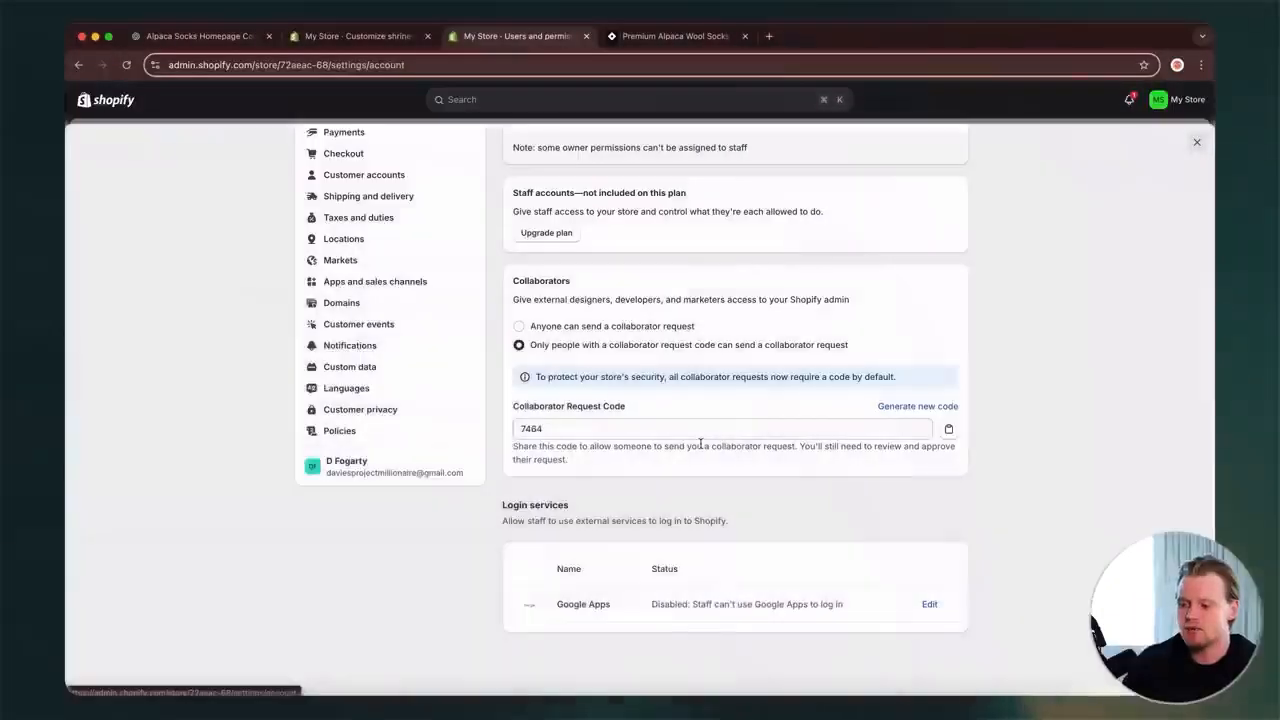
pyautogui.scroll(2, 700, 443)
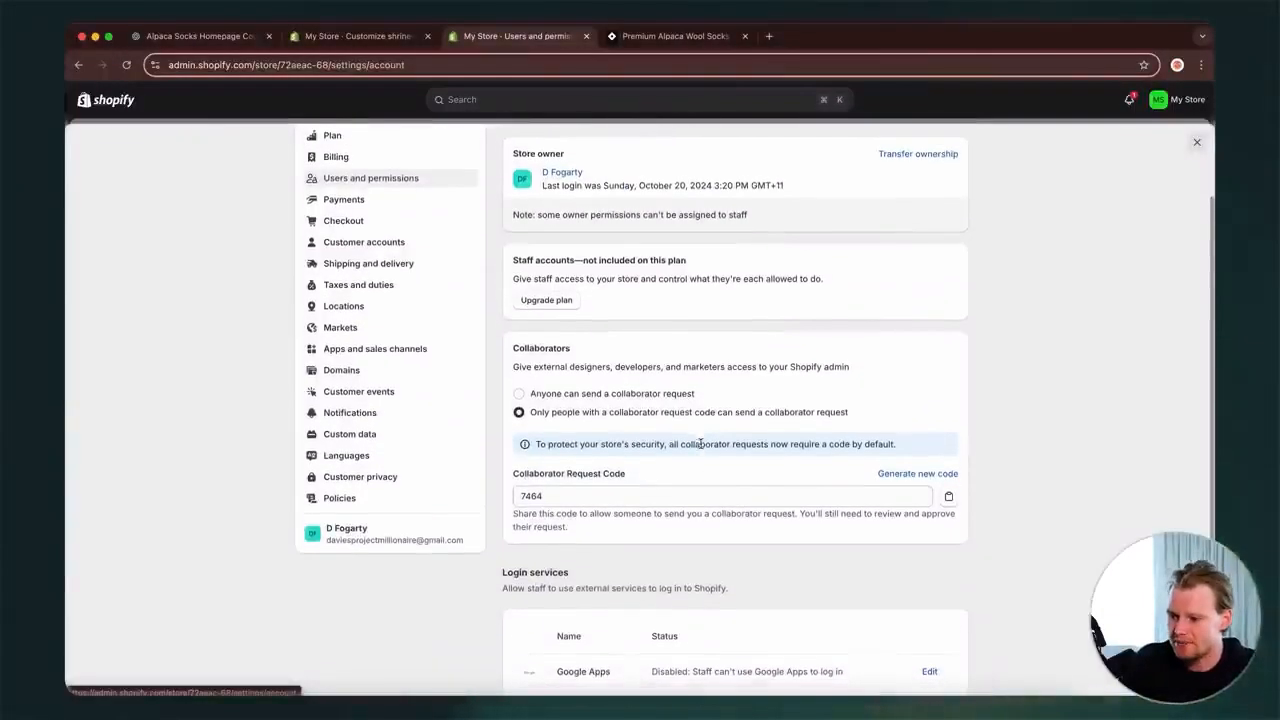
pyautogui.scroll(-1, 780, 340)
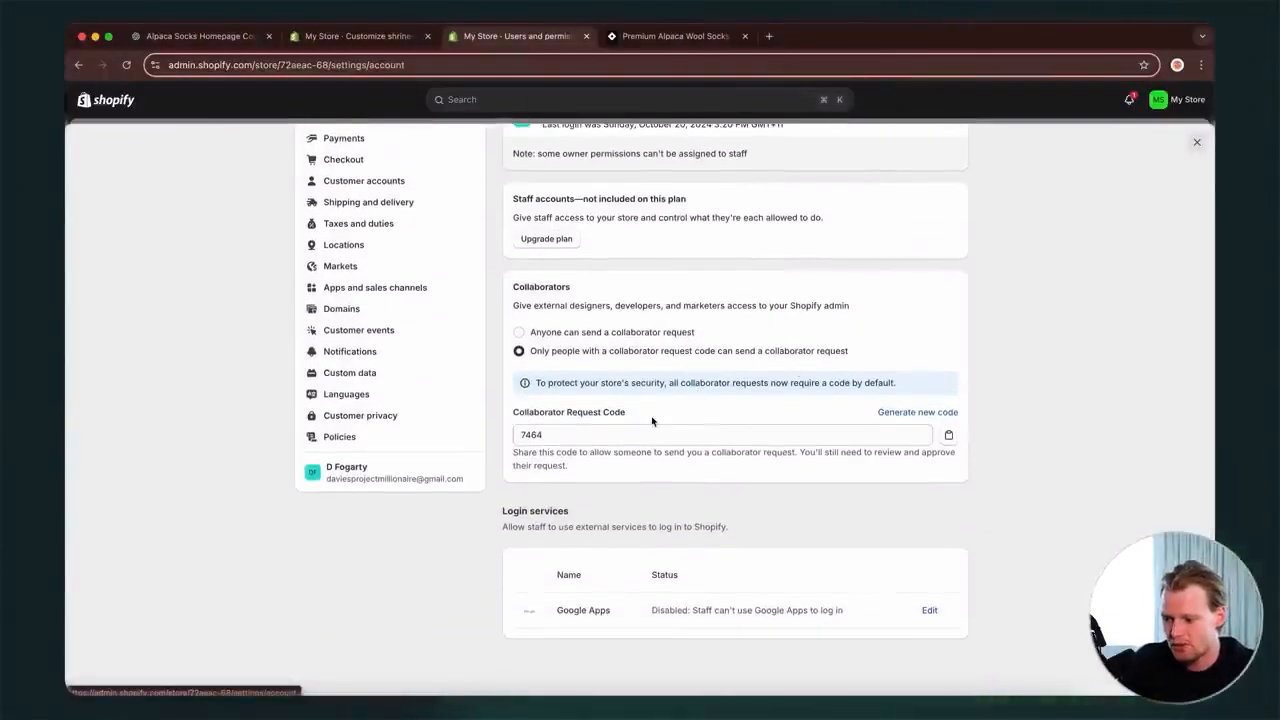
pyautogui.click(680, 434)
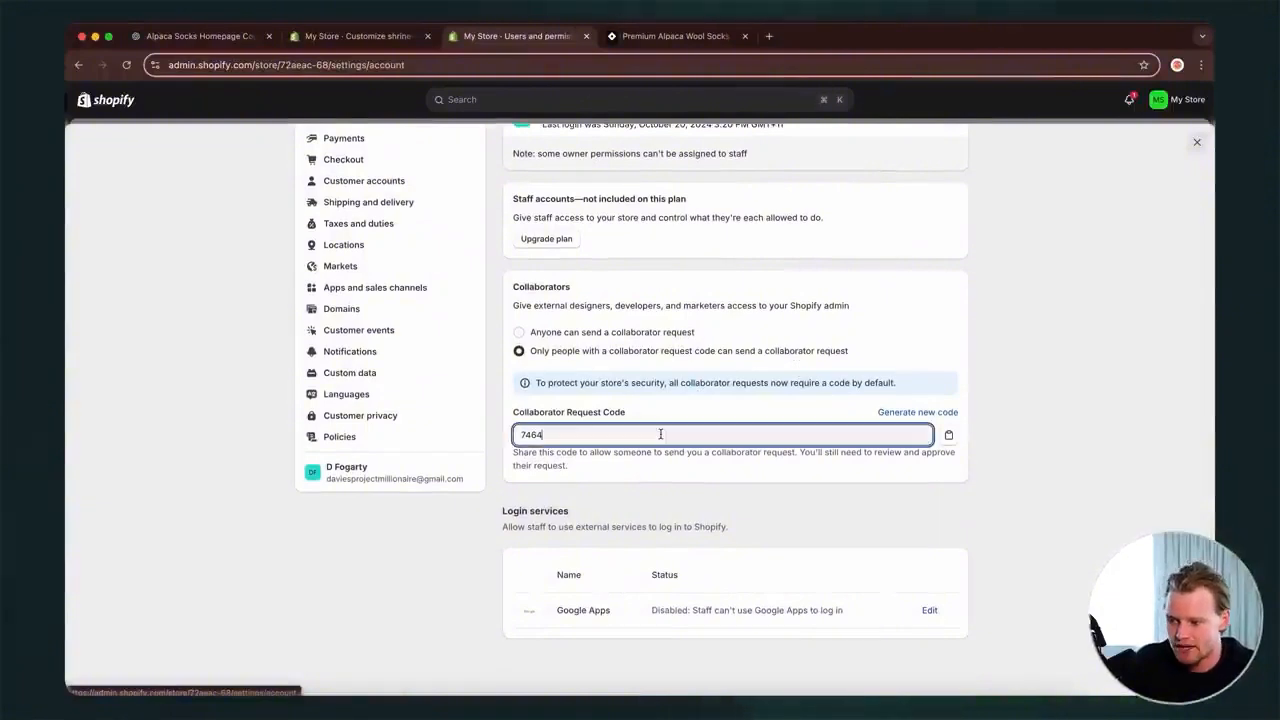
# - Start the plan upgrade for staff accounts and open the form for adding a staff member
pyautogui.click(562, 247)
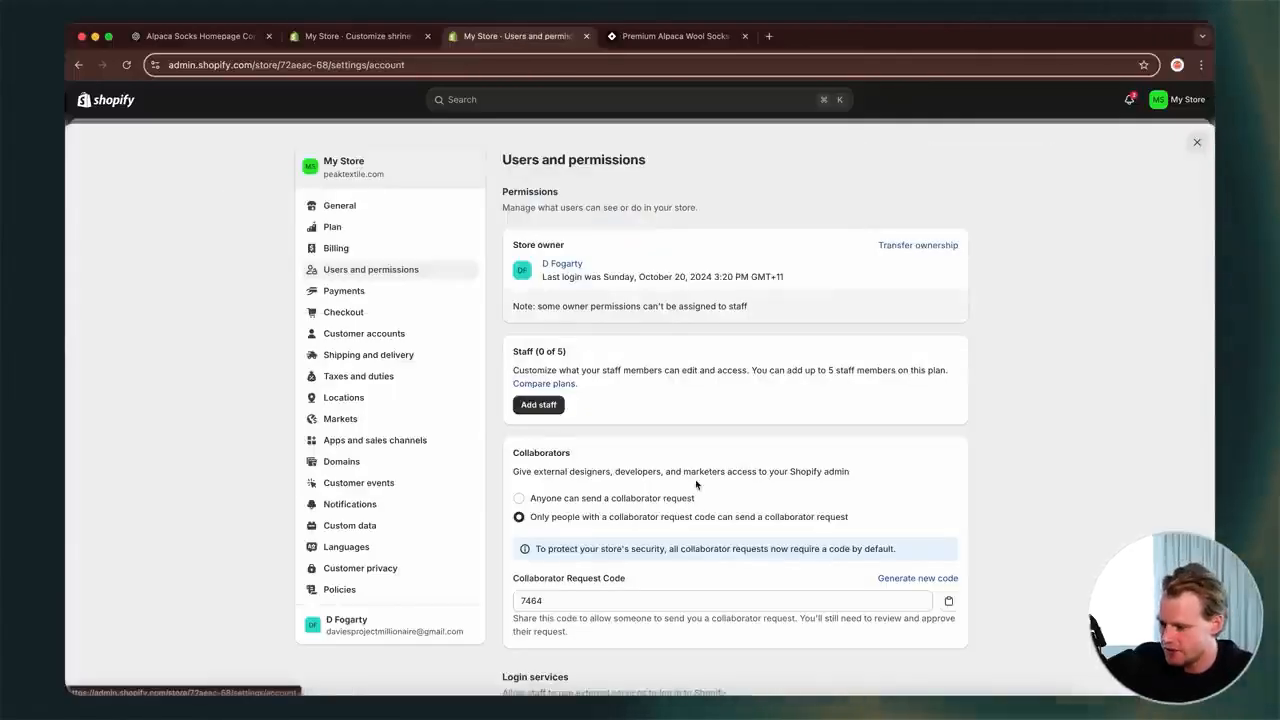
pyautogui.scroll(-1, 695, 480)
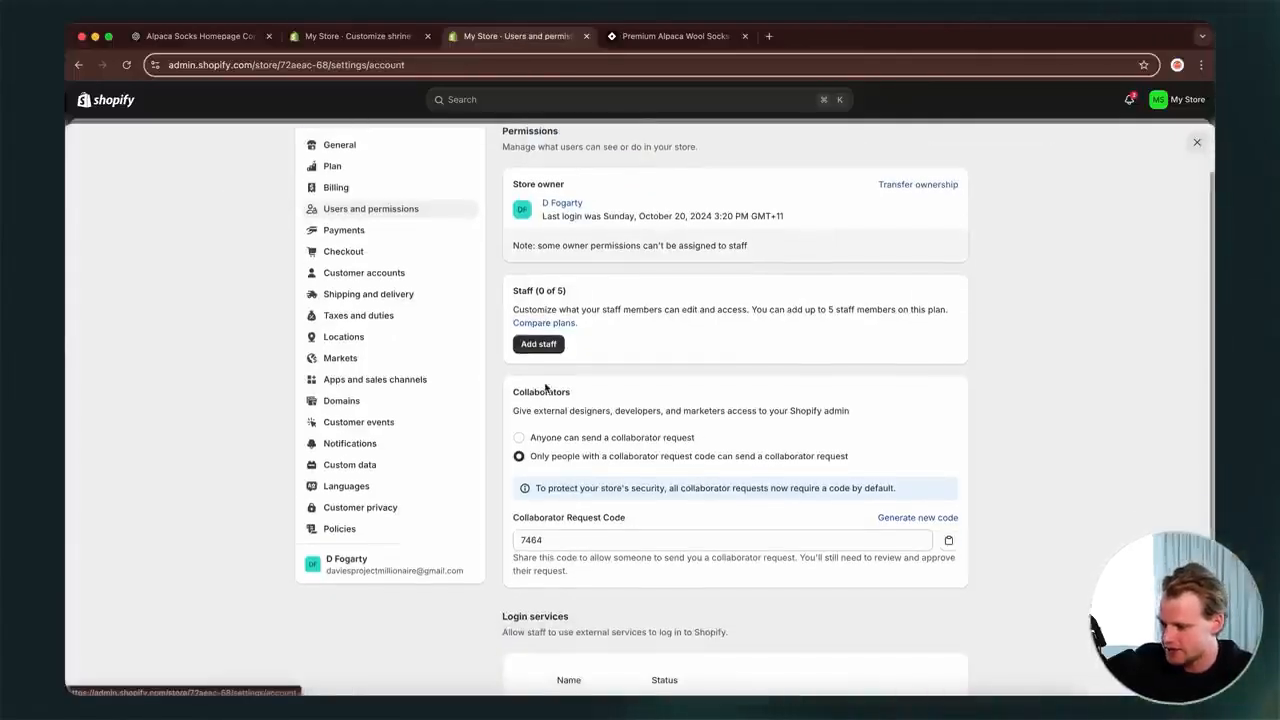
pyautogui.scroll(-1, 547, 344)
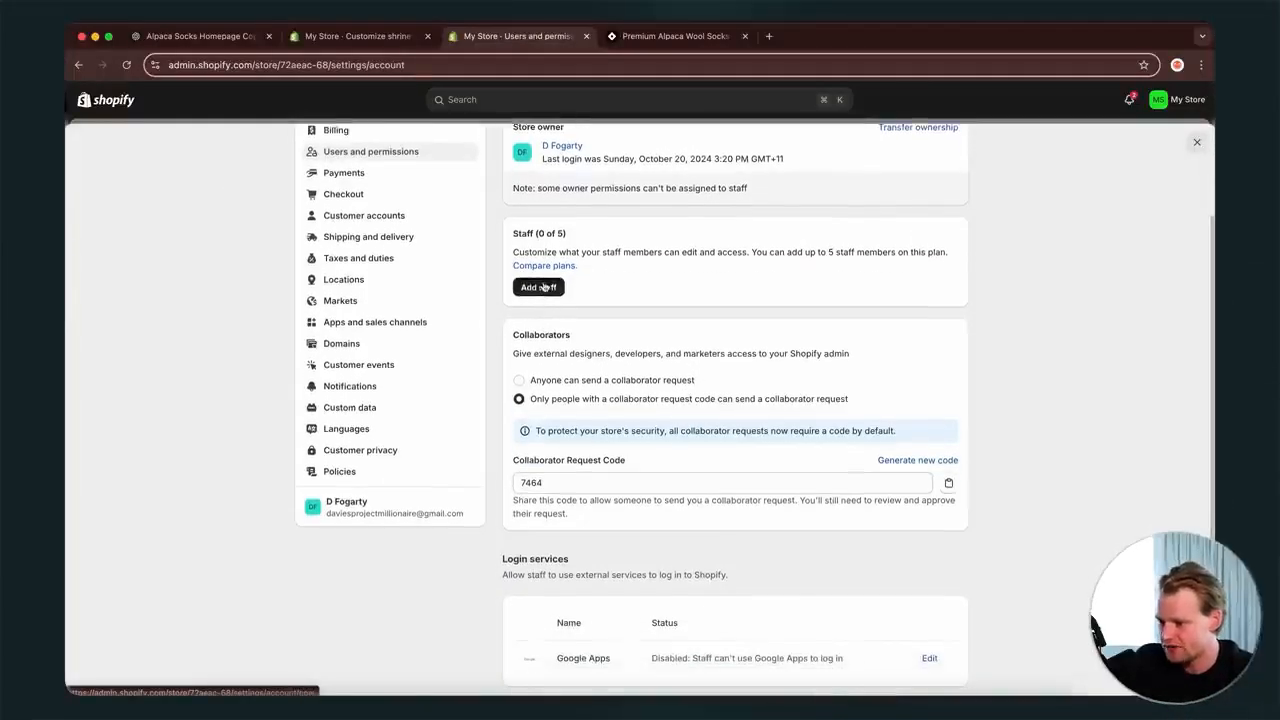
pyautogui.click(543, 287)
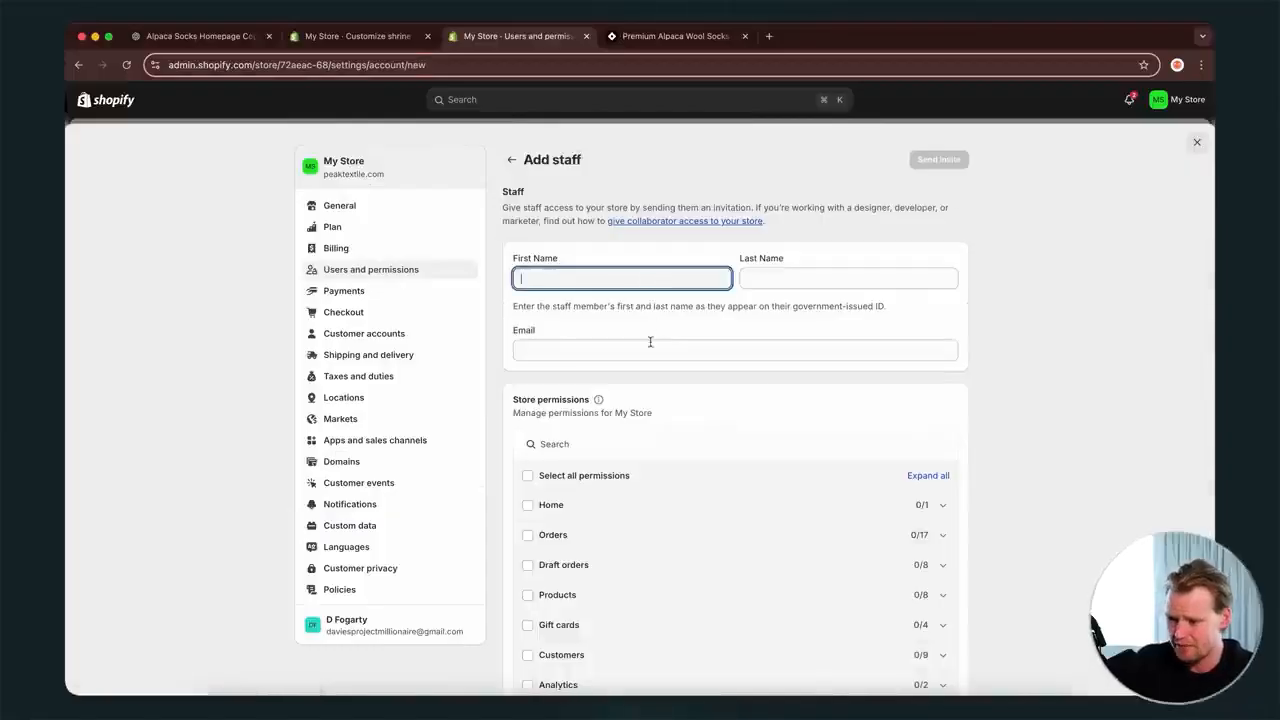
pyautogui.click(650, 342)
pyautogui.click(994, 472)
# - Examine the store permissions that can be granted to staff, looking inside groups such as Orders, Finance and Products
pyautogui.scroll(-4, 994, 472)
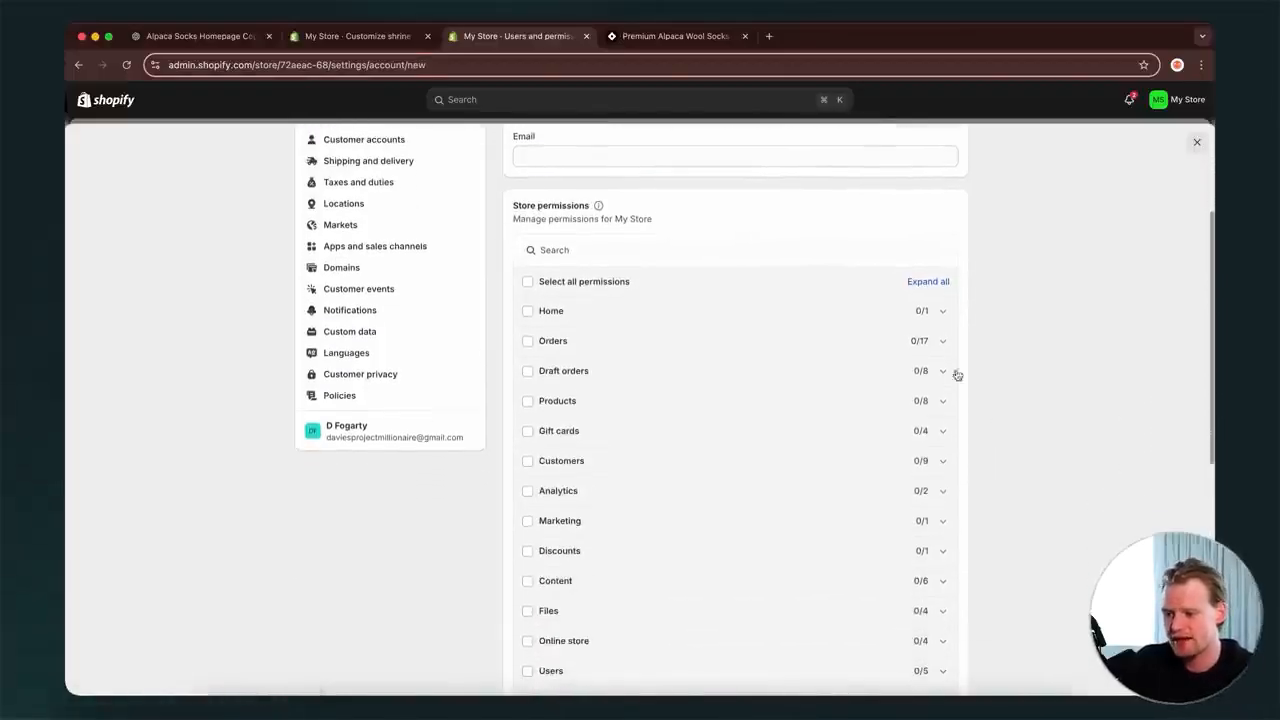
pyautogui.click(942, 341)
pyautogui.click(942, 341)
pyautogui.scroll(-3, 942, 346)
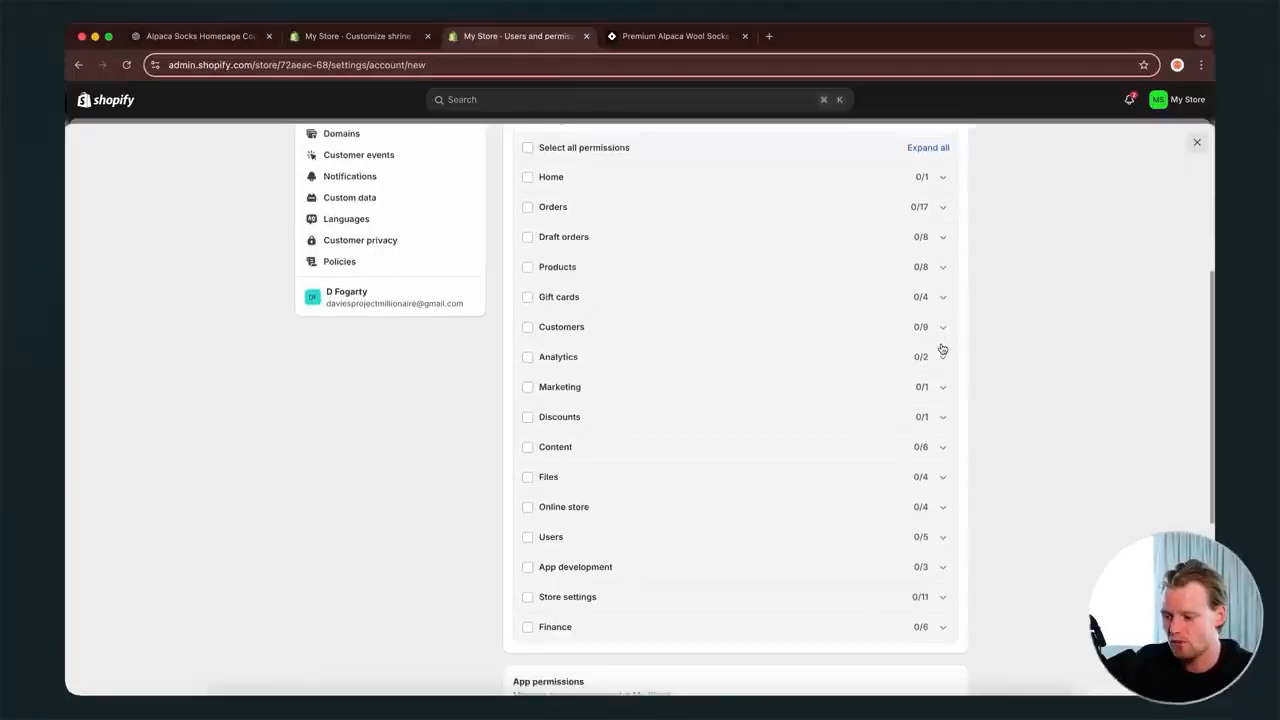
pyautogui.click(628, 626)
pyautogui.scroll(-2, 628, 628)
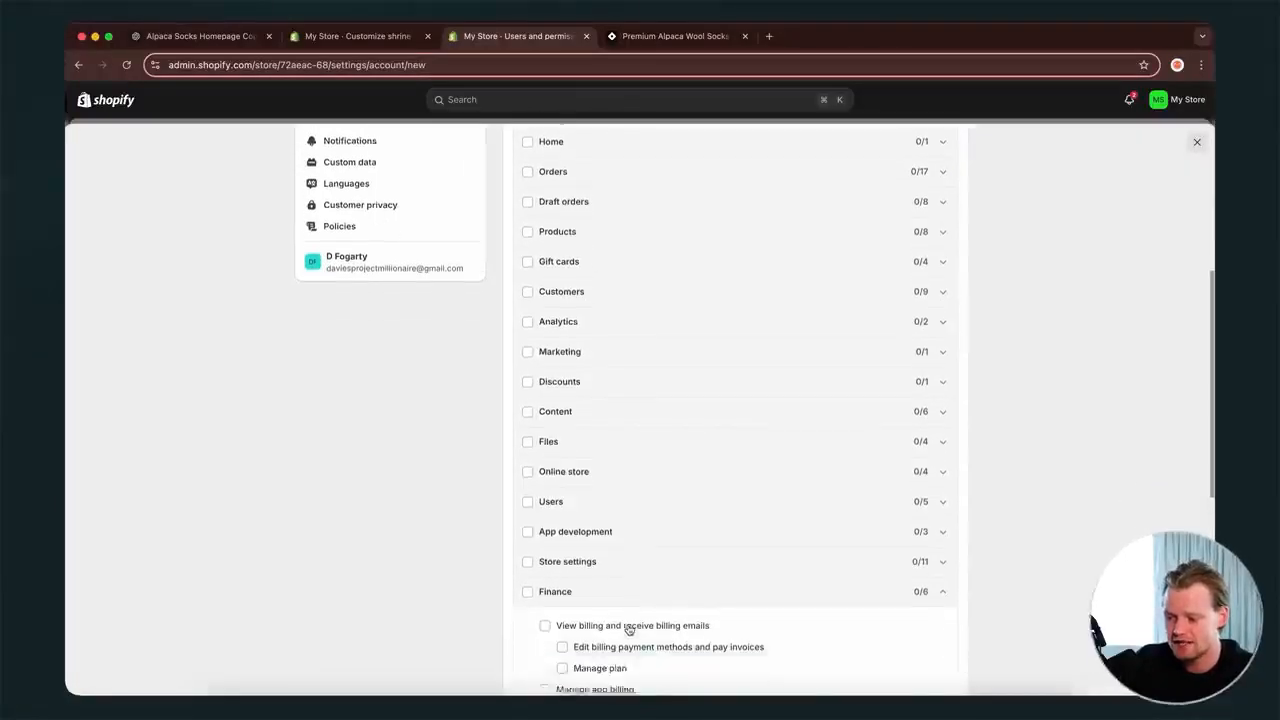
pyautogui.click(642, 507)
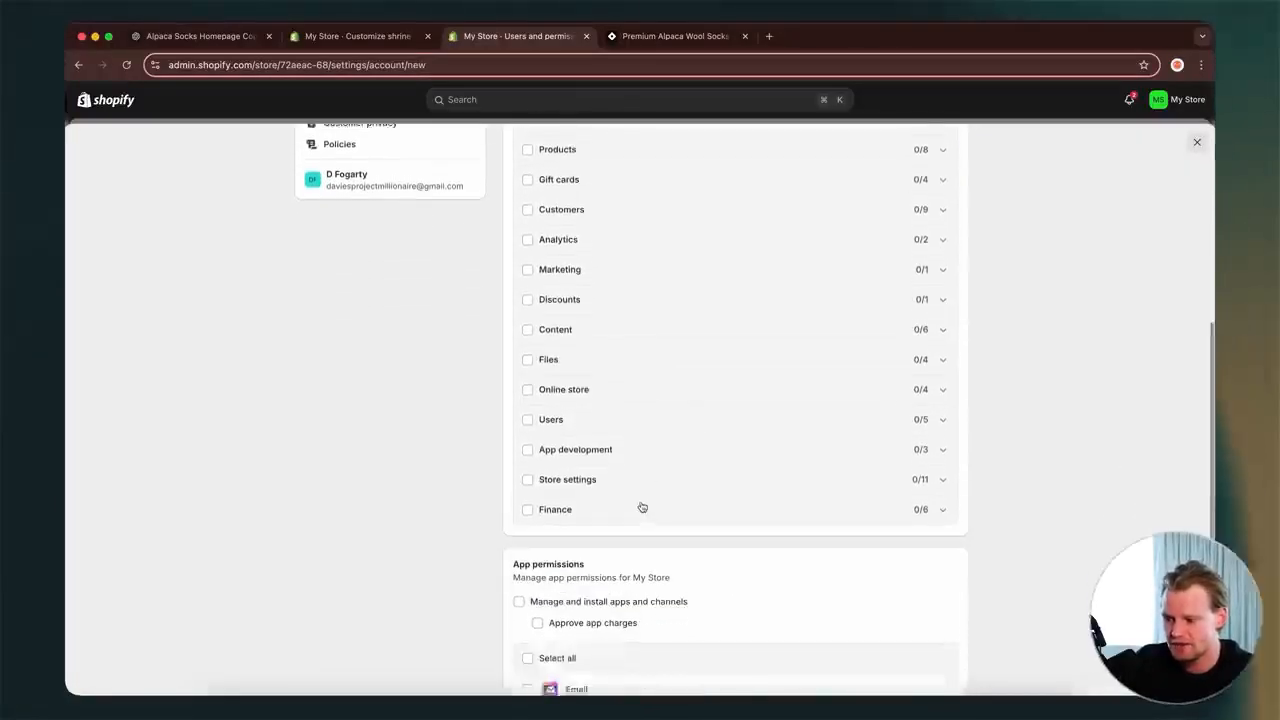
pyautogui.scroll(3, 642, 507)
pyautogui.scroll(2, 642, 507)
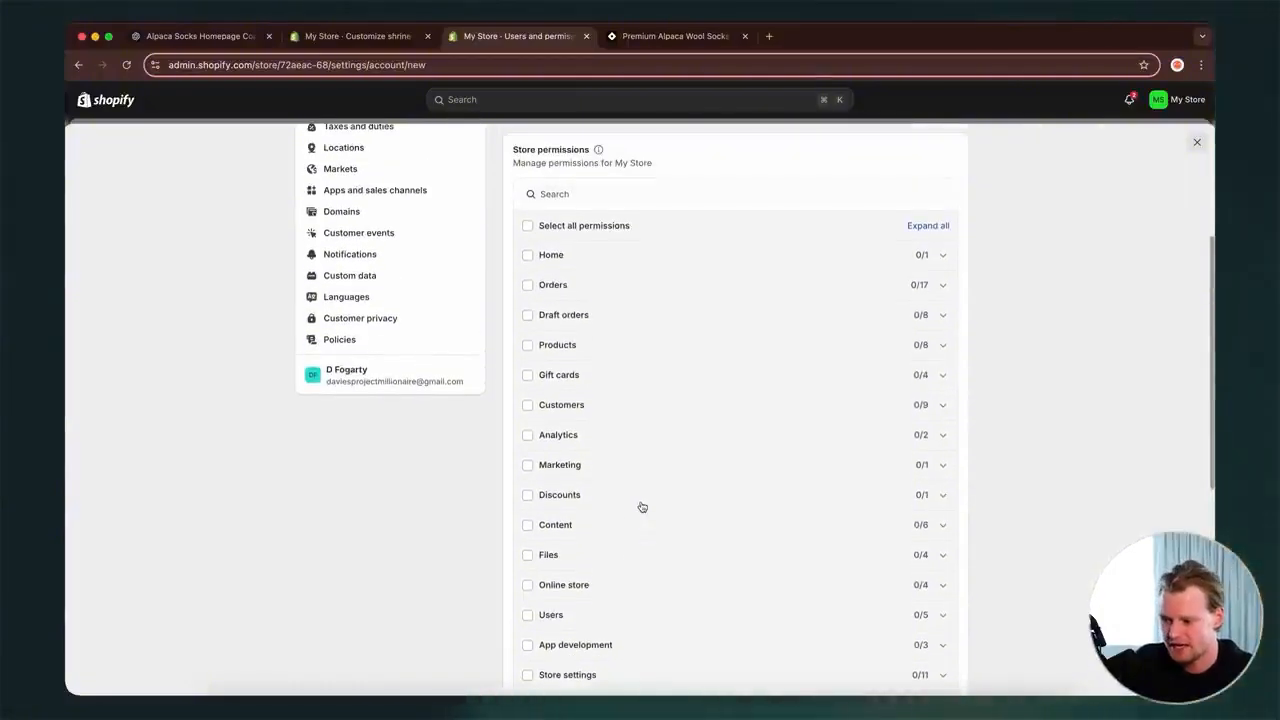
pyautogui.click(642, 345)
pyautogui.click(646, 346)
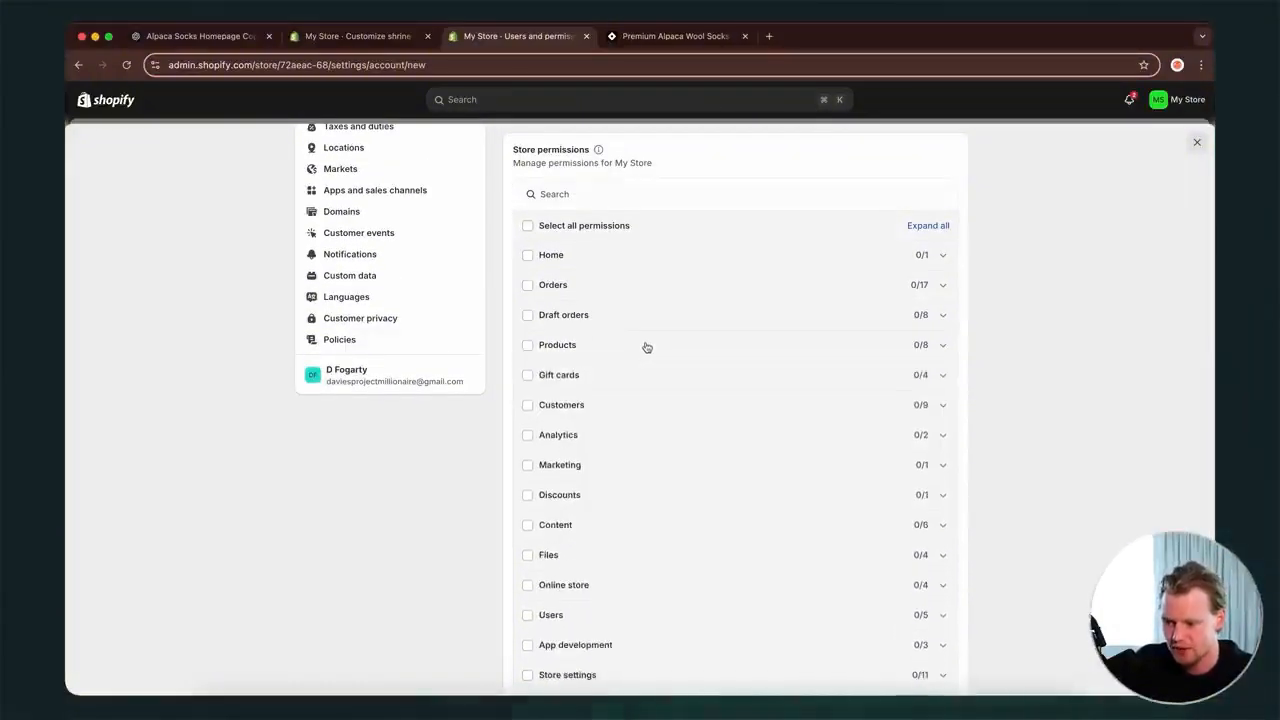
pyautogui.scroll(-3, 586, 400)
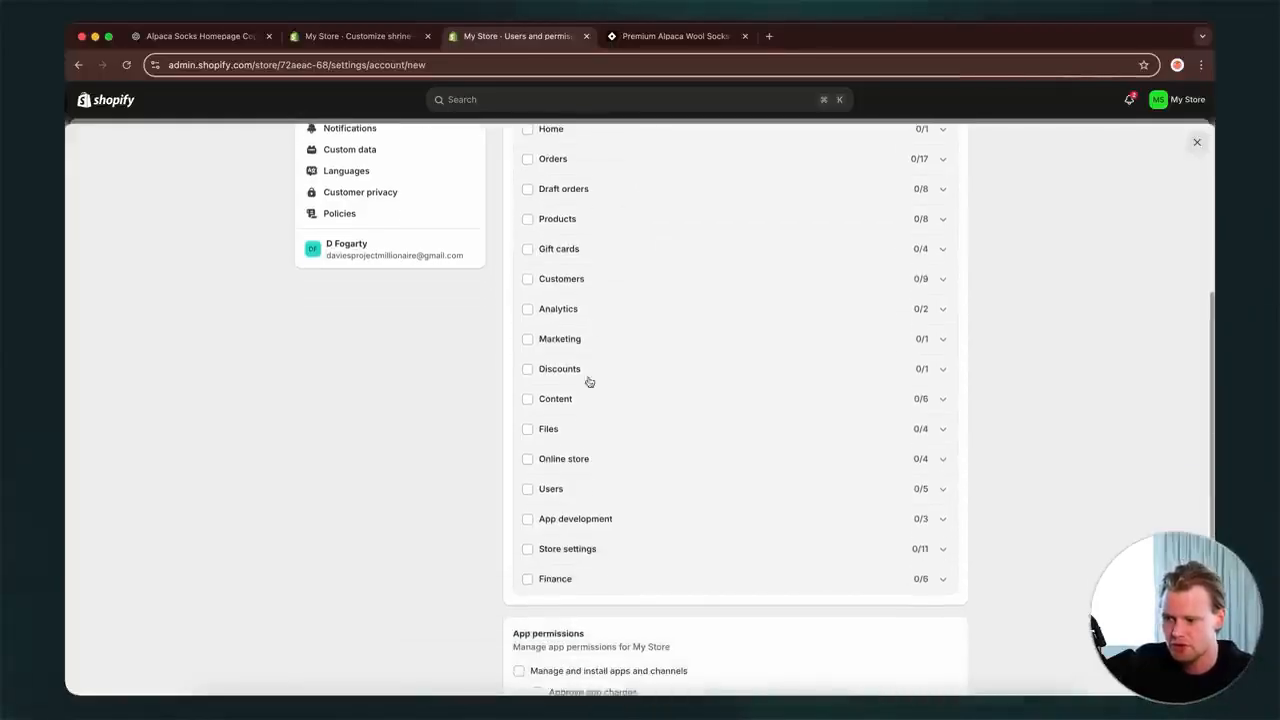
pyautogui.scroll(3, 590, 360)
pyautogui.click(606, 312)
pyautogui.click(607, 312)
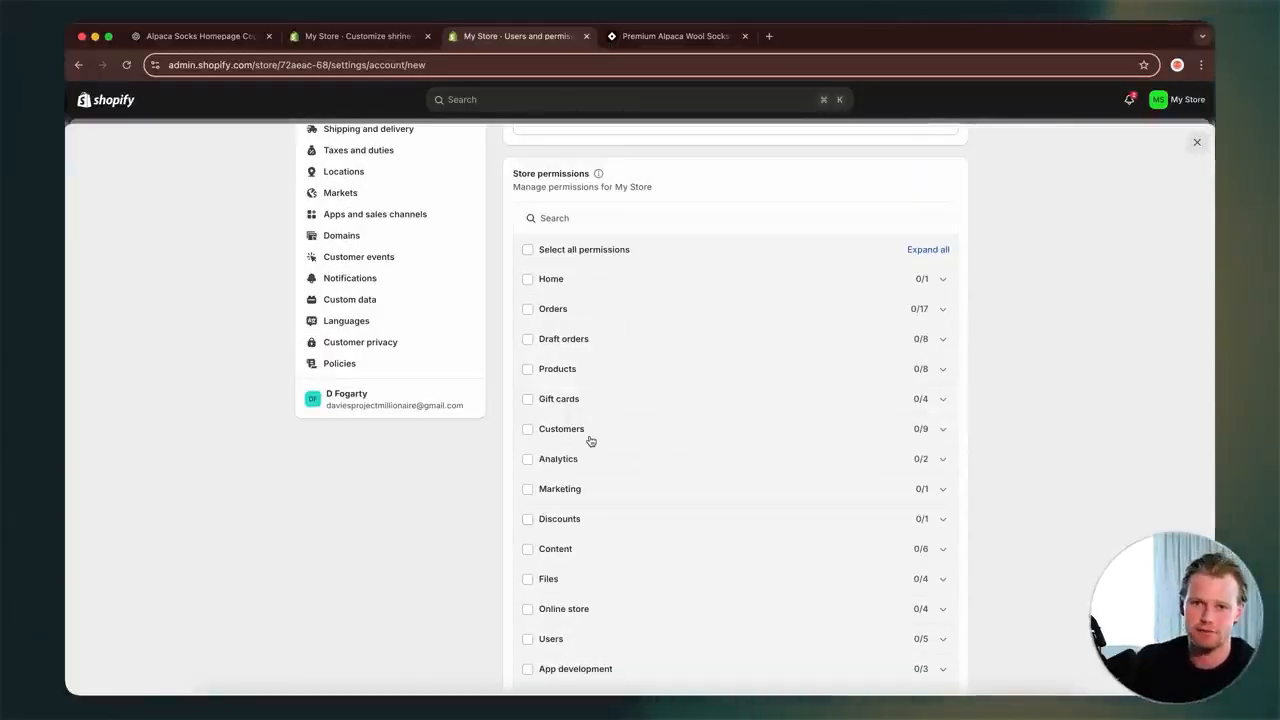
# - Review the store's payment settings, from Shopify Payments and additional payment methods to gift card expiration
pyautogui.scroll(5, 589, 440)
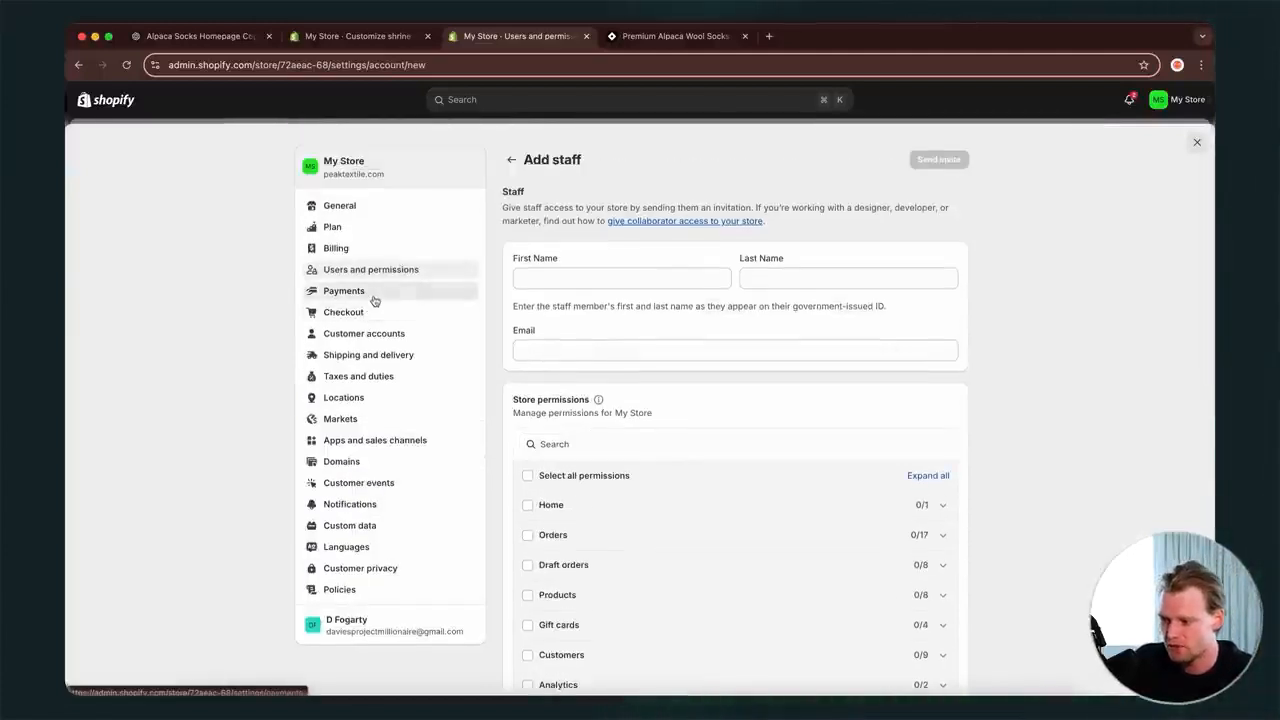
pyautogui.click(372, 292)
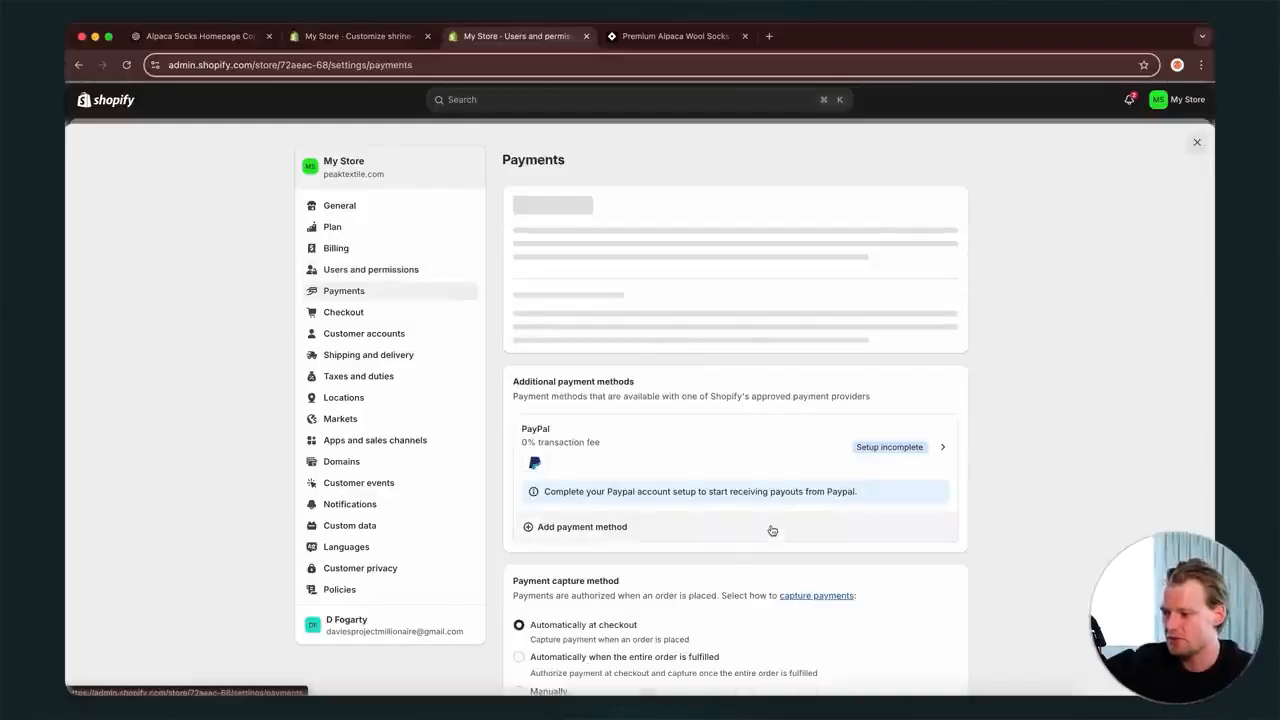
pyautogui.scroll(-1, 771, 530)
pyautogui.scroll(1, 771, 530)
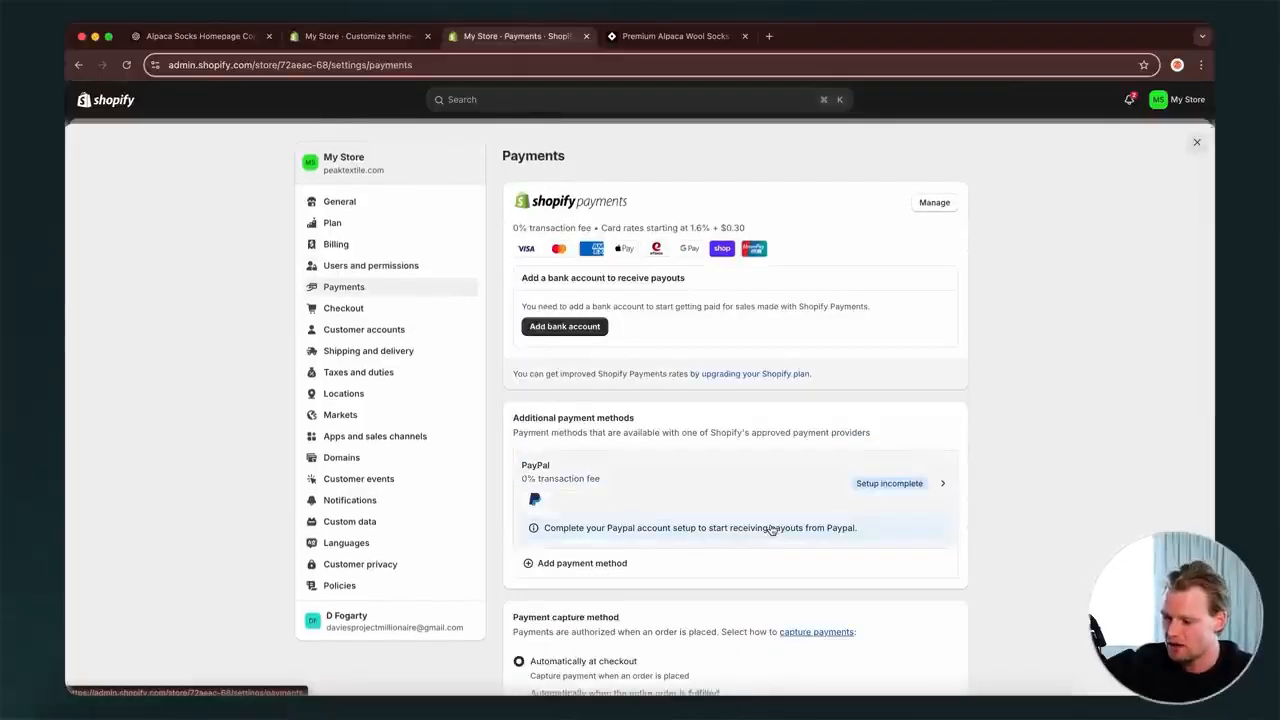
pyautogui.scroll(-5, 983, 667)
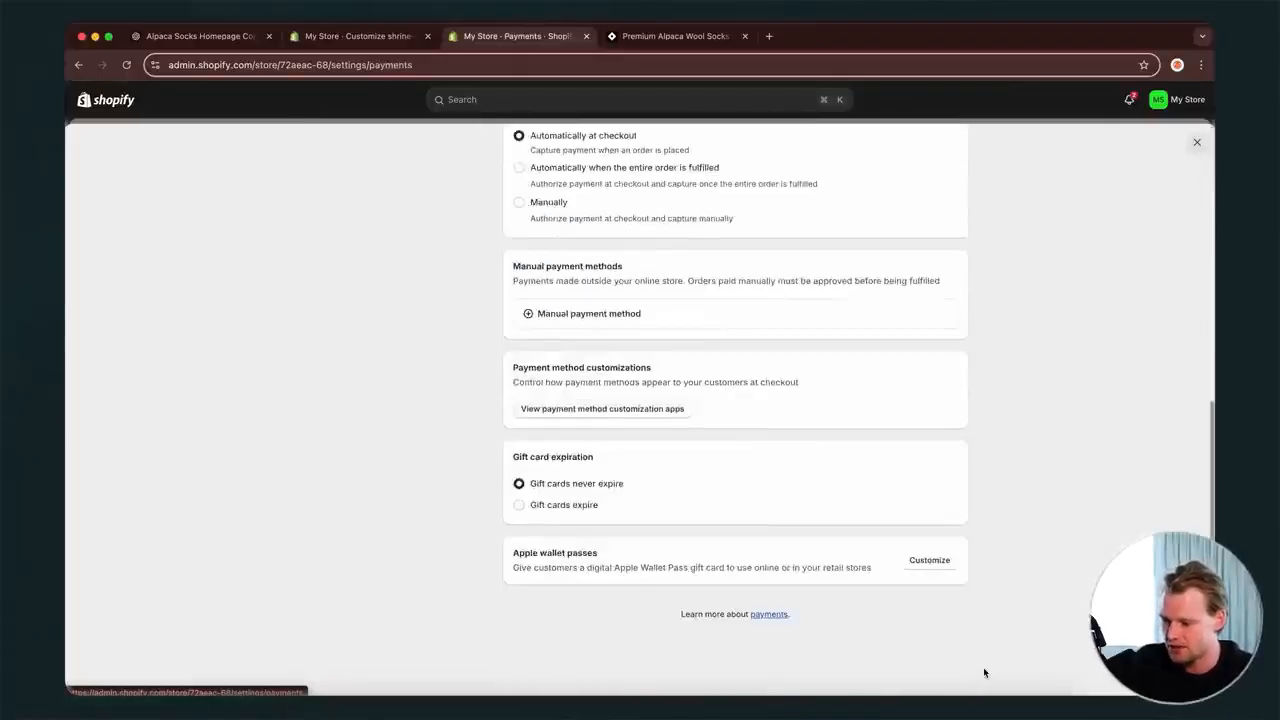
pyautogui.scroll(5, 983, 667)
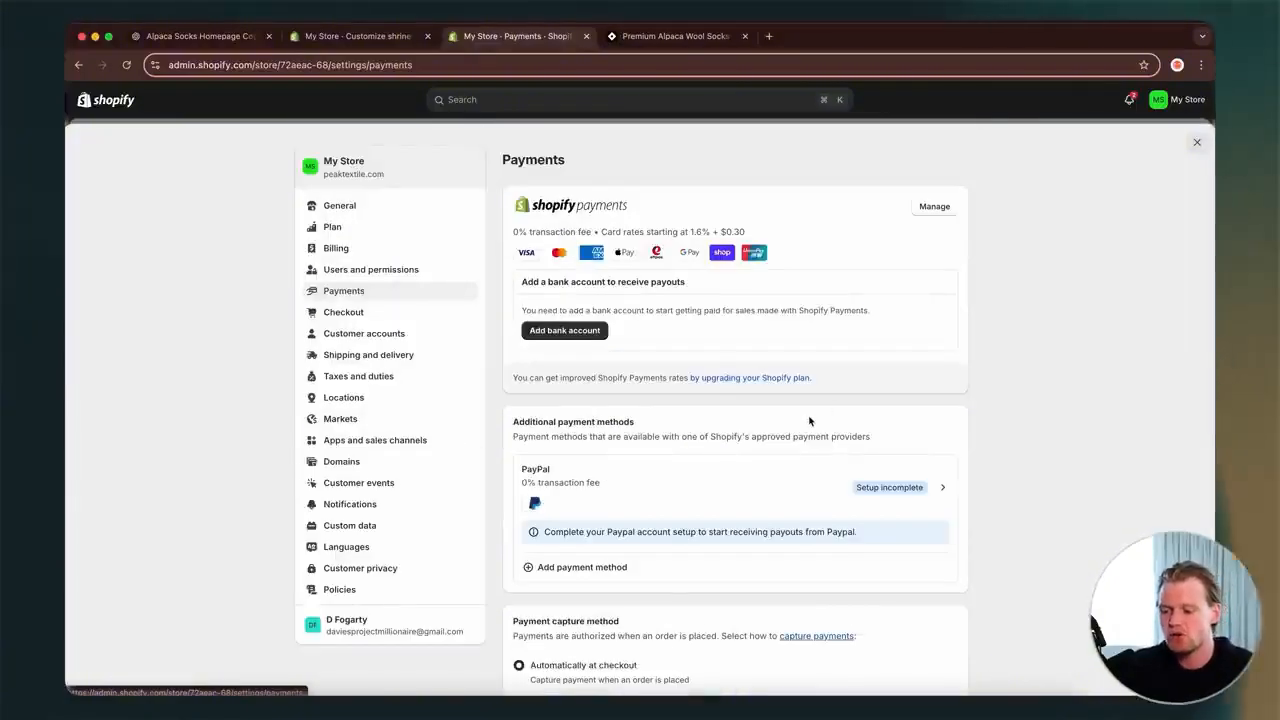
# - Check the account connected to PayPal Express Checkout and deactivate PayPal Express Checkout
pyautogui.click(809, 491)
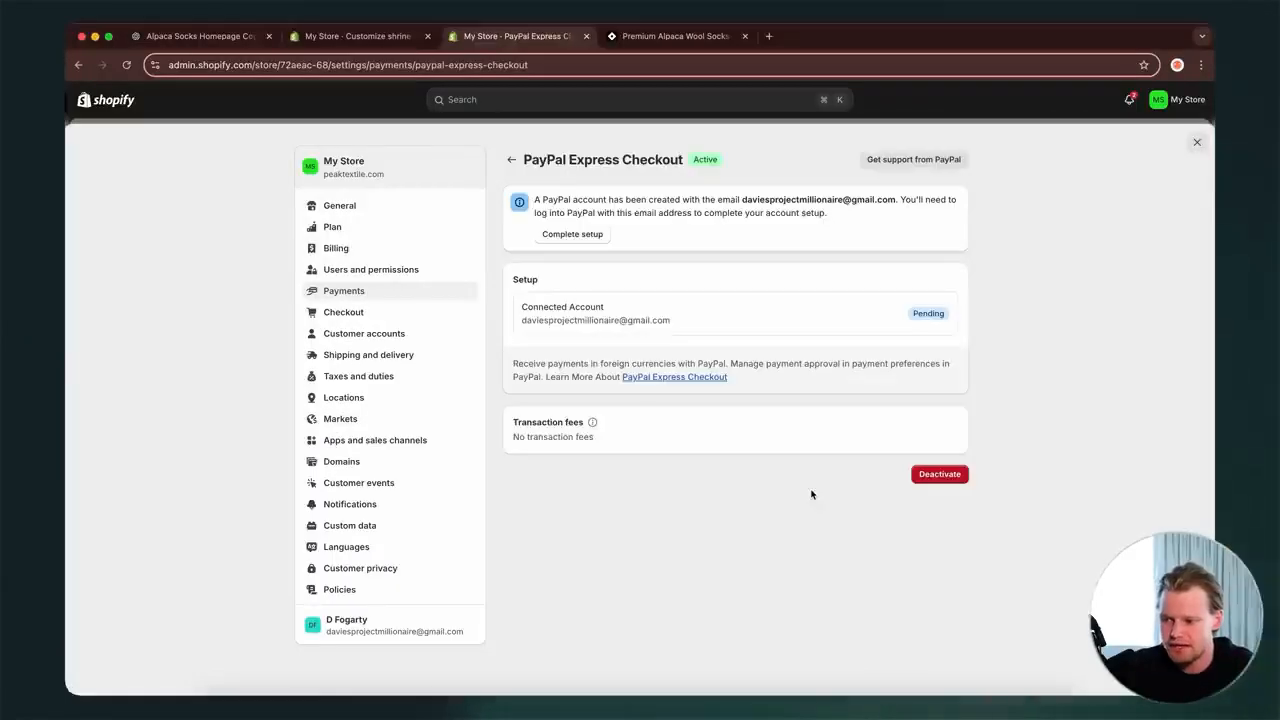
pyautogui.moveTo(682, 322); pyautogui.dragTo(506, 322)
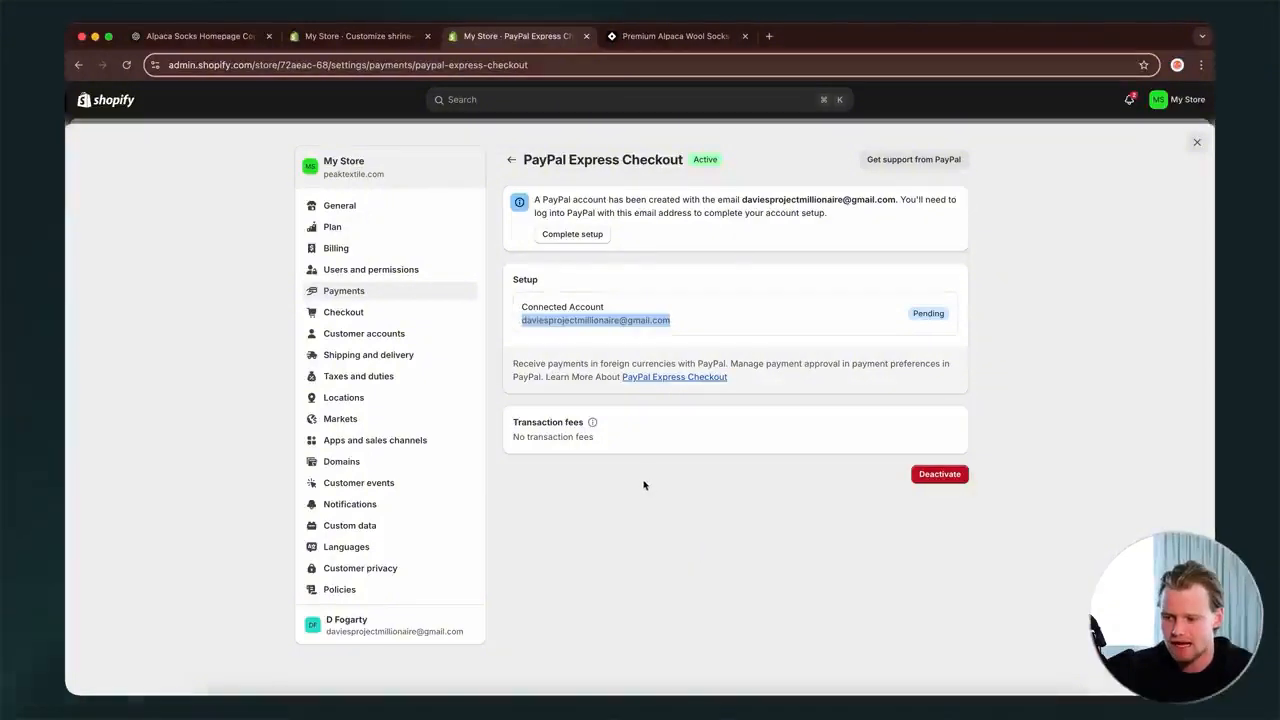
pyautogui.click(940, 476)
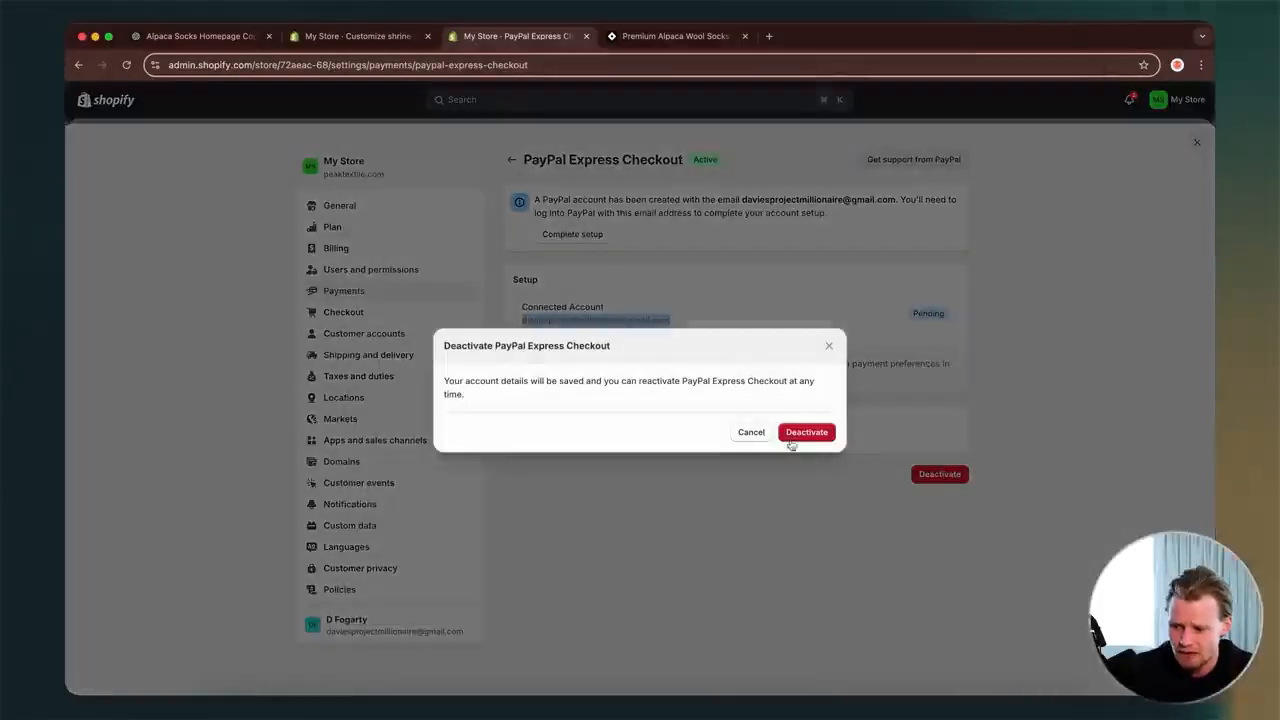
pyautogui.click(799, 440)
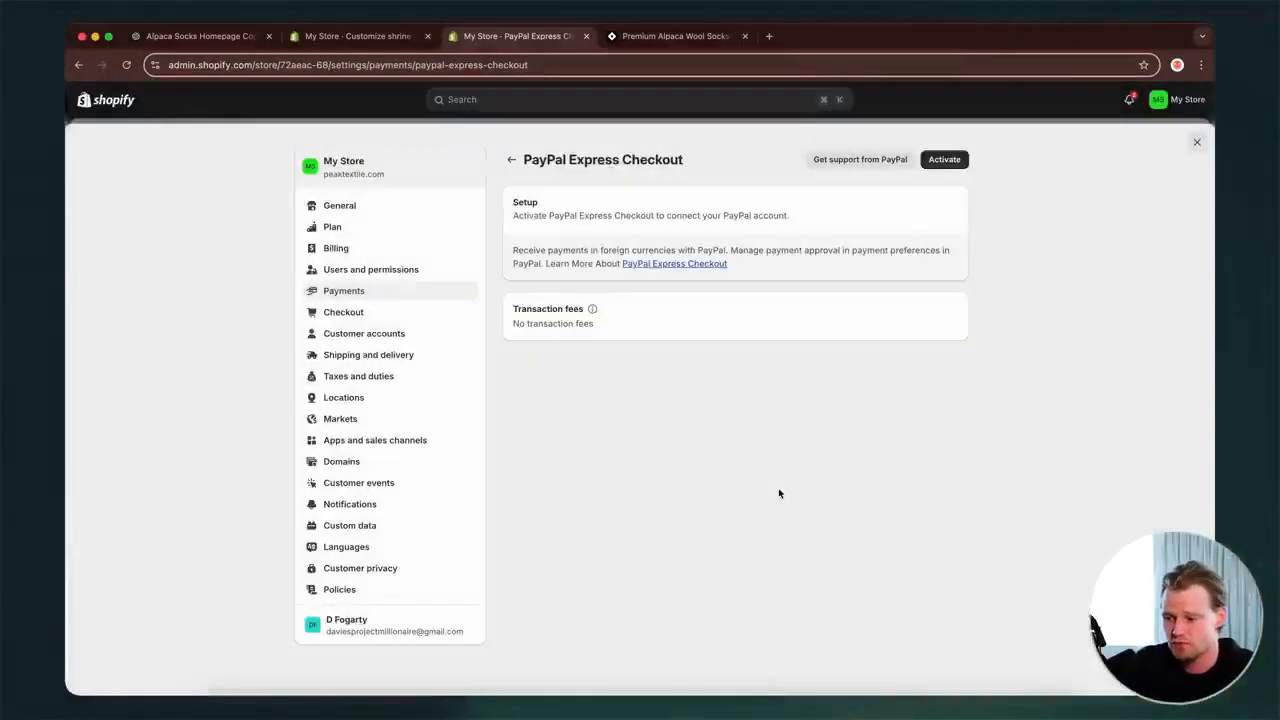
# - Look at the PayPal account connection page for Express Checkout, close it, and review the store's payment settings again
pyautogui.click(943, 160)
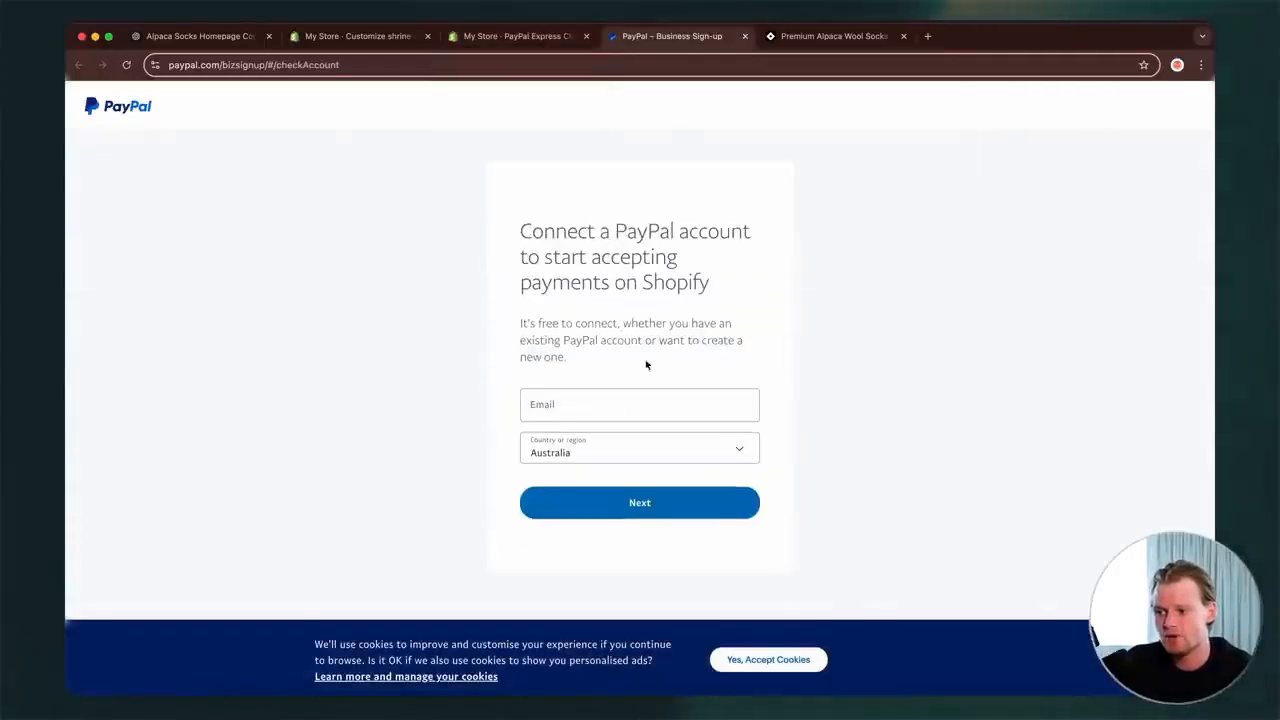
pyautogui.click(743, 37)
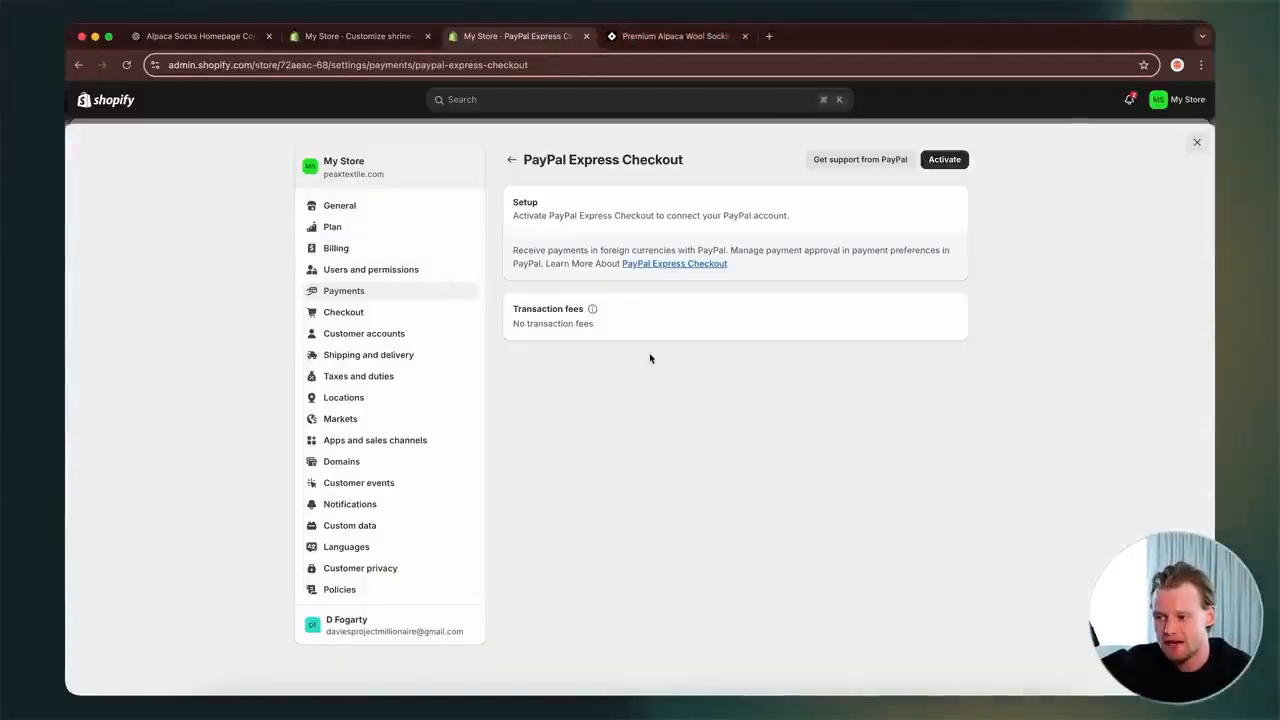
pyautogui.click(514, 161)
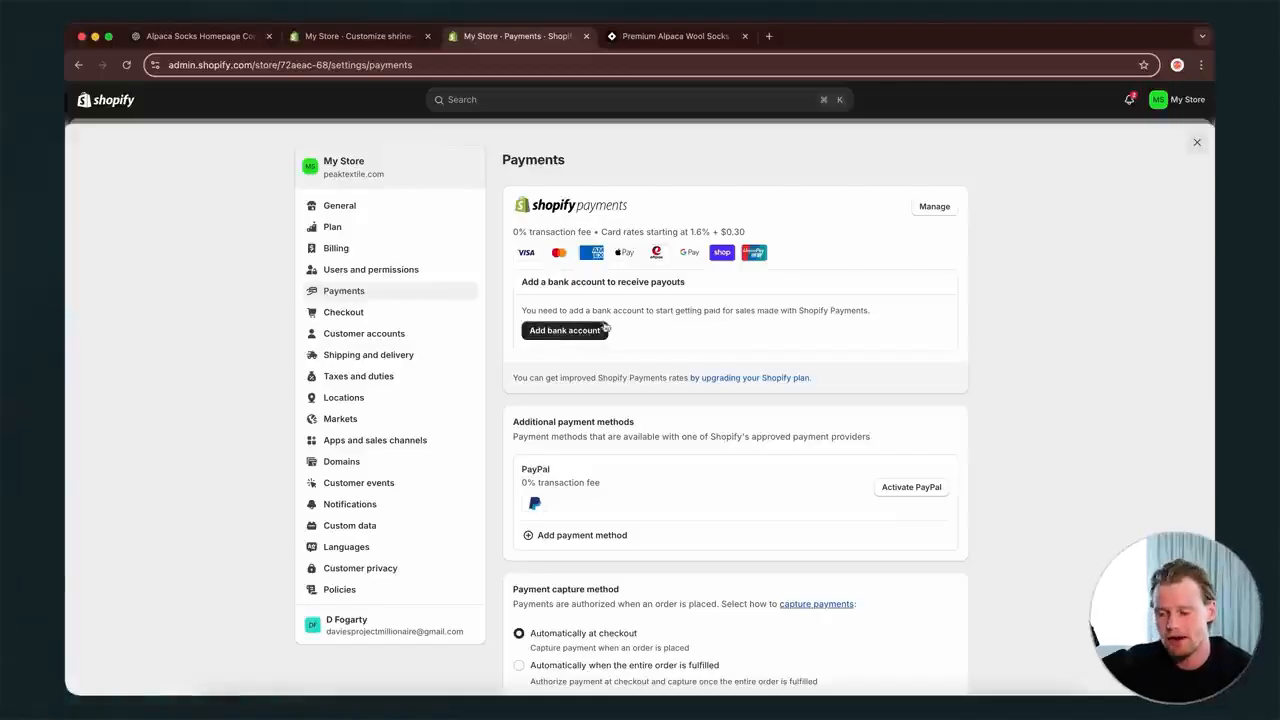
pyautogui.scroll(-1, 594, 330)
pyautogui.scroll(1, 598, 305)
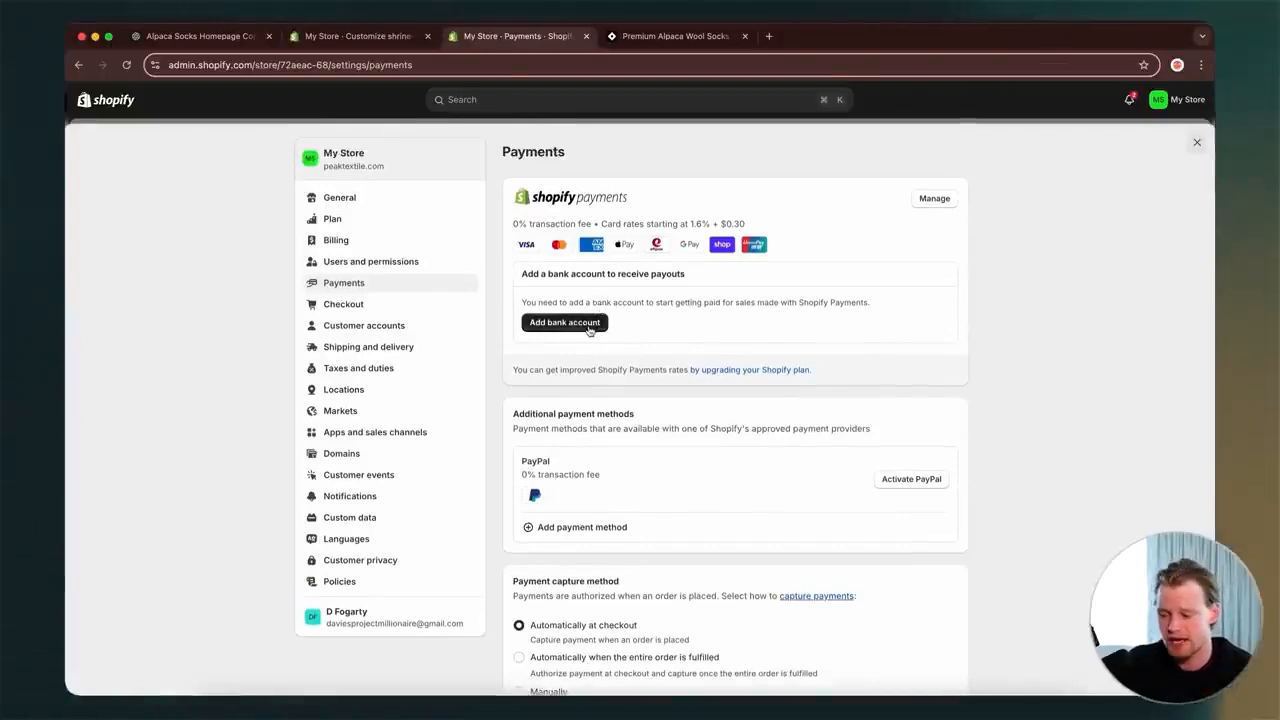
pyautogui.scroll(-1, 541, 416)
pyautogui.scroll(-8, 541, 418)
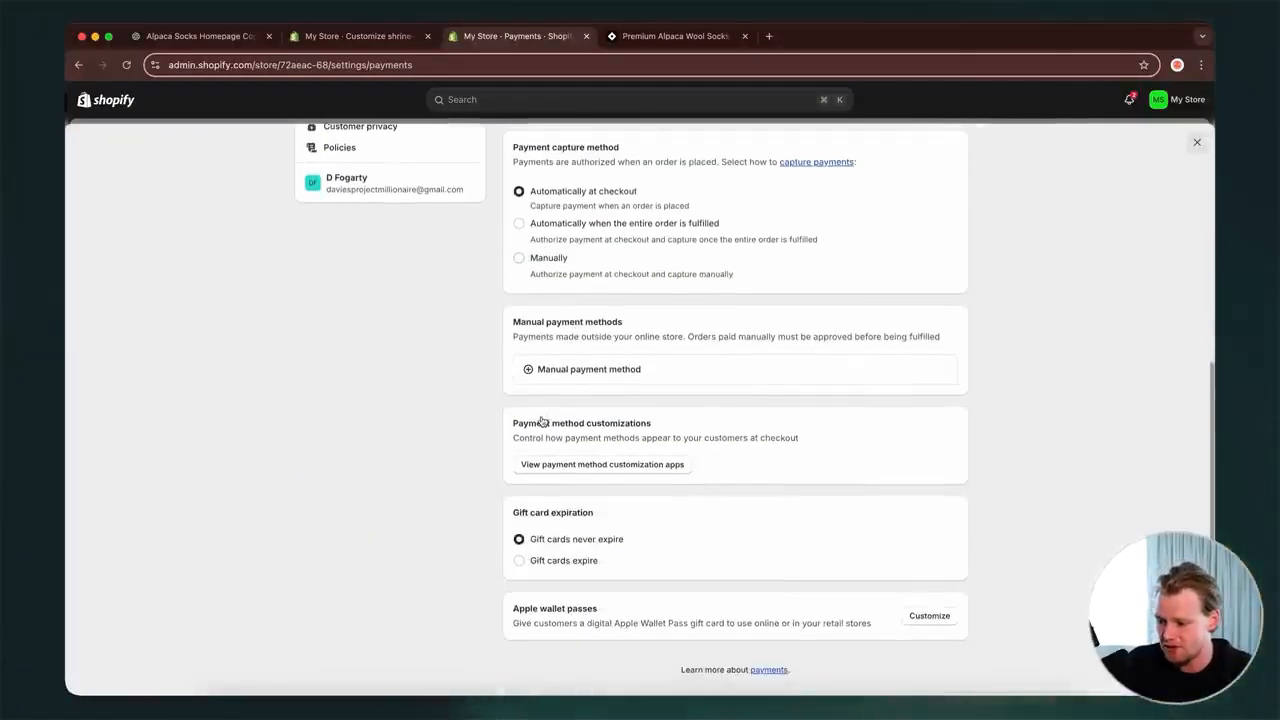
pyautogui.scroll(8, 541, 420)
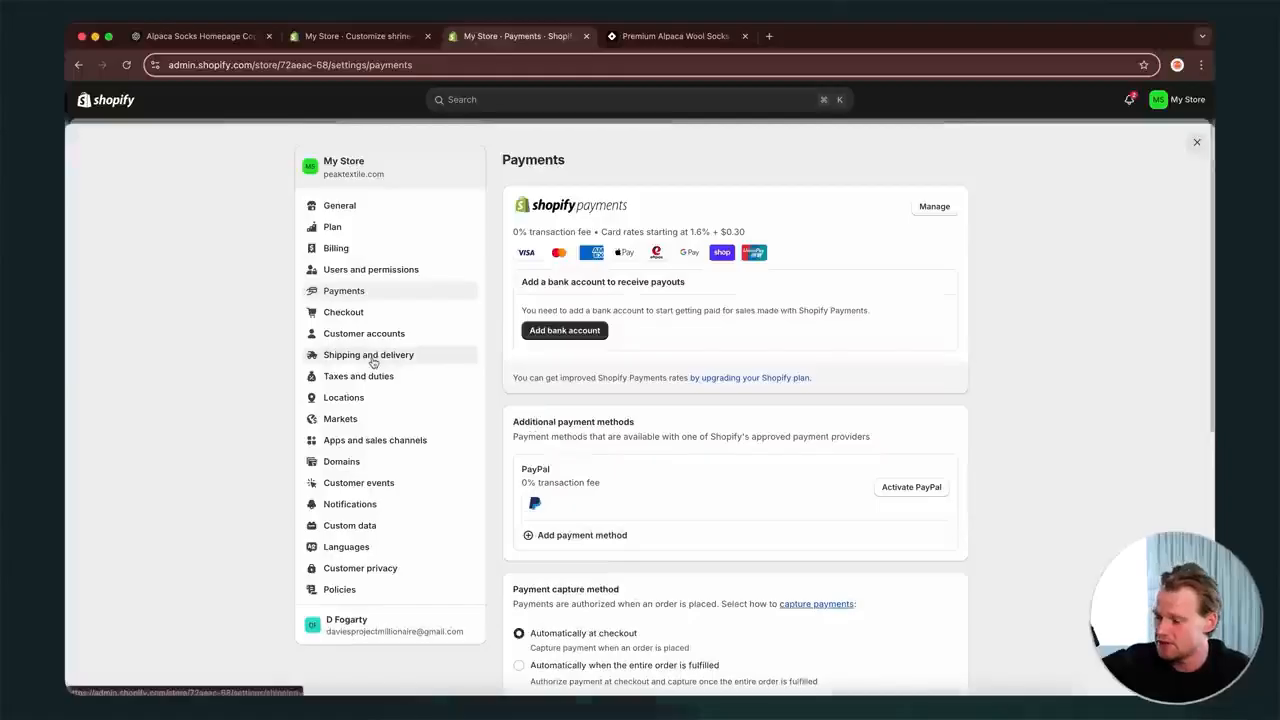
# - In the checkout settings, change the customer full name option to require first and last name
pyautogui.click(404, 315)
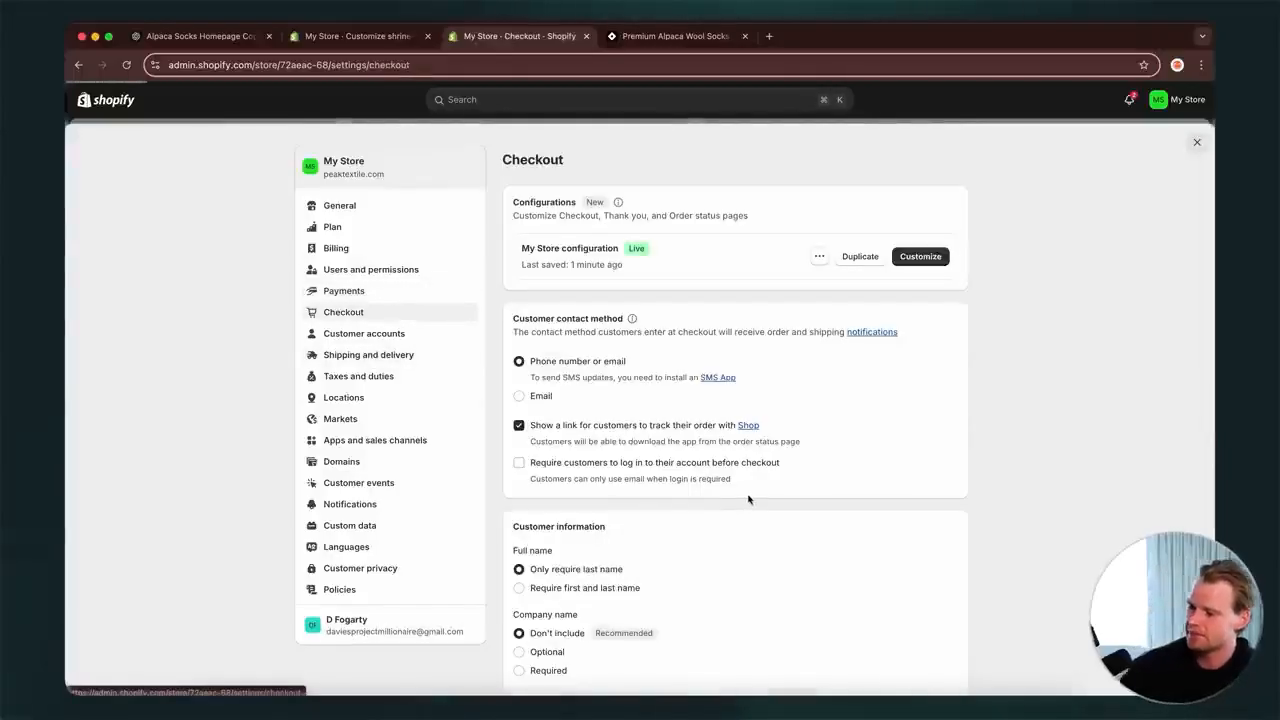
pyautogui.scroll(-1, 751, 493)
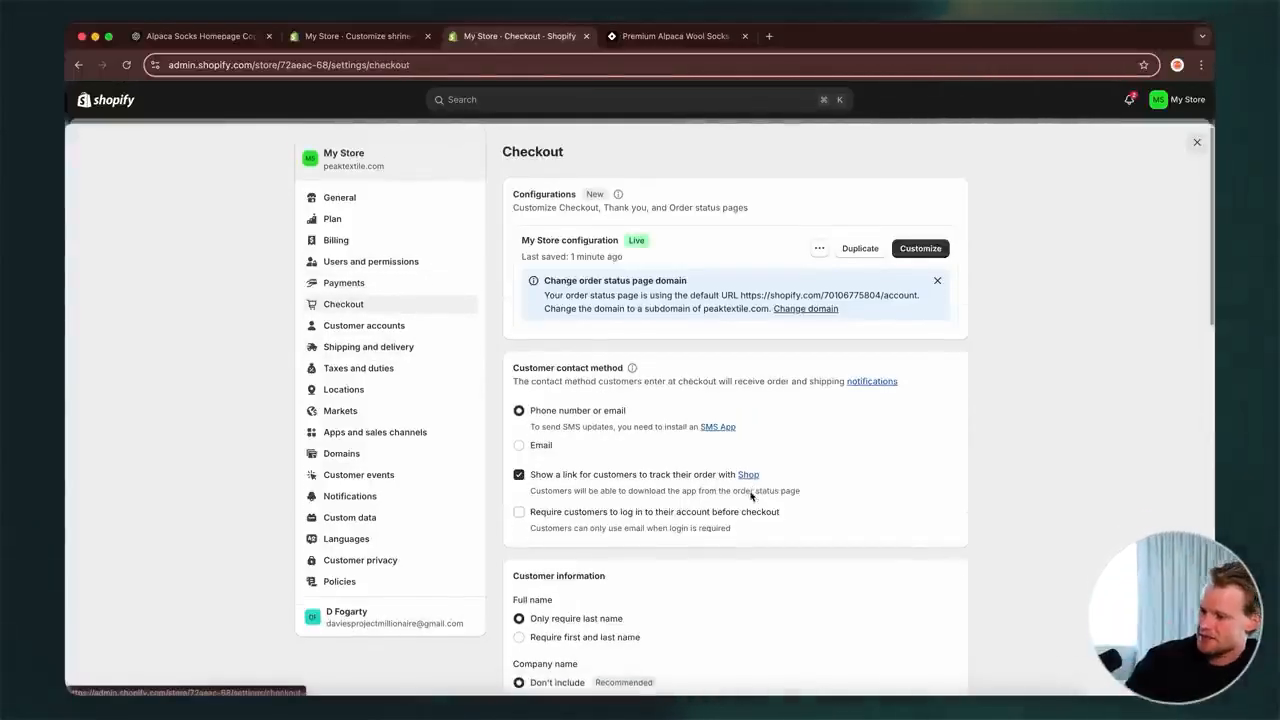
pyautogui.scroll(1, 634, 380)
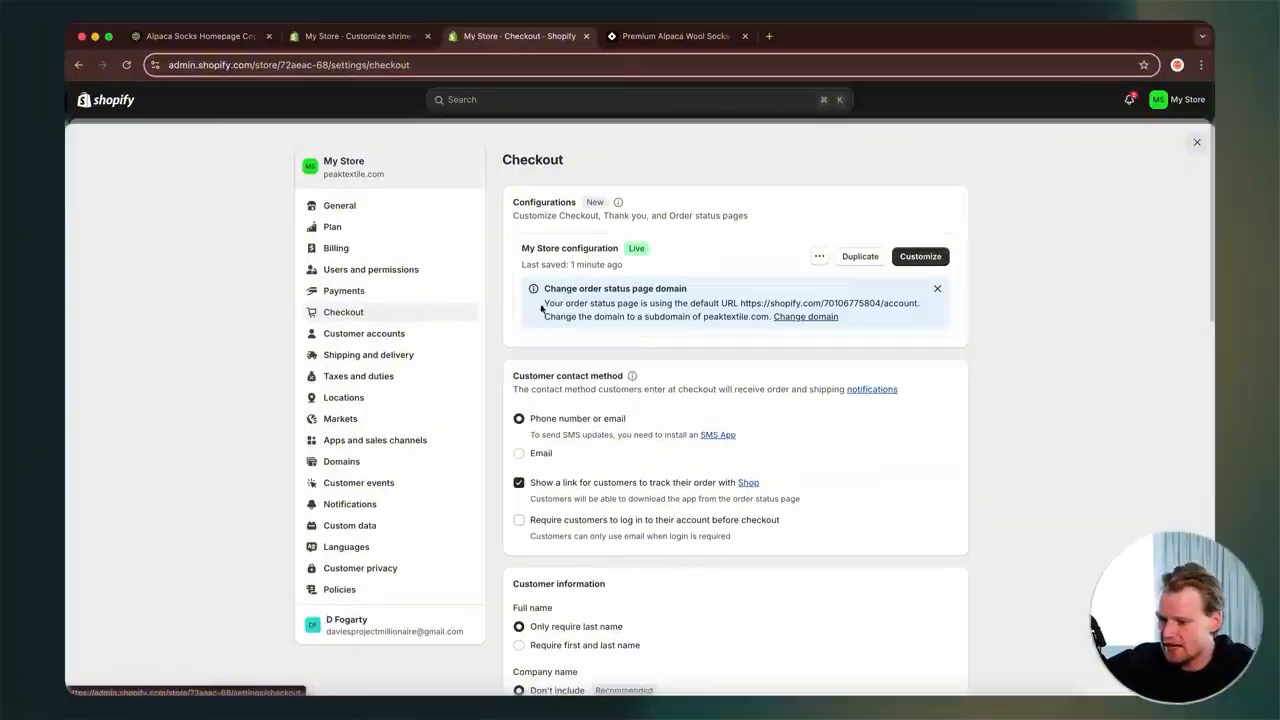
pyautogui.scroll(-2, 634, 380)
pyautogui.scroll(-5, 634, 380)
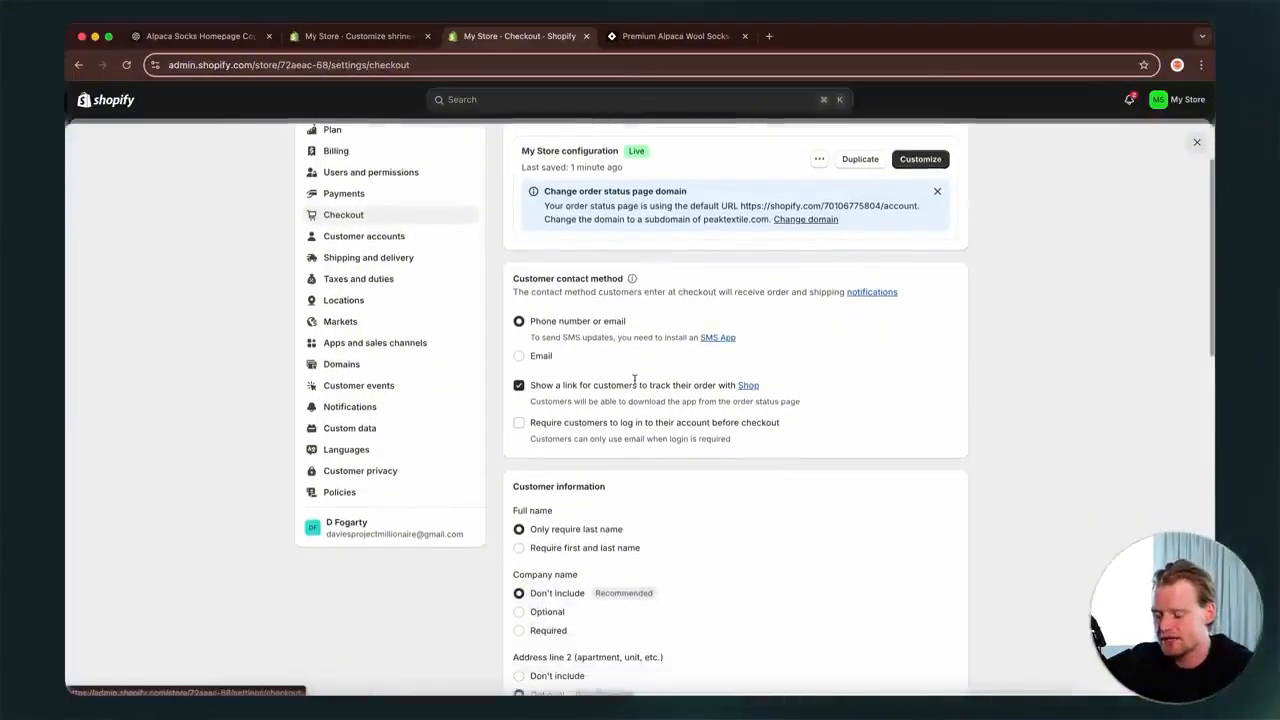
pyautogui.scroll(-2, 634, 383)
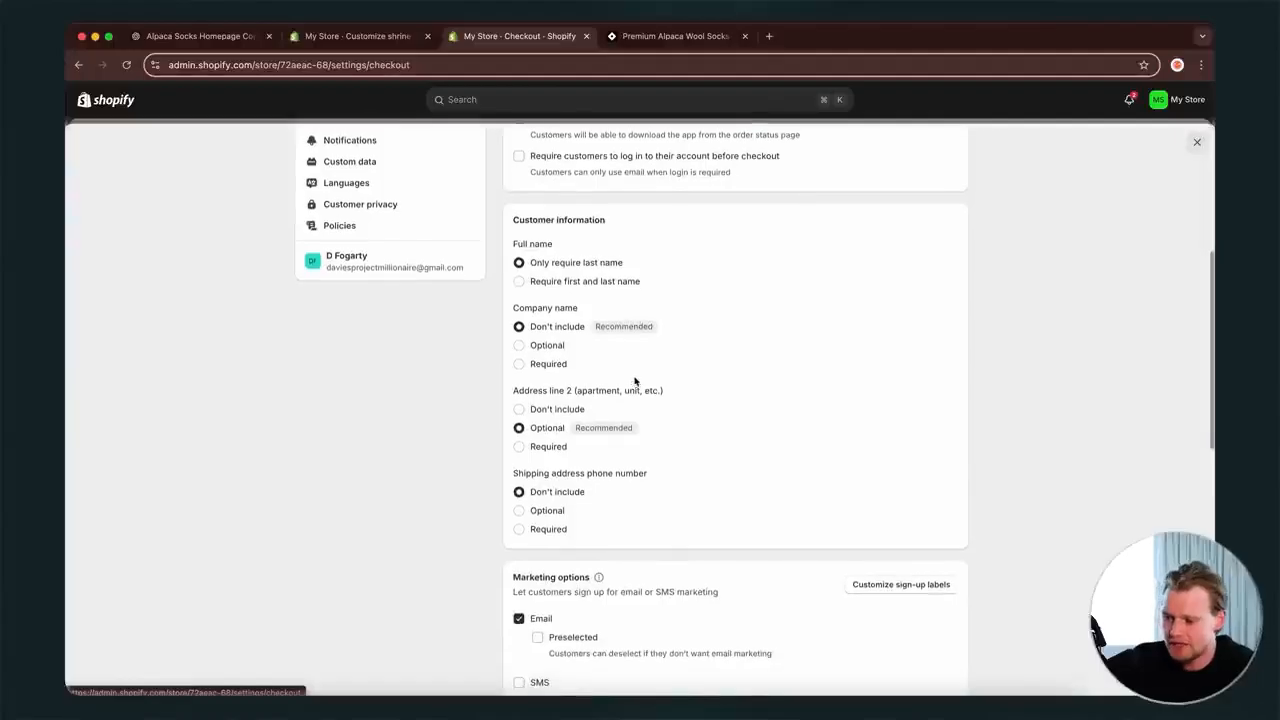
pyautogui.click(561, 283)
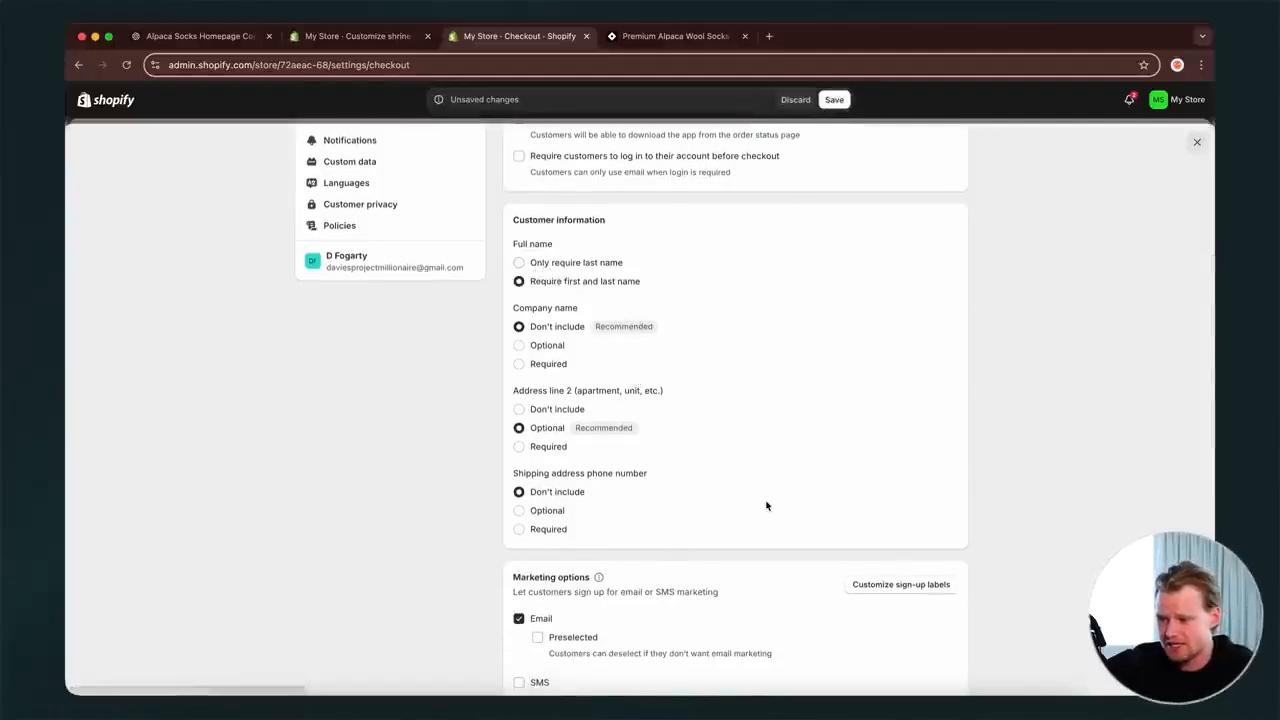
# - Make the shipping address phone number required in the customer information settings
pyautogui.scroll(-2, 766, 505)
pyautogui.scroll(-2, 766, 505)
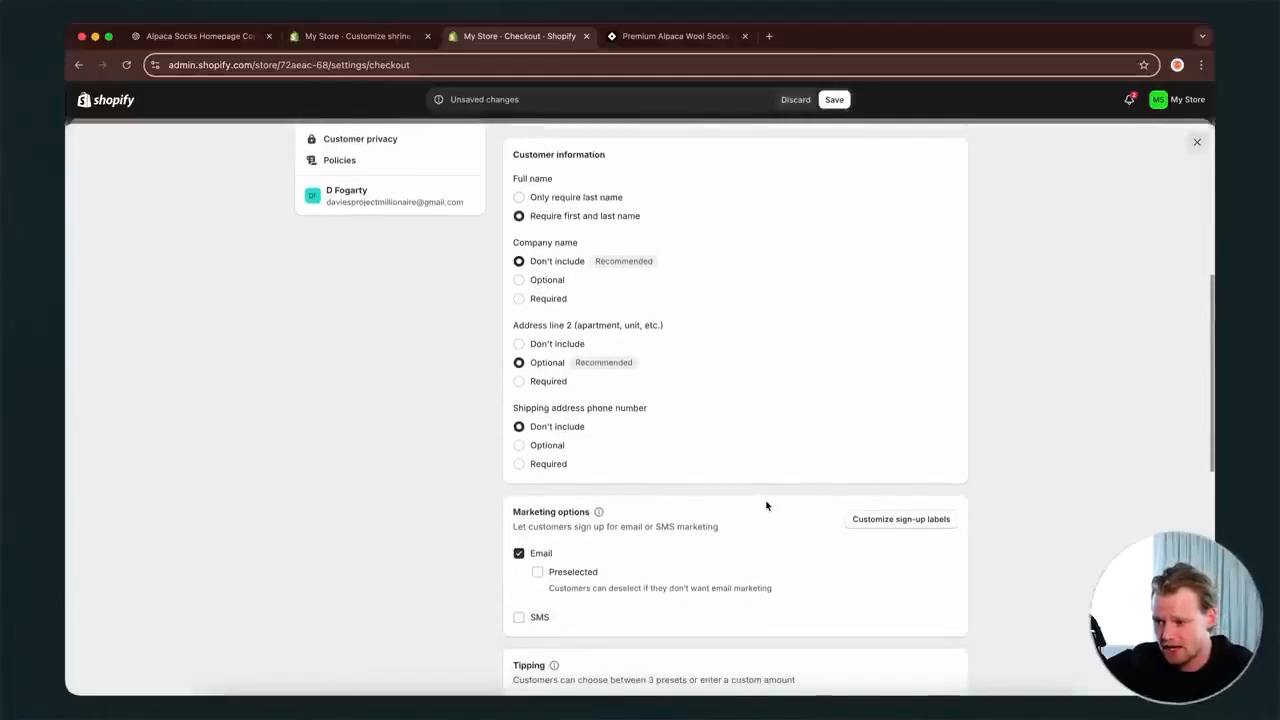
pyautogui.scroll(1, 581, 410)
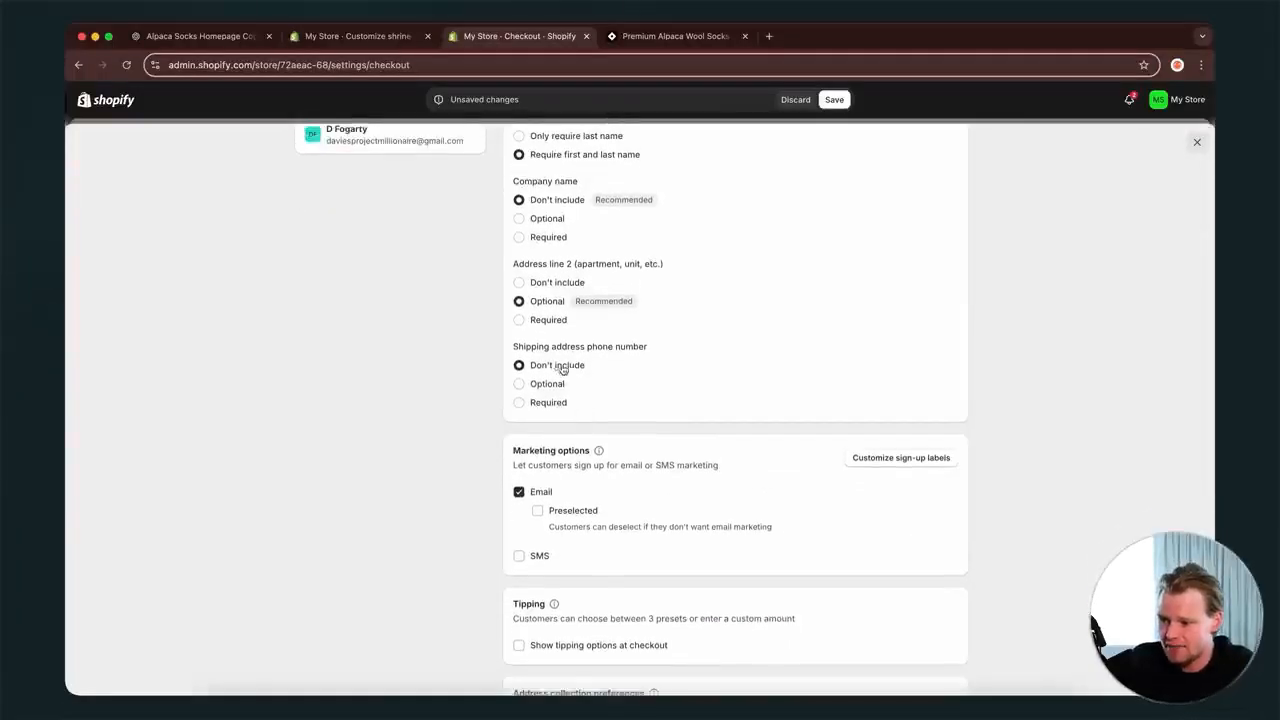
pyautogui.click(524, 404)
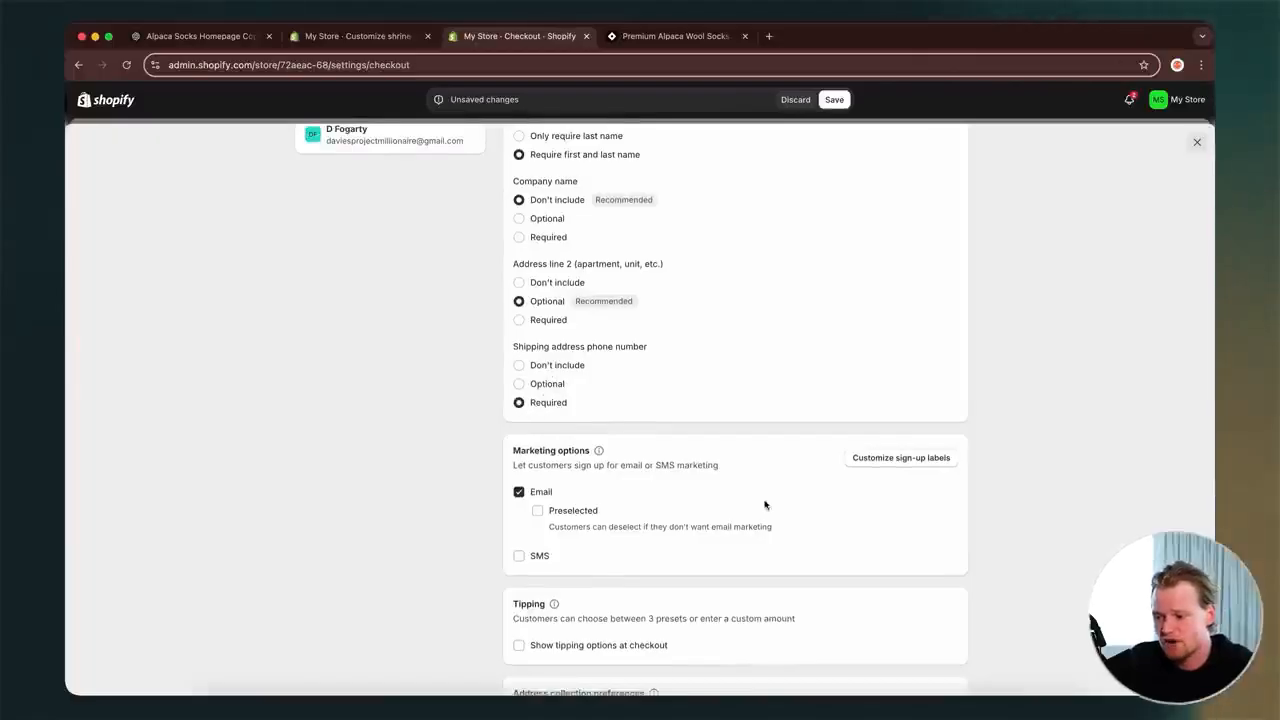
# - Review the remaining checkout options, including marketing, tipping, address collection and checkout rules, and save the checkout settings
pyautogui.scroll(3, 697, 359)
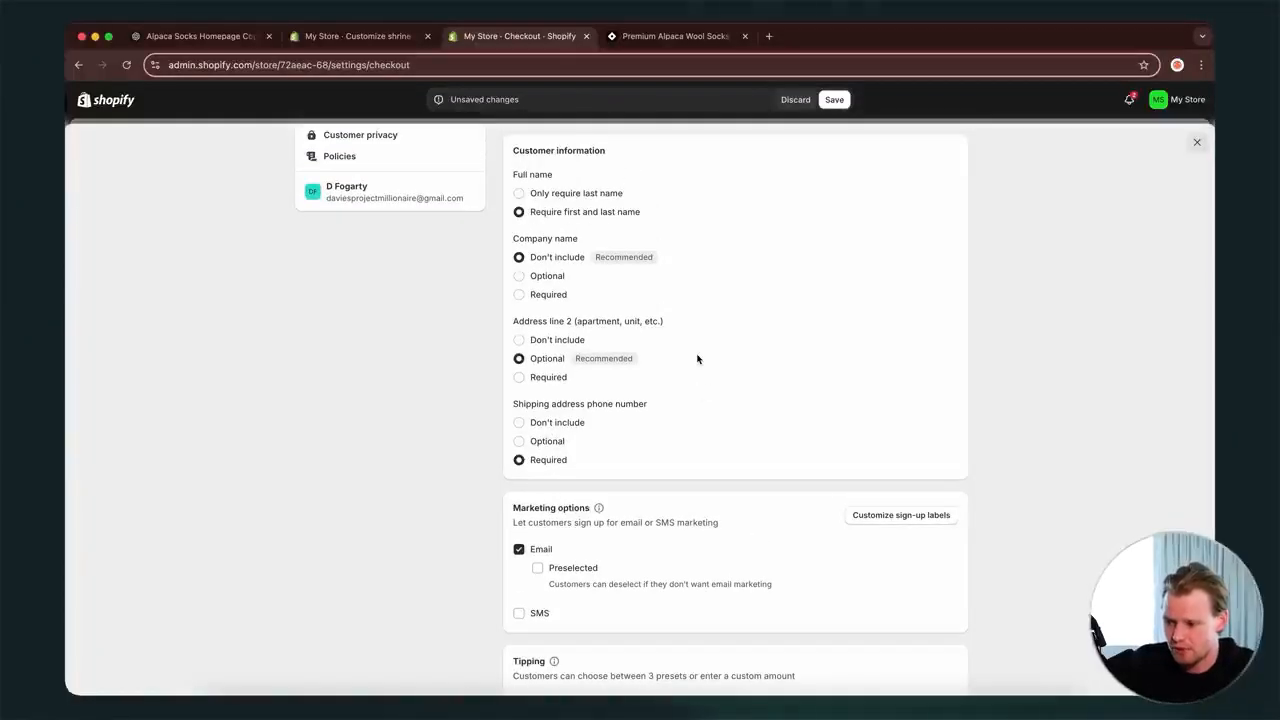
pyautogui.scroll(1, 697, 359)
pyautogui.scroll(-2, 697, 359)
pyautogui.scroll(-2, 697, 359)
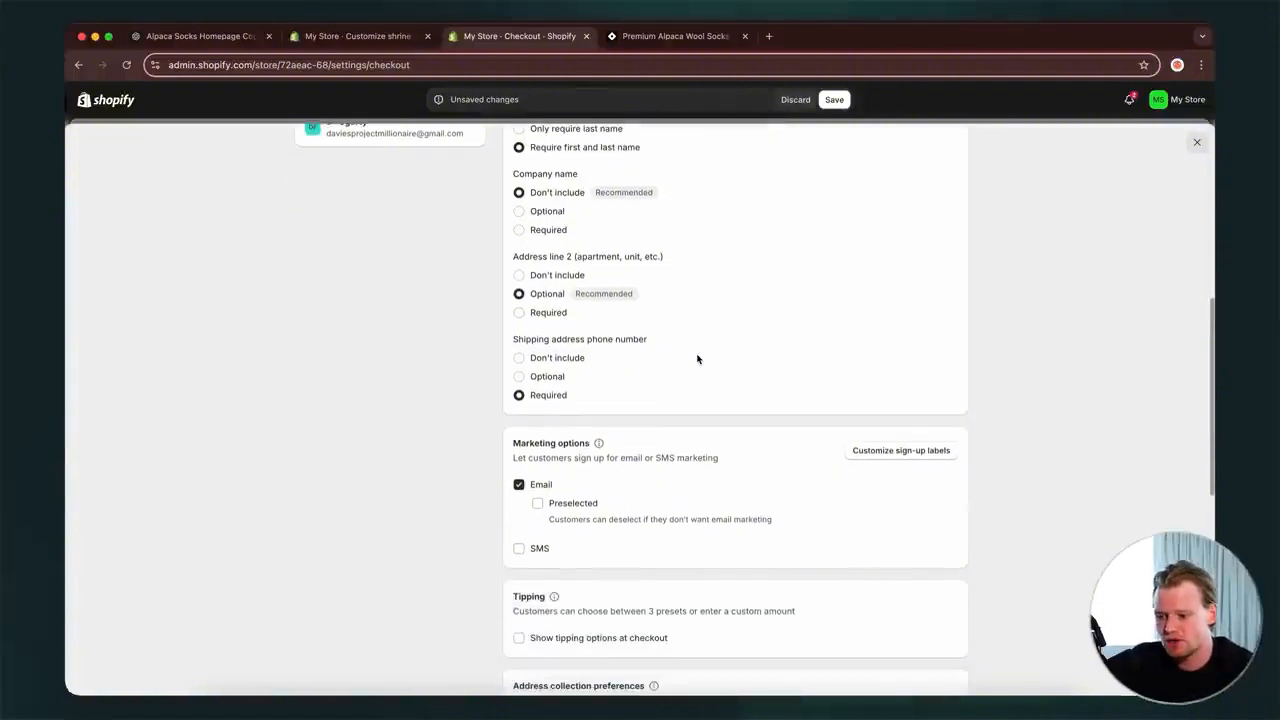
pyautogui.scroll(2, 697, 359)
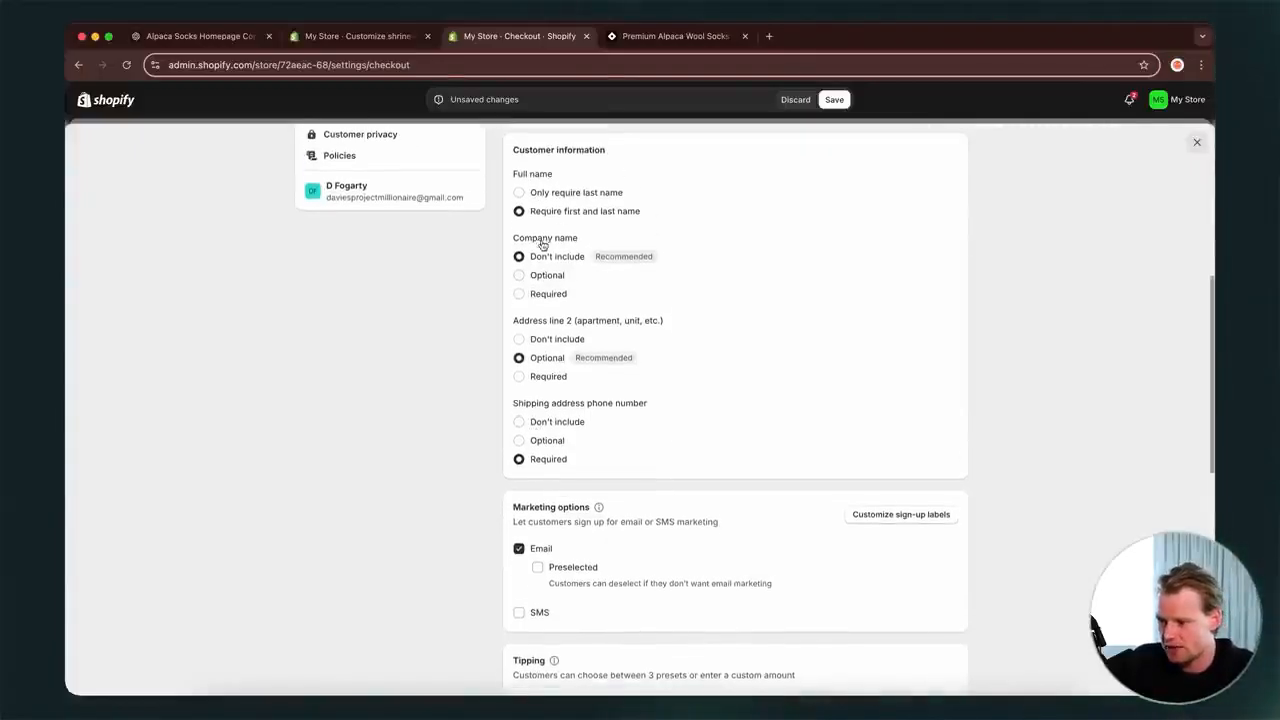
pyautogui.scroll(1, 540, 238)
pyautogui.scroll(-2, 603, 200)
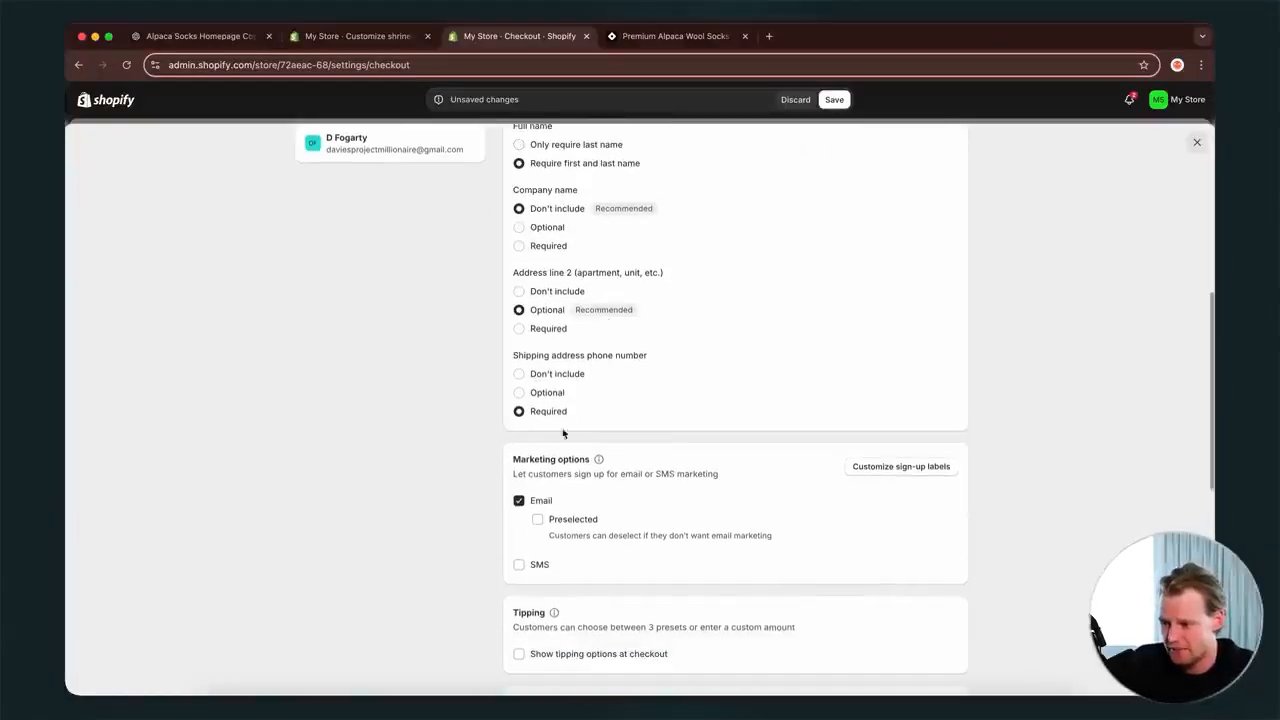
pyautogui.scroll(-5, 557, 372)
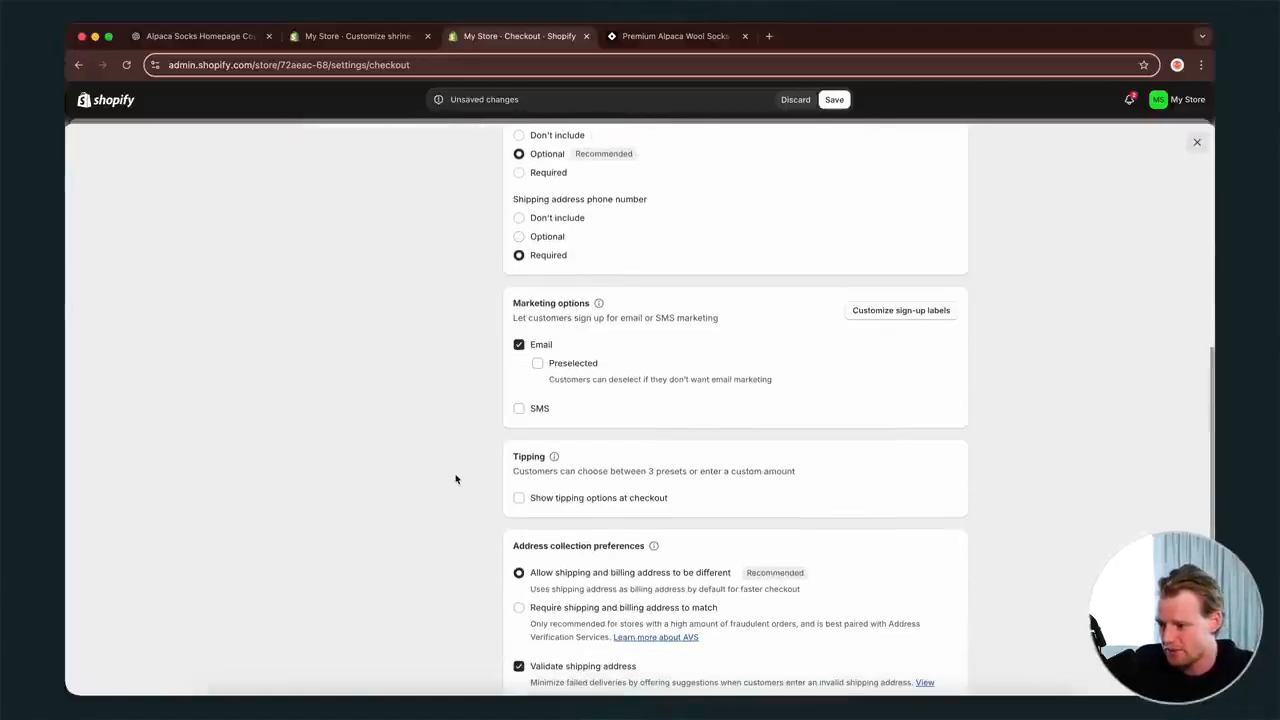
pyautogui.scroll(-2, 479, 351)
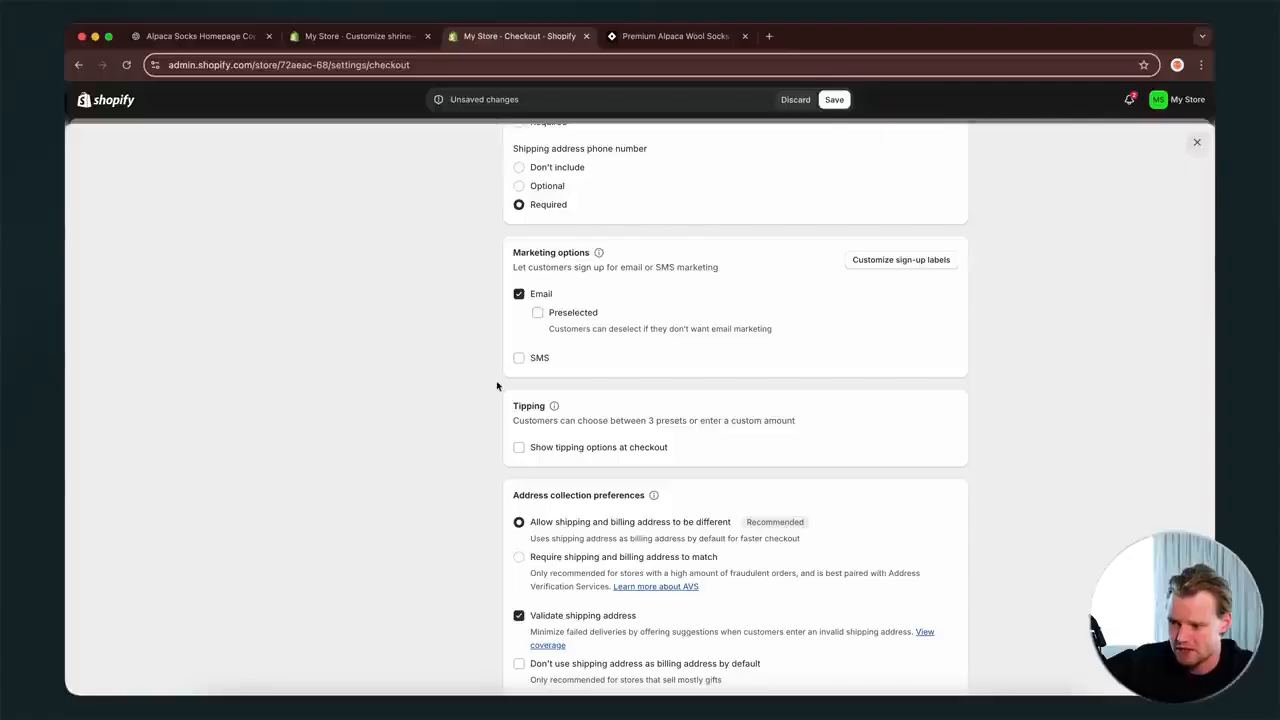
pyautogui.scroll(-8, 525, 366)
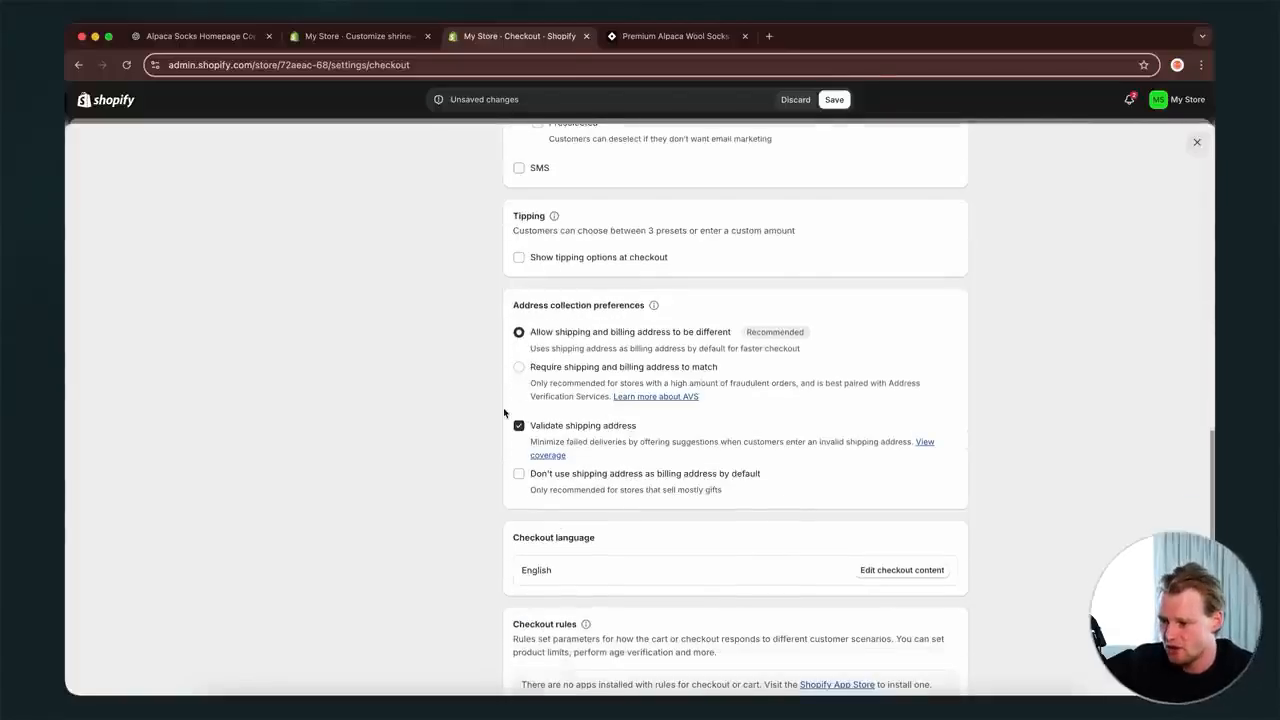
pyautogui.scroll(-3, 397, 474)
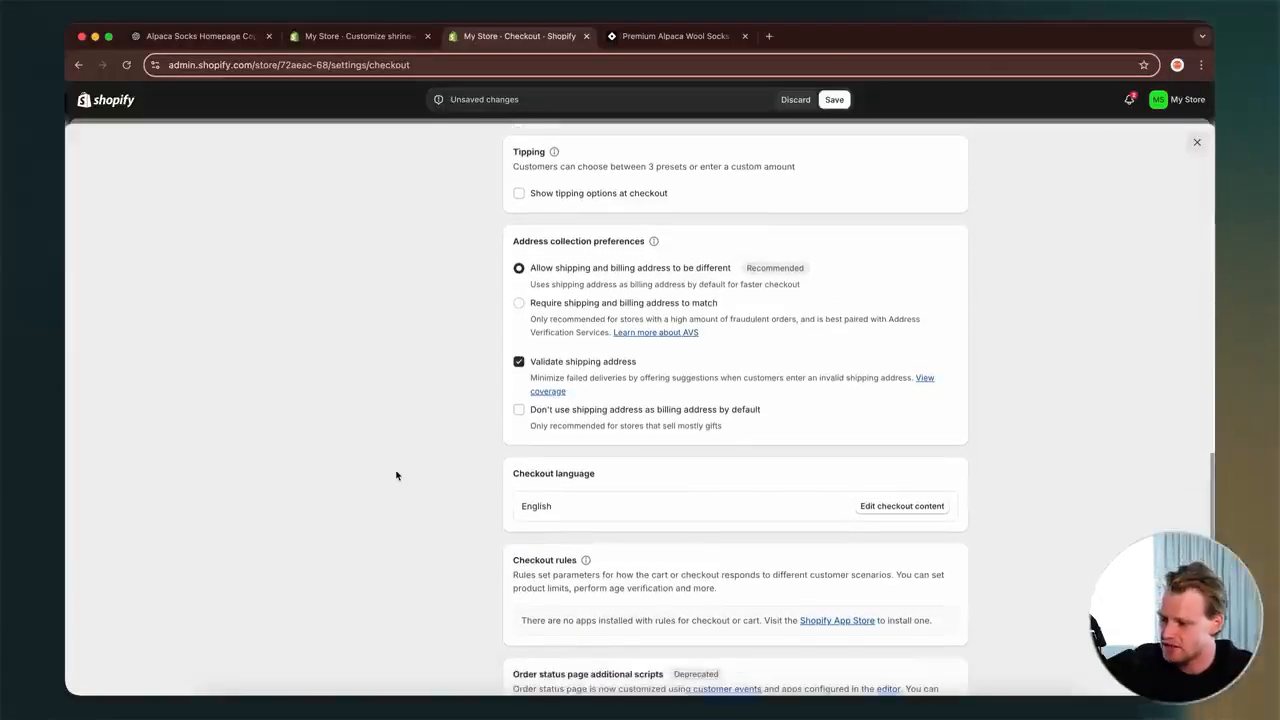
pyautogui.scroll(-3, 575, 320)
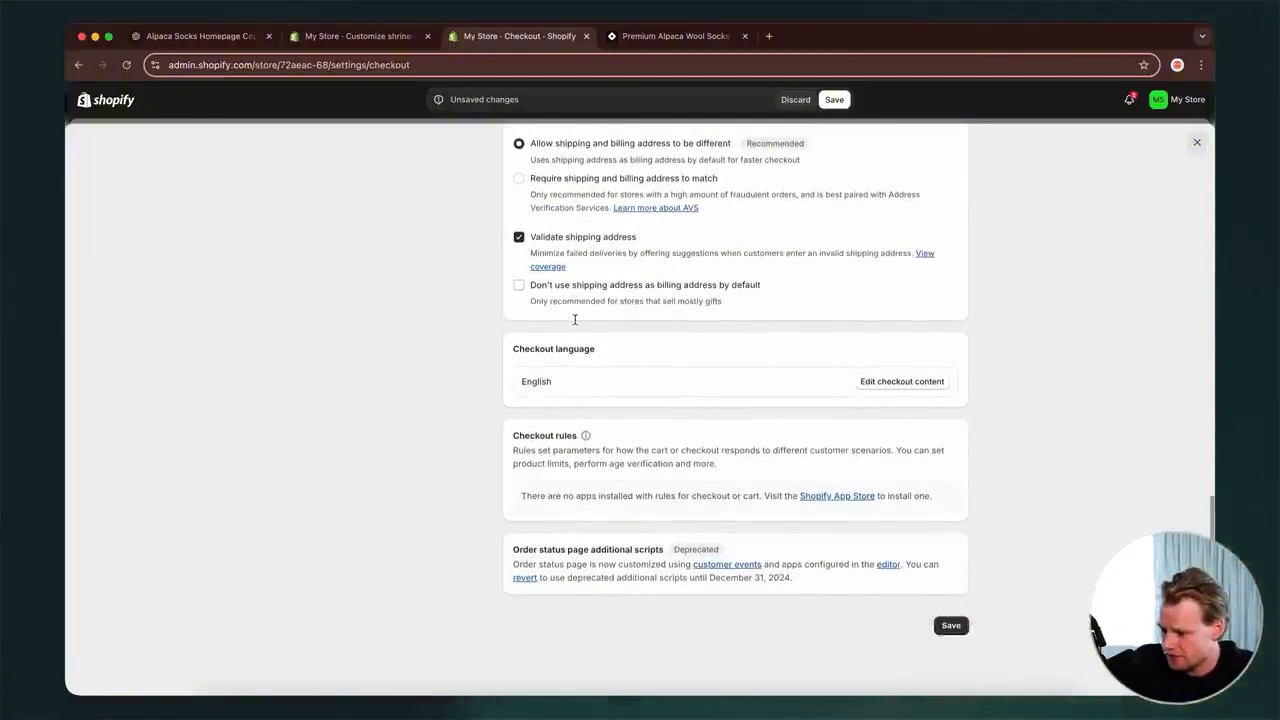
pyautogui.click(946, 616)
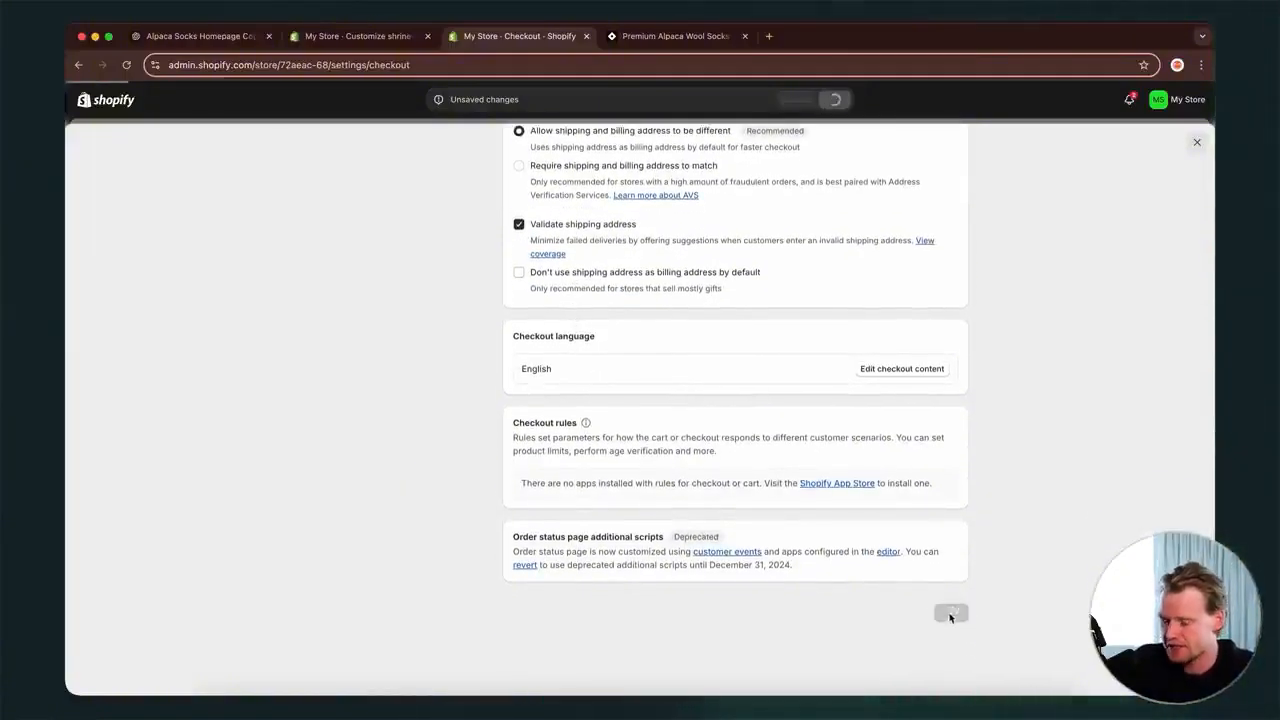
# - Review the customer accounts settings, including login links, new customer accounts and classic customer accounts
pyautogui.scroll(-1, 400, 316)
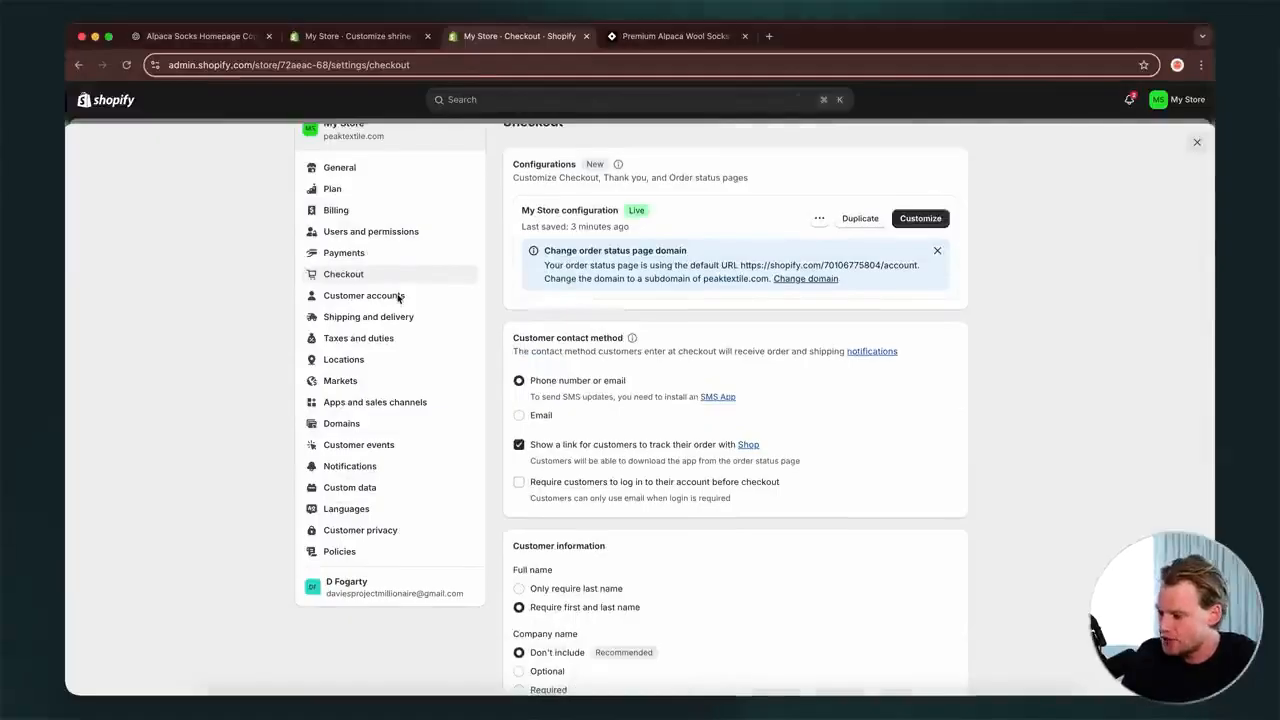
pyautogui.click(397, 300)
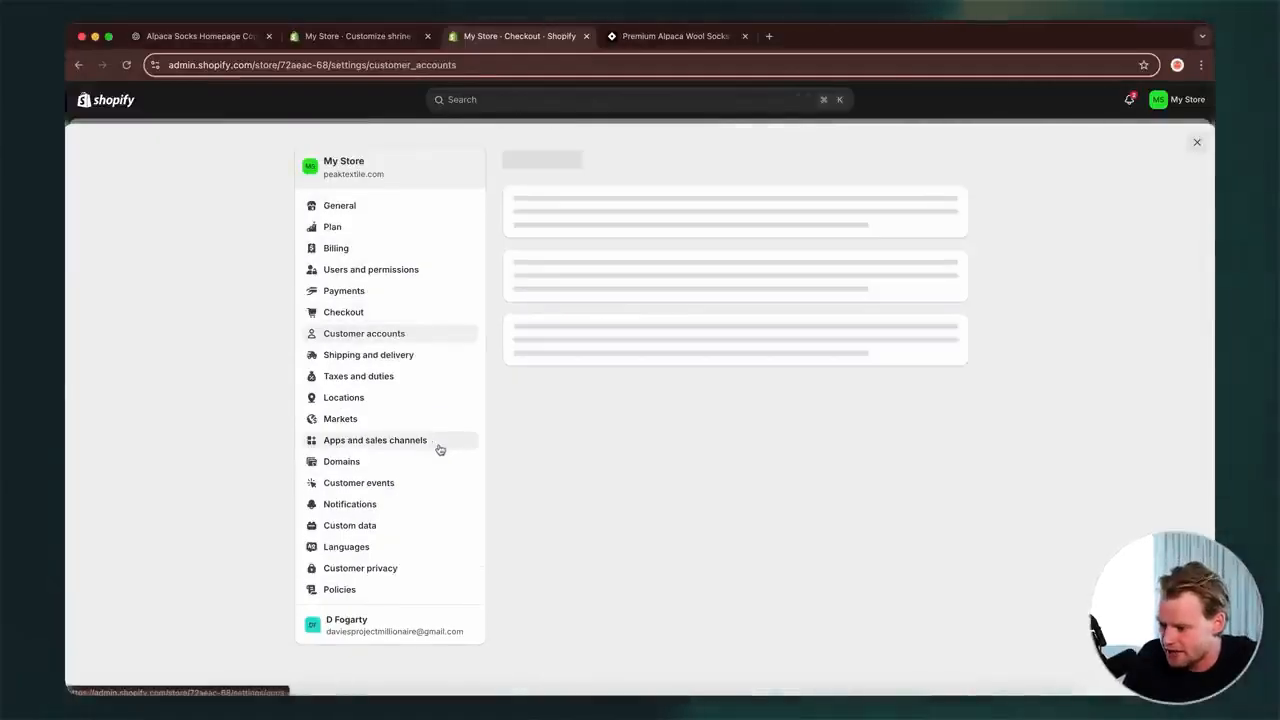
pyautogui.scroll(-3, 707, 487)
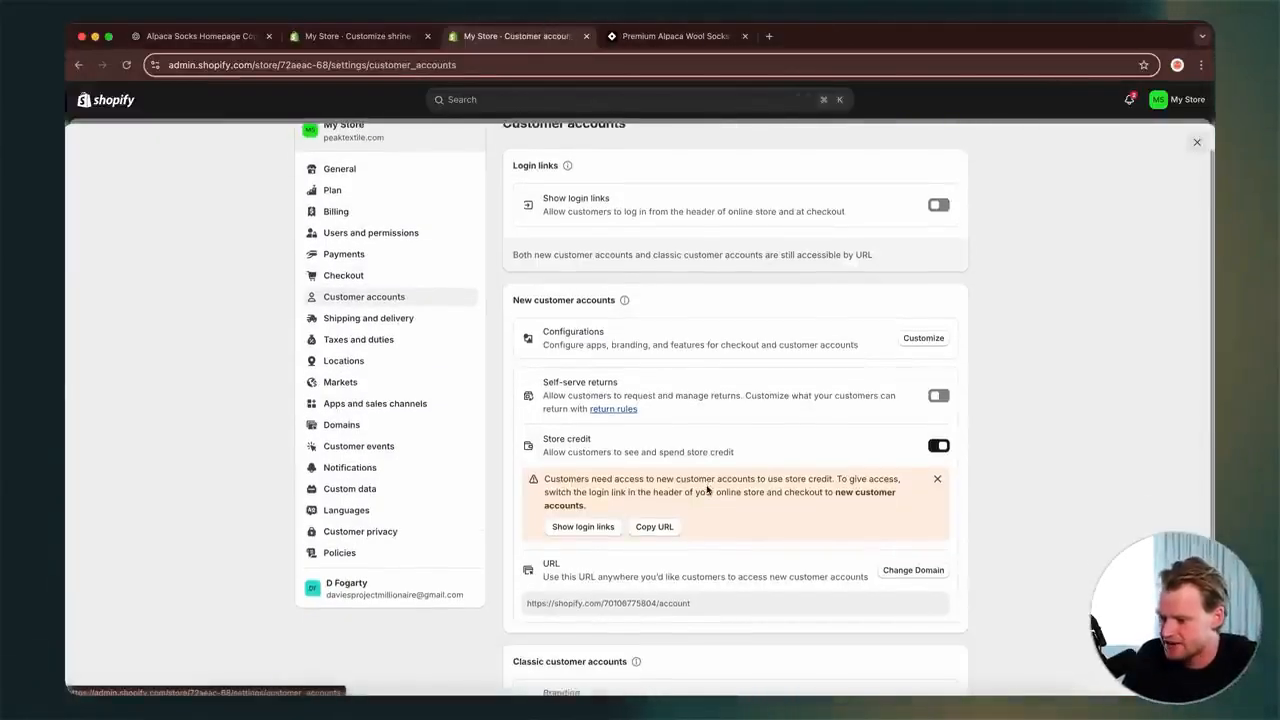
pyautogui.scroll(3, 734, 387)
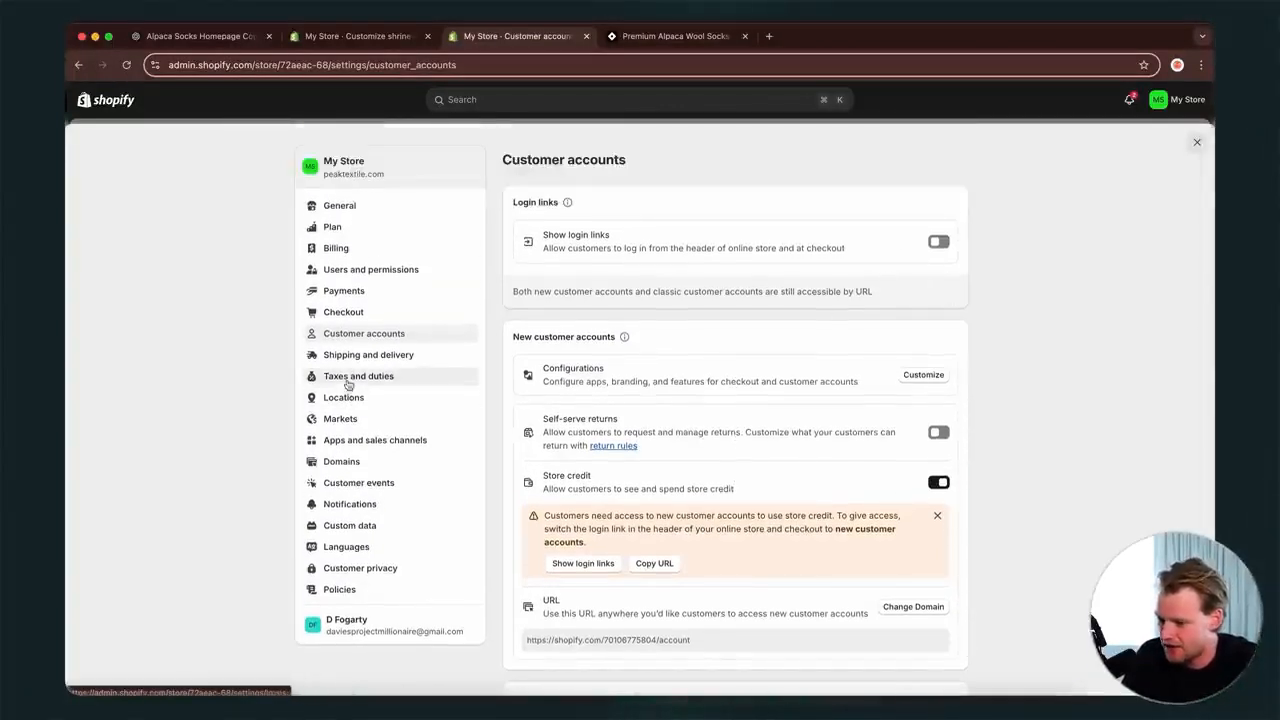
pyautogui.scroll(-5, 420, 340)
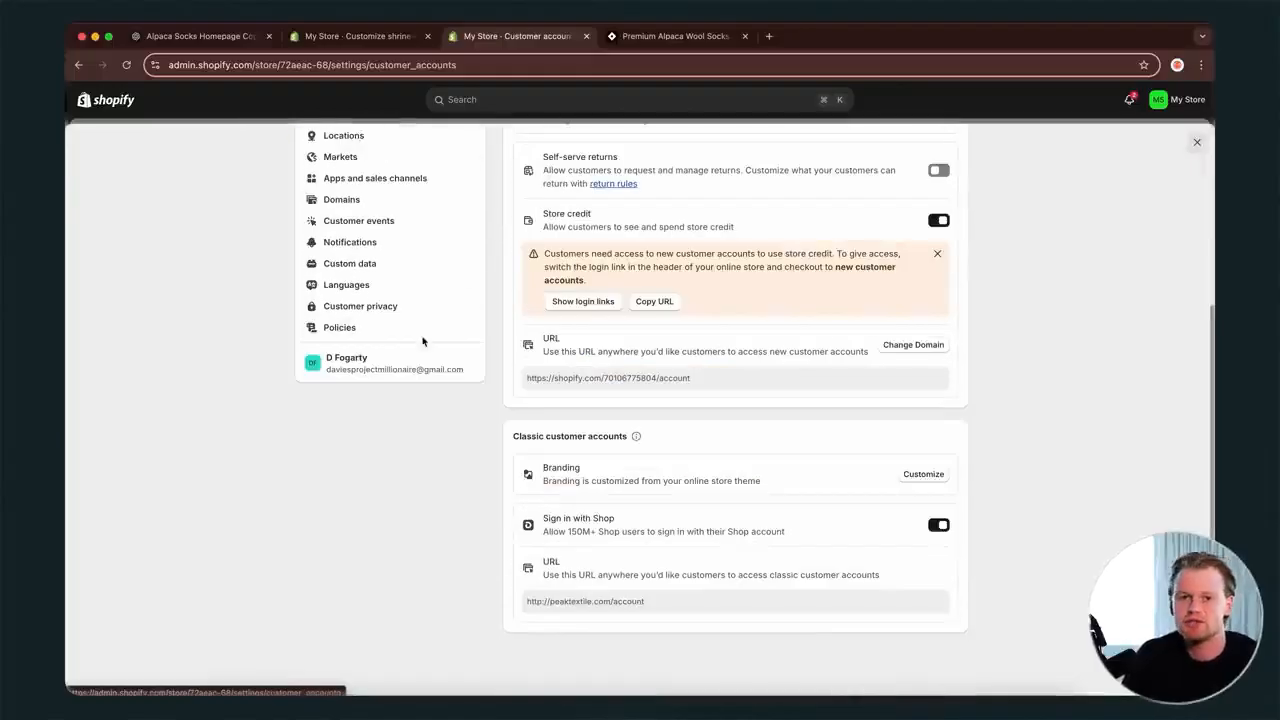
pyautogui.scroll(1, 414, 337)
pyautogui.scroll(3, 414, 336)
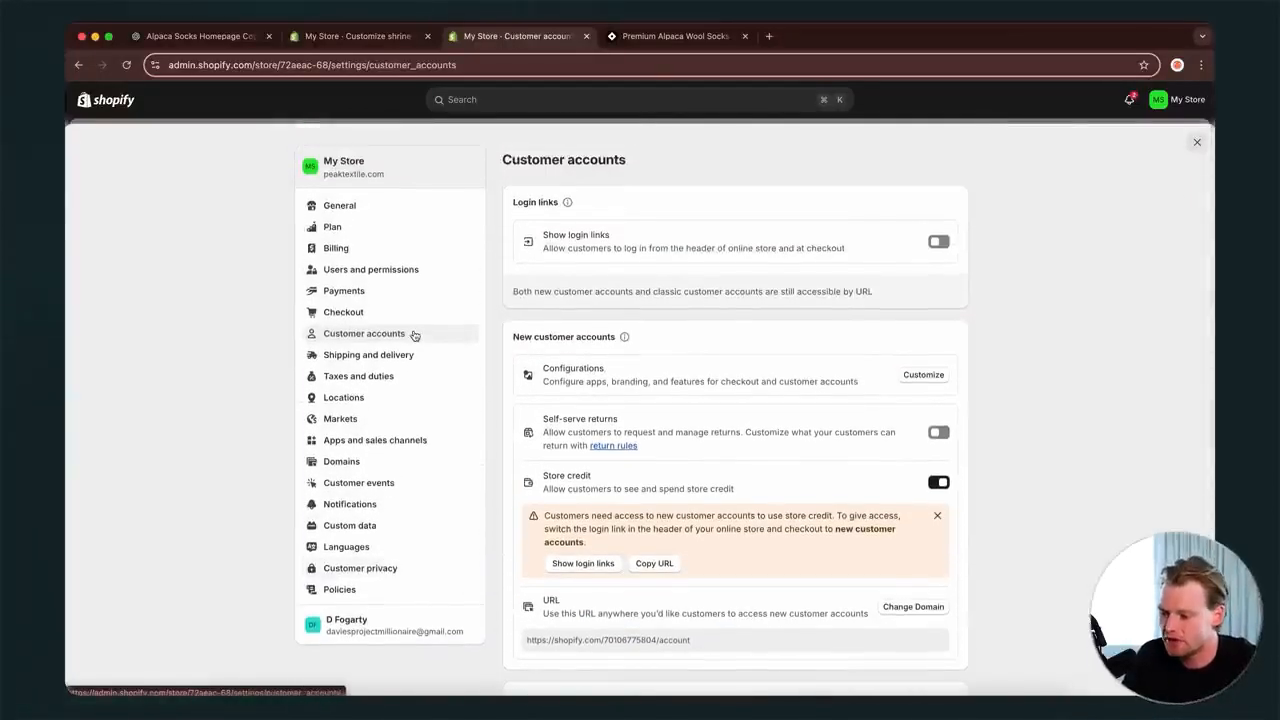
# - Open the shipping and delivery settings and look over the shipping rates, expected delivery dates and order routing
pyautogui.click(398, 355)
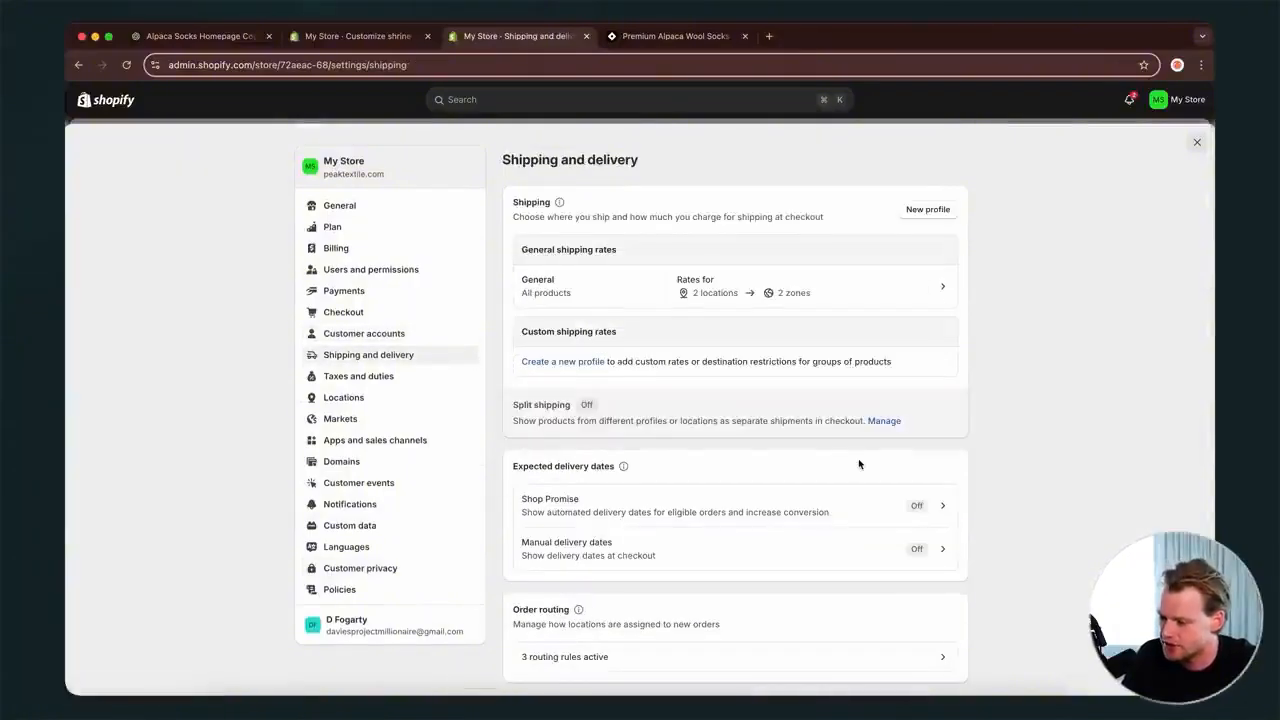
pyautogui.scroll(-1, 858, 464)
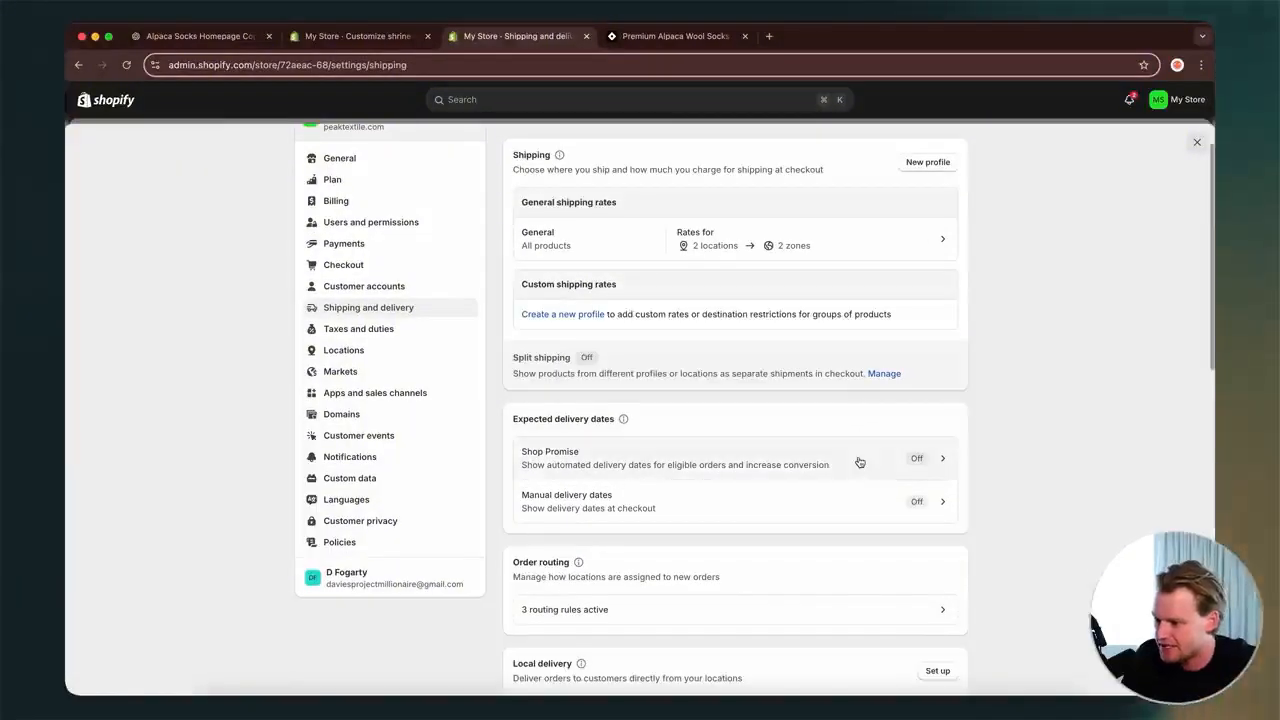
pyautogui.scroll(1, 858, 462)
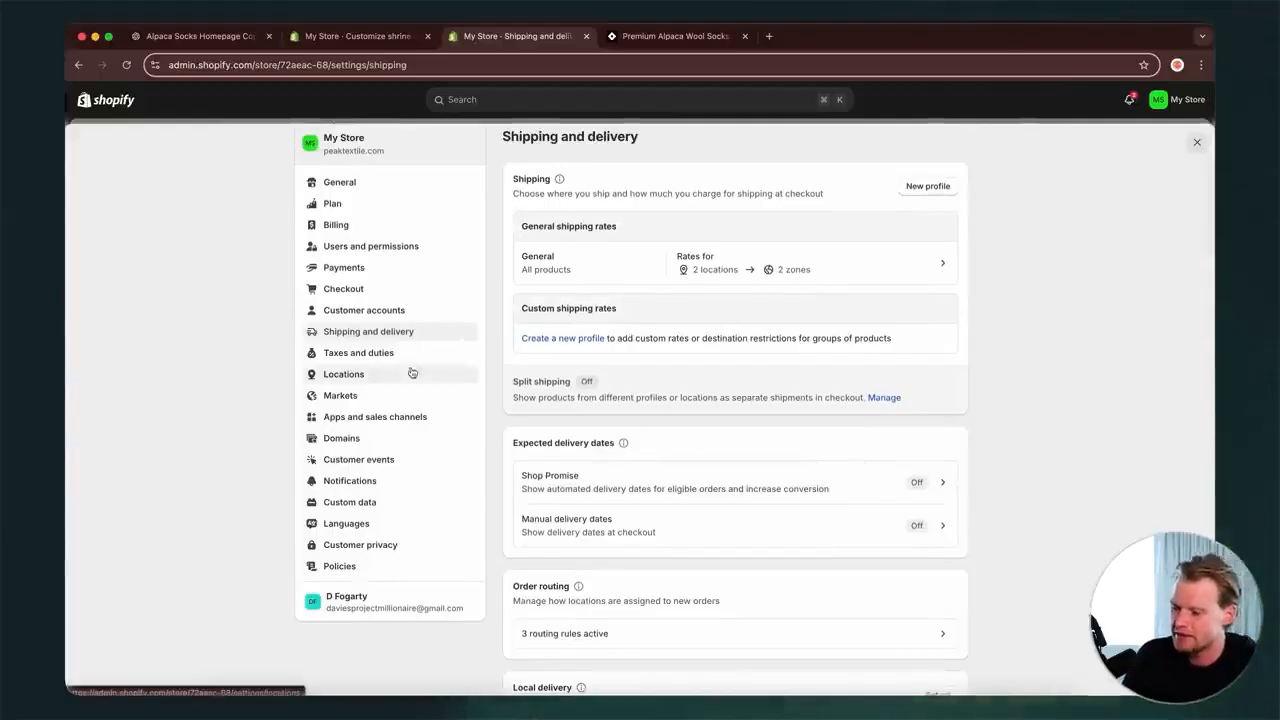
# - Create a new shipping profile named Alpaca Socks and add the Premium Alpaca Wool Socks product with both variants
pyautogui.scroll(1, 810, 378)
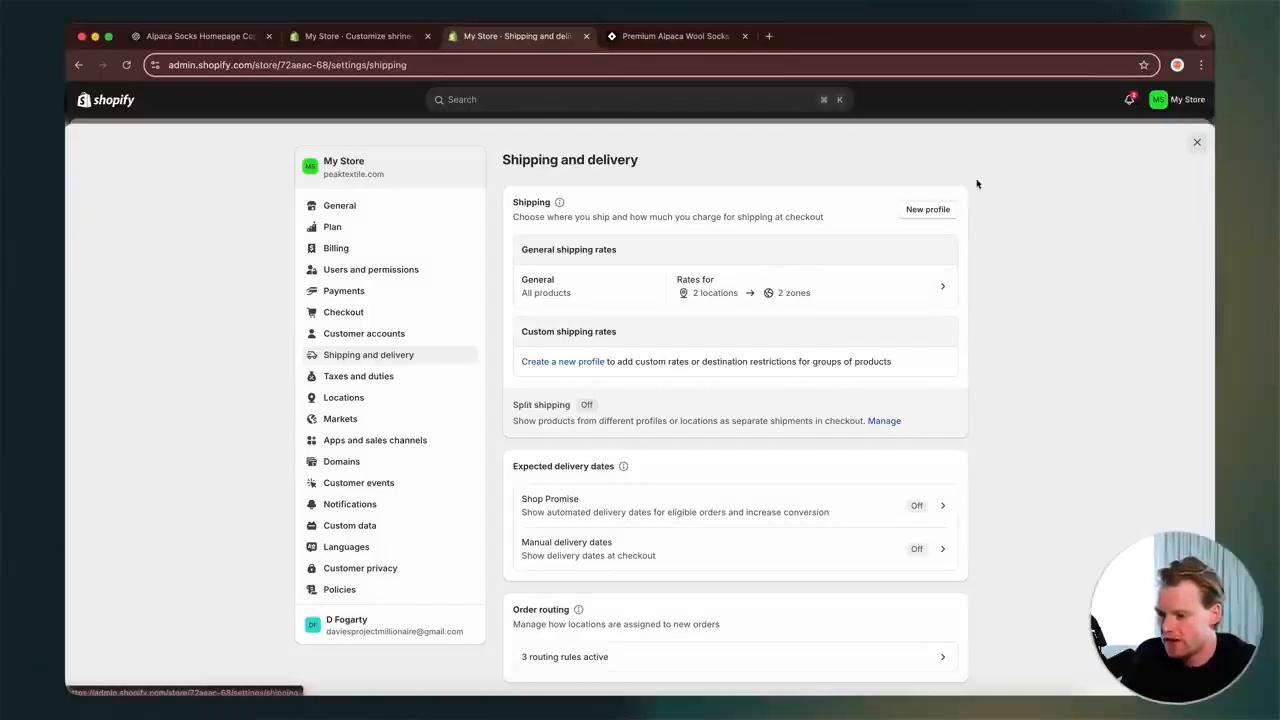
pyautogui.click(944, 210)
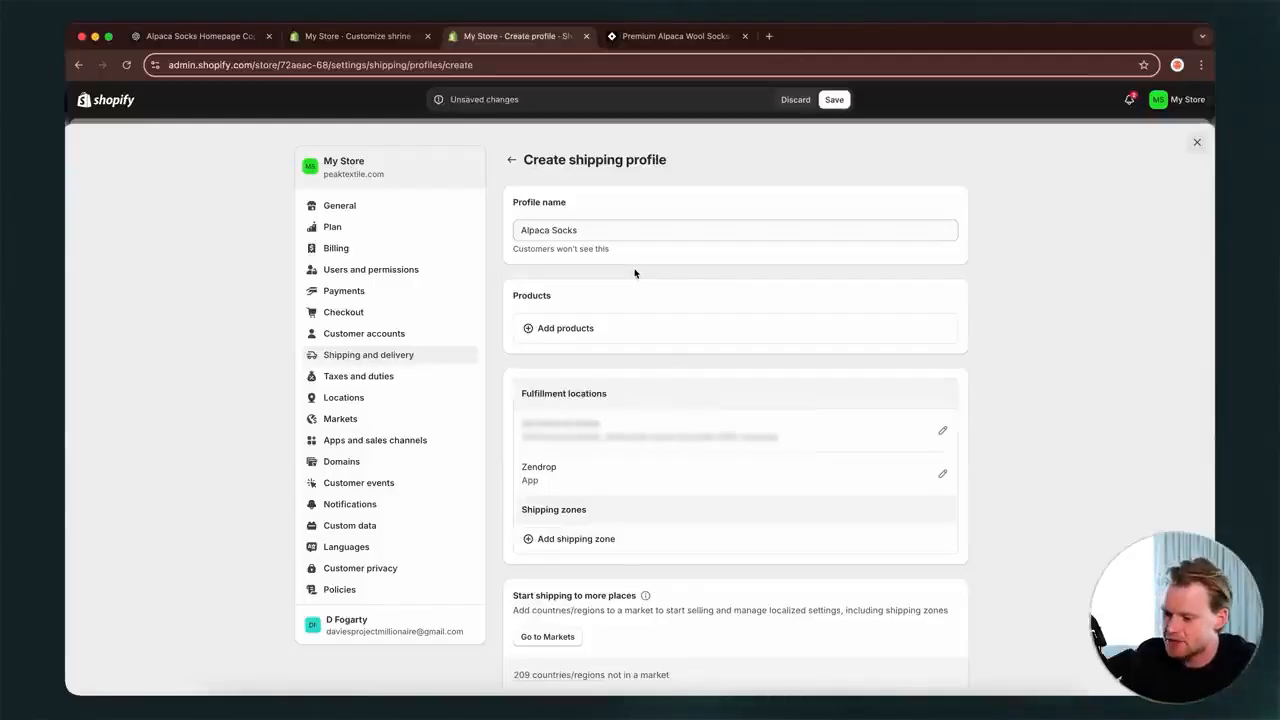
pyautogui.click(565, 328)
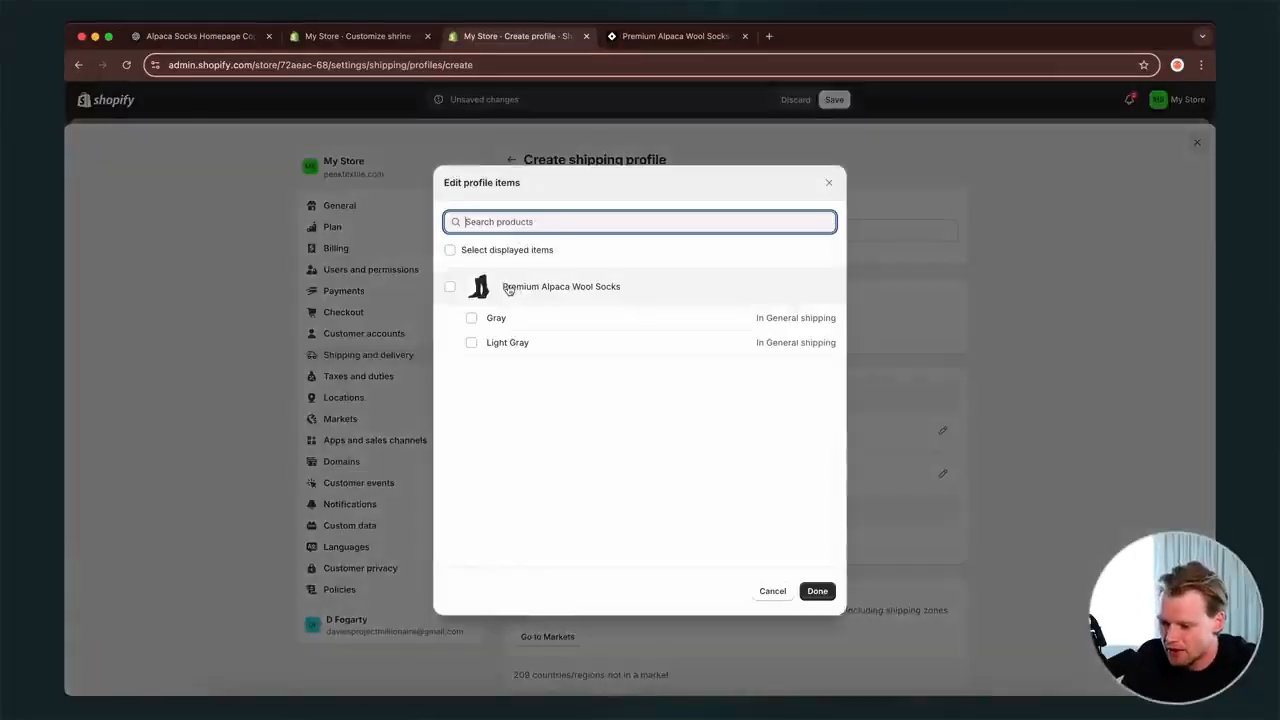
pyautogui.click(505, 286)
pyautogui.click(817, 591)
pyautogui.click(815, 457)
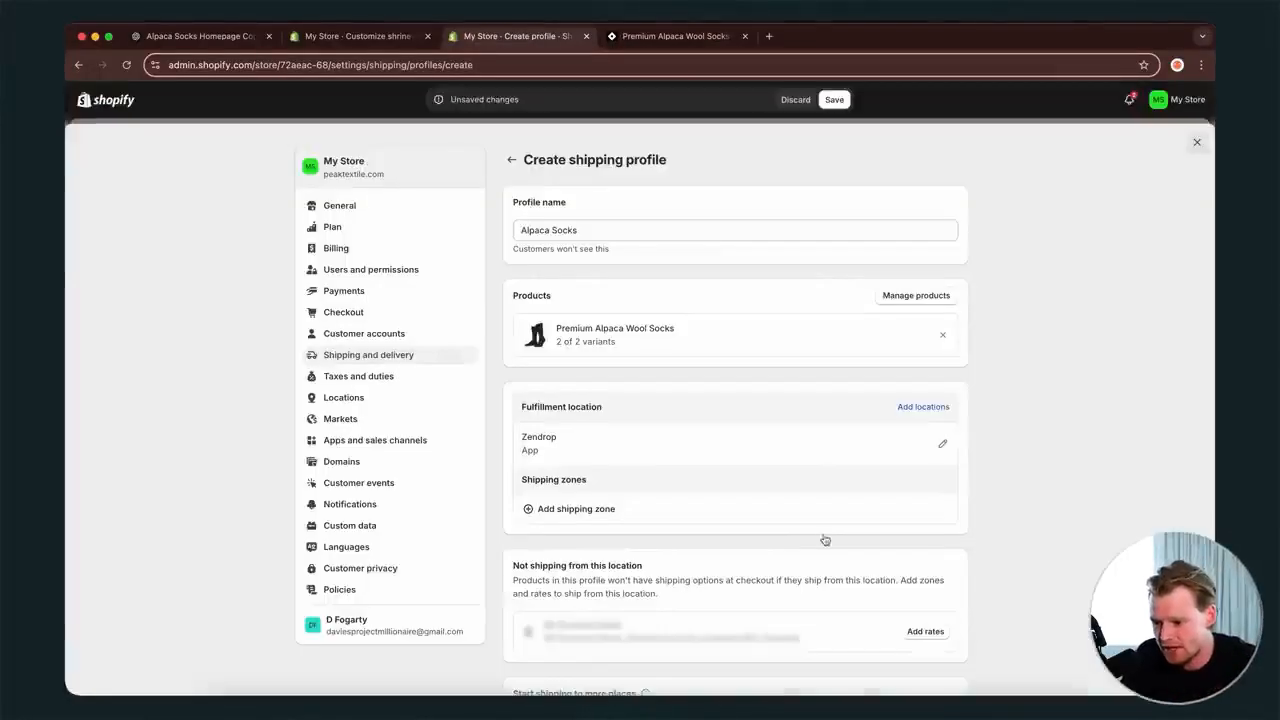
pyautogui.scroll(-3, 826, 540)
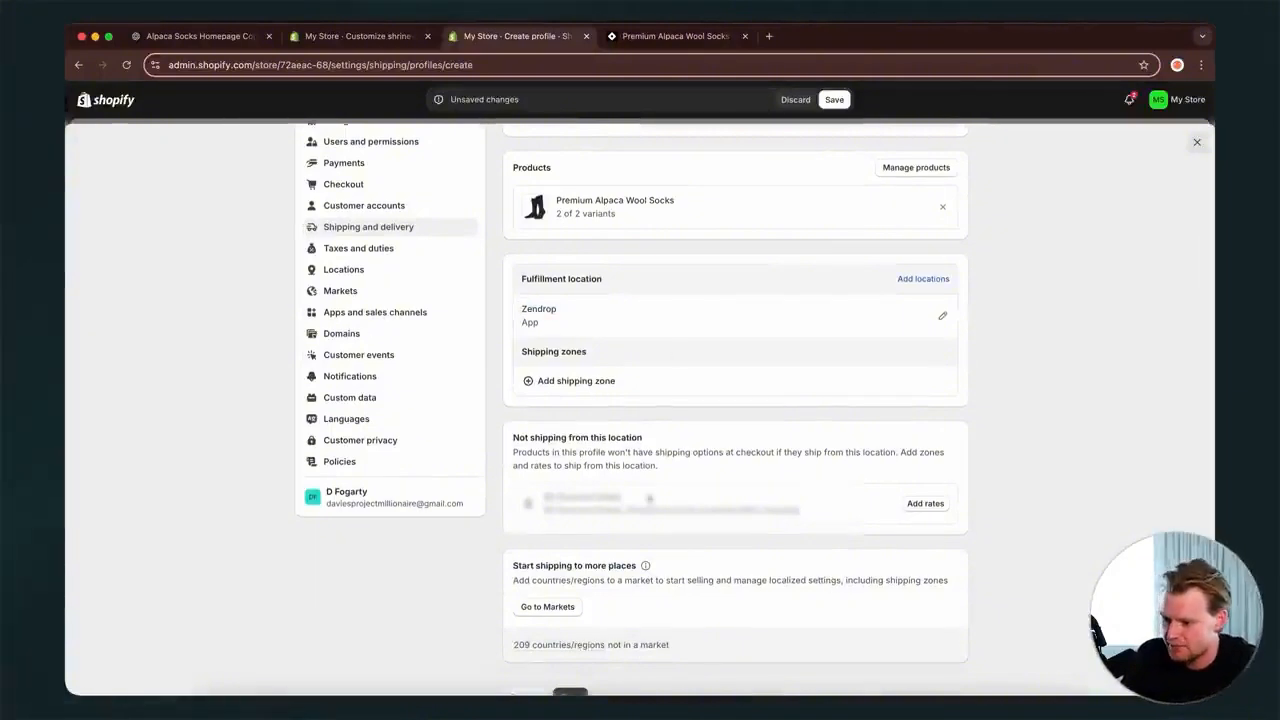
pyautogui.scroll(-2, 575, 319)
pyautogui.click(589, 314)
pyautogui.scroll(-3, 620, 489)
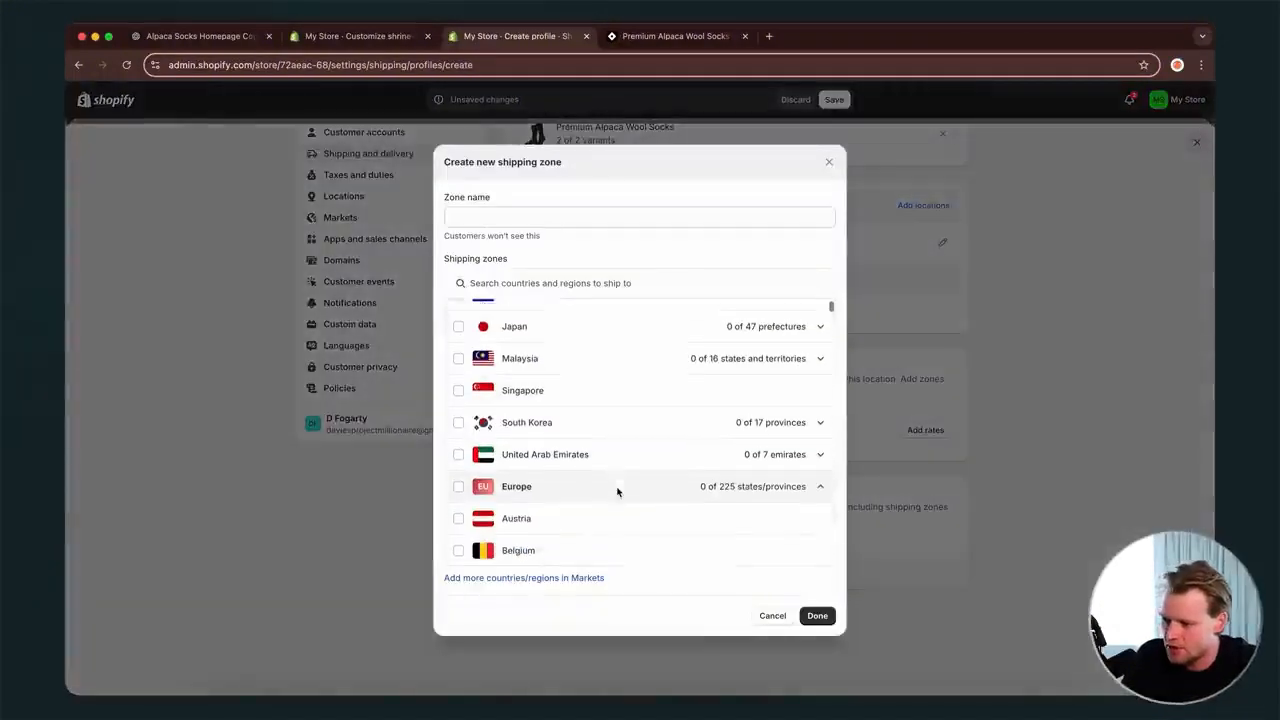
pyautogui.click(829, 161)
# - Start a new shipping zone named USA and include all states of the United States
pyautogui.click(574, 309)
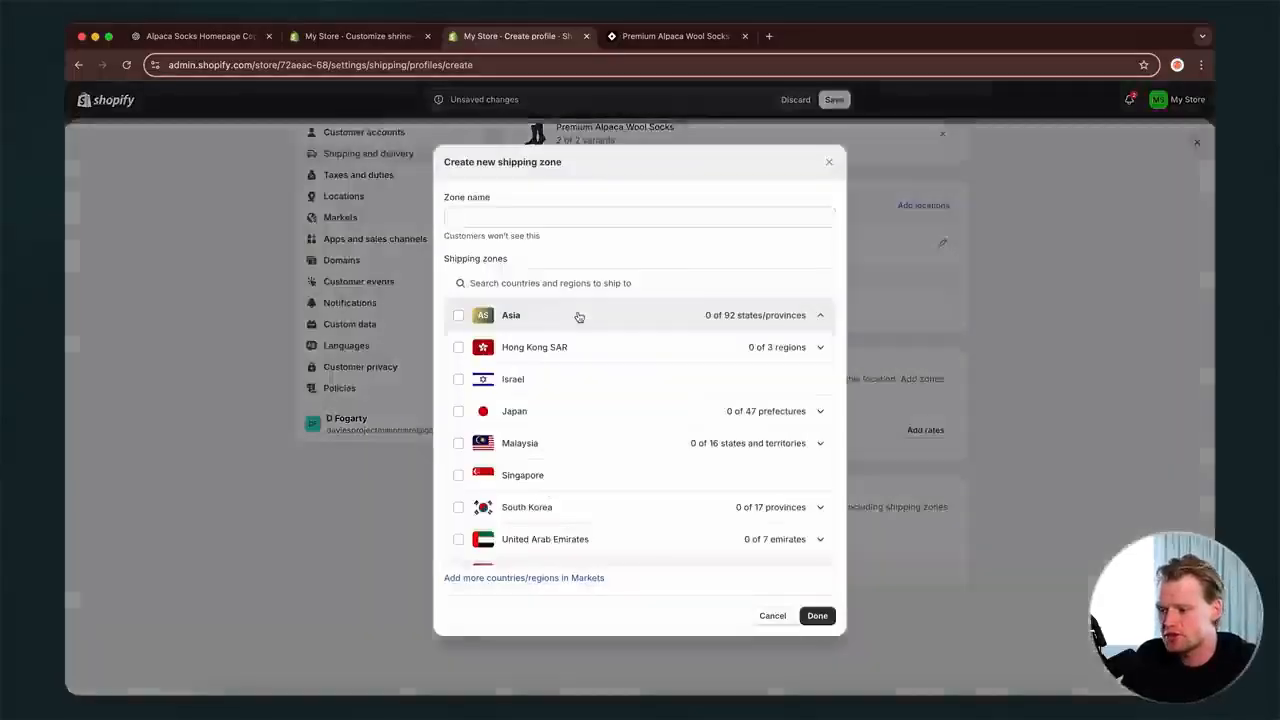
pyautogui.click(574, 211)
pyautogui.write('USA')
pyautogui.press('Tab')
pyautogui.write('united')
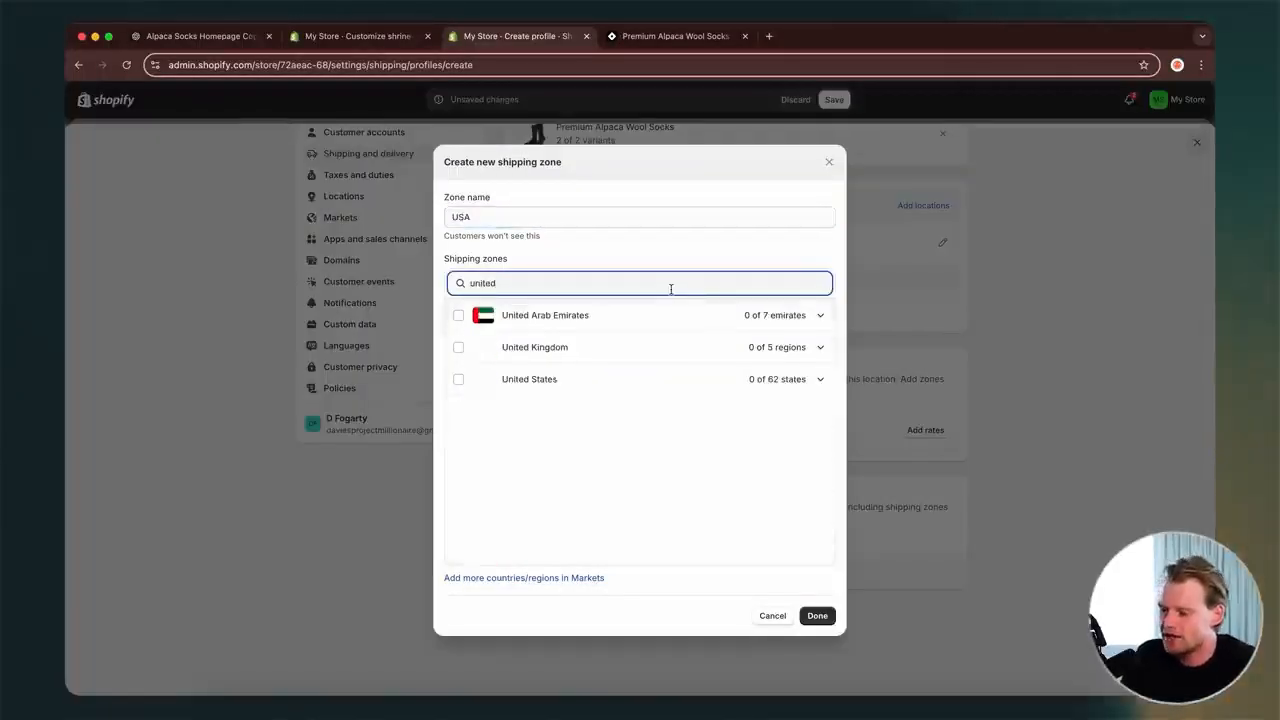
pyautogui.click(585, 381)
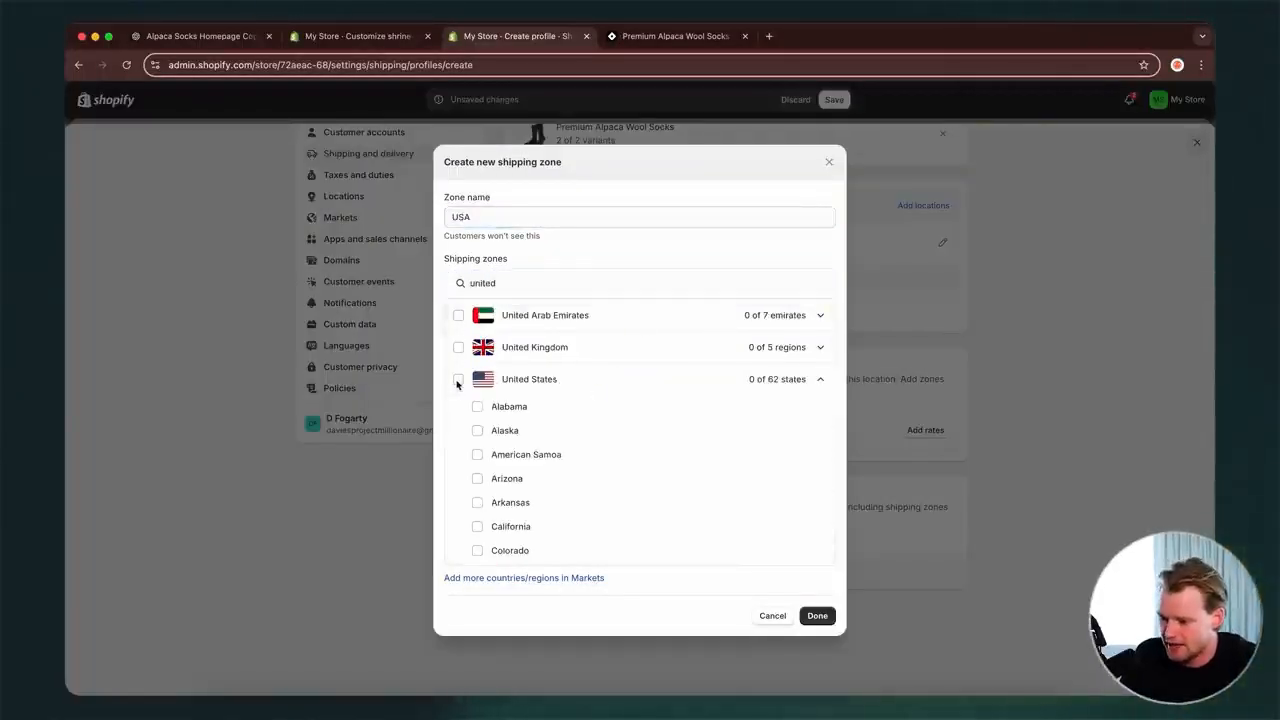
pyautogui.click(457, 382)
pyautogui.scroll(-5, 545, 500)
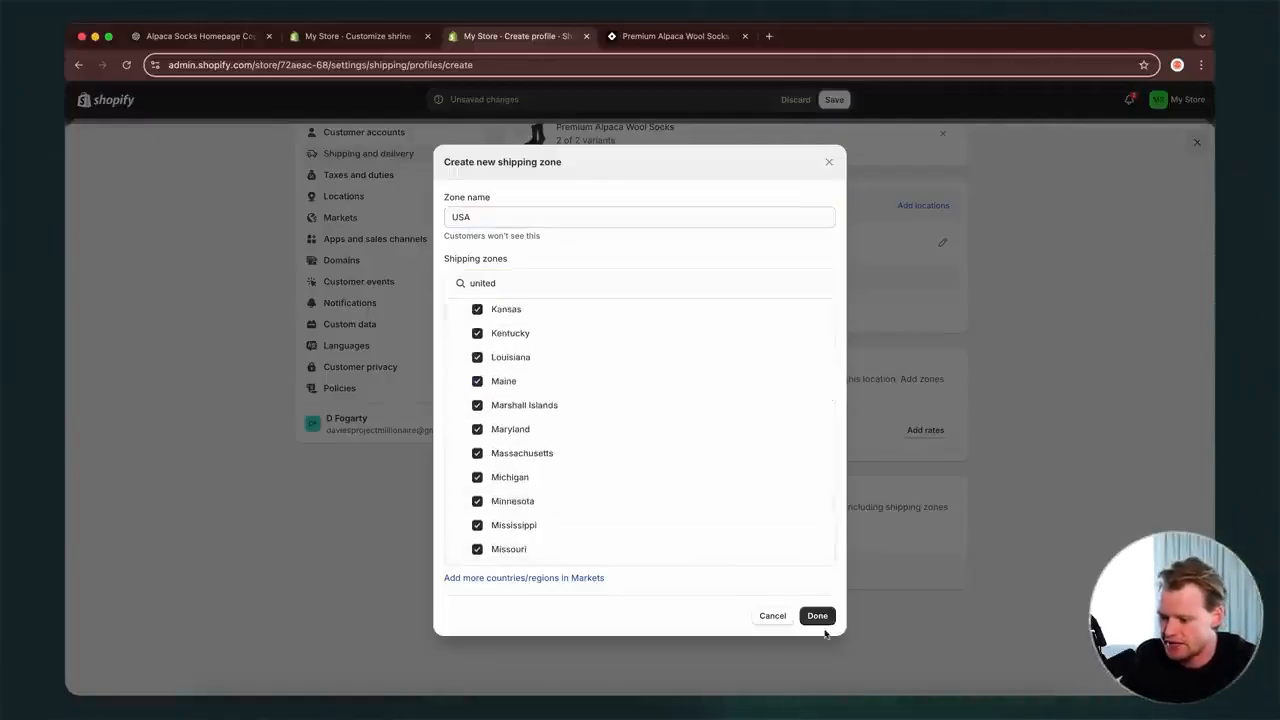
# - Add Australia with all its states and territories to the USA zone and finish creating the zone
pyautogui.tripleClick(554, 280)
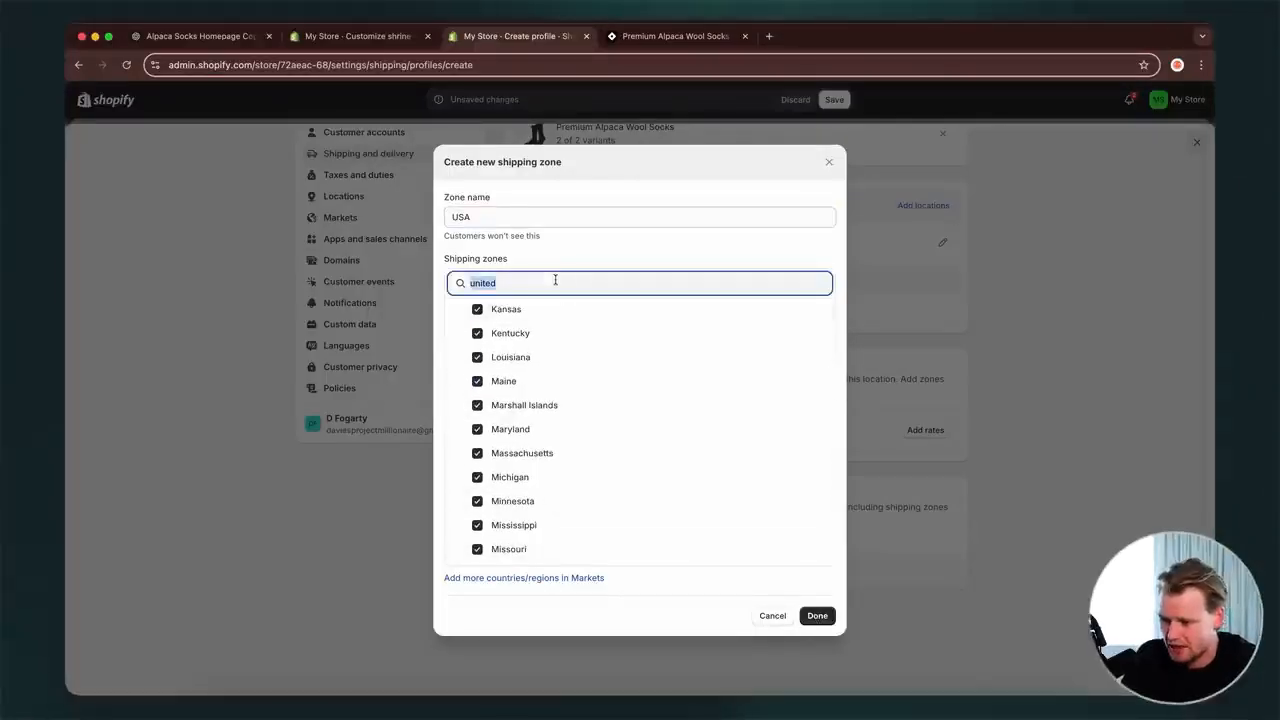
pyautogui.write('aus')
pyautogui.click(458, 347)
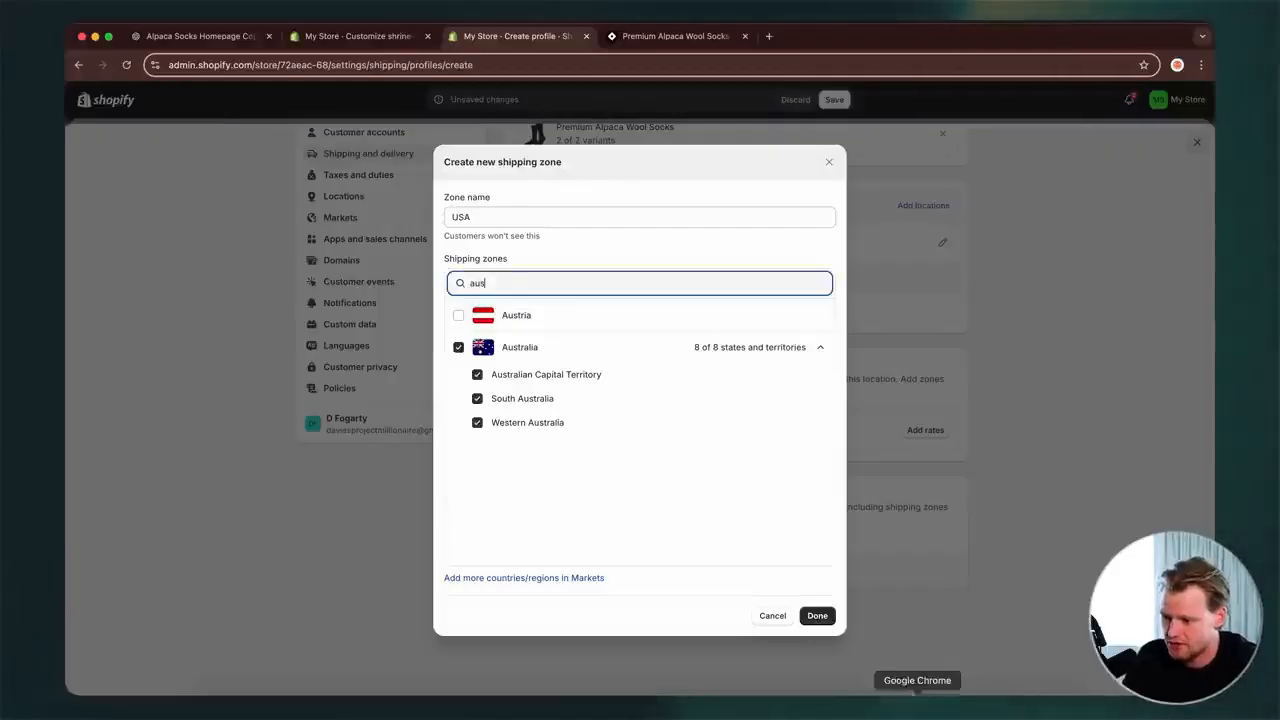
pyautogui.click(810, 615)
pyautogui.scroll(-1, 818, 618)
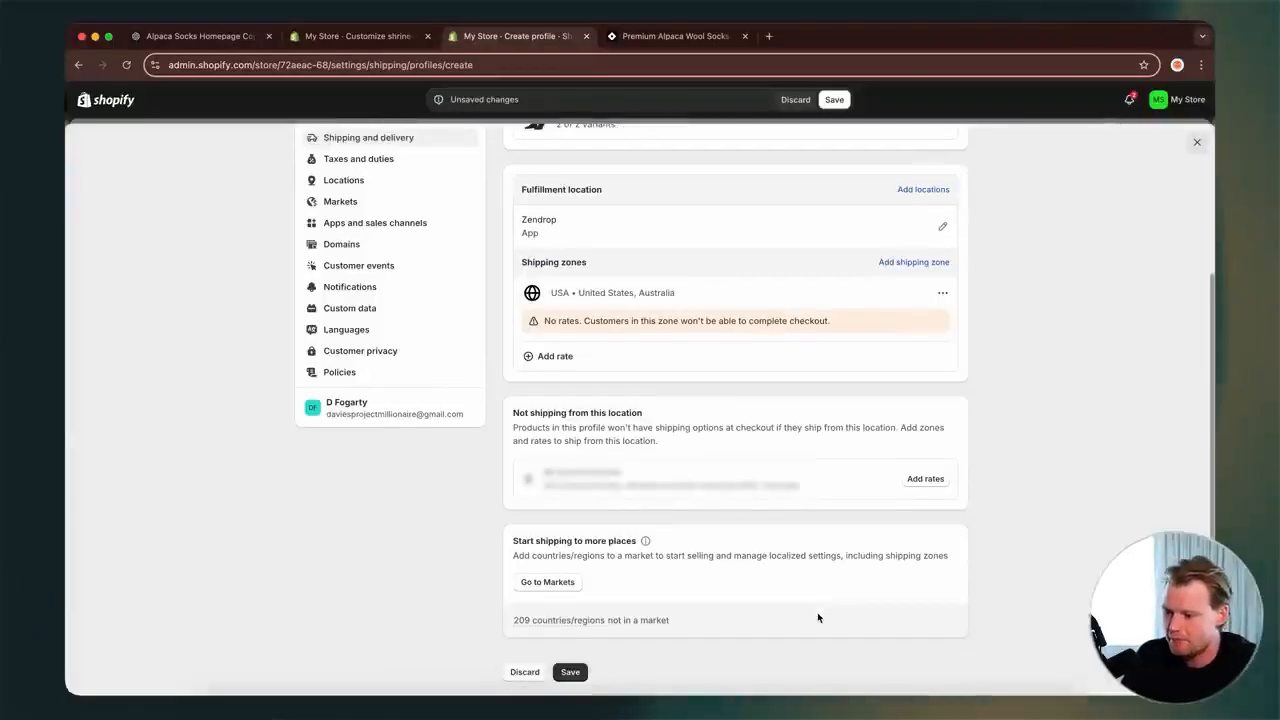
# - Start adding a rate to the USA zone, check the rate type options and keep Use flat rate
pyautogui.scroll(-1, 818, 618)
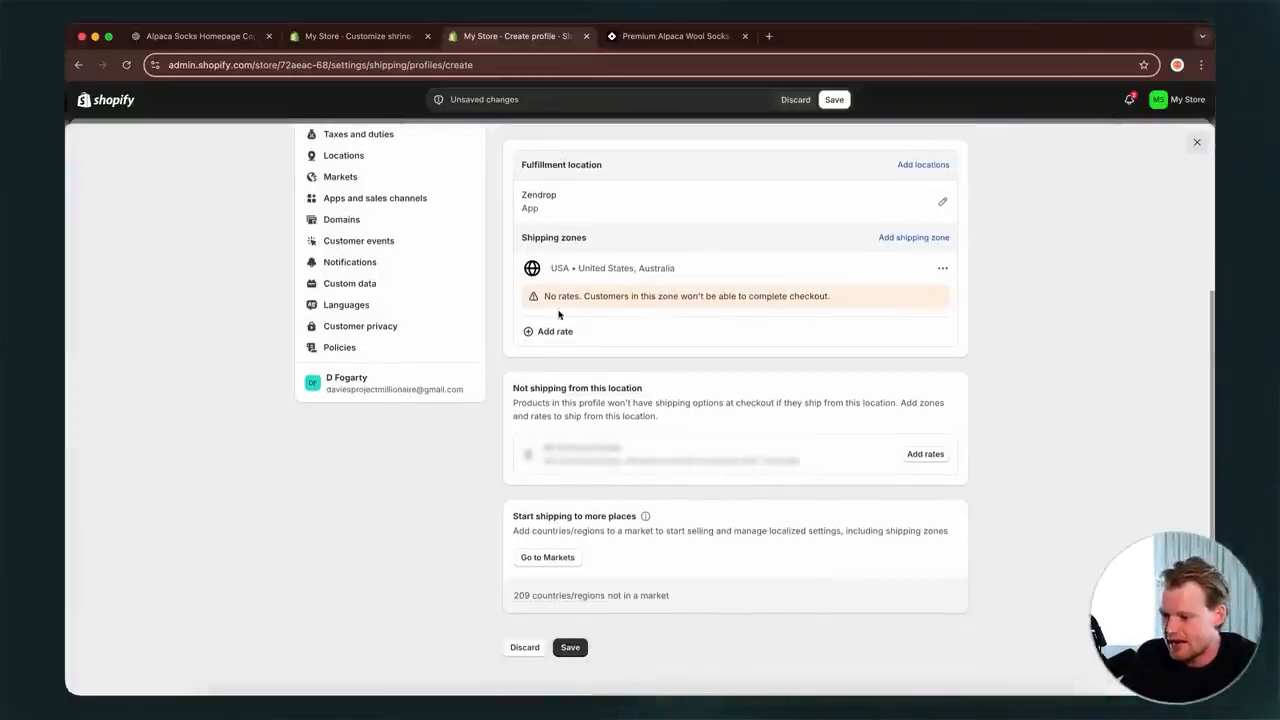
pyautogui.scroll(1, 572, 295)
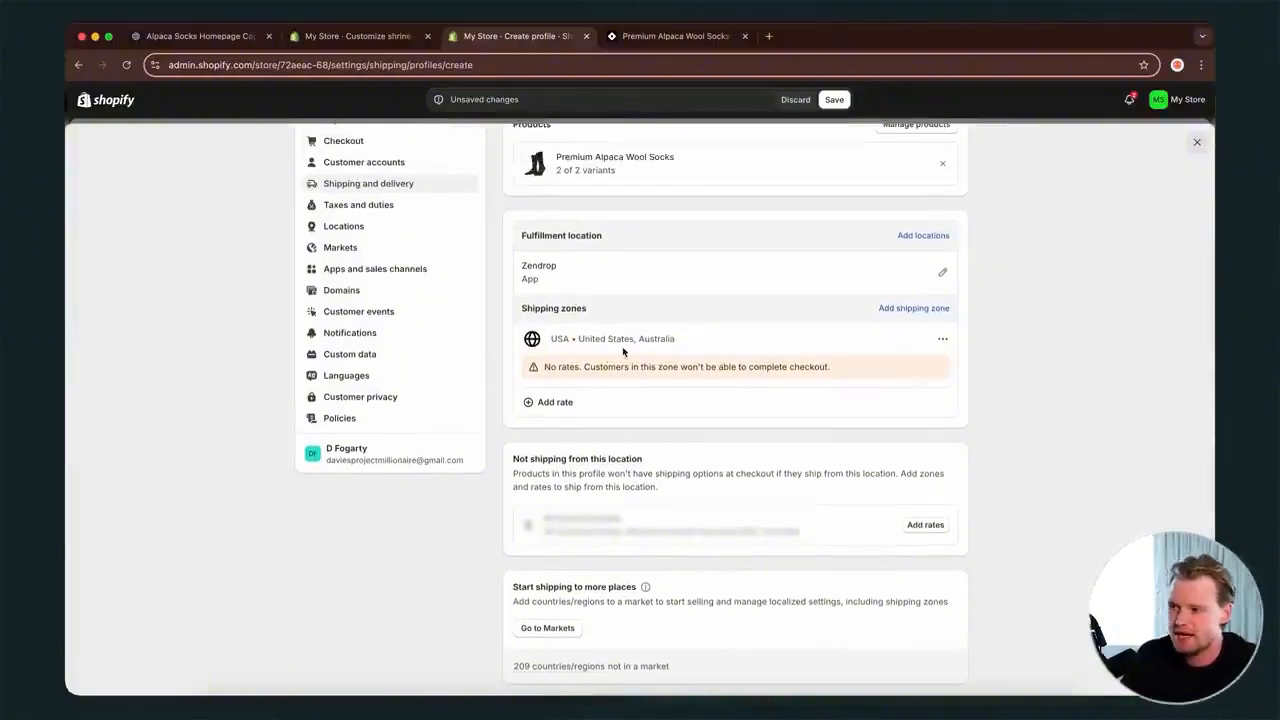
pyautogui.moveTo(680, 338); pyautogui.dragTo(551, 340)
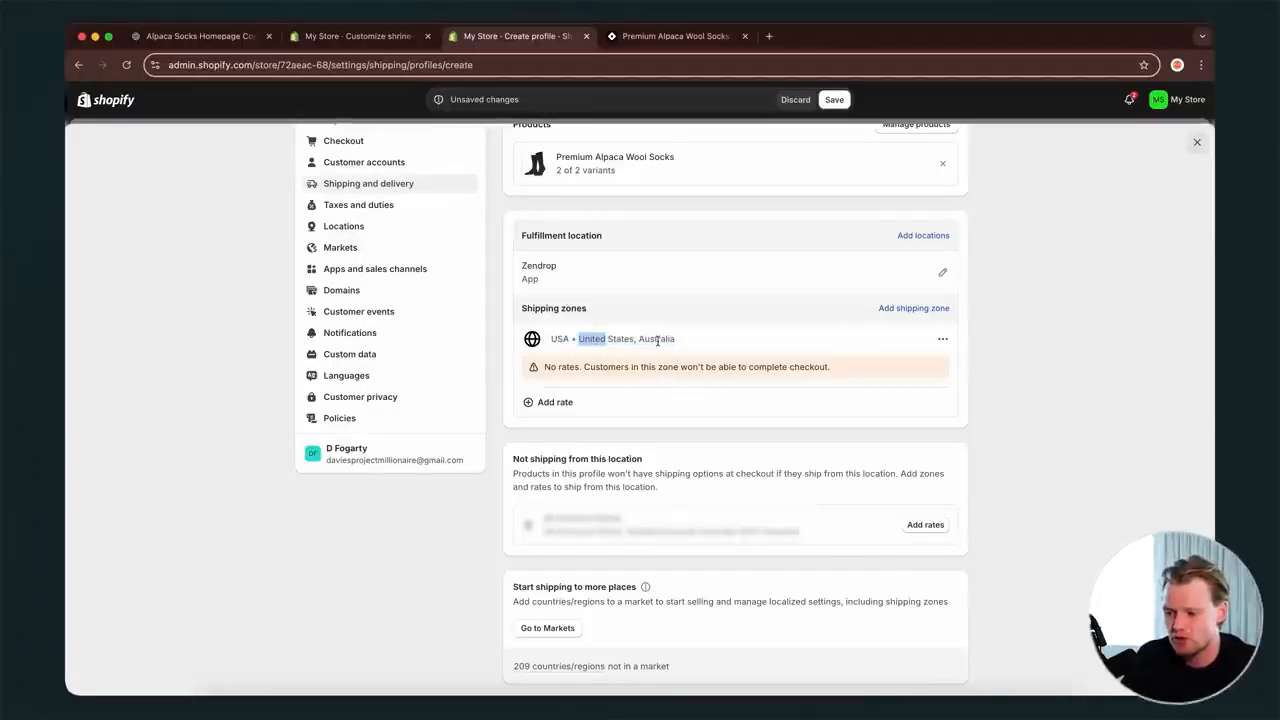
pyautogui.click(568, 402)
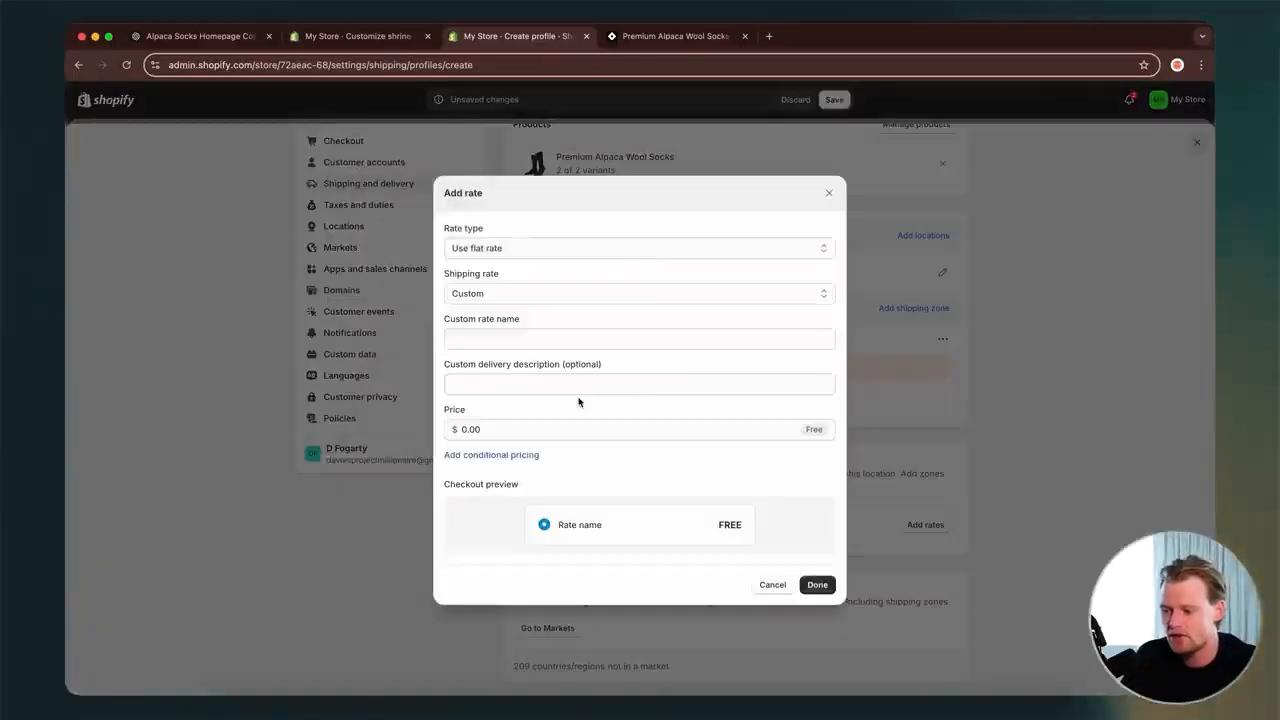
pyautogui.click(659, 250)
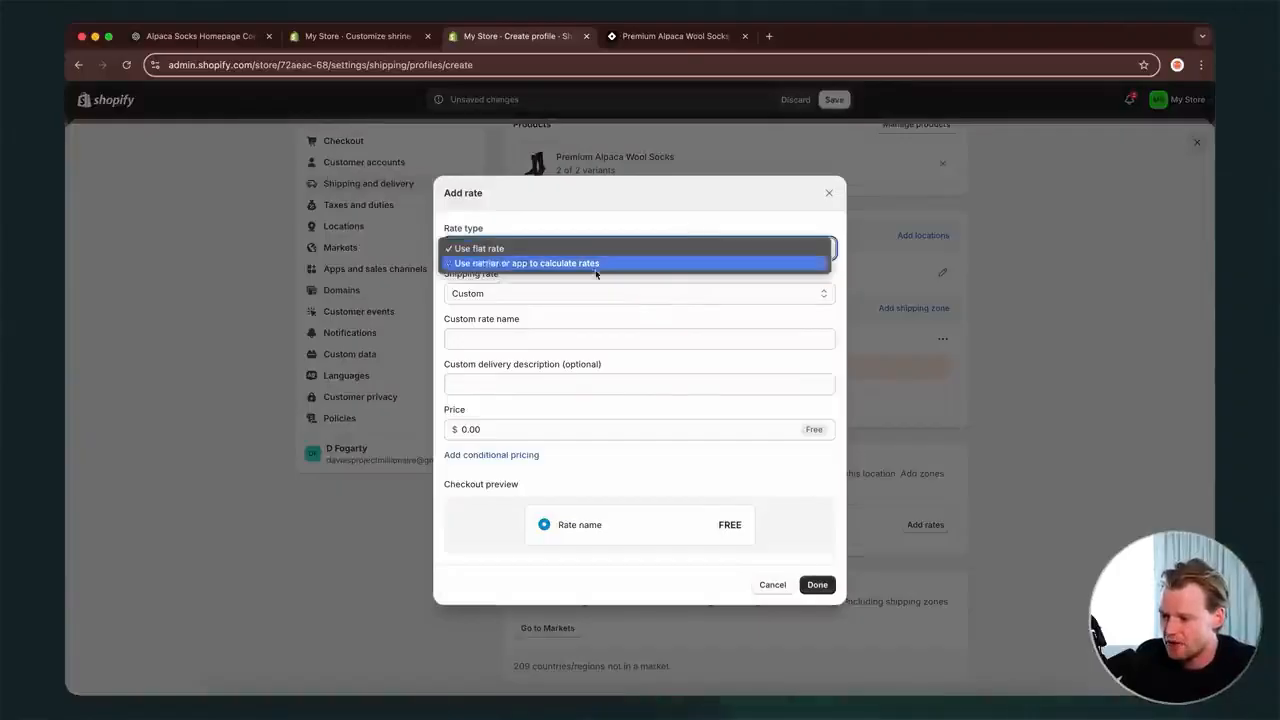
pyautogui.click(628, 227)
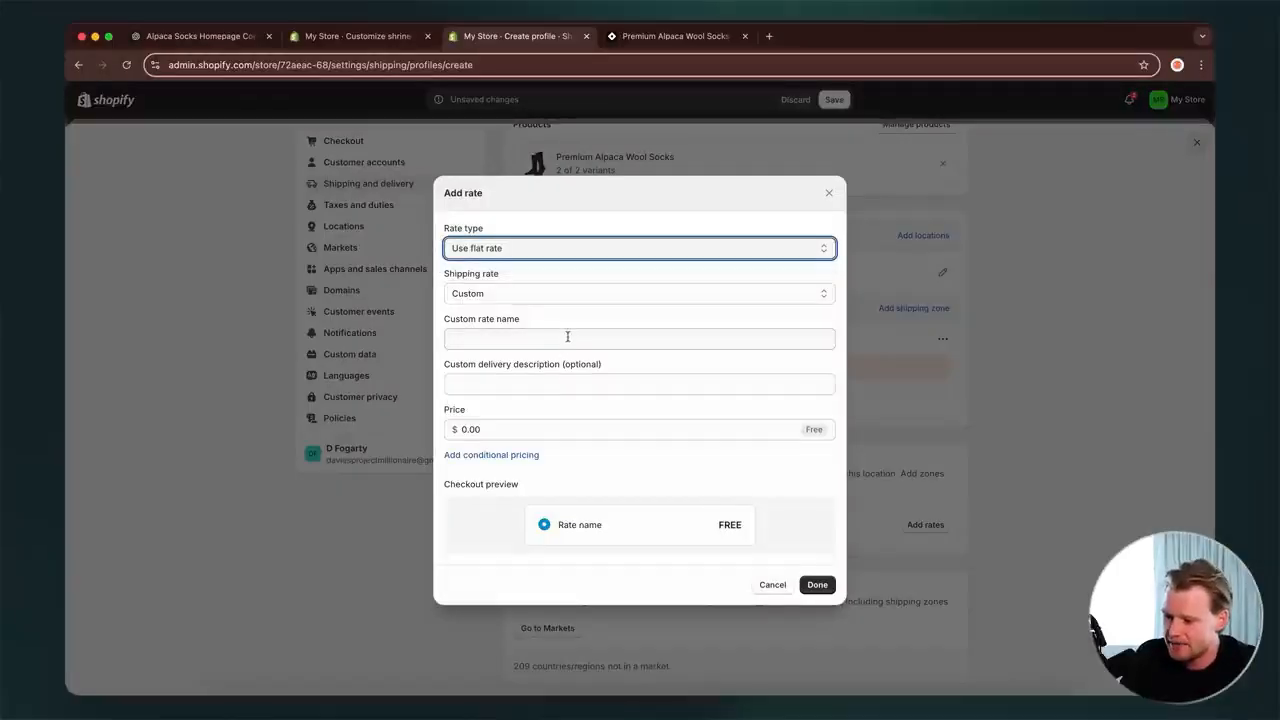
pyautogui.click(580, 249)
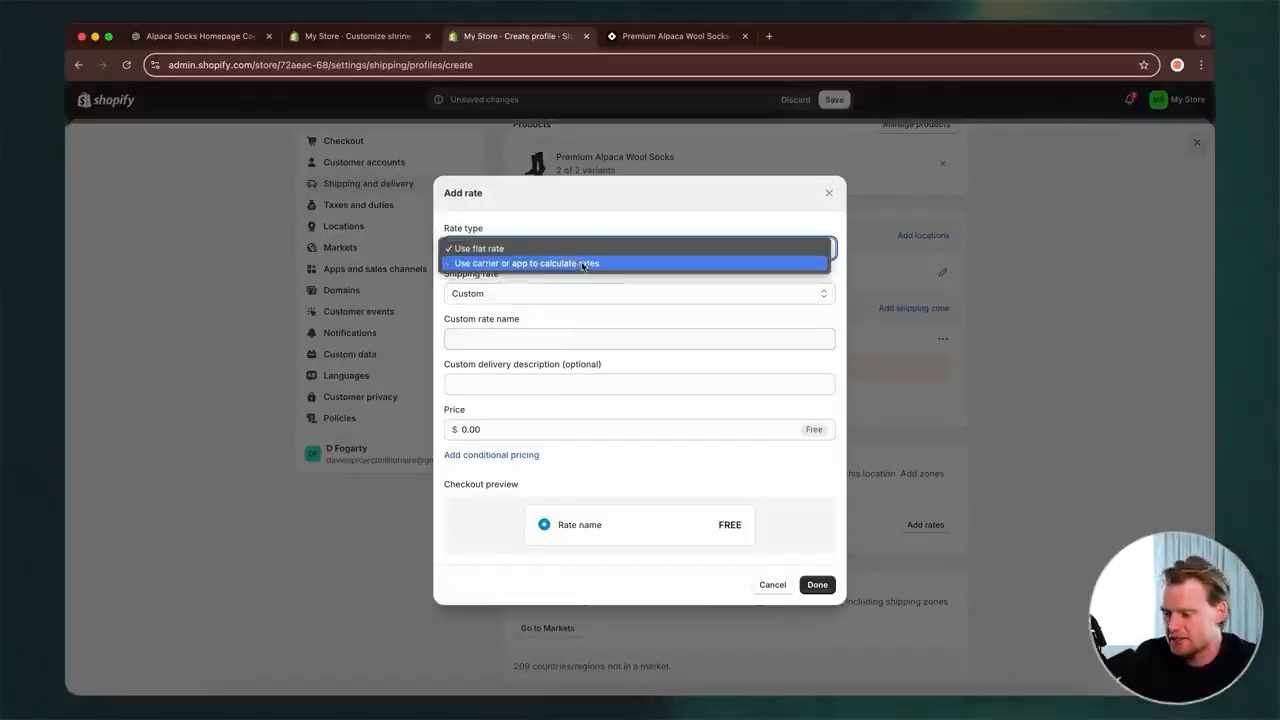
pyautogui.click(606, 240)
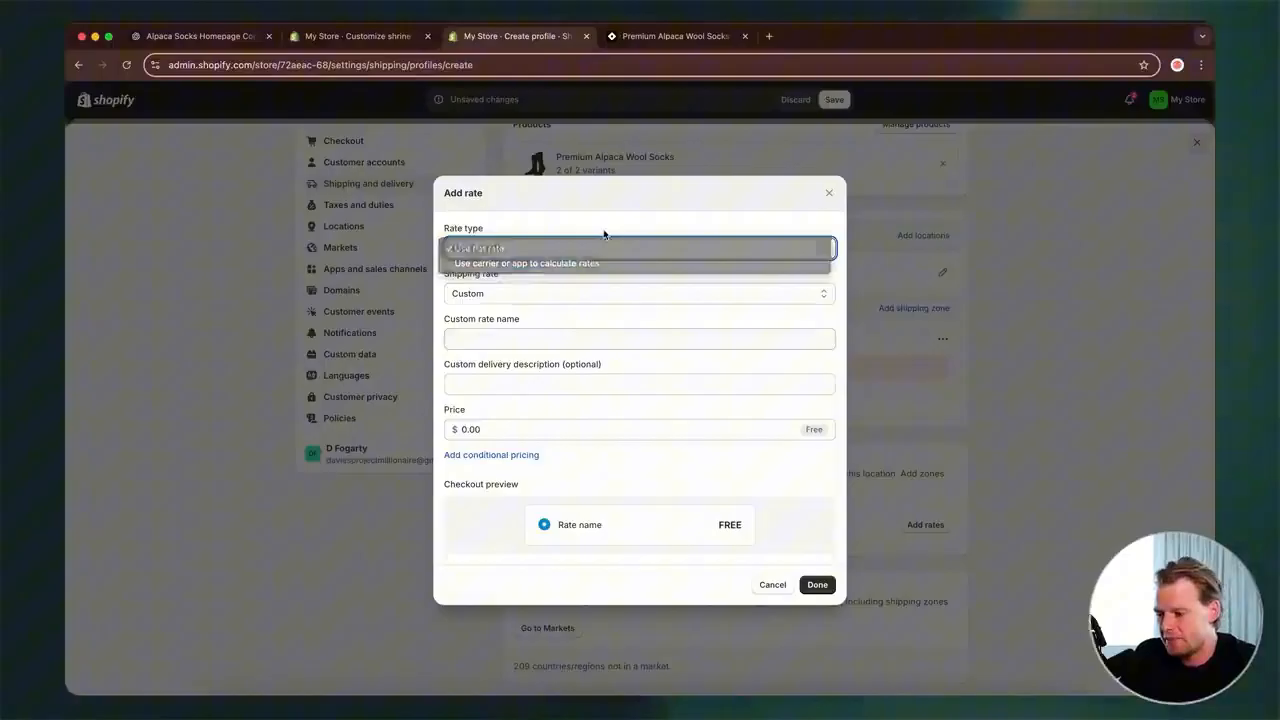
# - Name the custom rate "Standard Shipping (7 - 10 days)"
pyautogui.click(507, 335)
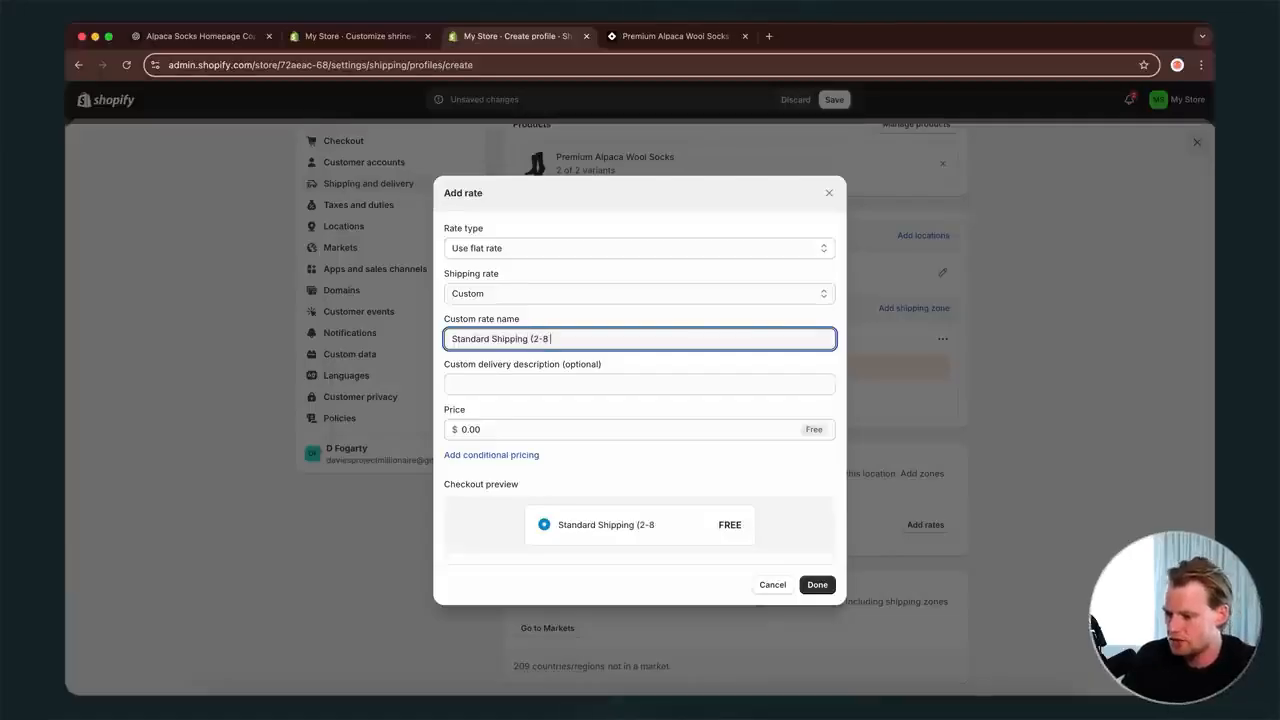
pyautogui.press('BackSpace')
pyautogui.press('BackSpace')
pyautogui.press('BackSpace')
pyautogui.press('BackSpace')
pyautogui.press('BackSpace')
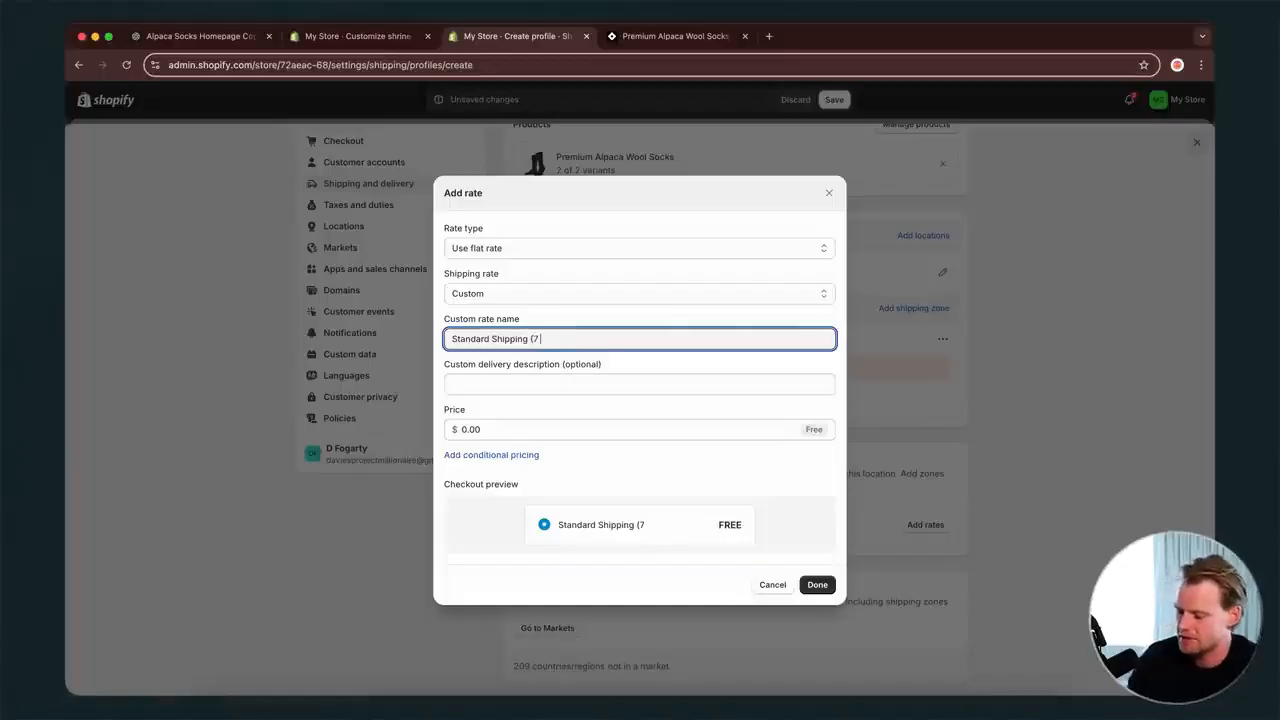
pyautogui.write('days')
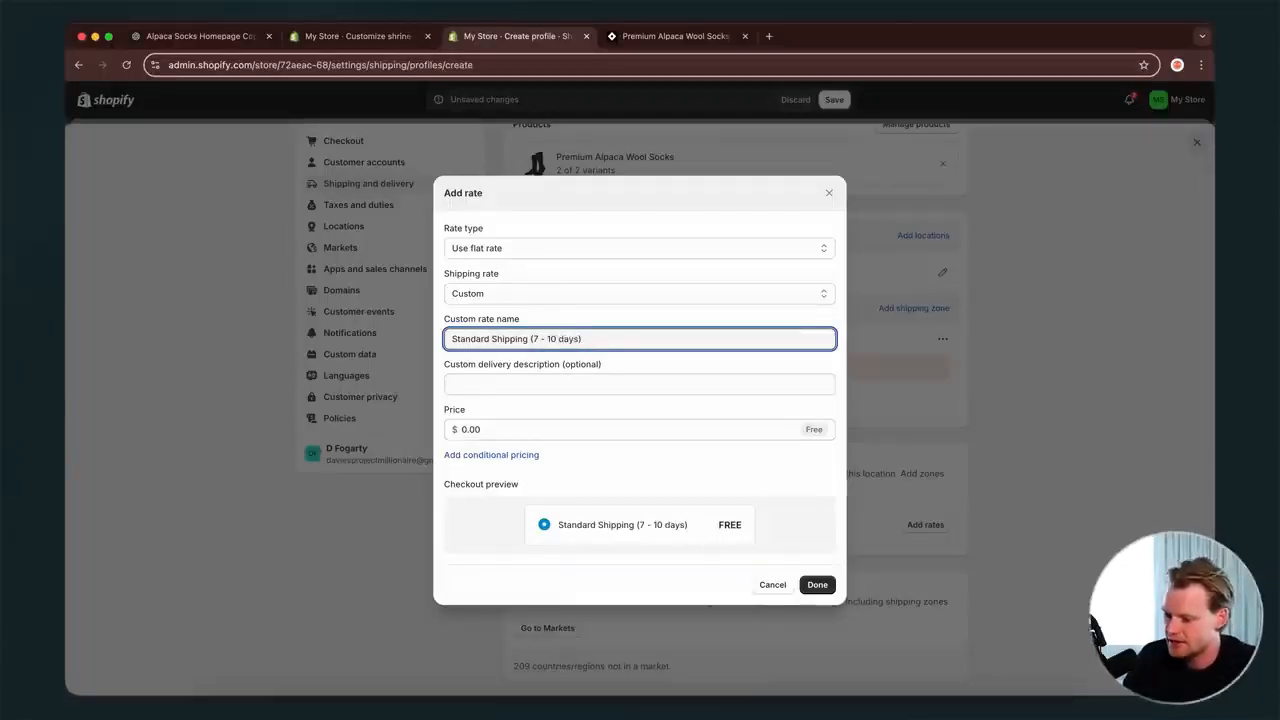
pyautogui.click(591, 383)
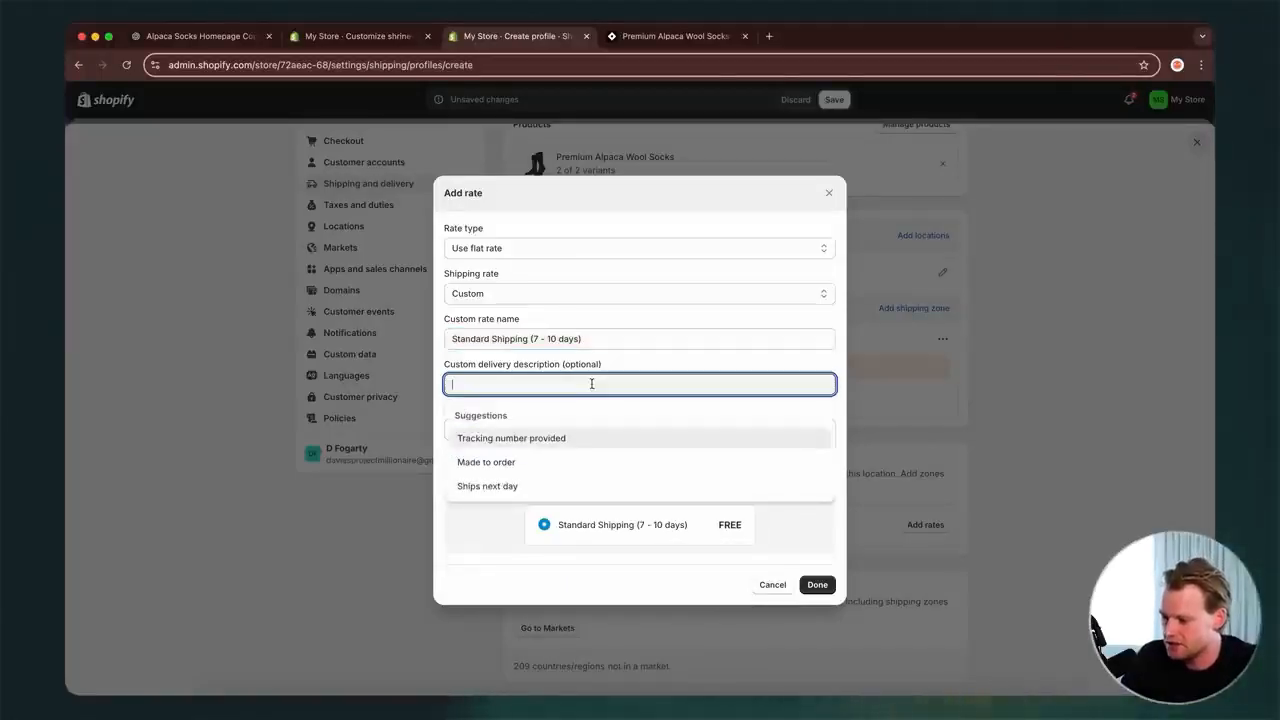
pyautogui.click(664, 337)
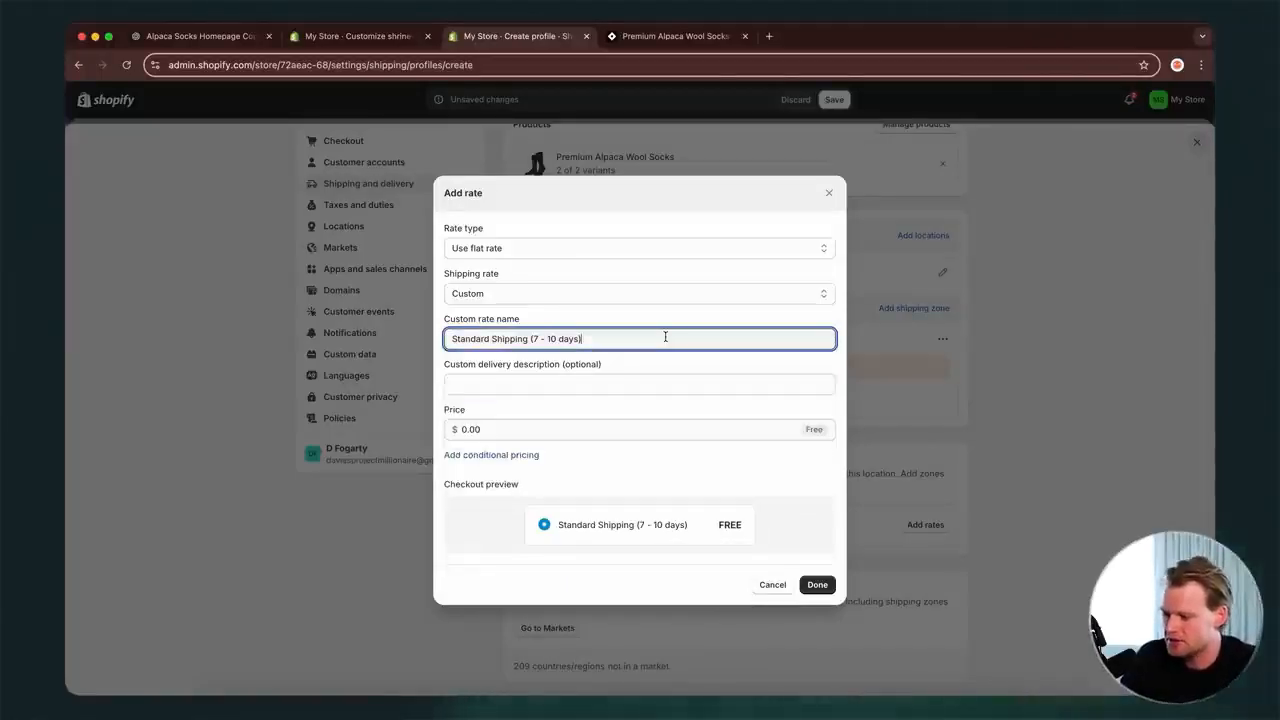
# - Set the standard shipping rate's price to $7.99
pyautogui.click(606, 430)
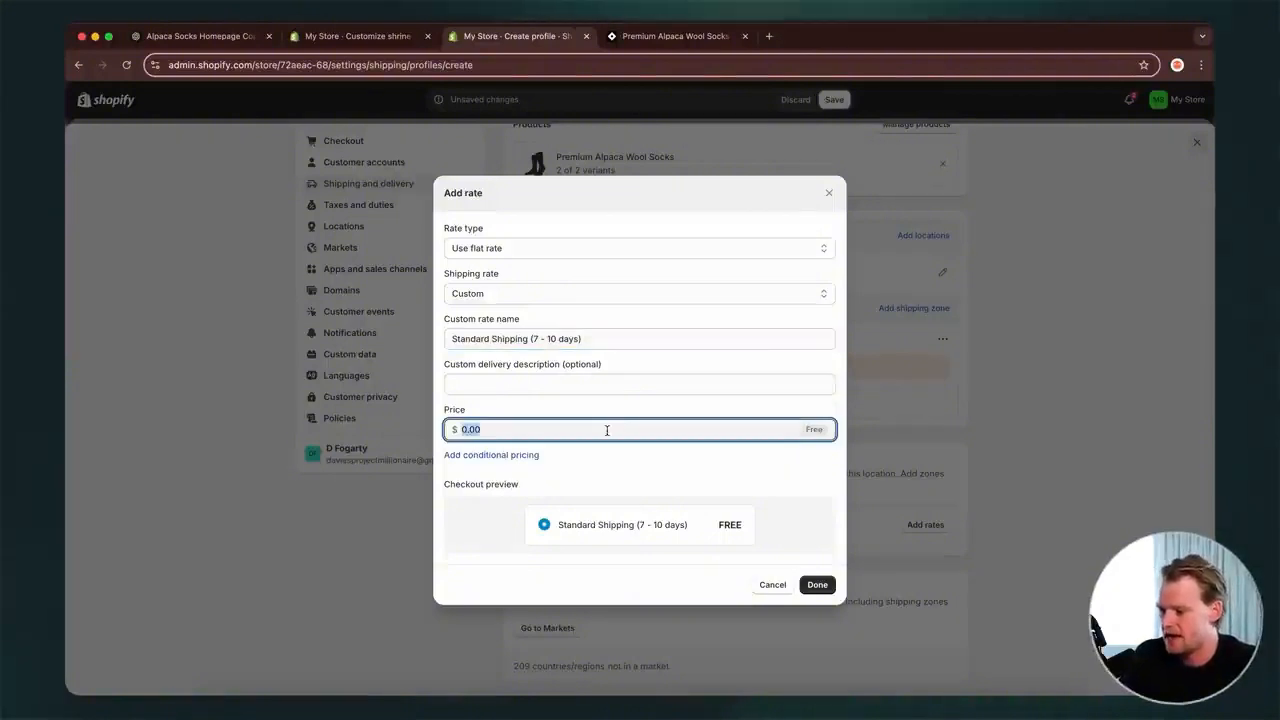
pyautogui.click(677, 417)
pyautogui.click(560, 384)
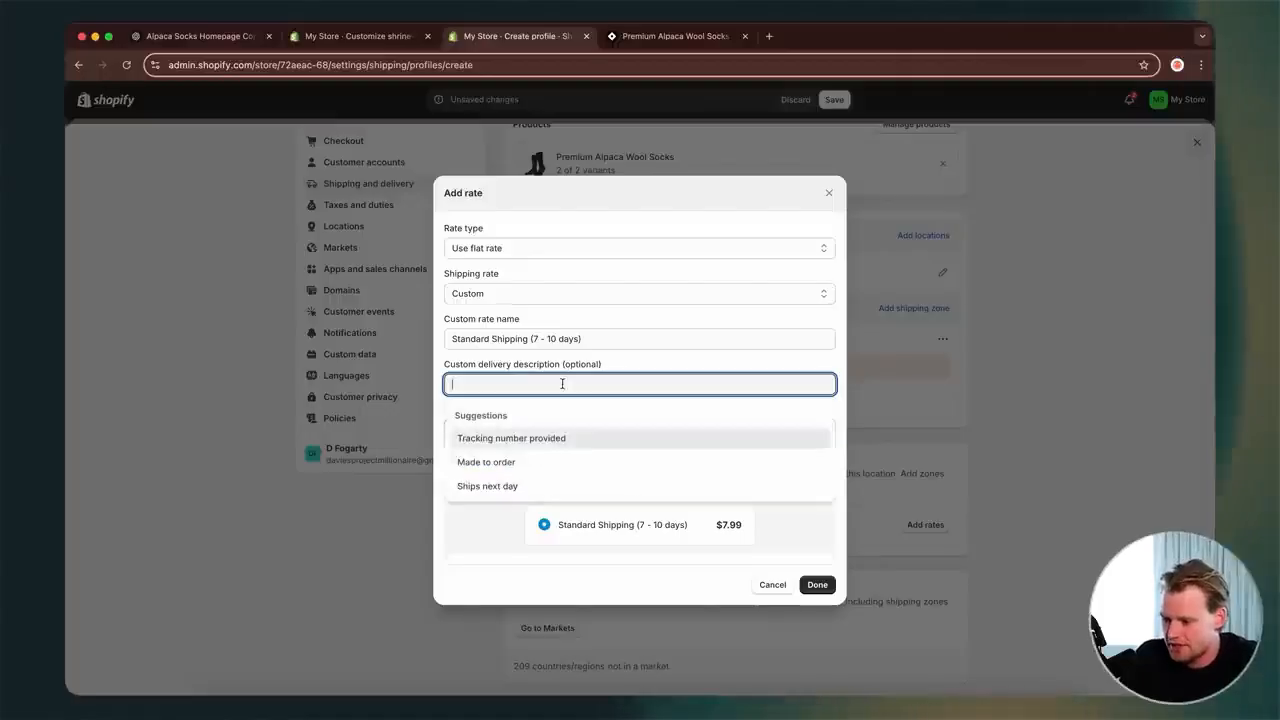
pyautogui.click(563, 544)
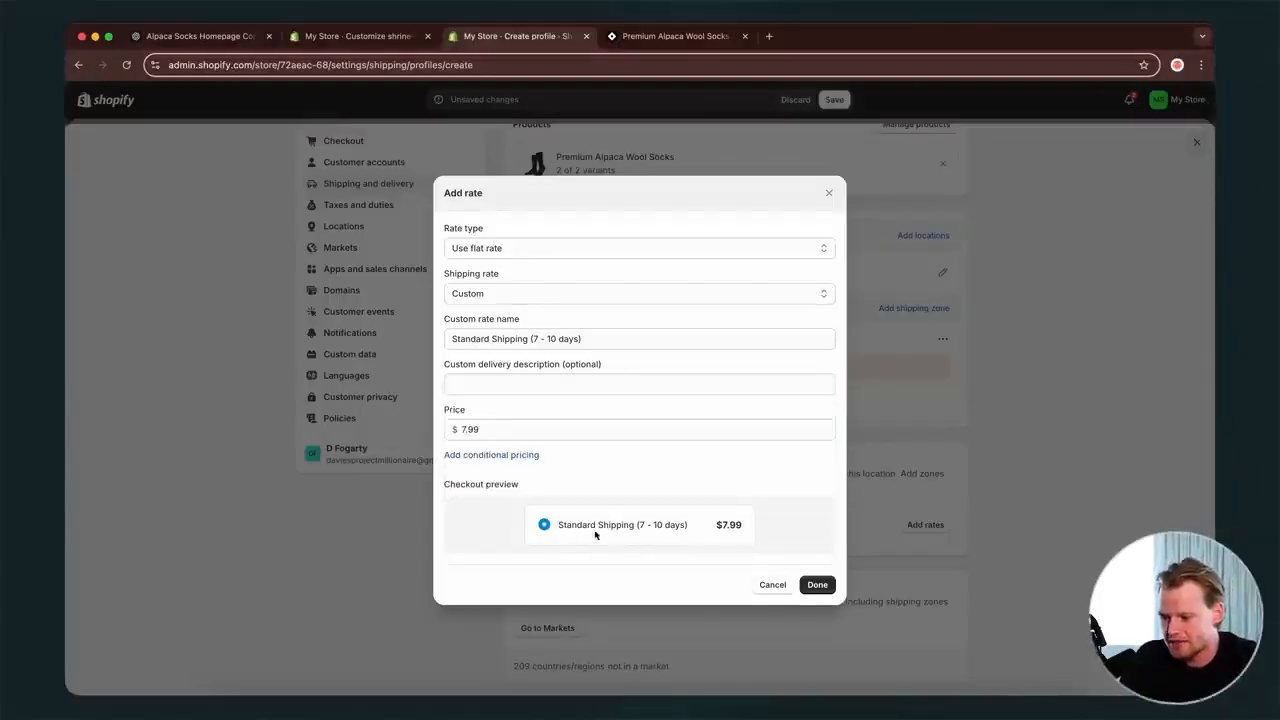
# - Use the suggested text "Tracking number provided" as the rate's custom delivery description
pyautogui.click(576, 380)
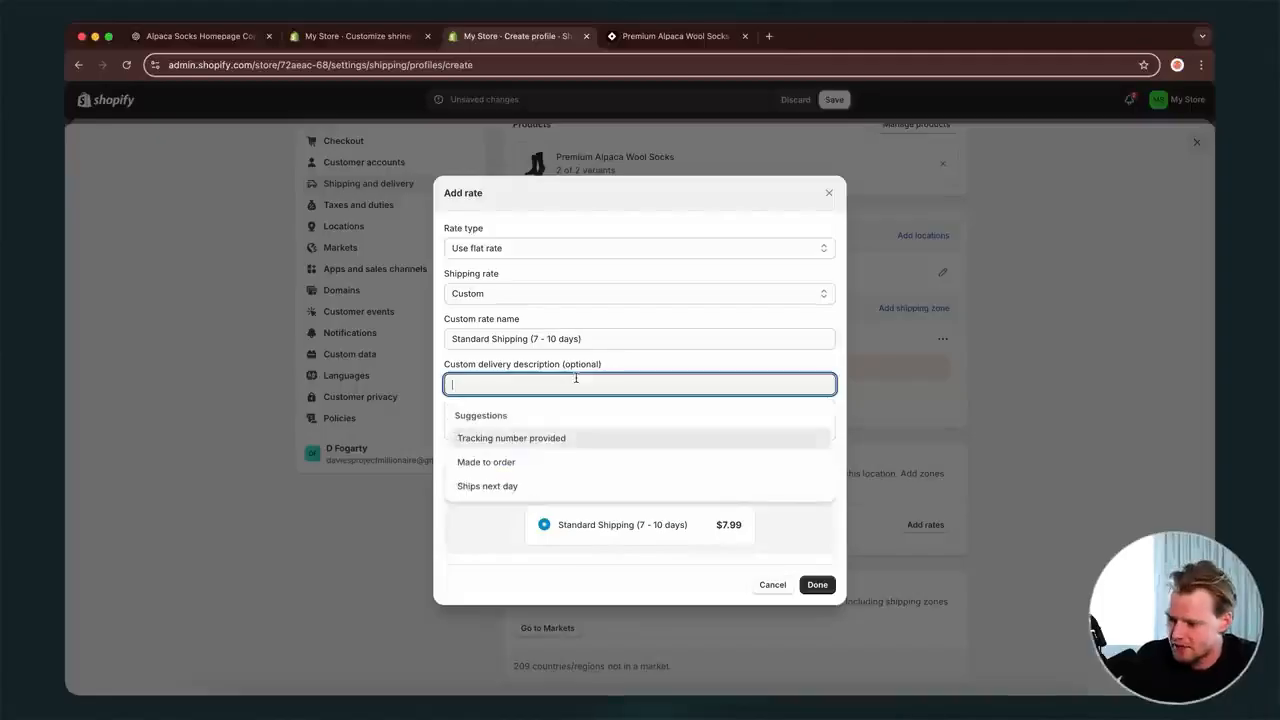
pyautogui.click(549, 437)
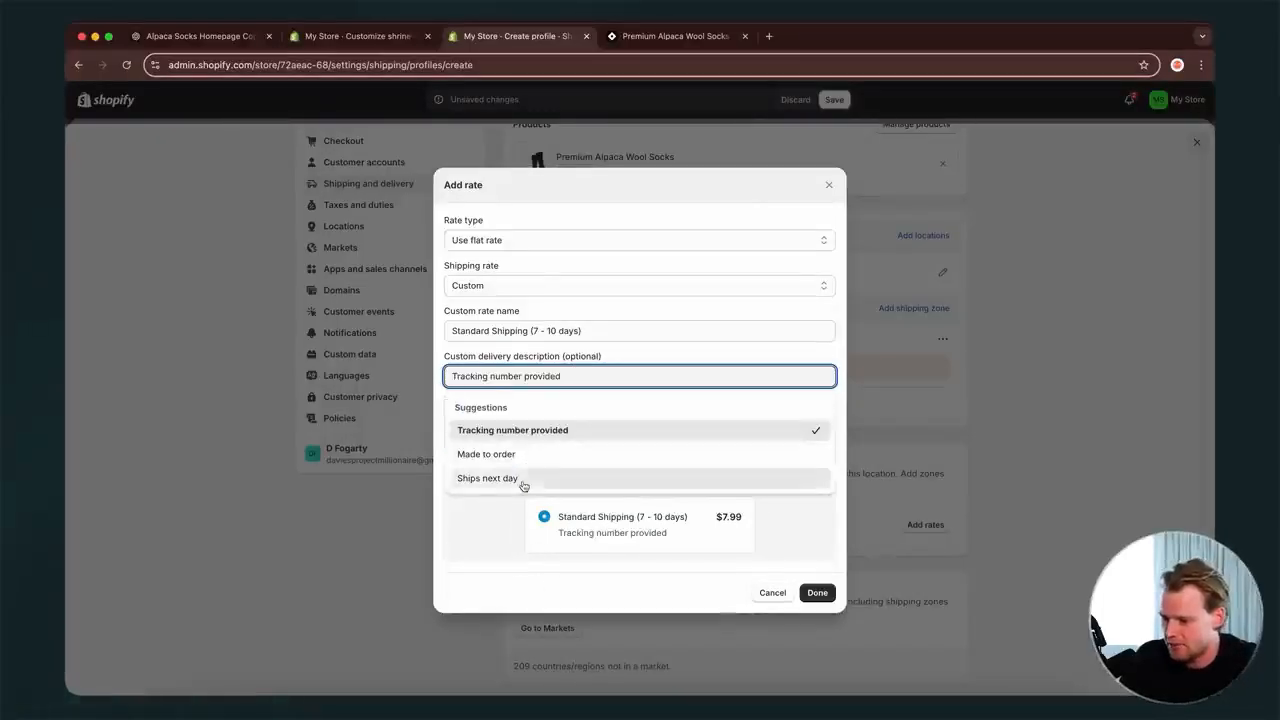
pyautogui.click(521, 479)
pyautogui.click(511, 430)
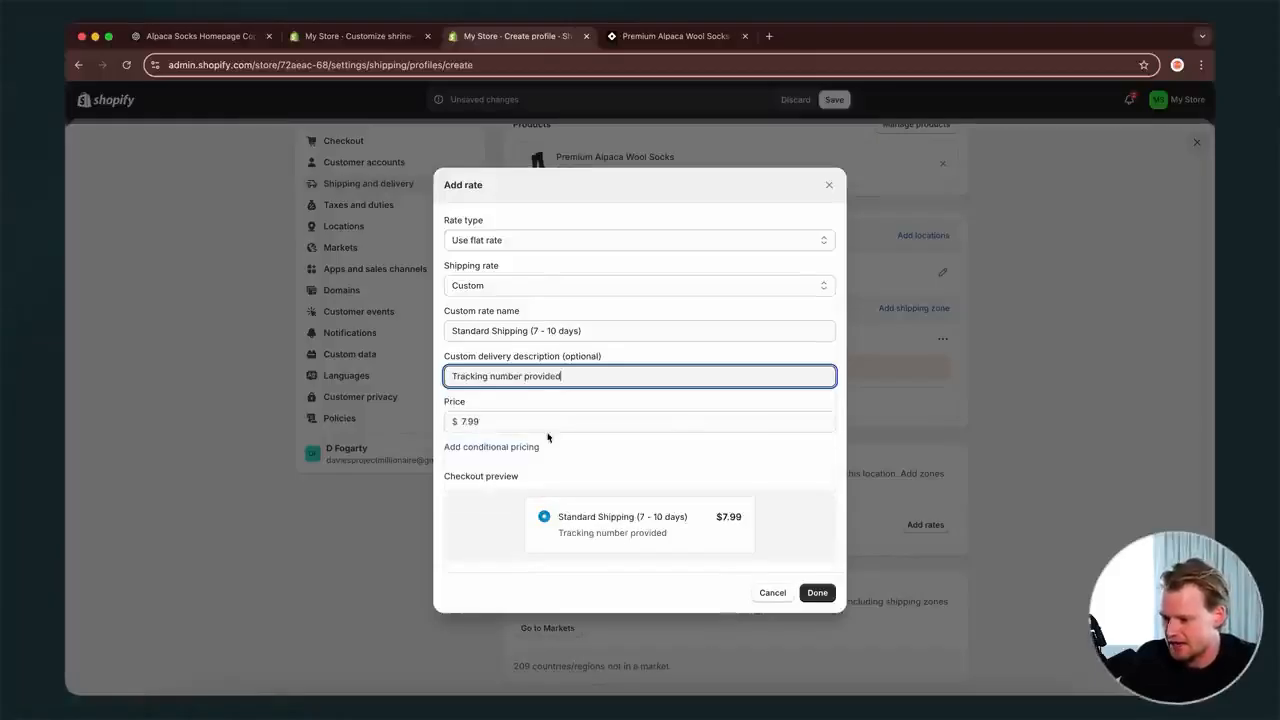
# - Add conditional pricing based on order price to the standard shipping rate, with a minimum price of $50
pyautogui.click(530, 446)
pyautogui.click(525, 446)
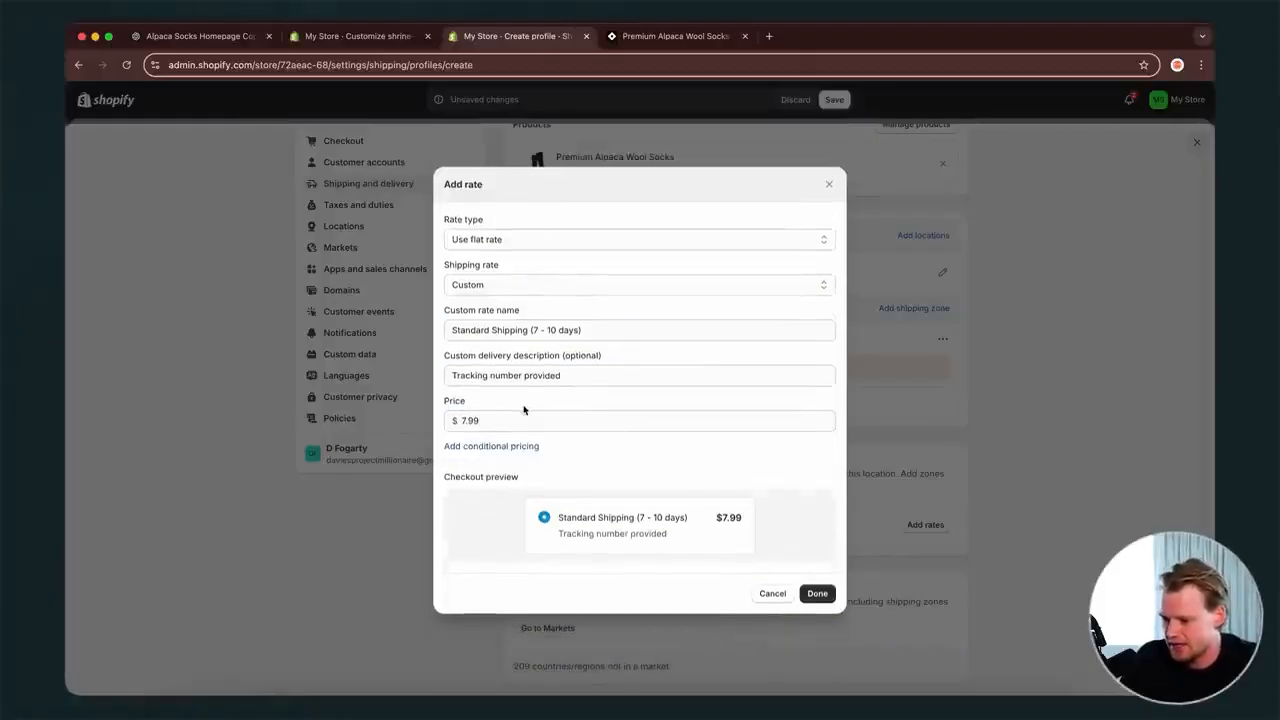
pyautogui.click(501, 455)
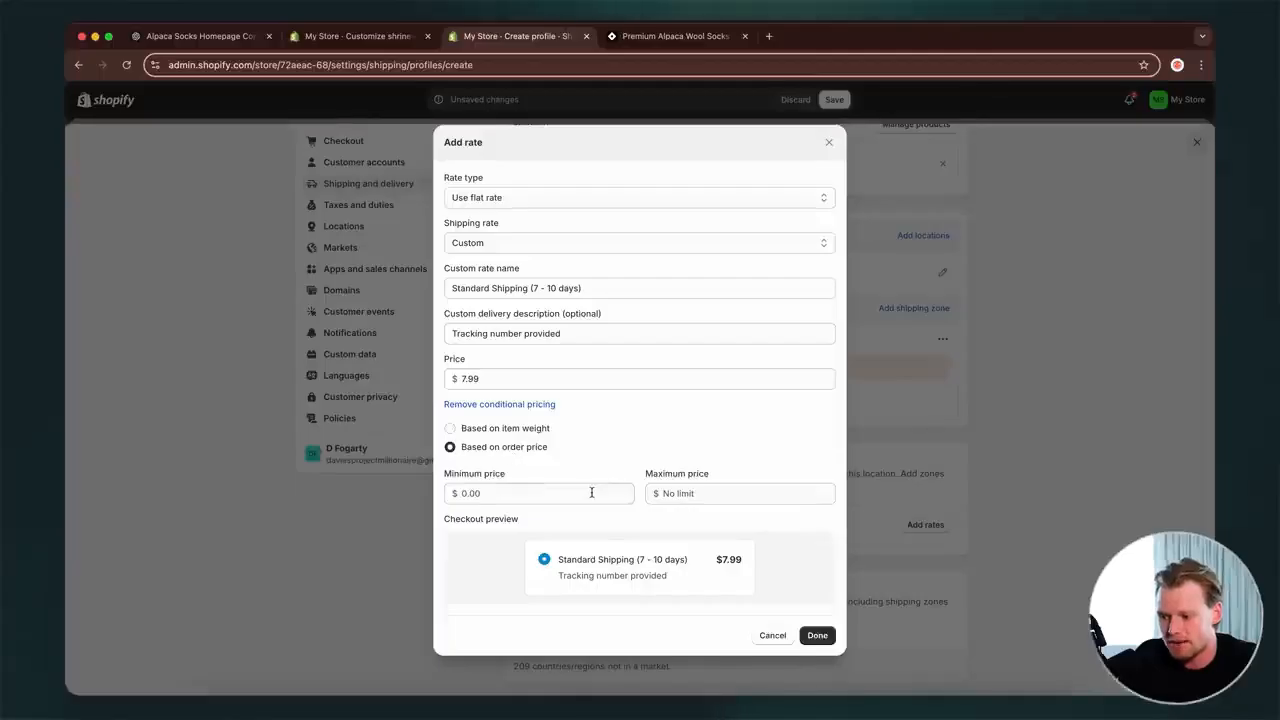
pyautogui.click(548, 502)
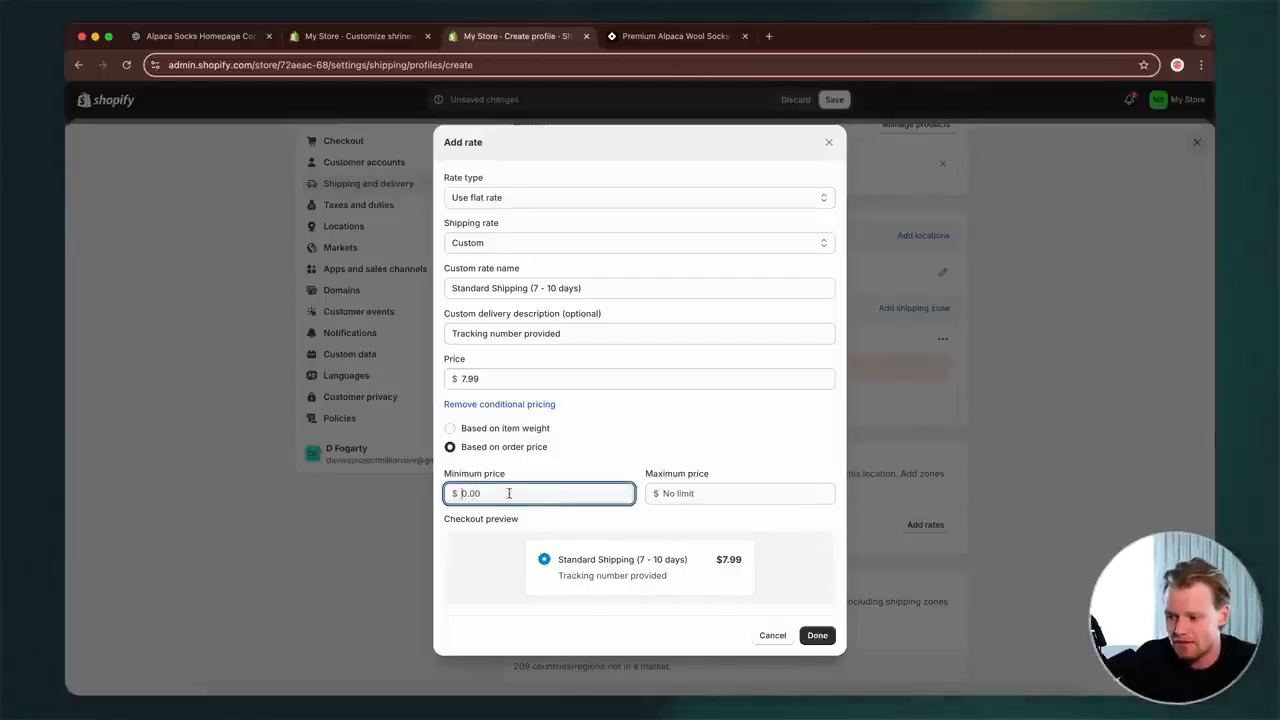
pyautogui.write('50')
pyautogui.click(648, 458)
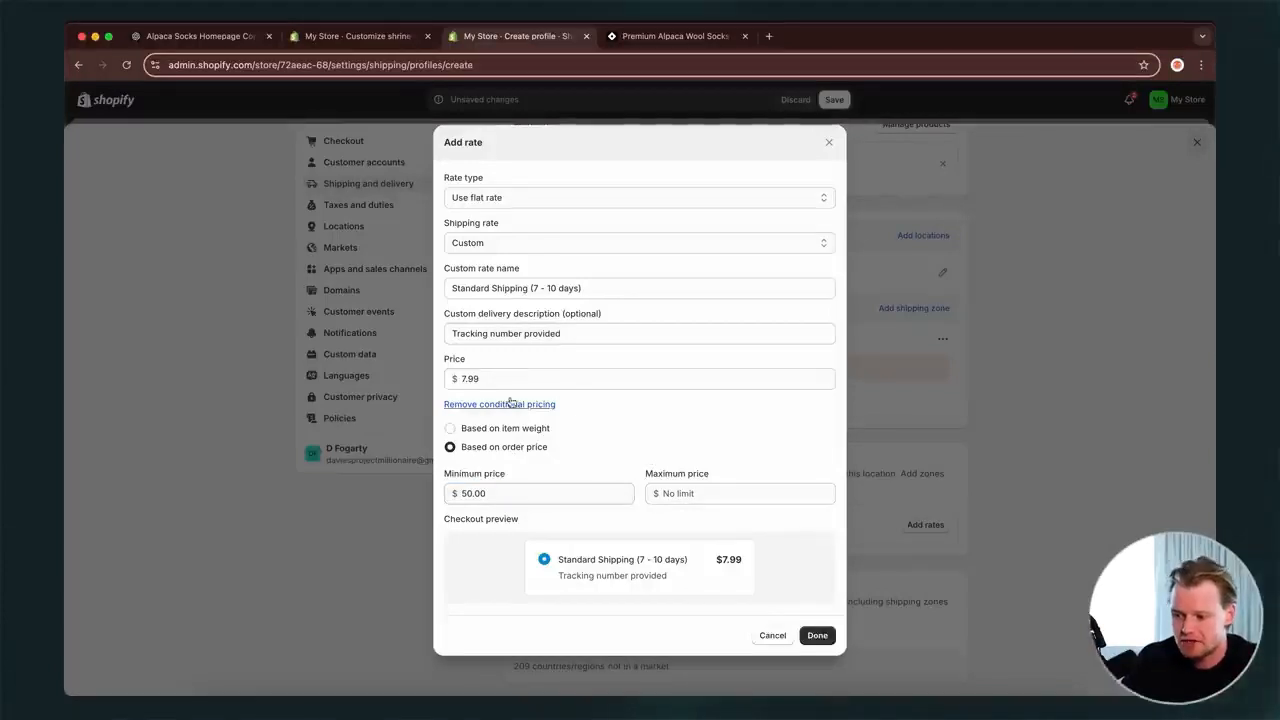
pyautogui.doubleClick(475, 378)
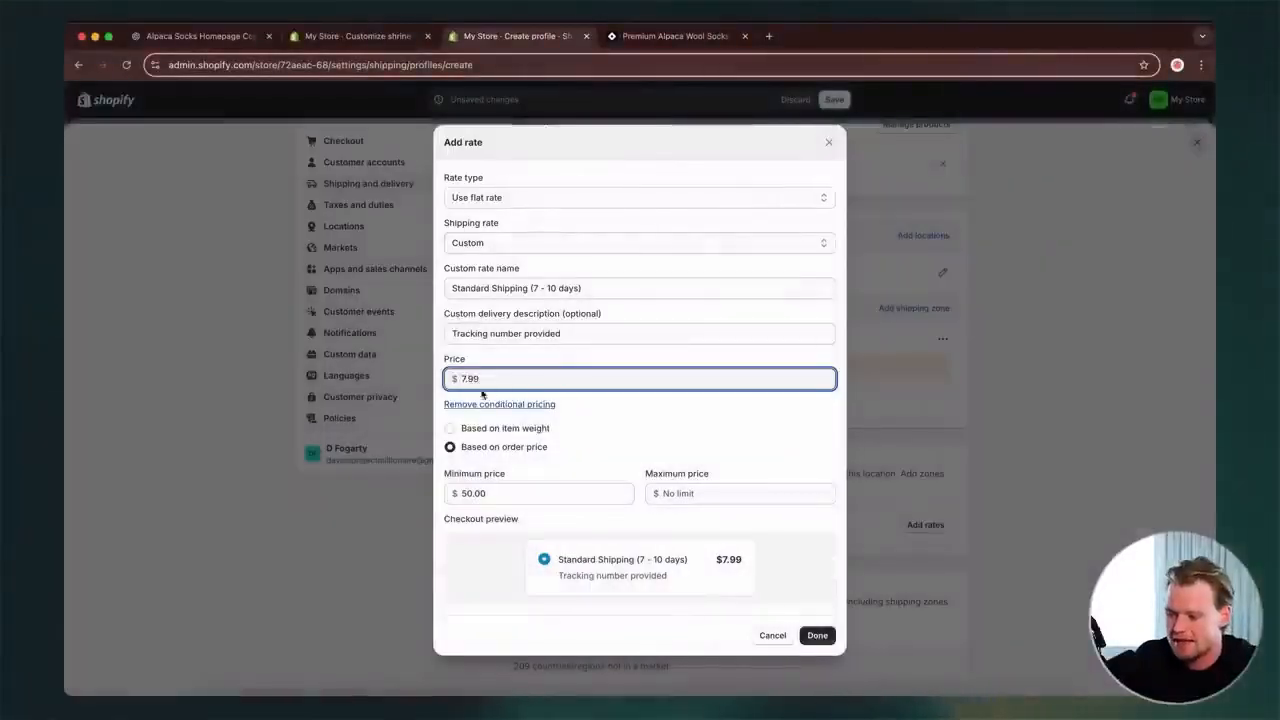
pyautogui.press('BackSpace')
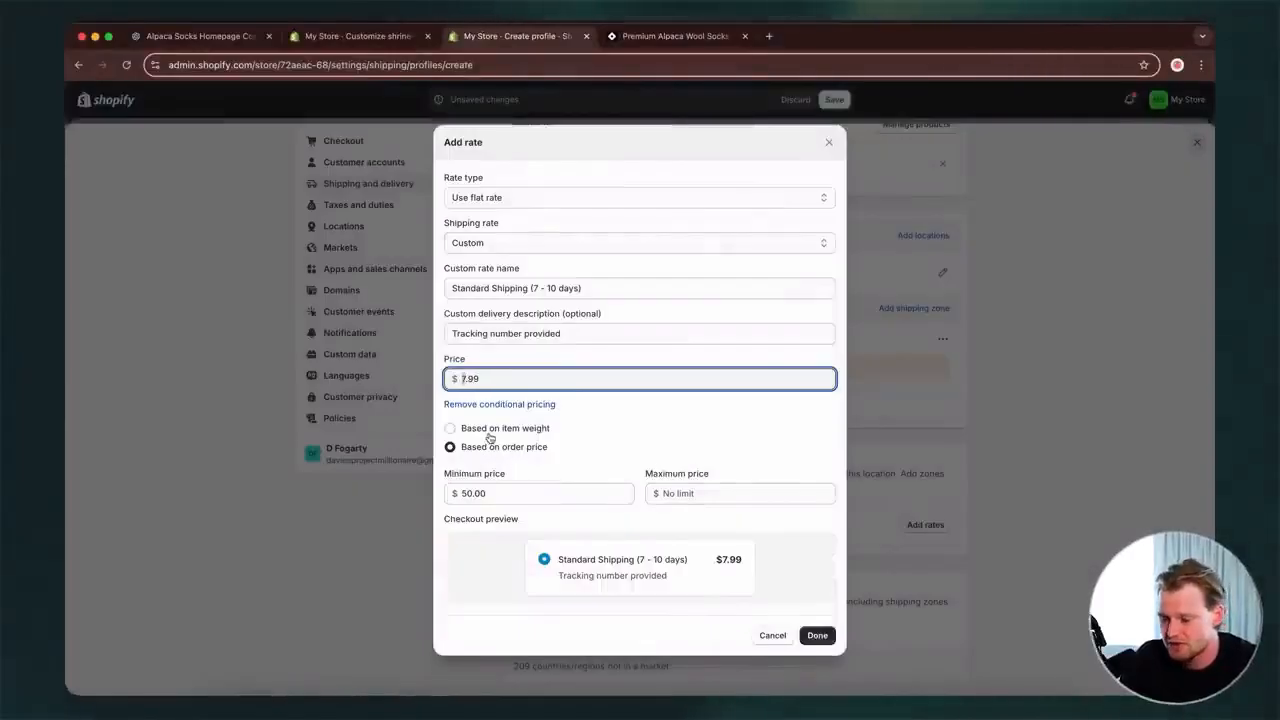
pyautogui.click(630, 448)
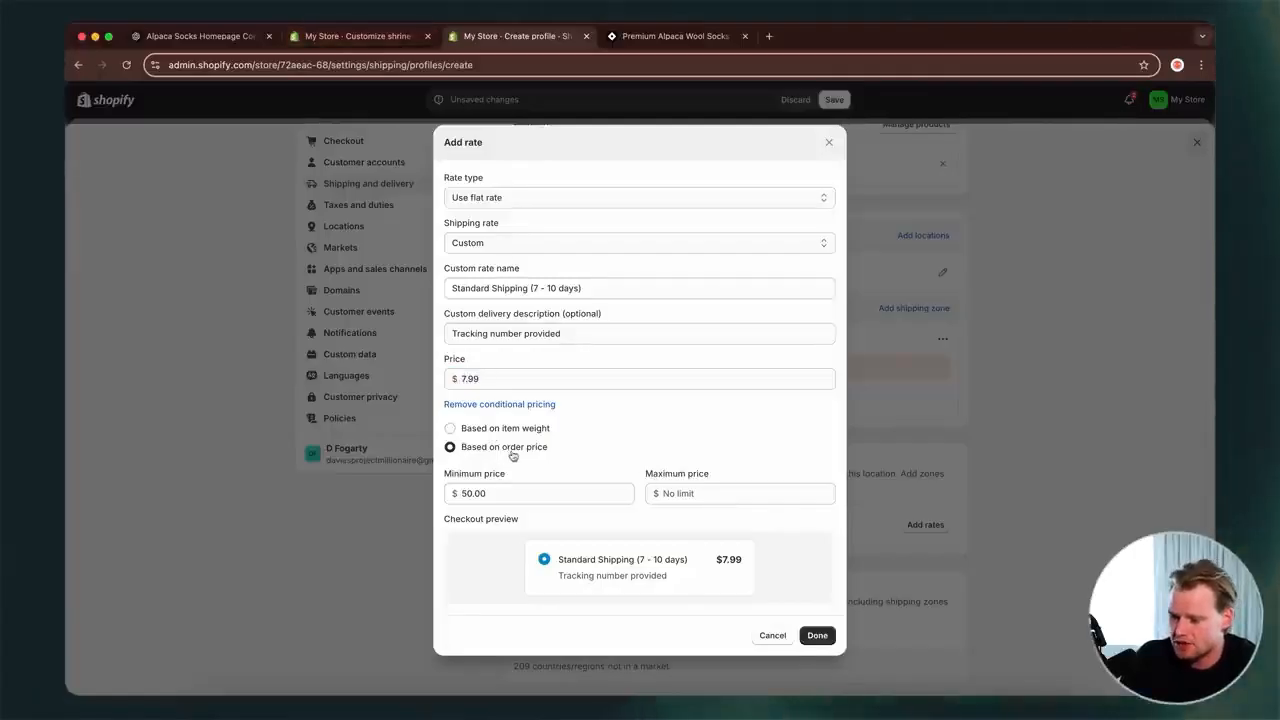
# - Remove the conditional pricing and finish adding the standard shipping rate to the USA zone
pyautogui.click(499, 404)
pyautogui.click(816, 593)
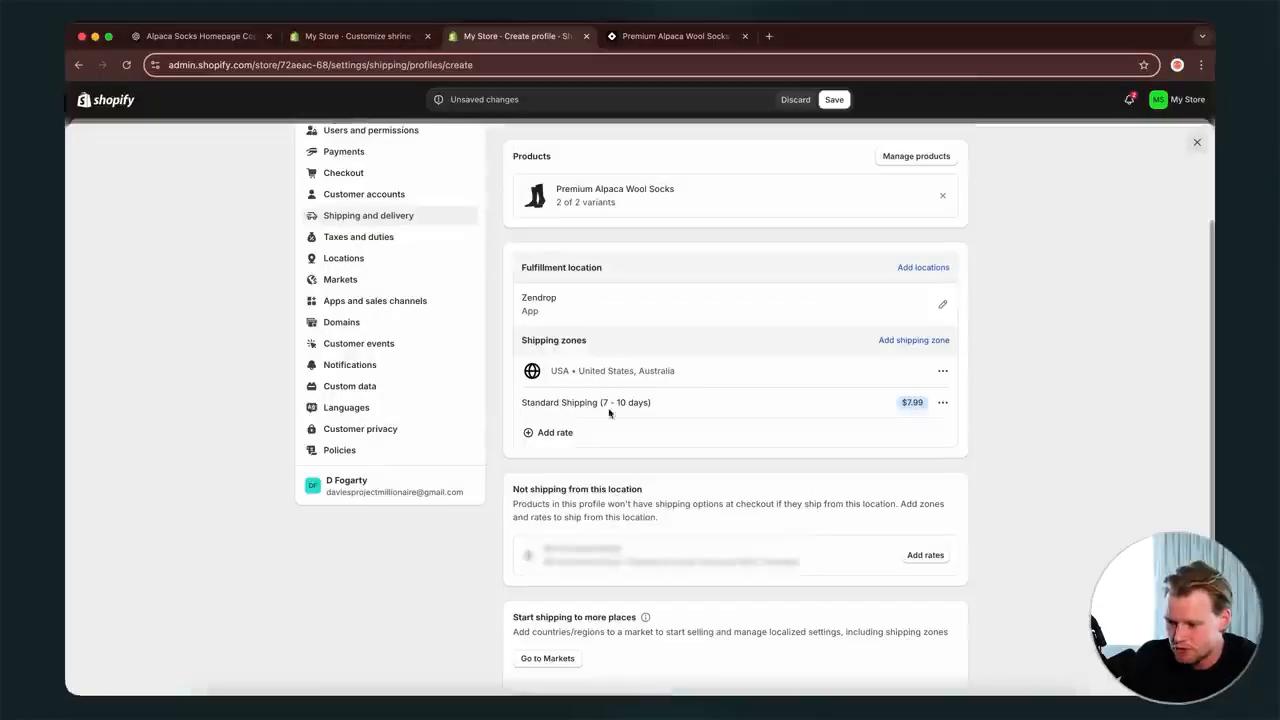
pyautogui.moveTo(676, 406); pyautogui.dragTo(500, 406)
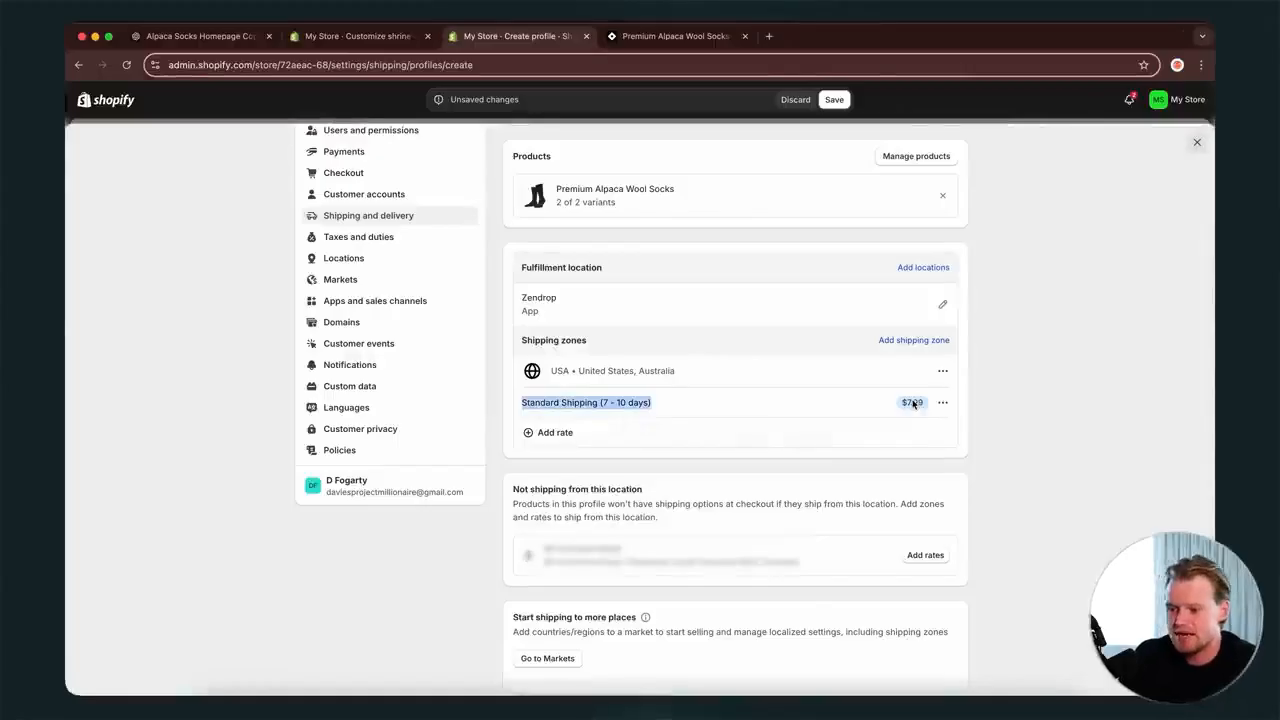
# - Open the Premium Alpaca Wool Socks product page on the Peak Textile storefront and check the shipping time answer
pyautogui.click(672, 36)
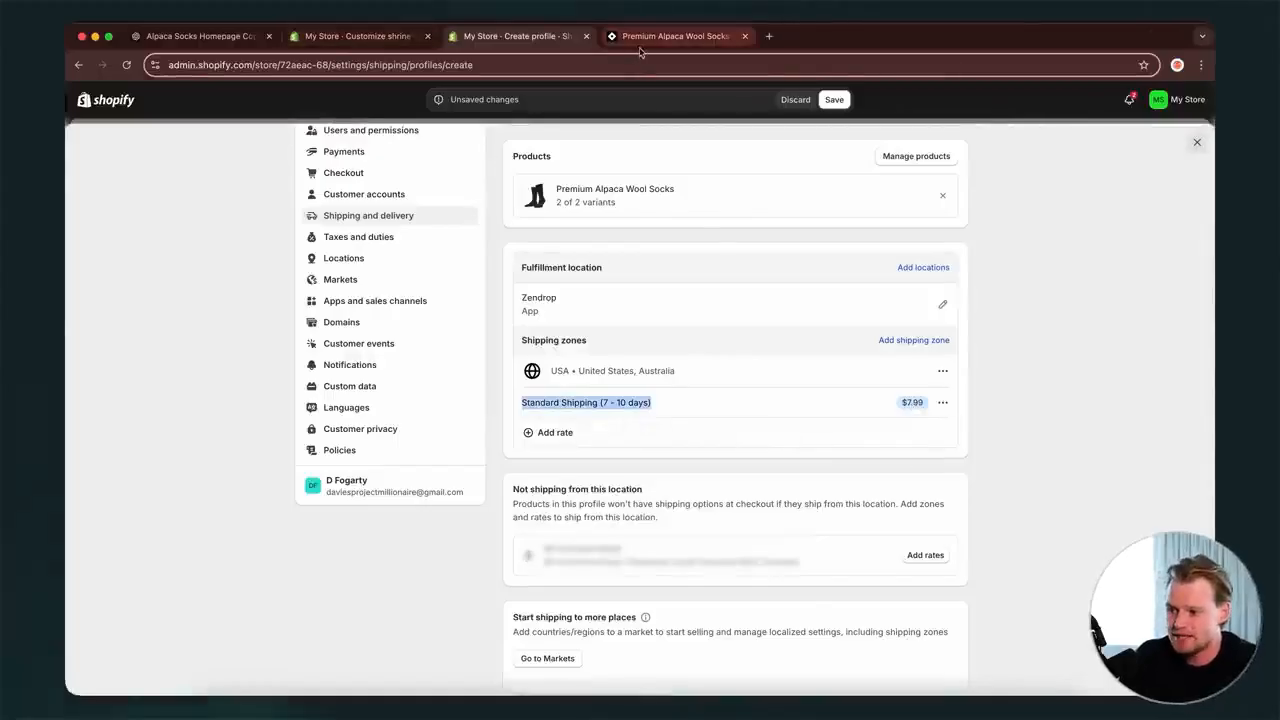
pyautogui.click(280, 142)
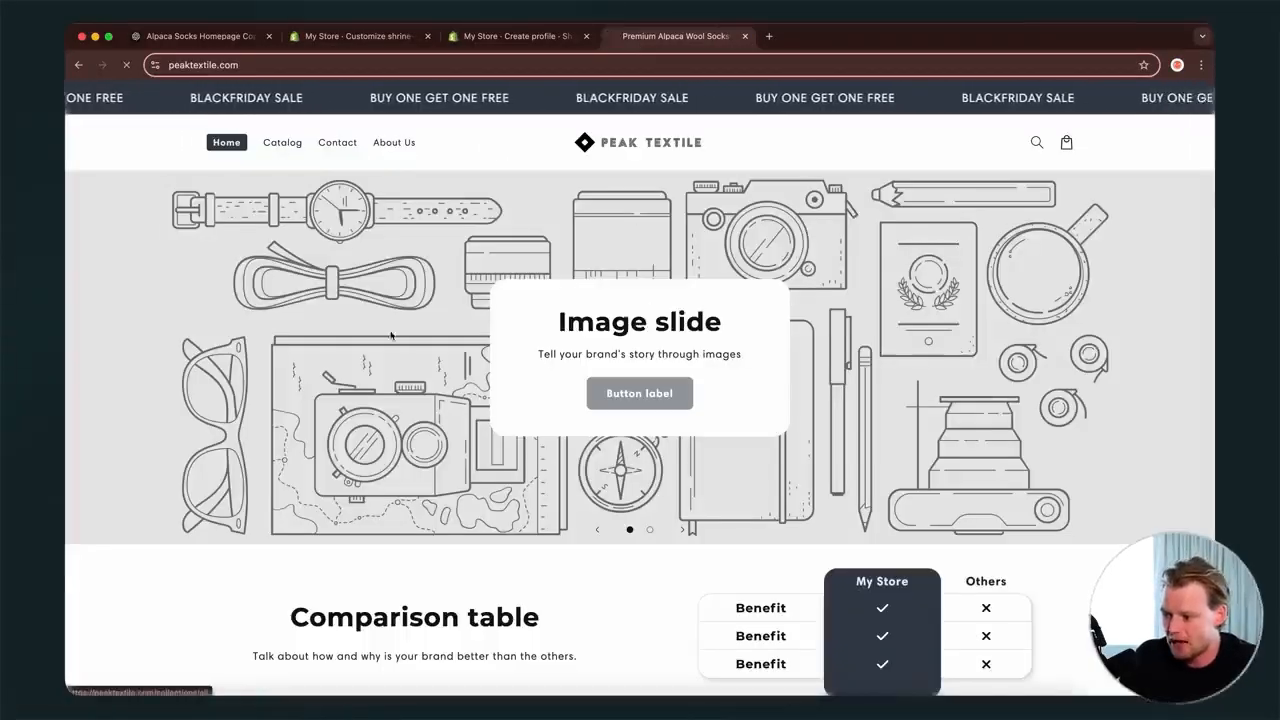
pyautogui.click(317, 369)
pyautogui.scroll(-5, 821, 427)
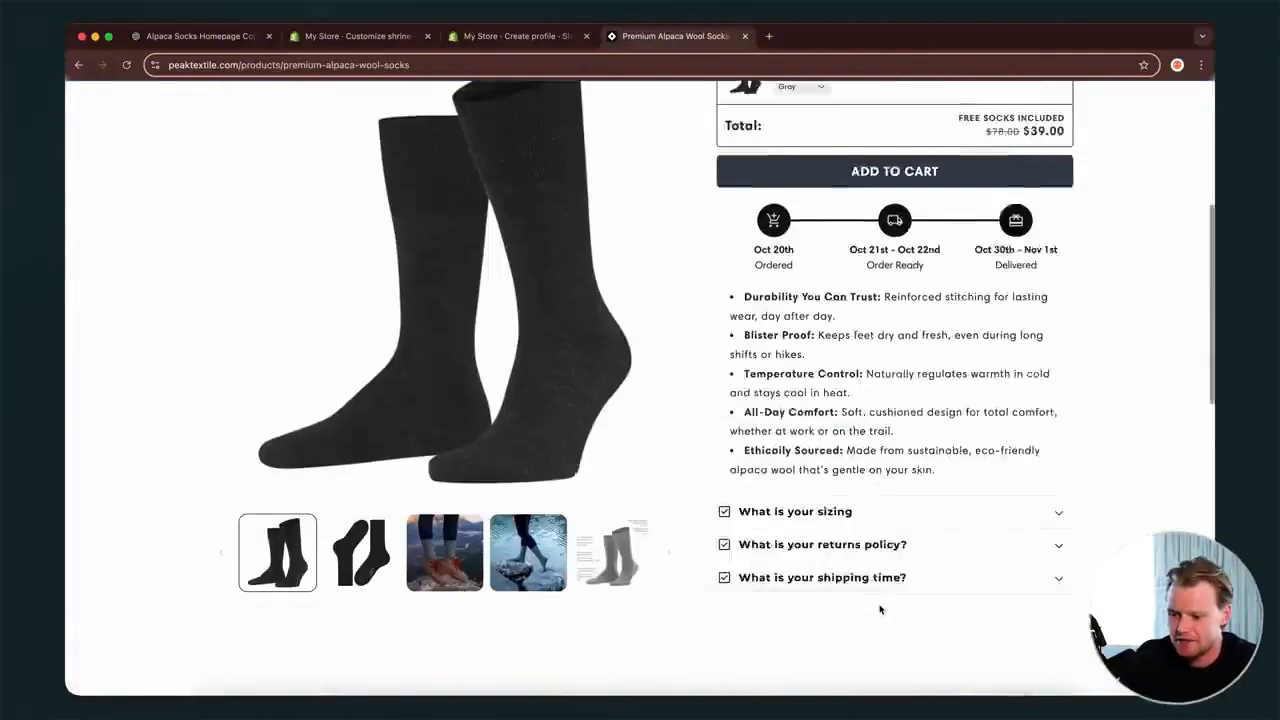
pyautogui.click(848, 488)
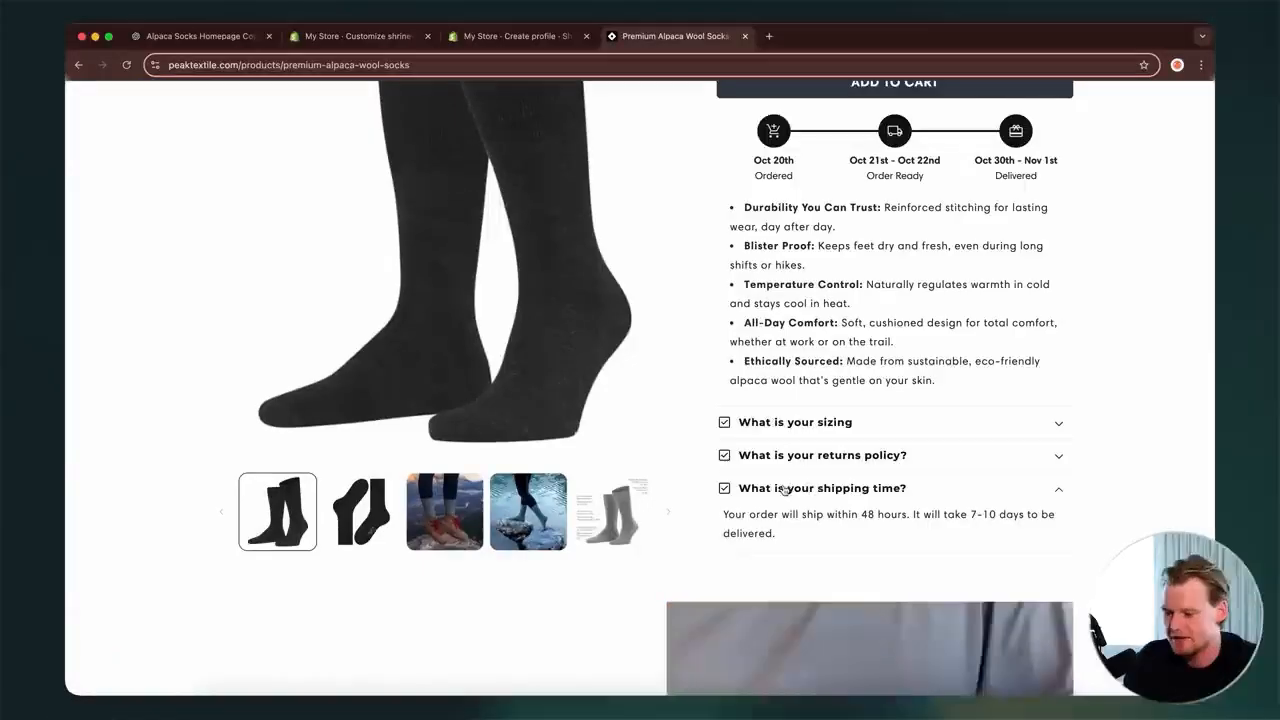
# - Return to the shipping profile and start another flat rate in the USA zone named "Free Shipping Over $50"
pyautogui.click(492, 38)
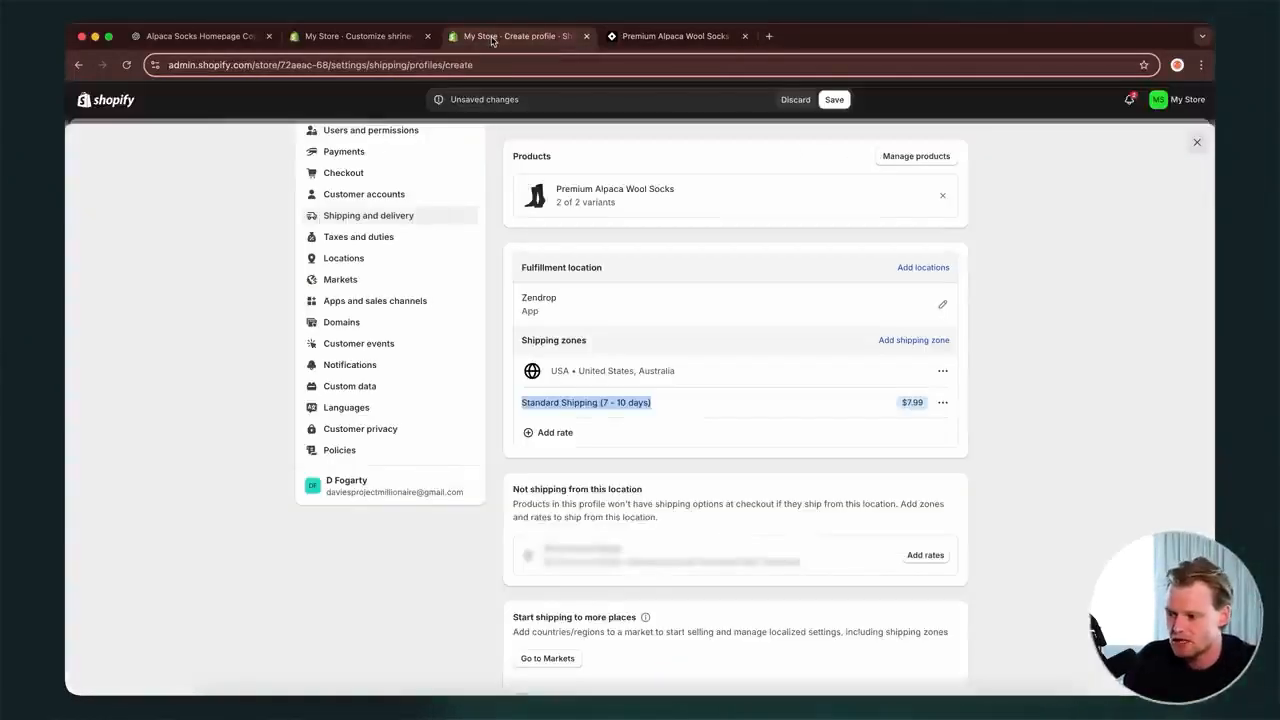
pyautogui.click(558, 433)
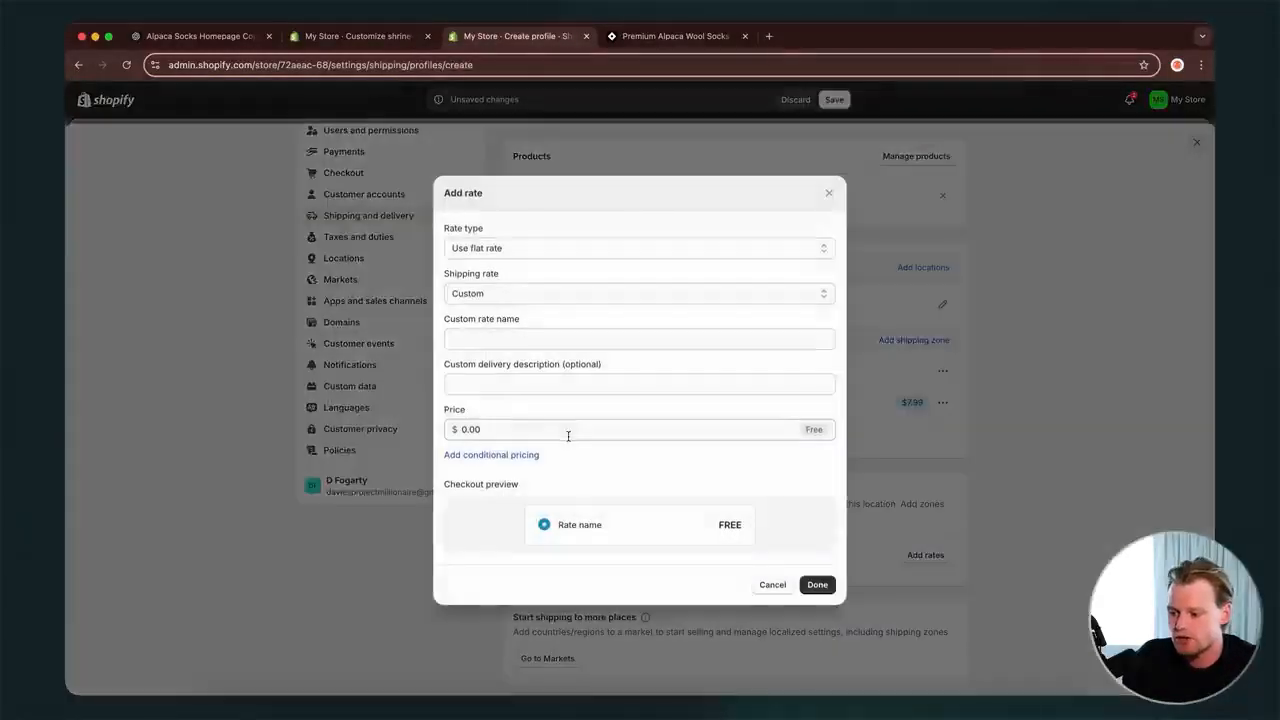
pyautogui.click(622, 258)
pyautogui.click(631, 210)
pyautogui.click(597, 340)
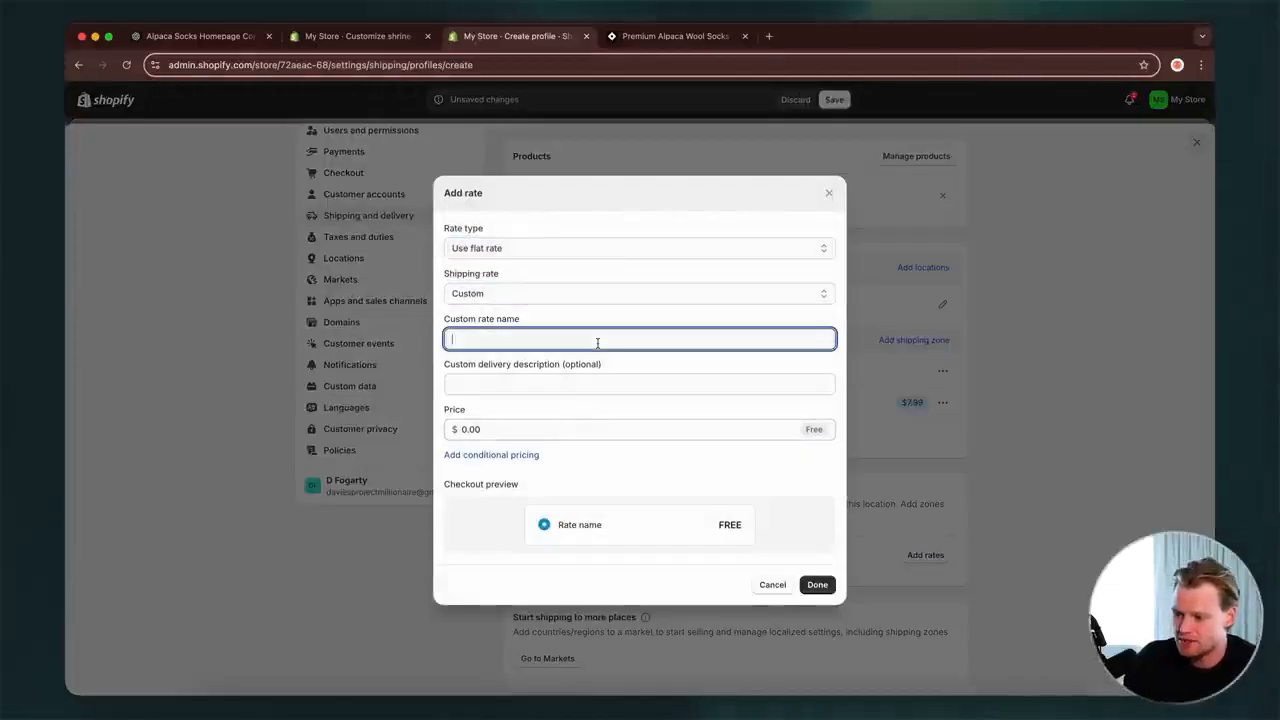
pyautogui.write('Free Shipping ')
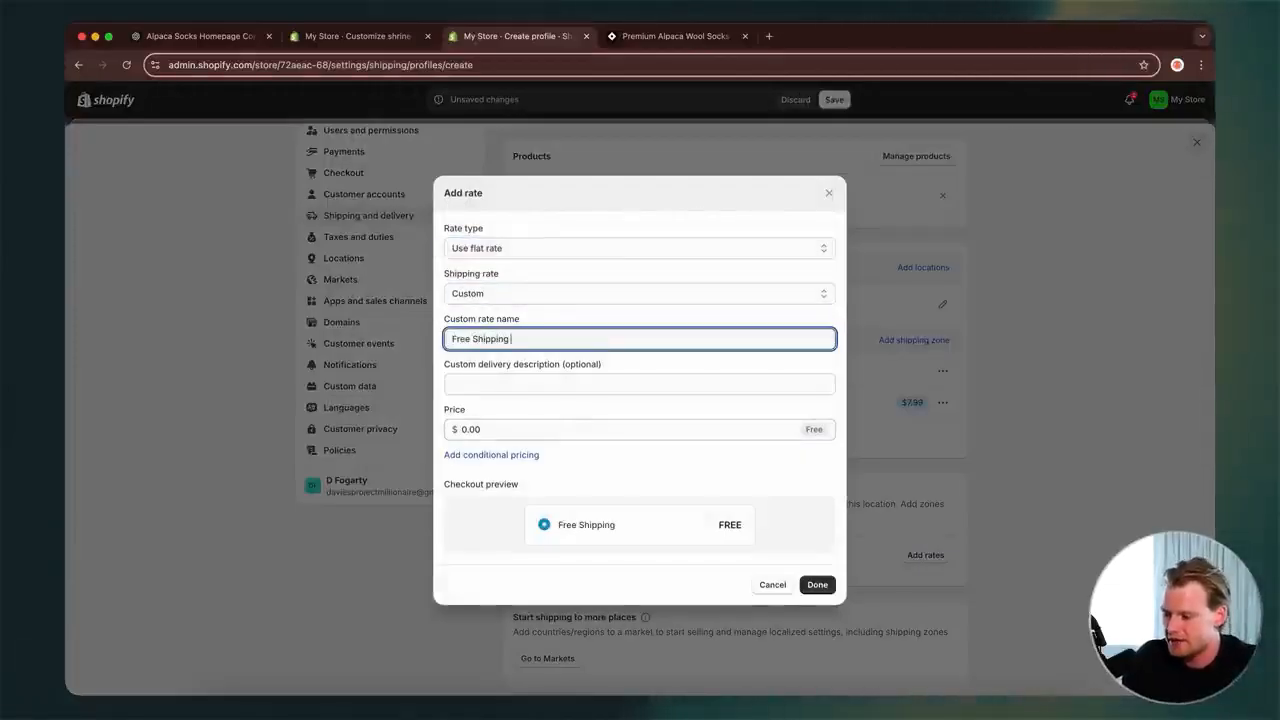
pyautogui.write('Over $50')
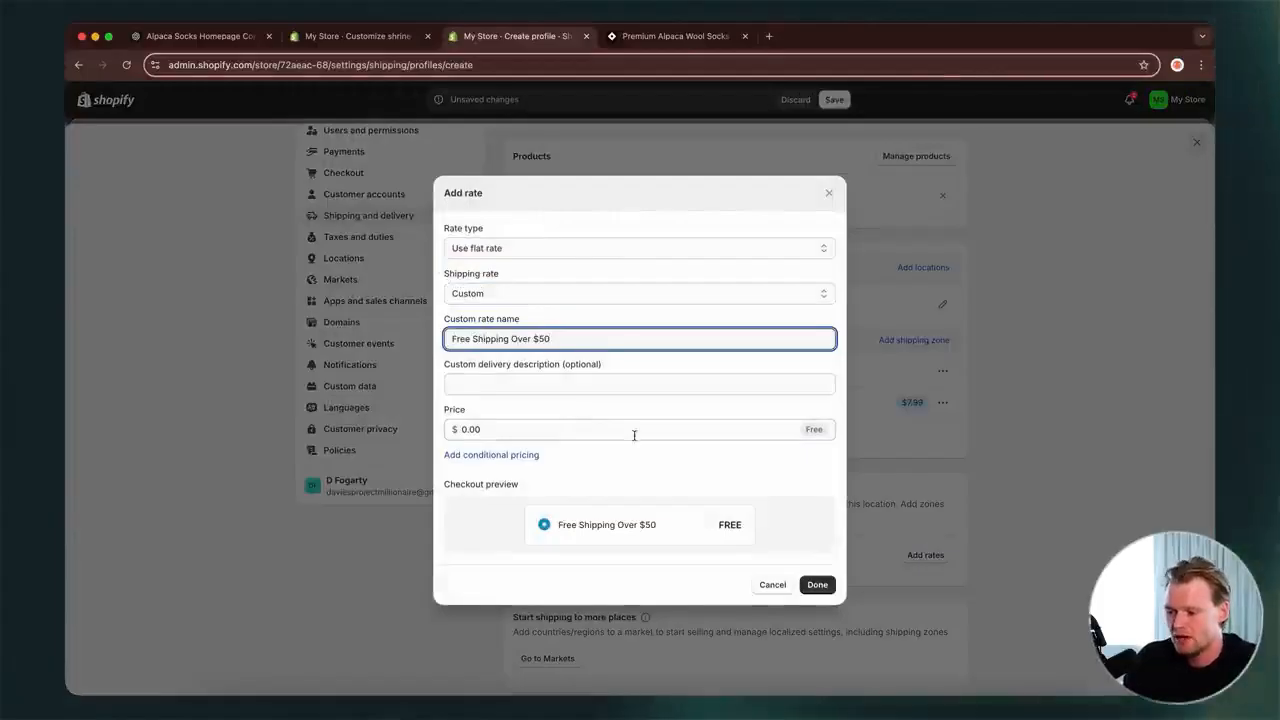
# - Keep the free shipping rate's price at $0.00 and add conditional pricing based on order price
pyautogui.click(622, 421)
pyautogui.click(557, 433)
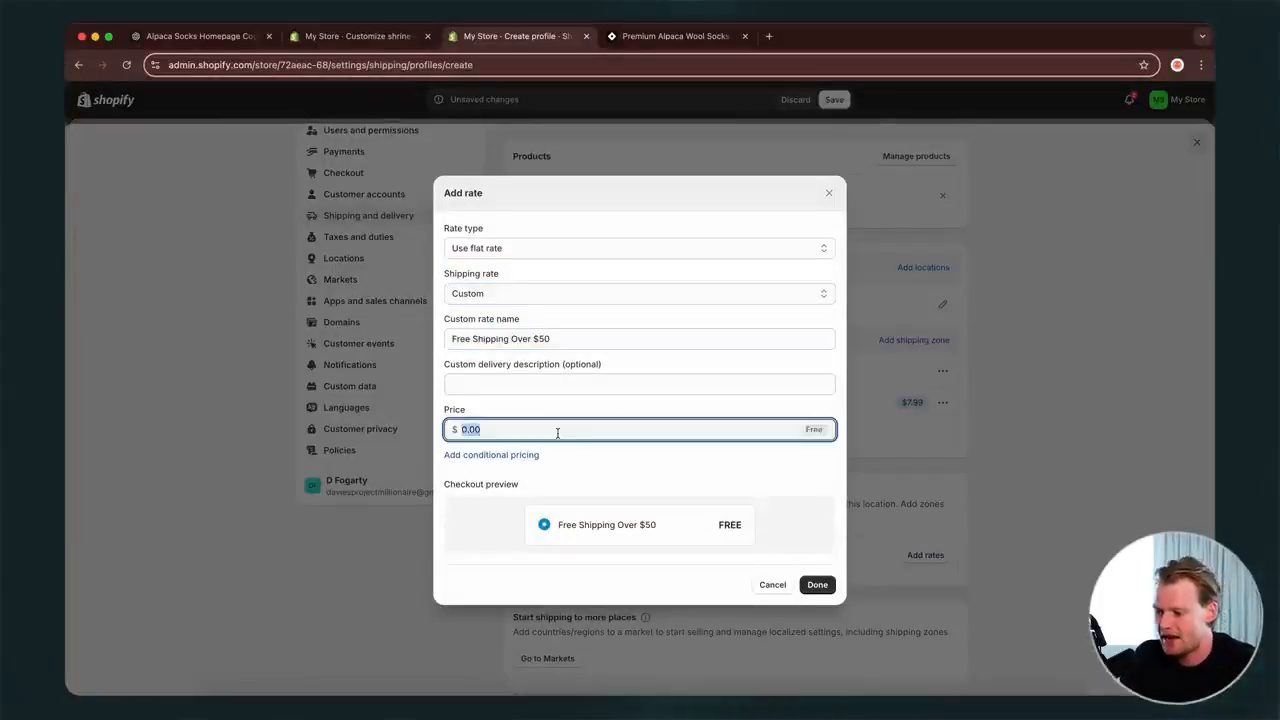
pyautogui.click(704, 490)
pyautogui.click(496, 454)
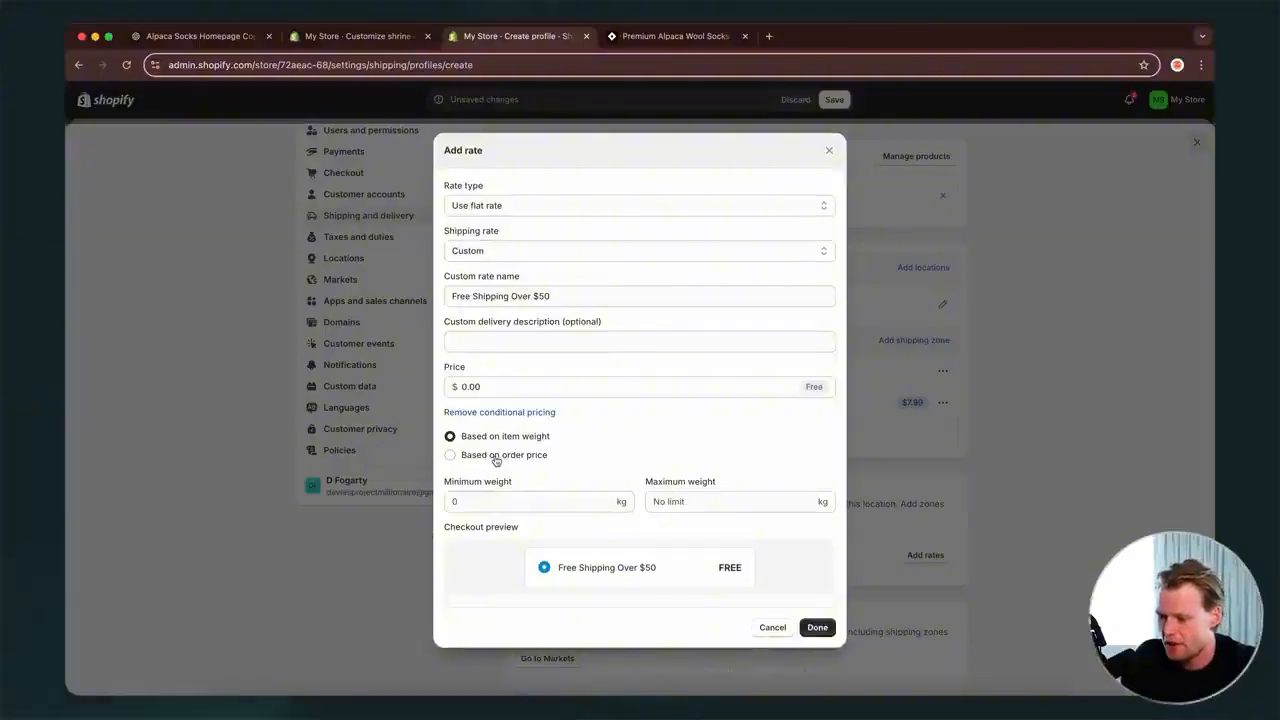
pyautogui.click(495, 456)
# - On the storefront, add the buy-one-get-one sock offer to the cart and raise its quantity to 2 to check the order price
pyautogui.click(690, 36)
pyautogui.scroll(1, 778, 253)
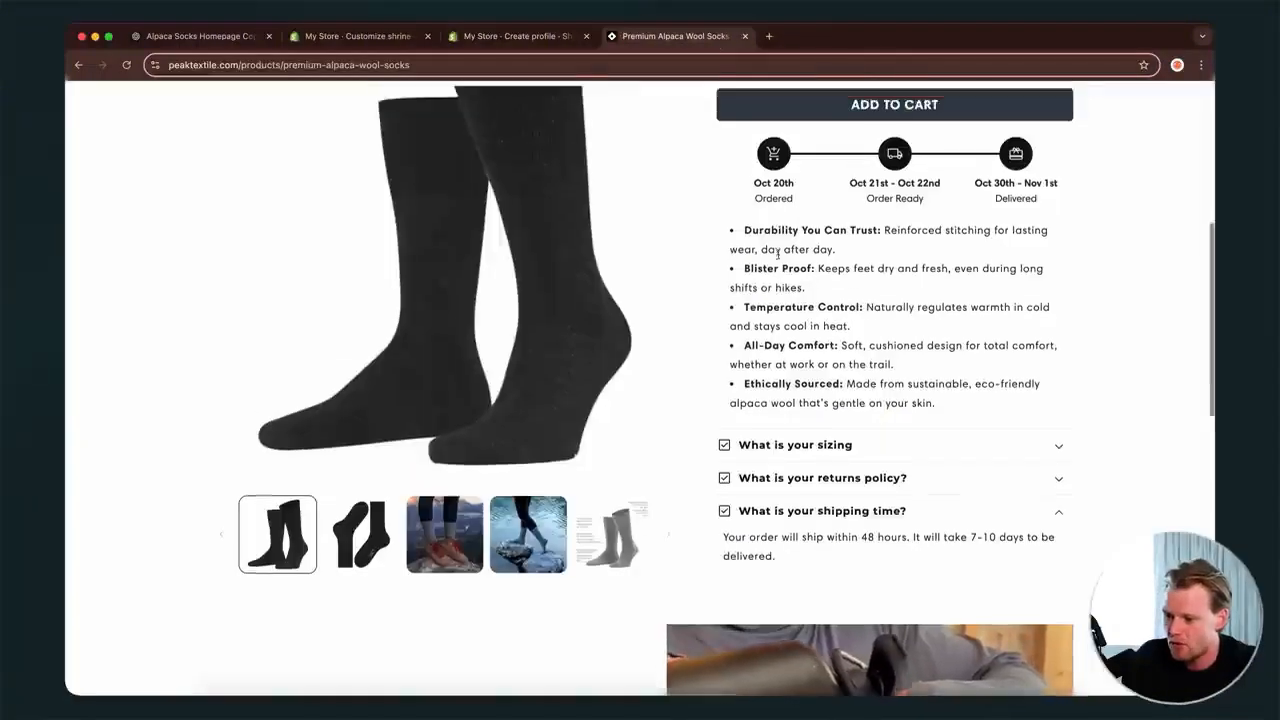
pyautogui.scroll(5, 778, 253)
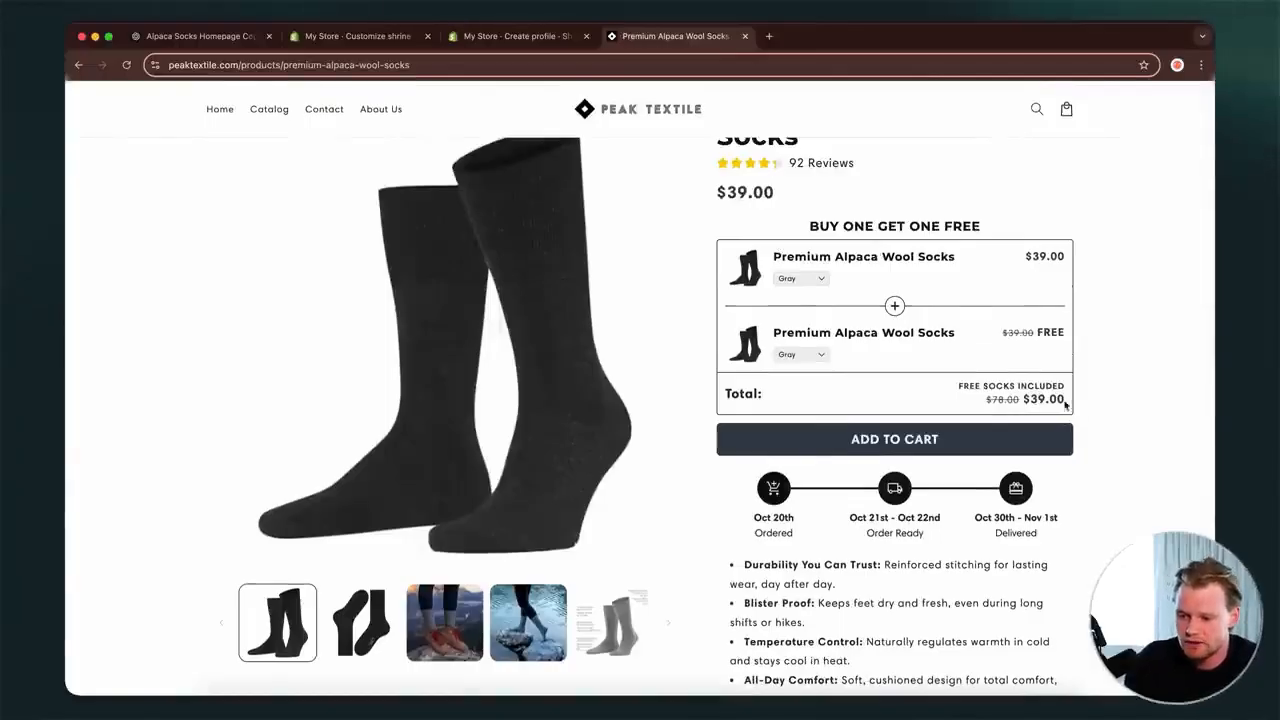
pyautogui.click(942, 438)
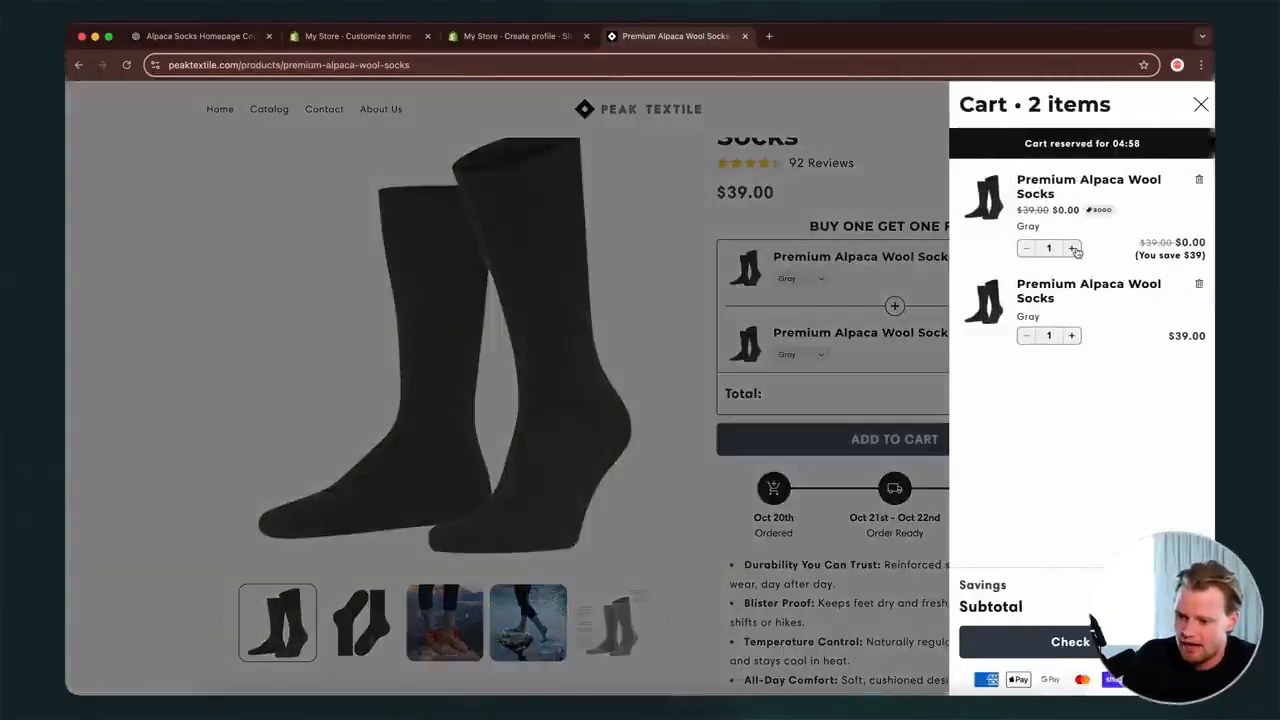
pyautogui.click(1073, 248)
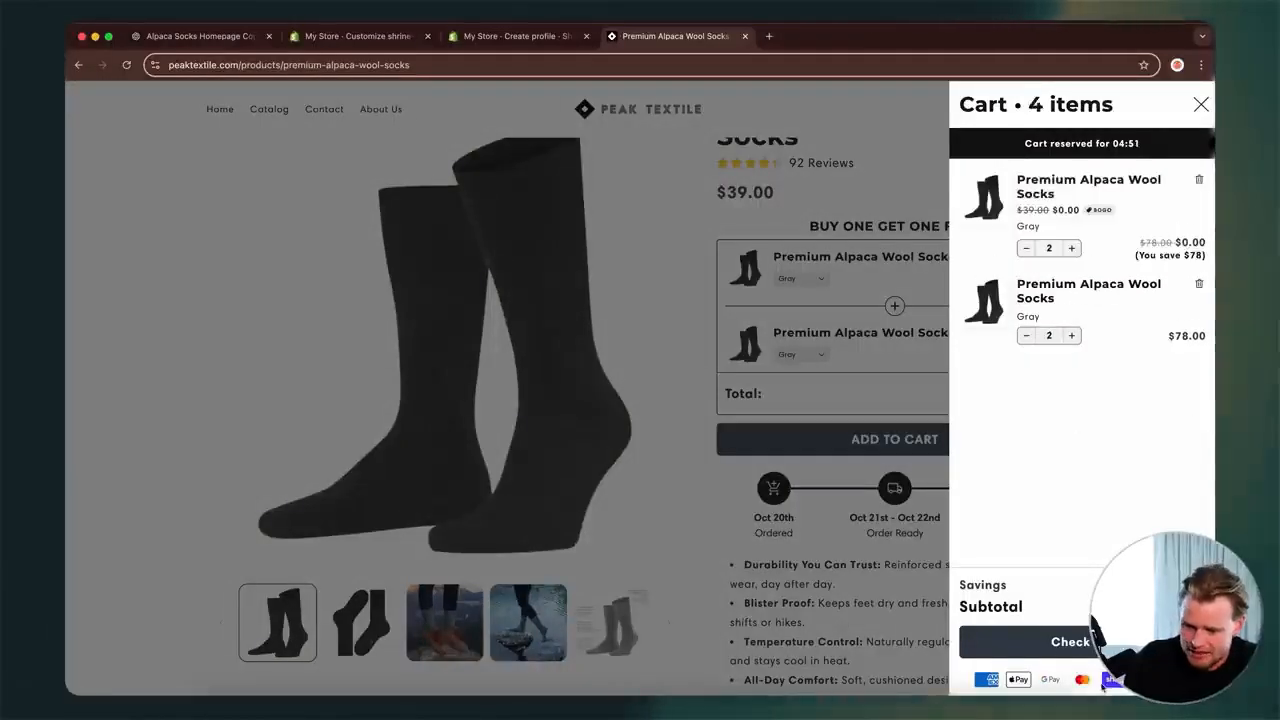
# - Back in the shipping profile, set the free shipping rate's minimum order price to $60
pyautogui.click(517, 38)
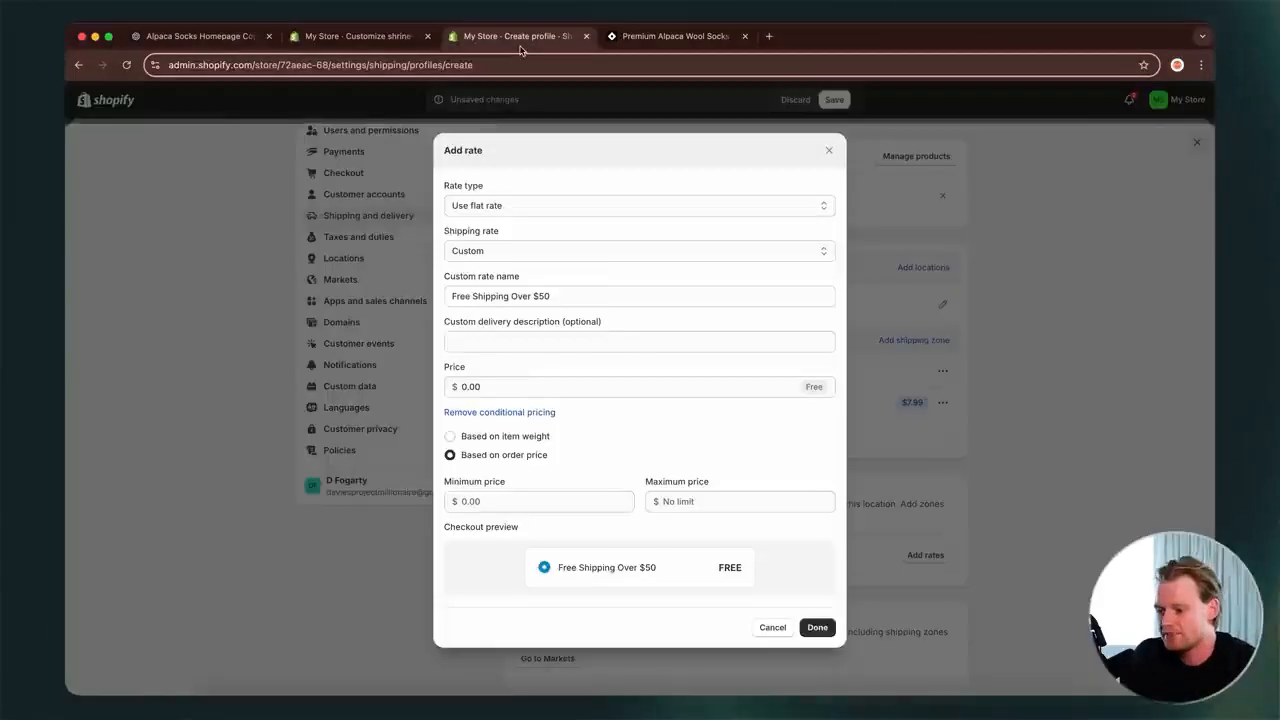
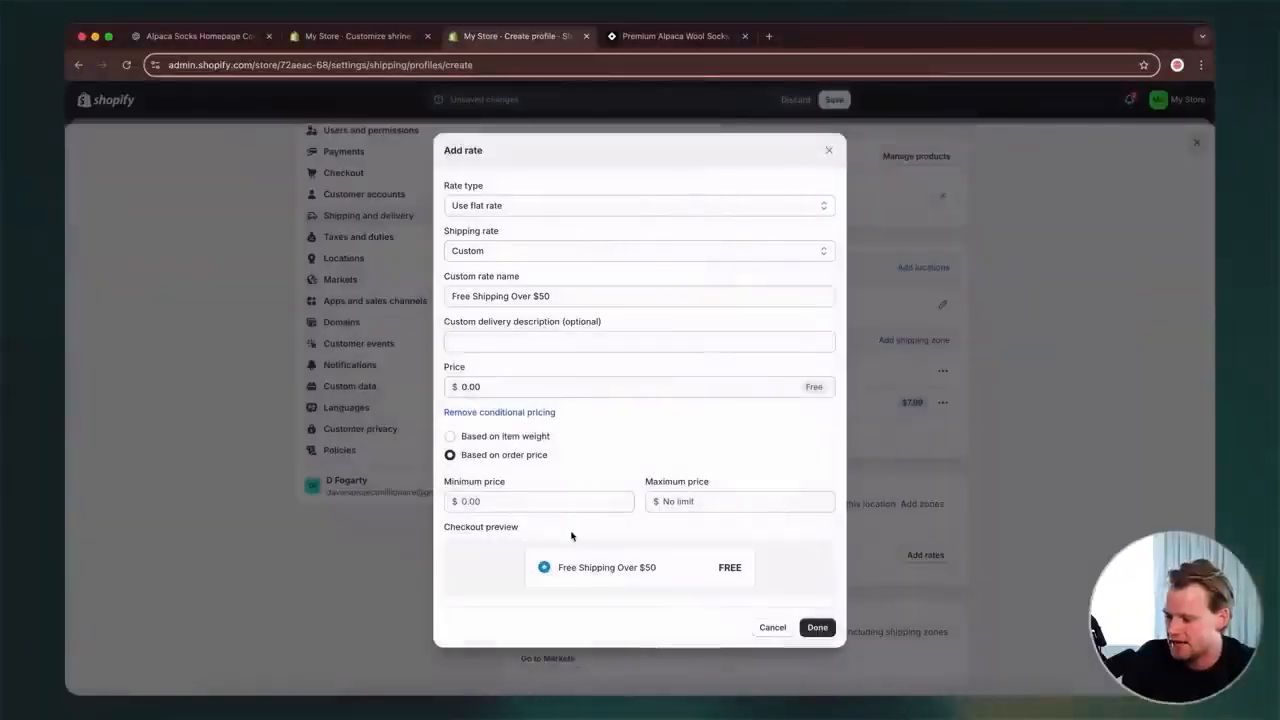
pyautogui.click(510, 500)
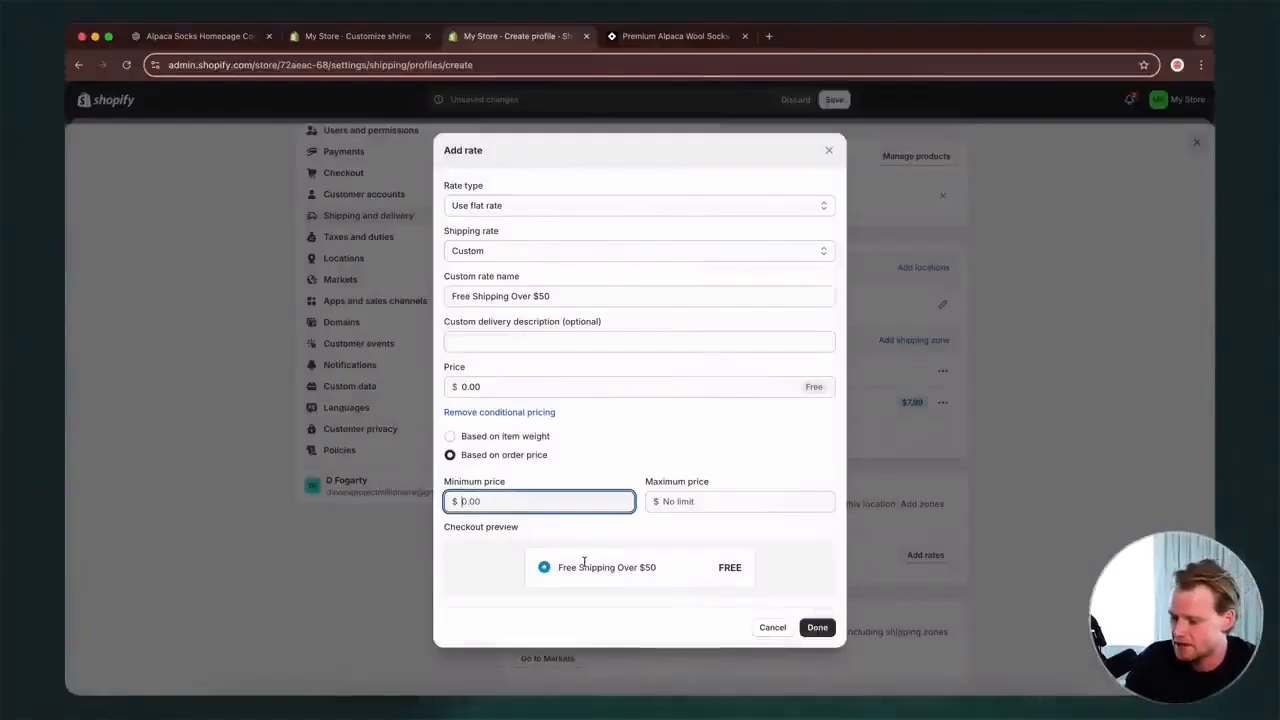
pyautogui.write('60')
pyautogui.click(744, 462)
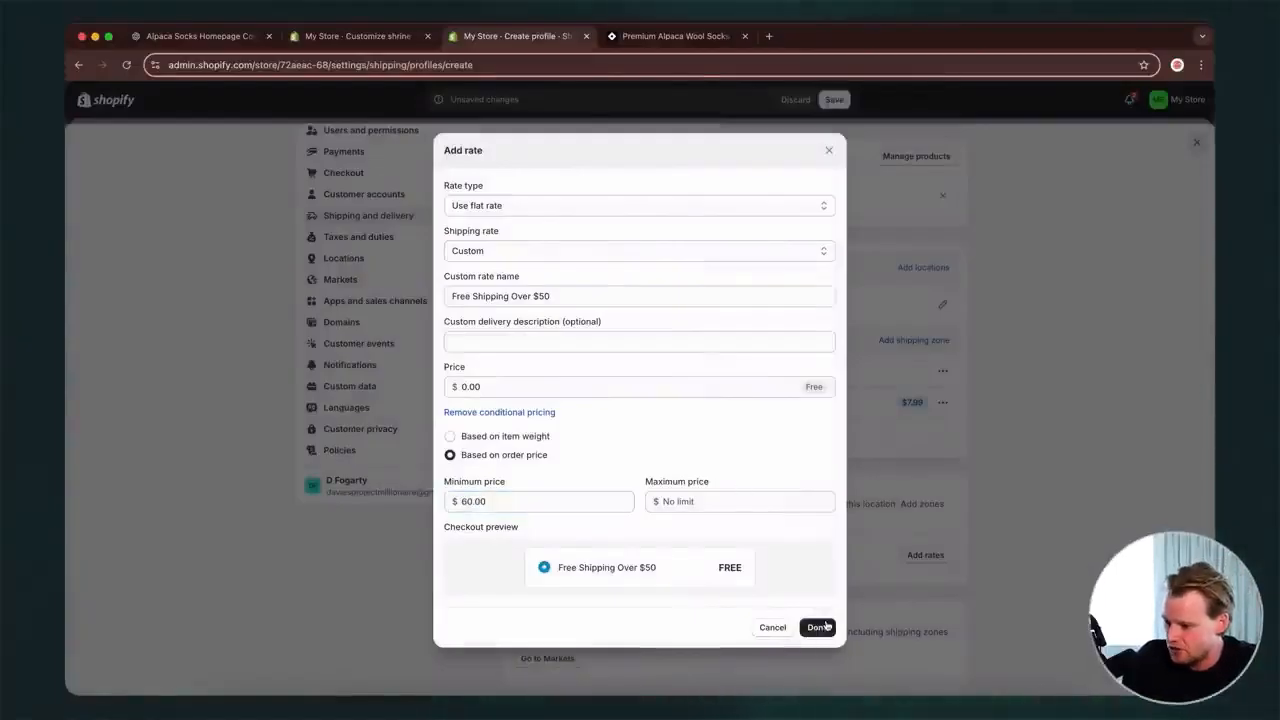
# - Use the suggested delivery description "Tracking number provided" for the free shipping rate and finish adding it
pyautogui.click(497, 343)
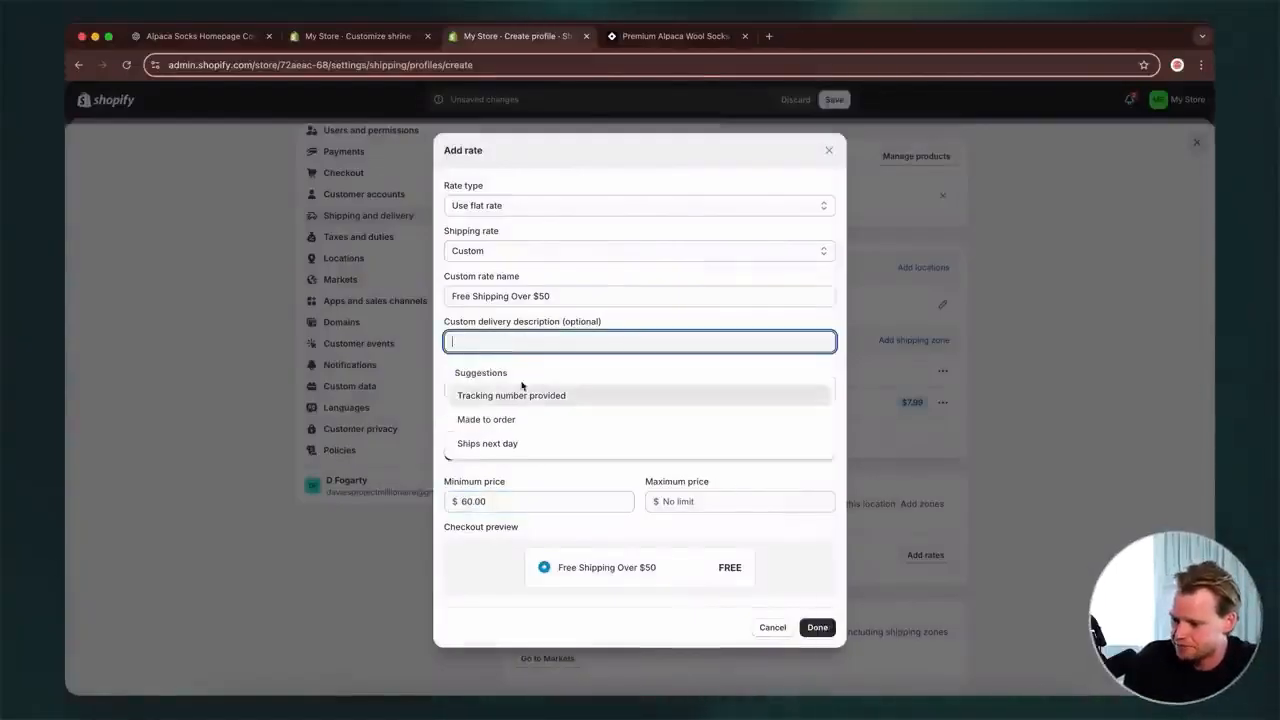
pyautogui.click(547, 394)
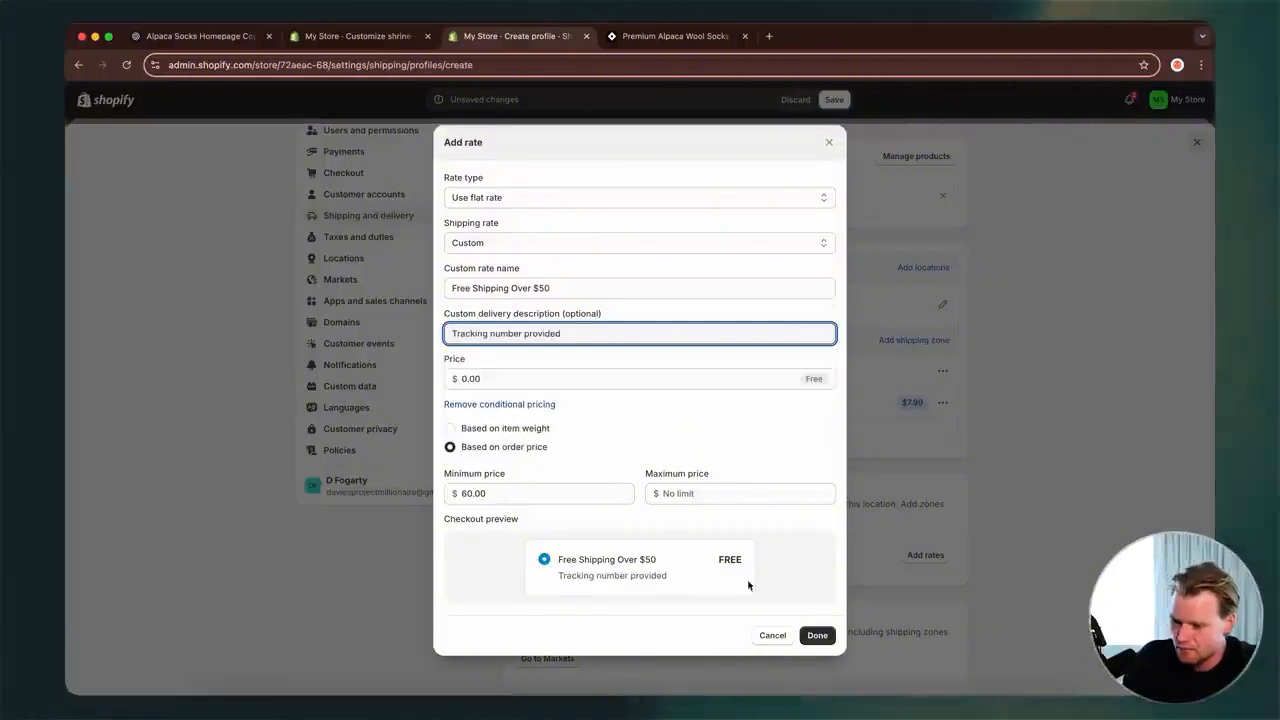
pyautogui.click(817, 635)
pyautogui.scroll(-1, 908, 557)
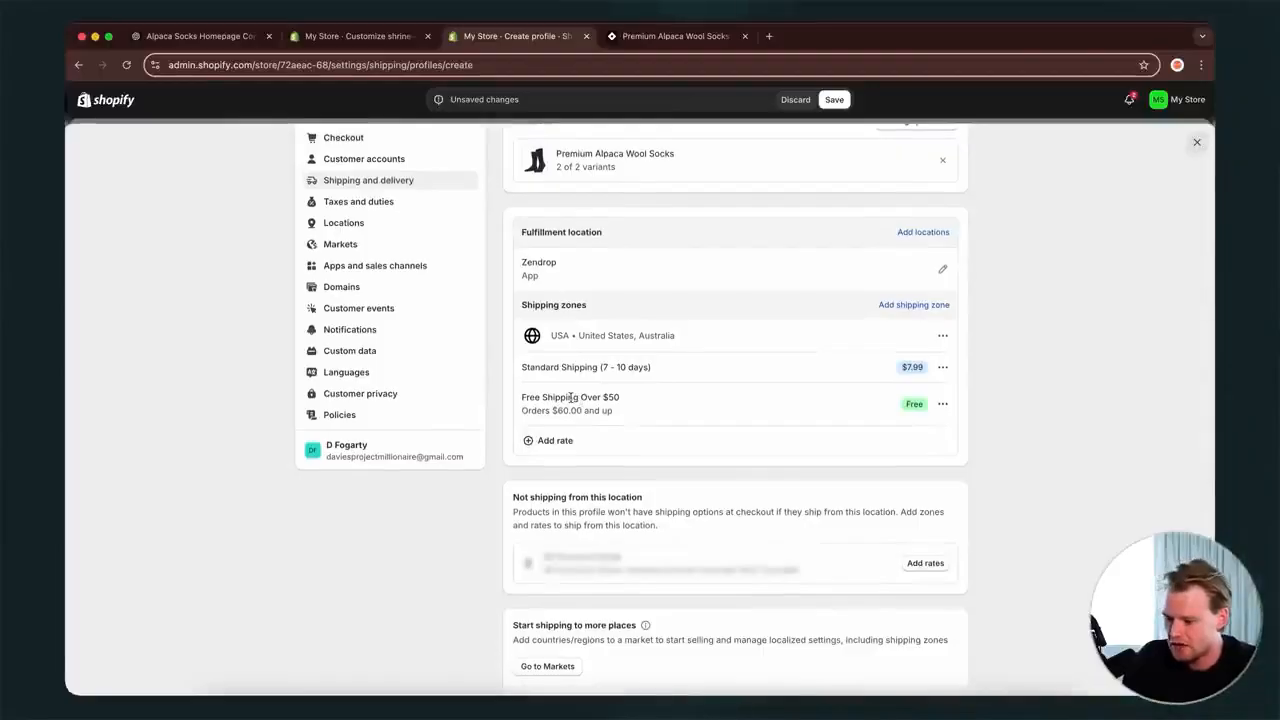
pyautogui.scroll(-1, 659, 408)
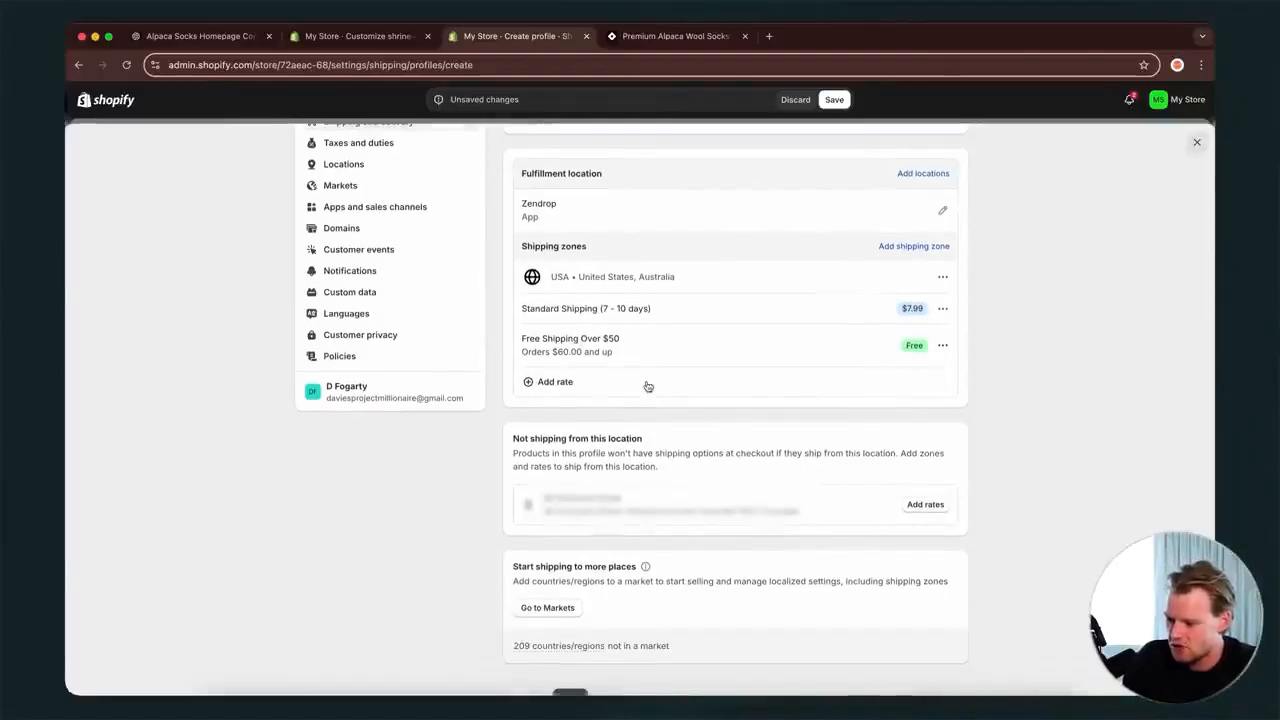
pyautogui.scroll(-2, 647, 386)
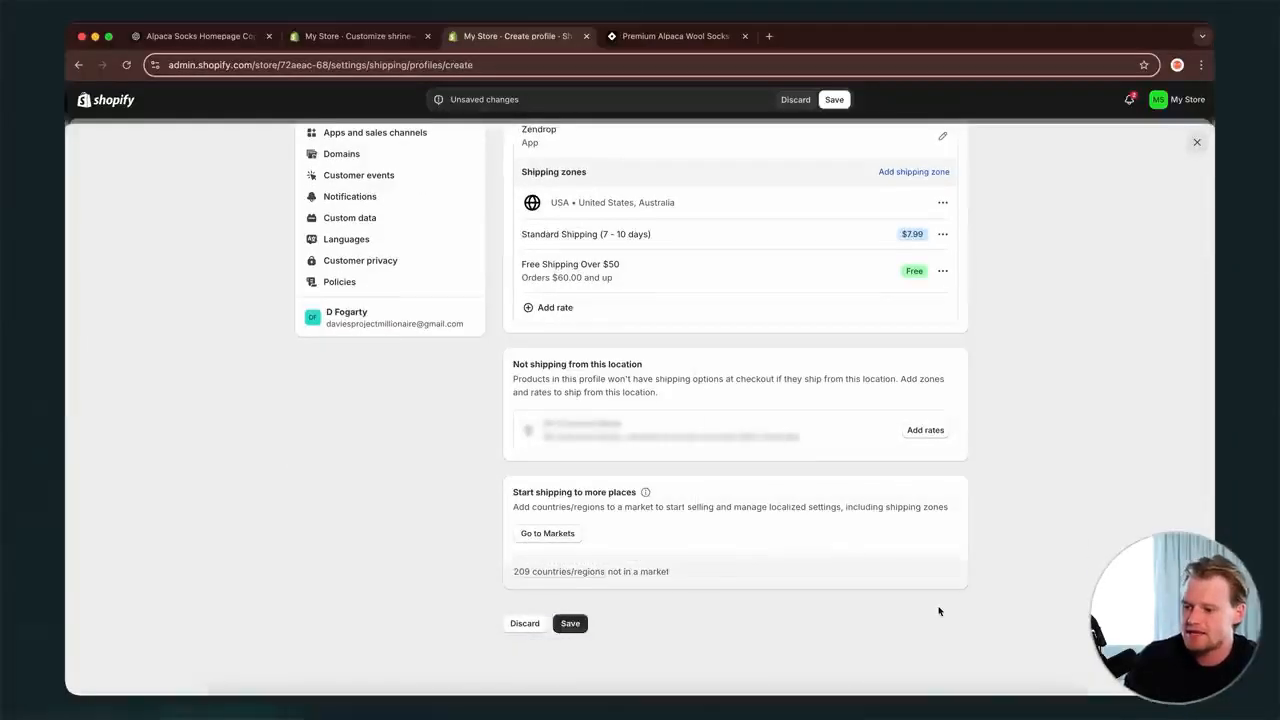
pyautogui.scroll(3, 939, 611)
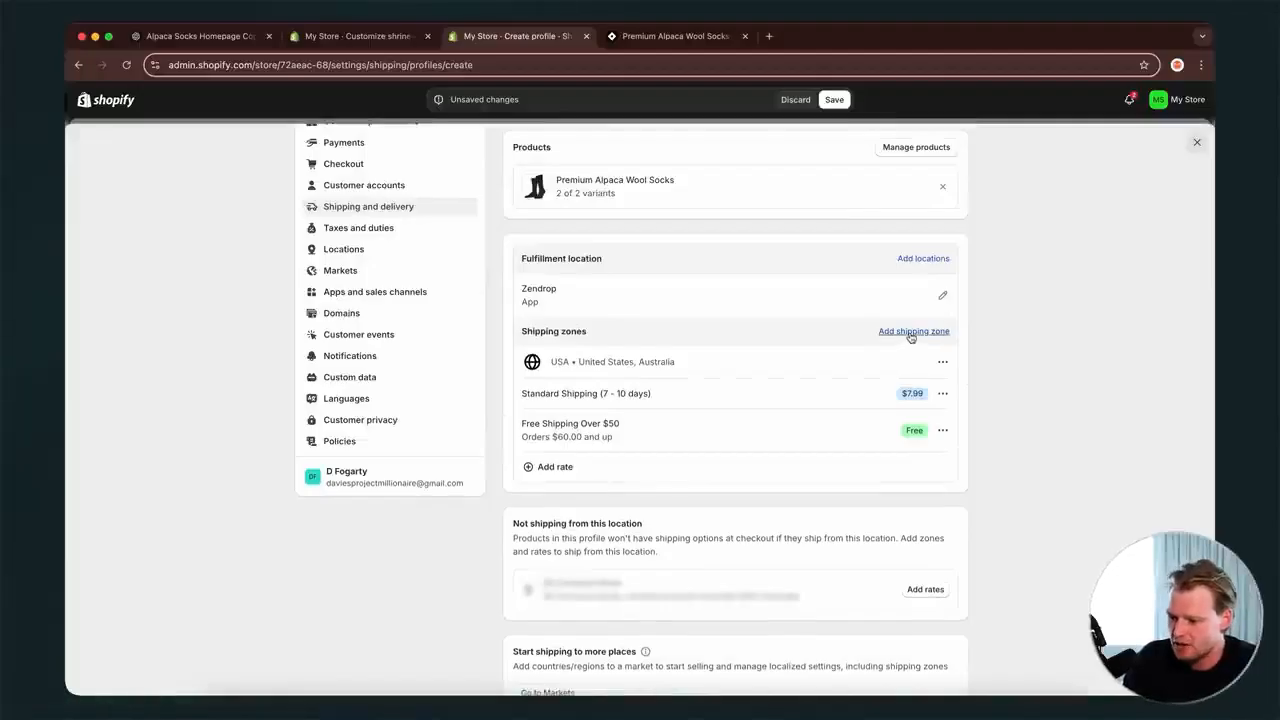
pyautogui.scroll(2, 910, 337)
pyautogui.click(913, 442)
pyautogui.write('united')
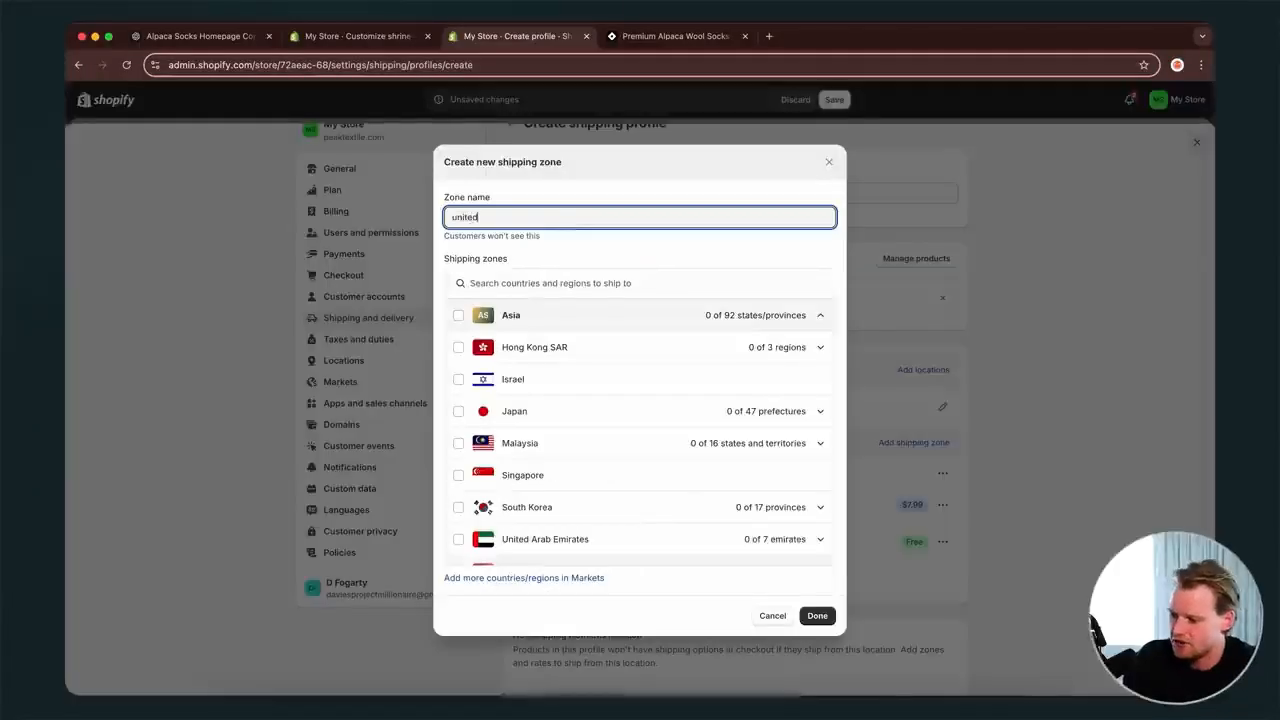
pyautogui.write(' kingdom')
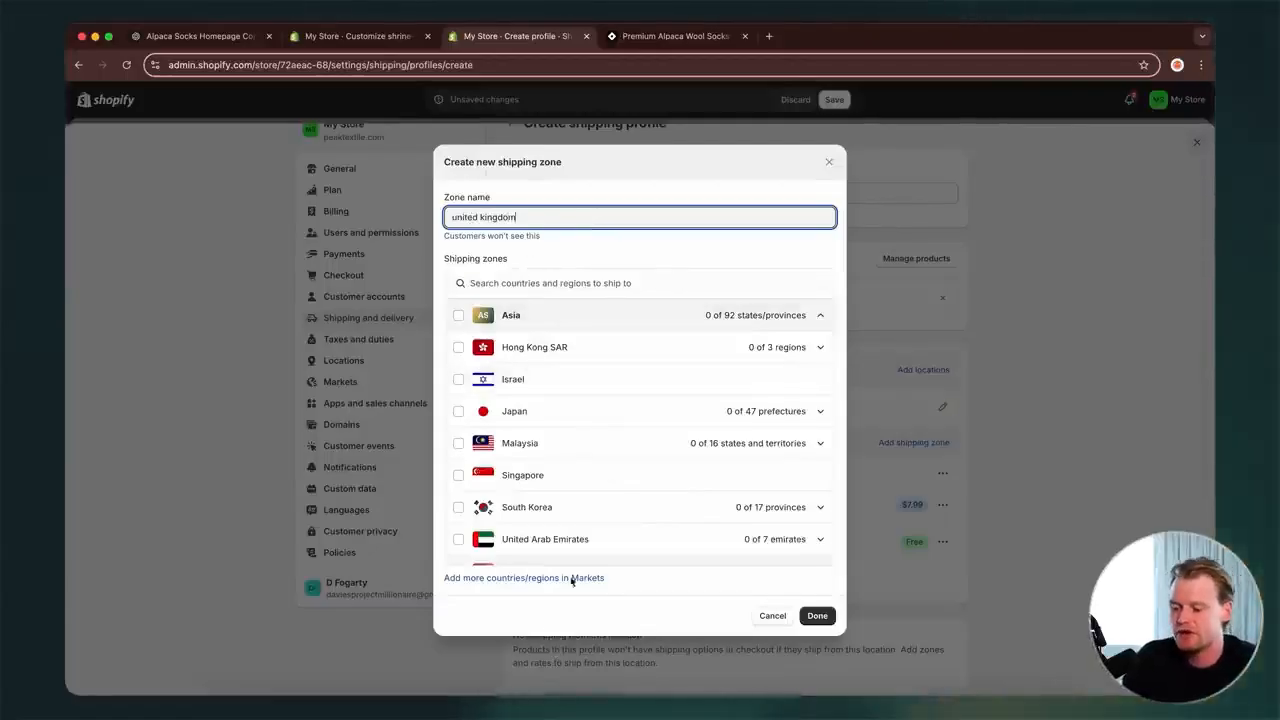
pyautogui.click(774, 614)
pyautogui.scroll(-1, 791, 594)
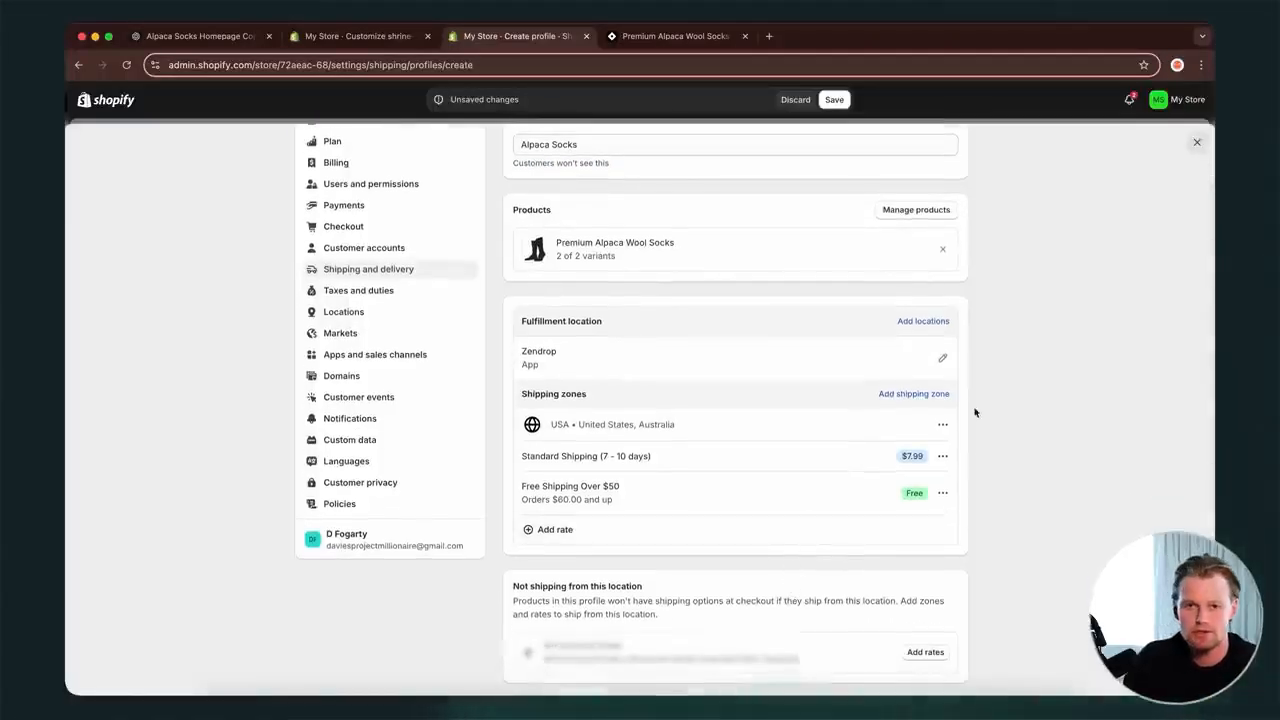
pyautogui.scroll(-1, 823, 626)
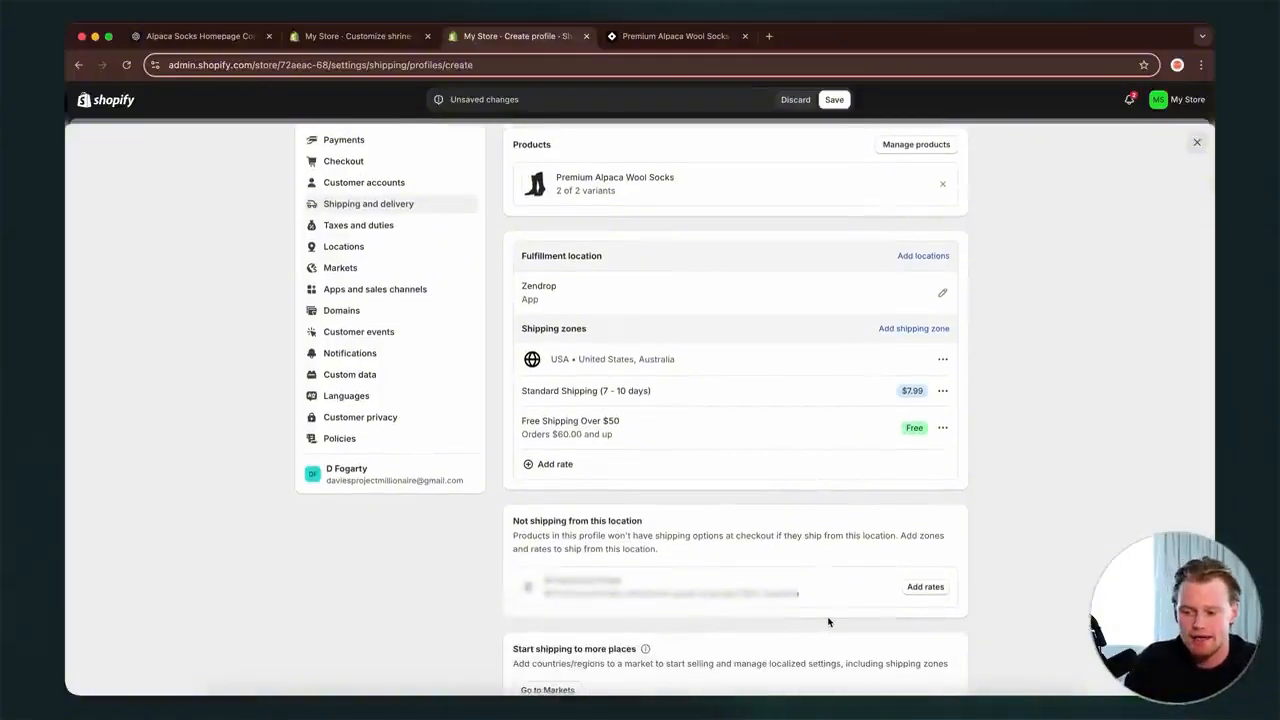
pyautogui.scroll(-1, 826, 622)
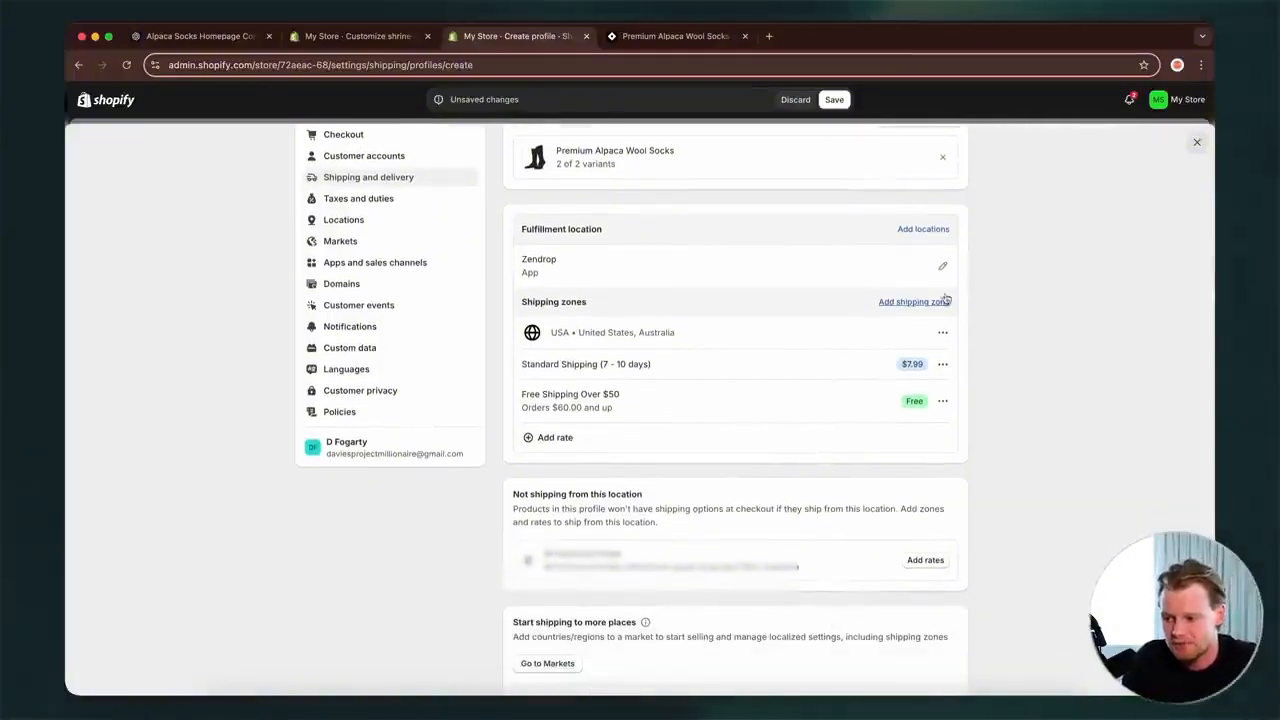
pyautogui.scroll(3, 741, 362)
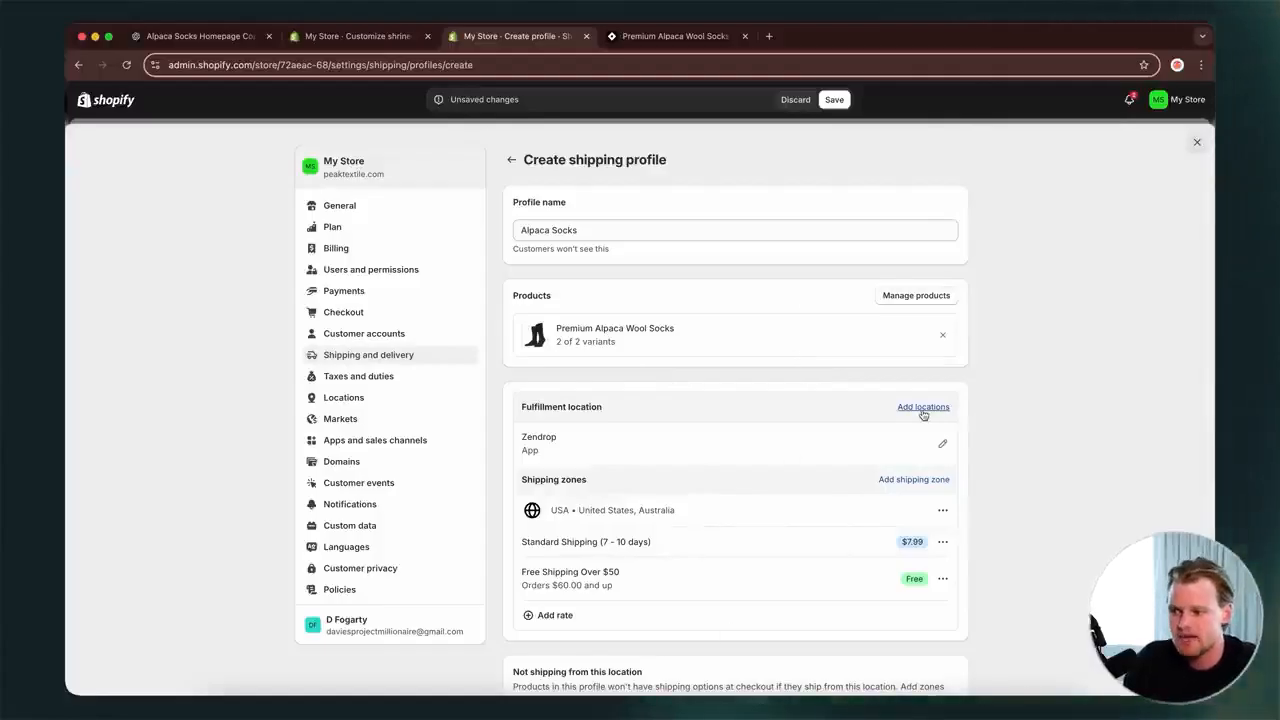
# - Switch to the storefront's sock product page, close the open cart and return to the shipping profile
pyautogui.click(676, 42)
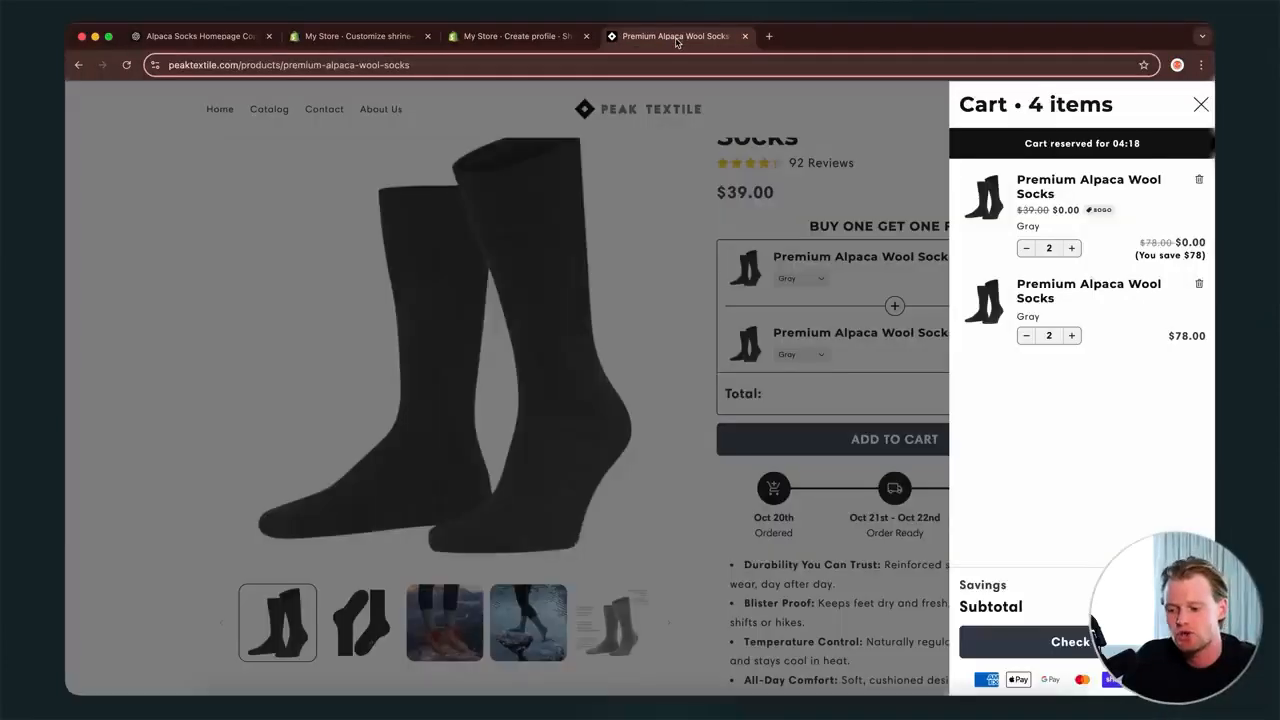
pyautogui.click(1201, 105)
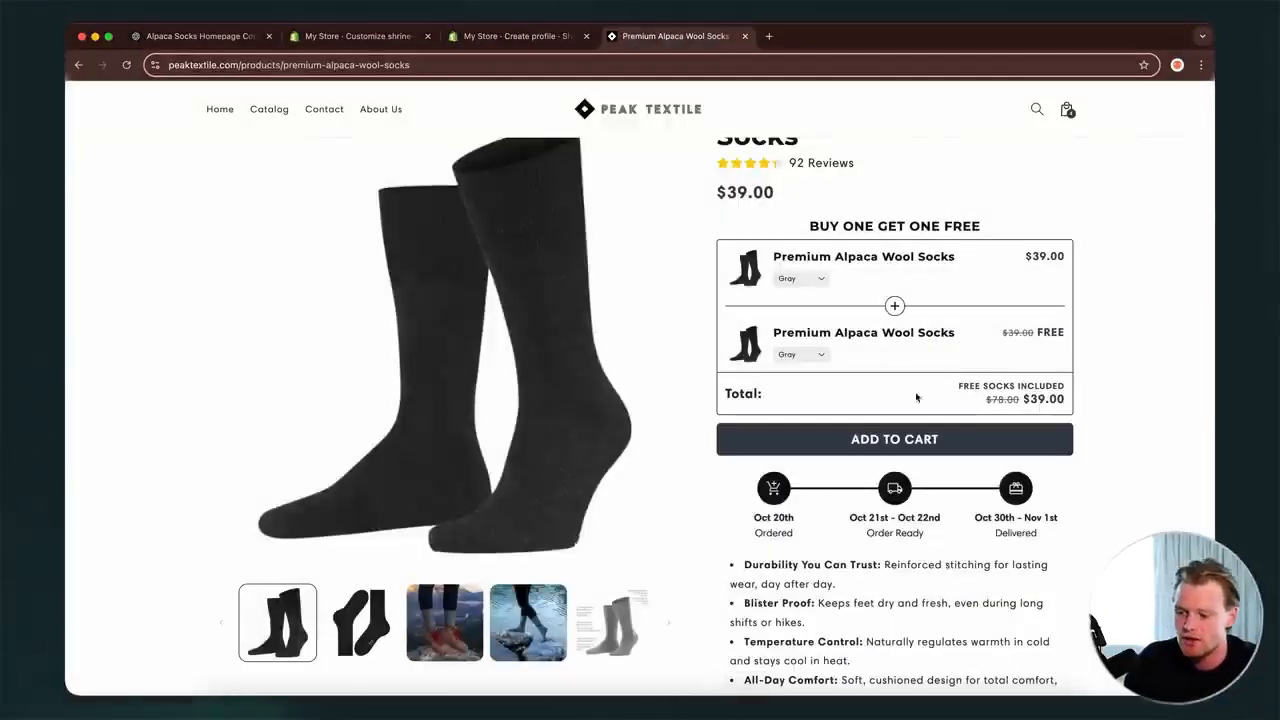
pyautogui.click(515, 36)
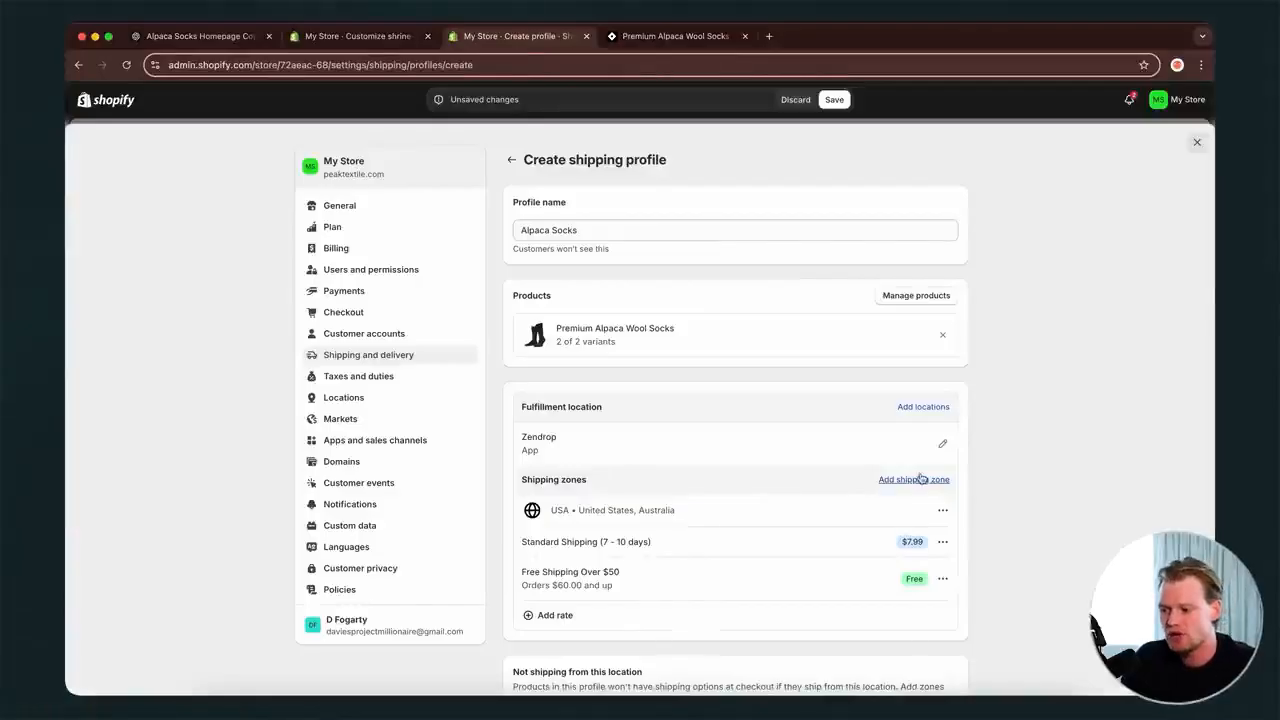
# - Create a new shipping zone named UK that covers all regions of the United Kingdom
pyautogui.click(921, 479)
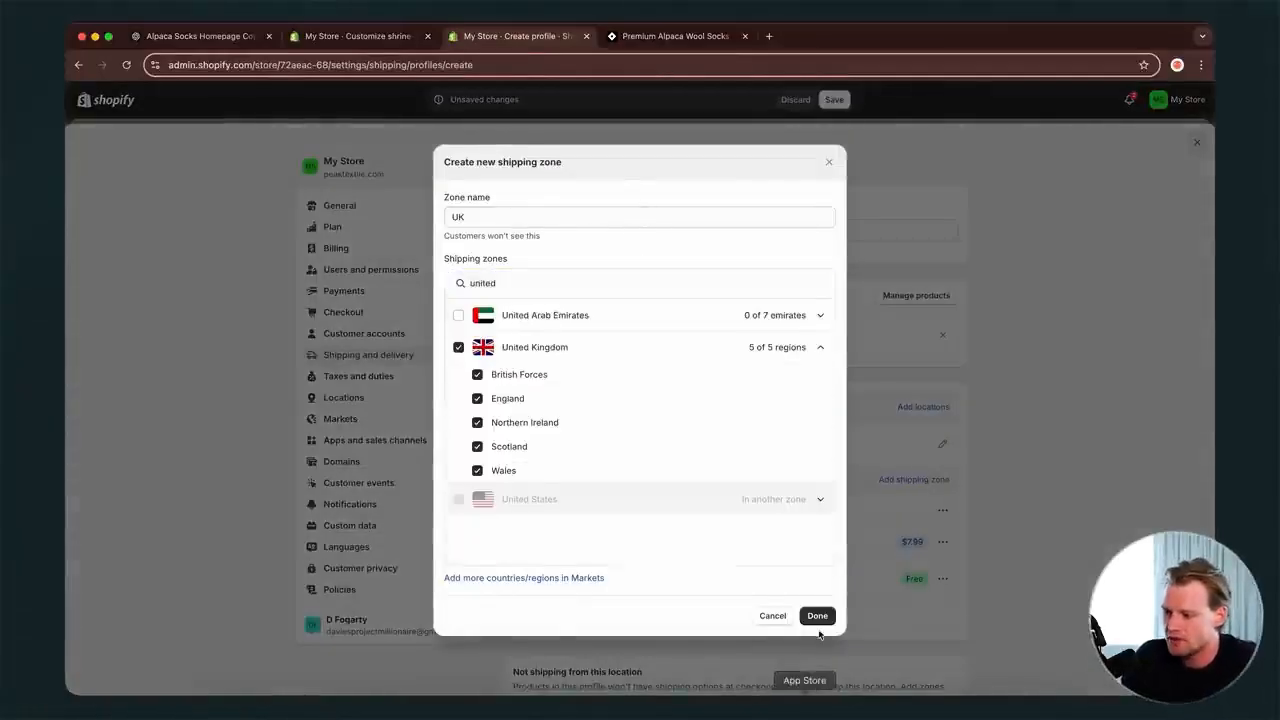
pyautogui.click(819, 618)
pyautogui.scroll(-2, 838, 598)
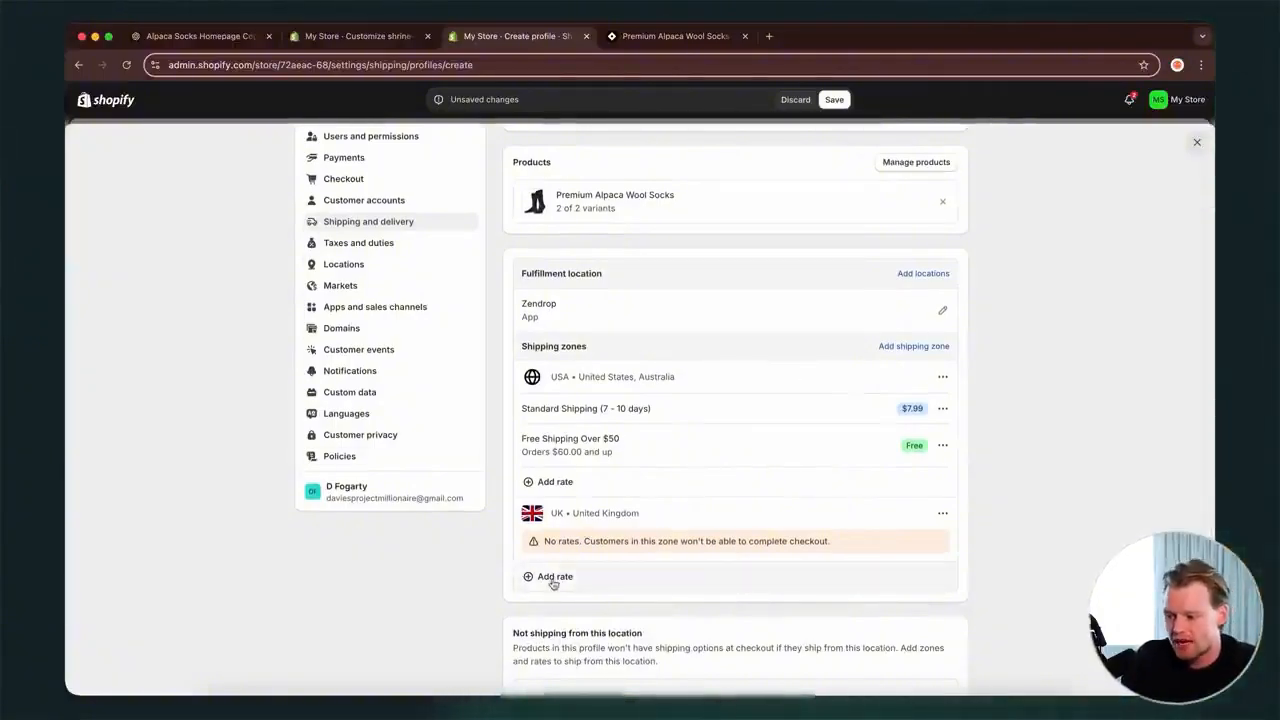
# - Discard the new rate started for the UK zone and delete that zone from the profile
pyautogui.doubleClick(615, 440)
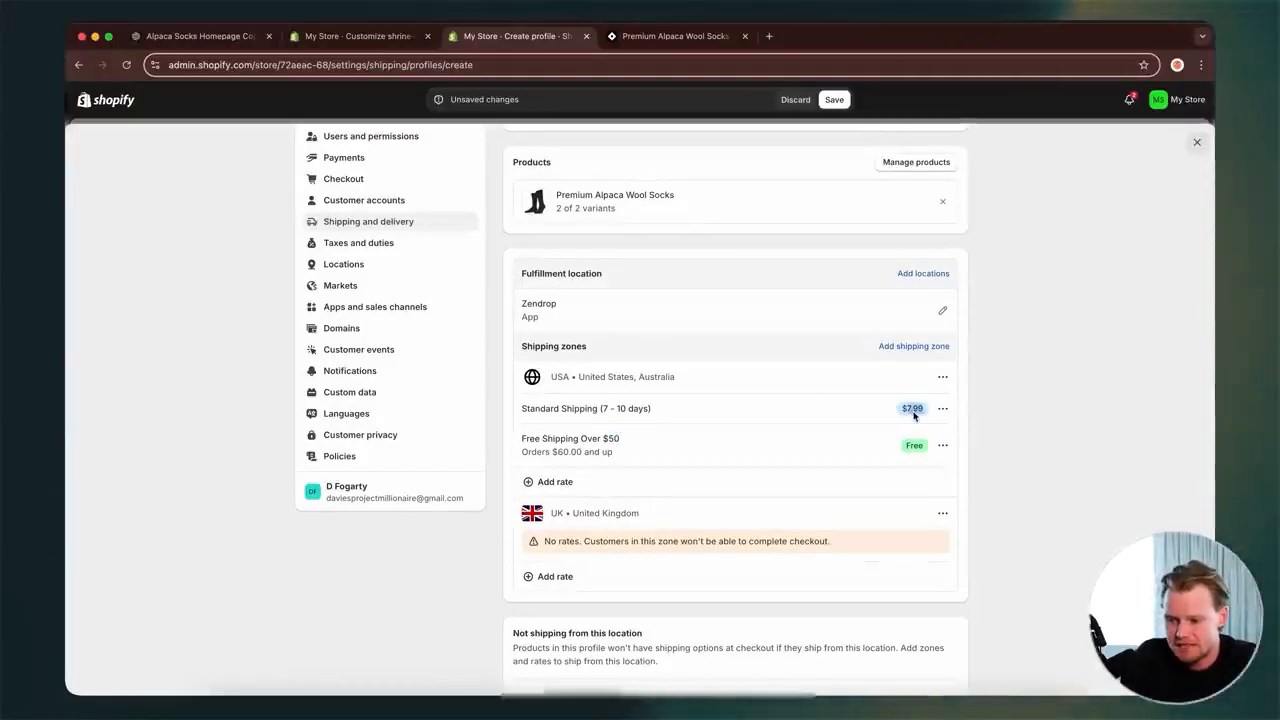
pyautogui.click(578, 578)
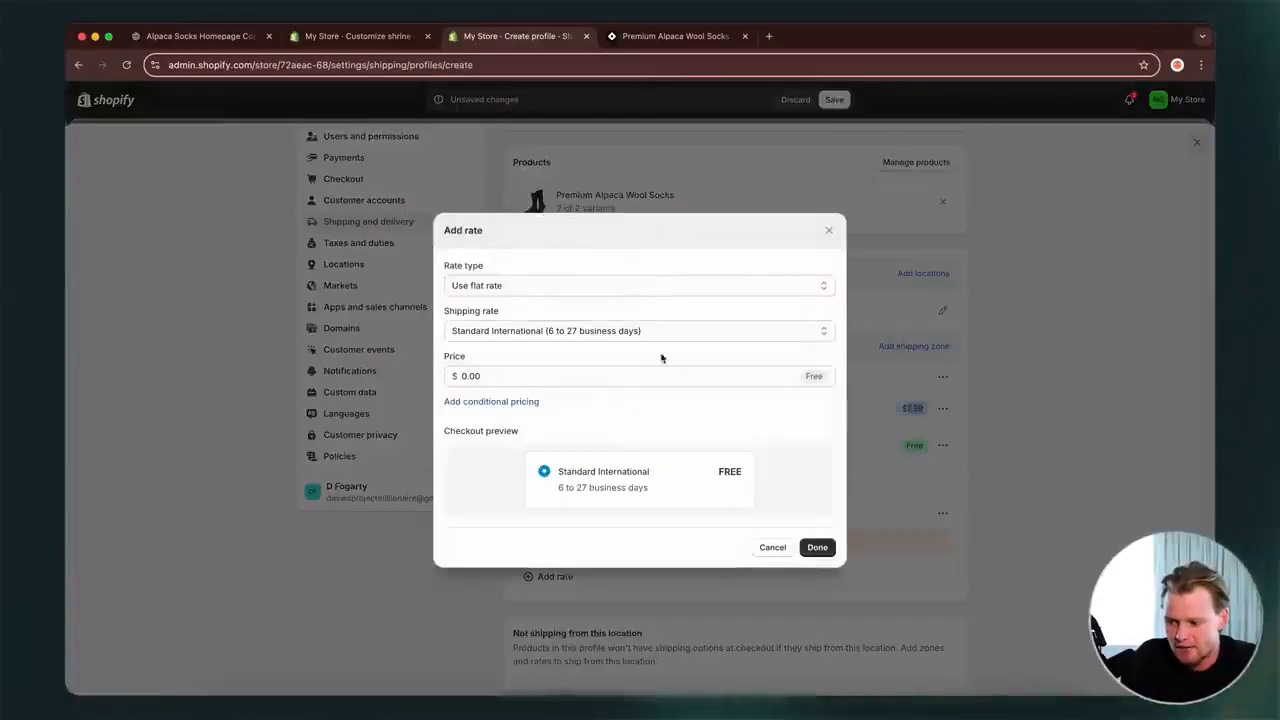
pyautogui.click(829, 230)
pyautogui.click(943, 515)
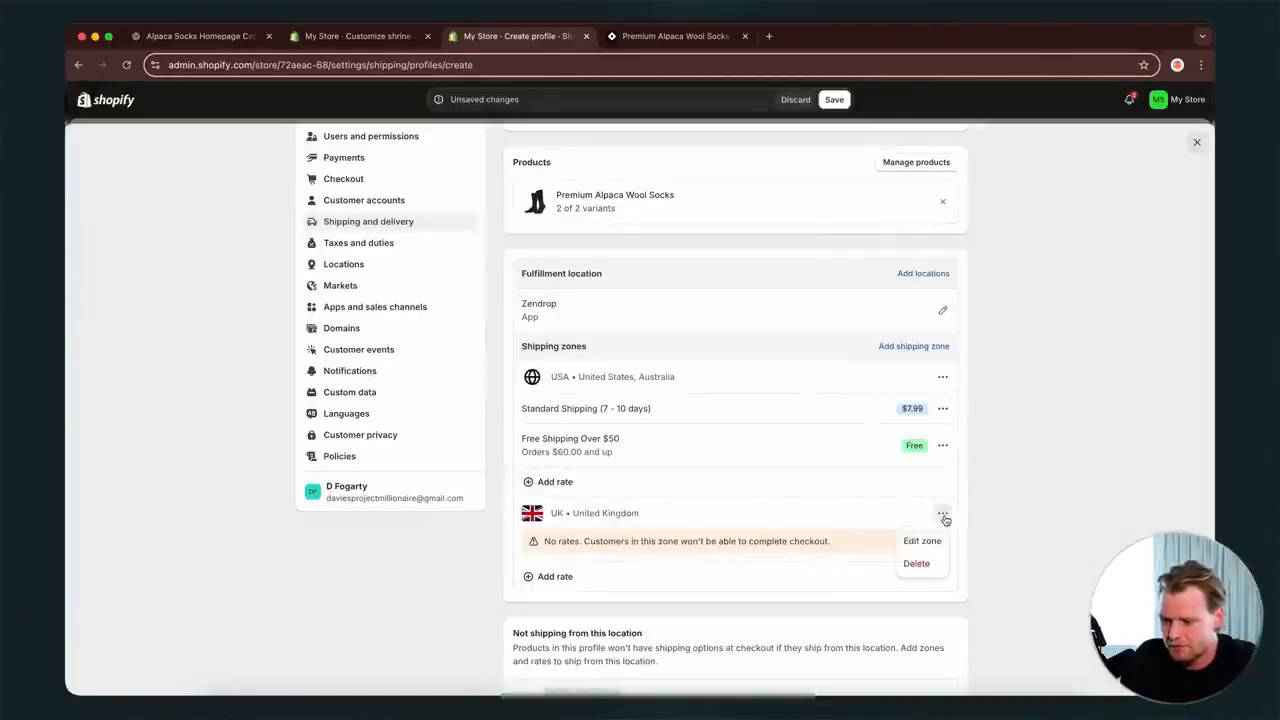
pyautogui.click(916, 564)
# - Edit the USA shipping zone to include the United Kingdom with all its regions
pyautogui.click(913, 346)
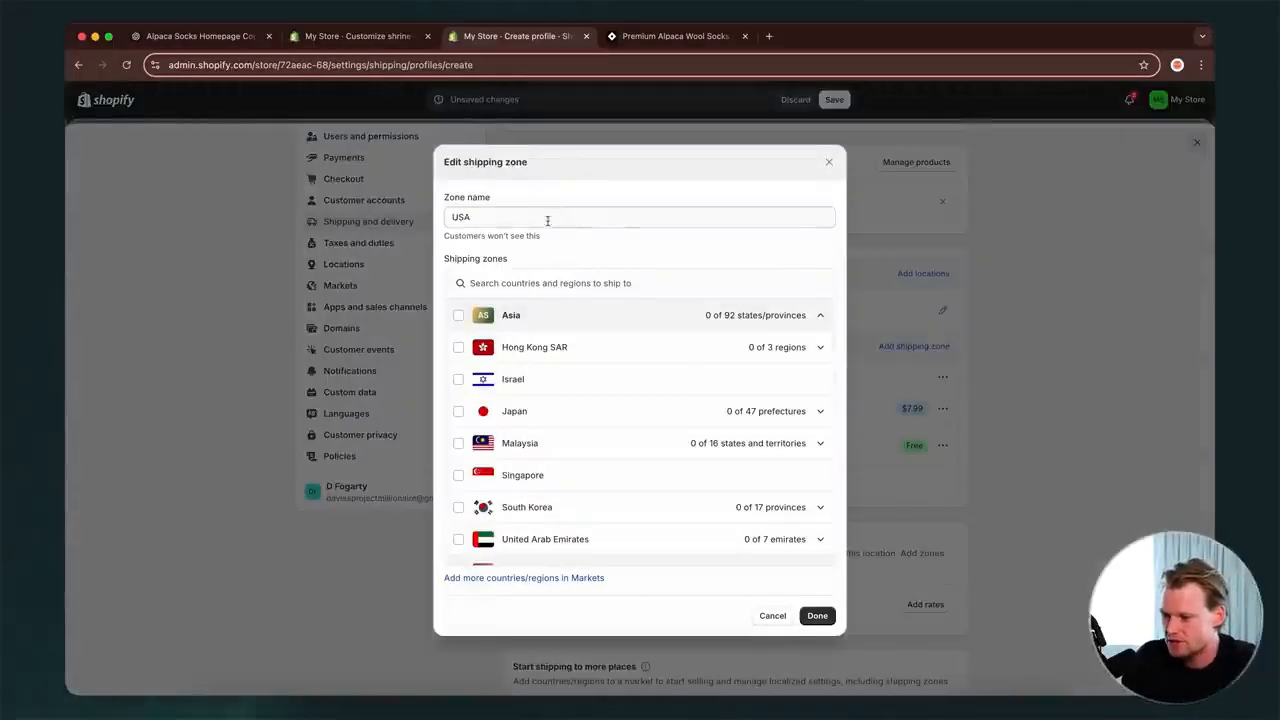
pyautogui.click(544, 283)
pyautogui.write('united king')
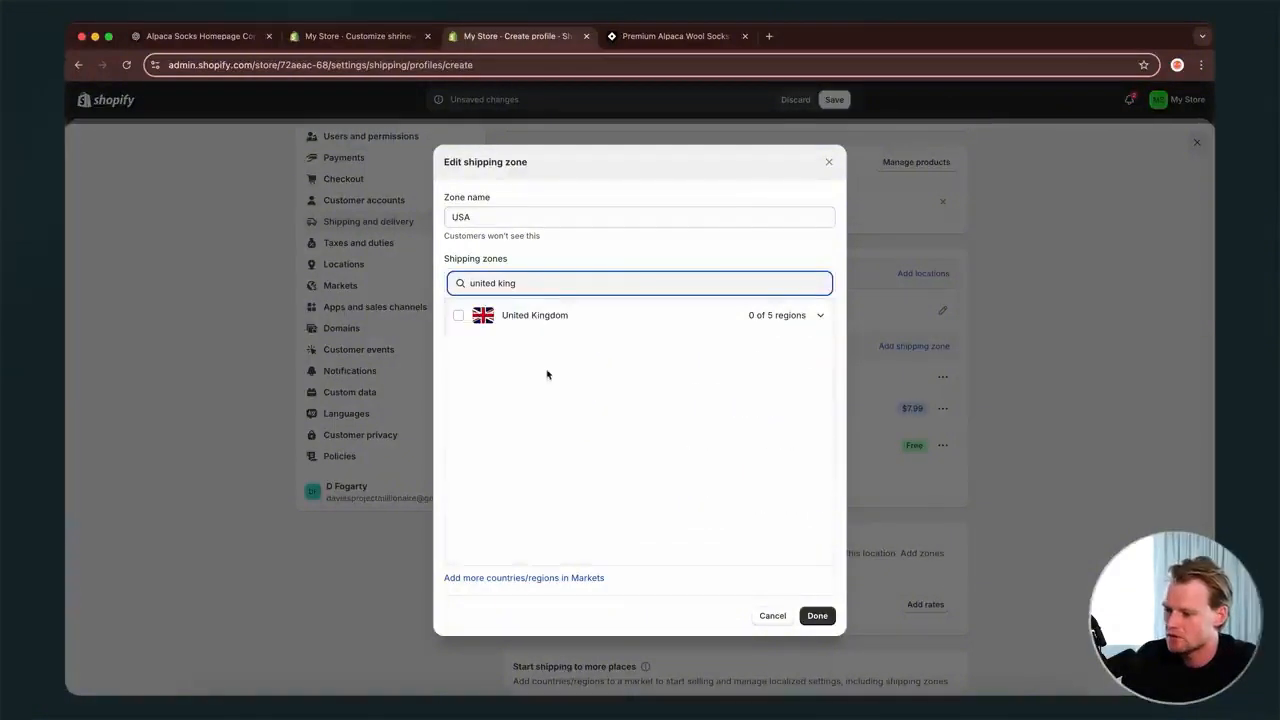
pyautogui.click(557, 315)
pyautogui.click(459, 315)
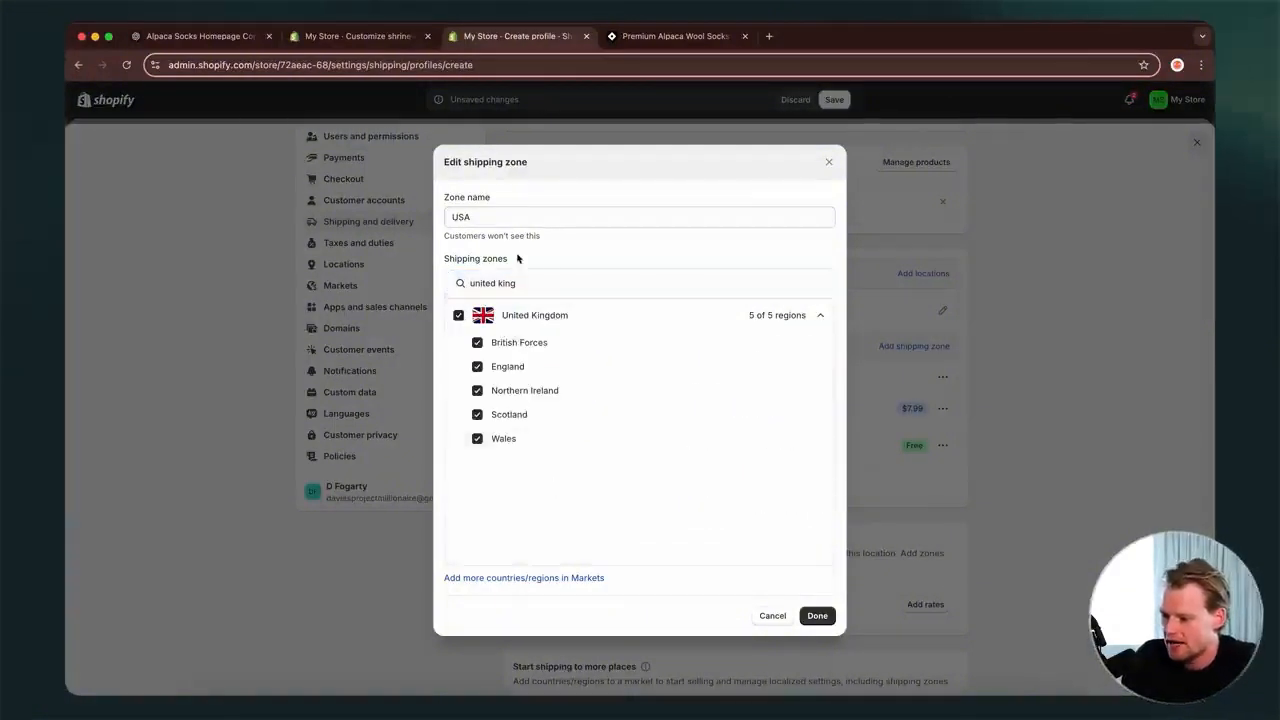
# - Rename the zone to USA/UK/AU, finish editing it and save the new shipping profile
pyautogui.doubleClick(520, 213)
pyautogui.write('UK')
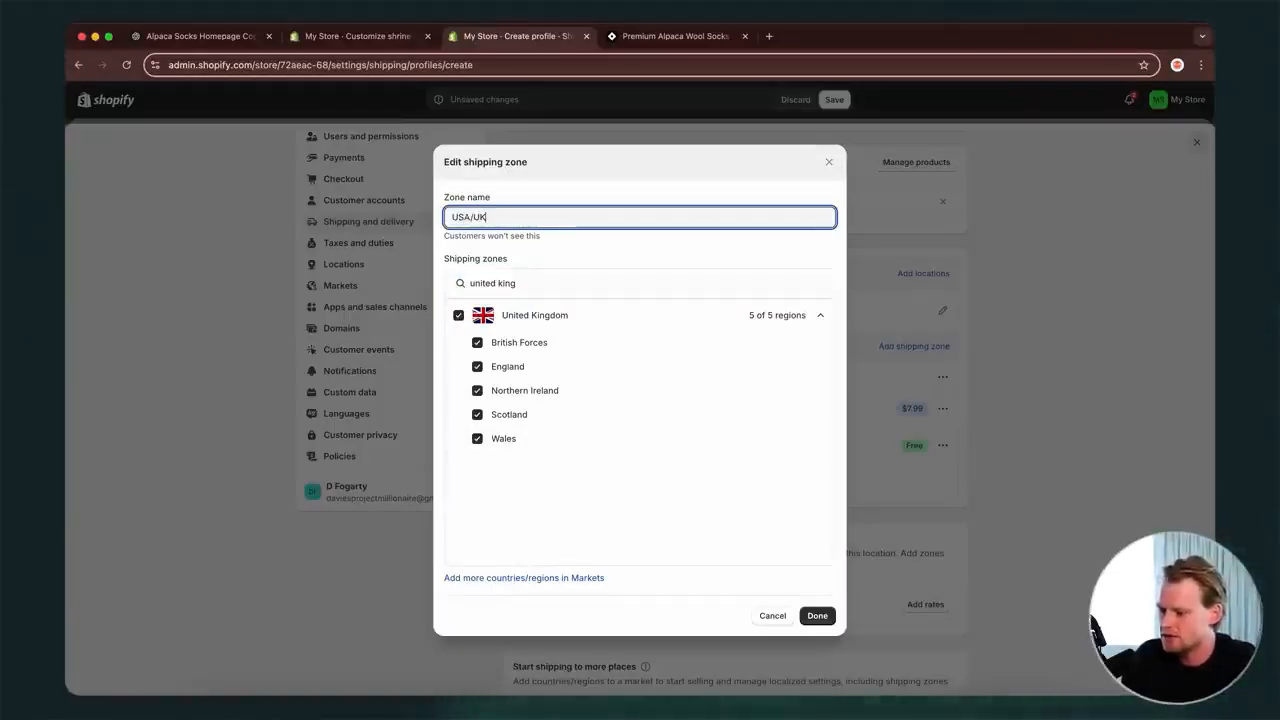
pyautogui.write('/AU')
pyautogui.click(817, 615)
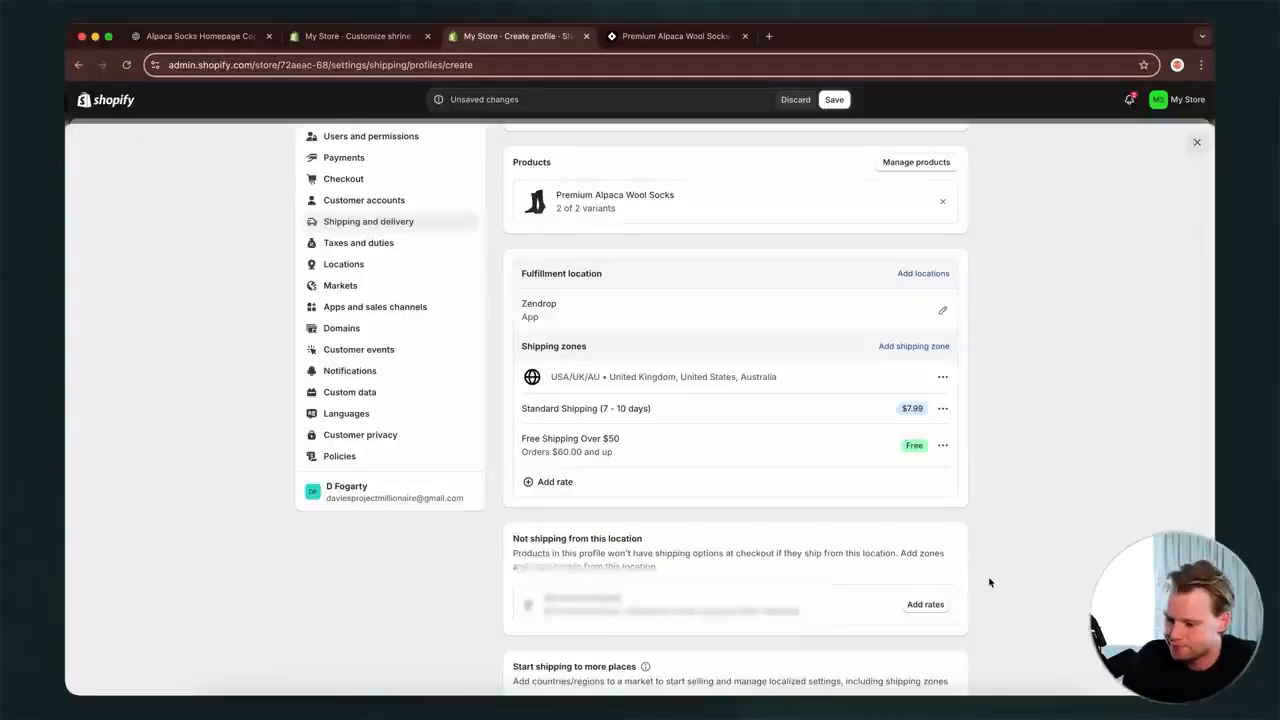
pyautogui.scroll(3, 989, 582)
pyautogui.click(834, 99)
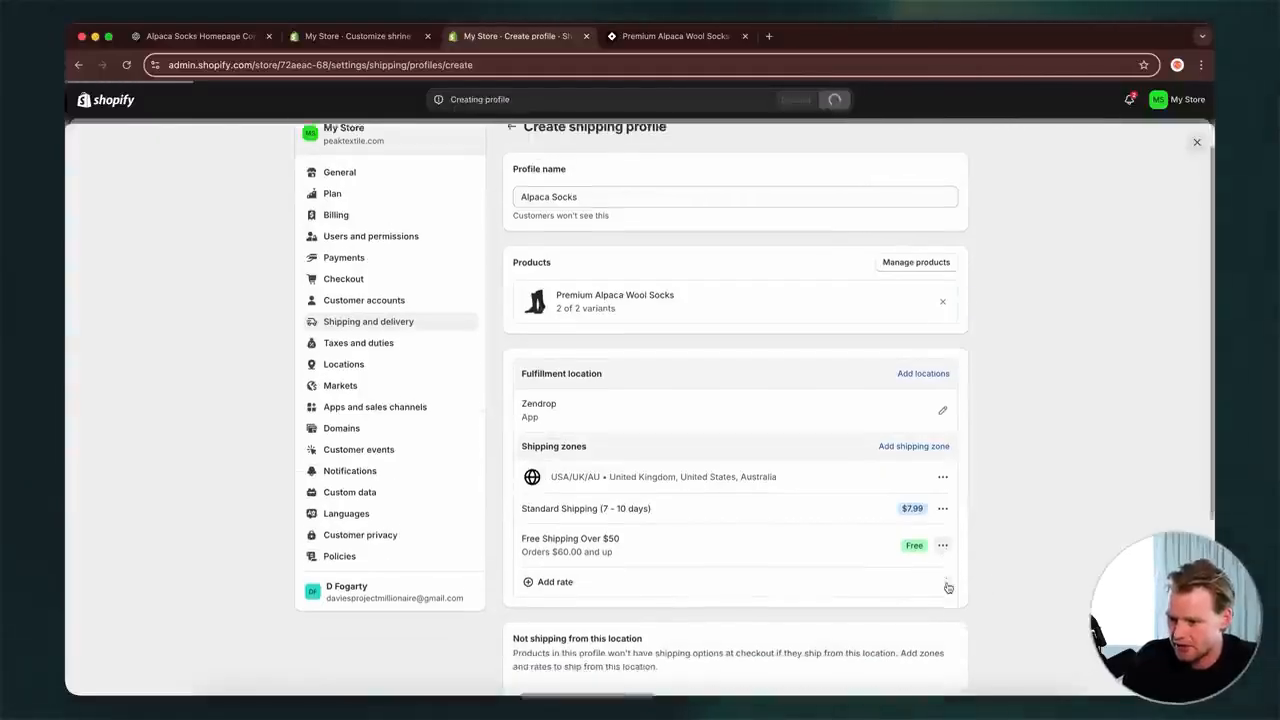
# - Open the saved Alpaca Socks profile and review its fulfillment location, shipping zone and rates
pyautogui.scroll(-1, 684, 545)
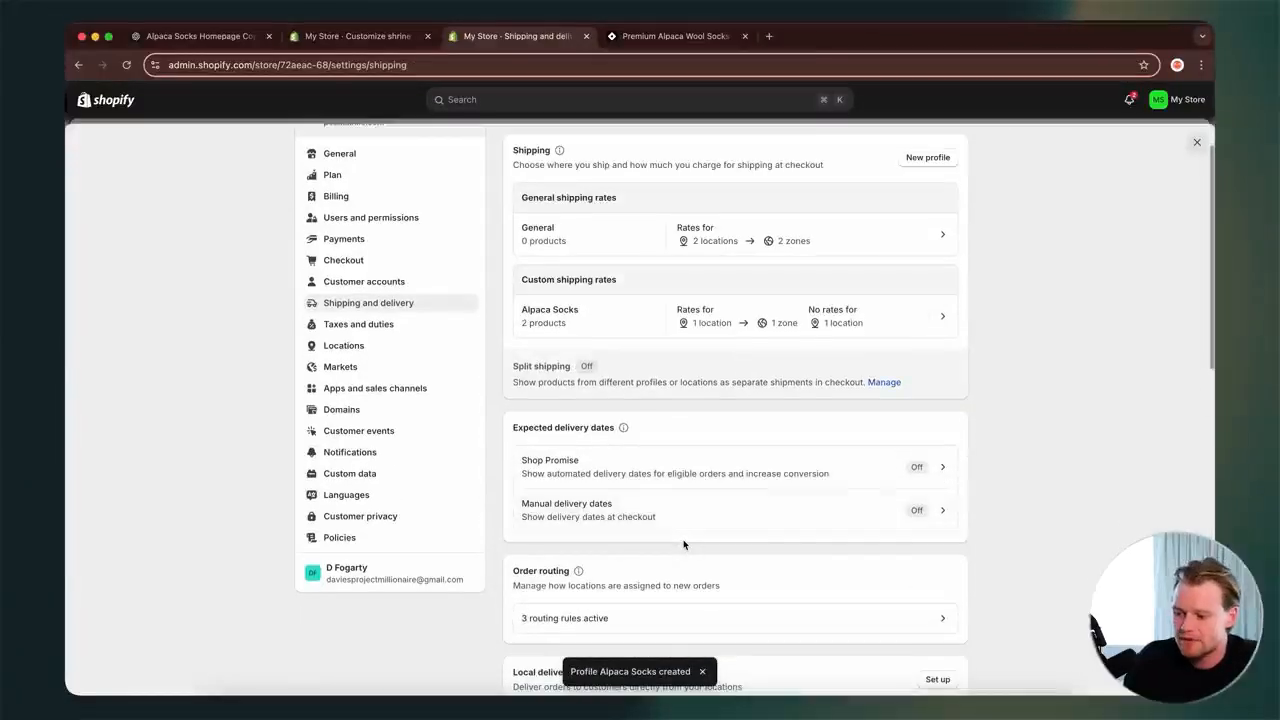
pyautogui.scroll(1, 686, 543)
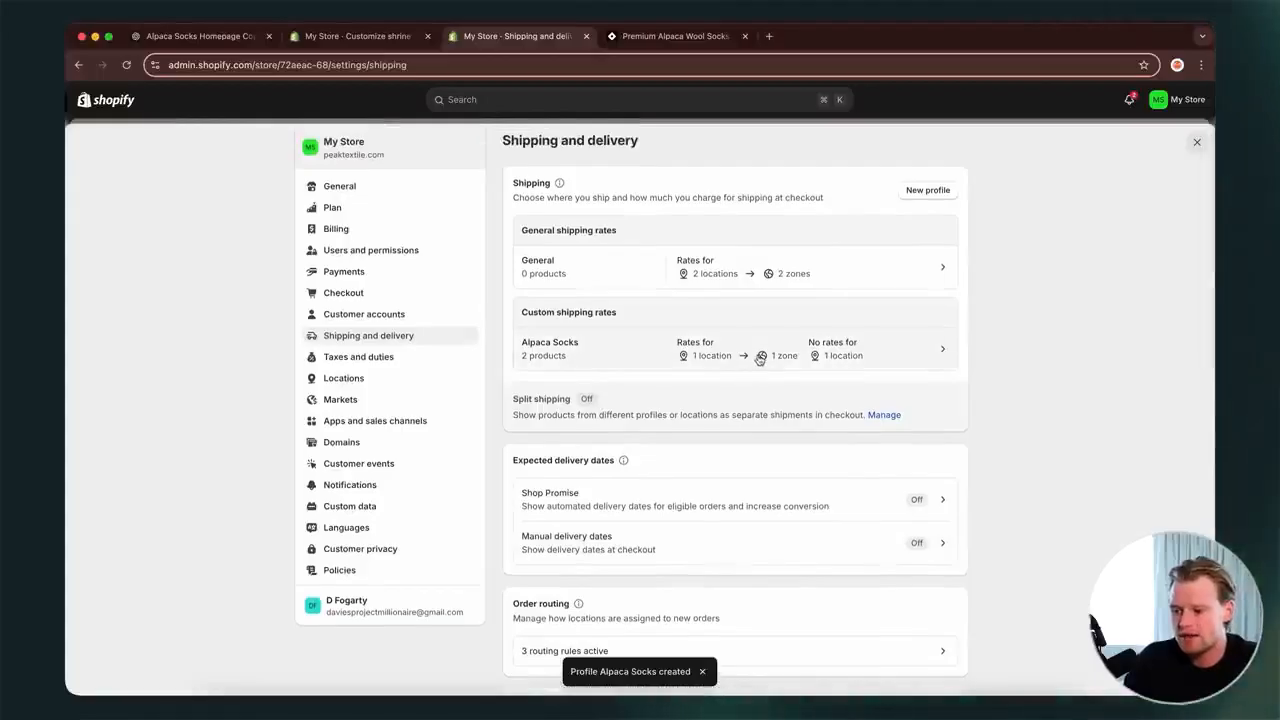
pyautogui.click(760, 358)
pyautogui.scroll(-3, 745, 410)
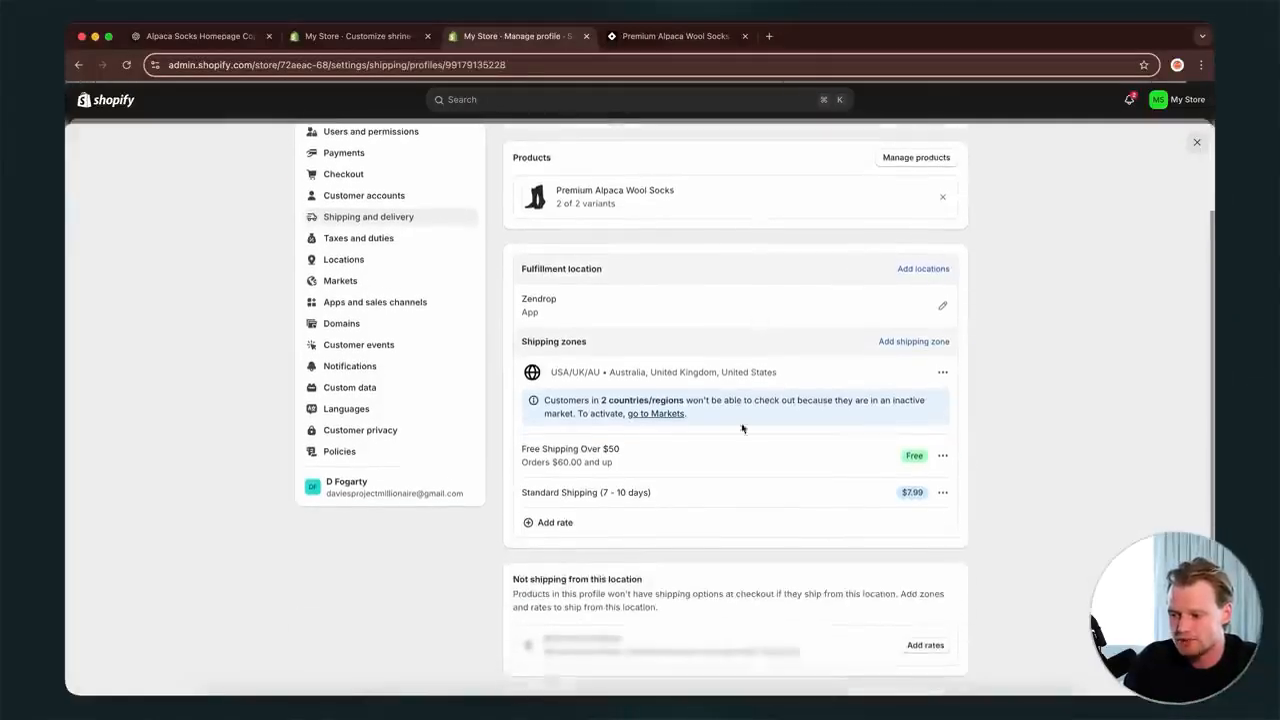
pyautogui.scroll(-1, 742, 428)
pyautogui.scroll(3, 639, 455)
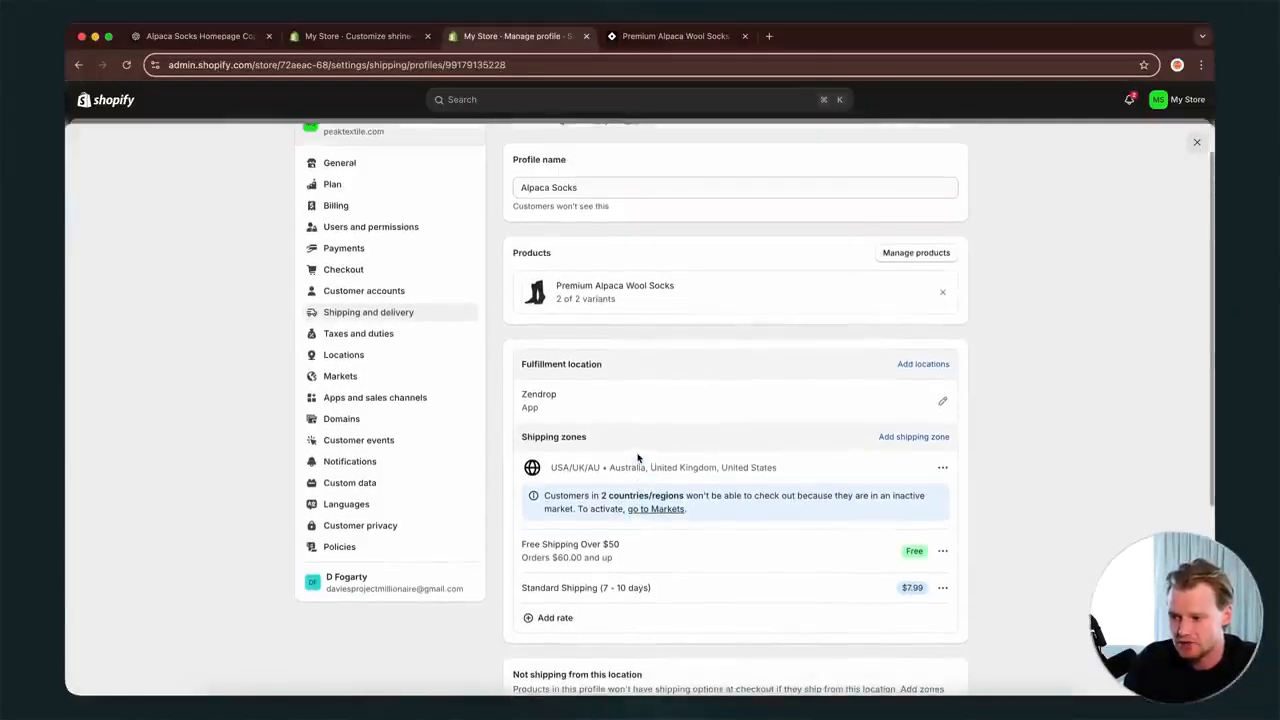
# - Look over the Premium Alpaca Wool Socks product page on the storefront and return to the shipping profile
pyautogui.click(640, 38)
pyautogui.scroll(2, 567, 292)
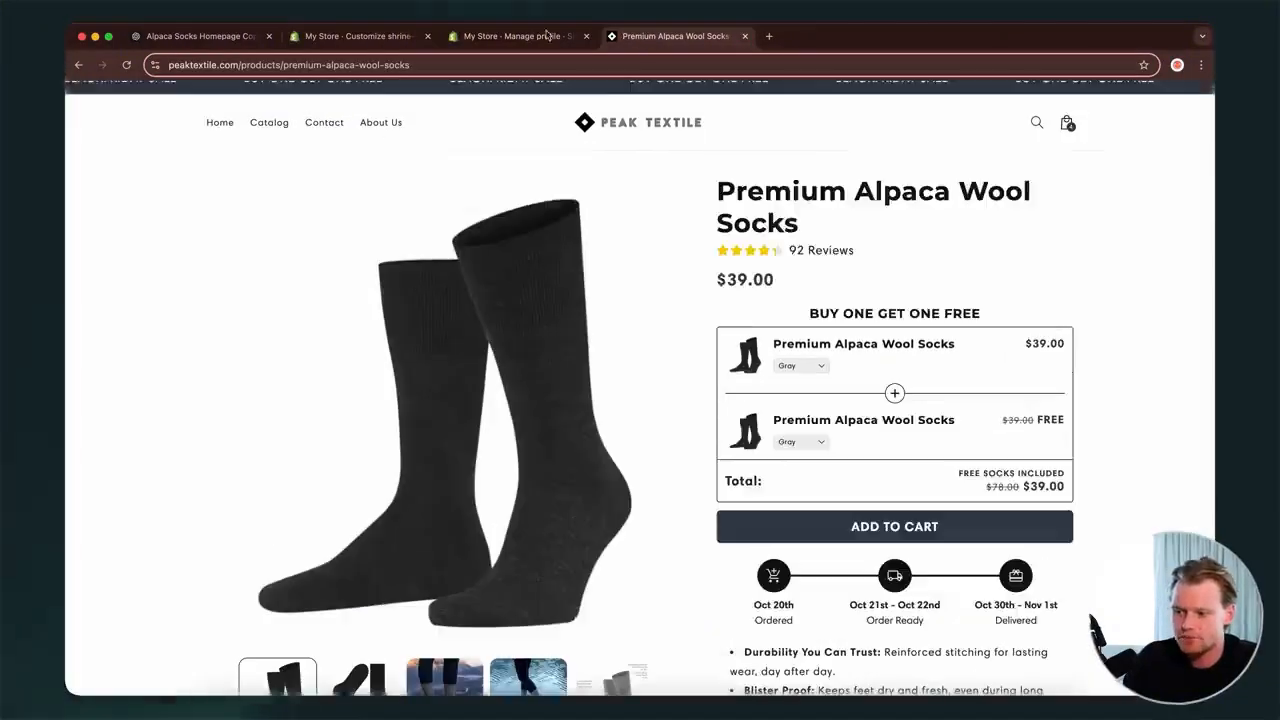
pyautogui.click(550, 37)
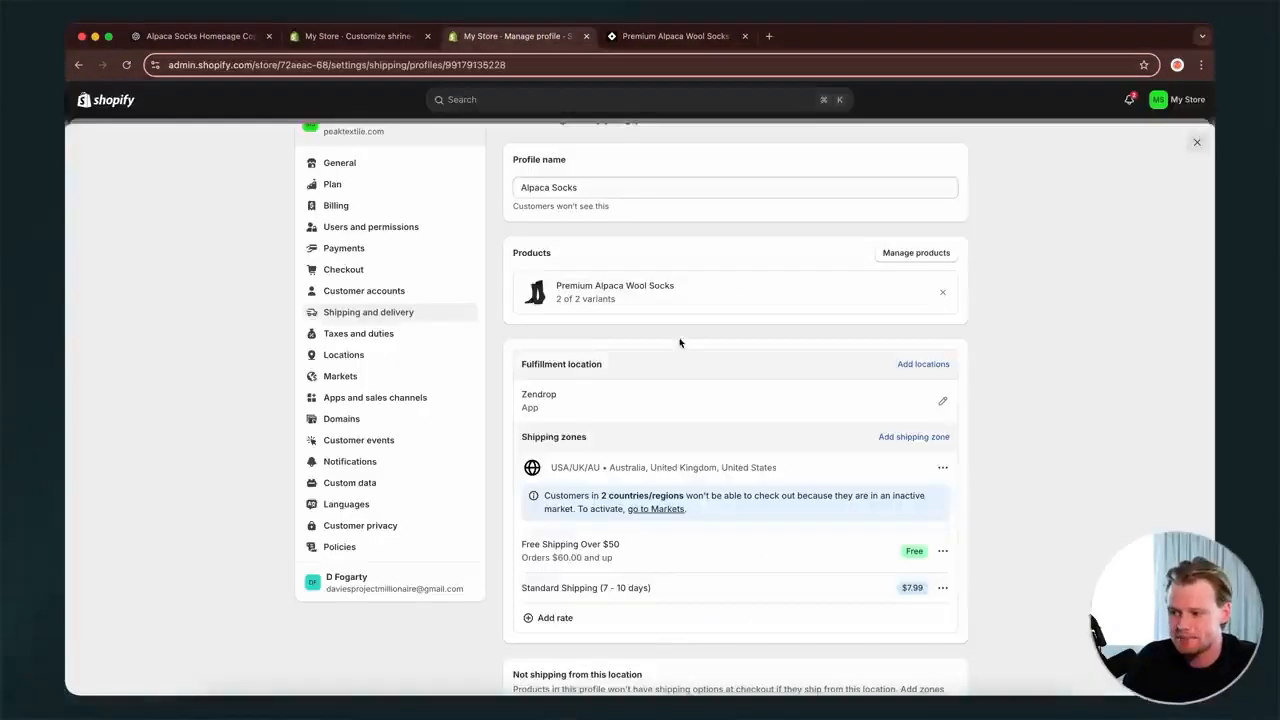
# - Review the products assigned to the profile, keeping the Gray and Light Gray sock variants, and recheck the profile's settings
pyautogui.click(912, 256)
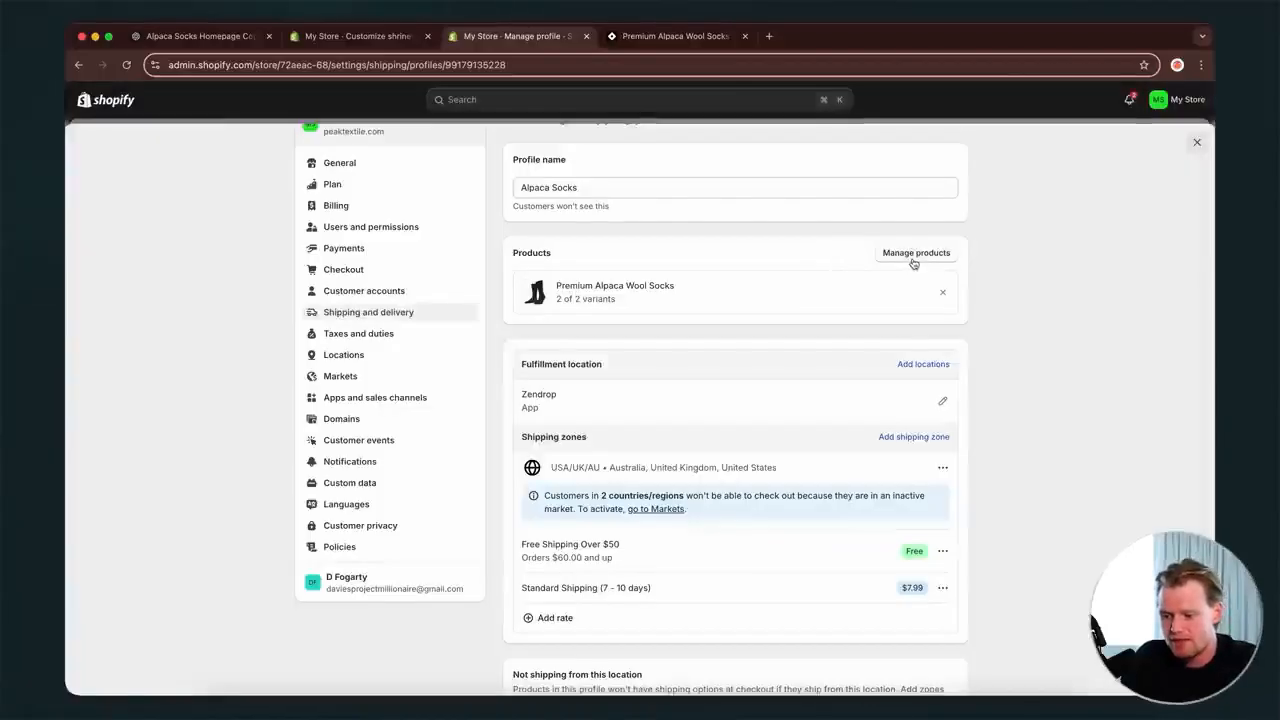
pyautogui.click(913, 259)
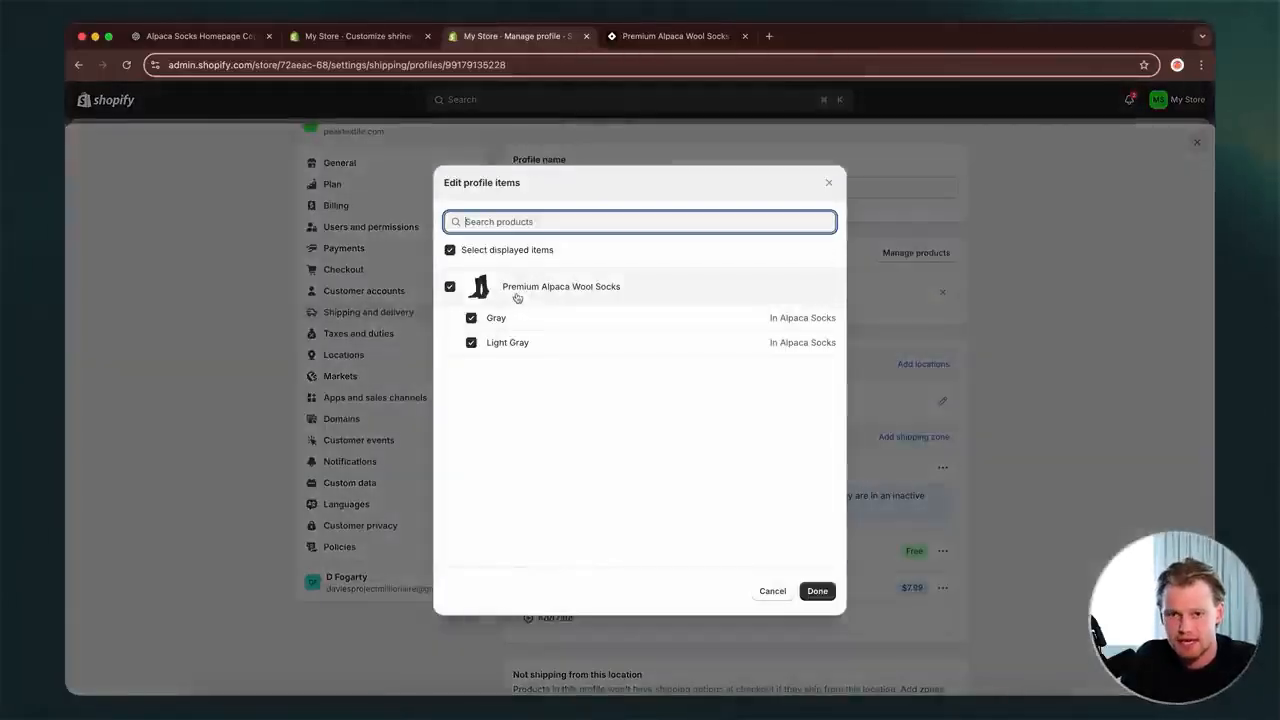
pyautogui.click(816, 591)
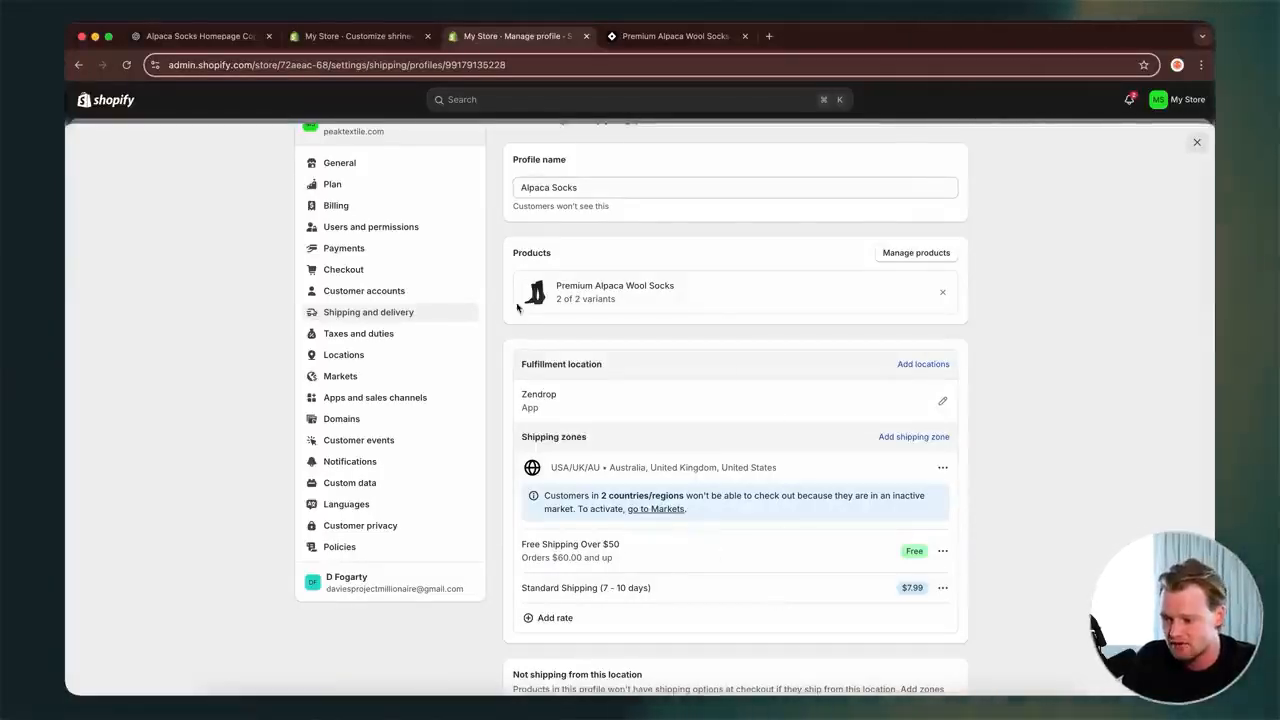
pyautogui.scroll(-5, 735, 626)
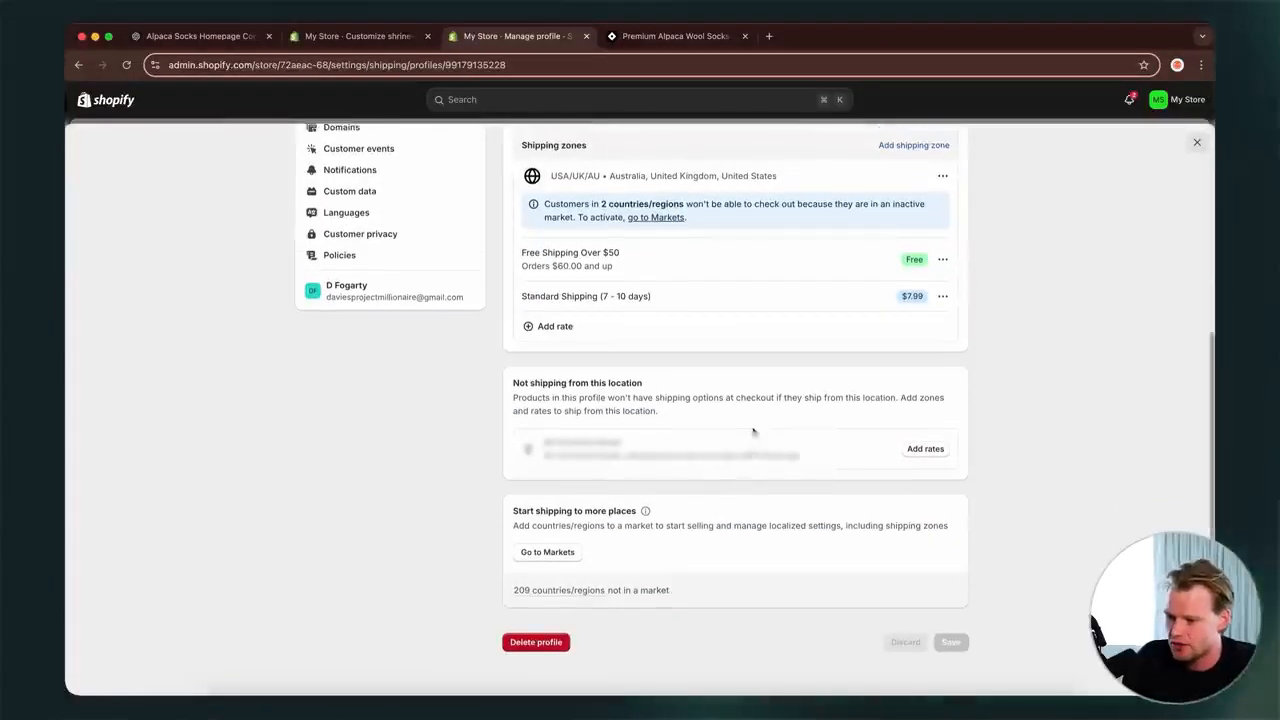
pyautogui.scroll(5, 753, 431)
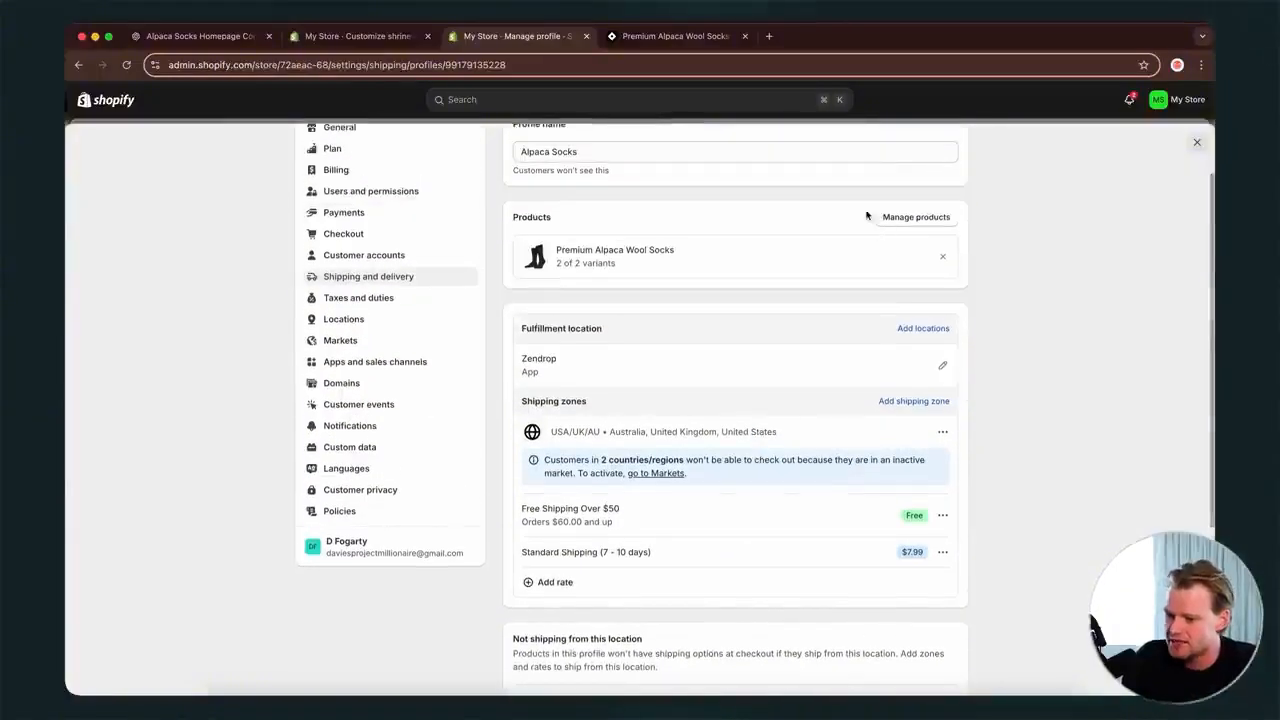
# - Return to the shipping overview and review the General profile's products, fulfillment locations, shipping zones and rates
pyautogui.scroll(2, 913, 228)
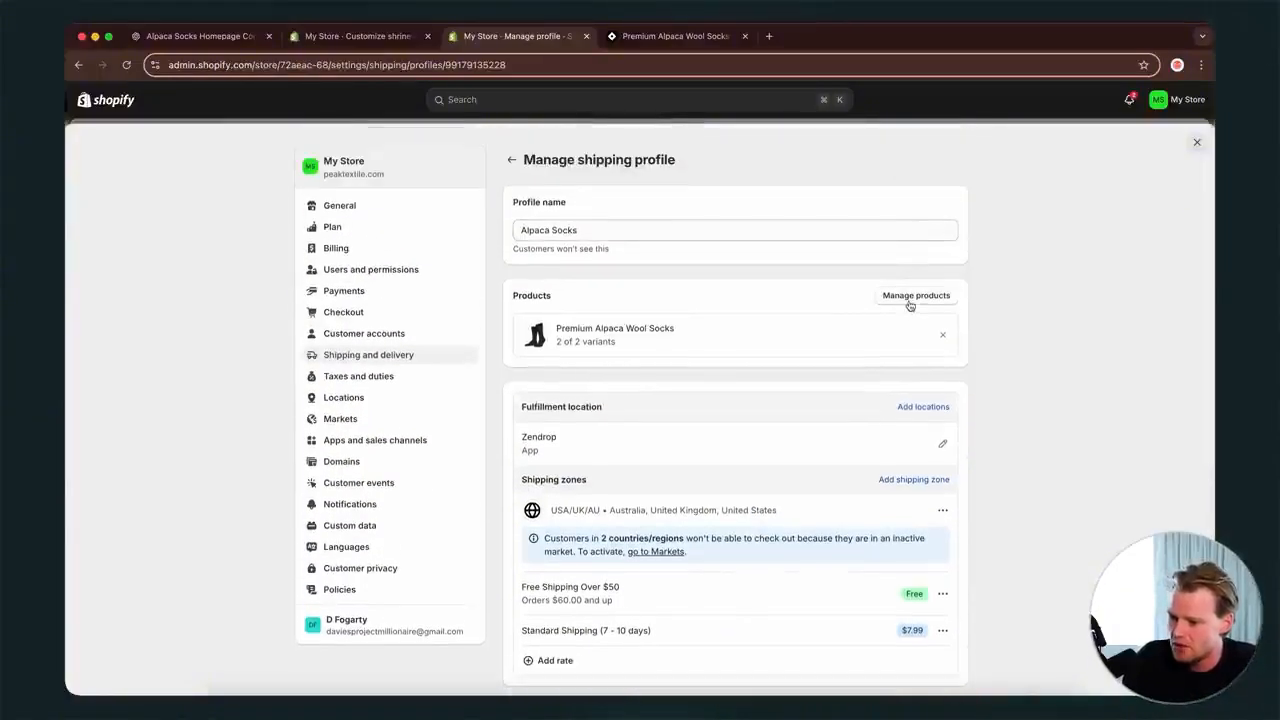
pyautogui.click(912, 298)
pyautogui.click(768, 272)
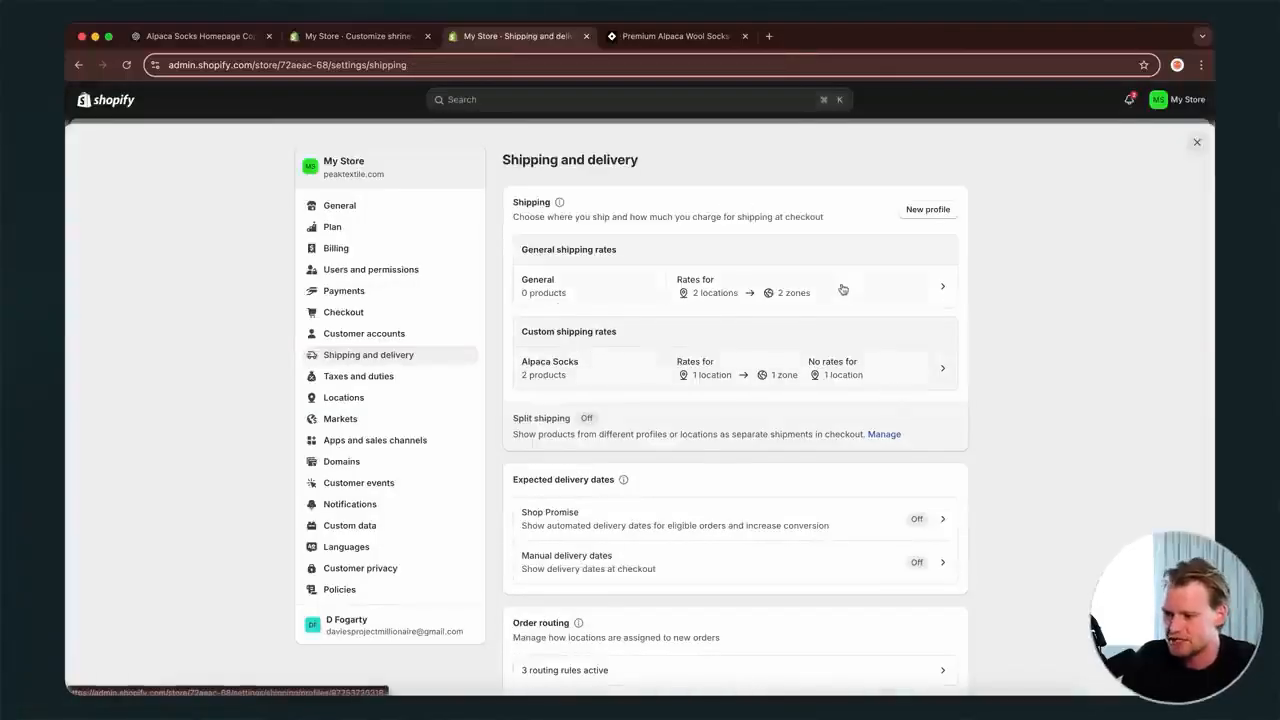
pyautogui.click(834, 292)
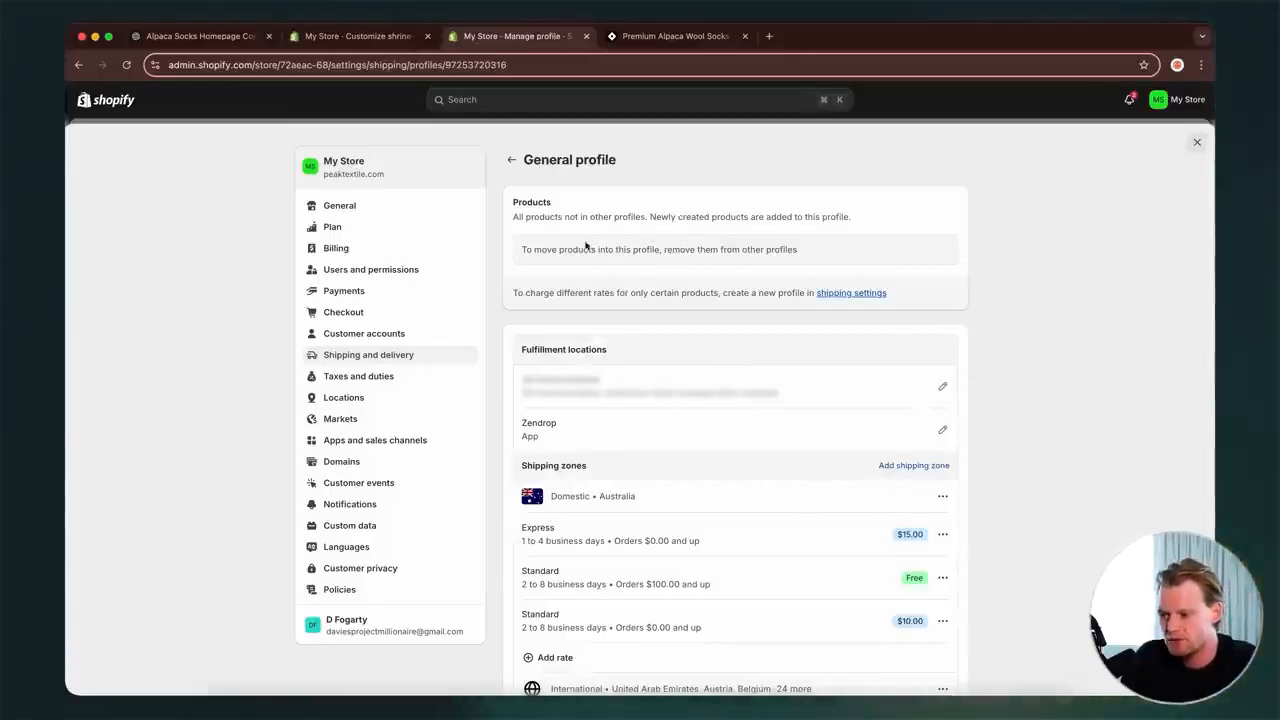
pyautogui.click(514, 164)
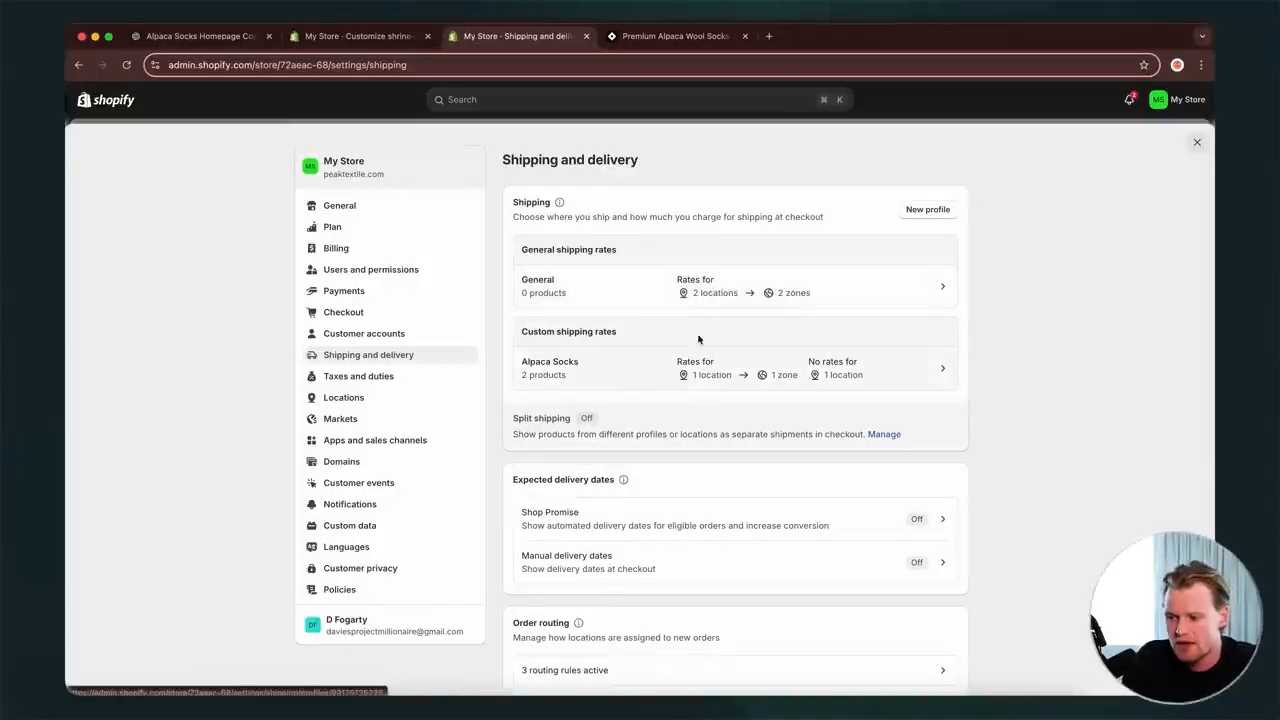
pyautogui.click(650, 288)
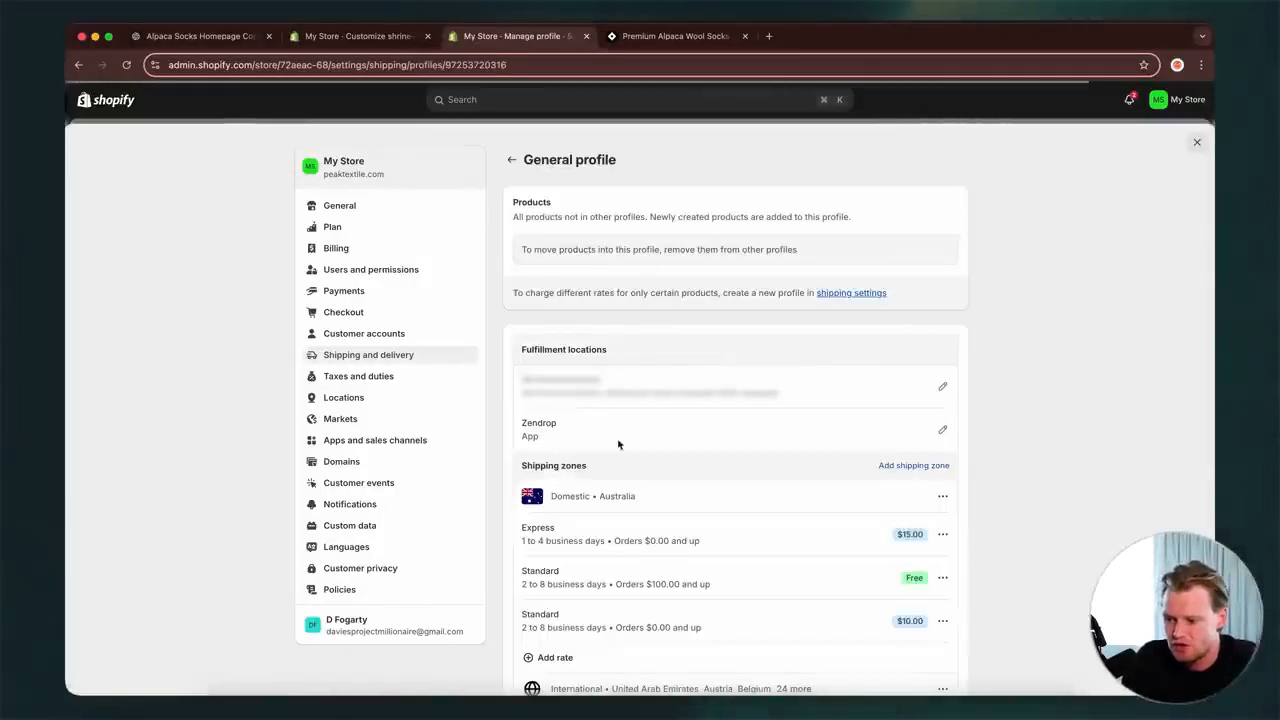
pyautogui.scroll(-5, 614, 543)
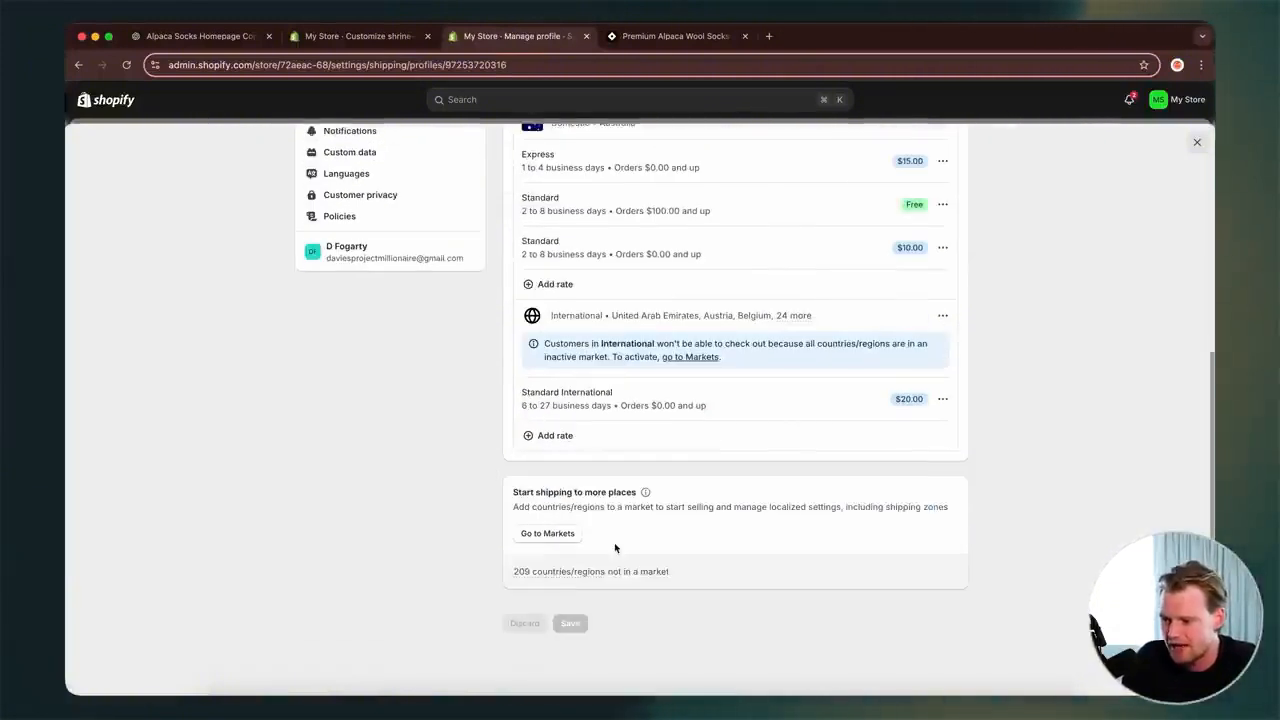
pyautogui.scroll(5, 614, 547)
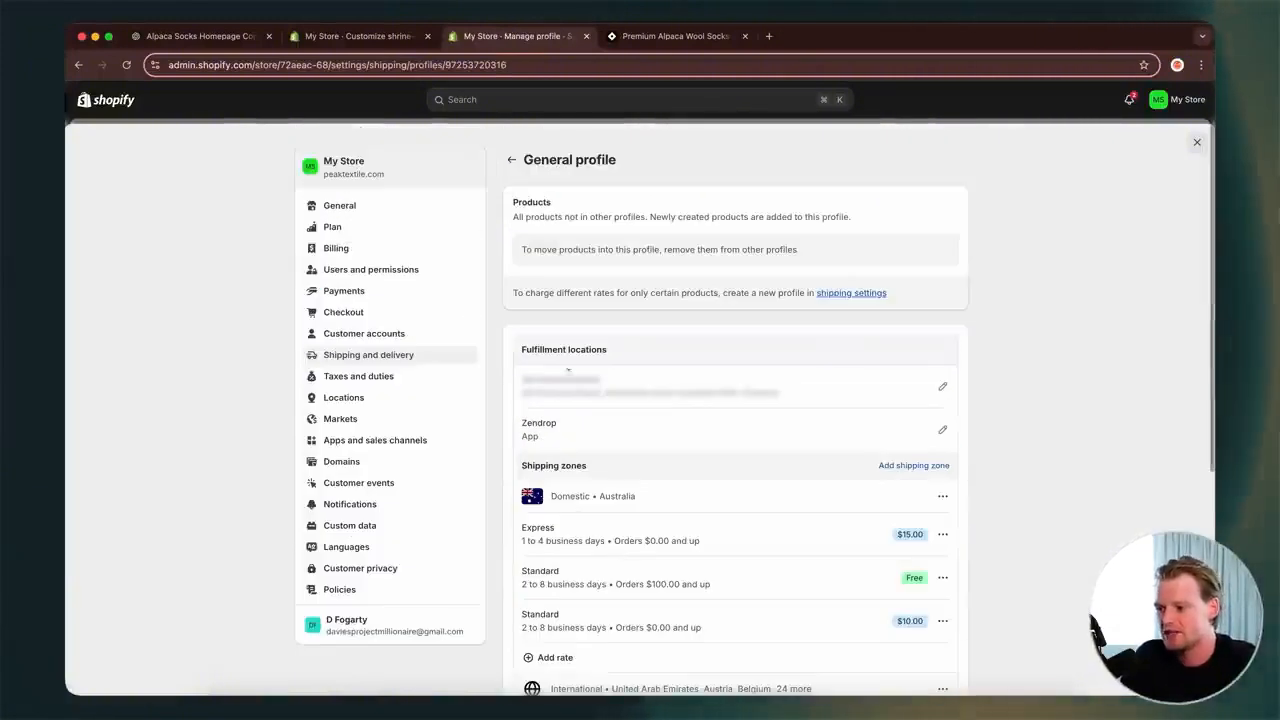
pyautogui.click(512, 161)
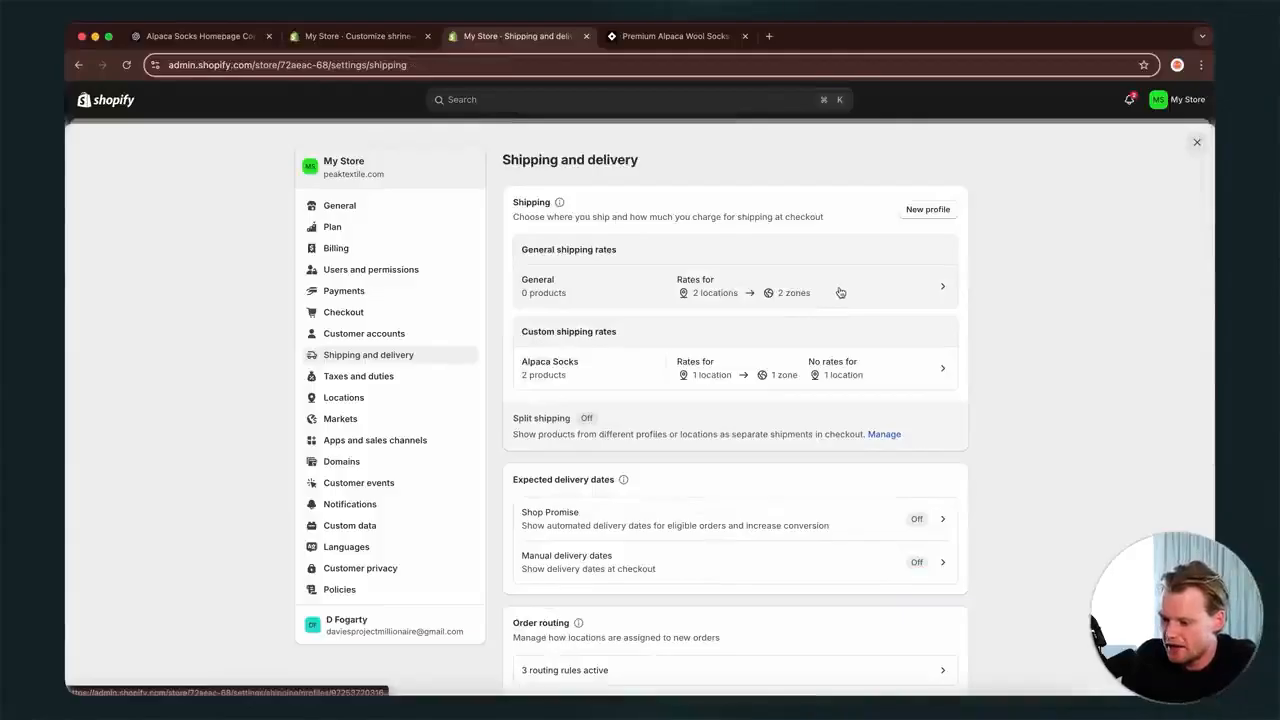
# - Delete the Domestic (Australia) shipping zone from the General profile and save the profile
pyautogui.click(840, 292)
pyautogui.scroll(-5, 740, 338)
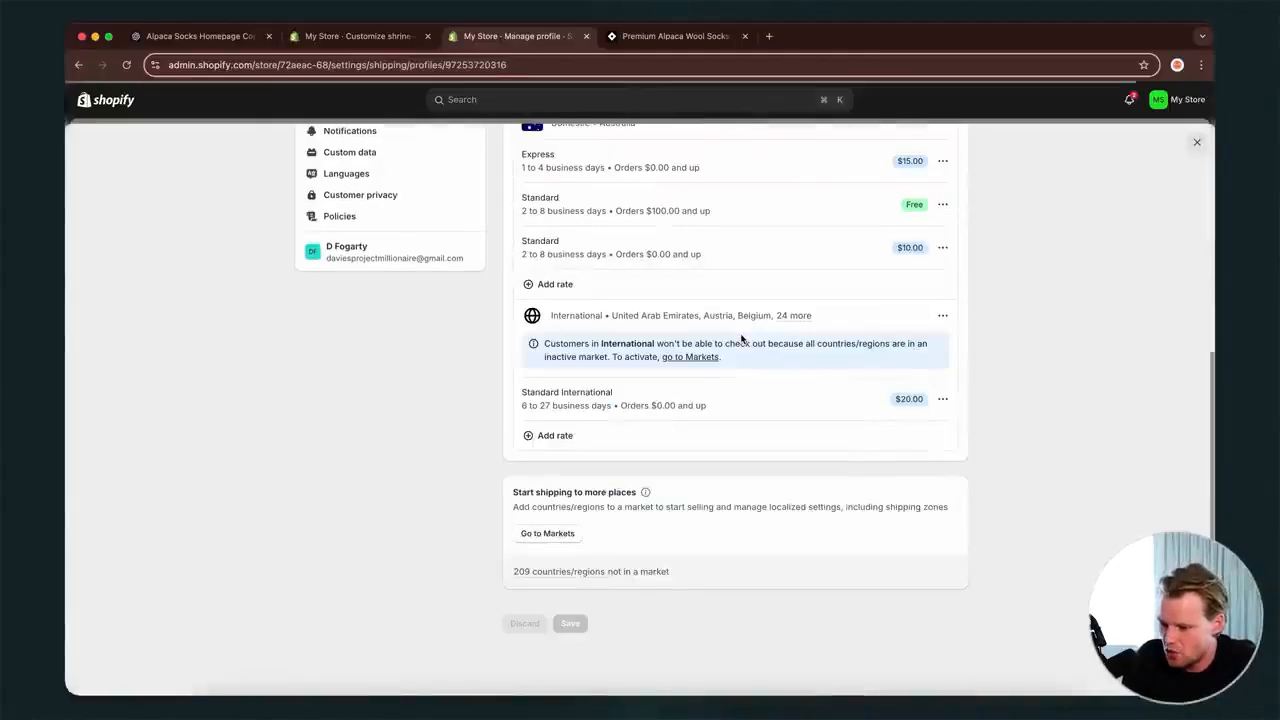
pyautogui.scroll(5, 954, 430)
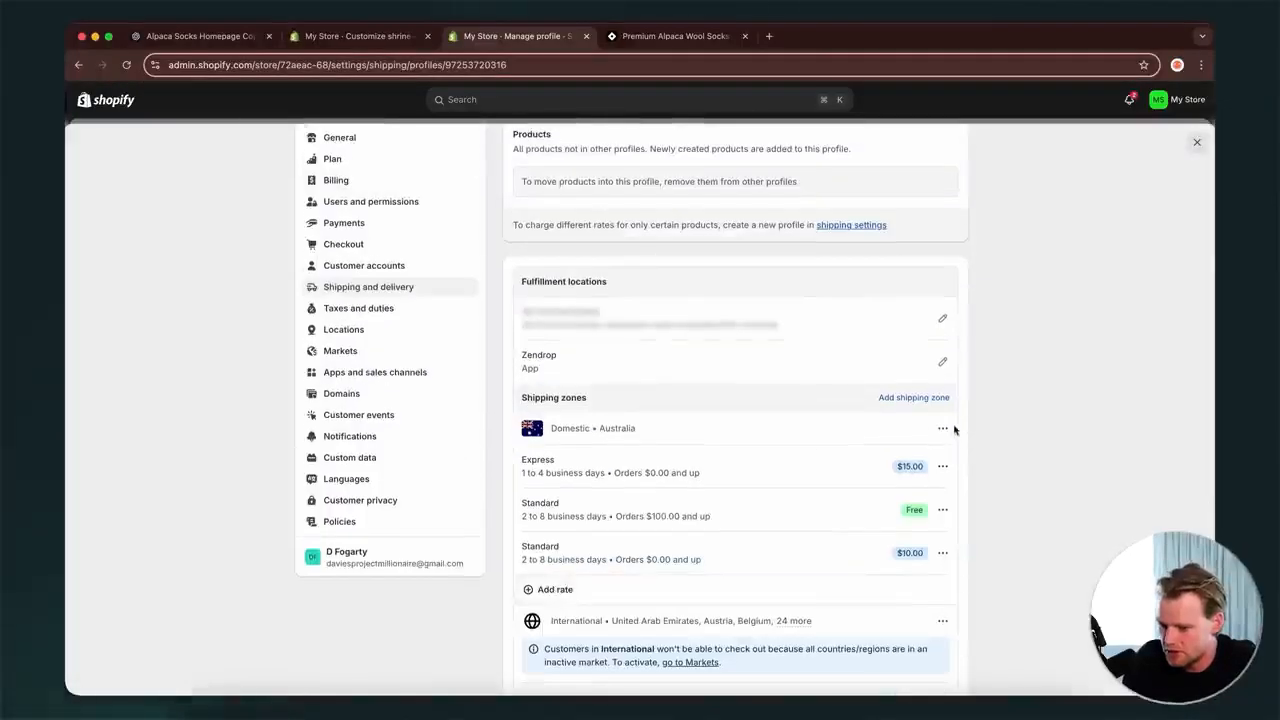
pyautogui.click(942, 428)
pyautogui.click(928, 476)
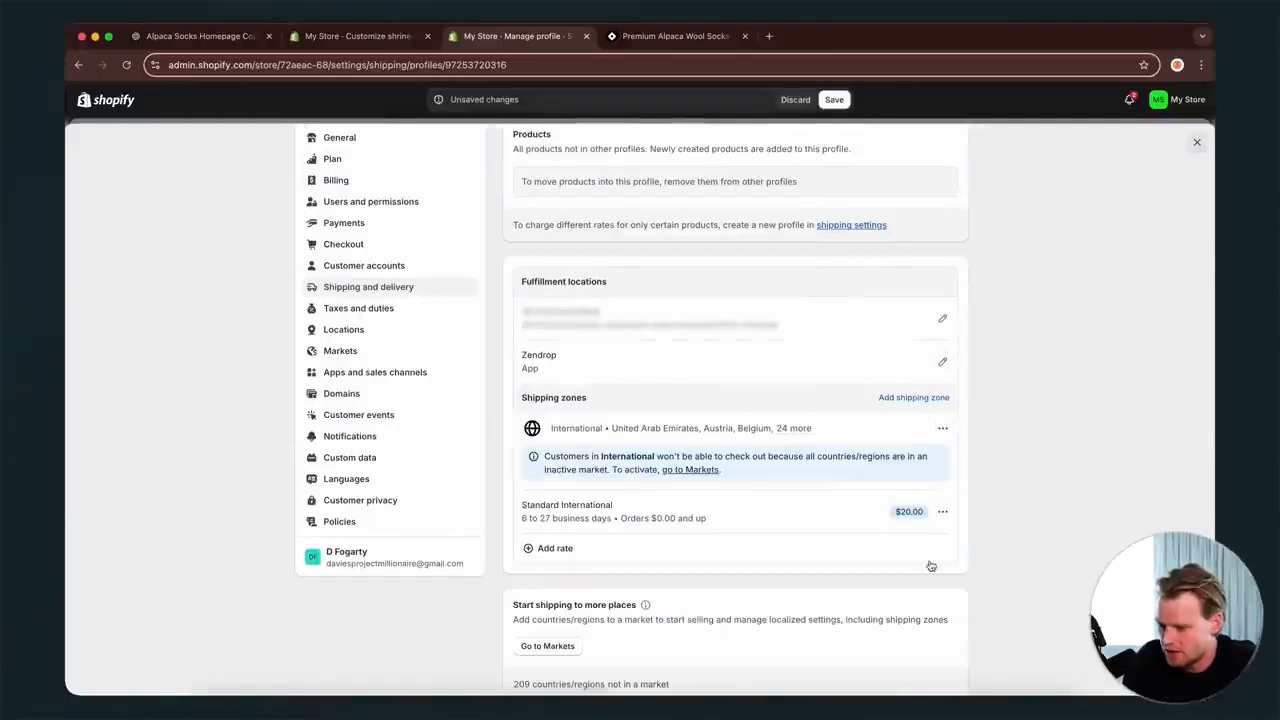
pyautogui.scroll(-2, 926, 569)
pyautogui.click(570, 623)
# - Delete the Standard International rate from the General profile's International zone and save the profile
pyautogui.scroll(3, 720, 583)
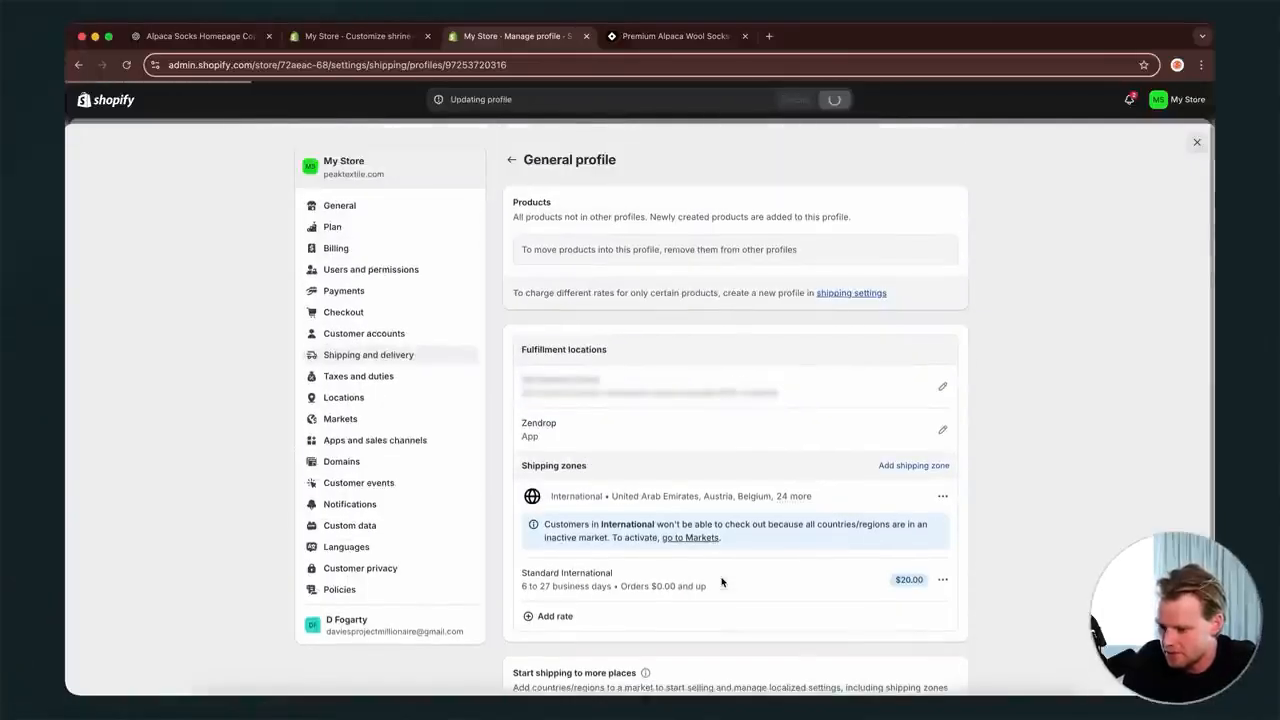
pyautogui.click(942, 579)
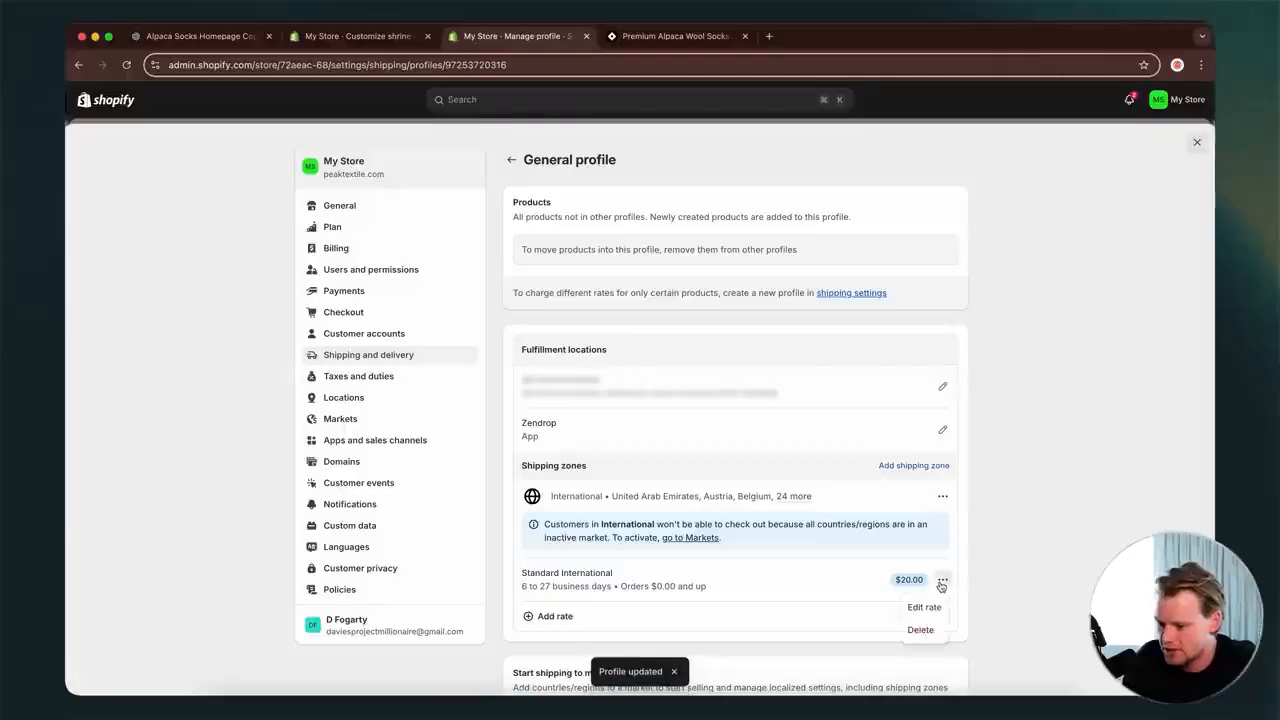
pyautogui.click(920, 629)
pyautogui.scroll(-2, 838, 412)
pyautogui.click(570, 623)
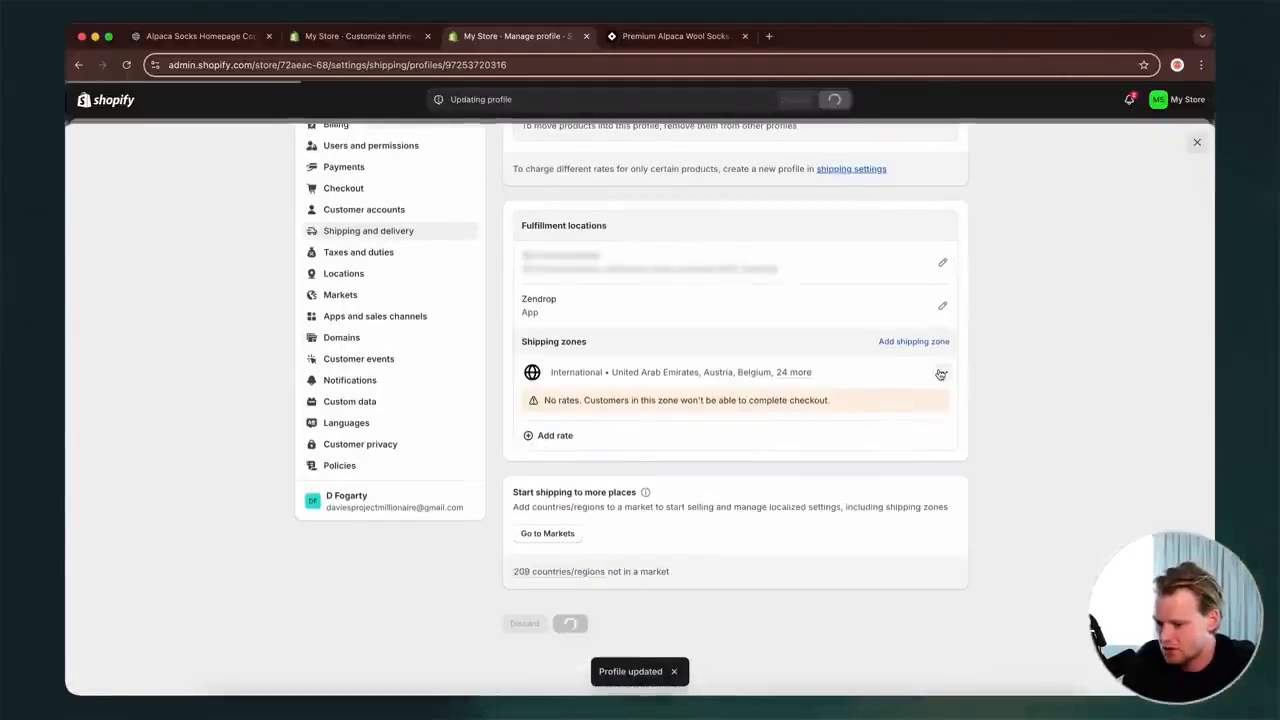
pyautogui.scroll(3, 988, 395)
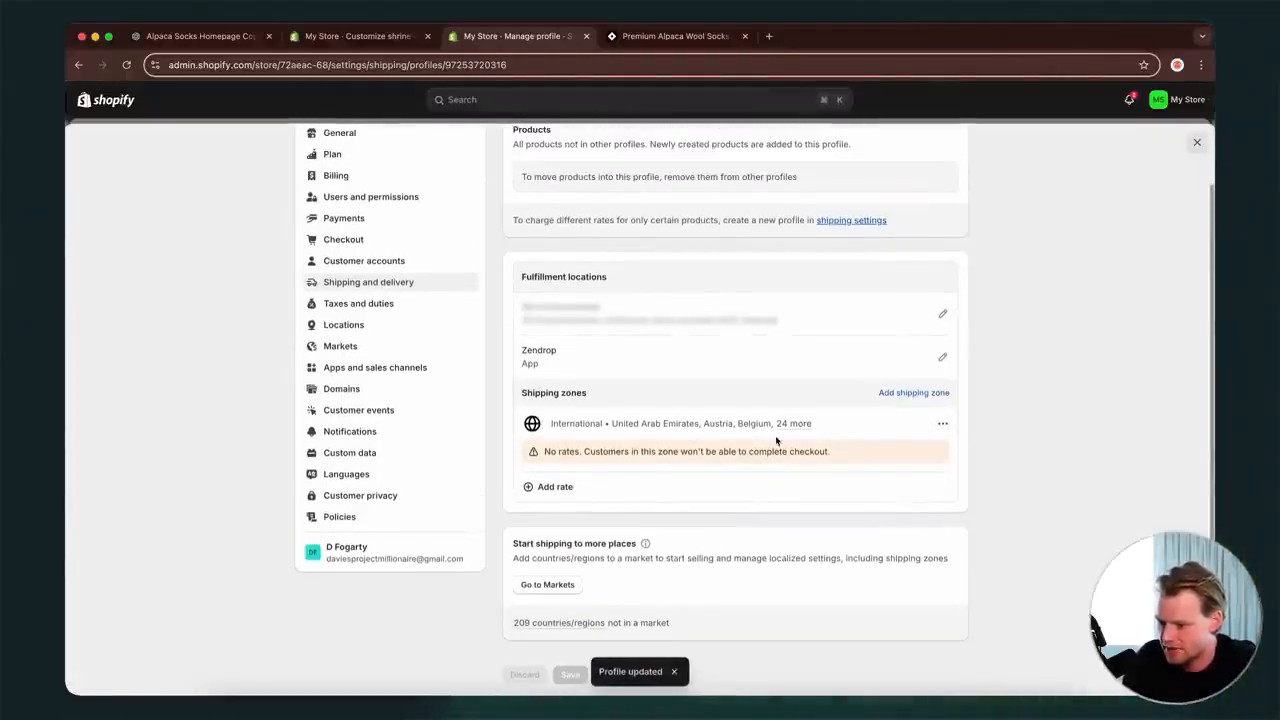
# - Return to the shipping overview and recheck the Alpaca Socks profile's assigned products, shipping zone and rates
pyautogui.click(512, 161)
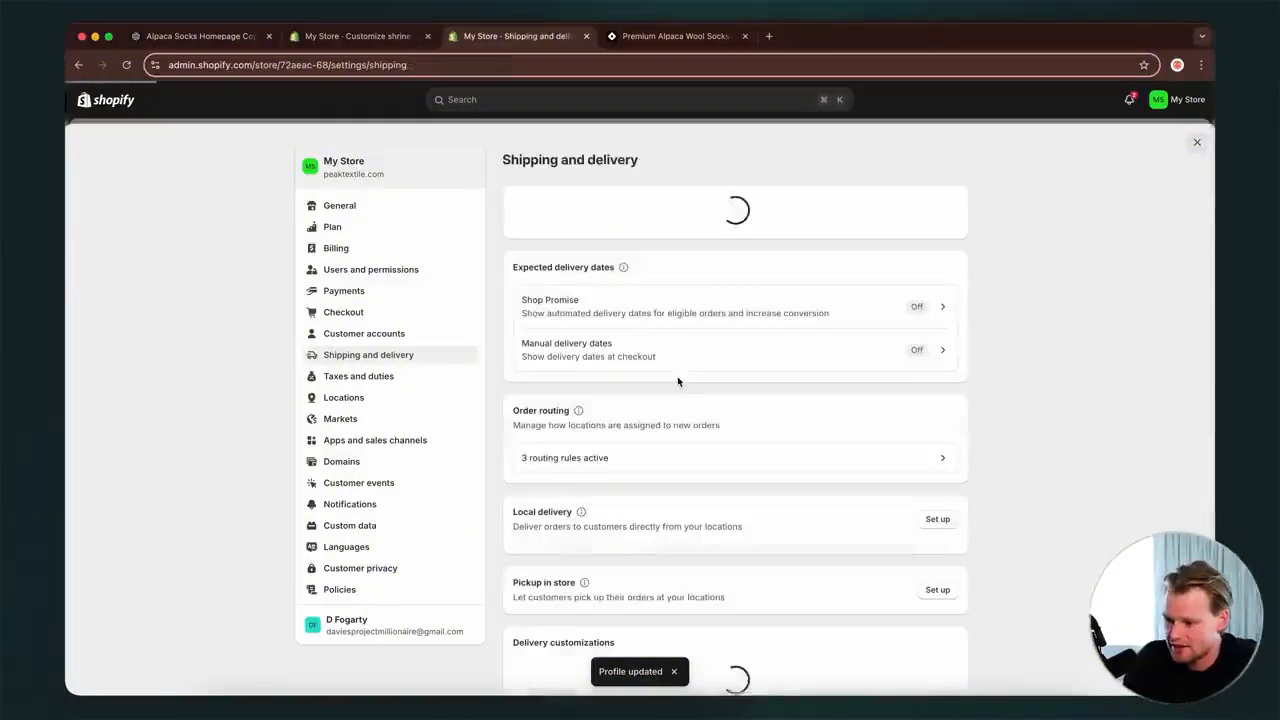
pyautogui.scroll(-1, 674, 395)
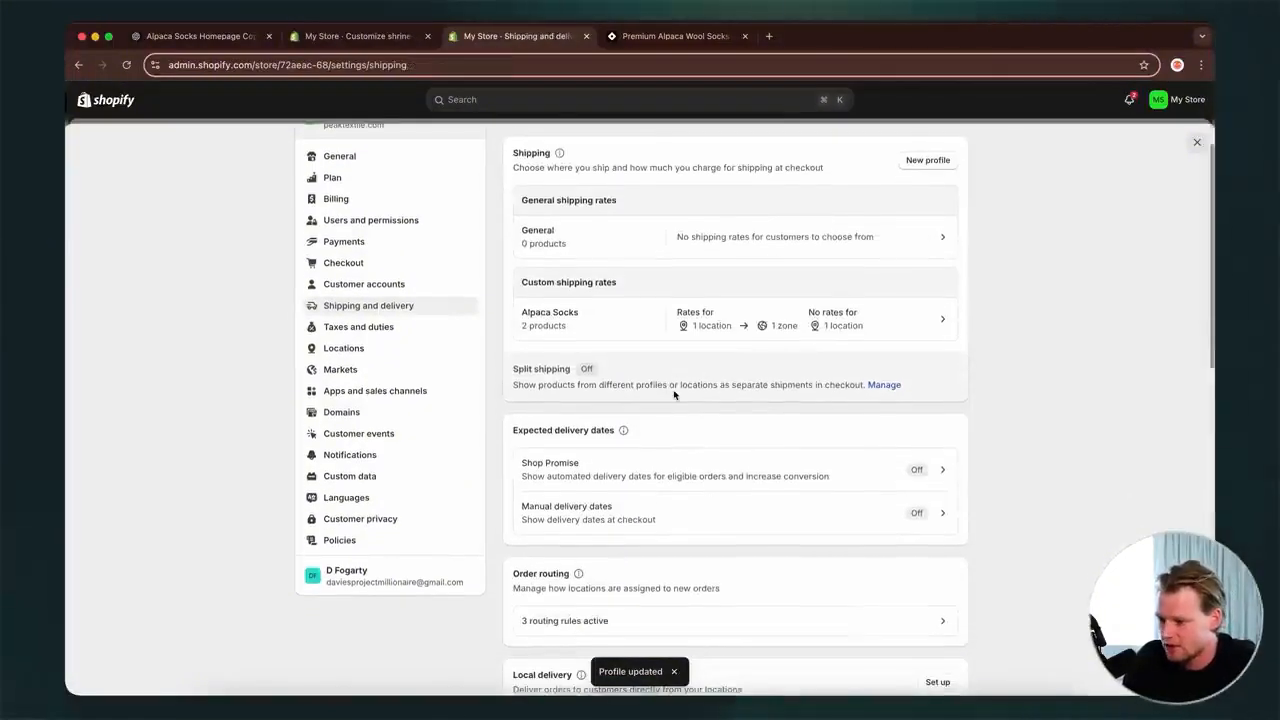
pyautogui.click(688, 322)
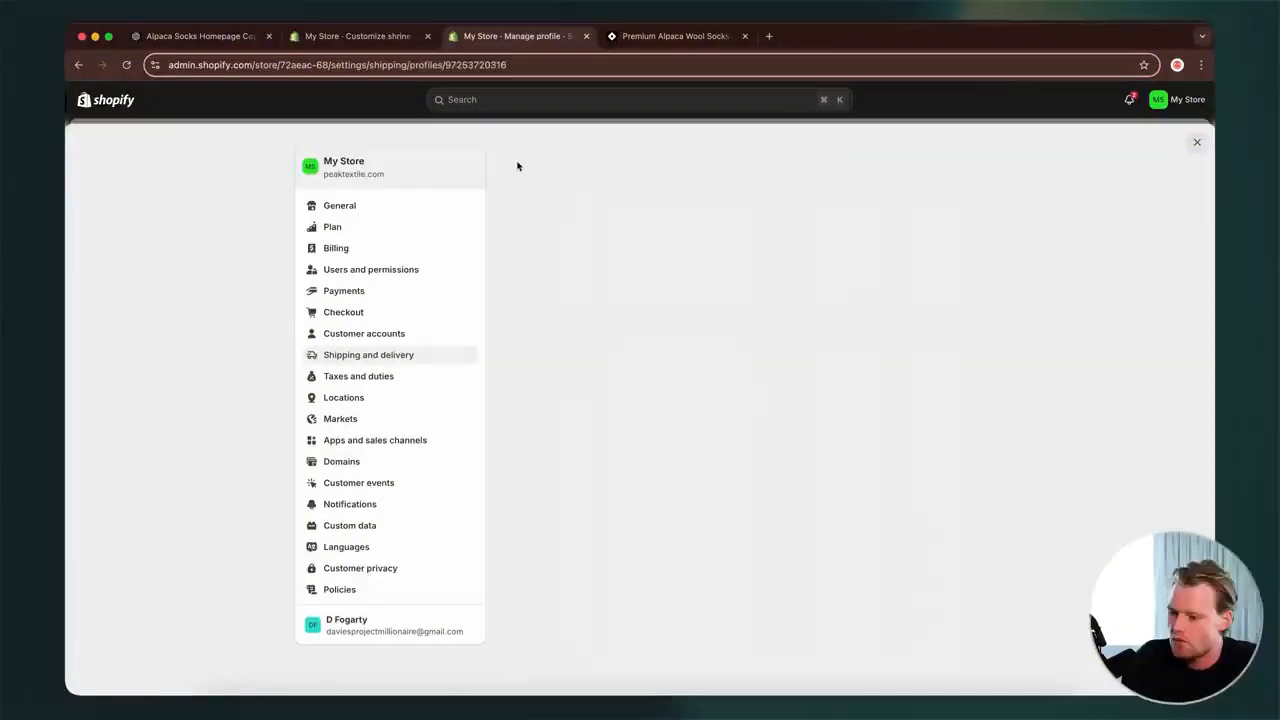
pyautogui.click(516, 164)
pyautogui.scroll(-1, 830, 380)
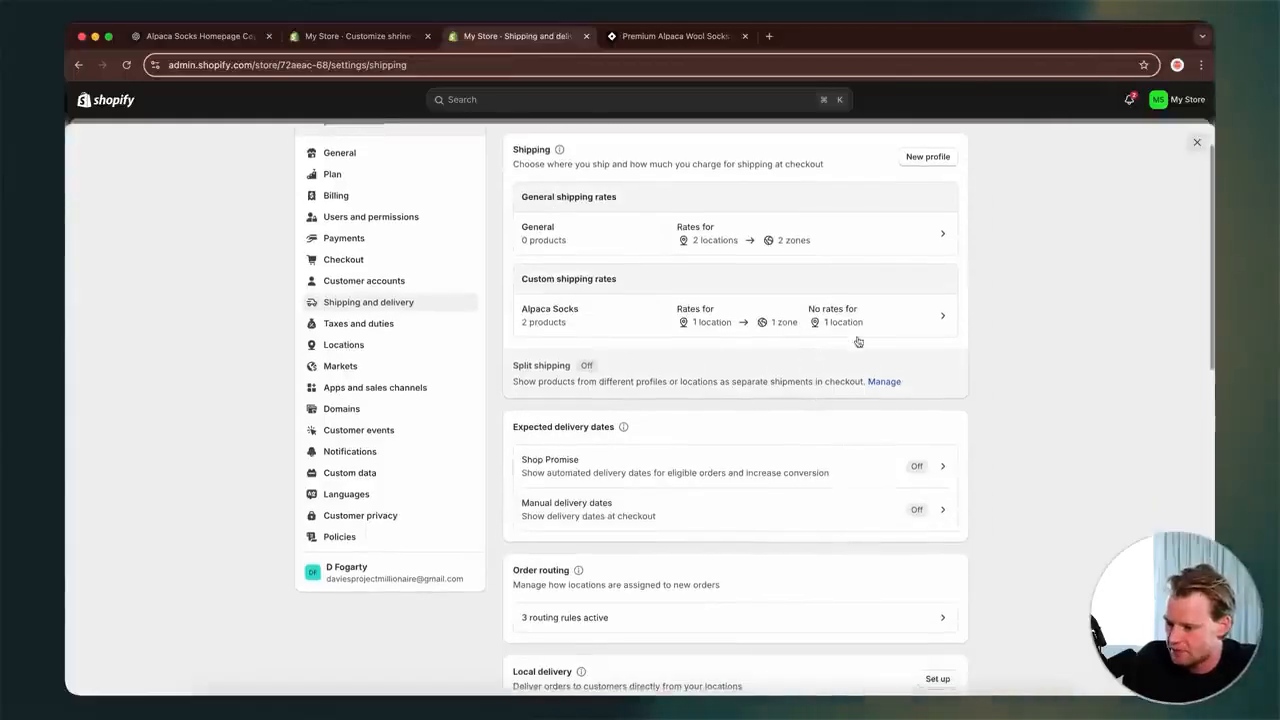
pyautogui.click(890, 330)
pyautogui.scroll(-1, 862, 361)
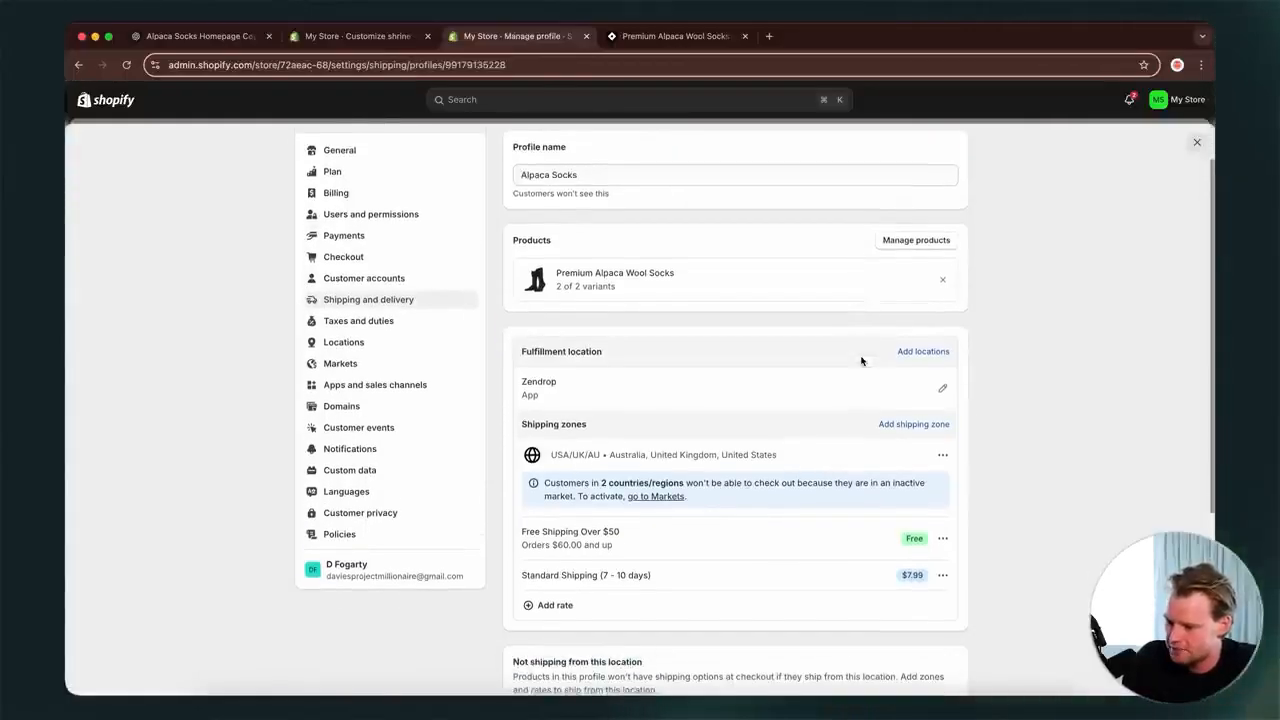
pyautogui.click(918, 244)
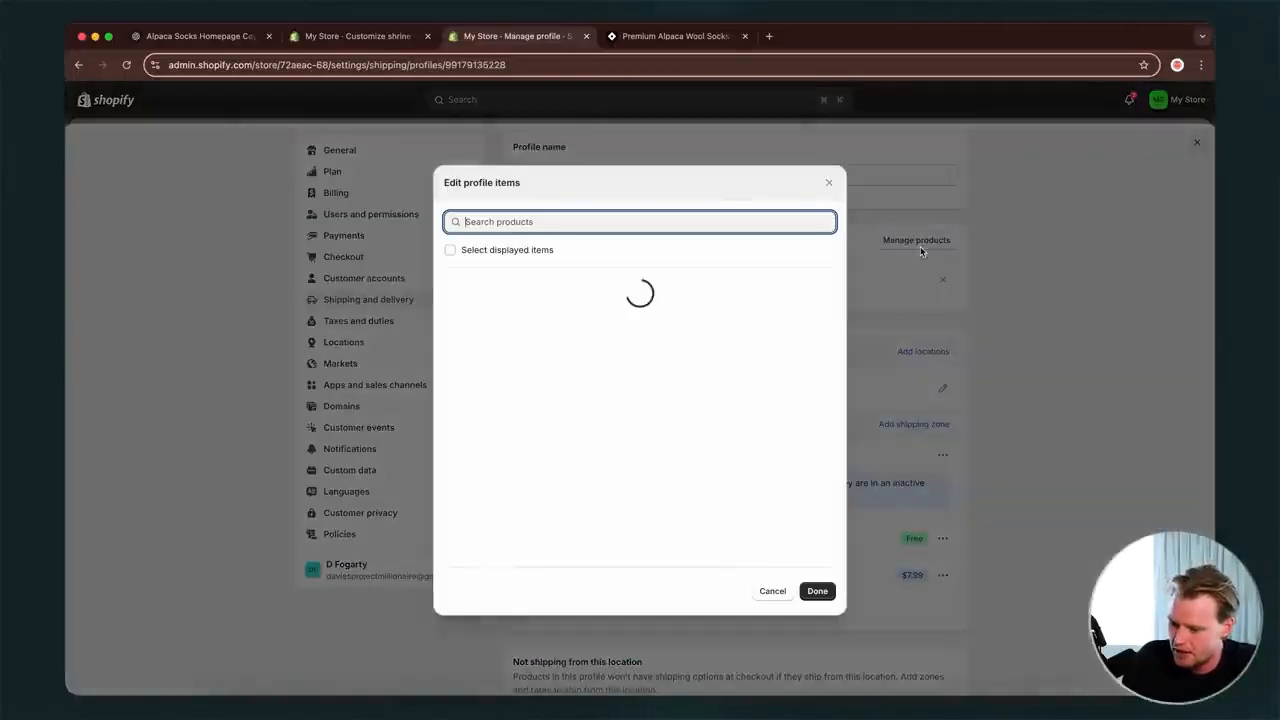
pyautogui.click(828, 185)
pyautogui.scroll(-5, 828, 499)
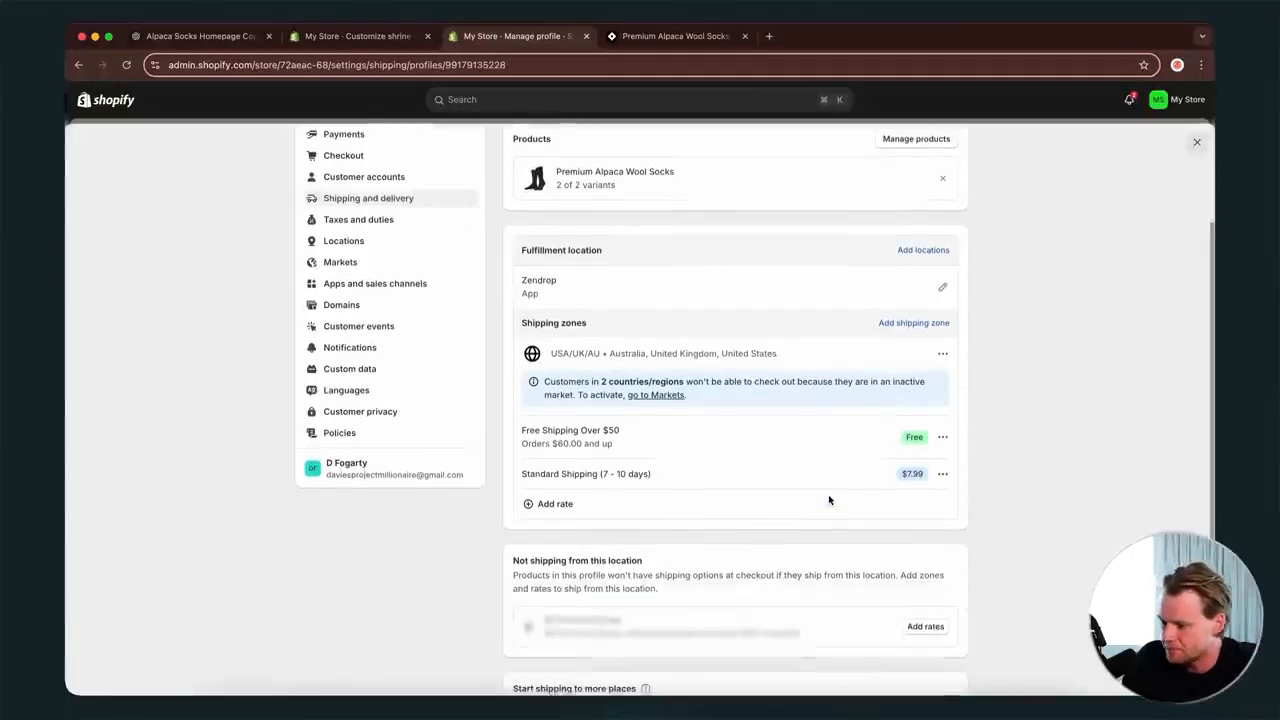
pyautogui.scroll(5, 828, 499)
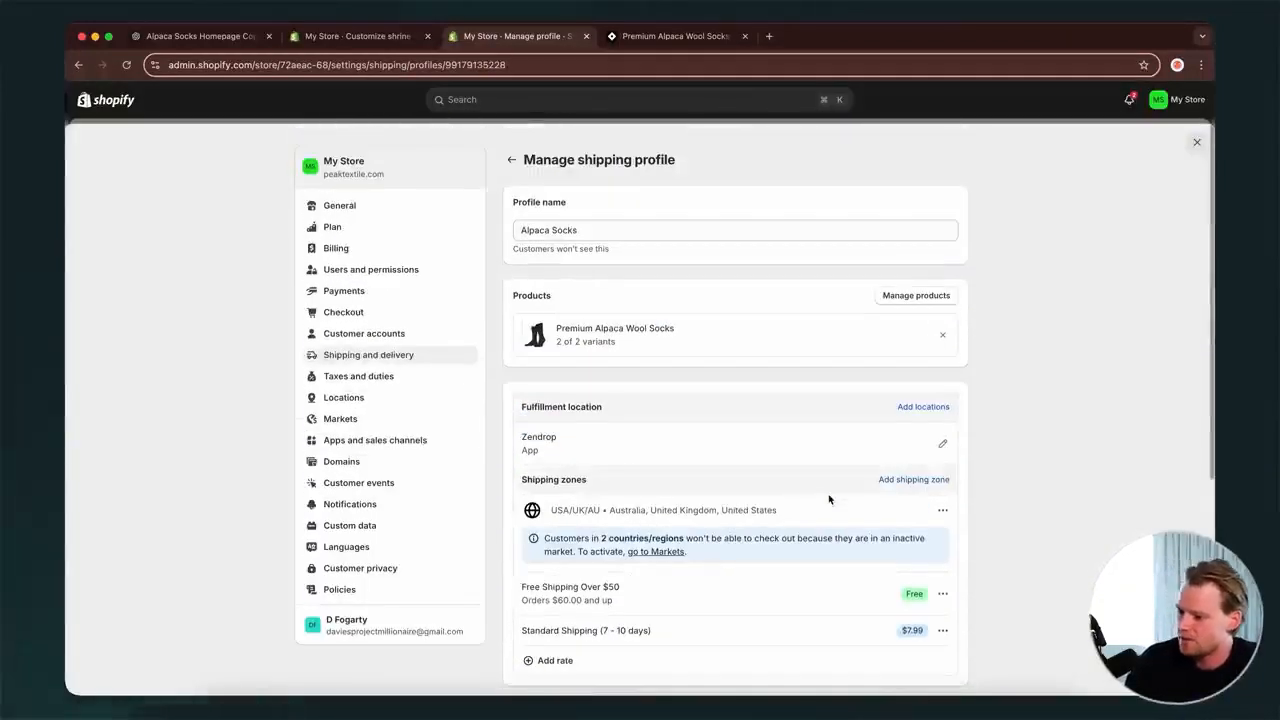
# - Review the Taxes and duties settings, including the regional tax collection list, tax apps and global settings
pyautogui.click(360, 378)
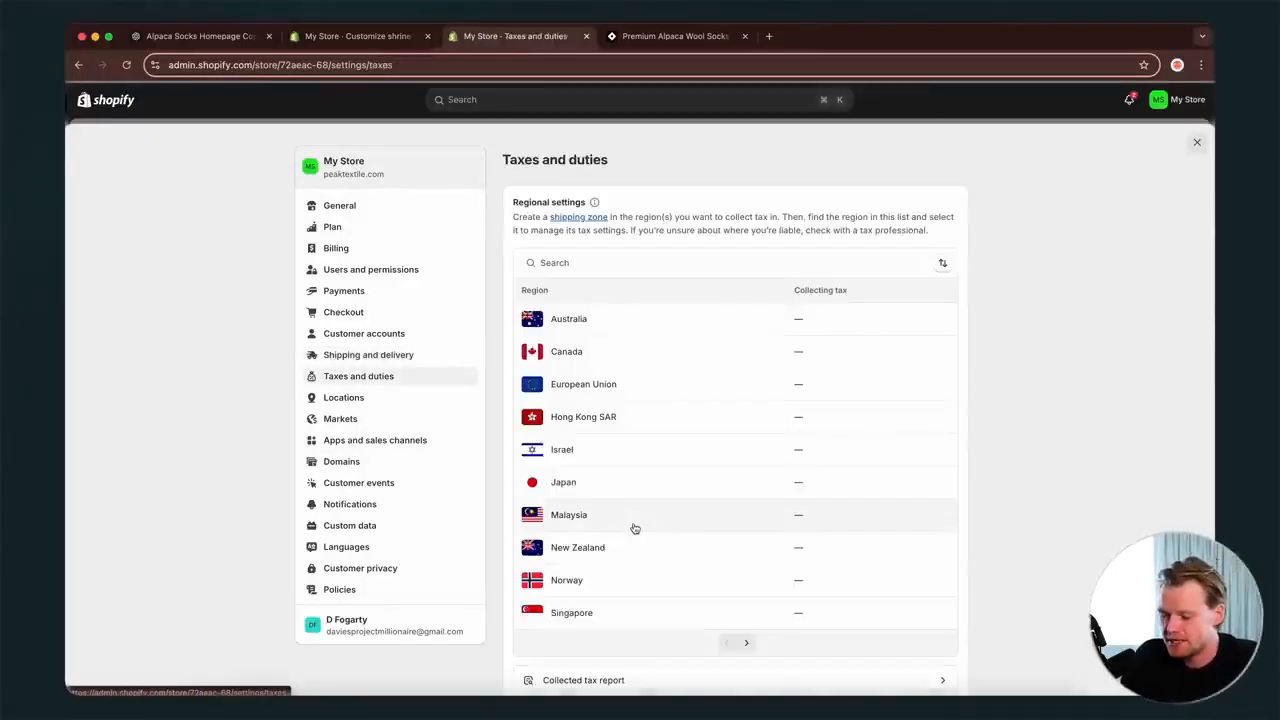
pyautogui.scroll(-2, 634, 528)
pyautogui.scroll(-6, 634, 528)
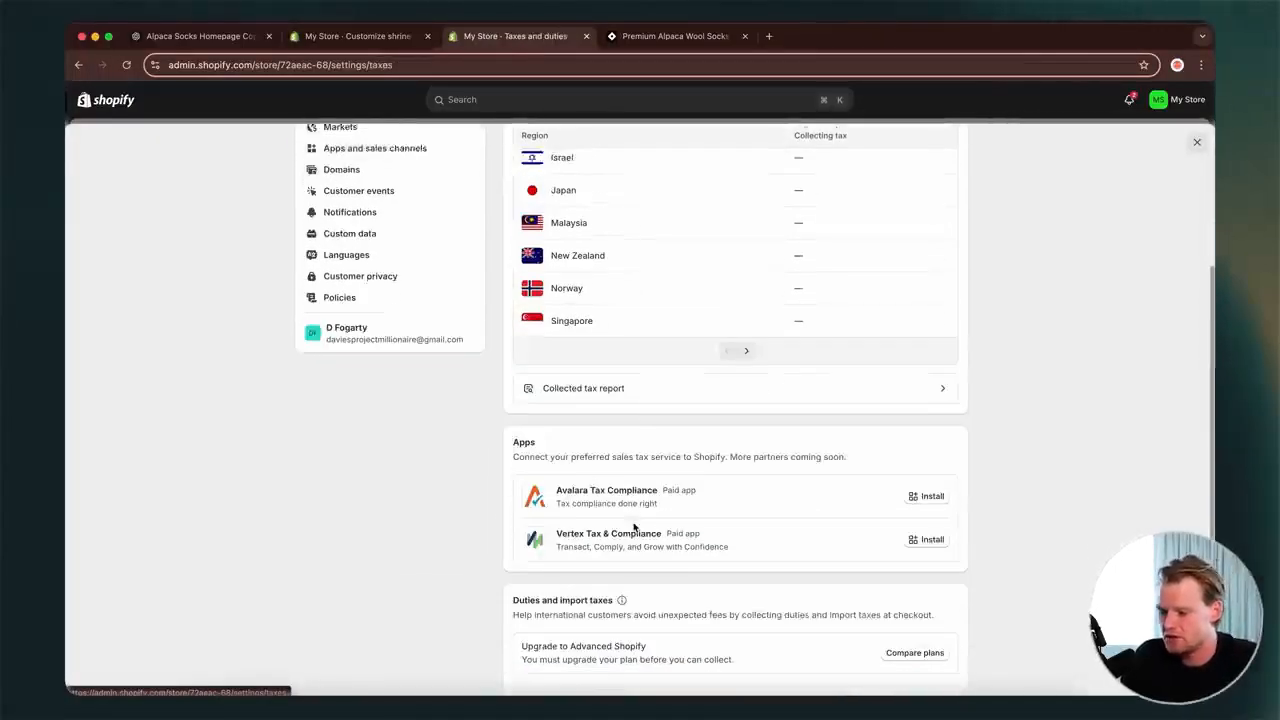
pyautogui.scroll(-3, 633, 522)
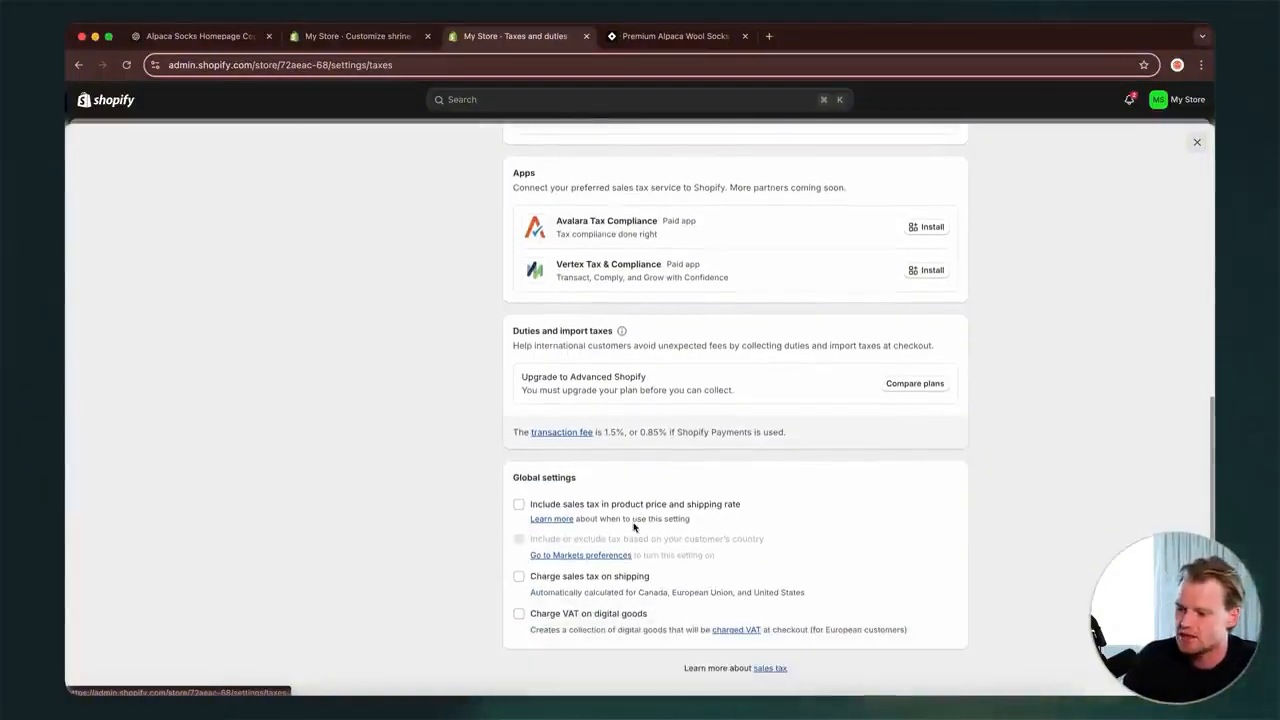
pyautogui.scroll(11, 633, 522)
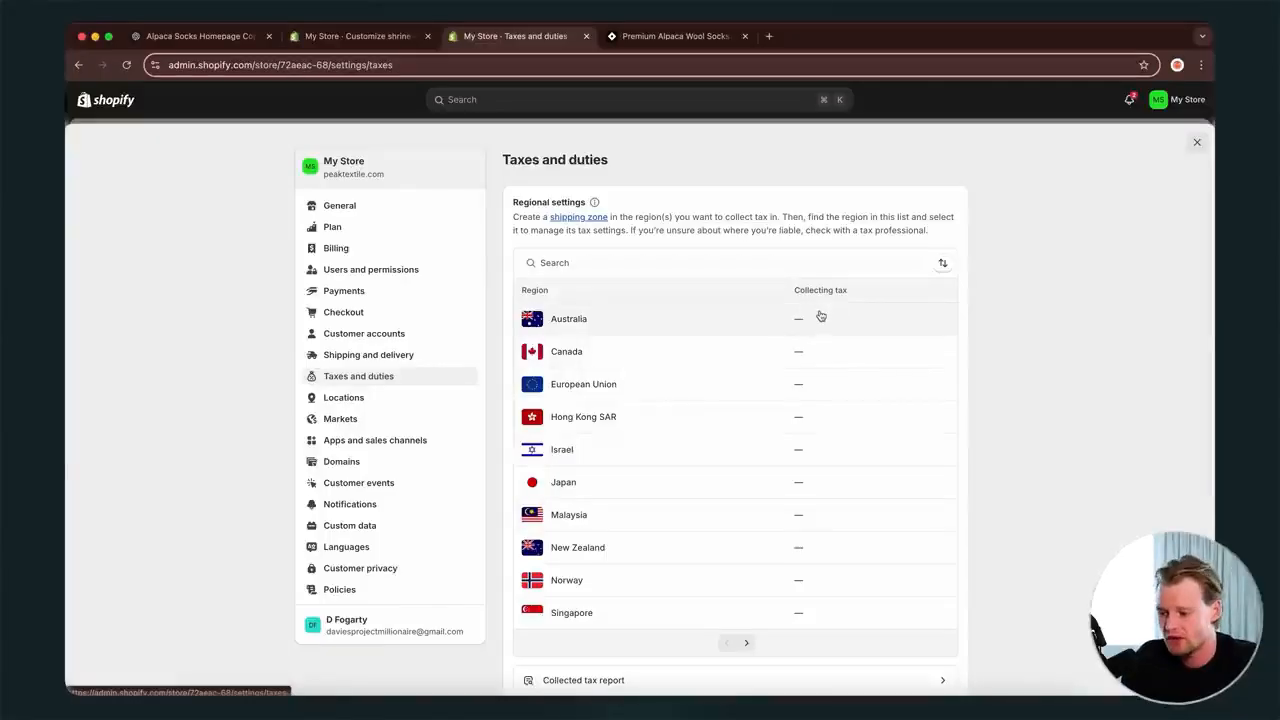
pyautogui.scroll(-1, 820, 312)
pyautogui.scroll(-8, 822, 306)
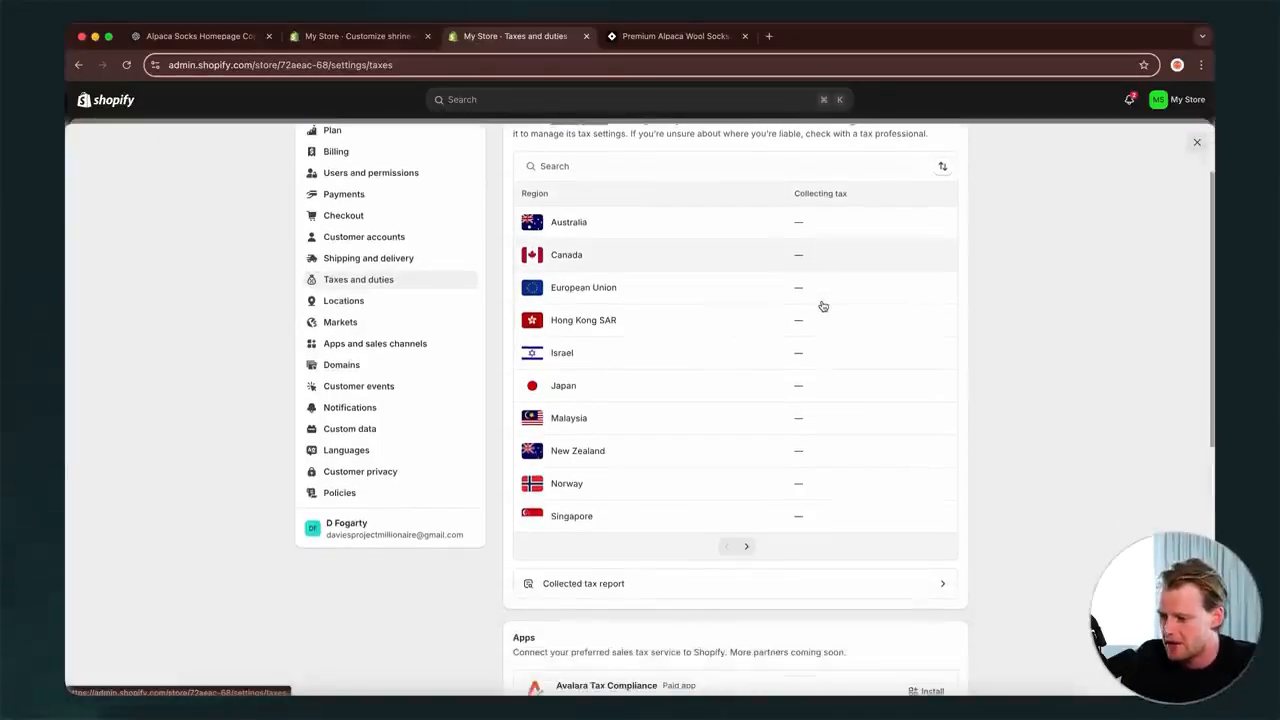
pyautogui.scroll(-6, 822, 306)
pyautogui.scroll(15, 822, 306)
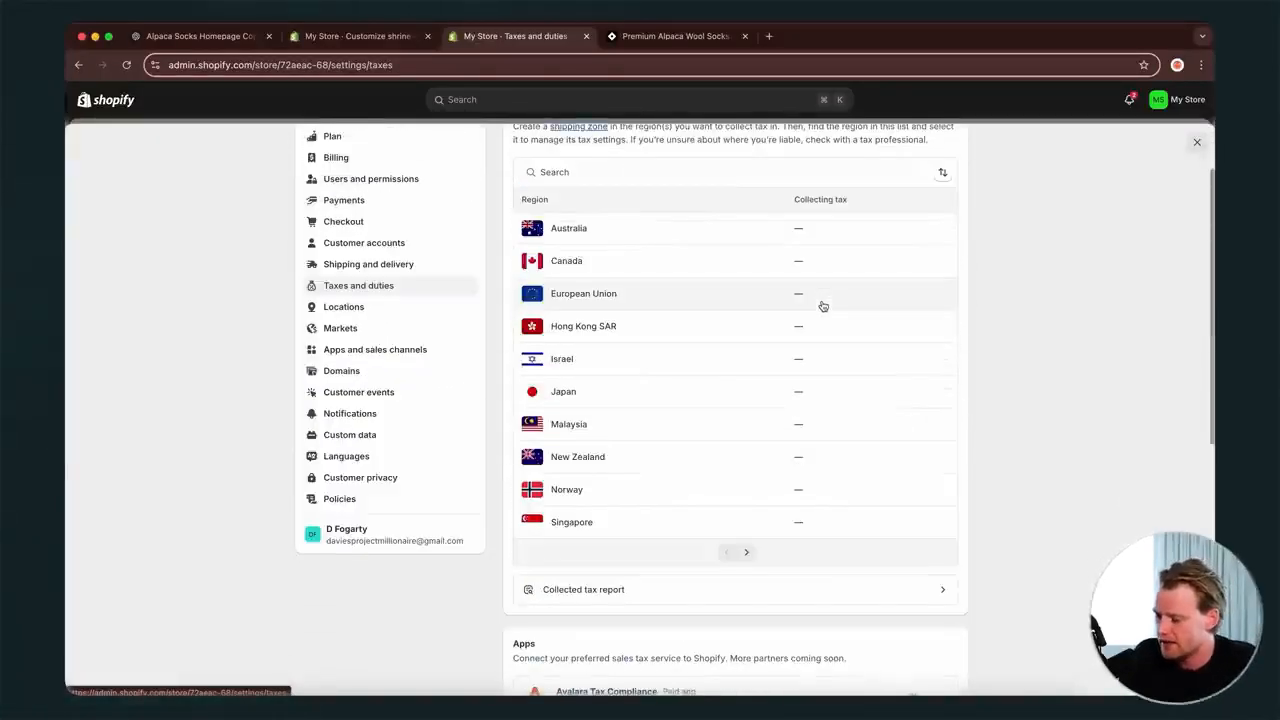
# - Look over the store's Locations settings and the active and inactive markets
pyautogui.click(346, 399)
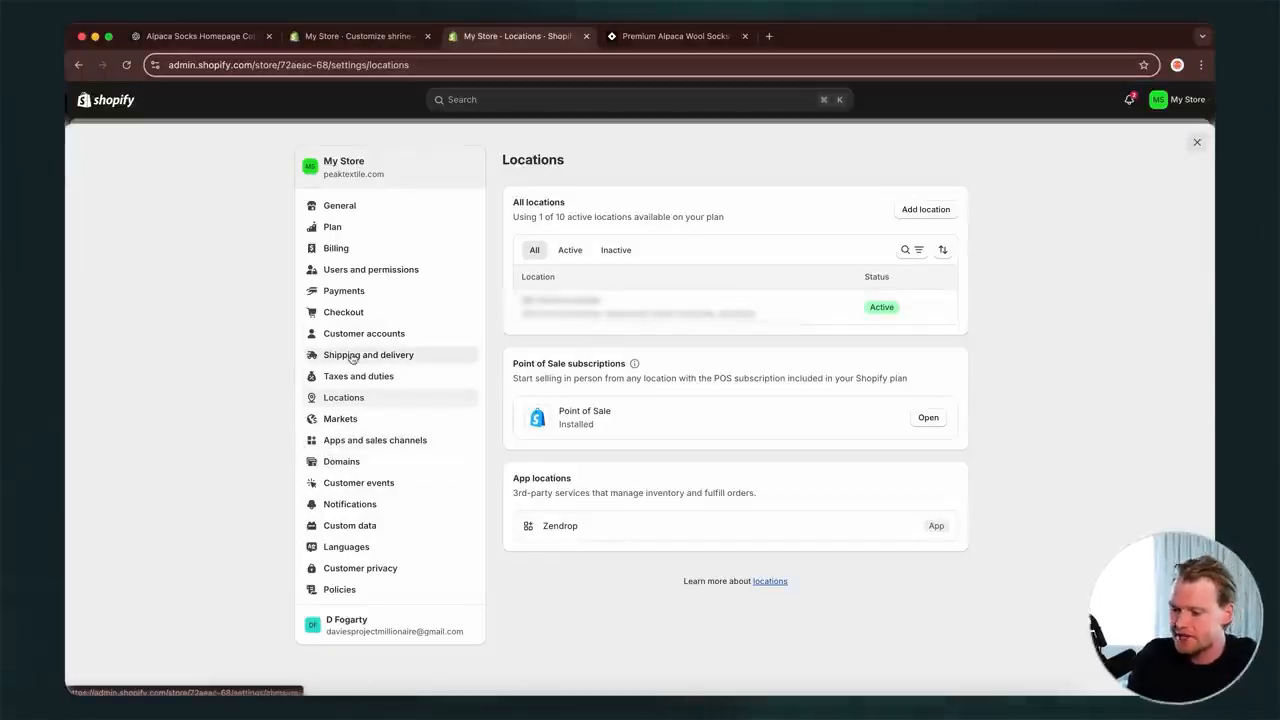
pyautogui.click(344, 419)
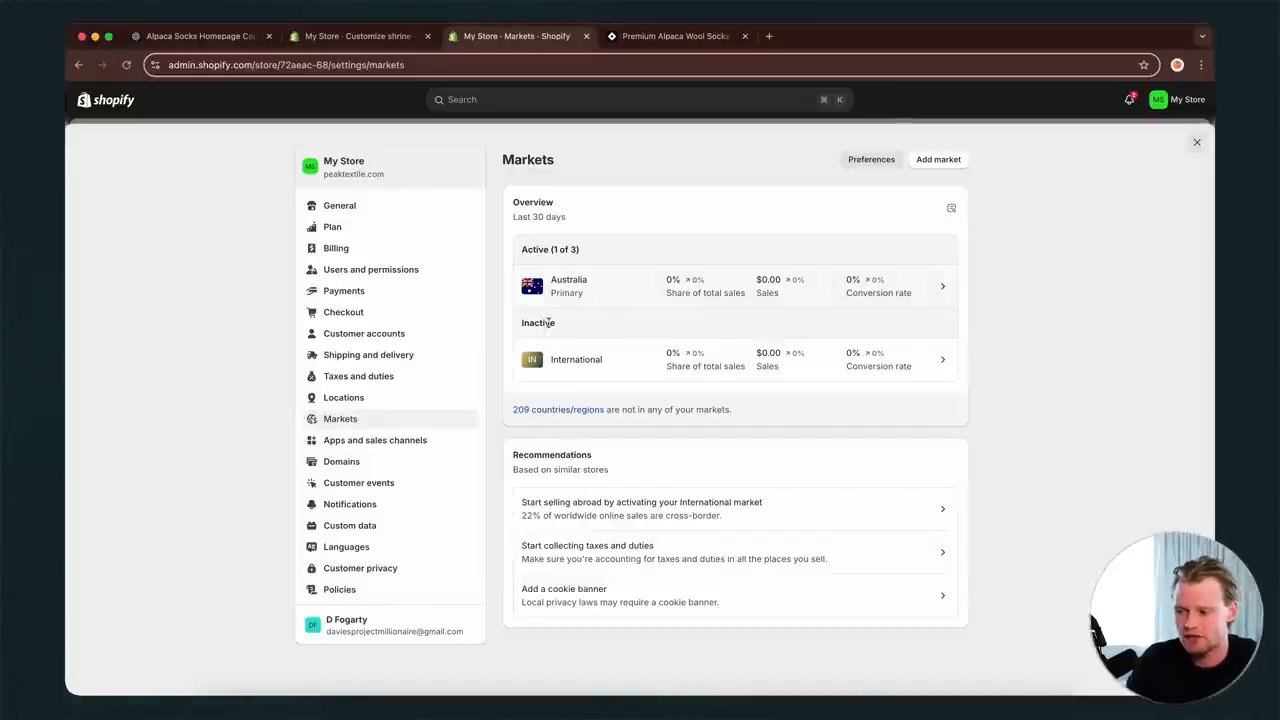
pyautogui.click(418, 396)
# - Add a market named United Kingdom that contains only the United Kingdom from the country list
pyautogui.click(414, 418)
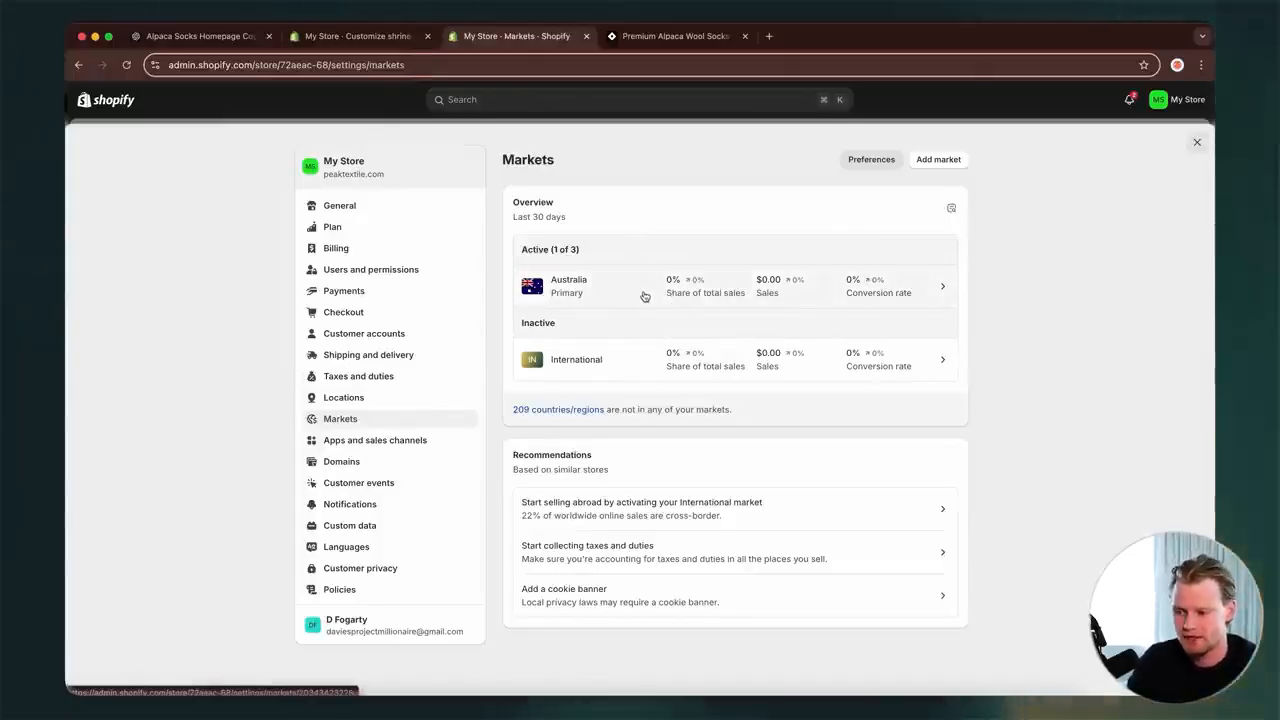
pyautogui.click(938, 161)
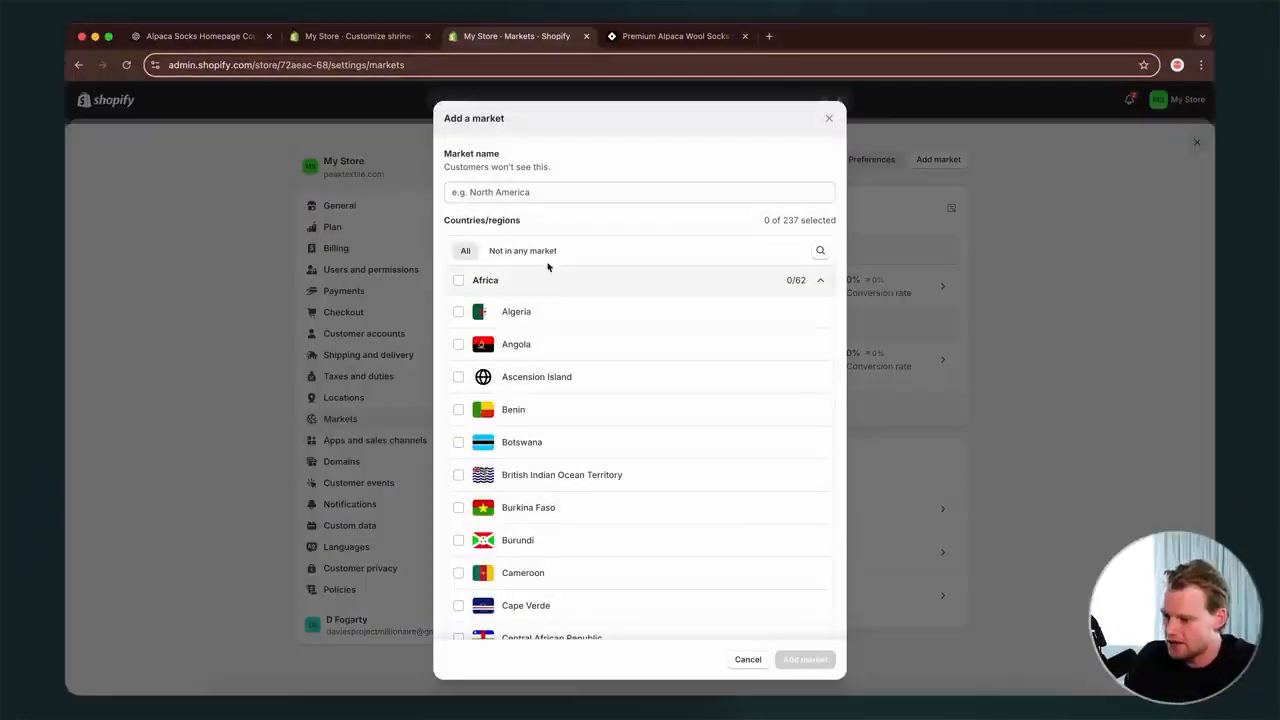
pyautogui.click(470, 192)
pyautogui.write('Un')
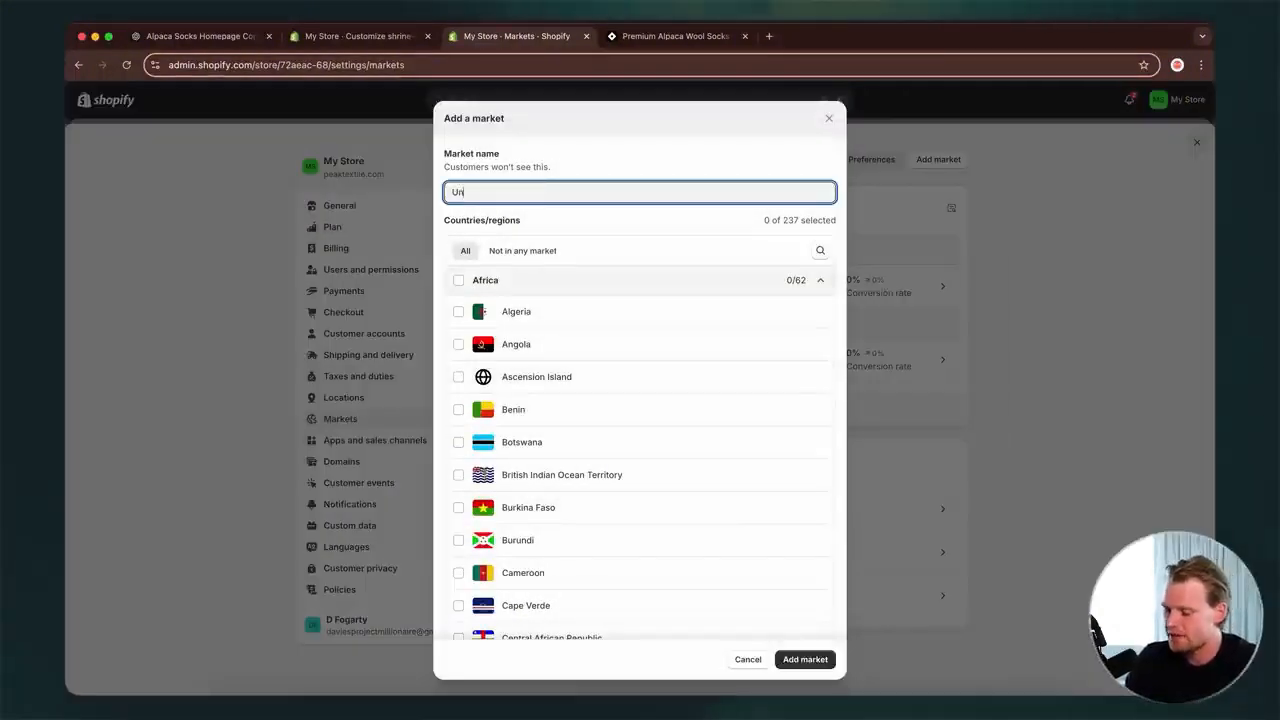
pyautogui.write('ited King')
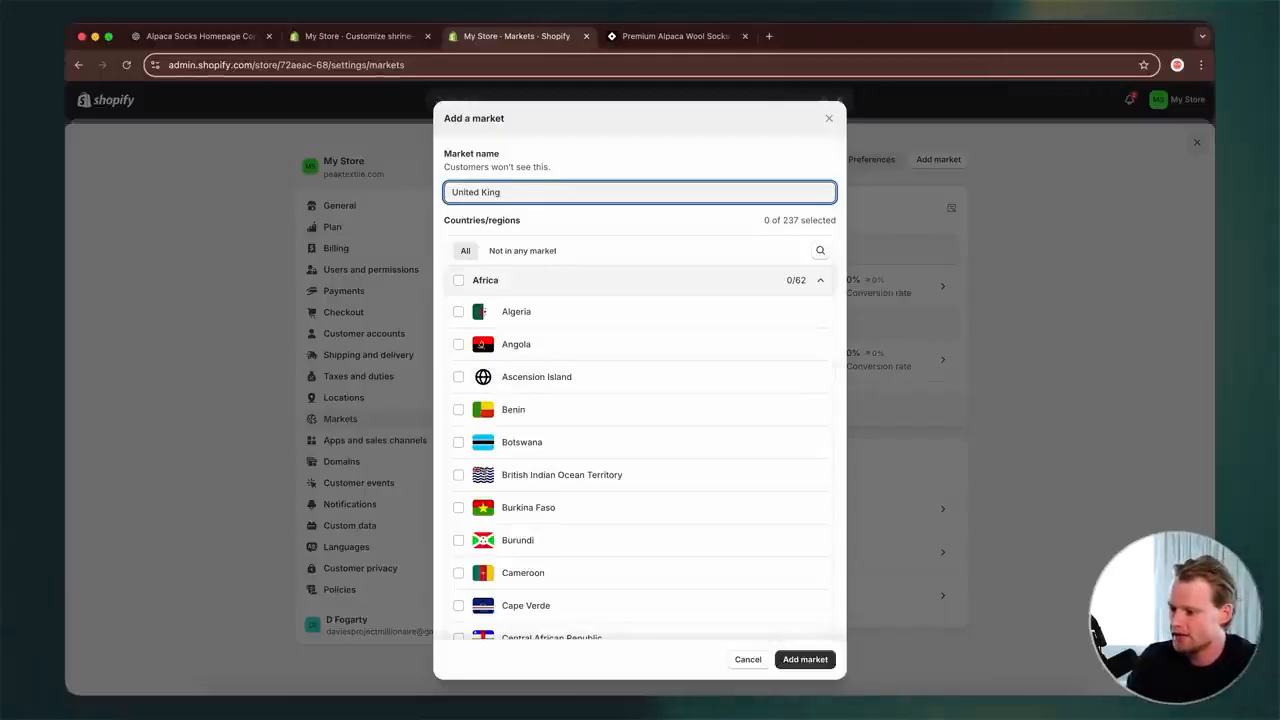
pyautogui.write('dom')
pyautogui.click(820, 250)
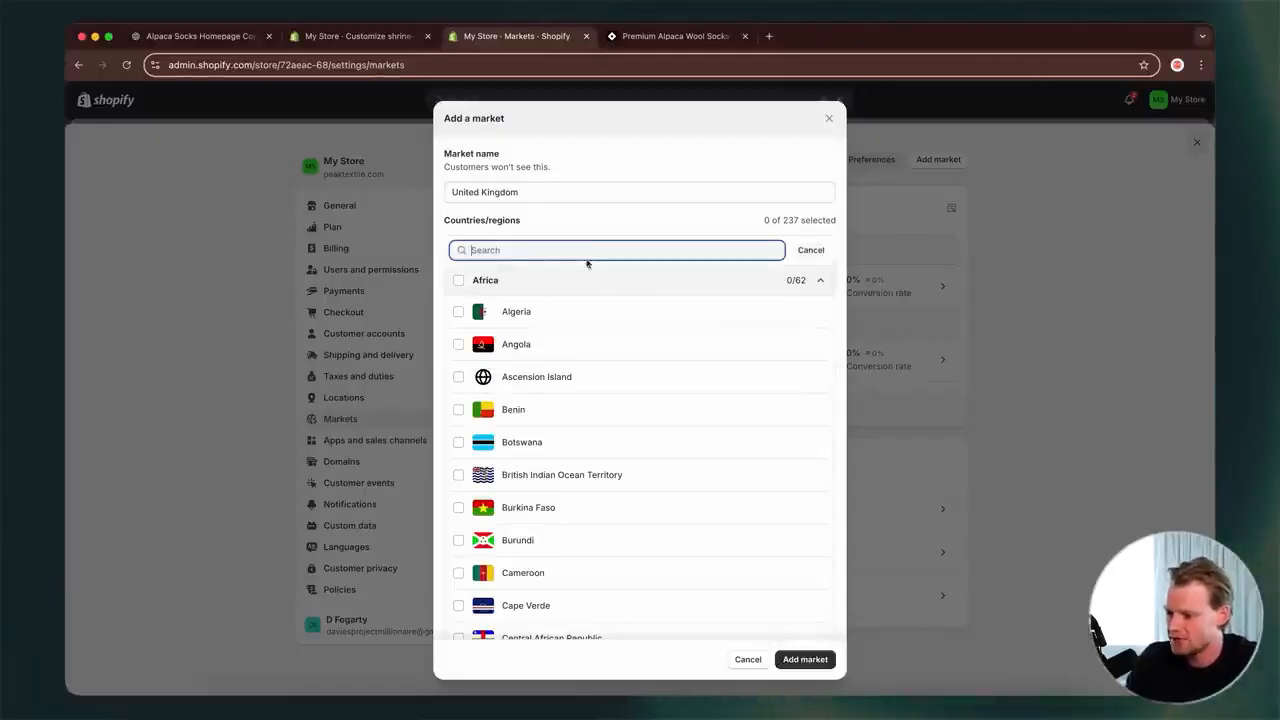
pyautogui.write('United Kingdom')
pyautogui.click(458, 446)
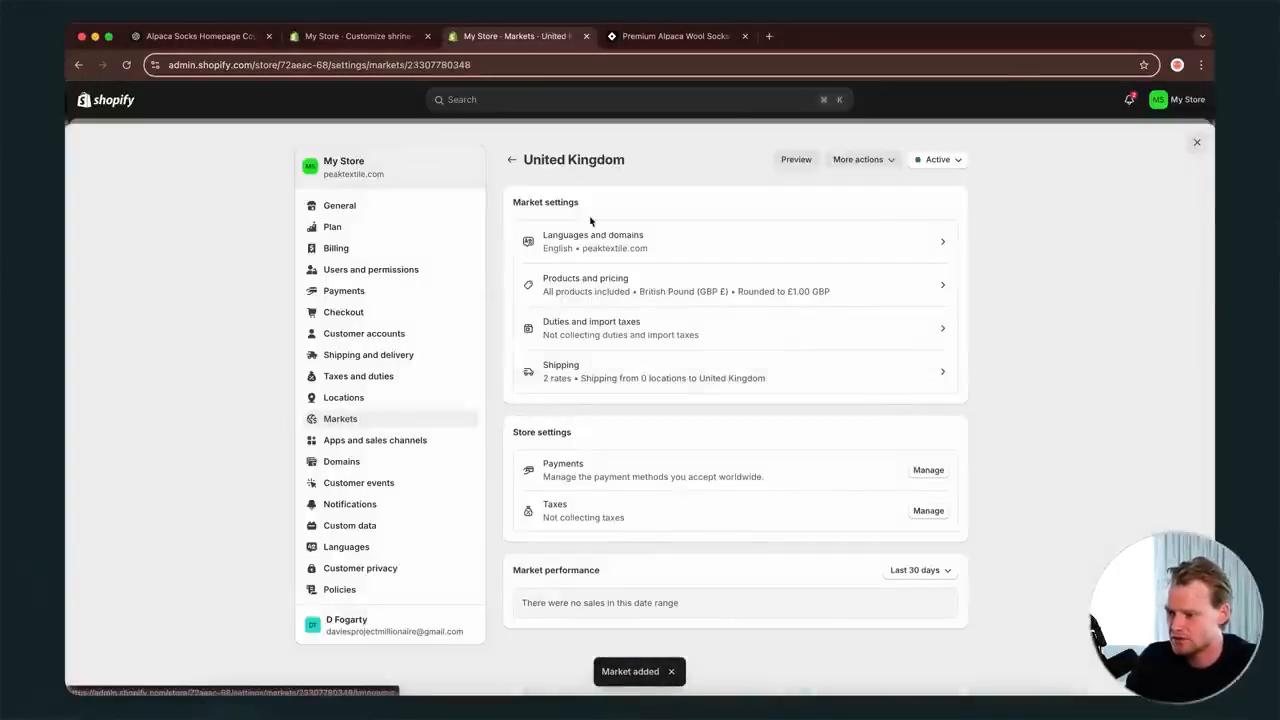
# - Check the inactive International market's settings and available actions, and return to the markets overview
pyautogui.click(511, 160)
pyautogui.click(884, 410)
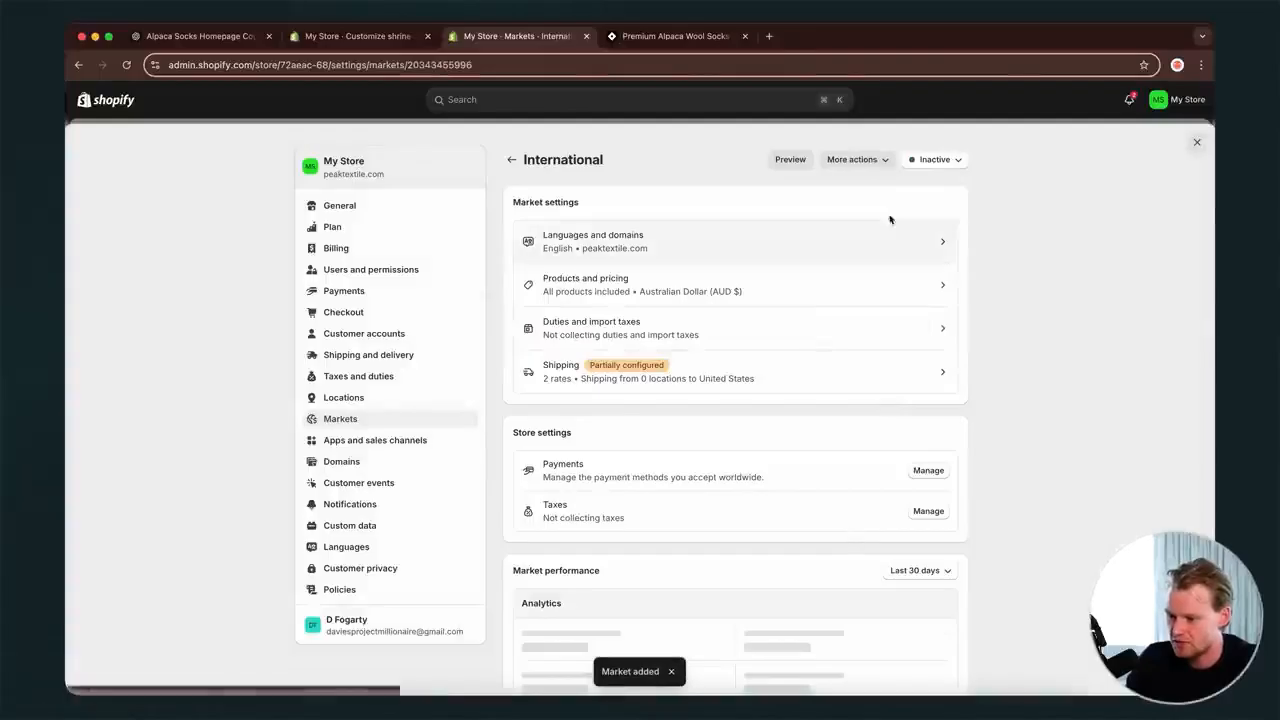
pyautogui.click(858, 160)
pyautogui.click(539, 170)
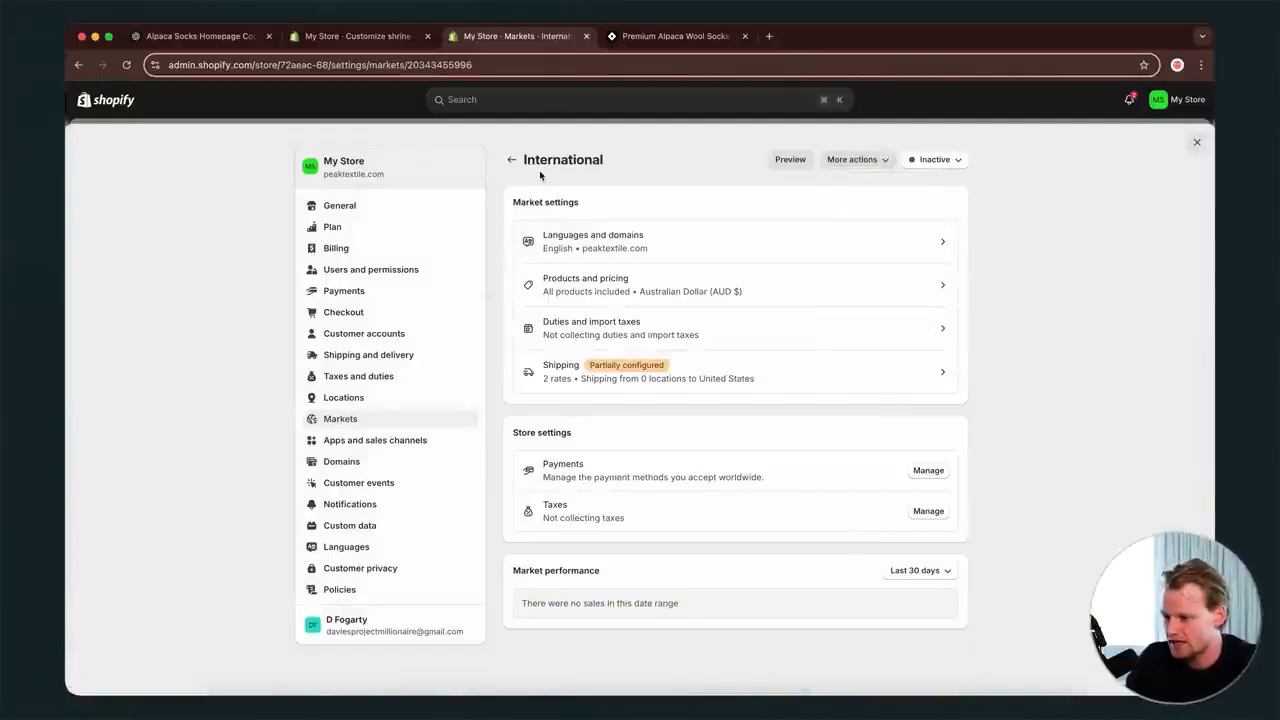
pyautogui.click(511, 160)
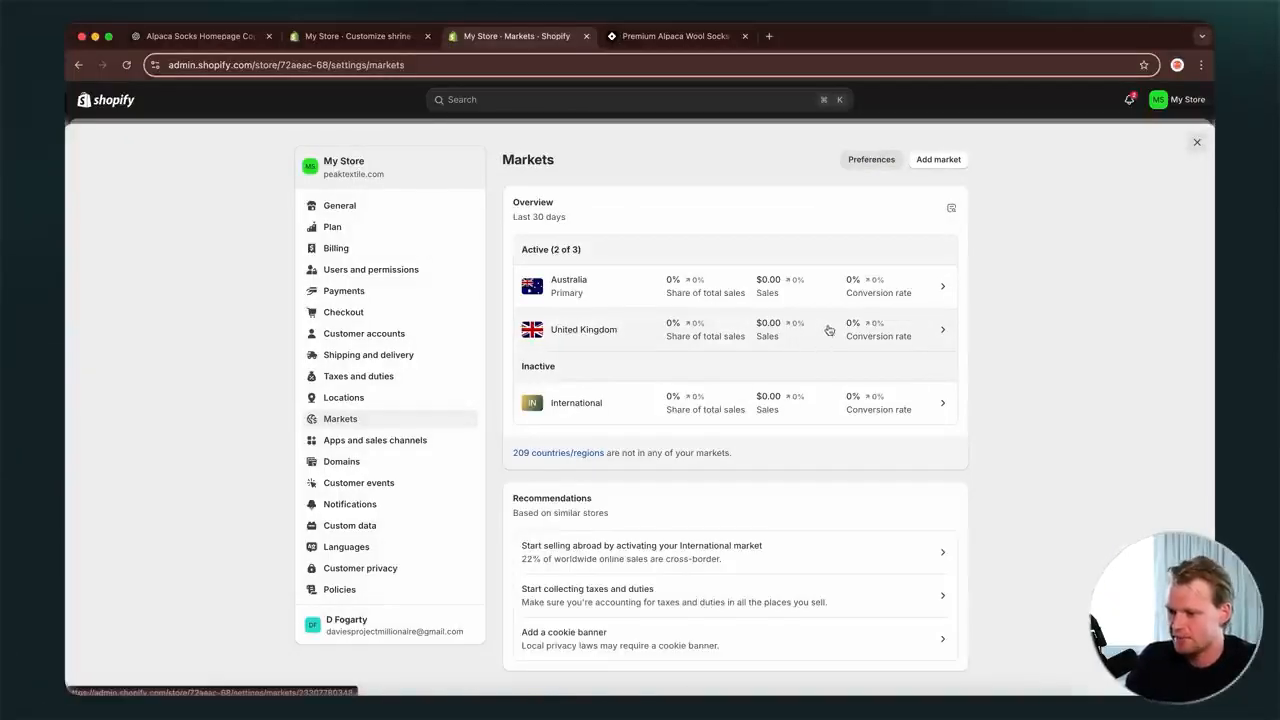
# - Review the United Kingdom market's languages and domains, including the options for adding languages and the URL for English
pyautogui.click(827, 320)
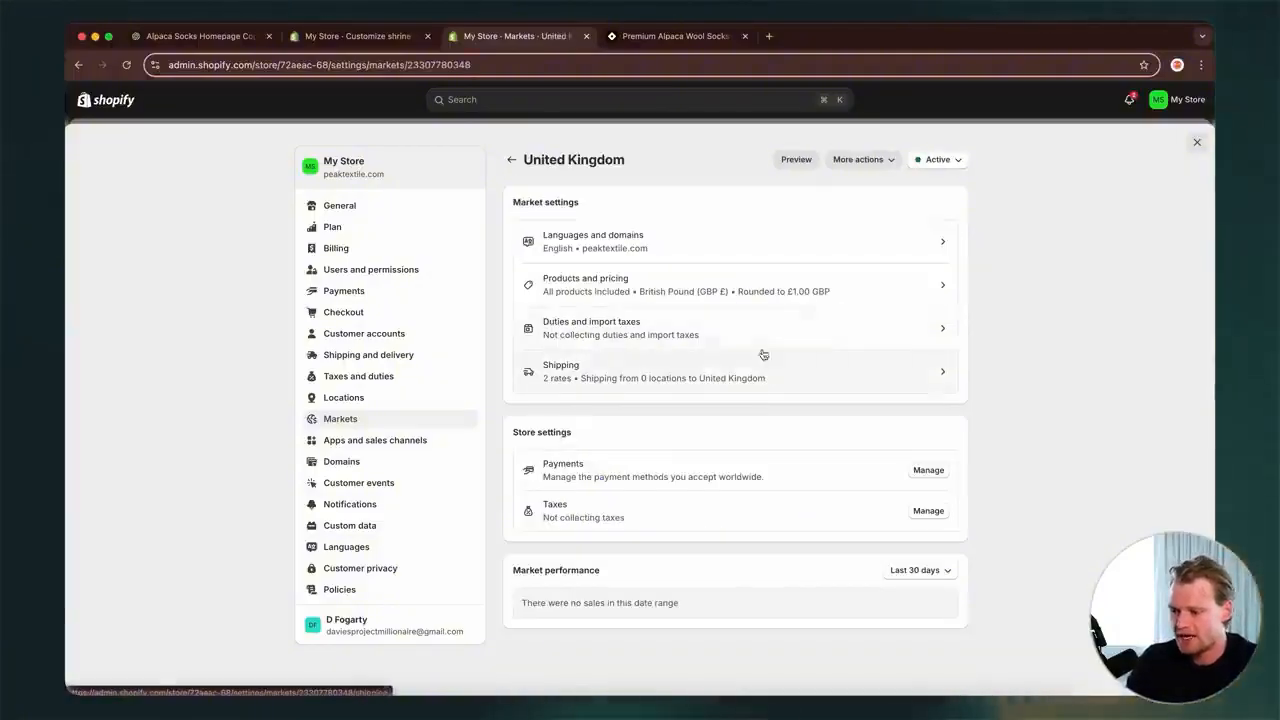
pyautogui.click(799, 246)
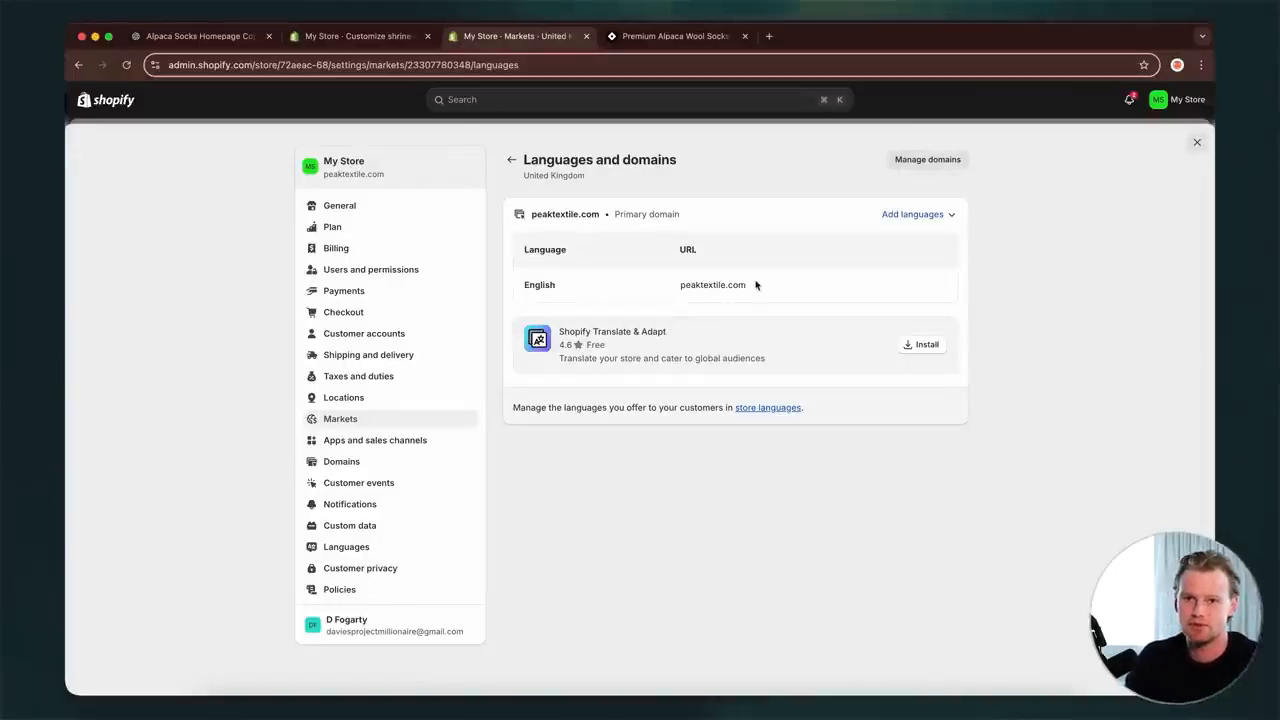
pyautogui.click(940, 214)
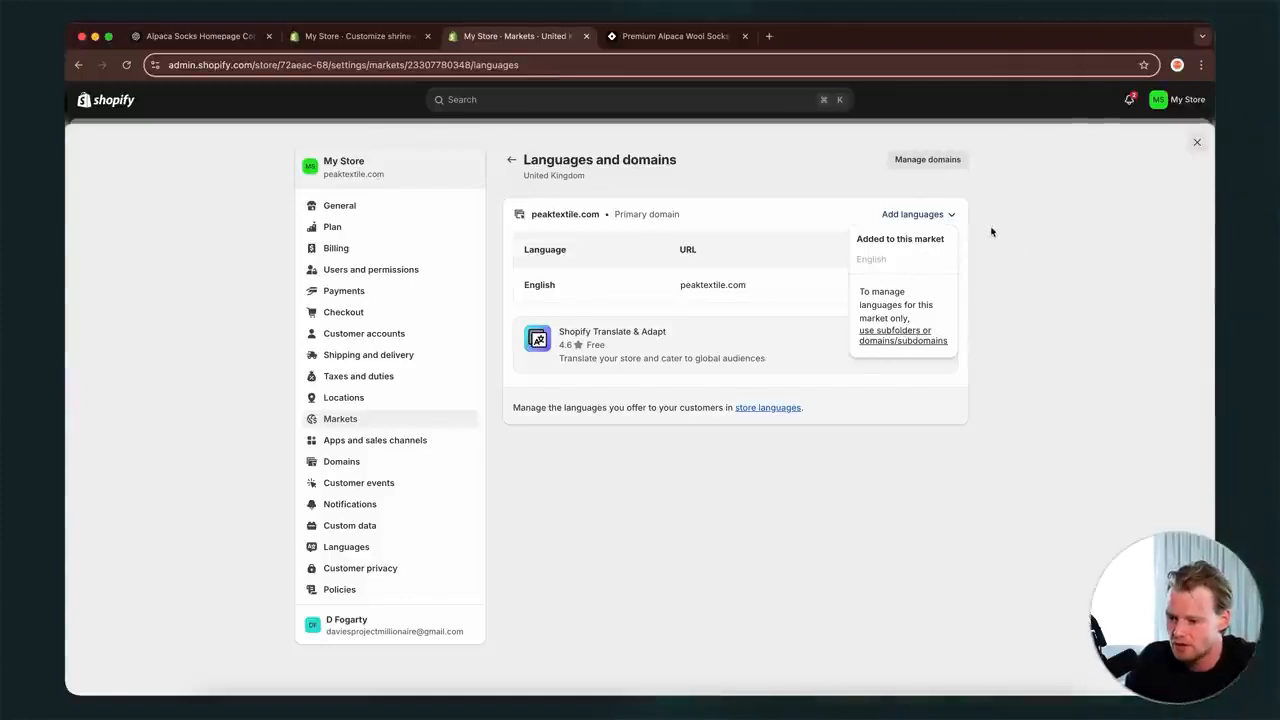
pyautogui.click(1001, 308)
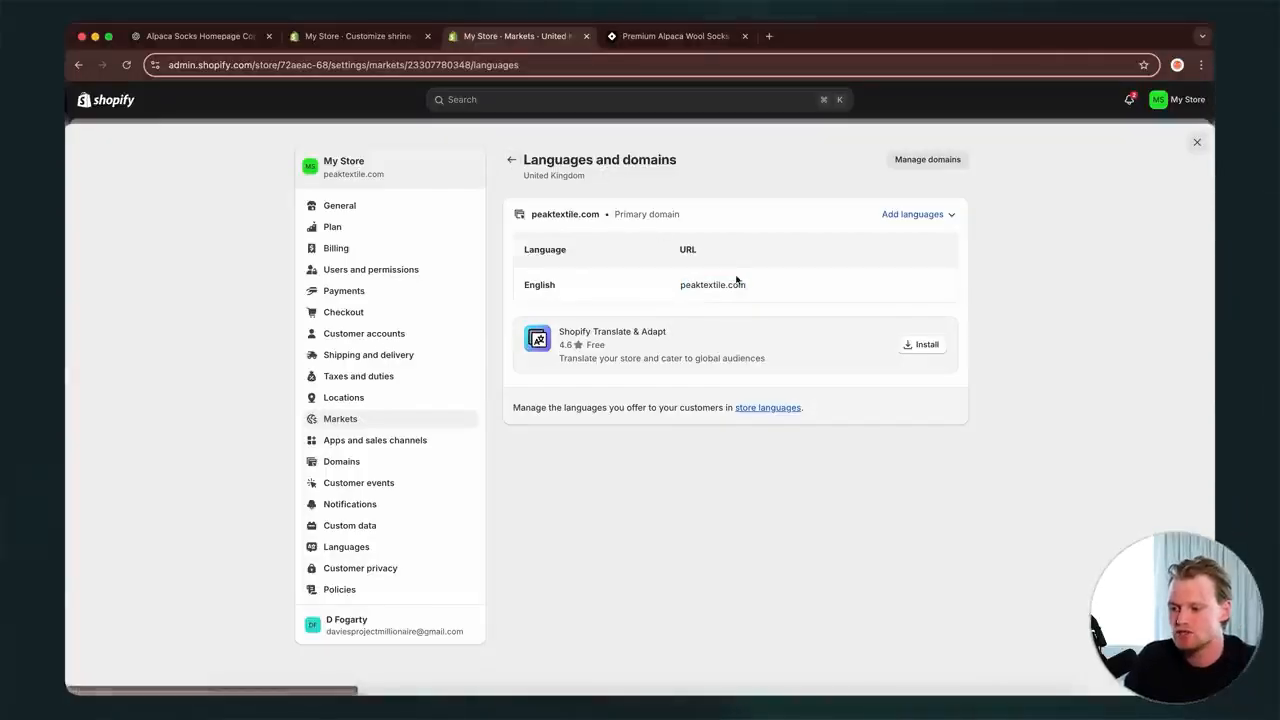
pyautogui.moveTo(748, 285); pyautogui.dragTo(666, 286)
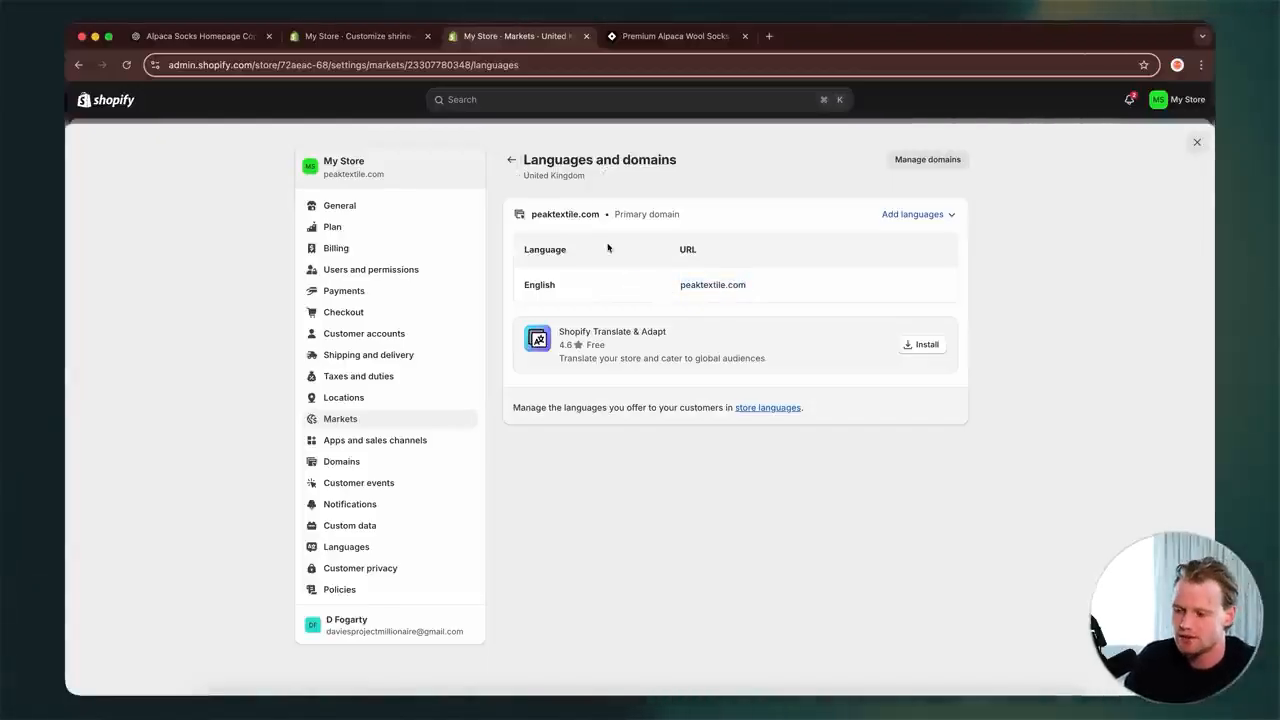
pyautogui.click(512, 161)
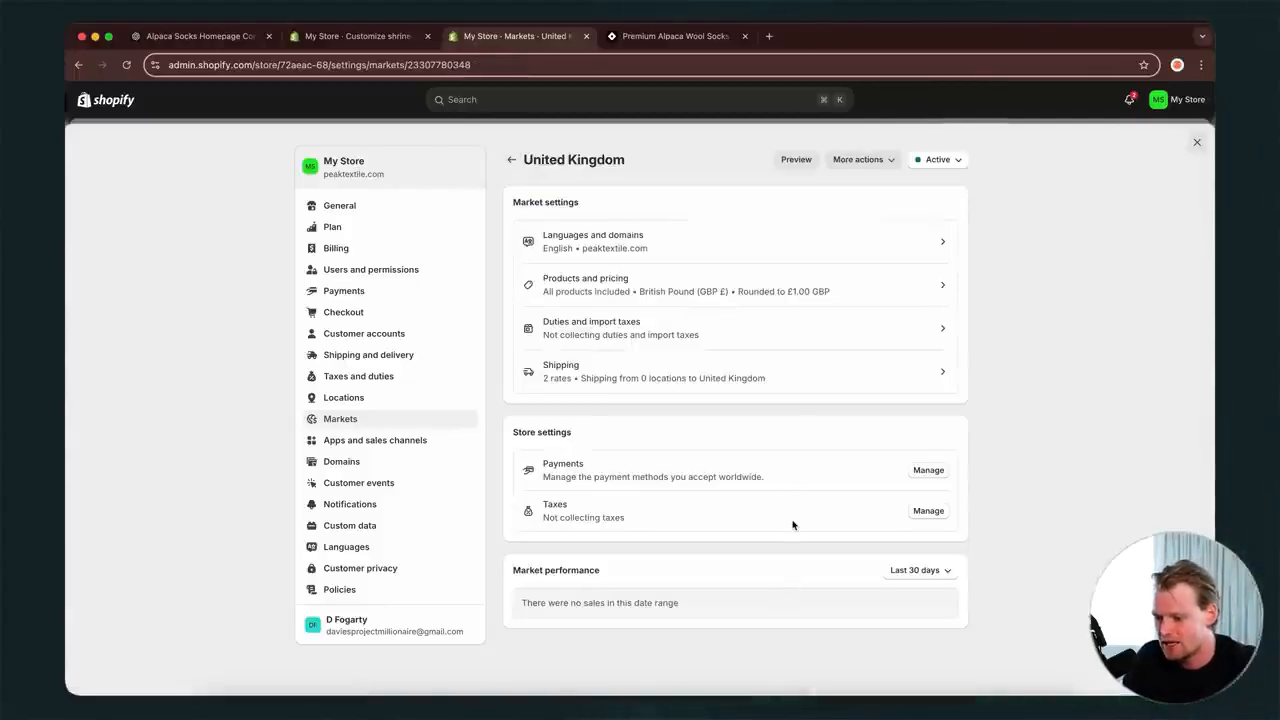
# - Examine the United Kingdom market's products and pricing, comparing the Premium Alpaca Wool Socks price with the storefront and checking the included products
pyautogui.click(761, 284)
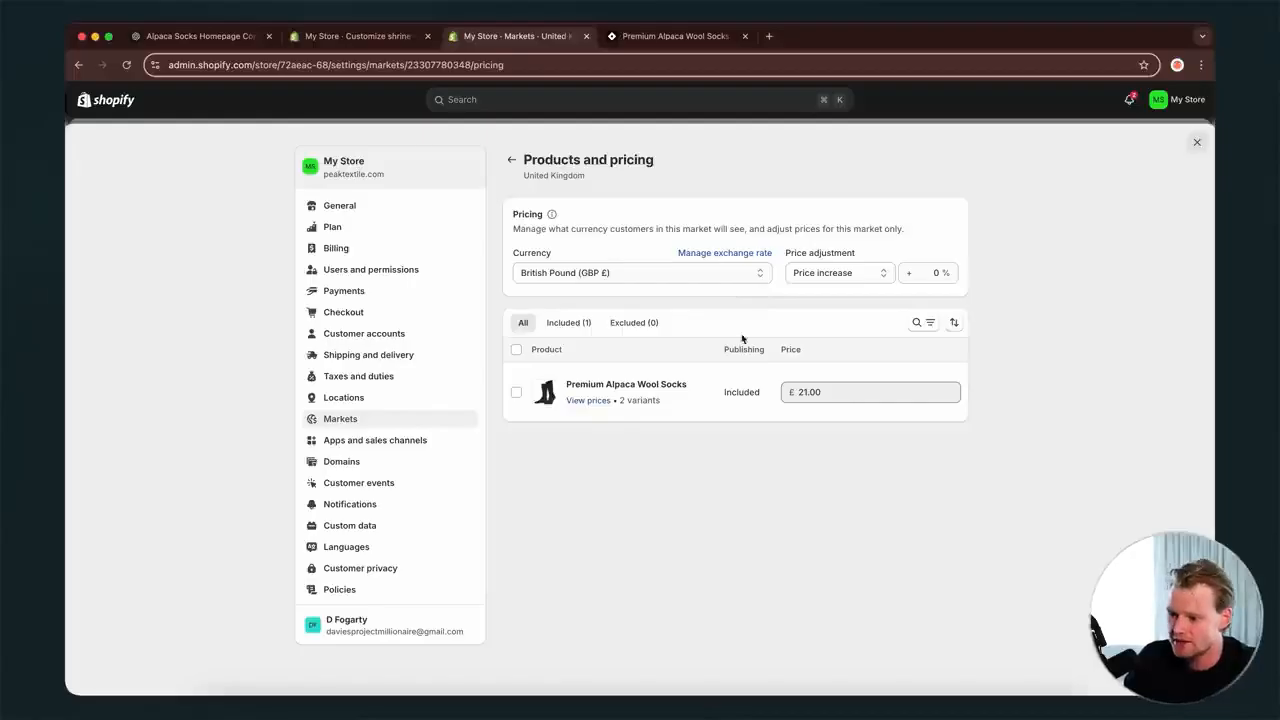
pyautogui.click(516, 393)
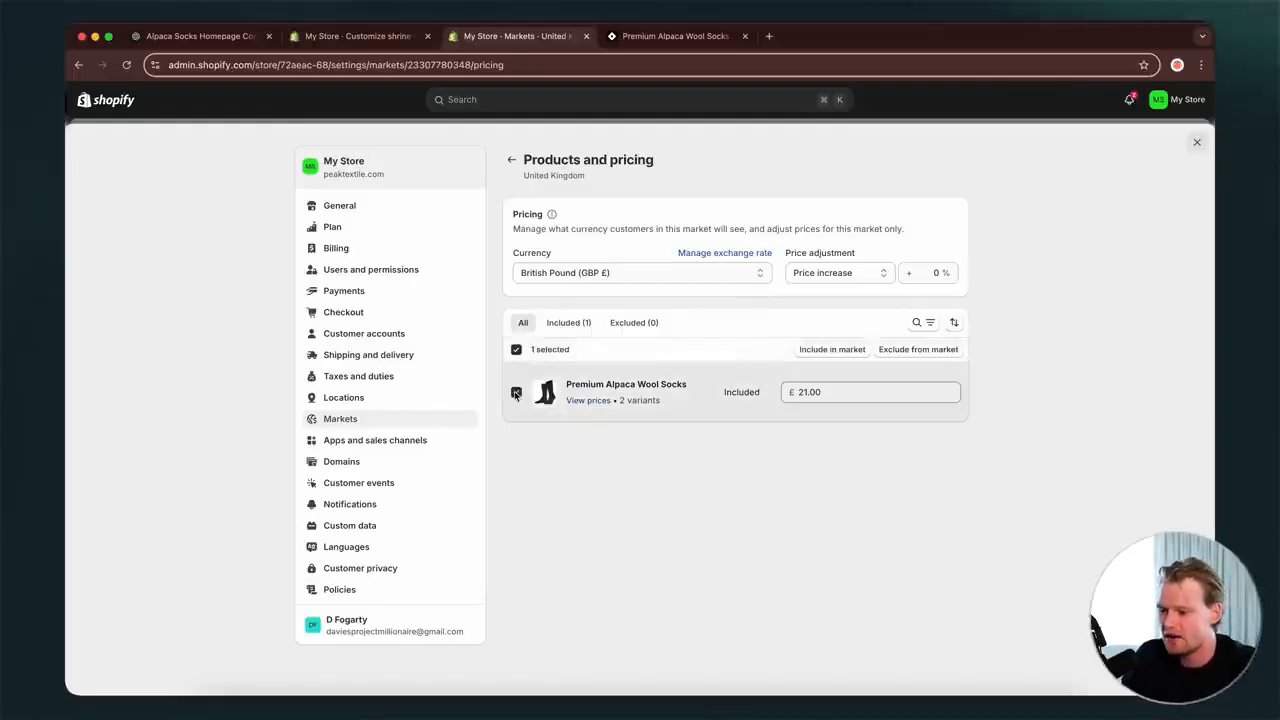
pyautogui.click(822, 392)
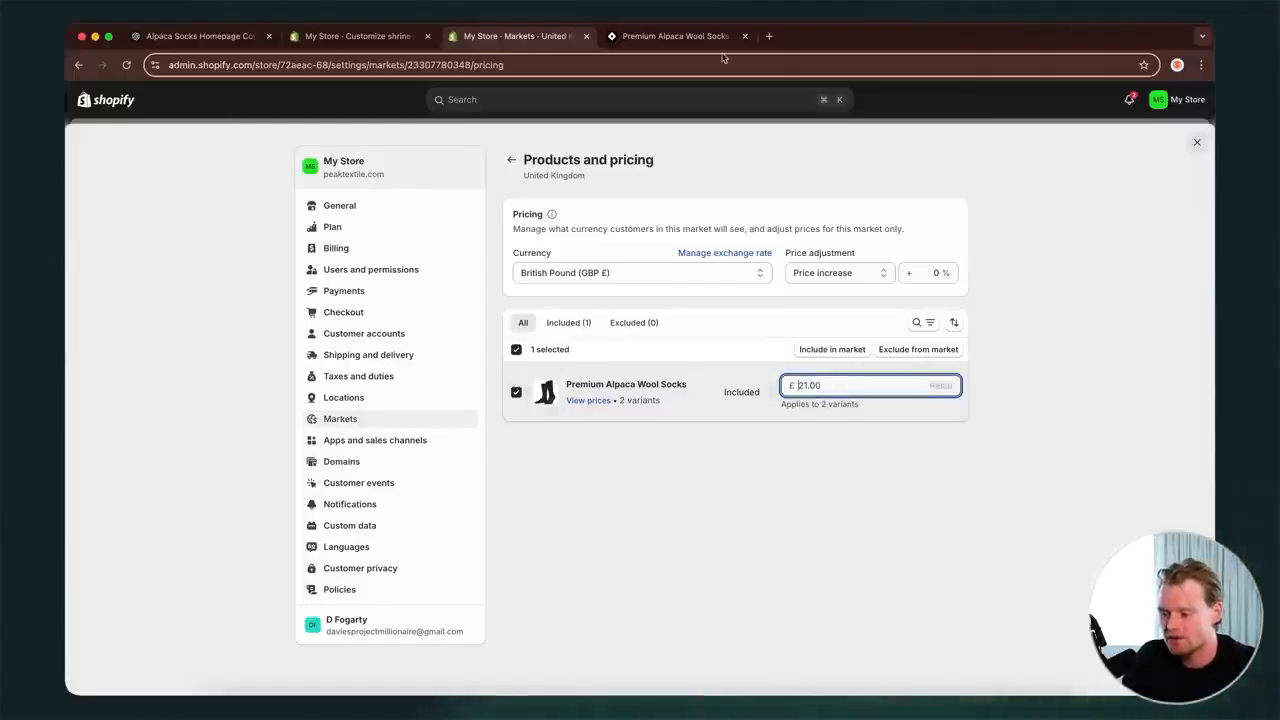
pyautogui.click(690, 36)
pyautogui.click(518, 36)
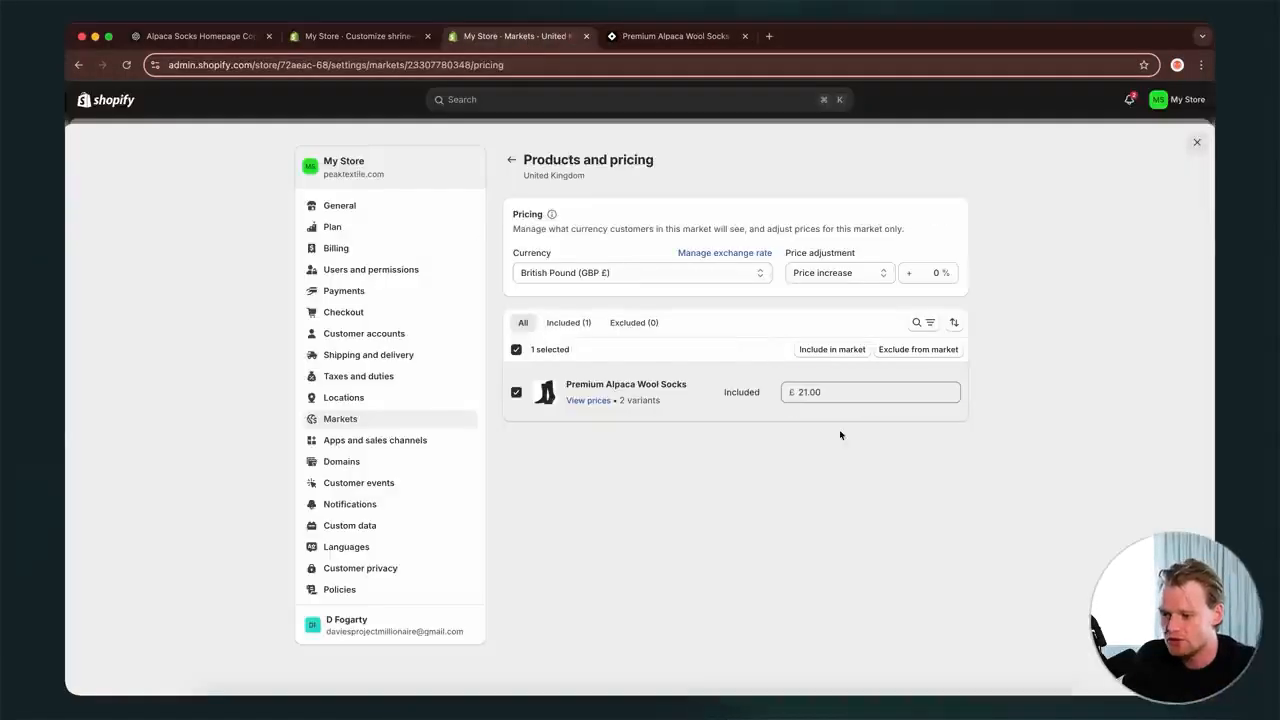
pyautogui.click(518, 393)
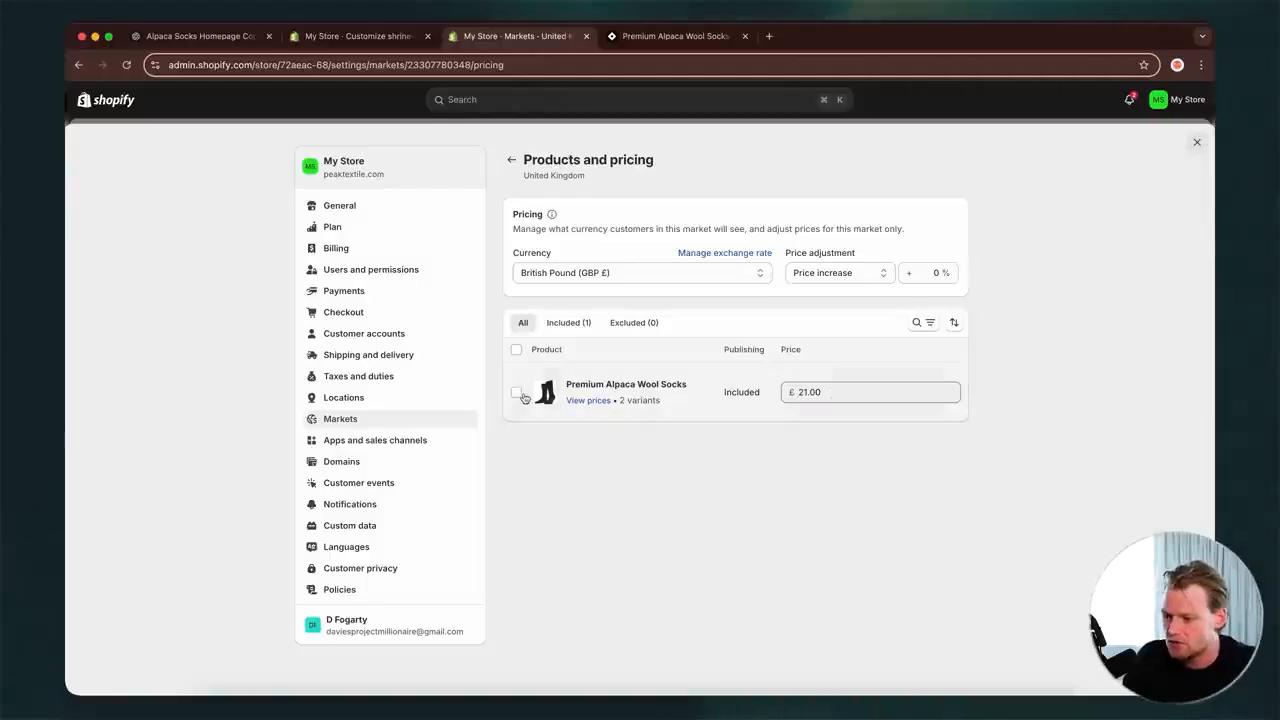
pyautogui.click(568, 322)
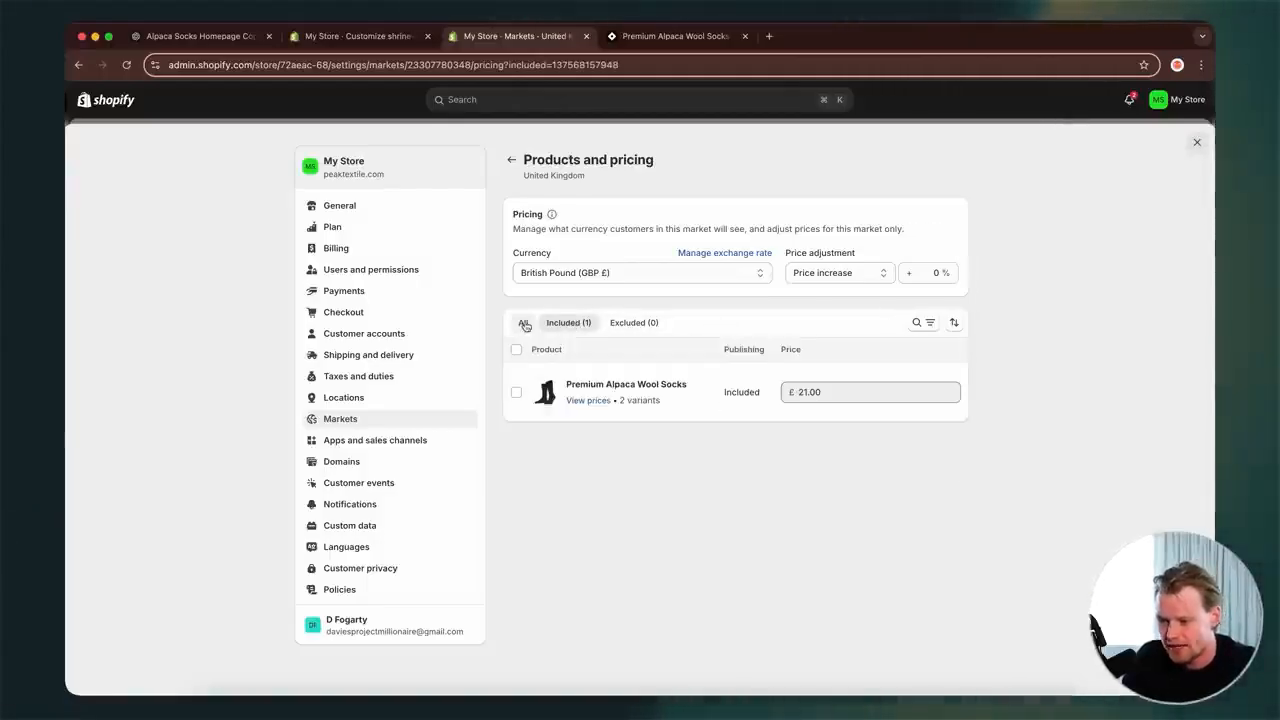
pyautogui.click(525, 323)
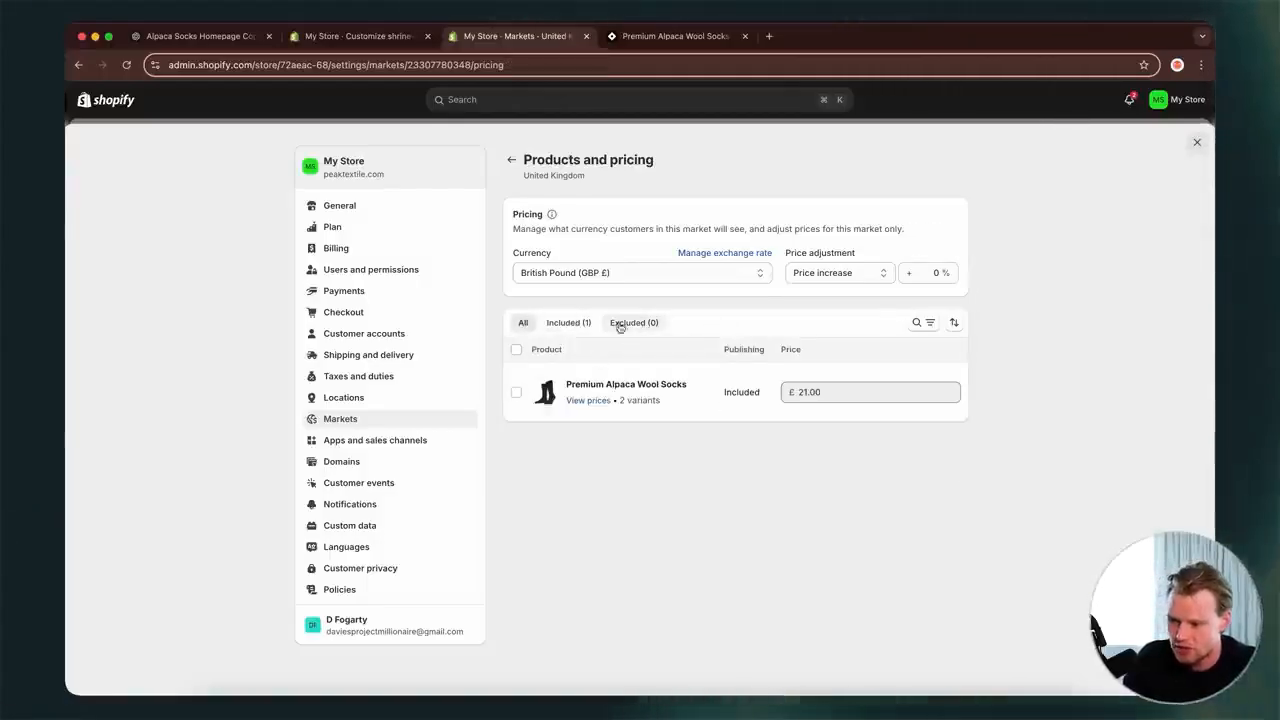
# - Try a 5% price increase for the United Kingdom market, discard it and return to the market's overview
pyautogui.click(517, 393)
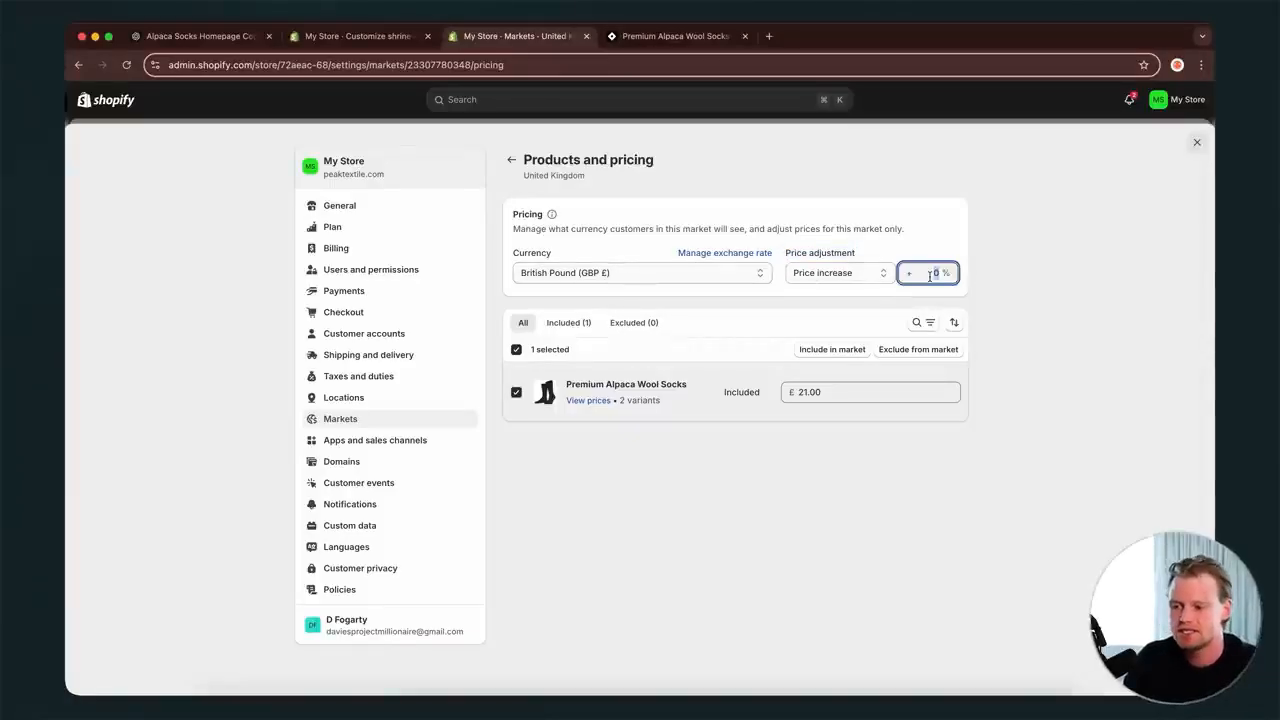
pyautogui.write('5')
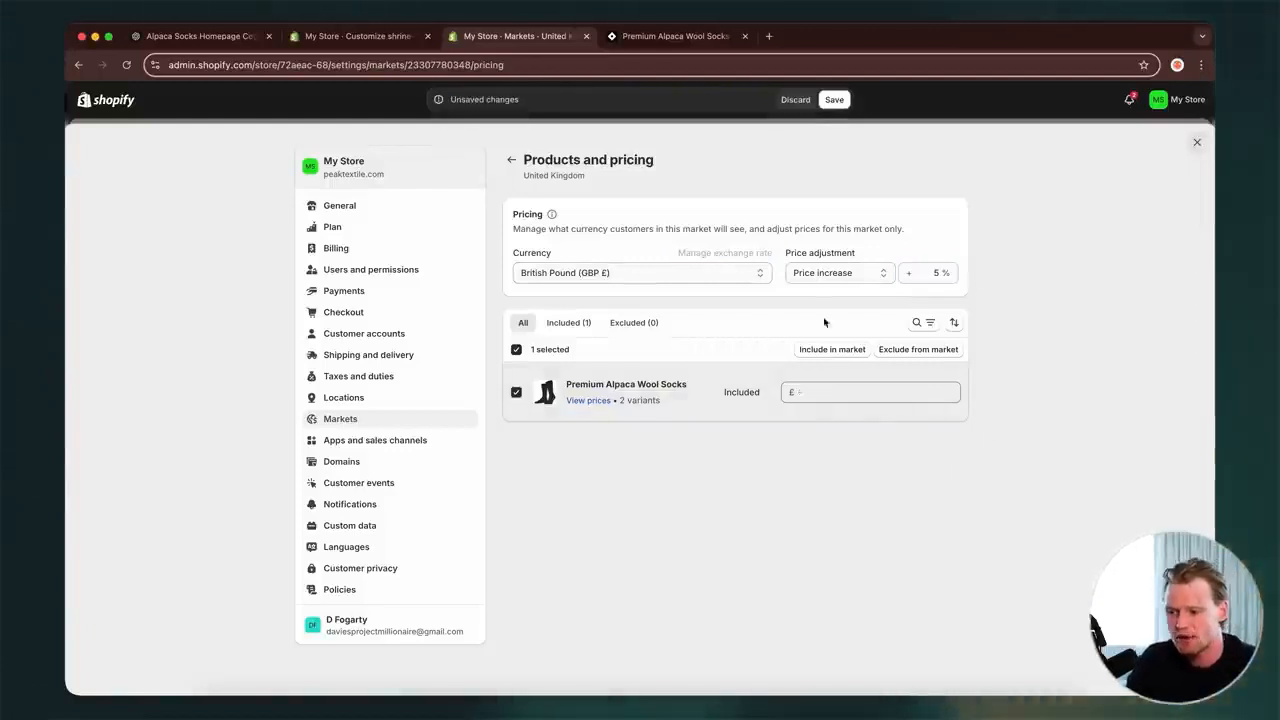
pyautogui.click(832, 278)
pyautogui.click(994, 311)
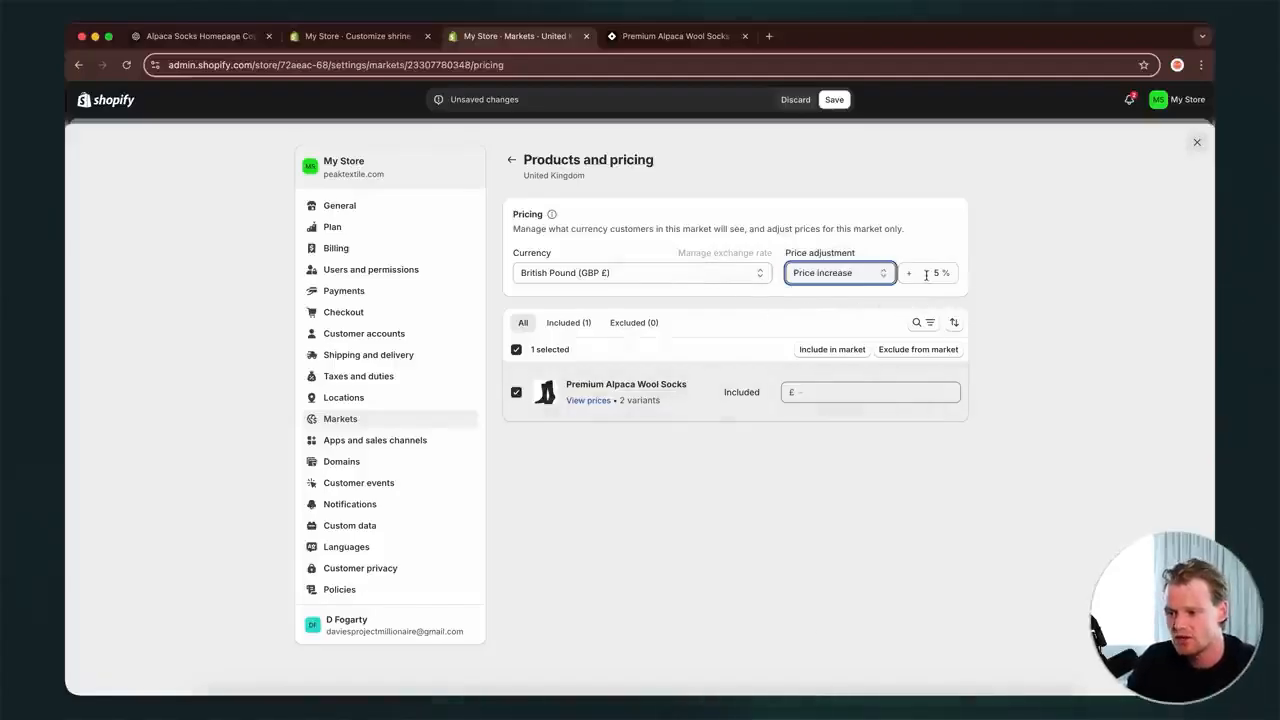
pyautogui.click(1185, 306)
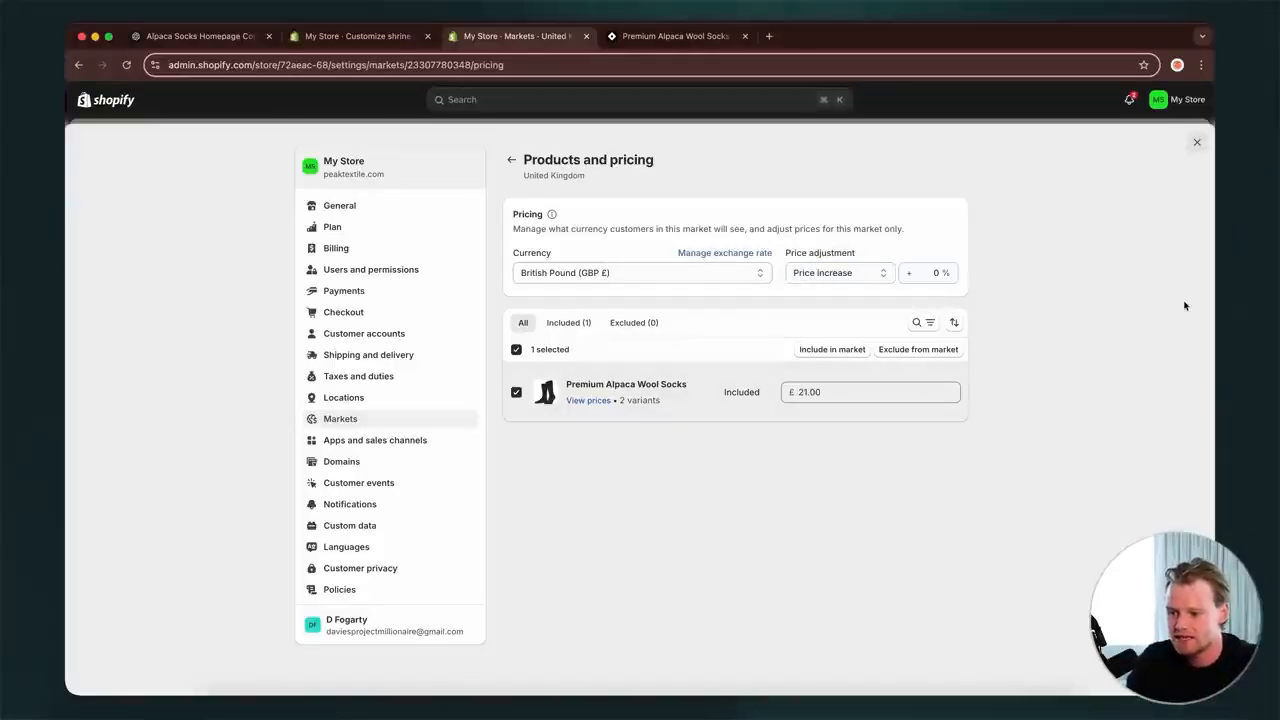
pyautogui.click(513, 160)
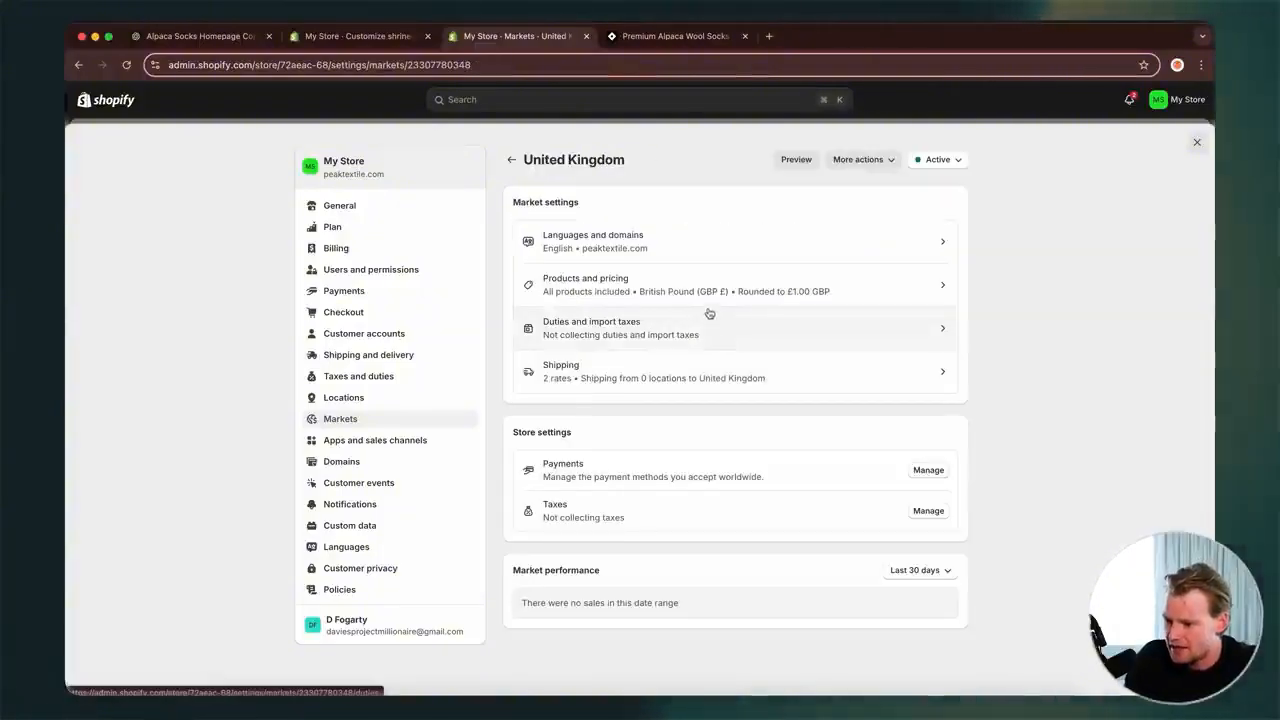
# - Set the Premium Alpaca Wool Socks price in the United Kingdom market to £19.00 for both variants and save
pyautogui.click(792, 300)
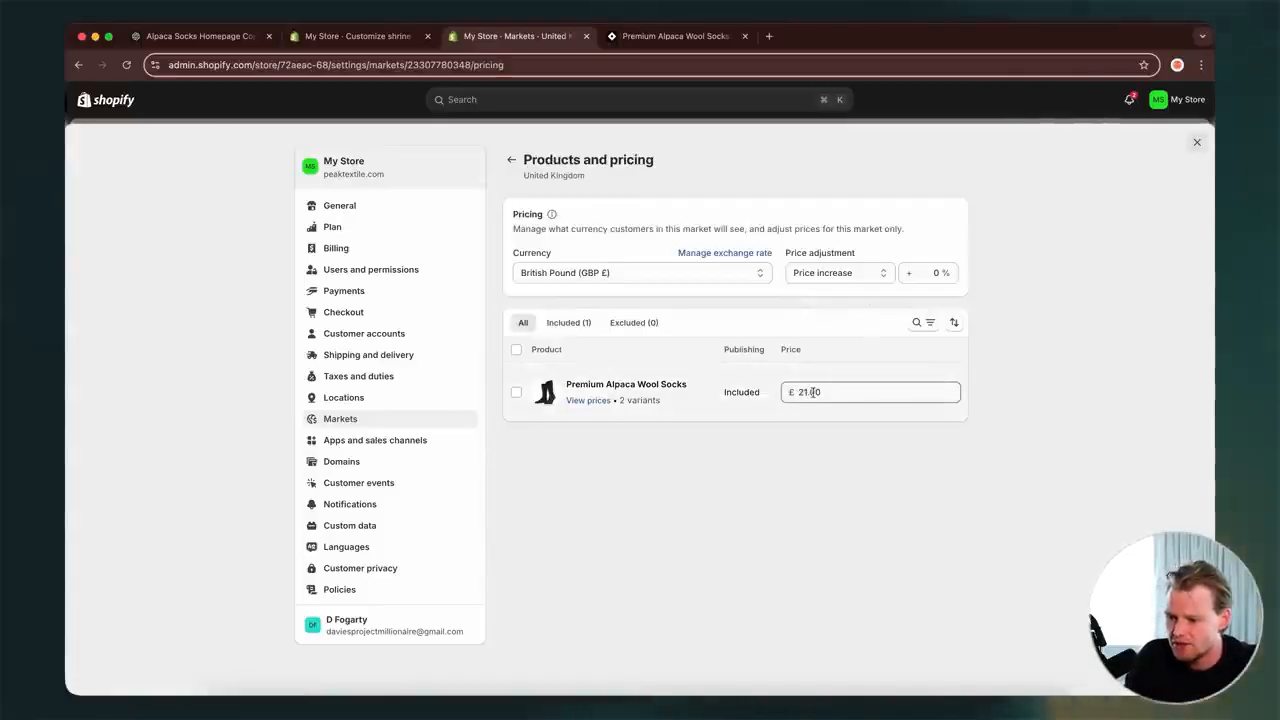
pyautogui.click(838, 394)
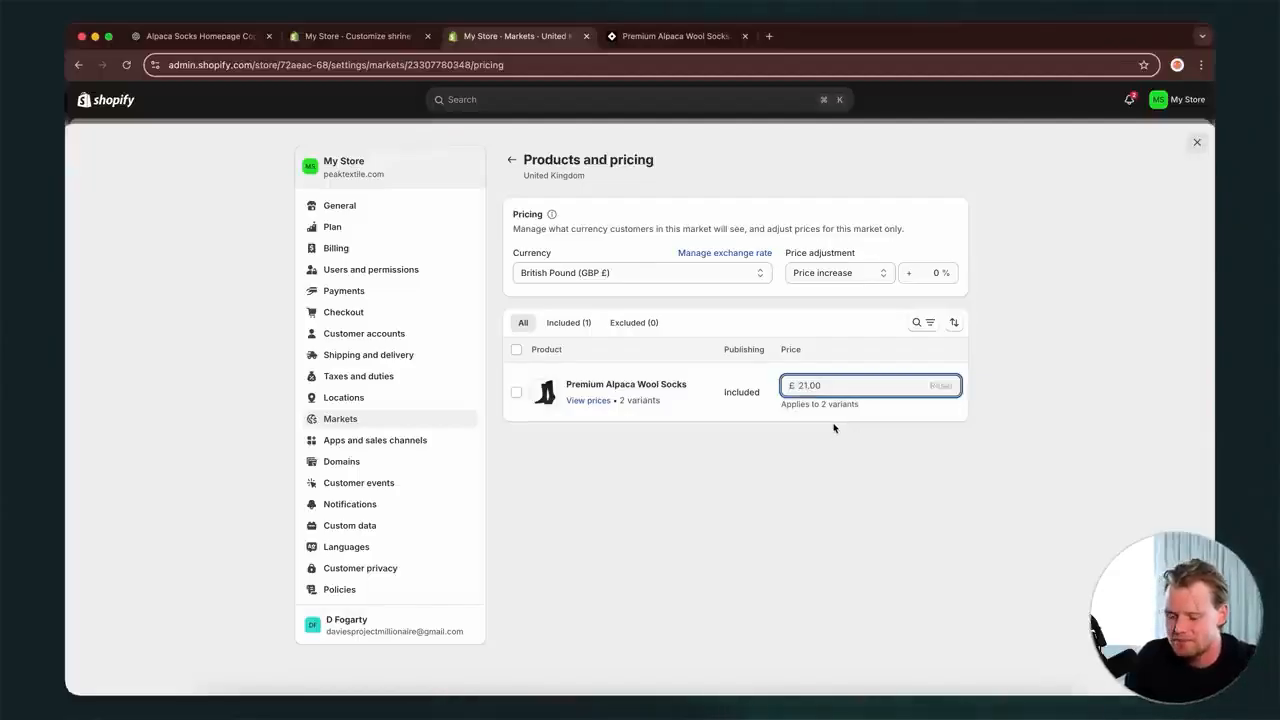
pyautogui.write('19')
pyautogui.click(831, 503)
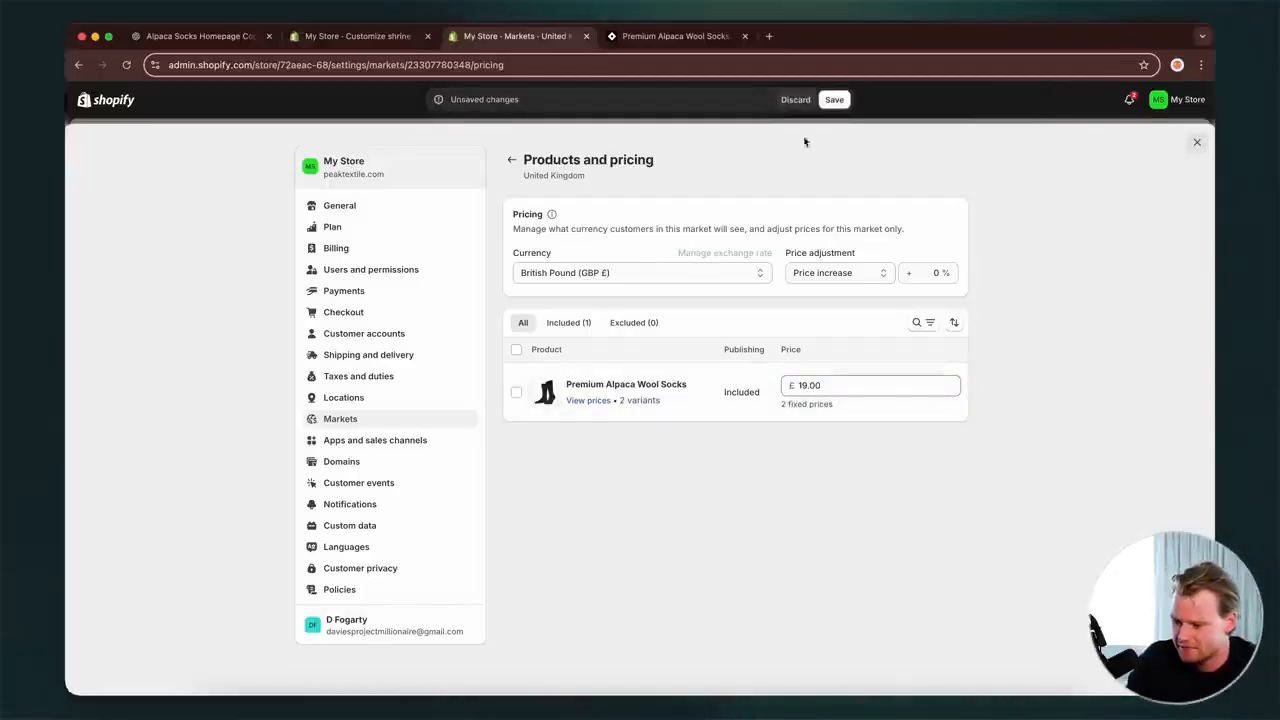
pyautogui.click(834, 100)
pyautogui.click(511, 159)
# - Review the United Kingdom market's duties and import taxes settings and the Alpaca Socks standard and free shipping rates
pyautogui.click(794, 340)
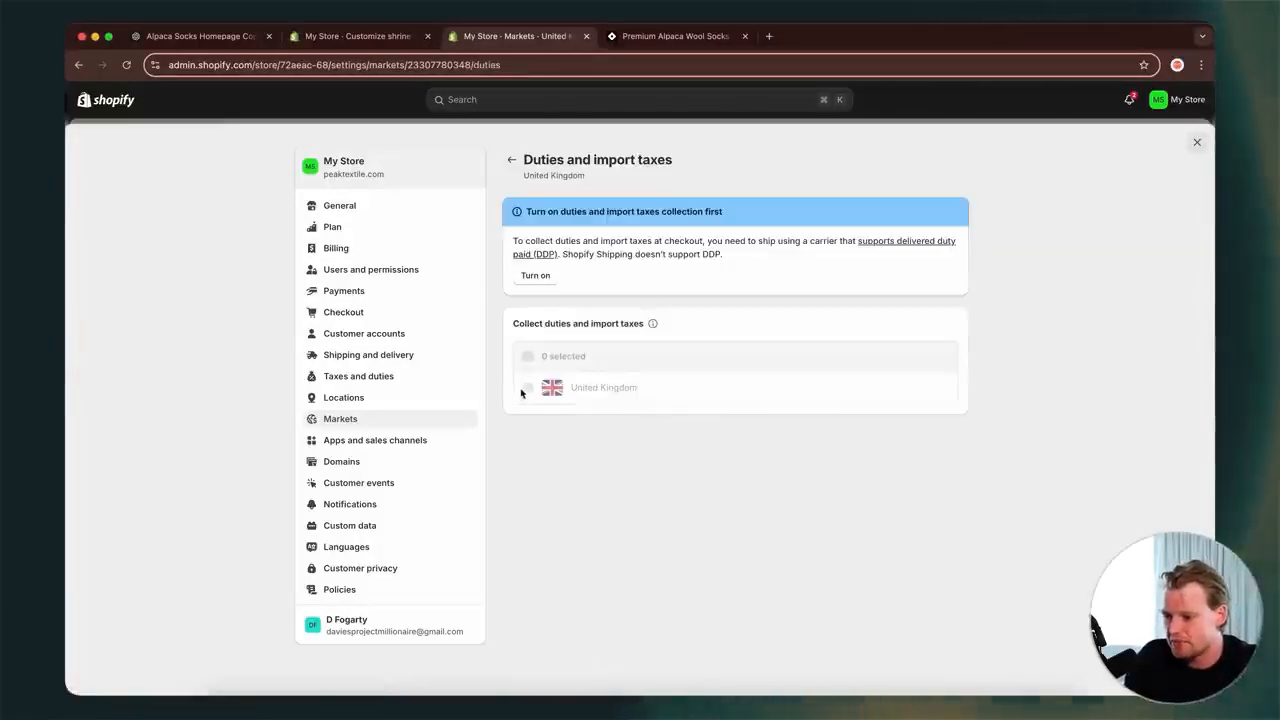
pyautogui.click(511, 162)
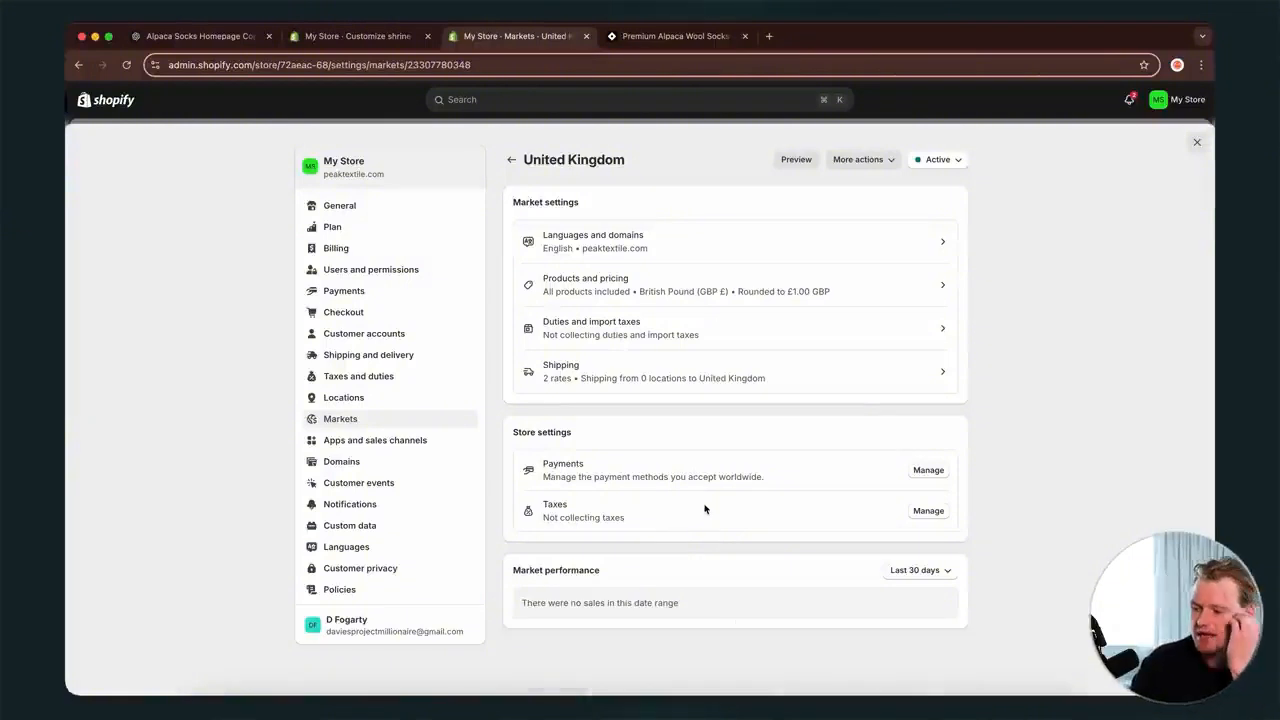
pyautogui.rightClick(728, 377)
pyautogui.press('Escape')
pyautogui.click(724, 372)
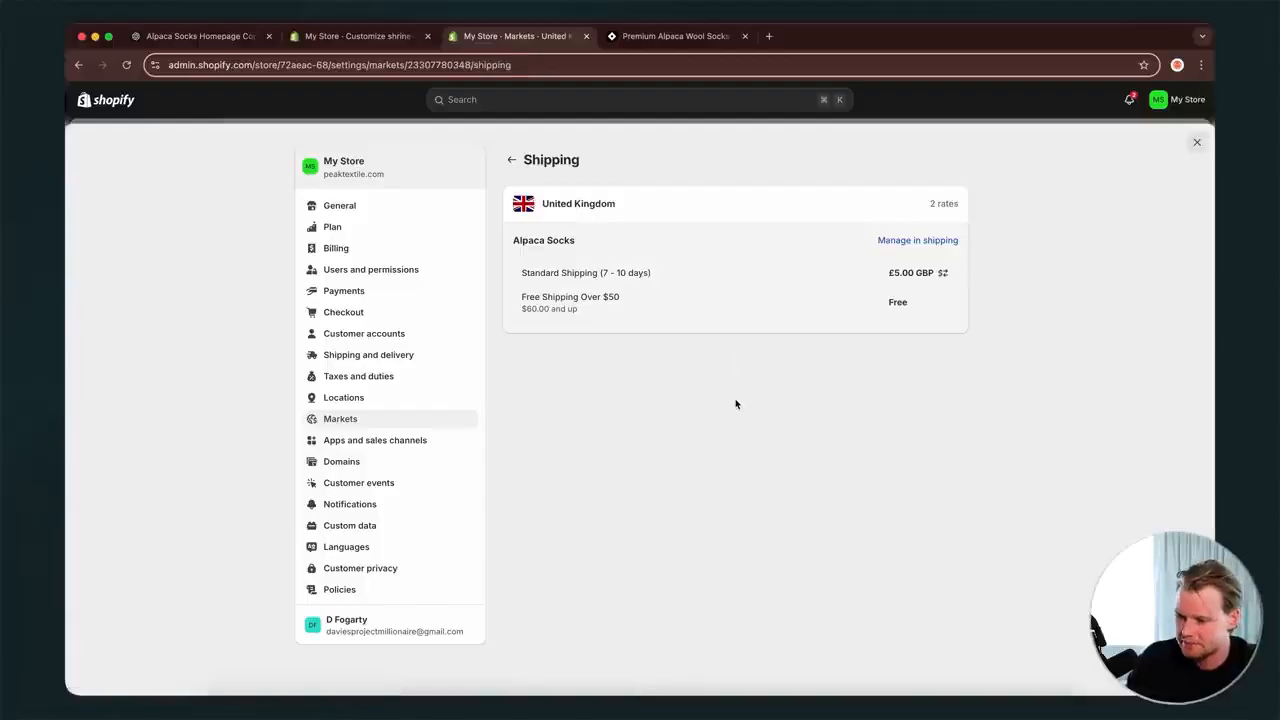
pyautogui.doubleClick(898, 302)
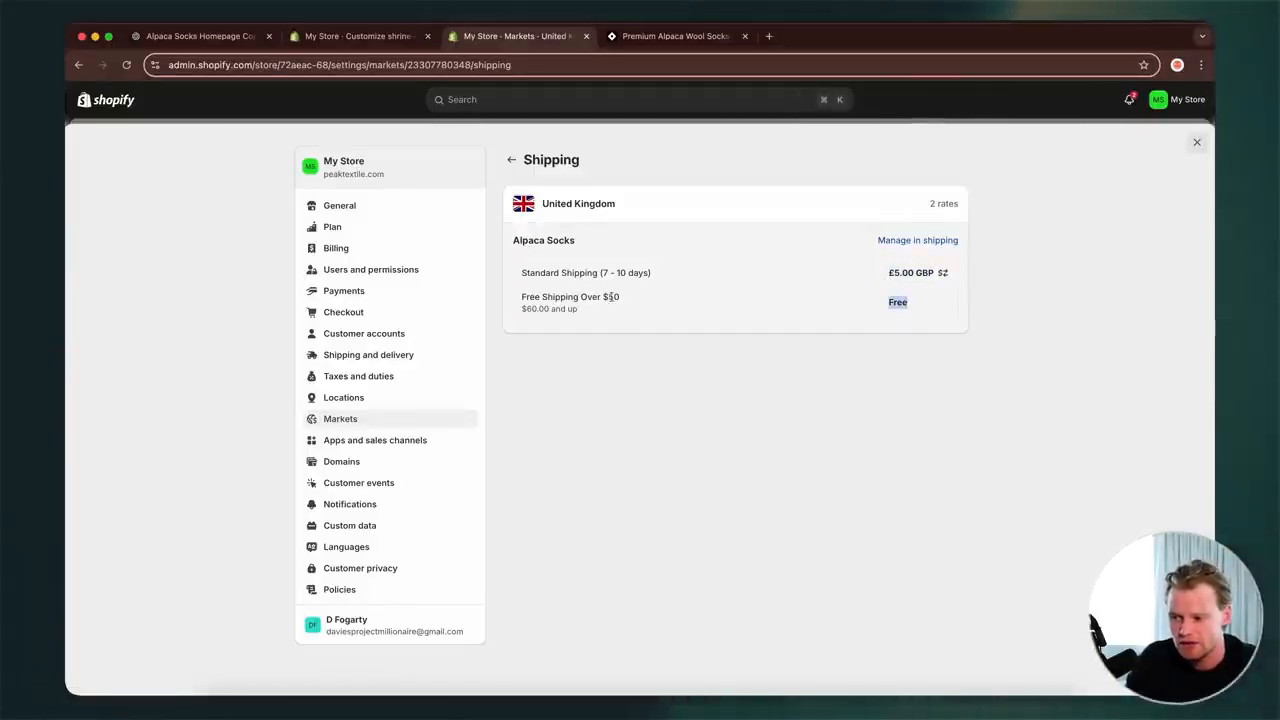
pyautogui.moveTo(620, 297); pyautogui.dragTo(521, 299)
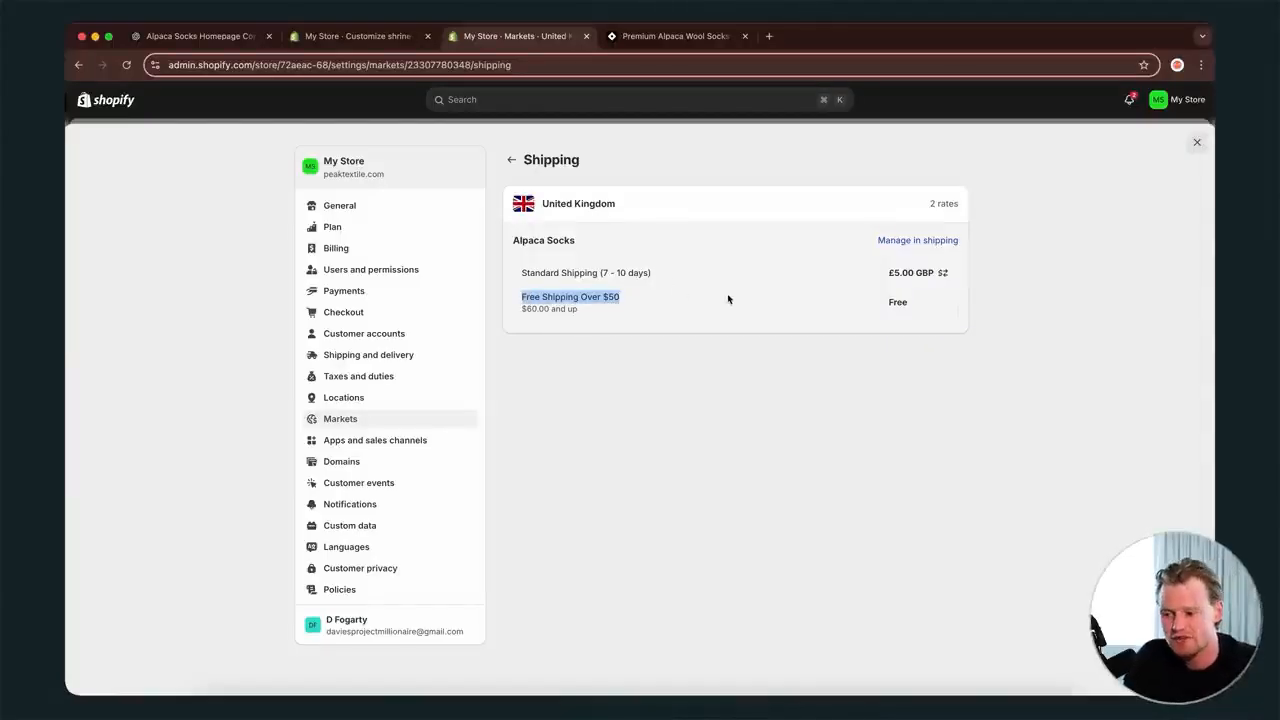
# - In the Alpaca Socks shipping profile, rename the free rate for orders of $60.00 and up to "Free Shipping" and save it
pyautogui.click(893, 245)
pyautogui.scroll(-2, 689, 598)
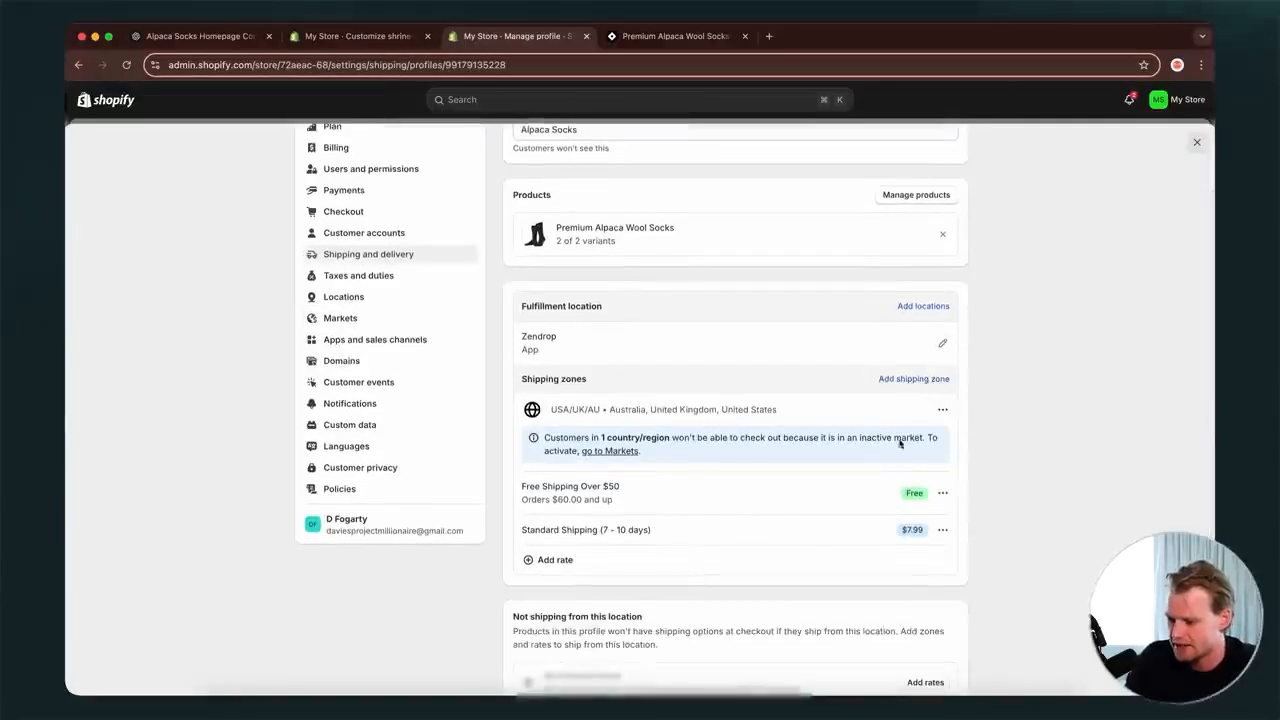
pyautogui.scroll(-4, 877, 480)
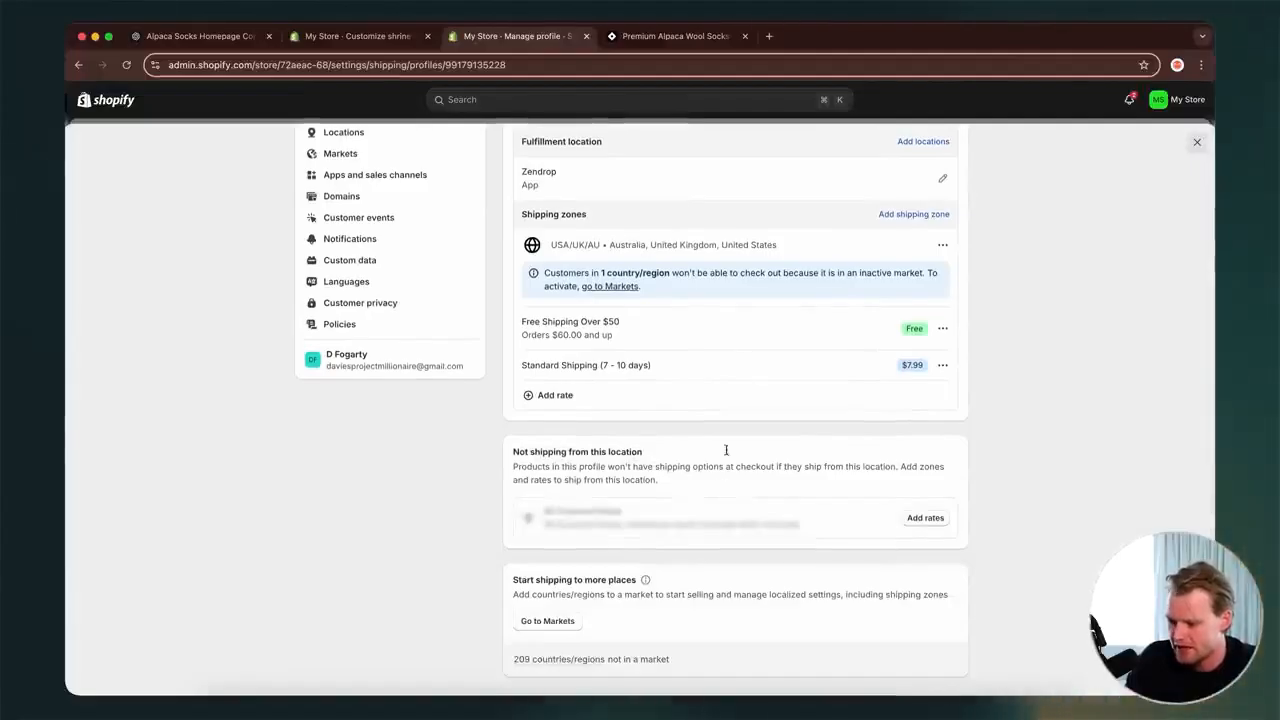
pyautogui.scroll(1, 585, 360)
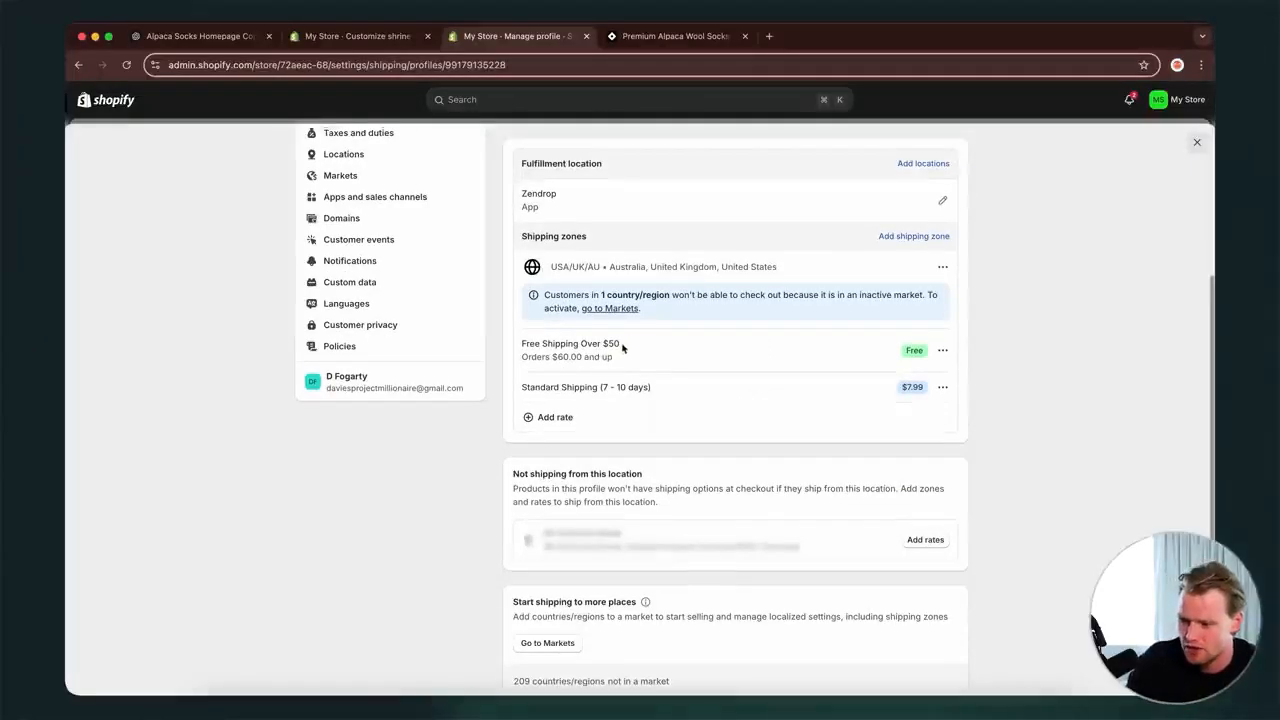
pyautogui.moveTo(605, 343); pyautogui.dragTo(602, 343)
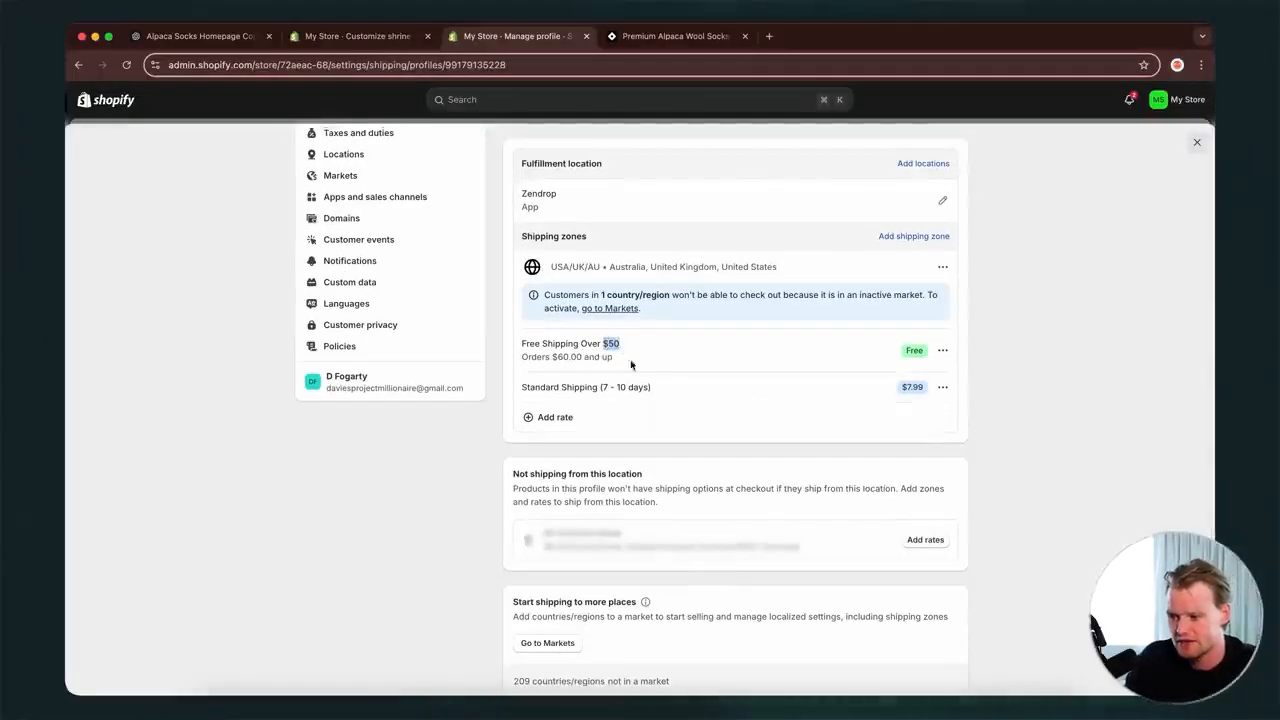
pyautogui.scroll(2, 644, 368)
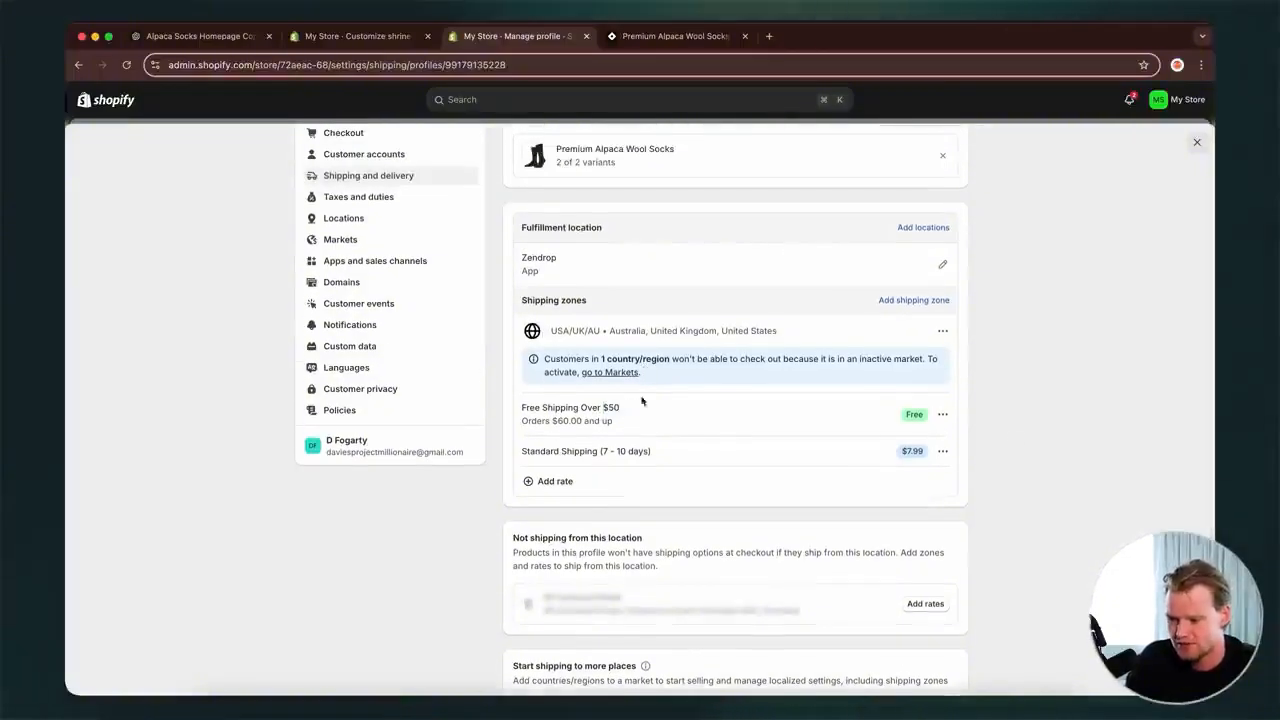
pyautogui.click(924, 441)
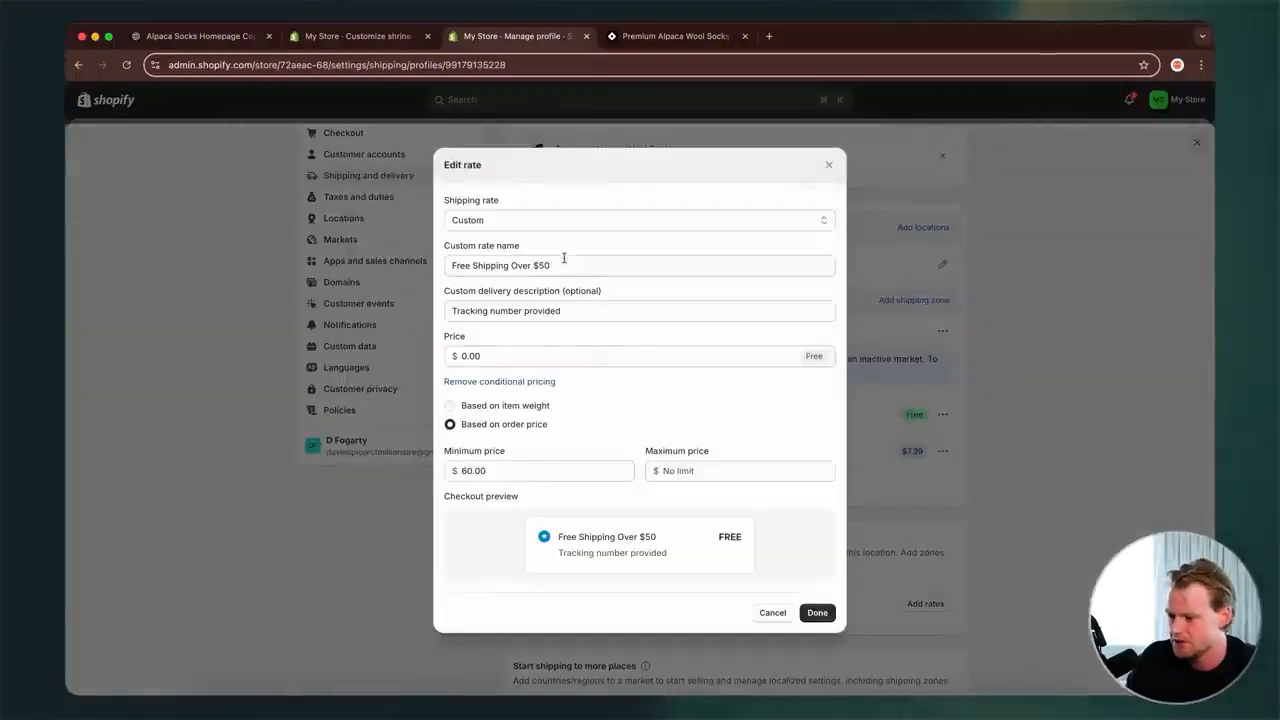
pyautogui.moveTo(505, 265); pyautogui.dragTo(600, 270)
pyautogui.press('BackSpace')
pyautogui.press('BackSpace')
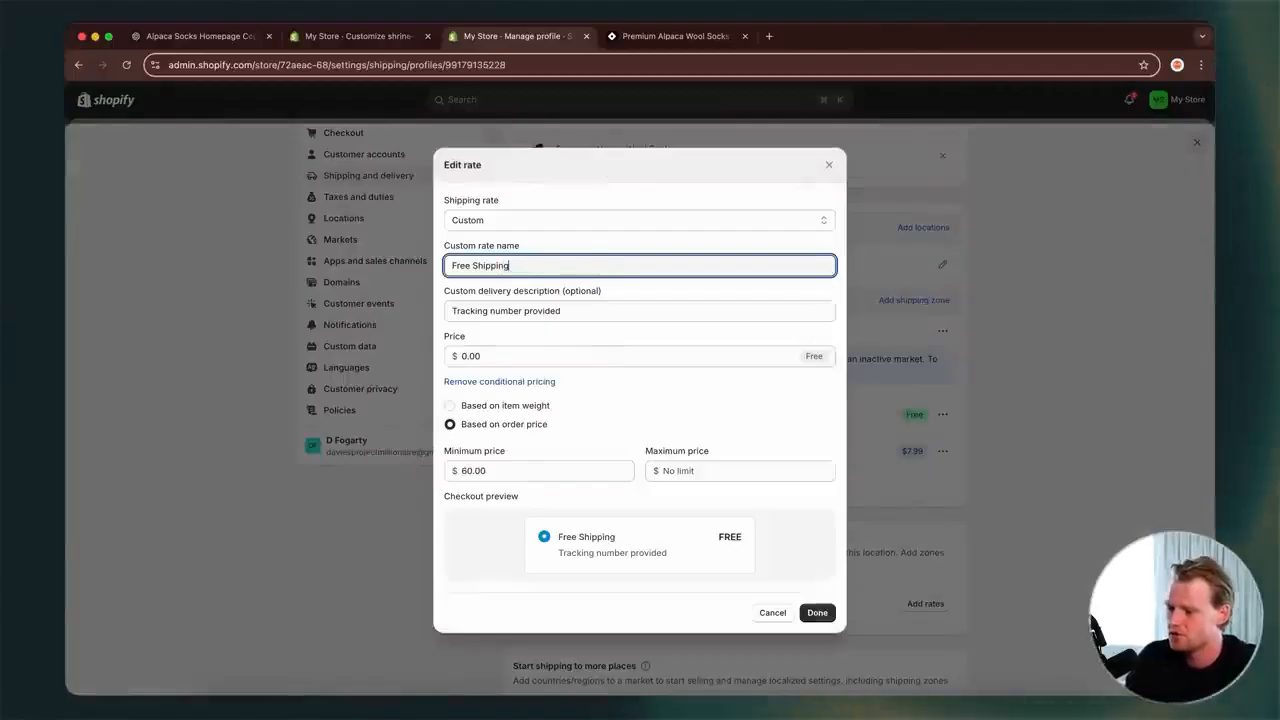
pyautogui.write('g')
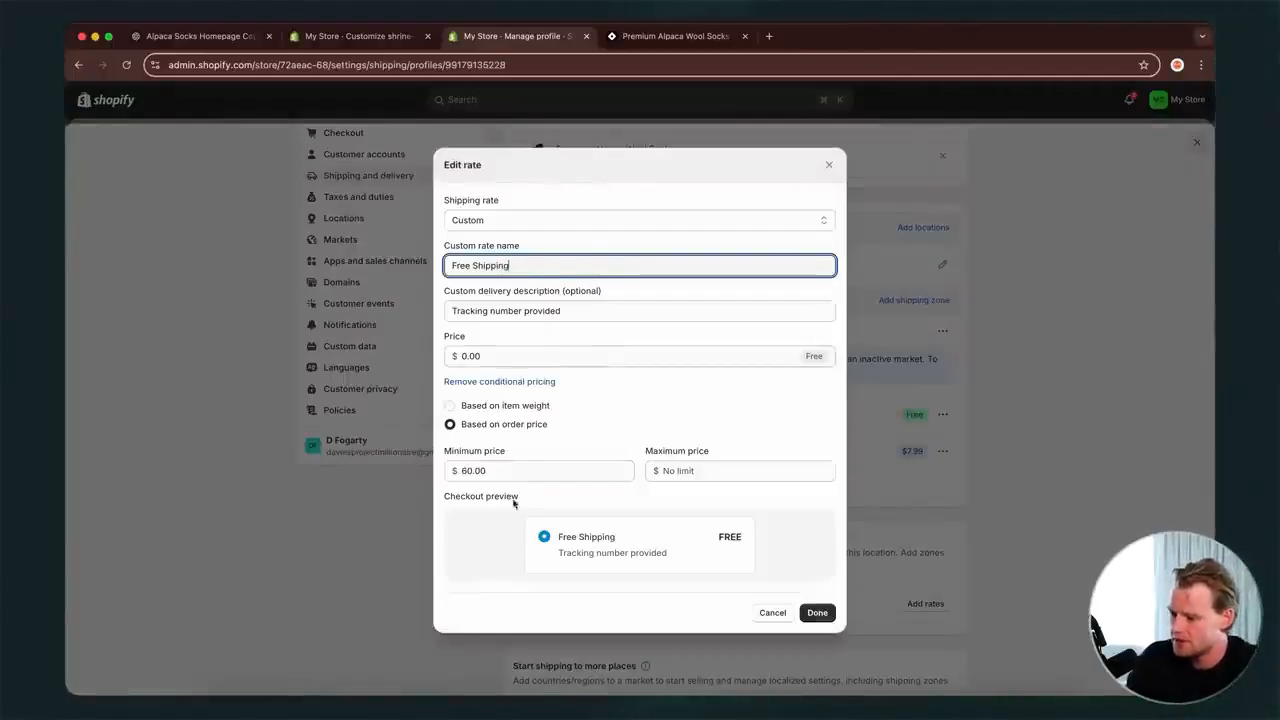
pyautogui.press('Return')
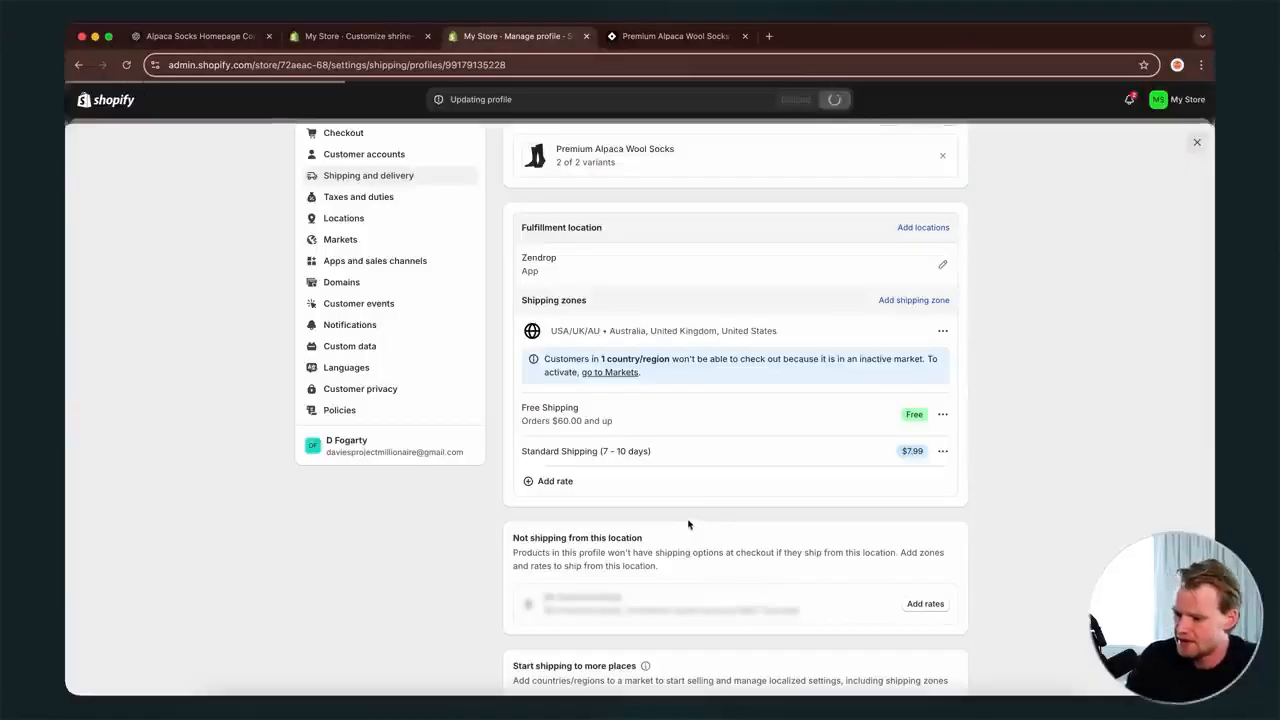
# - Go back to the United Kingdom market and review its products and pricing, duties and shipping rates, including the free shipping threshold
pyautogui.click(610, 372)
pyautogui.click(763, 325)
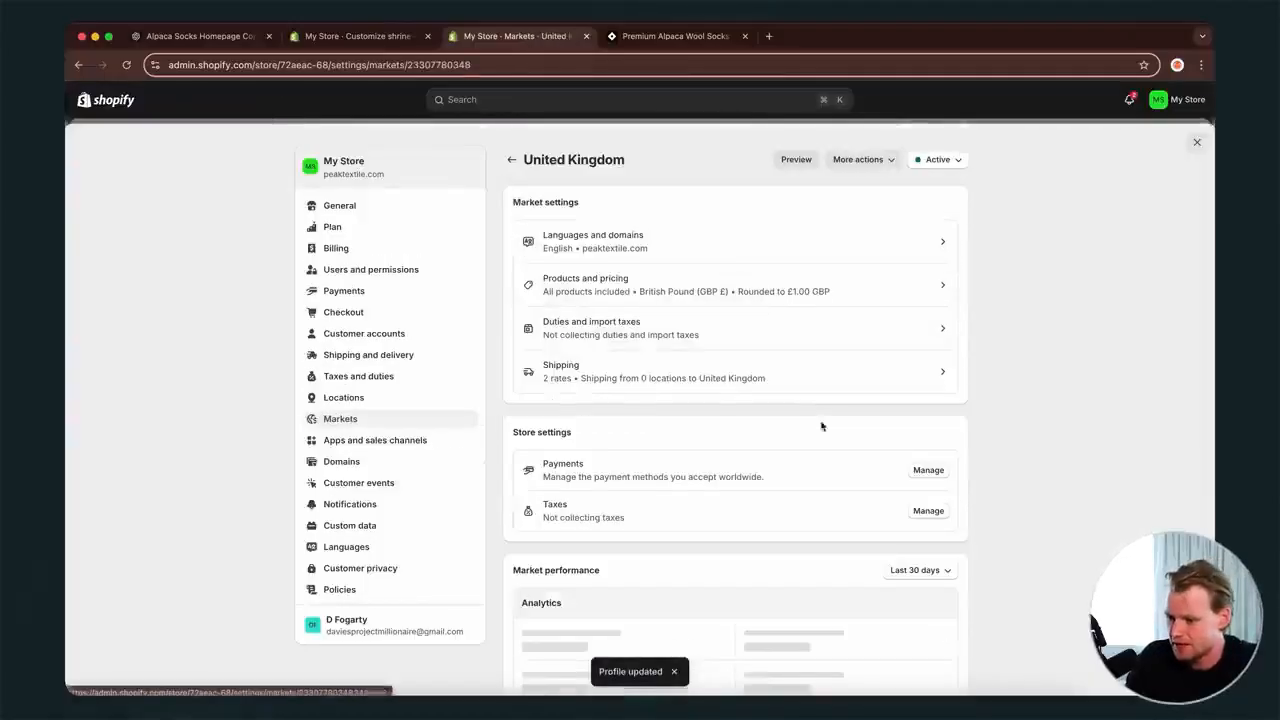
pyautogui.click(720, 283)
pyautogui.click(511, 159)
pyautogui.click(656, 327)
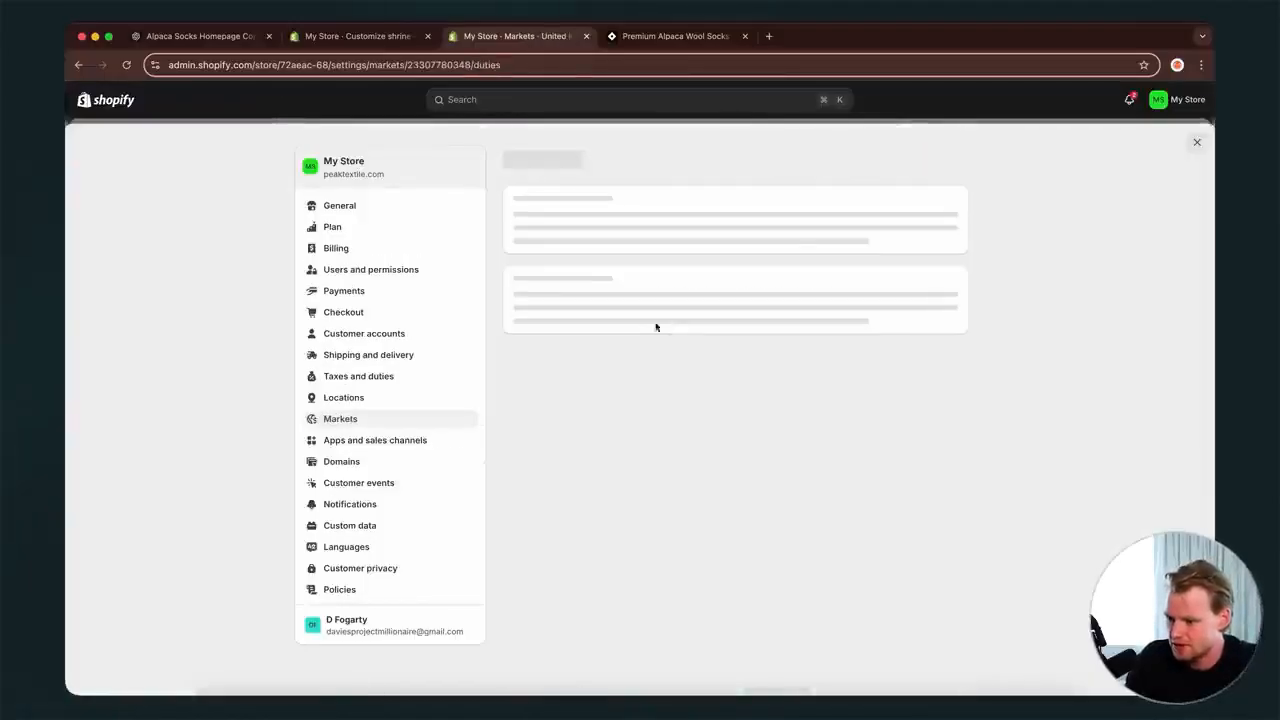
pyautogui.click(511, 159)
pyautogui.click(628, 368)
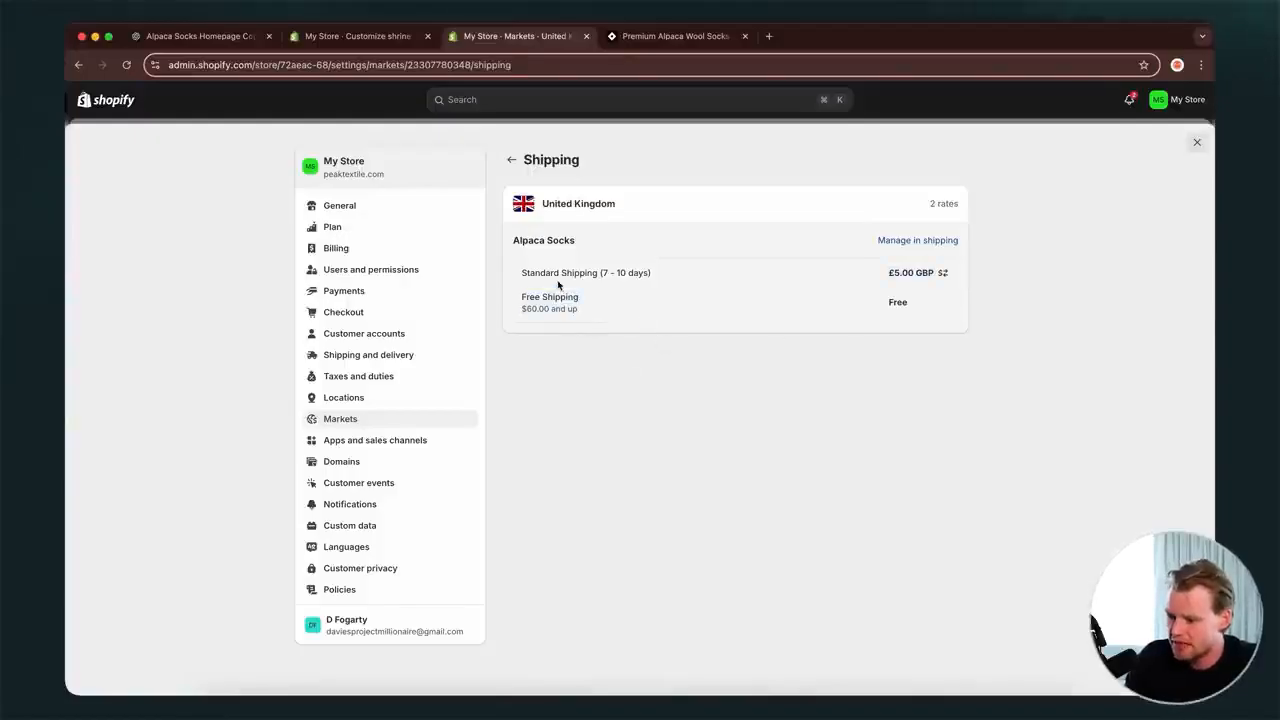
pyautogui.moveTo(583, 310); pyautogui.dragTo(515, 313)
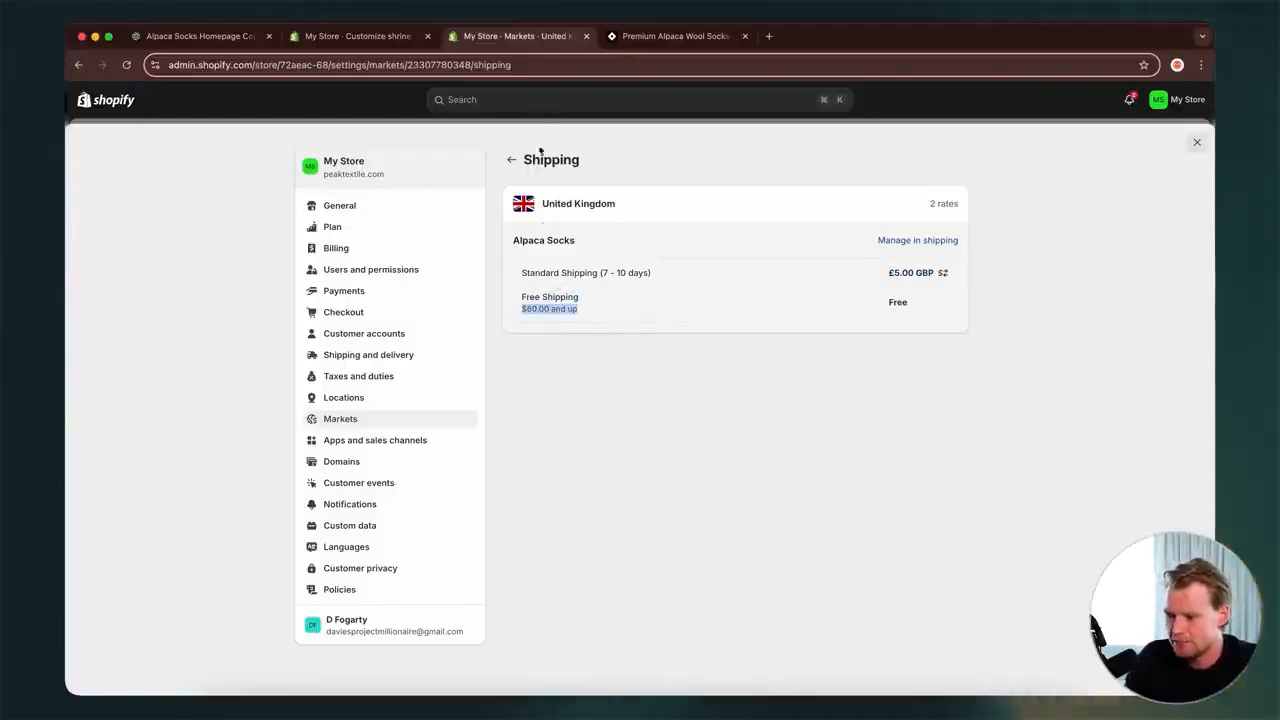
pyautogui.click(511, 159)
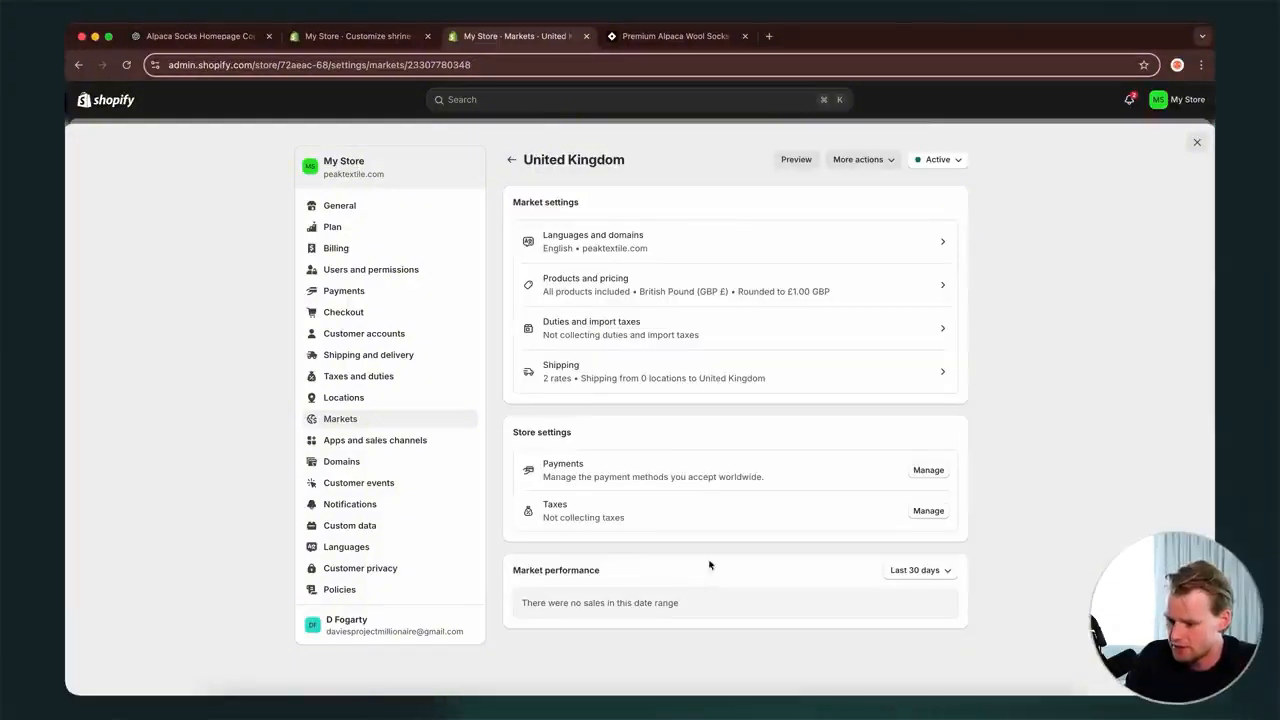
# - Review the store's payment settings from the United Kingdom market, covering Shopify Payments, PayPal, payment capture, manual methods and gift card expiration
pyautogui.click(933, 474)
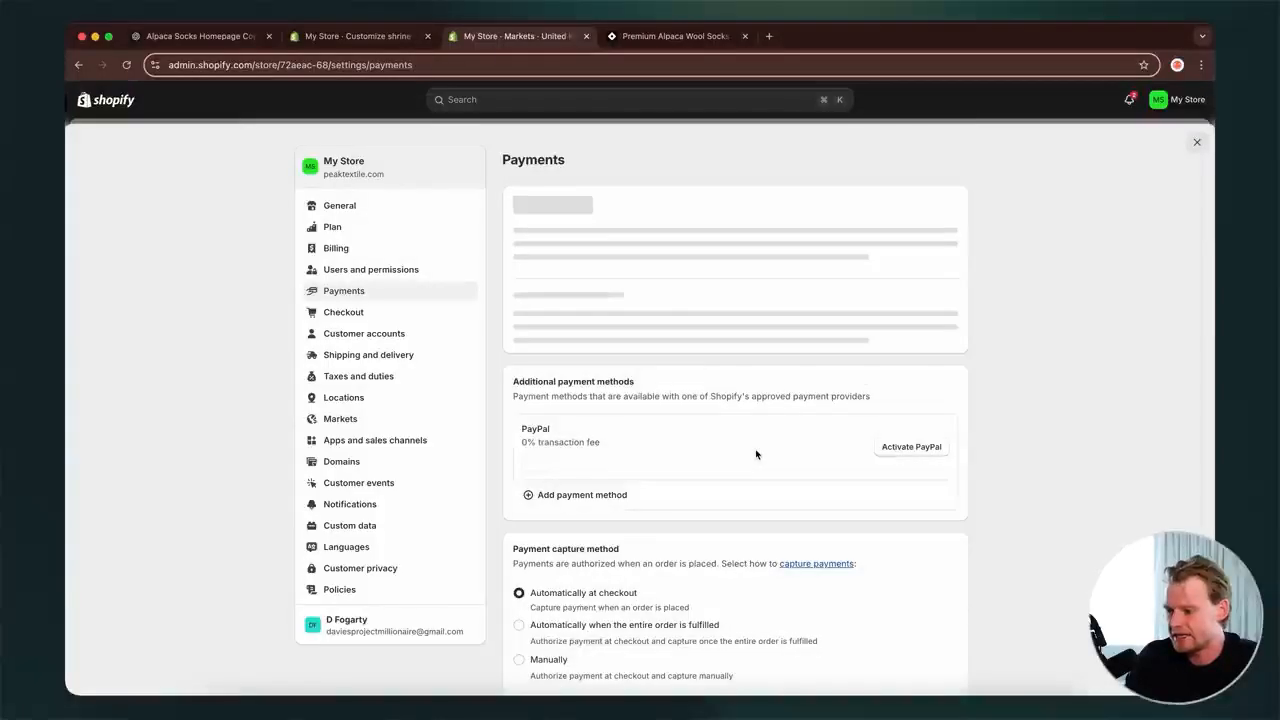
pyautogui.scroll(-3, 756, 454)
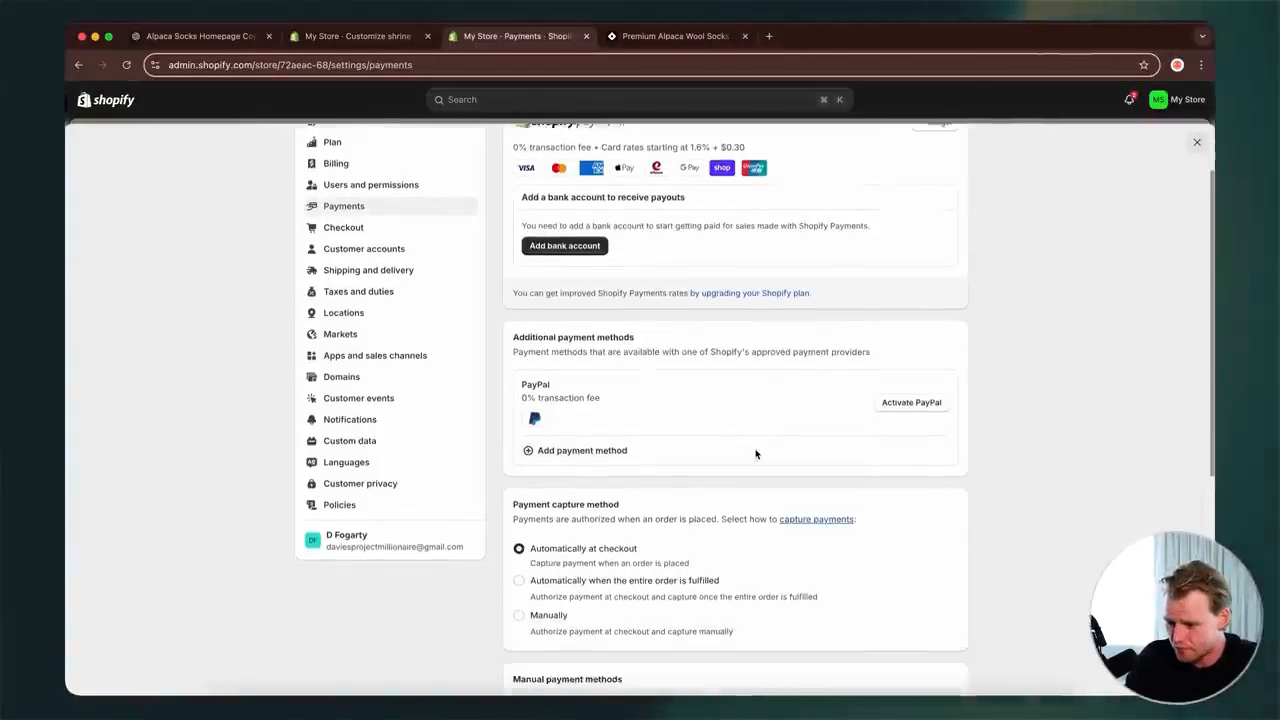
pyautogui.scroll(2, 618, 463)
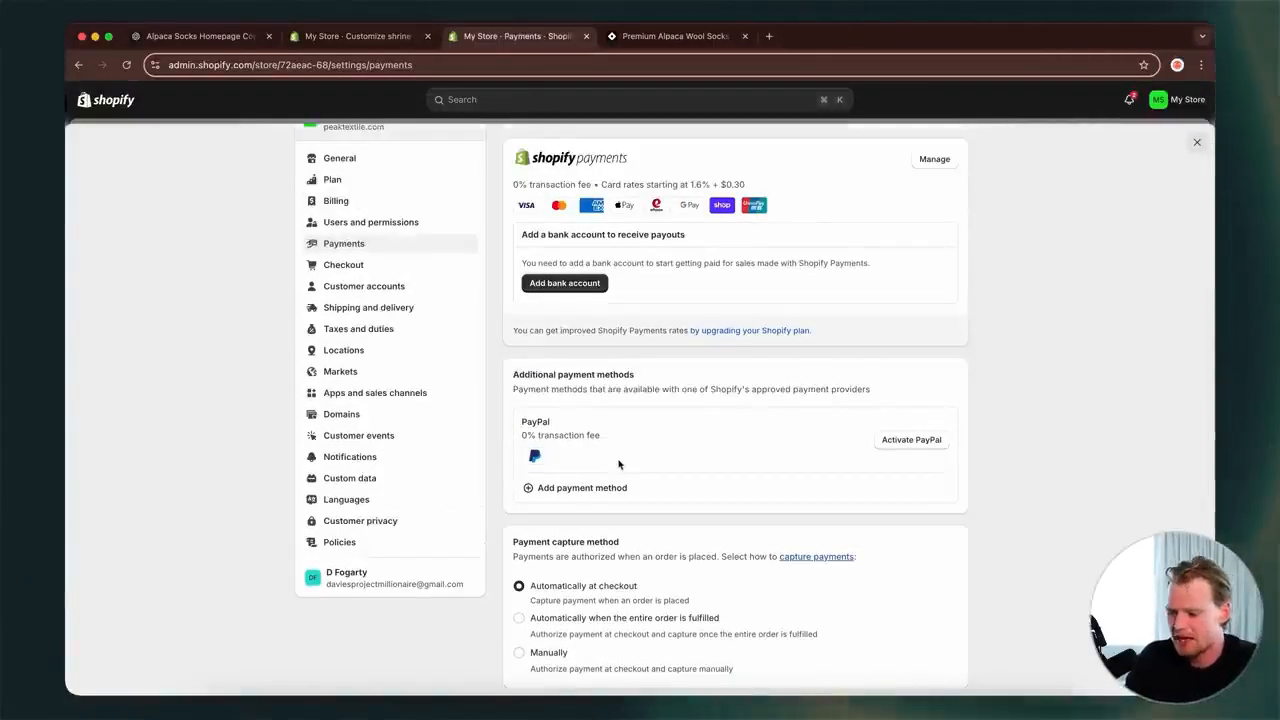
pyautogui.scroll(-3, 618, 463)
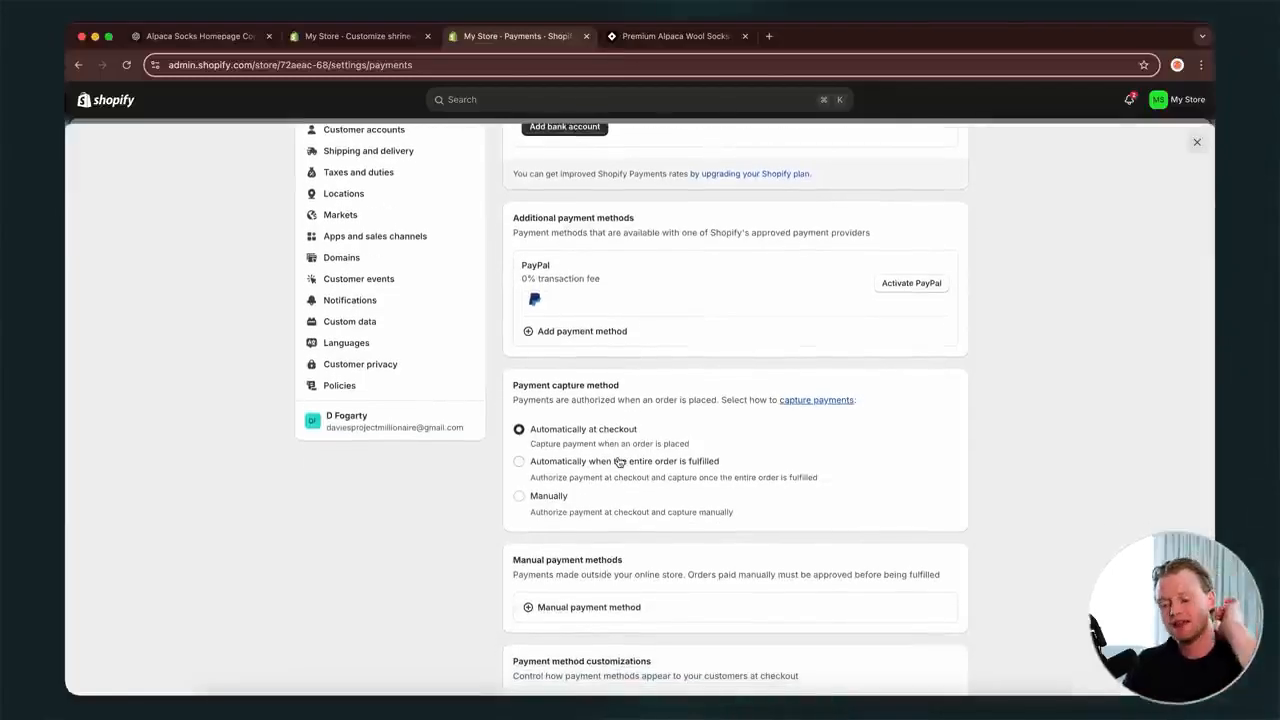
pyautogui.scroll(-2, 618, 462)
pyautogui.scroll(-3, 617, 465)
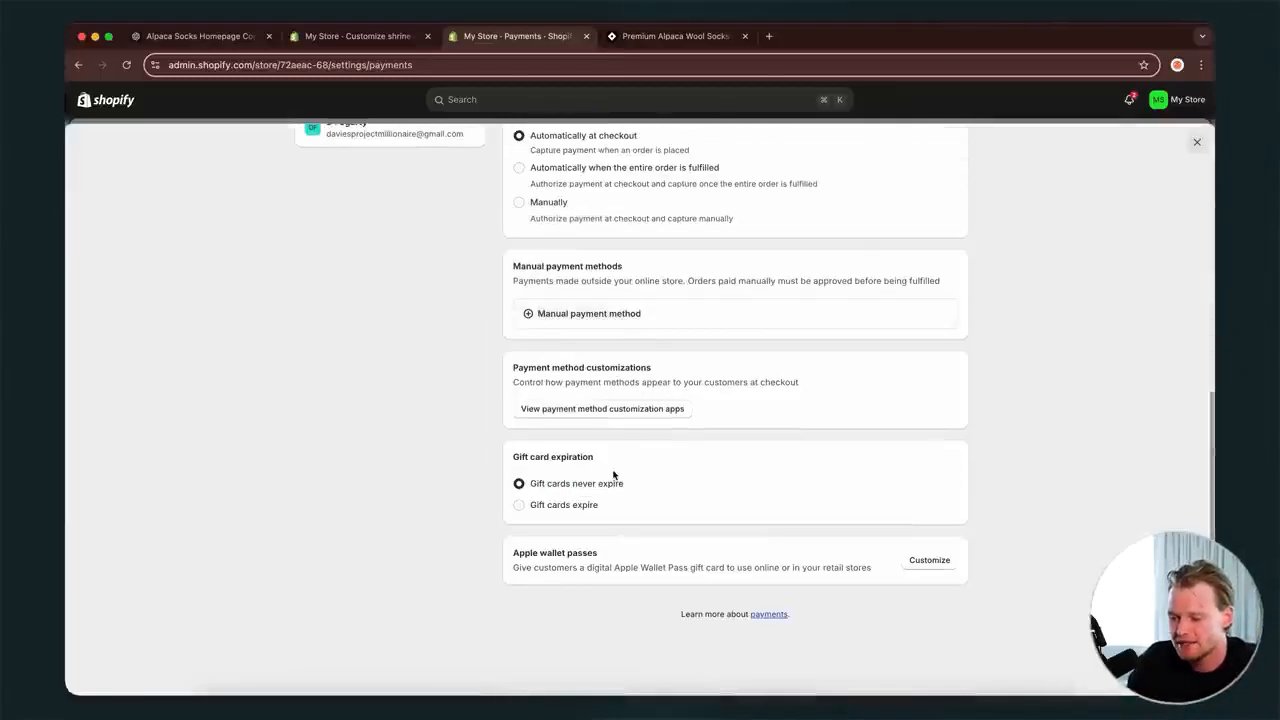
pyautogui.scroll(8, 610, 470)
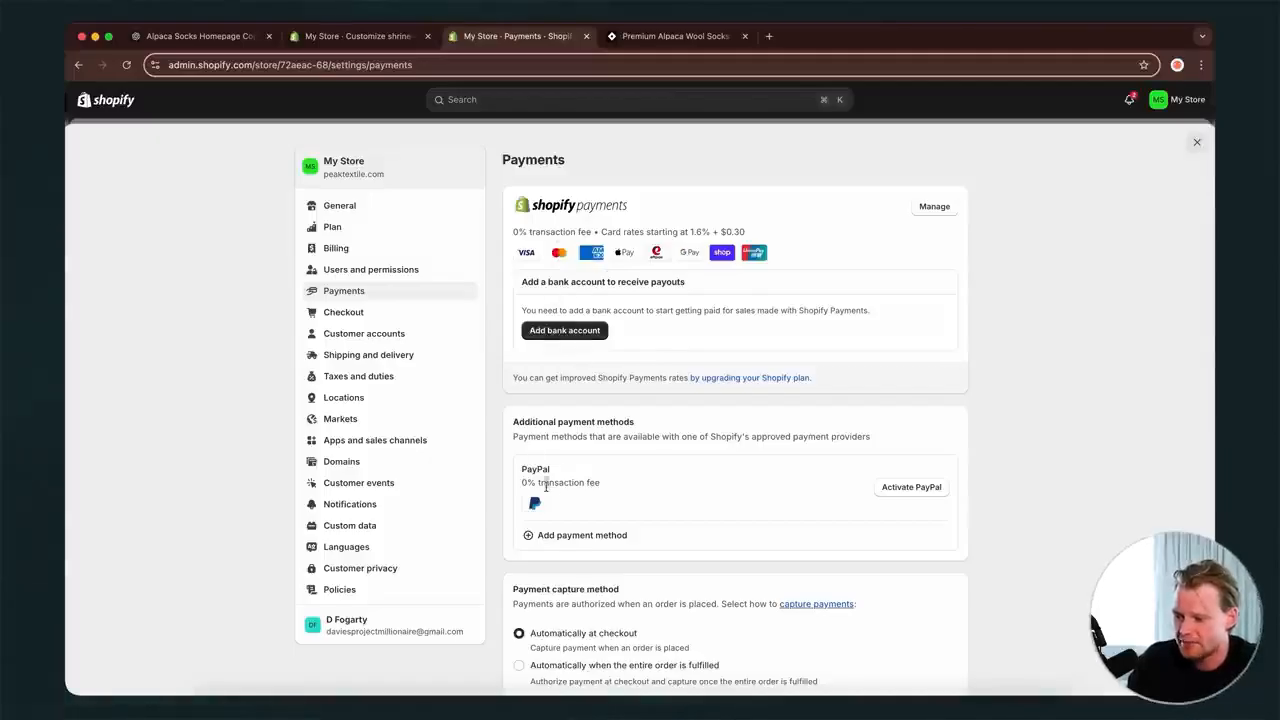
# - Preview the storefront for the United Kingdom market and check the Premium Alpaca Wool Socks price on the homepage
pyautogui.click(360, 420)
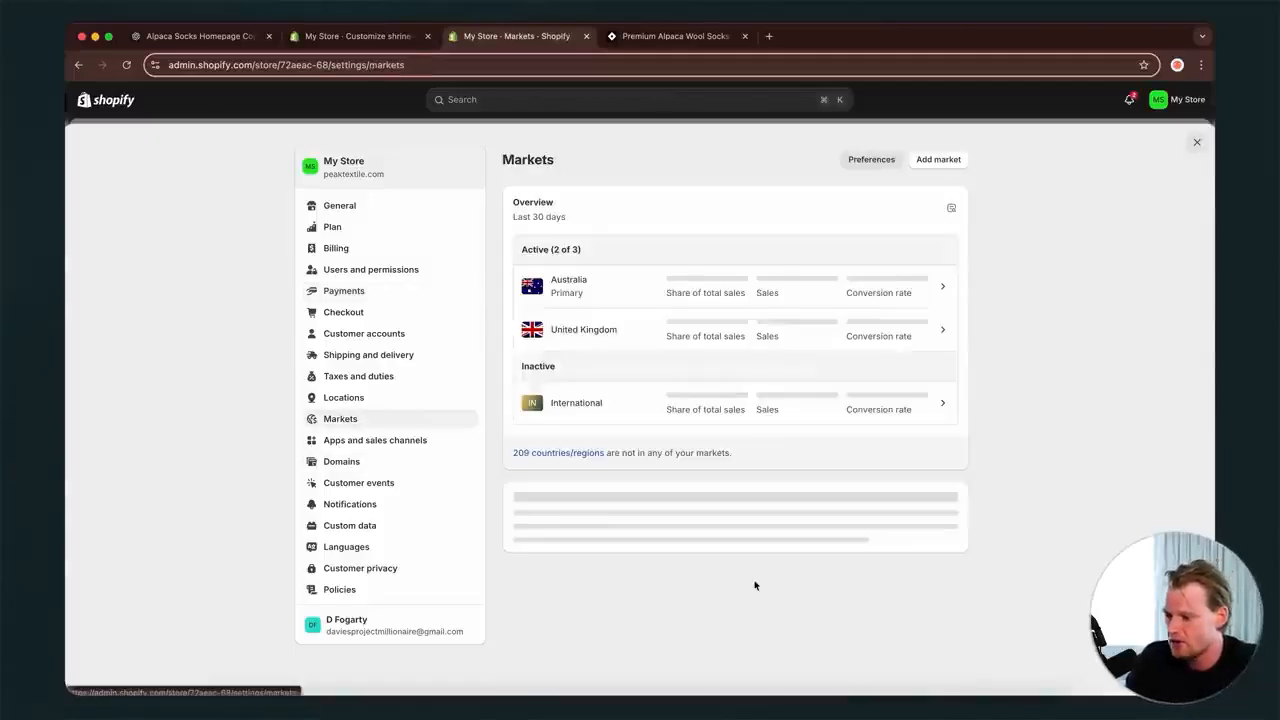
pyautogui.click(747, 337)
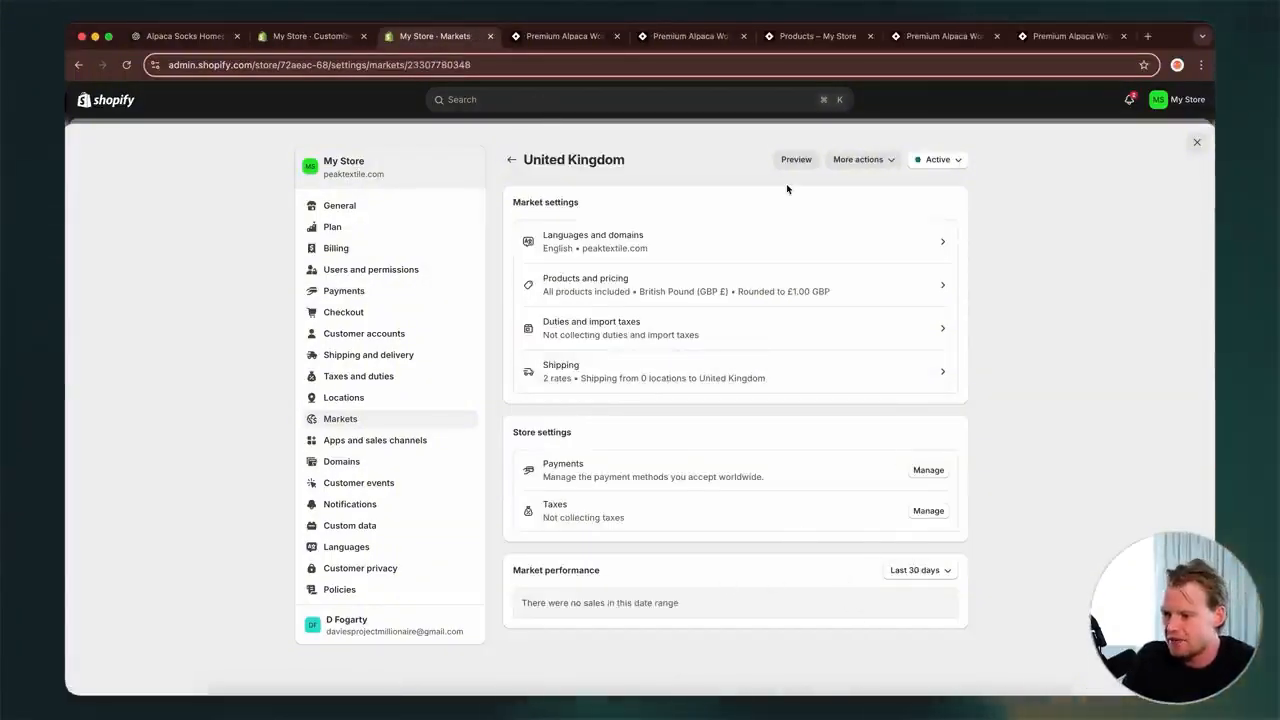
pyautogui.click(796, 160)
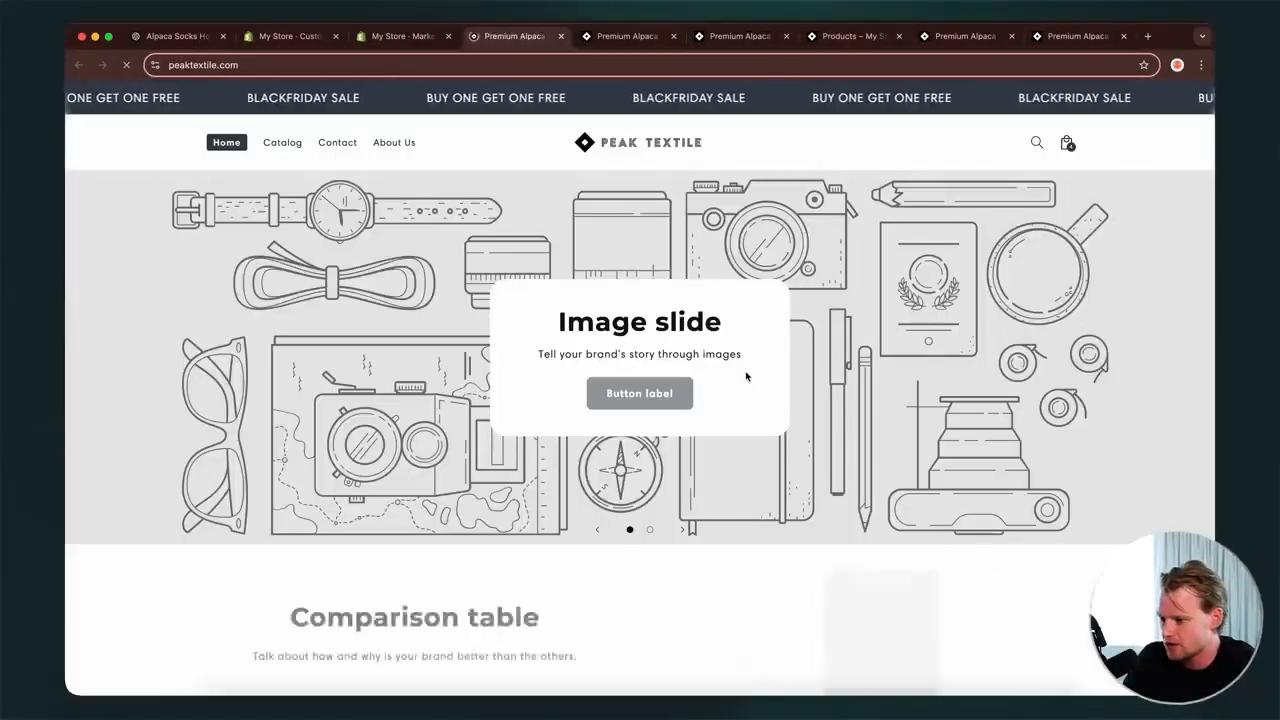
pyautogui.scroll(-15, 747, 375)
pyautogui.hotkey('ctrl', 'Up')
pyautogui.click(903, 183)
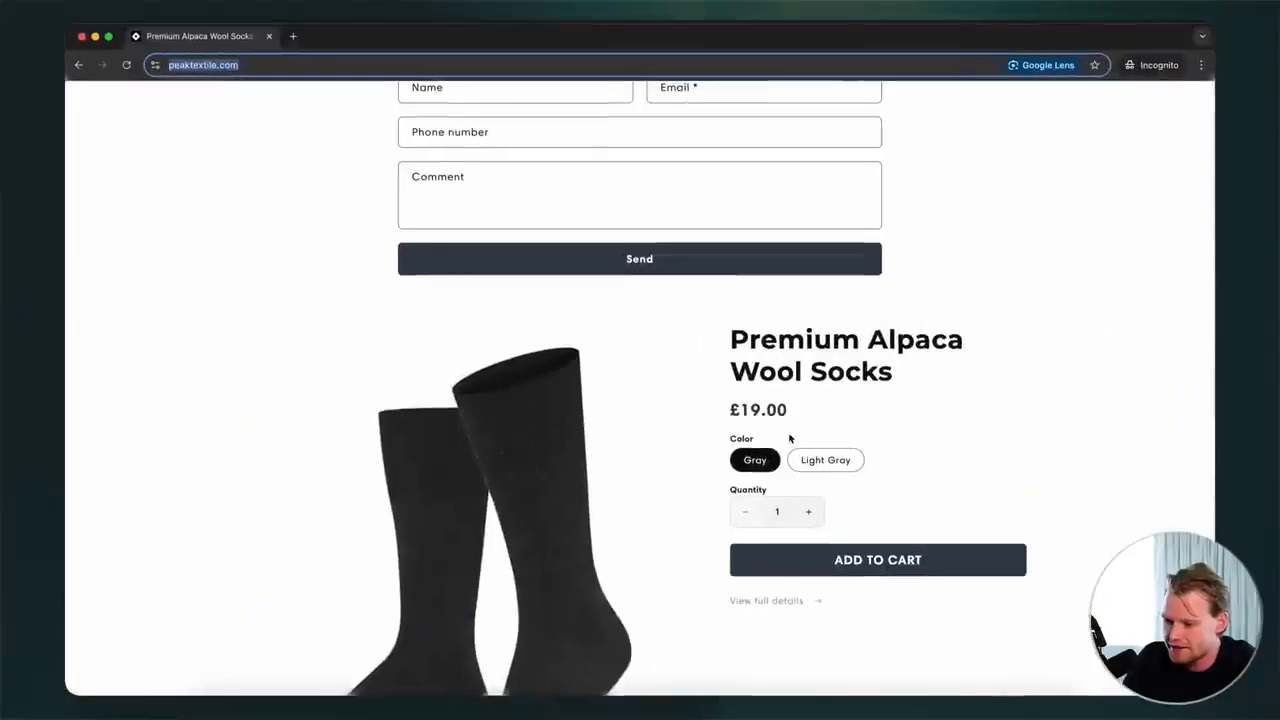
pyautogui.click(873, 320)
pyautogui.scroll(2, 872, 321)
pyautogui.scroll(-3, 838, 440)
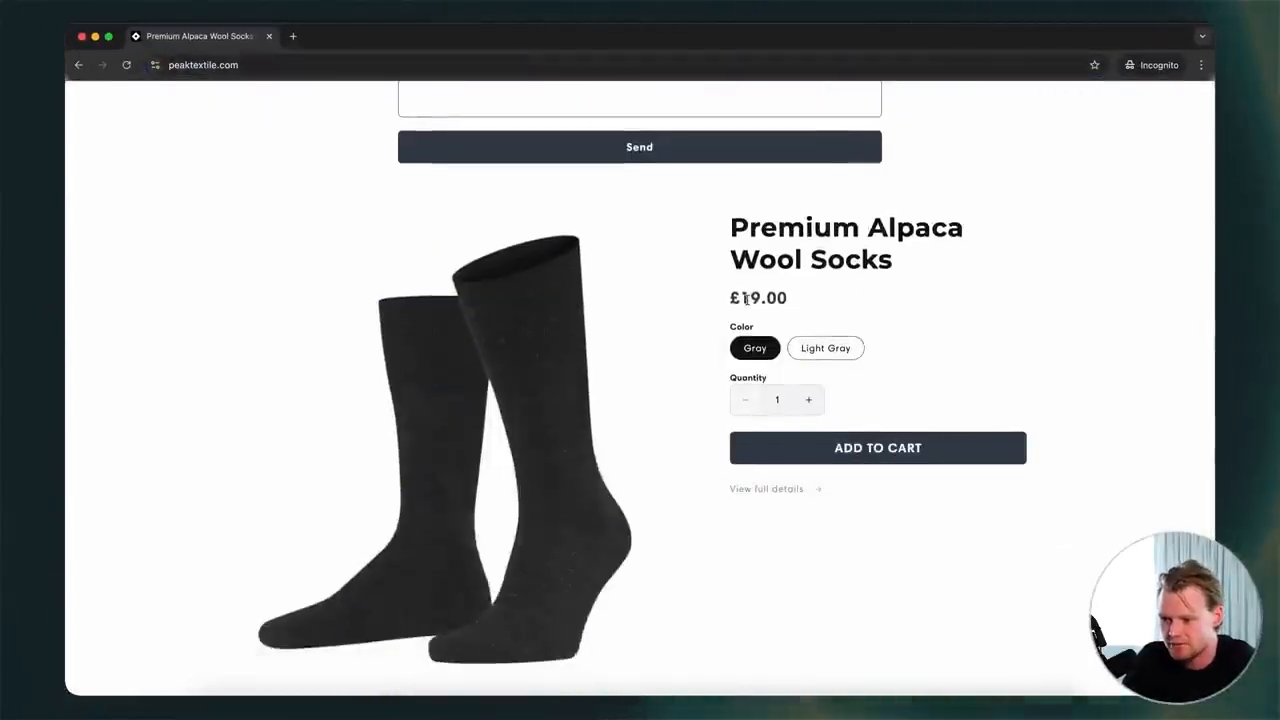
pyautogui.scroll(15, 818, 298)
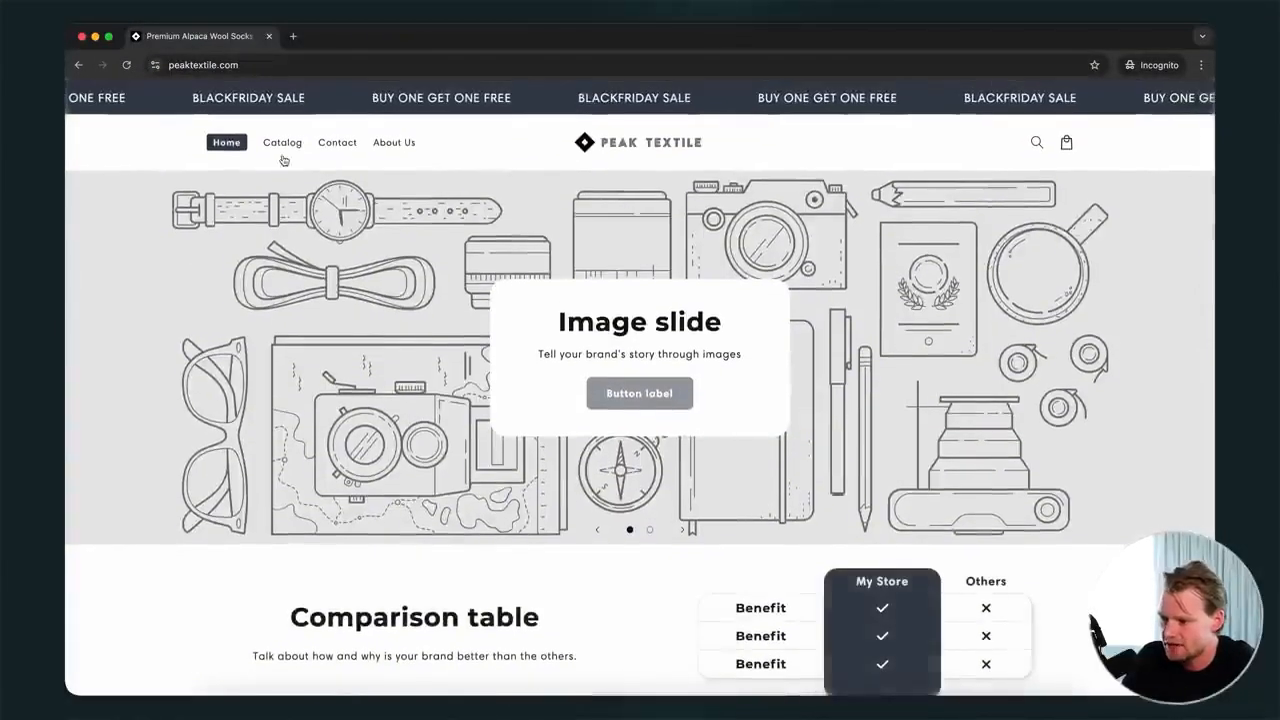
# - Open the Premium Alpaca Wool Socks from the catalog, add them to the cart and check the United Kingdom checkout's currency, shipping and total
pyautogui.click(282, 143)
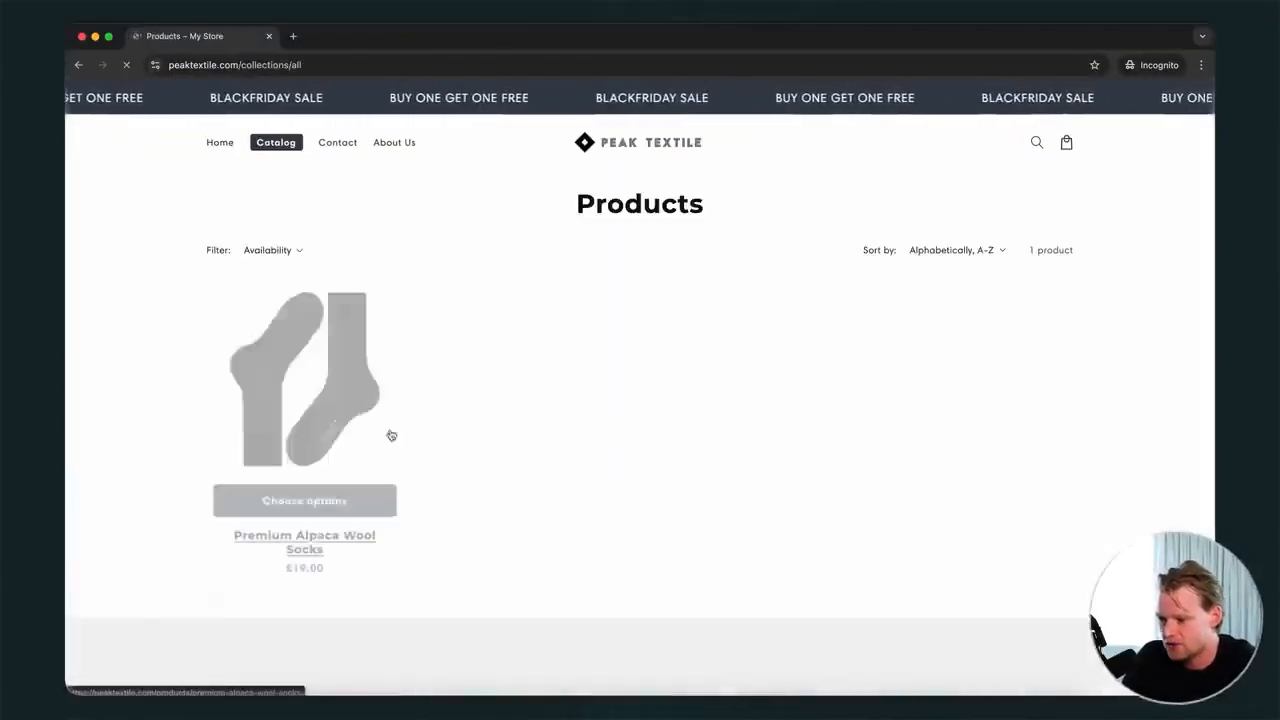
pyautogui.click(391, 435)
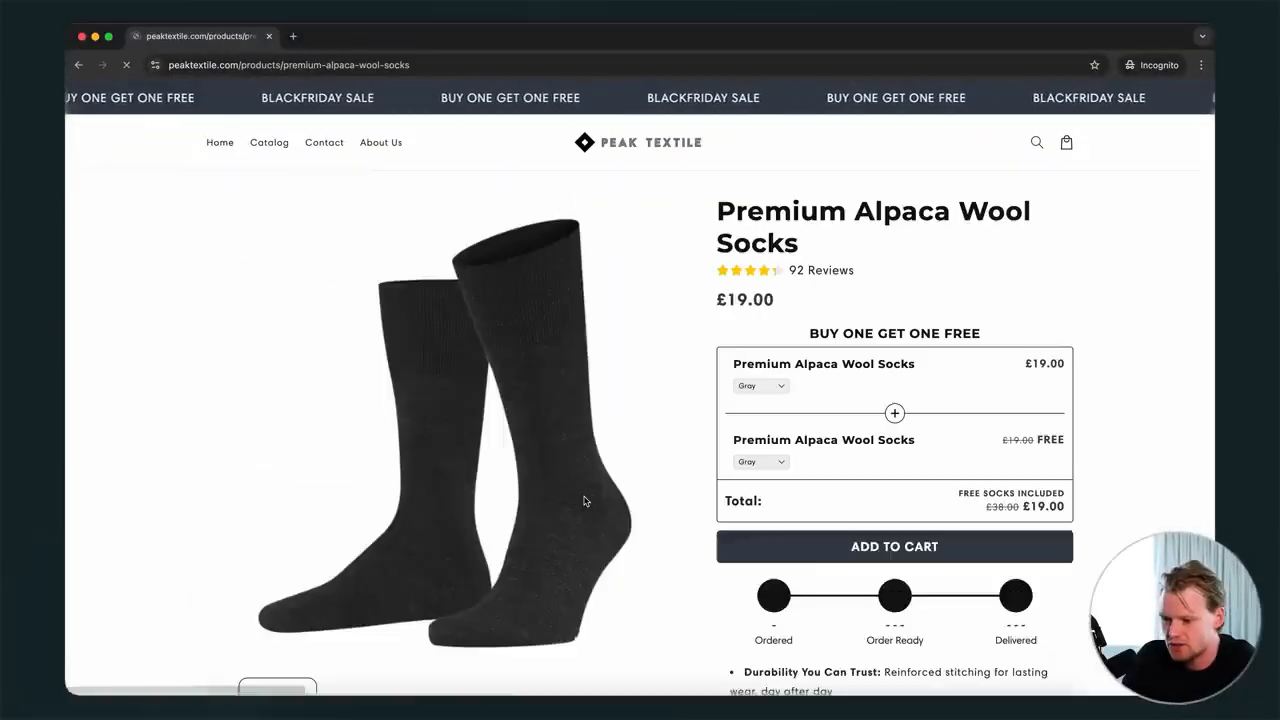
pyautogui.scroll(-1, 749, 455)
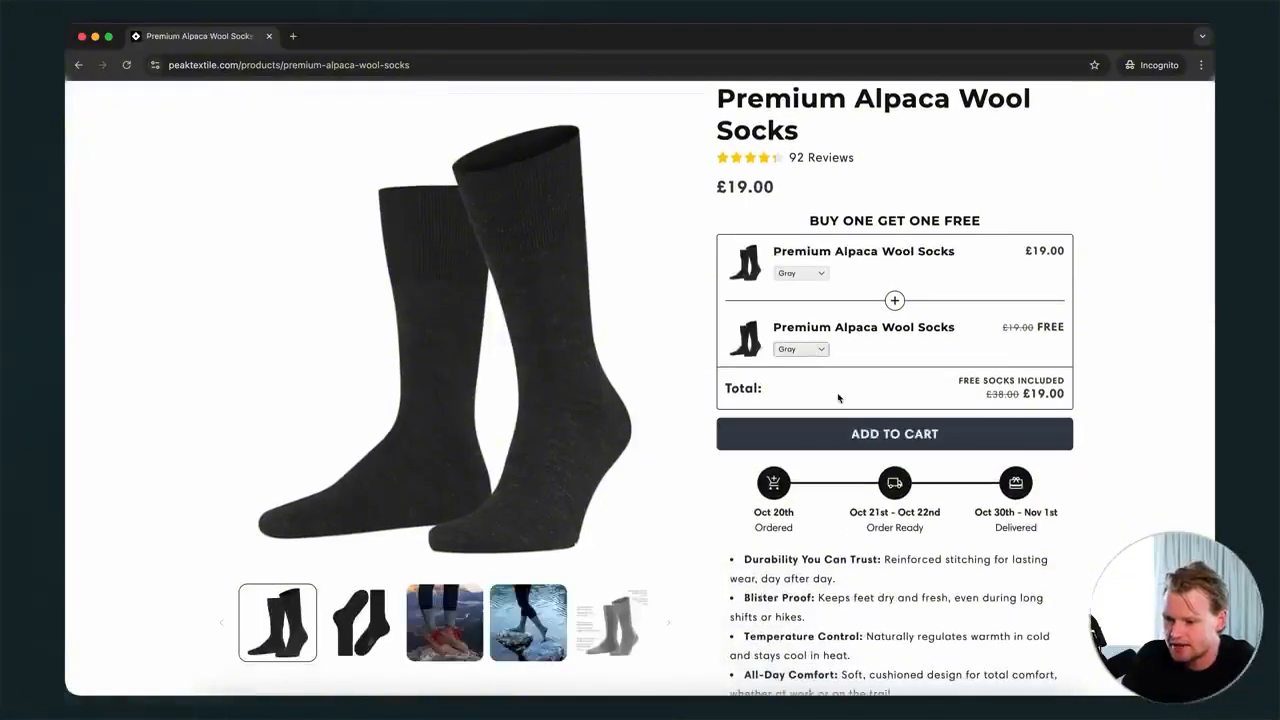
pyautogui.click(840, 433)
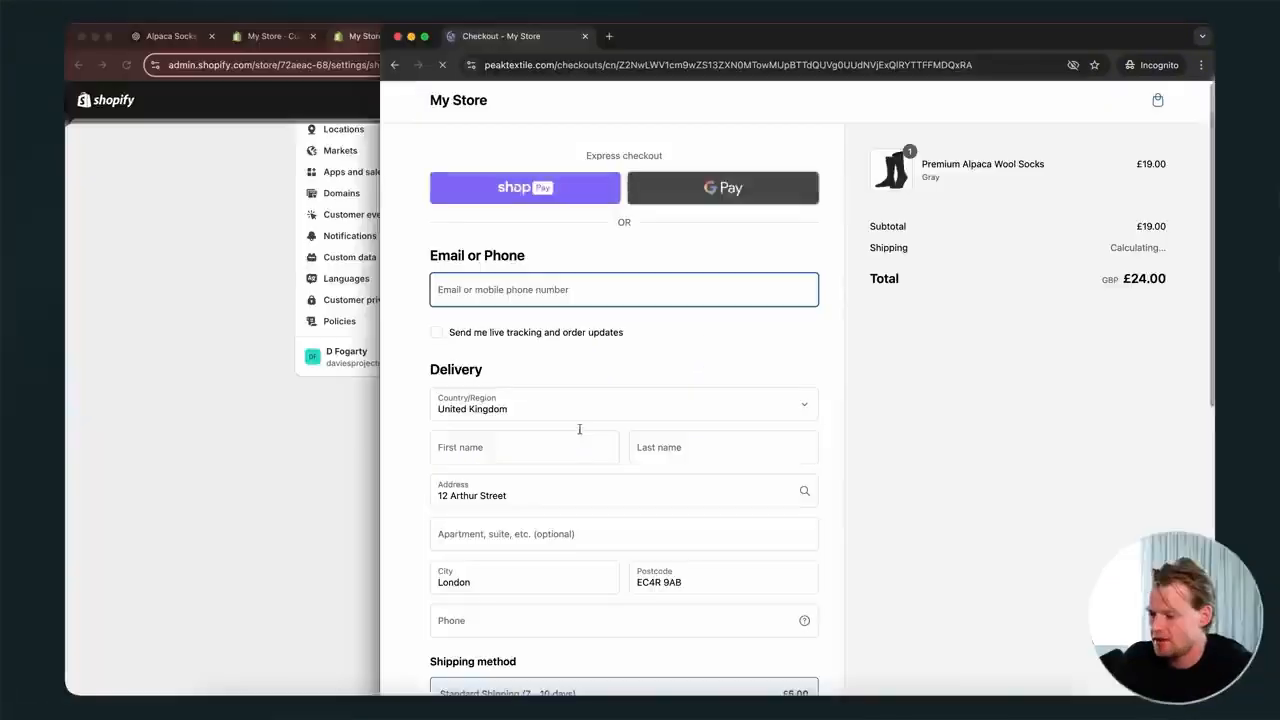
pyautogui.scroll(-2, 570, 426)
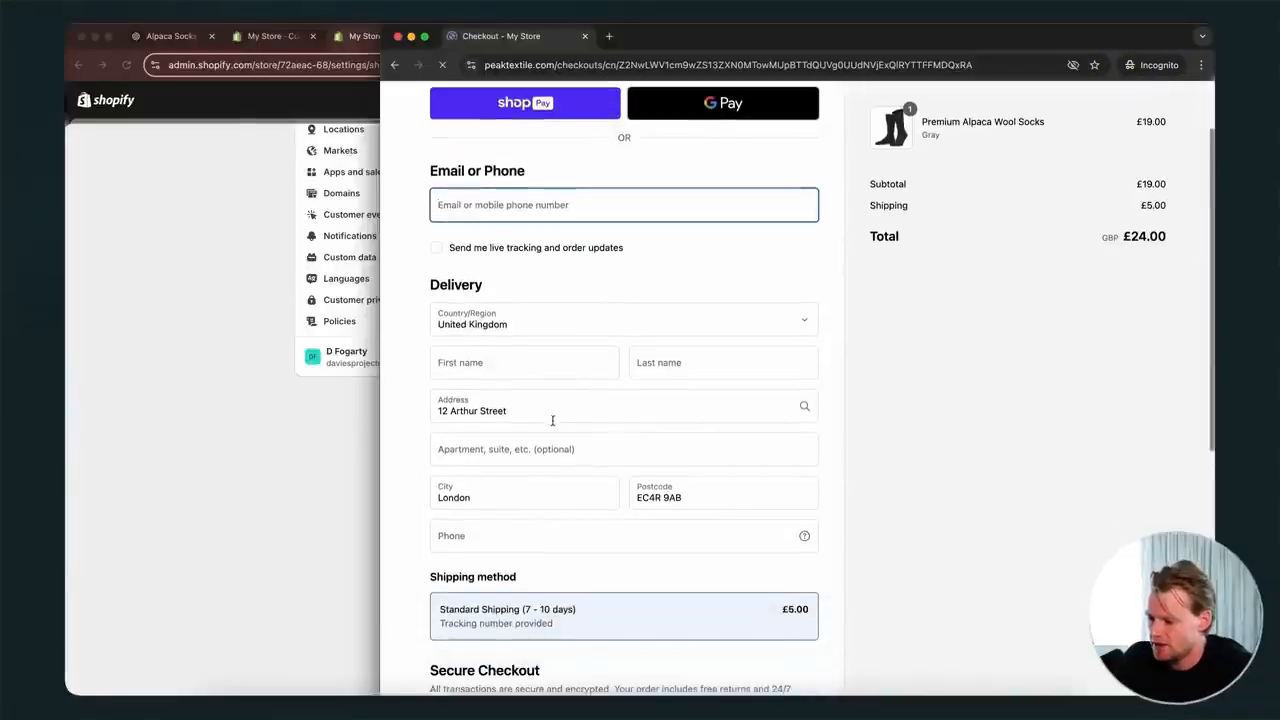
pyautogui.click(551, 422)
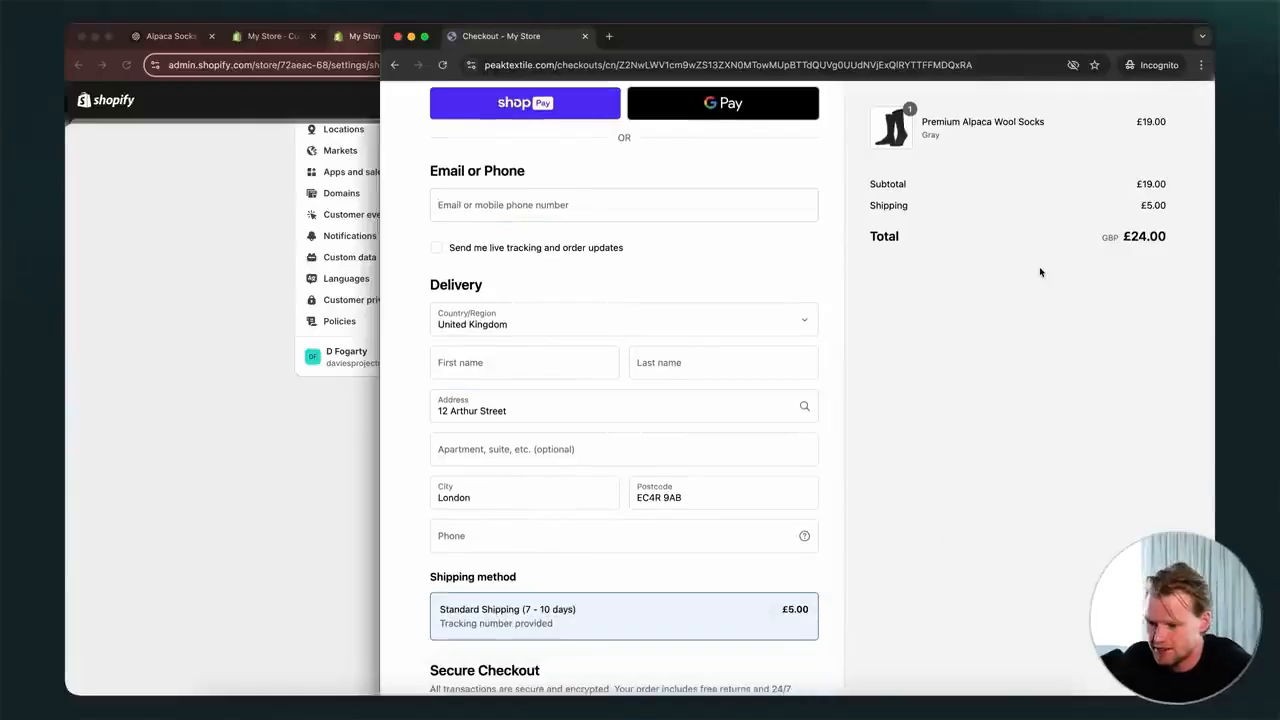
pyautogui.scroll(-5, 737, 571)
pyautogui.scroll(-3, 631, 520)
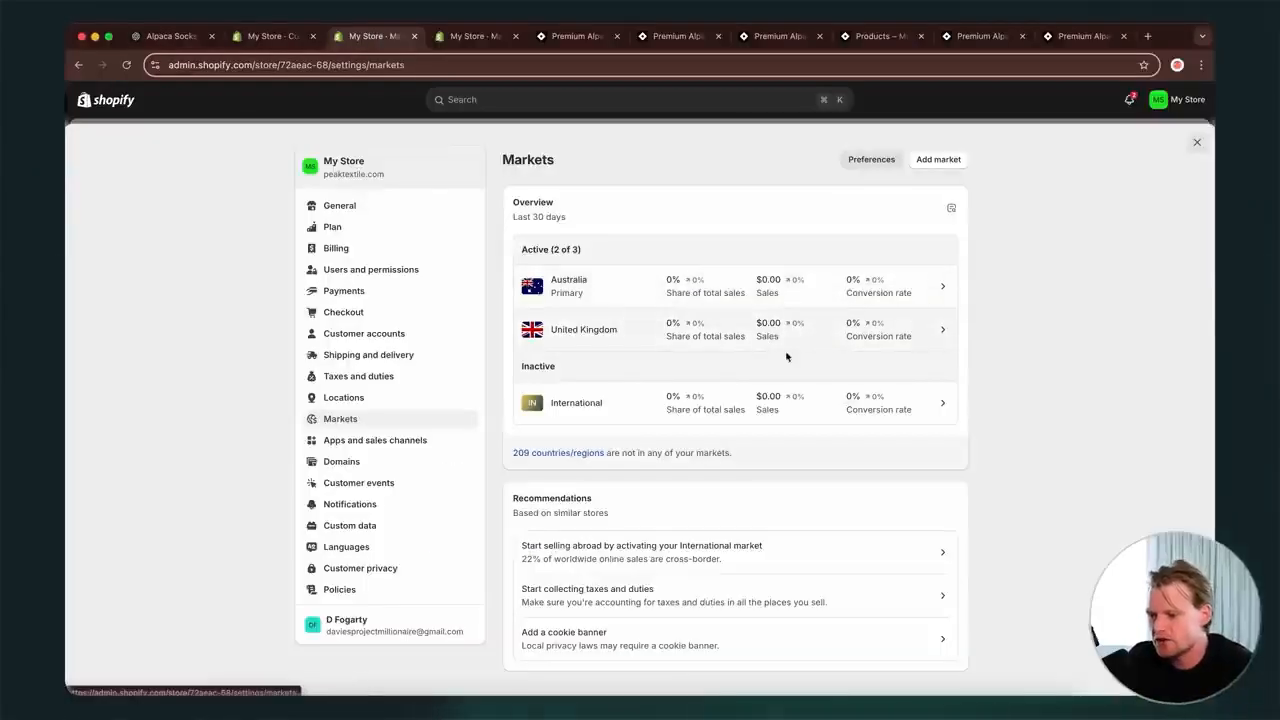
# - Switch from the markets overview to the store's apps and sales channels settings
pyautogui.scroll(-1, 760, 405)
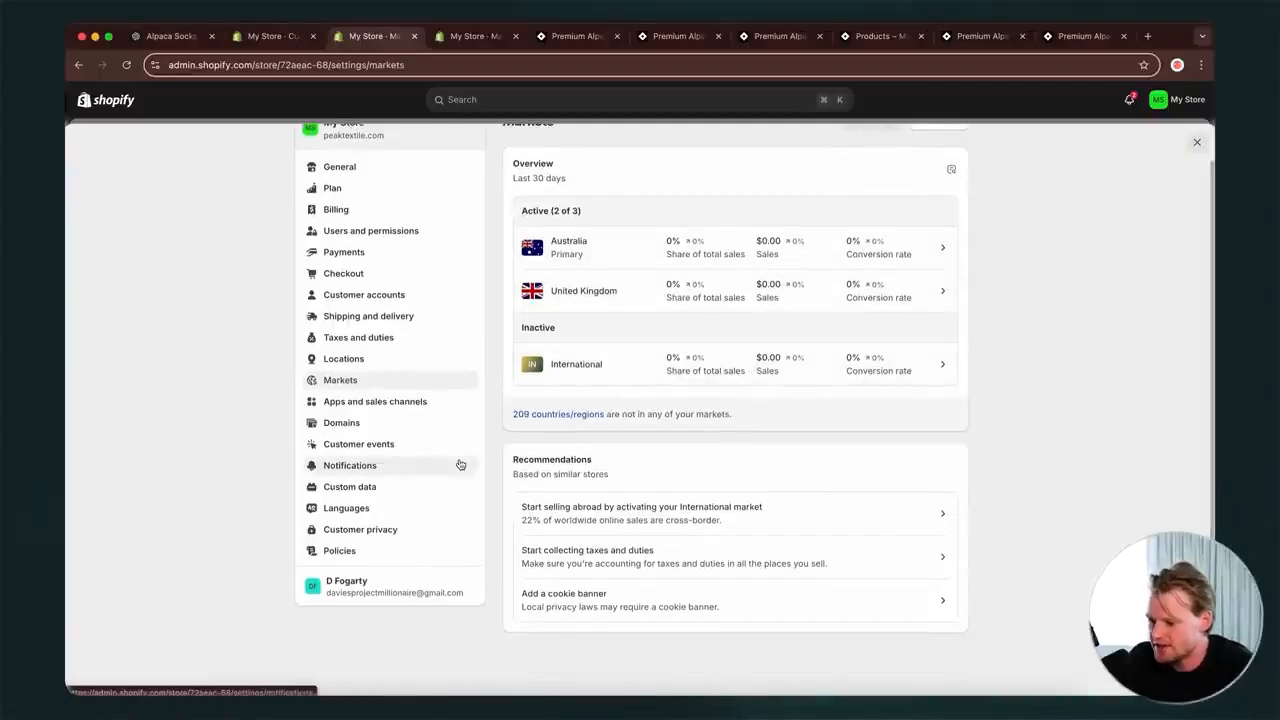
pyautogui.click(372, 405)
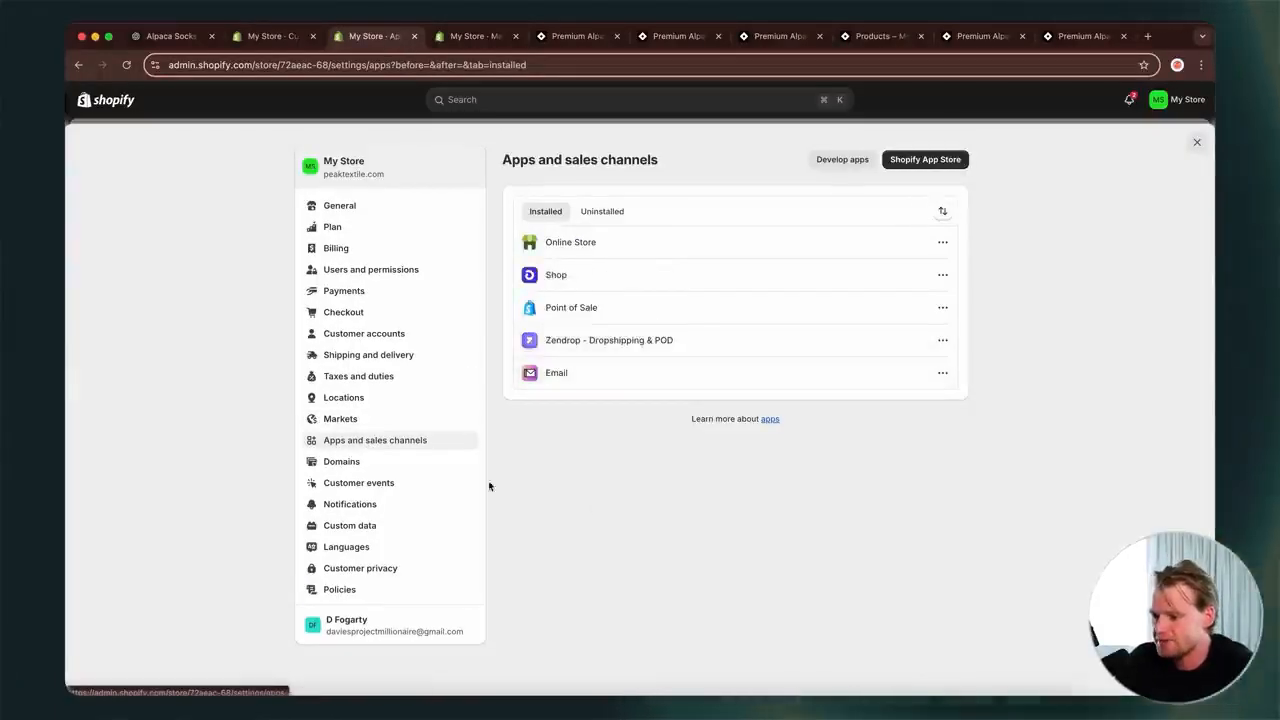
# - Review the customer events and notifications settings, including the customer notification list and the sender email
pyautogui.click(379, 507)
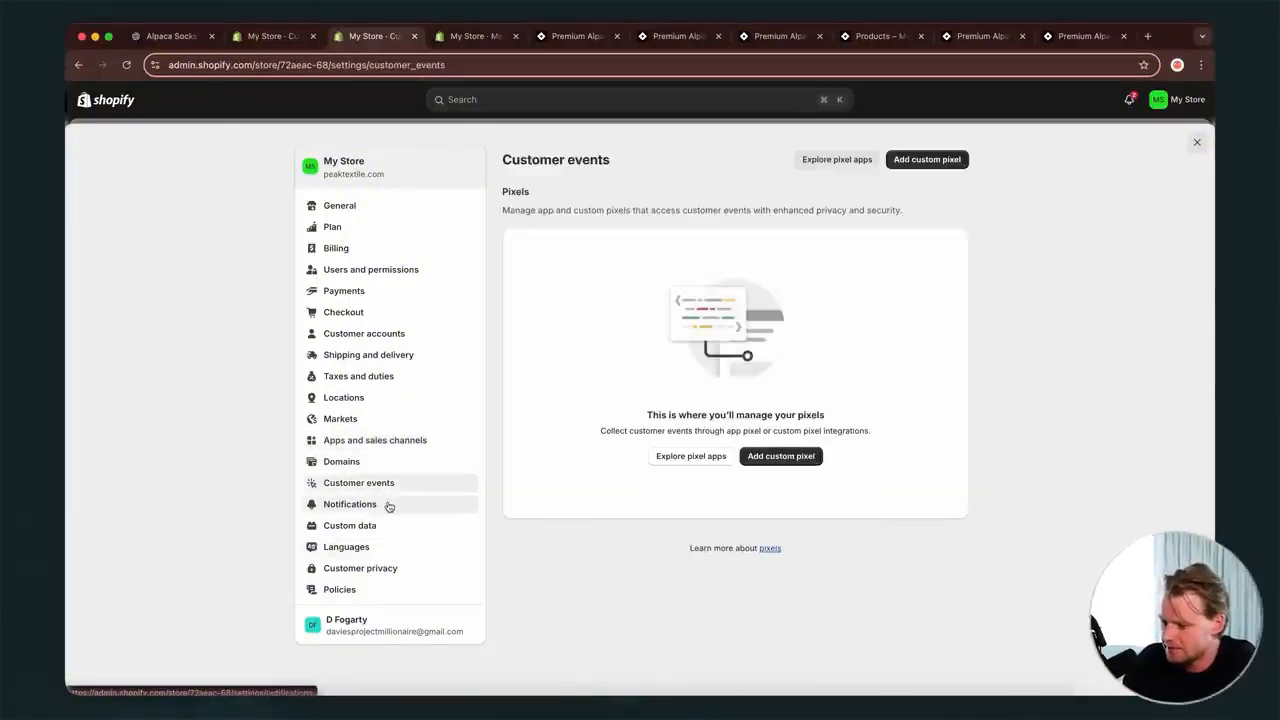
pyautogui.click(389, 507)
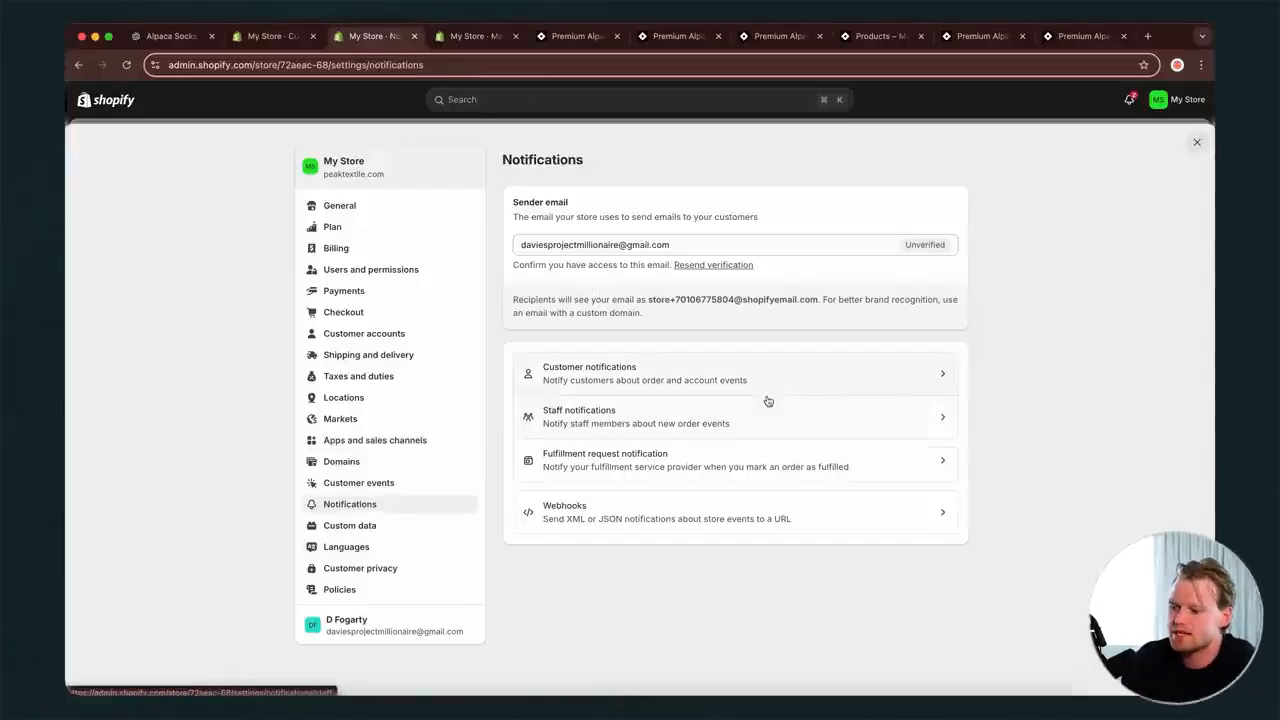
pyautogui.click(796, 378)
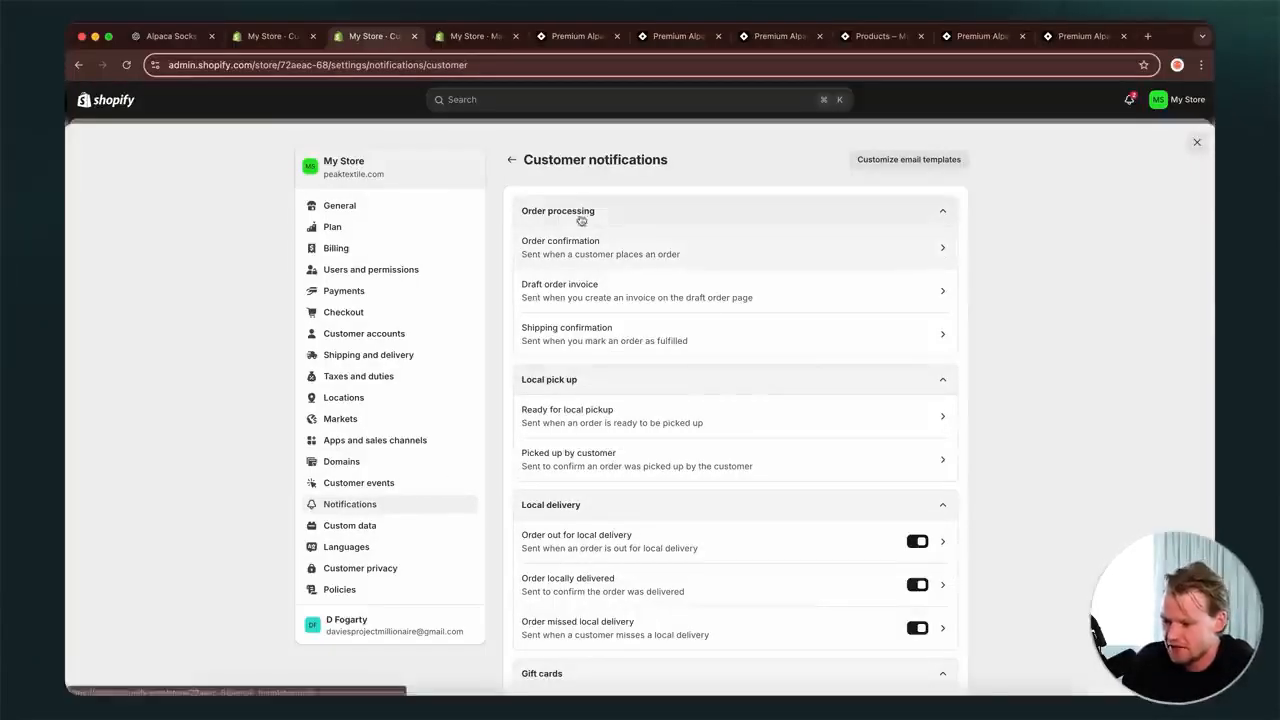
pyautogui.click(513, 161)
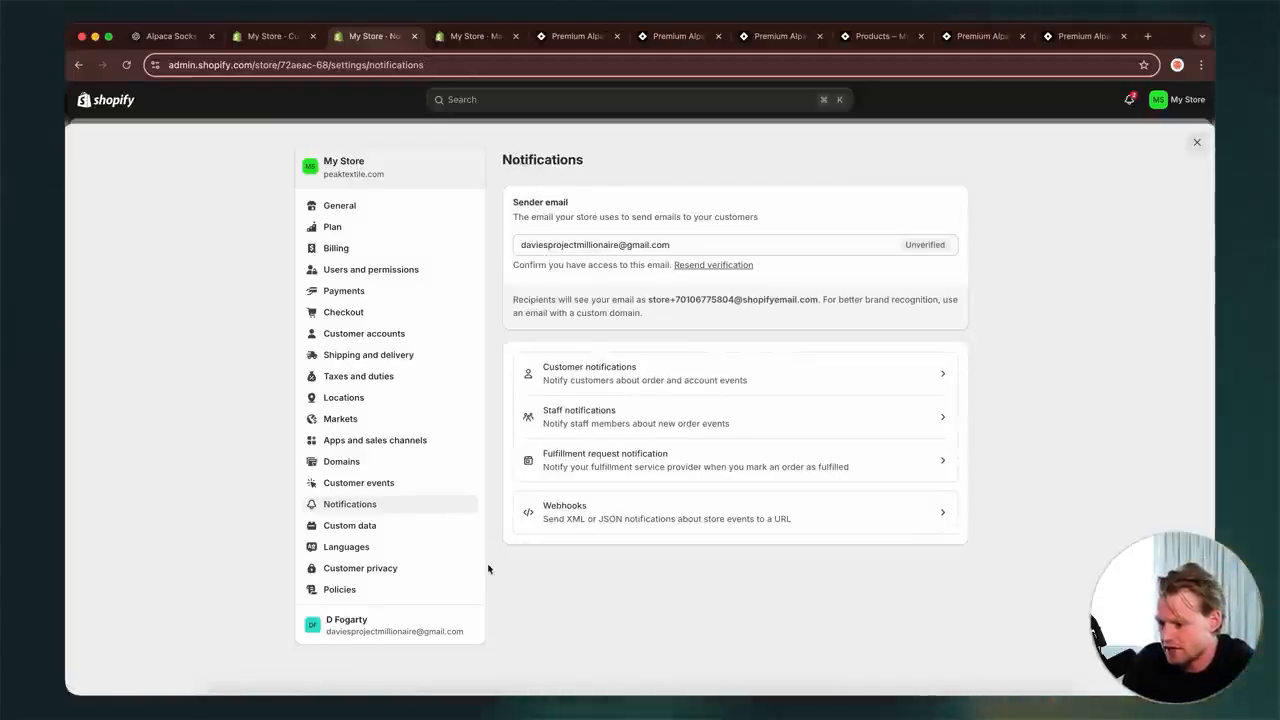
pyautogui.moveTo(684, 246); pyautogui.dragTo(487, 249)
pyautogui.click(233, 444)
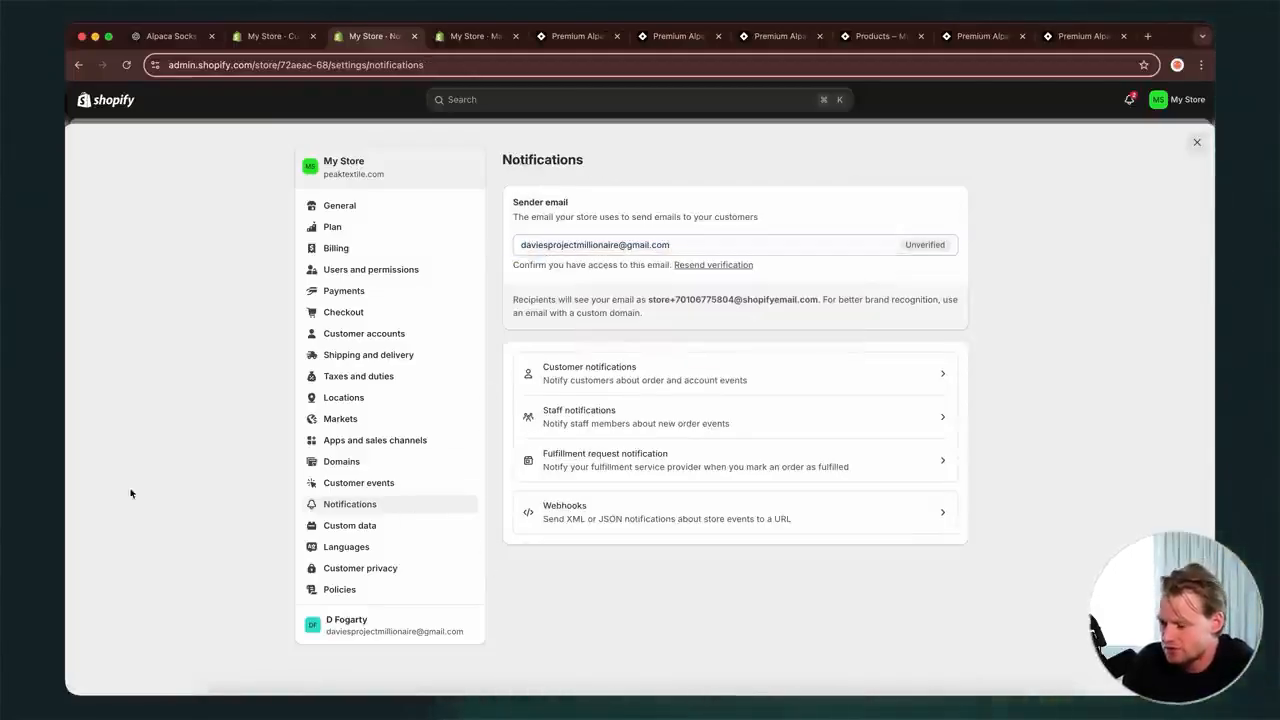
# - Review the custom data definitions and the store's language settings
pyautogui.click(411, 535)
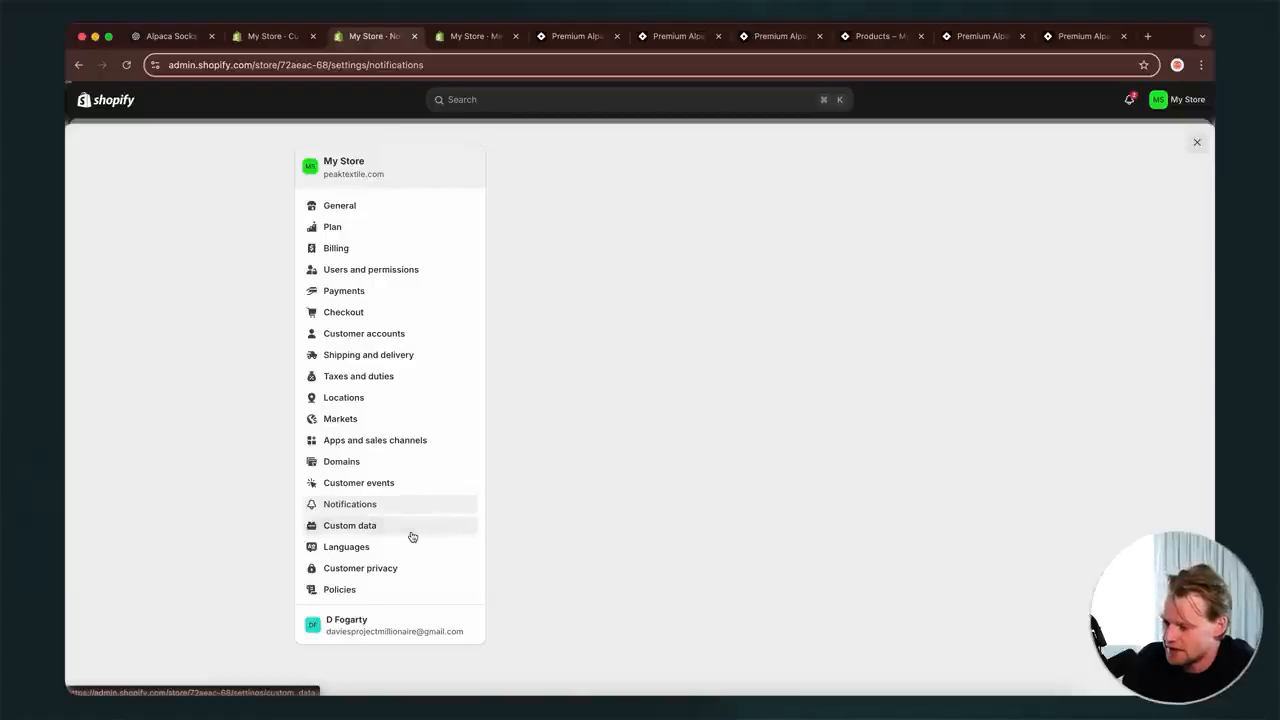
pyautogui.scroll(-1, 400, 552)
pyautogui.scroll(-3, 401, 555)
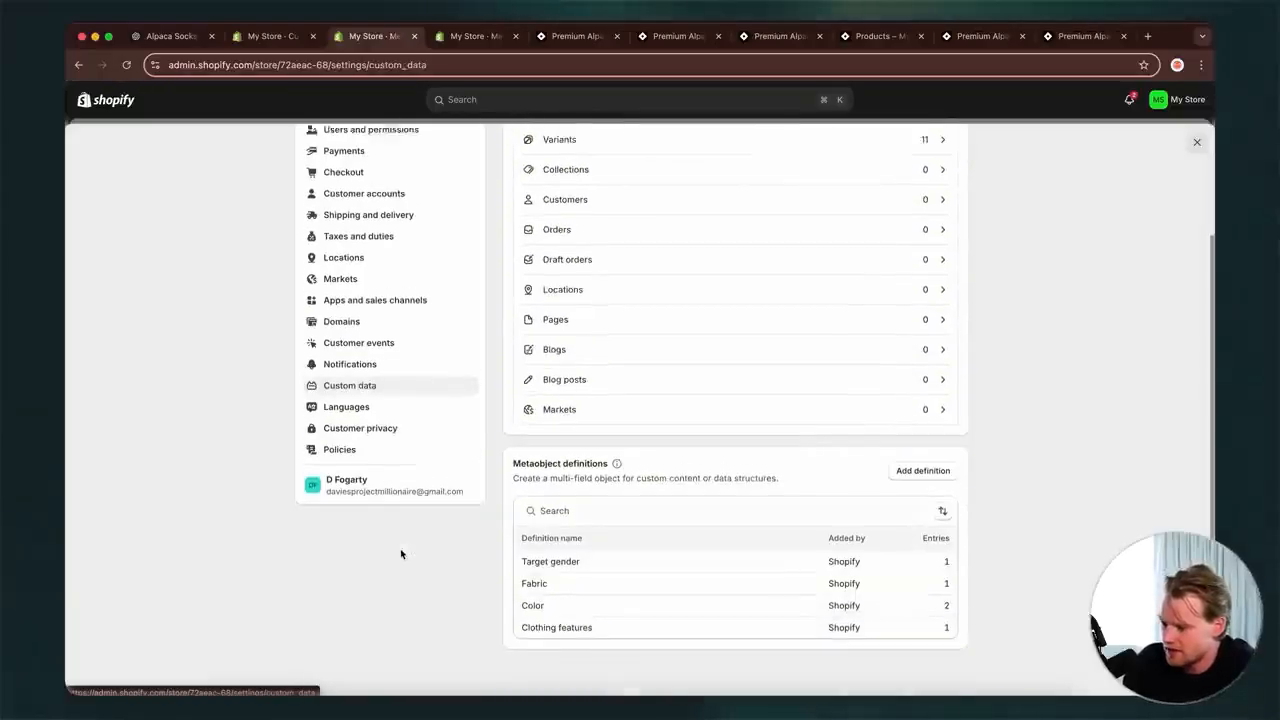
pyautogui.click(400, 389)
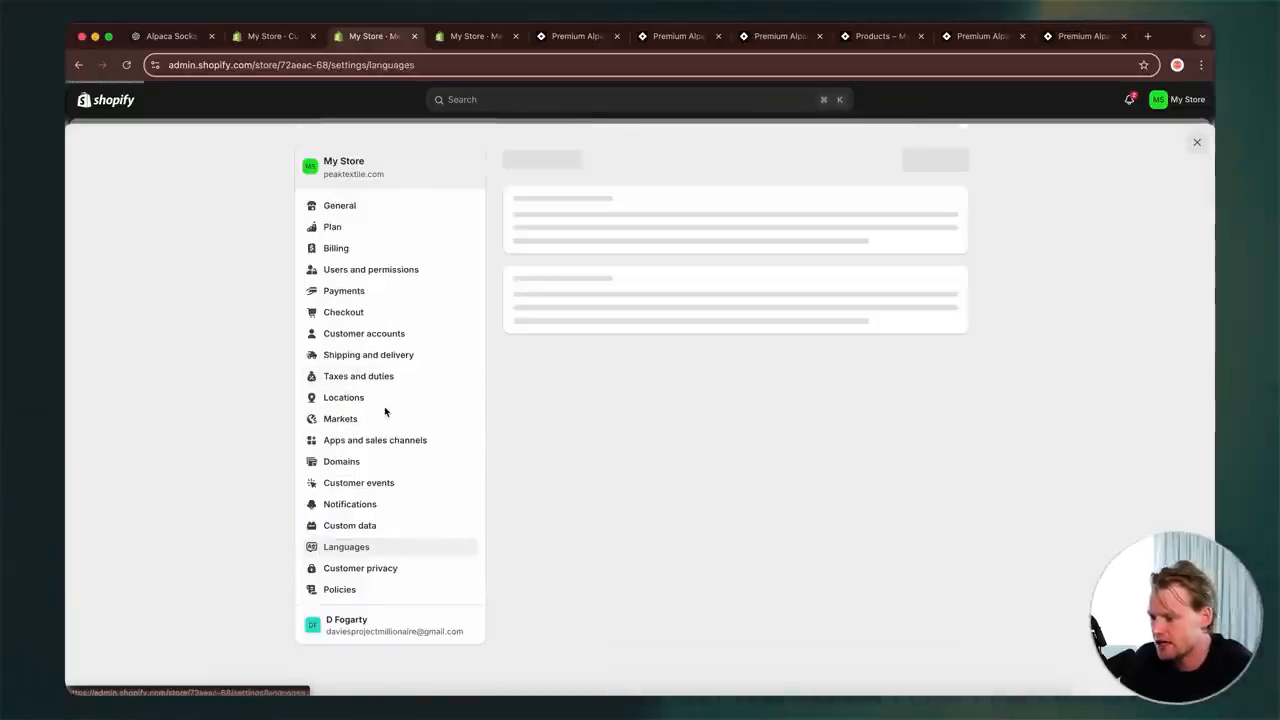
pyautogui.scroll(-1, 388, 525)
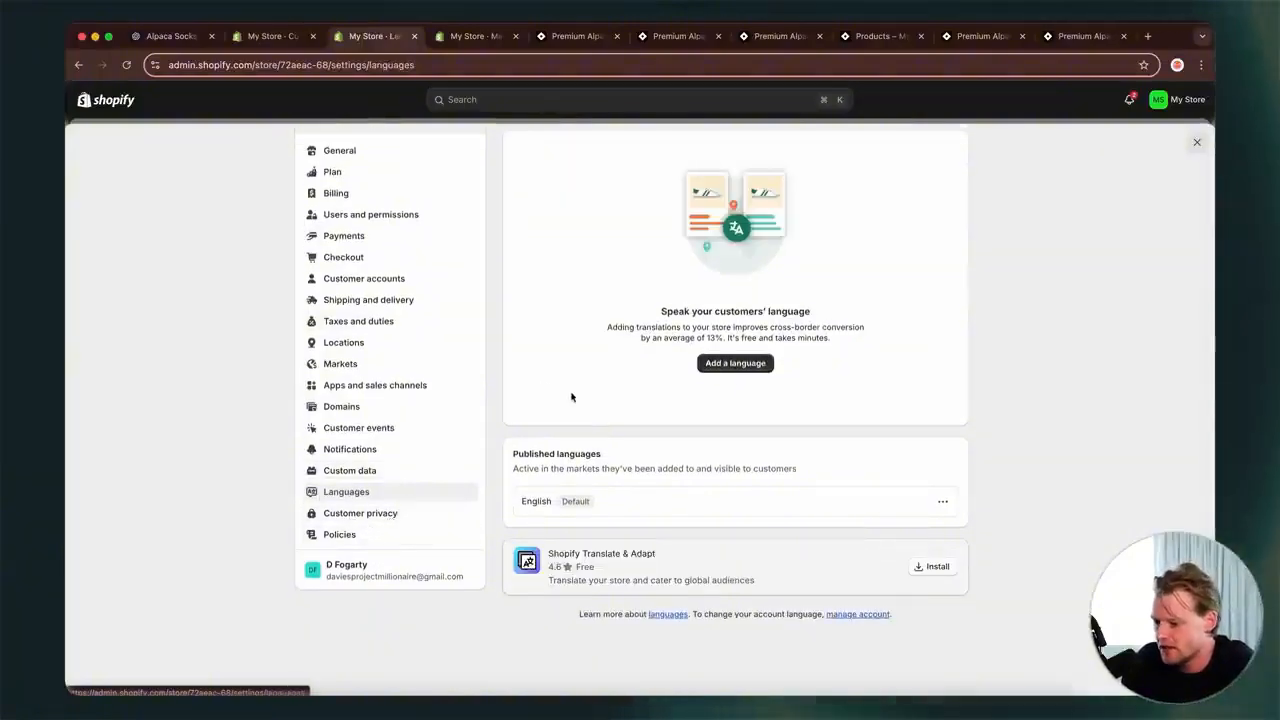
pyautogui.scroll(1, 573, 401)
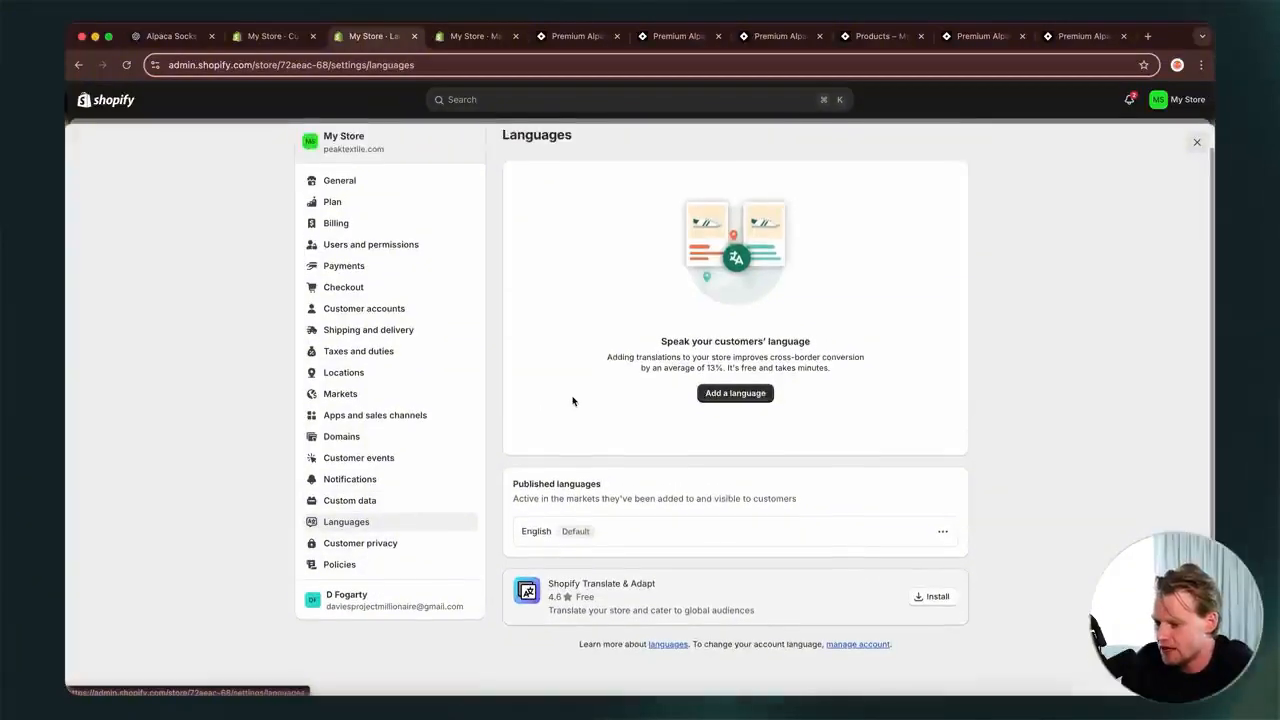
# - Turn on automation in the customer privacy settings and look through the automated privacy policy
pyautogui.click(361, 546)
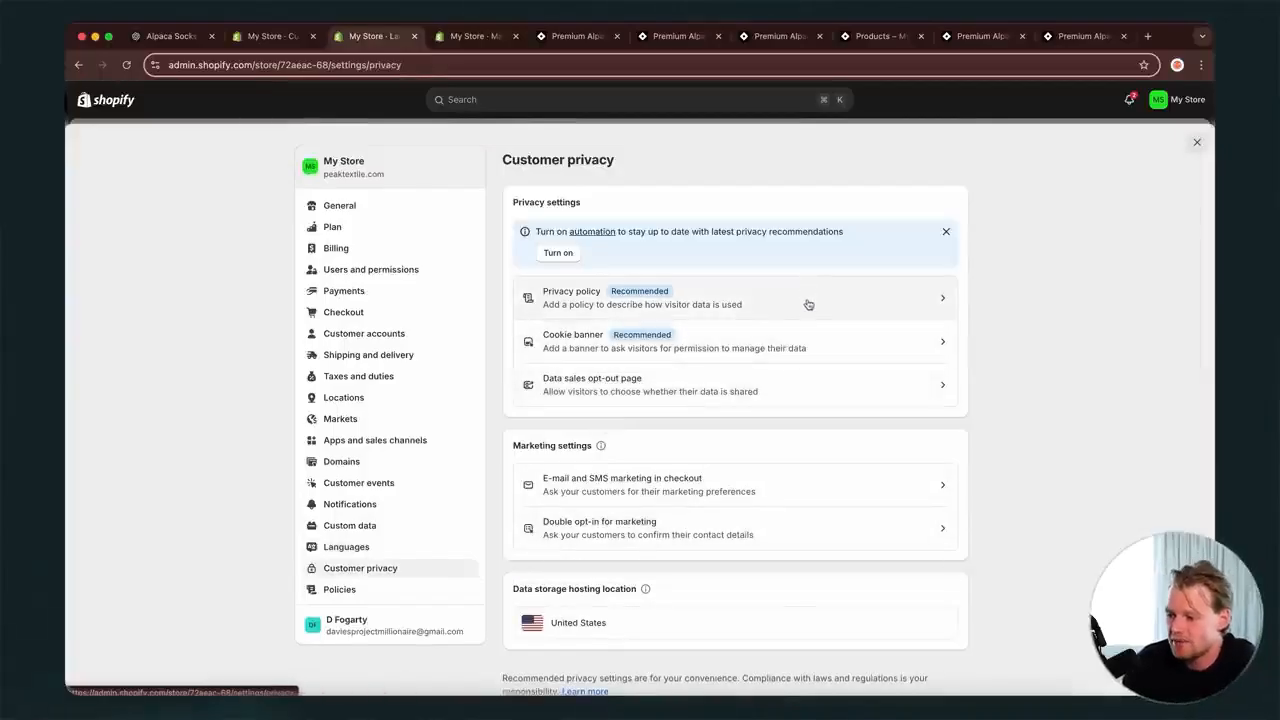
pyautogui.click(558, 252)
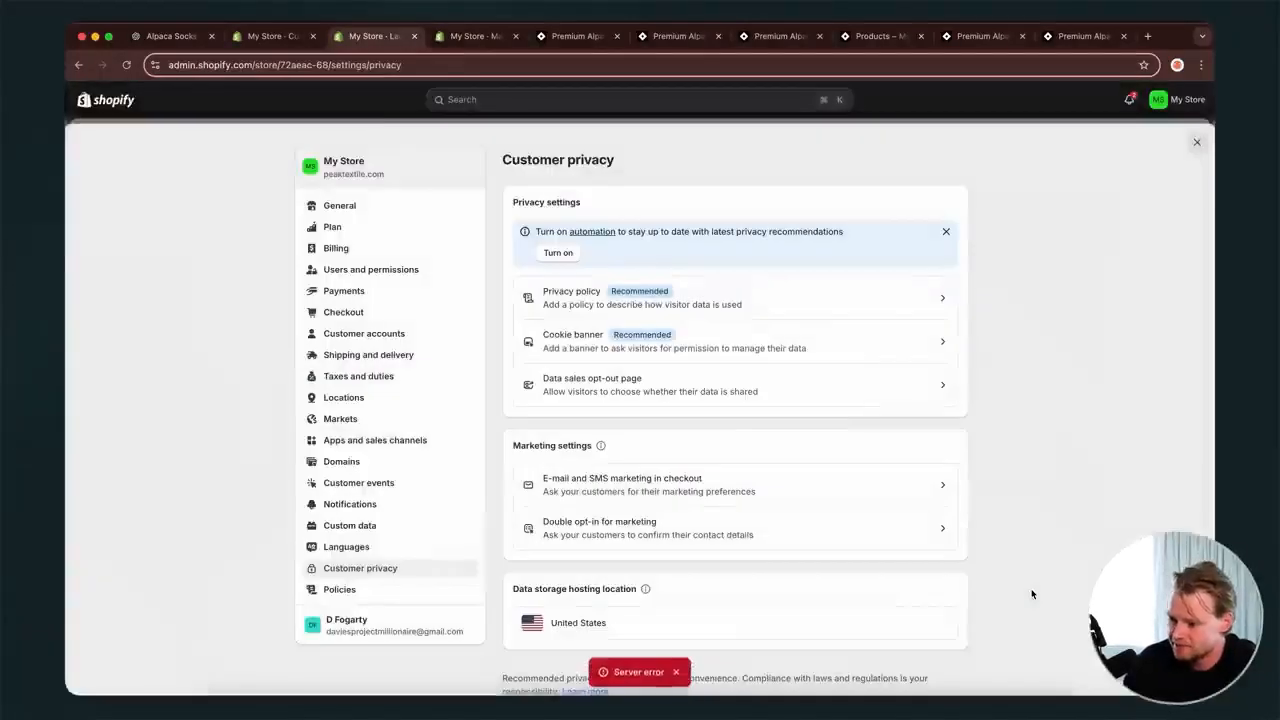
pyautogui.click(874, 283)
pyautogui.scroll(-3, 581, 402)
pyautogui.scroll(-10, 581, 402)
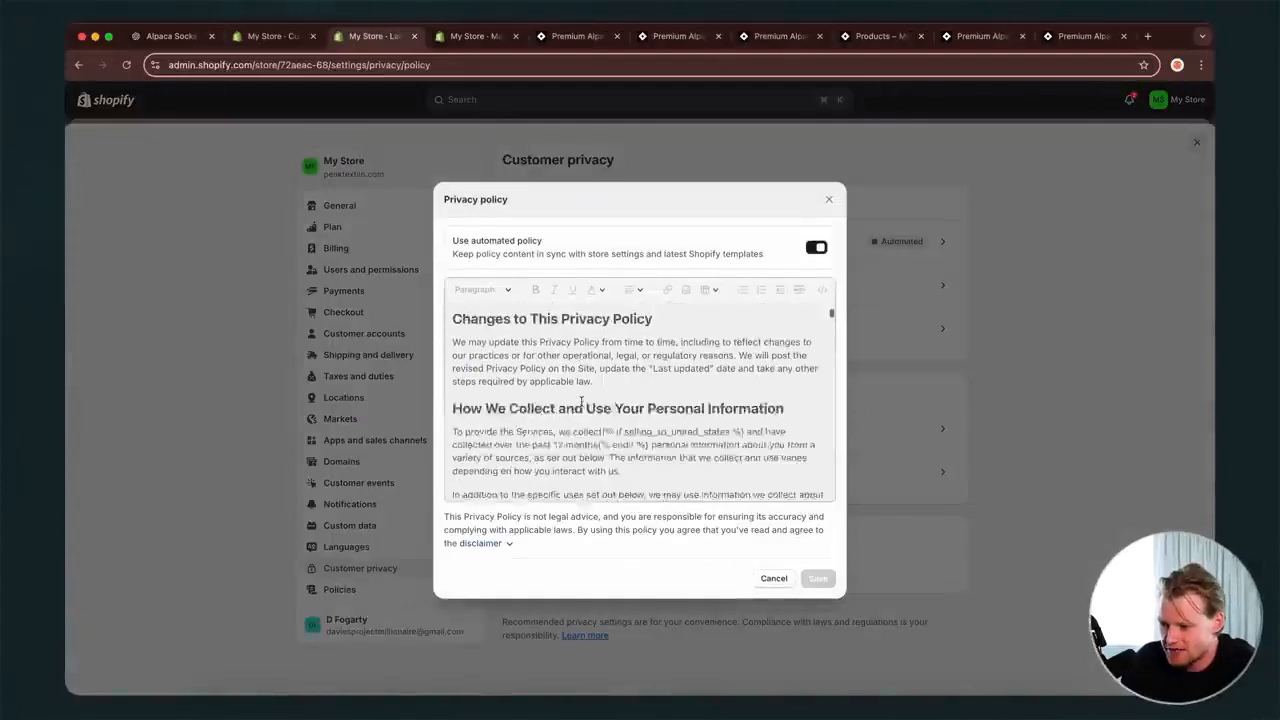
pyautogui.scroll(-10, 581, 402)
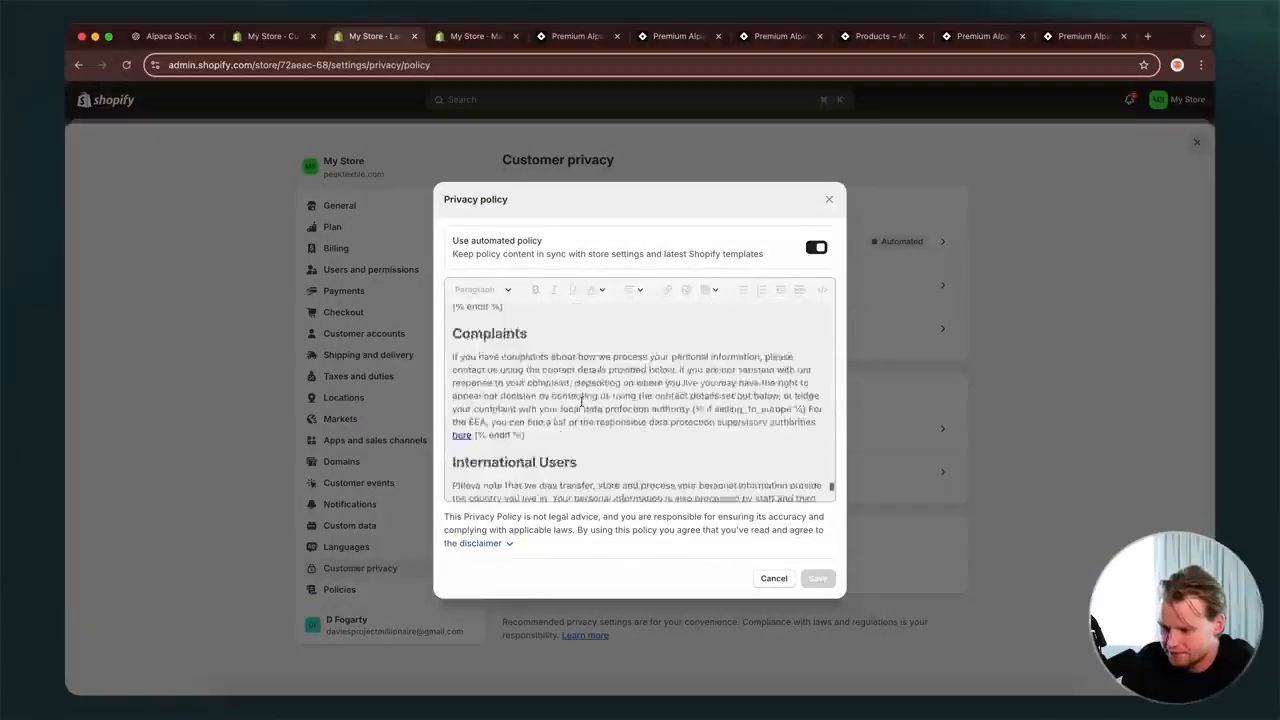
pyautogui.click(1067, 293)
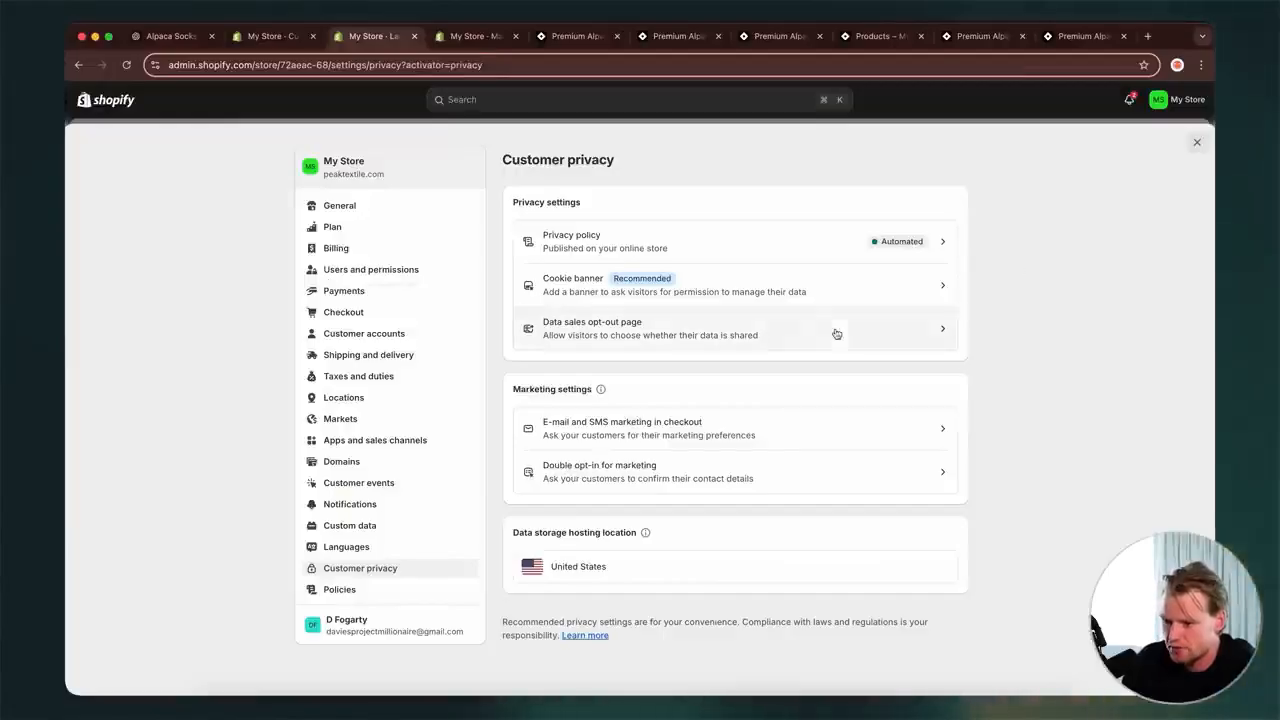
# - Reopen the automated privacy policy and check the email and address given in its Contact section
pyautogui.click(850, 254)
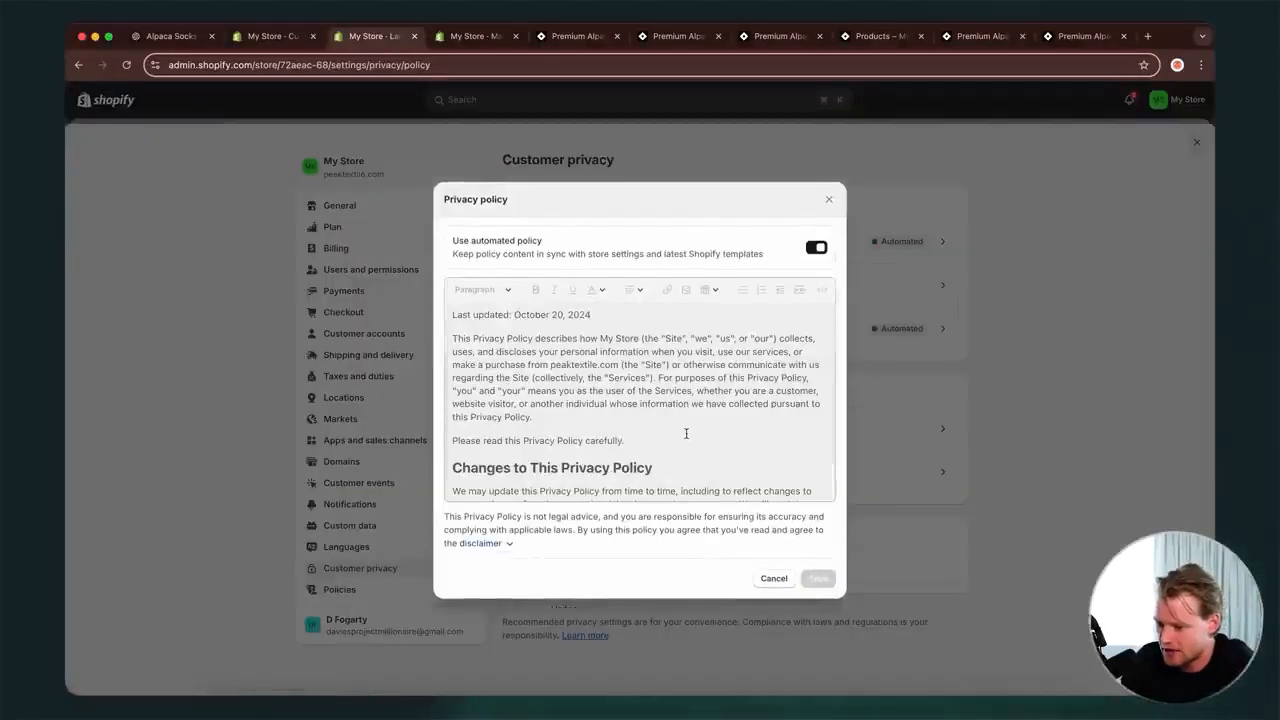
pyautogui.scroll(-15, 686, 433)
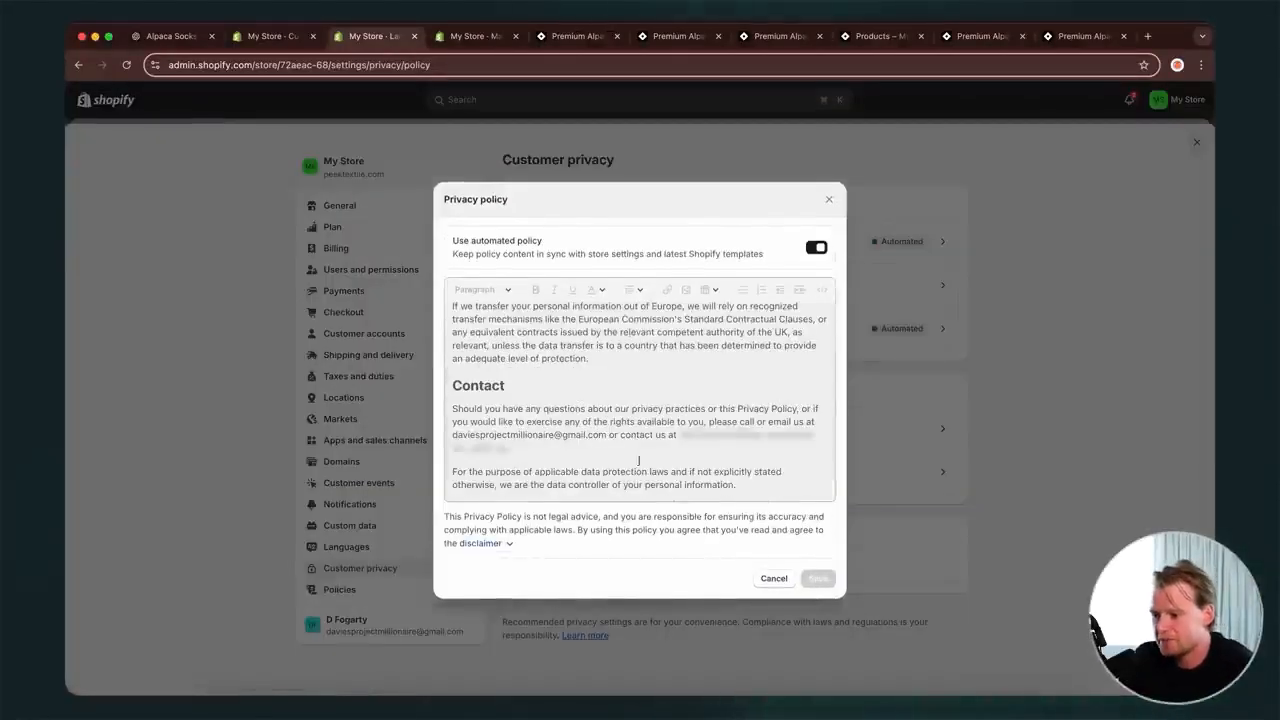
pyautogui.moveTo(604, 434); pyautogui.dragTo(440, 431)
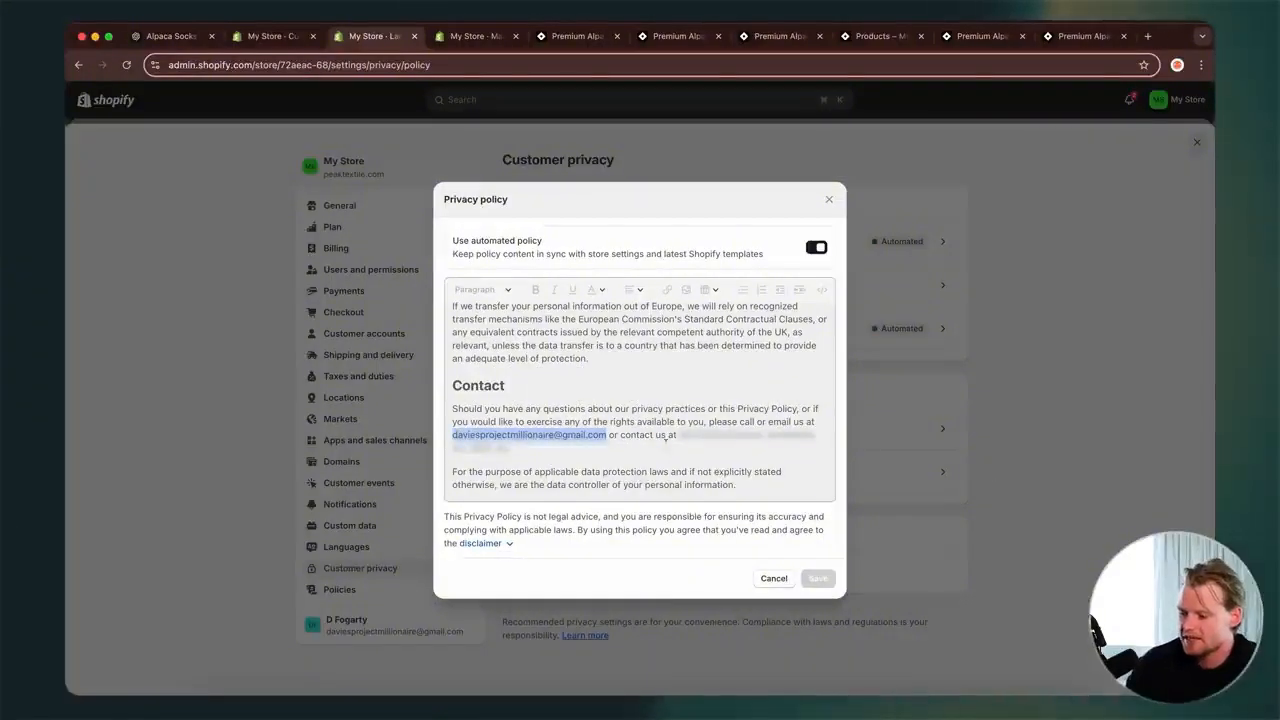
pyautogui.click(623, 408)
pyautogui.moveTo(679, 435); pyautogui.dragTo(738, 457)
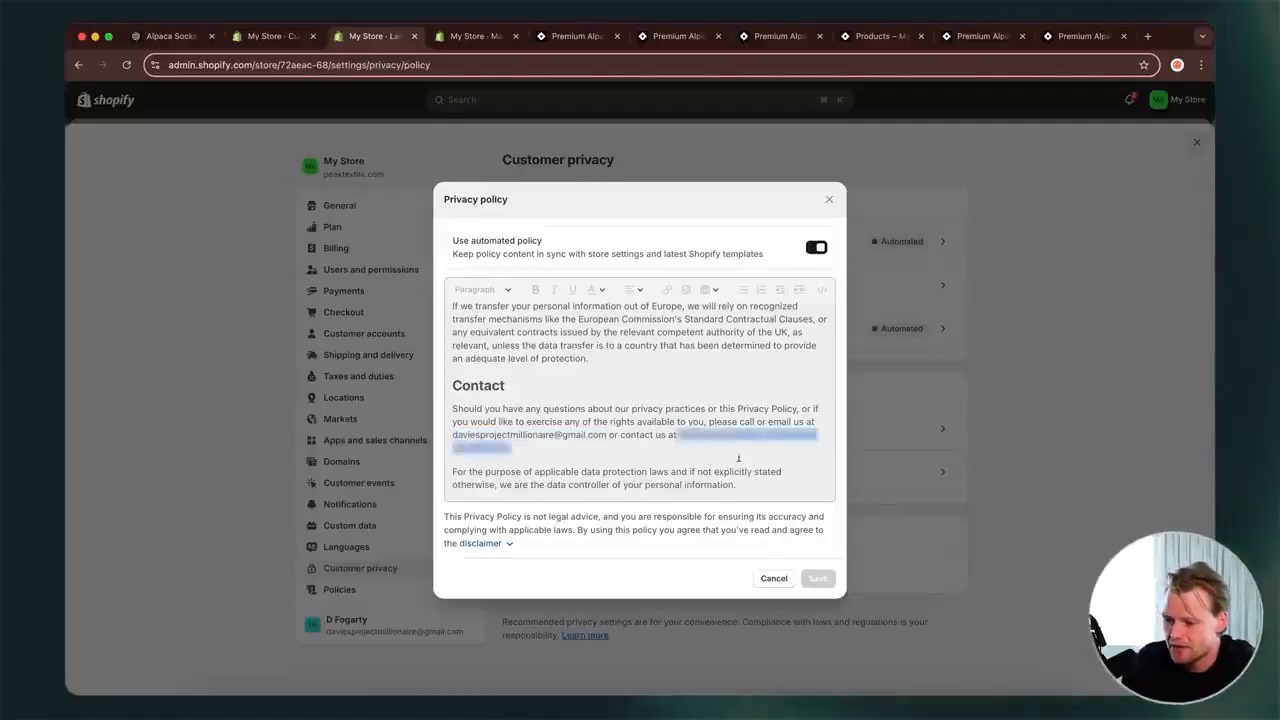
pyautogui.scroll(1, 739, 457)
pyautogui.scroll(2, 740, 456)
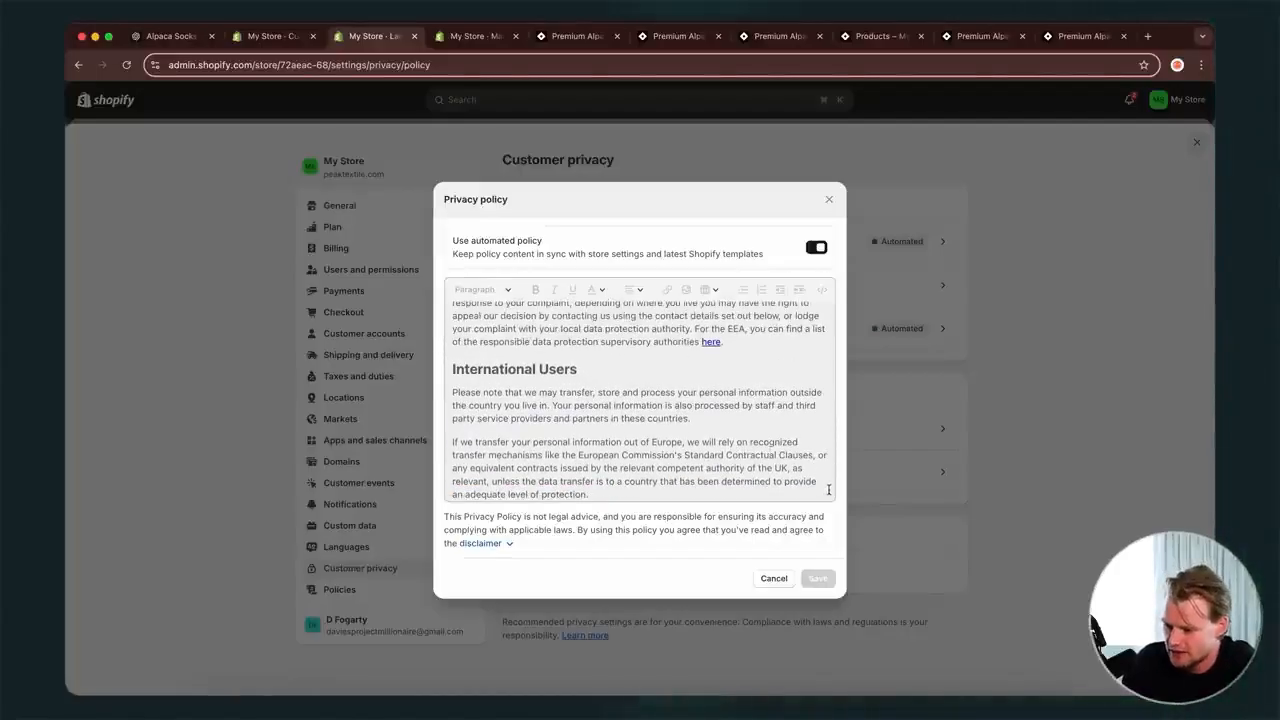
pyautogui.moveTo(830, 490); pyautogui.dragTo(847, 352)
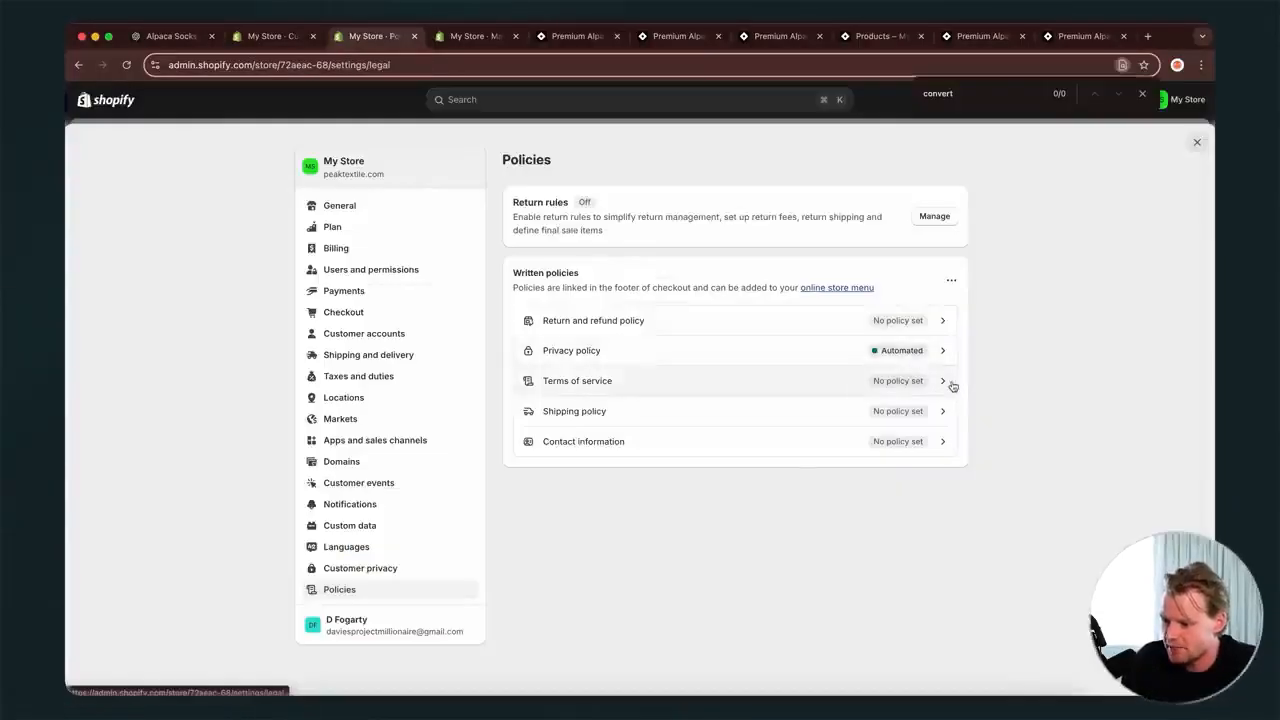
# - Insert the template into the Terms of service policy and go to its Section 20 contact information
pyautogui.click(943, 387)
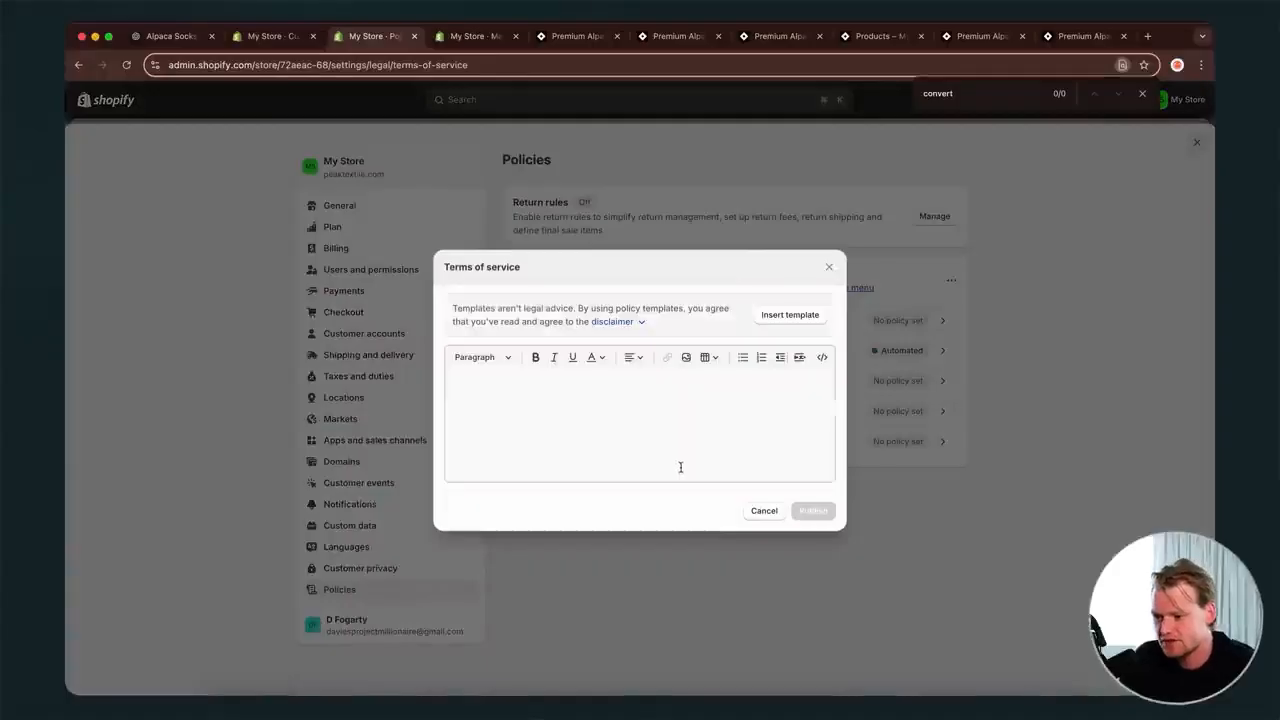
pyautogui.click(790, 315)
pyautogui.scroll(1, 722, 449)
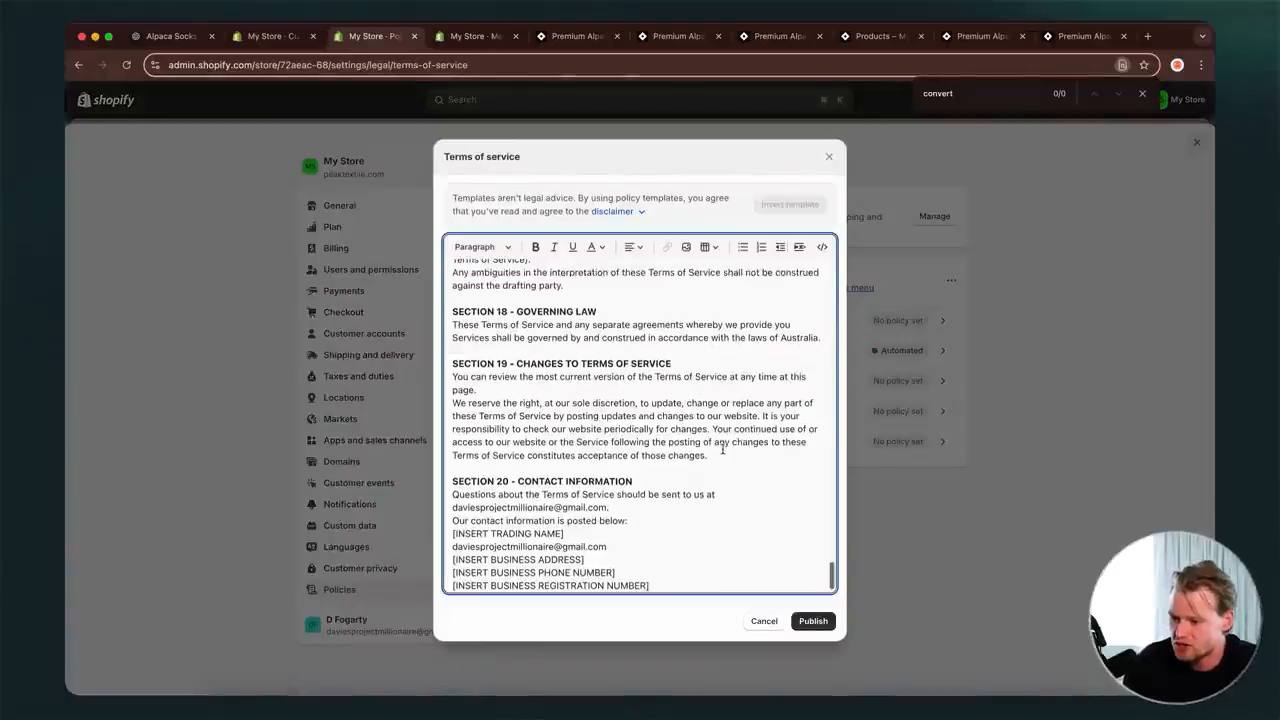
pyautogui.scroll(-1, 722, 449)
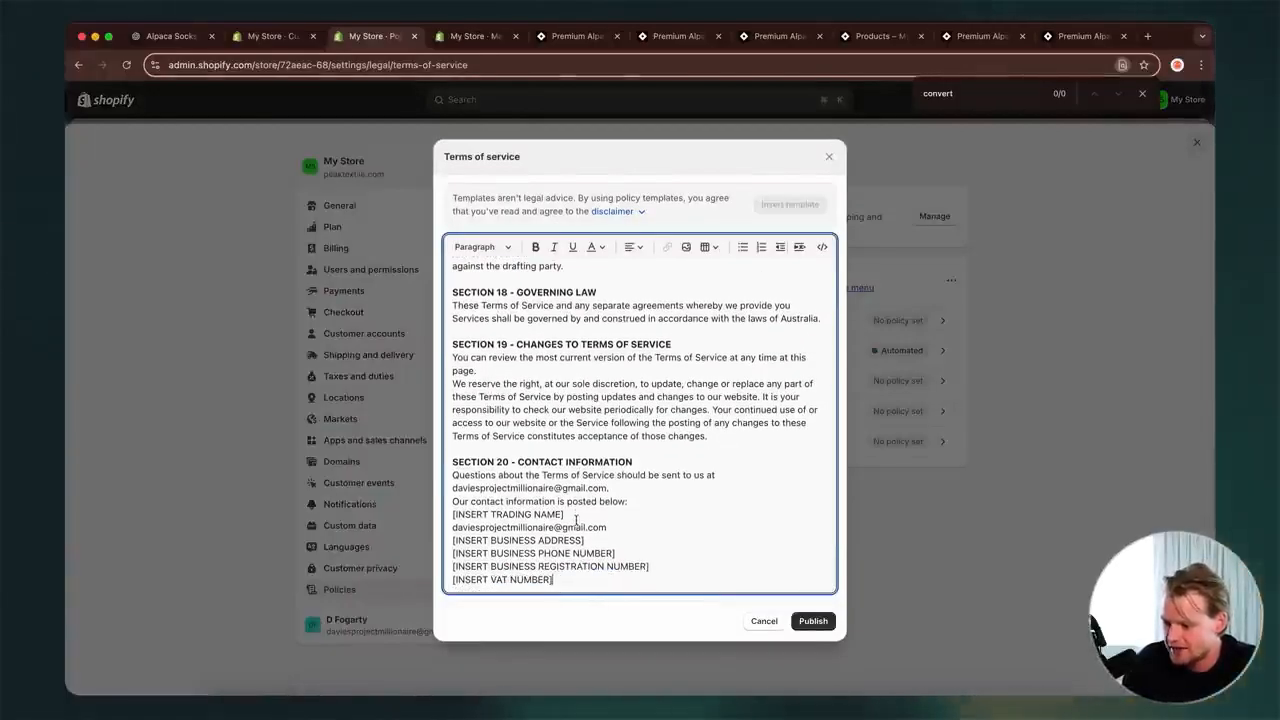
# - Replace the [INSERT TRADING NAME] placeholder with Convert Agency Pty Ltd and publish the terms of service
pyautogui.moveTo(565, 514); pyautogui.dragTo(396, 517)
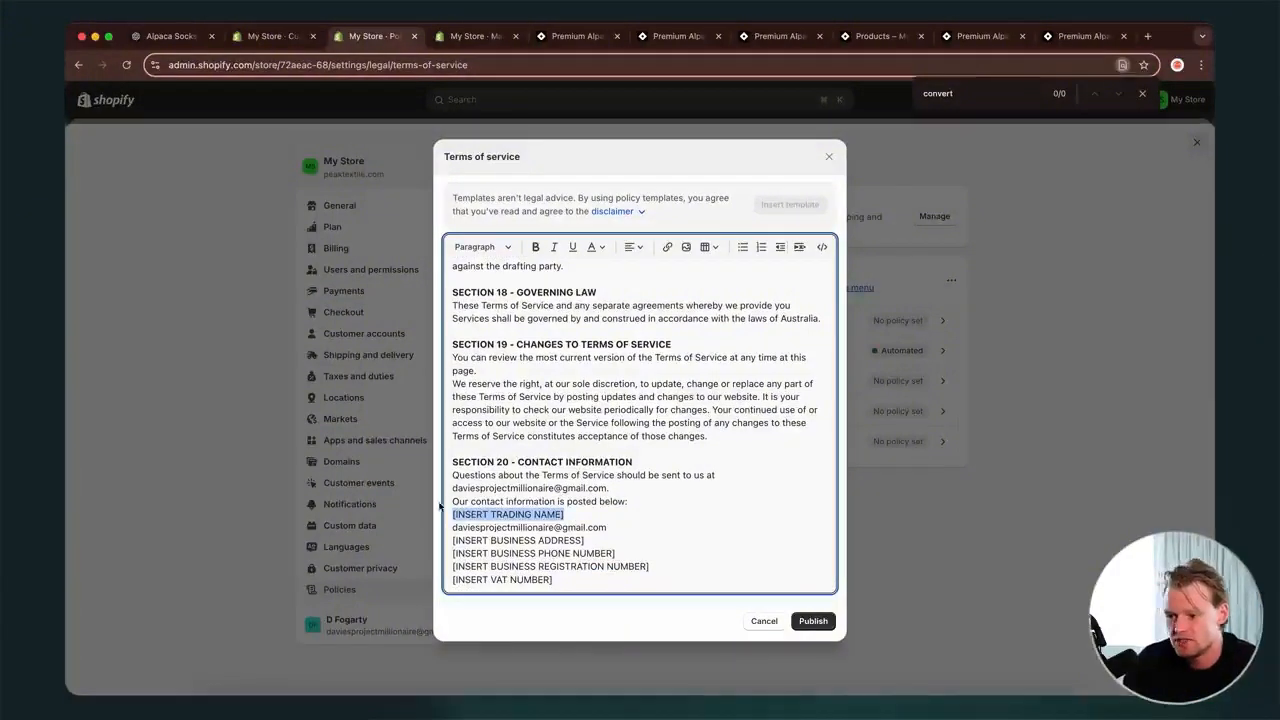
pyautogui.scroll(1, 571, 497)
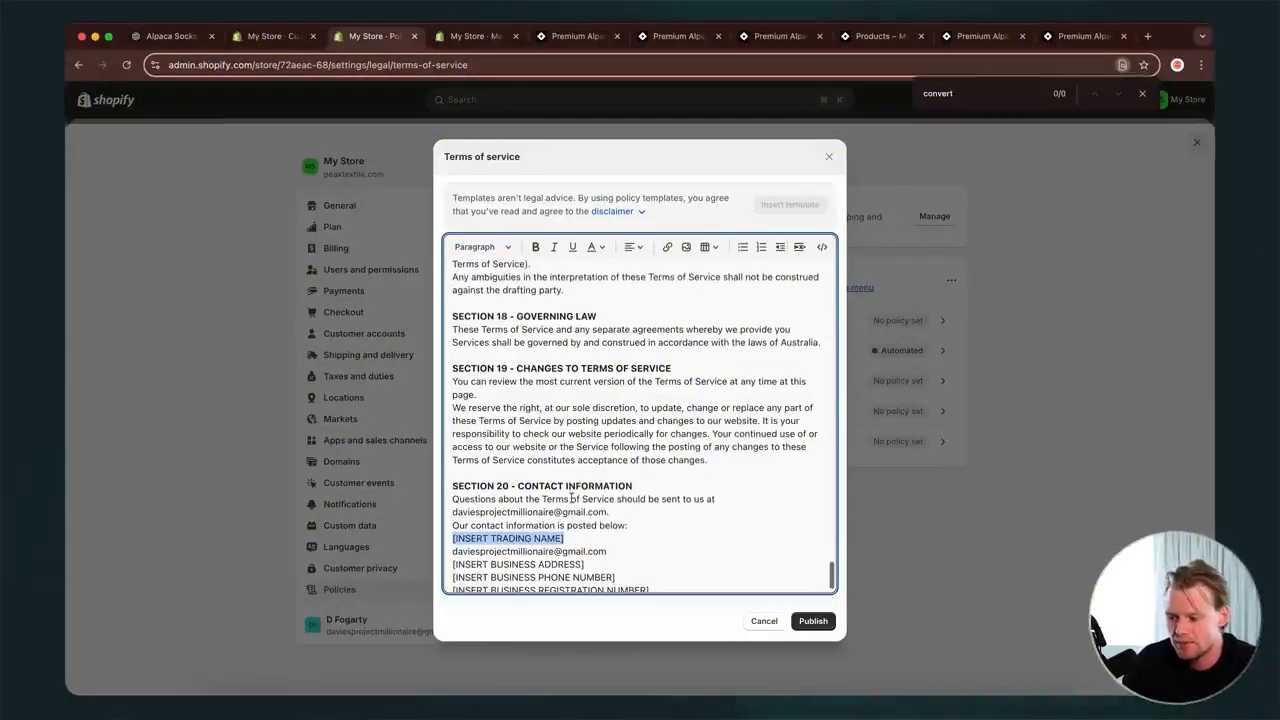
pyautogui.scroll(-1, 571, 497)
pyautogui.write('Ag')
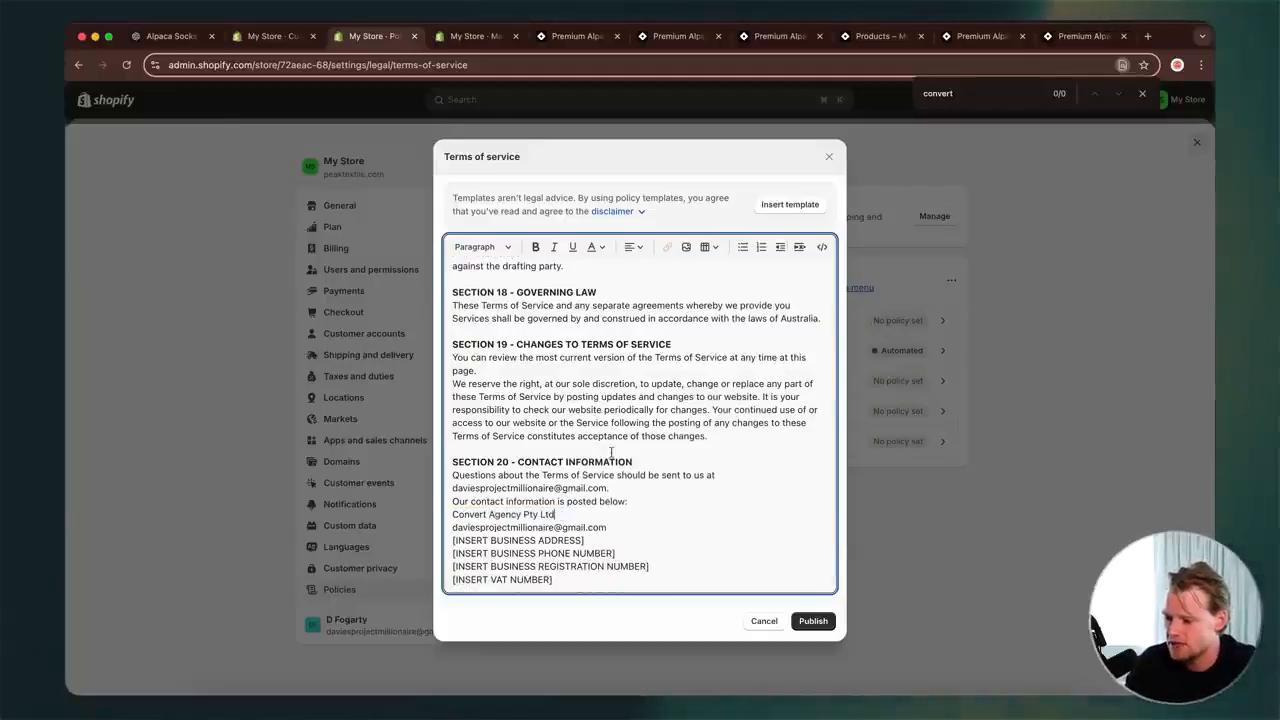
pyautogui.write('ency Pty Ltd')
pyautogui.scroll(20, 611, 453)
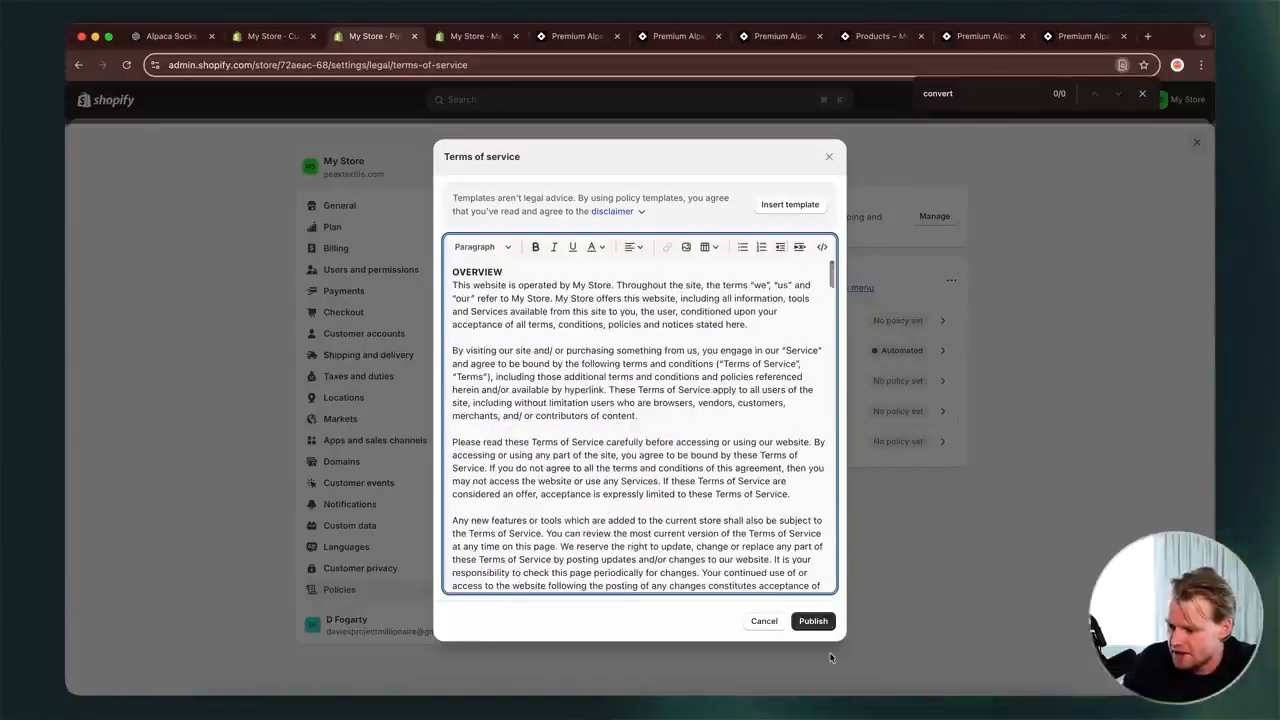
pyautogui.click(813, 621)
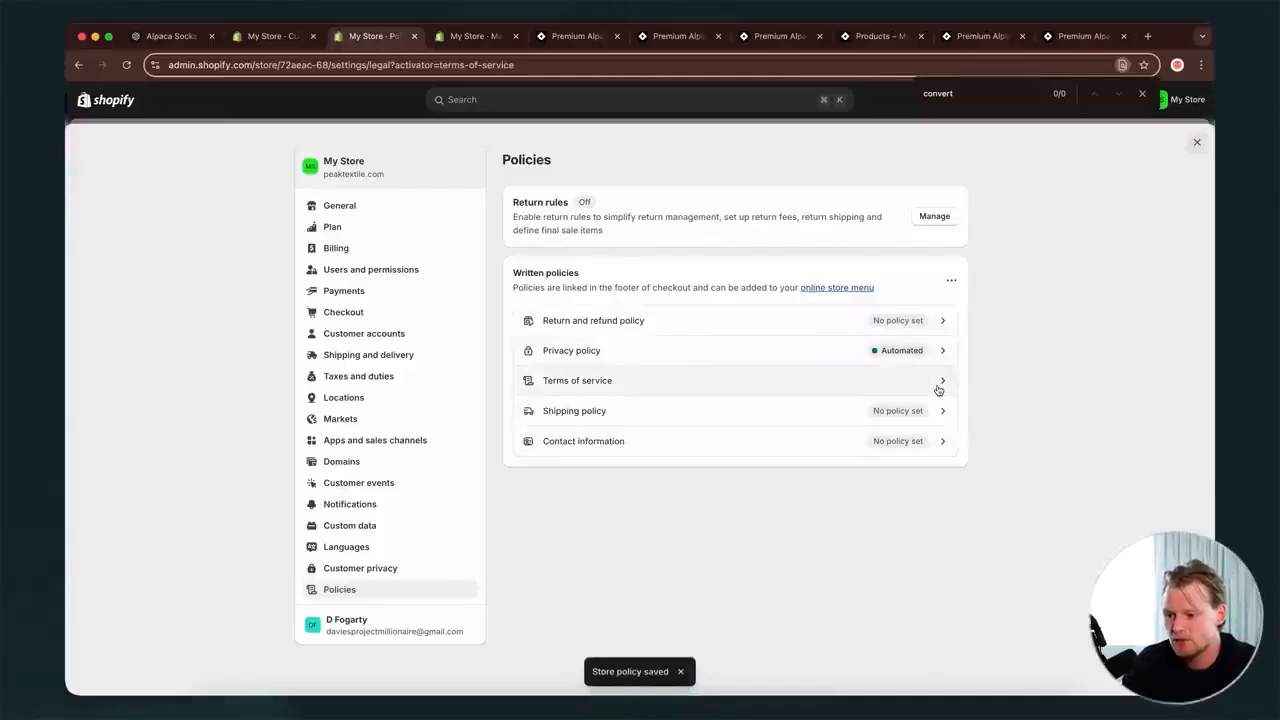
pyautogui.click(1142, 94)
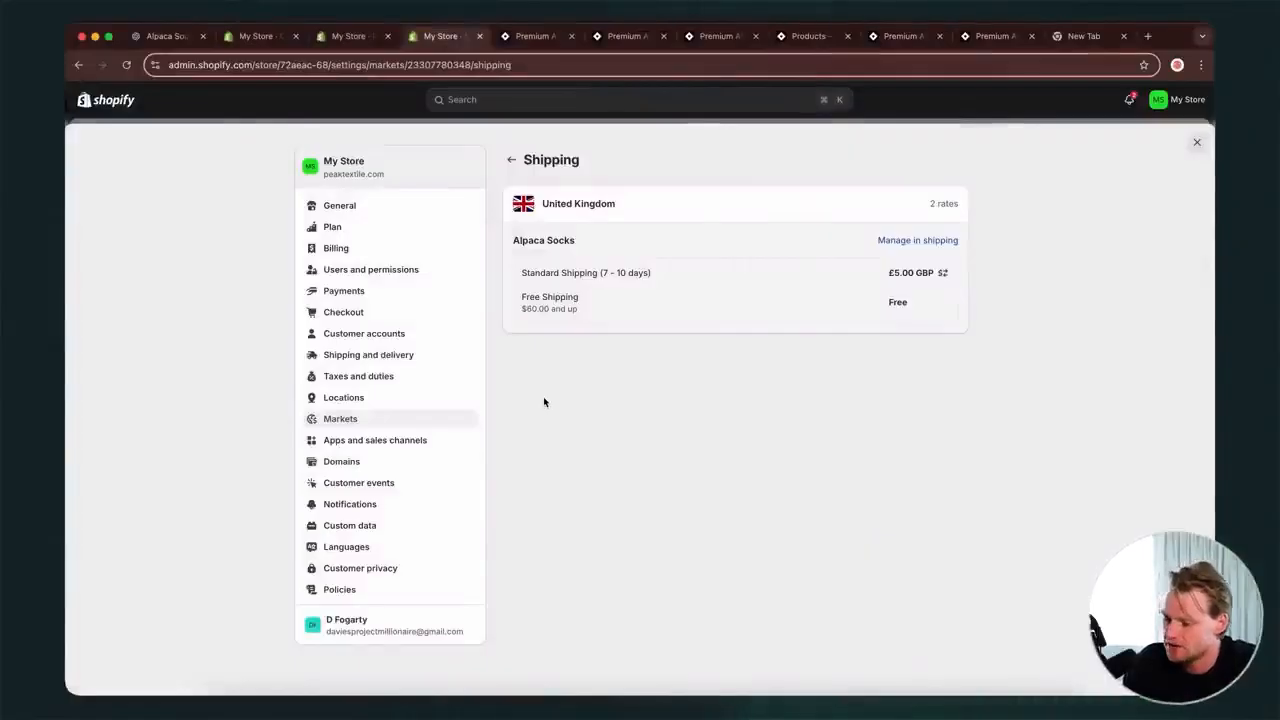
# - Switch to the theme editor, open the privacy policy from the home page footer and read through the page
pyautogui.click(325, 38)
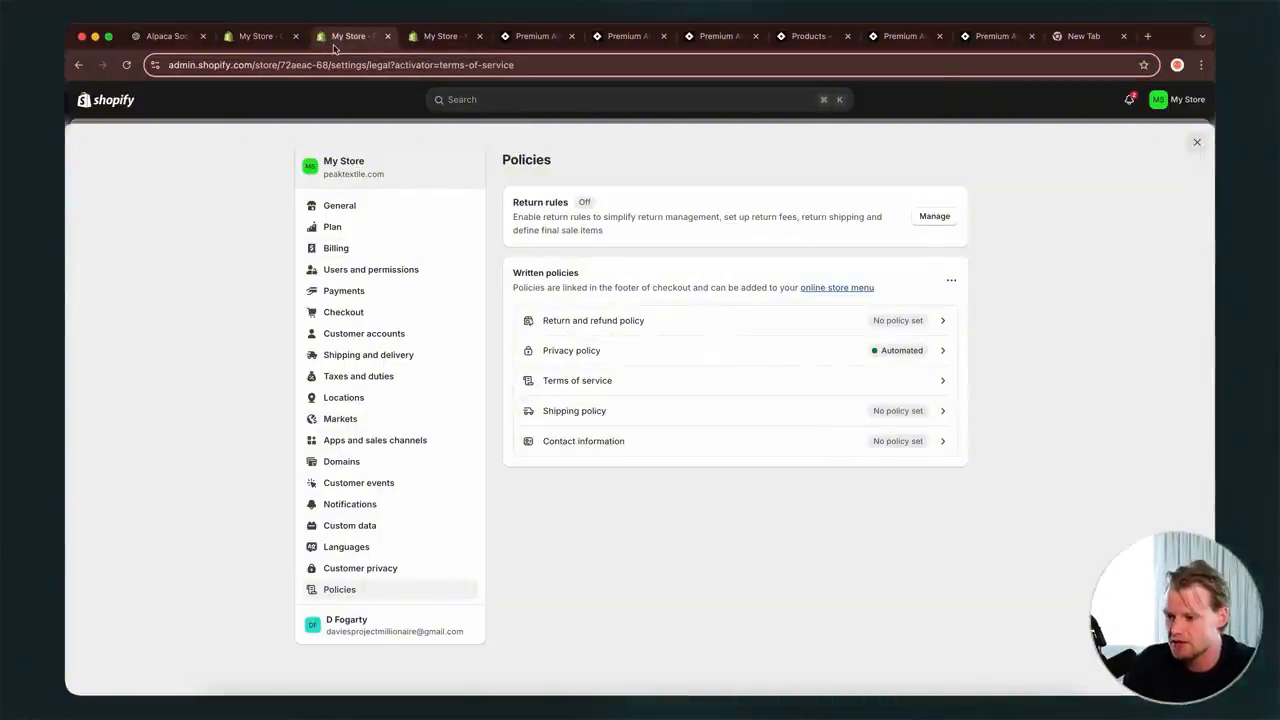
pyautogui.click(264, 37)
pyautogui.scroll(-10, 600, 333)
pyautogui.click(700, 671)
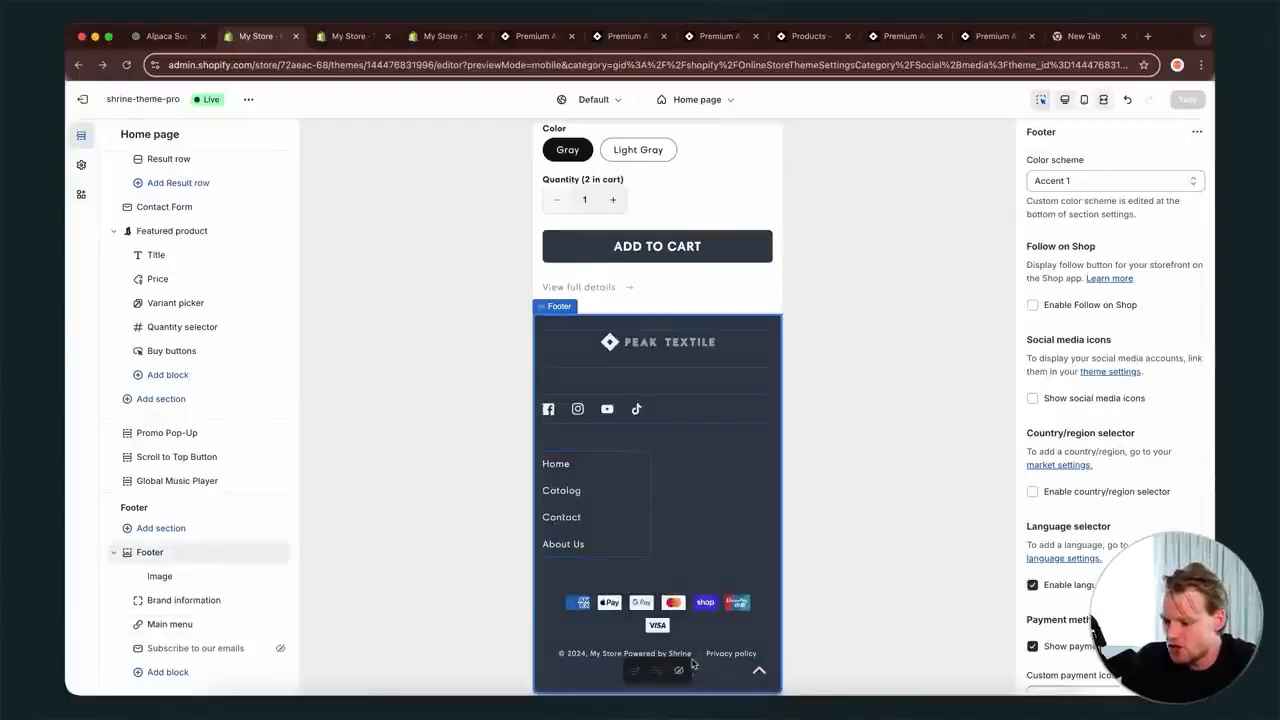
pyautogui.click(731, 653)
pyautogui.scroll(-15, 708, 662)
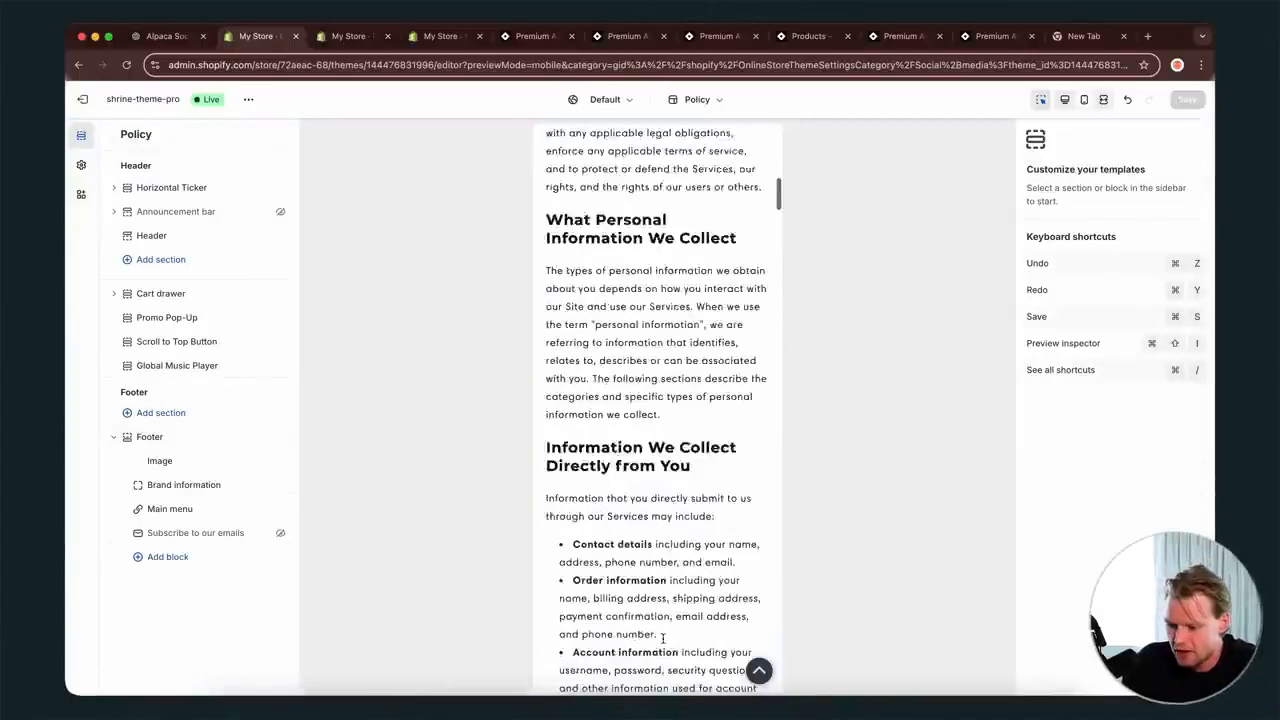
pyautogui.scroll(15, 690, 400)
# - Return the theme preview to the home page and check the footer's Privacy policy and Terms of service links
pyautogui.click(678, 149)
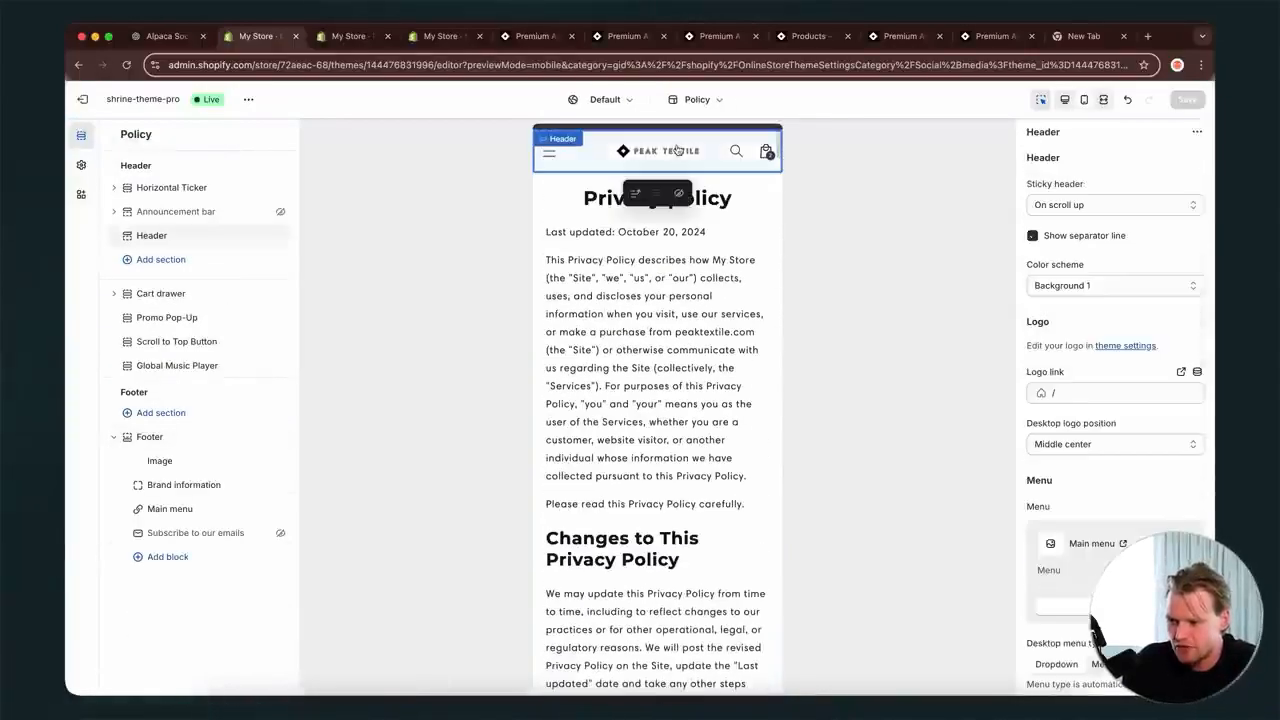
pyautogui.click(670, 158)
pyautogui.scroll(-10, 670, 380)
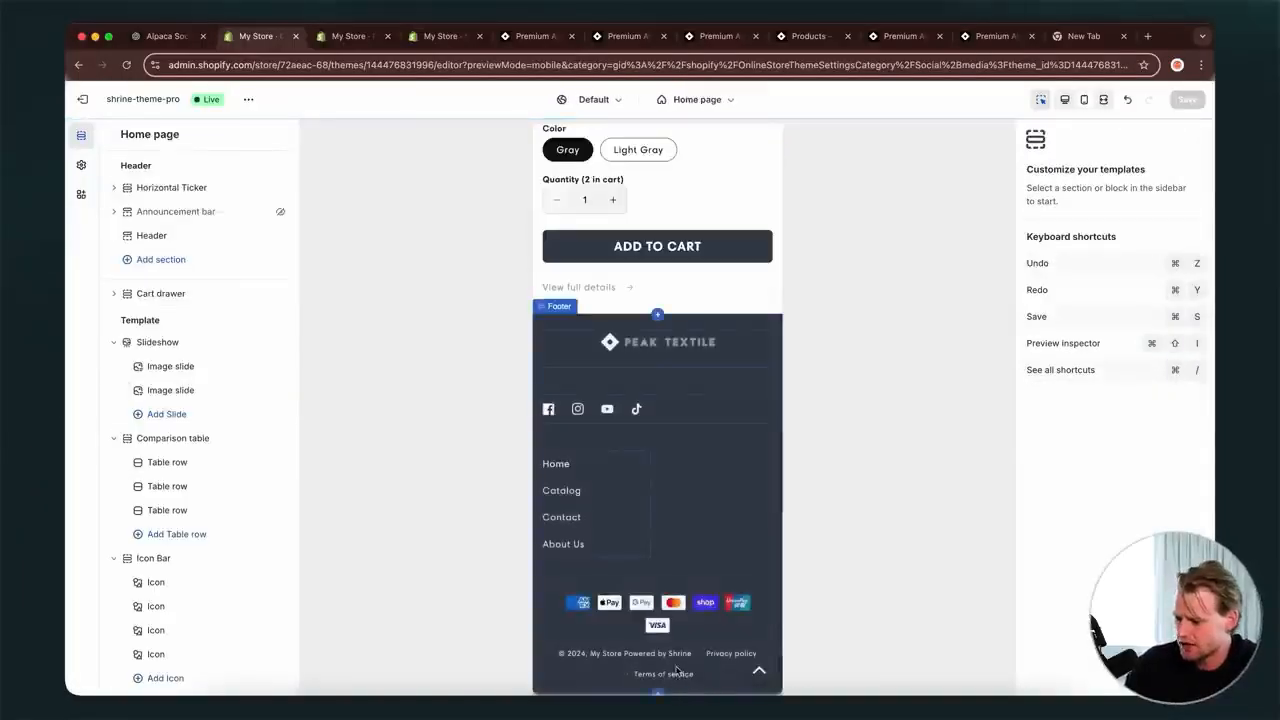
# - Examine the Footer section's settings, including its Custom CSS, and return the preview to the start of the home page
pyautogui.click(676, 668)
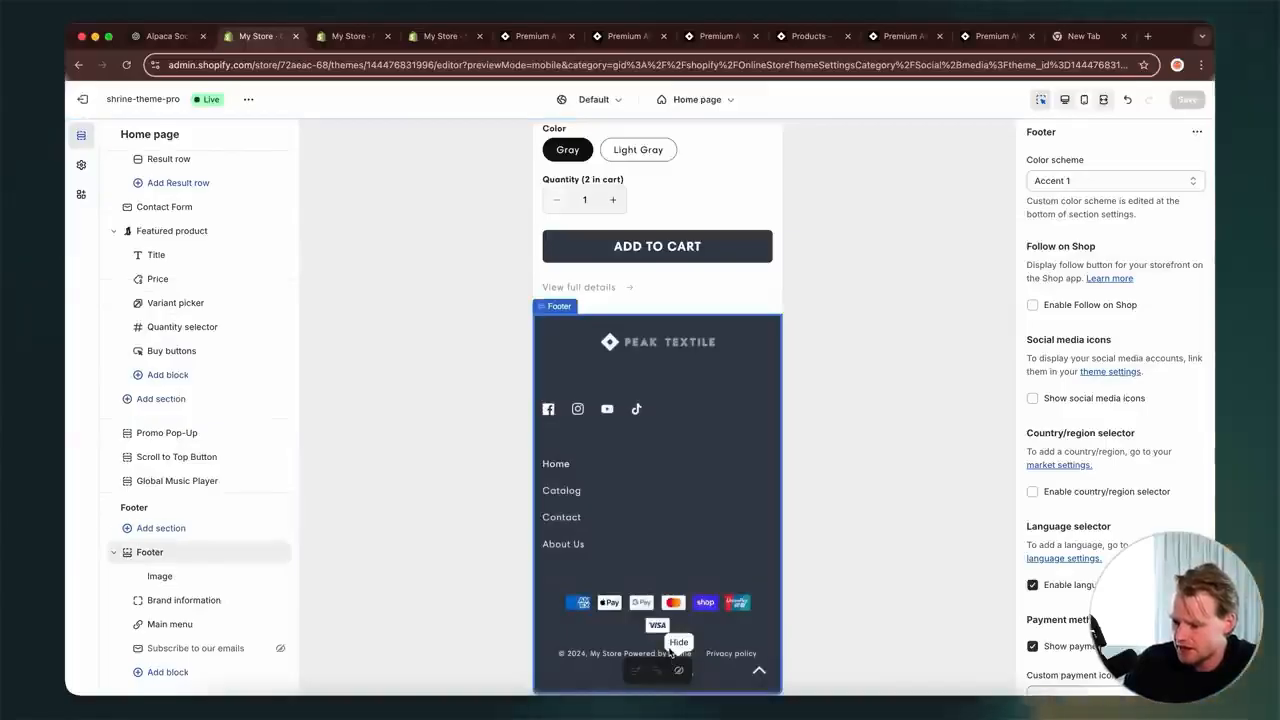
pyautogui.scroll(-15, 1095, 625)
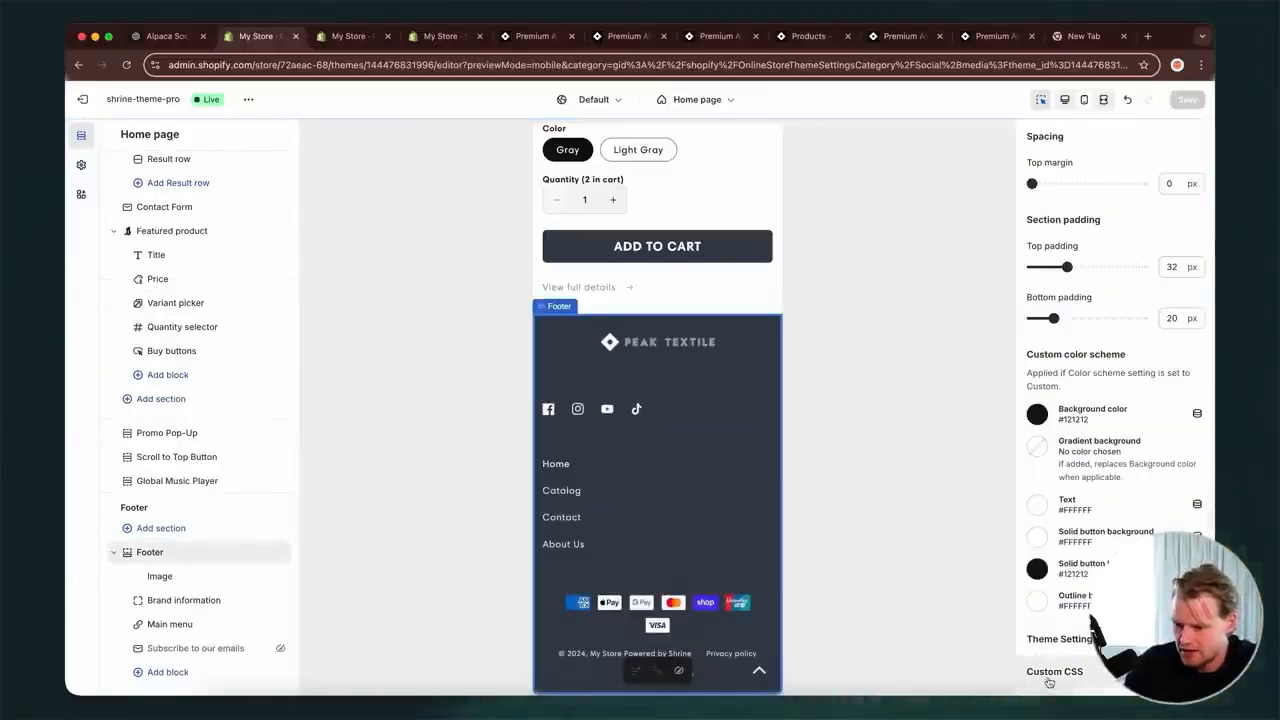
pyautogui.click(1050, 675)
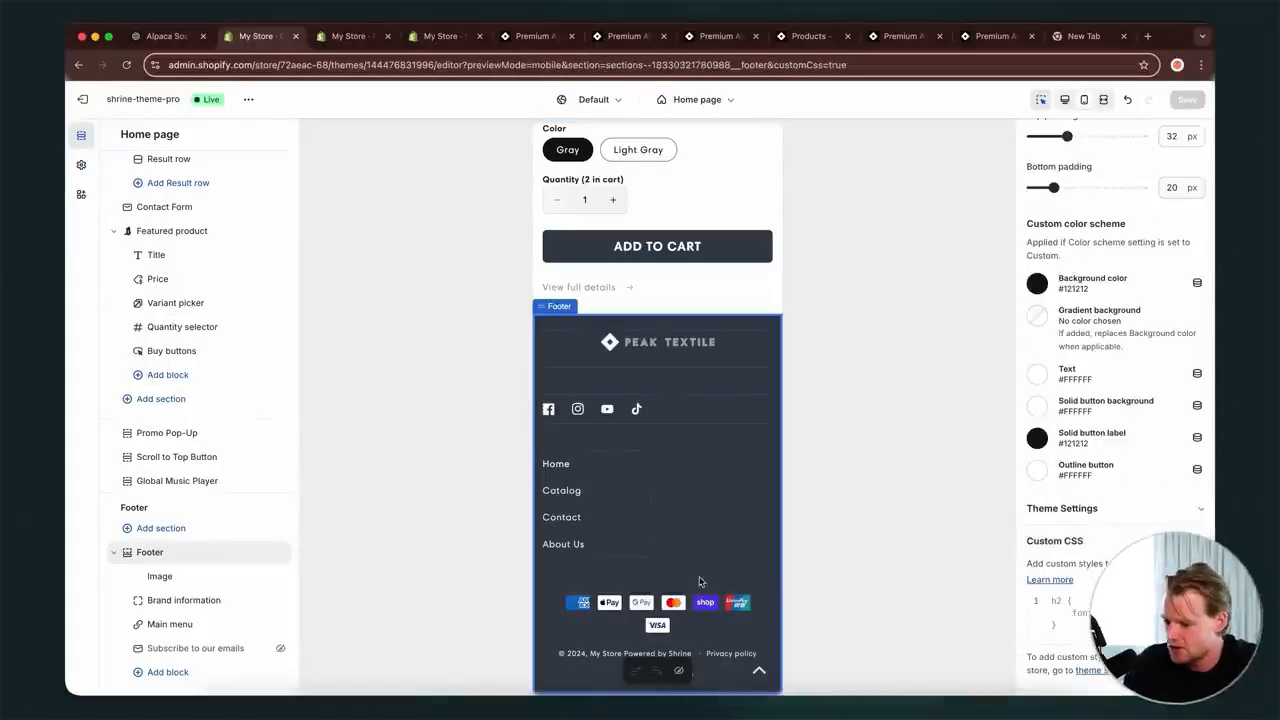
pyautogui.scroll(20, 739, 555)
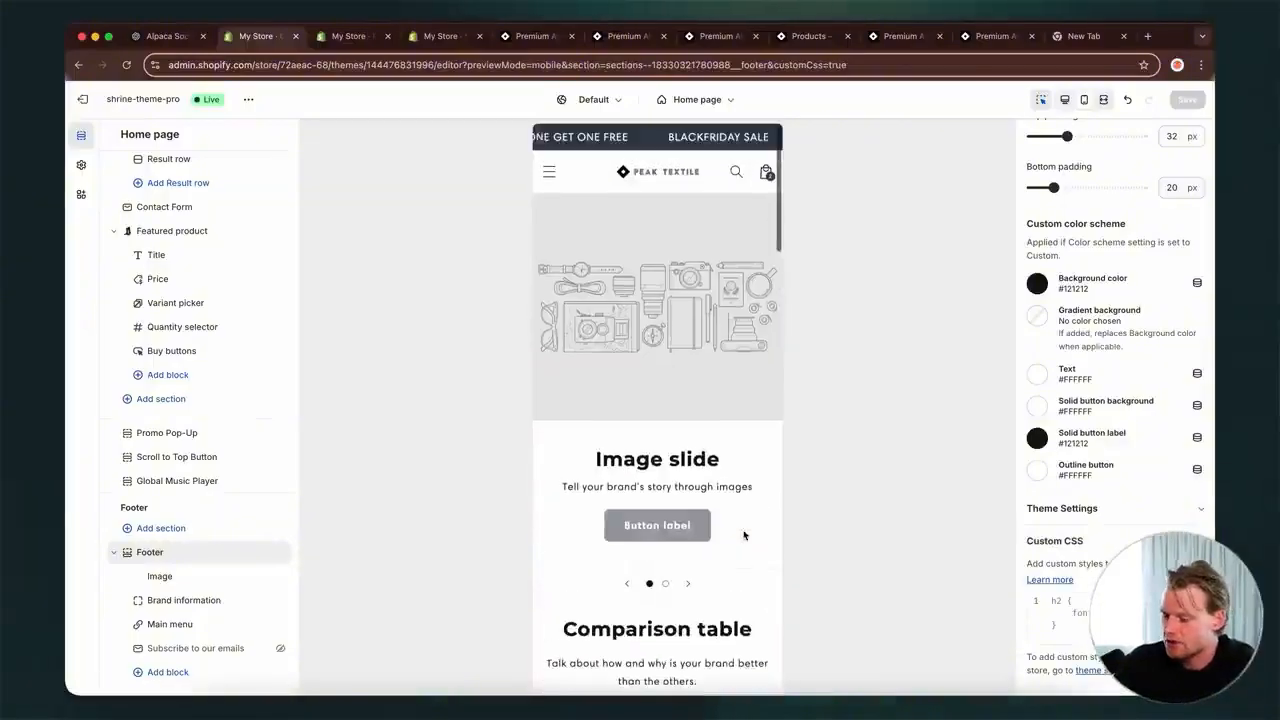
# - Go to the admin home and review the setup guide's Sell online, Store settings and Launch your online store tasks
pyautogui.click(349, 37)
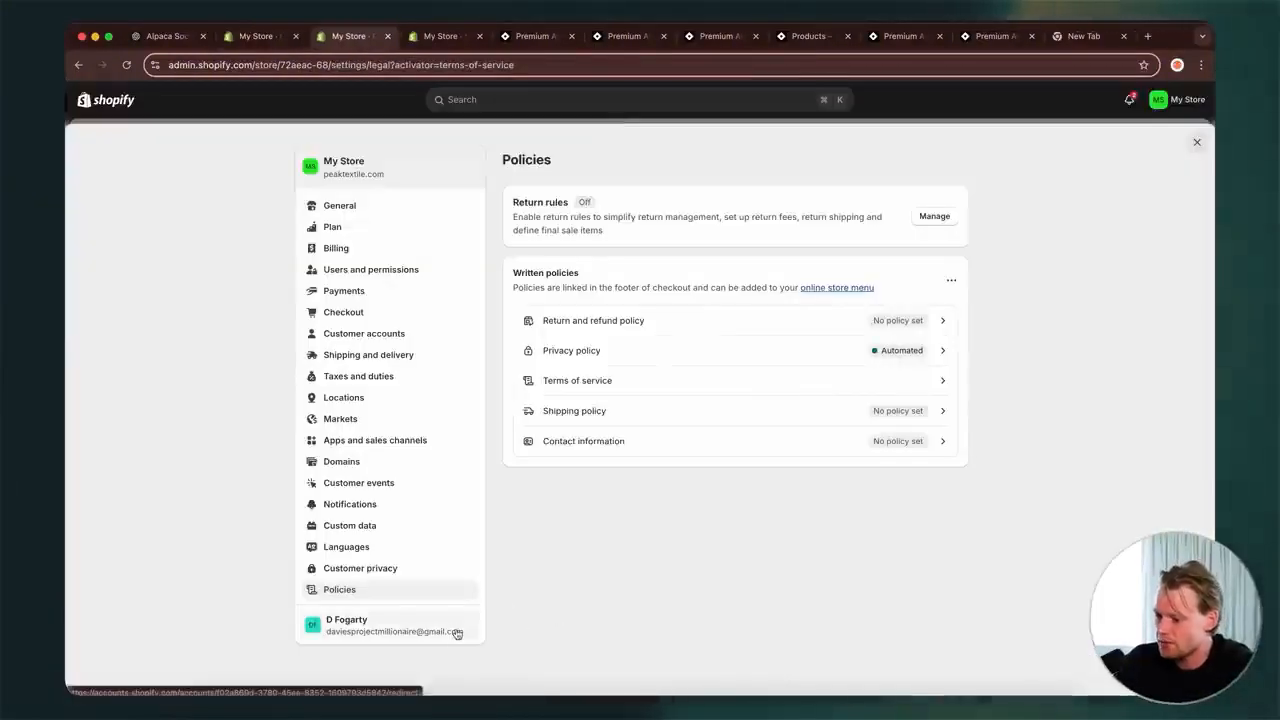
pyautogui.click(423, 628)
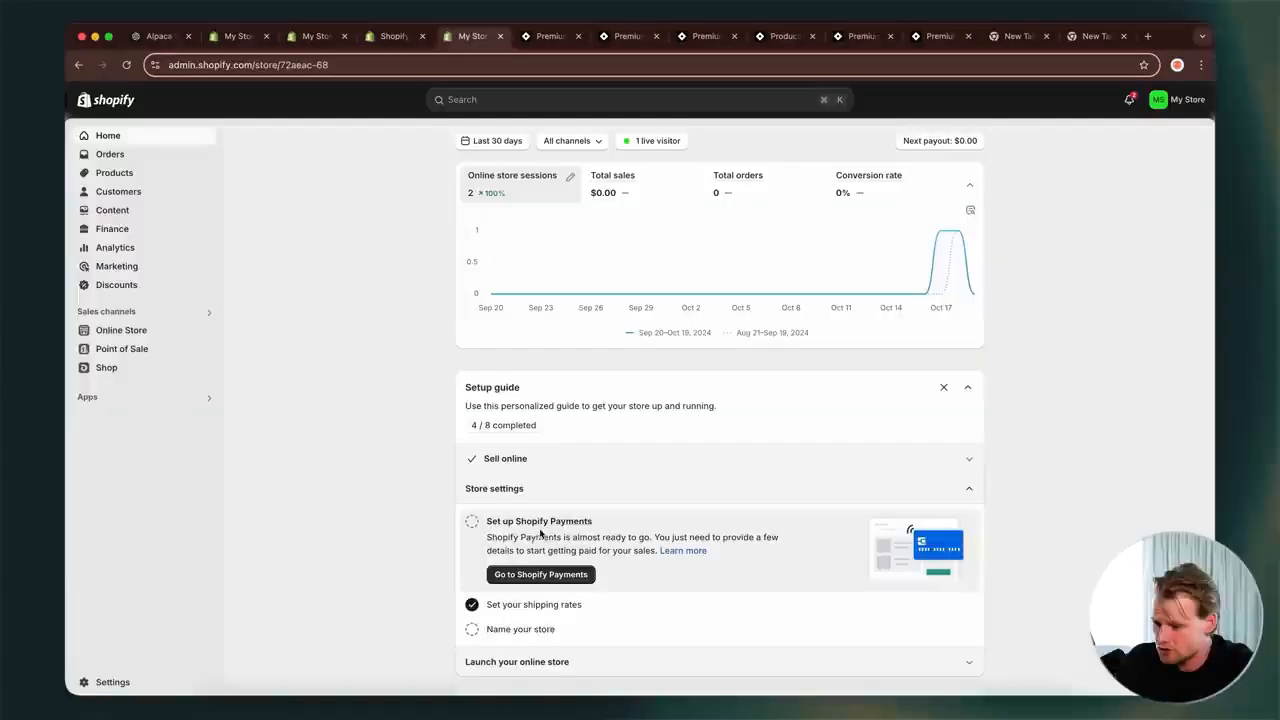
pyautogui.scroll(-3, 531, 485)
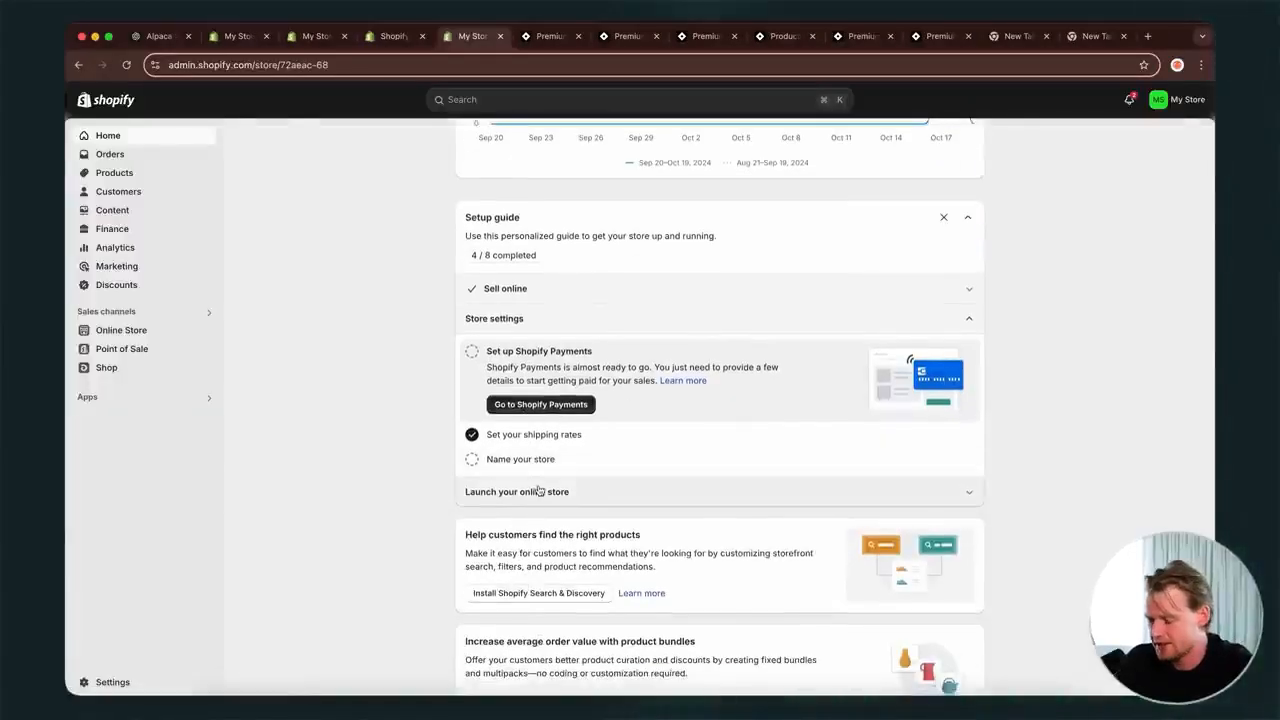
pyautogui.click(537, 491)
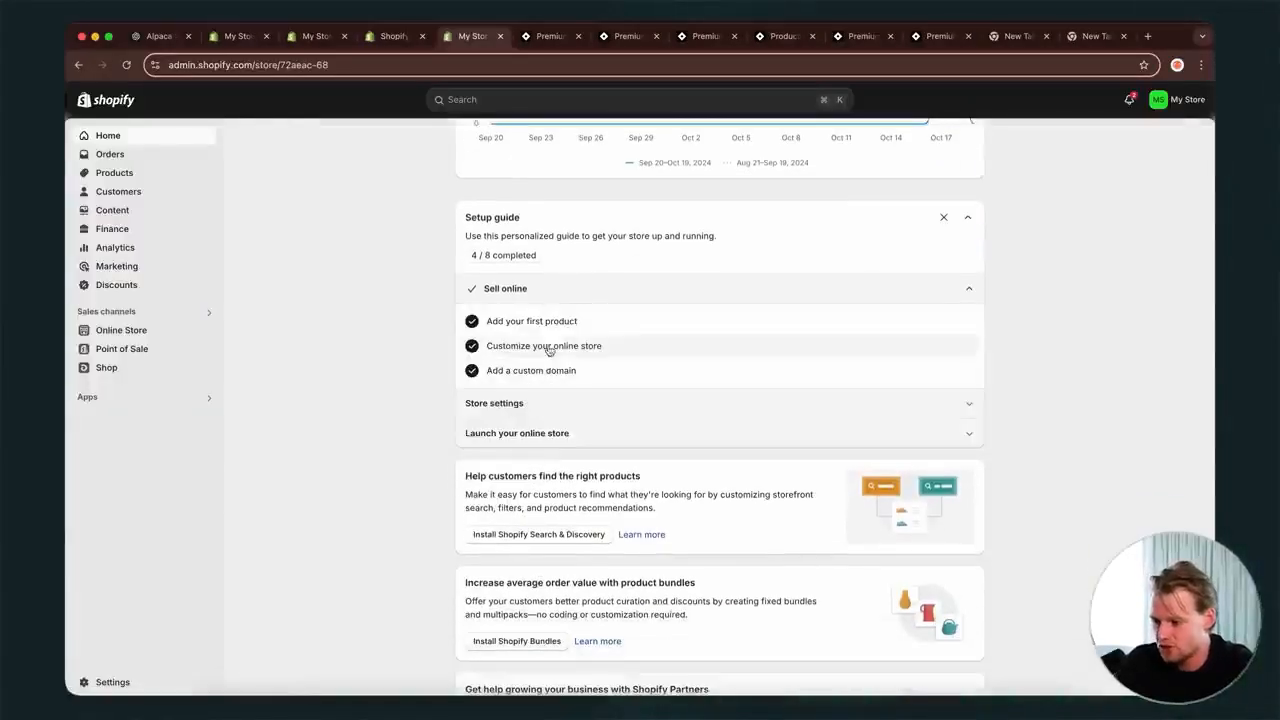
pyautogui.click(530, 411)
pyautogui.scroll(-1, 525, 467)
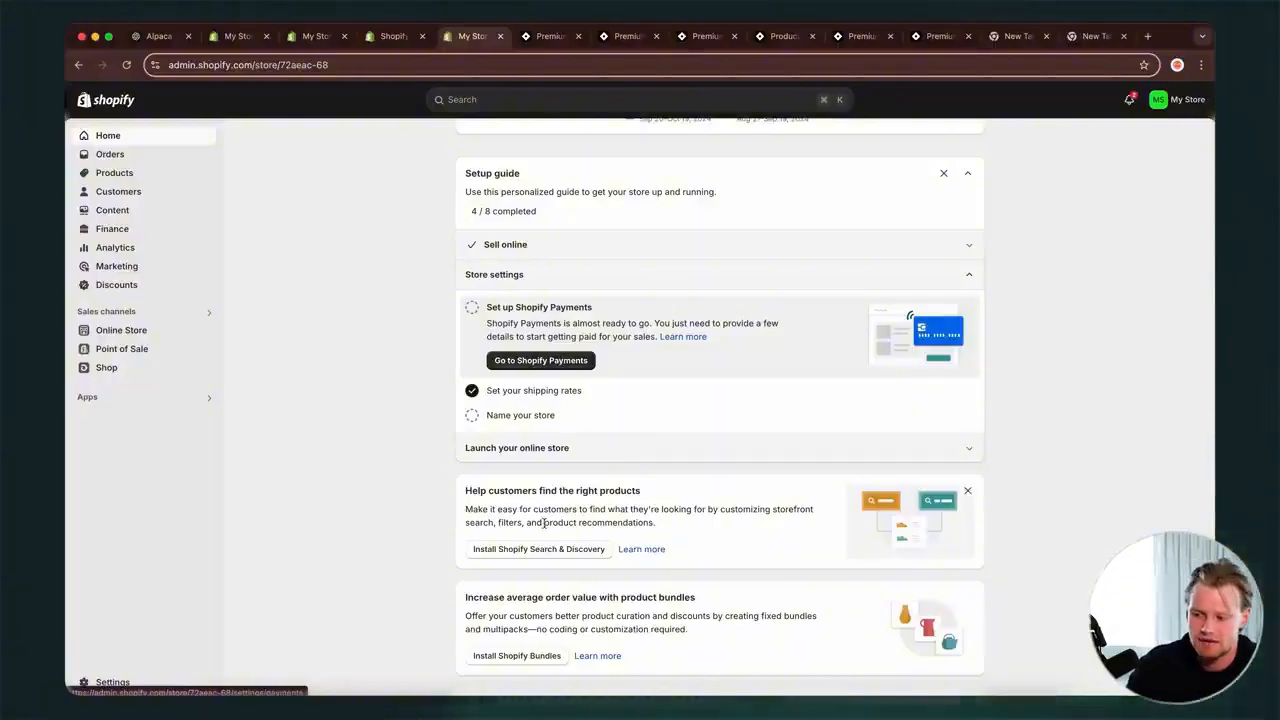
pyautogui.click(569, 451)
pyautogui.scroll(-1, 617, 400)
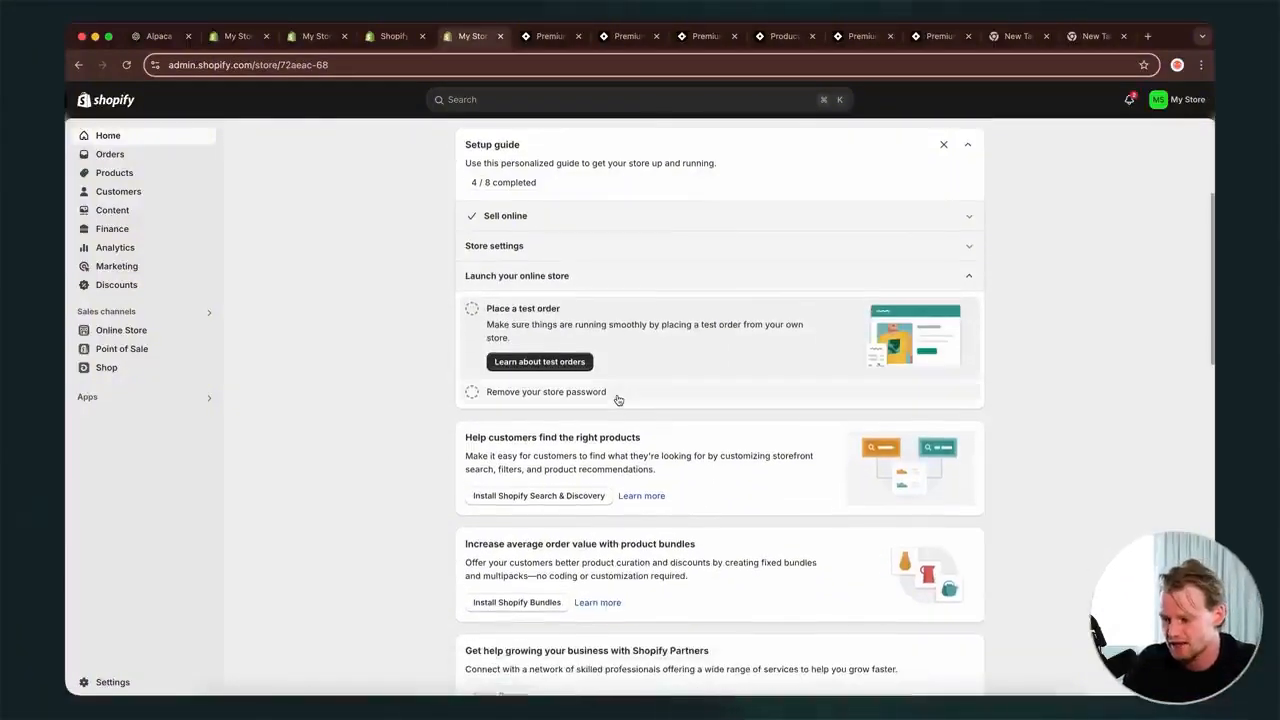
pyautogui.click(676, 252)
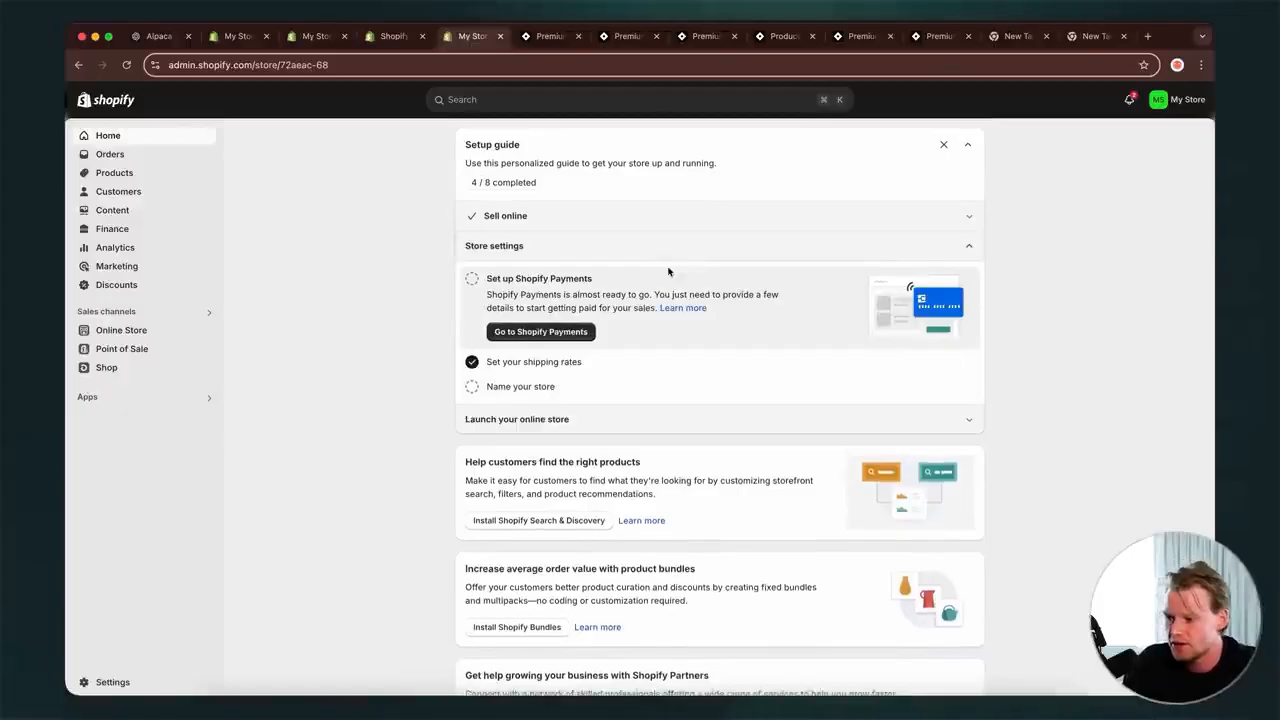
# - Complete the Name your store task with the store name Peak Textile and the store's support e-mail, save it and leave the settings
pyautogui.click(569, 386)
pyautogui.click(517, 380)
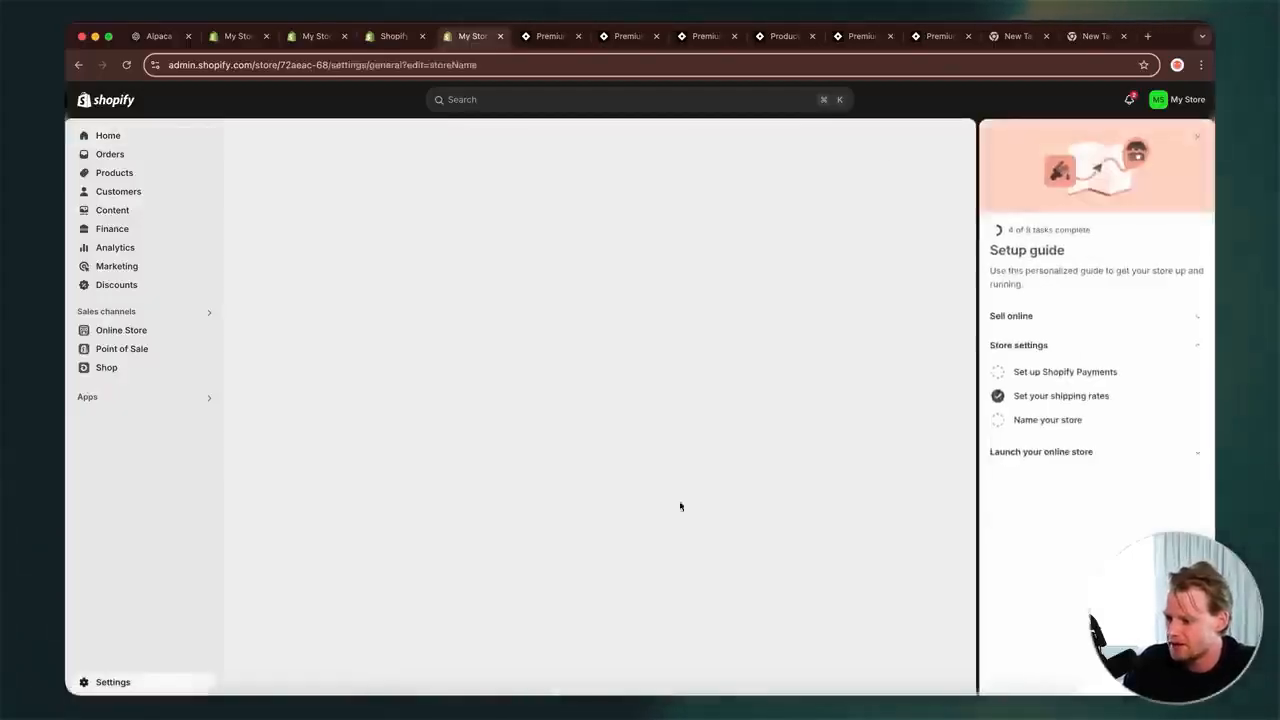
pyautogui.write('Peak')
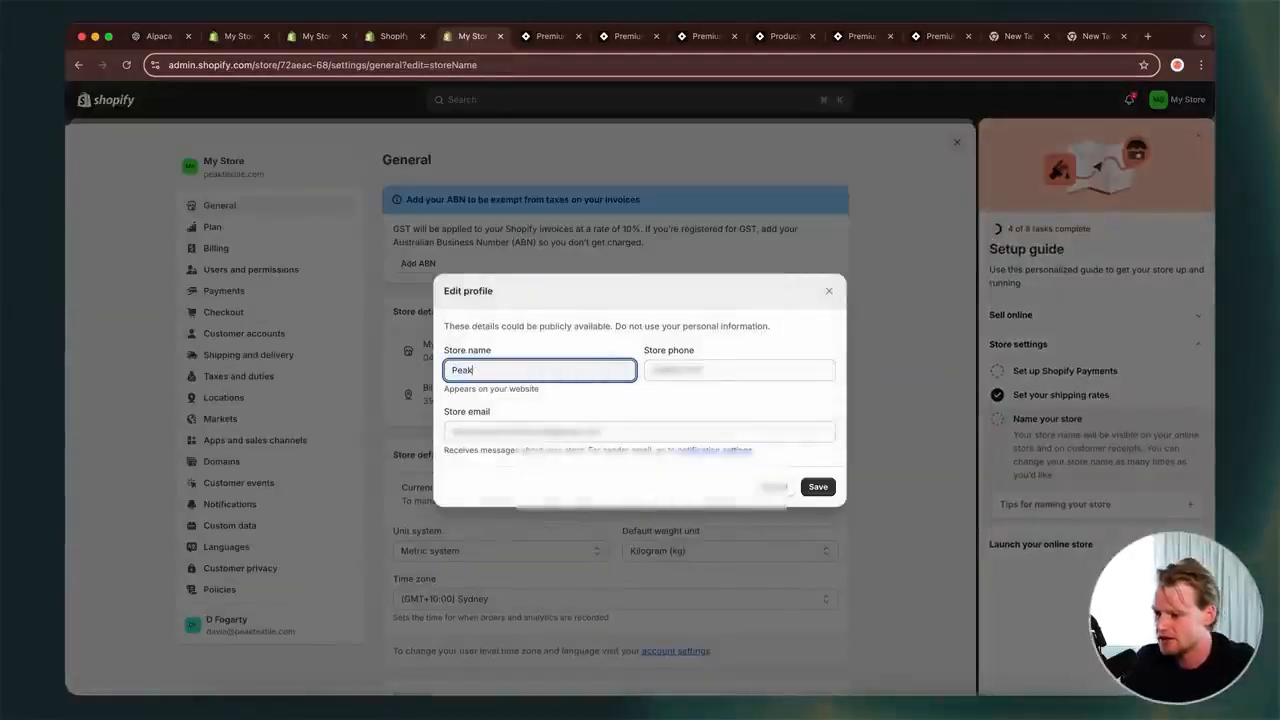
pyautogui.write(' Textile')
pyautogui.press('Tab')
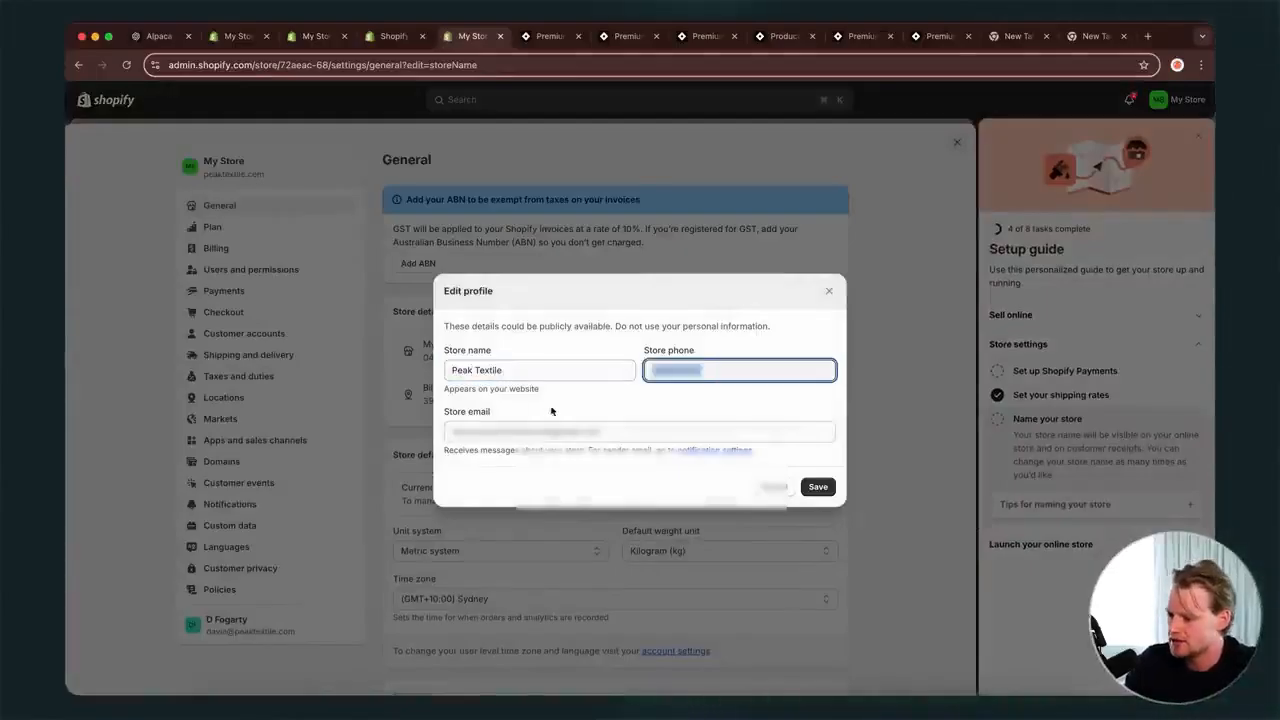
pyautogui.press('Tab')
pyautogui.write('support')
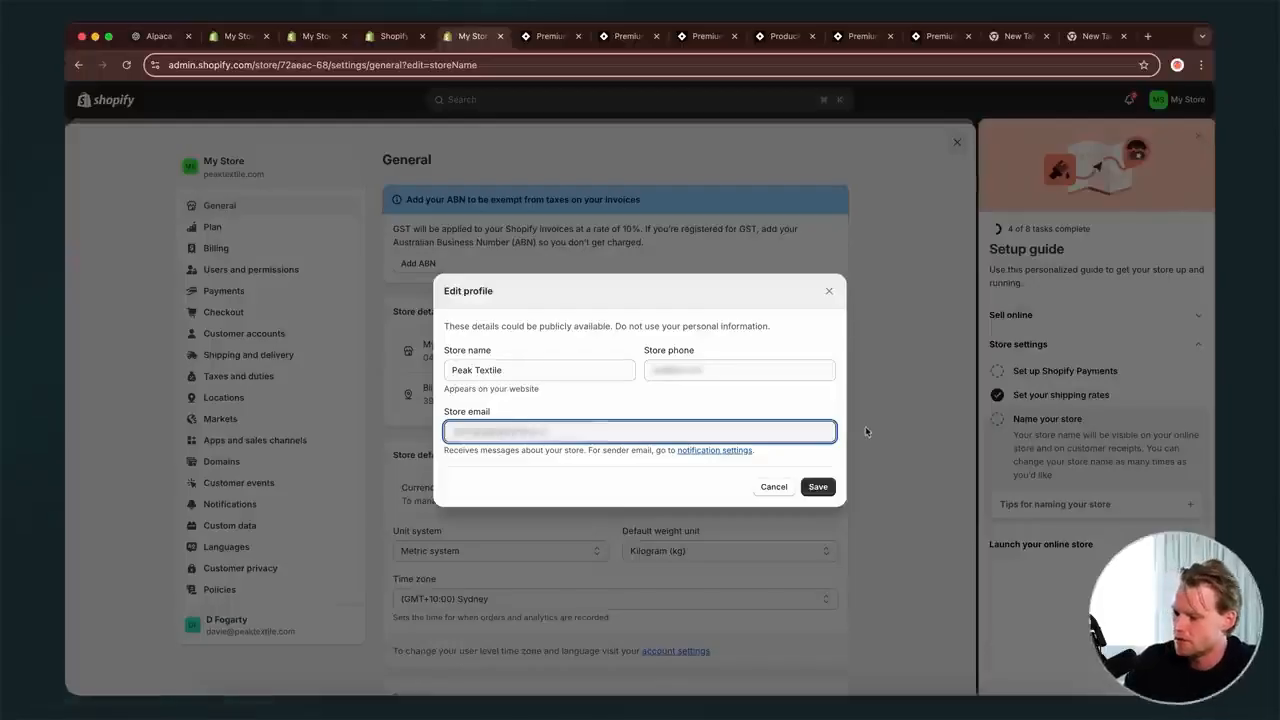
pyautogui.click(832, 487)
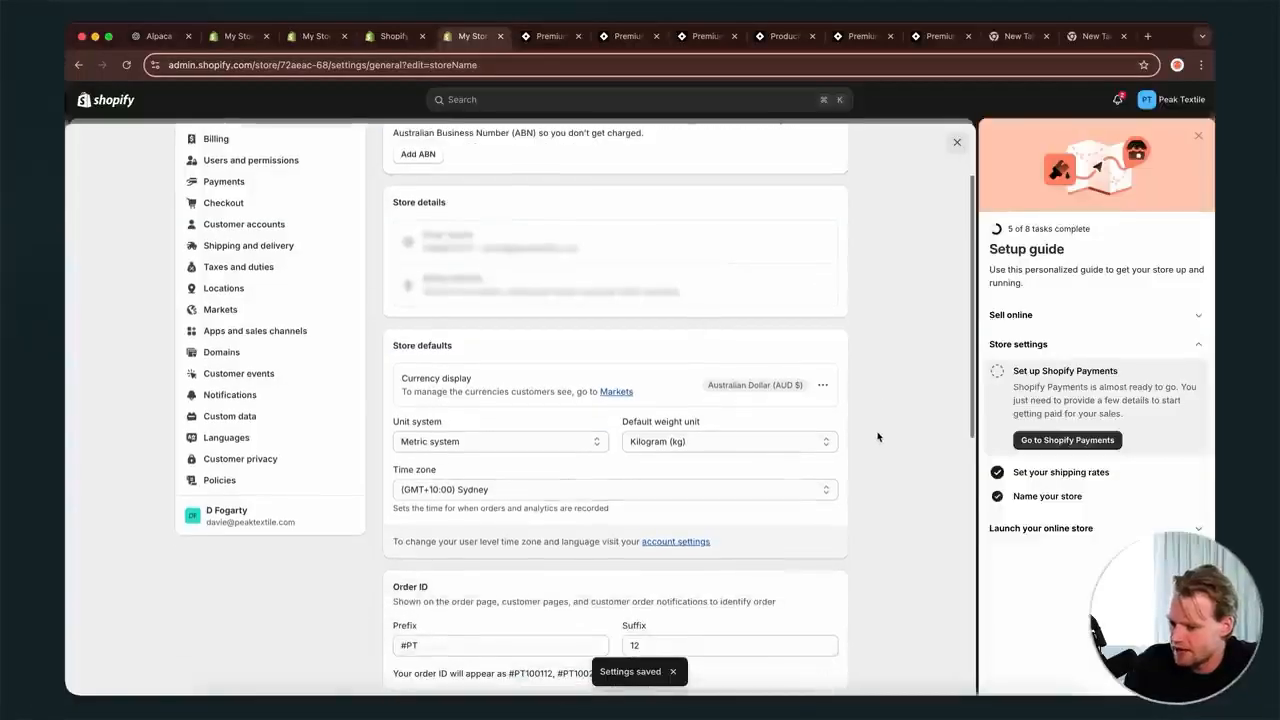
pyautogui.click(955, 140)
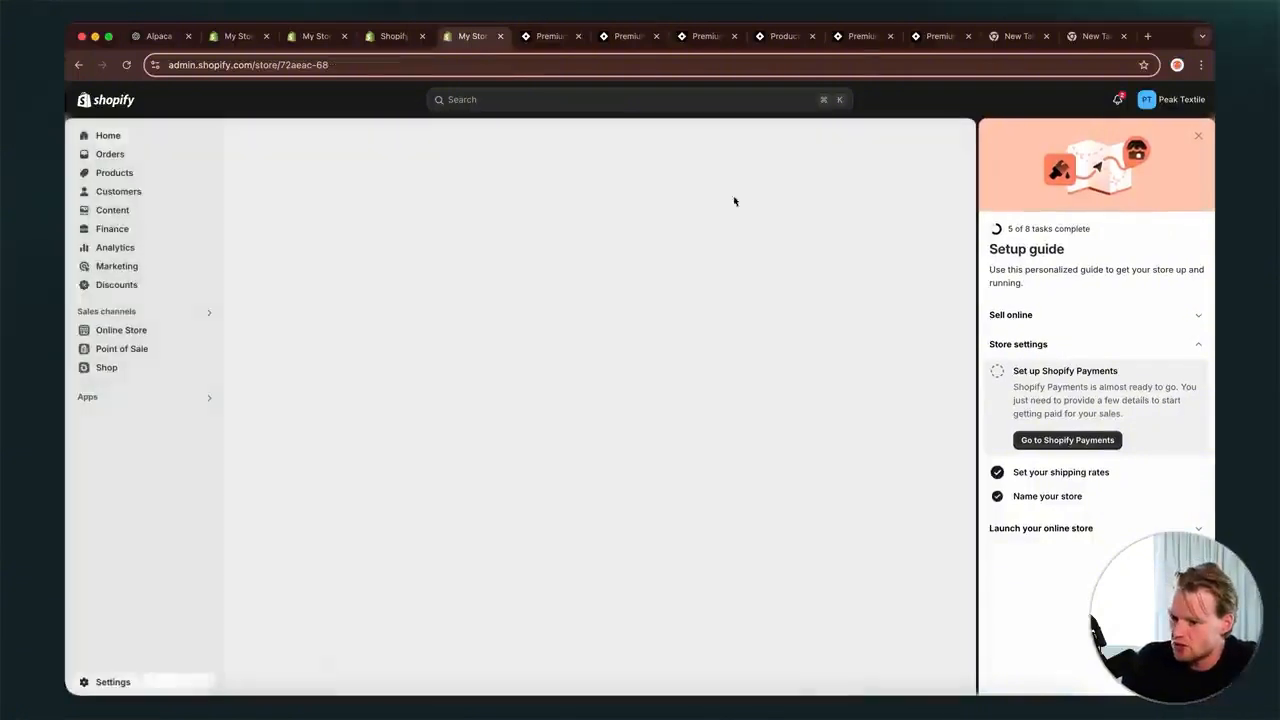
# - Switch to the theme editor and open the Checkout and new customer accounts template
pyautogui.scroll(-5, 408, 520)
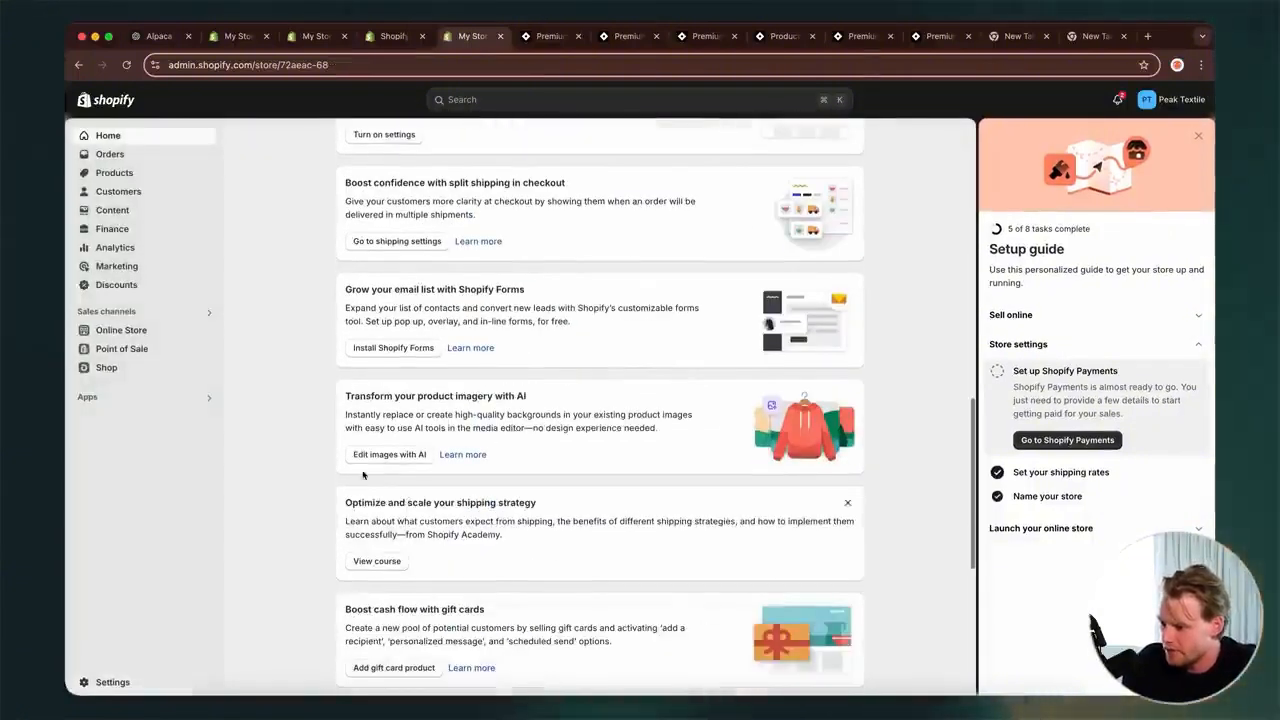
pyautogui.click(312, 35)
pyautogui.click(248, 40)
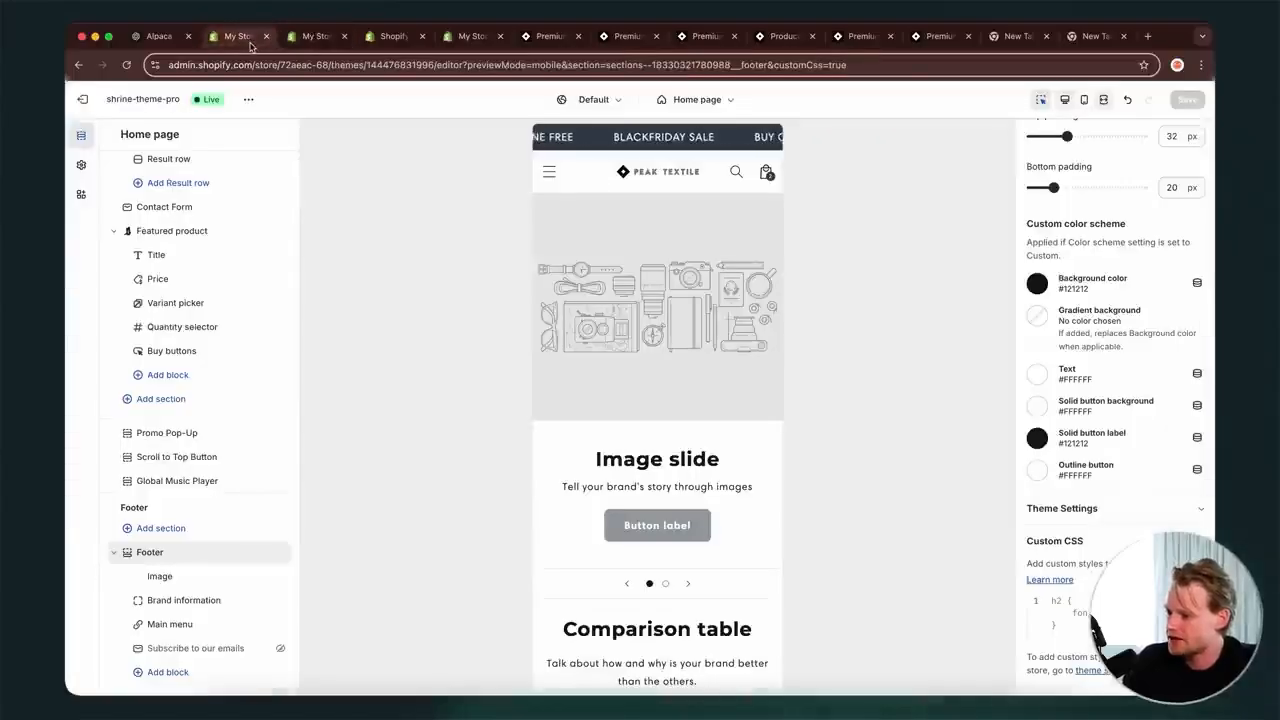
pyautogui.click(590, 99)
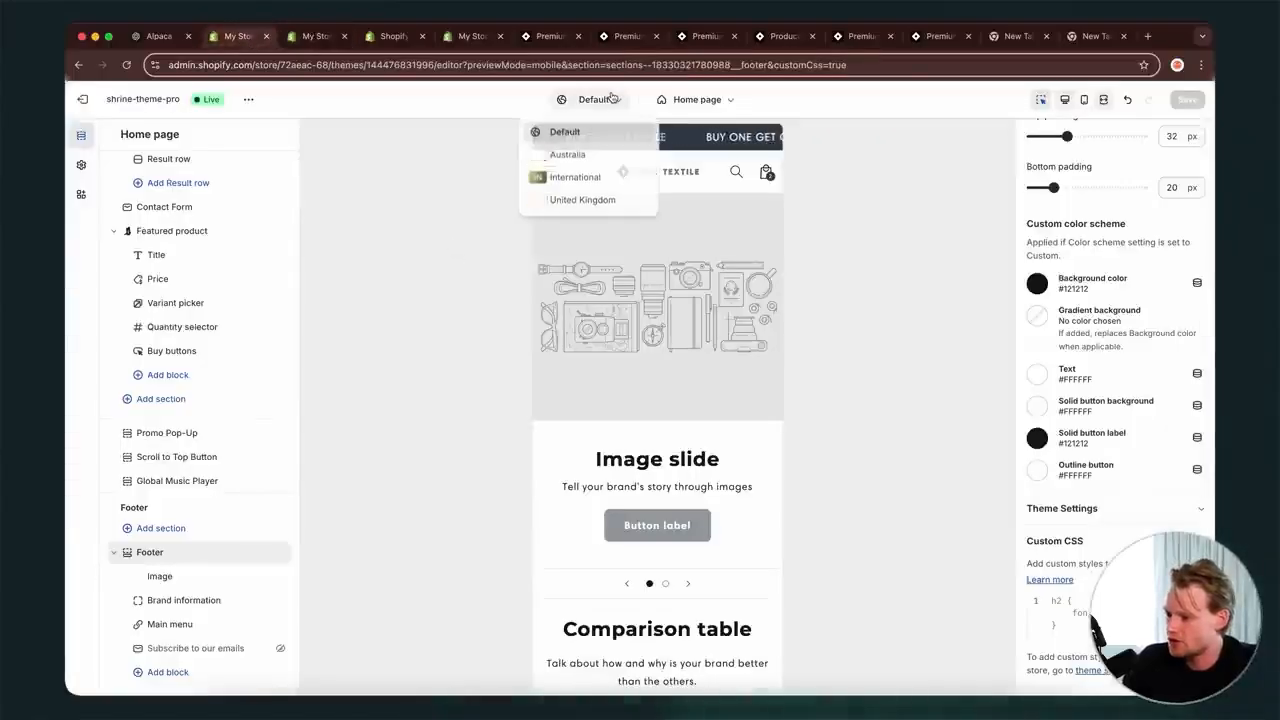
pyautogui.click(697, 99)
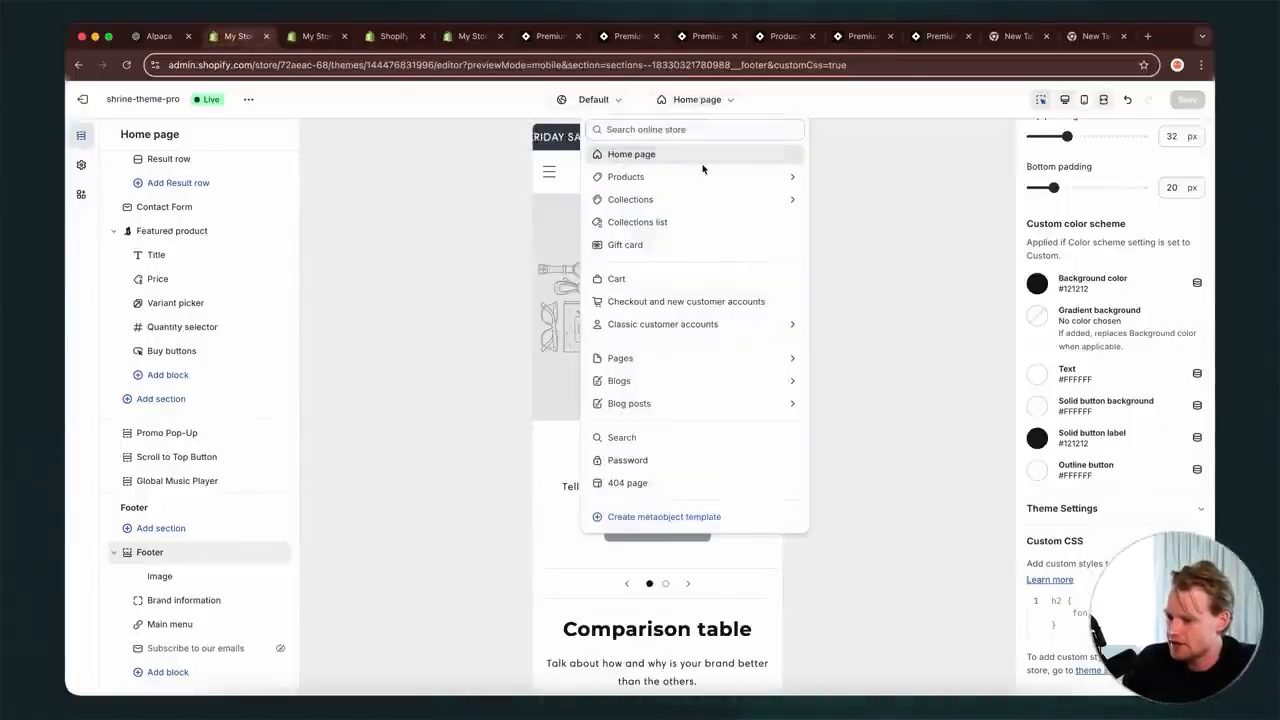
pyautogui.click(701, 280)
pyautogui.click(699, 301)
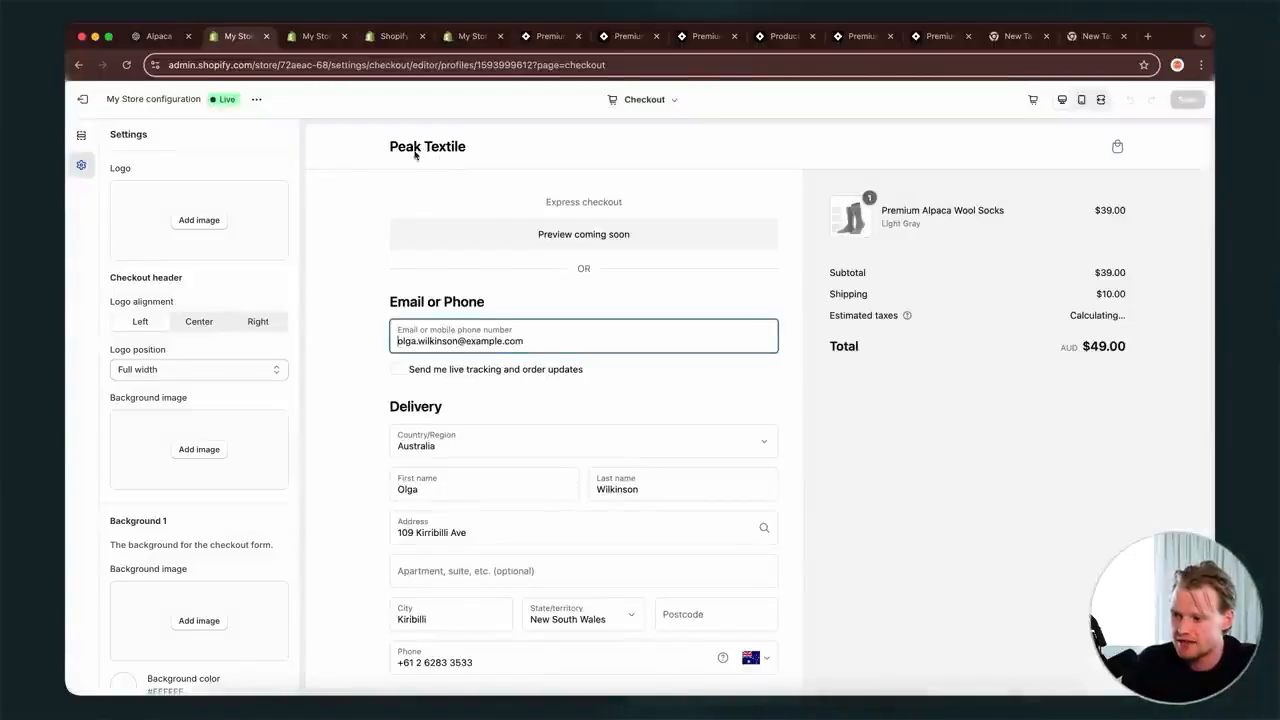
# - Set the Untitled_design Peak Textile image as the checkout logo with a max width of 220 px
pyautogui.click(199, 222)
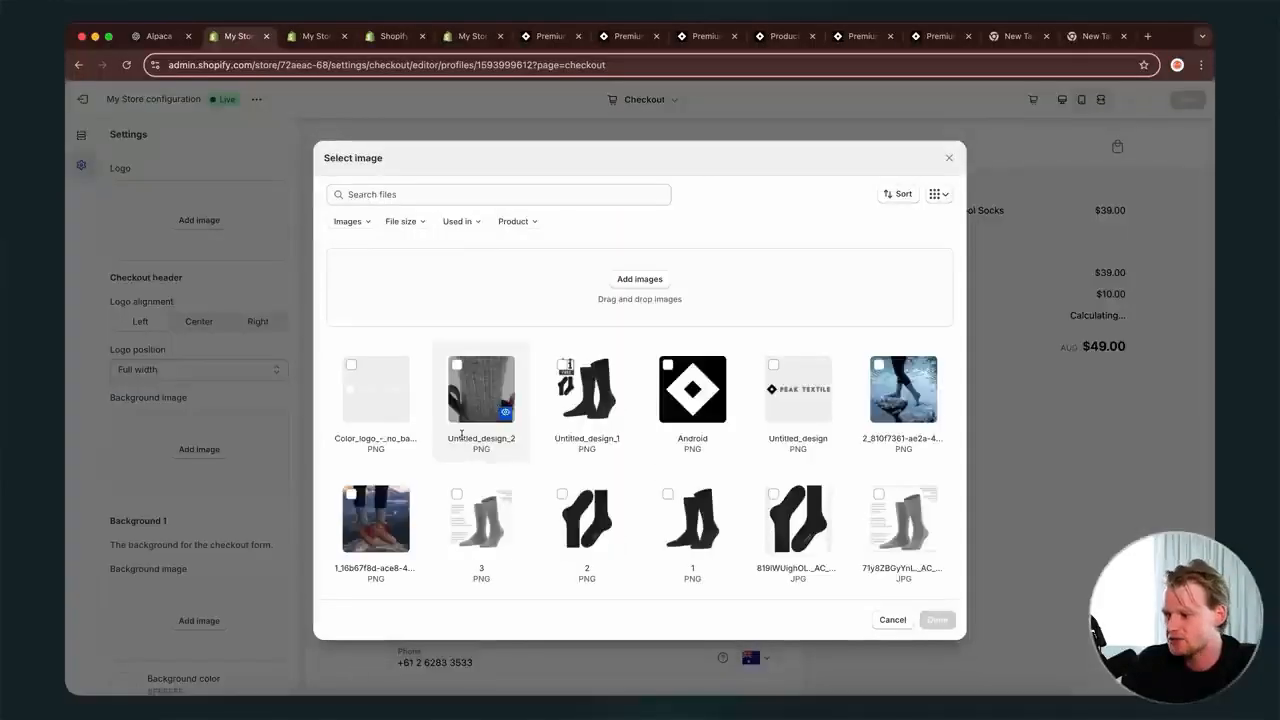
pyautogui.click(798, 392)
pyautogui.click(936, 620)
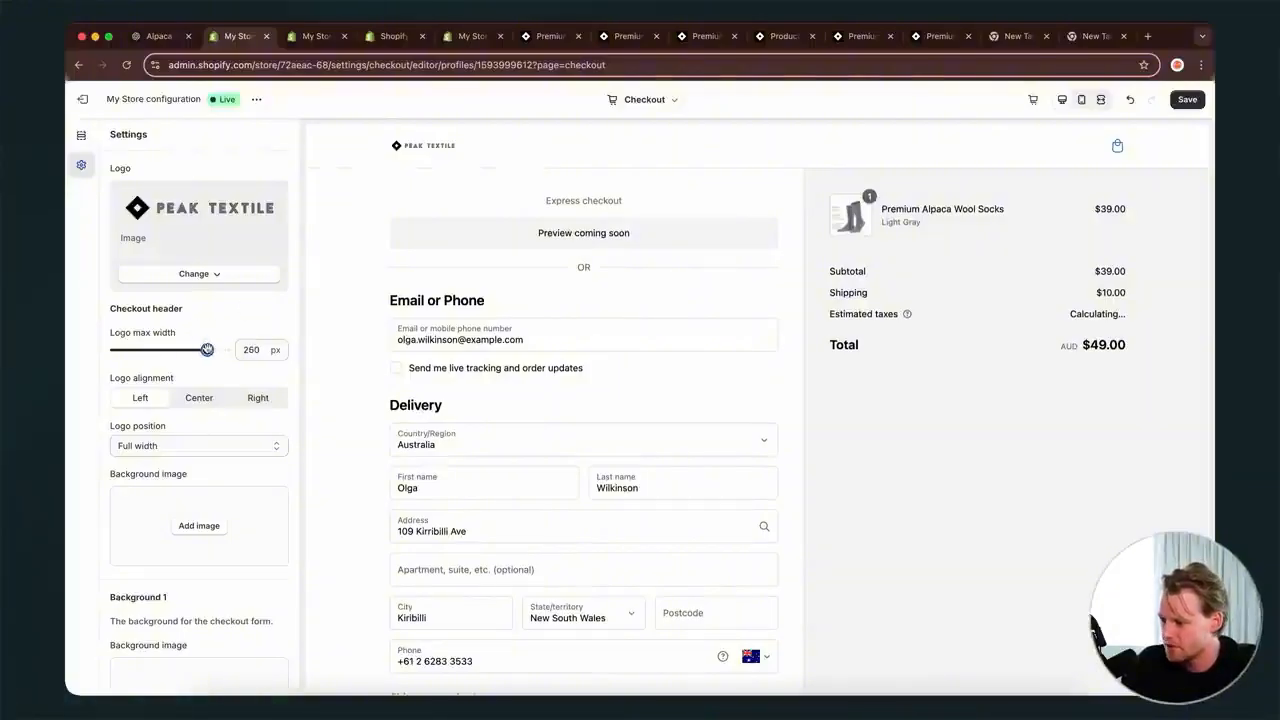
pyautogui.moveTo(207, 349); pyautogui.dragTo(167, 349)
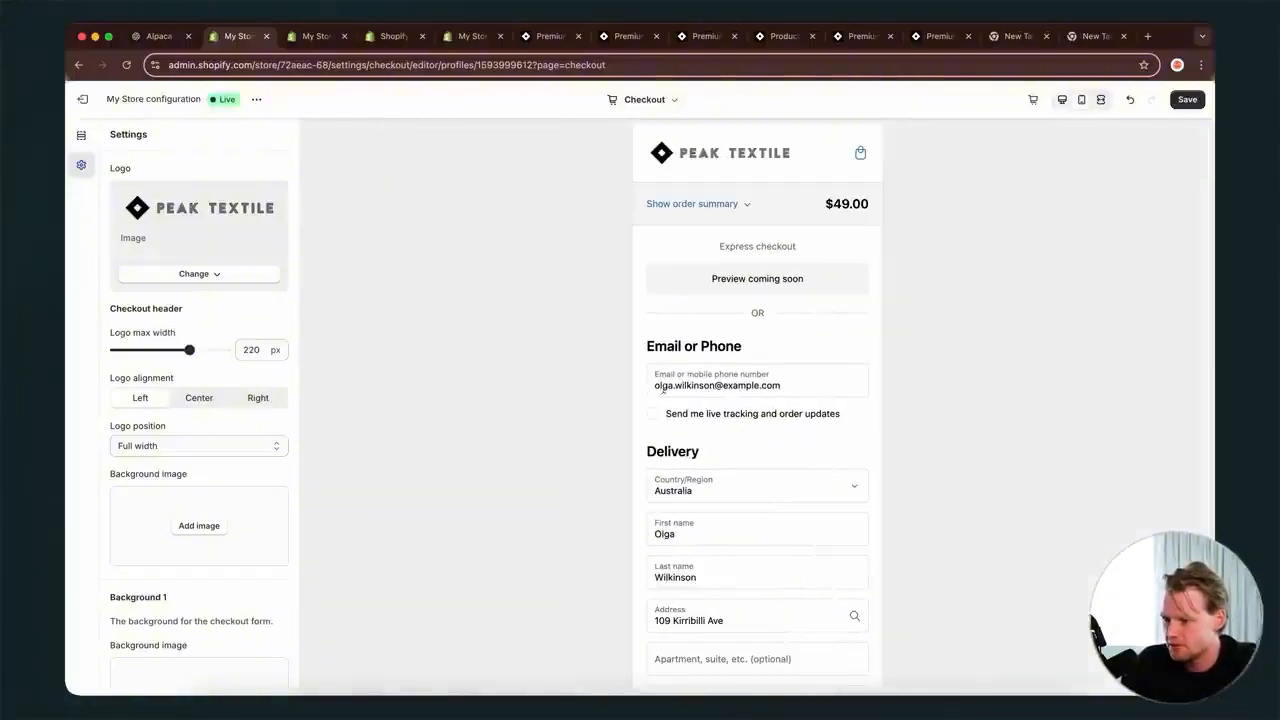
# - Check the mobile checkout preview through to its policy links, save the checkout configuration and return to the admin home
pyautogui.scroll(-10, 787, 457)
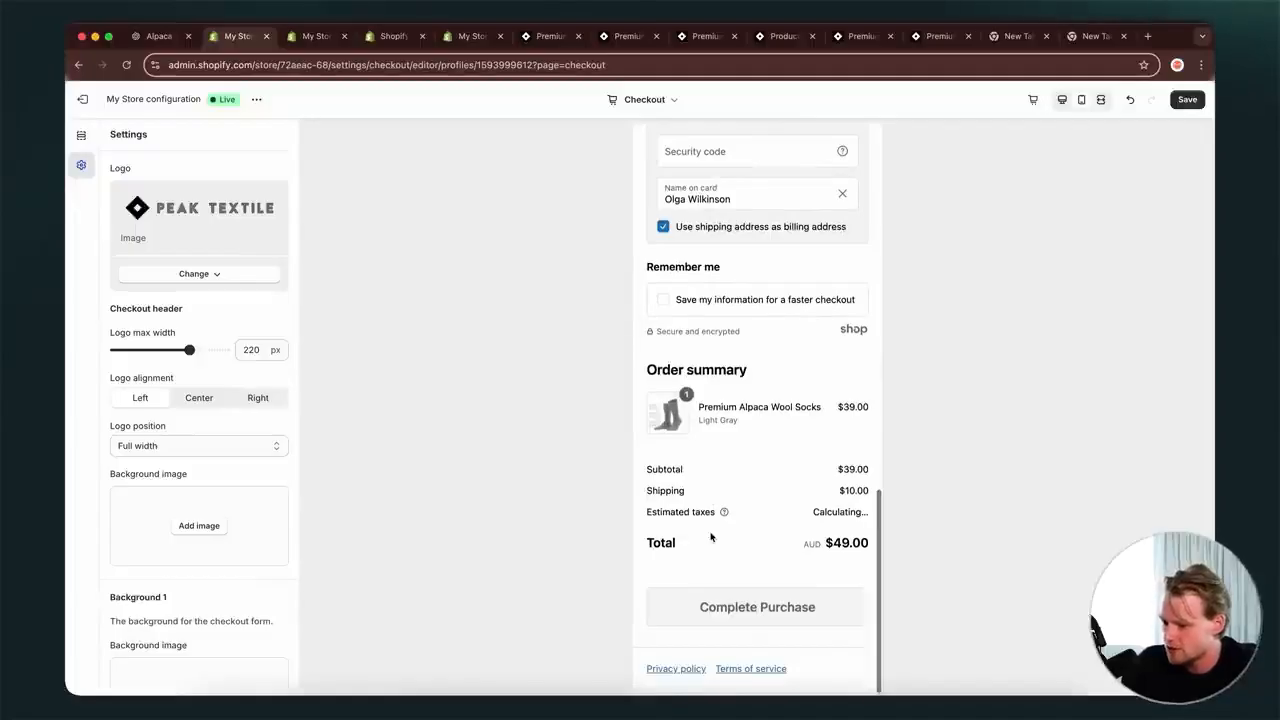
pyautogui.scroll(10, 711, 537)
pyautogui.click(1190, 100)
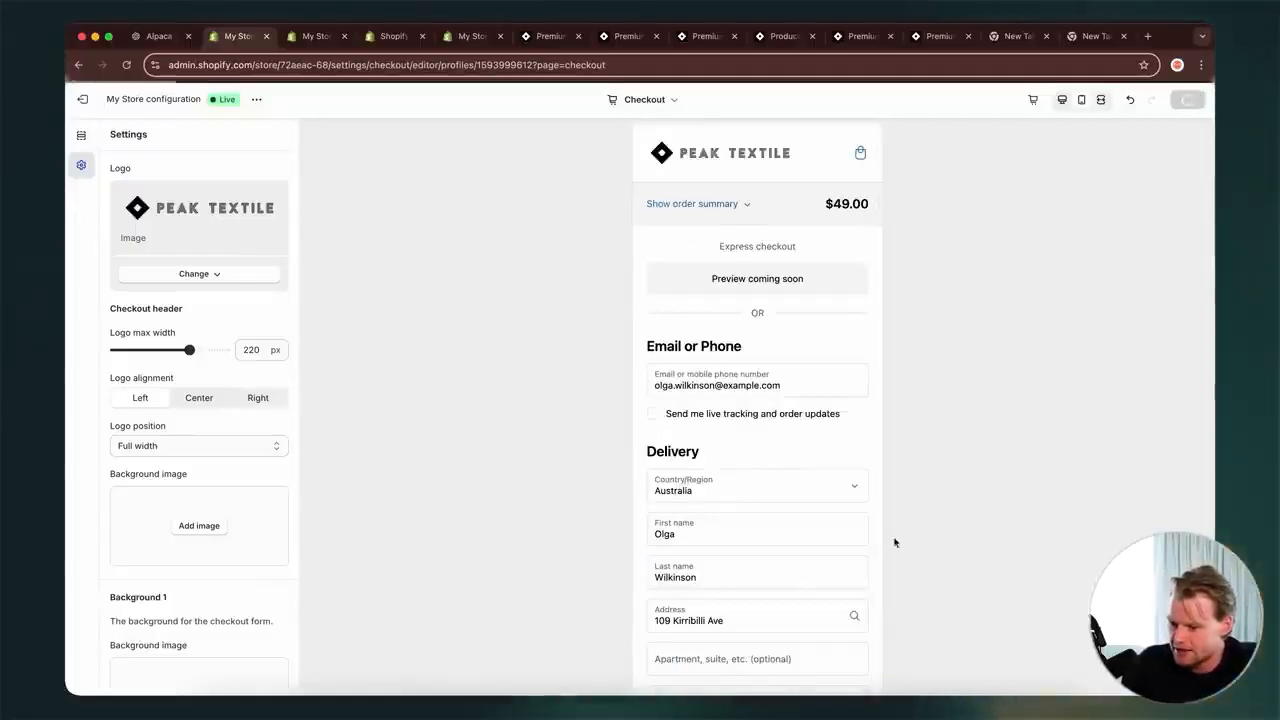
pyautogui.scroll(-2, 794, 577)
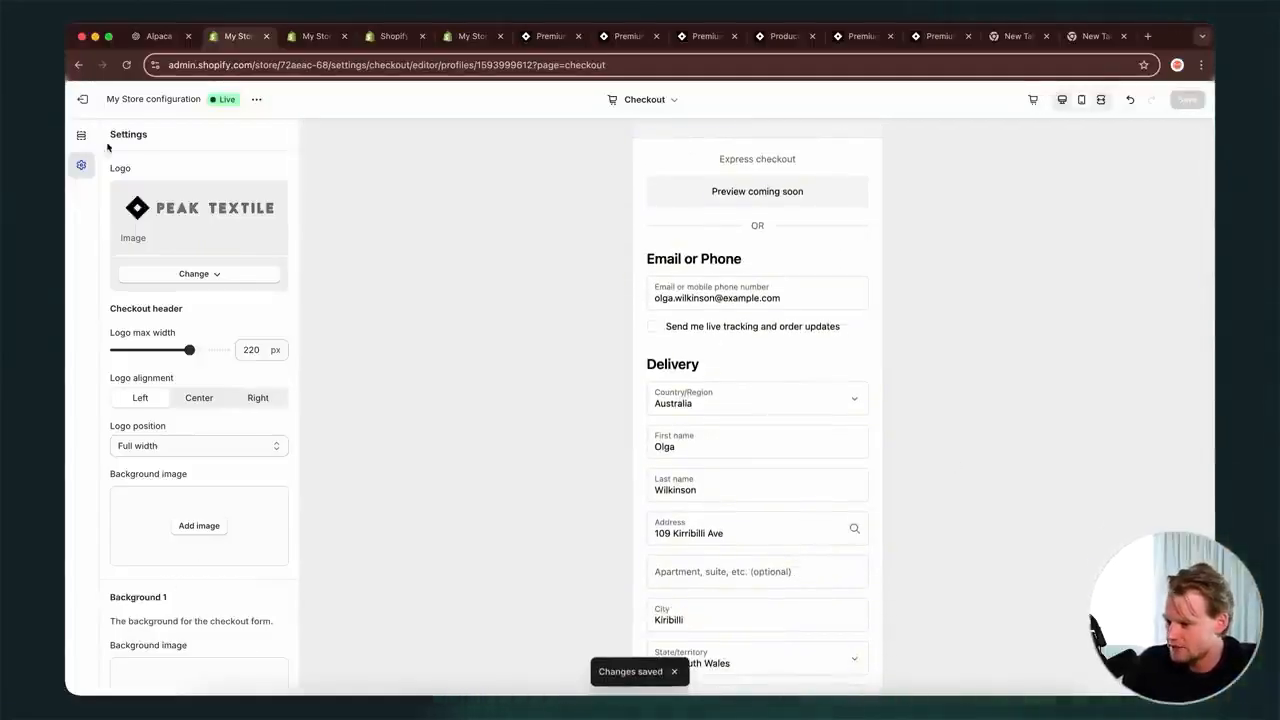
pyautogui.click(82, 99)
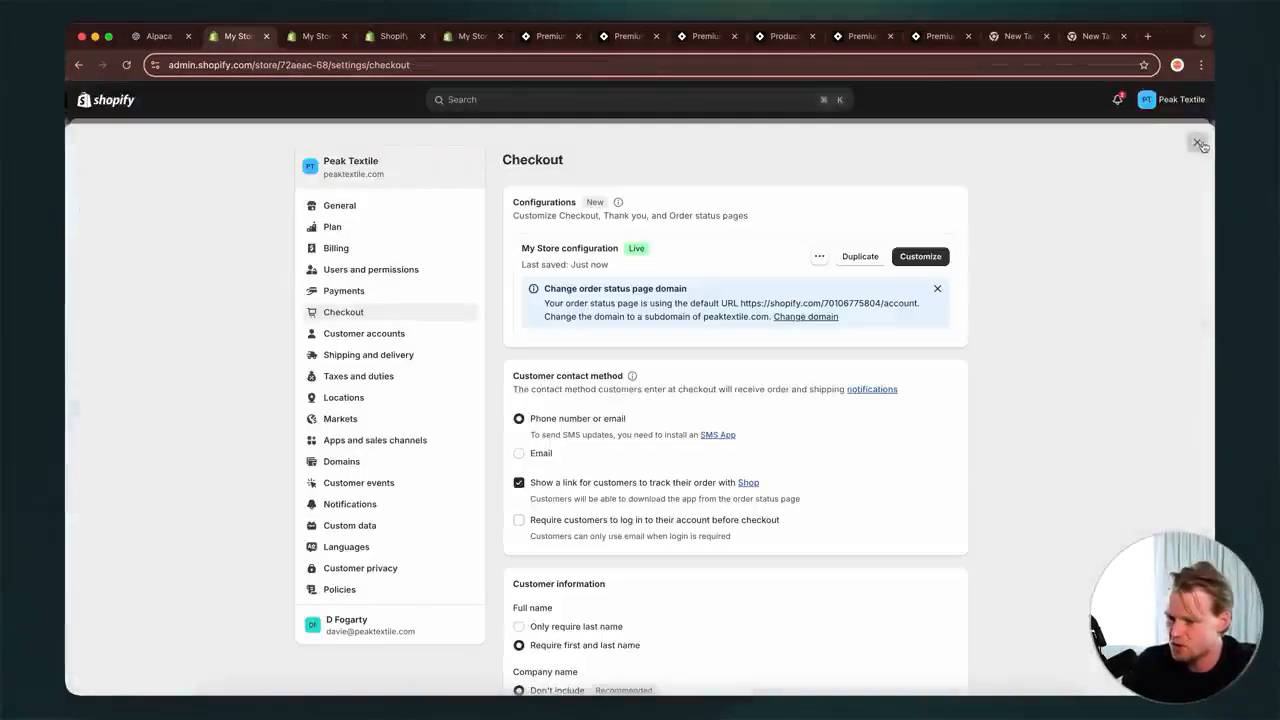
pyautogui.click(1199, 143)
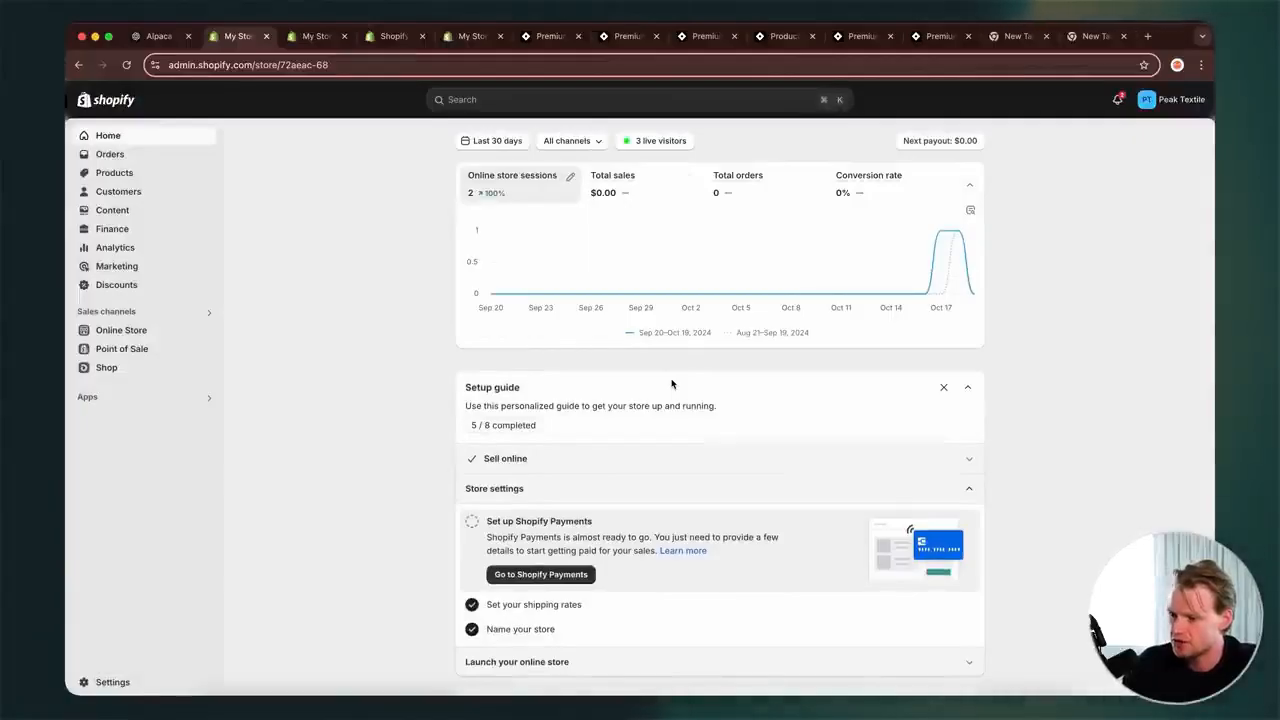
# - Look through the open storefront pages and the admin home's recommendations, ending on the live Peak Textile home page
pyautogui.hotkey('ctrl', 'Tab')
pyautogui.hotkey('ctrl', 'Tab')
pyautogui.hotkey('ctrl', 'Tab')
pyautogui.hotkey('ctrl', 'Tab')
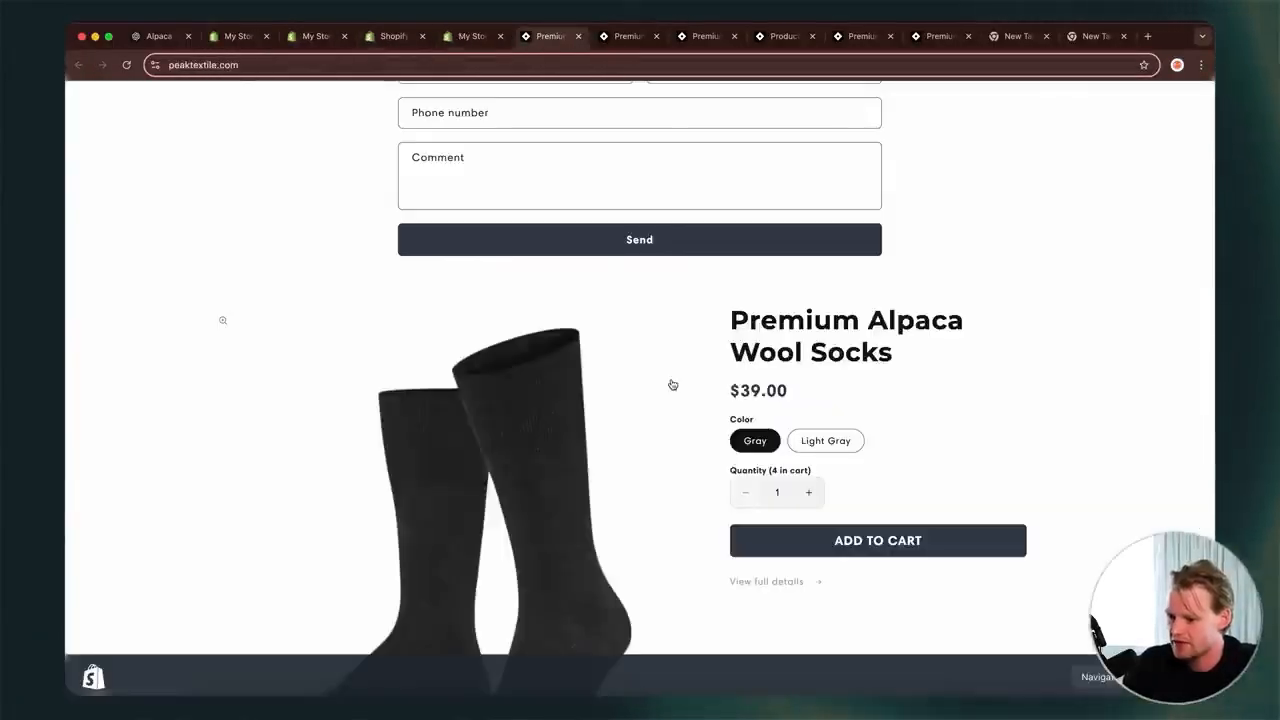
pyautogui.hotkey('ctrl', 'Tab')
pyautogui.hotkey('ctrl', 'Tab')
pyautogui.hotkey('ctrl', 'Tab')
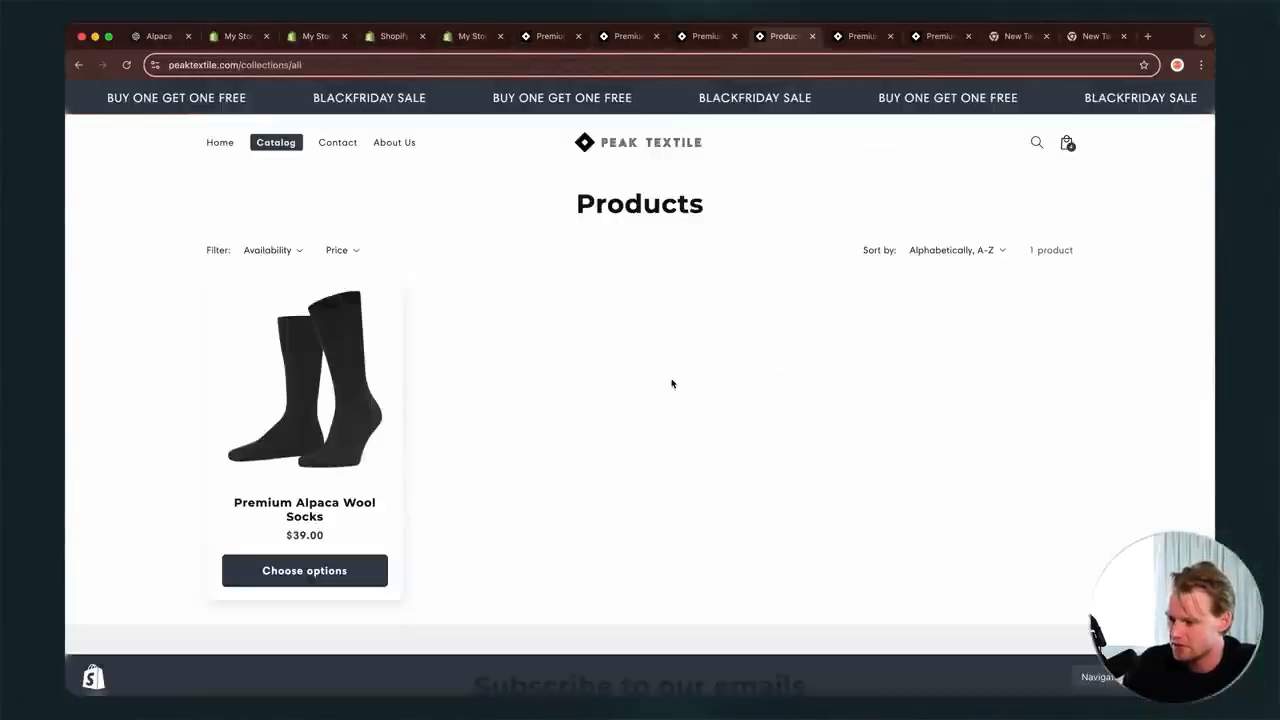
pyautogui.hotkey('ctrl', '2')
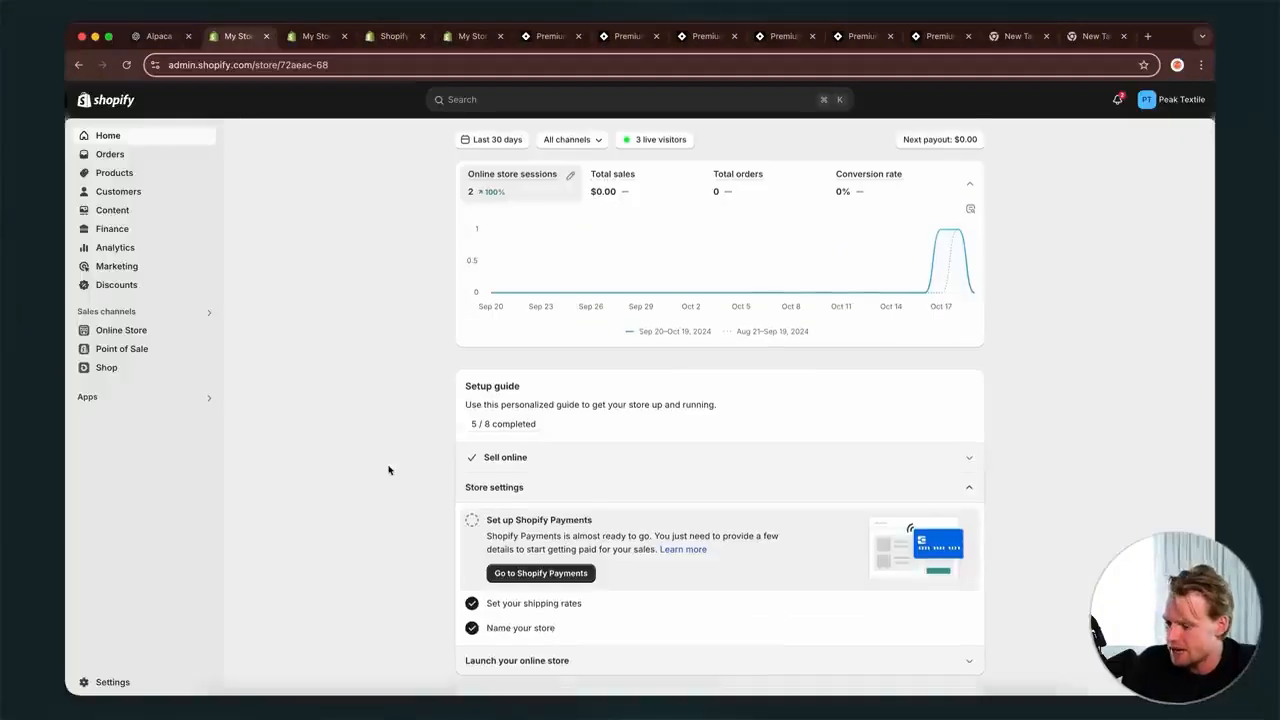
pyautogui.scroll(-10, 389, 470)
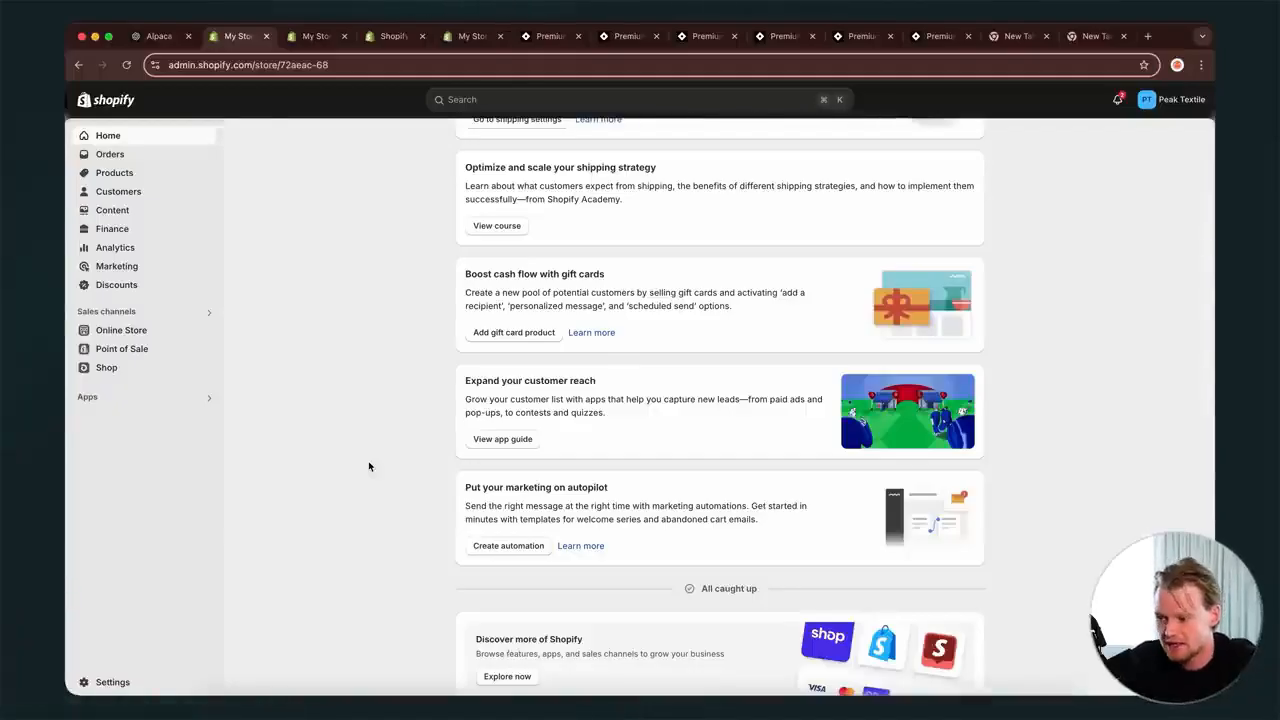
pyautogui.click(548, 37)
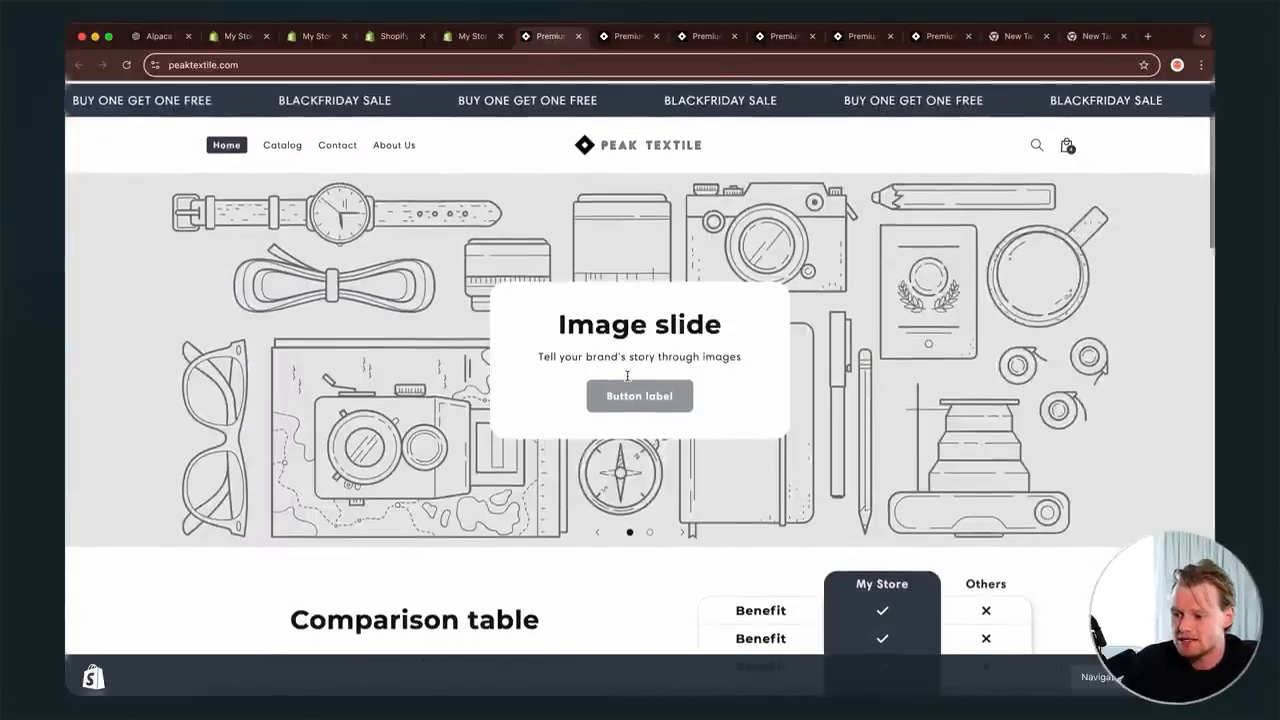
# - Check the live Premium Alpaca Wool Socks product page through the storefront catalog, and return to the Shopify admin
pyautogui.click(624, 37)
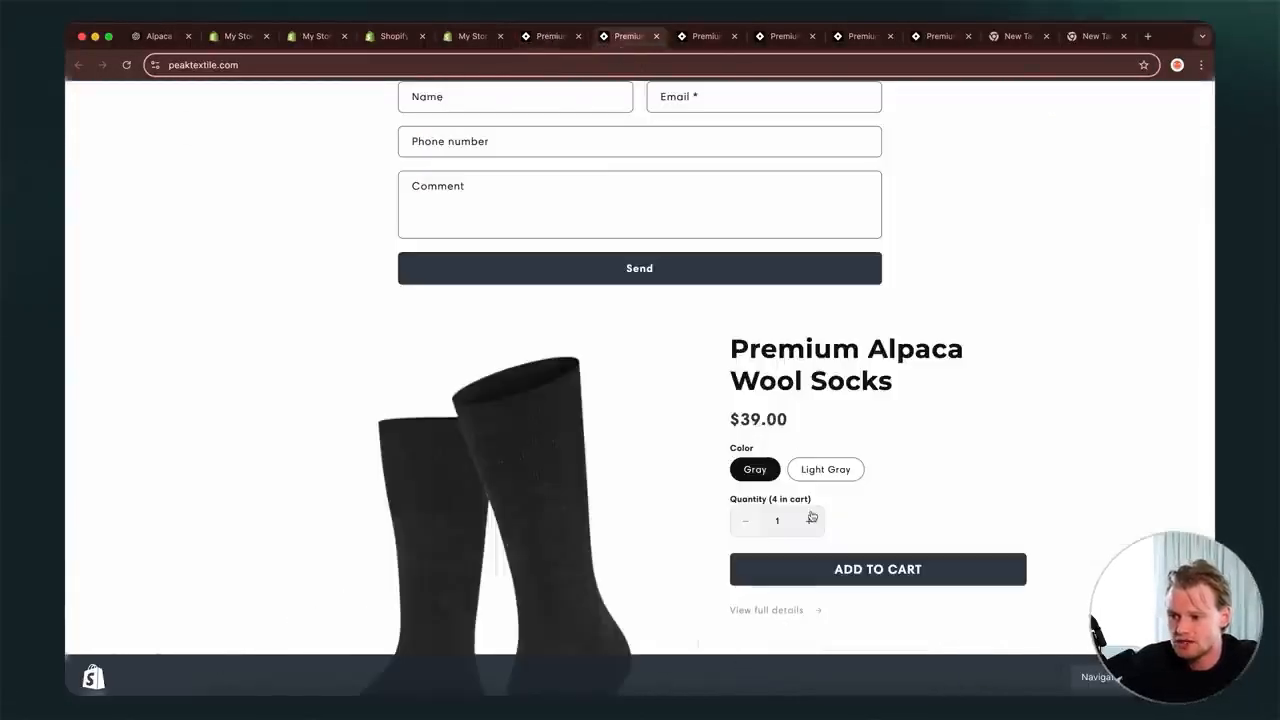
pyautogui.scroll(20, 822, 532)
pyautogui.click(303, 149)
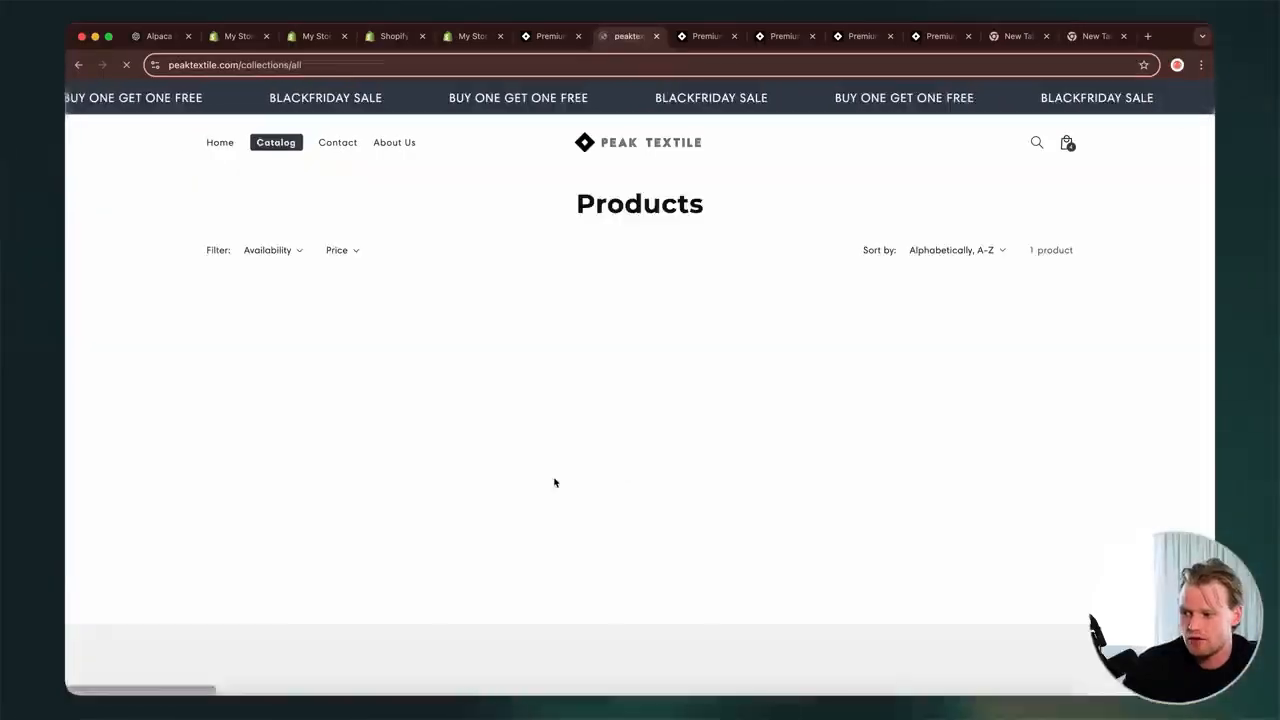
pyautogui.click(275, 425)
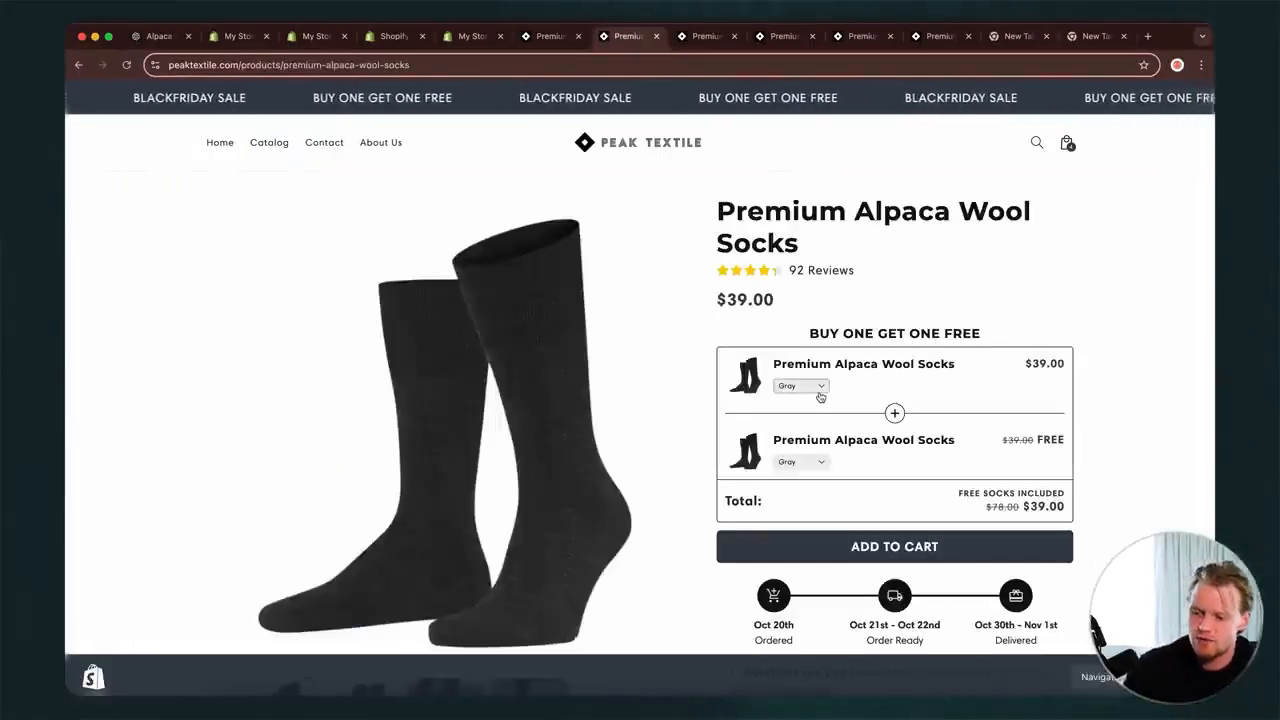
pyautogui.scroll(-5, 733, 432)
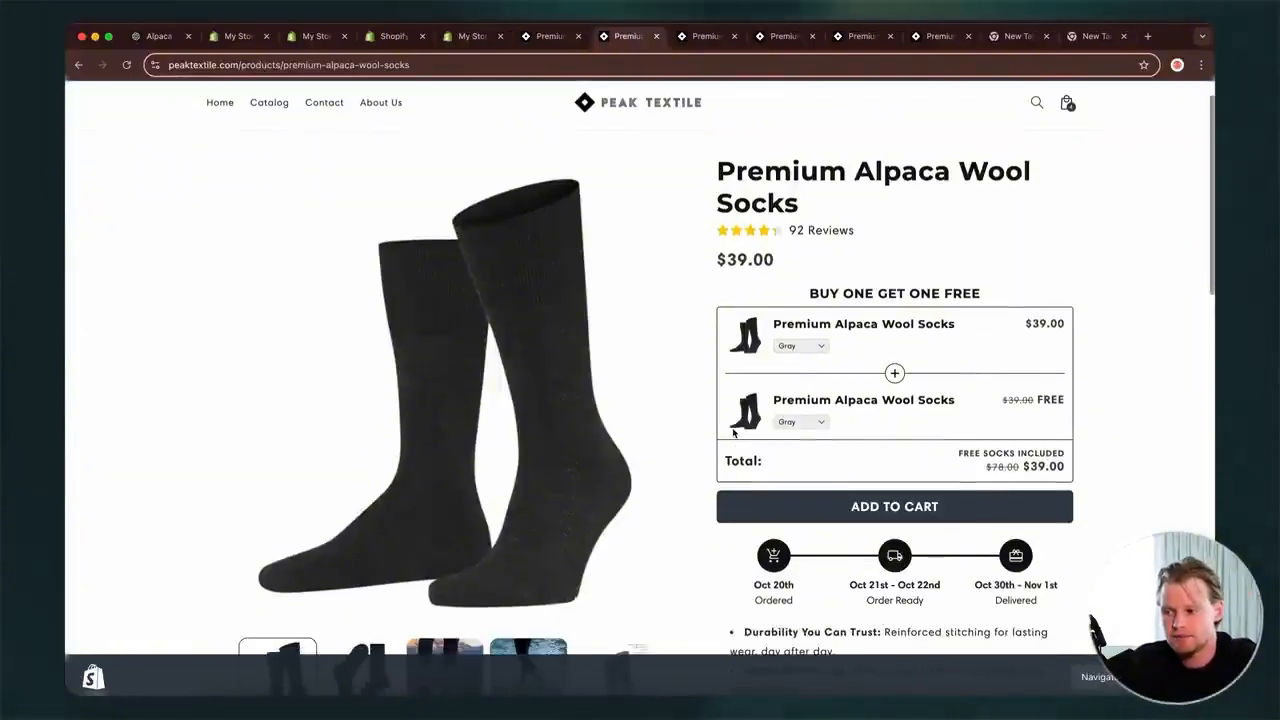
pyautogui.click(238, 36)
pyautogui.click(122, 395)
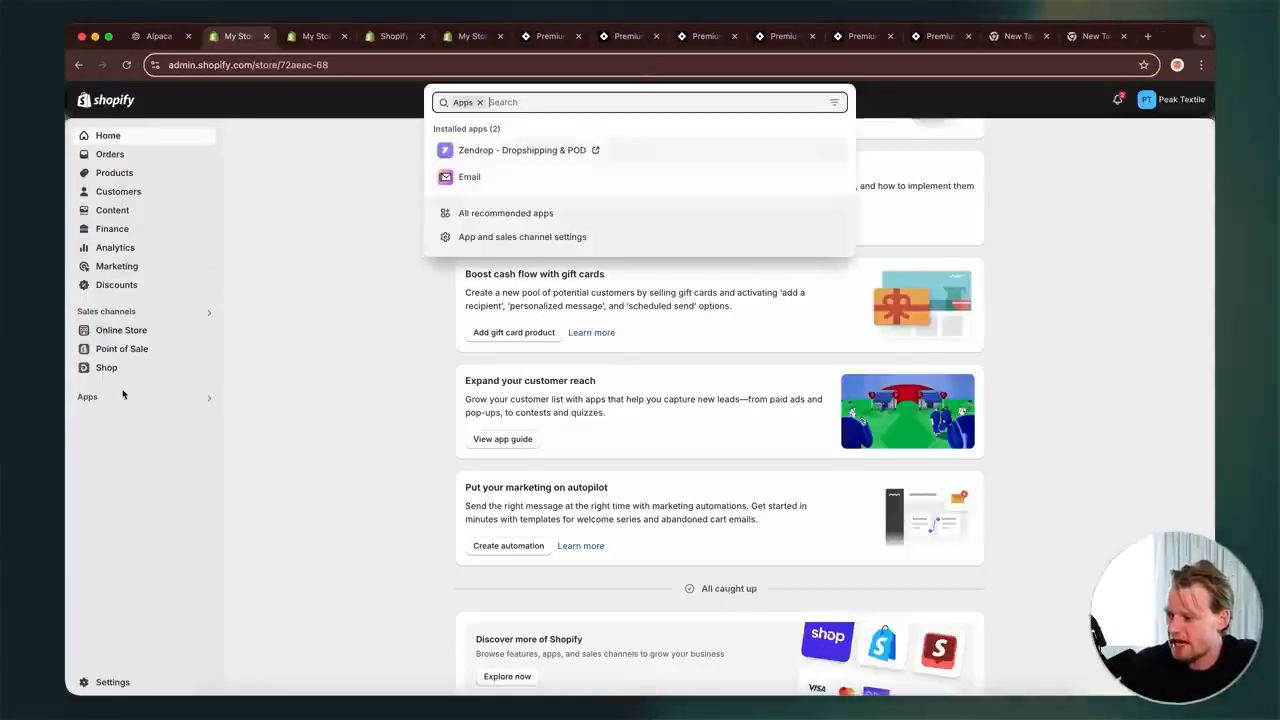
pyautogui.write('vital')
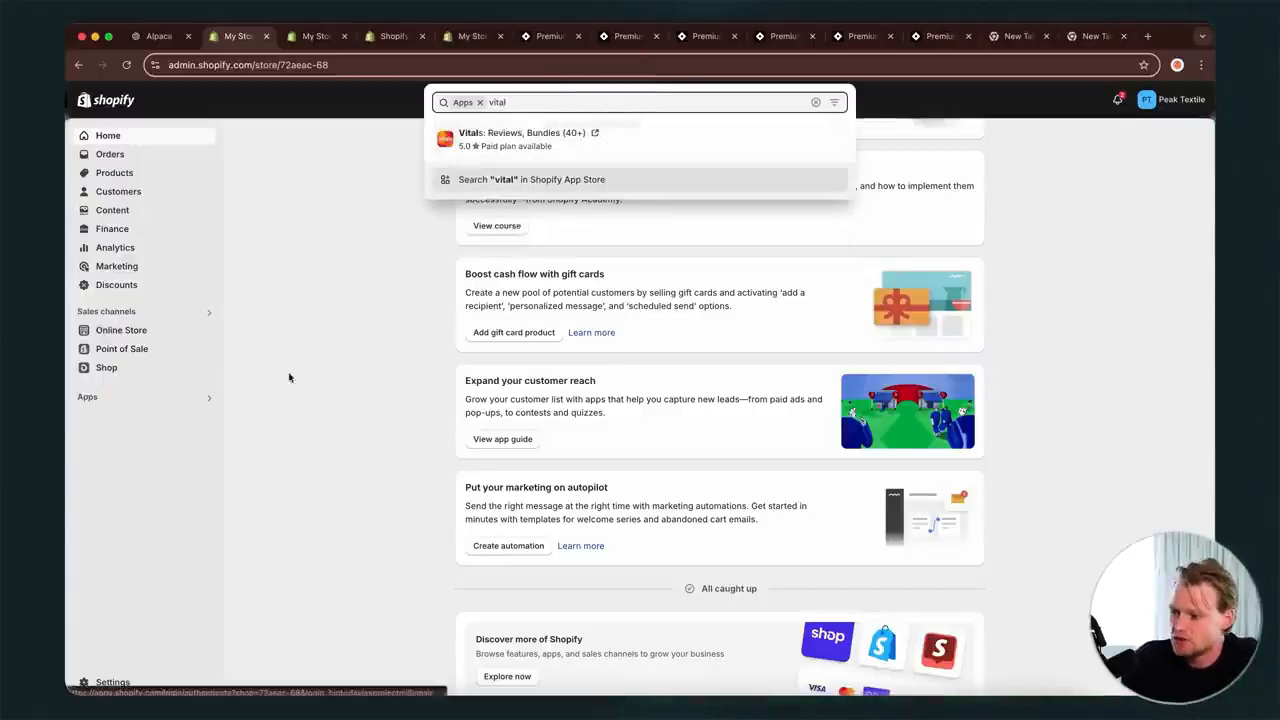
pyautogui.click(285, 386)
# - Find the Vitals: Reviews, Bundles (40+) app with the search term "vitals" and install it, approving the Hobby plan subscription
pyautogui.click(572, 100)
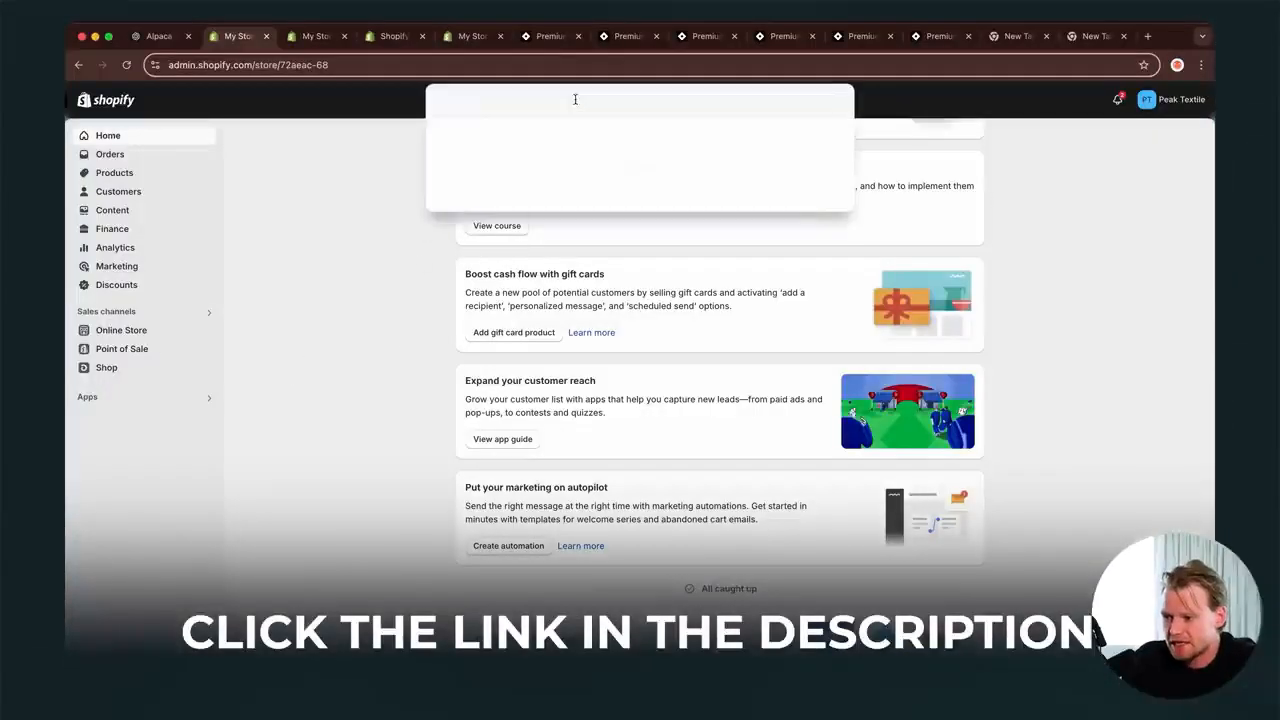
pyautogui.write('vitals')
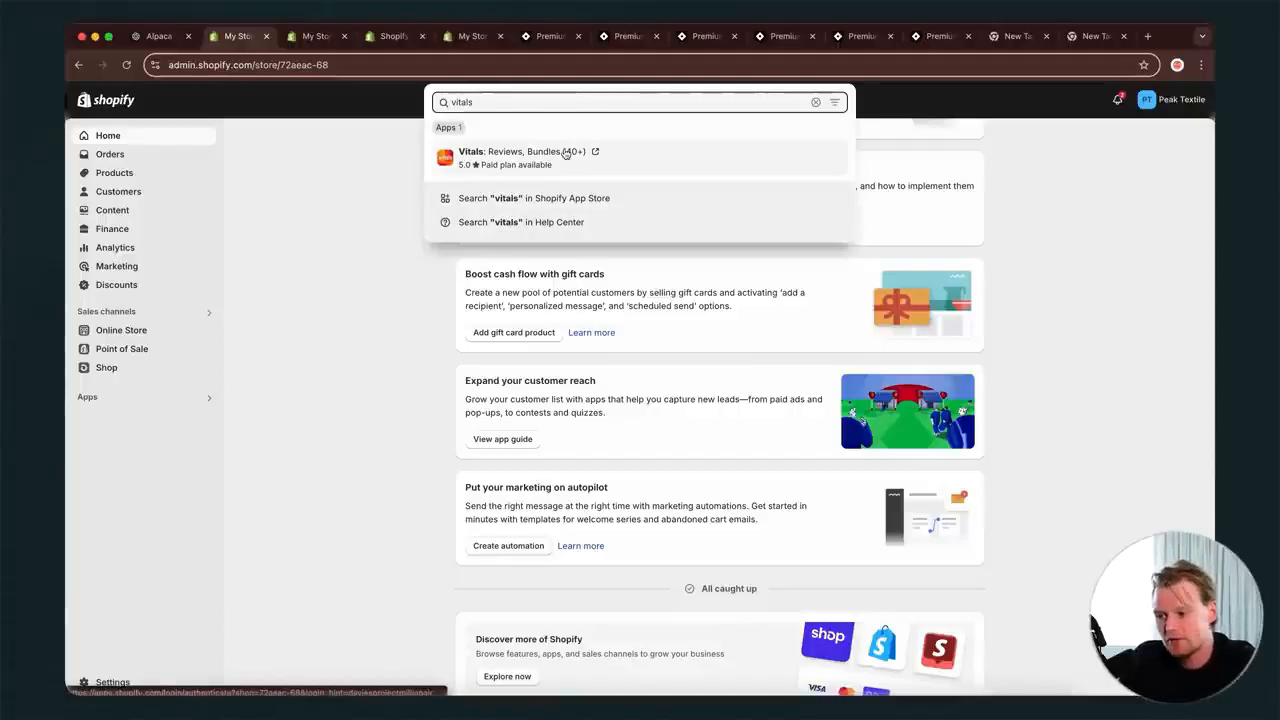
pyautogui.click(566, 152)
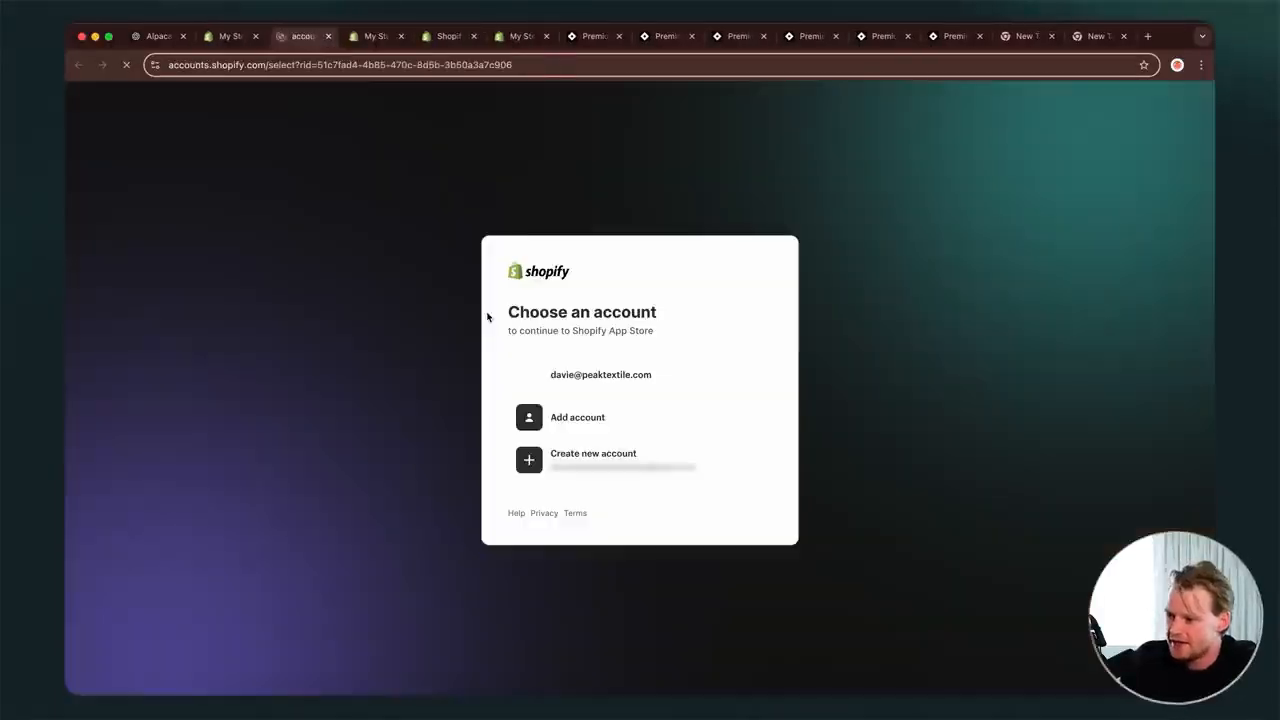
pyautogui.click(617, 374)
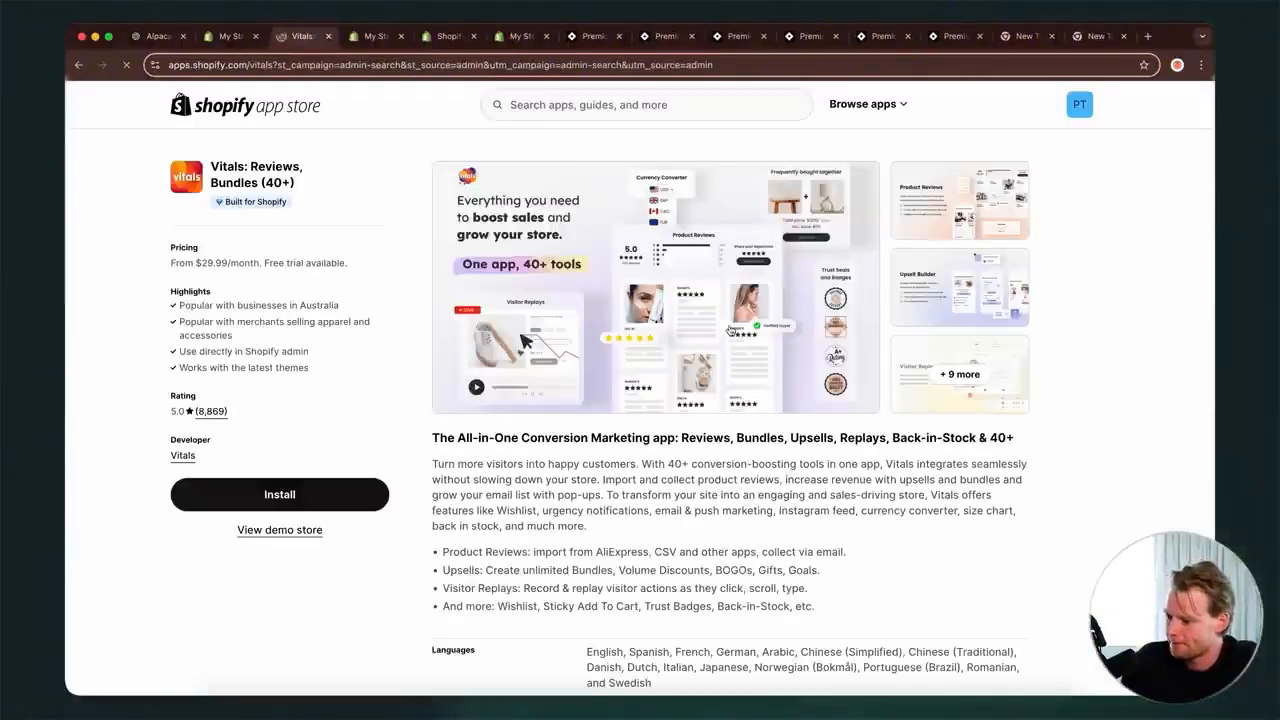
pyautogui.click(279, 494)
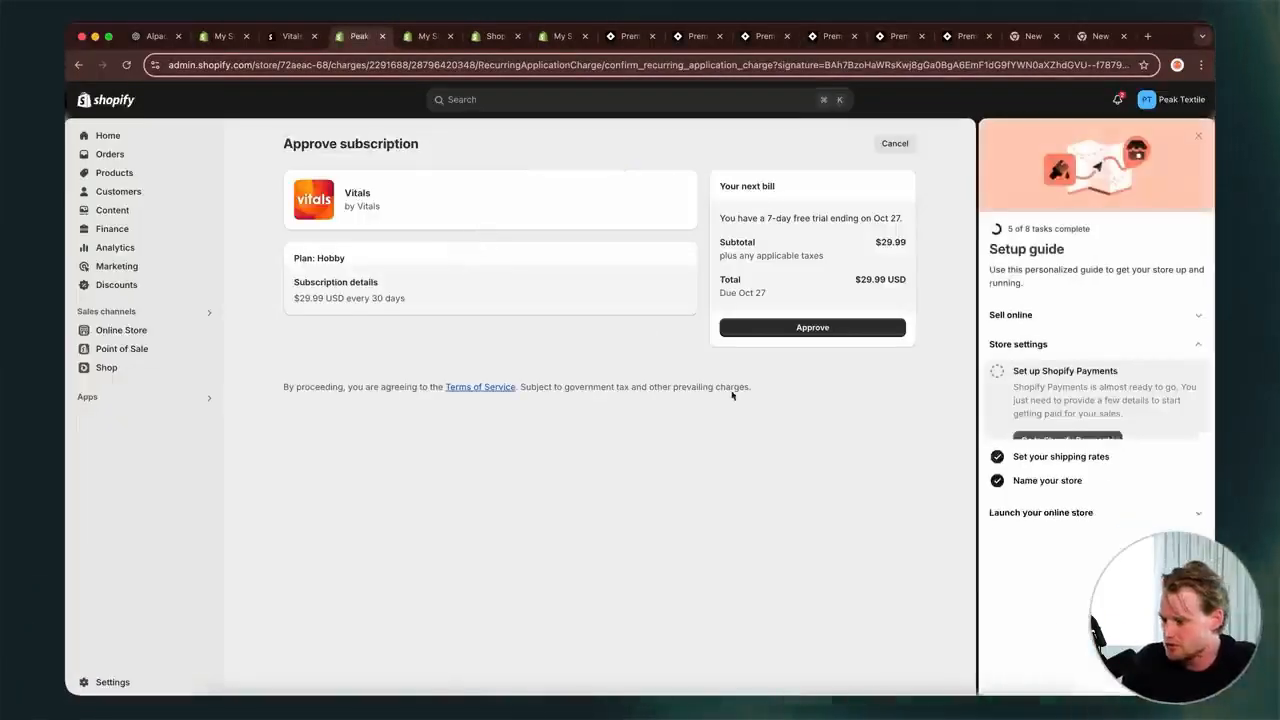
pyautogui.click(810, 327)
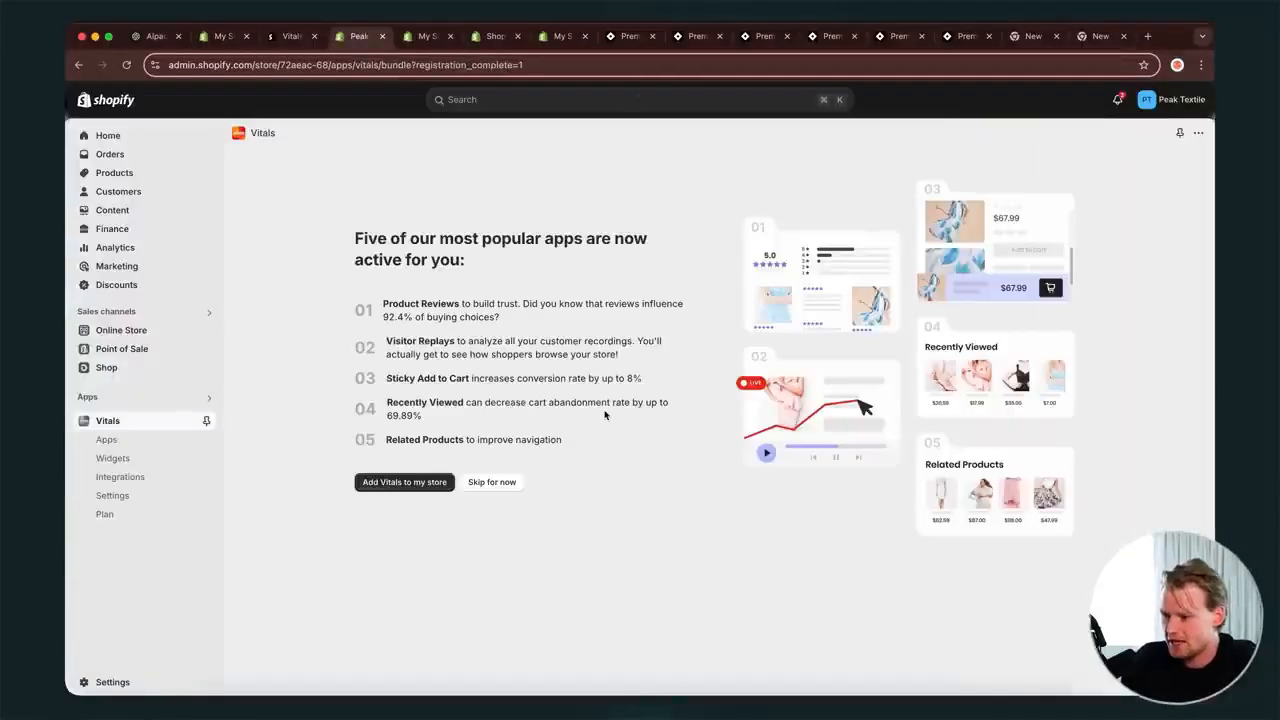
# - Add Vitals to the store by enabling its app embed in the live shrine-theme-pro theme, and save the theme
pyautogui.click(428, 484)
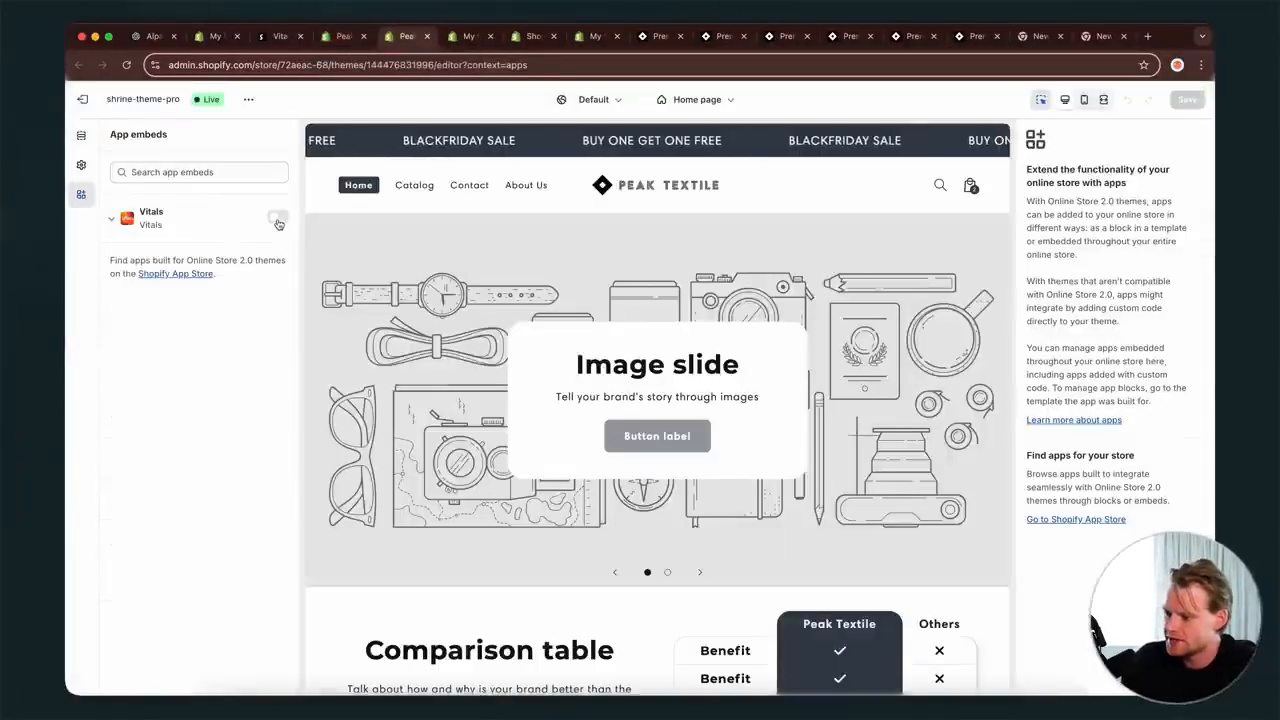
pyautogui.click(277, 217)
pyautogui.click(1187, 101)
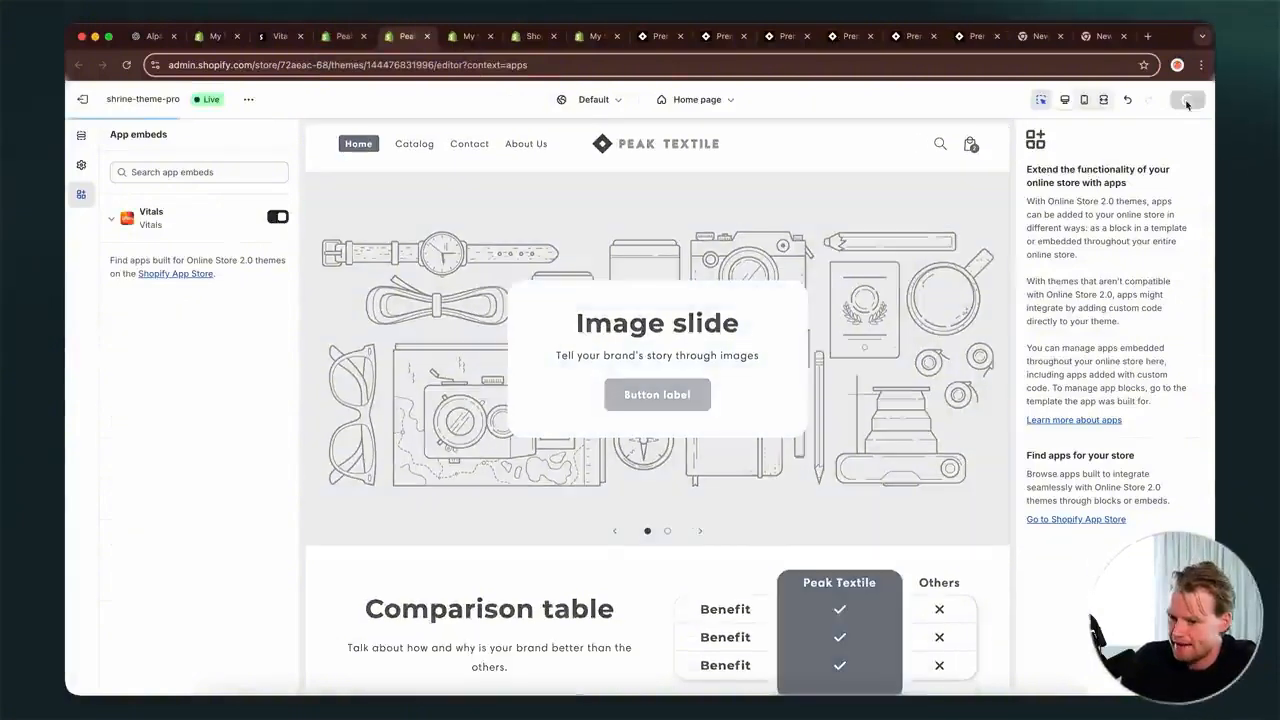
# - Return to the Vitals app, open Visitor Replays and watch a visitor recording of the homepage at 4x speed
pyautogui.click(340, 37)
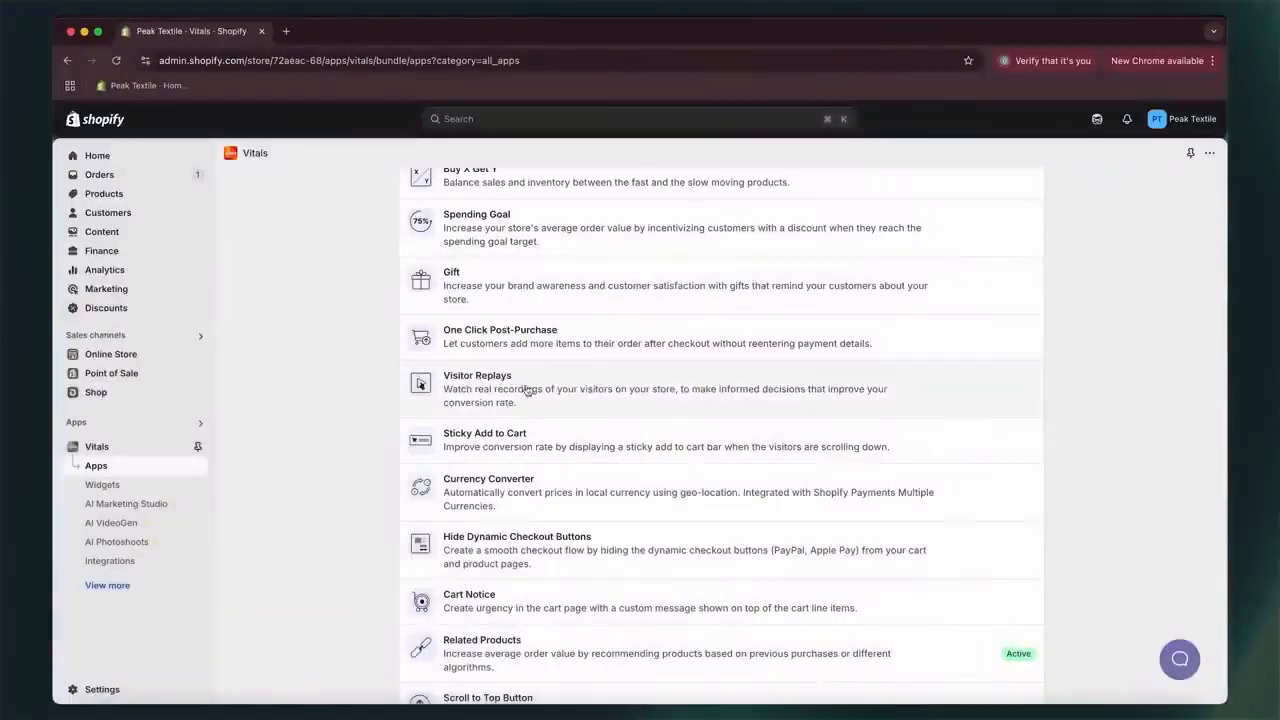
pyautogui.click(529, 396)
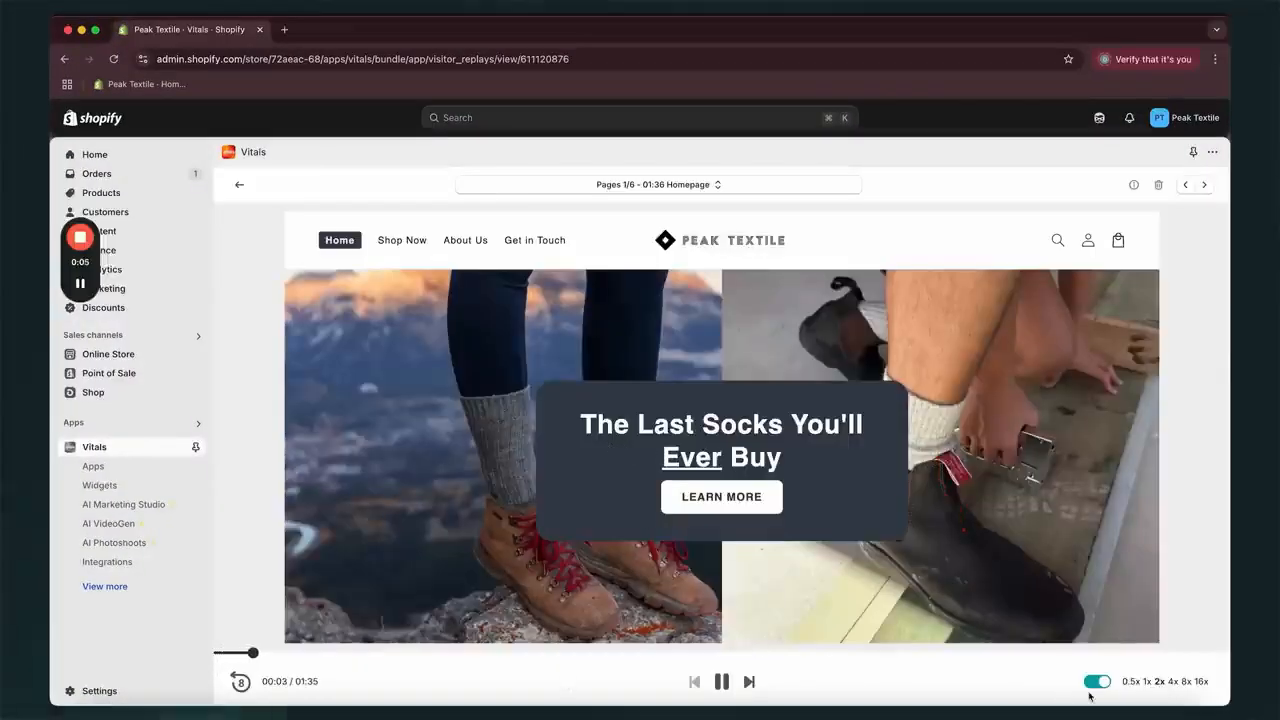
pyautogui.click(1173, 684)
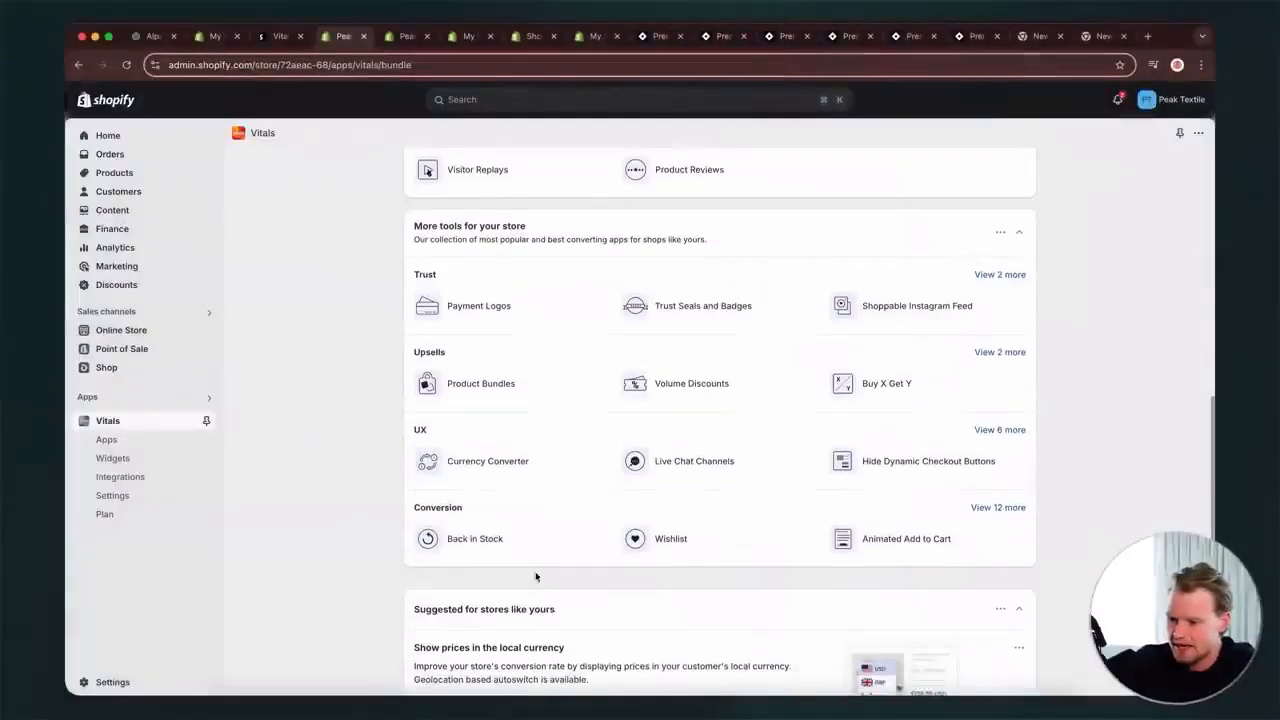
# - Search Google for "vitals app" and open the overview of all apps on the vitals.app website
pyautogui.click(1149, 38)
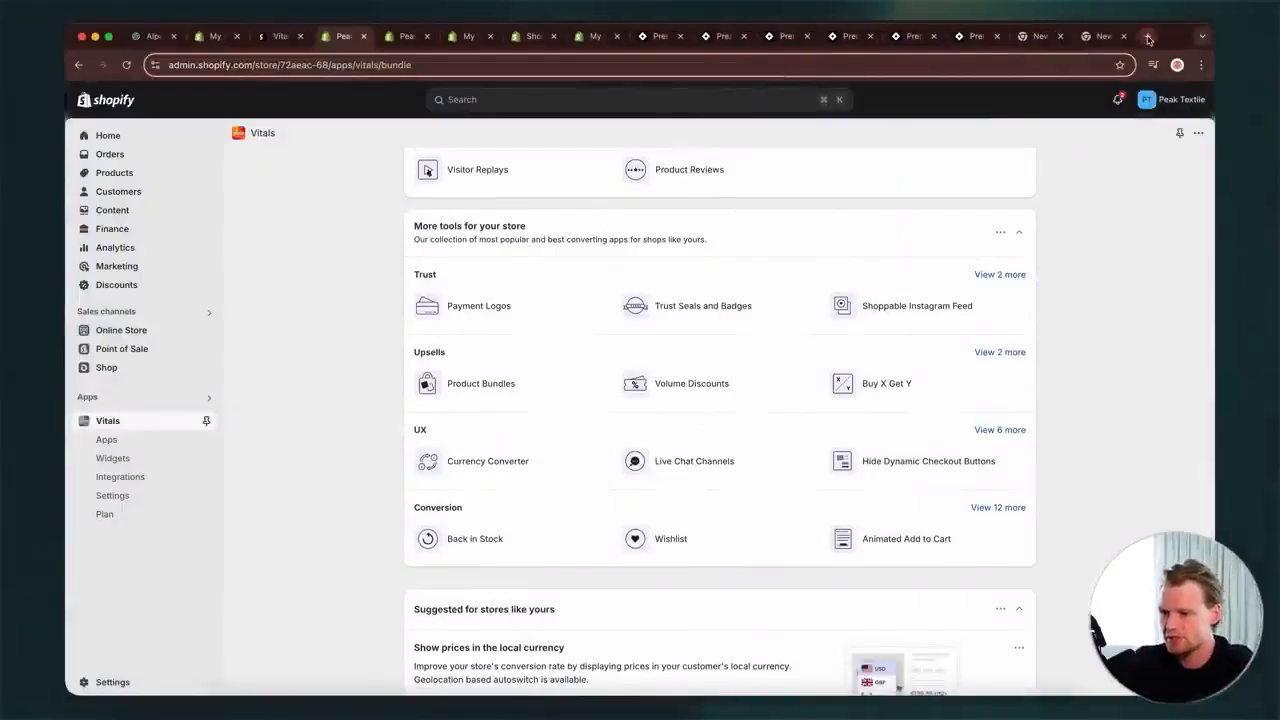
pyautogui.write('vitals app')
pyautogui.press('Return')
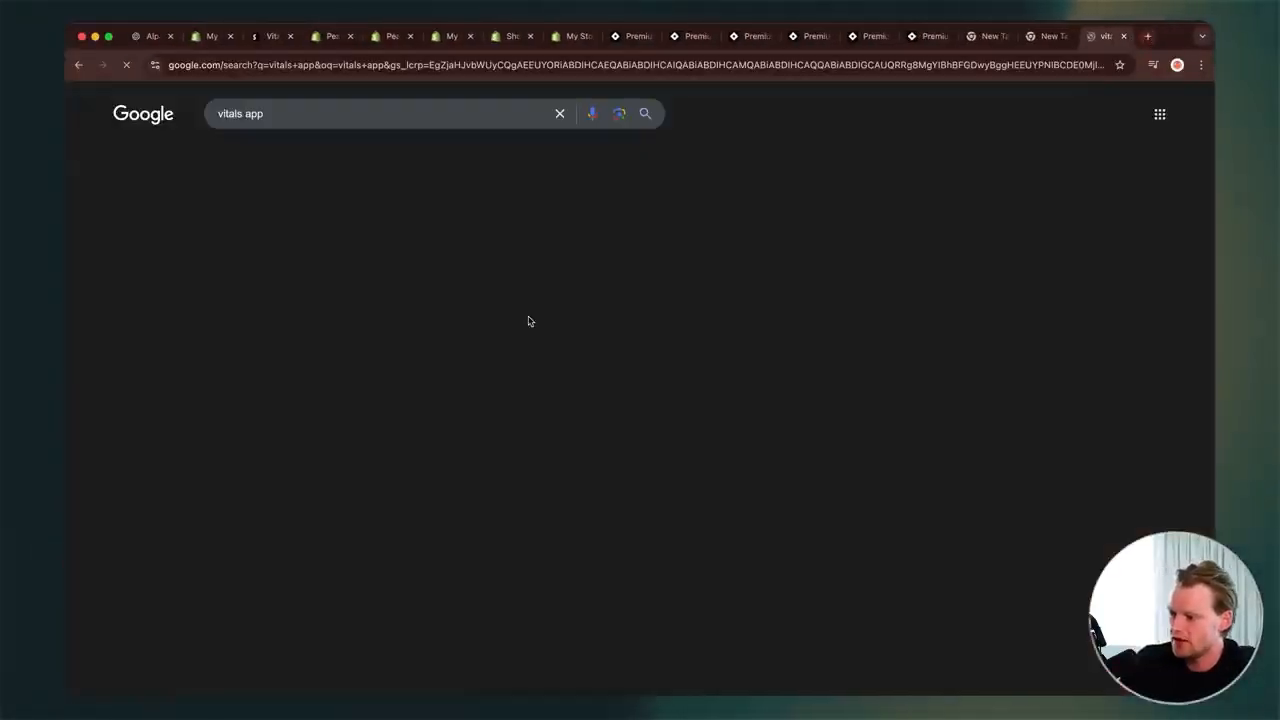
pyautogui.scroll(-2, 520, 508)
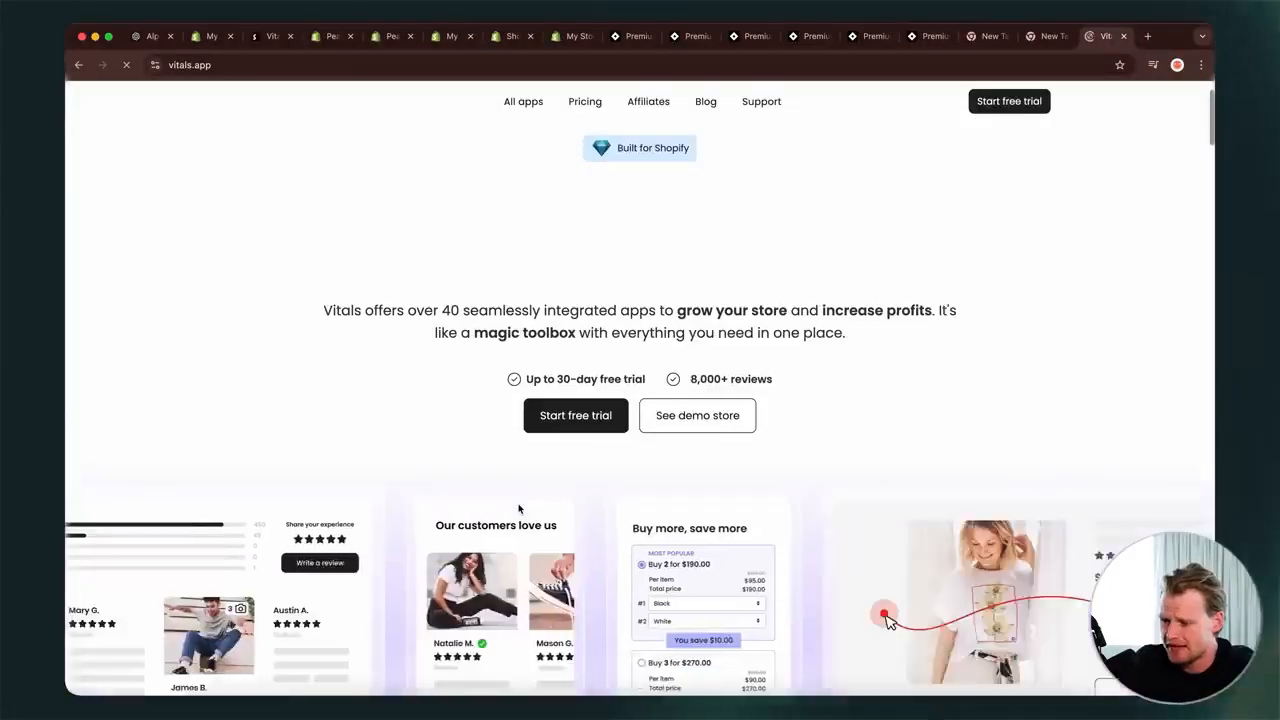
pyautogui.scroll(2, 600, 92)
pyautogui.click(523, 103)
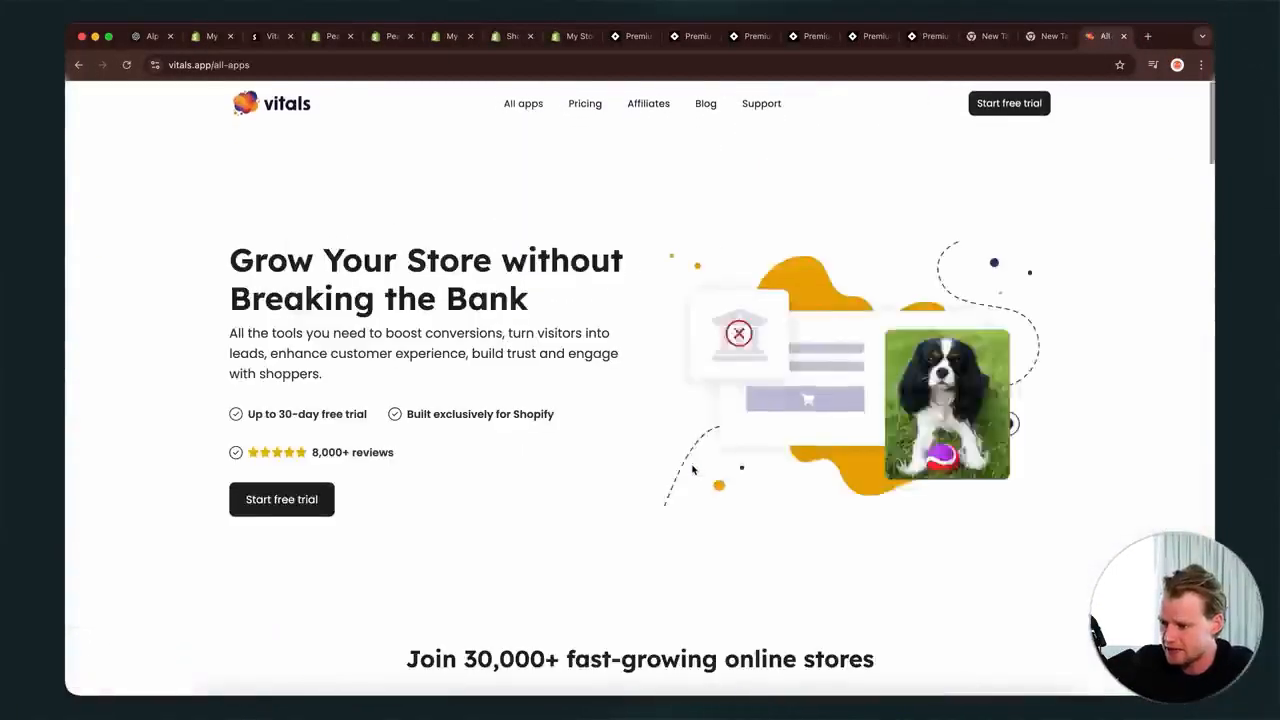
# - Review the conversion tools in the Vitals app overview, from Pre-Orders and Sticky Add to Cart to Size Chart and Wishlist
pyautogui.scroll(-10, 692, 470)
pyautogui.scroll(1, 390, 368)
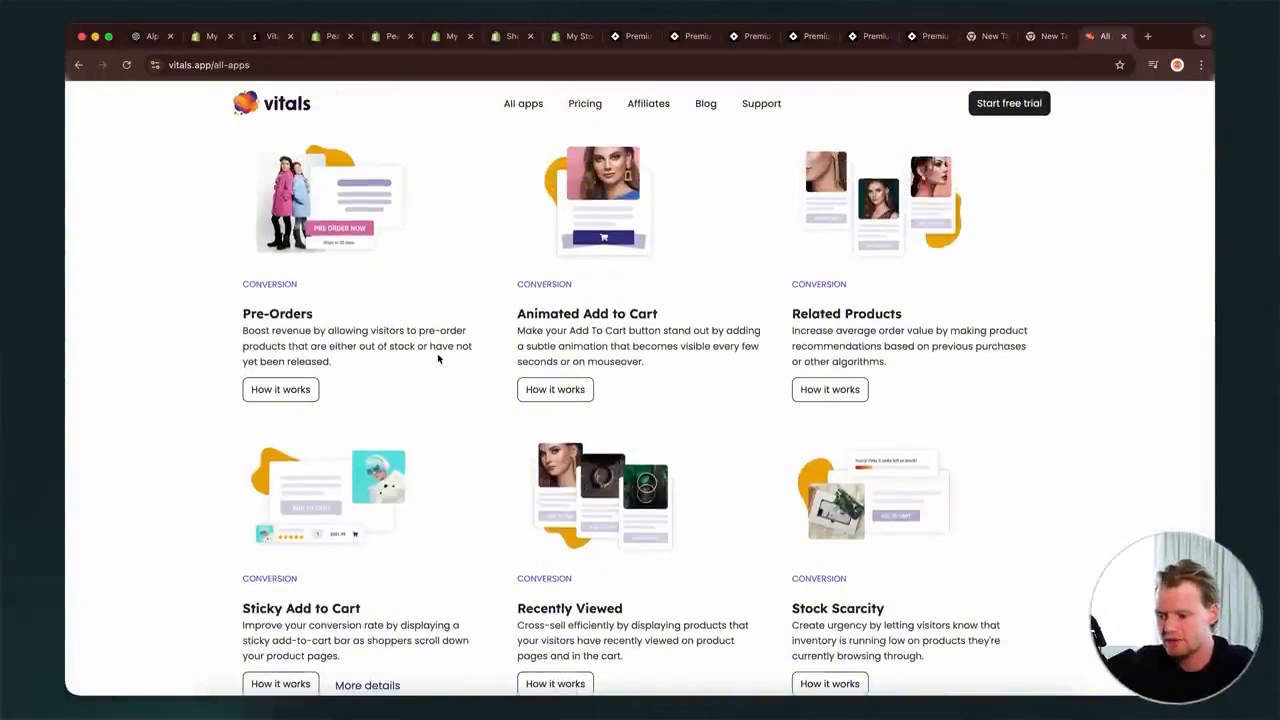
pyautogui.scroll(-2, 471, 433)
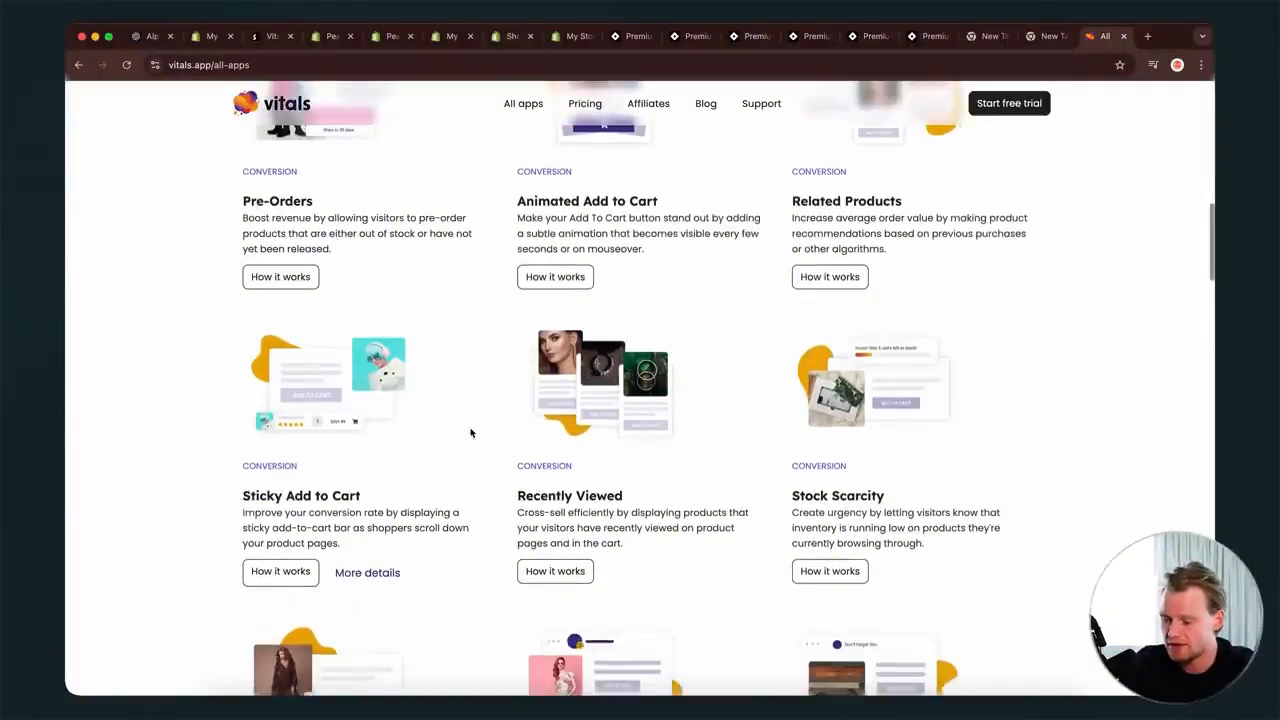
pyautogui.scroll(-3, 480, 503)
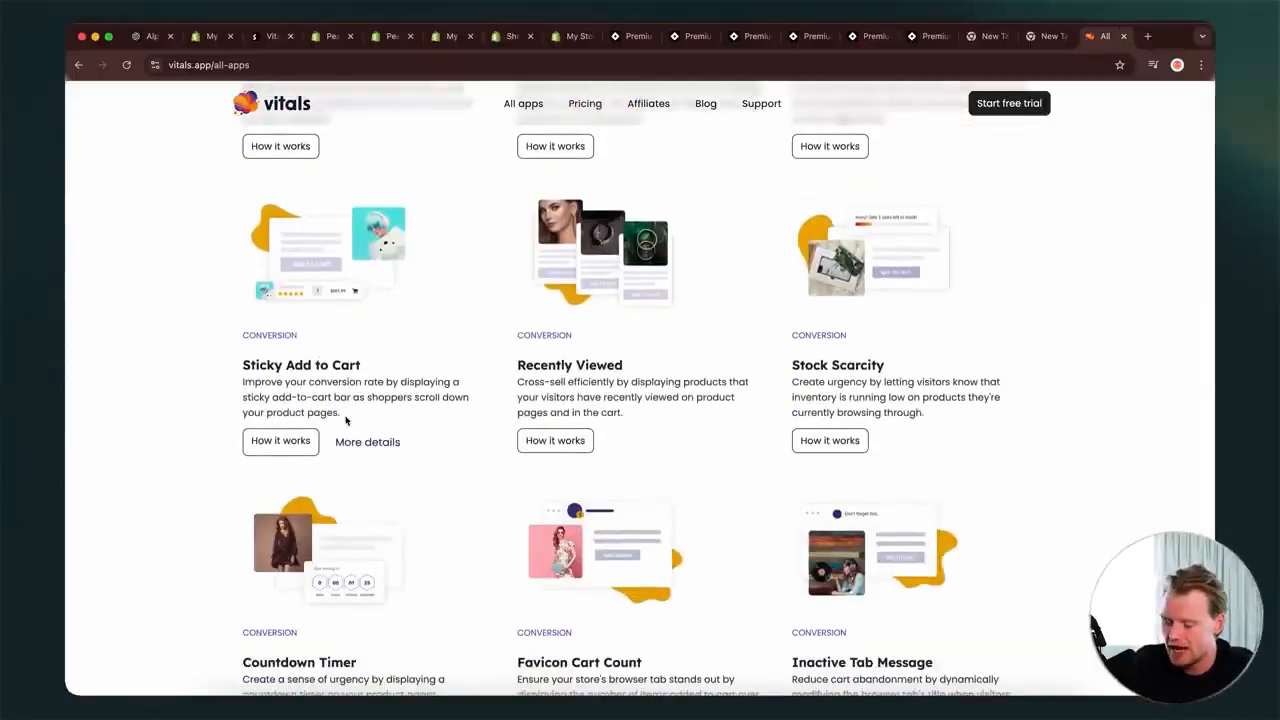
pyautogui.moveTo(343, 414); pyautogui.dragTo(236, 358)
pyautogui.click(318, 392)
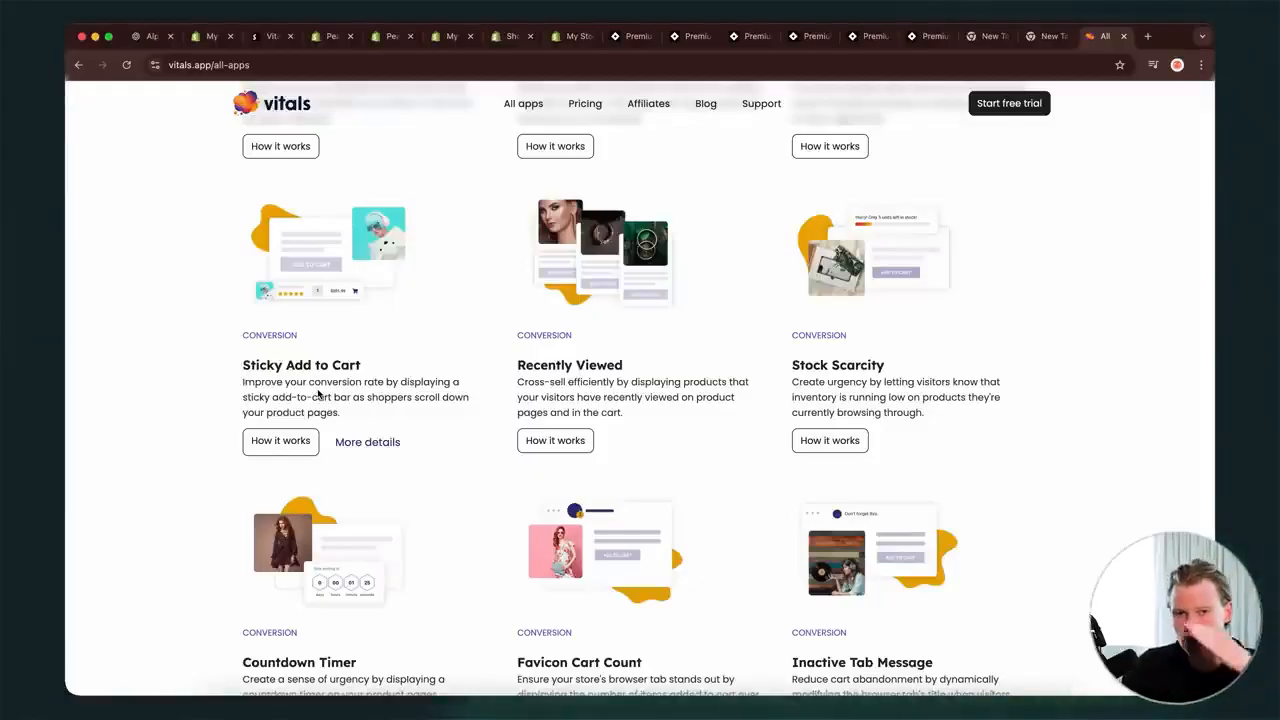
pyautogui.scroll(-3, 318, 393)
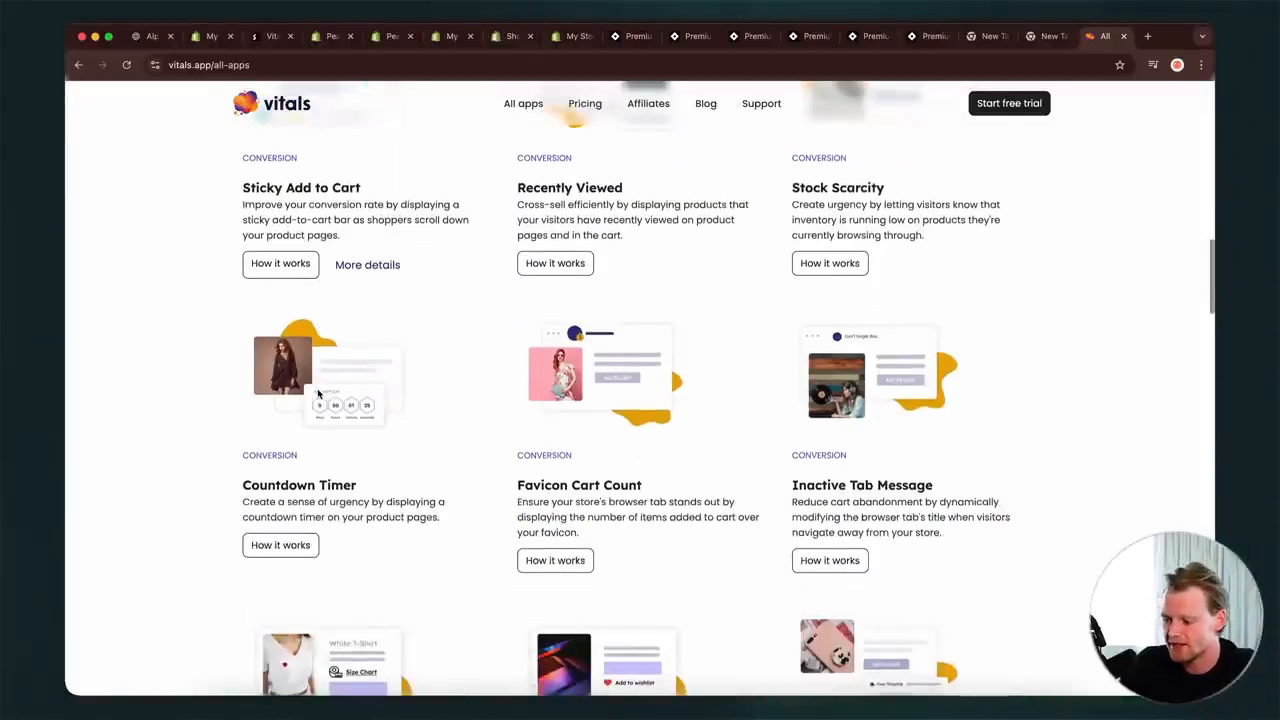
pyautogui.scroll(-7, 318, 393)
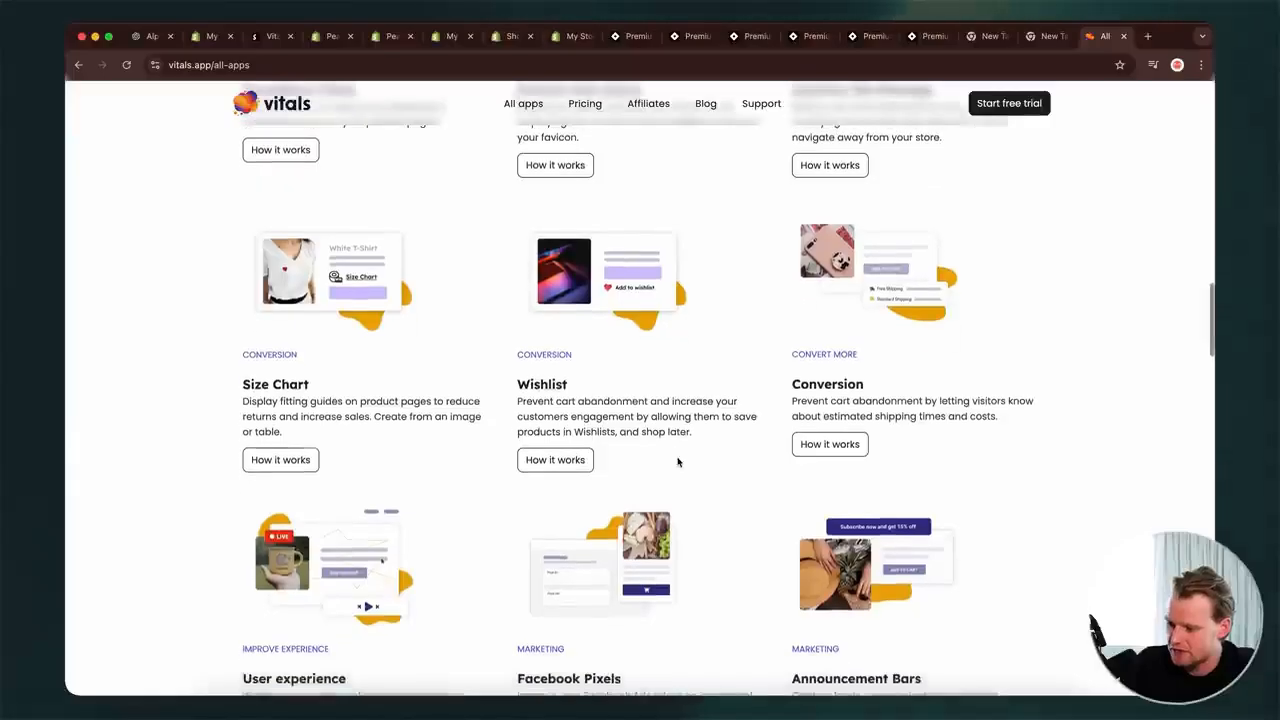
pyautogui.scroll(-3, 677, 461)
pyautogui.scroll(1, 363, 288)
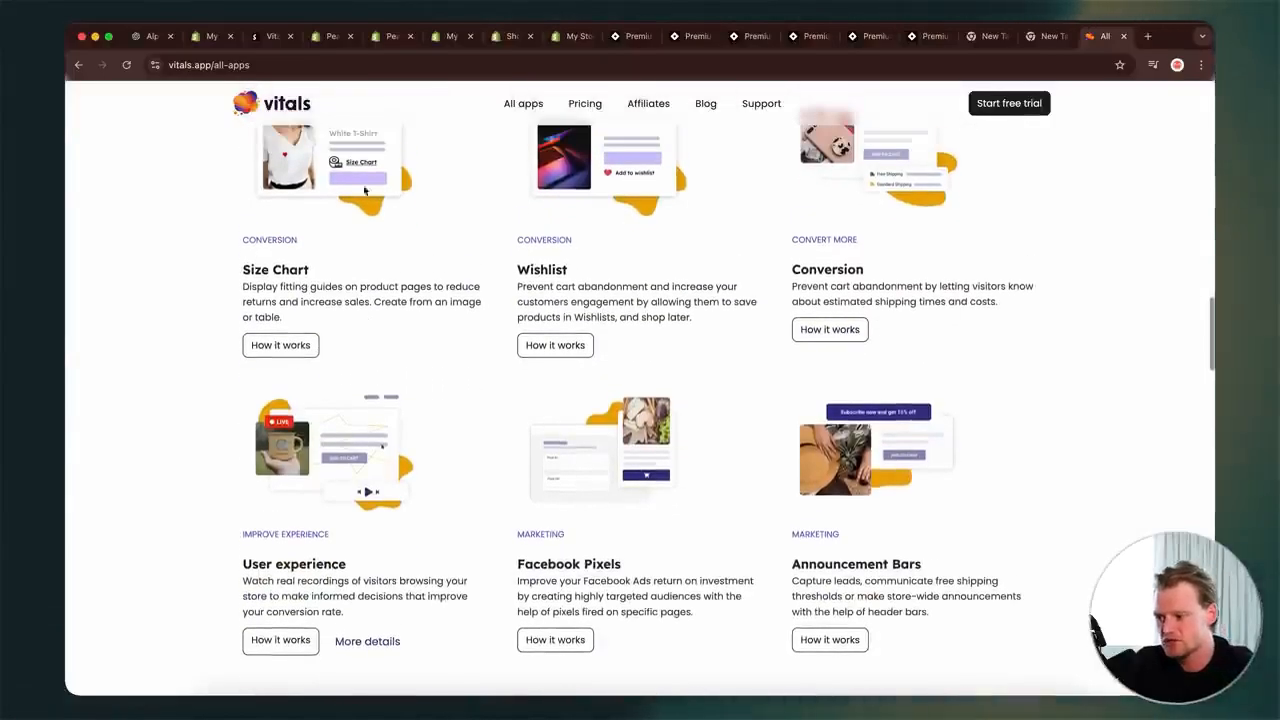
pyautogui.scroll(1, 340, 285)
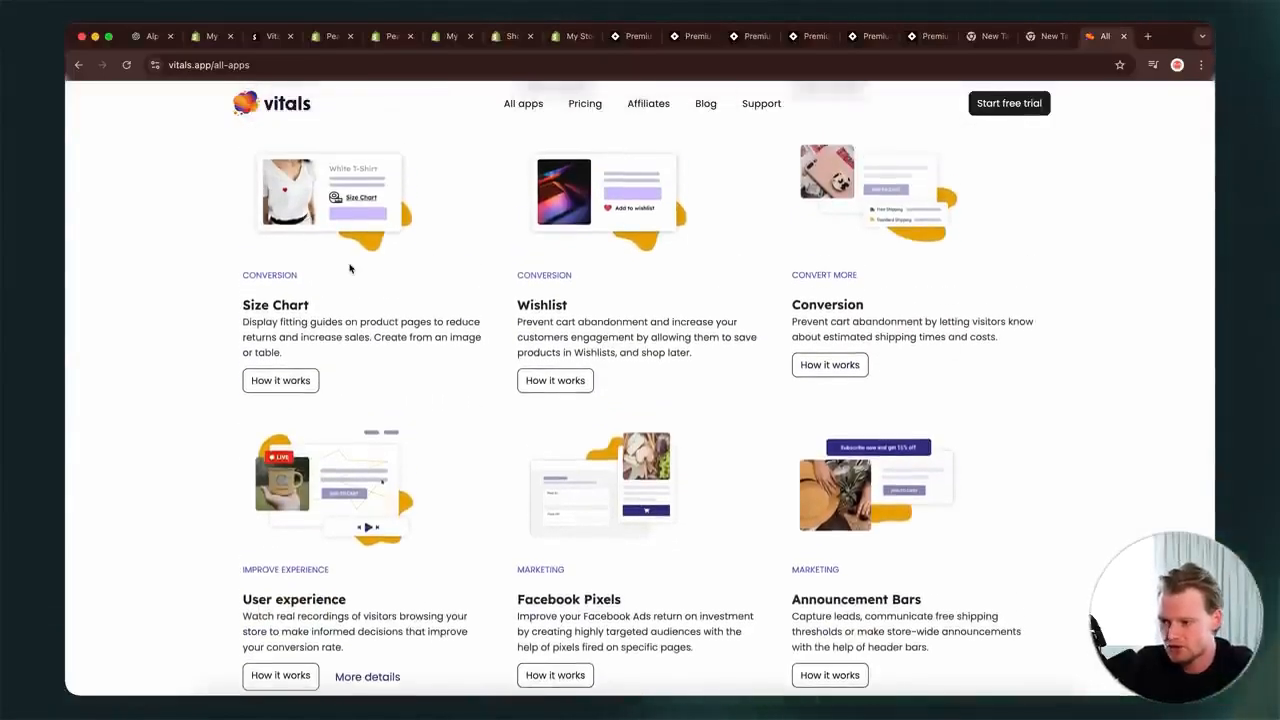
pyautogui.scroll(1, 350, 268)
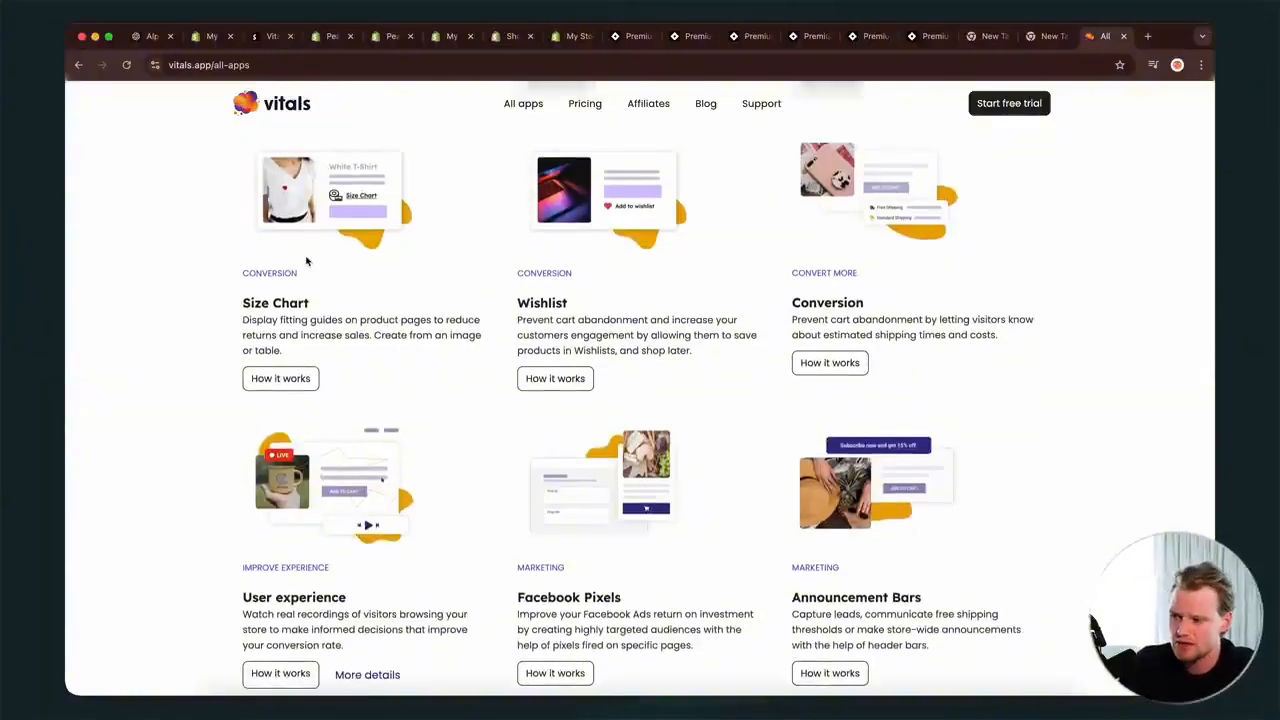
# - Review the Vitals marketing tools, including Facebook Pixels, Announcement Bars, Spin the Wheel, Pop-Ups, SEO ALT Tags and Email Marketing
pyautogui.scroll(-5, 306, 261)
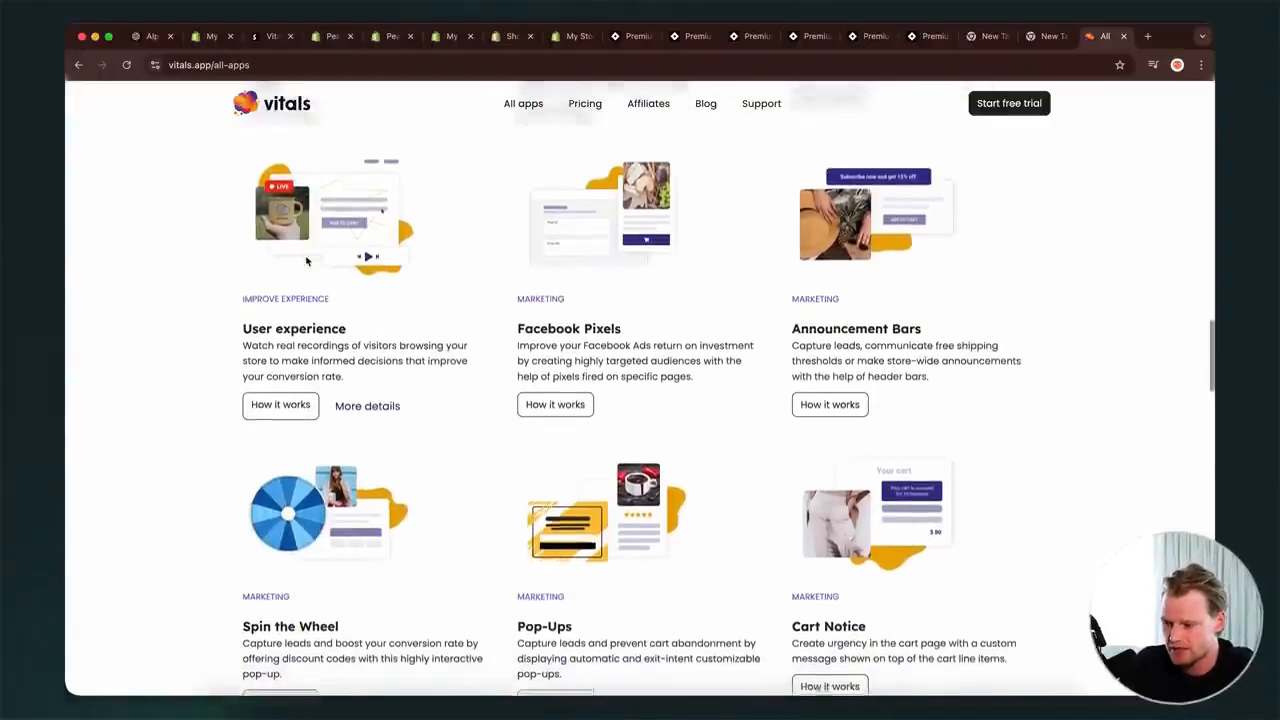
pyautogui.scroll(-1, 500, 420)
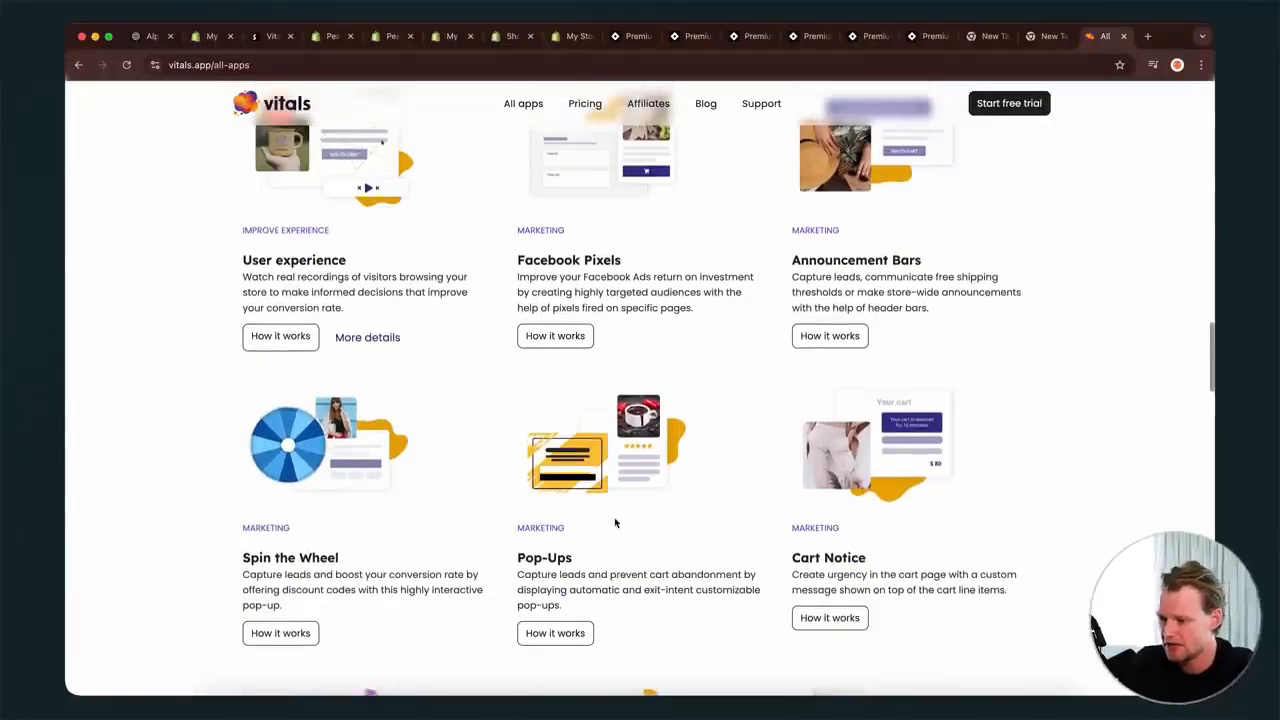
pyautogui.scroll(-4, 615, 522)
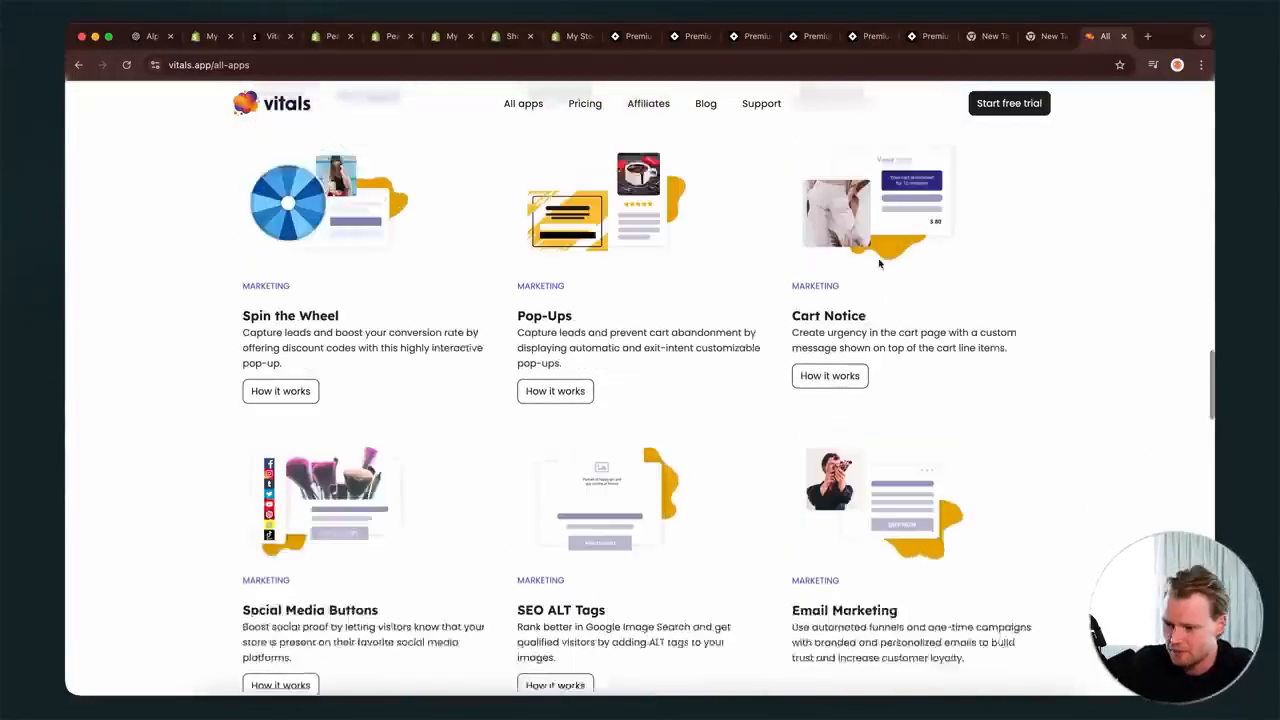
pyautogui.scroll(5, 877, 262)
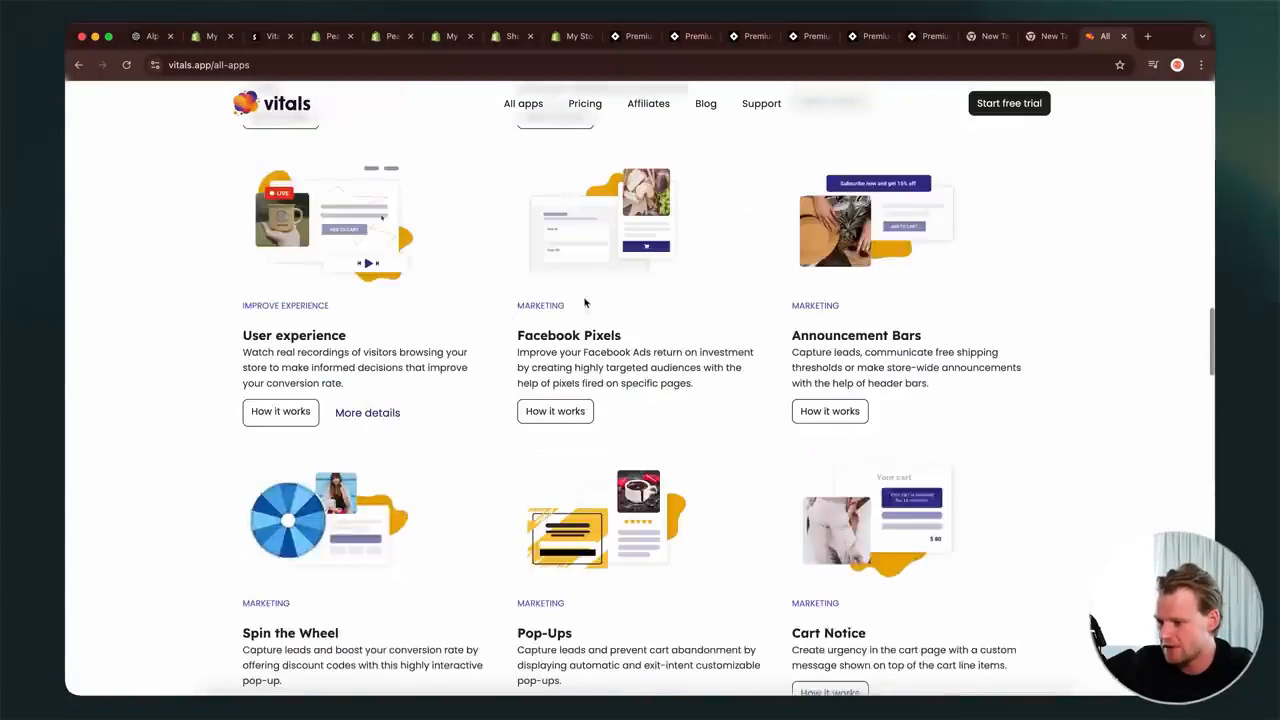
pyautogui.scroll(-7, 636, 347)
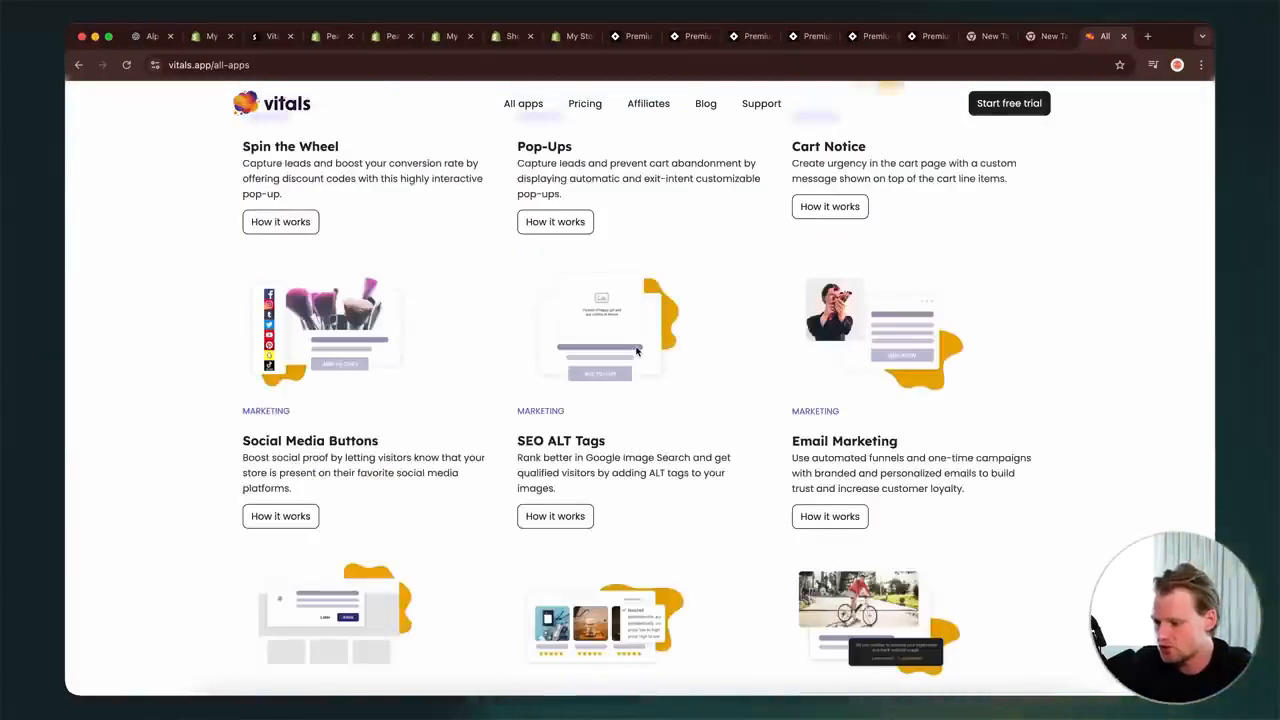
pyautogui.scroll(-3, 636, 350)
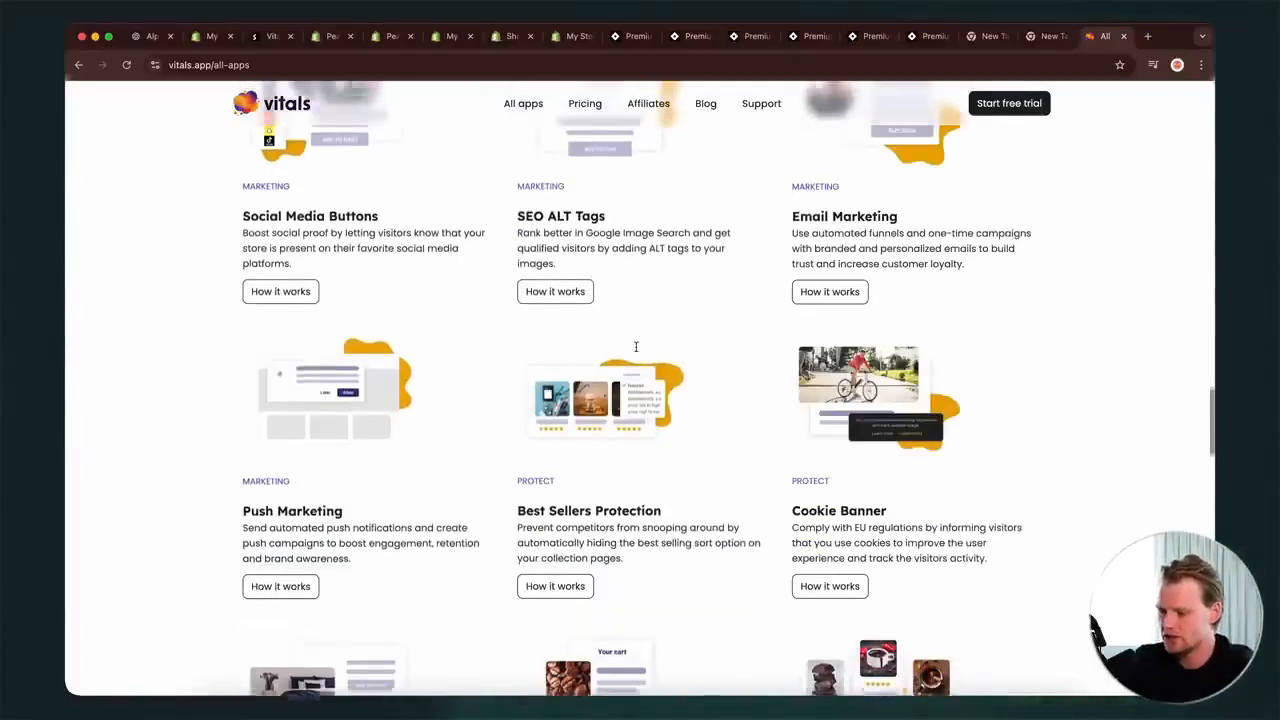
pyautogui.scroll(-3, 636, 350)
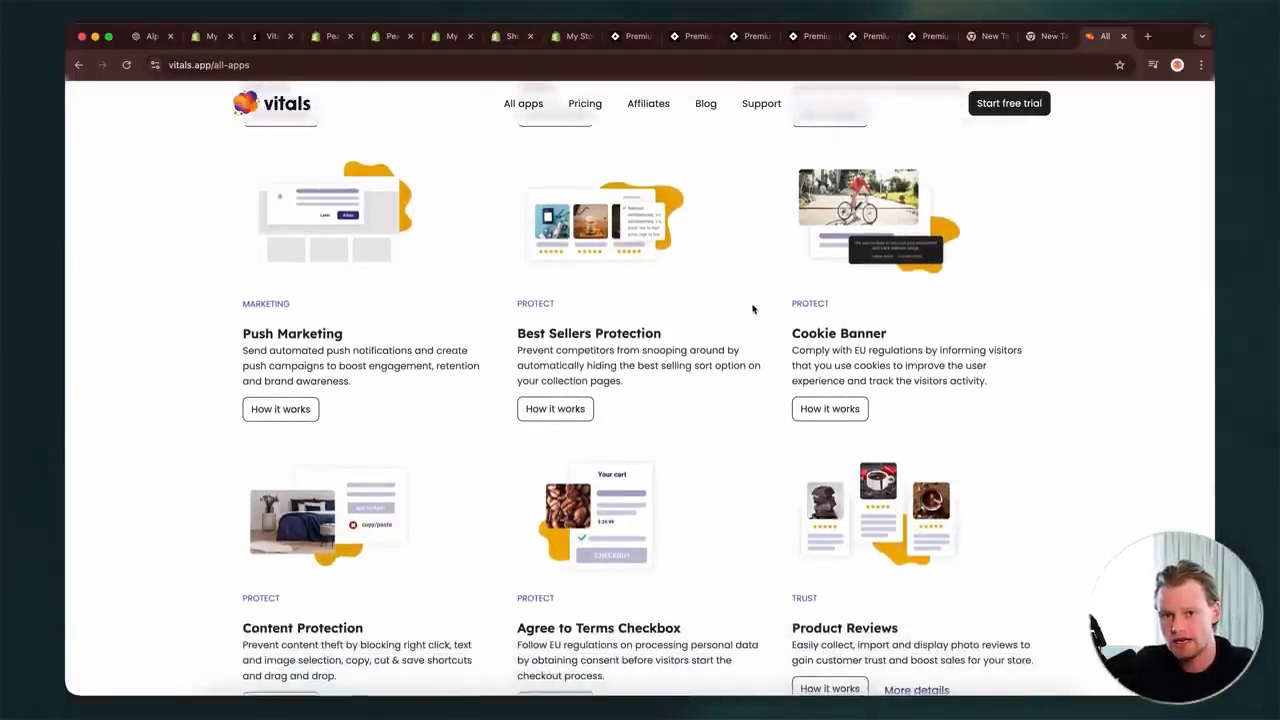
# - Examine the remaining Vitals tools for protection, trust, upsells and user experience down to Live Chat Channels and Instant Search
pyautogui.scroll(-5, 897, 303)
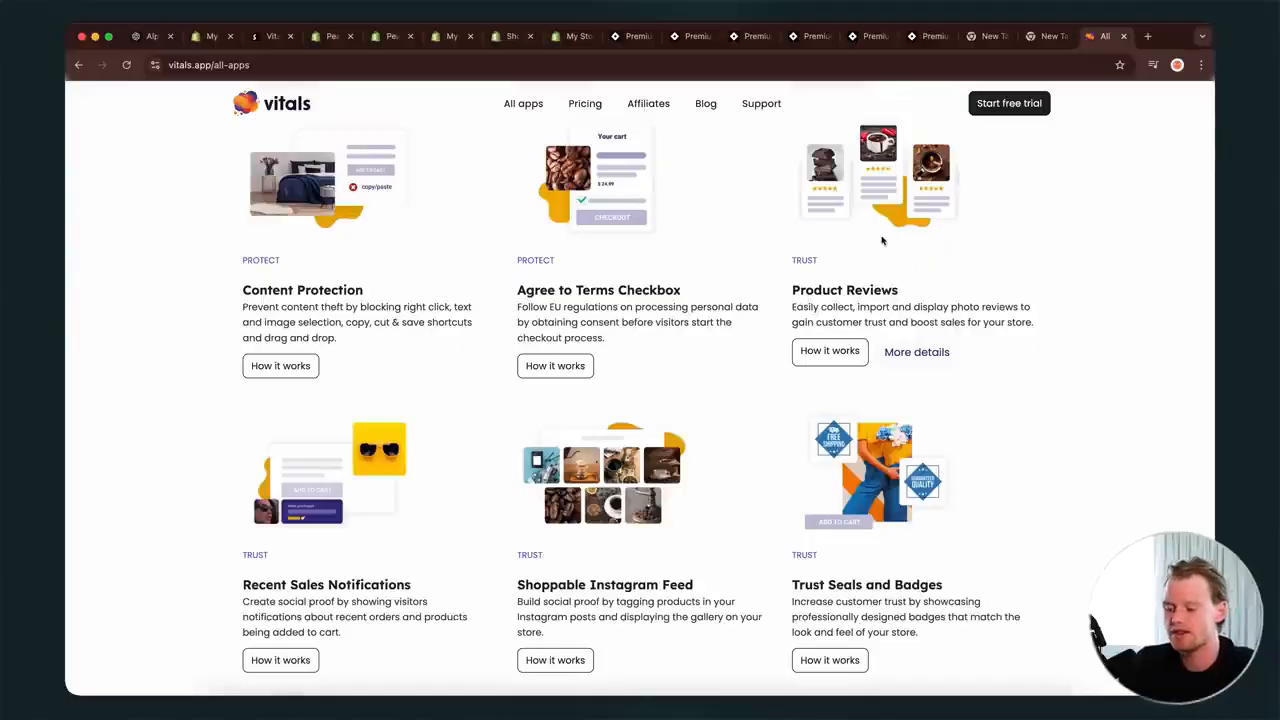
pyautogui.scroll(-5, 882, 240)
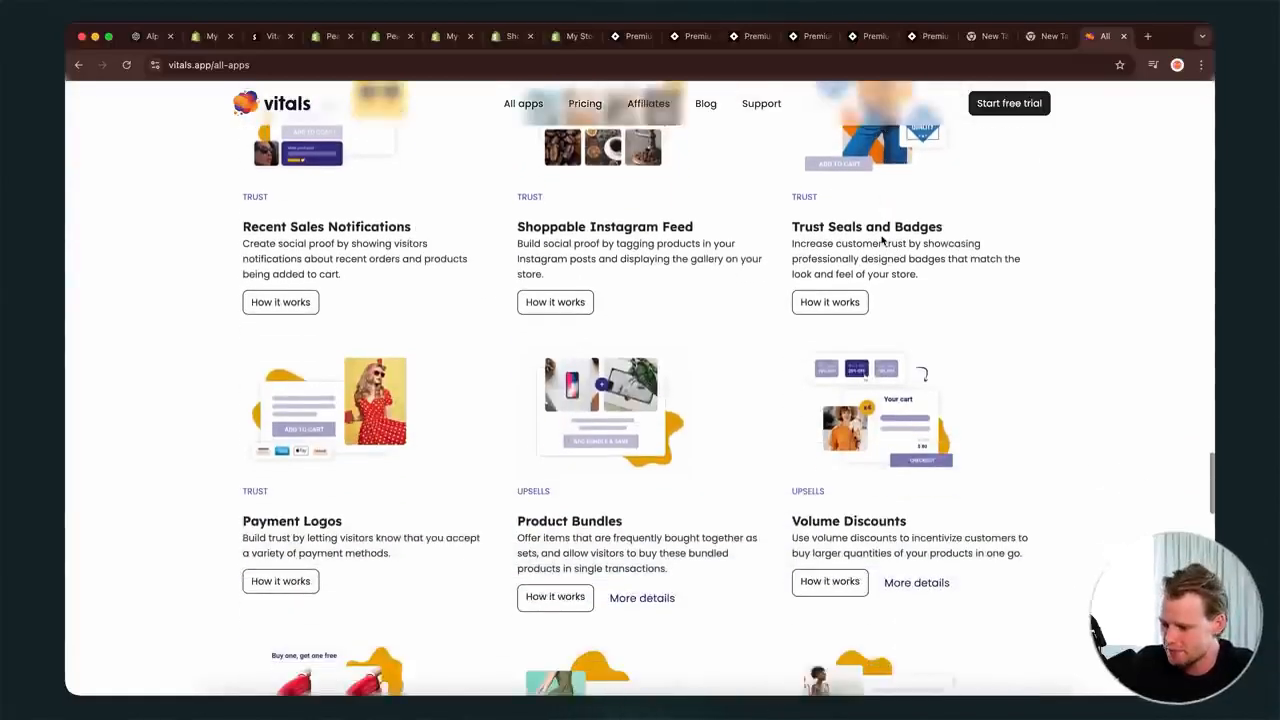
pyautogui.scroll(-5, 882, 238)
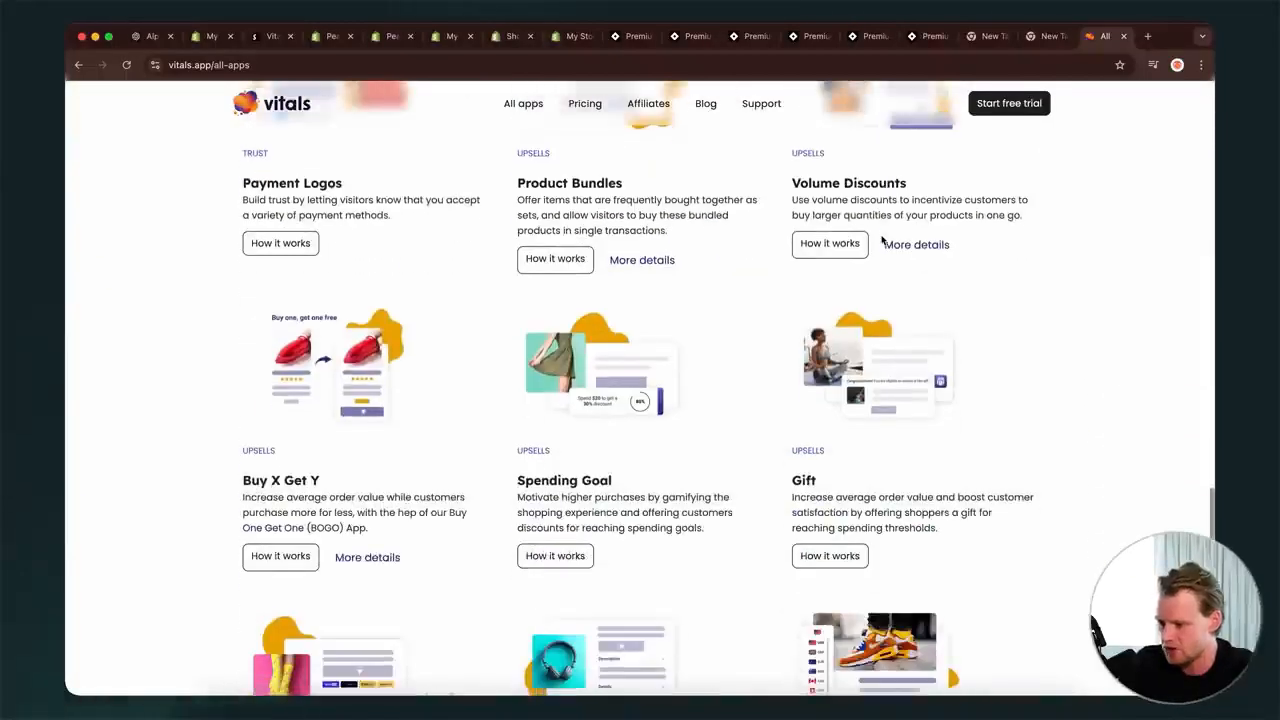
pyautogui.scroll(-10, 882, 240)
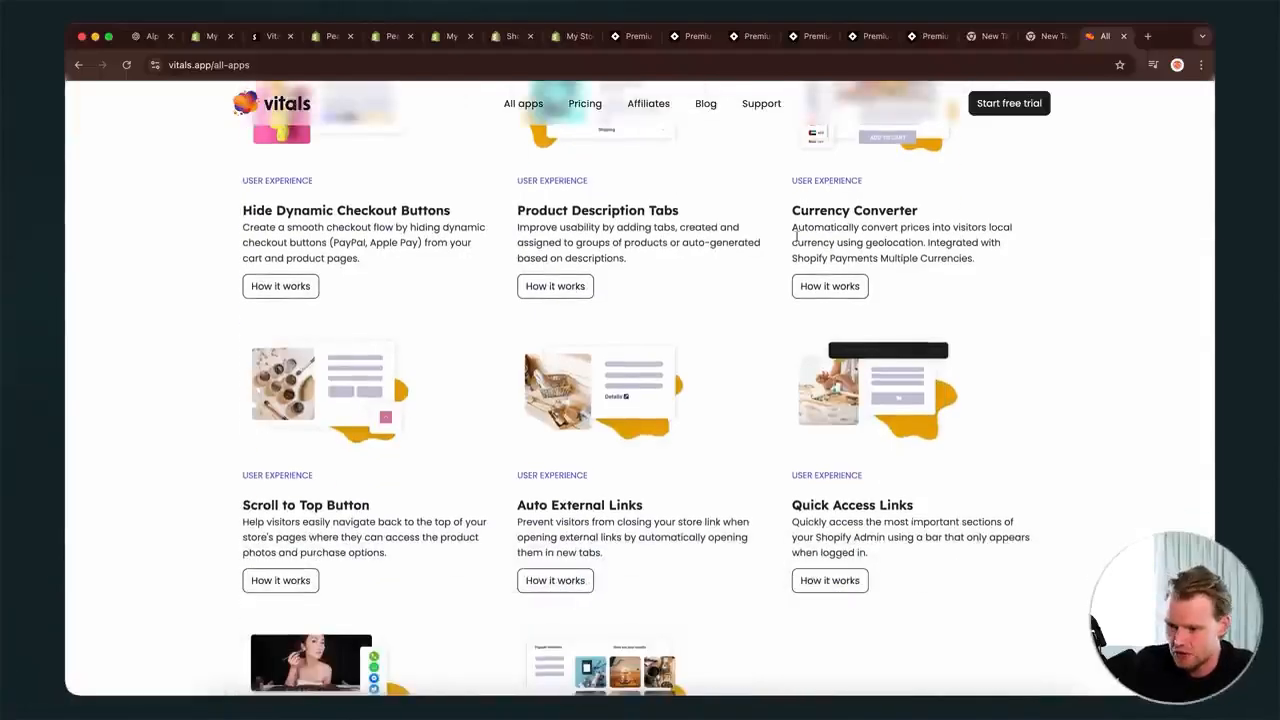
pyautogui.scroll(-3, 889, 377)
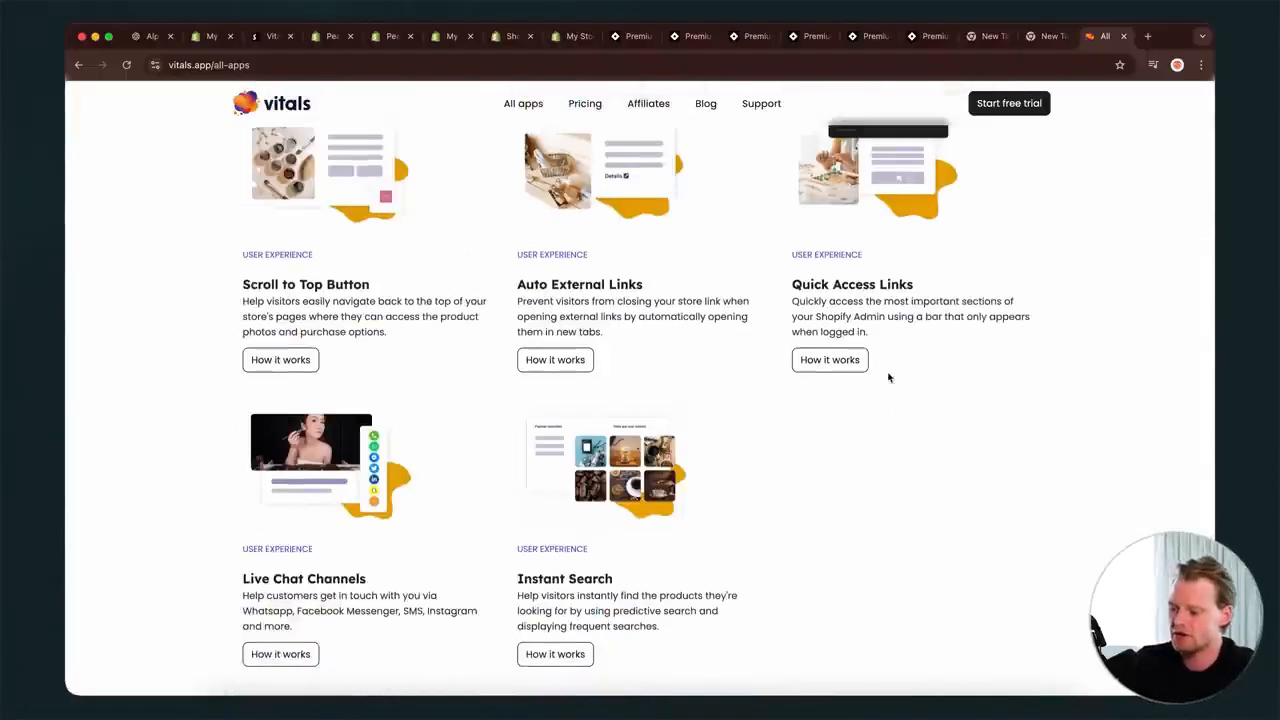
pyautogui.scroll(-1, 889, 377)
# - Return to the Vitals Product Reviews dashboard in the Shopify admin and examine its popular actions and options for collecting more reviews
pyautogui.click(265, 41)
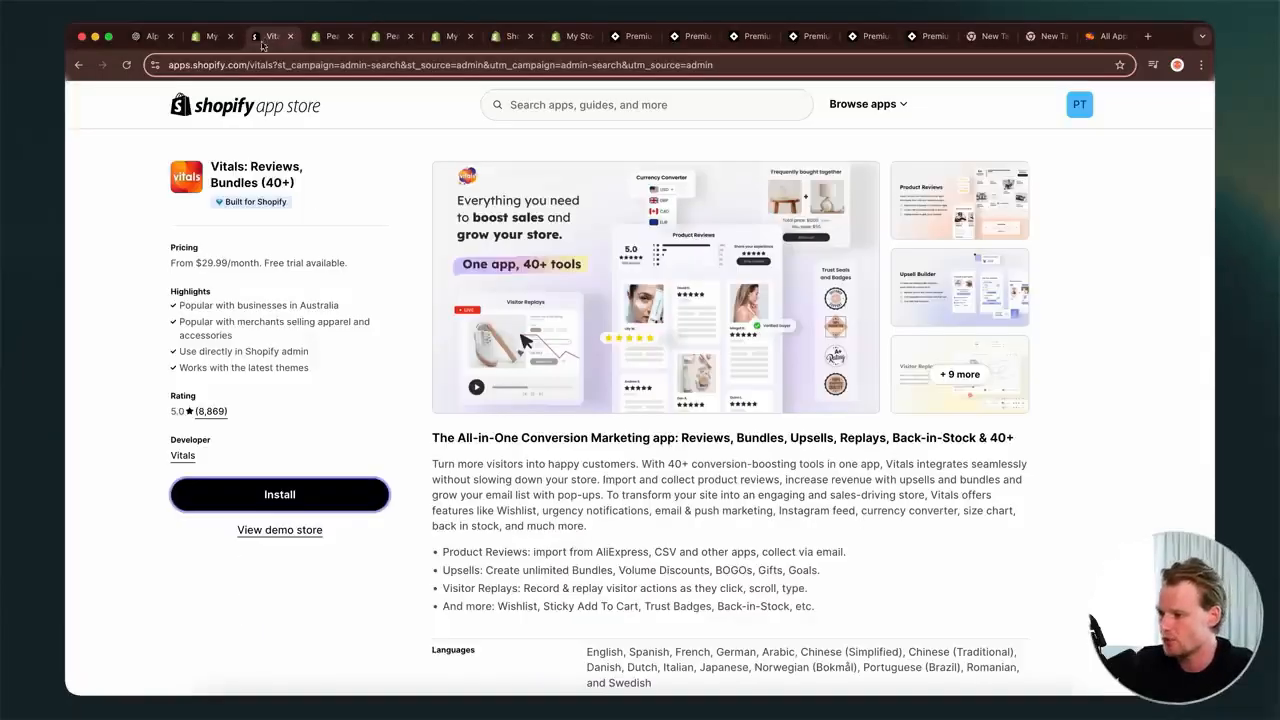
pyautogui.click(205, 42)
pyautogui.click(332, 41)
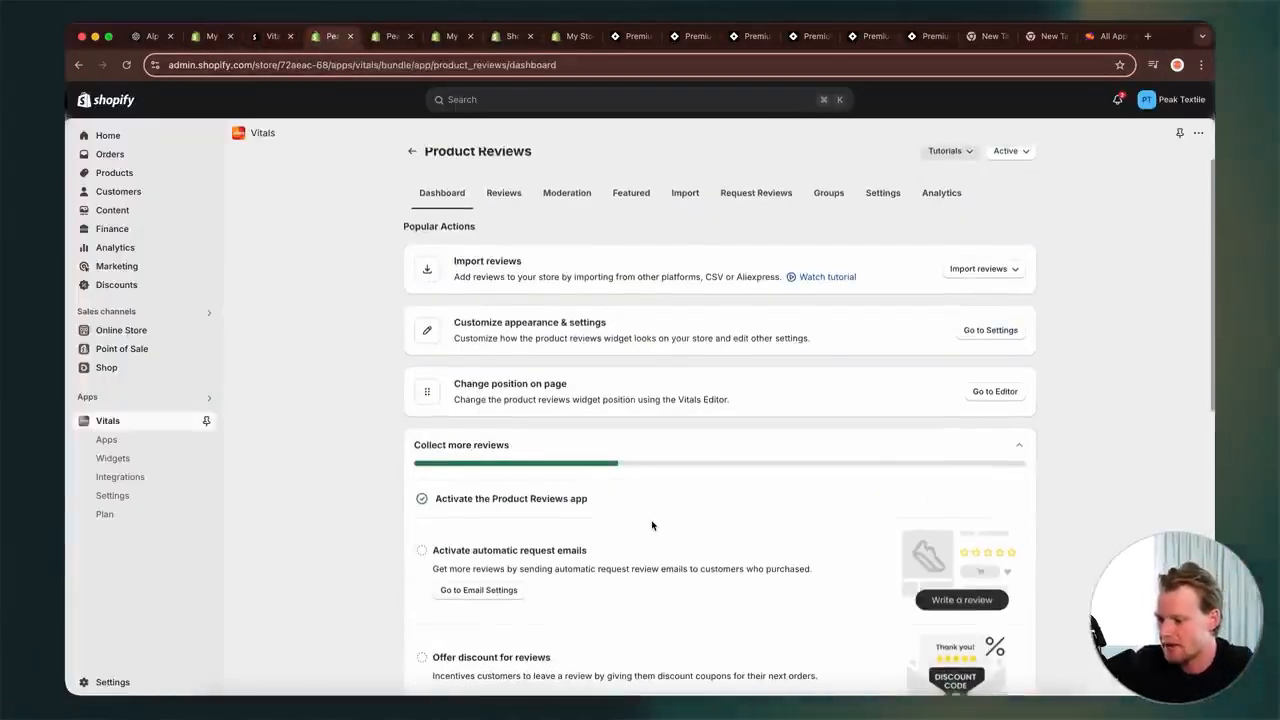
pyautogui.scroll(-2, 652, 523)
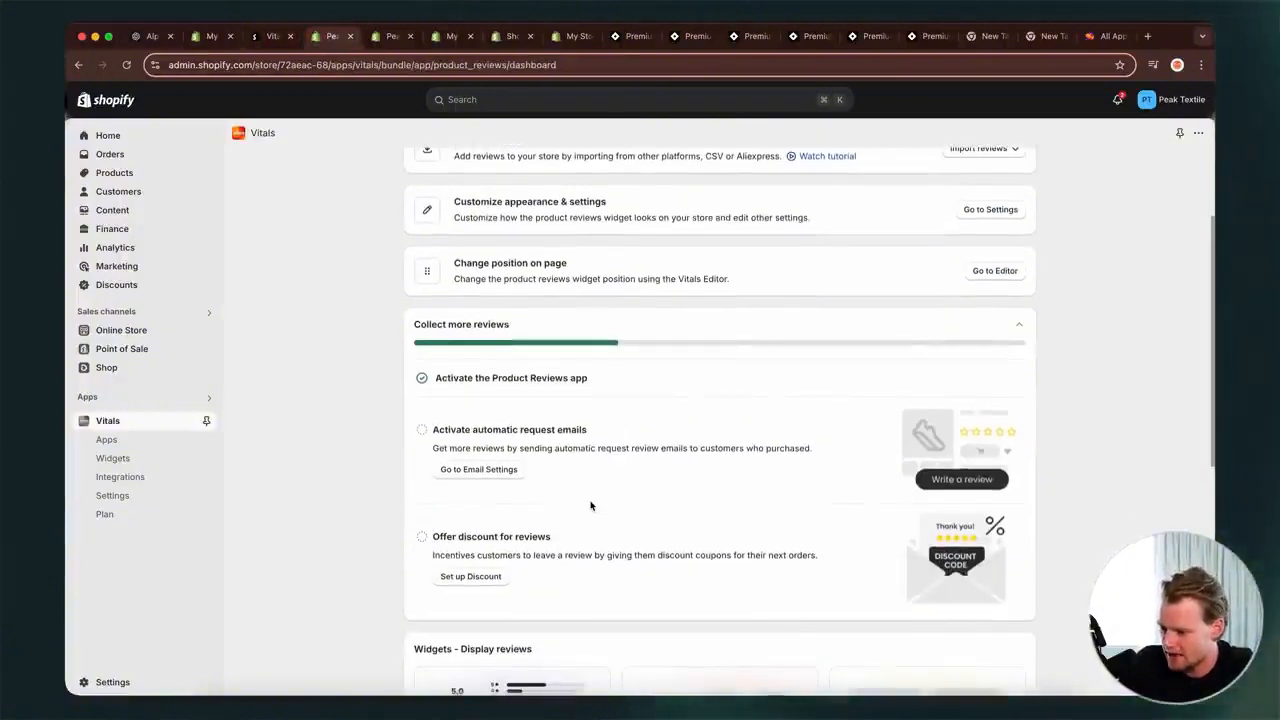
pyautogui.scroll(-1, 560, 495)
pyautogui.scroll(1, 490, 478)
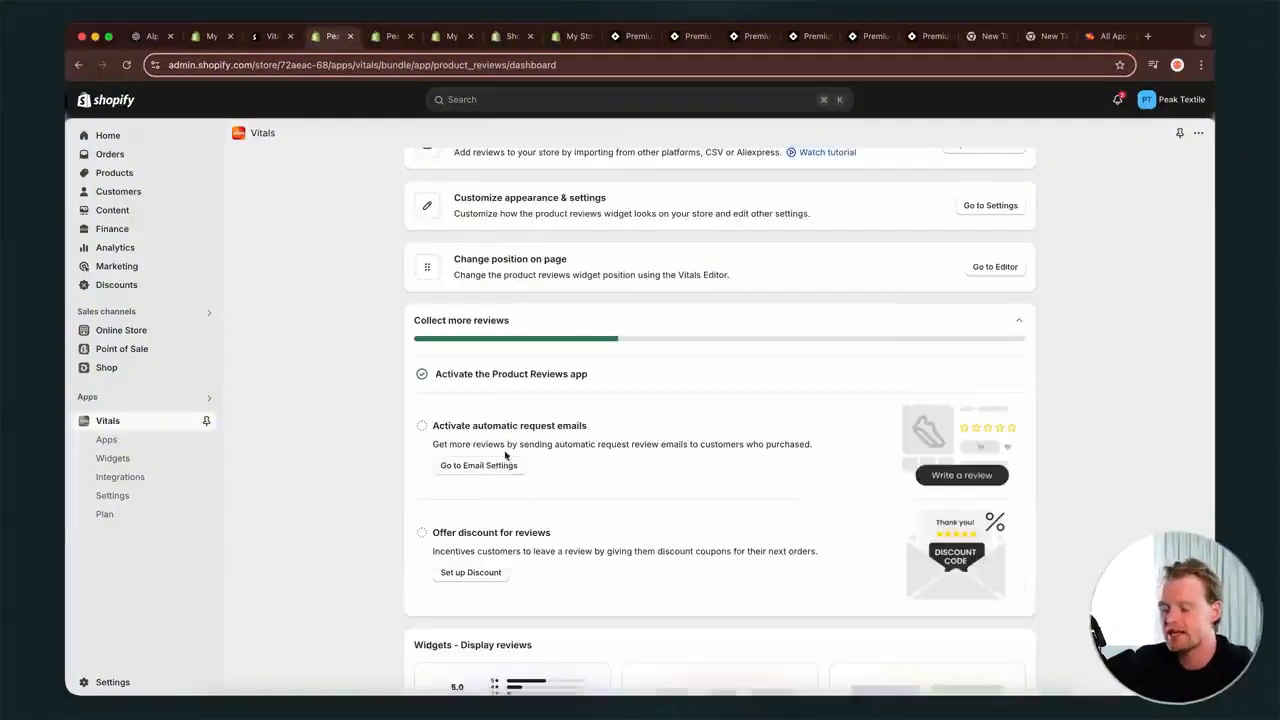
pyautogui.scroll(3, 505, 475)
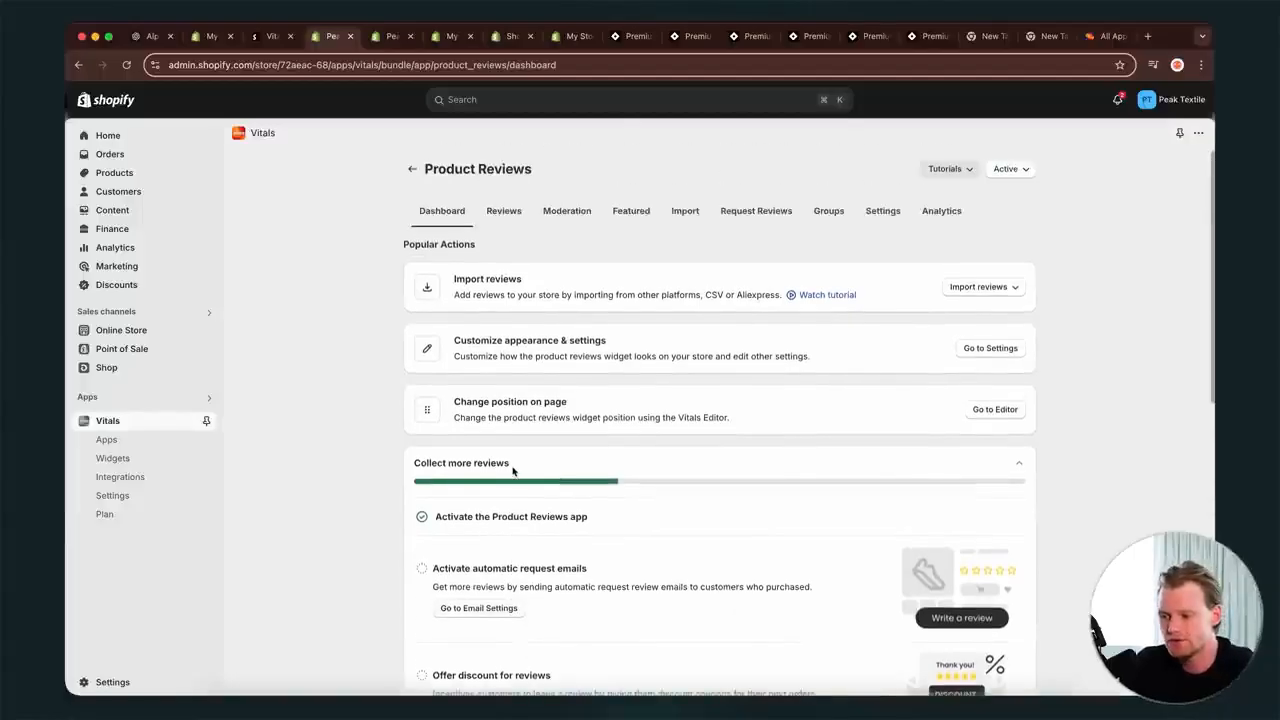
pyautogui.scroll(-1, 512, 471)
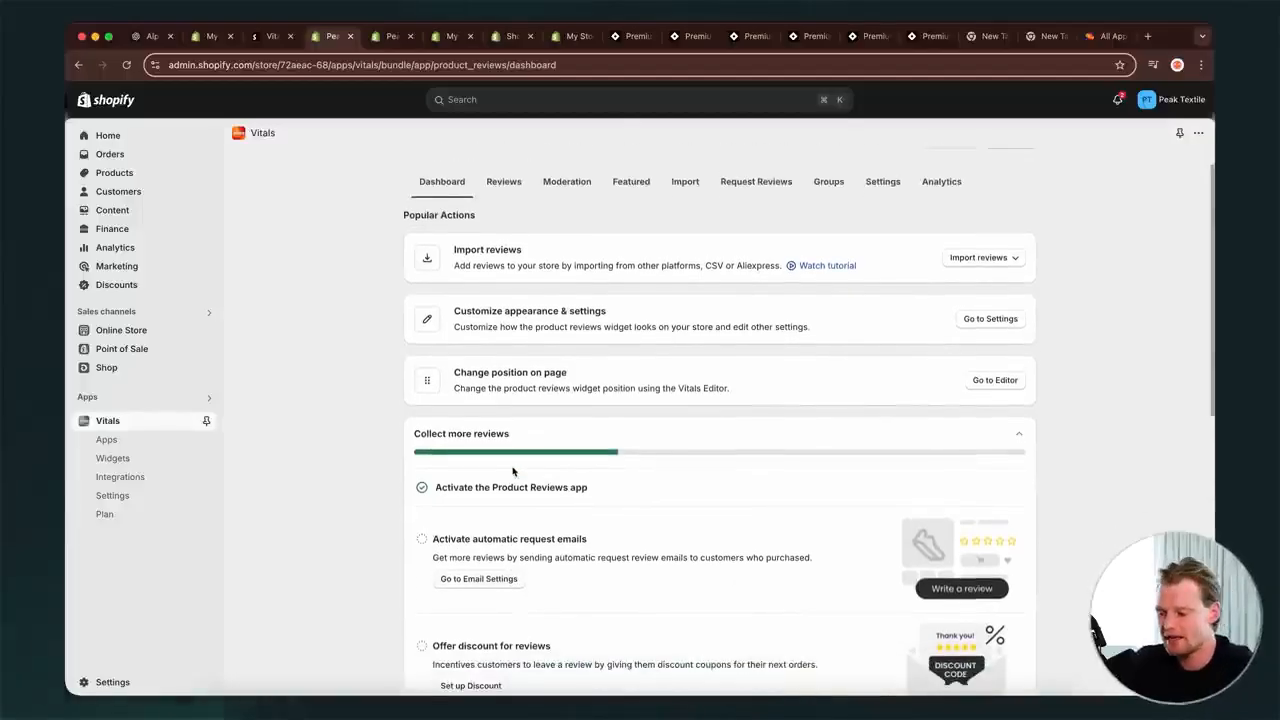
# - Open the review form on the storefront's premium alpaca wool socks product page and look through its fields down to the submit option
pyautogui.click(982, 317)
pyautogui.scroll(-1, 863, 442)
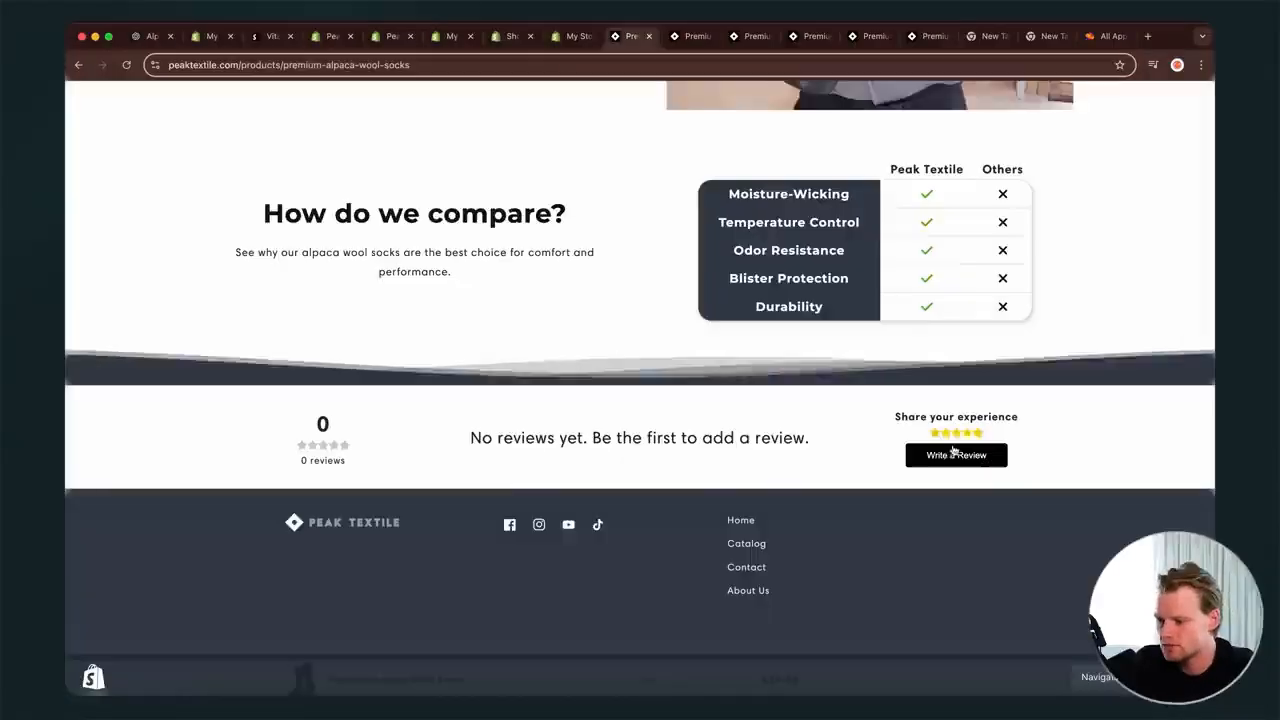
pyautogui.click(970, 462)
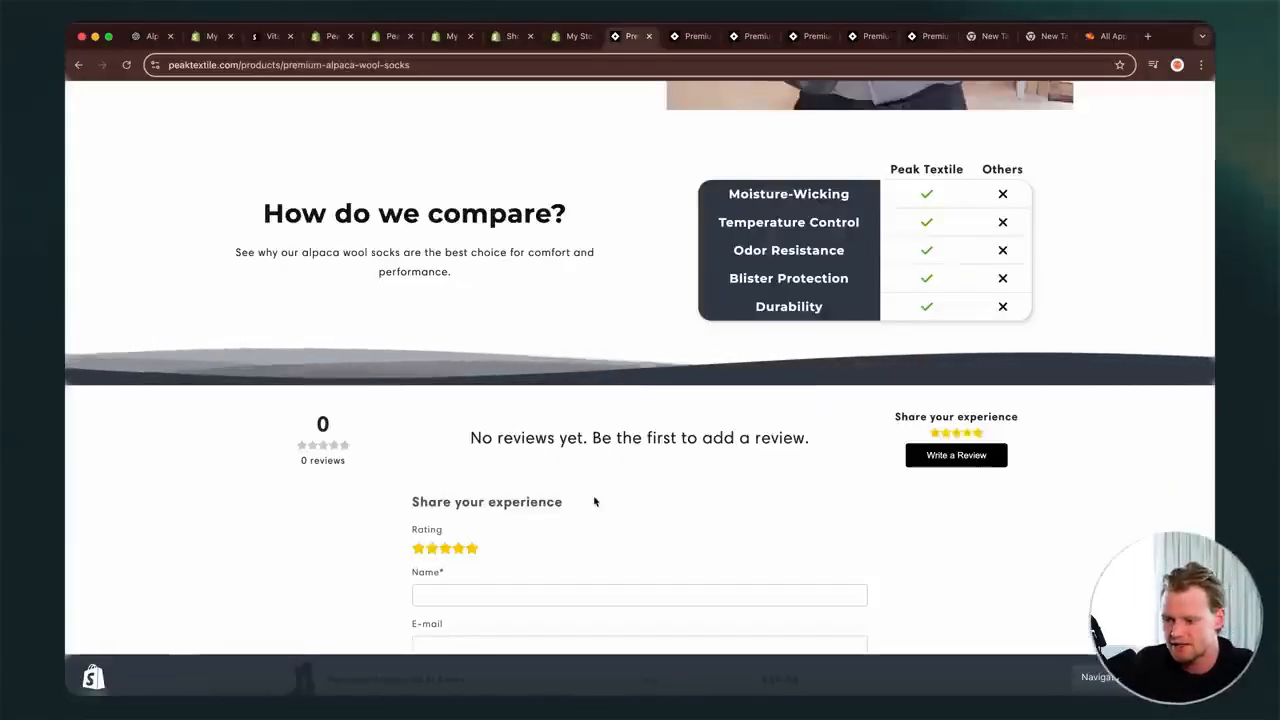
pyautogui.scroll(-3, 594, 503)
pyautogui.scroll(2, 594, 494)
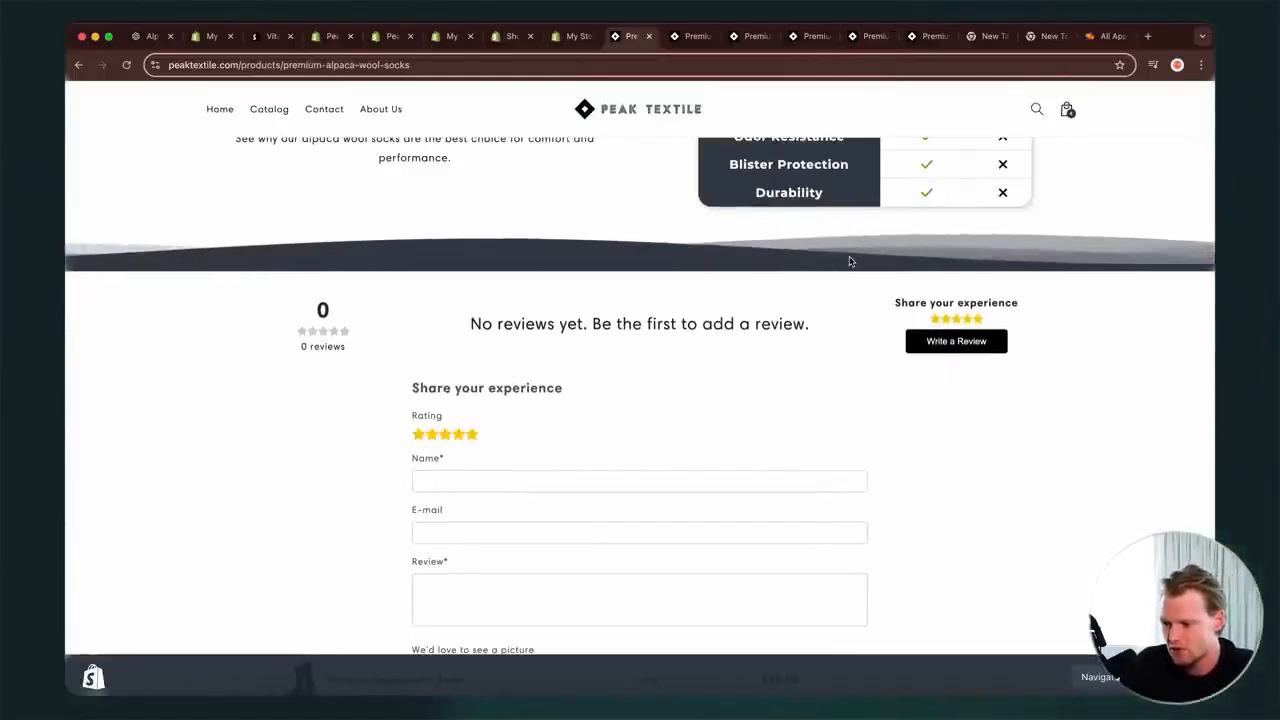
pyautogui.scroll(-2, 848, 260)
pyautogui.scroll(5, 848, 258)
pyautogui.scroll(-5, 850, 262)
pyautogui.scroll(-3, 850, 262)
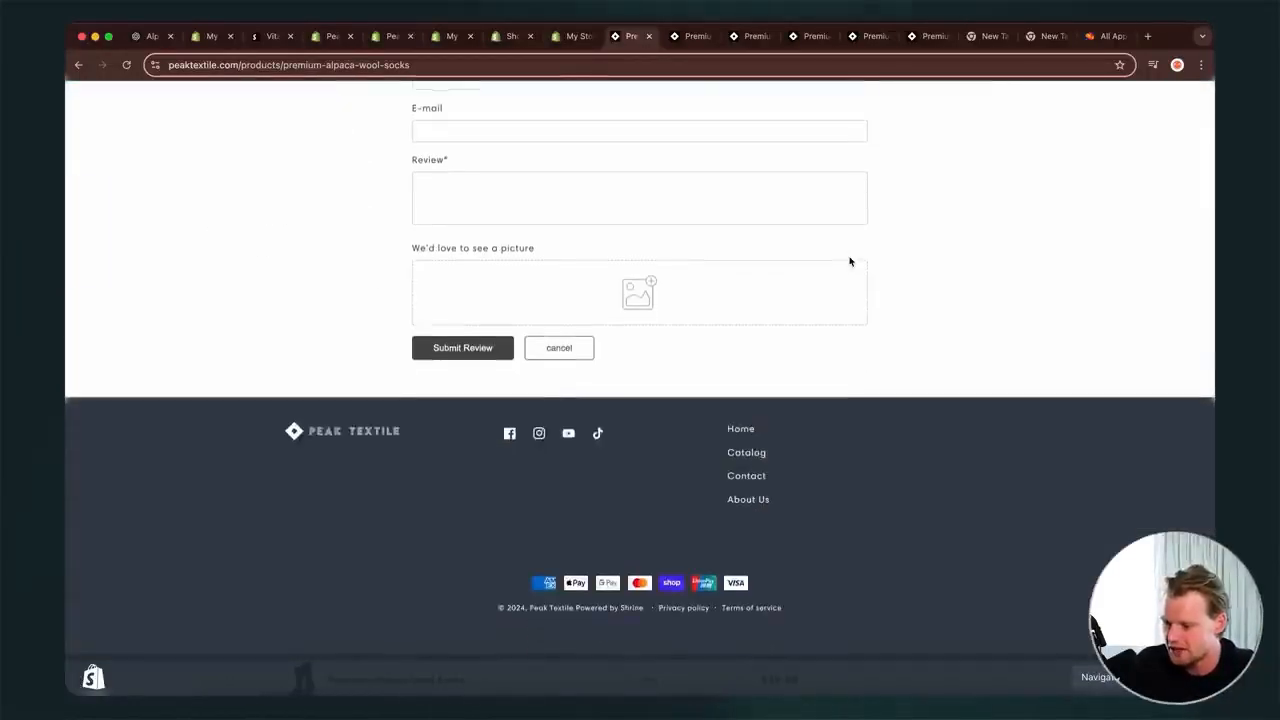
pyautogui.scroll(4, 849, 260)
# - Switch back to the live shrine-theme-pro theme editor with the home page template
pyautogui.click(254, 36)
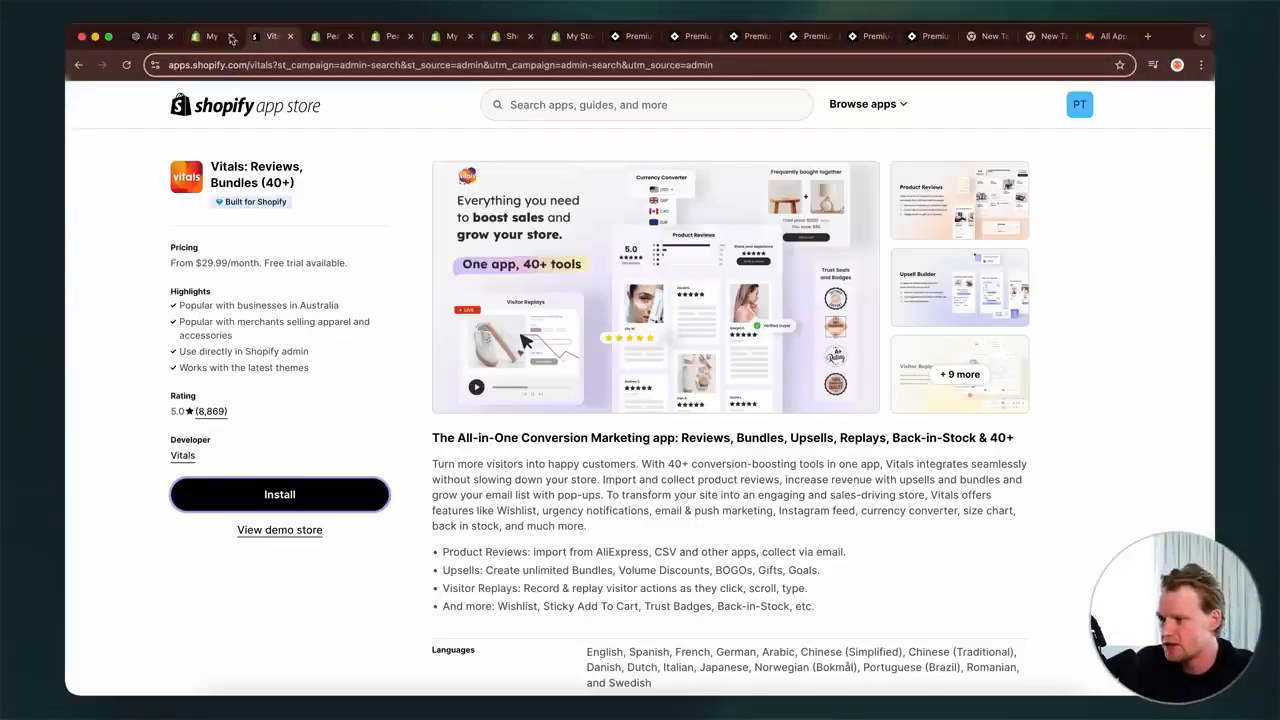
pyautogui.click(206, 36)
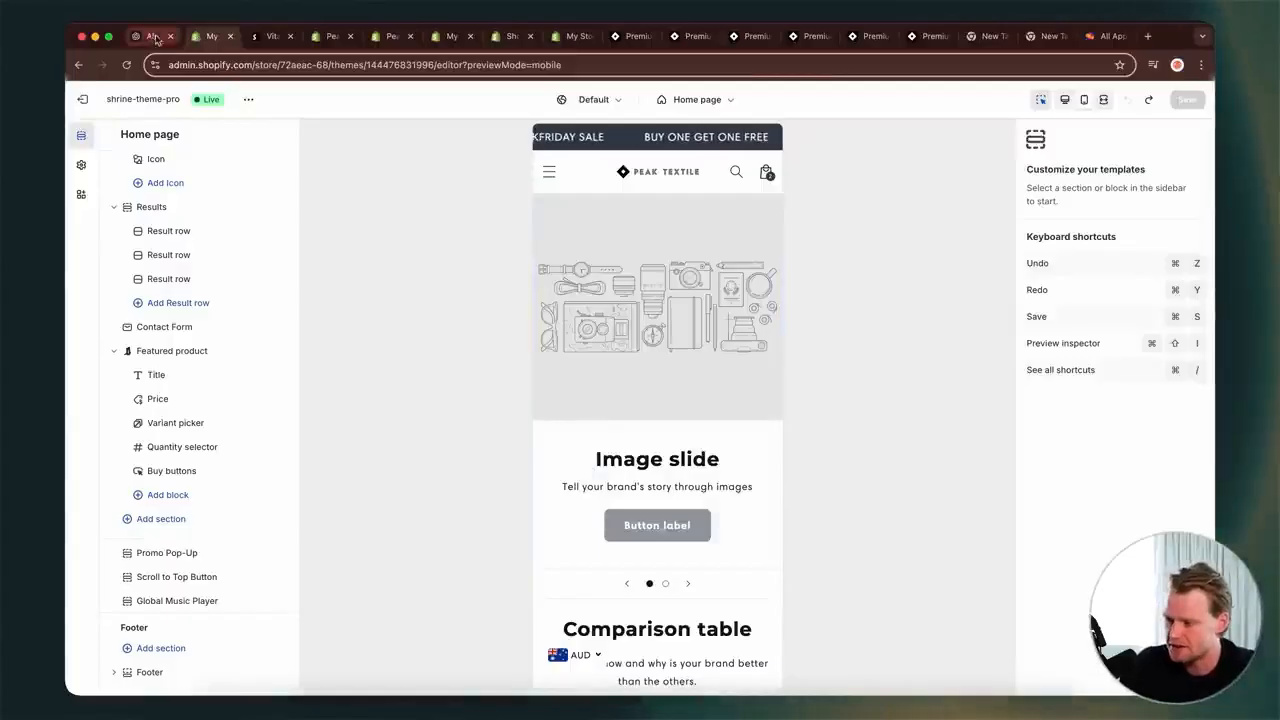
pyautogui.click(258, 38)
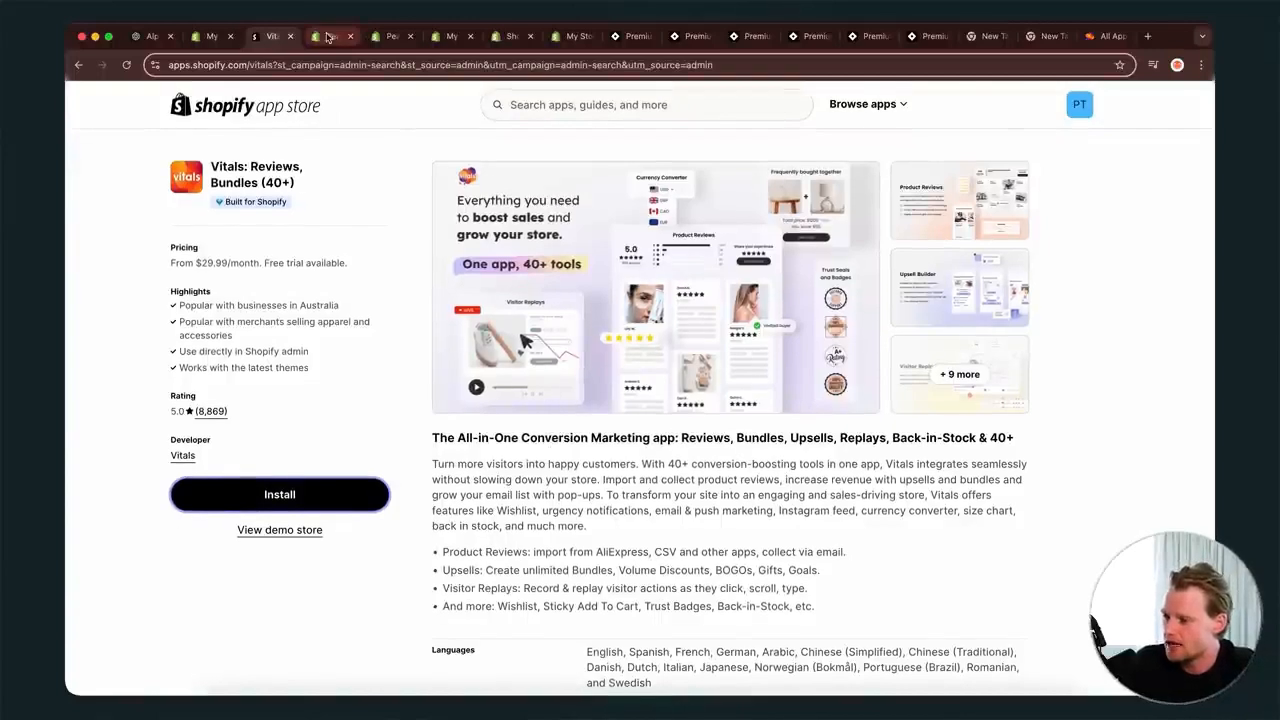
pyautogui.click(211, 38)
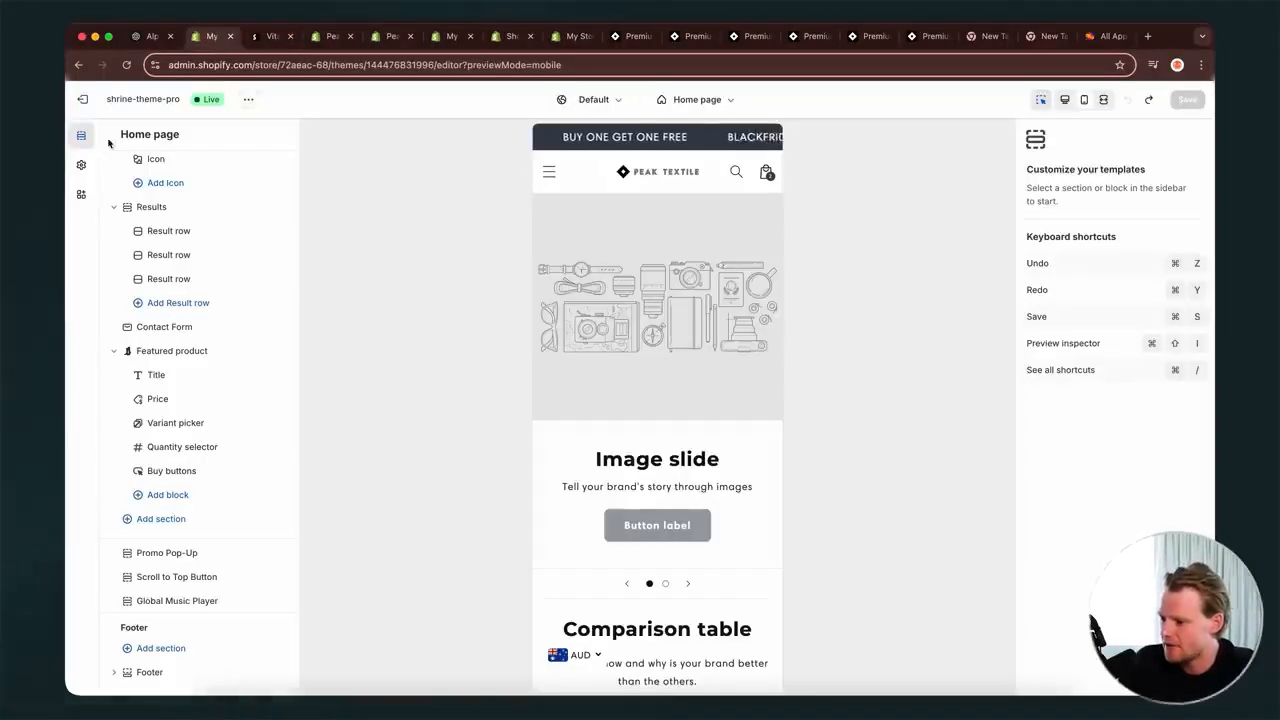
# - Leave the theme editor, search the apps for AfterSell and install AfterSell Post Purchase Upsell
pyautogui.click(82, 99)
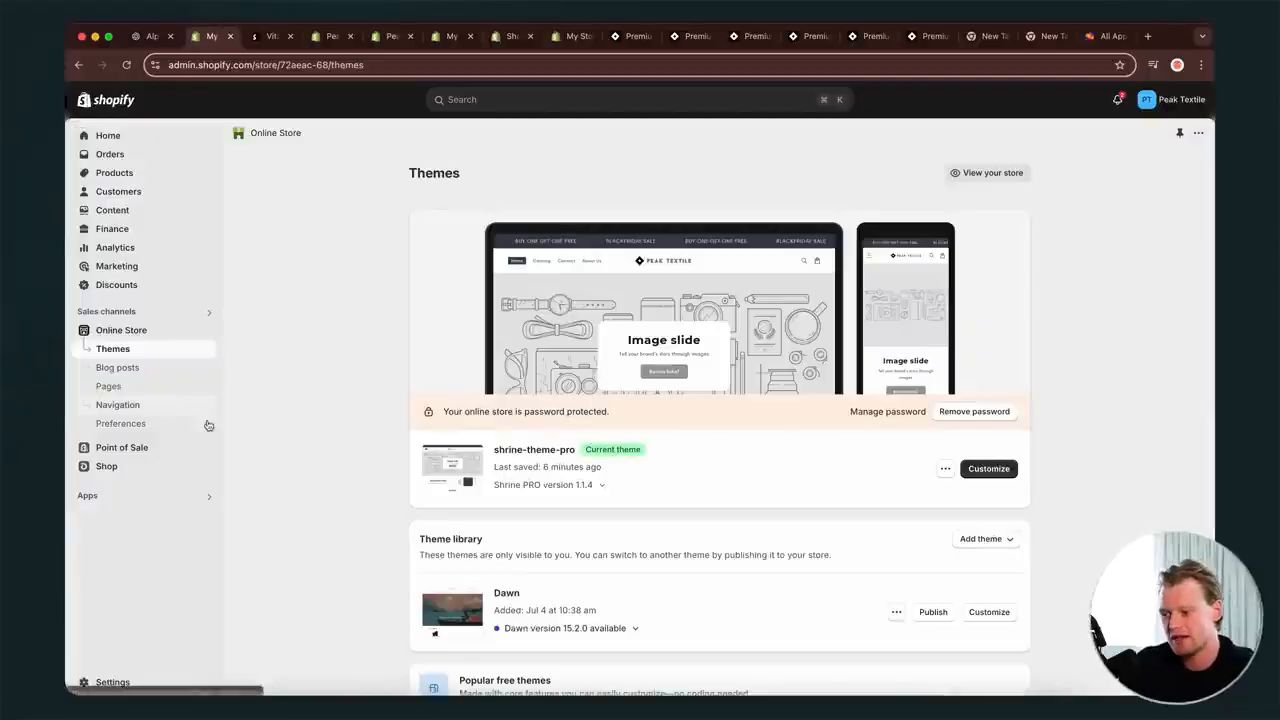
pyautogui.scroll(-2, 363, 578)
pyautogui.scroll(2, 364, 576)
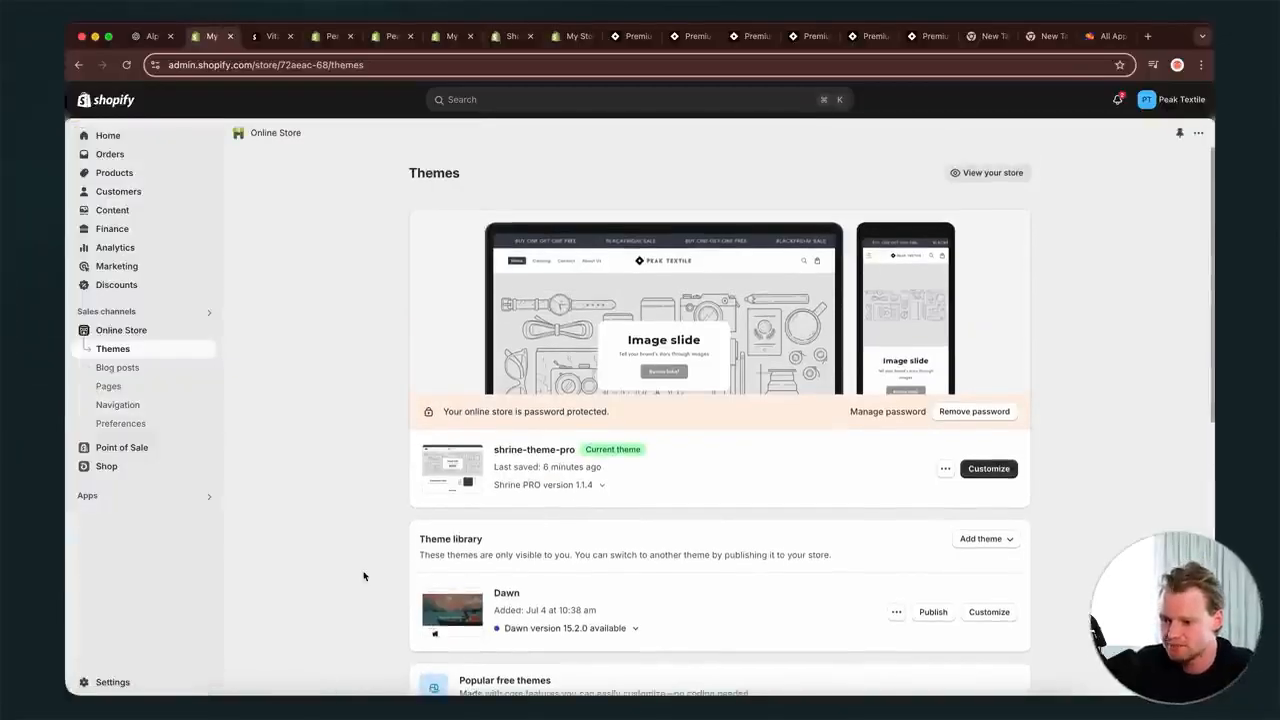
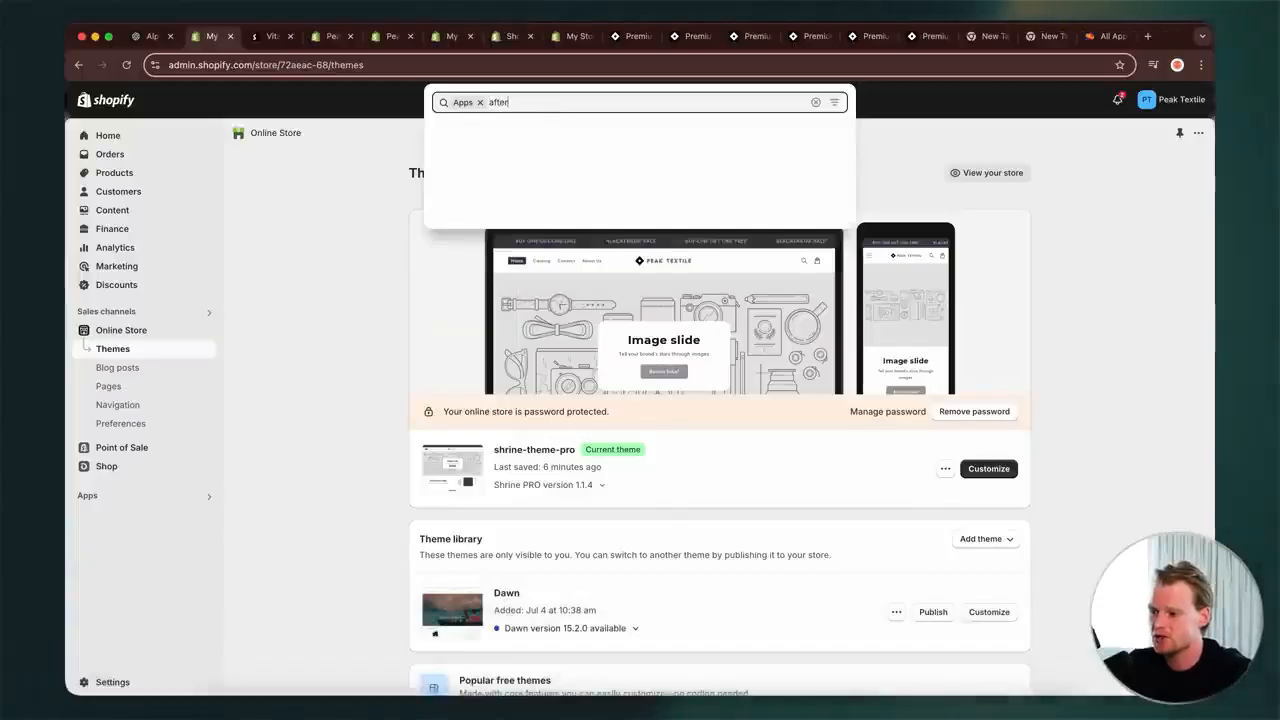
pyautogui.press('Return')
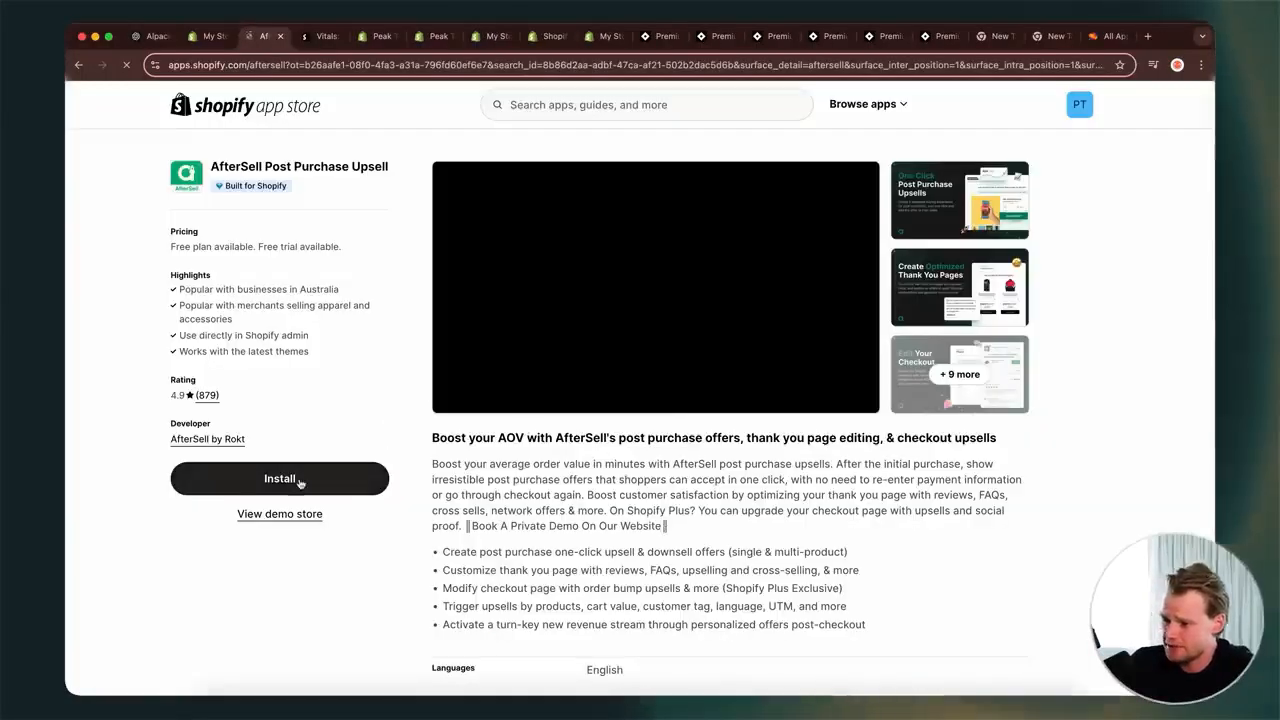
pyautogui.click(279, 478)
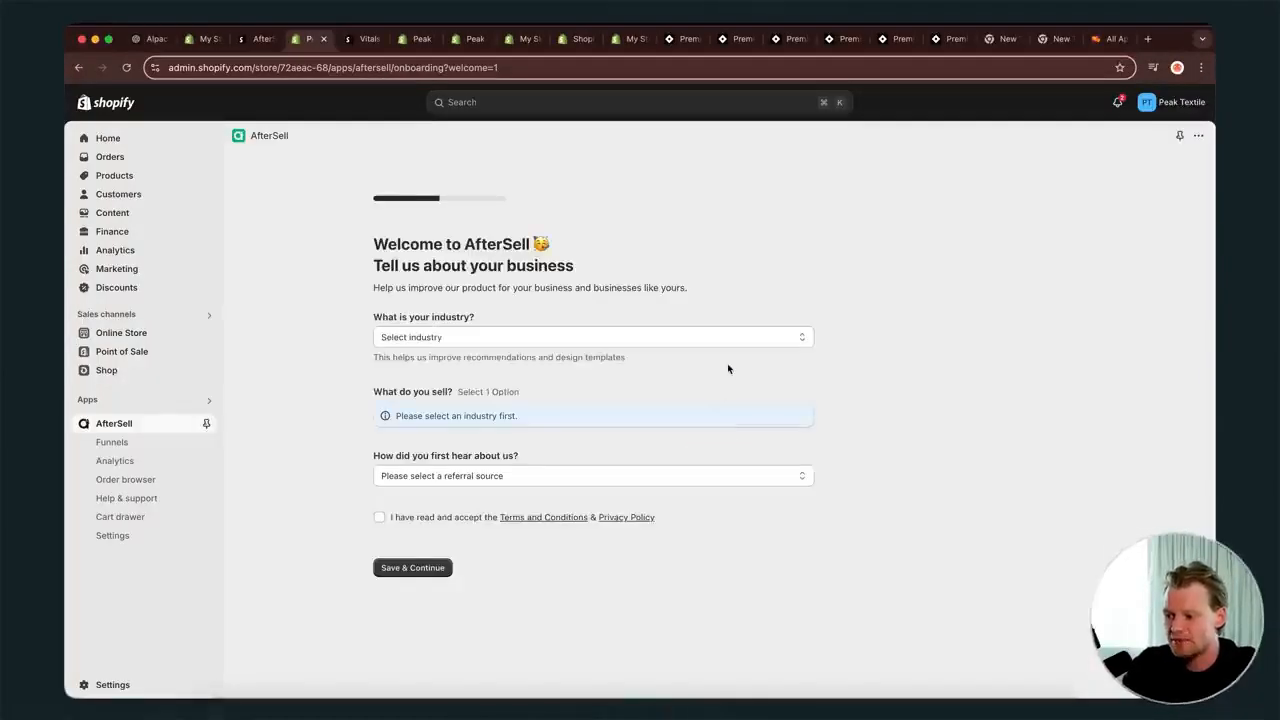
# - Set the AfterSell onboarding industry to Apparel and Fashion and choose Clothing and Apparel as what the store sells
pyautogui.click(730, 338)
pyautogui.click(843, 295)
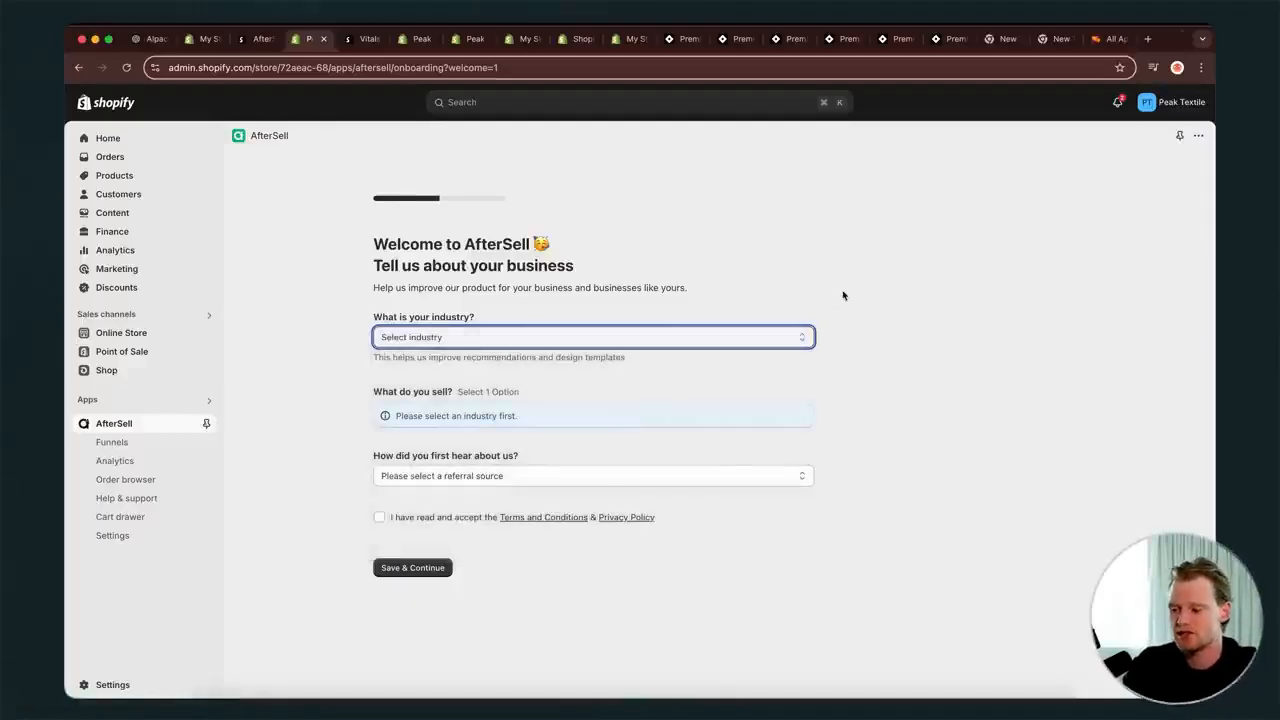
pyautogui.click(789, 338)
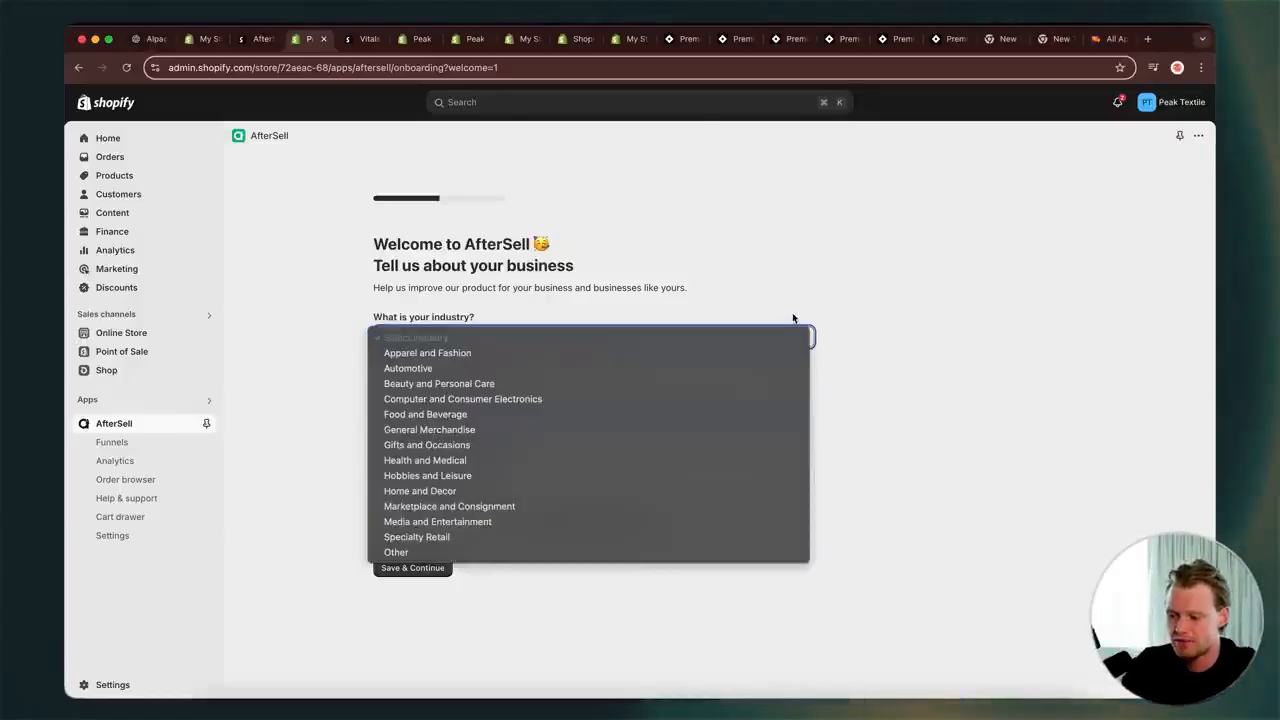
pyautogui.click(796, 312)
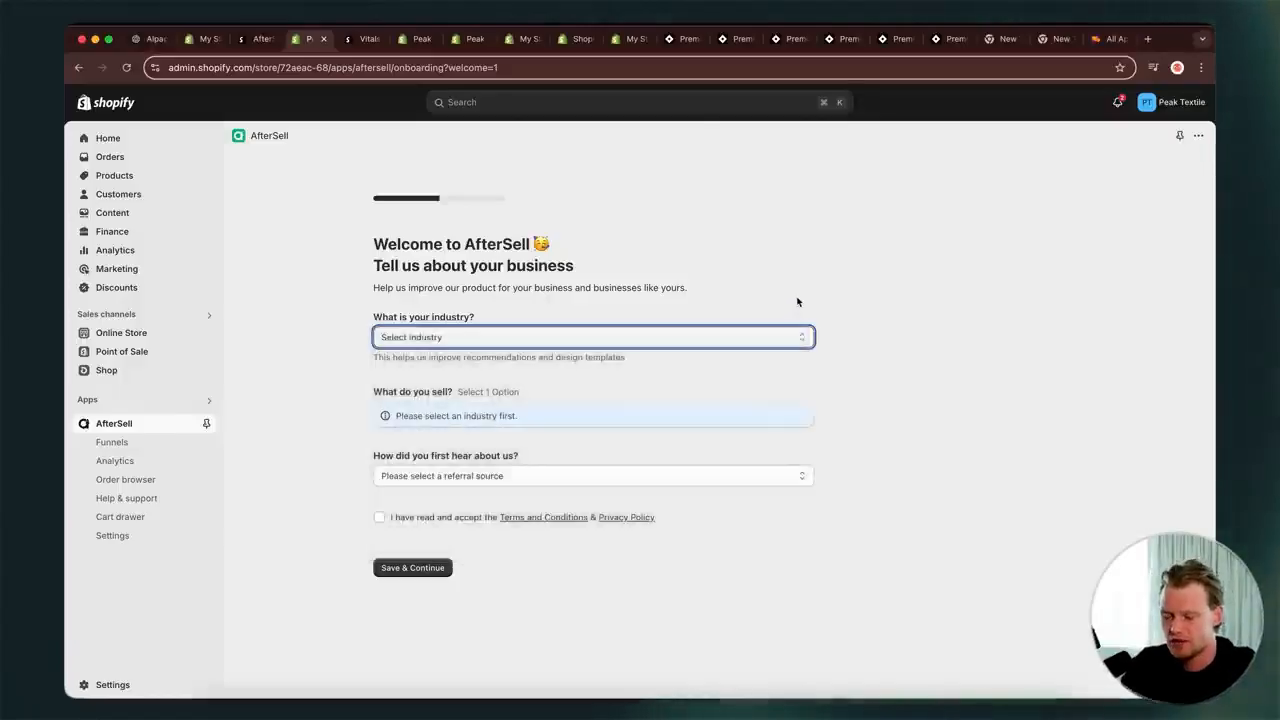
pyautogui.click(765, 339)
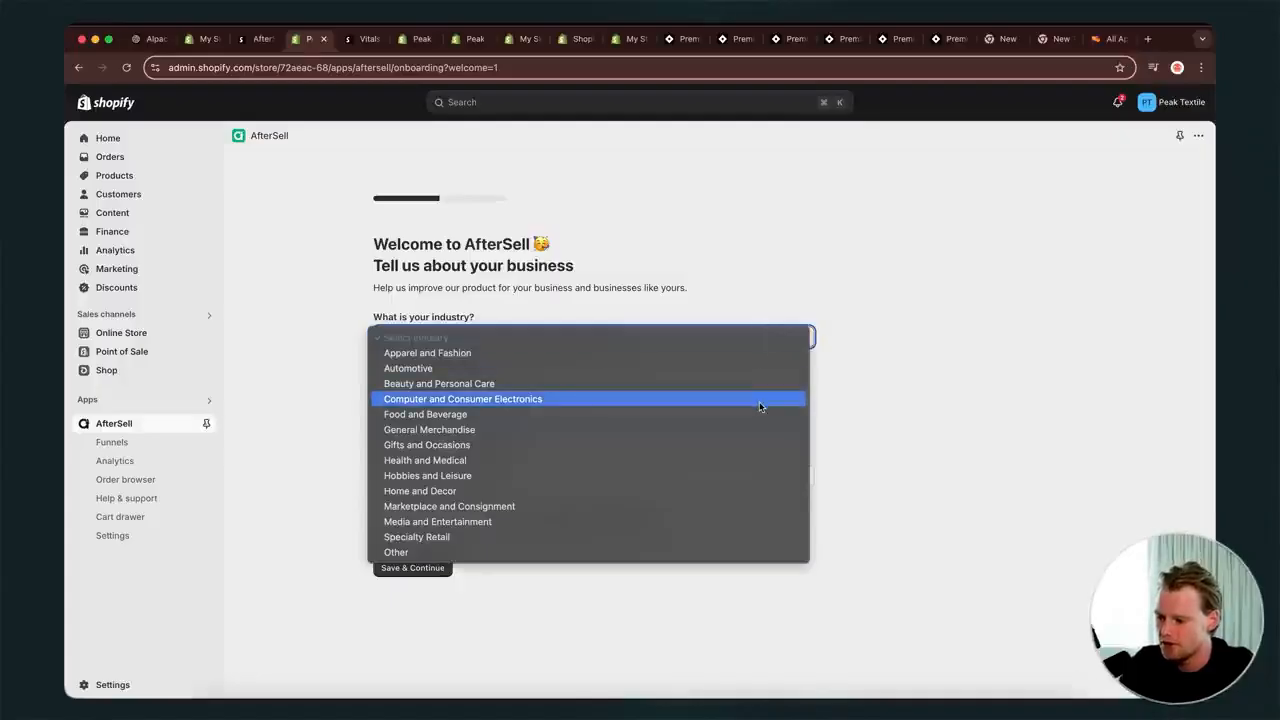
pyautogui.click(751, 351)
pyautogui.click(418, 411)
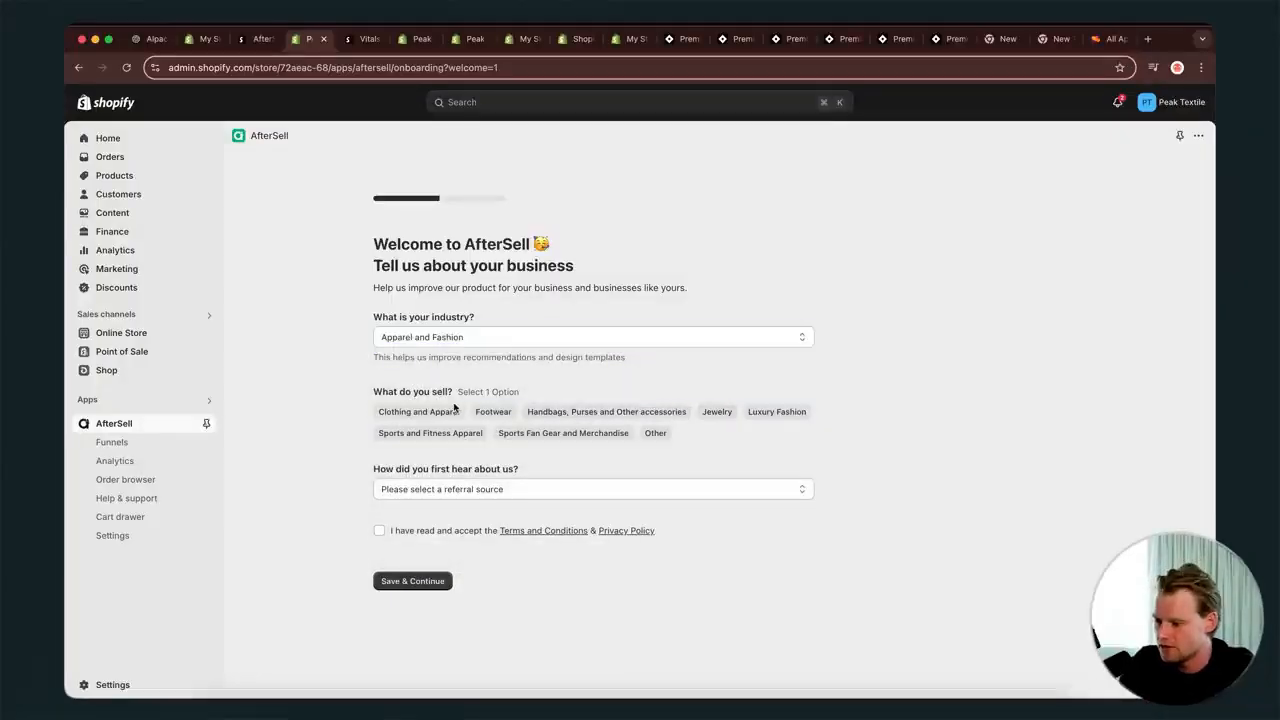
# - Accept the terms and privacy policy, set the referral source to Shopify App Store, and submit the onboarding form
pyautogui.click(380, 532)
pyautogui.click(420, 489)
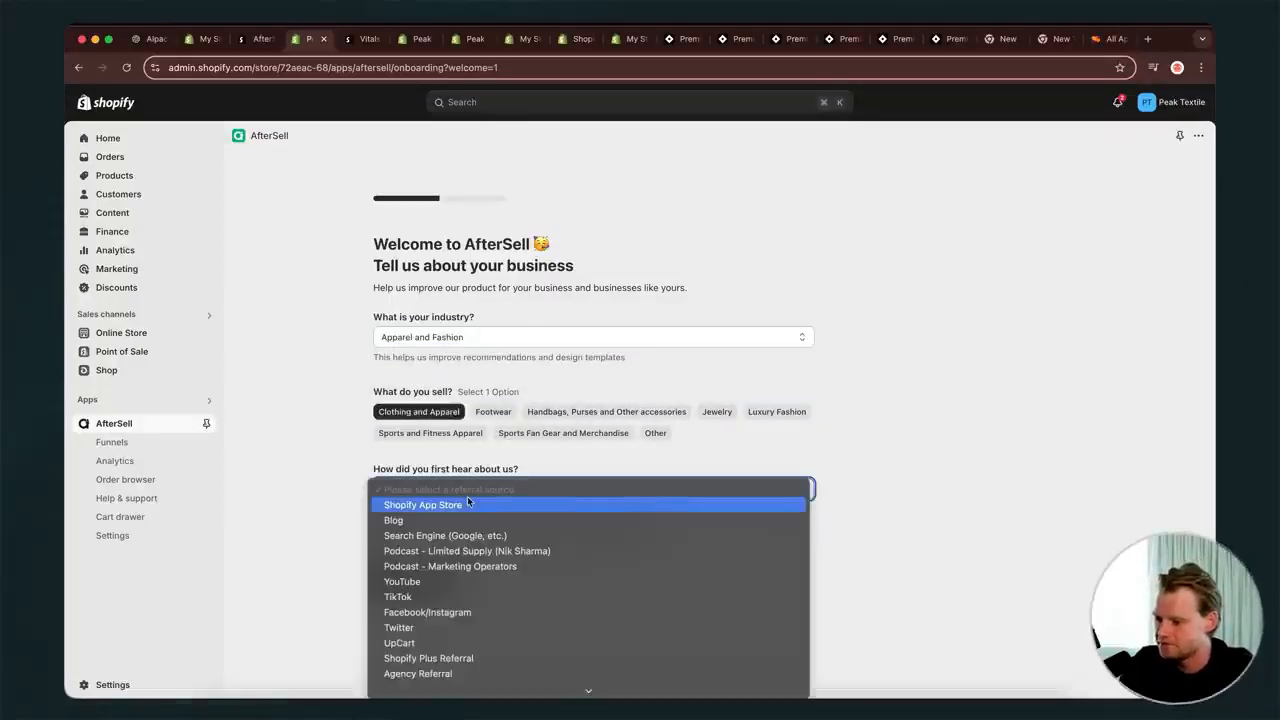
pyautogui.click(420, 504)
pyautogui.click(420, 580)
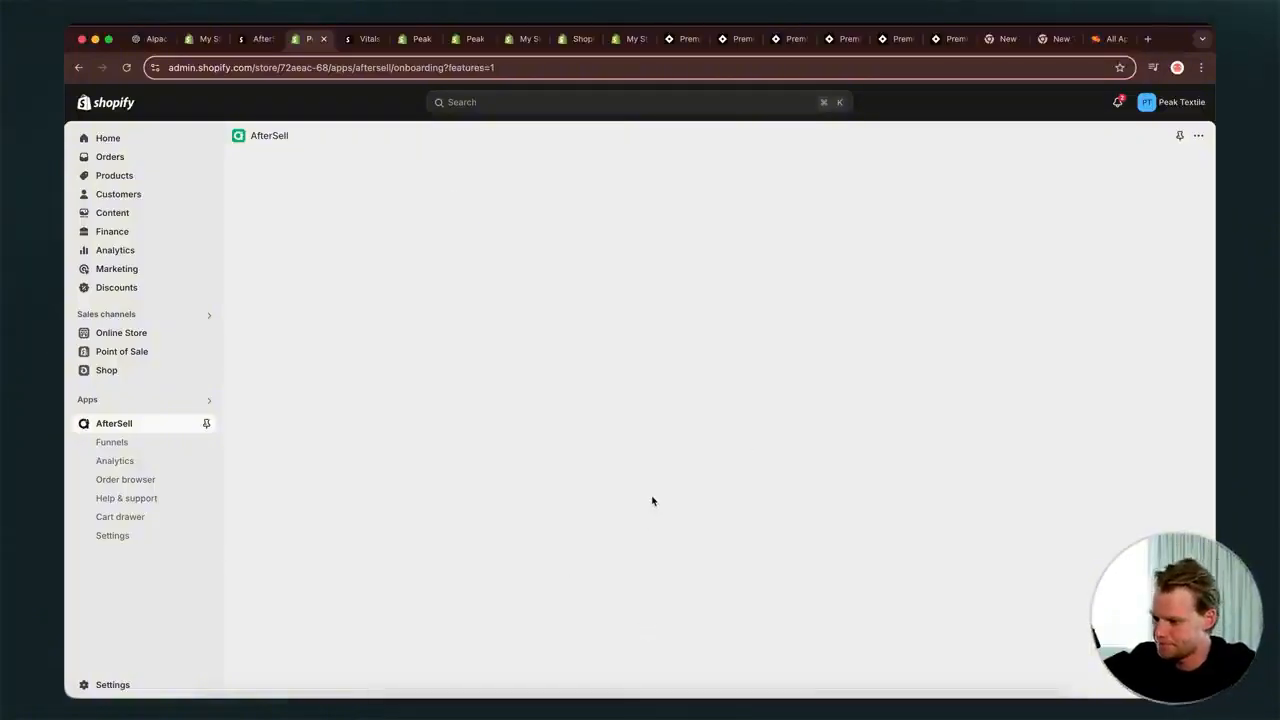
# - Create a self-set-up funnel named Socks based on the Upsell Machine template and proceed to publishing it
pyautogui.click(165, 446)
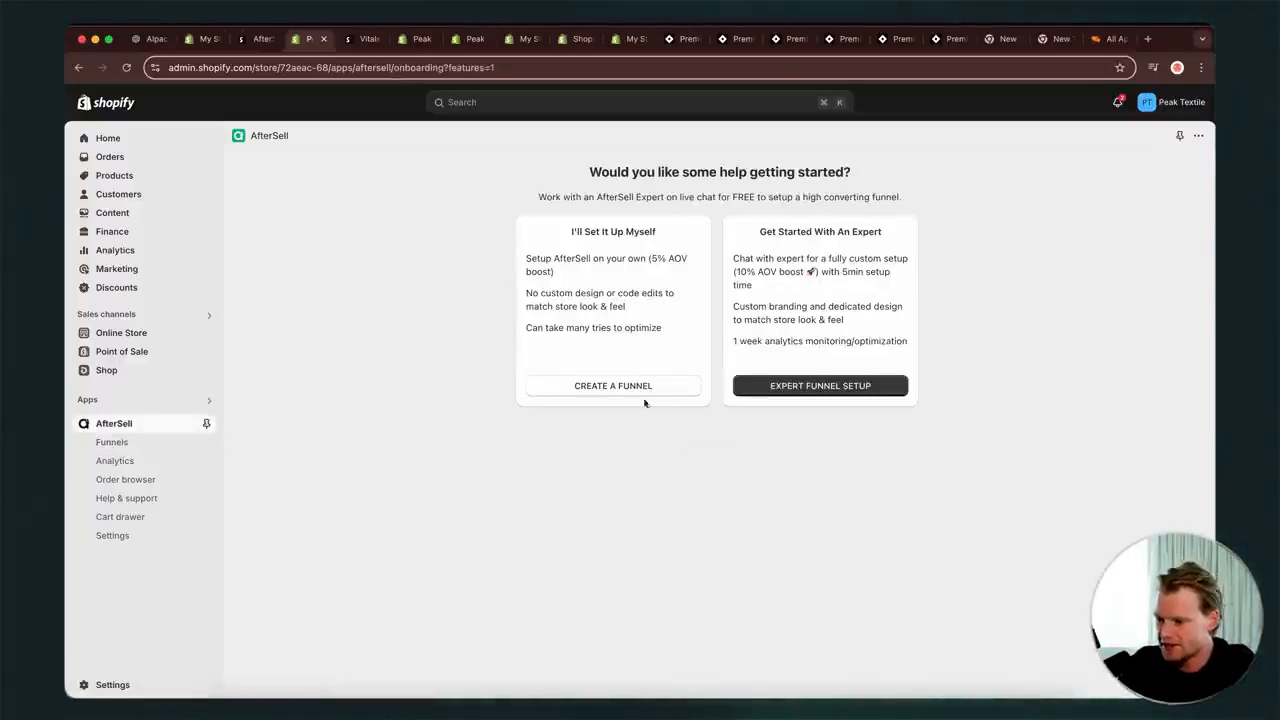
pyautogui.click(636, 387)
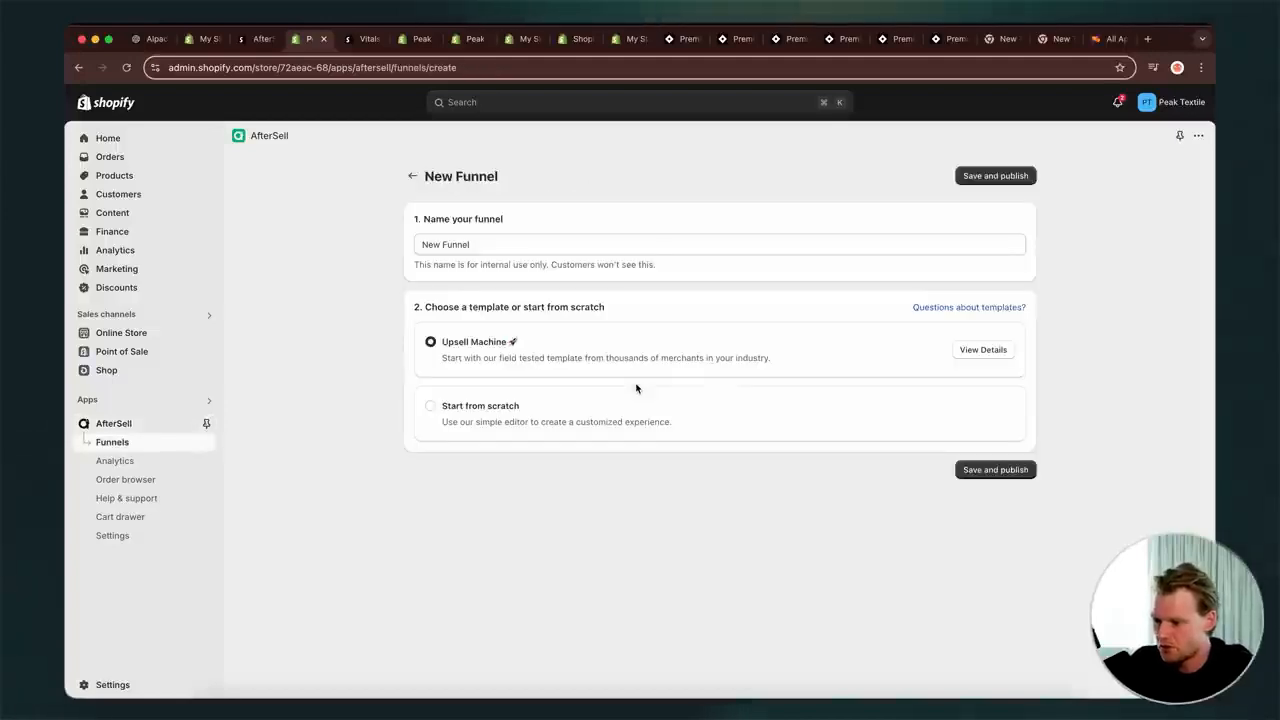
pyautogui.click(624, 246)
pyautogui.press('super+a')
pyautogui.write('Socks')
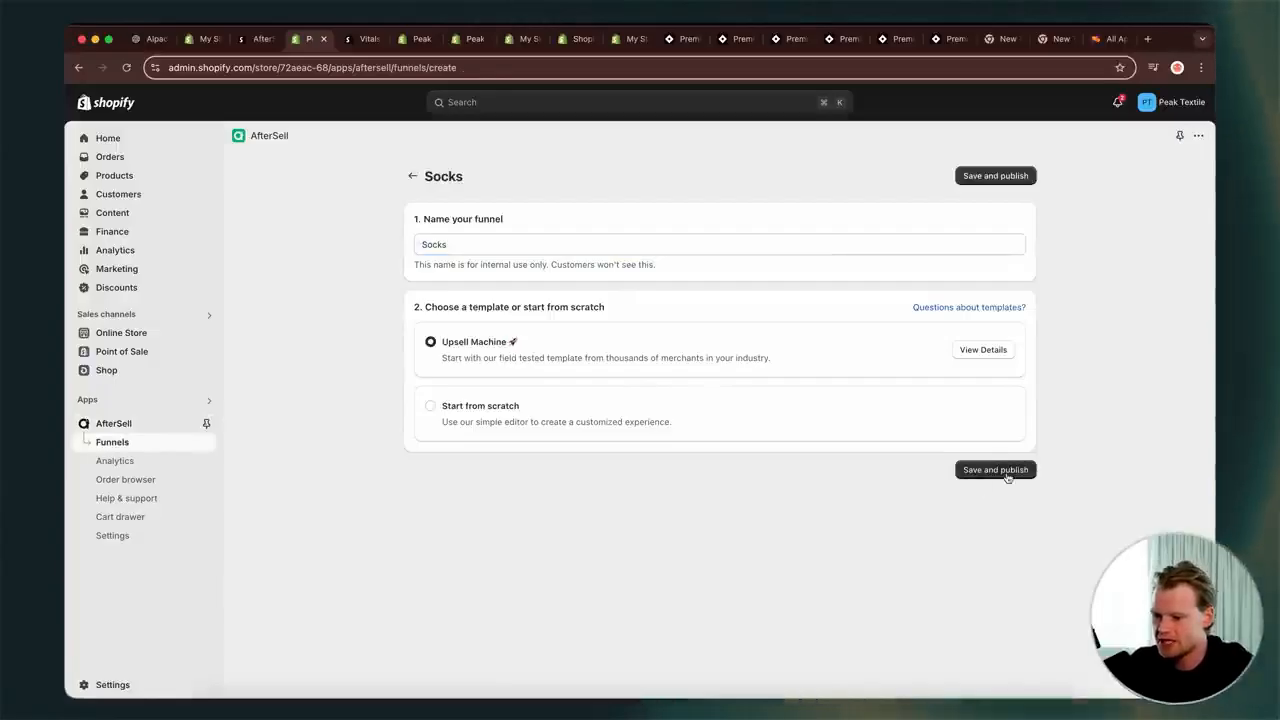
pyautogui.click(995, 469)
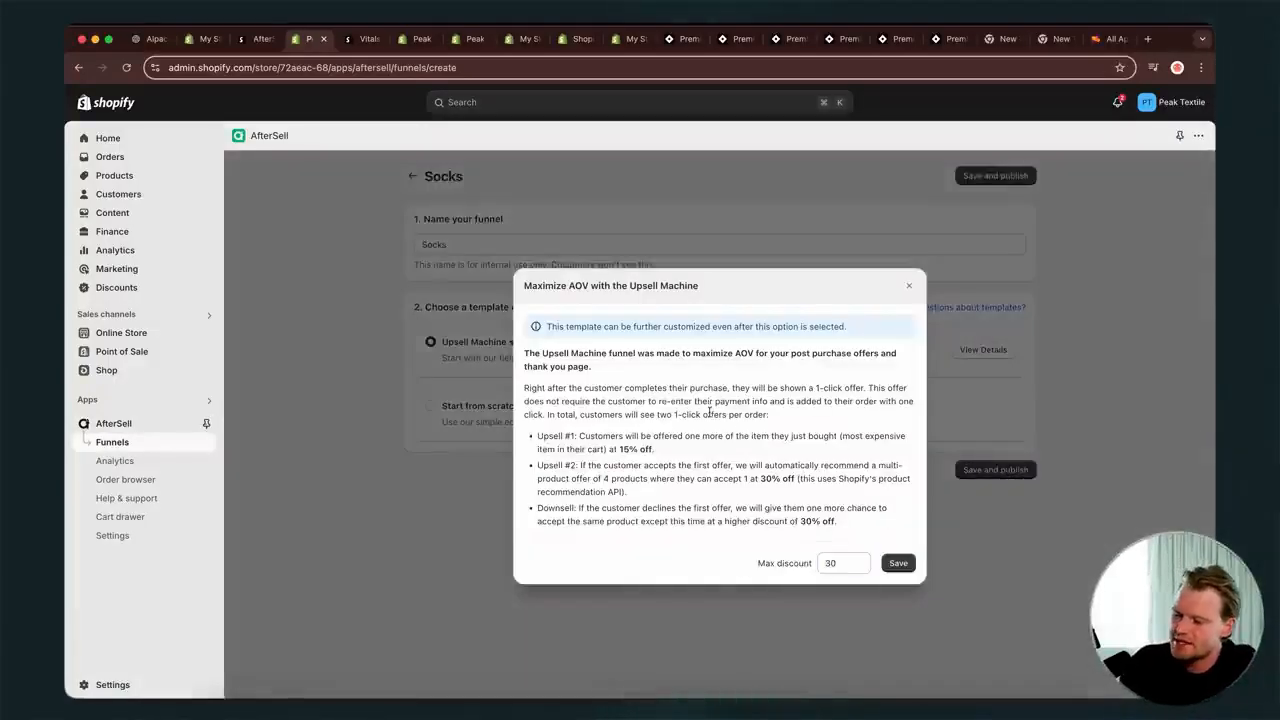
# - Read through the Upsell Machine's terms for Upsell #1, Upsell #2 and the downsell offer
pyautogui.moveTo(663, 455); pyautogui.dragTo(598, 436)
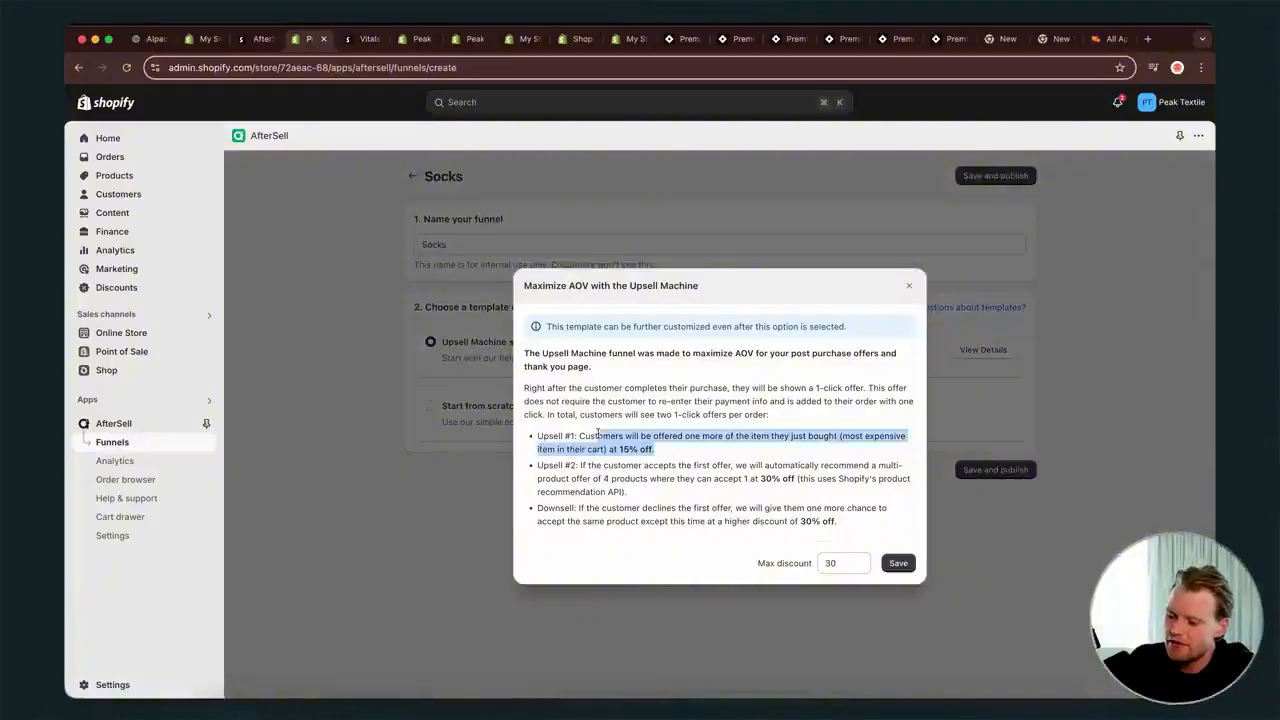
pyautogui.click(663, 461)
pyautogui.moveTo(666, 458); pyautogui.dragTo(599, 436)
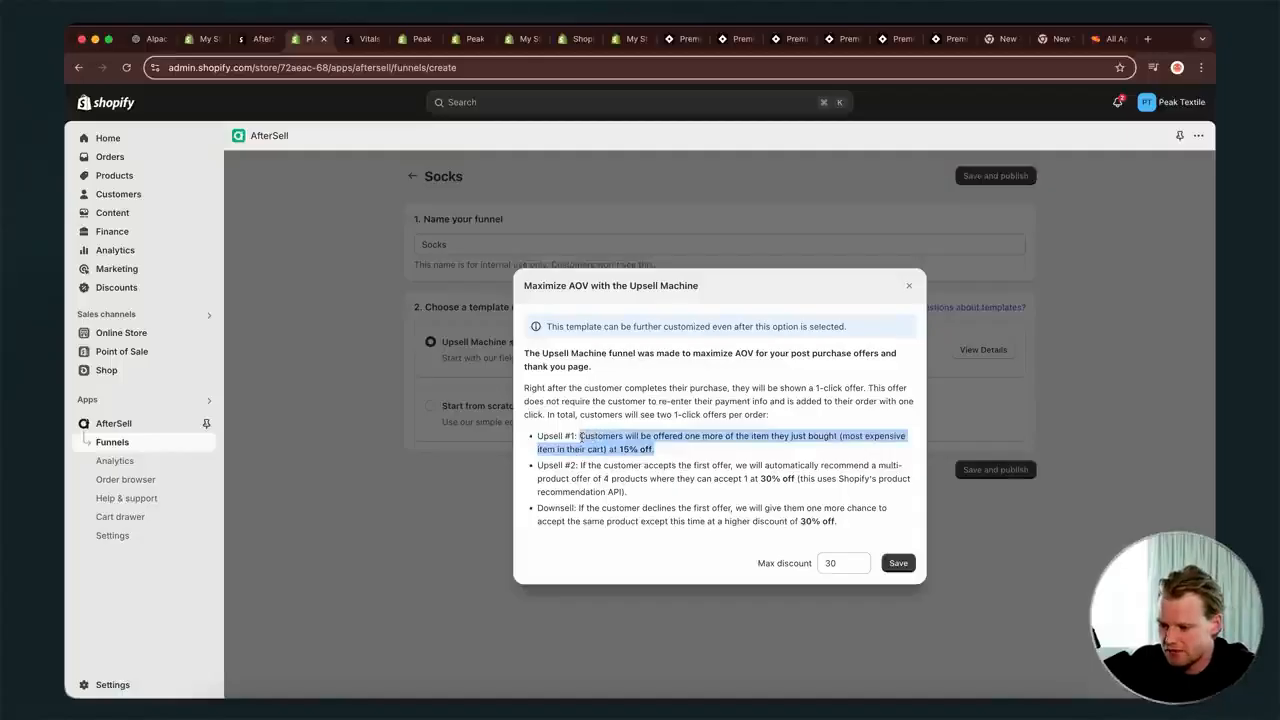
pyautogui.click(631, 491)
pyautogui.moveTo(631, 491); pyautogui.dragTo(592, 462)
pyautogui.click(764, 465)
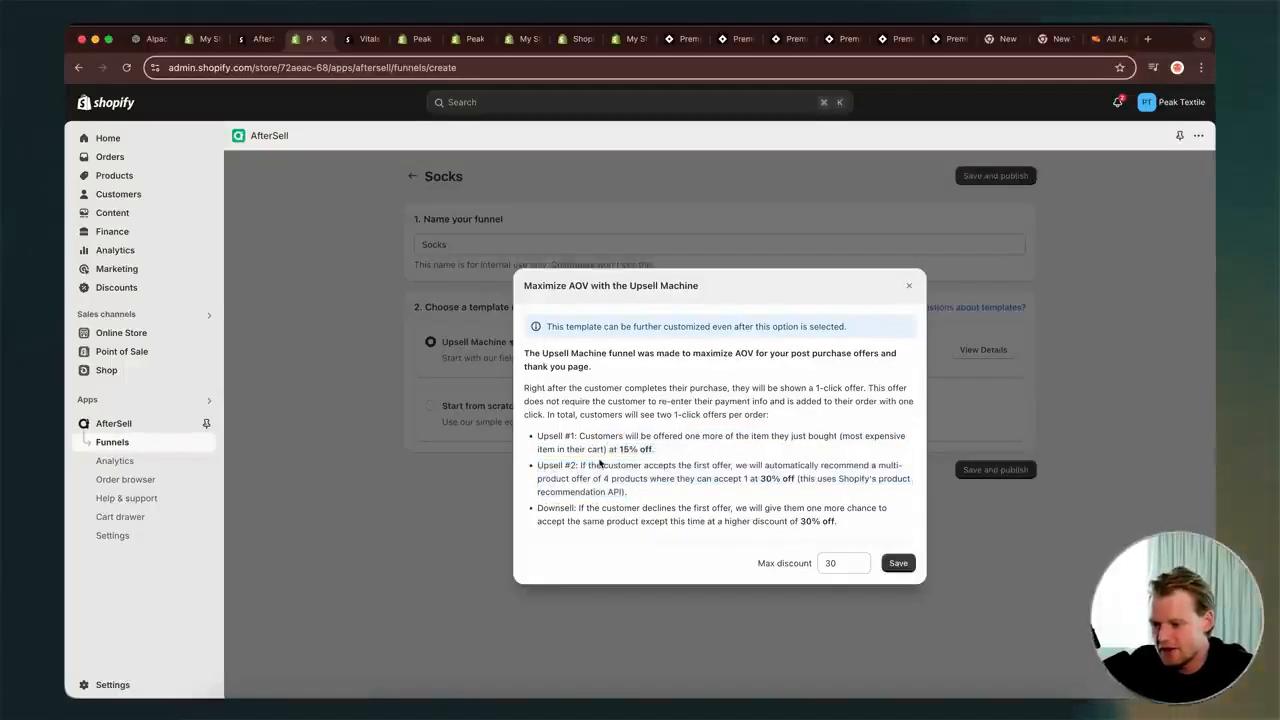
pyautogui.moveTo(764, 465); pyautogui.dragTo(762, 480)
pyautogui.click(762, 480)
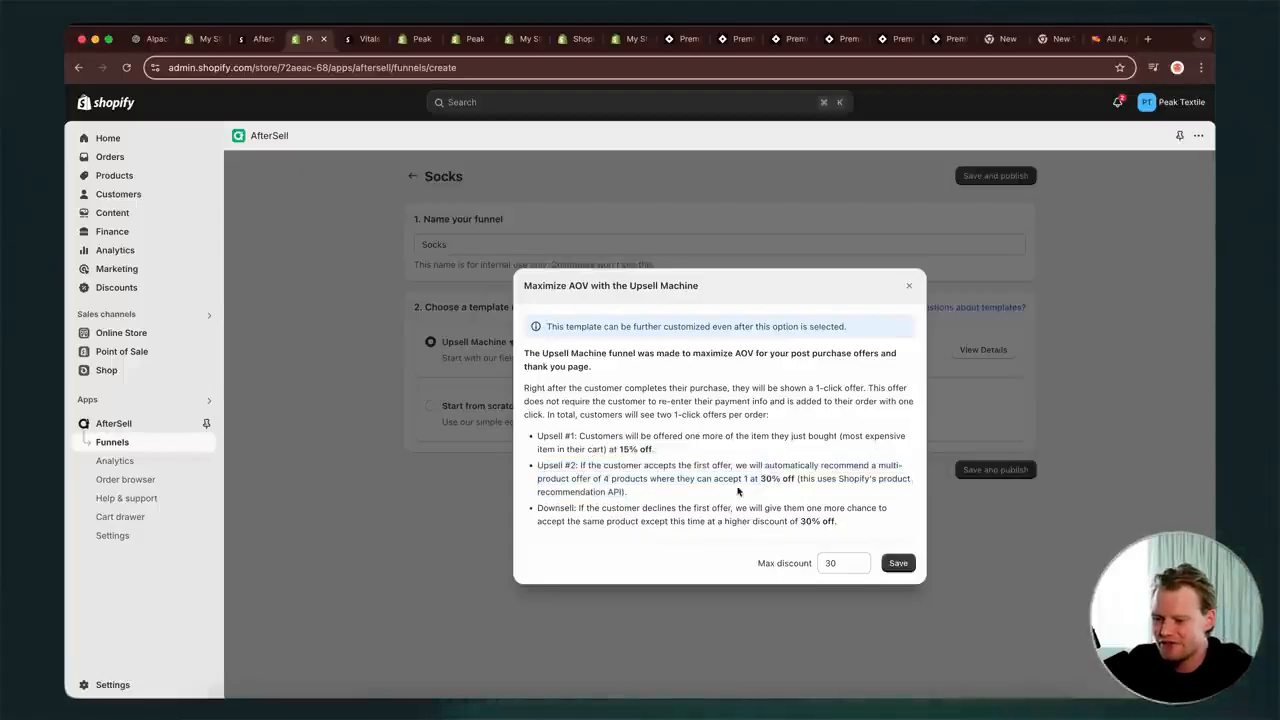
pyautogui.moveTo(659, 480); pyautogui.dragTo(632, 483)
pyautogui.click(769, 480)
pyautogui.click(650, 503)
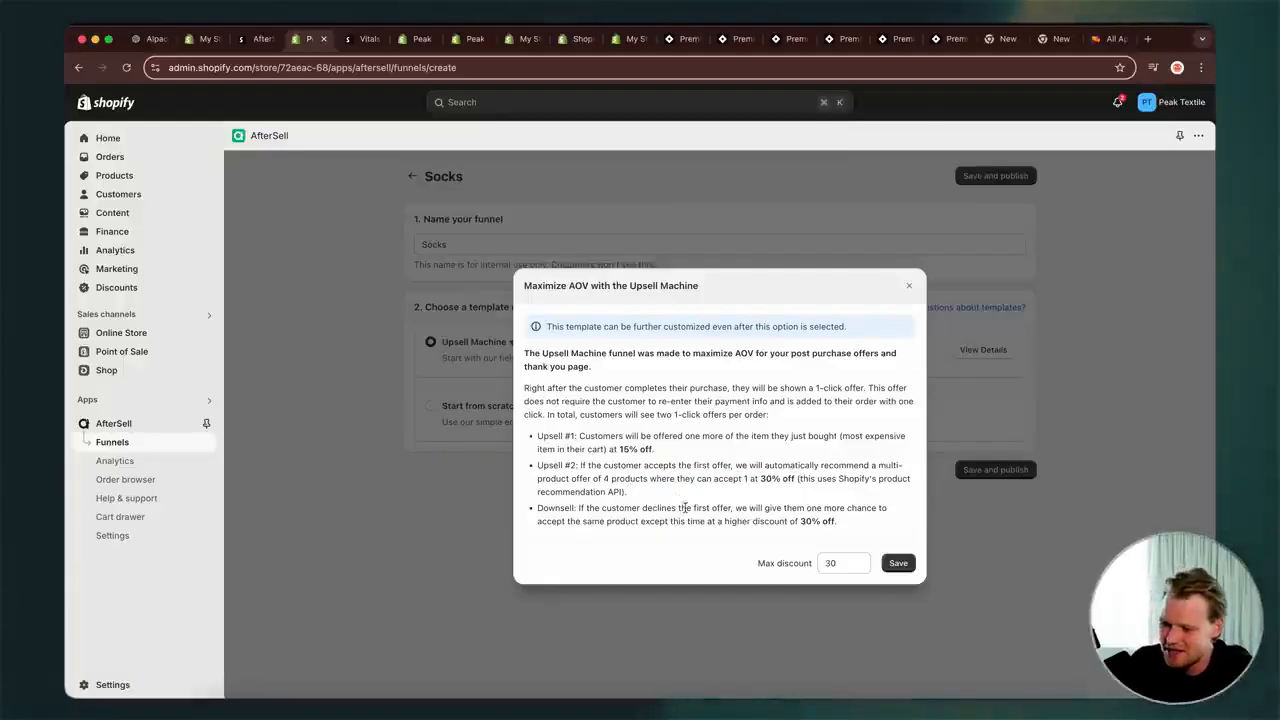
pyautogui.moveTo(616, 508); pyautogui.dragTo(678, 535)
pyautogui.click(678, 533)
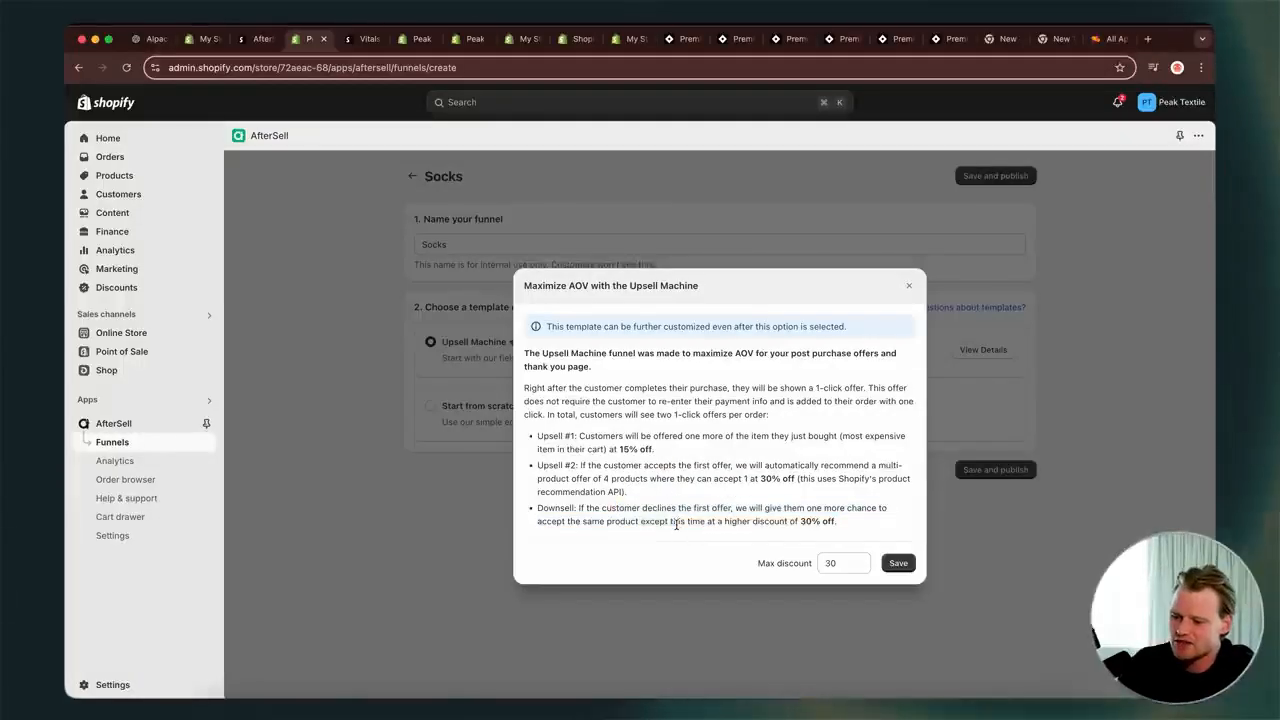
pyautogui.moveTo(756, 508); pyautogui.dragTo(757, 537)
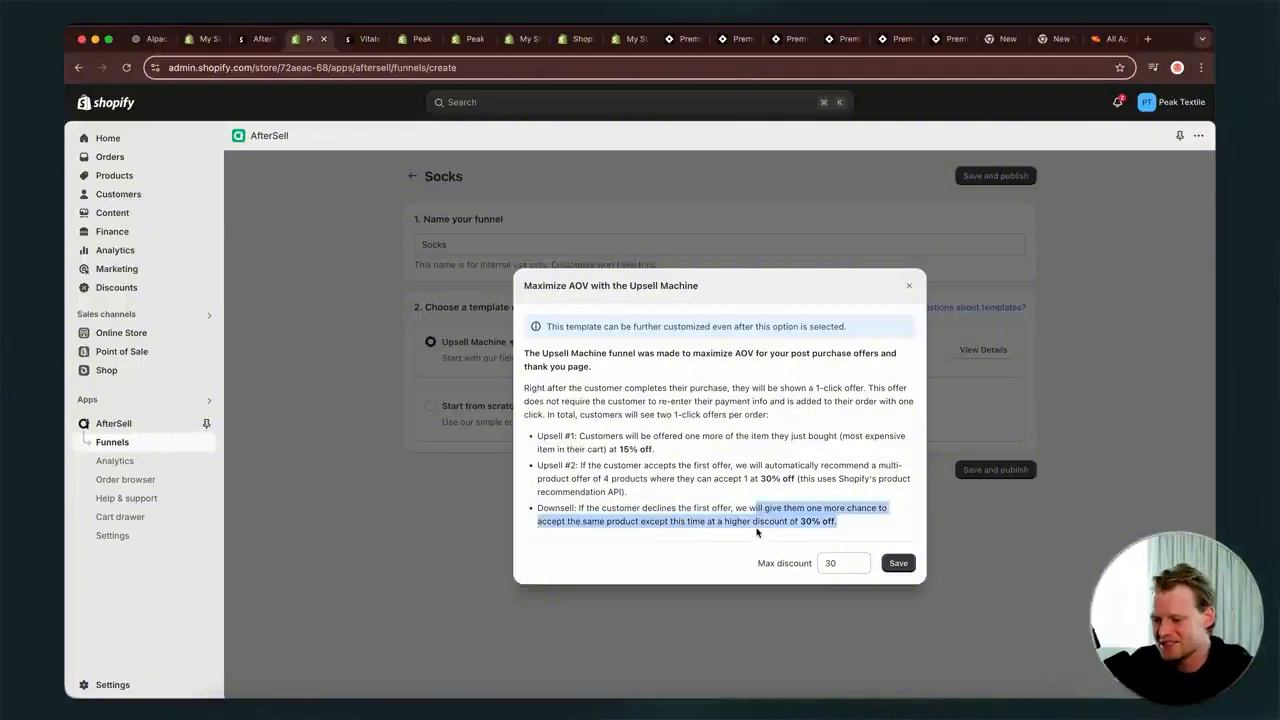
pyautogui.click(755, 527)
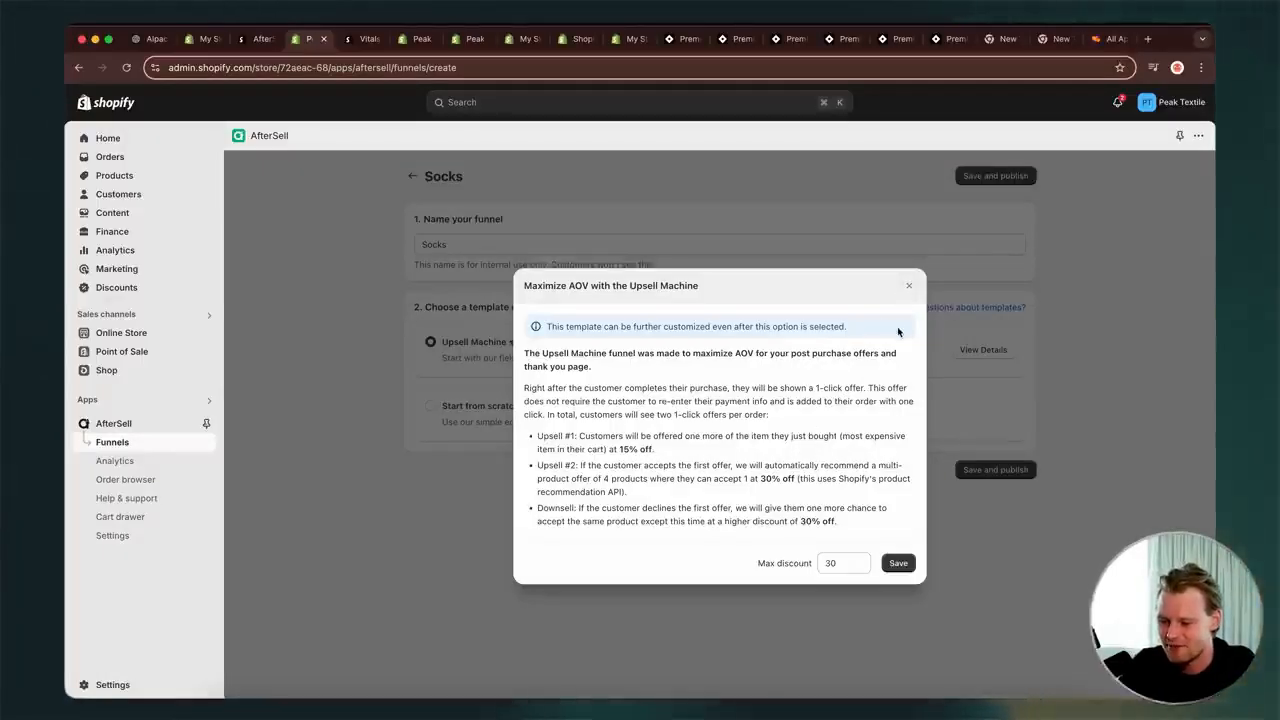
# - Save the Socks funnel with a max discount of 30, and create another funnel started from scratch
pyautogui.click(898, 563)
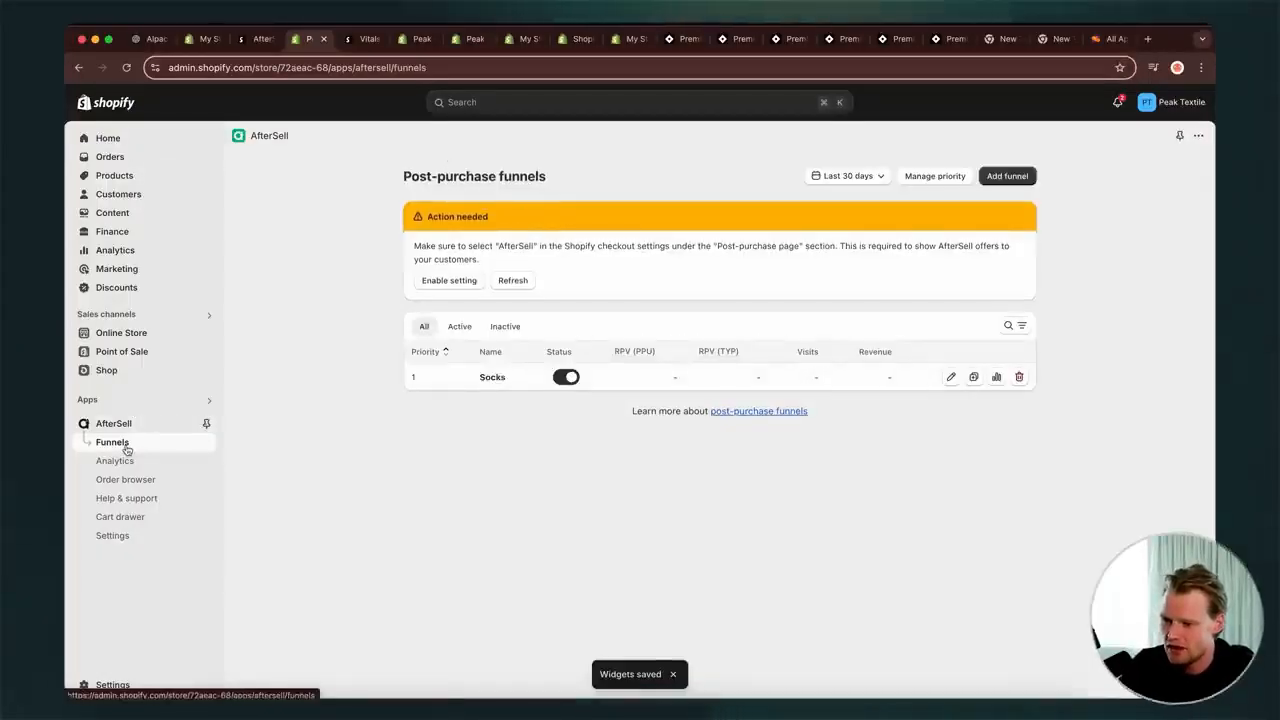
pyautogui.click(1012, 176)
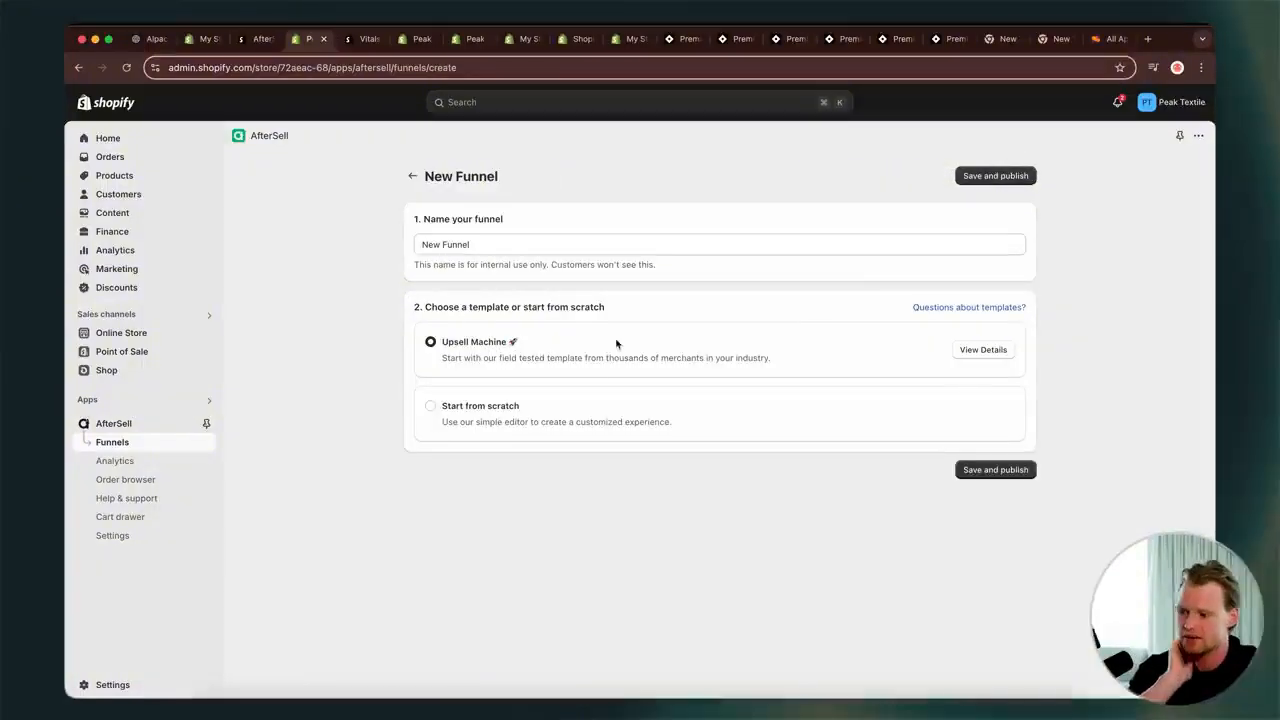
pyautogui.click(477, 409)
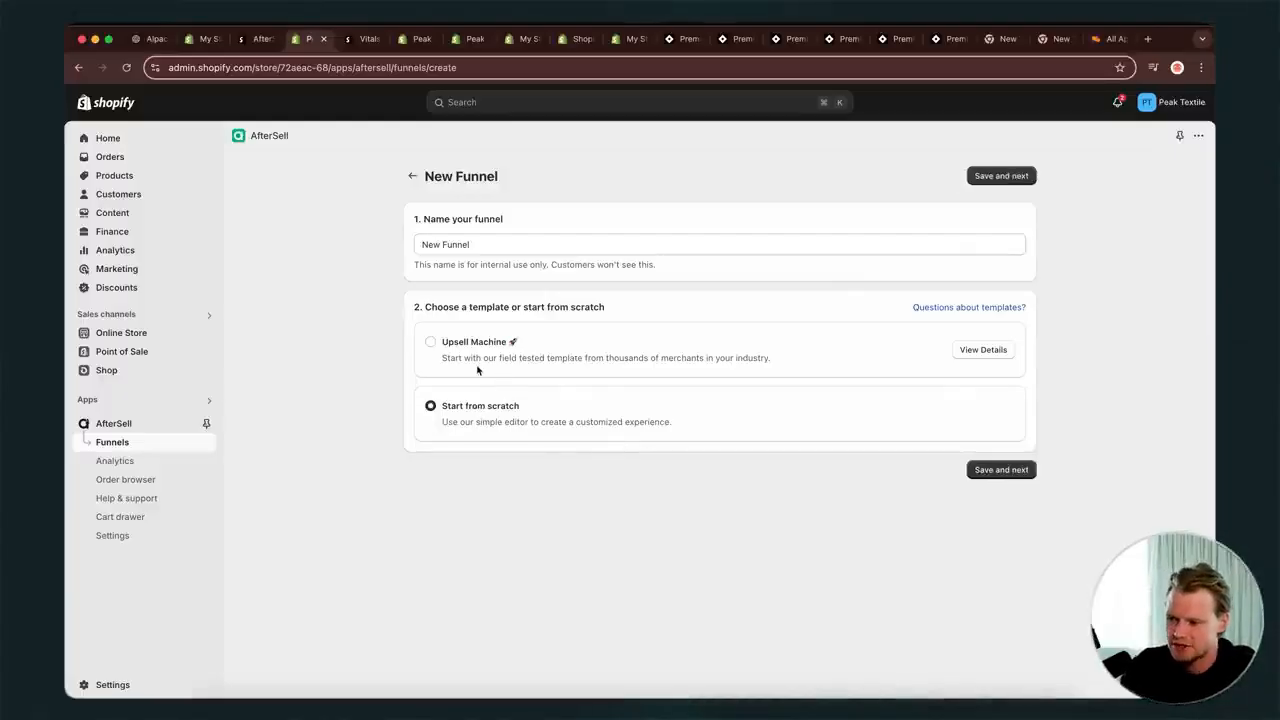
pyautogui.click(985, 470)
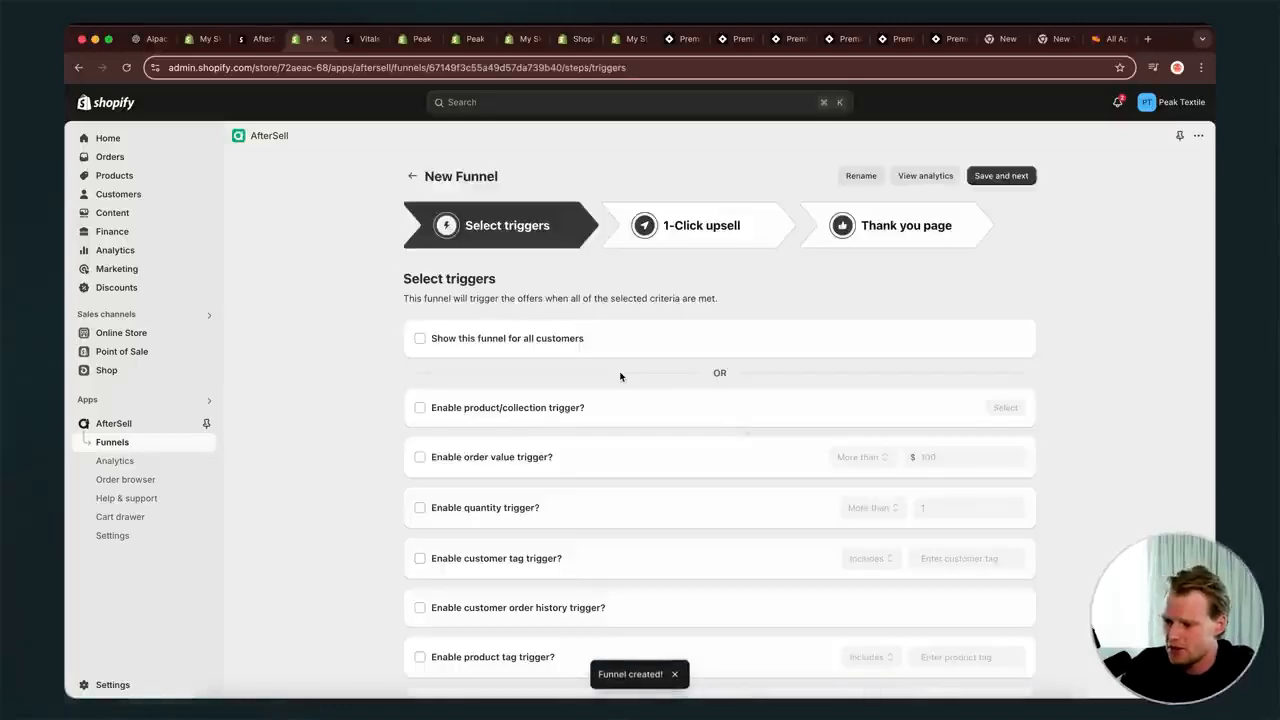
# - Set the new funnel to show for all customers, look through the remaining triggers, and save to continue to the 1-Click upsell stage
pyautogui.click(501, 339)
pyautogui.scroll(-2, 674, 517)
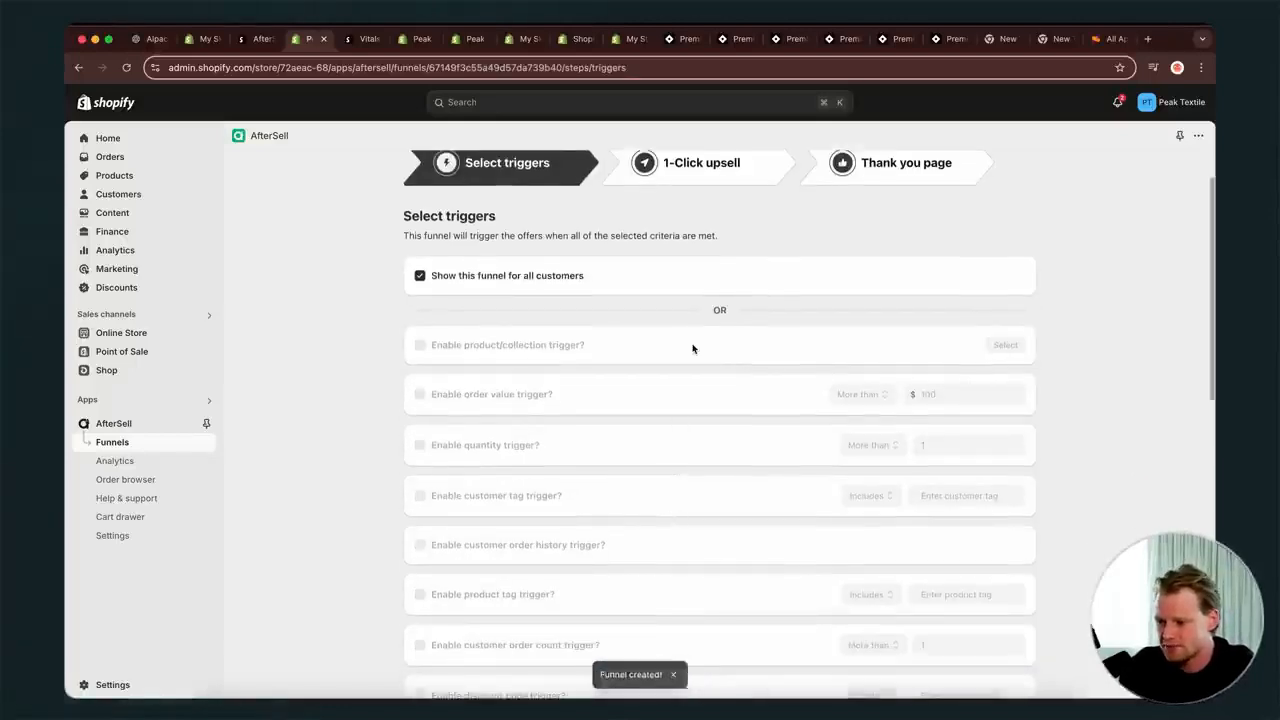
pyautogui.scroll(-3, 795, 403)
pyautogui.scroll(5, 795, 403)
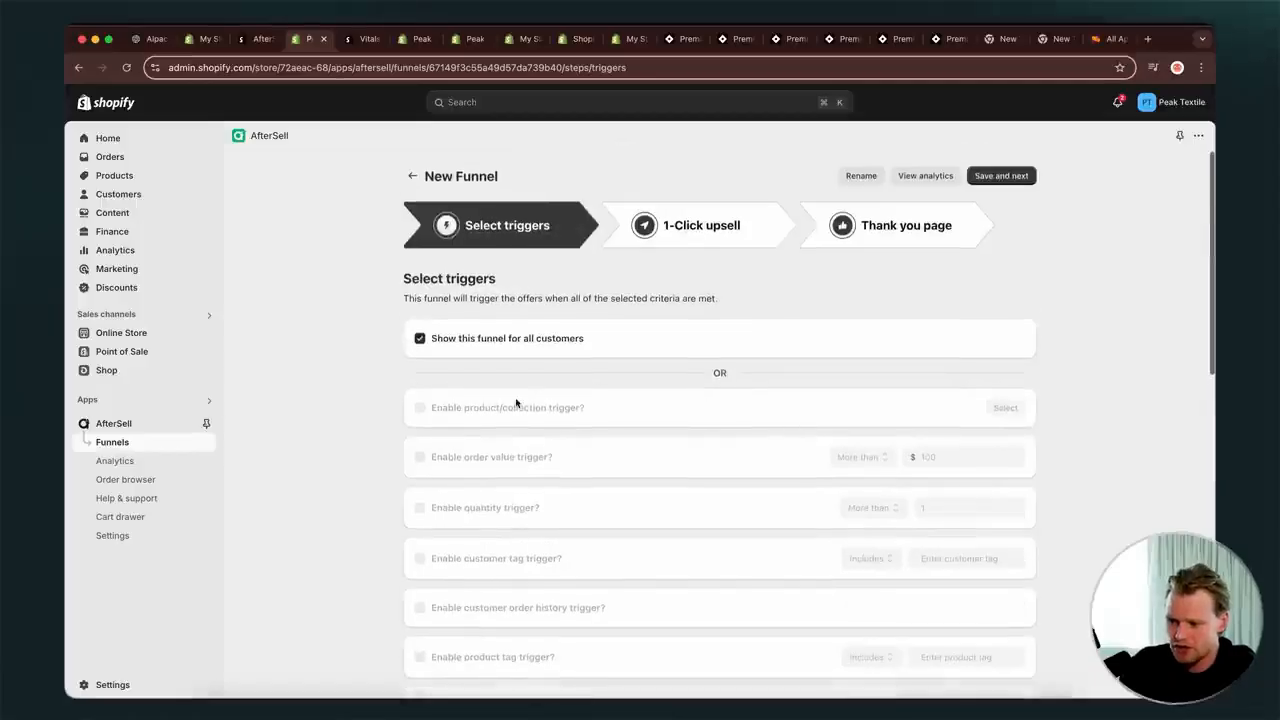
pyautogui.scroll(-10, 477, 415)
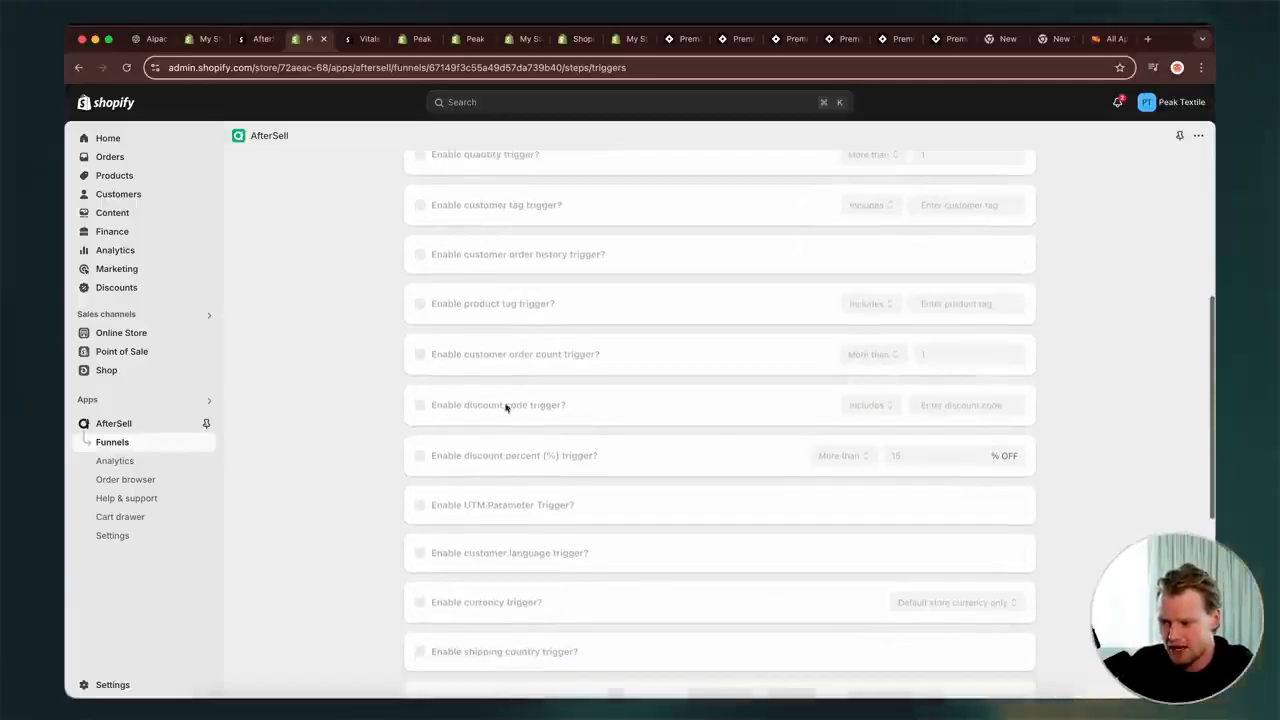
pyautogui.scroll(-3, 511, 366)
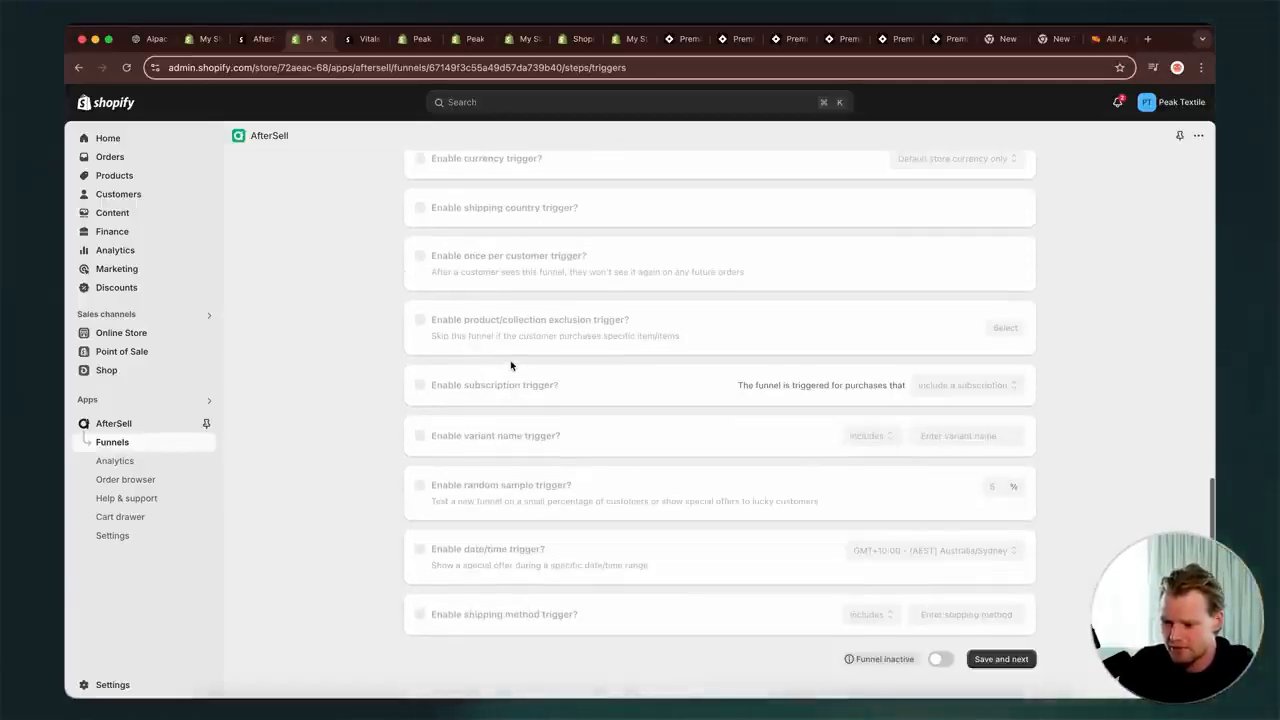
pyautogui.click(998, 660)
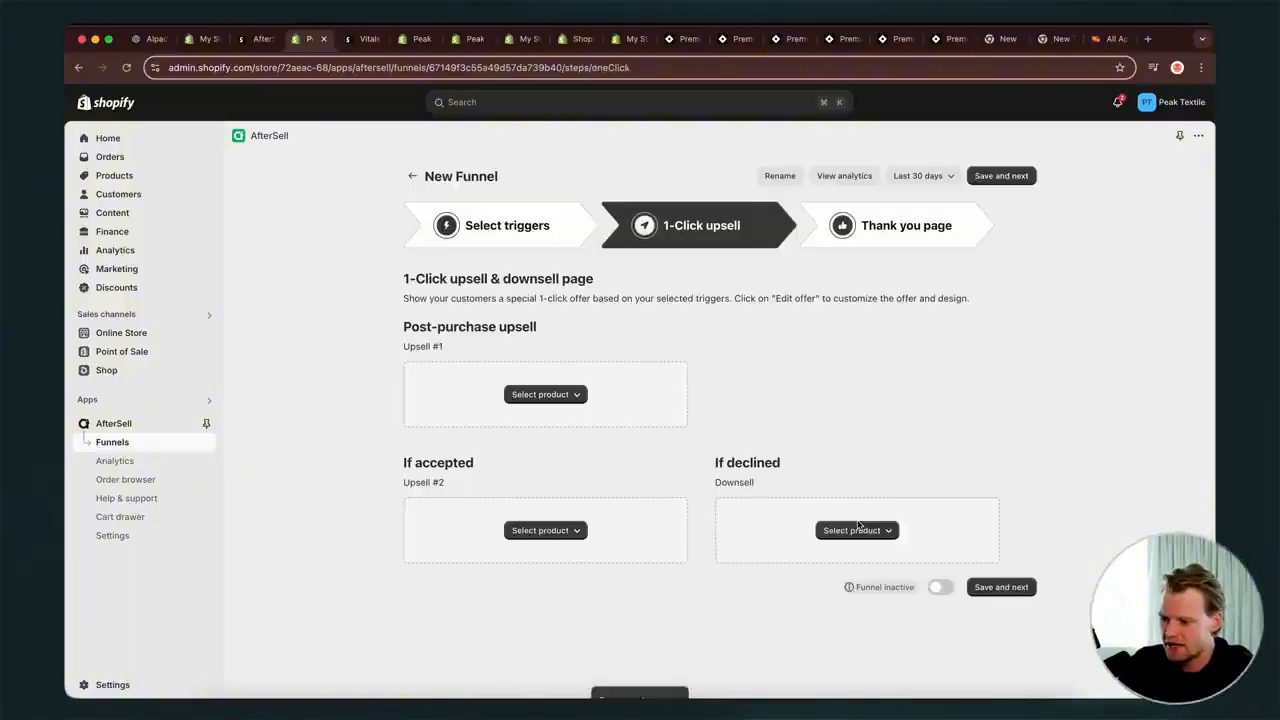
# - Add Premium Alpaca Wool Socks with both the Gray and Light Gray variants as the single-product offer for Upsell #1
pyautogui.click(563, 397)
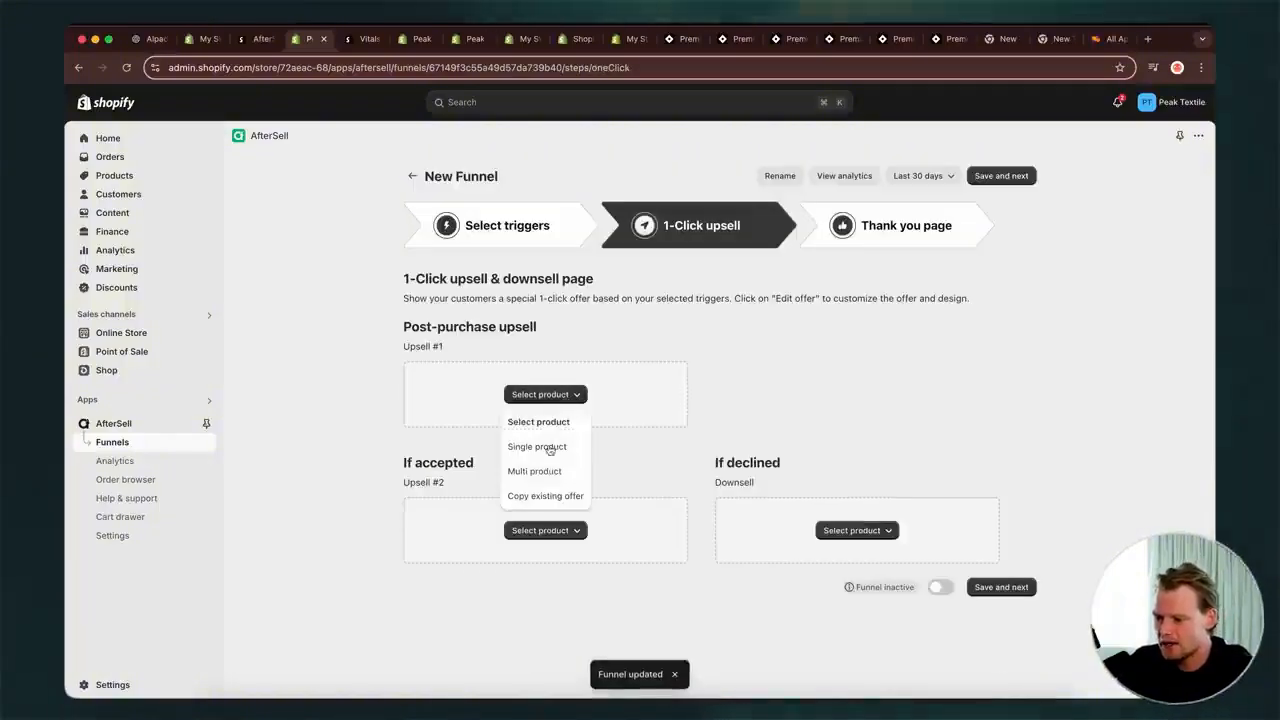
pyautogui.click(540, 446)
pyautogui.click(591, 450)
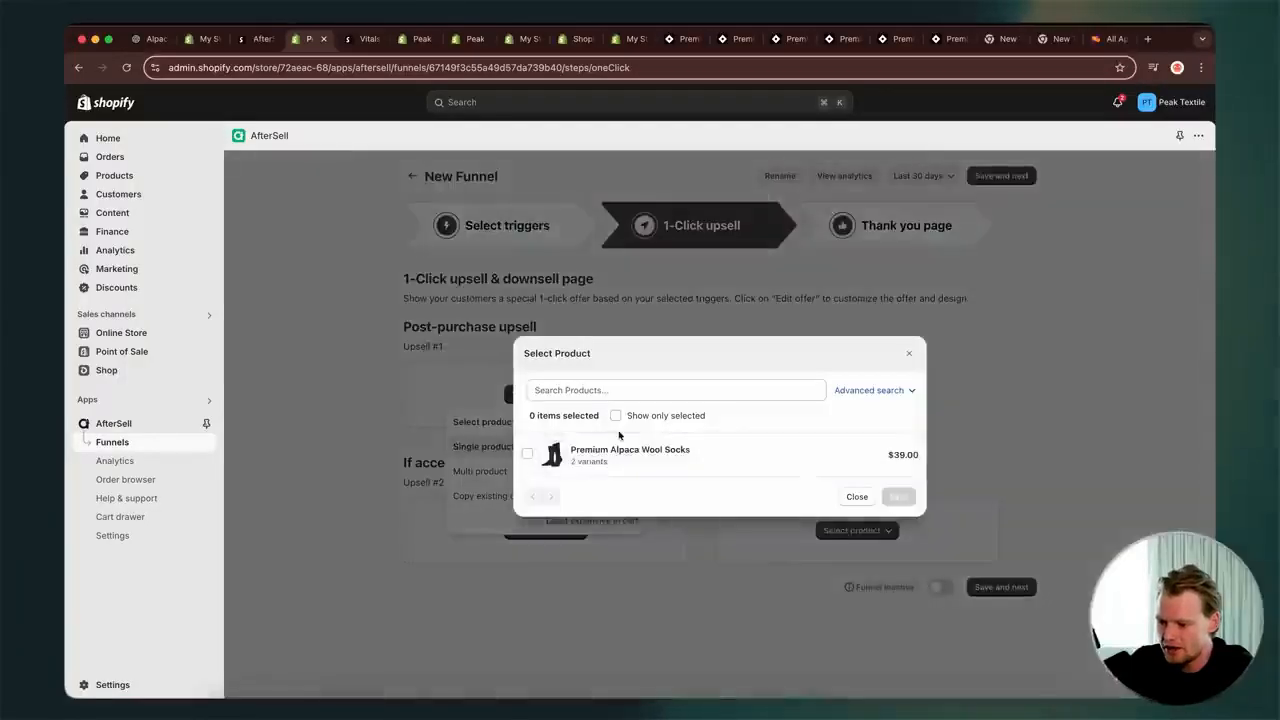
pyautogui.click(595, 451)
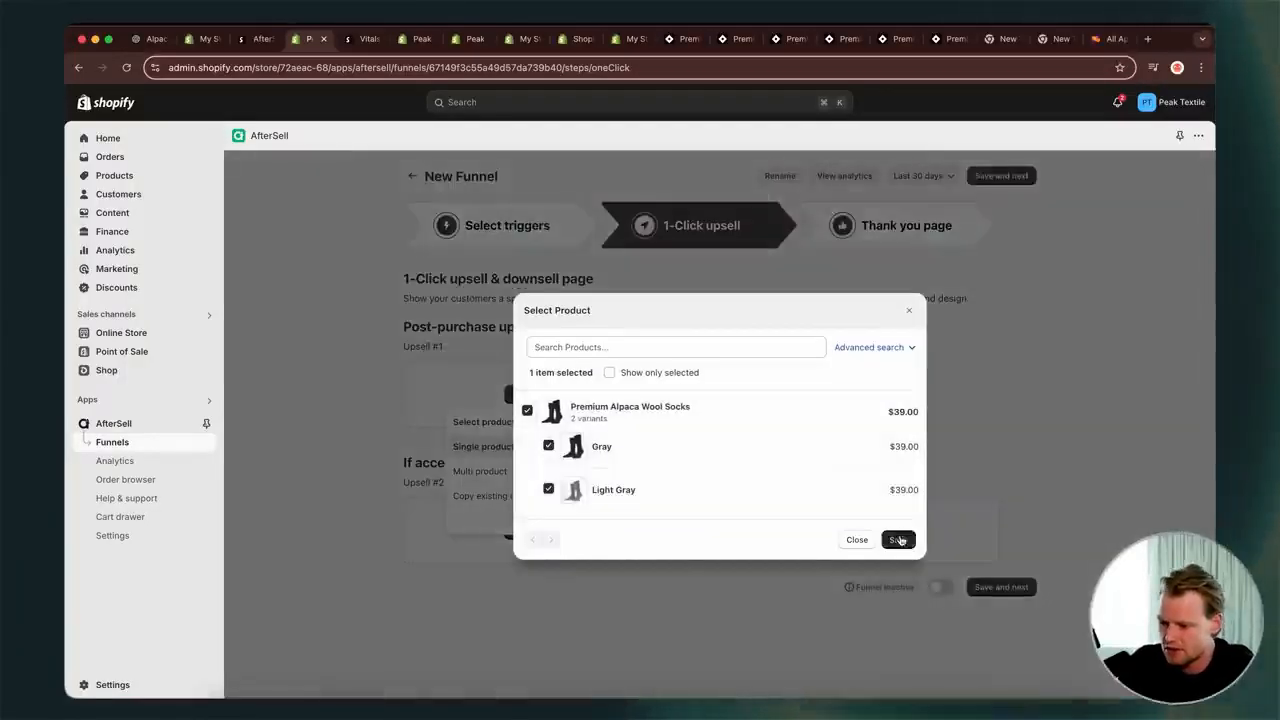
pyautogui.click(898, 539)
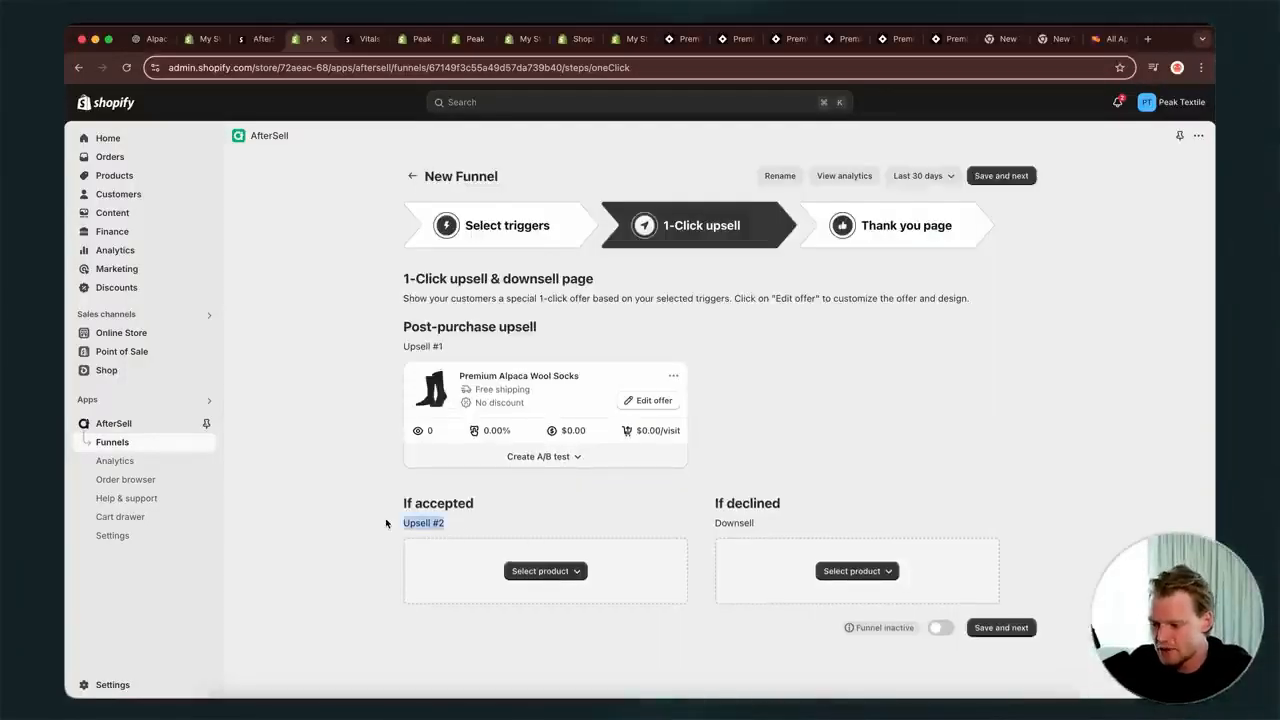
pyautogui.click(517, 584)
pyautogui.click(534, 506)
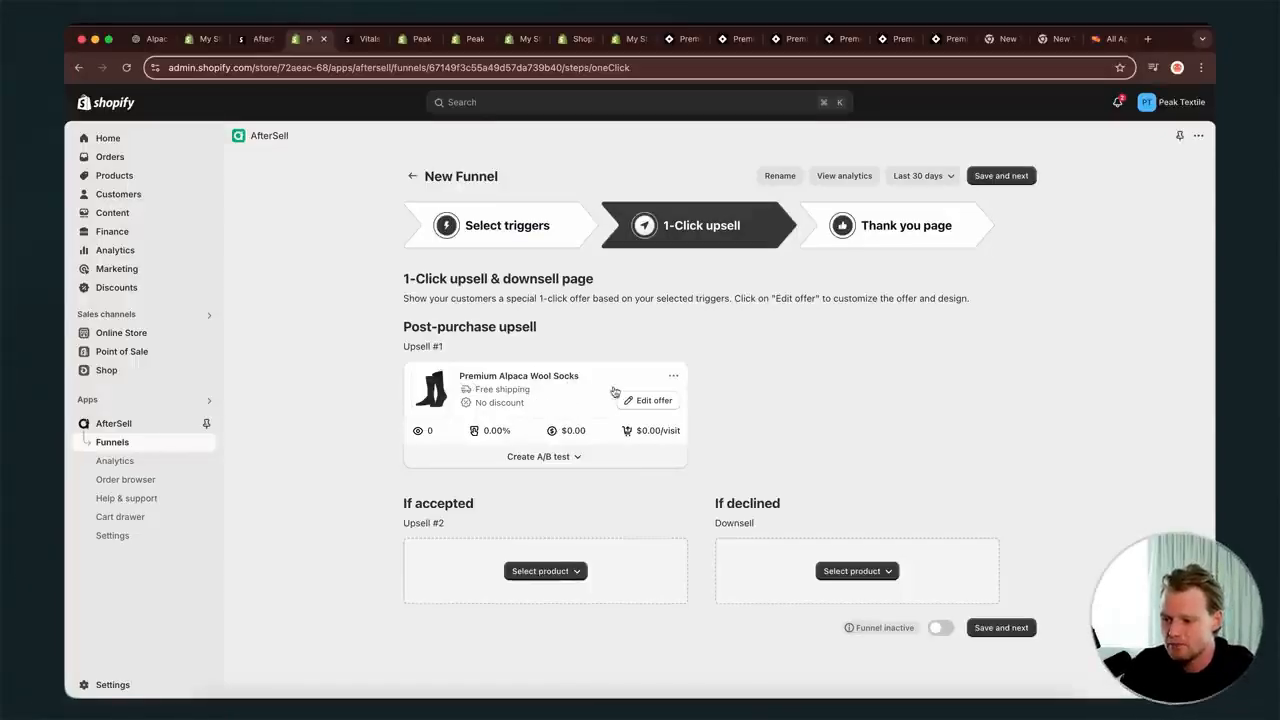
# - Edit the Upsell #1 offer and set its automatic discount to 50% off
pyautogui.click(650, 401)
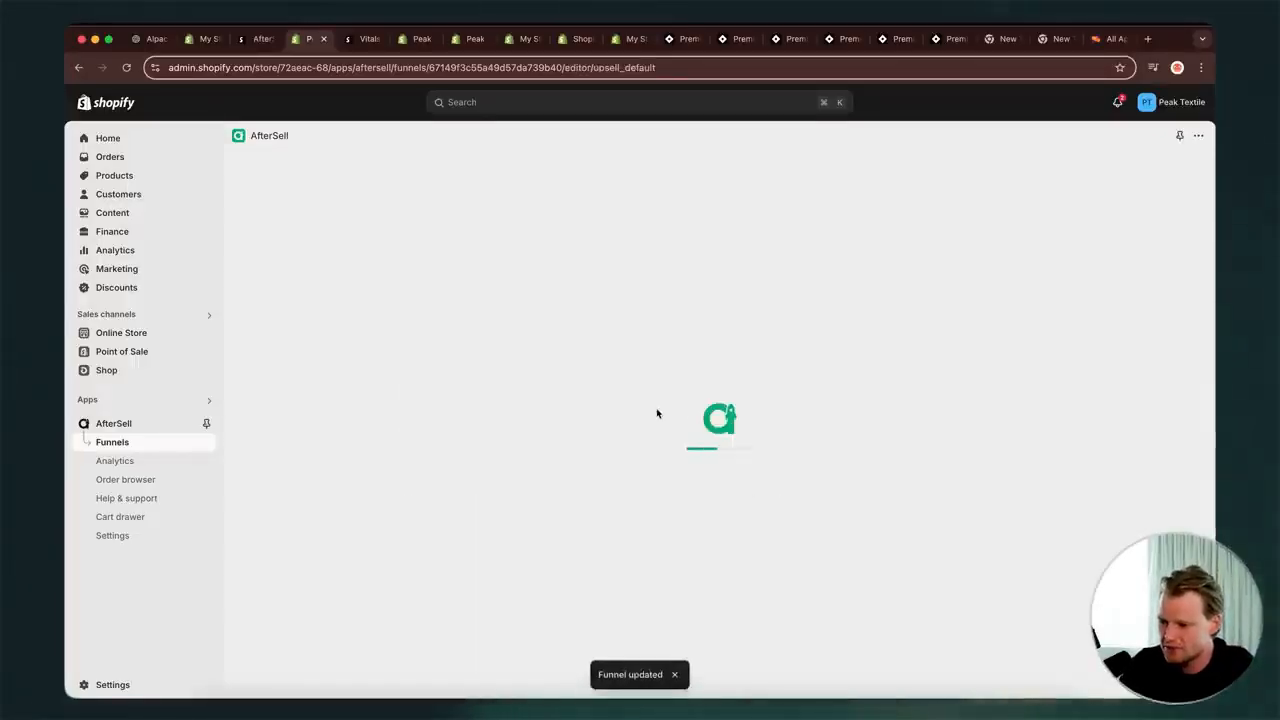
pyautogui.scroll(-1, 711, 506)
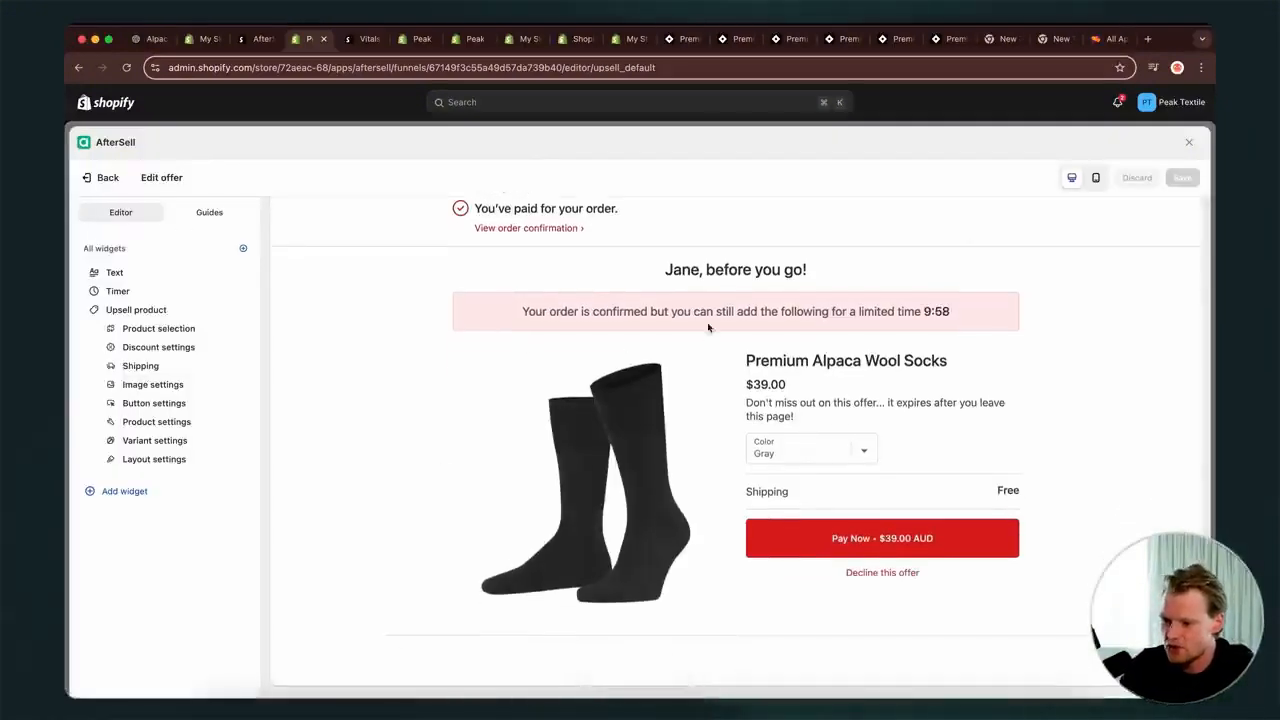
pyautogui.doubleClick(772, 390)
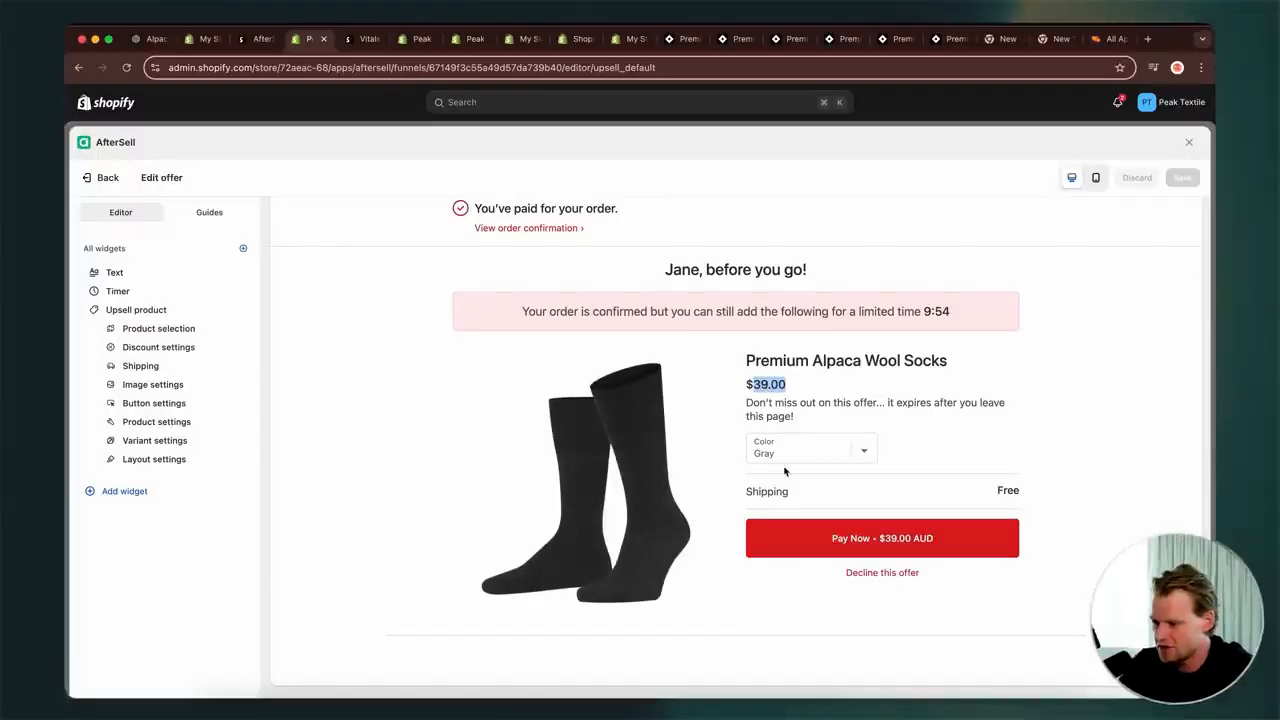
pyautogui.click(152, 347)
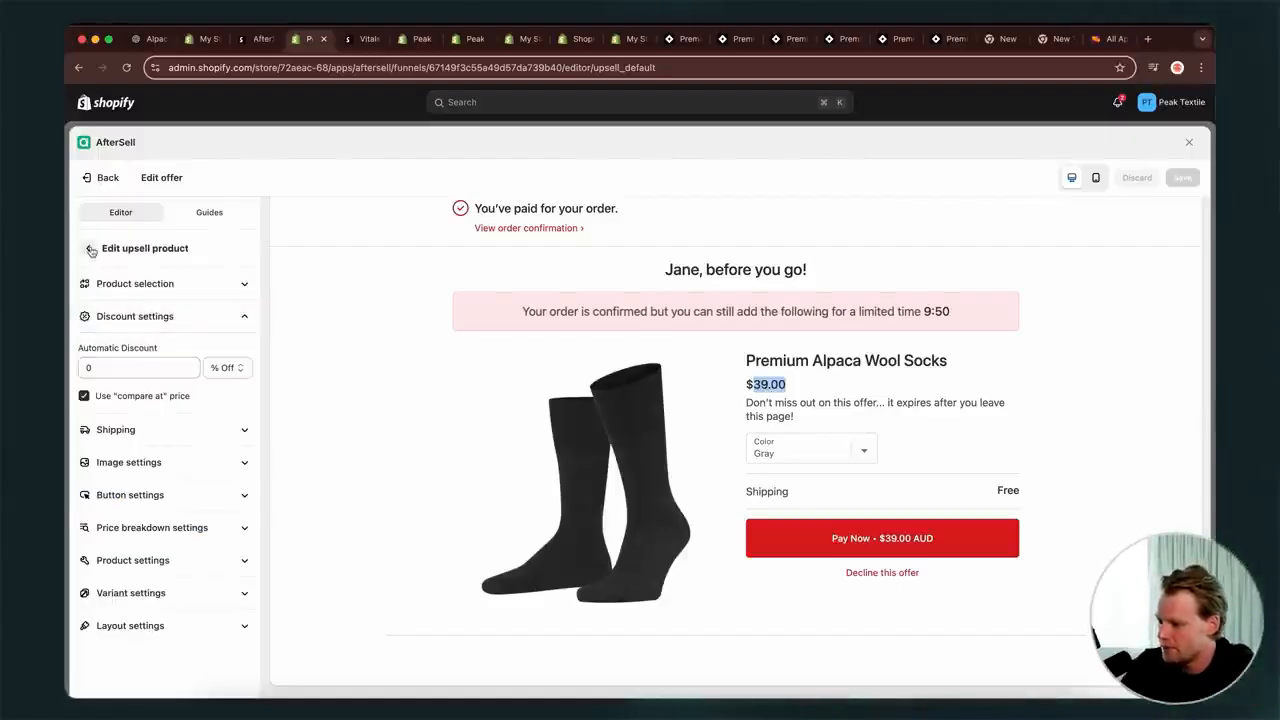
pyautogui.click(88, 366)
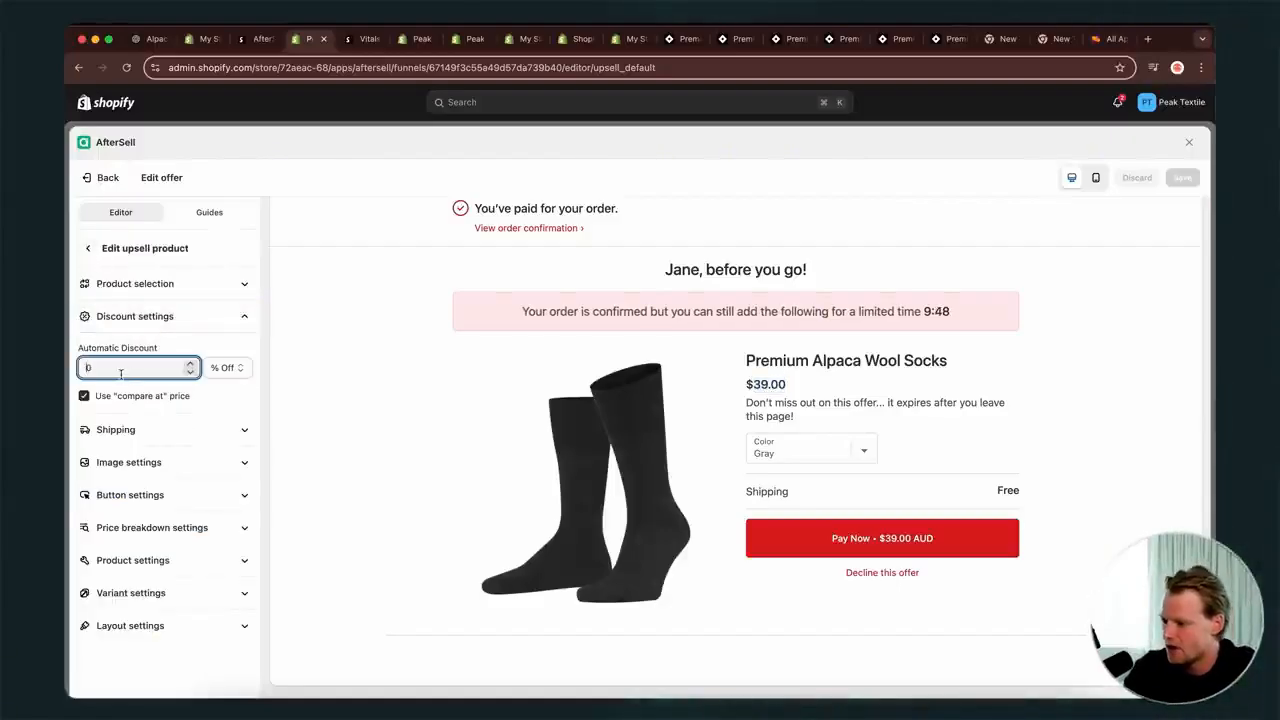
pyautogui.write('5')
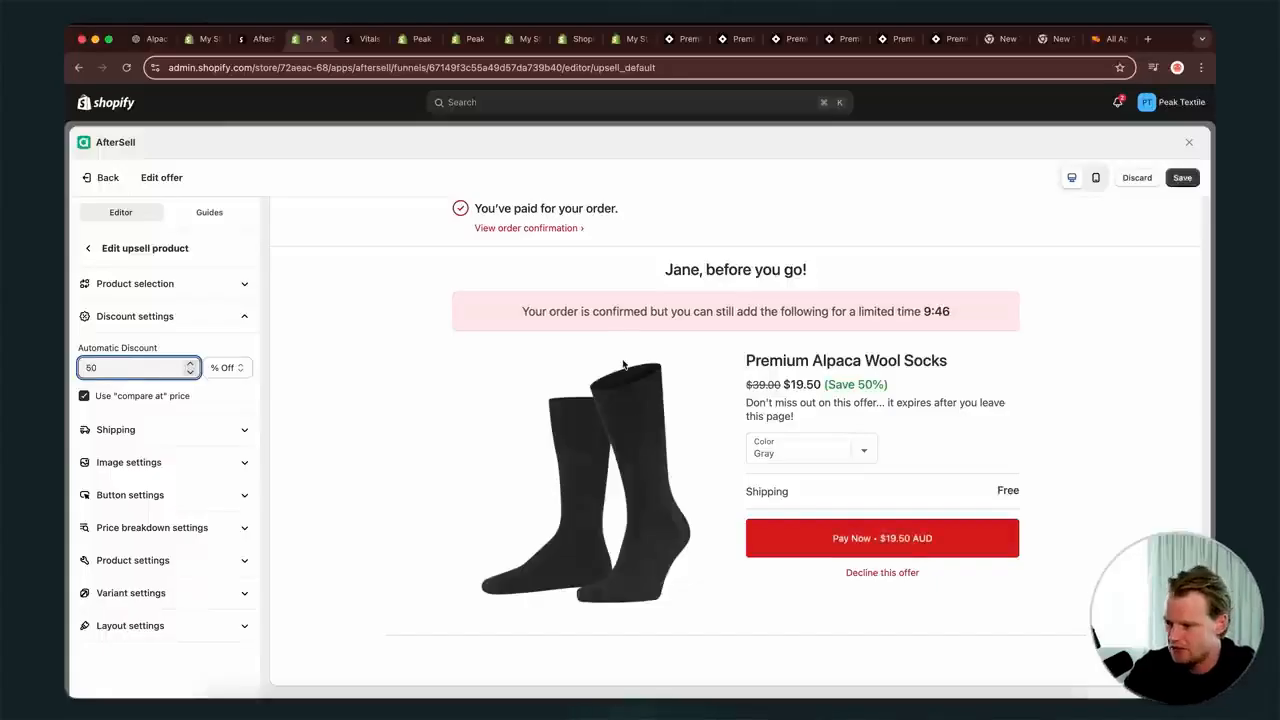
pyautogui.click(88, 248)
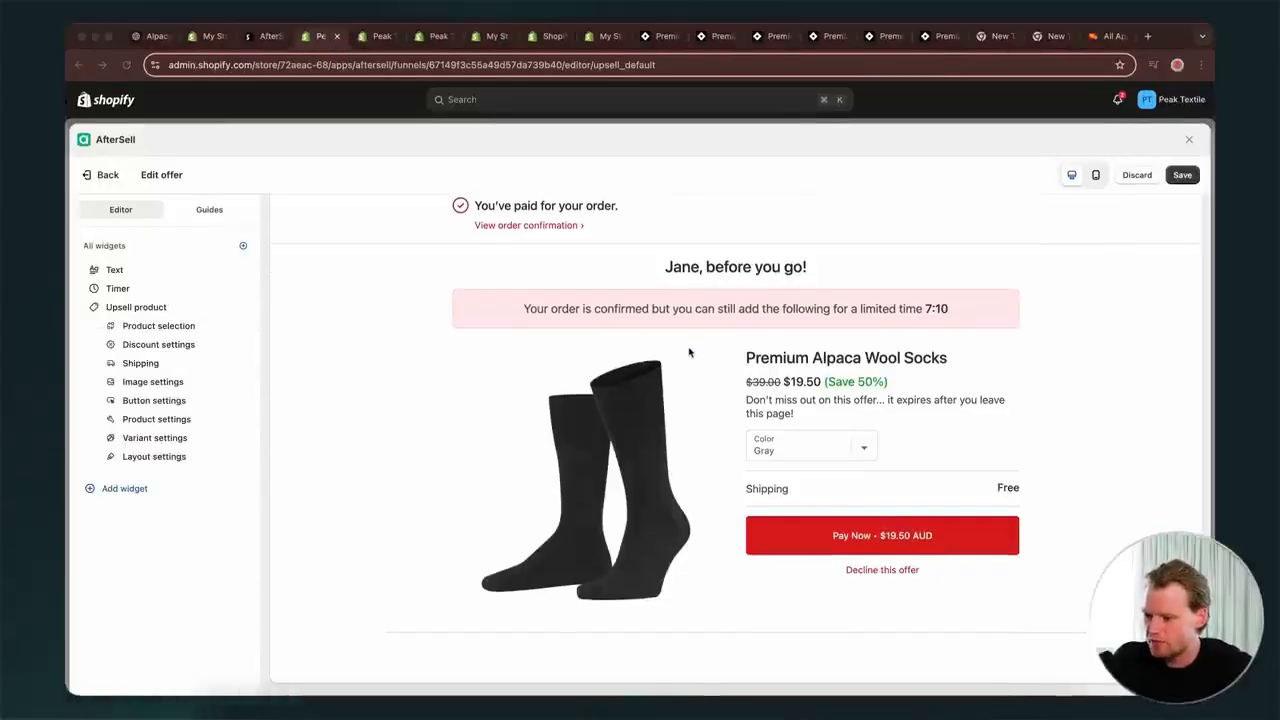
# - Review the discounted upsell page's heading, timer and product offer, and close the offer editor
pyautogui.click(170, 322)
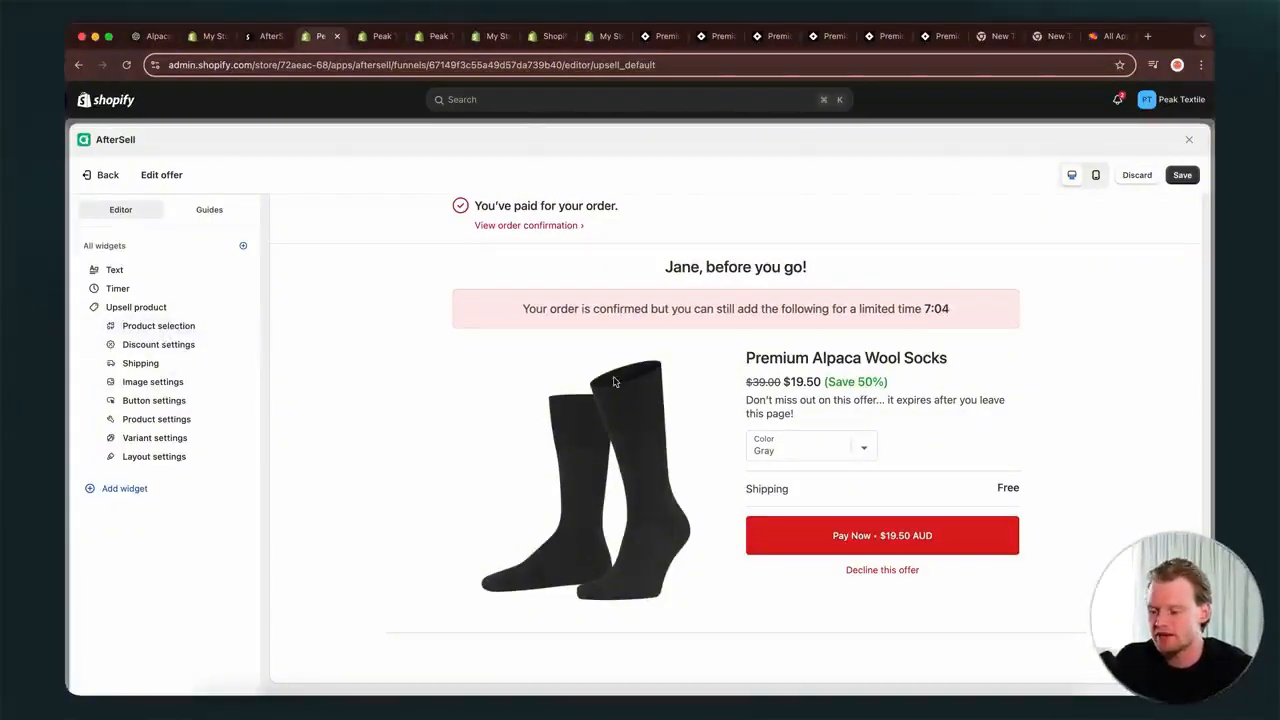
pyautogui.tripleClick(668, 267)
pyautogui.click(690, 280)
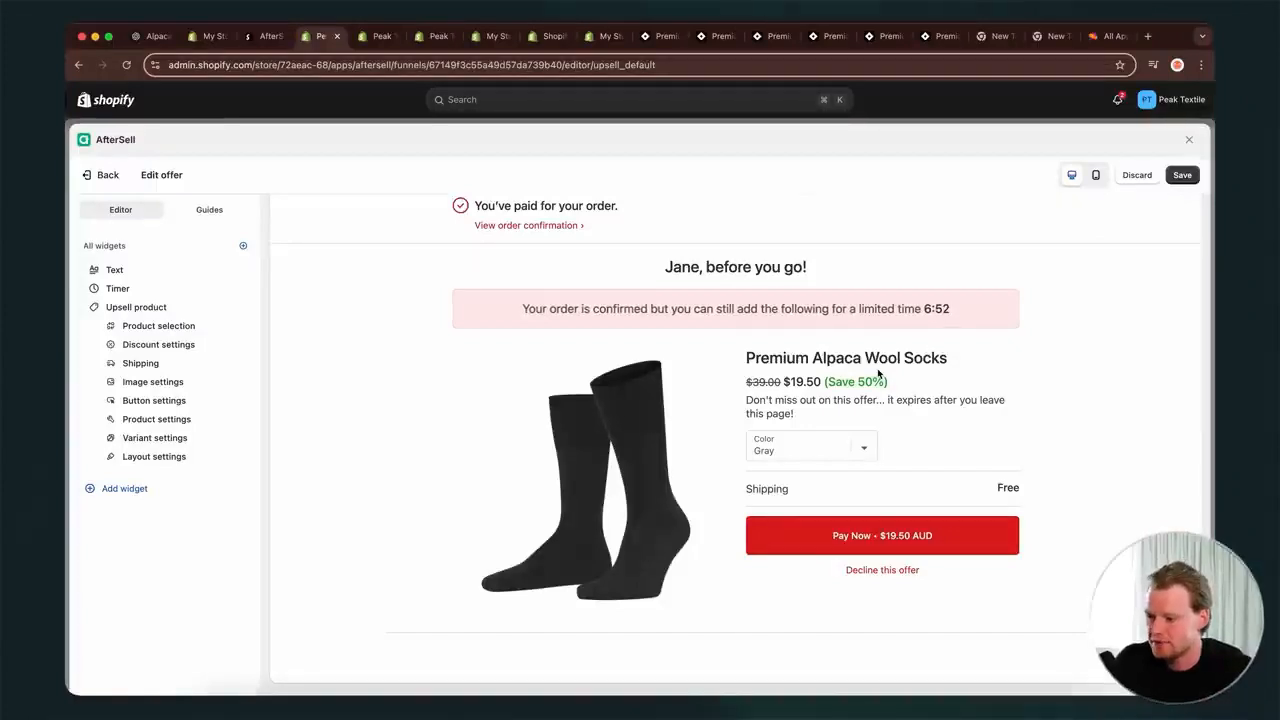
pyautogui.click(1188, 141)
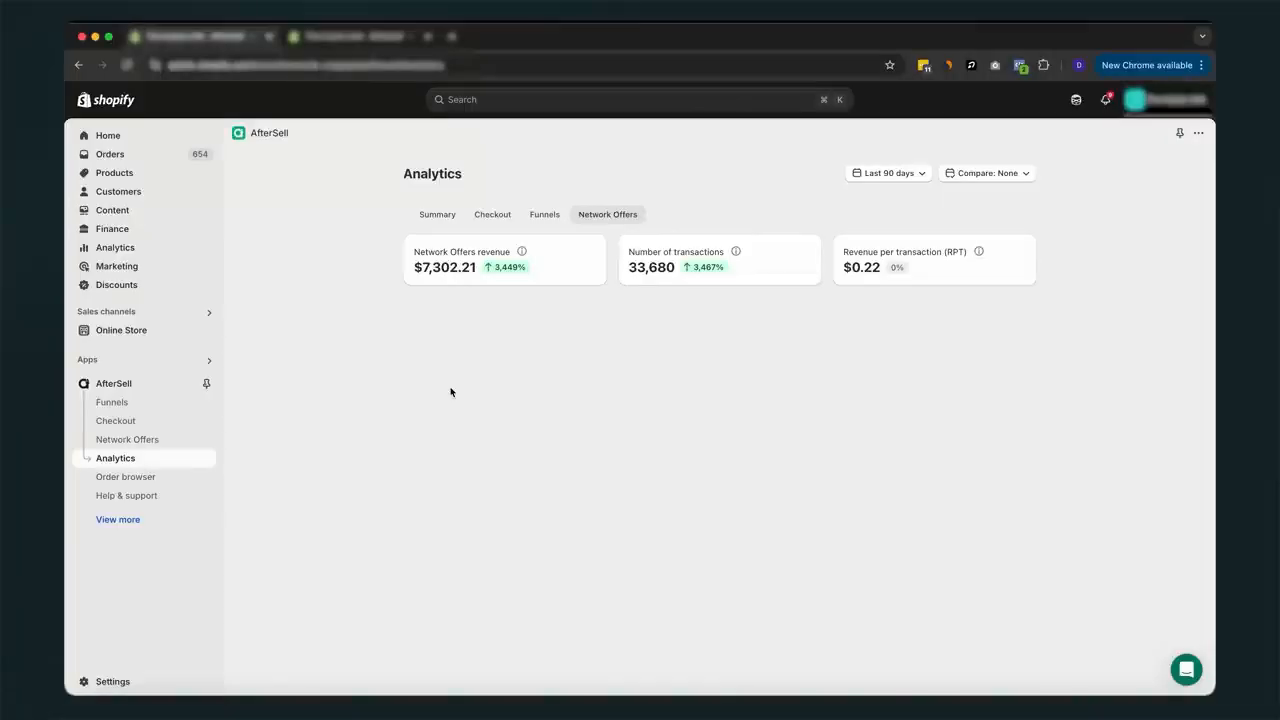
# - Examine the revenue per transaction figure and its definition in the Network Offers analytics
pyautogui.doubleClick(864, 267)
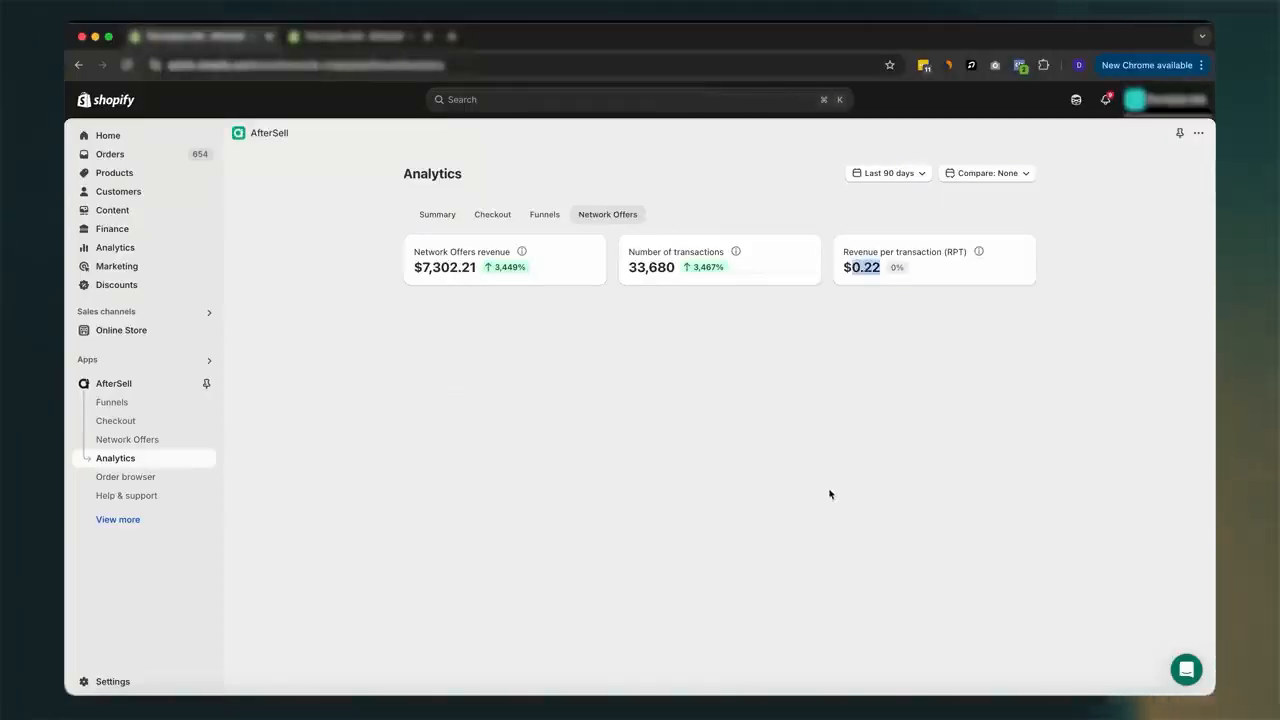
pyautogui.moveTo(977, 251)
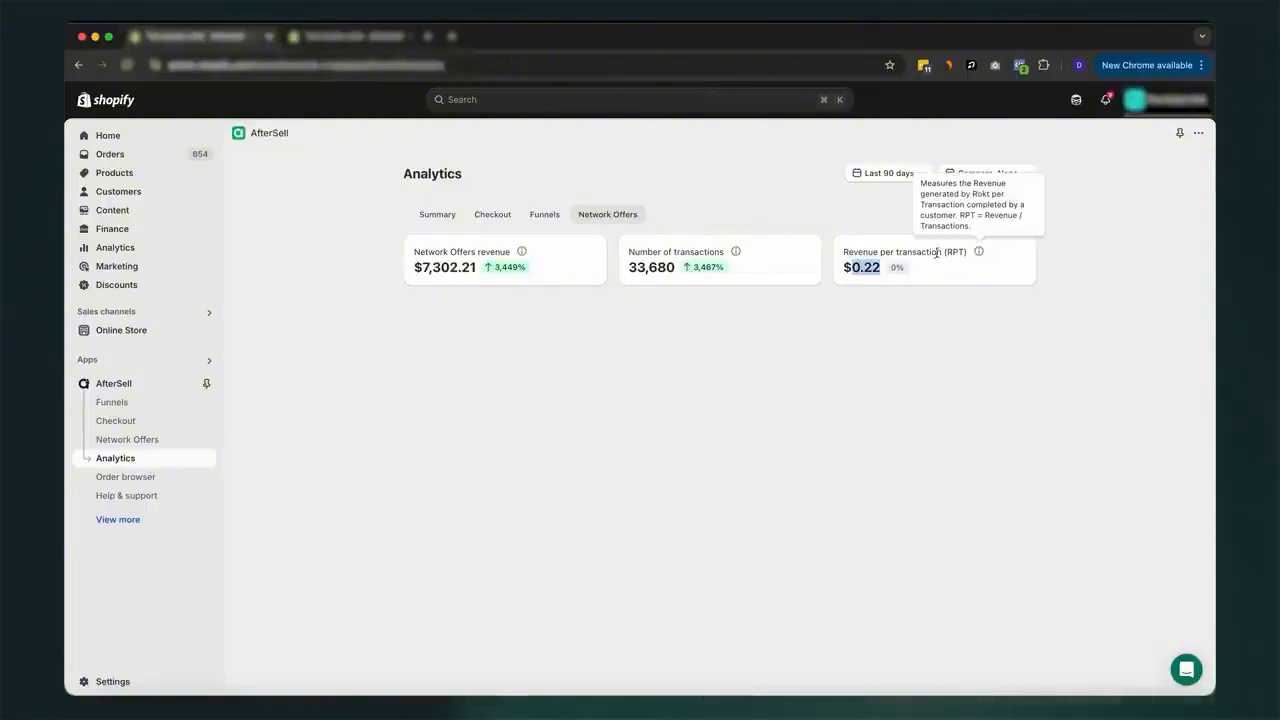
pyautogui.click(853, 441)
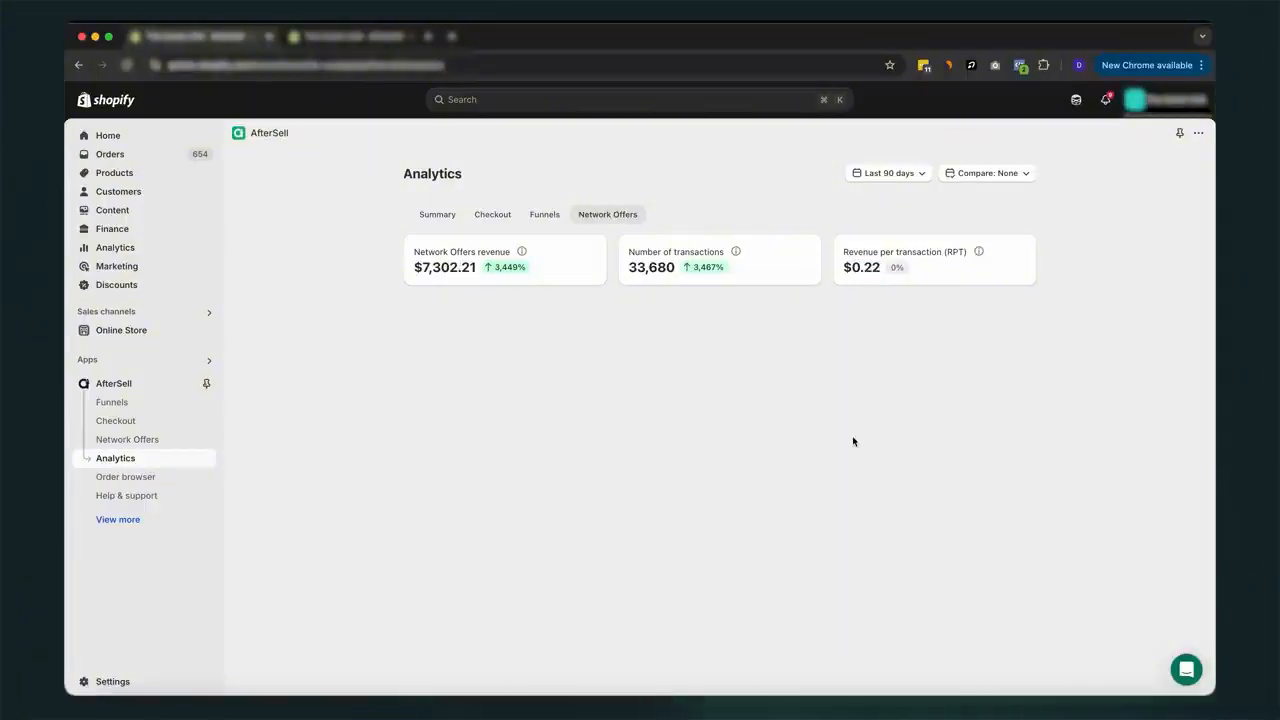